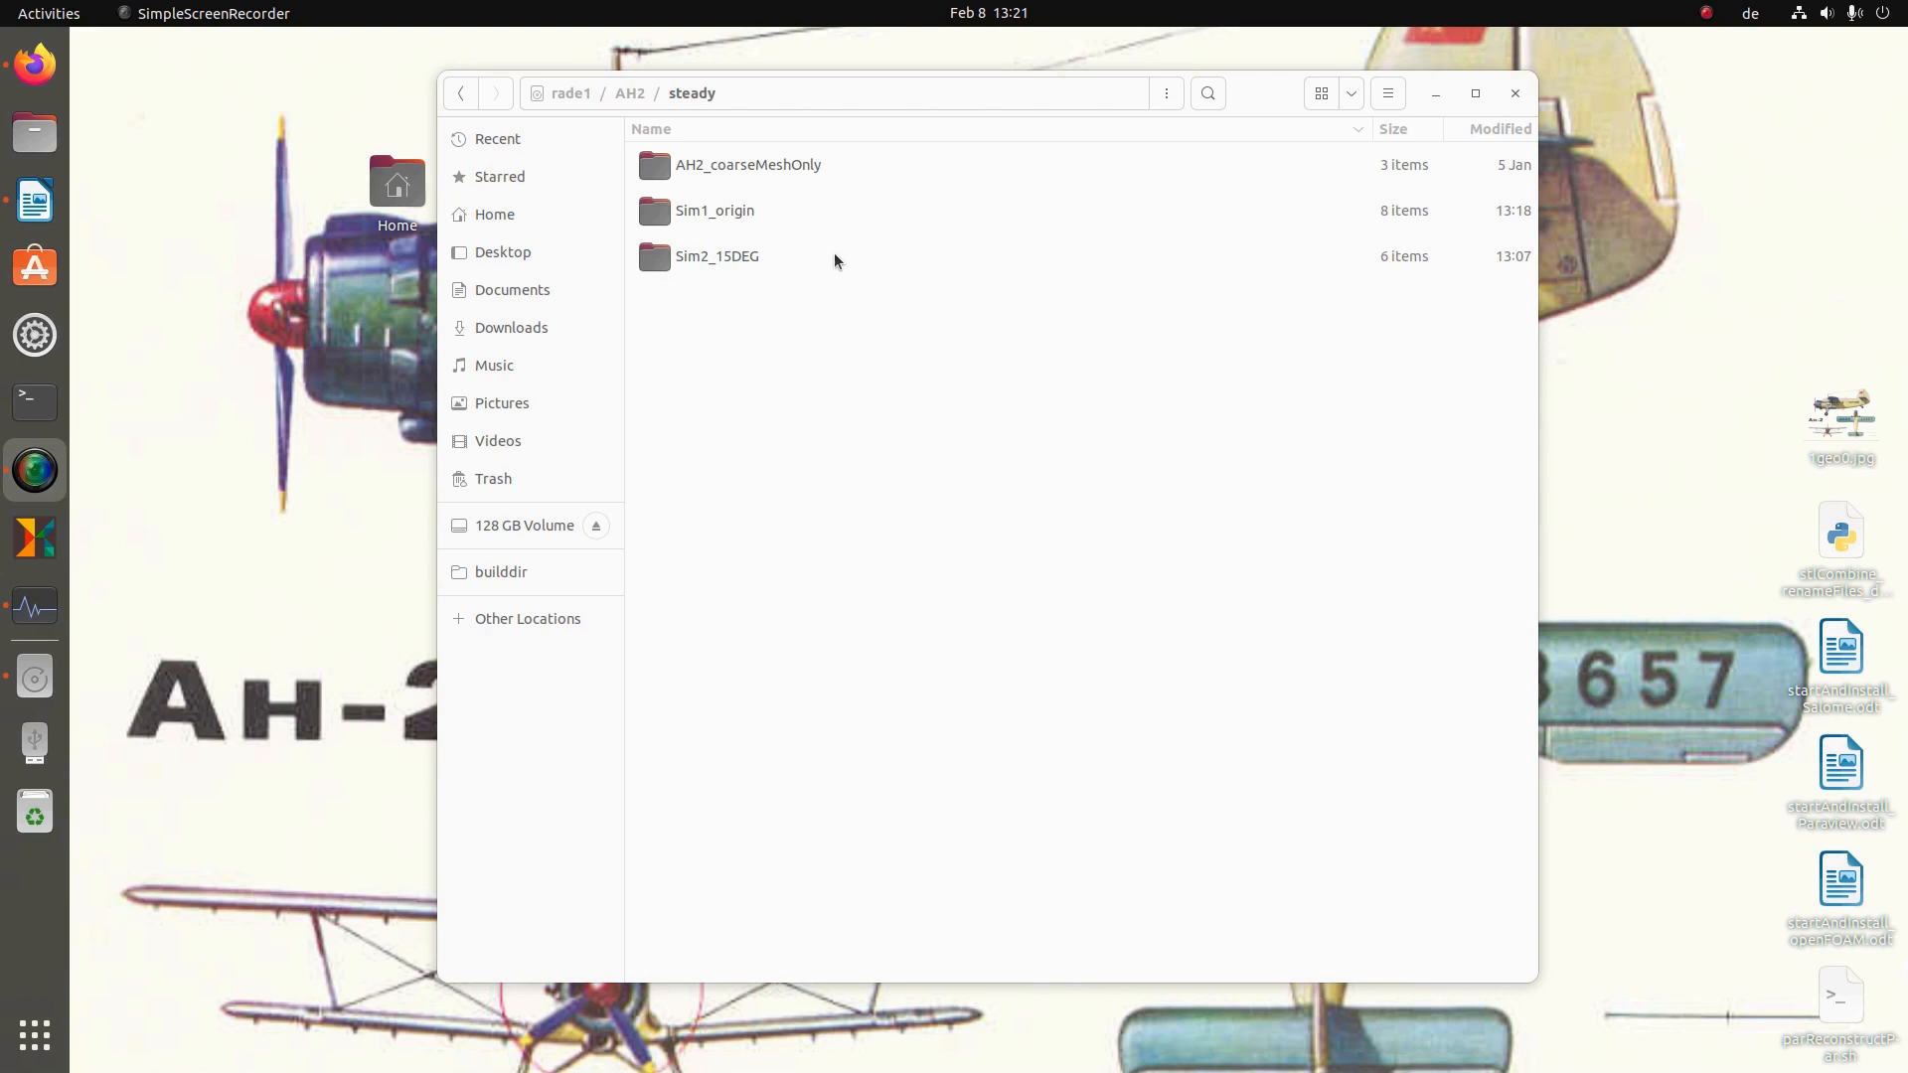
- Open the cfMeshAndOpenFoamRun notes in Sim1_origin/run_cfMesh and highlight the instructions for the stlCombine_renameFiles_deleteText.py script
double_click(693, 213)
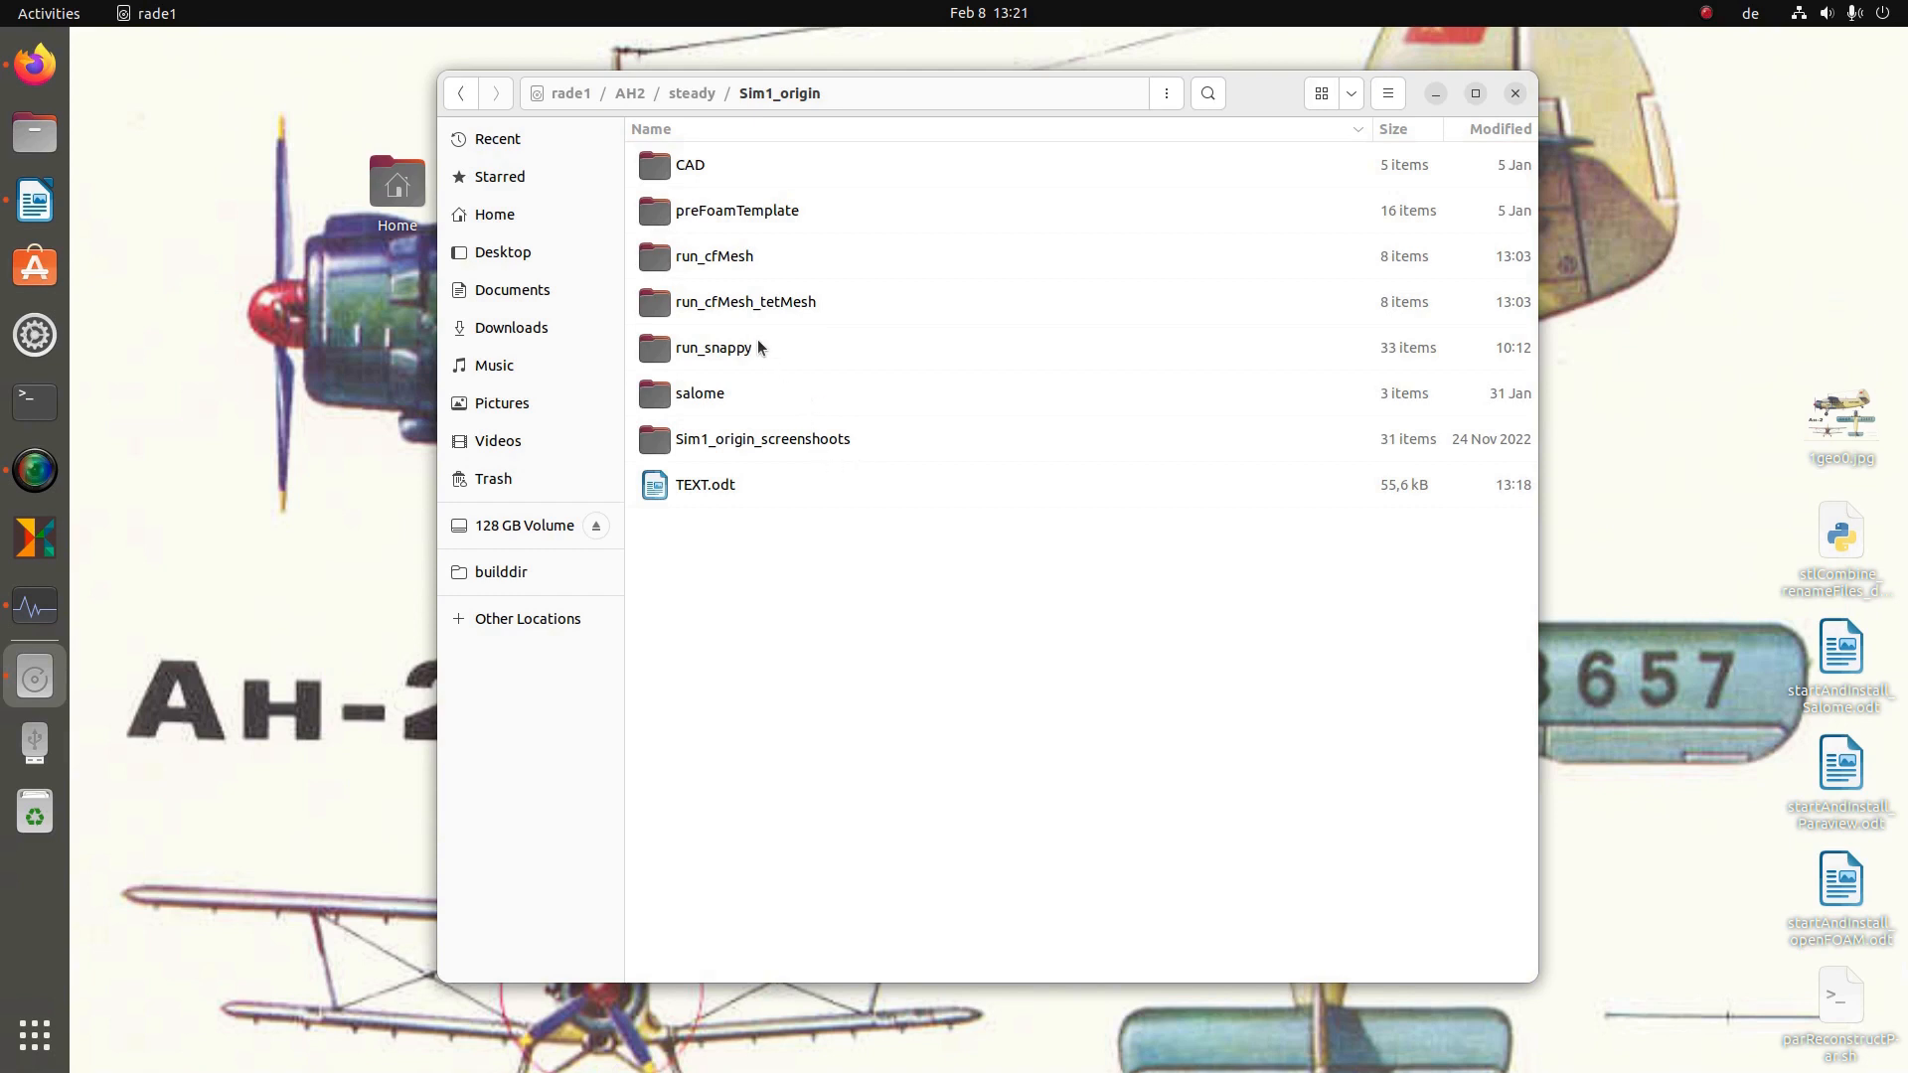
double_click(718, 255)
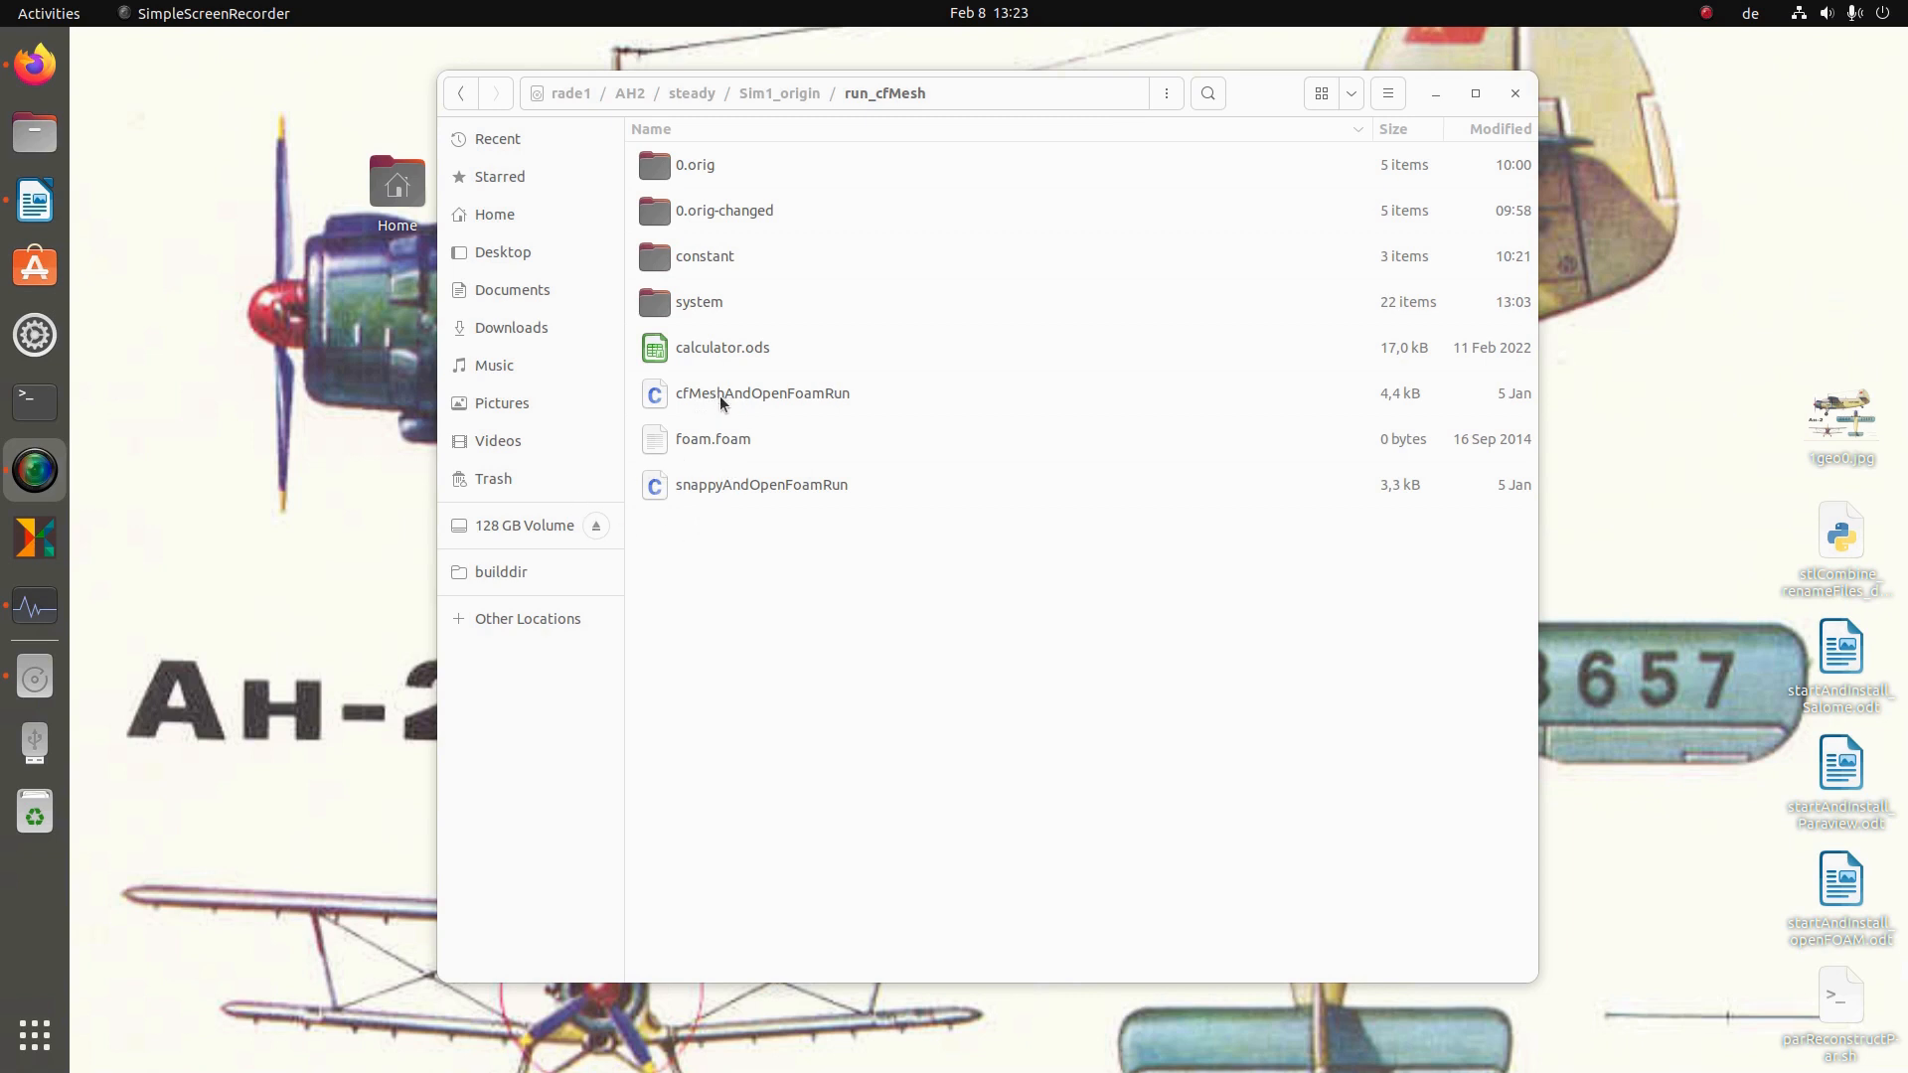
double_click(747, 394)
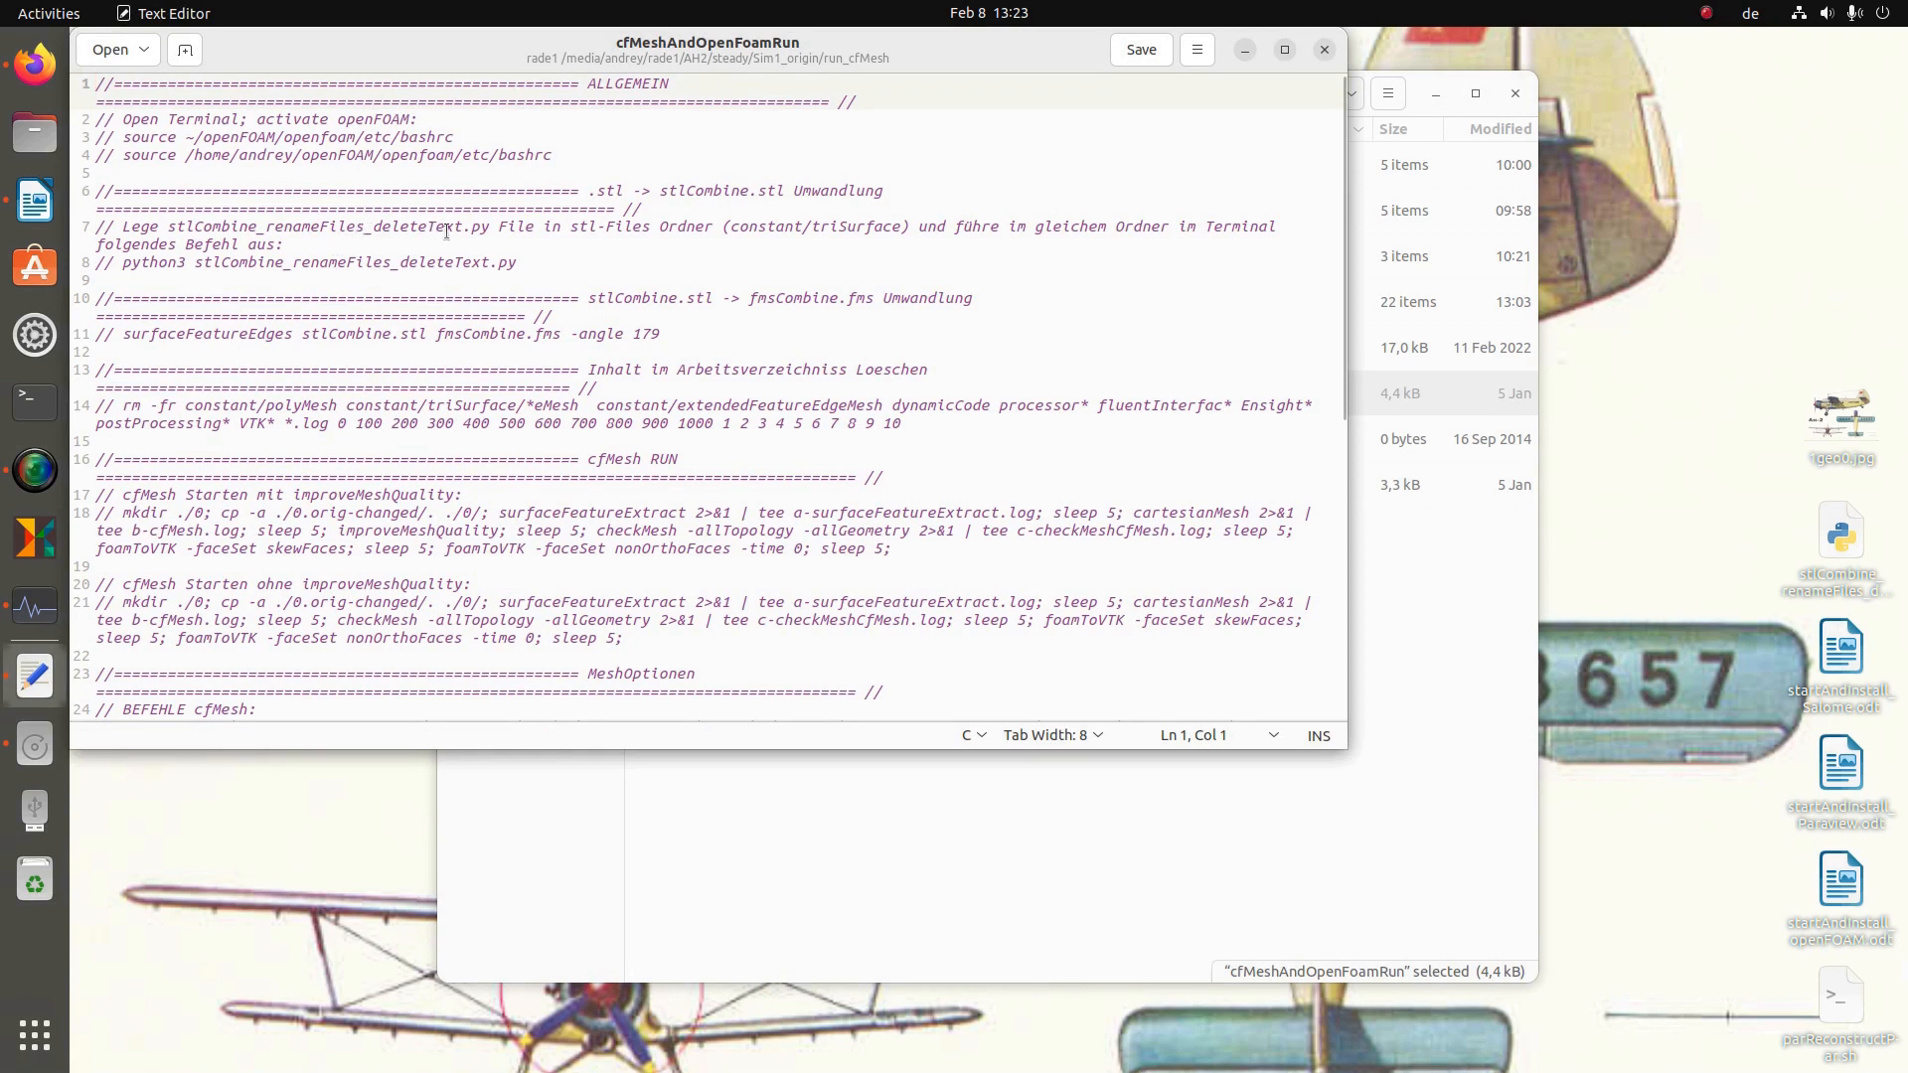
left_click_drag(122, 227, 529, 263)
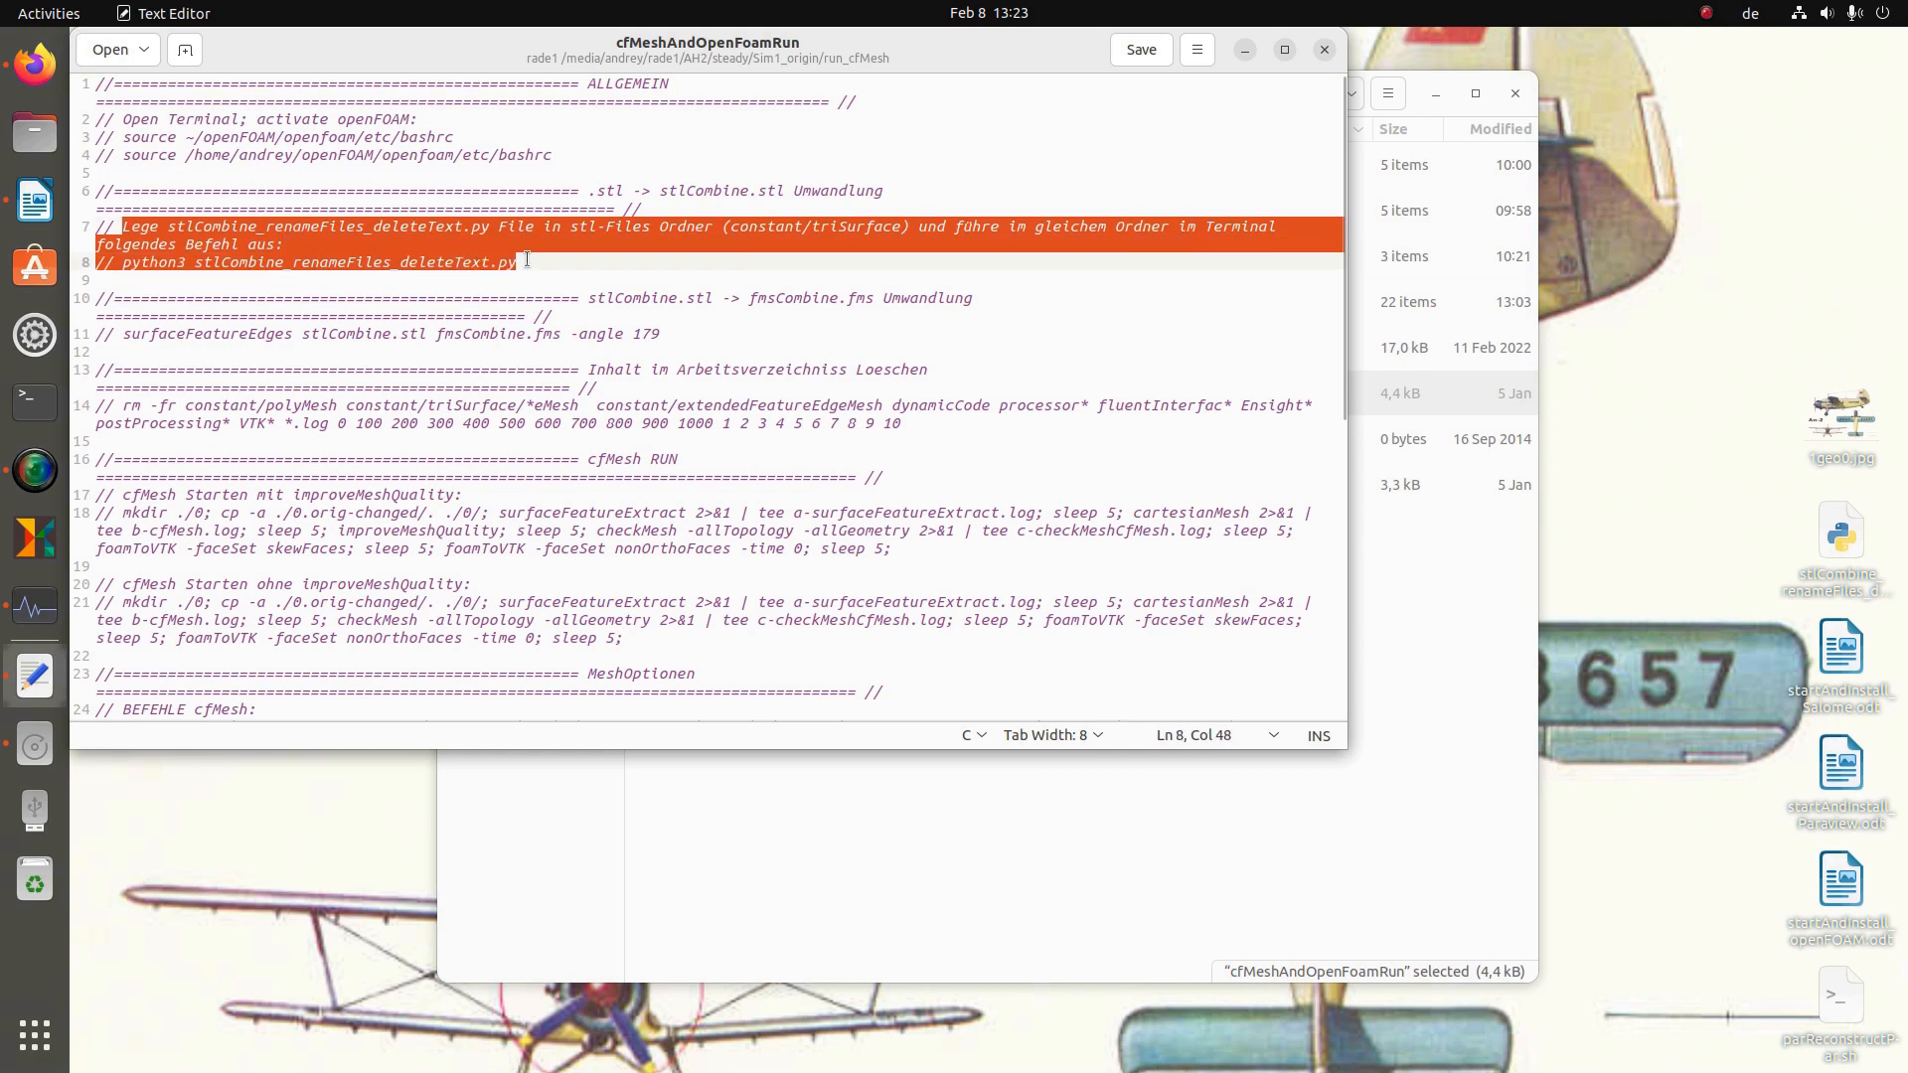
left_click(542, 262)
- Open the constant/triSurface folder of run_cfMesh and locate the stlCombine_renameFiles_deleteText.py script among the STL files
left_click(1388, 773)
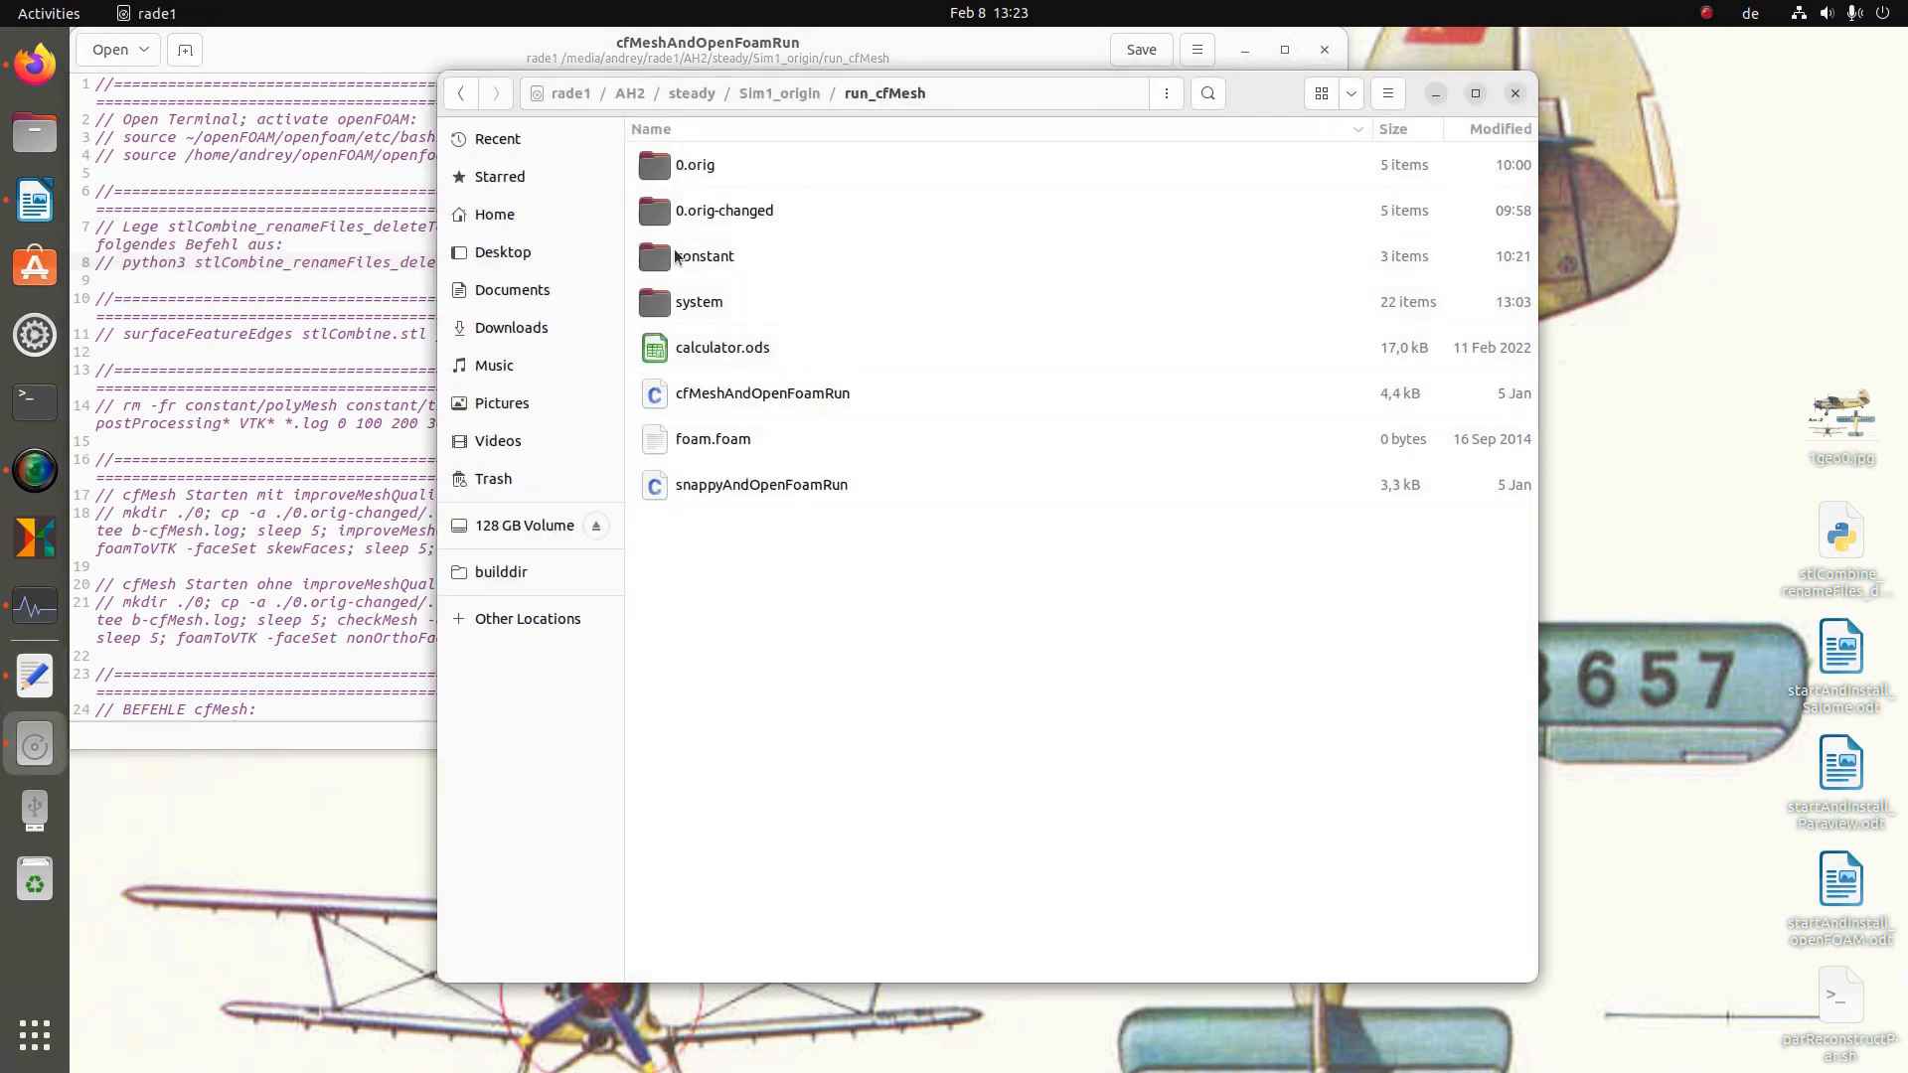
double_click(713, 260)
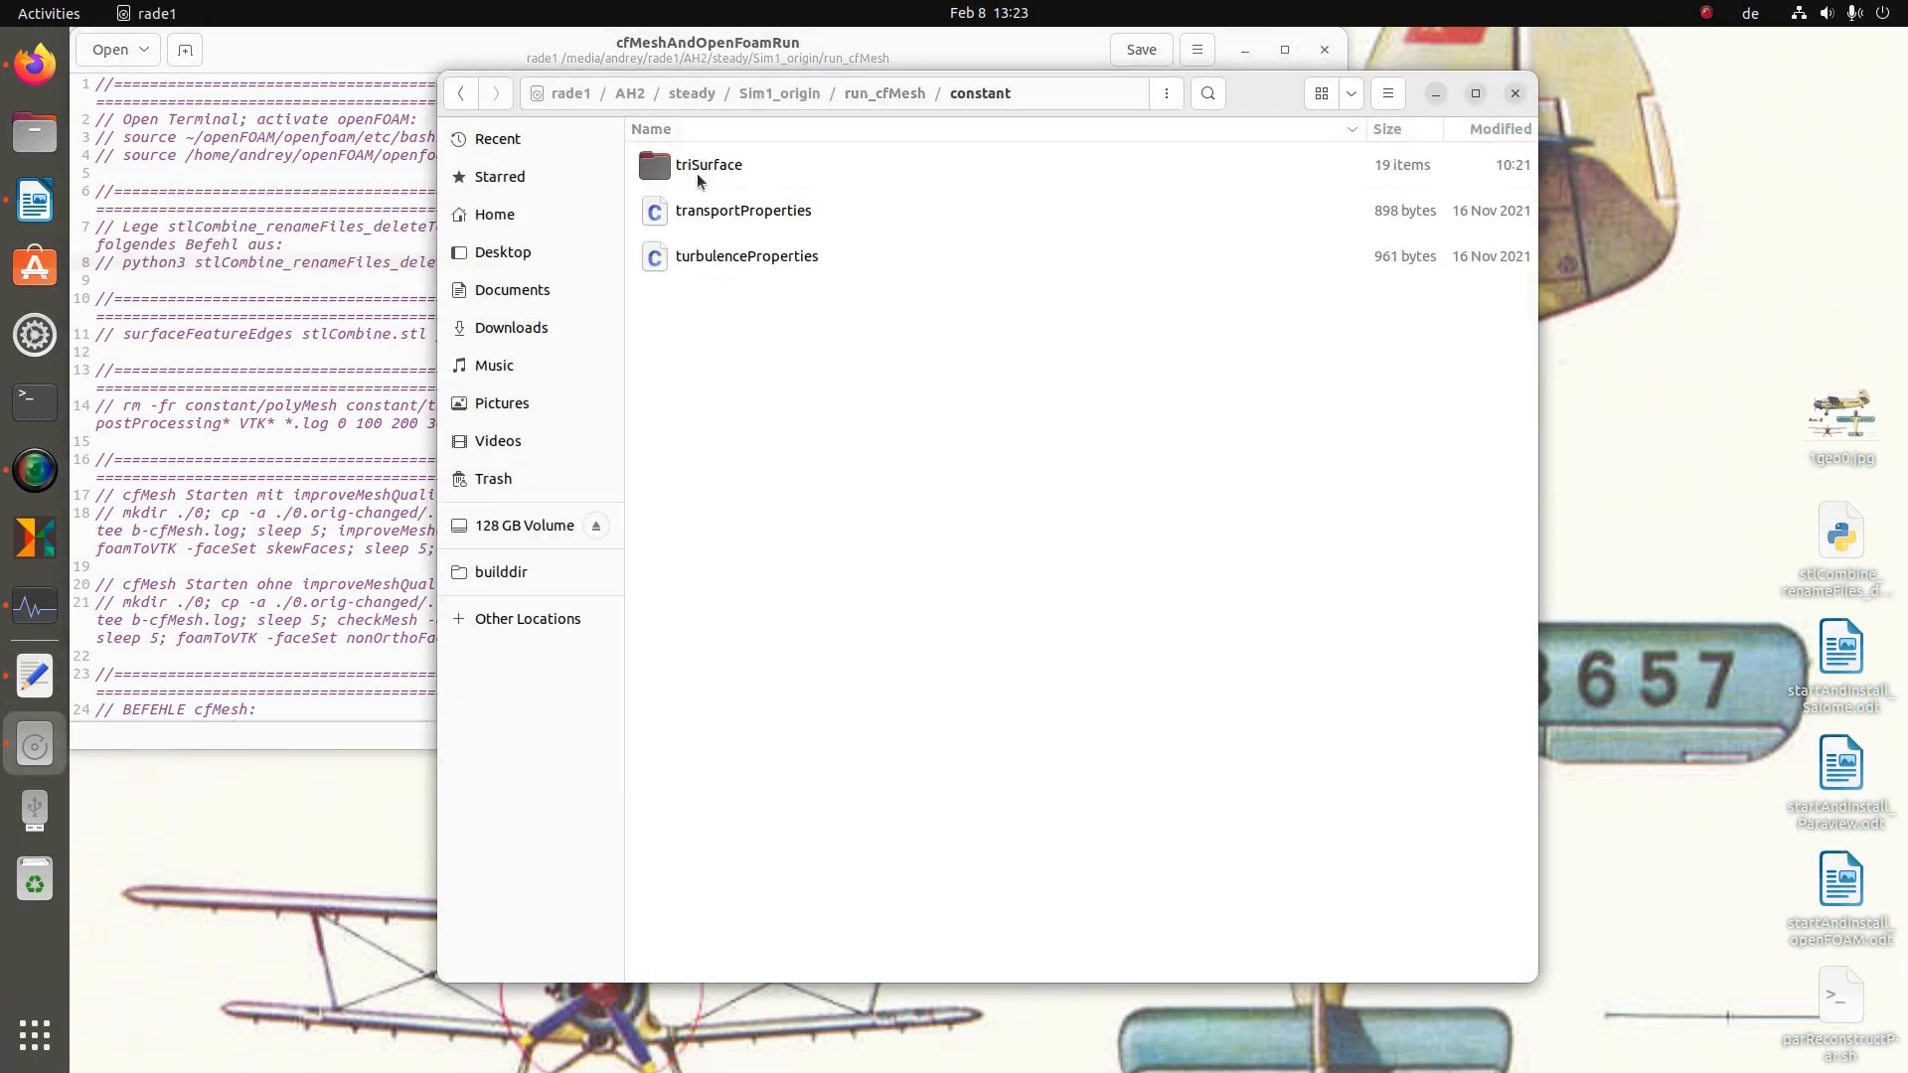
double_click(699, 169)
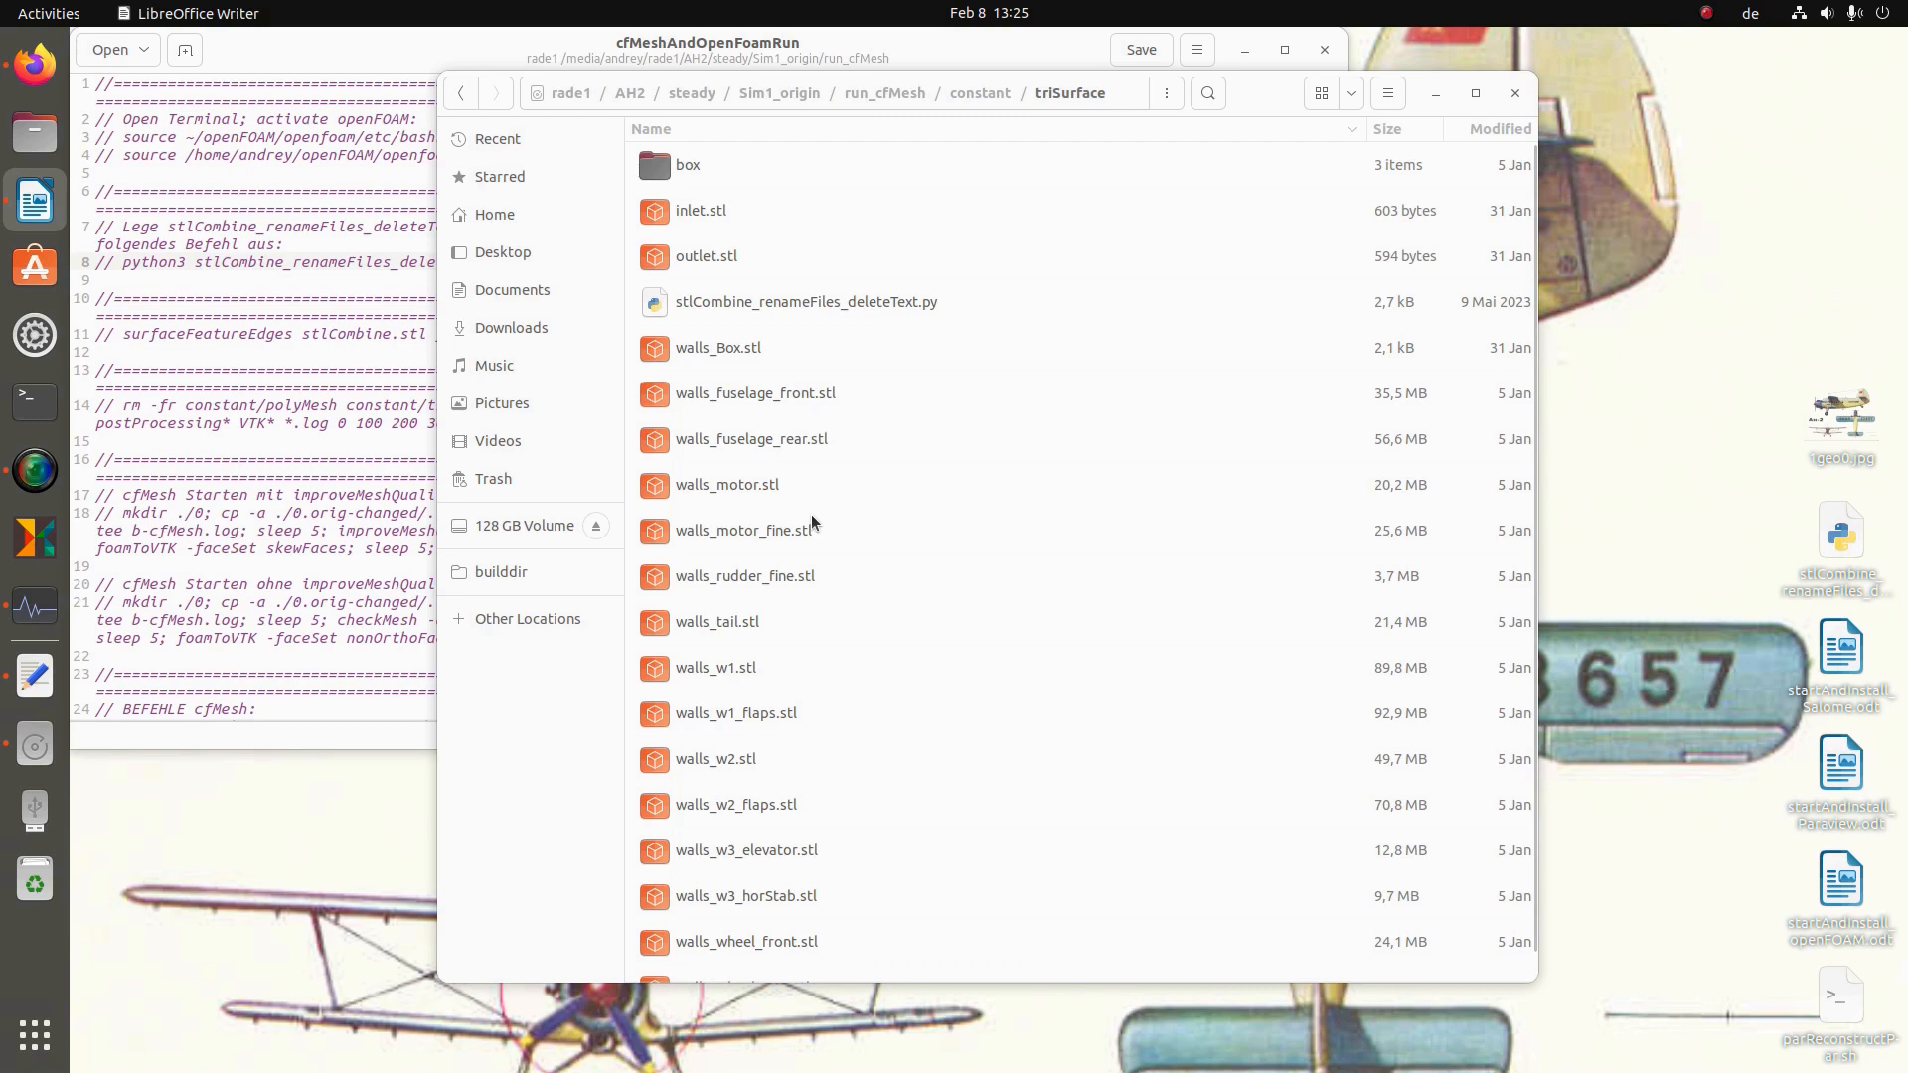
left_click(794, 318)
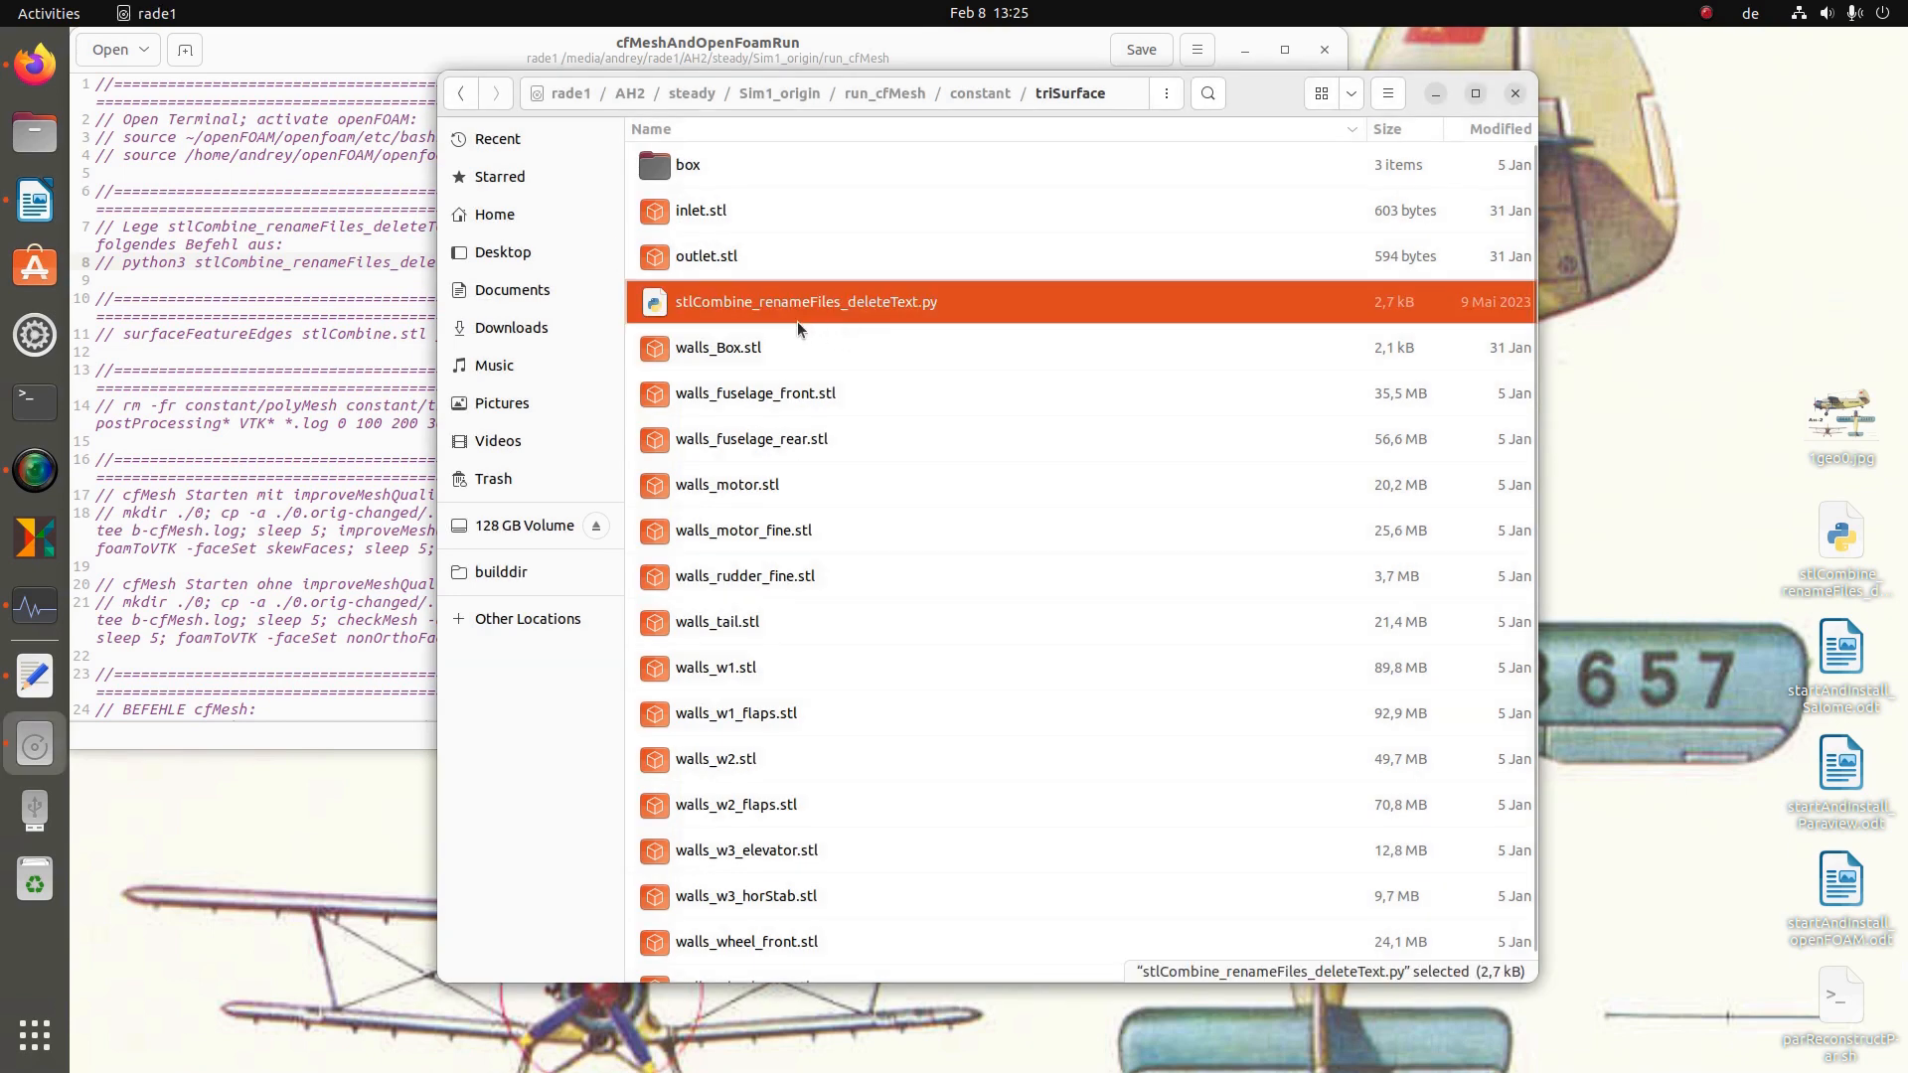
left_click(861, 344)
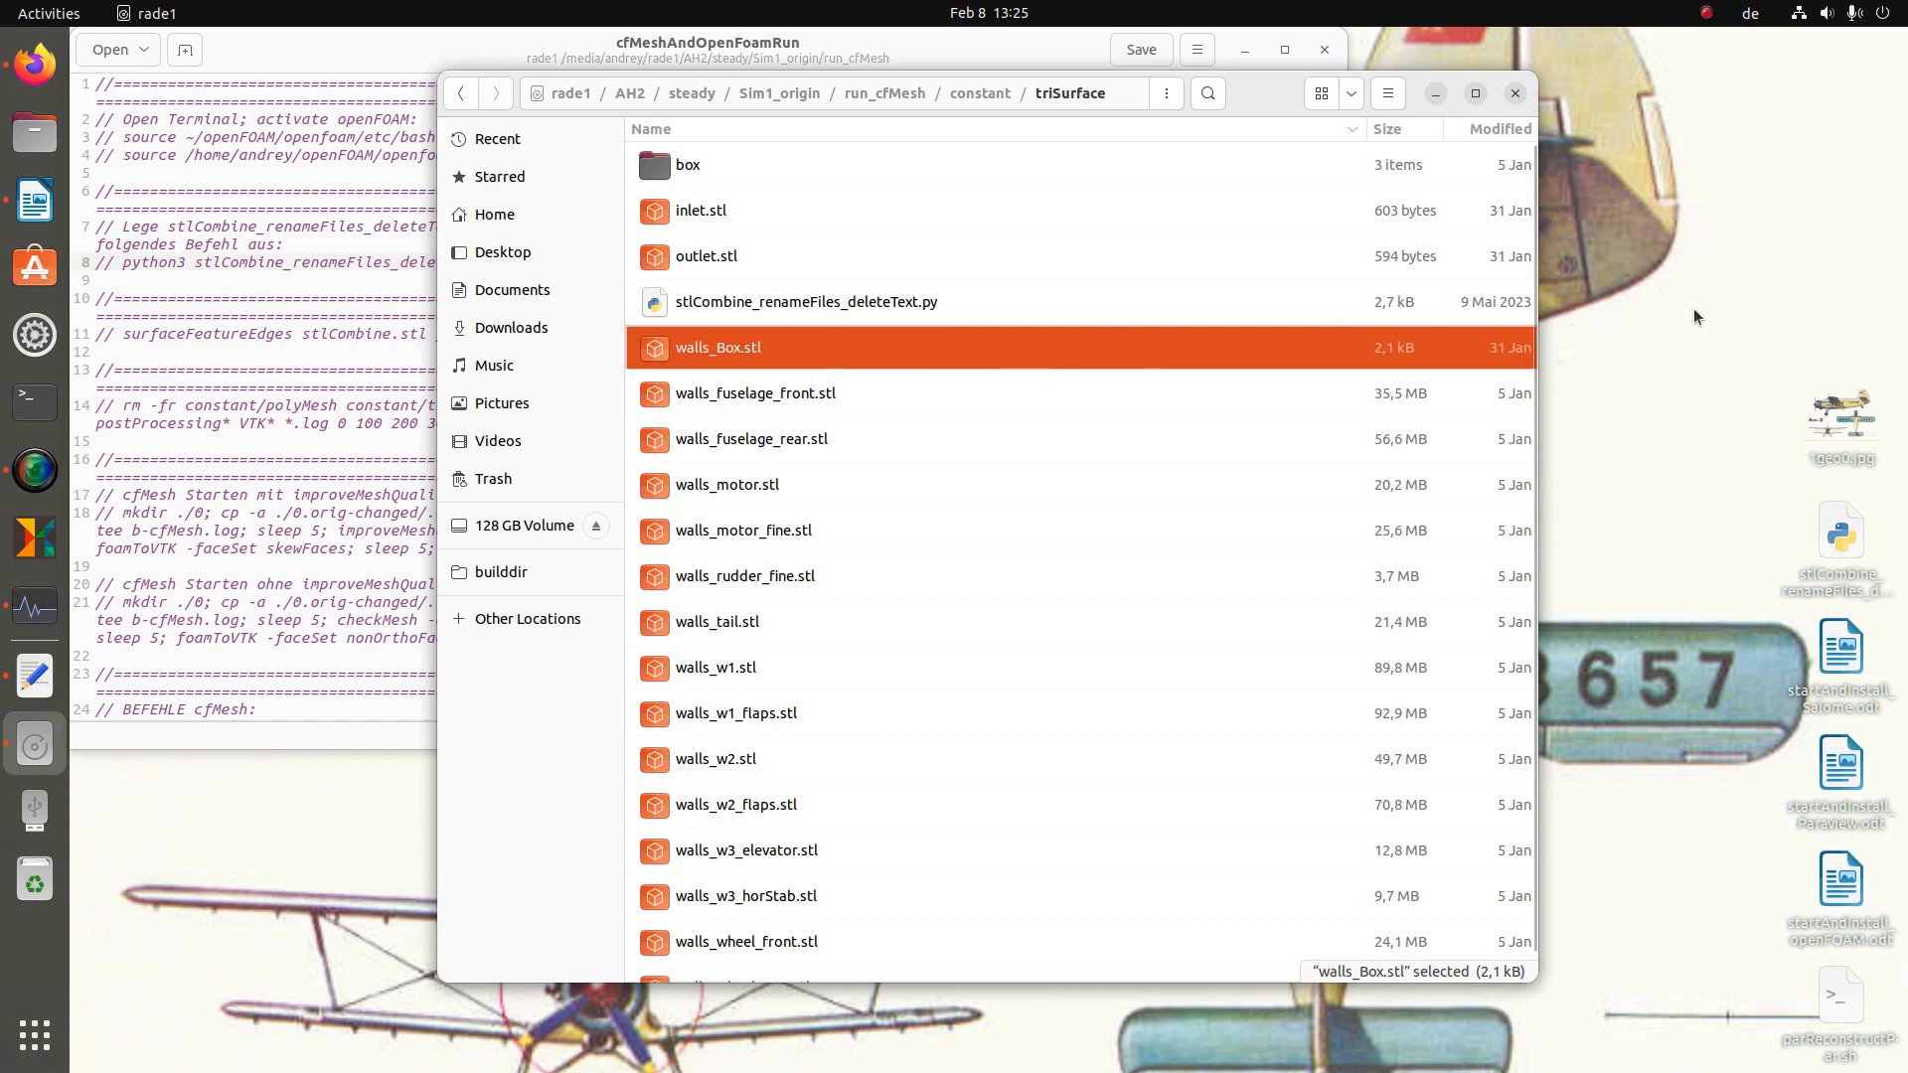
- Show the triSurface folder as icons, open a terminal in it, and move and widen the terminal window
left_click(1321, 93)
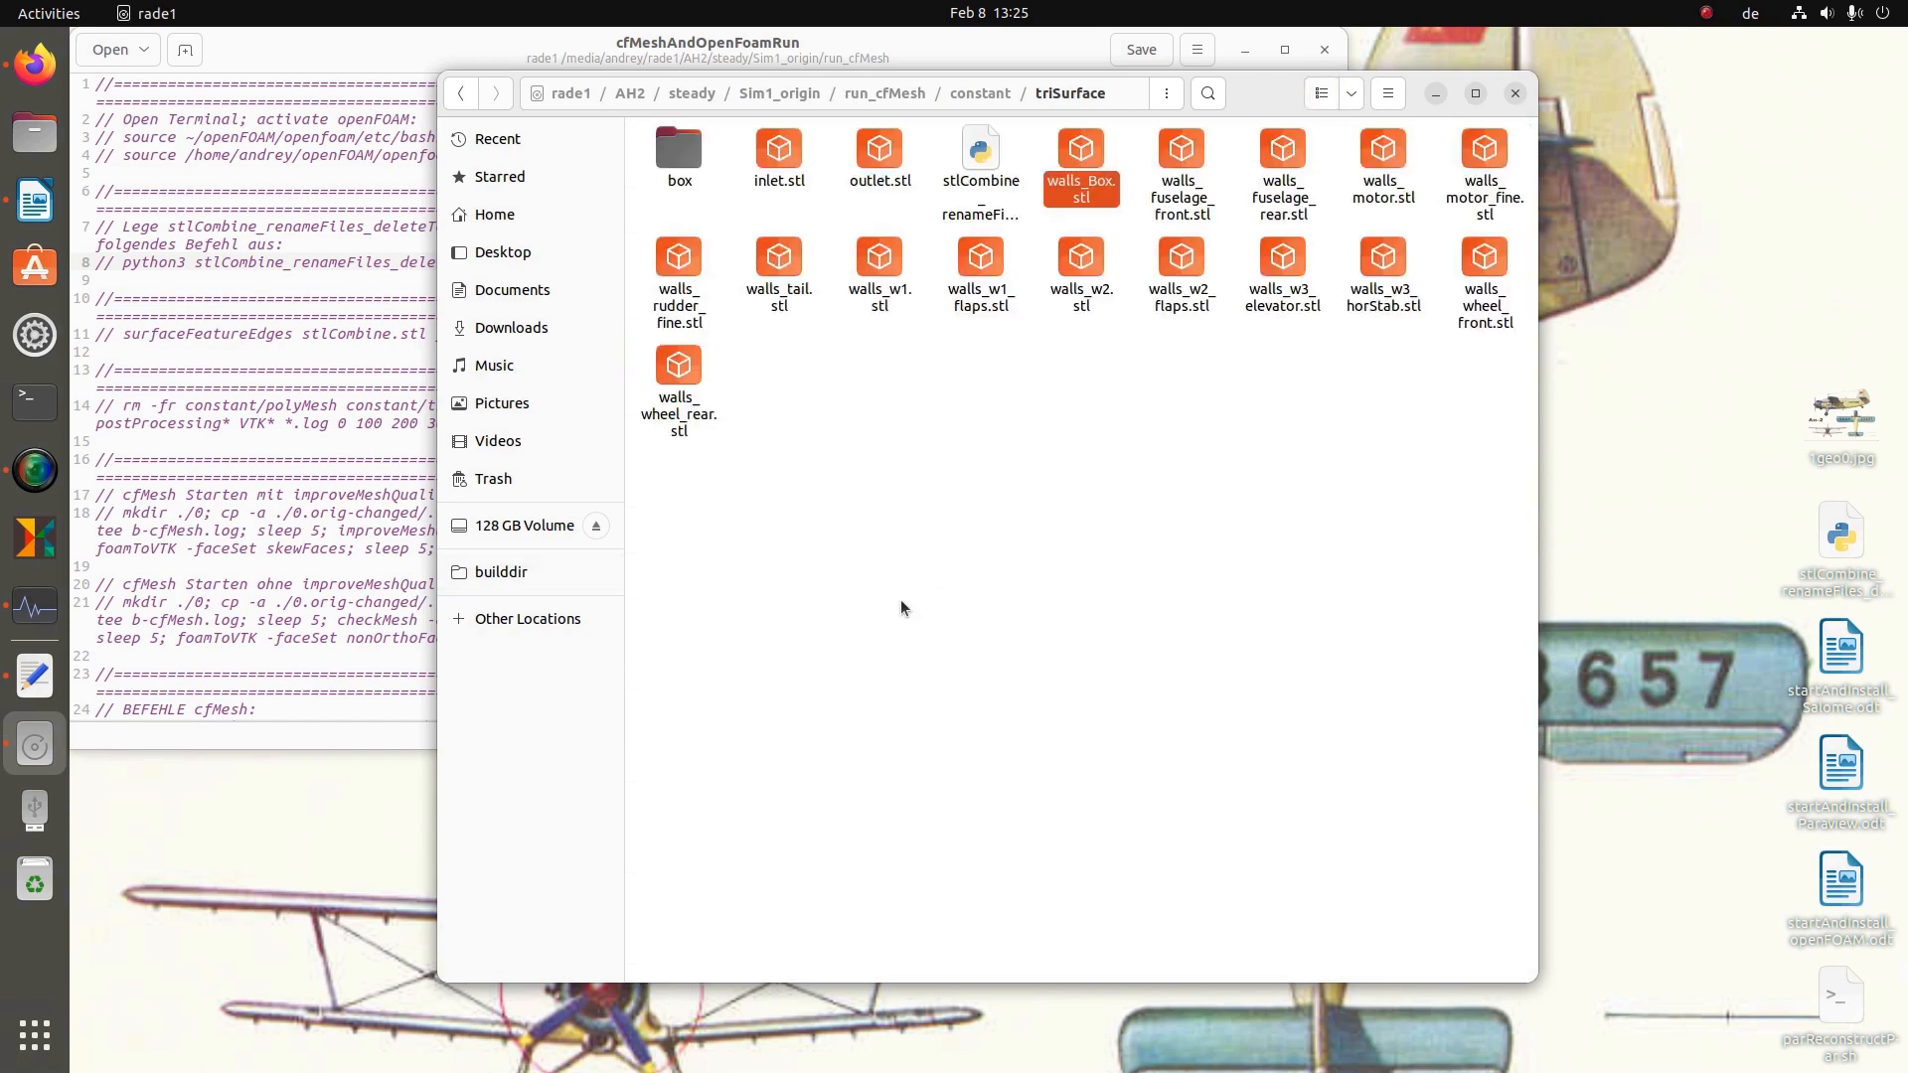
right_click(881, 456)
left_click(961, 572)
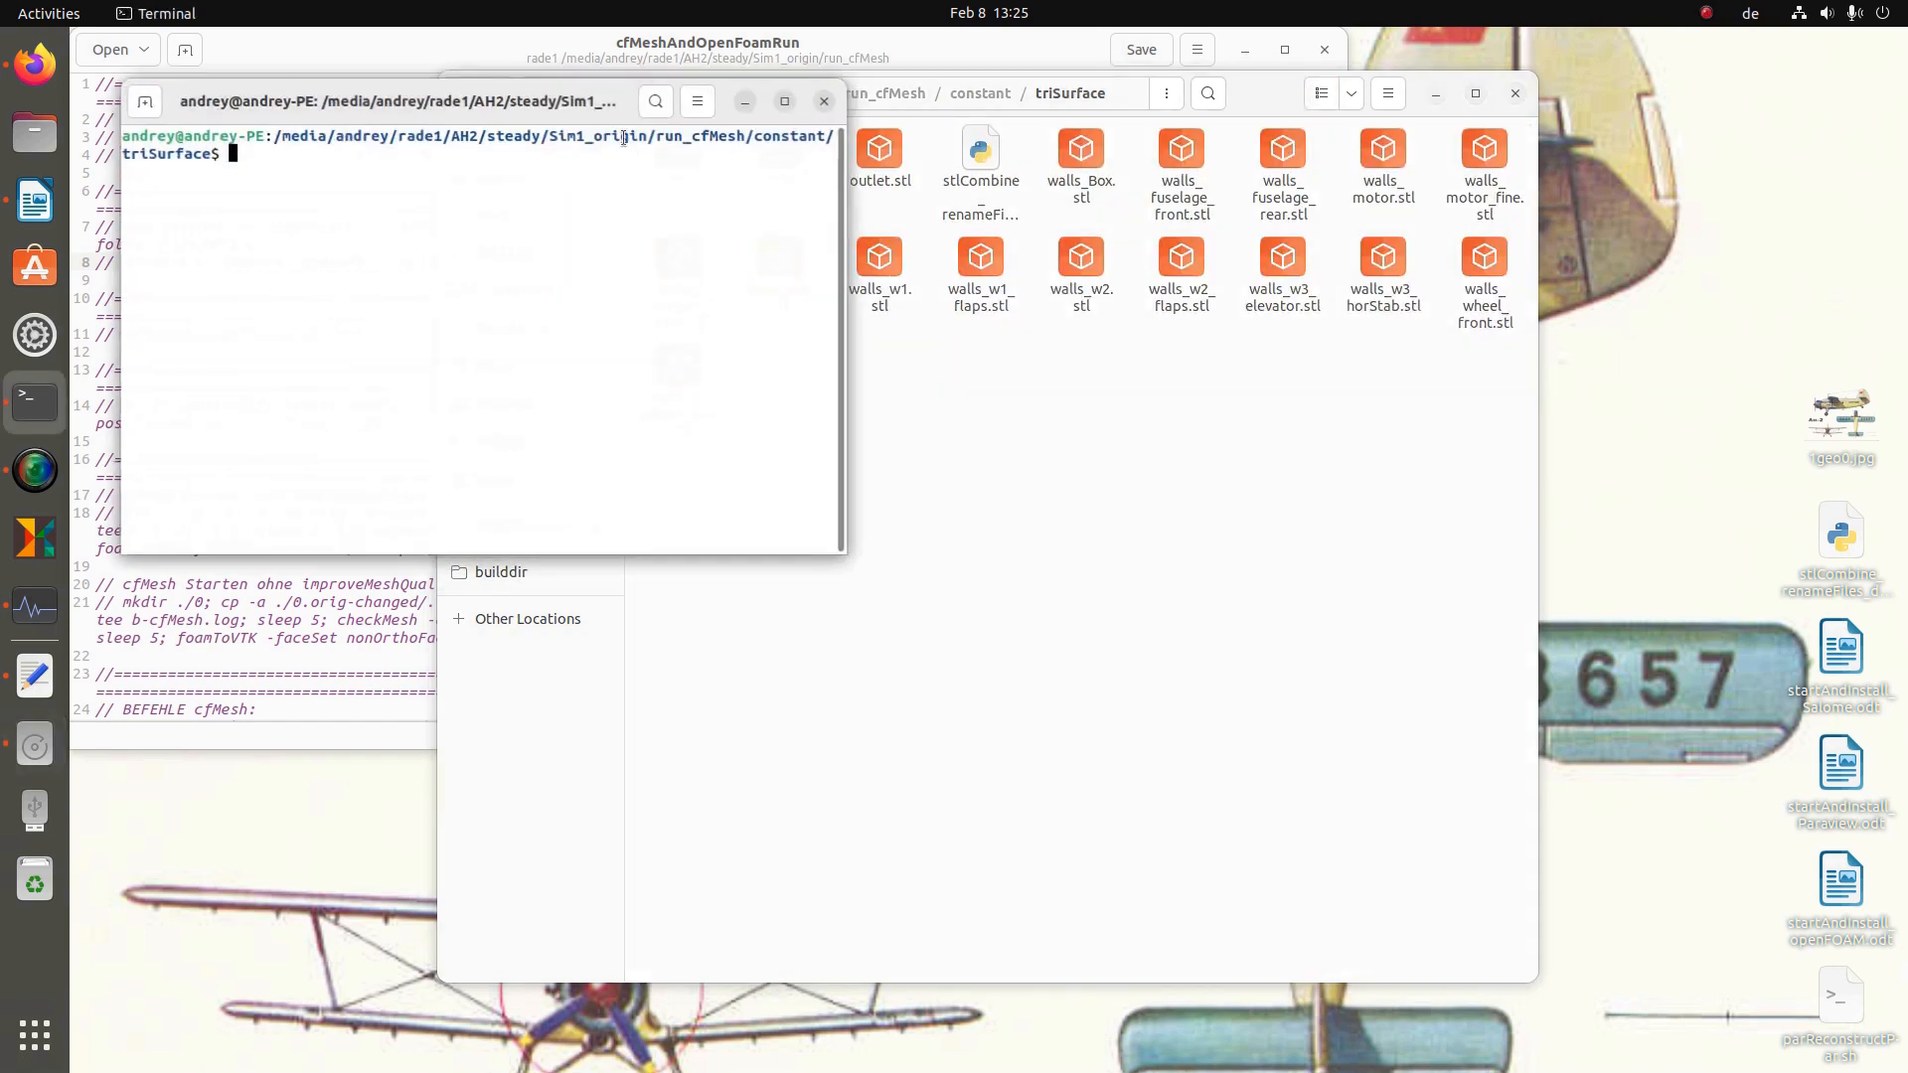
left_click_drag(592, 92, 649, 527)
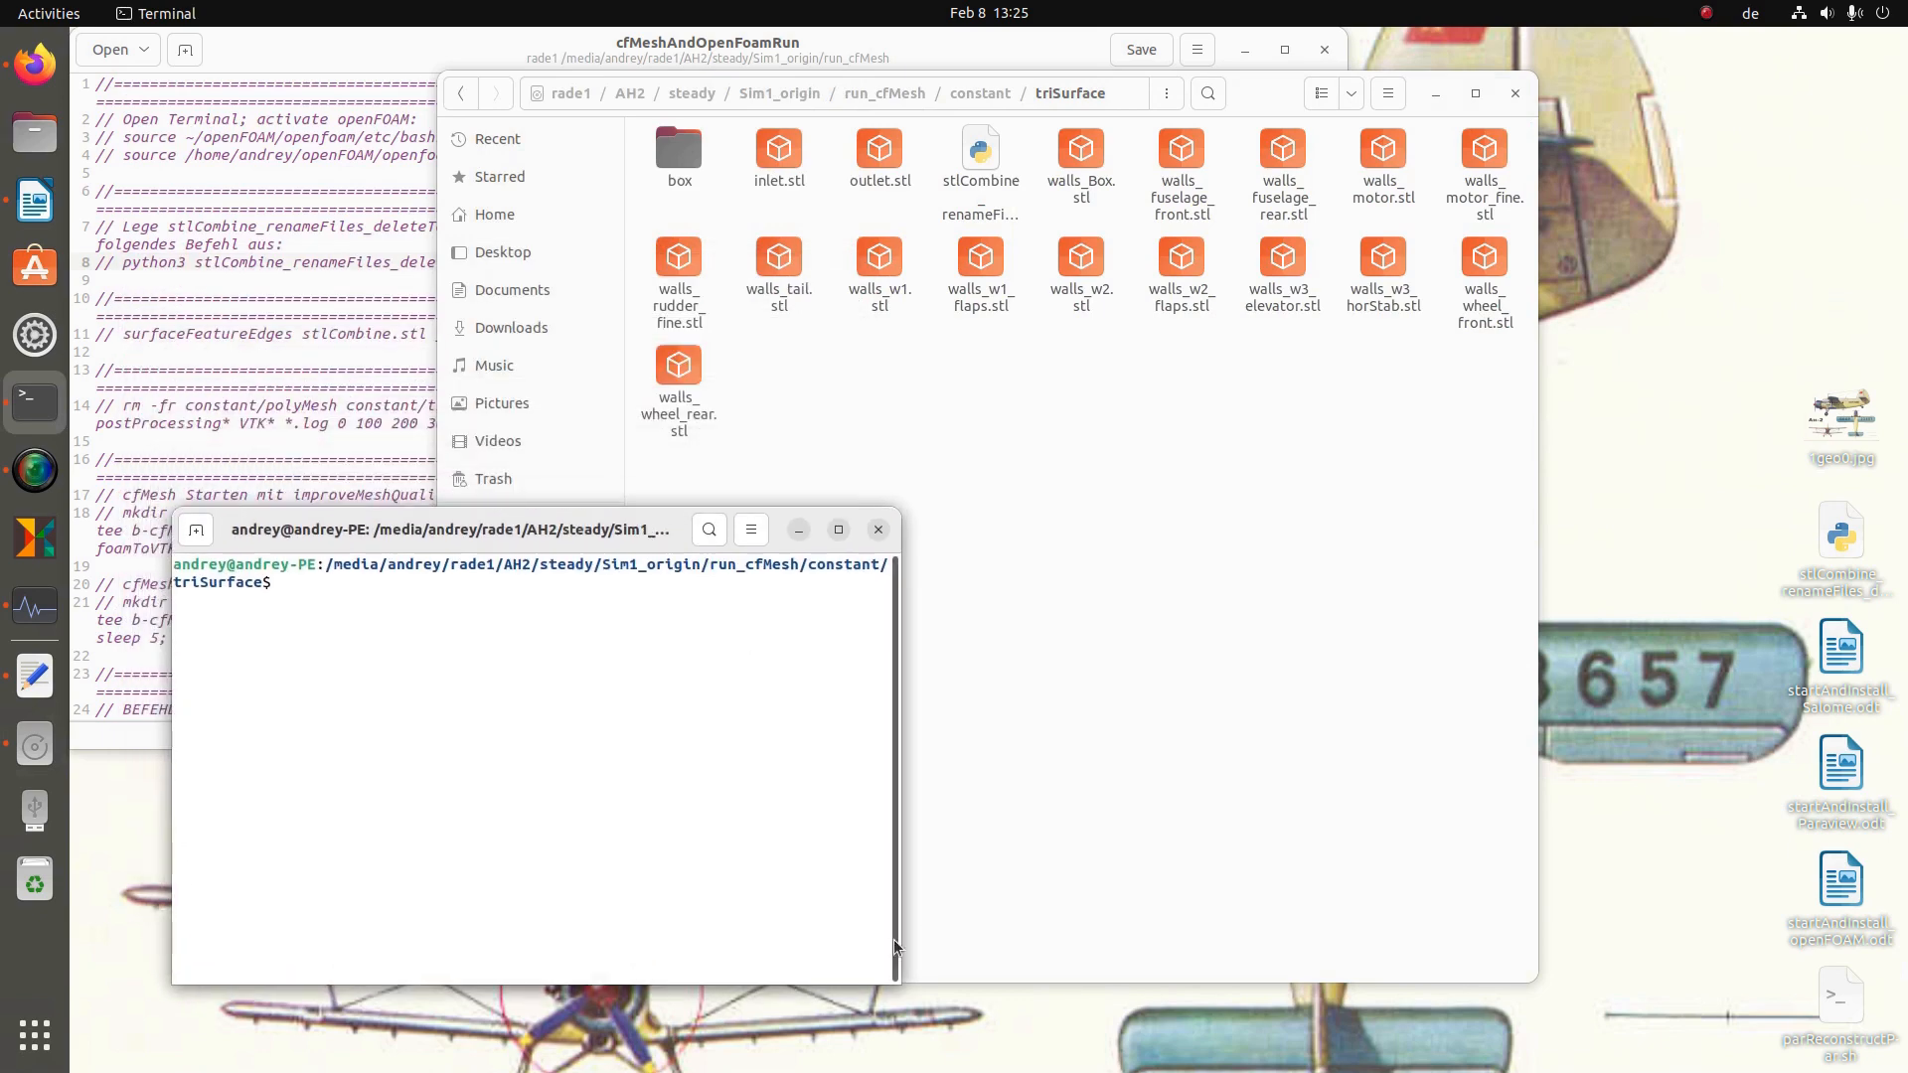
left_click_drag(901, 986, 1438, 980)
- Copy python3 stlCombine_renameFiles_deleteText.py from the notes and run it in the triSurface terminal to combine the STL files
left_click(318, 380)
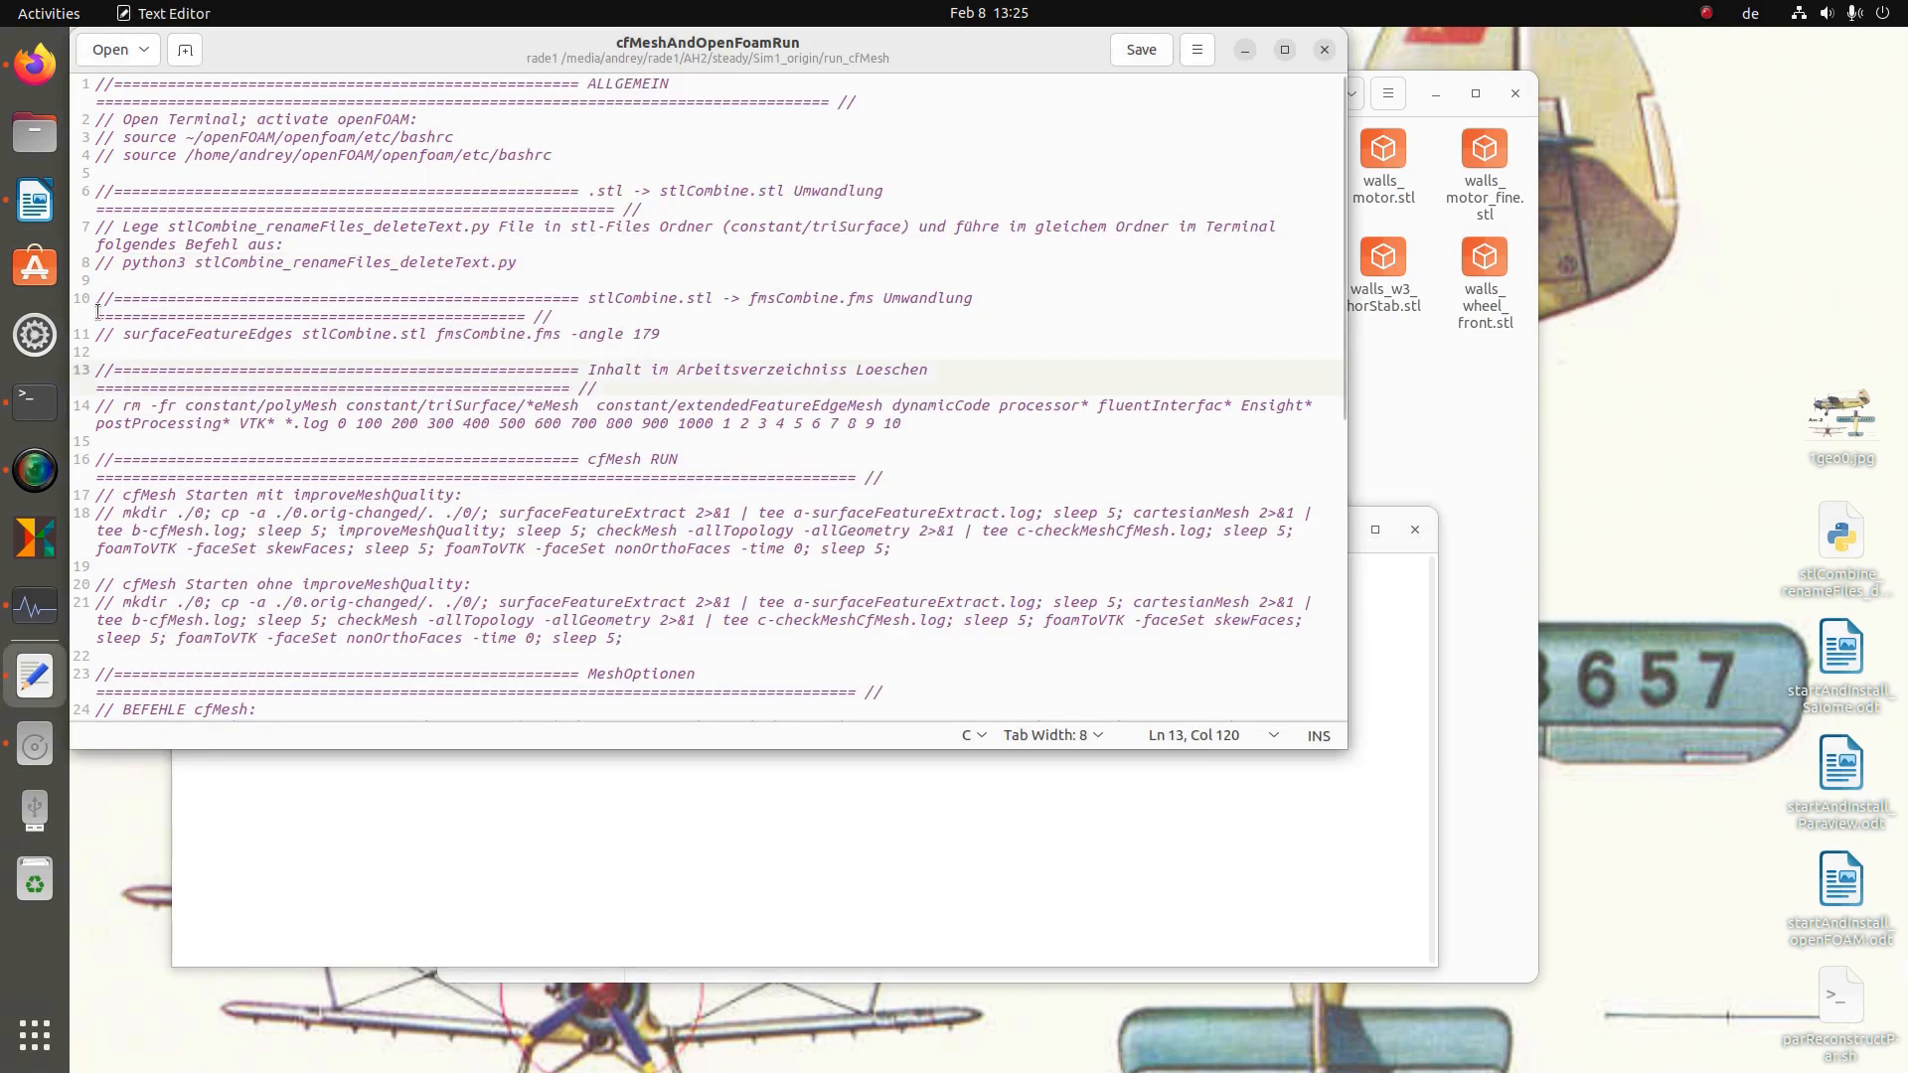
left_click_drag(122, 264, 516, 263)
key("ctrl+c")
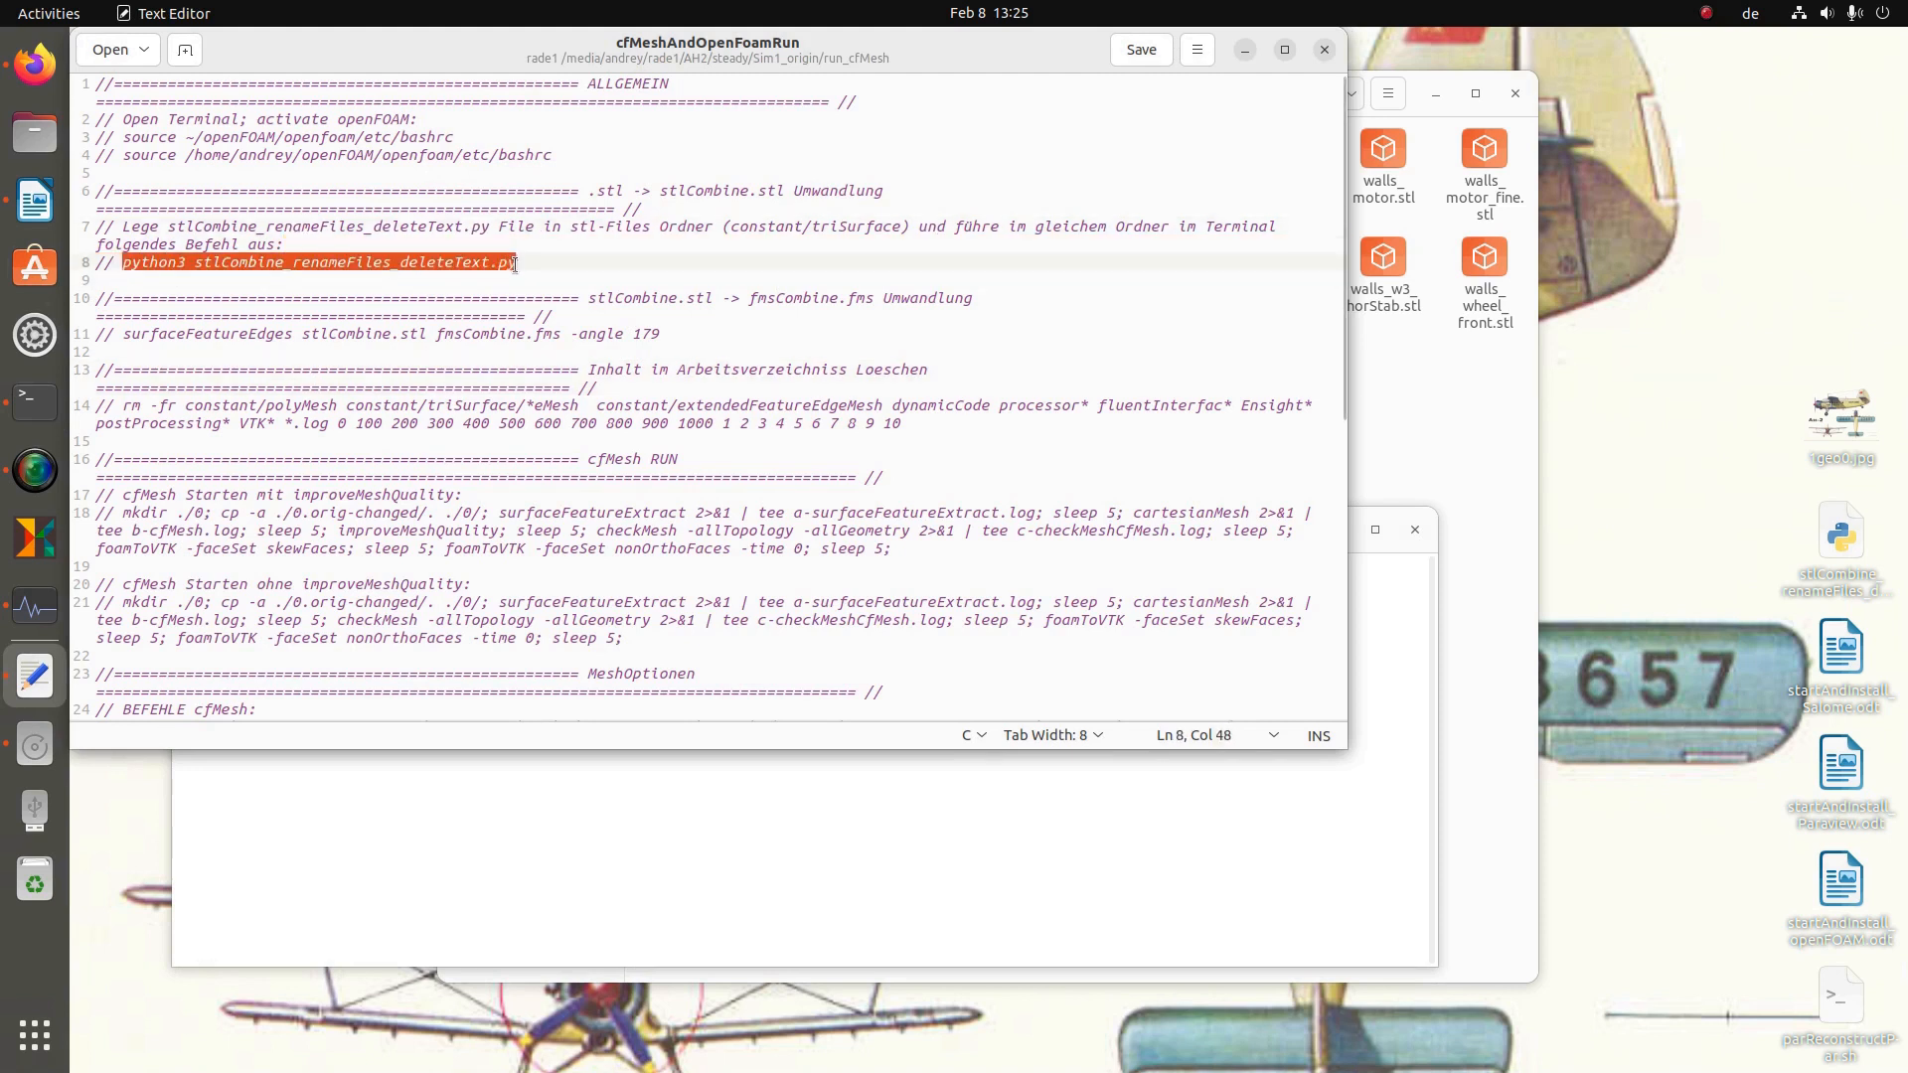
left_click(889, 828)
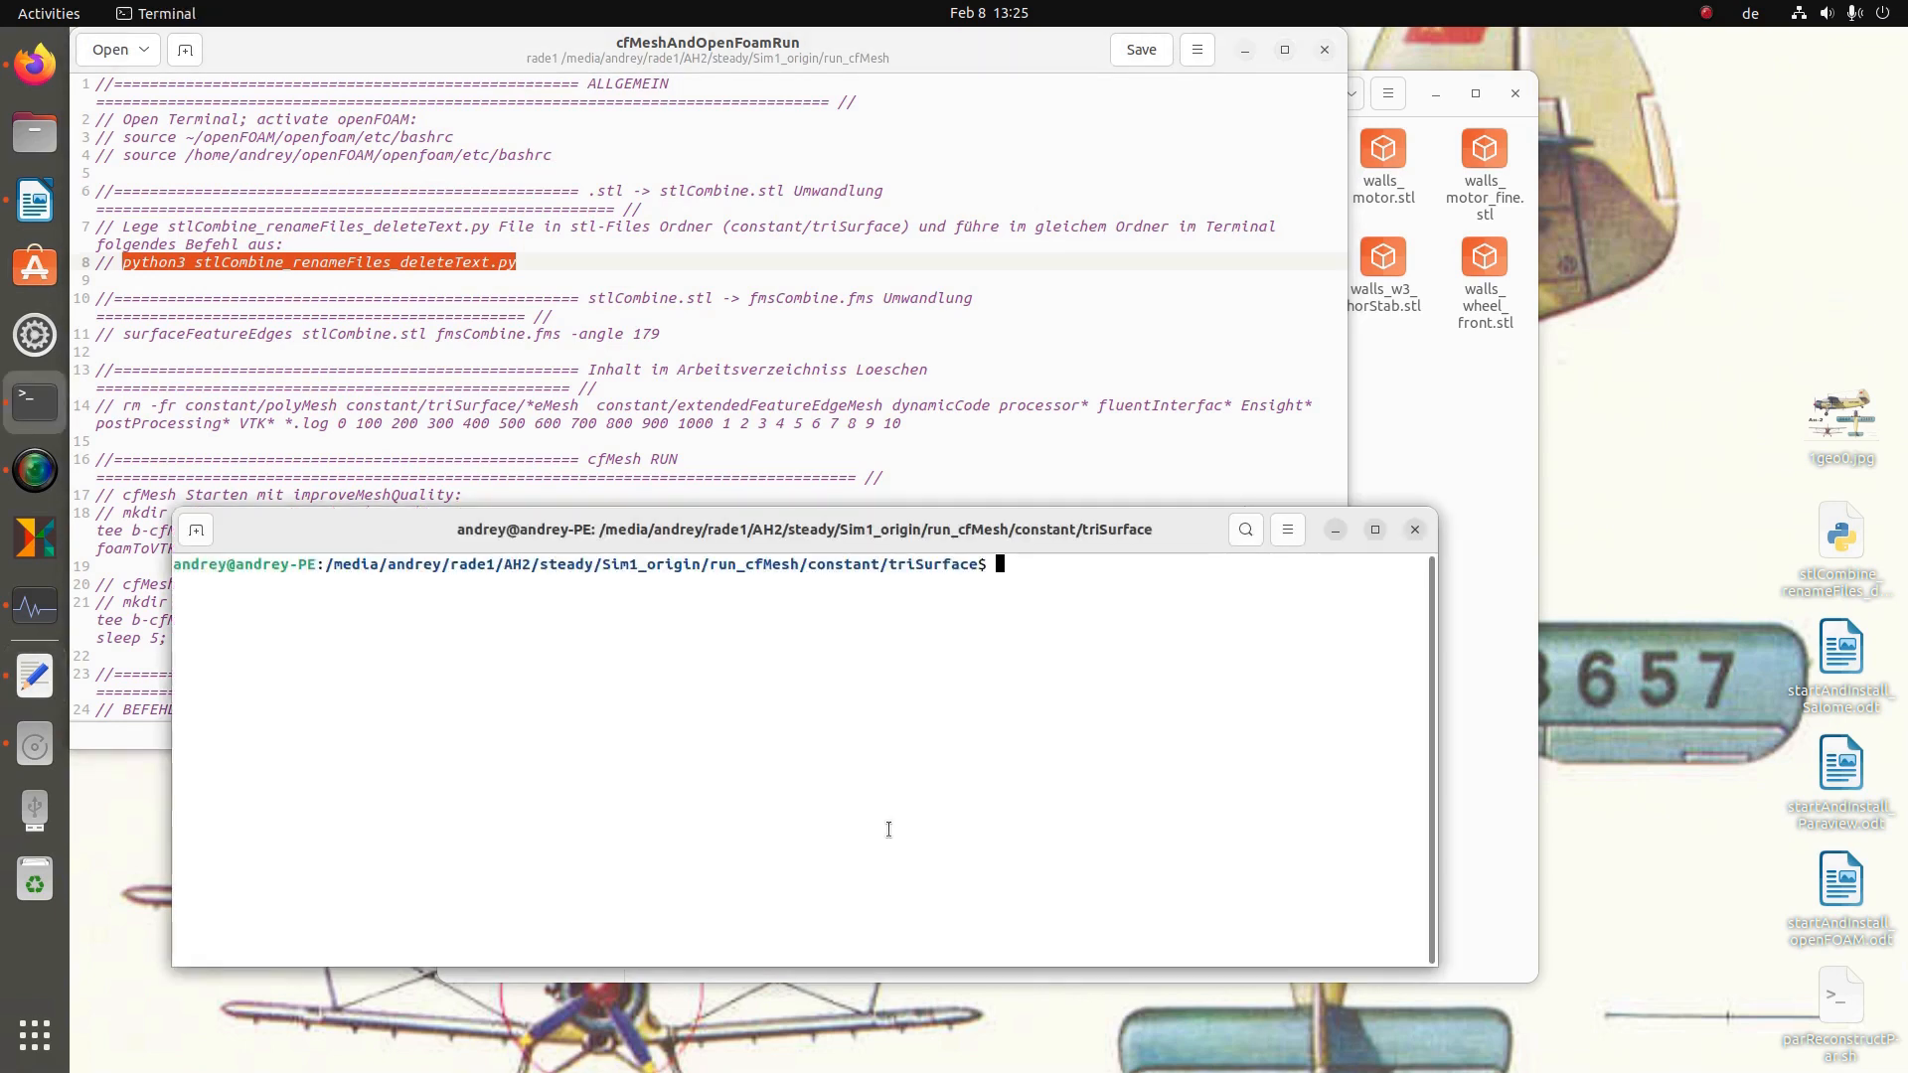
key("ctrl+shift+v")
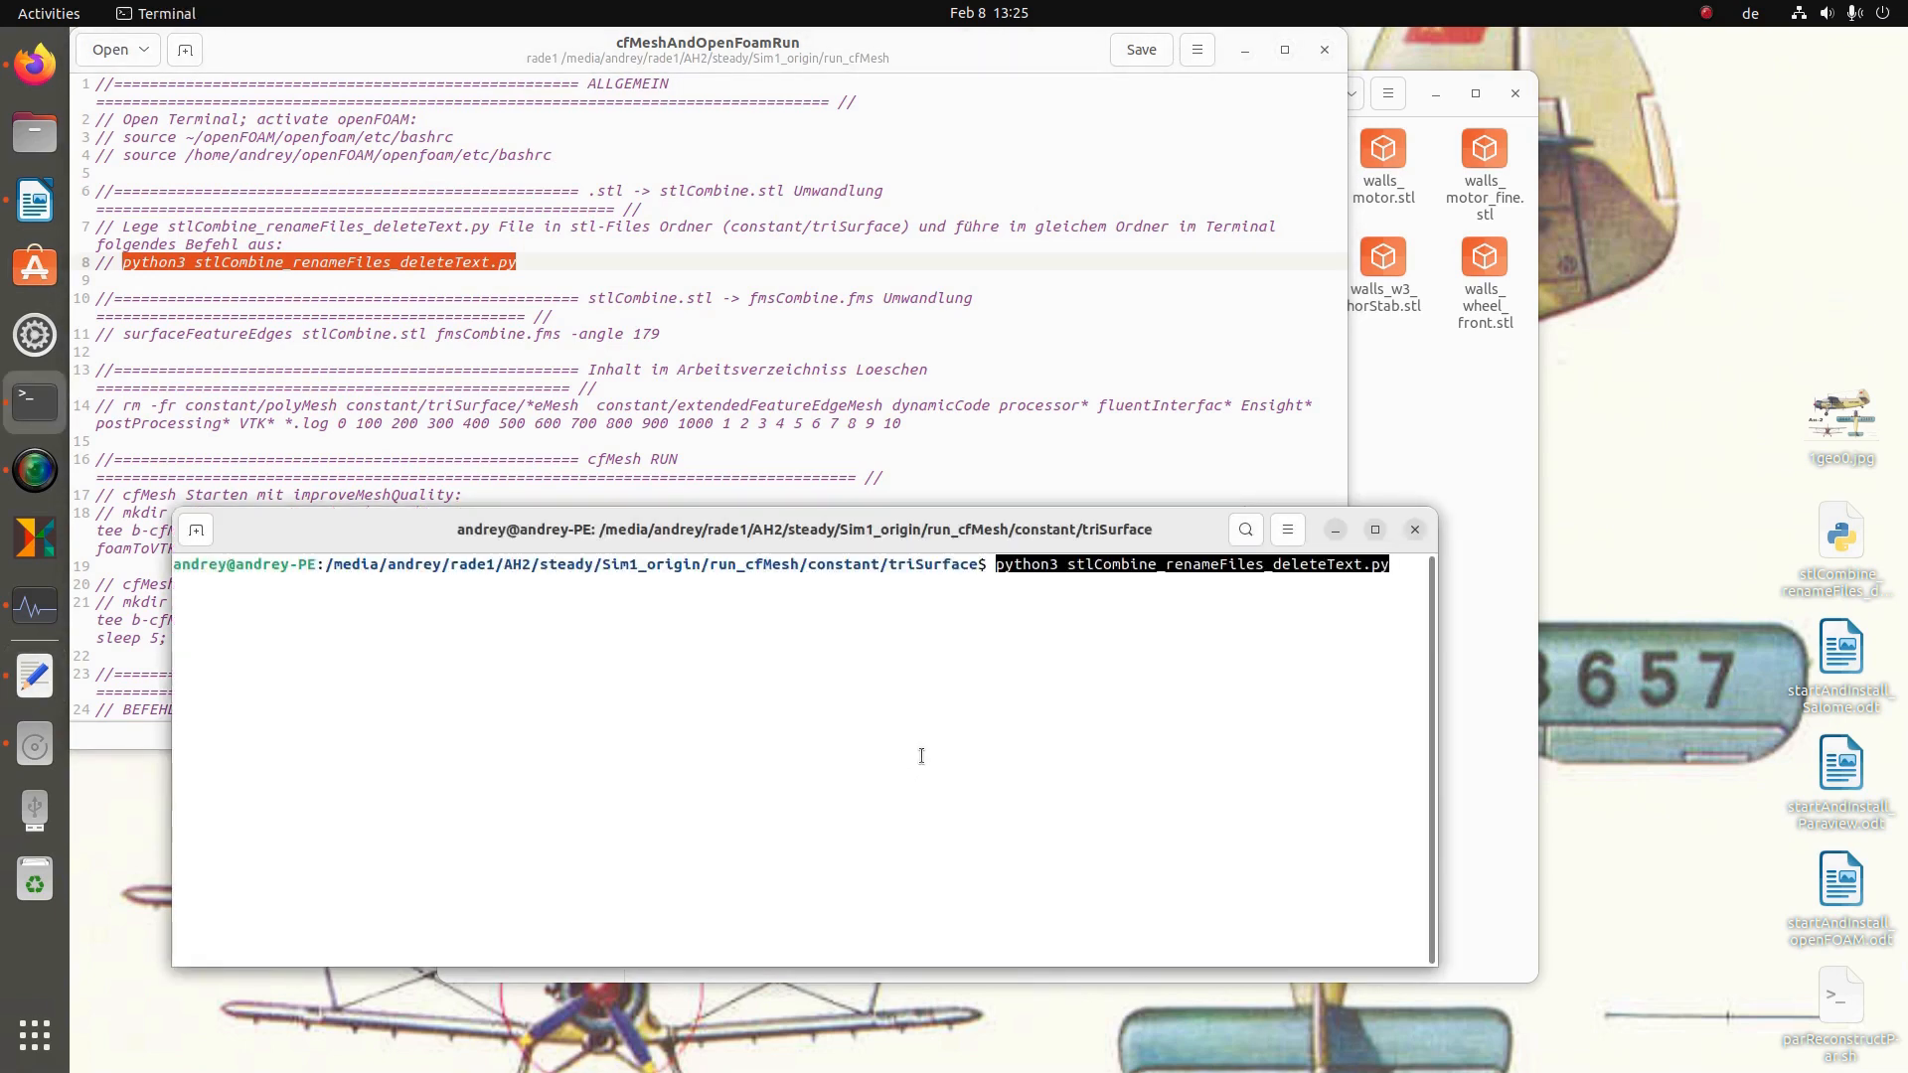
key("Return")
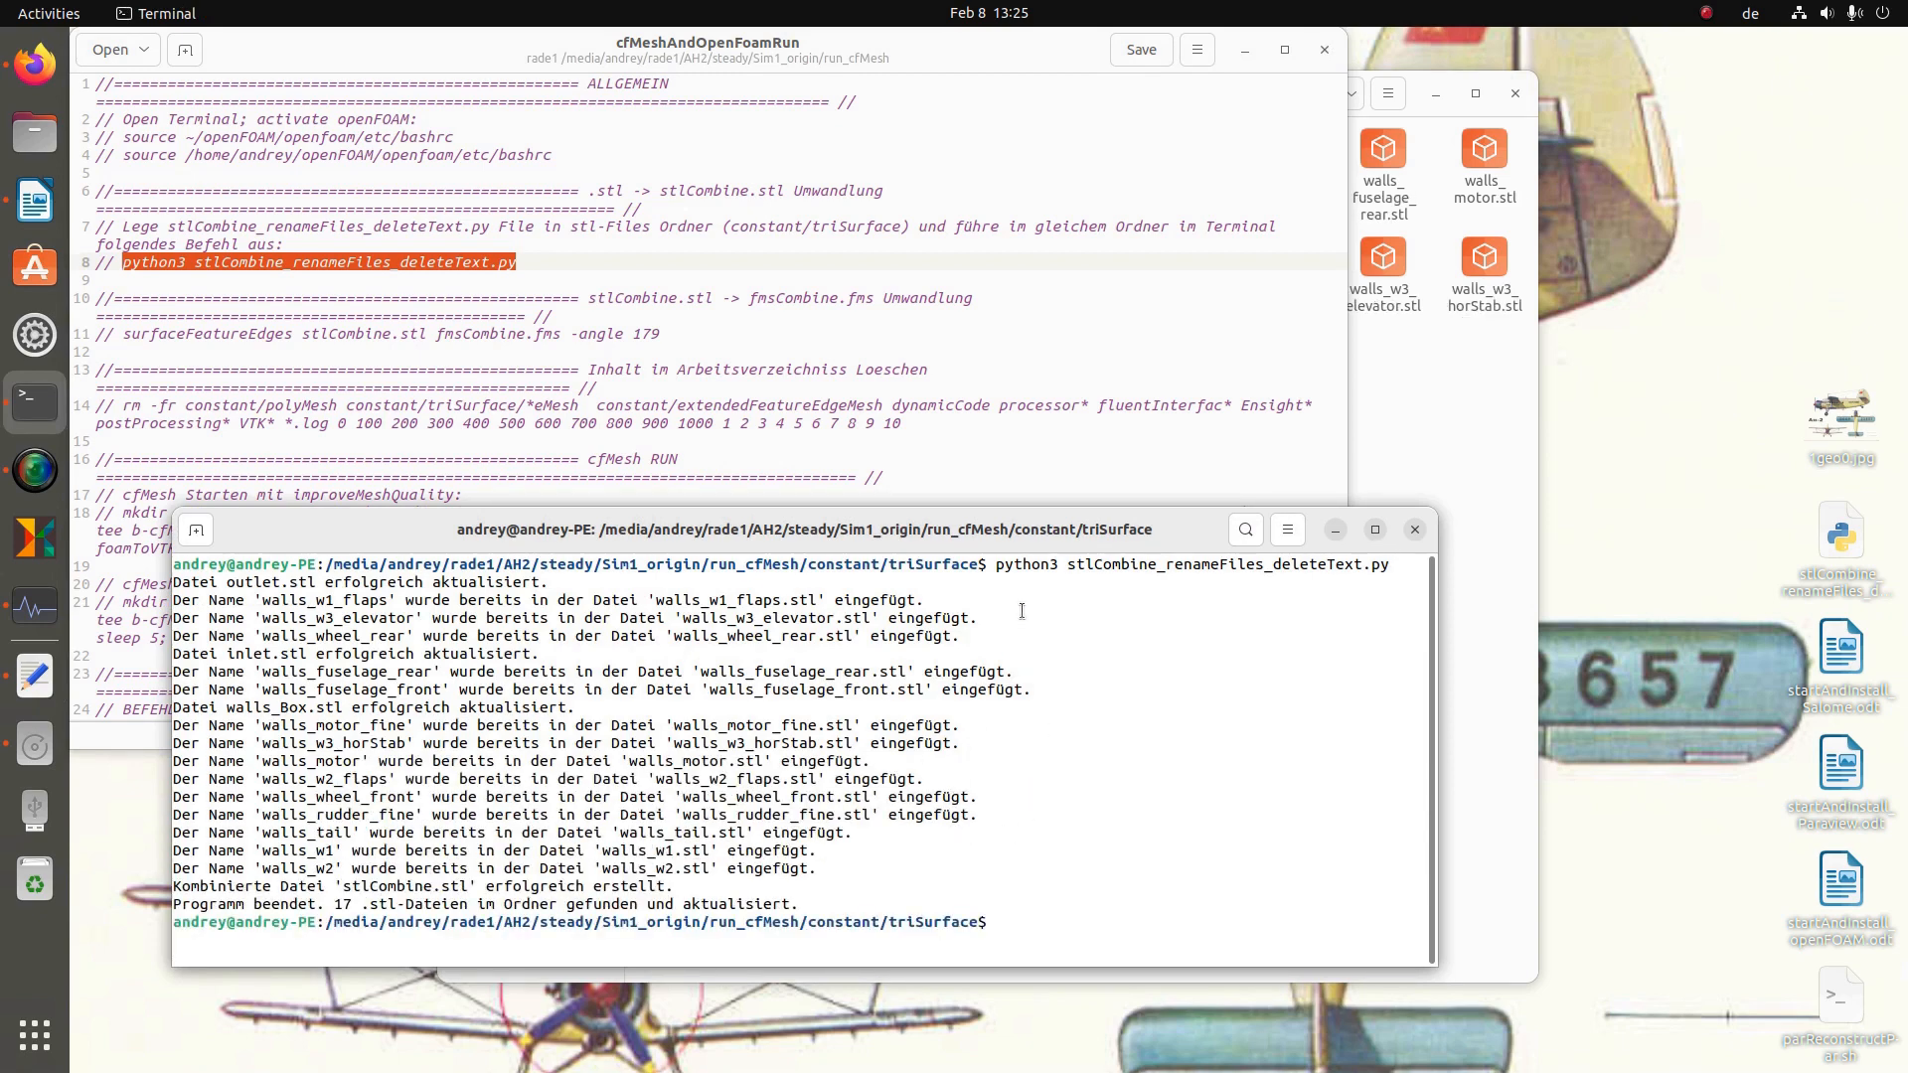
- List the triSurface folder contents in detail and check the combined file stlCombine.stl
left_click(1430, 459)
left_click(1323, 92)
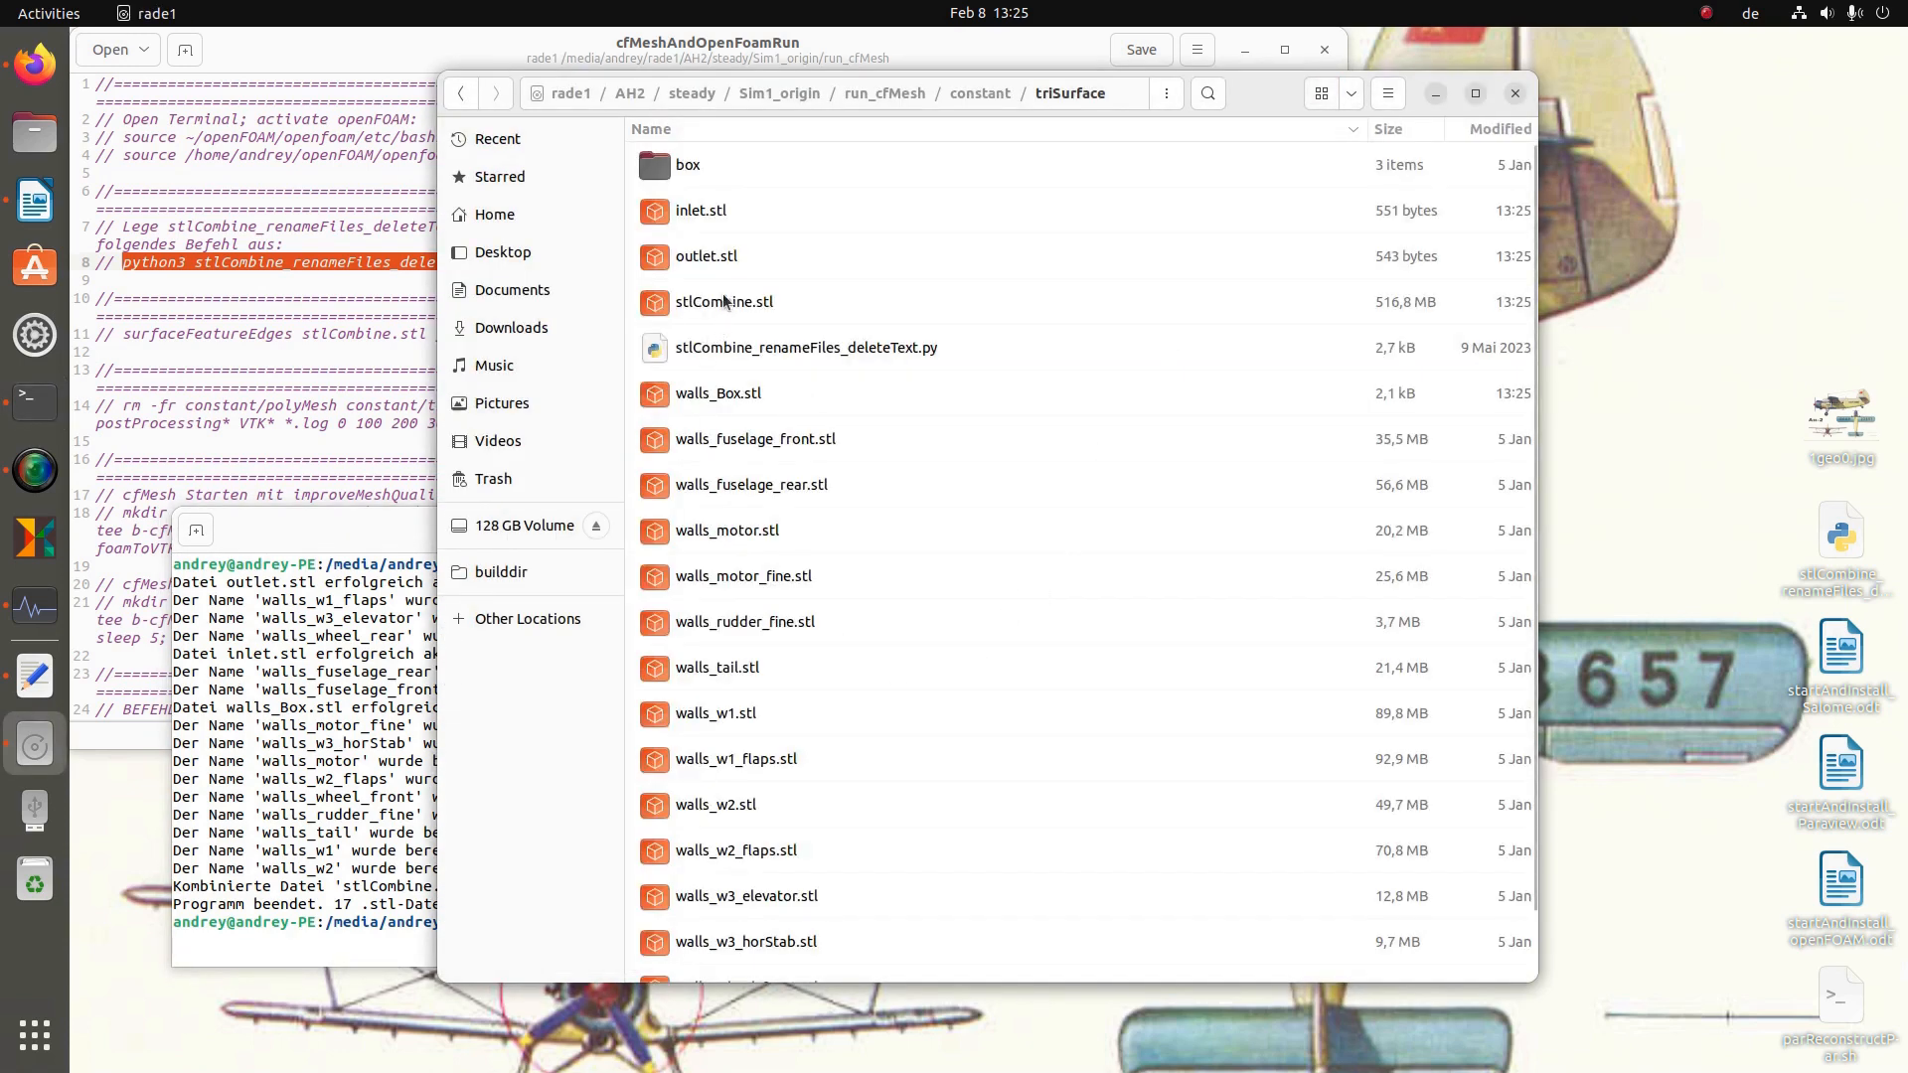
left_click(736, 301)
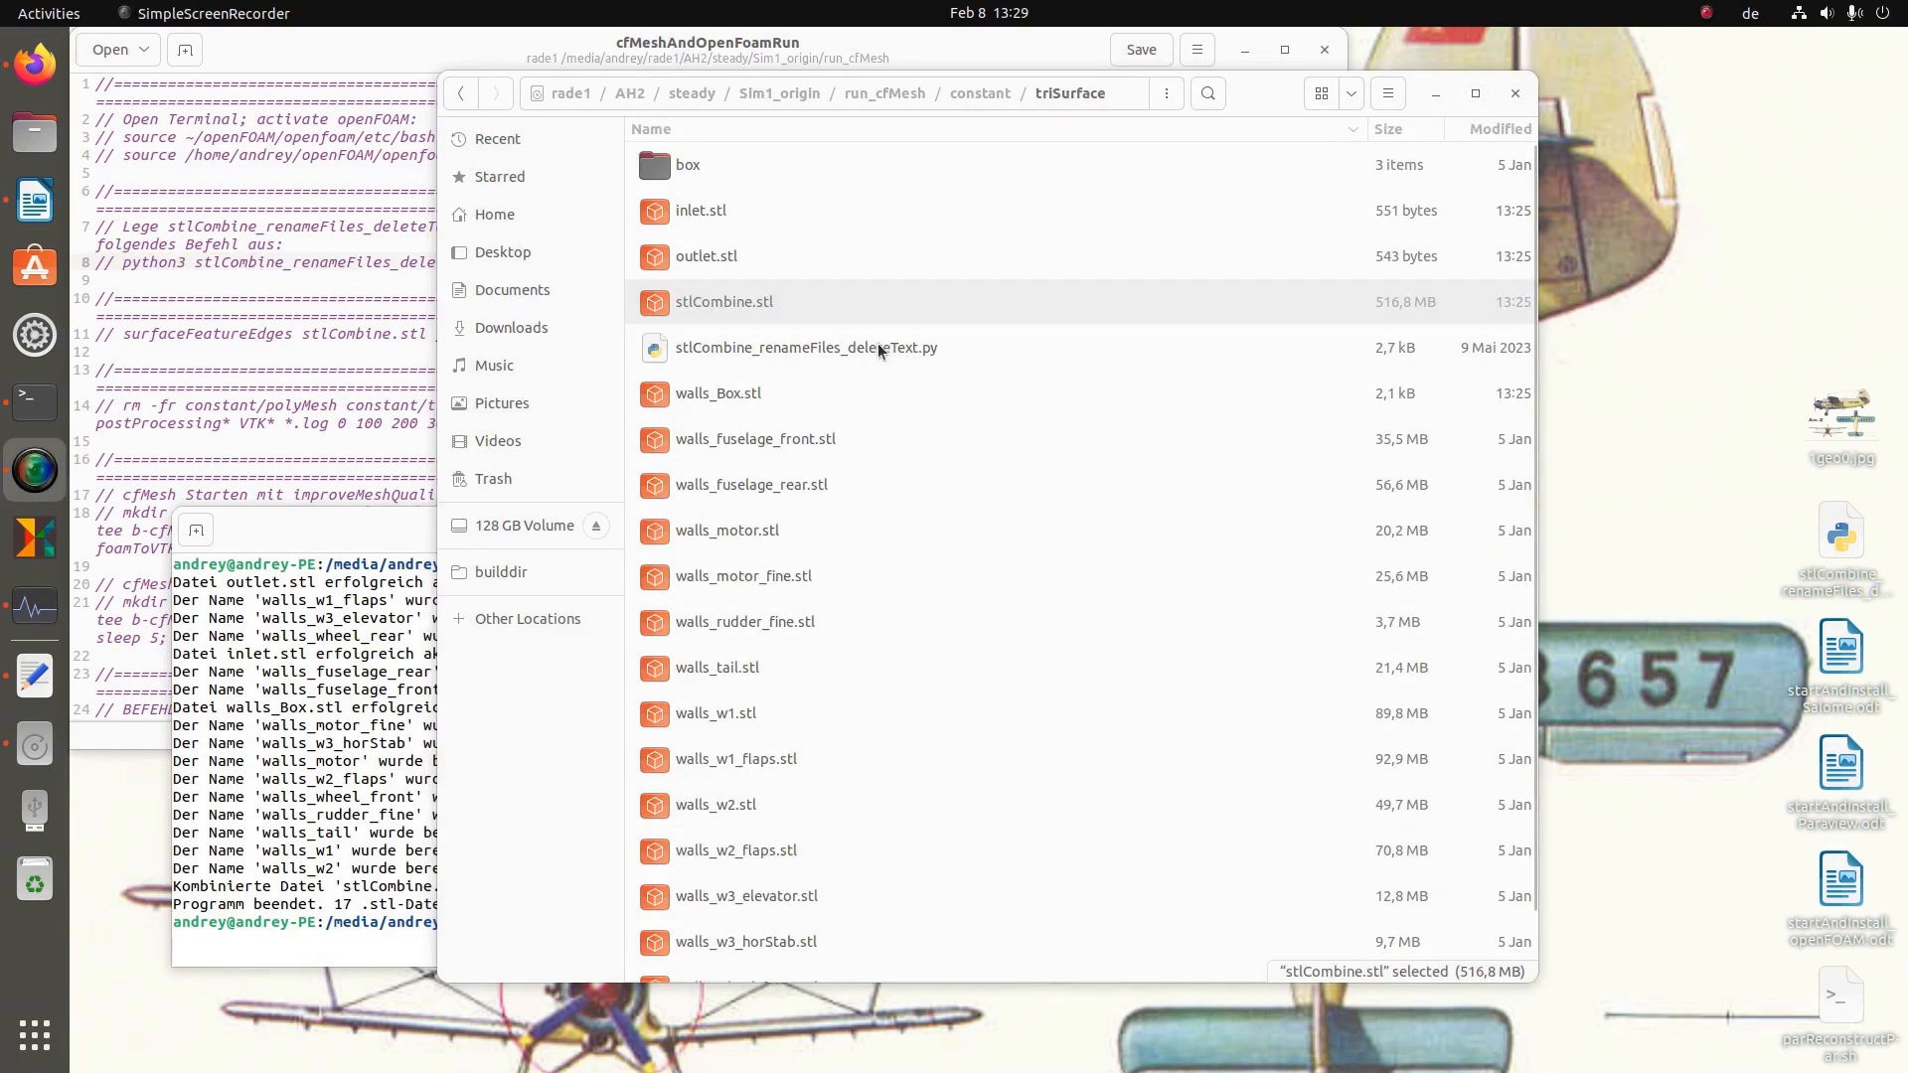
left_click(771, 309)
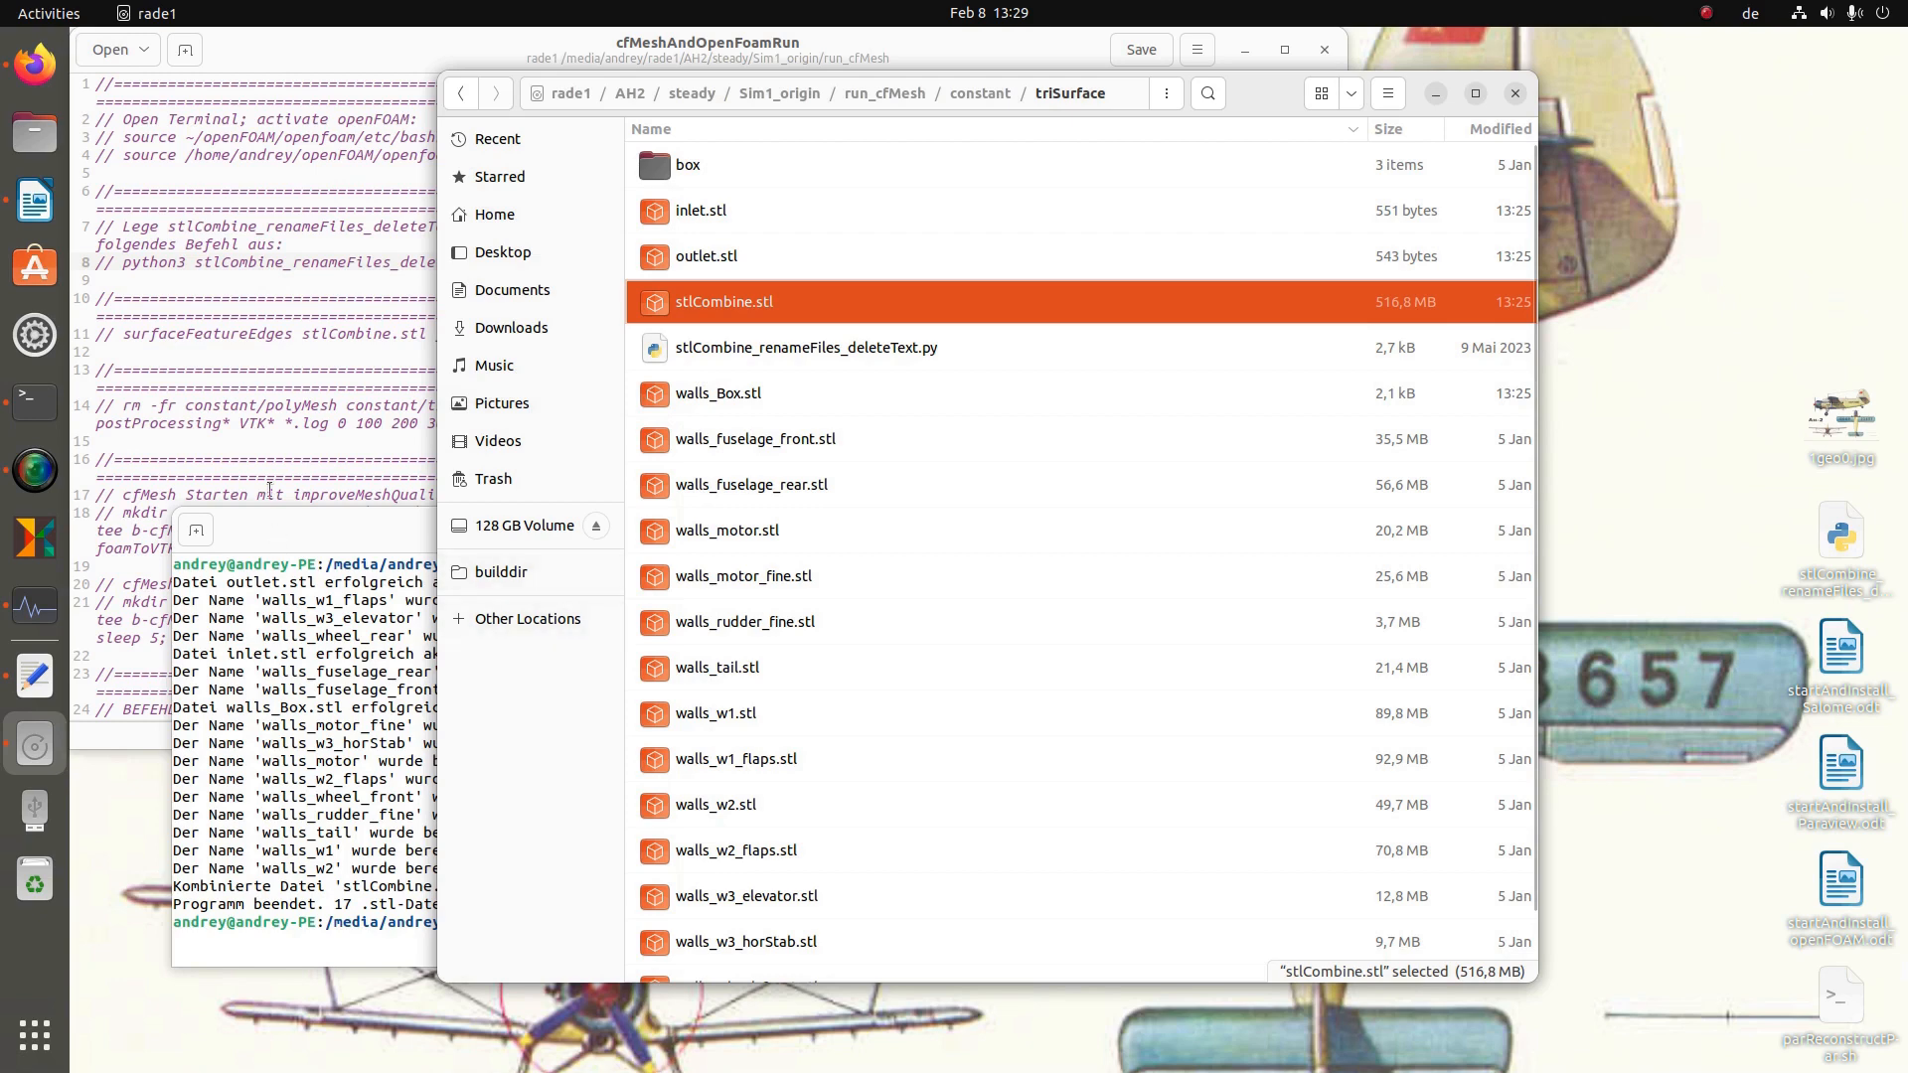
- Try to run surfaceFeatureEdges stlCombine.stl fmsCombine.fms -angle 179 from the notes in the triSurface terminal
left_click(266, 407)
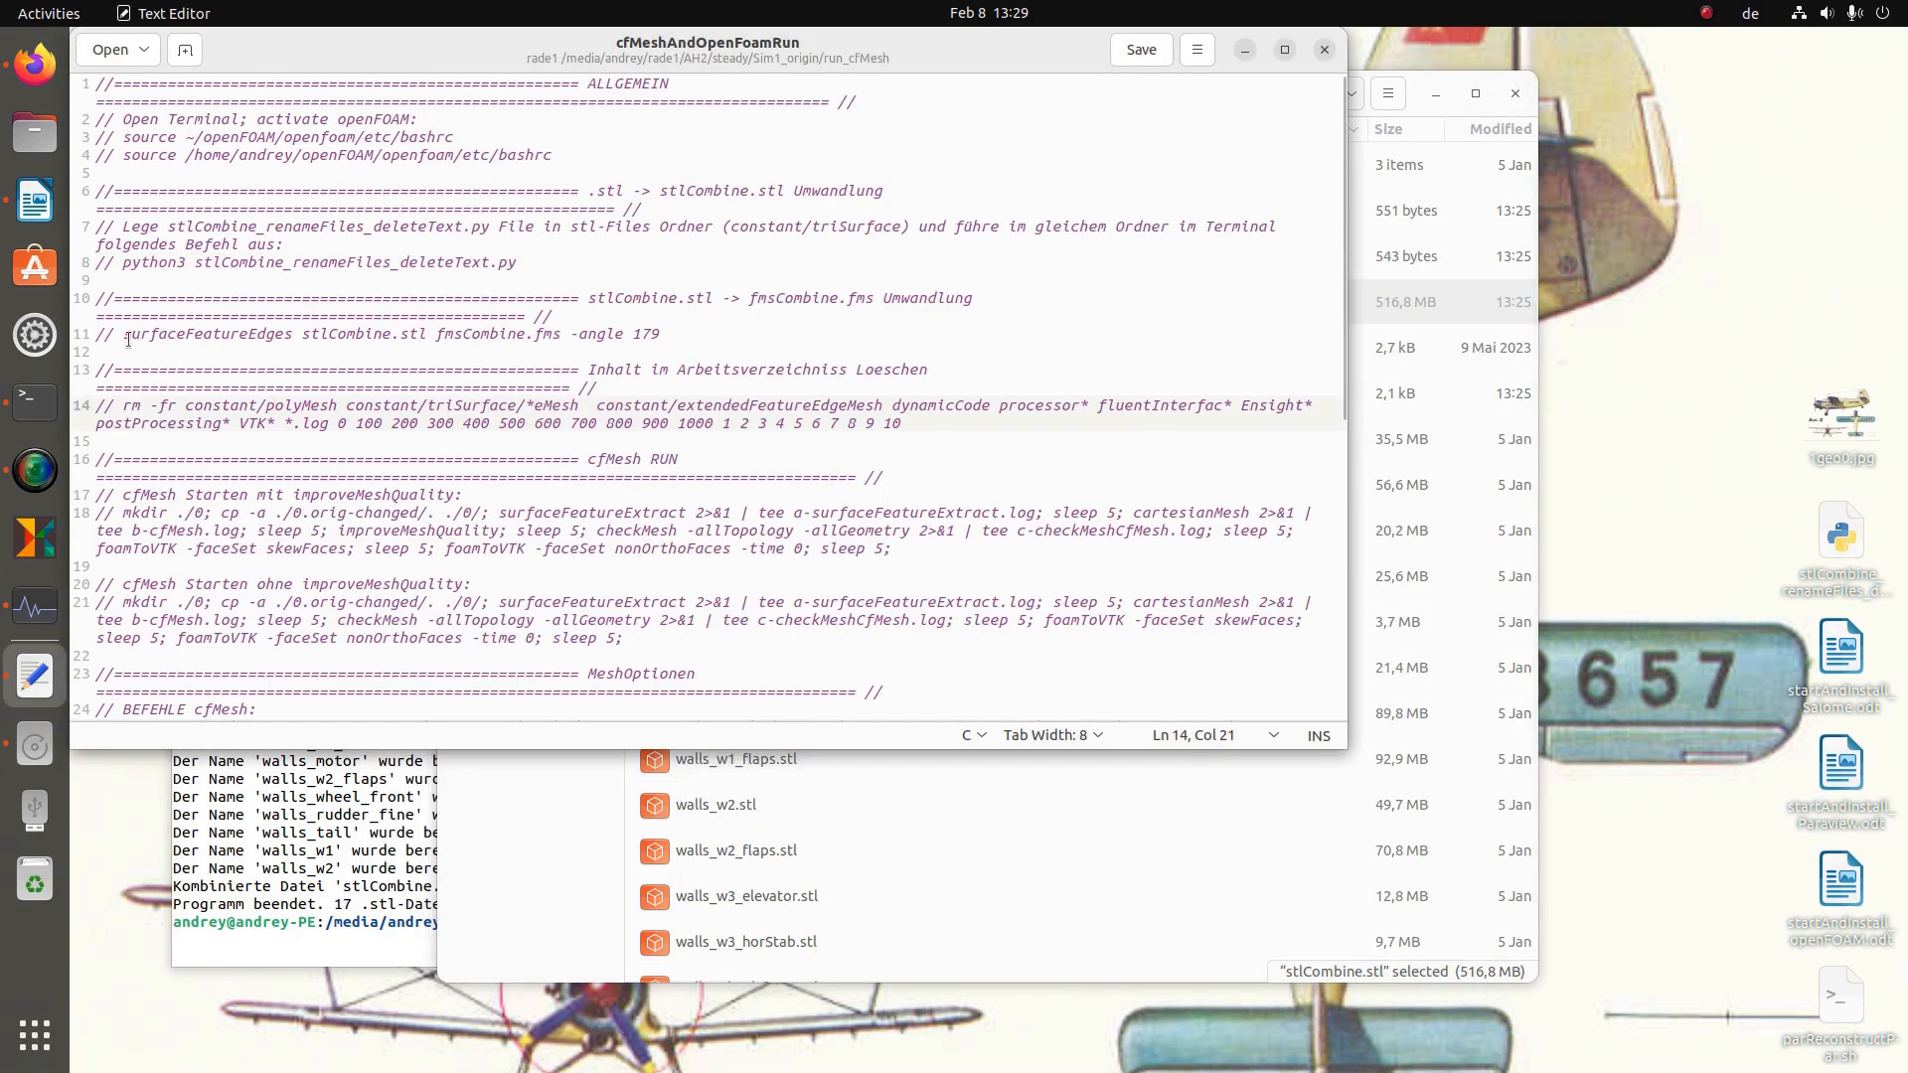
left_click_drag(123, 336, 664, 335)
key("ctrl+c")
left_click(360, 892)
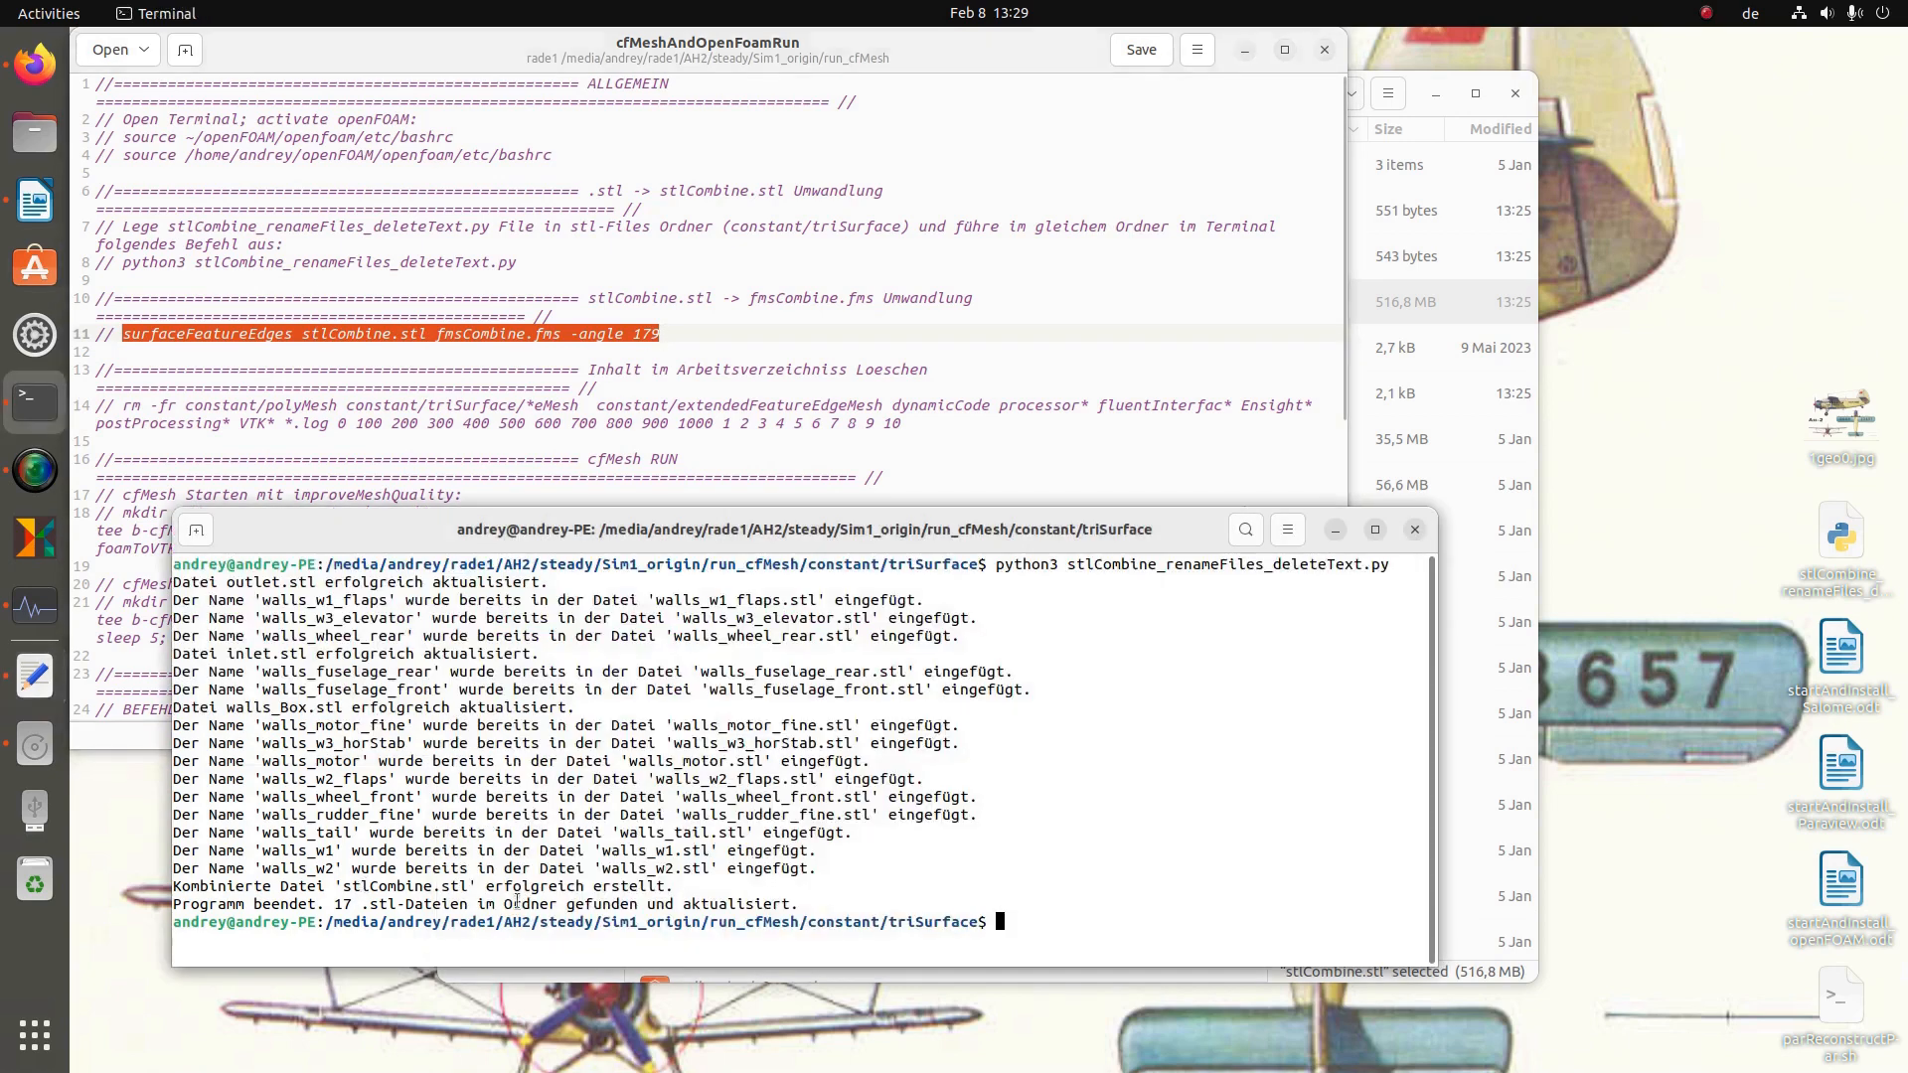
middle_click(1084, 920)
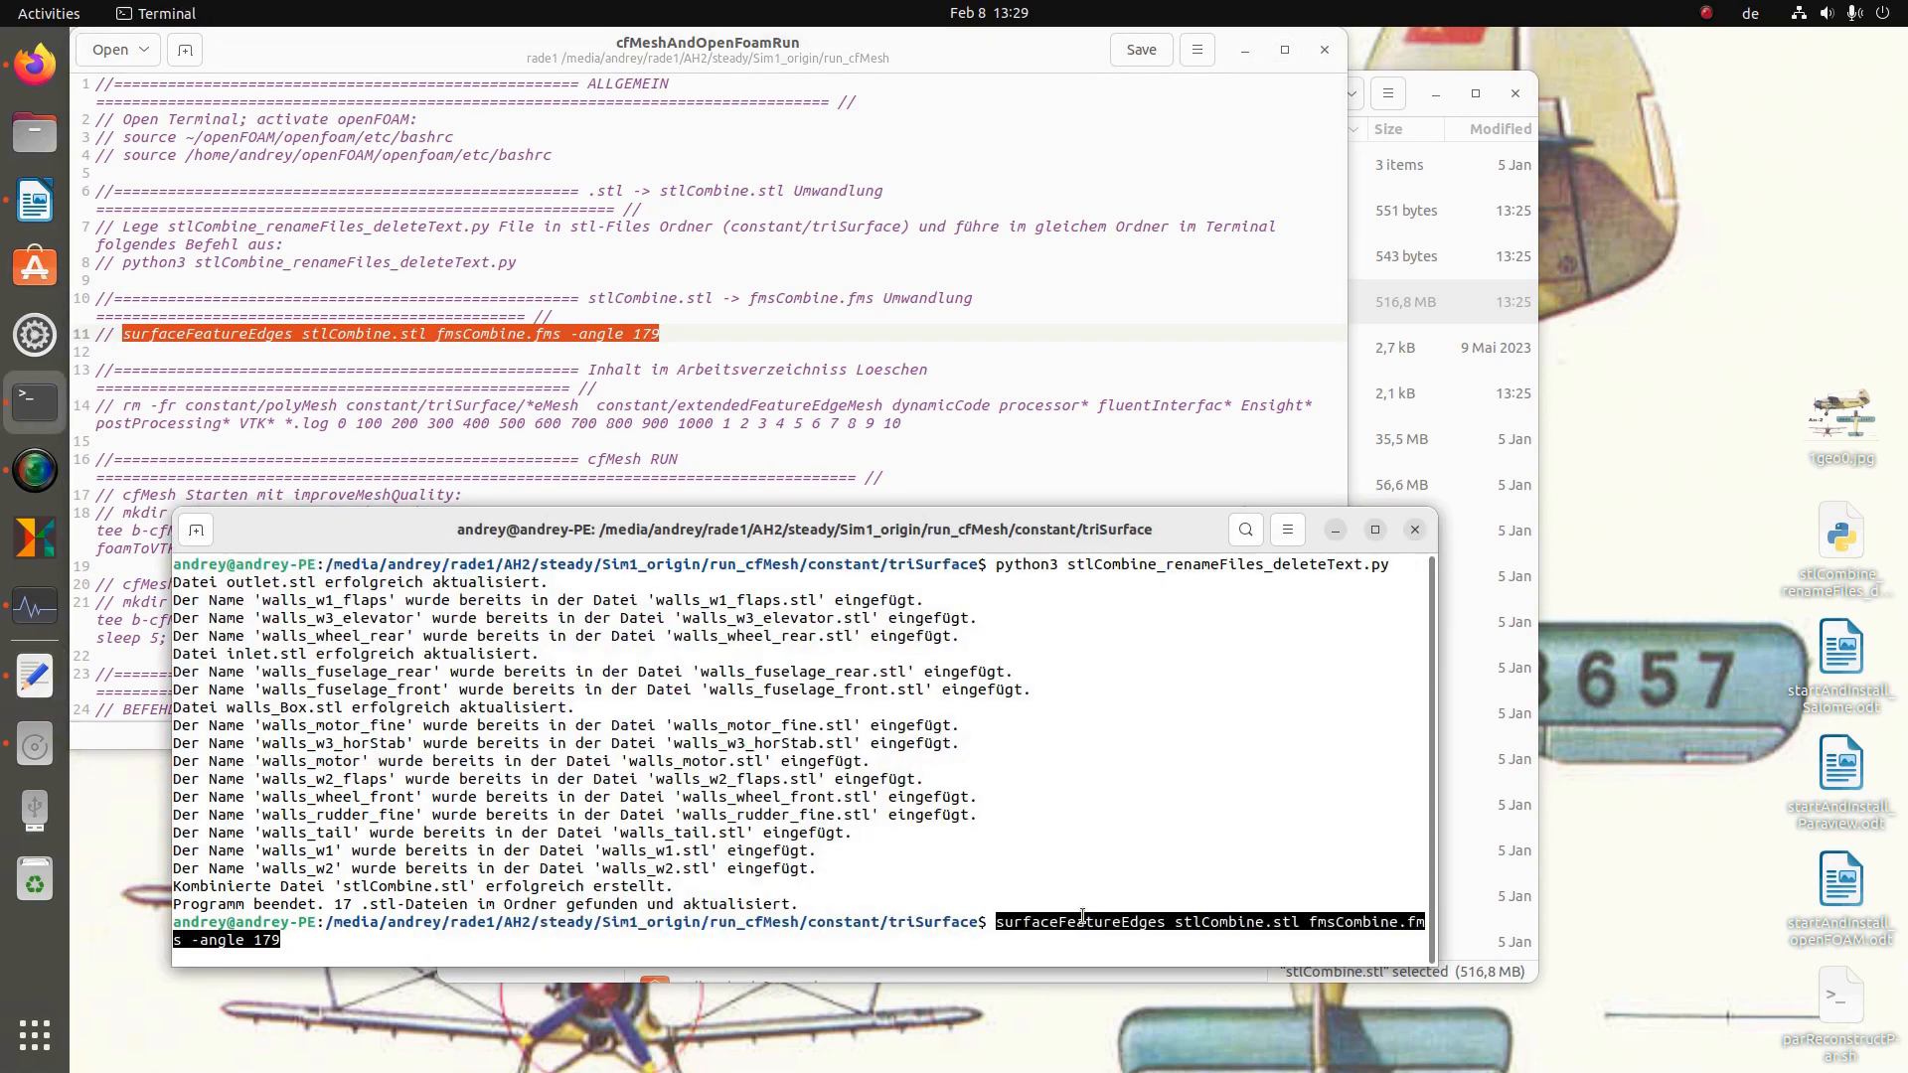
key("Return")
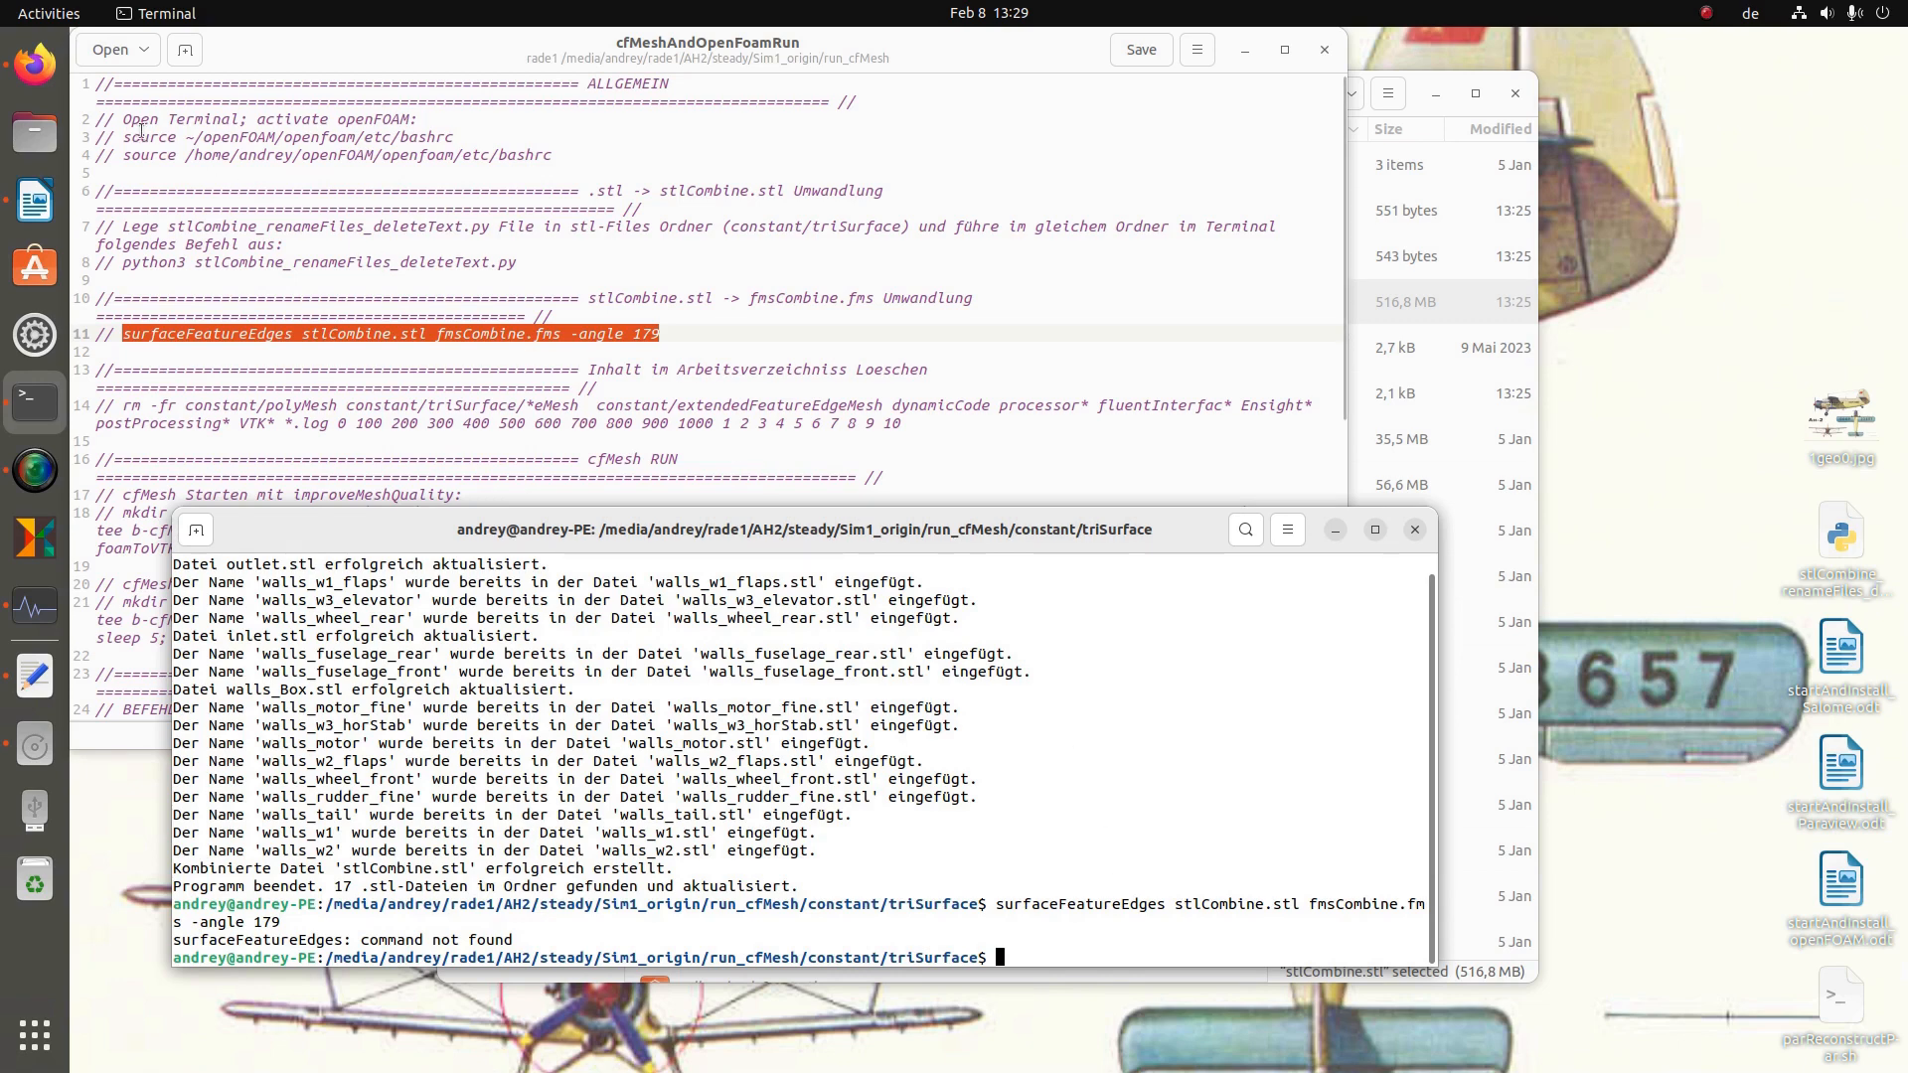
- Activate the openFOAM environment in the terminal with source ~/openFOAM/openfoam/etc/bashrc from the notes
left_click_drag(123, 137, 454, 138)
middle_click(1019, 886)
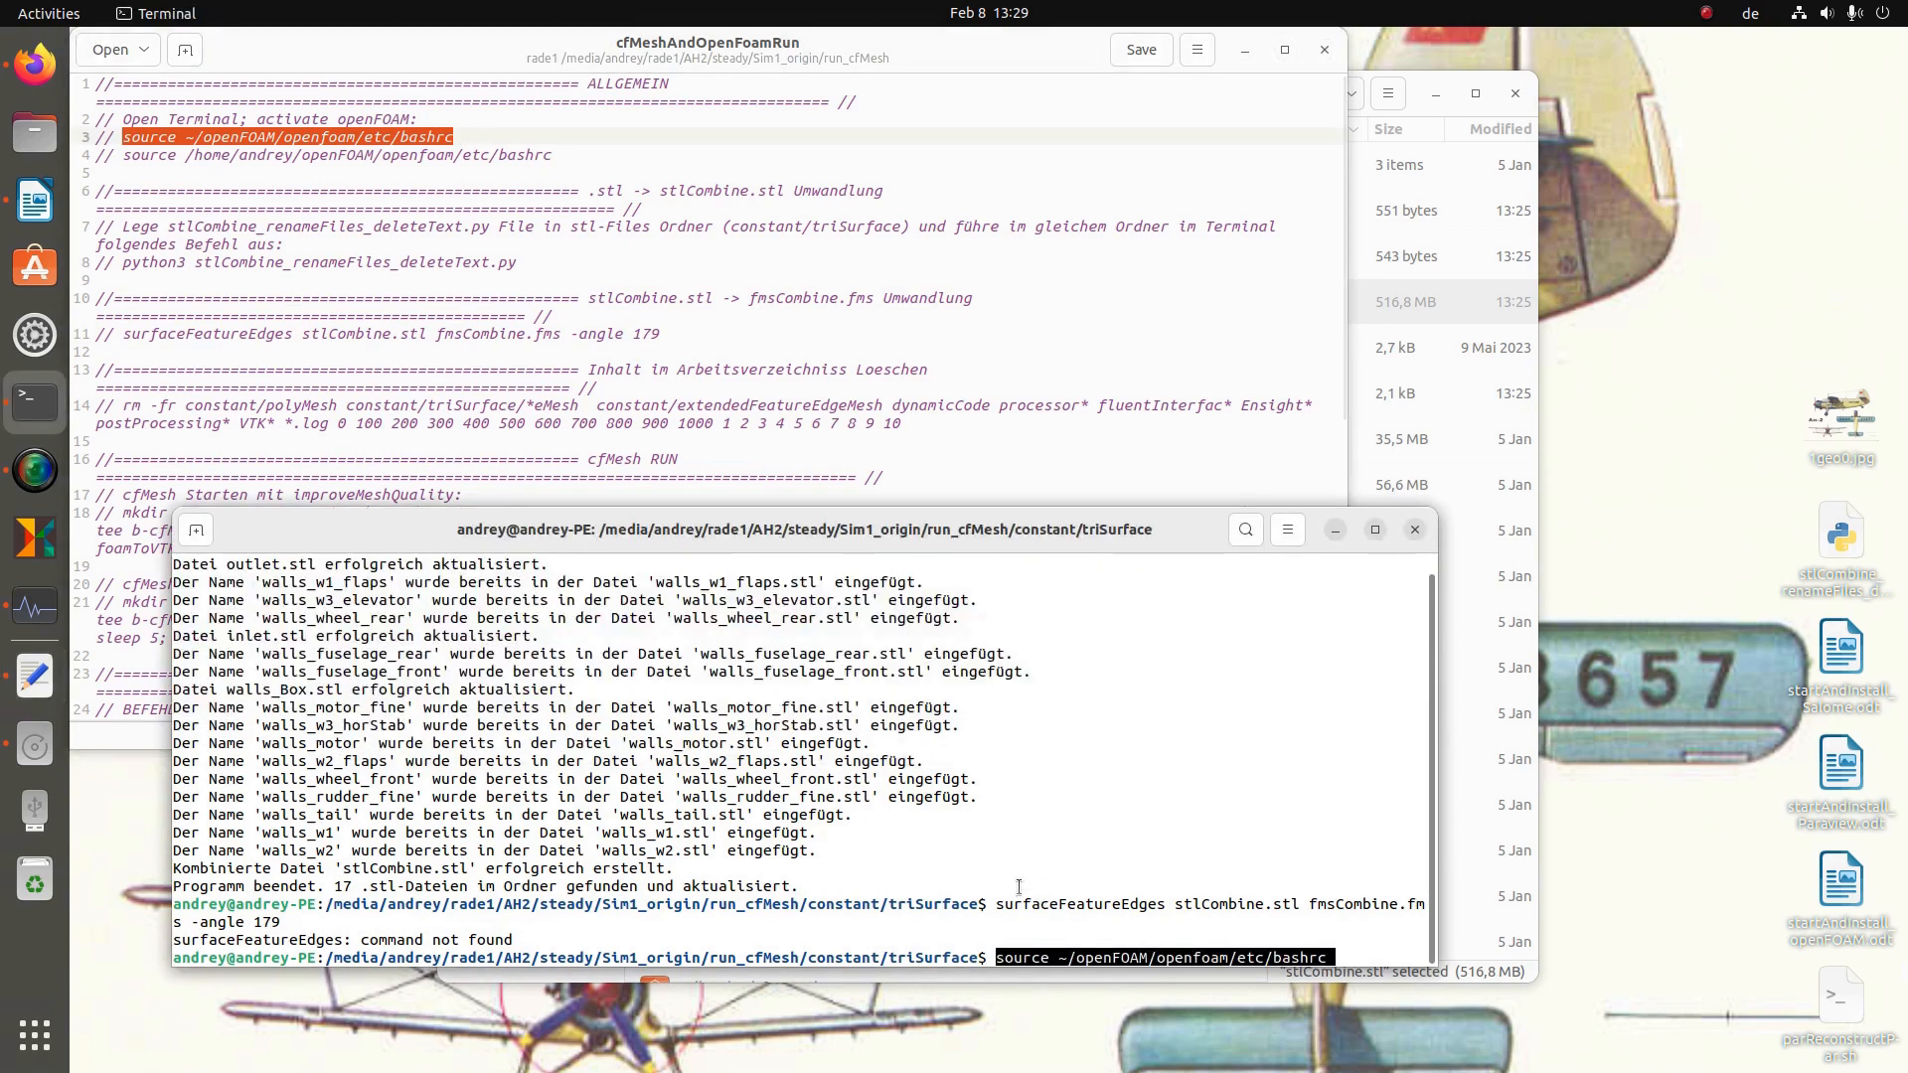
key("Return")
- Widen the terminal and rerun surfaceFeatureEdges stlCombine.stl fmsCombine.fms -angle 179 to convert the combined STL to FMS
key("Up")
key("Up")
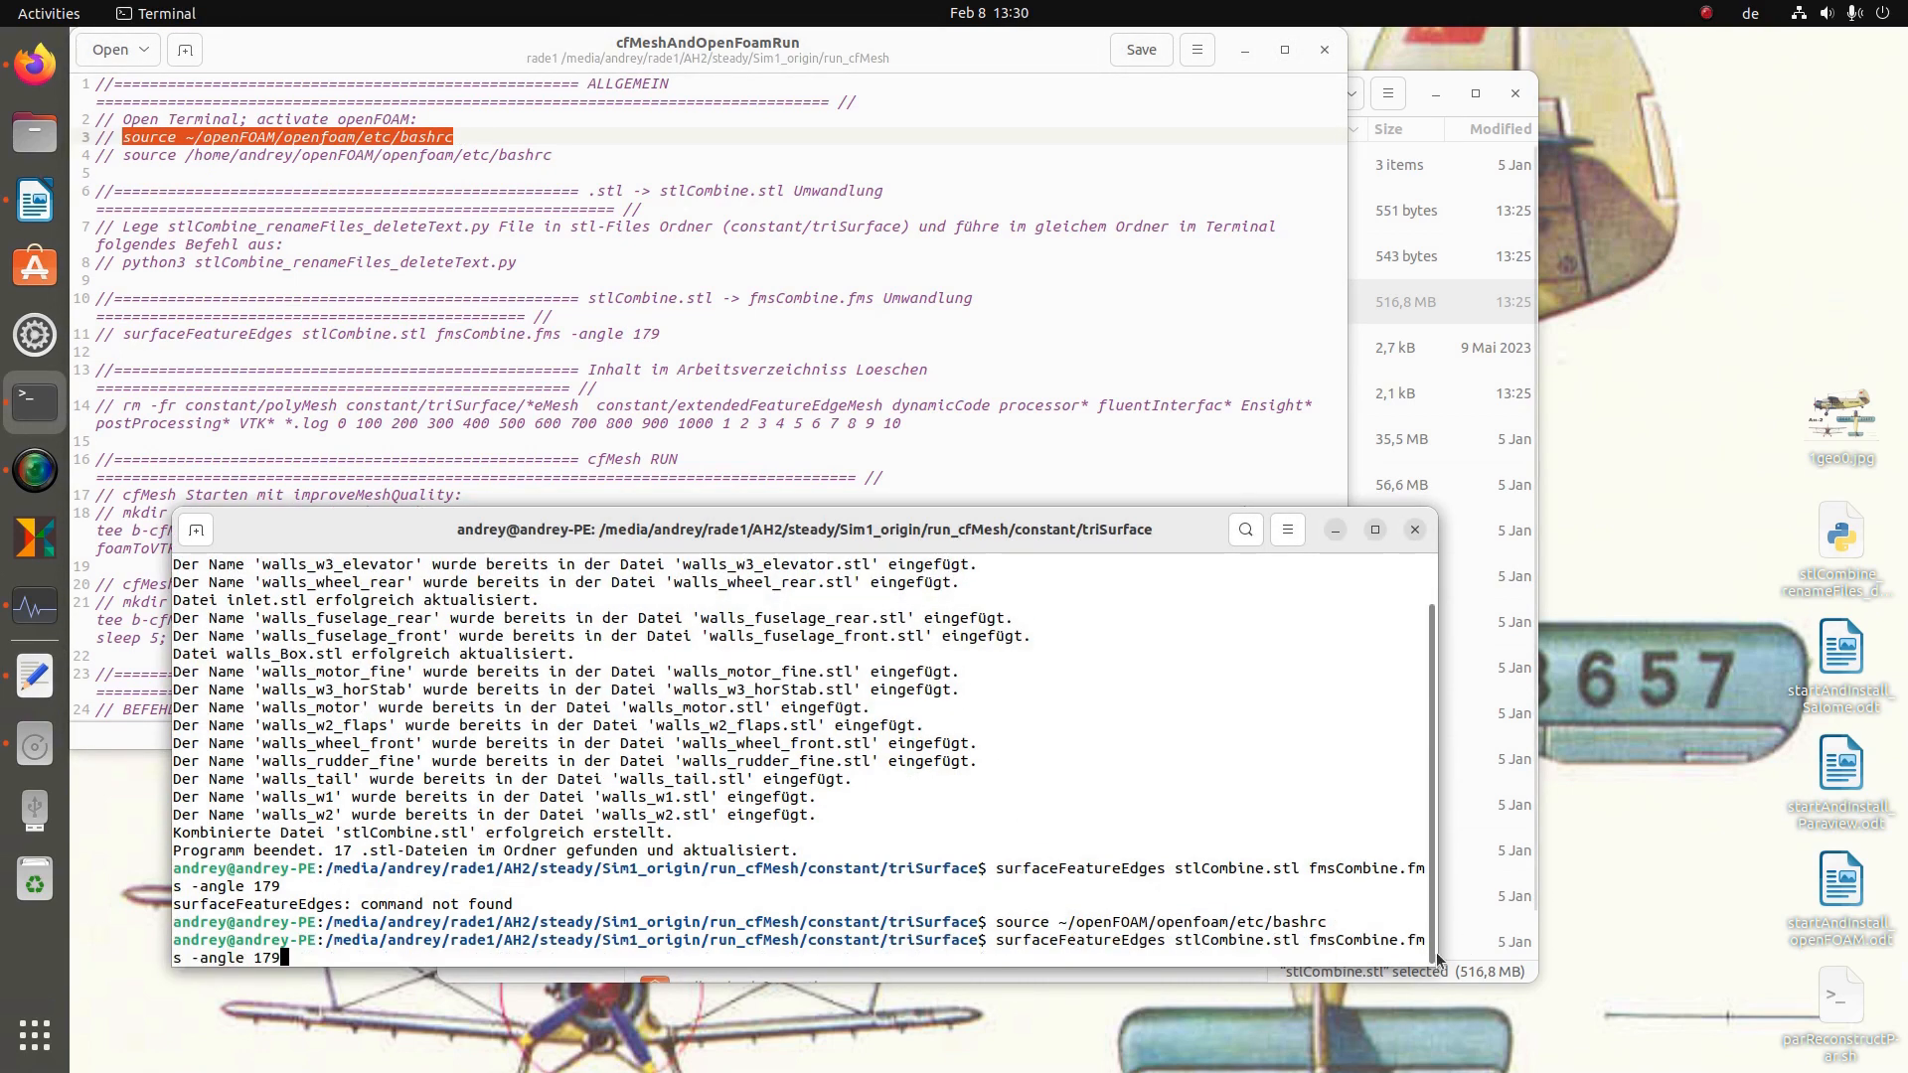
left_click_drag(1439, 960, 1633, 972)
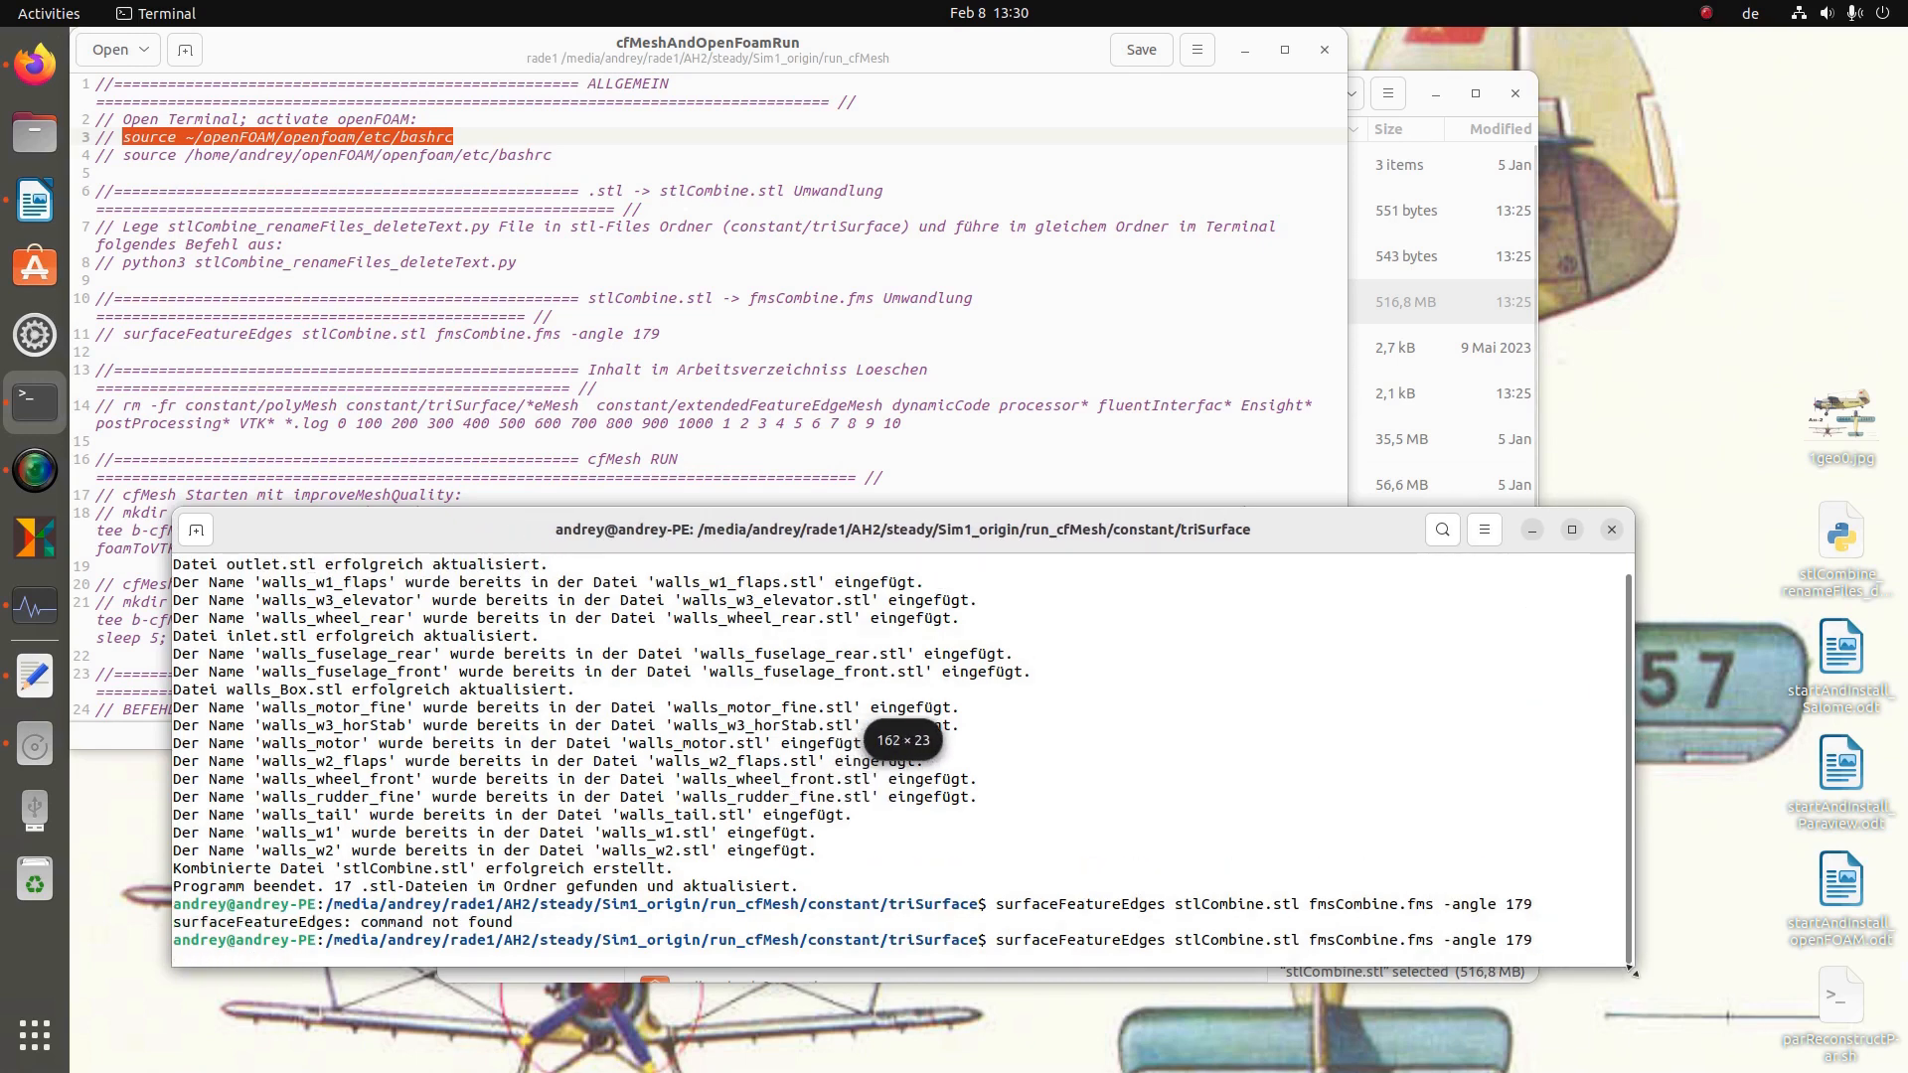
key("Return")
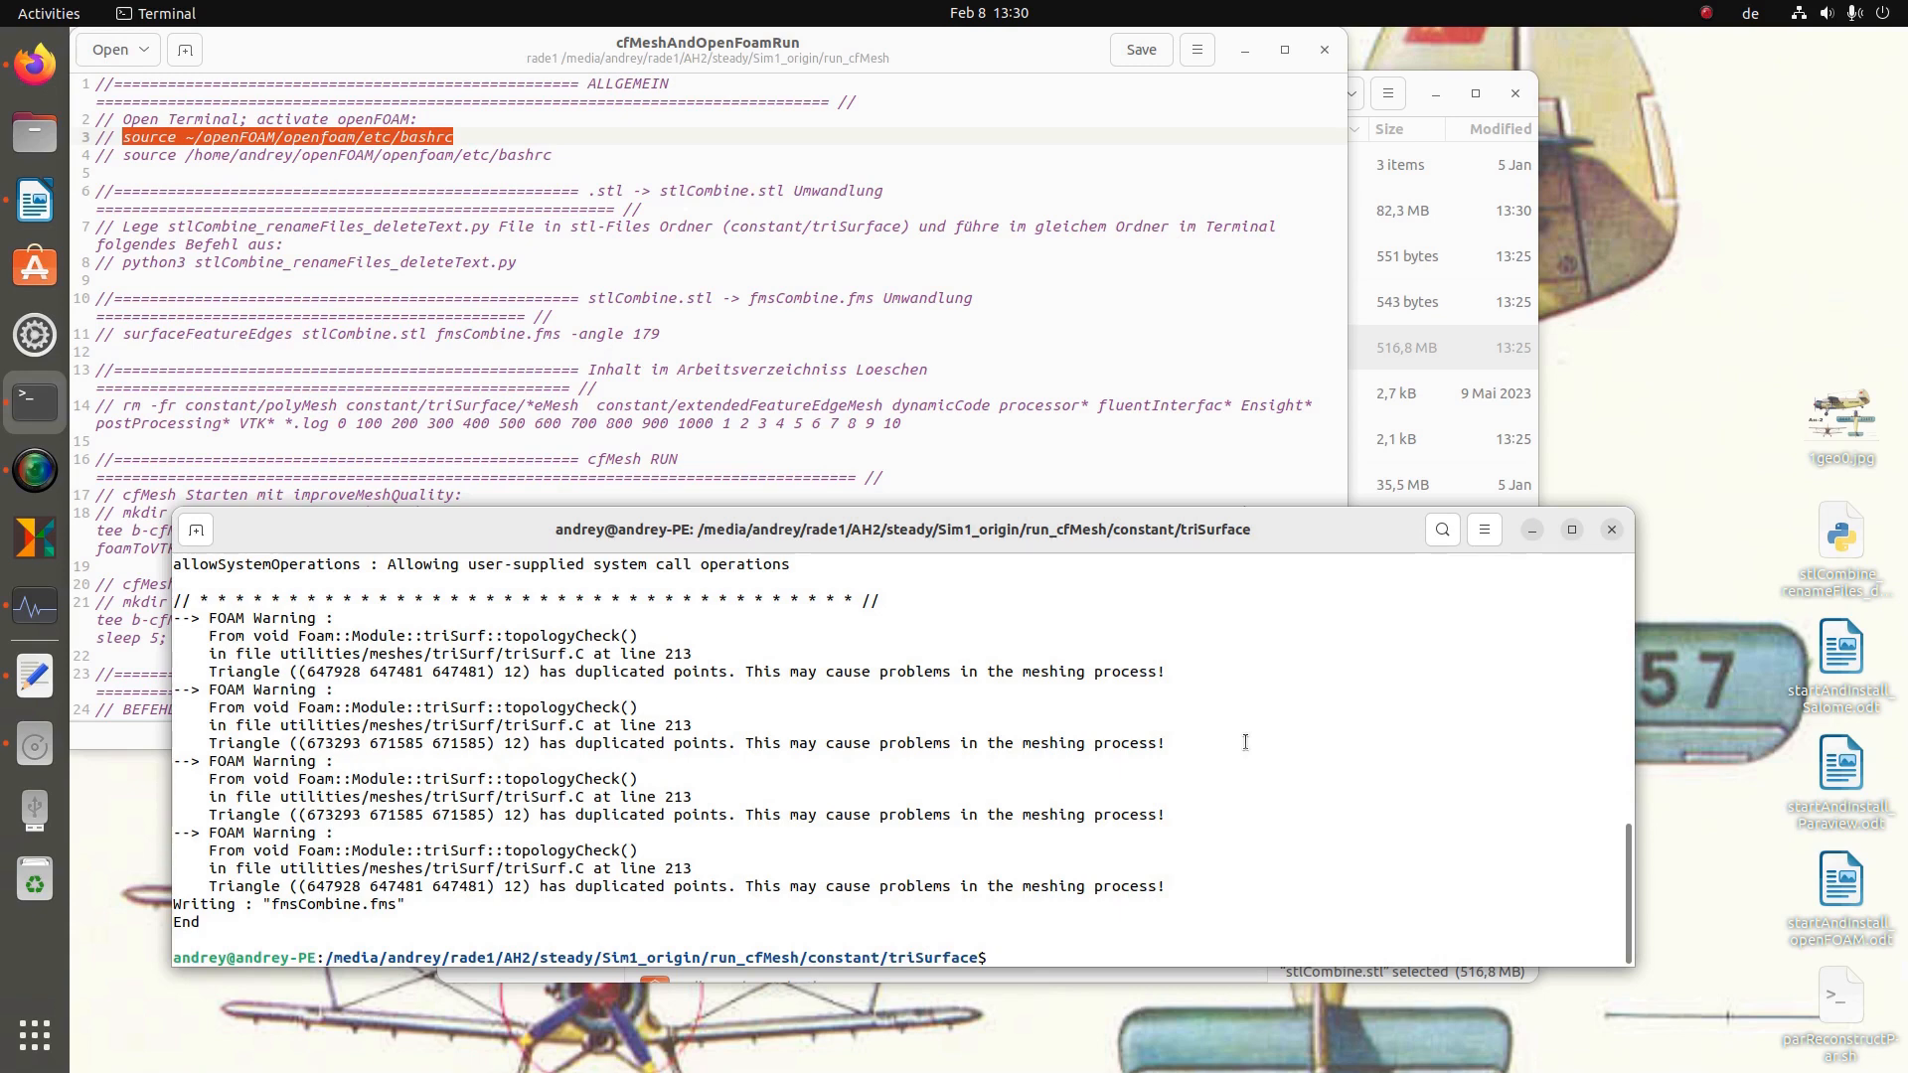
- Change the terminal's working directory two levels up from triSurface to run_cfMesh
type("cd ..")
key("Return")
type("cd ..")
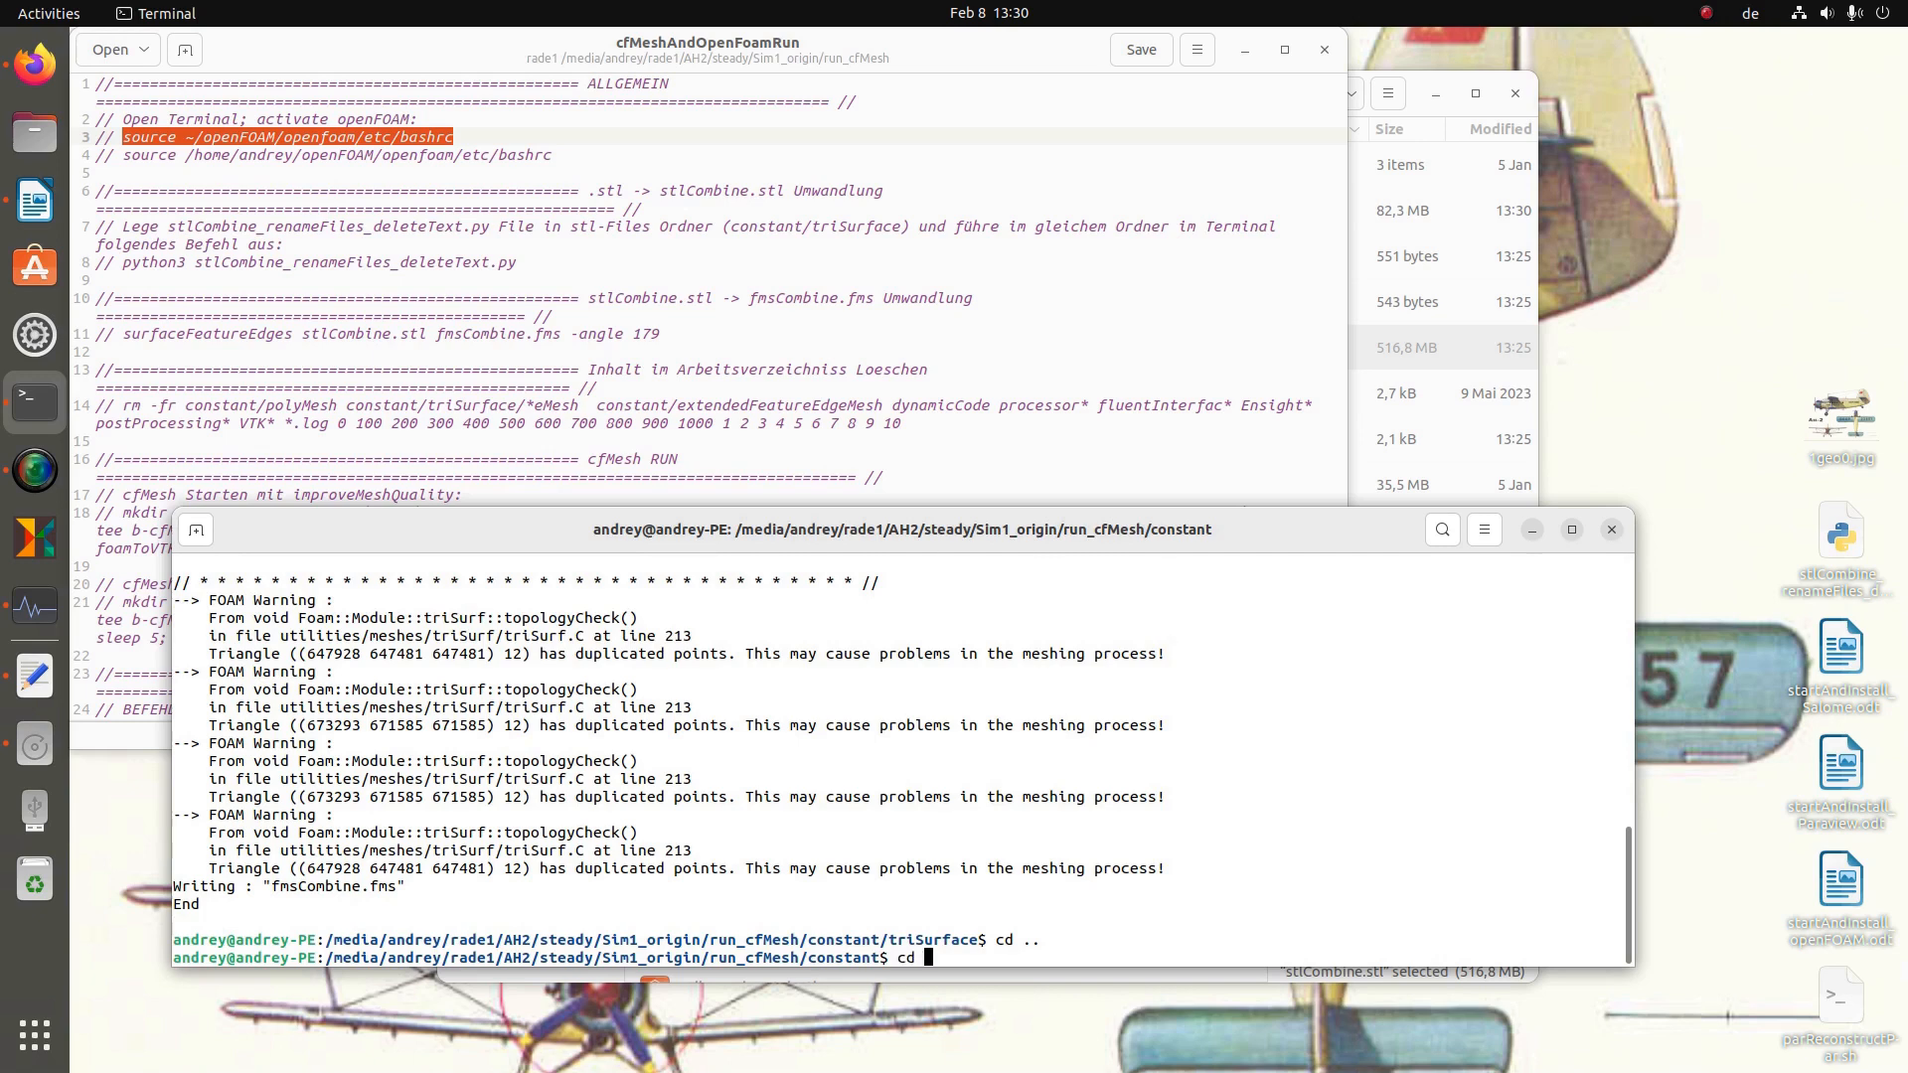
key("Return")
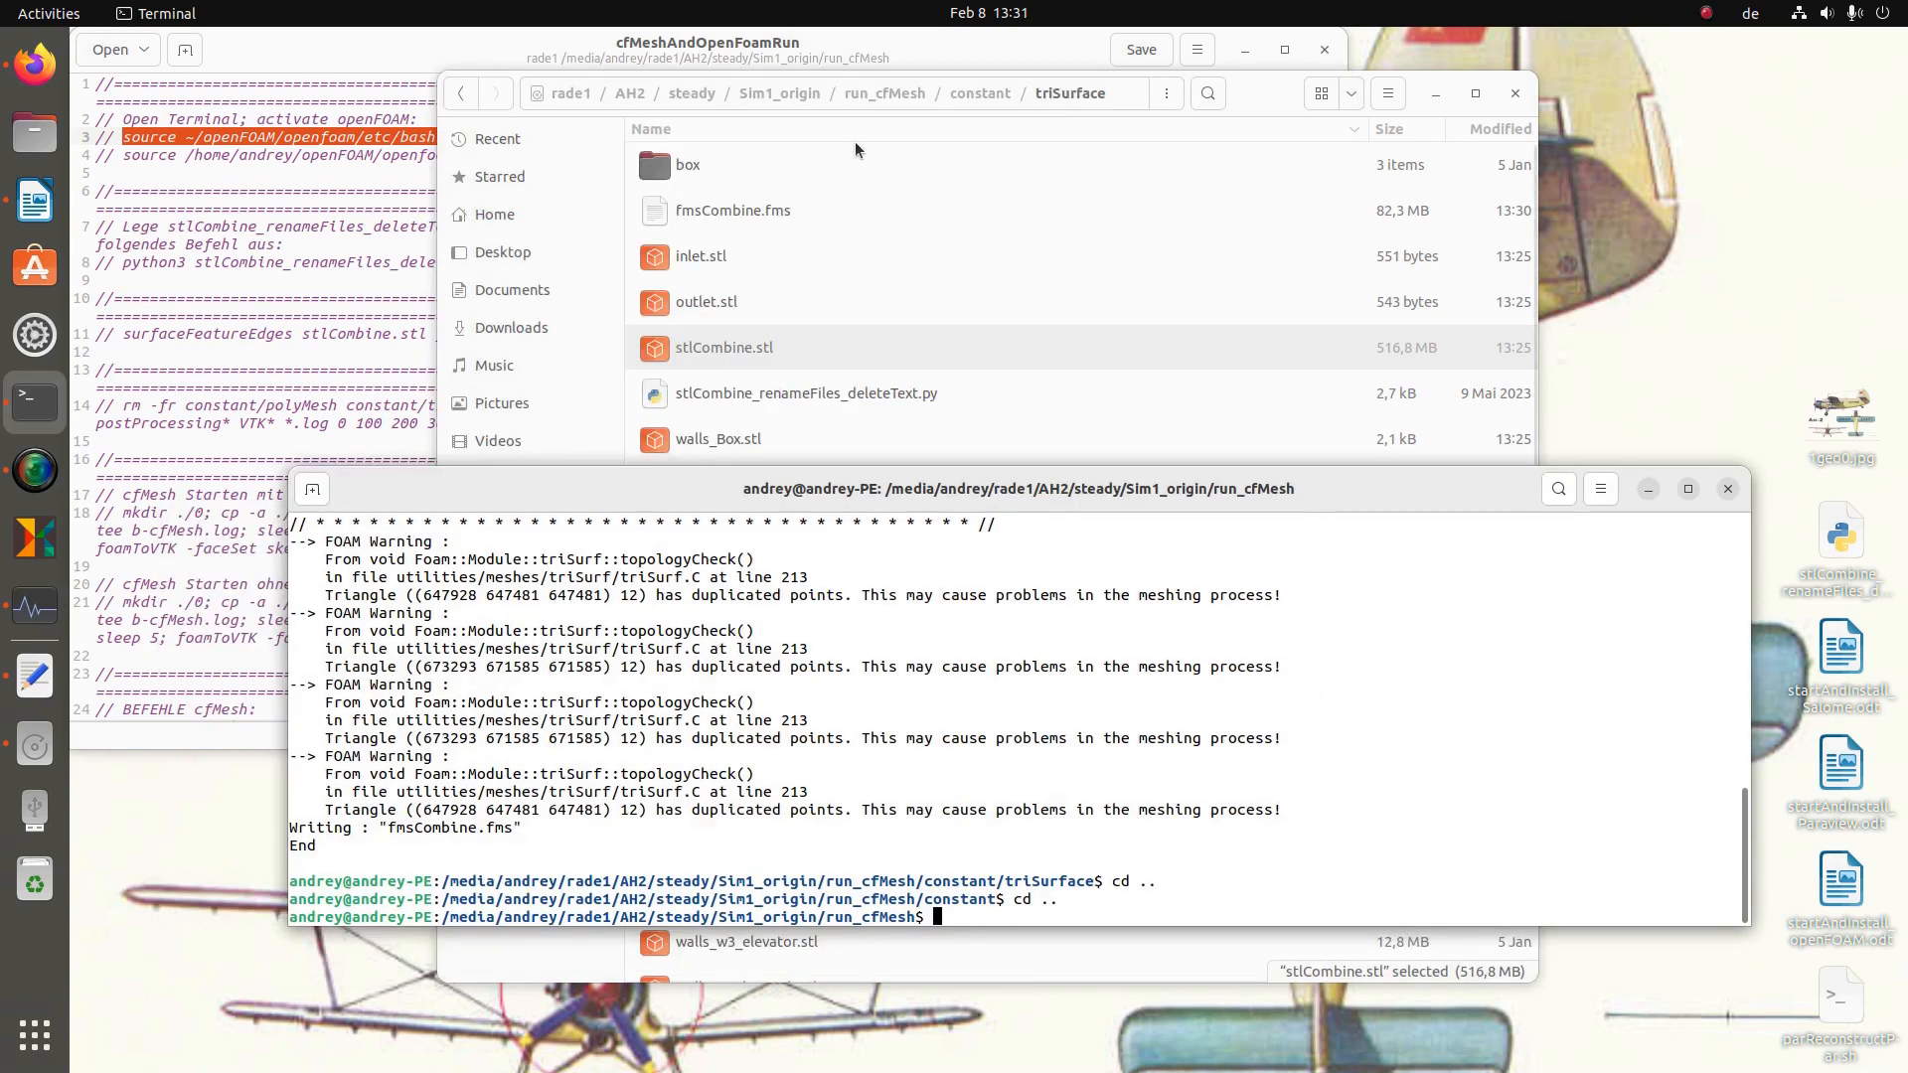
- Go back up to the run_cfMesh folder in the file manager
left_click(974, 93)
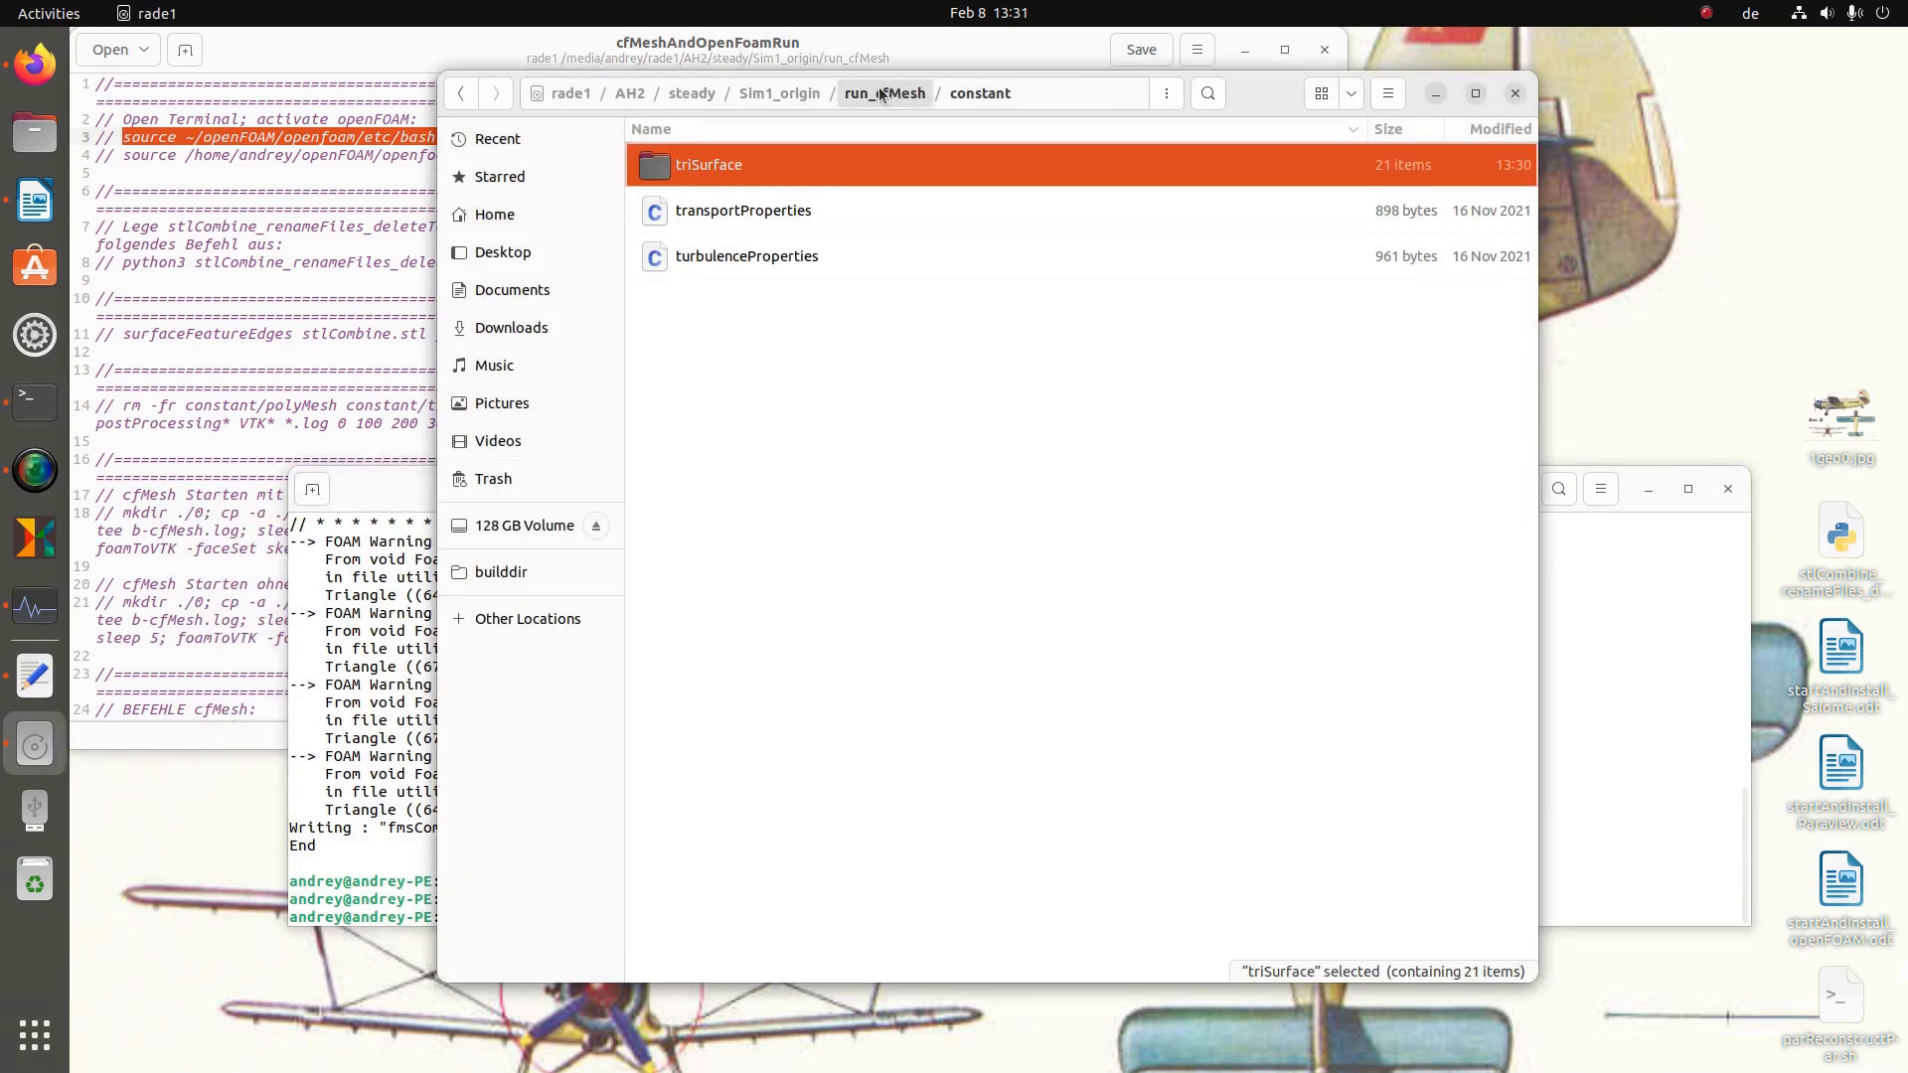
left_click(884, 94)
left_click(727, 656)
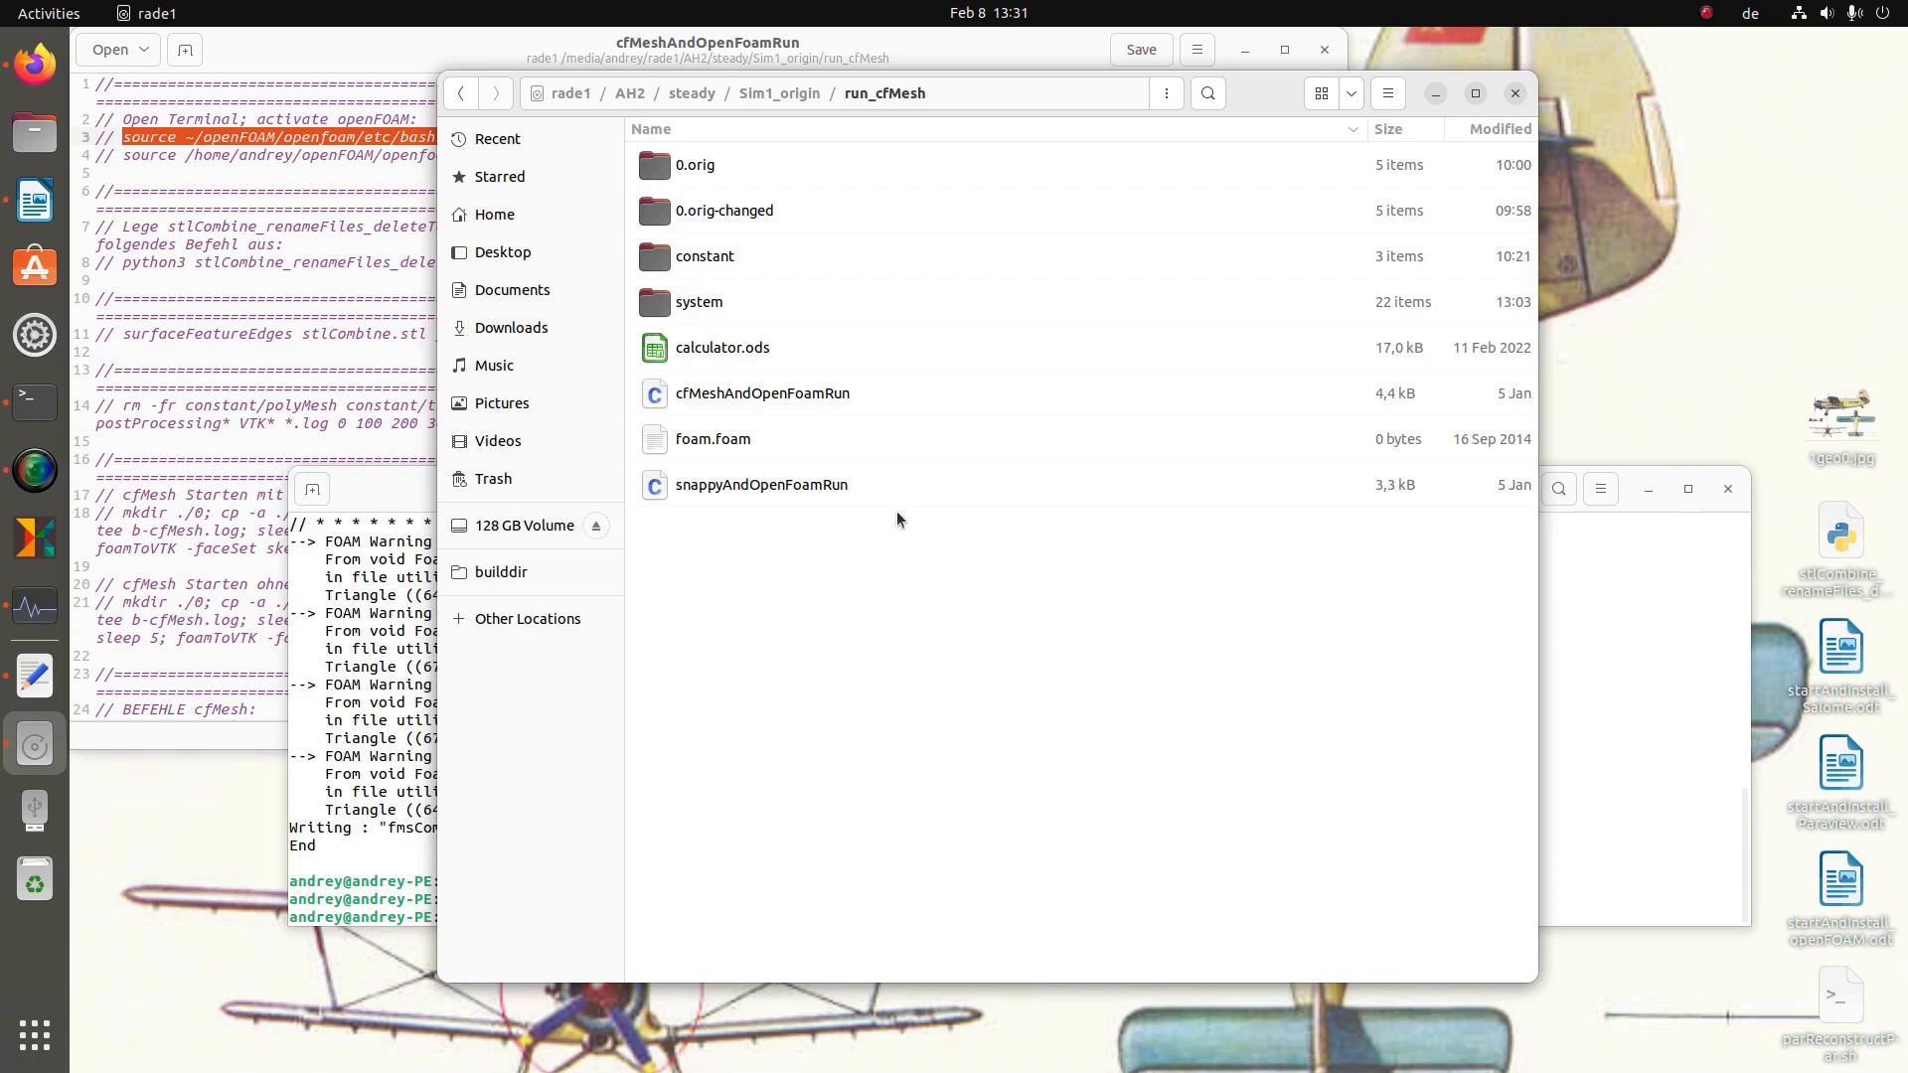
- Run the notes' rm -fr cleanup command in run_cfMesh to delete old polyMesh, eMesh, processor, VTK, log and time-step data
left_click(284, 334)
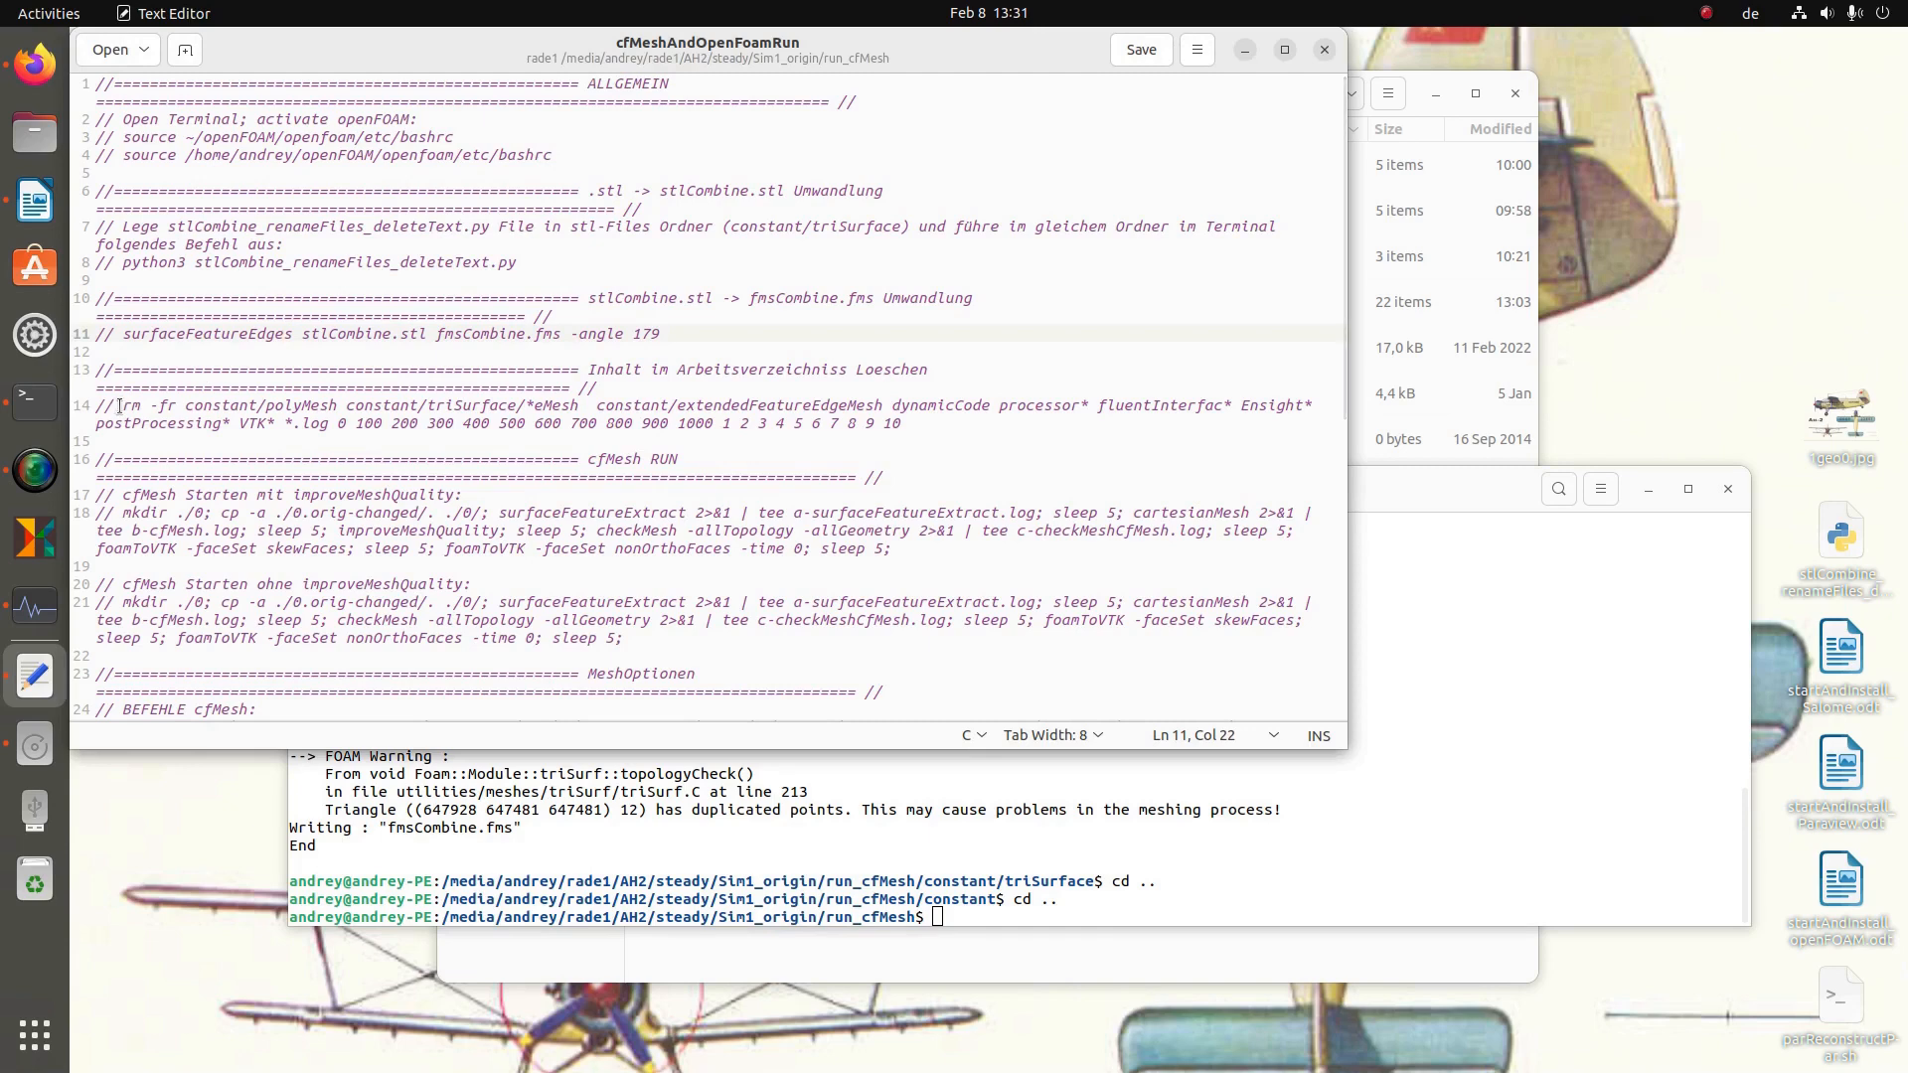
left_click_drag(122, 406, 922, 427)
middle_click(1418, 786)
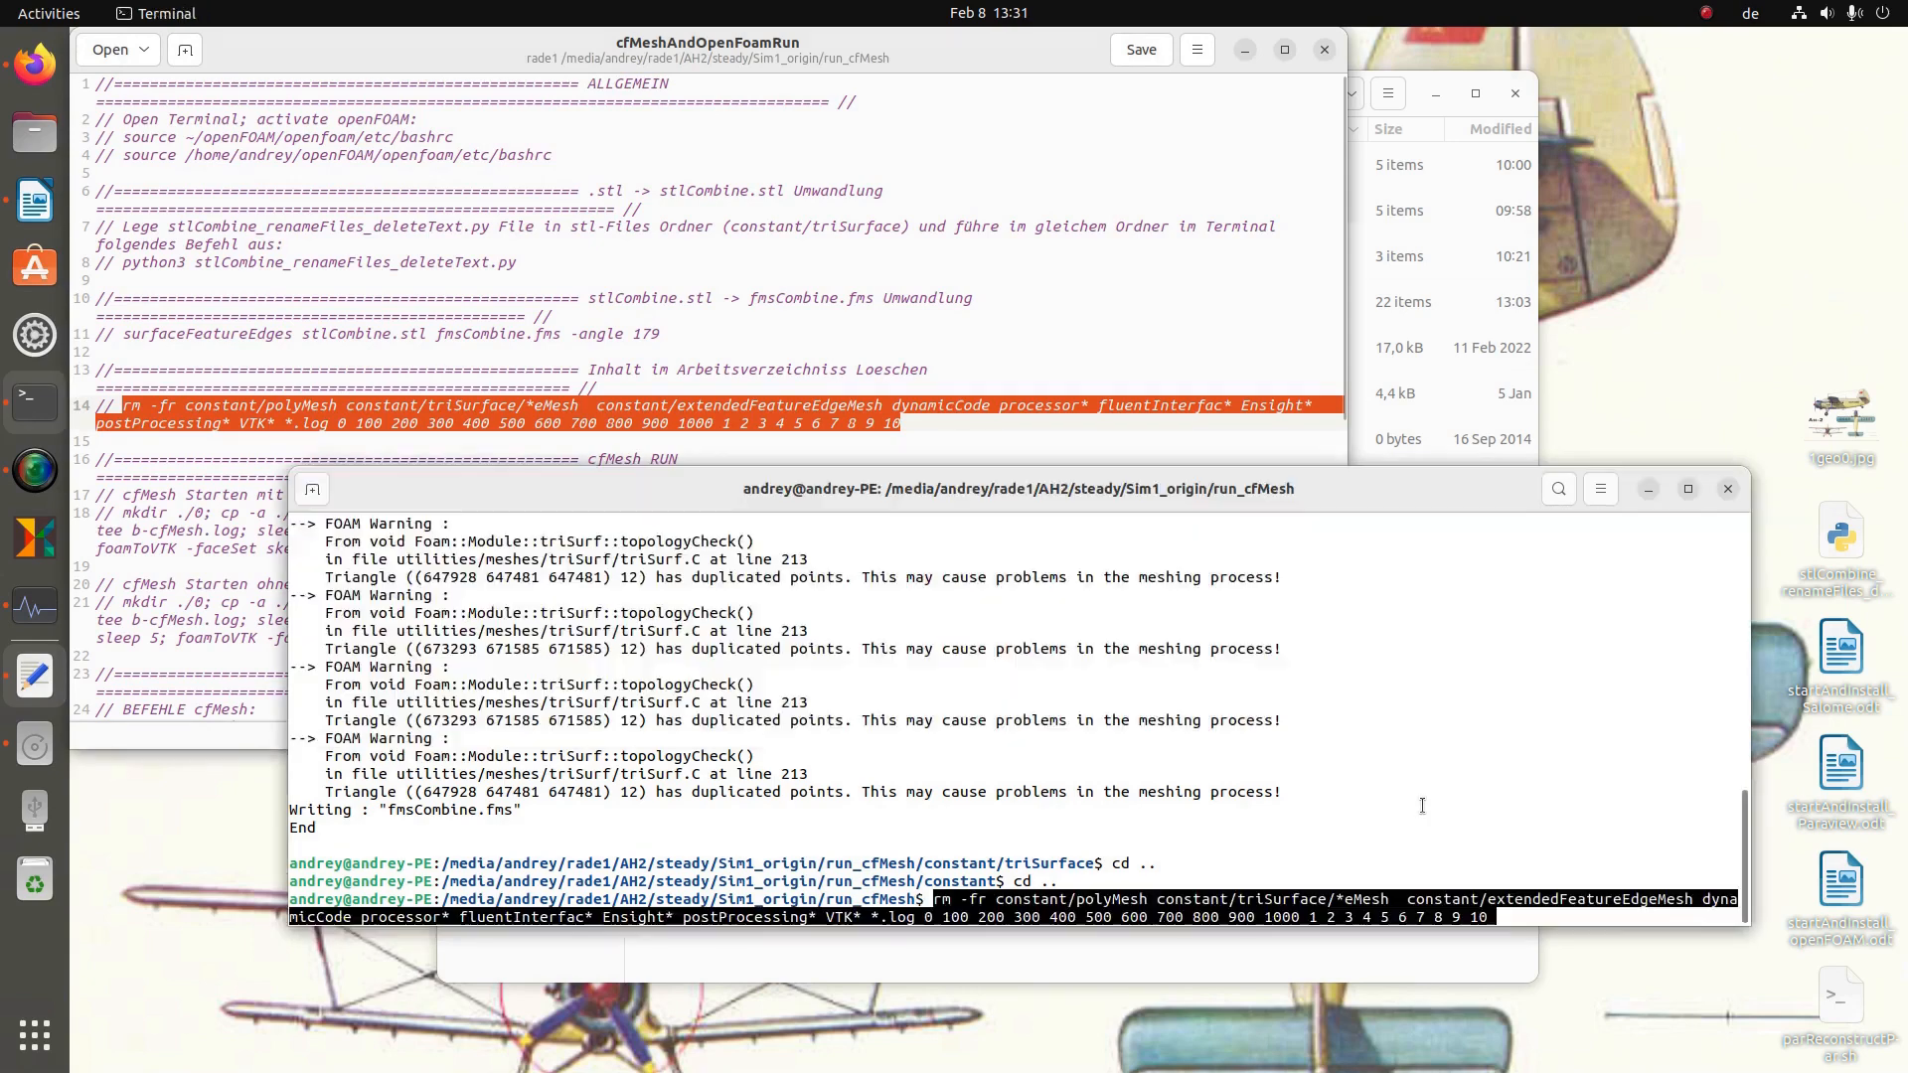
key("Return")
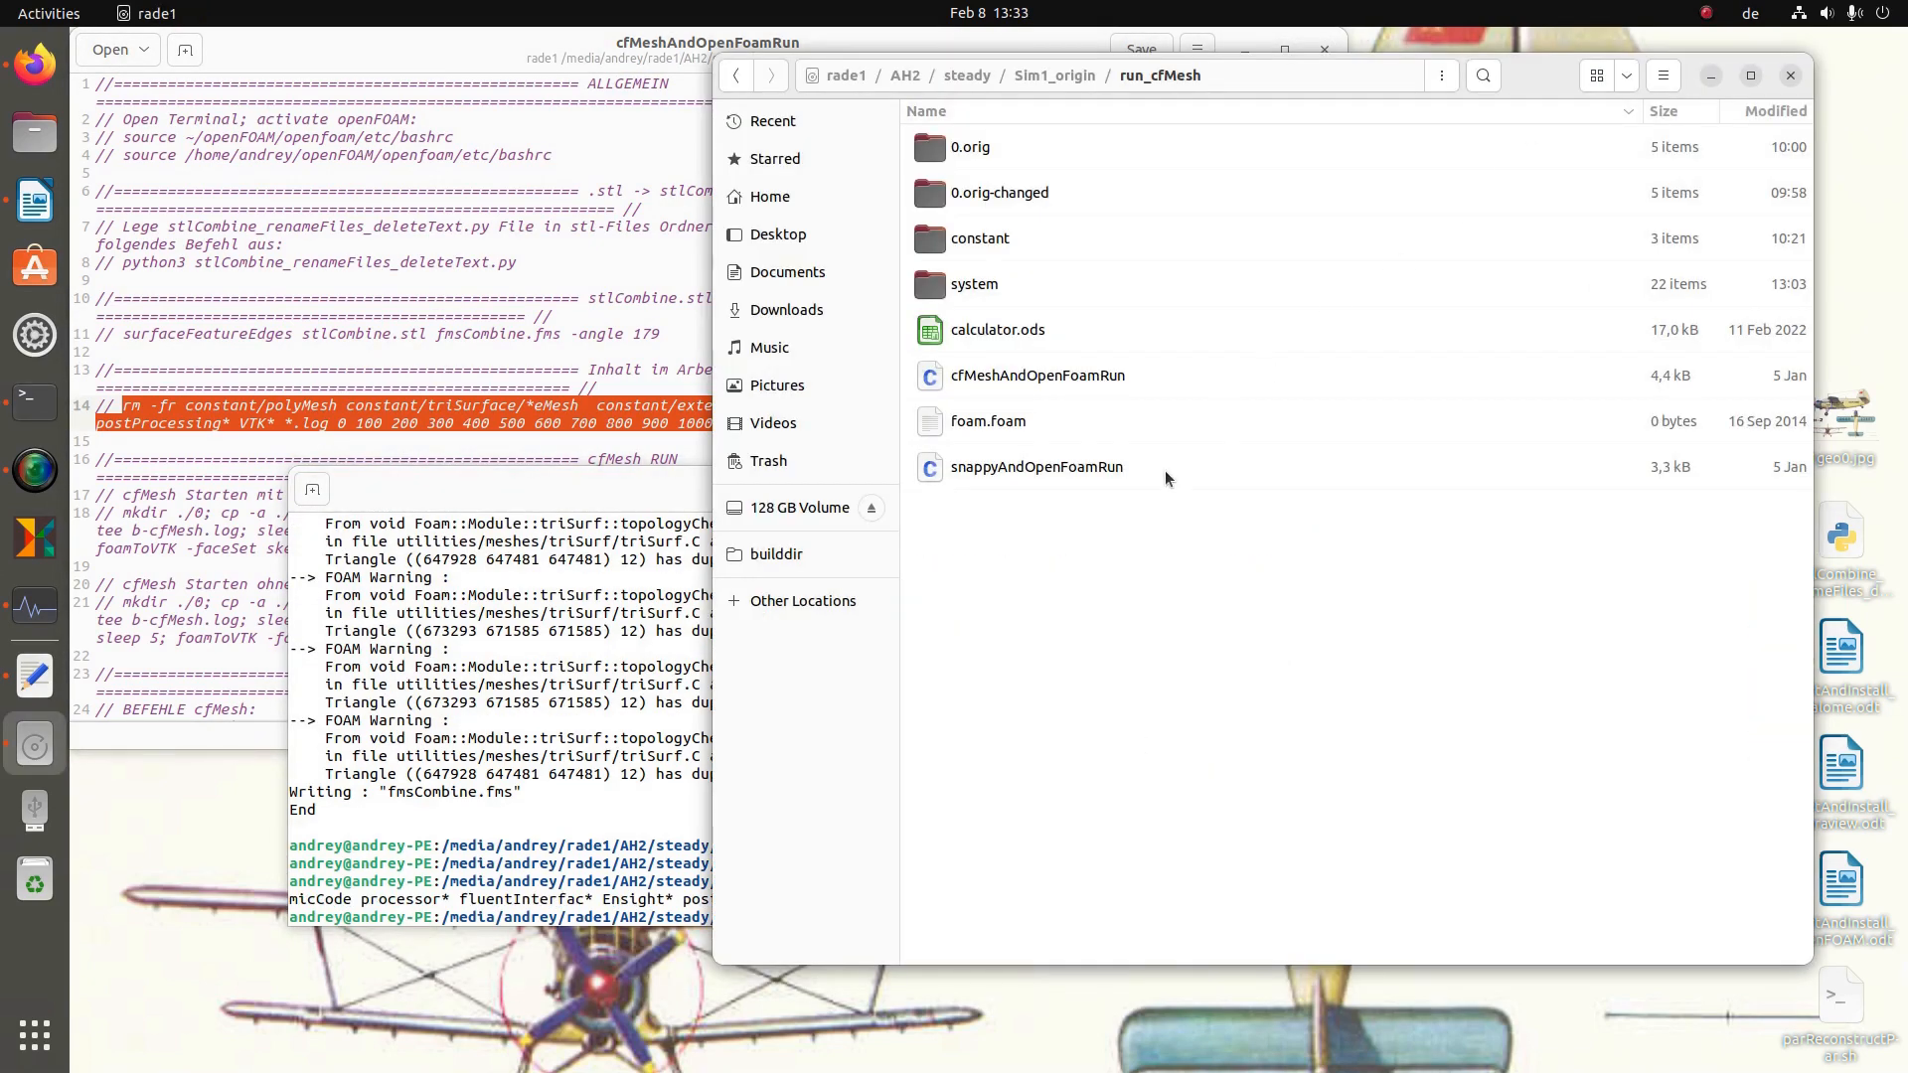
- Run the notes' cfMesh command with improveMeshQuality in run_cfMesh, chaining surfaceFeatureExtract, cartesianMesh, improveMeshQuality, checkMesh and foamToVTK, and move the terminal out of the way
left_click_drag(633, 487, 526, 608)
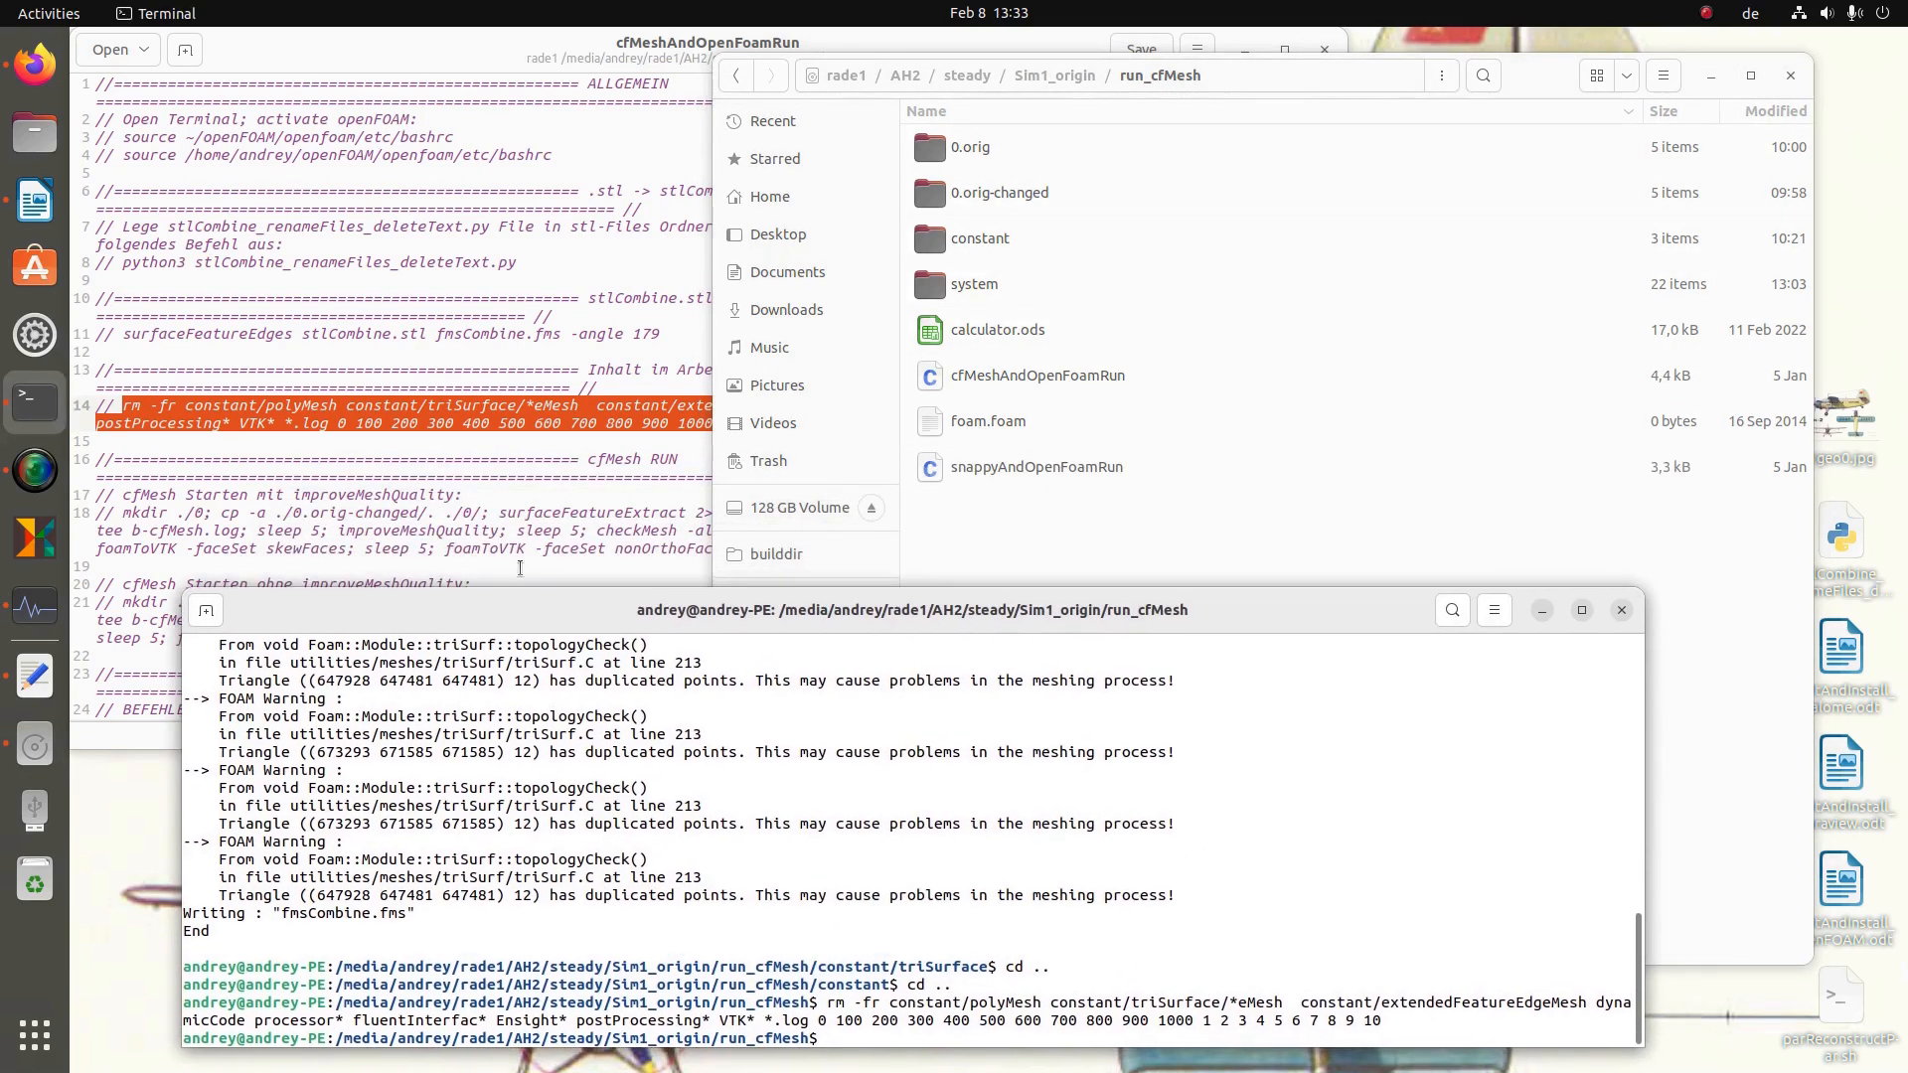
left_click(459, 496)
left_click(1431, 464)
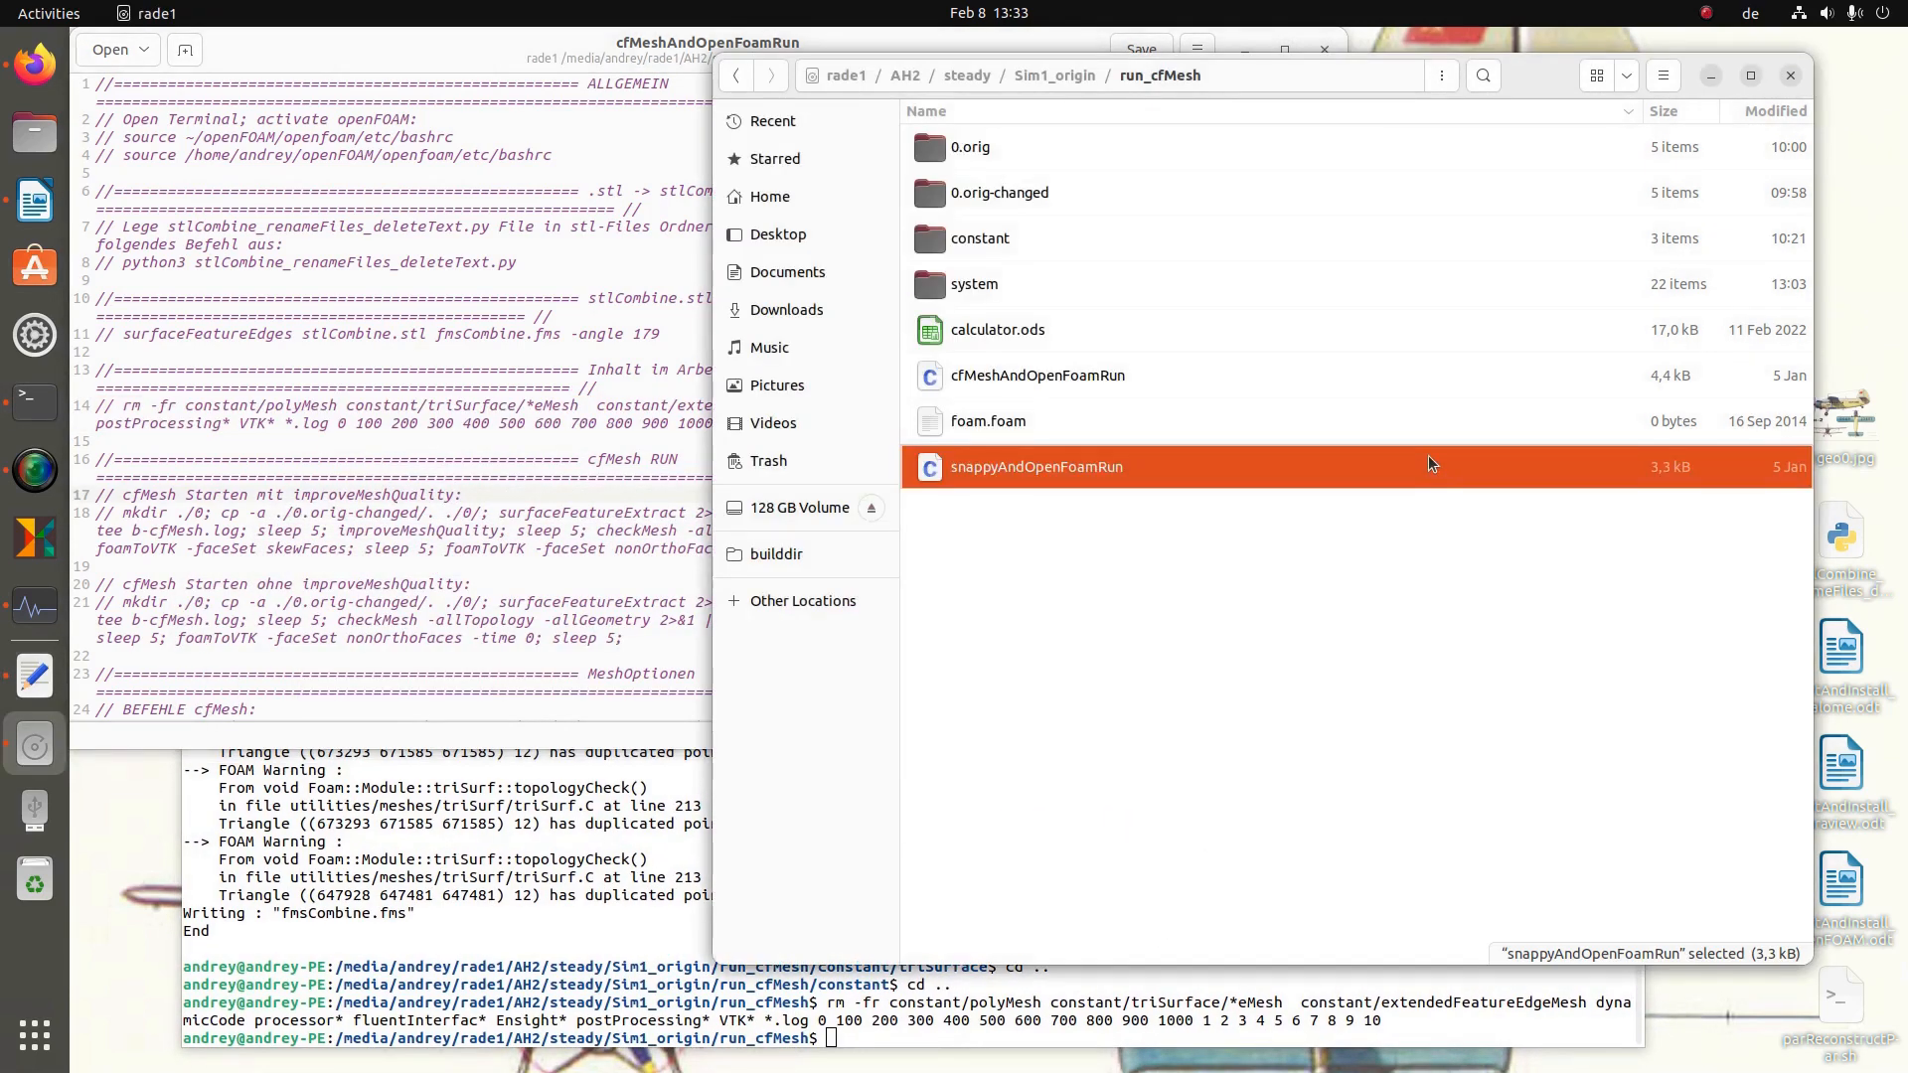
left_click(416, 564)
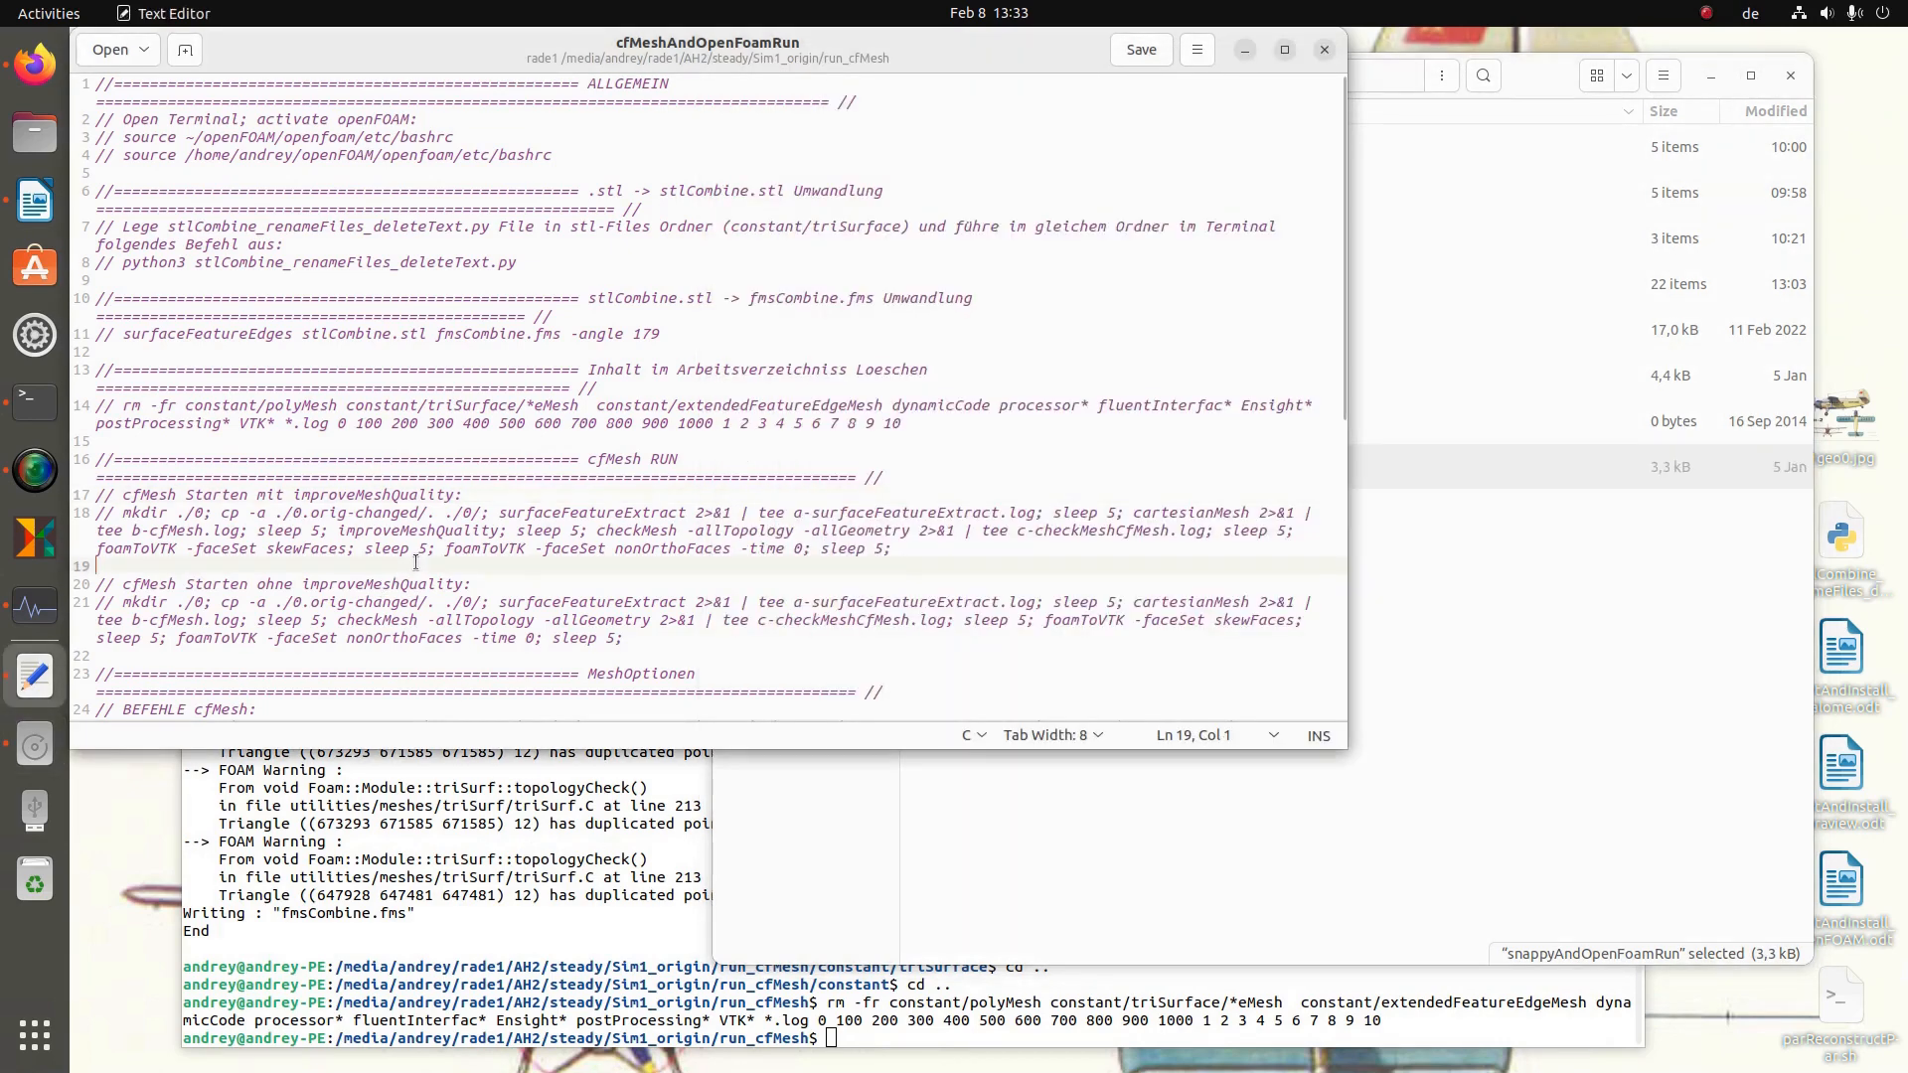
left_click_drag(122, 495, 441, 488)
left_click(422, 546)
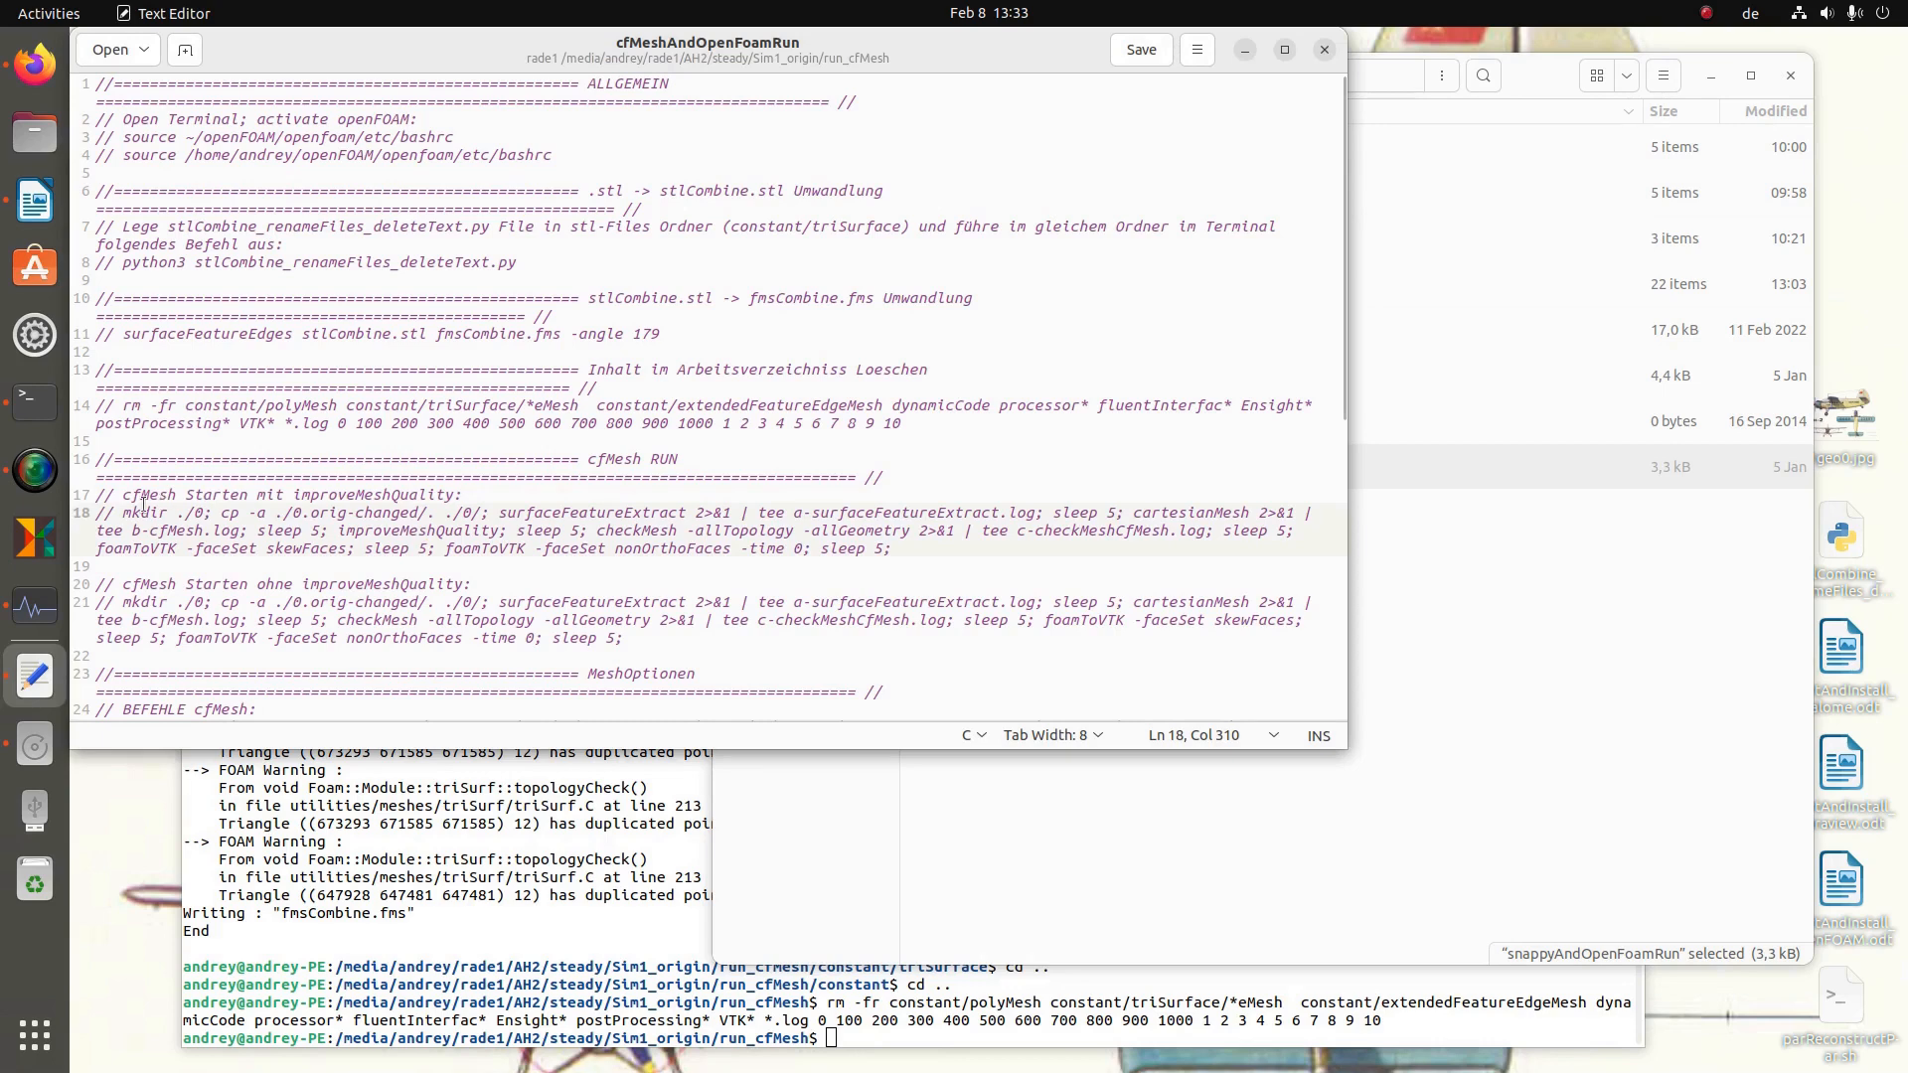
left_click_drag(122, 514, 894, 549)
middle_click(916, 1034)
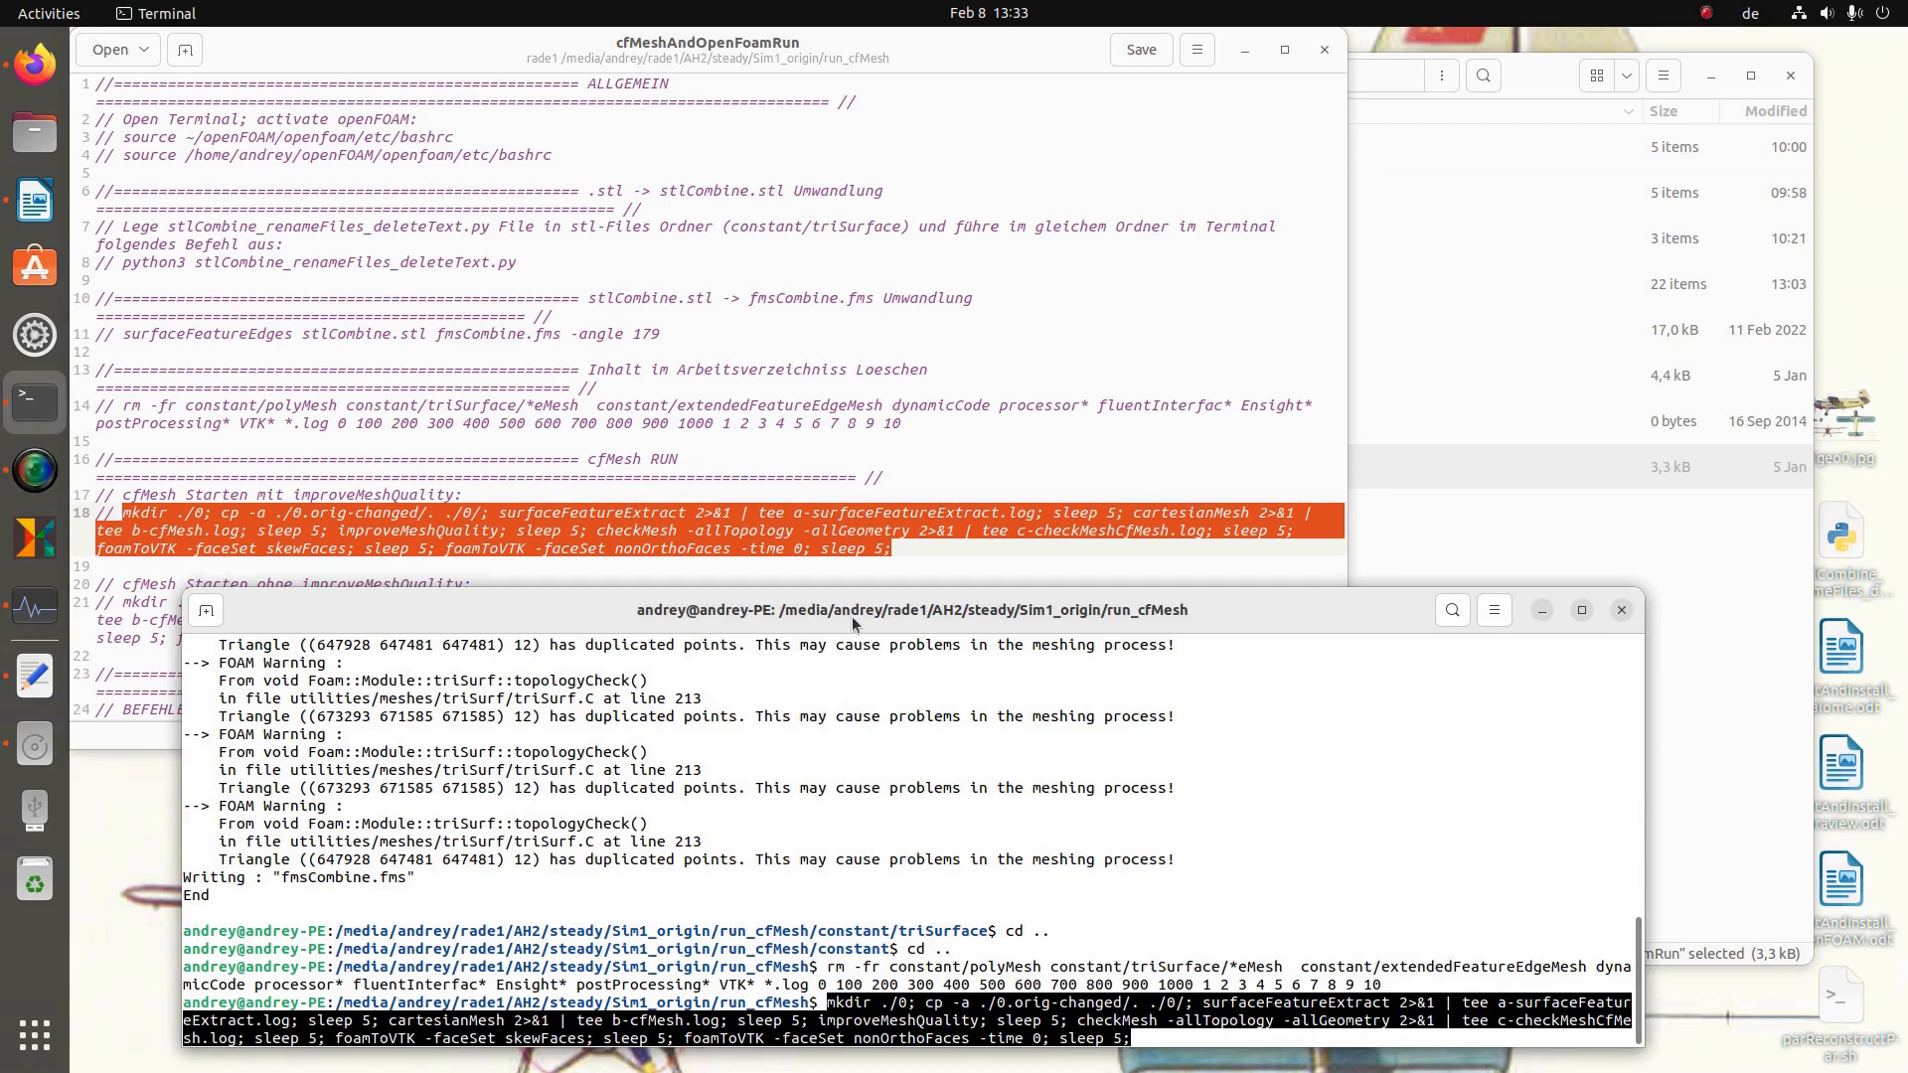
key("Return")
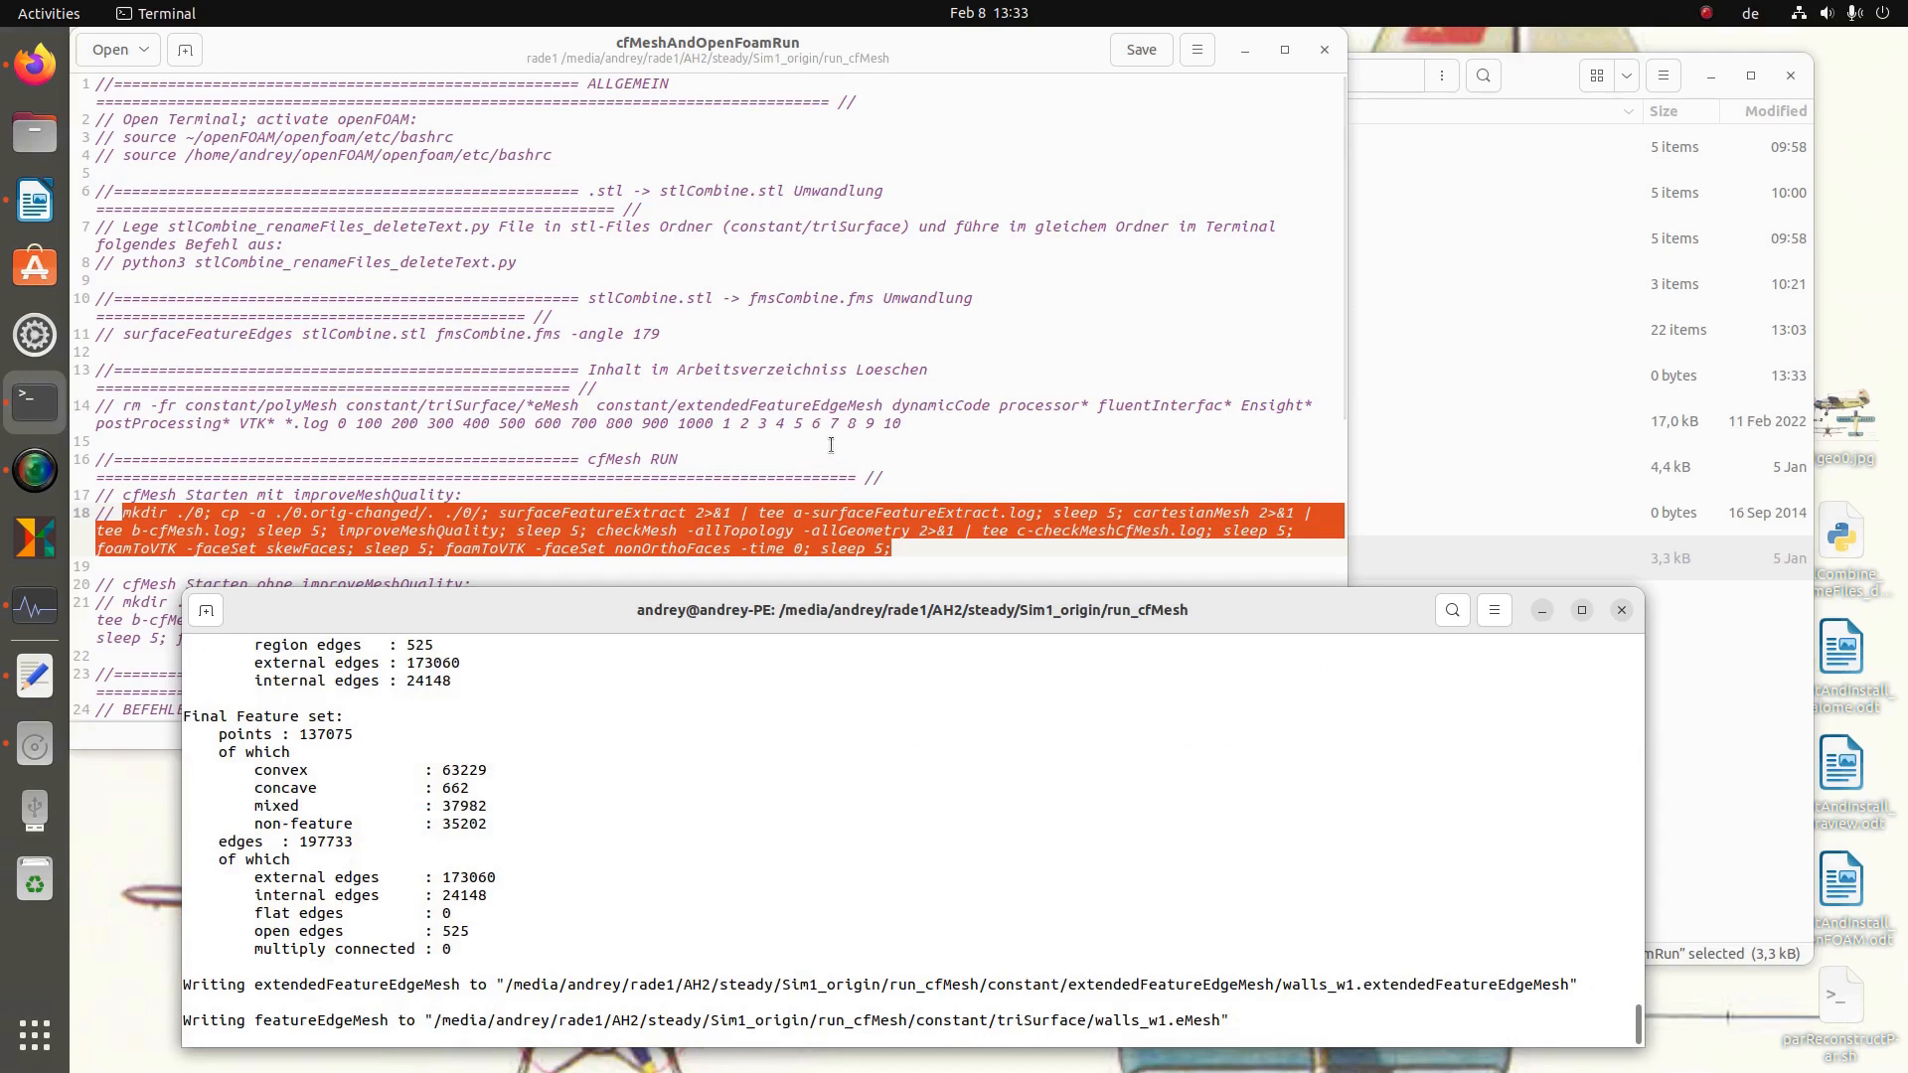
left_click_drag(836, 610, 1400, 594)
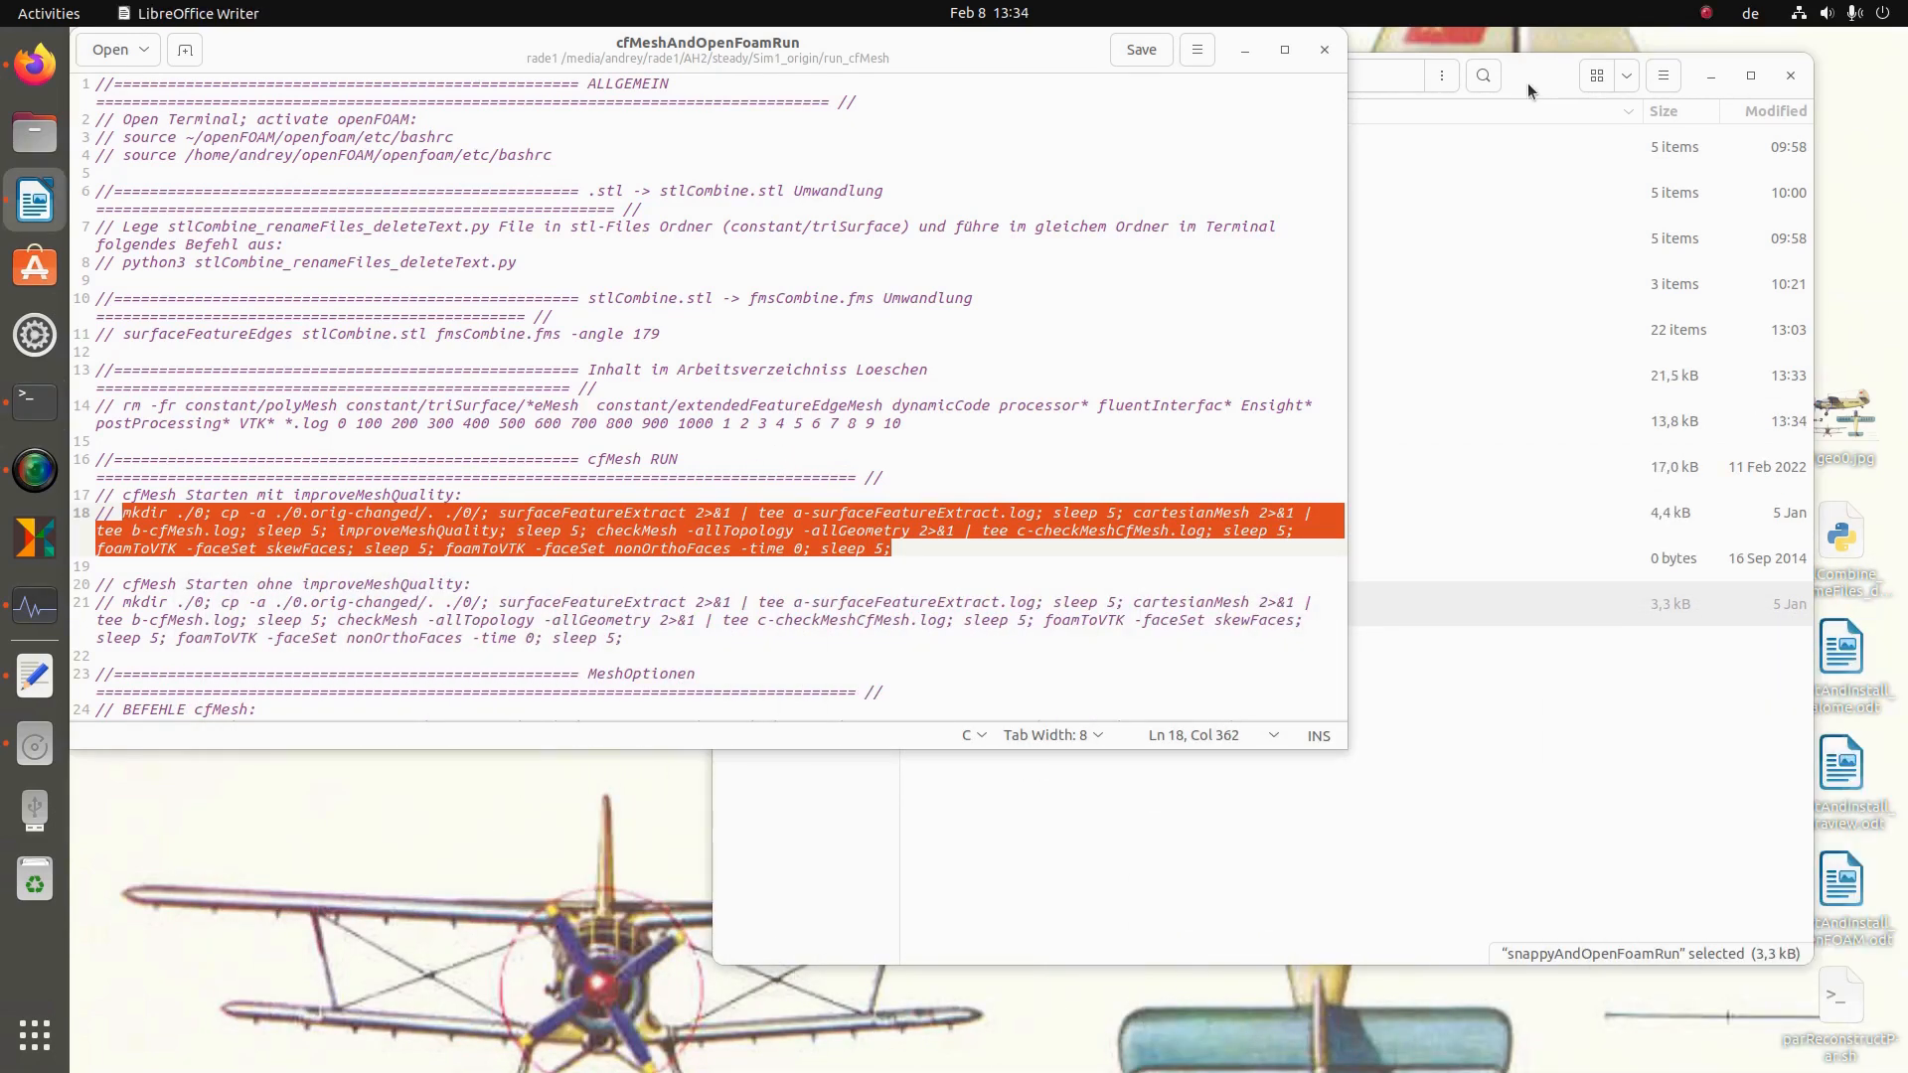
- Open the c-snappy.log file from the run_snappy folder of Sim1_origin in the text editor
left_click(1529, 81)
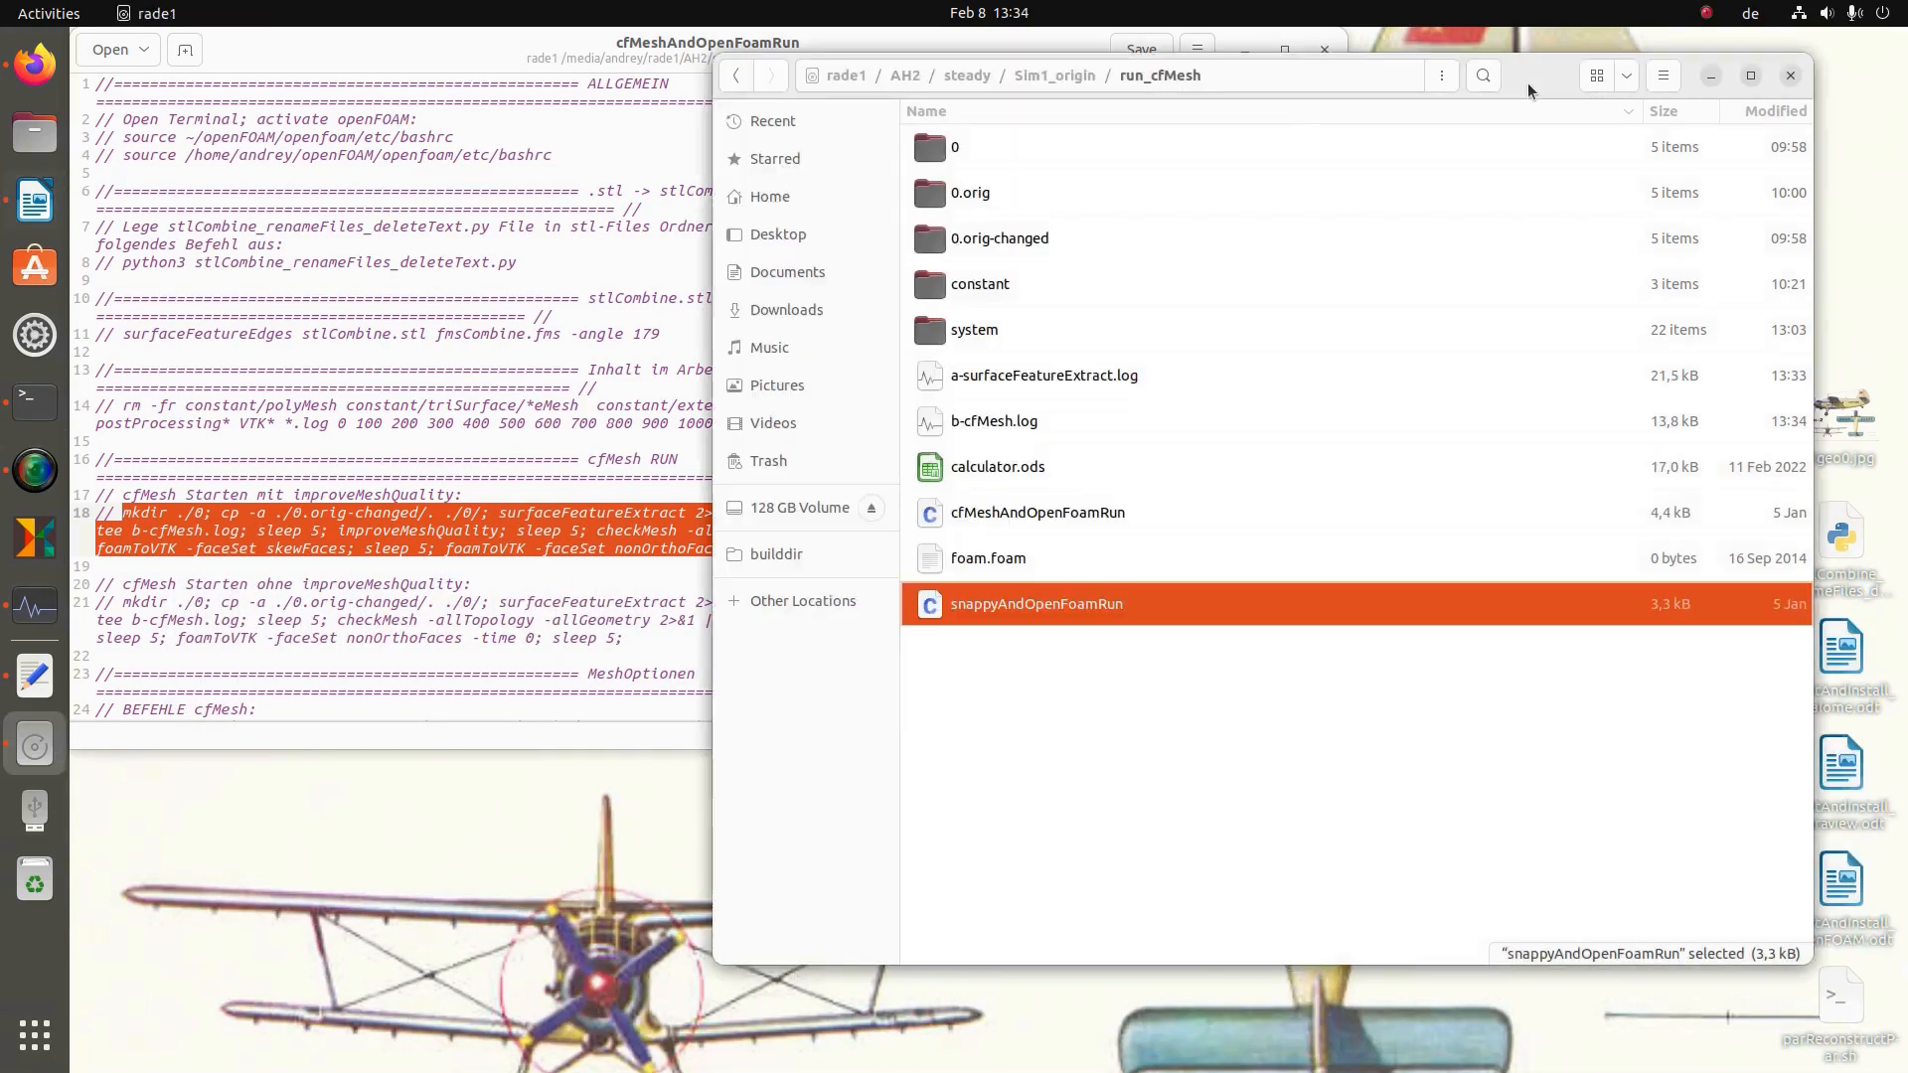
left_click(1021, 79)
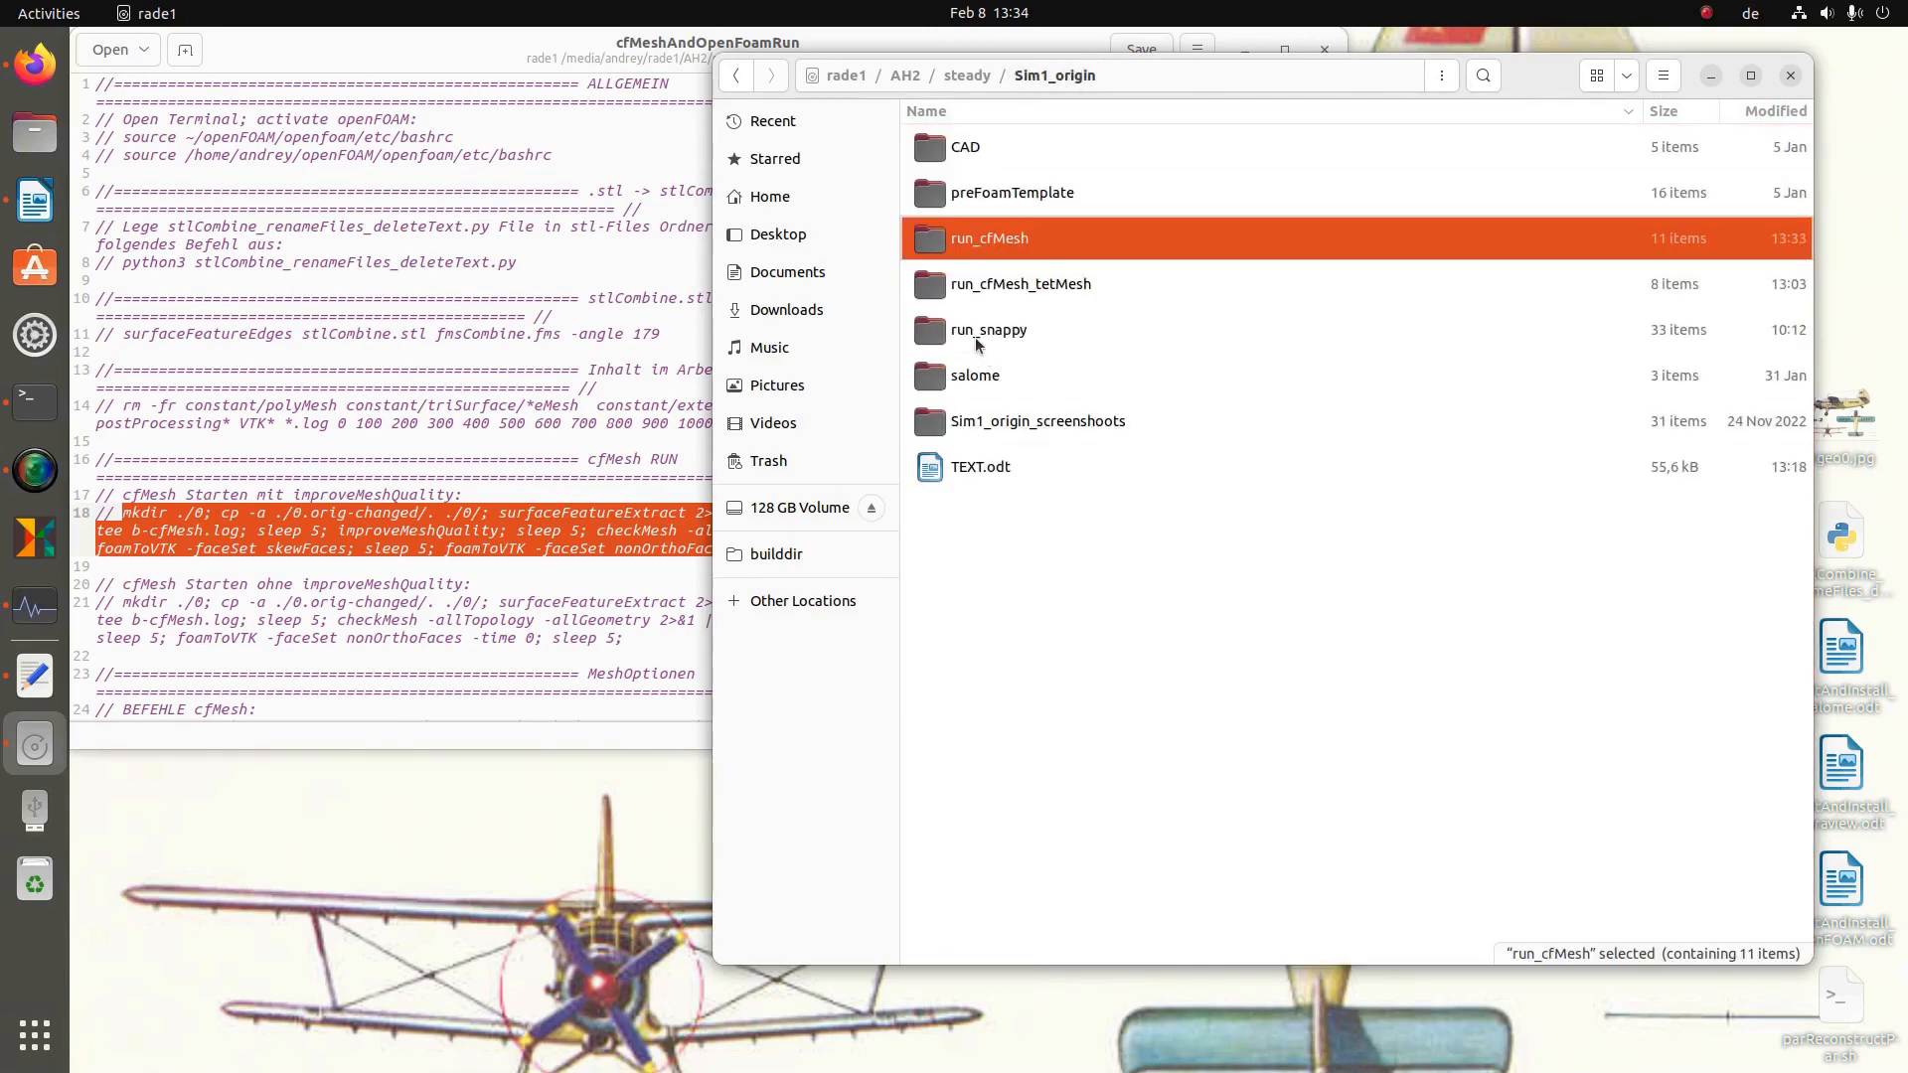
double_click(977, 338)
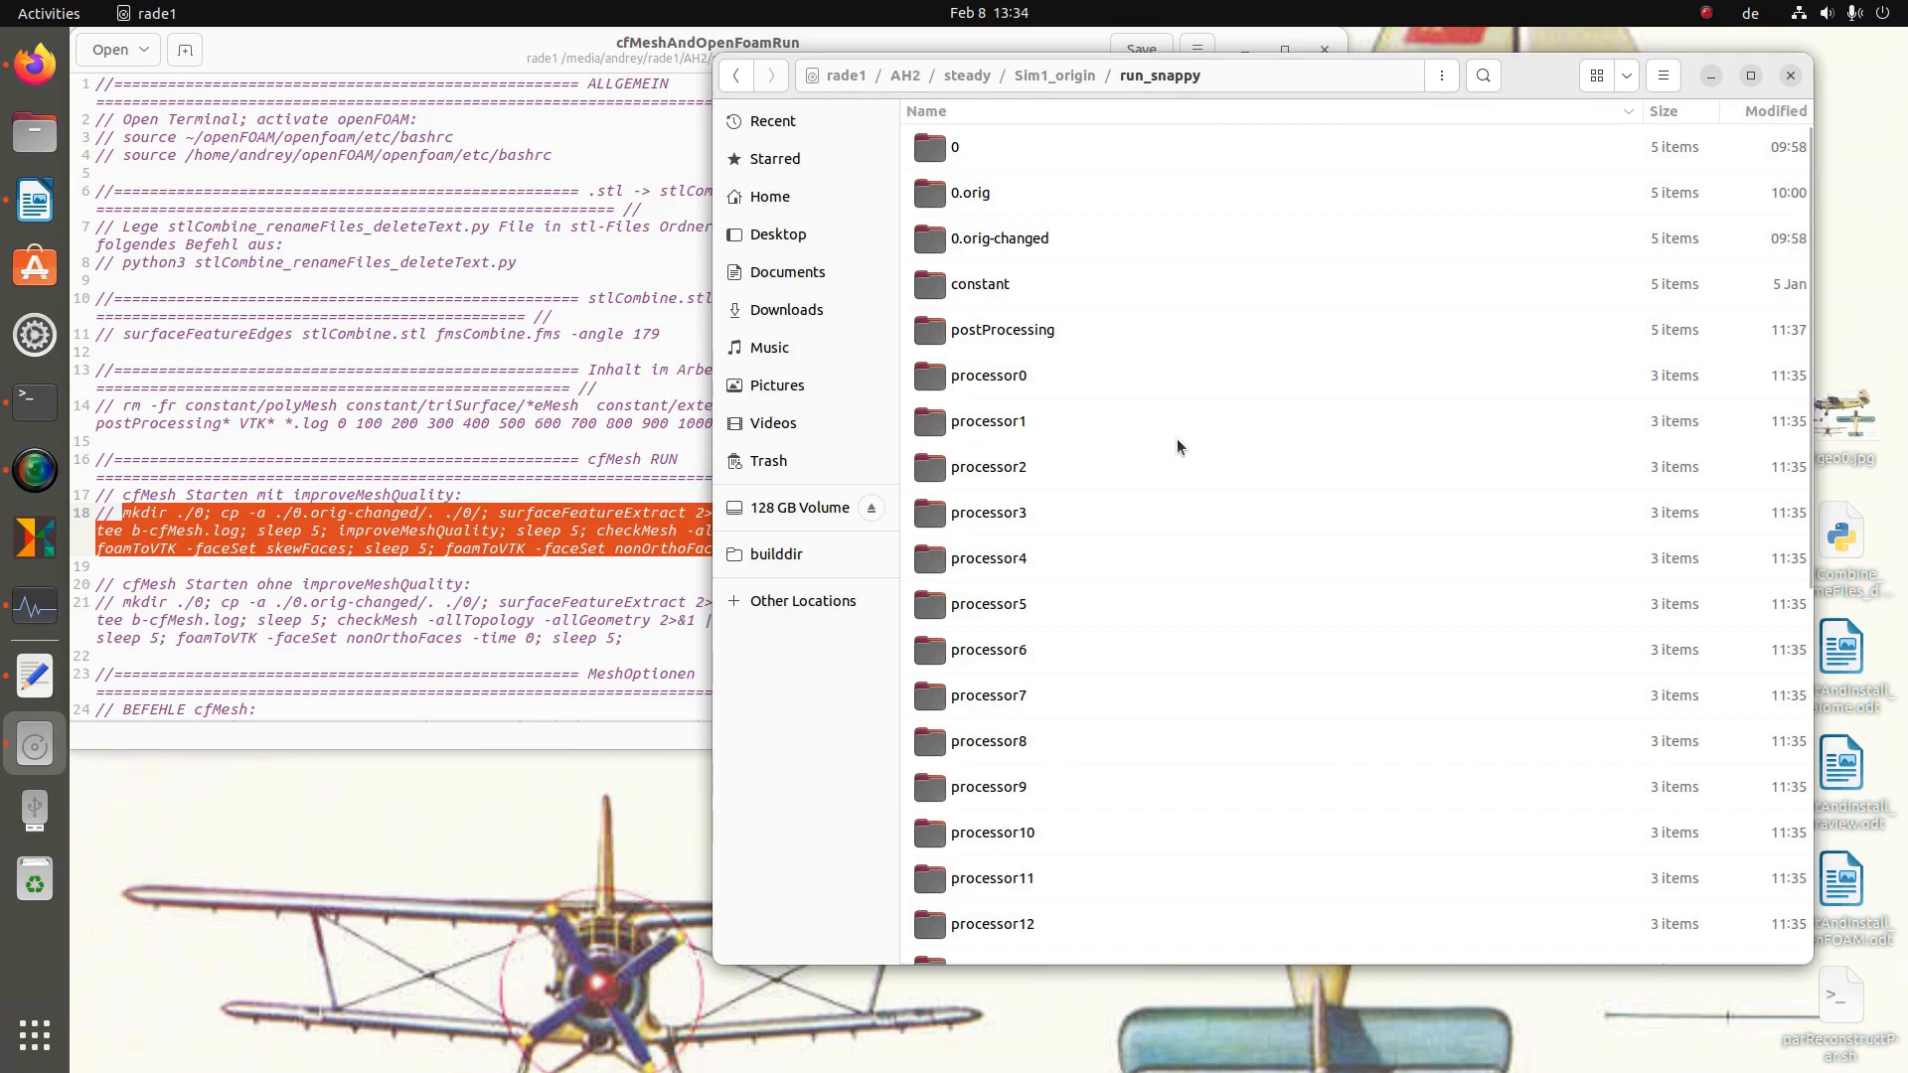
scroll(1063, 616, "down", 5)
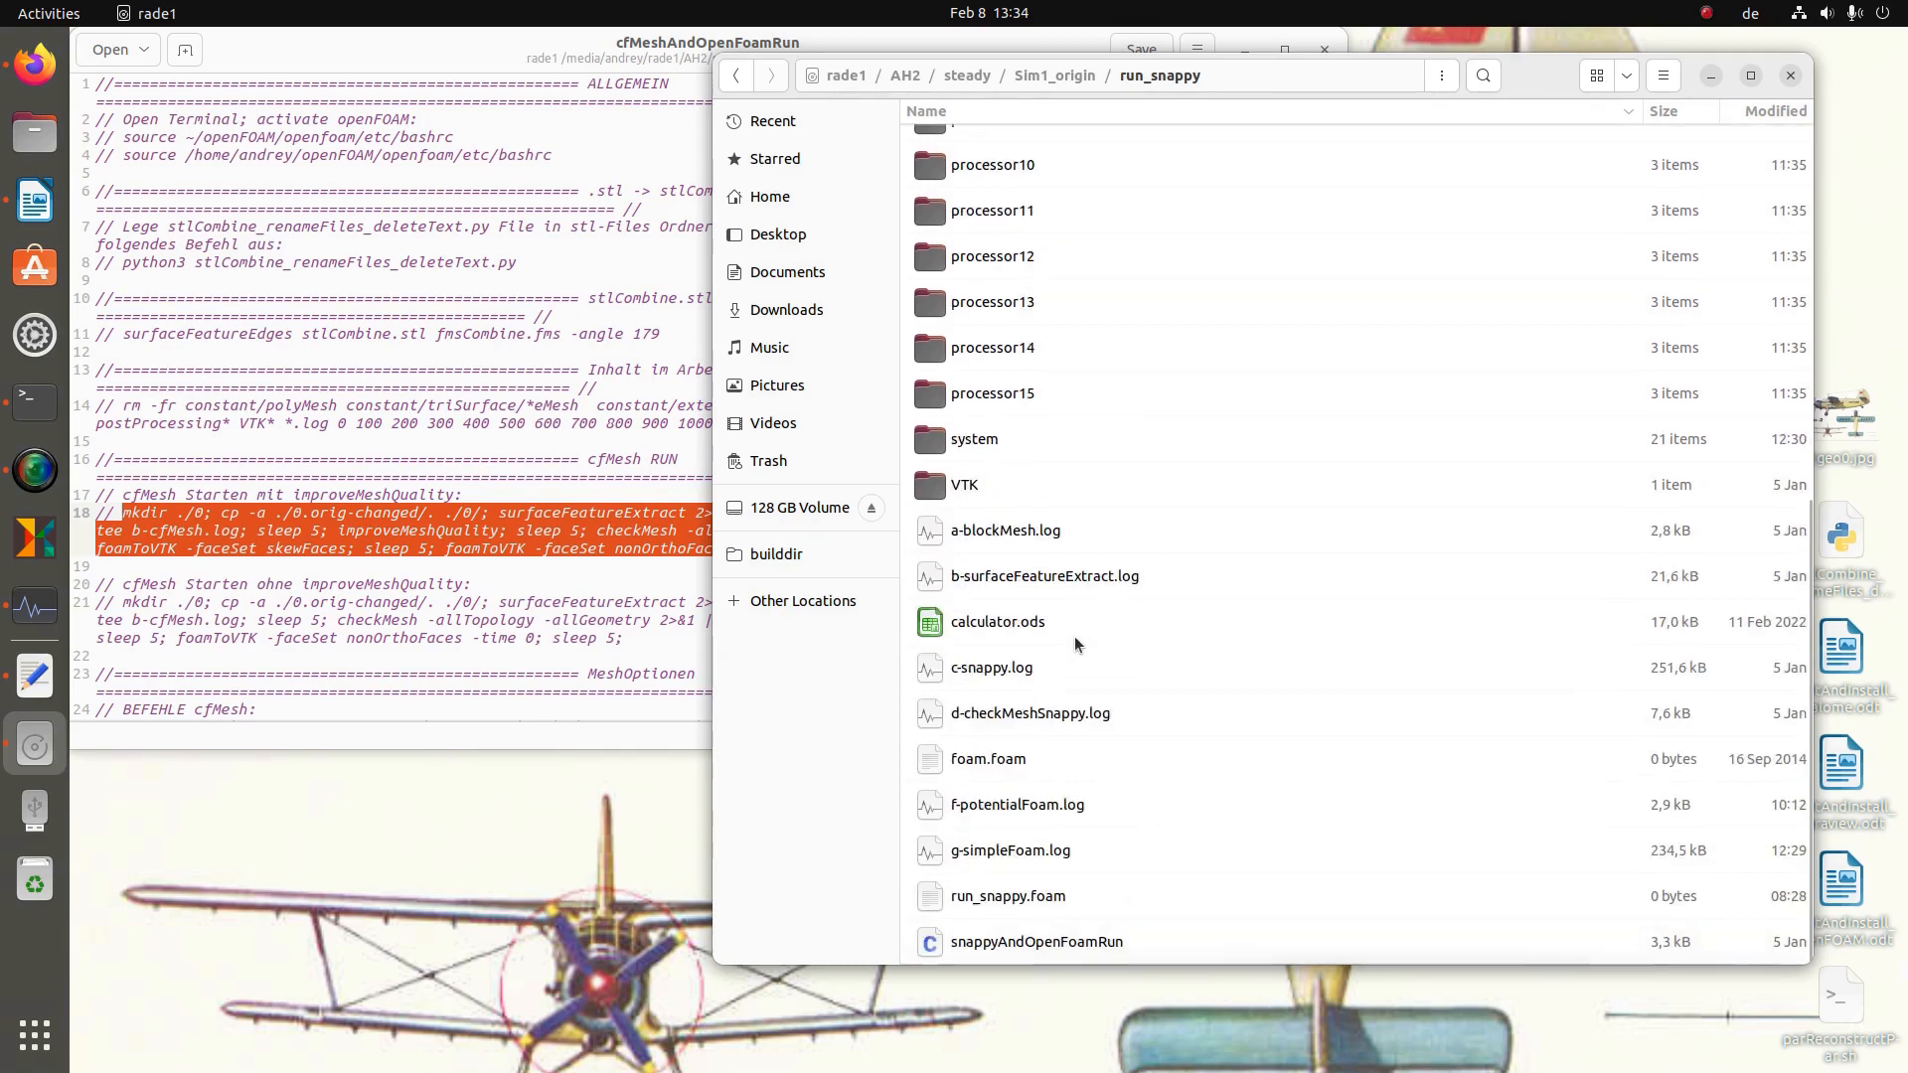
left_click(984, 671)
double_click(982, 671)
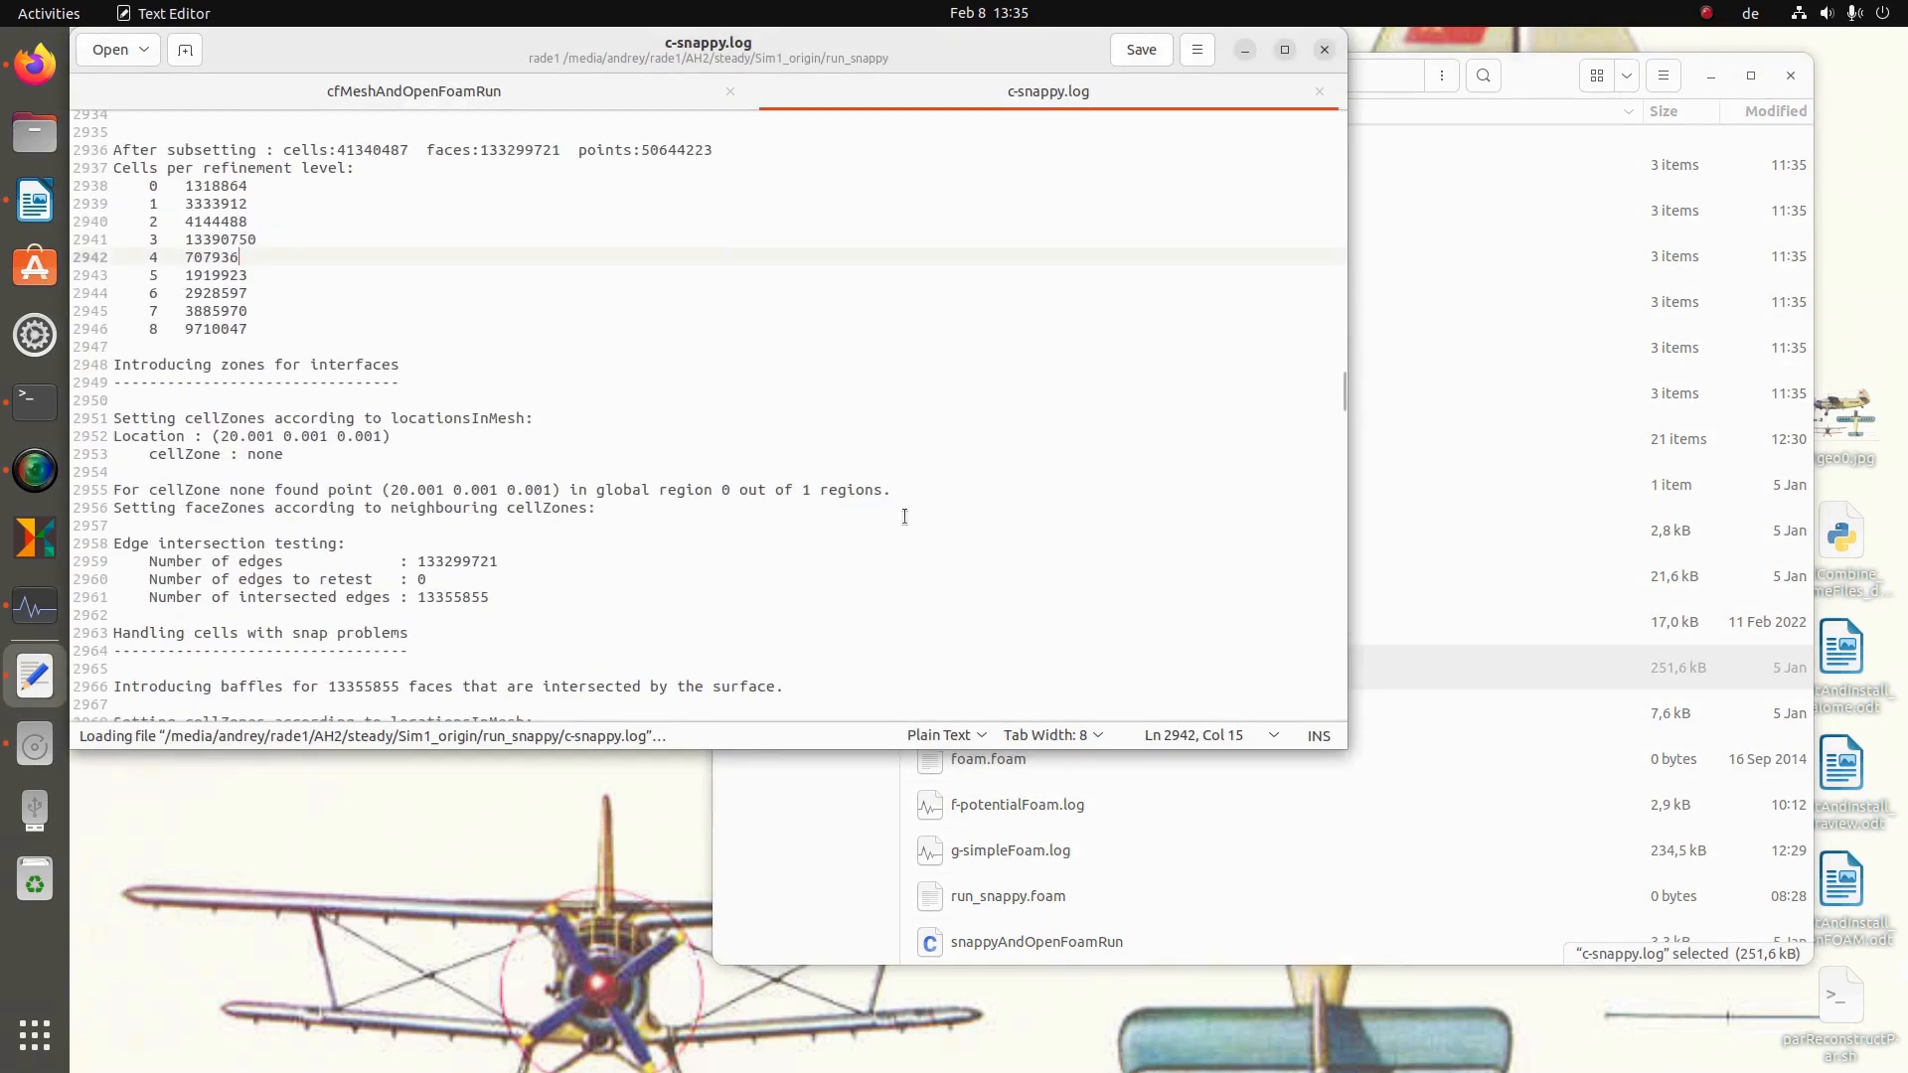
- Find the "After introducing baffles" section in c-snappy.log and highlight its total cell count
scroll(932, 566, "down", 3)
scroll(933, 567, "up", 6)
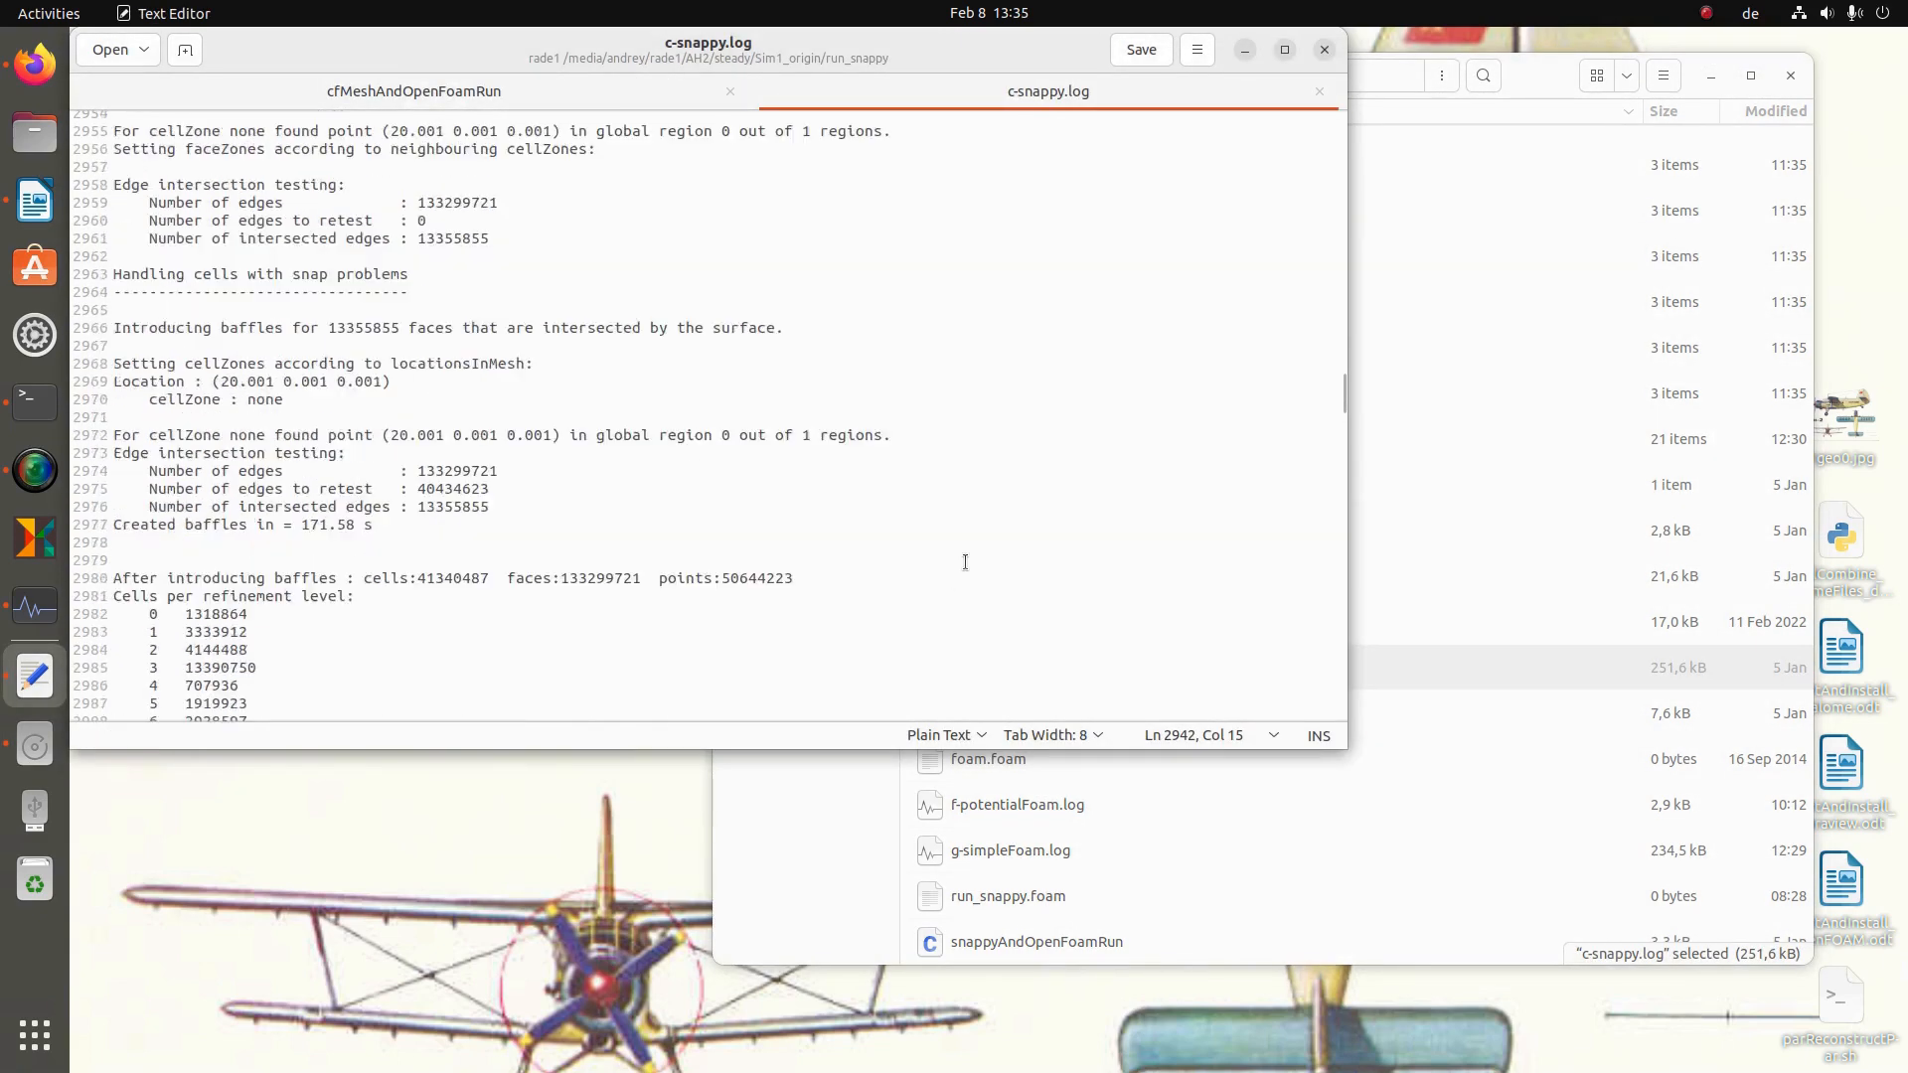
scroll(935, 519, "up", 4)
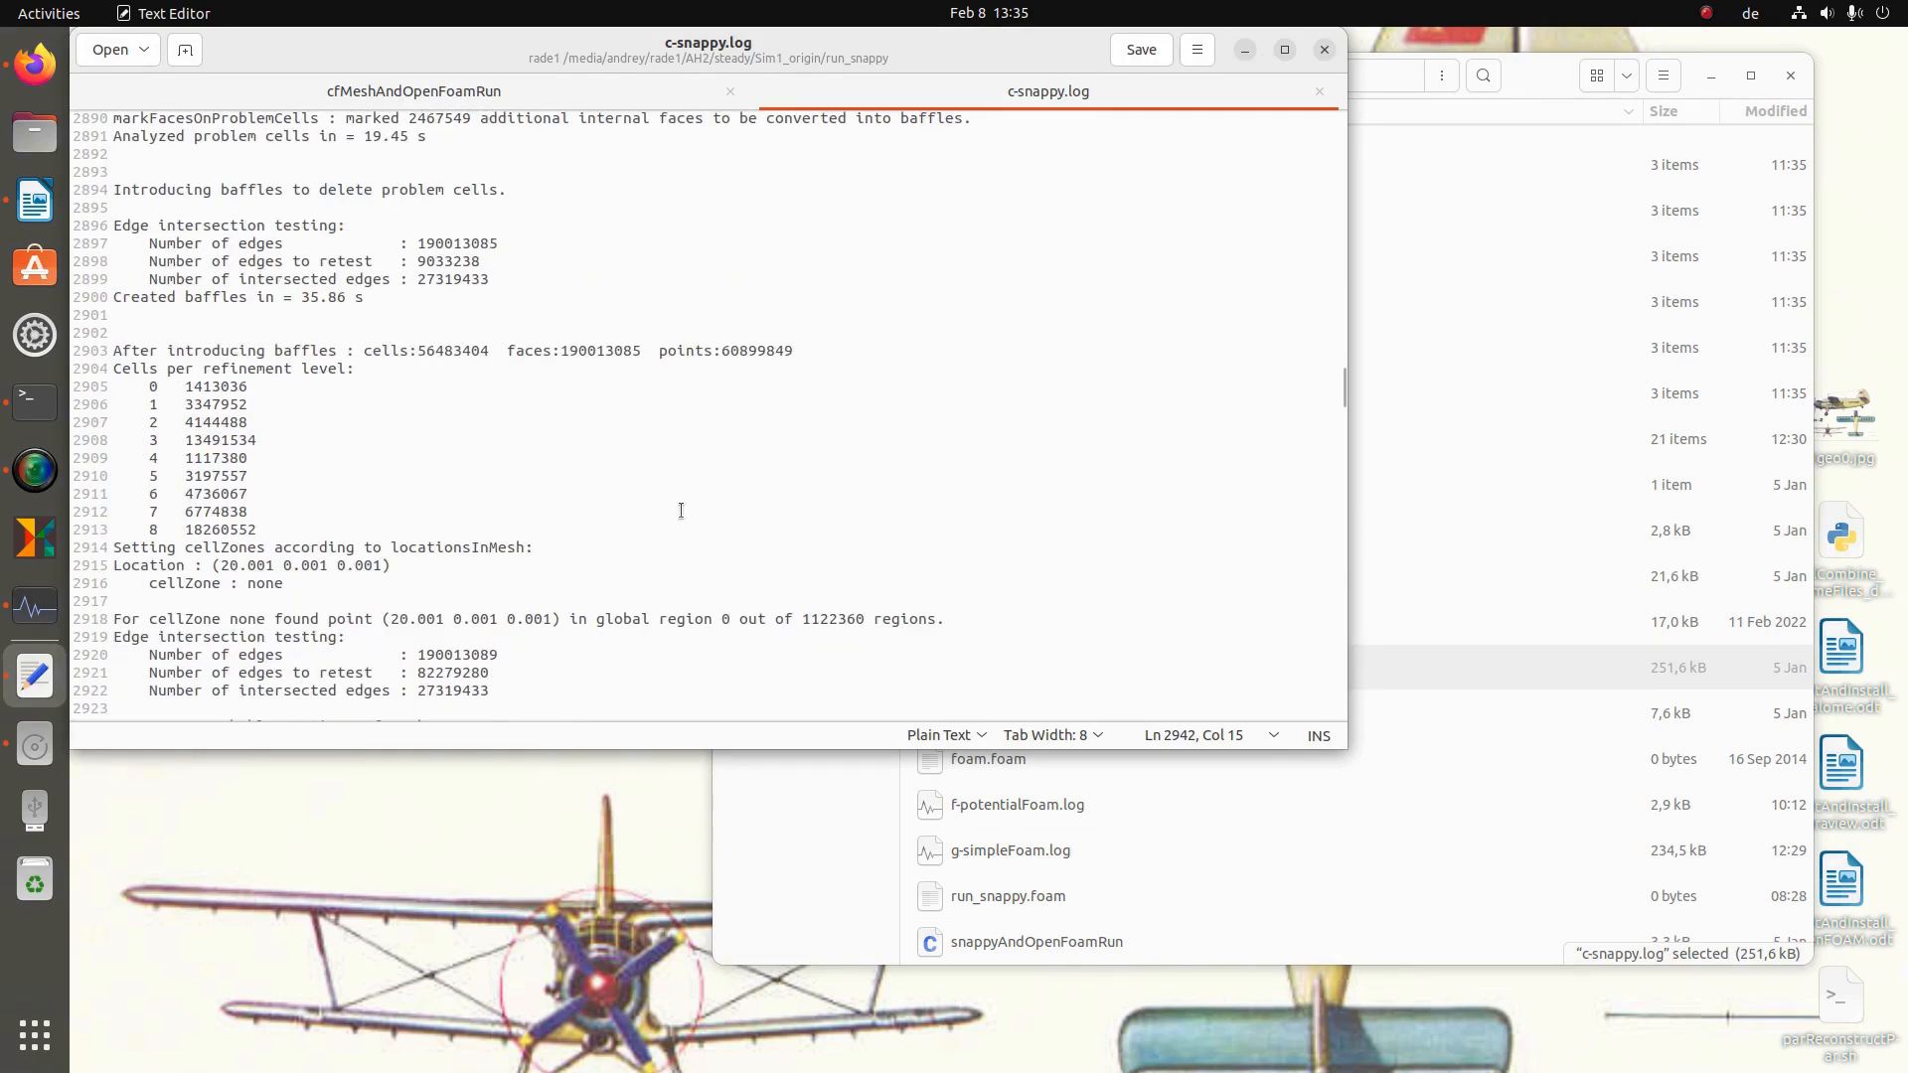
scroll(672, 498, "up", 1)
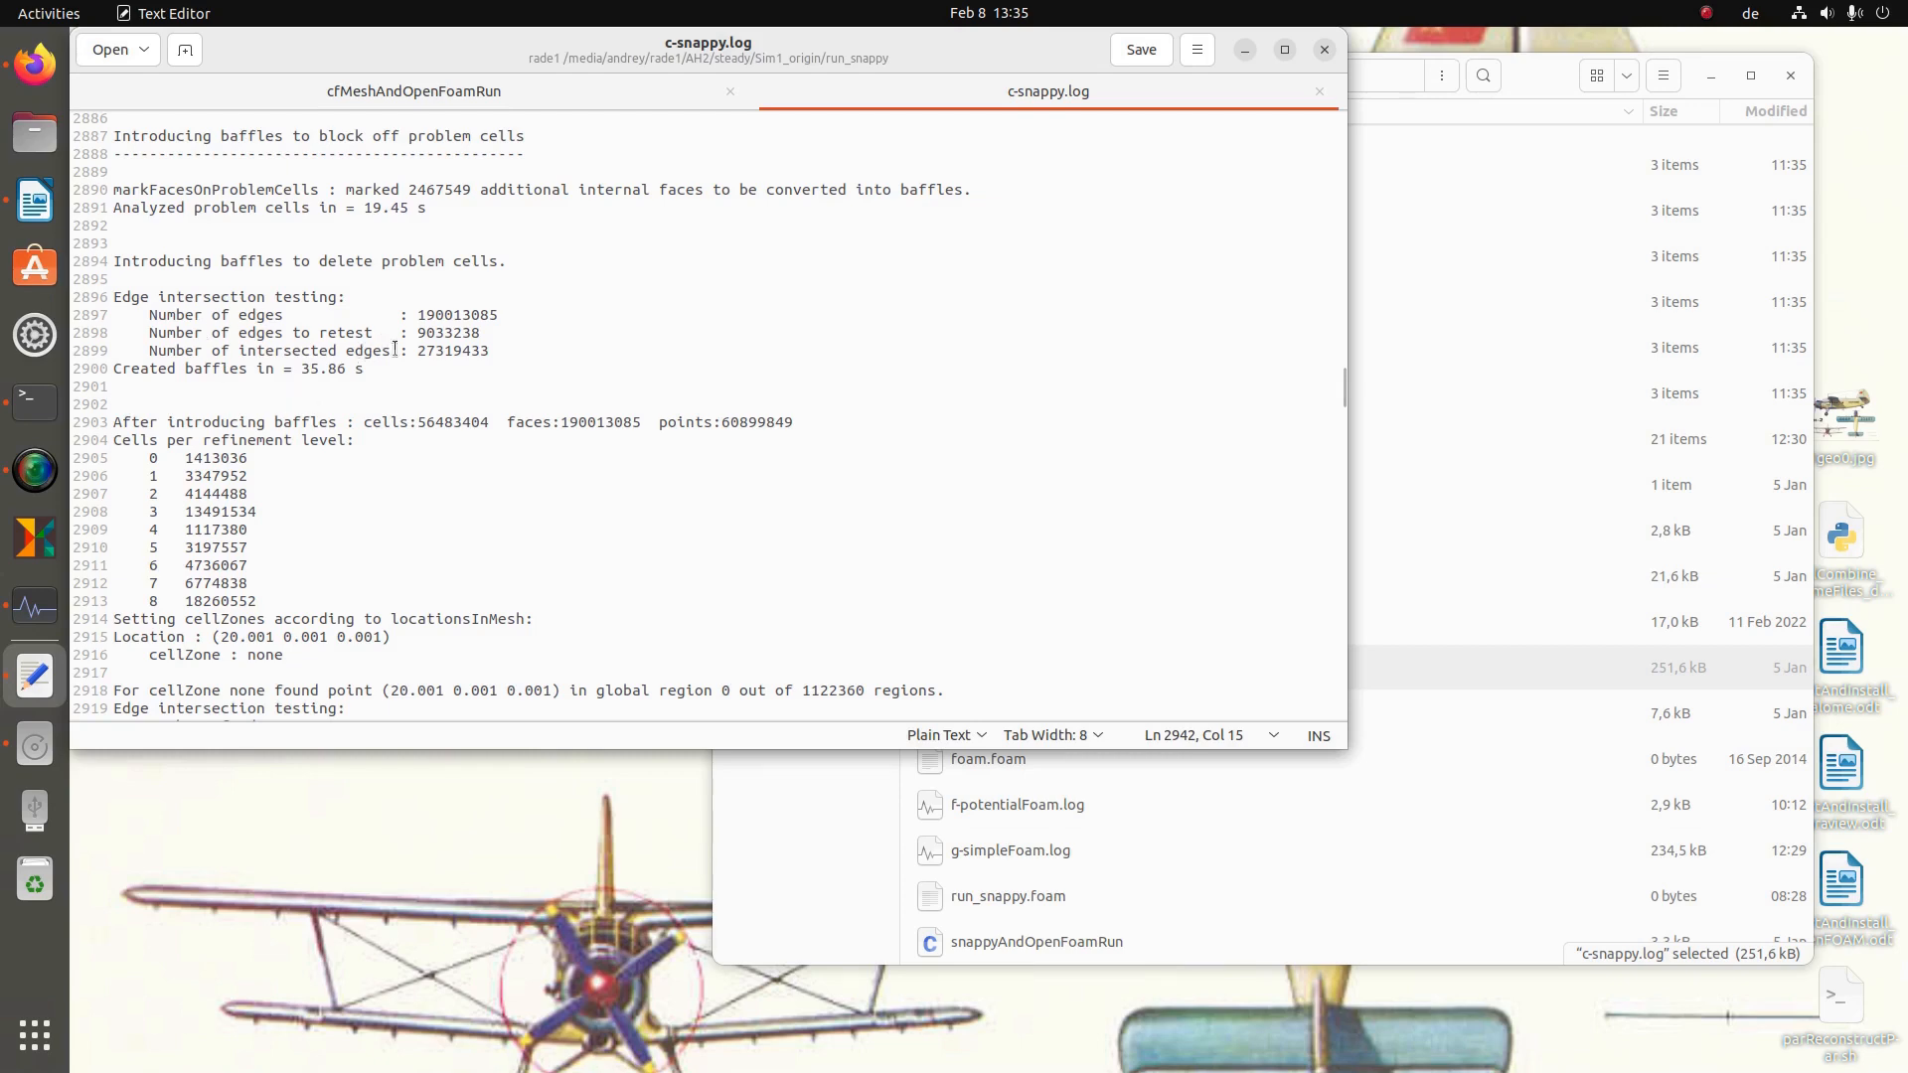
scroll(495, 318, "down", 2)
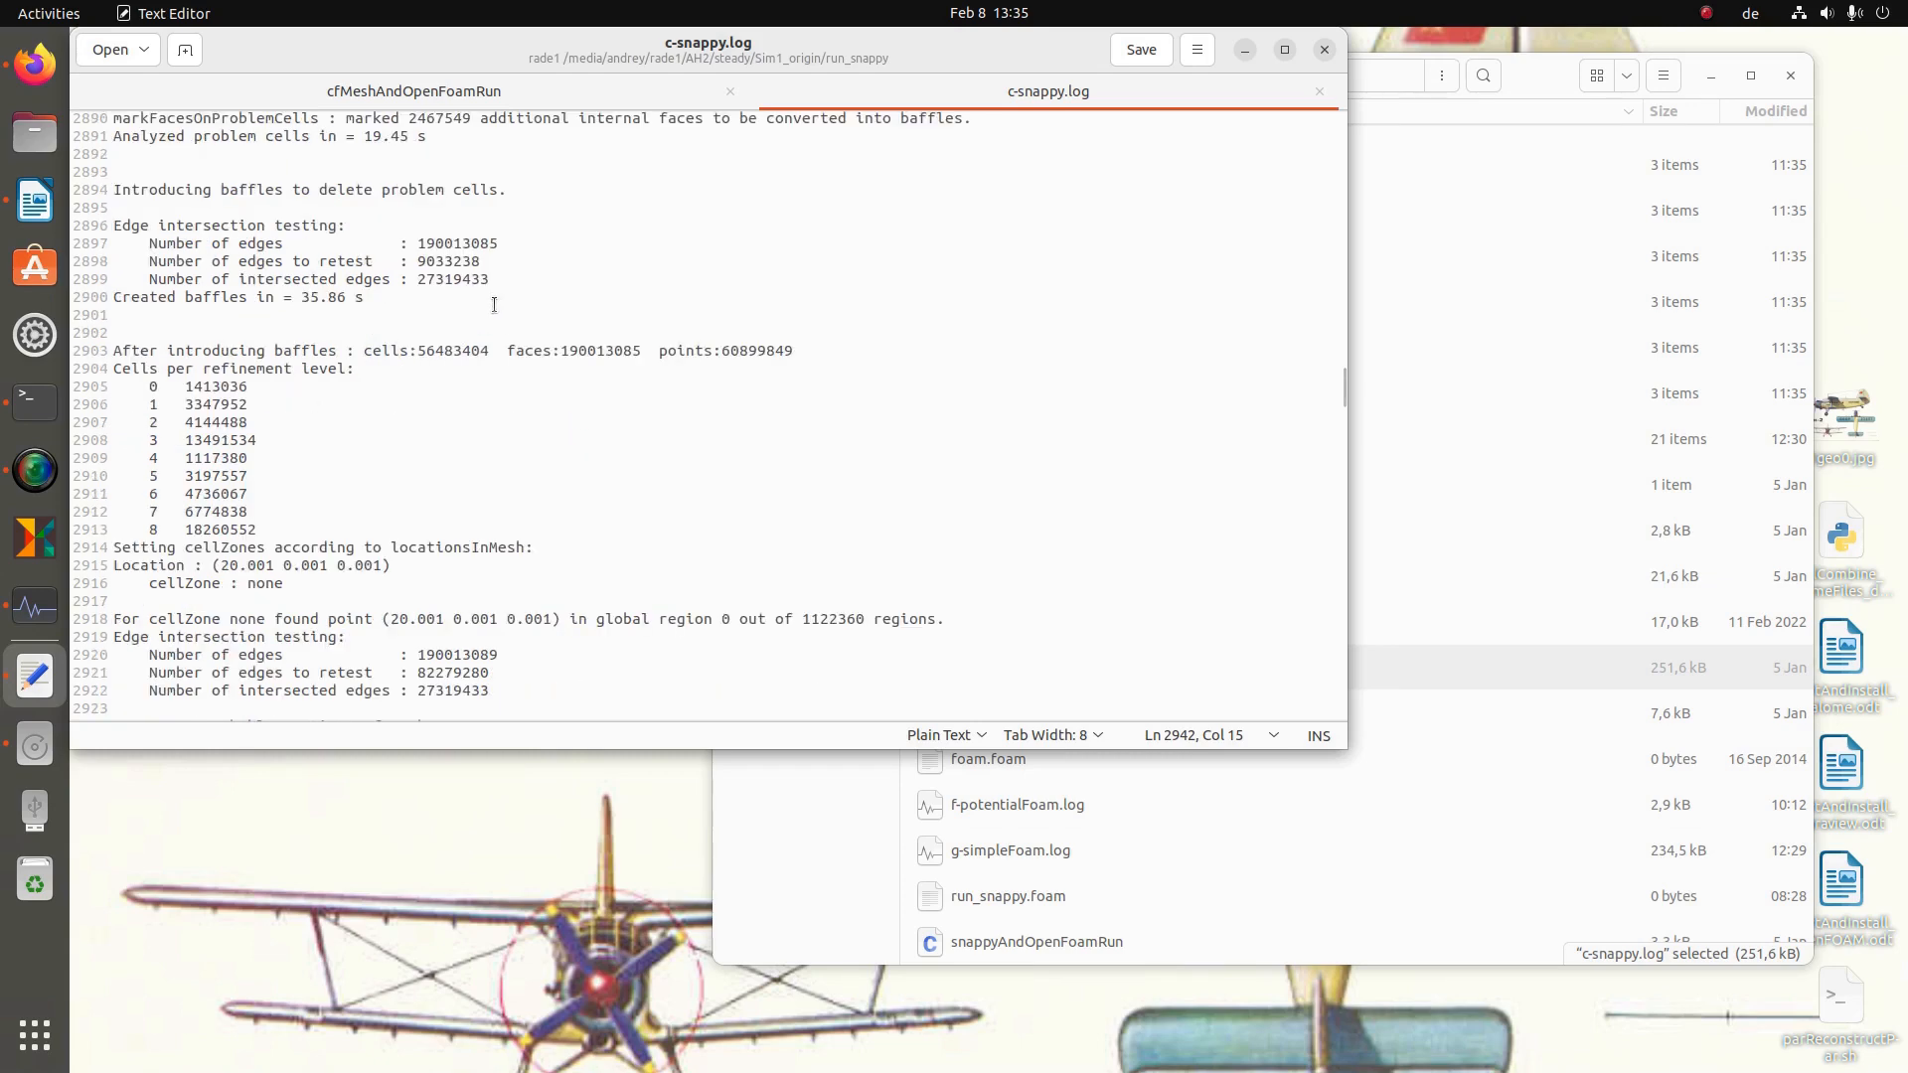
scroll(495, 302, "down", 2)
left_click_drag(416, 282, 489, 281)
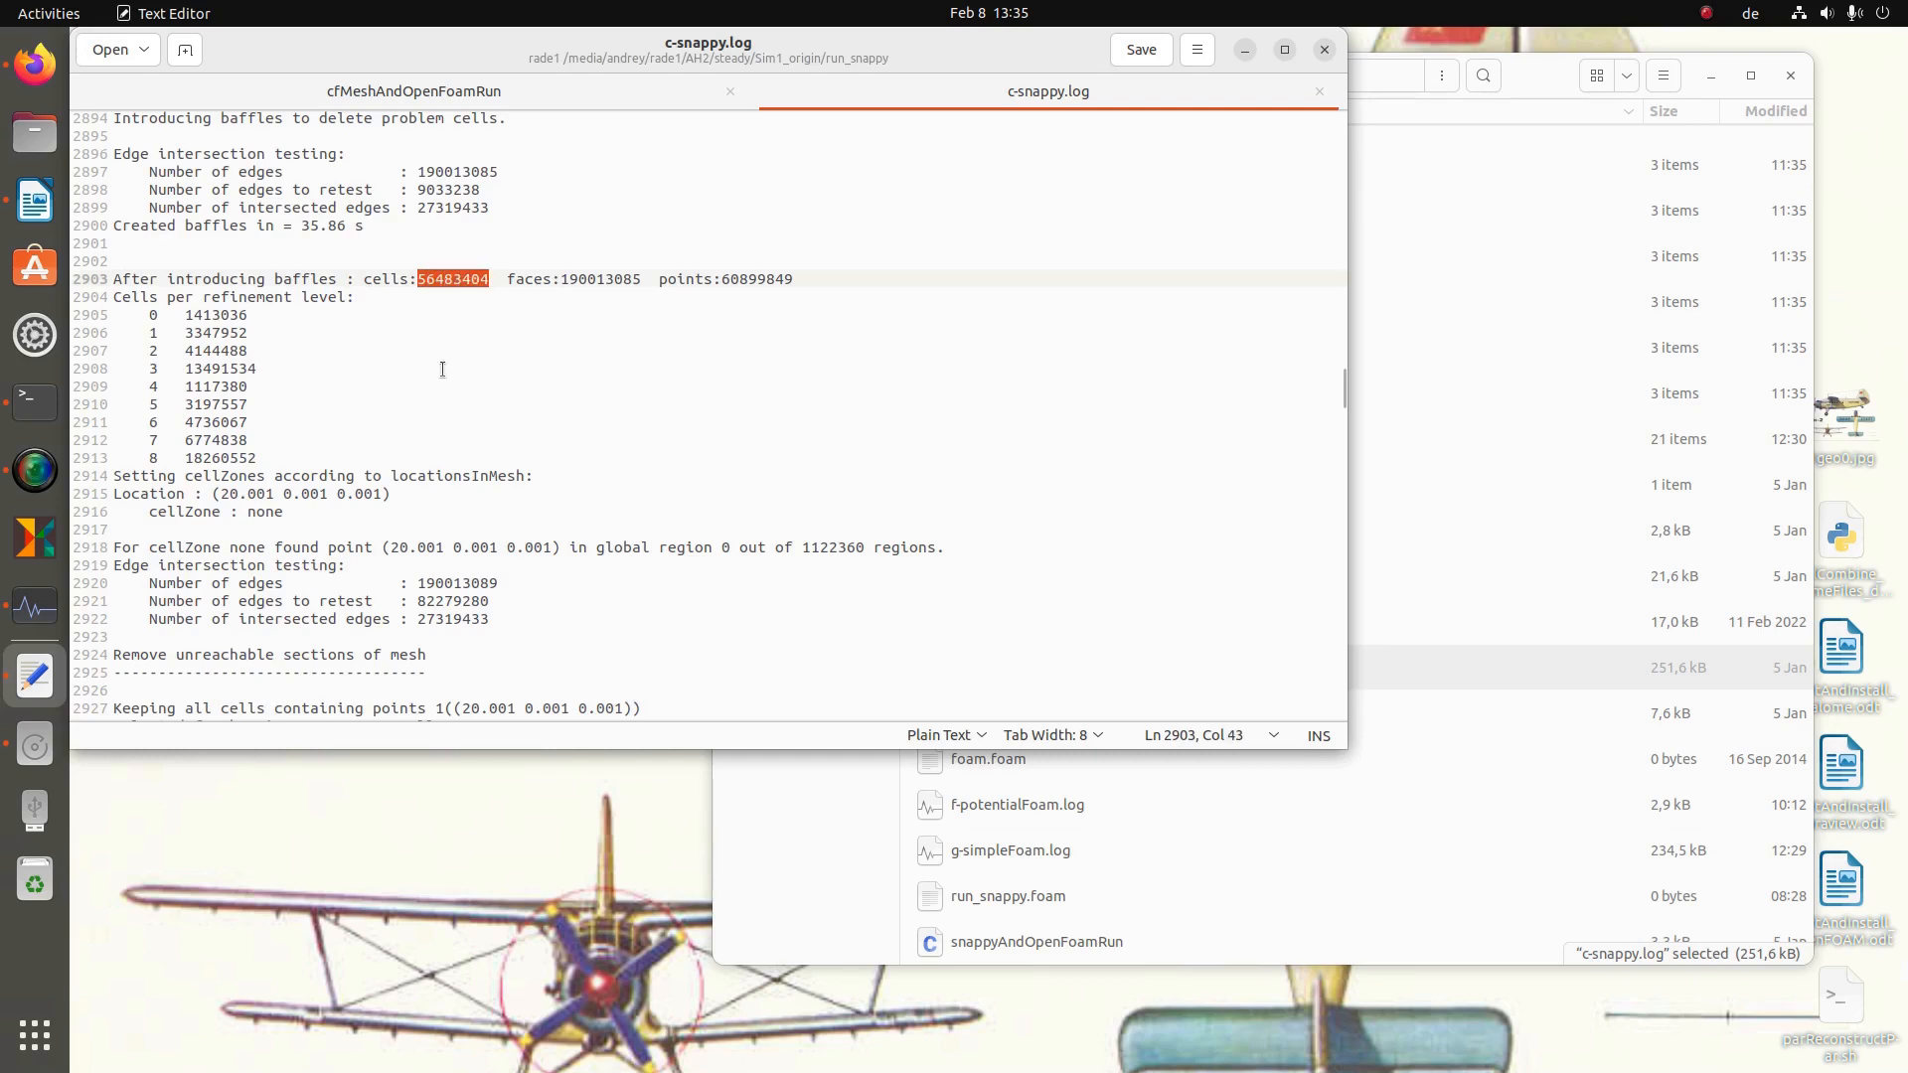
- Compare the cell counts selected for keeping and after subsetting in c-snappy.log with the count after introducing baffles
scroll(443, 358, "down", 8)
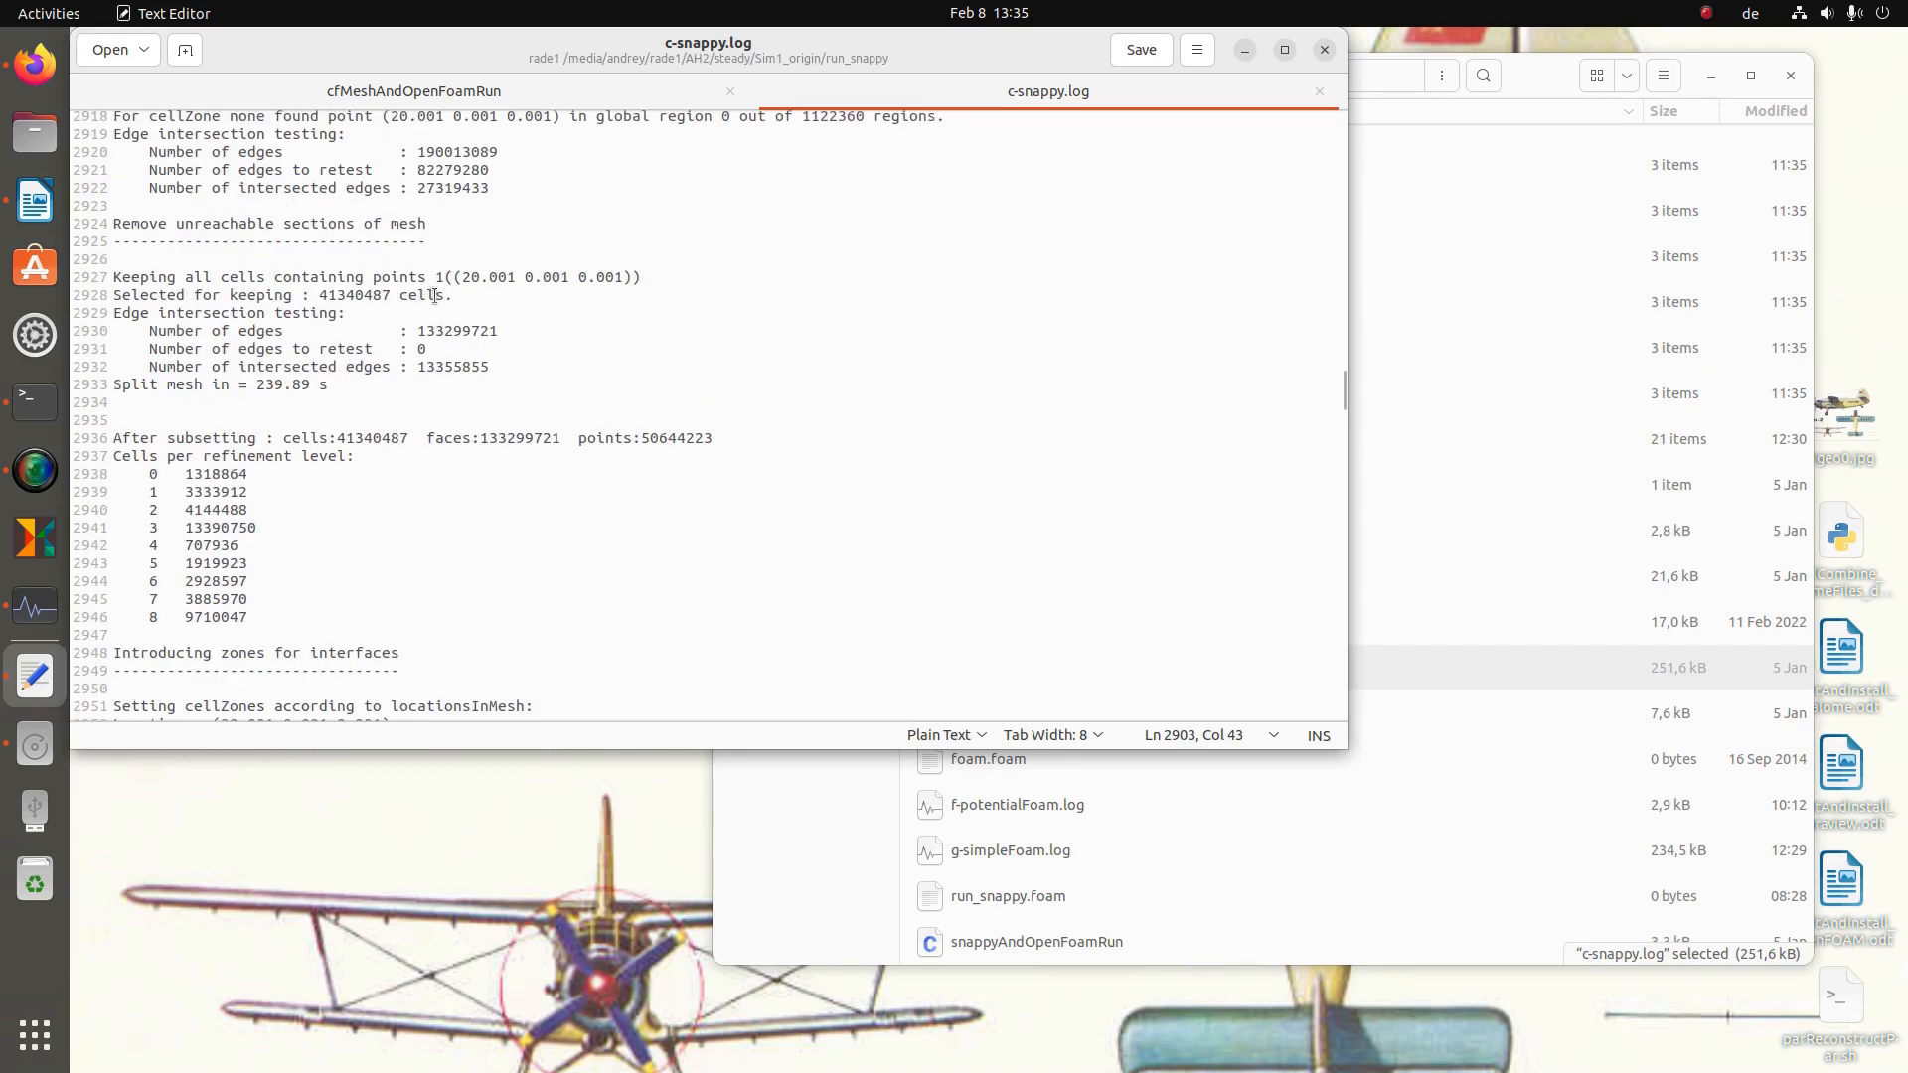
scroll(433, 289, "down", 2)
left_click_drag(334, 364, 407, 365)
scroll(298, 409, "up", 4)
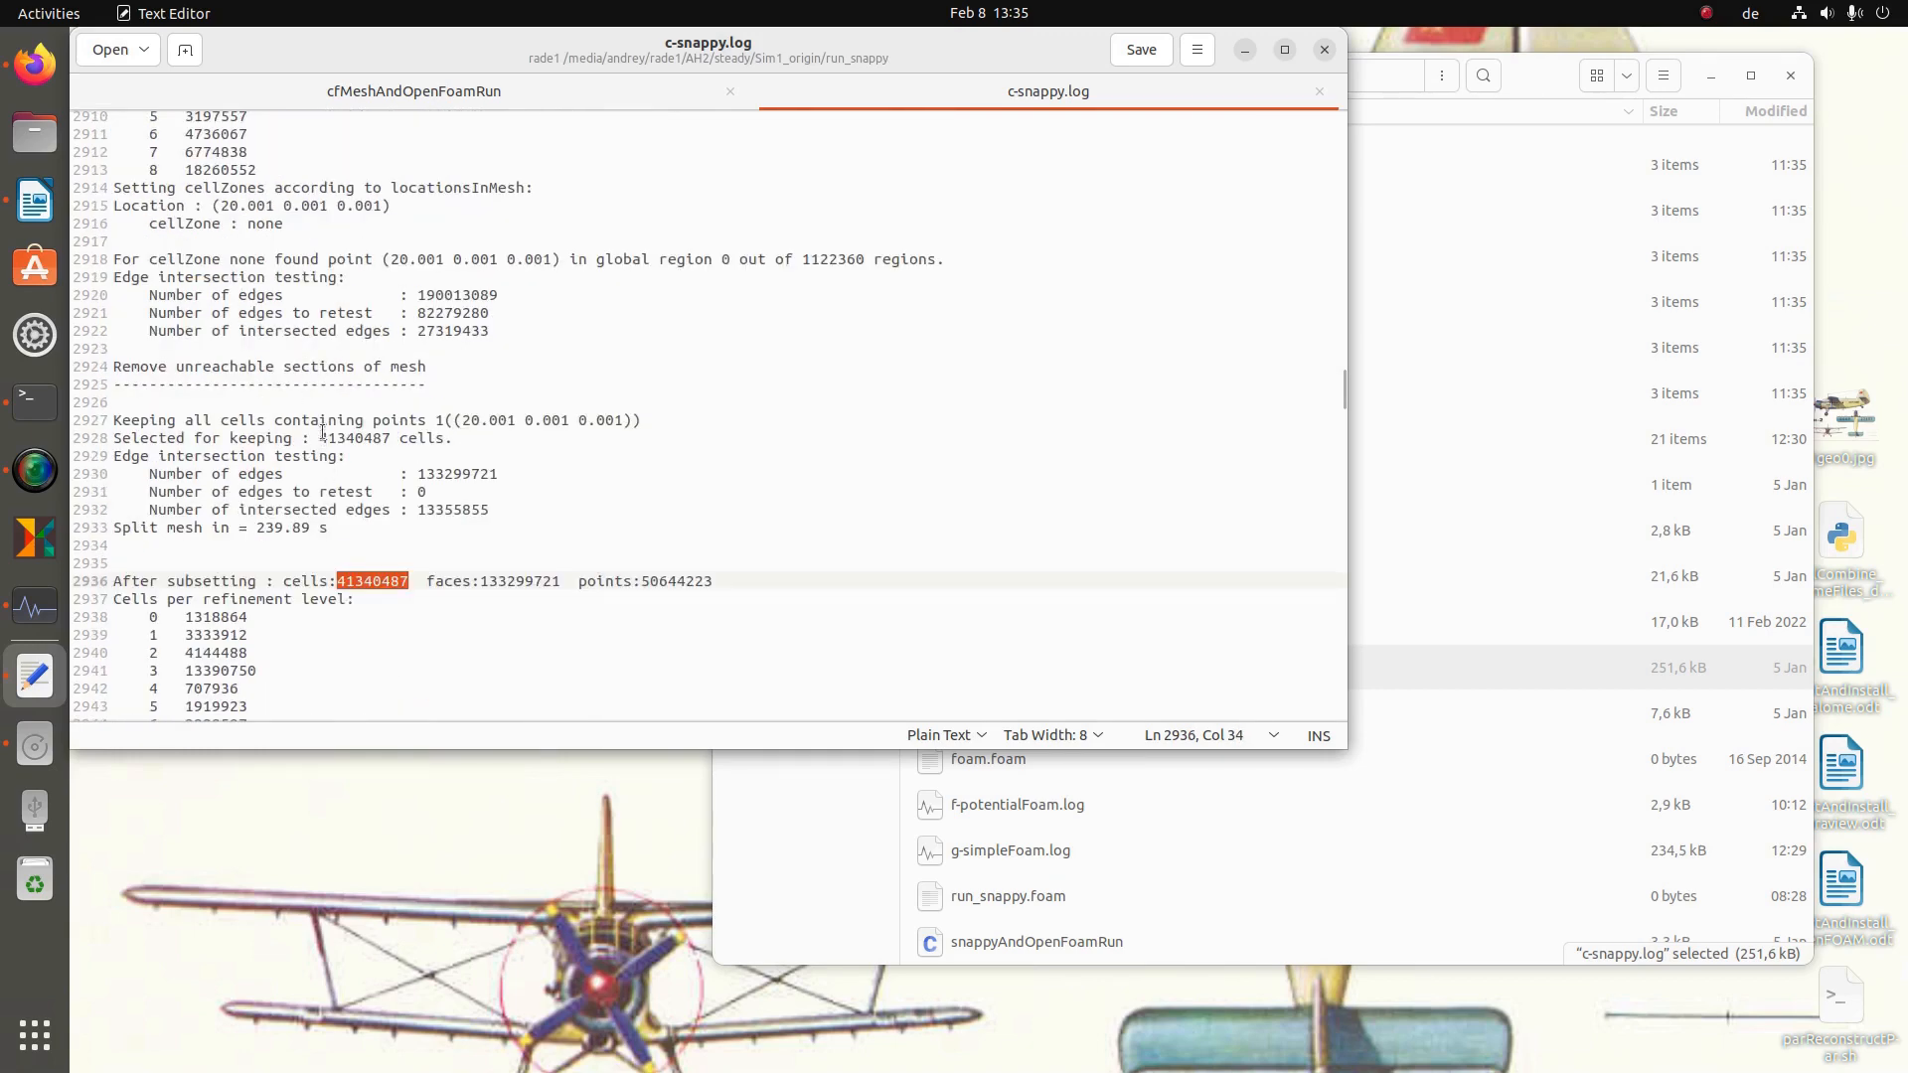
left_click_drag(319, 438, 391, 438)
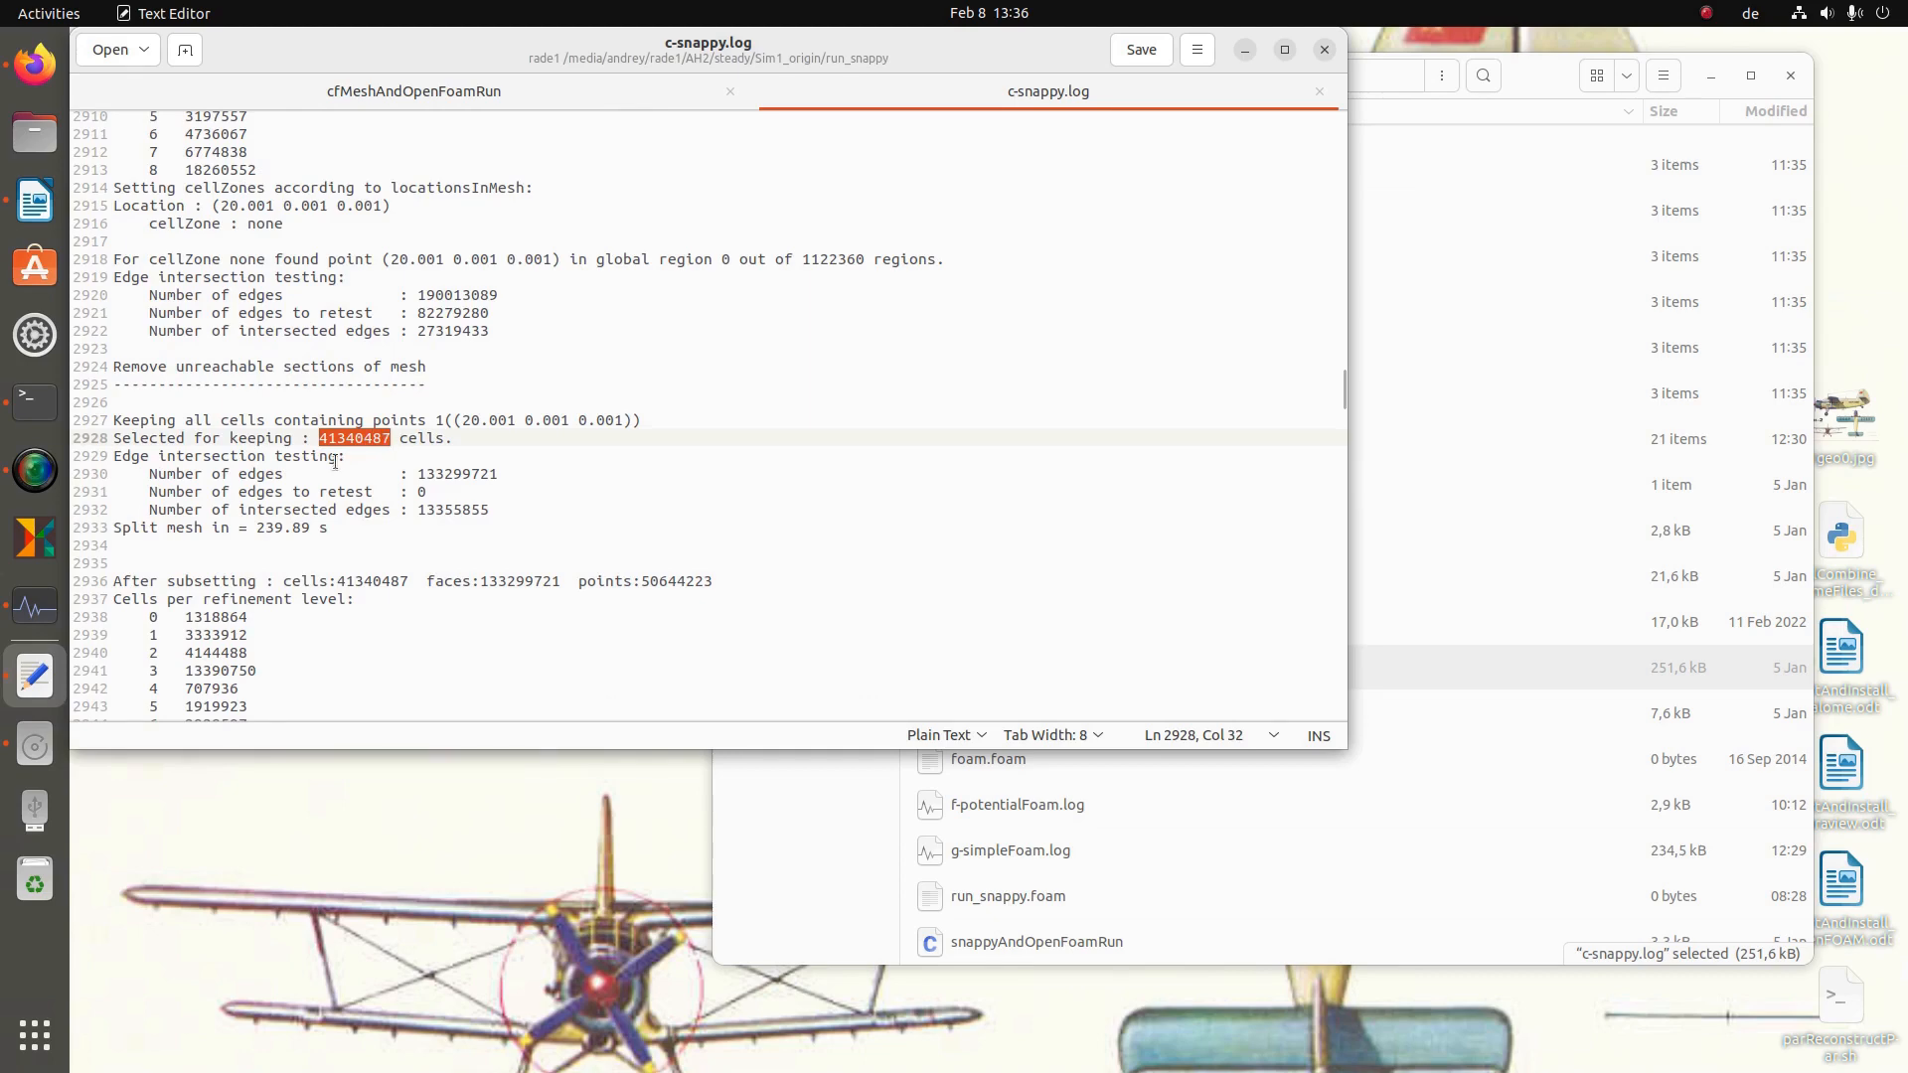
scroll(335, 461, "up", 4)
left_click_drag(416, 209, 489, 212)
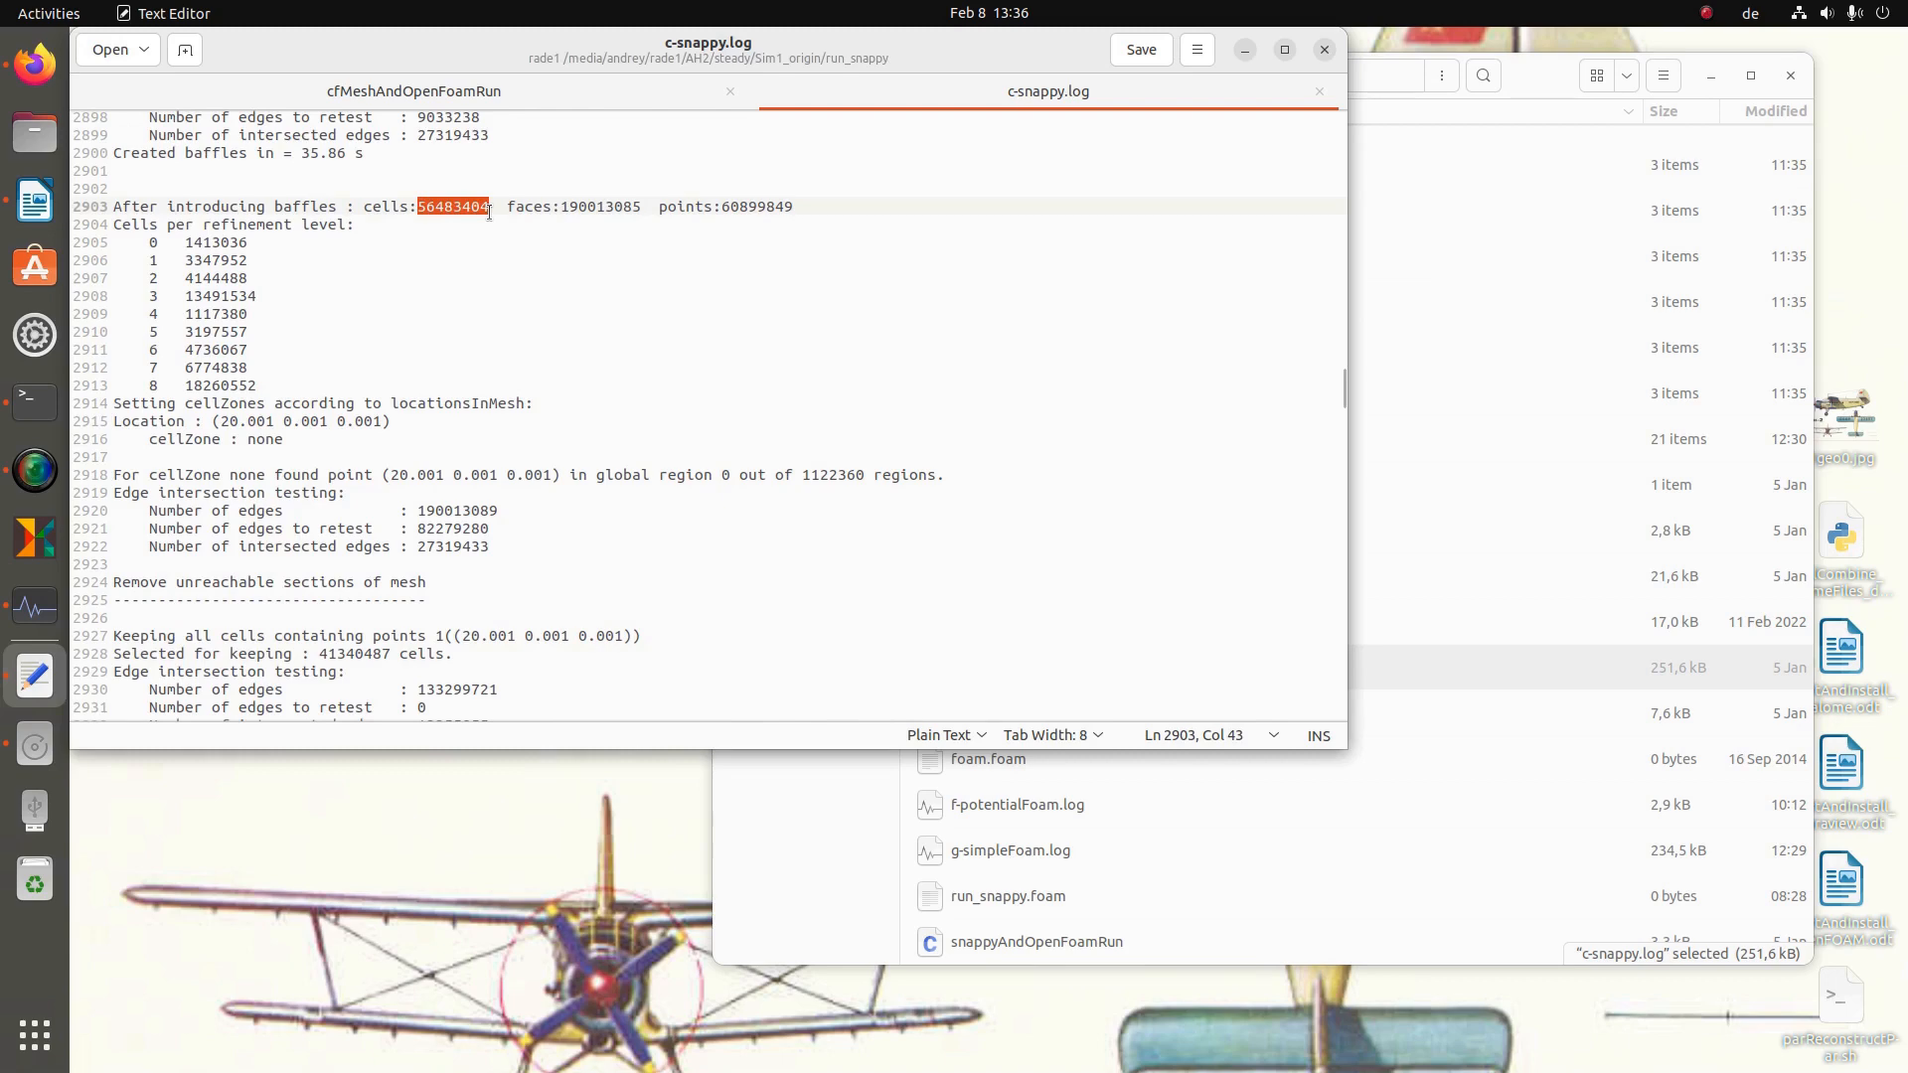
scroll(489, 212, "up", 1)
- Open snappyHexMeshDict from the system folder inside run_snappy
left_click(1540, 82)
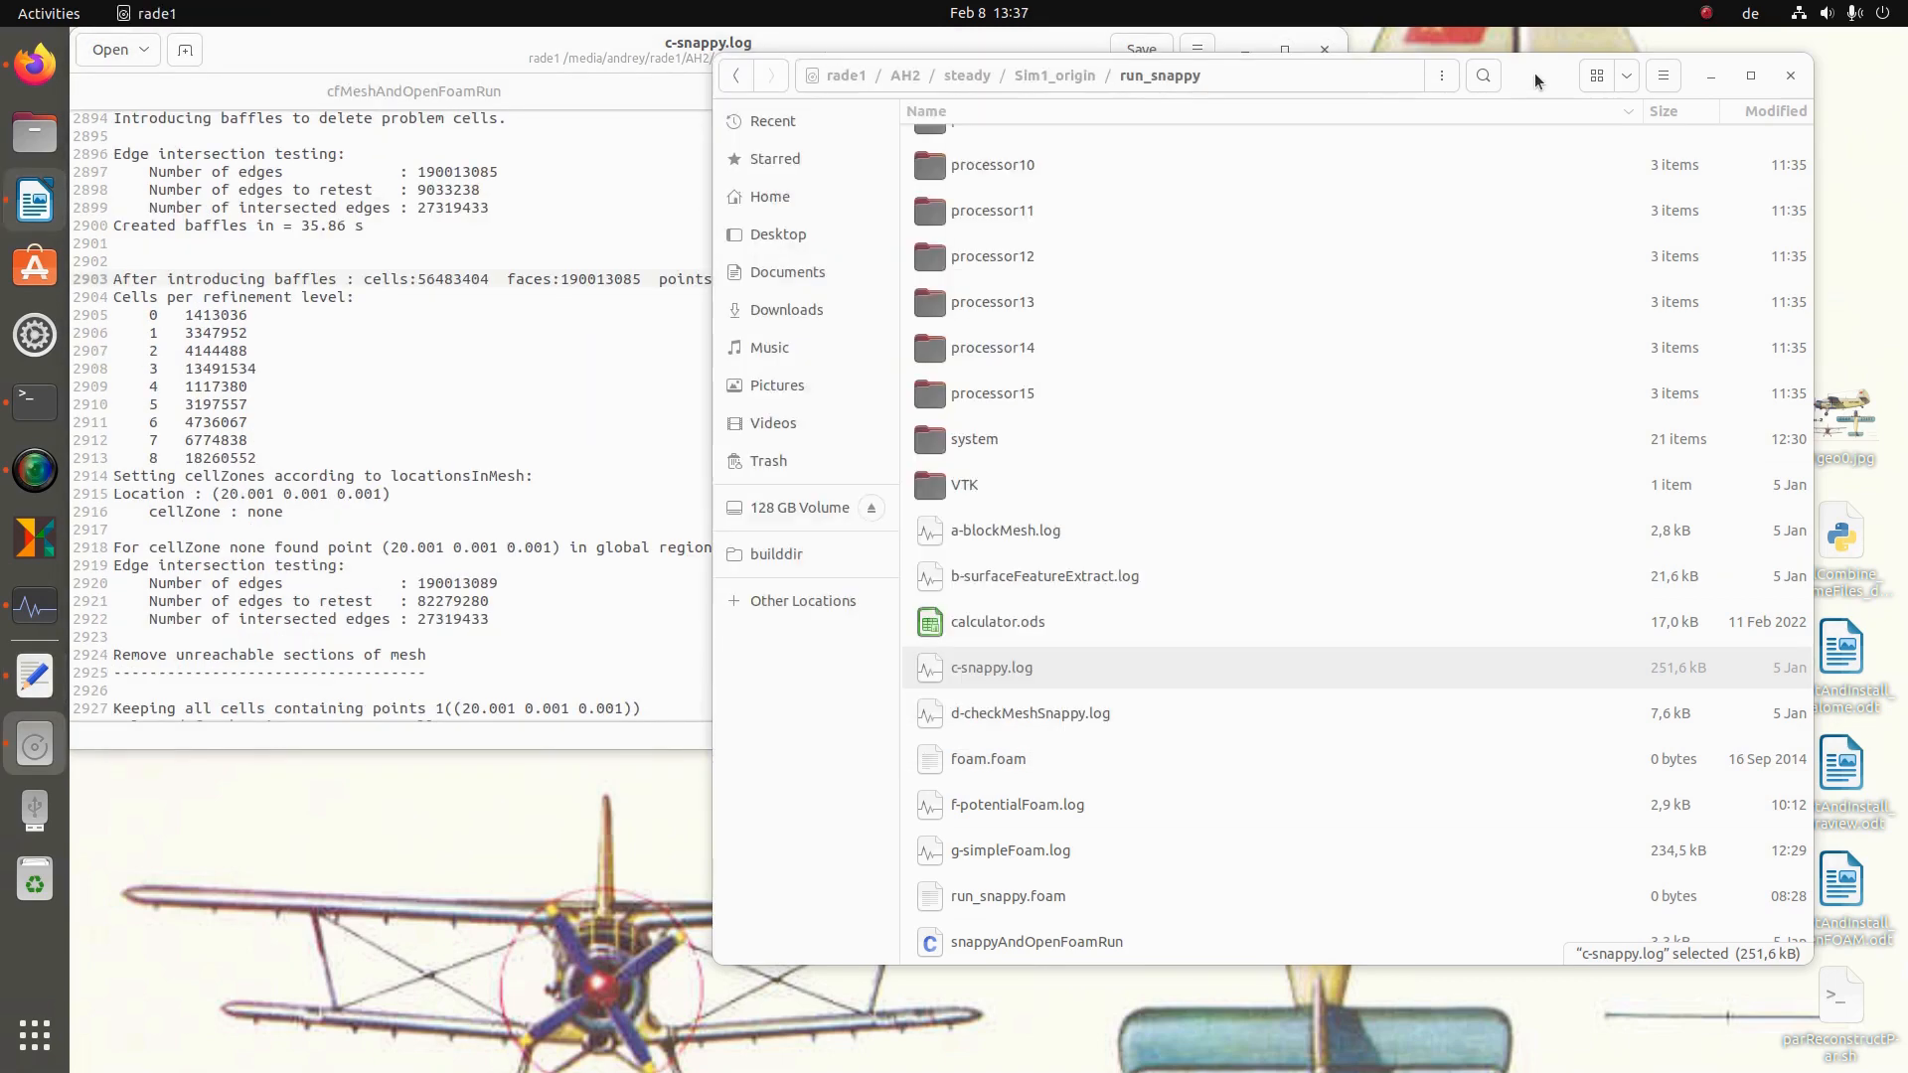
double_click(973, 441)
scroll(1074, 669, "down", 3)
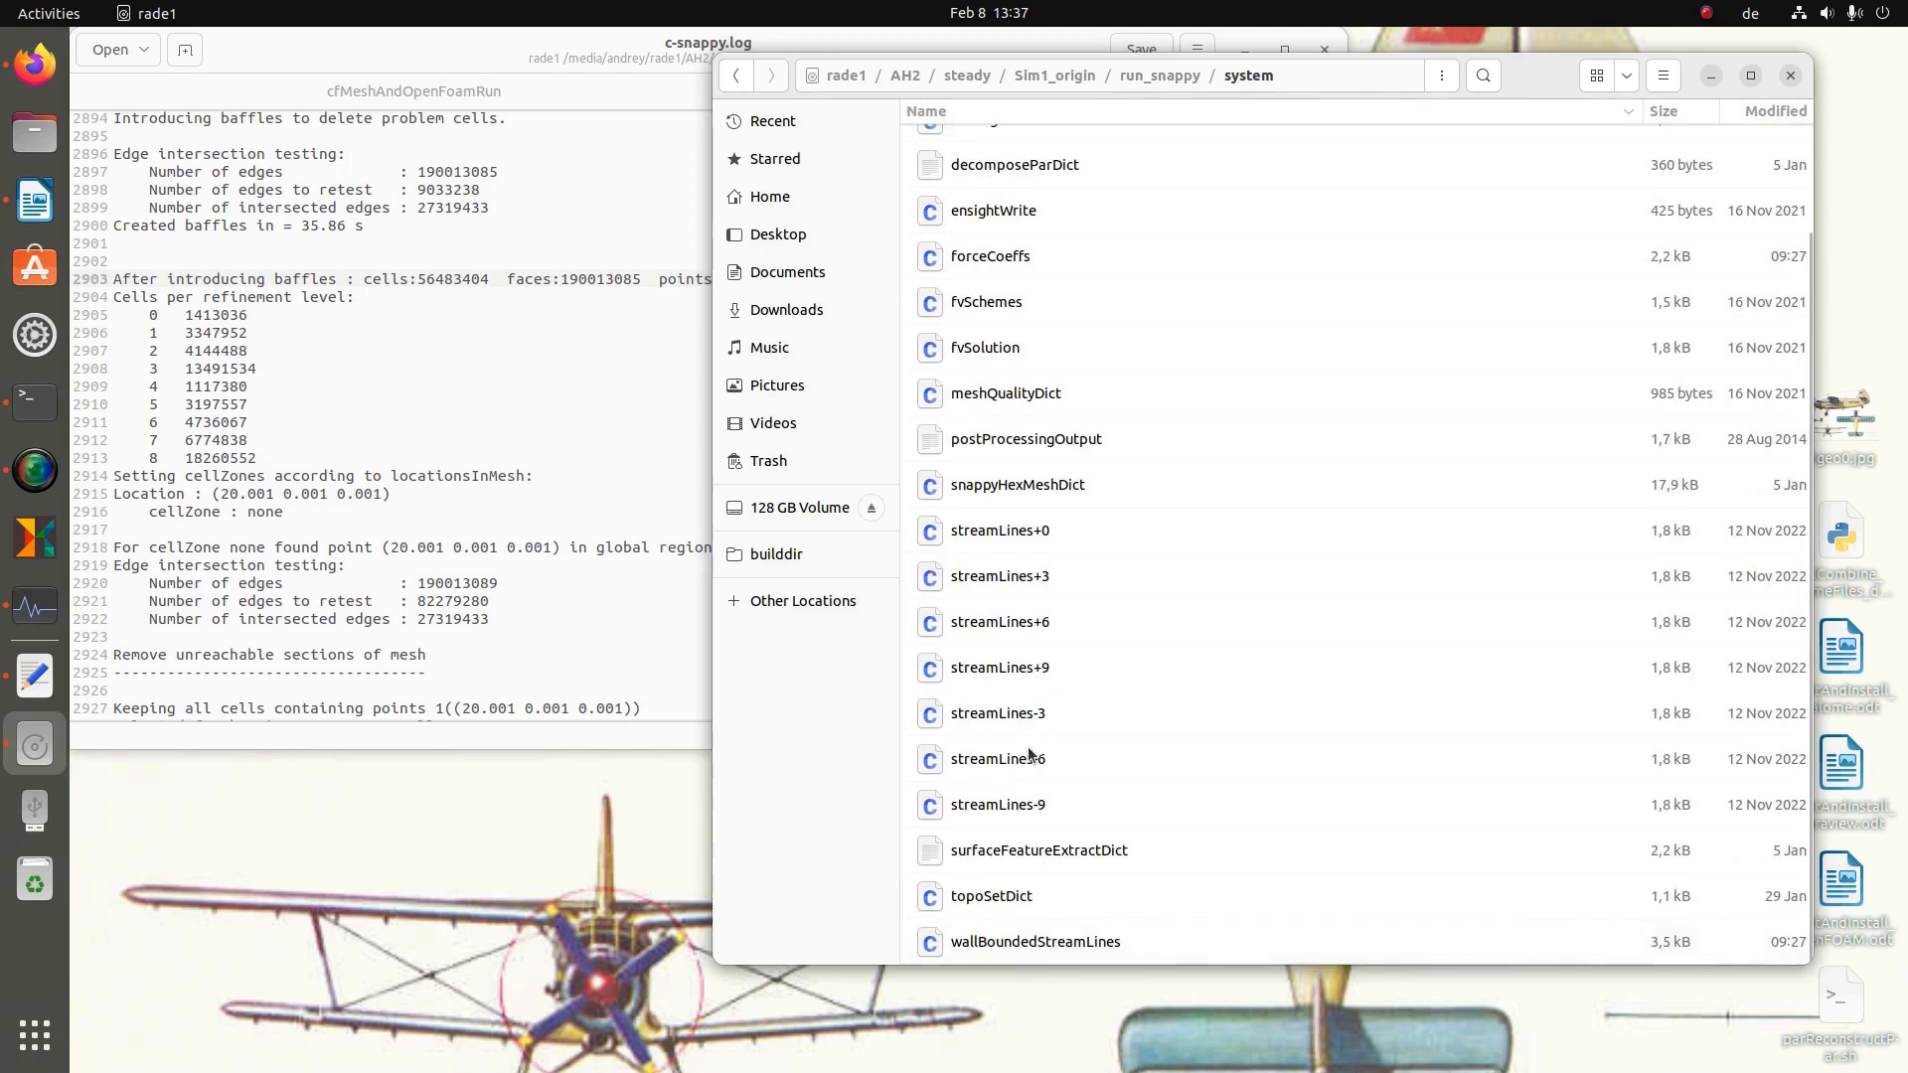
double_click(1002, 486)
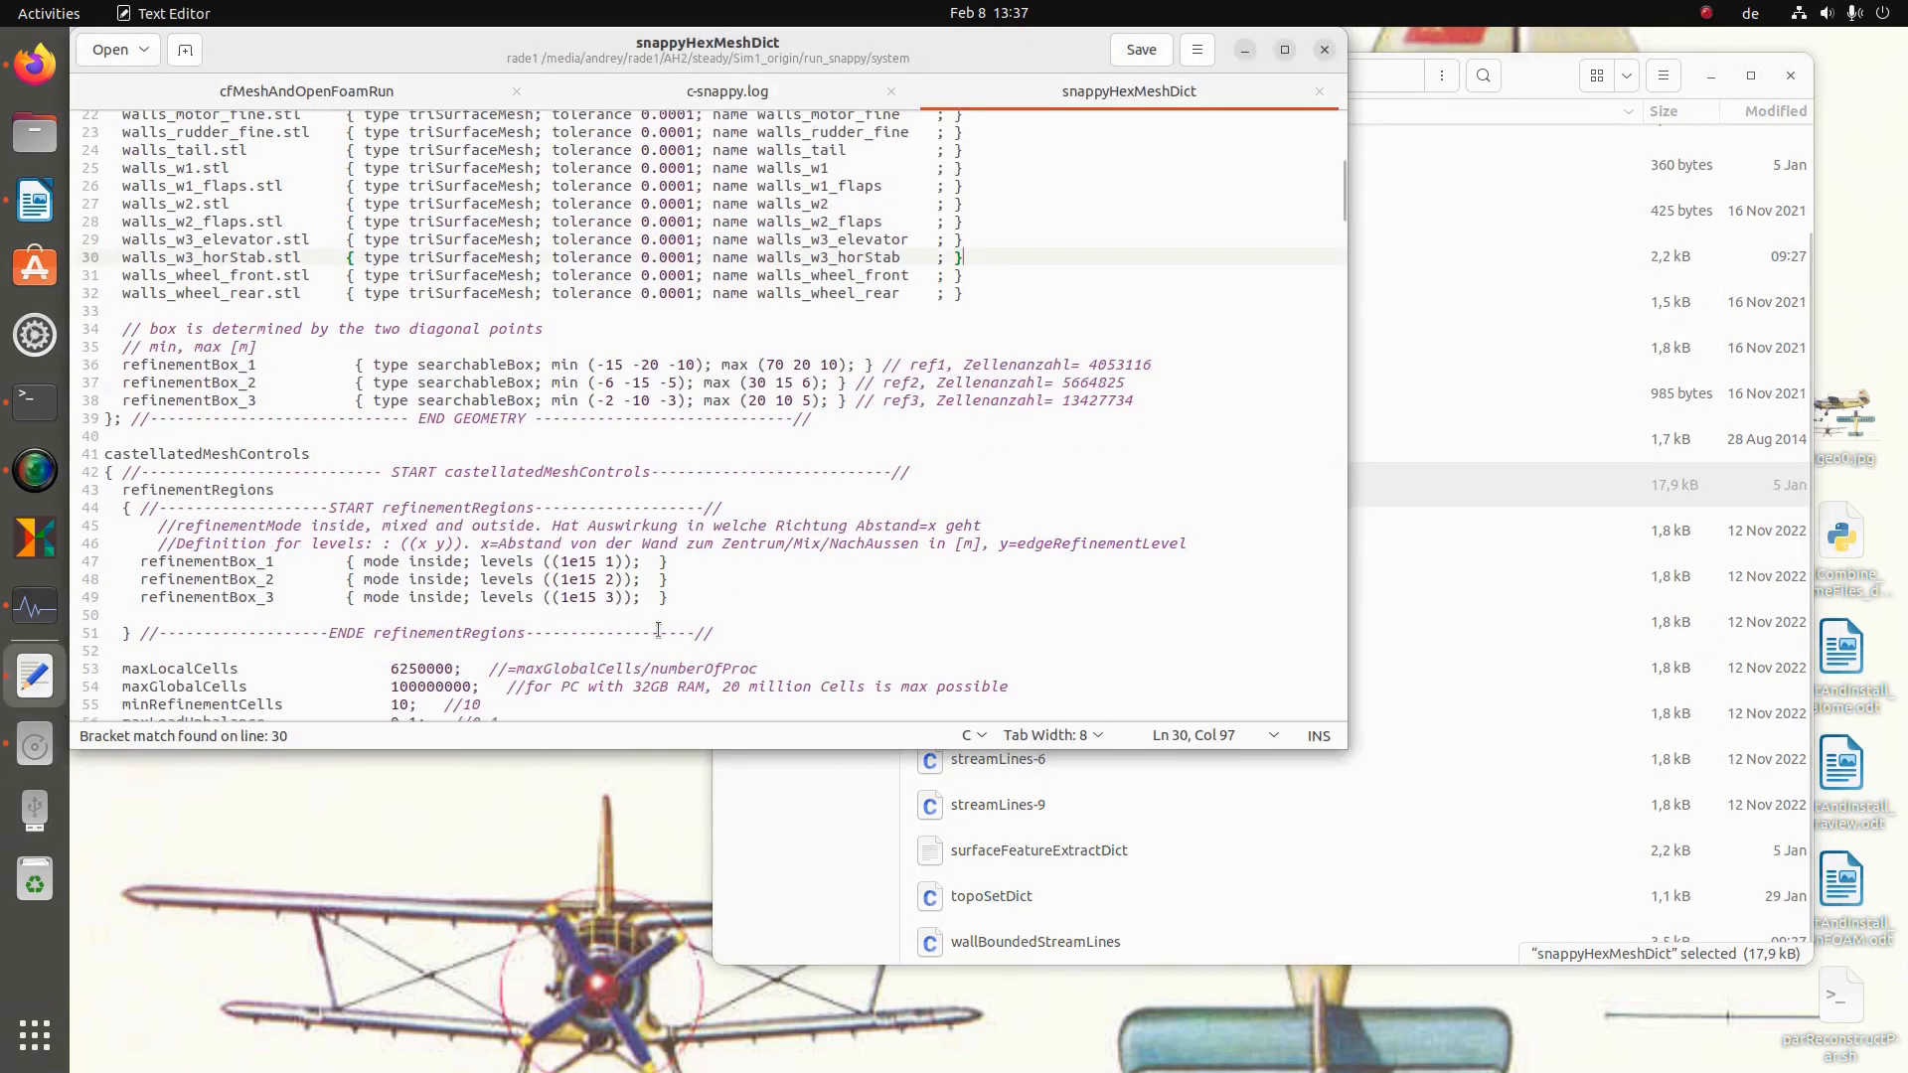
- Examine the refinement settings in snappyHexMeshDict and highlight the locationInMesh entry that defines the point inside the mesh
scroll(281, 595, "down", 5)
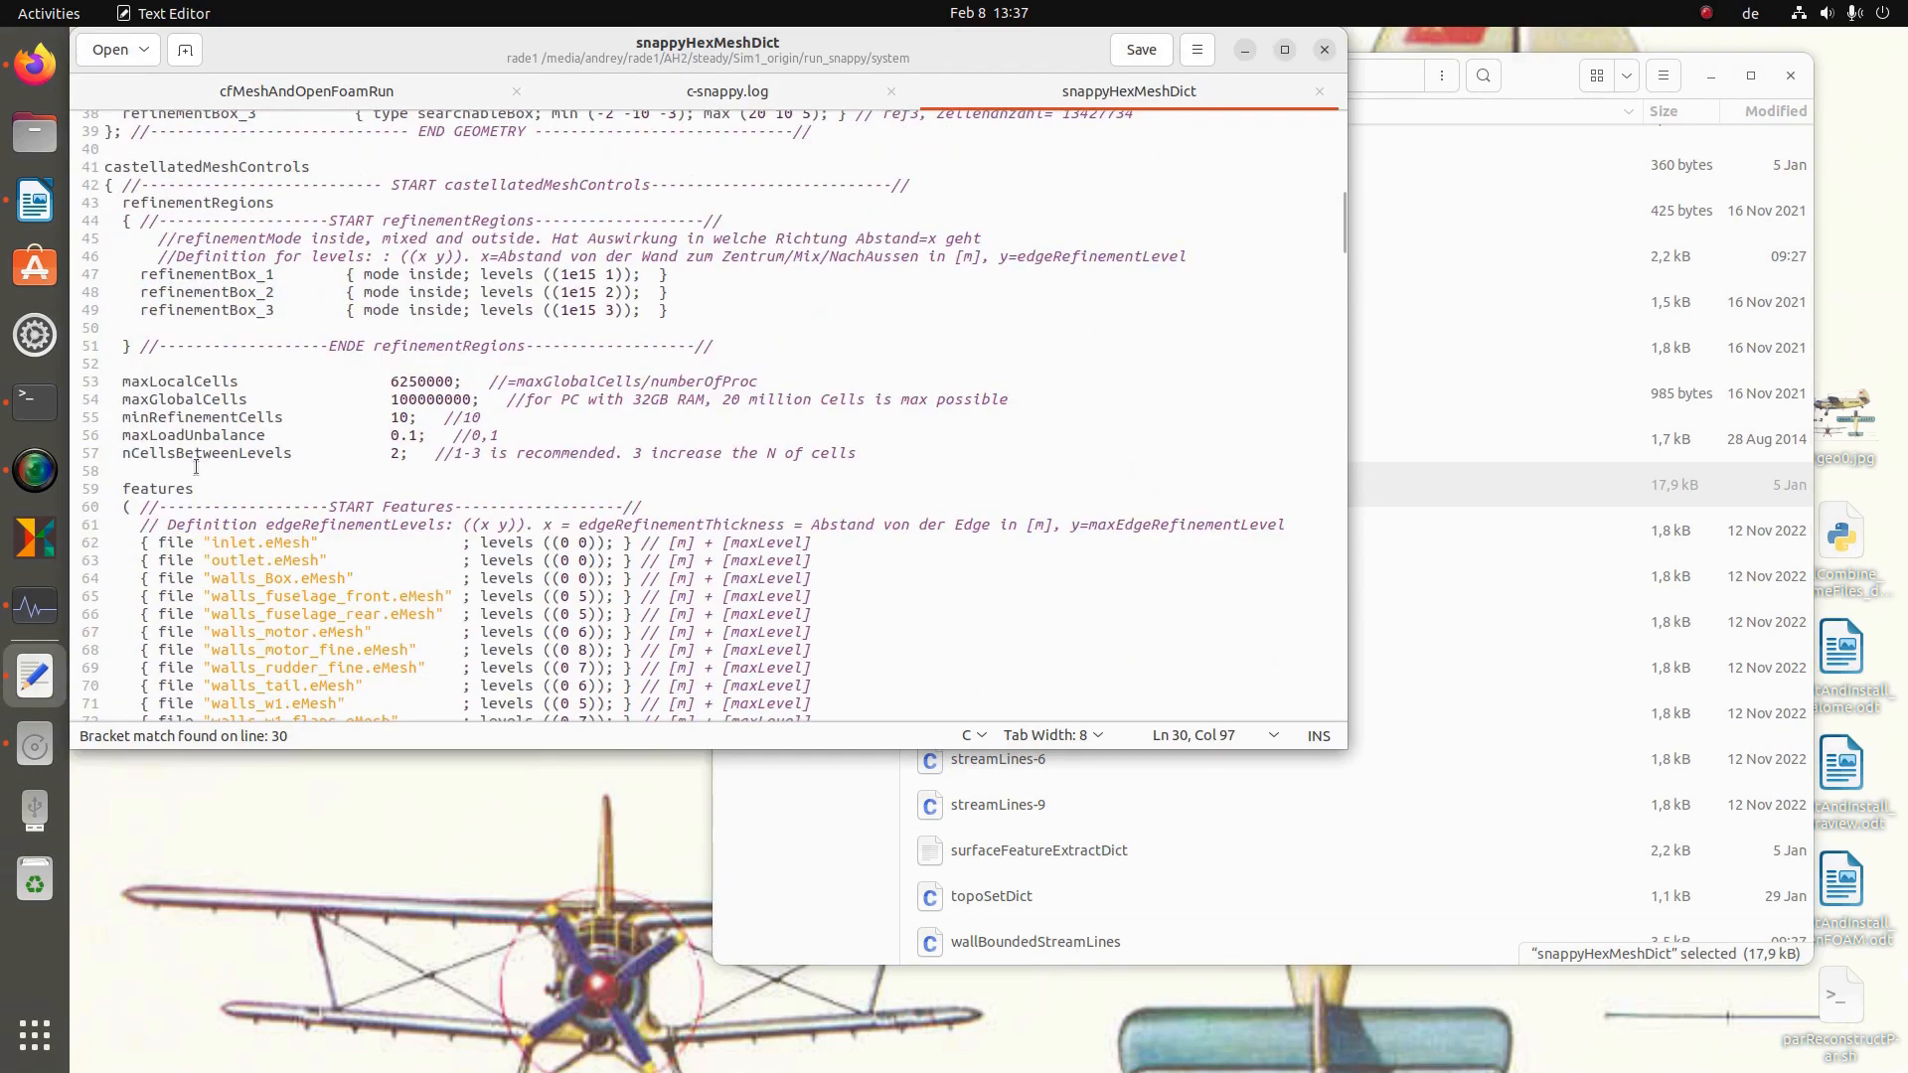
scroll(238, 435, "up", 12)
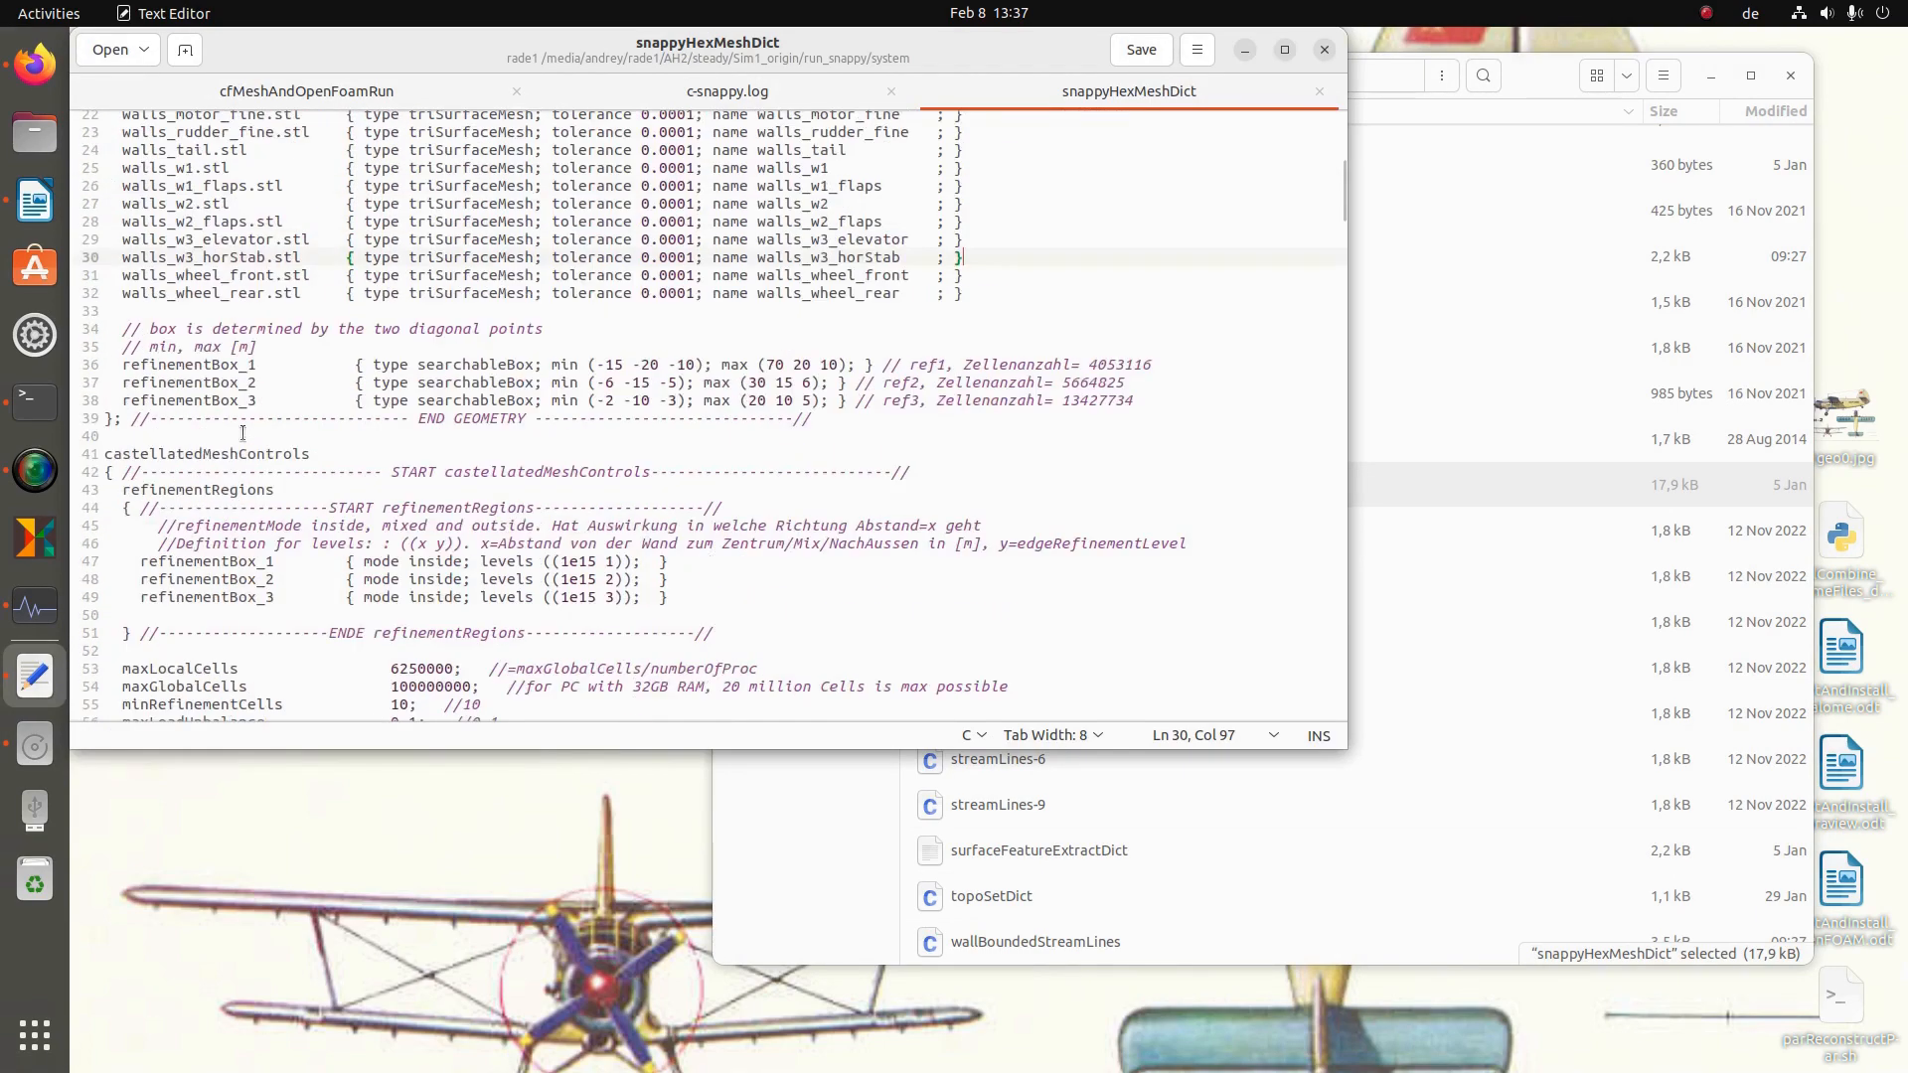
scroll(246, 438, "down", 20)
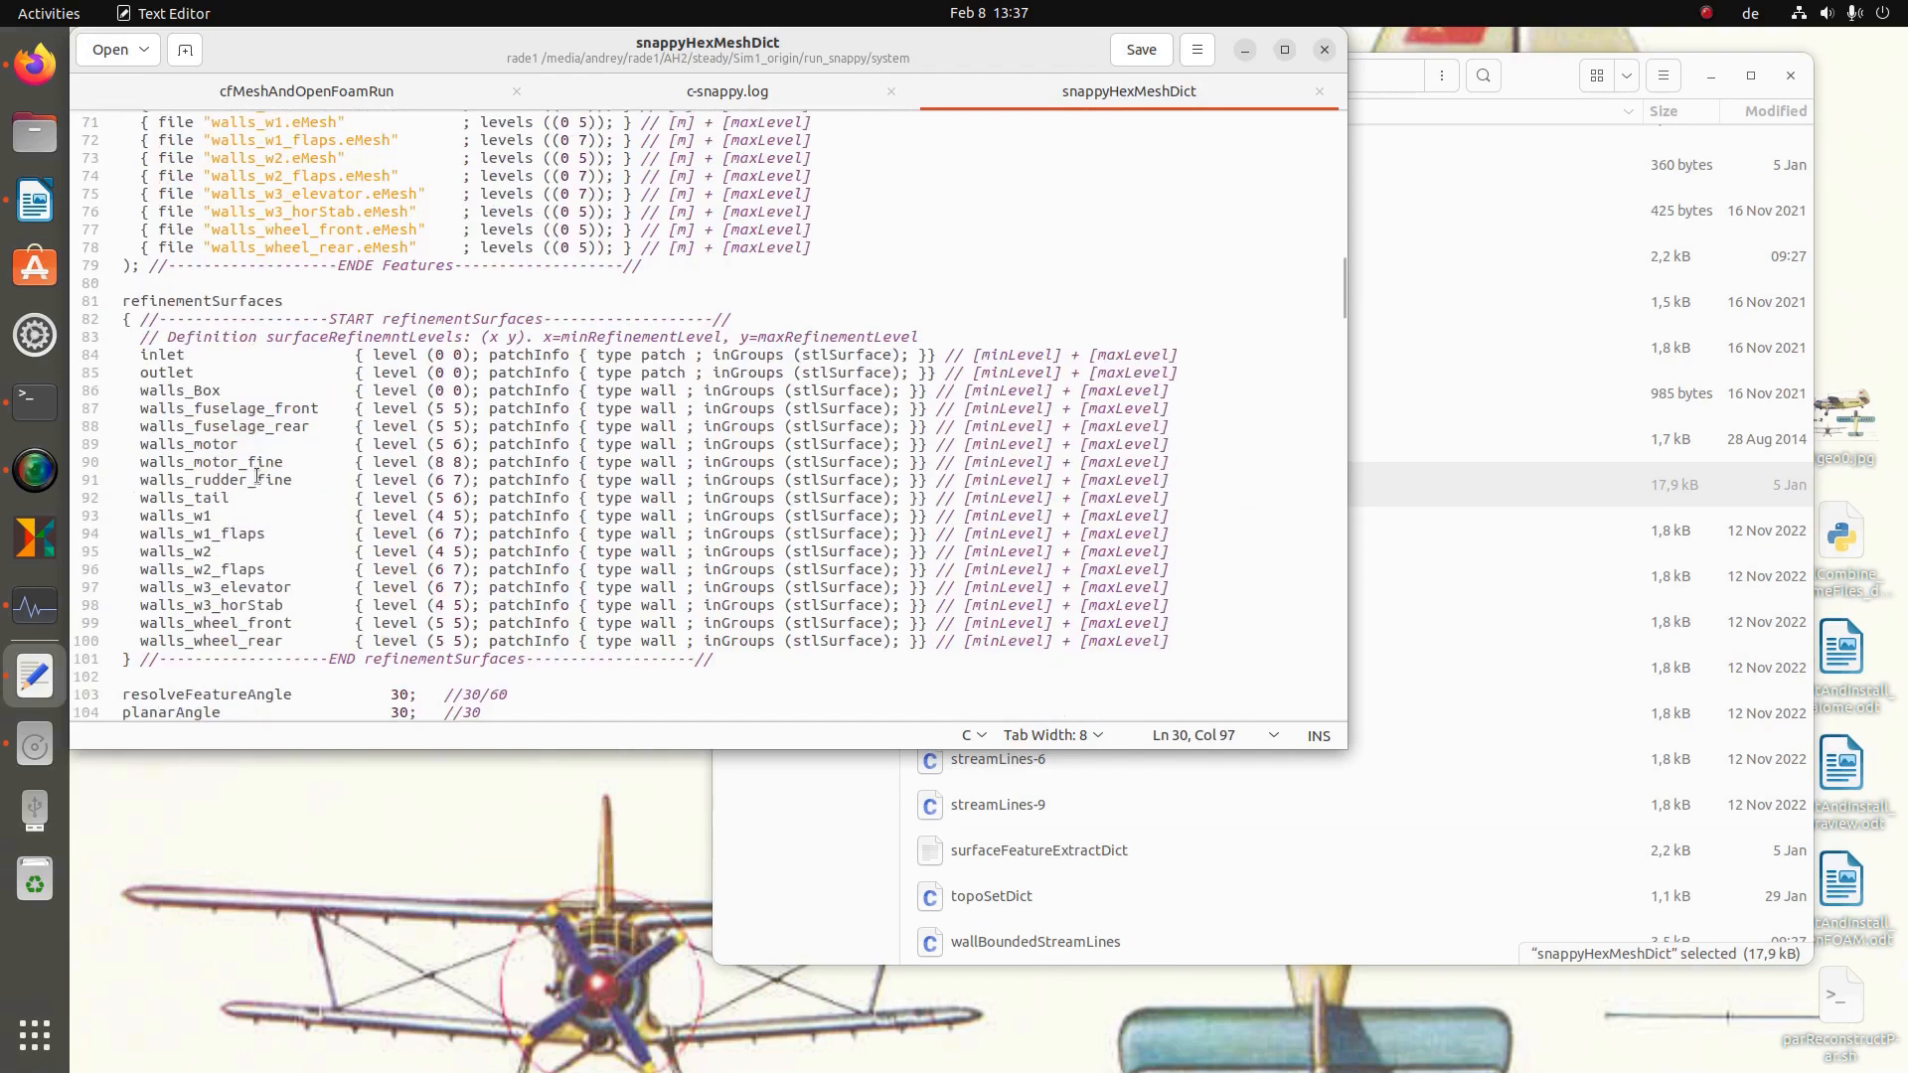
scroll(259, 514, "down", 3)
left_click(121, 316)
left_click_drag(120, 316, 245, 316)
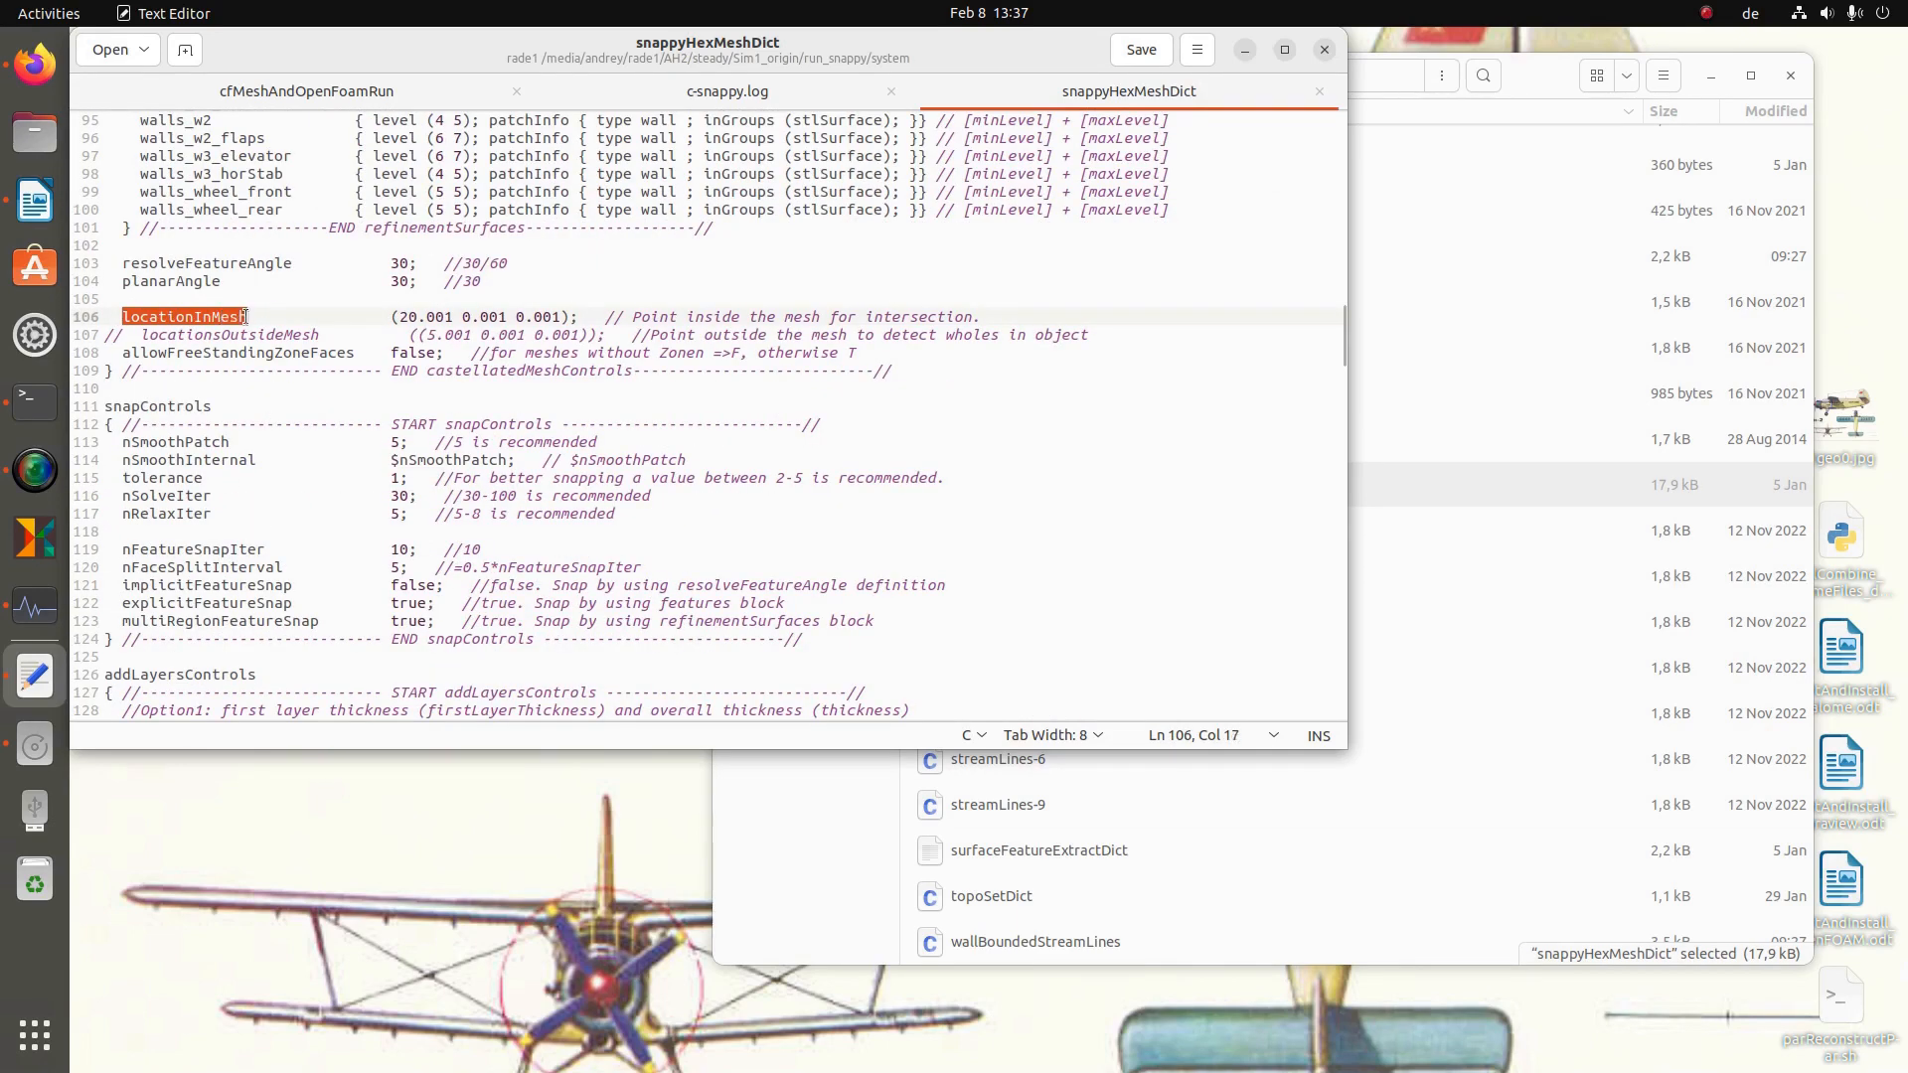
left_click(436, 316)
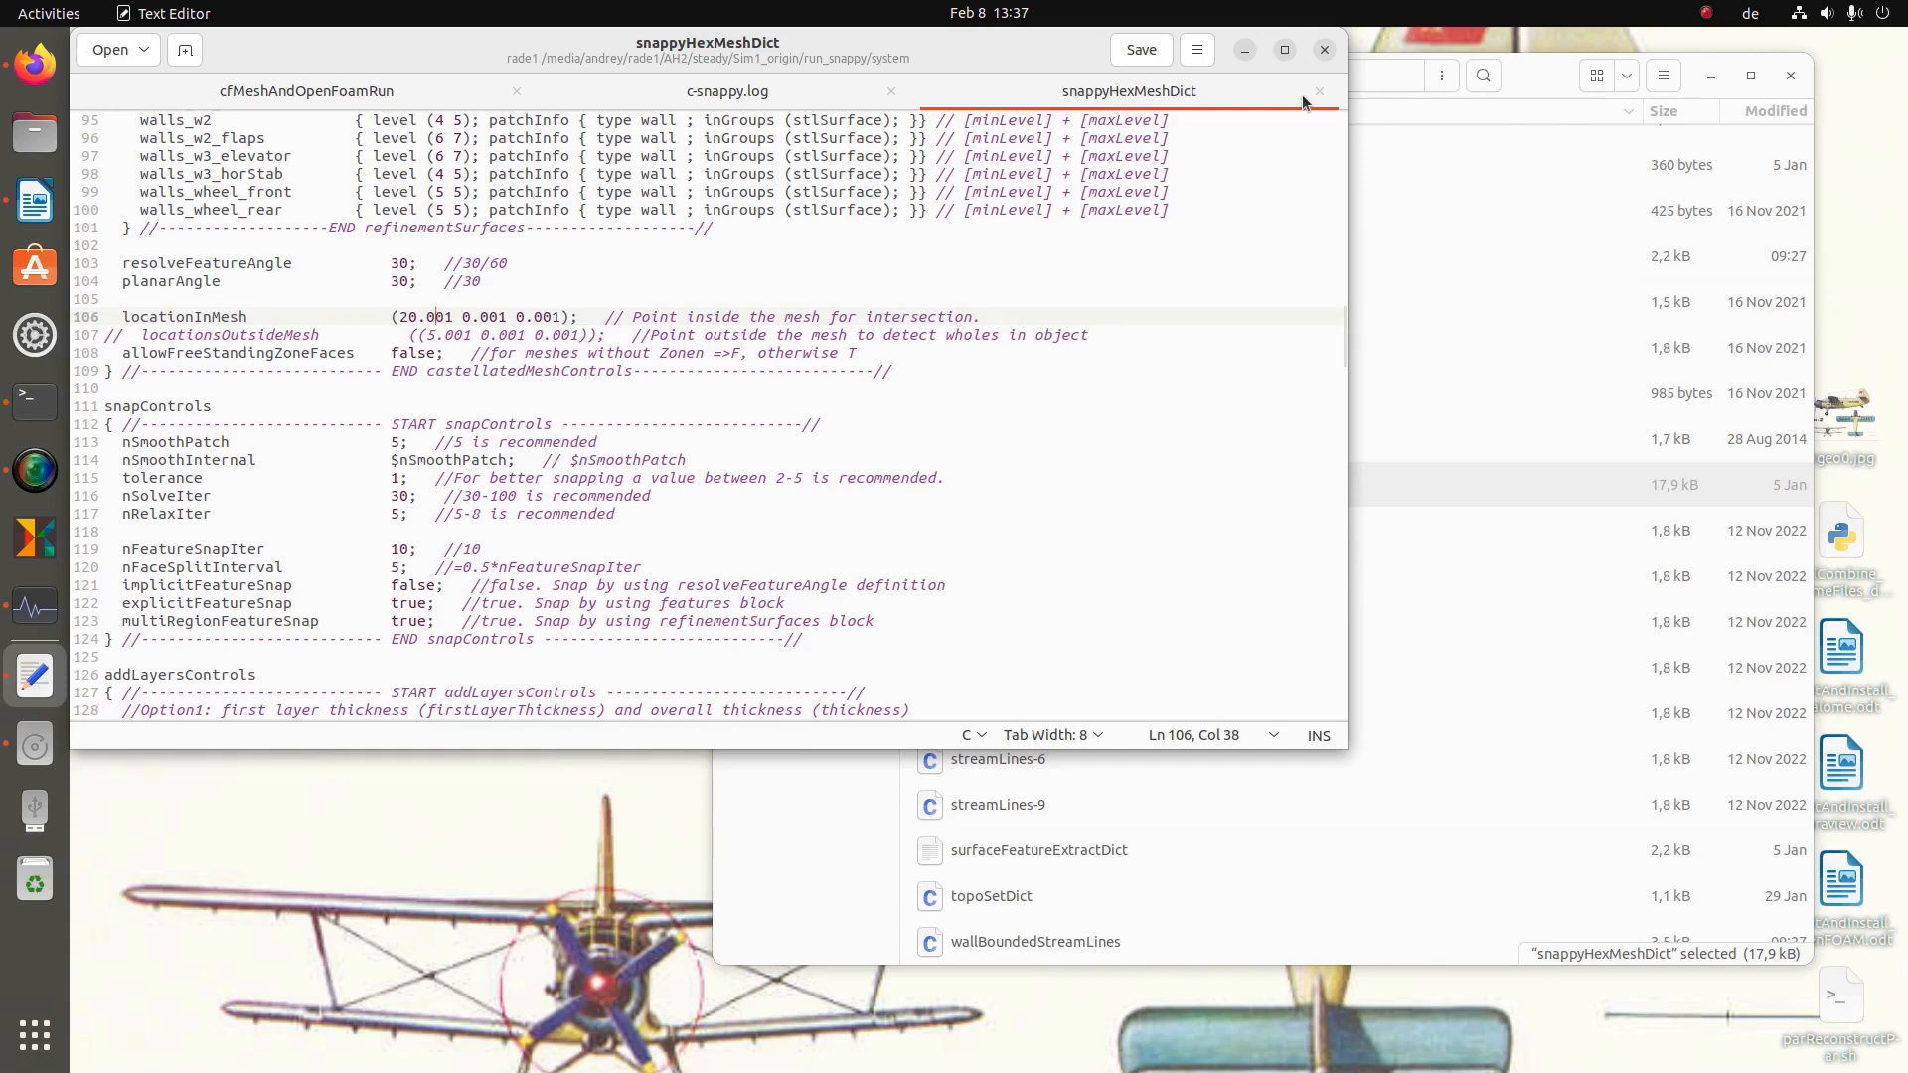
- Return to run_snappy in the file manager and, in c-snappy.log, highlight the level 8 cell count listed after subsetting
left_click(1554, 80)
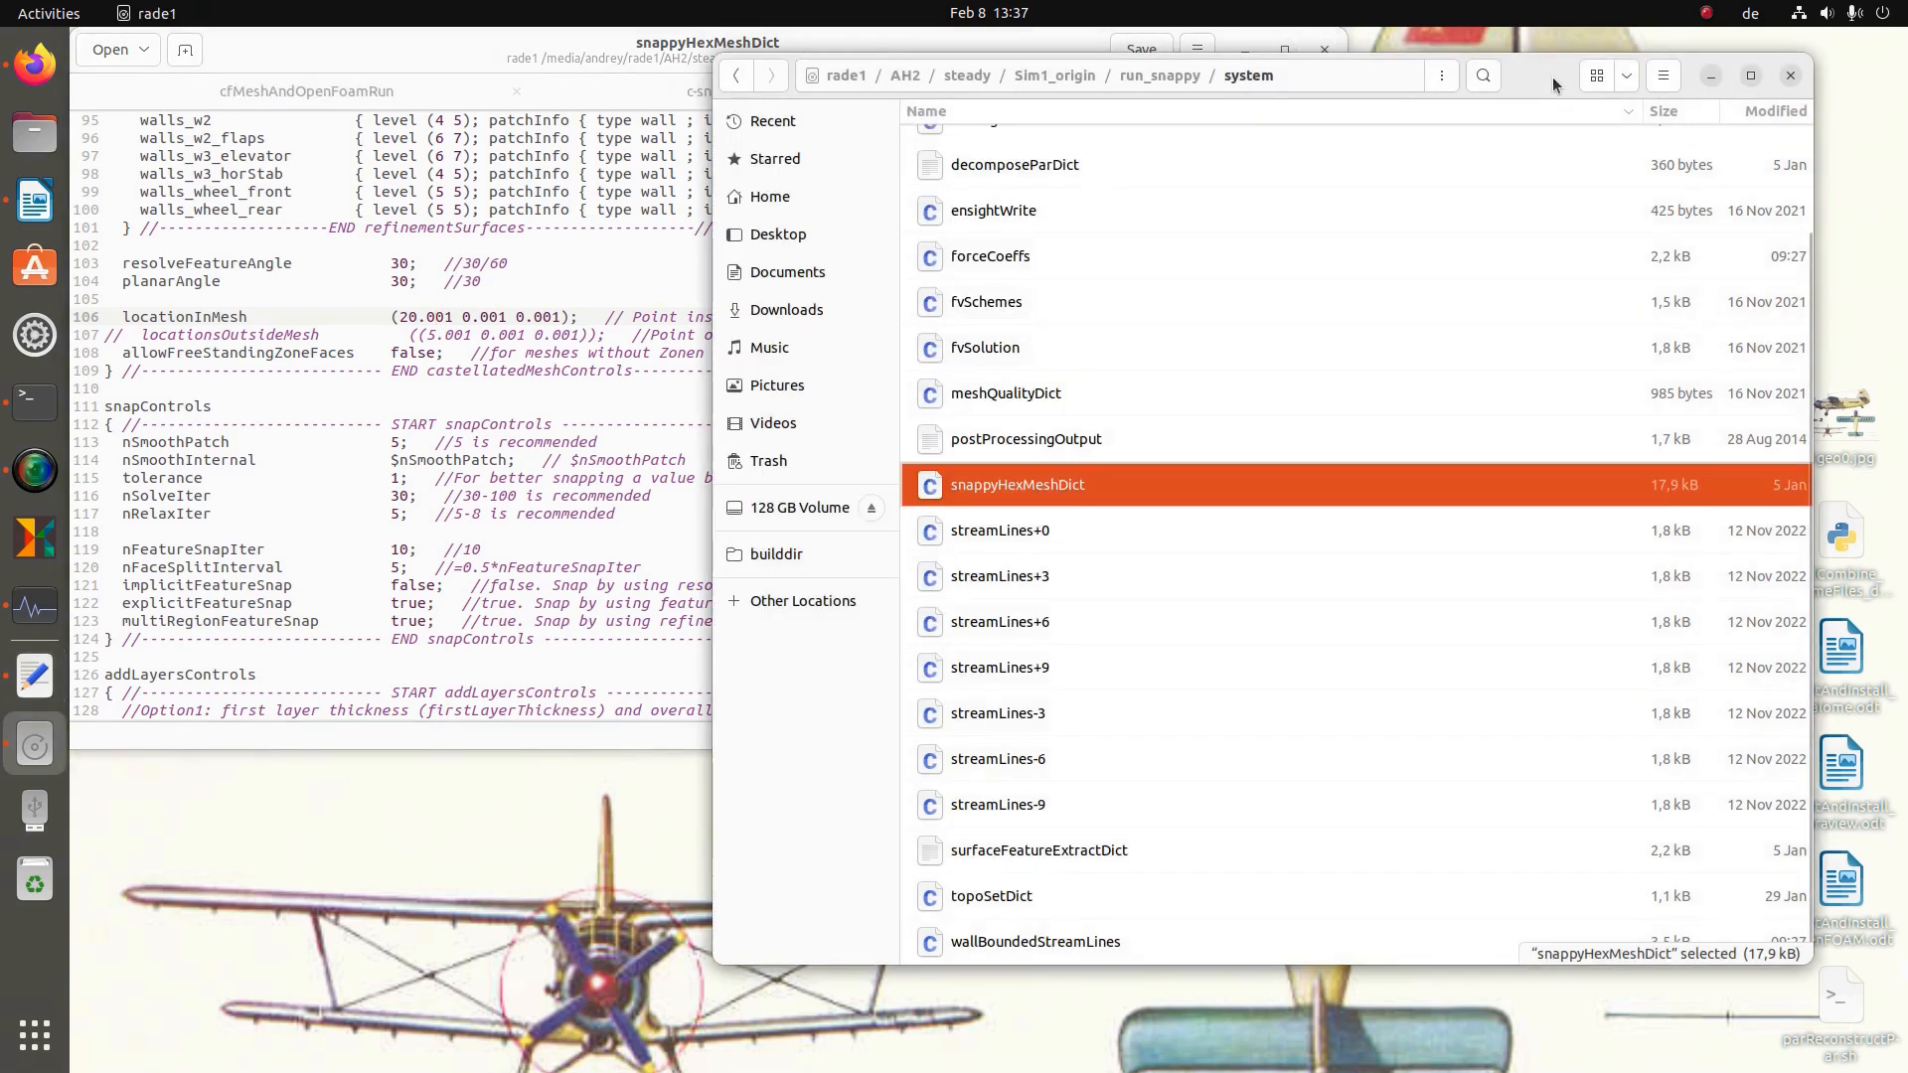
left_click(1151, 79)
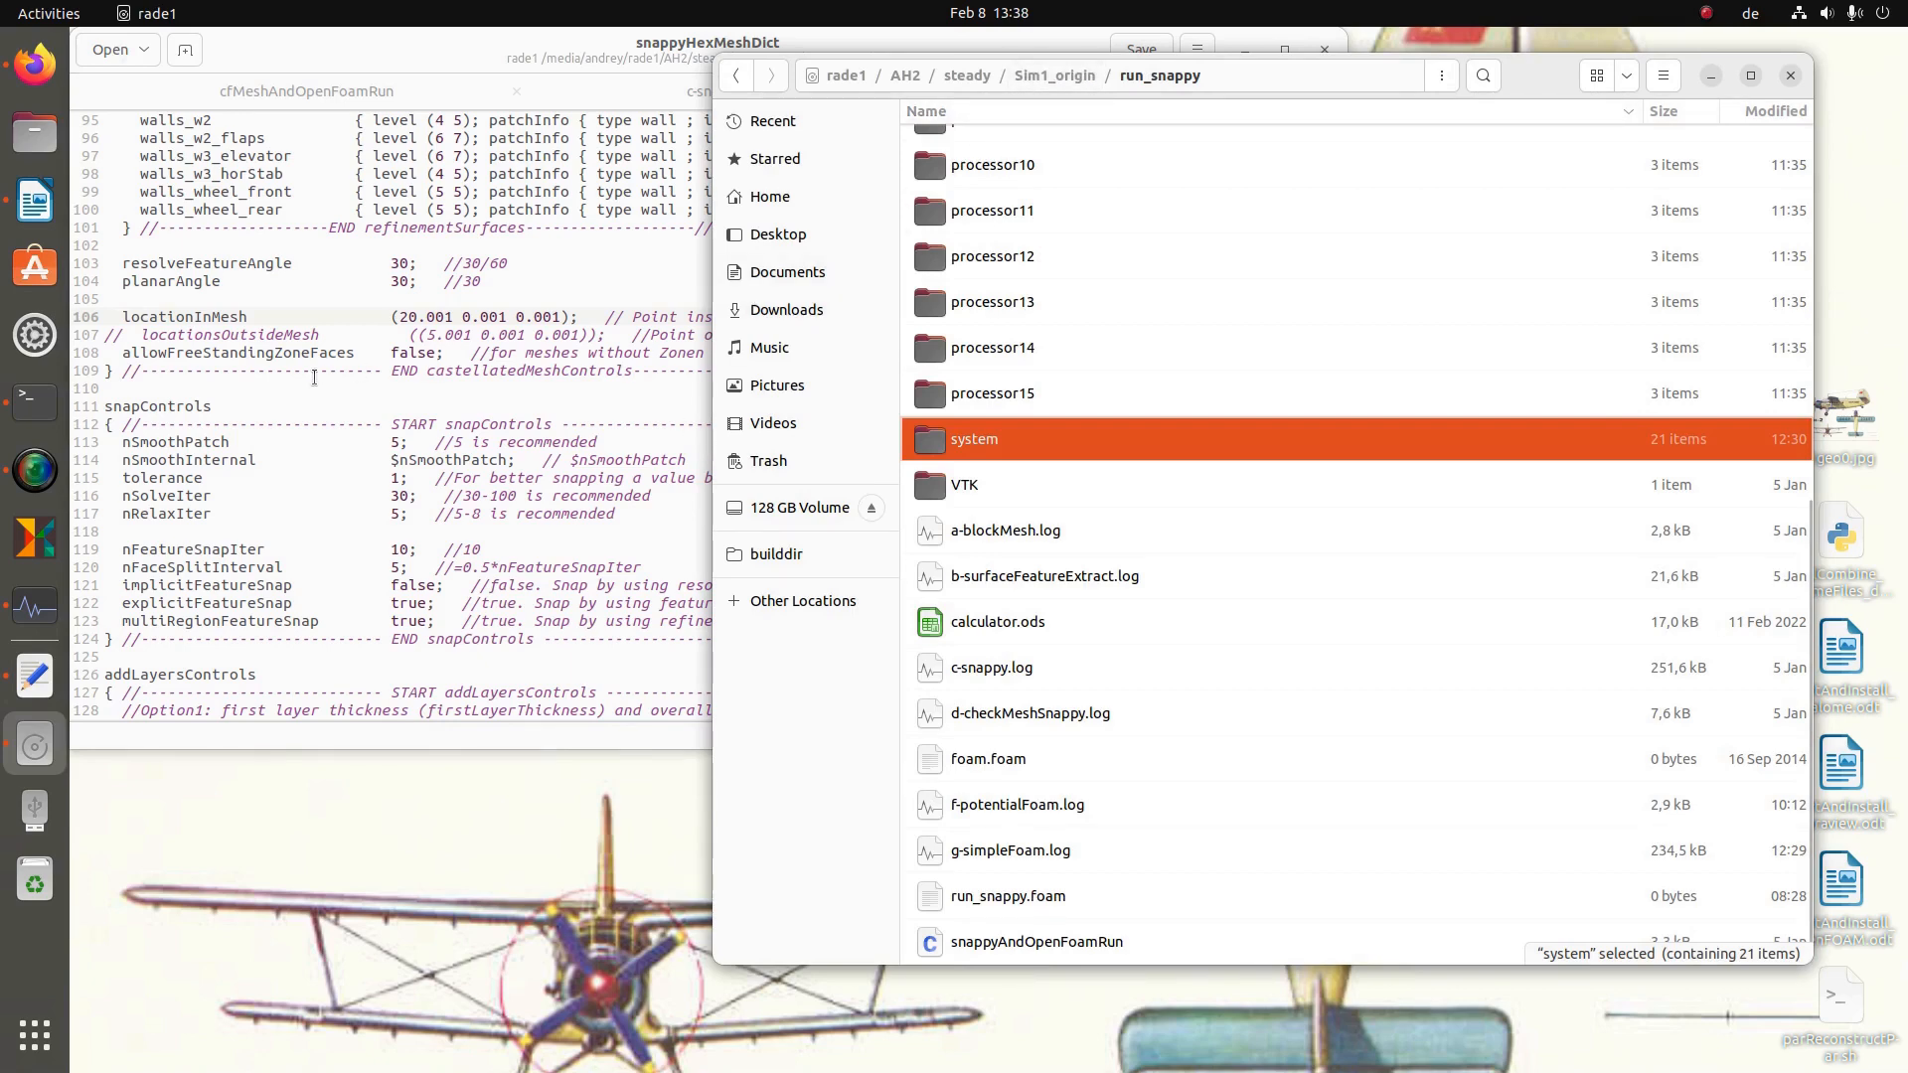
scroll(447, 298, "up", 3)
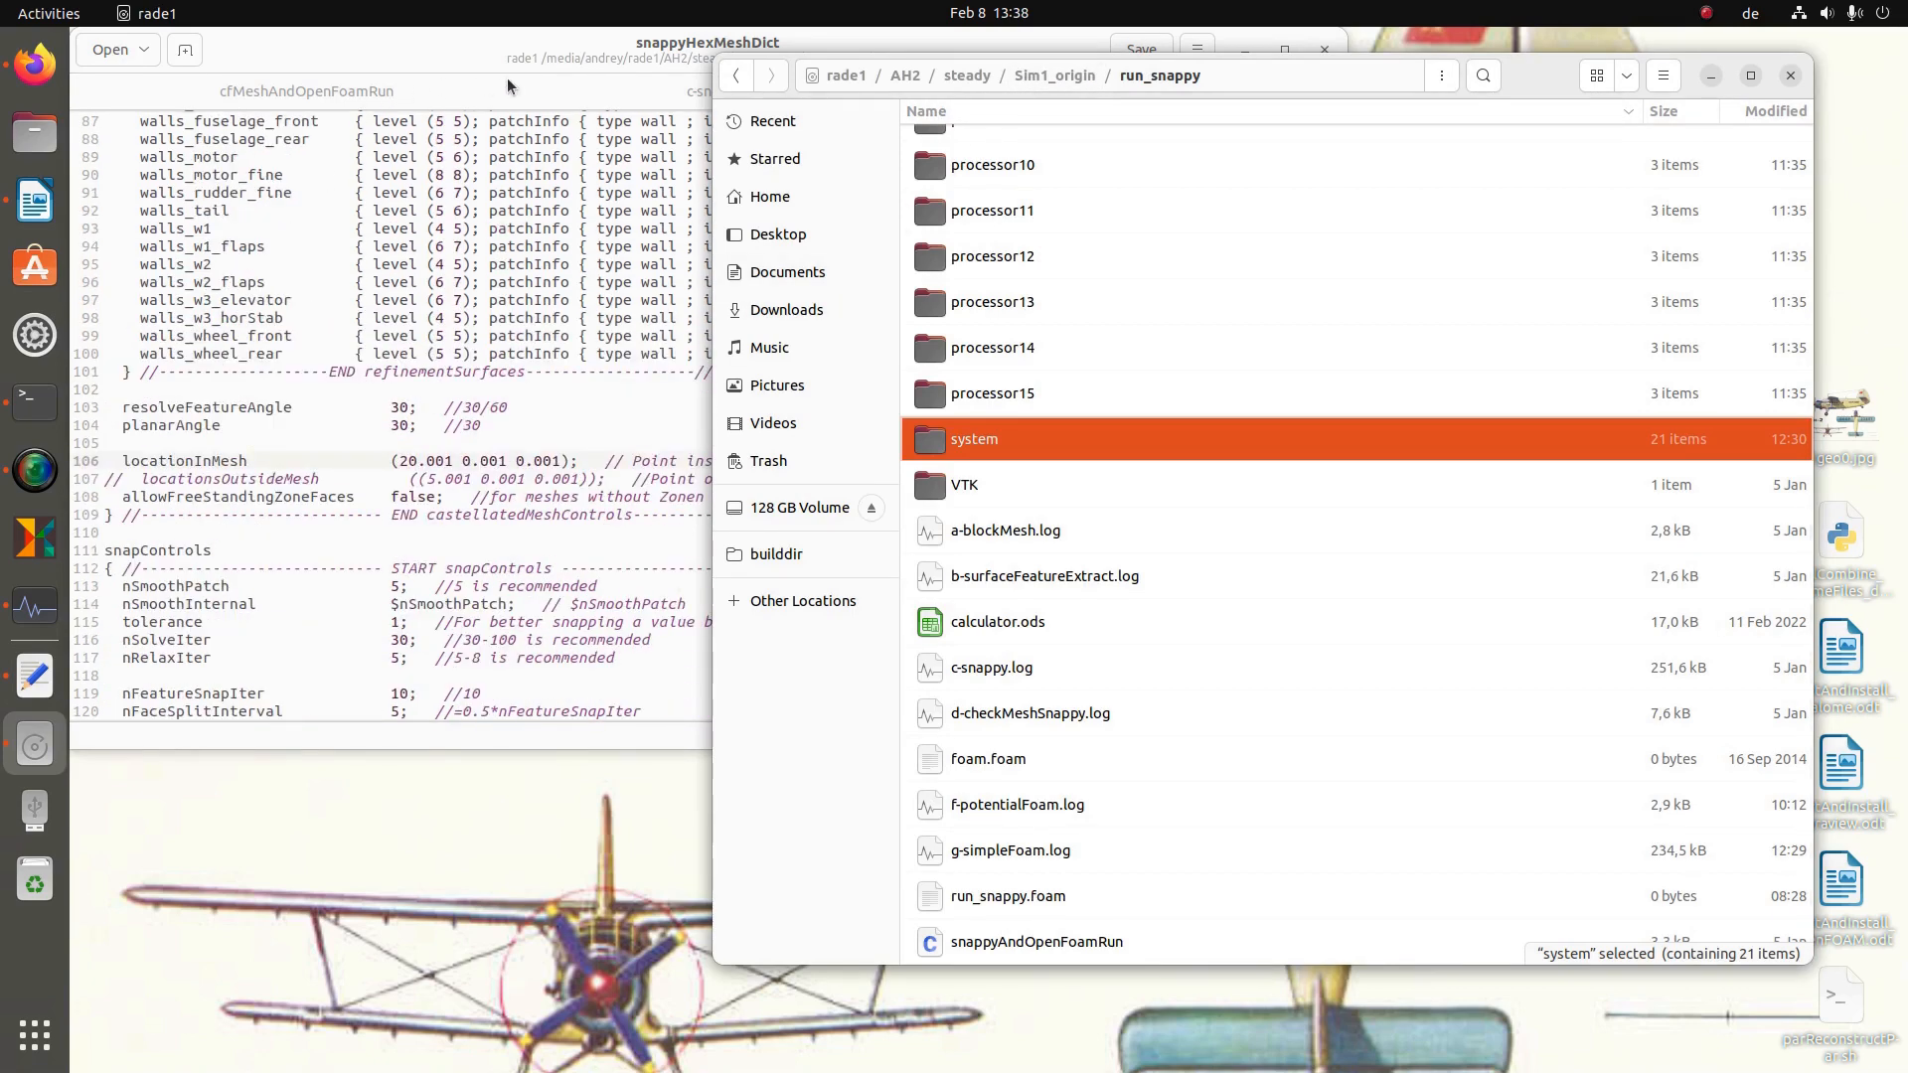
left_click(636, 92)
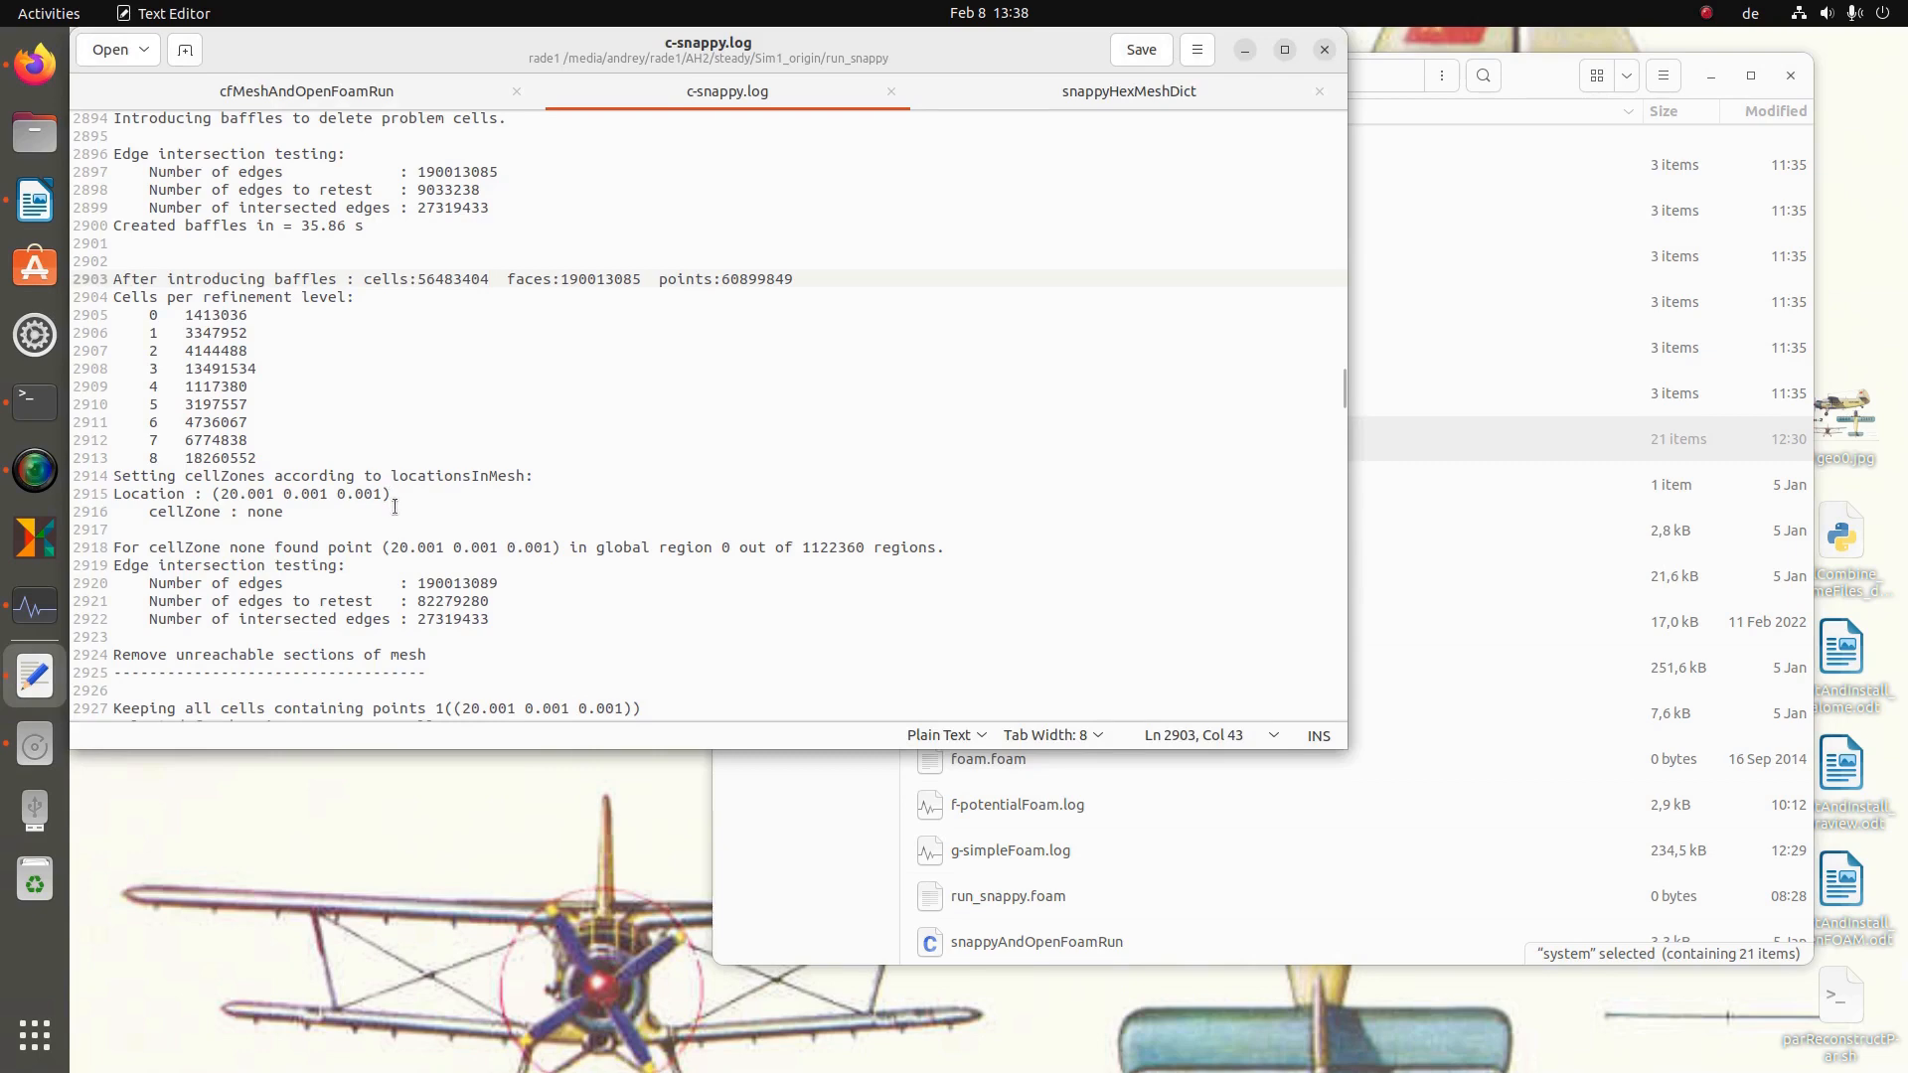
scroll(417, 517, "down", 8)
scroll(419, 529, "down", 3)
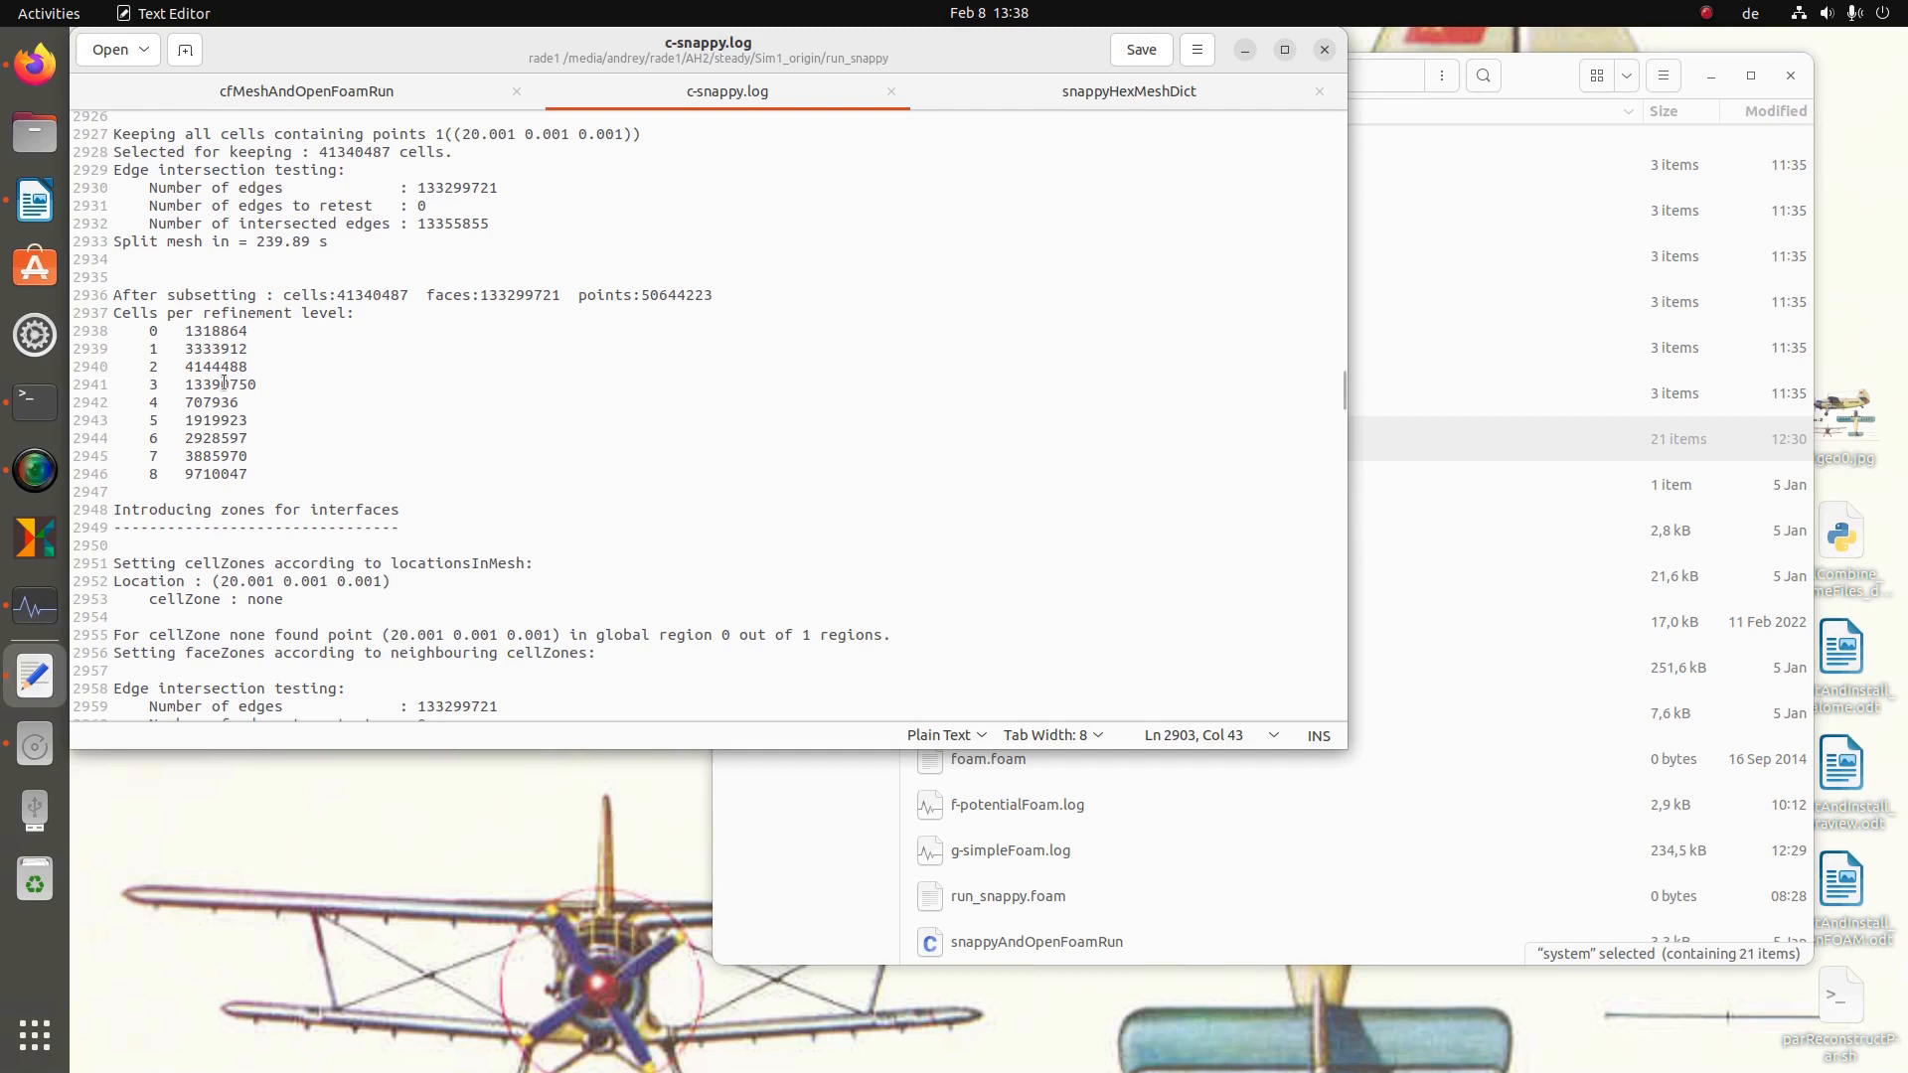
mouse_move(253, 475)
left_mouse_down()
mouse_move(151, 475)
mouse_move(243, 475)
left_mouse_up()
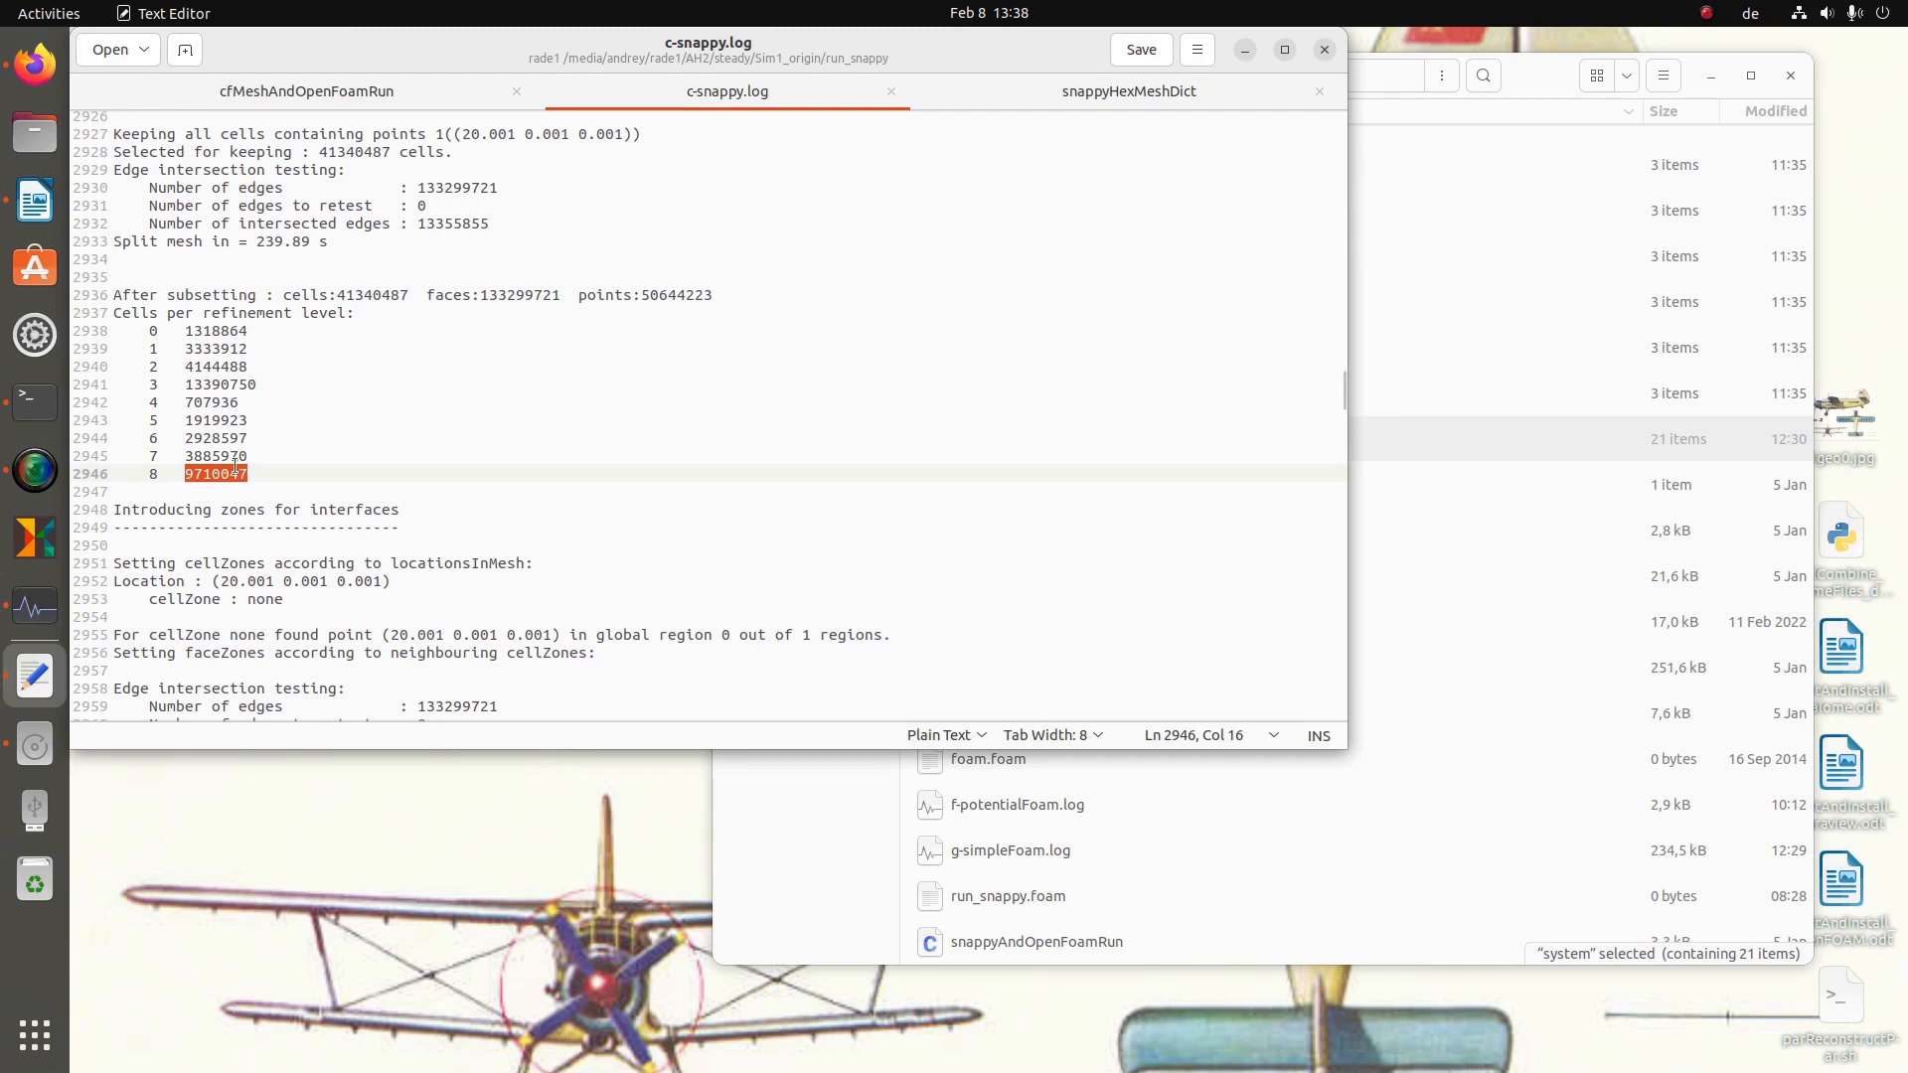
- Highlight the level 3 cell count listed after subsetting in c-snappy.log
left_click(255, 475)
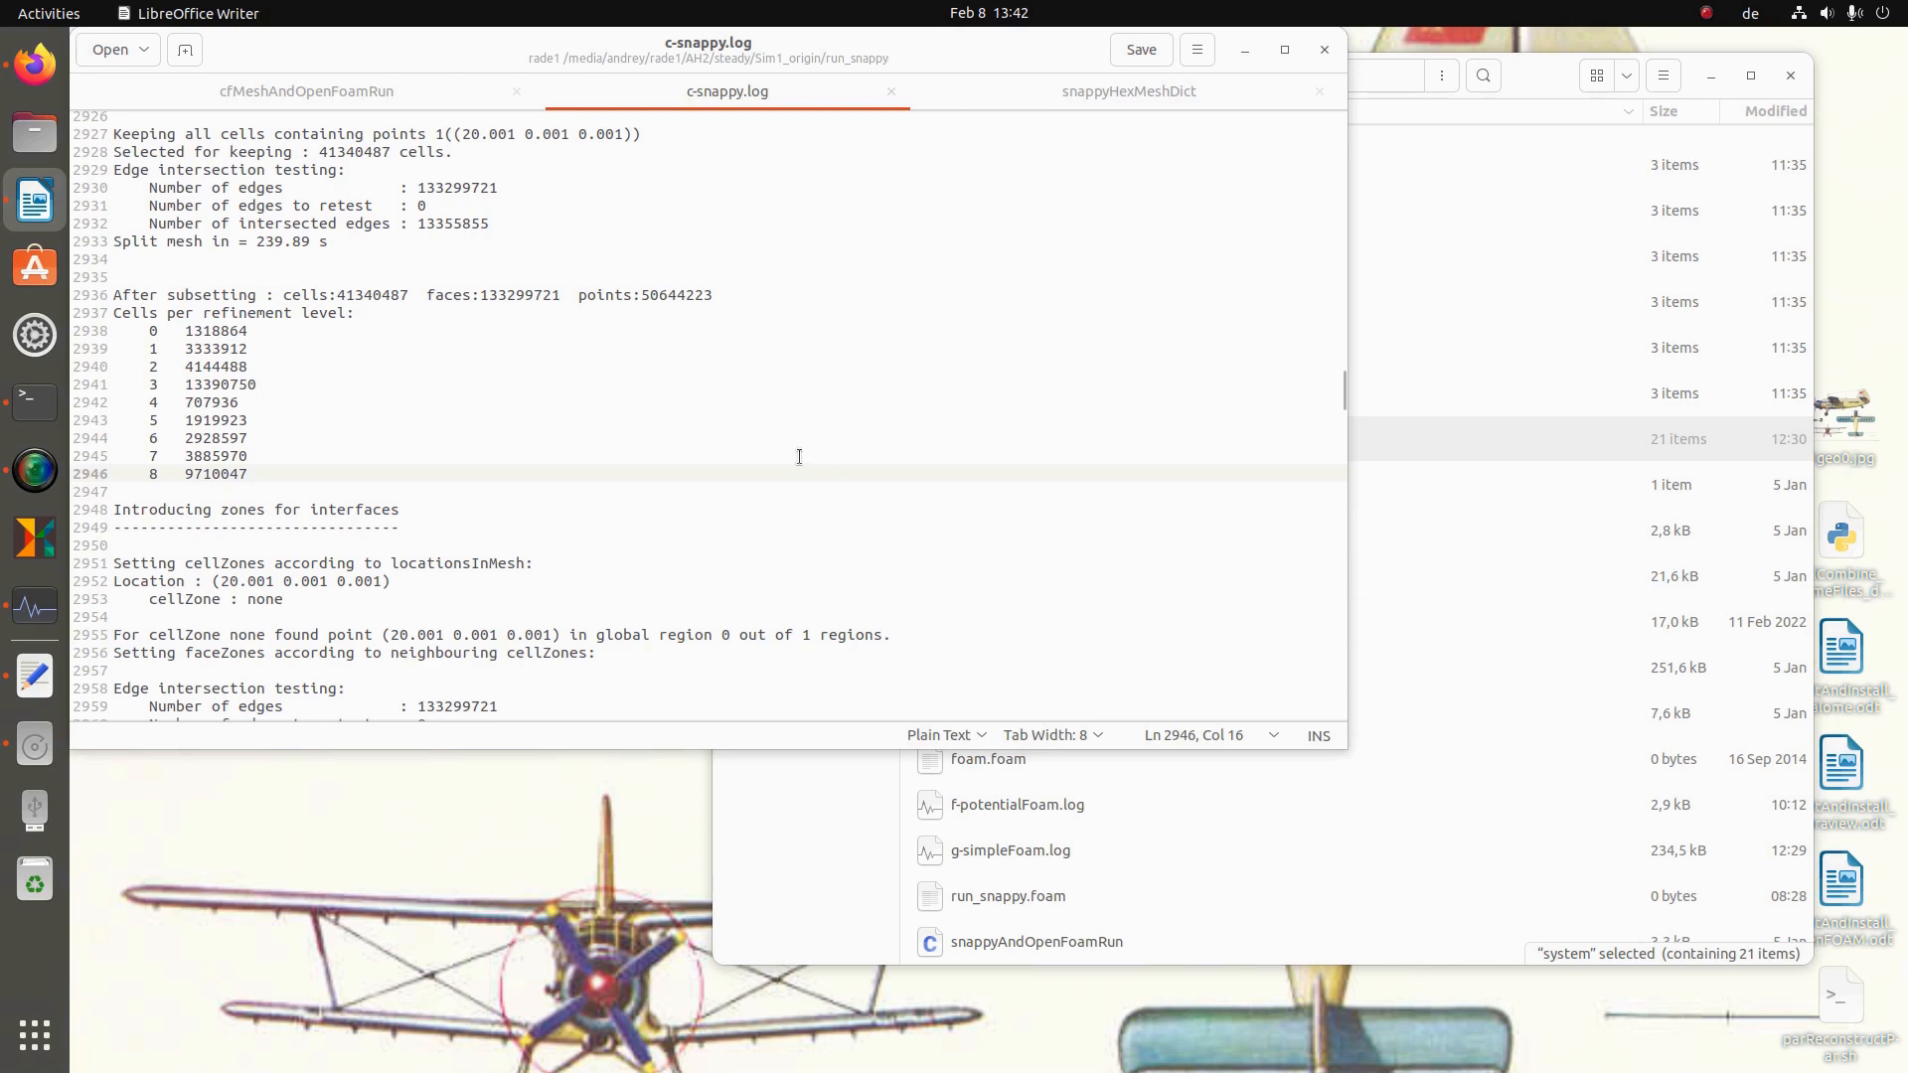
scroll(686, 452, "down", 4)
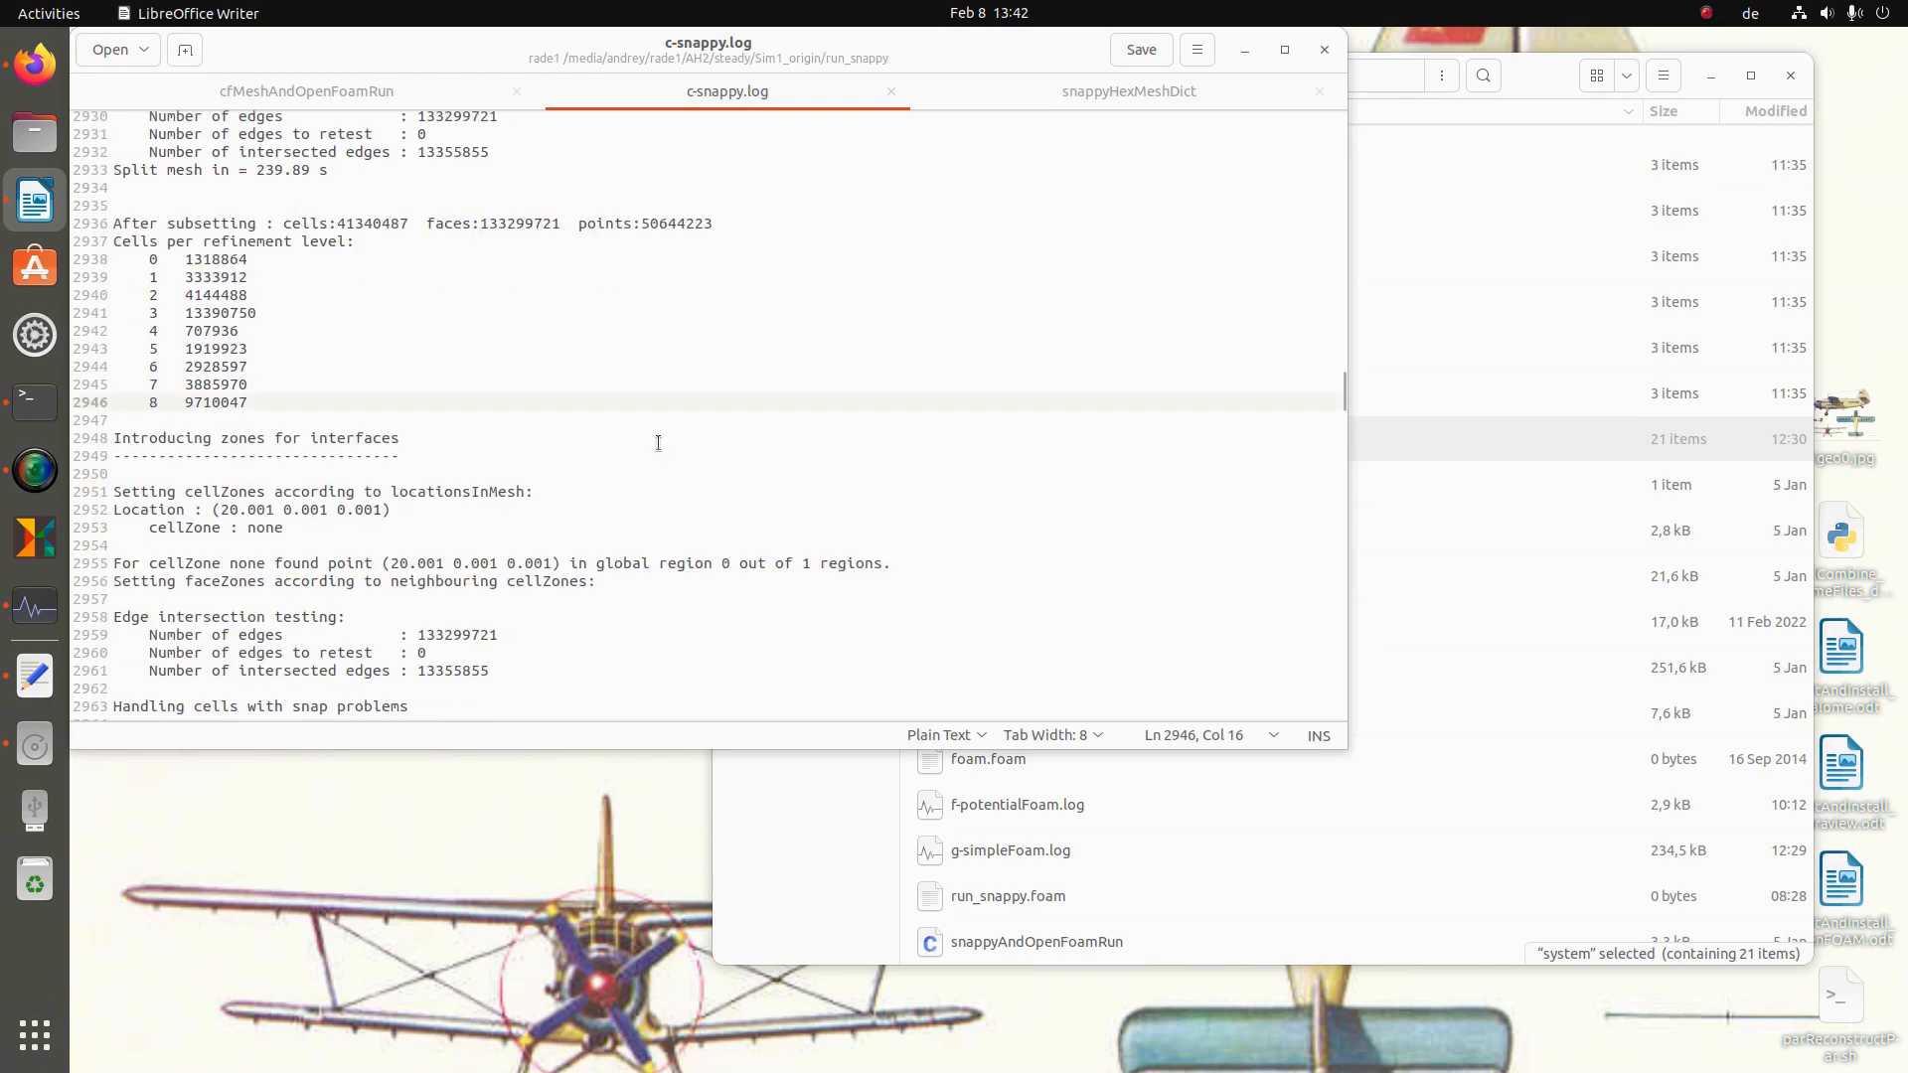
scroll(596, 396, "up", 3)
left_click_drag(189, 312, 257, 312)
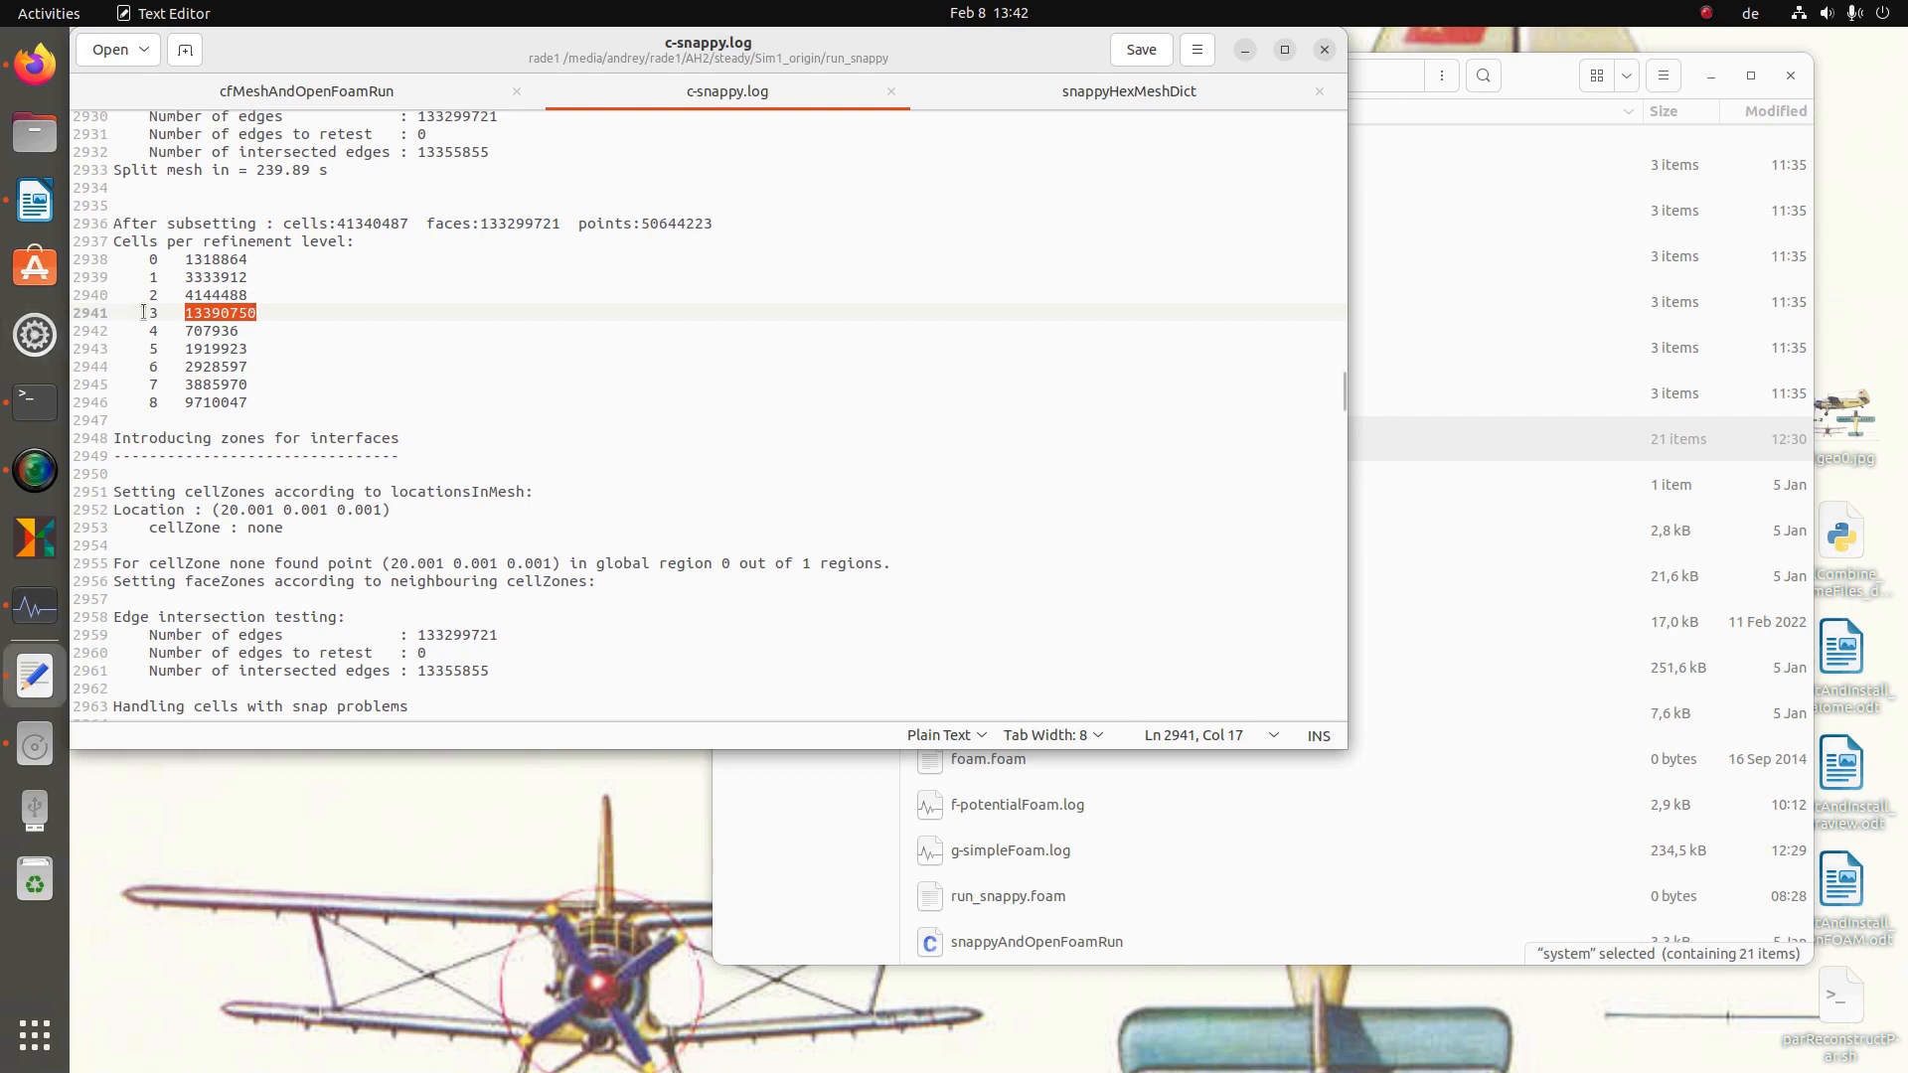
left_click_drag(158, 313, 207, 314)
- In snappyHexMeshDict, review the refinementBox_1 to refinementBox_3 definitions and highlight the refinementBox_1 and refinementBox_3 entries for comparison with the log
left_click(1106, 94)
scroll(705, 435, "up", 20)
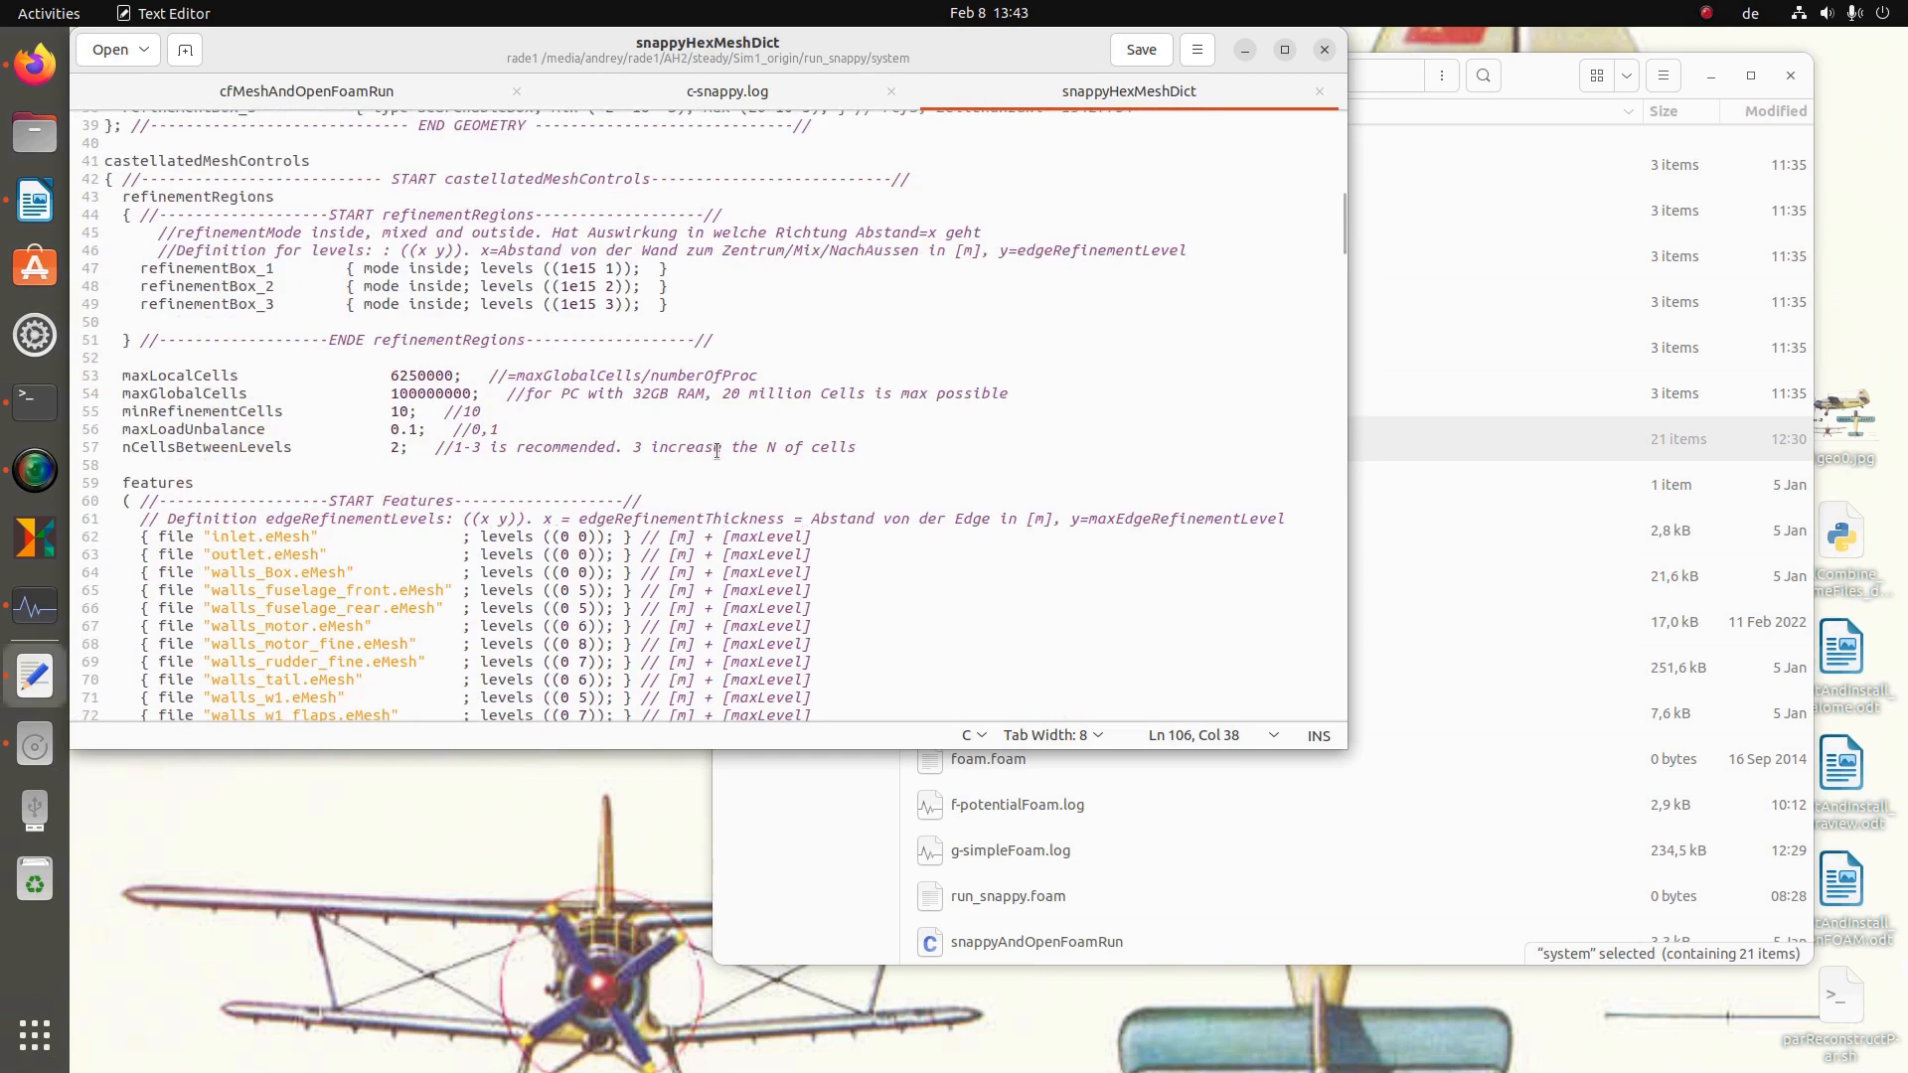
scroll(692, 435, "up", 3)
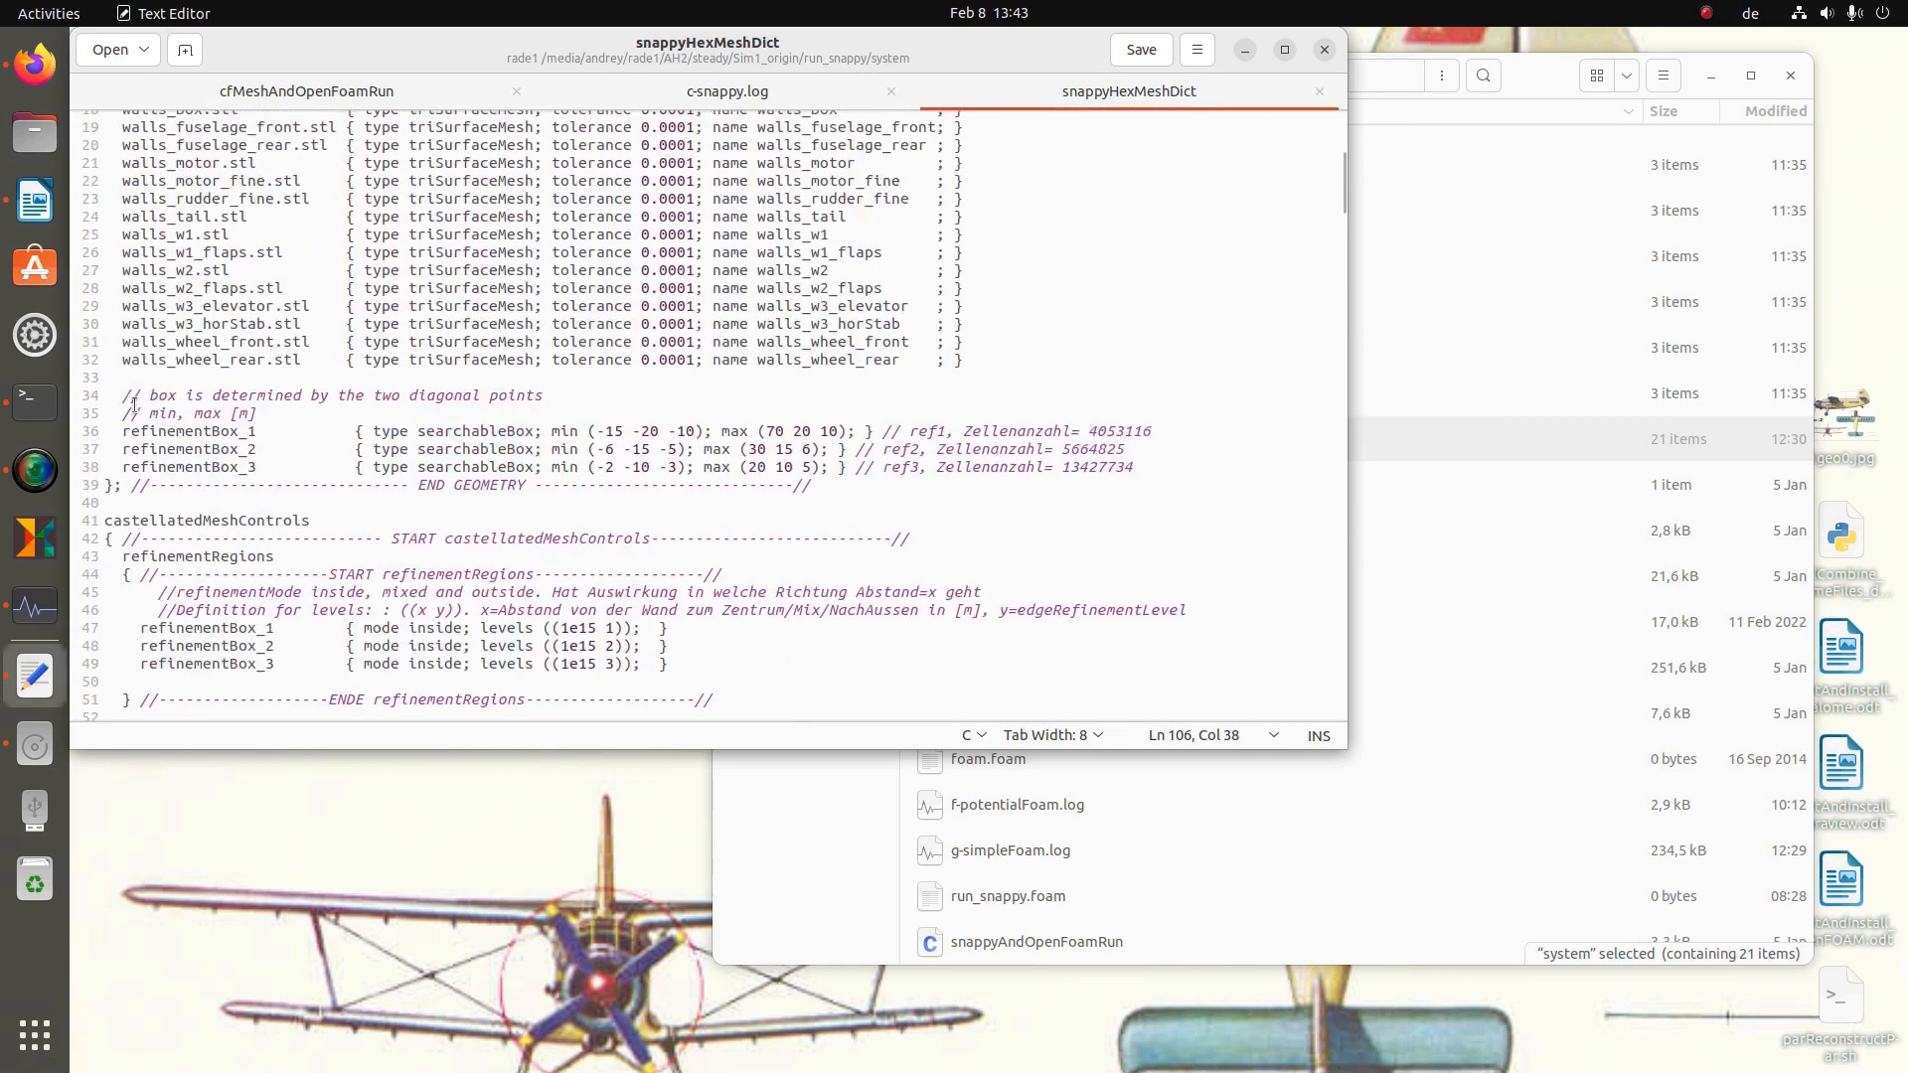
left_click_drag(126, 427, 830, 435)
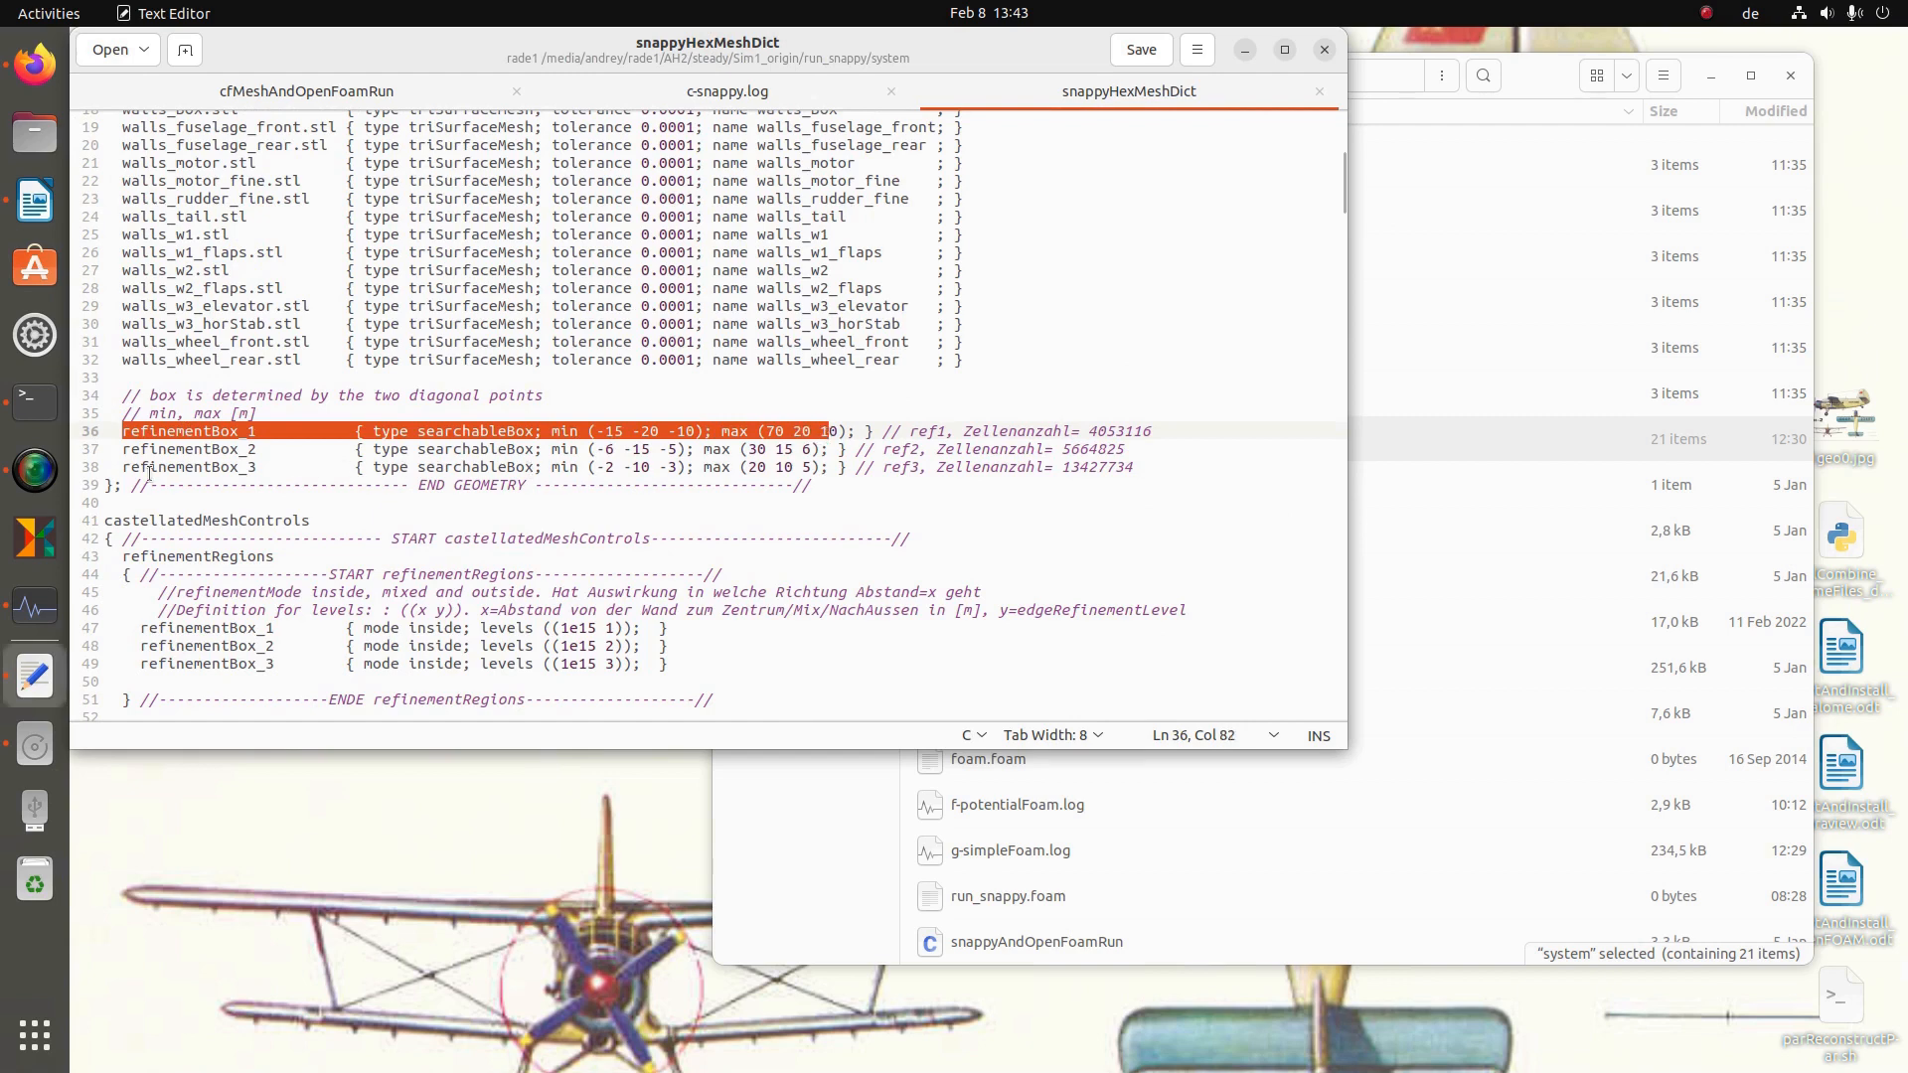
left_click_drag(122, 467, 1103, 468)
left_click(1134, 466)
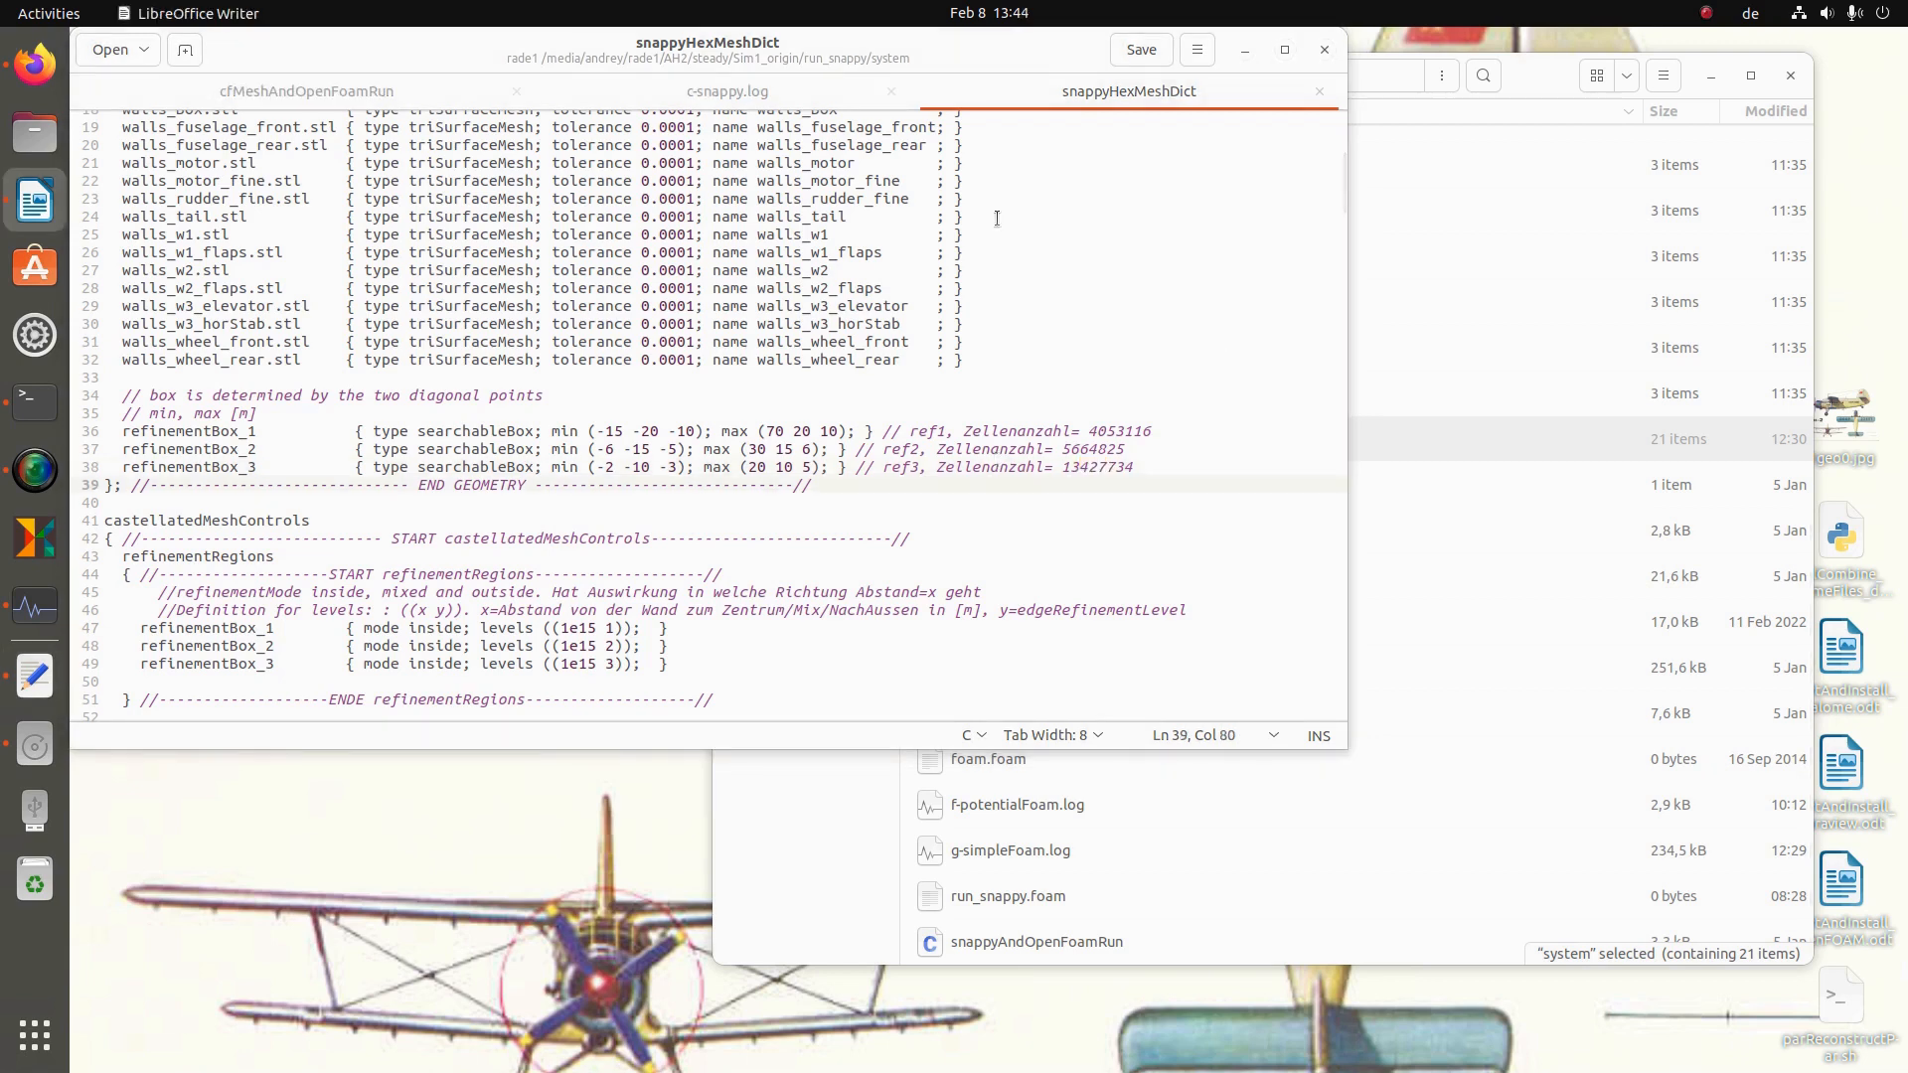
- Return to c-snappy.log, go to the end of the file and highlight the total meshing time
left_click(362, 95)
left_click(362, 95)
left_click(637, 100)
scroll(684, 334, "down", 20)
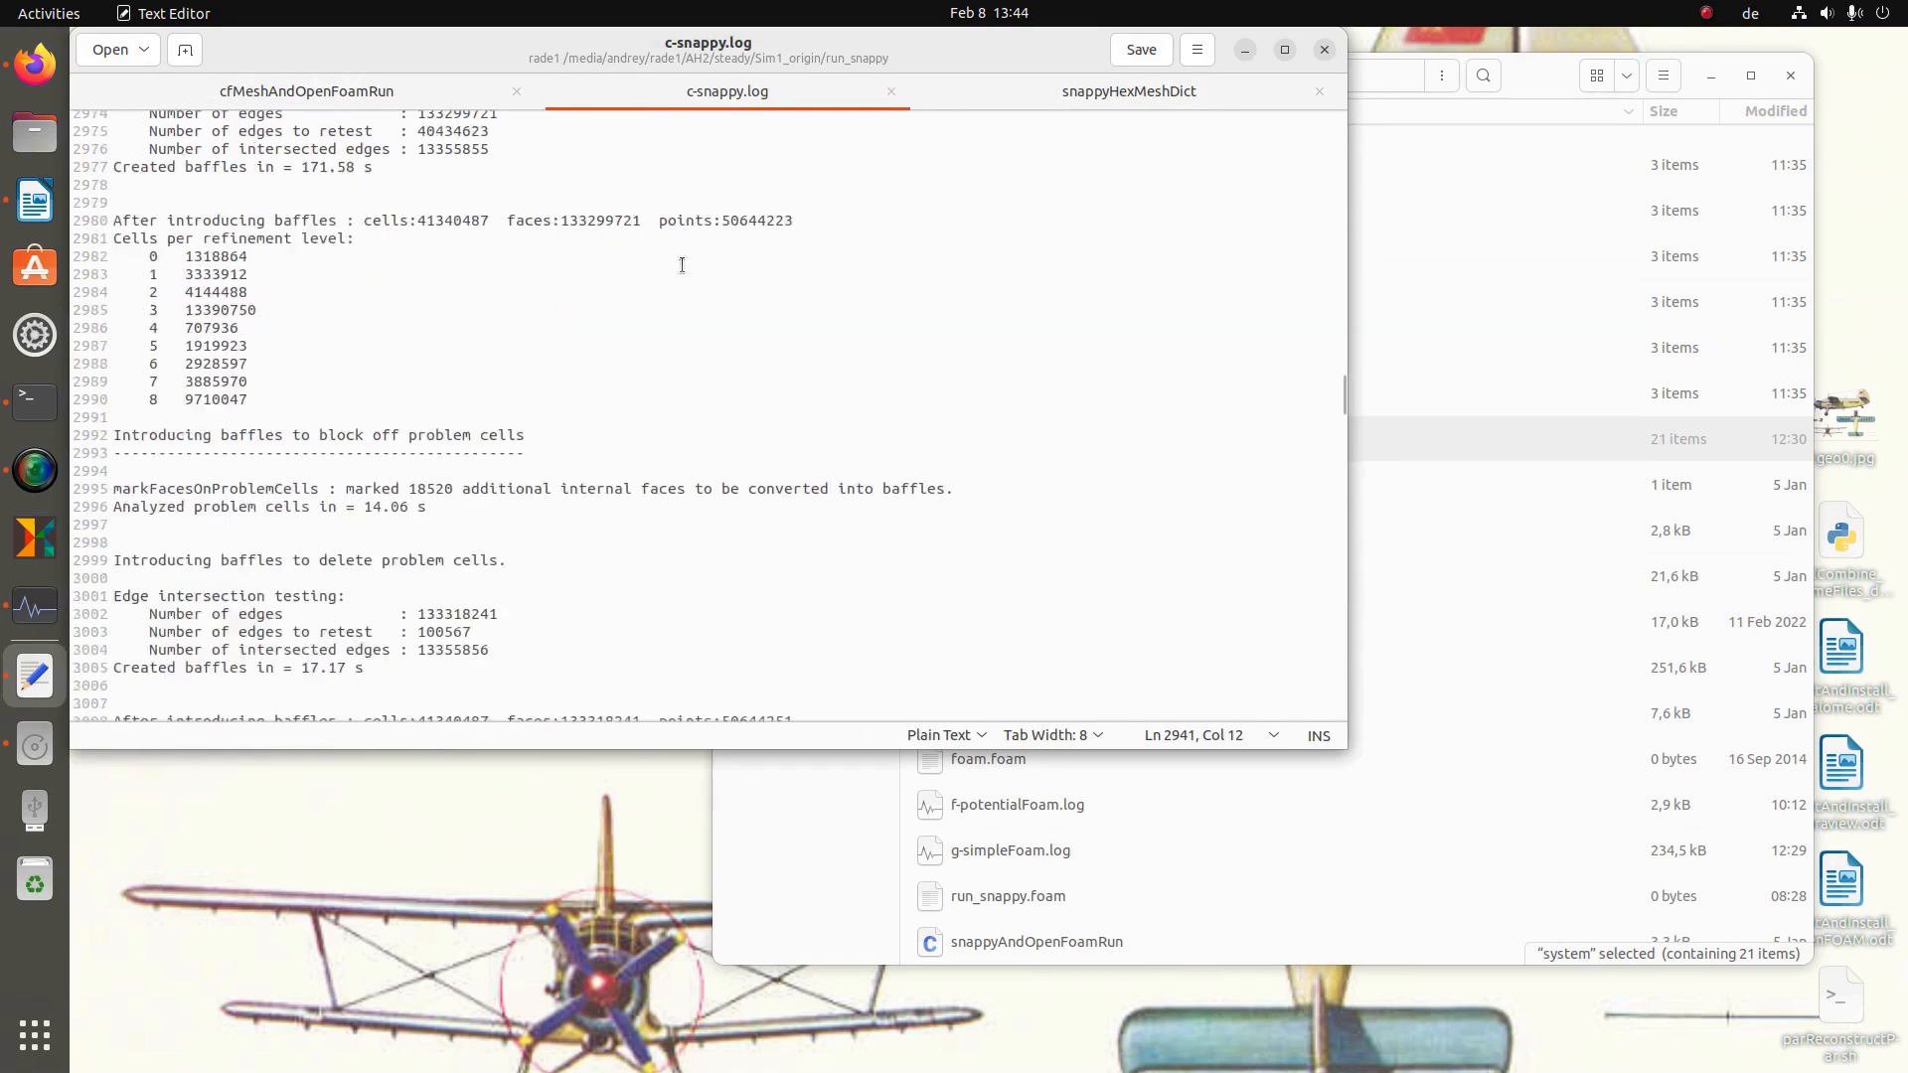
scroll(748, 230, "down", 20)
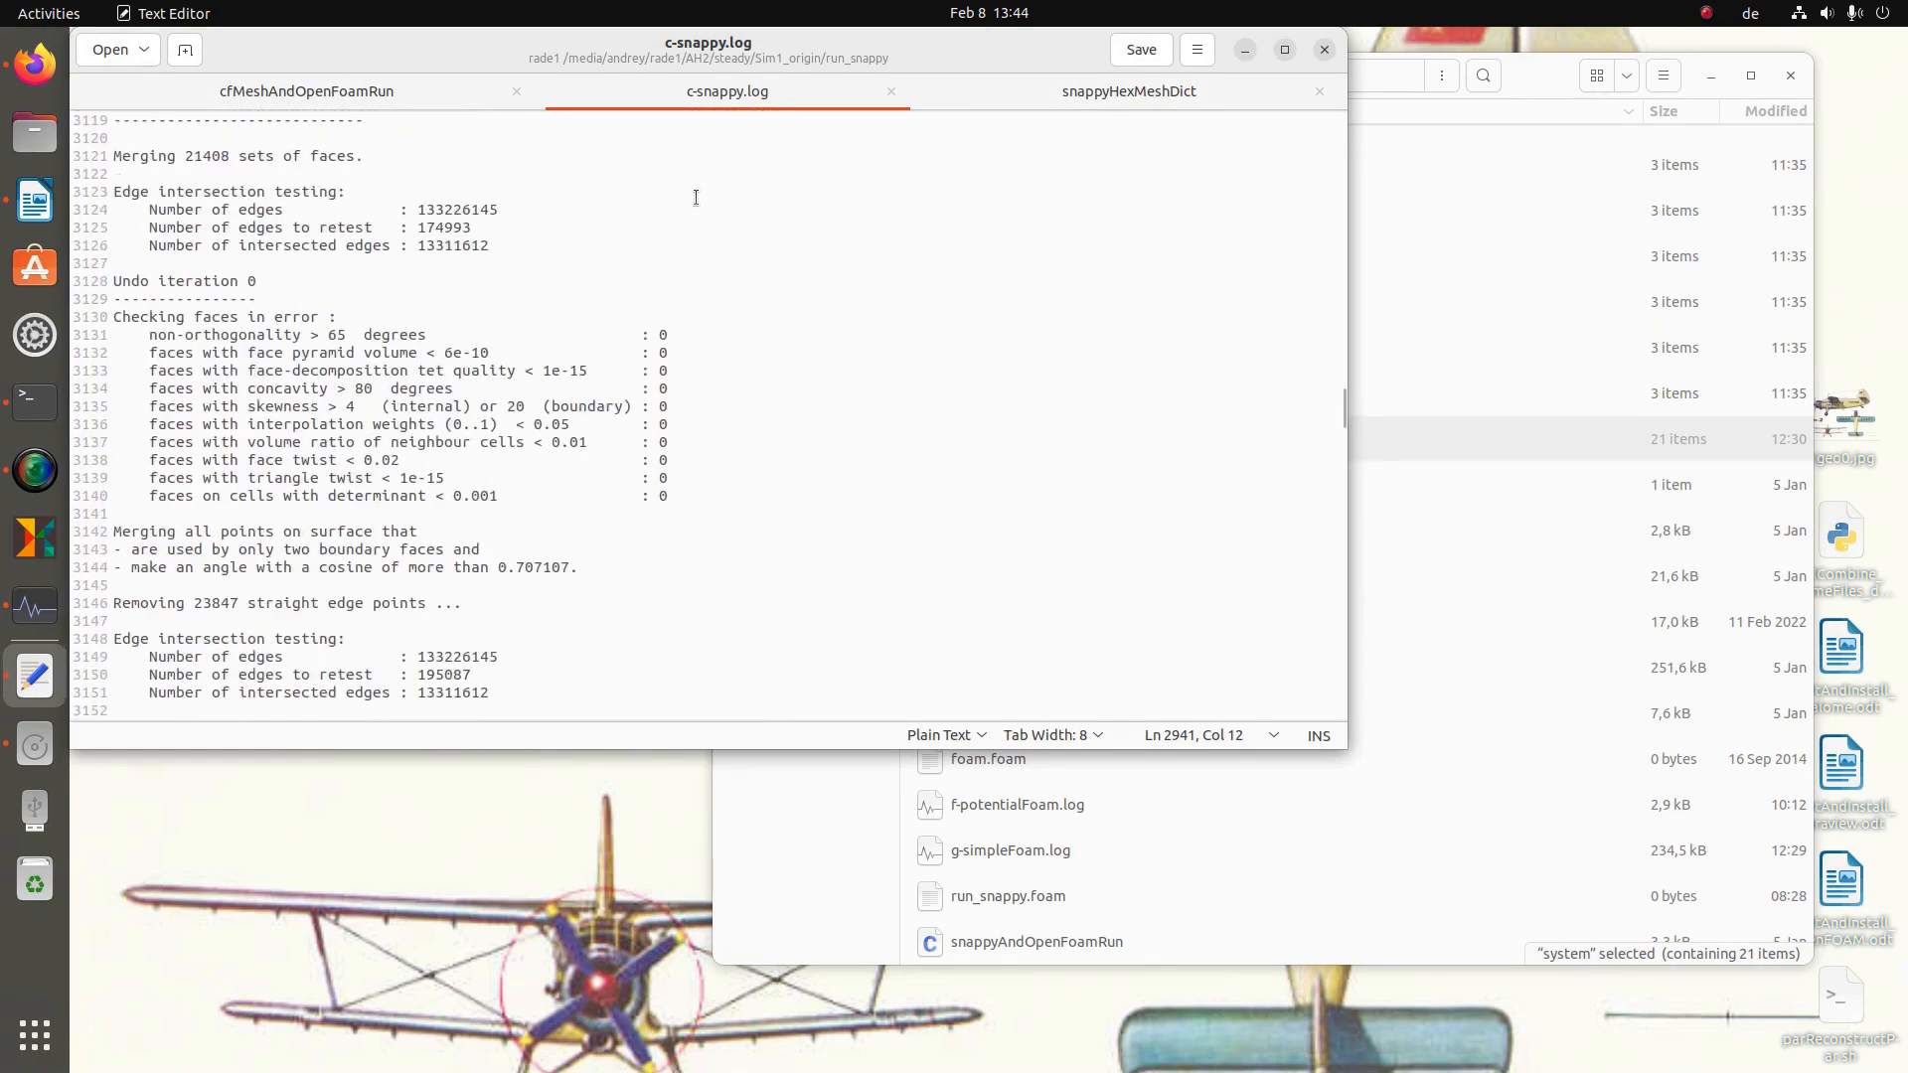
scroll(693, 196, "down", 8)
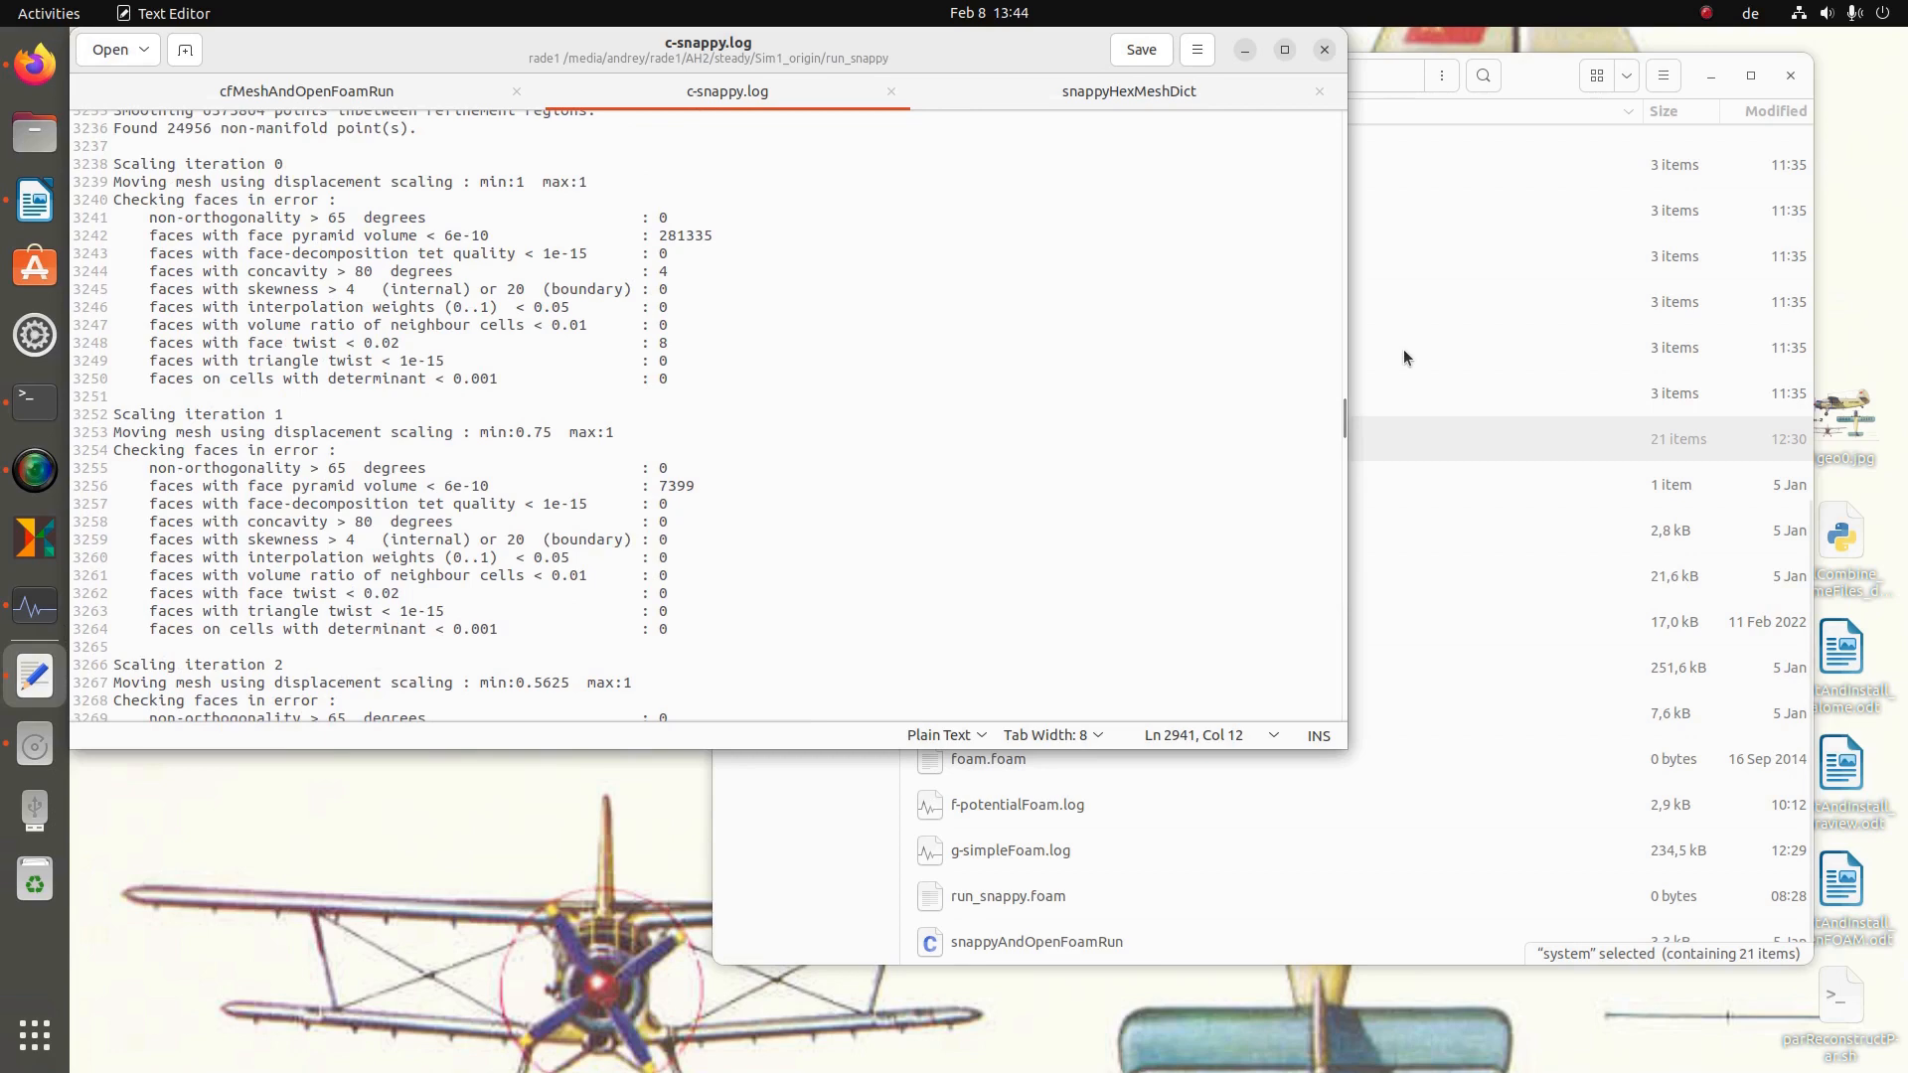
left_click_drag(1346, 429, 1345, 714)
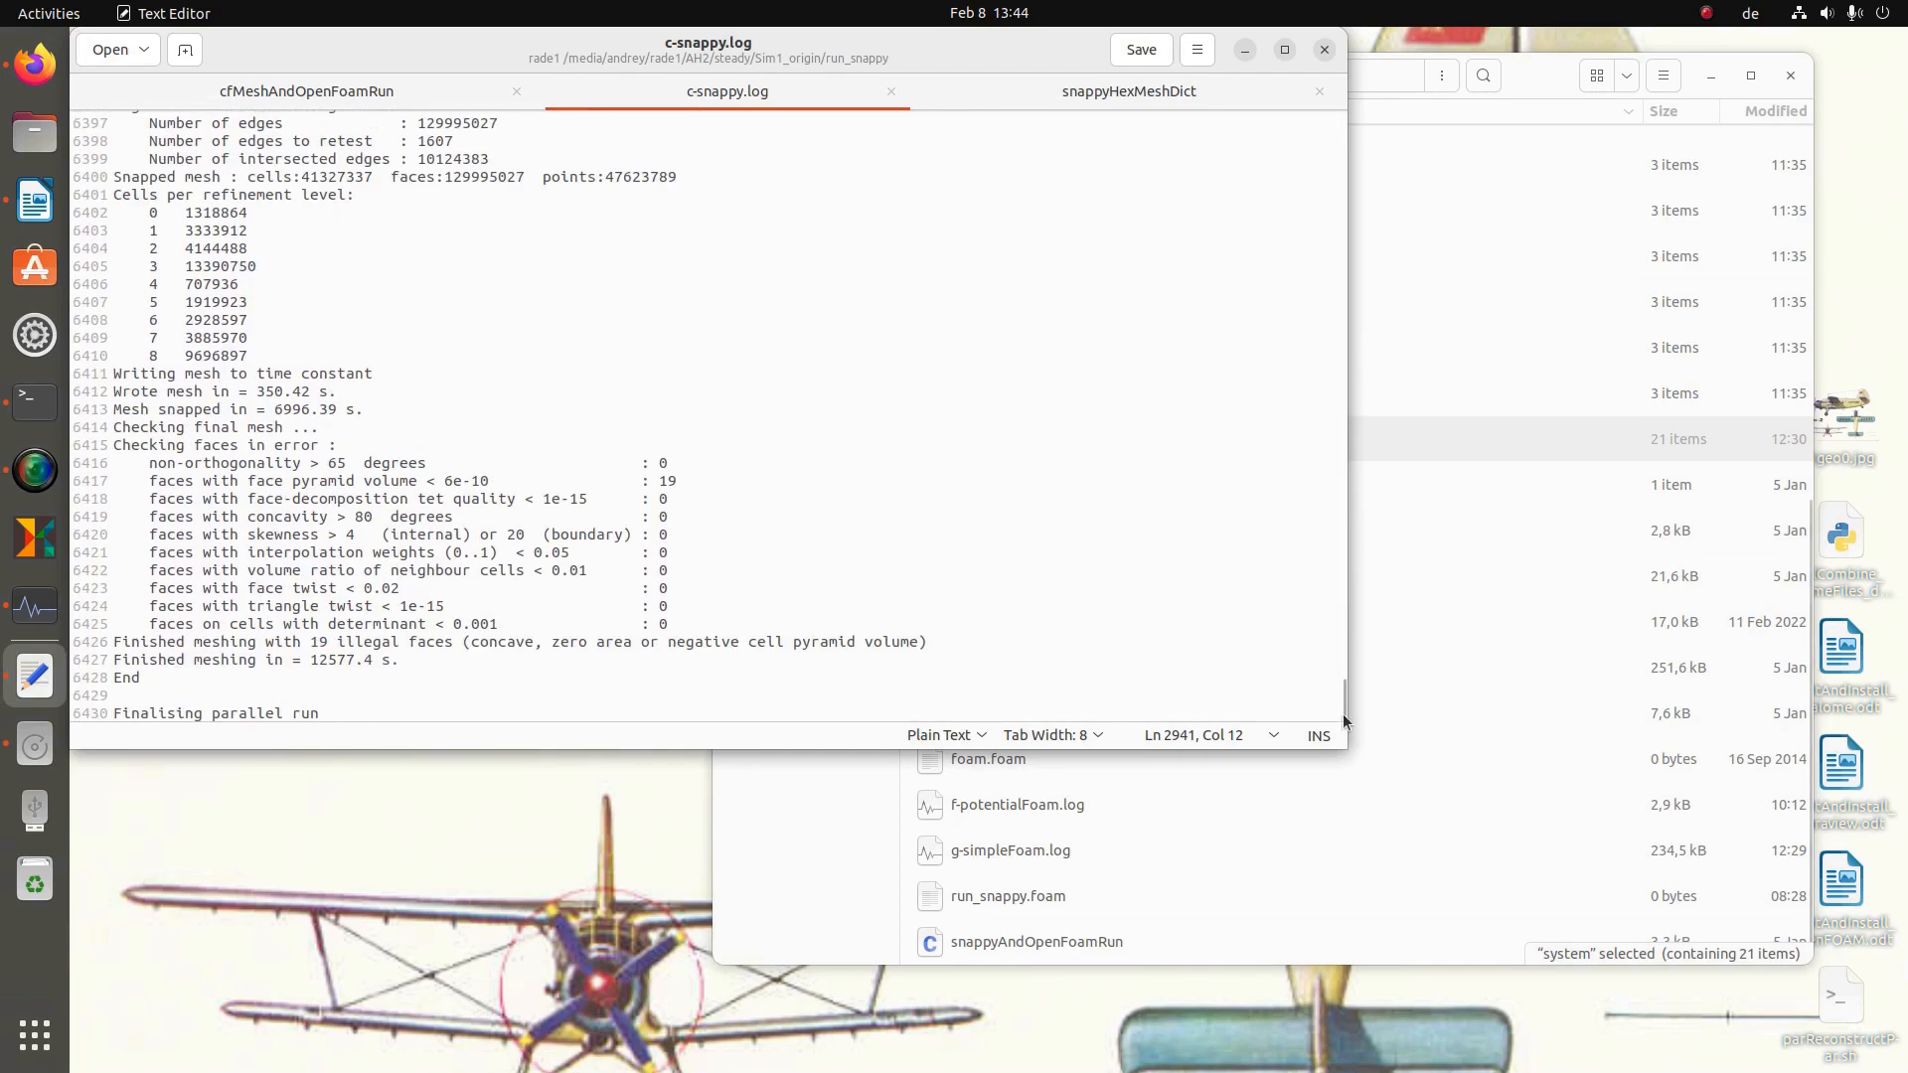
left_click_drag(312, 672, 364, 661)
left_click(331, 661)
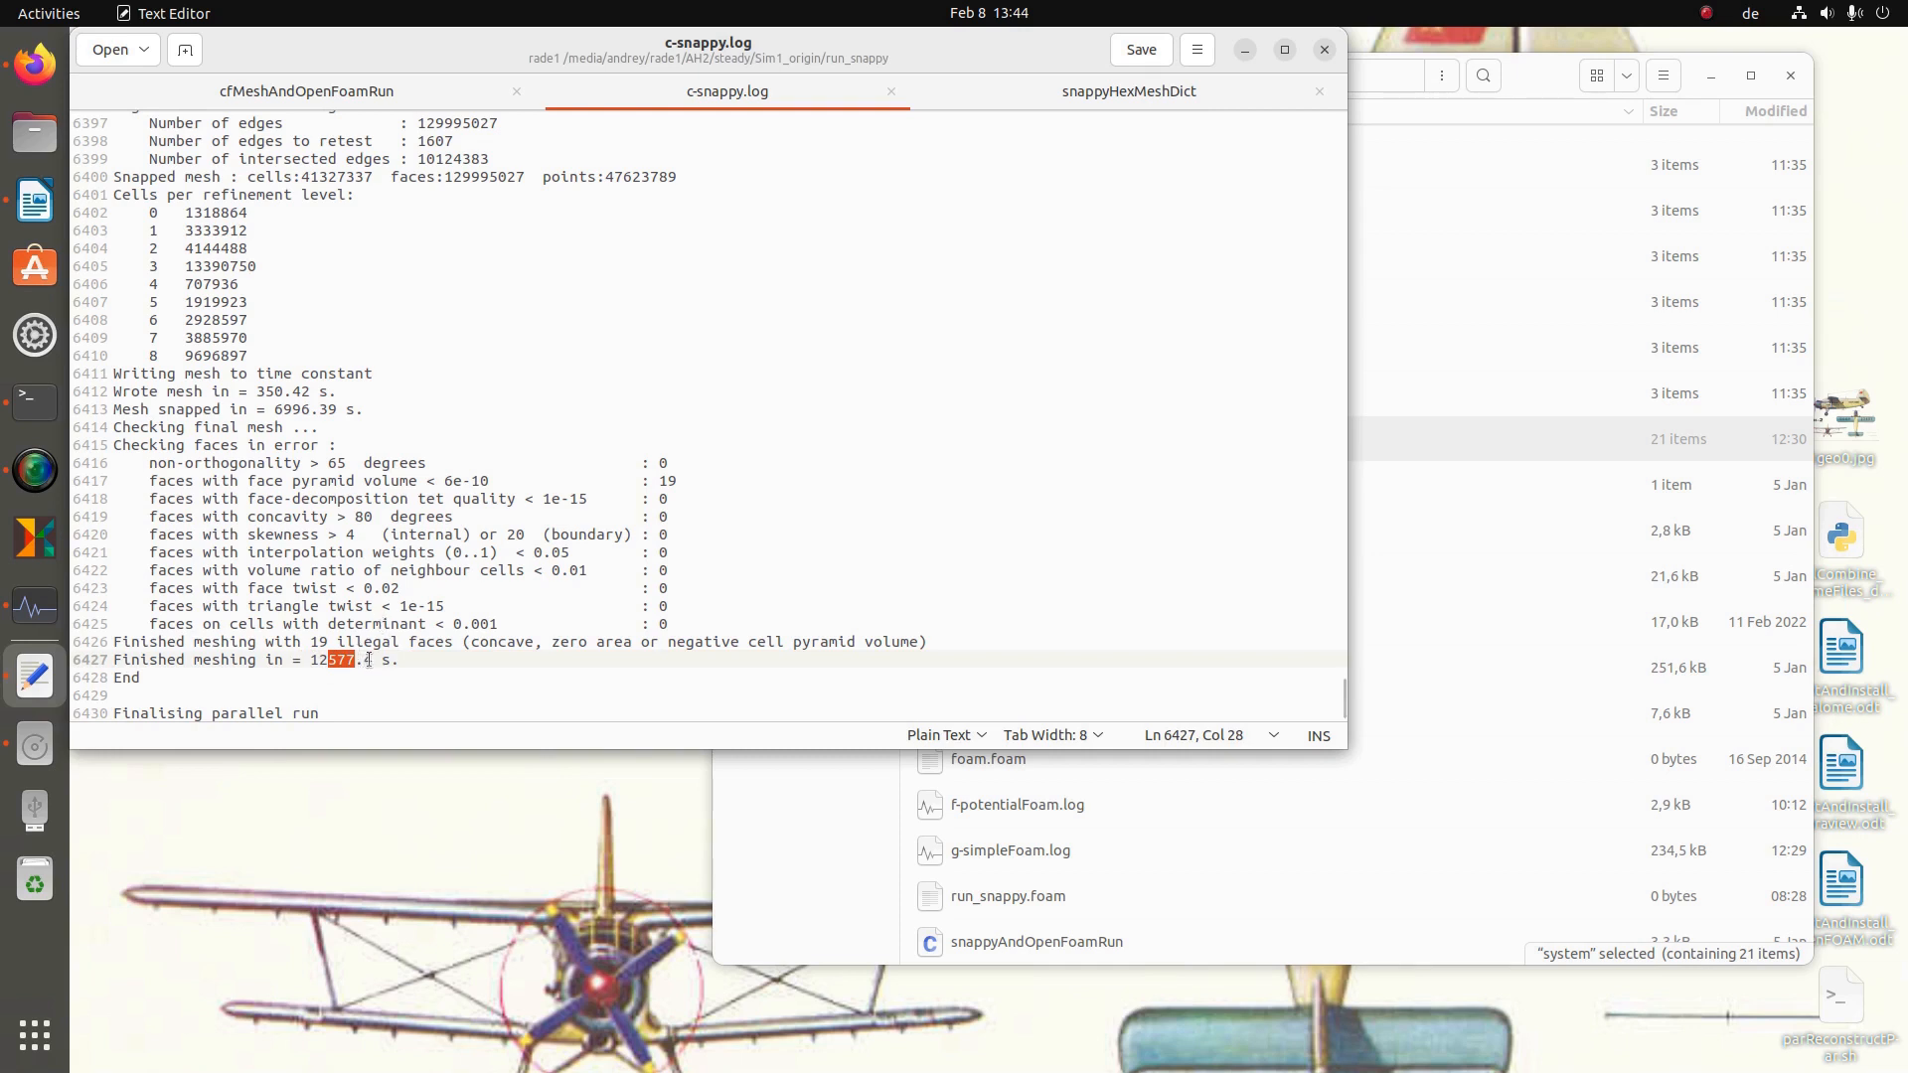
left_click_drag(399, 661, 313, 661)
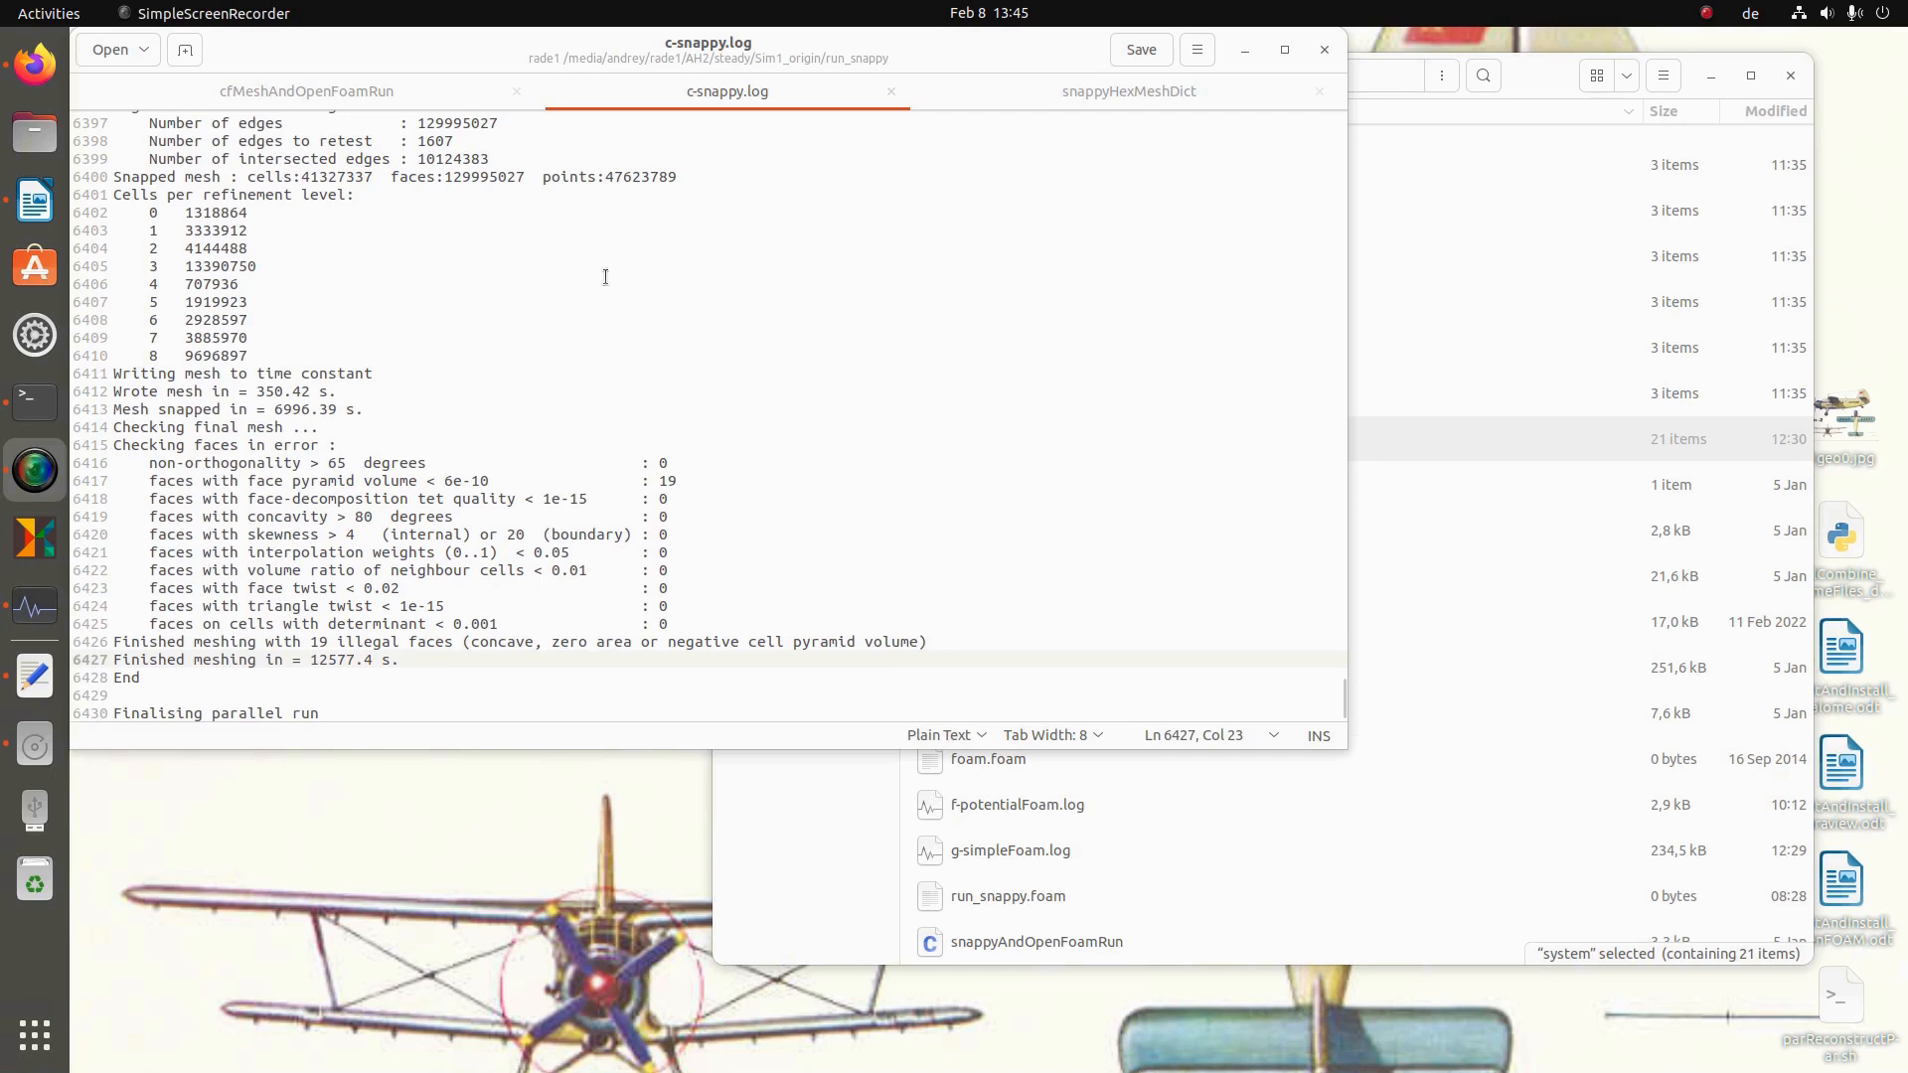
- Open d-checkMeshSnappy.log from run_snappy and highlight the cell count in its mesh stats
left_click(1531, 86)
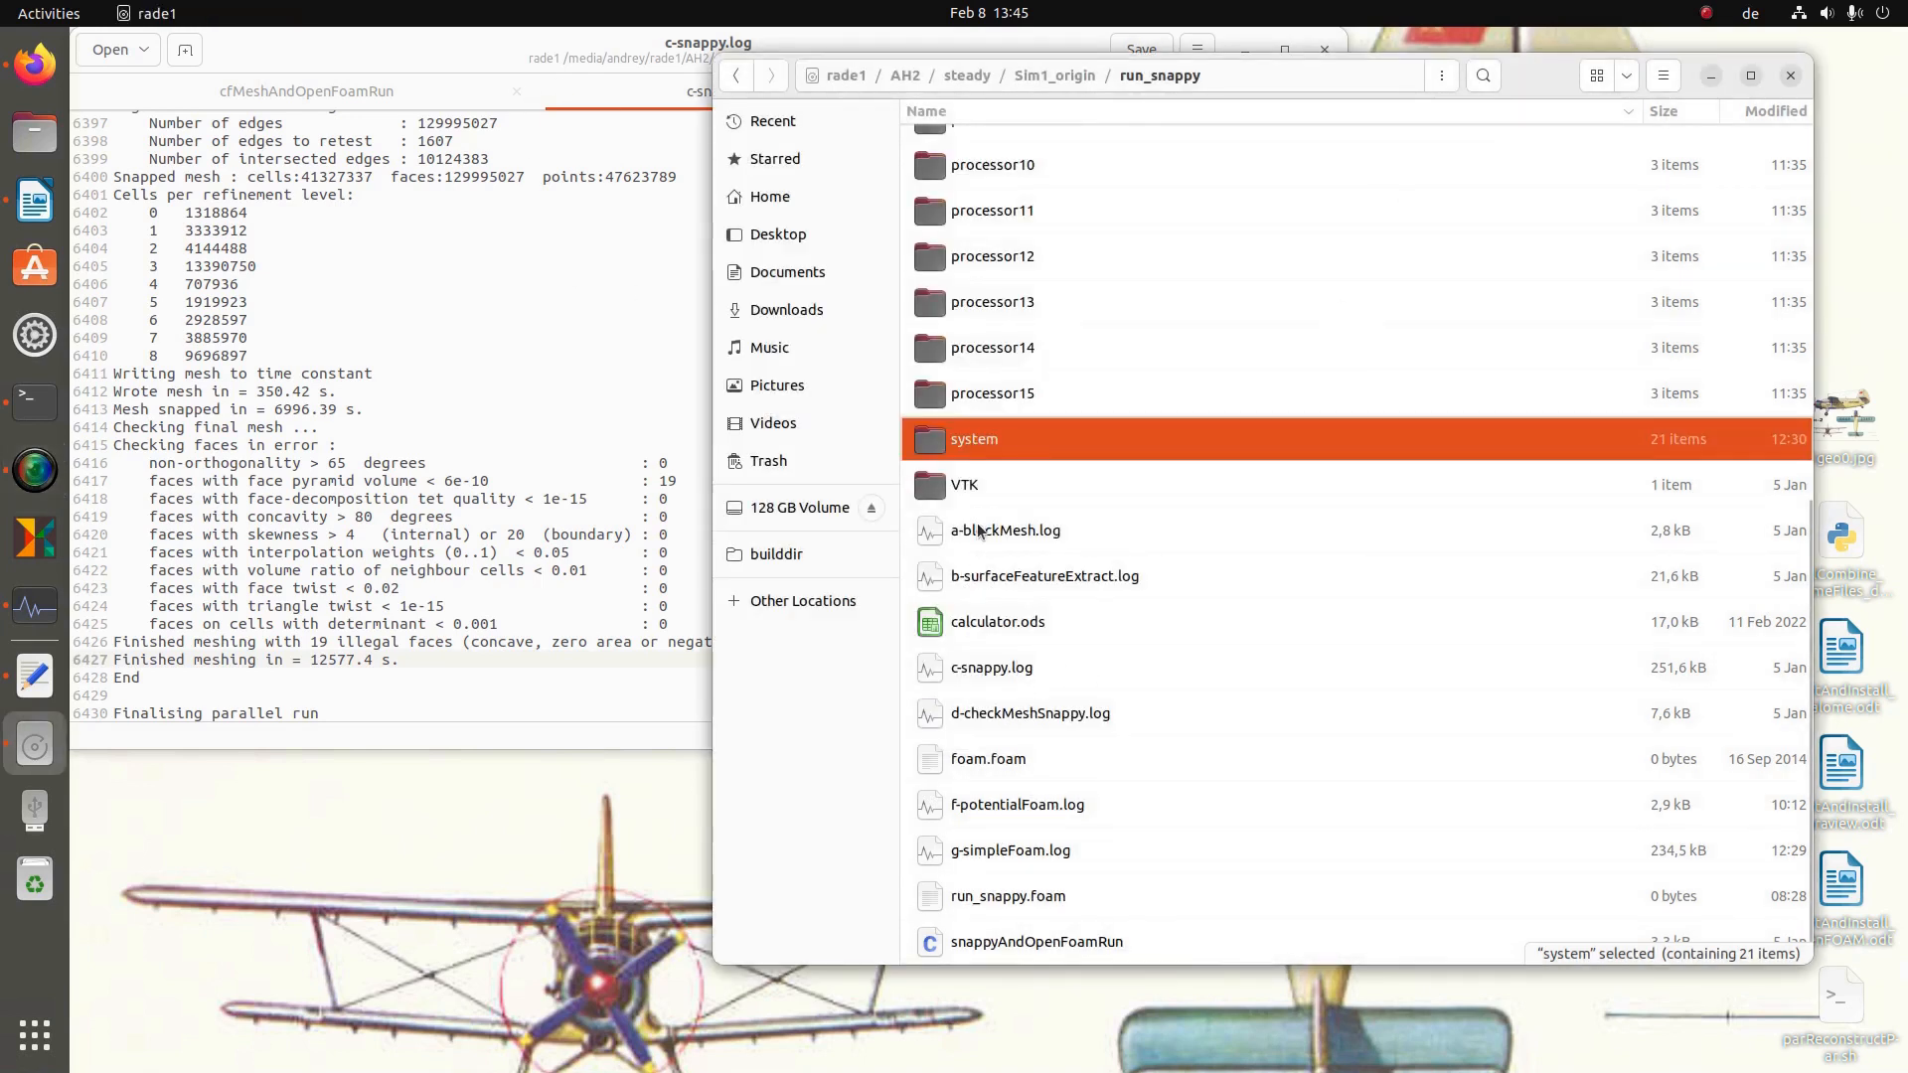
double_click(984, 712)
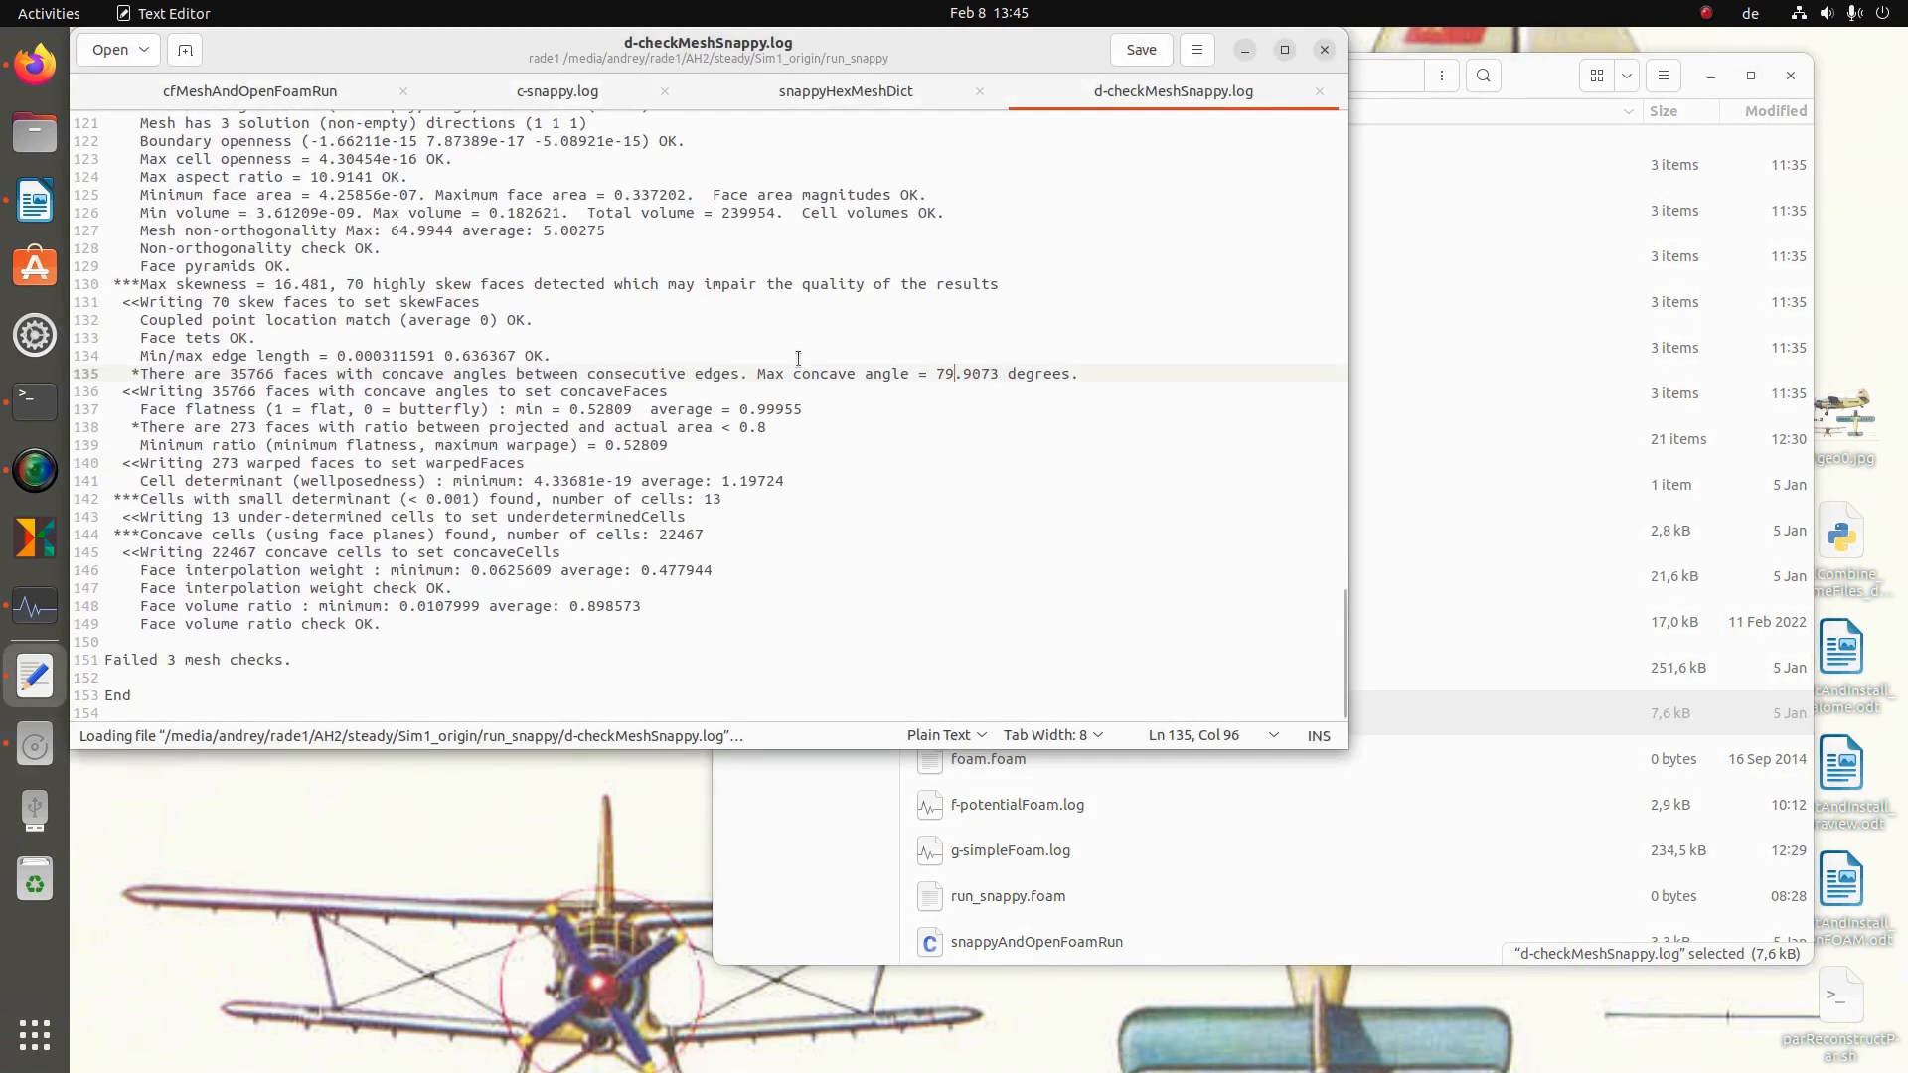
scroll(803, 388, "up", 15)
scroll(807, 404, "up", 5)
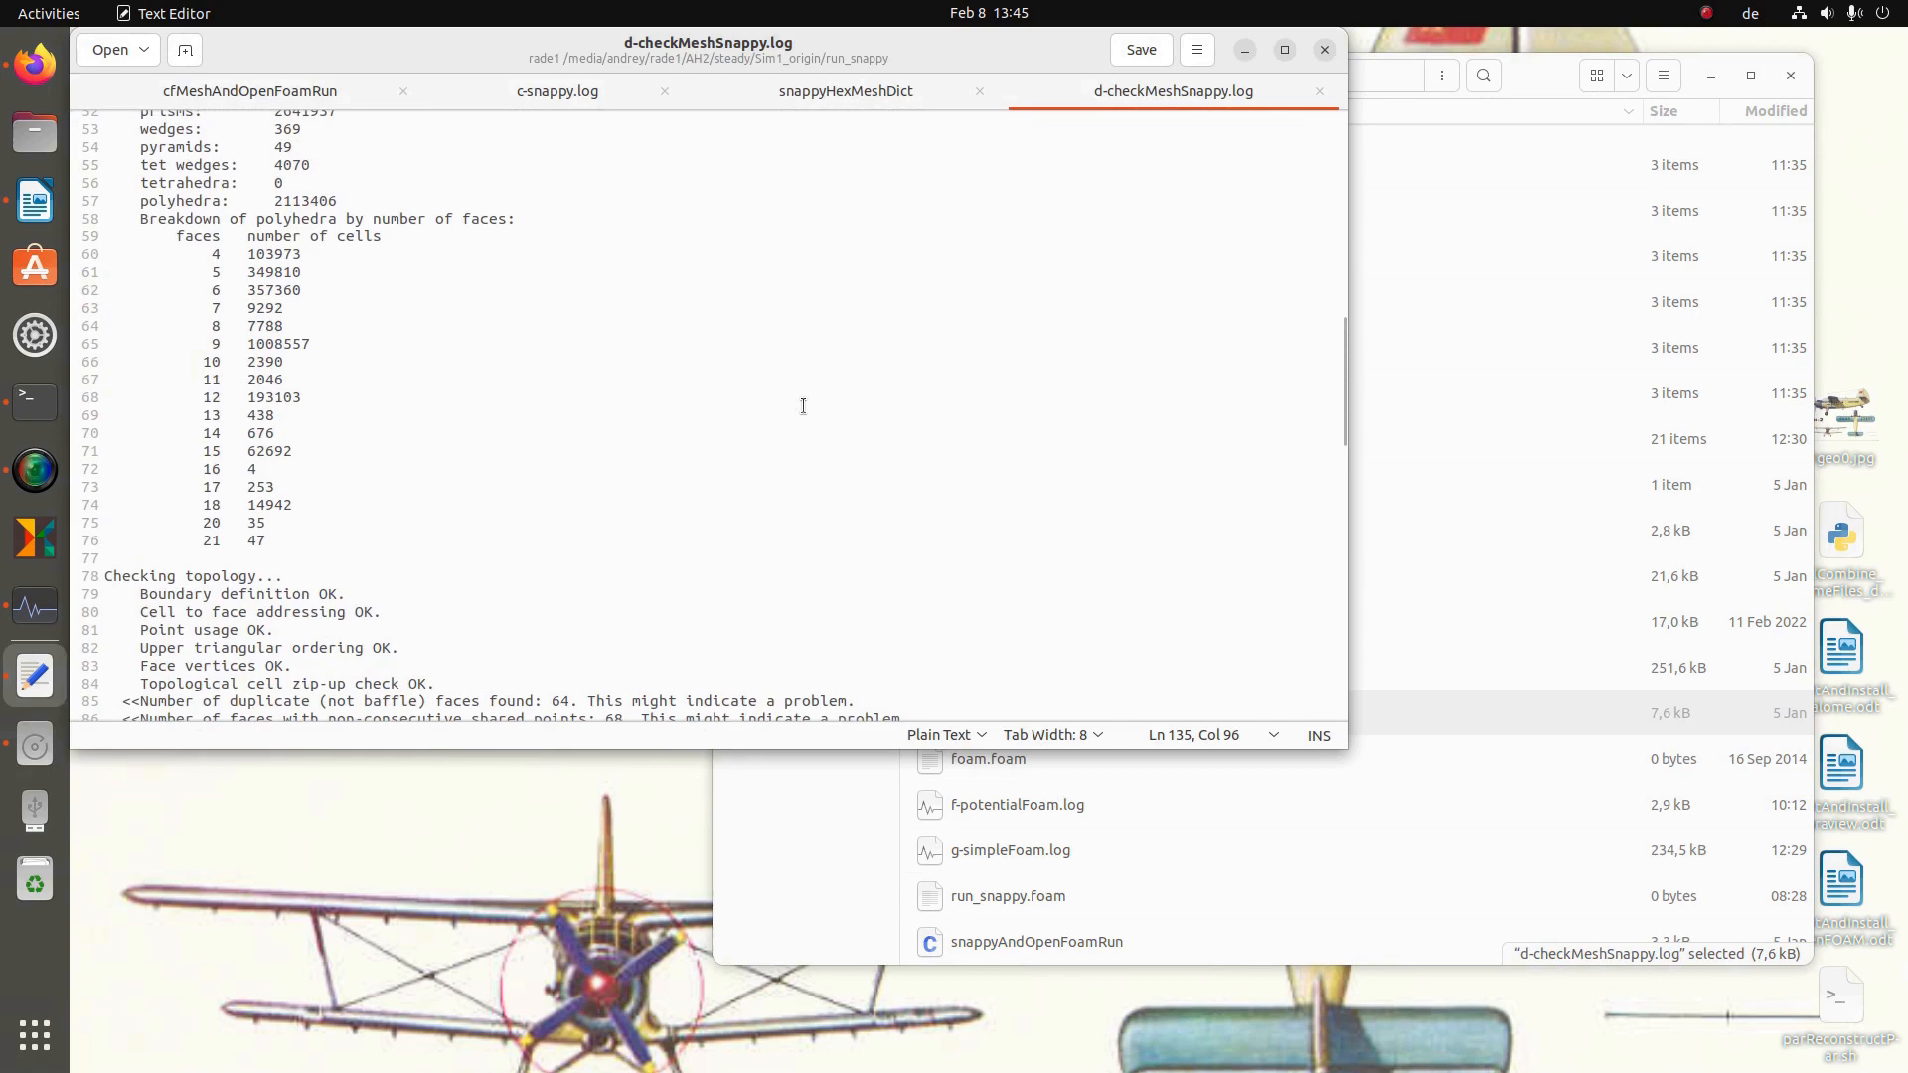
scroll(806, 406, "down", 3)
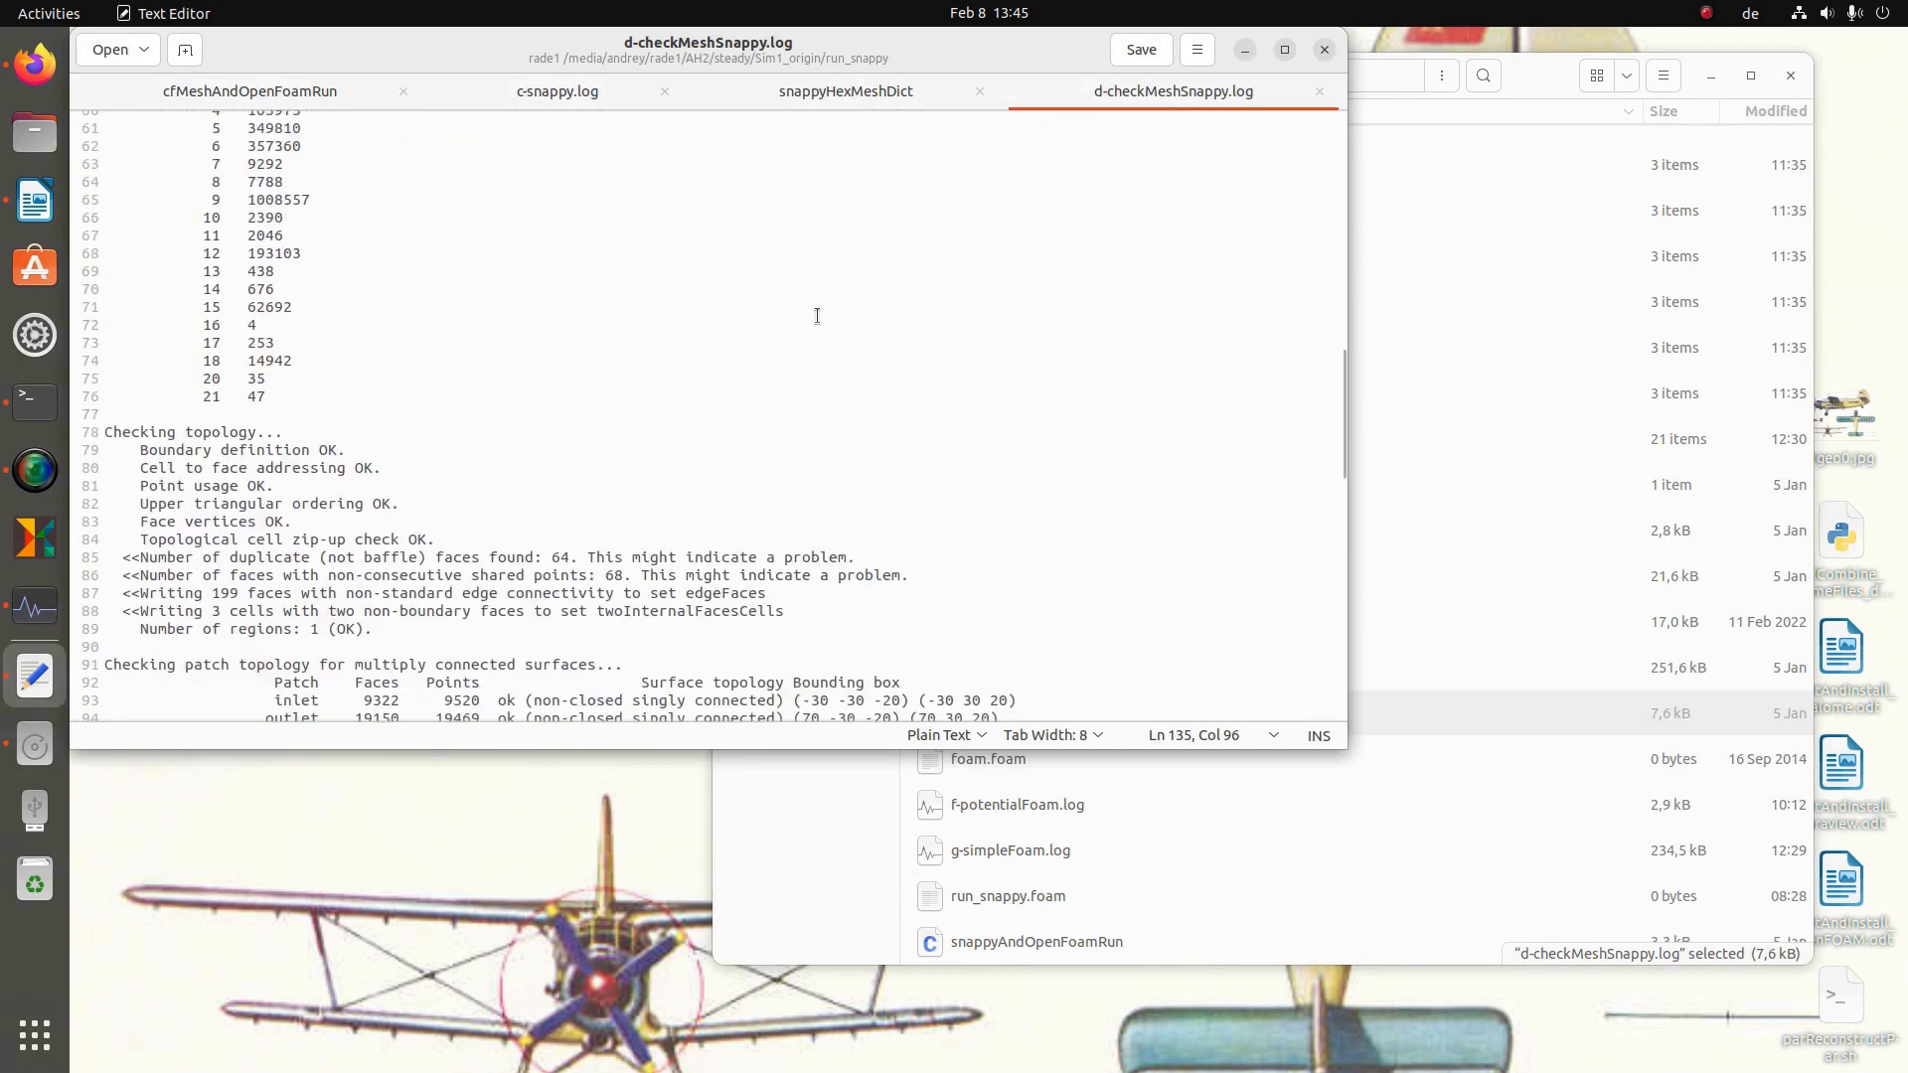
scroll(809, 320, "up", 4)
scroll(596, 328, "up", 4)
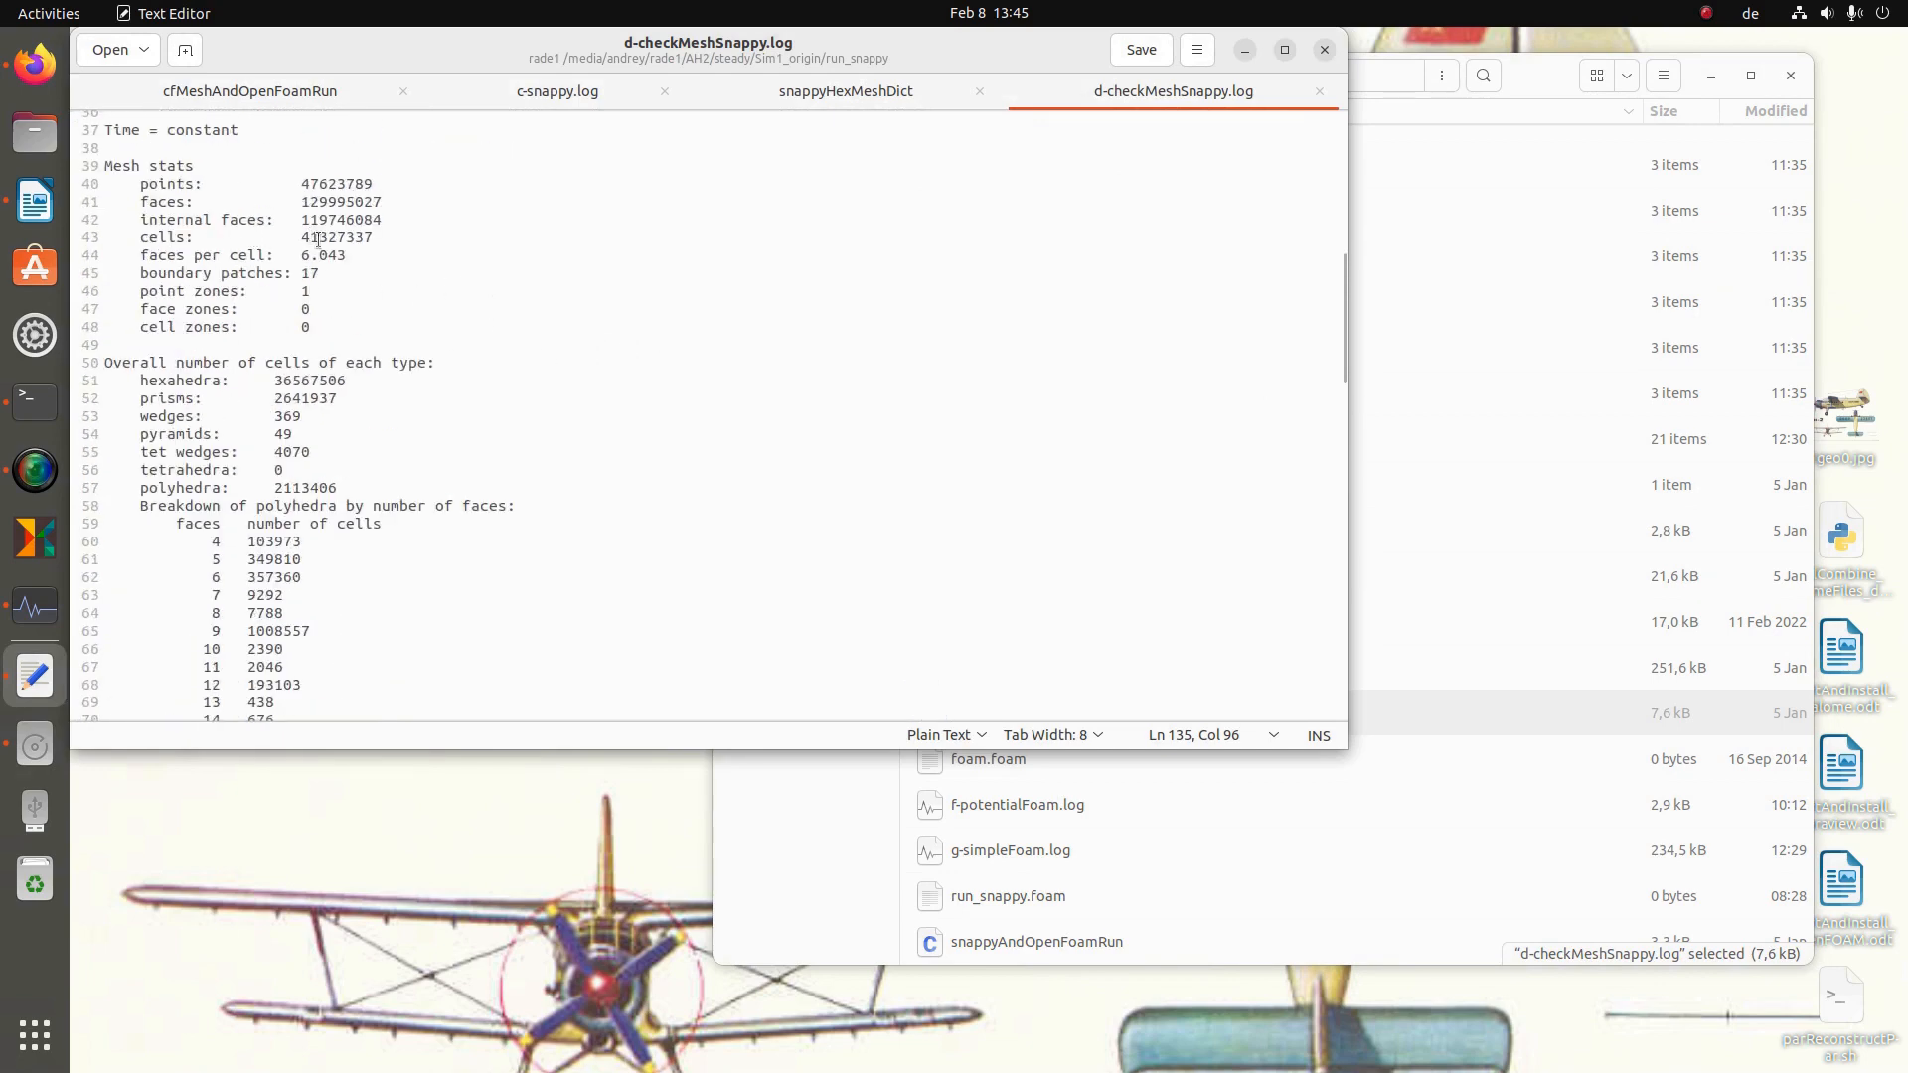
left_click_drag(316, 239, 347, 238)
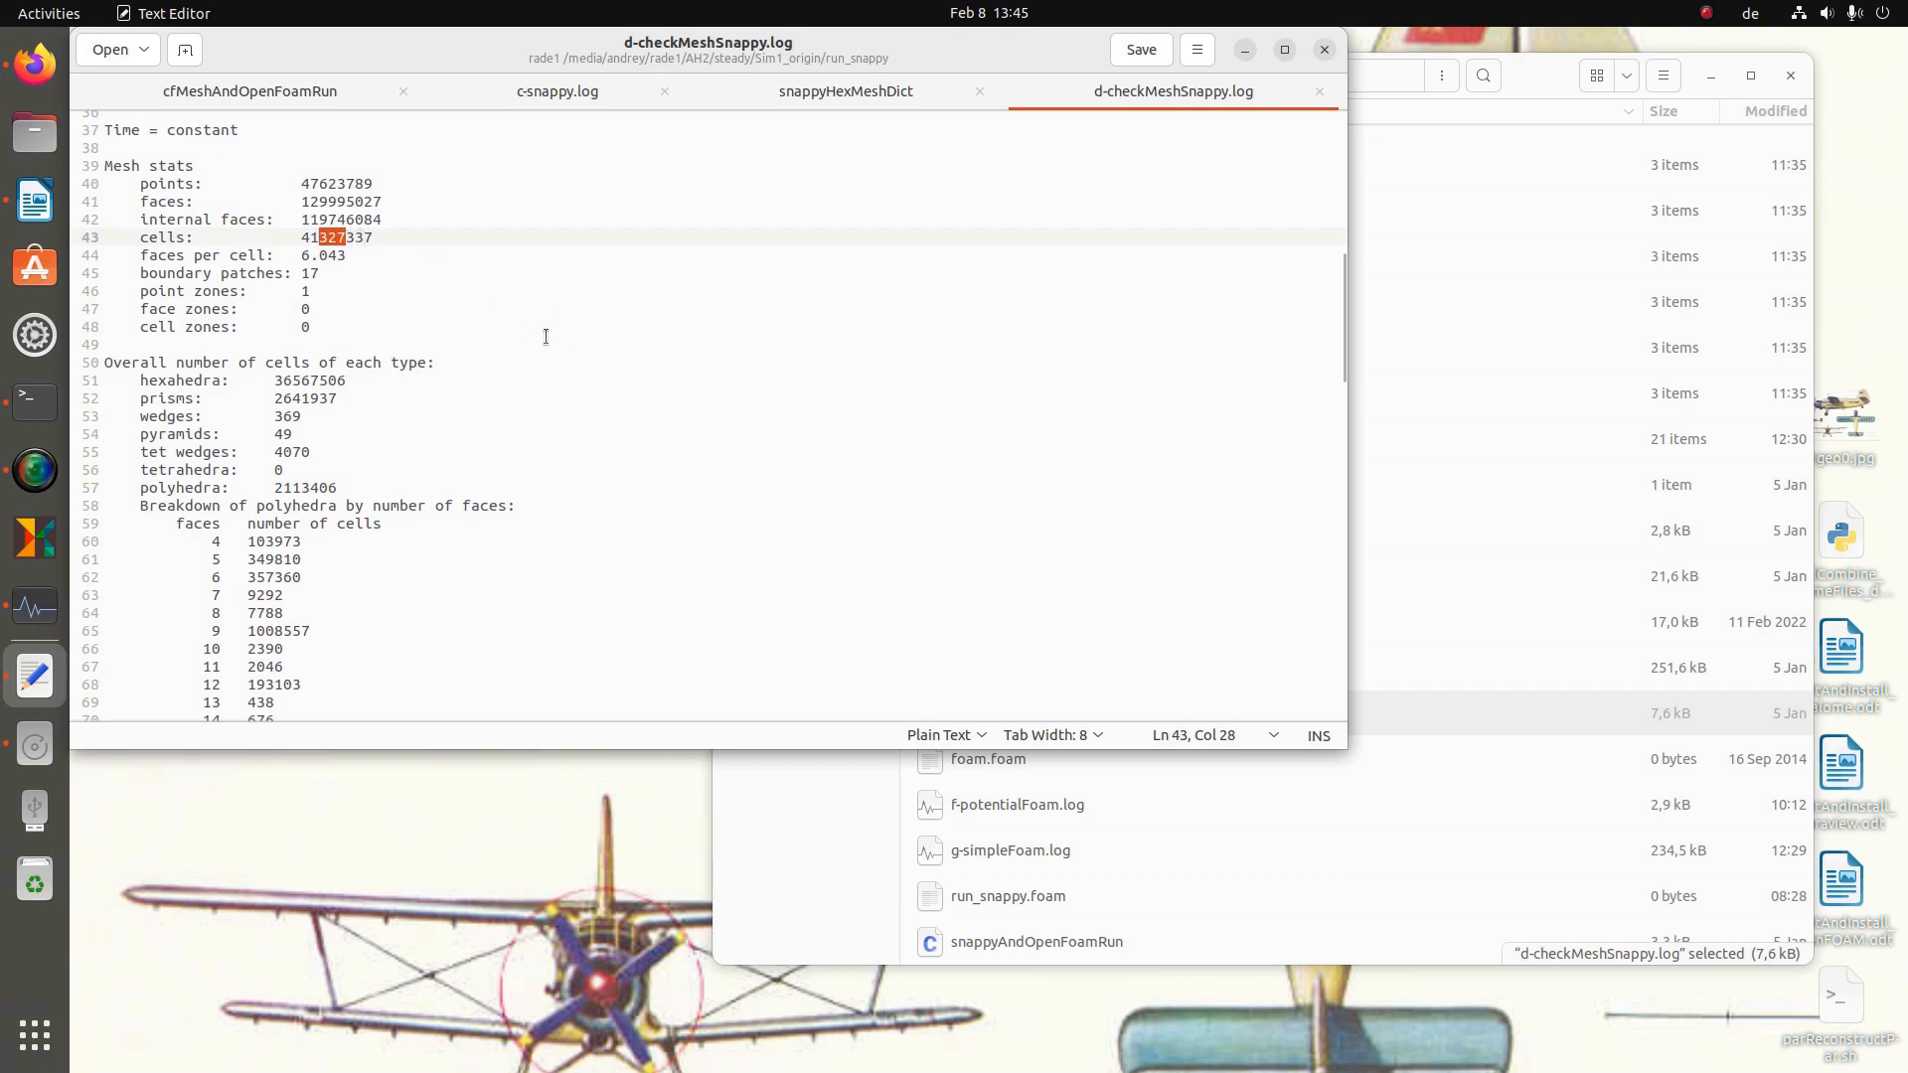
- Highlight the overall mesh check result at the end of d-checkMeshSnappy.log
scroll(550, 377, "down", 20)
scroll(550, 388, "down", 7)
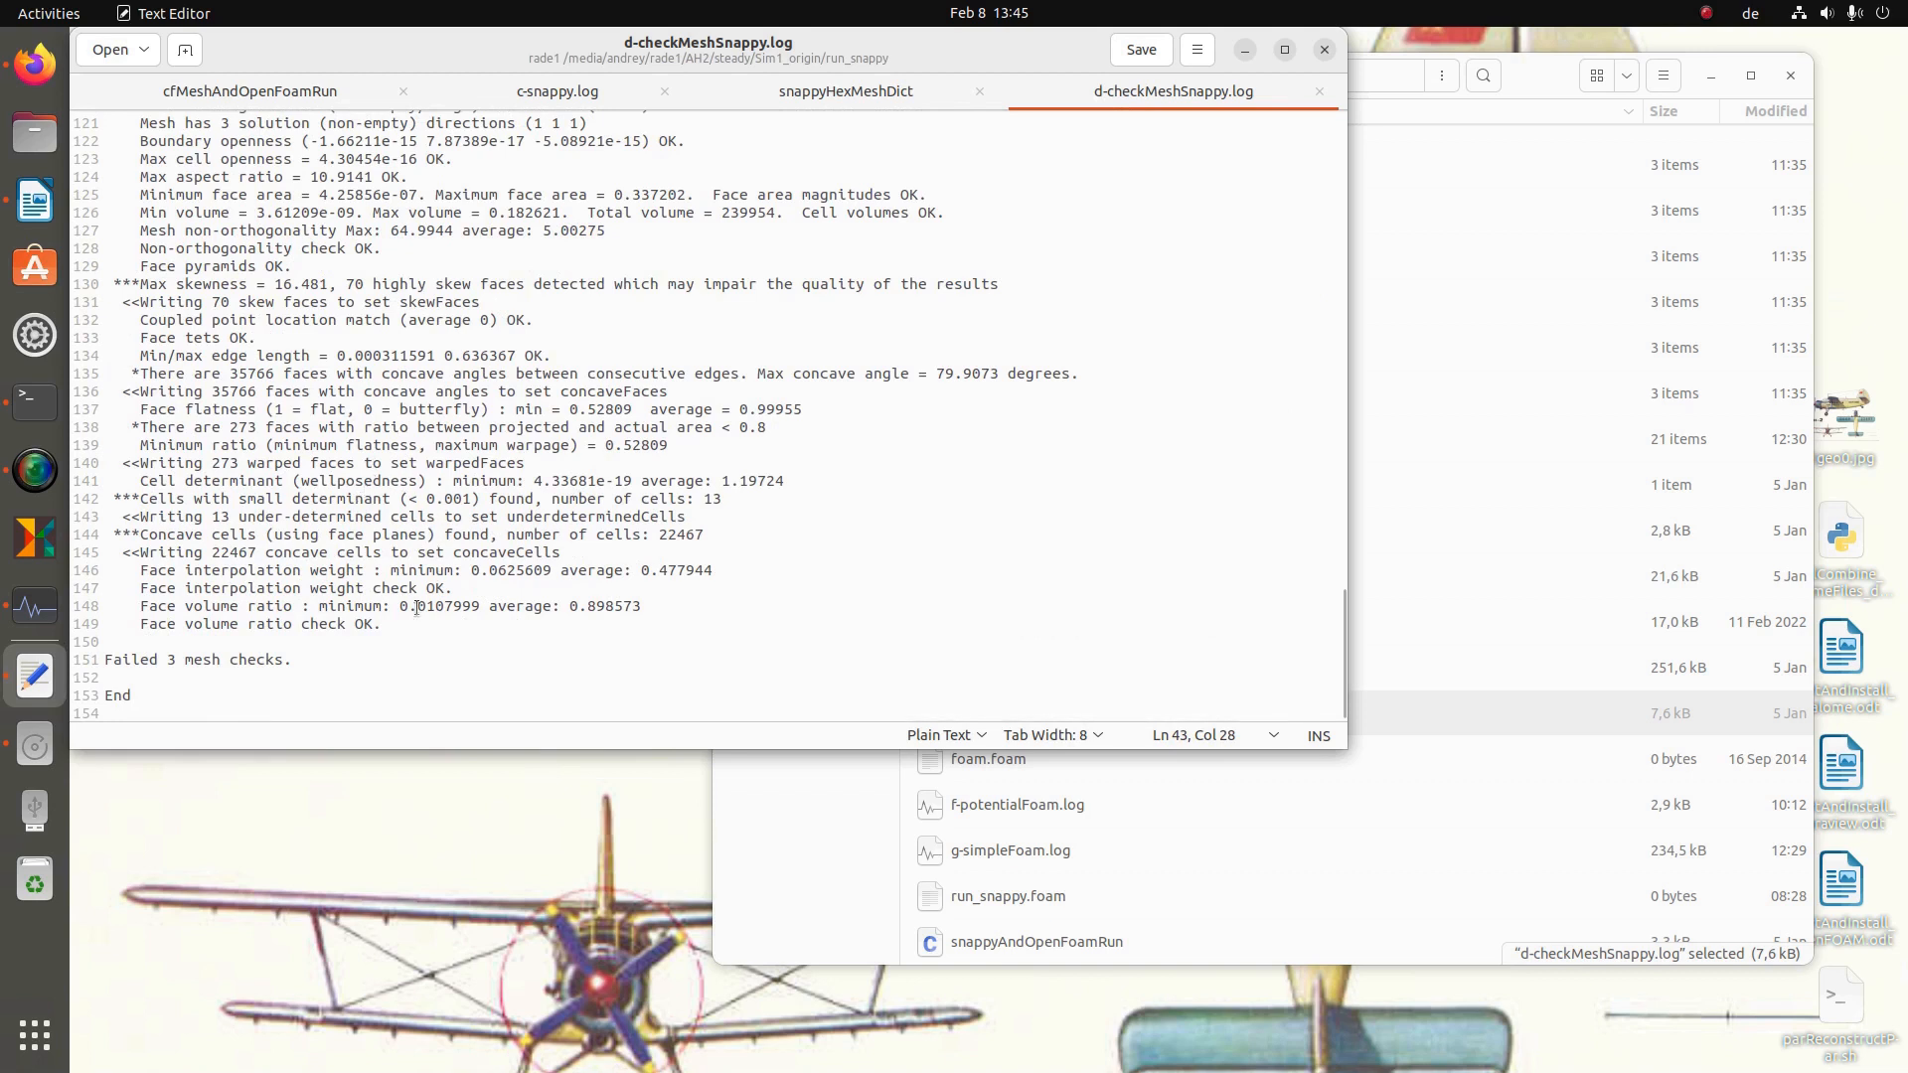
left_click_drag(103, 659, 283, 661)
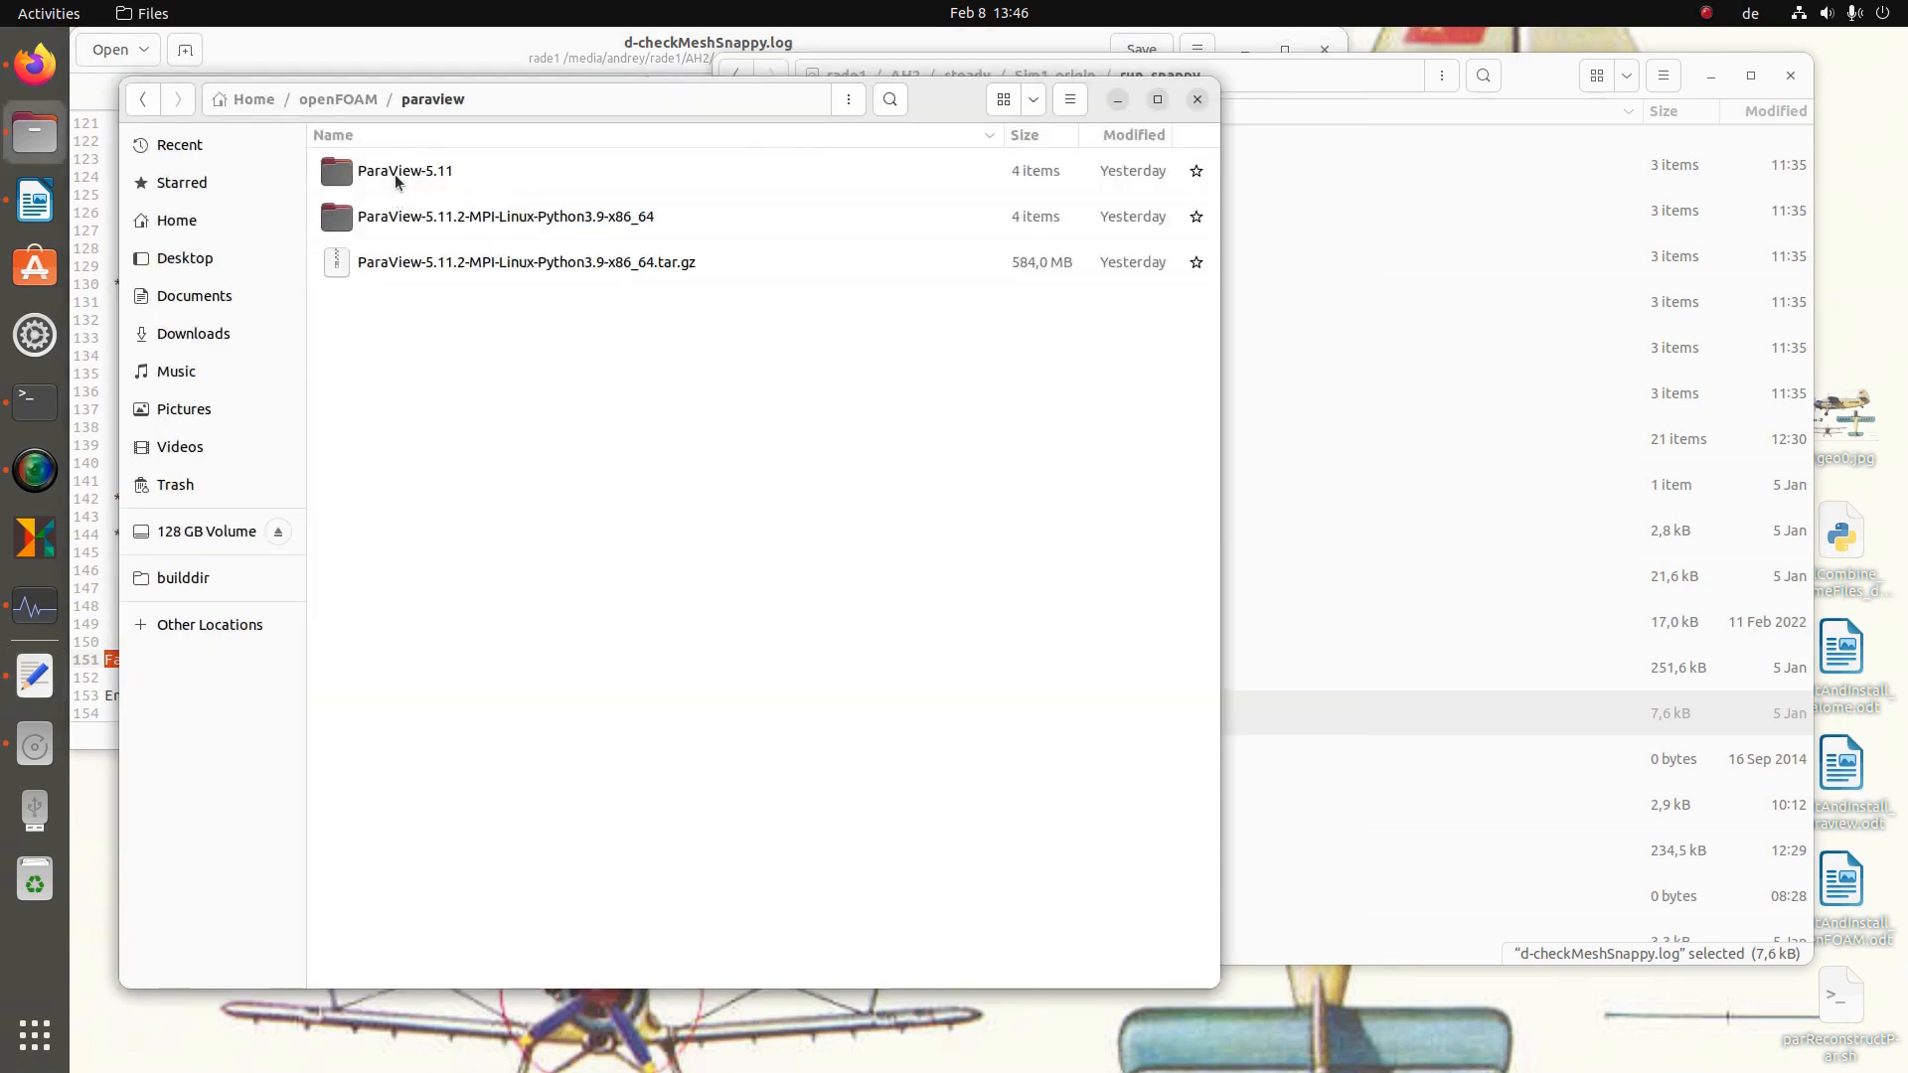
- Launch ParaView from the bin folder of ParaView-5.11 in the file manager
double_click(396, 177)
double_click(368, 179)
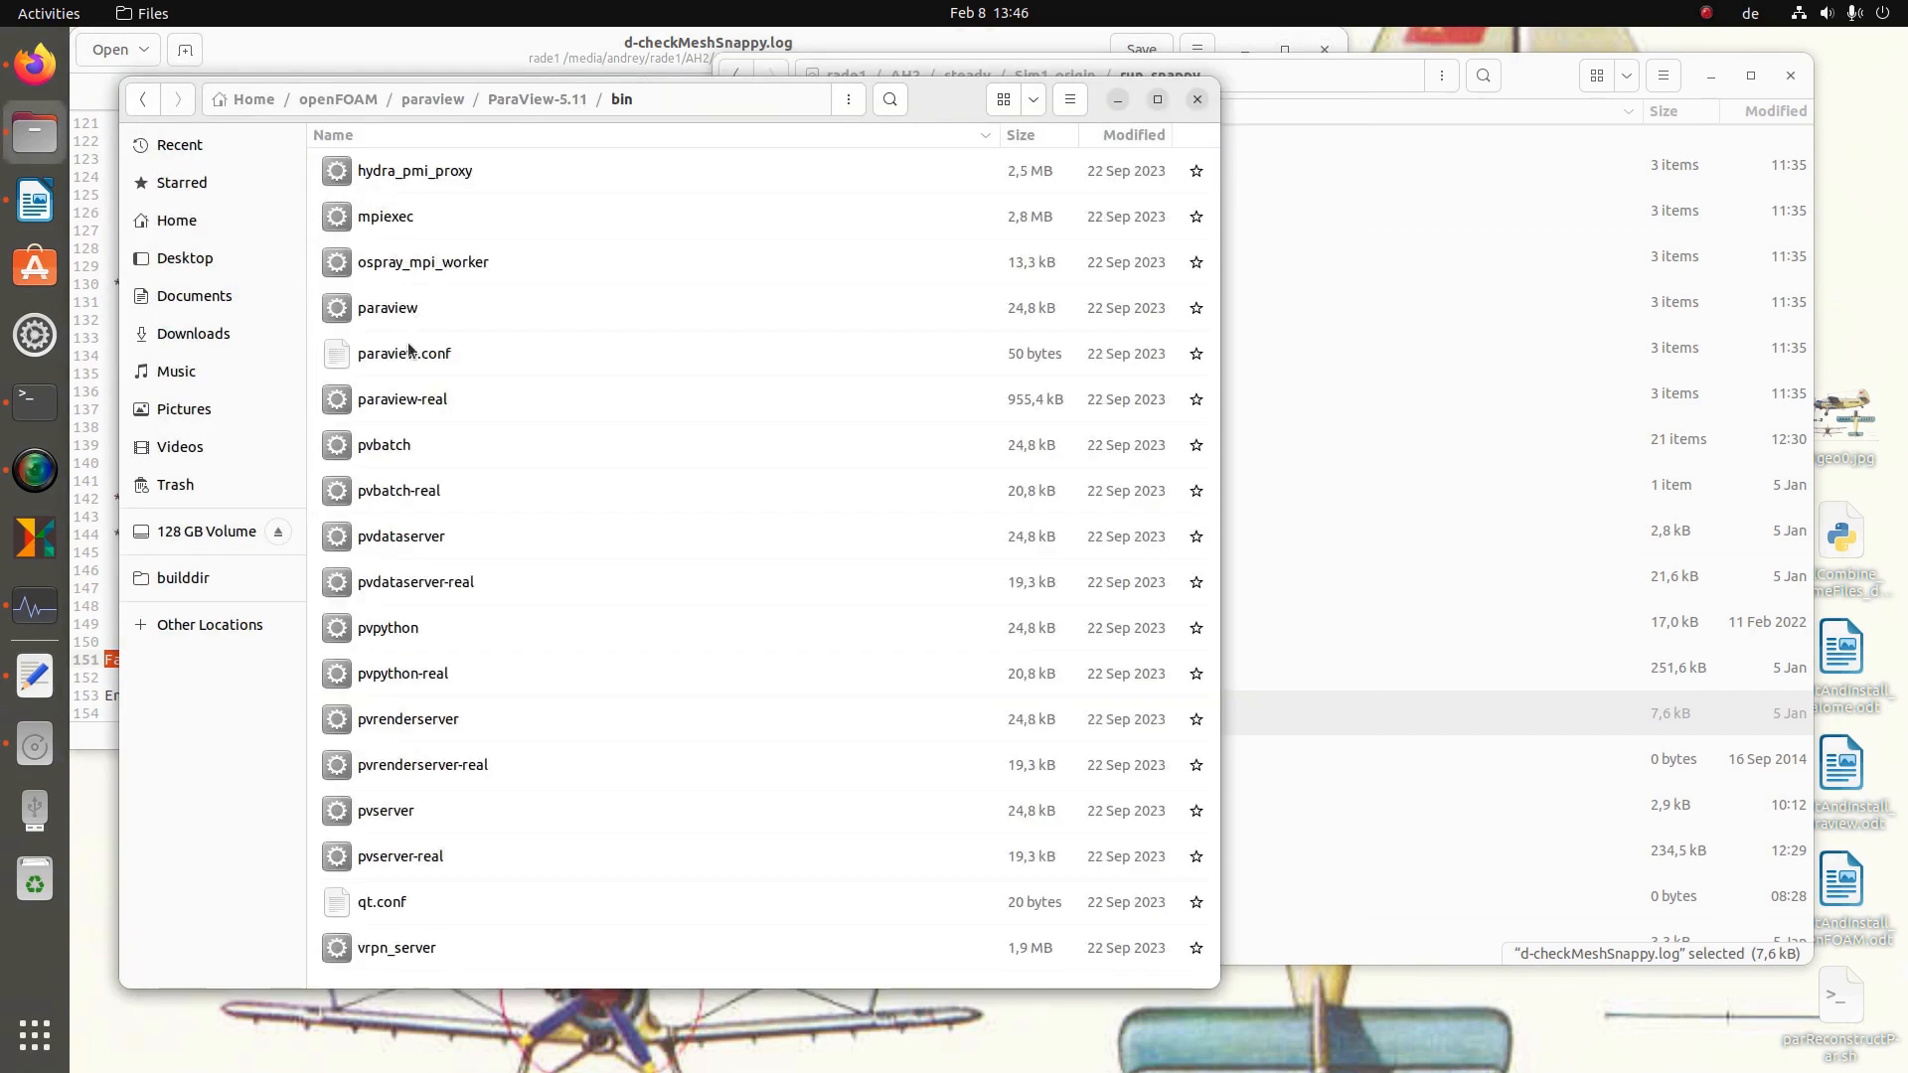
left_click(390, 310)
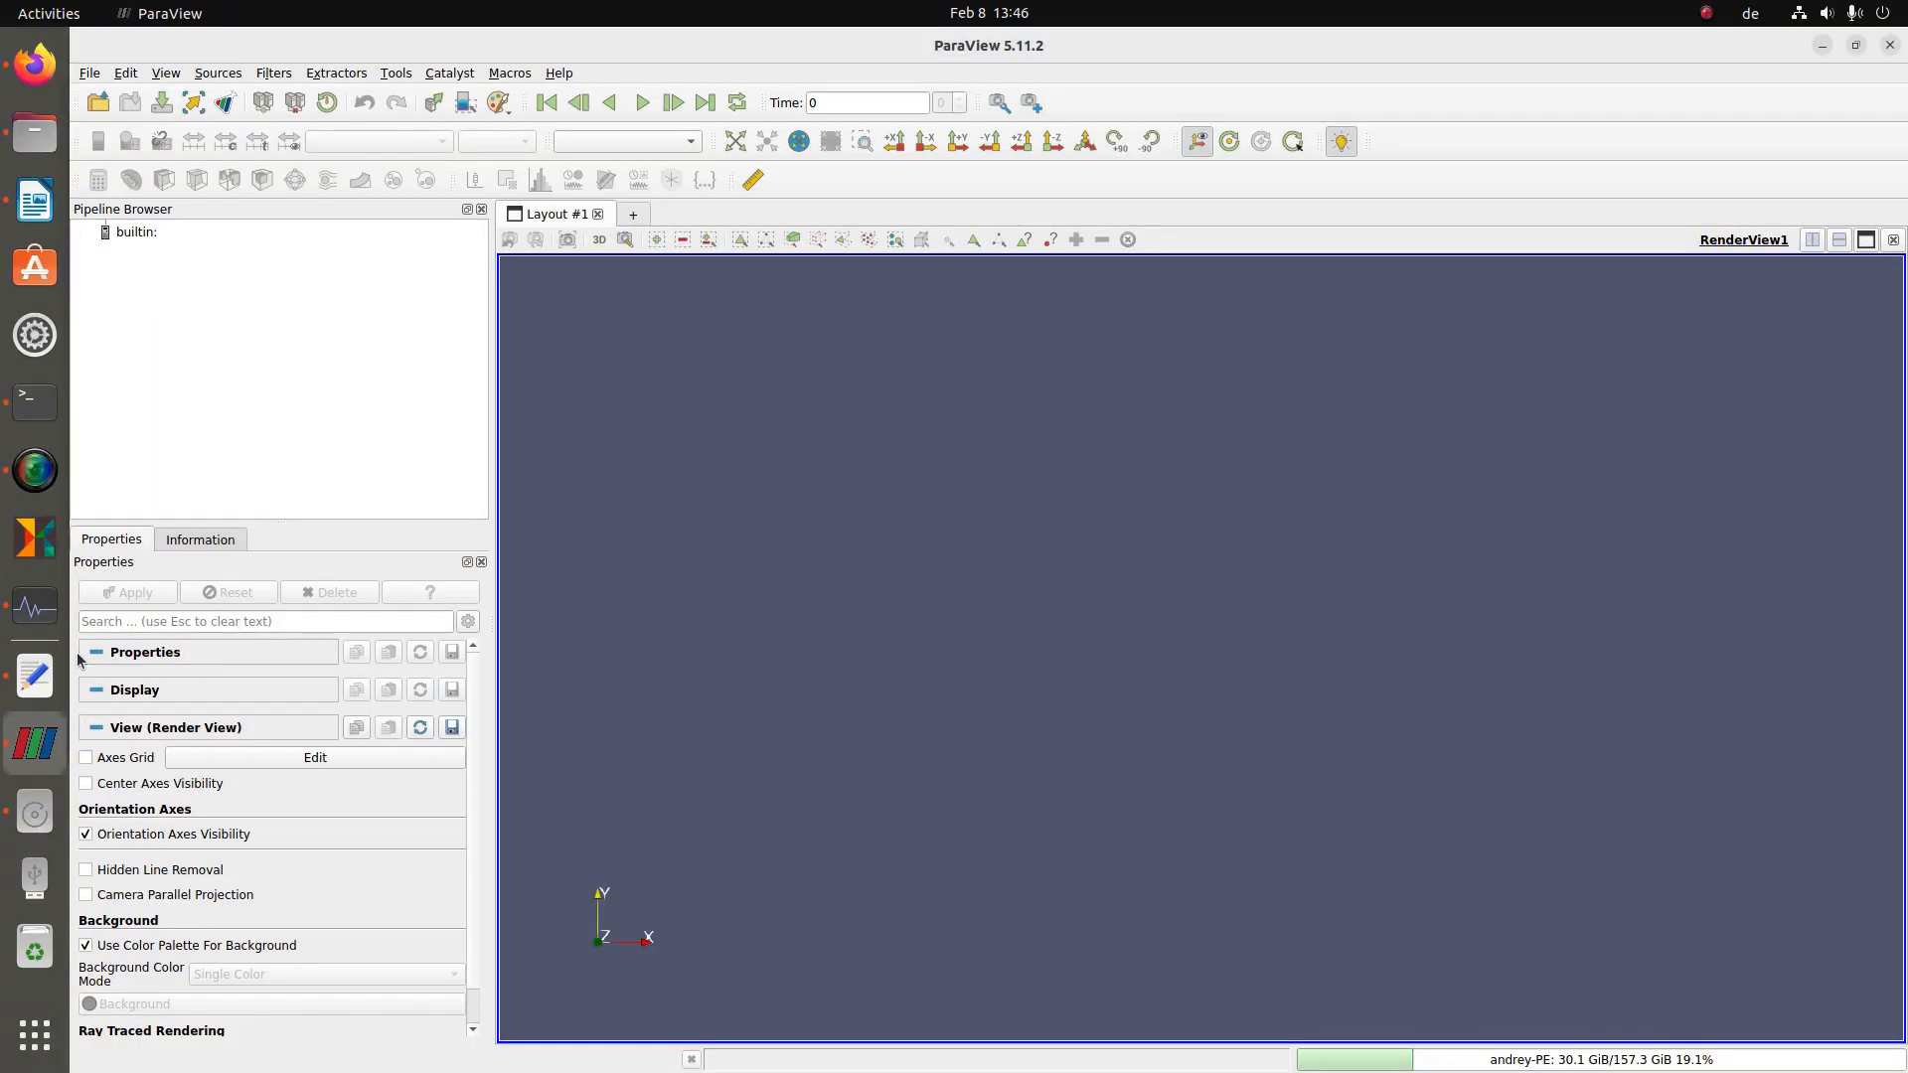
- Close d-checkMeshSnappy.log and c-snappy.log in the text editor, and minimize its window to return to ParaView
left_click(34, 675)
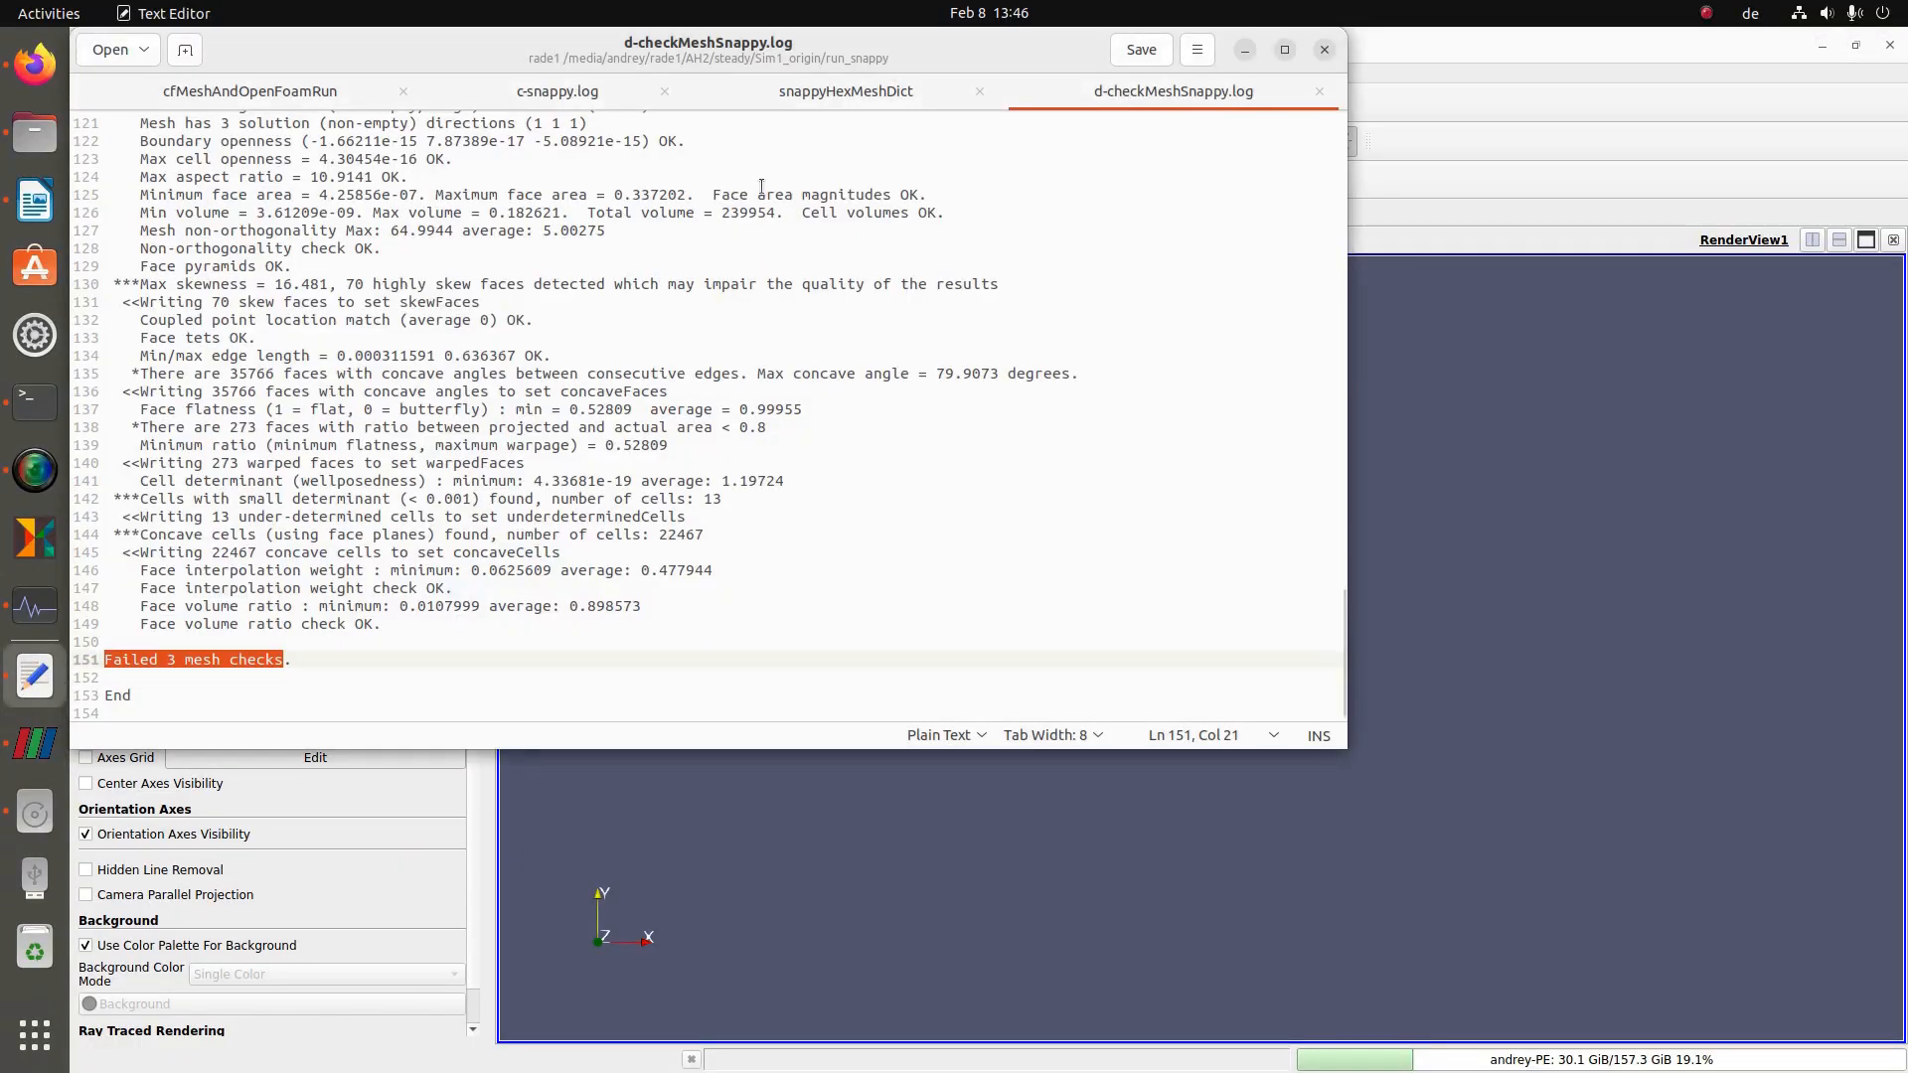
left_click(1319, 92)
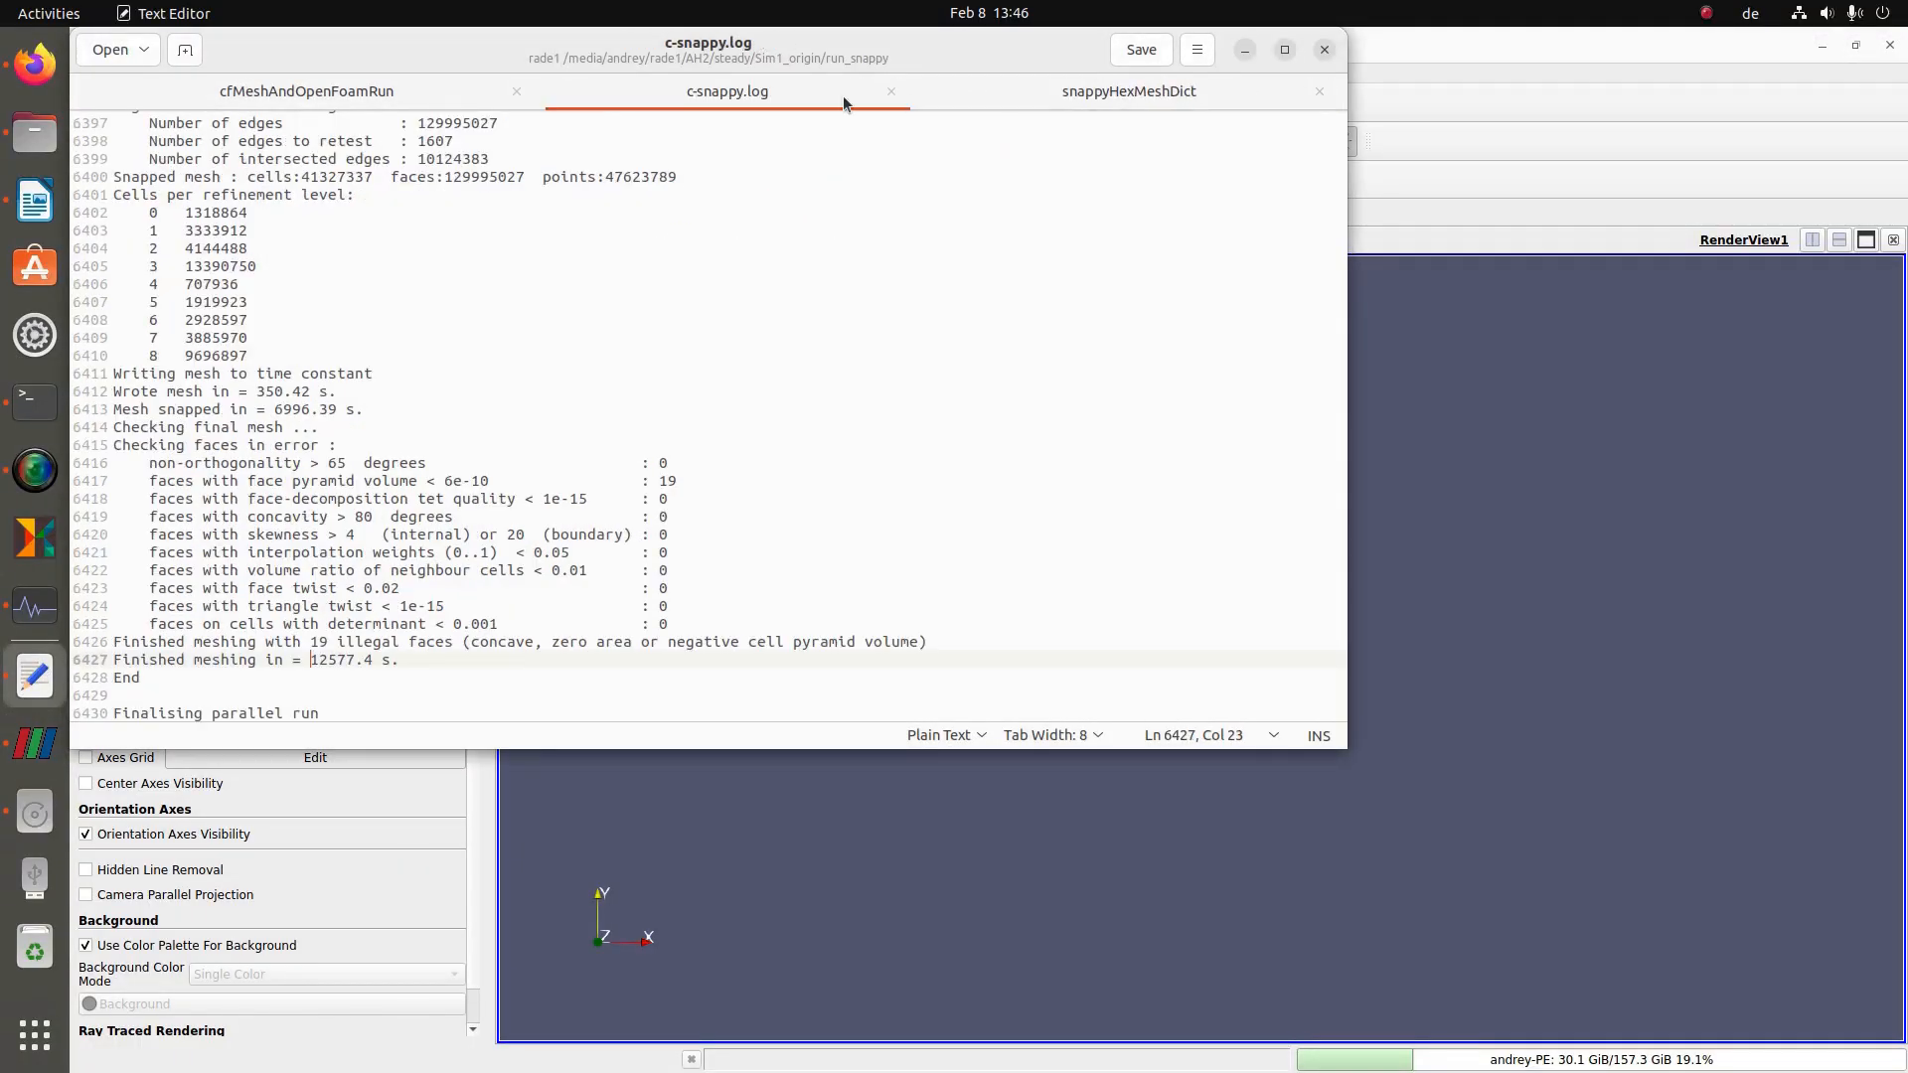
left_click(894, 92)
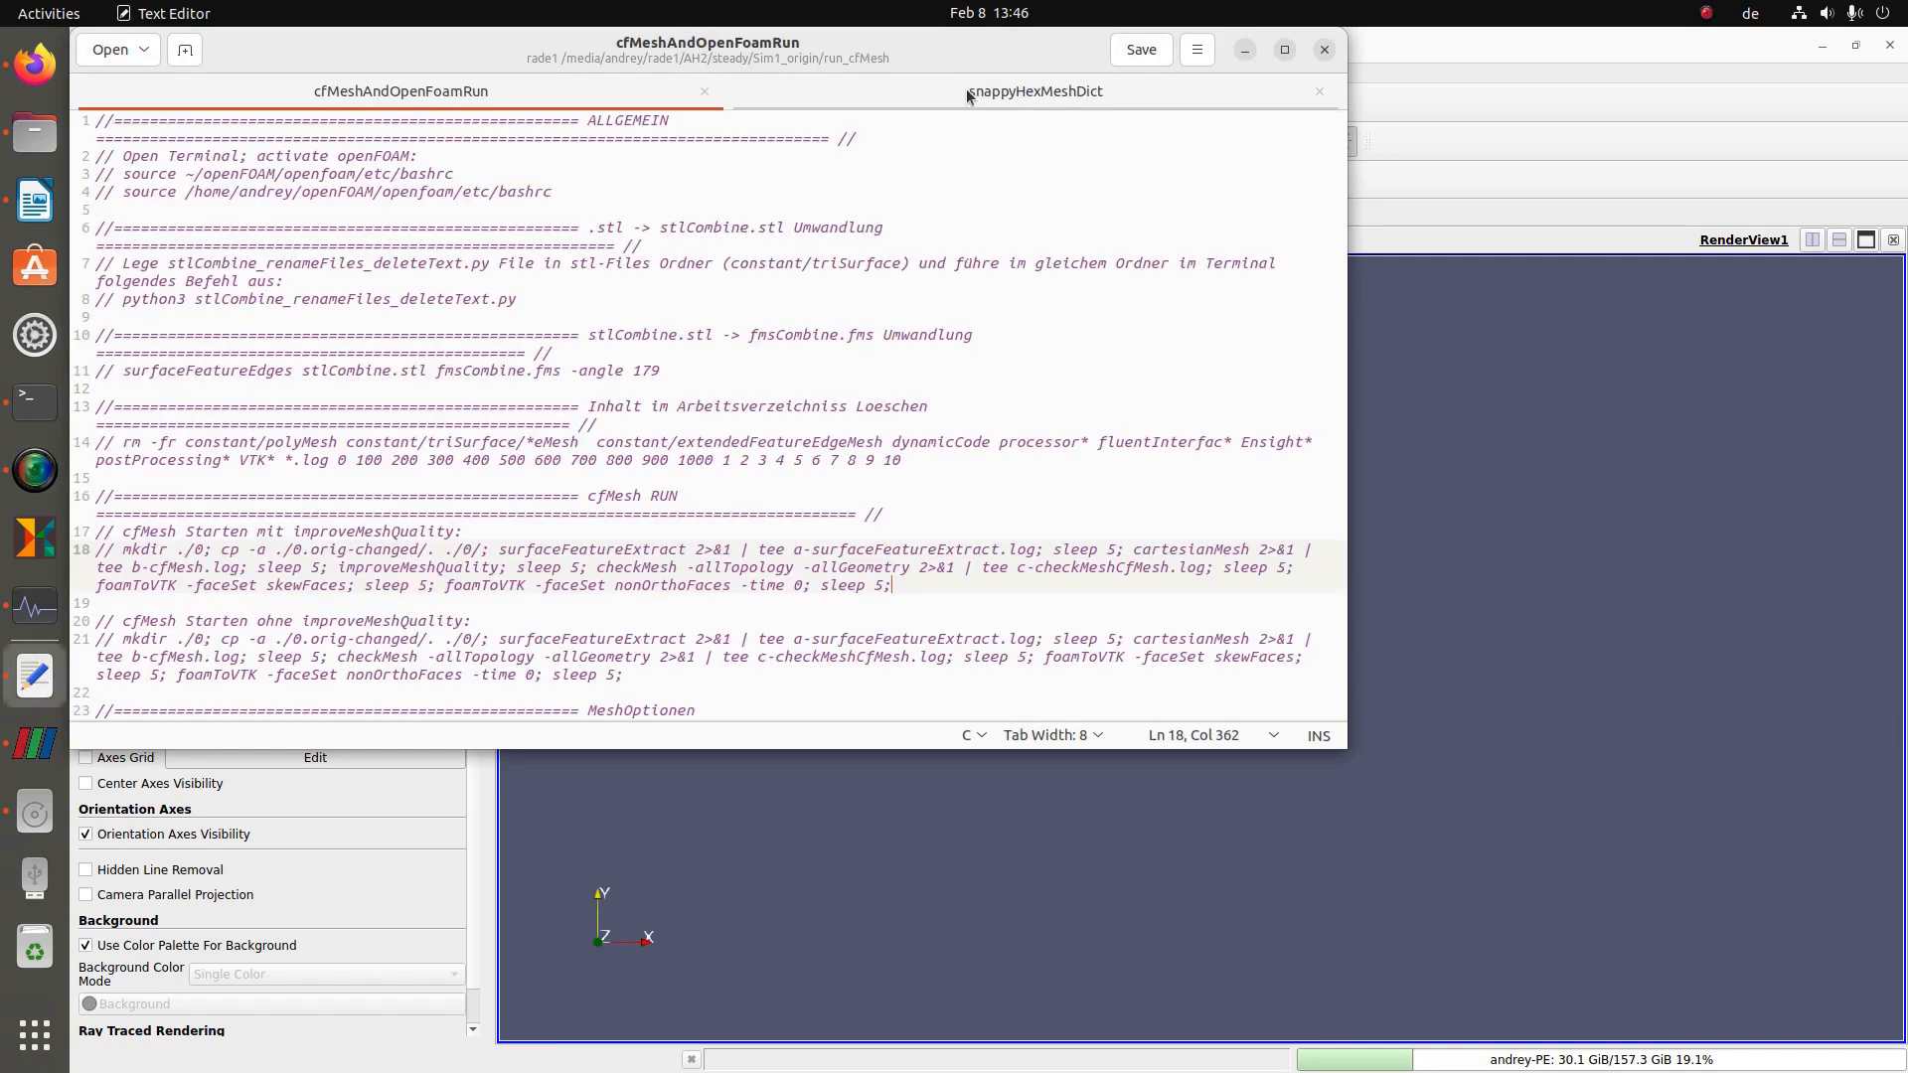
left_click(1245, 51)
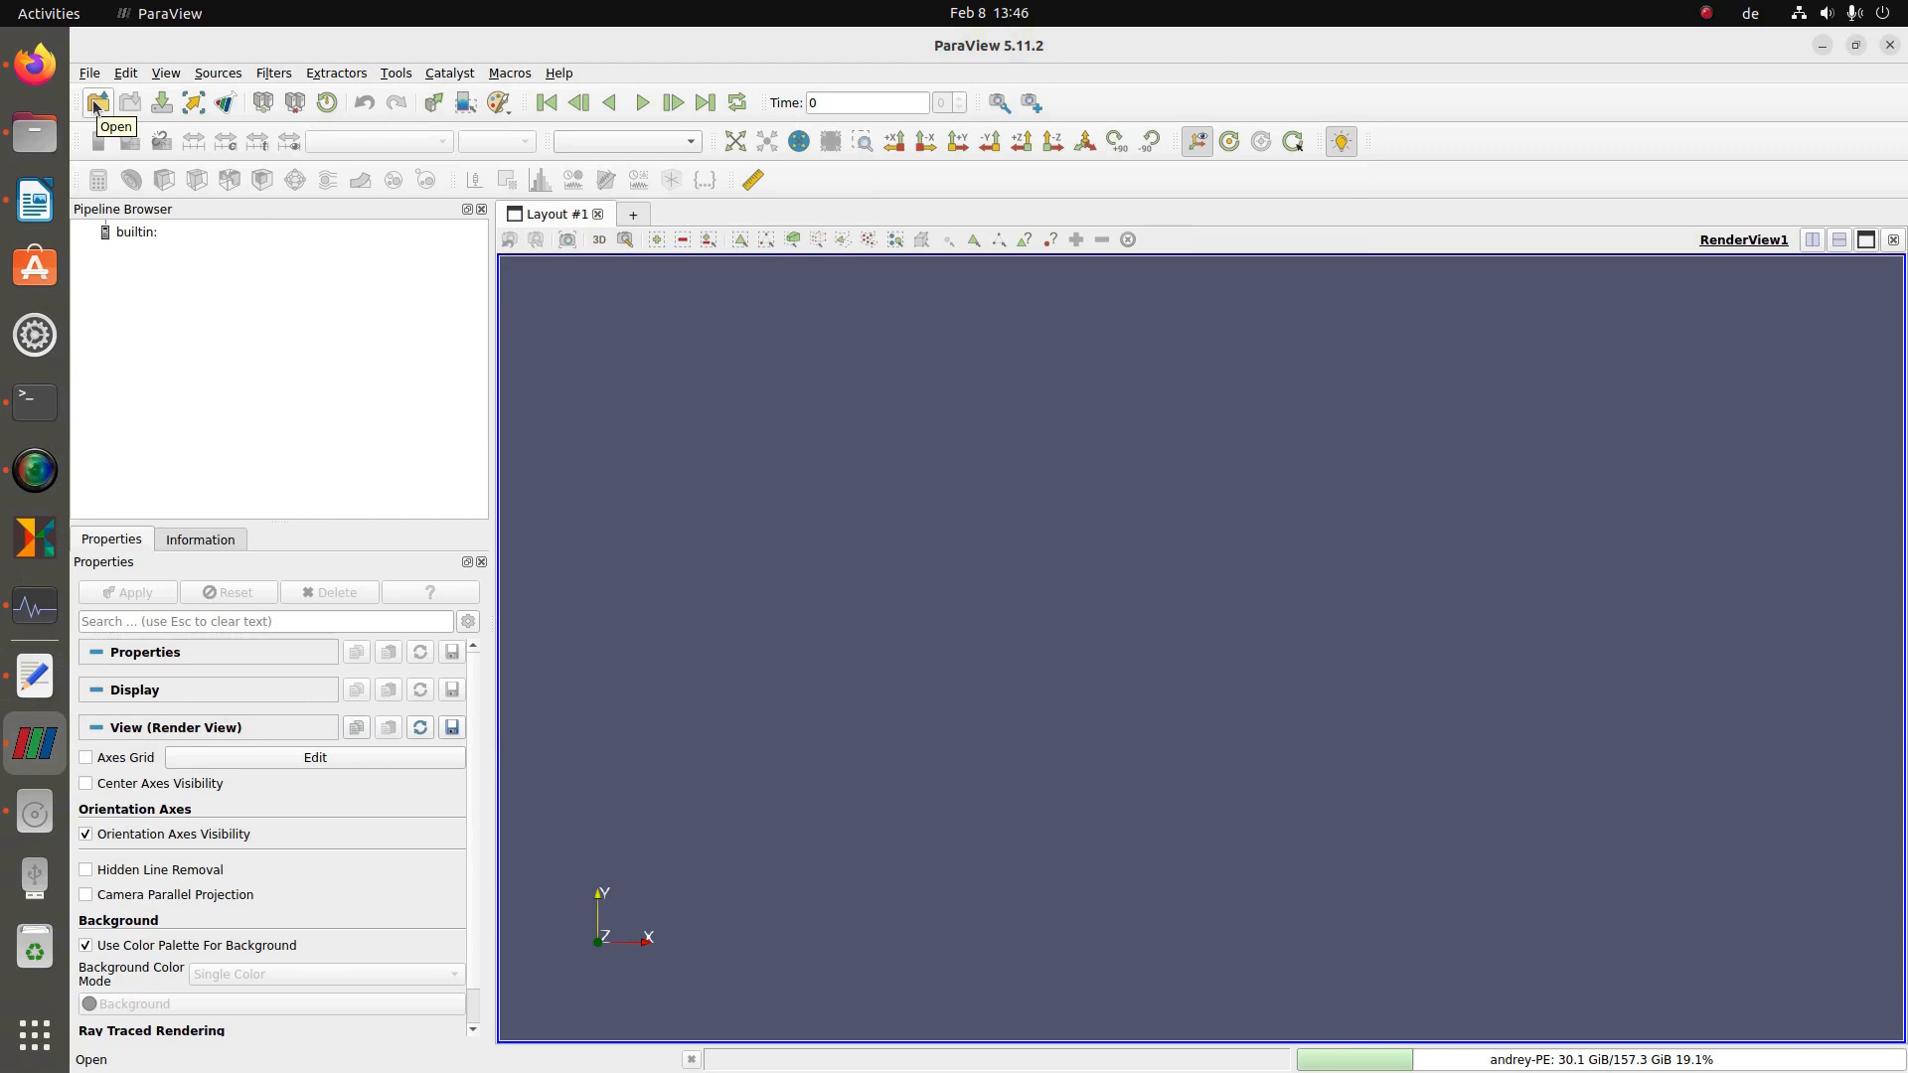
- Start opening a file and browse from the root folder through media to rade1/AH2/steady
left_click(97, 103)
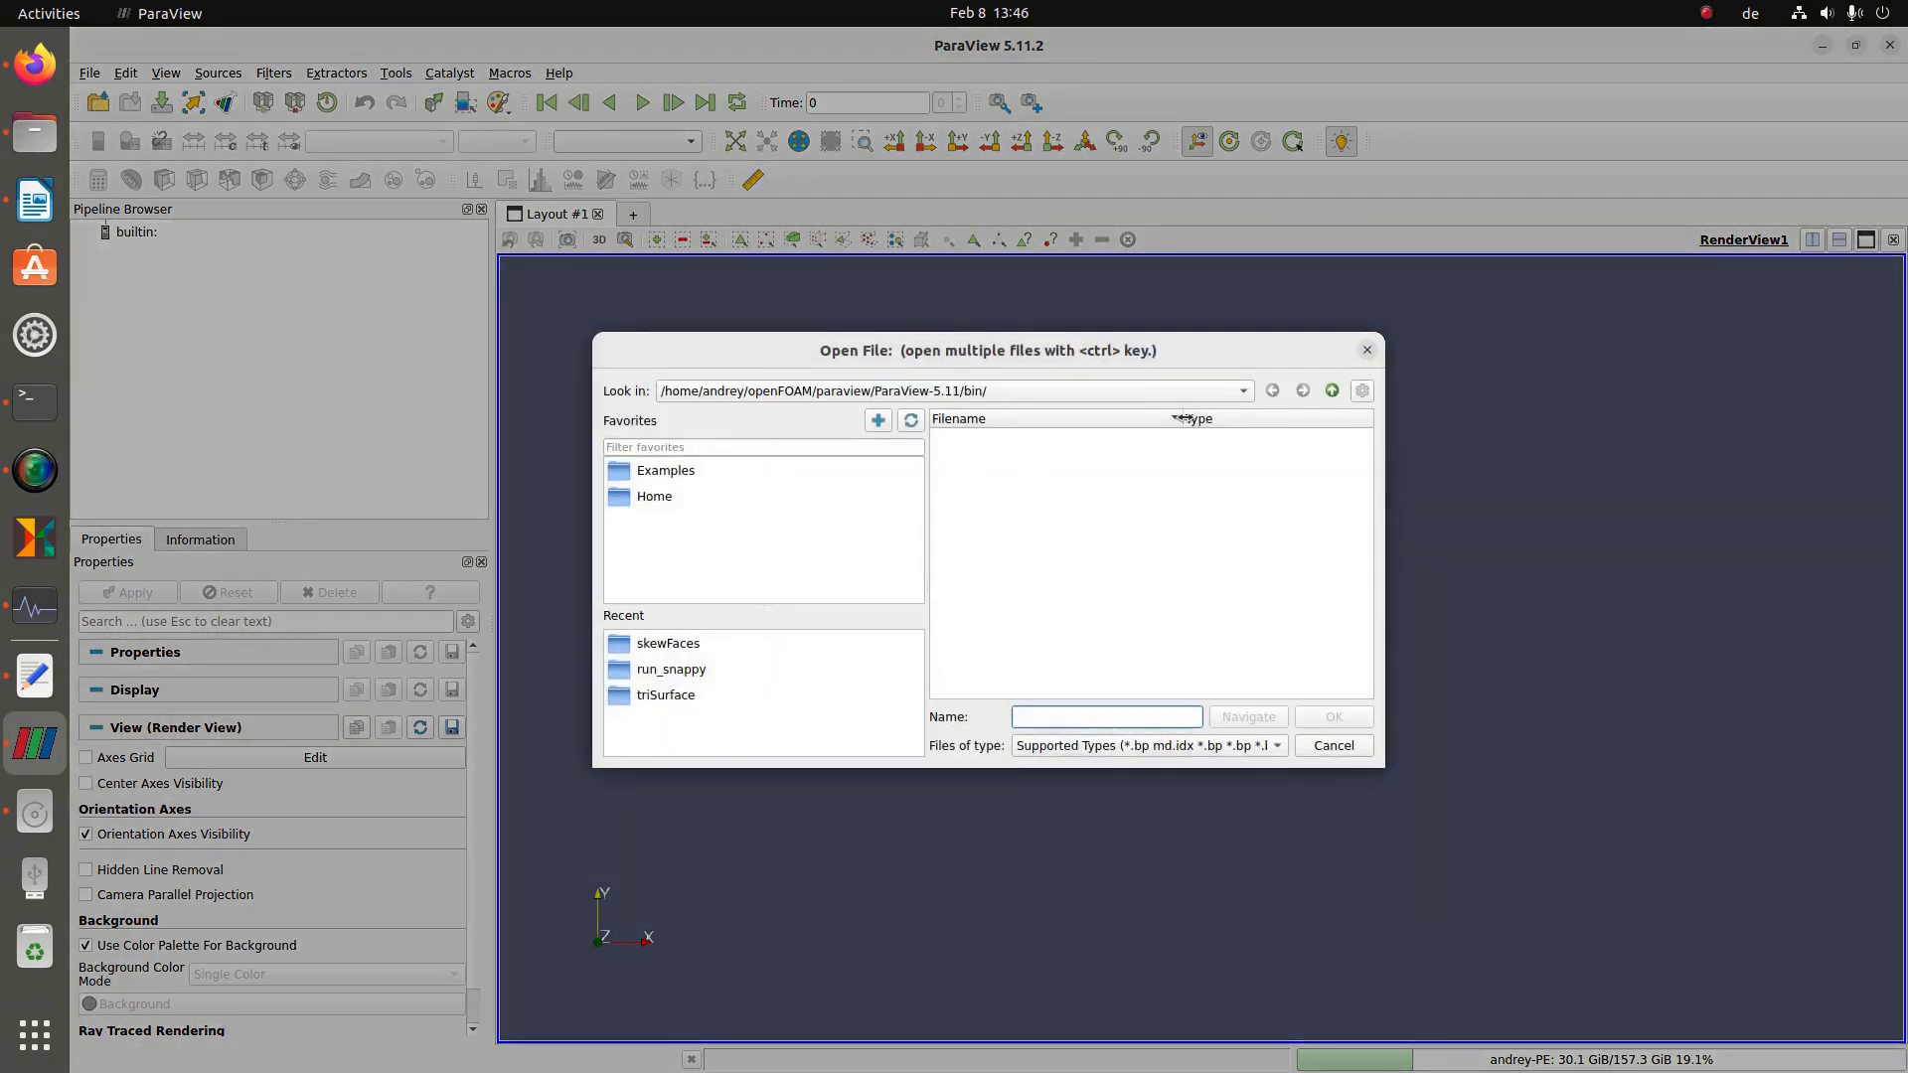
left_click(1175, 393)
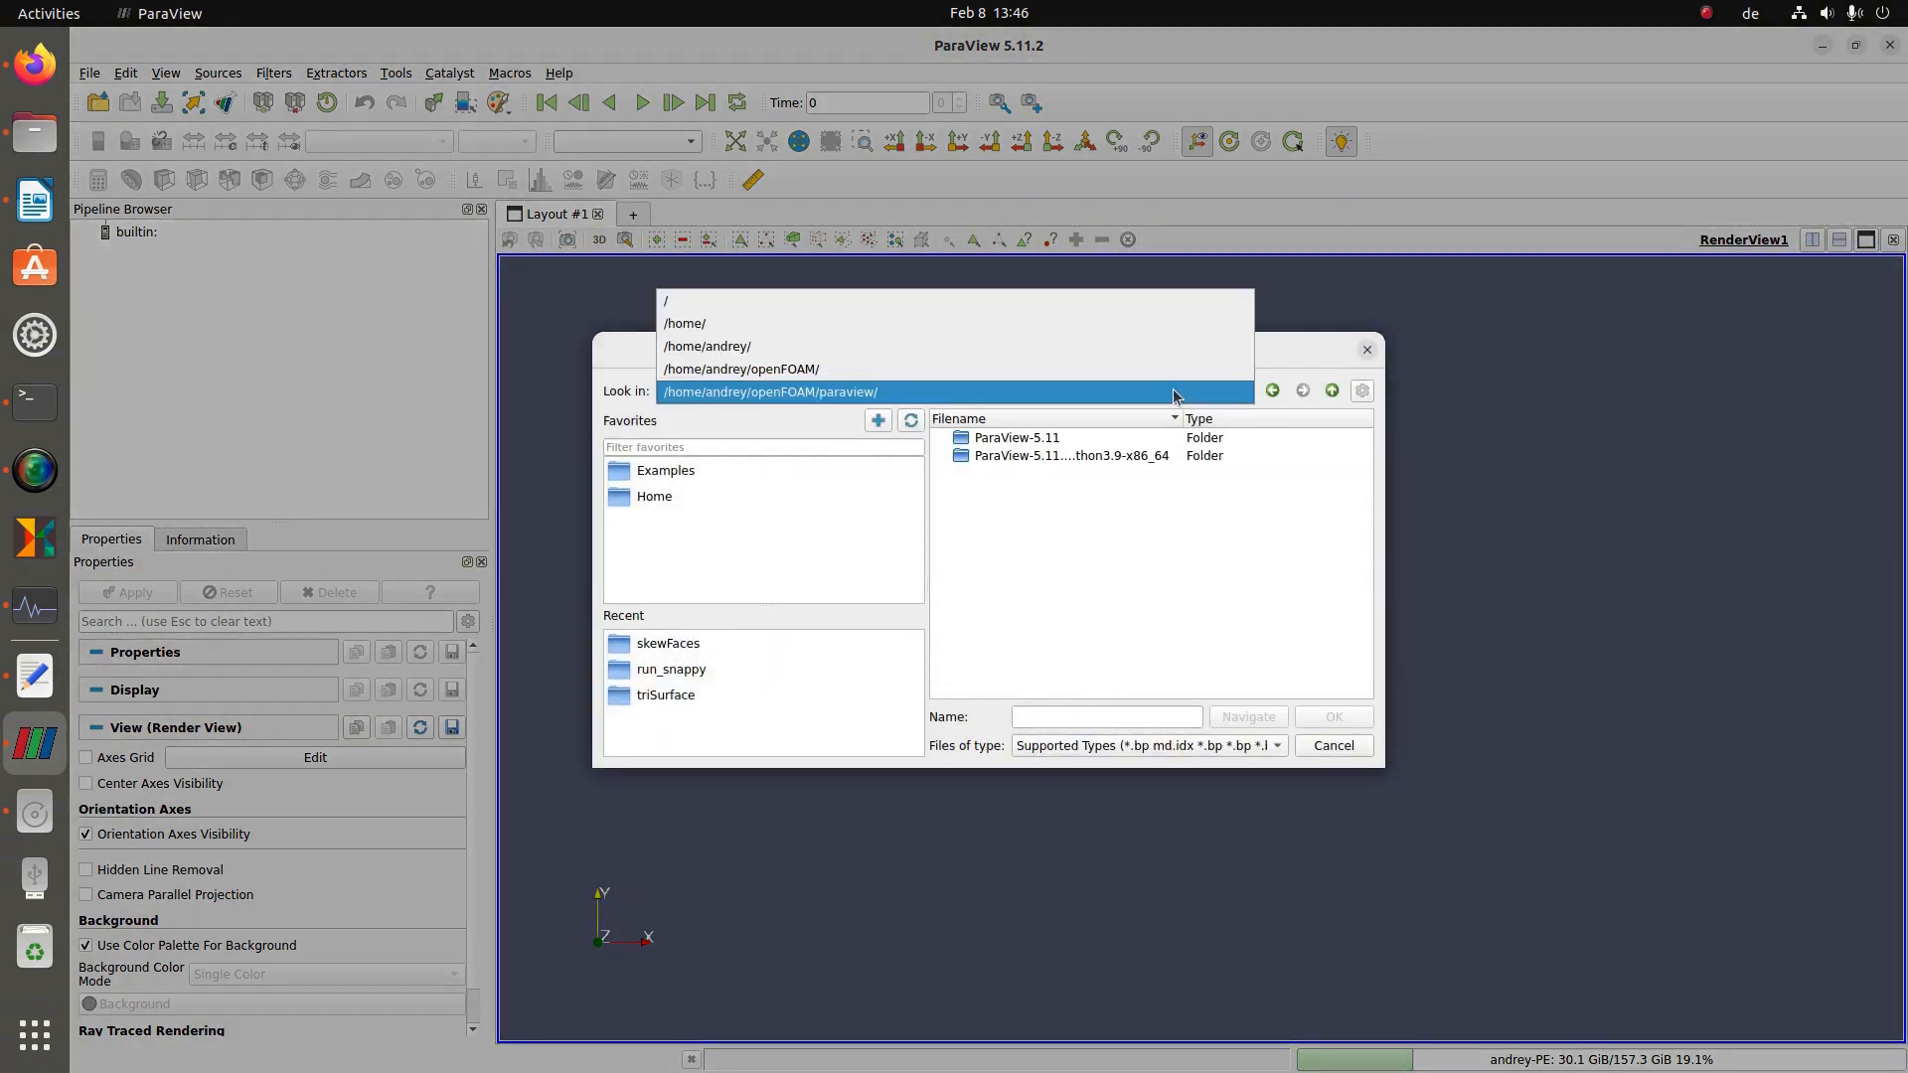
left_click(715, 301)
double_click(977, 636)
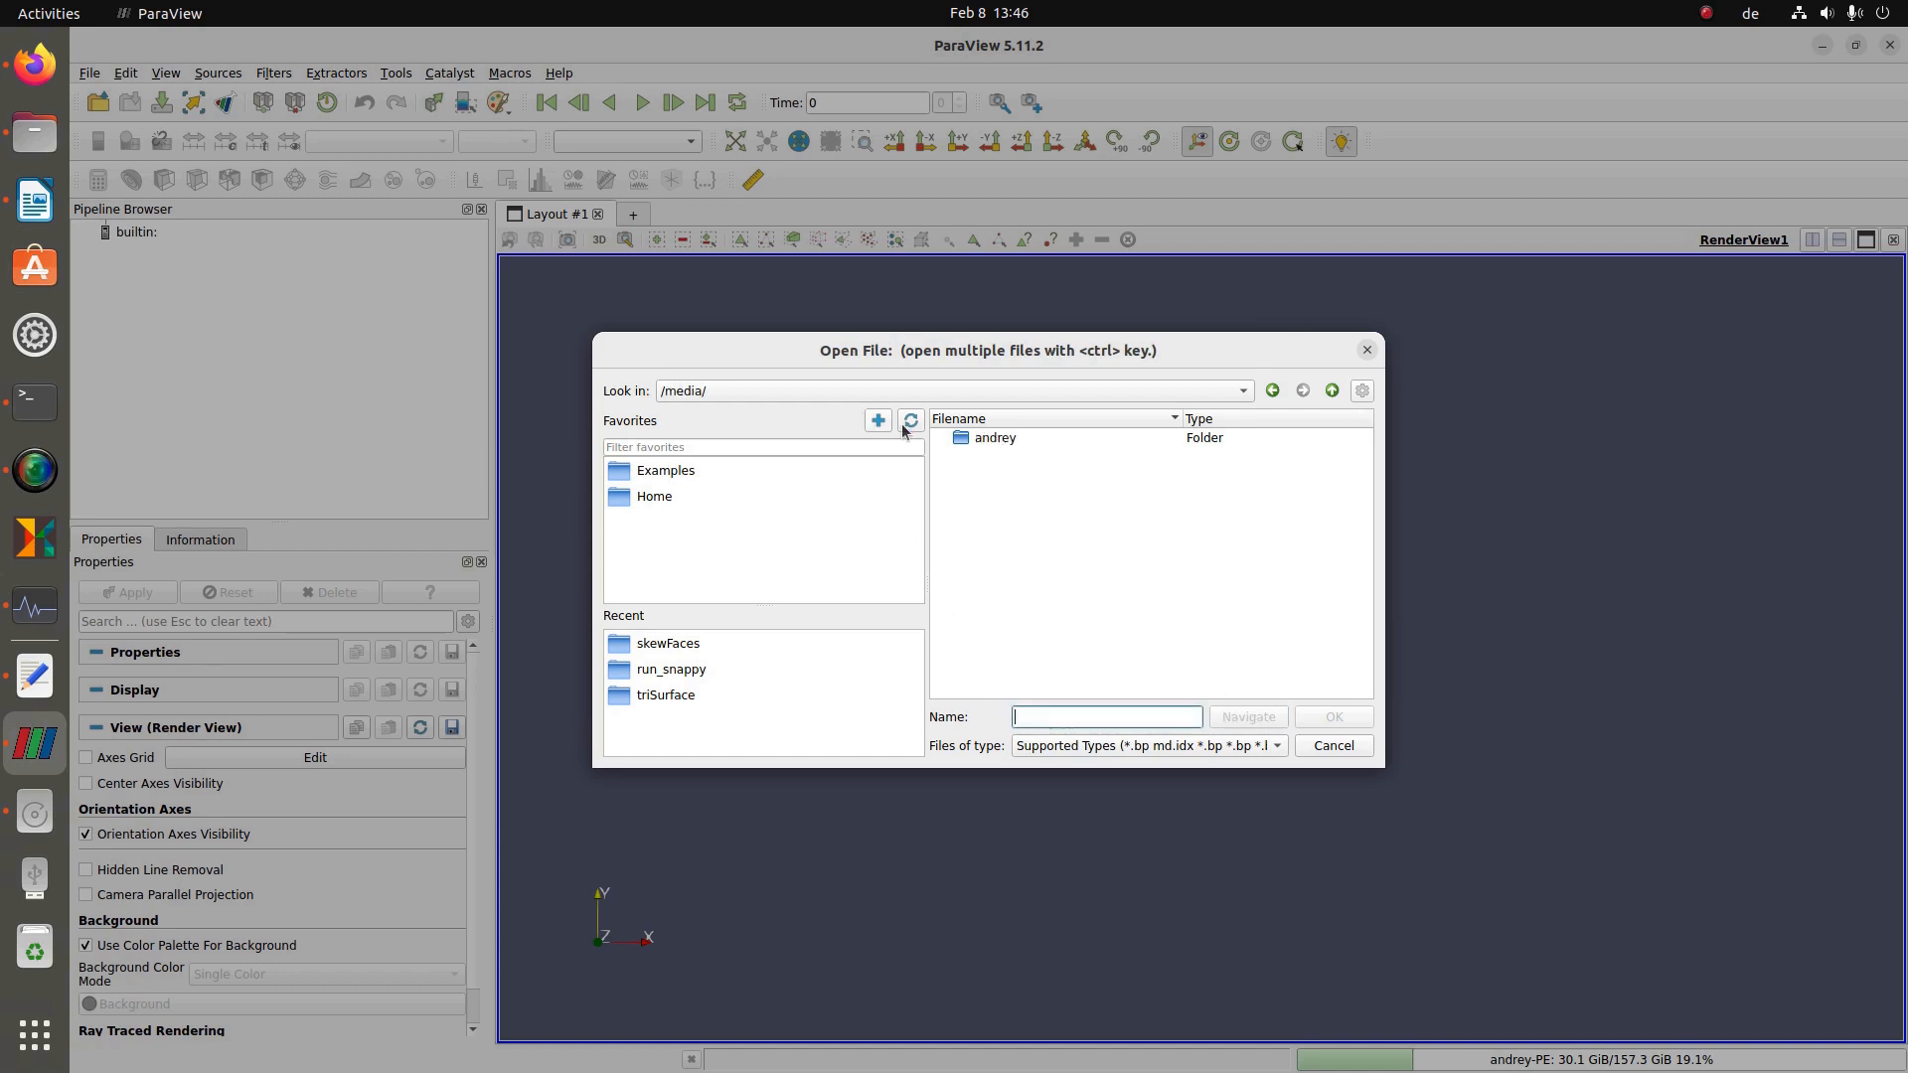
double_click(984, 441)
double_click(980, 456)
double_click(978, 440)
double_click(978, 442)
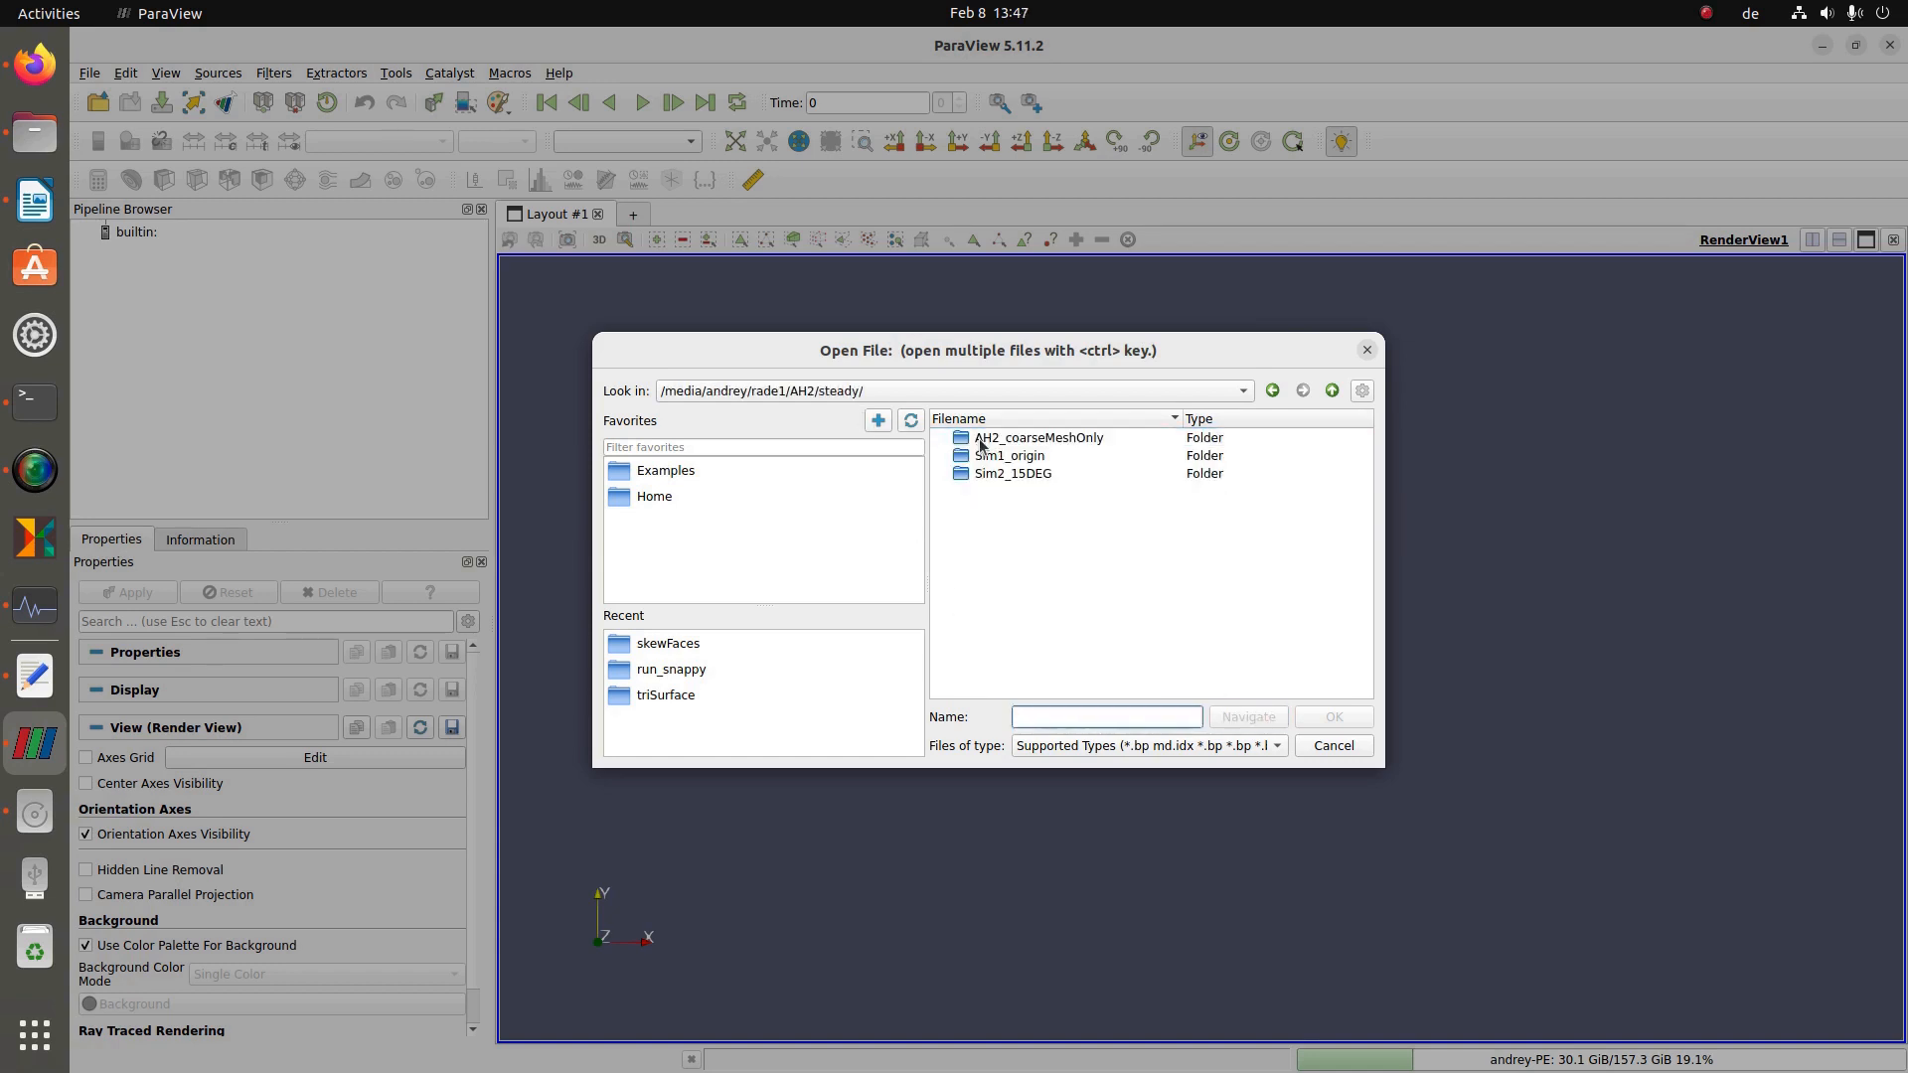
- Open the foam.foam case file from Sim1_origin/run_snappy
left_click(991, 459)
double_click(991, 459)
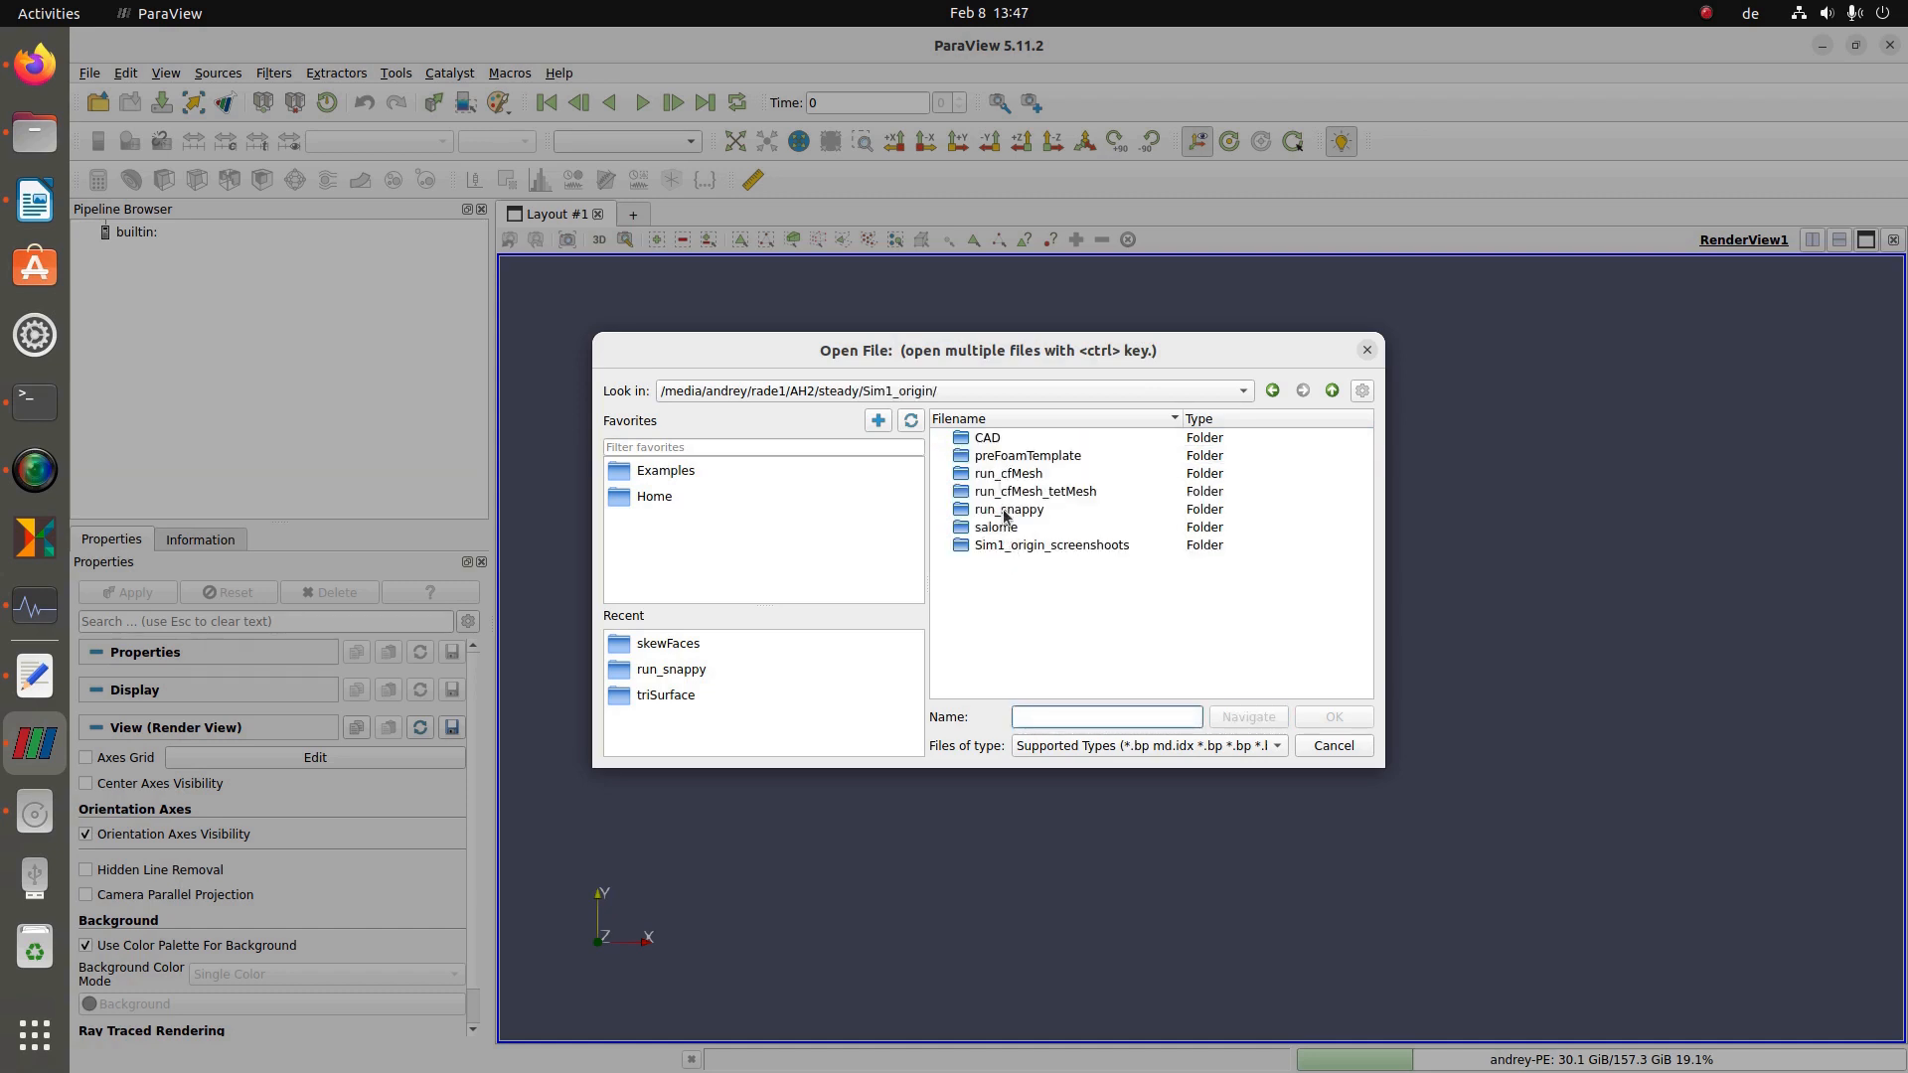
double_click(1006, 512)
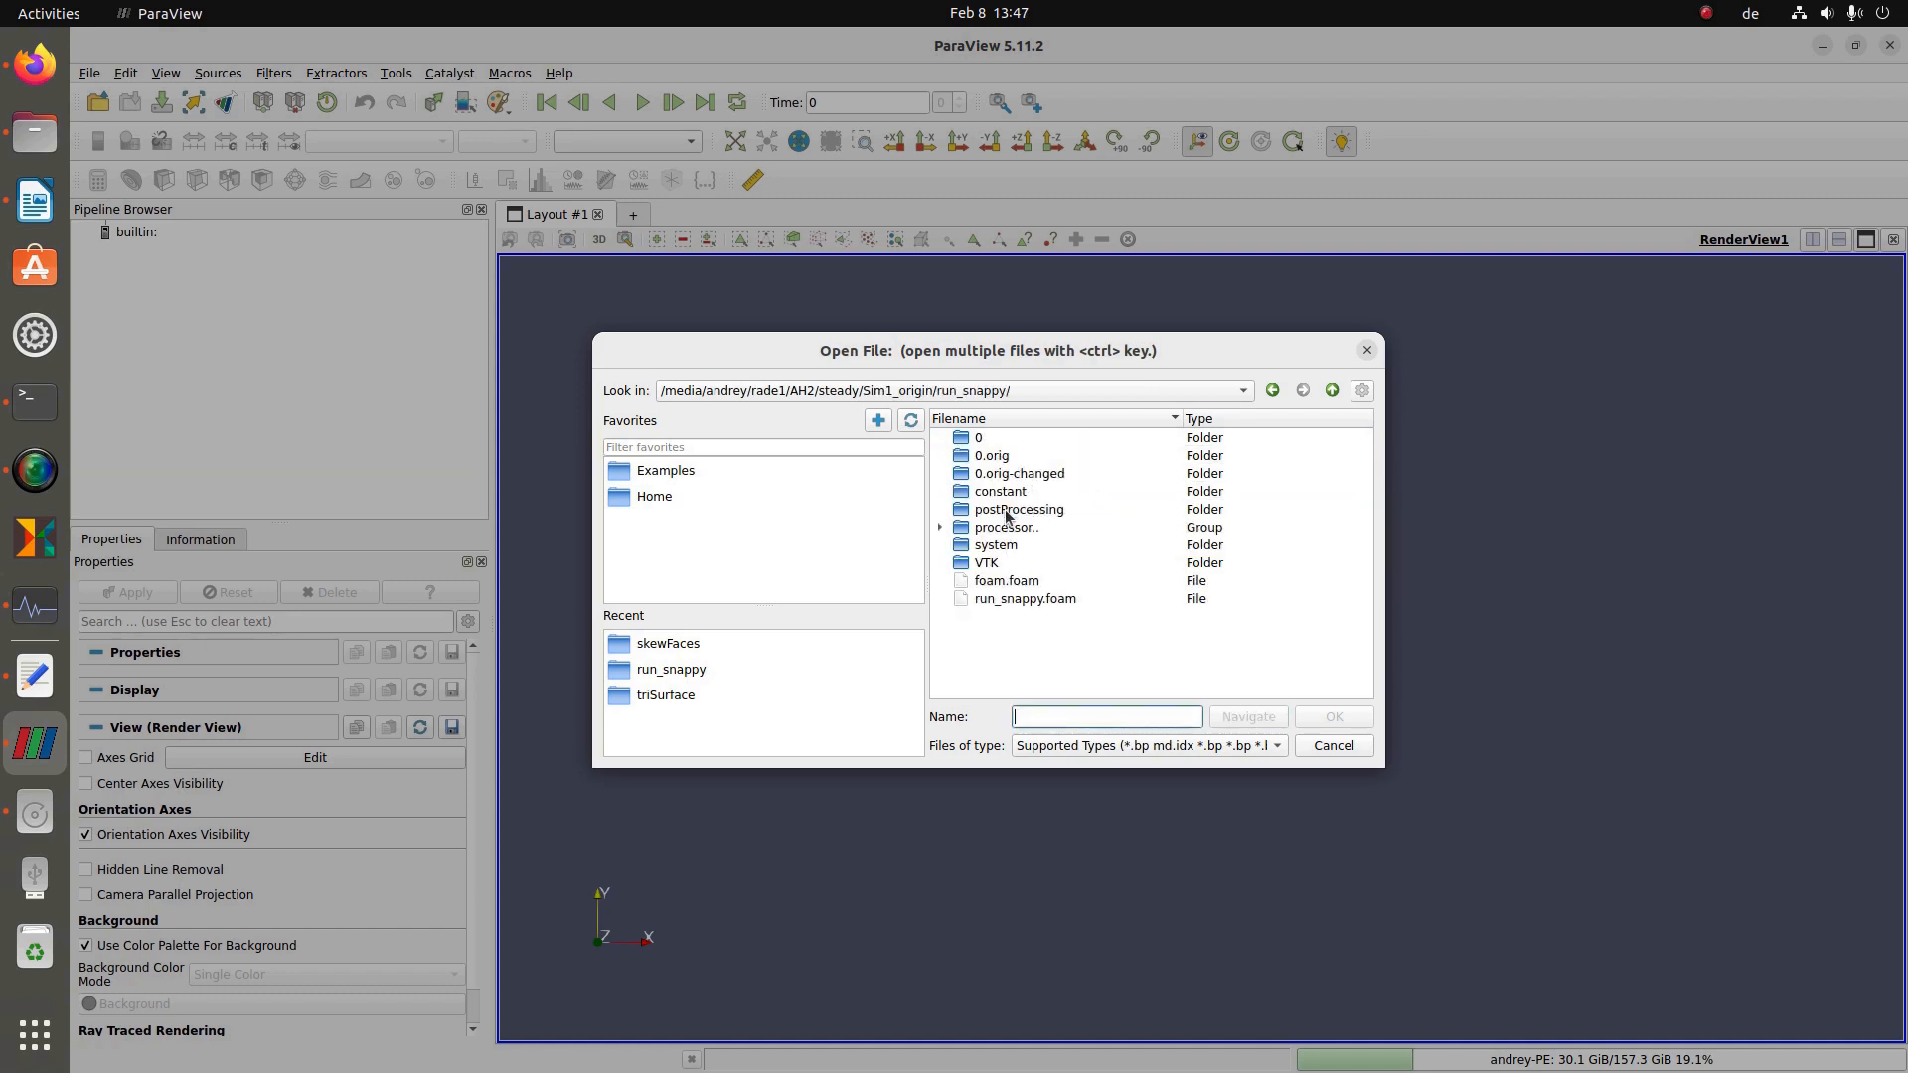
left_click(1013, 584)
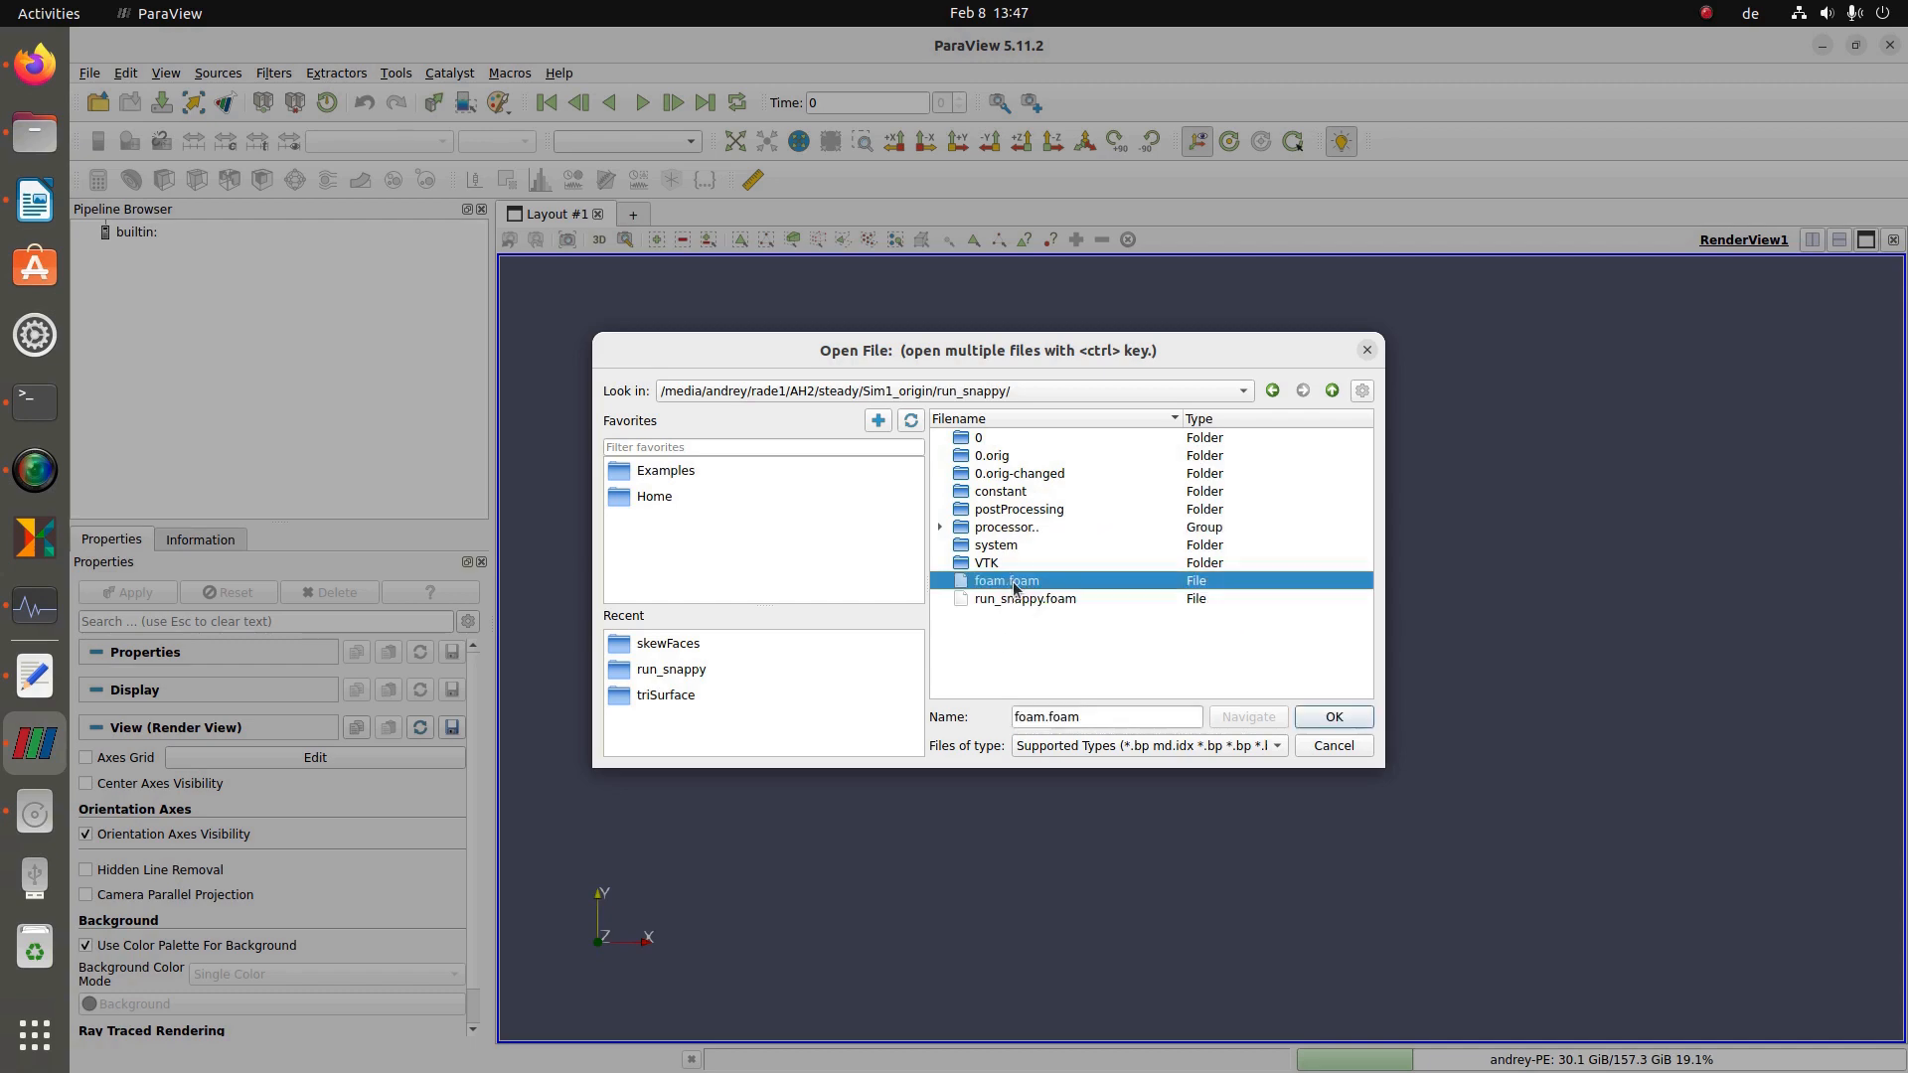
left_click(1335, 717)
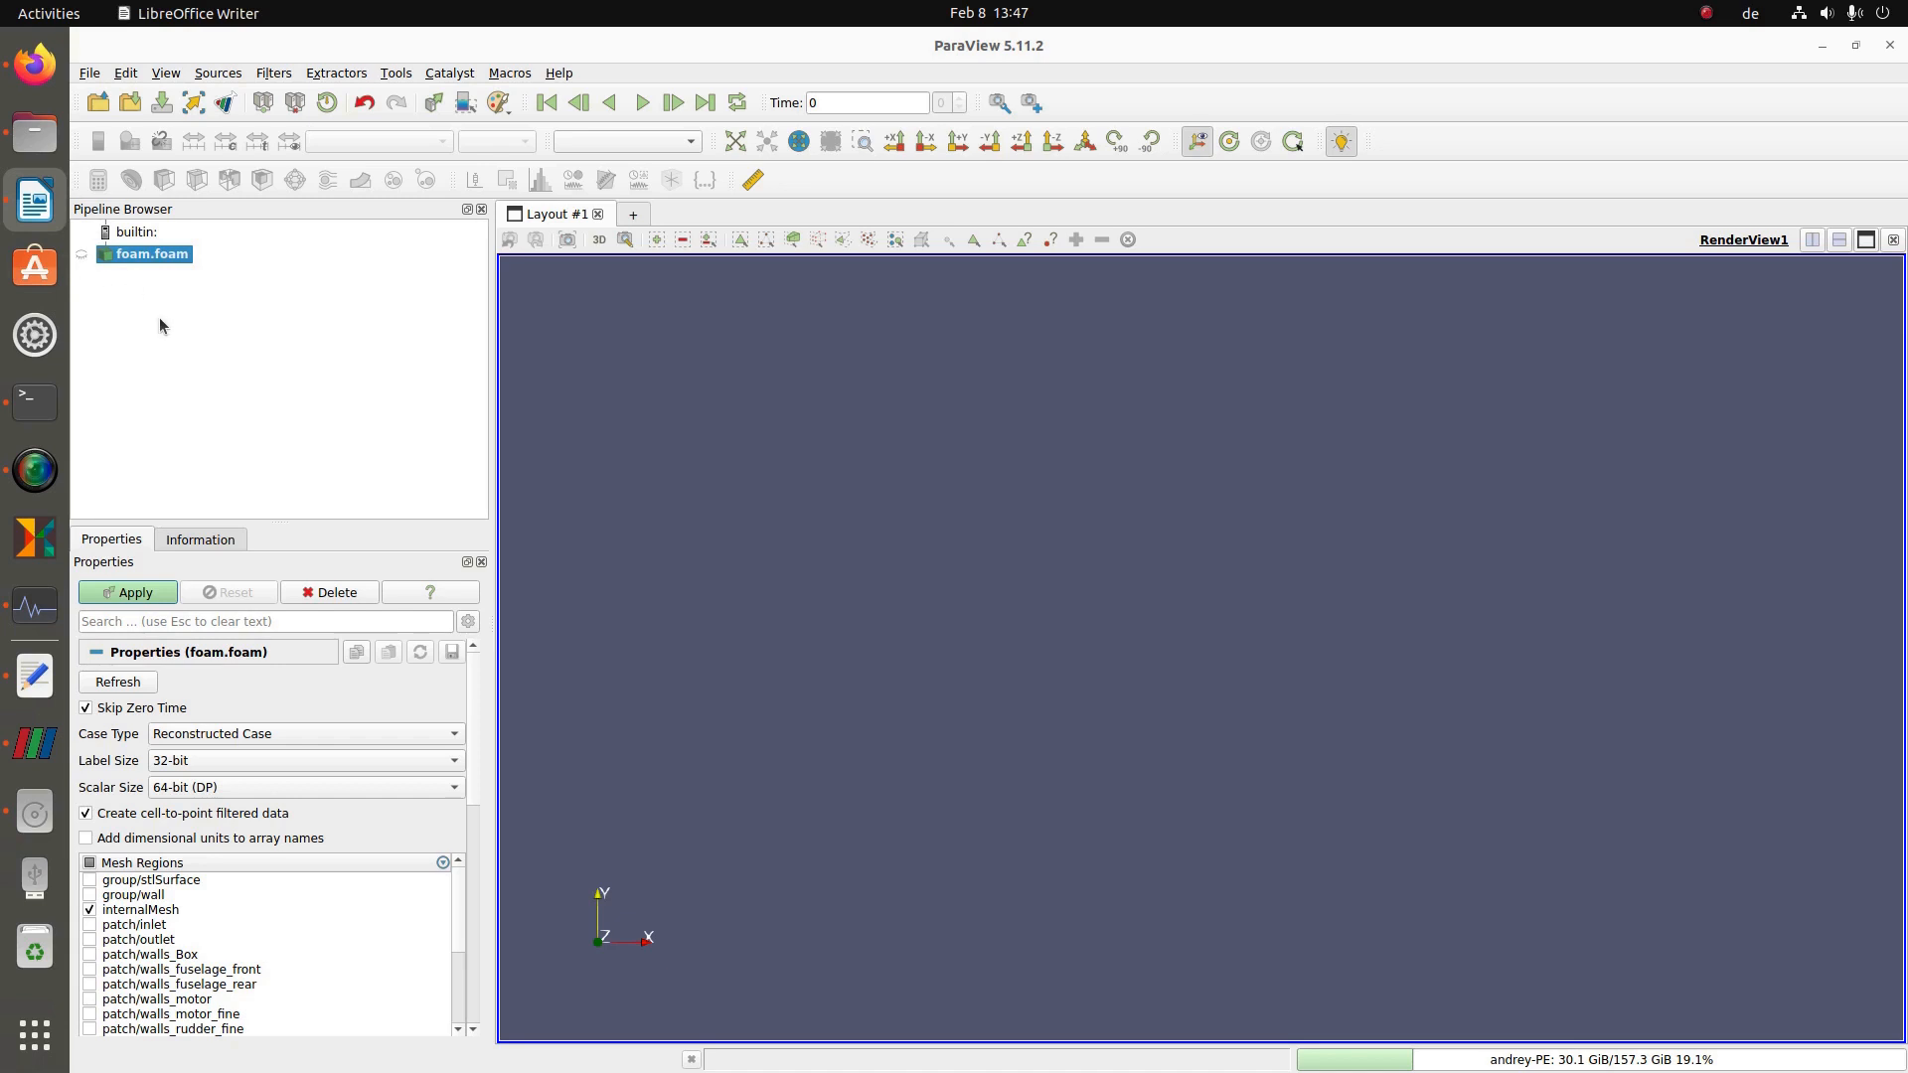
- Load the foam.foam case with its internalMesh region, choosing to wait whenever the program stops responding
scroll(216, 940, "down", 2)
scroll(209, 935, "up", 2)
scroll(139, 919, "down", 2)
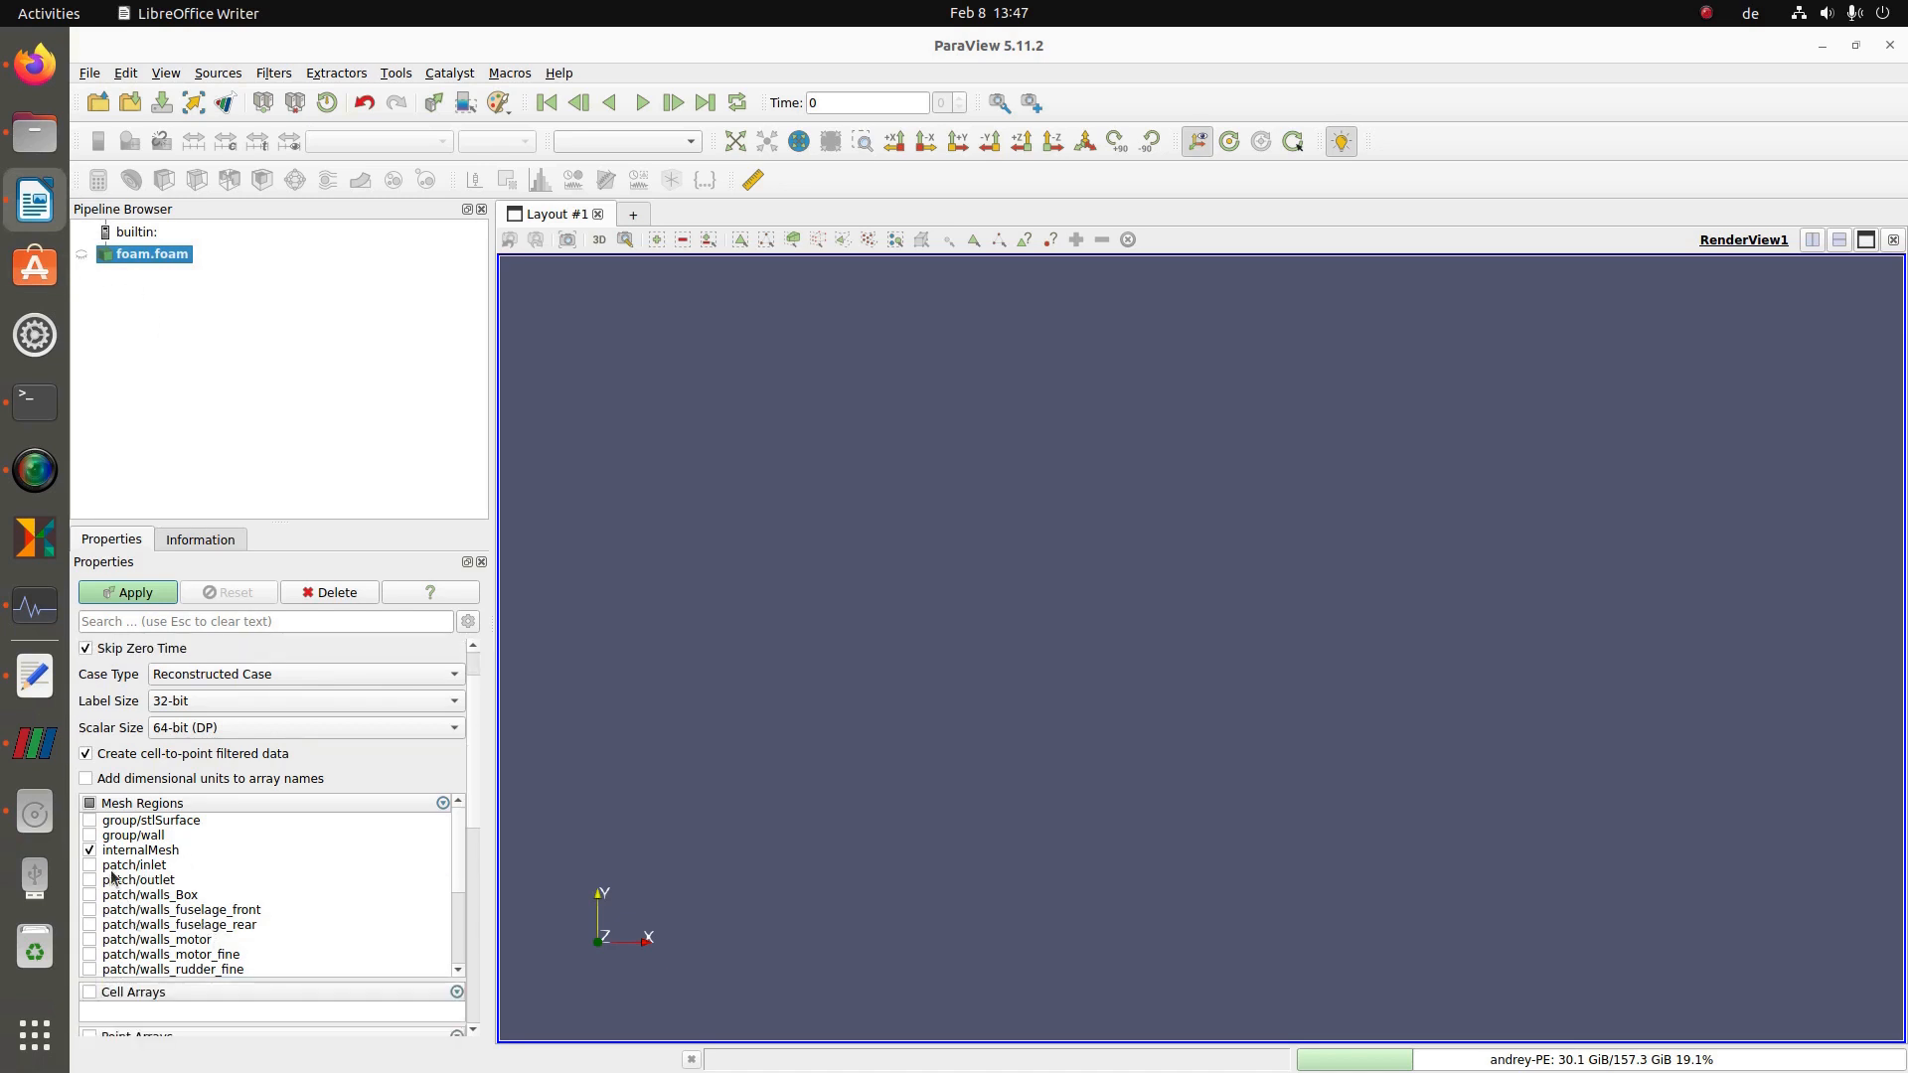
left_click(133, 594)
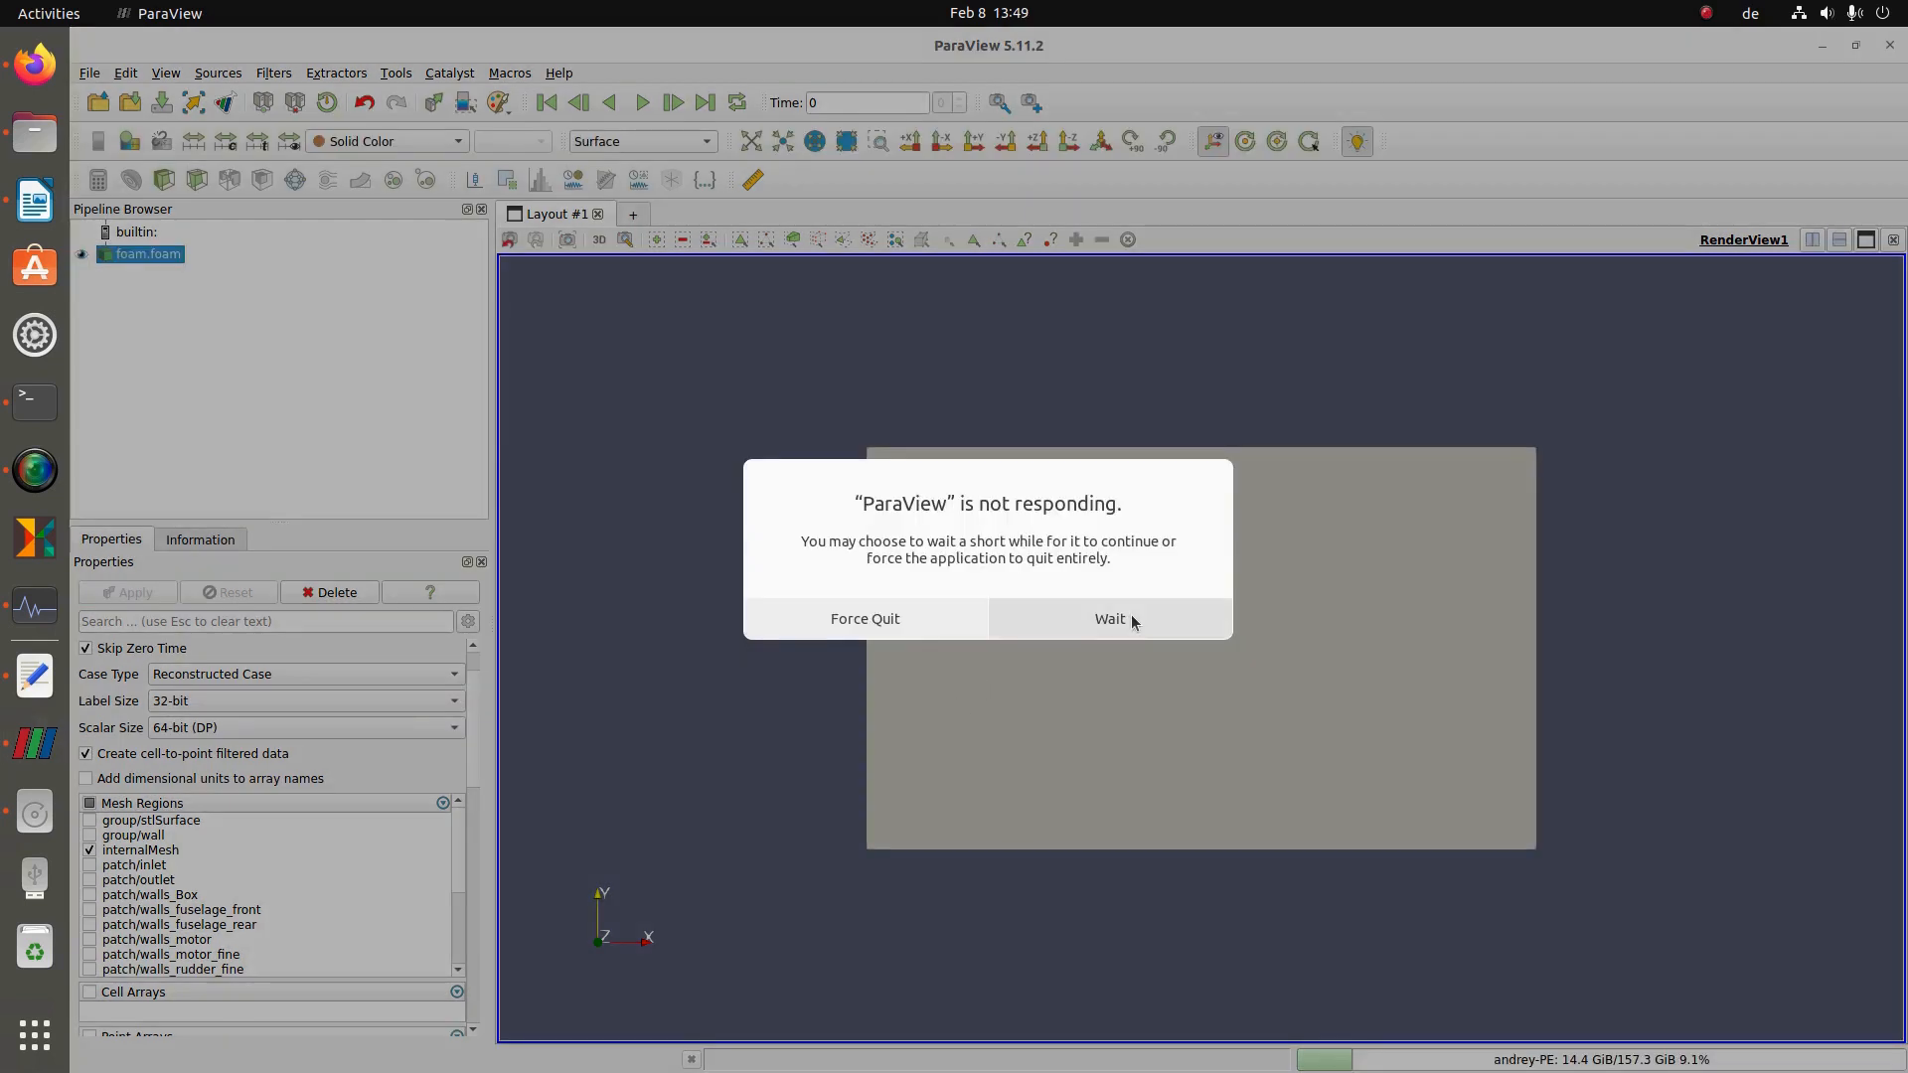
left_click(1131, 619)
left_click_drag(1197, 507, 956, 697)
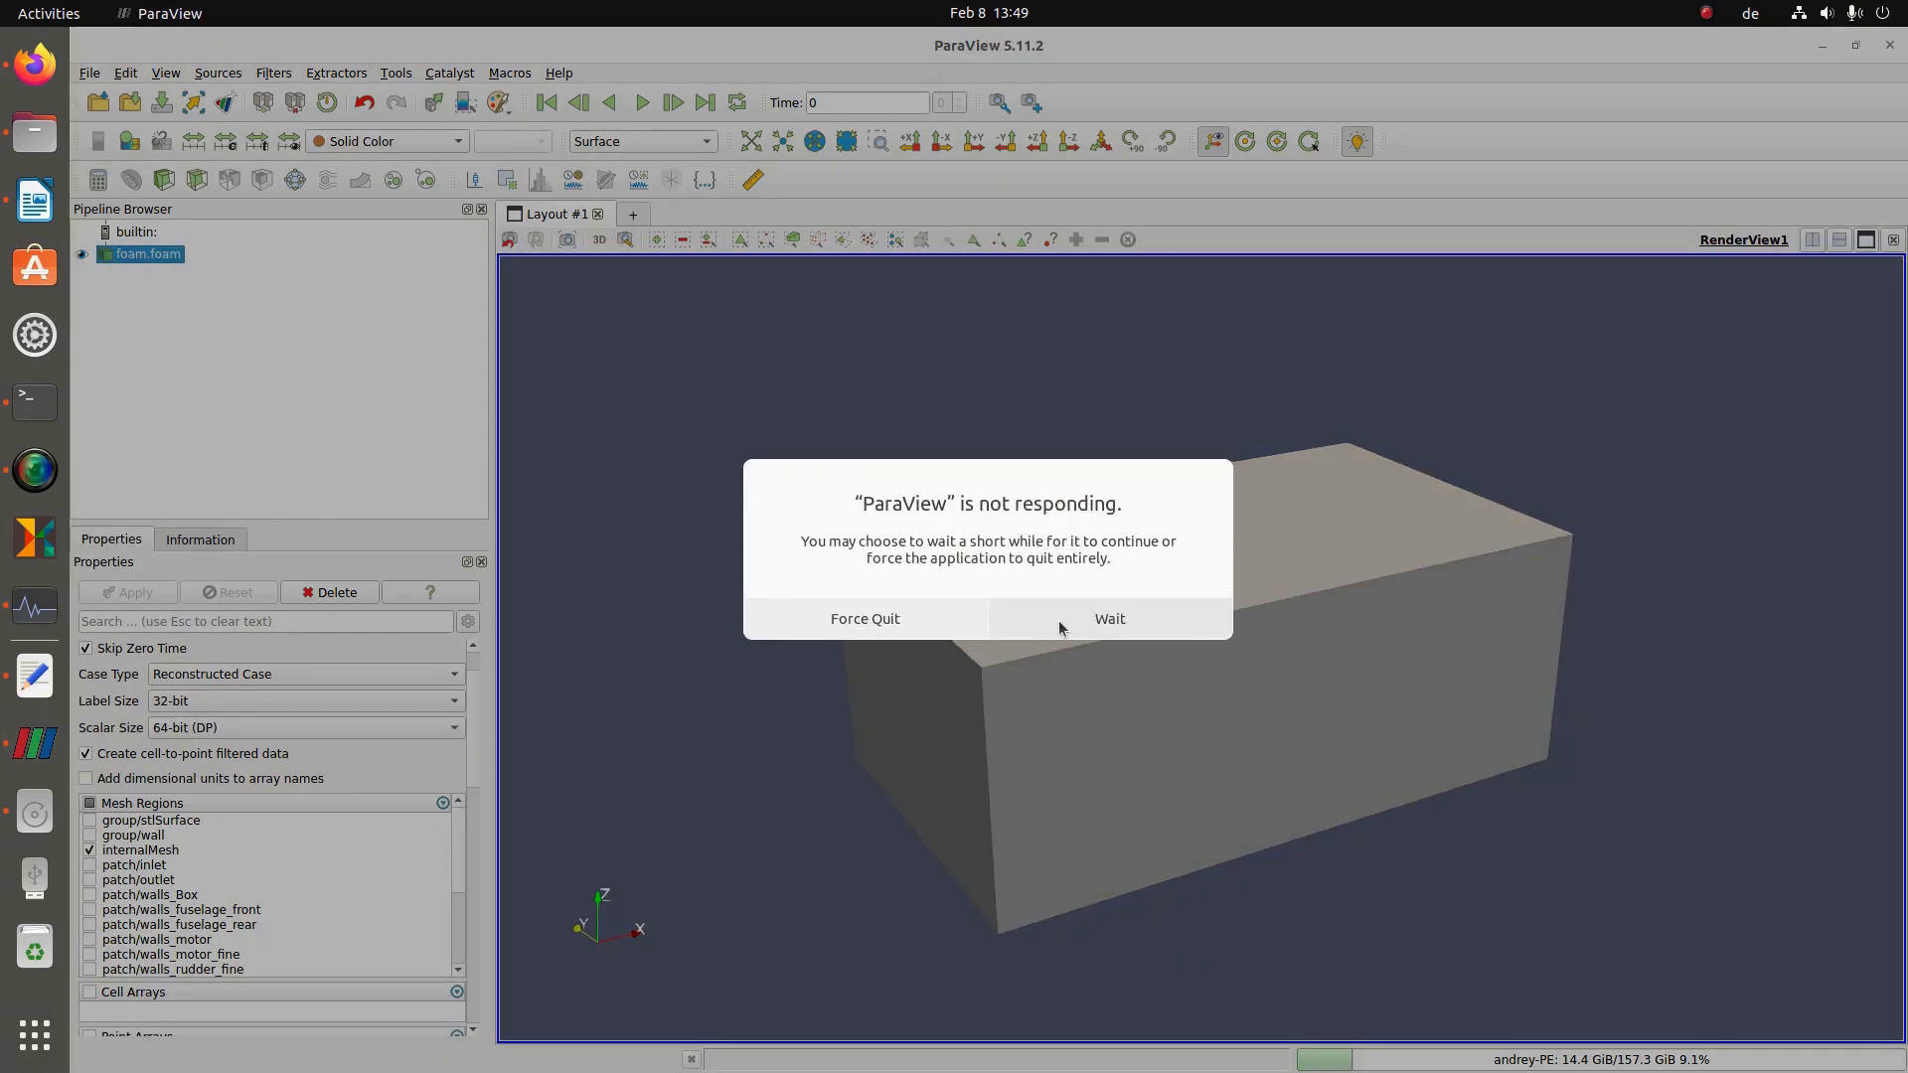
left_click(1103, 623)
- Clip the mesh with a Y-normal plane, with the plane display hidden, Invert off and Crinkle clip on
left_click(179, 185)
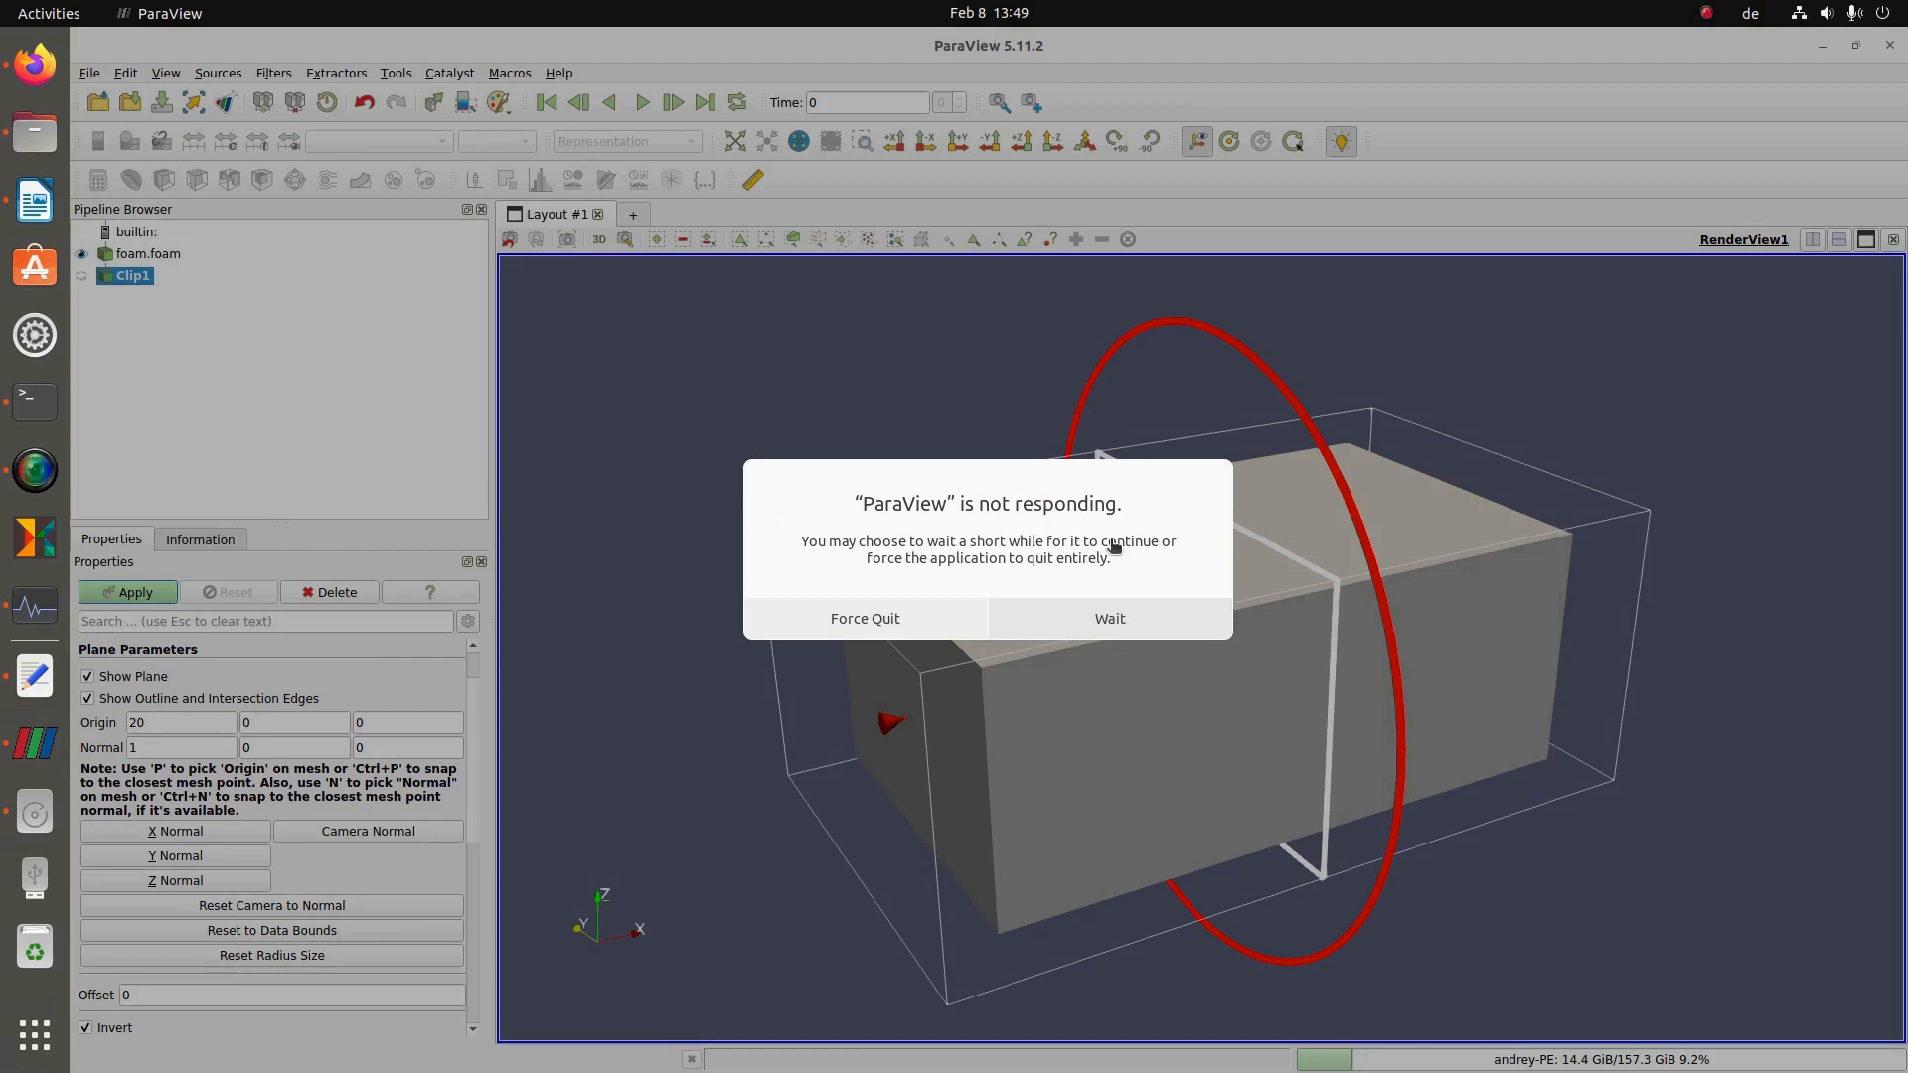
left_click(1153, 620)
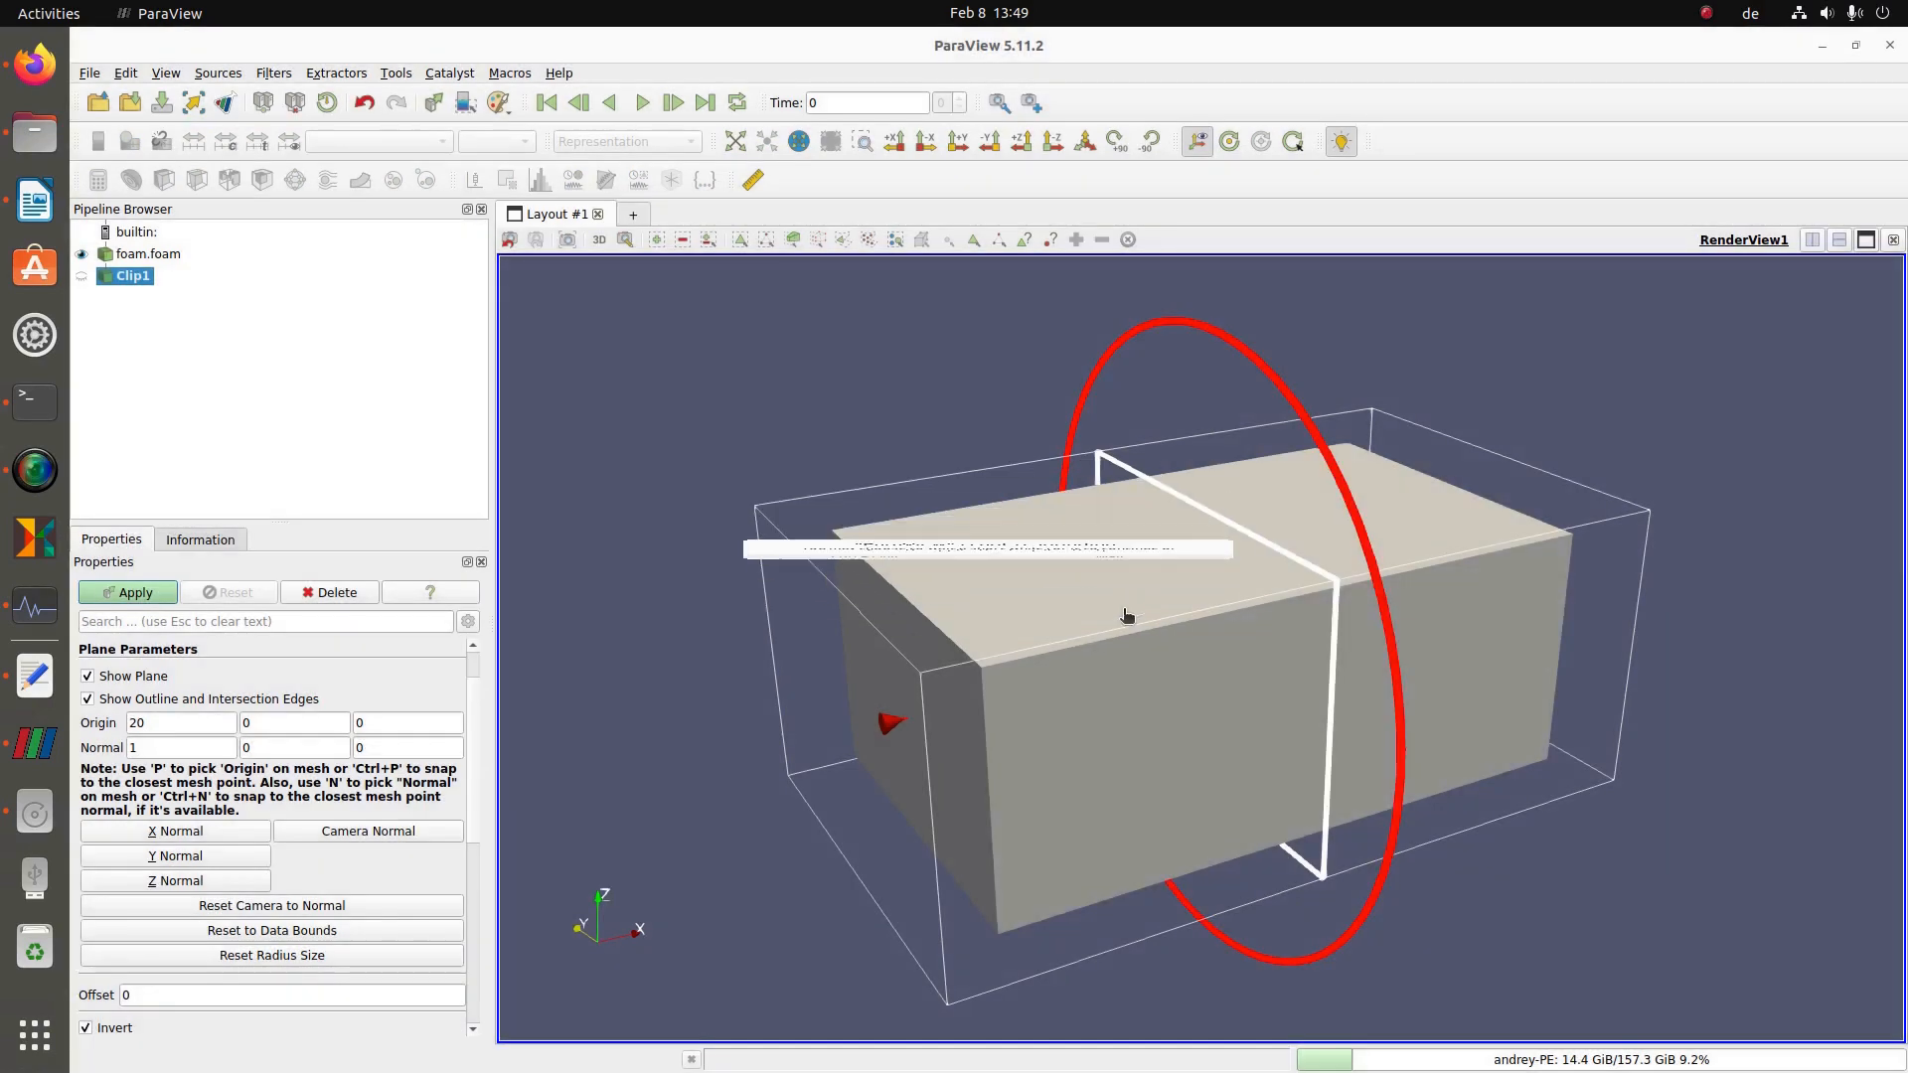
left_click(151, 858)
left_click(88, 676)
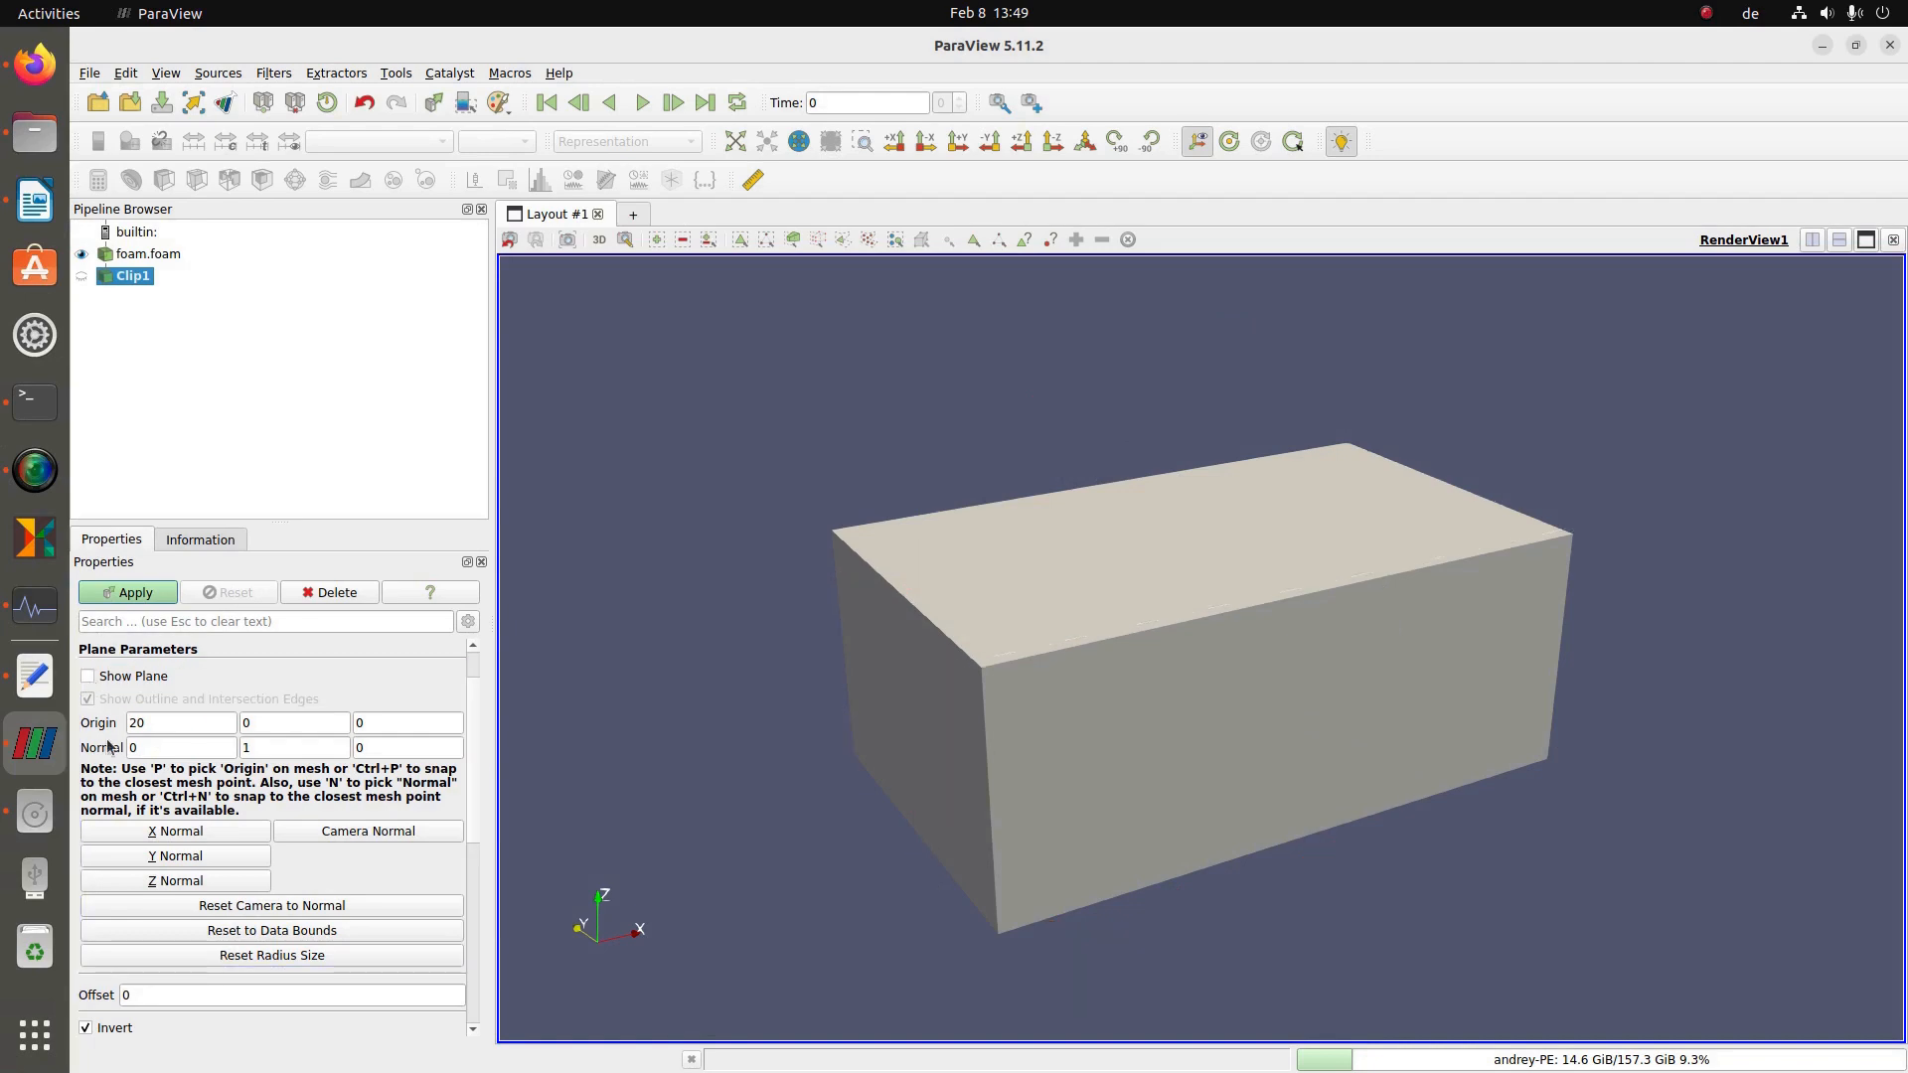
scroll(116, 931, "down", 2)
left_click(87, 935)
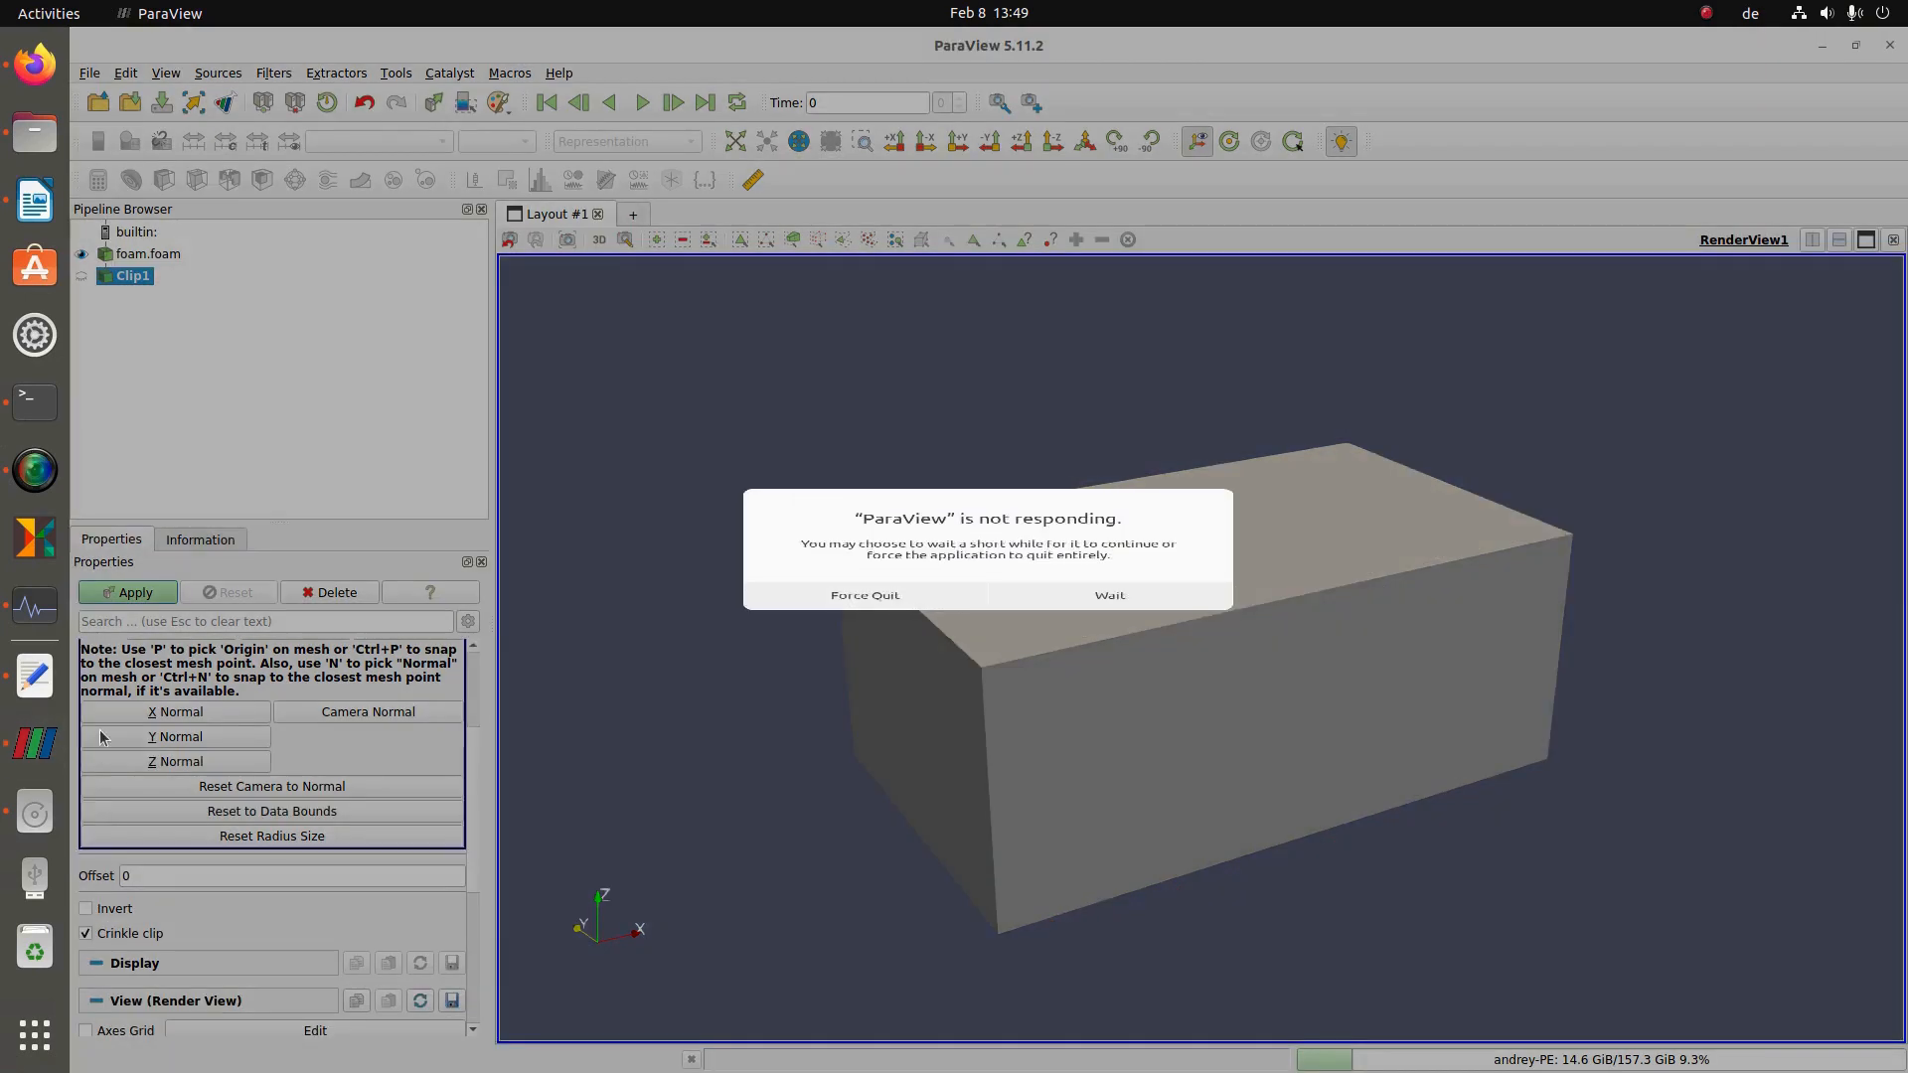
left_click(1060, 630)
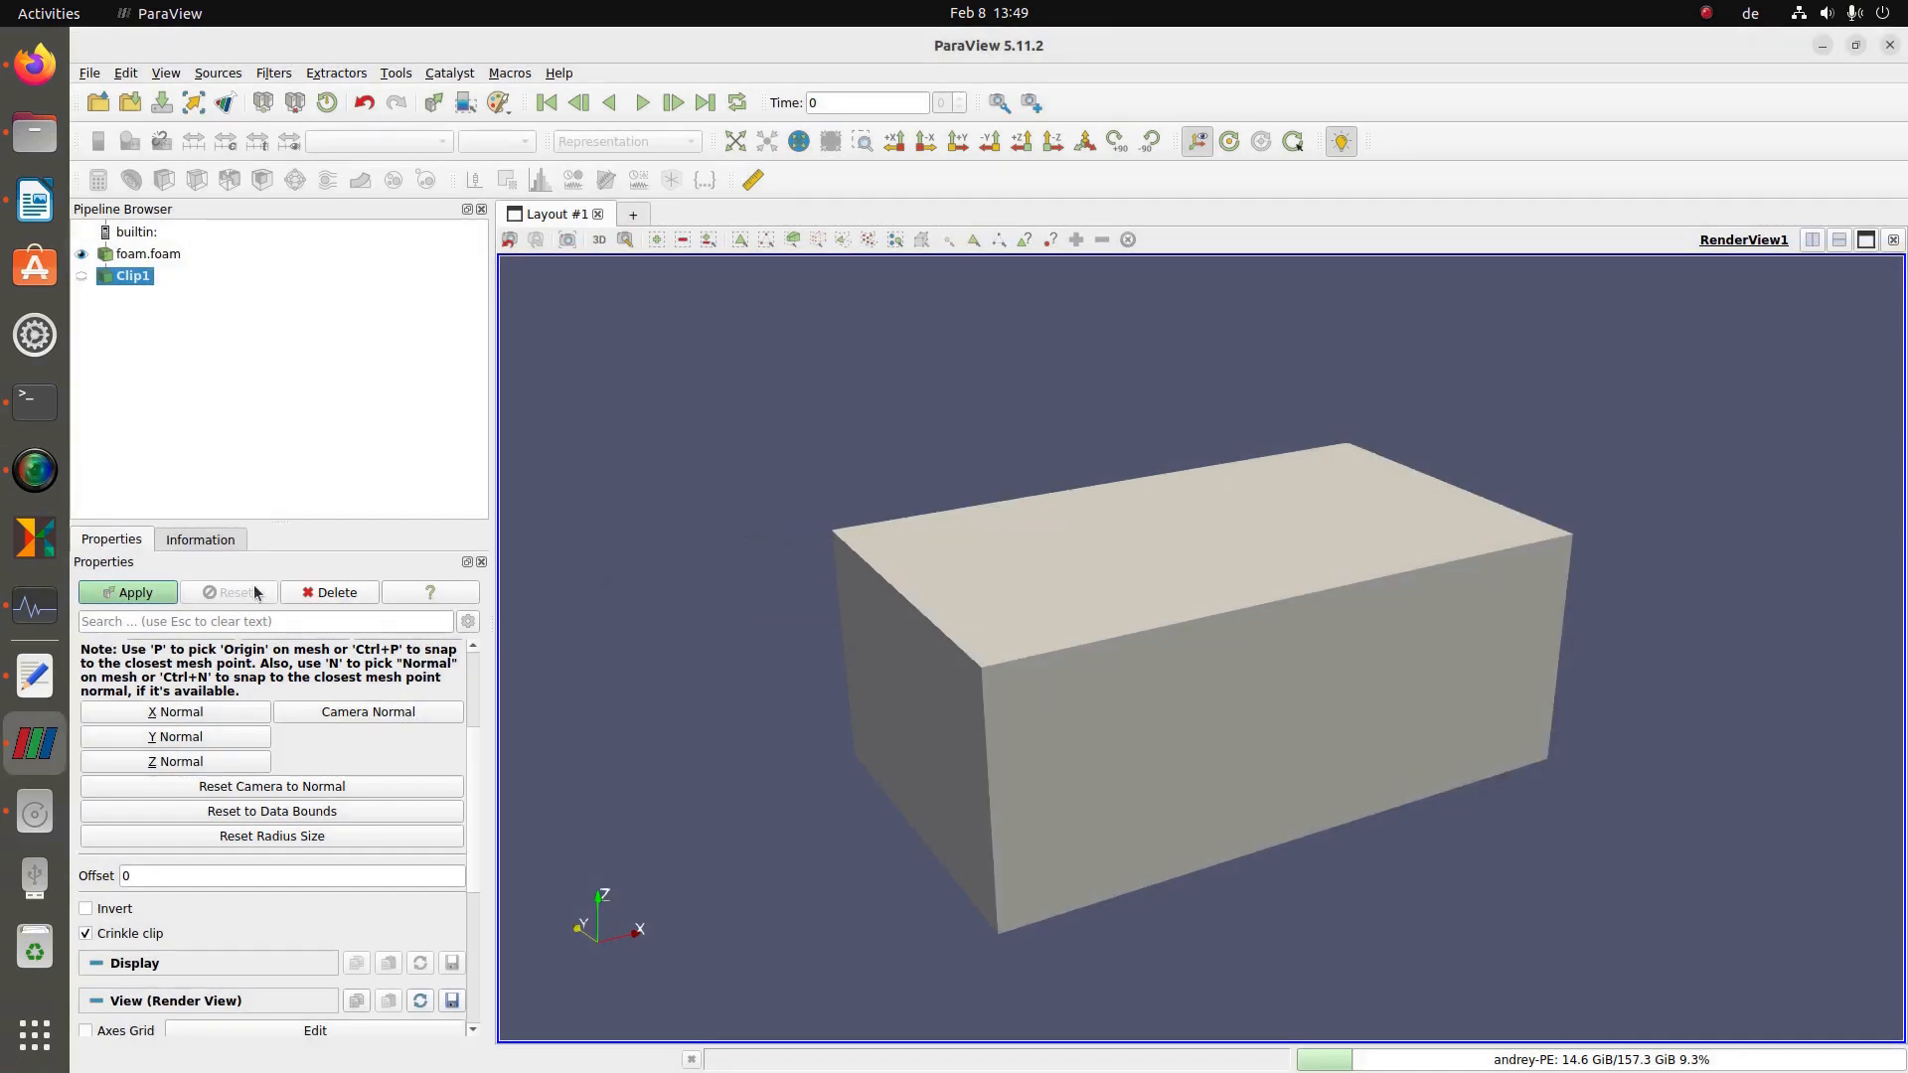
left_click(121, 597)
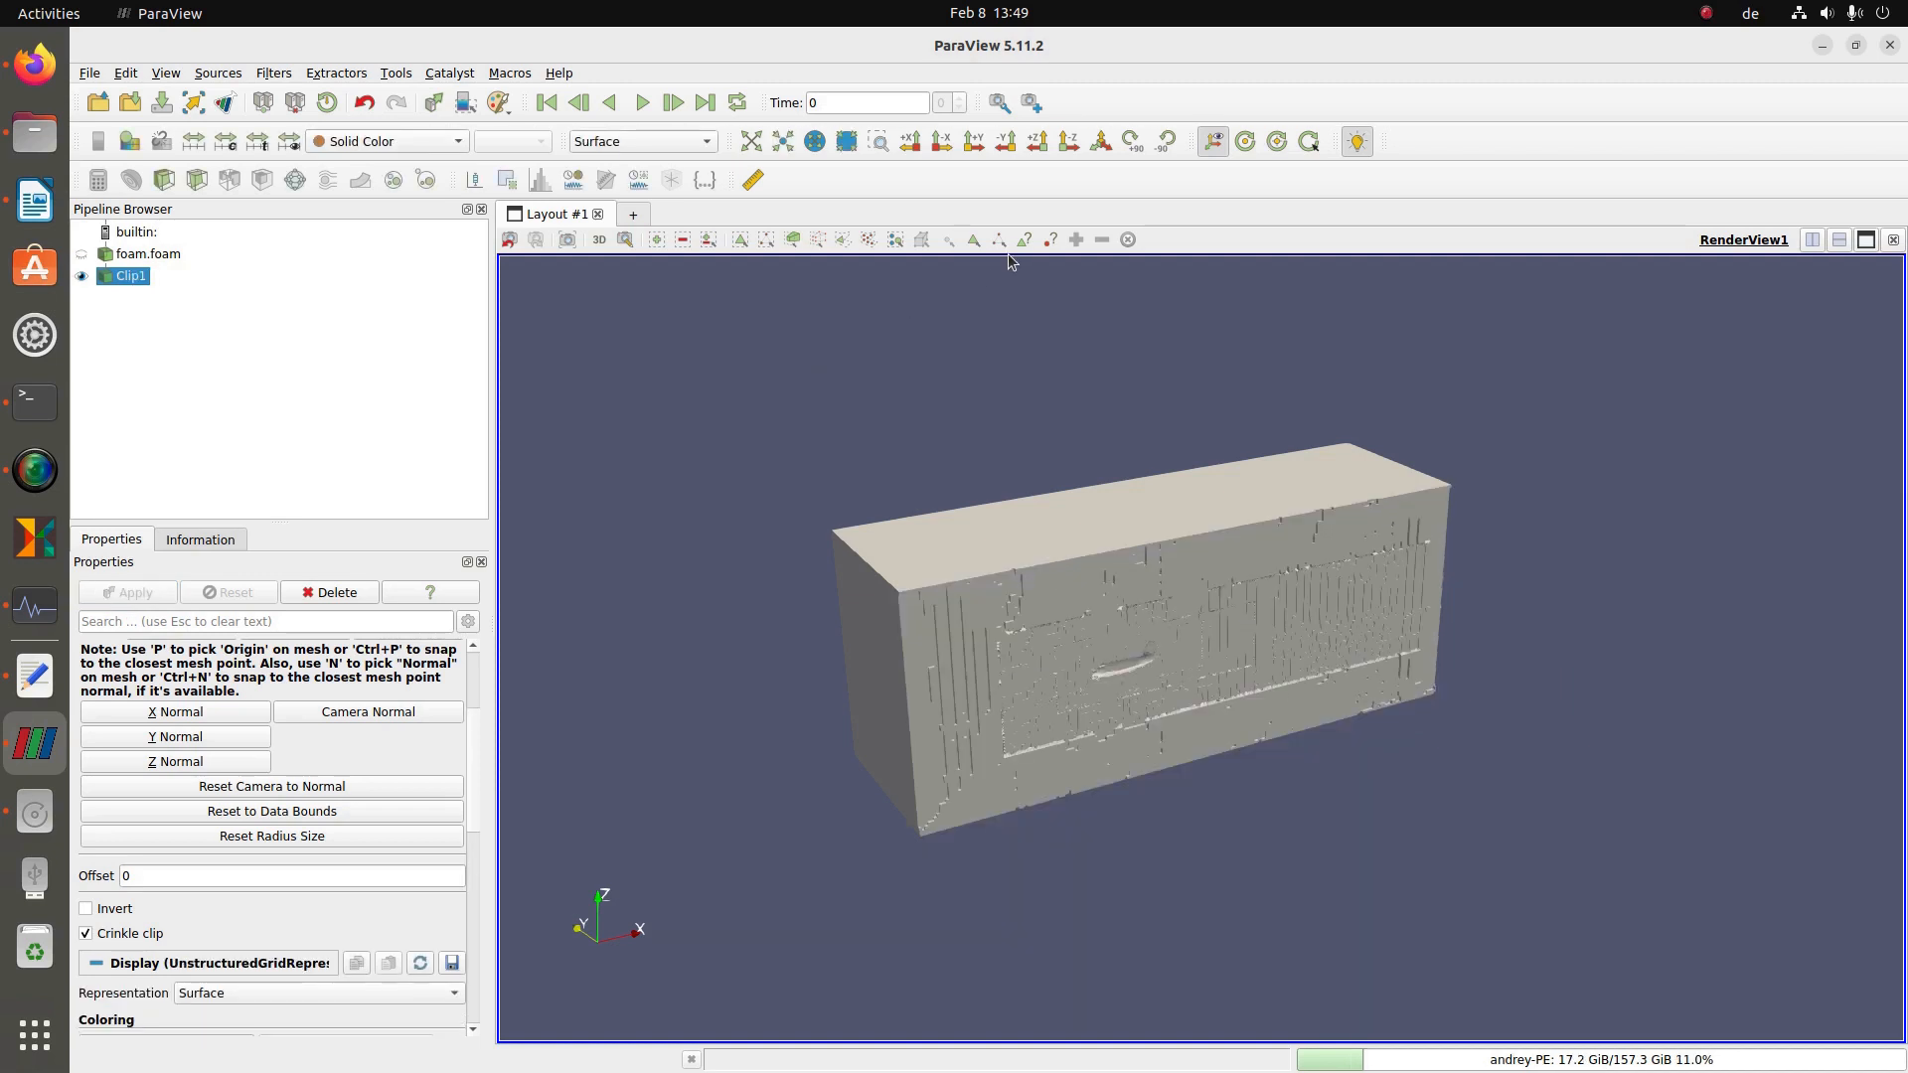
- Show the clip as Surface With Edges viewed along the Y axis, and examine the mesh refinement around the aircraft
left_click(974, 141)
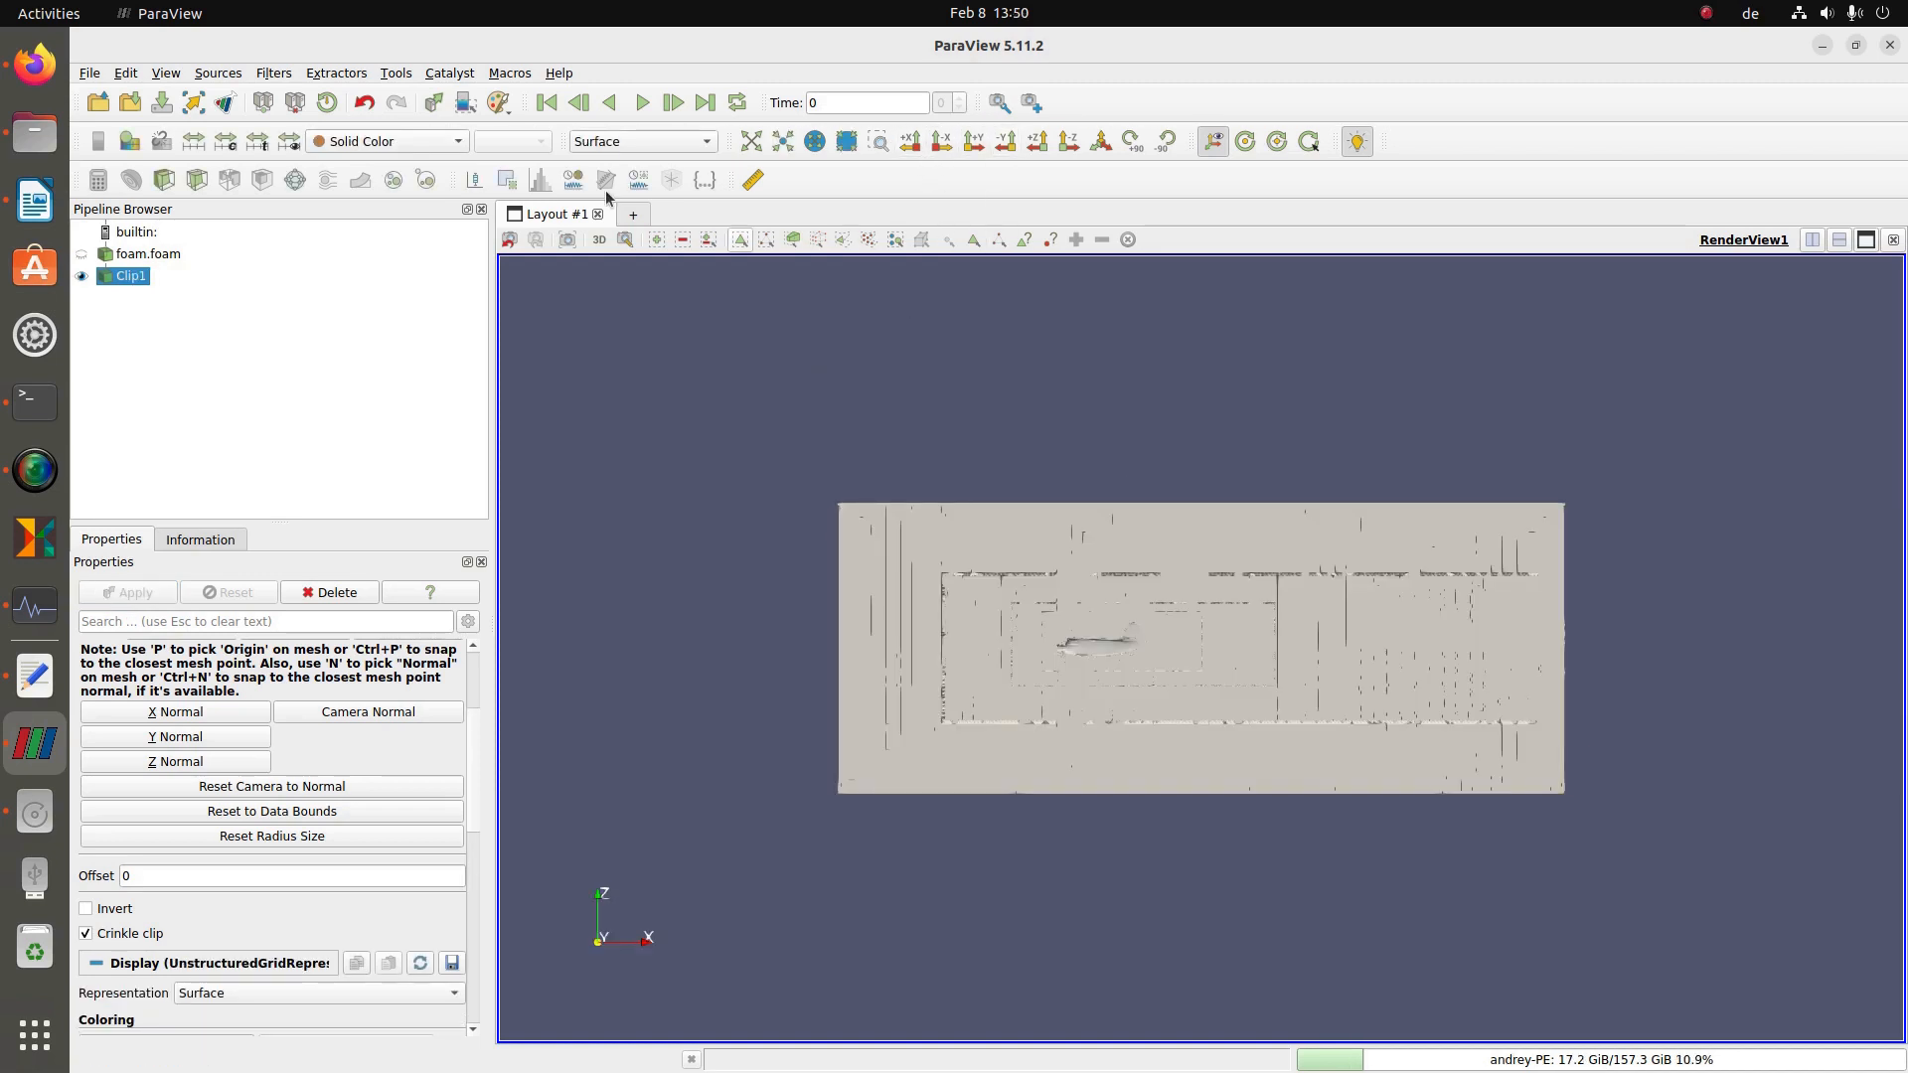
left_click_drag(992, 562, 1233, 725)
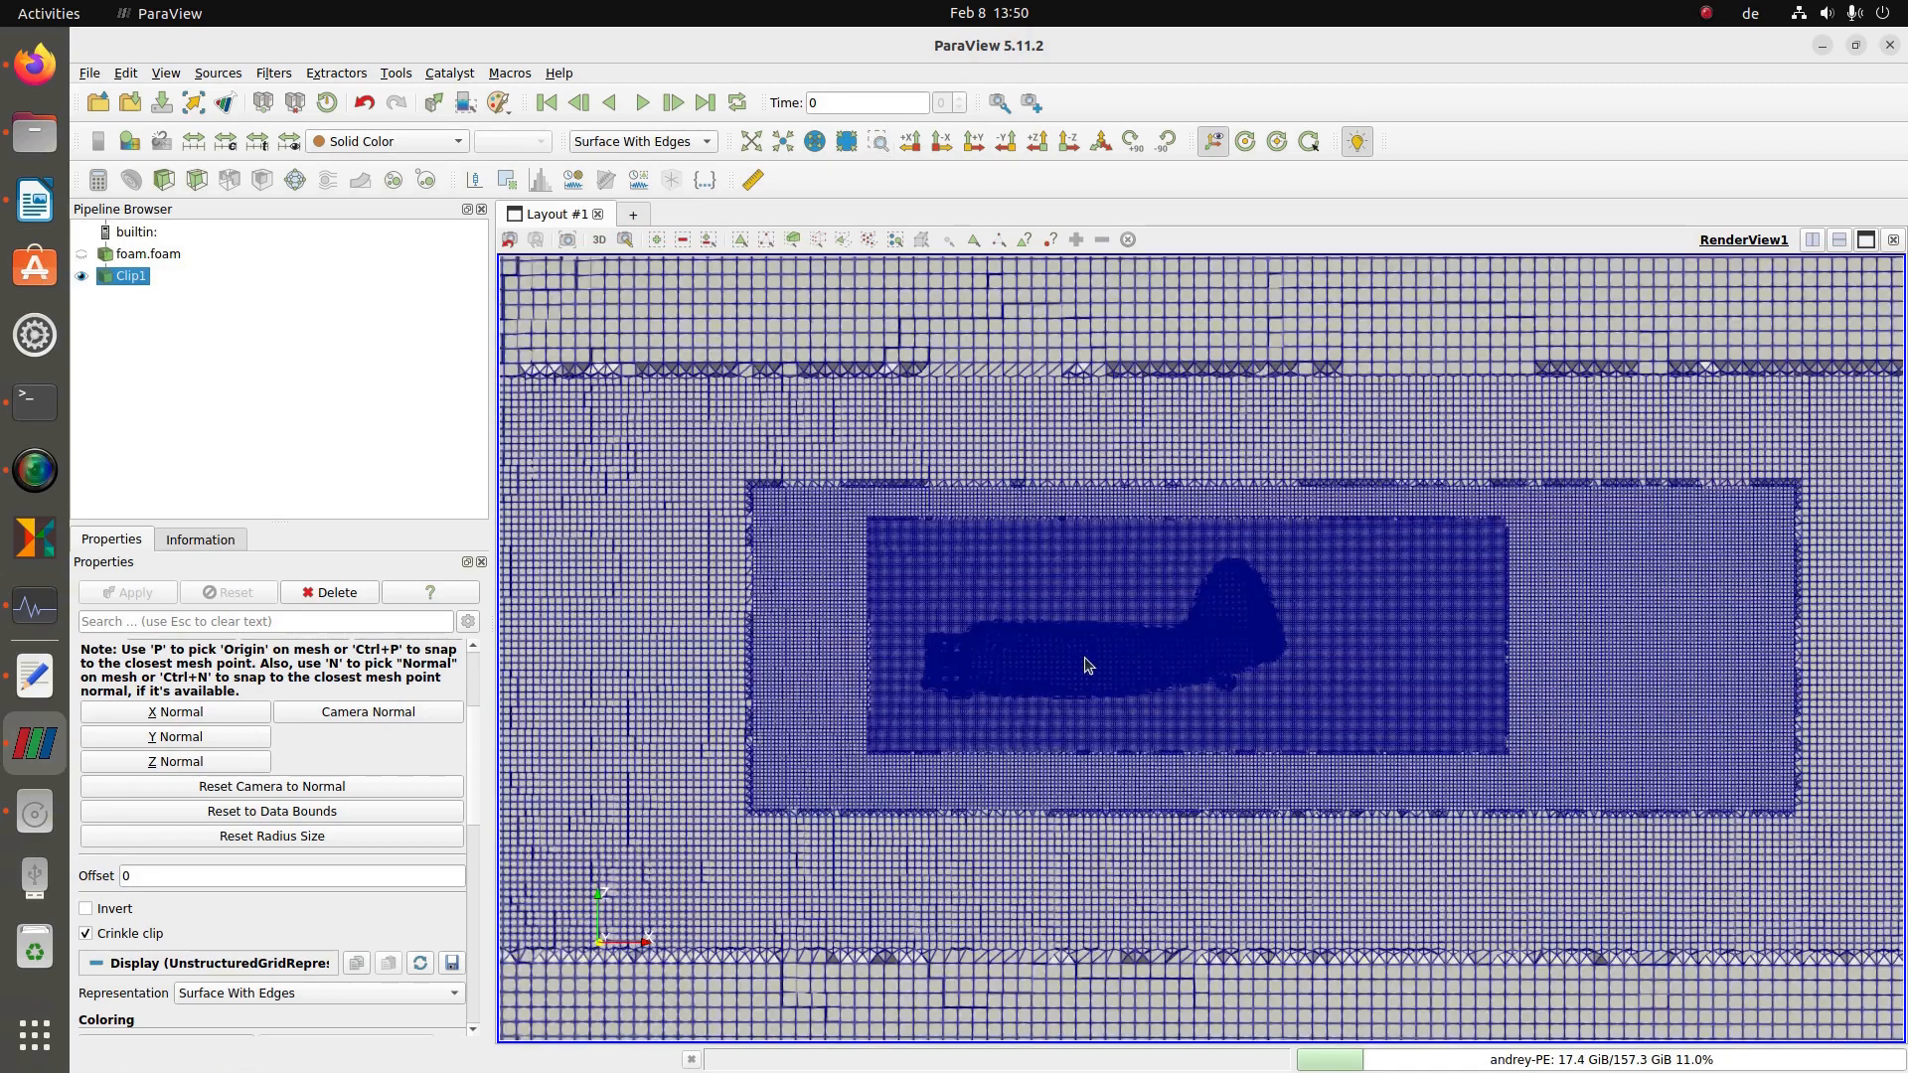
scroll(1097, 641, "up", 10)
mouse_move(1125, 648)
middle_mouse_down()
mouse_move(1301, 682)
mouse_move(1129, 667)
middle_mouse_up()
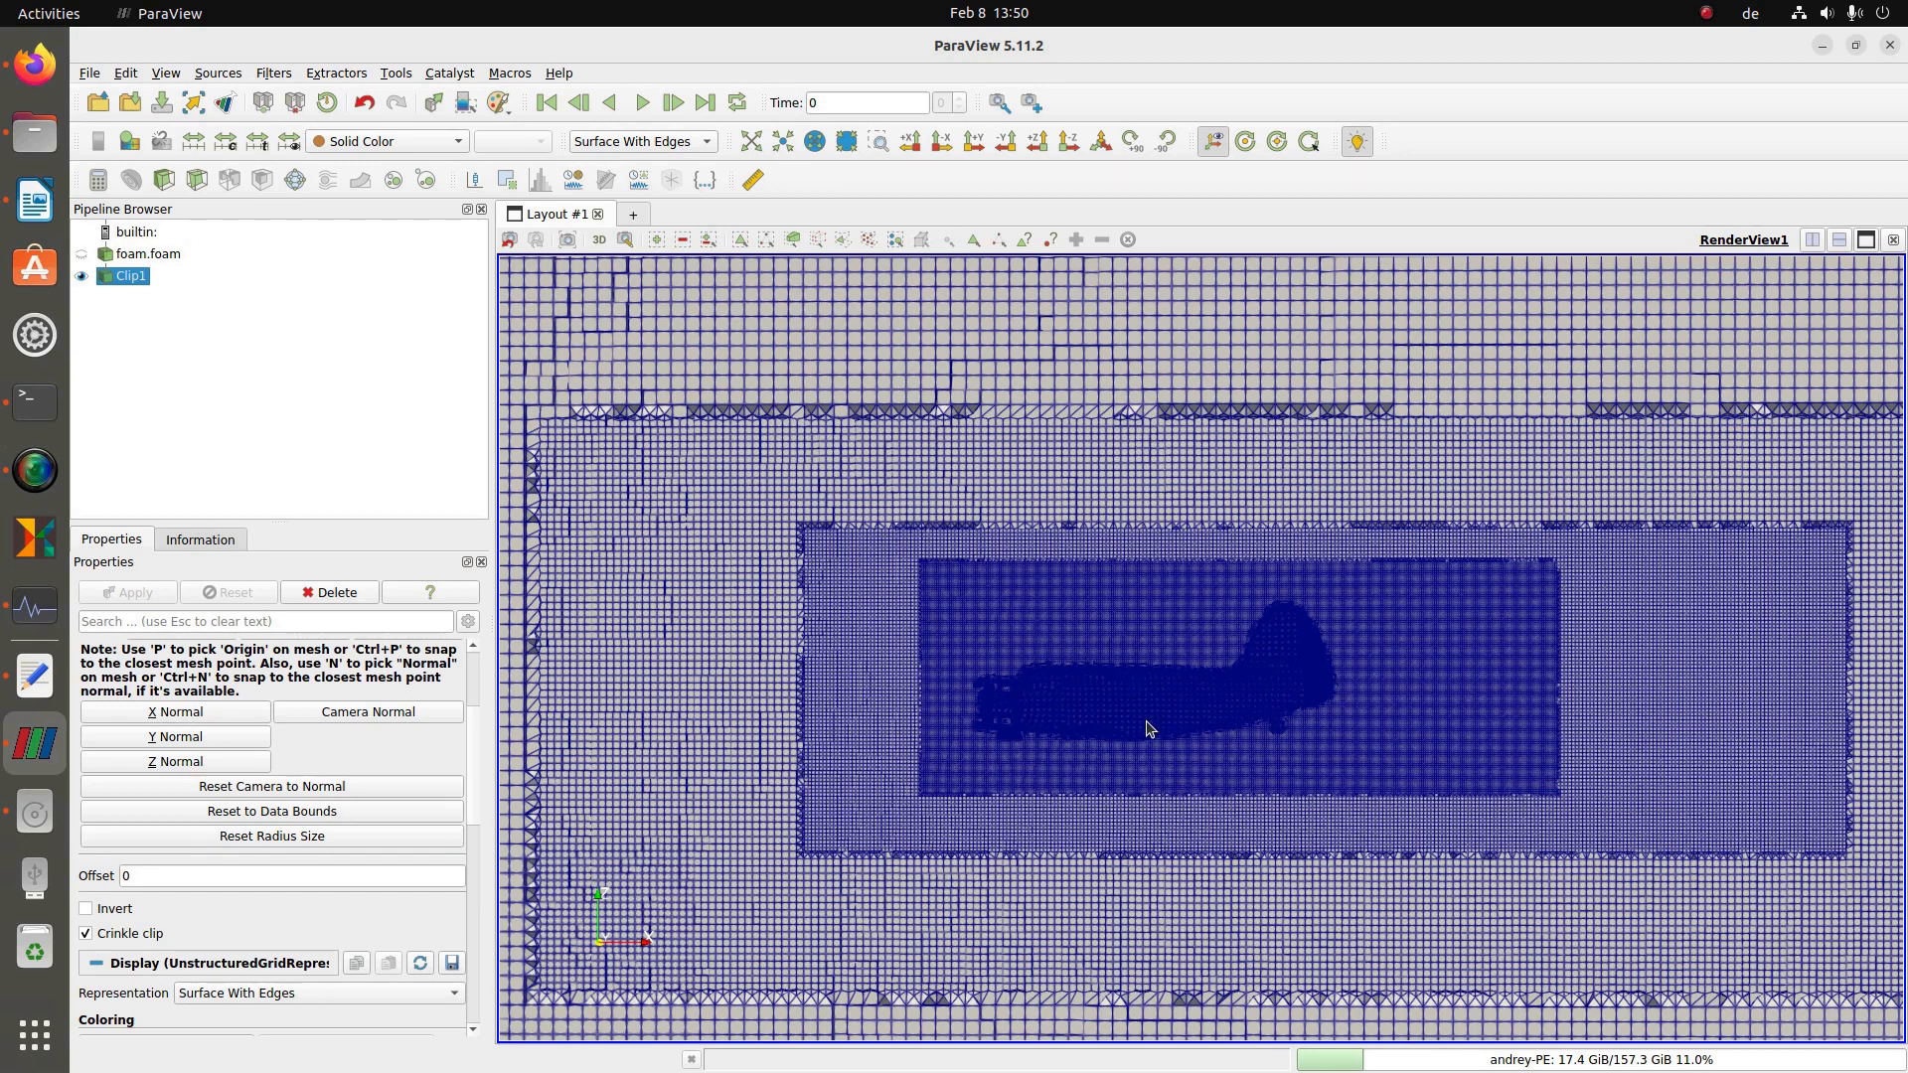
scroll(1181, 728, "up", 3)
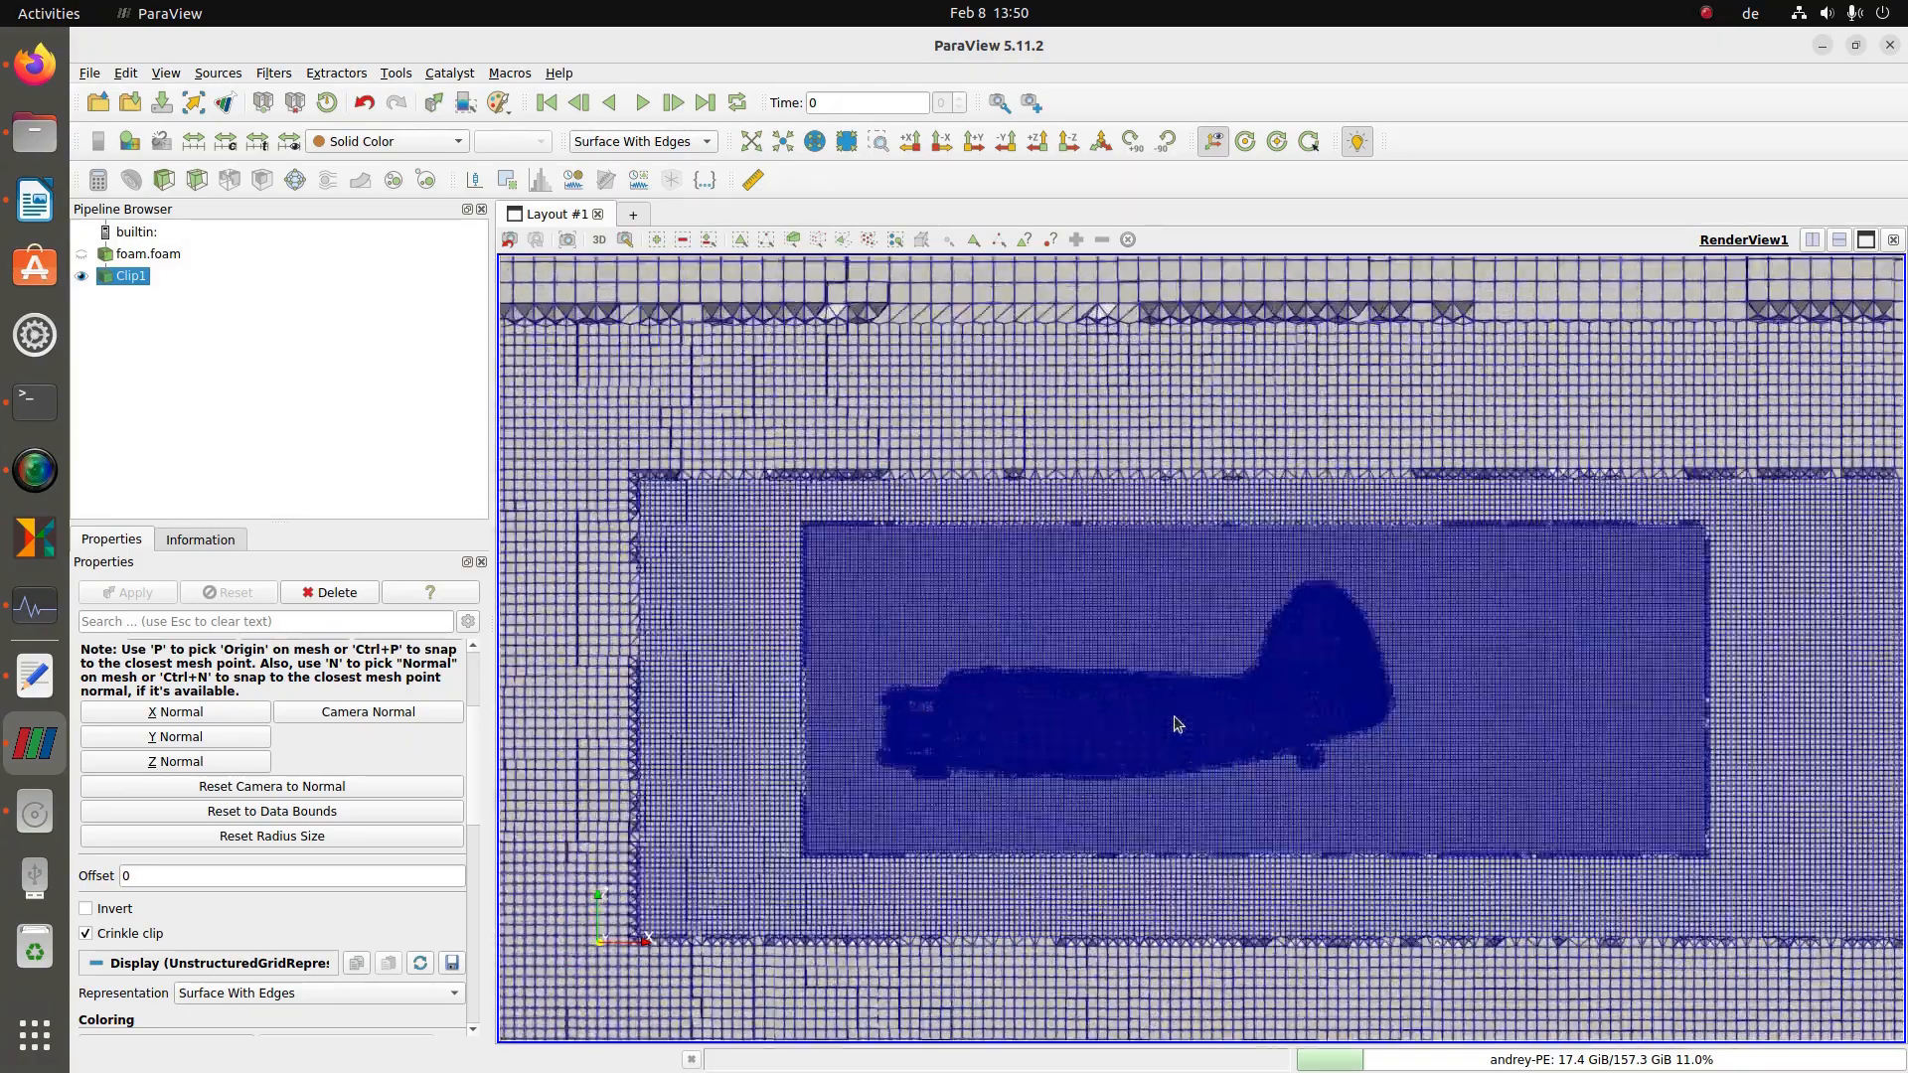
scroll(1176, 724, "up", 5)
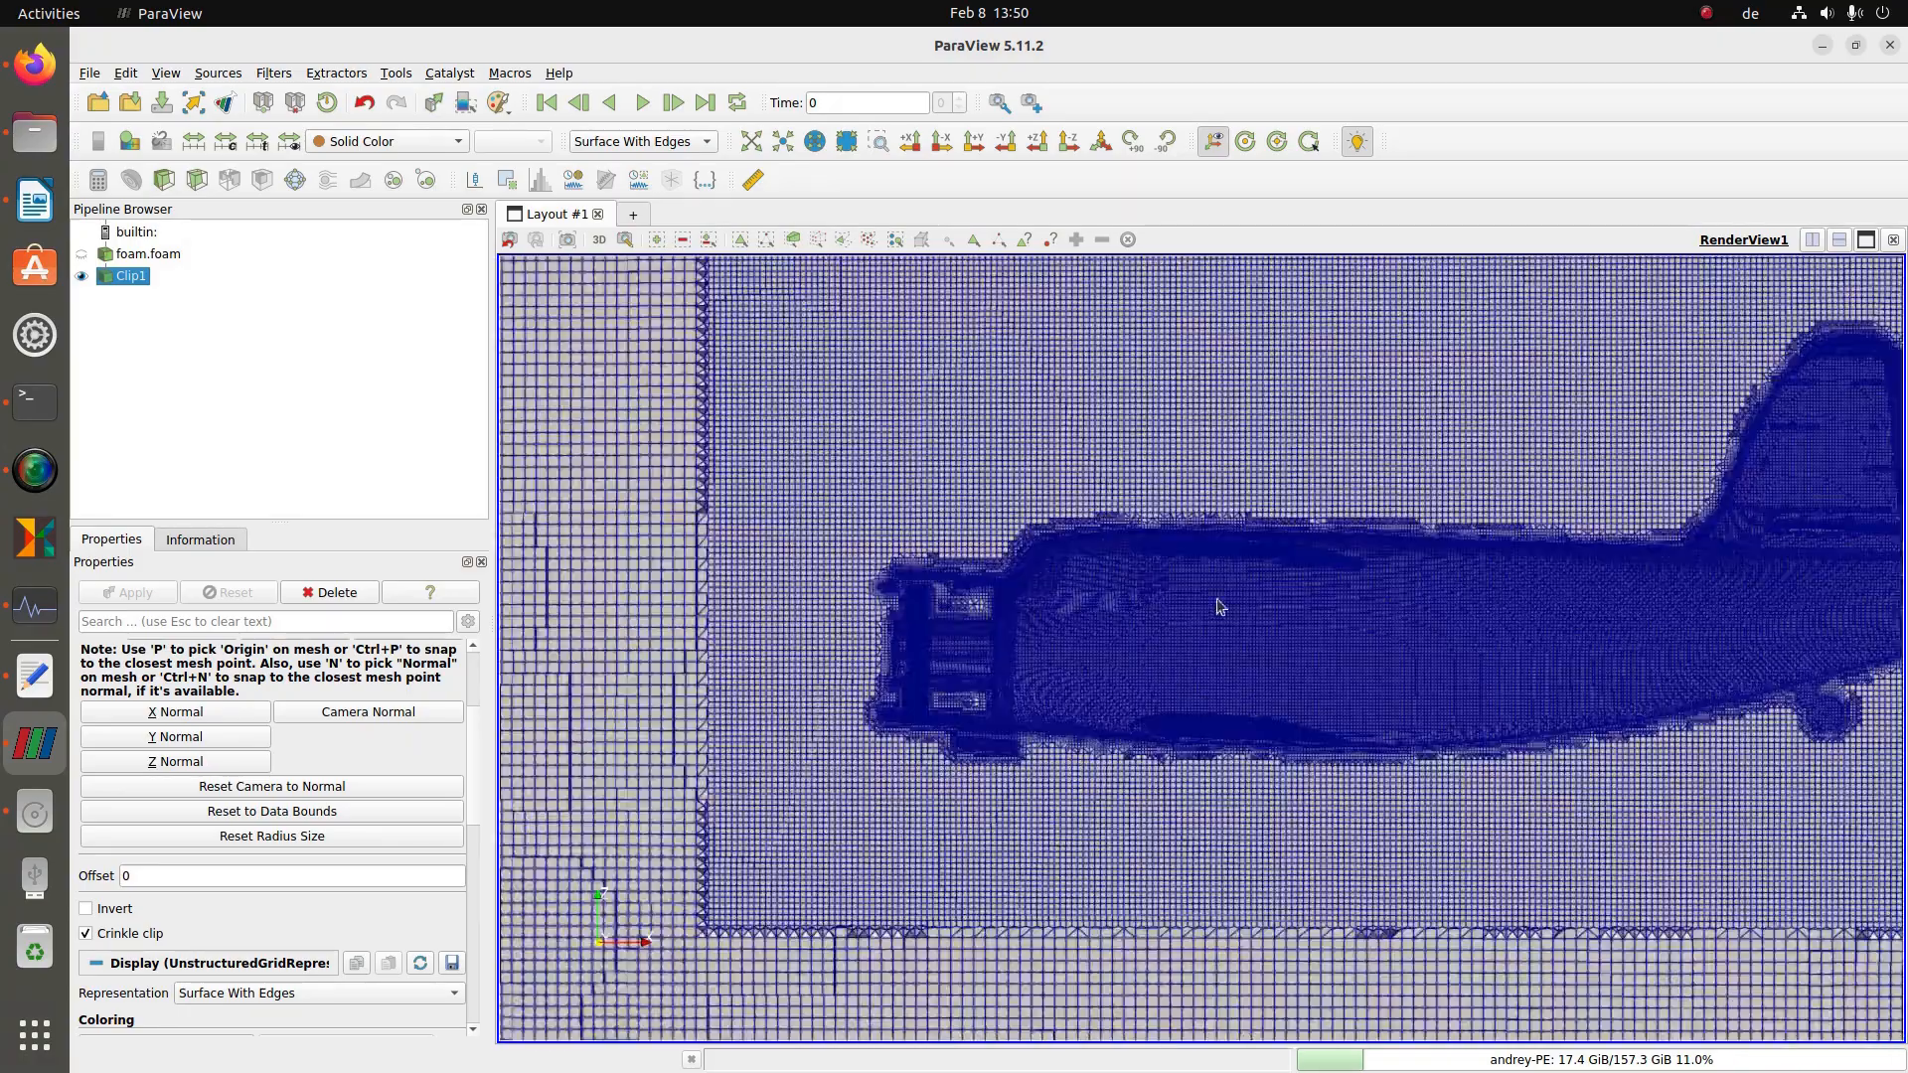
middle_click_drag(1279, 560, 1163, 711)
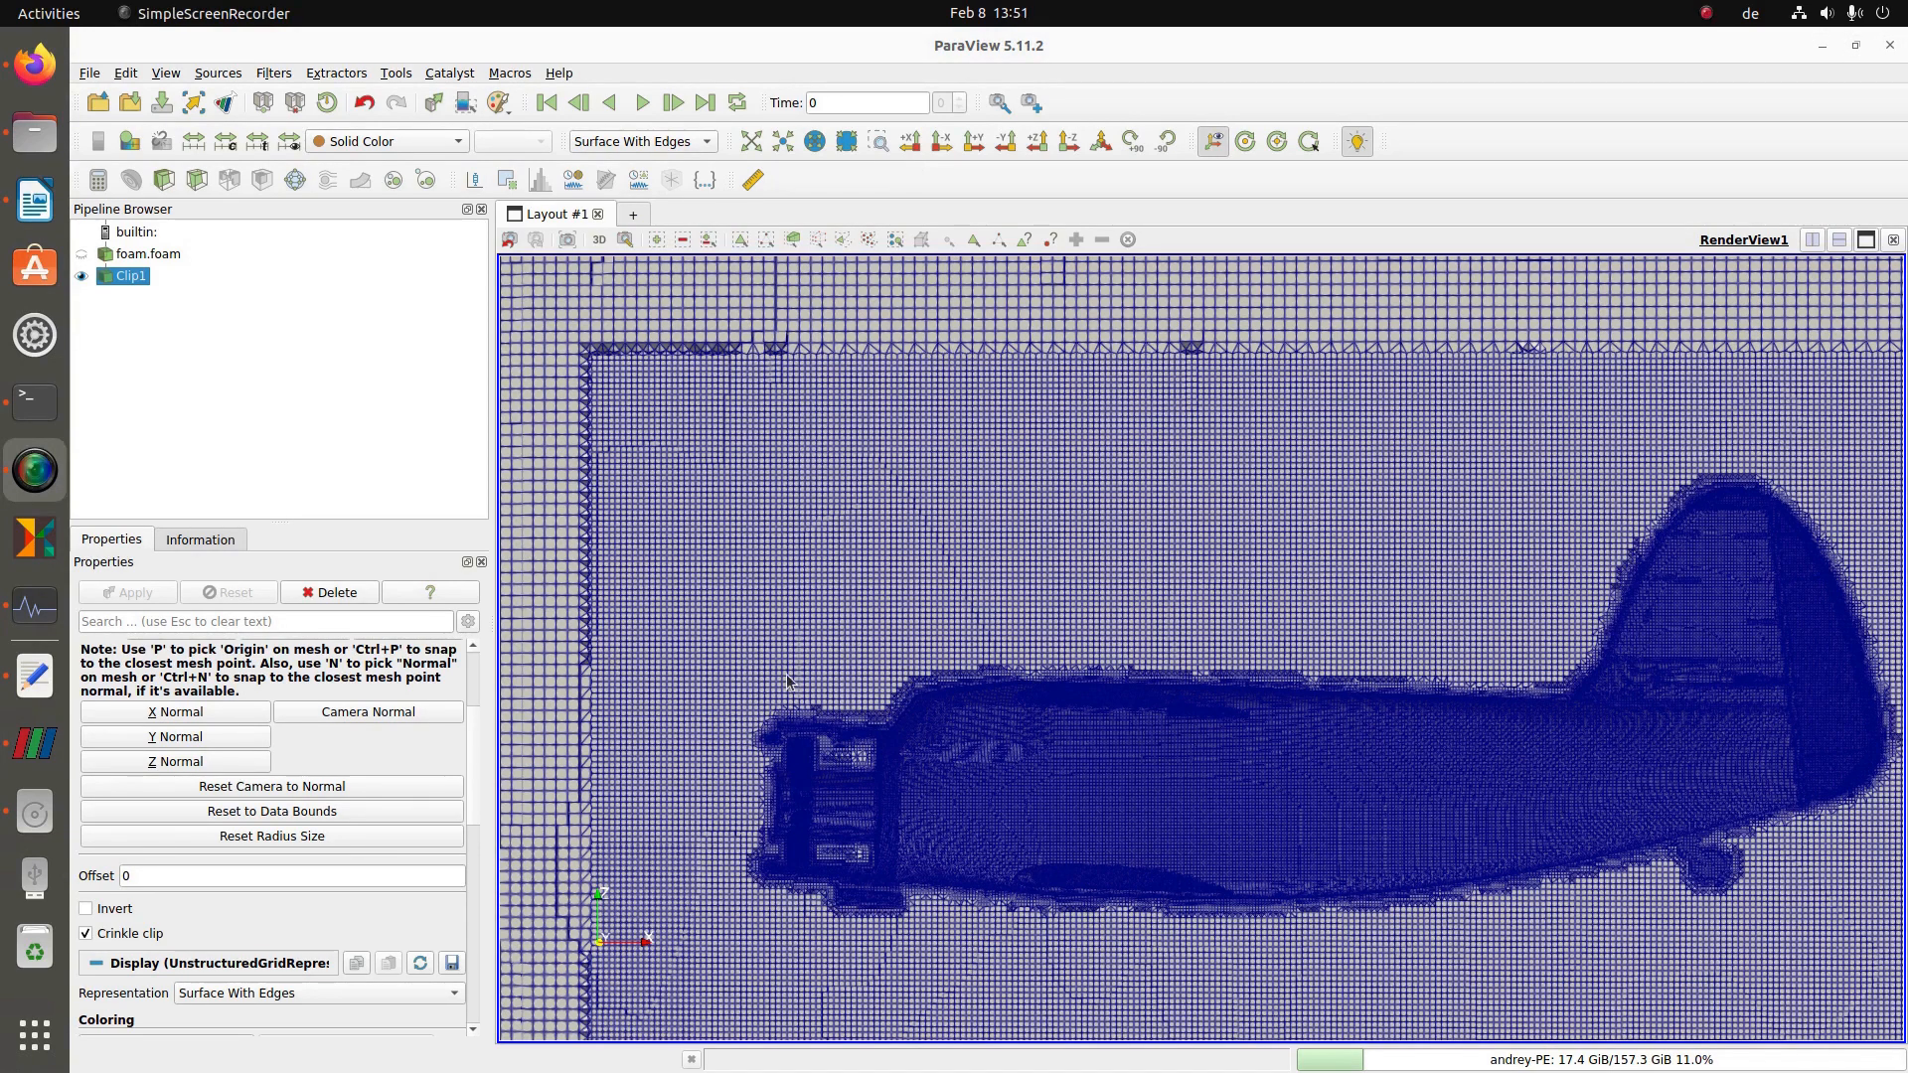
- Reload foam.foam with all mesh regions except group/stlSurface, group/wall, internalMesh, patch/inlet, patch/outlet and patch/walls_Box
left_click(139, 257)
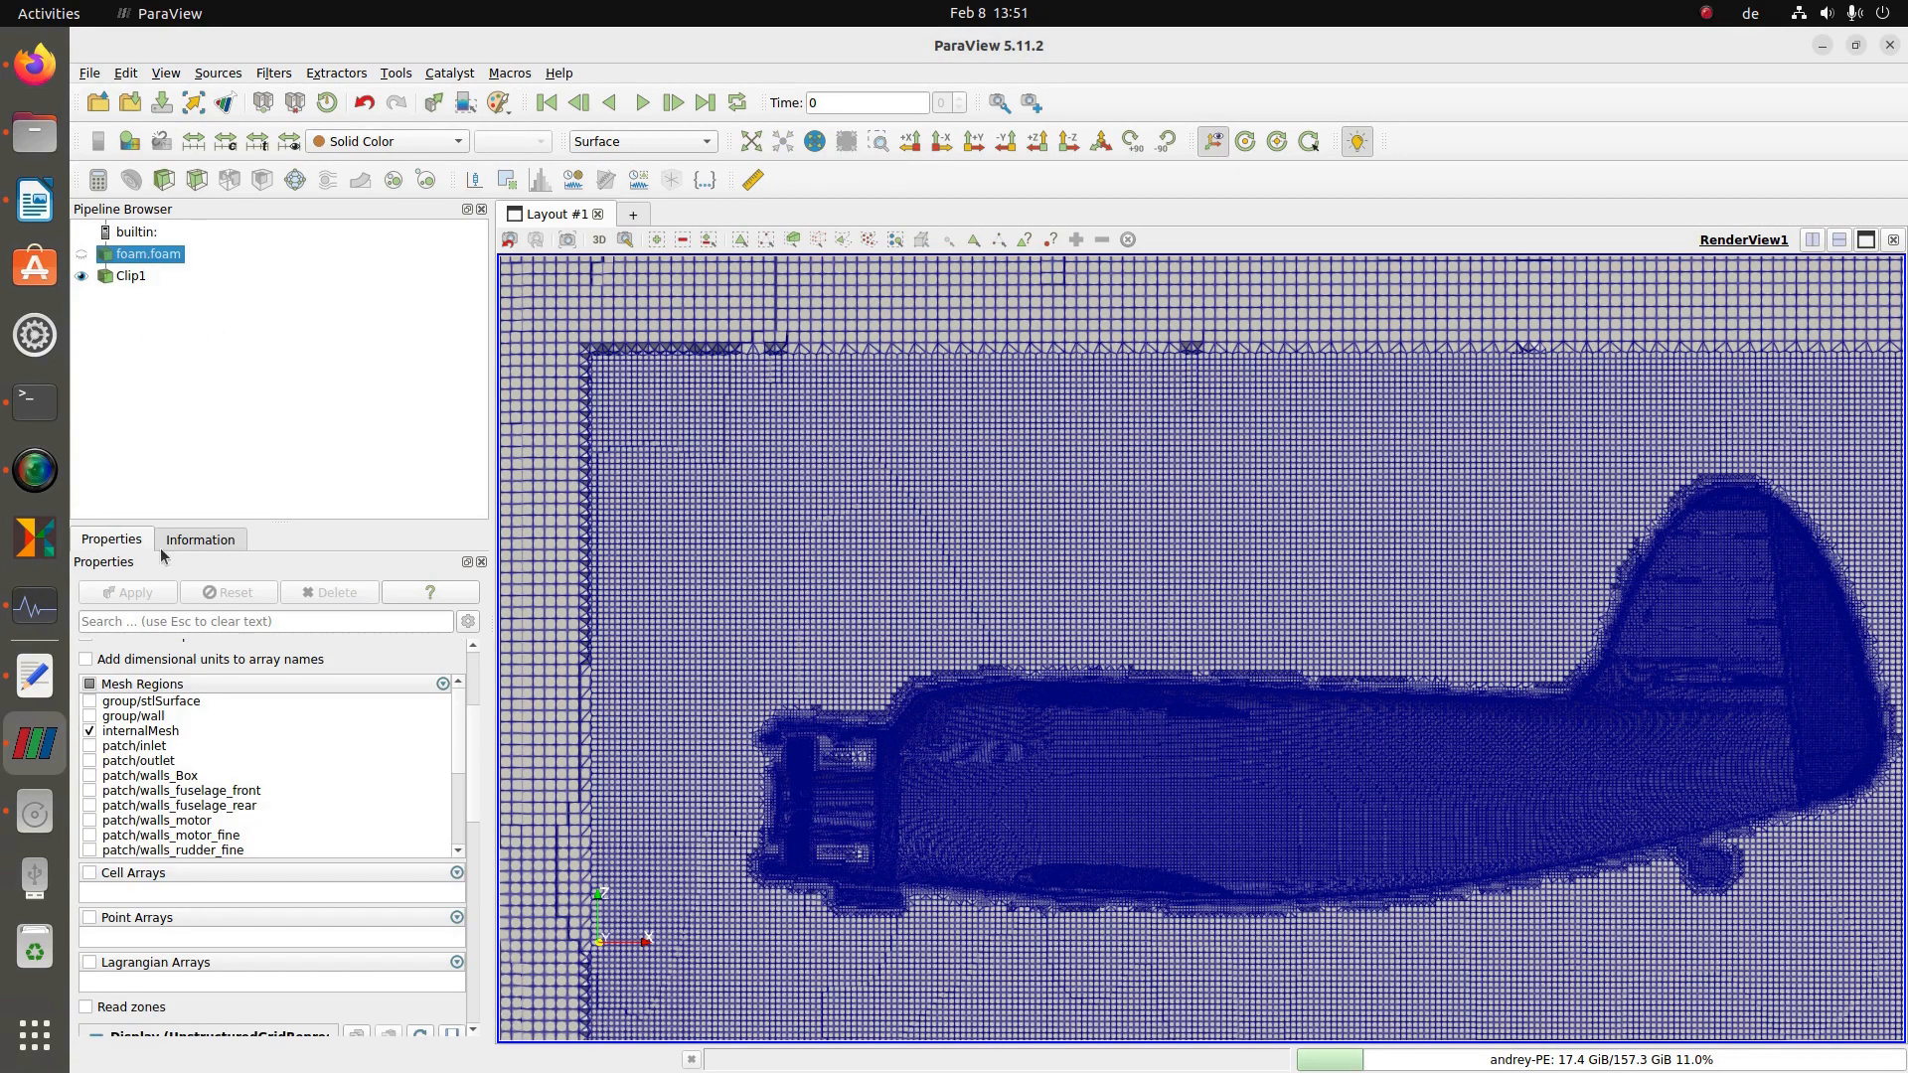
left_click(89, 684)
scroll(94, 778, "up", 2)
scroll(99, 843, "down", 2)
scroll(82, 863, "up", 4)
scroll(83, 860, "down", 2)
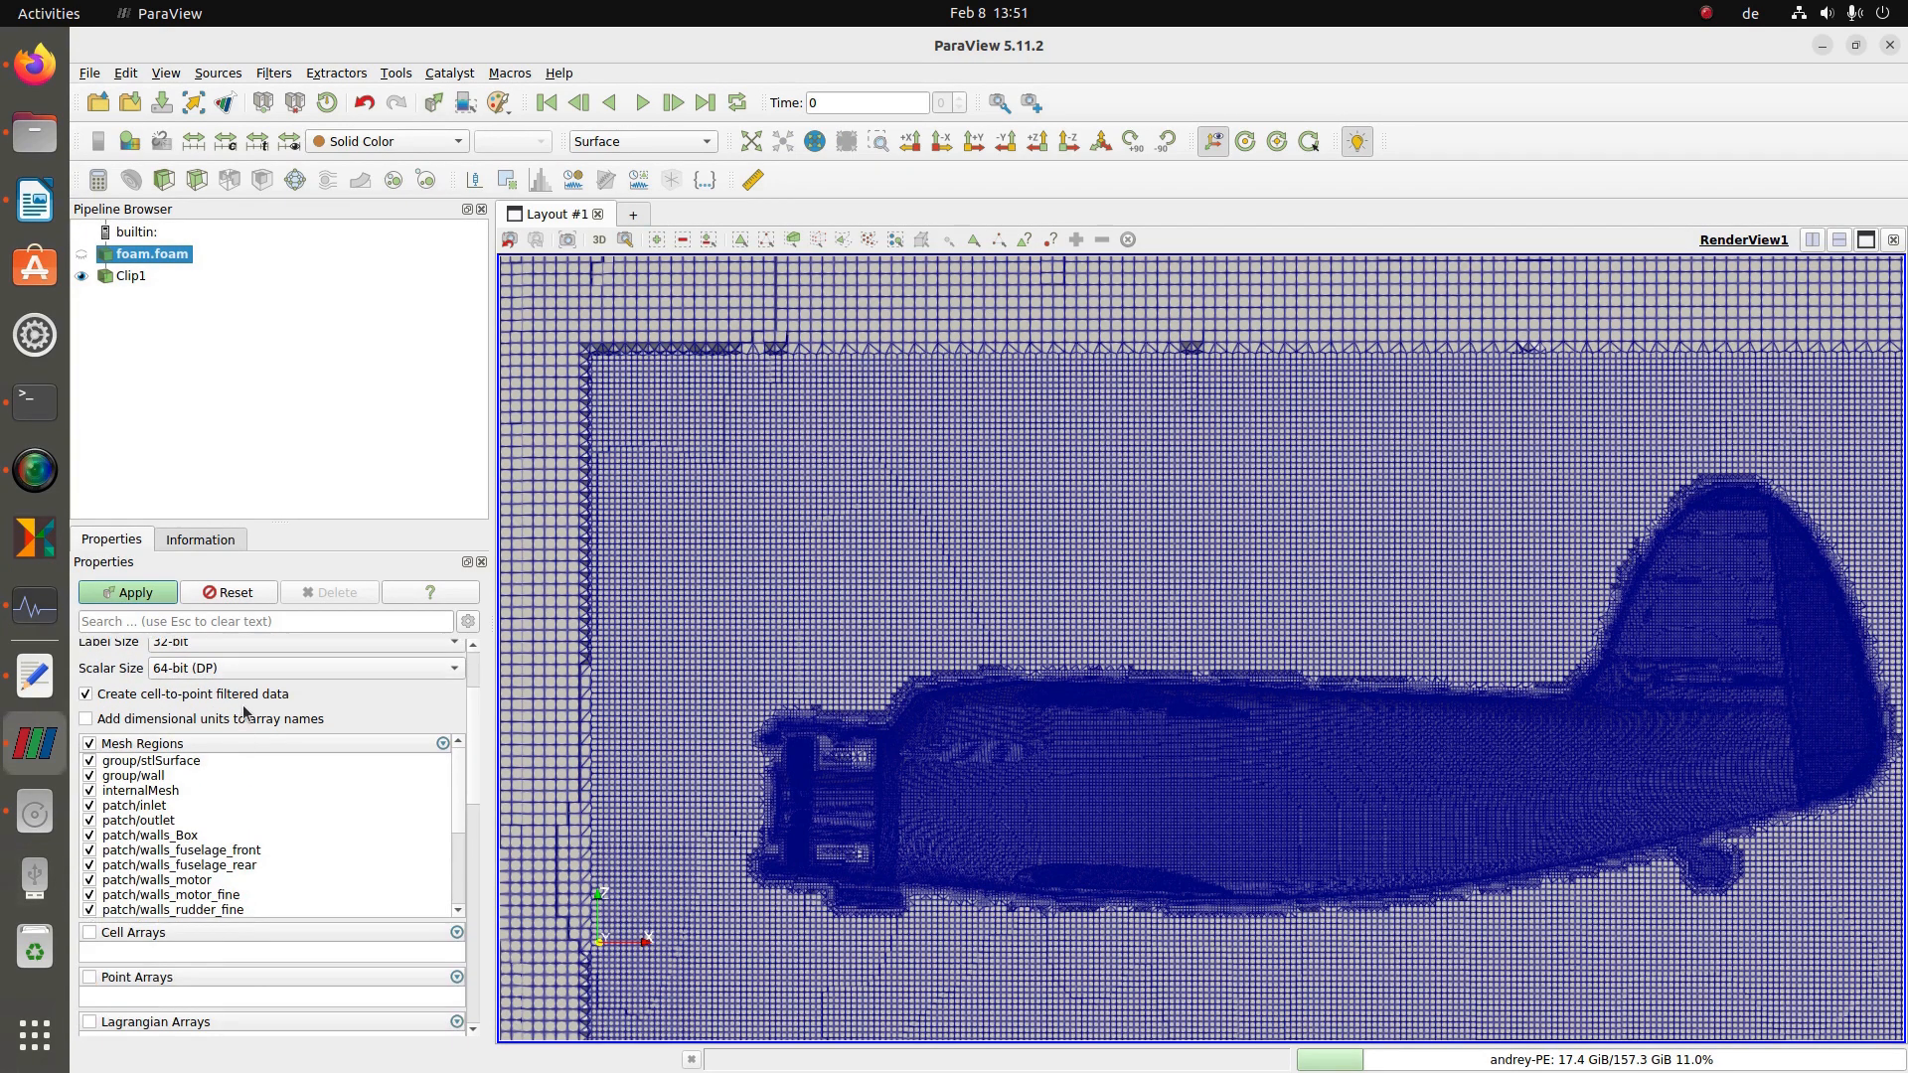
left_click(90, 761)
left_click(89, 777)
left_click(89, 791)
left_click(89, 807)
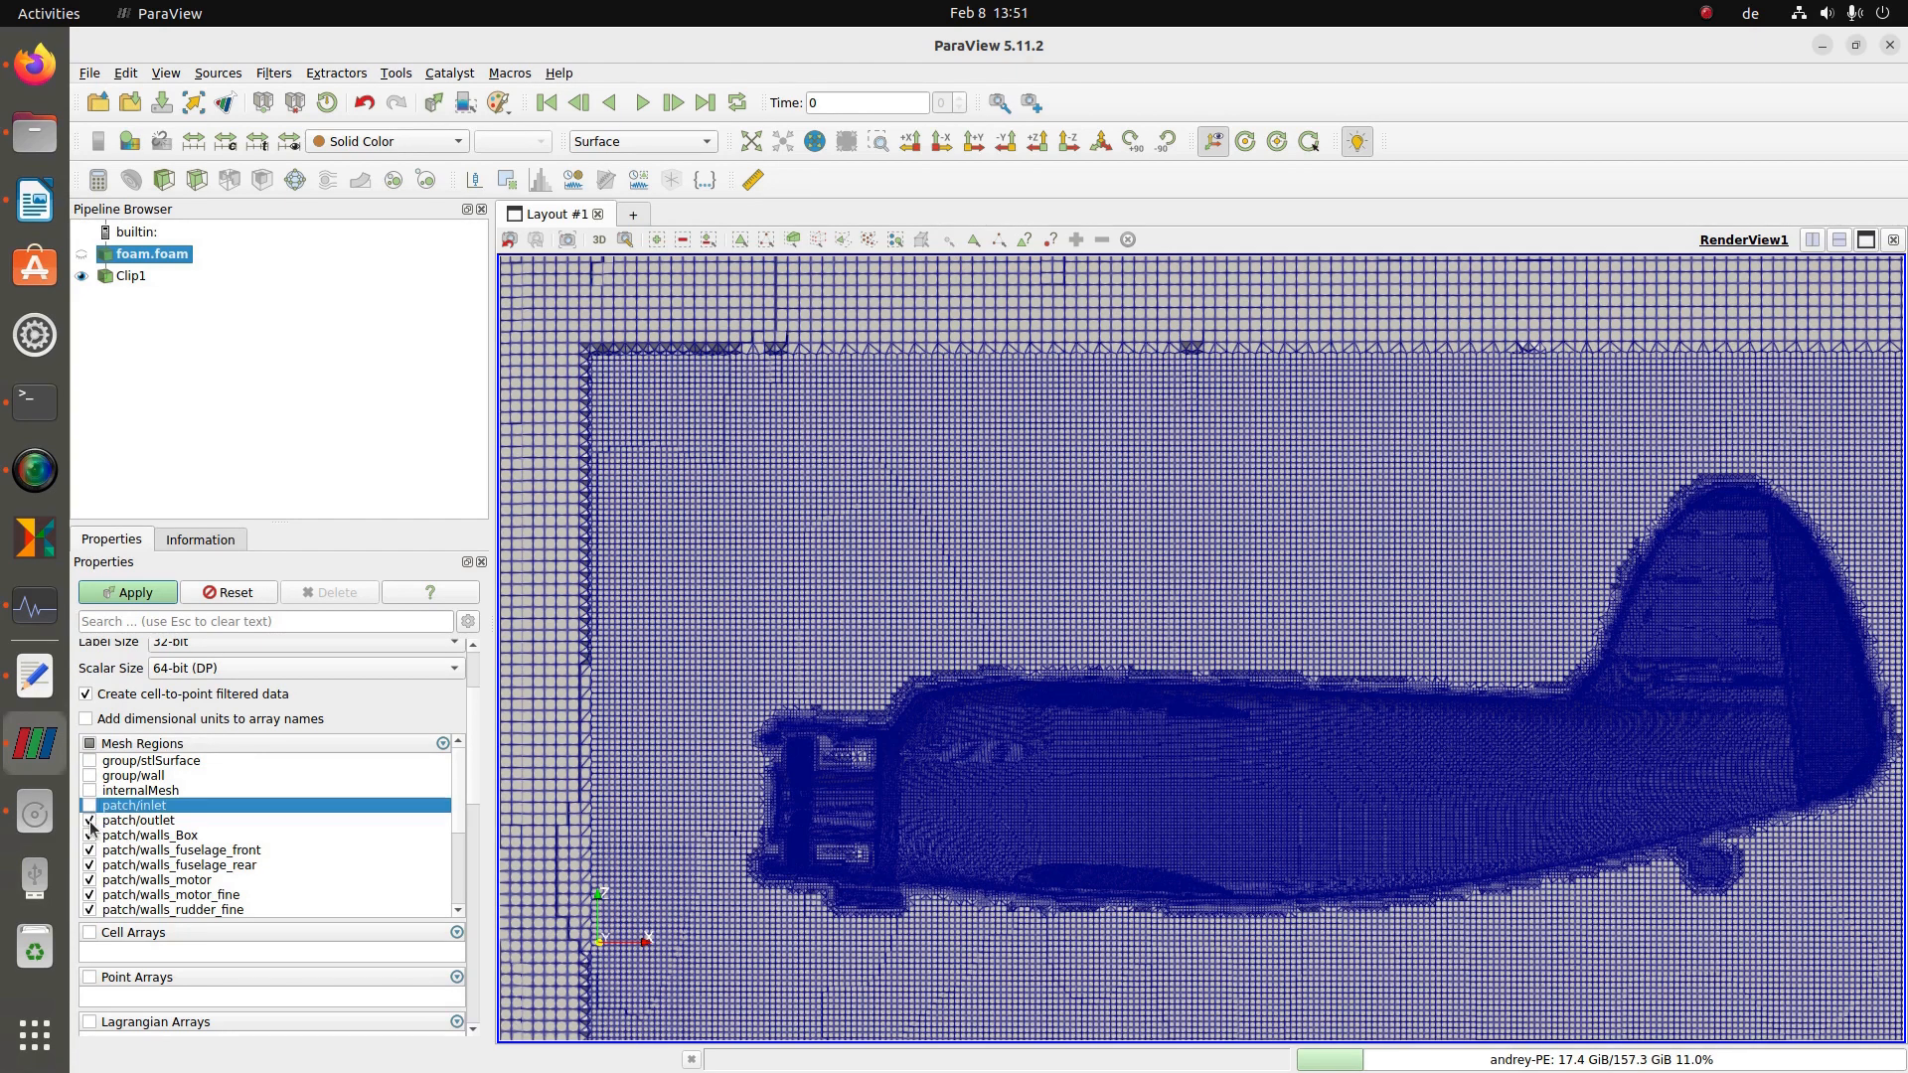
left_click(89, 835)
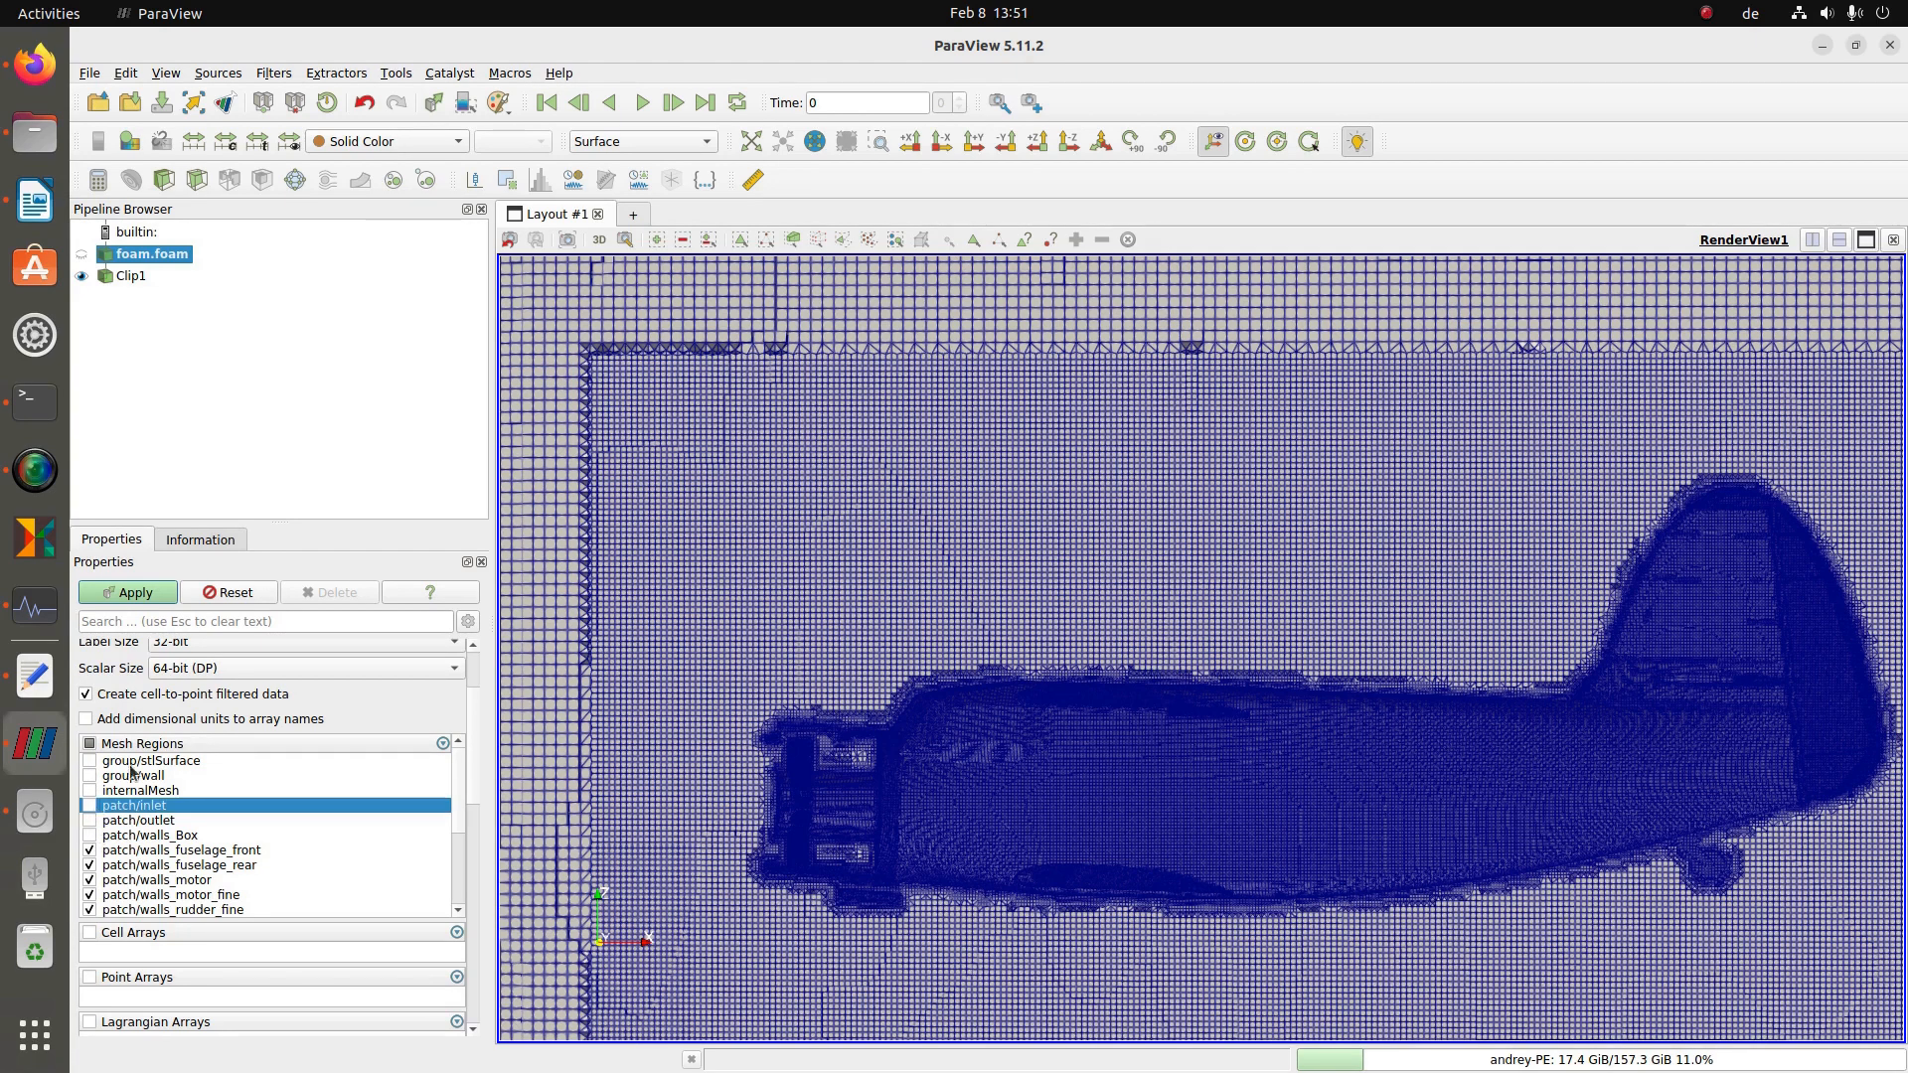
left_click(157, 594)
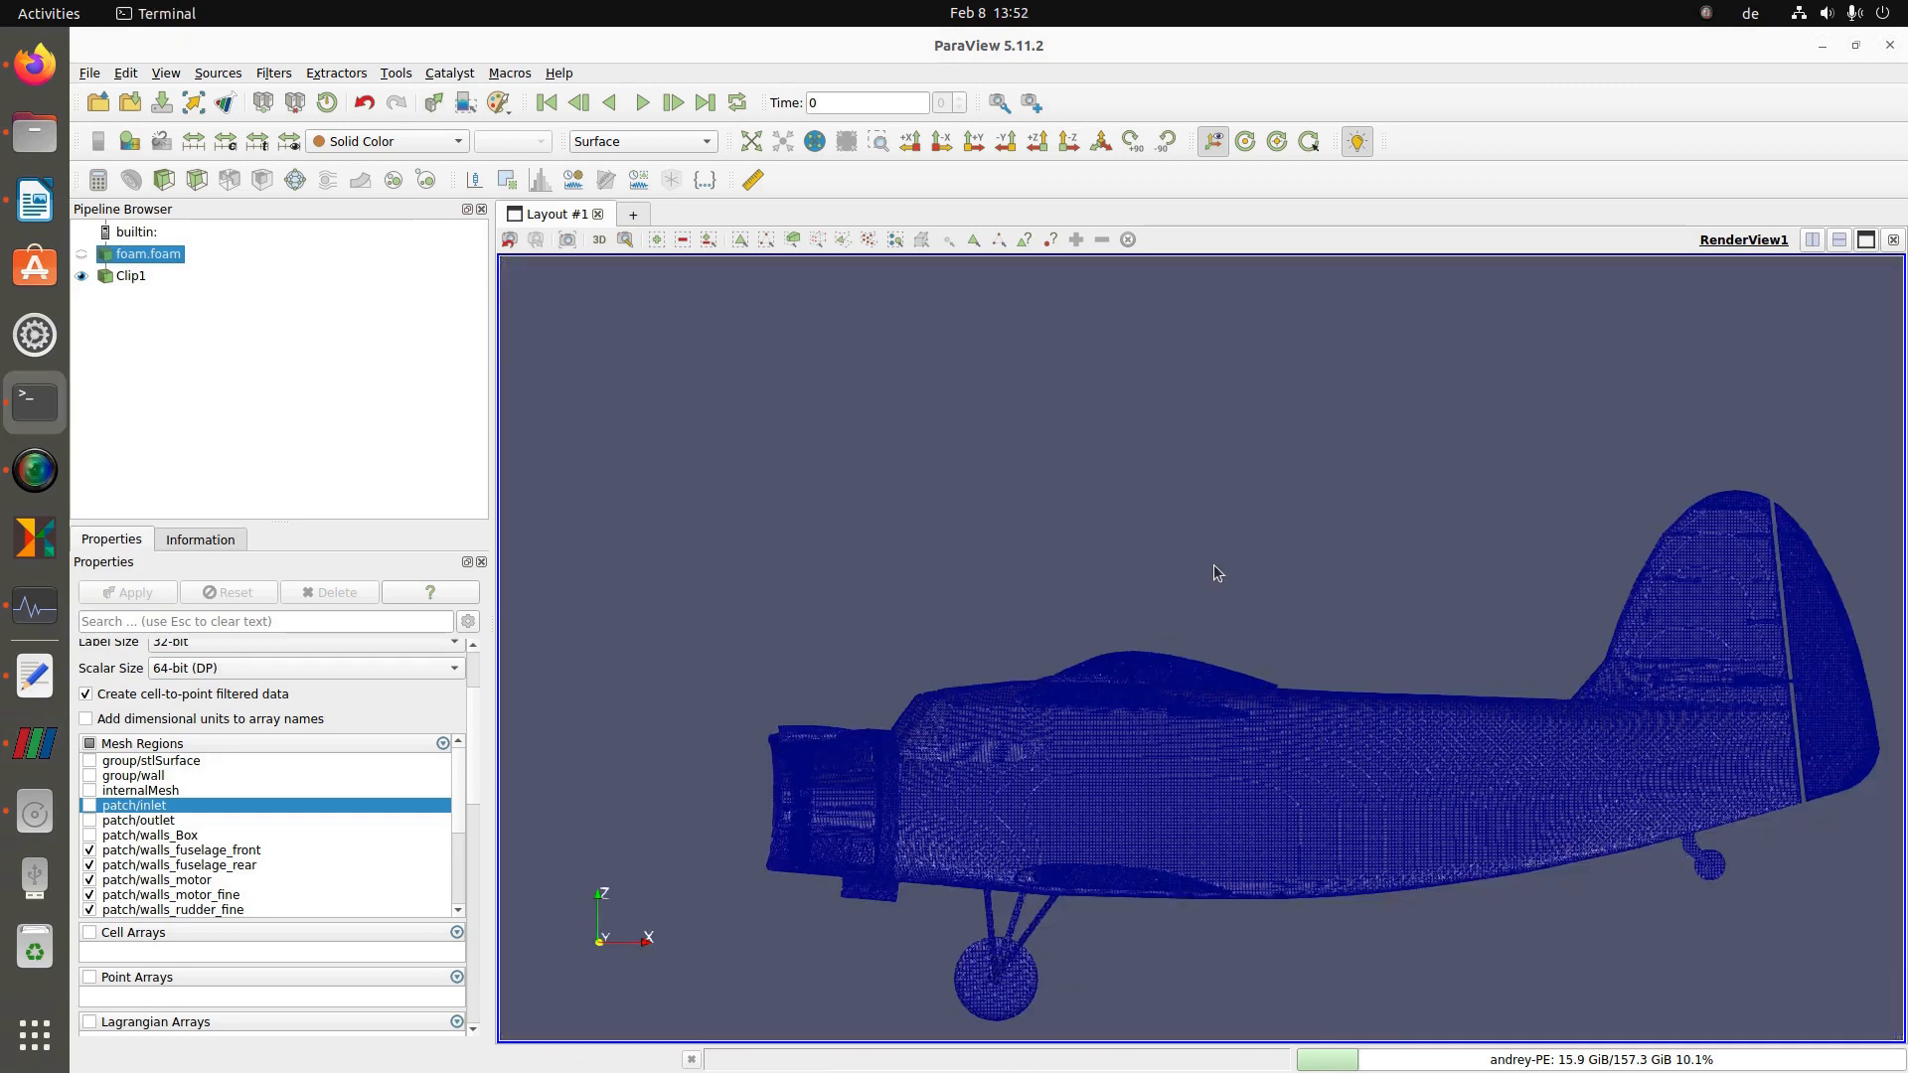
- Show the foam.foam aircraft surfaces and hide the clip
left_click(1176, 786)
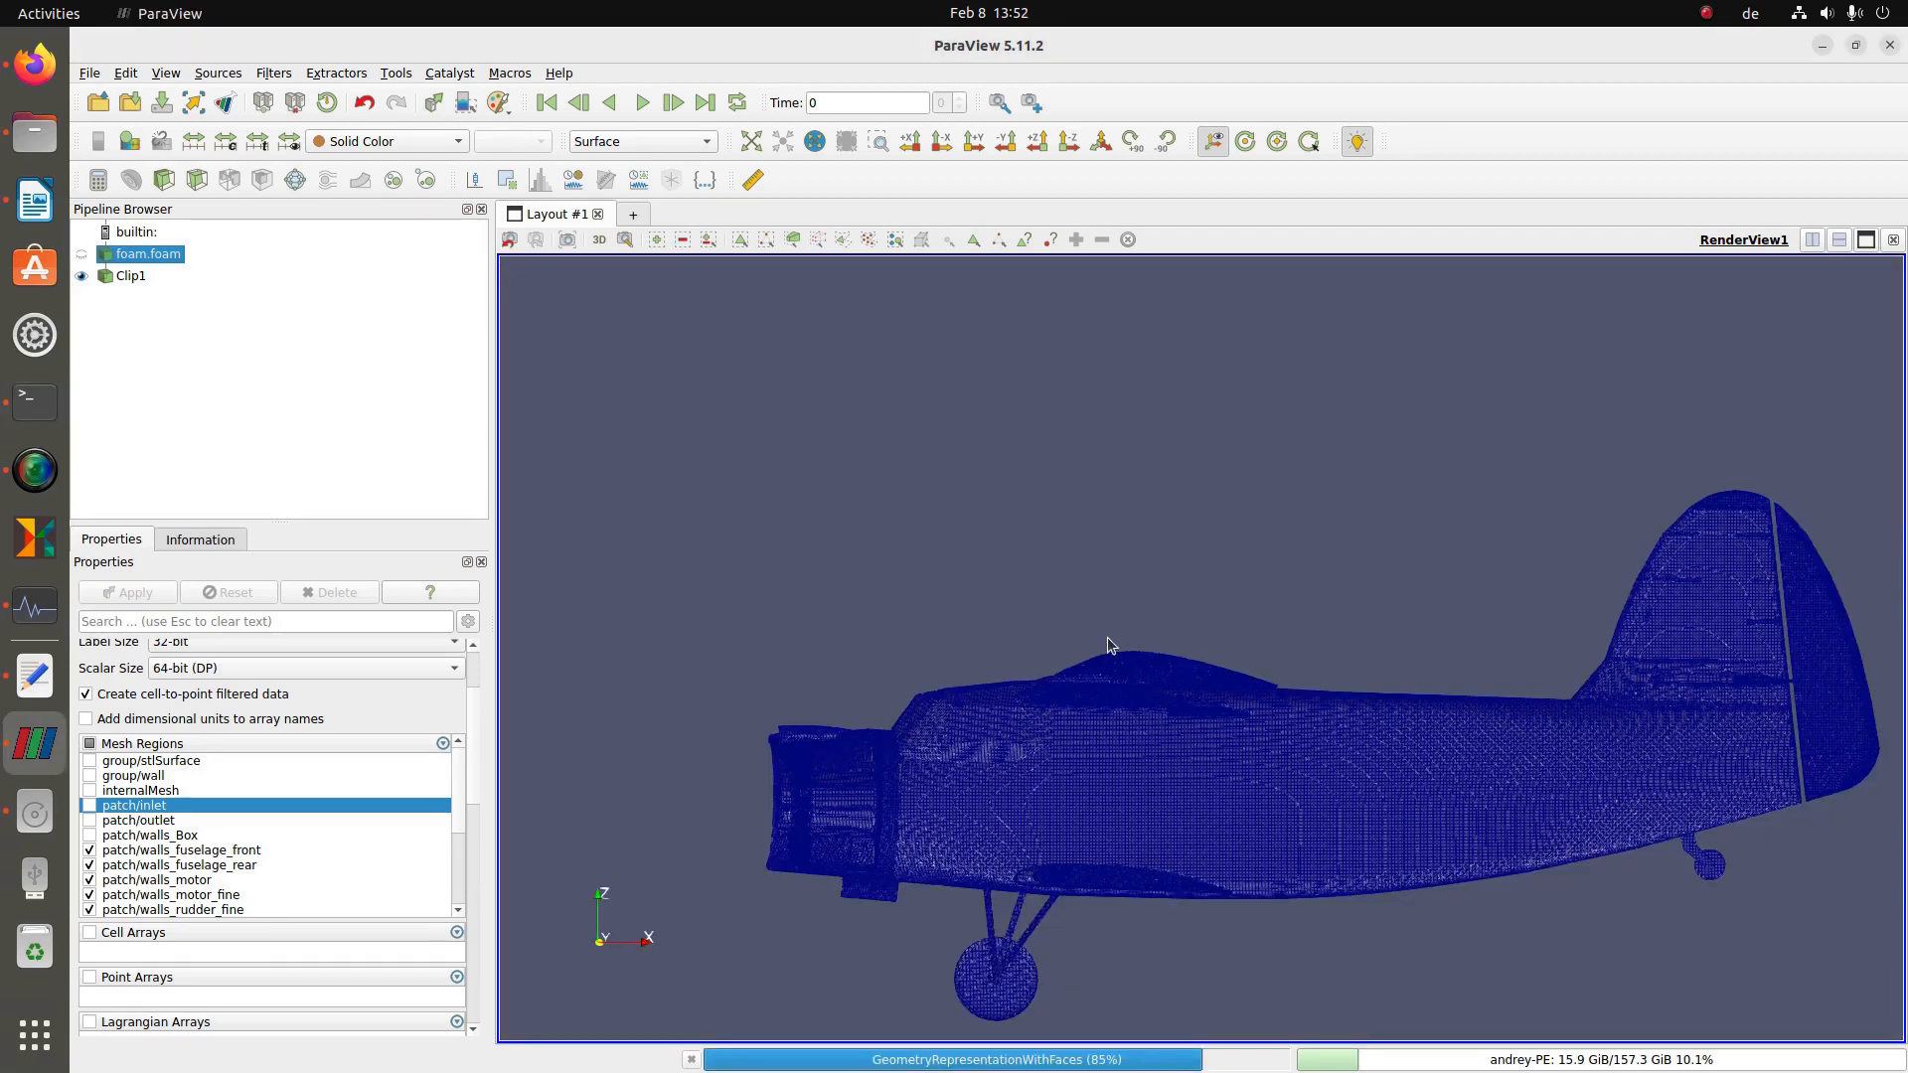
middle_click_drag(1116, 652, 1015, 490)
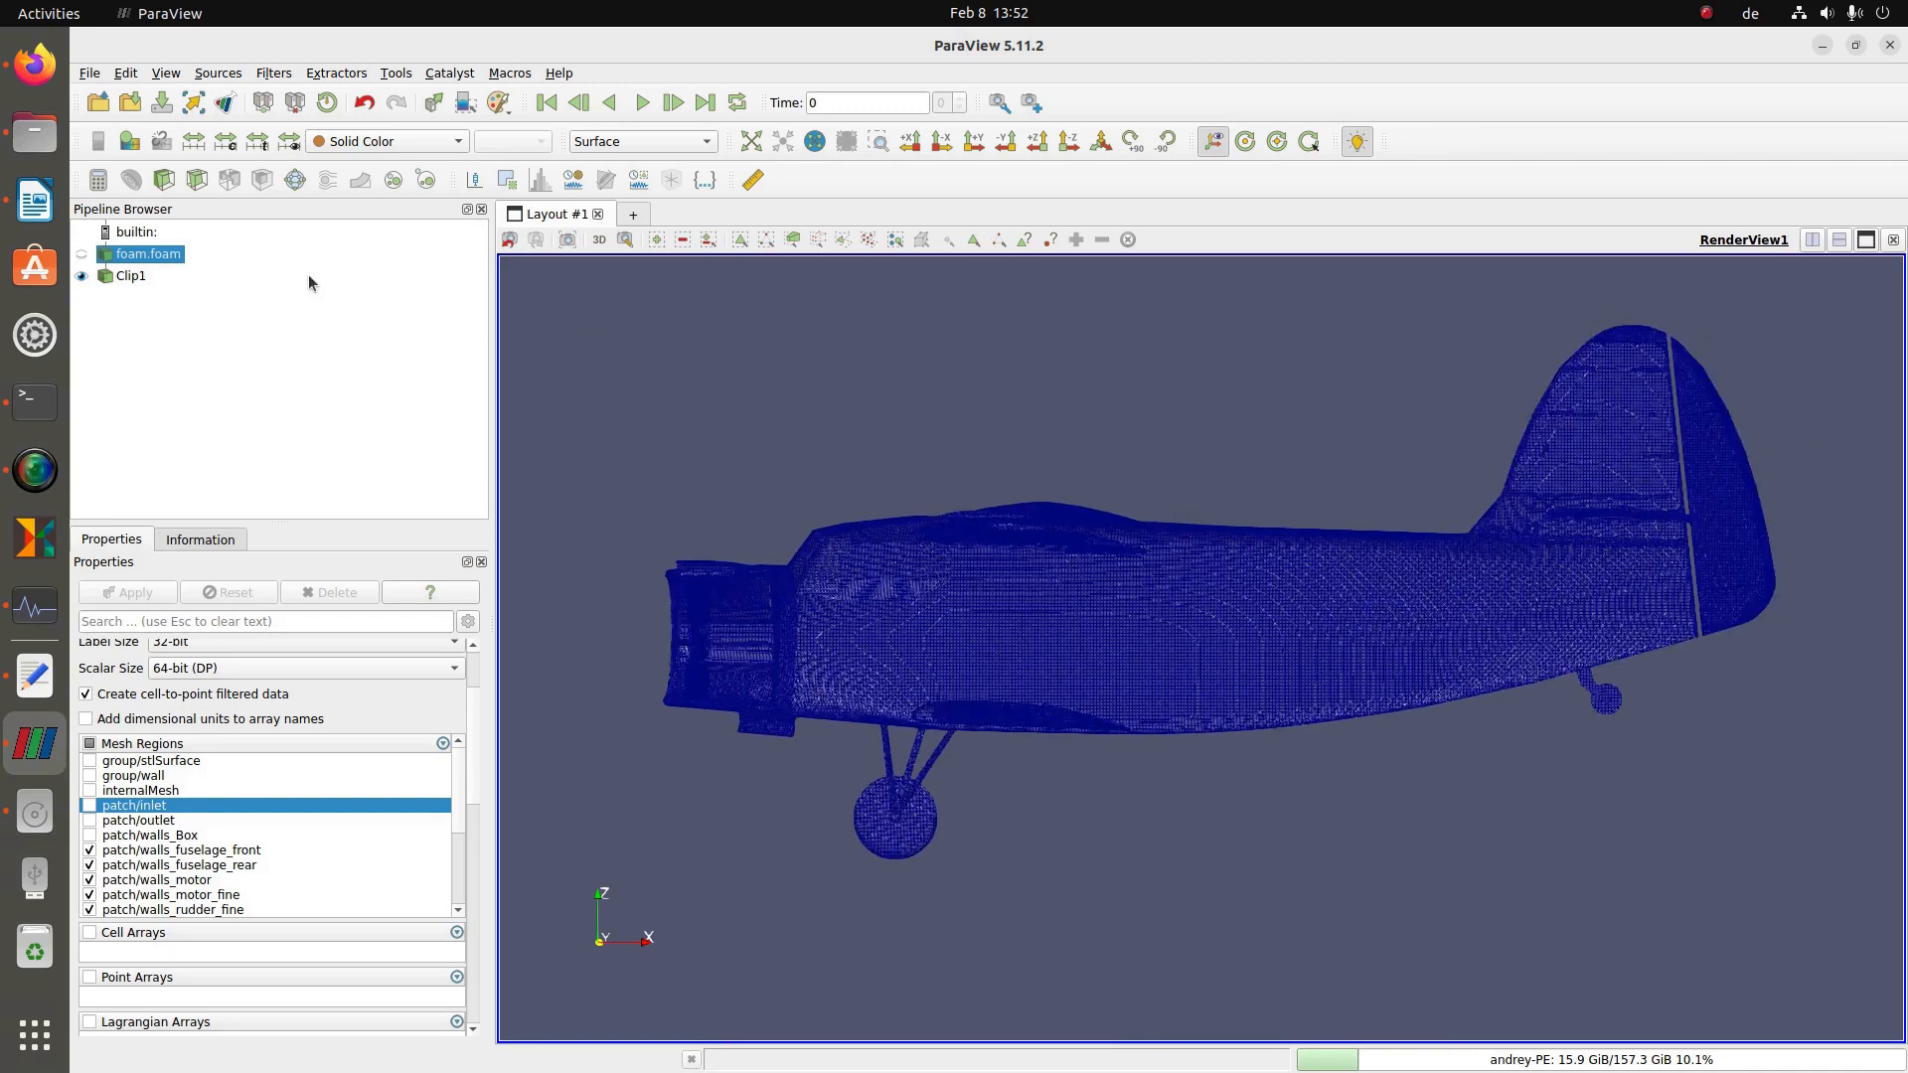
left_click(81, 254)
left_click(81, 277)
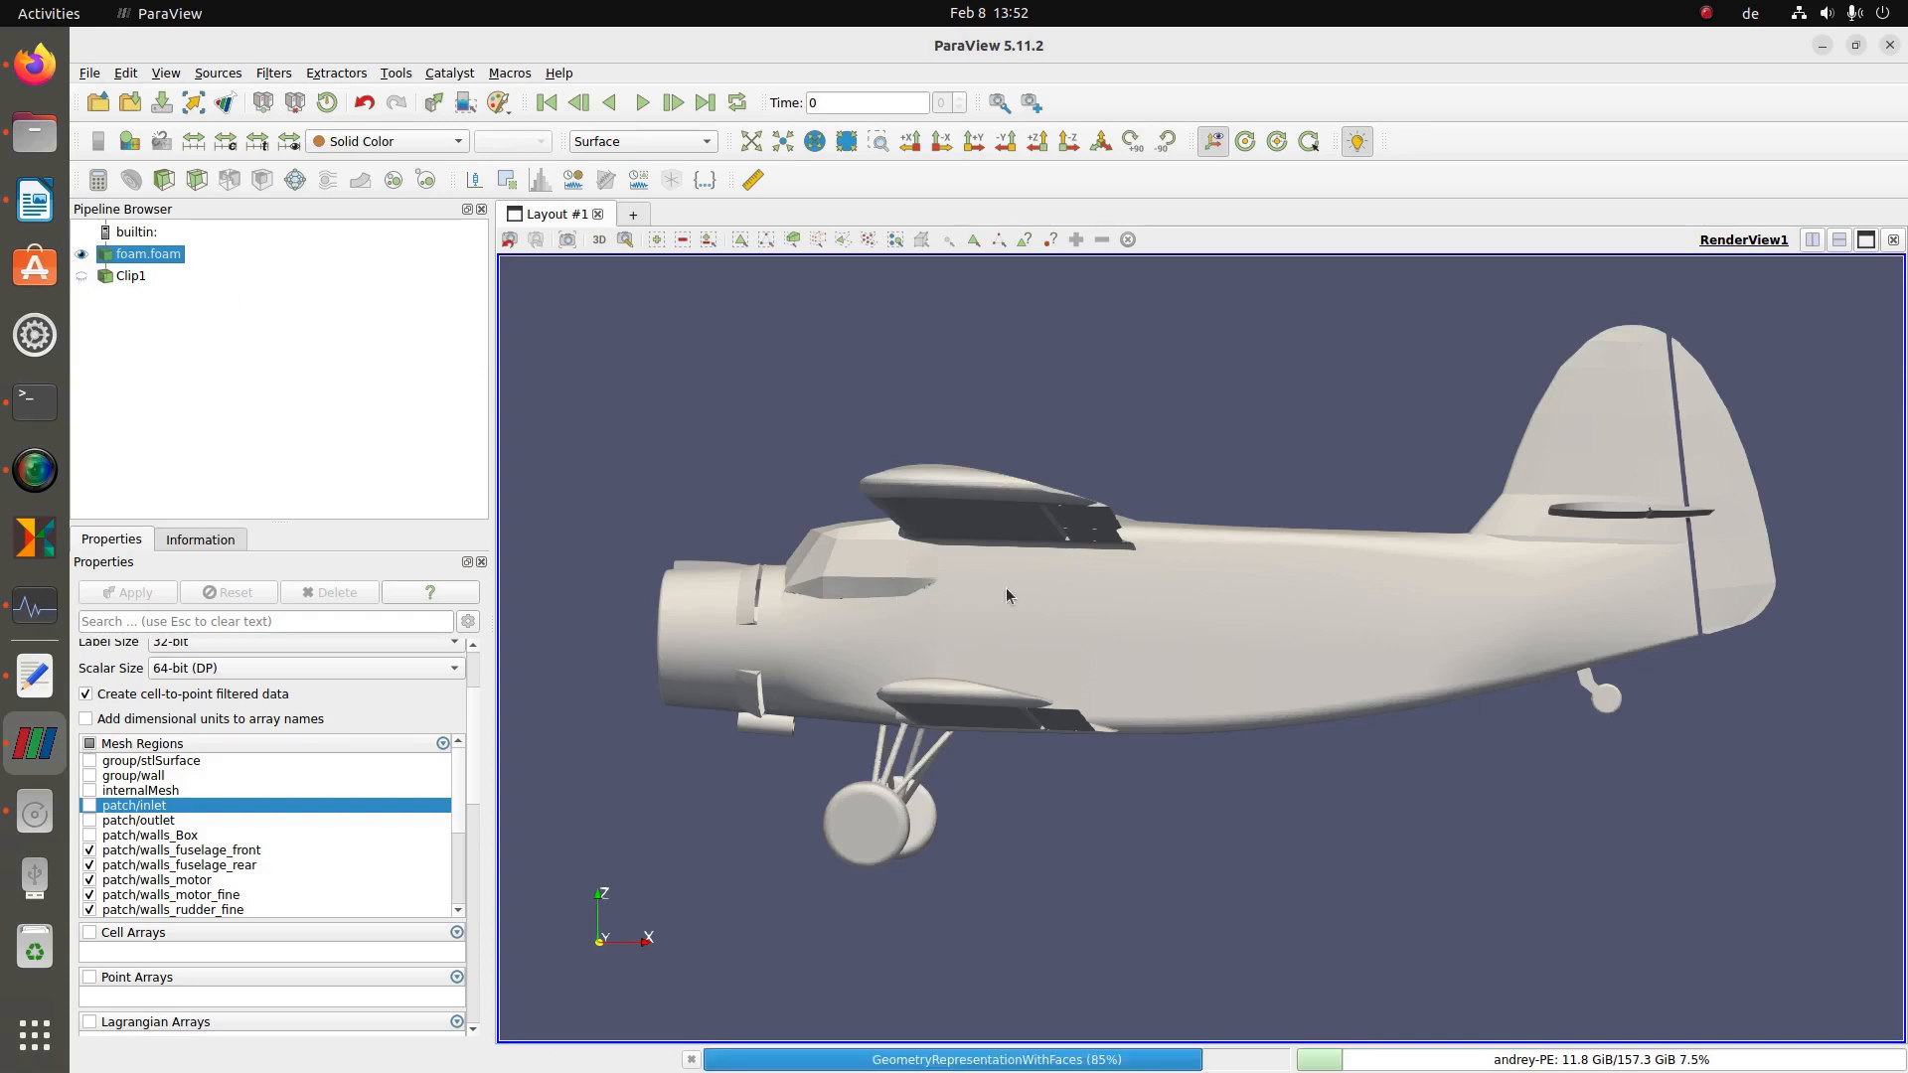
- Display foam.foam as Surface With Edges and inspect the aircraft's surface mesh from the side
left_click_drag(1088, 606, 1148, 588)
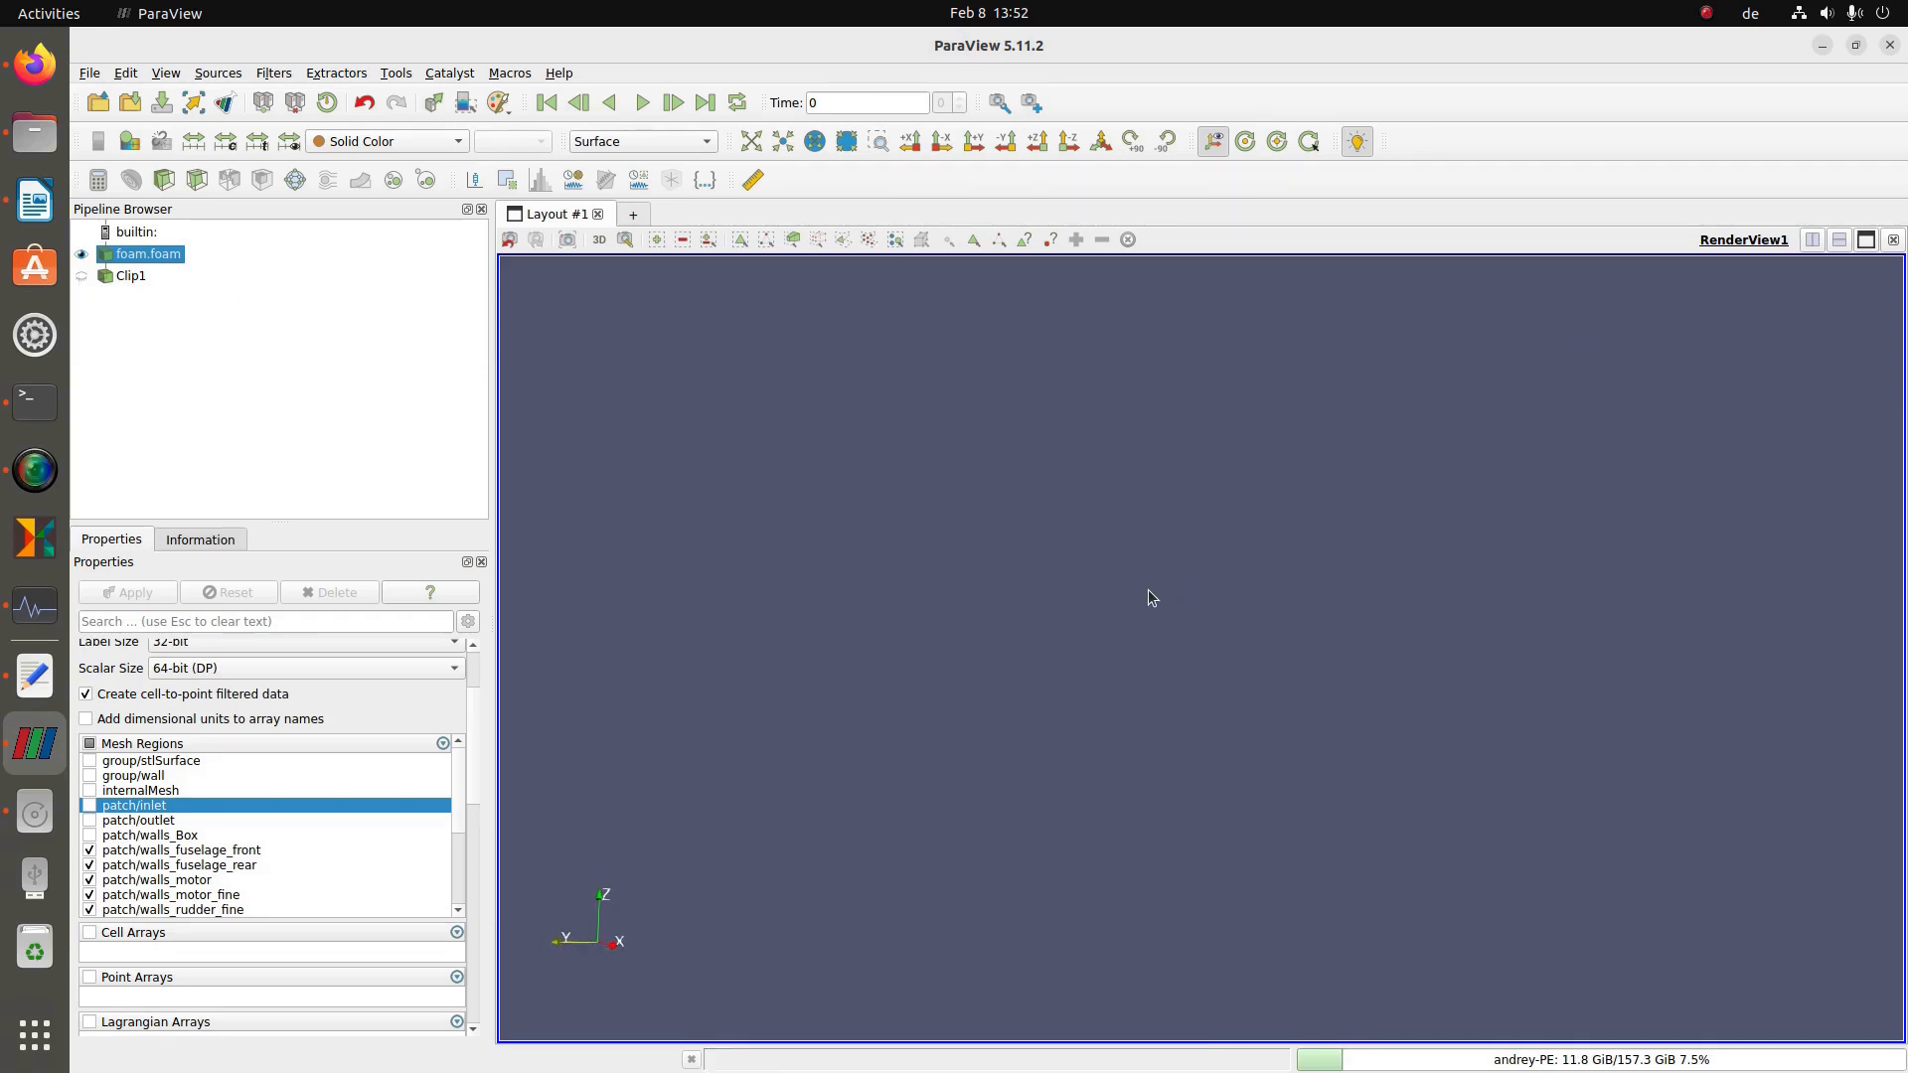
left_click(959, 149)
left_click(648, 144)
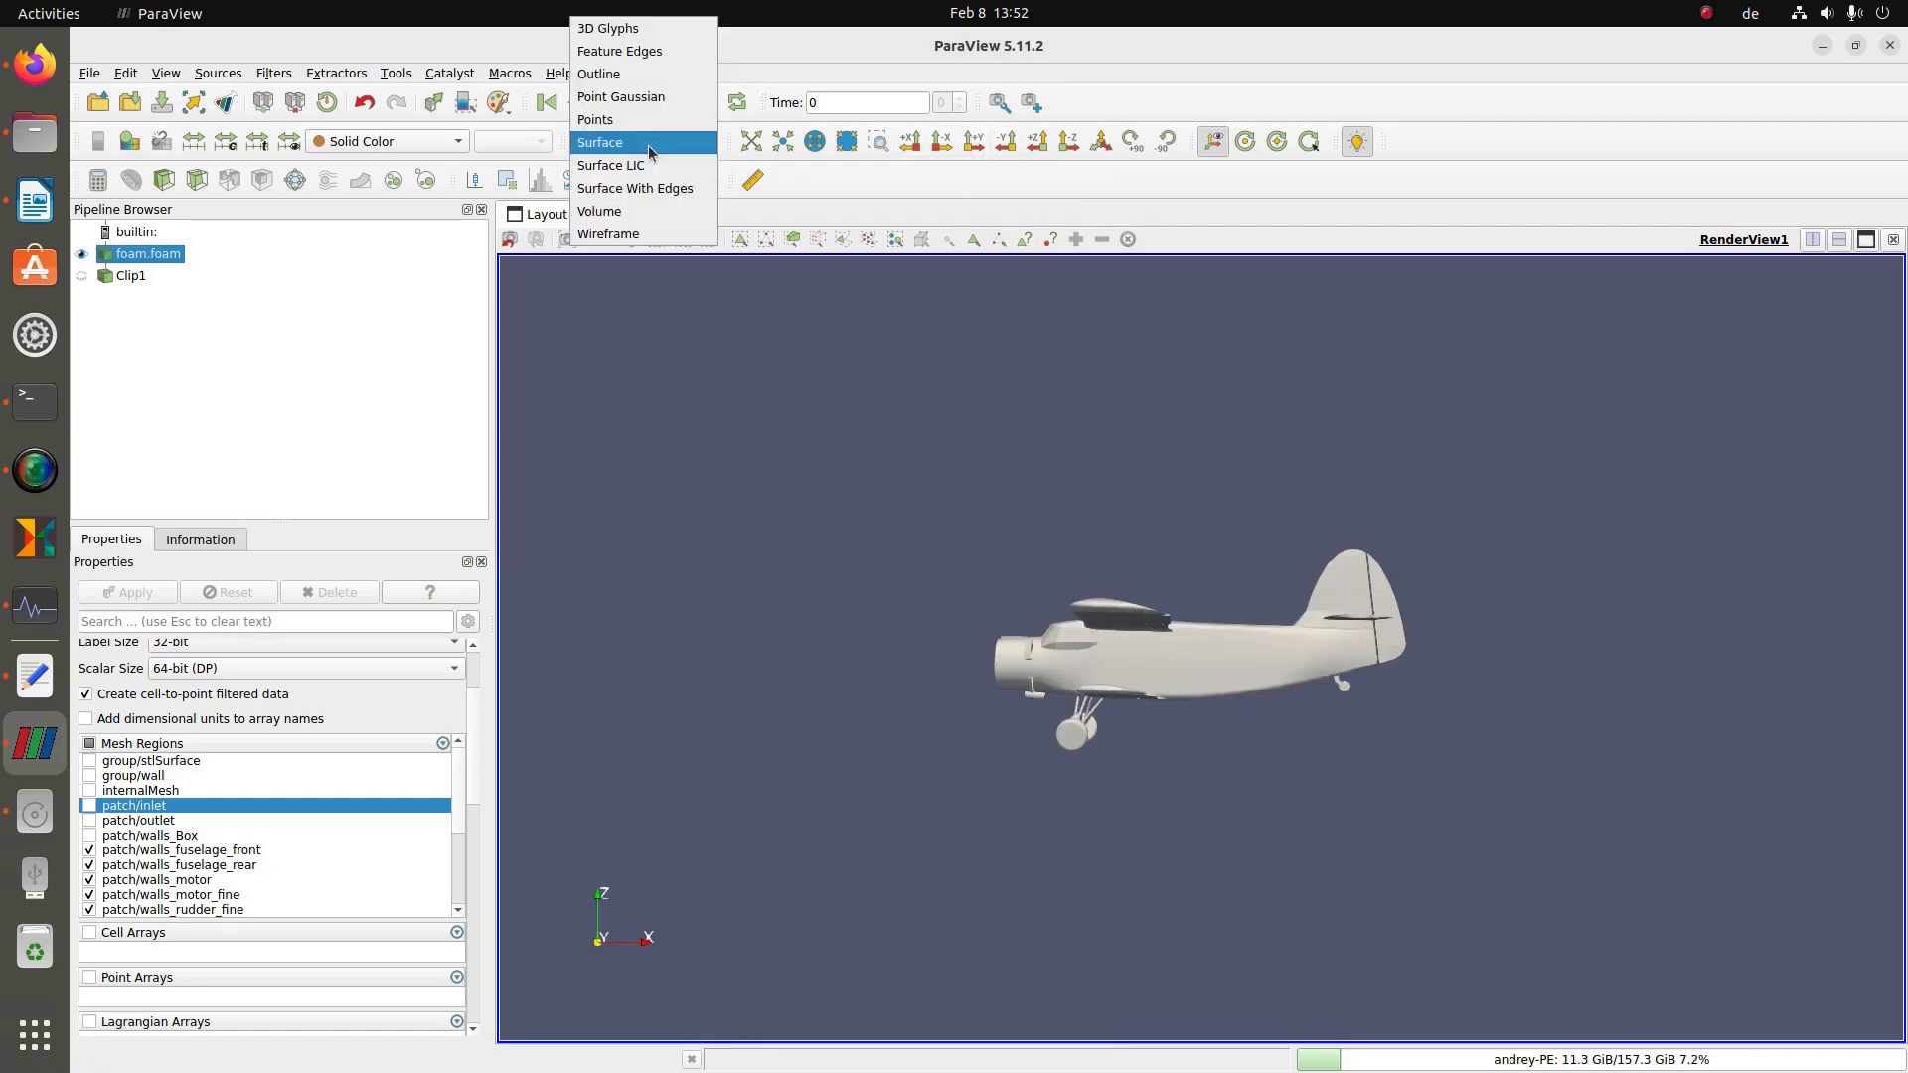
left_click(650, 188)
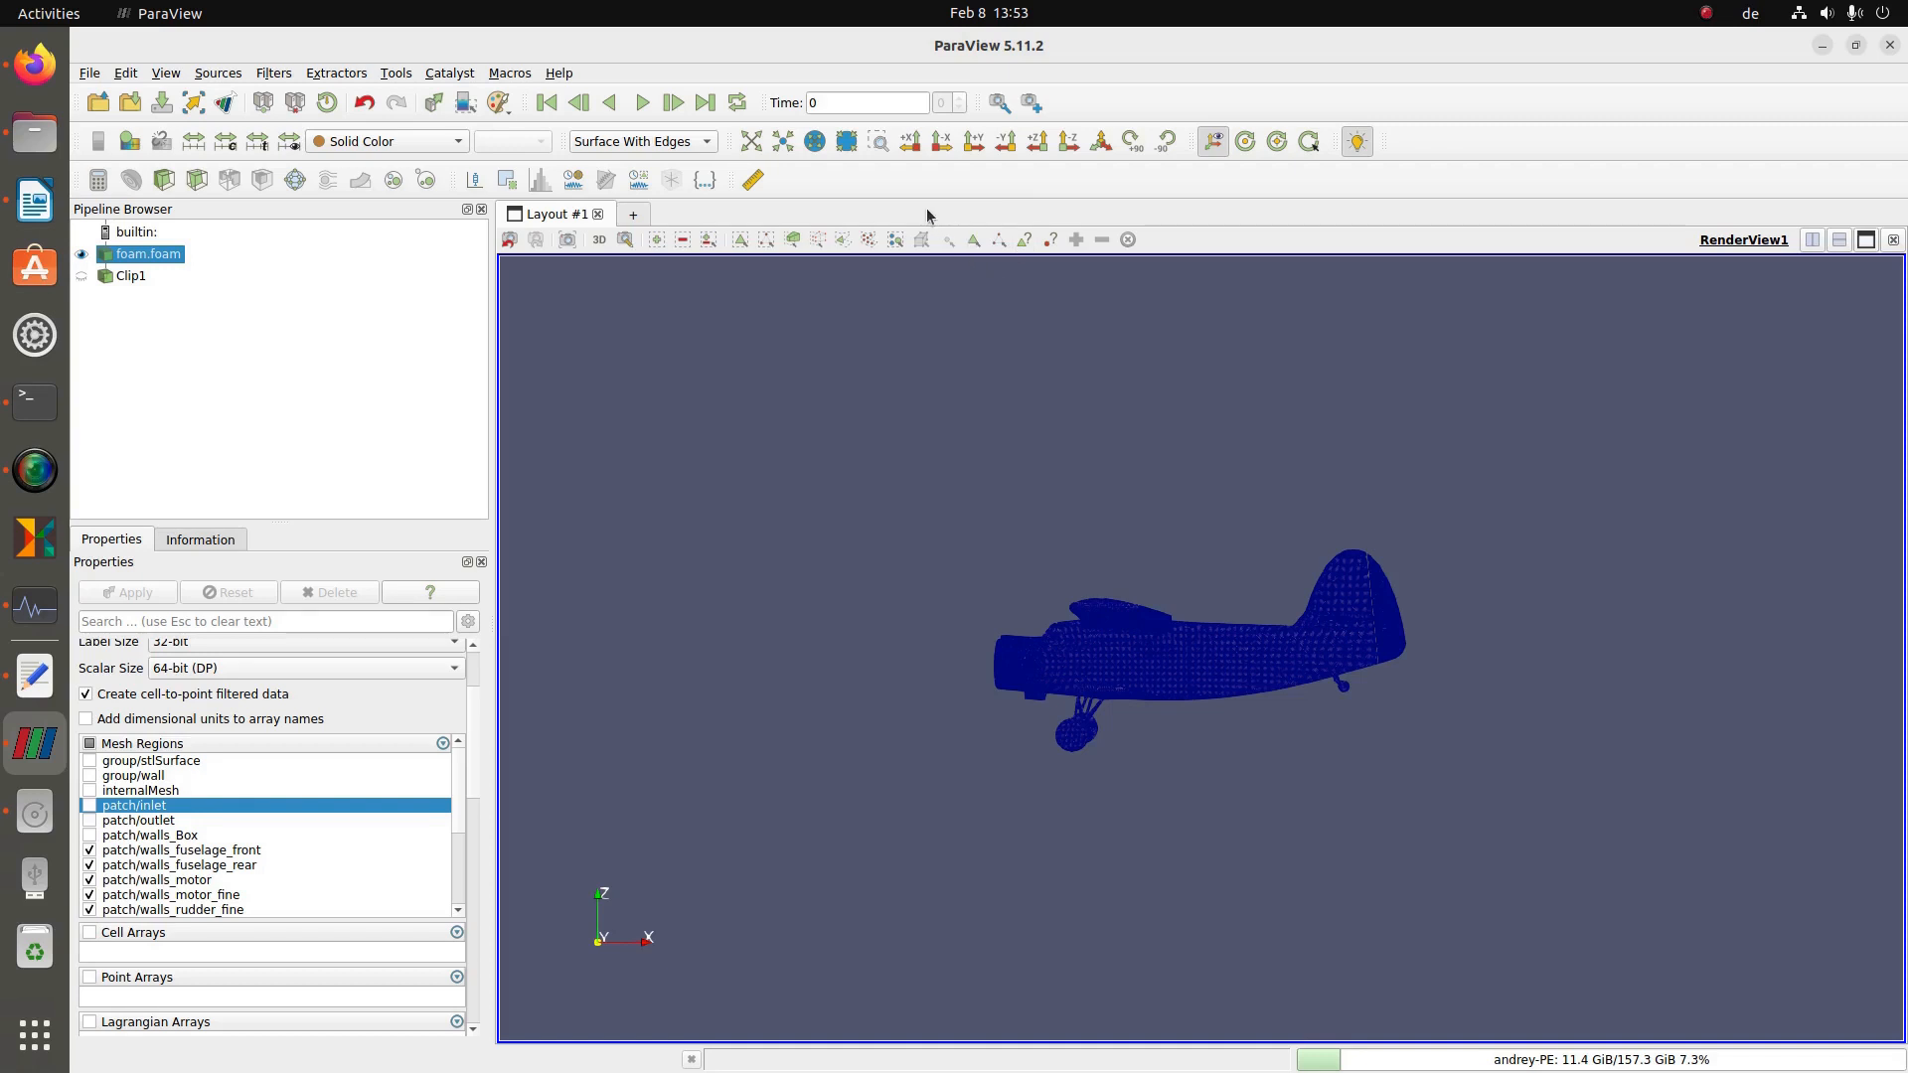
left_click_drag(1176, 668, 1288, 734)
left_click_drag(1485, 741, 1361, 681)
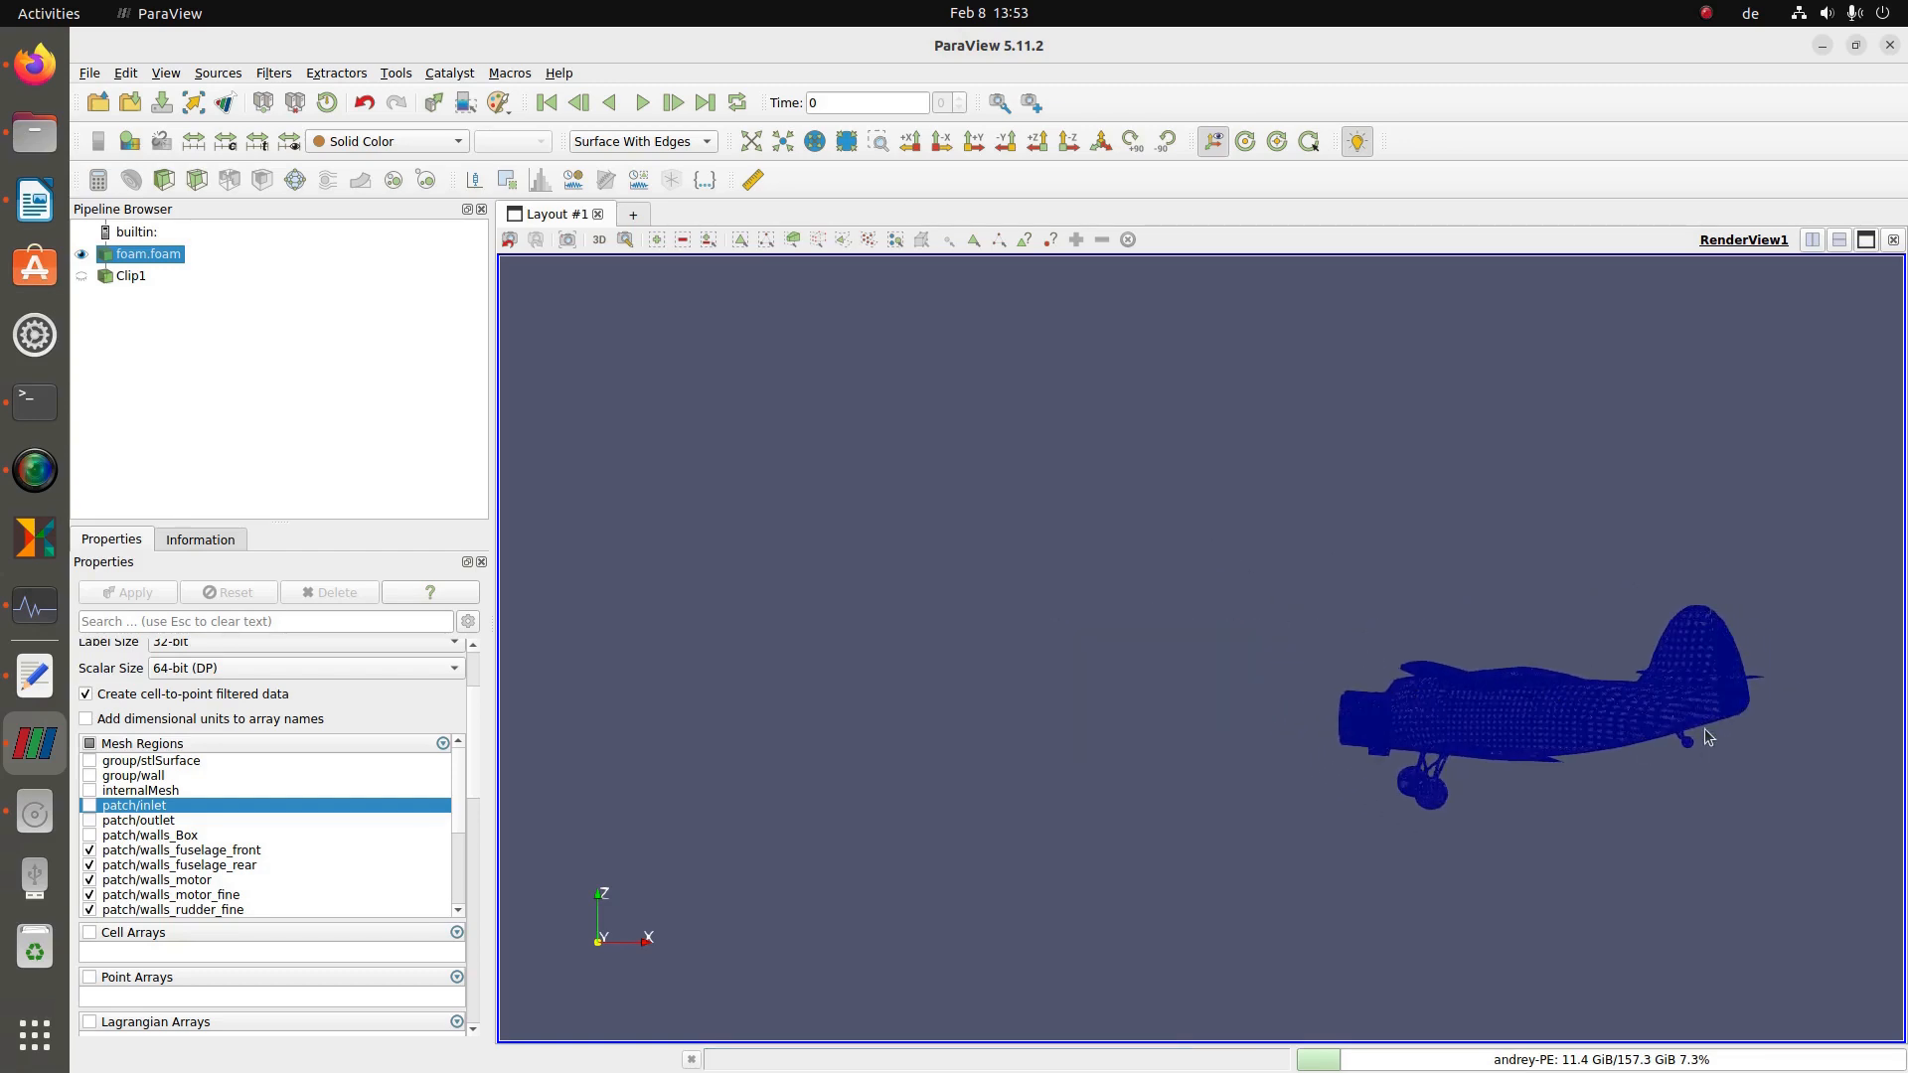
- Open skewFaces.case from run_snappy/postProcessing/constant/skewFaces and load it into the view alongside the aircraft
left_click(100, 104)
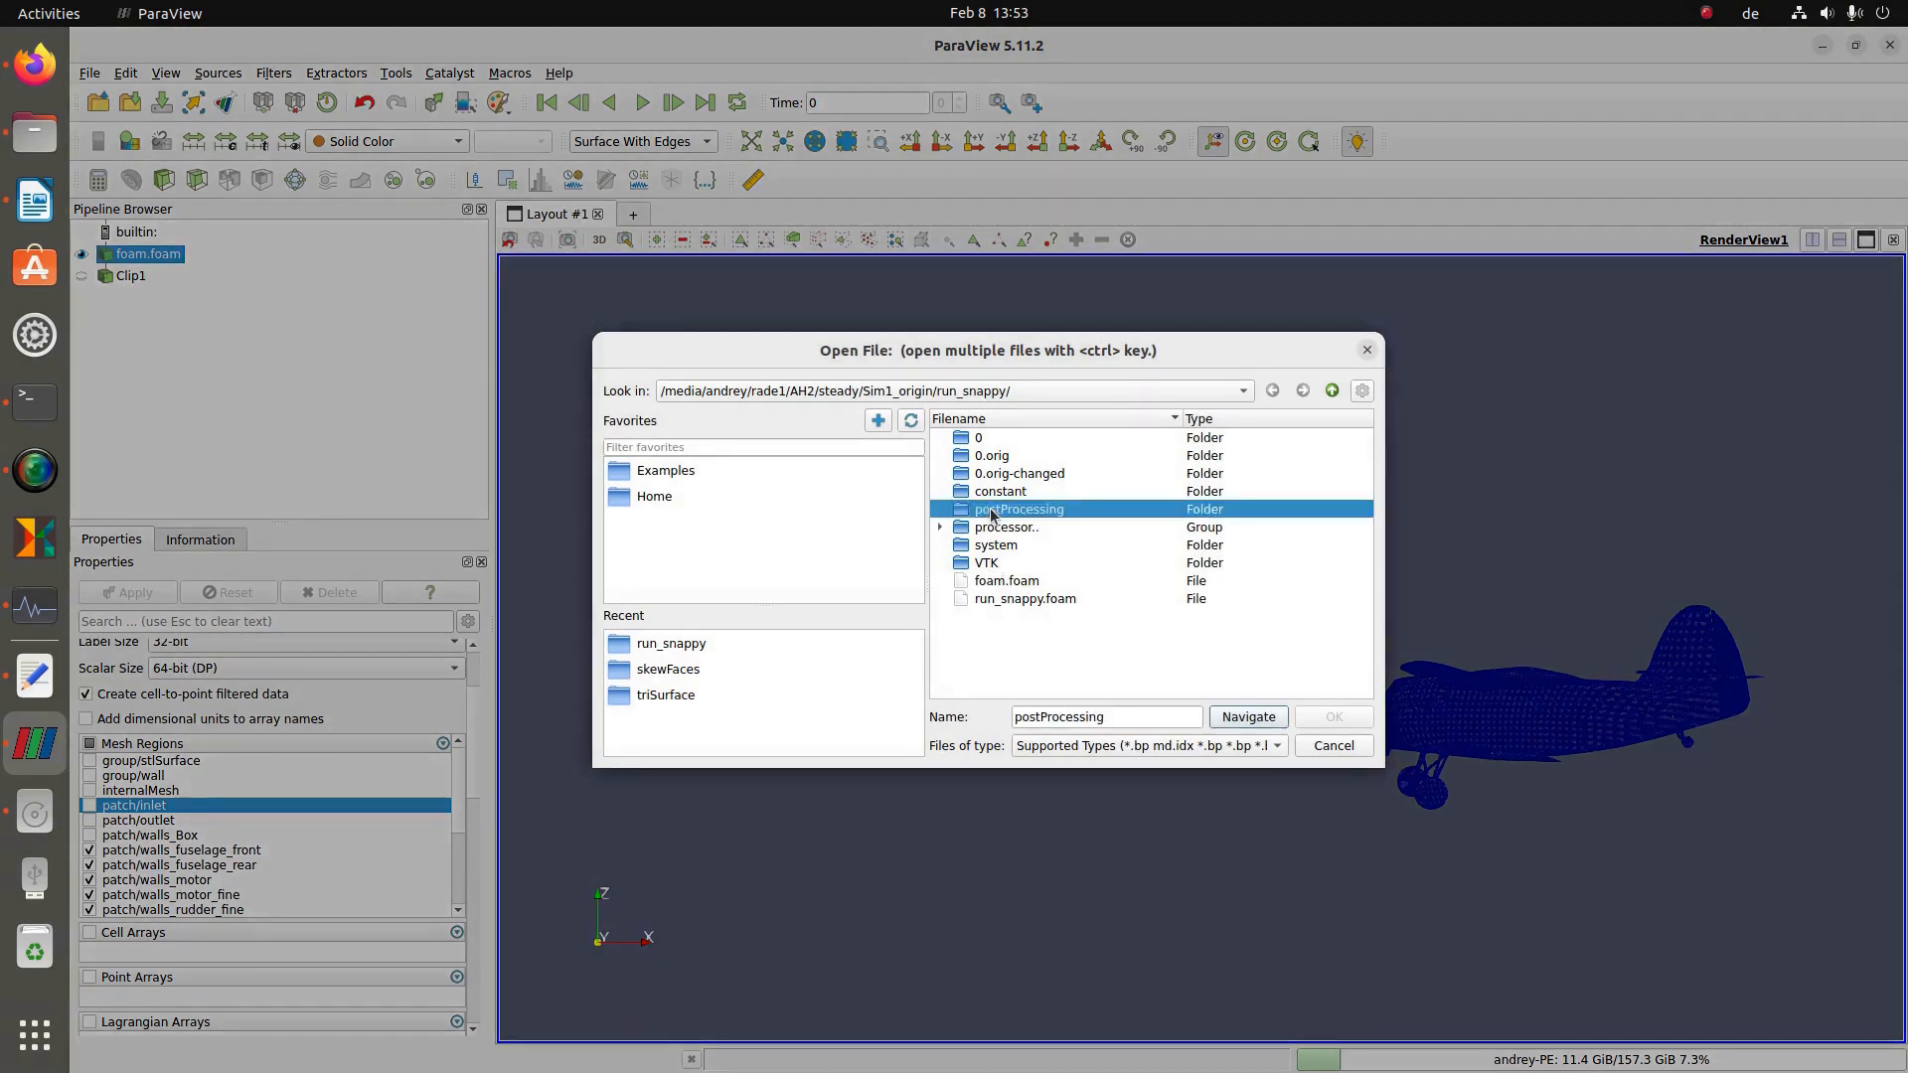
double_click(989, 509)
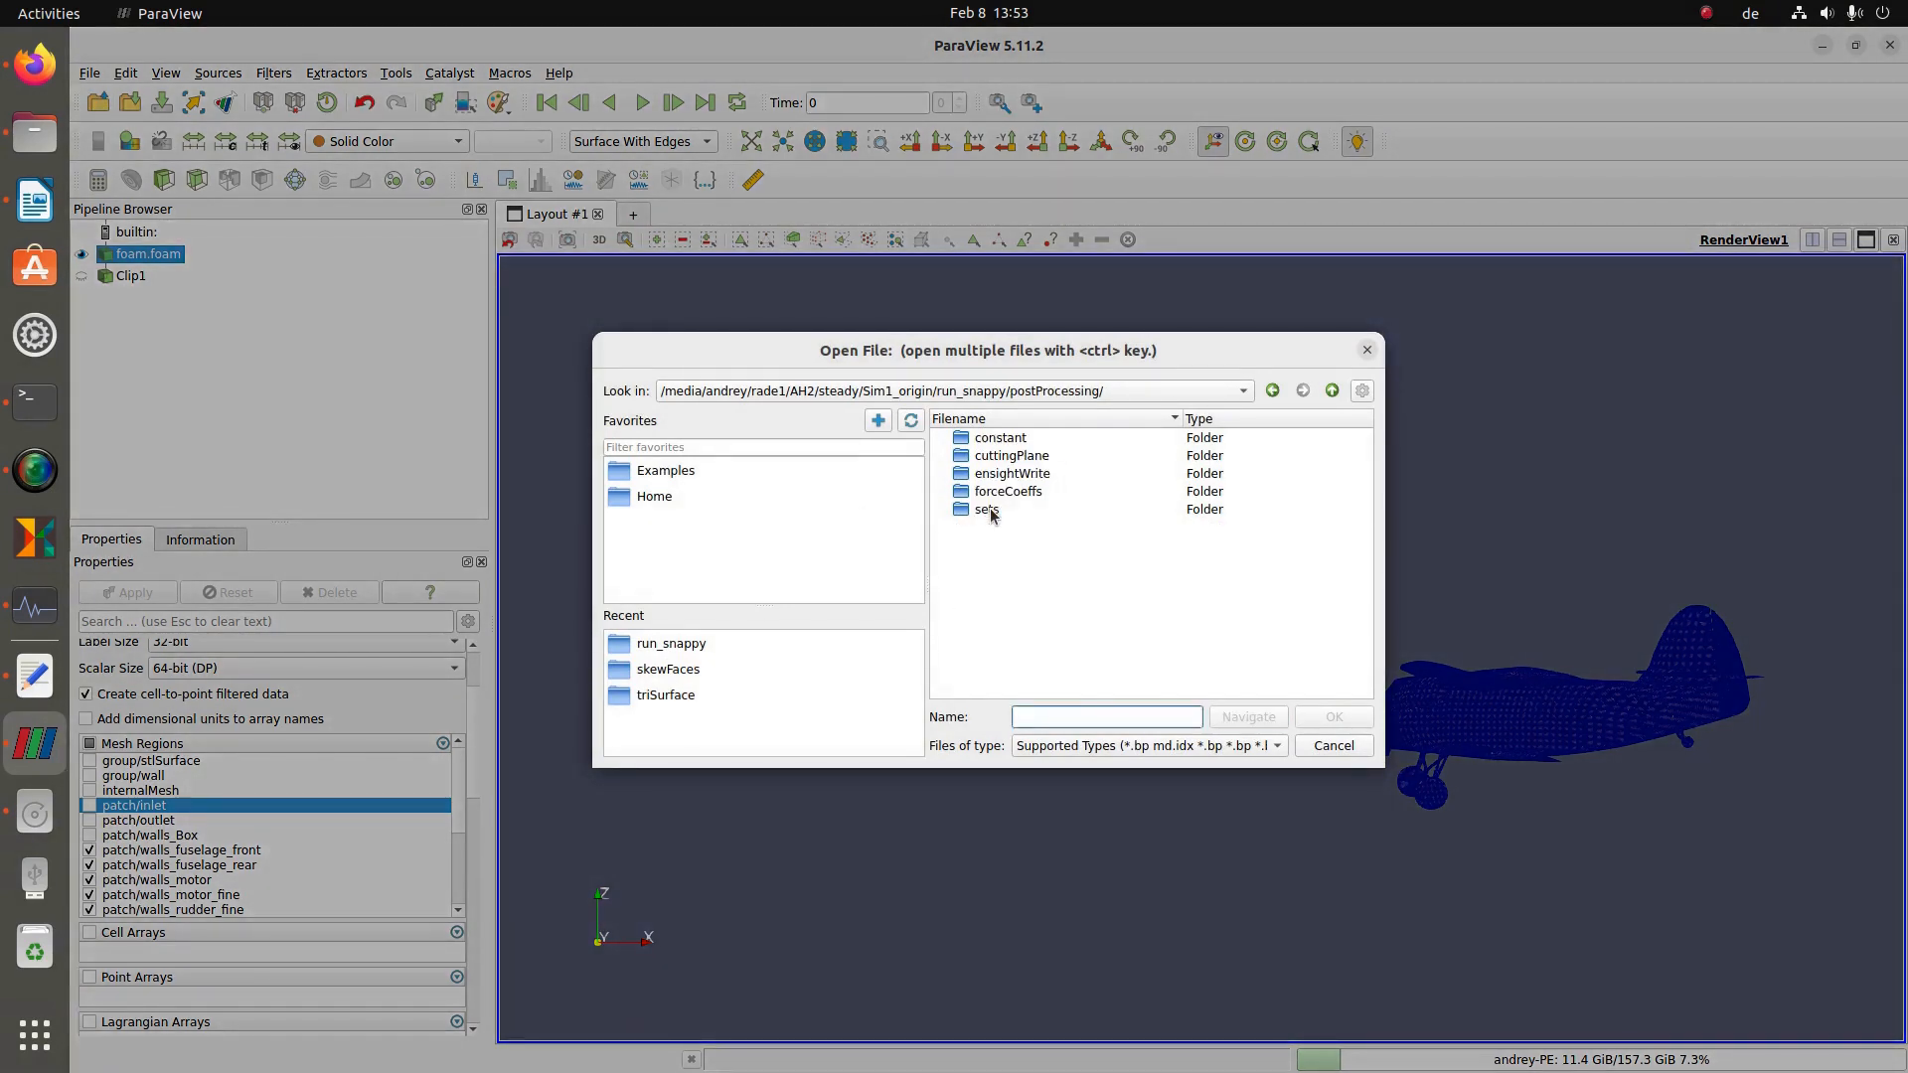
double_click(997, 438)
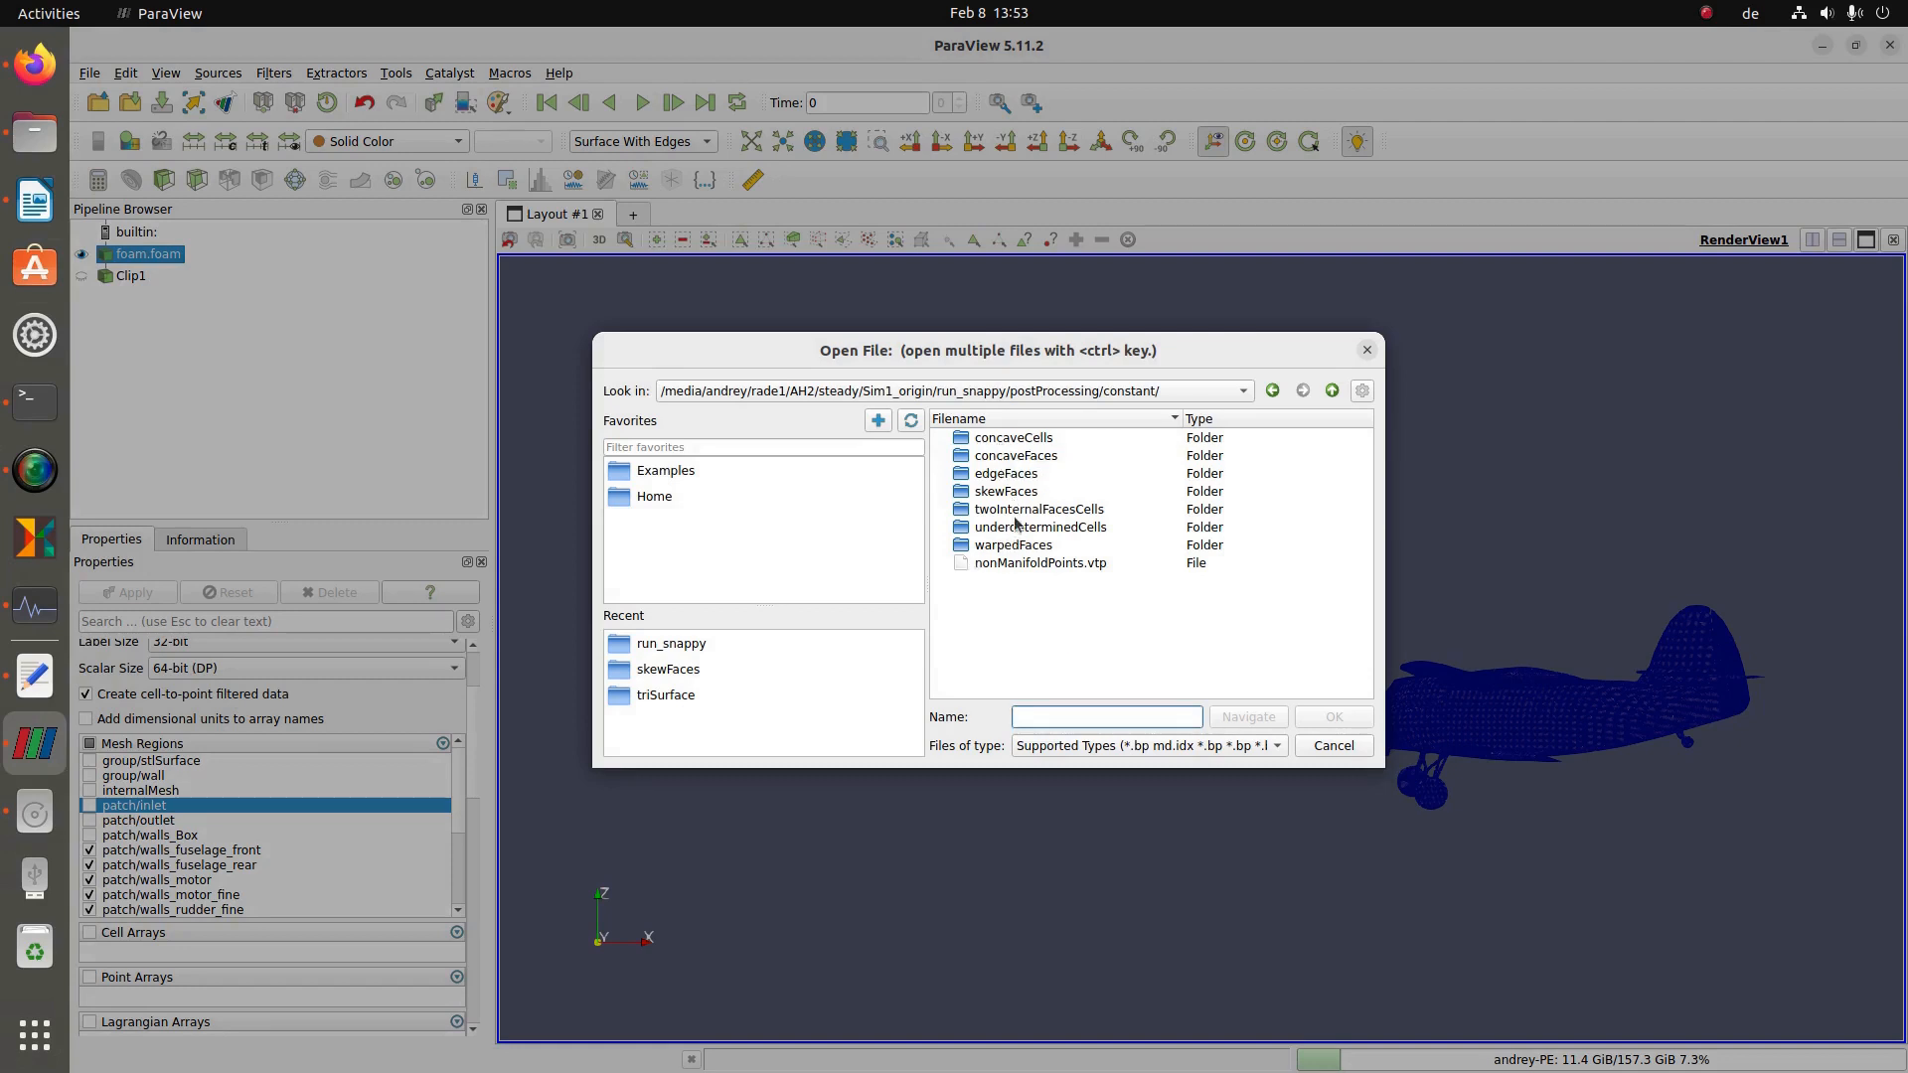
double_click(998, 492)
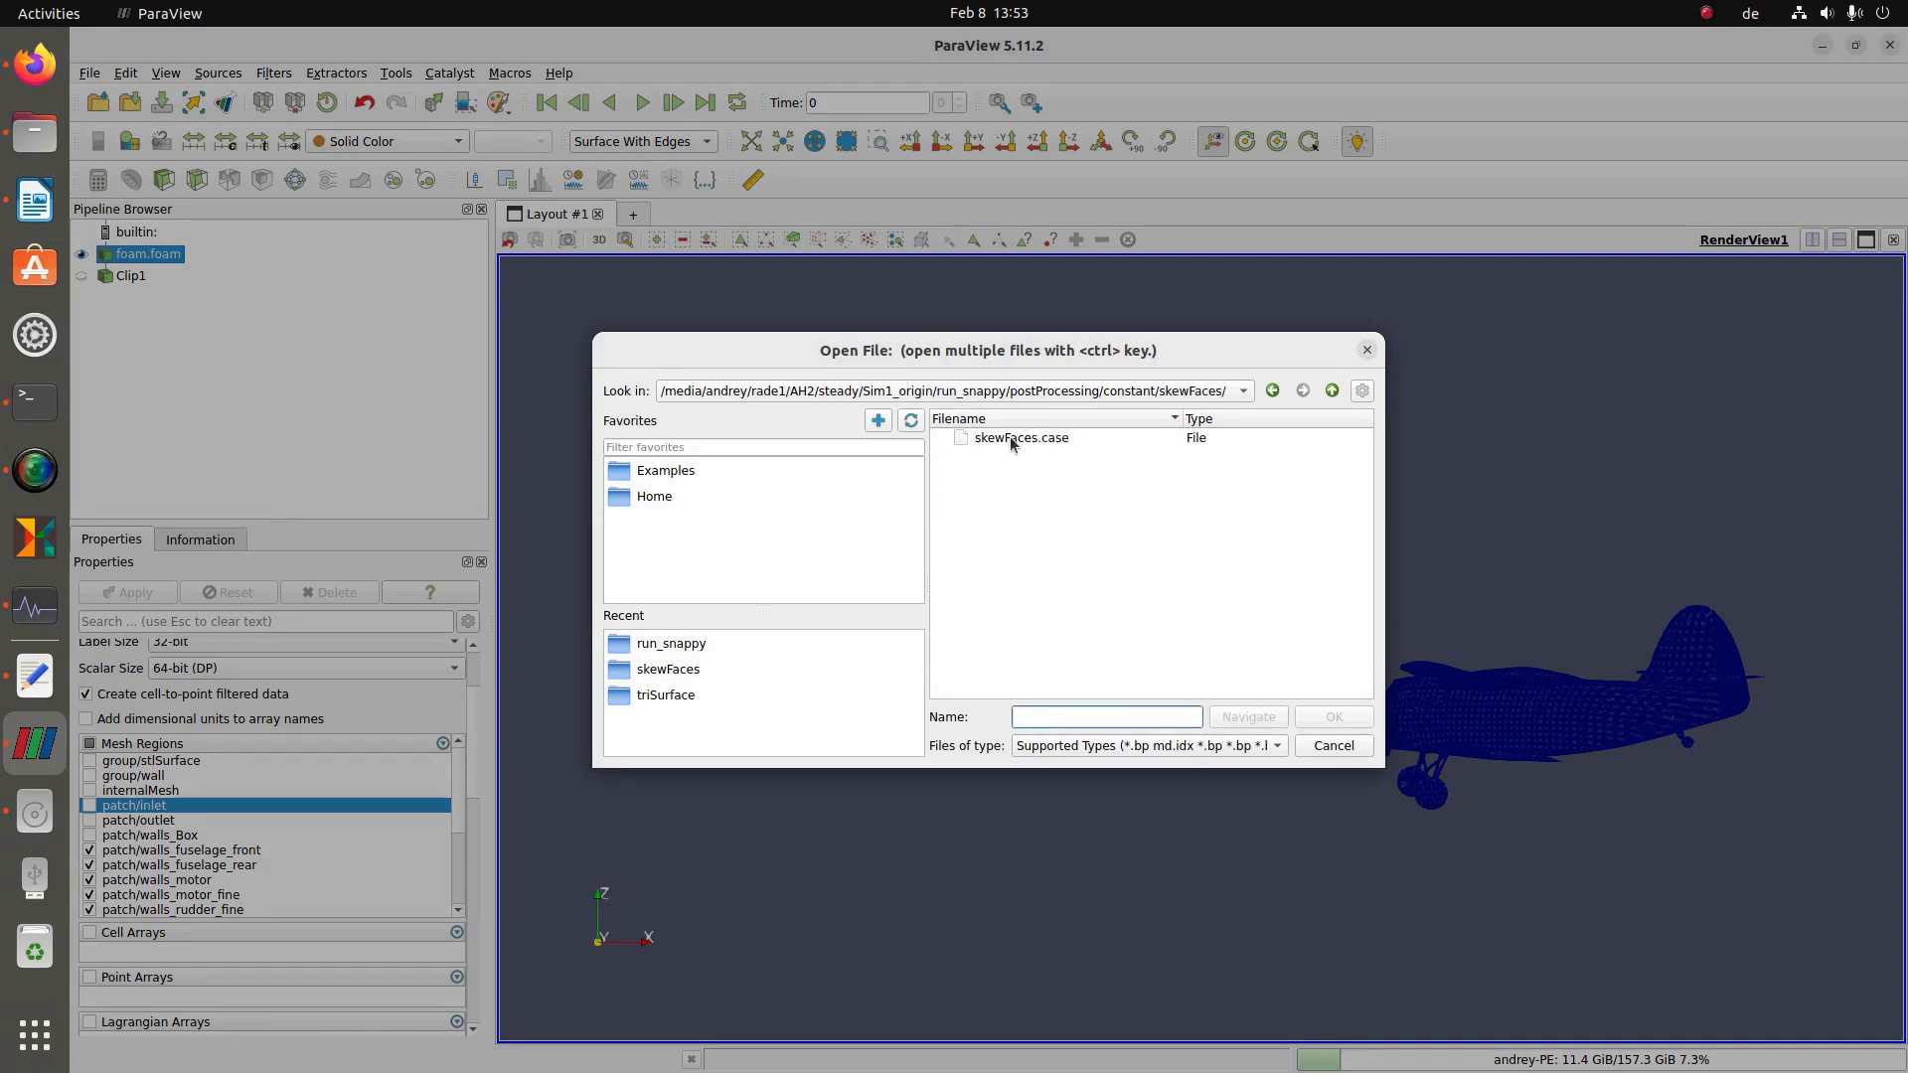
left_click(1005, 438)
left_click(1348, 718)
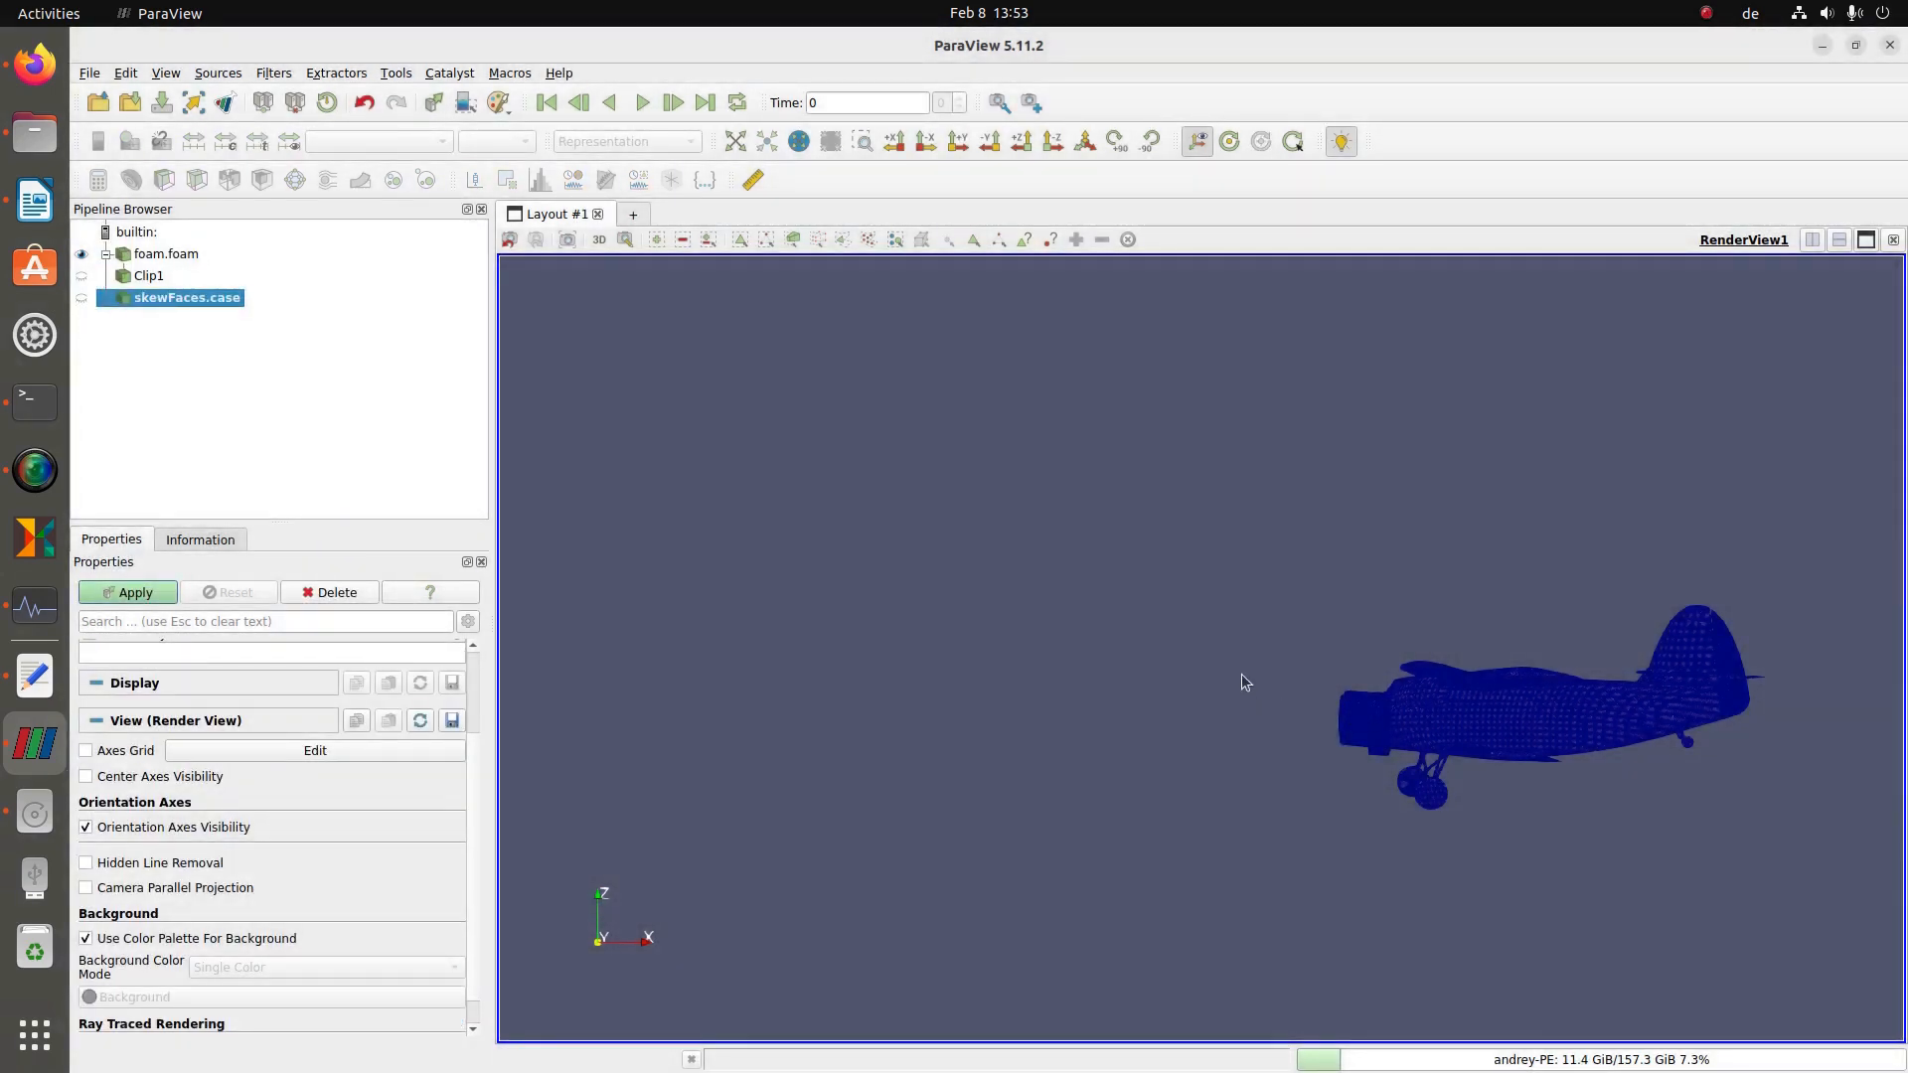
left_click_drag(1620, 660, 1116, 498)
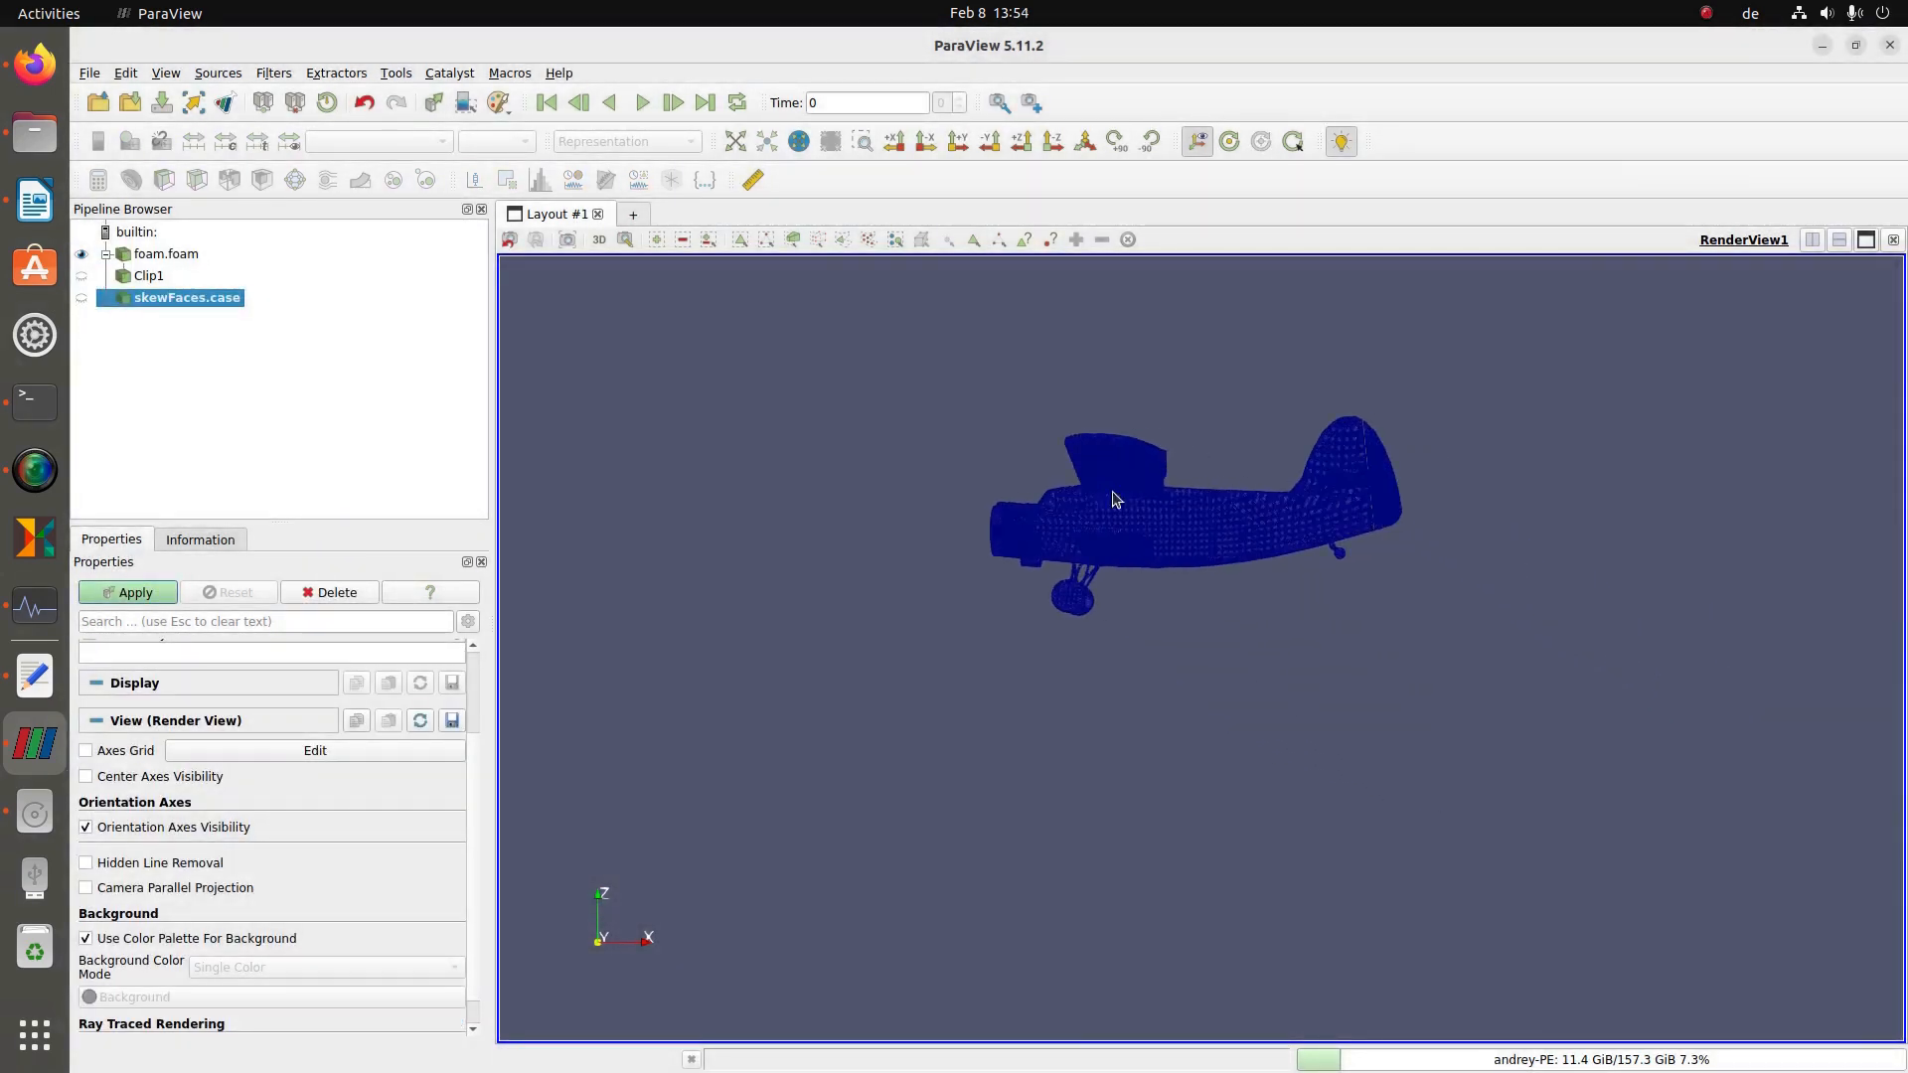
left_click(136, 593)
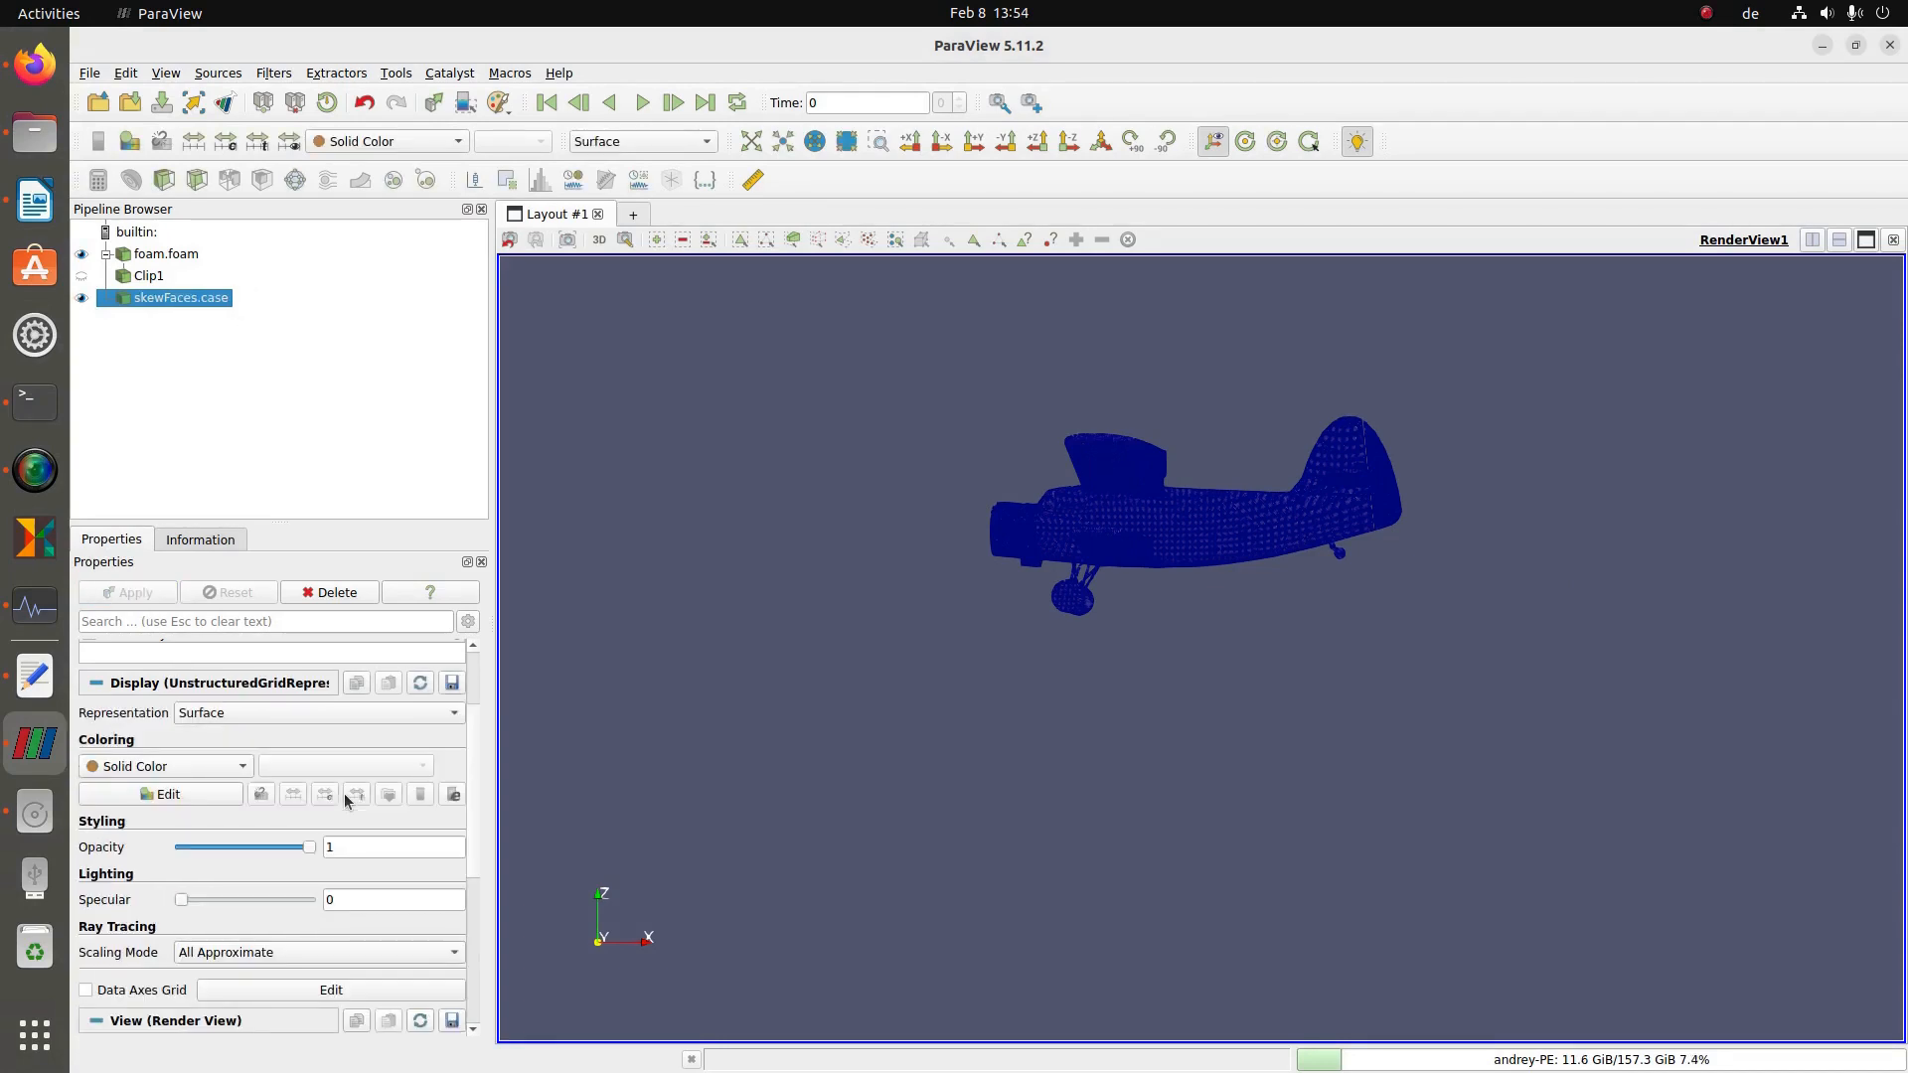
- Display the skewFaces.case data as Points with a point size of 20
left_click(289, 714)
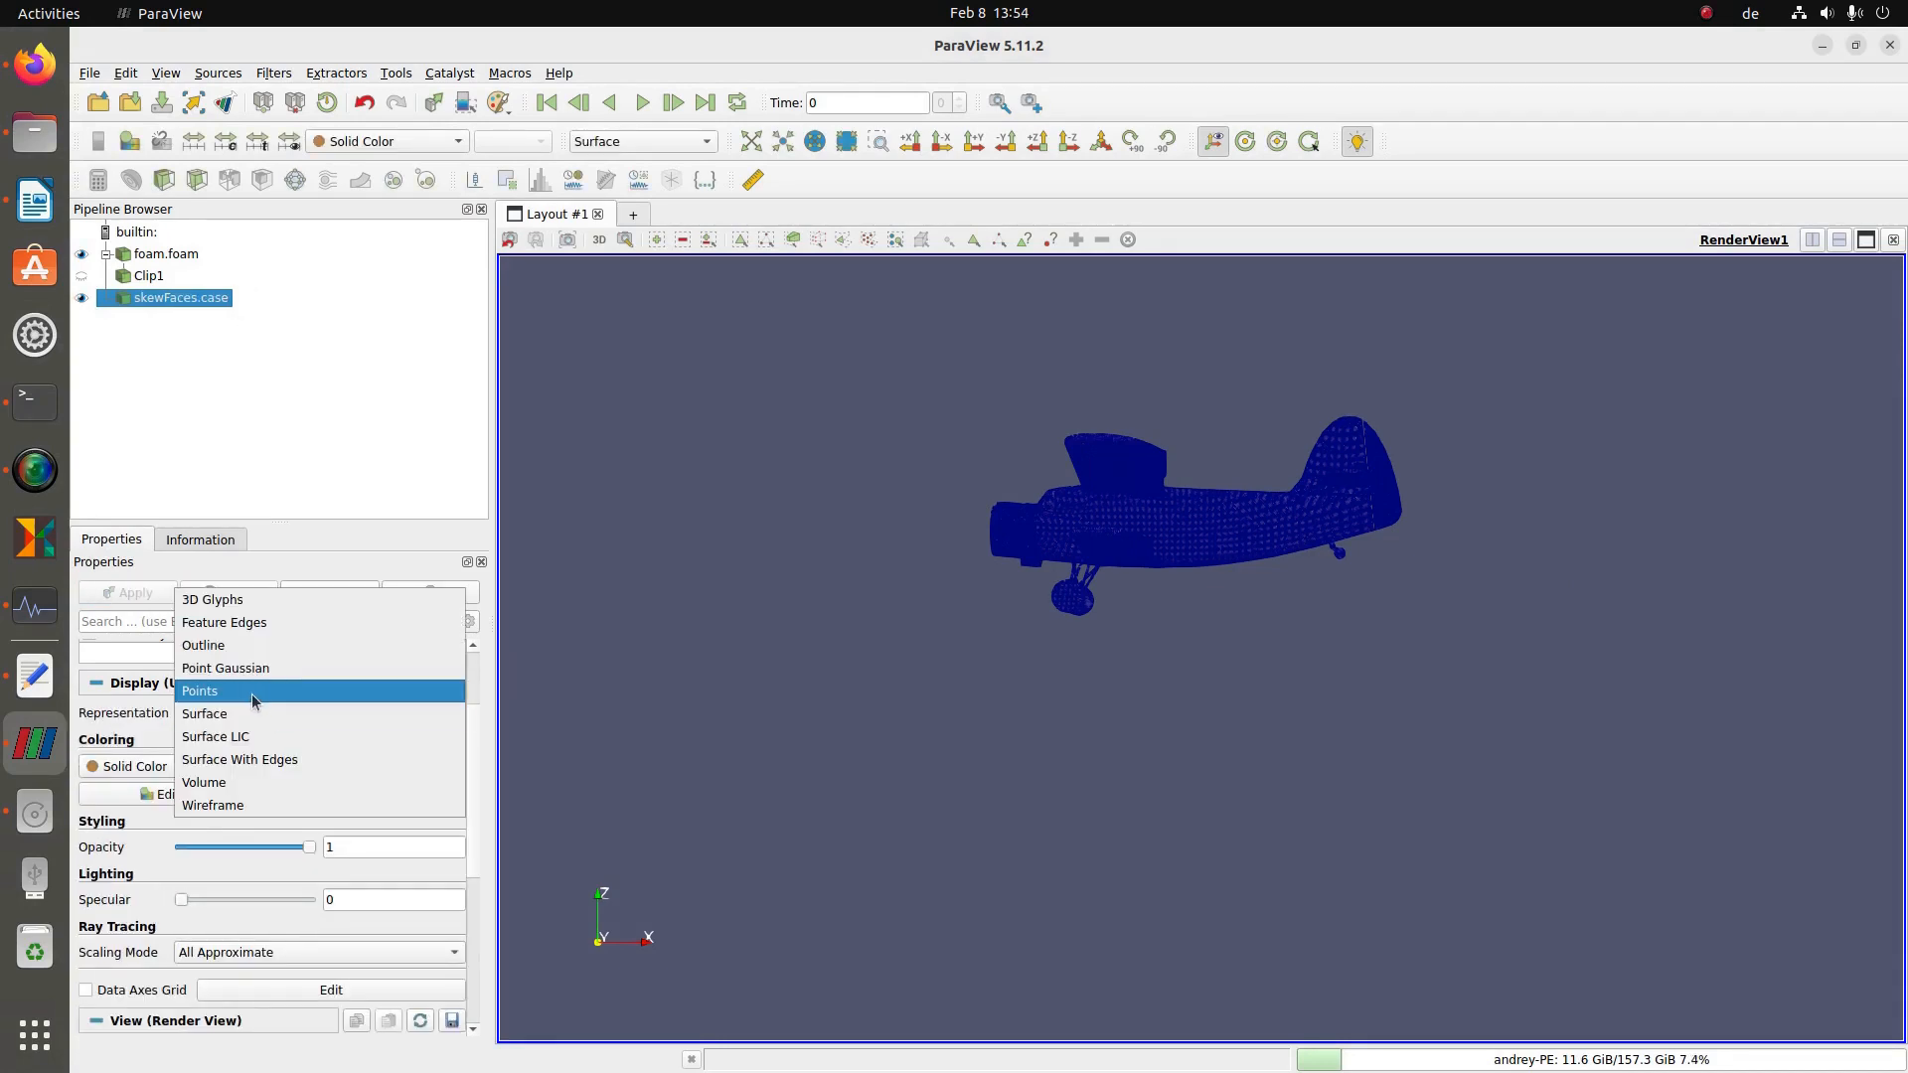
left_click(255, 688)
double_click(303, 875)
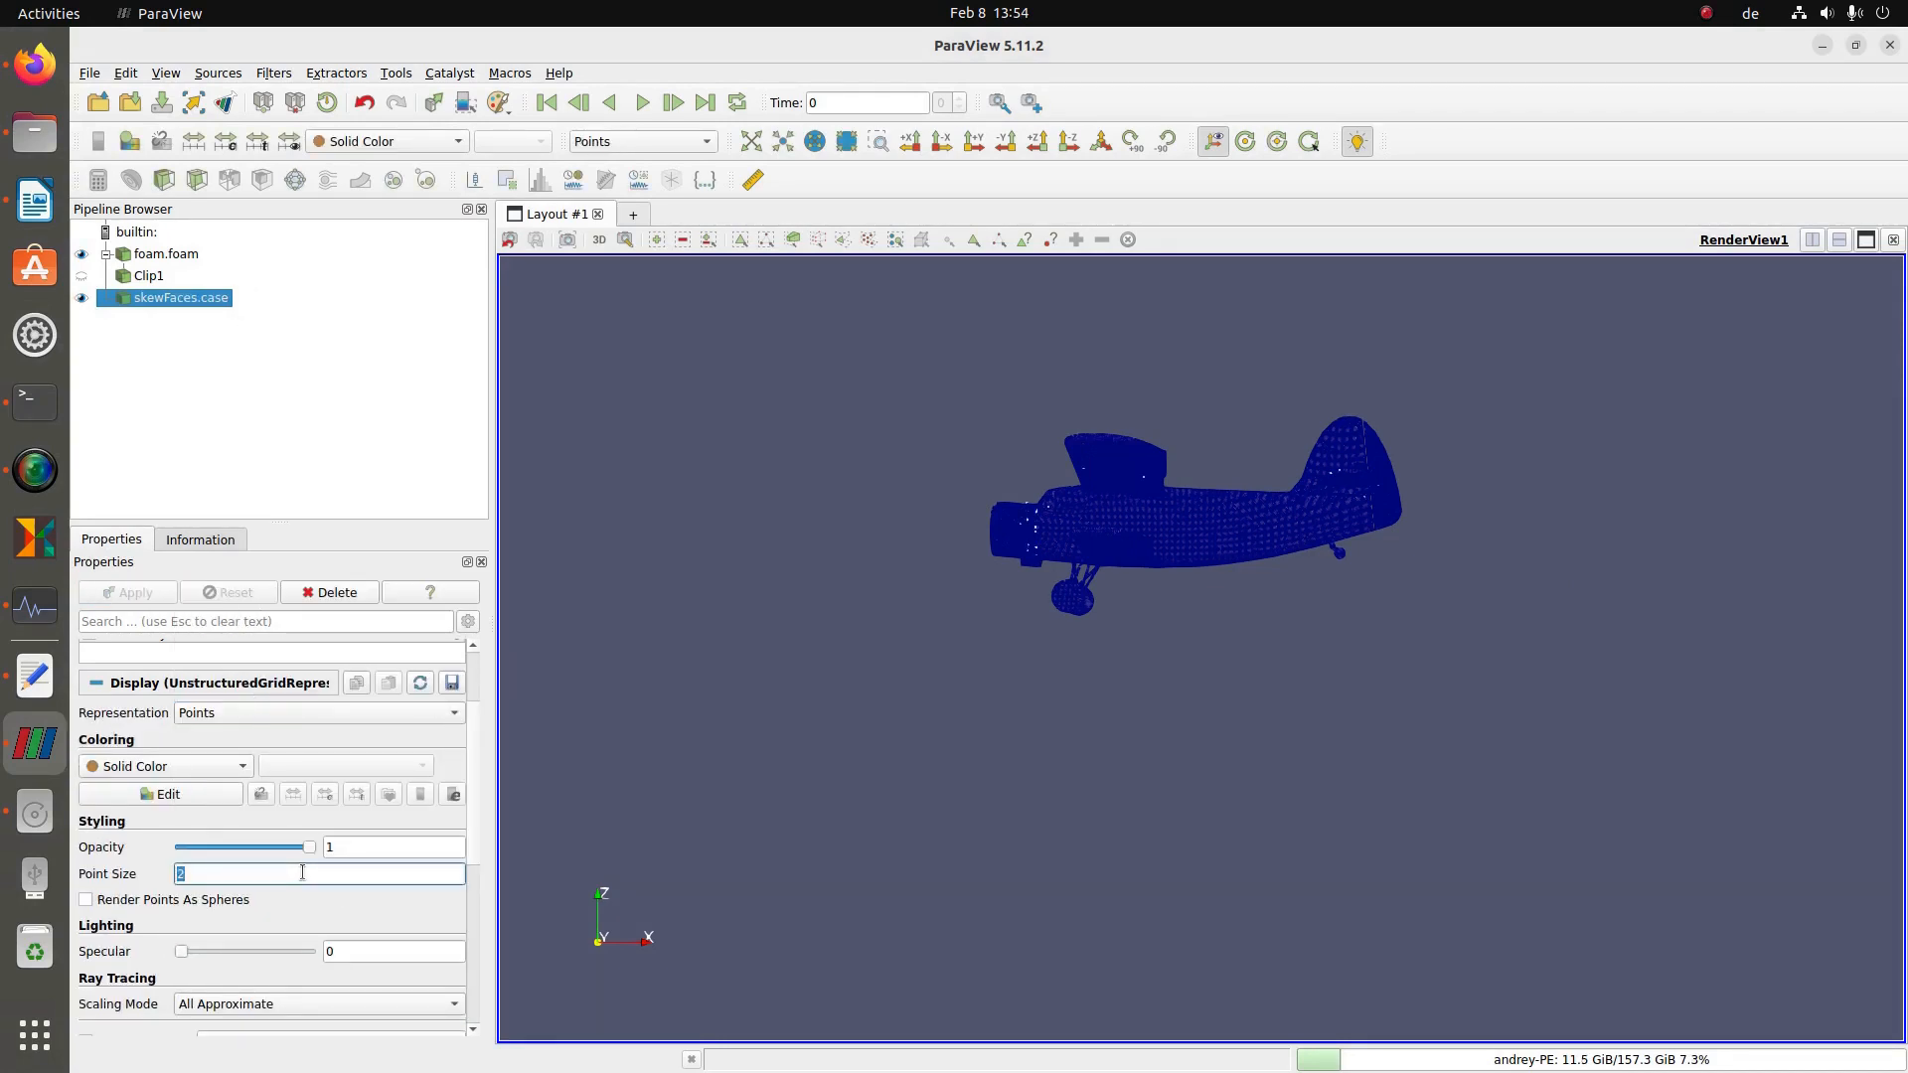
key("Return")
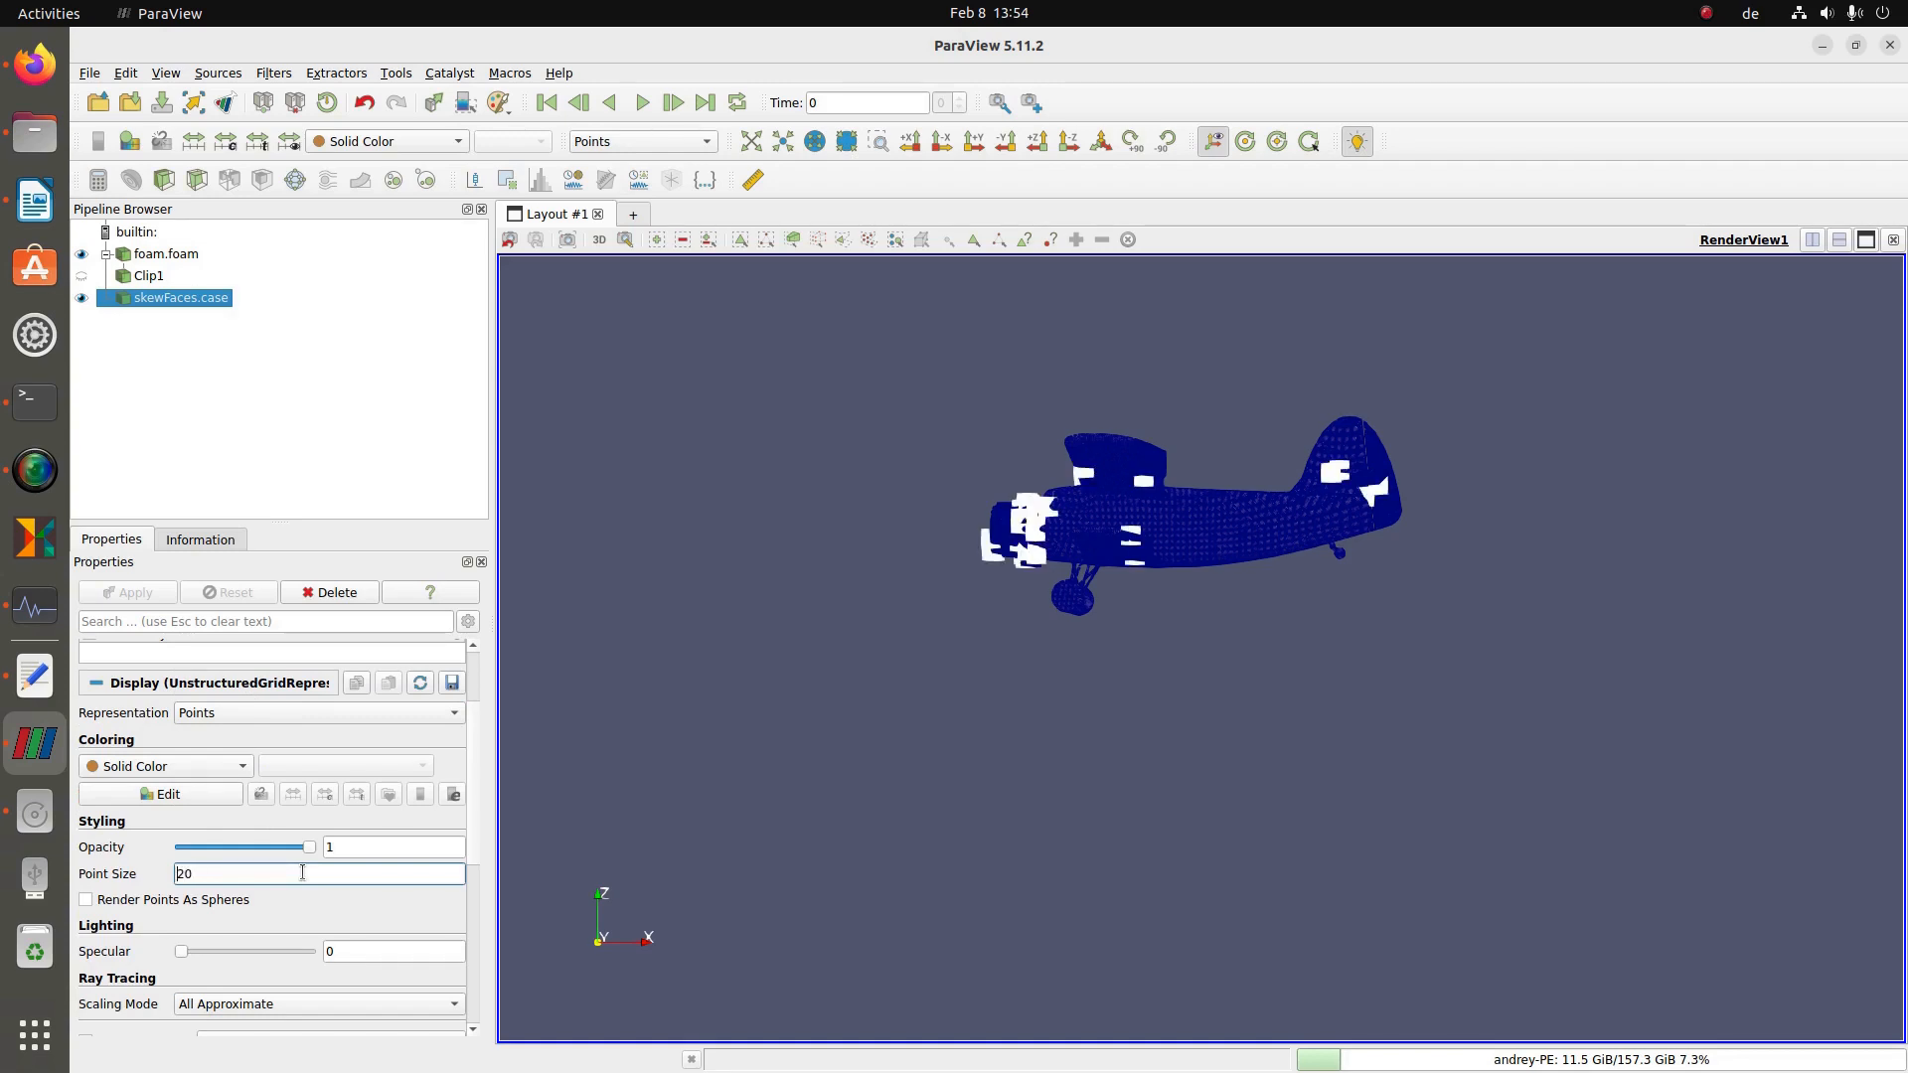
- Examine how the skewed-face points are distributed over the whole aircraft surface
left_click_drag(958, 652, 1077, 694)
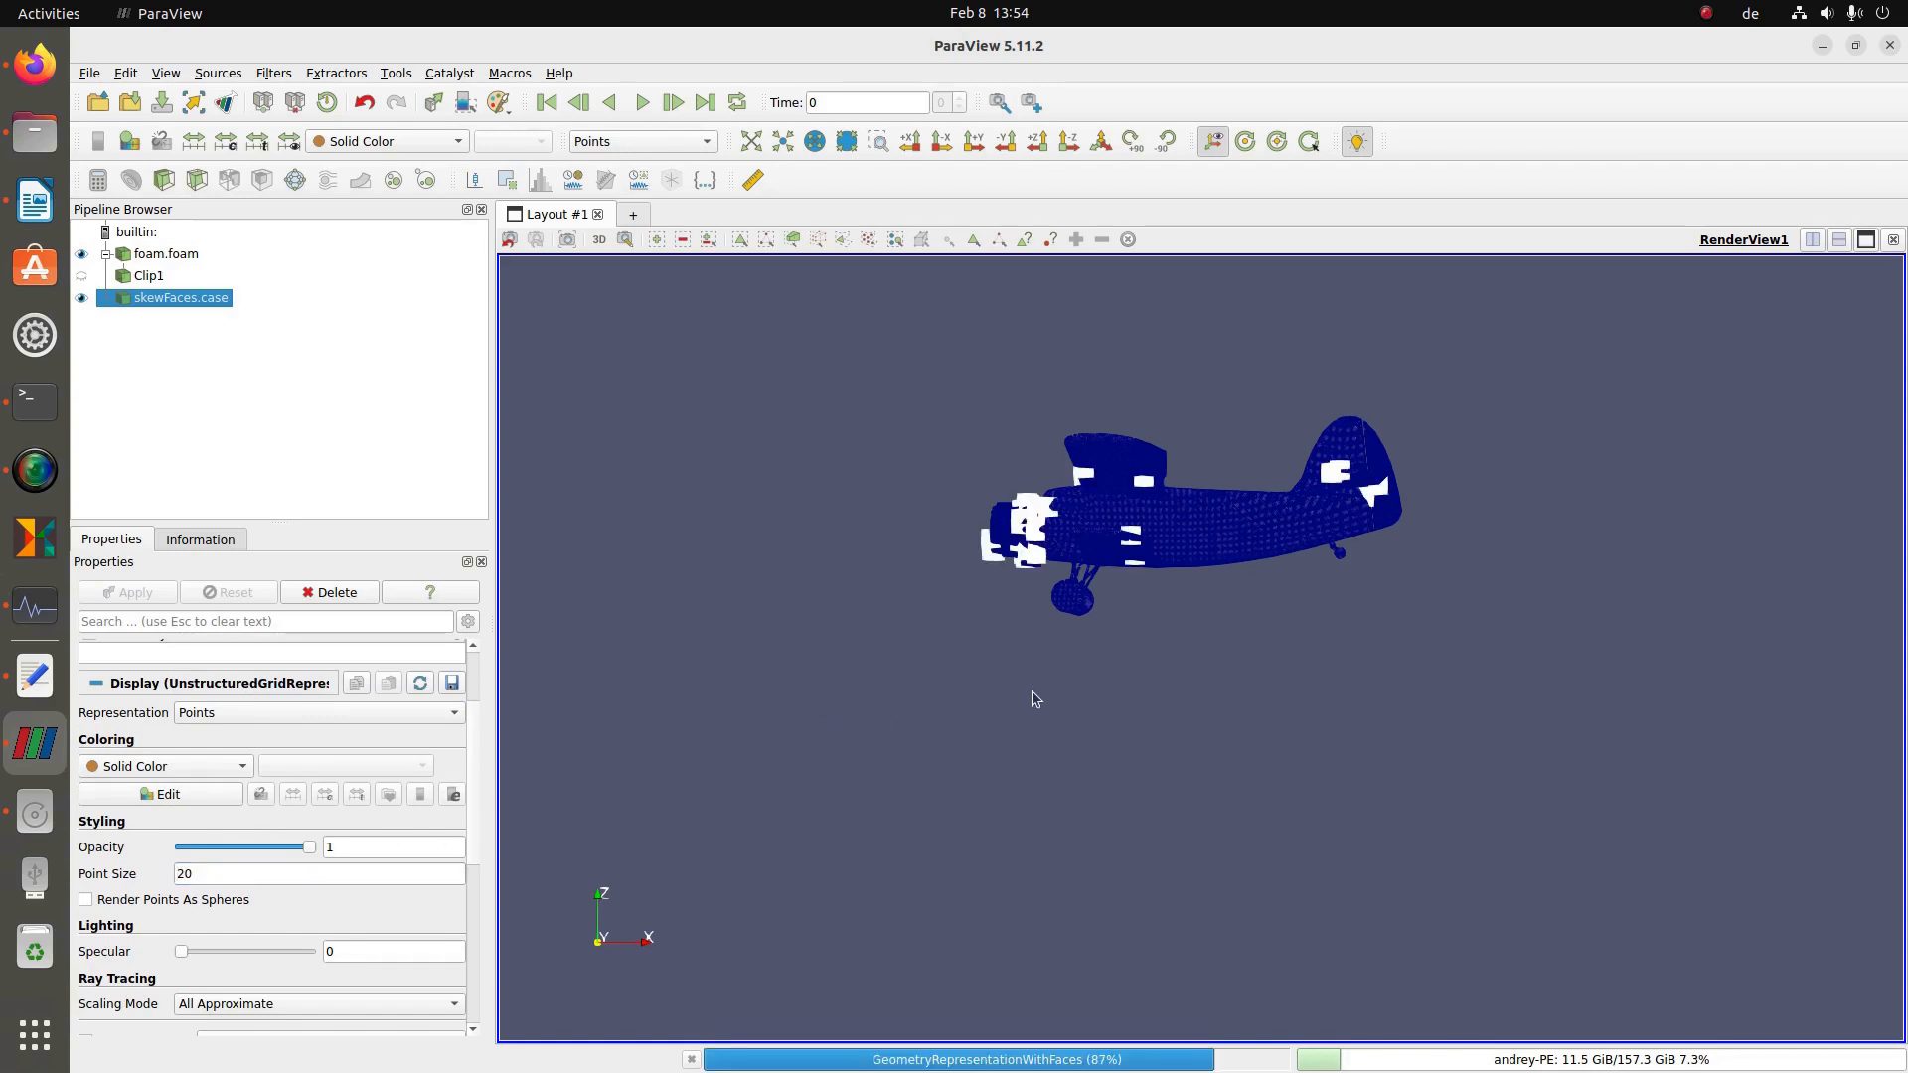
key("alt+Tab")
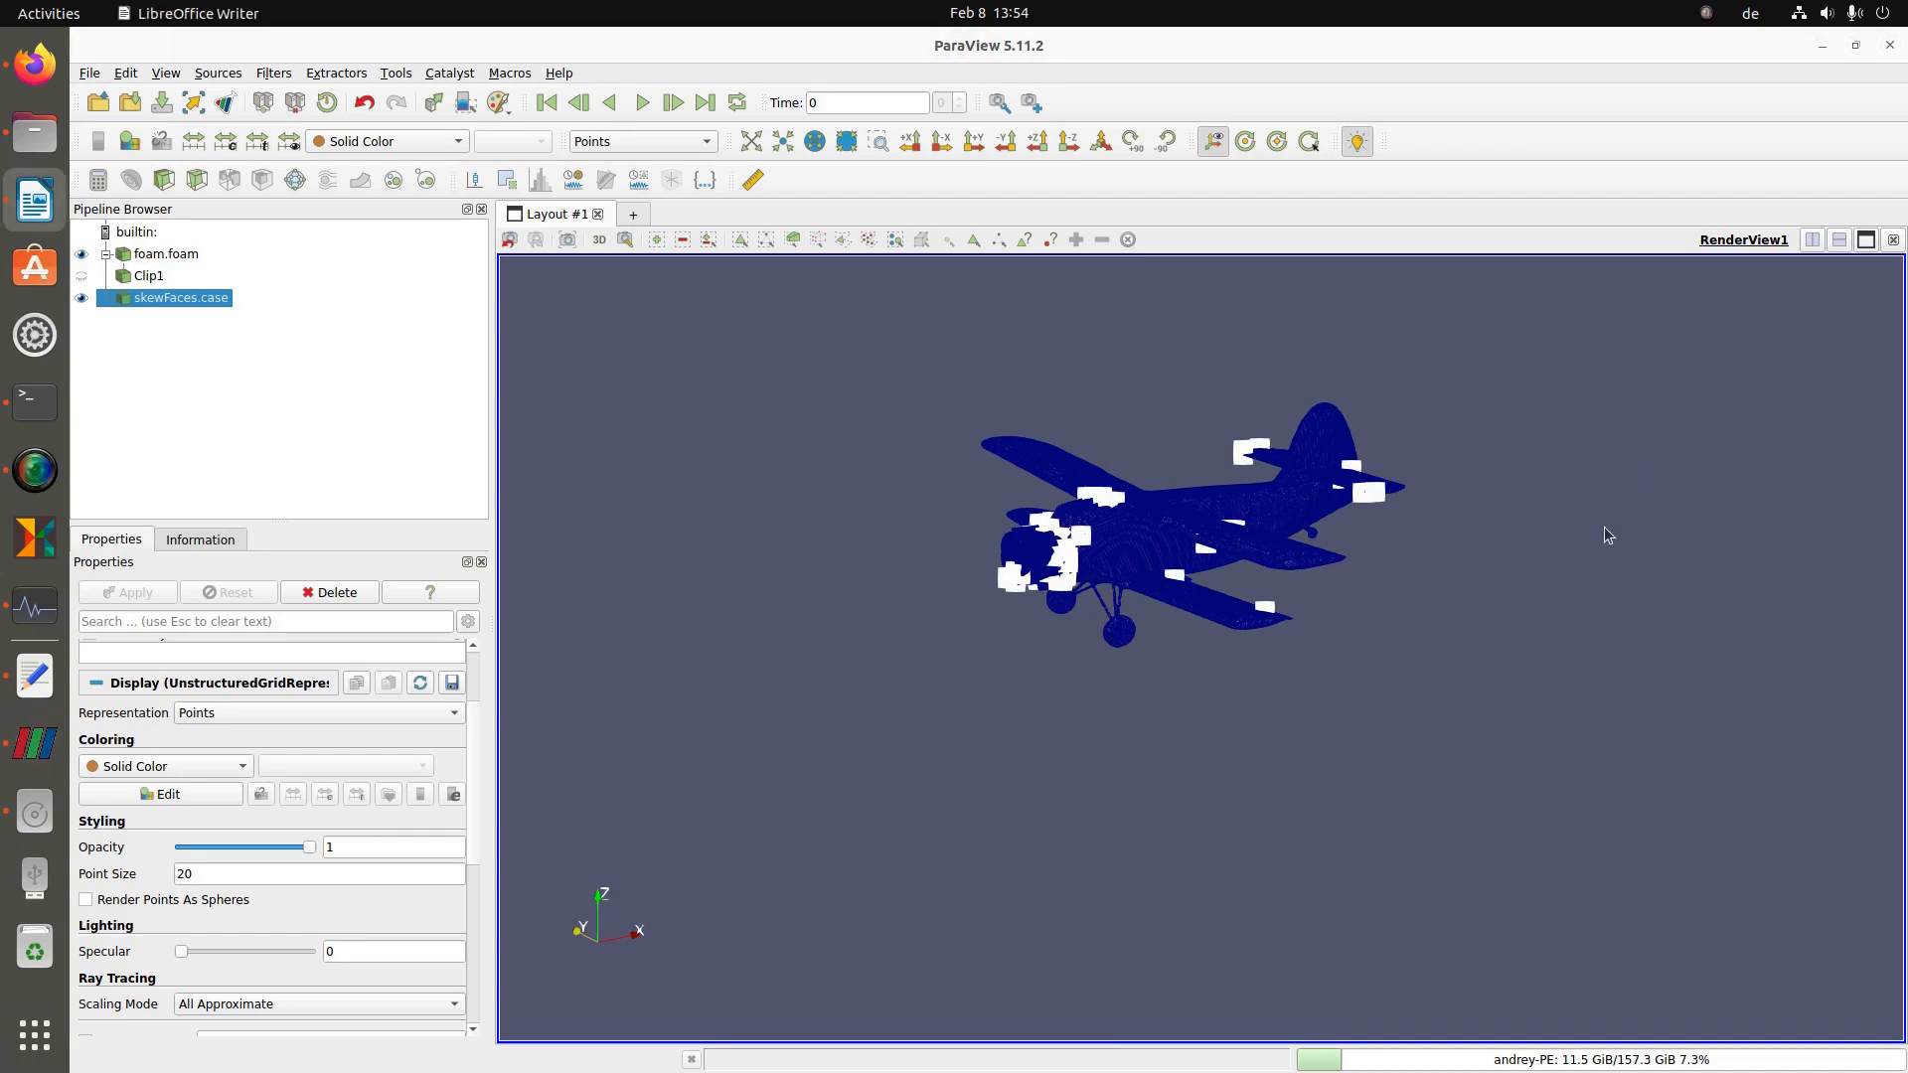
scroll(1142, 543, "up", 3)
middle_click_drag(1154, 454, 1168, 694)
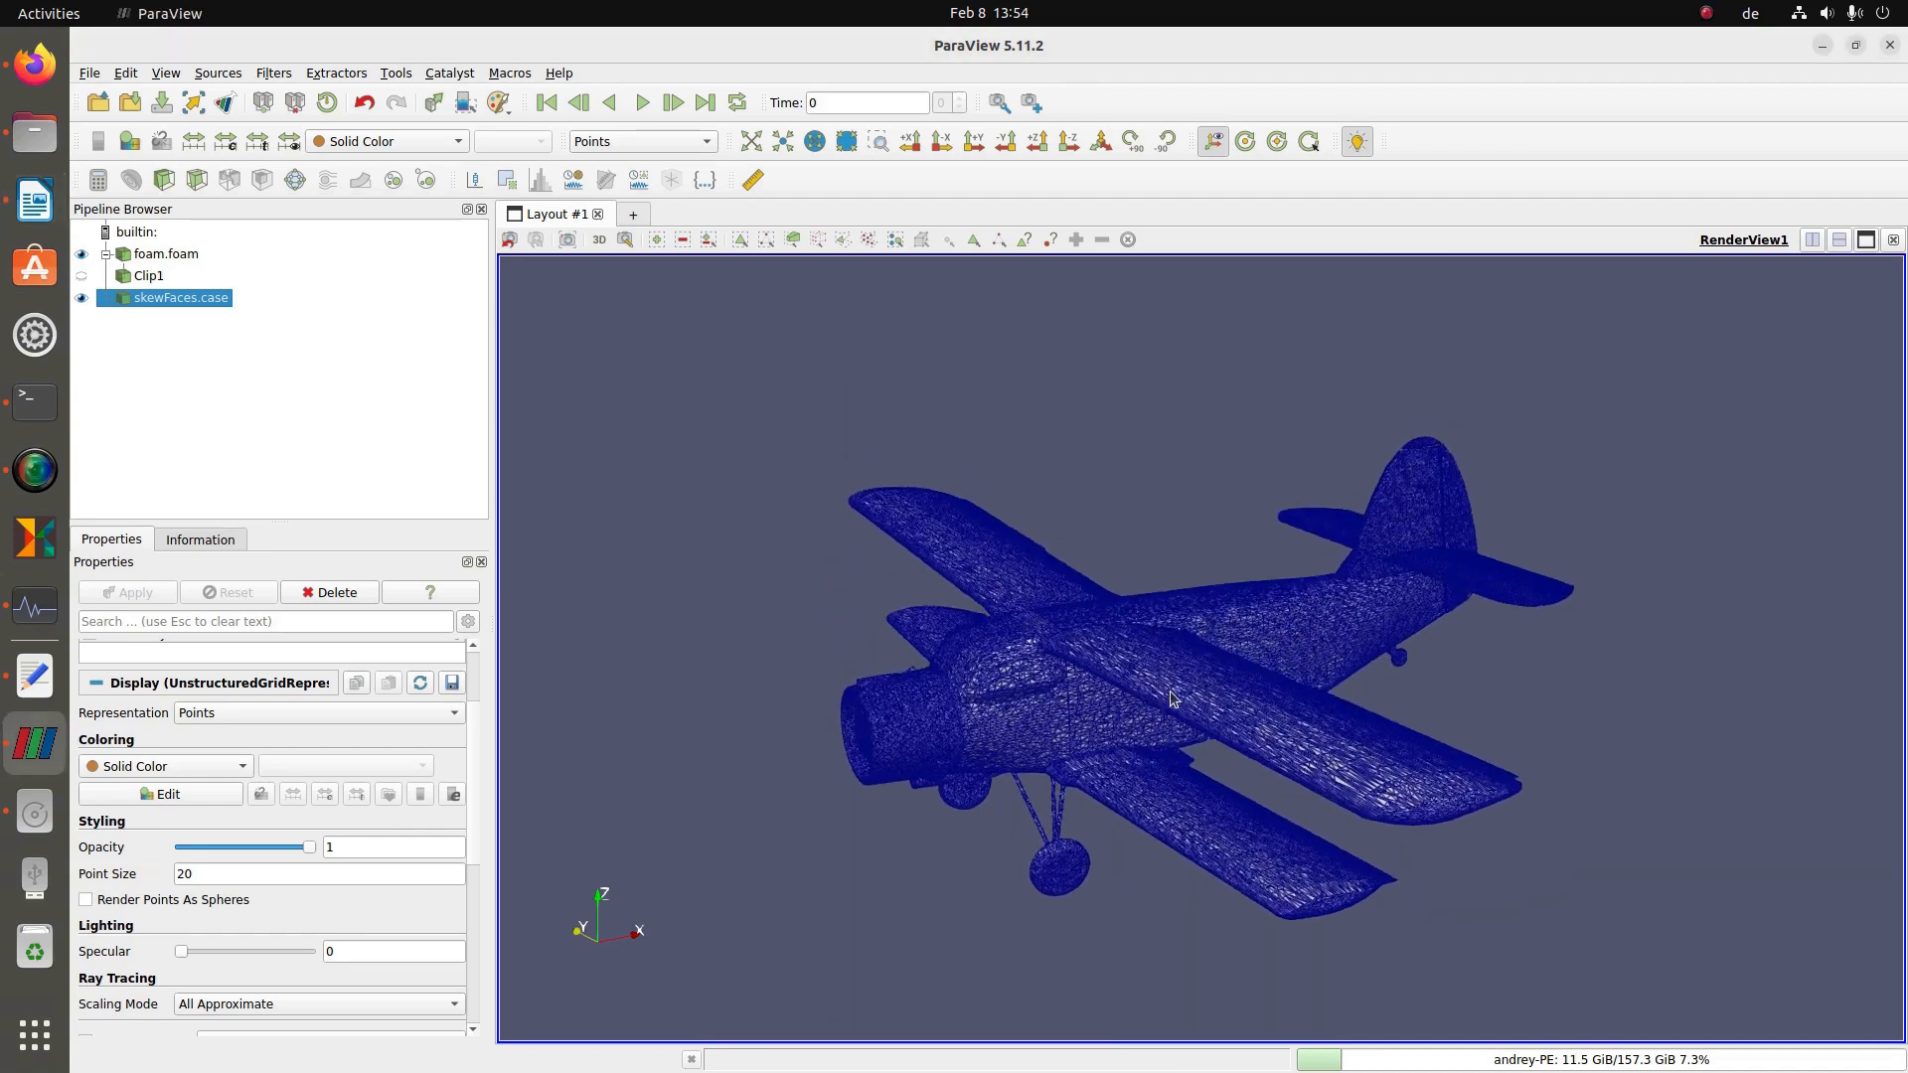
scroll(1161, 708, "up", 3)
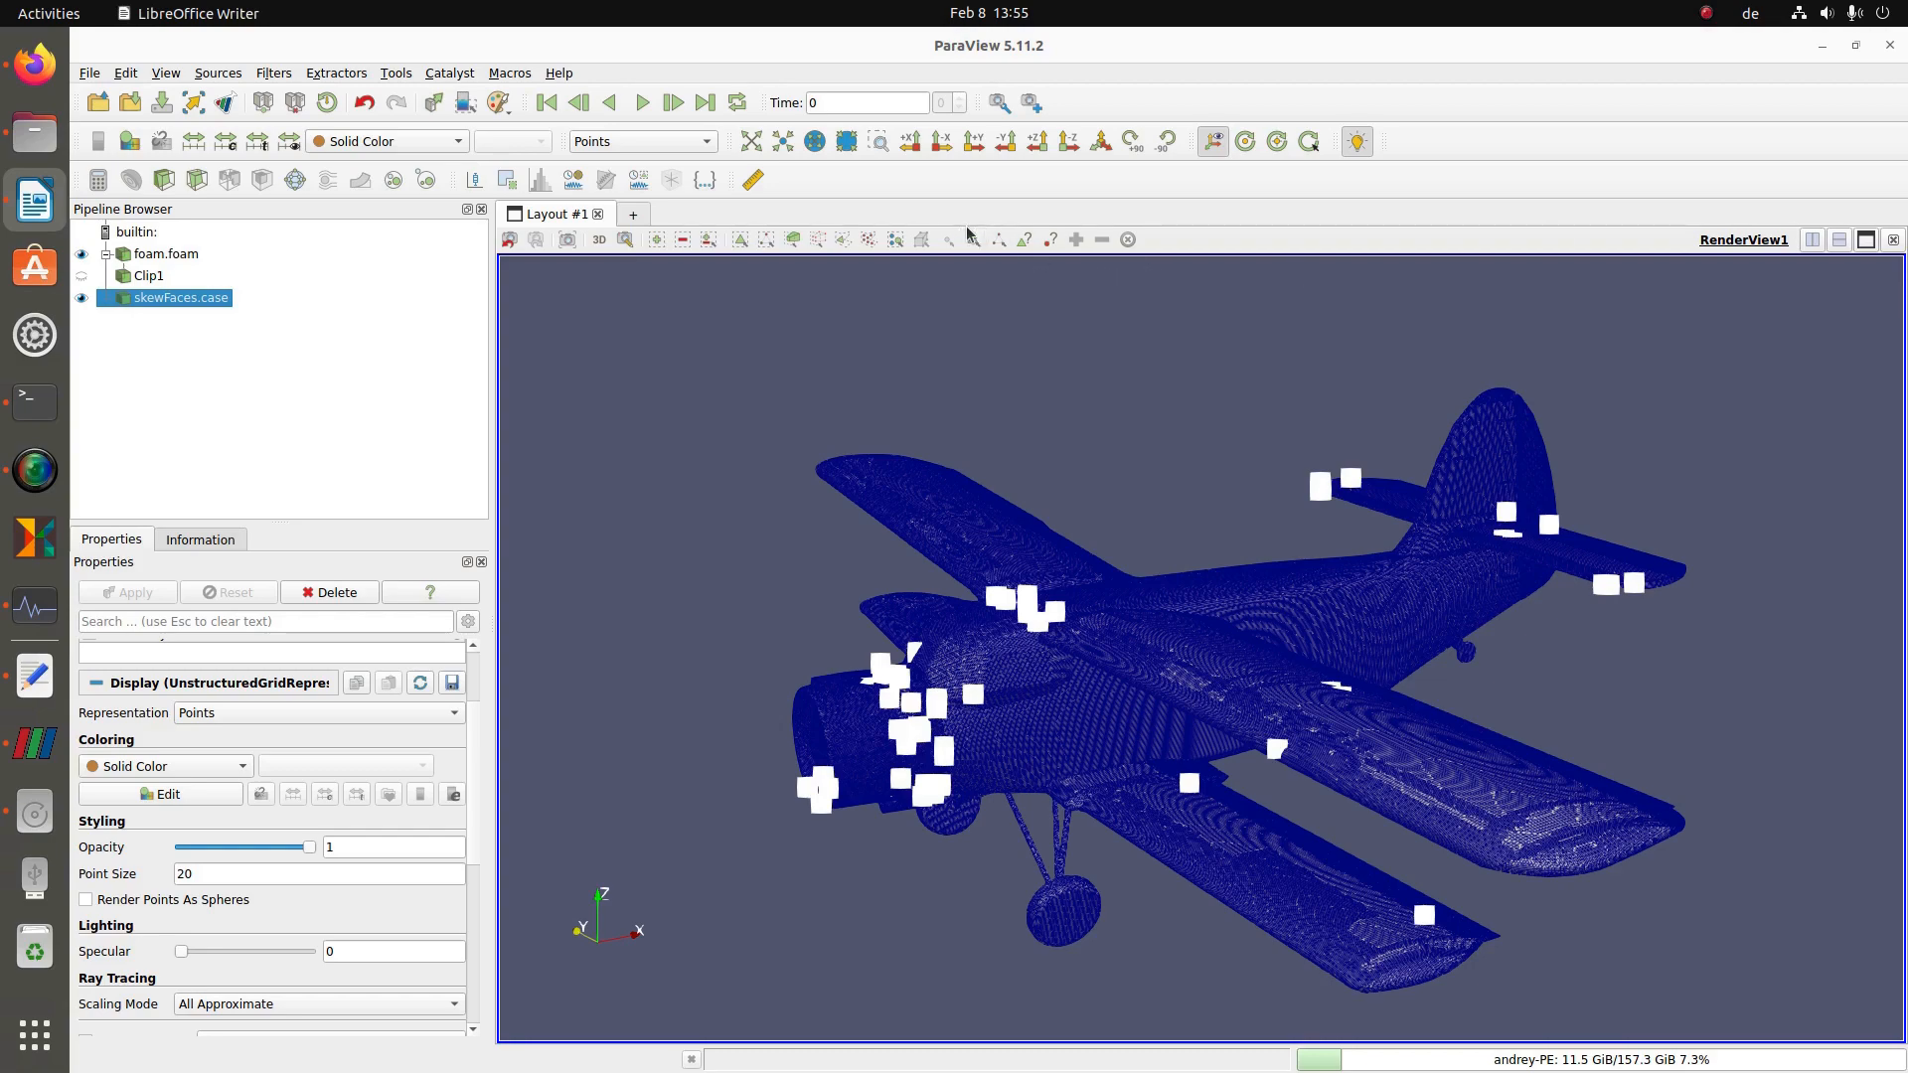
left_click_drag(1091, 702, 1163, 676)
scroll(1163, 676, "up", 5)
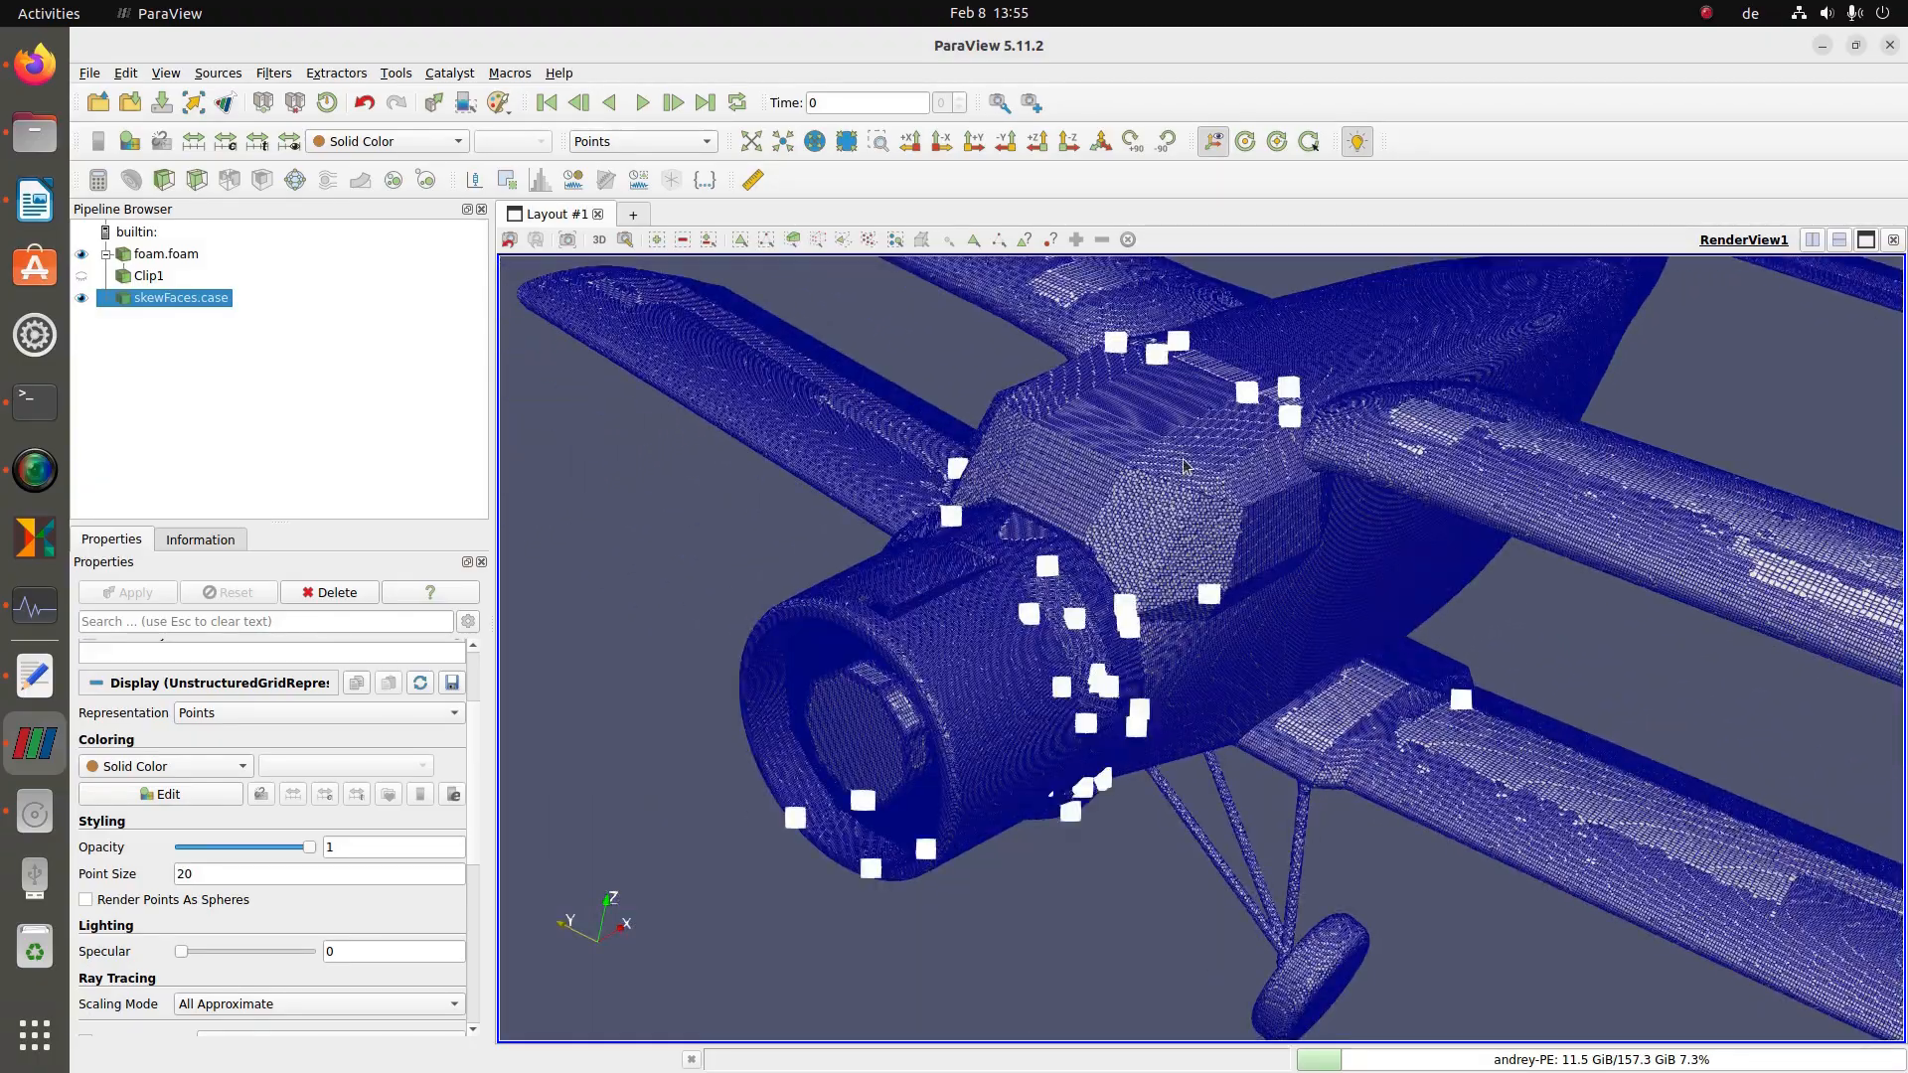
- Examine the skewed faces around the engine cowling, cockpit and wing roots from several angles
left_click_drag(1210, 459, 1151, 596)
scroll(1139, 620, "down", 1)
middle_click_drag(1536, 407, 1275, 577)
left_click_drag(1150, 606, 1158, 593)
middle_click_drag(1158, 594, 1205, 504)
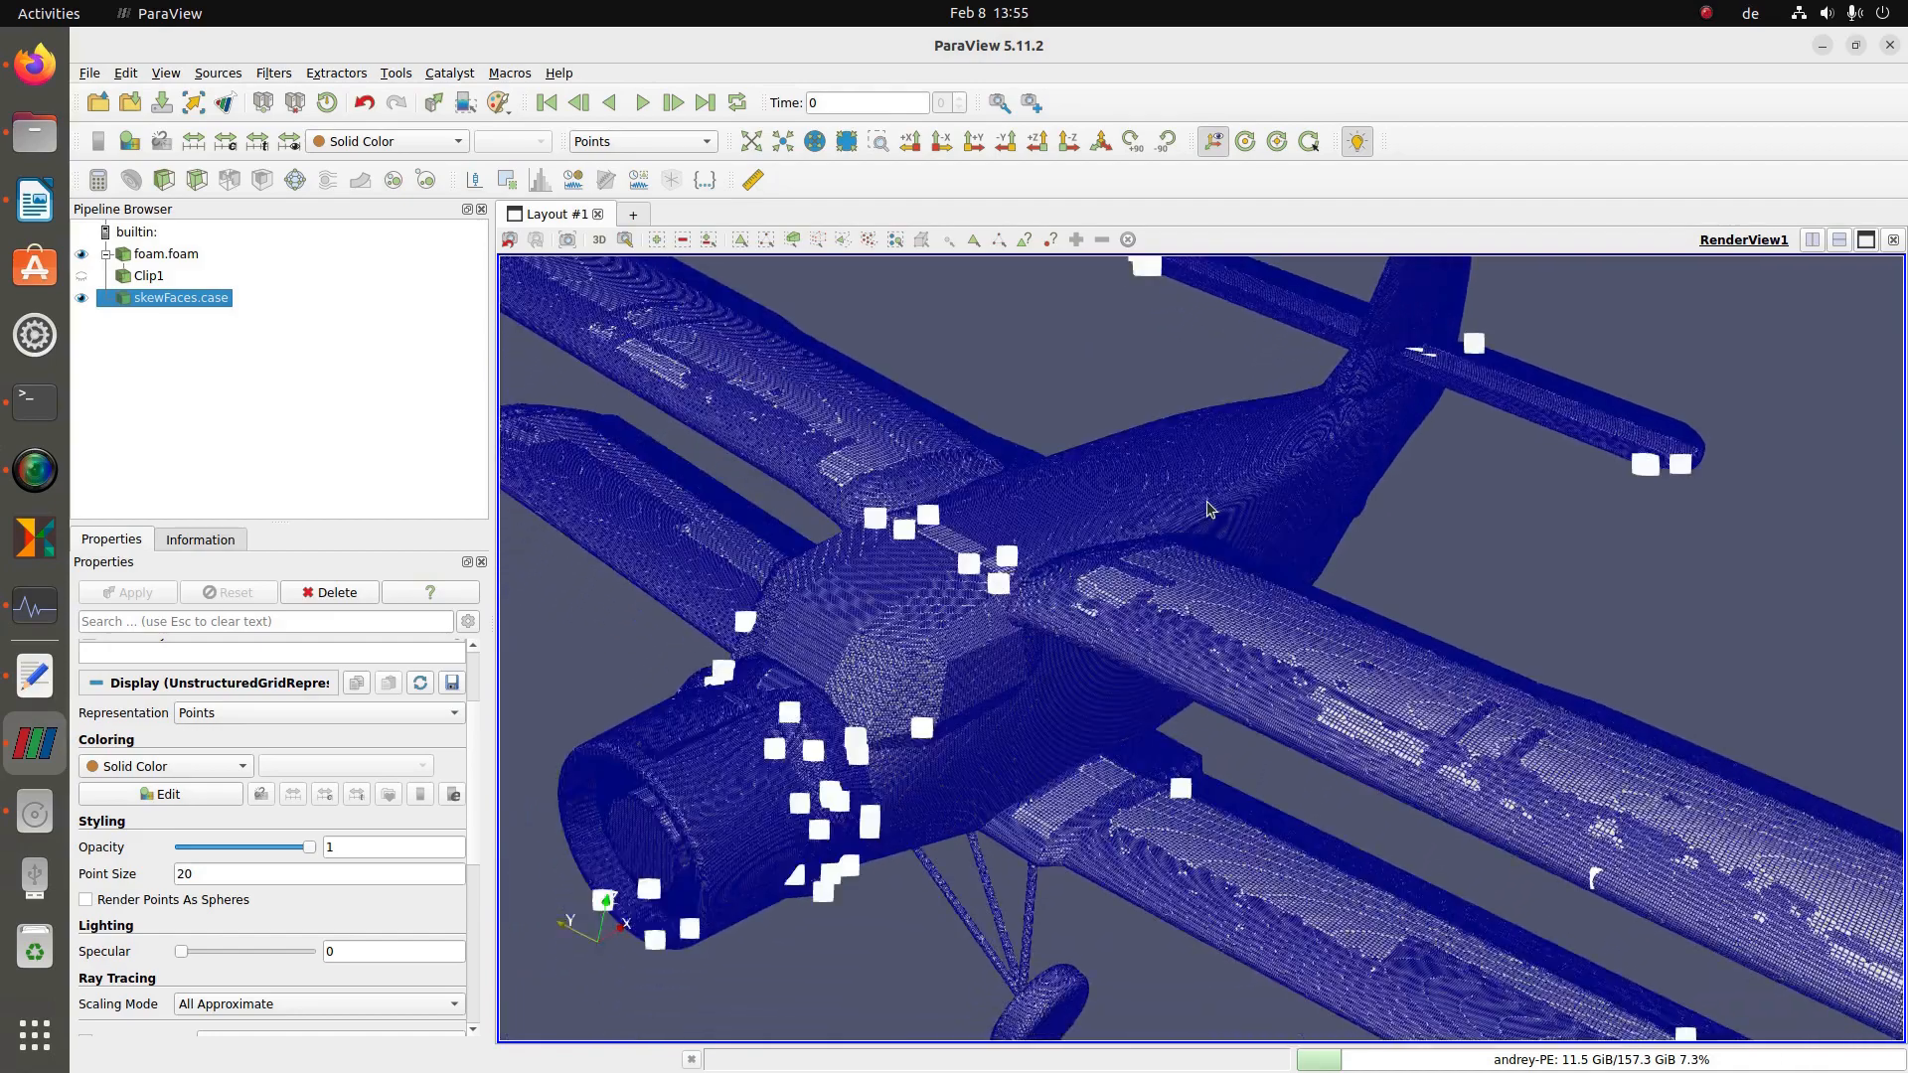
middle_click_drag(926, 694, 1065, 577)
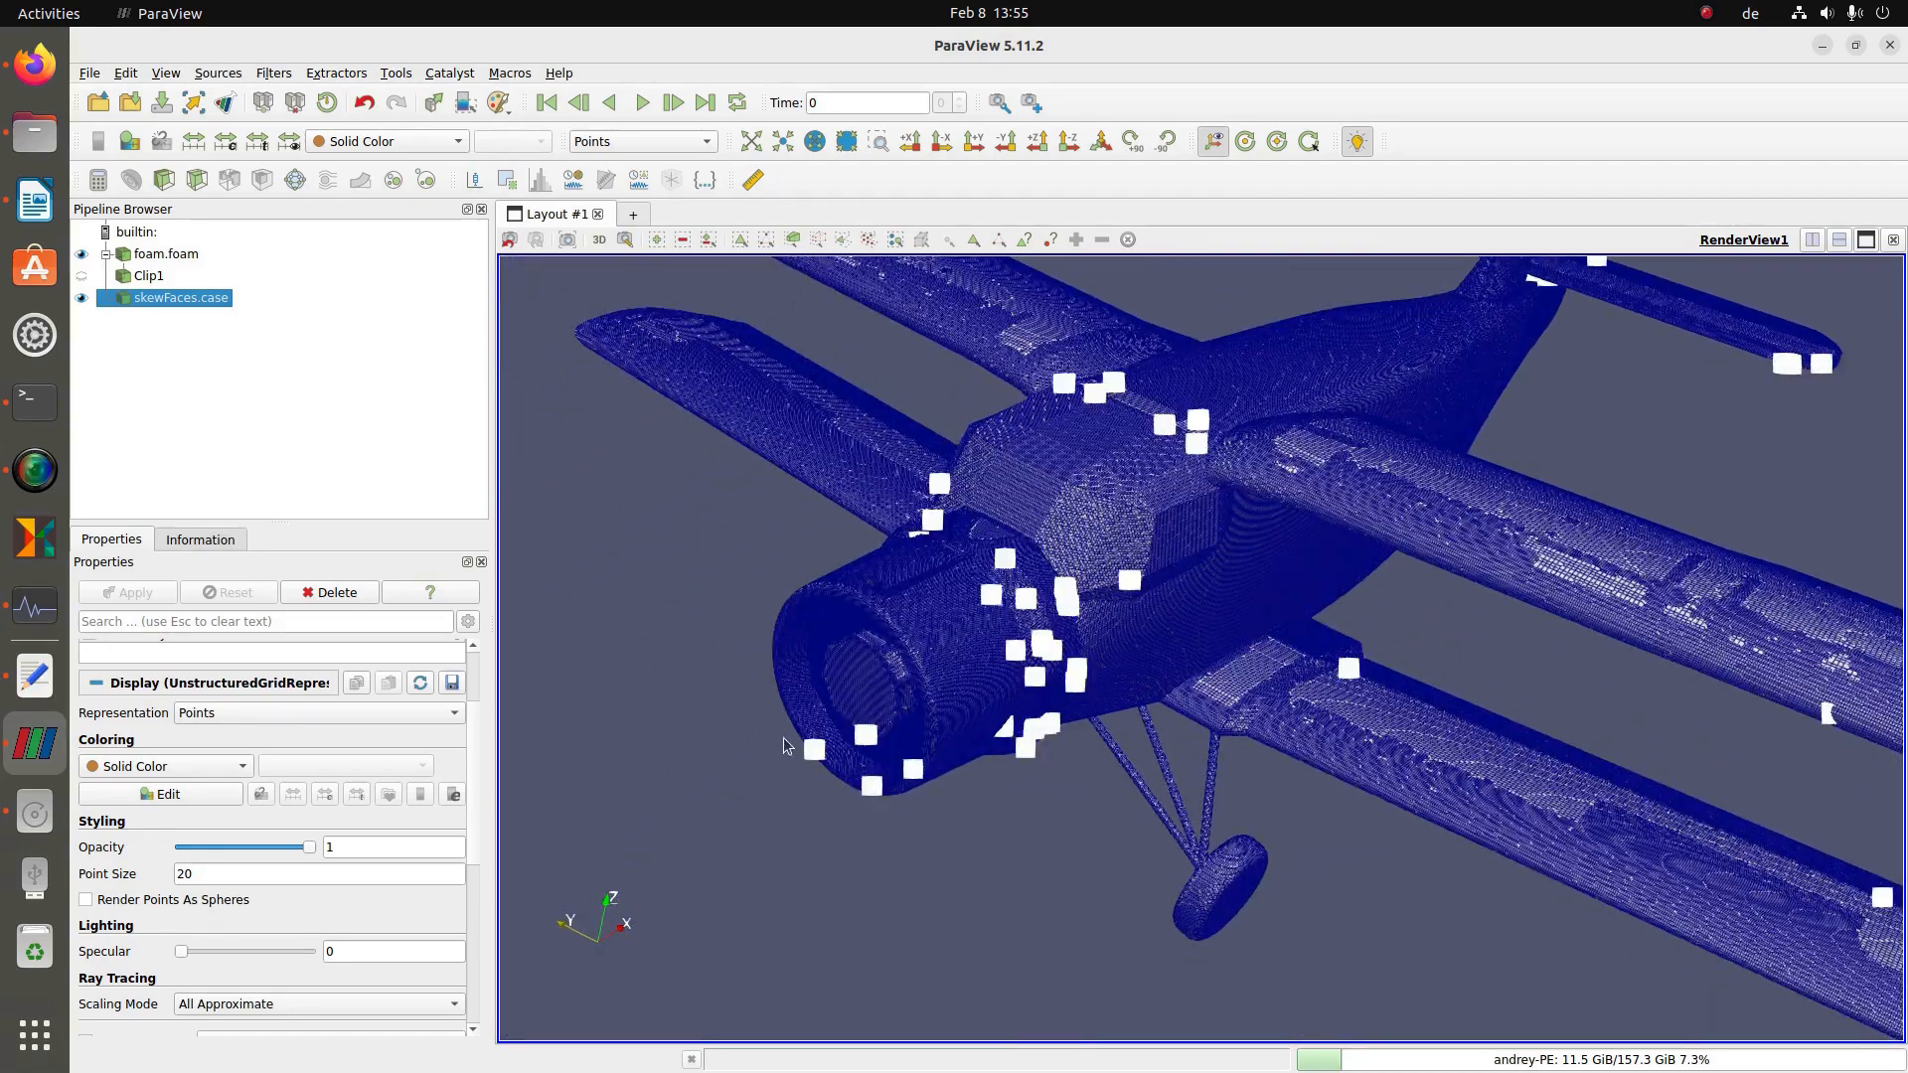
scroll(825, 737, "up", 4)
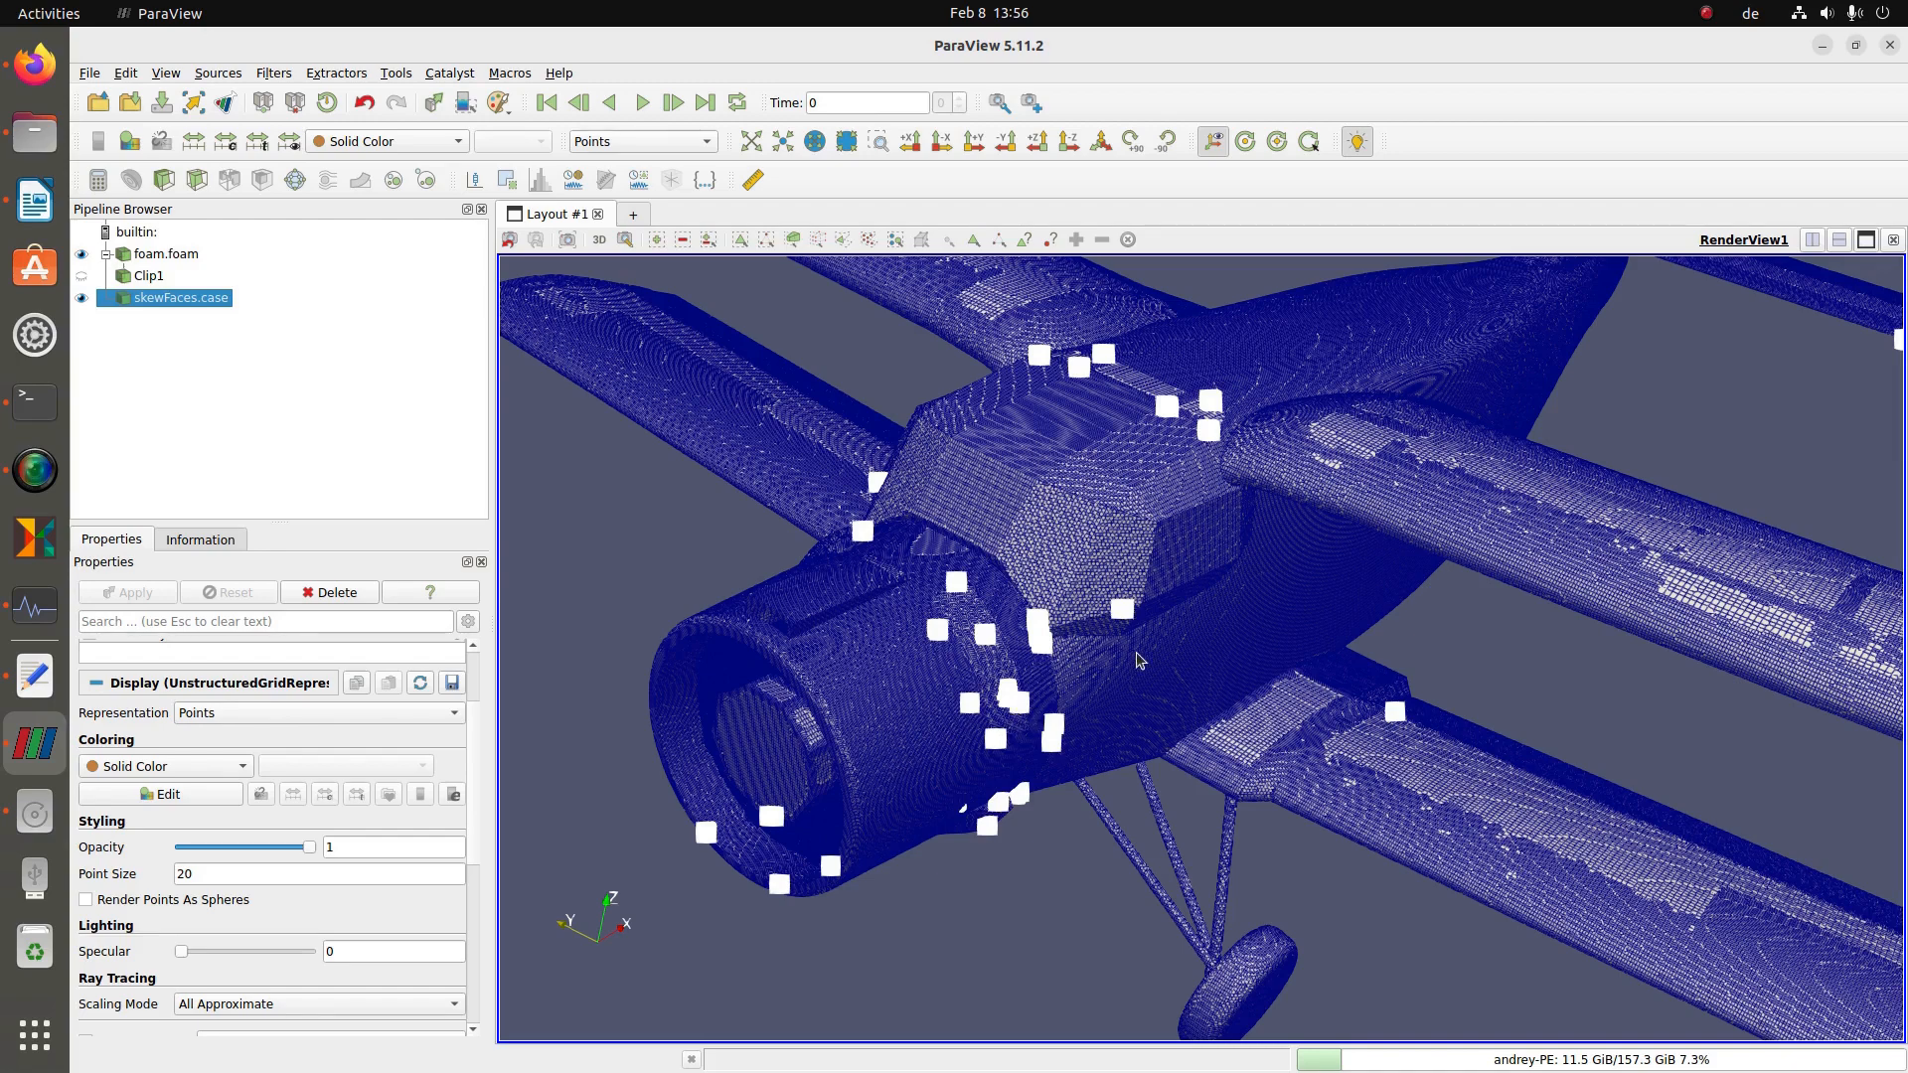
left_click_drag(1139, 658, 1150, 679)
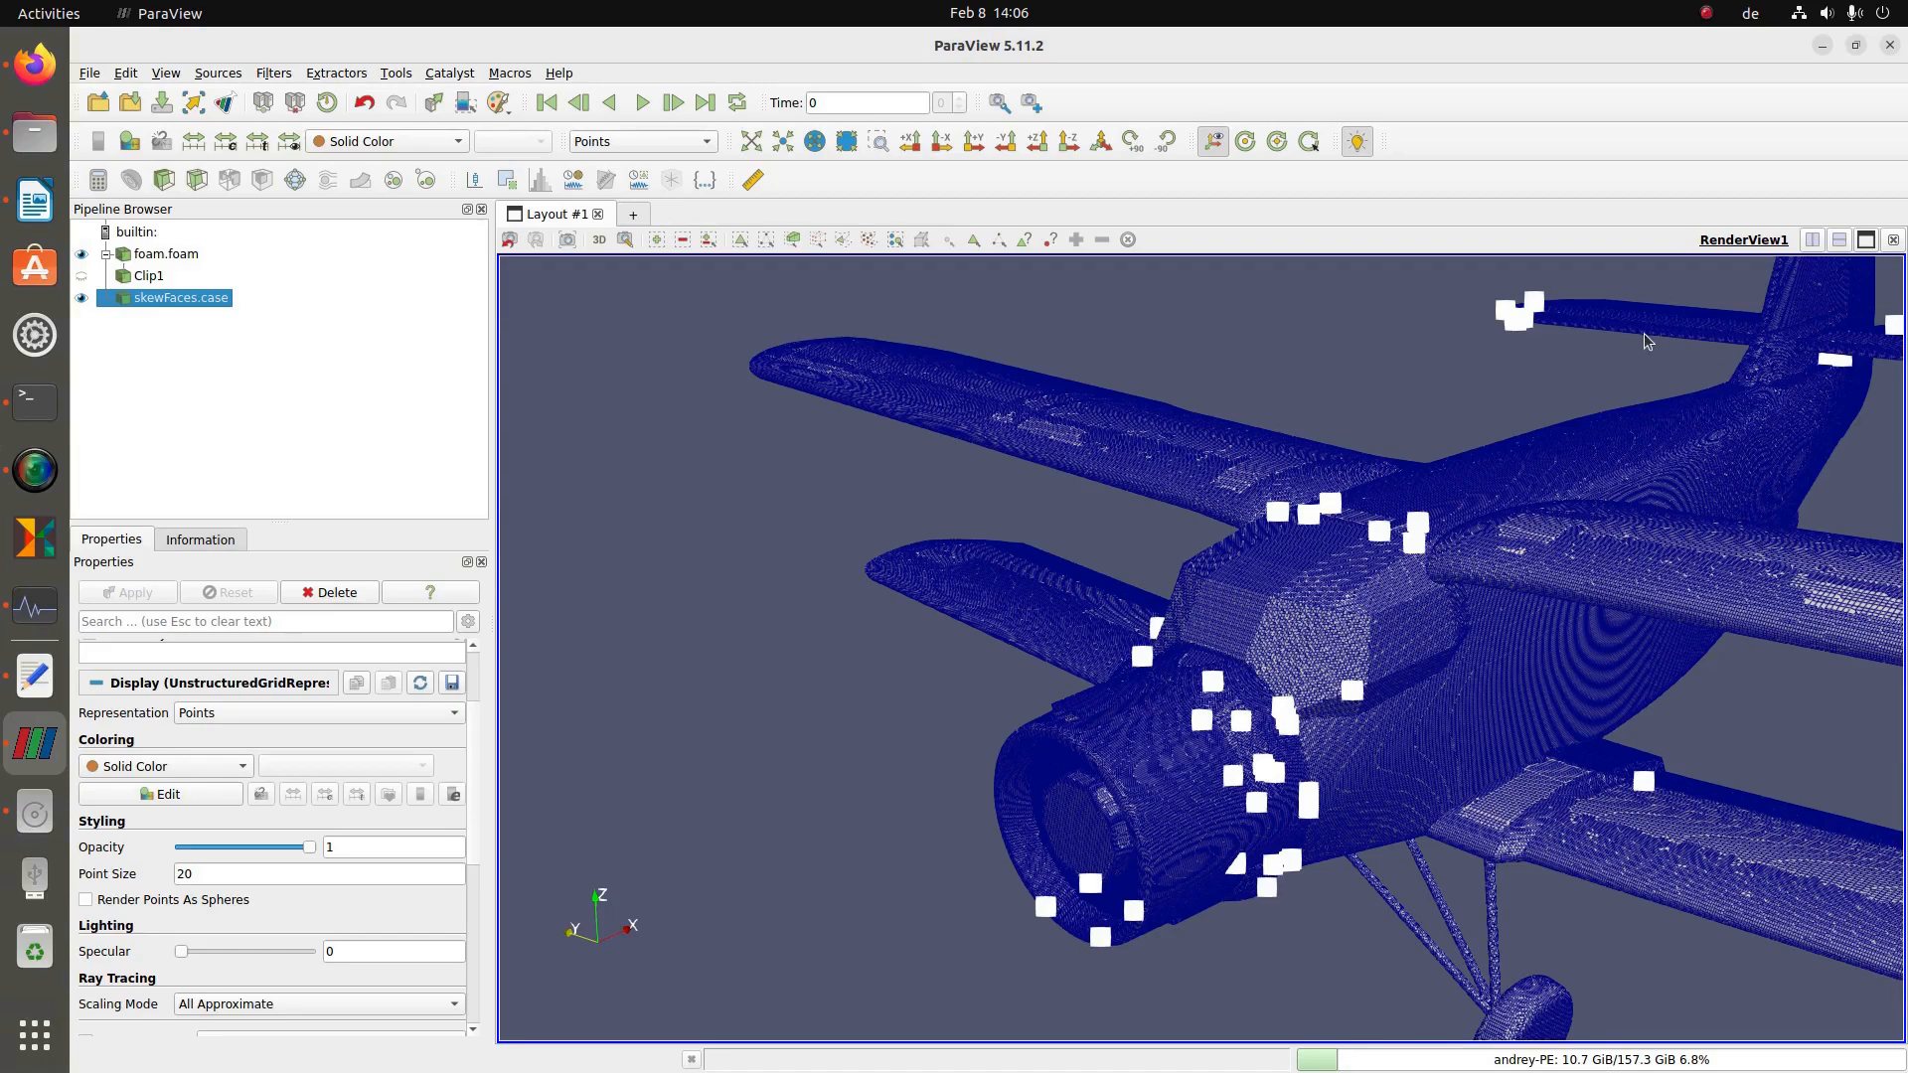
left_click_drag(1511, 607, 1513, 527)
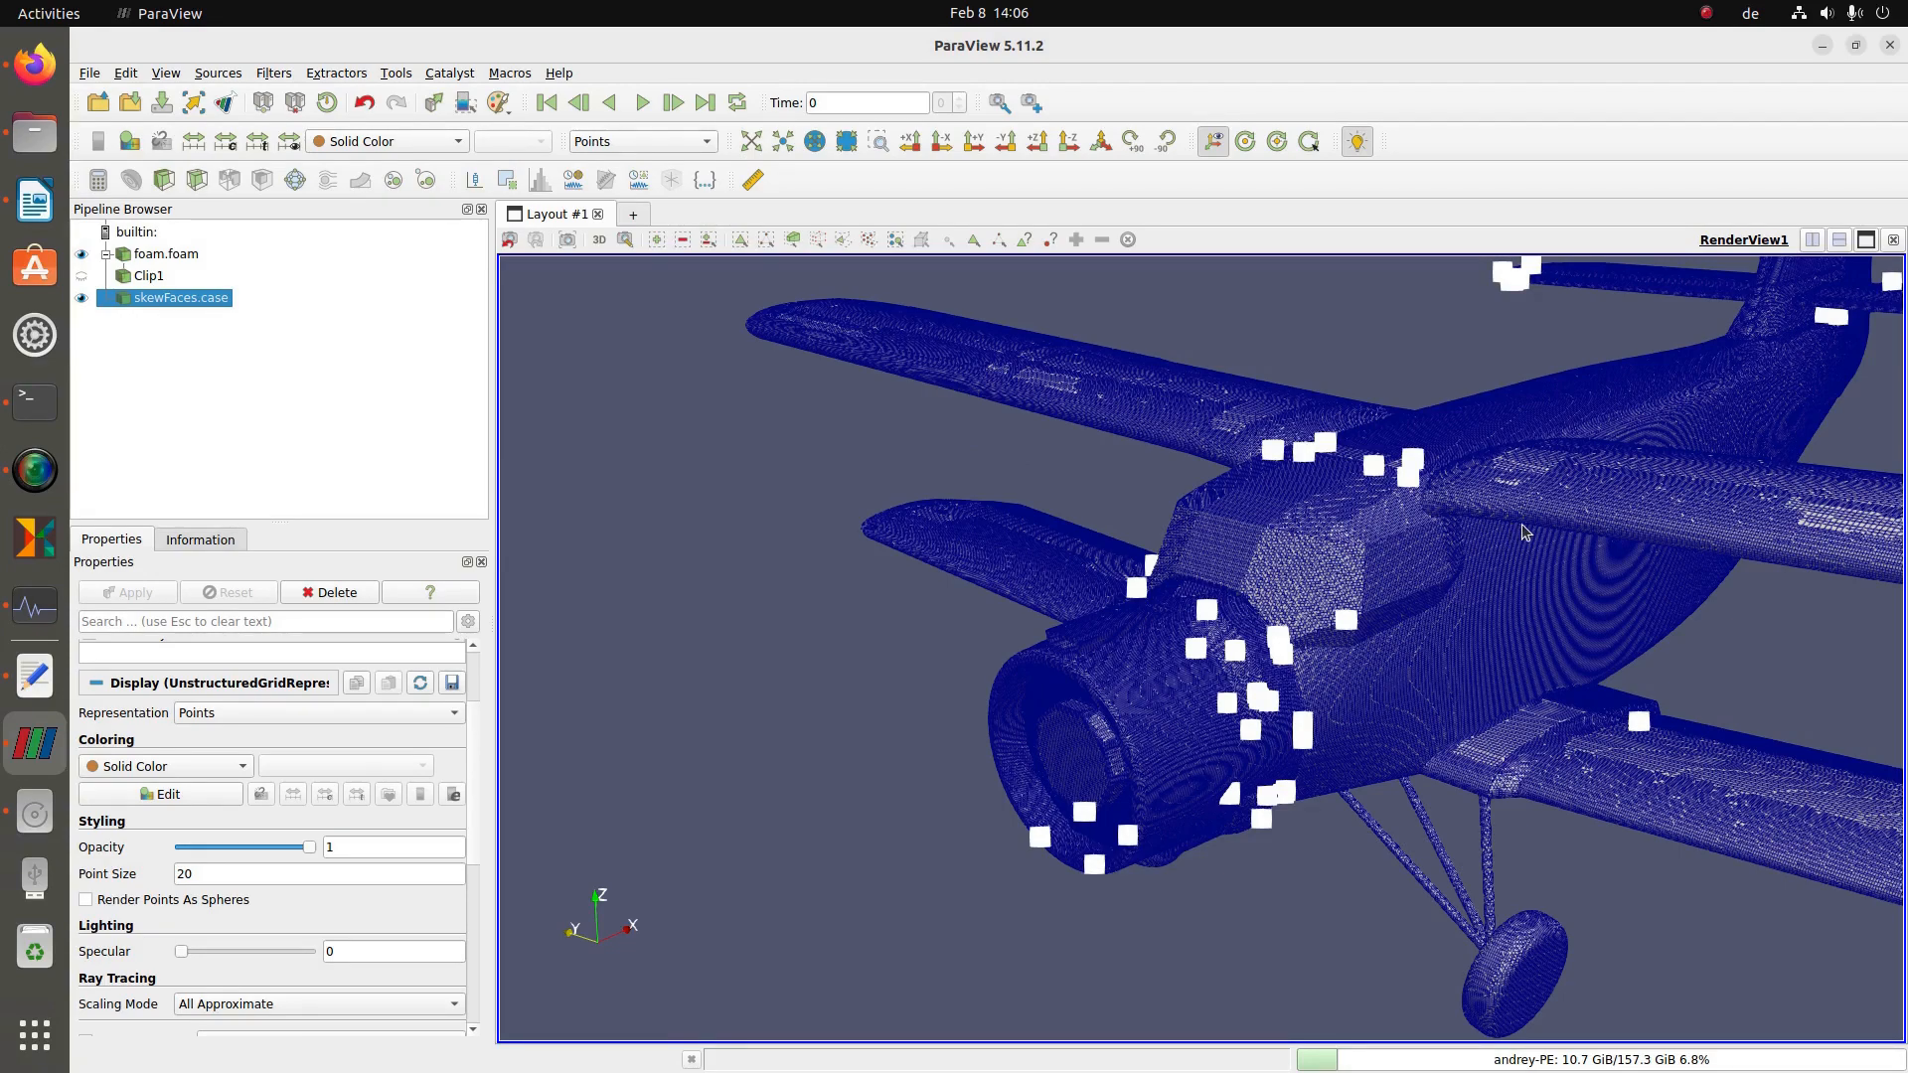
left_click_drag(1575, 567, 1447, 606)
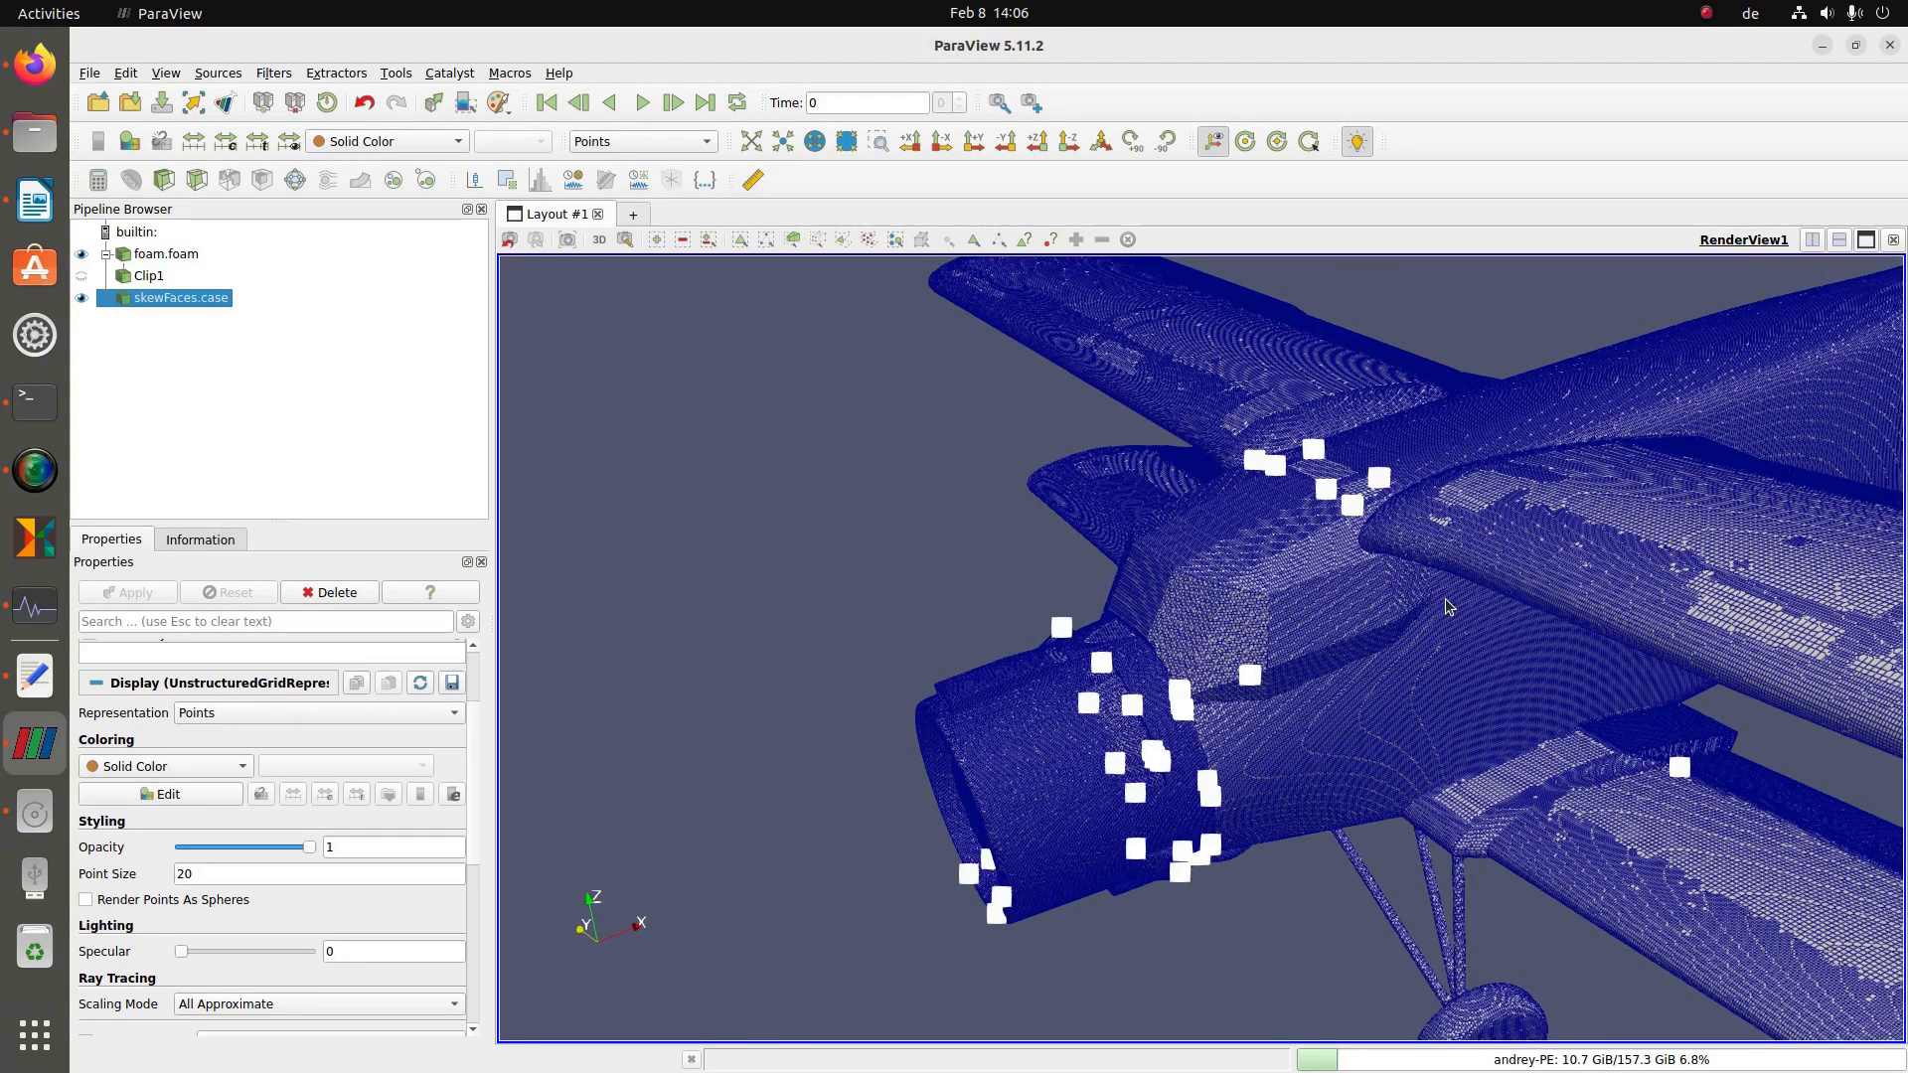
- Examine the surface mesh on the wings up close, including the gap between wing and flap
scroll(1445, 598, "up", 6)
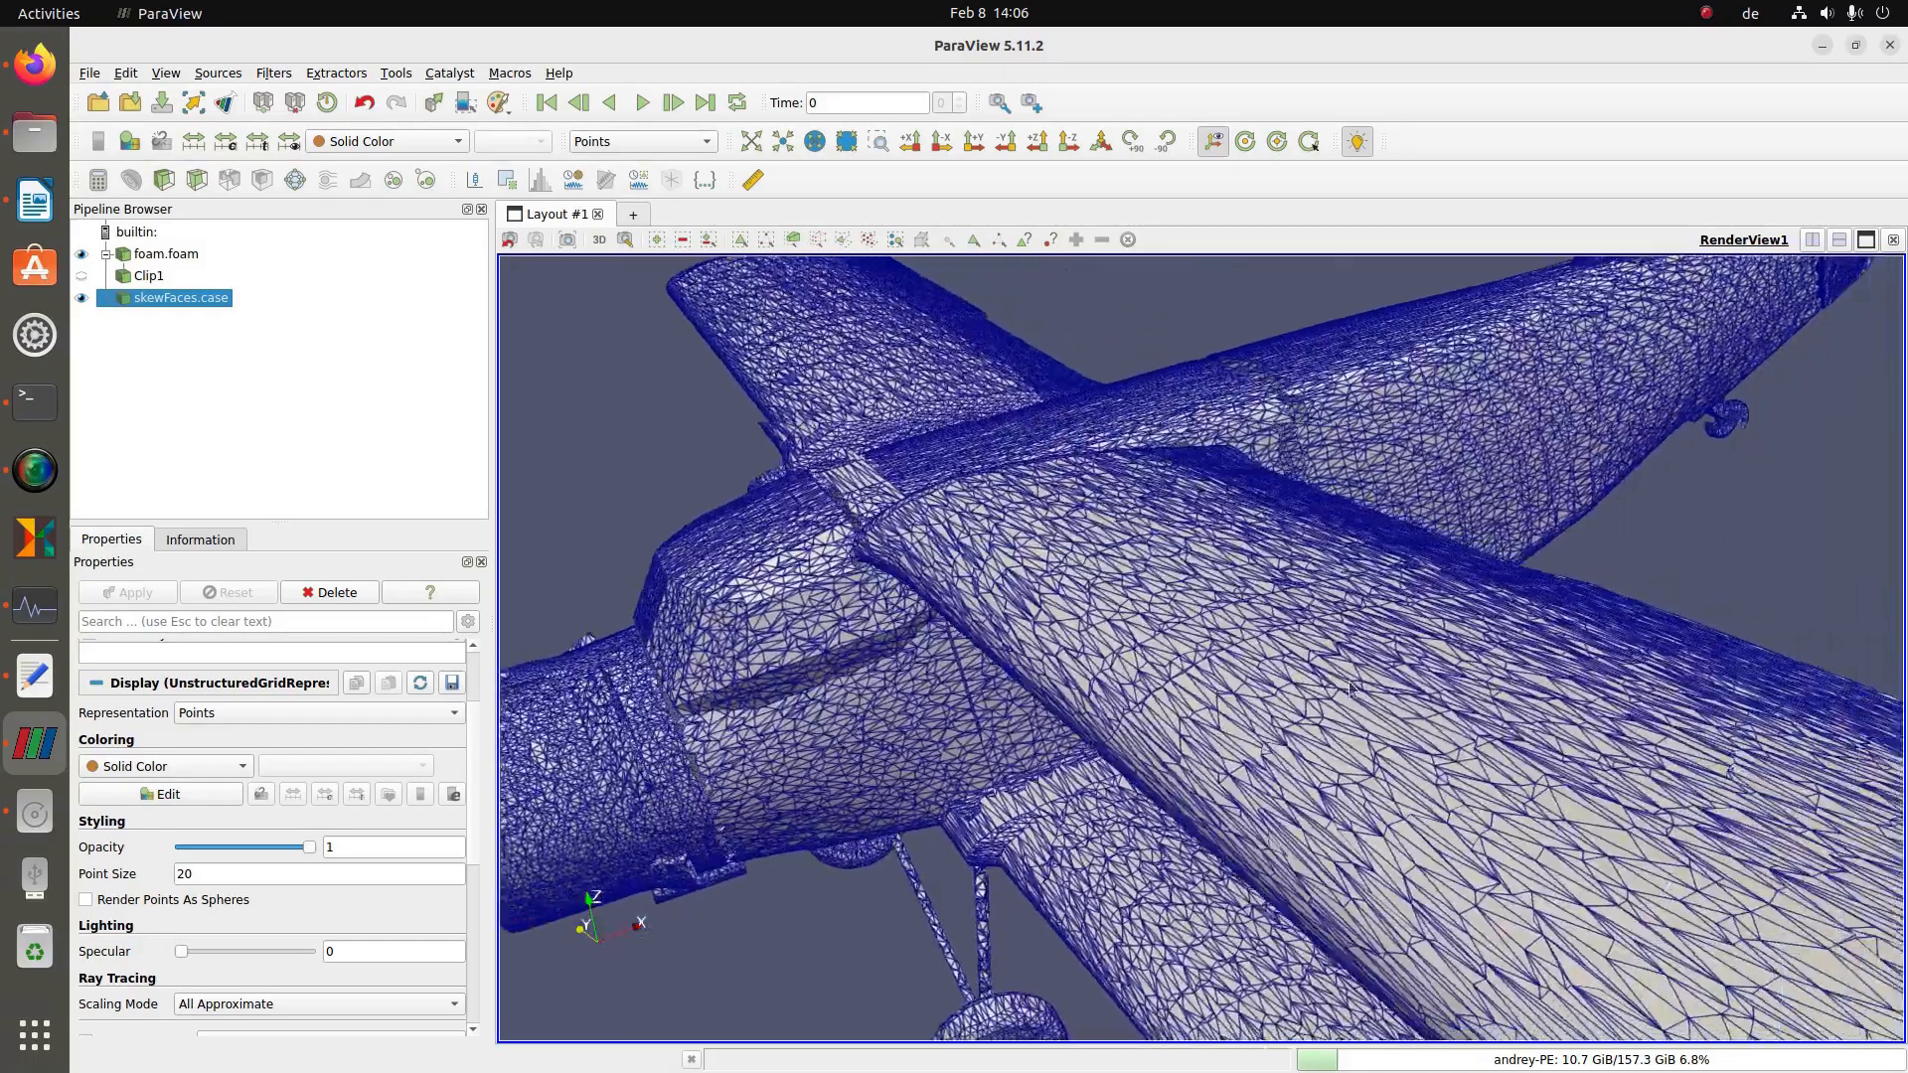
left_click_drag(1349, 688, 1319, 694)
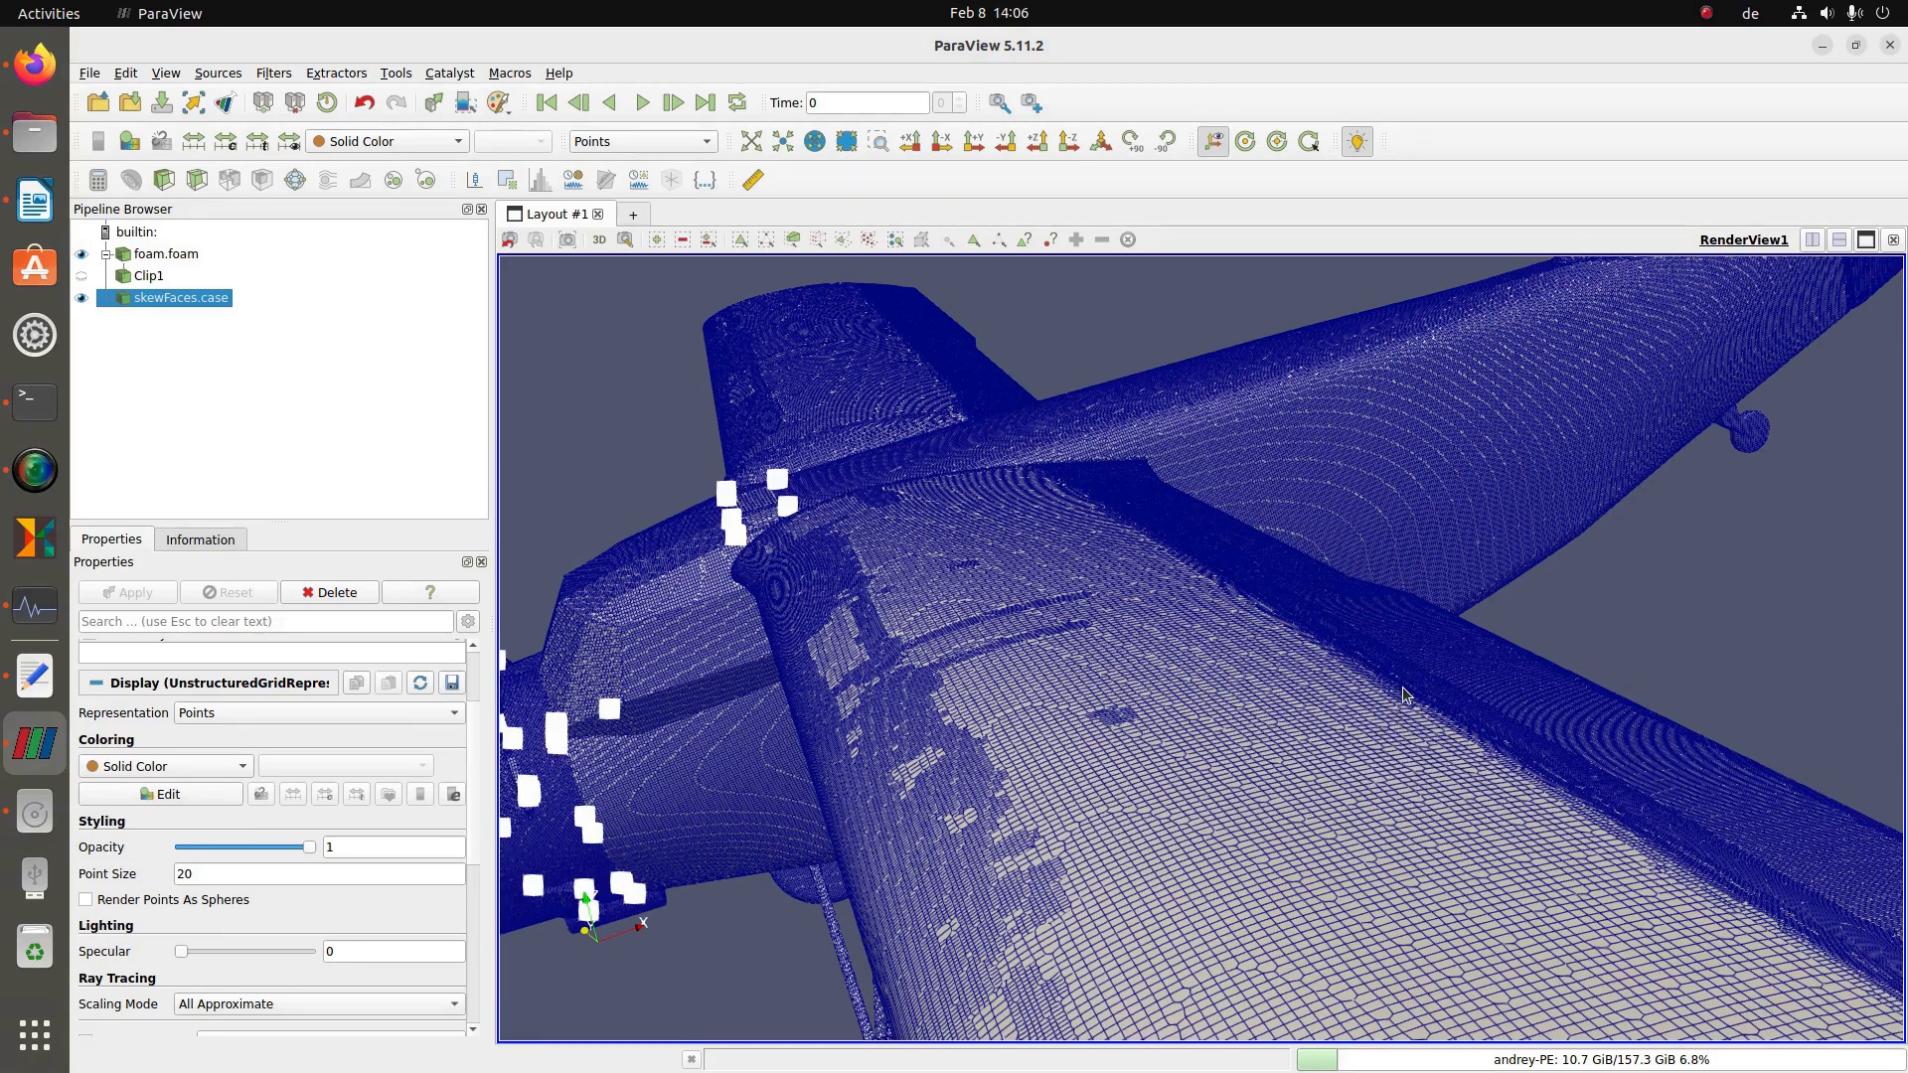
scroll(1403, 691, "down", 3)
left_click_drag(1406, 700, 1145, 798)
middle_click_drag(1143, 796, 1386, 471)
left_click_drag(1354, 622, 1372, 661)
scroll(1357, 743, "up", 3)
scroll(1348, 792, "up", 2)
scroll(1506, 776, "down", 2)
middle_click_drag(1441, 781, 1382, 648)
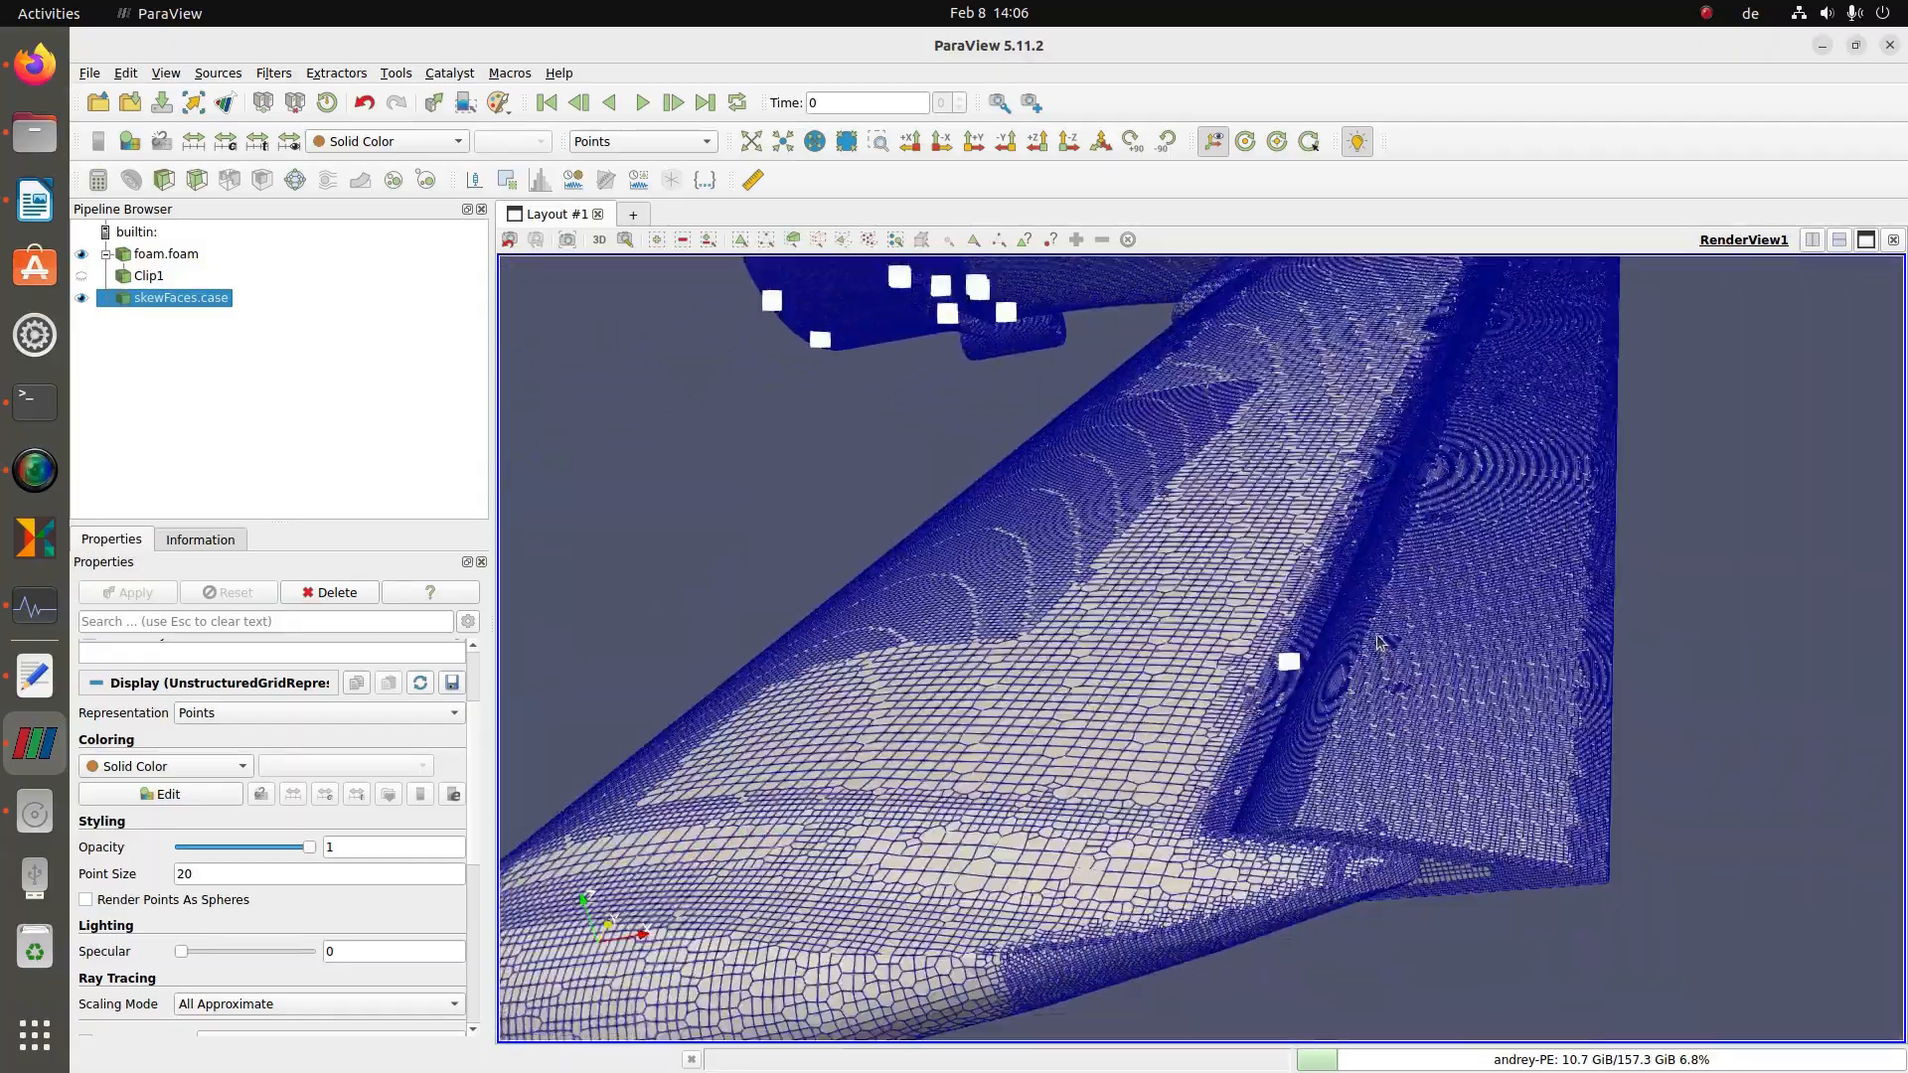
scroll(1379, 643, "up", 5)
scroll(1411, 623, "down", 5)
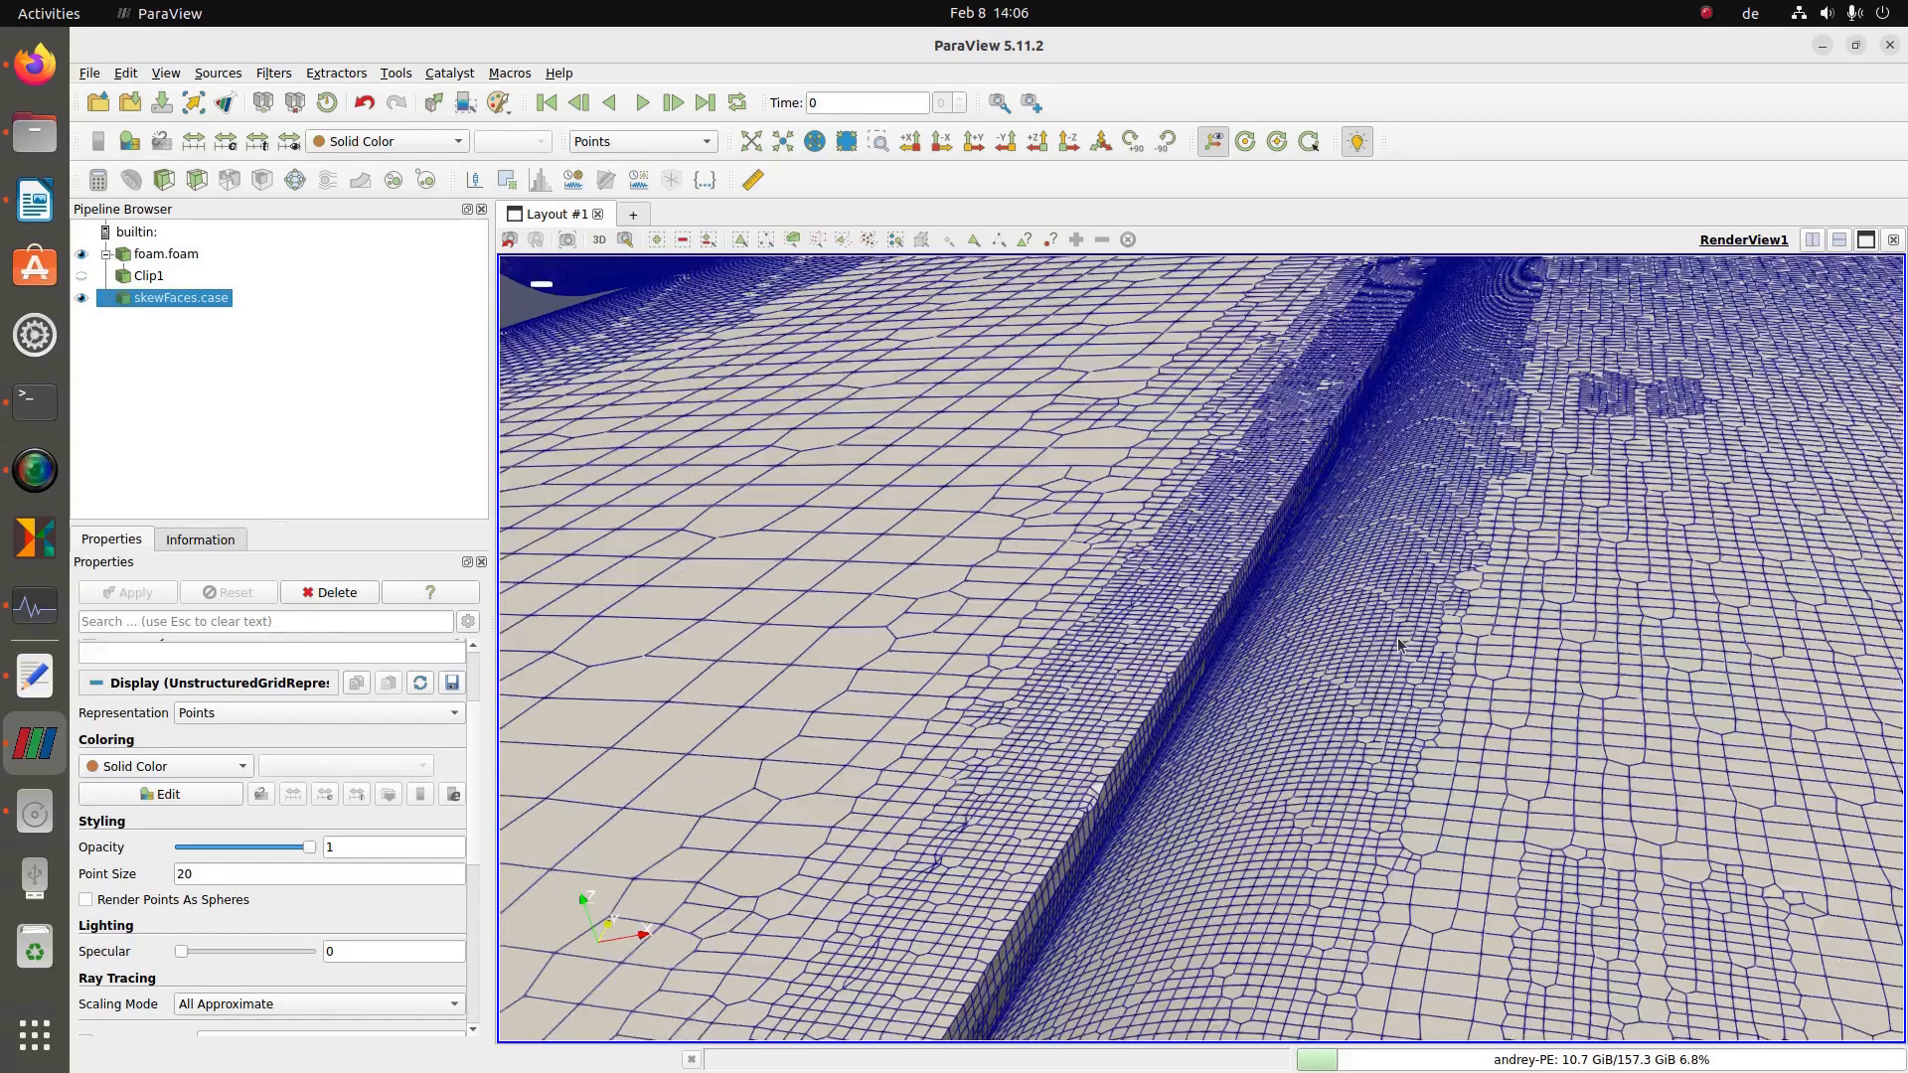
- Pick a rotation centre on the wing beside the flap gap and examine the mesh towards the fuselage junction
left_click(1309, 142)
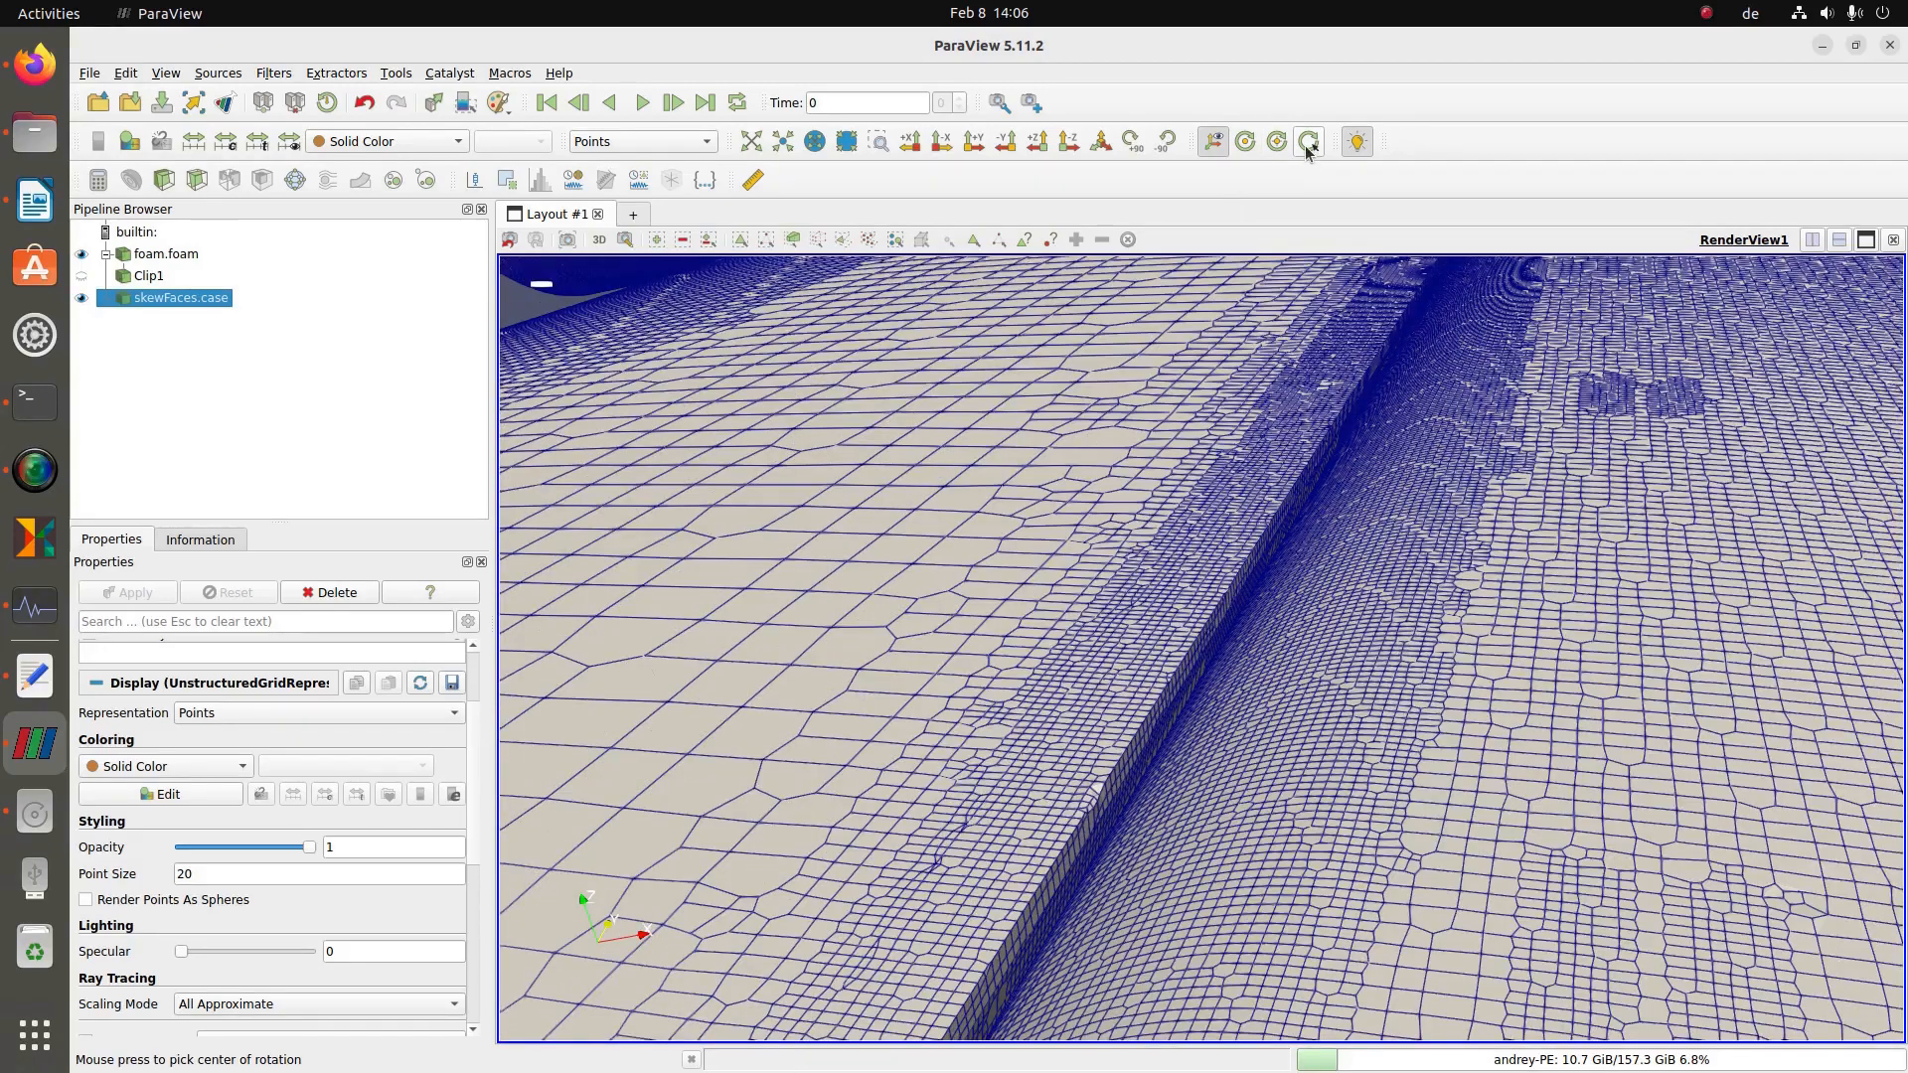
left_click(1360, 719)
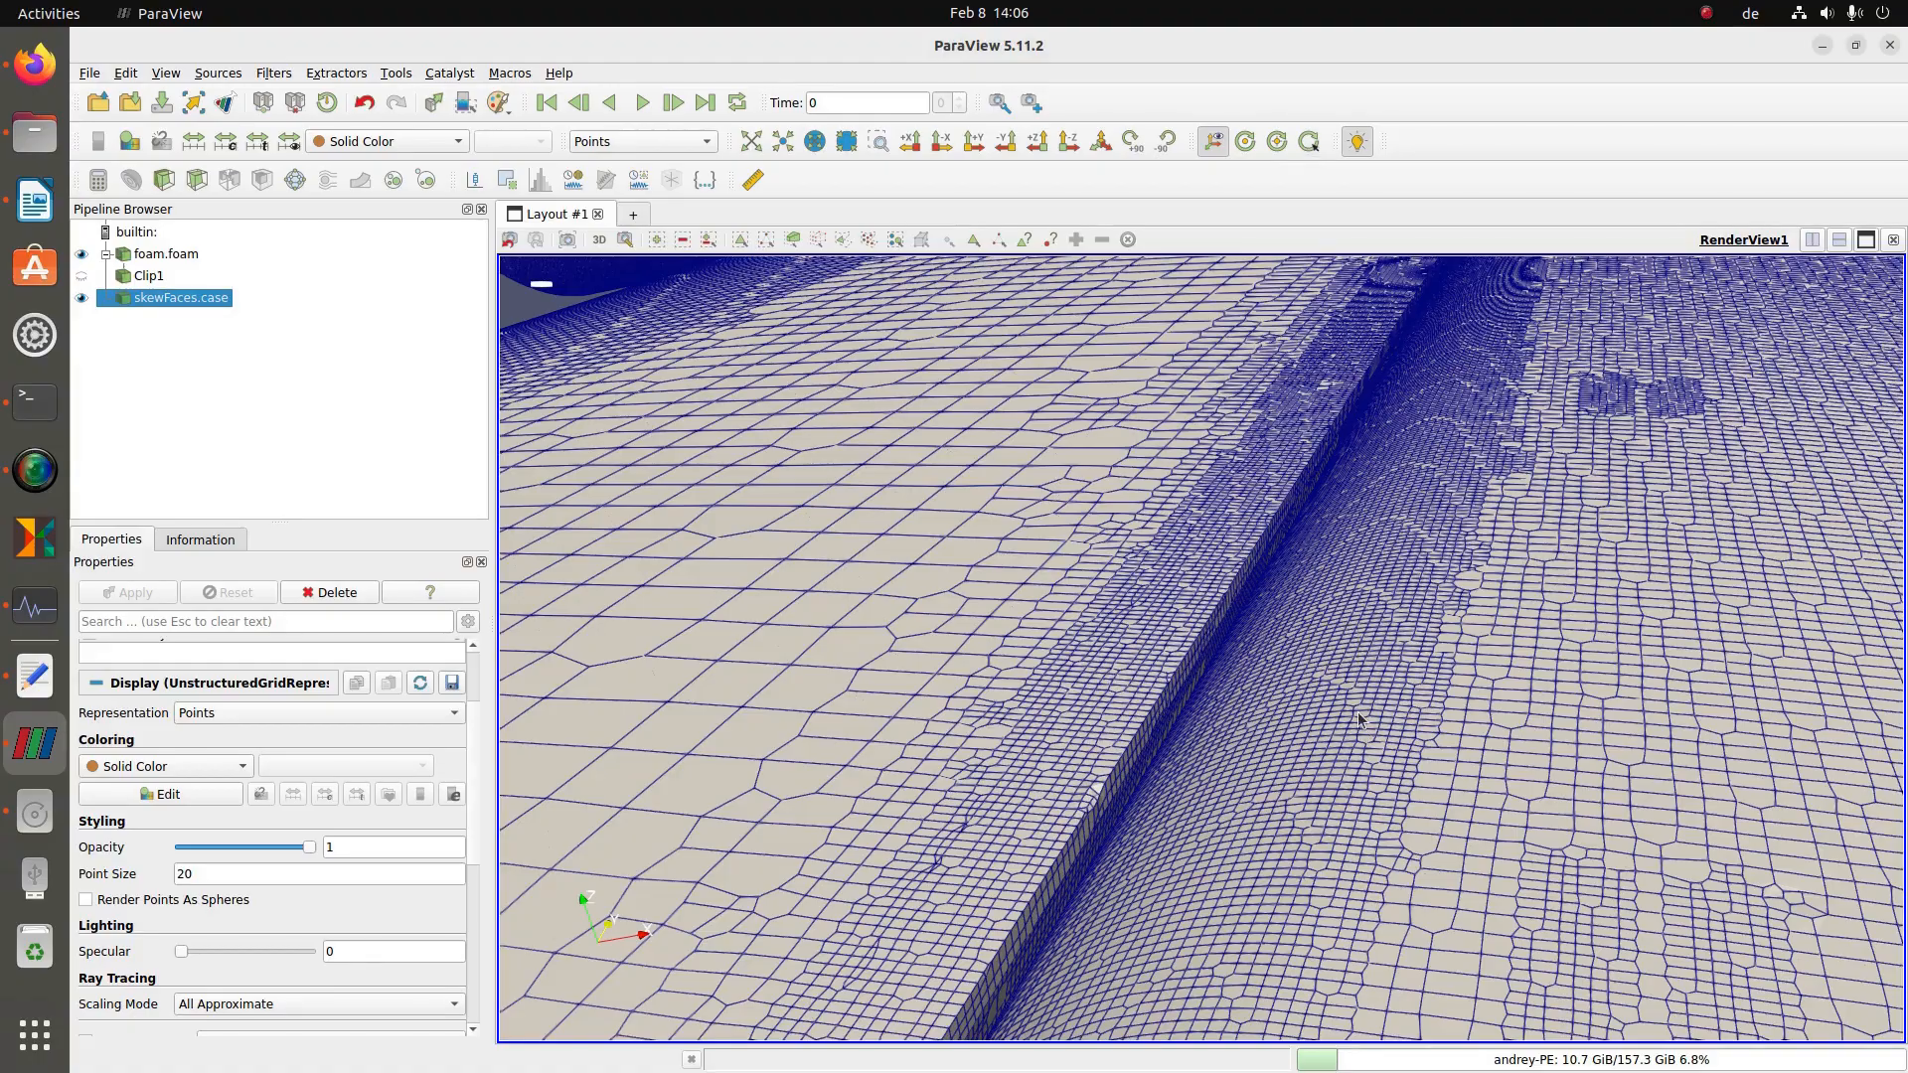
left_click_drag(1329, 736, 1393, 706)
mouse_move(1370, 795)
left_mouse_down()
mouse_move(1385, 779)
mouse_move(1364, 817)
left_mouse_up()
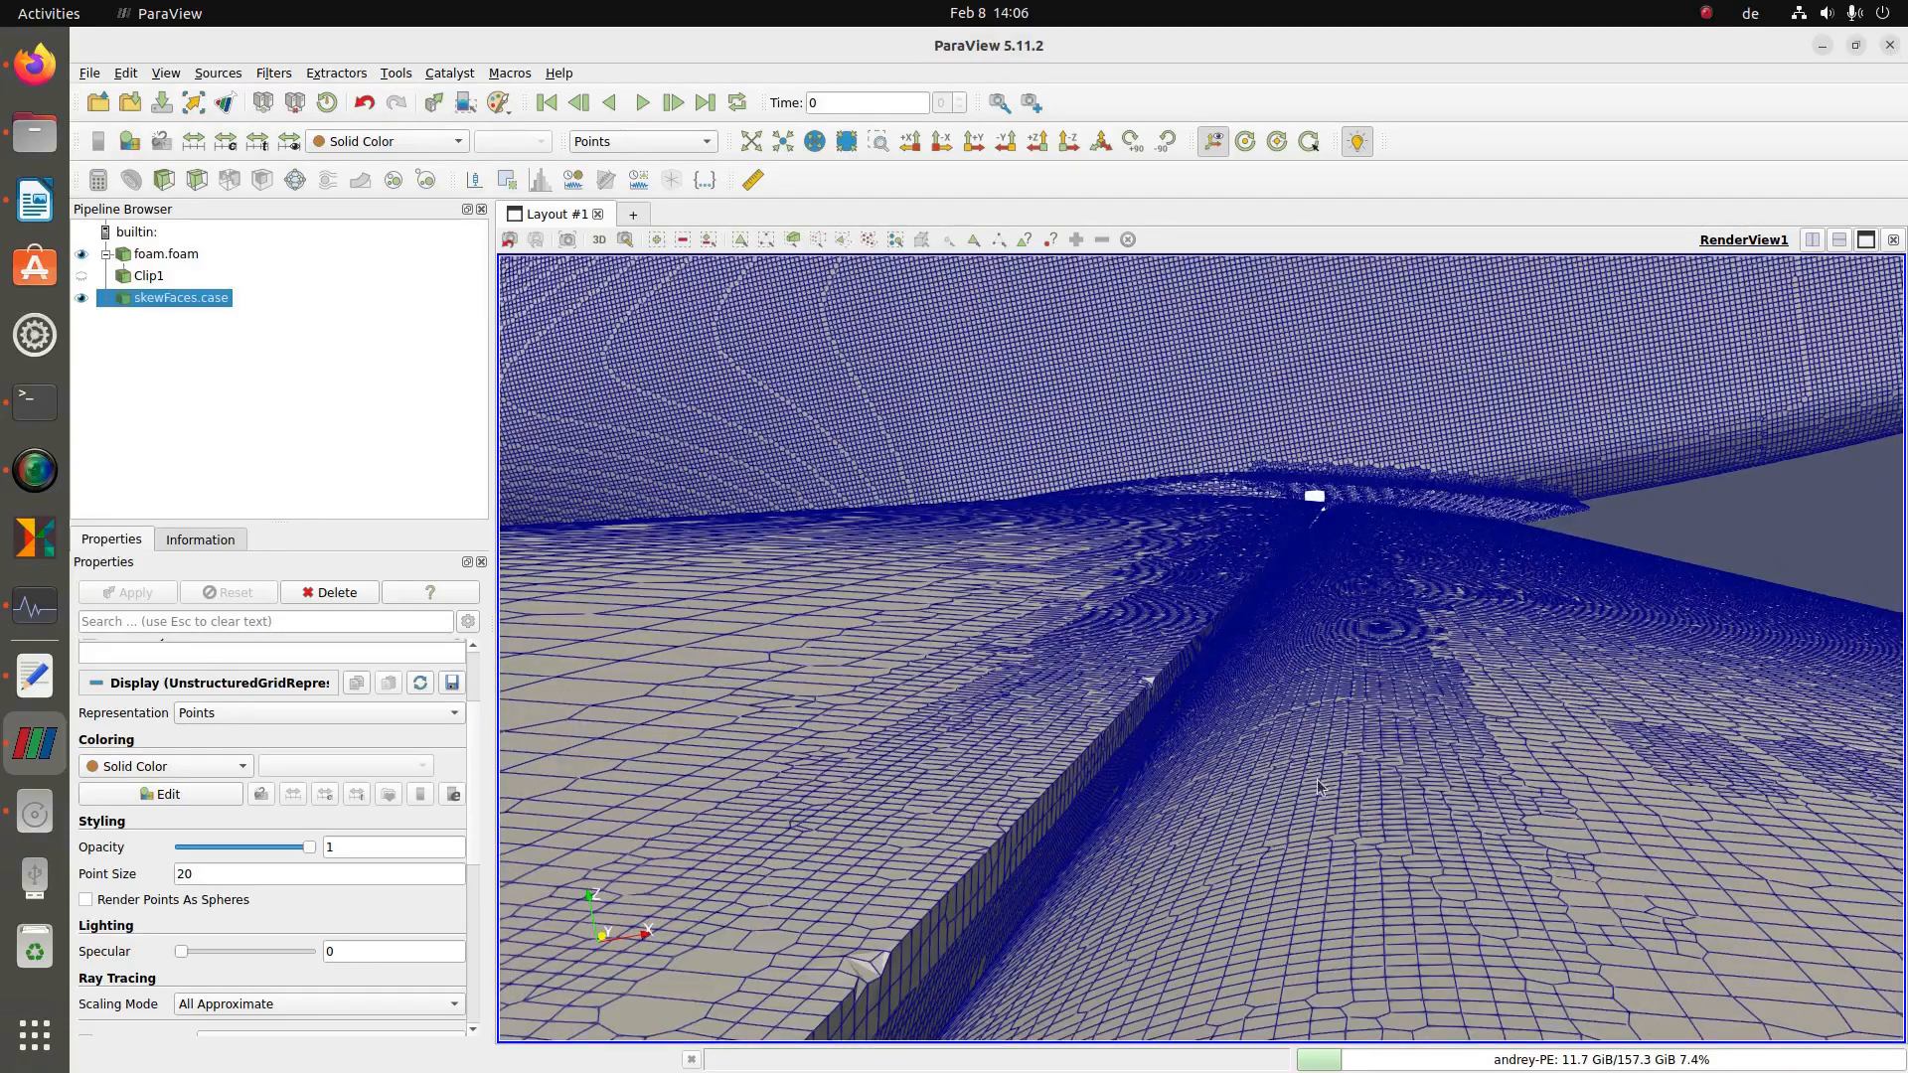
scroll(1339, 790, "down", 4)
left_click_drag(1267, 638, 1202, 848)
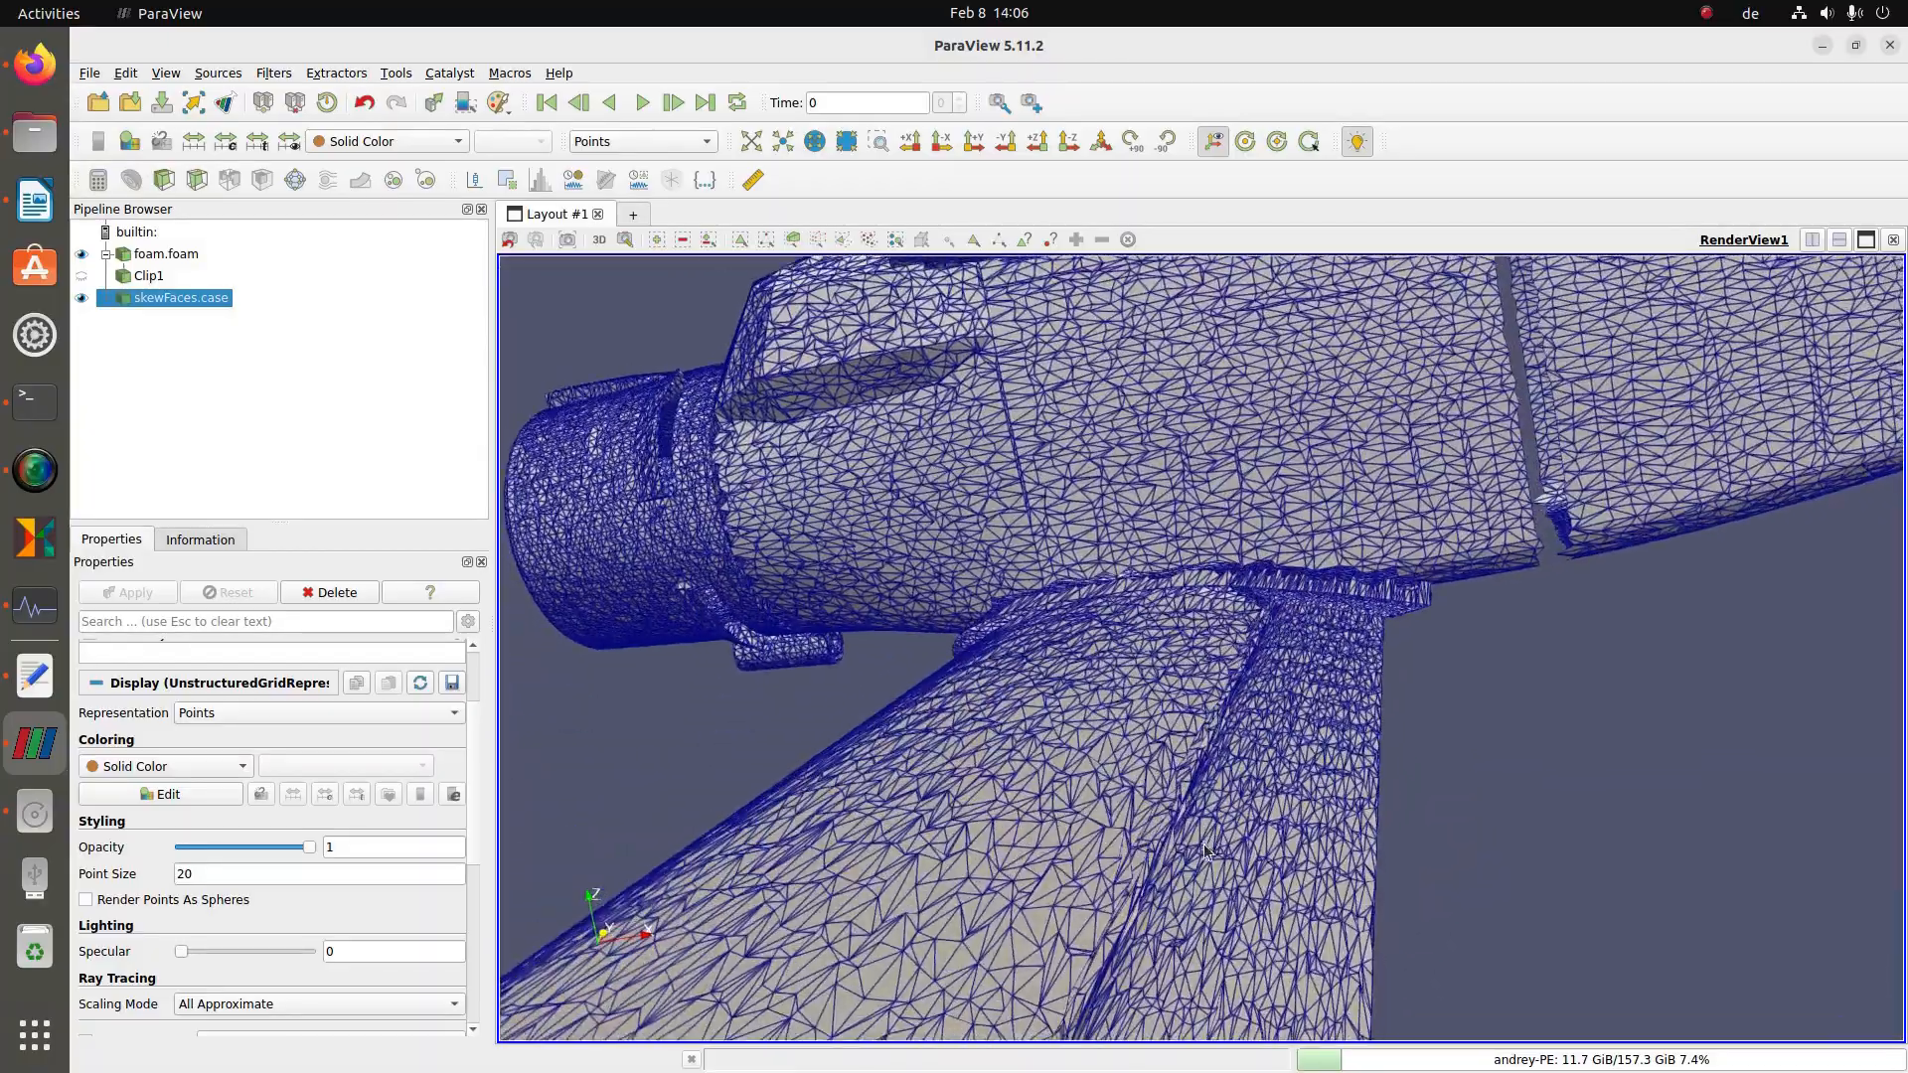
scroll(1202, 849, "up", 5)
left_click_drag(1250, 604, 1219, 651)
scroll(1180, 706, "down", 4)
- Move the rotation centre onto the flap near its gap and examine the mesh from another angle
left_click(1309, 143)
left_click(1234, 691)
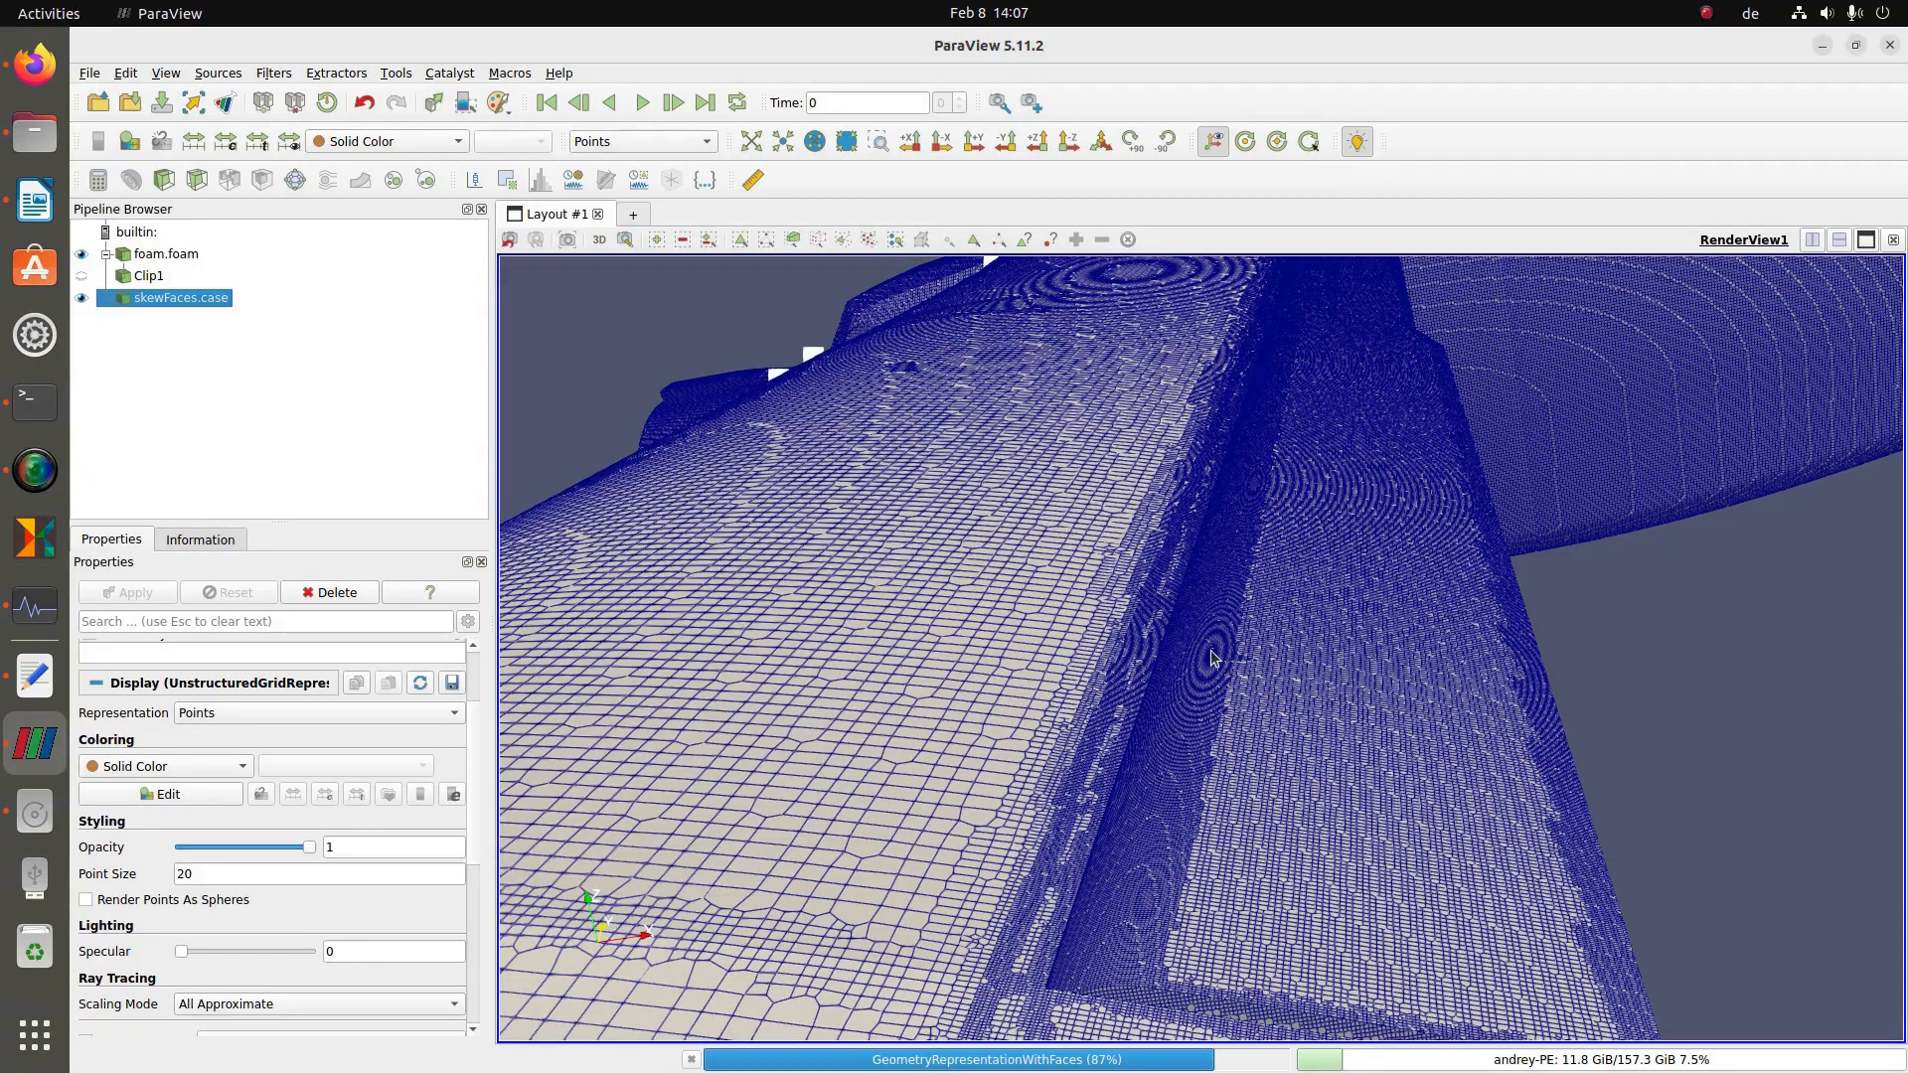
left_click_drag(1211, 661, 1368, 618)
- Examine the tail's surface mesh, focusing on the horizontal stabilizer and the elevator gap
middle_click_drag(1367, 618, 930, 825)
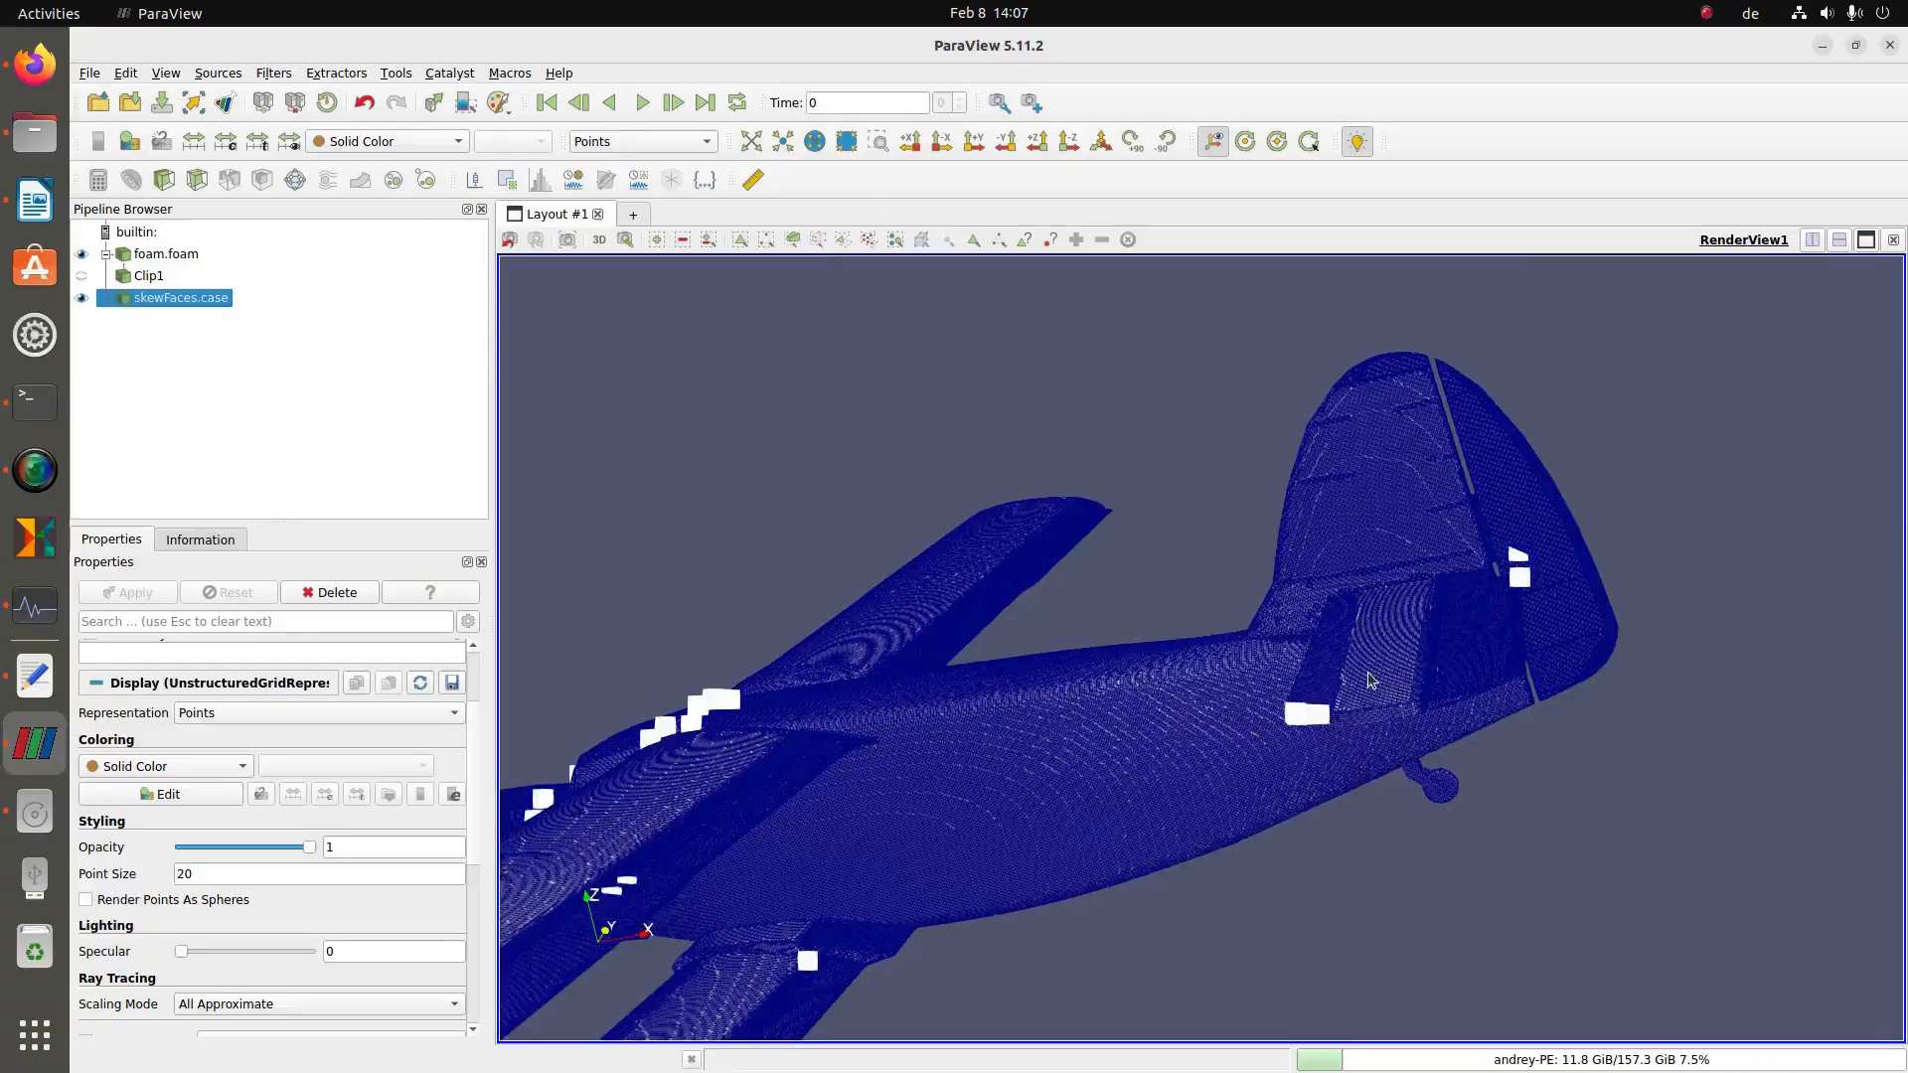
scroll(1453, 740, "up", 5)
middle_click_drag(1470, 709, 1125, 732)
scroll(1650, 673, "down", 3)
scroll(1274, 809, "up", 5)
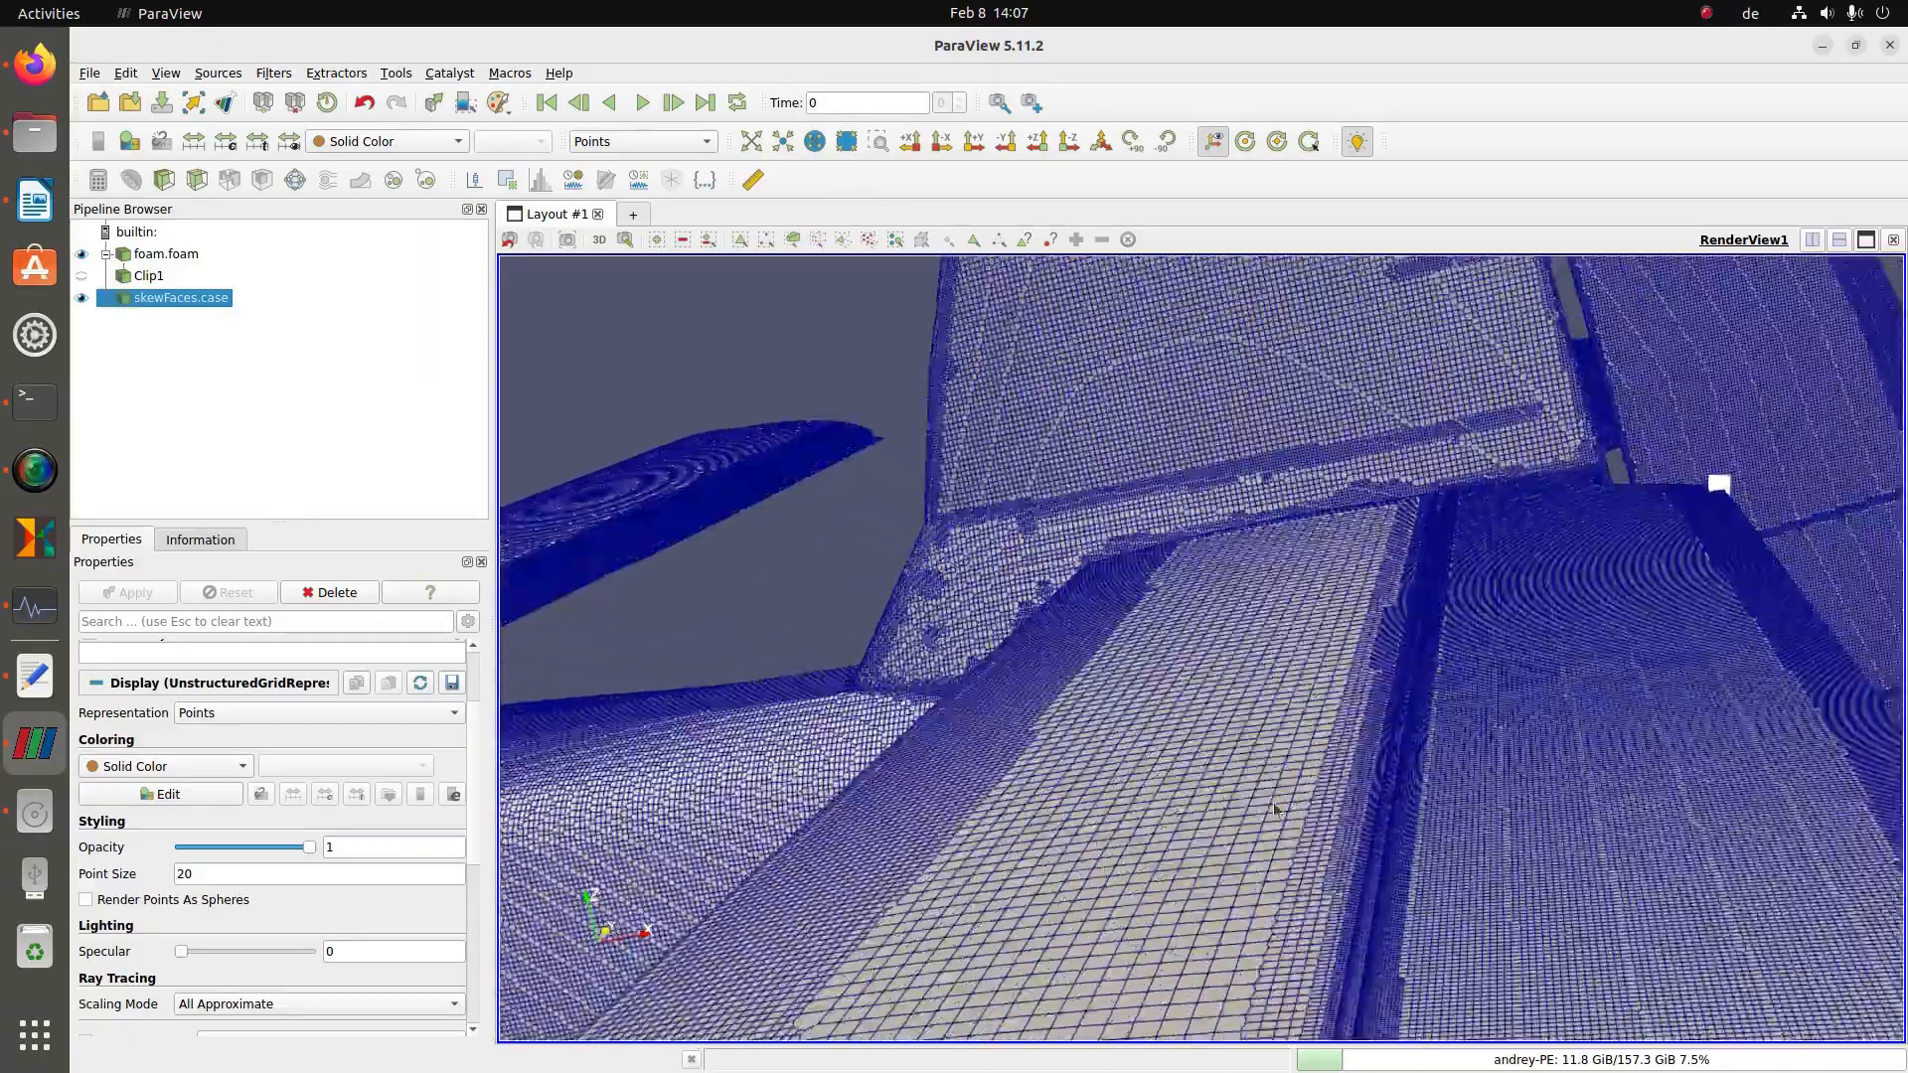
middle_click_drag(1274, 809, 1275, 744)
middle_click_drag(1362, 1024, 1344, 962)
scroll(1292, 949, "down", 1)
middle_click_drag(1207, 949, 1109, 1029)
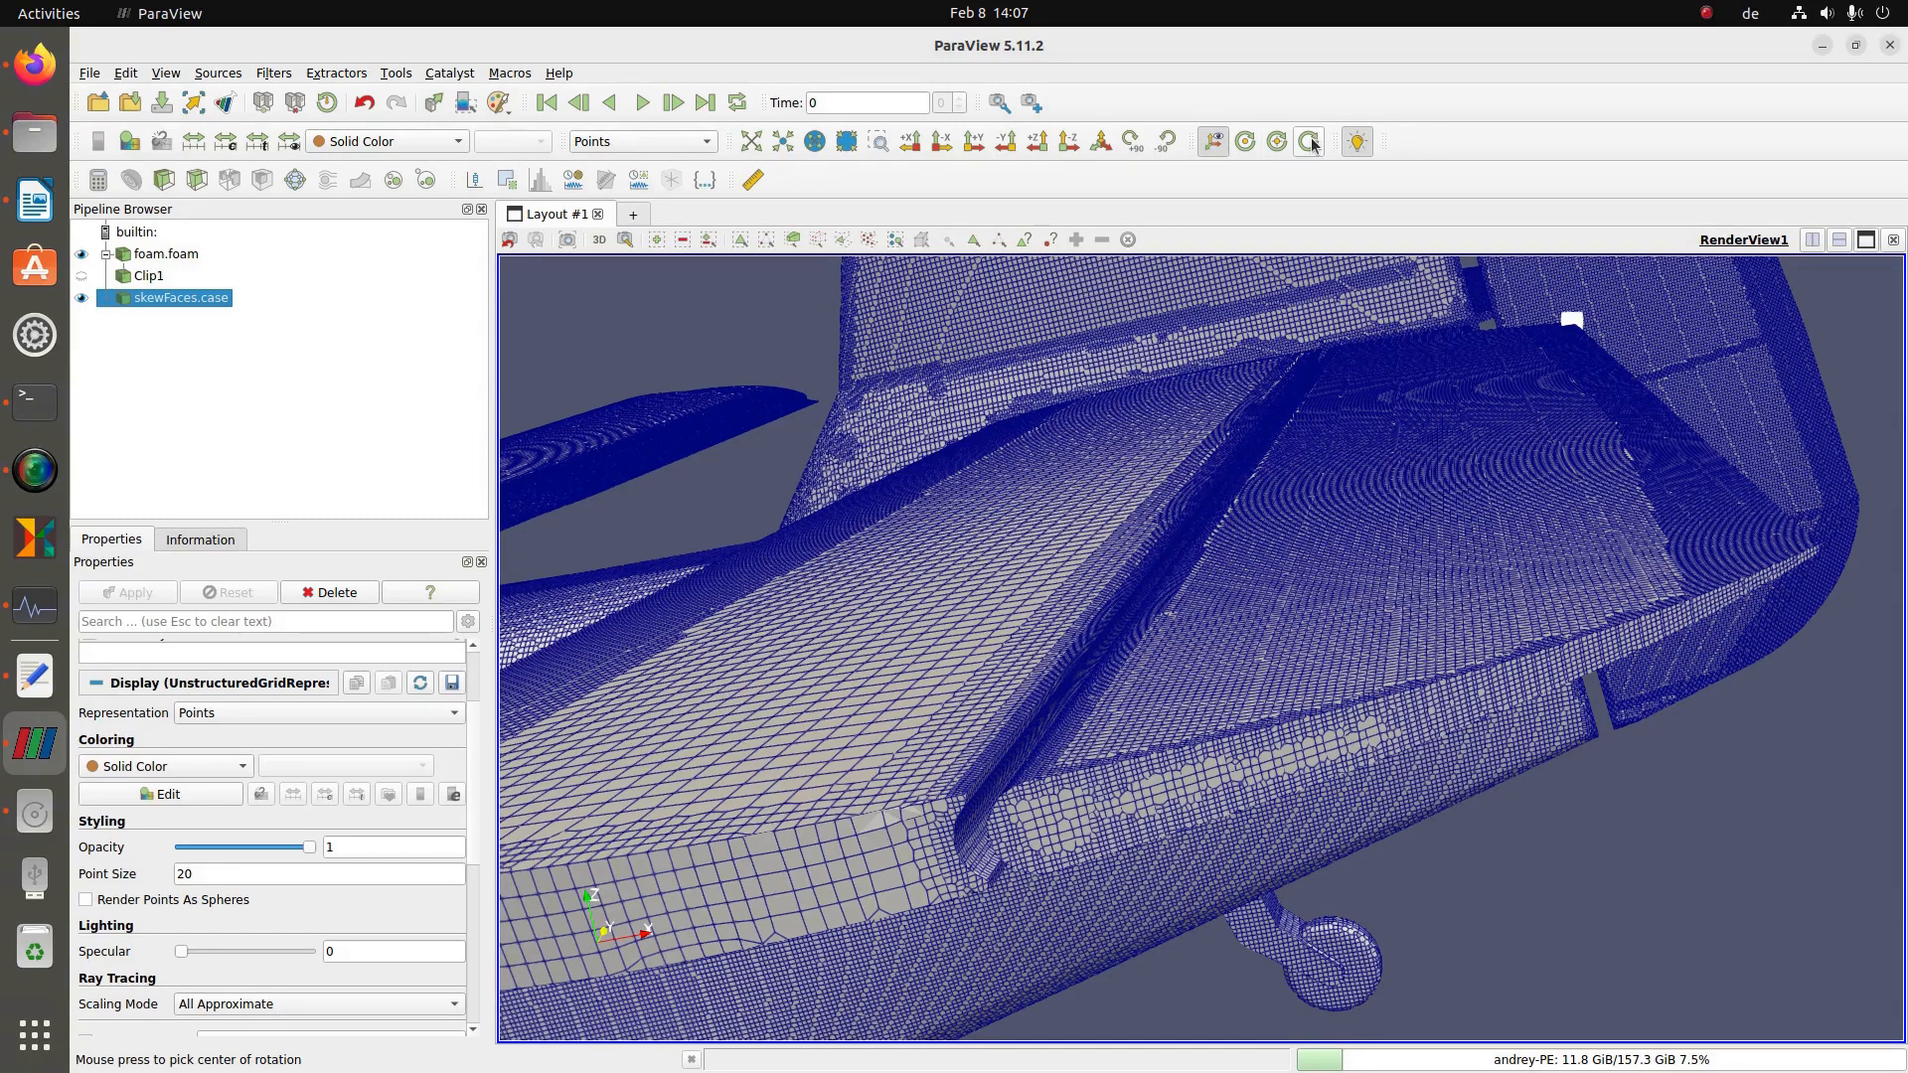
- Pick a rotation centre near the stabilizer tip and examine the elevator gap and tailplane mesh from several sides
left_click(1310, 142)
left_click(1102, 763)
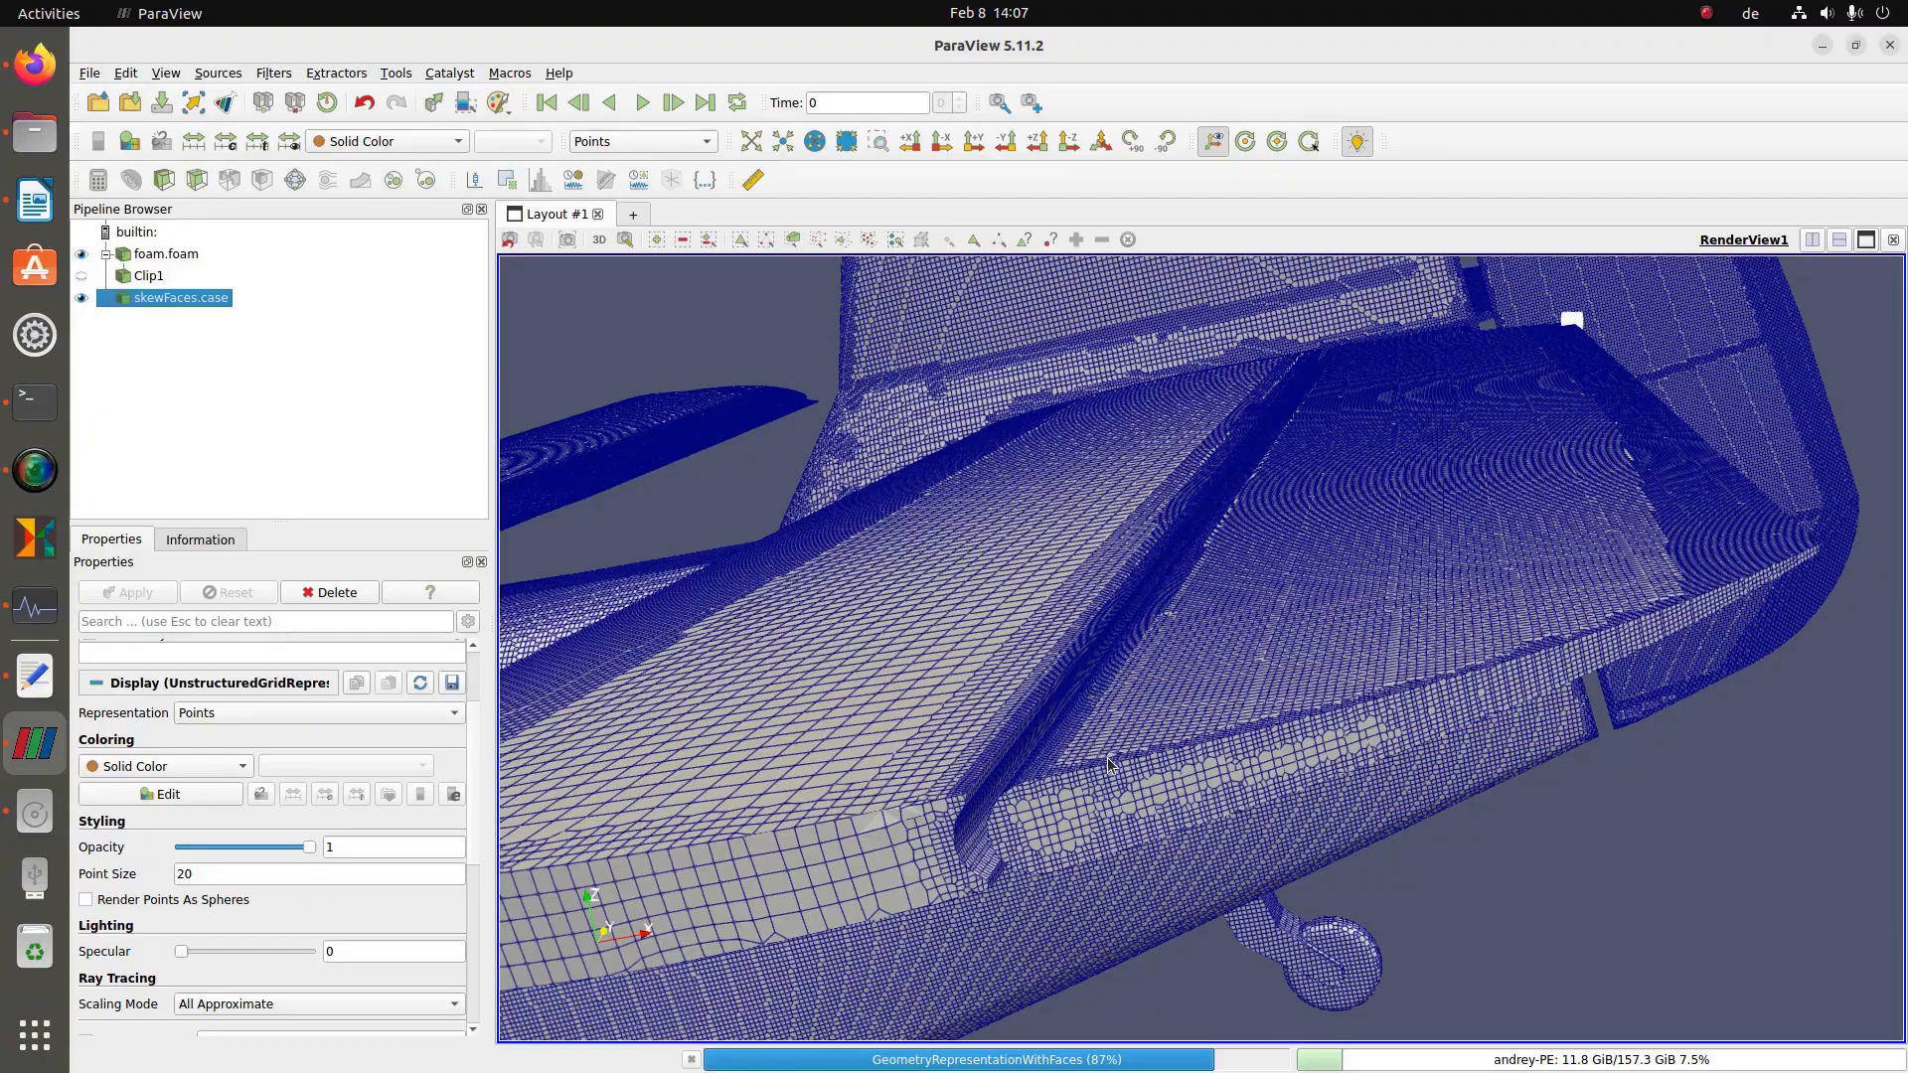
left_click_drag(1109, 763, 1156, 732)
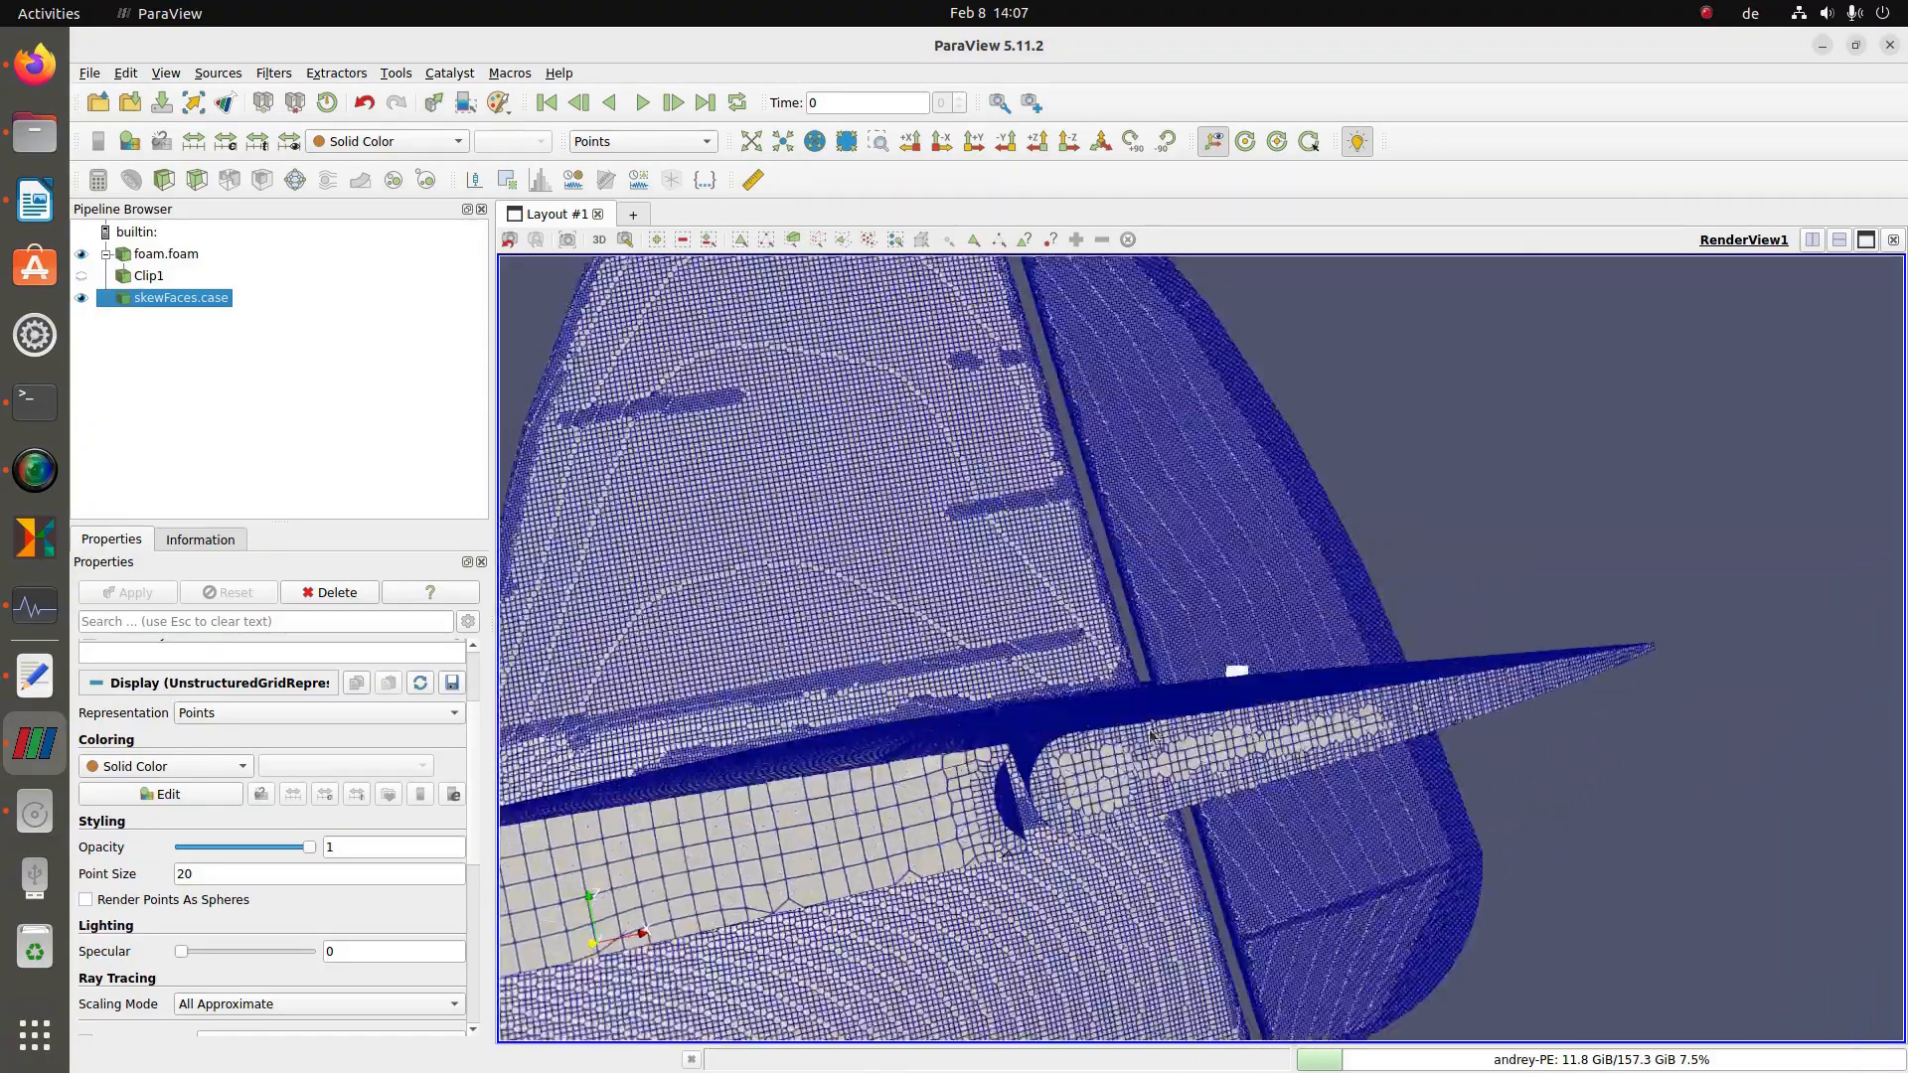
scroll(1153, 725, "up", 5)
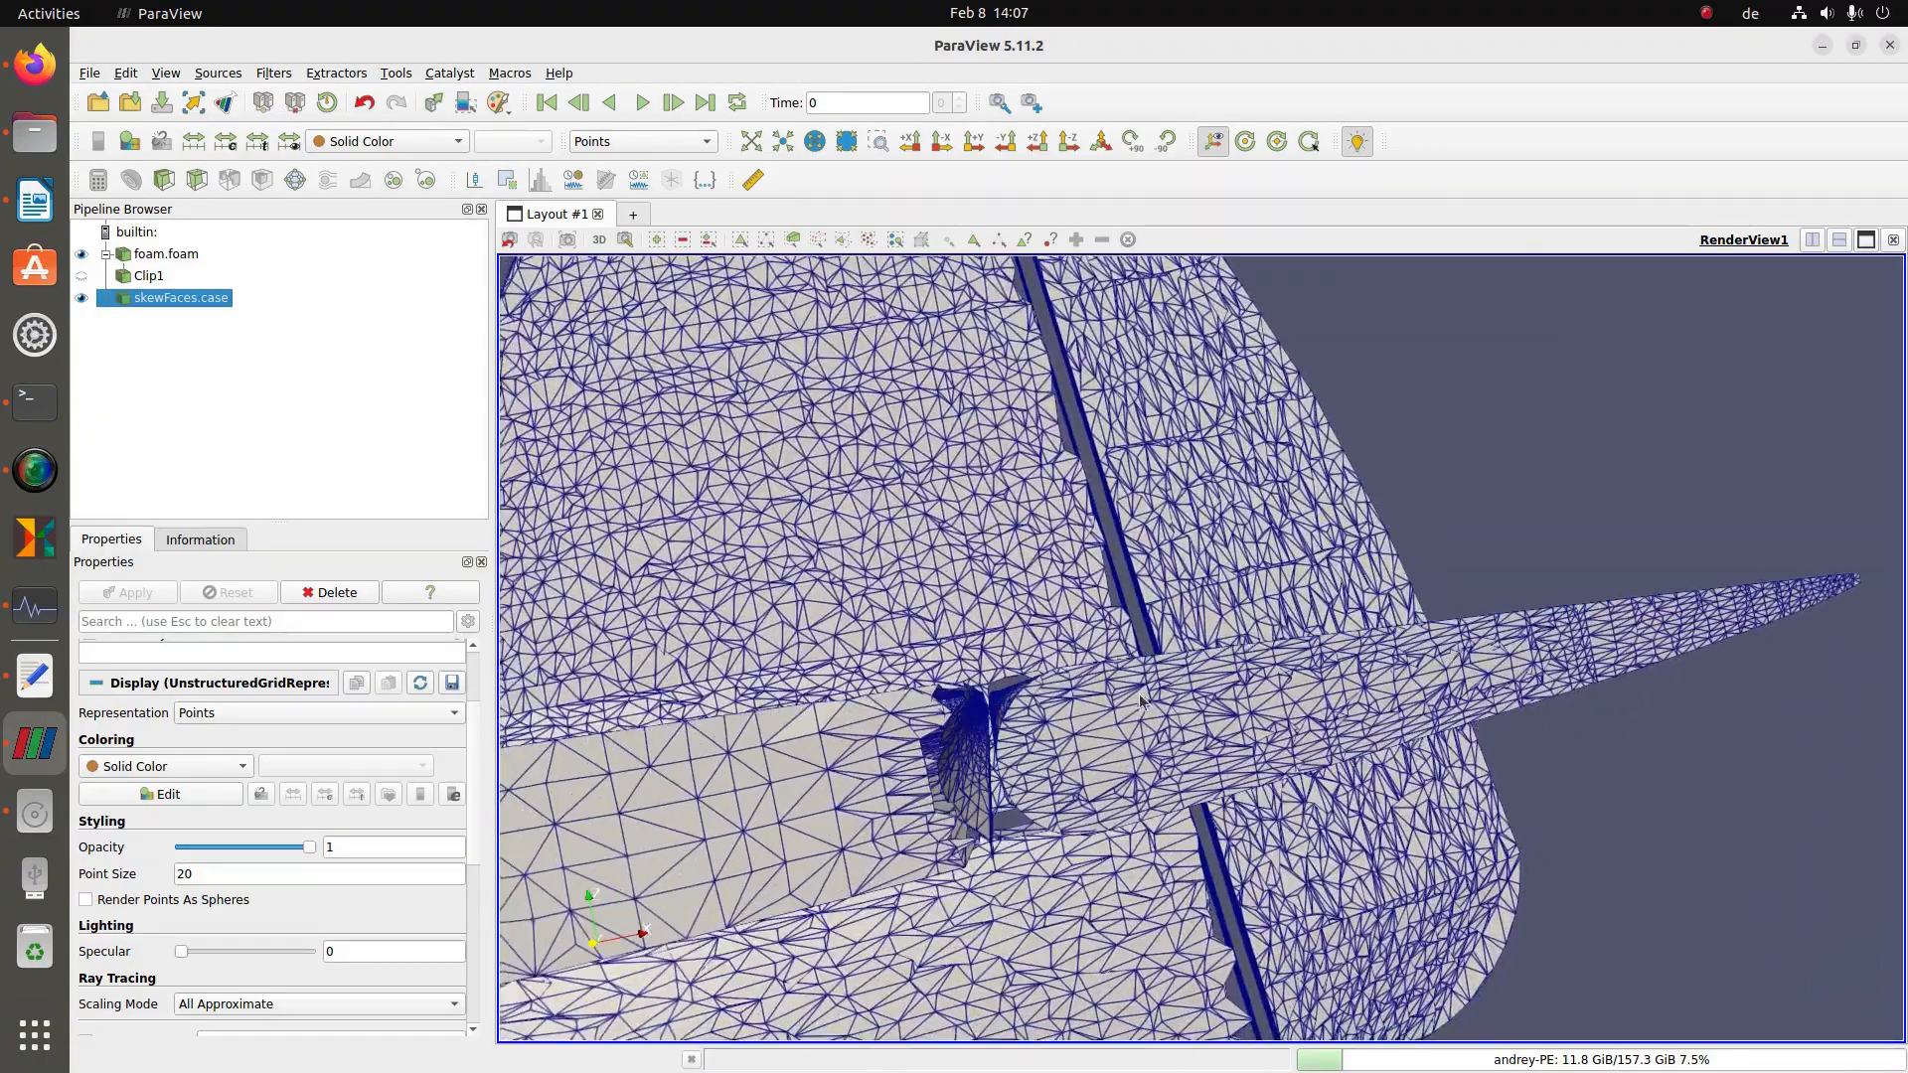
left_click_drag(1141, 695, 1171, 642)
scroll(1083, 748, "down", 7)
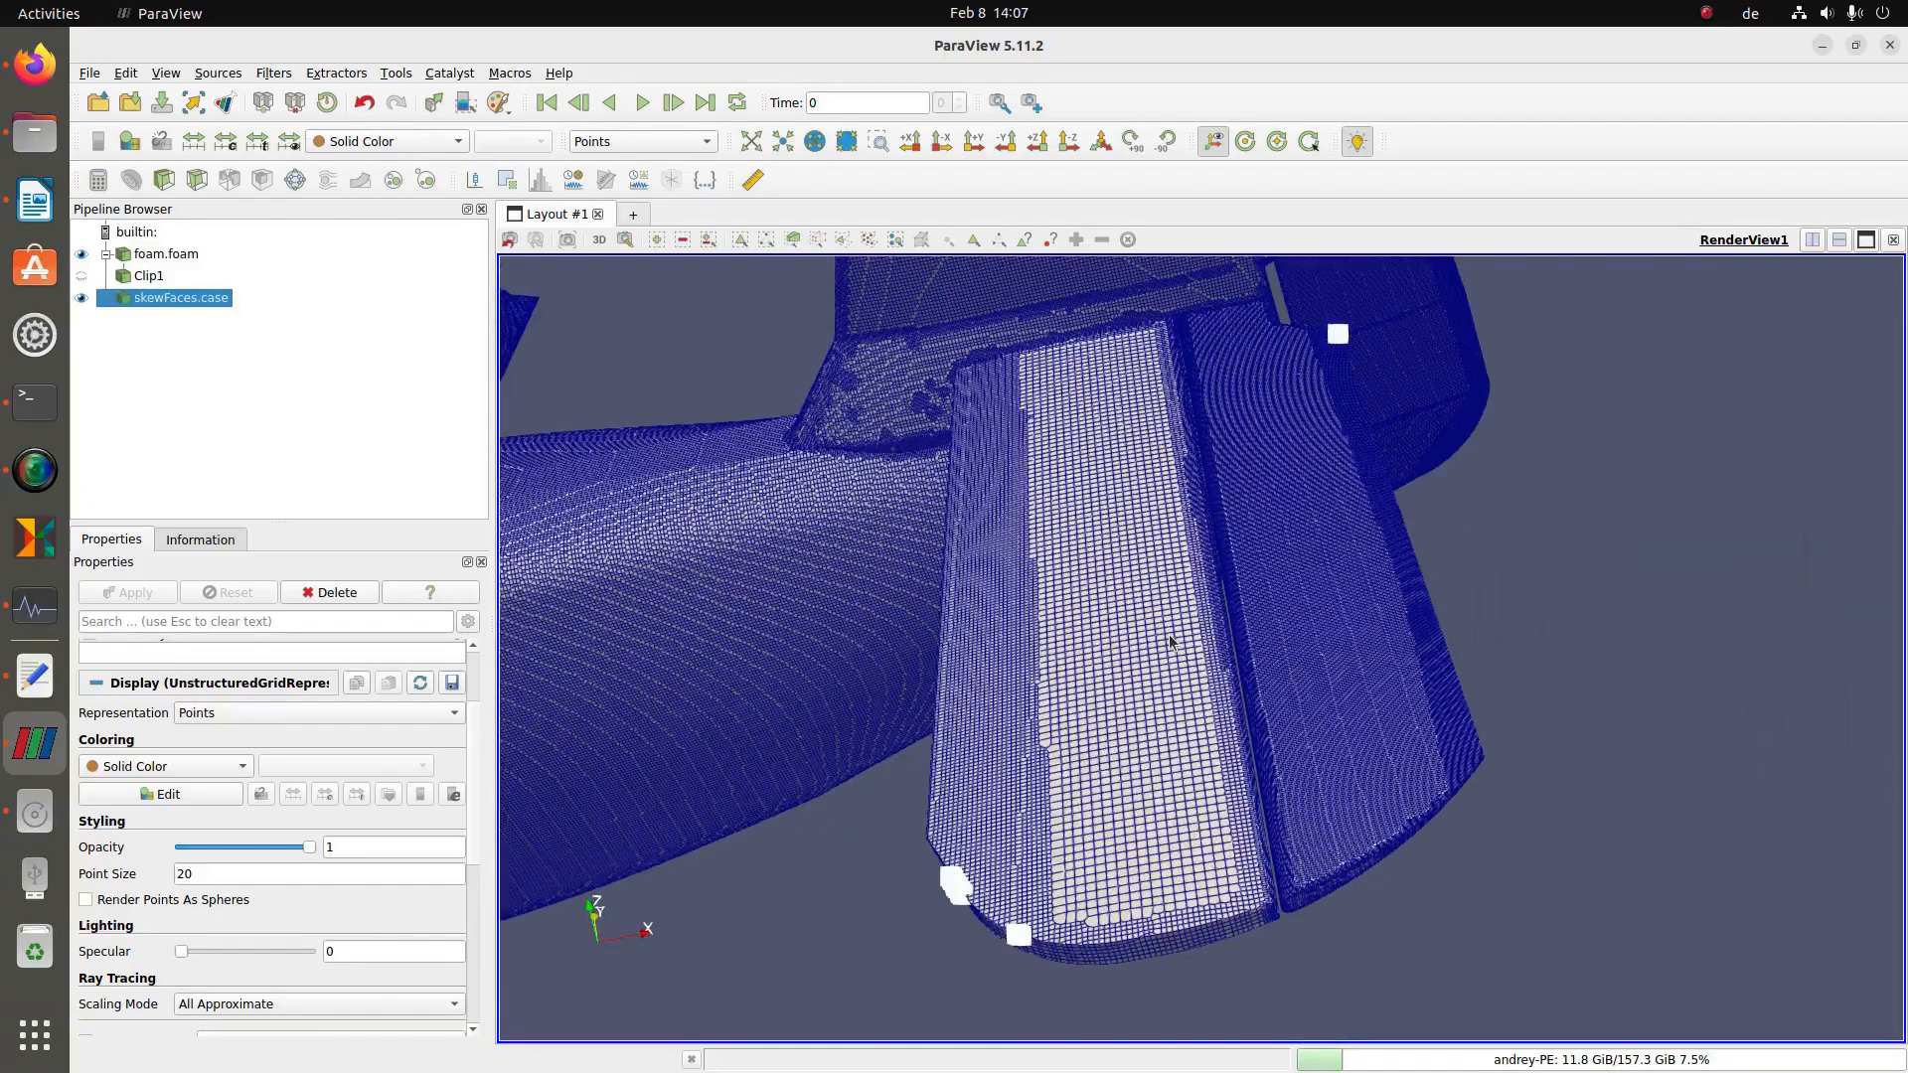
left_click_drag(1153, 583, 1202, 712)
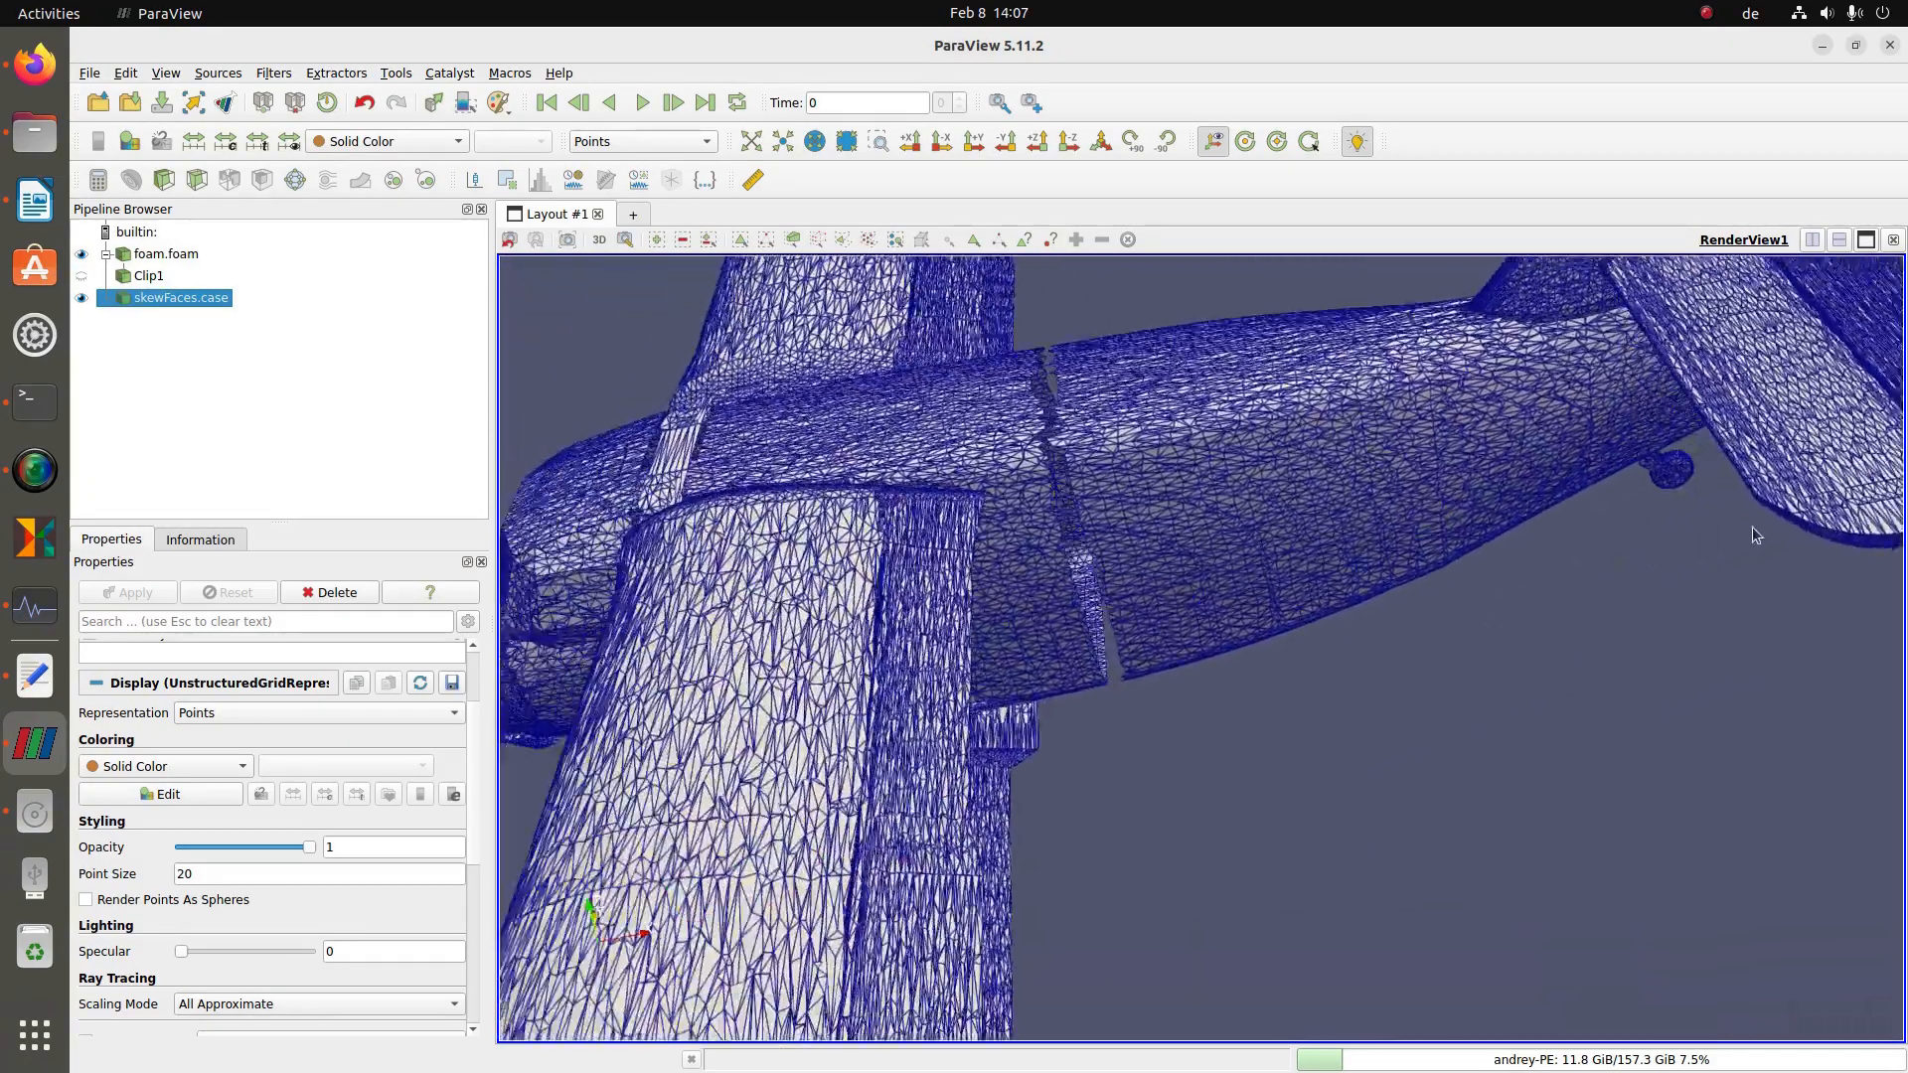
- Pick a rotation centre on the engine's front face and examine the surface mesh inside the cowling
mouse_move(1143, 557)
left_mouse_down()
mouse_move(1343, 668)
mouse_move(1456, 588)
mouse_move(1322, 606)
mouse_move(1496, 579)
mouse_move(1073, 588)
left_mouse_up()
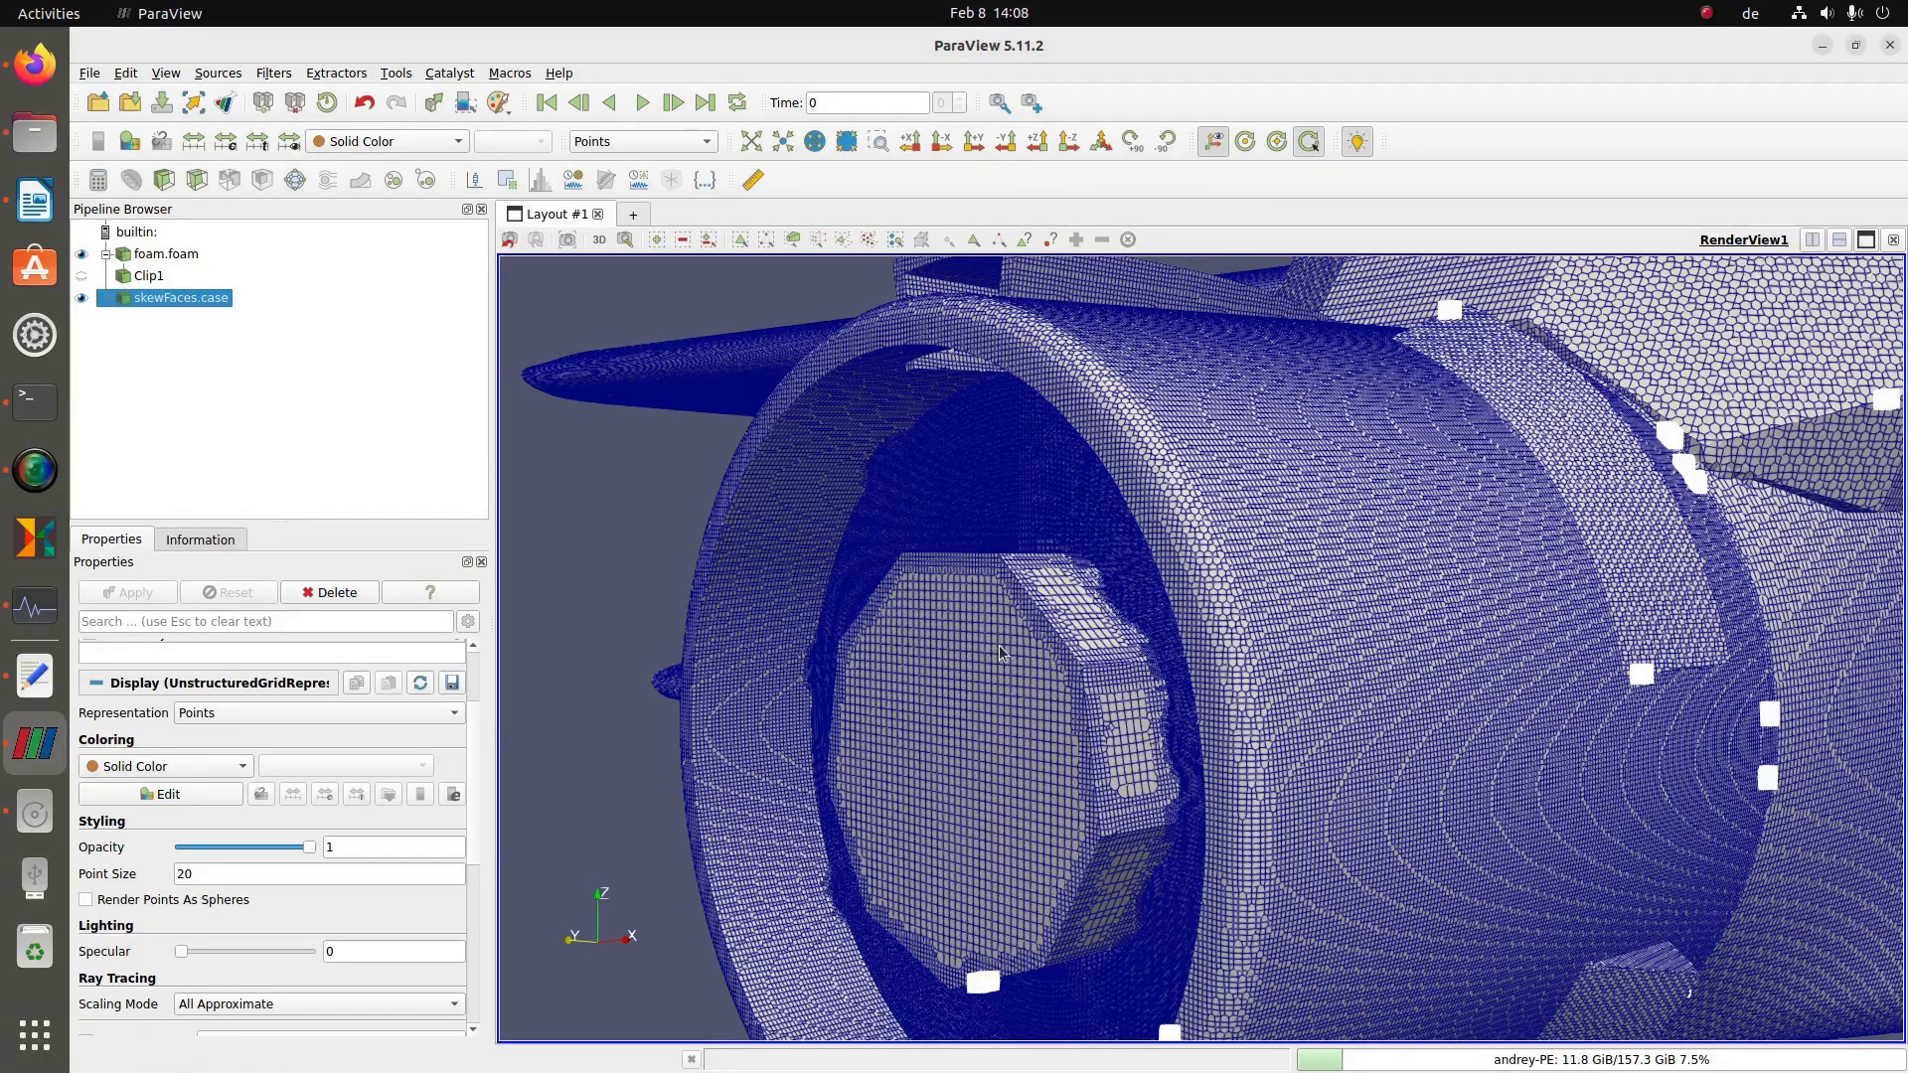
left_click(1034, 740)
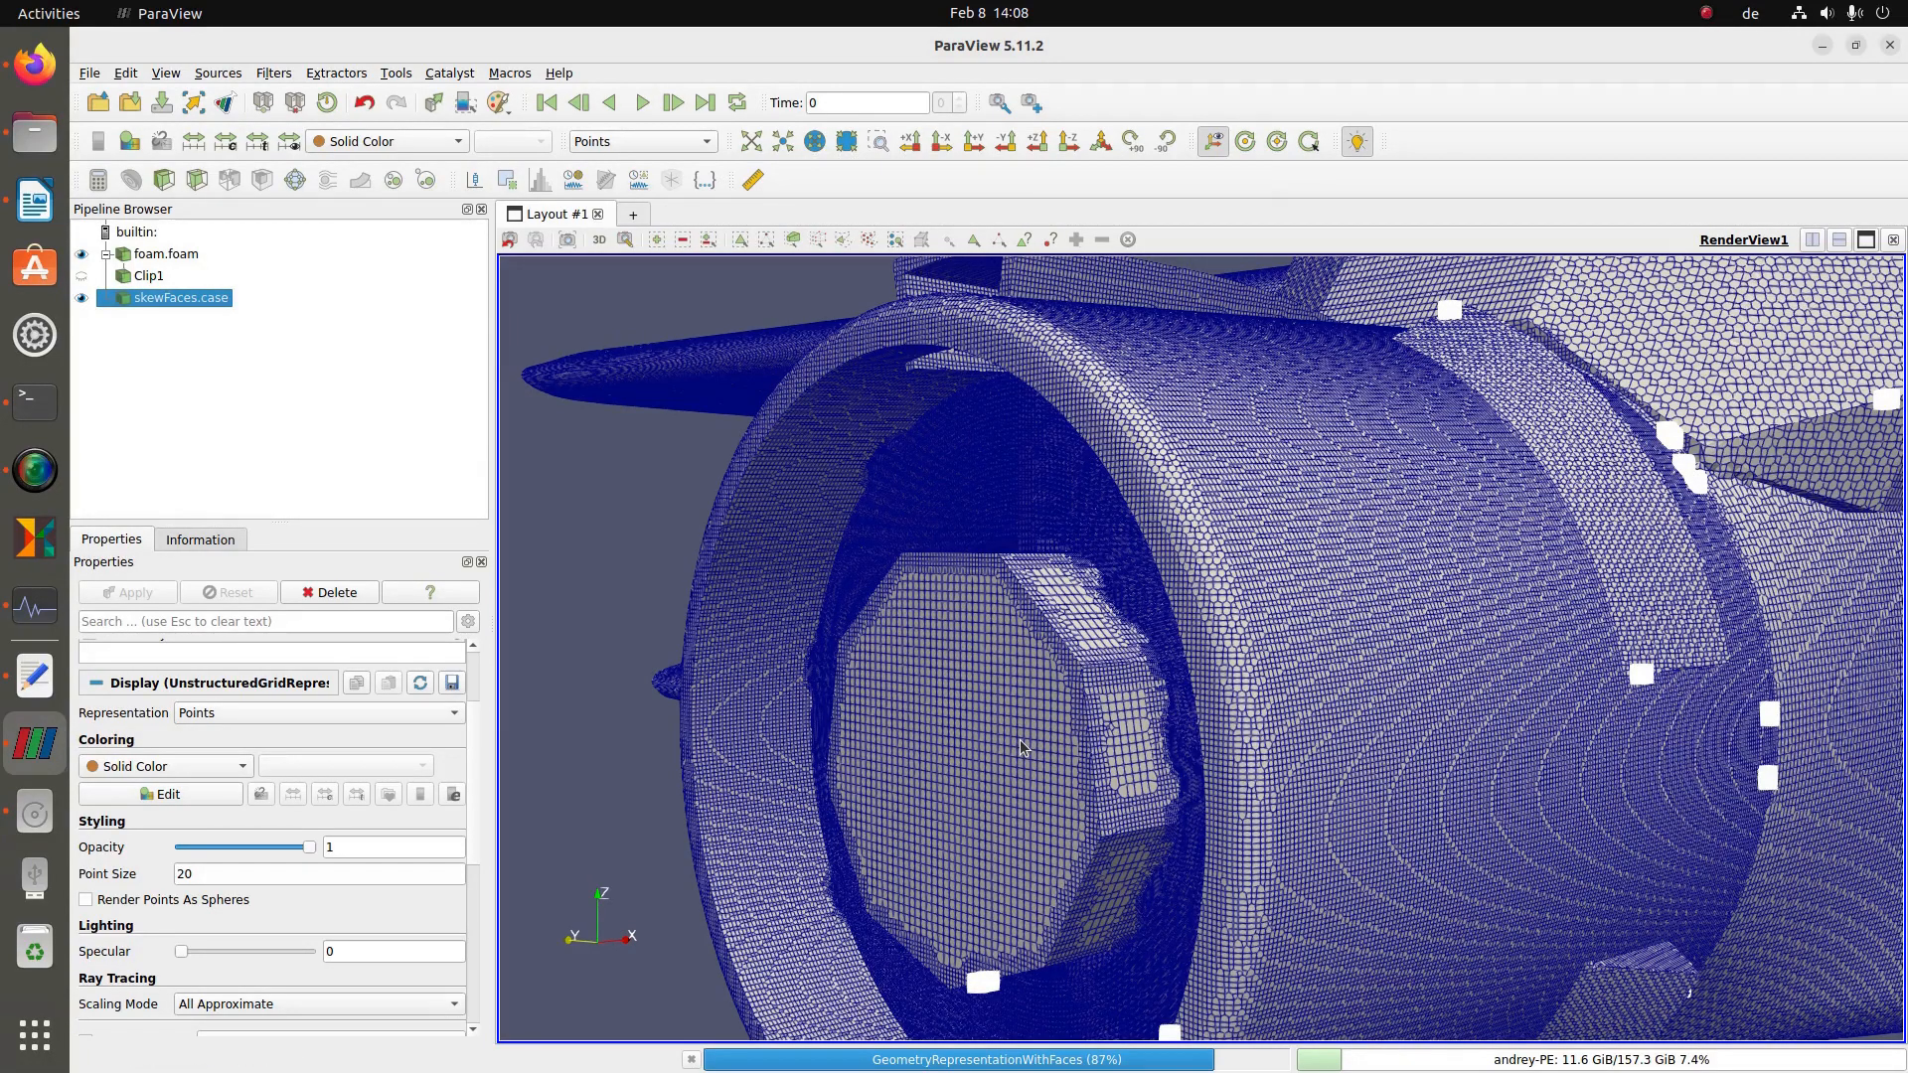
left_click_drag(1026, 746, 1420, 679)
right_click_drag(1396, 621, 1382, 660)
mouse_move(1340, 653)
middle_mouse_down()
mouse_move(1525, 809)
mouse_move(1498, 792)
mouse_move(1481, 884)
middle_mouse_up()
middle_click_drag(1433, 795, 1409, 910)
middle_click_drag(1402, 596, 1451, 775)
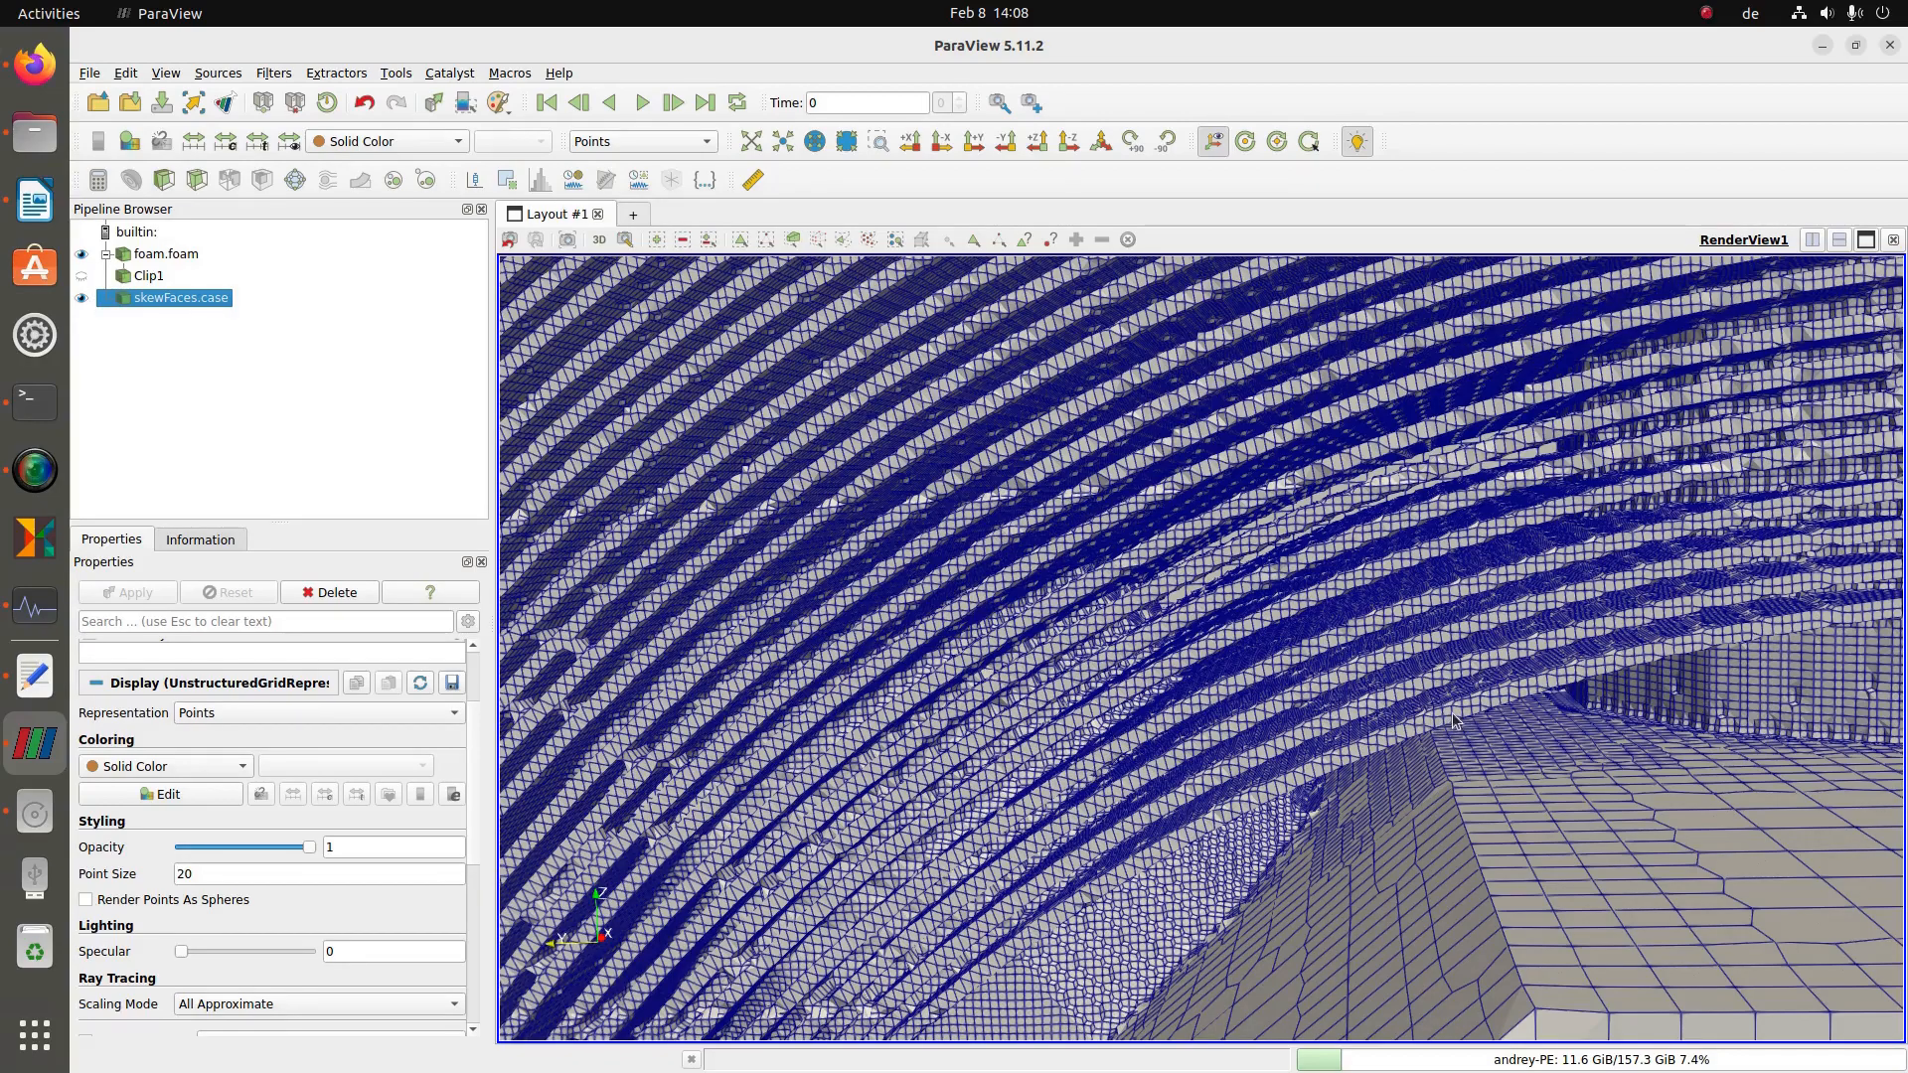
middle_click_drag(1447, 595, 1396, 807)
middle_click_drag(1363, 645, 1503, 959)
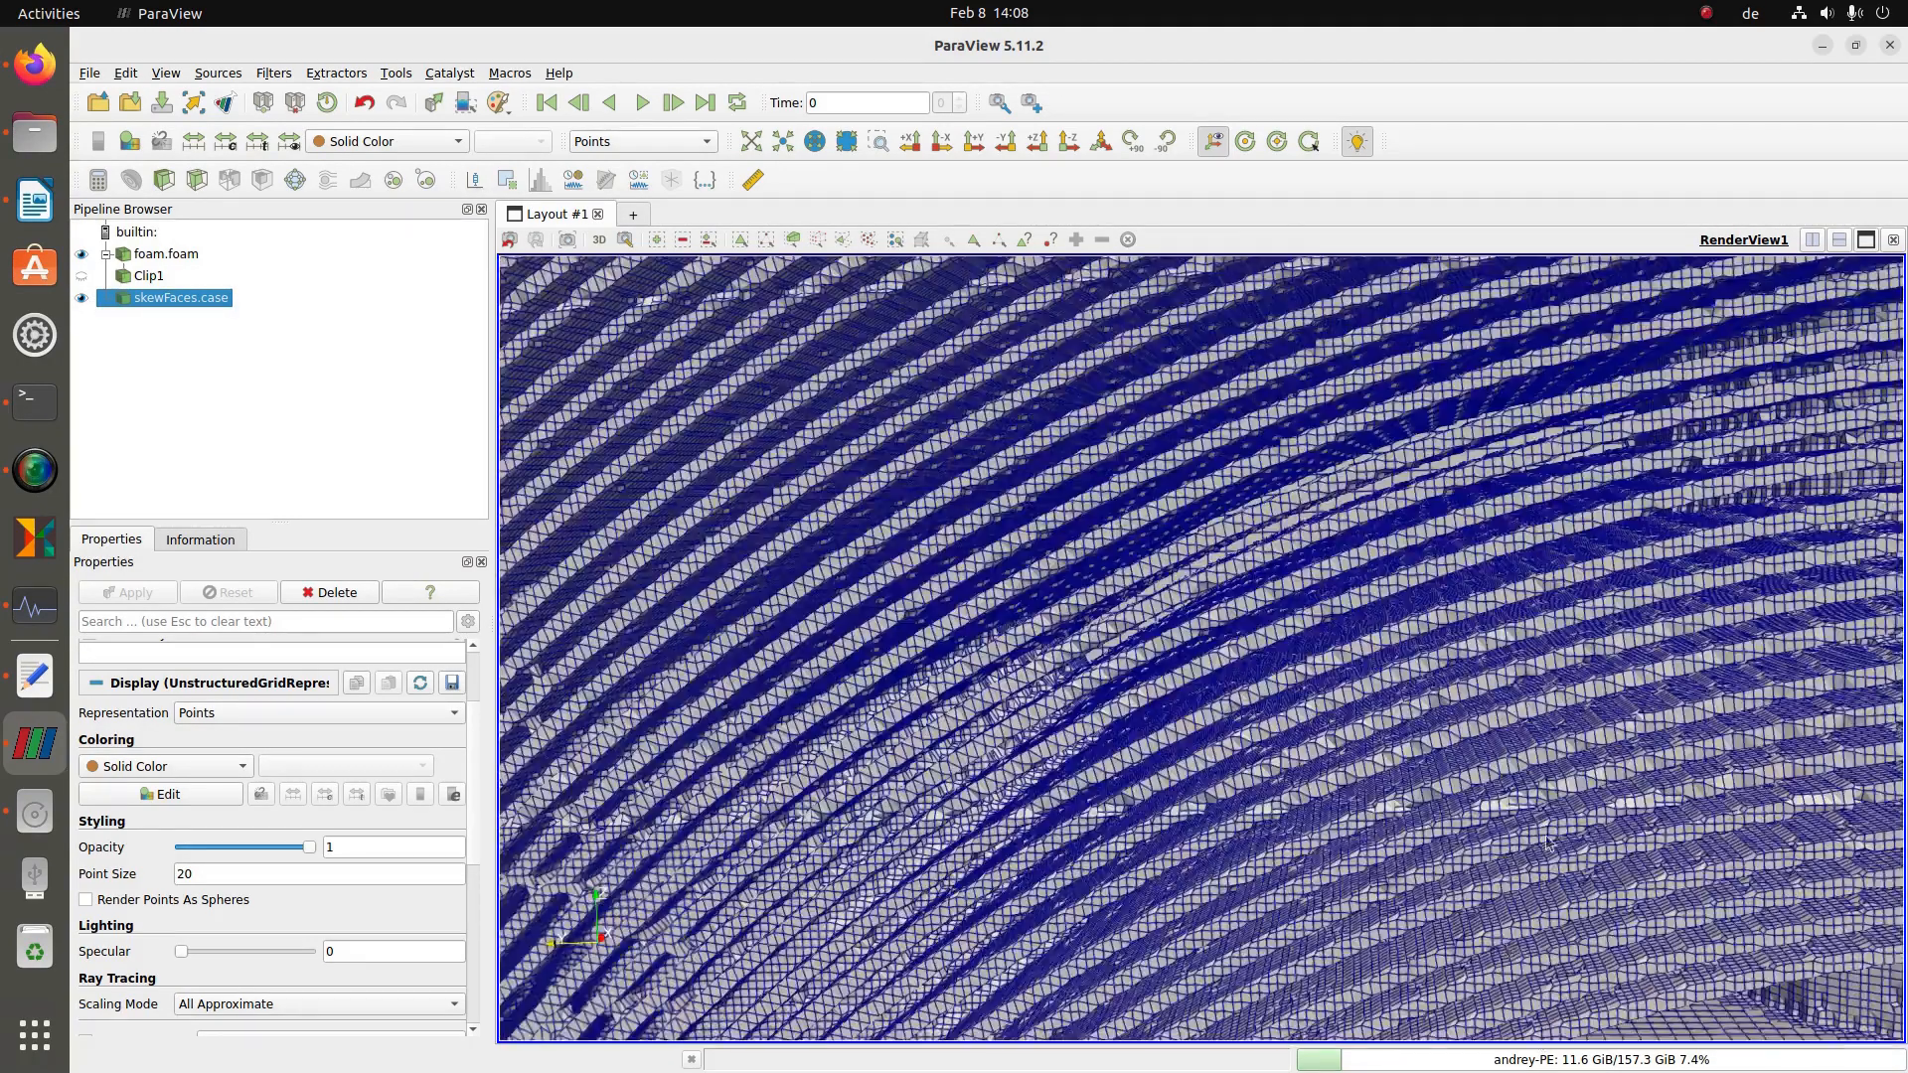
- Hide the skewFaces.case points and view the whole aircraft's surface mesh without them
right_click_drag(1566, 872, 1324, 638)
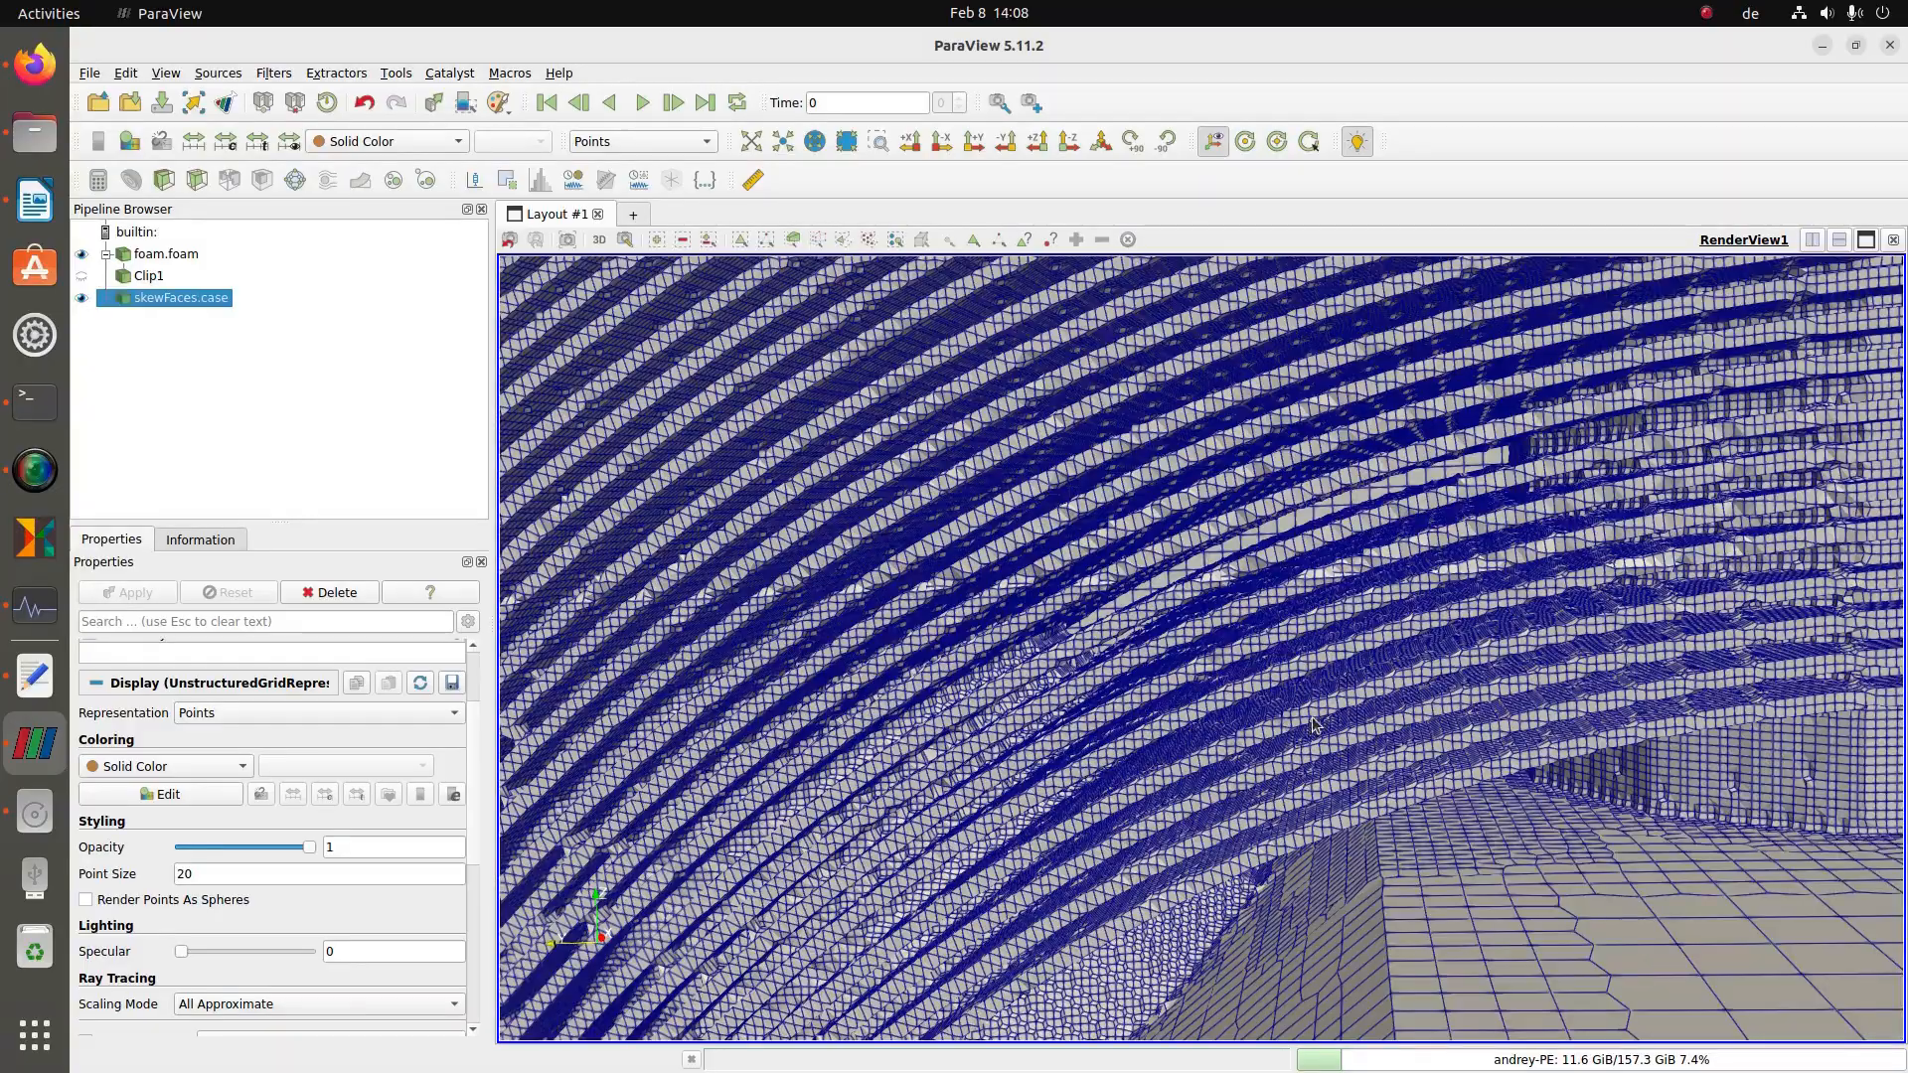
right_click_drag(1310, 718, 1313, 689)
left_click_drag(1313, 693, 1290, 883)
right_click_drag(1290, 884, 1141, 693)
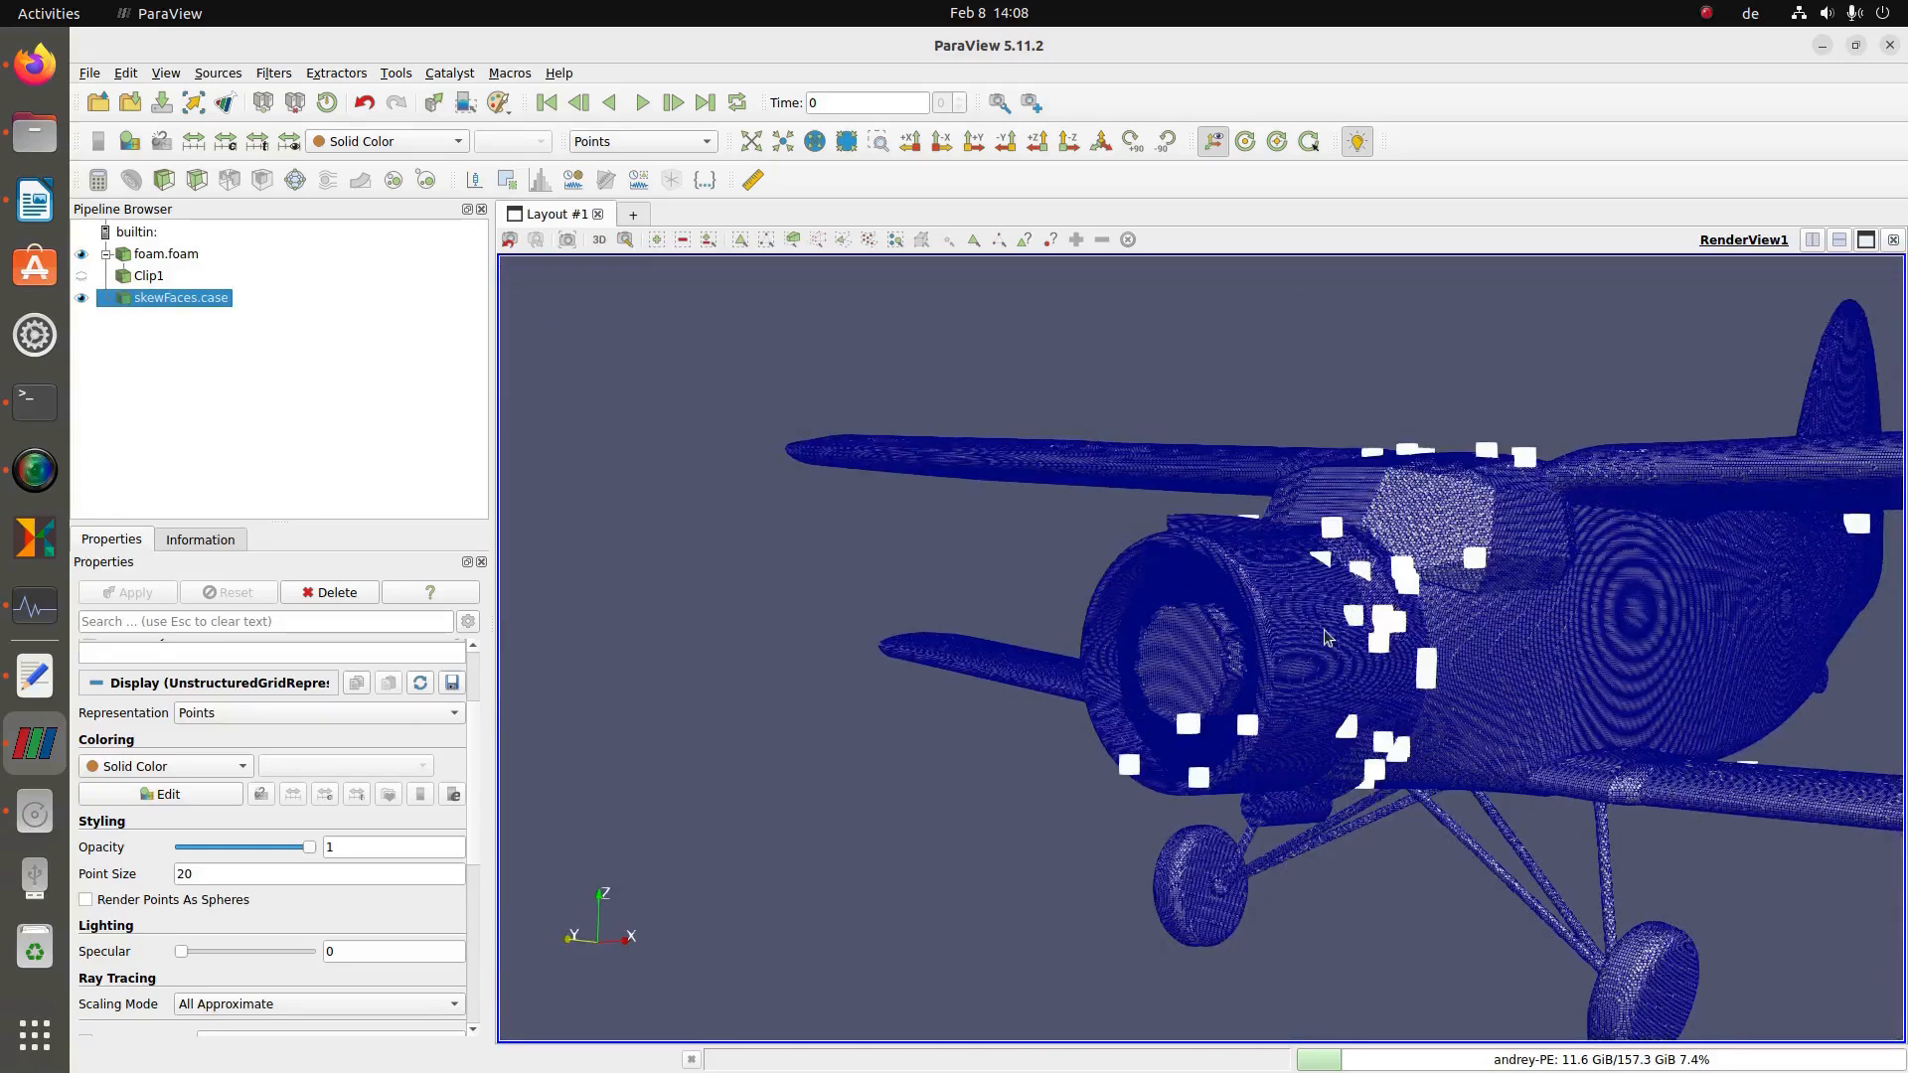
left_click(83, 298)
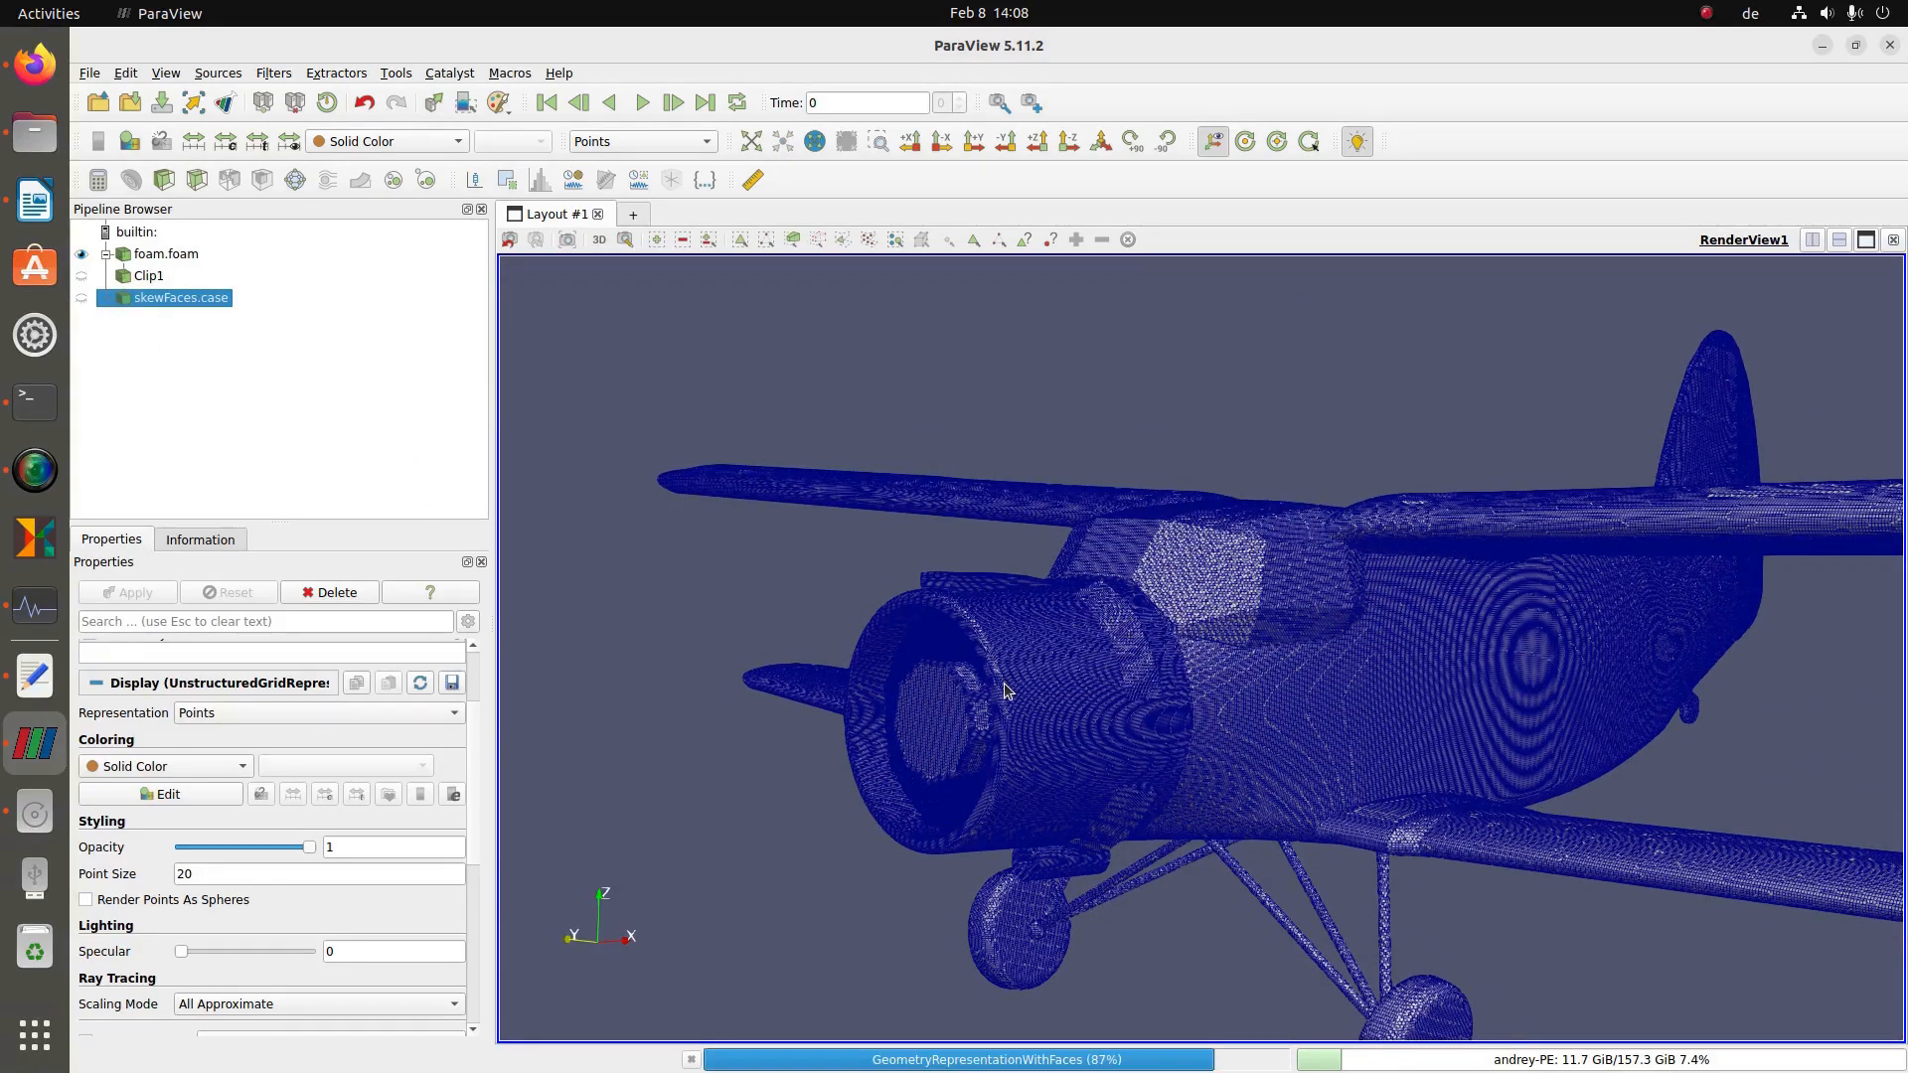
left_click_drag(1006, 684, 940, 661)
scroll(1043, 695, "down", 3)
middle_click_drag(1143, 711, 1058, 741)
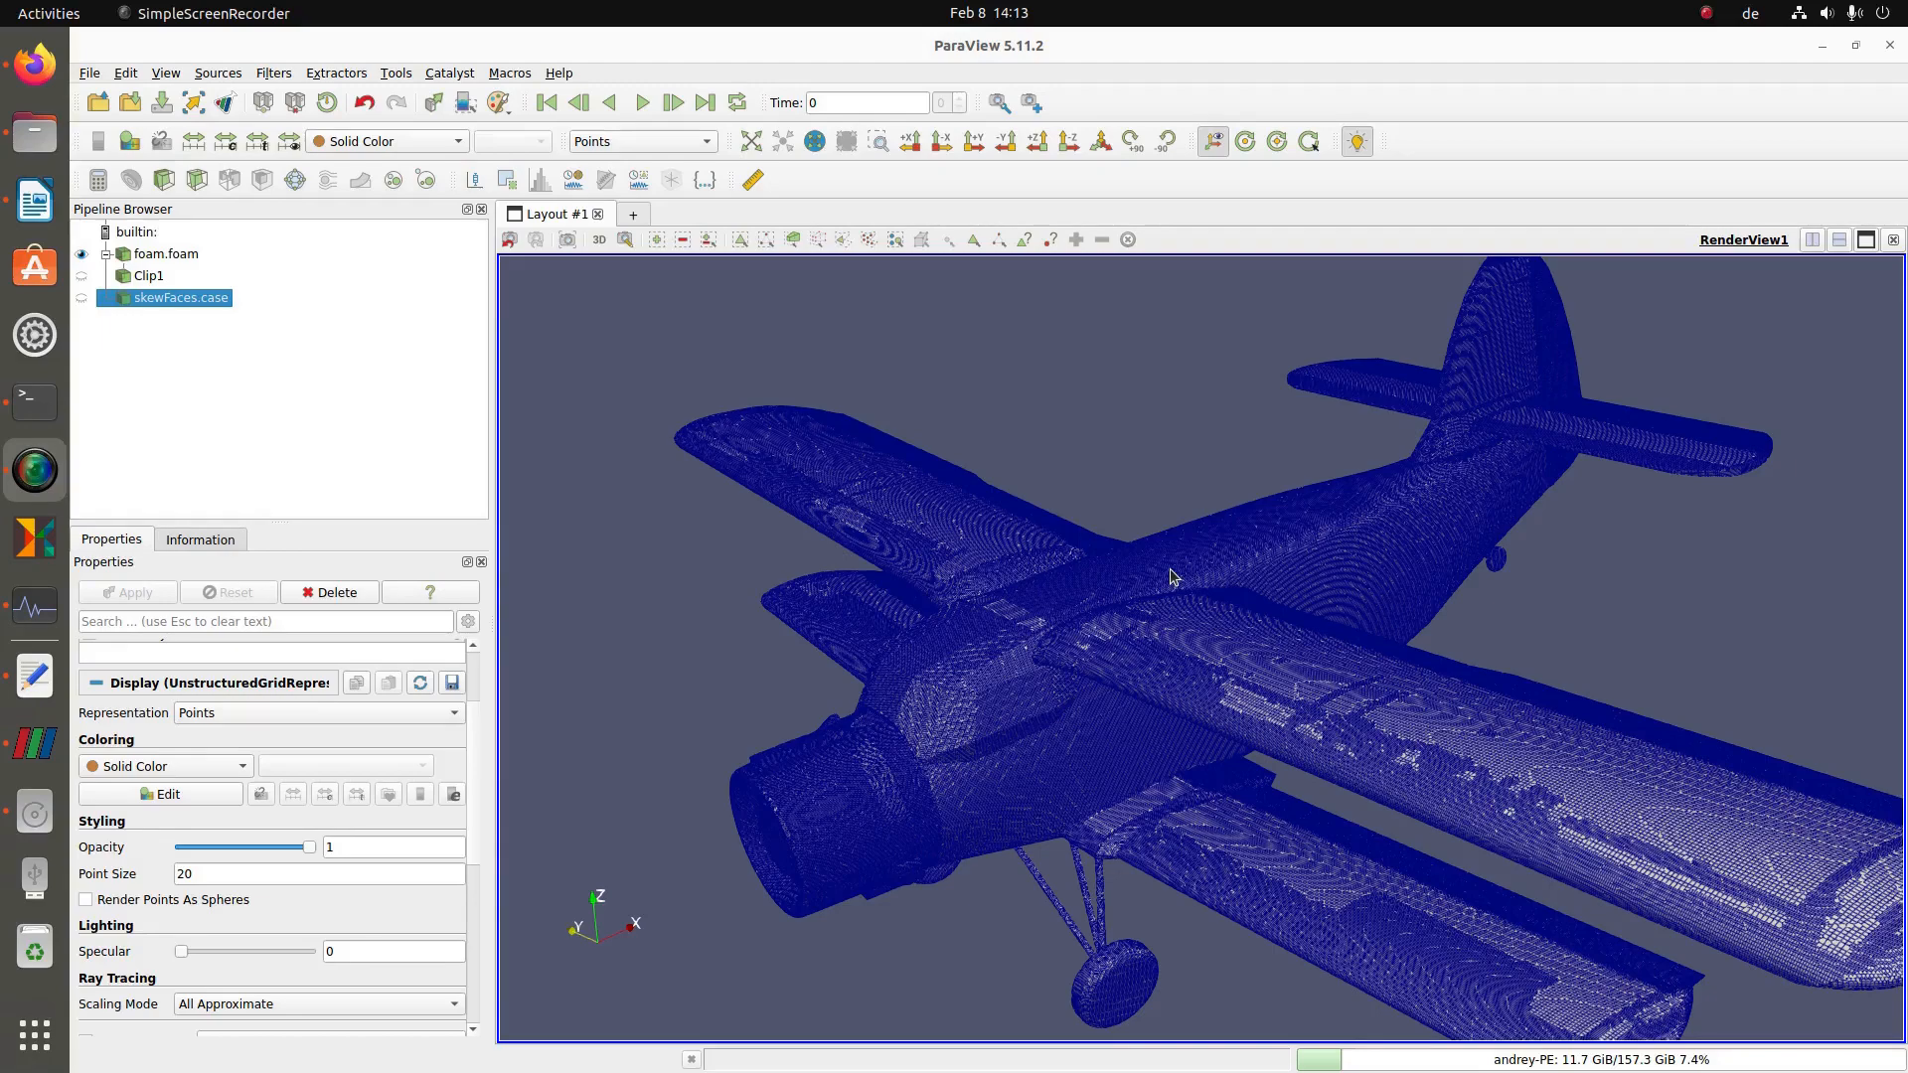
mouse_move(1255, 590)
left_mouse_down()
mouse_move(1232, 591)
mouse_move(1260, 573)
left_mouse_up()
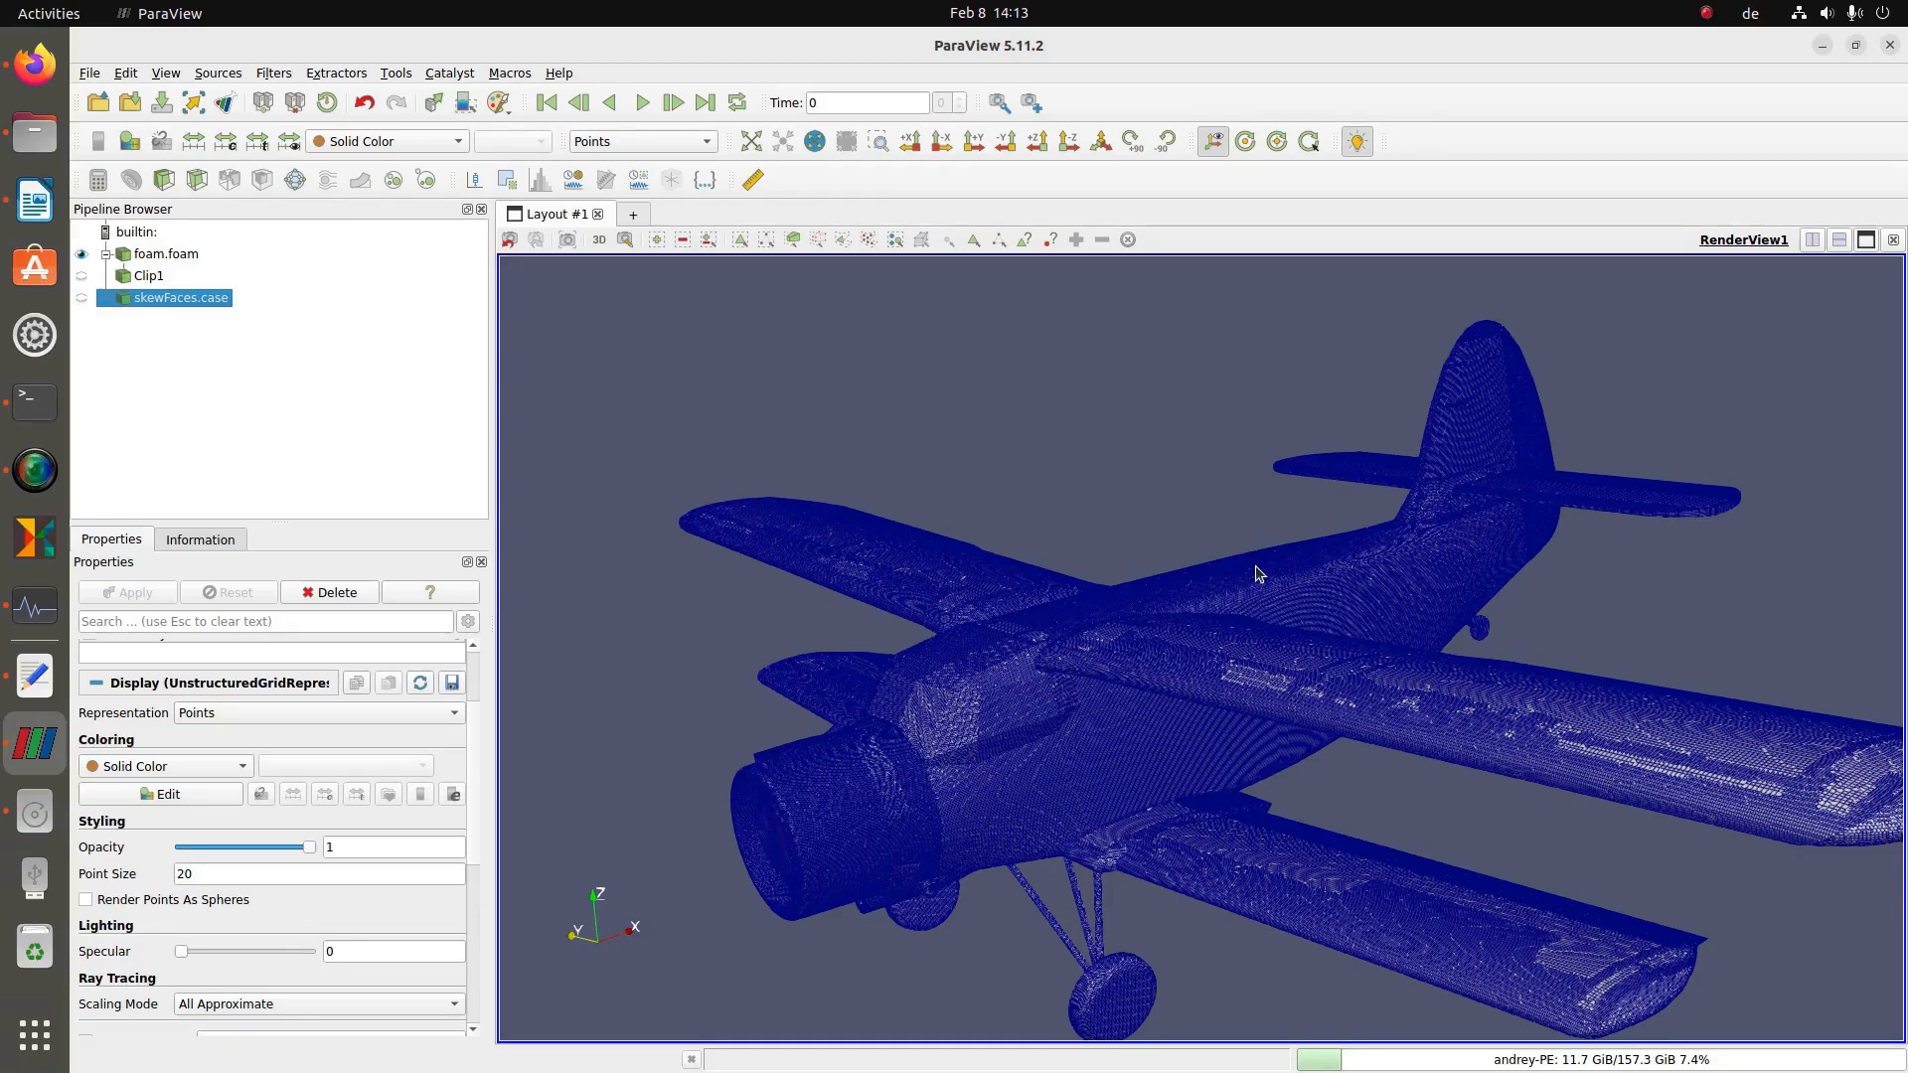
left_click_drag(1257, 577, 1243, 524)
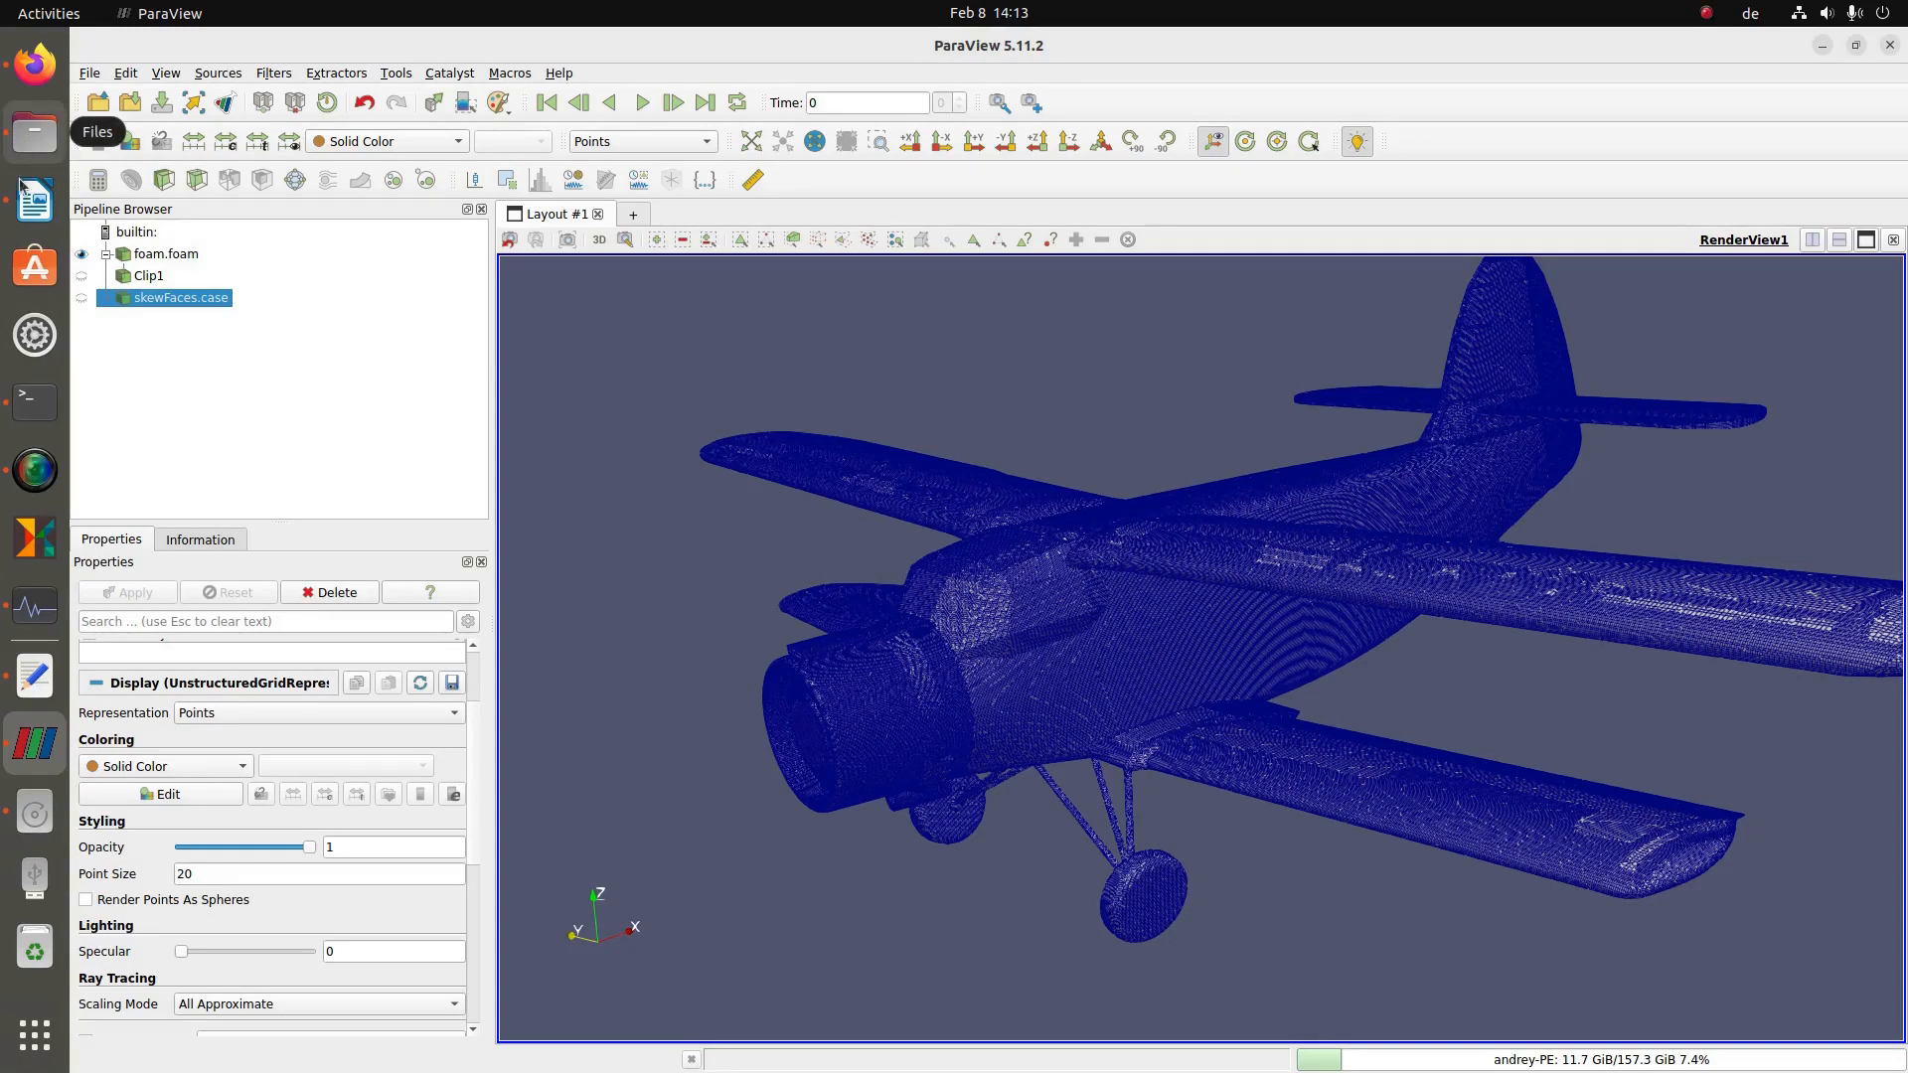
- Switch to the file manager and open snappyHexMeshDict from the run_snappy case's system folder in the text editor
left_click(35, 815)
double_click(994, 439)
double_click(1033, 484)
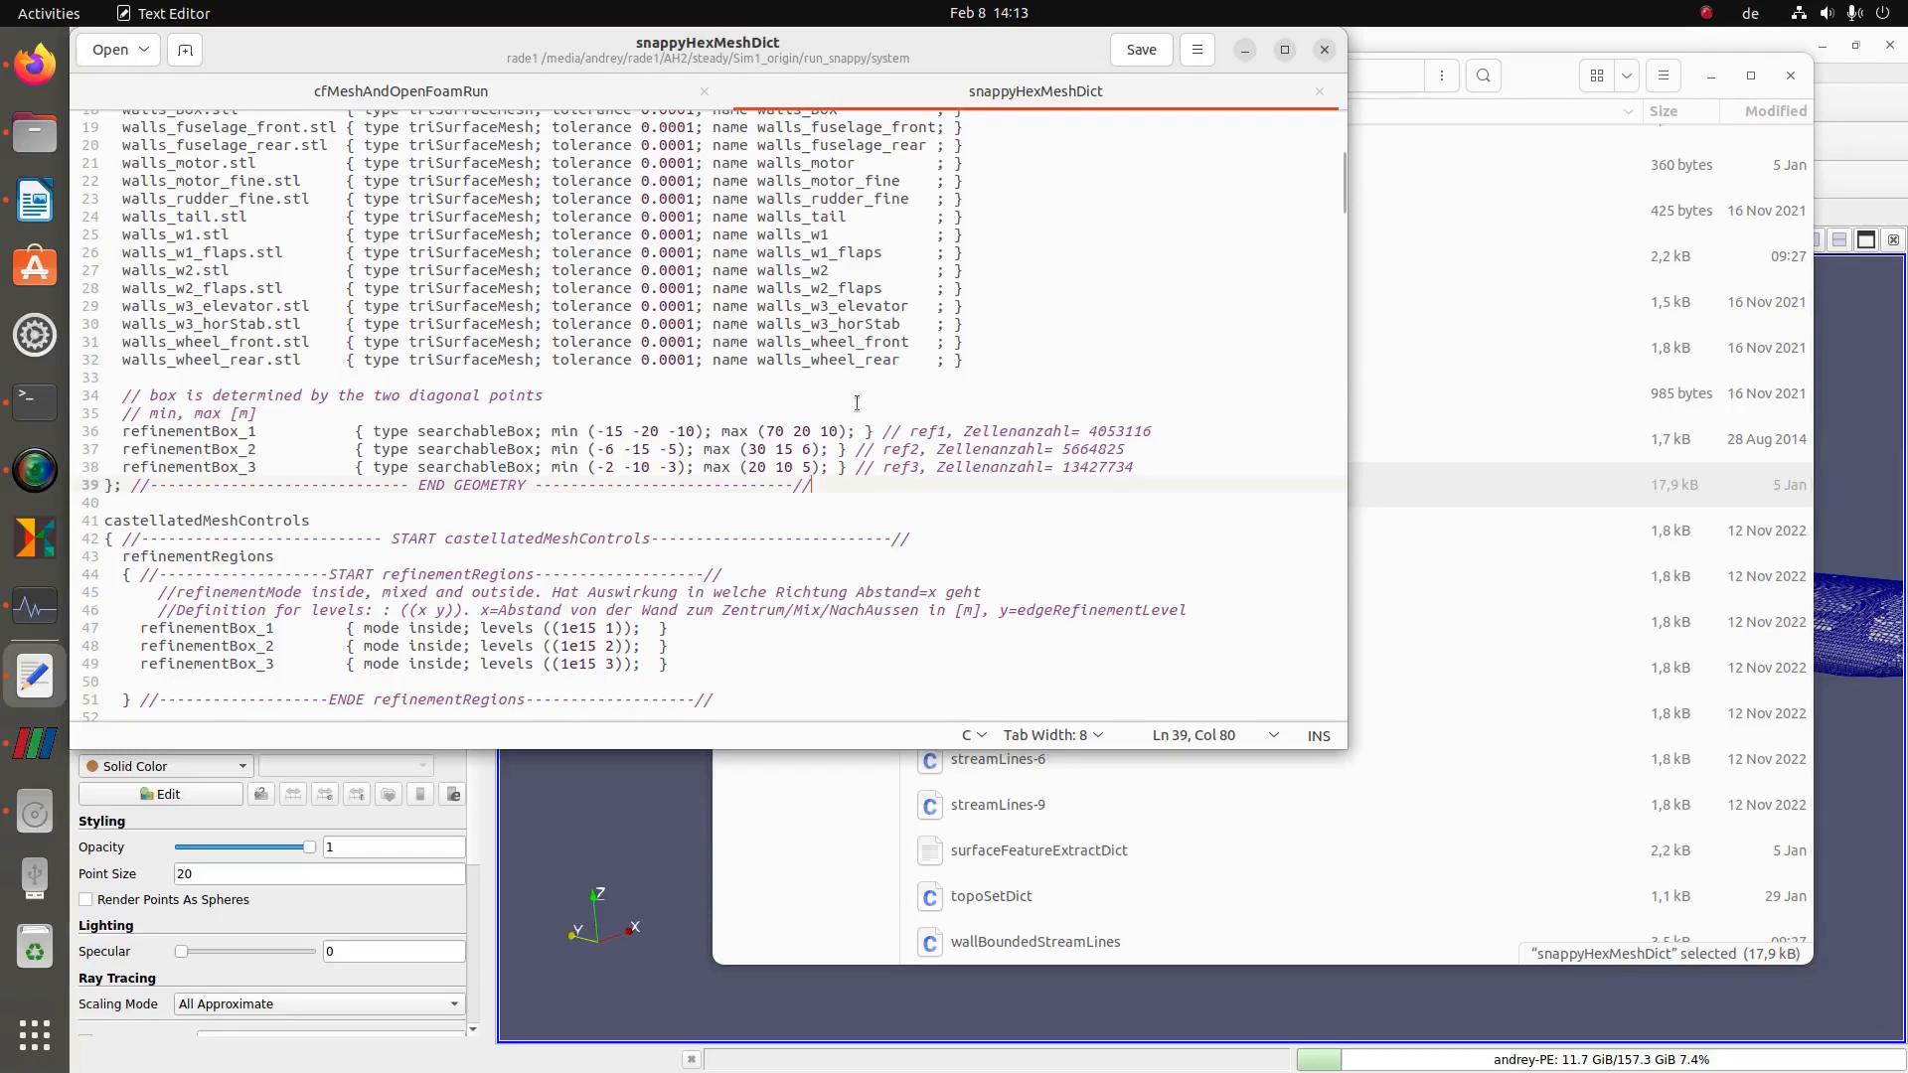
- Set the edge refinement level of walls_motor_fine.eMesh to 9 in the features section
left_click(762, 521)
scroll(494, 461, "up", 6)
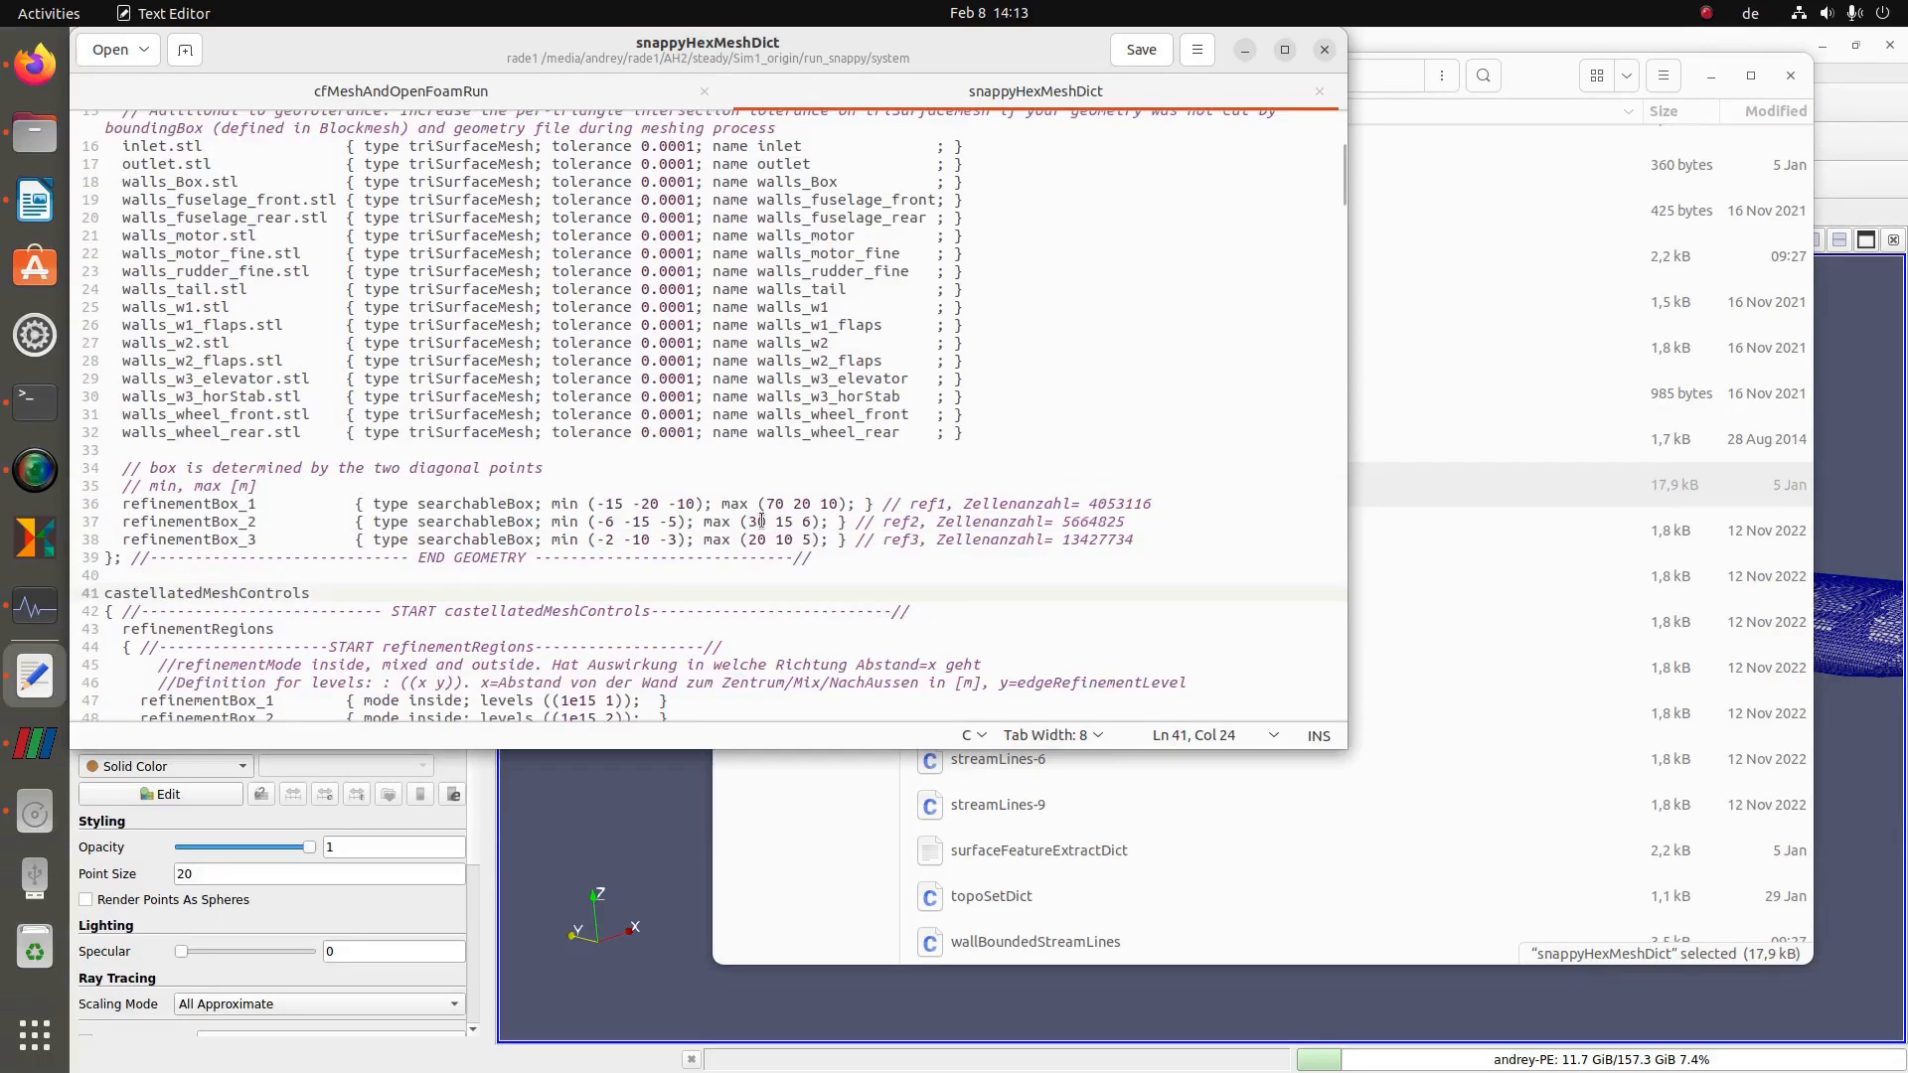
scroll(494, 461, "down", 18)
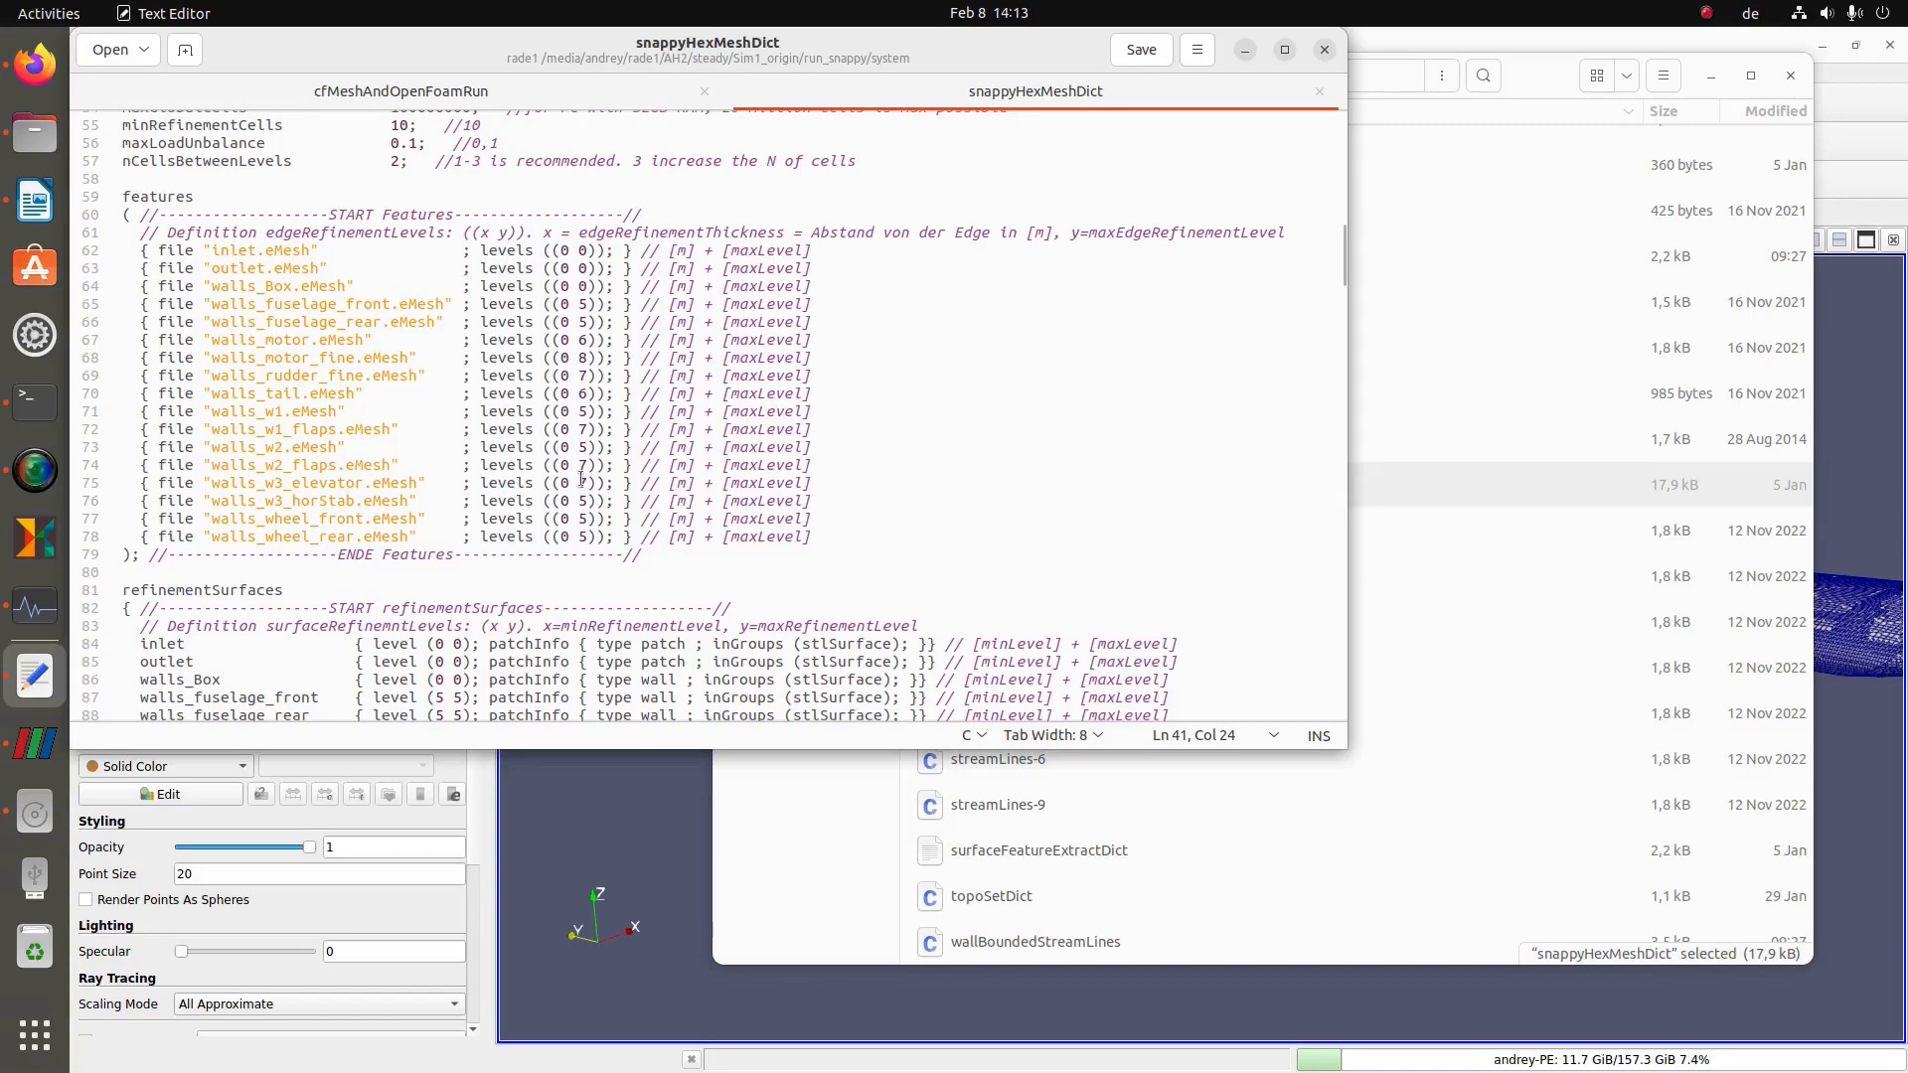
double_click(584, 357)
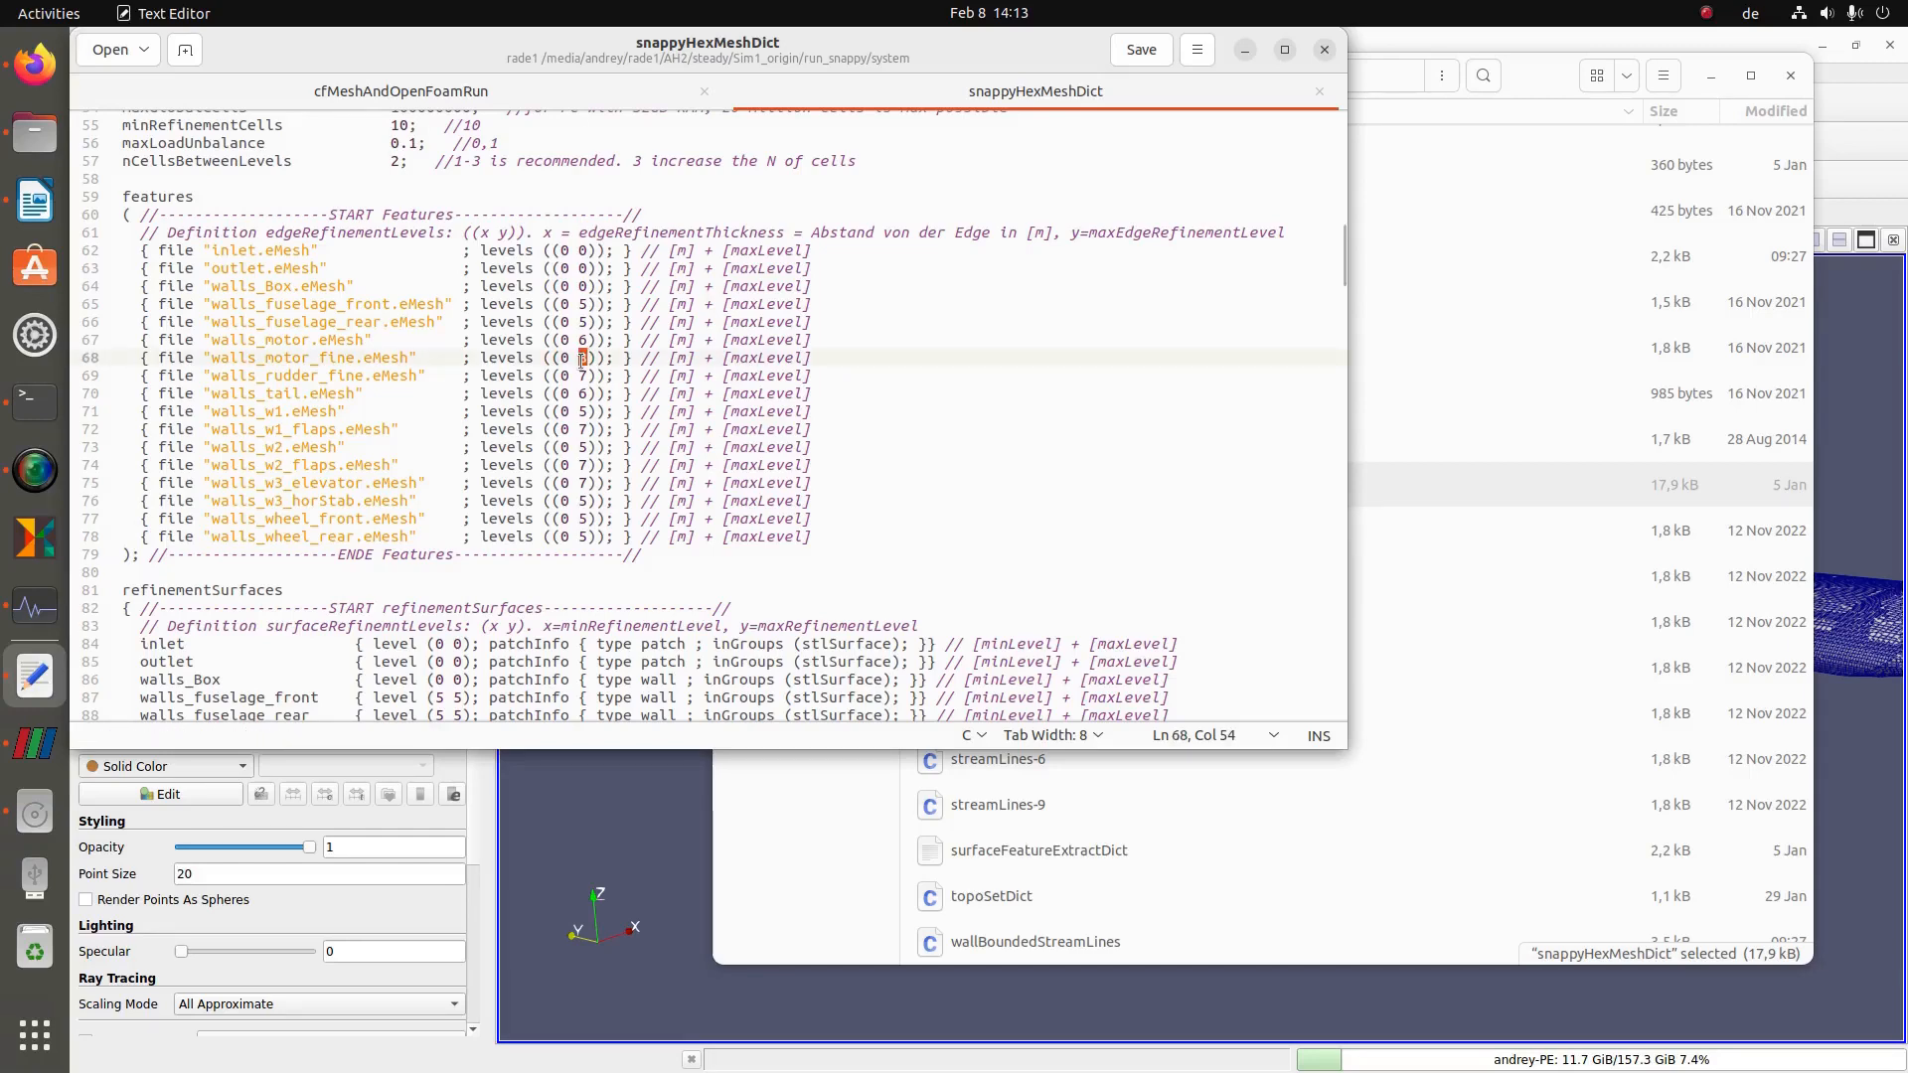
type("9")
- Set the walls_motor_fine surface refinement levels to (9 9) in refinementSurfaces and save the dictionary
scroll(634, 458, "down", 4)
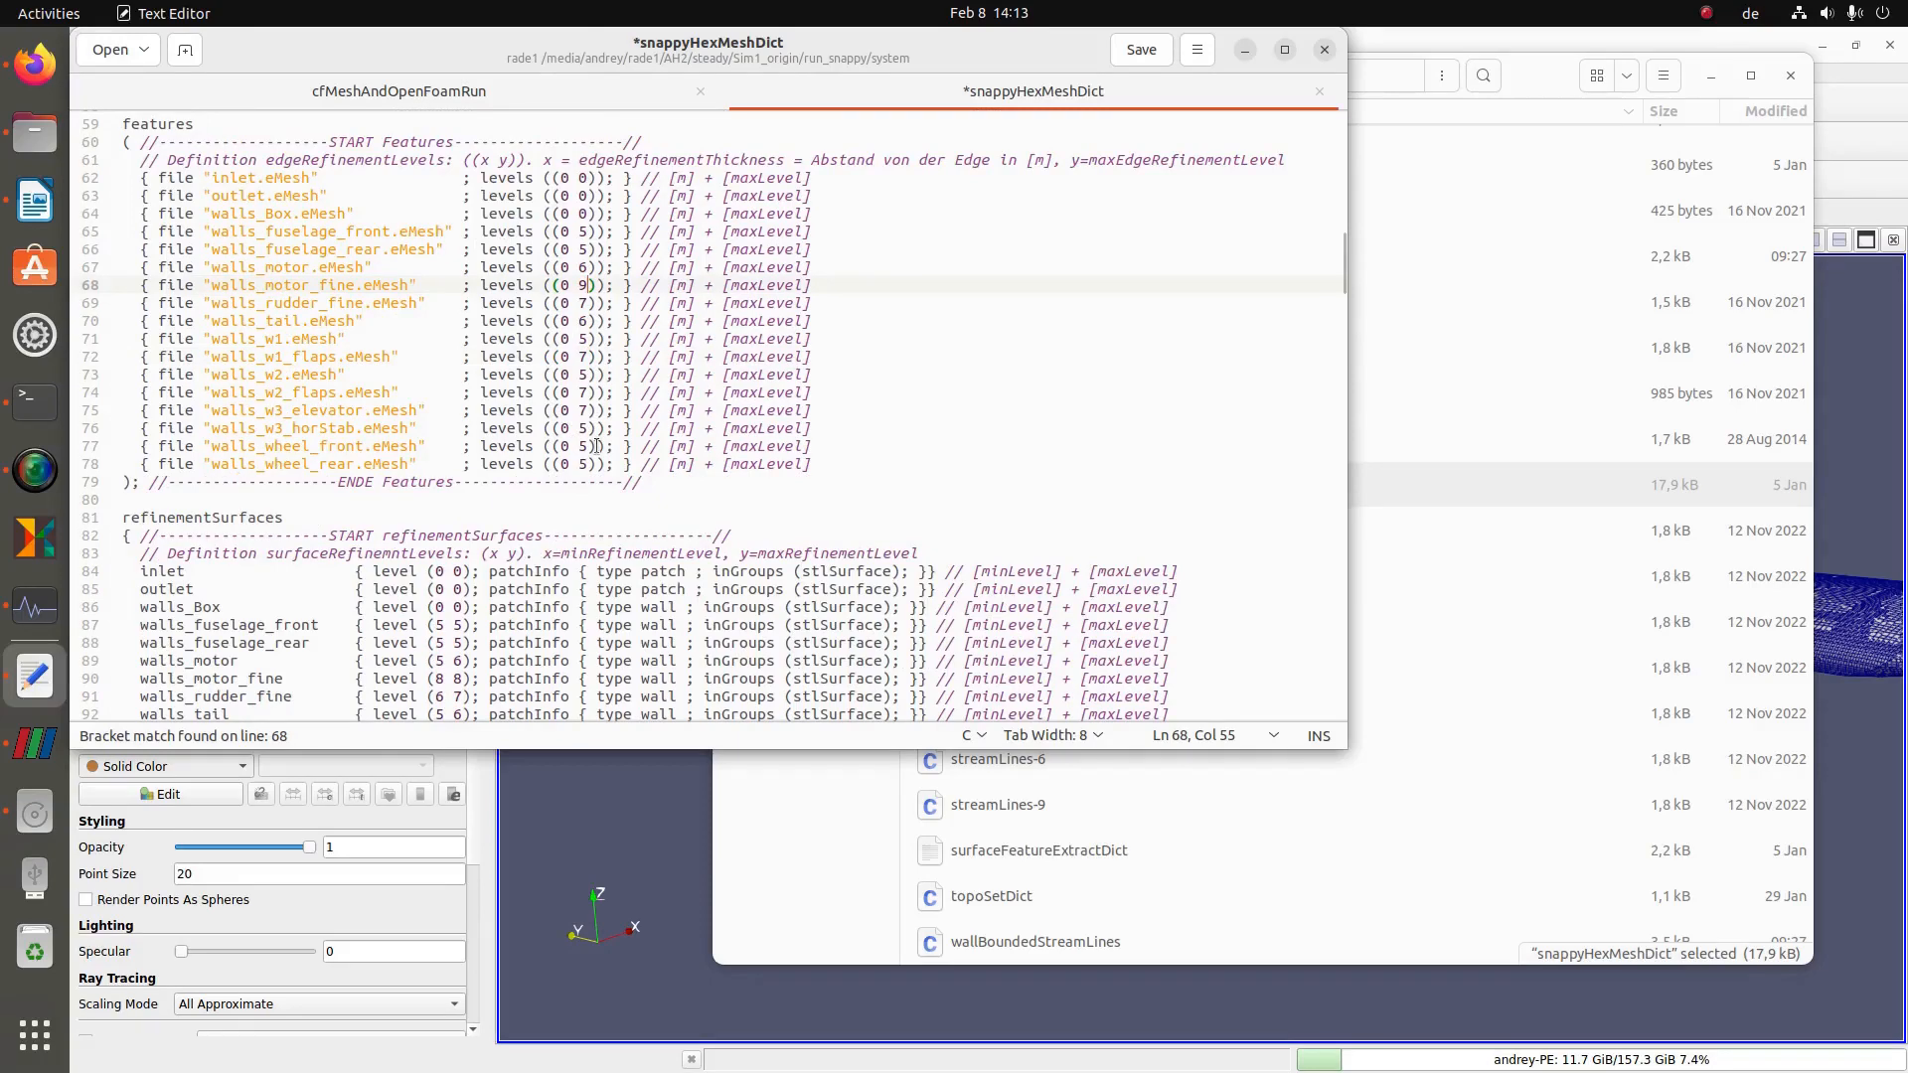
scroll(634, 457, "down", 3)
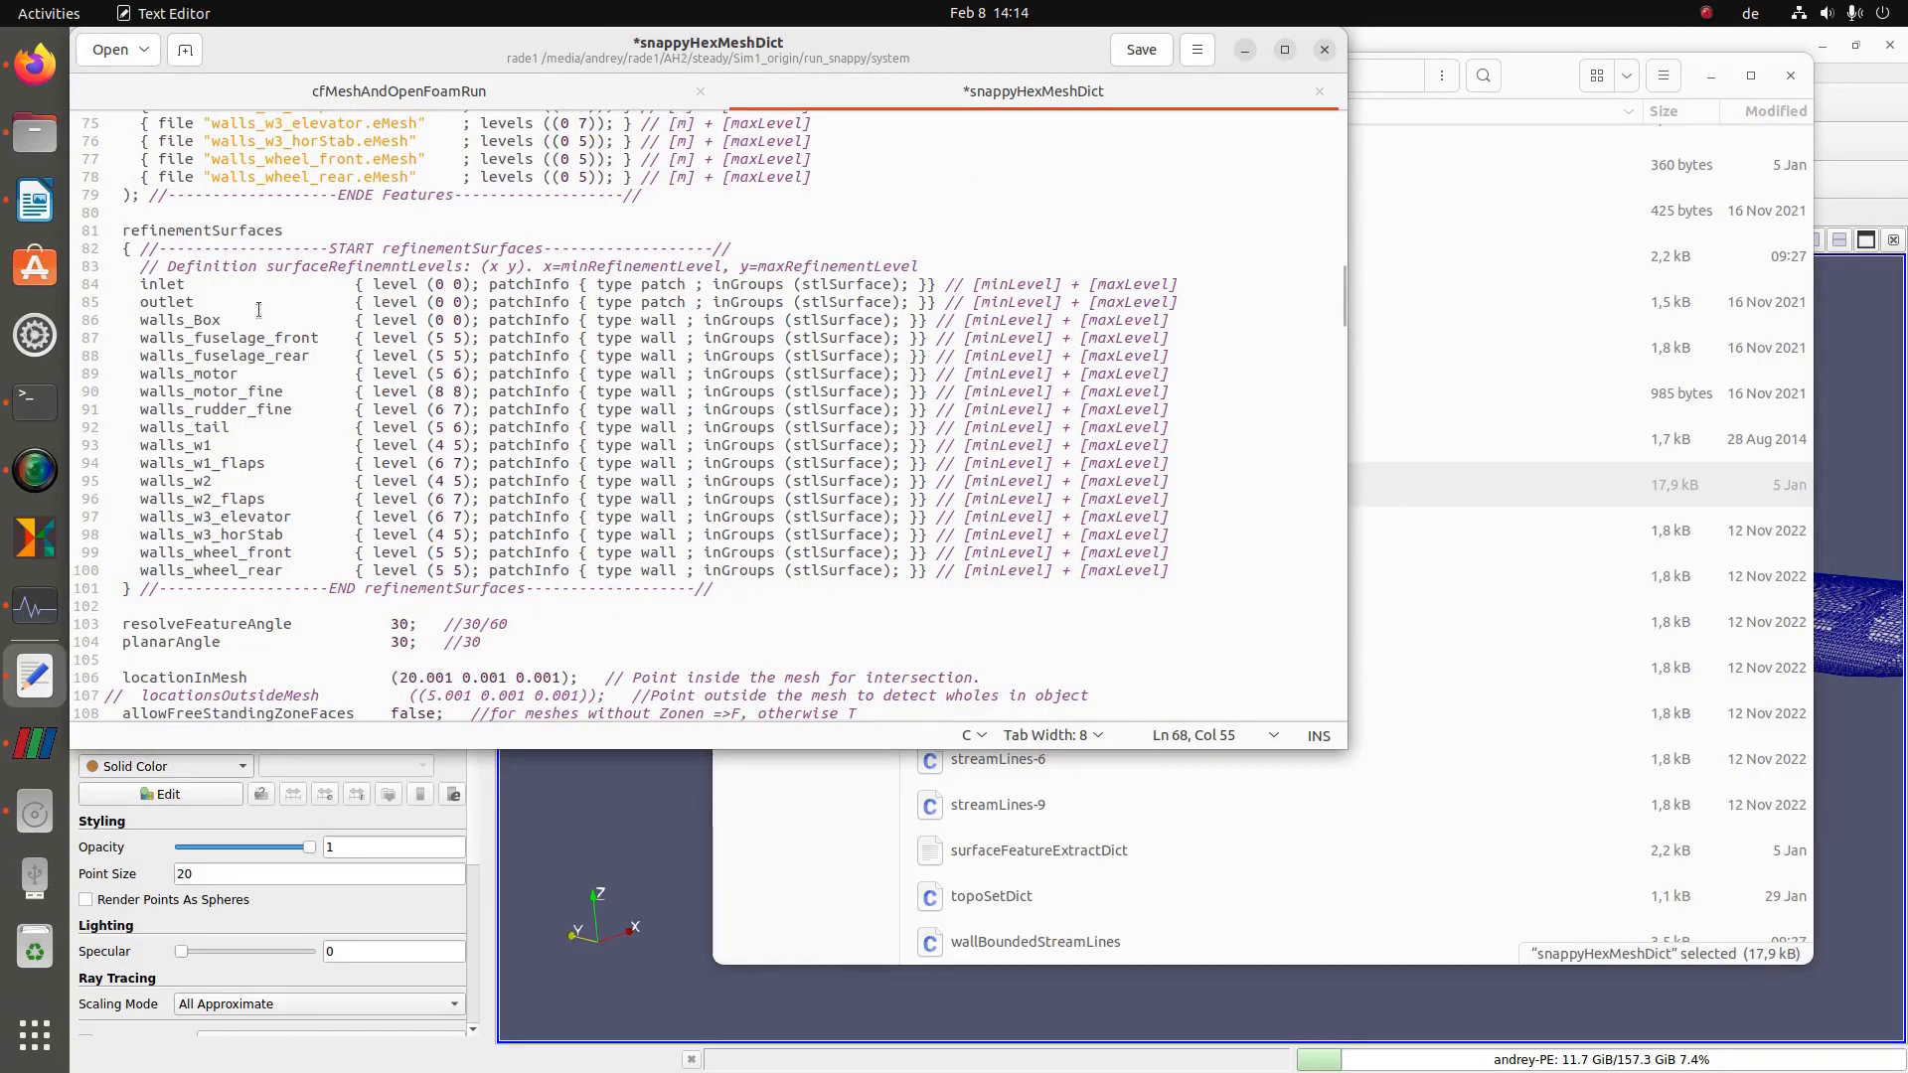
left_click(442, 393)
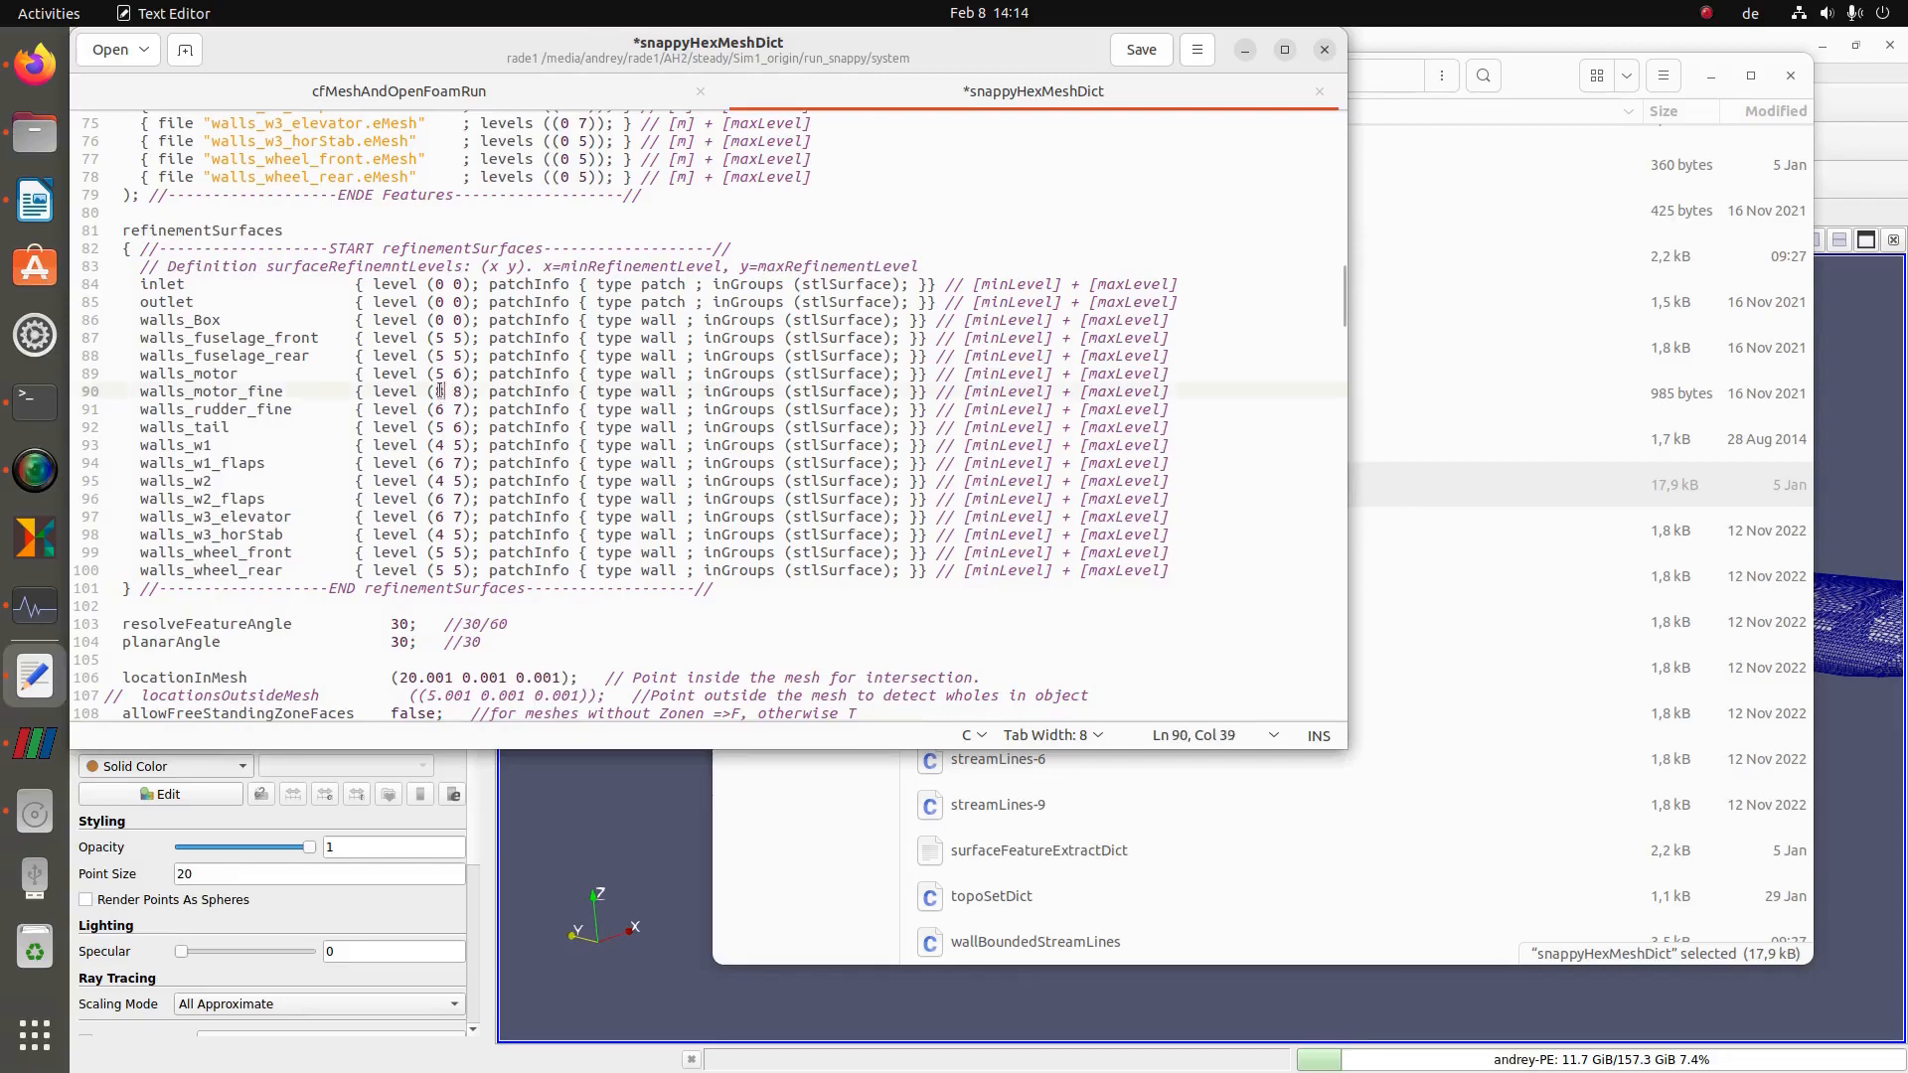
key("Delete")
type("9")
key("Right")
key("Right")
key("BackSpace")
type("9")
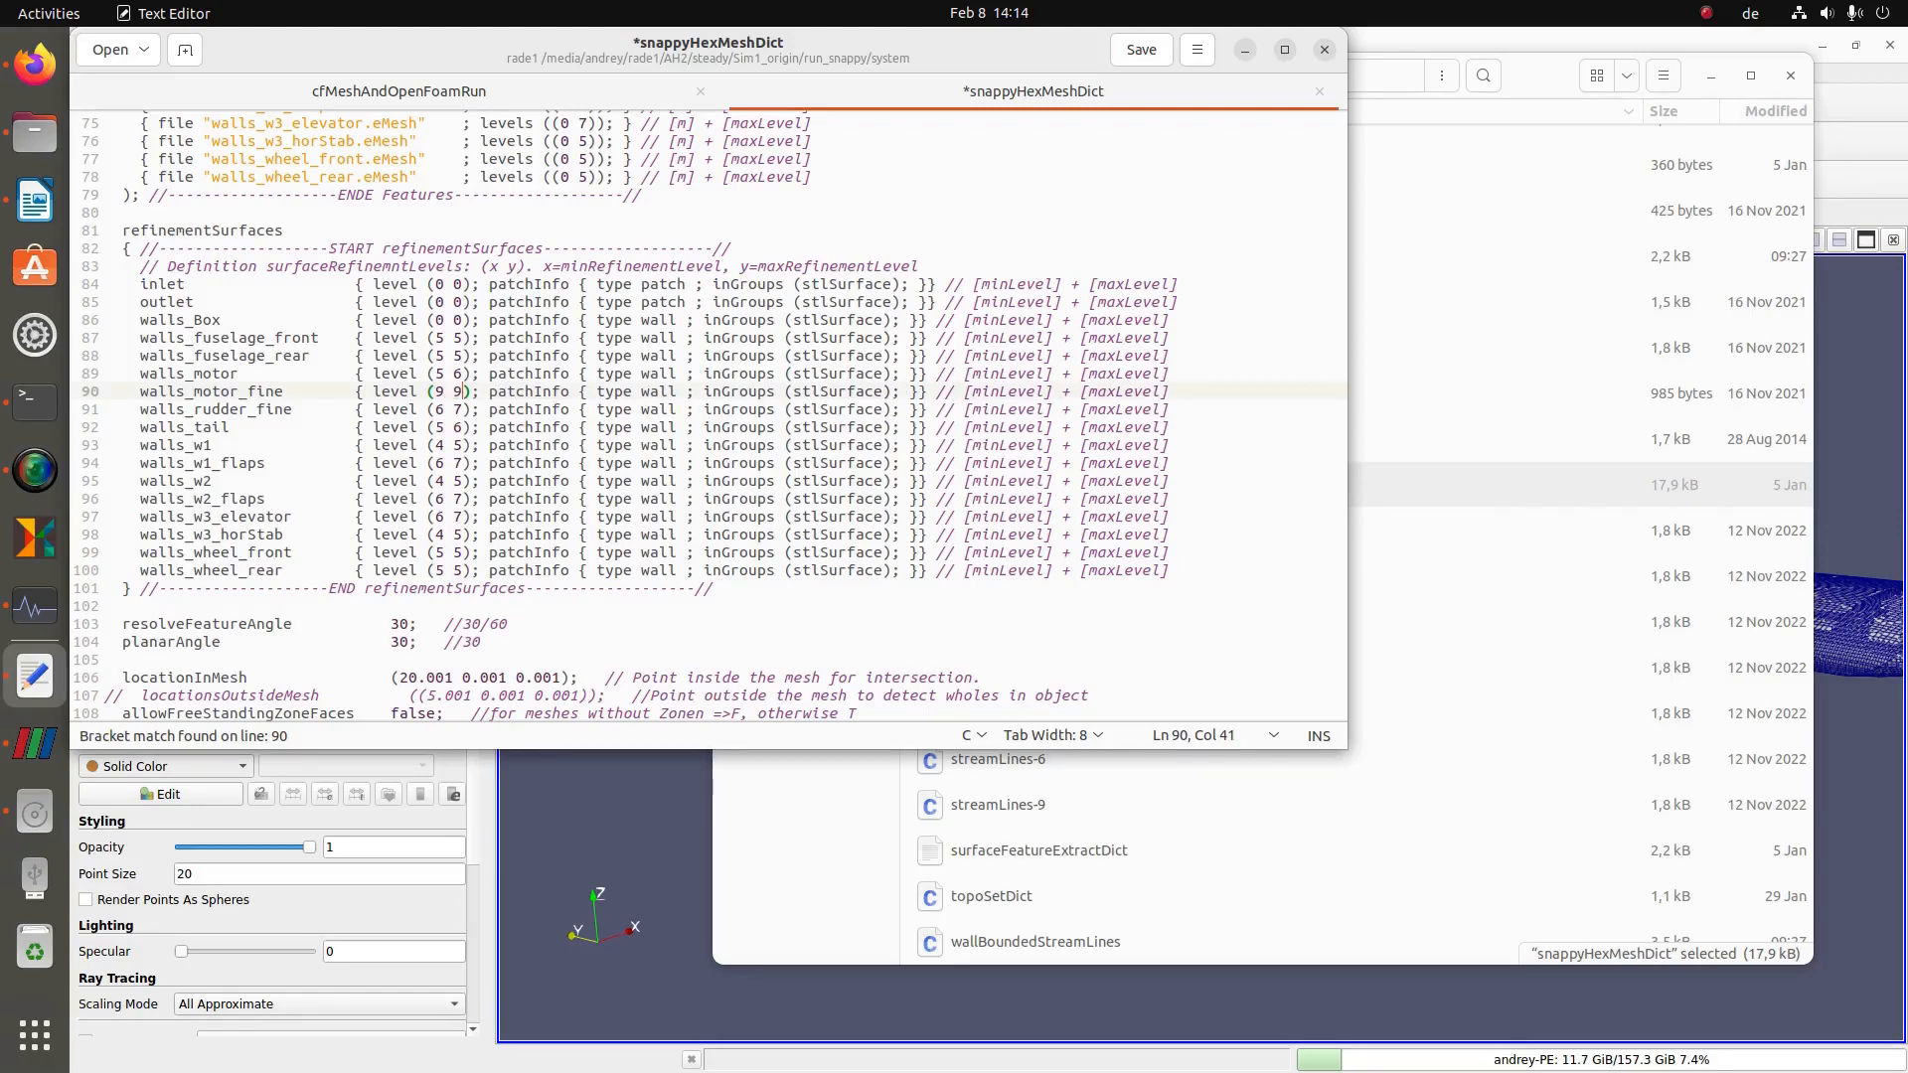
key("ctrl+s")
scroll(561, 502, "down", 3)
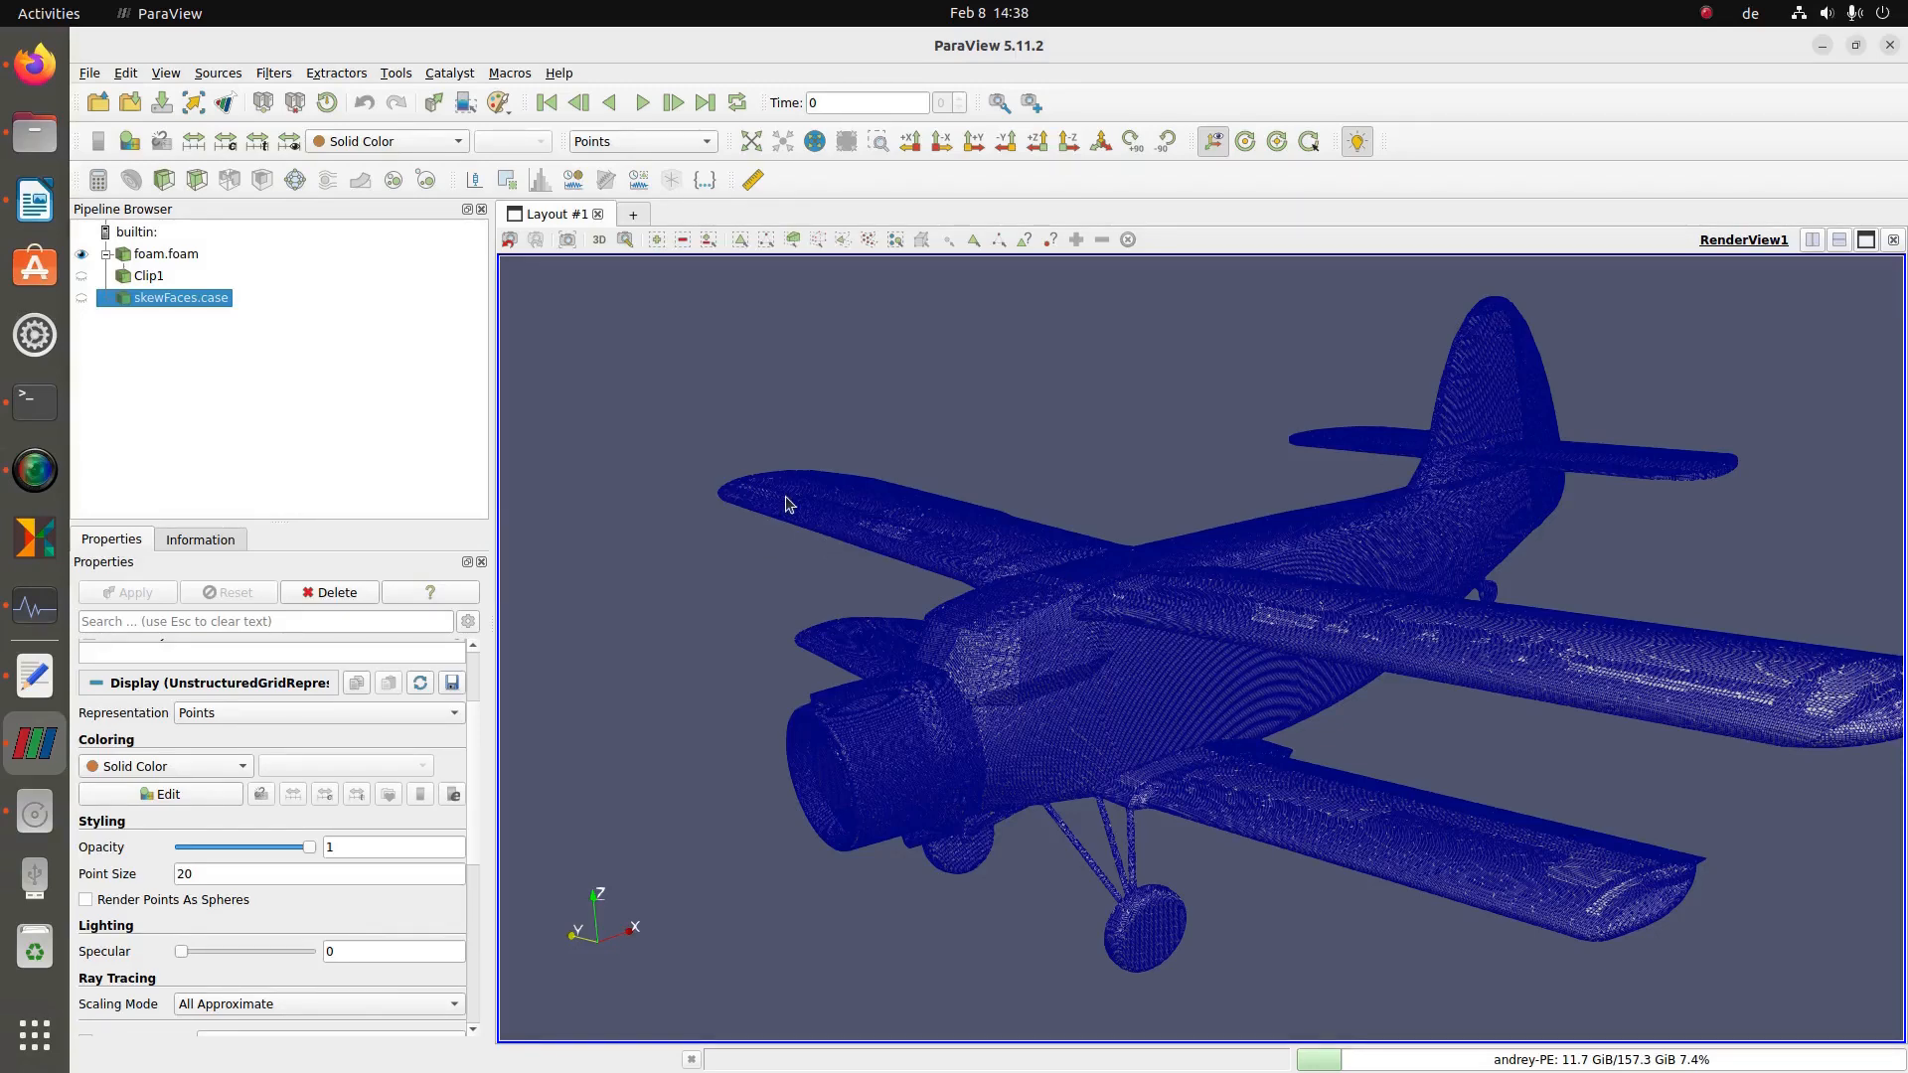
- Check the running cfMesh output in an enlarged terminal window, then return to ParaView
left_click(35, 401)
left_click_drag(881, 290, 878, 260)
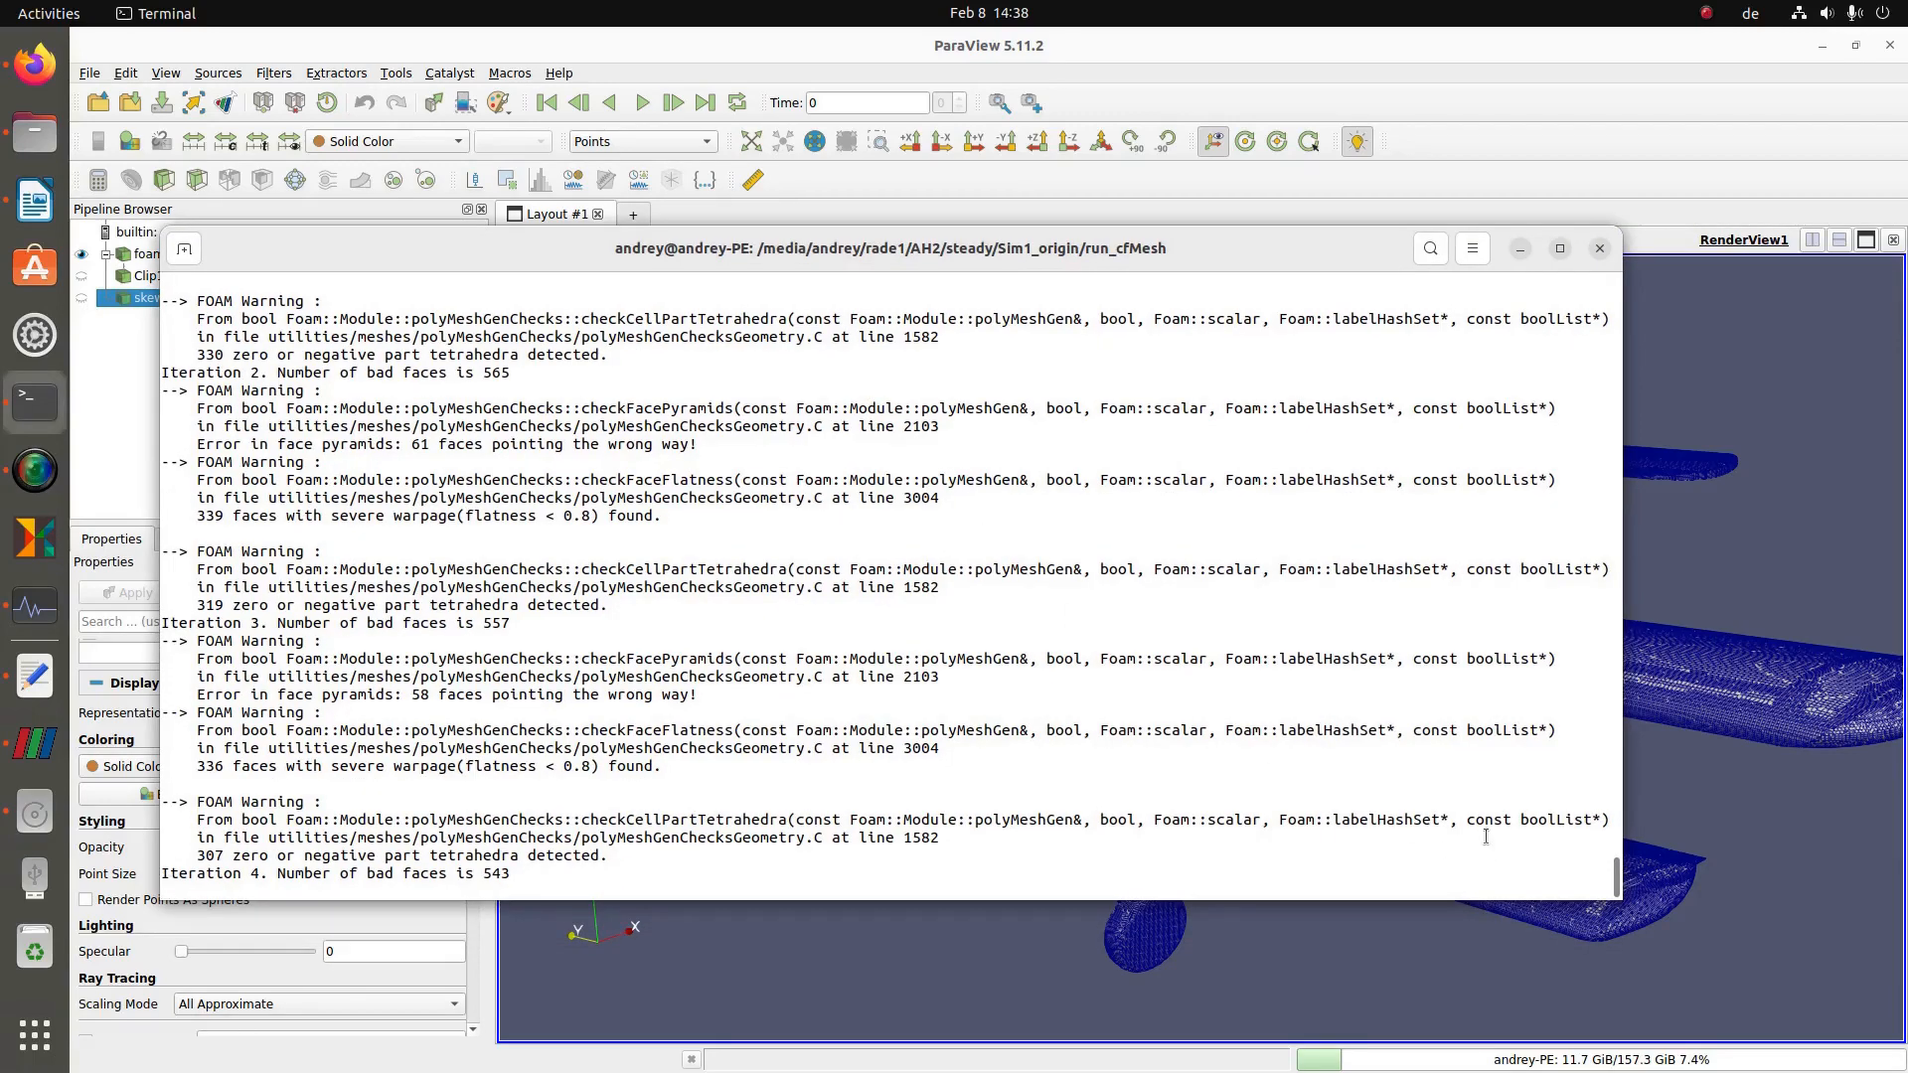
left_click_drag(1618, 900, 1663, 952)
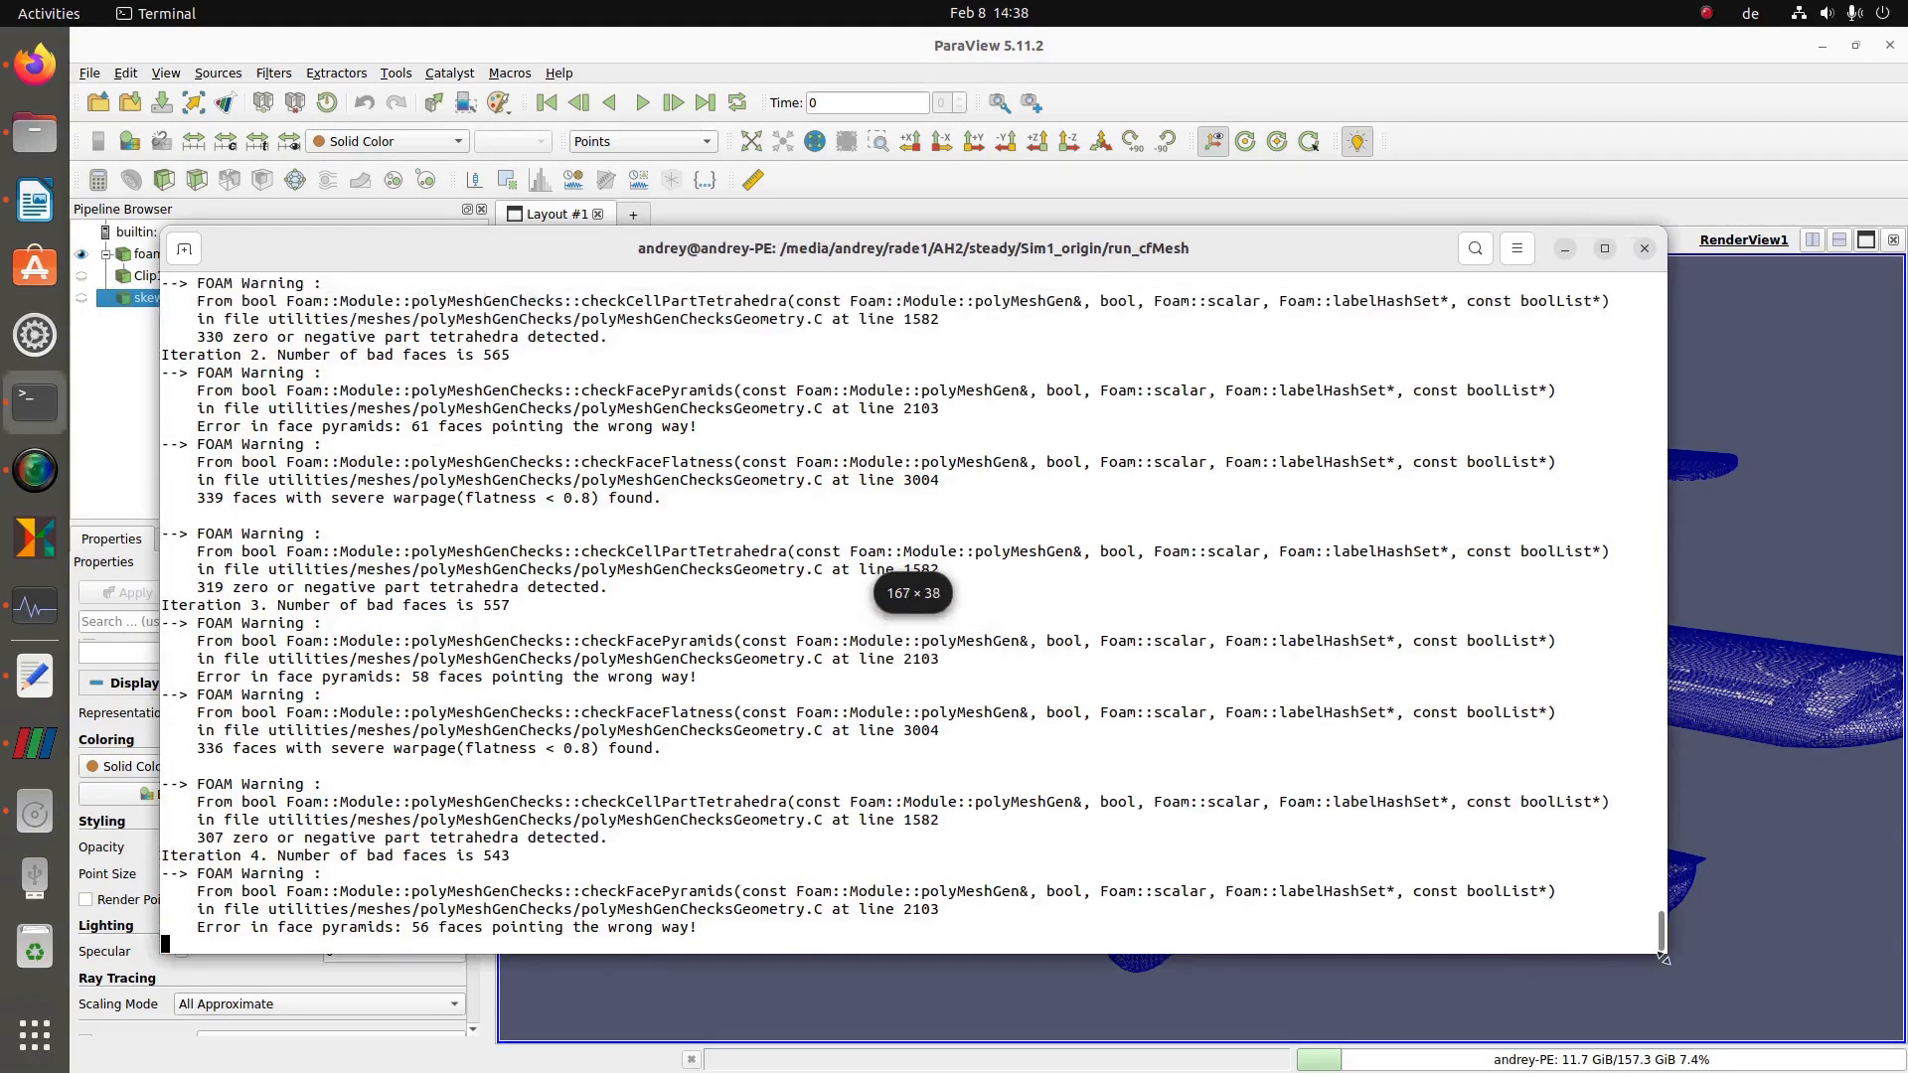
left_click(1565, 248)
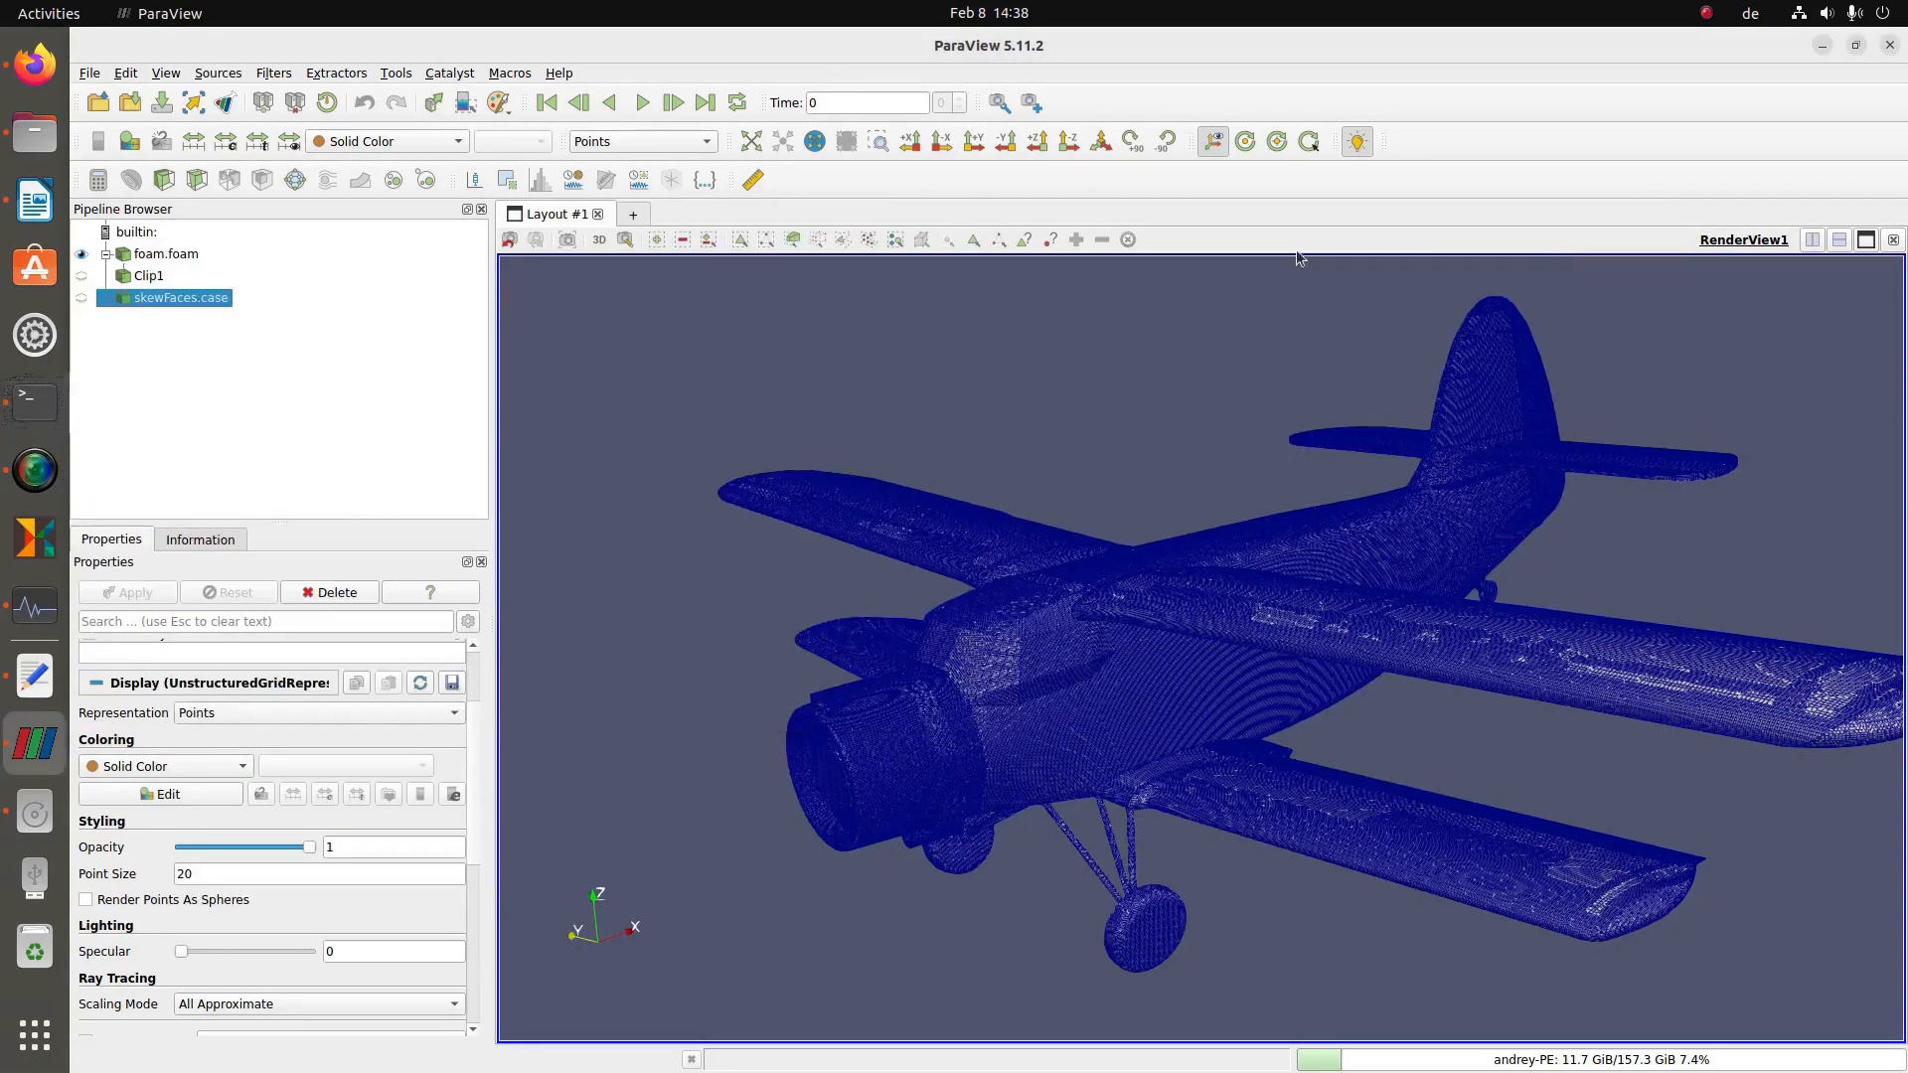
- Set the background colour mode to Gradient in the settings' colour palette
left_click(126, 72)
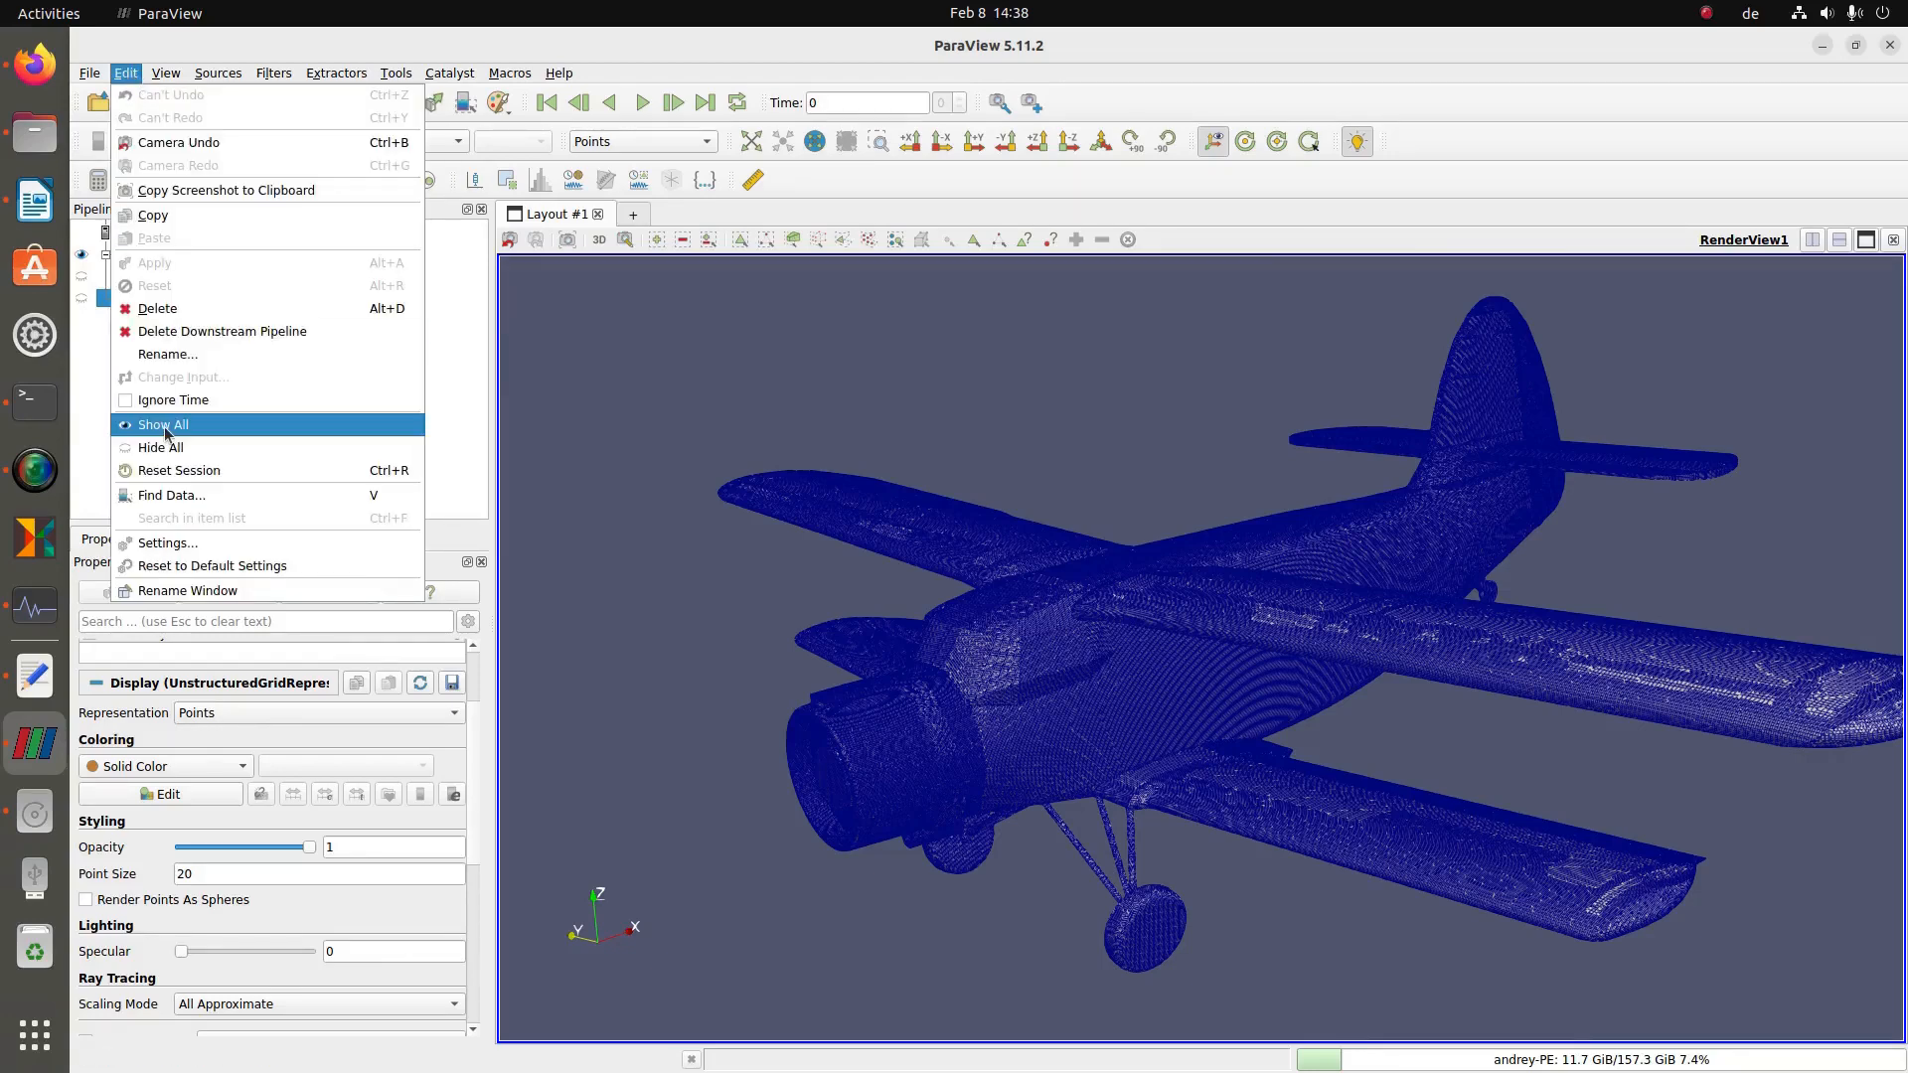
left_click(164, 544)
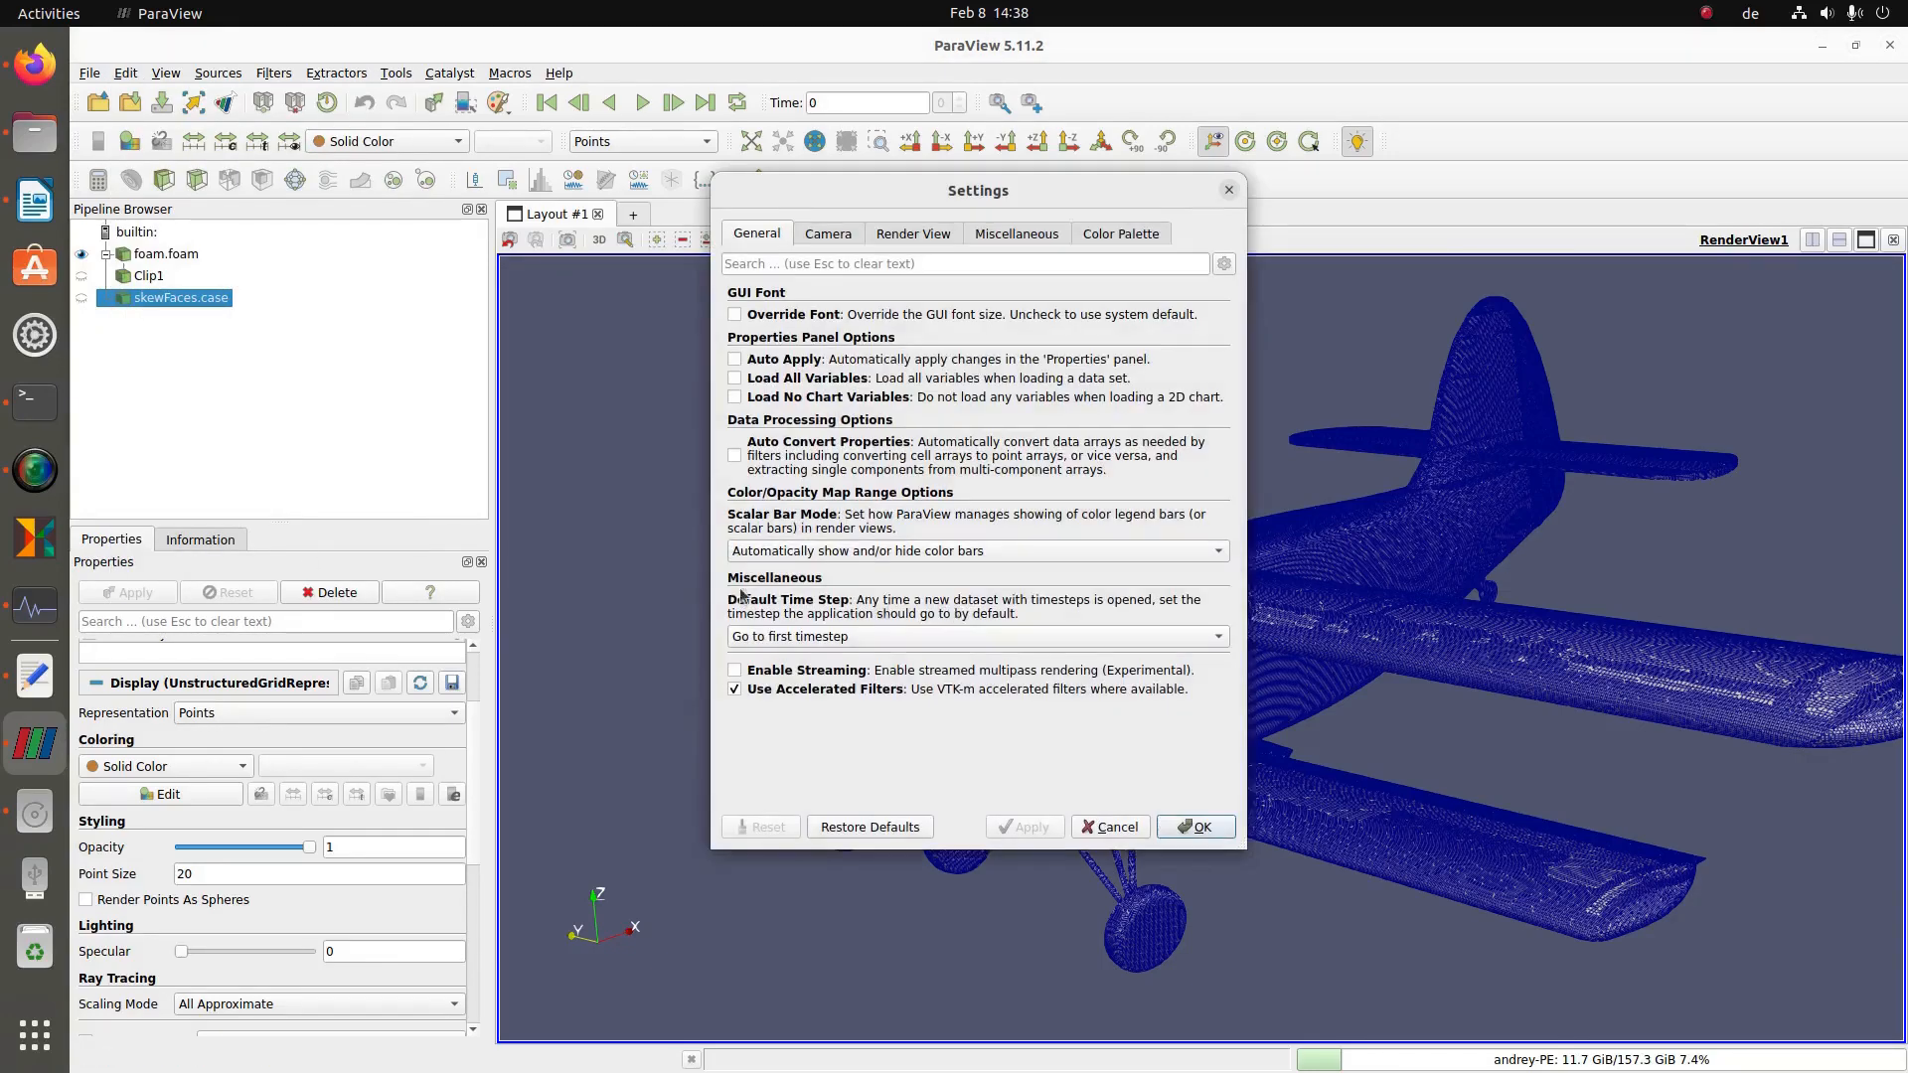
left_click(1118, 235)
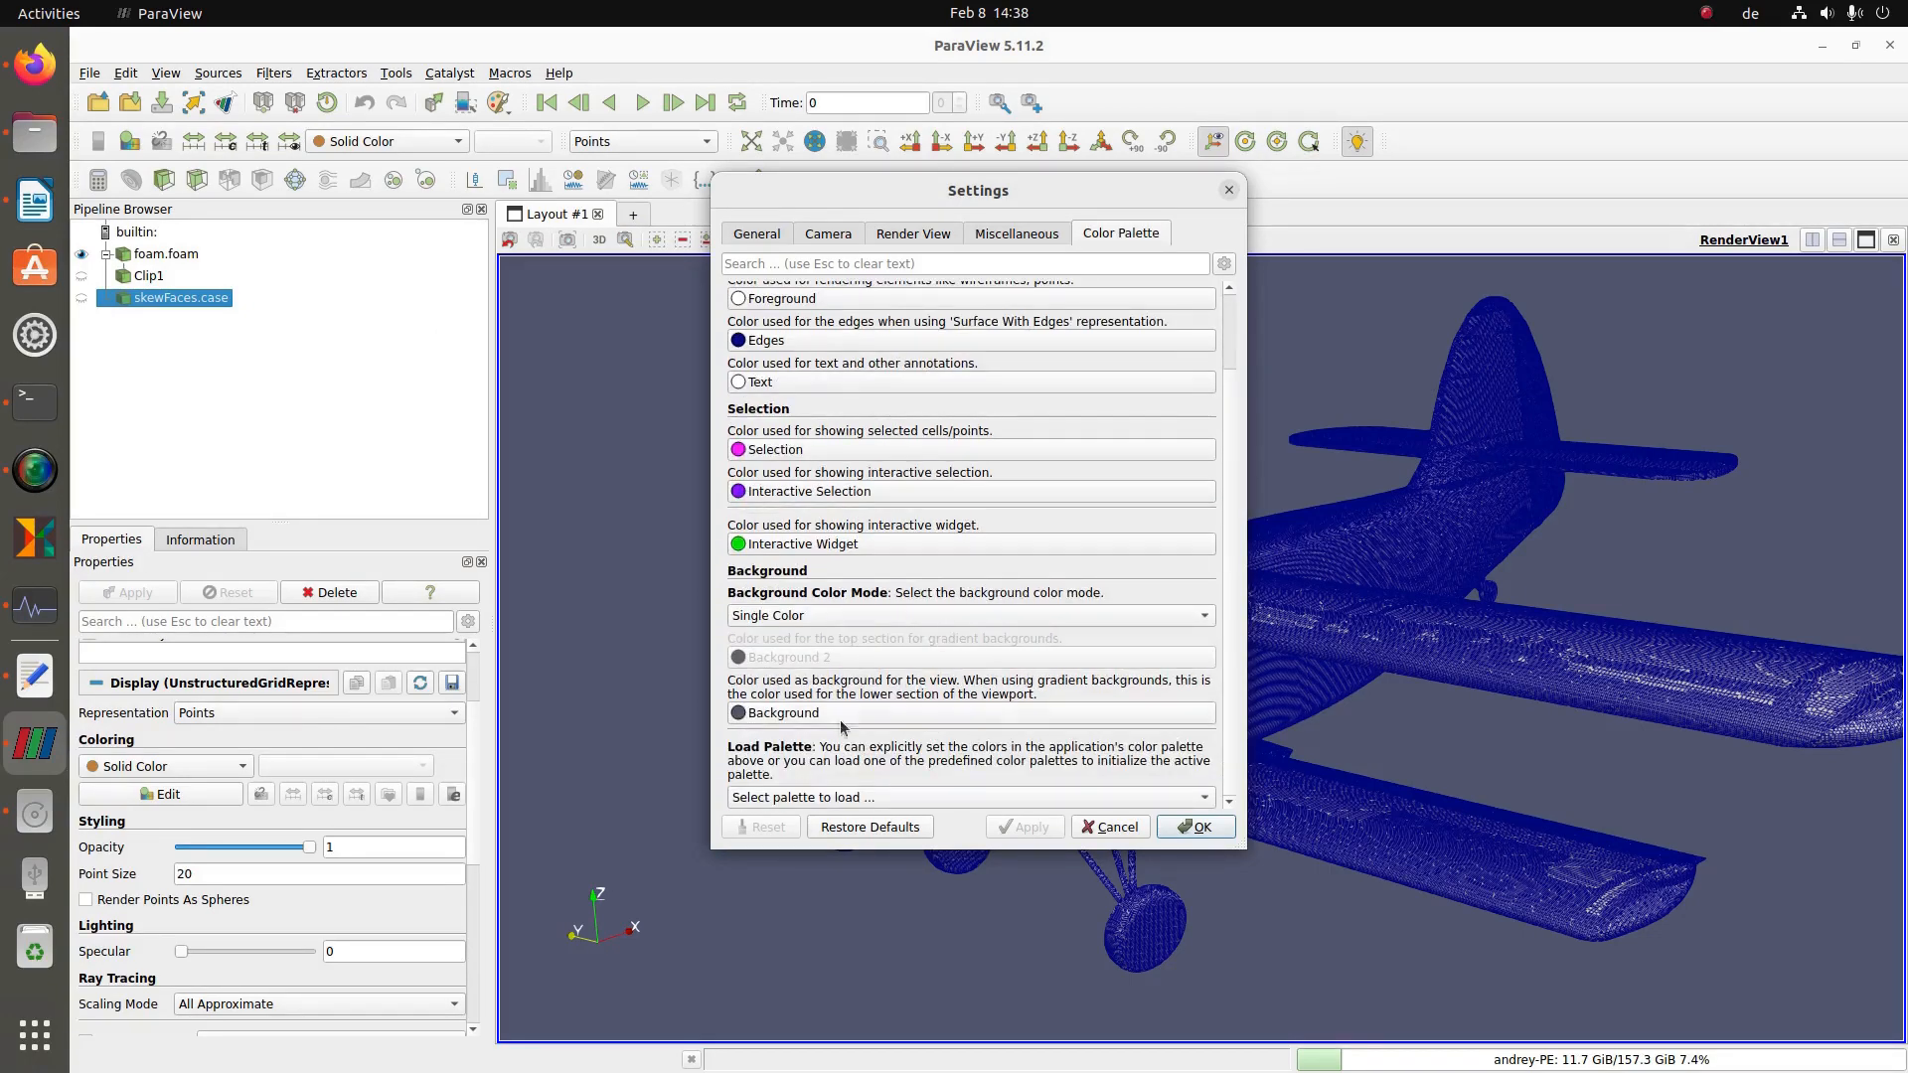
left_click(848, 618)
left_click(762, 639)
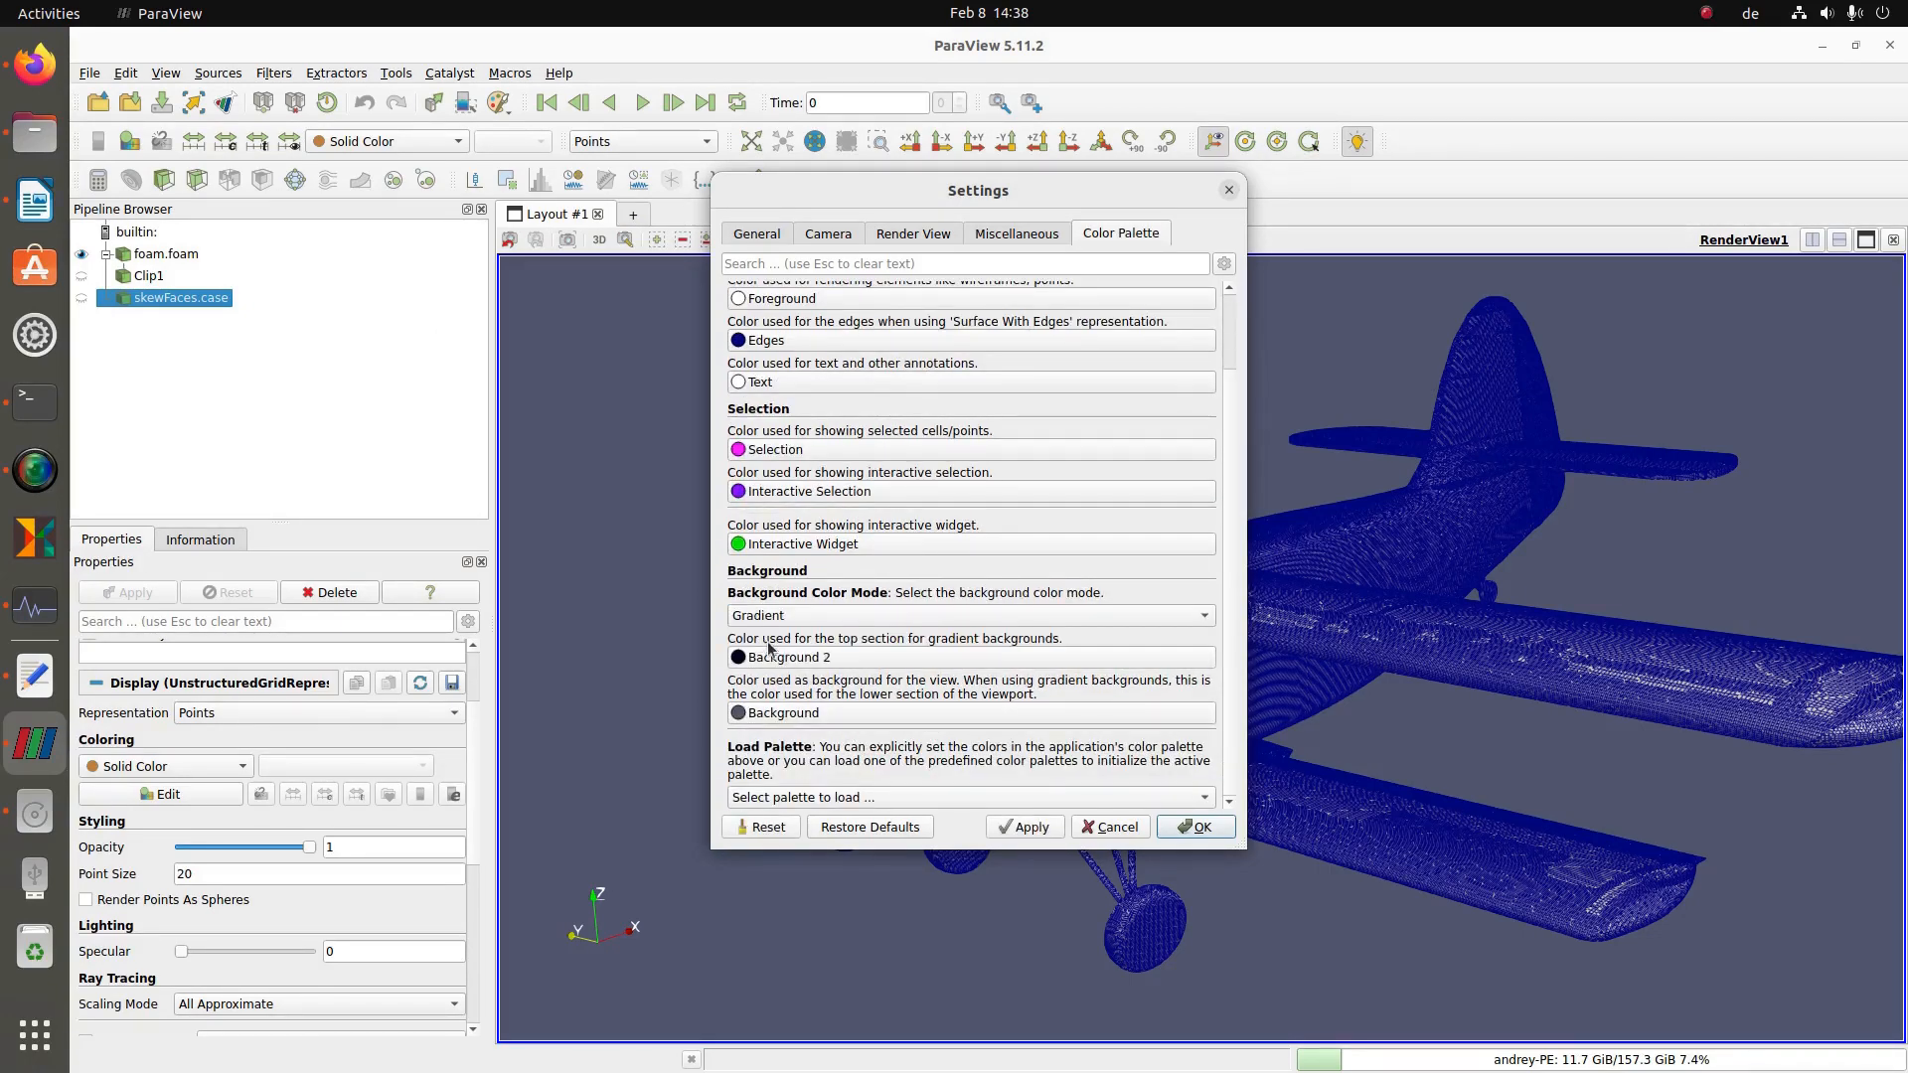
- Set the gradient's top colour to #aaff00 and its lower colour to white #ffffff, and apply the settings
left_click(799, 662)
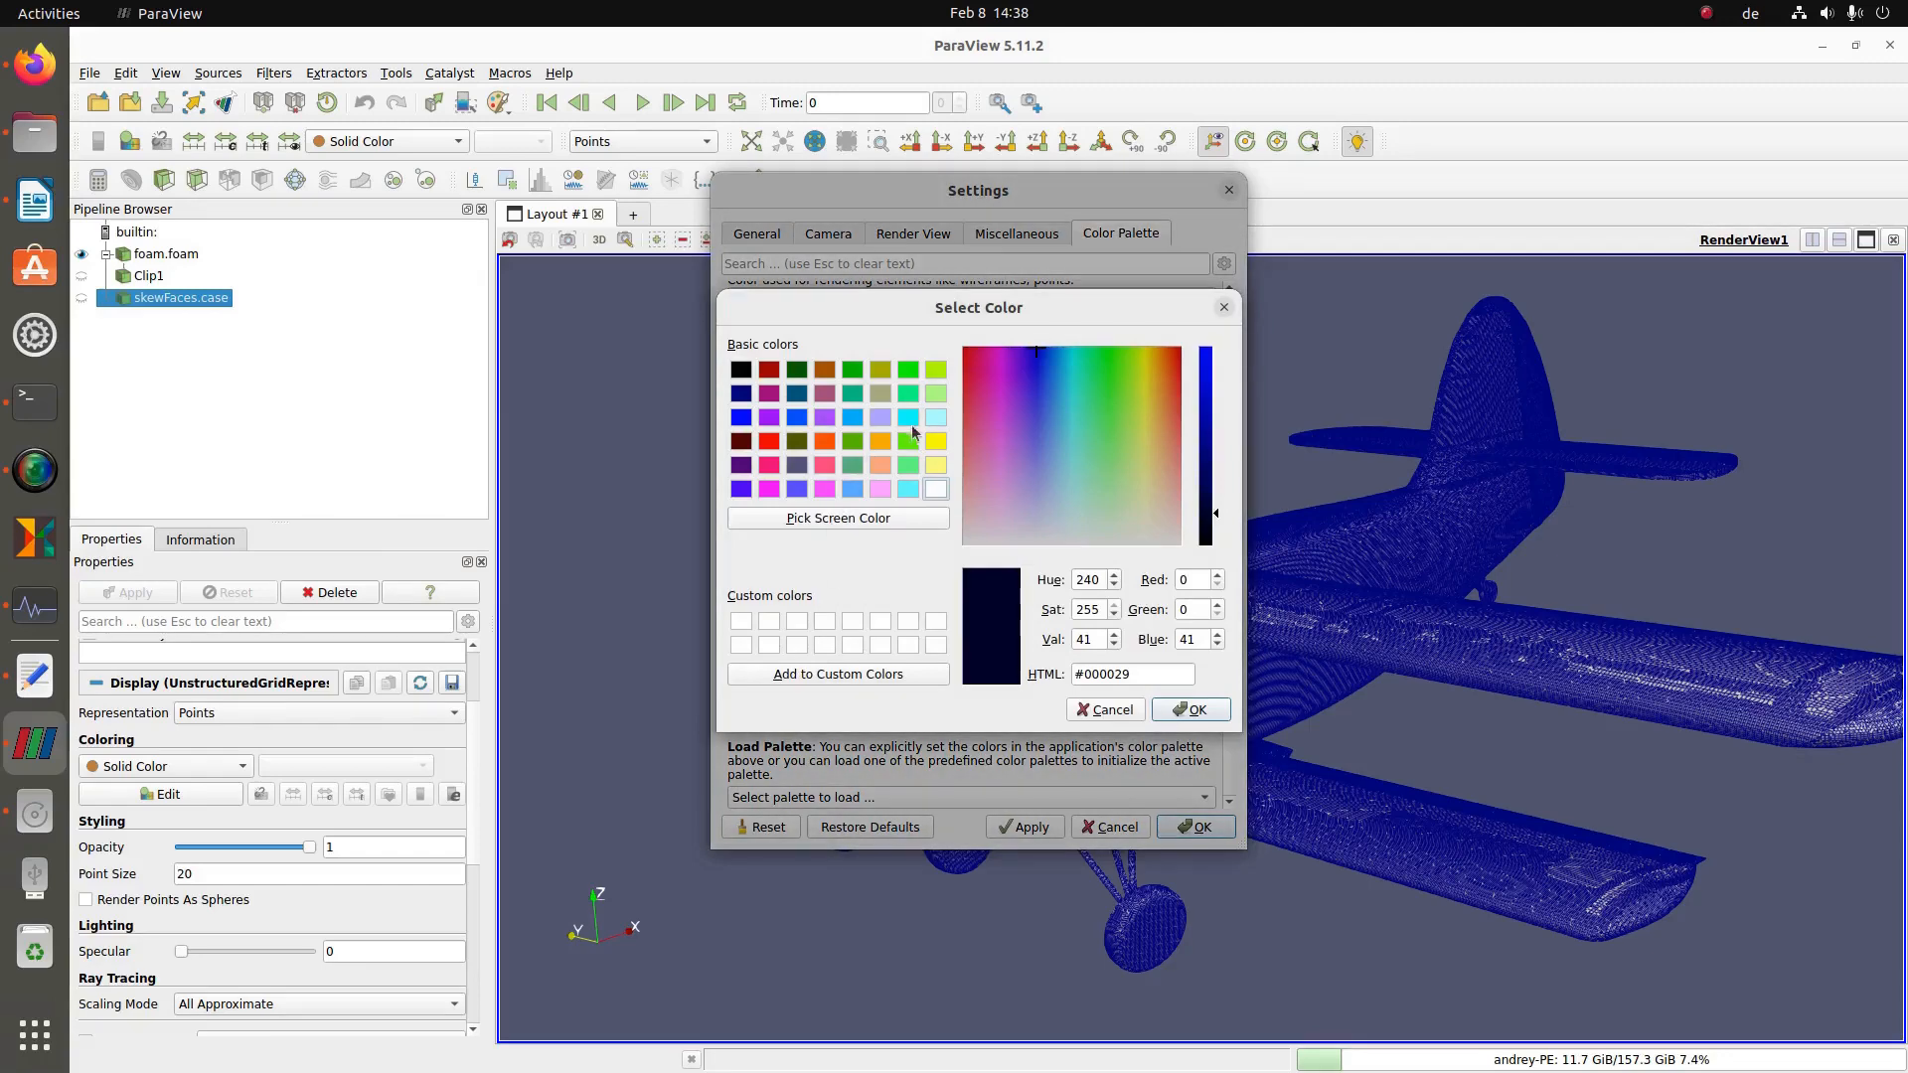
left_click(939, 371)
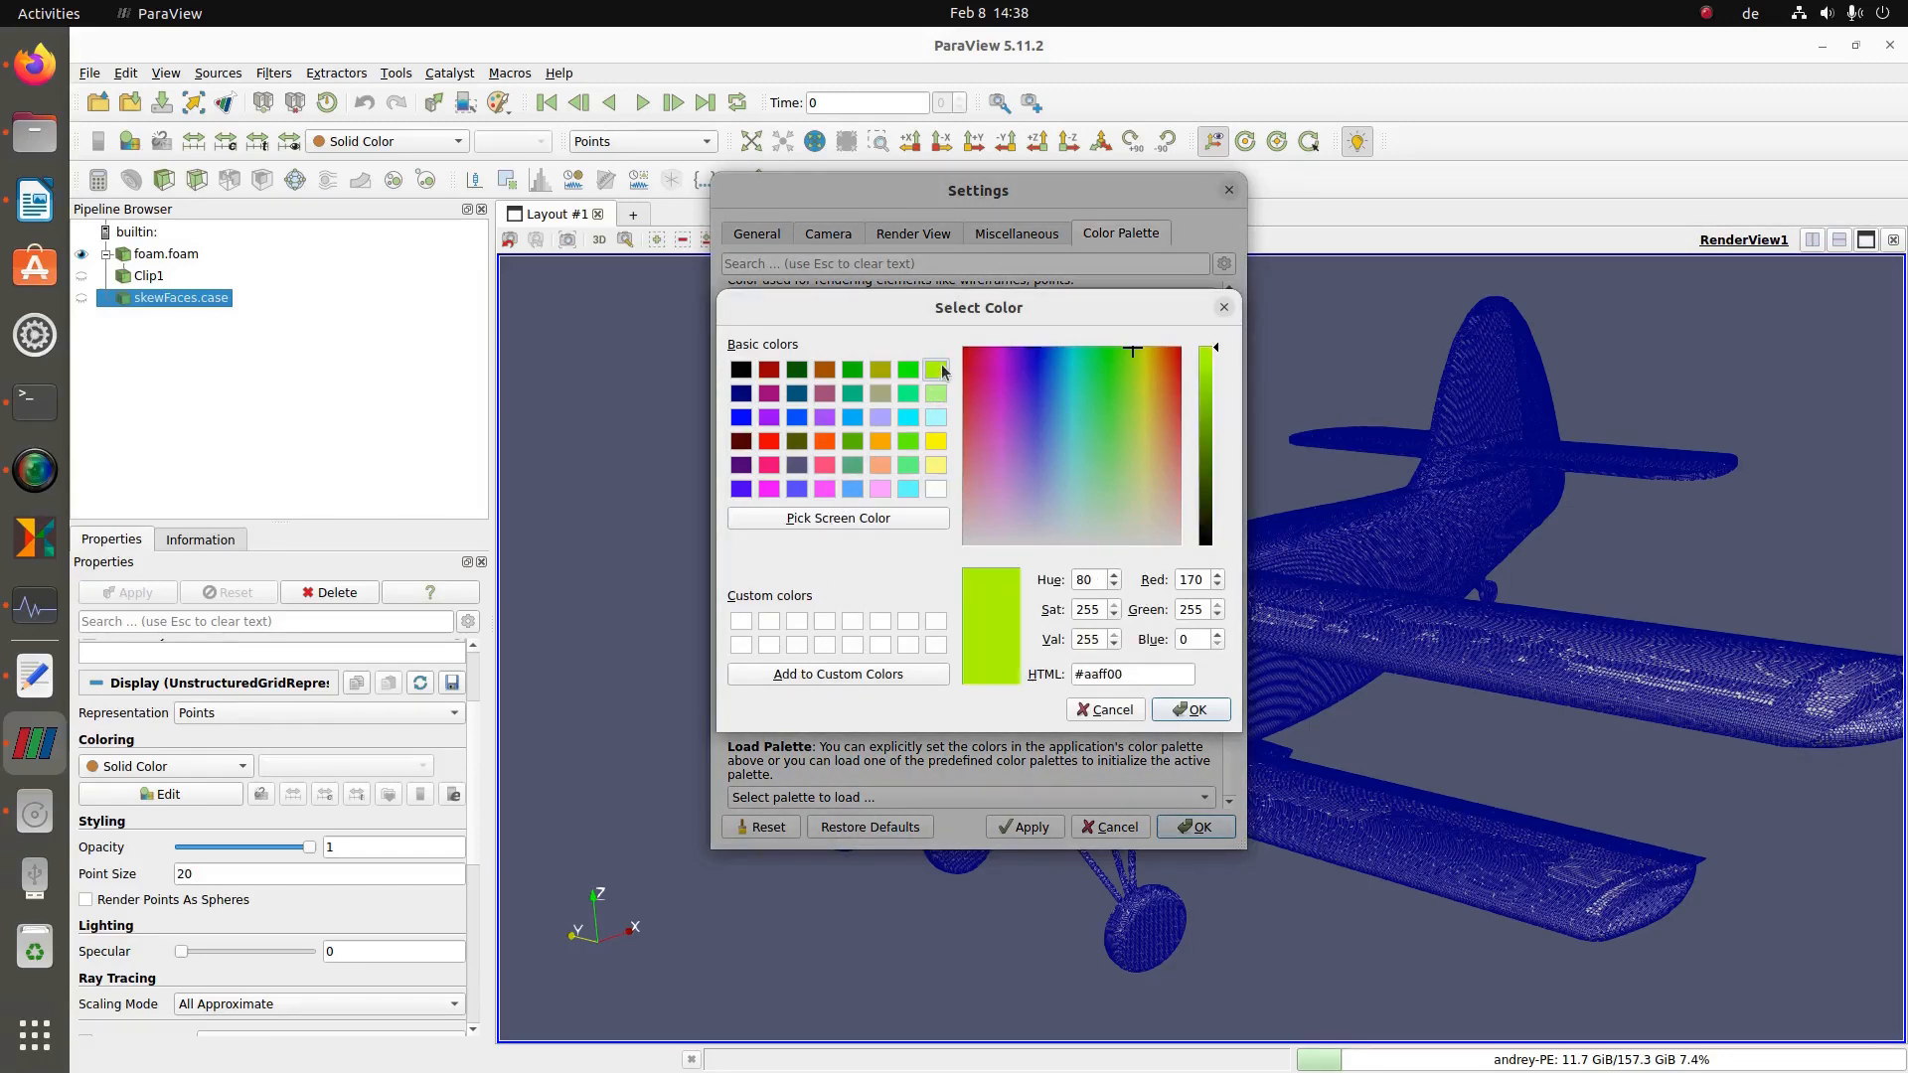
left_click(1198, 709)
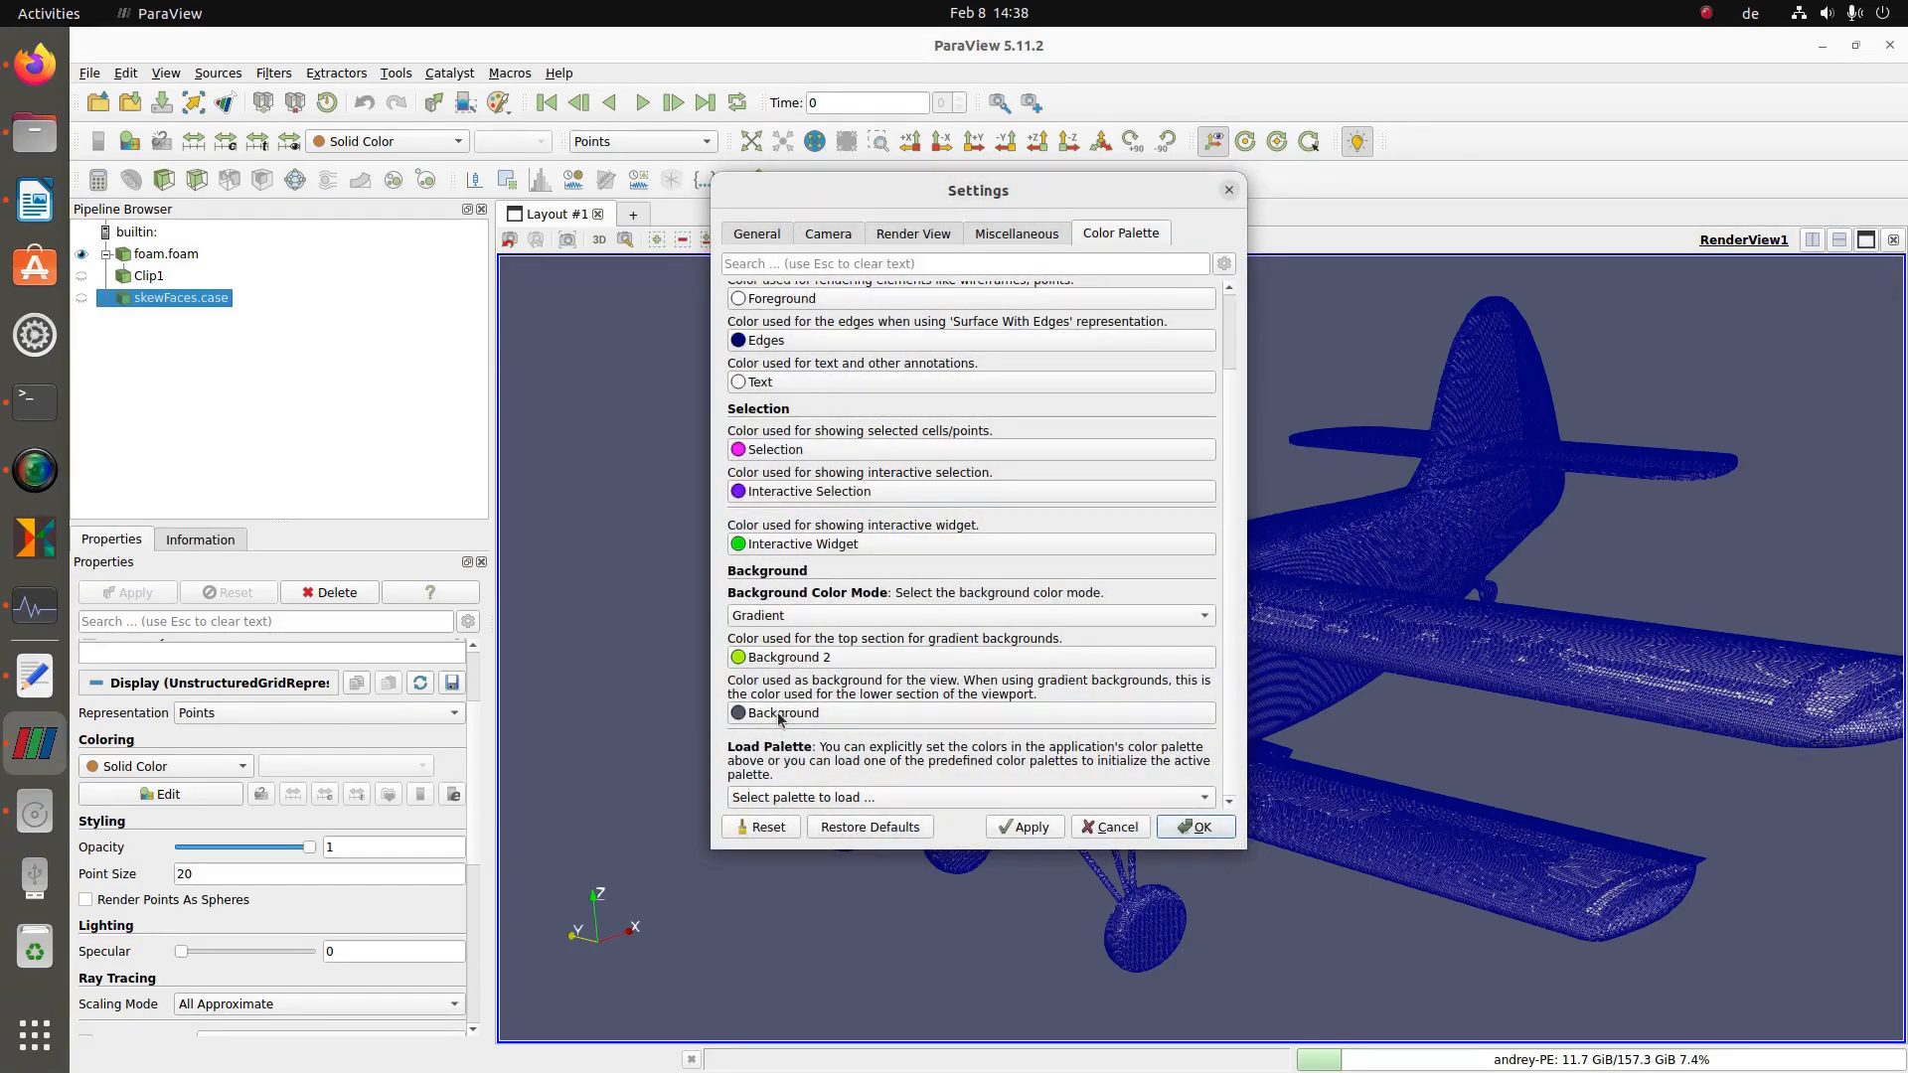
left_click(781, 715)
left_click(936, 489)
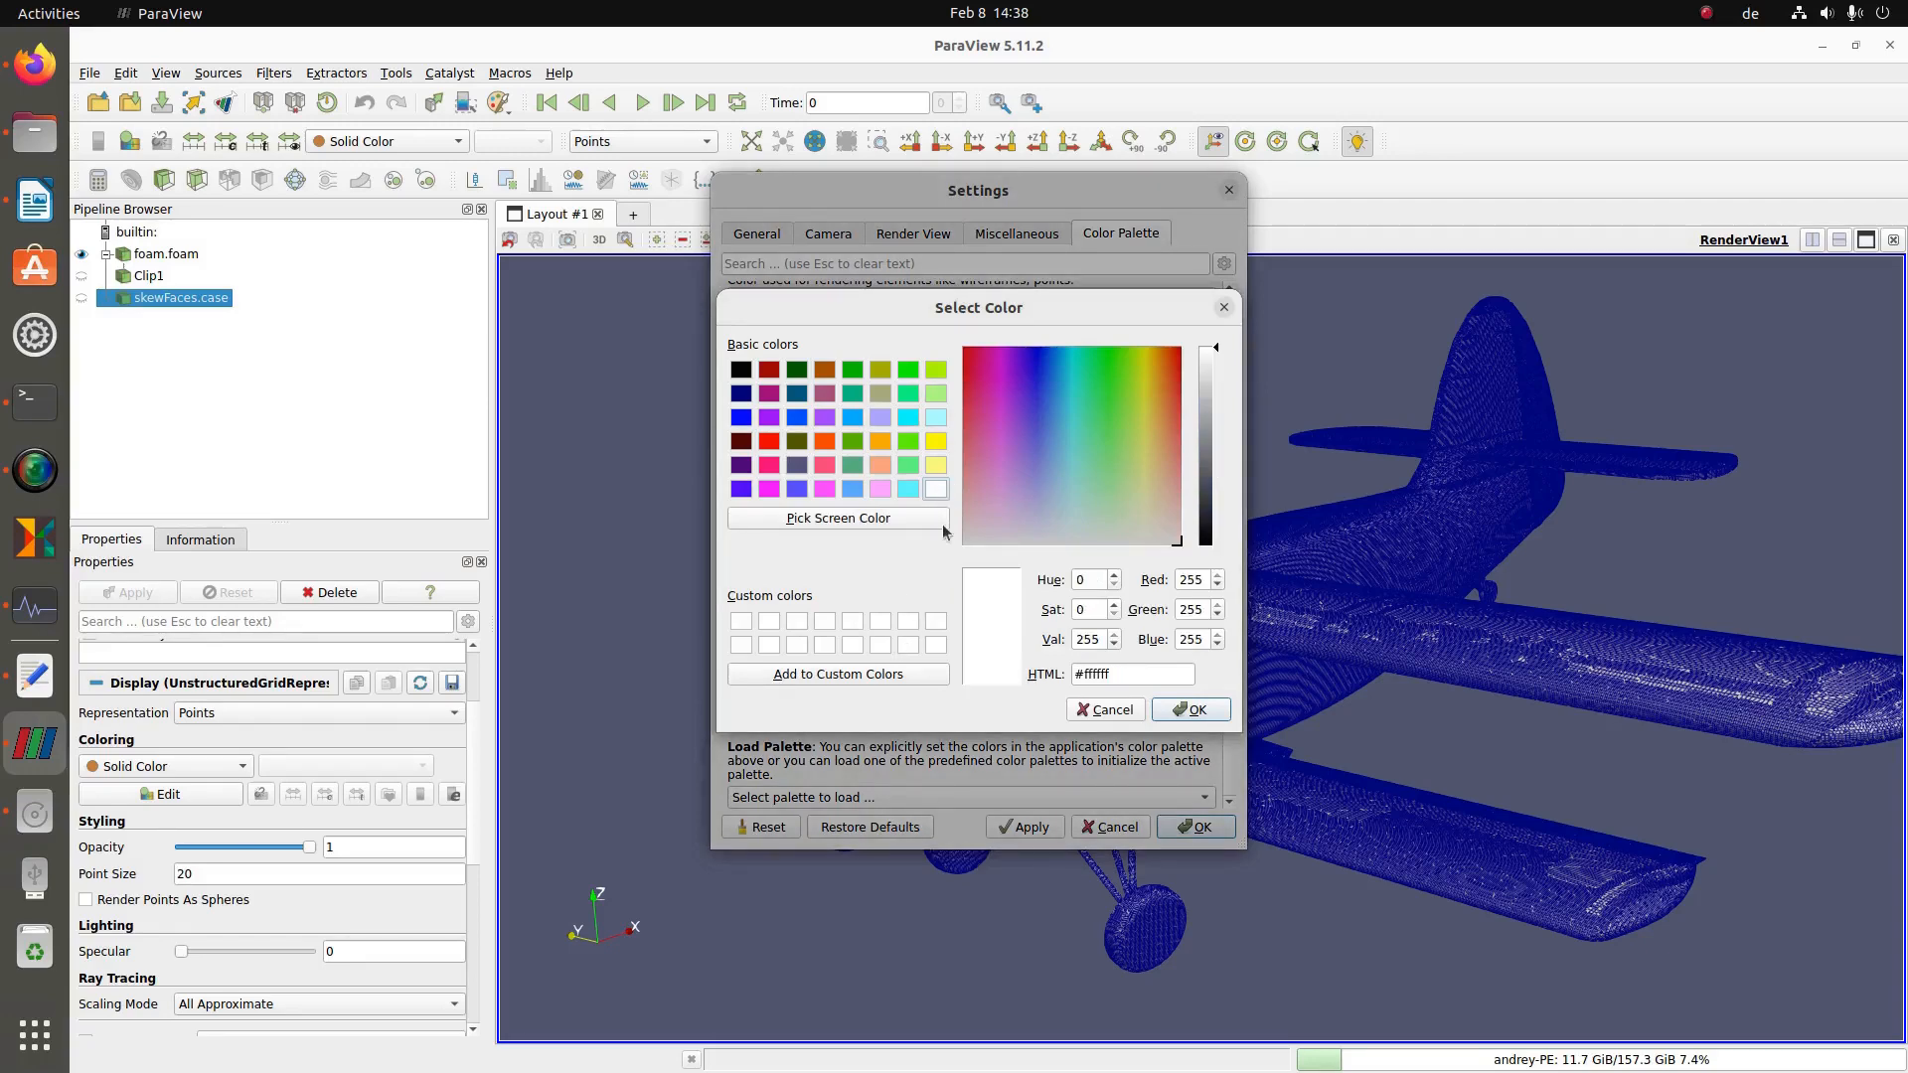
left_click(1191, 710)
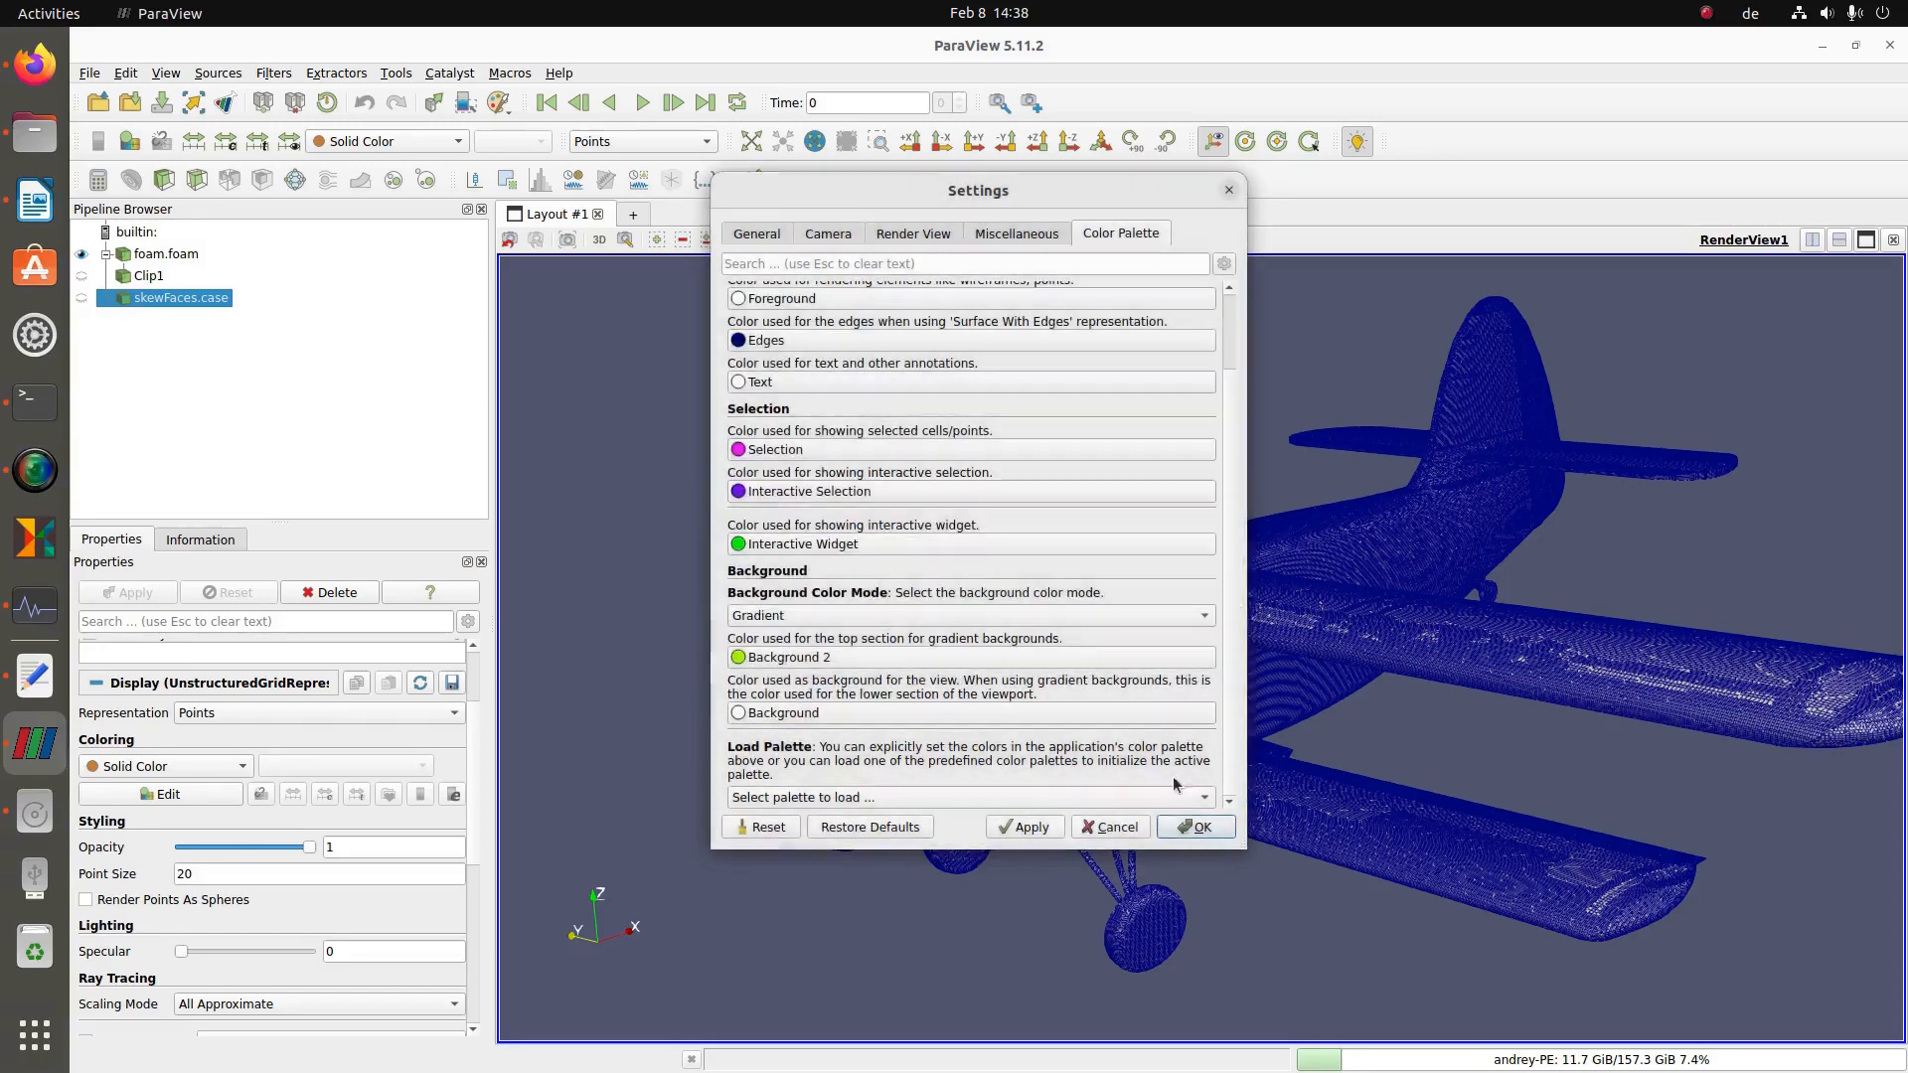
left_click(1035, 827)
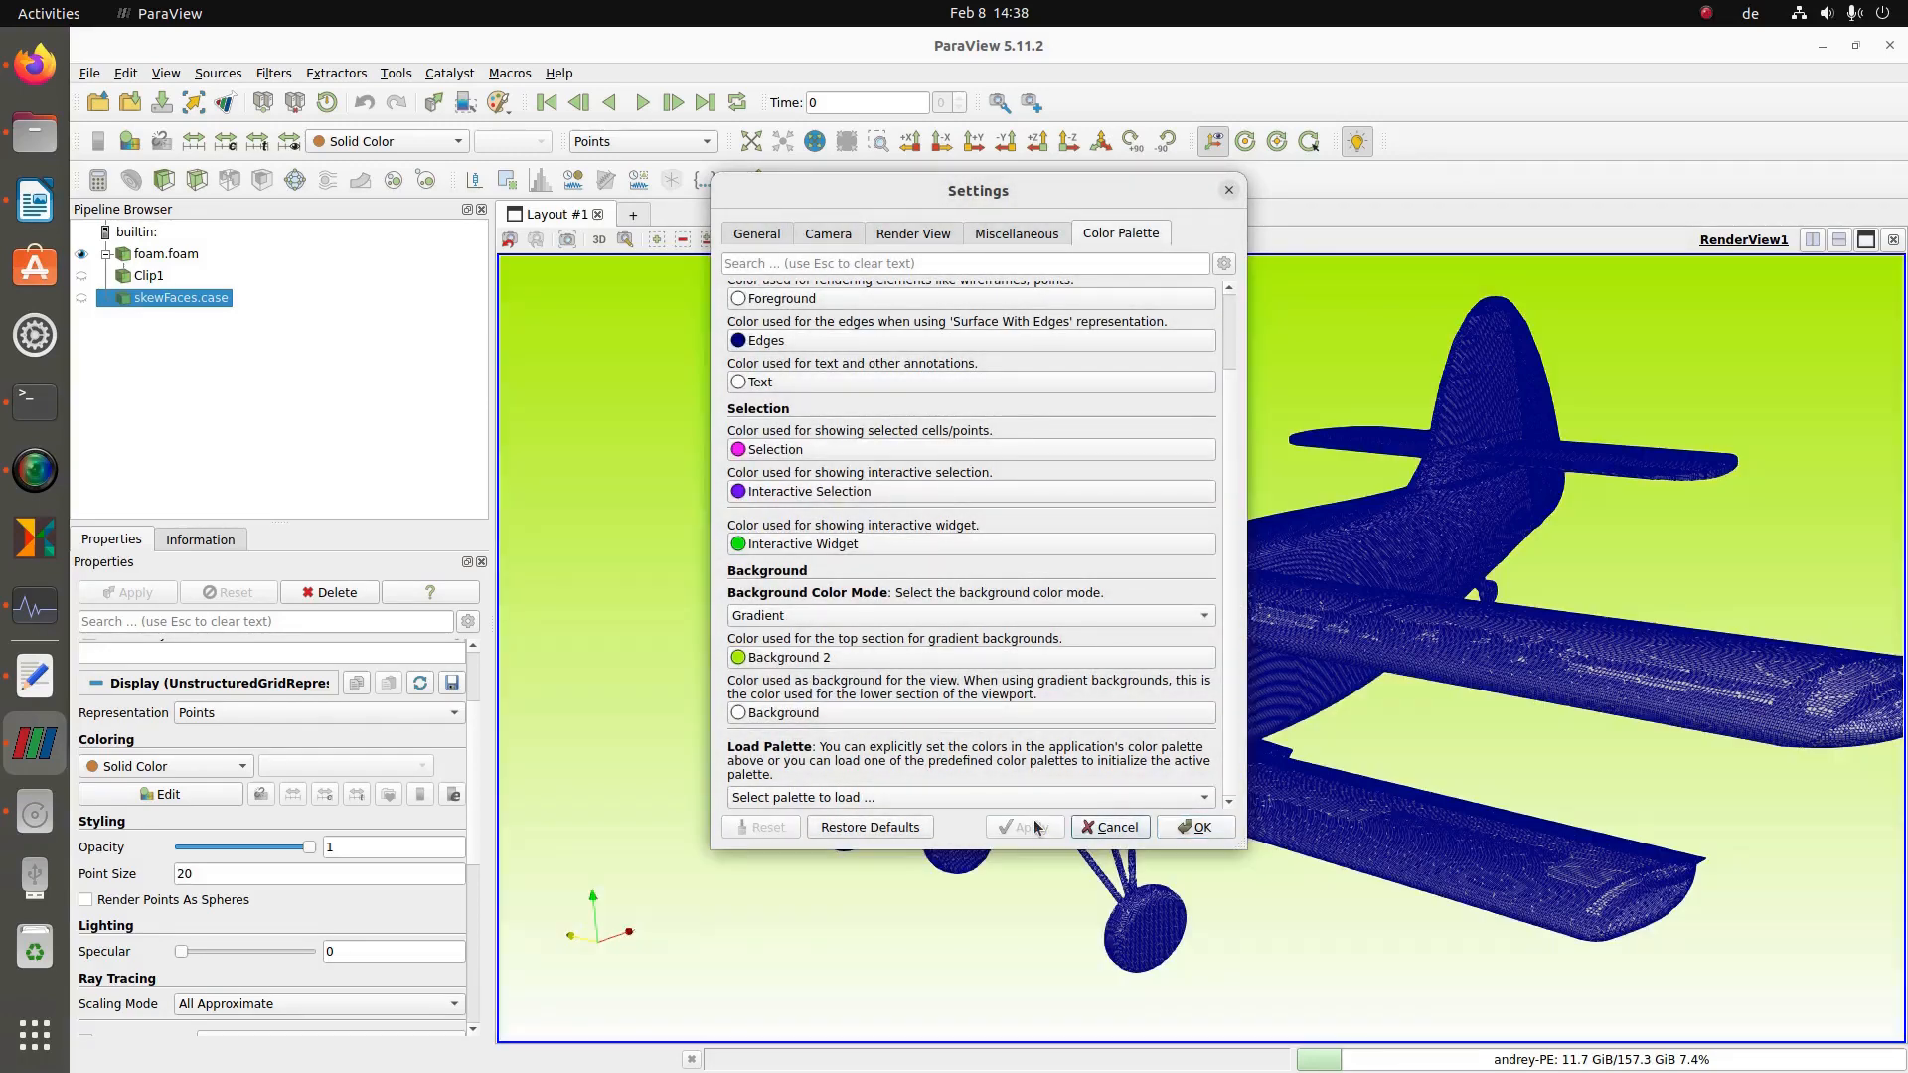
left_click(1199, 829)
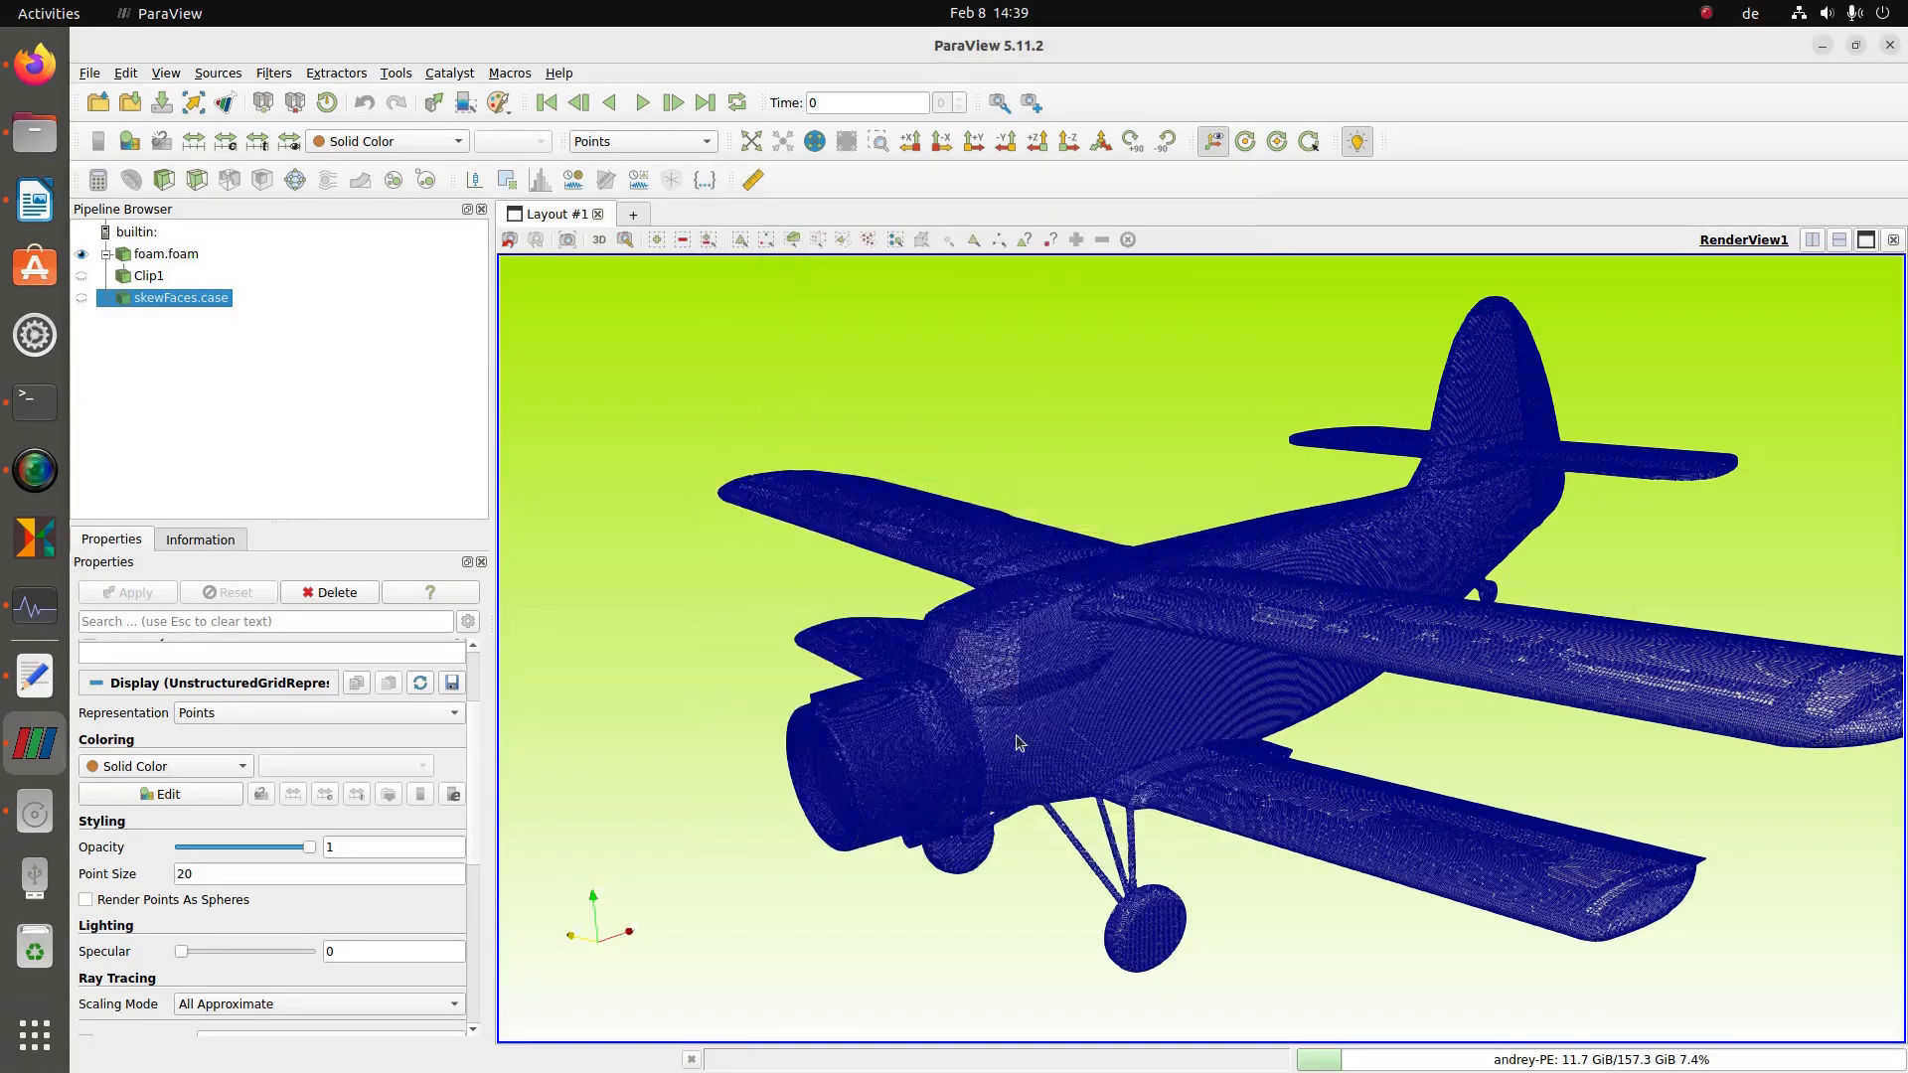
- View the whole aircraft from other angles against the gradient background
left_click_drag(1115, 740, 1116, 717)
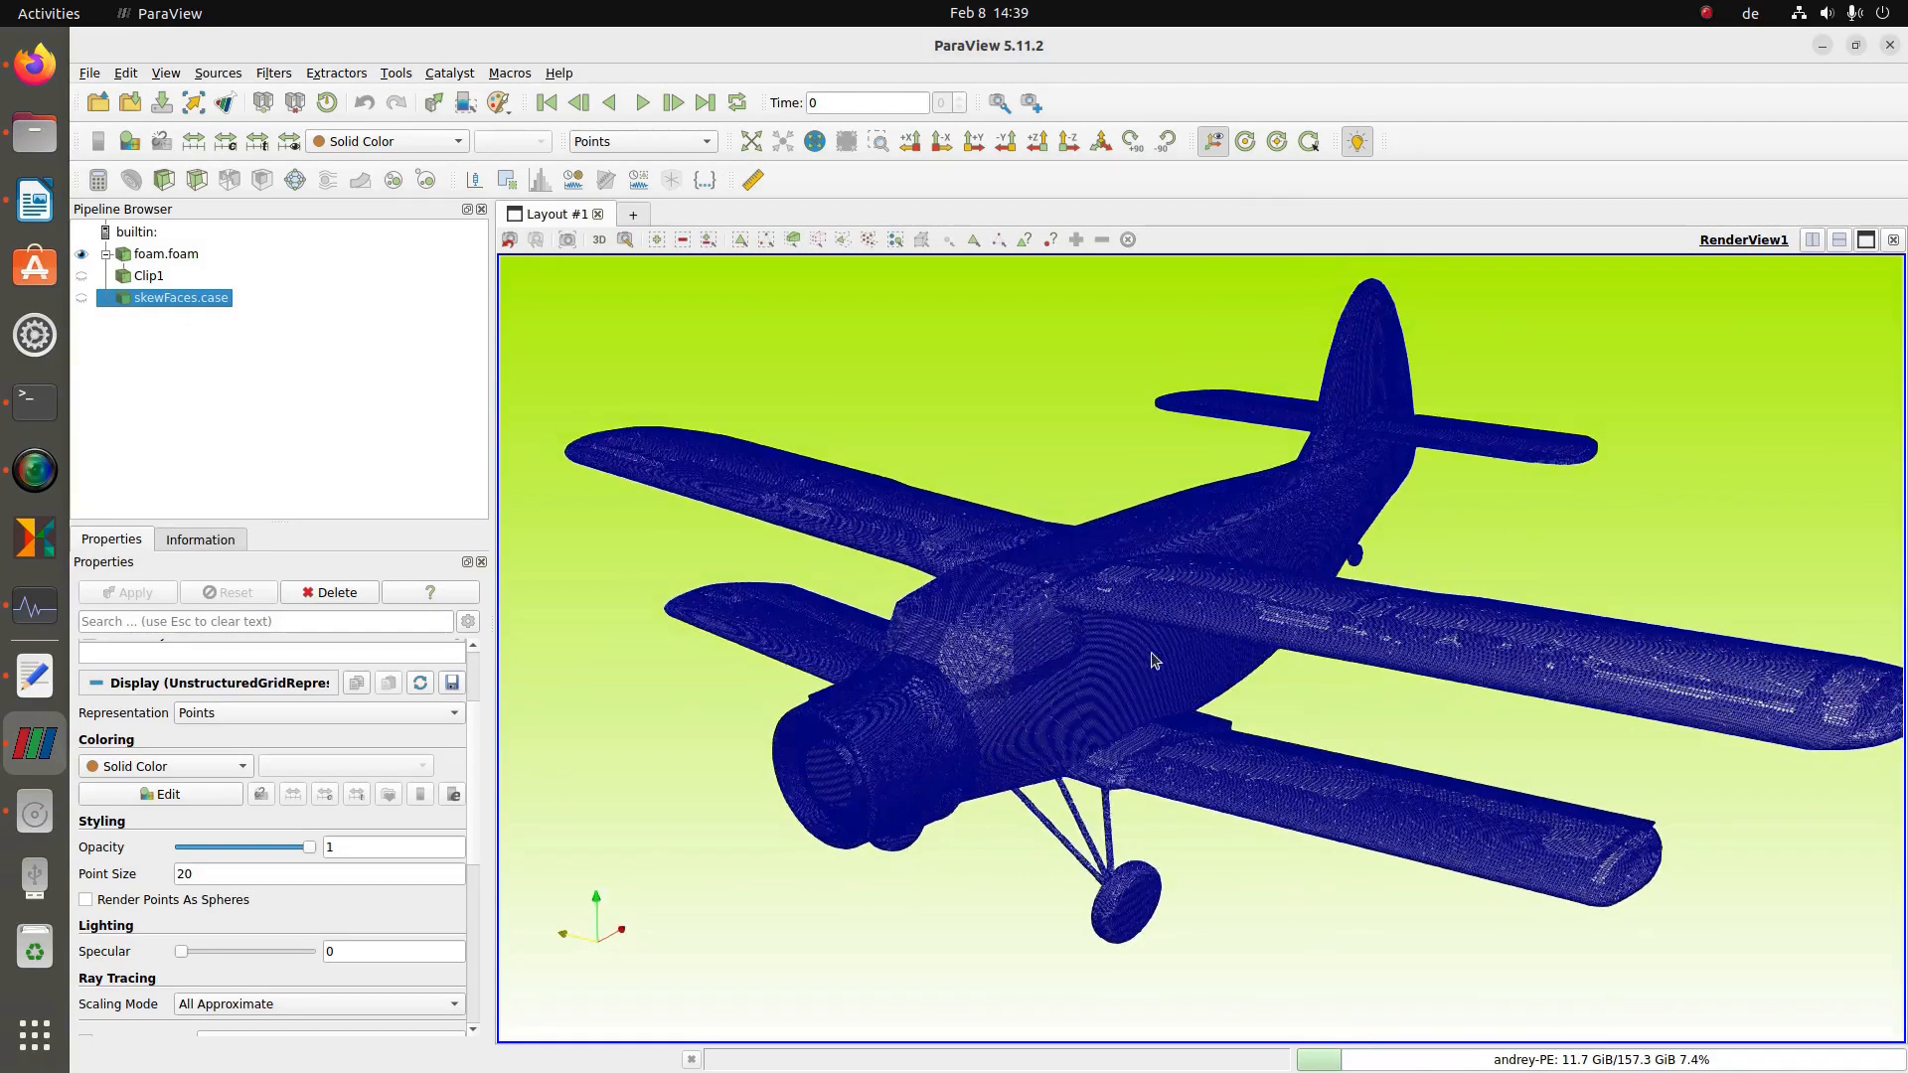
scroll(1154, 656, "up", 3)
scroll(1153, 652, "down", 4)
mouse_move(1173, 604)
left_mouse_down()
mouse_move(1175, 676)
mouse_move(1196, 570)
mouse_move(1198, 606)
left_mouse_up()
middle_click_drag(1210, 530, 1251, 541)
left_click_drag(1154, 630, 1169, 582)
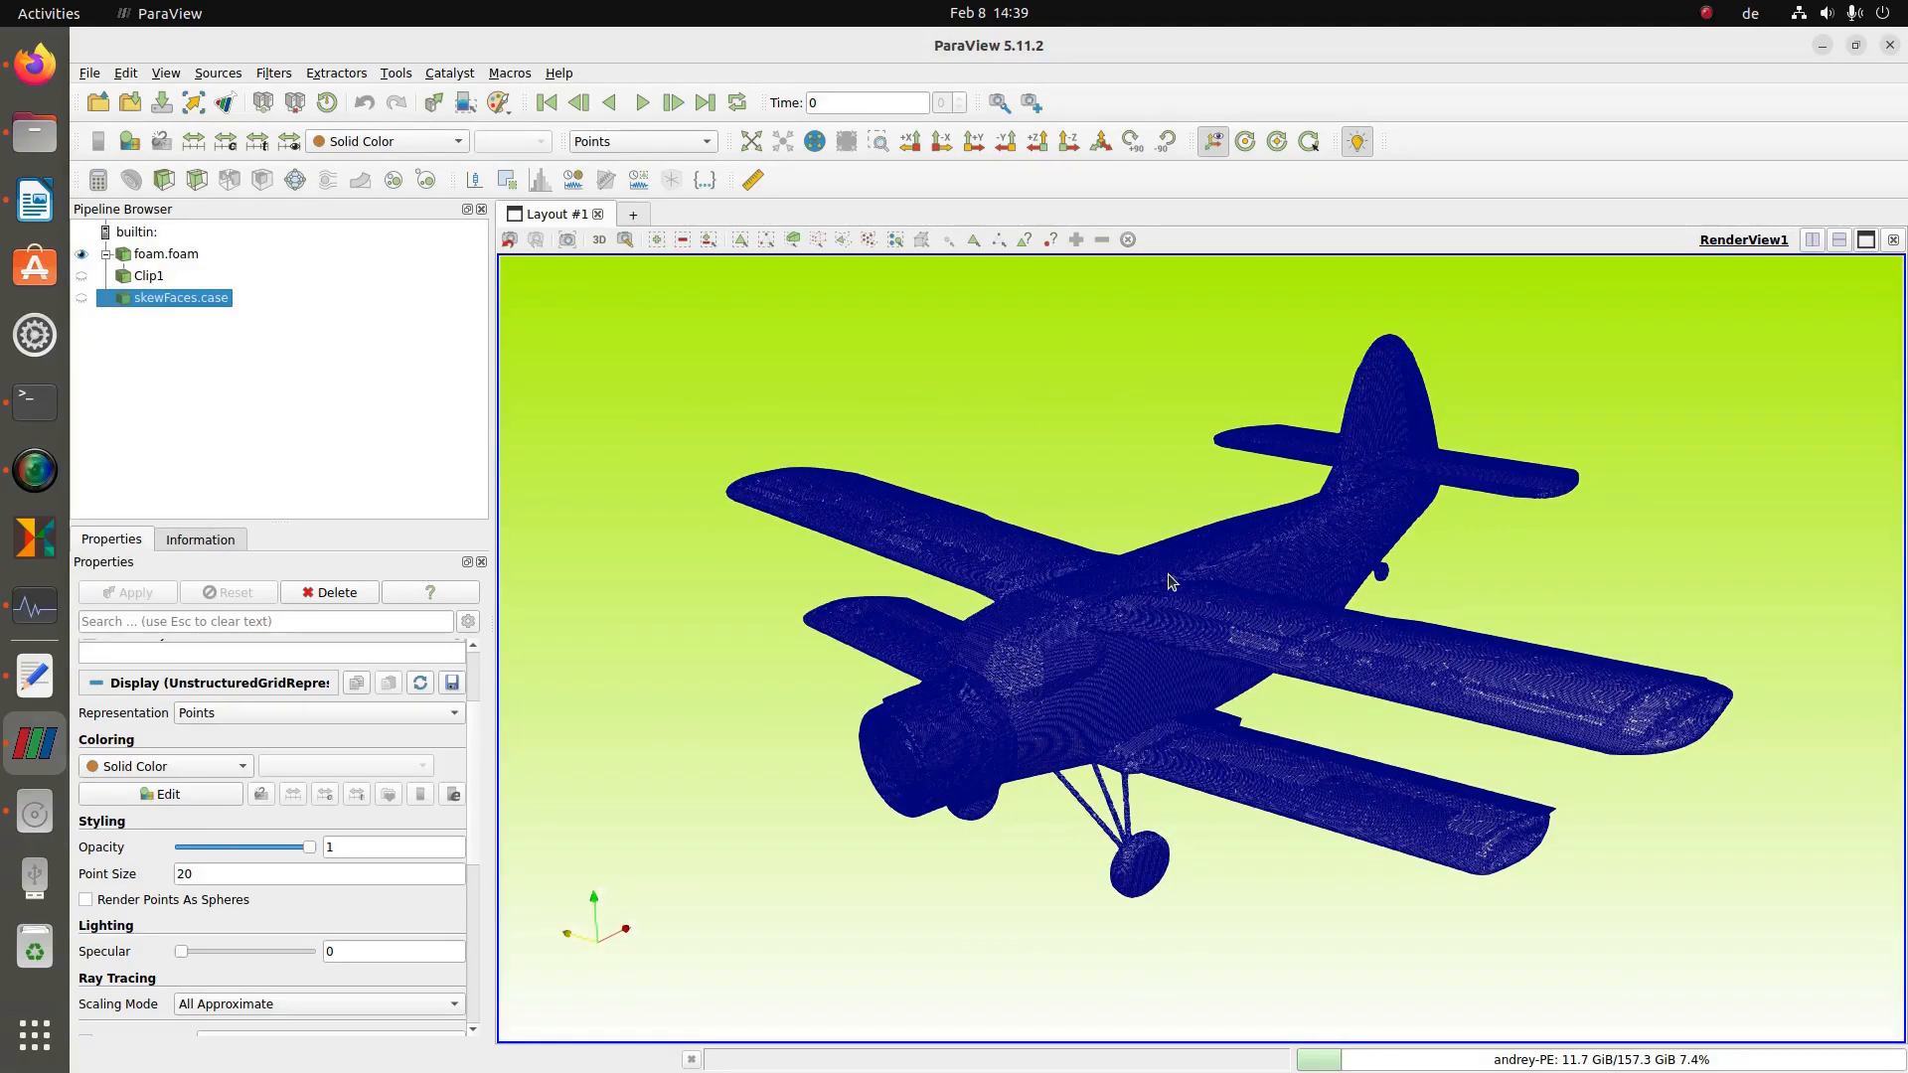
- Switch to the run_cfMesh terminal and examine the mesh statistics in the mesh check output, especially the cell count
left_click(34, 401)
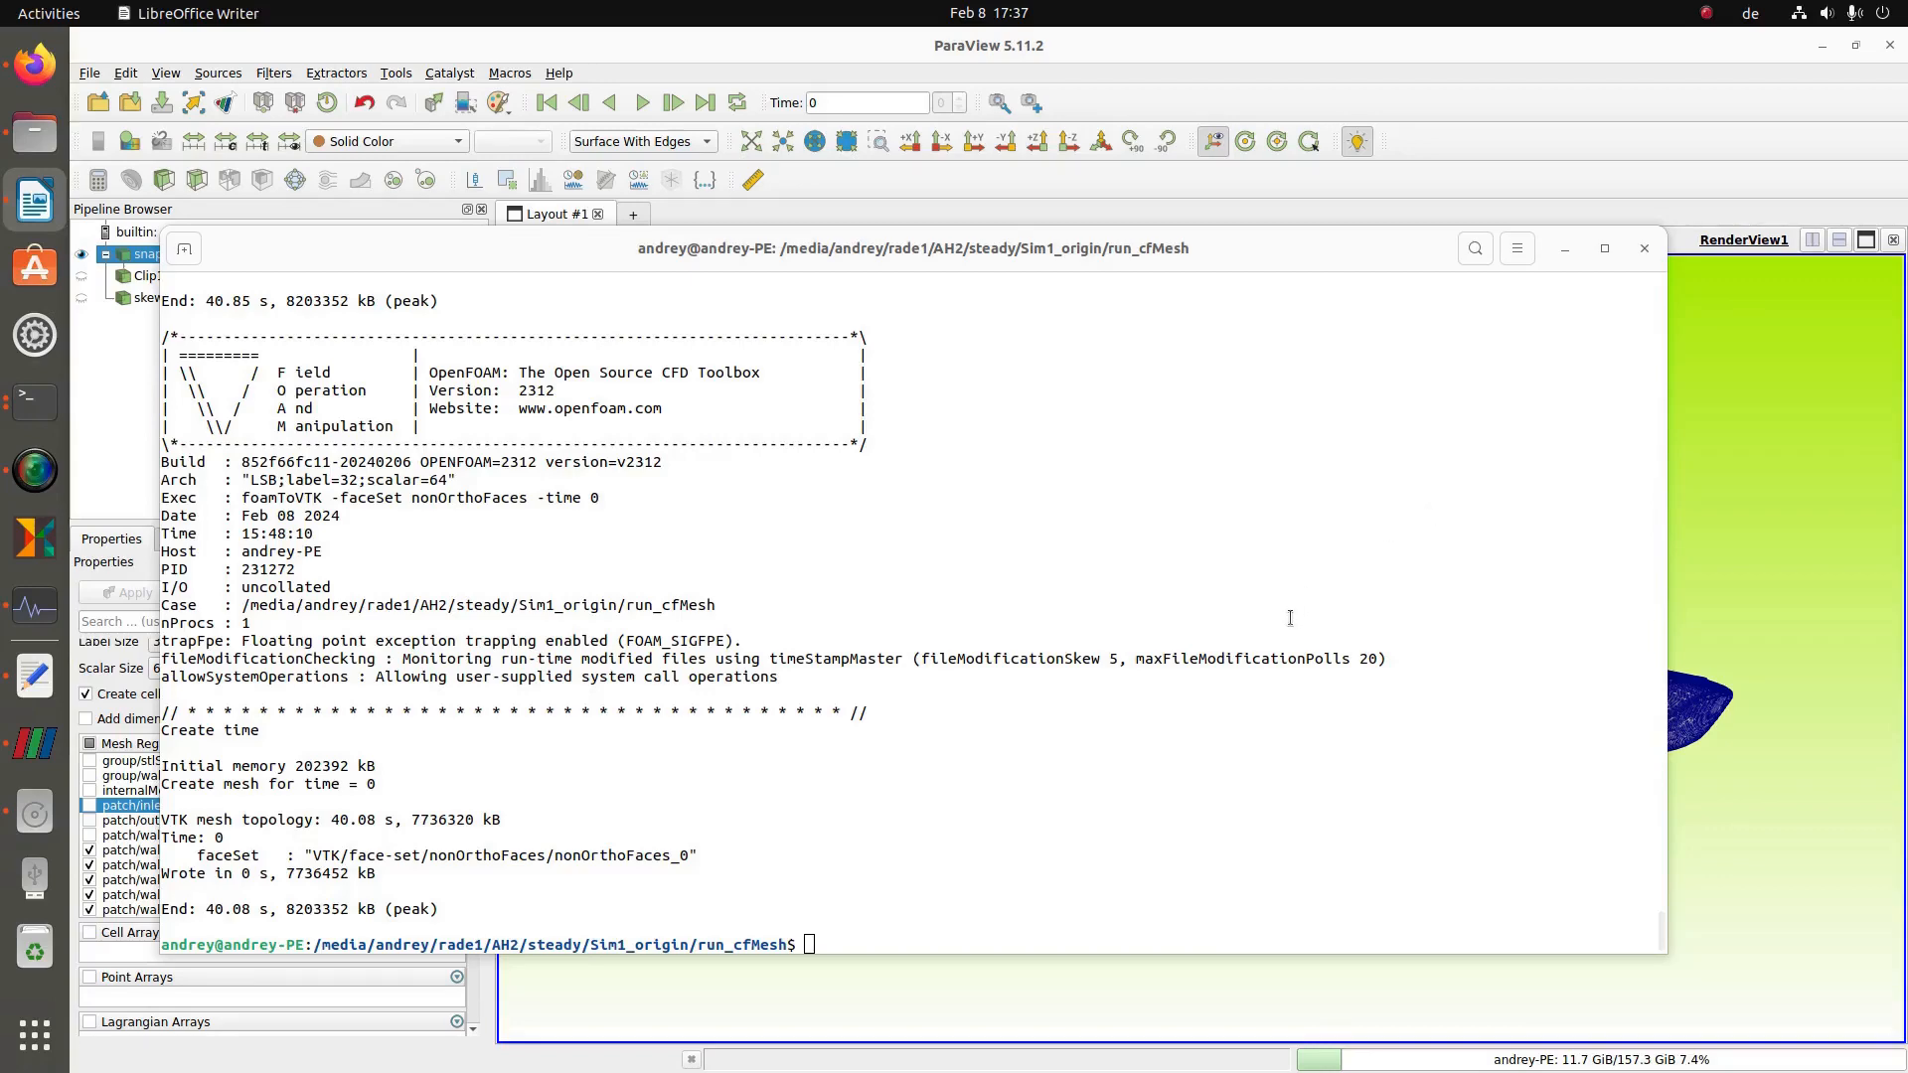
left_click(1128, 633)
scroll(1023, 682, "up", 3)
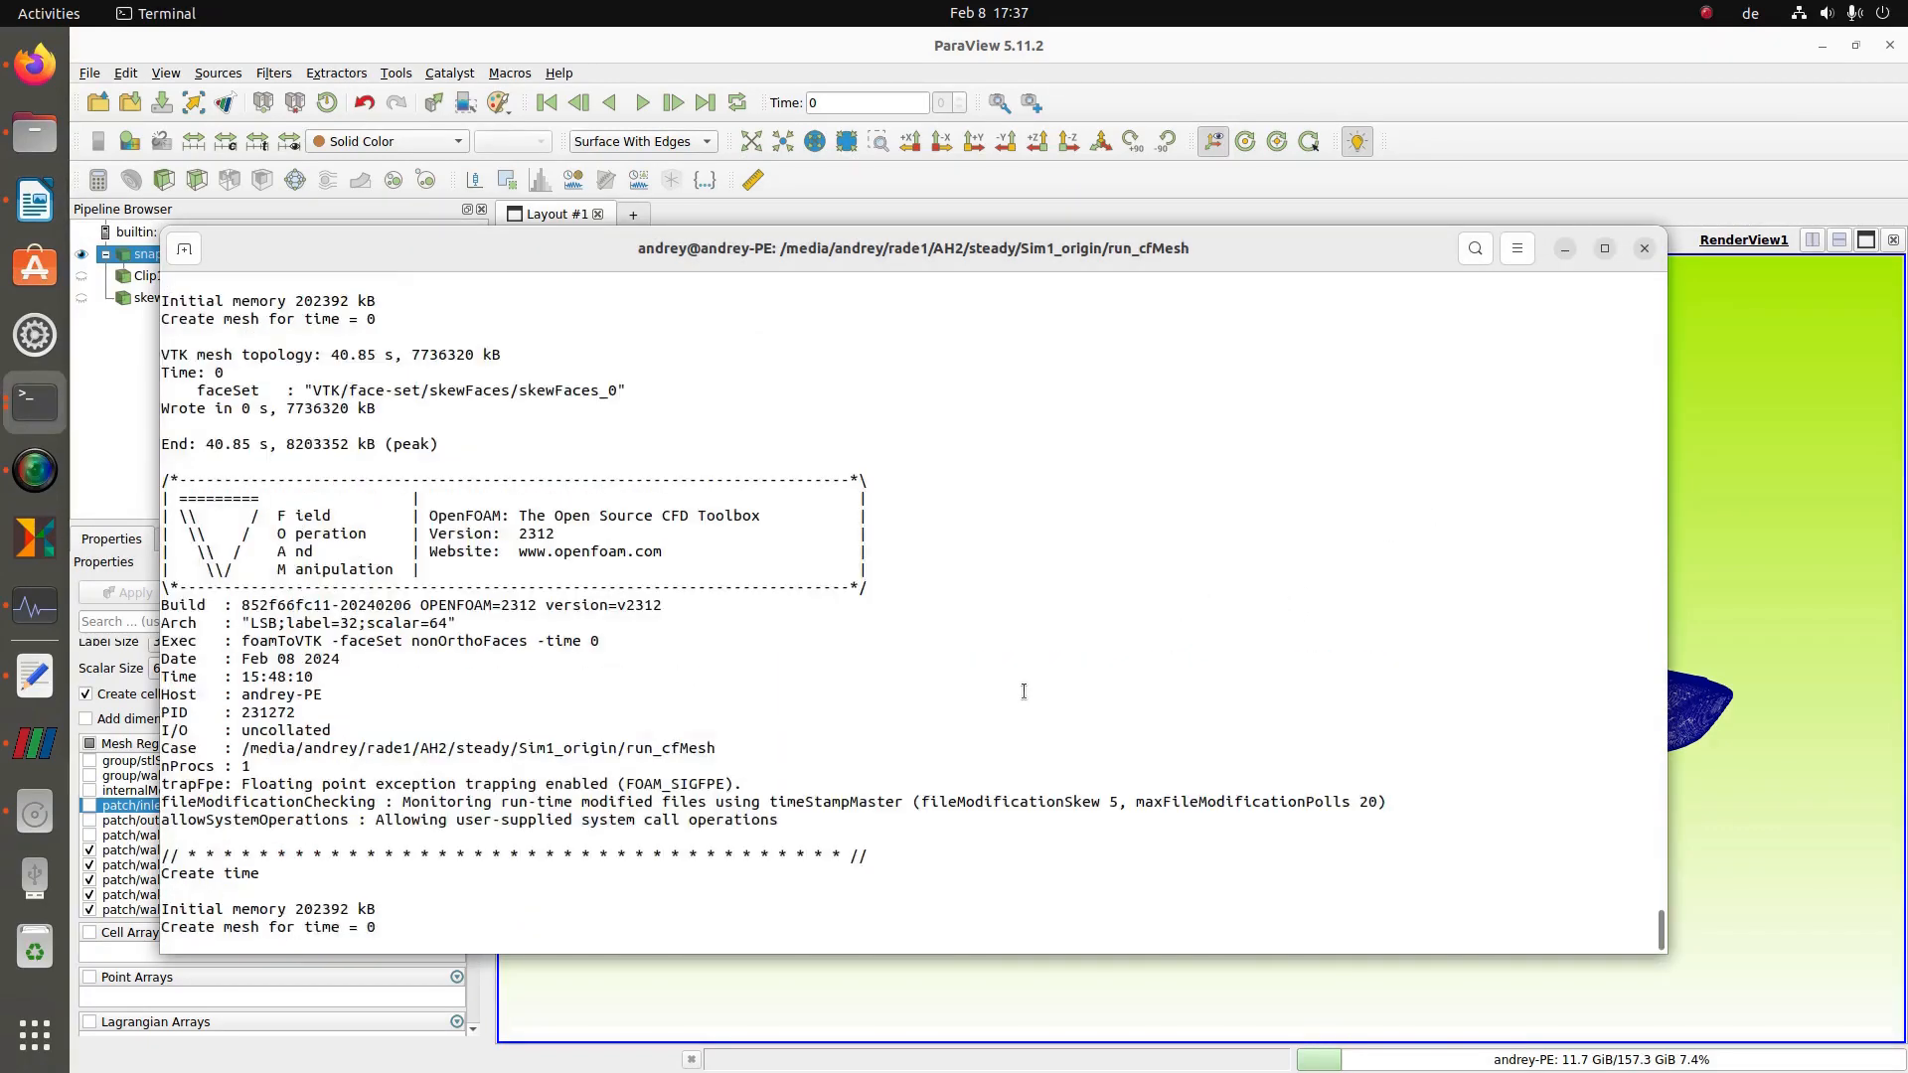
scroll(1023, 683, "up", 2)
scroll(1005, 685, "up", 3)
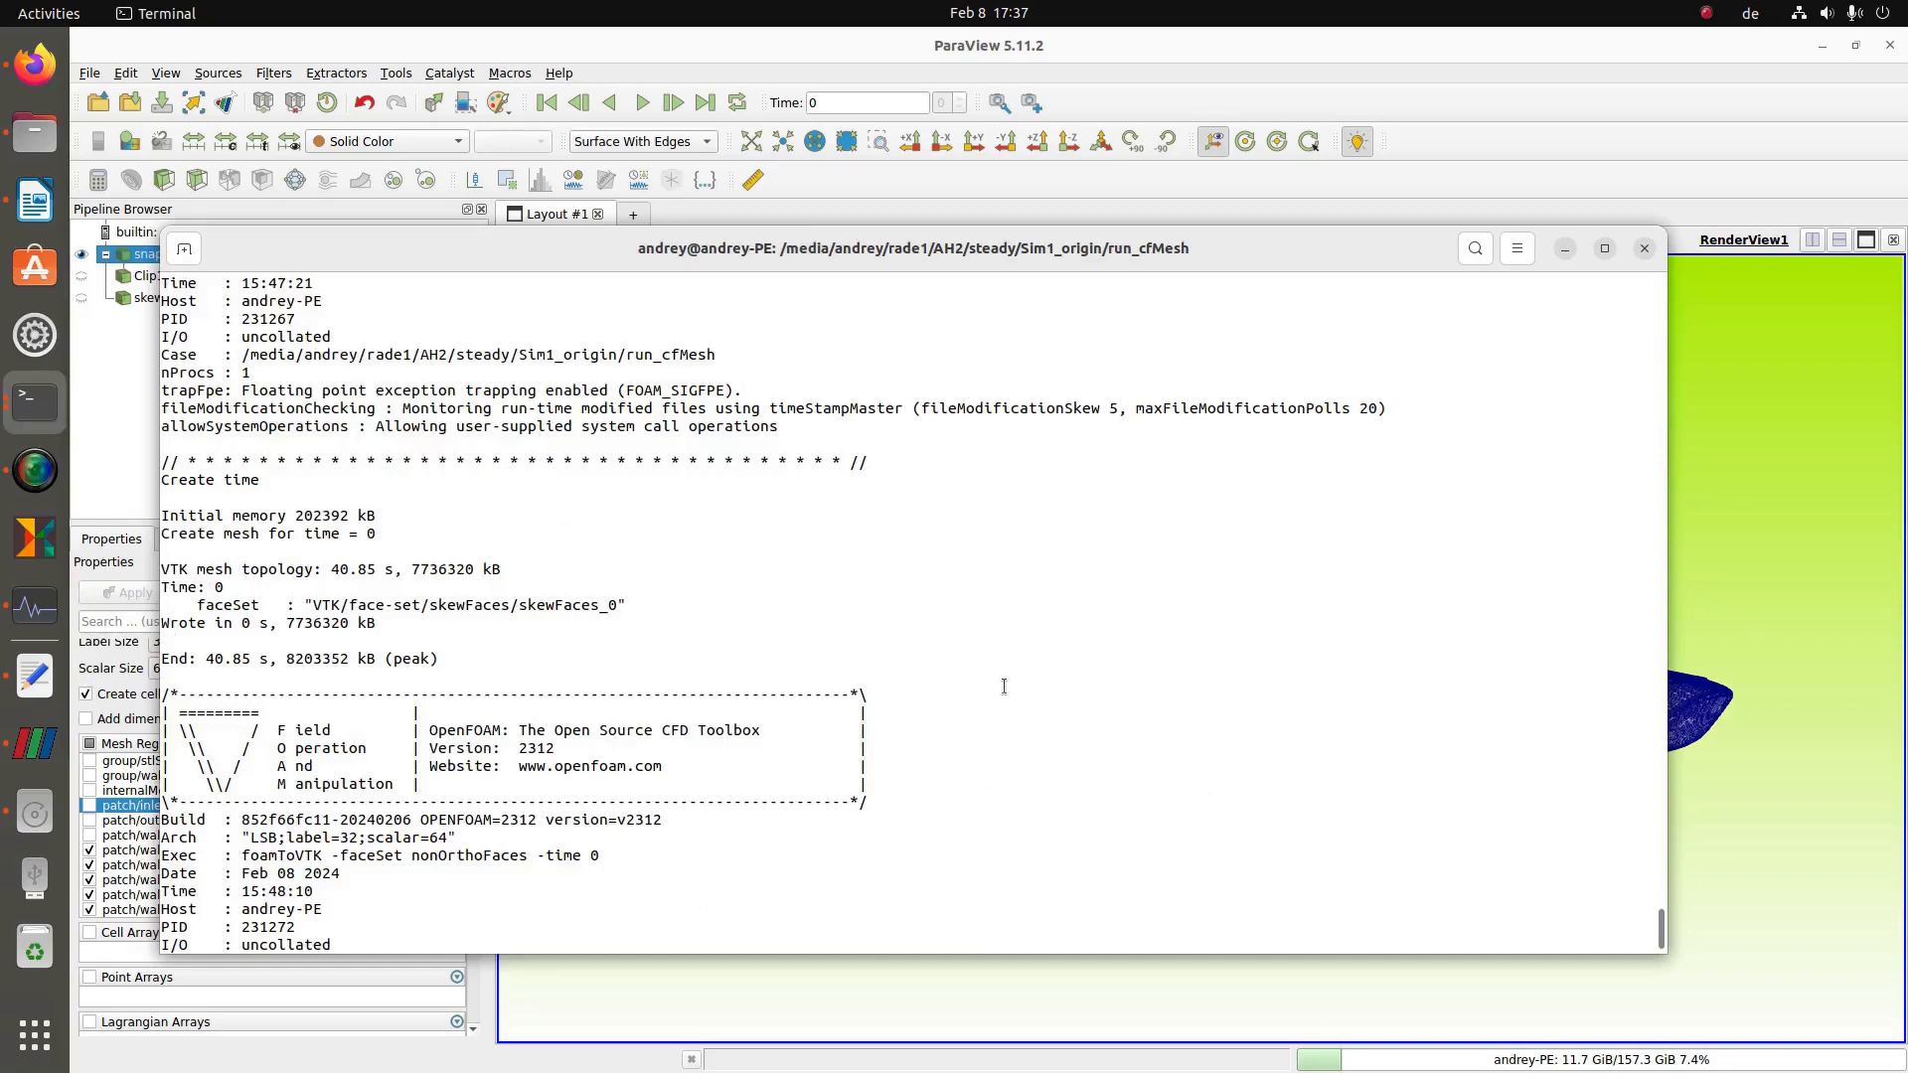
scroll(998, 685, "up", 3)
scroll(967, 713, "up", 1)
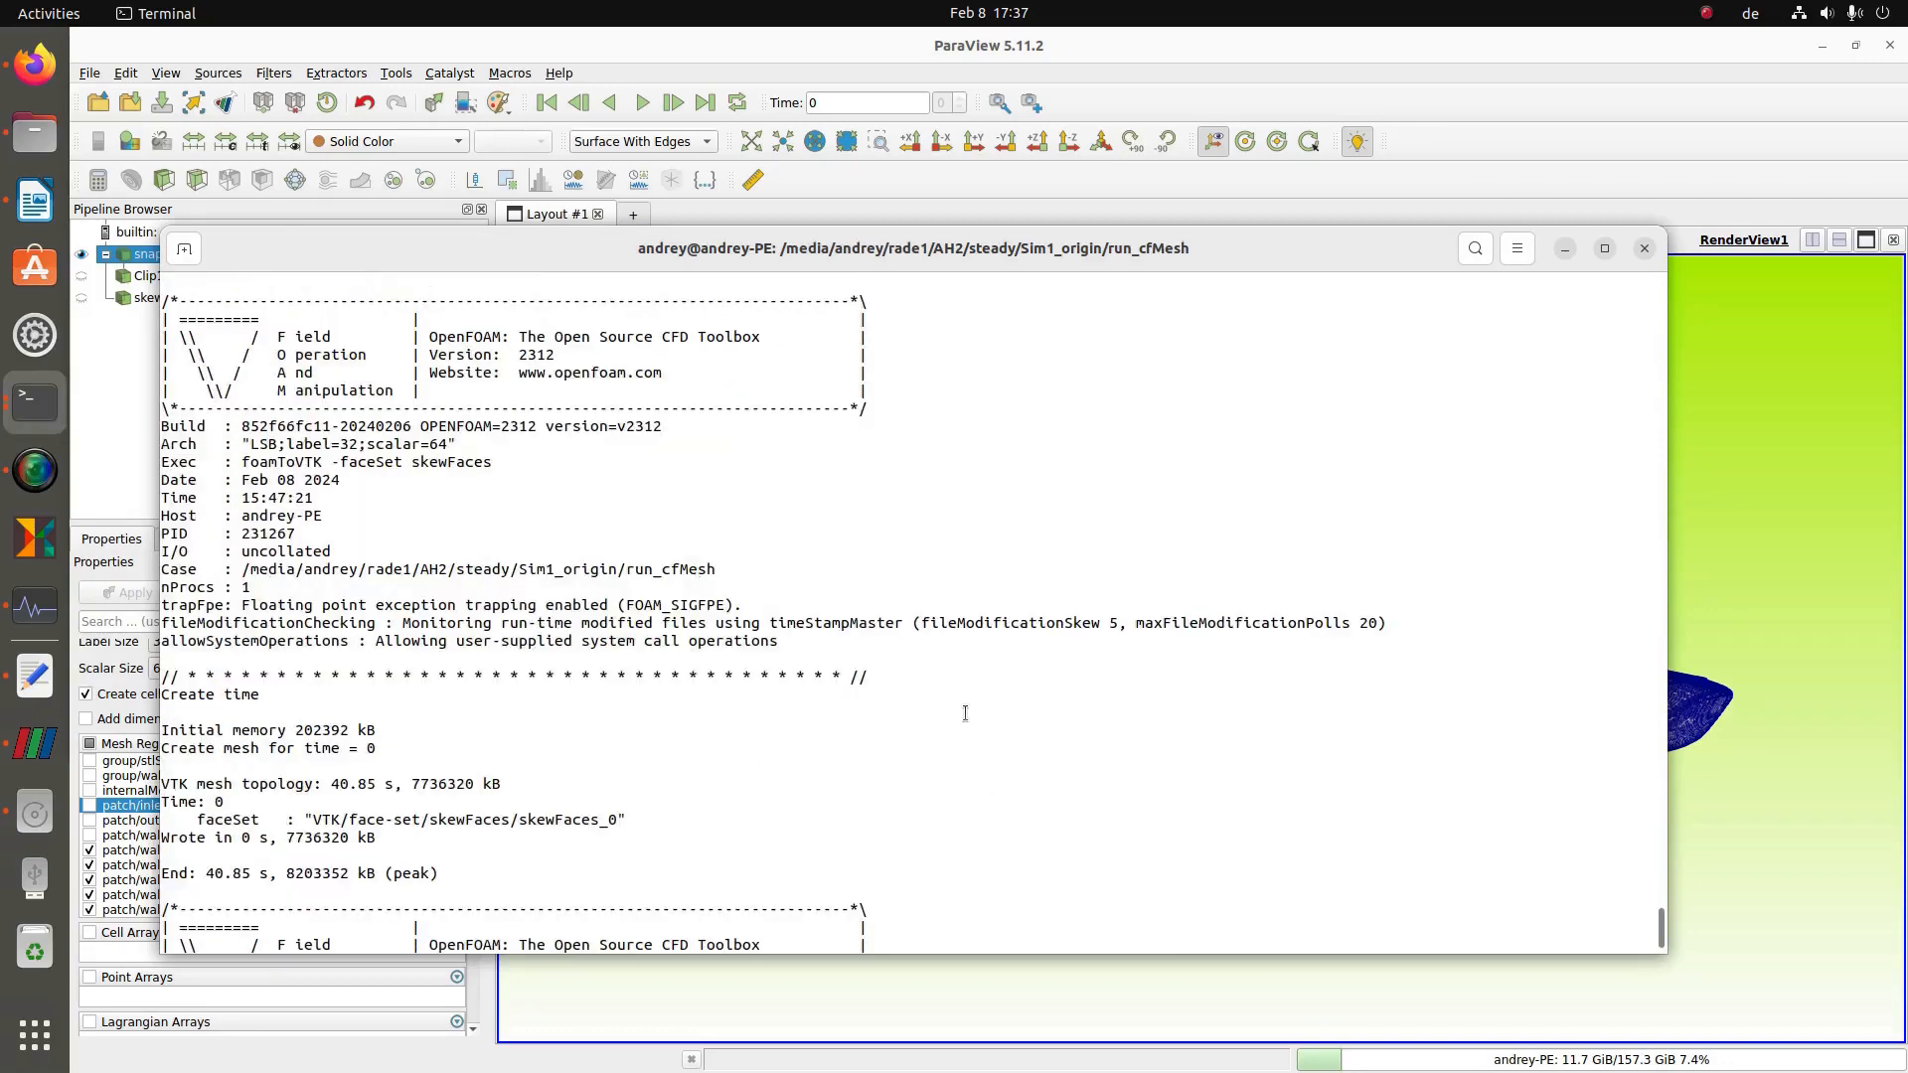
scroll(965, 713, "up", 9)
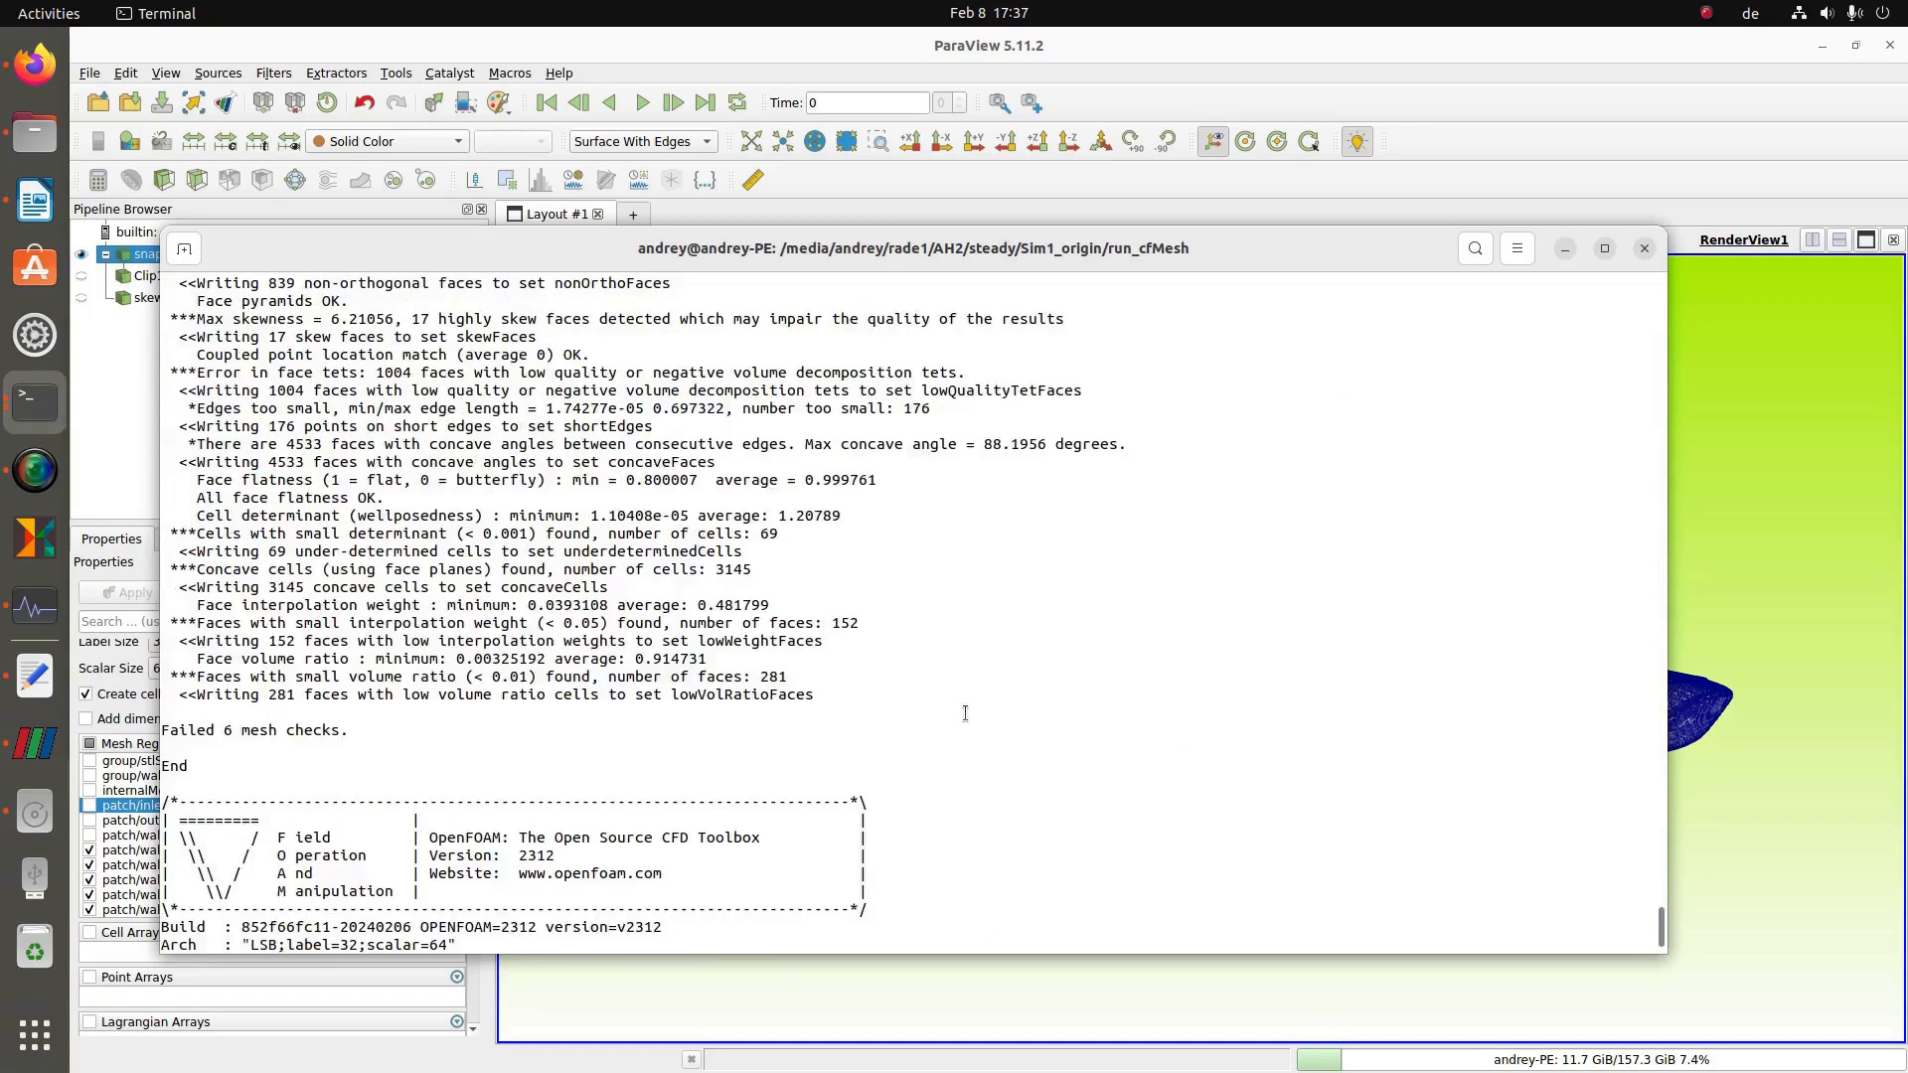
scroll(969, 714, "up", 18)
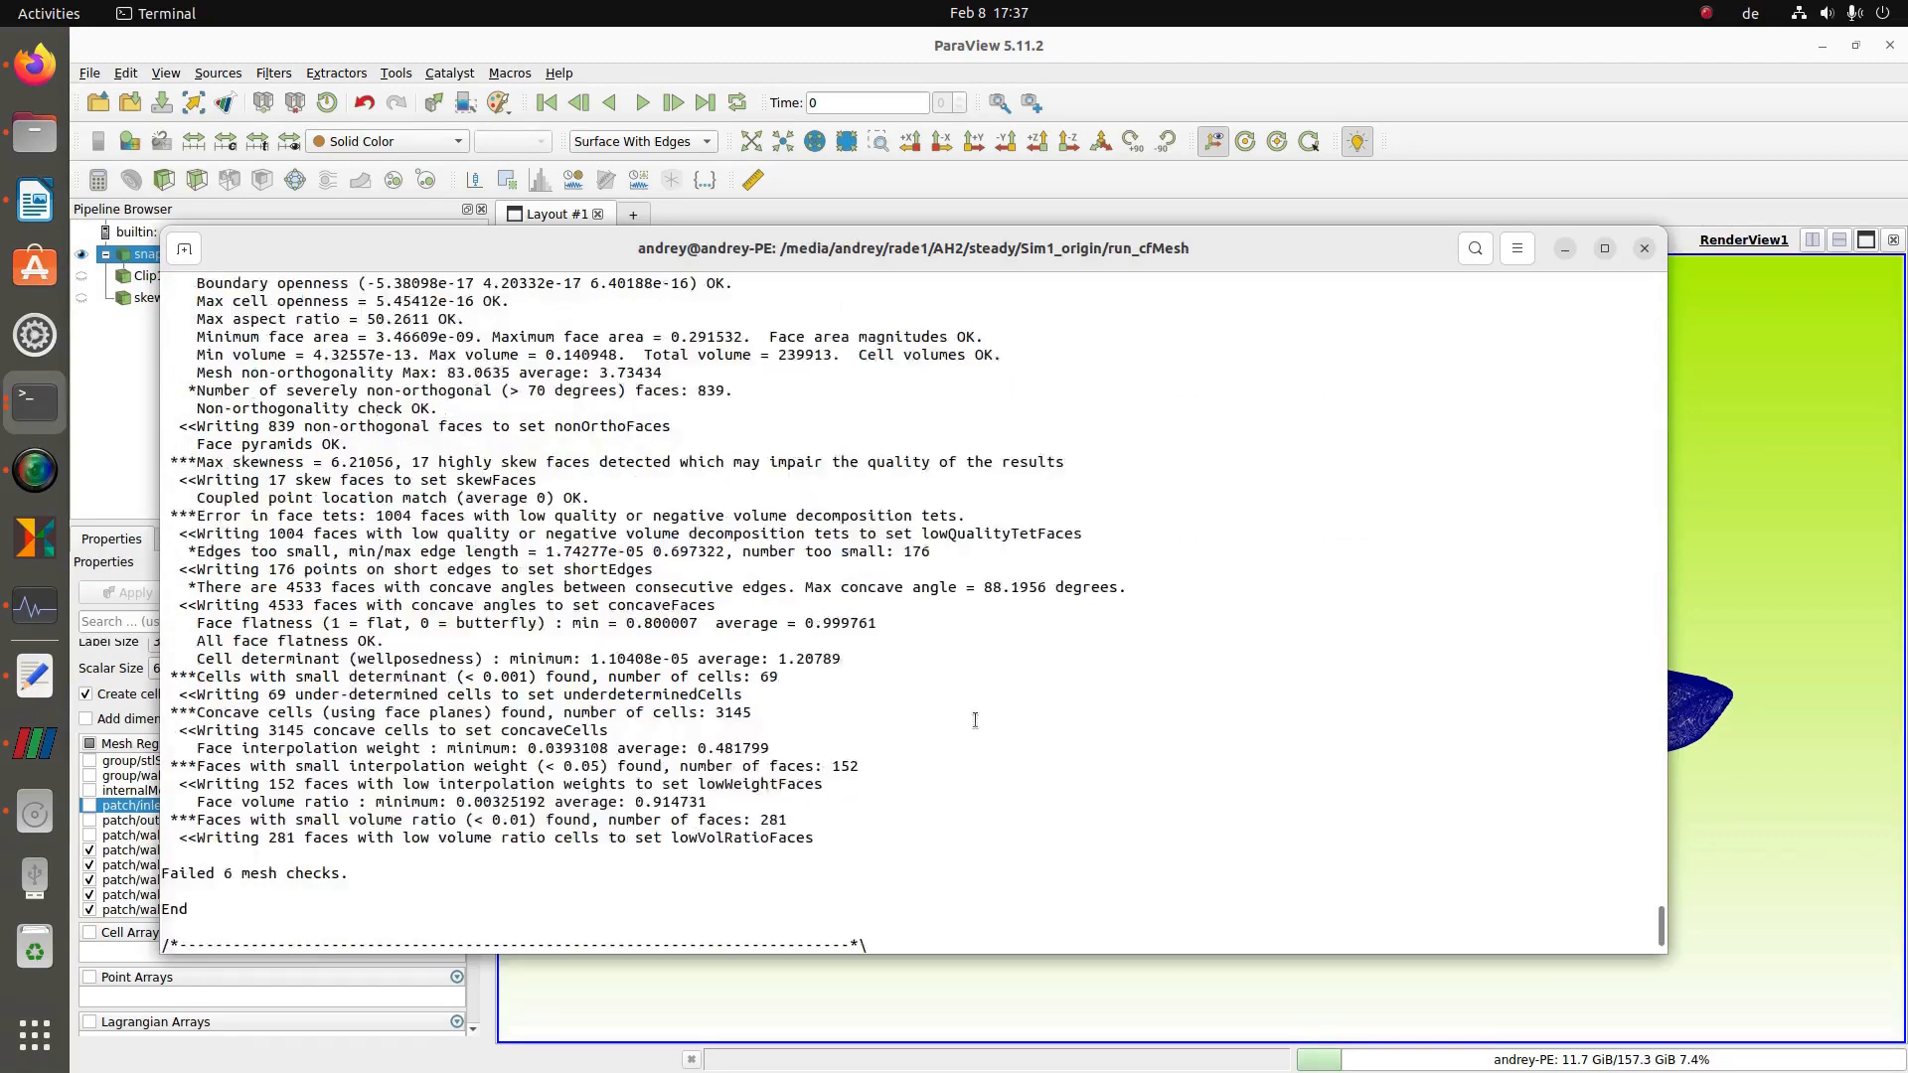
scroll(972, 714, "up", 14)
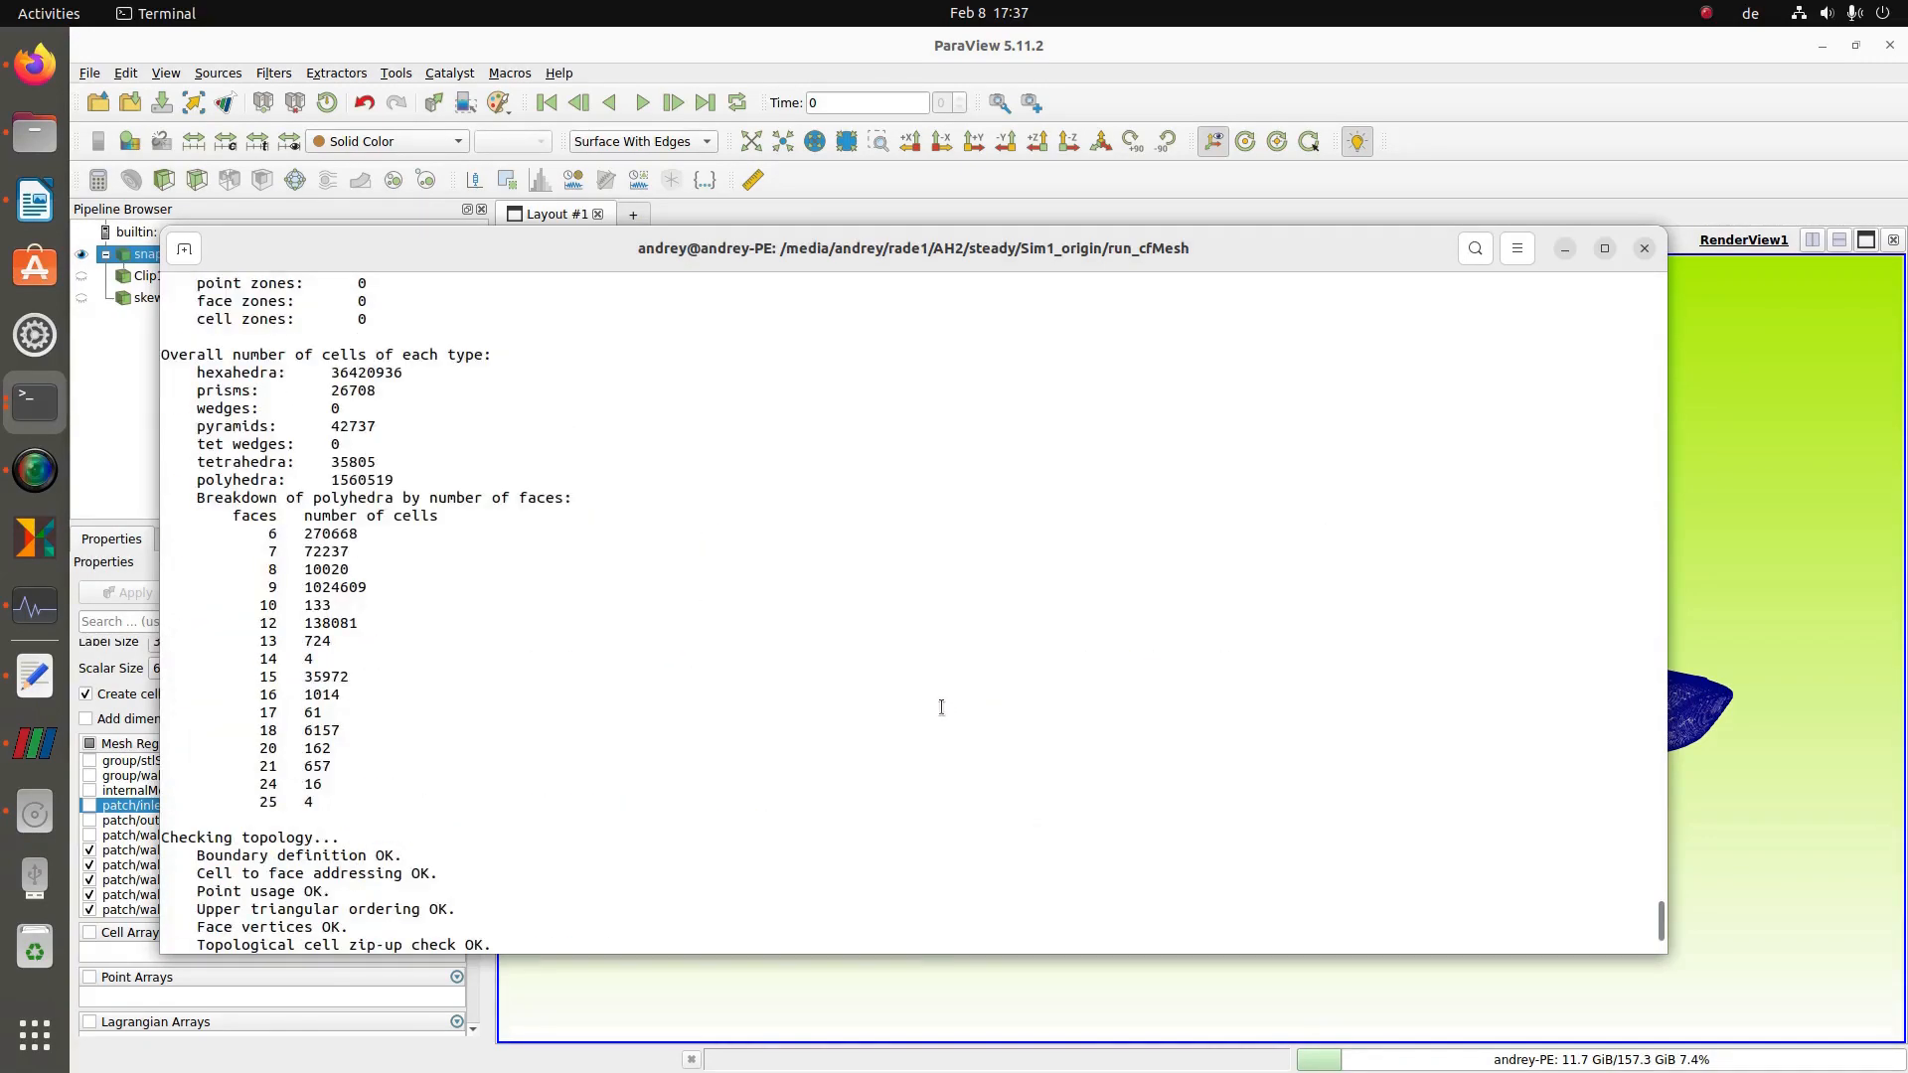
scroll(927, 693, "up", 1)
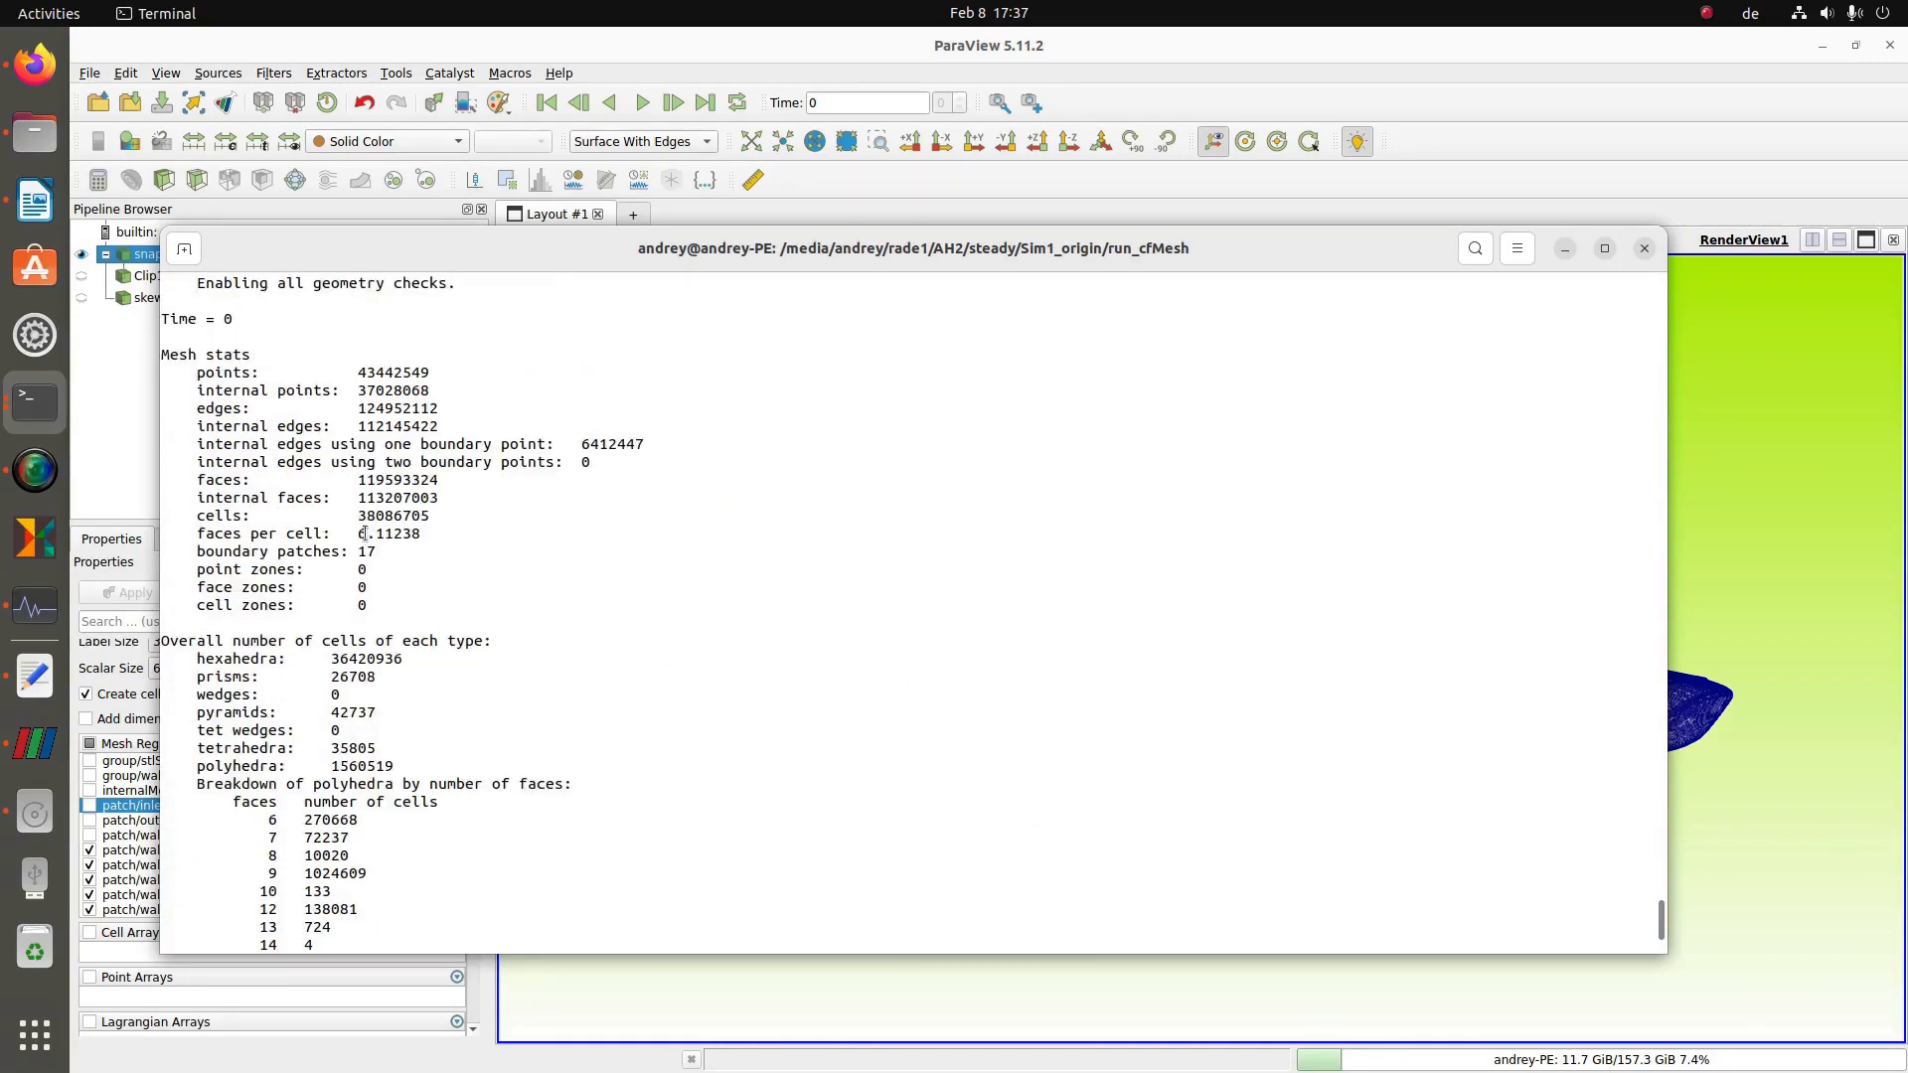
left_click_drag(361, 518, 401, 516)
left_click(389, 512)
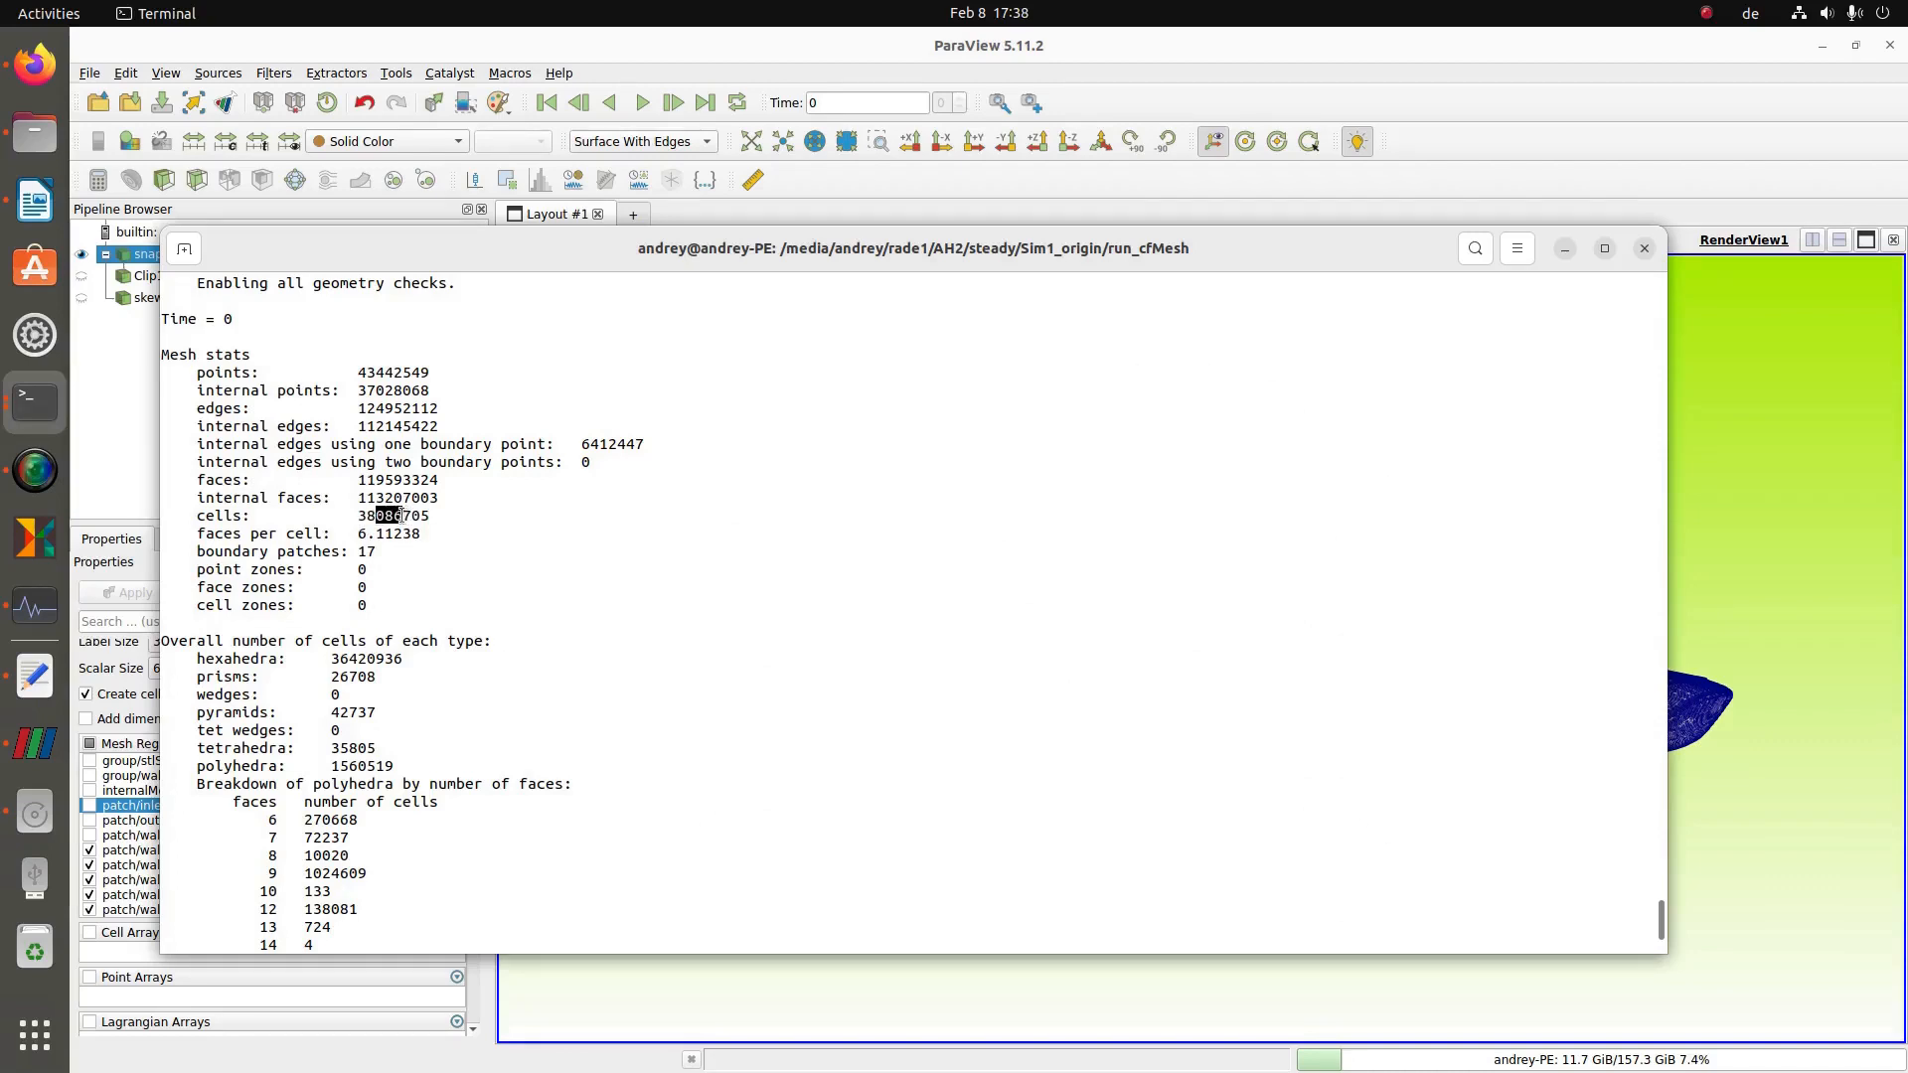
left_click(550, 564)
- Review the patch topology, geometry checks and failed-check summary in the cfMesh mesh check output
scroll(313, 563, "down", 2)
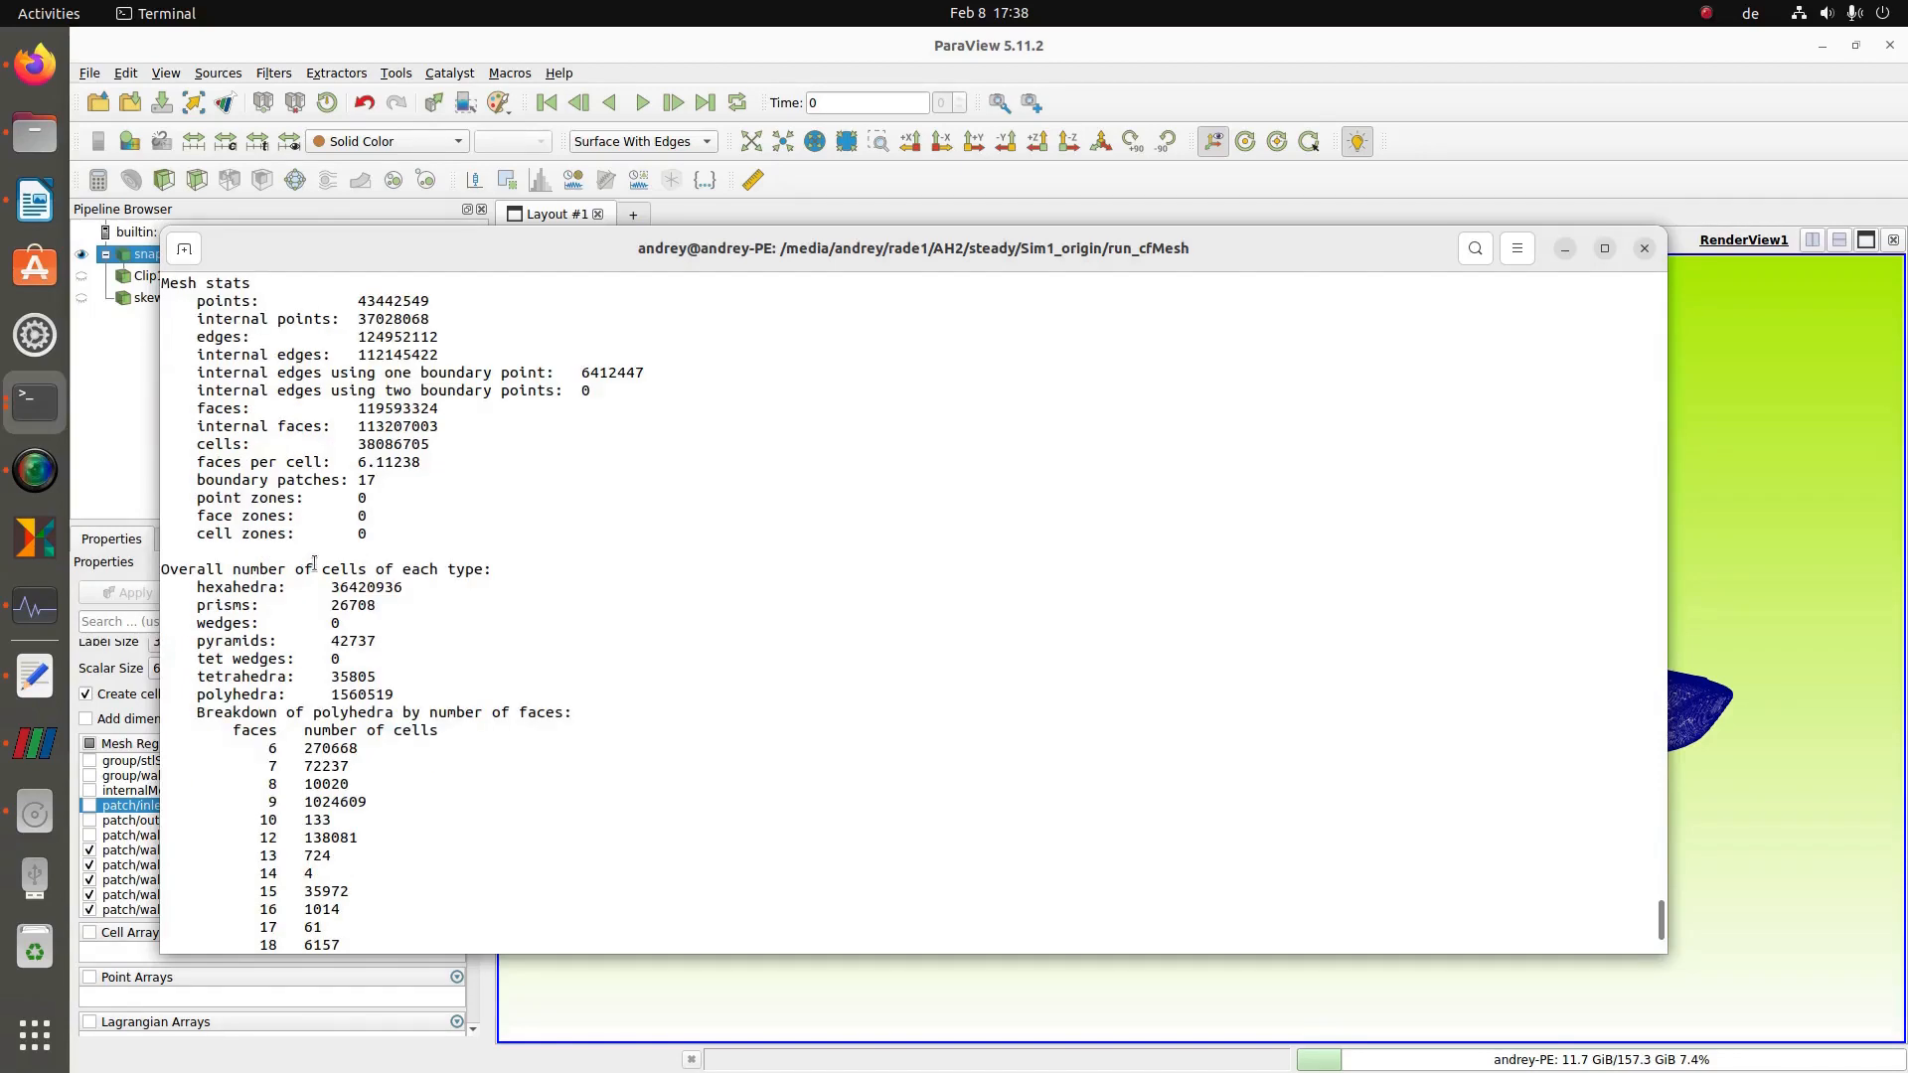
scroll(900, 652, "down", 2)
scroll(911, 632, "down", 4)
scroll(910, 619, "down", 20)
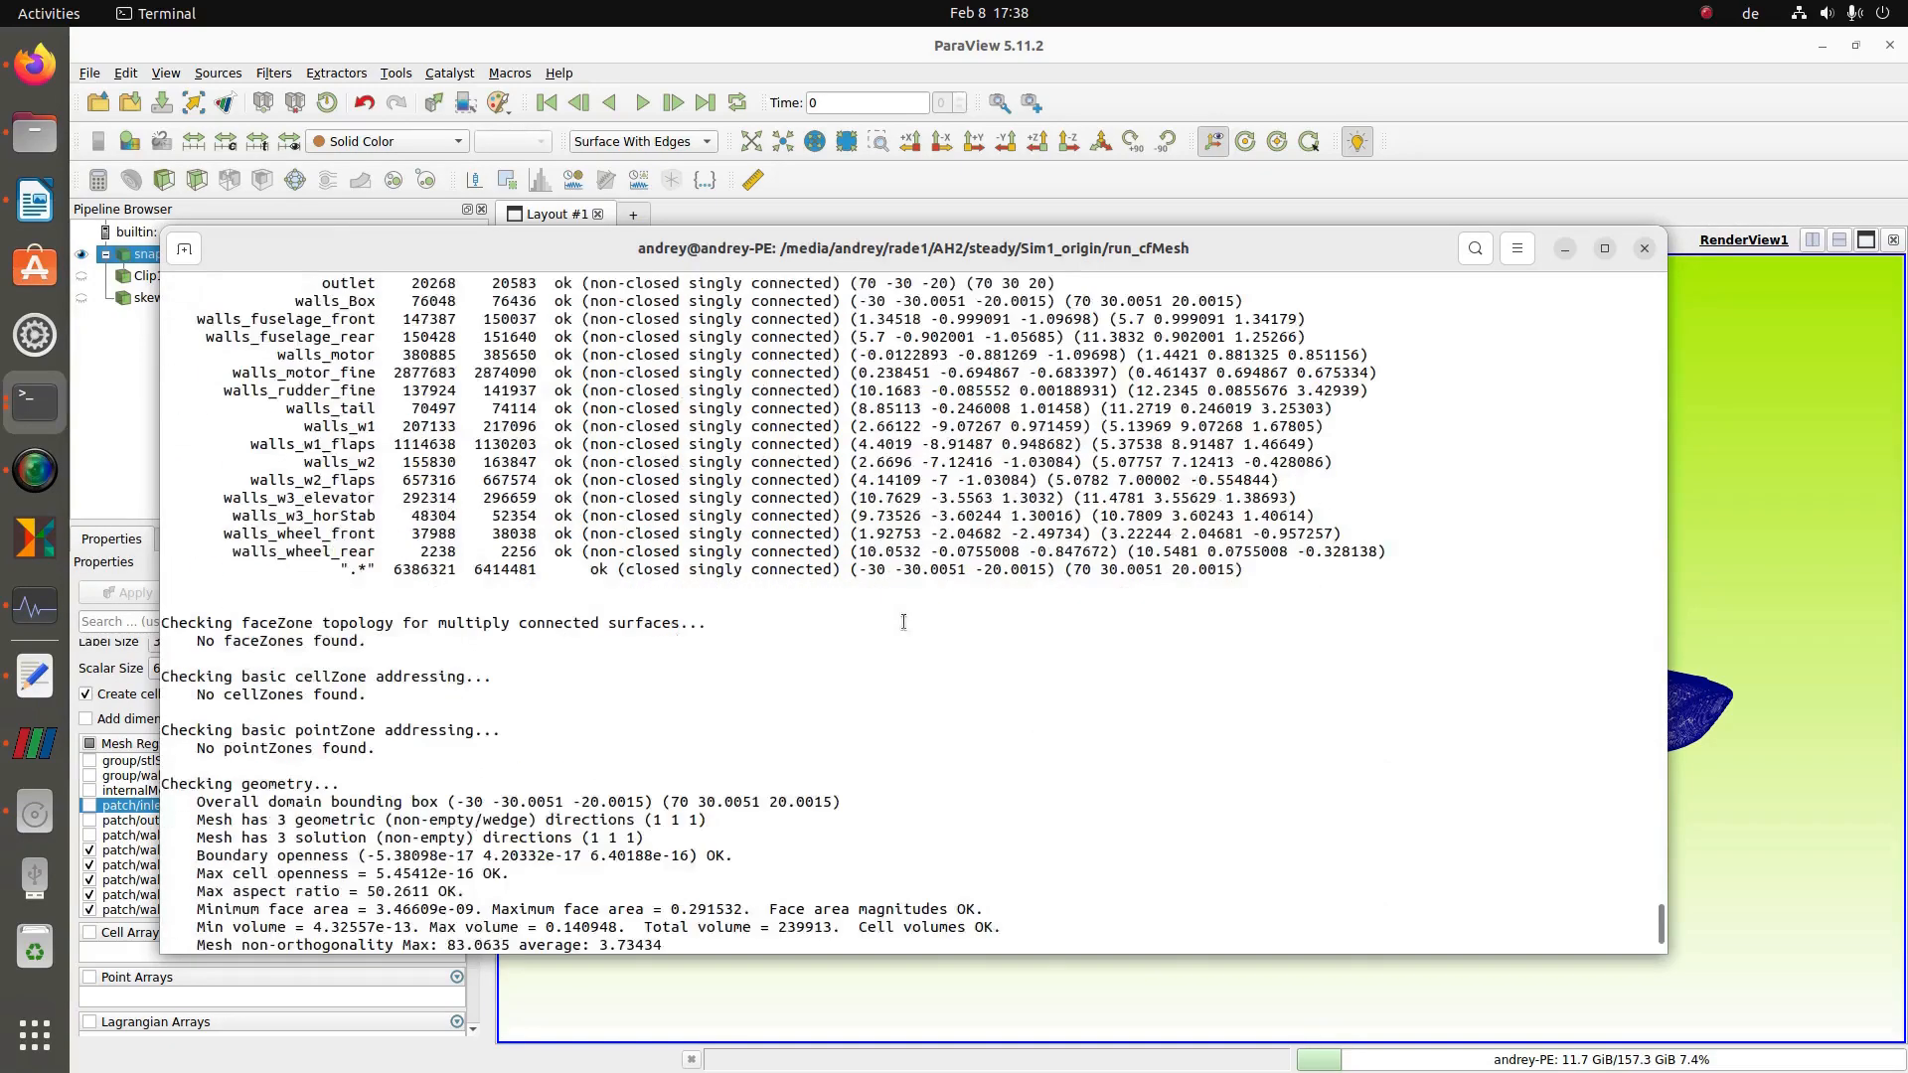
scroll(903, 630, "down", 6)
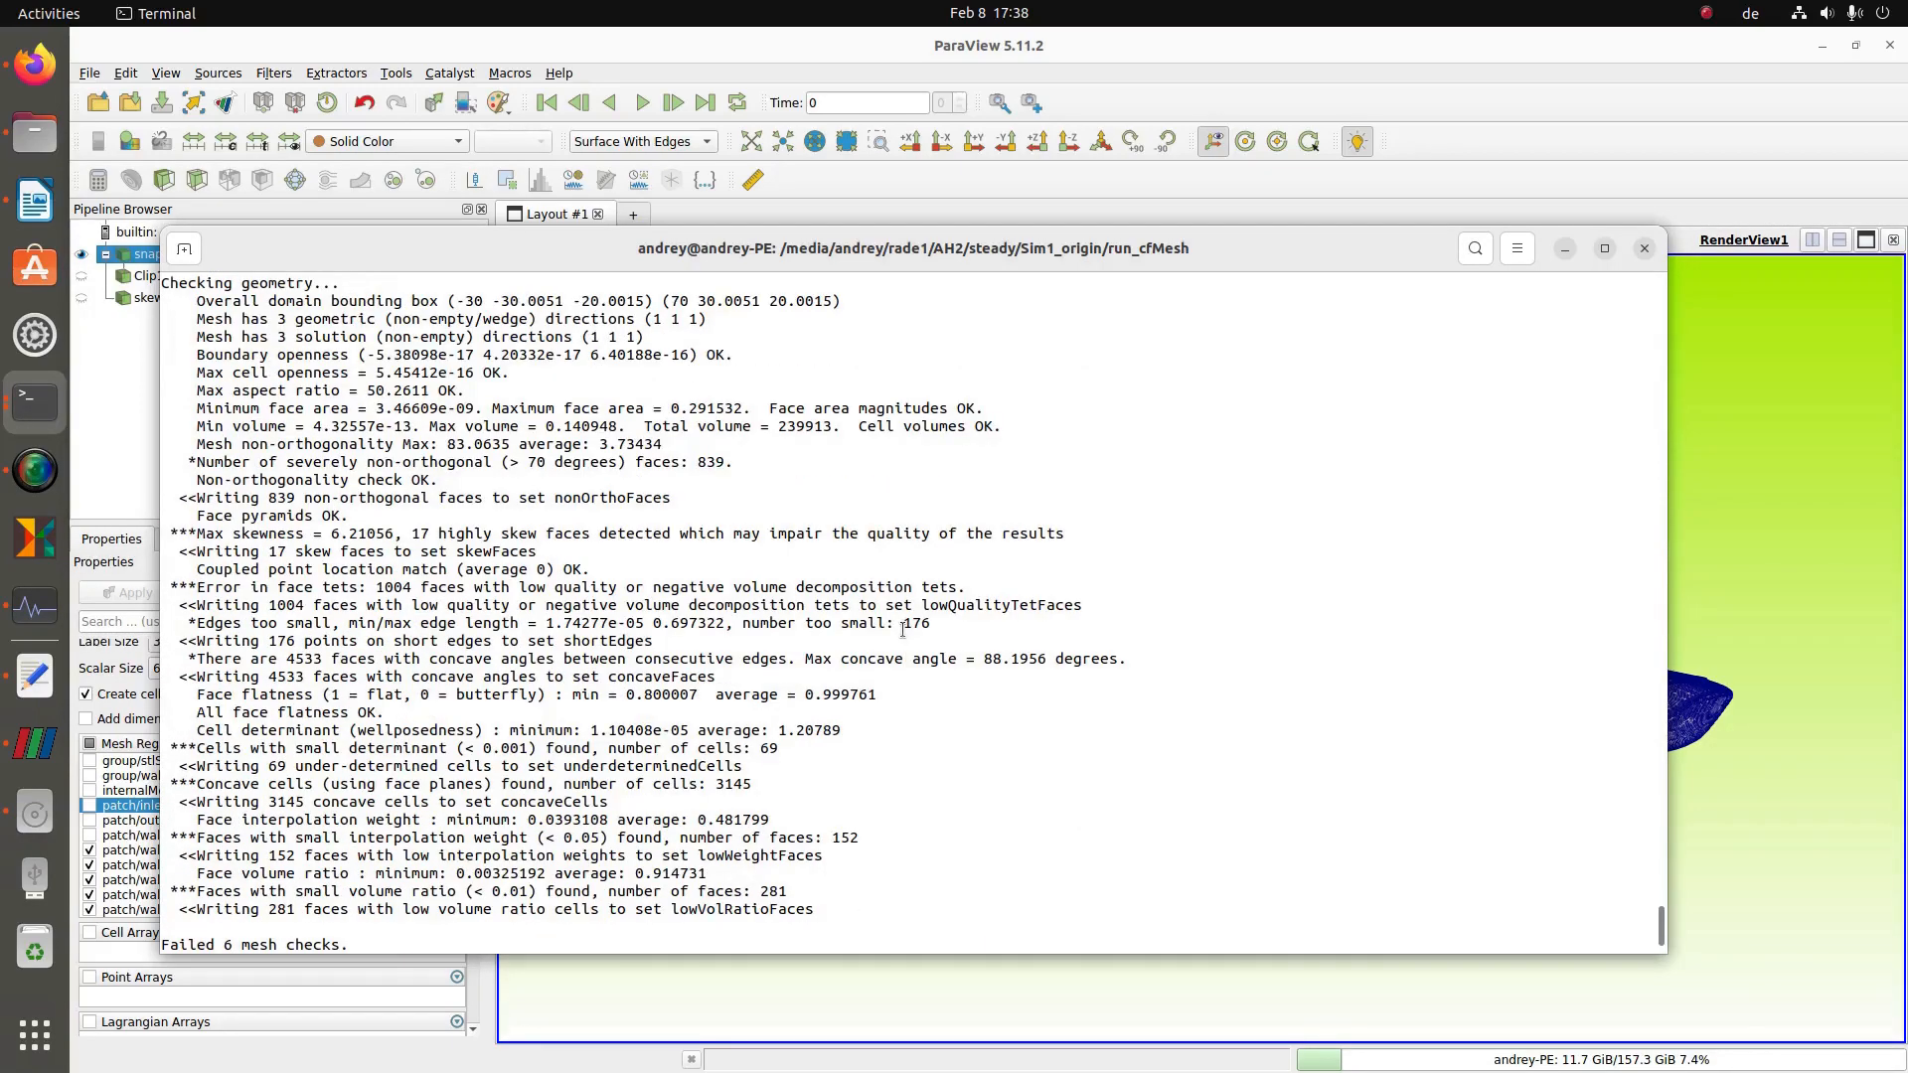
scroll(902, 630, "down", 2)
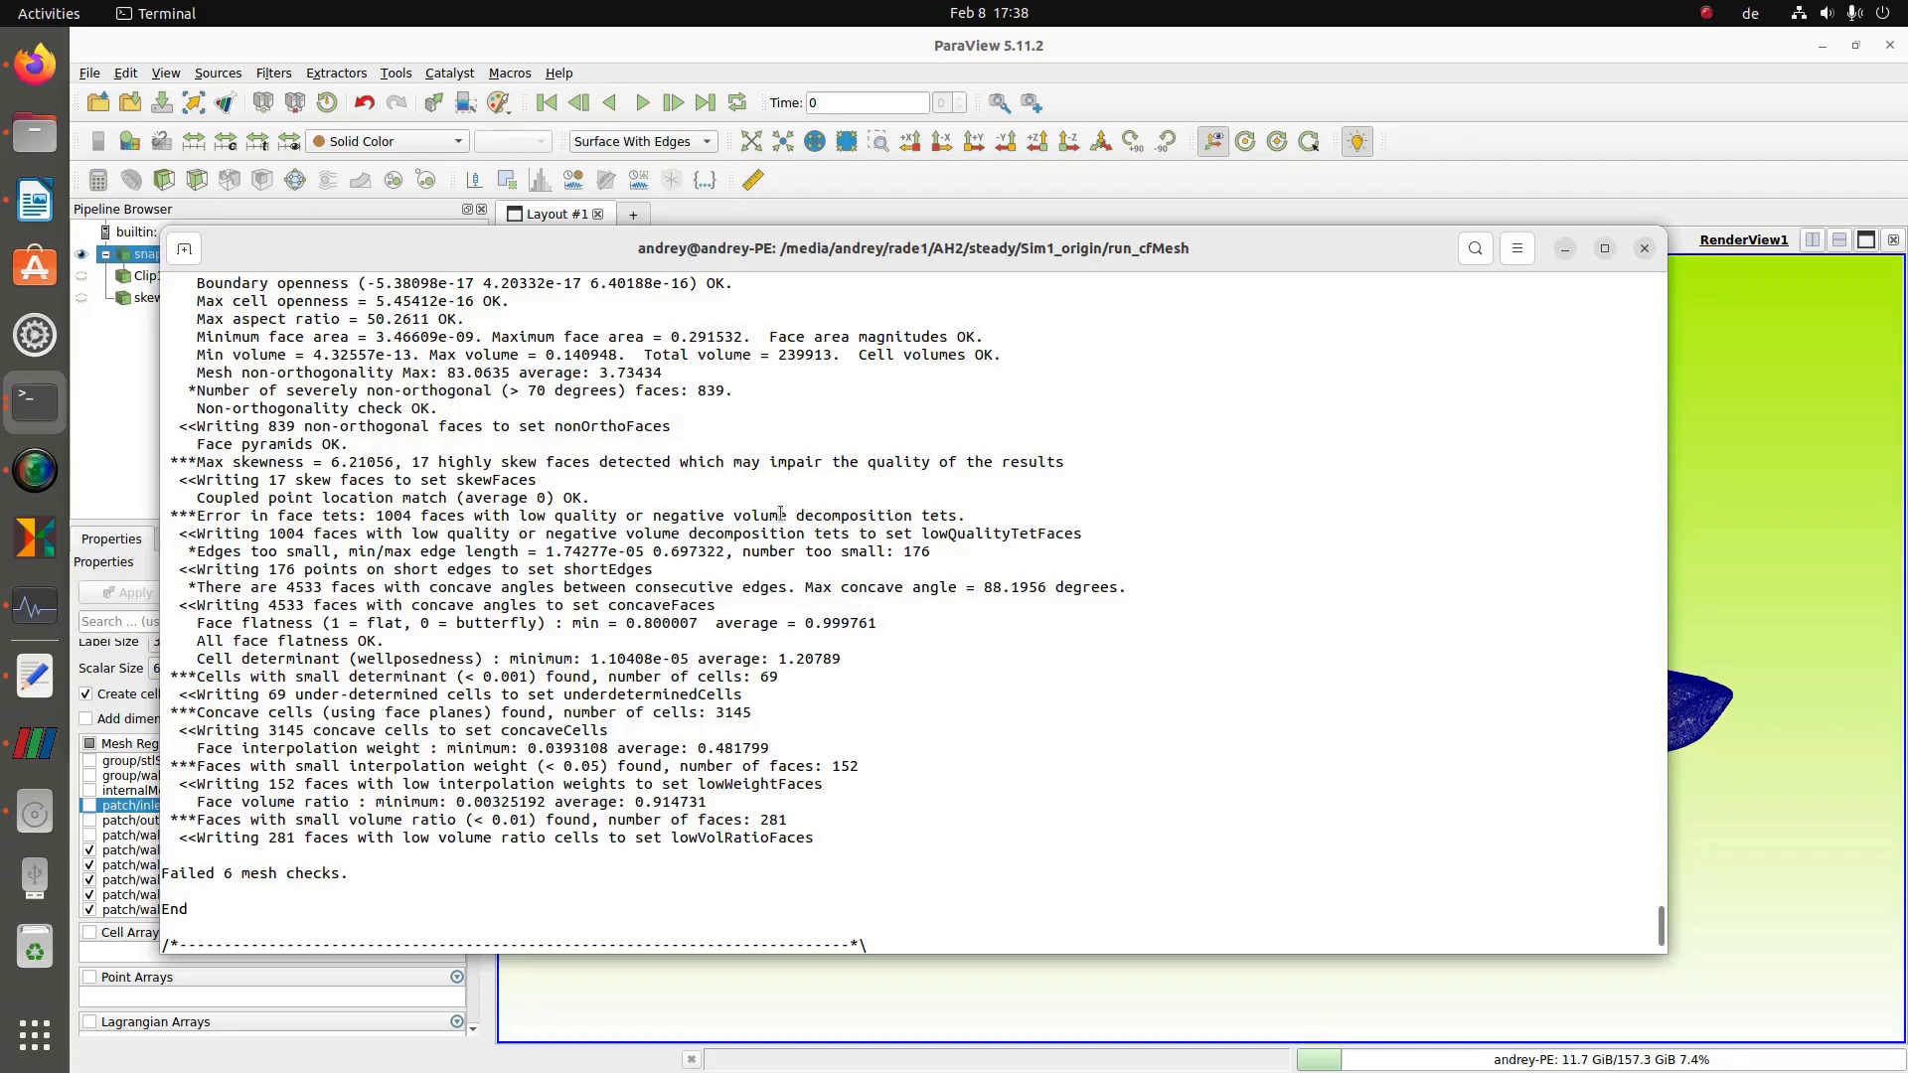
scroll(761, 581, "down", 4)
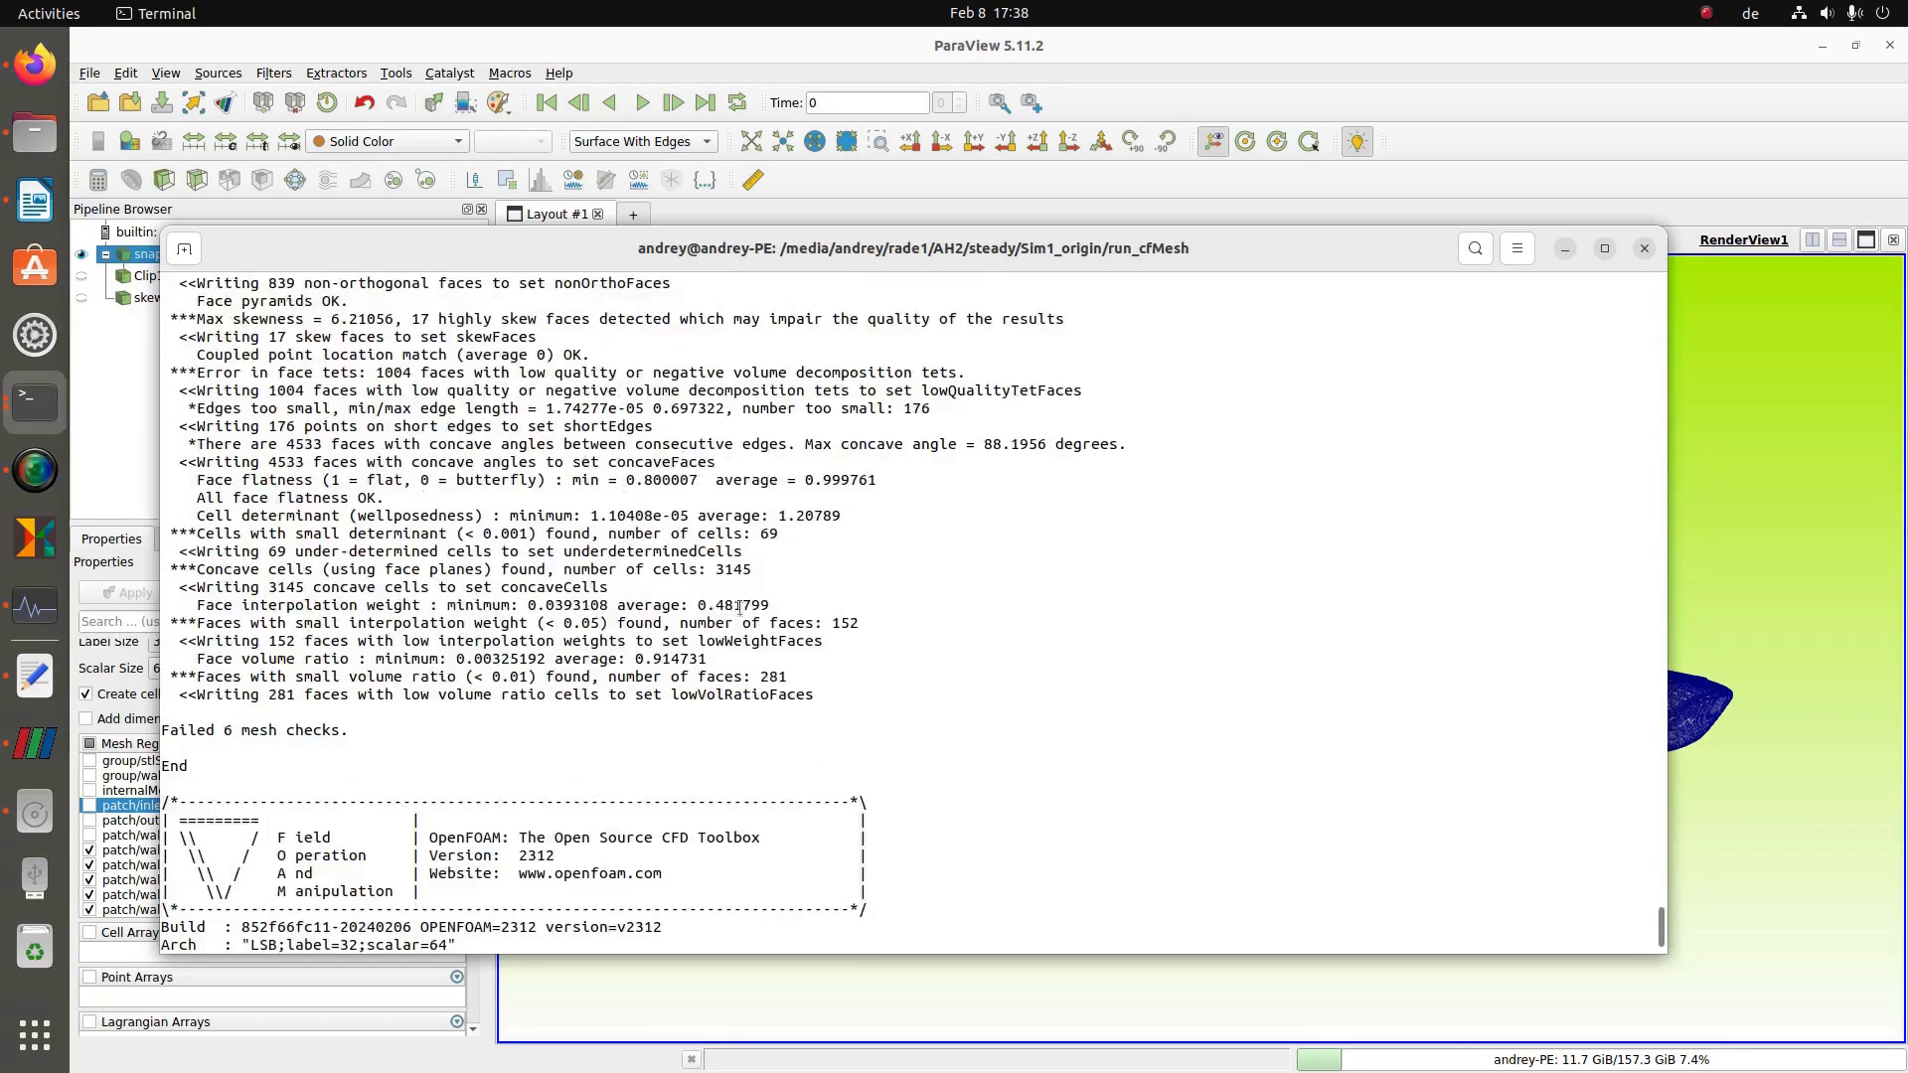
left_click_drag(207, 731, 260, 731)
left_click(734, 648)
- Return to ParaView and open foam.foam from the Sim1_origin/run_cfMesh folder
left_click(1513, 93)
left_click(99, 103)
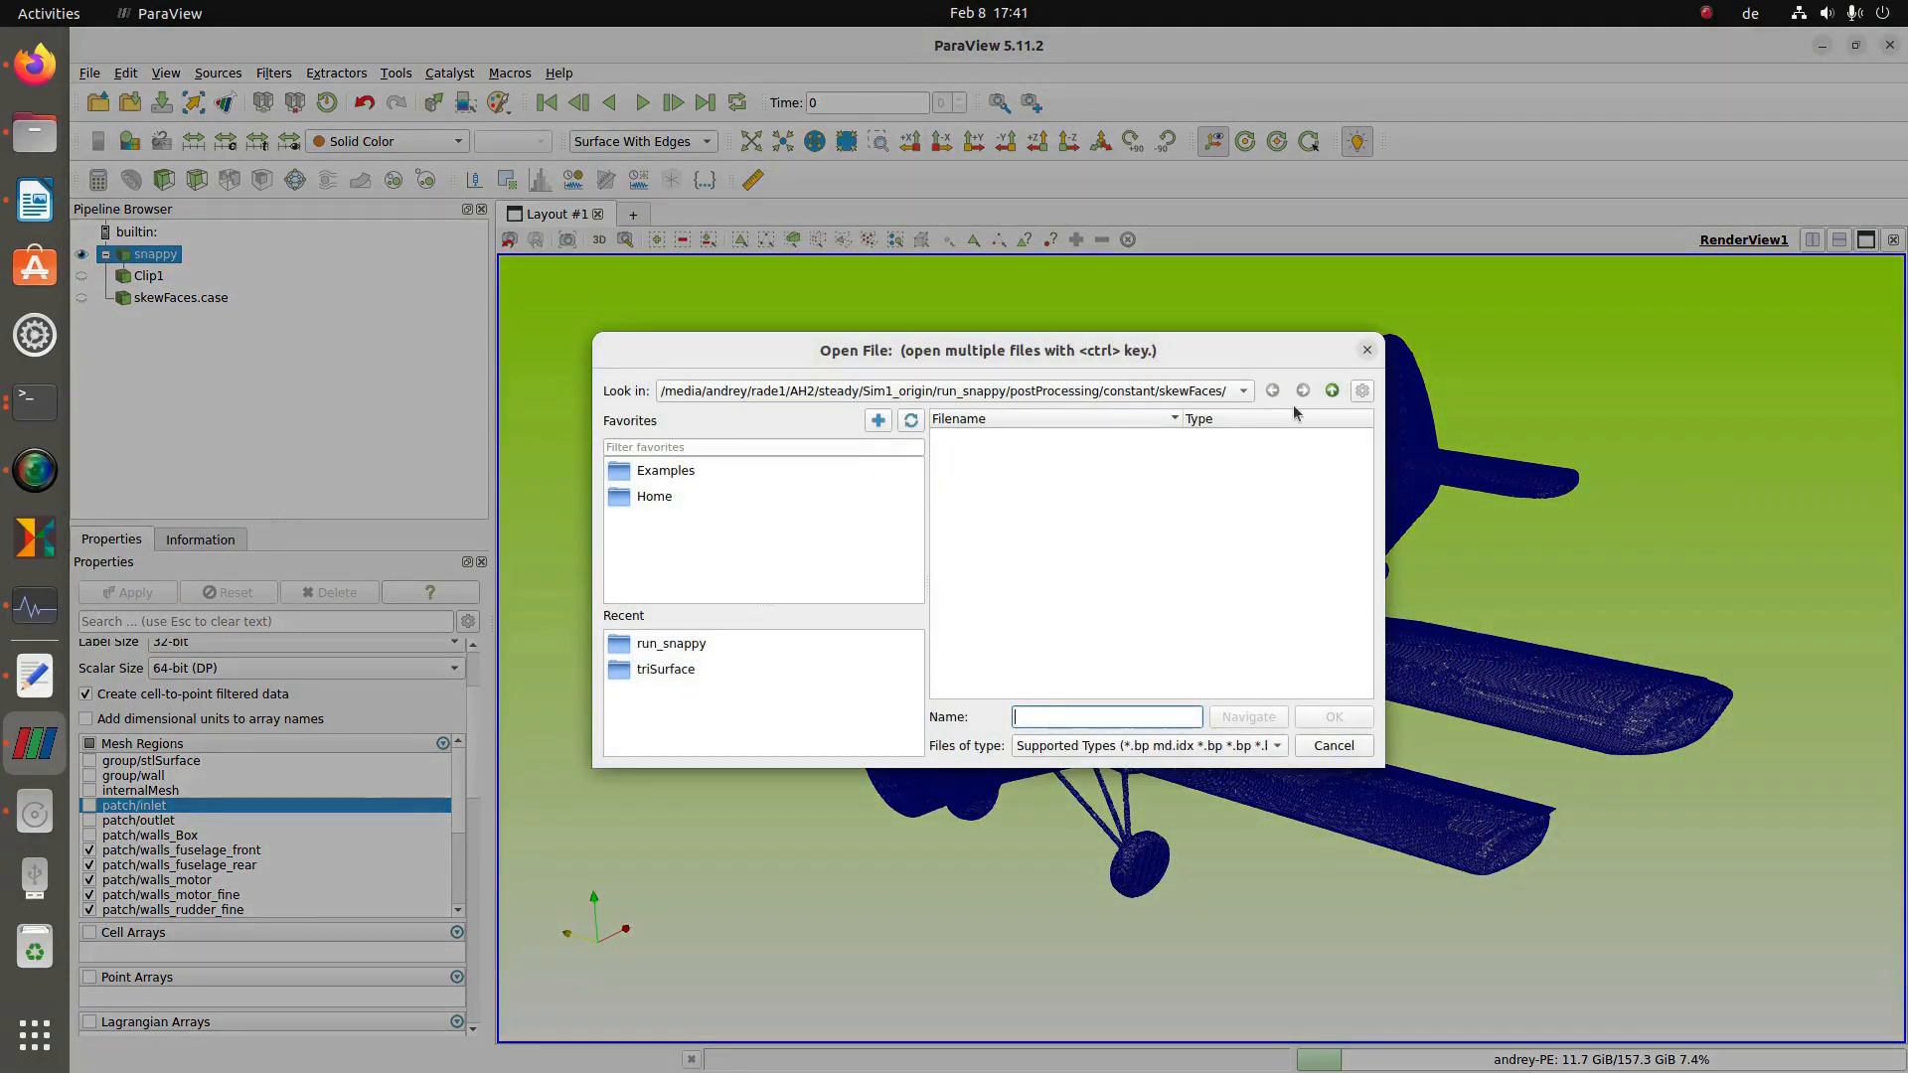
left_click(1331, 390)
left_click(1332, 390)
left_click(1332, 391)
left_click(1331, 391)
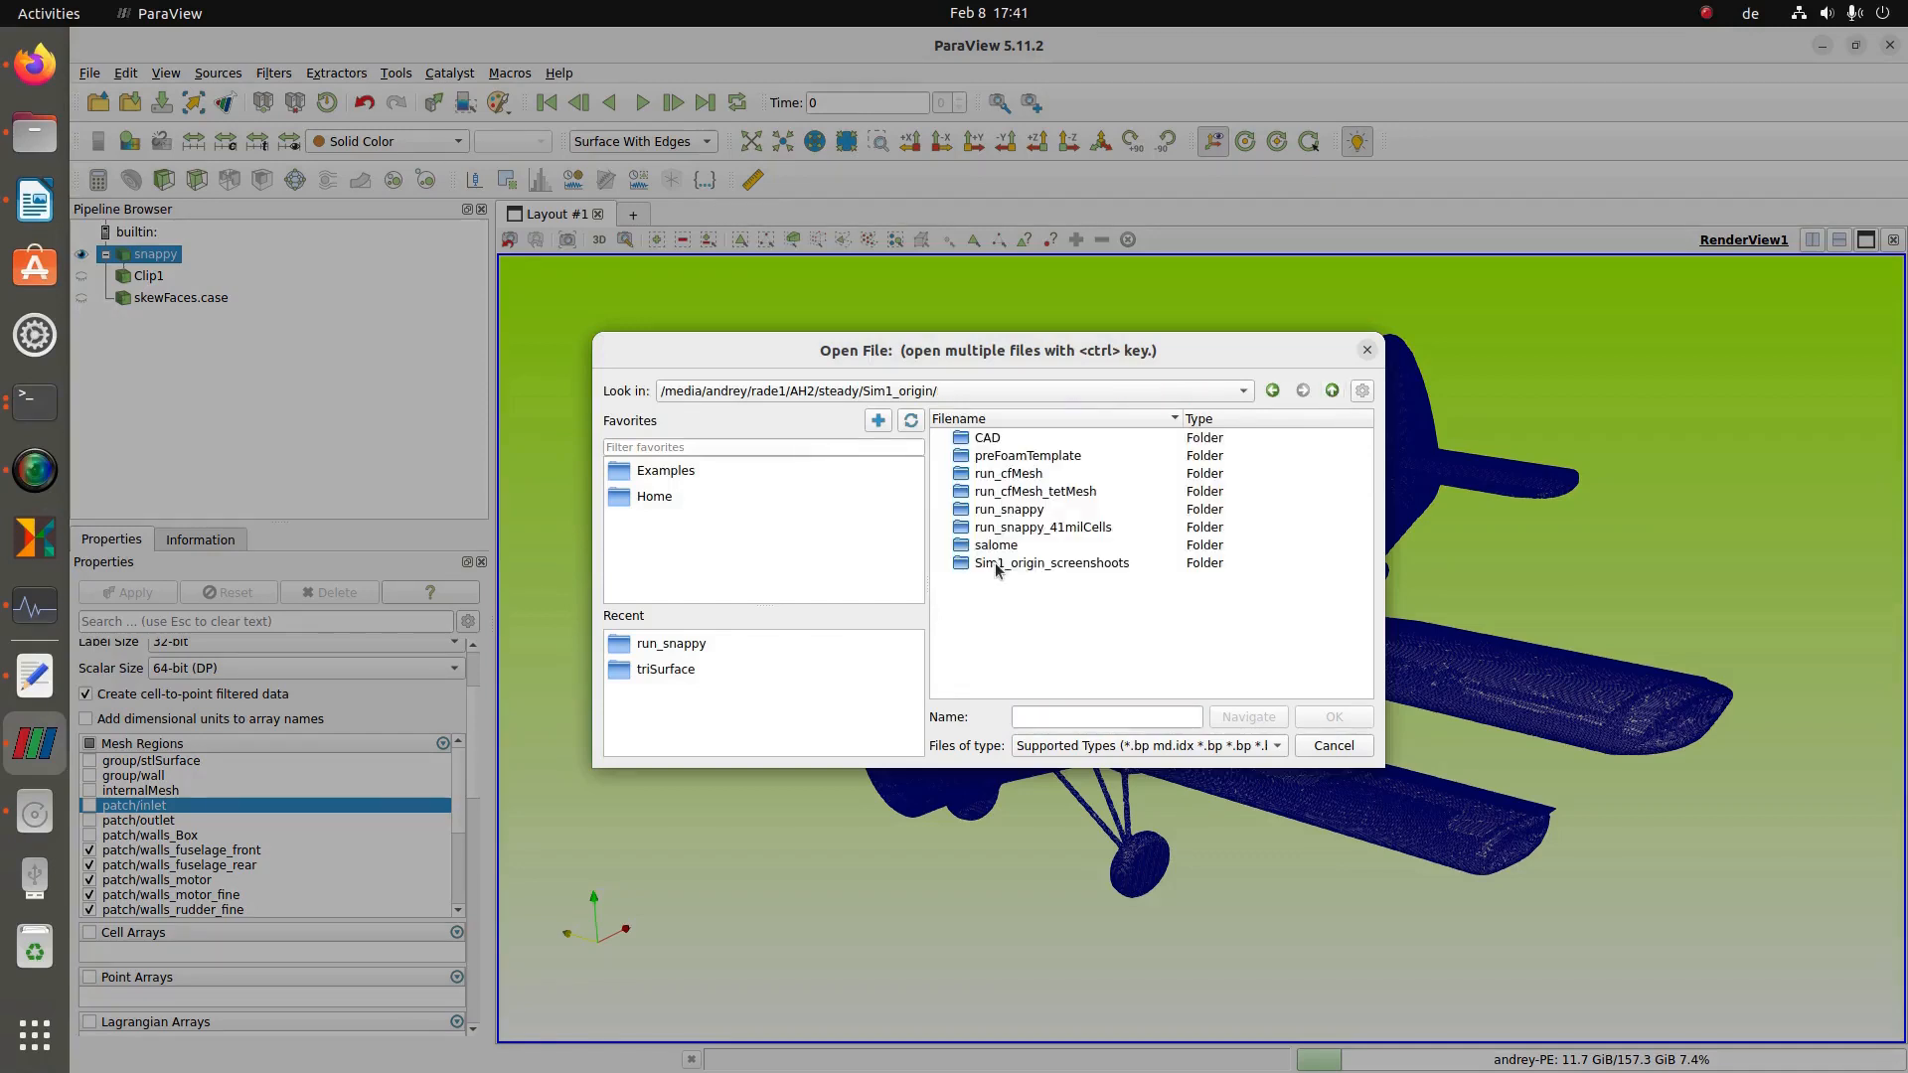
left_click(1001, 475)
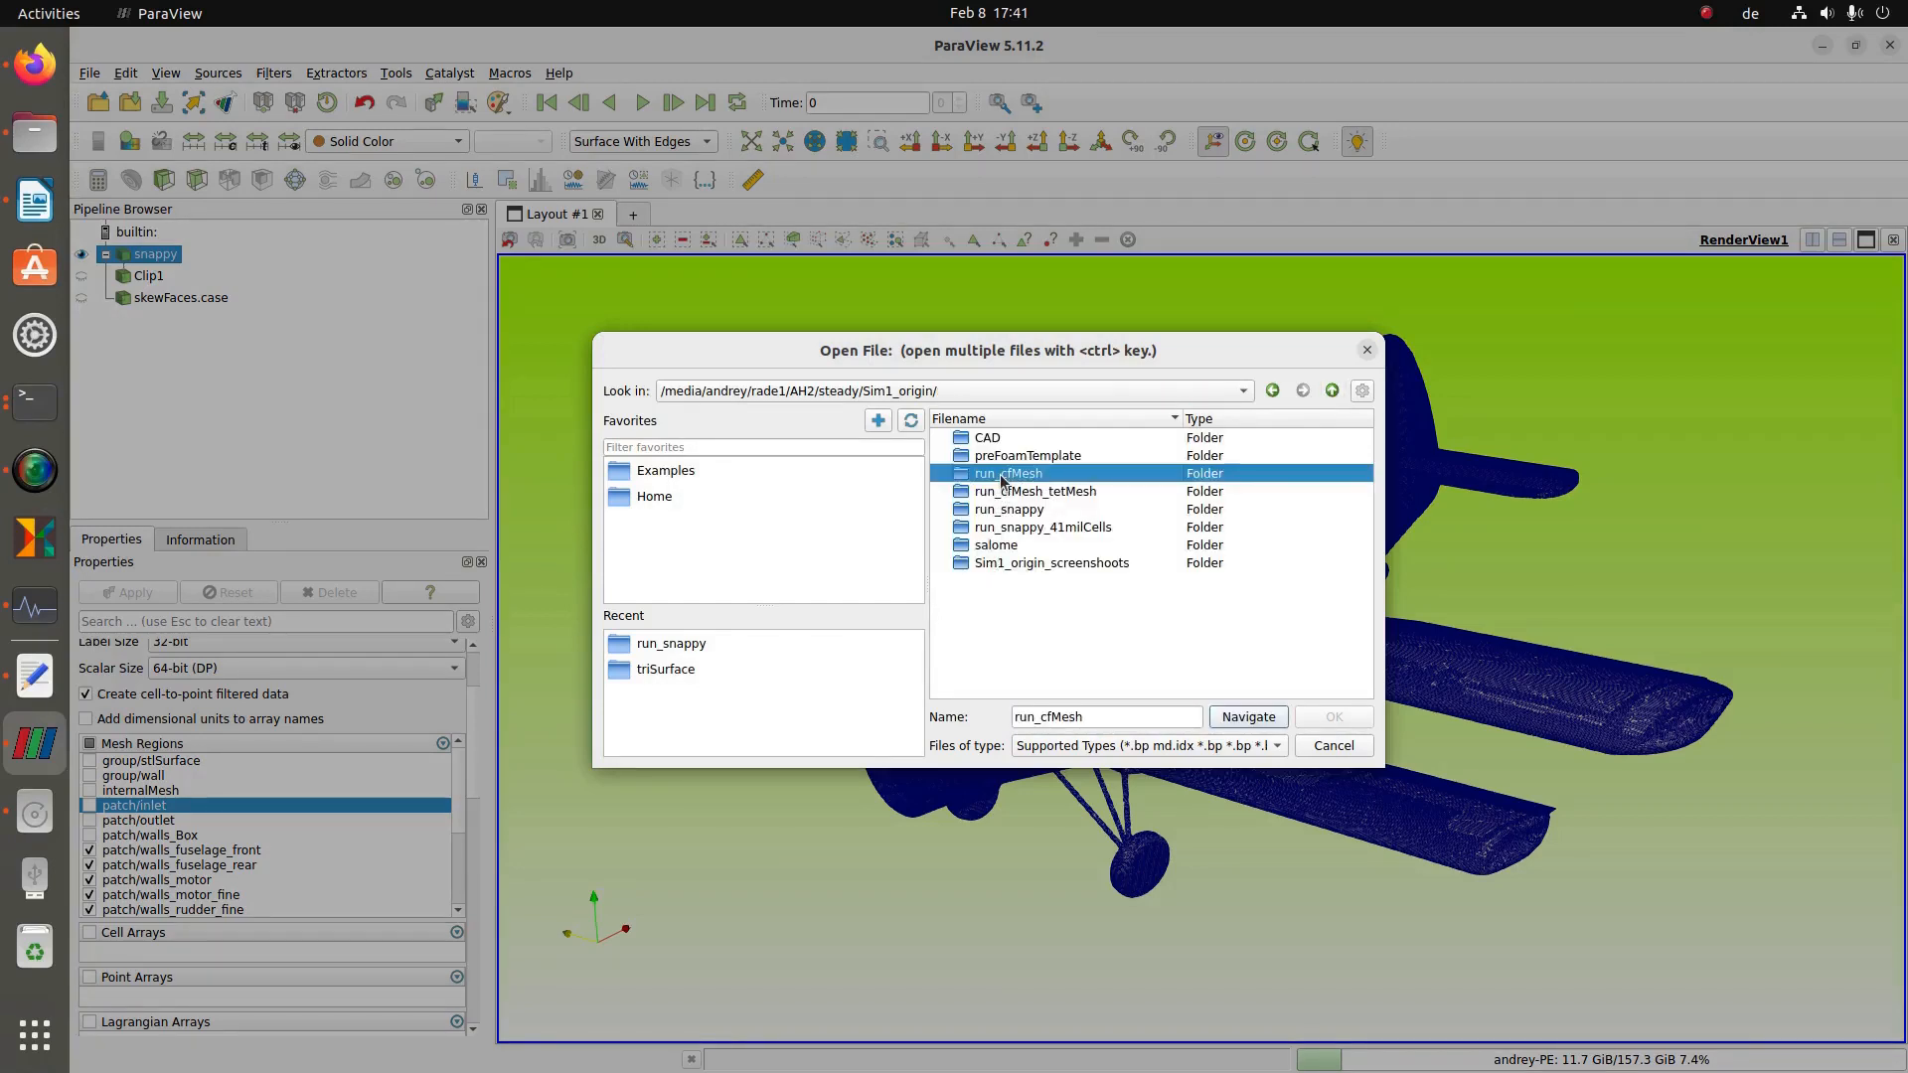
double_click(1002, 478)
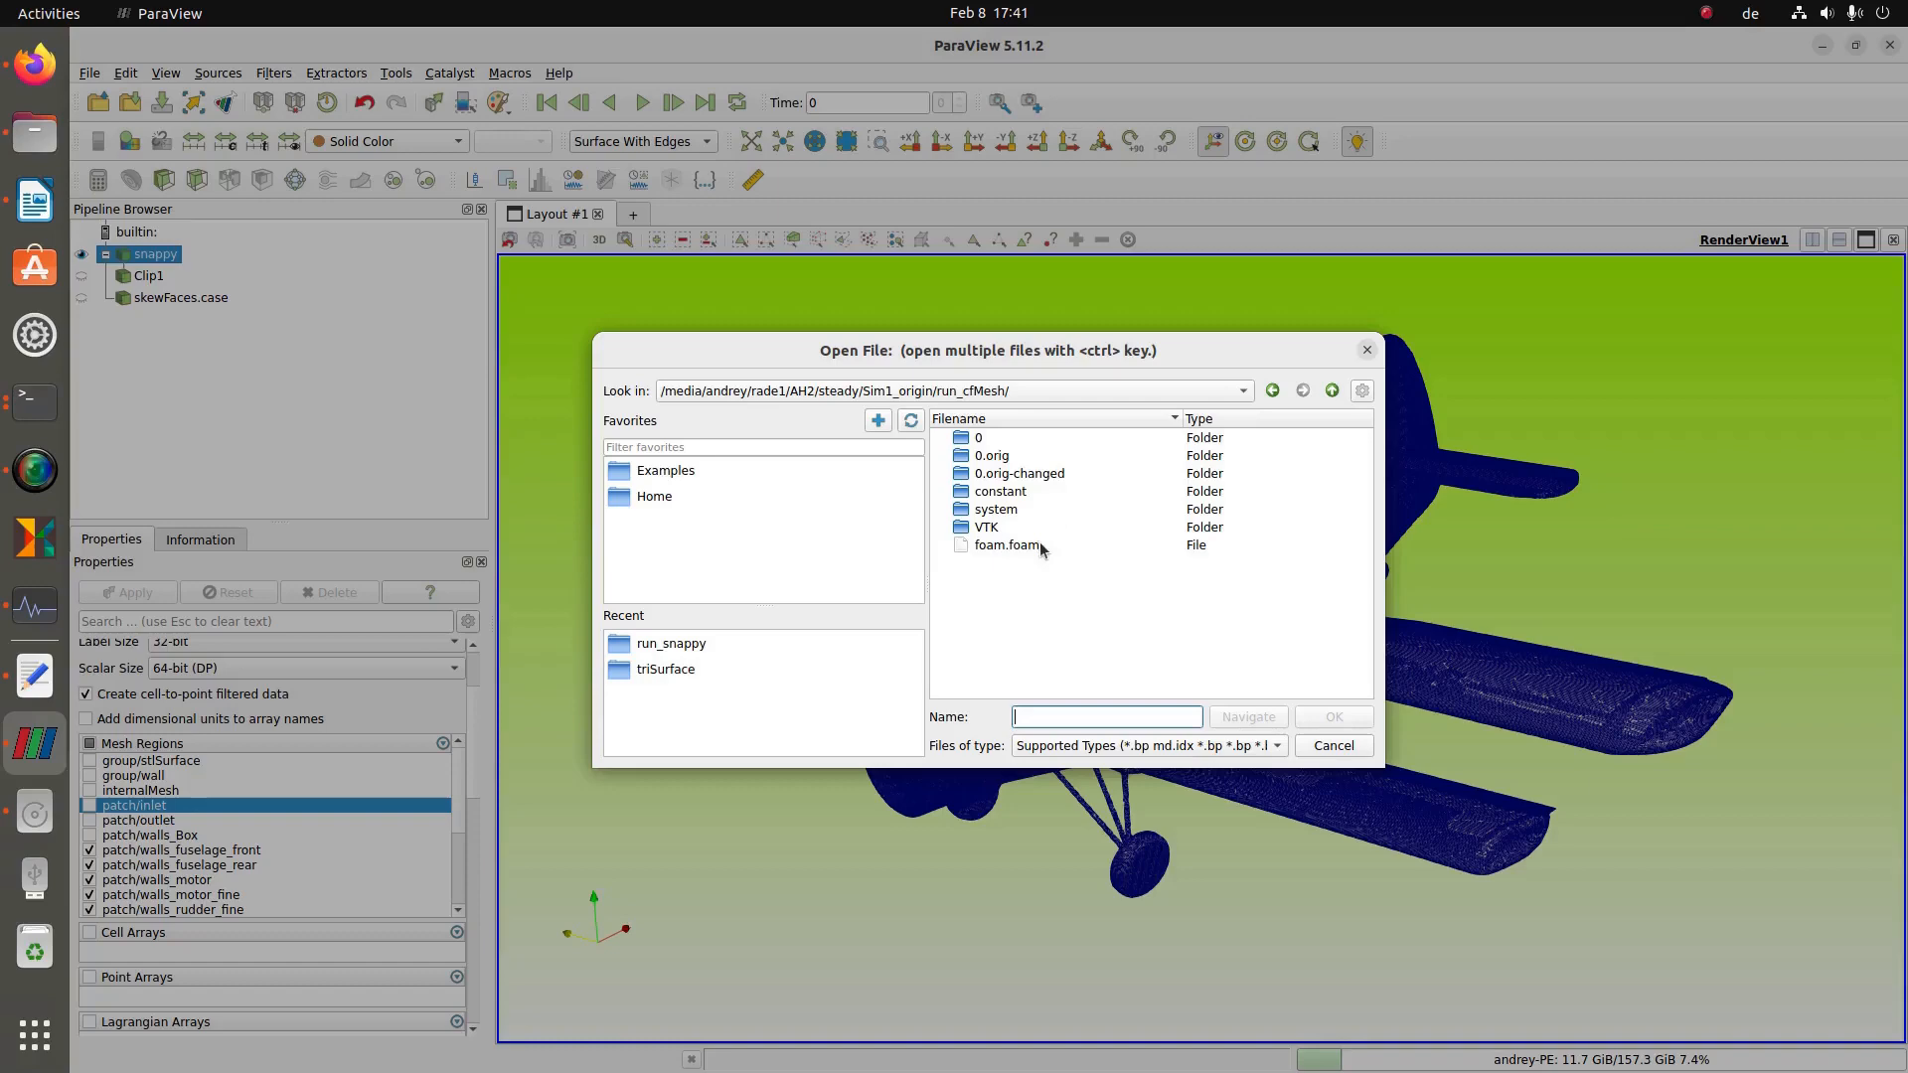
left_click(1022, 545)
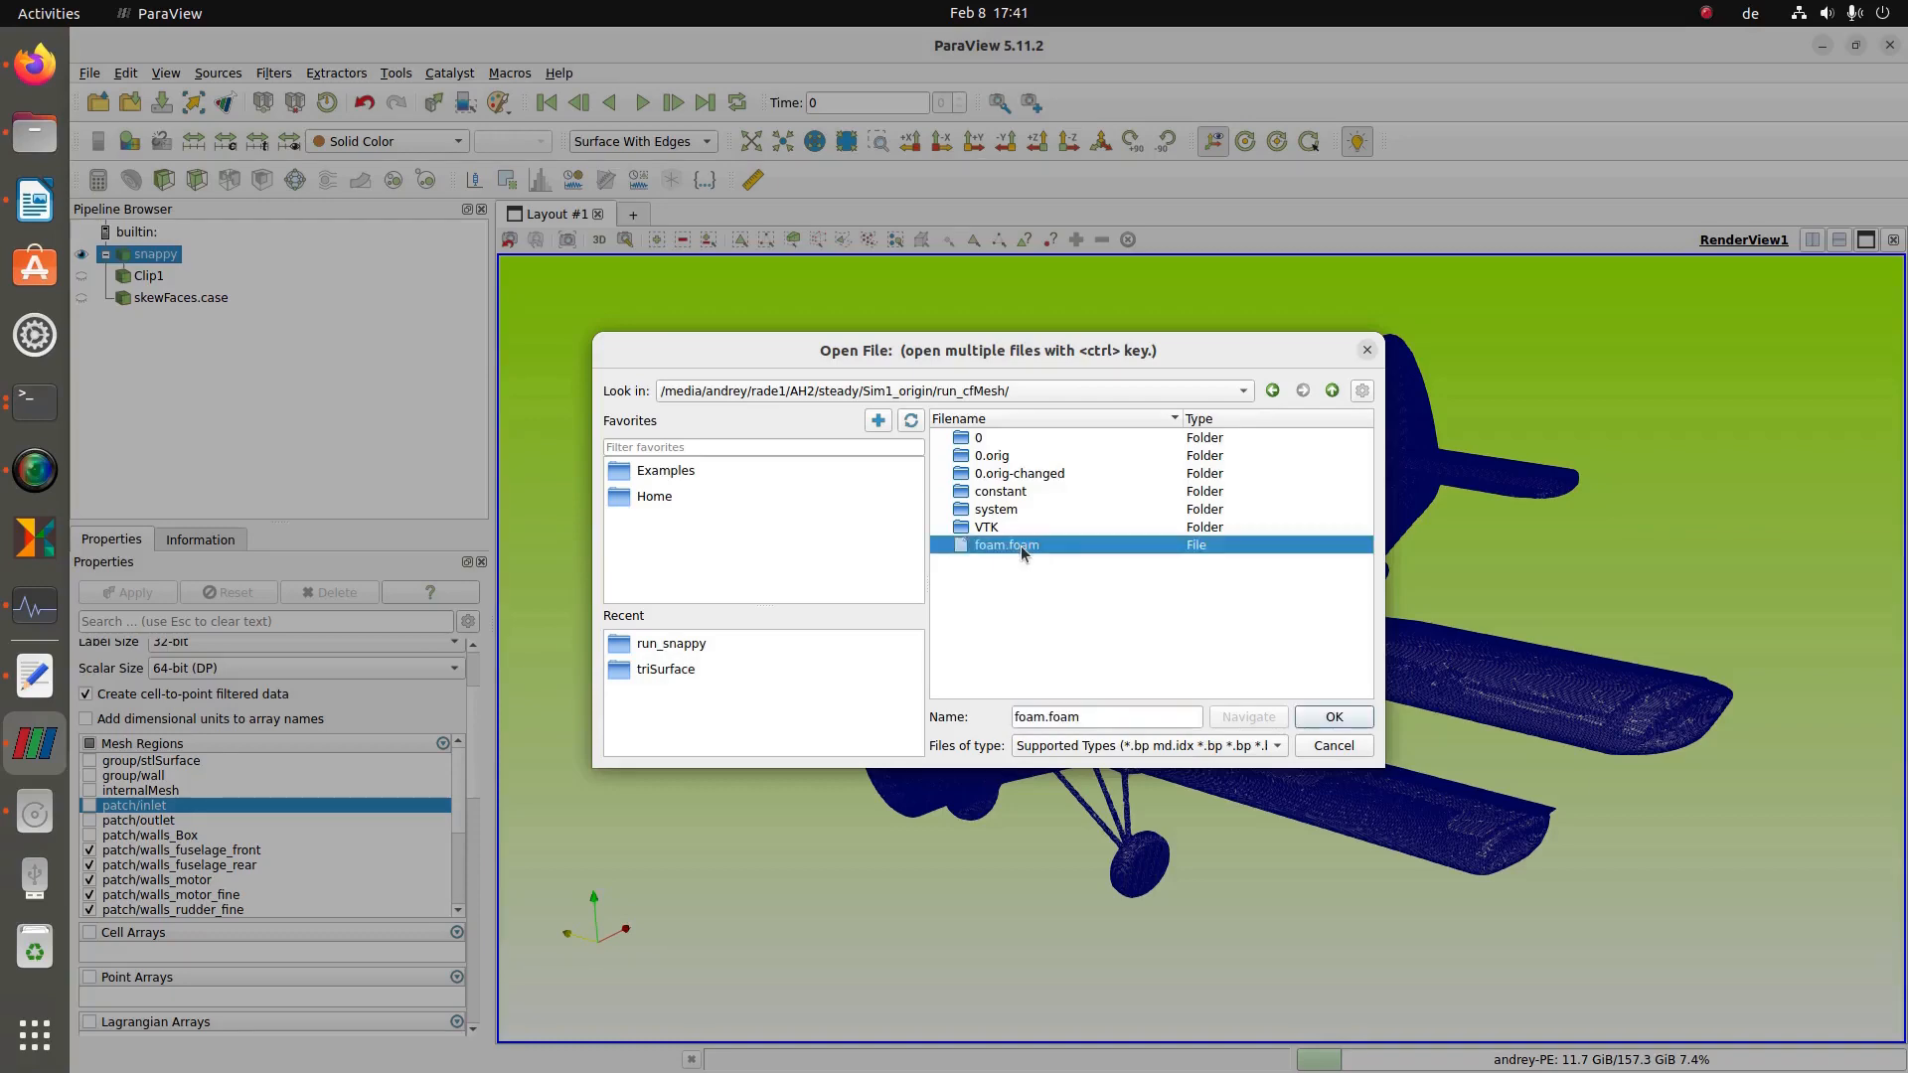
left_click(1334, 717)
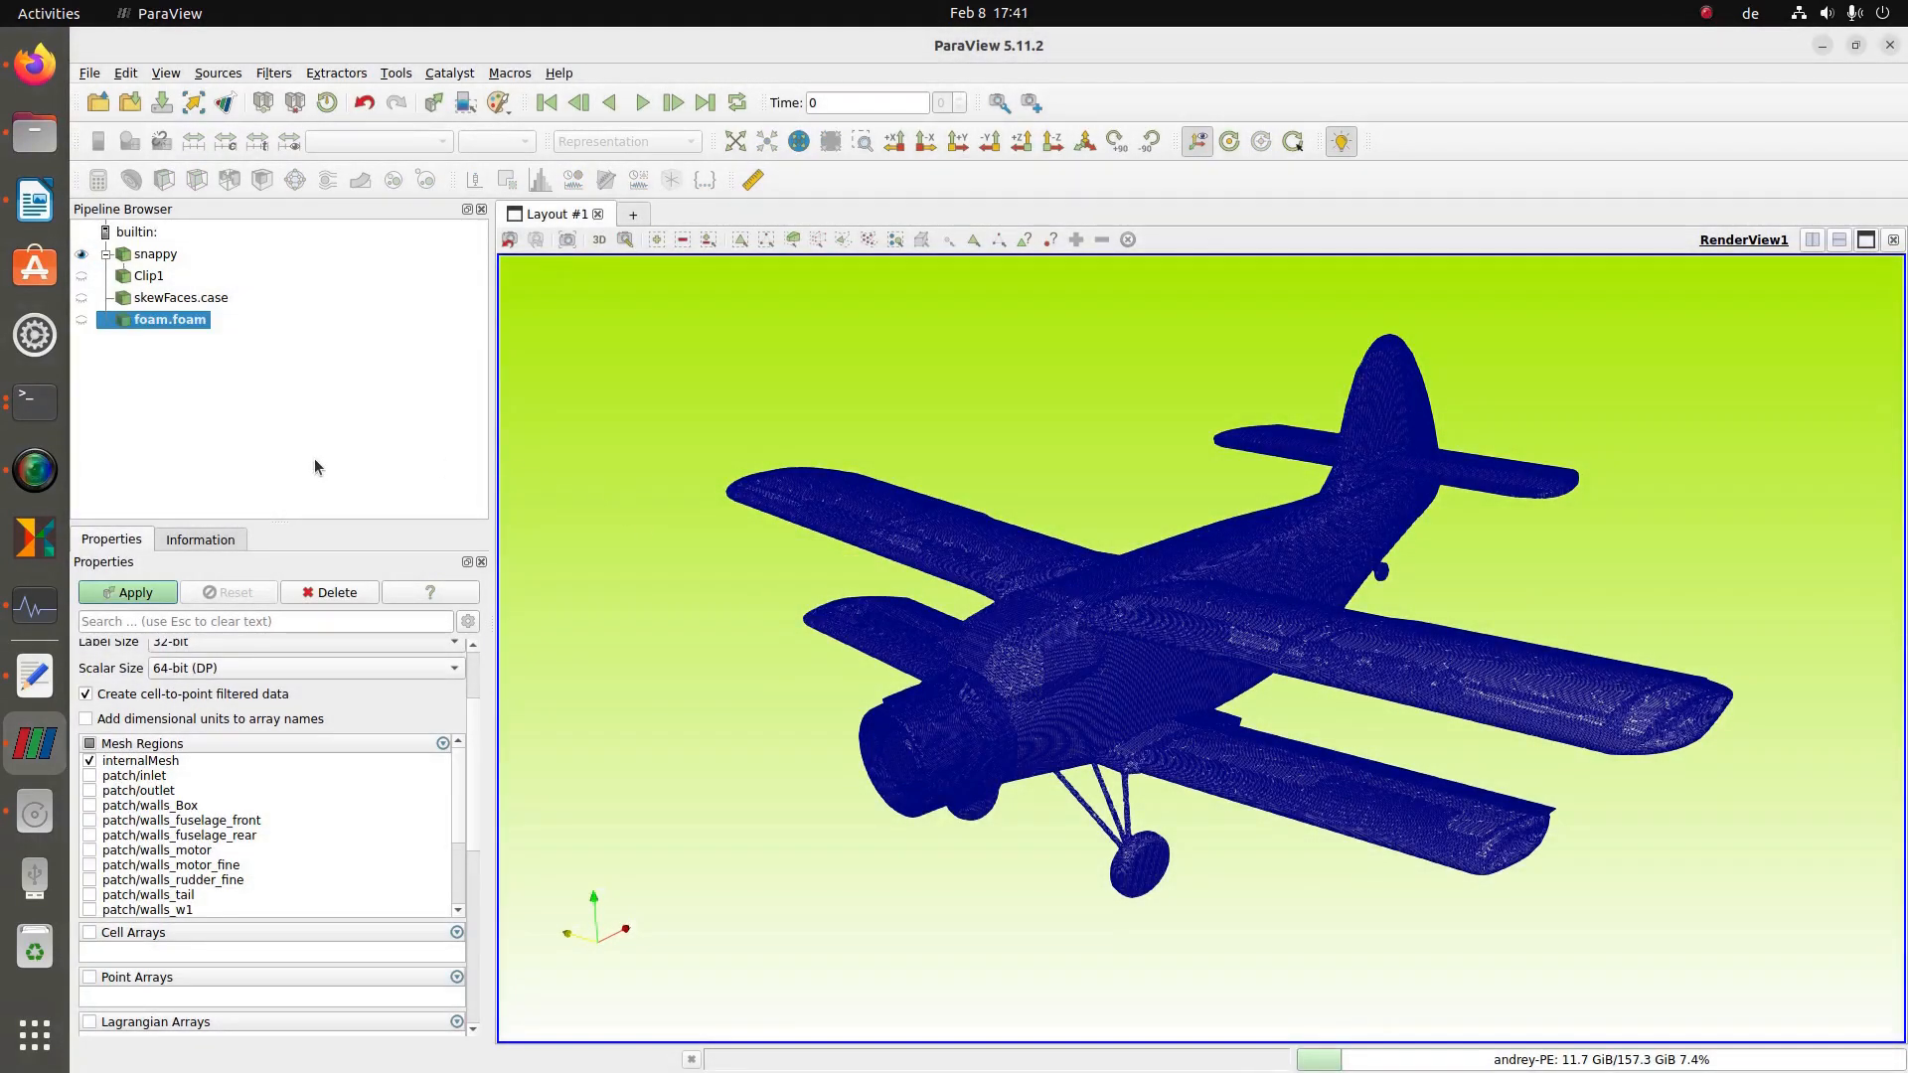
- Load all mesh regions of the new foam.foam source except internalMesh, inlet, outlet and walls_Box
left_click(89, 745)
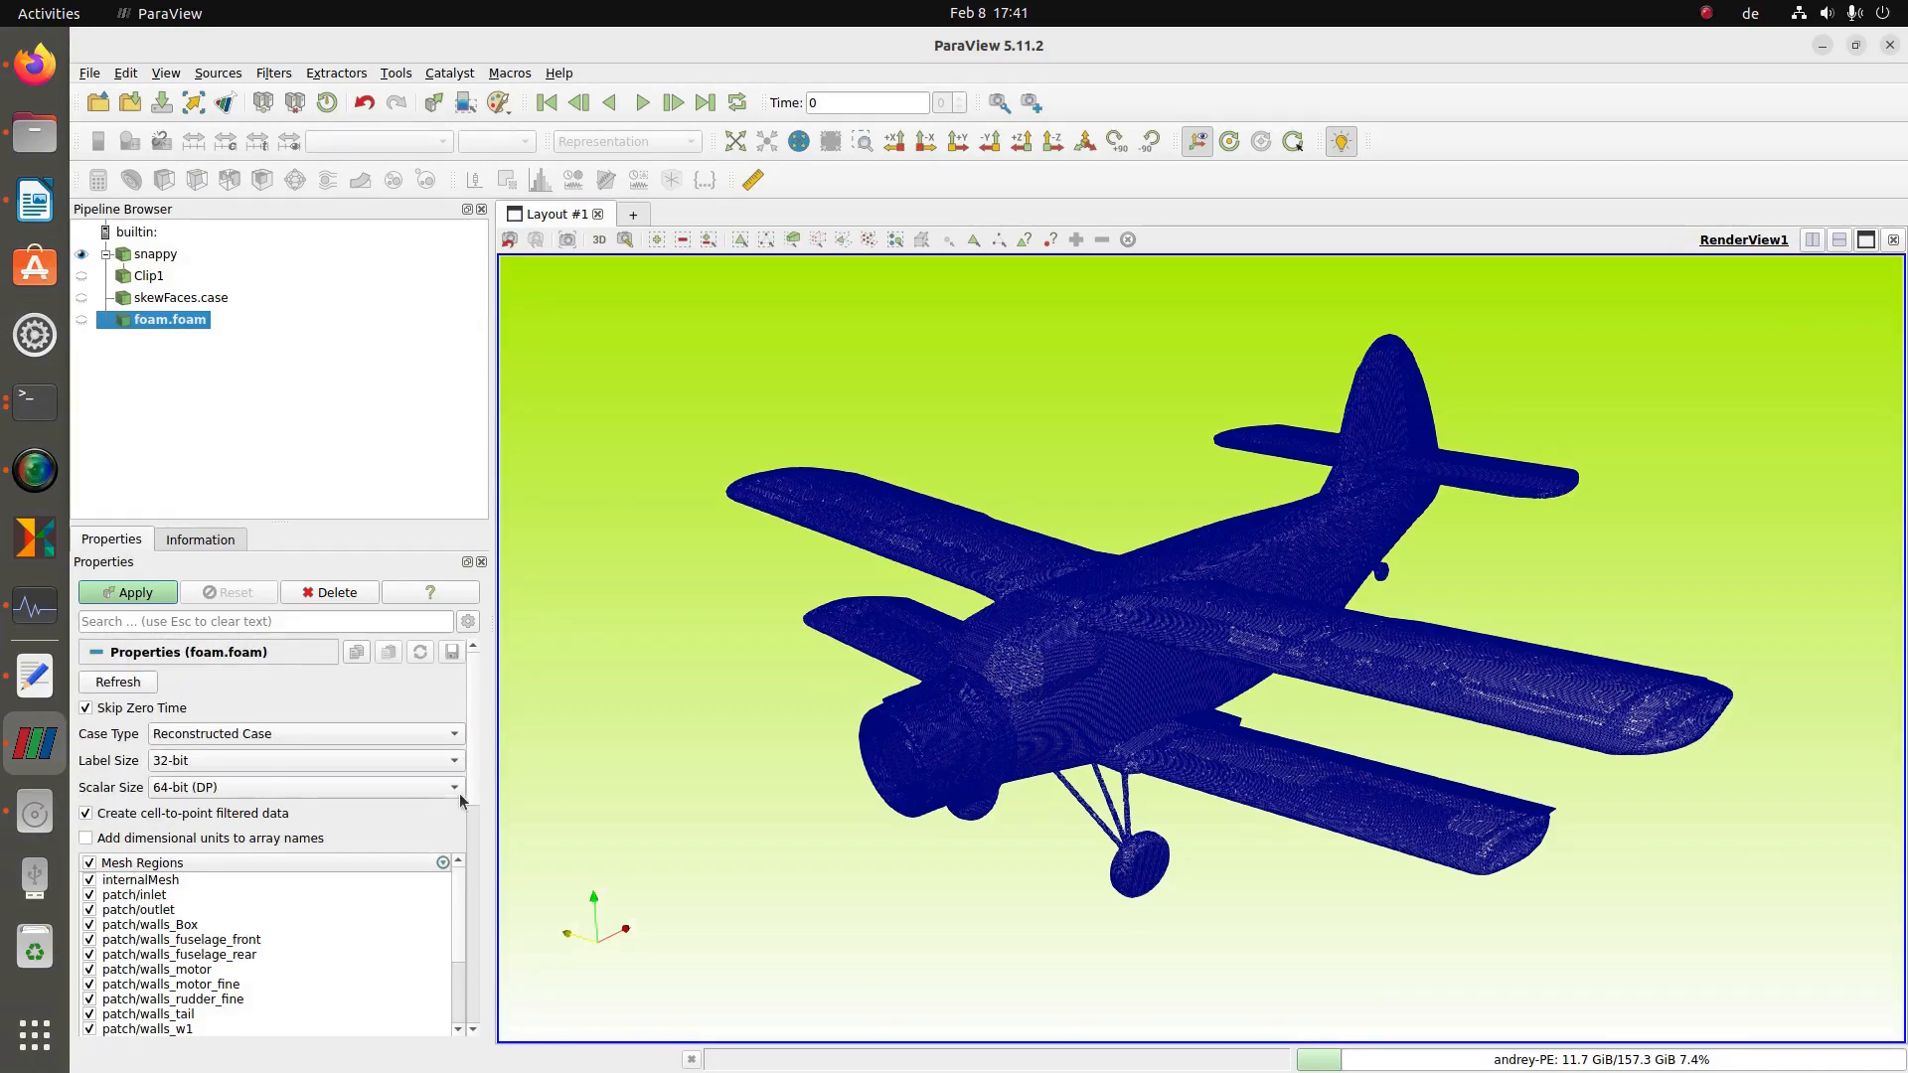
scroll(457, 809, "down", 2)
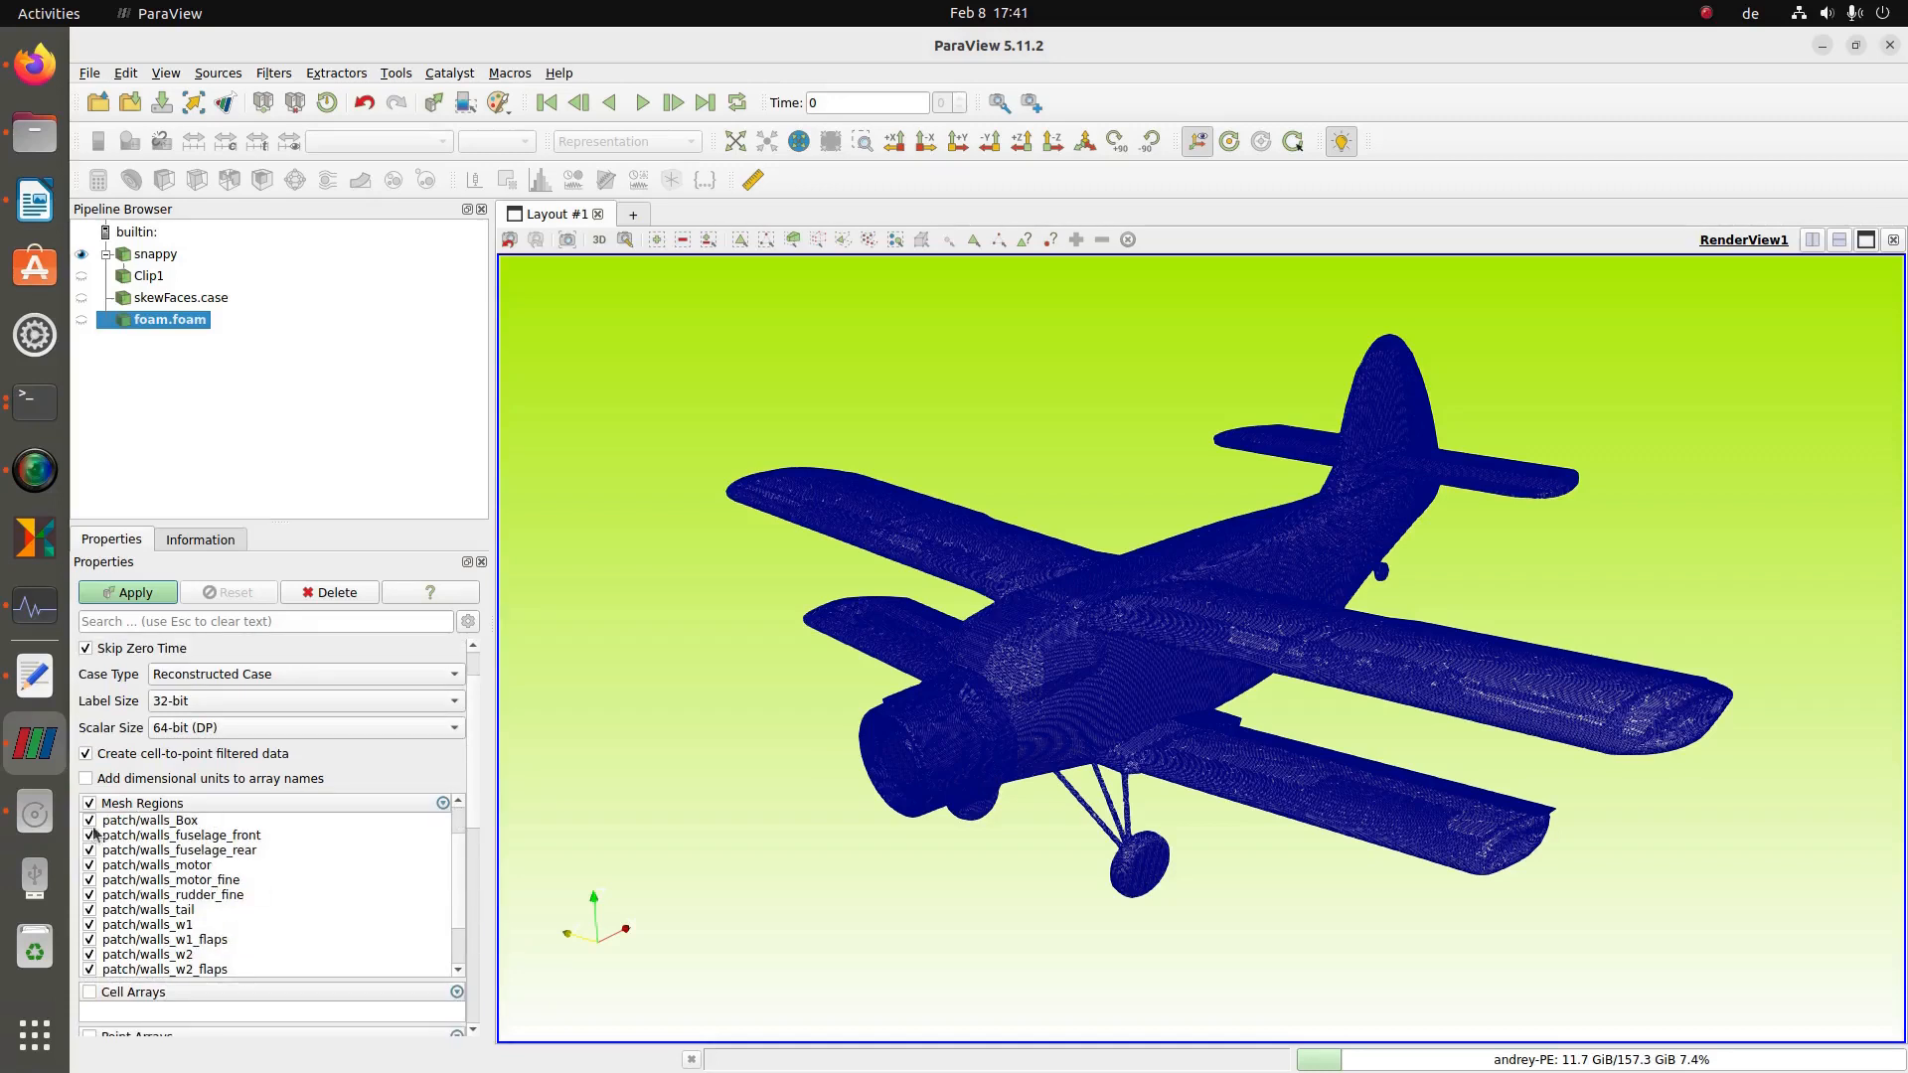
scroll(97, 841, "up", 1)
left_click(89, 821)
left_click(90, 836)
left_click(89, 851)
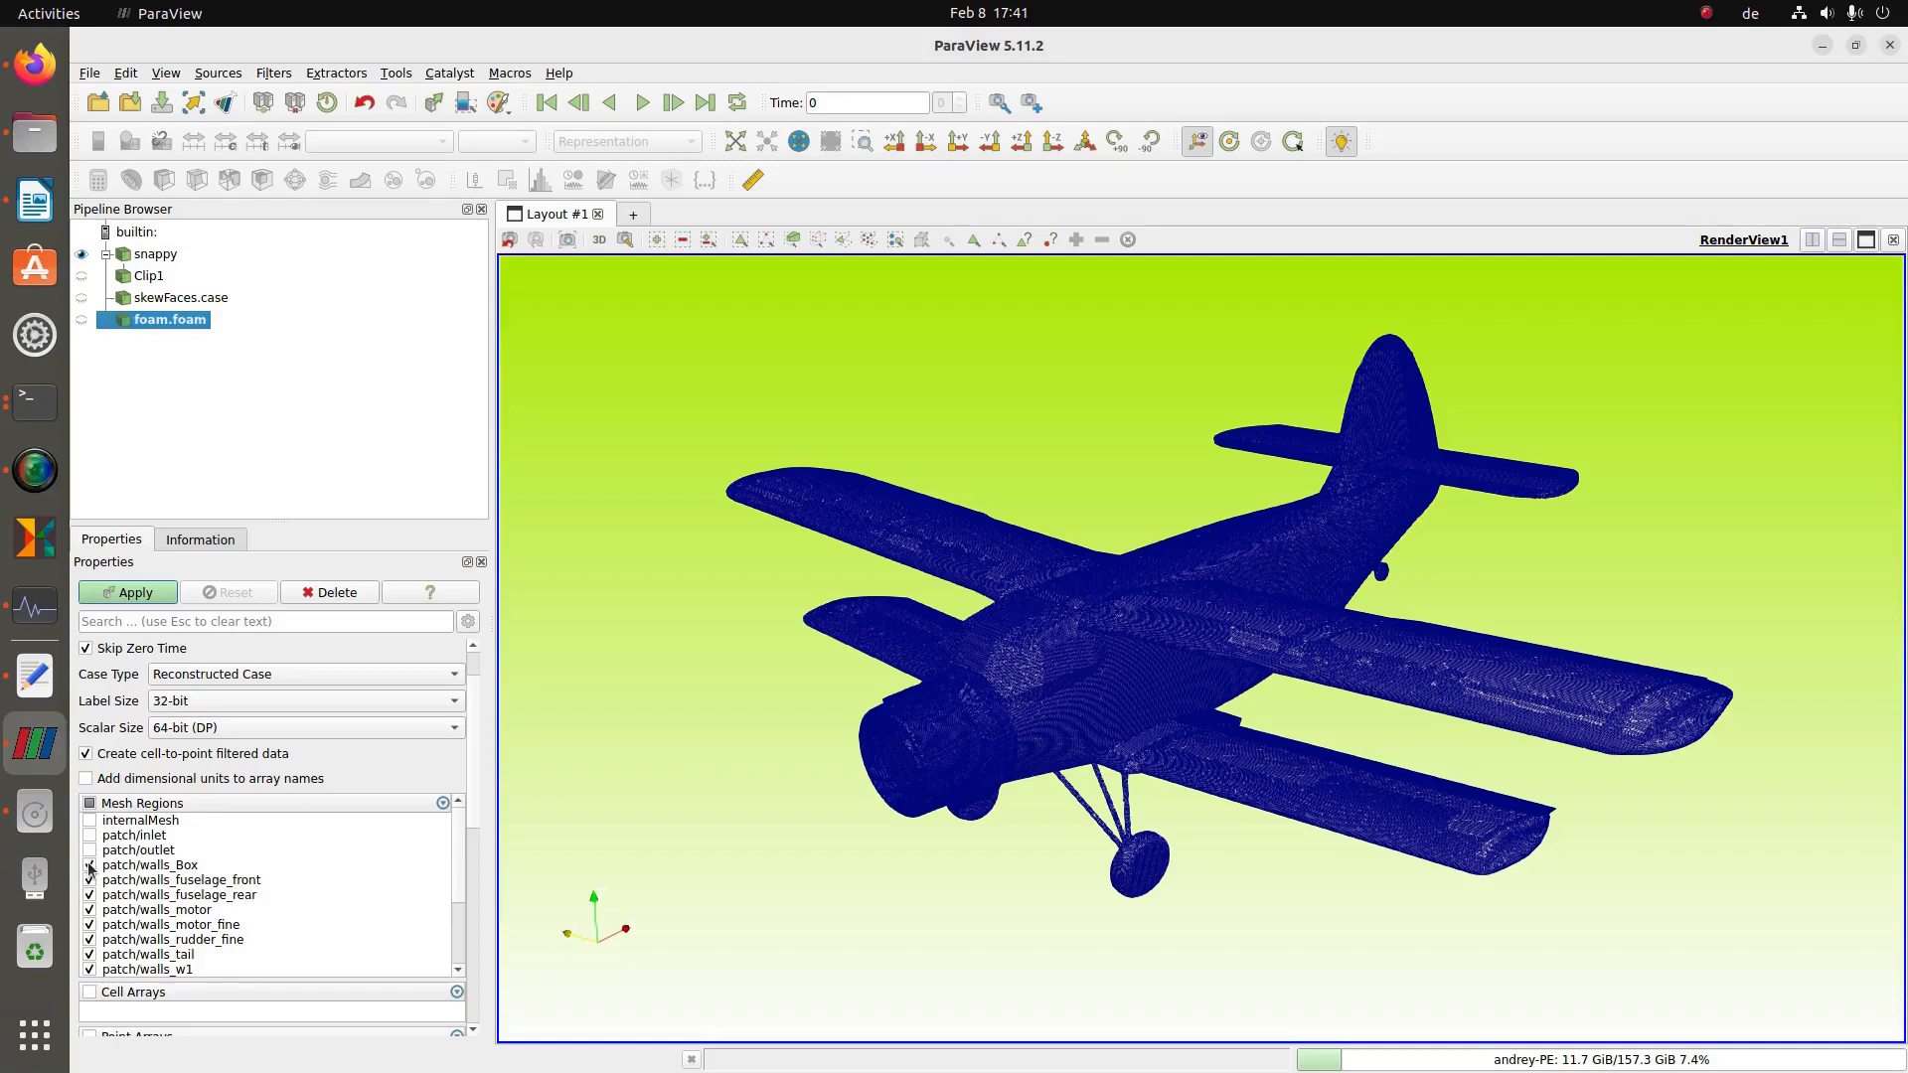
left_click(90, 866)
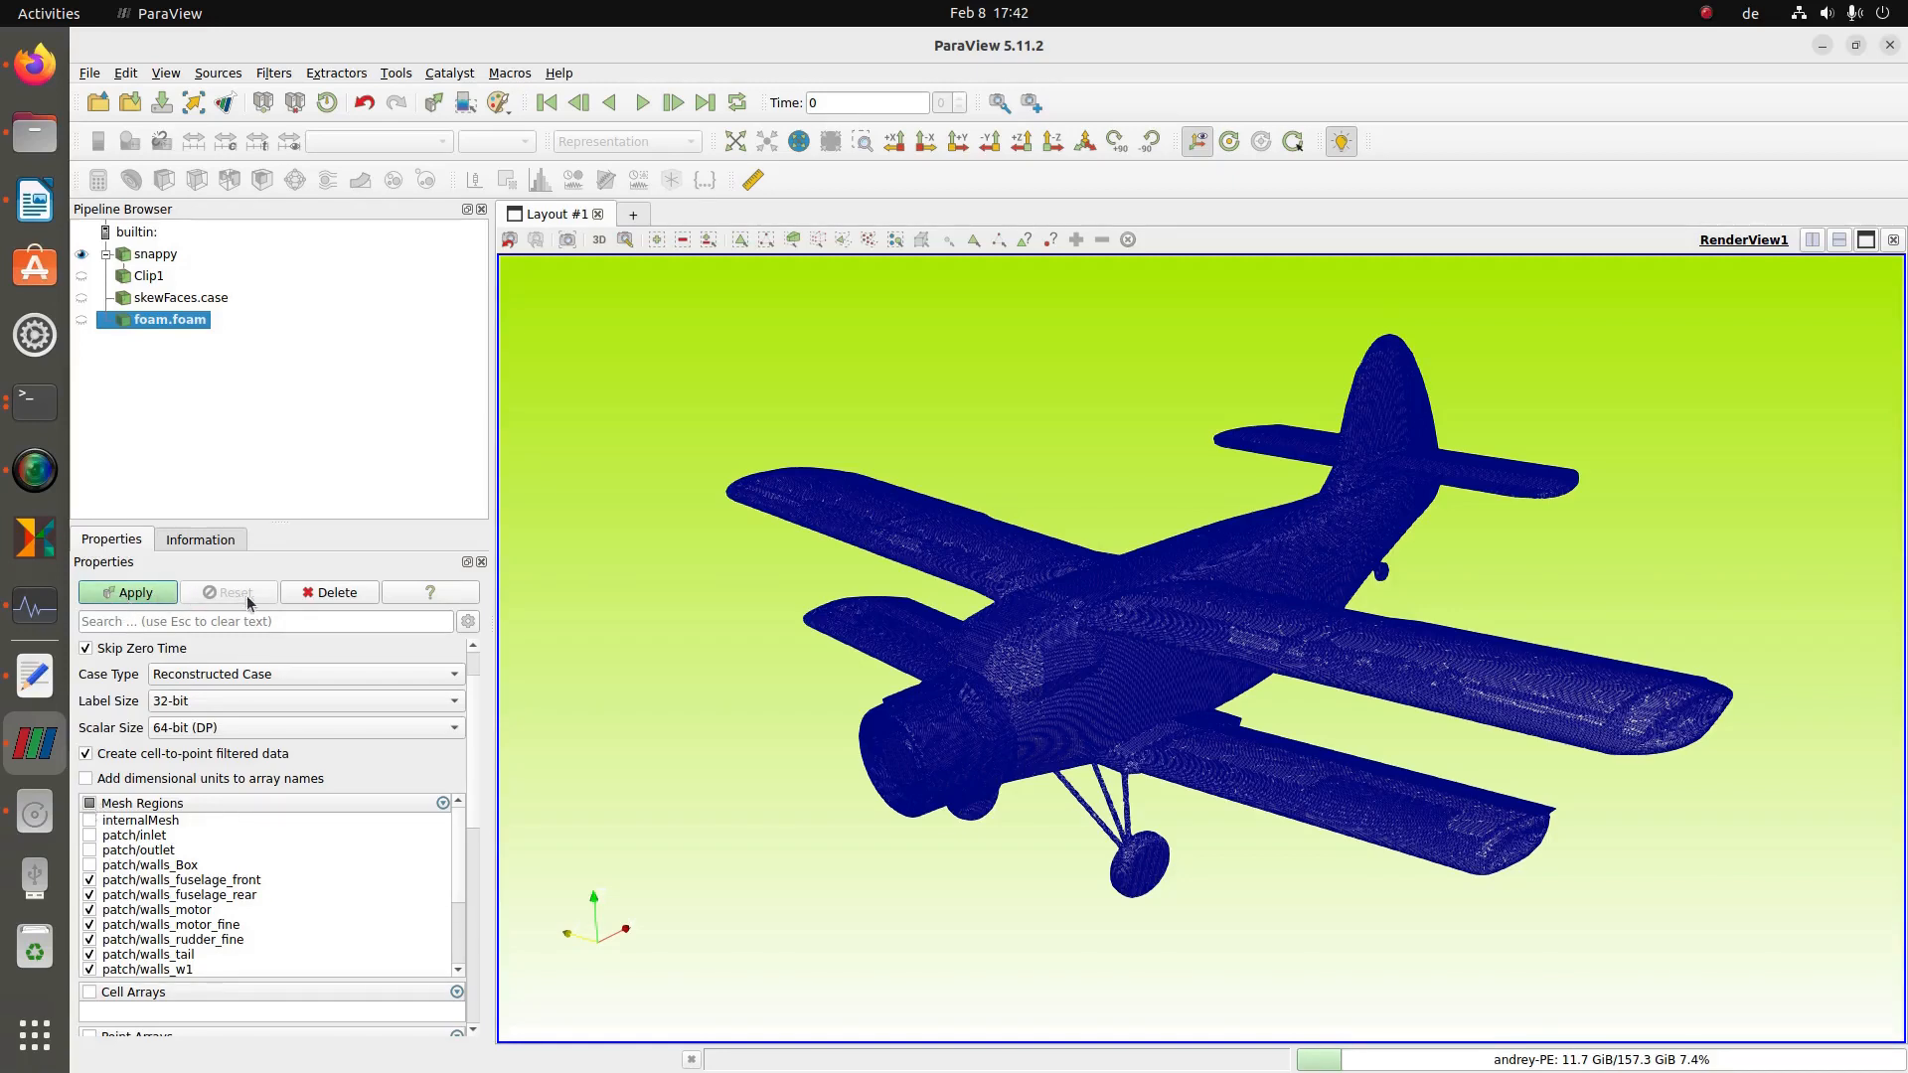
left_click(149, 592)
- Rename the new foam.foam source as cfMesh and hide the snappy mesh
double_click(171, 321)
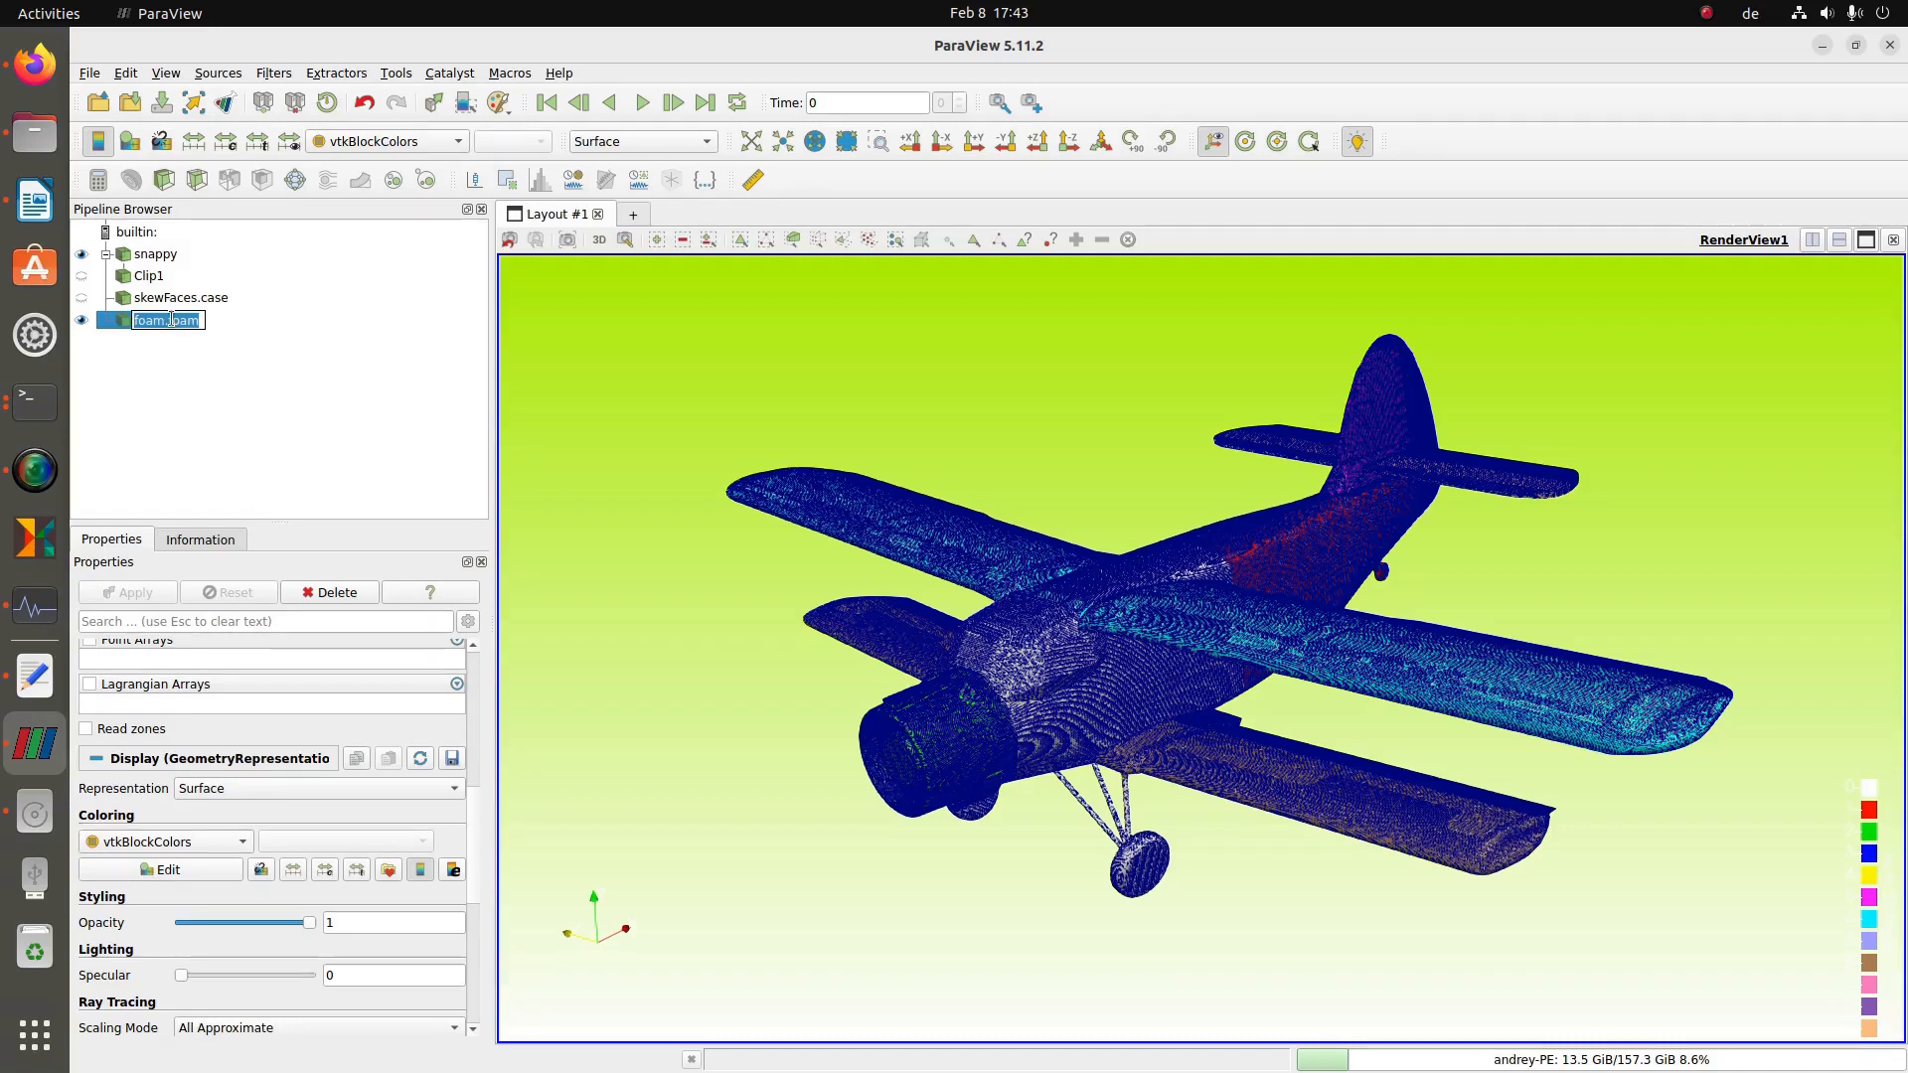
type("cfMesh")
left_click(217, 400)
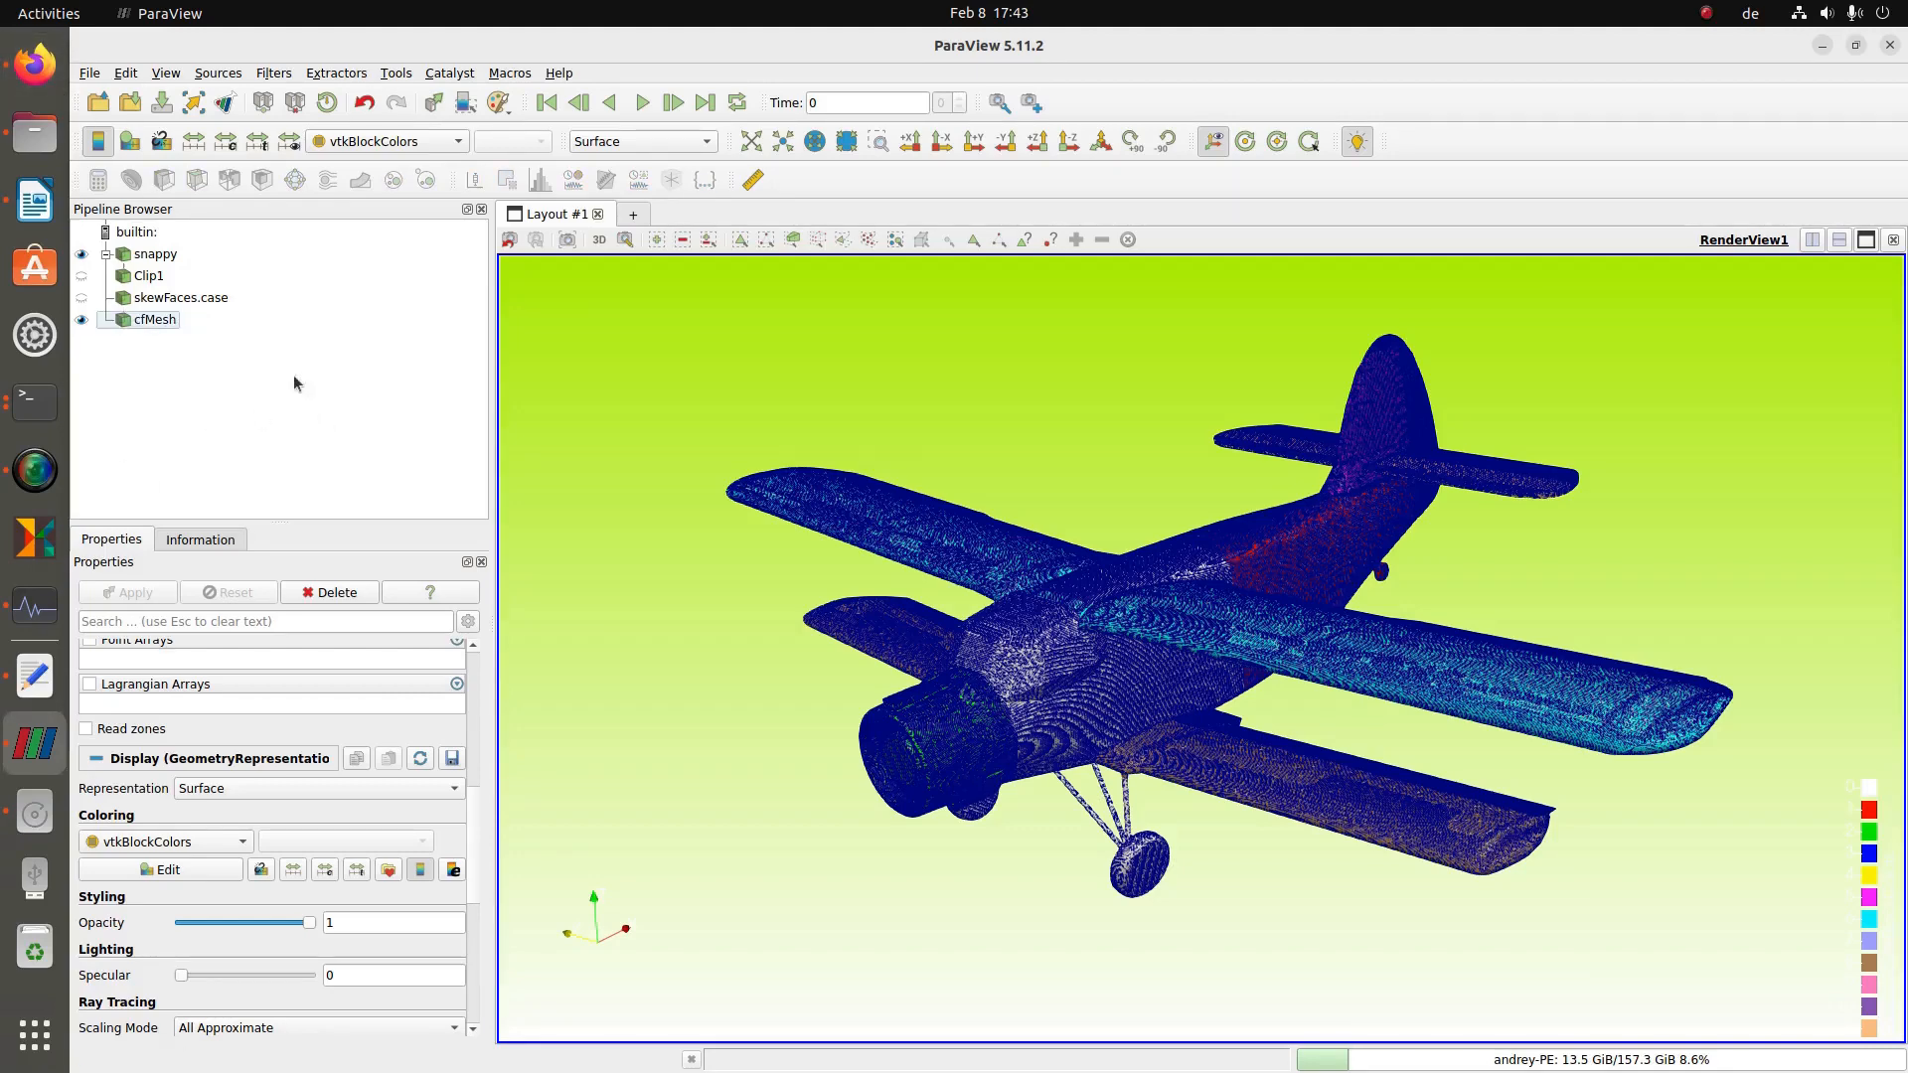
left_click(81, 255)
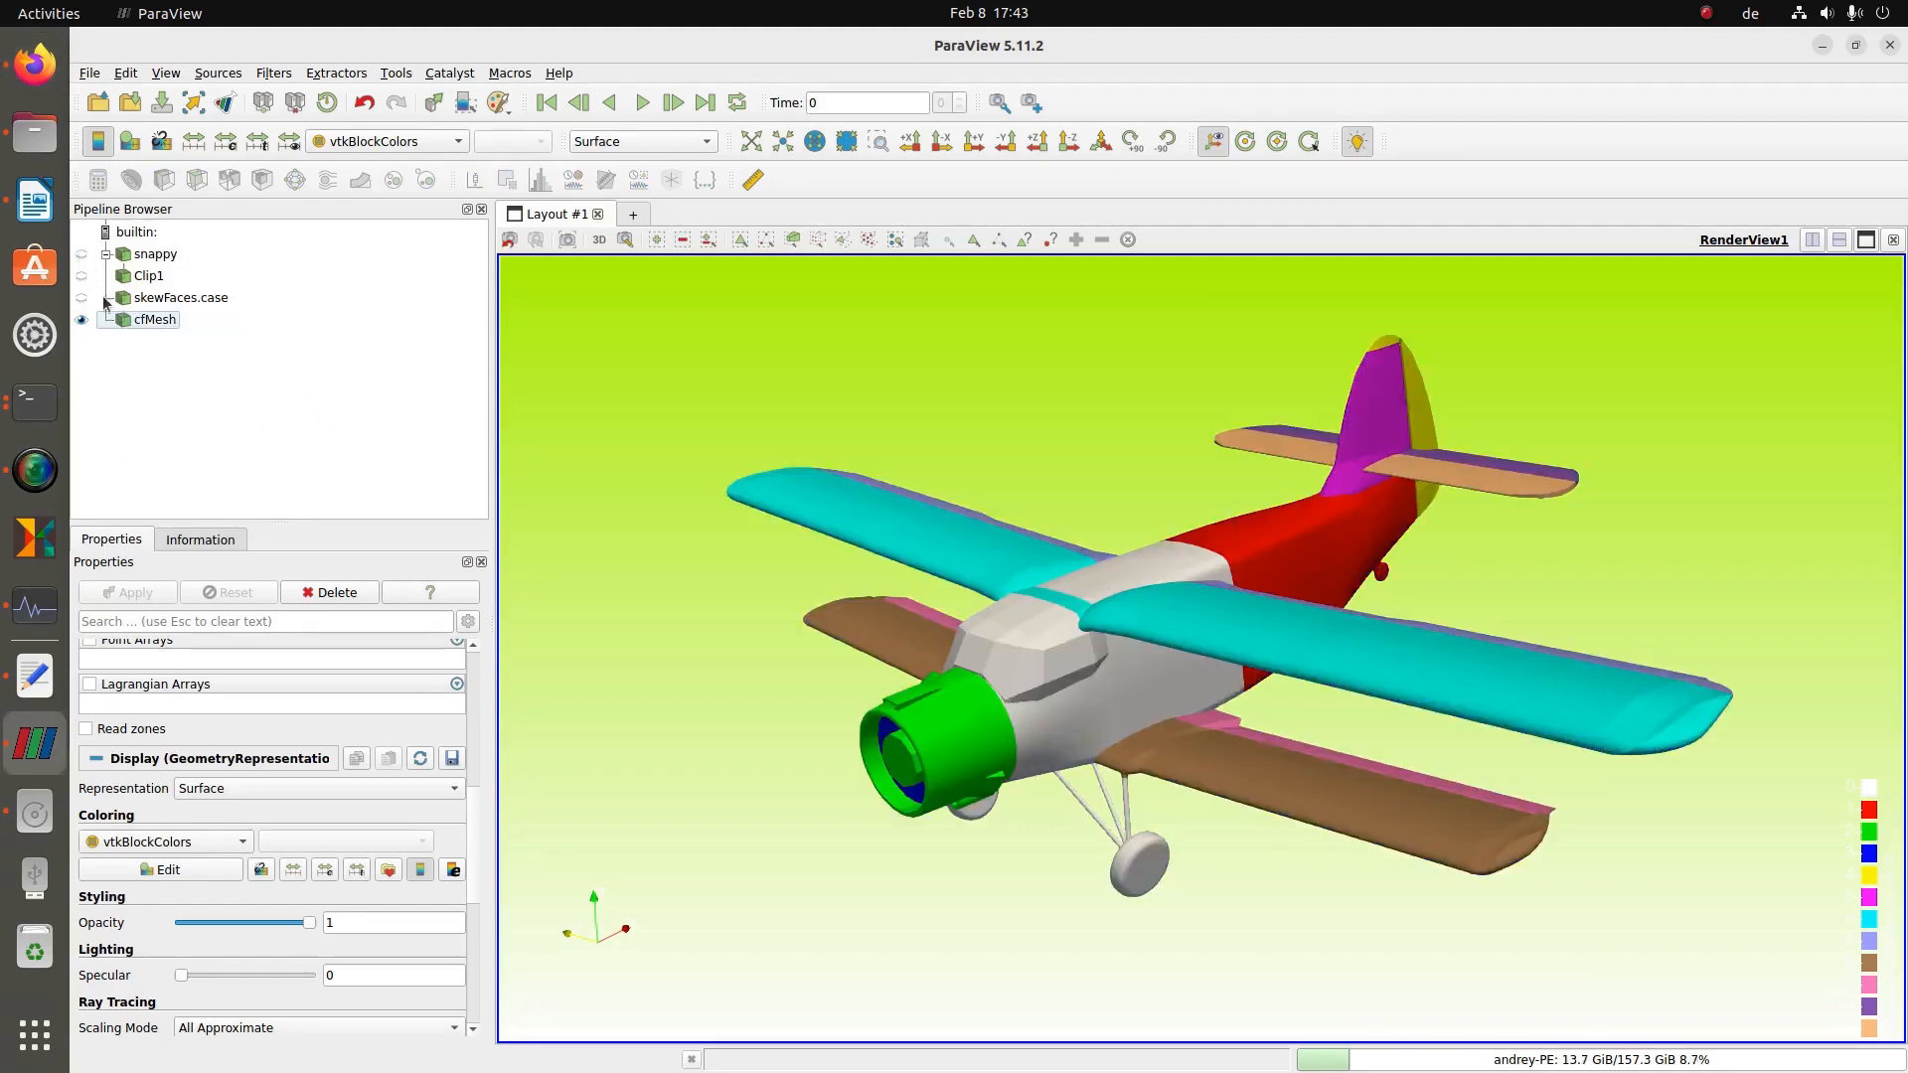
- Display the cfMesh aircraft as Surface With Edges, coloured with Solid Color
left_click(685, 147)
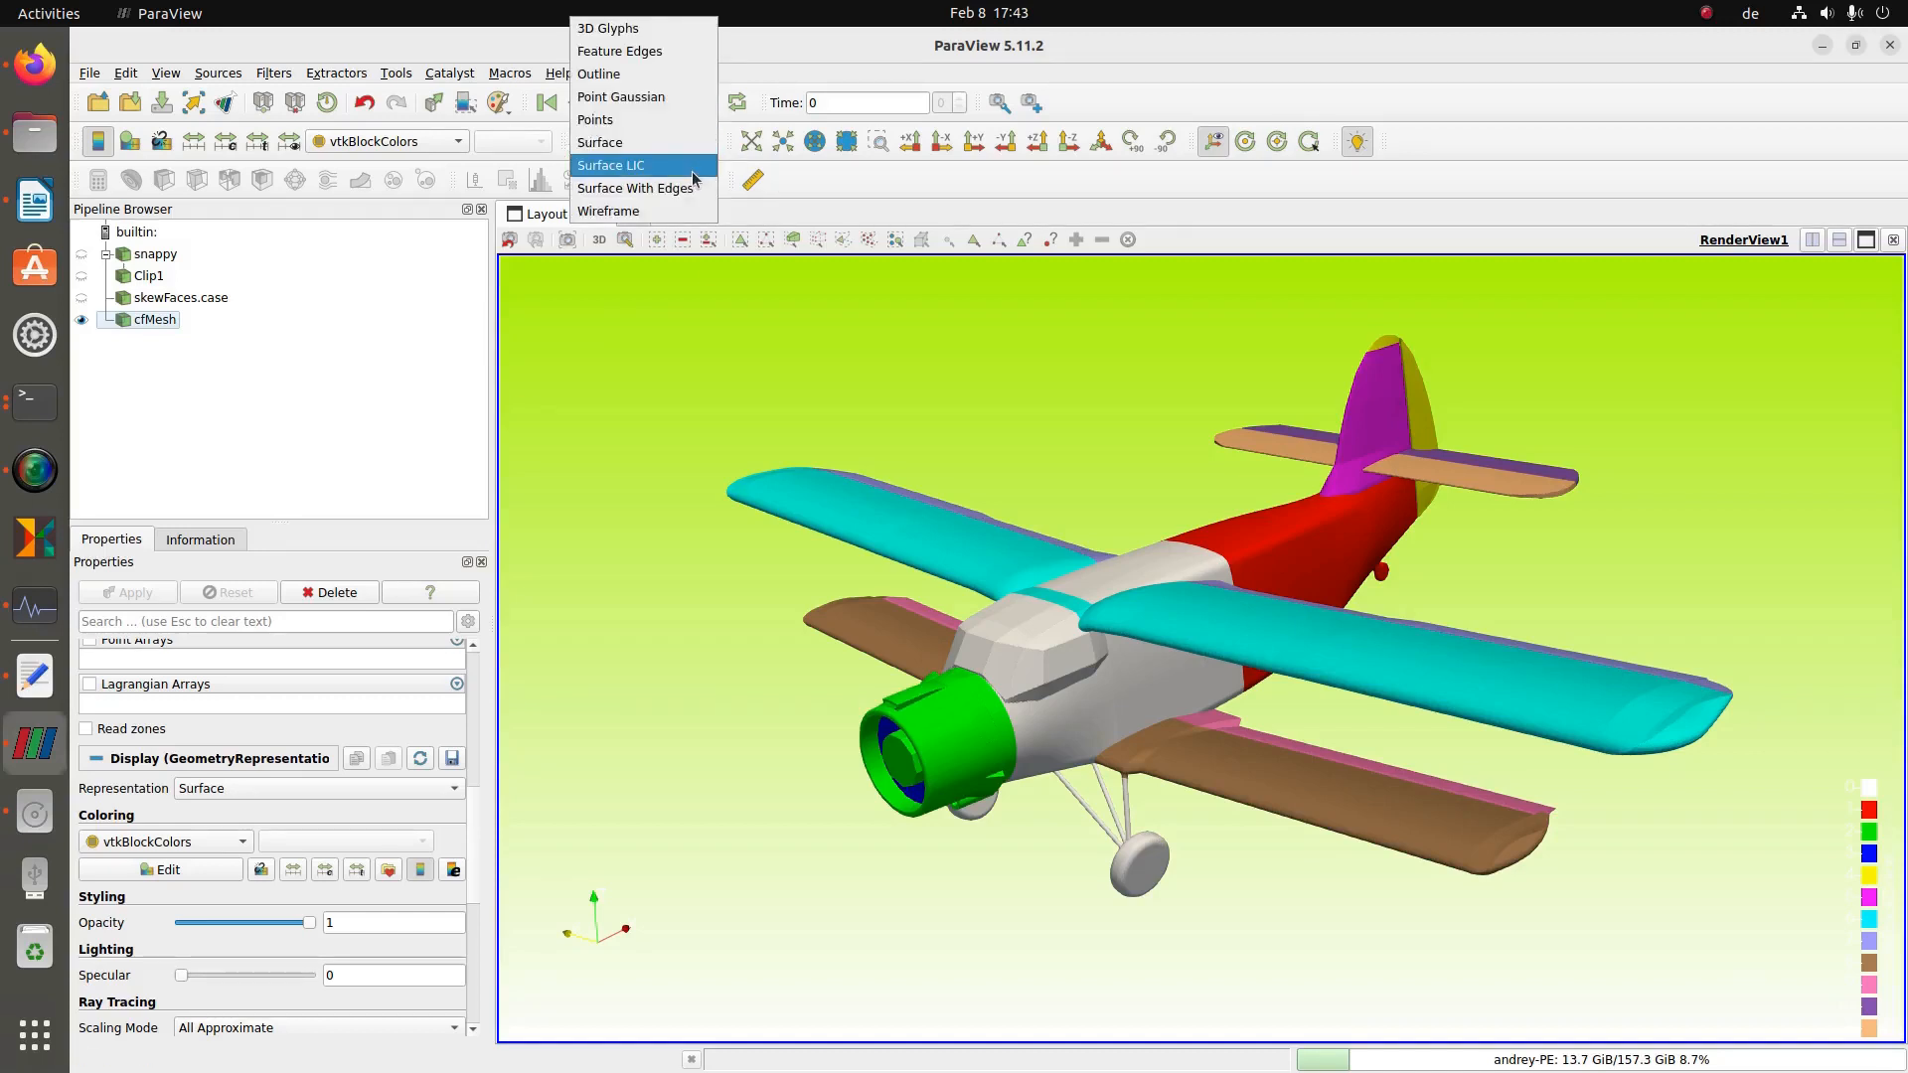
left_click(646, 186)
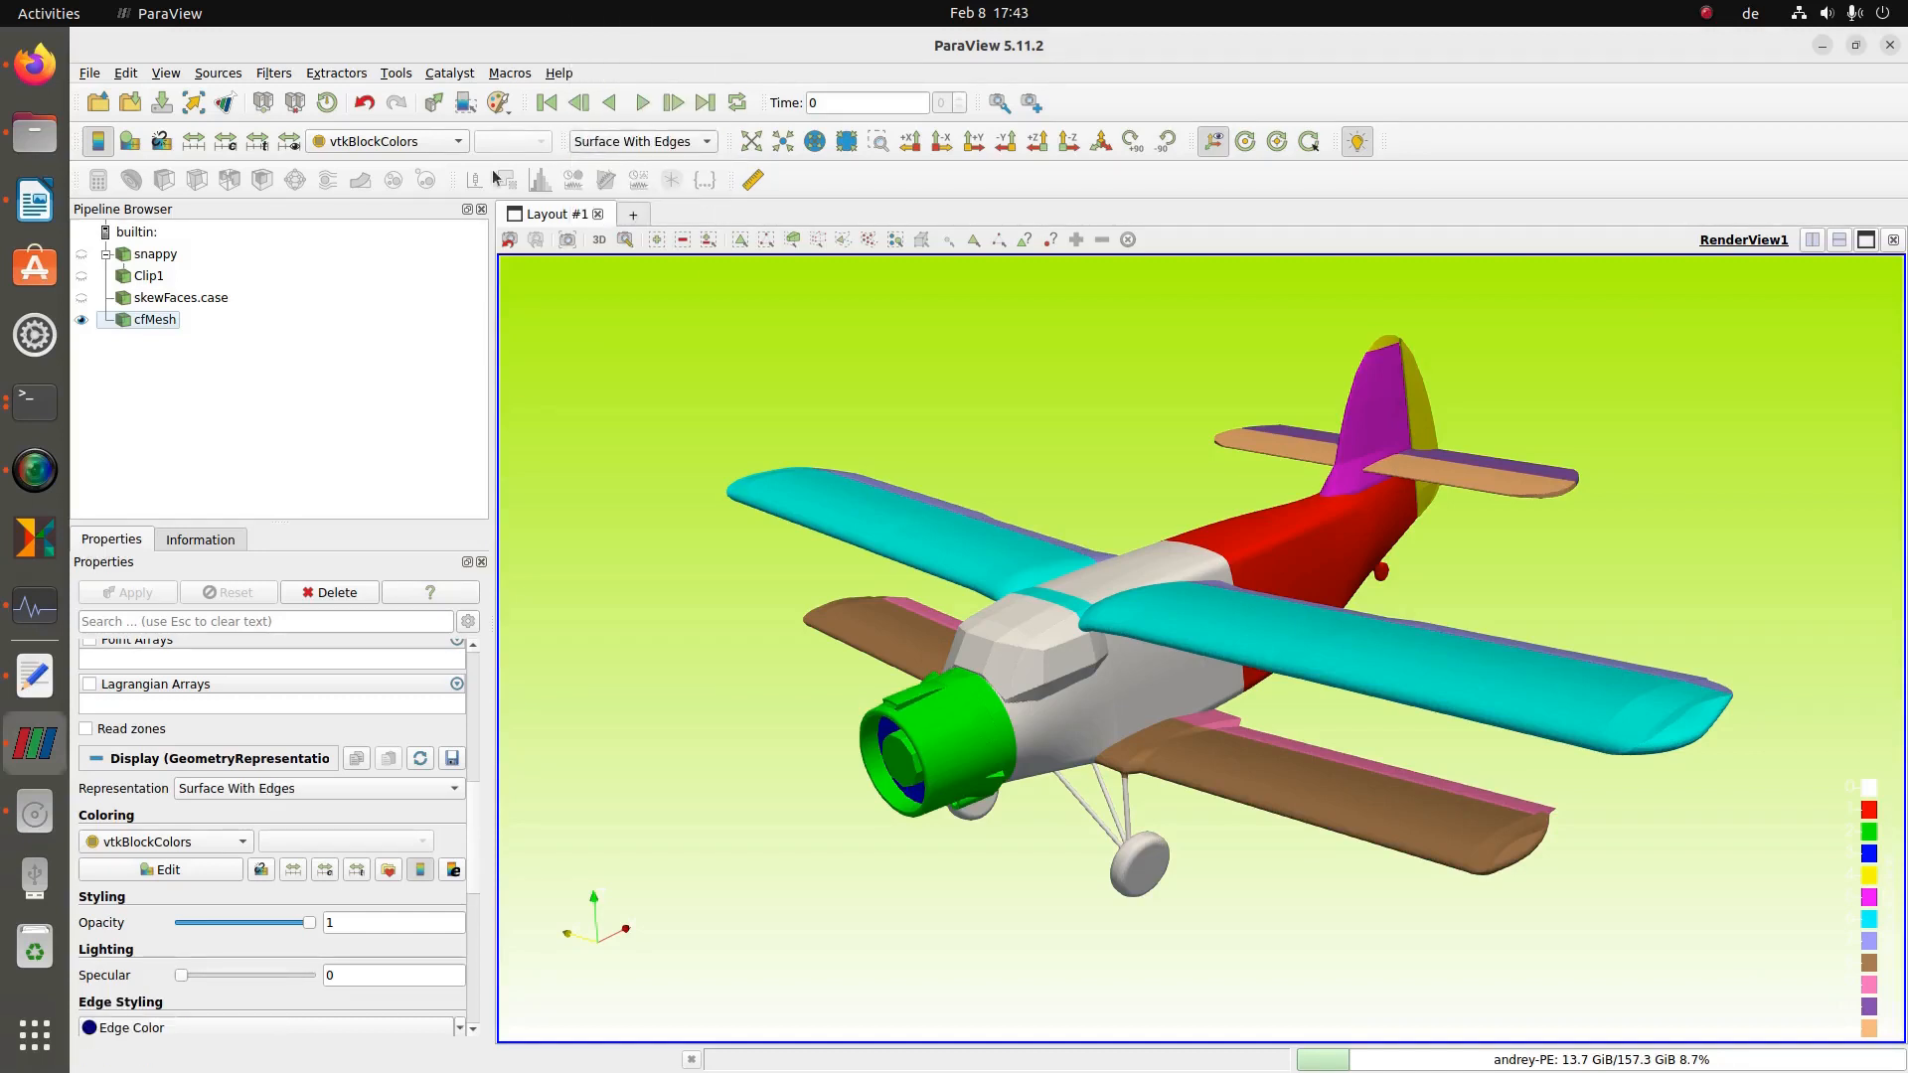
left_click(406, 142)
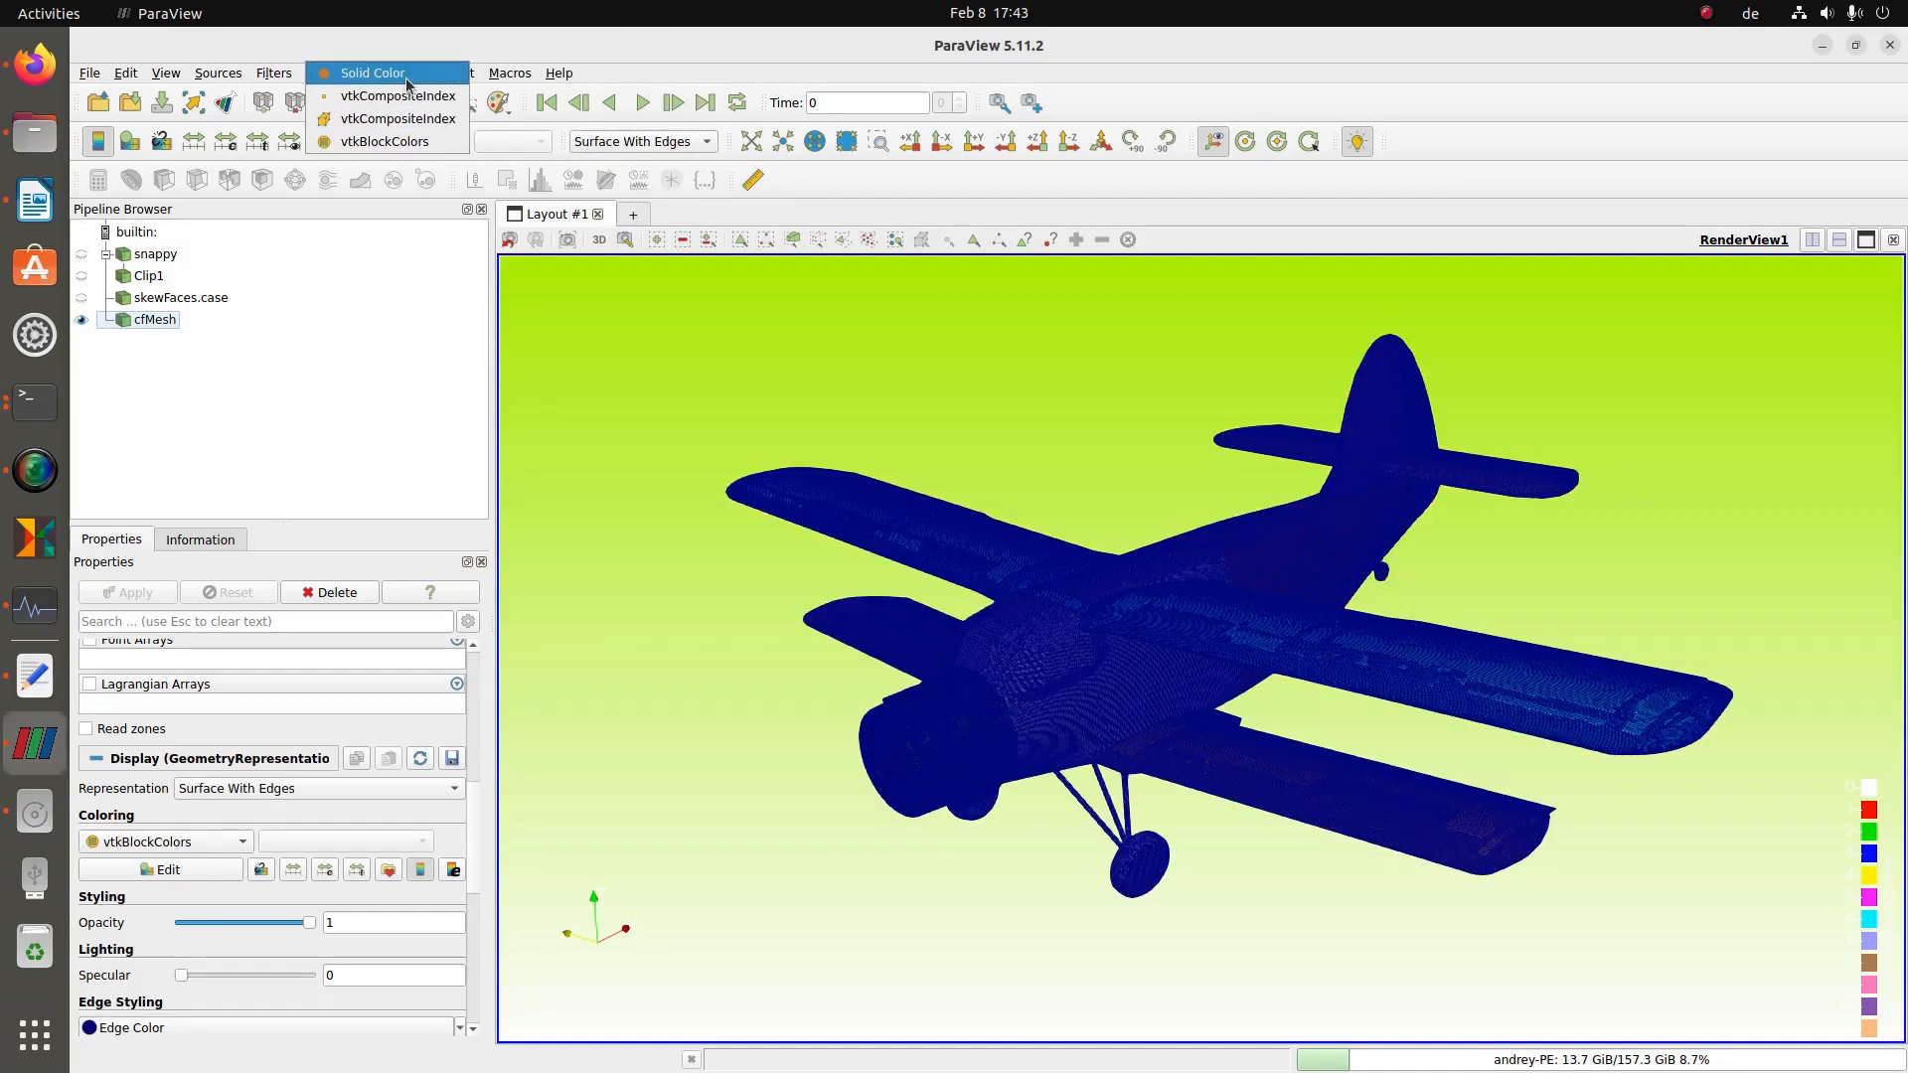
left_click(373, 73)
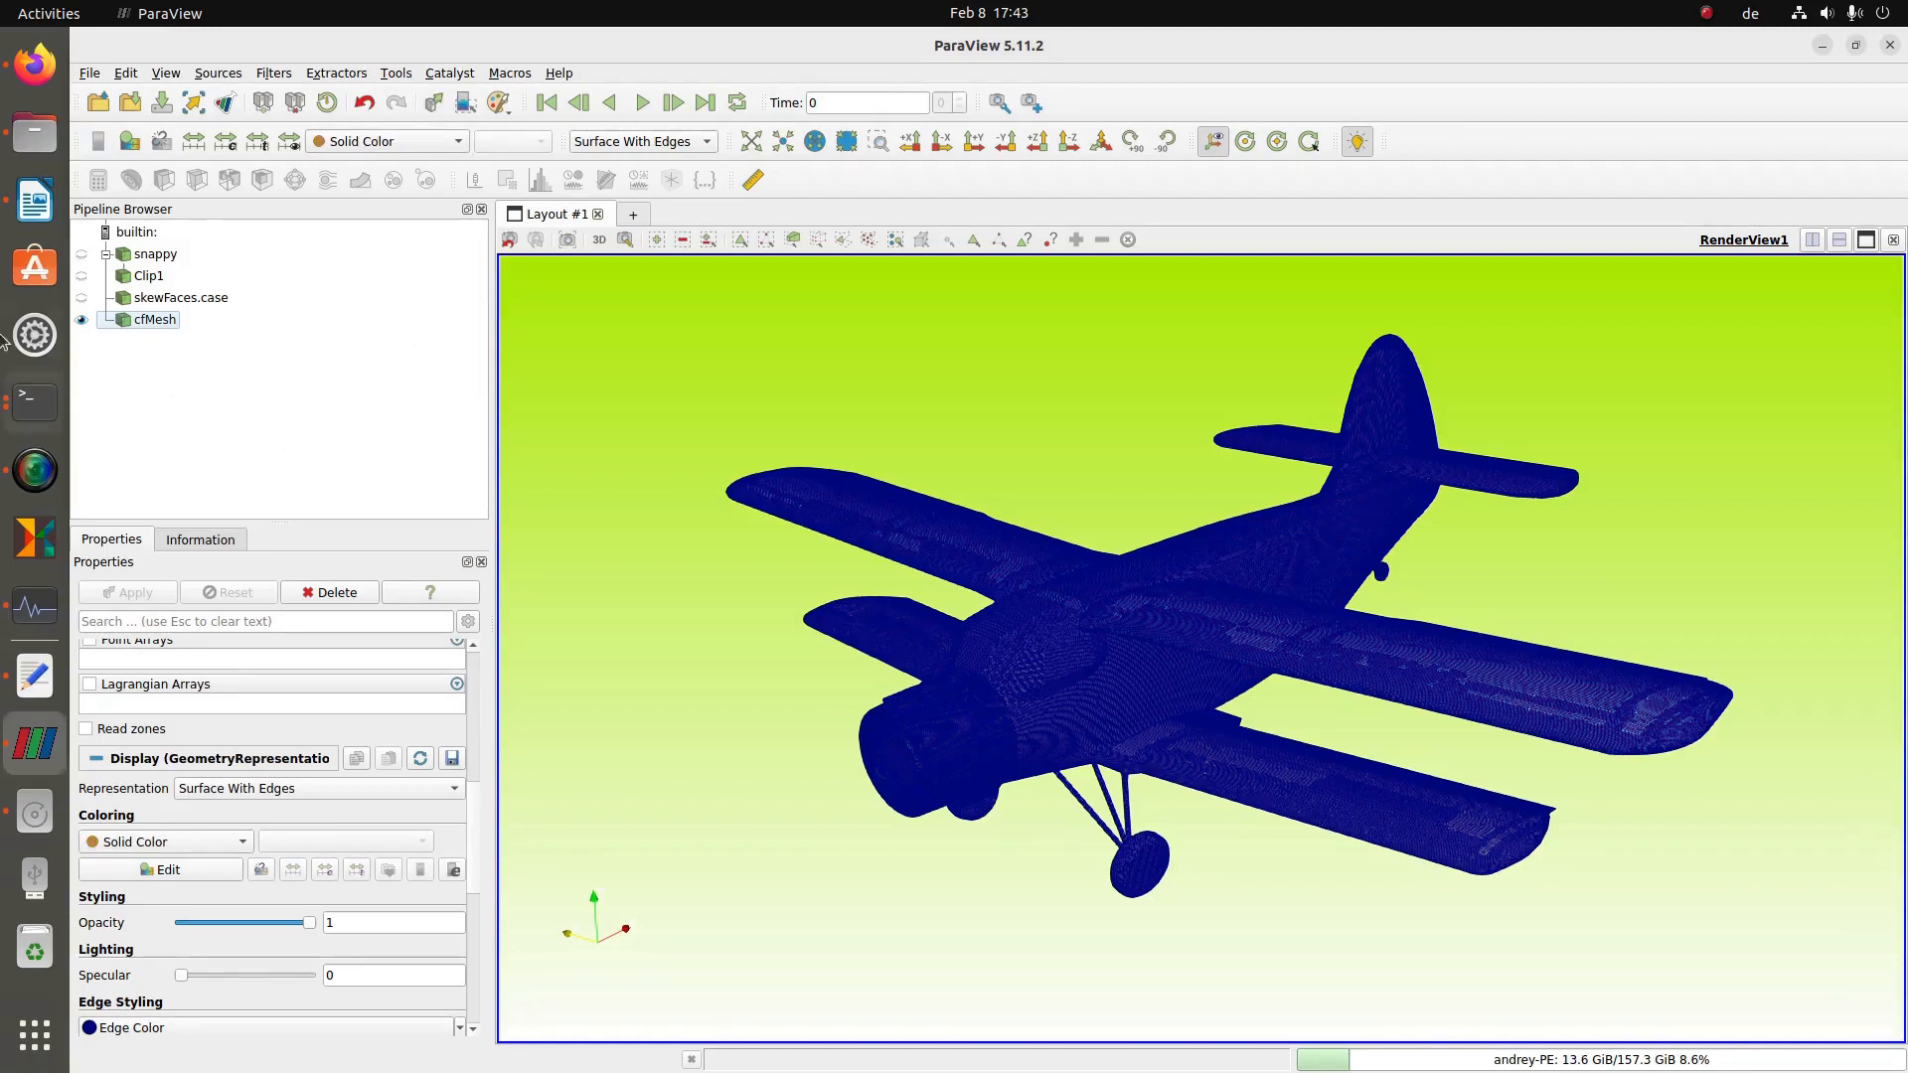
- Load skewFaces_0.vtp from the cfMesh run's VTK/face-set/skewFaces folder into the pipeline
left_click(99, 104)
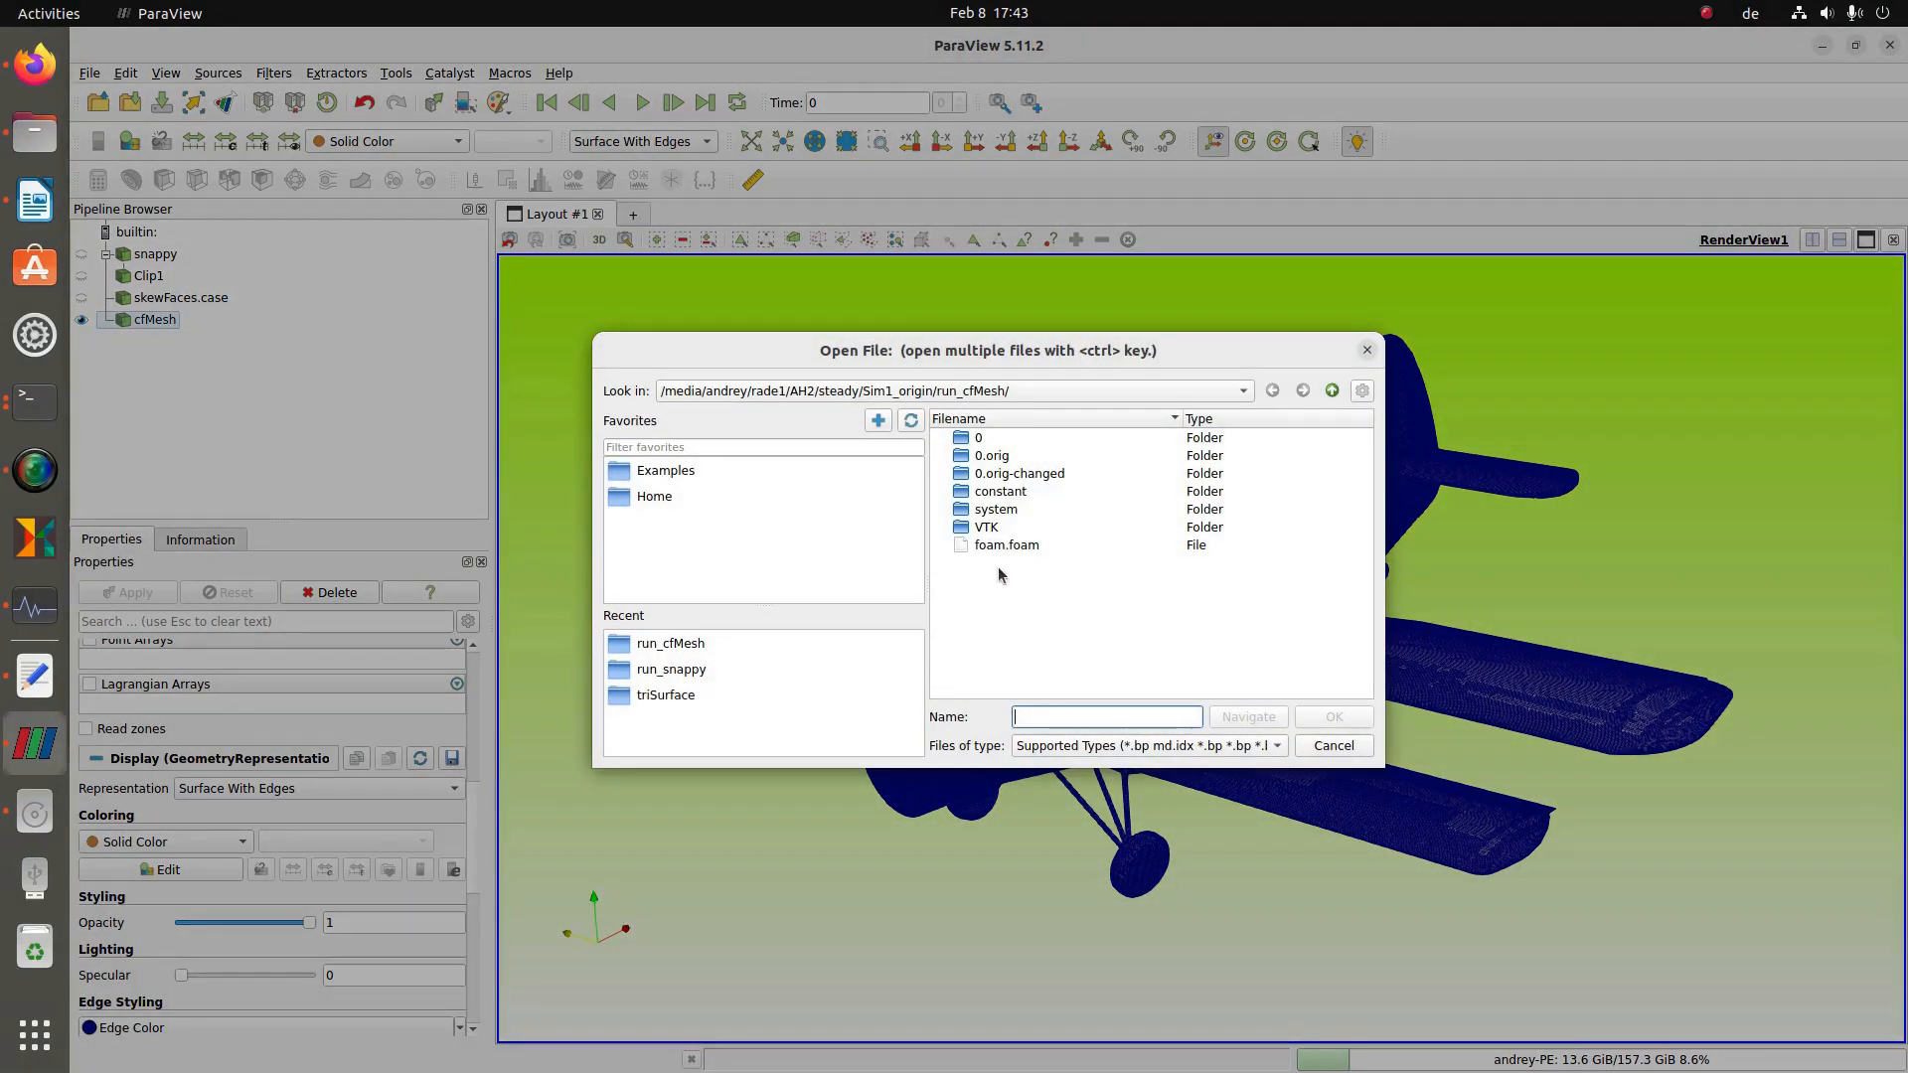
double_click(987, 530)
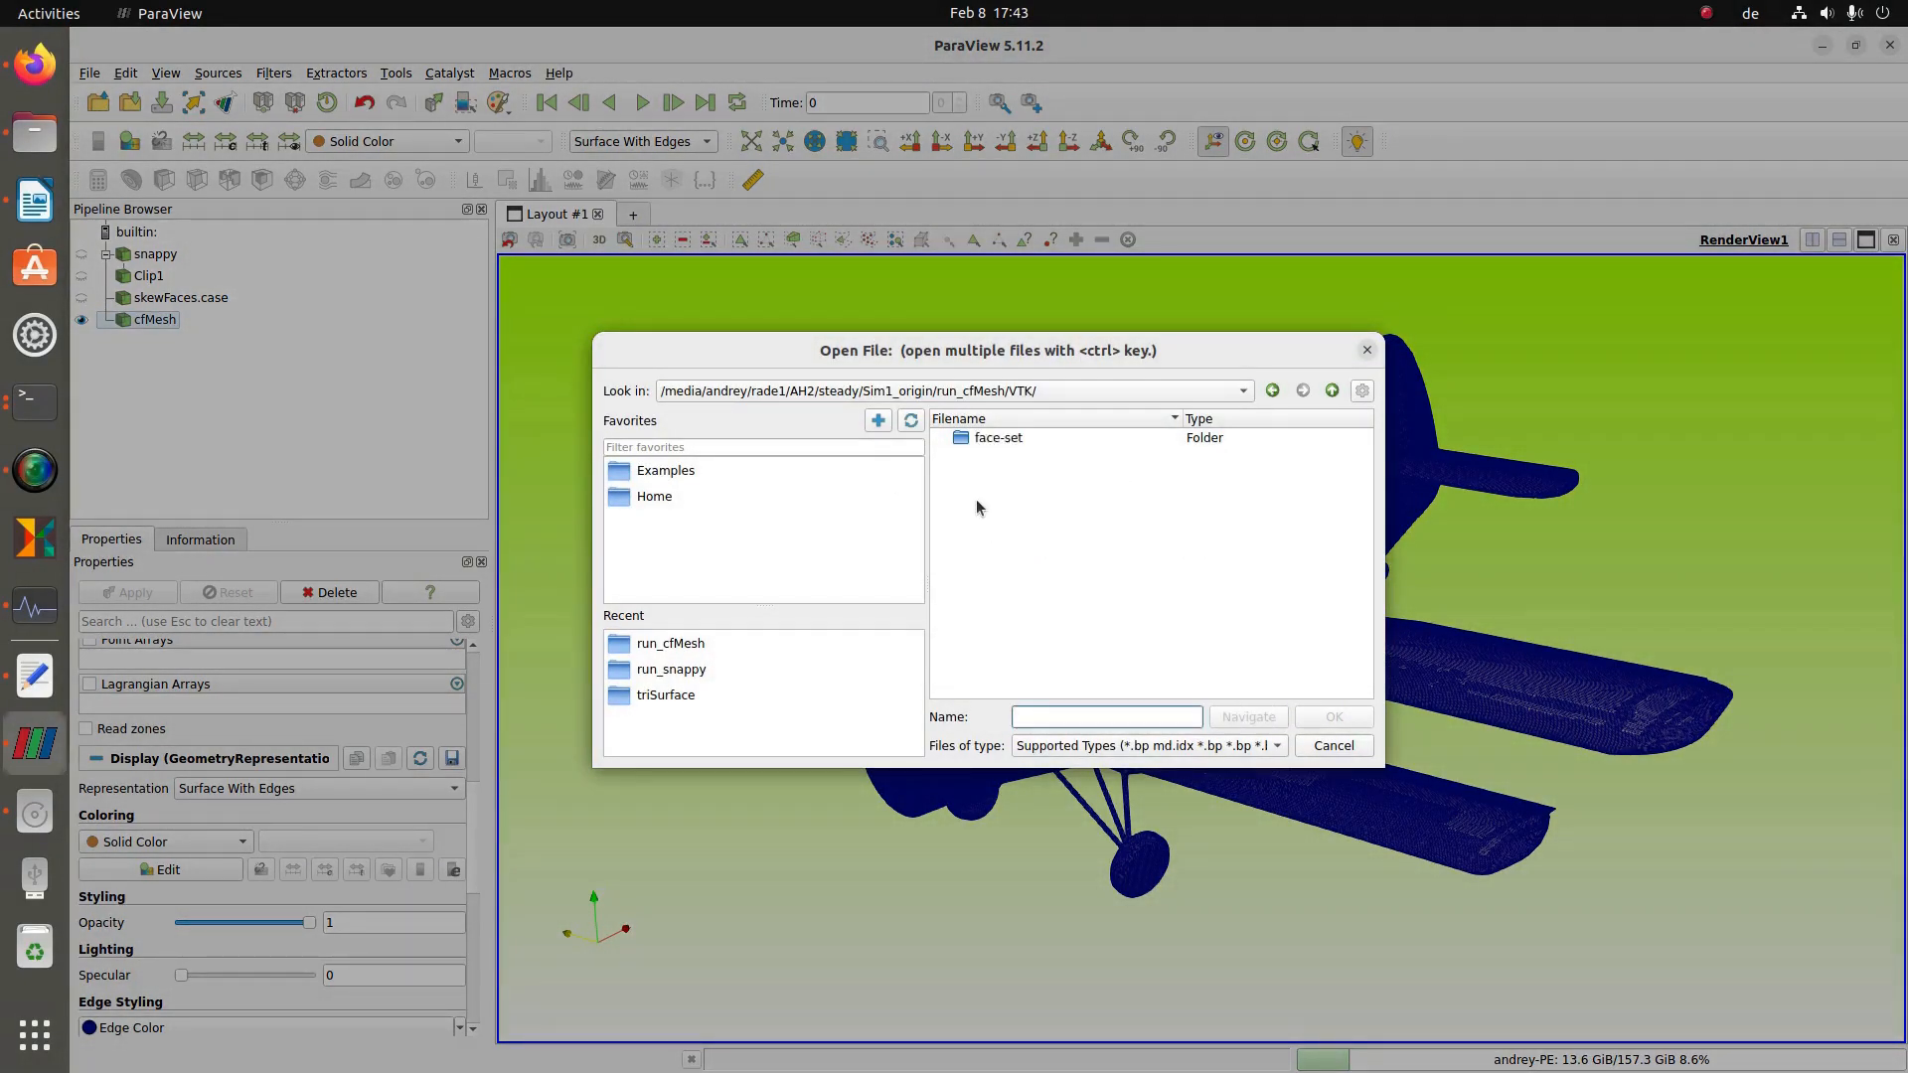
double_click(987, 439)
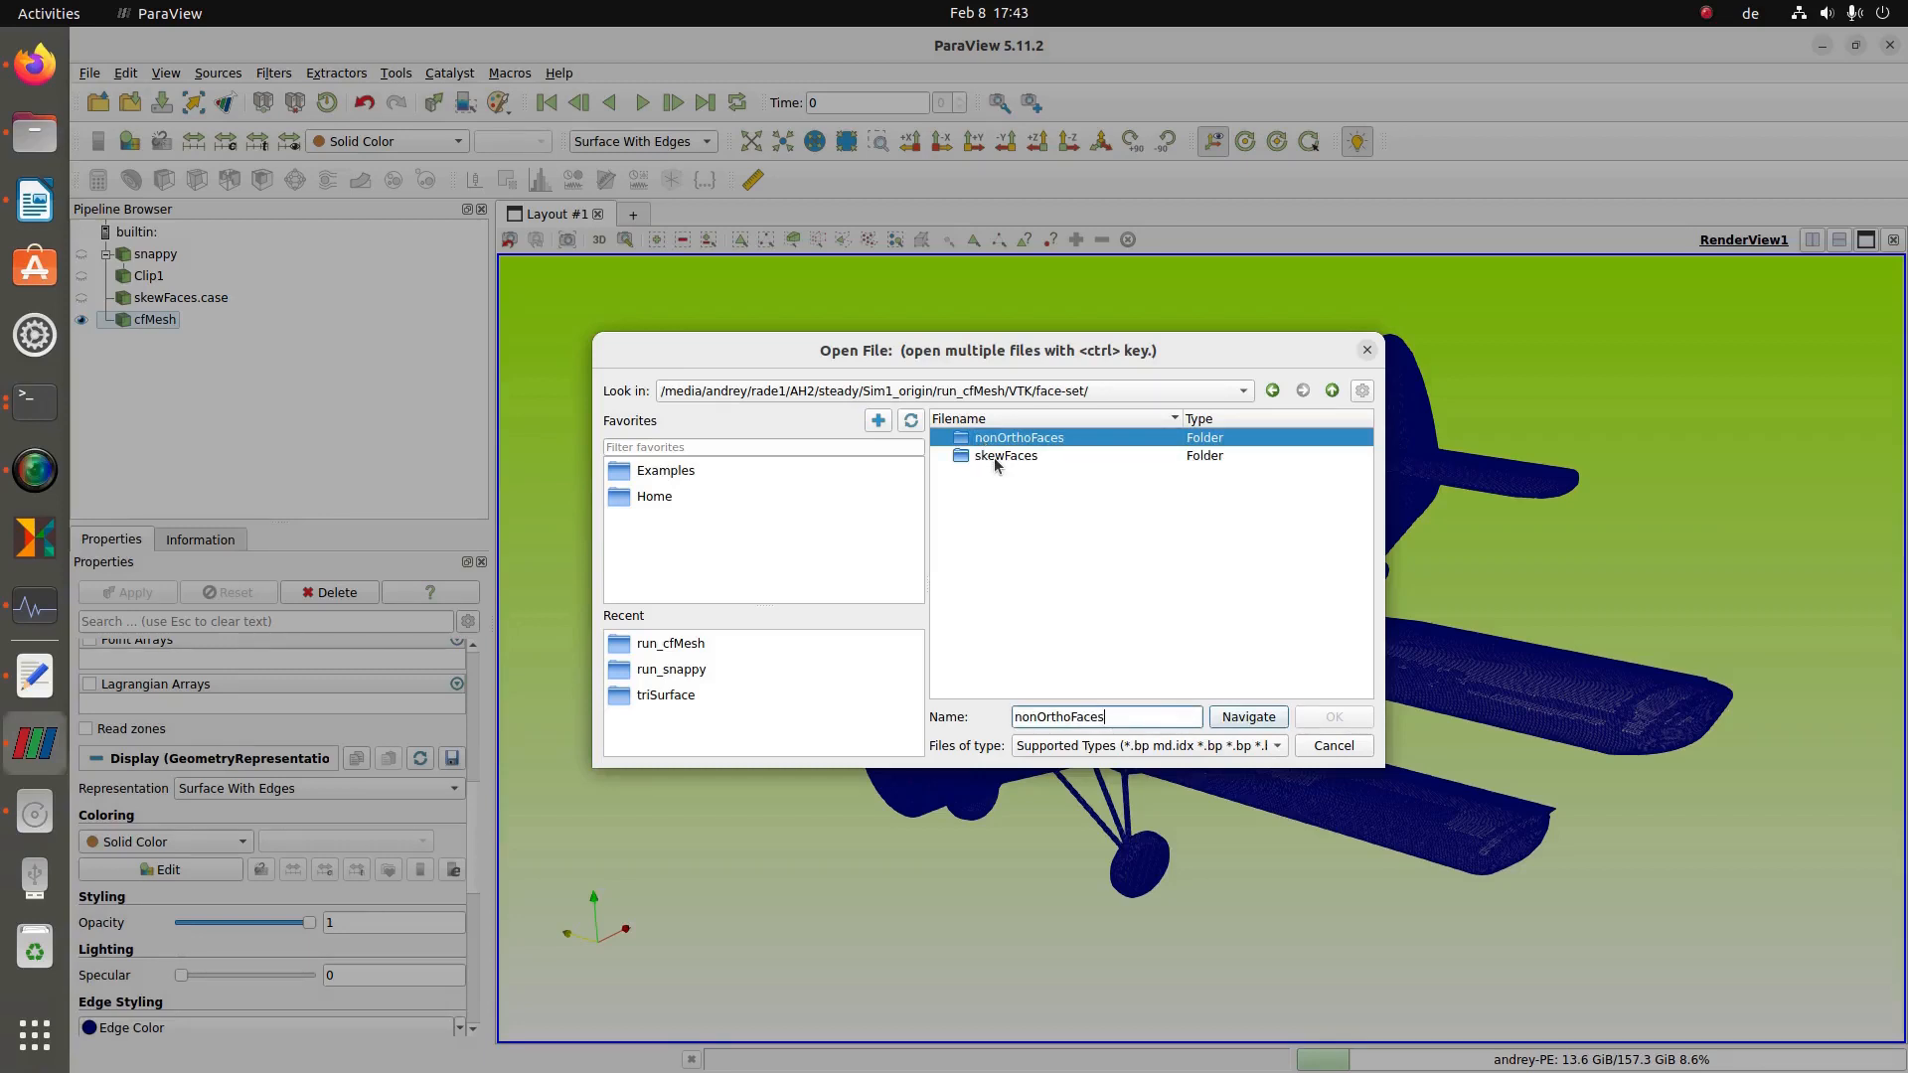
double_click(995, 459)
left_click(1010, 438)
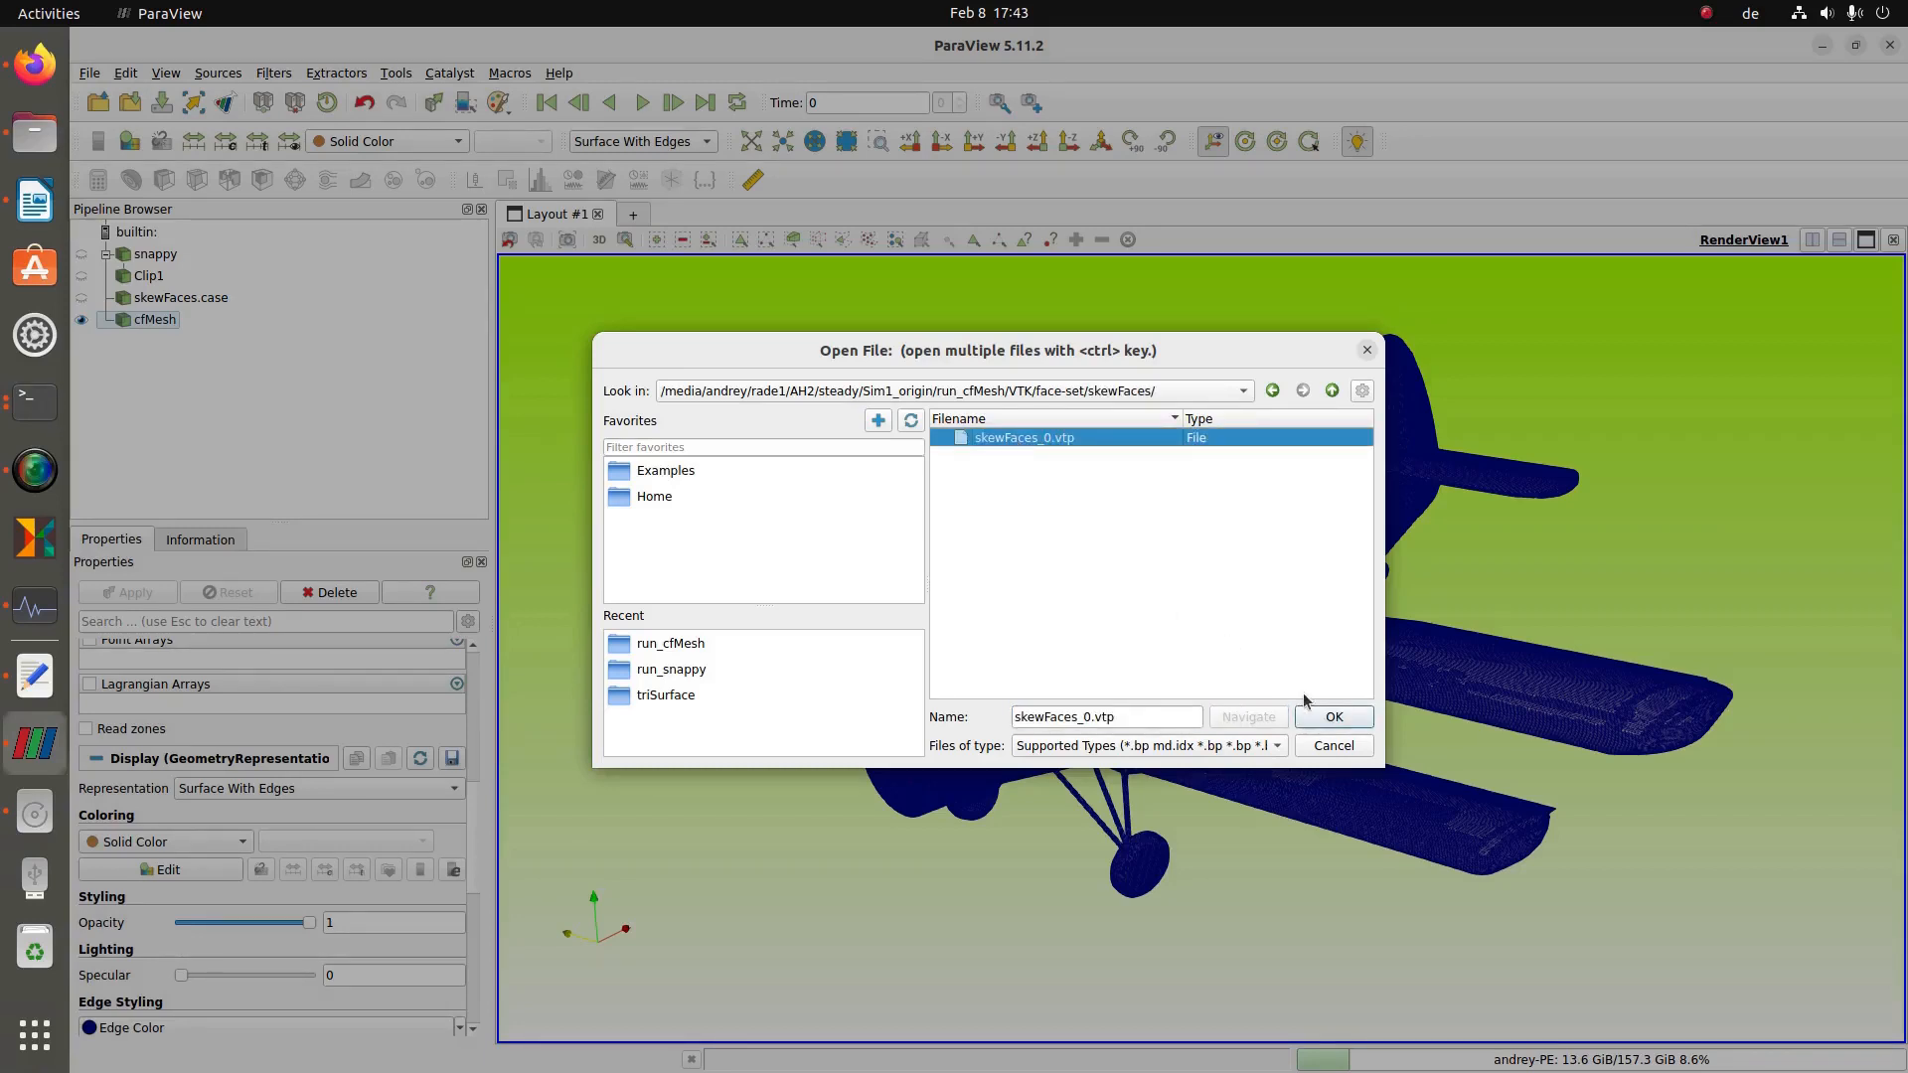
left_click(1332, 717)
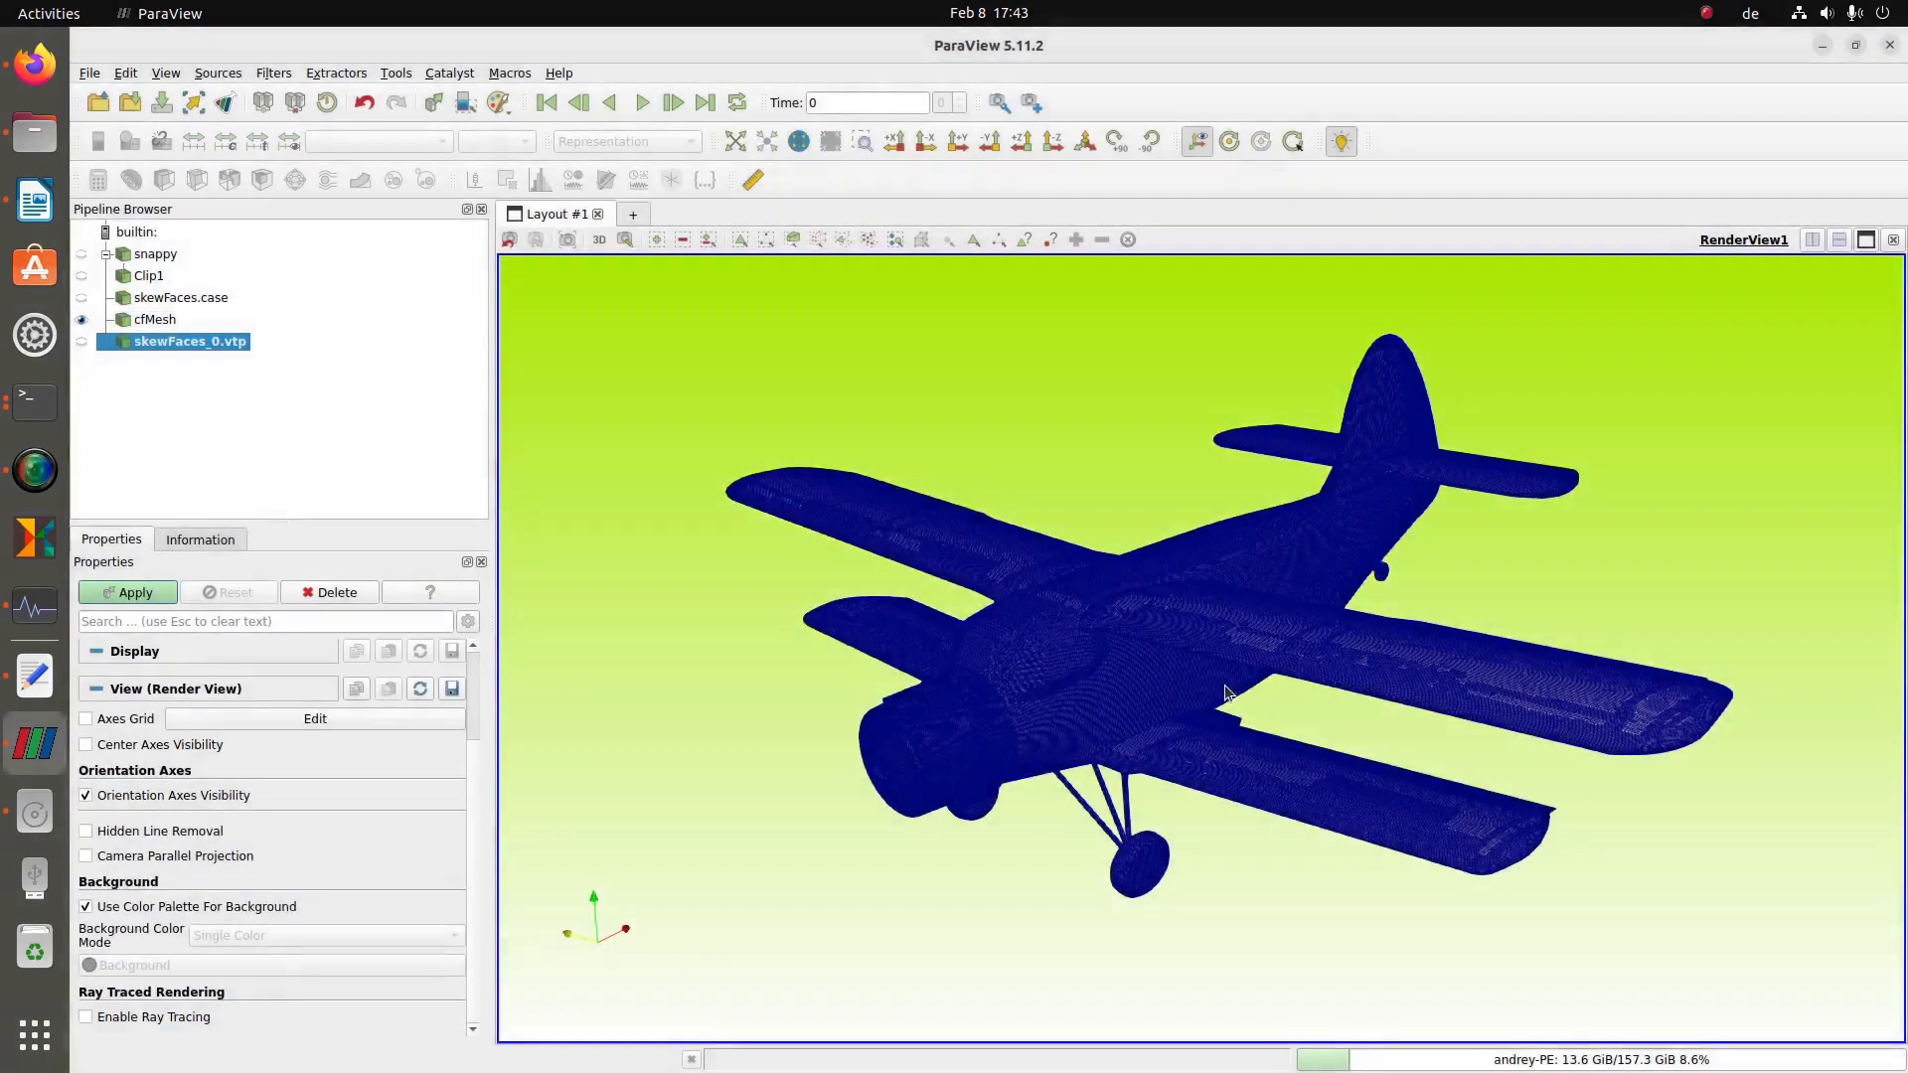
left_click(136, 594)
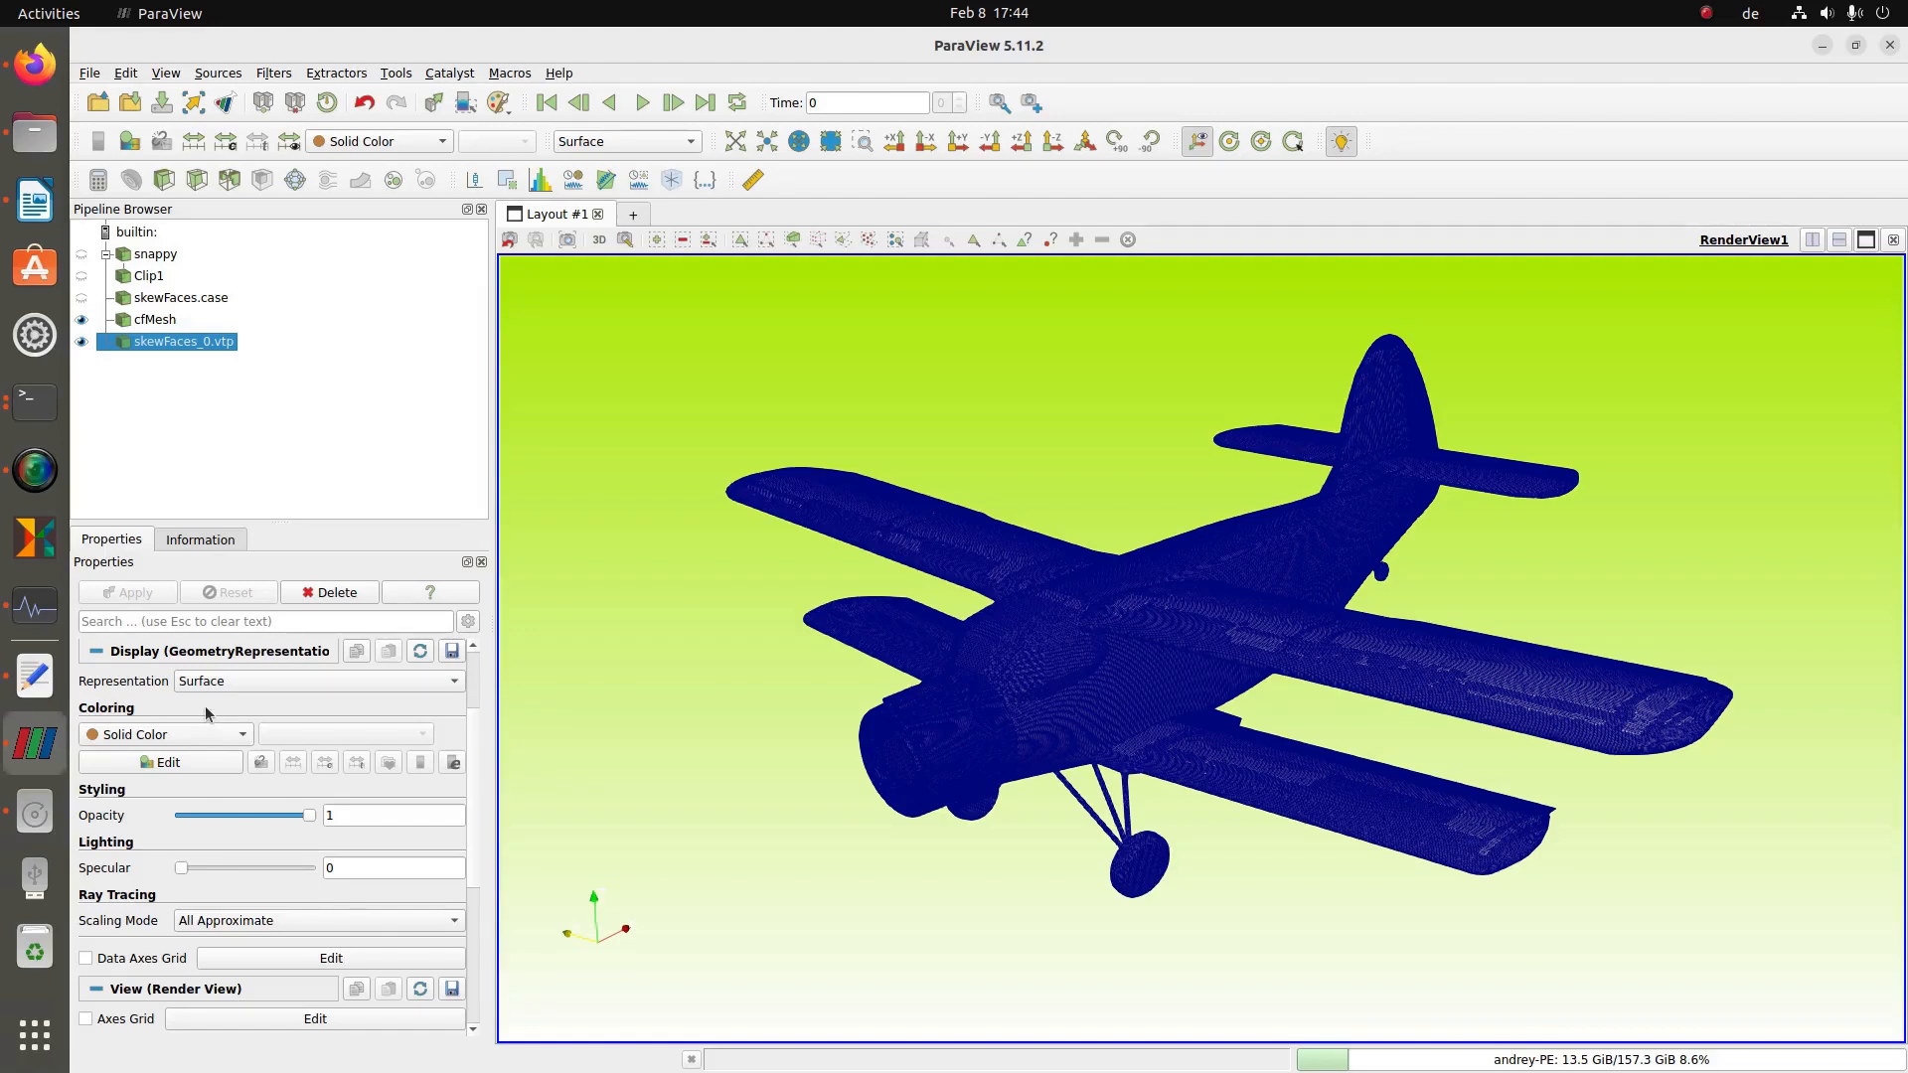
- Display the cfMesh skewed faces as Points with a point size of 20
left_click(304, 684)
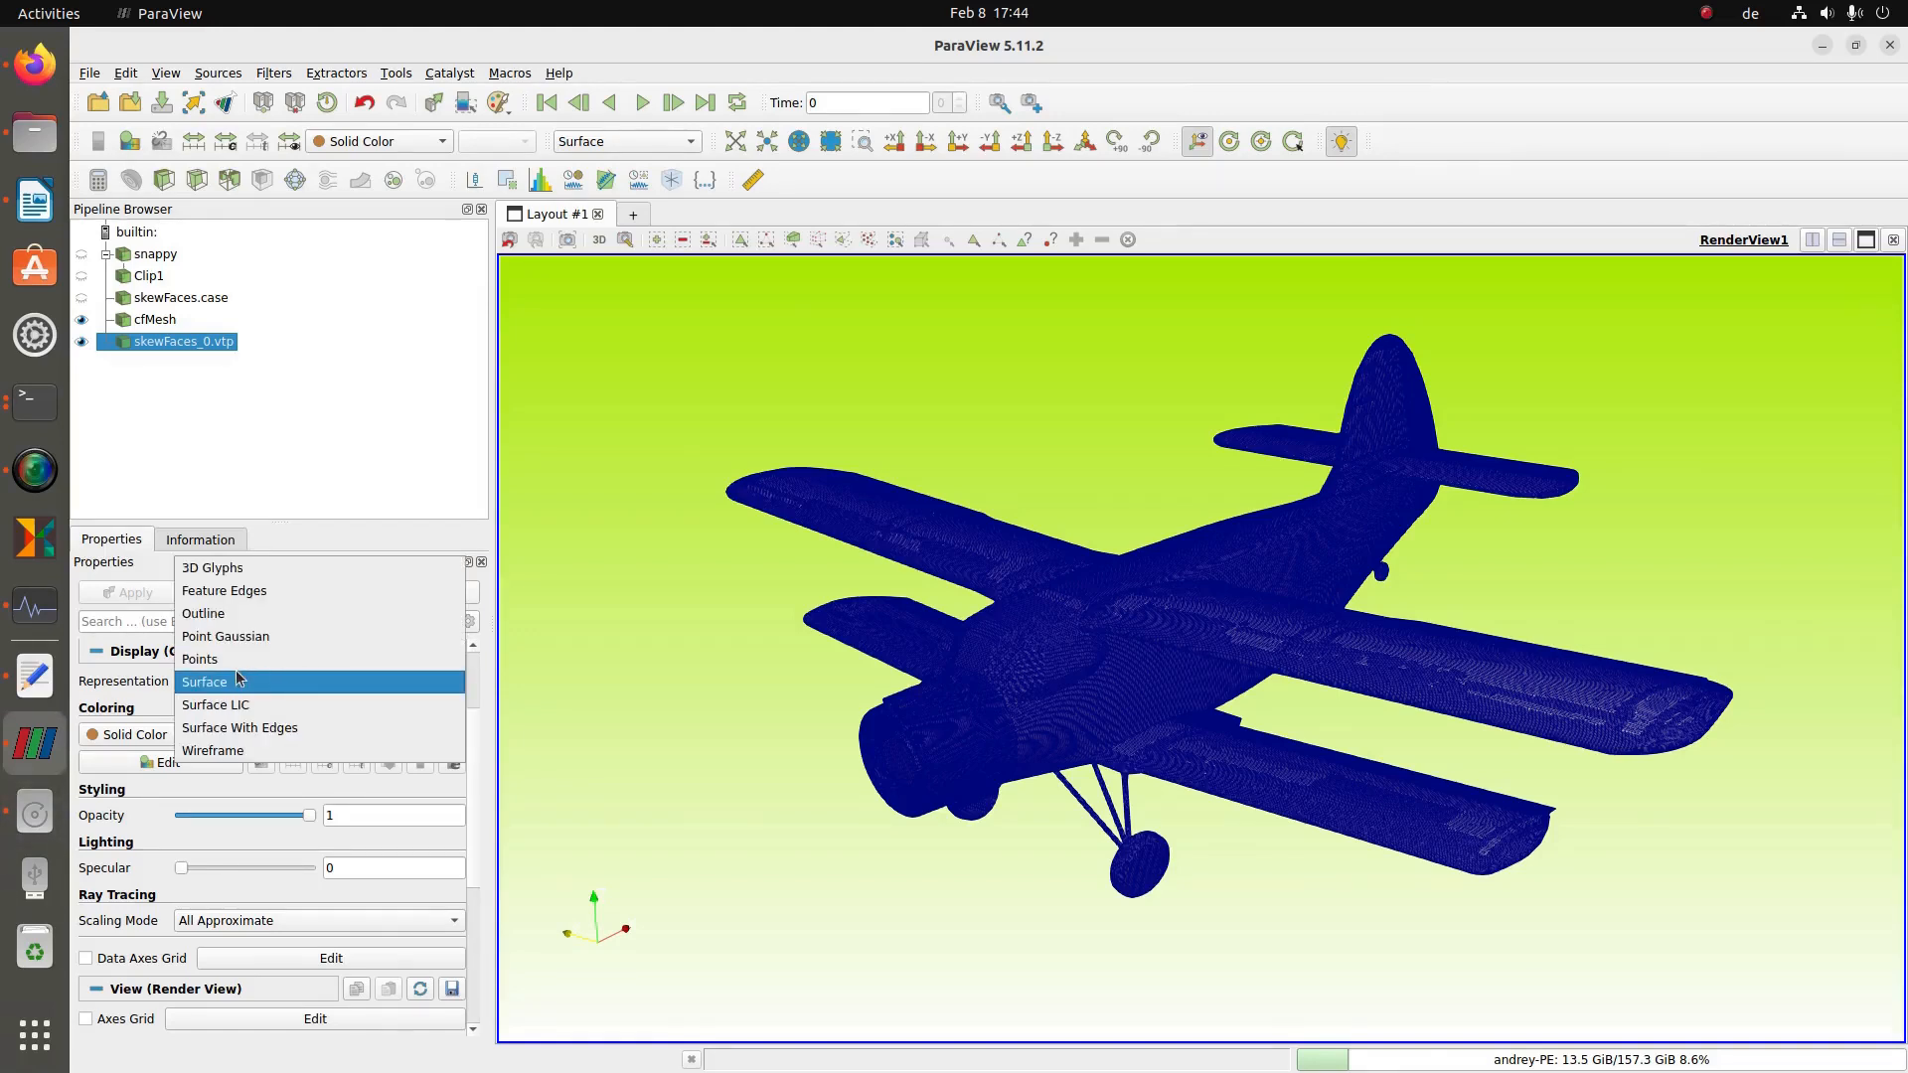
left_click(209, 663)
double_click(200, 837)
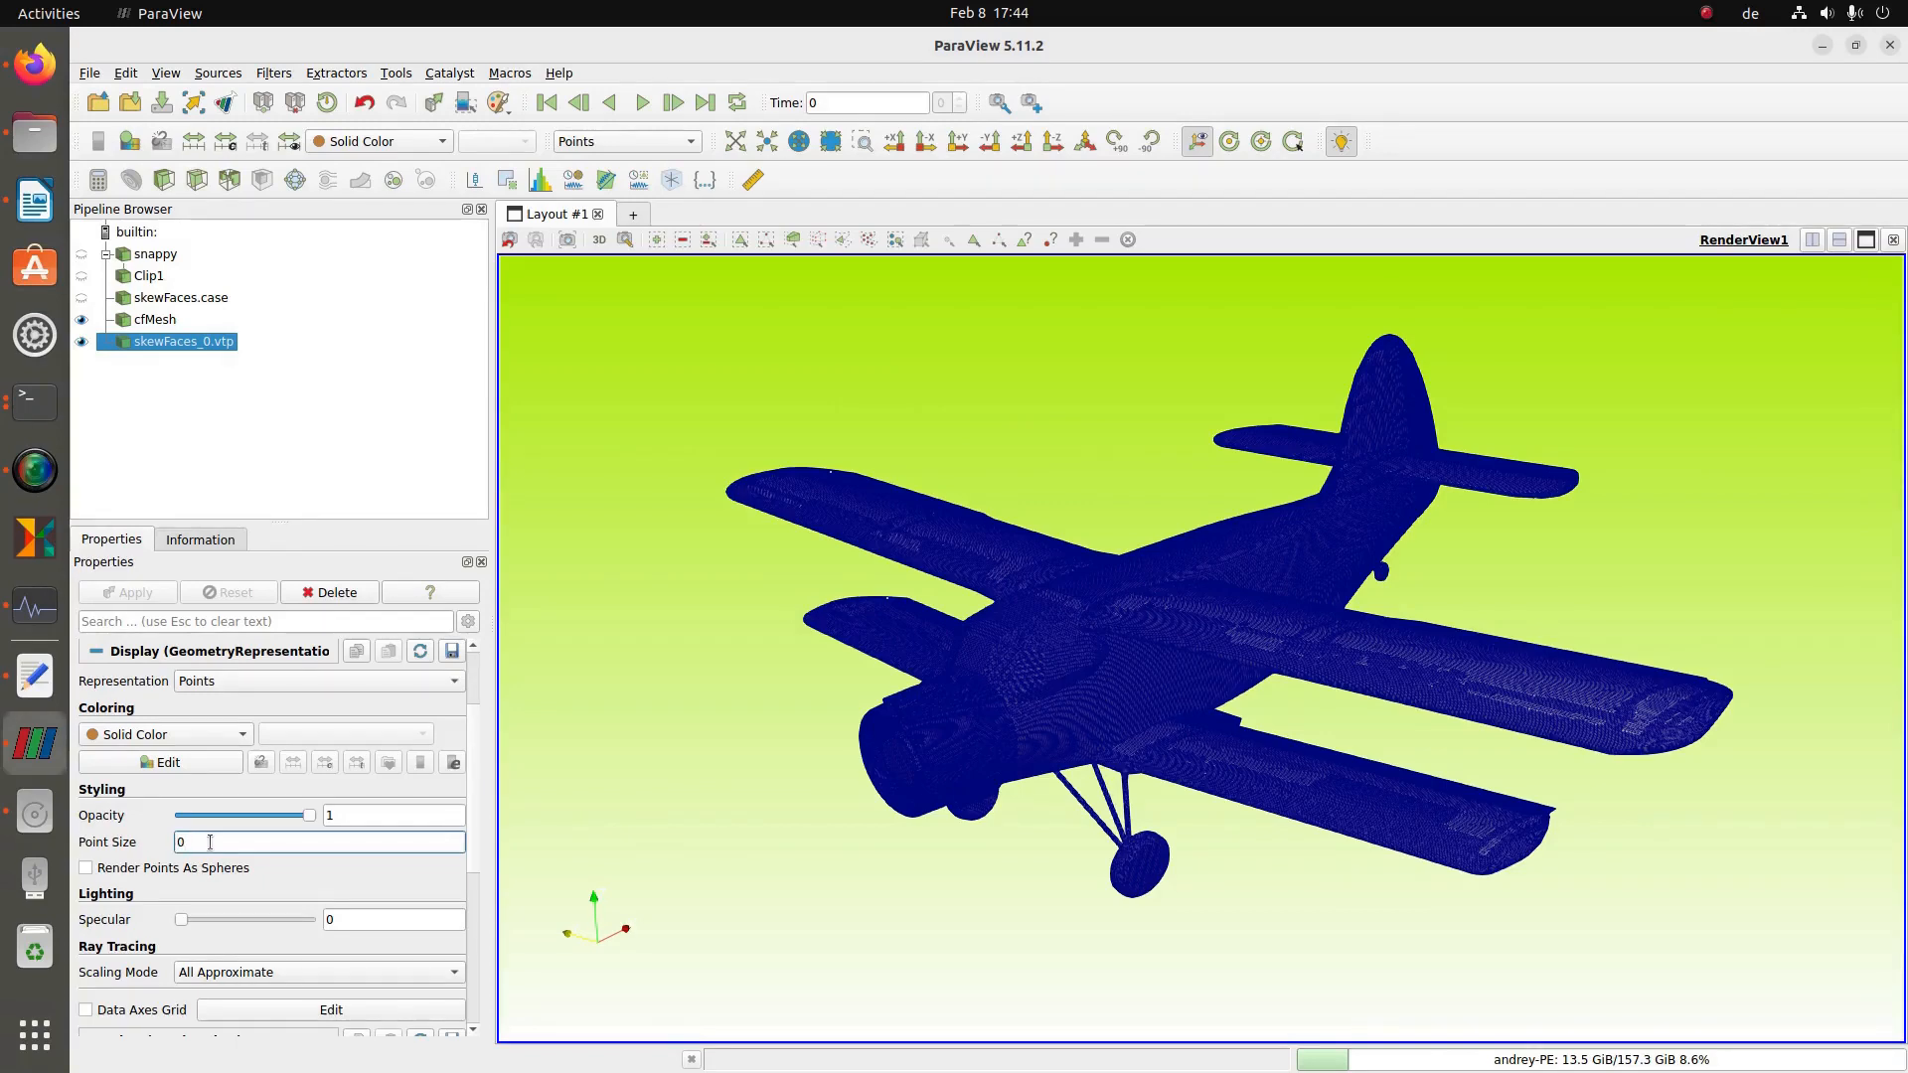
key("Return")
- Examine where the skewed-face points lie on the cfMesh aircraft, including the wings and the wing-fuselage junction
left_click_drag(943, 708, 878, 644)
right_click_drag(1124, 668, 1118, 723)
left_click_drag(1085, 727, 953, 747)
middle_click_drag(1204, 648, 1152, 523)
right_click_drag(1219, 573, 1223, 549)
left_click_drag(1223, 558, 960, 660)
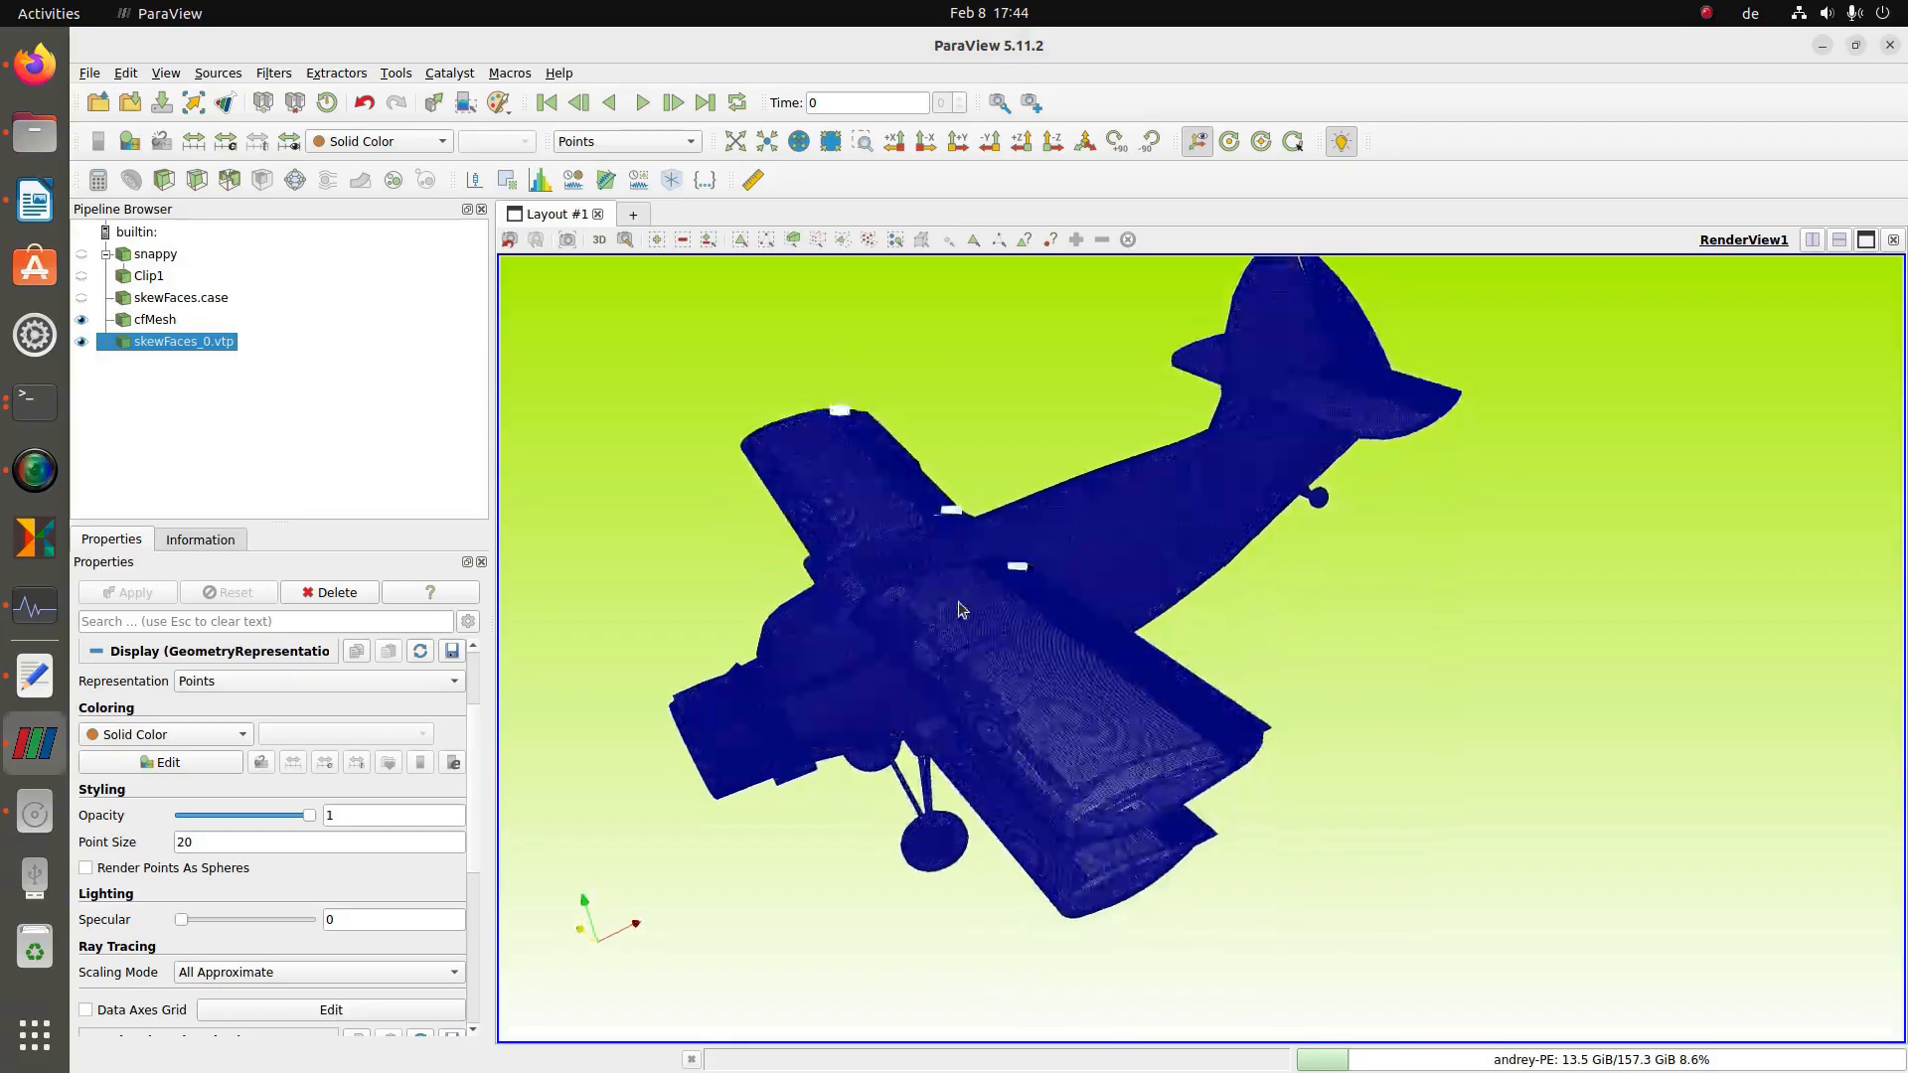
scroll(956, 626, "up", 3)
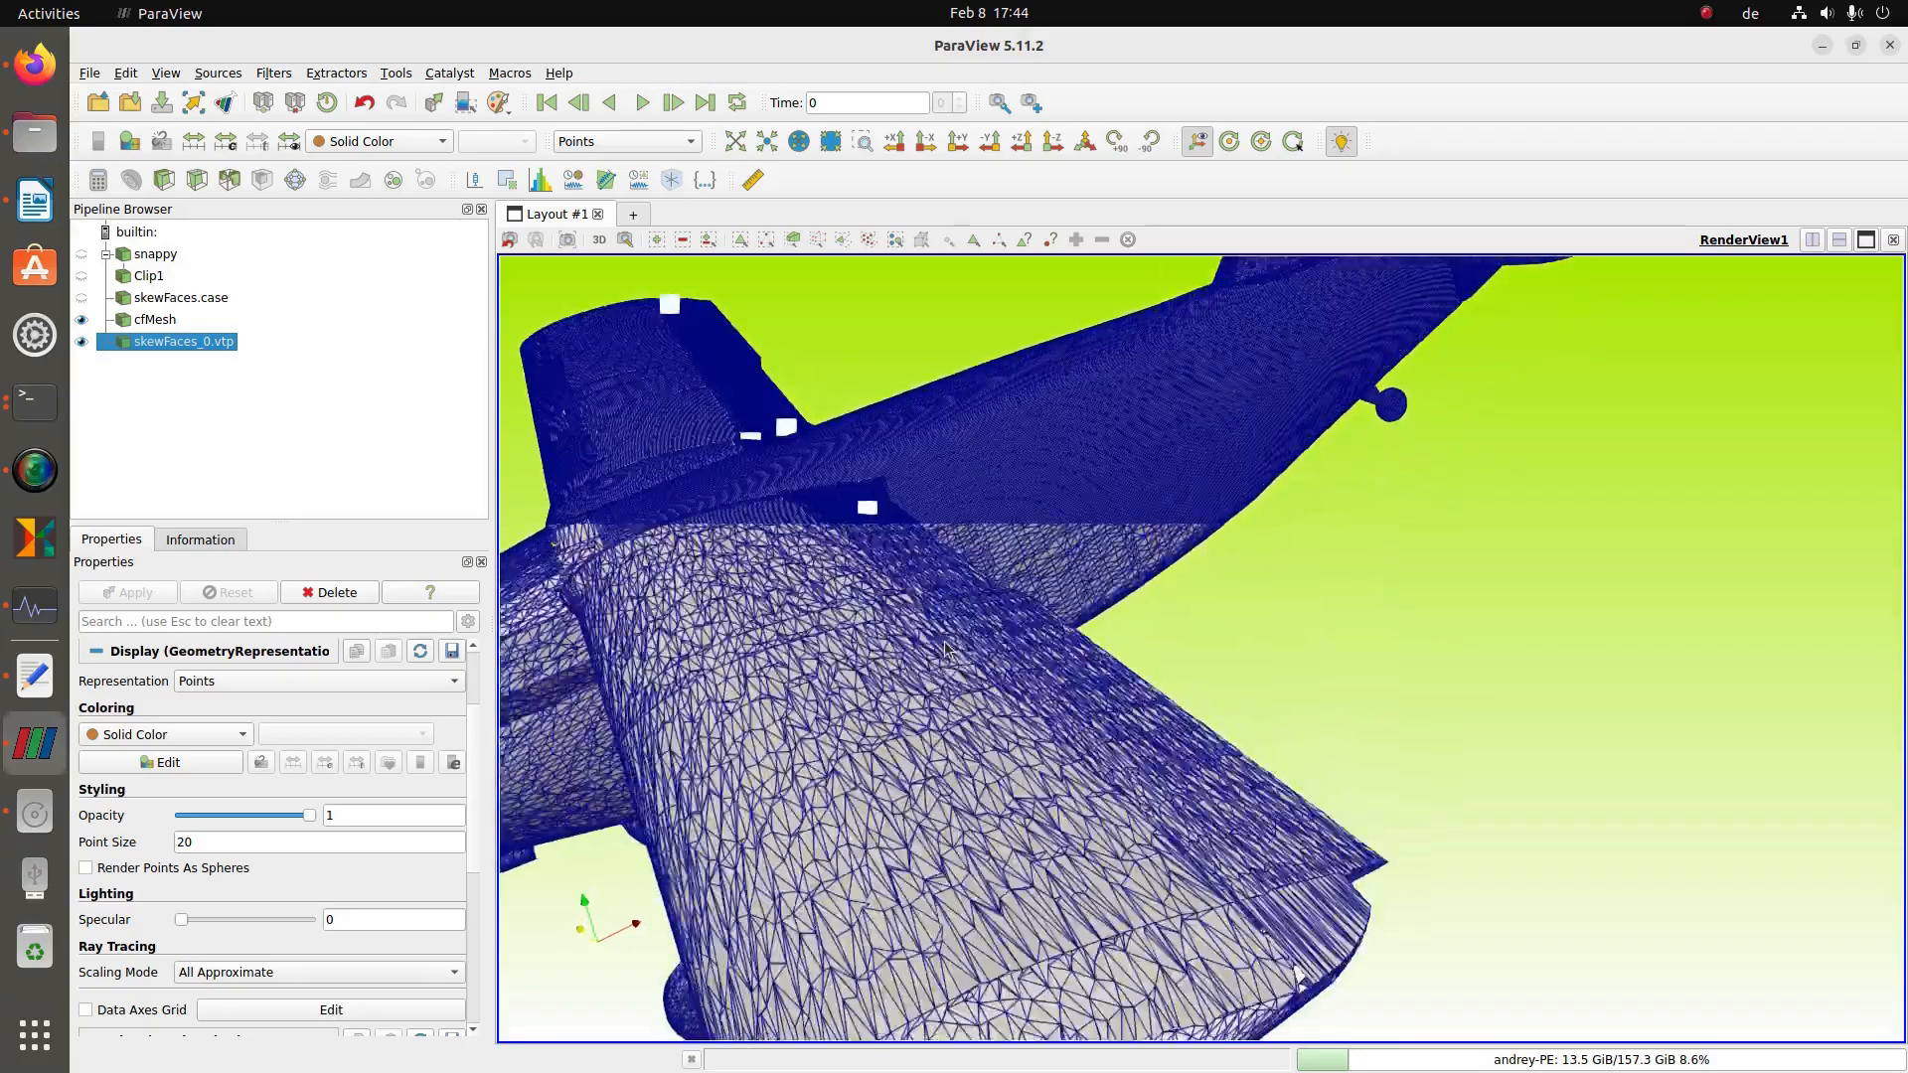
middle_click_drag(945, 651, 1124, 729)
scroll(1124, 728, "up", 5)
scroll(1071, 544, "down", 5)
scroll(1074, 544, "up", 10)
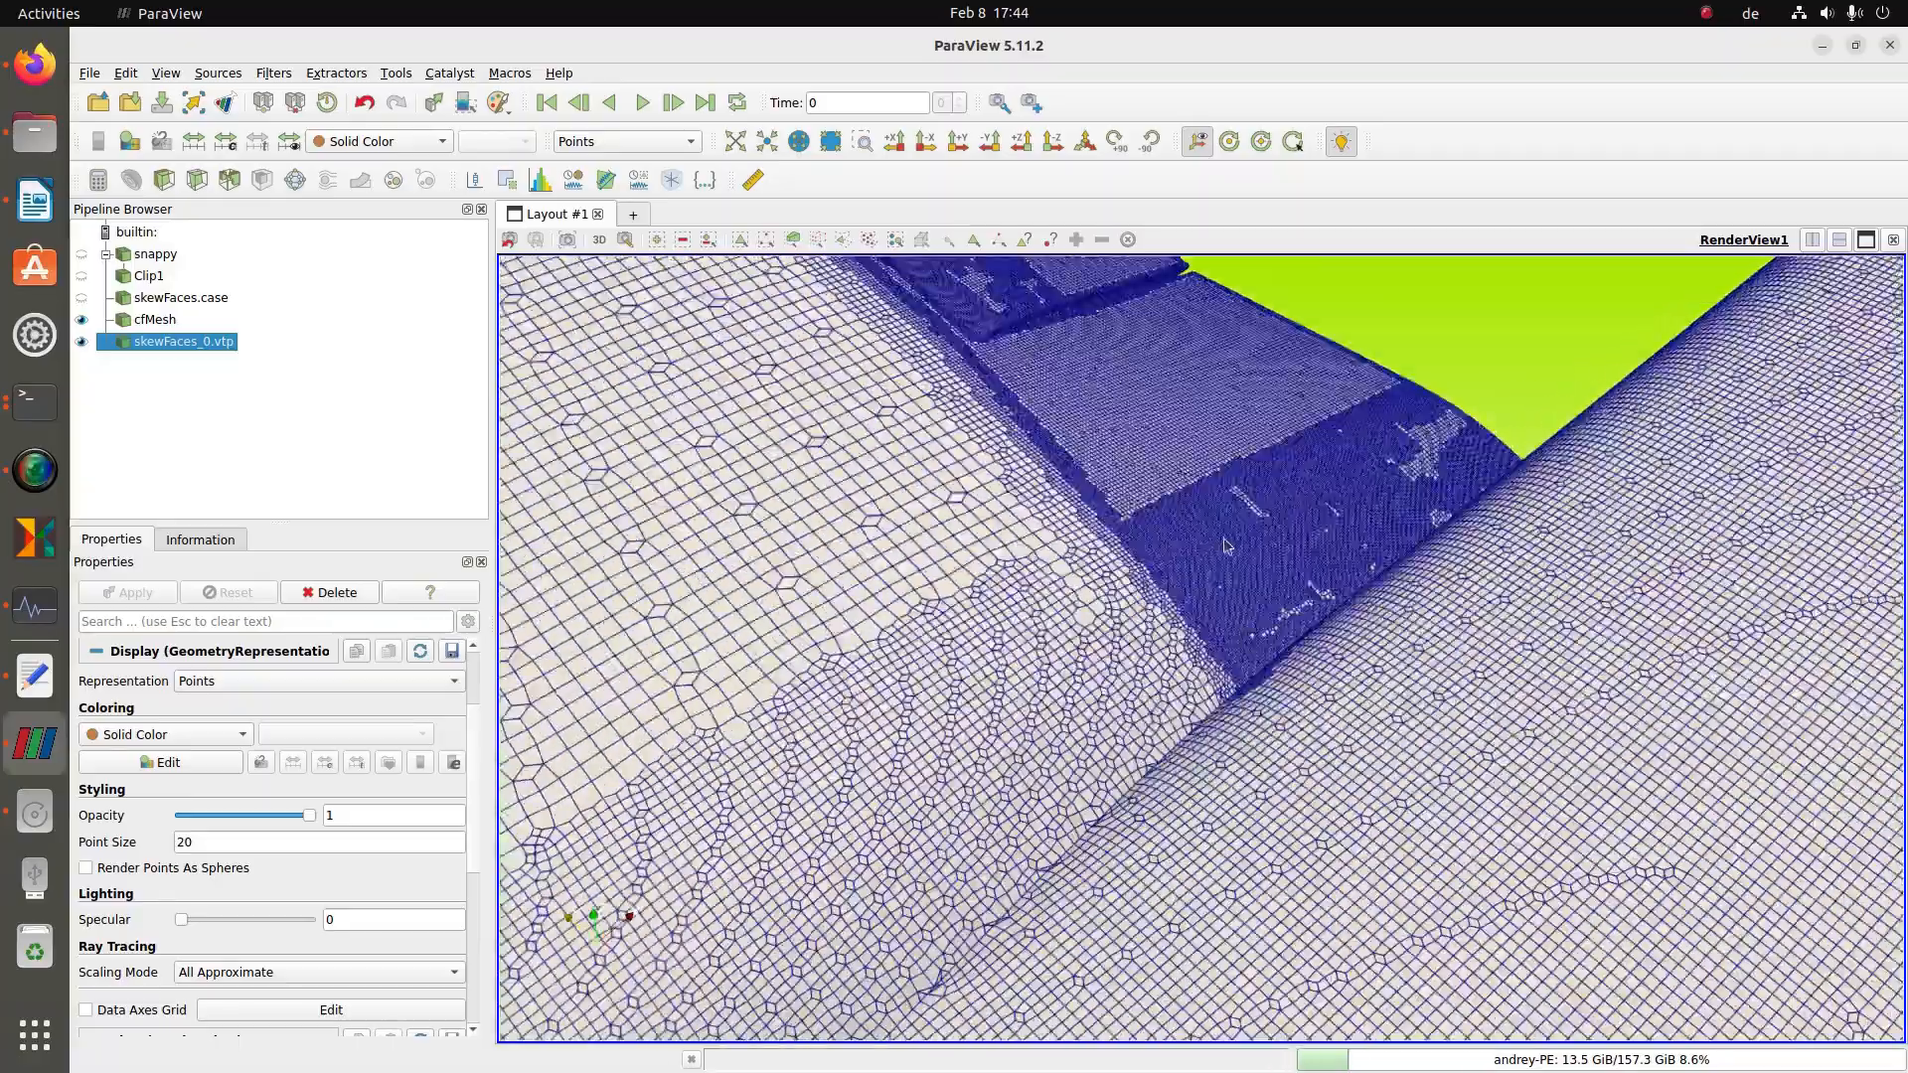
right_click_drag(1221, 540, 1254, 664)
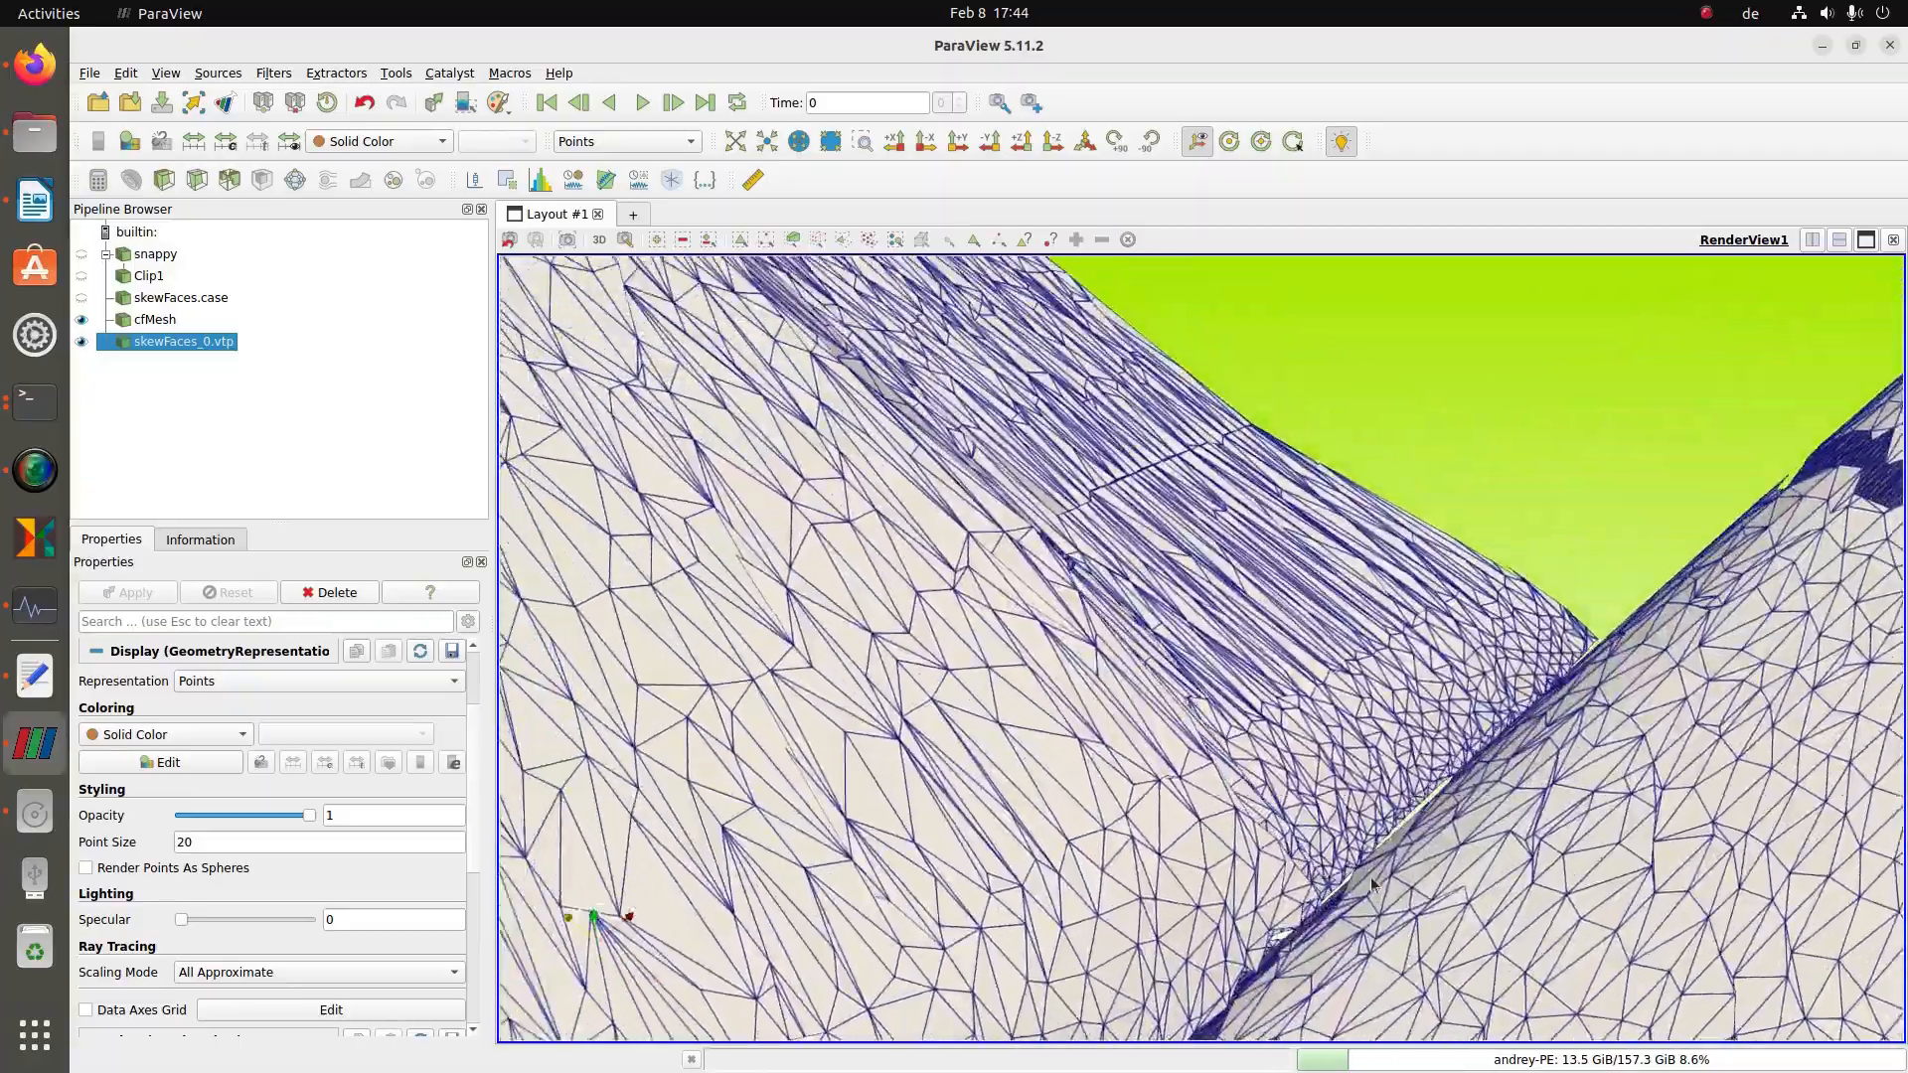
mouse_move(1187, 483)
right_mouse_down()
mouse_move(1207, 563)
mouse_move(1214, 482)
mouse_move(1226, 498)
right_mouse_up()
scroll(1226, 503, "down", 6)
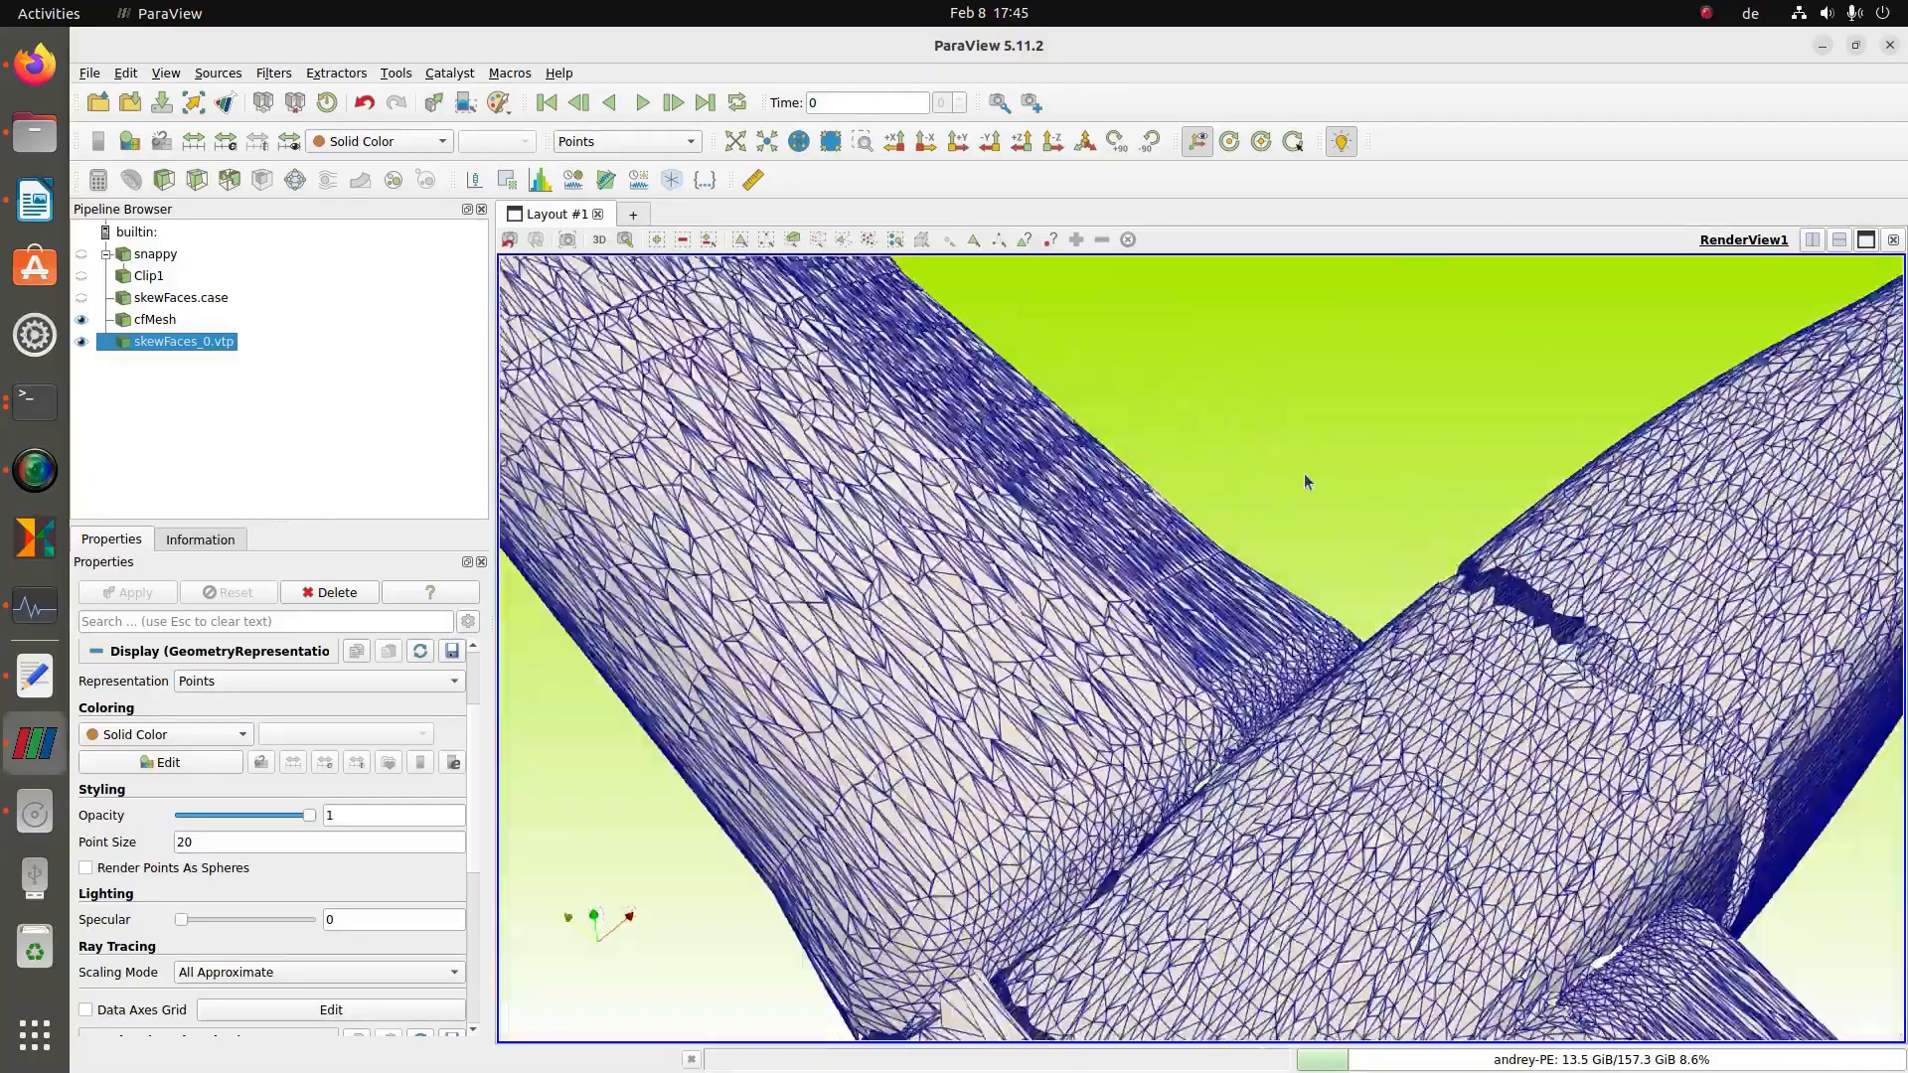
scroll(1243, 498, "down", 3)
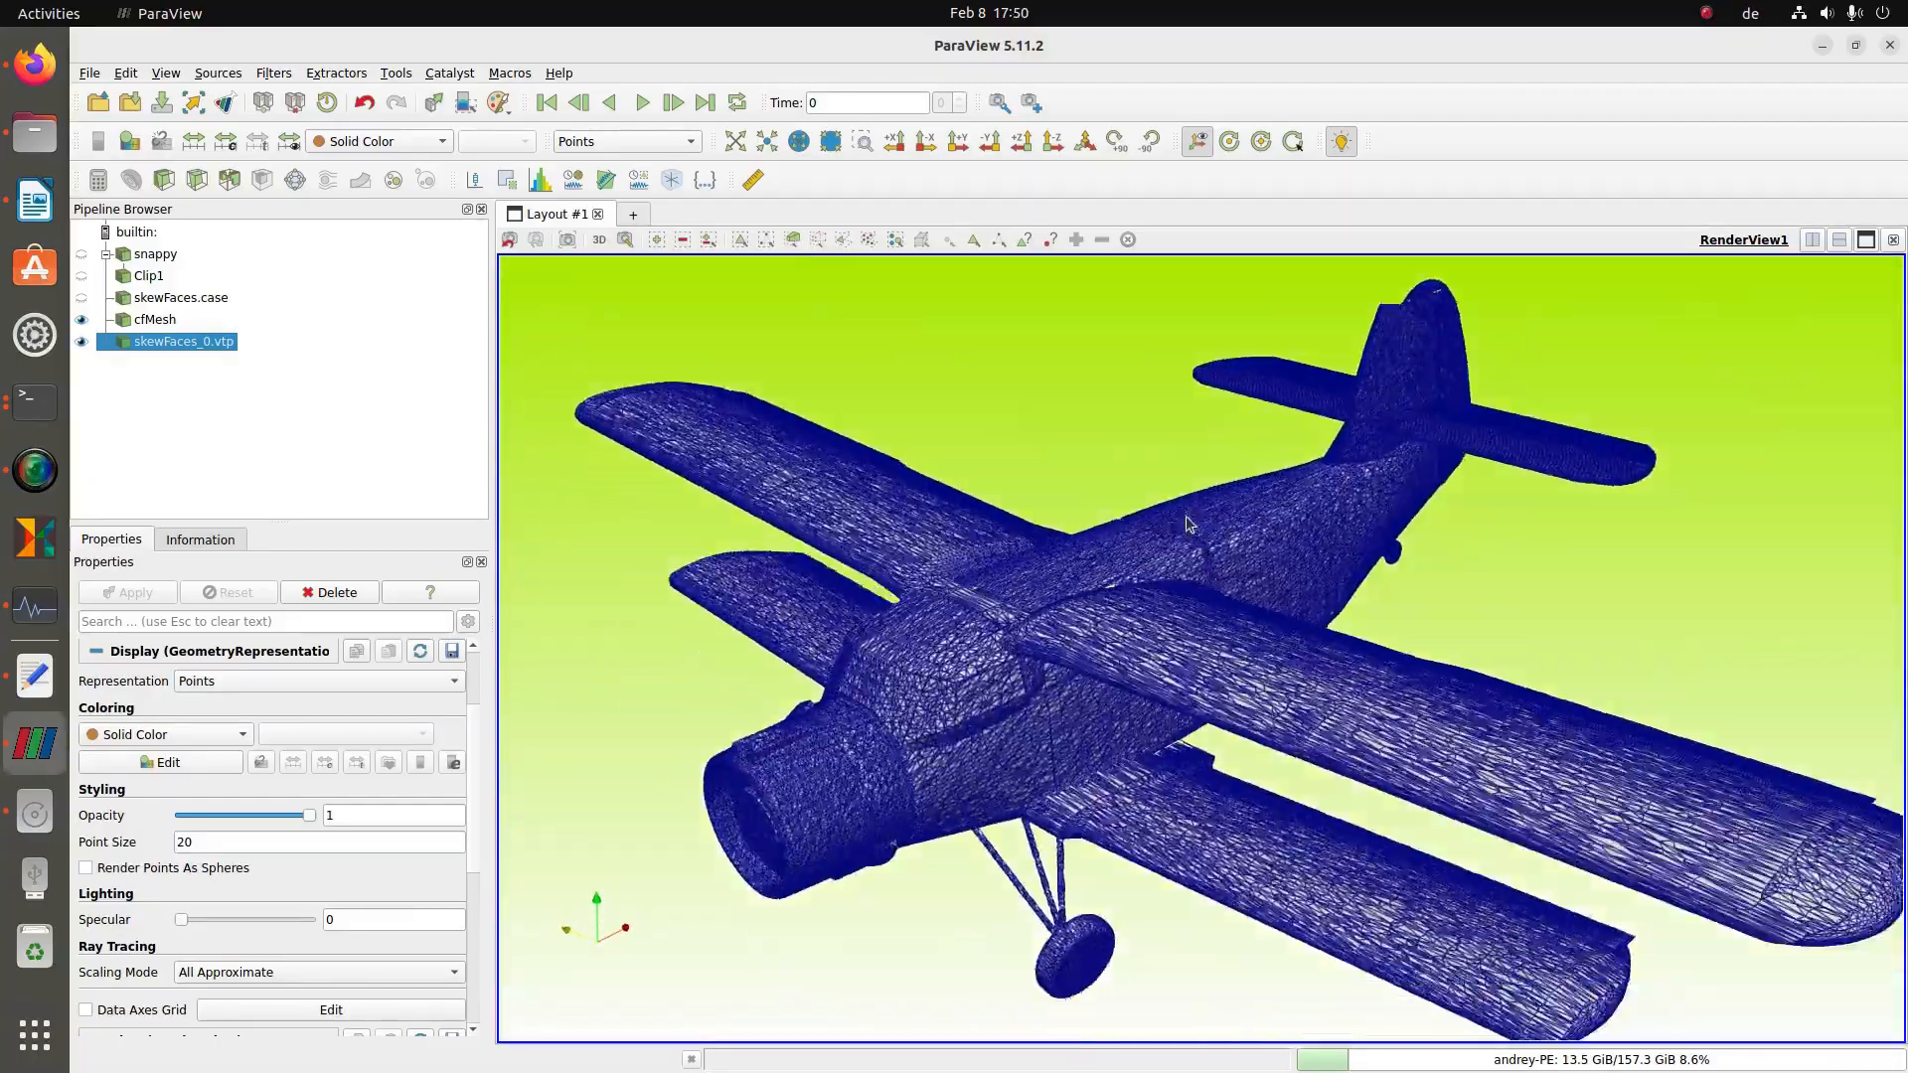
- Examine the cfMesh surface cells inside the engine cowling, around the hub and the ring grooves
mouse_move(963, 746)
middle_mouse_down()
mouse_move(975, 635)
mouse_move(1189, 610)
middle_mouse_up()
middle_click_drag(984, 652, 1176, 626)
right_click_drag(1176, 627, 1189, 678)
scroll(1191, 677, "up", 12)
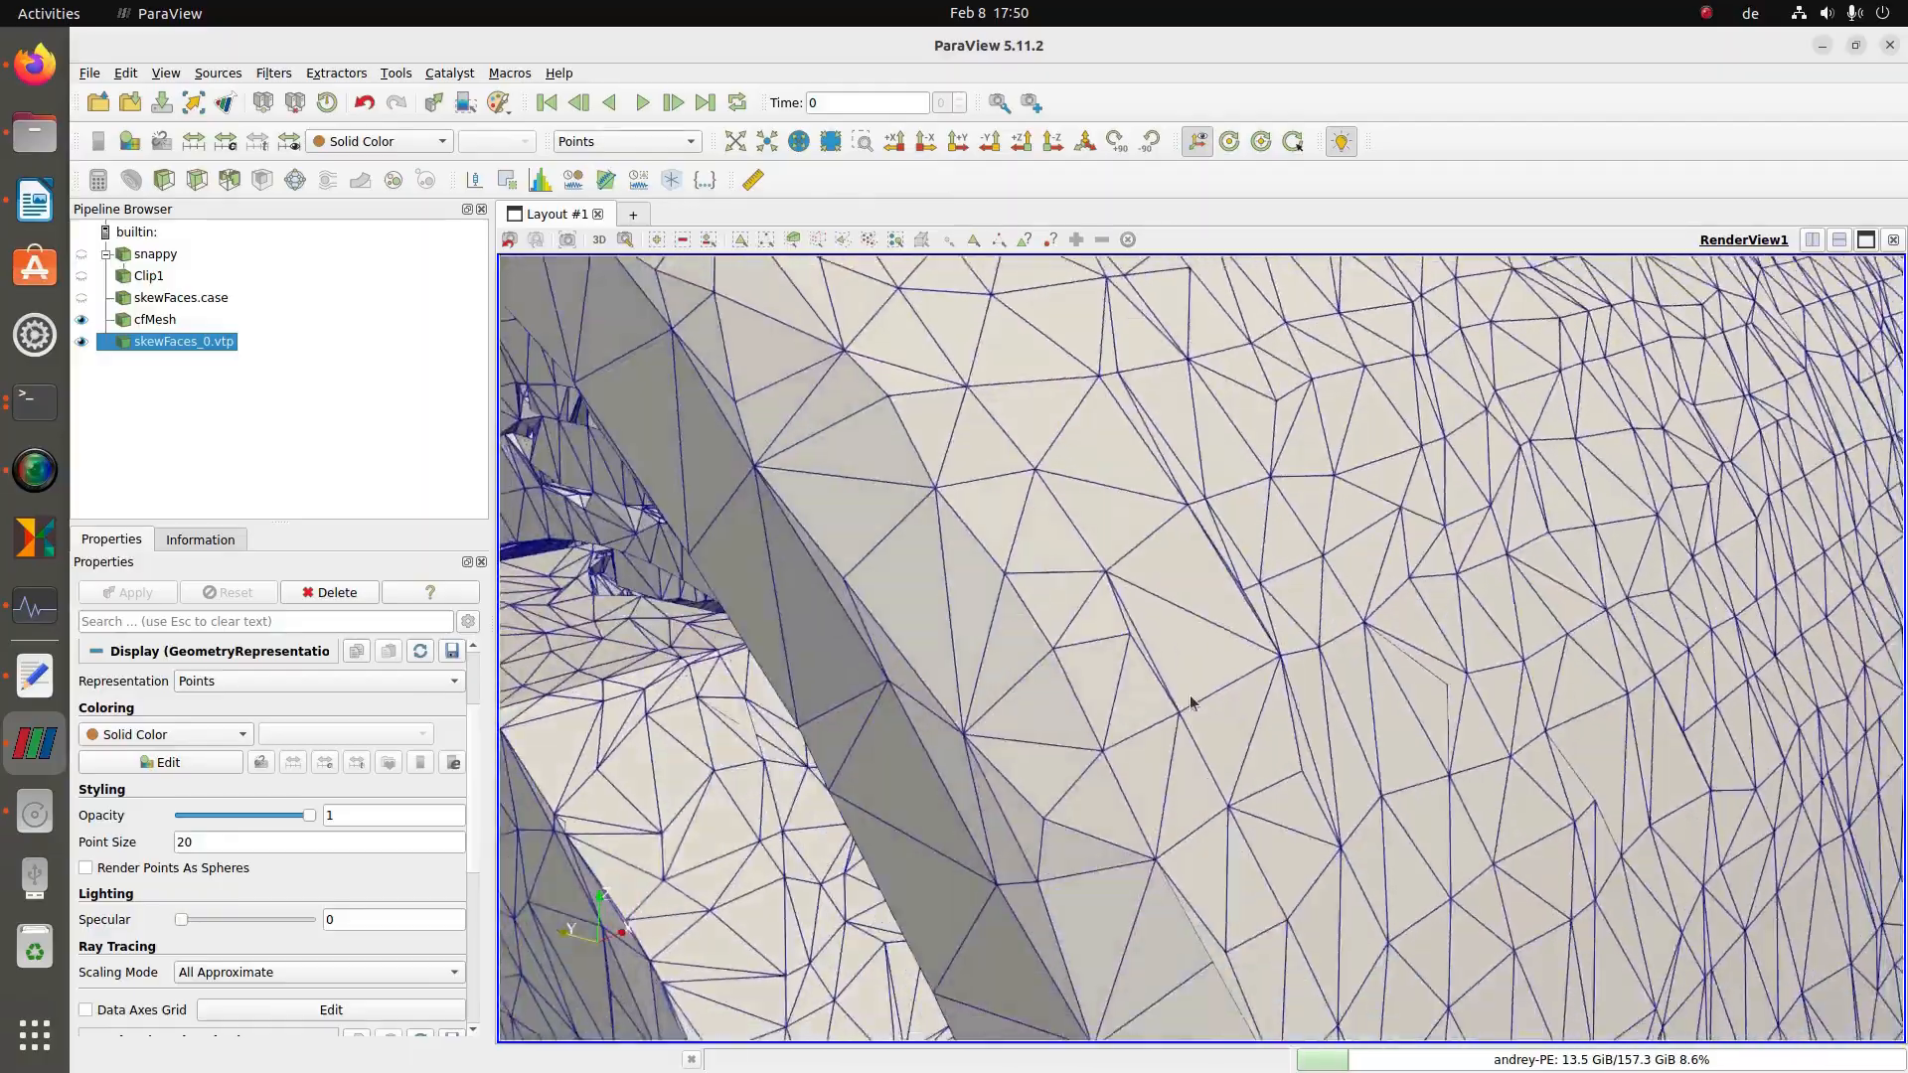
right_click_drag(1191, 695, 1145, 662)
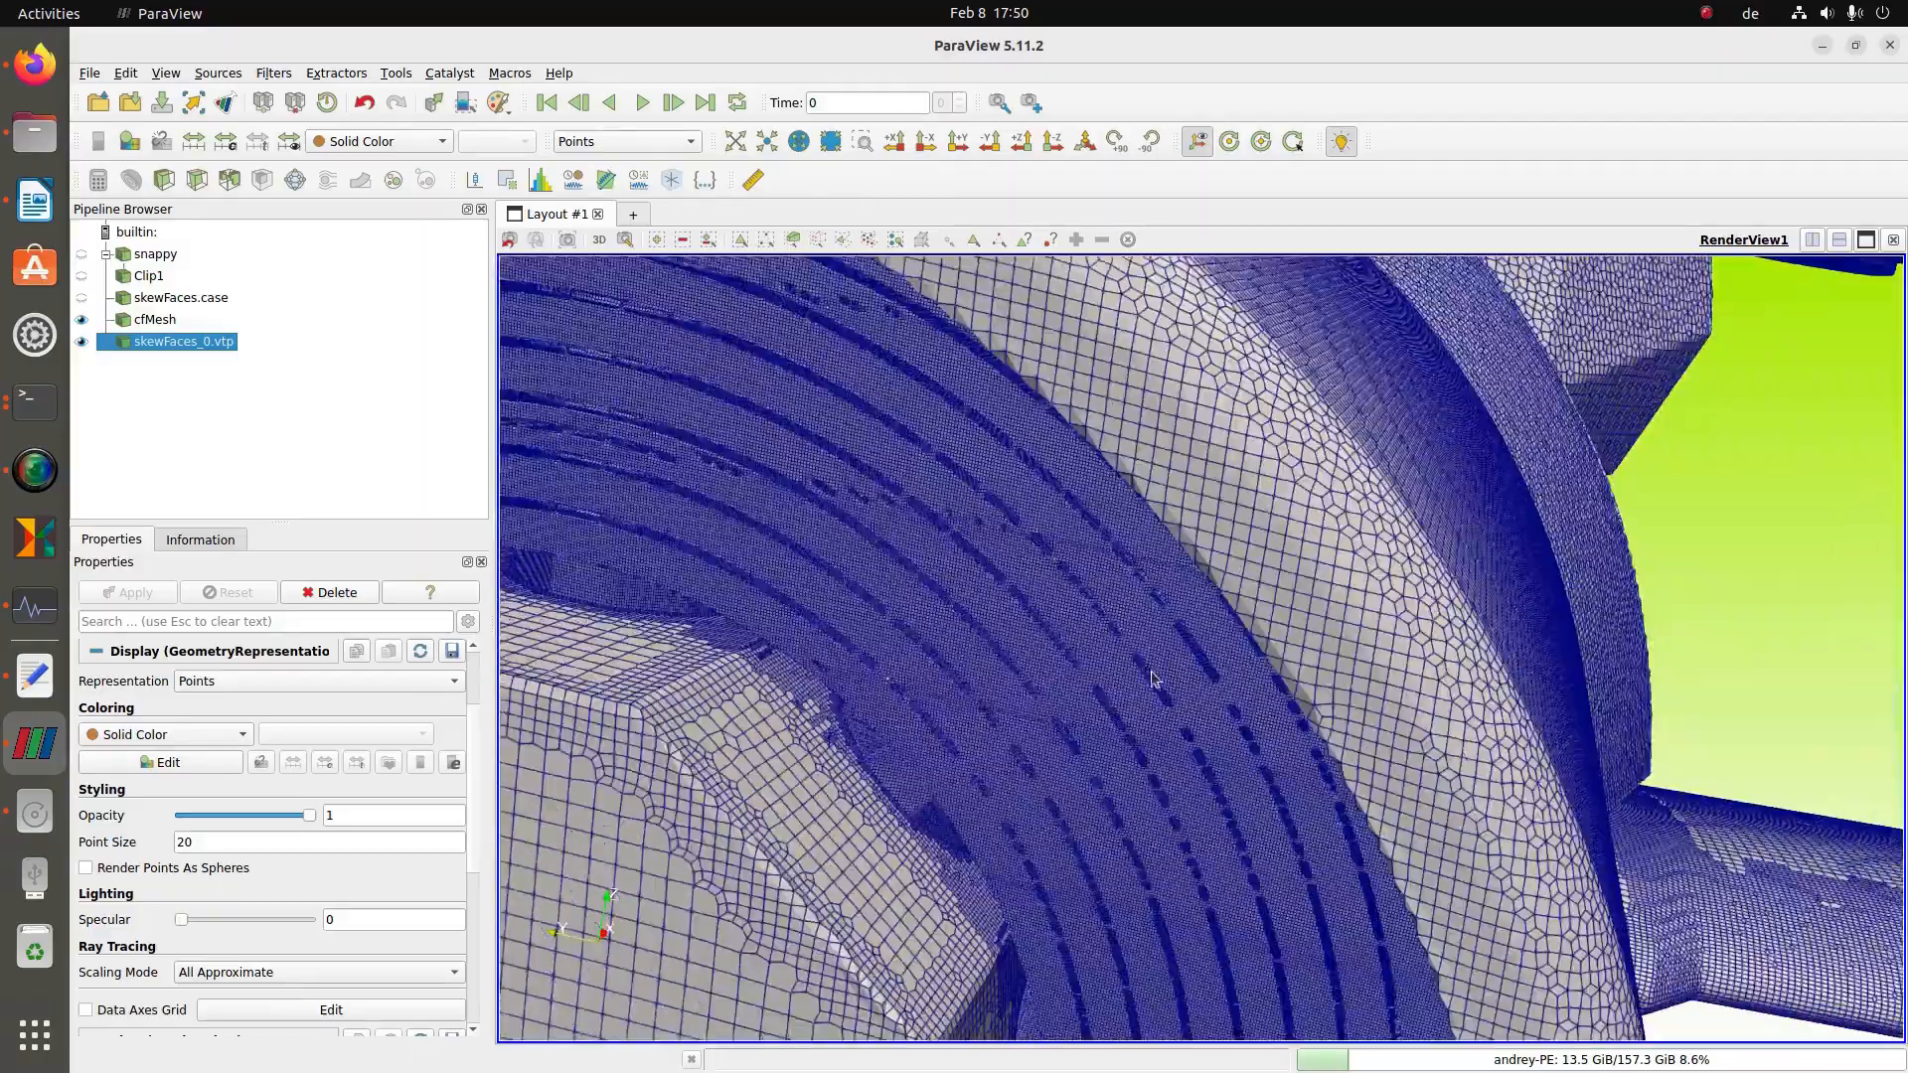
left_click_drag(1182, 658, 1376, 592)
scroll(1380, 600, "up", 5)
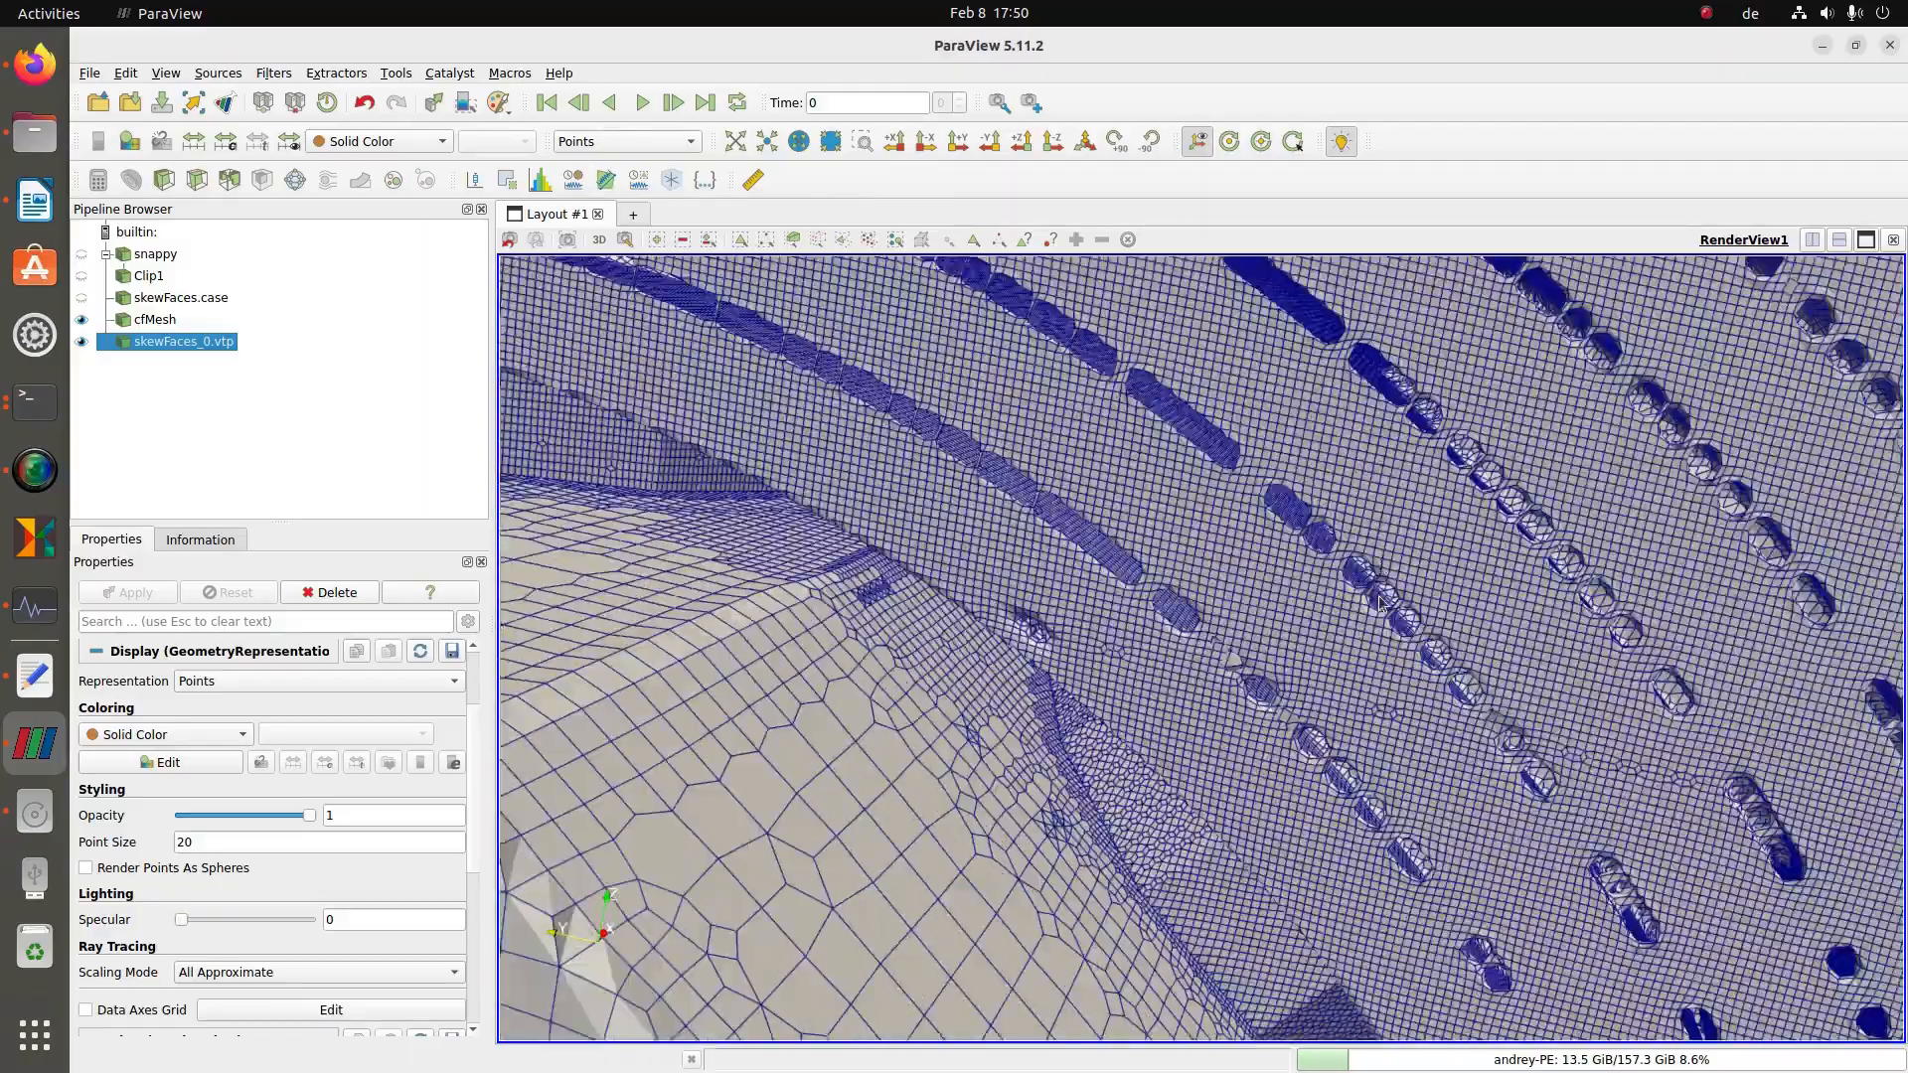
- Pick a new centre of rotation on the engine's front face and examine how cfMesh resolves the concentric grooves
left_click(1293, 146)
left_click(1235, 618)
left_click_drag(1238, 597, 1265, 582)
middle_click_drag(1265, 582, 1332, 735)
right_click_drag(1321, 717, 1316, 757)
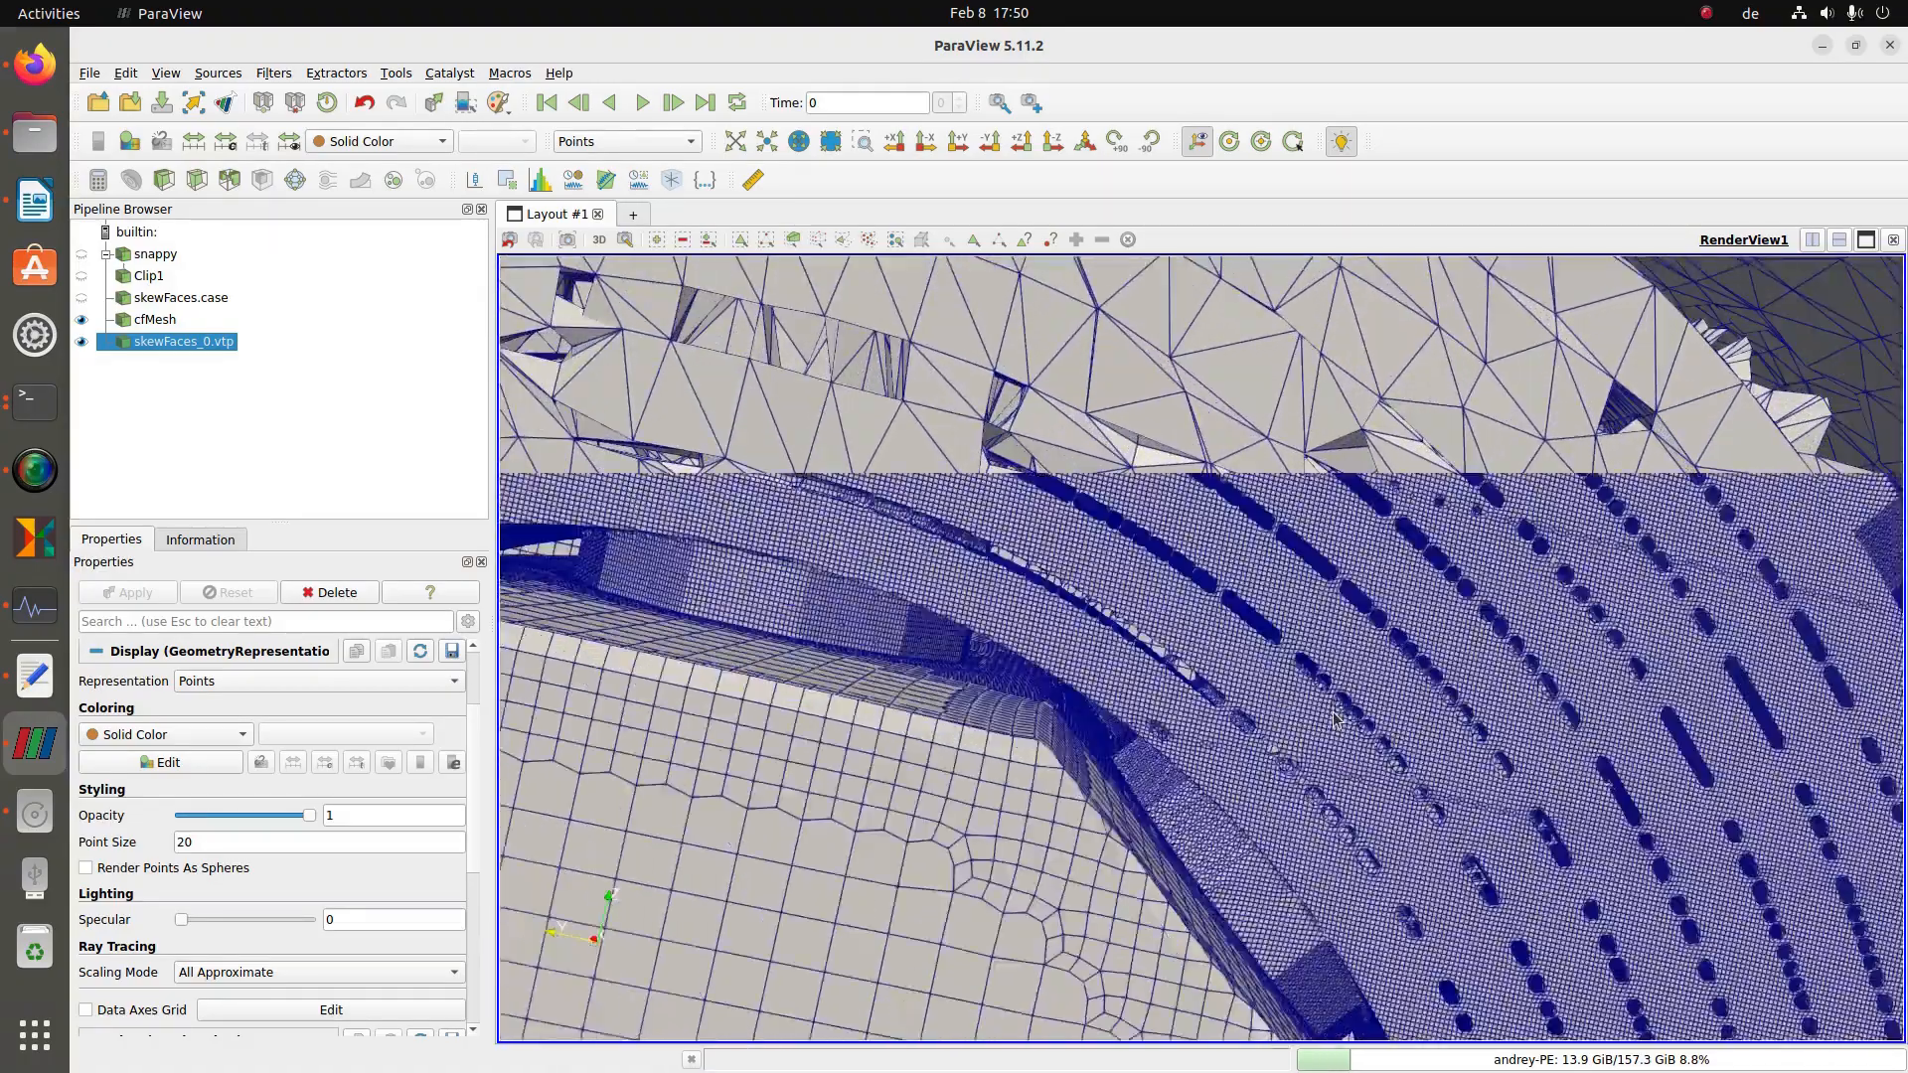
right_click_drag(1243, 685, 1252, 637)
middle_click_drag(1233, 639, 1444, 653)
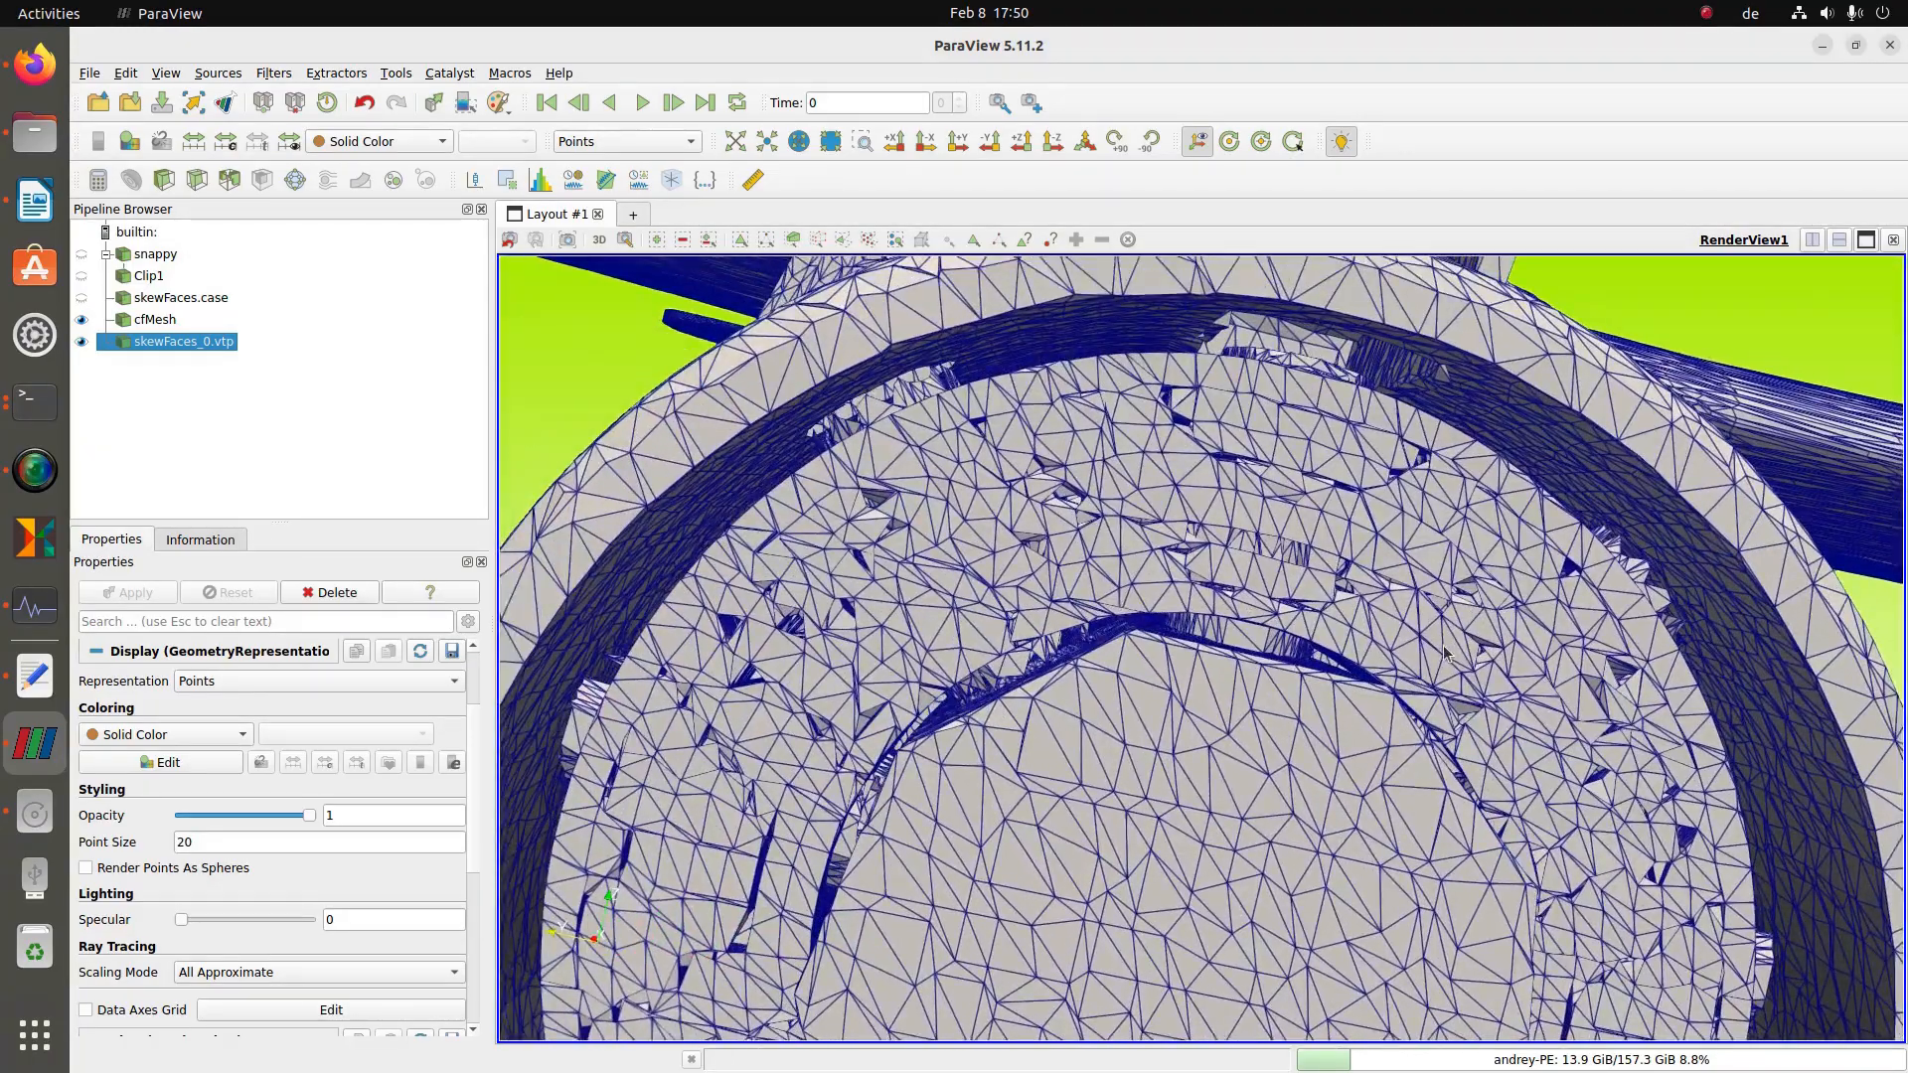
left_click_drag(1290, 672, 1250, 701)
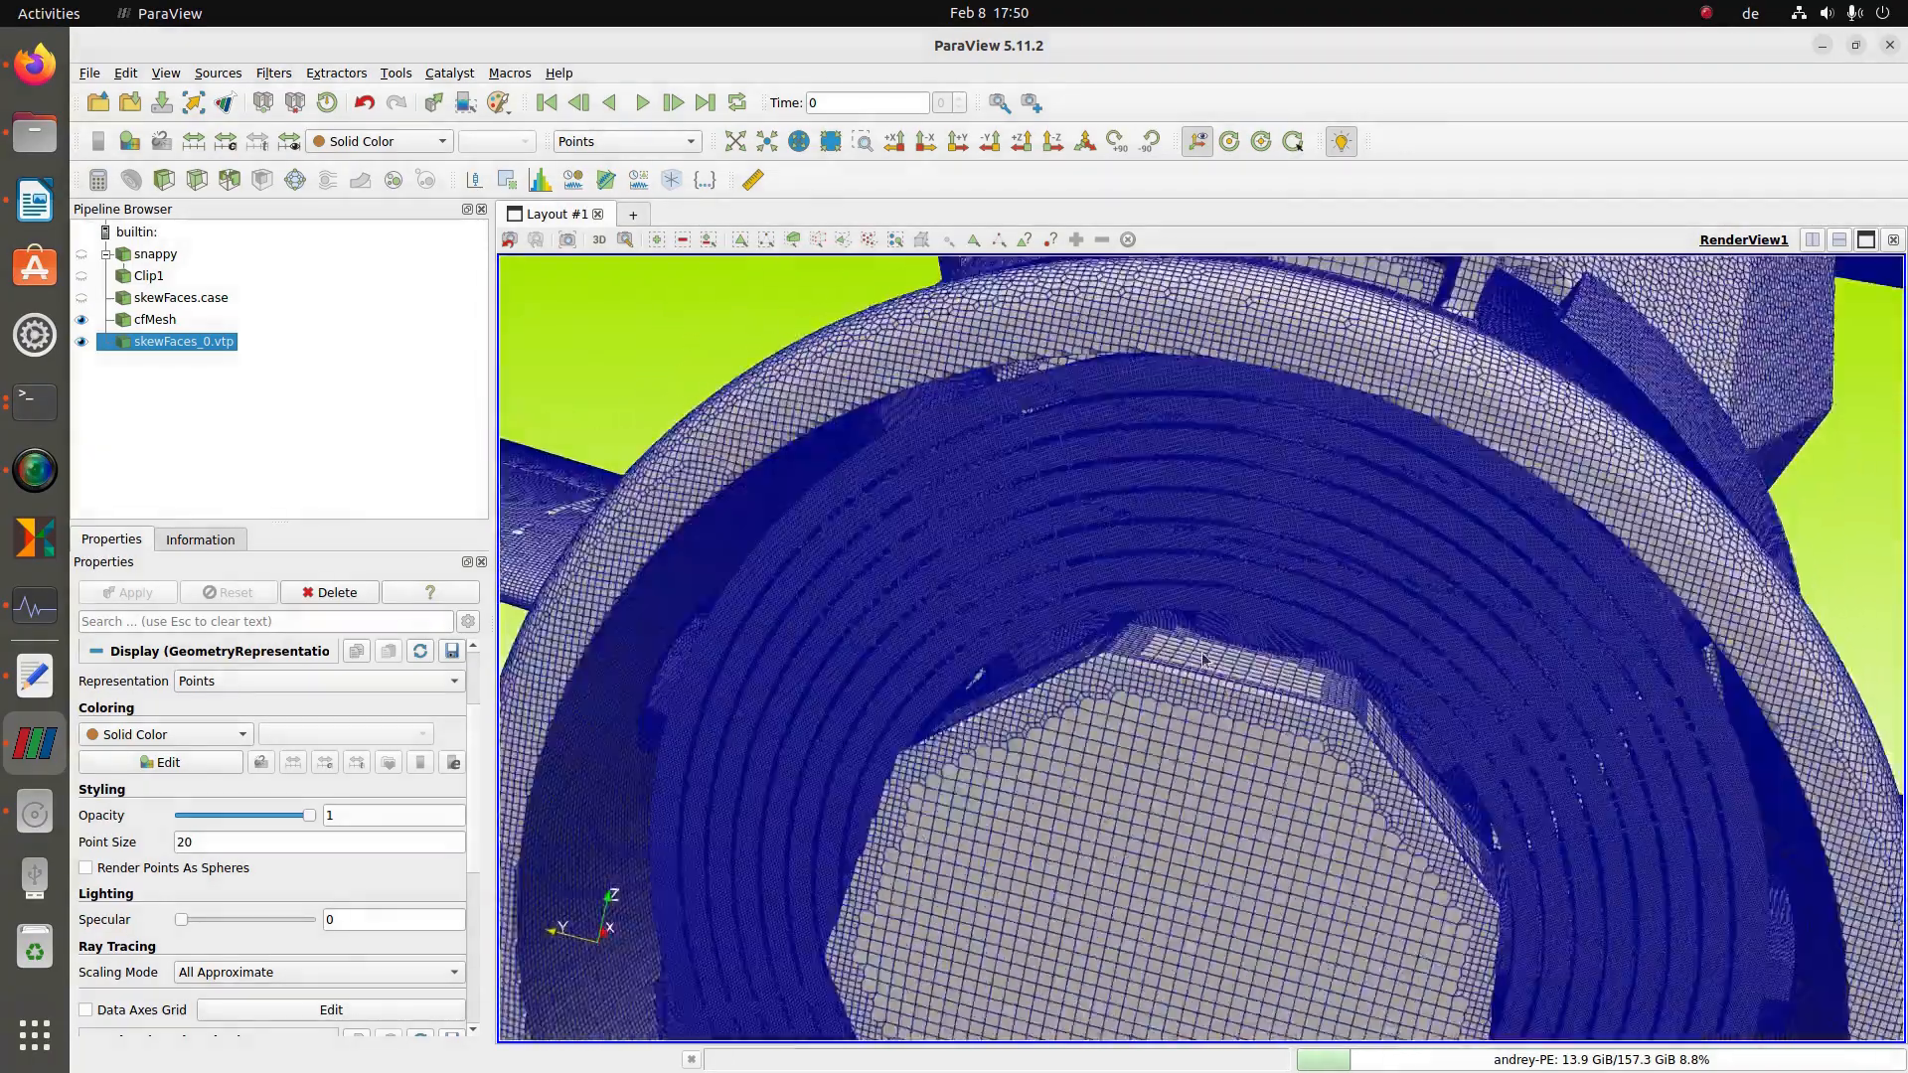
middle_click_drag(1197, 656, 1292, 710)
left_click_drag(1223, 646, 1322, 671)
right_click_drag(1242, 577, 1228, 634)
middle_click_drag(1268, 575, 1163, 783)
right_click_drag(1165, 785, 1235, 695)
middle_click_drag(1334, 618, 1277, 741)
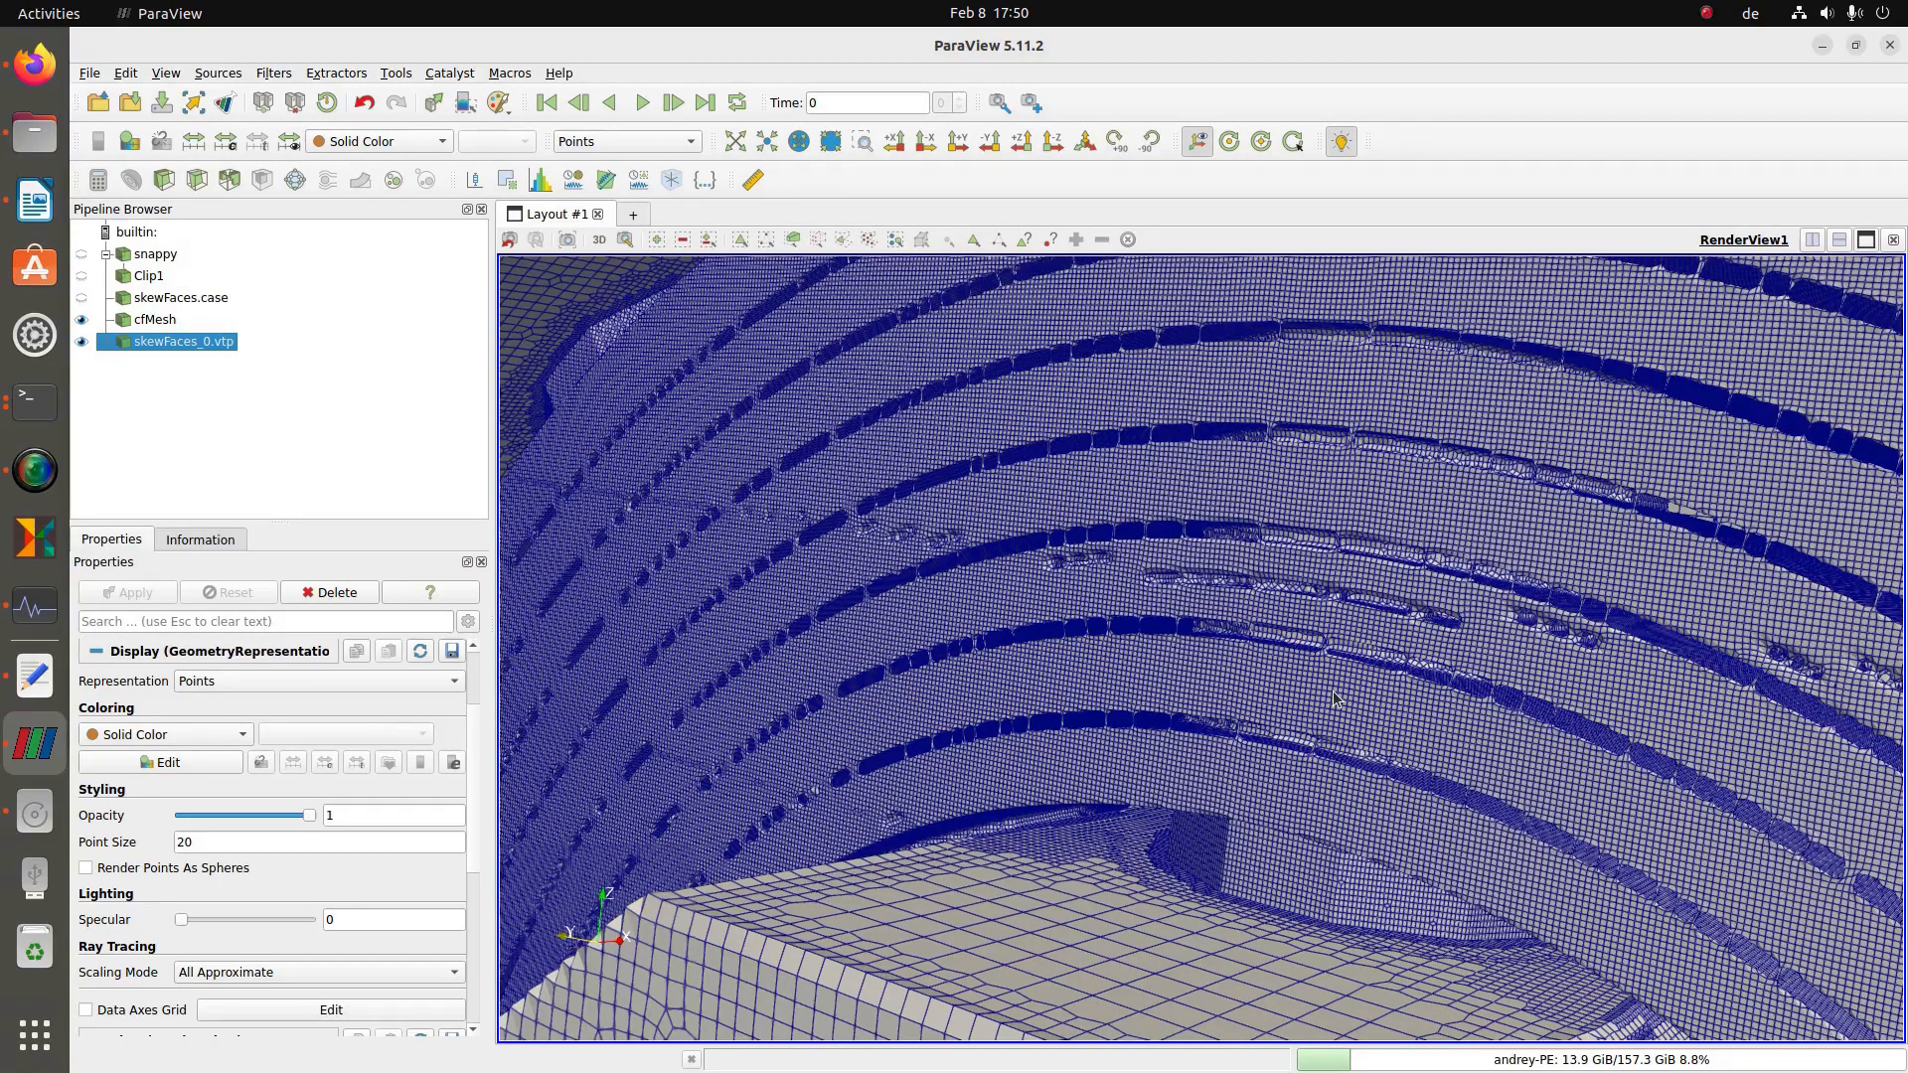
- Examine the engine grooves from other angles, and the refined cells along the gap in the horizontal tail
right_click_drag(1397, 637, 1401, 623)
middle_click_drag(1401, 622, 1274, 725)
left_click_drag(1290, 735, 1327, 740)
right_click_drag(1327, 741, 1326, 674)
left_click_drag(1326, 681, 1218, 733)
left_click_drag(1300, 602, 1255, 622)
middle_click_drag(1349, 682, 1190, 693)
middle_click_drag(1360, 622, 1173, 708)
right_click_drag(1165, 708, 1150, 535)
left_click_drag(1150, 536, 987, 669)
middle_click_drag(1183, 712, 1364, 386)
right_click_drag(1414, 500, 1379, 610)
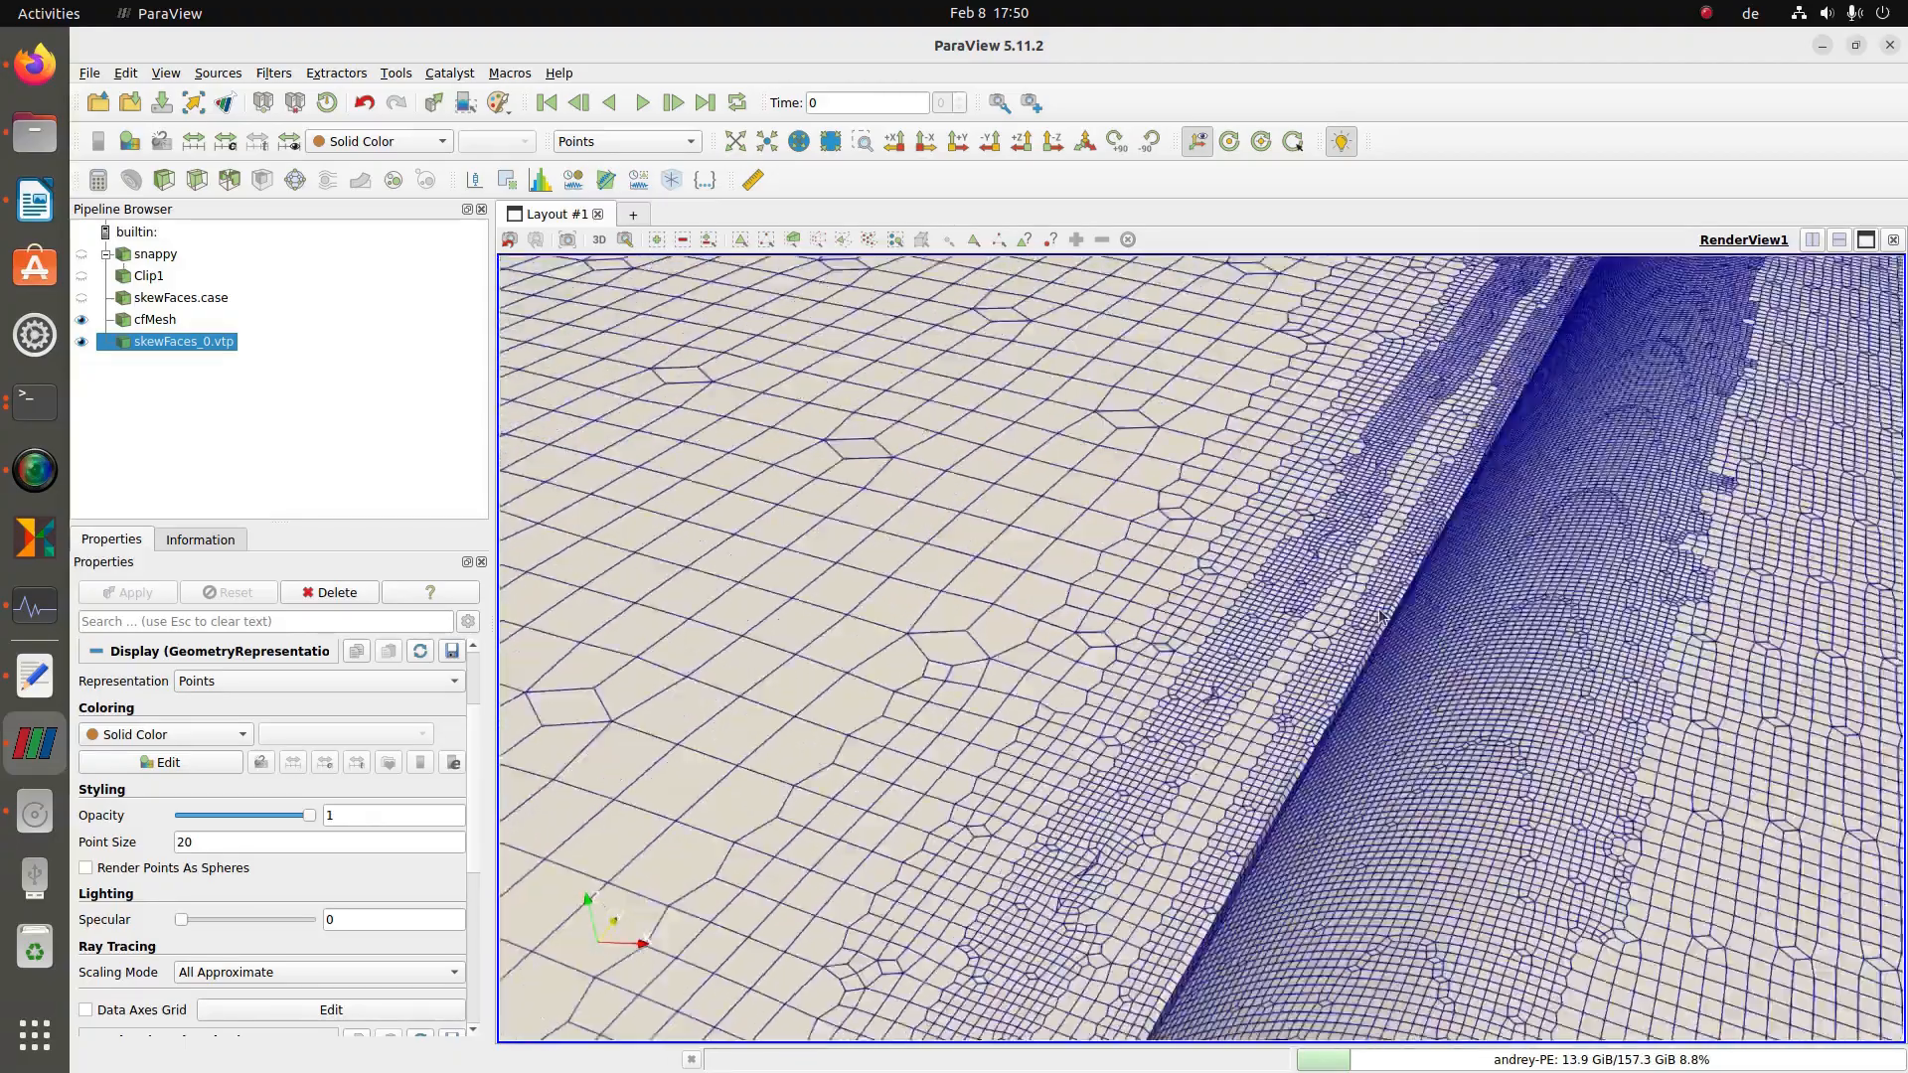
- Move the centre of rotation to the horizontal tail and inspect the cfMesh cells in the gap and at the tip
left_click(1292, 141)
left_click(1518, 728)
mouse_move(1524, 726)
left_mouse_down()
mouse_move(1513, 665)
mouse_move(1559, 672)
mouse_move(1507, 754)
left_mouse_up()
right_click_drag(1507, 755, 1449, 1034)
middle_click_drag(1501, 475, 1247, 774)
right_click_drag(1246, 775, 1527, 593)
middle_click_drag(1527, 593, 1152, 594)
left_click_drag(1193, 735, 1350, 689)
middle_click_drag(1426, 606, 1489, 470)
right_click_drag(1488, 471, 1496, 651)
middle_click_drag(1496, 651, 1431, 621)
left_click_drag(1431, 621, 1520, 905)
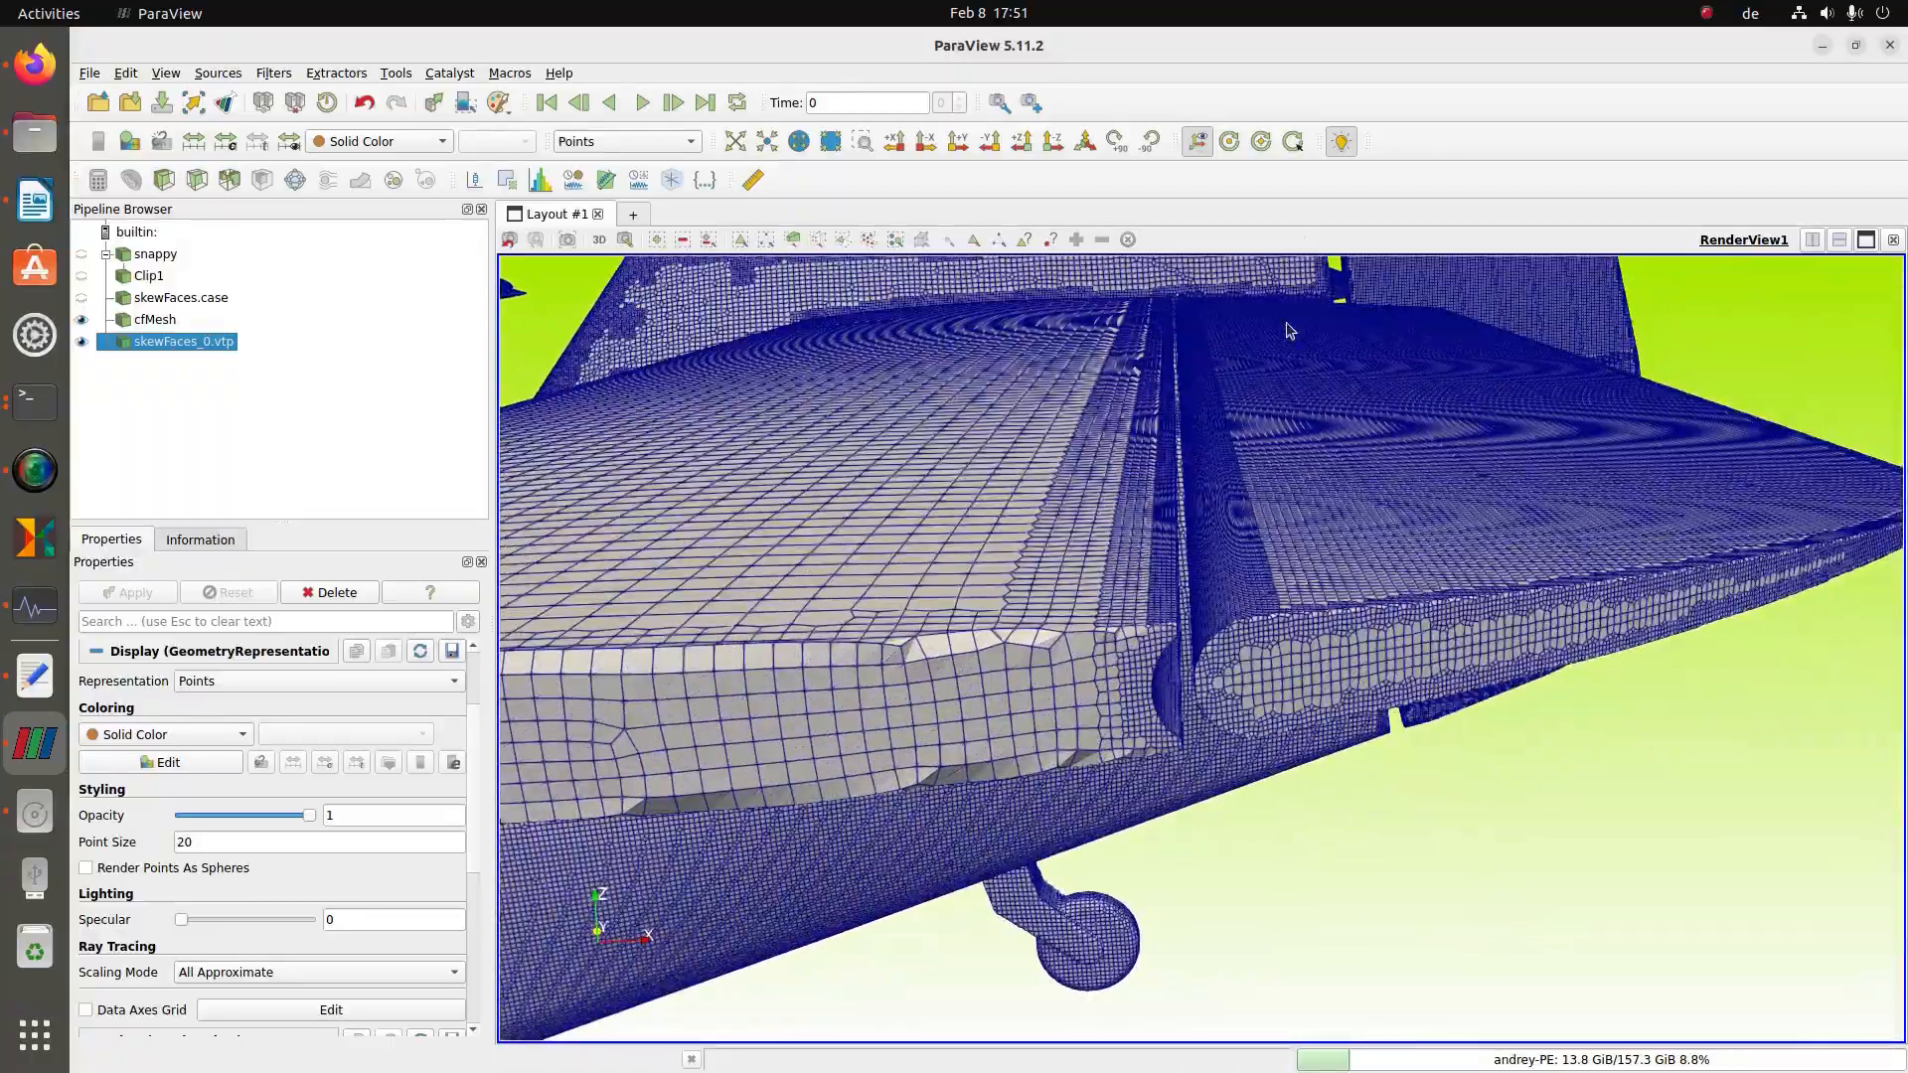
- Pick another centre of rotation at the tail gap and view the tailplane tip side-on
left_click(1284, 149)
left_click(1300, 664)
left_click_drag(1275, 664, 1268, 629)
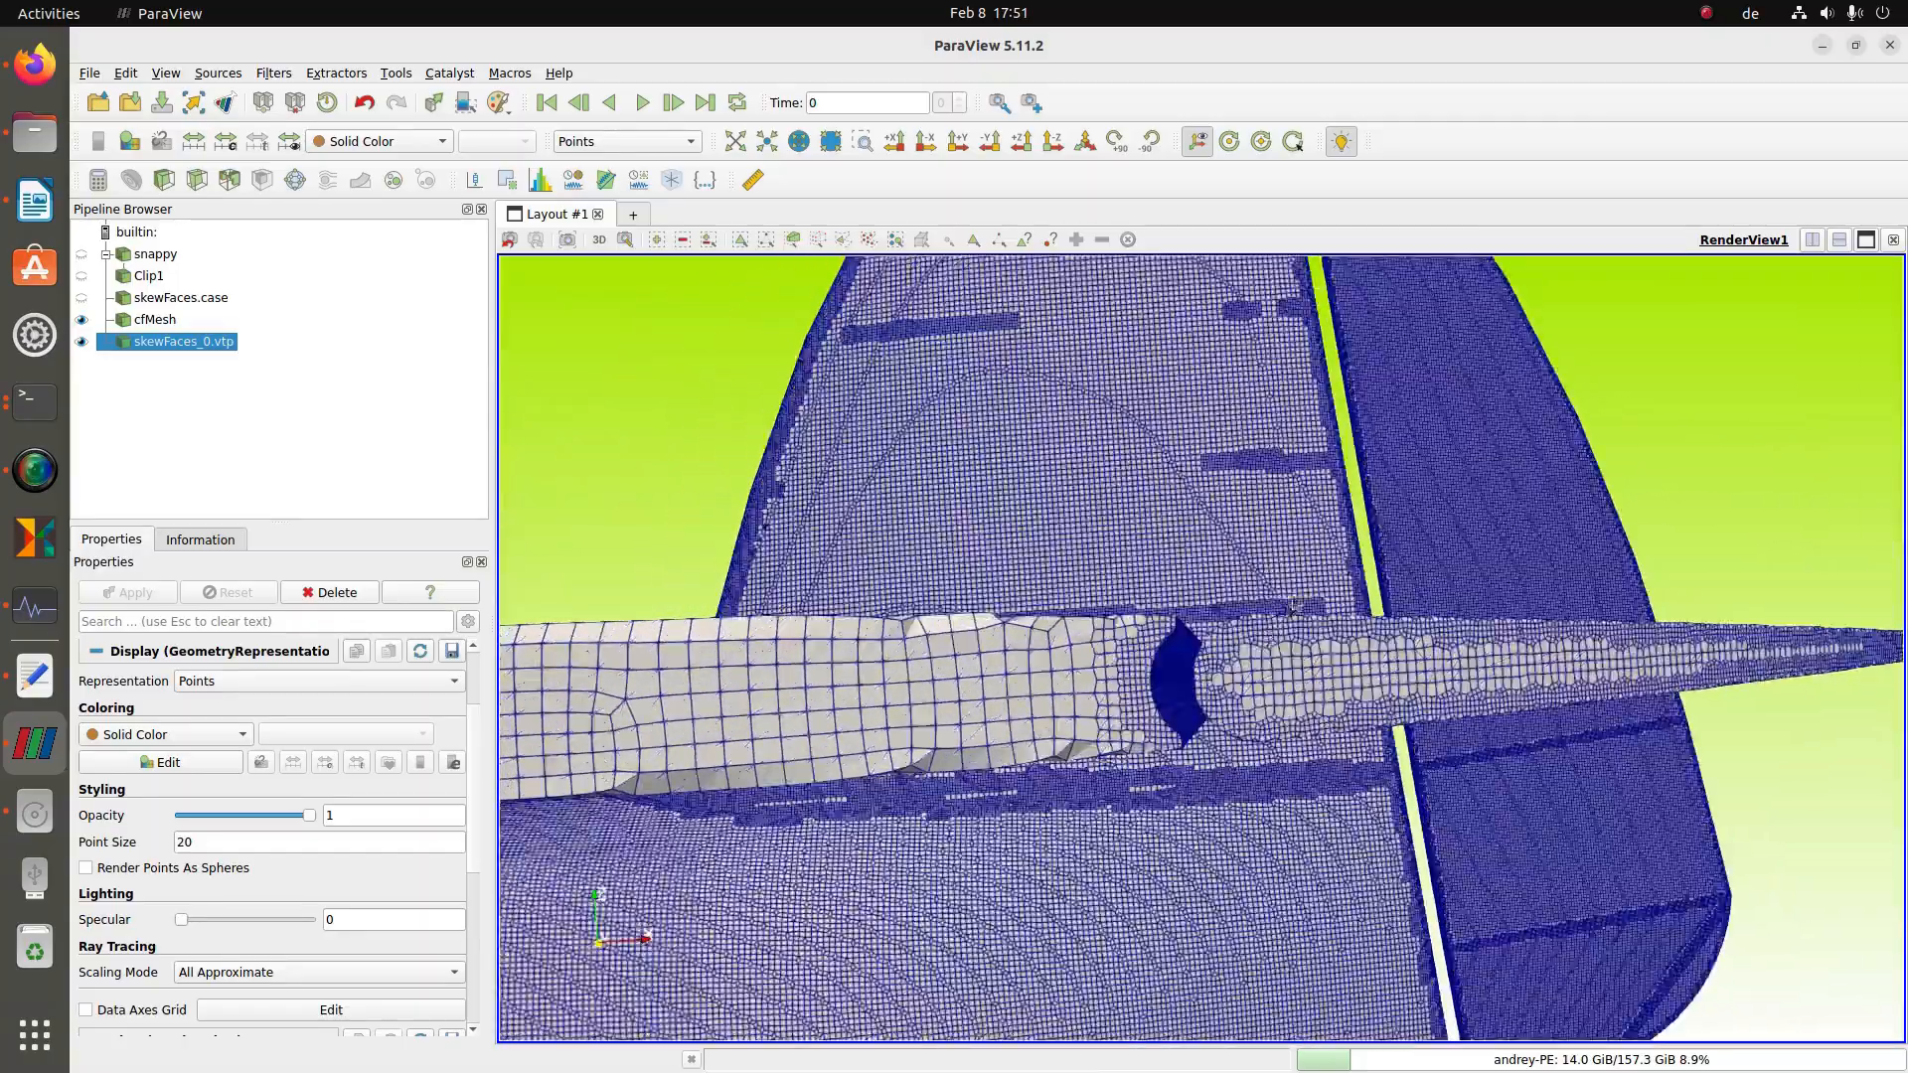
- Return to the aircraft's nose and re-examine the groove mesh of the walls_motor_fine block
scroll(1285, 596, "down", 6)
middle_click_drag(1314, 575, 1435, 595)
right_click_drag(1436, 594, 1239, 468)
middle_click_drag(693, 864, 1184, 826)
left_click_drag(1184, 826, 1424, 837)
middle_click_drag(1192, 837, 1232, 863)
scroll(1419, 545, "up", 4)
middle_click_drag(1317, 716, 1461, 467)
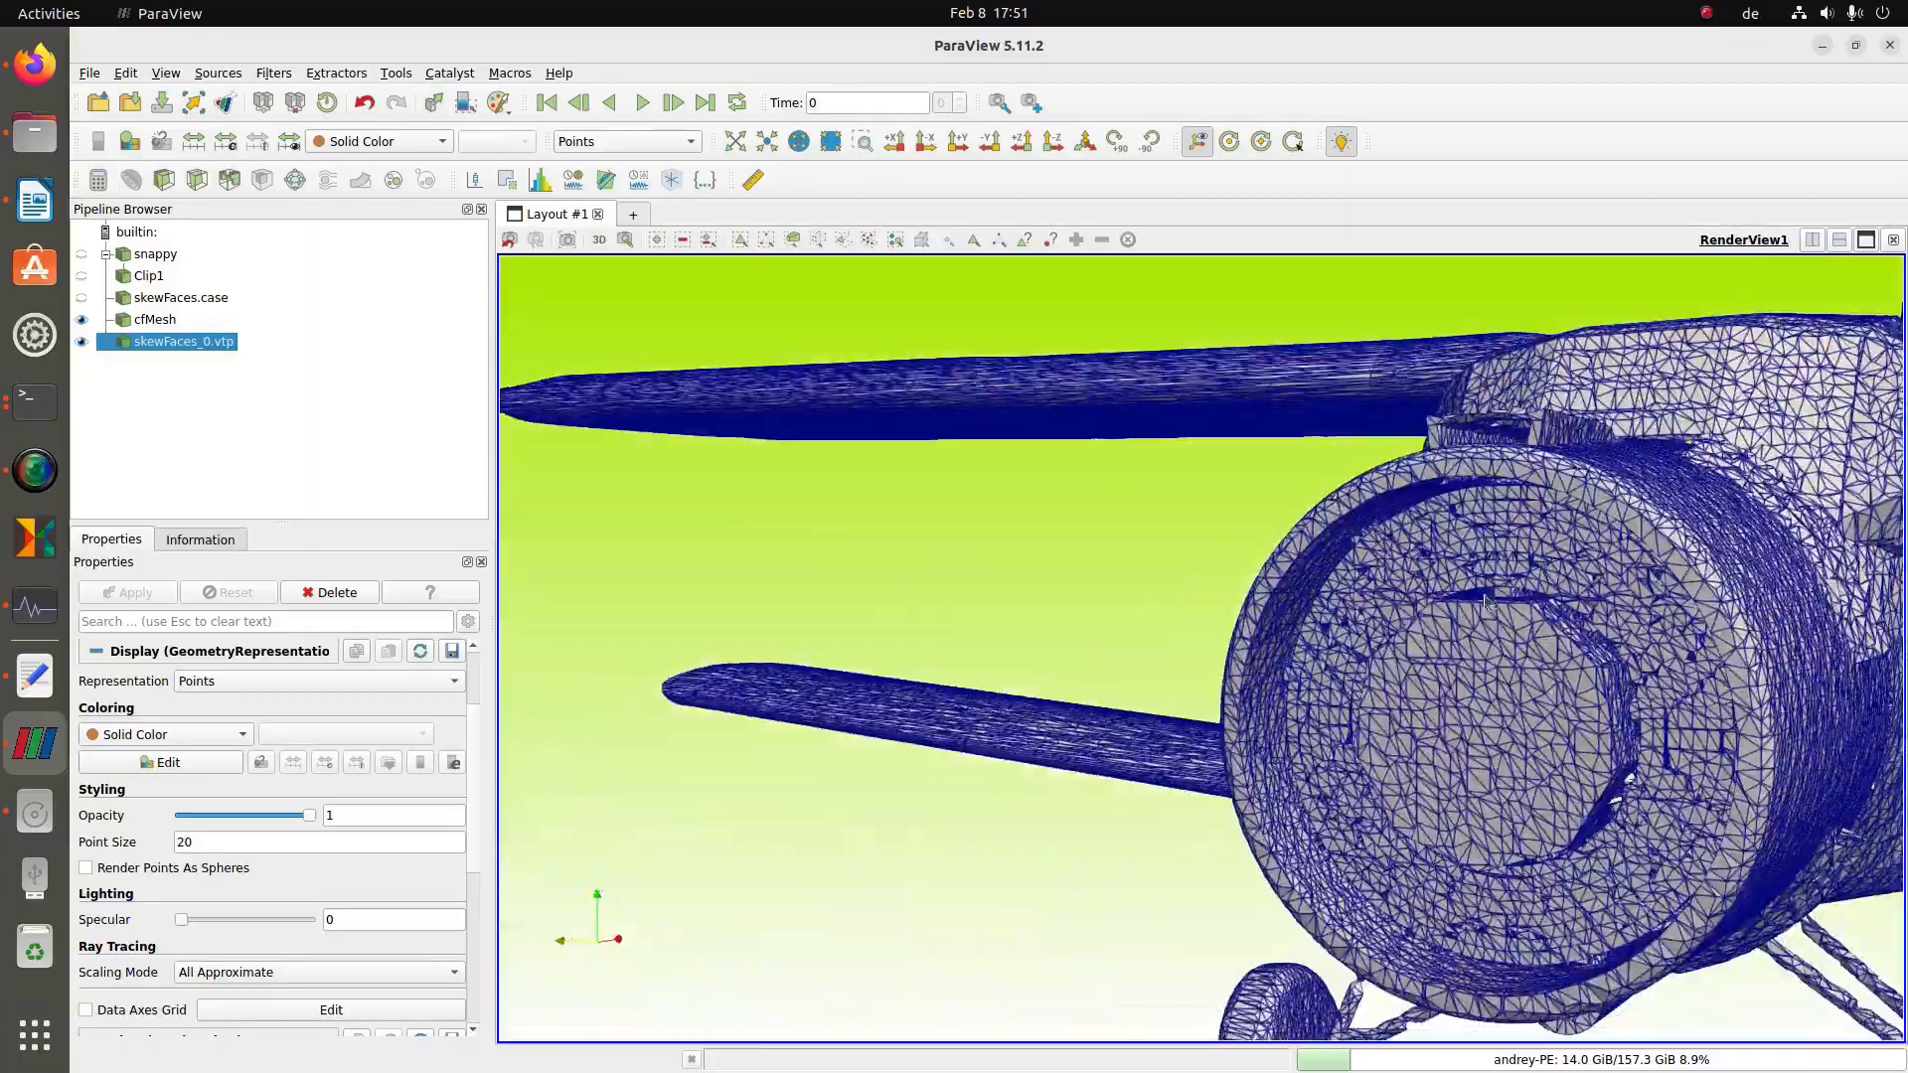
scroll(1222, 622, "up", 4)
middle_click_drag(1222, 621, 1473, 667)
middle_click_drag(1593, 628, 1470, 668)
scroll(1470, 668, "up", 4)
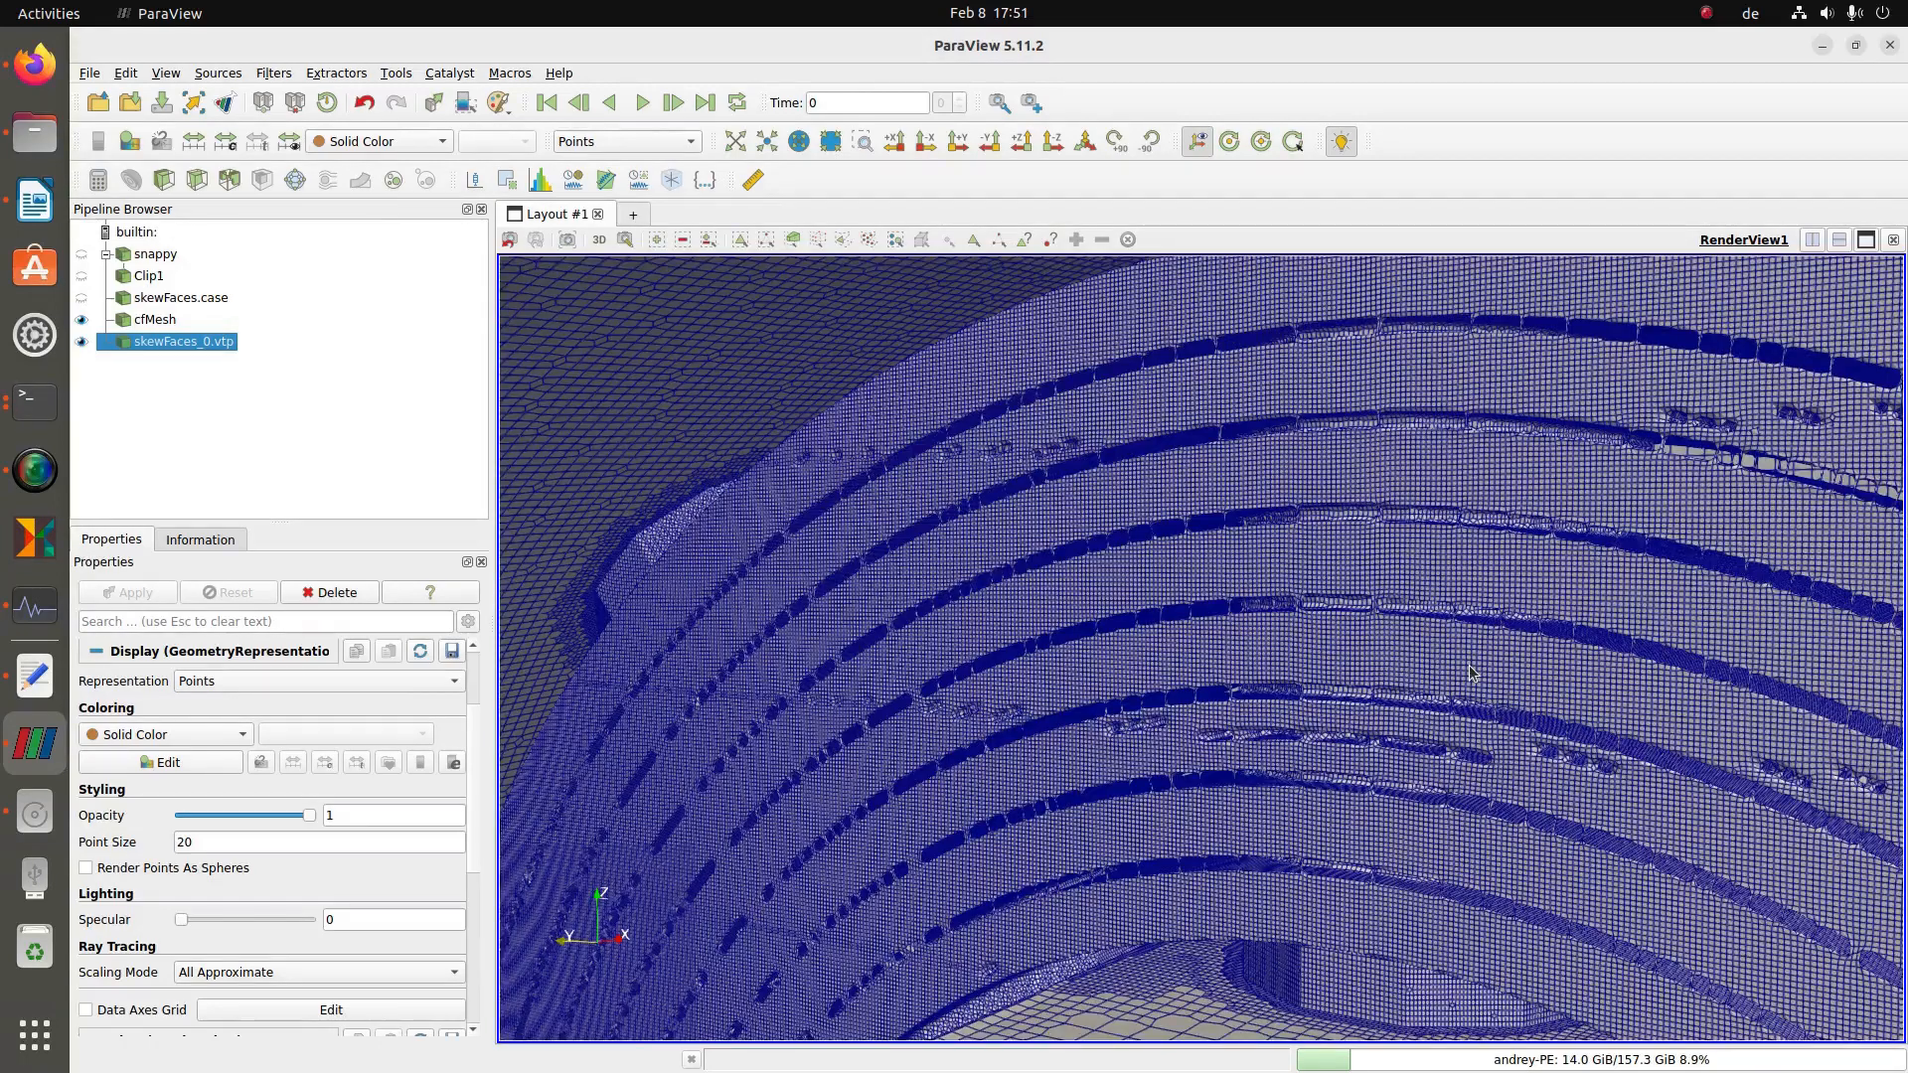
right_click_drag(1470, 671, 1470, 668)
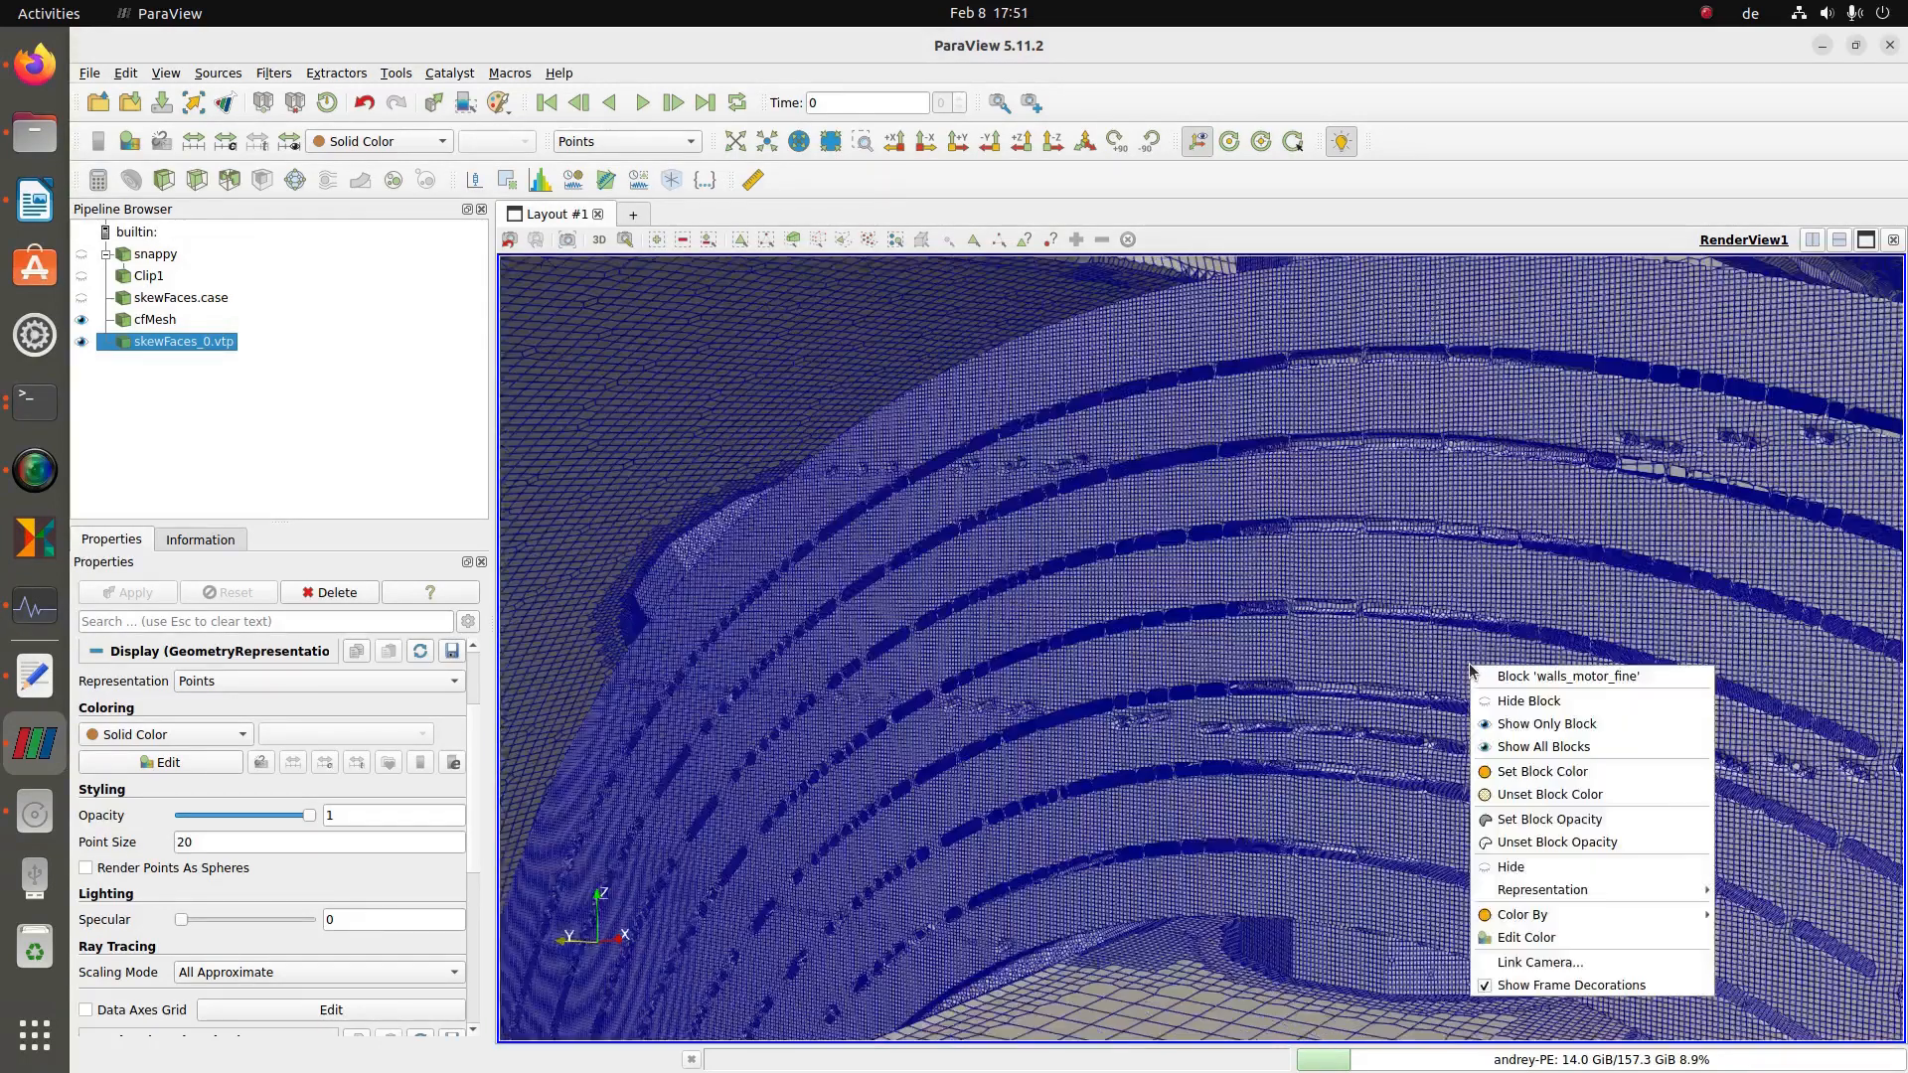
left_click(1389, 652)
scroll(1382, 651, "down", 4)
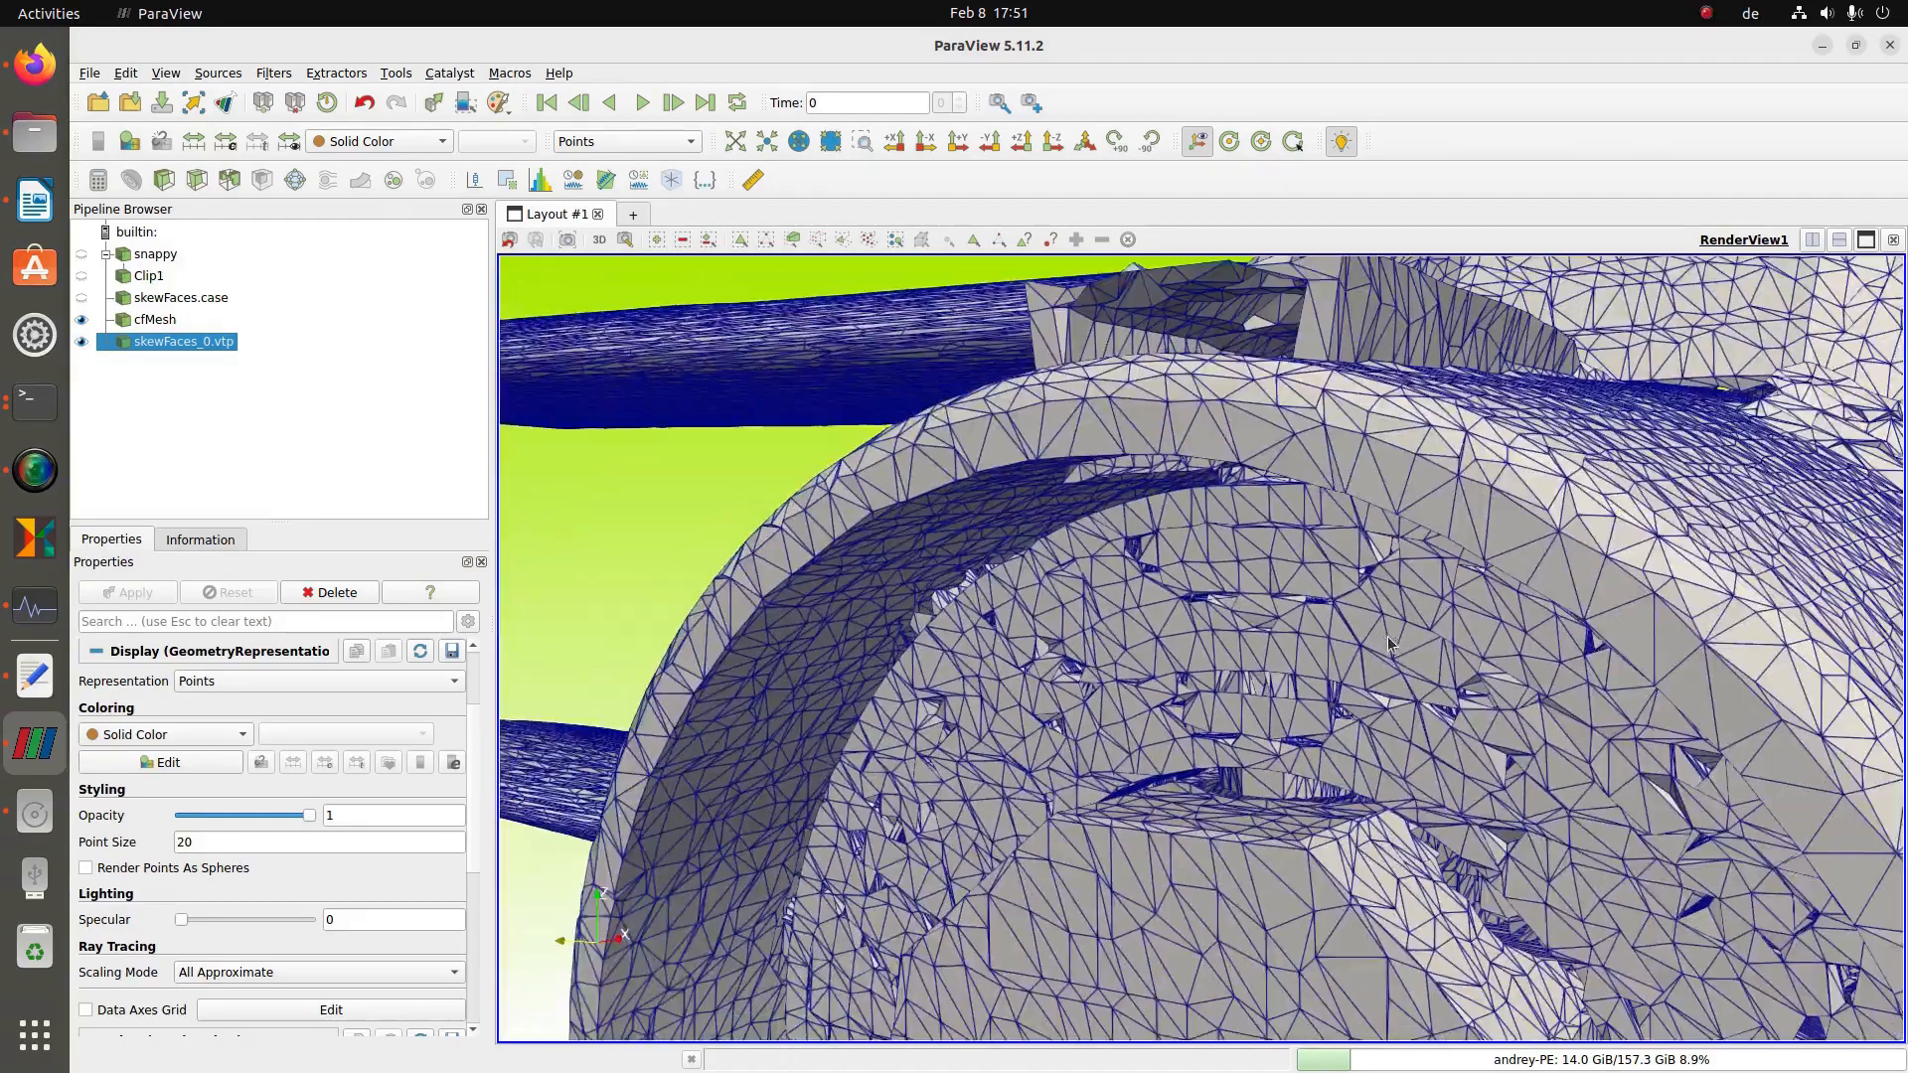
- Inspect the cfMesh surface on the cowling rim, hub and forward fuselage from several angles
left_click_drag(1379, 679, 1292, 770)
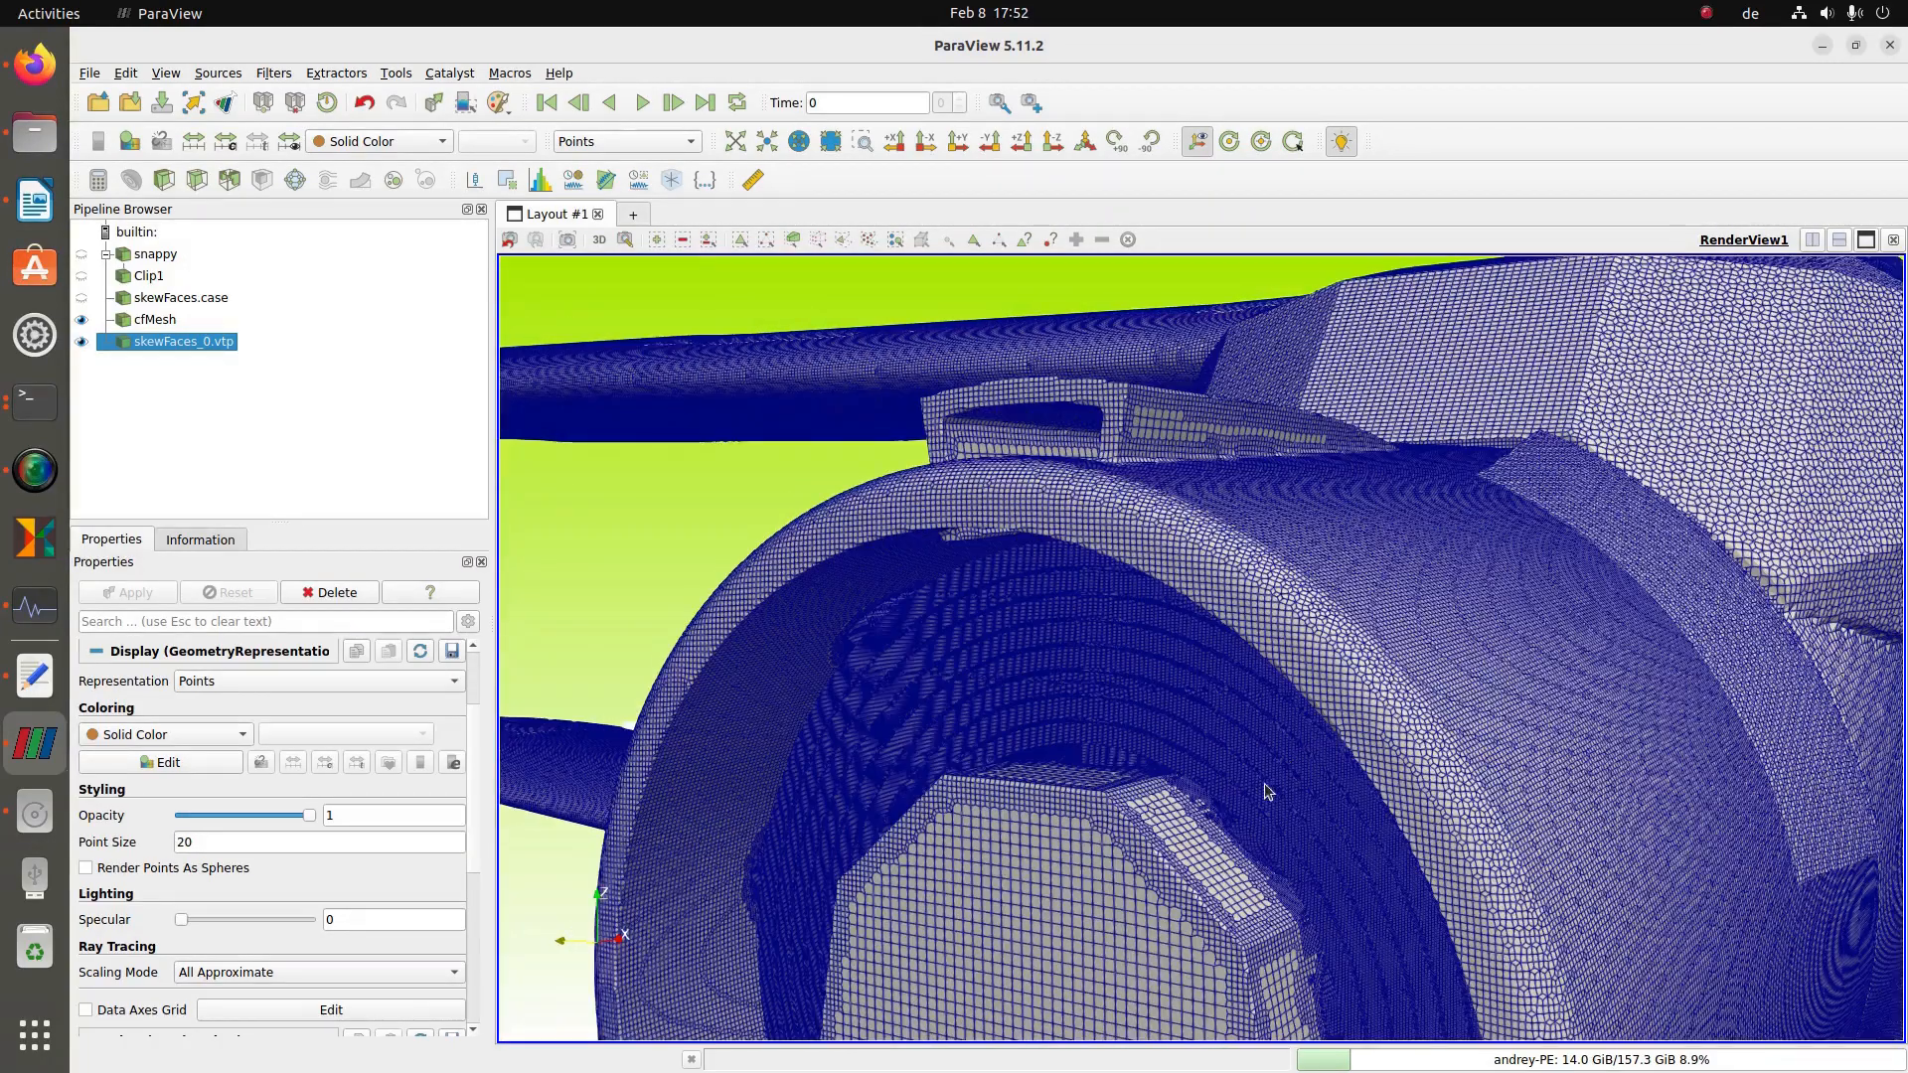
middle_click_drag(1178, 755, 1350, 712)
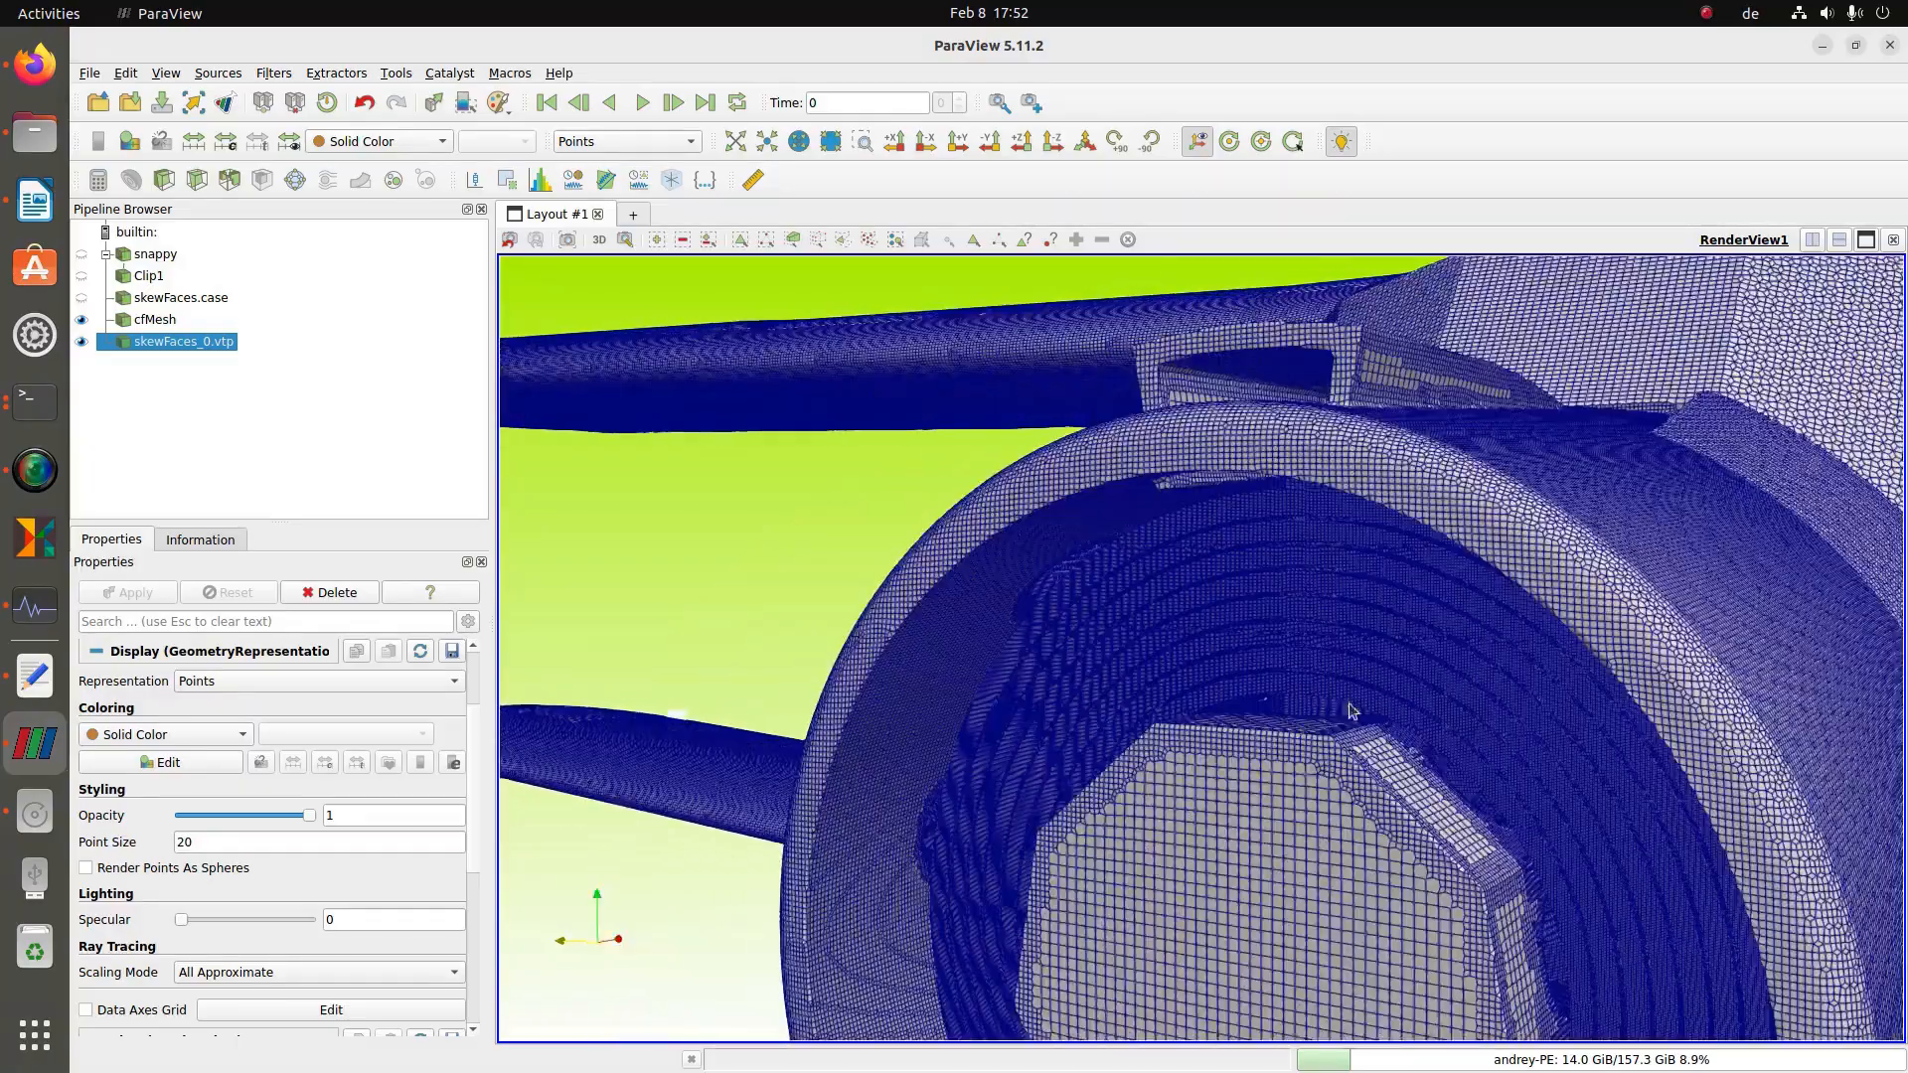
scroll(1353, 716, "up", 6)
scroll(1360, 718, "up", 5)
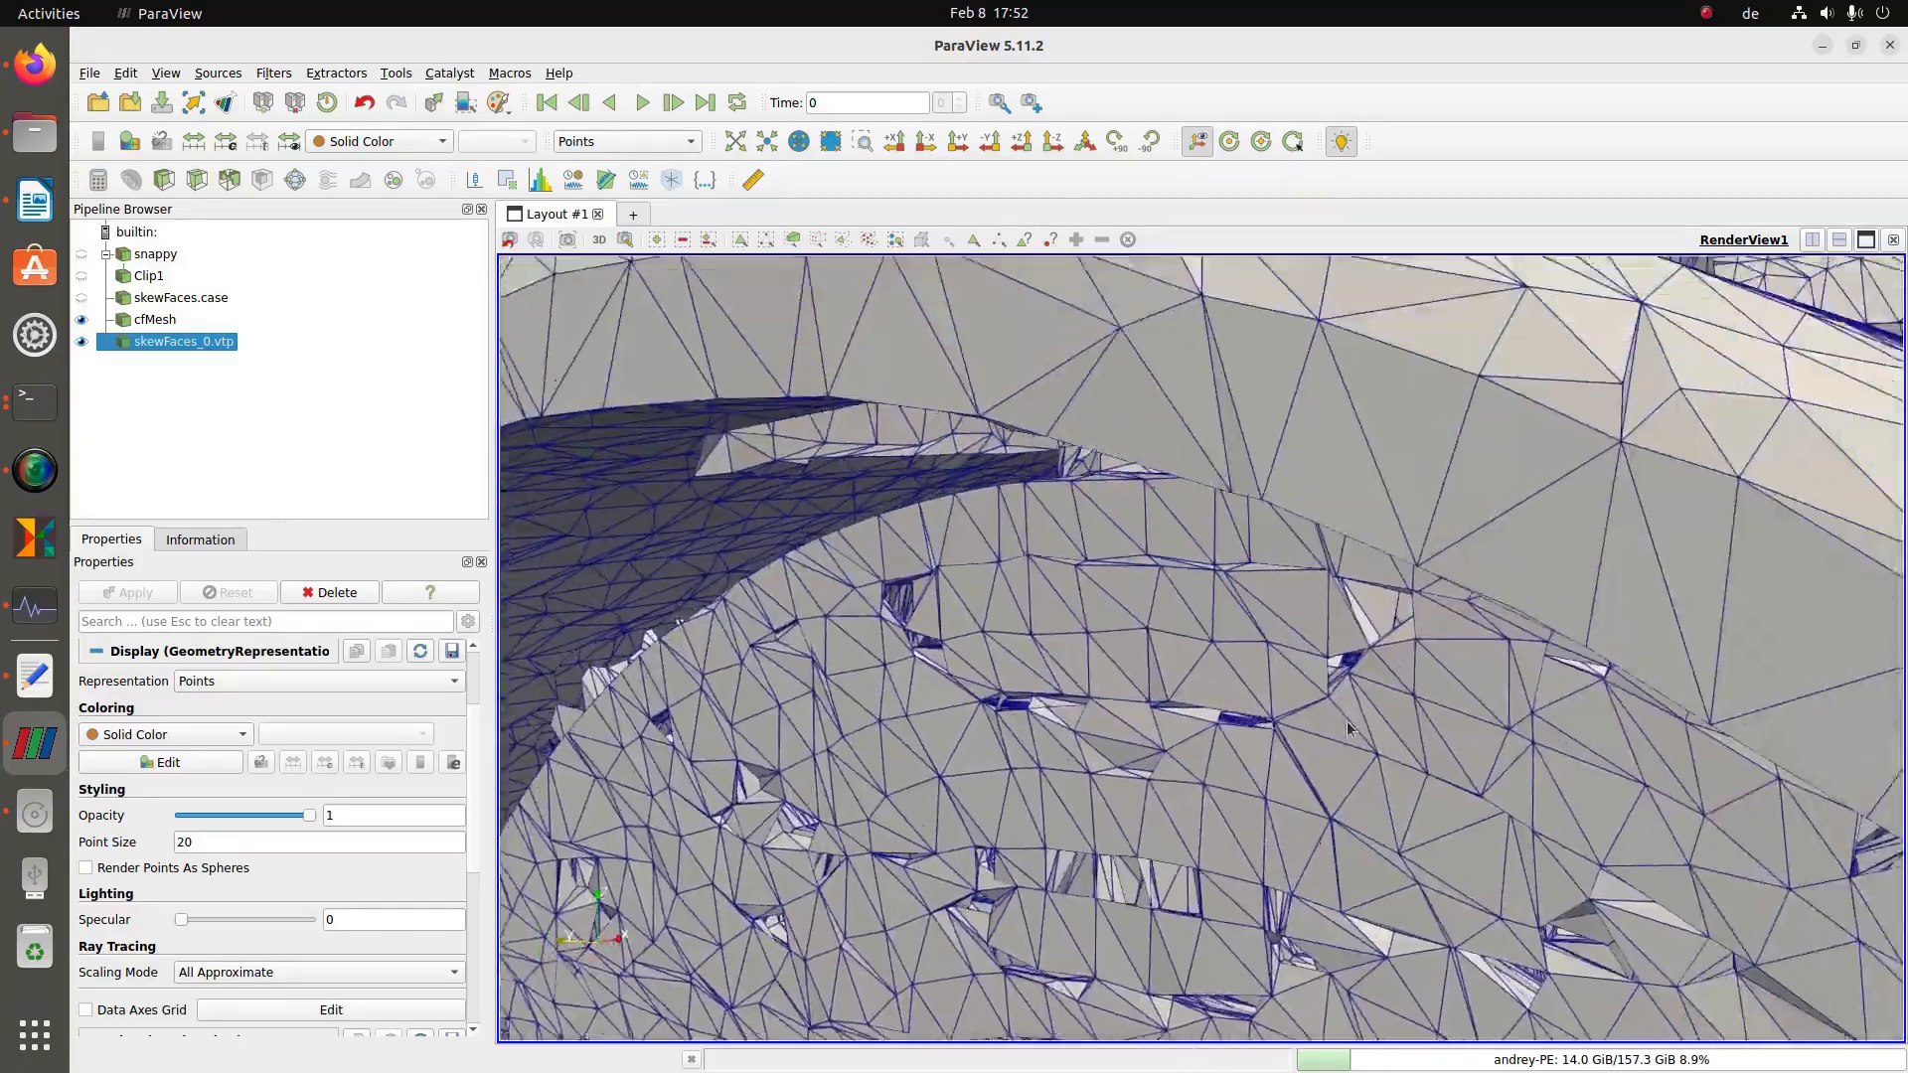
scroll(1343, 691, "down", 5)
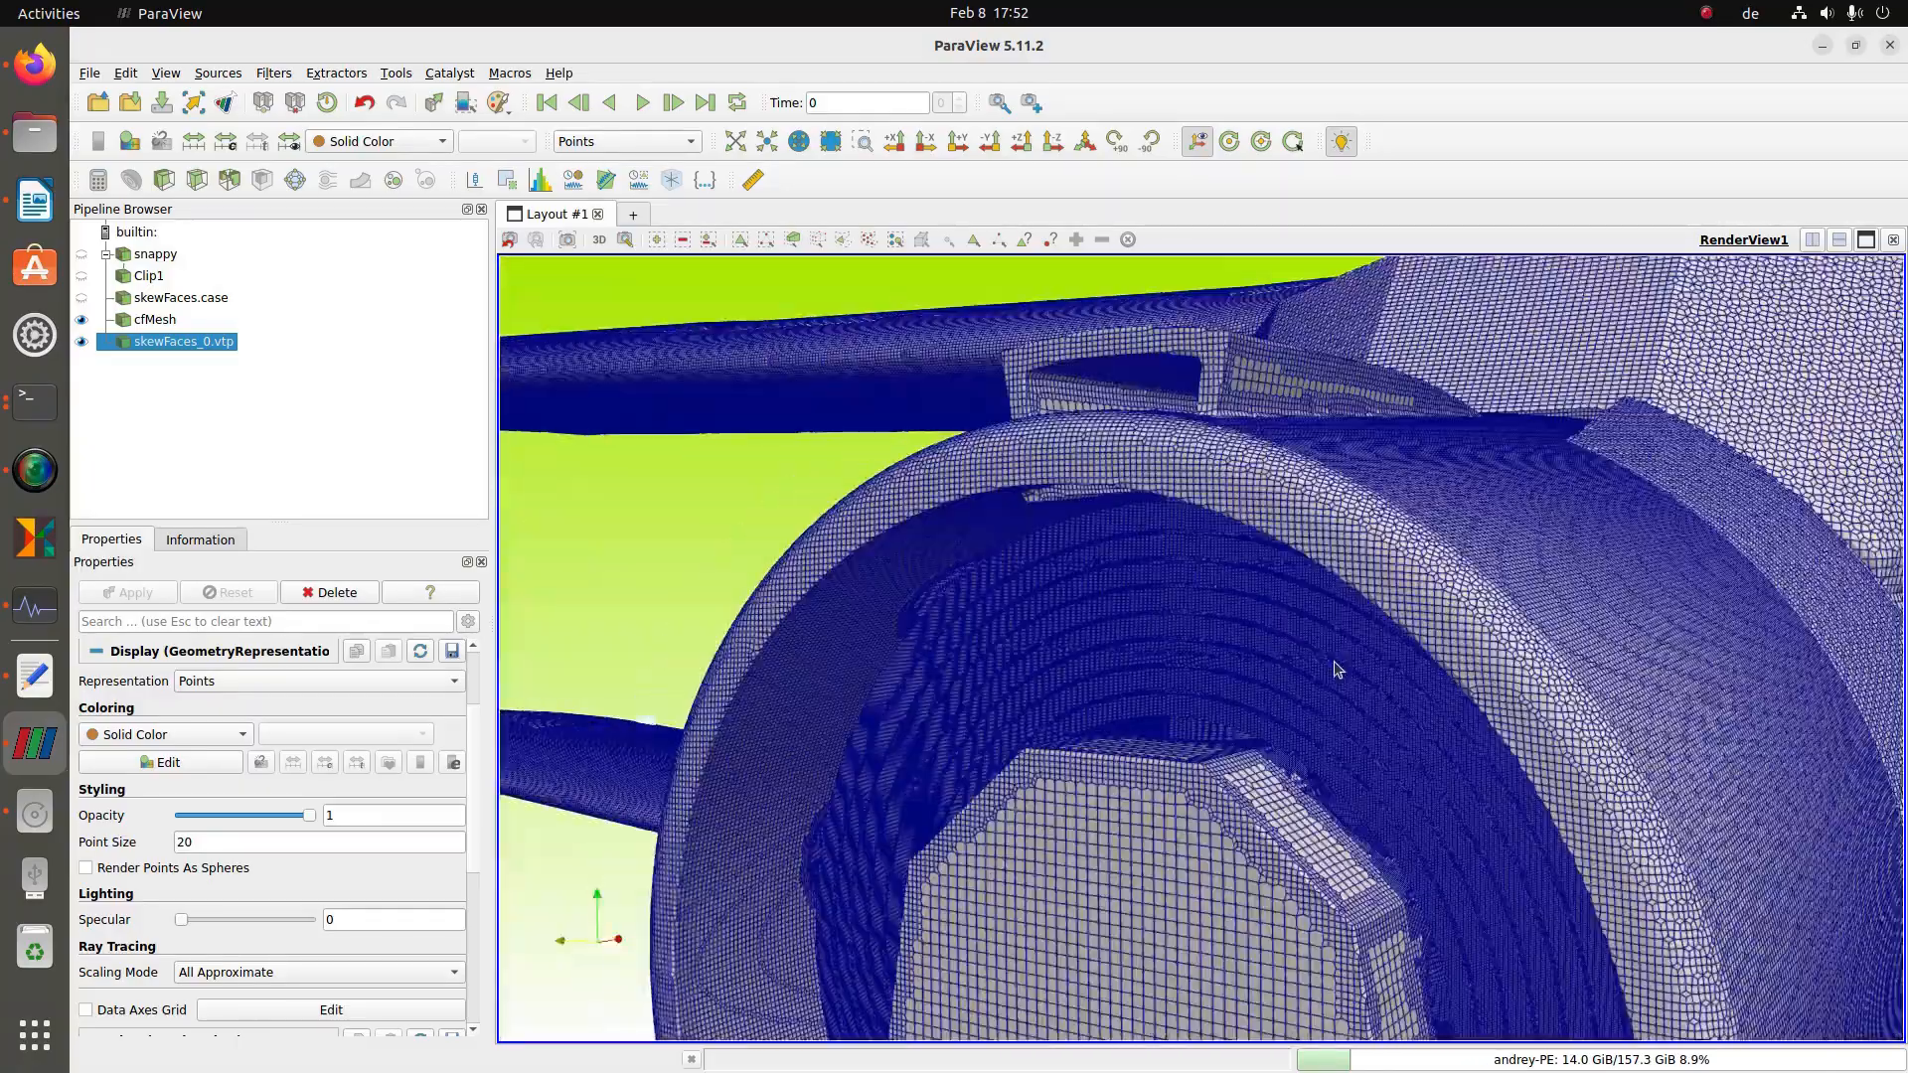
left_click_drag(1316, 704, 1447, 738)
left_click_drag(1602, 780, 1539, 735)
middle_click_drag(1539, 741, 1232, 718)
scroll(1271, 695, "down", 5)
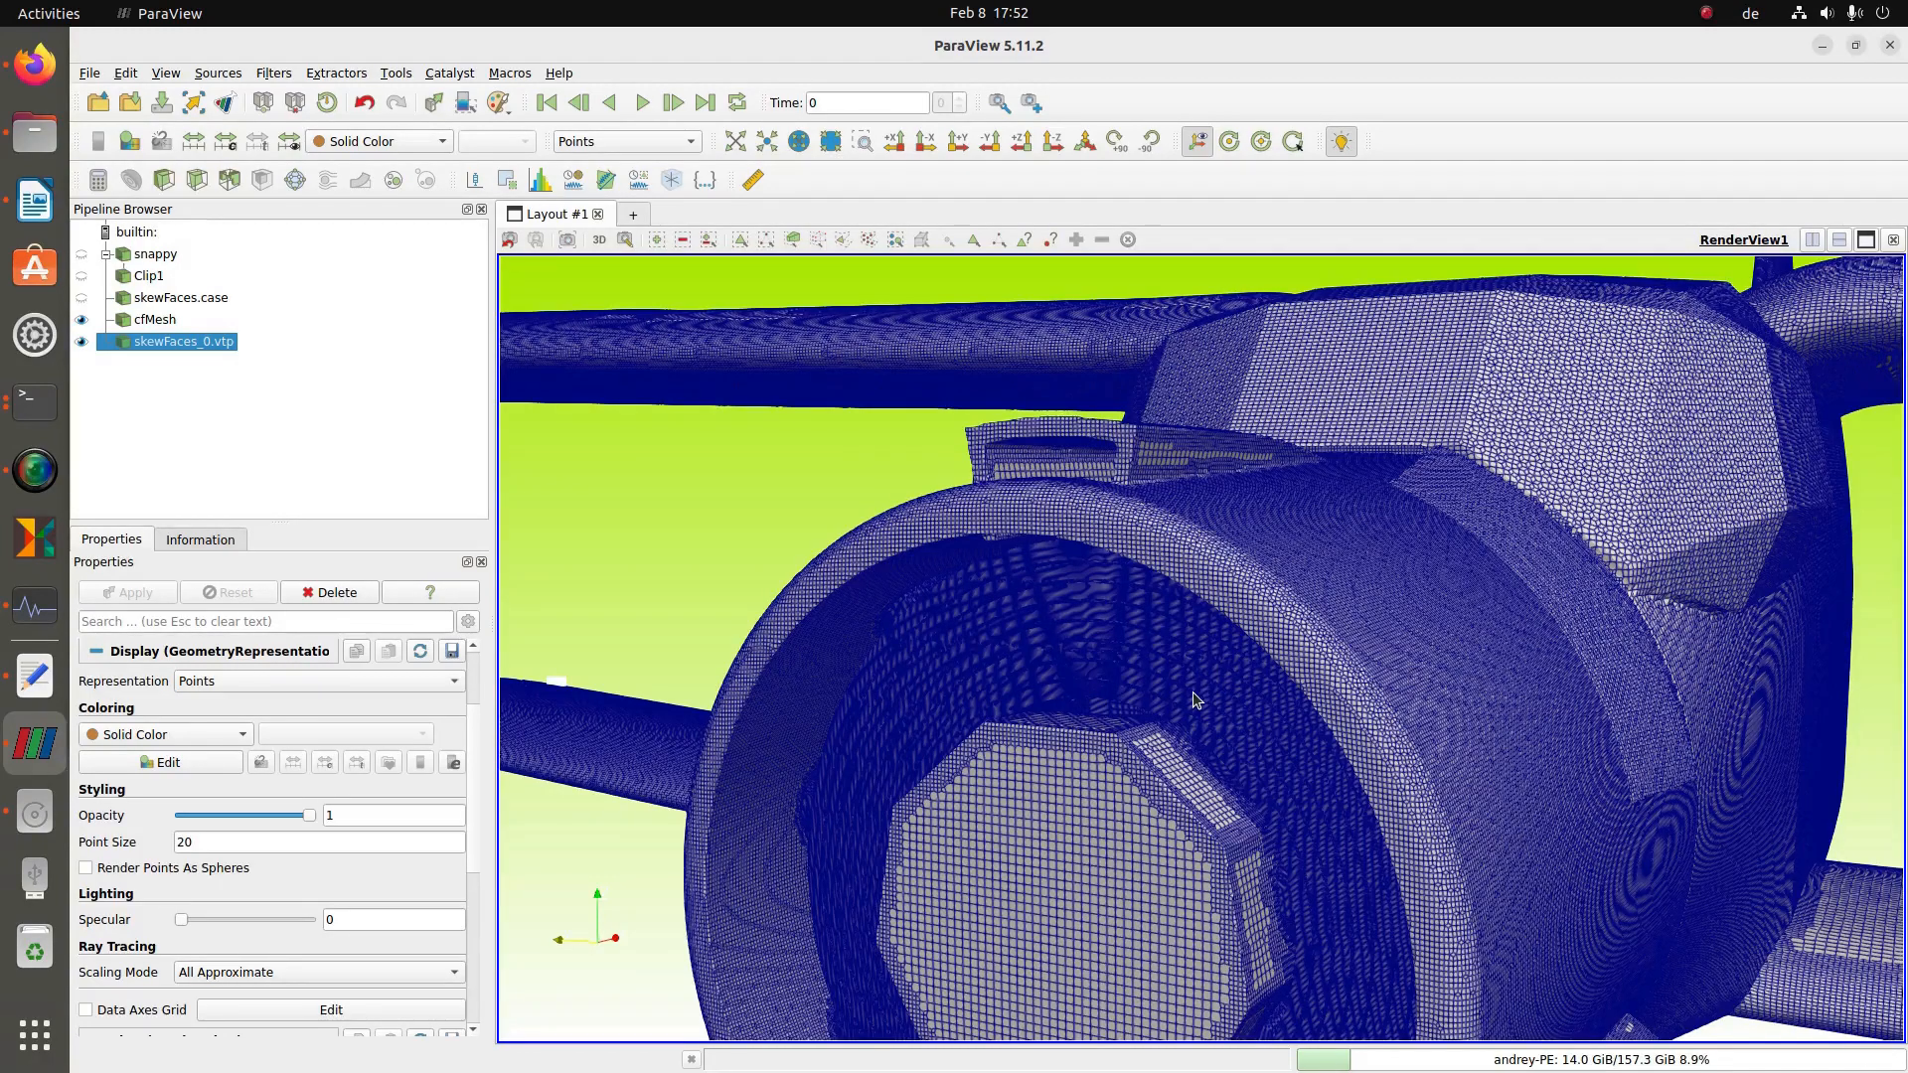
left_click_drag(1202, 691, 1242, 686)
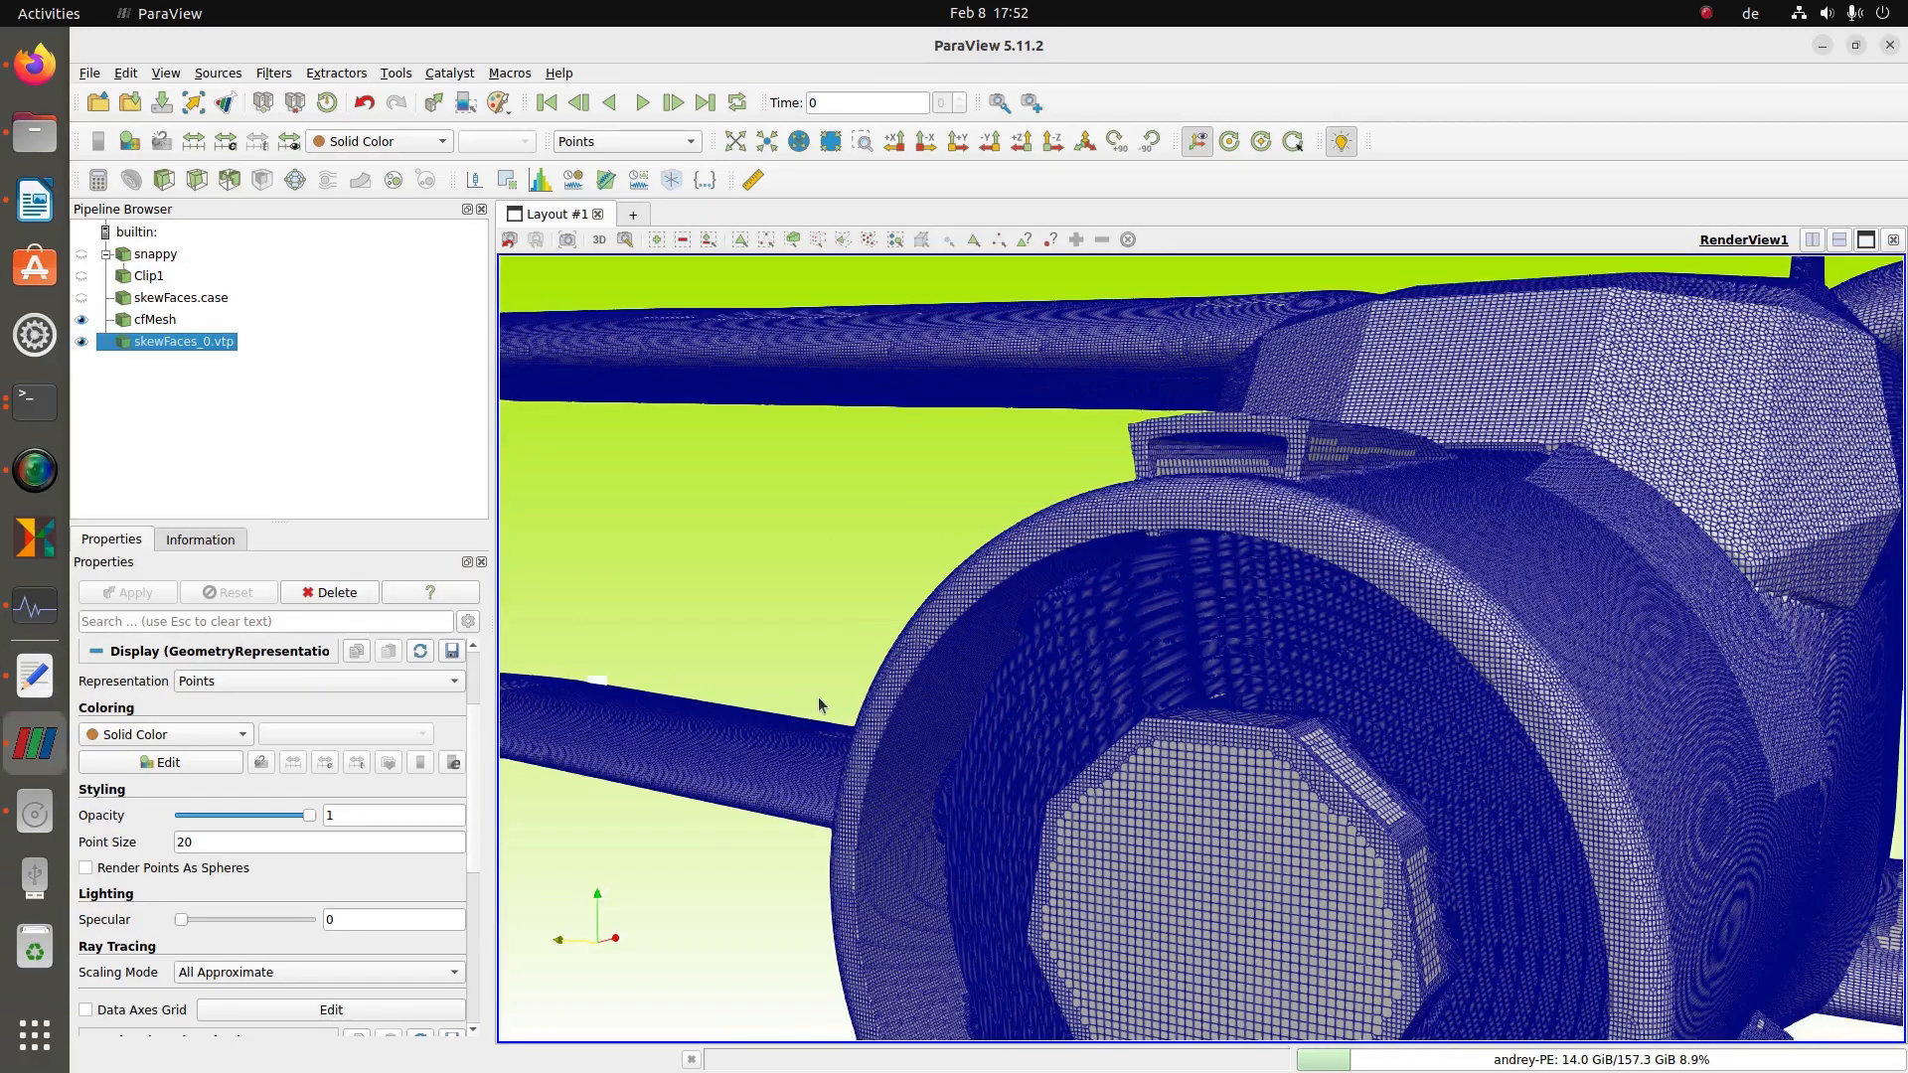
- Switch to the run_snappy terminal and find the end of the snappyHexMesh run in its log
left_click(34, 401)
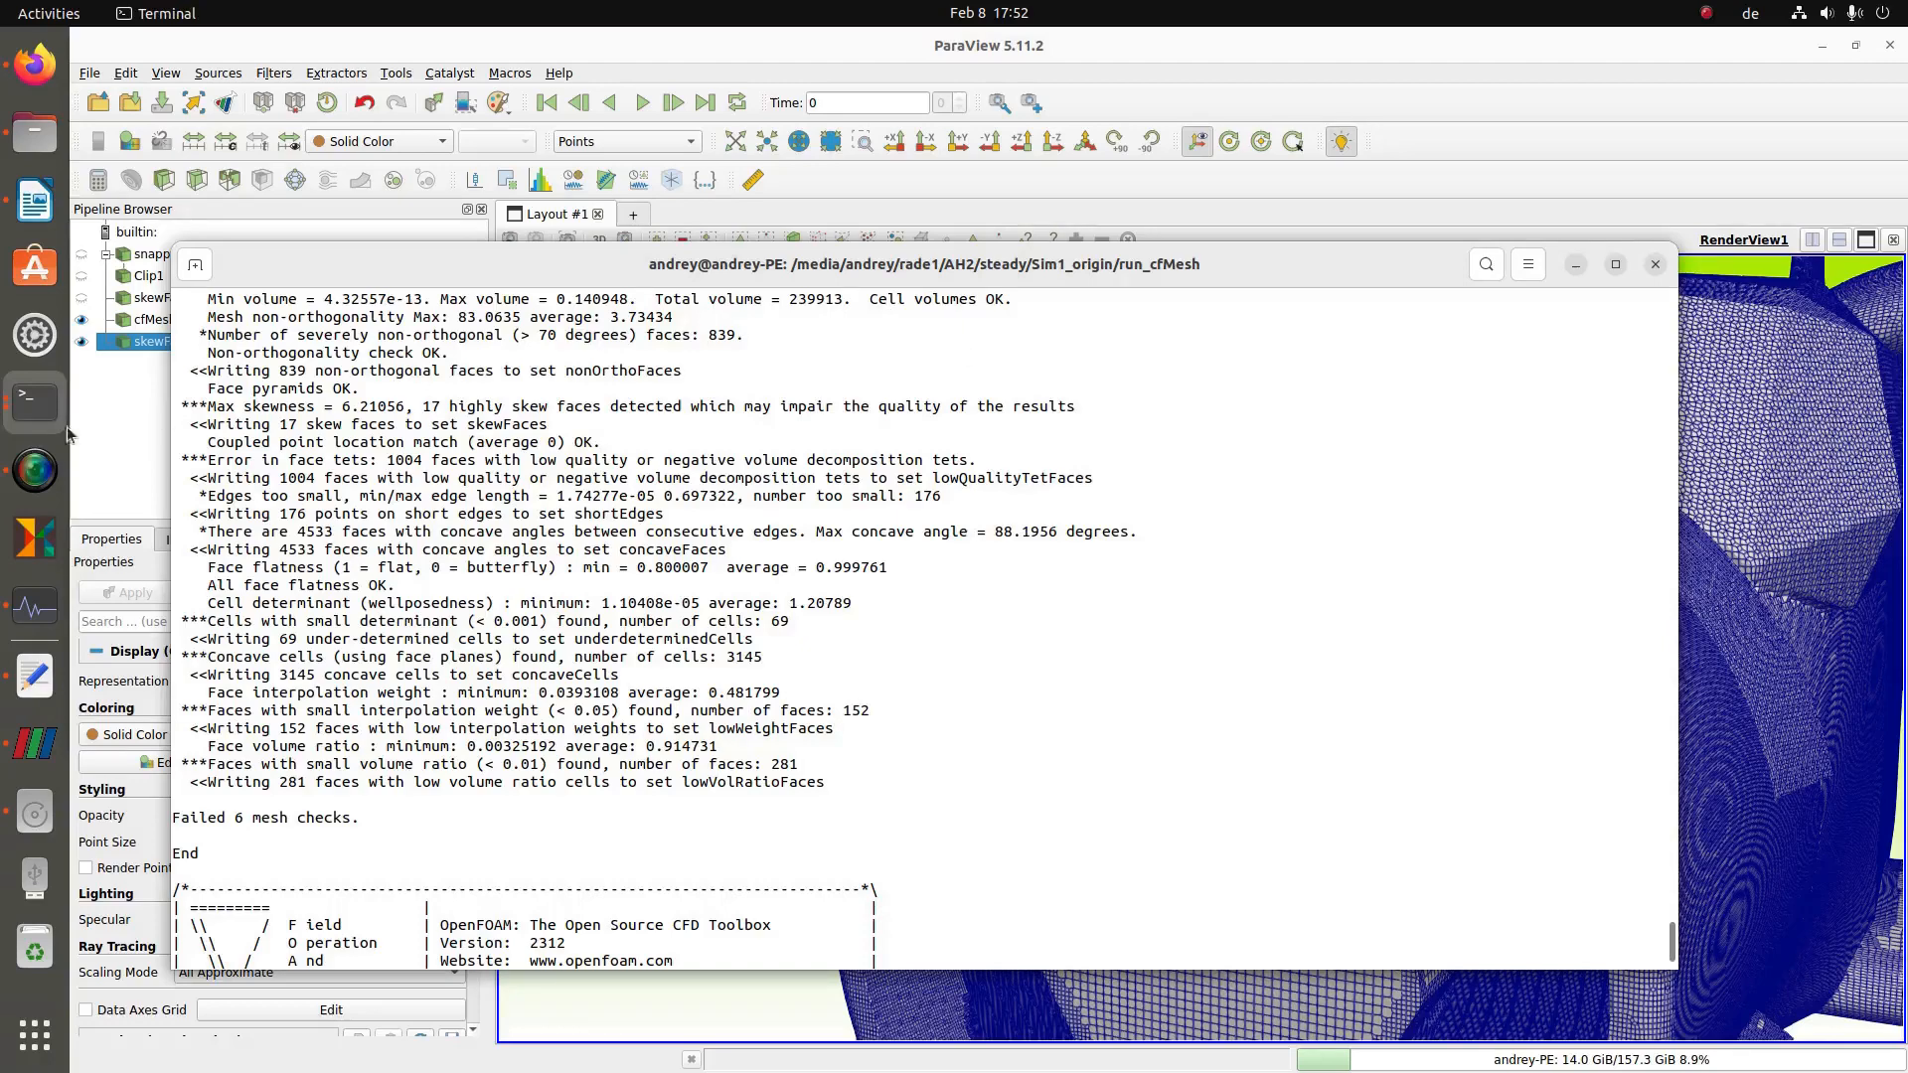
left_click(35, 401)
left_click(167, 478)
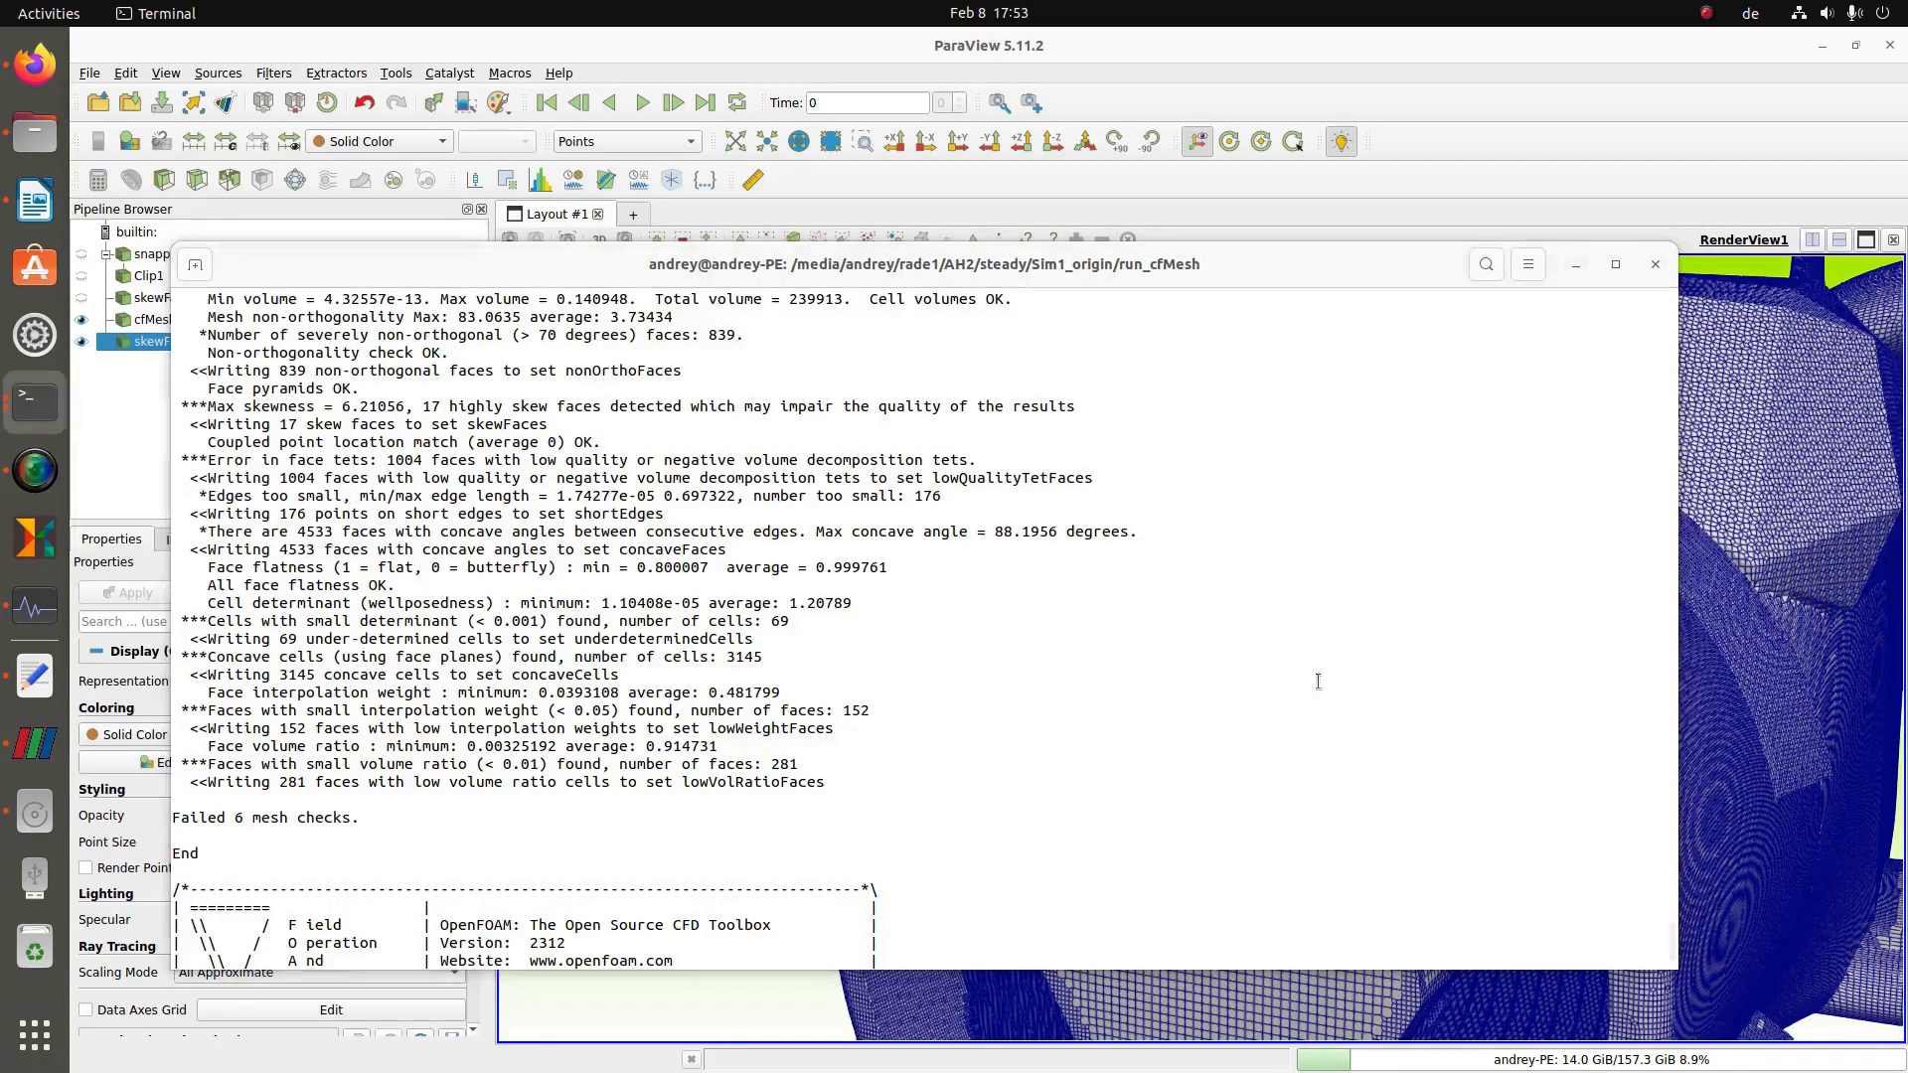
left_click_drag(1907, 276, 1083, 379)
scroll(1223, 723, "down", 3)
scroll(1183, 708, "down", 4)
scroll(1141, 671, "up", 8)
scroll(1041, 683, "up", 9)
scroll(616, 680, "down", 1)
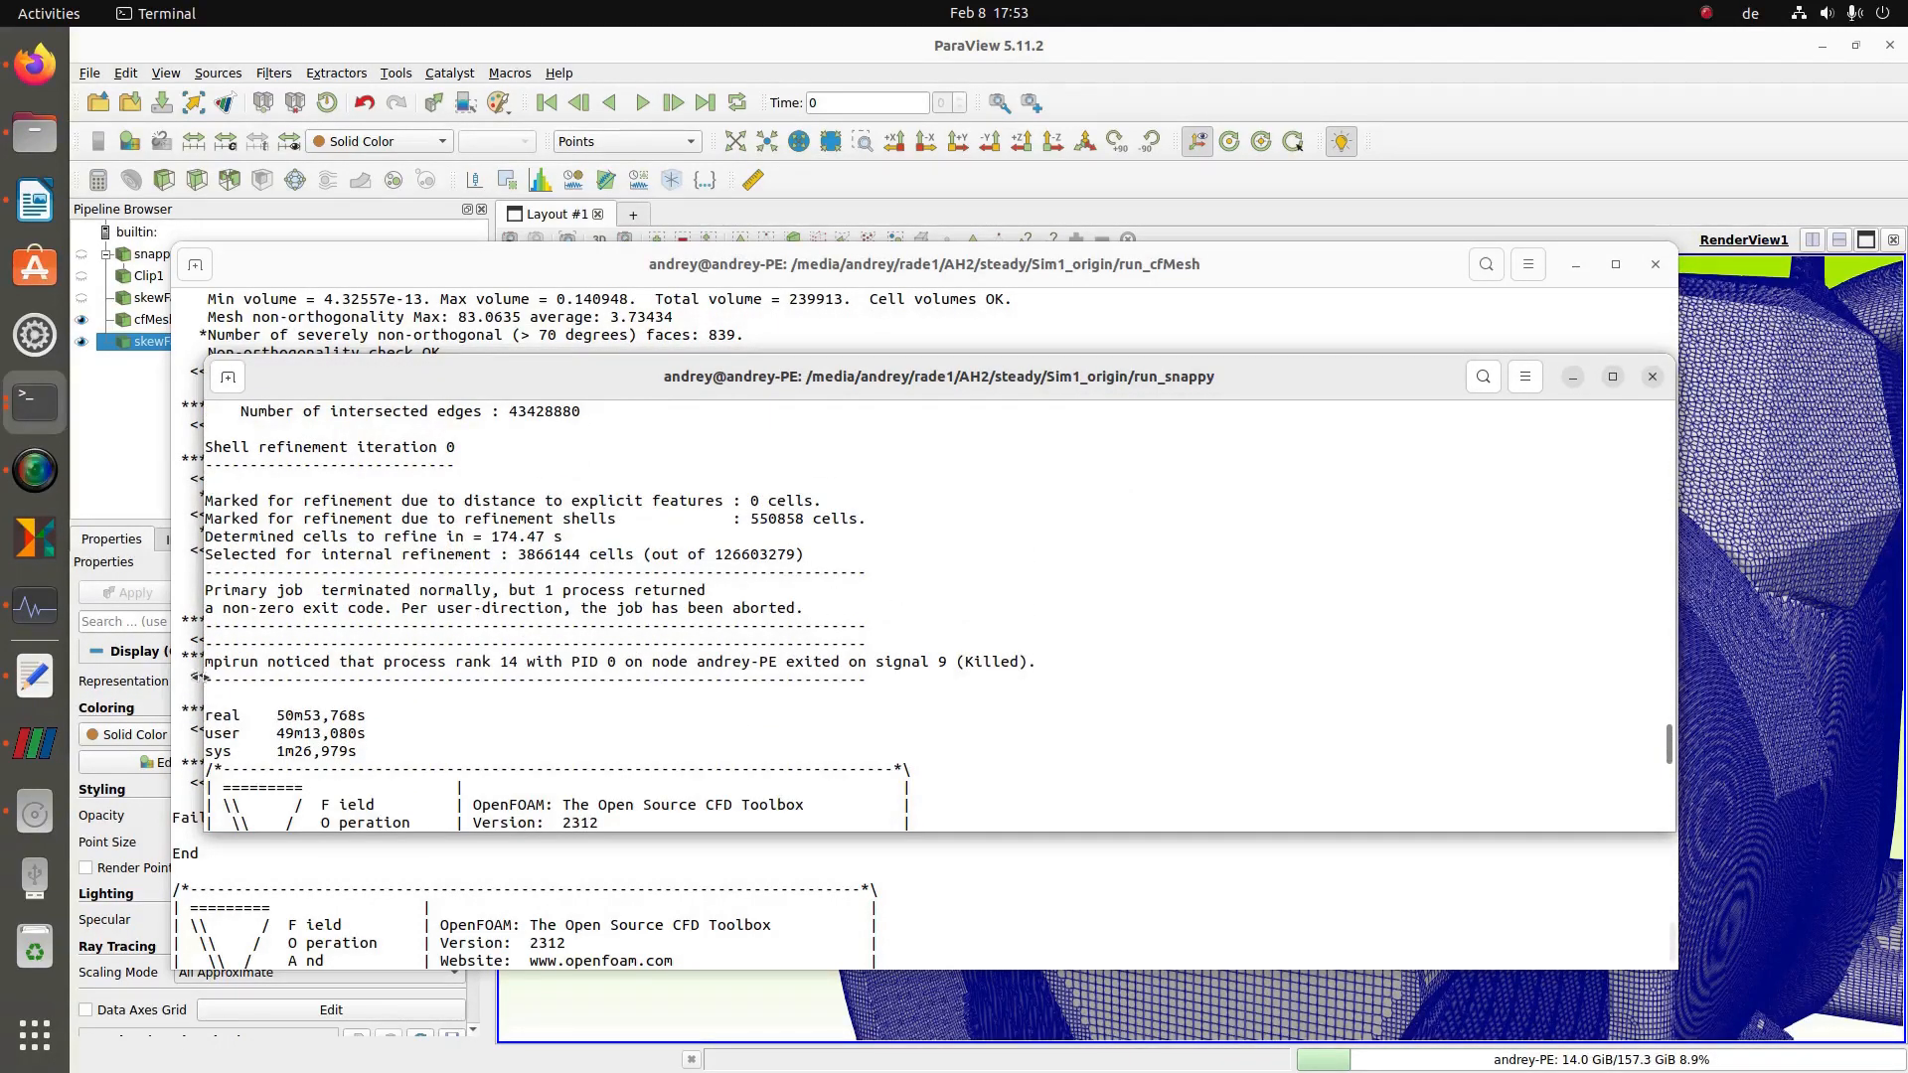
- Highlight the mpirun exit message below the shell refinement output in the run_snappy log
left_click_drag(207, 663, 993, 662)
left_click(1024, 662)
triple_click(1025, 663)
left_click(796, 573)
- Check the total cell count after surface refinement iteration 4 in the run_snappy log, and minimize that terminal
scroll(798, 590, "up", 4)
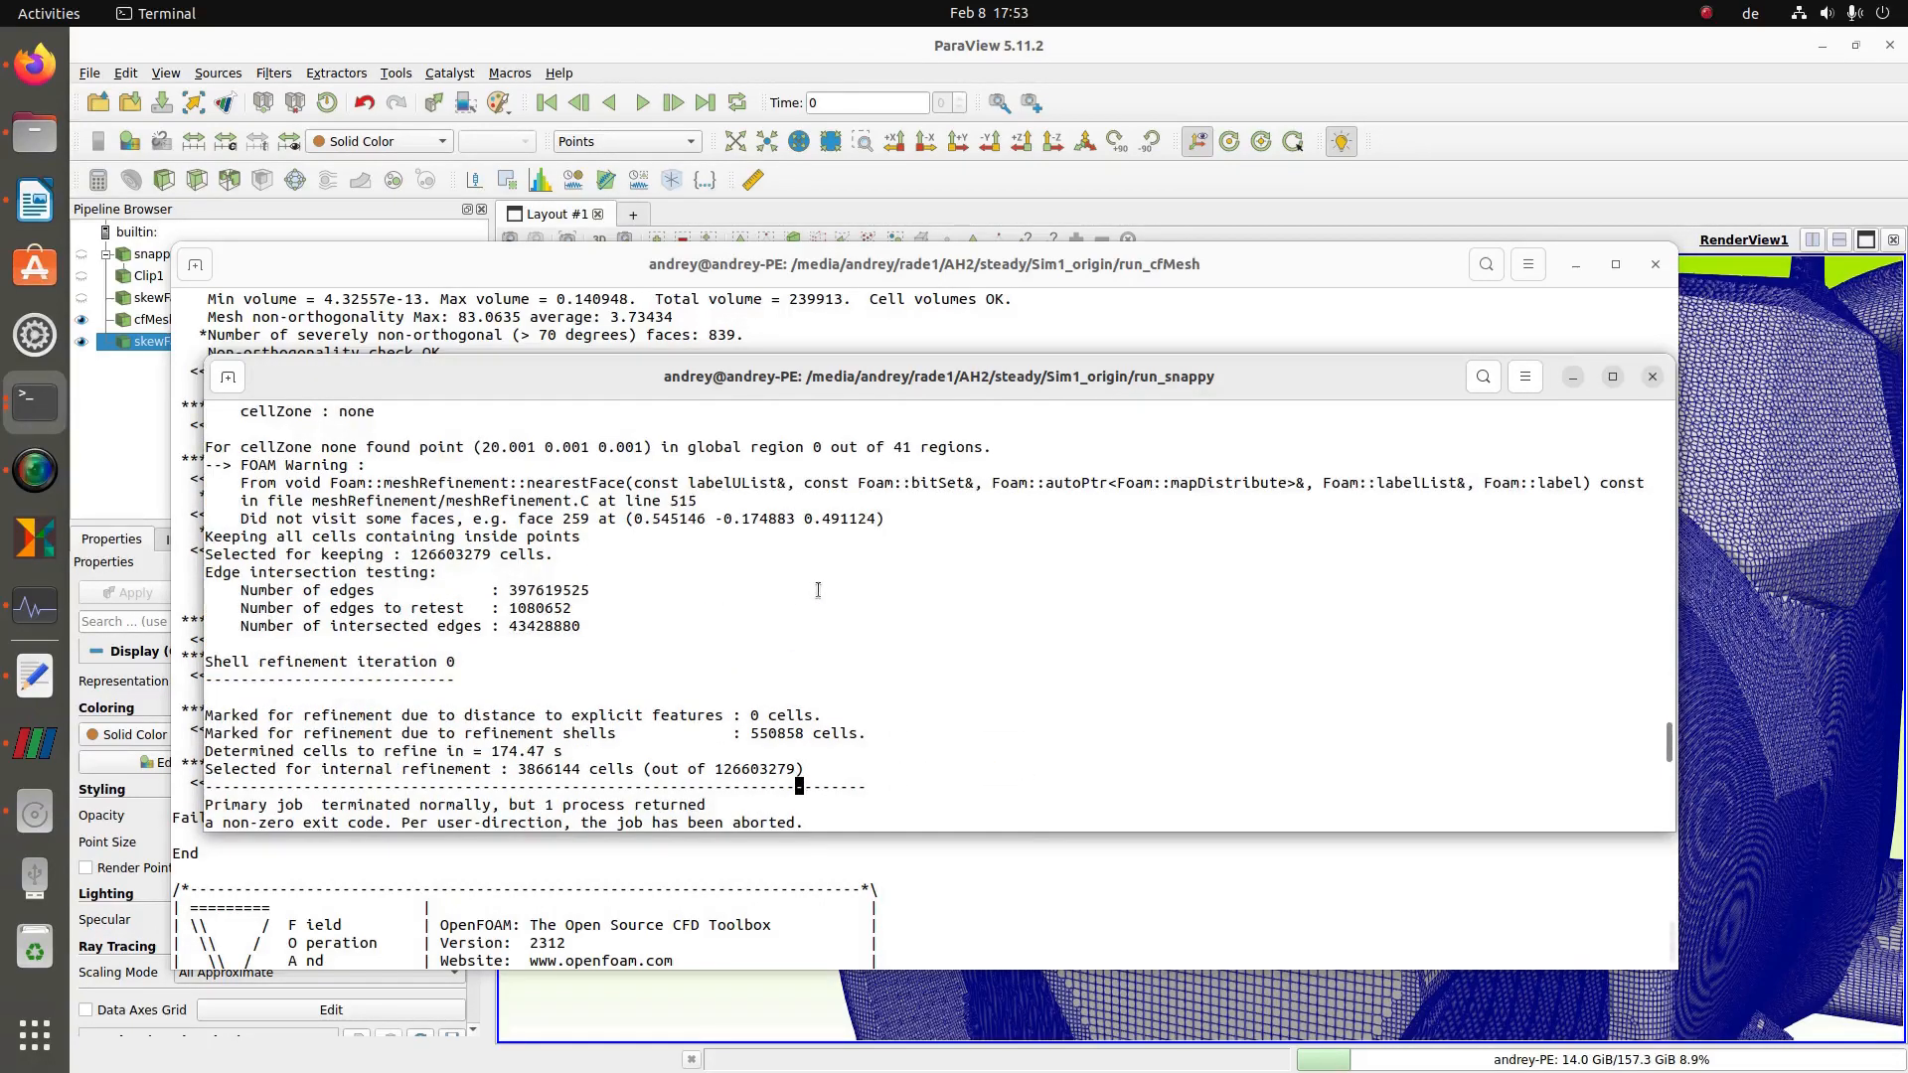
scroll(796, 659, "down", 1)
scroll(796, 659, "up", 10)
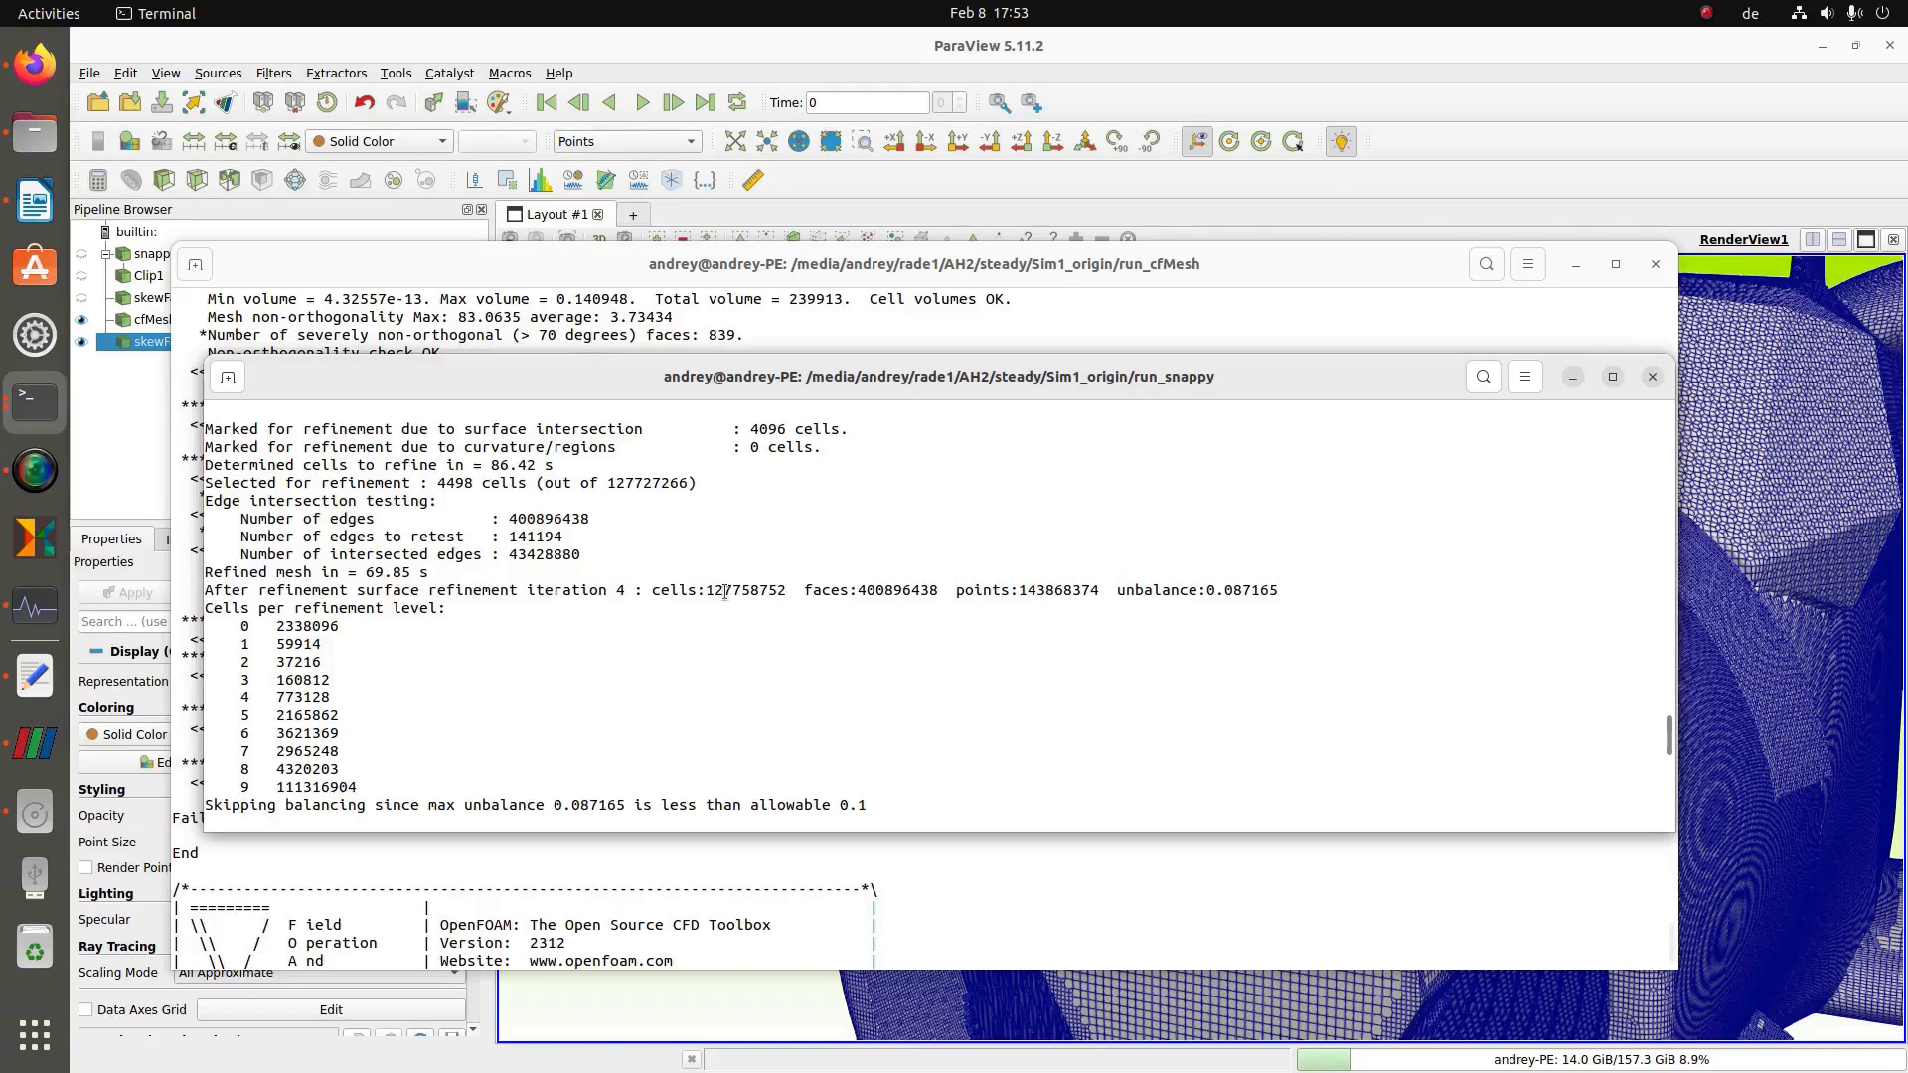
left_click_drag(731, 592, 762, 592)
left_click(625, 653)
scroll(685, 644, "down", 15)
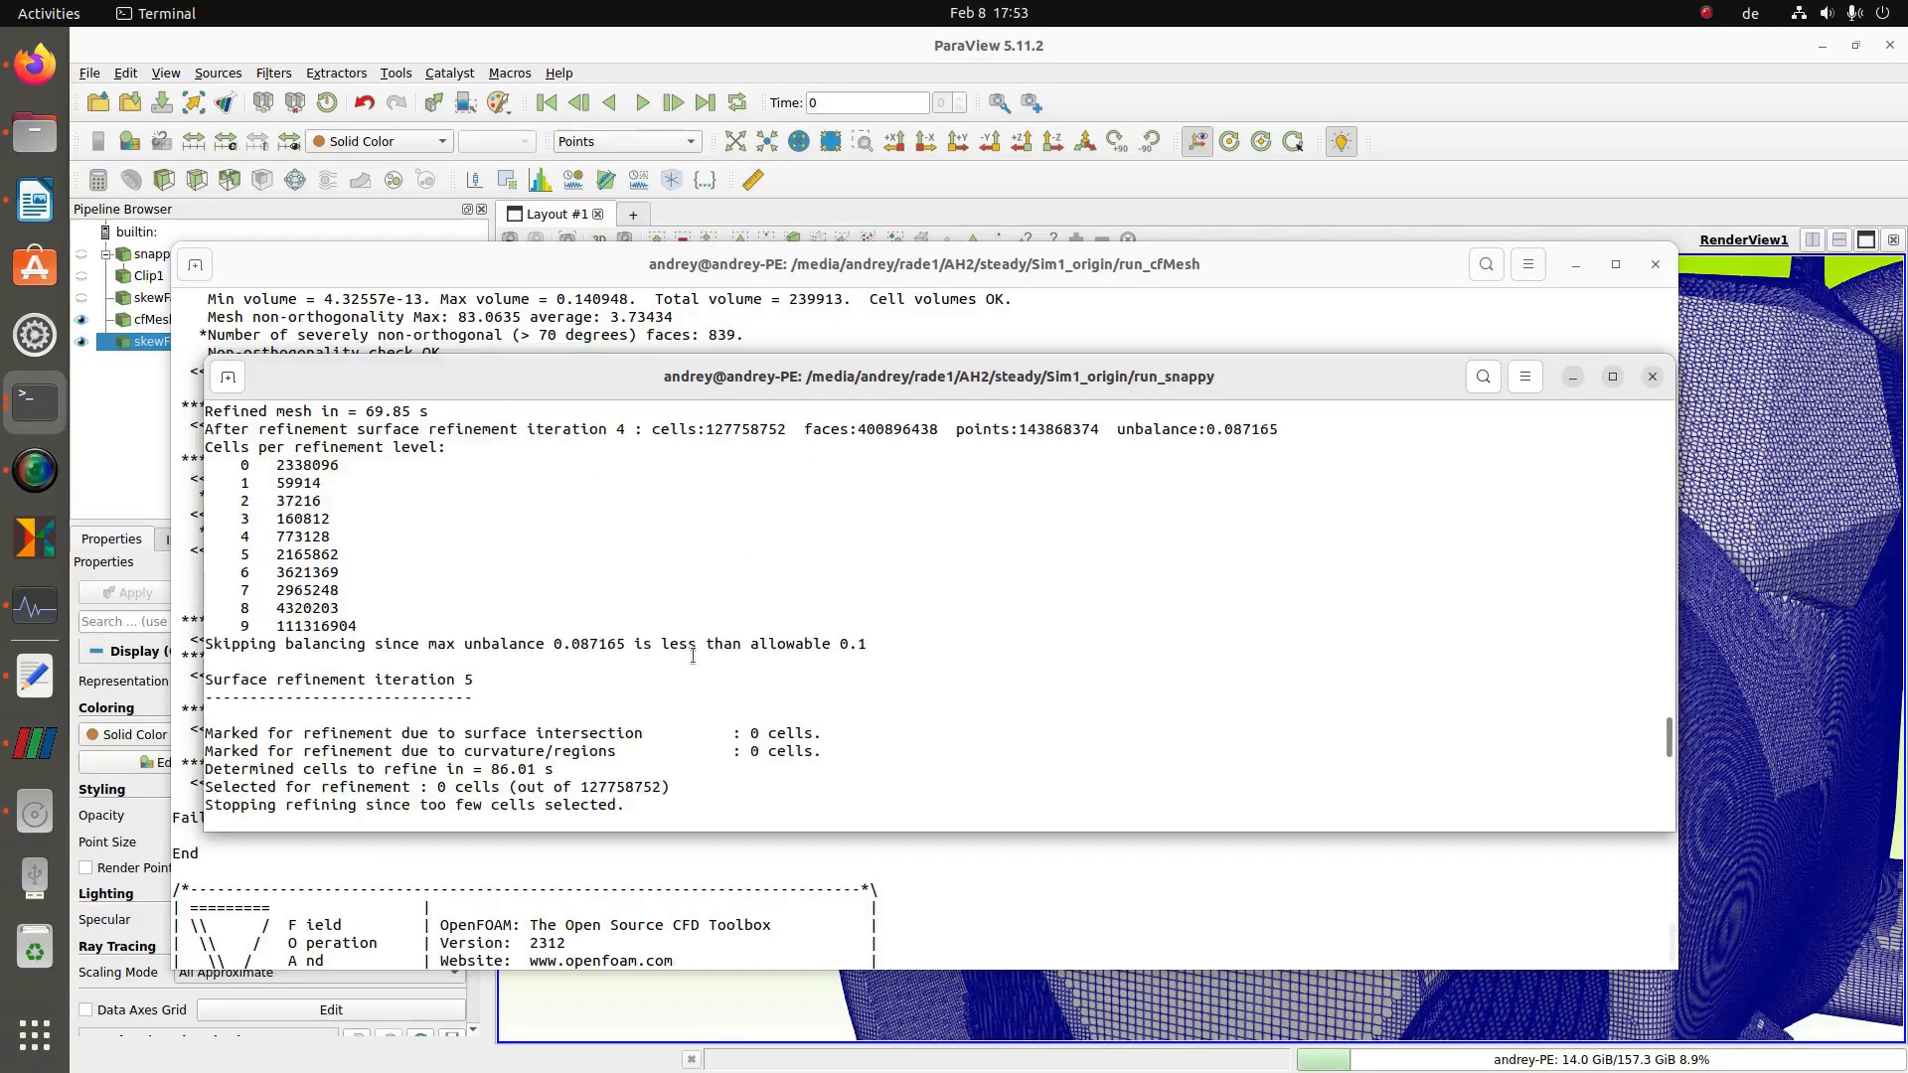
scroll(843, 500, "down", 9)
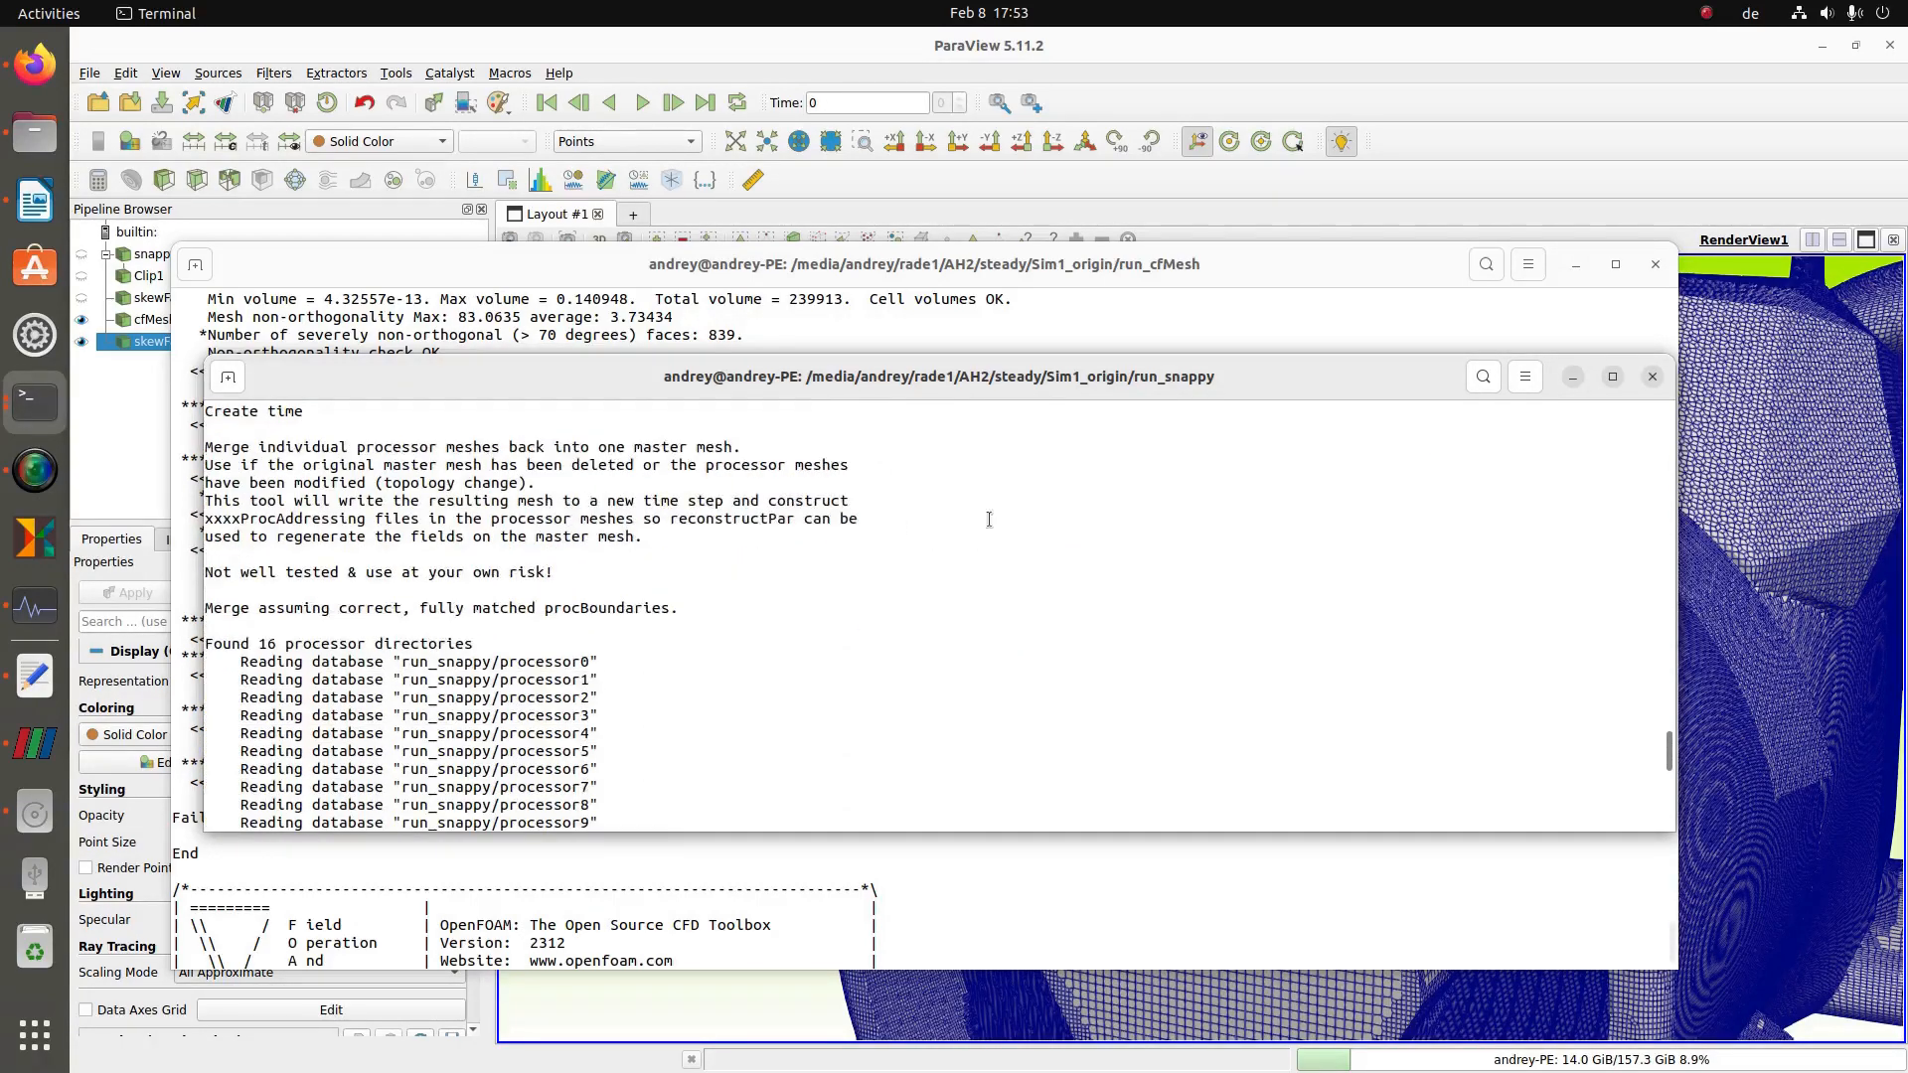
left_click(1572, 379)
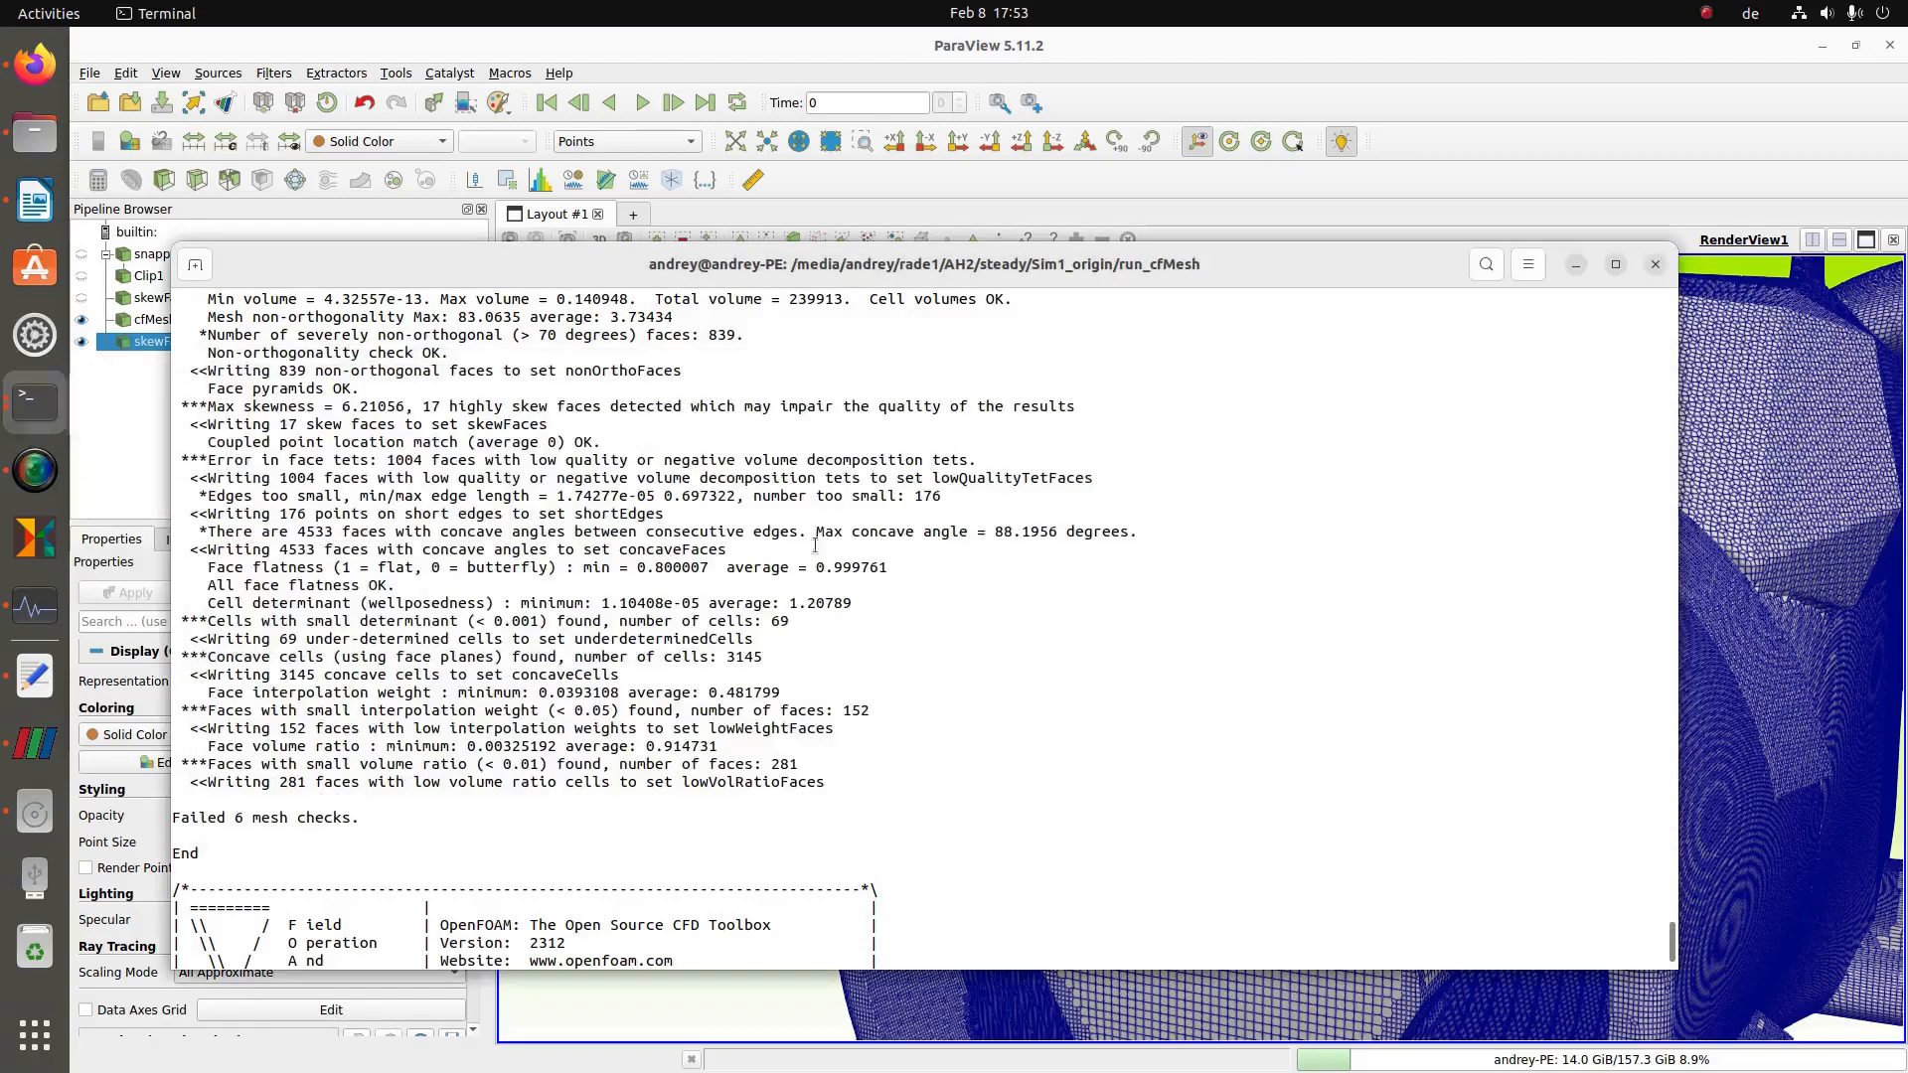
- Switch to the text editor's snappyHexMeshDict and highlight the walls_motor_fine.eMesh entry in the features section
left_click(37, 689)
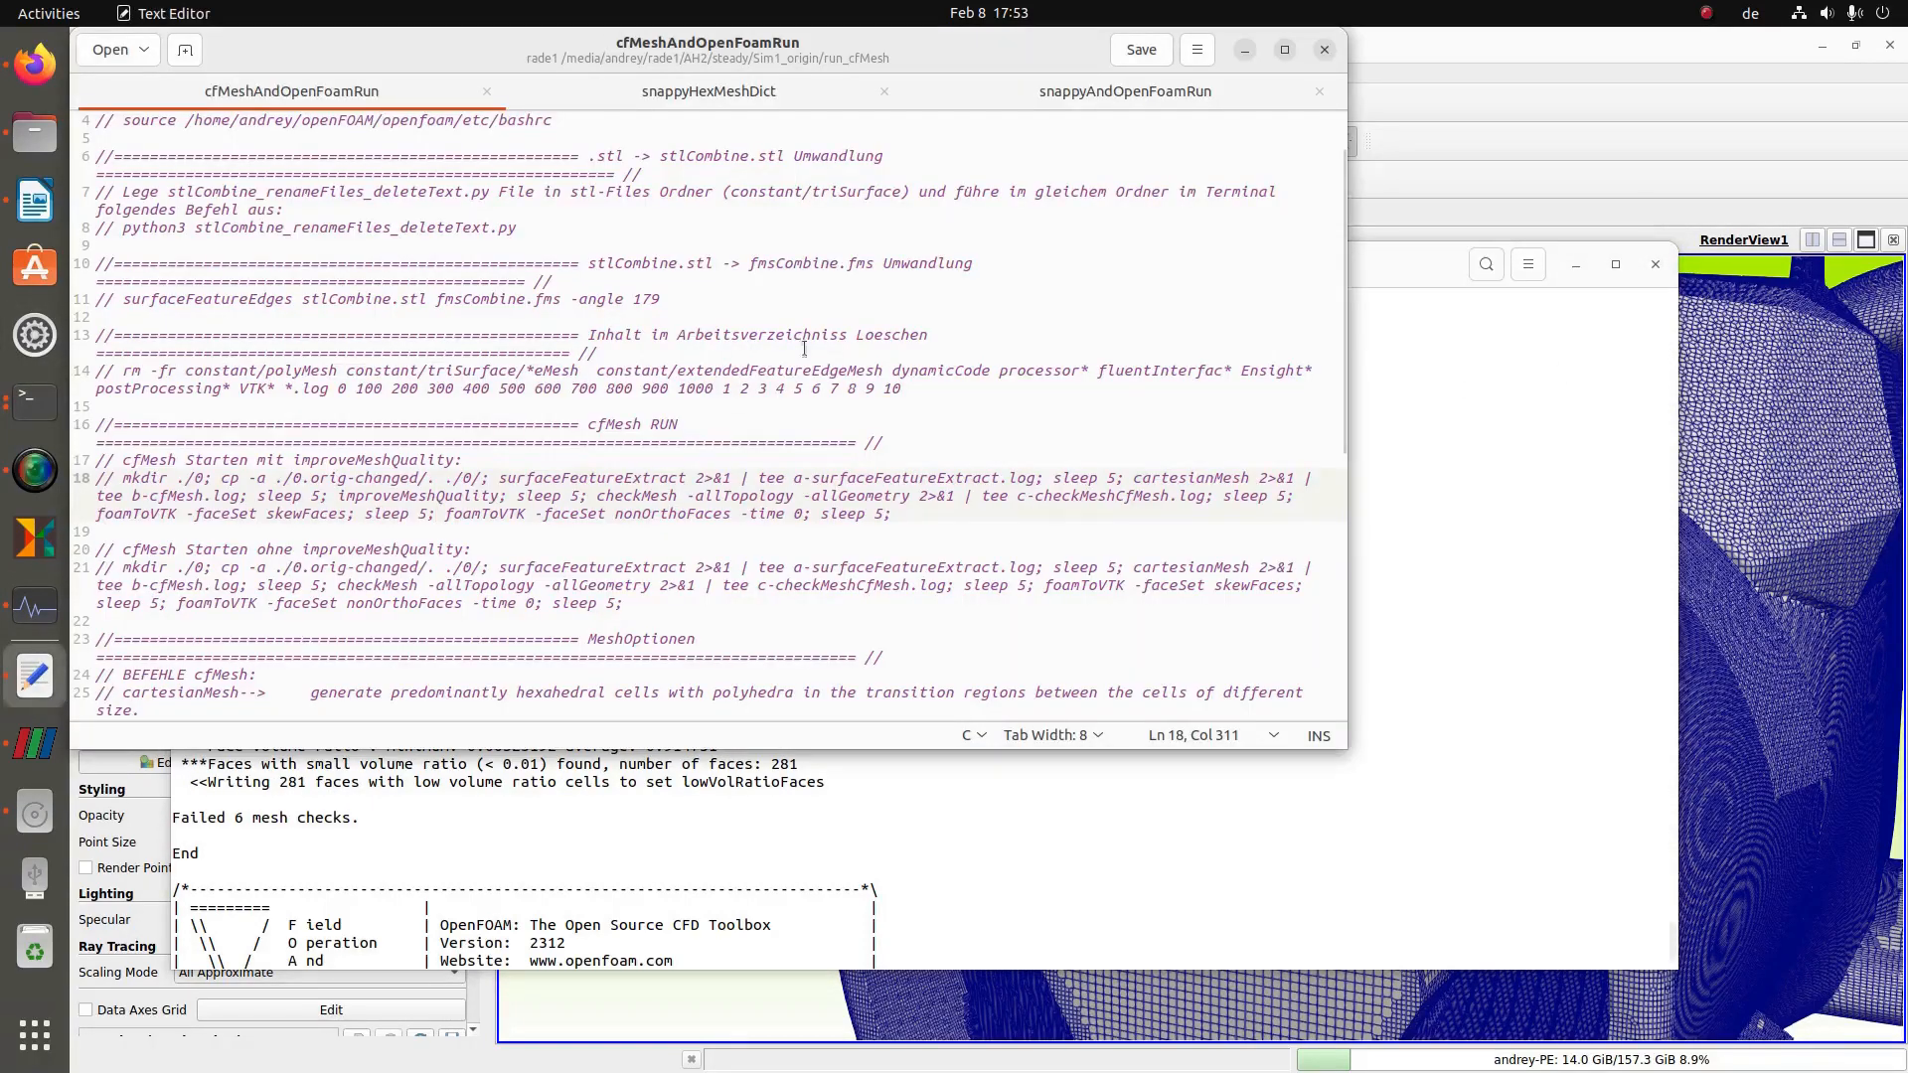
left_click(755, 91)
scroll(556, 429, "down", 5)
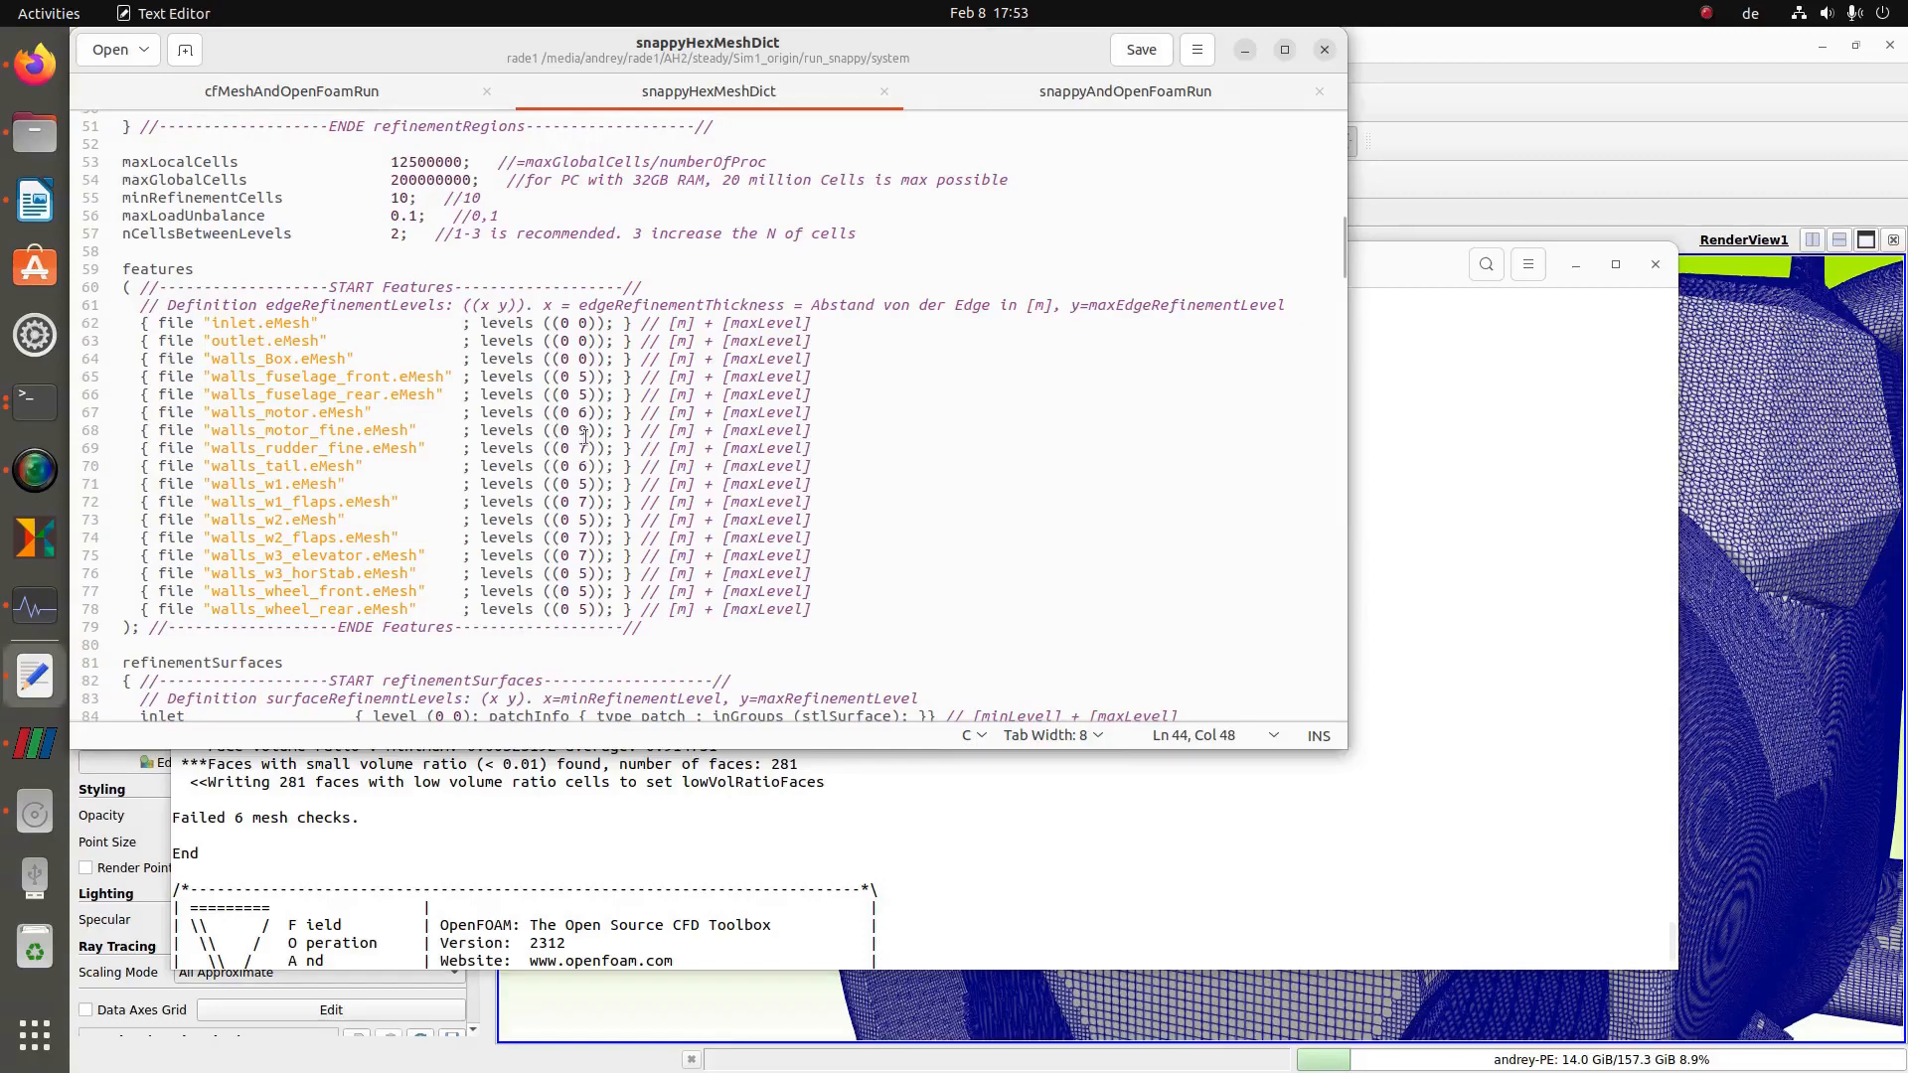
left_click_drag(587, 431, 137, 430)
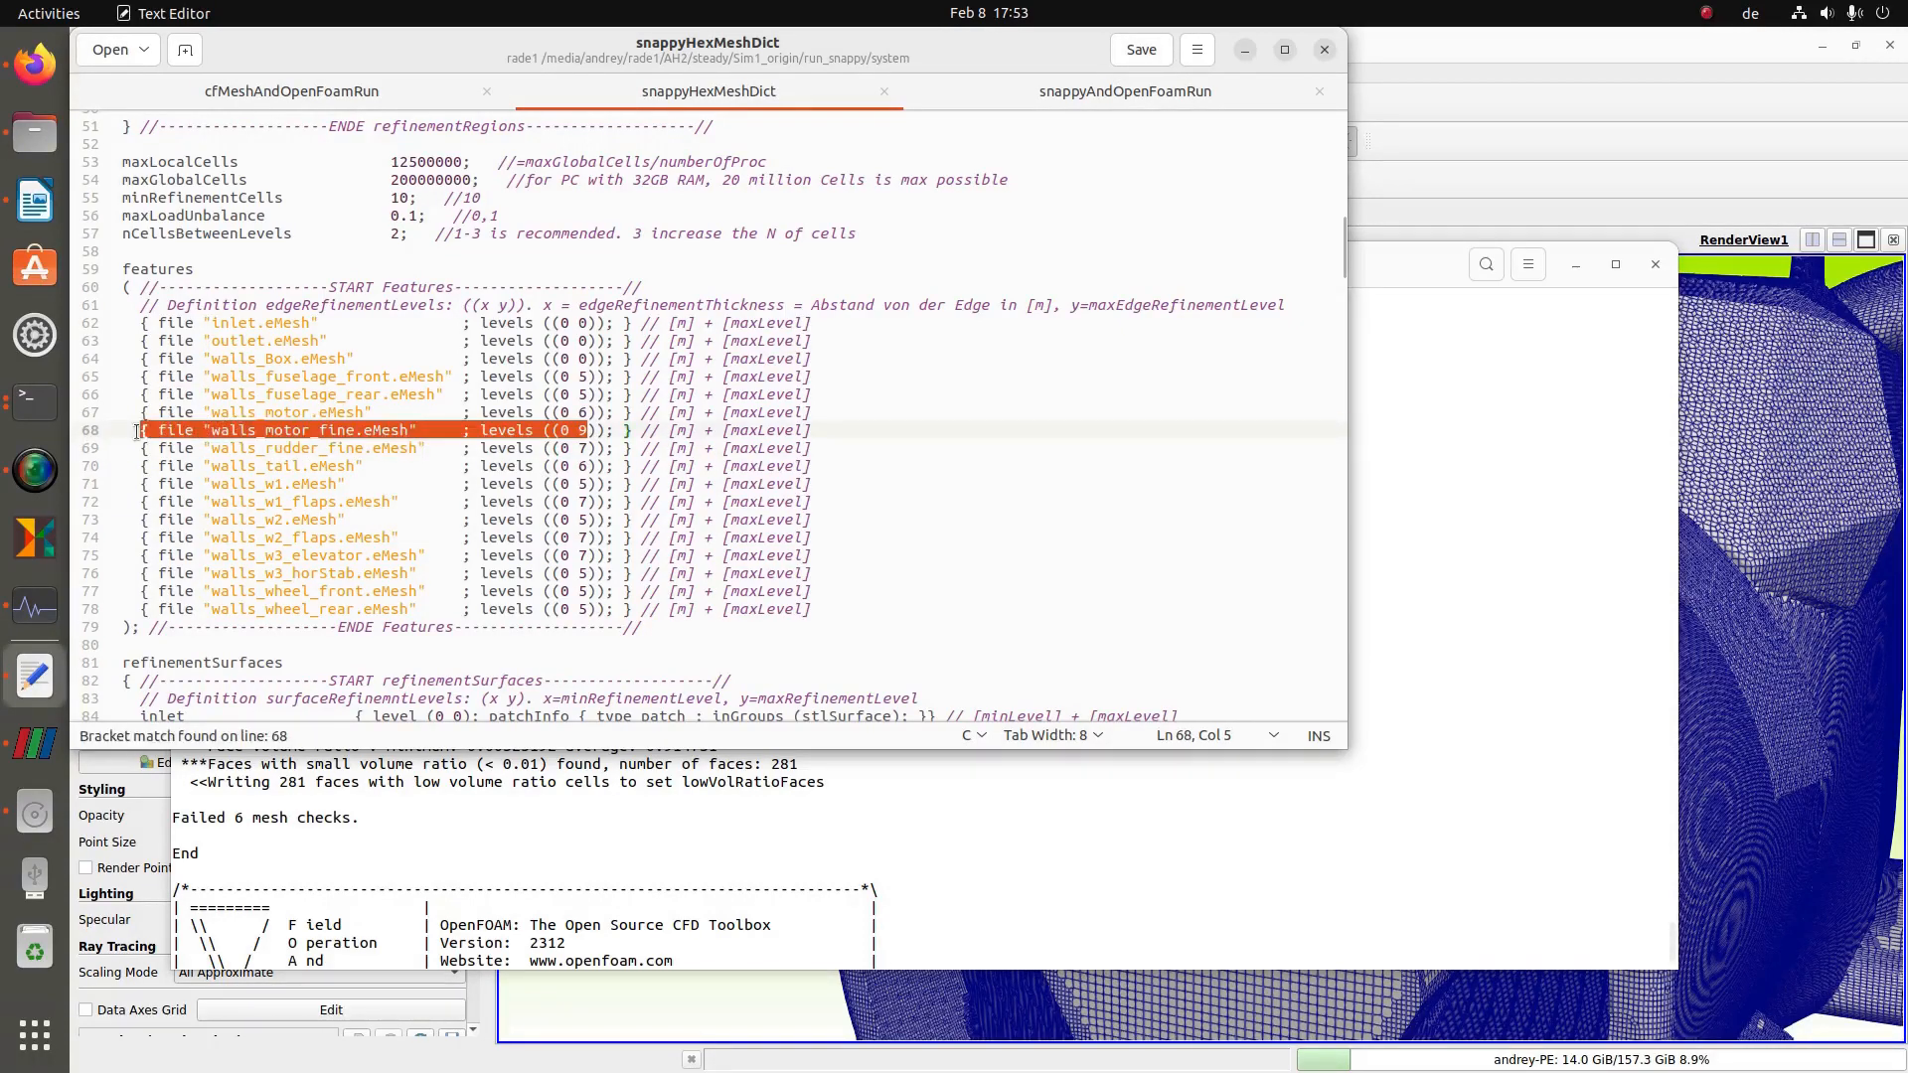
left_click(548, 448)
- Highlight the walls_motor_fine entry and its refinement levels in the refinementSurfaces section of snappyHexMeshDict
scroll(589, 468, "down", 10)
scroll(588, 468, "up", 3)
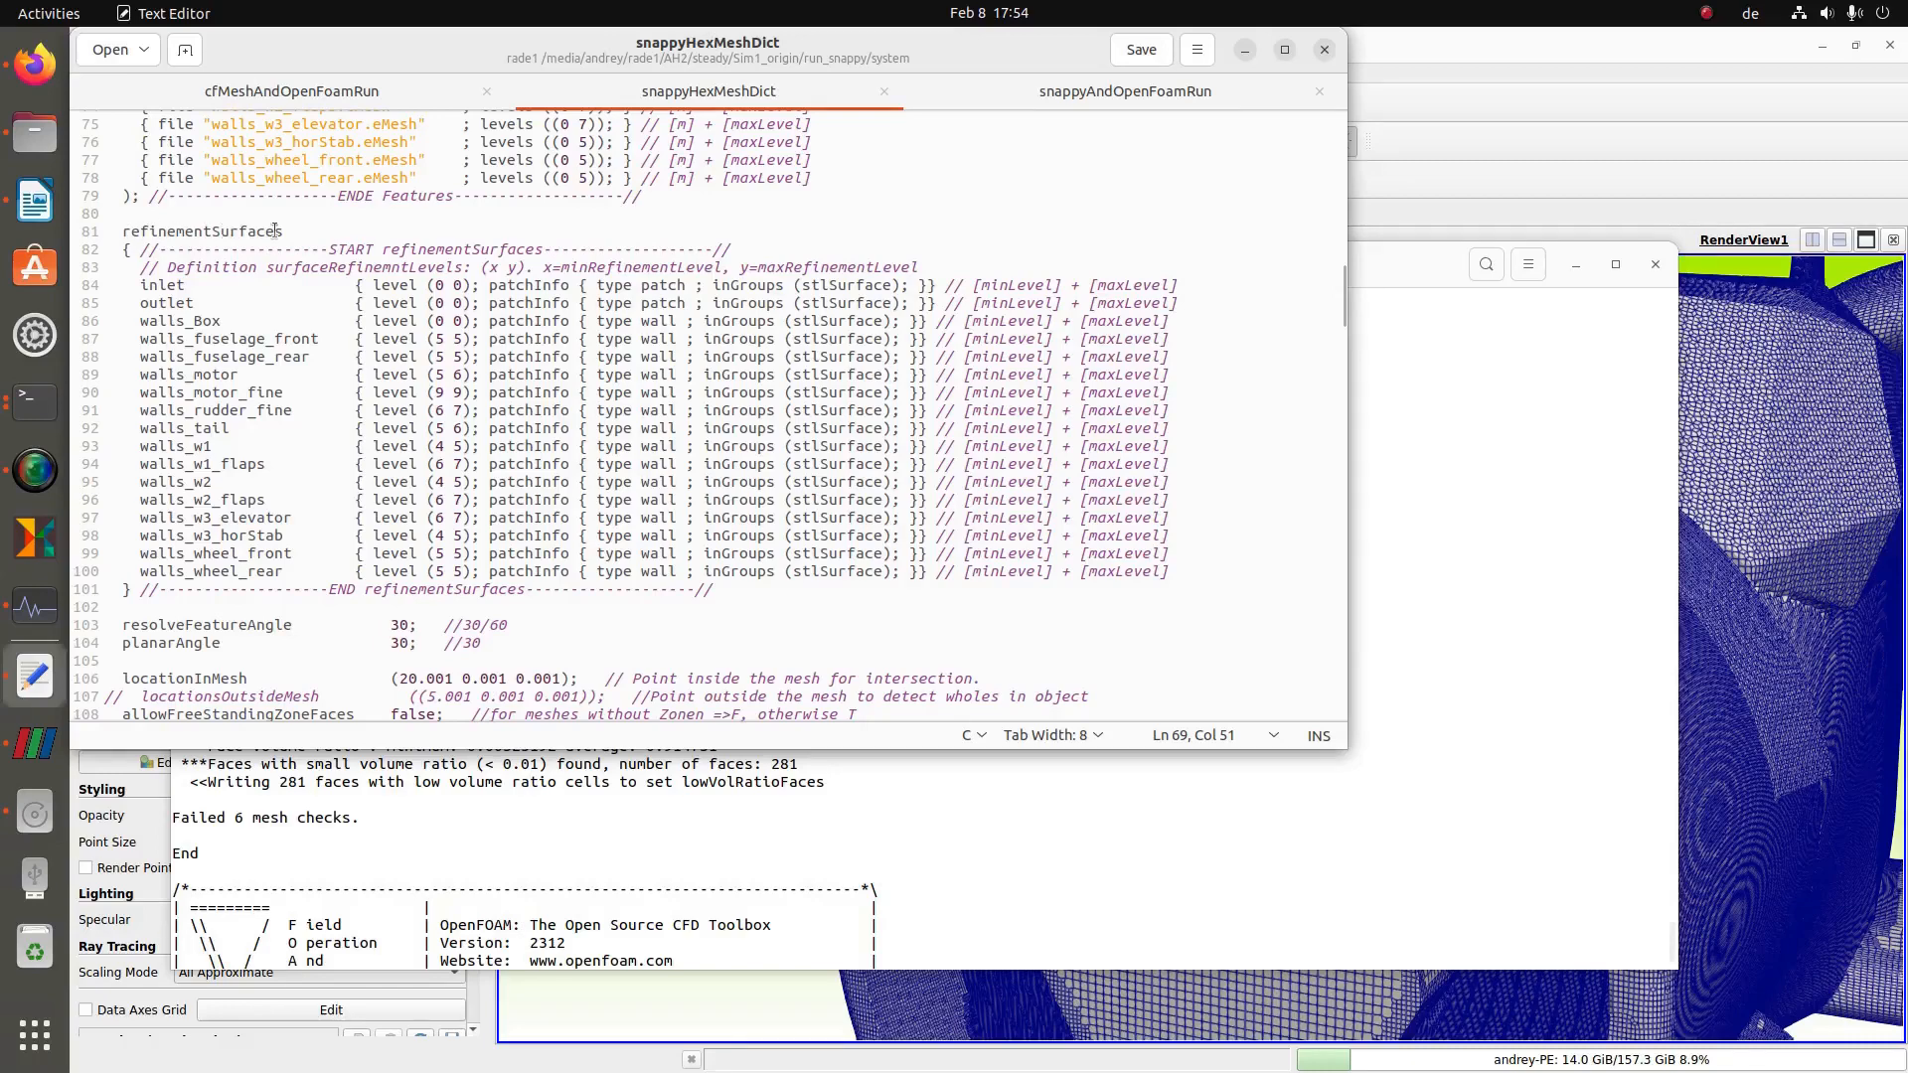
left_click_drag(464, 391, 134, 392)
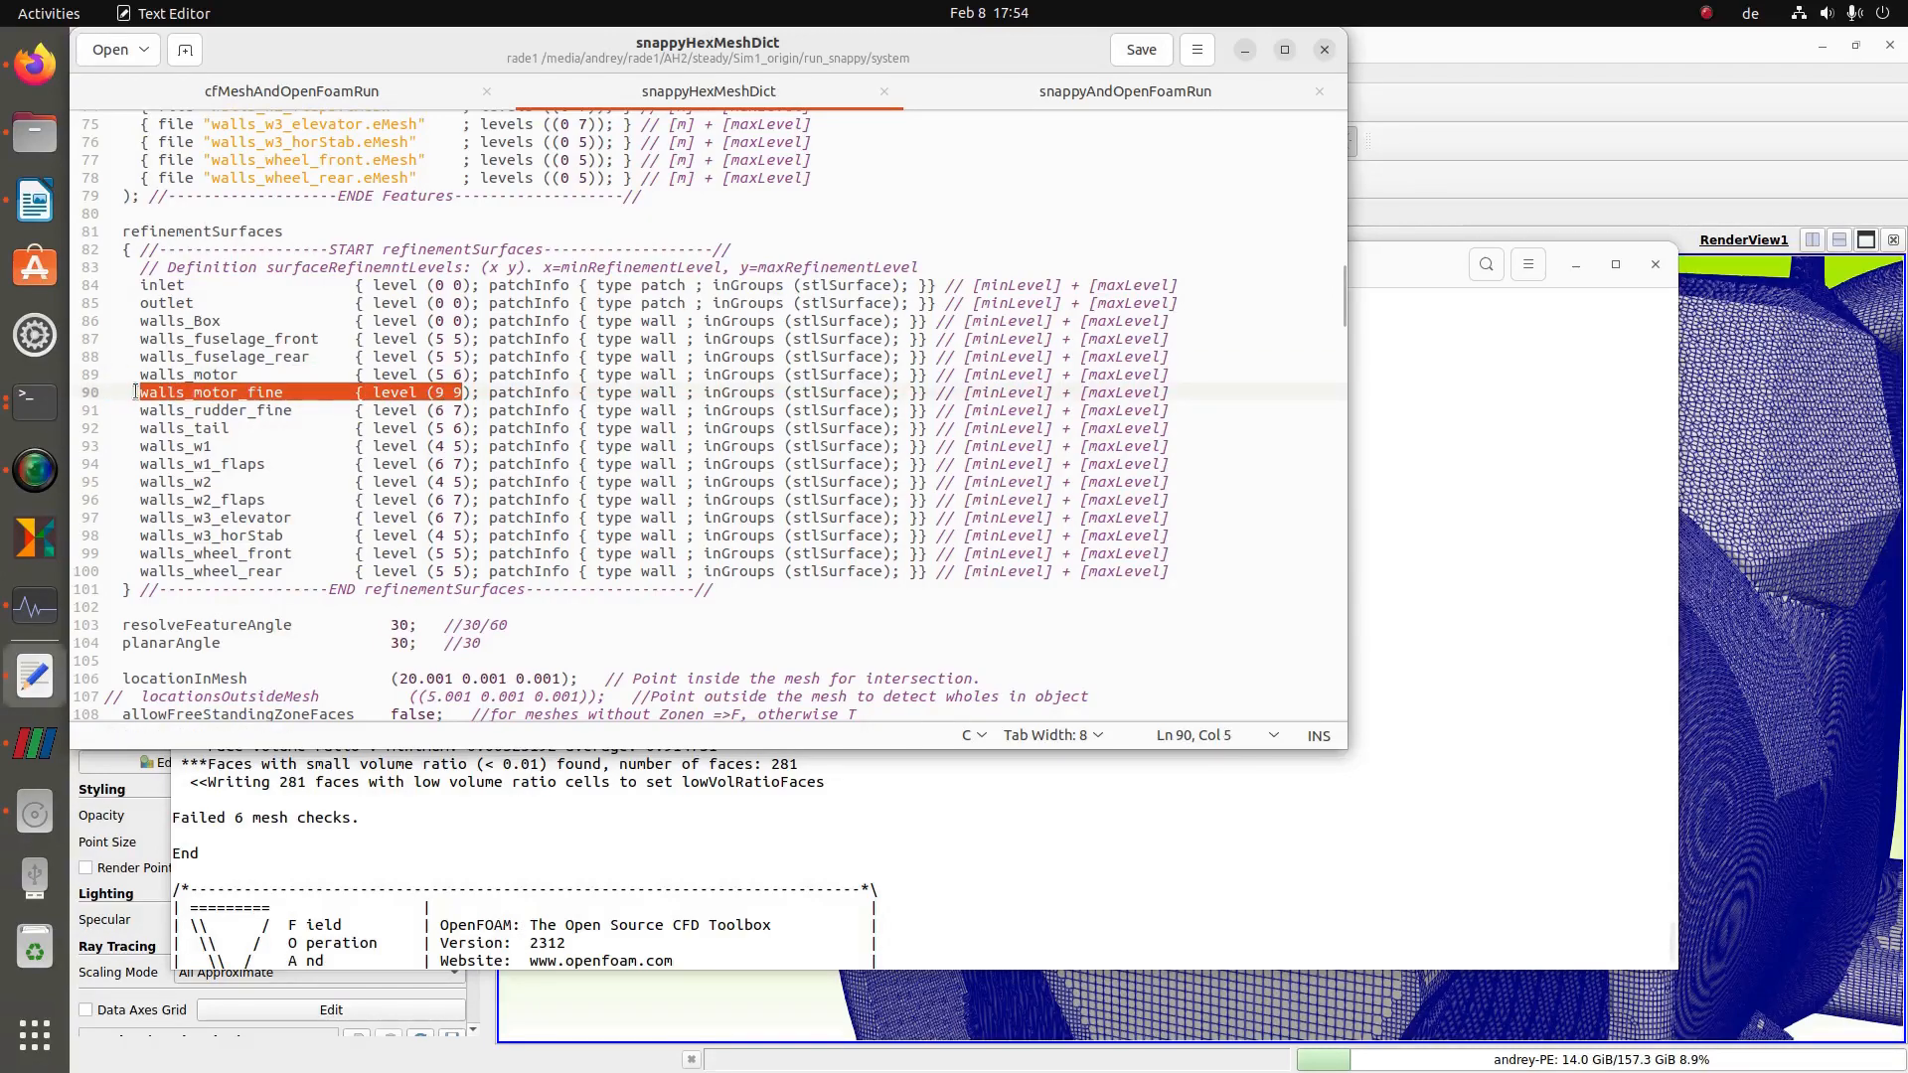
left_click(432, 392)
left_click(455, 392)
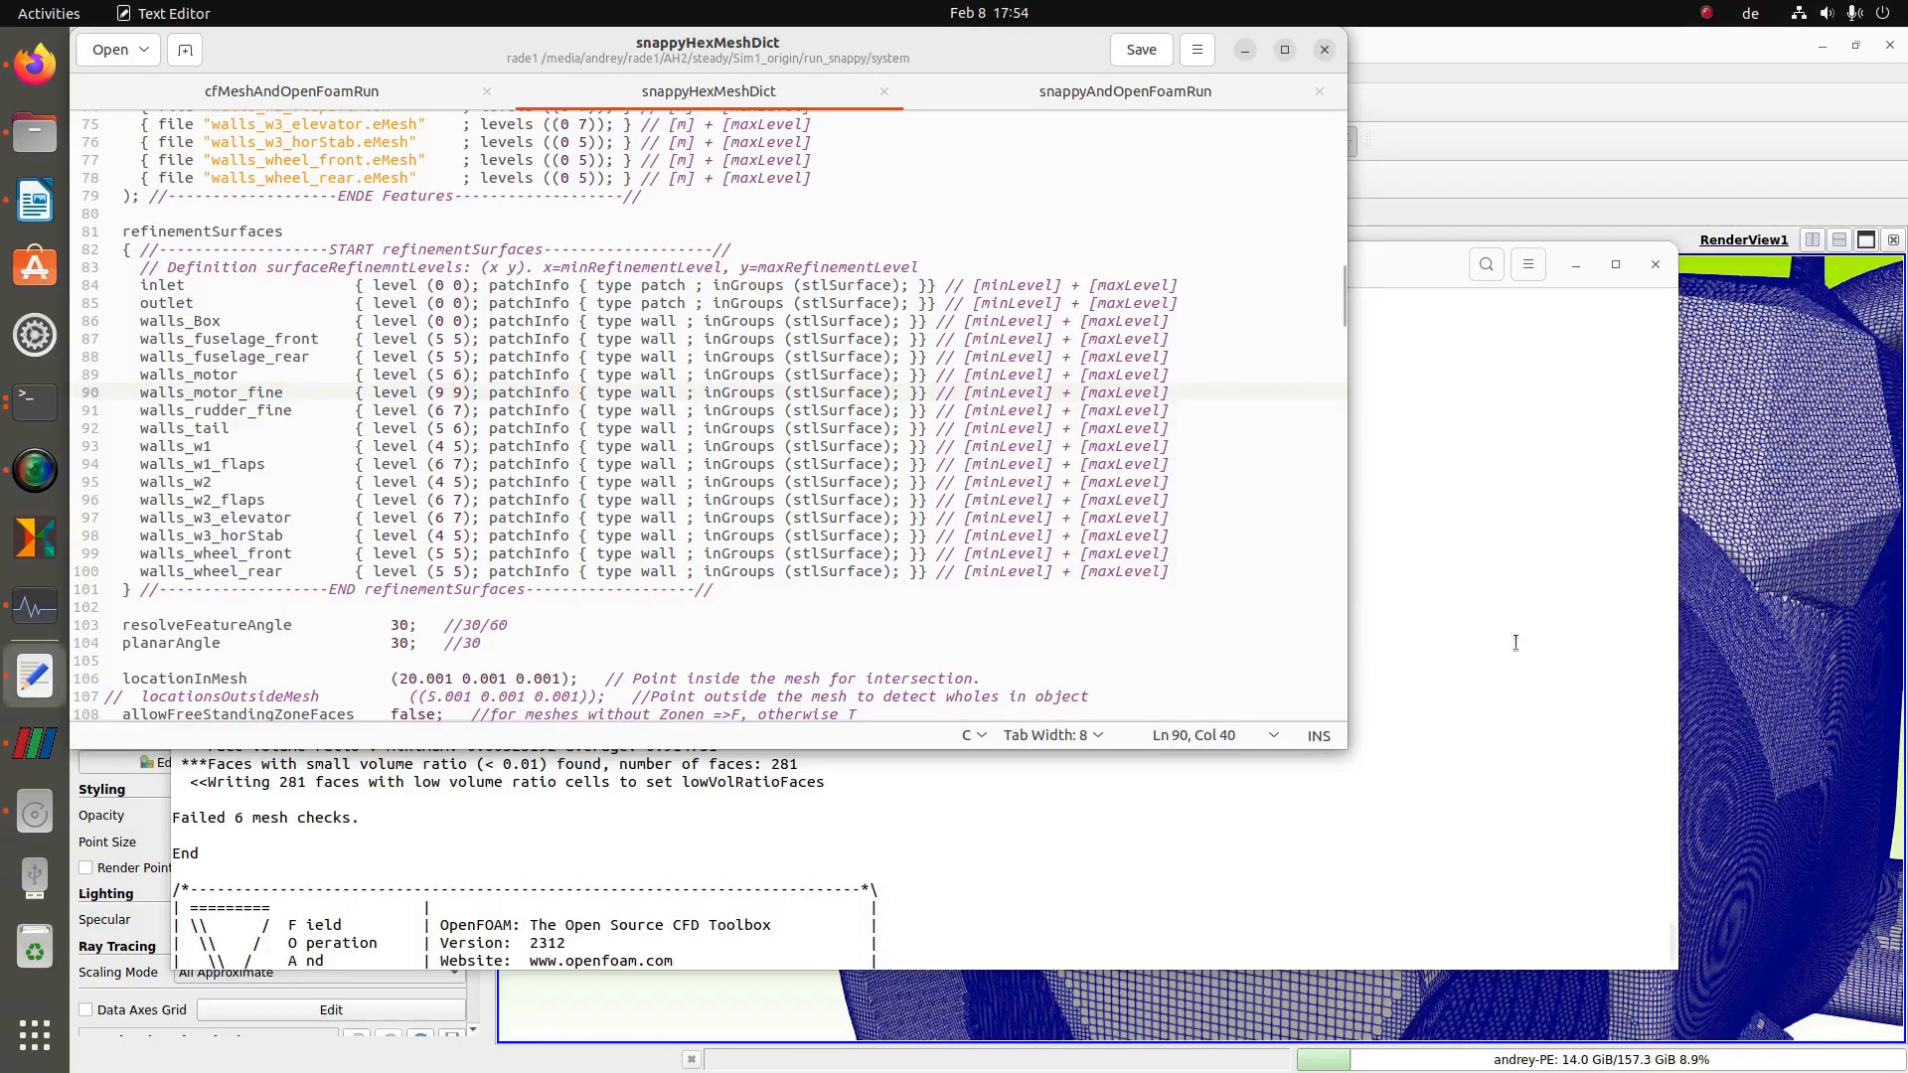
- Review the end of the checkMesh output in the run_cfMesh terminal and return to snappyHexMeshDict in the text editor
left_click(1489, 613)
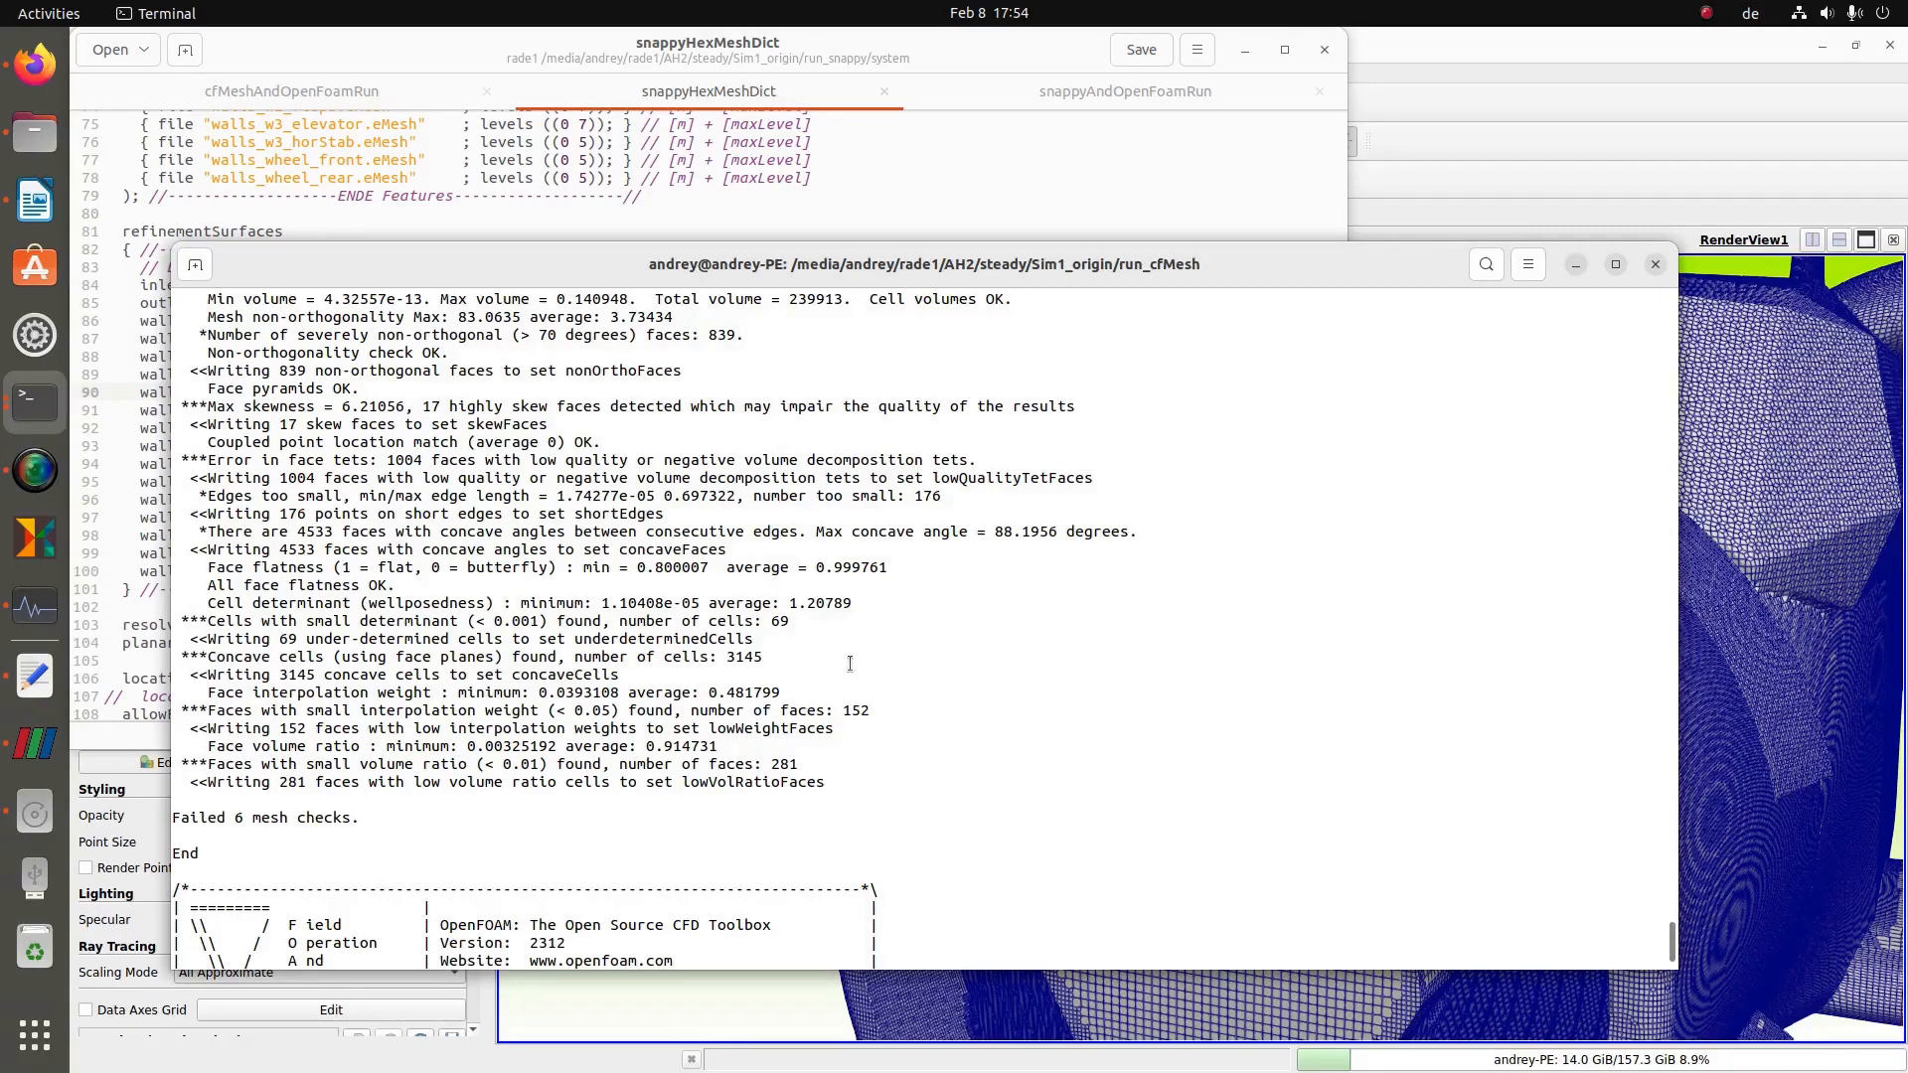
scroll(850, 664, "down", 4)
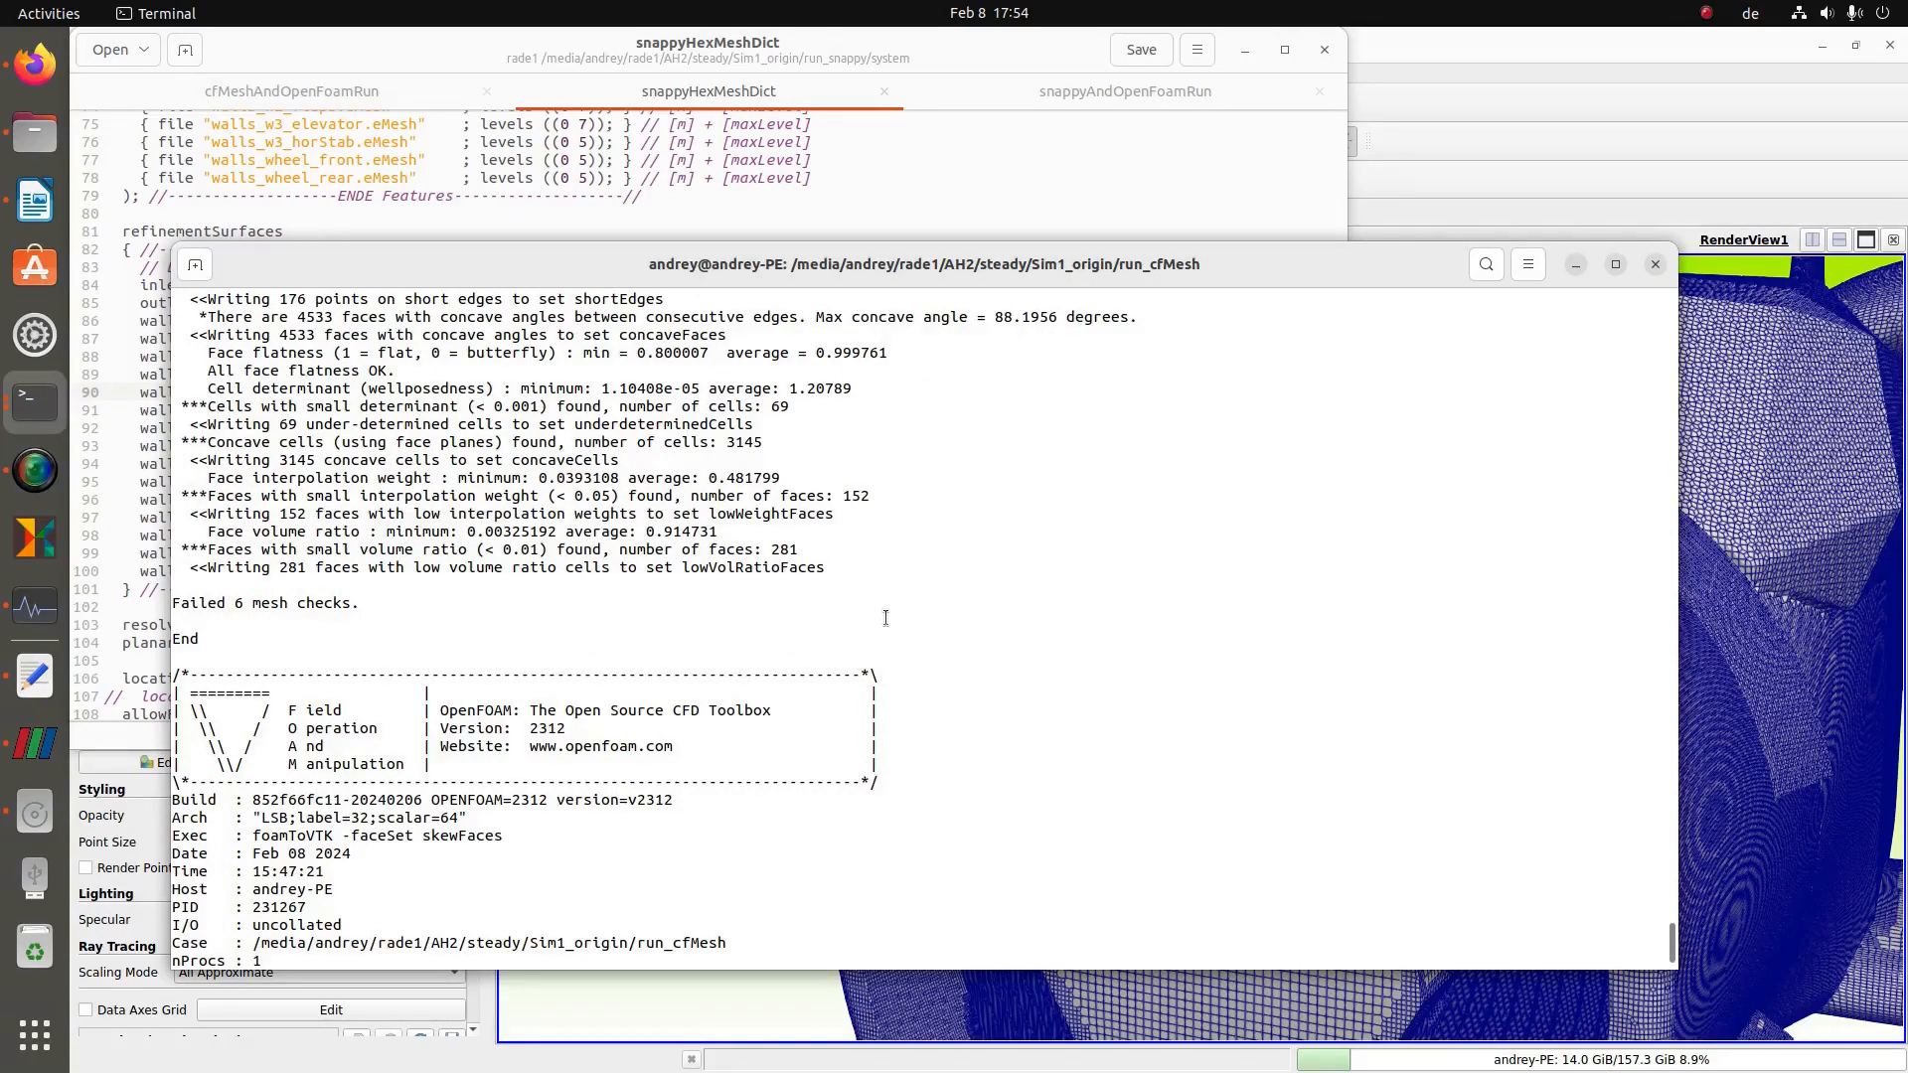
key("alt+Tab")
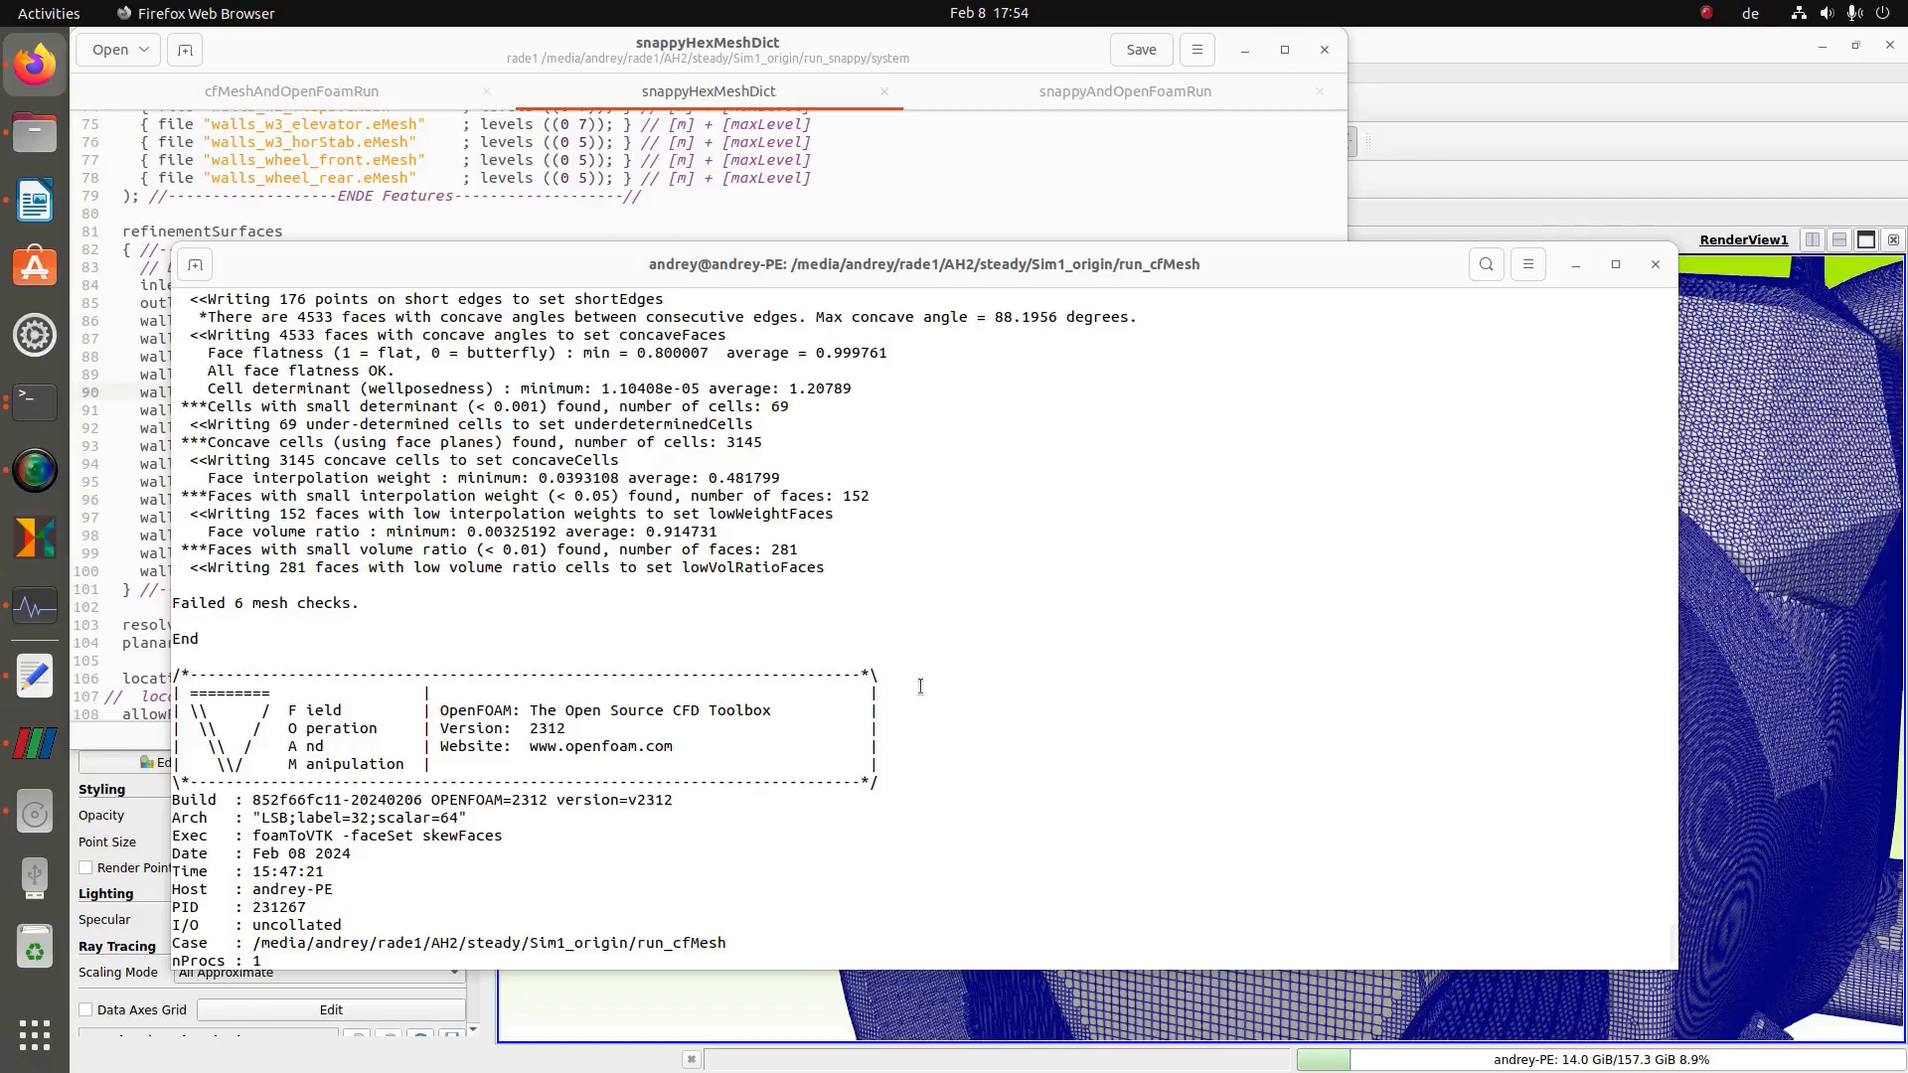
left_click(1029, 175)
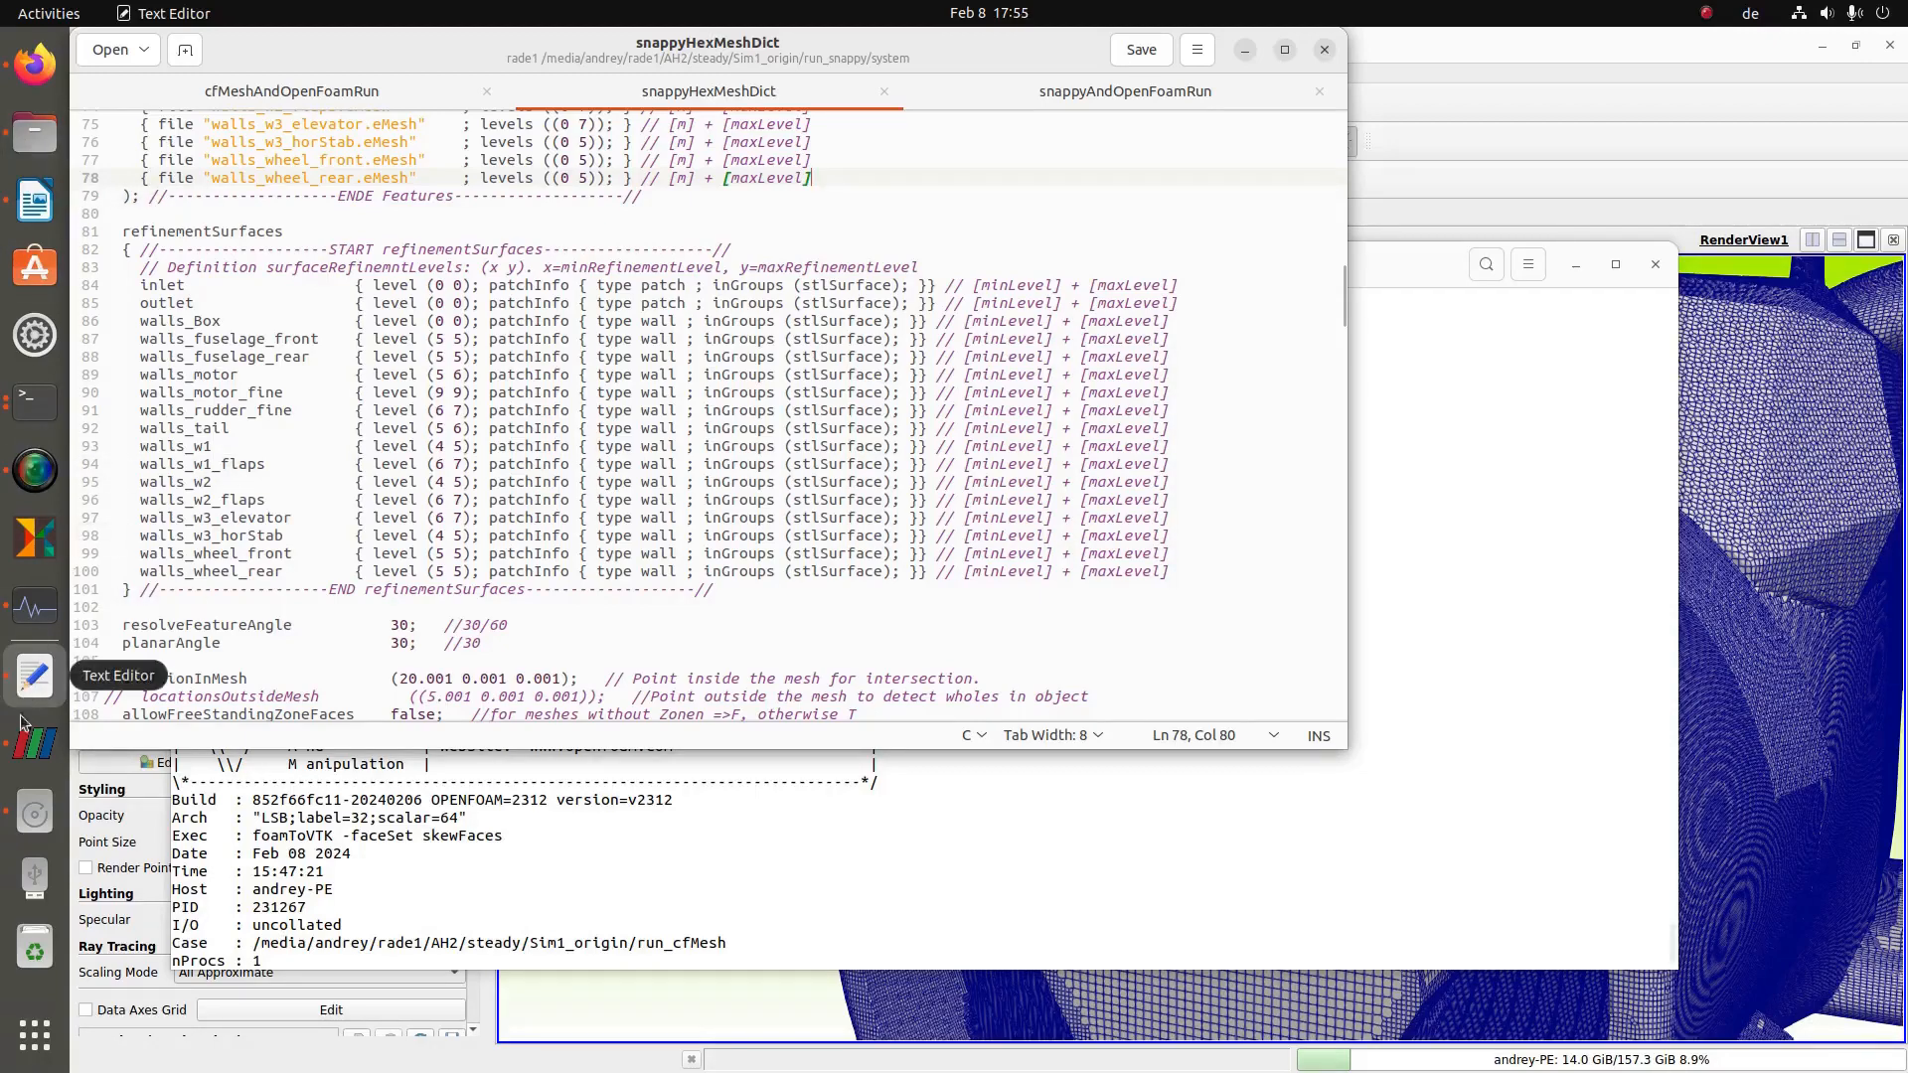
- In the file manager, open the meshDict file from the system folder of run_cfMesh
left_click(35, 813)
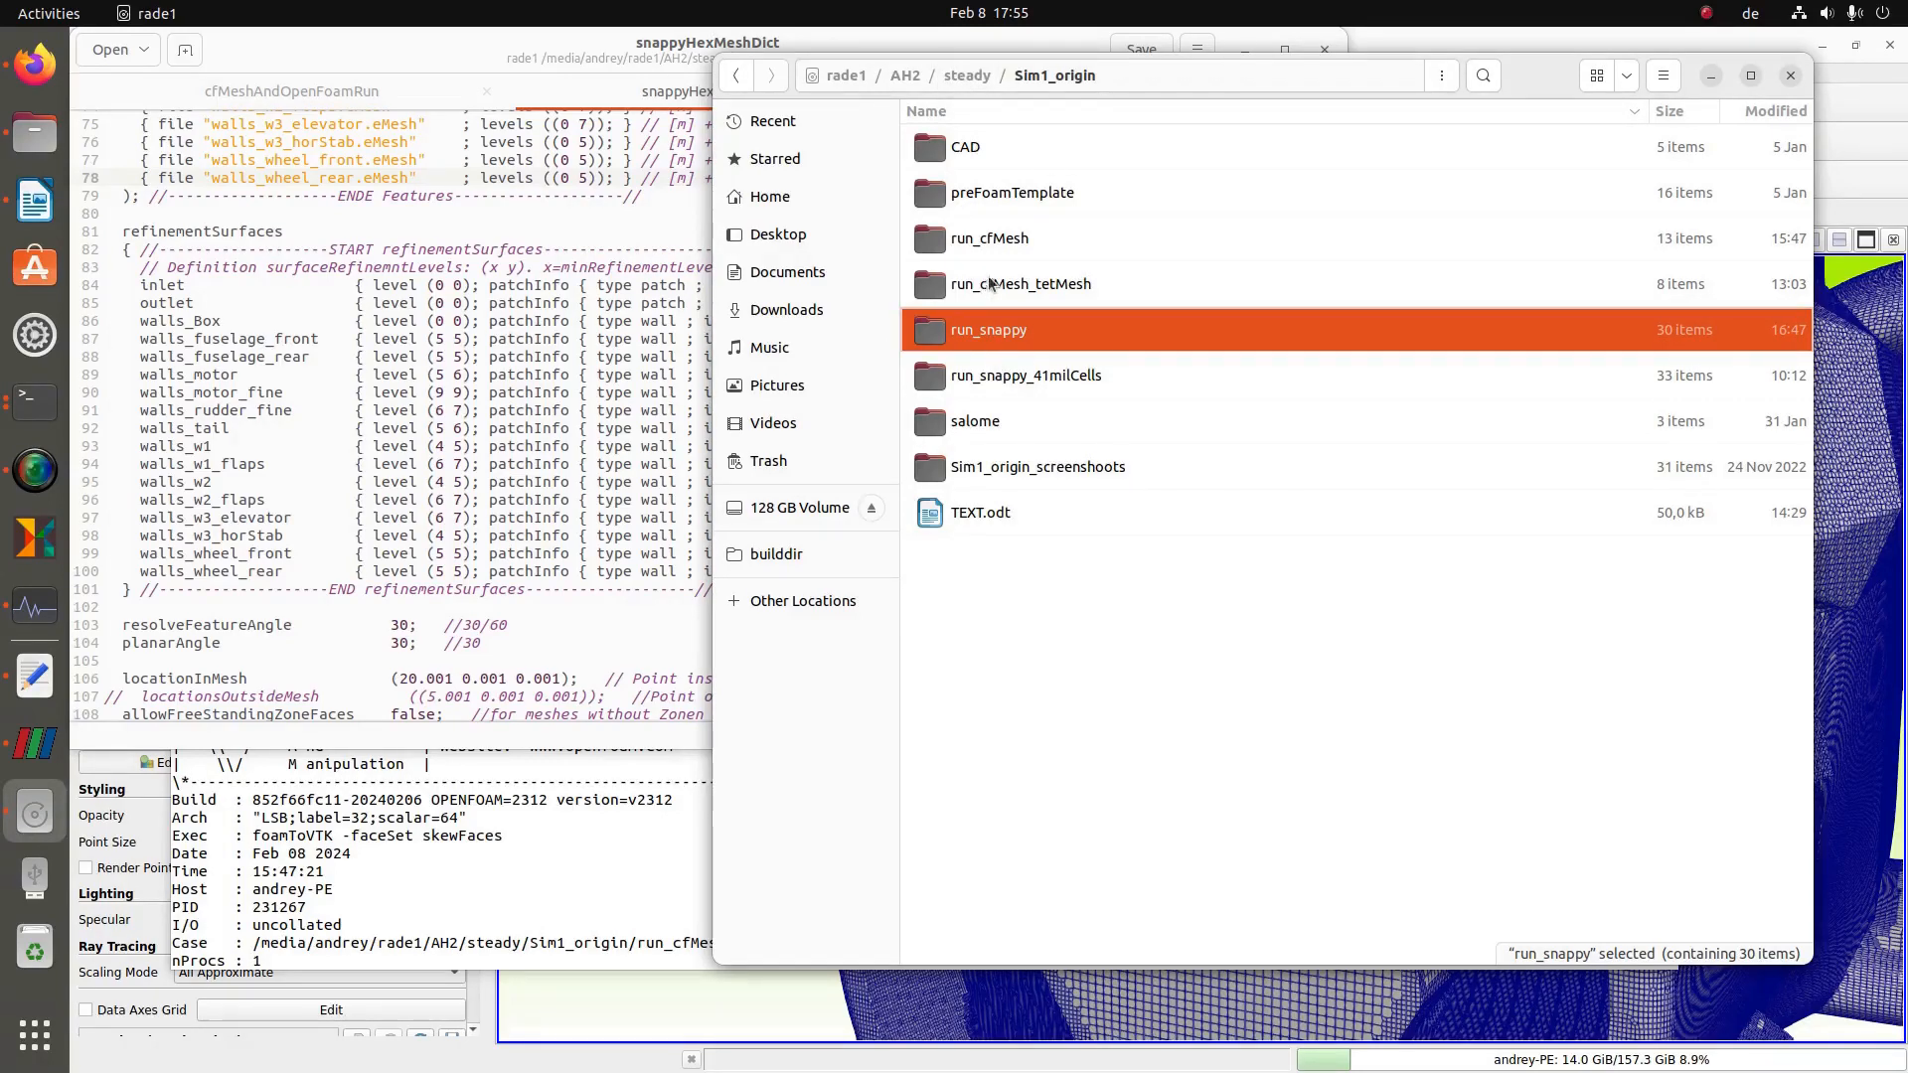
double_click(984, 243)
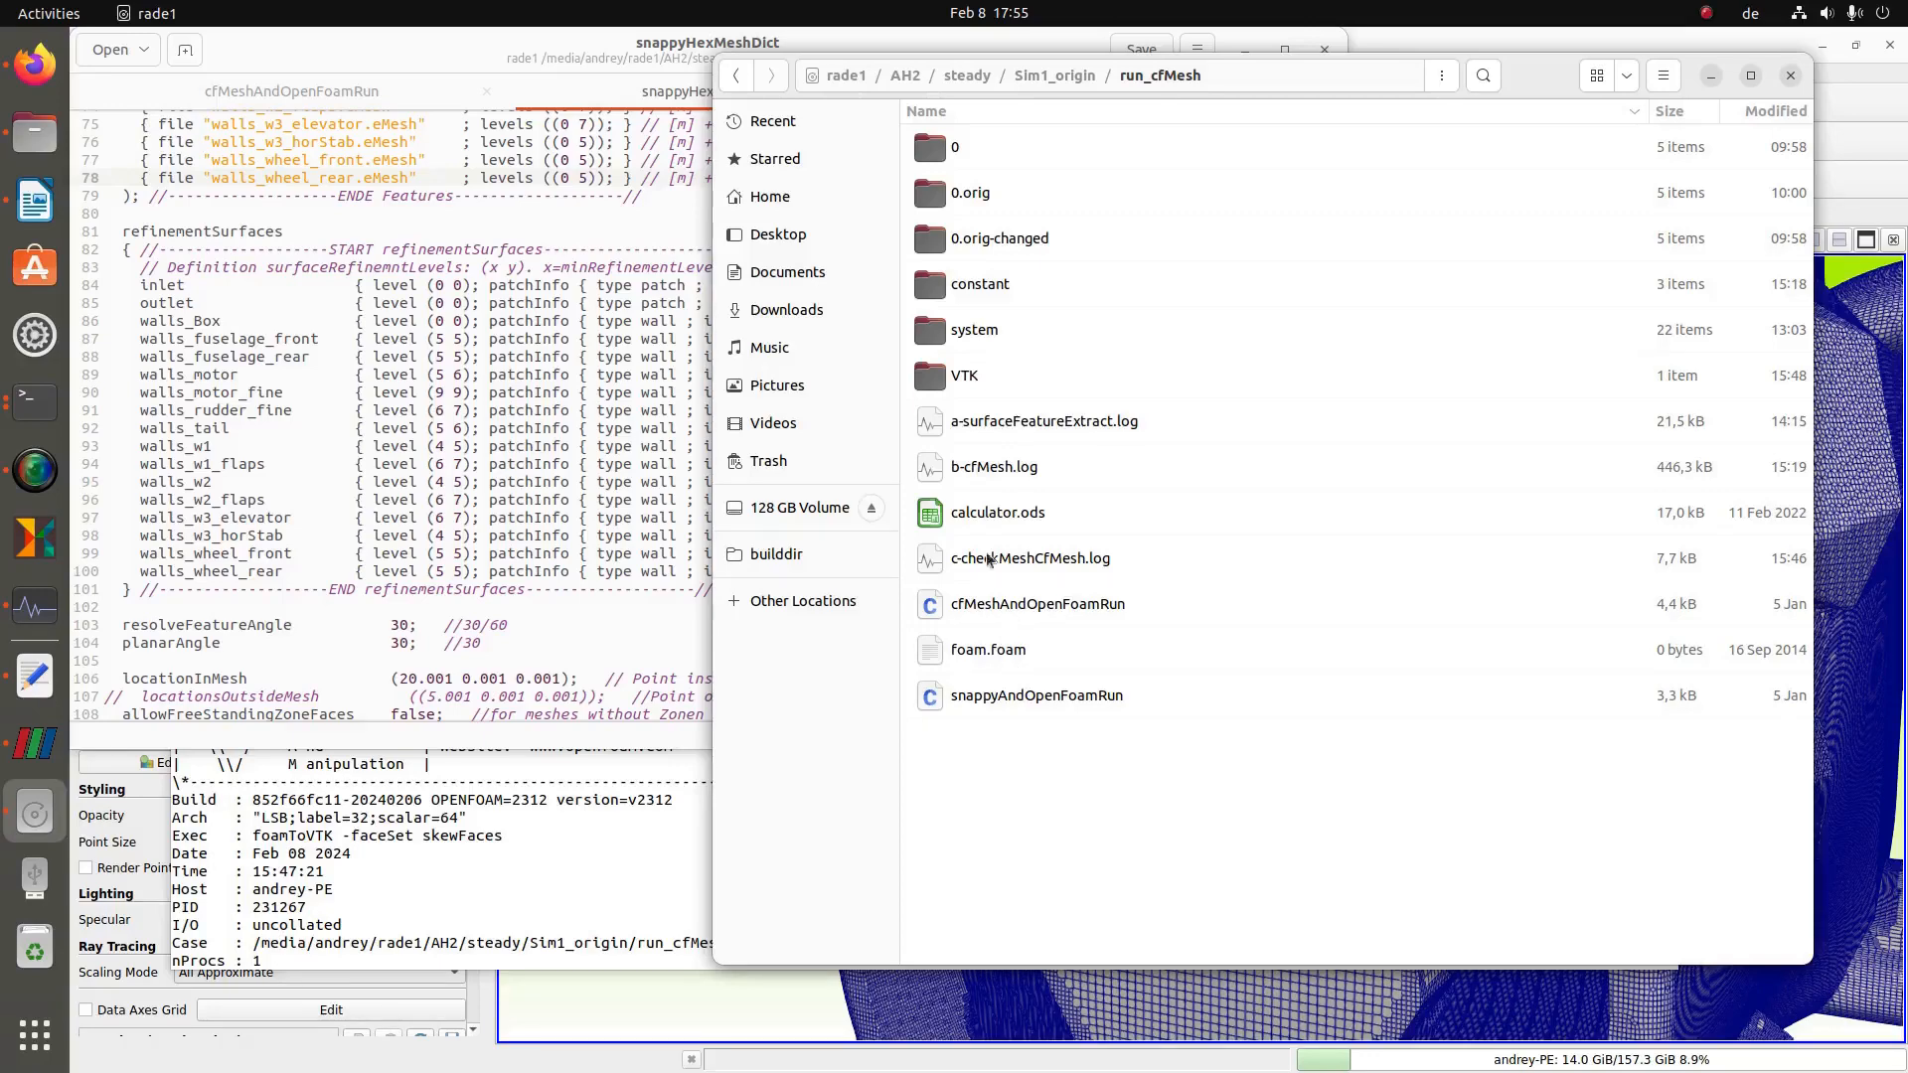
double_click(975, 333)
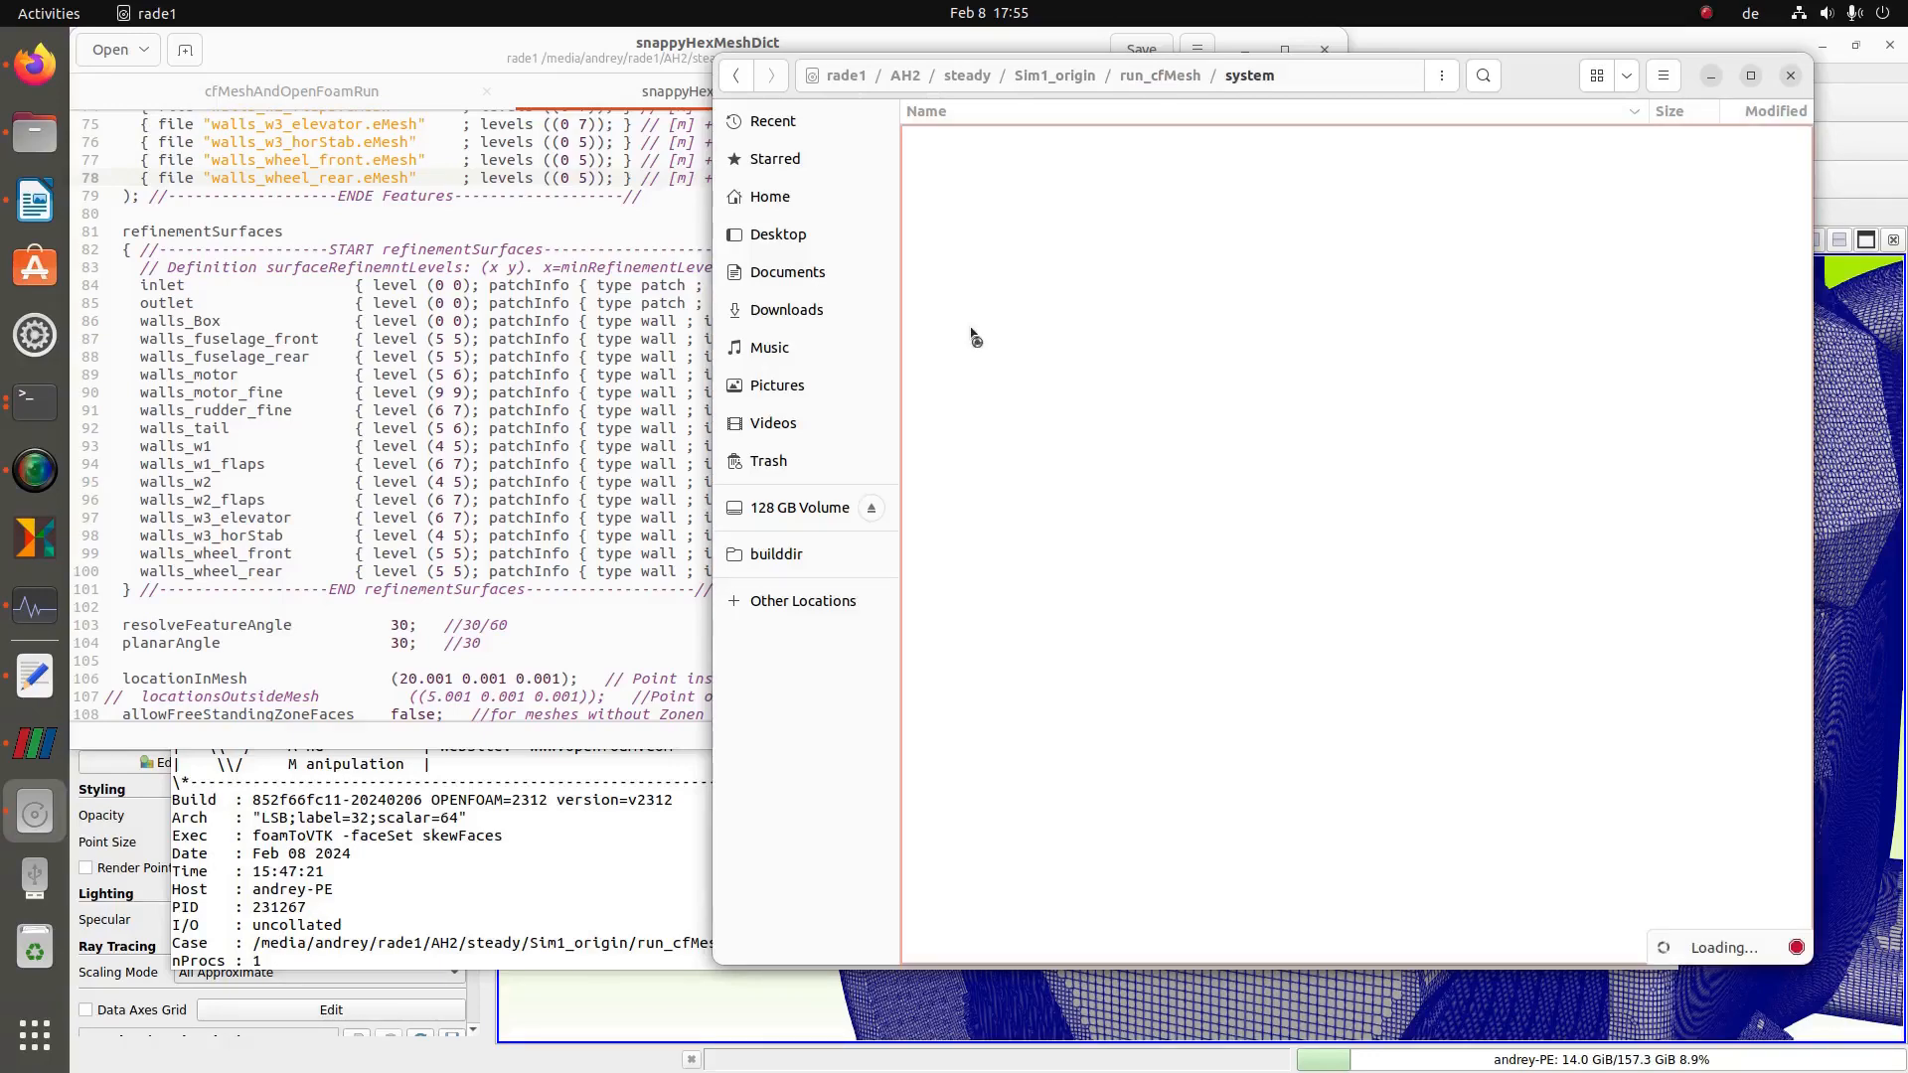
double_click(990, 512)
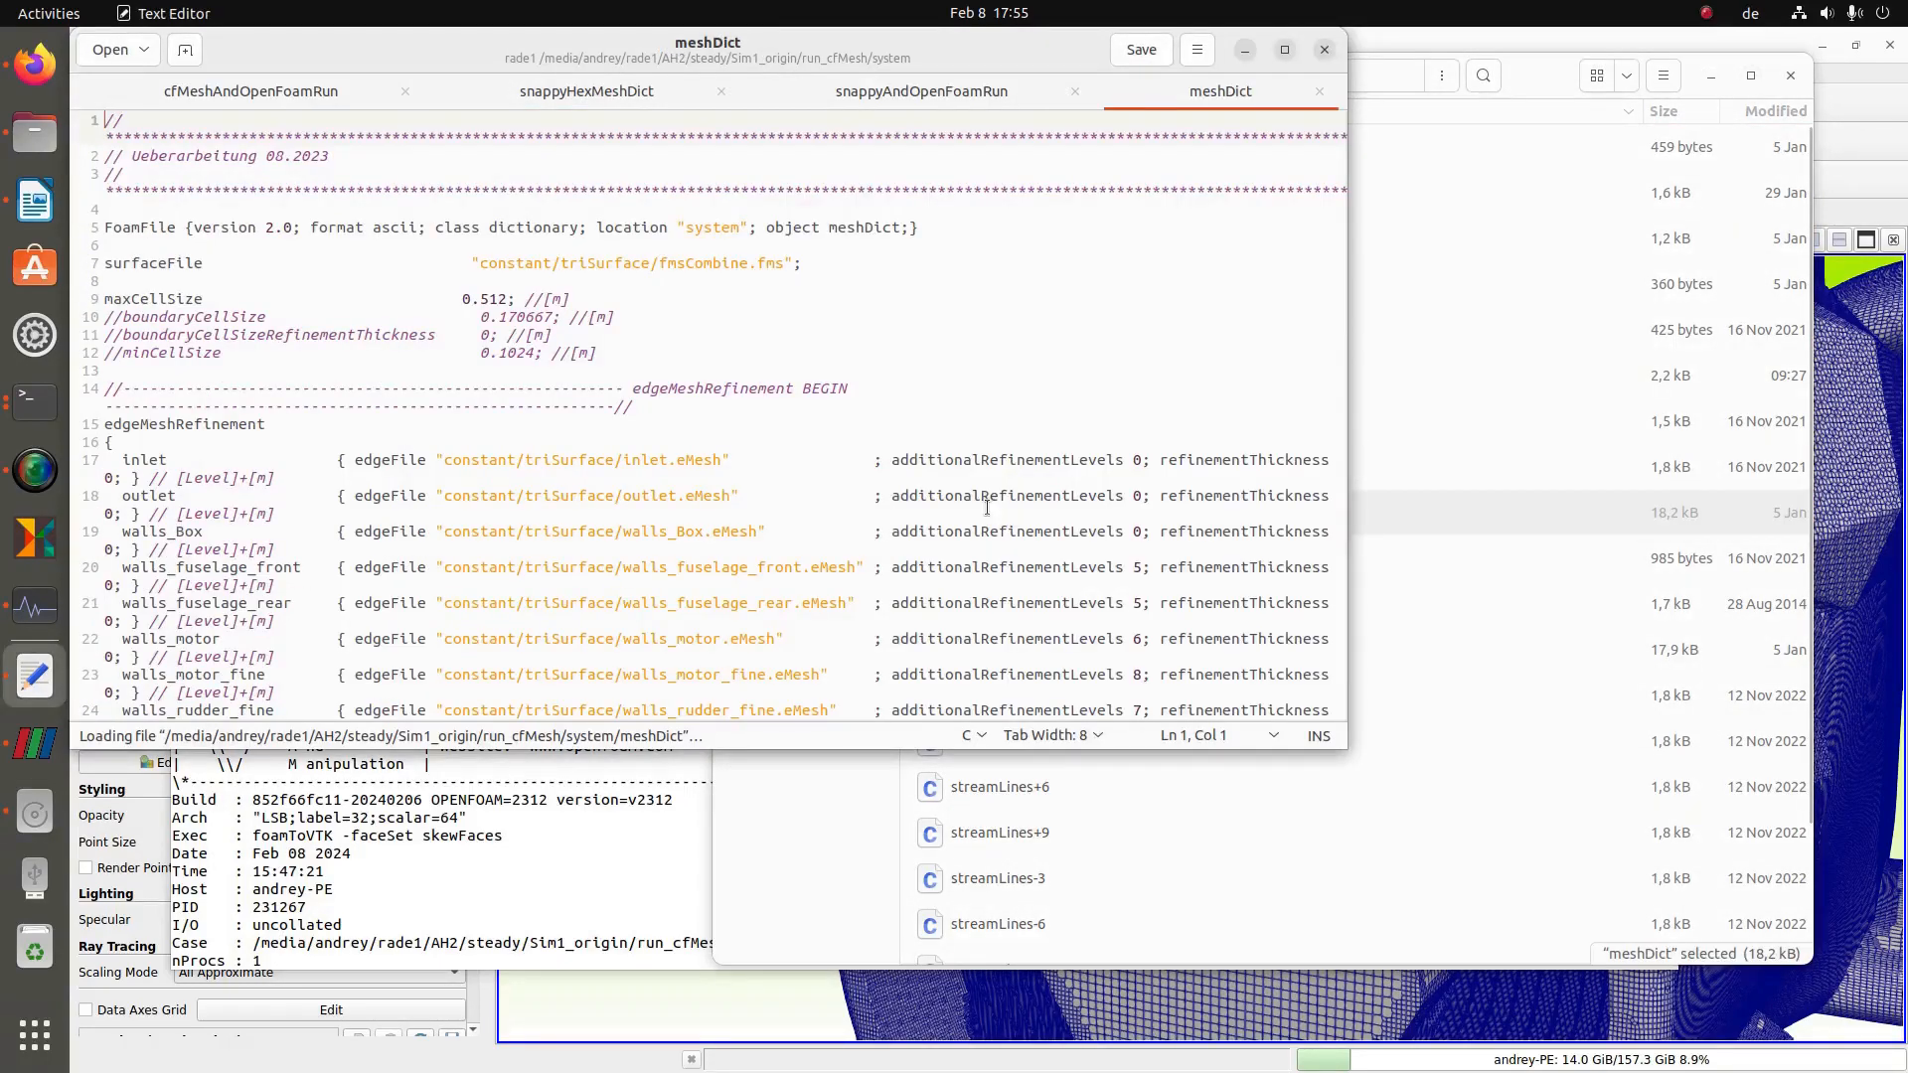
- Widen the editor window and set additionalRefinementLevels of walls_motor_fine in the edgeMeshRefinement section to 9
scroll(712, 442, "down", 5)
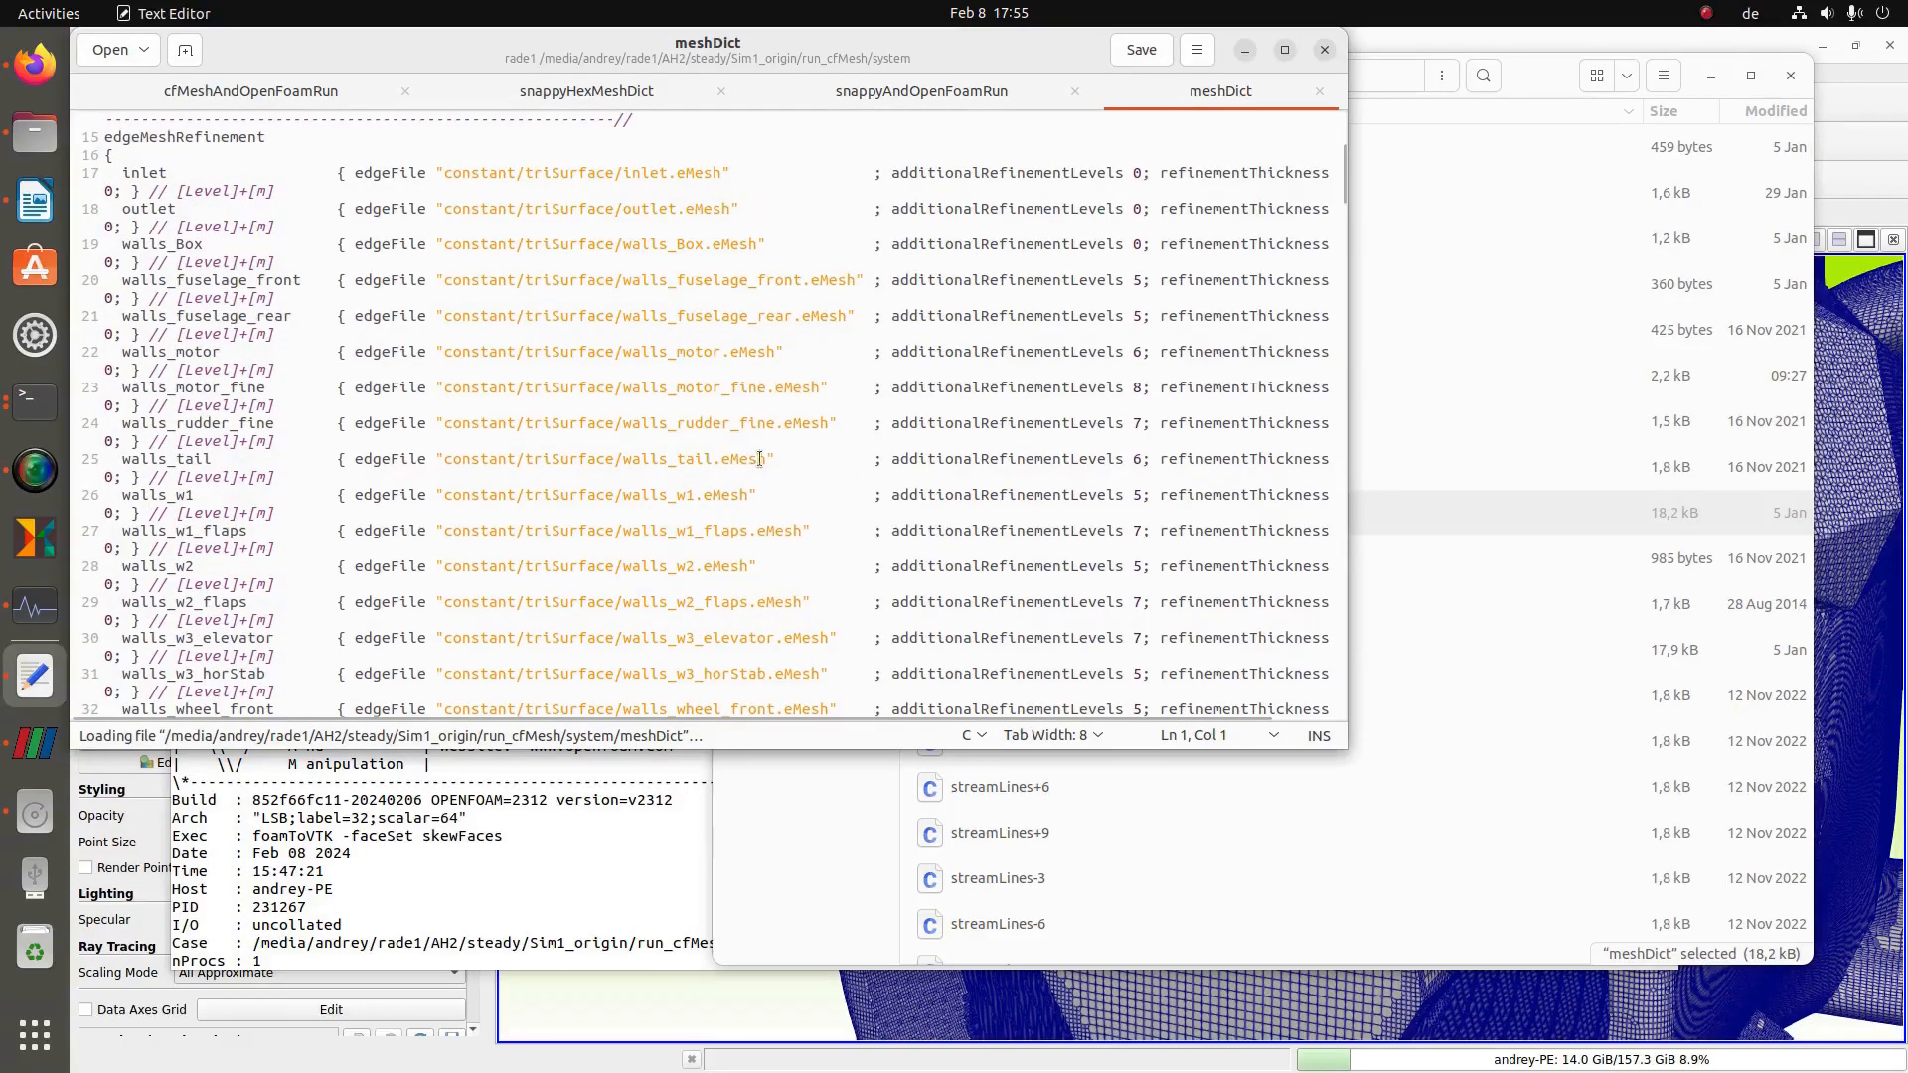
left_click_drag(1346, 752, 1791, 880)
scroll(642, 592, "up", 1)
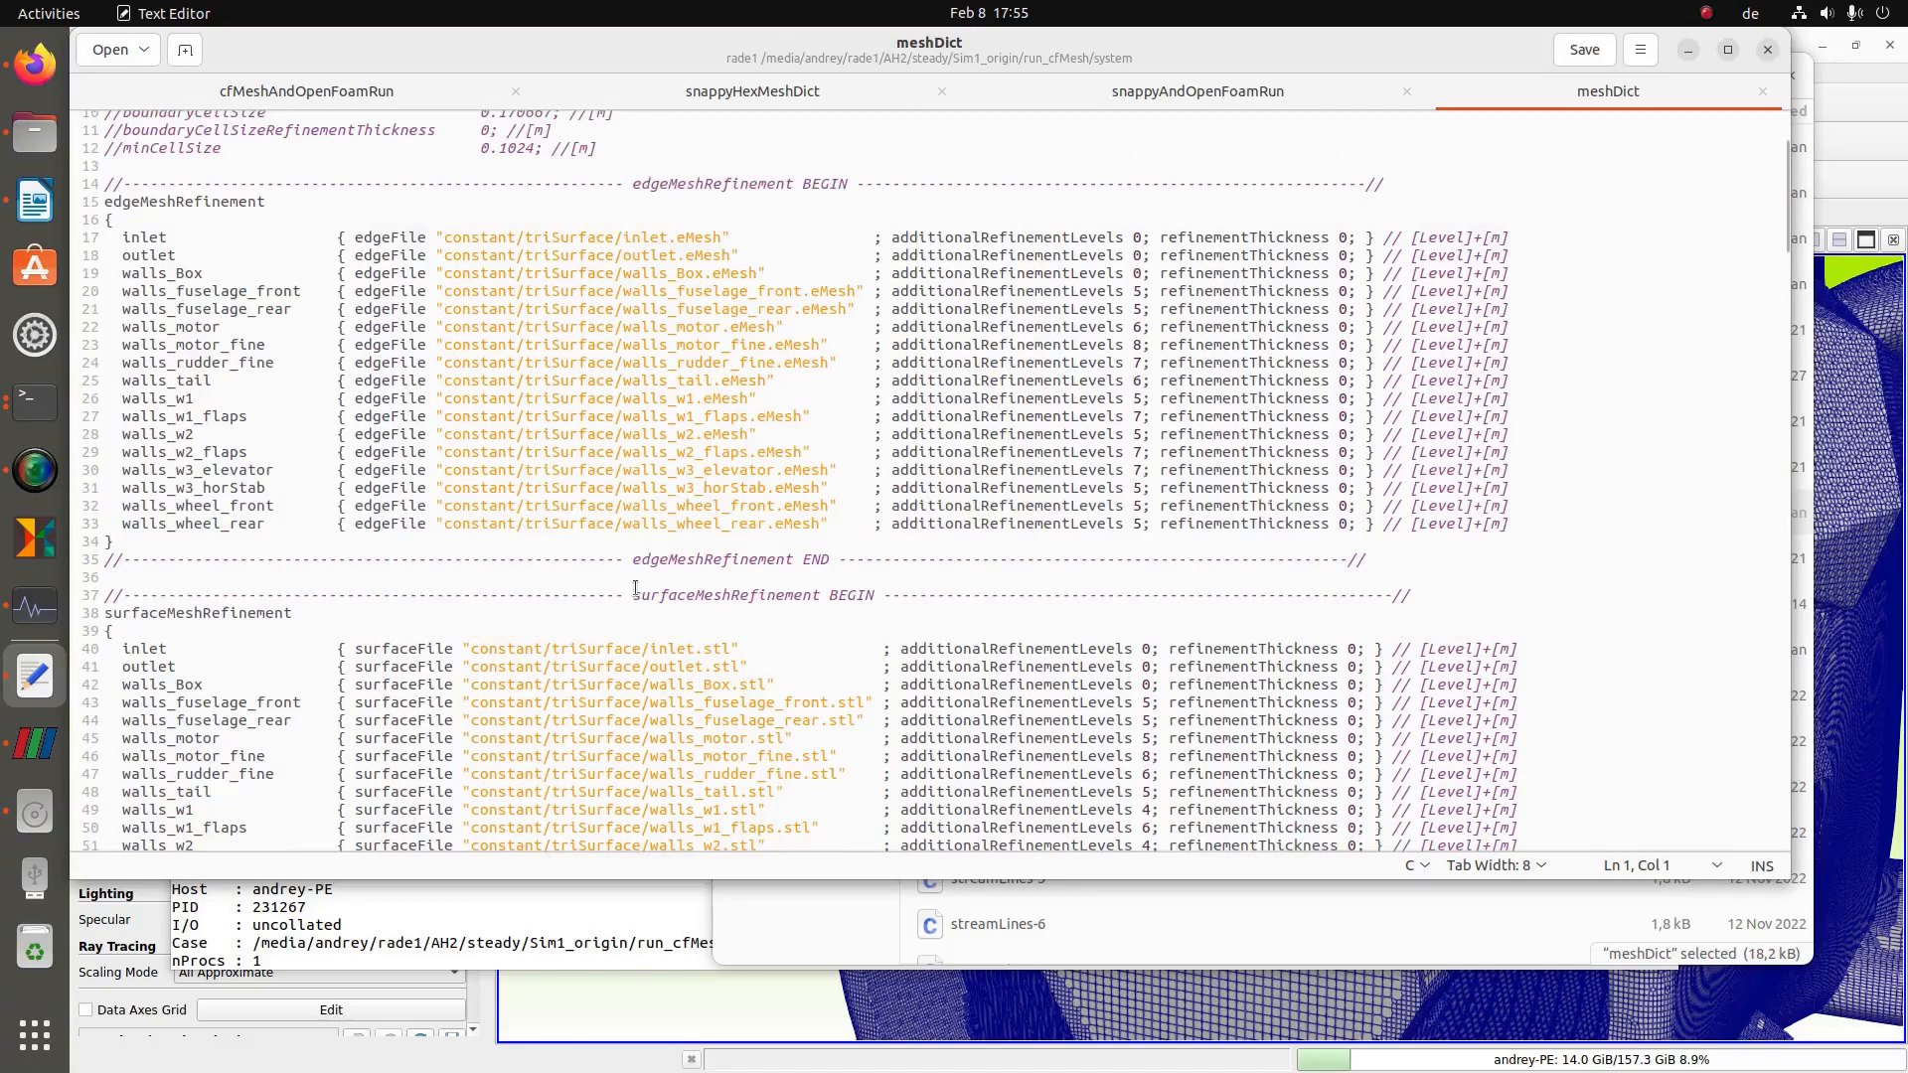
left_click(1137, 344)
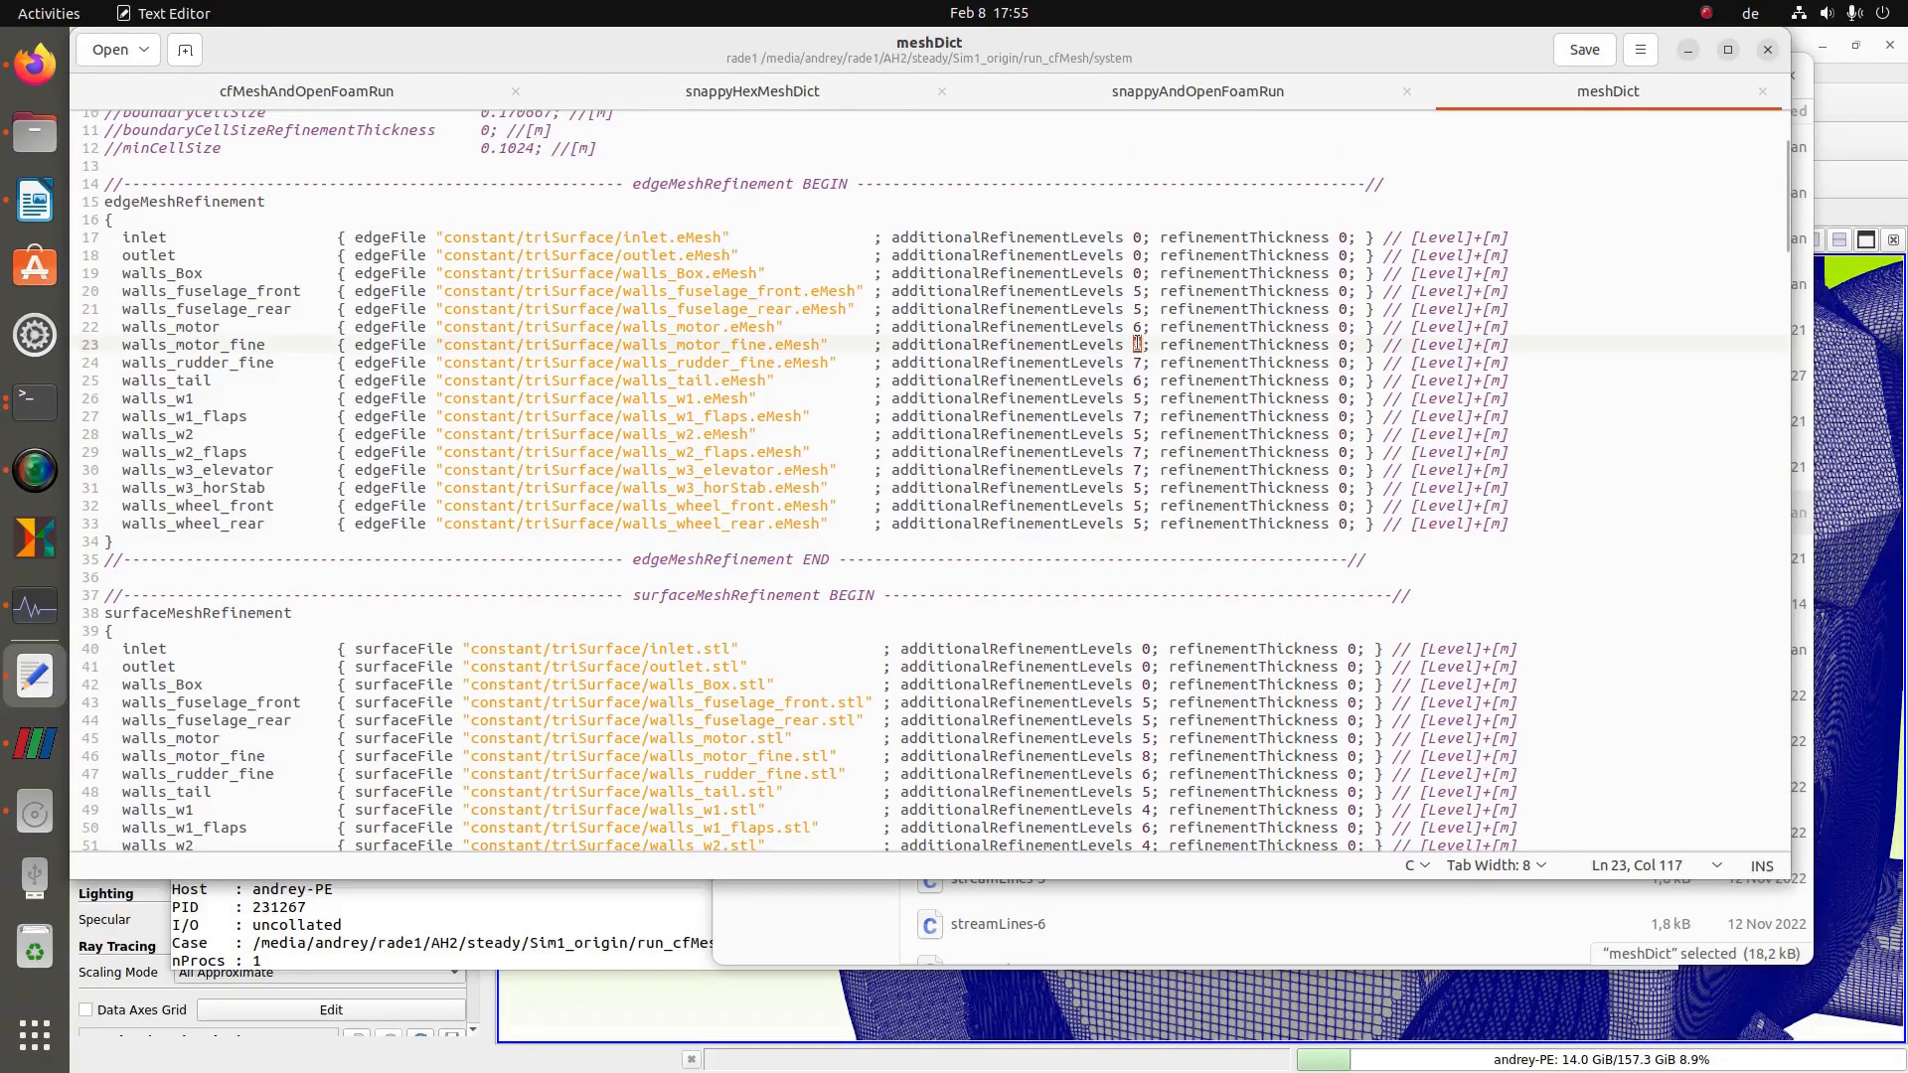
type("9")
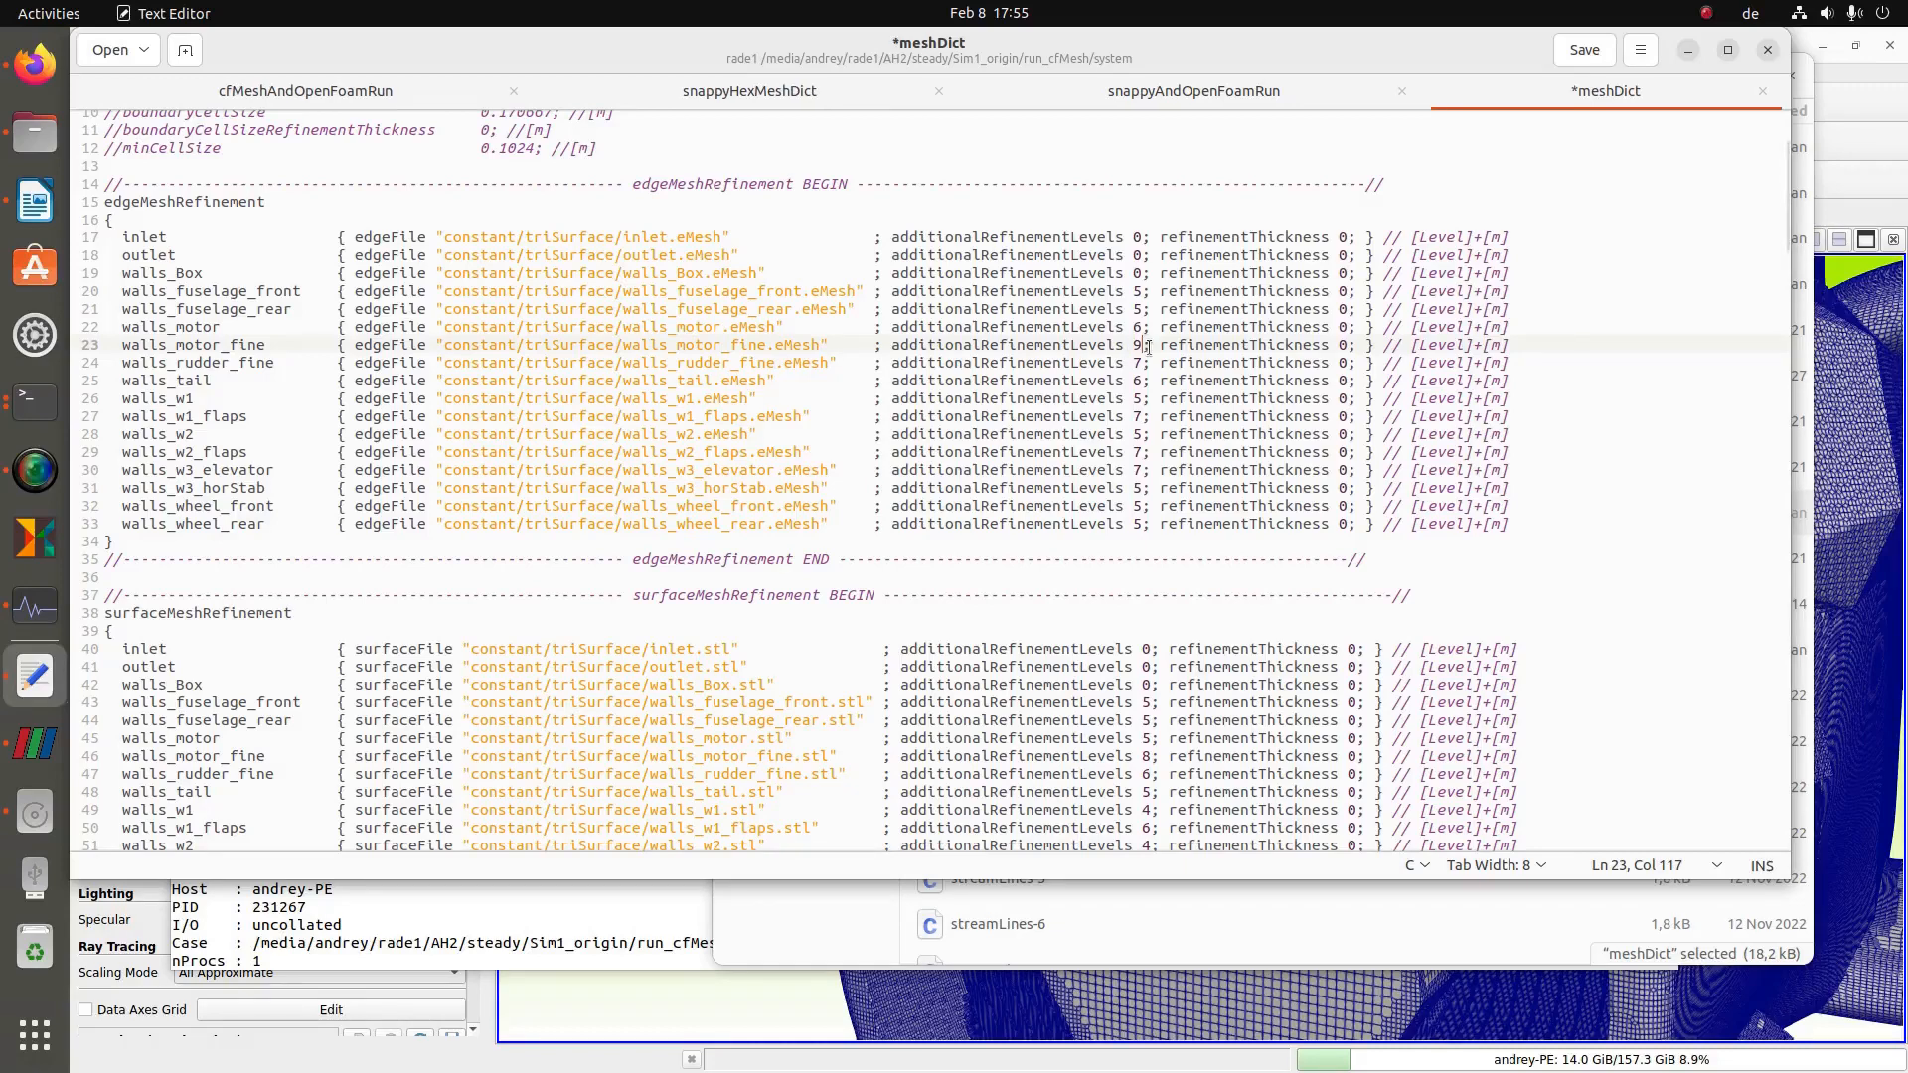
- Set additionalRefinementLevels of walls_motor_fine in the surfaceMeshRefinement section to 9 and save meshDict
scroll(1194, 407, "down", 5)
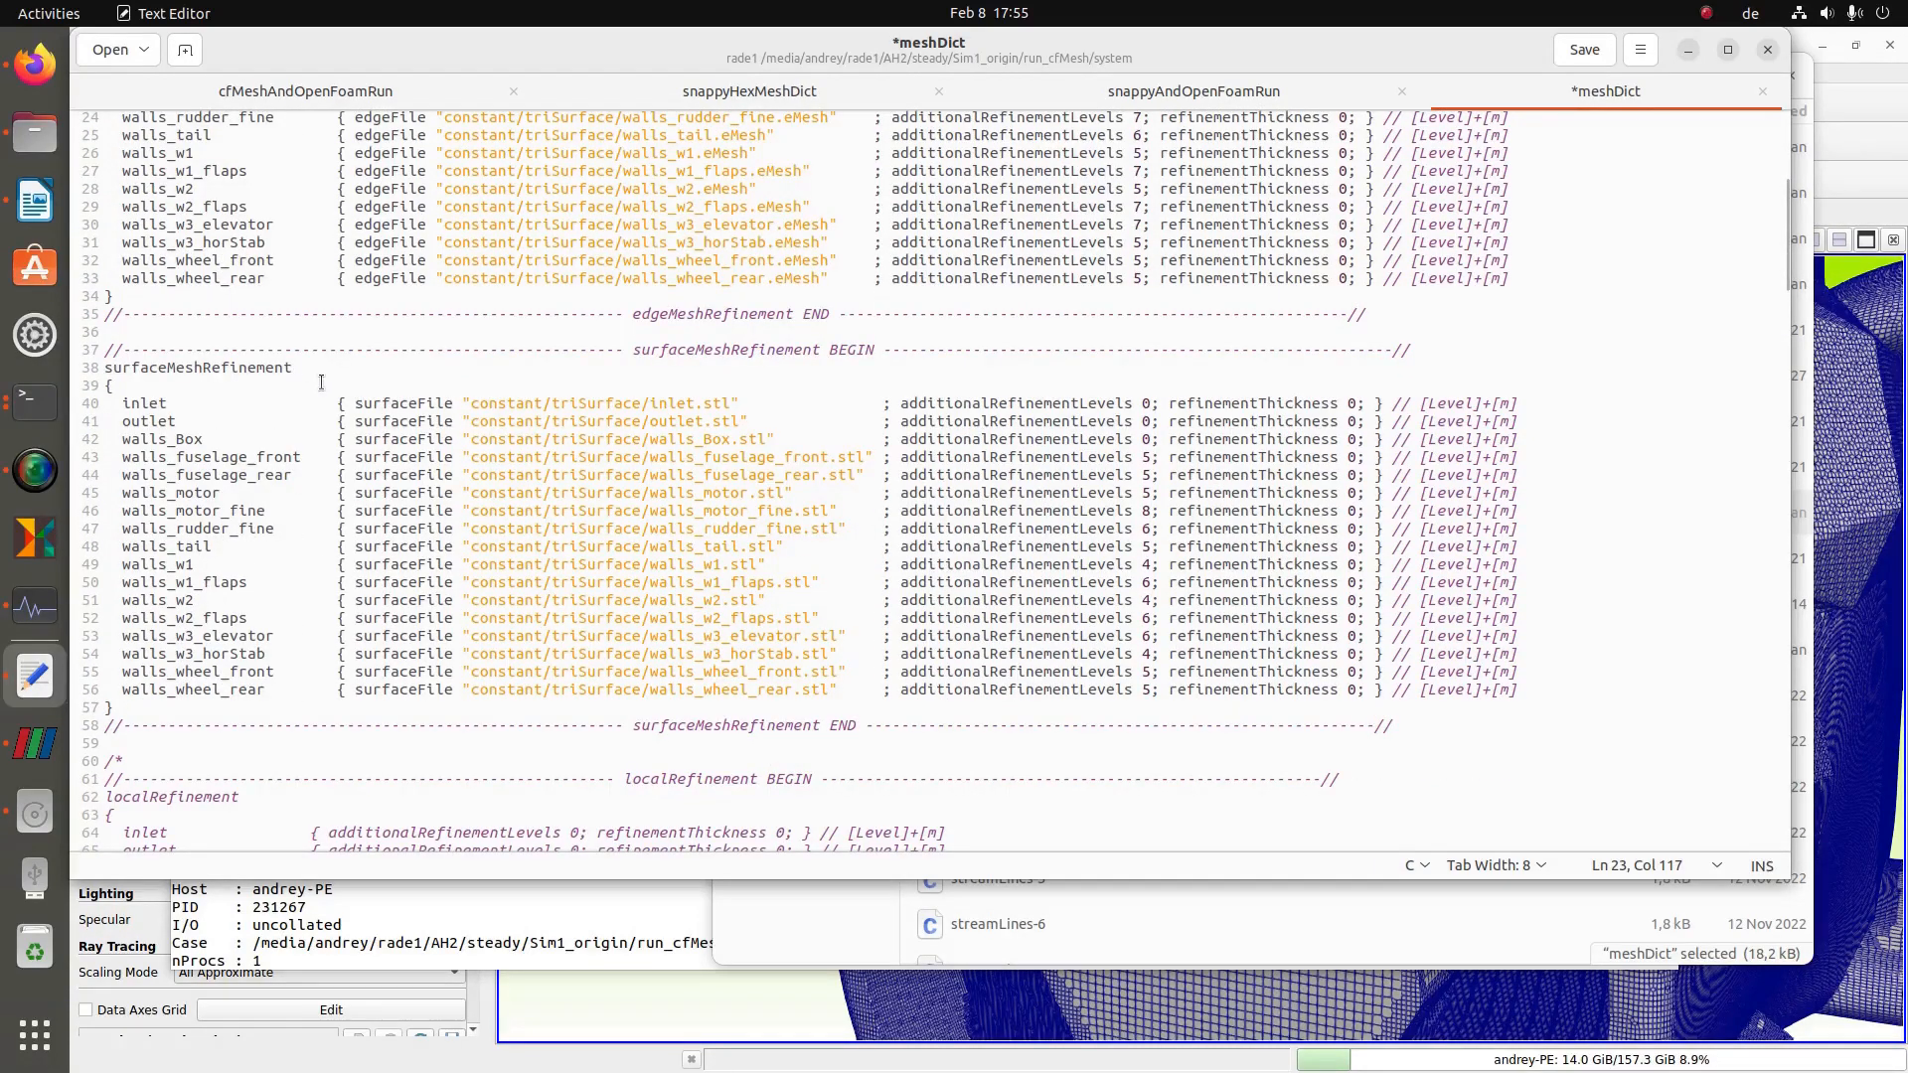
left_click_drag(122, 510, 1153, 512)
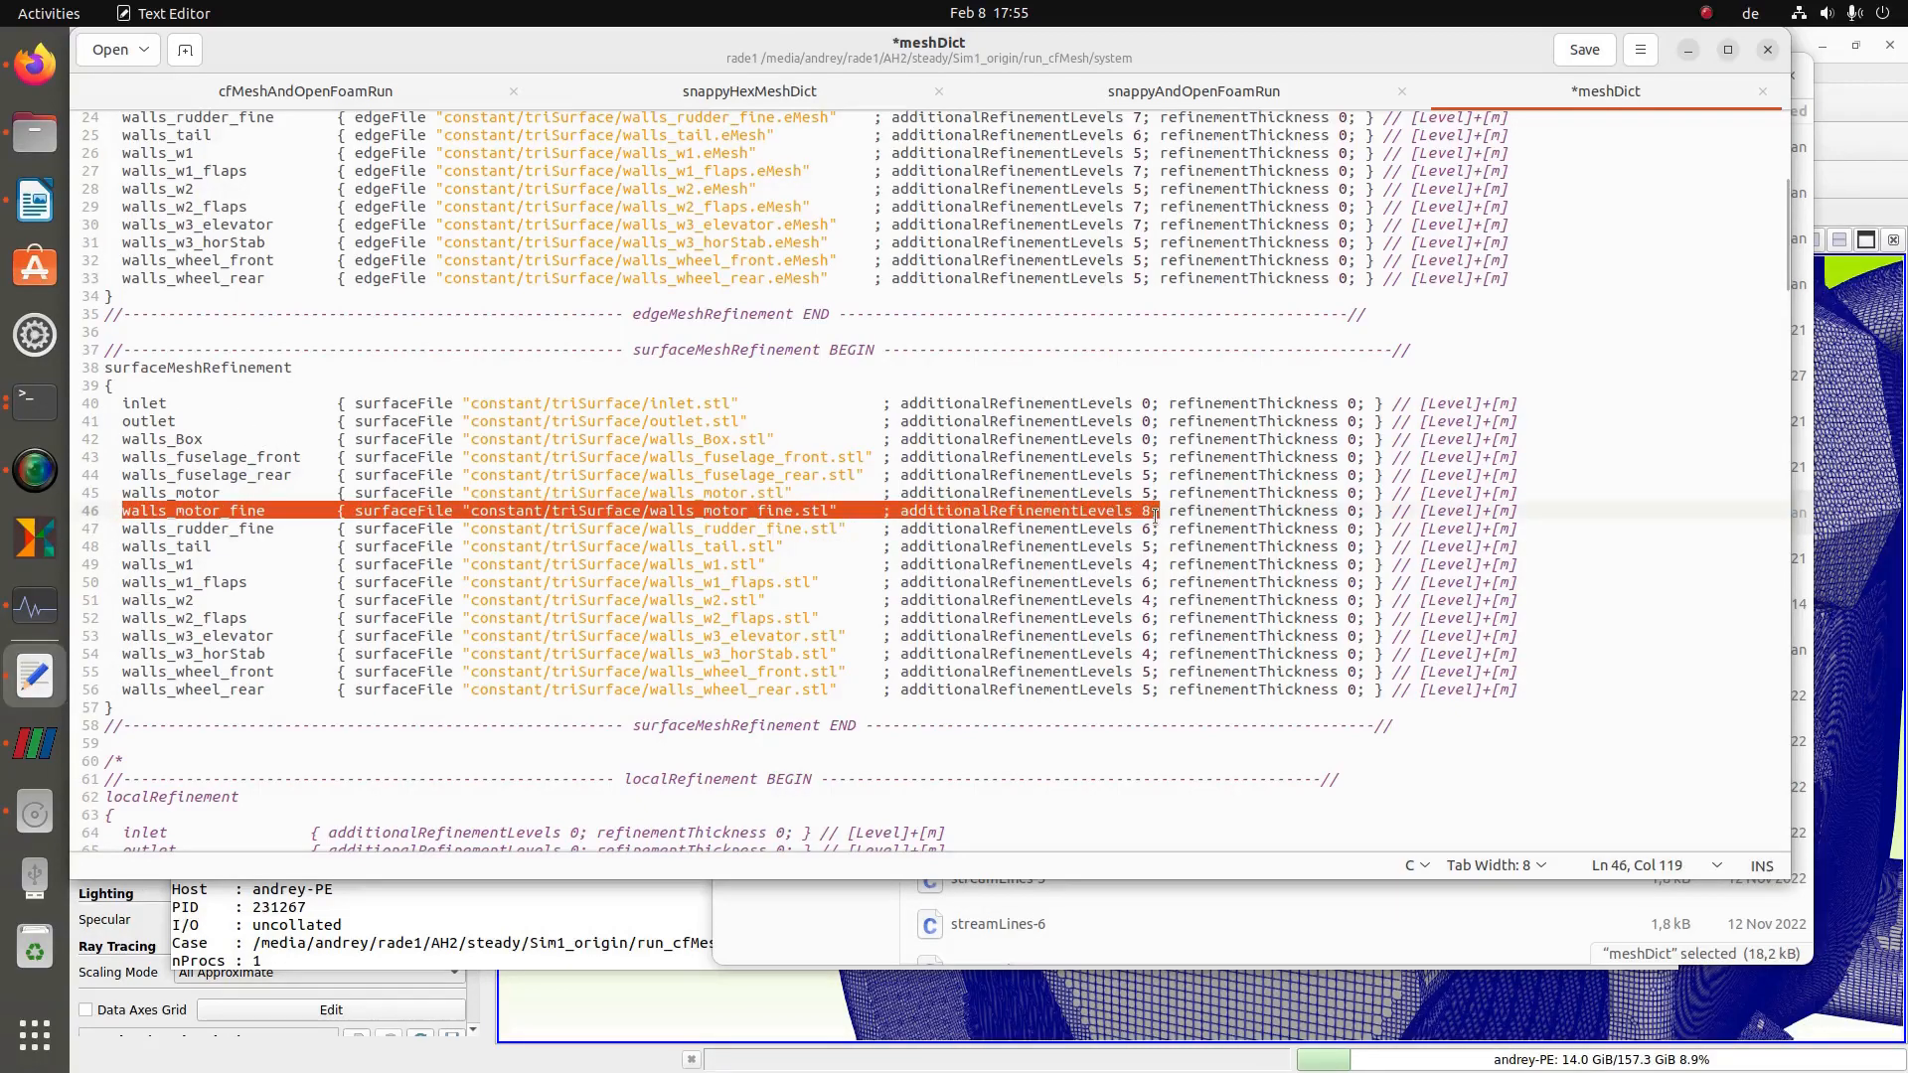
left_click(1151, 511)
key("BackSpace")
type("9")
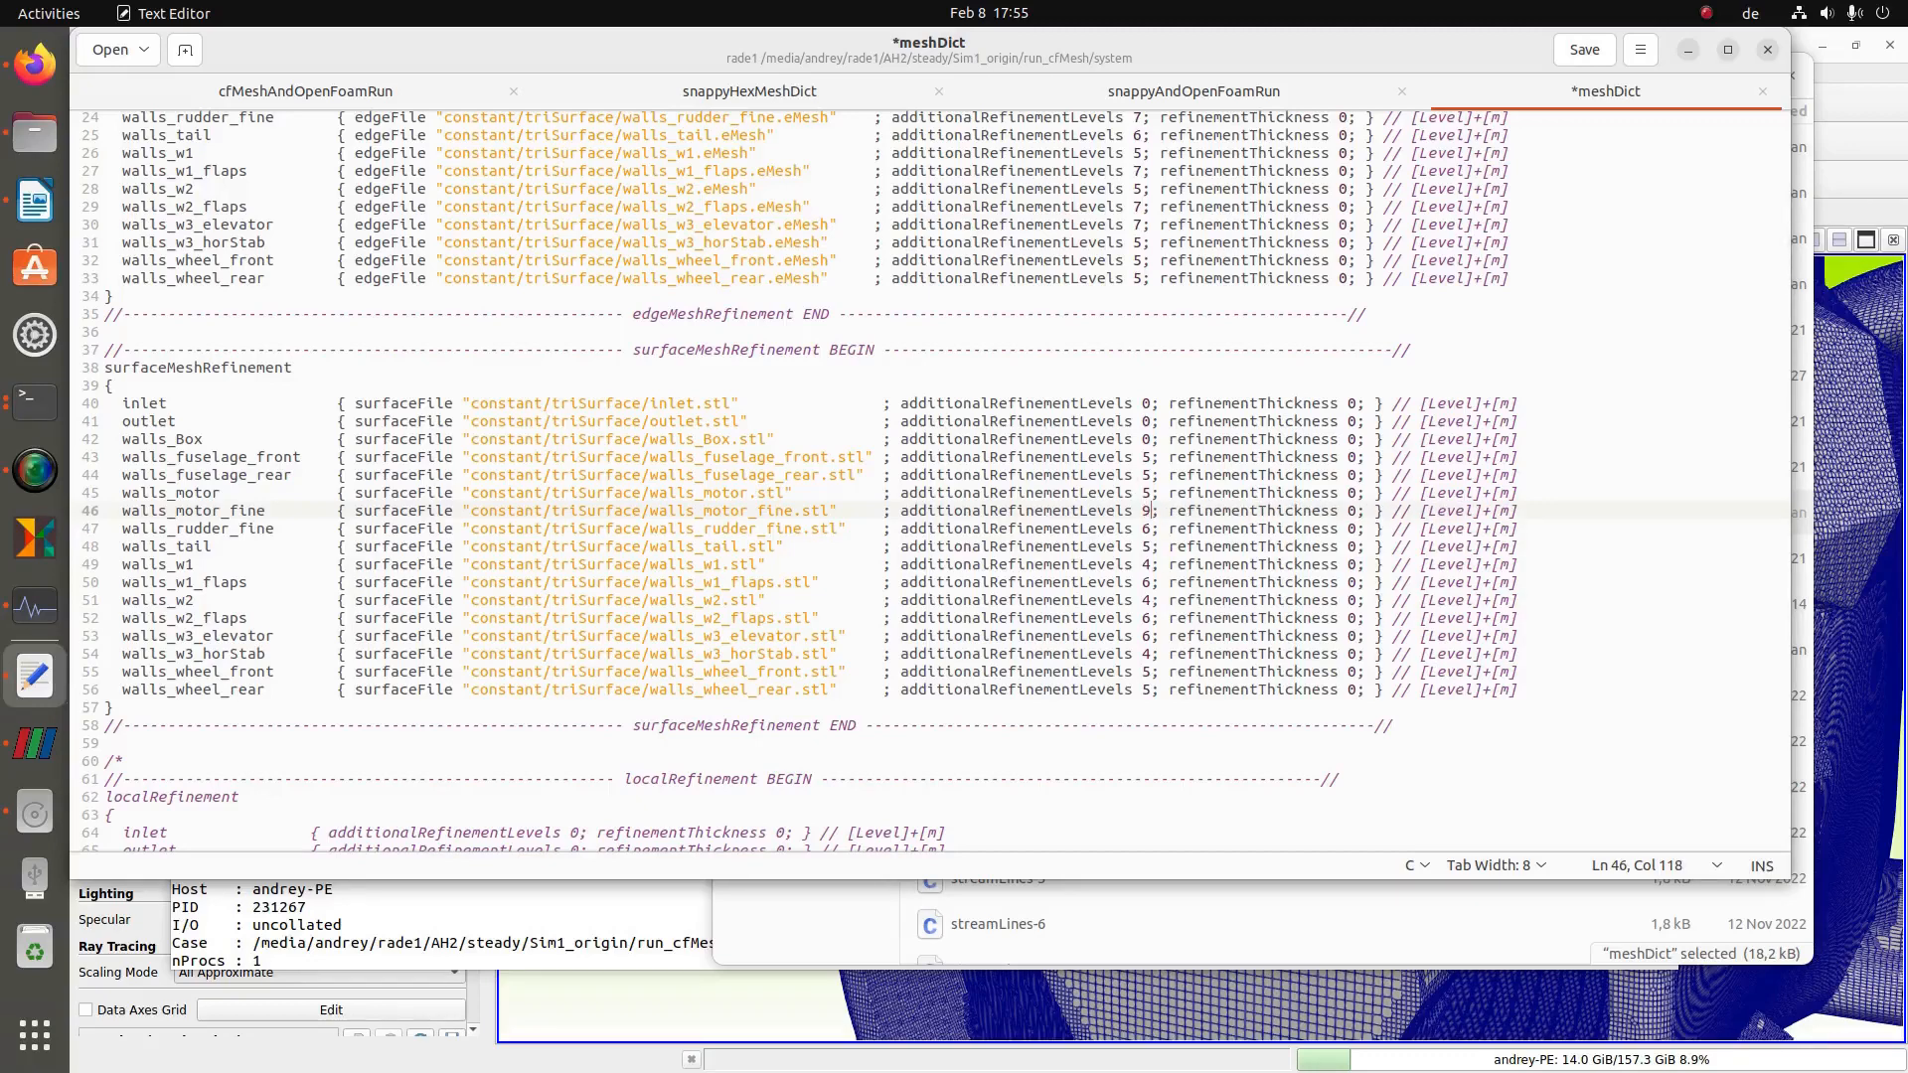
left_click(1282, 366)
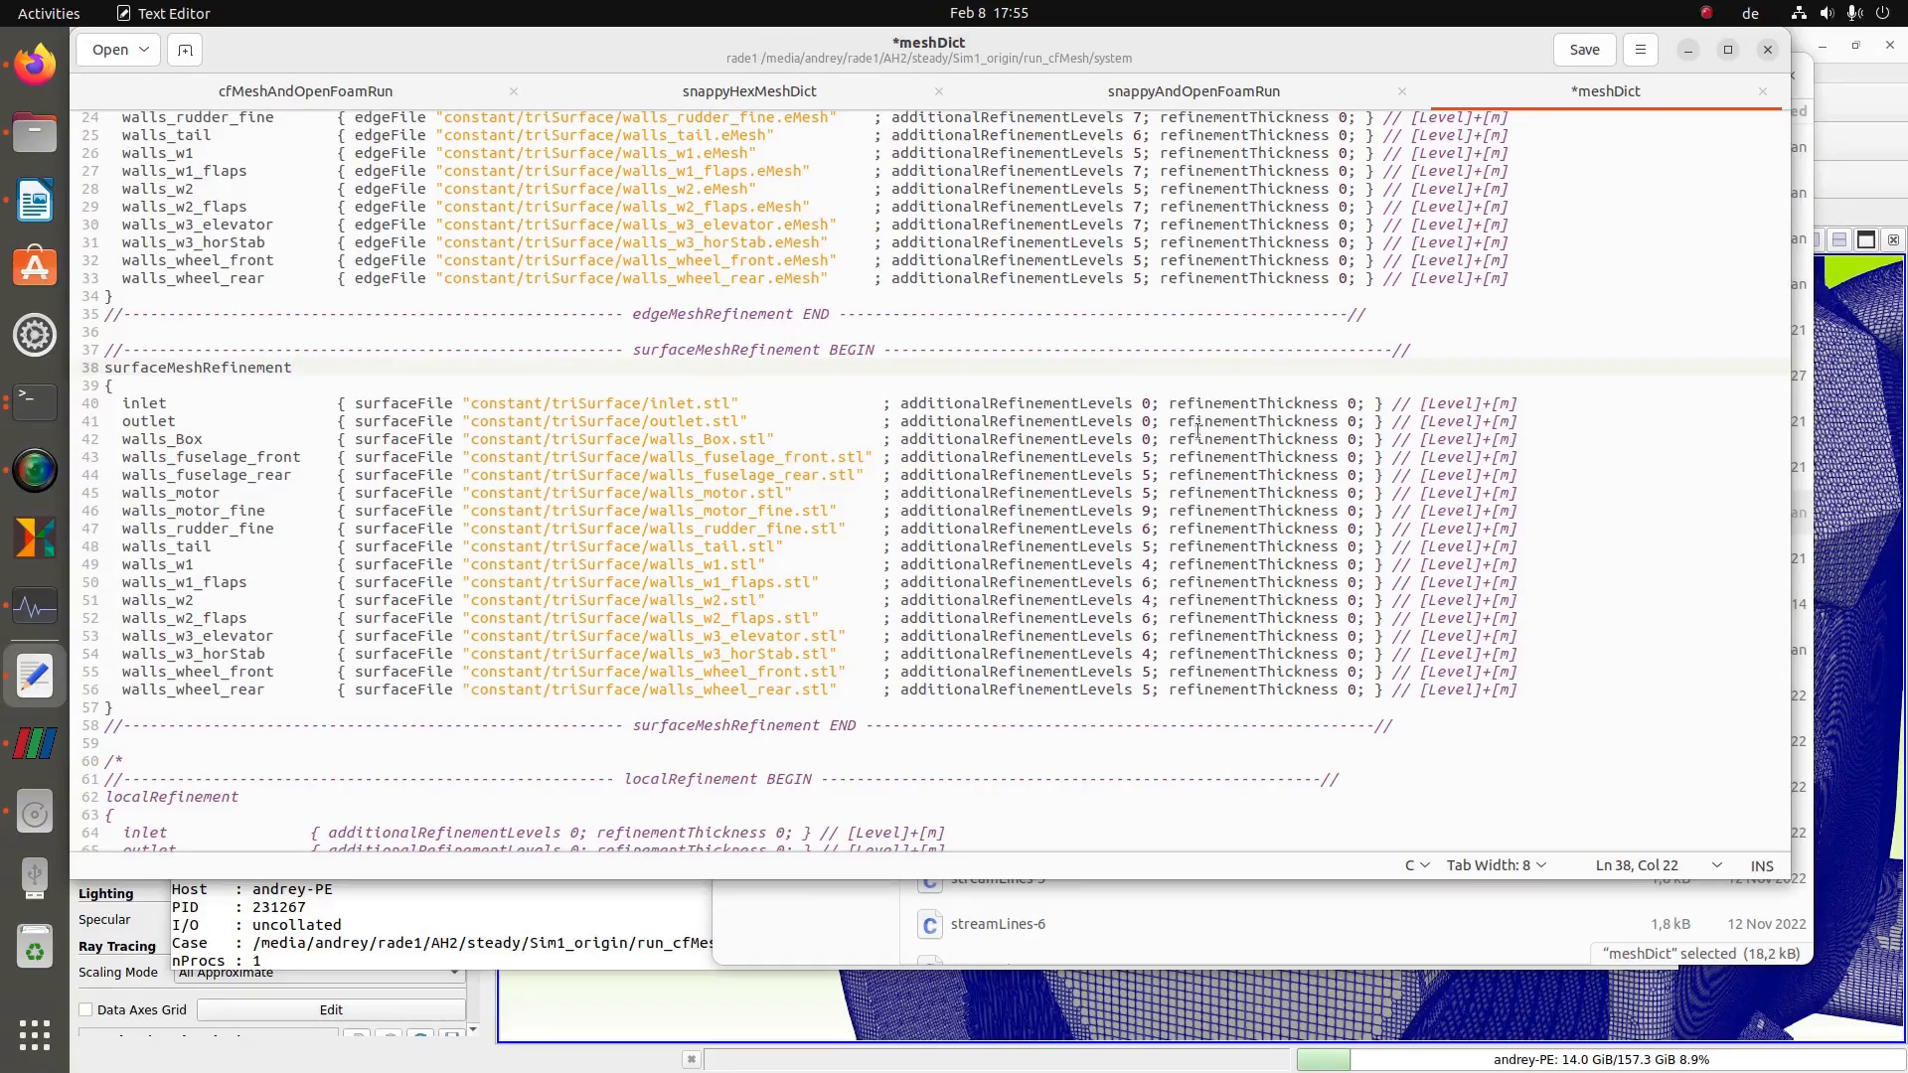
key("ctrl+s")
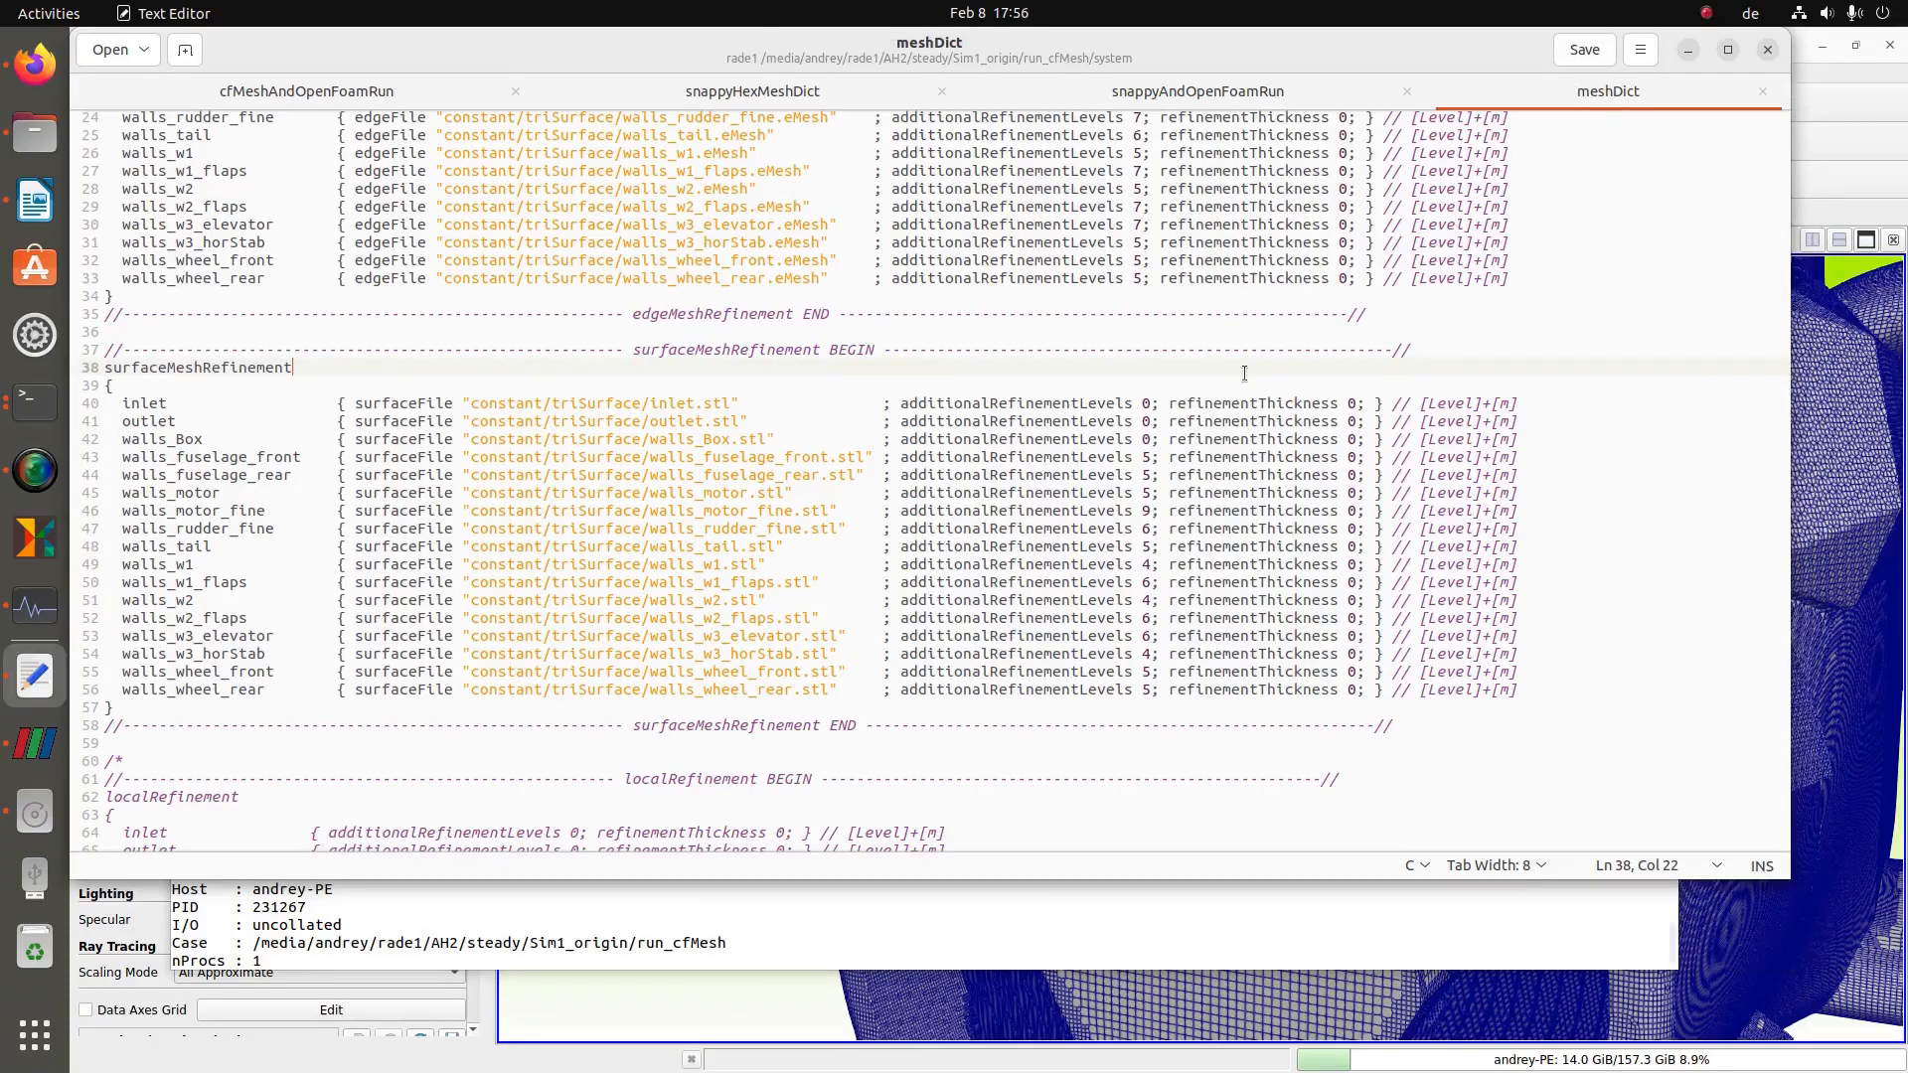
- Switch to the file manager and duplicate the run_cfMesh folder within Sim1_origin
left_click(45, 811)
left_click(1155, 77)
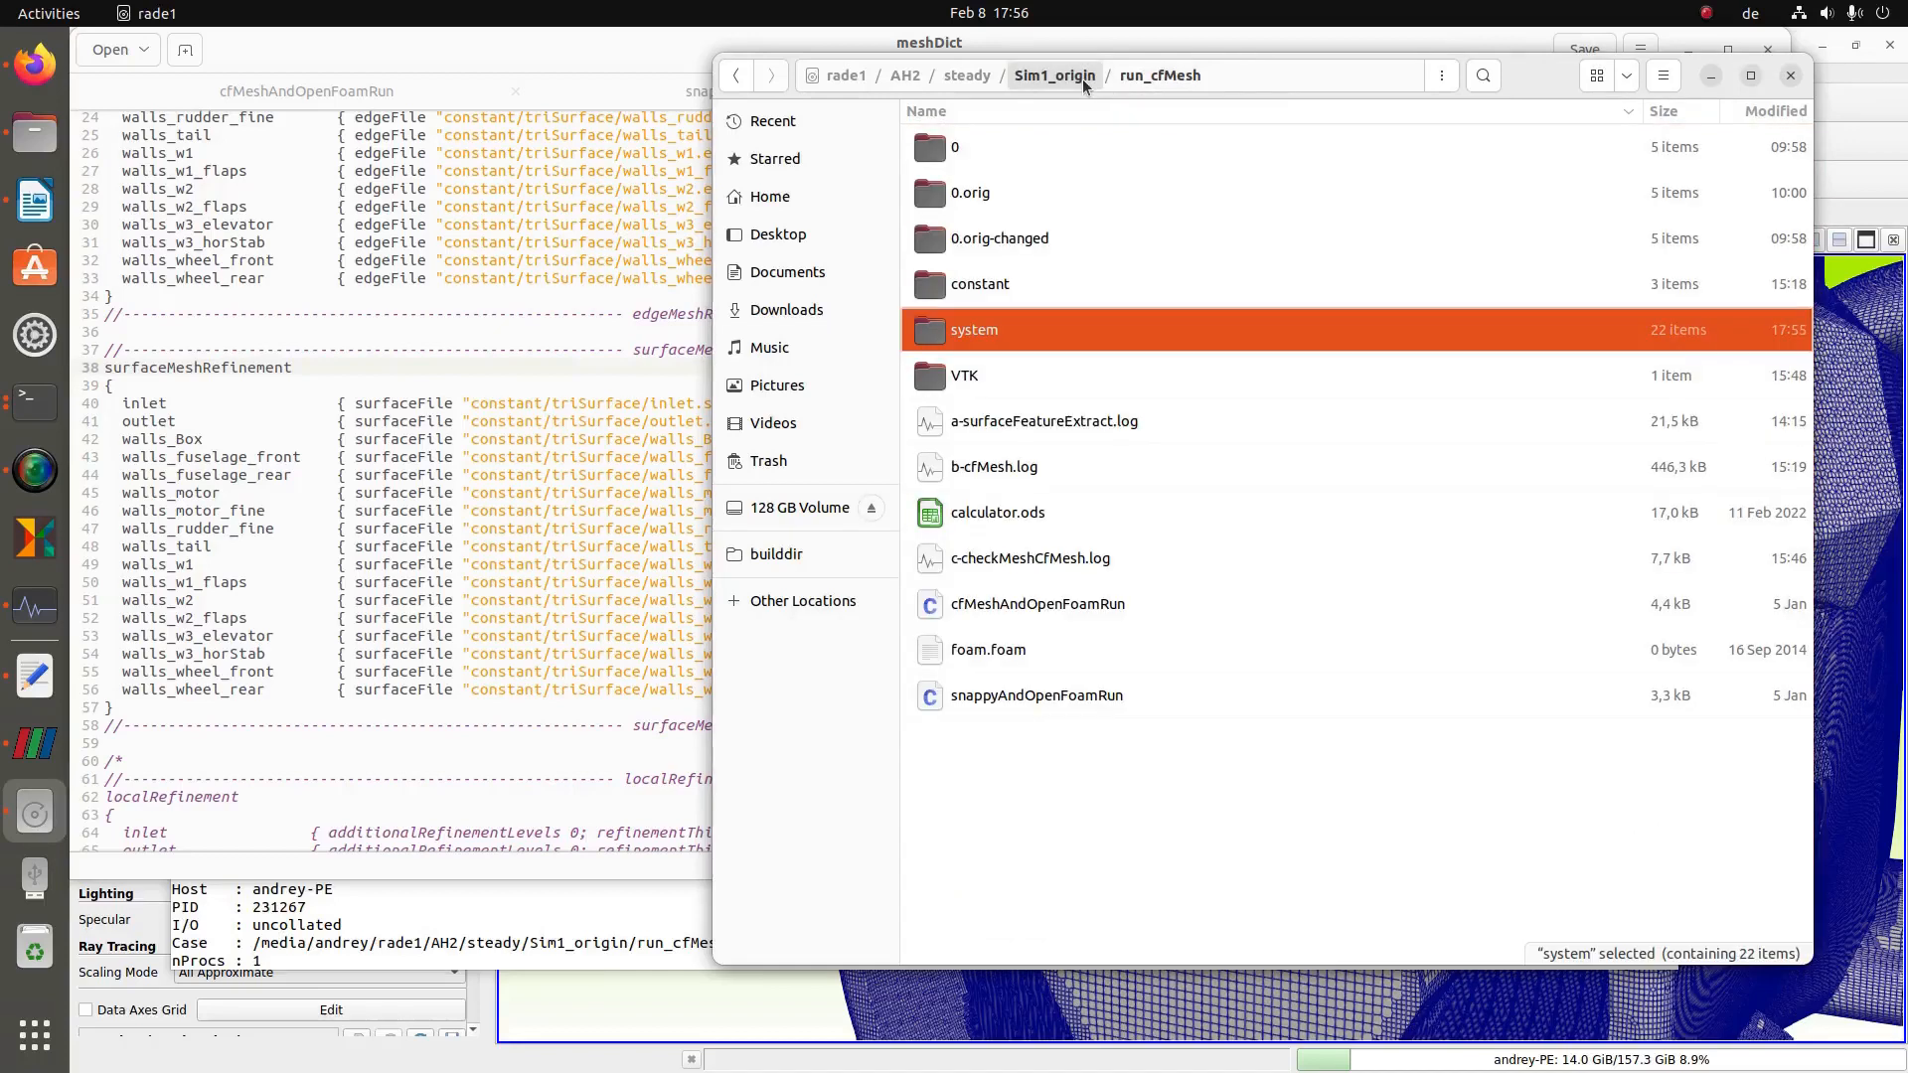
left_click(1083, 80)
left_click(1009, 283)
left_click(981, 239)
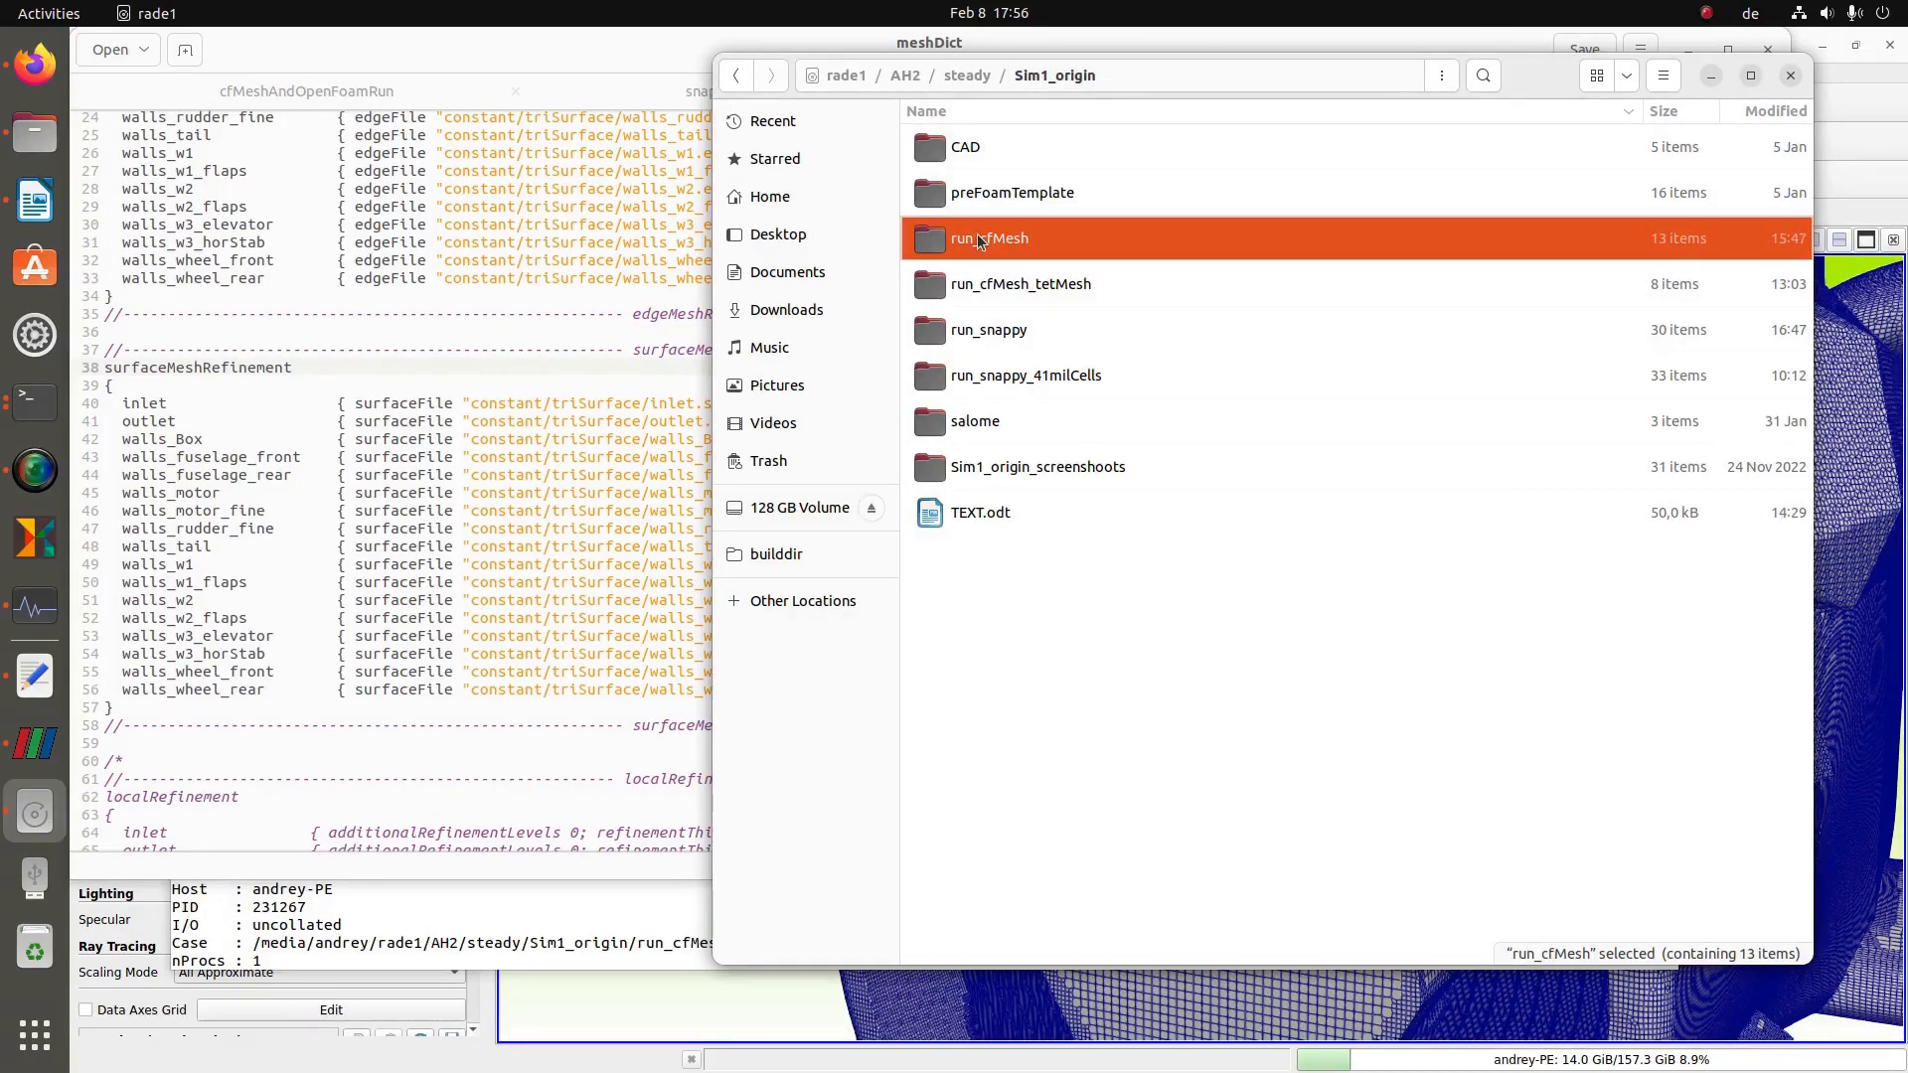
key("ctrl+v")
key("ctrl+v")
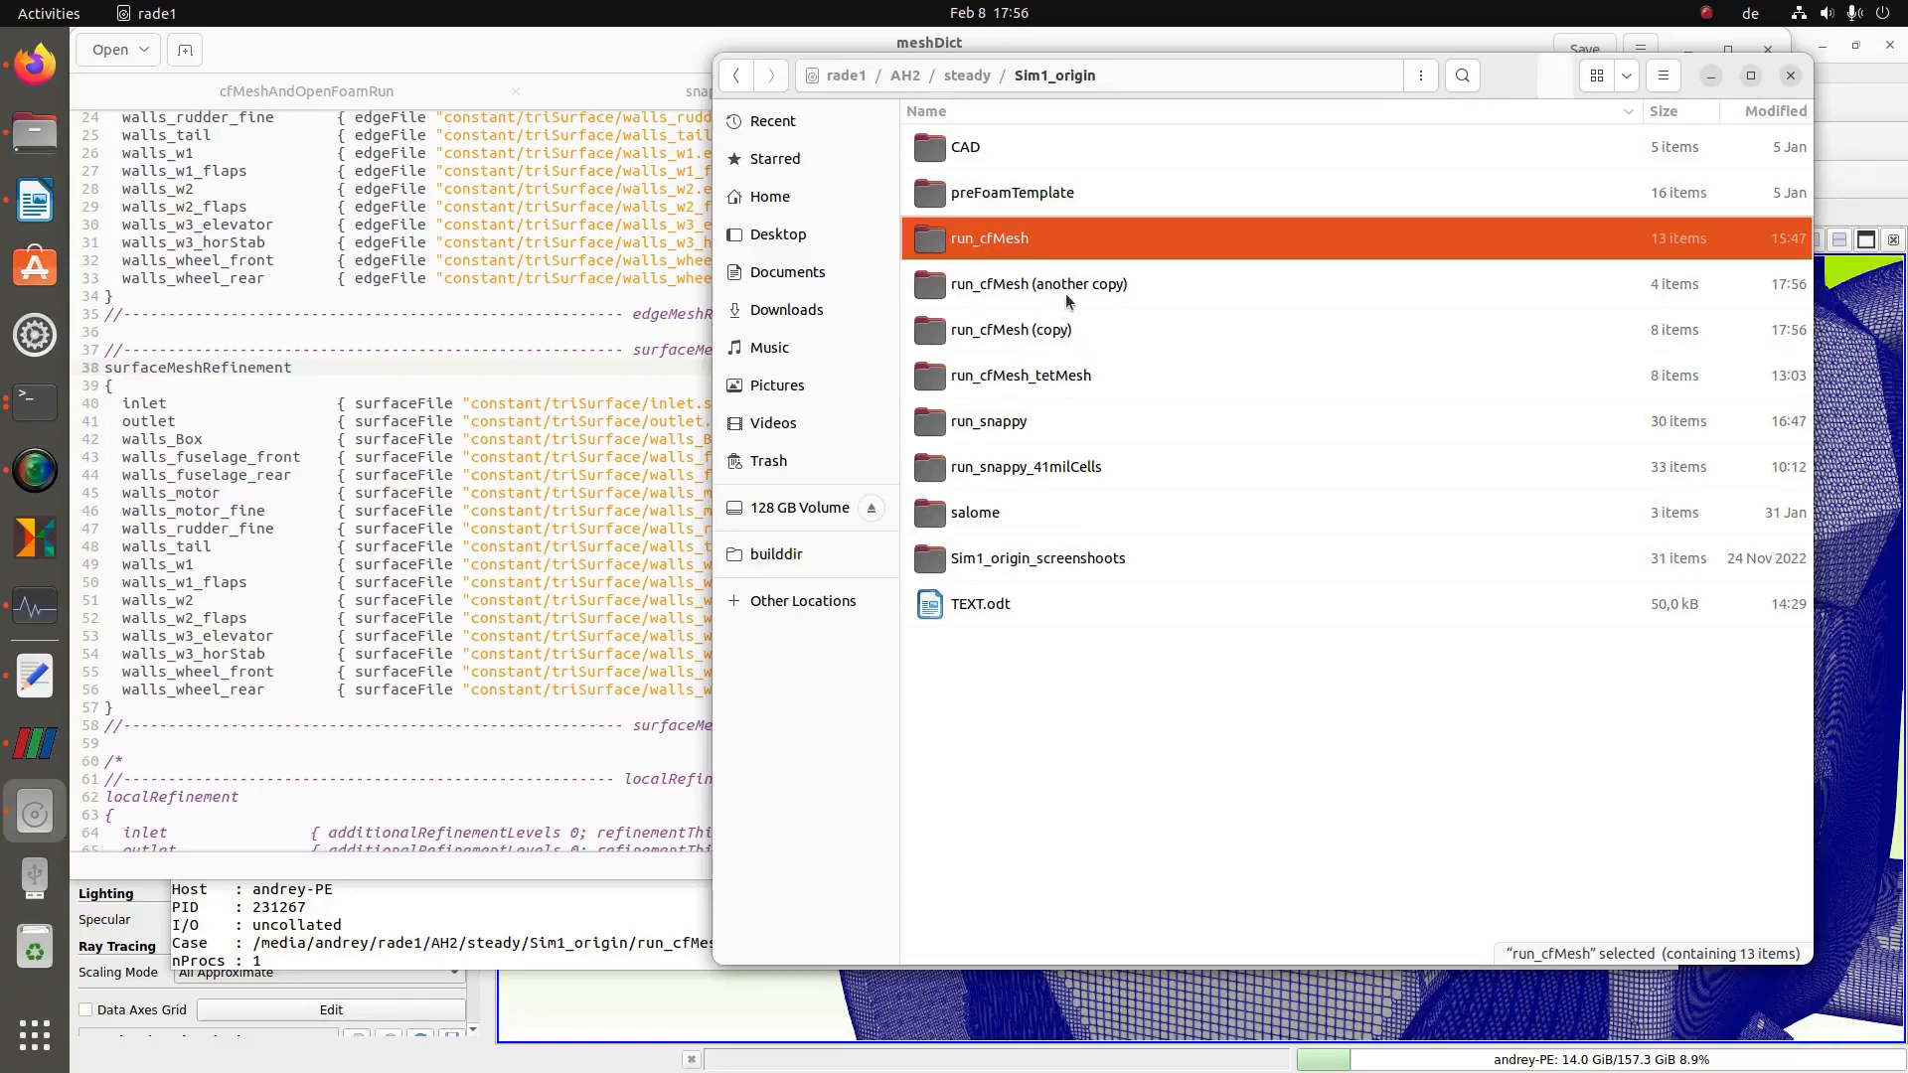
- Delete the surplus "run_cfMesh (another copy)" folder and cancel its remaining copy operation
left_click(1066, 294)
key("Delete")
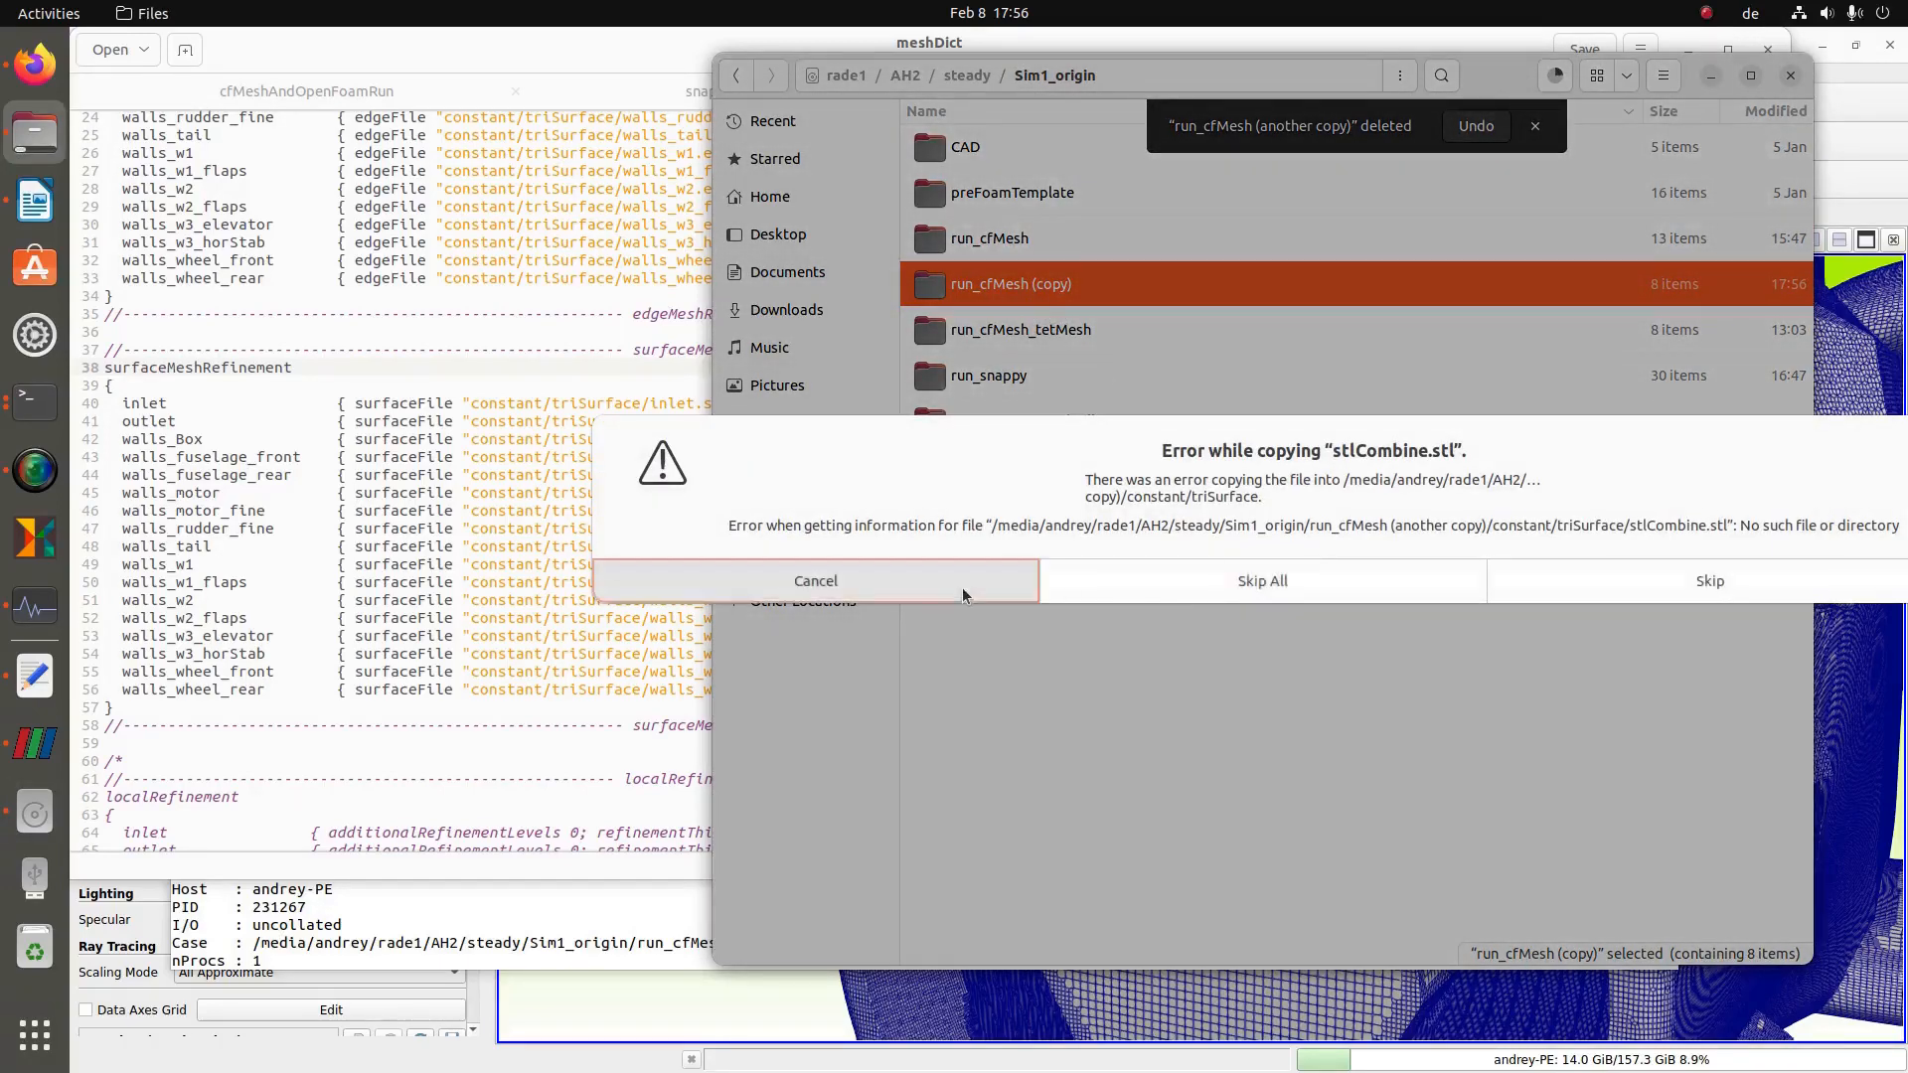
left_click(962, 587)
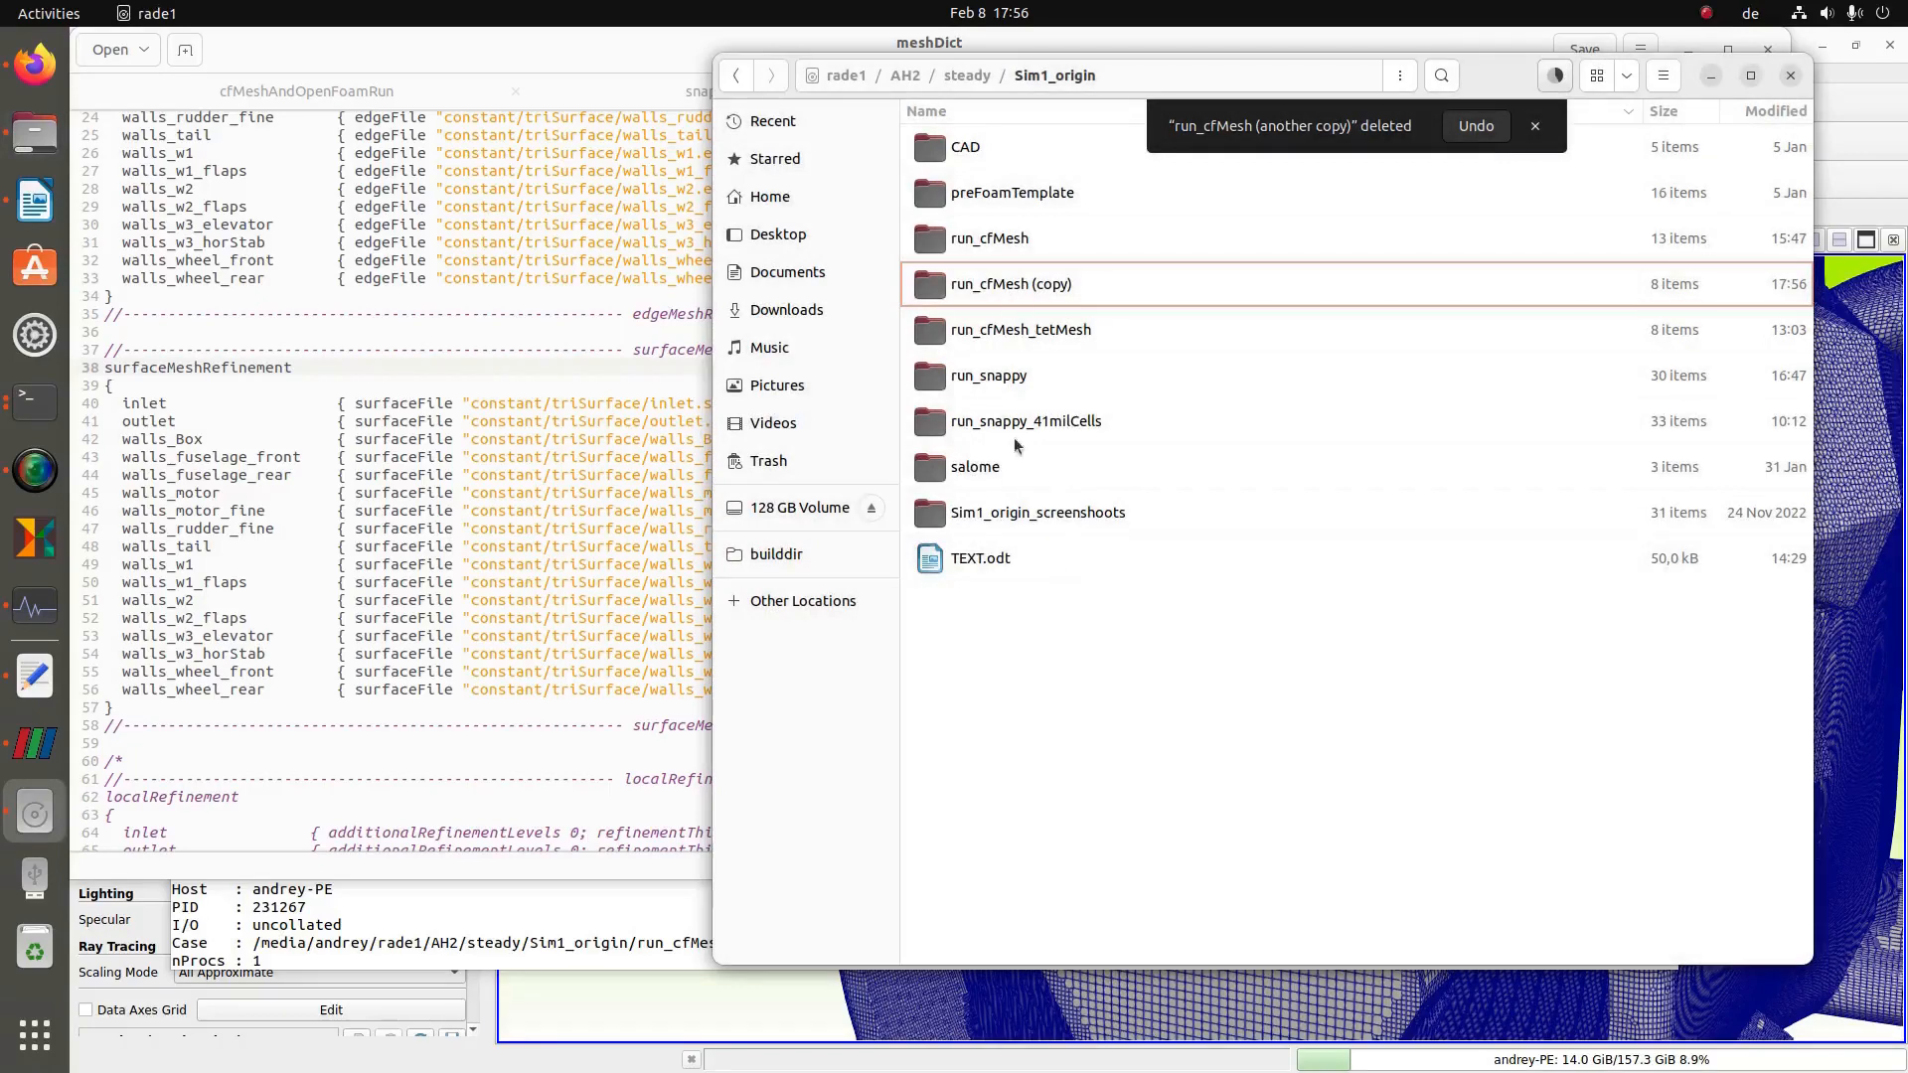
left_click(1536, 126)
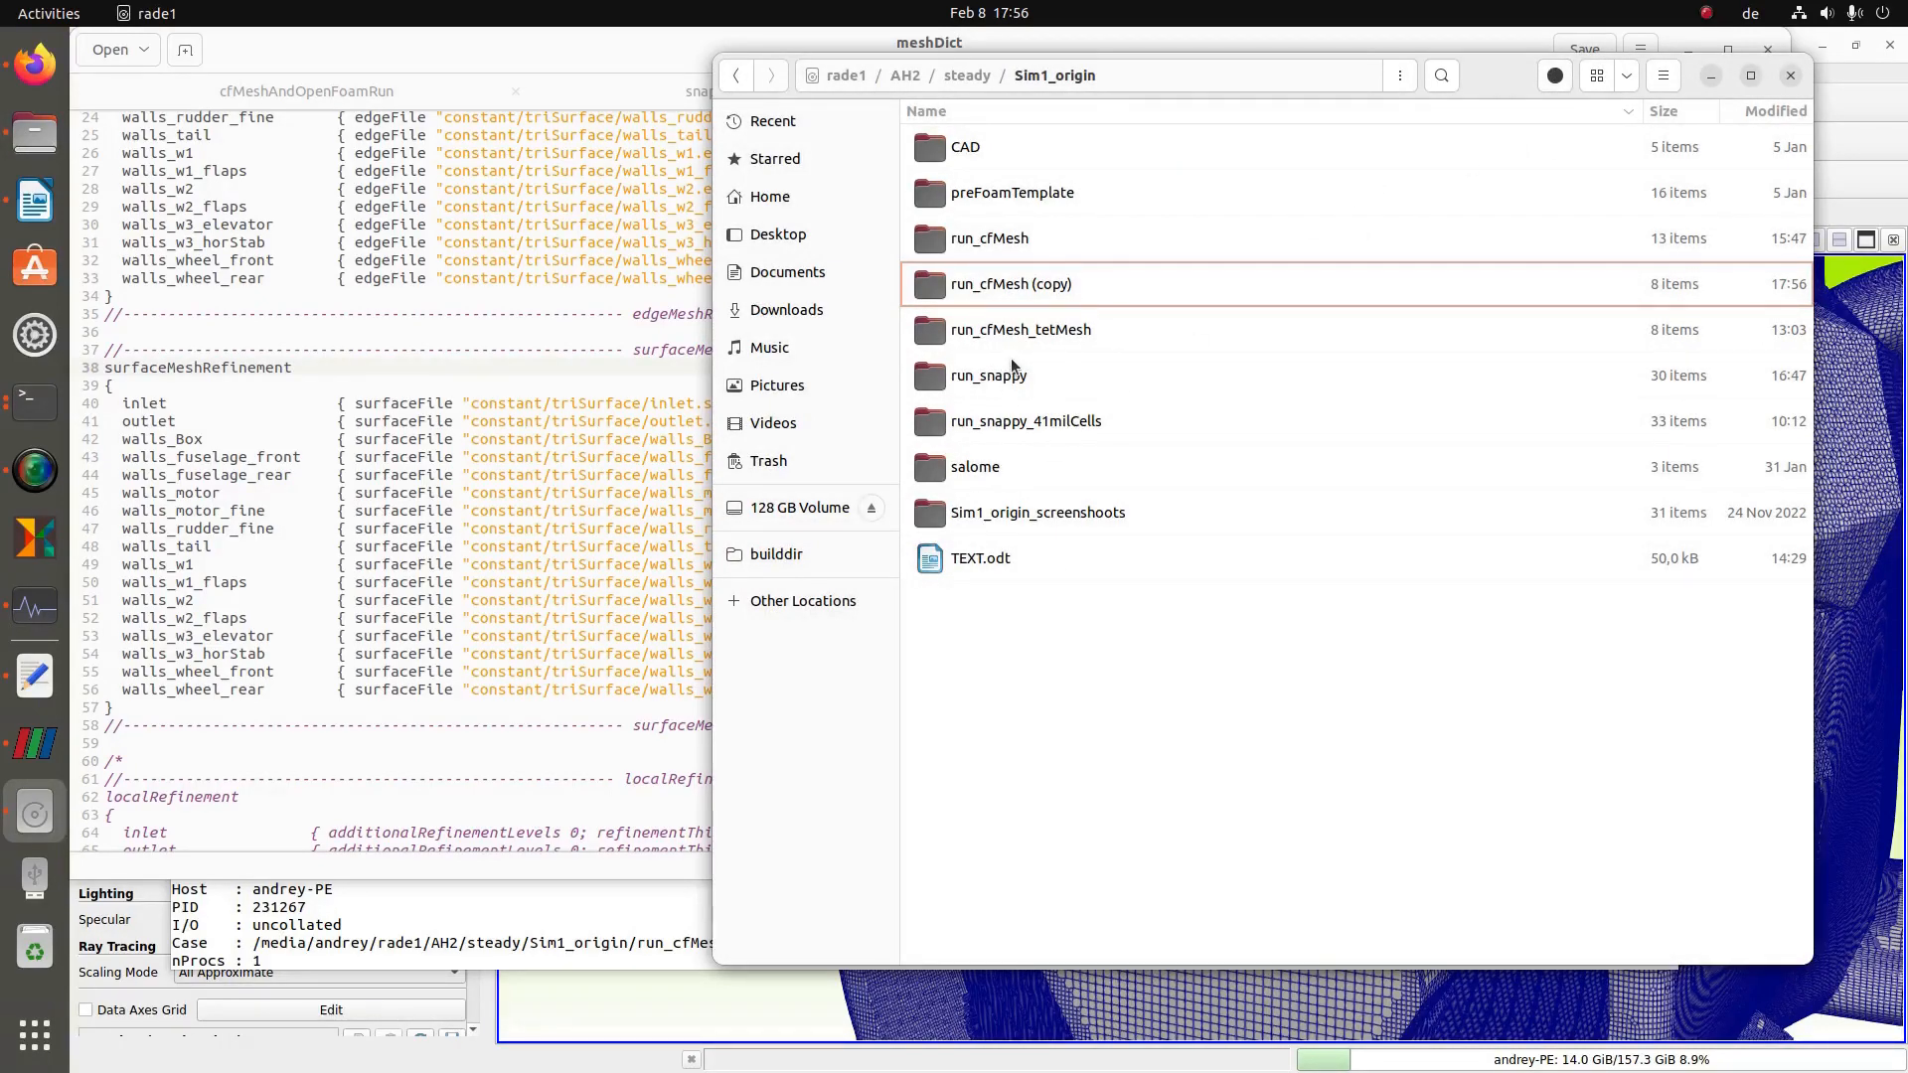
- Check the contents of the "run_cfMesh (copy)" folder and rename it to "run_cfMesh _38MilCells"
double_click(998, 286)
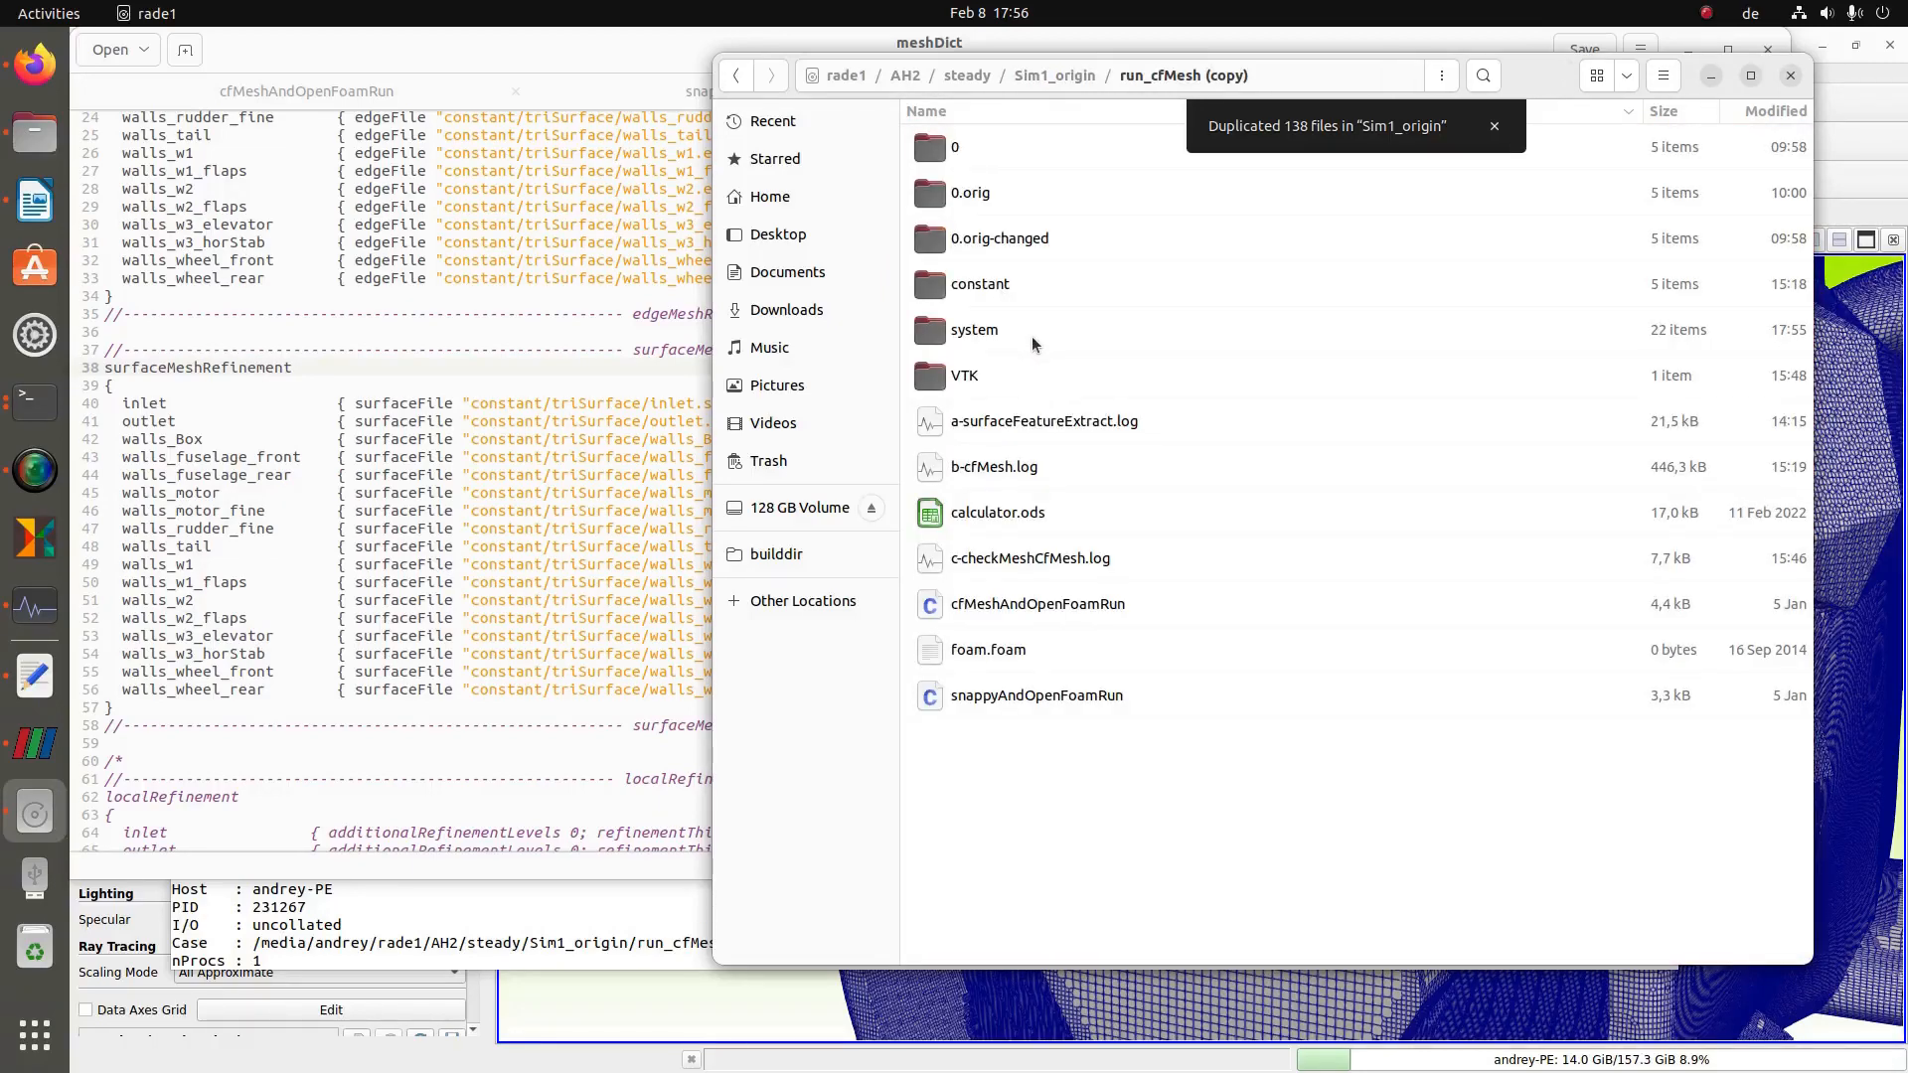
key("alt+Left")
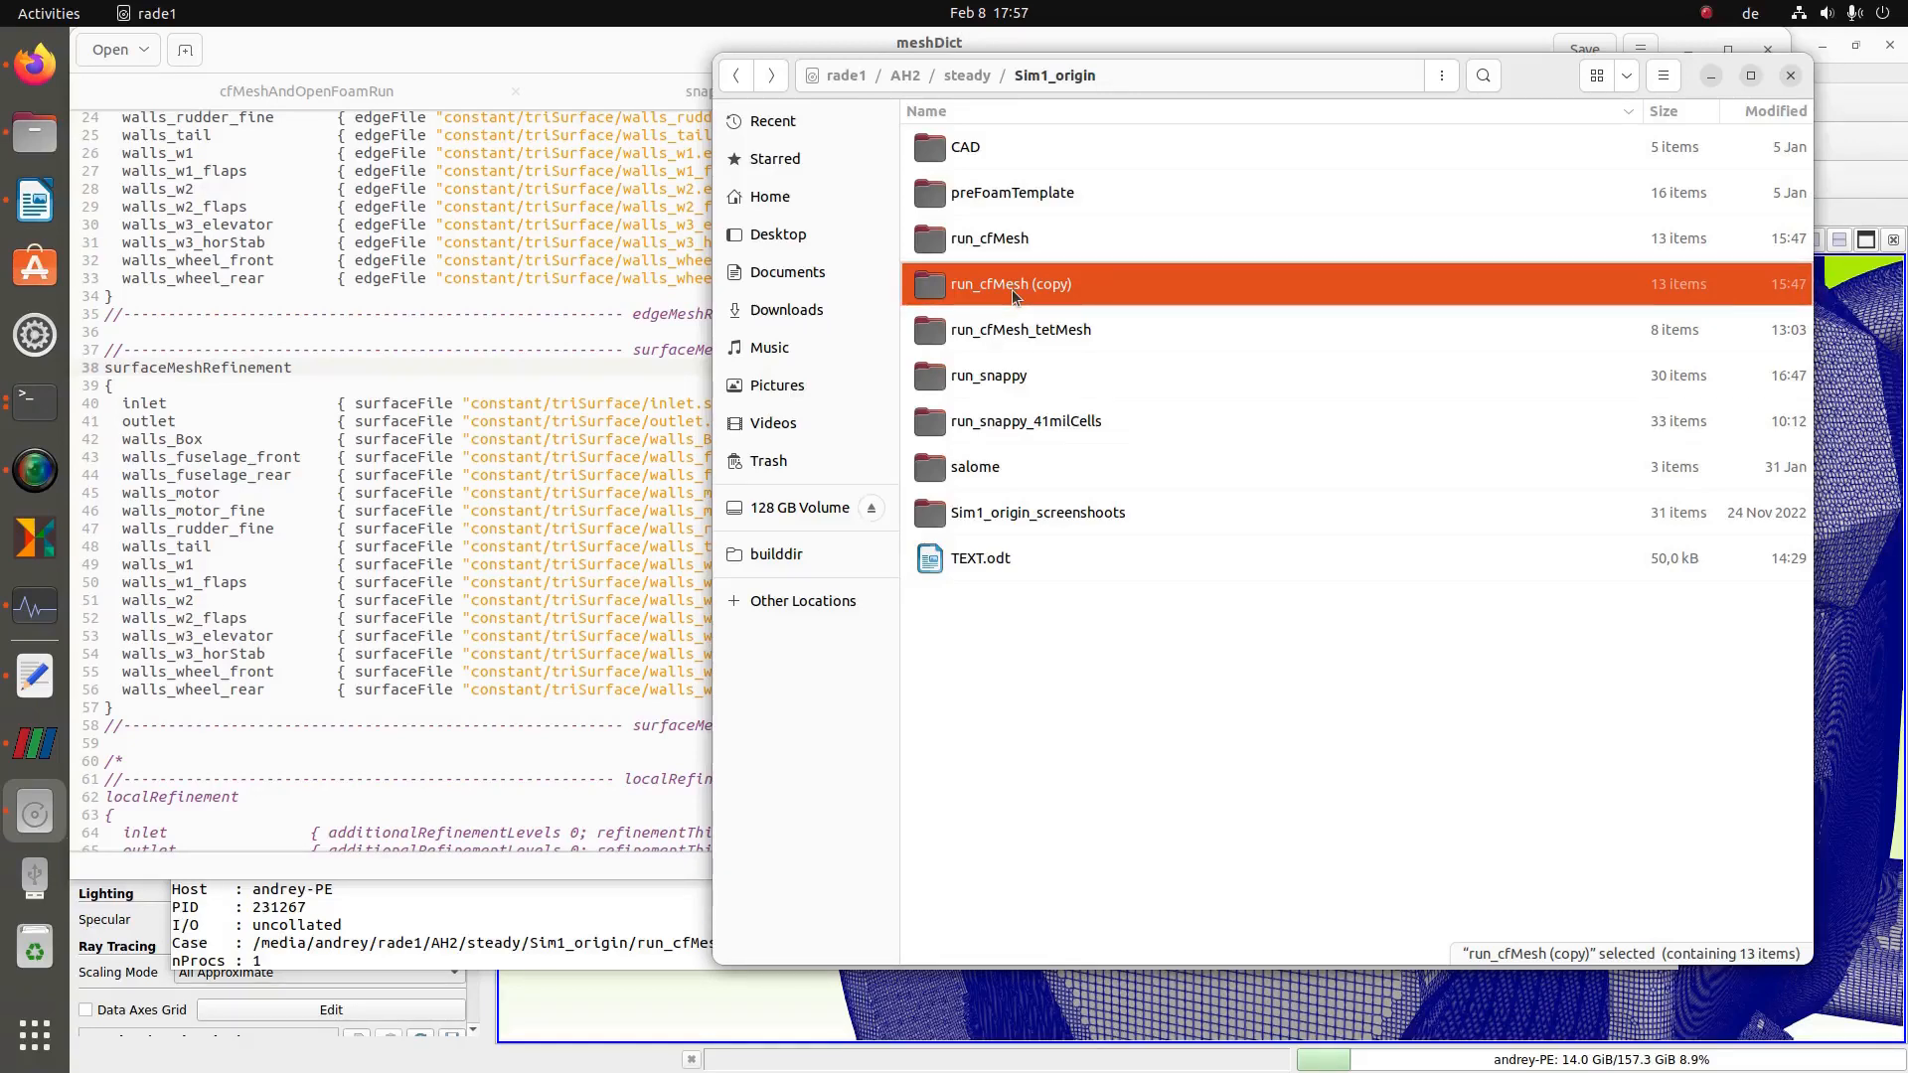
key("F2")
left_click(1018, 391)
left_click_drag(1017, 391, 971, 391)
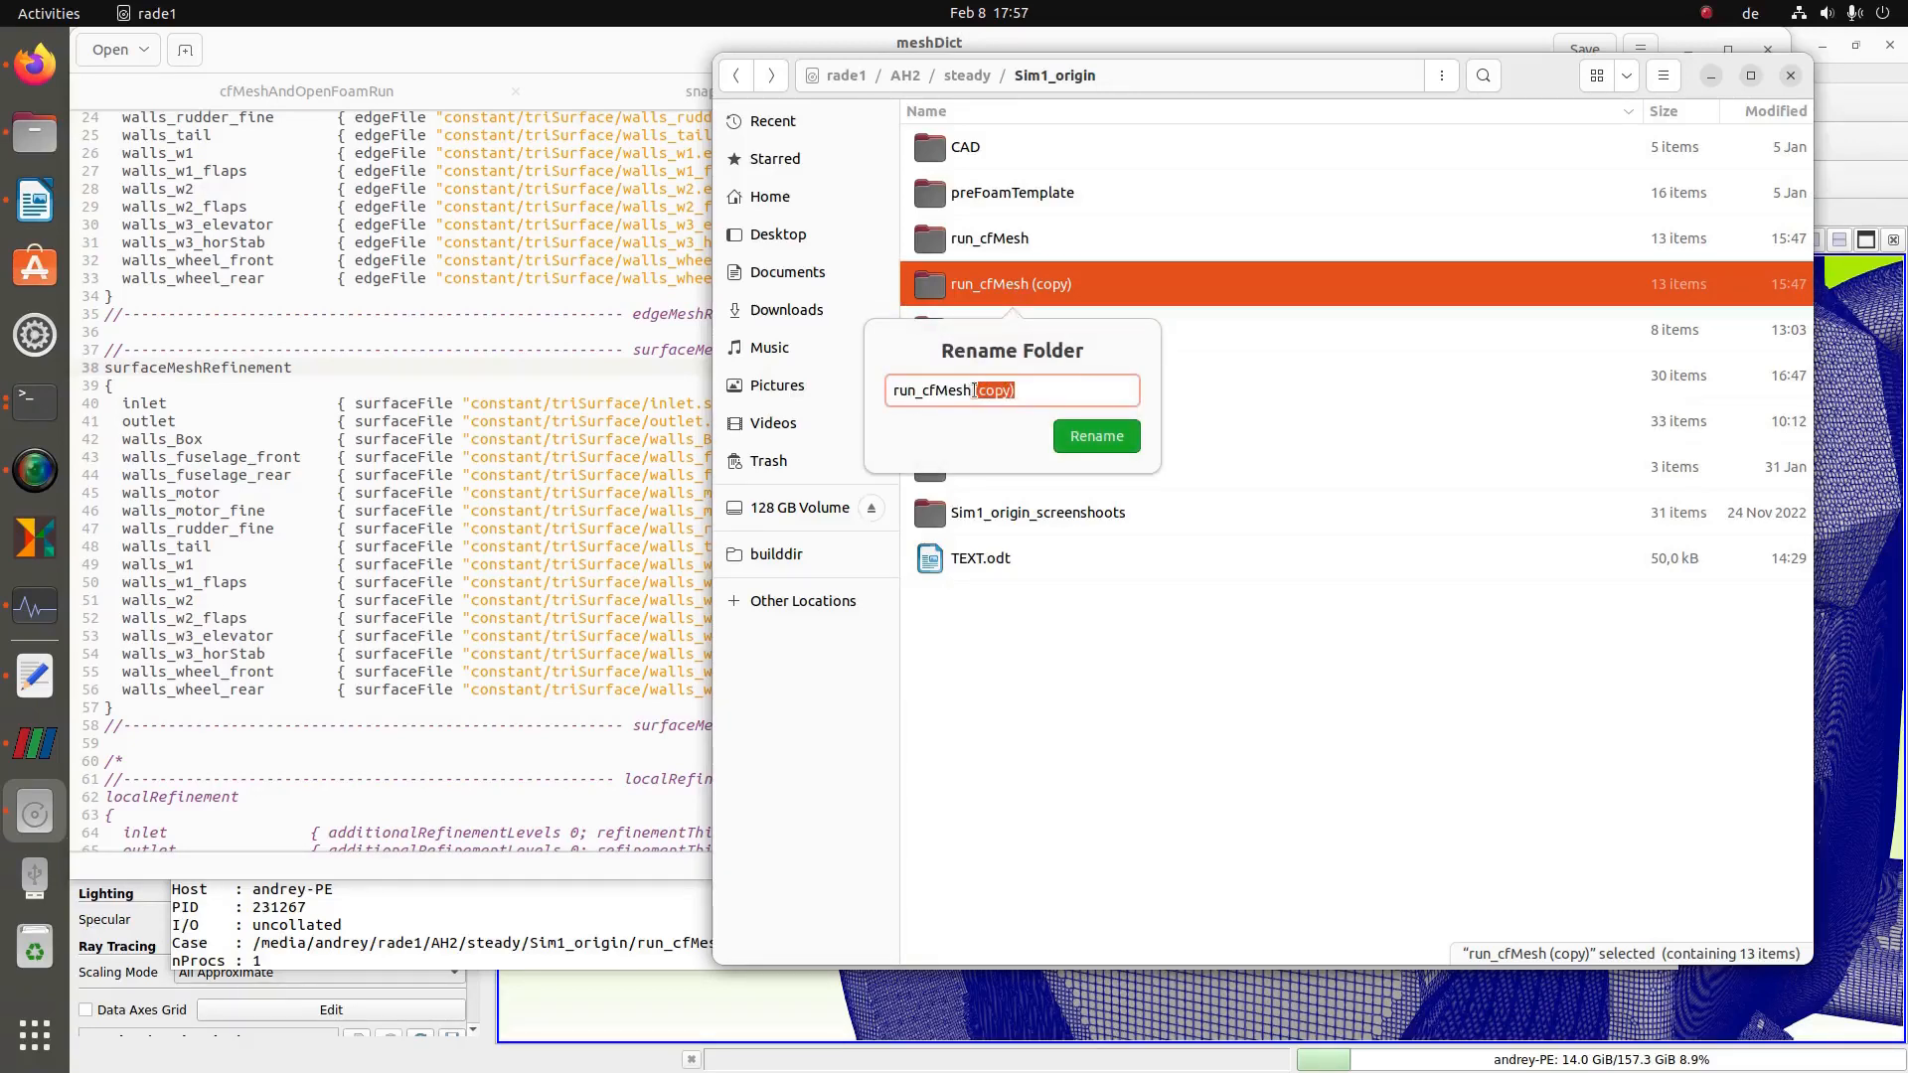
key("BackSpace")
type("_38MilCells")
left_click(1118, 438)
left_click(1117, 640)
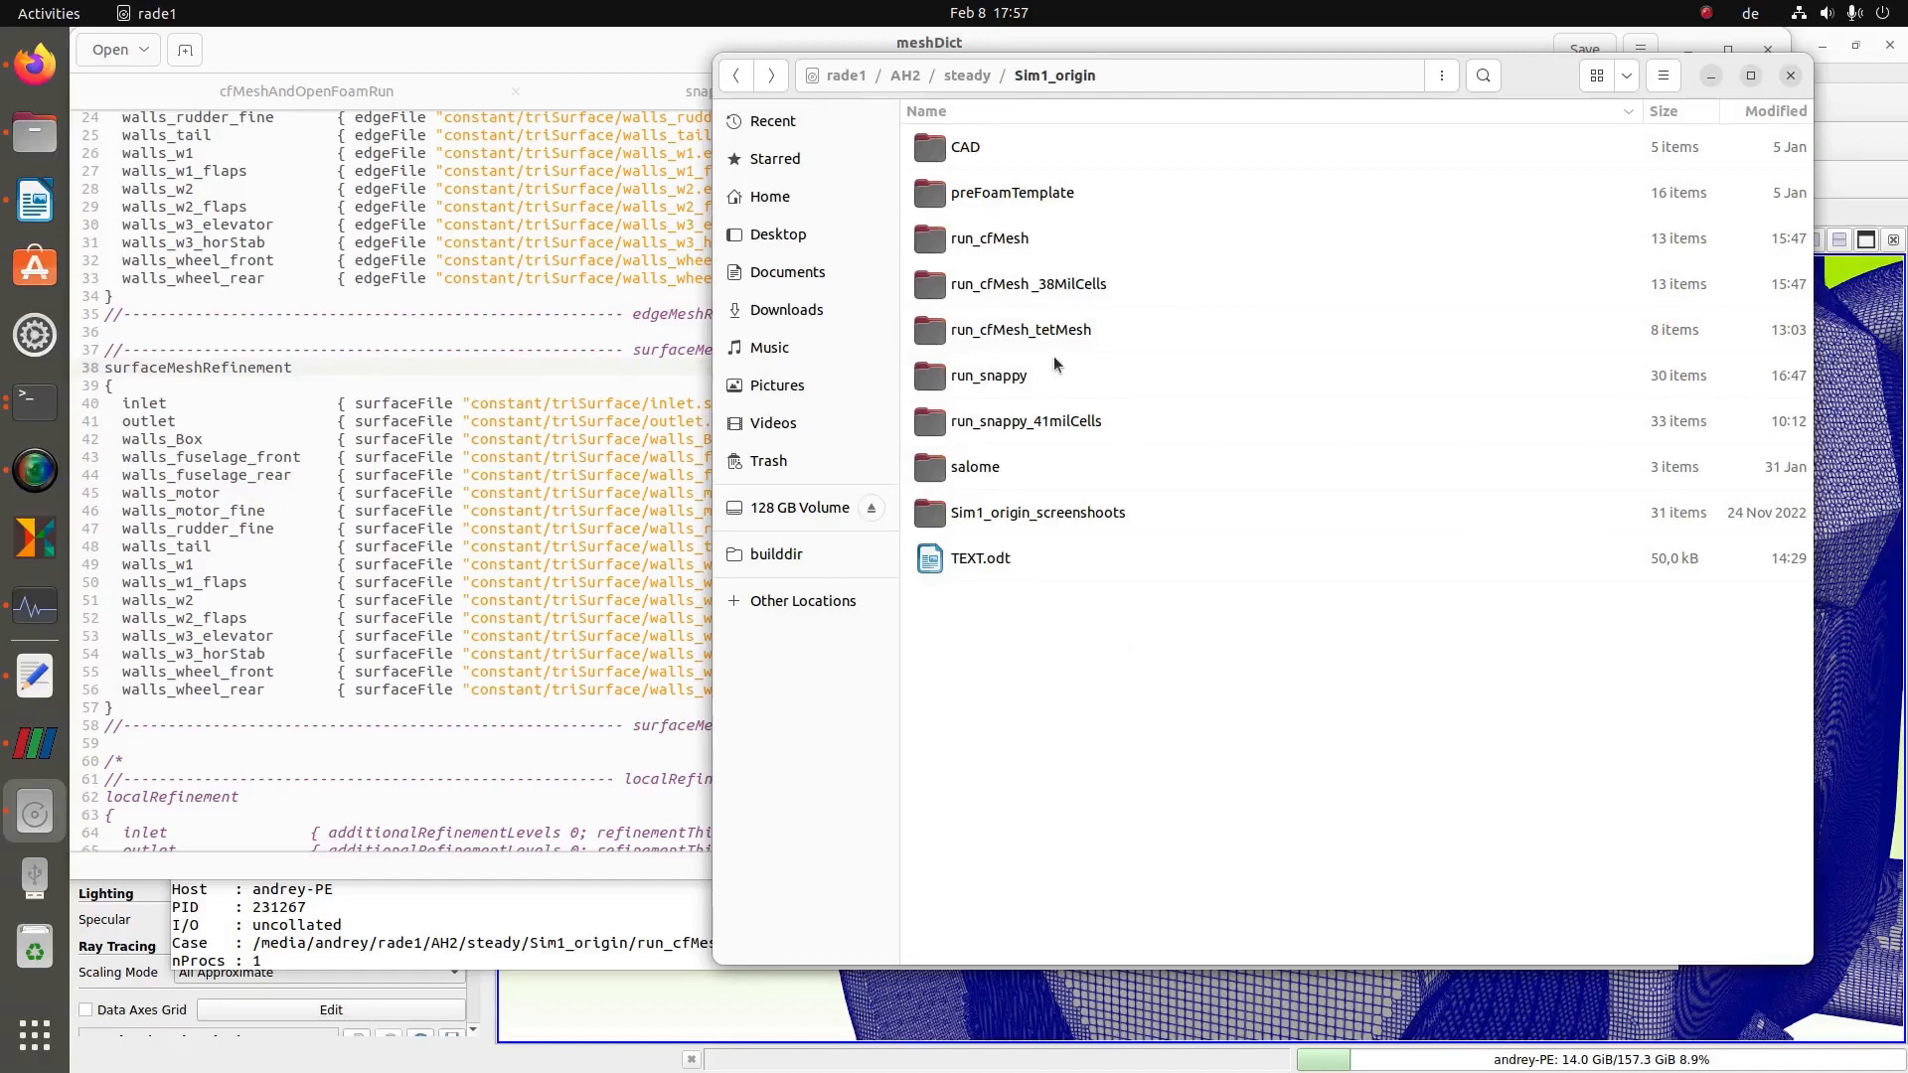
- In the terminal, rerun the earlier rm -fr cleanup command in run_cfMesh to remove the old mesh, edge meshes, VTK data, logs and time folders
left_click(1017, 332)
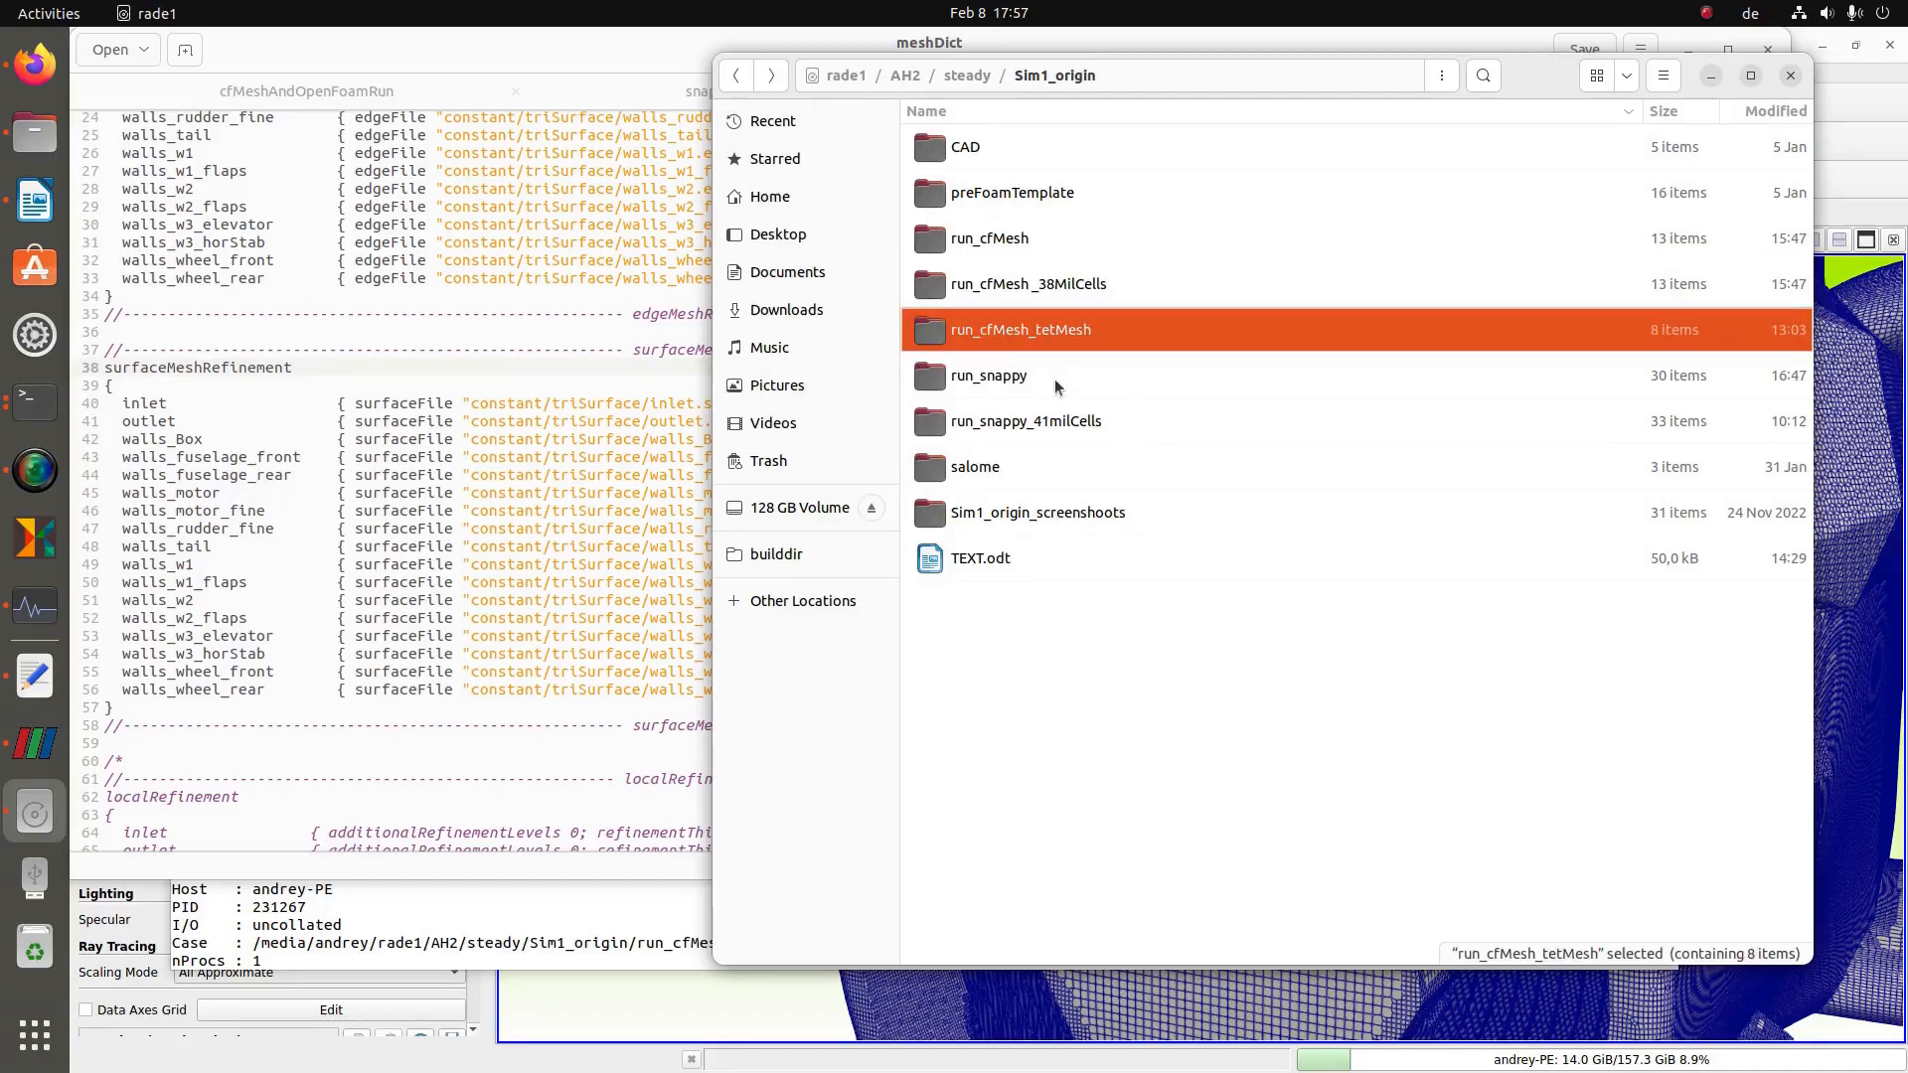
left_click(976, 242)
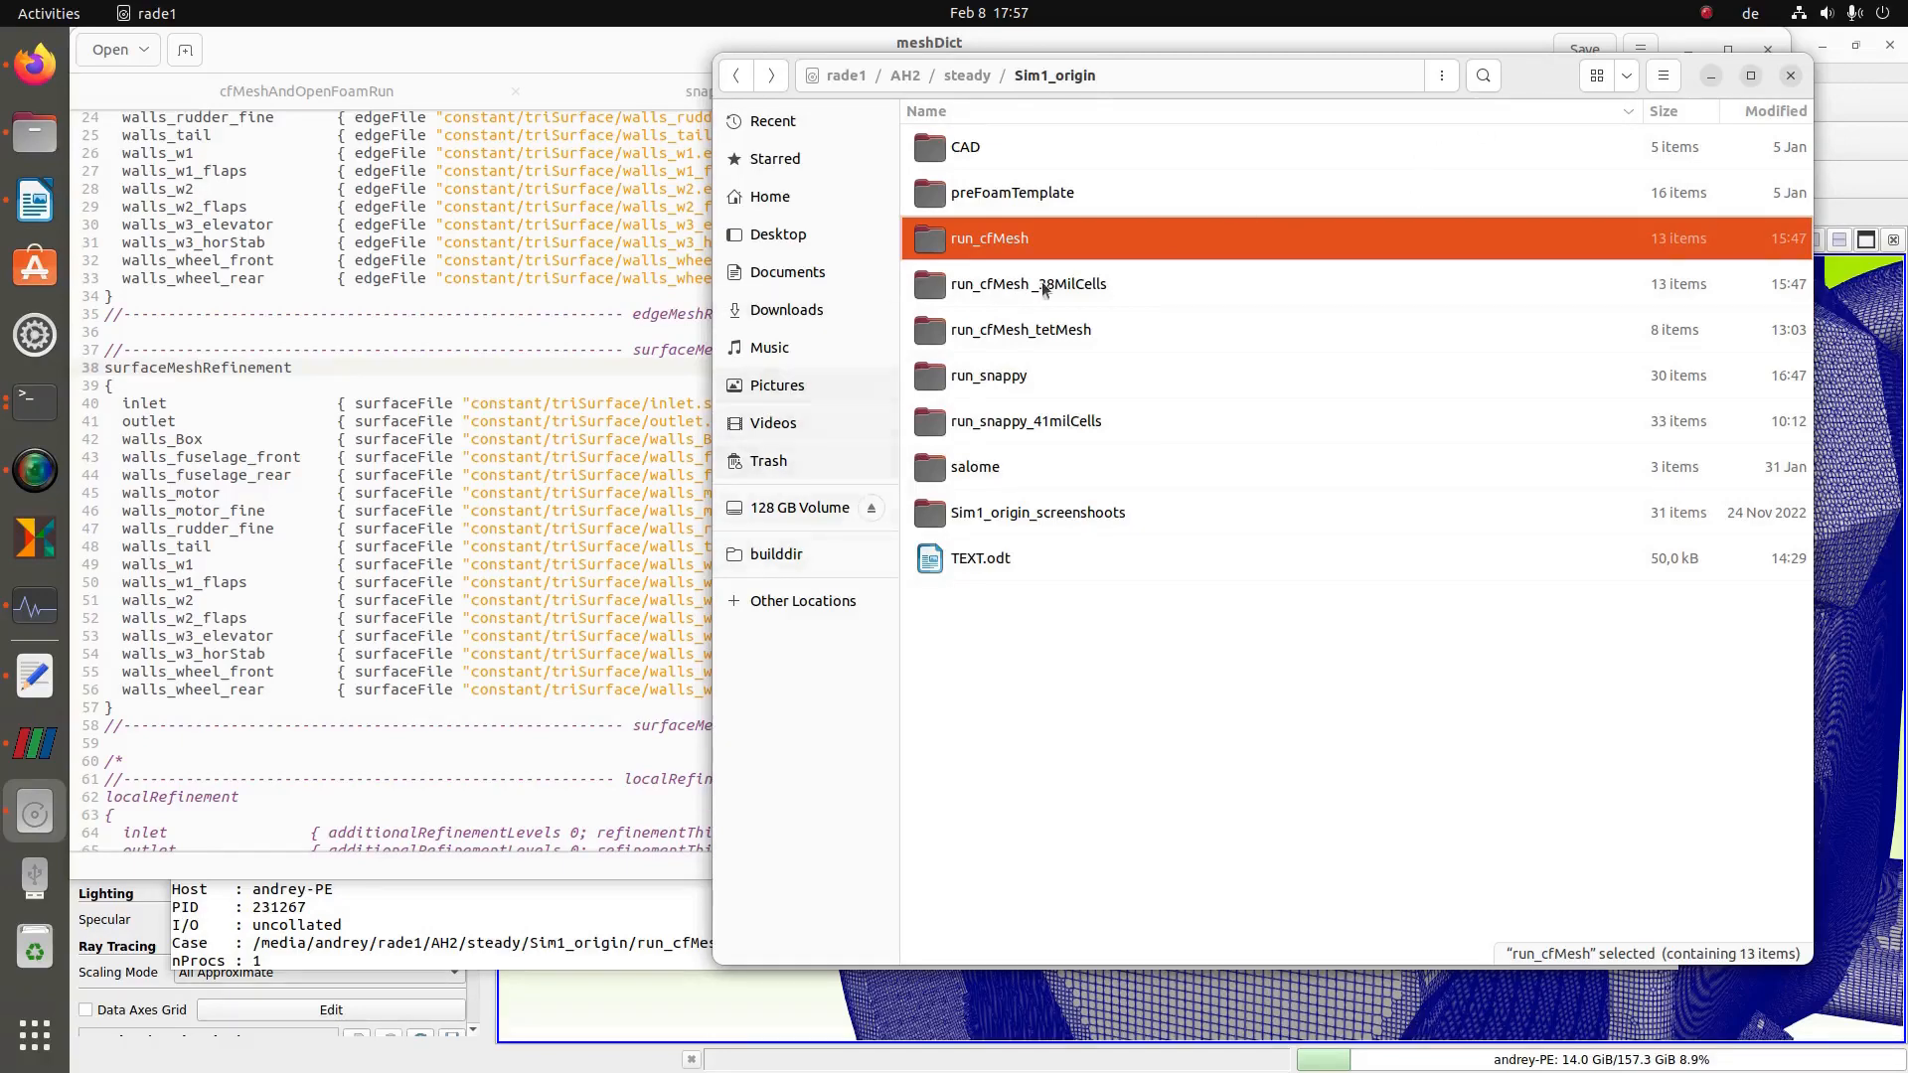
double_click(984, 241)
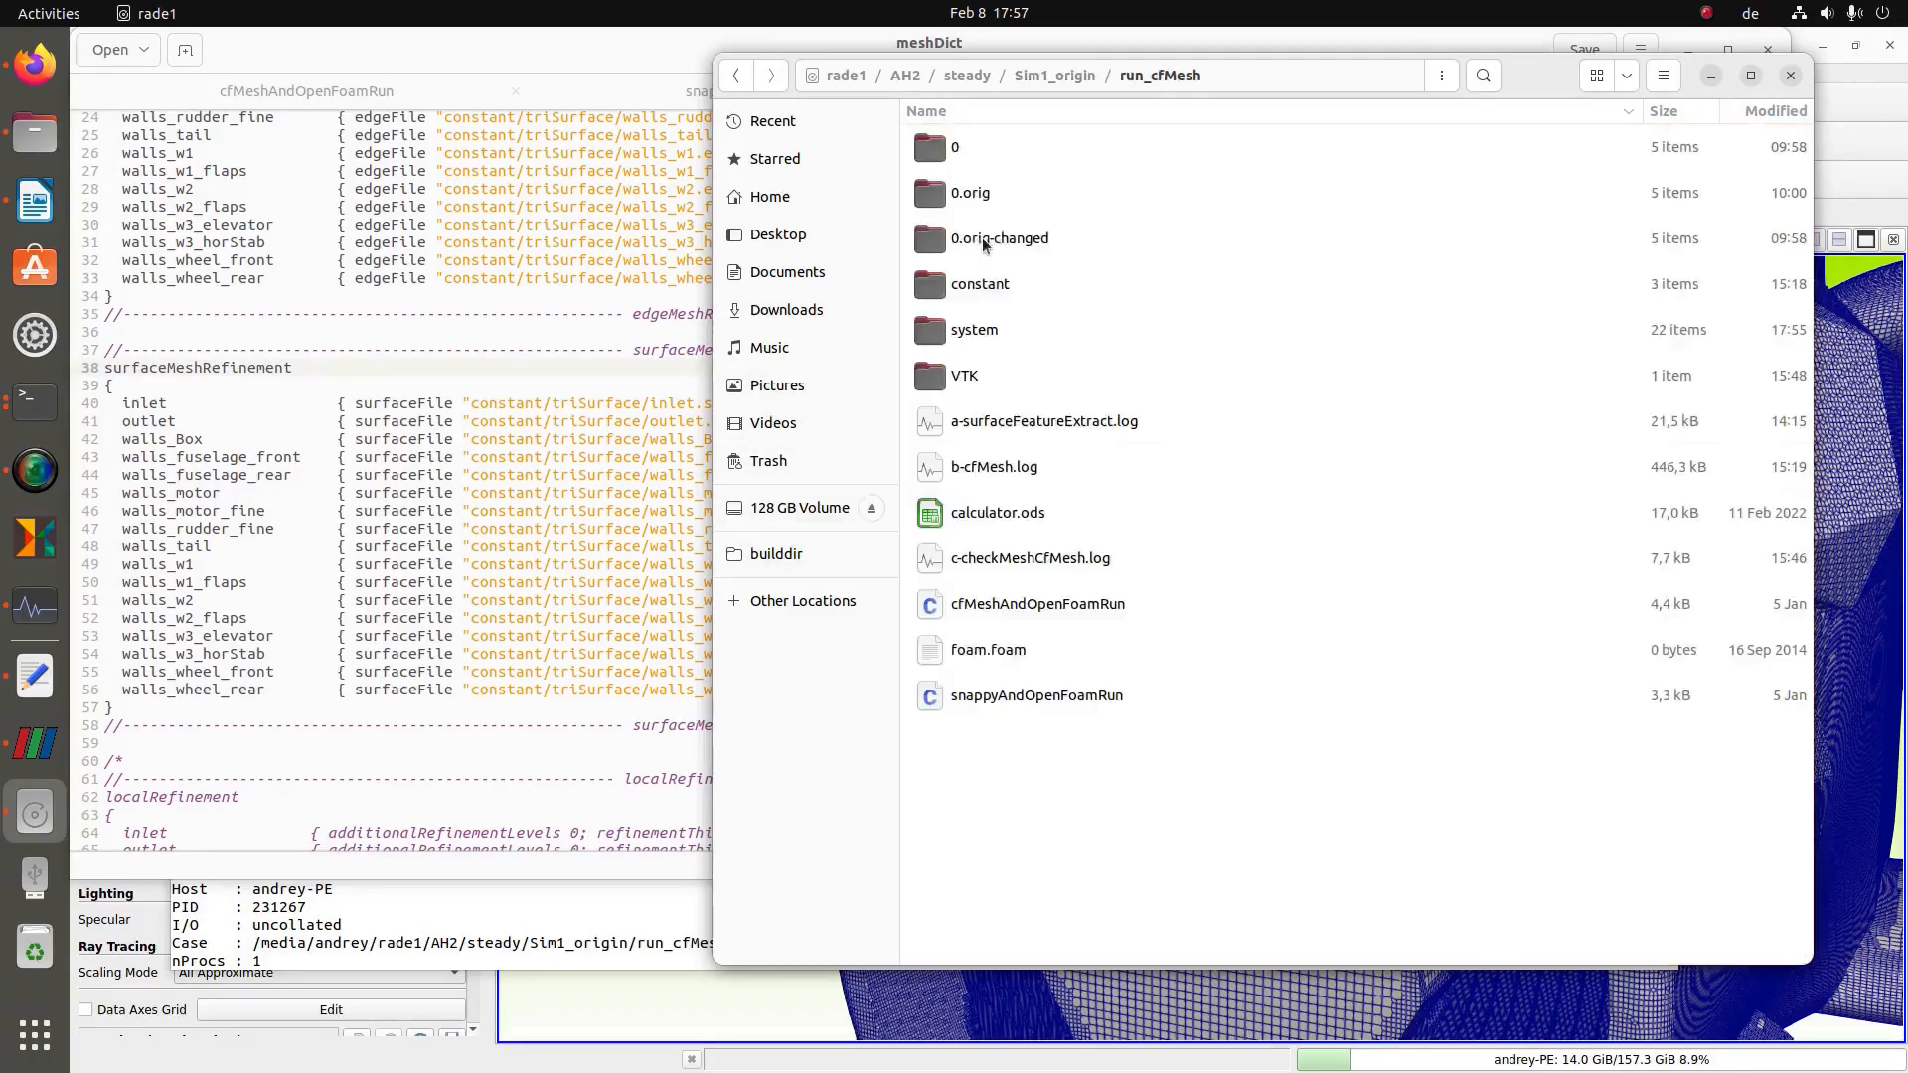
left_click(35, 400)
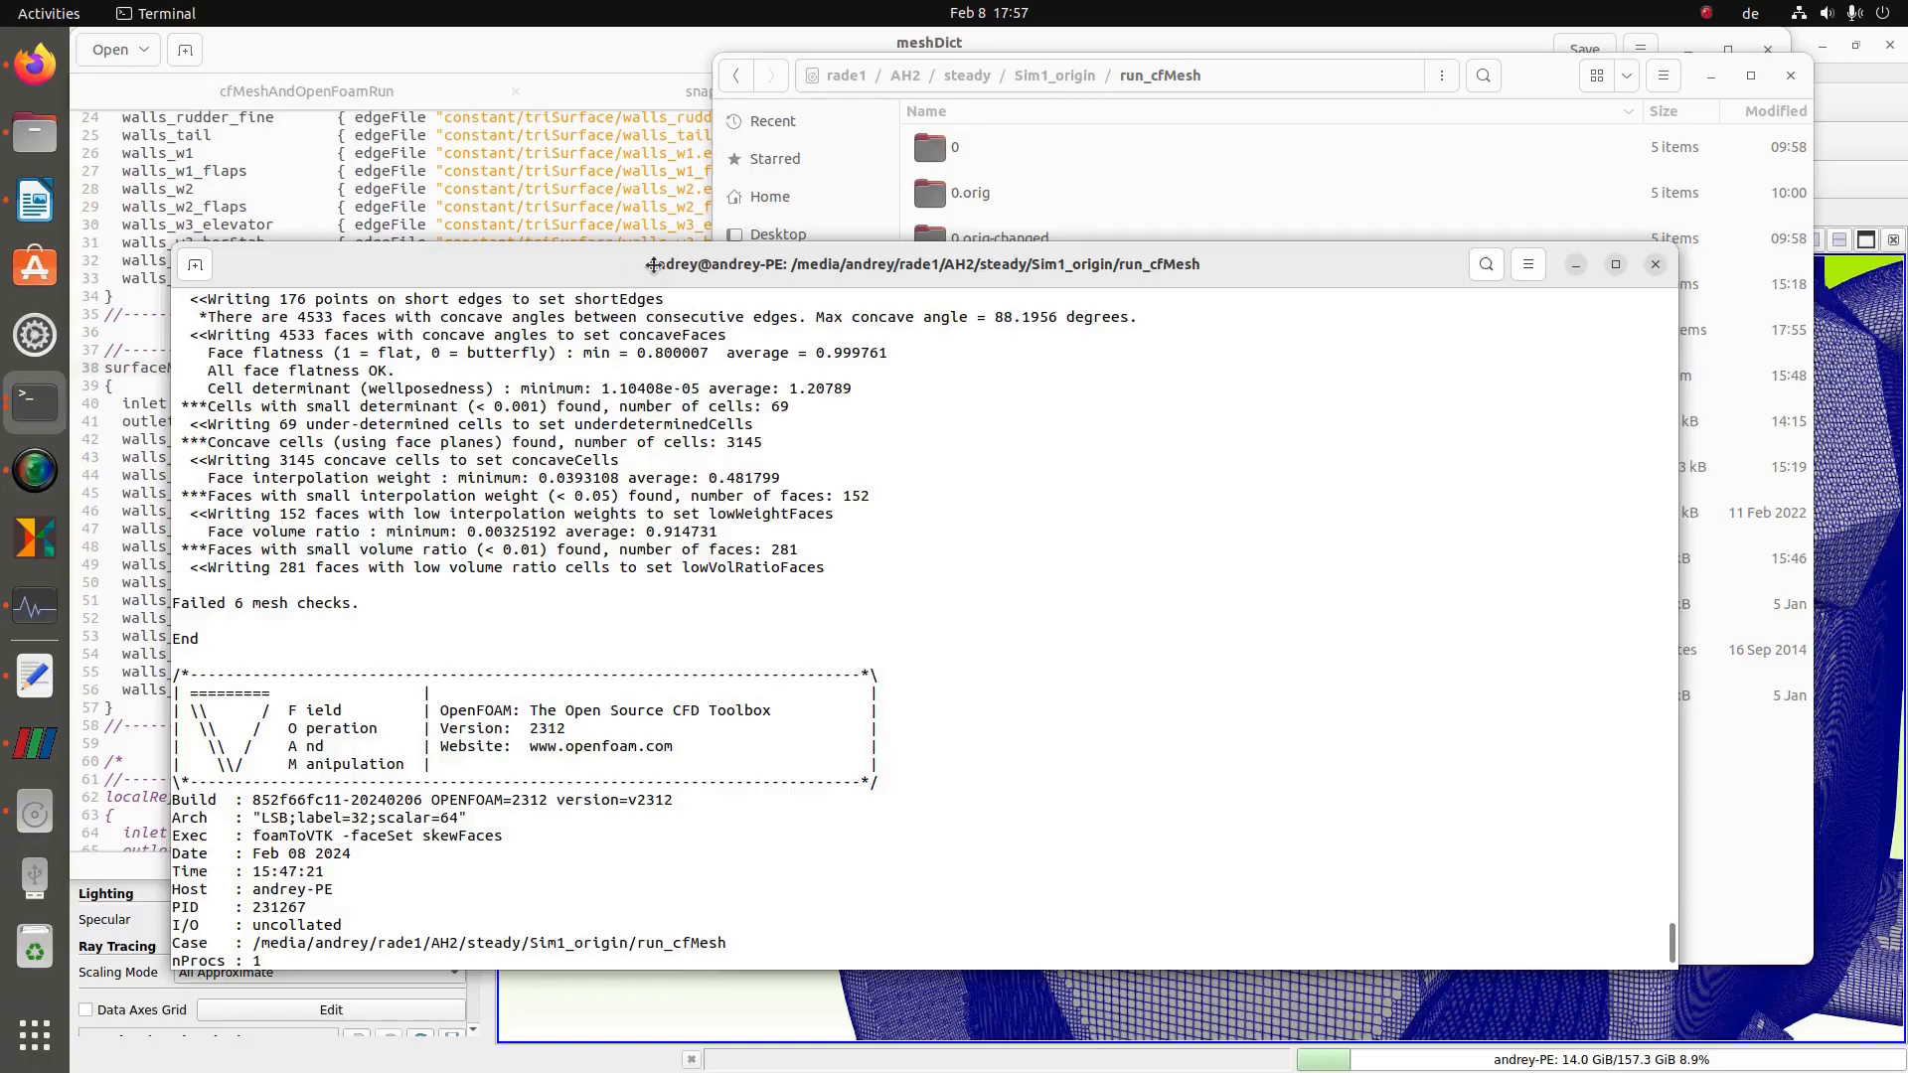
left_click_drag(646, 262, 706, 247)
scroll(952, 823, "down", 13)
scroll(952, 823, "down", 4)
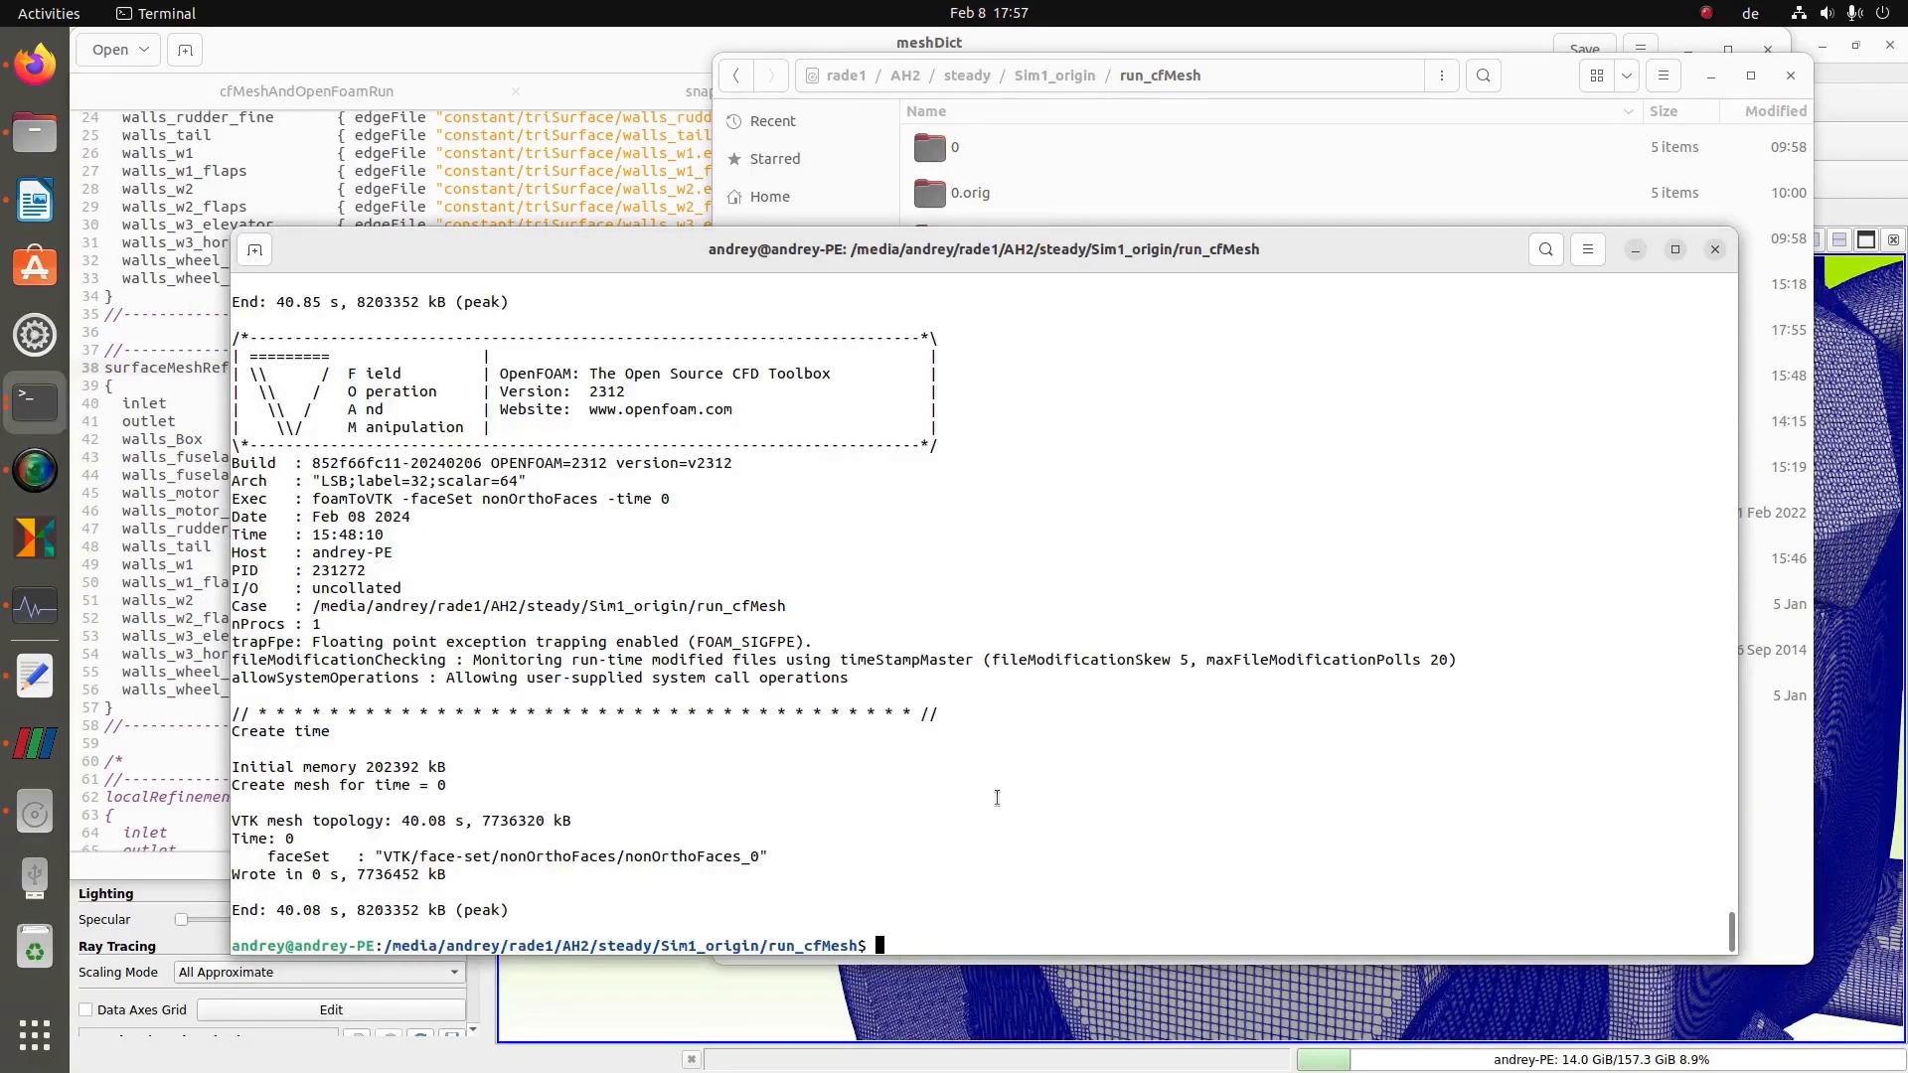
key("Up")
key("Up")
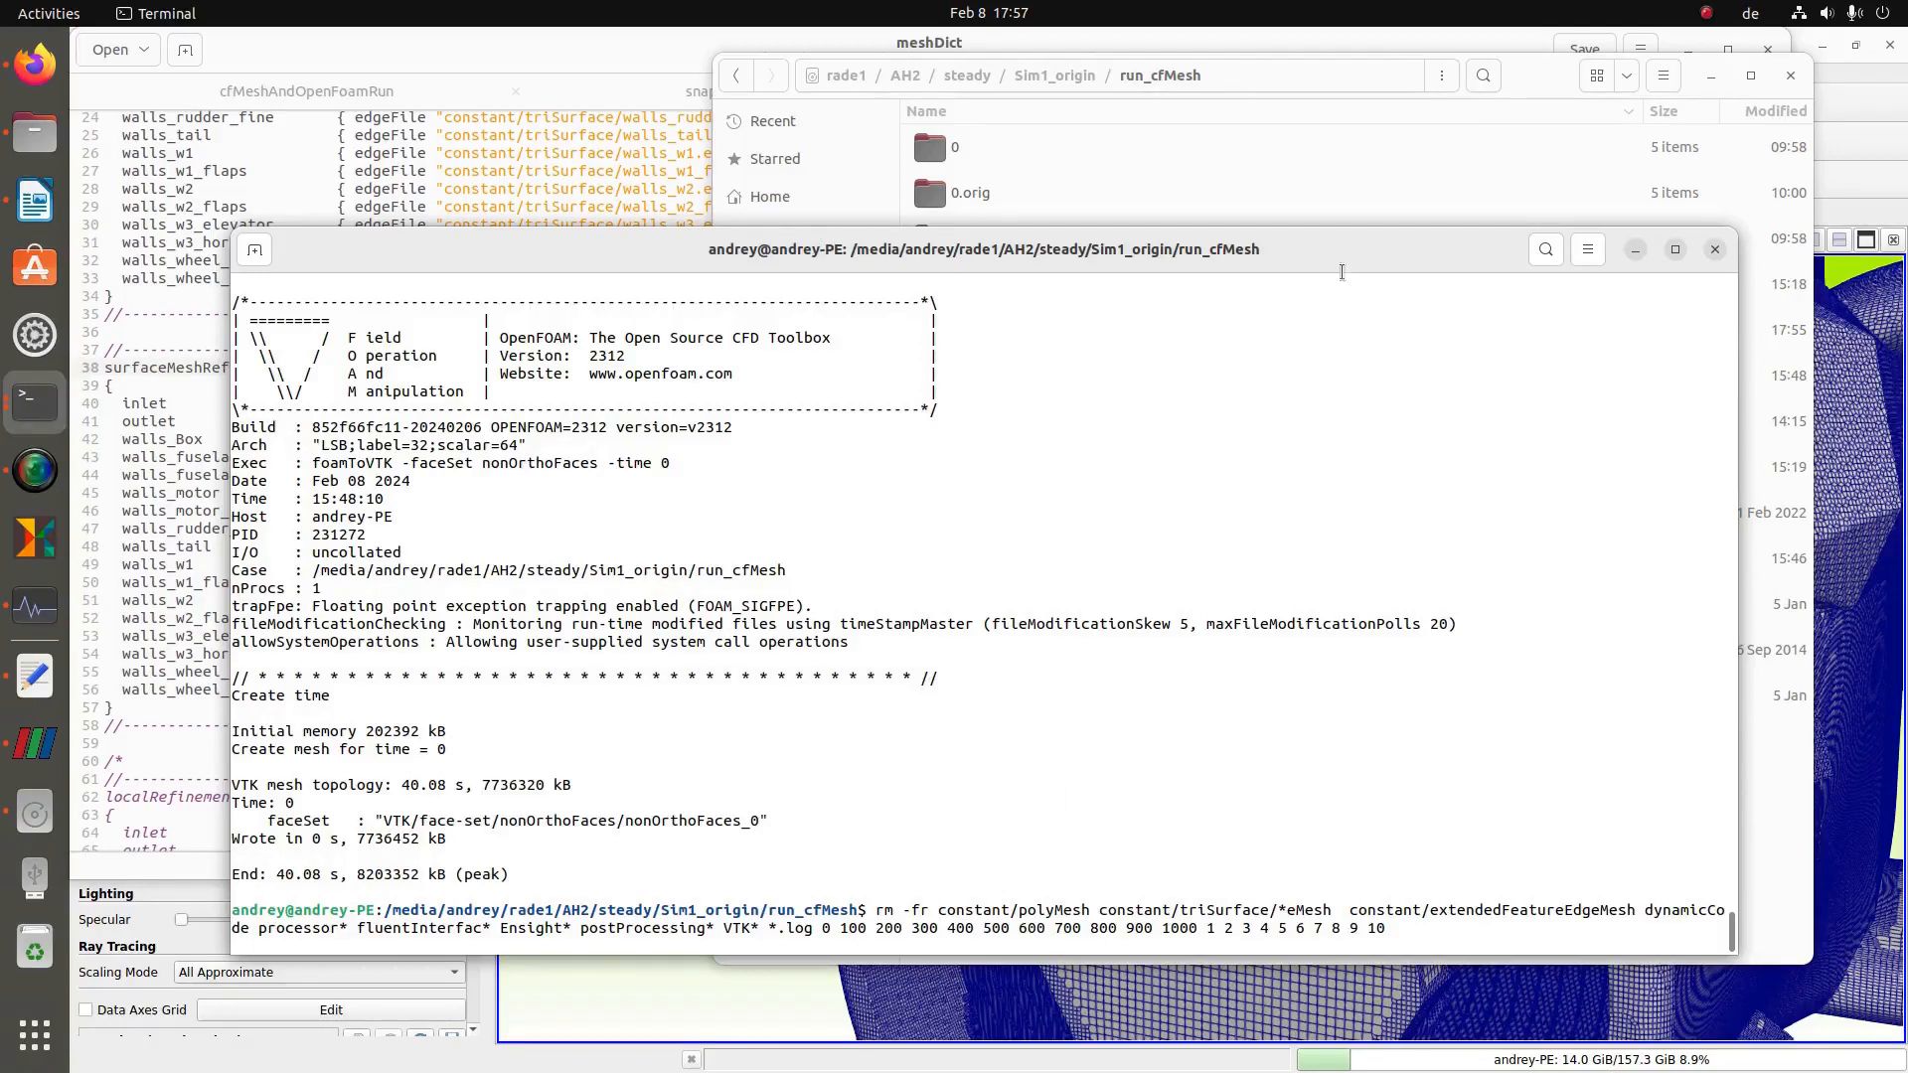
key("Return")
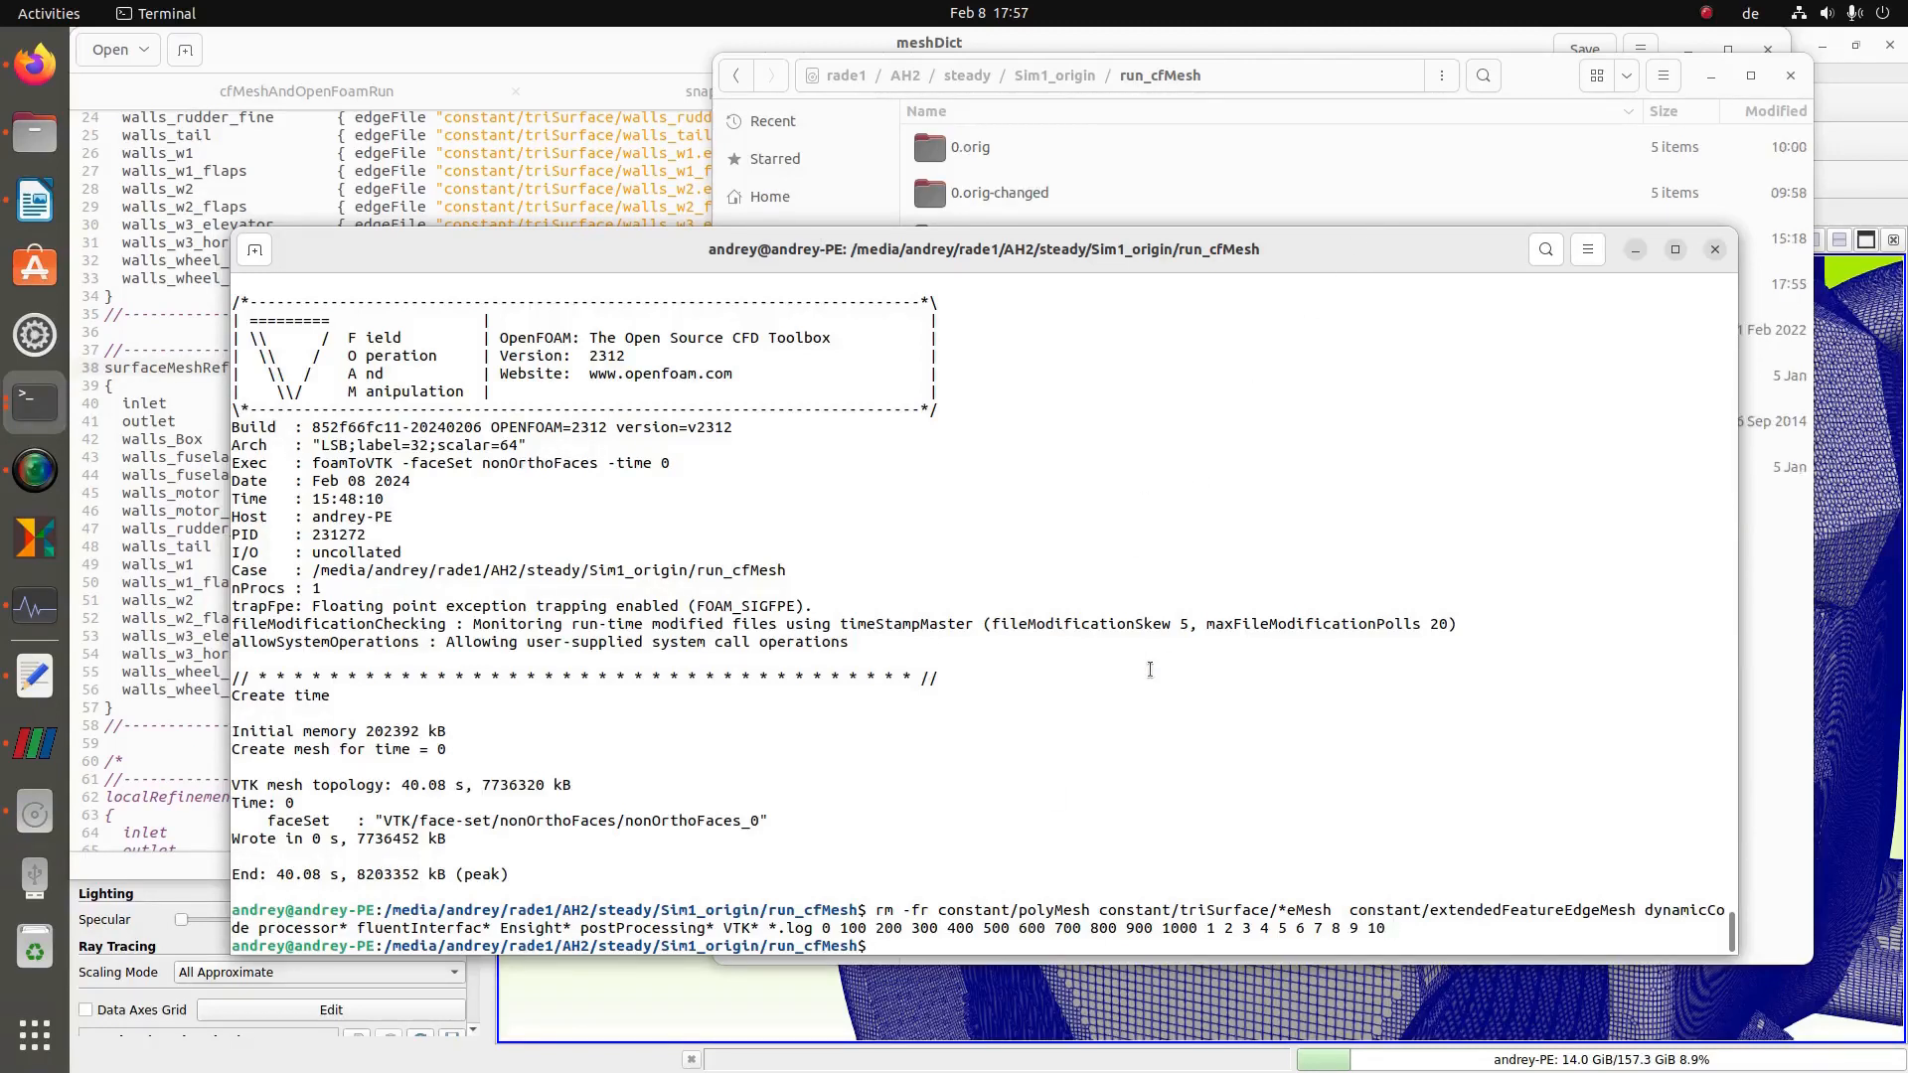
- Start the case run in run_cfMesh, beginning with surface feature extraction, and check the case folder for its new log file
key("Up")
key("Up")
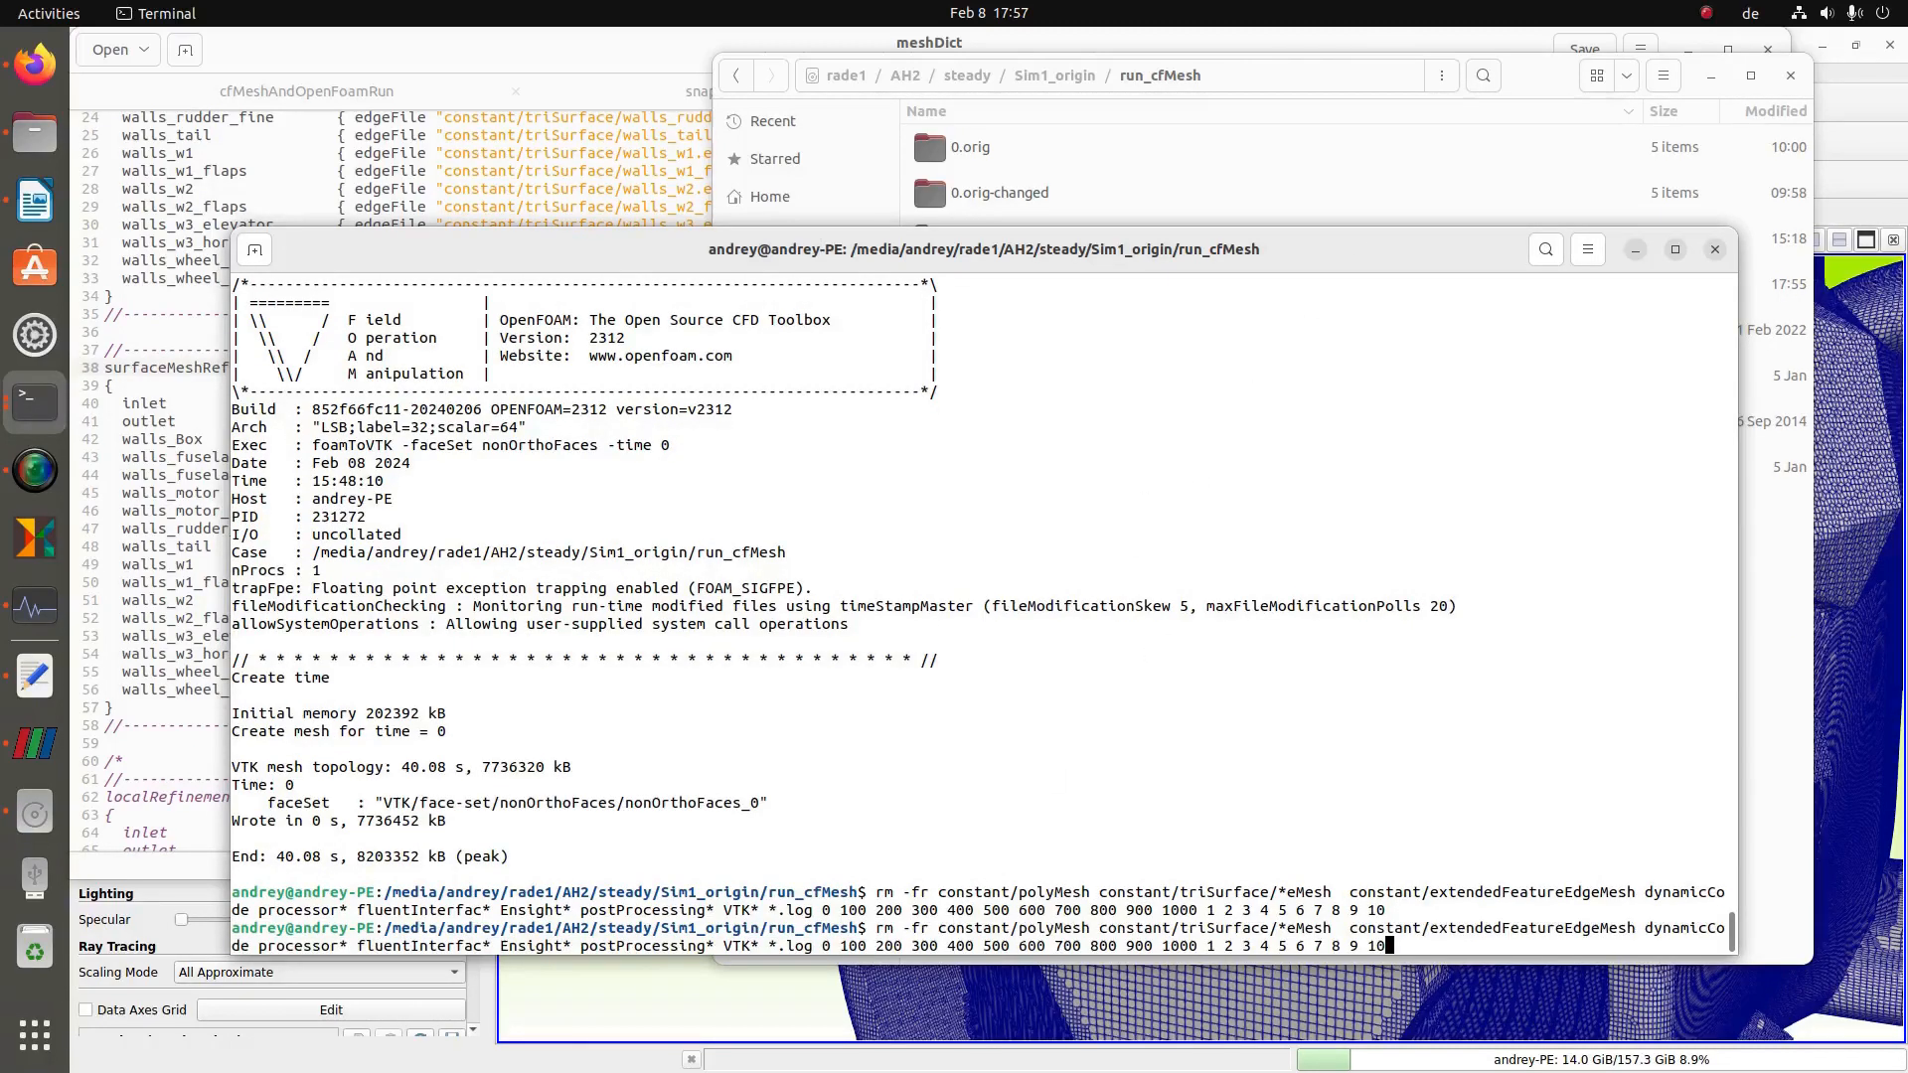
key("Return")
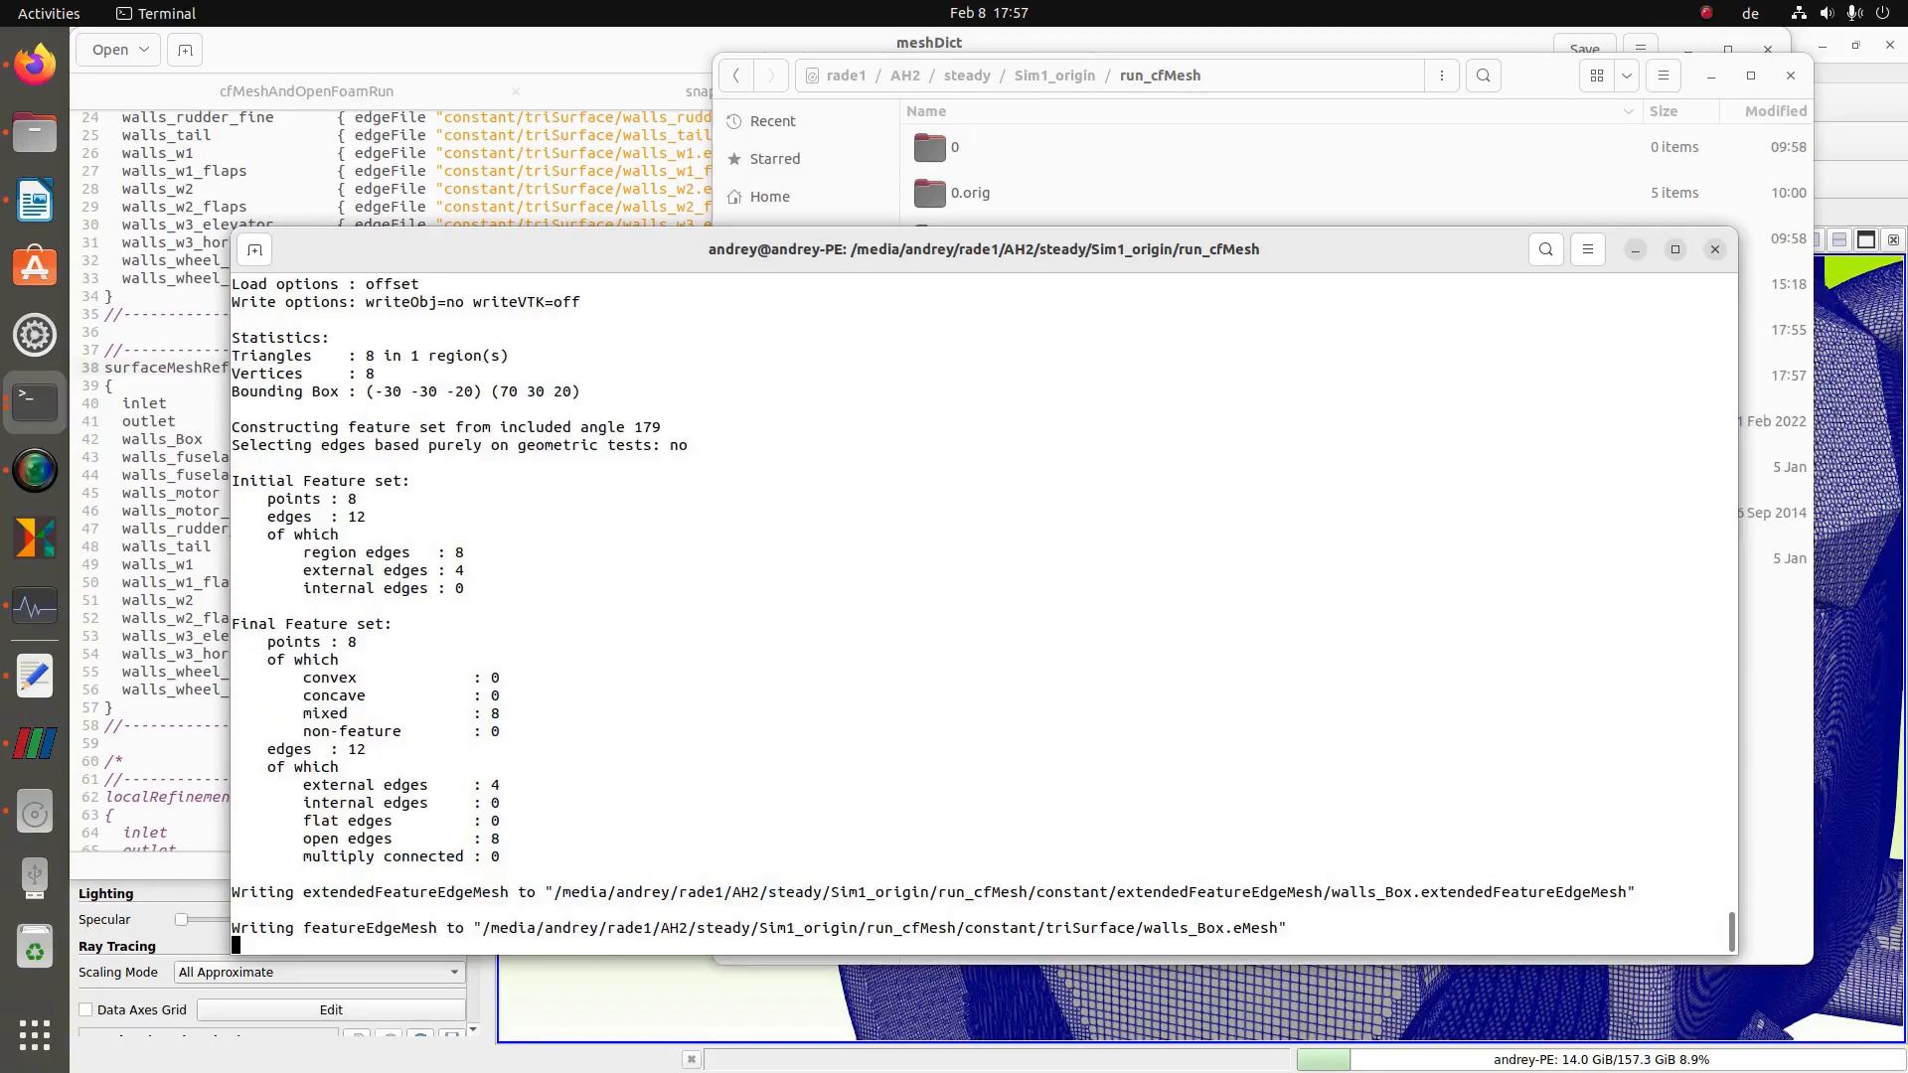
left_click(1527, 94)
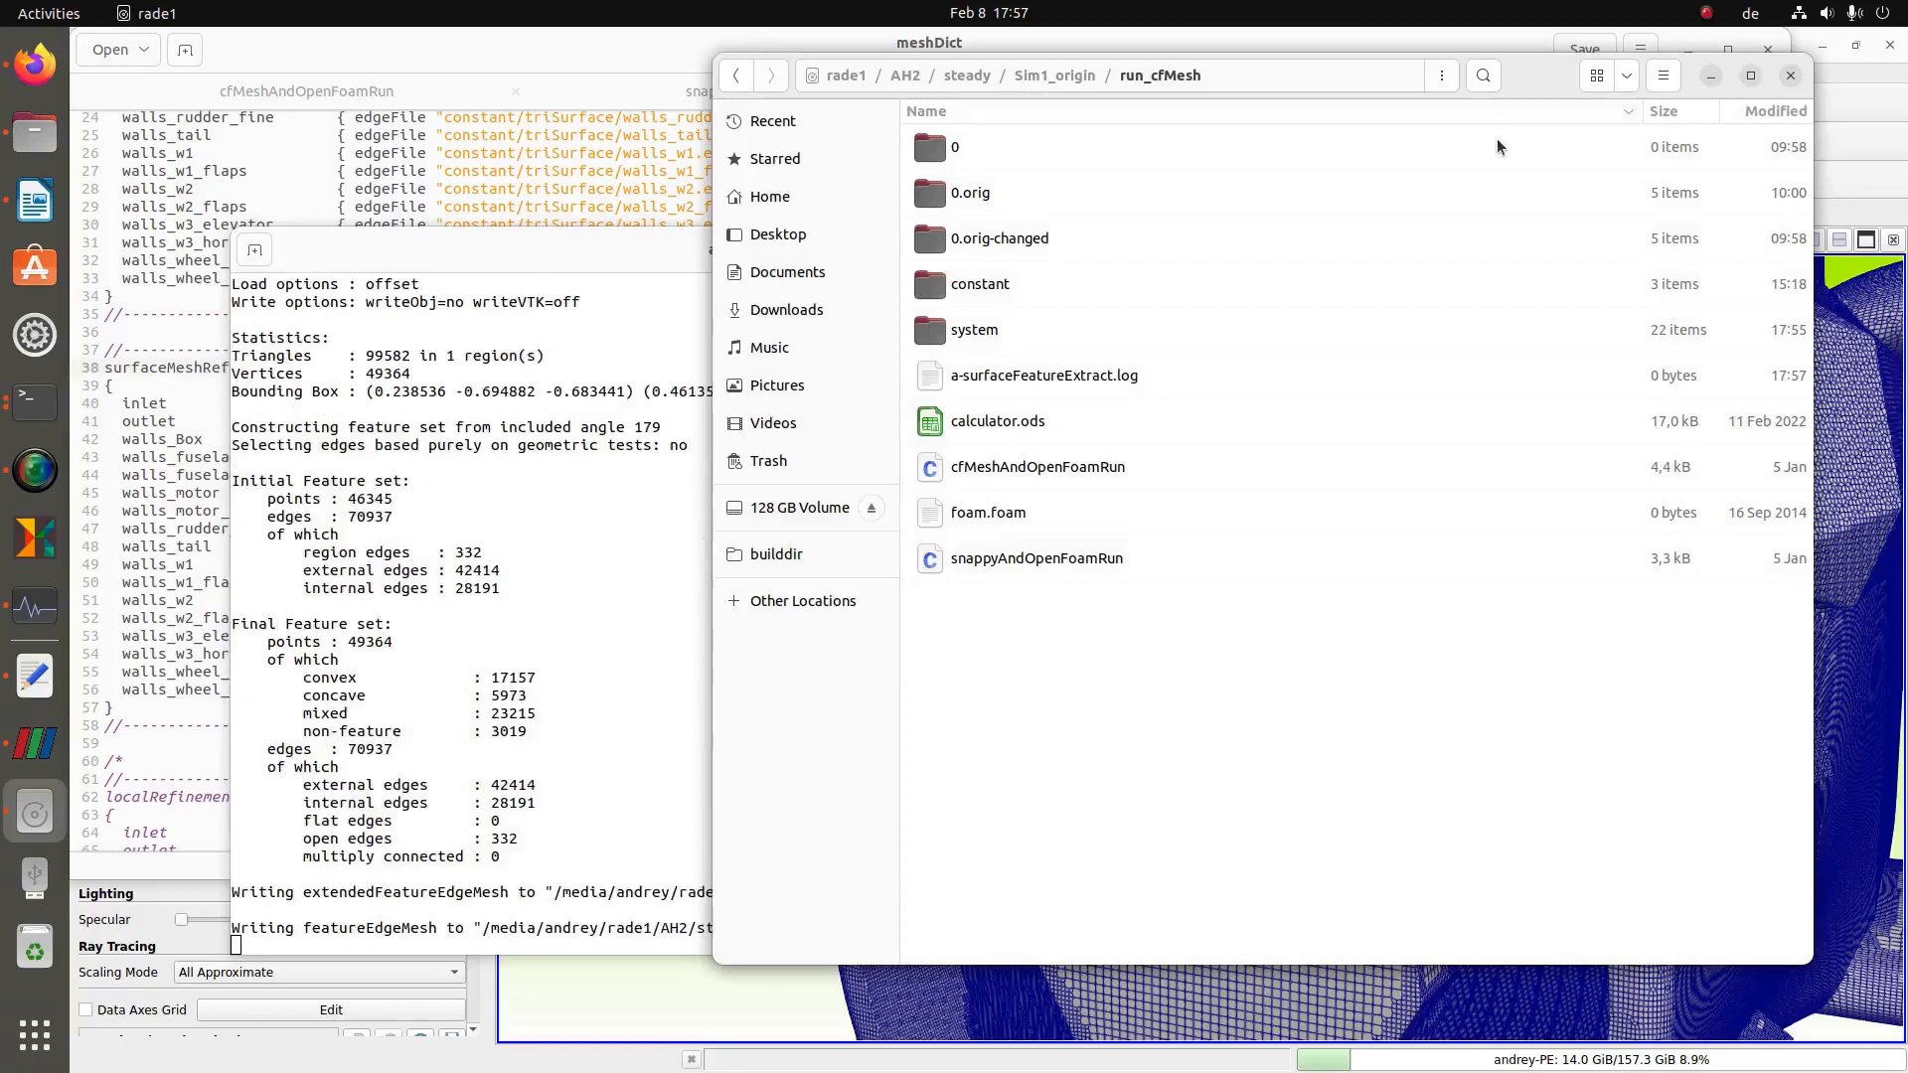
left_click(580, 259)
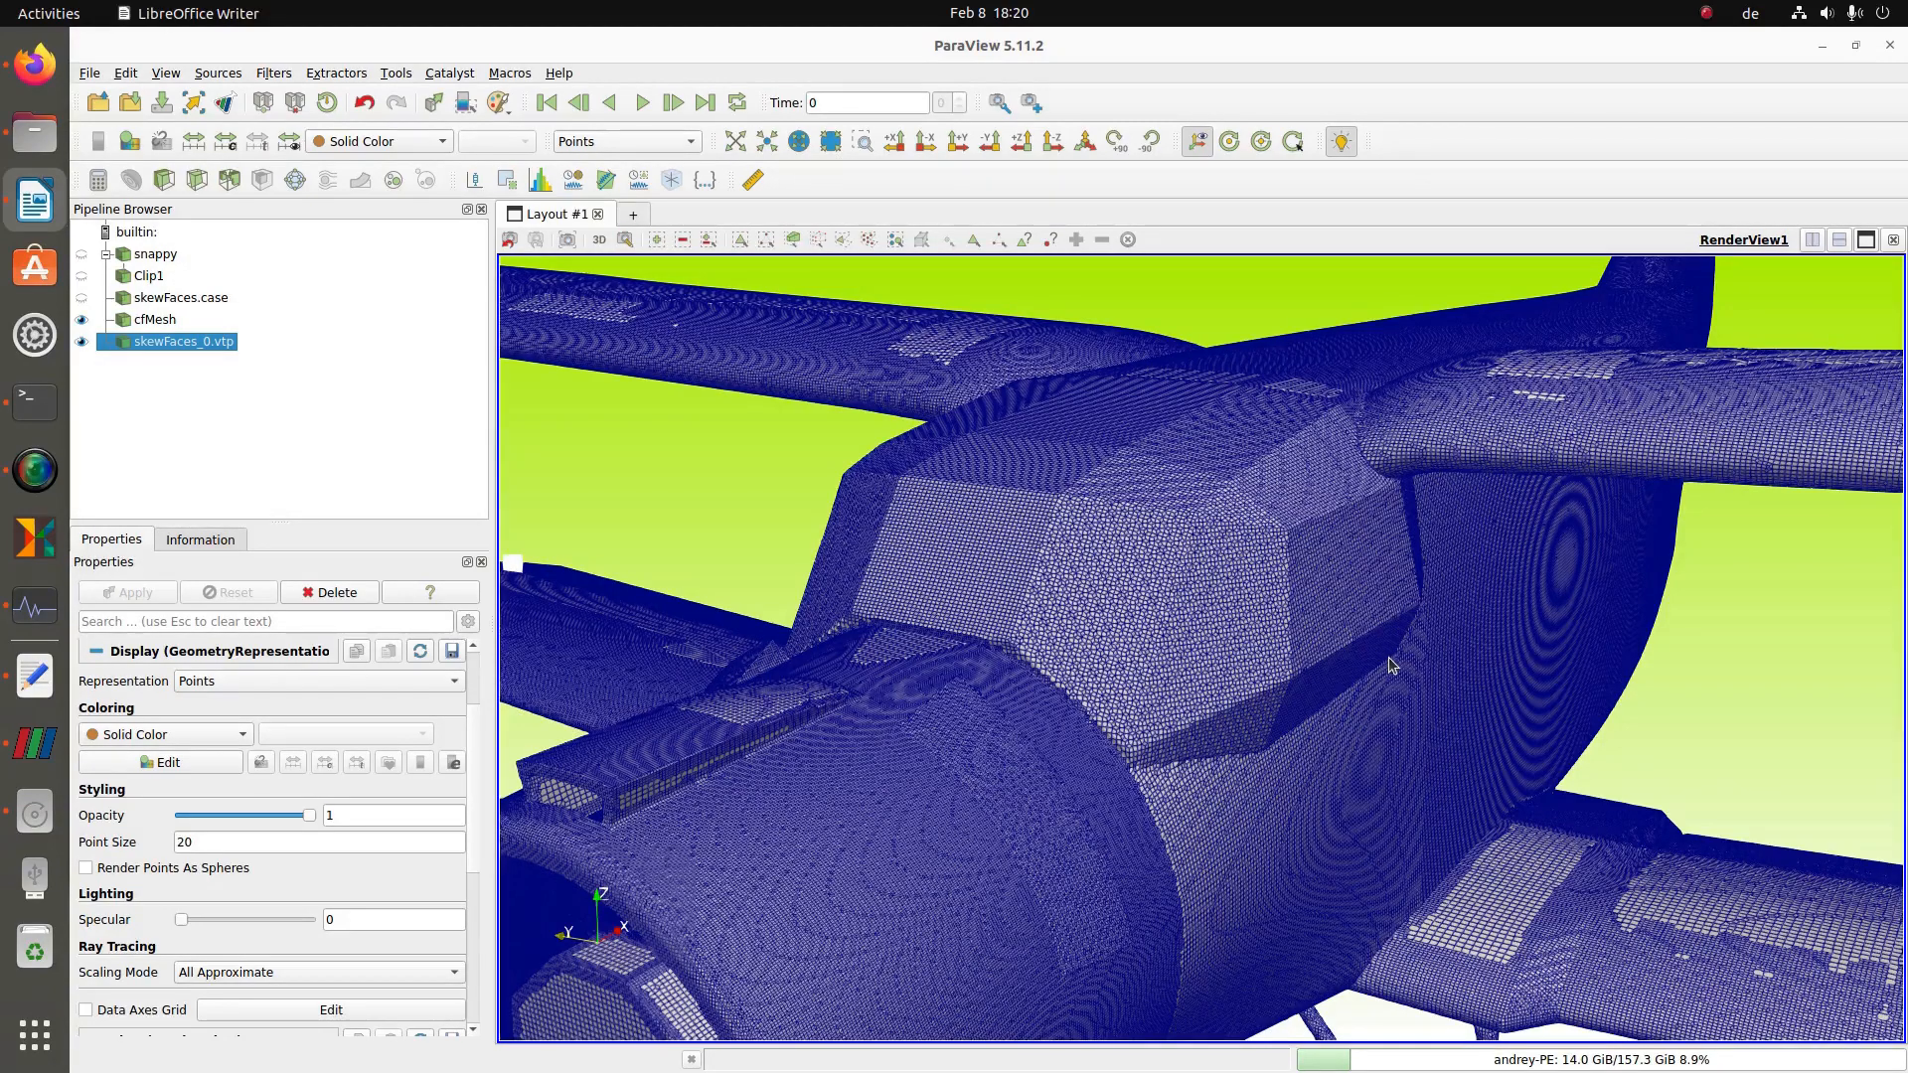
- Hide the skewFaces_0.vtp faces and view the cfMesh aircraft surface on its own
scroll(1392, 664, "down", 10)
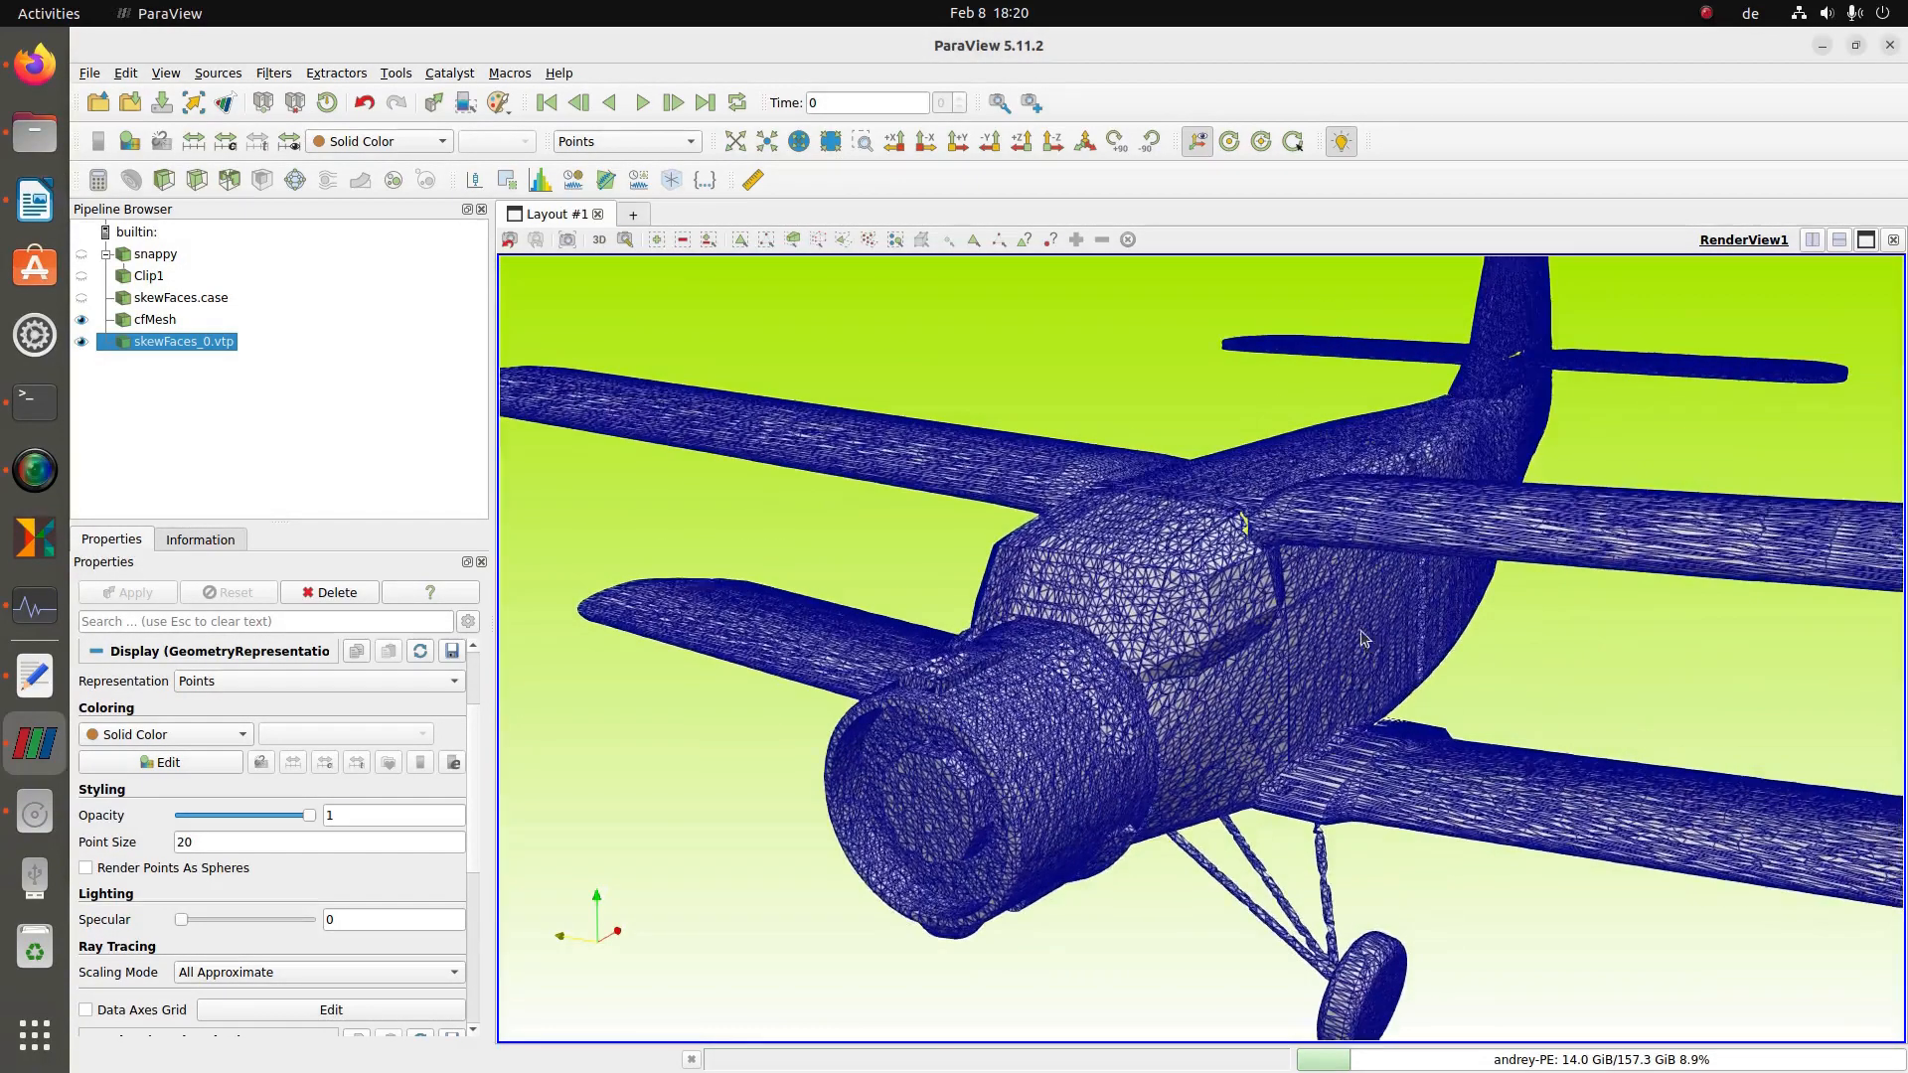
left_click(81, 341)
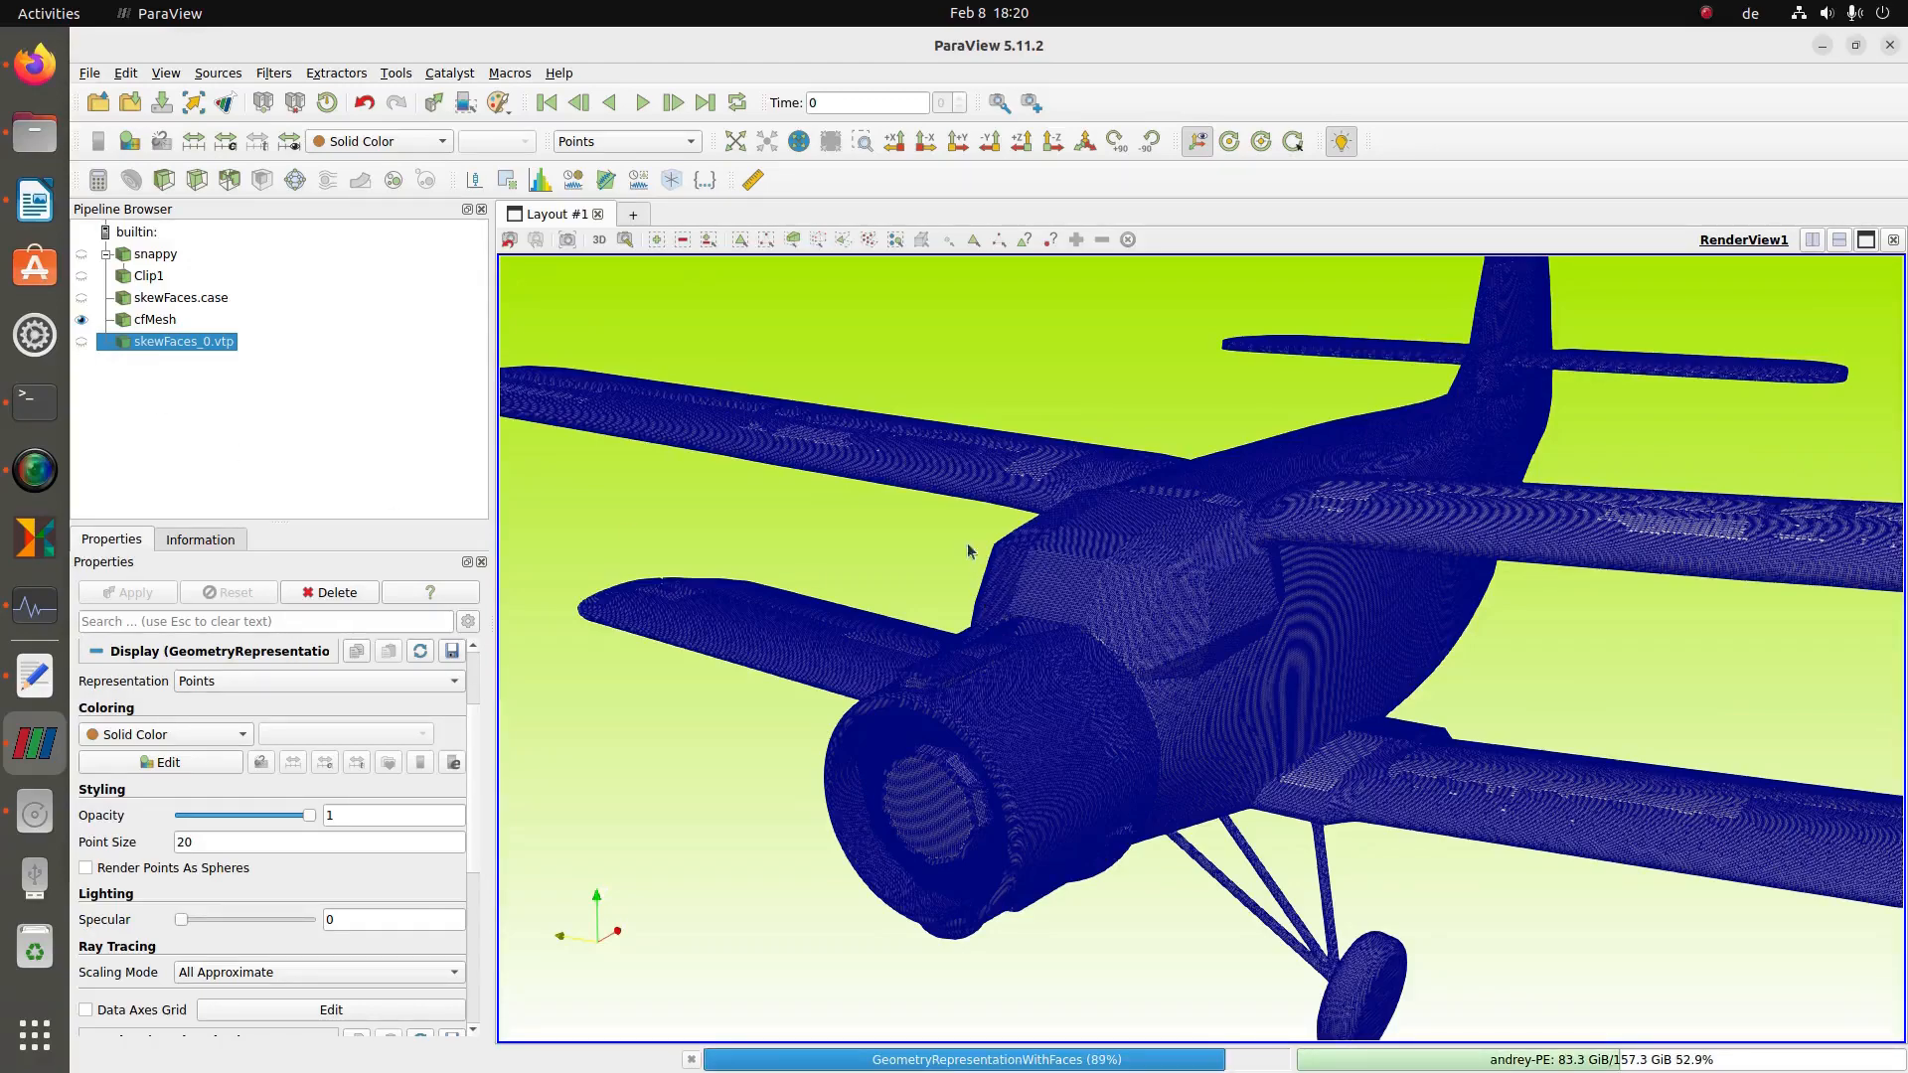
mouse_move(1120, 669)
middle_mouse_down()
mouse_move(1205, 528)
mouse_move(1124, 630)
middle_mouse_up()
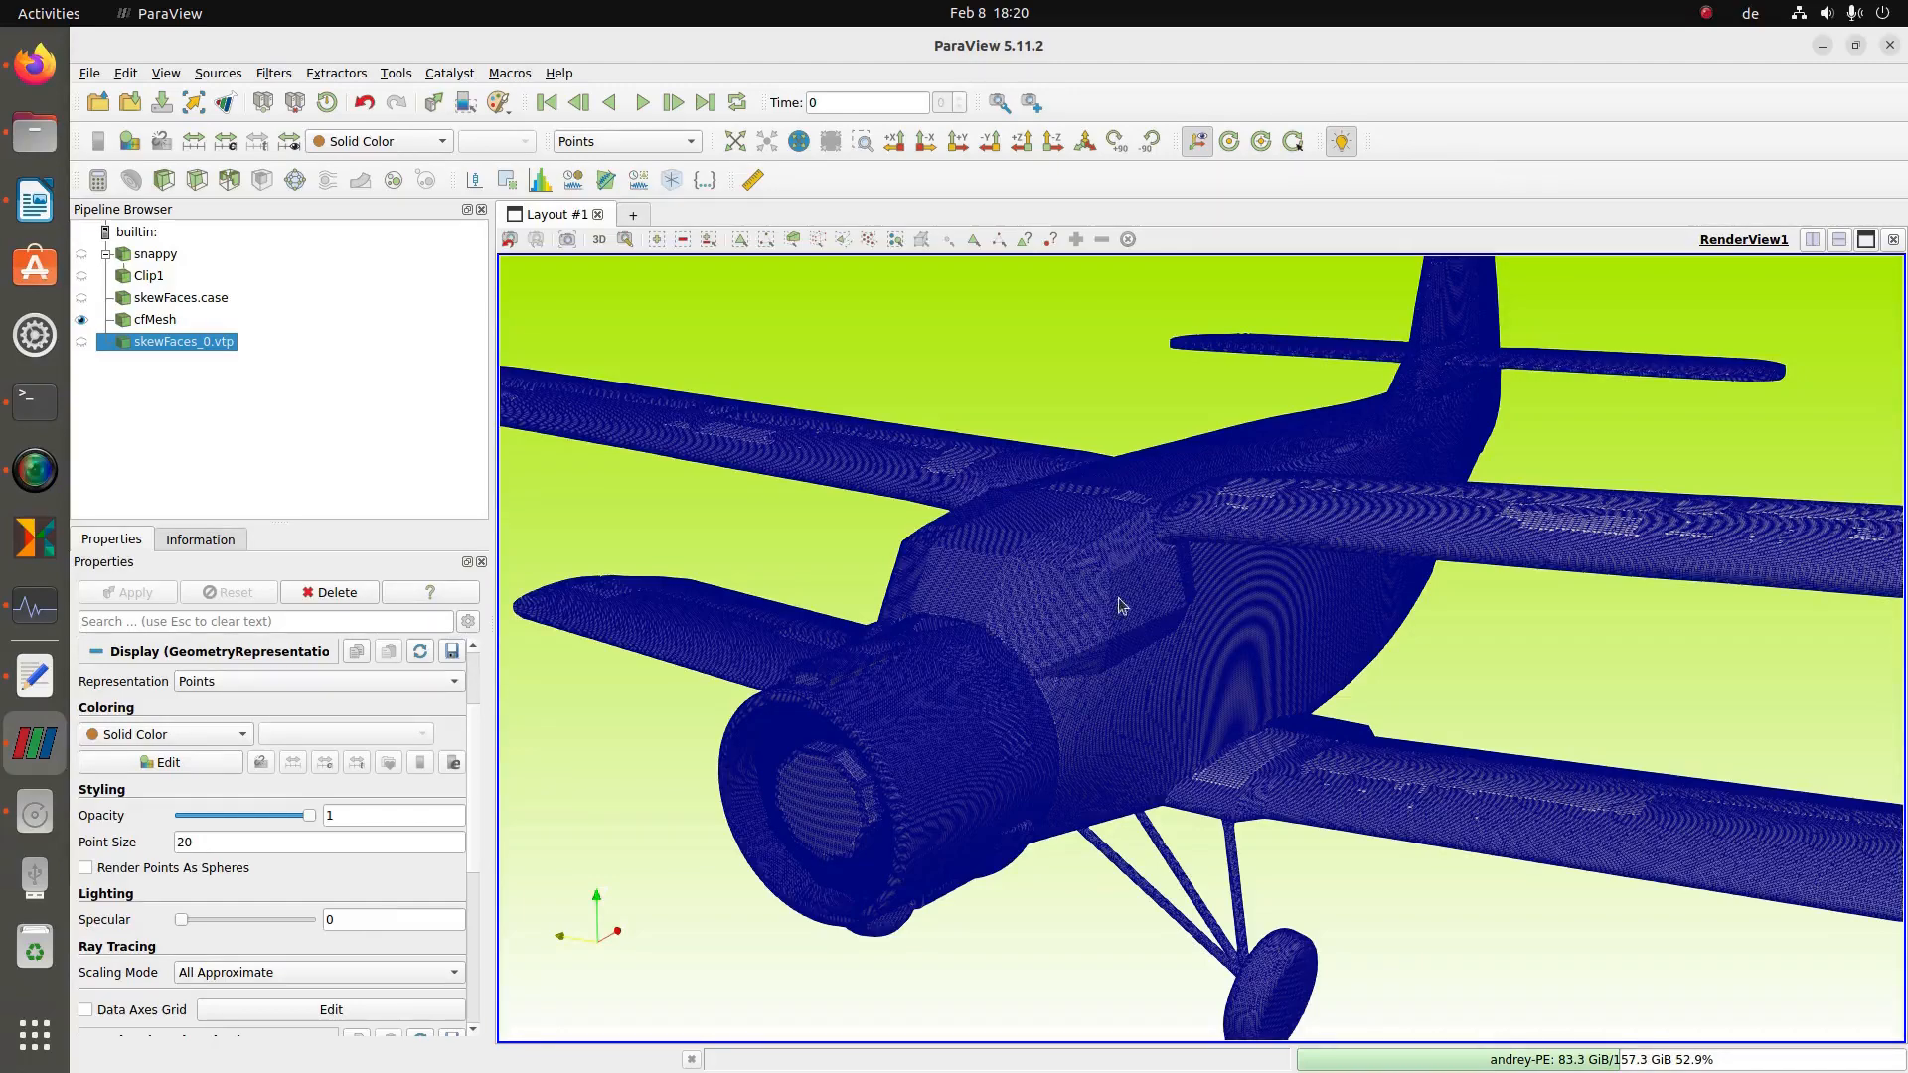
left_click_drag(1158, 636, 1130, 643)
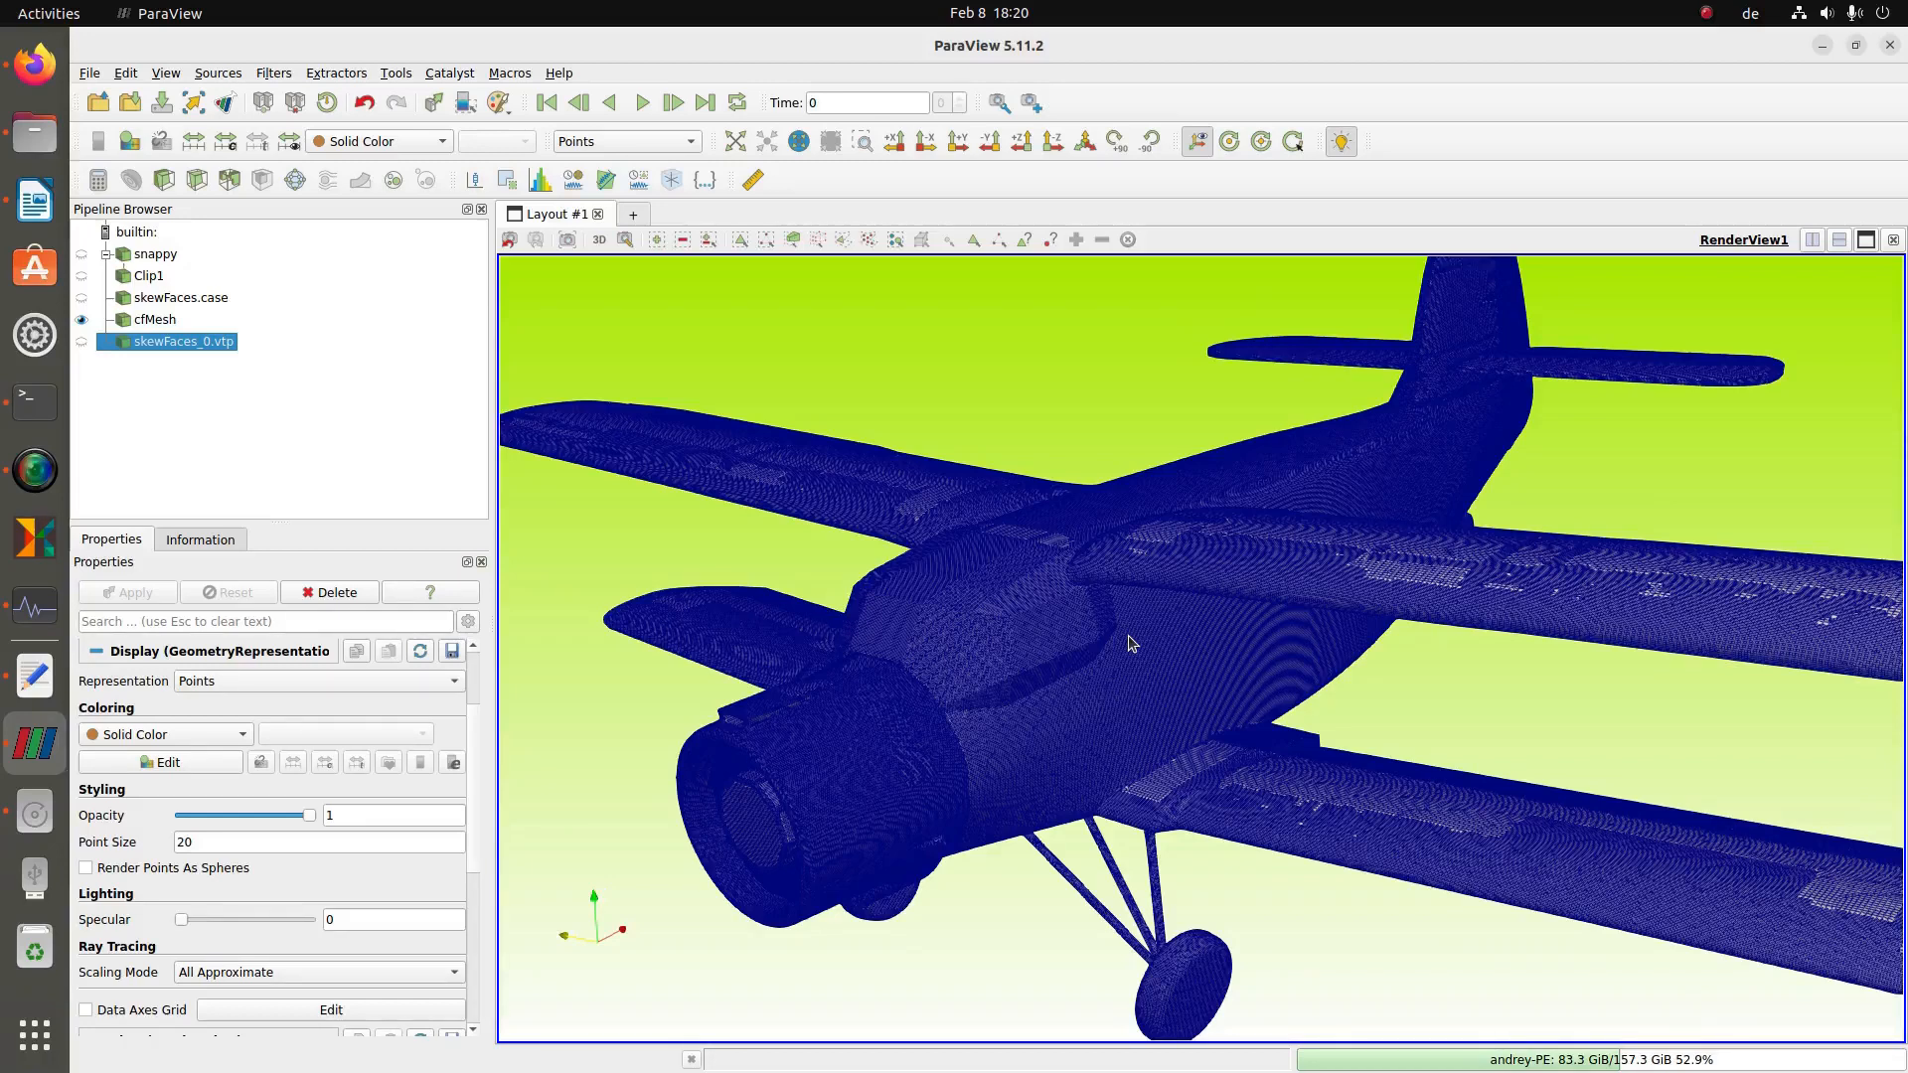
left_click_drag(1167, 642, 1173, 613)
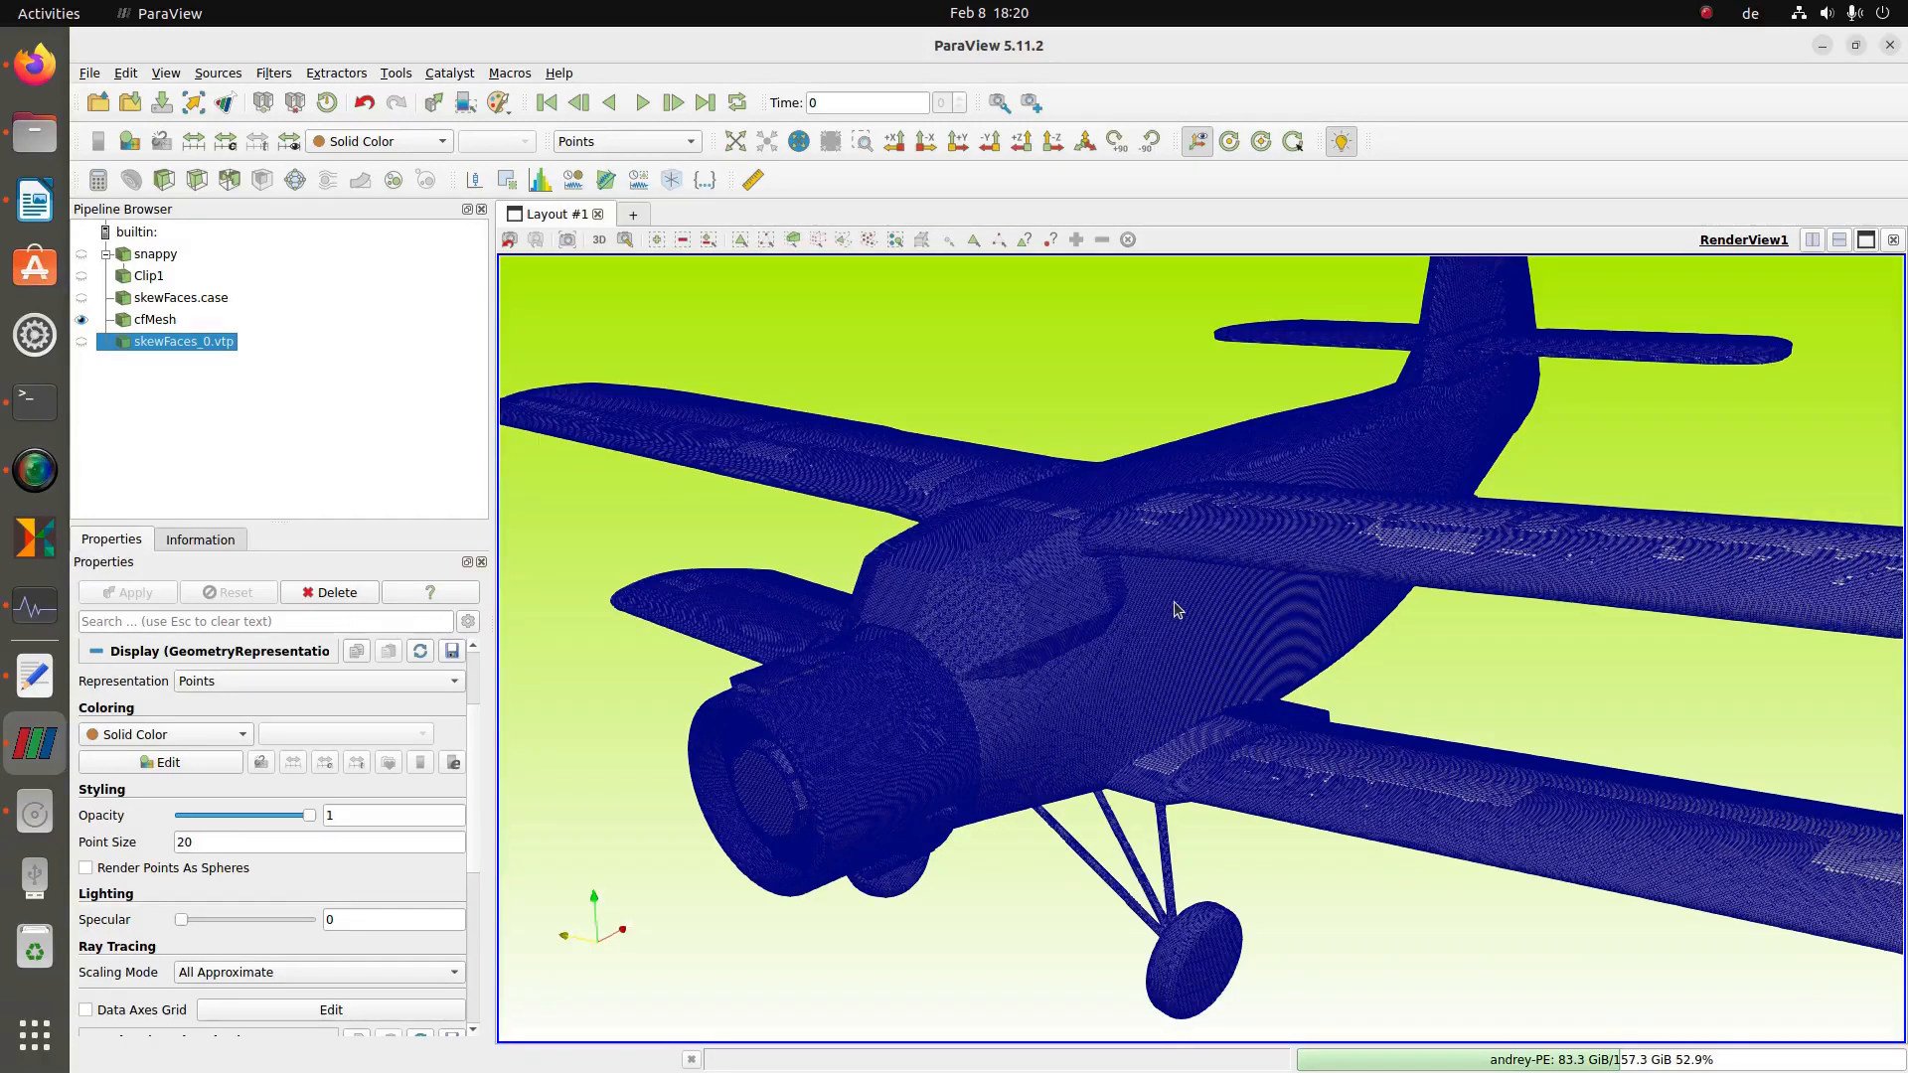
mouse_move(1181, 608)
left_mouse_down()
mouse_move(1156, 593)
mouse_move(1193, 634)
left_mouse_up()
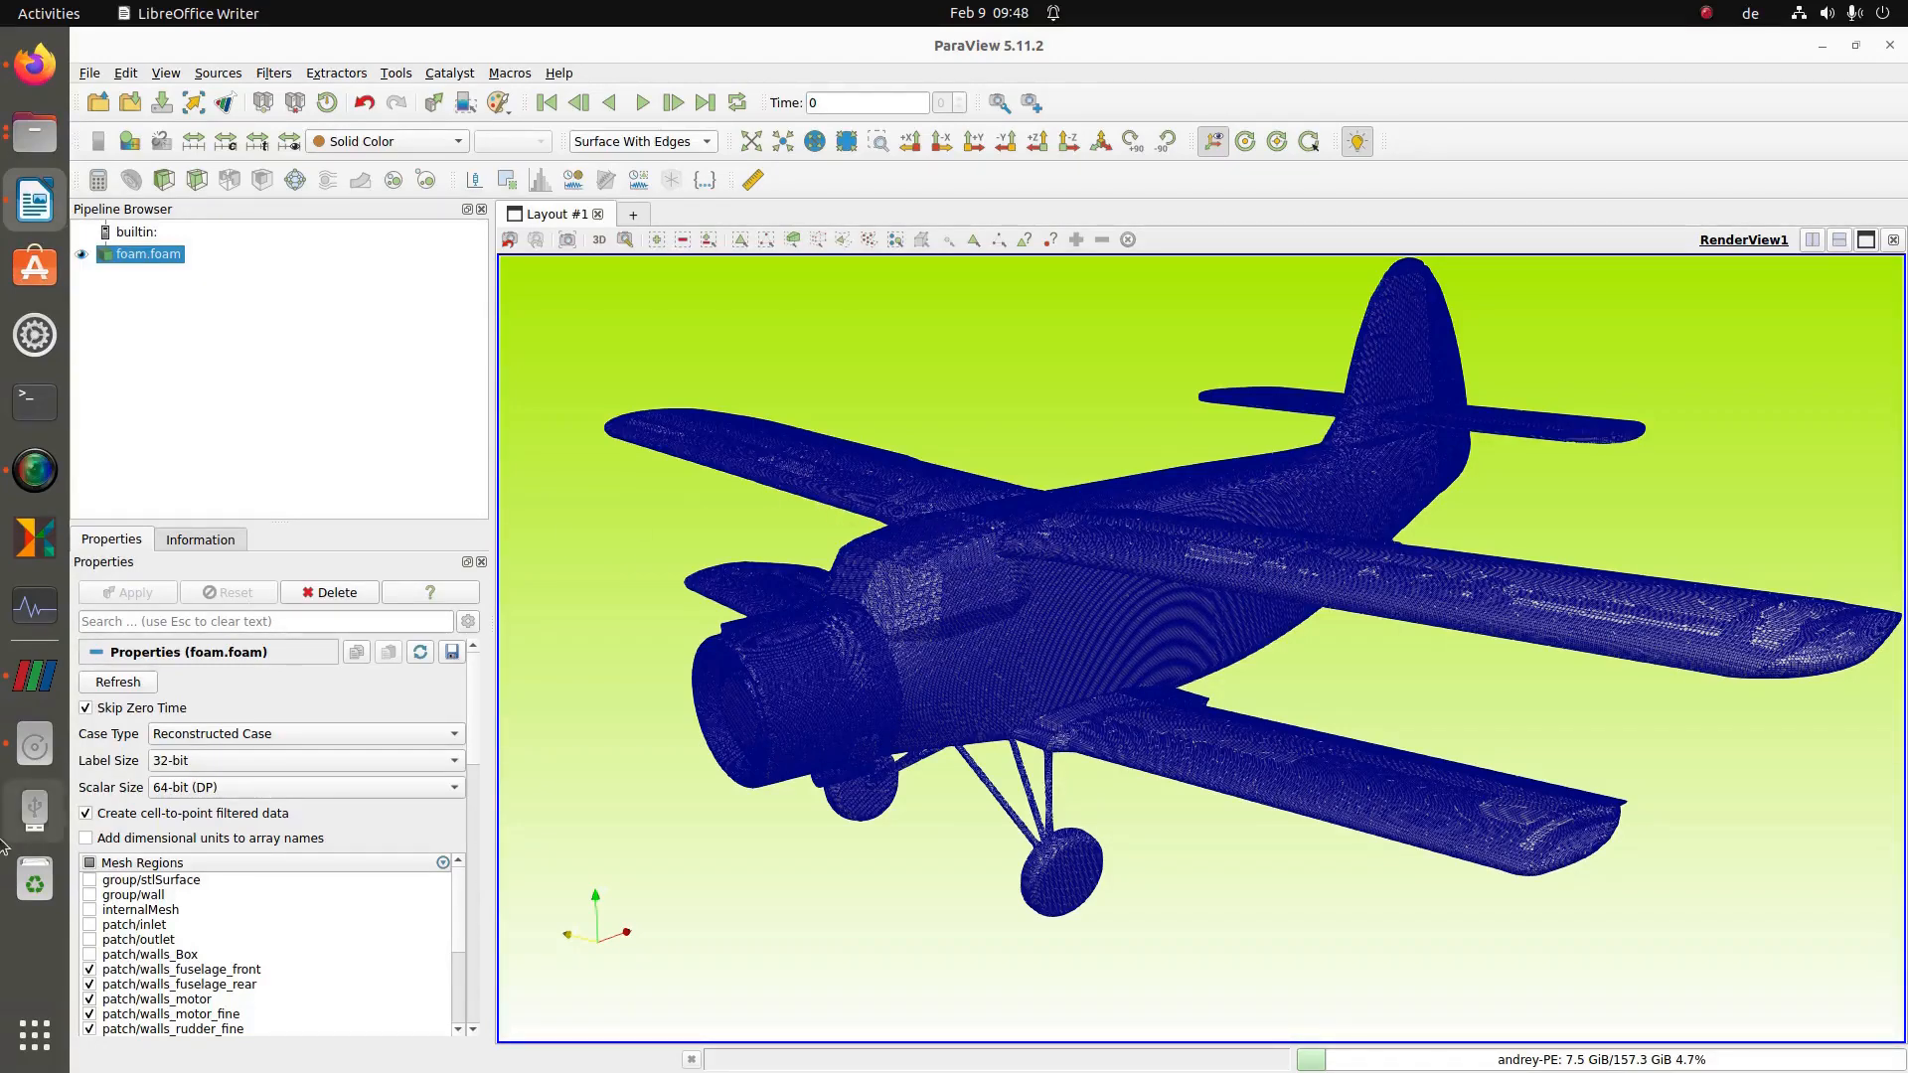
- Switch to the file manager and open the meshDict file from the system folder of run_cfMesh
left_click(43, 755)
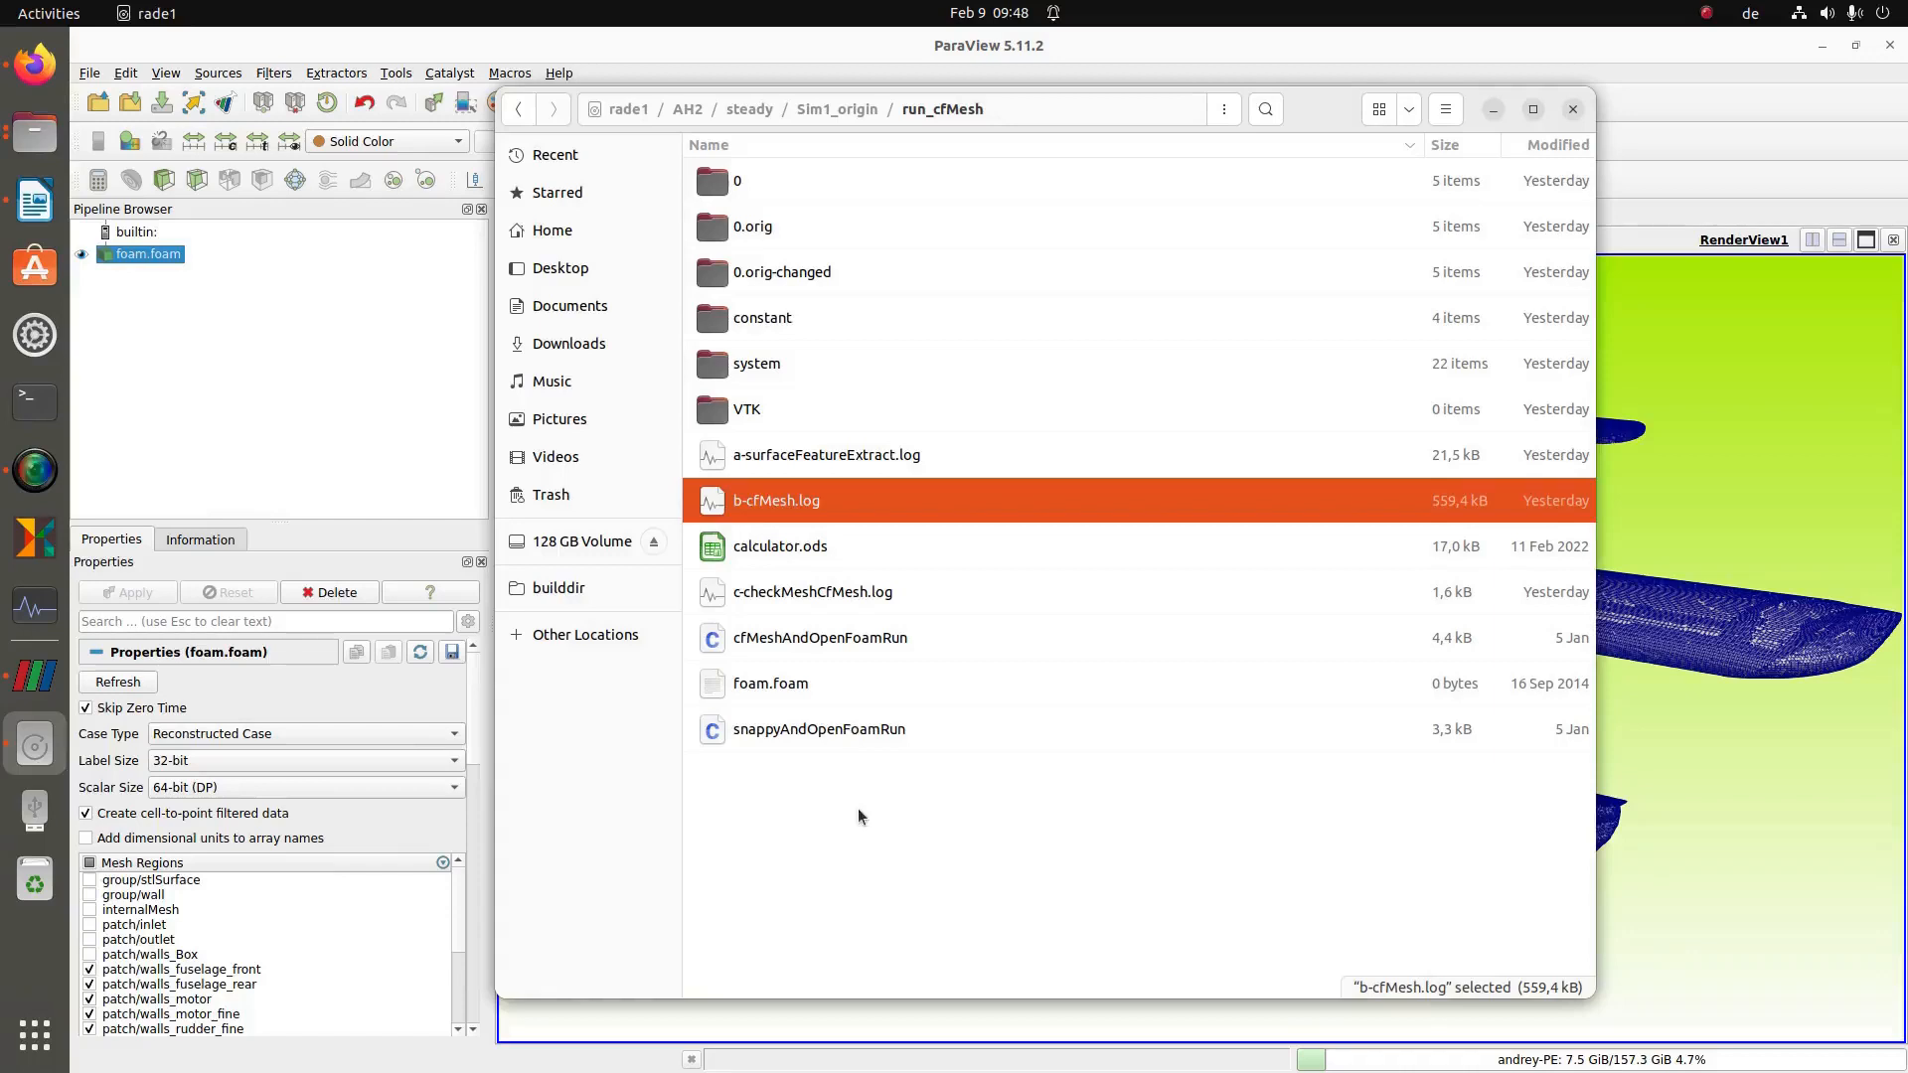
left_click(860, 813)
left_click(837, 110)
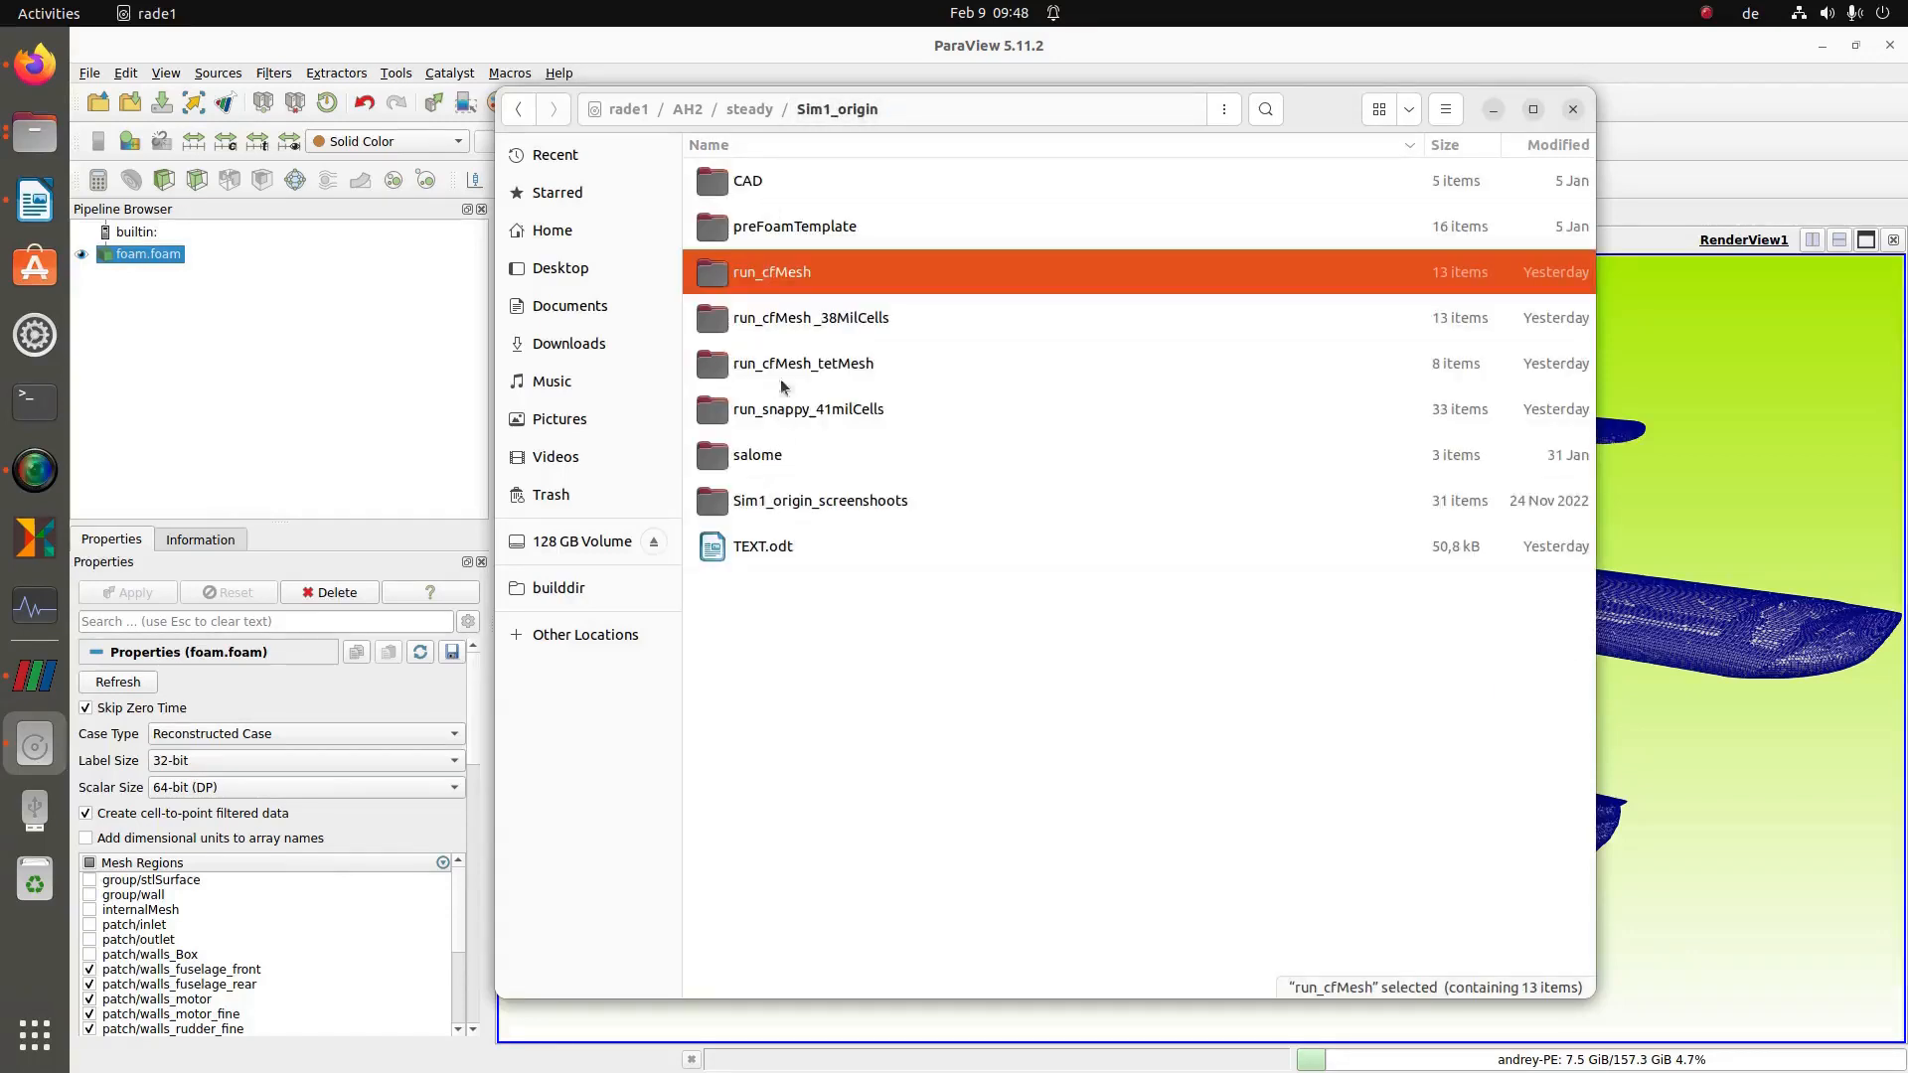
double_click(780, 284)
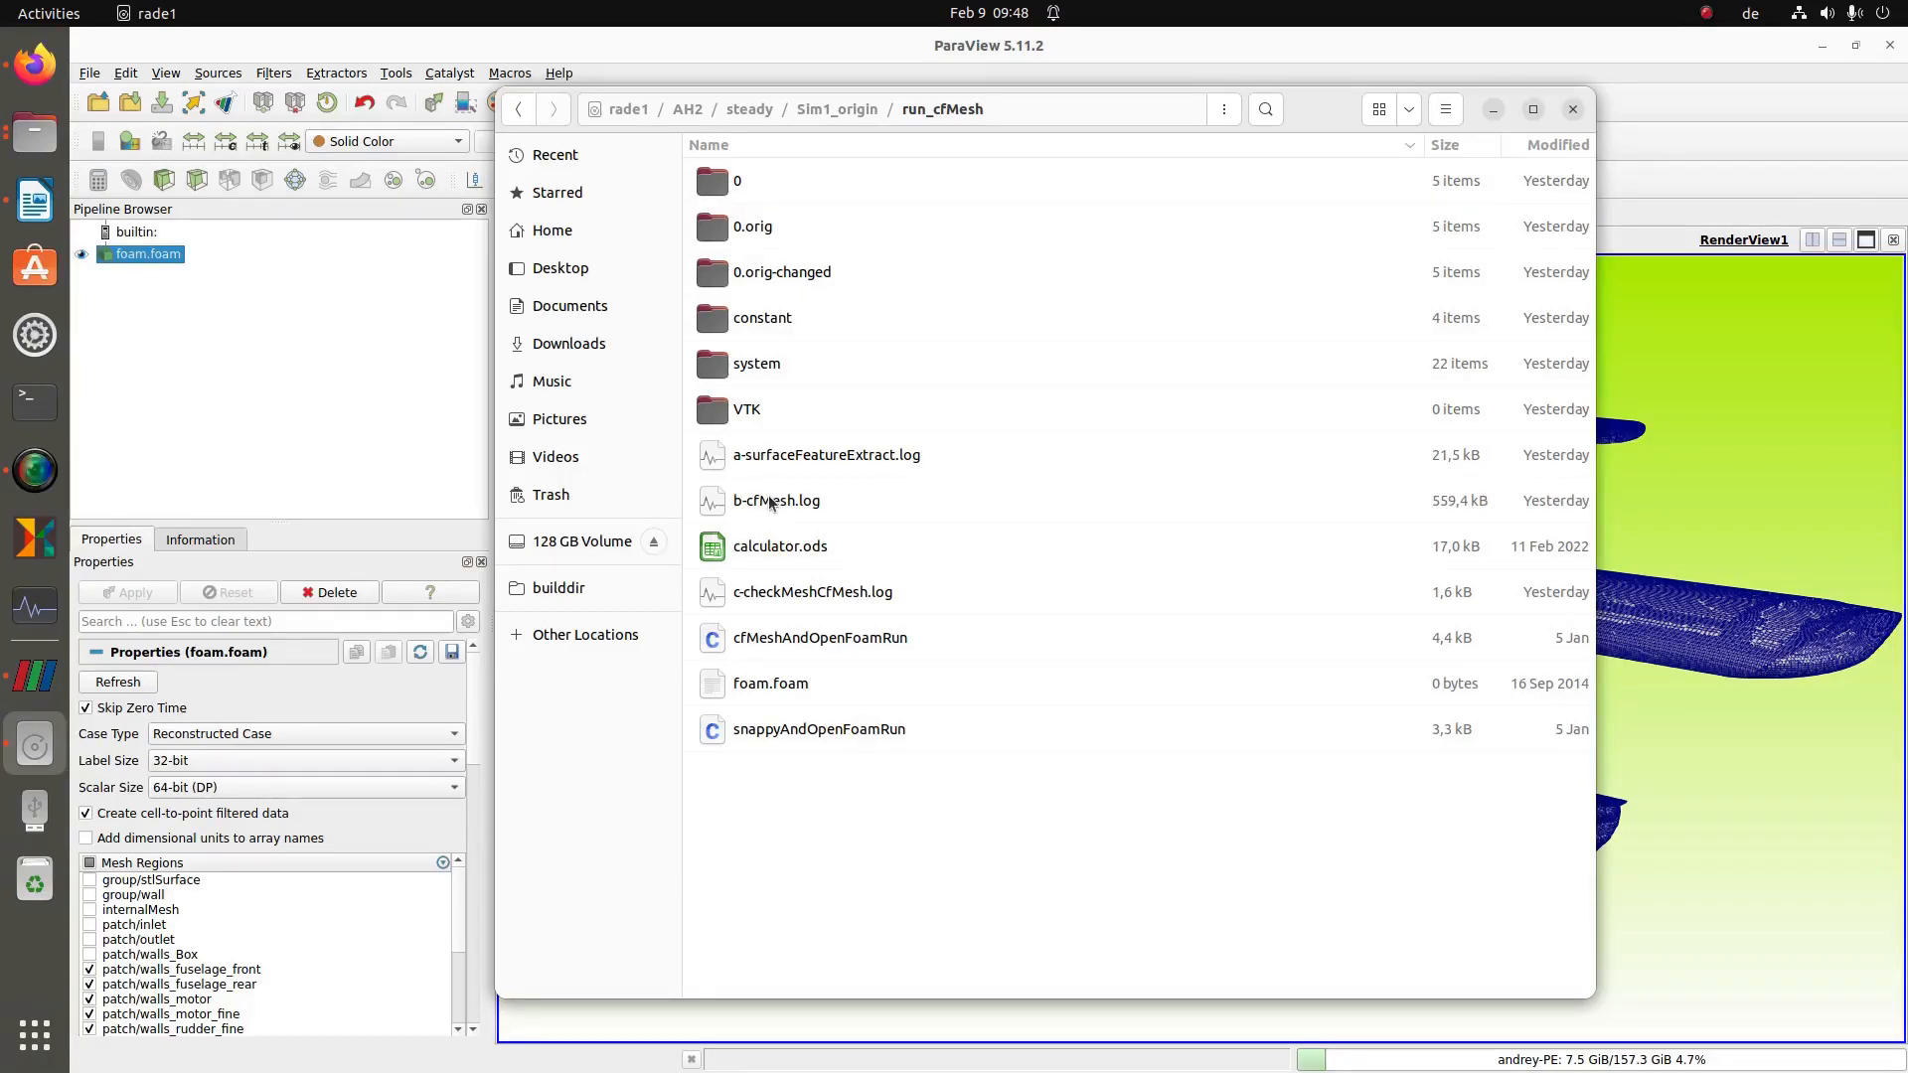
left_click(763, 373)
double_click(764, 368)
double_click(761, 542)
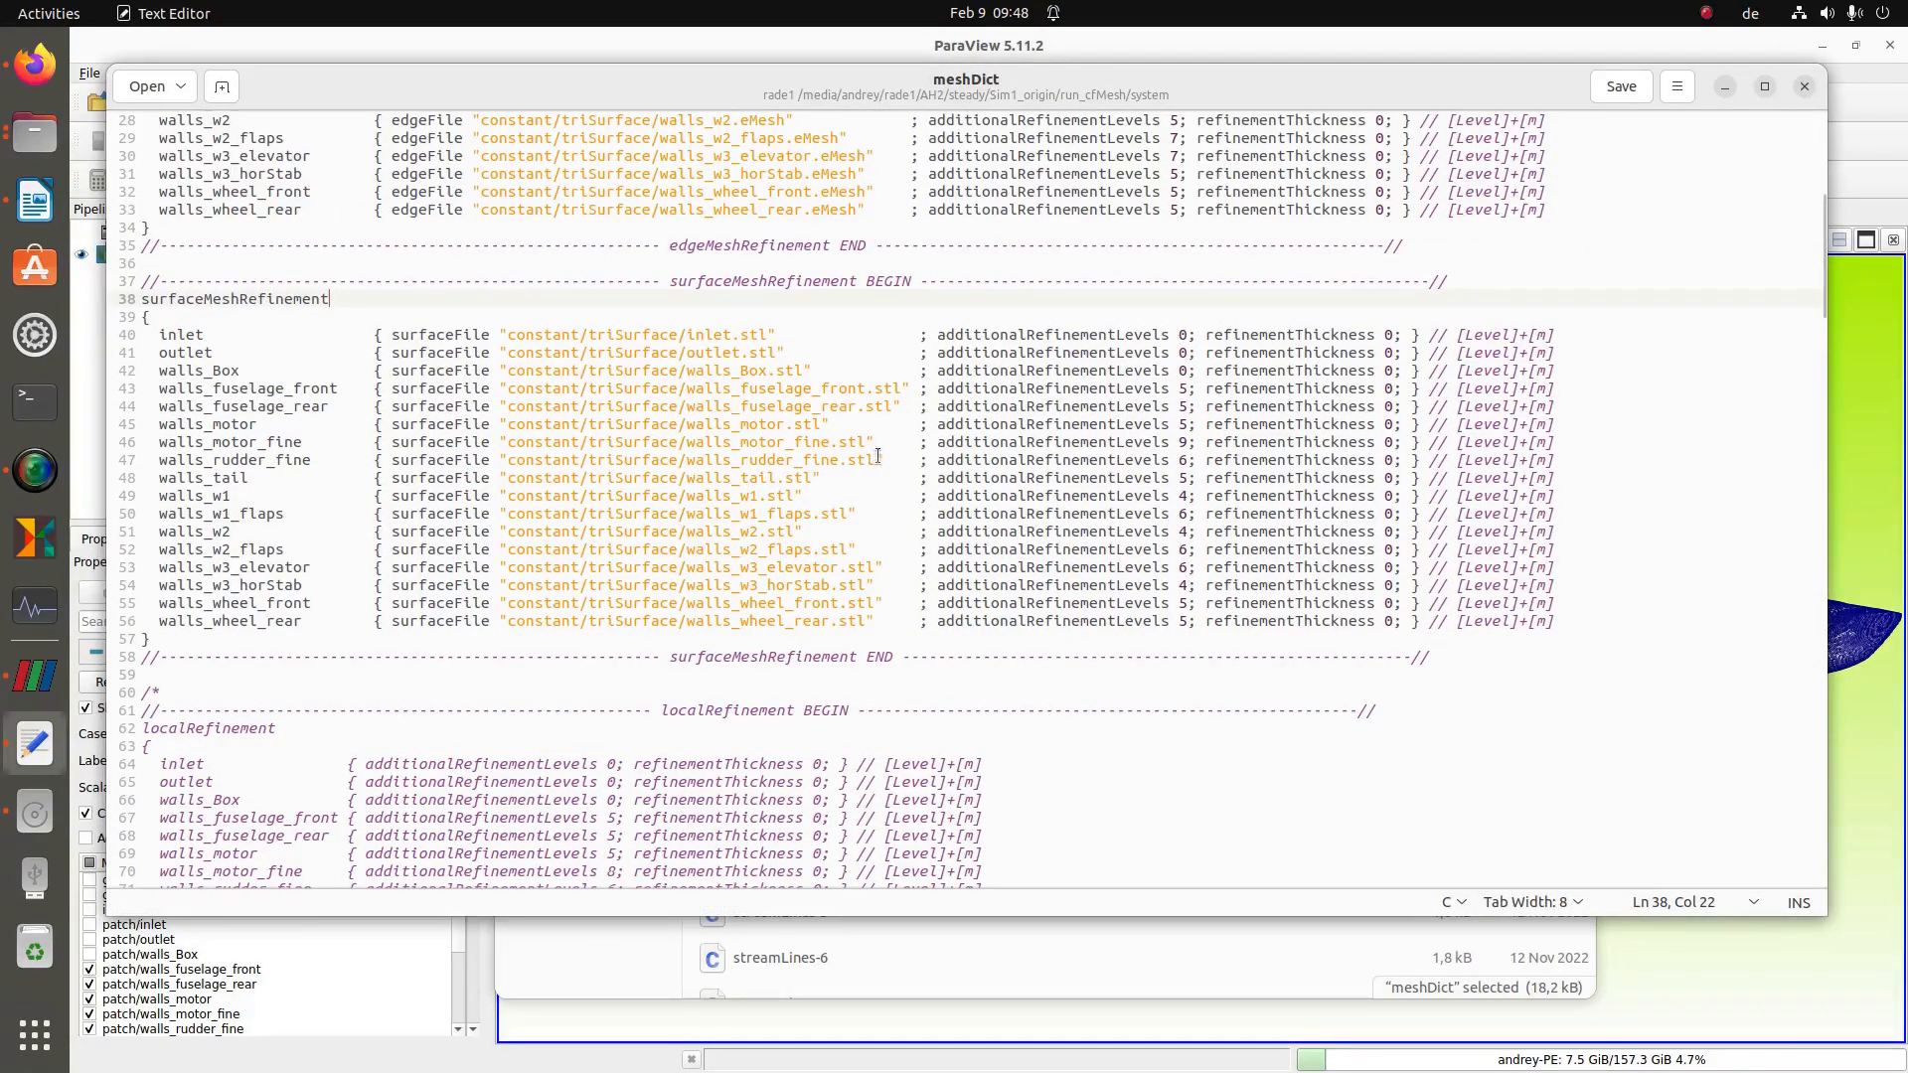
- Review the walls_motor_fine refinement levels in the surfaceMeshRefinement and edgeMeshRefinement sections
scroll(852, 470, "up", 2)
scroll(850, 470, "up", 2)
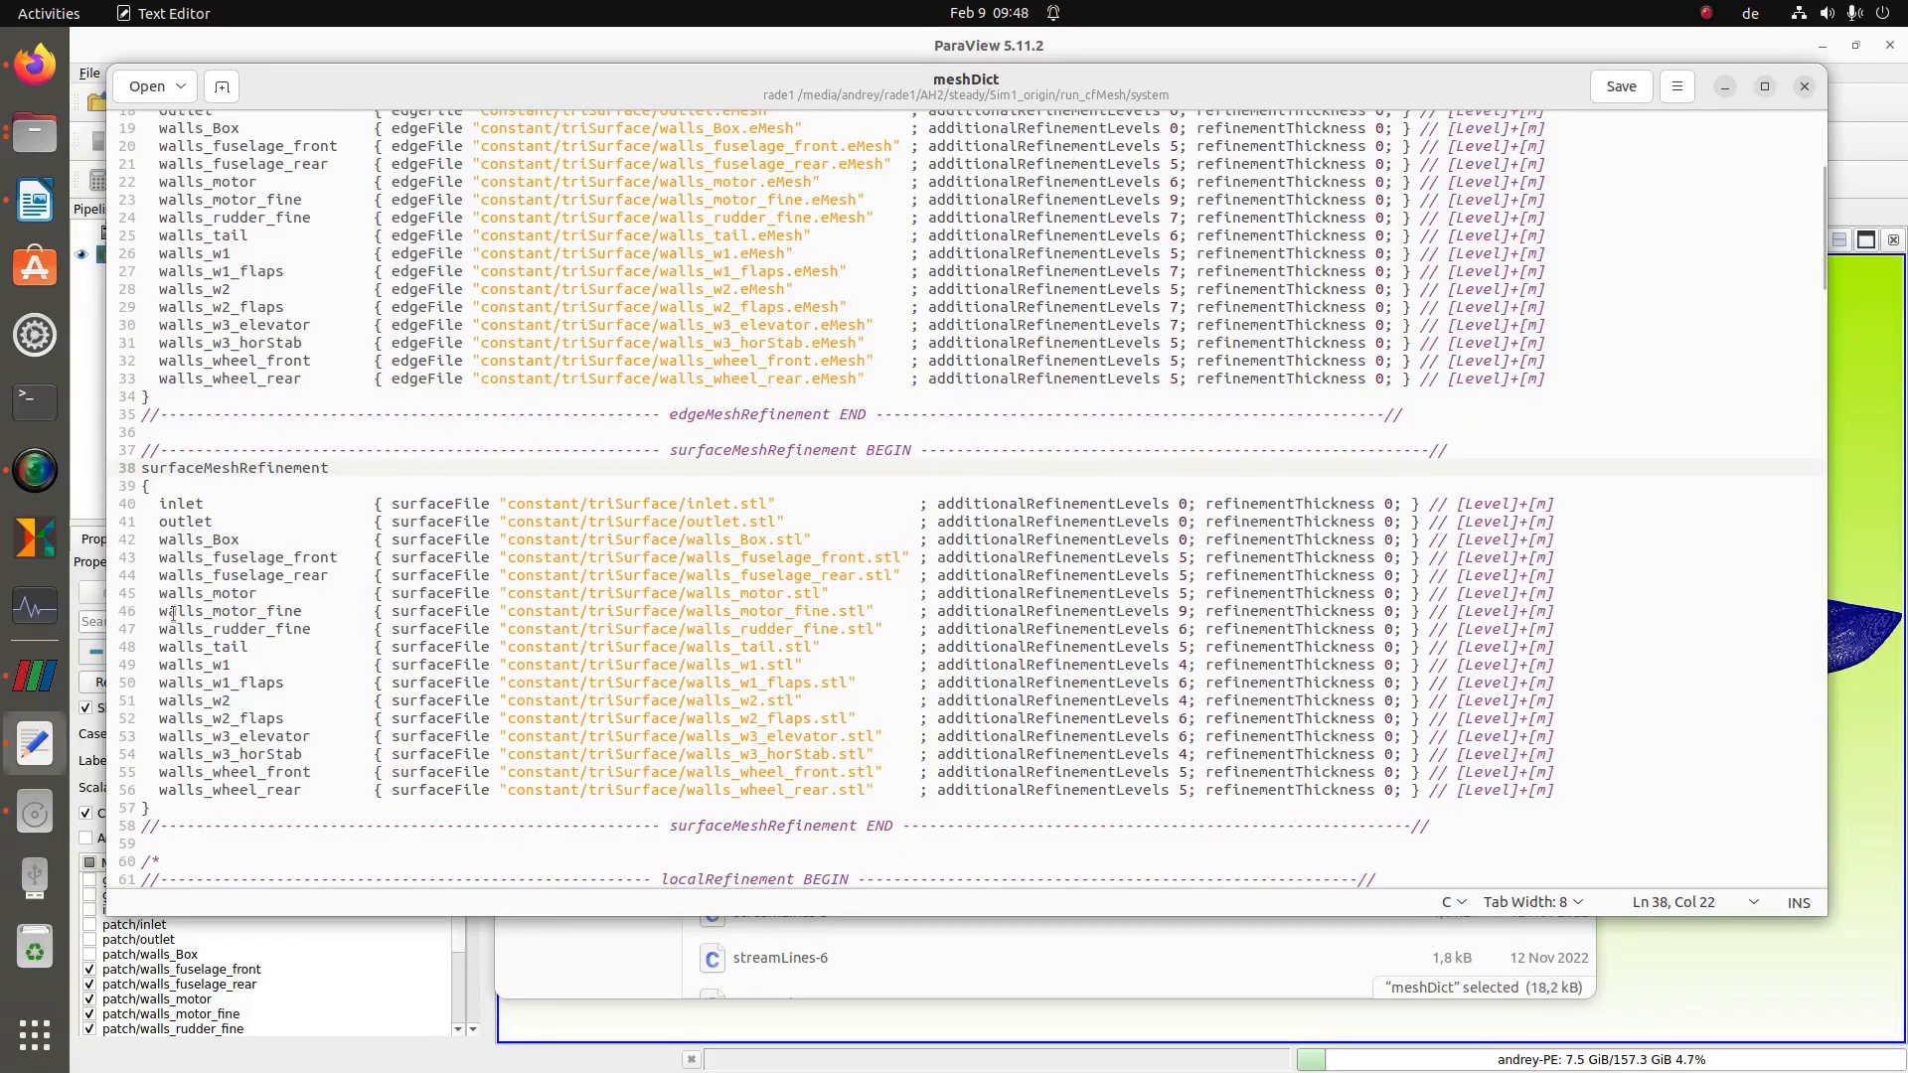
left_click_drag(161, 611, 1191, 612)
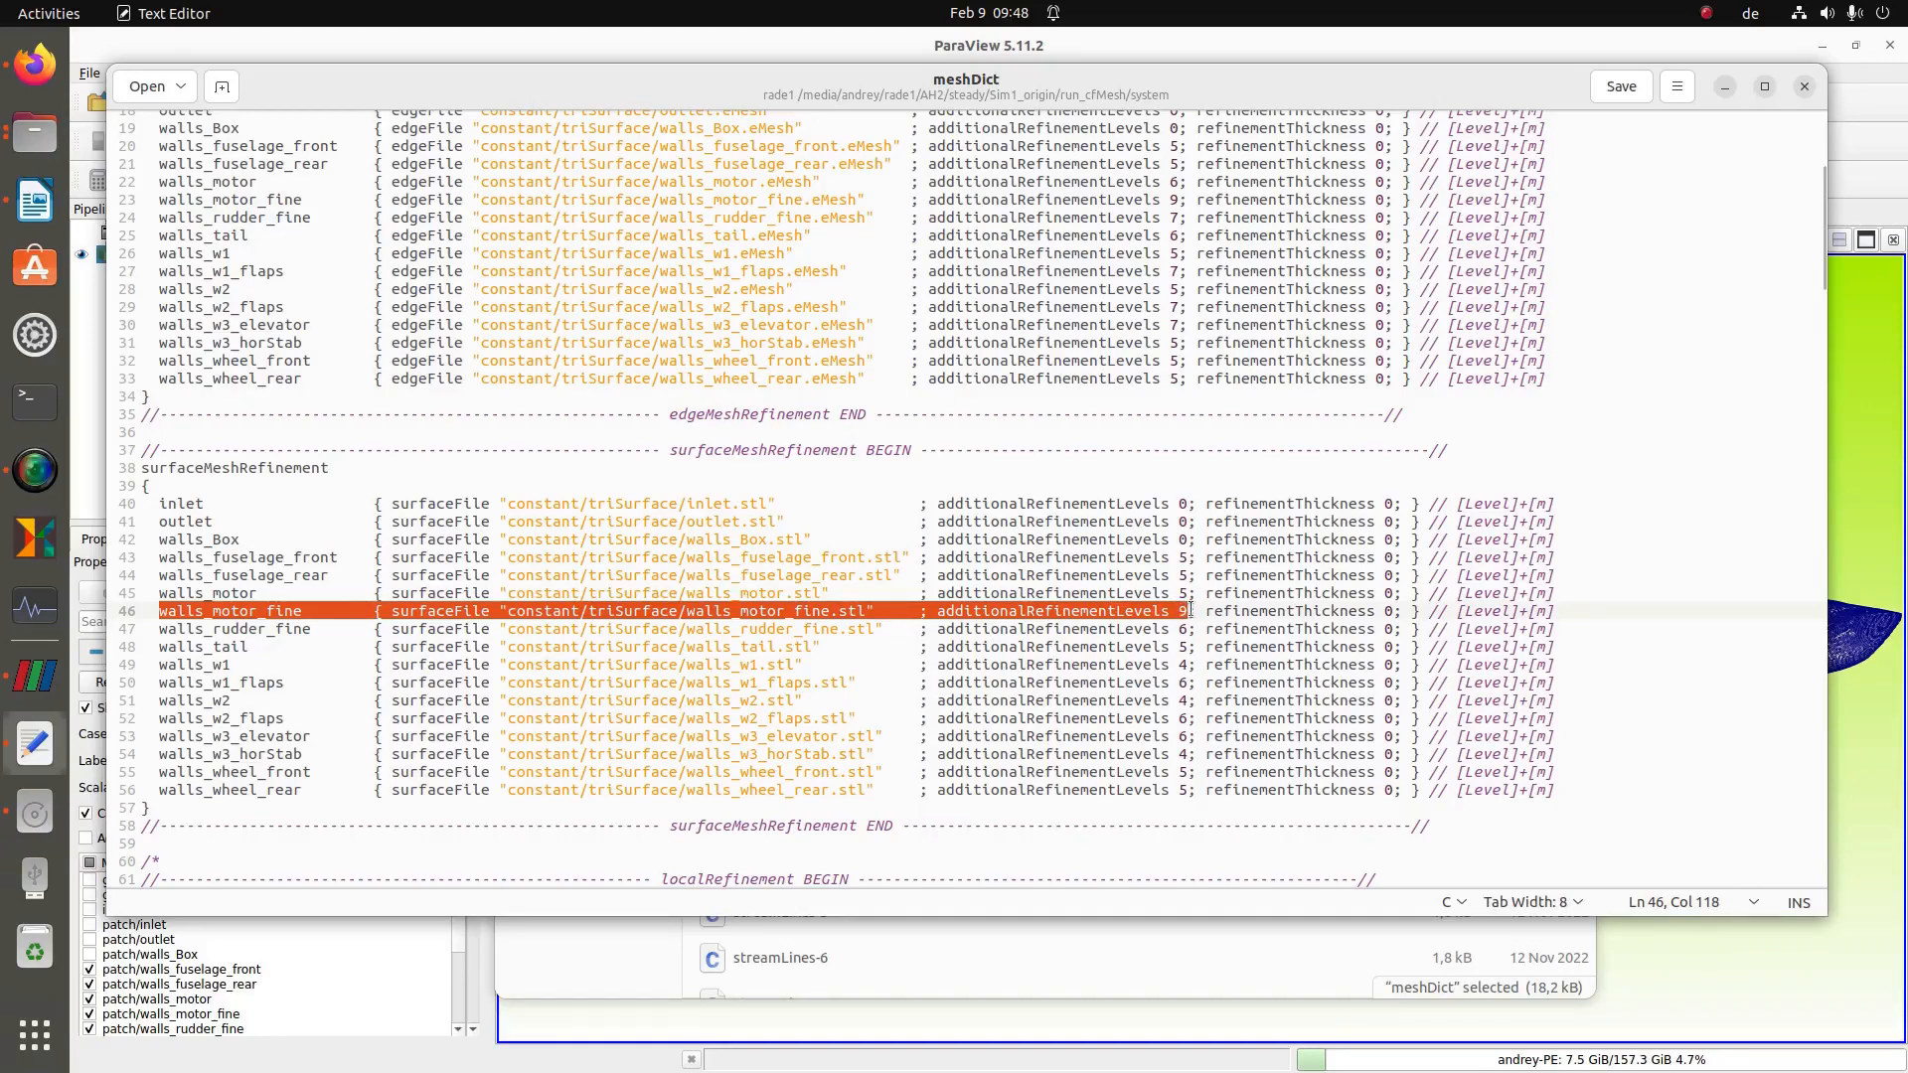
scroll(328, 596, "up", 6)
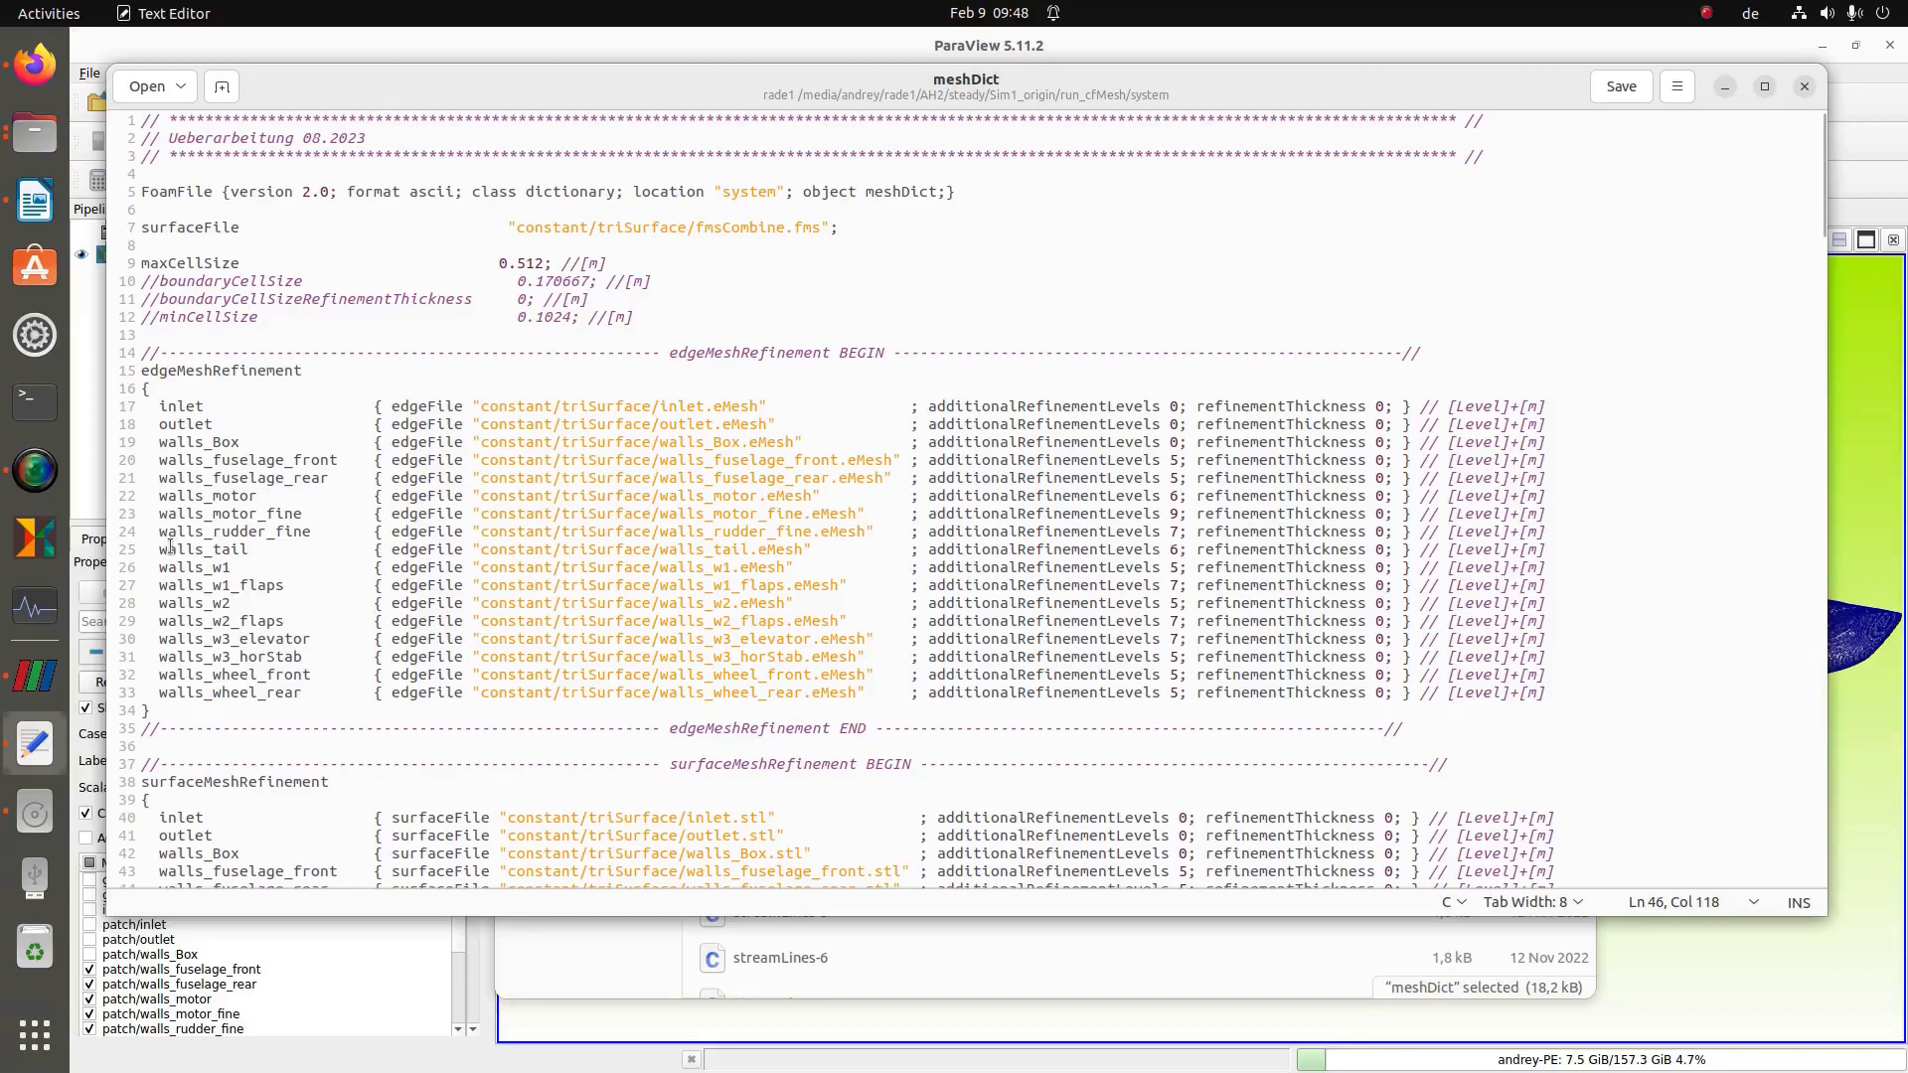
left_click_drag(155, 511, 1179, 513)
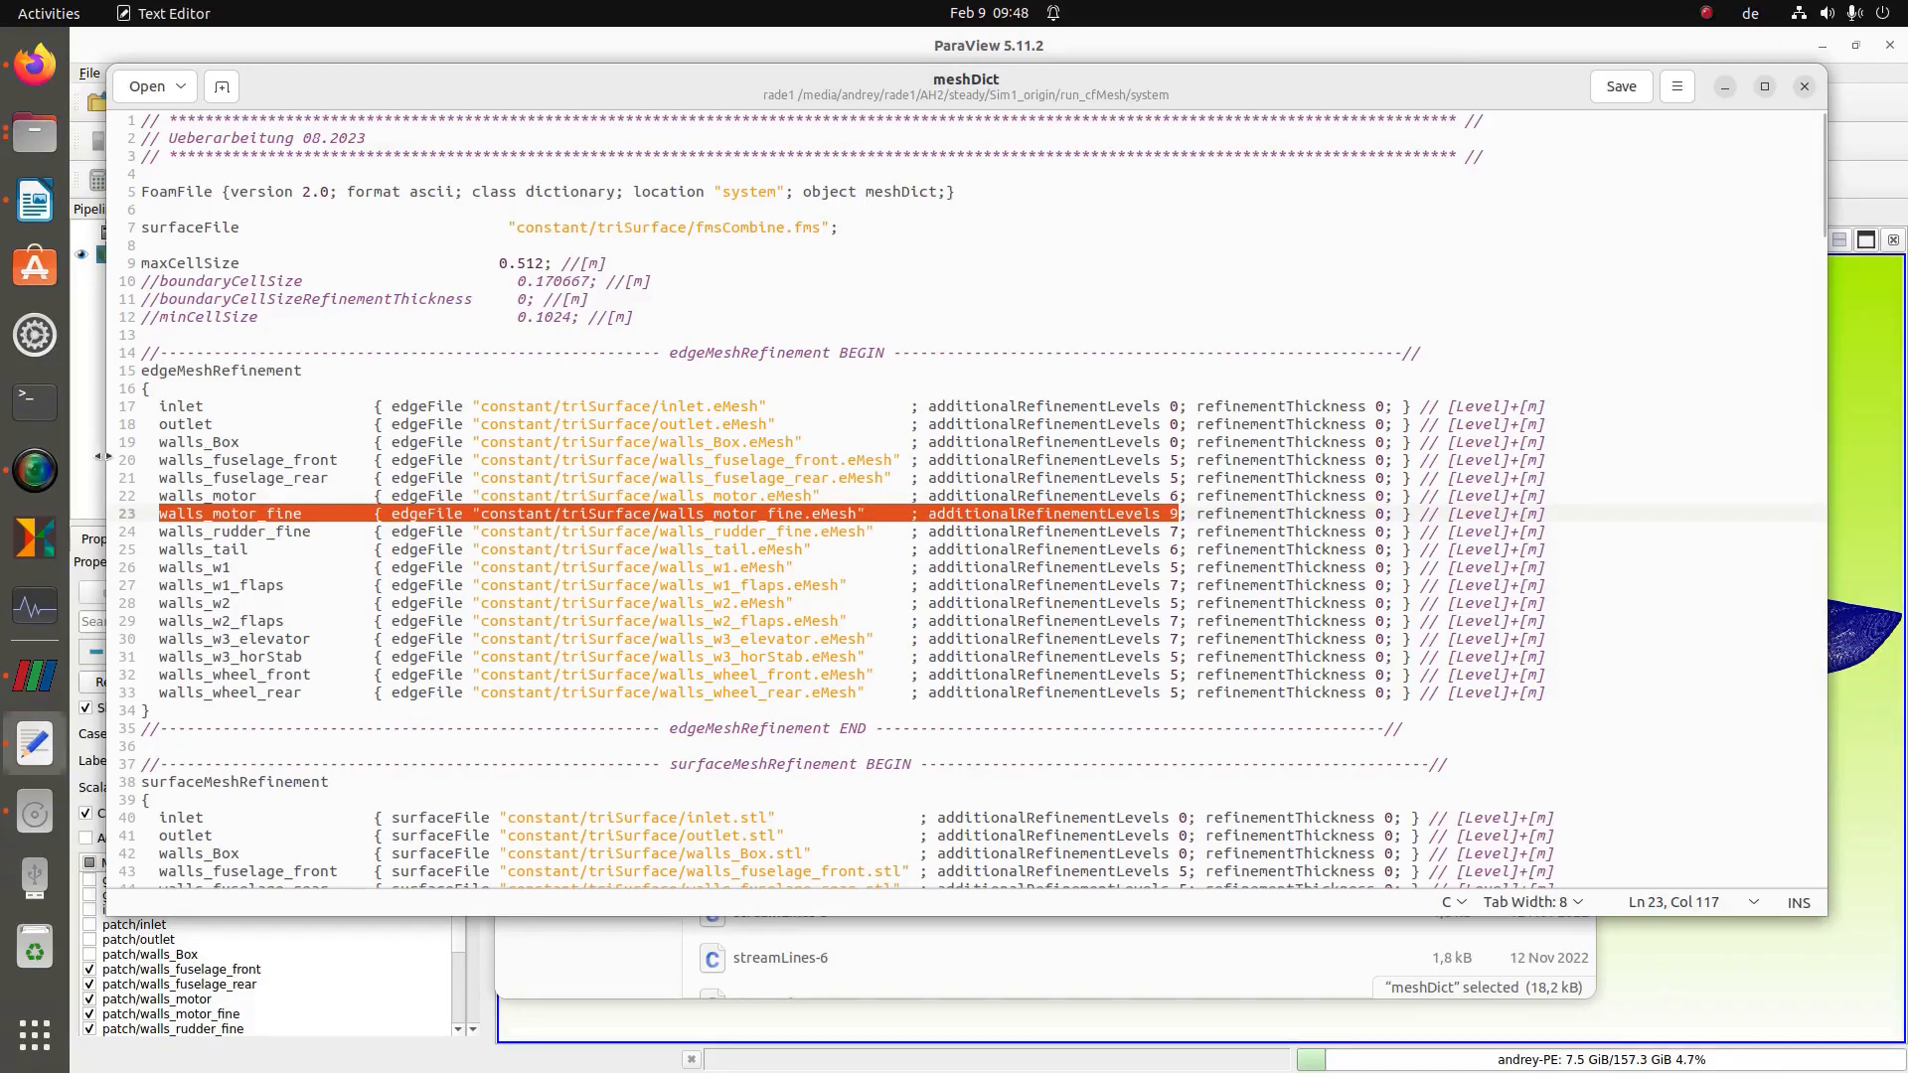
- Open b-cfMesh.log from run_cfMesh and read the fatal error message near its end
left_click(45, 815)
key("alt+Up")
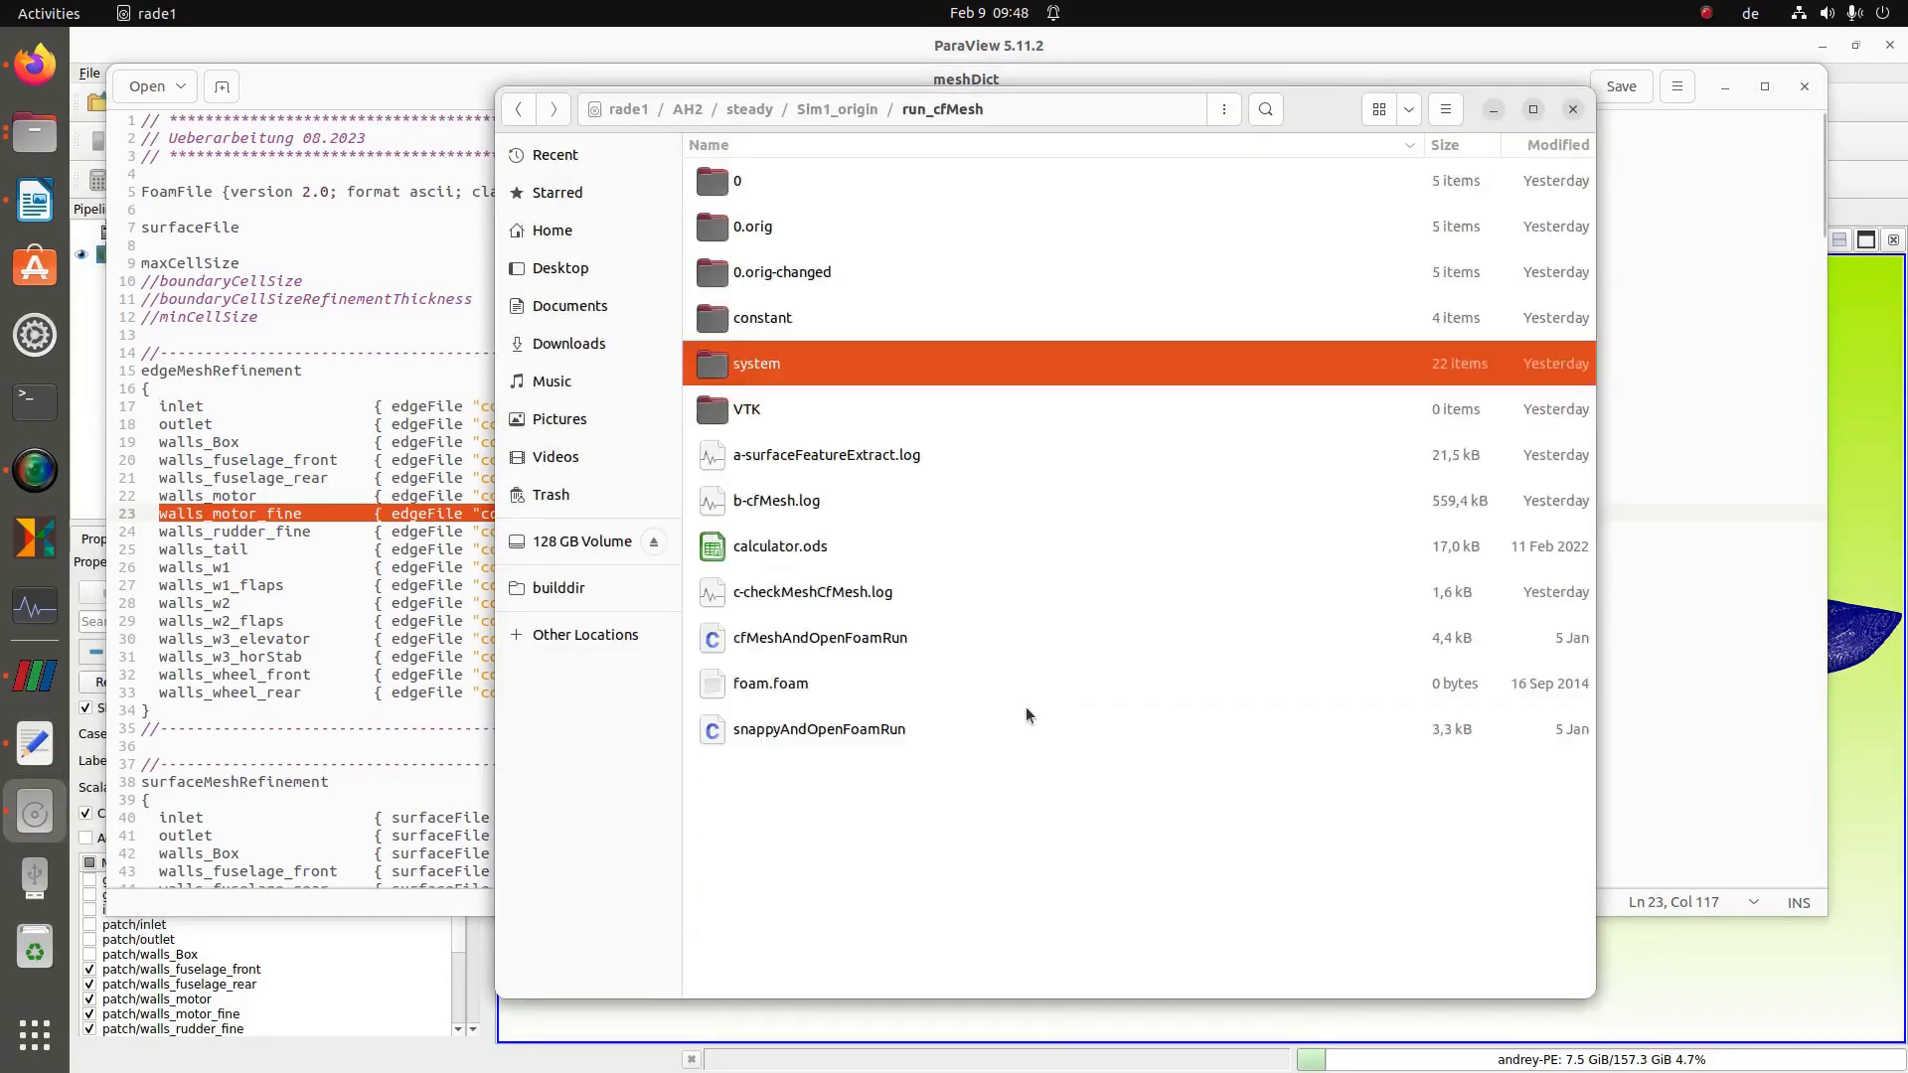
double_click(777, 501)
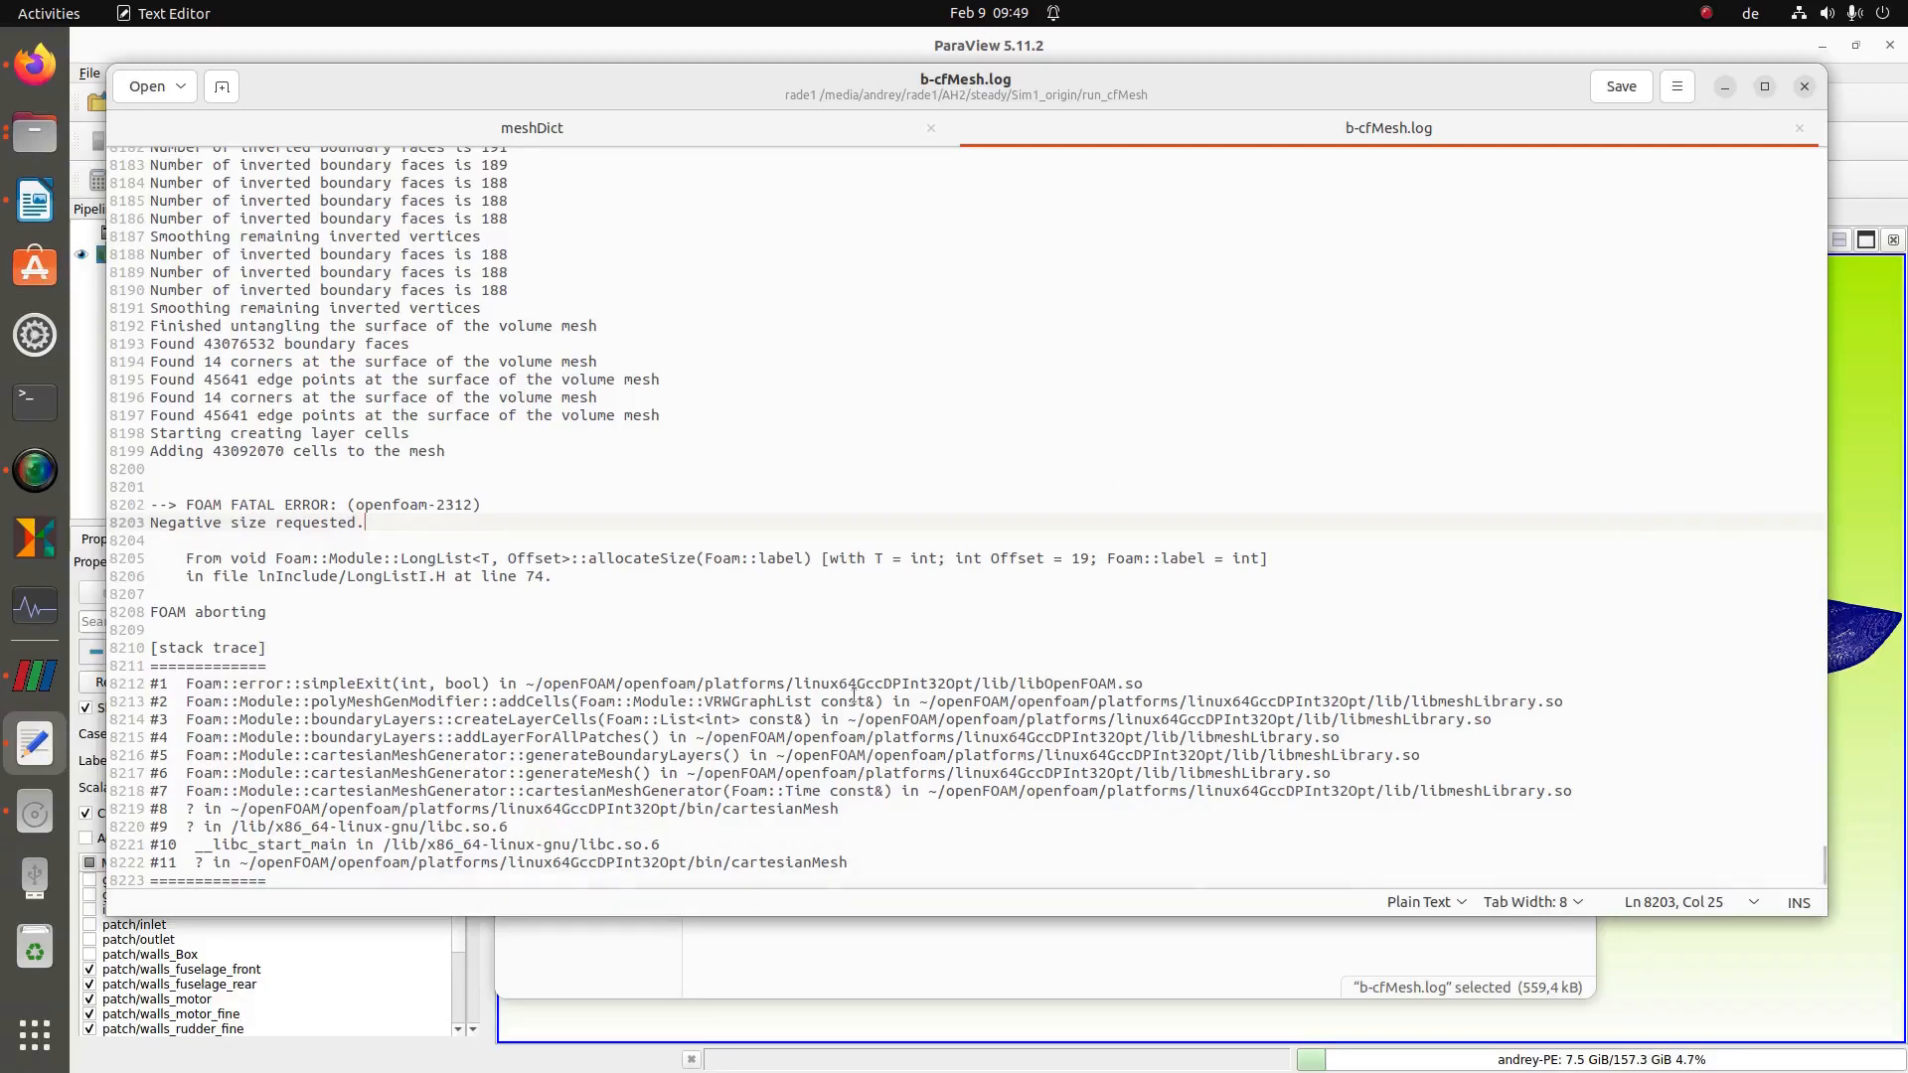
left_click_drag(179, 505, 366, 521)
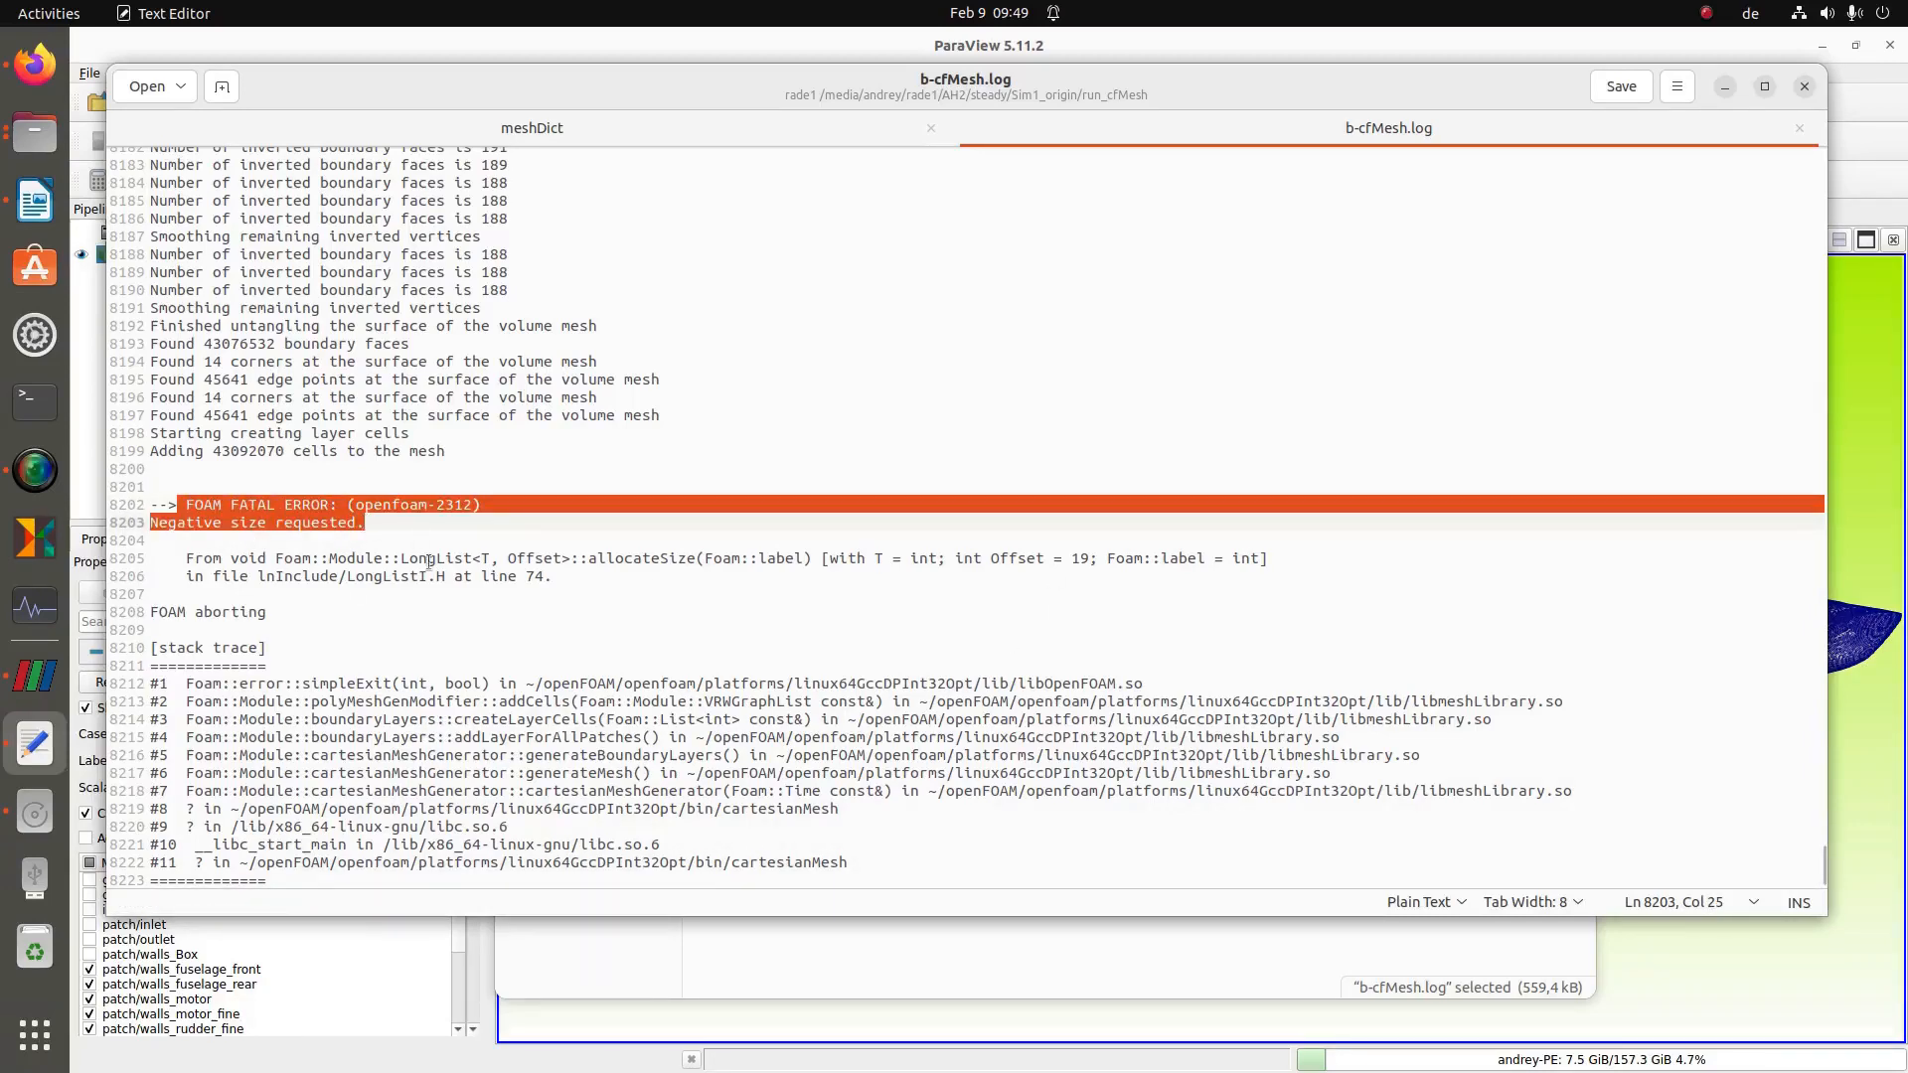
left_click(457, 546)
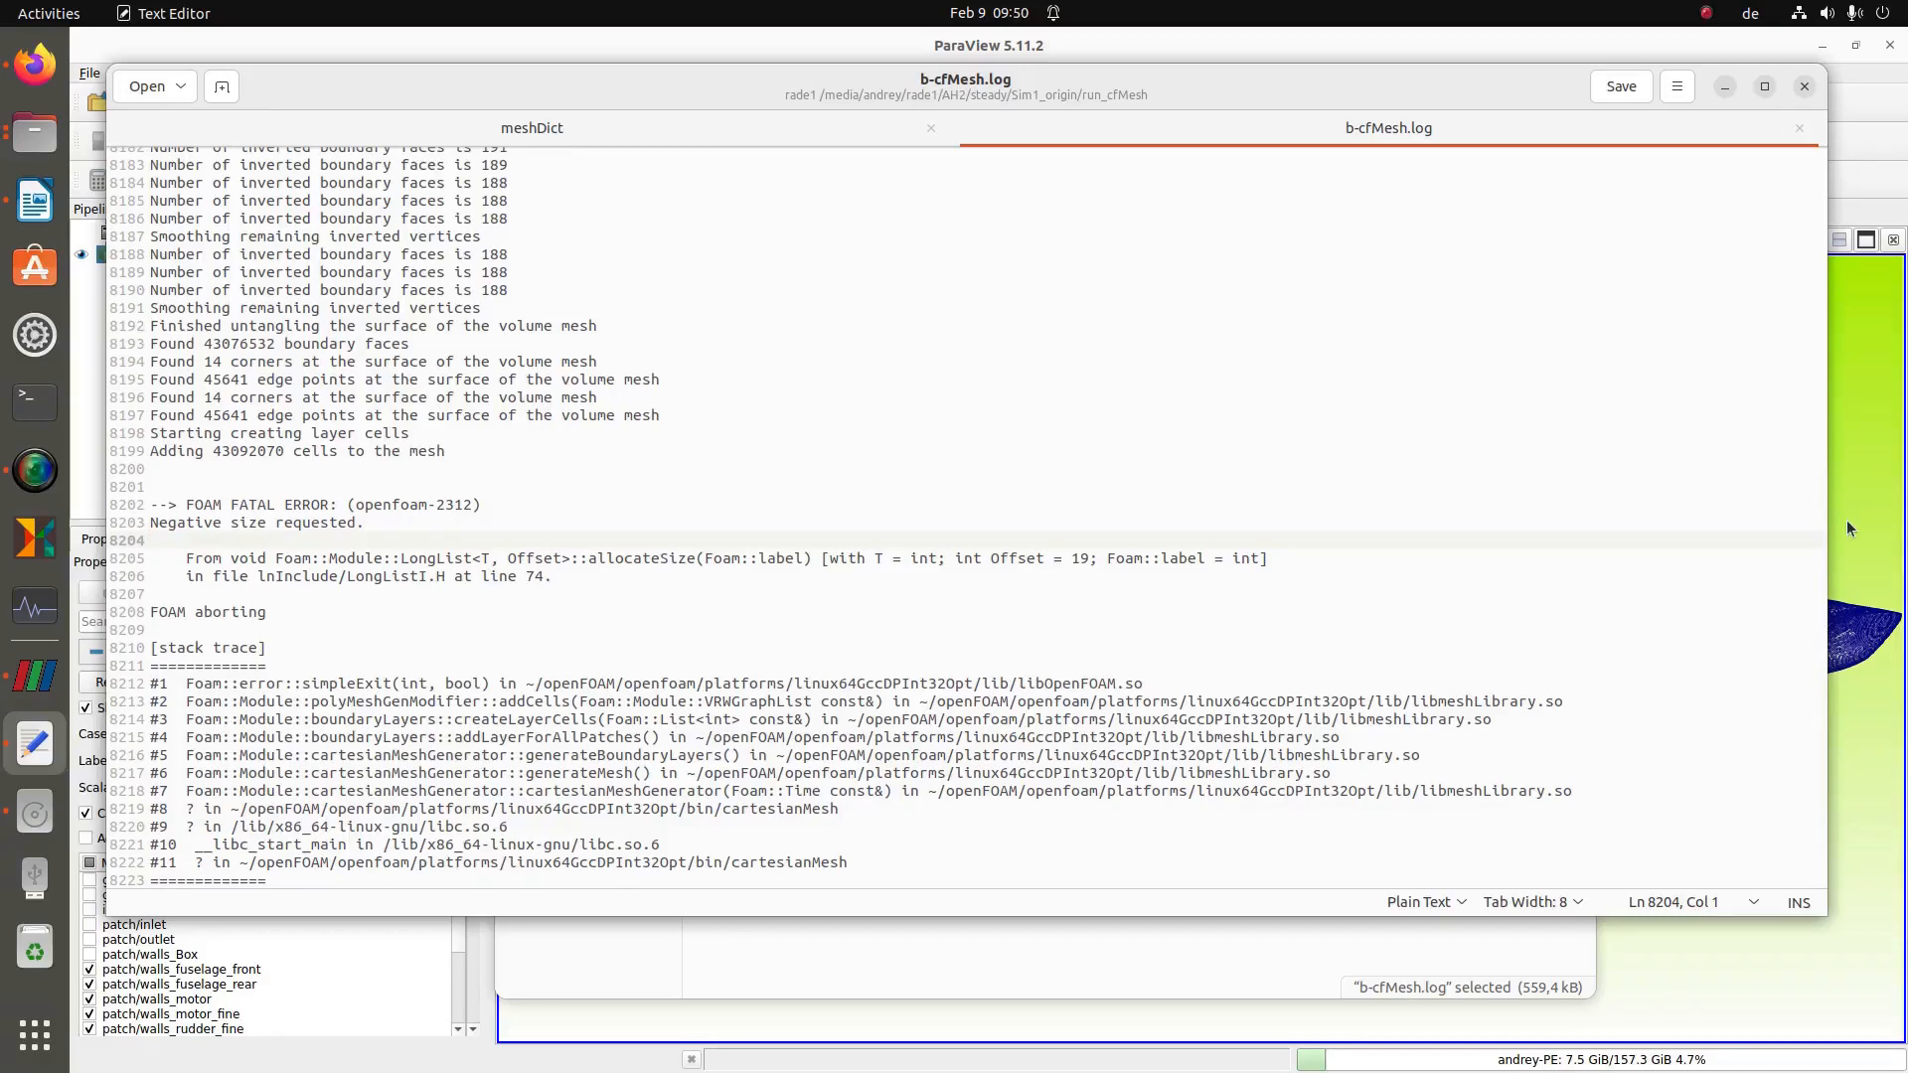
- Switch to ParaView and examine the surface mesh up close inside the aircraft's engine cowling
left_click(1877, 509)
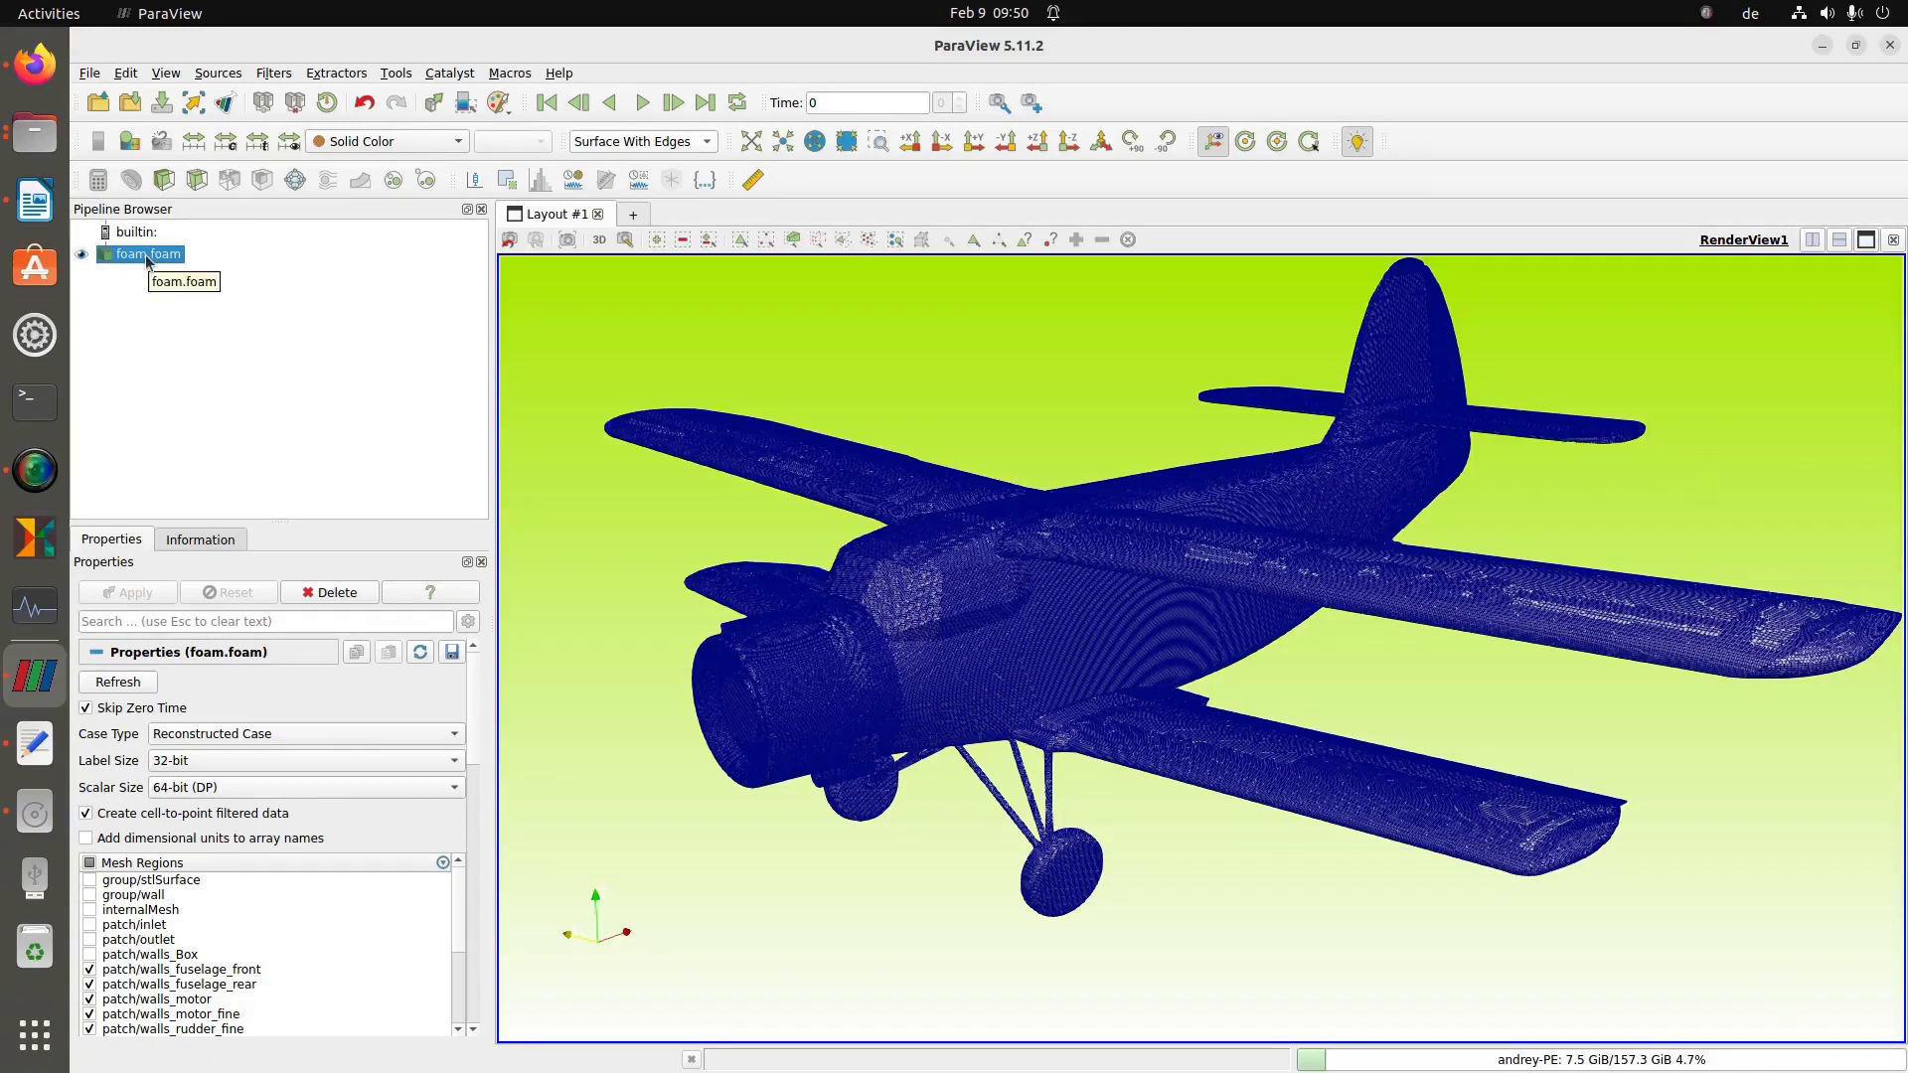
scroll(963, 684, "up", 5)
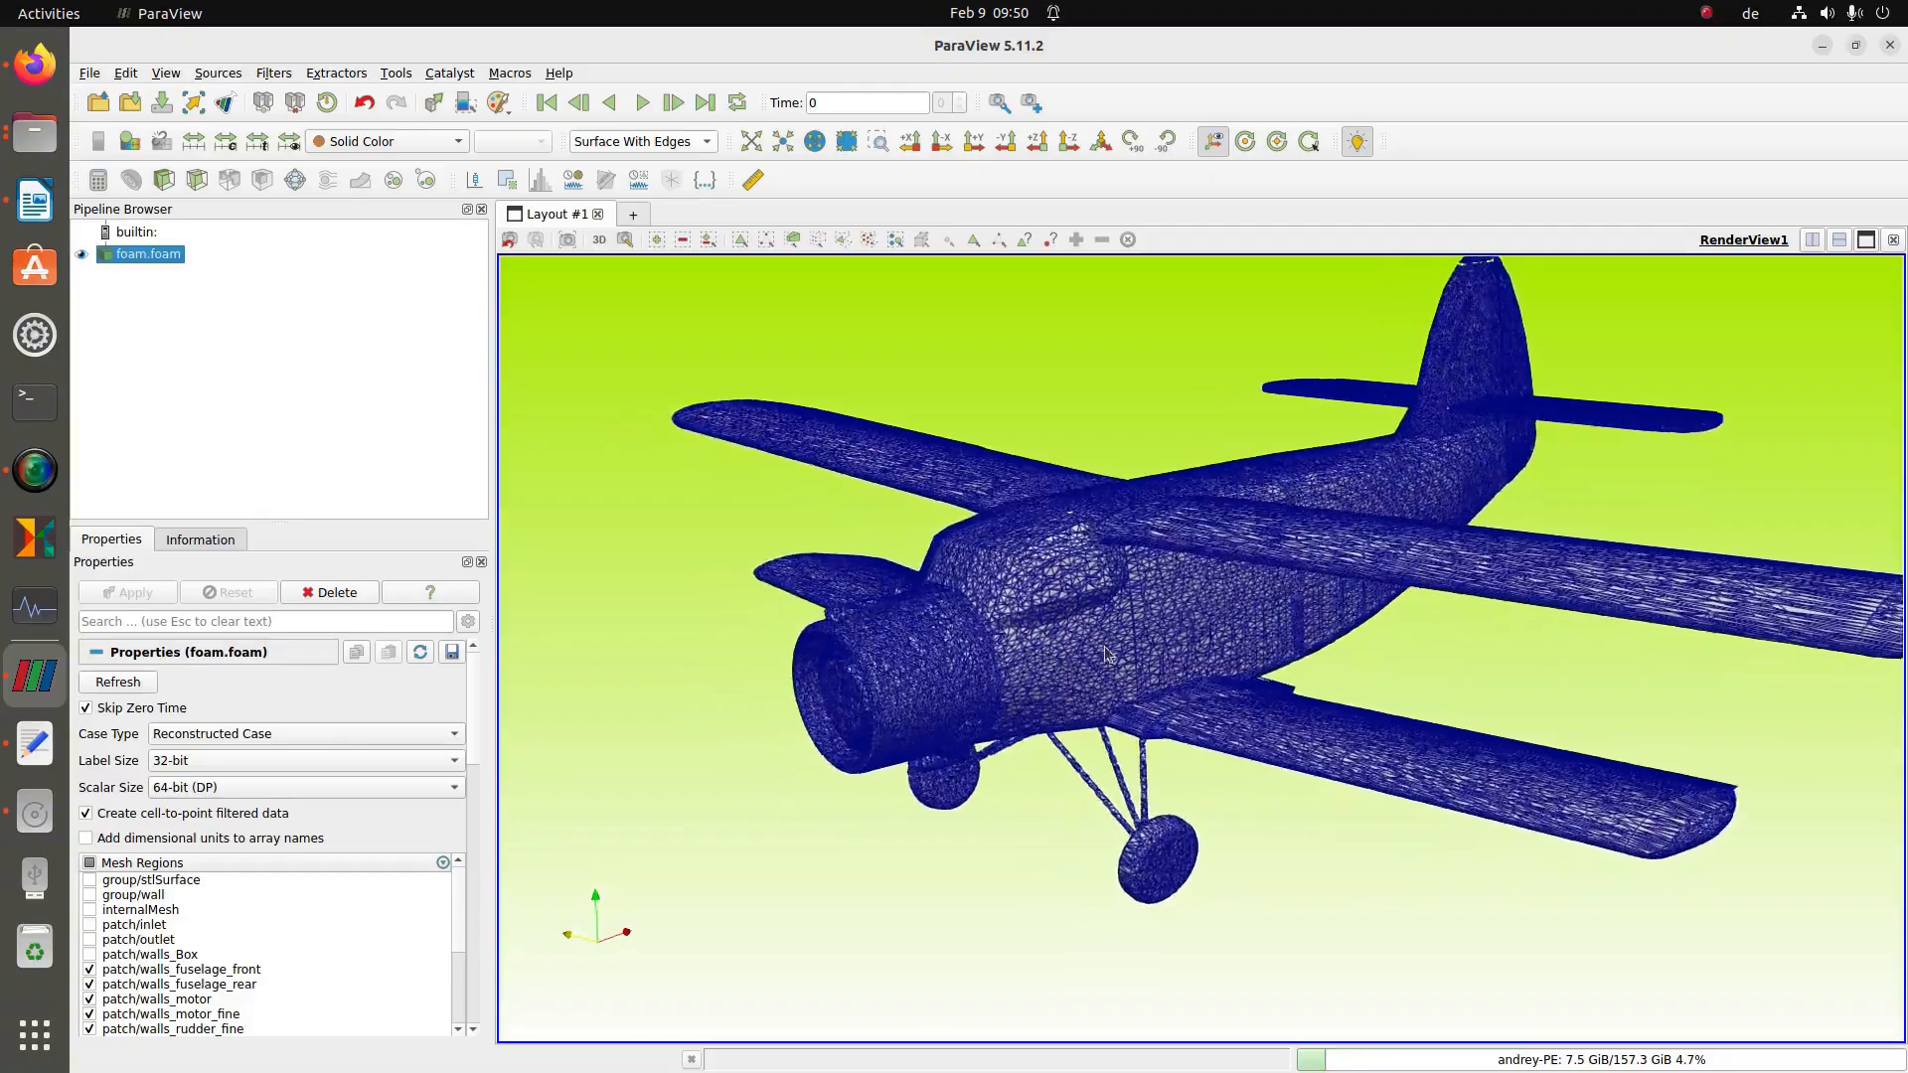
left_click_drag(1108, 587, 1218, 569)
right_click_drag(1241, 552, 1231, 582)
scroll(1232, 586, "up", 8)
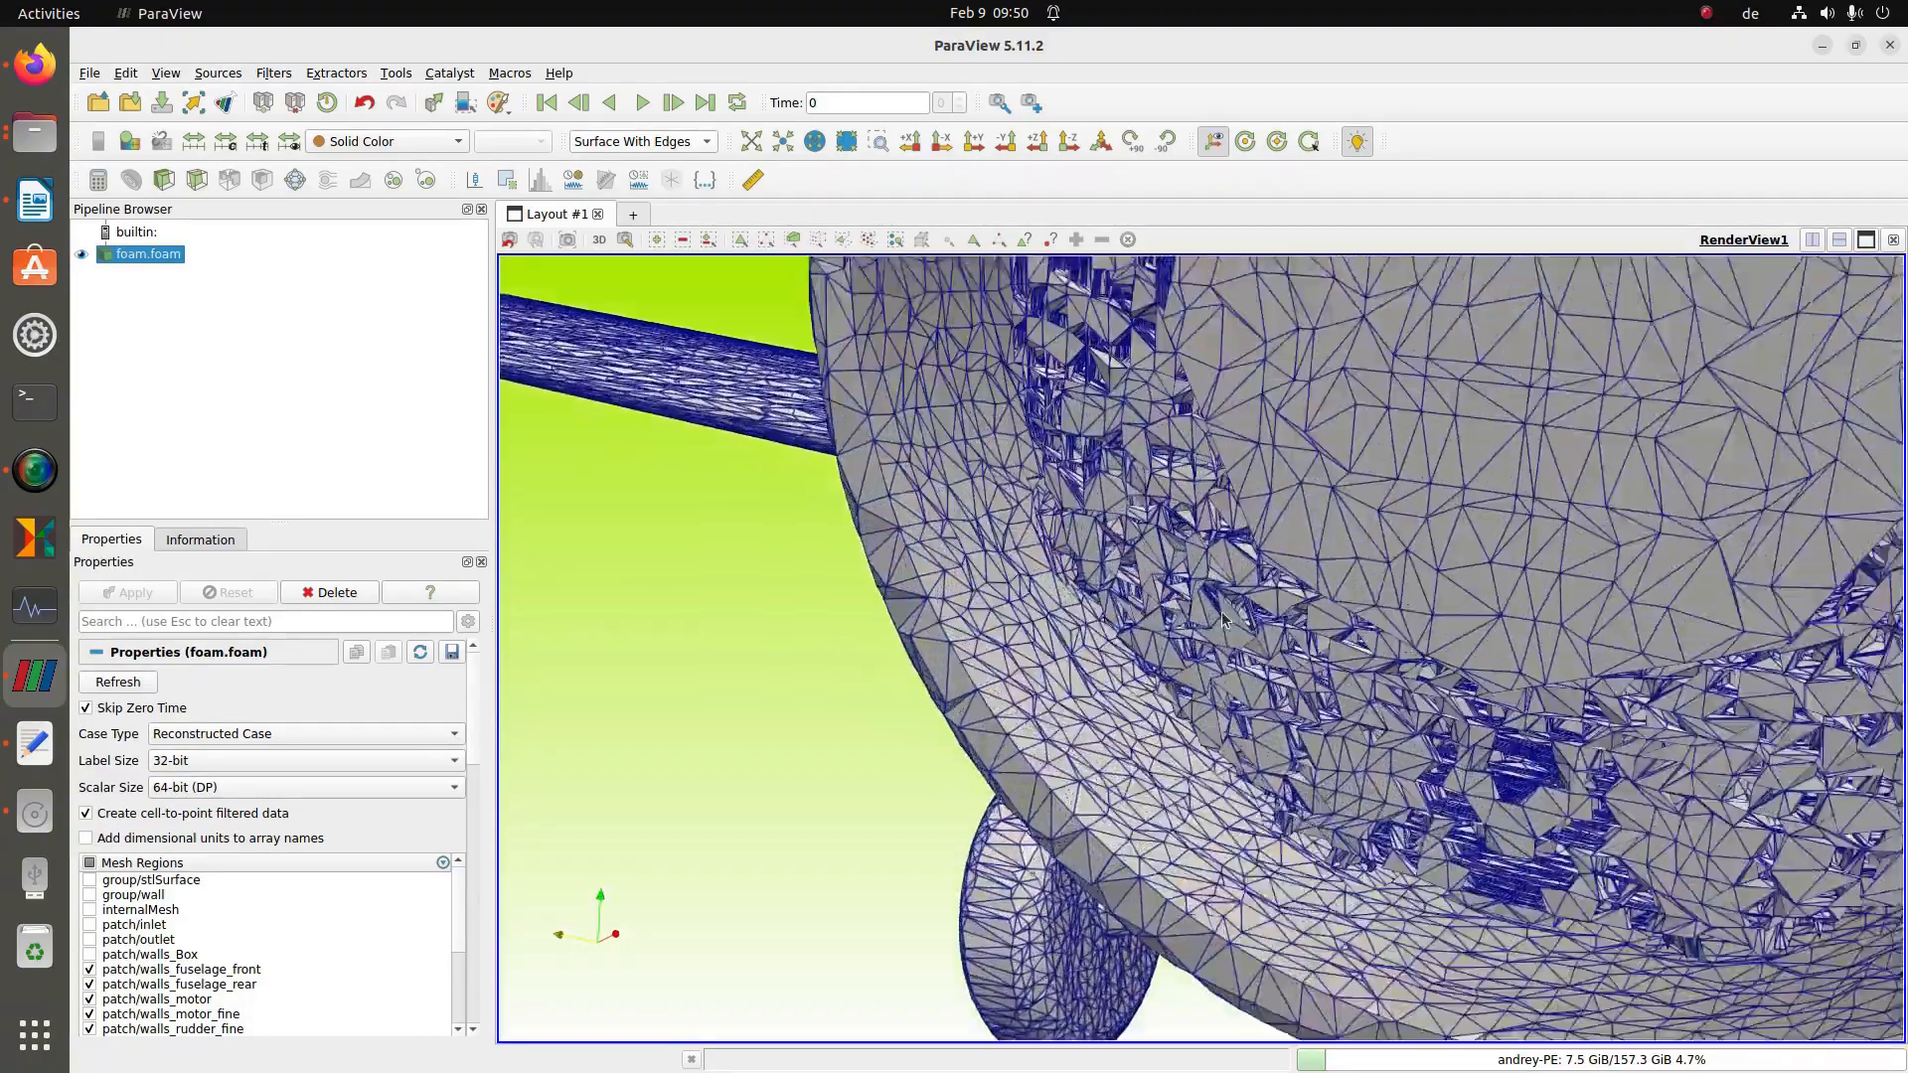
scroll(1322, 606, "up", 6)
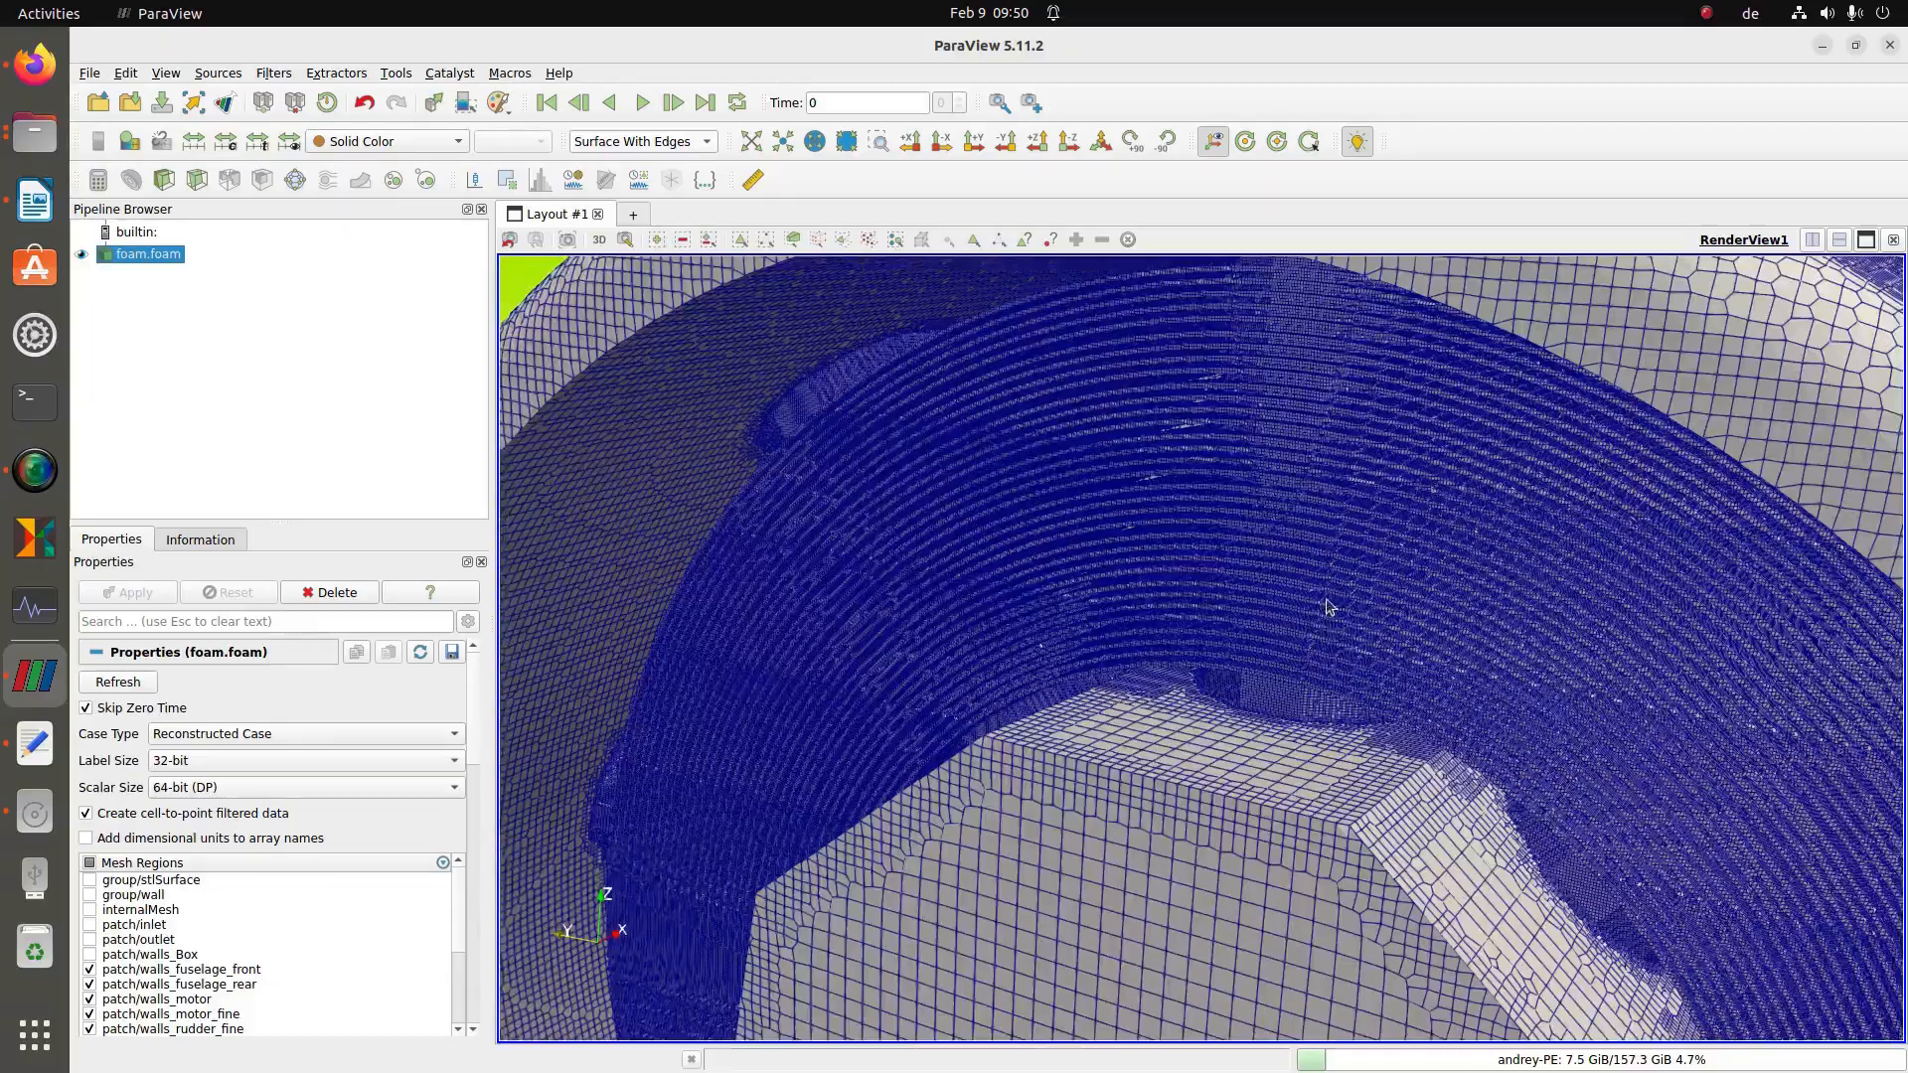
scroll(1399, 563, "up", 3)
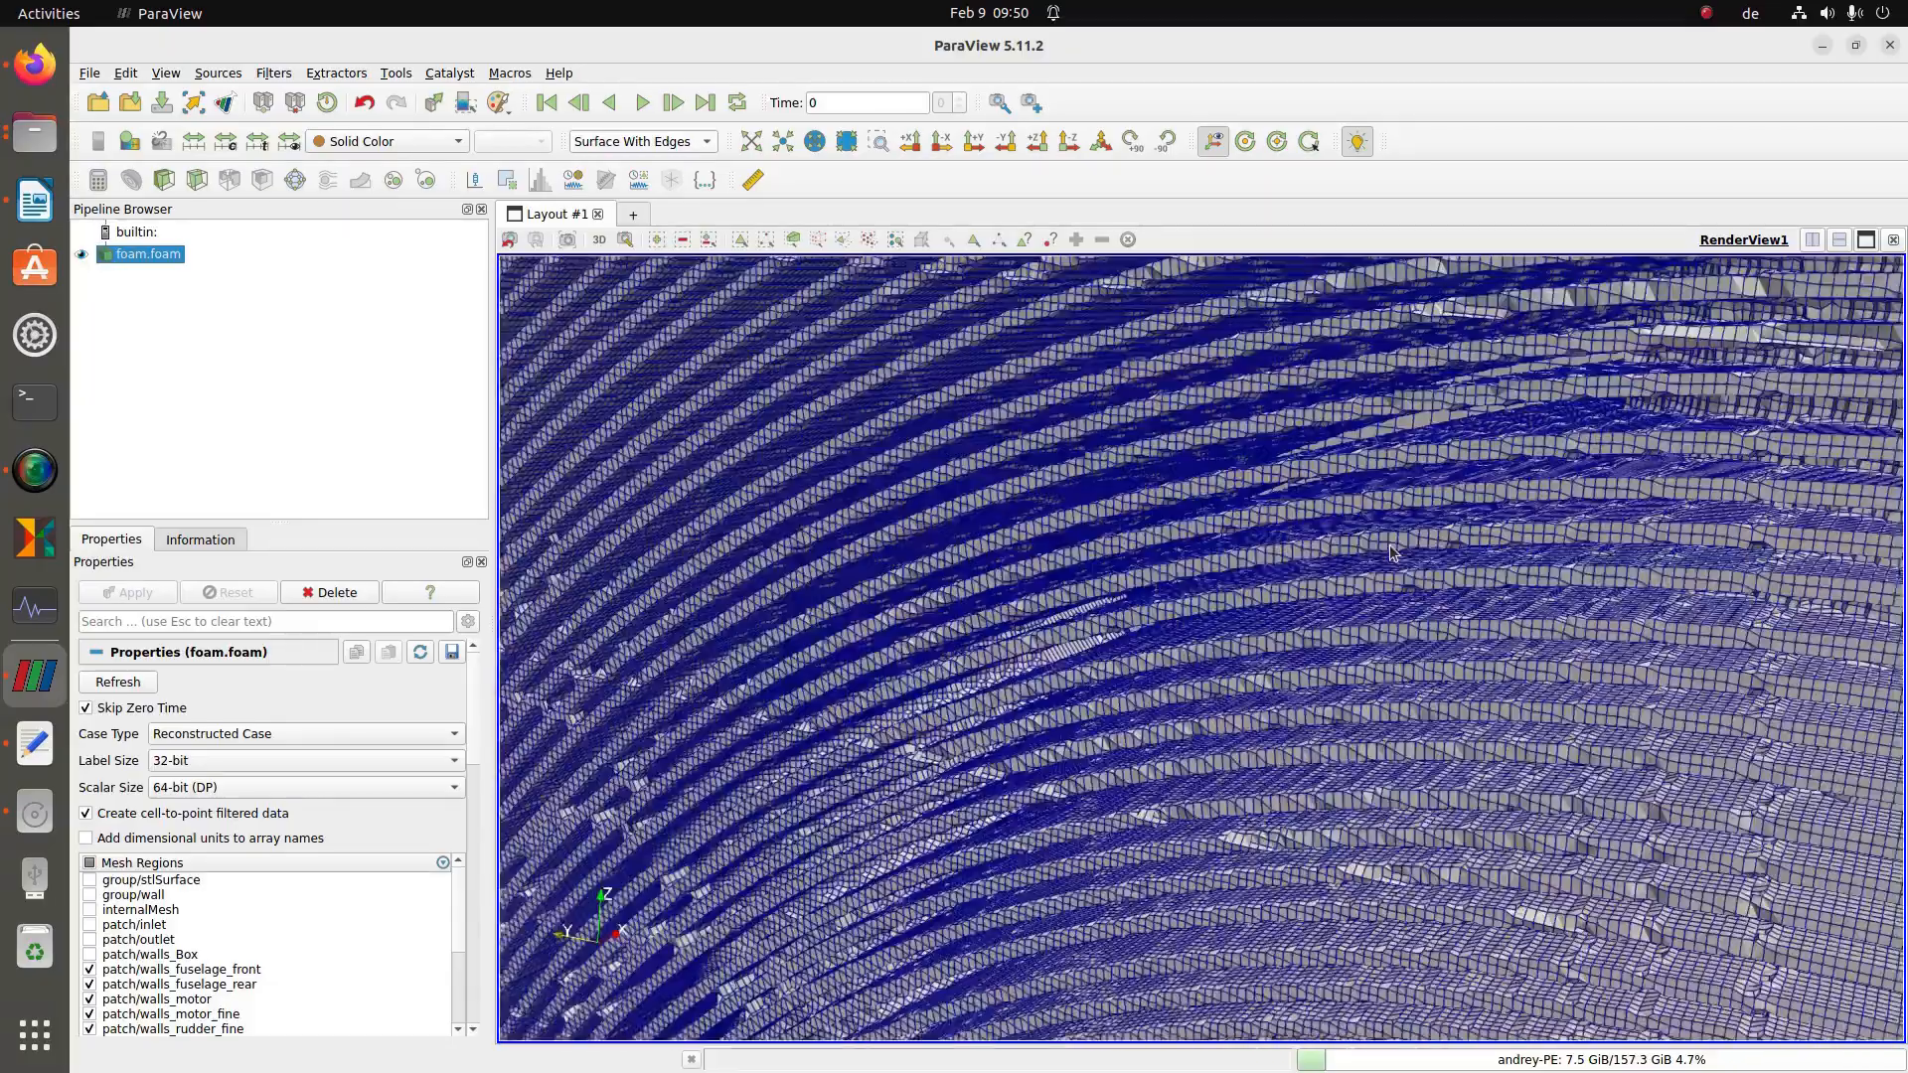
scroll(1391, 538, "up", 4)
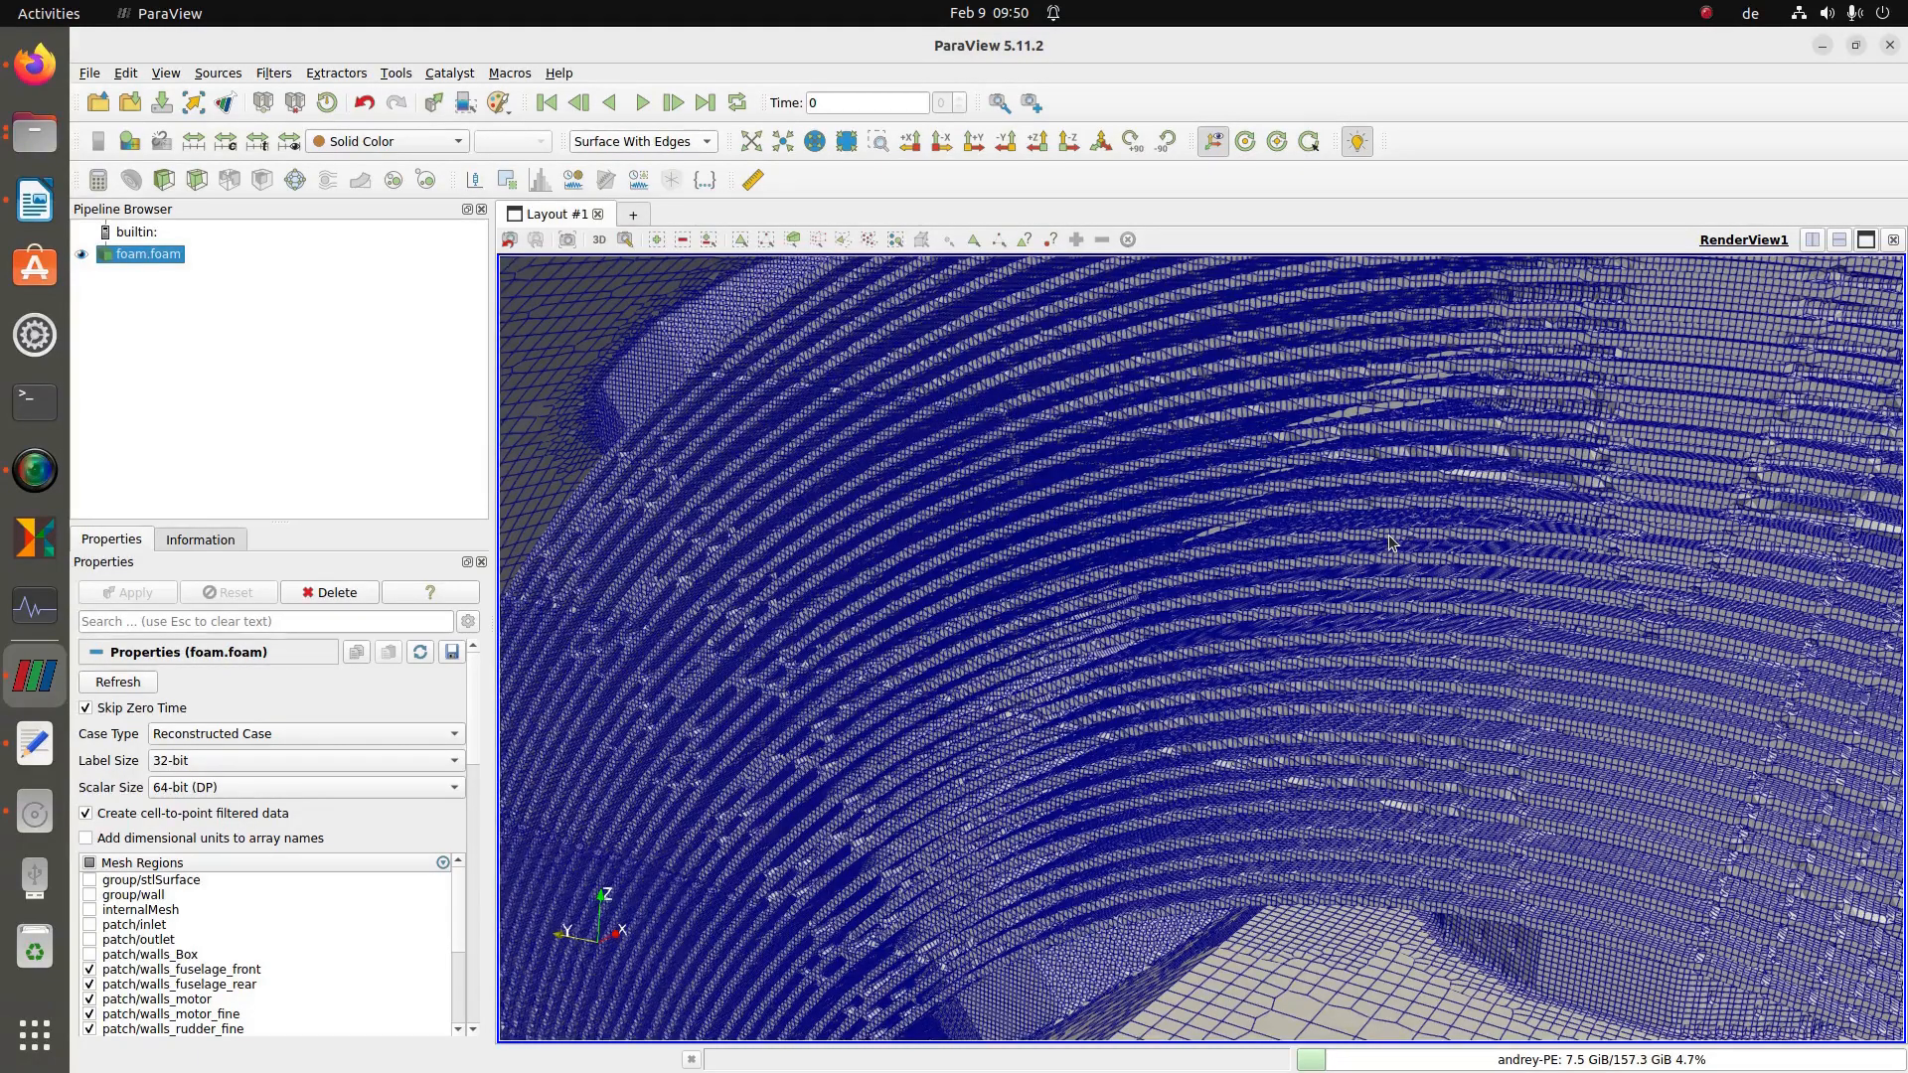
scroll(1411, 542, "up", 4)
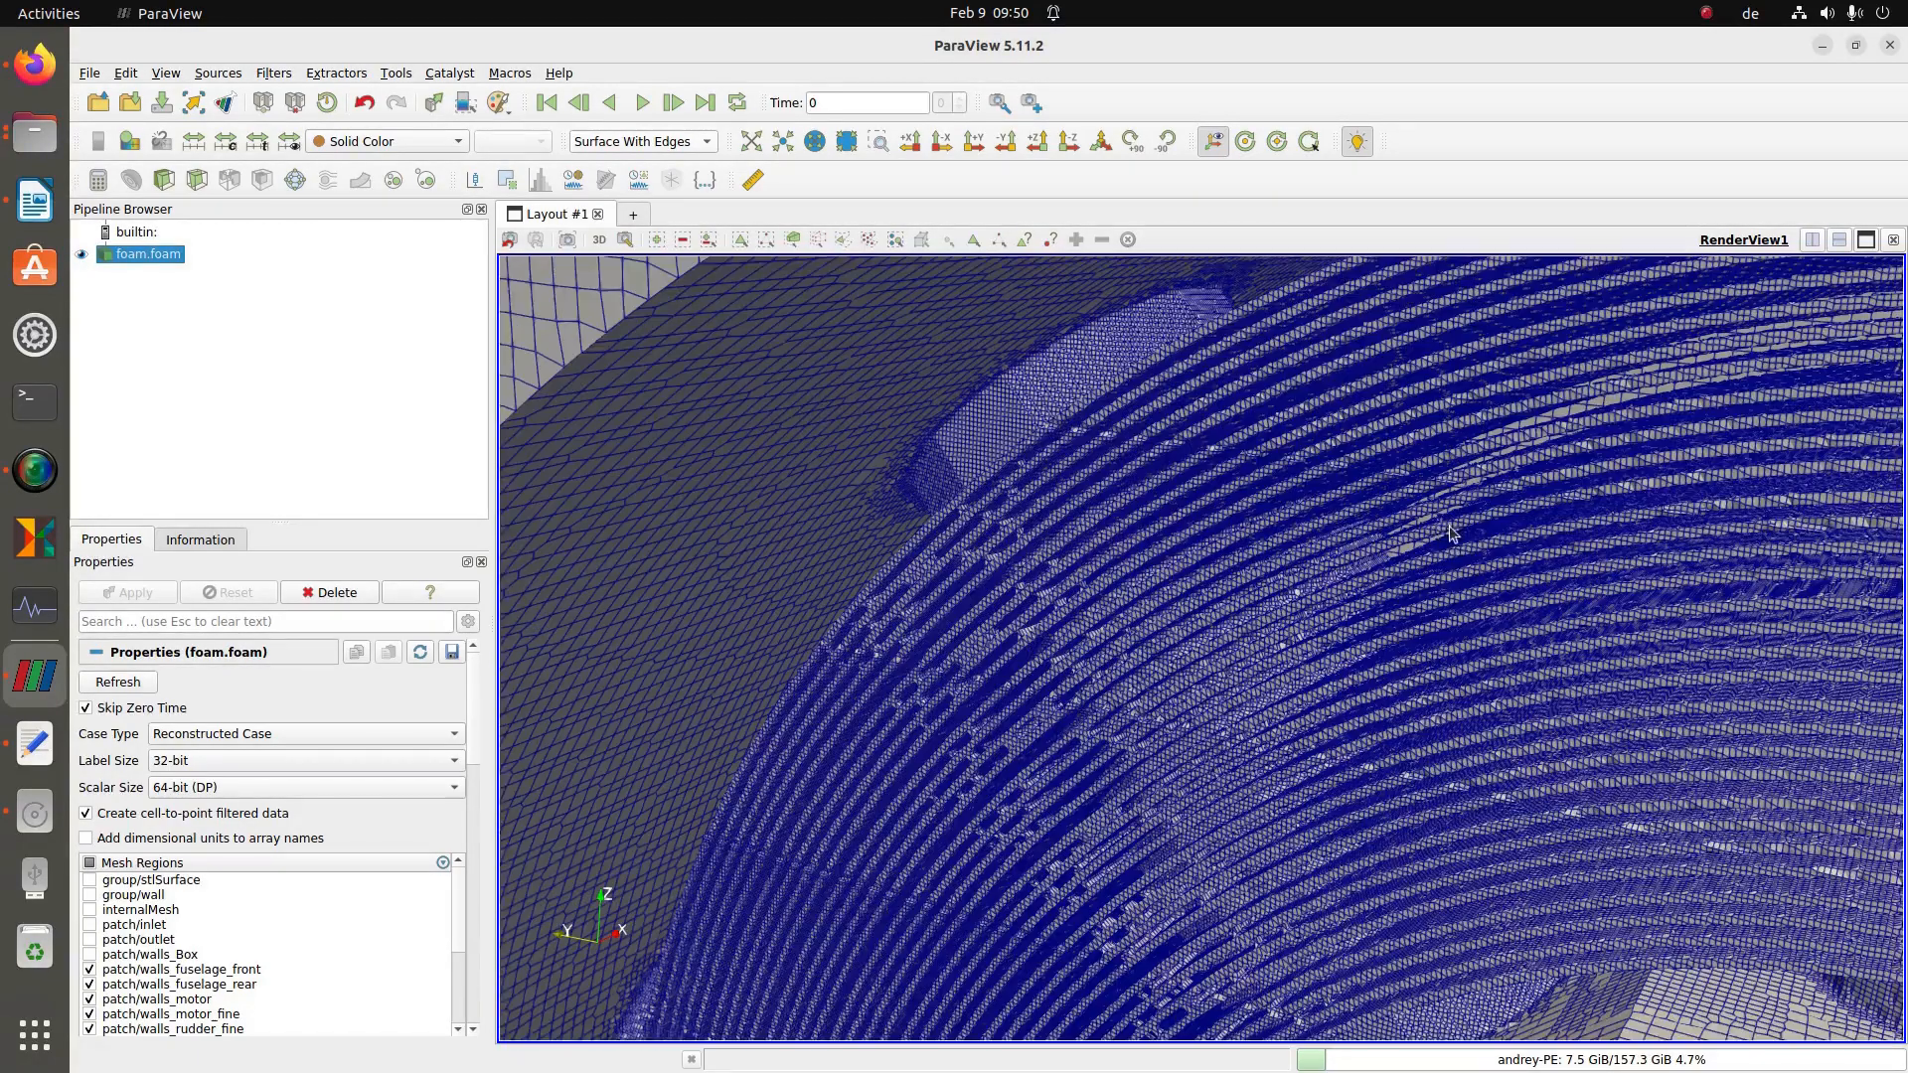
scroll(1451, 553, "up", 3)
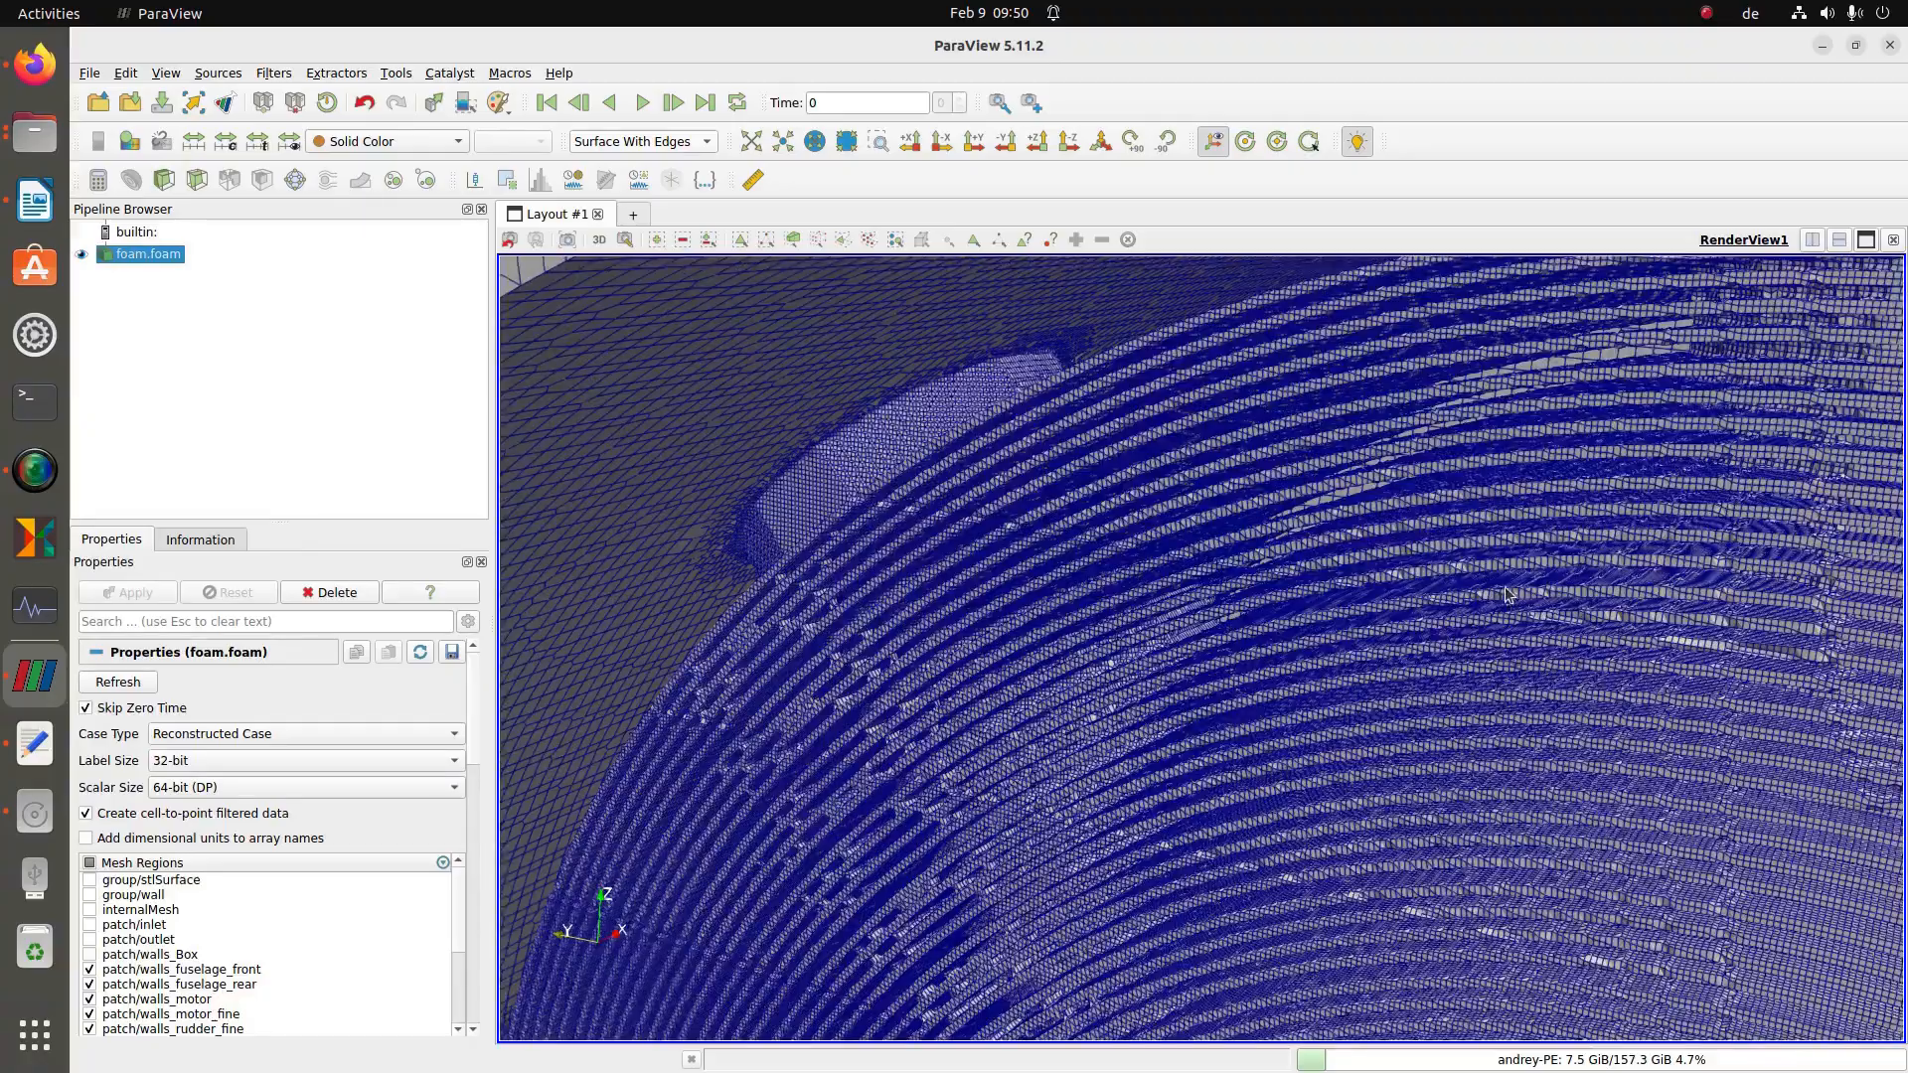
scroll(1507, 598, "down", 6)
scroll(1402, 572, "down", 2)
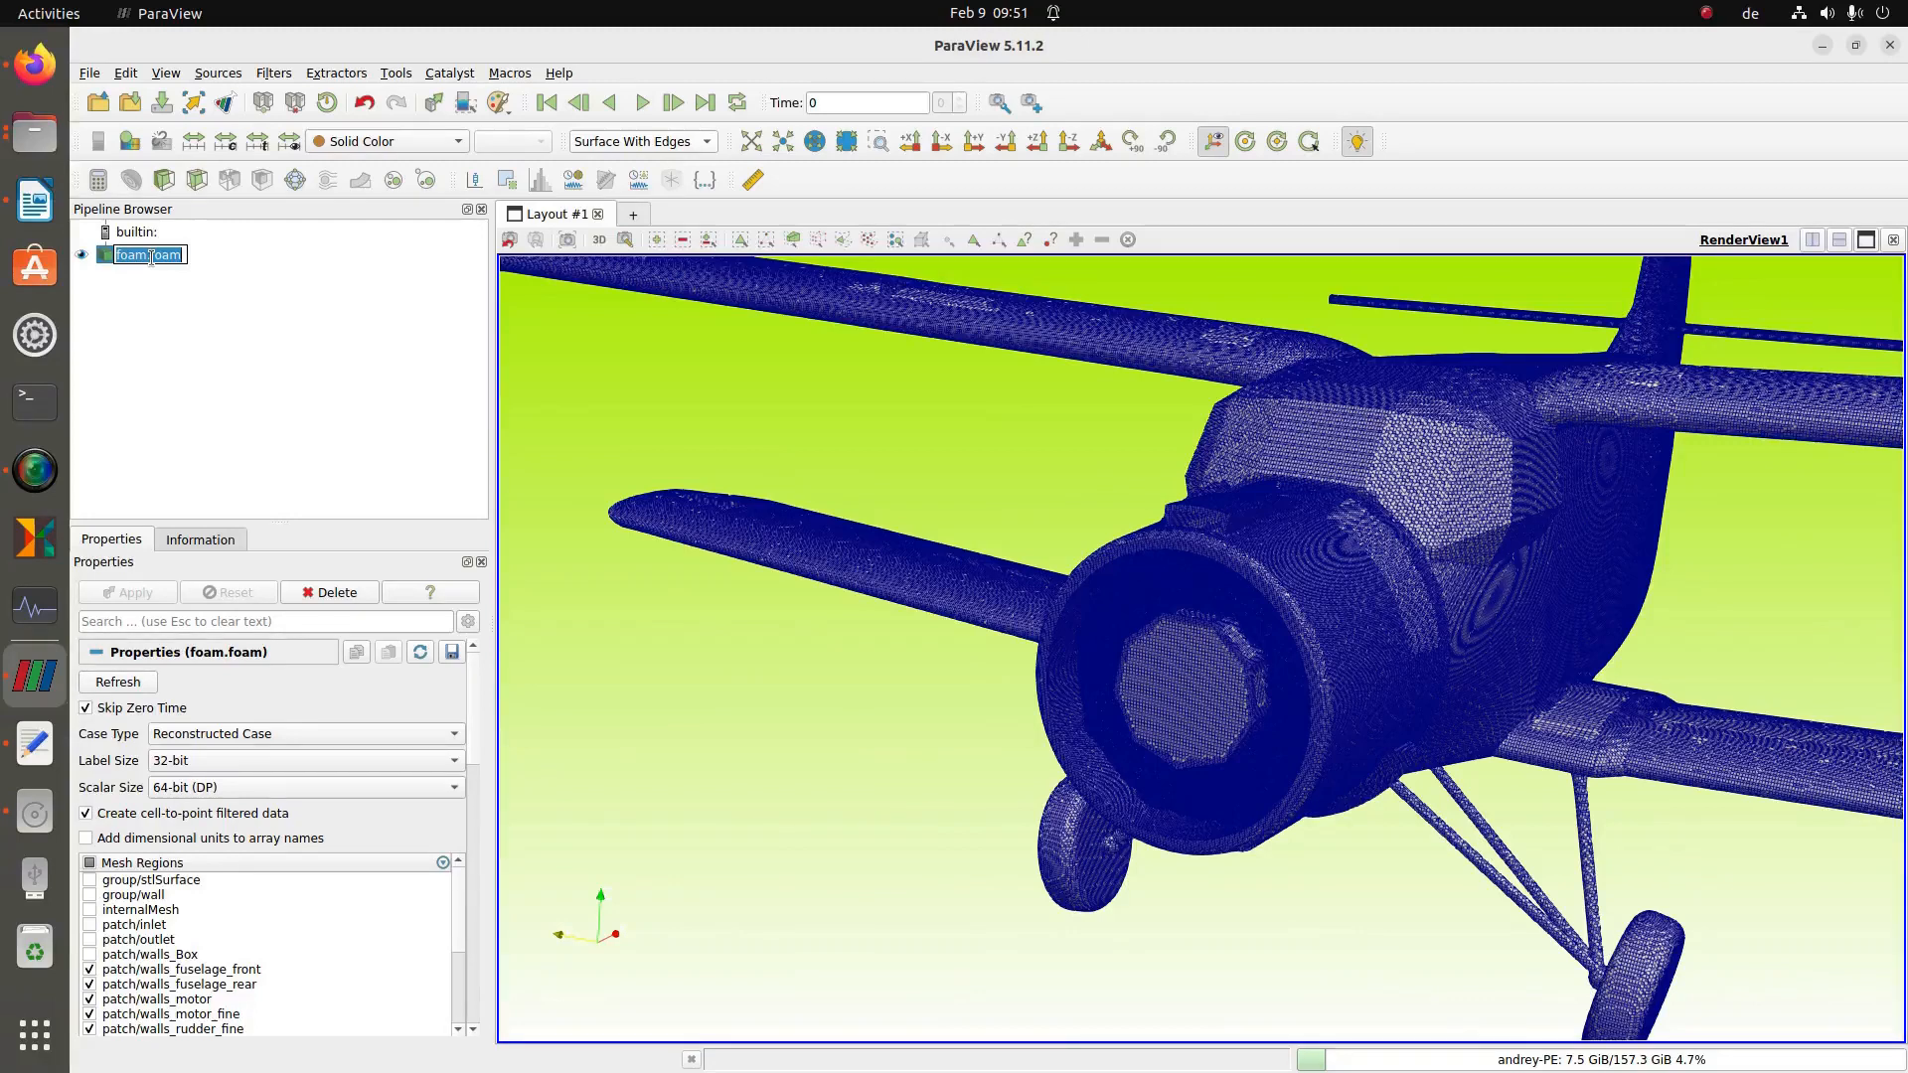
- Rename the loaded foam.foam source to snappy and open foam.foam from the run_cfMesh _38MilCells folder
type("snappy")
key("Return")
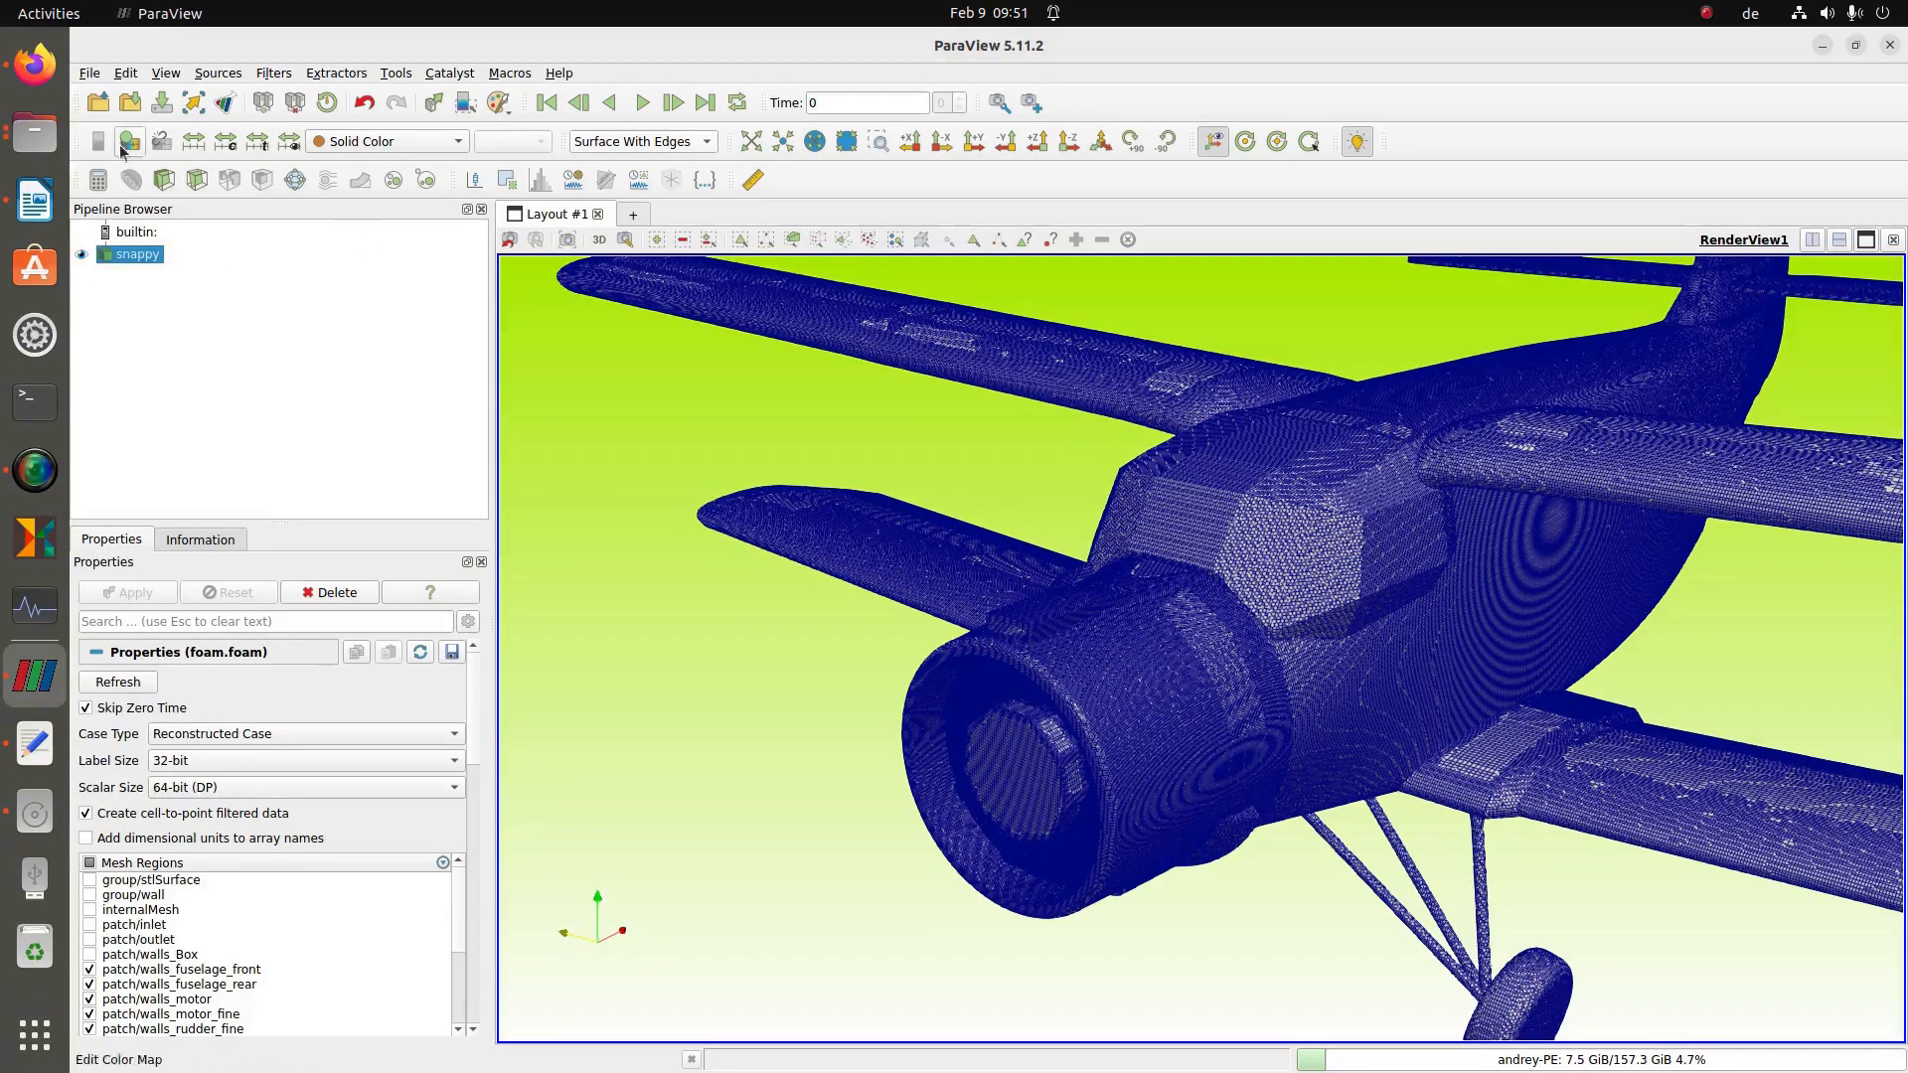
left_click(99, 106)
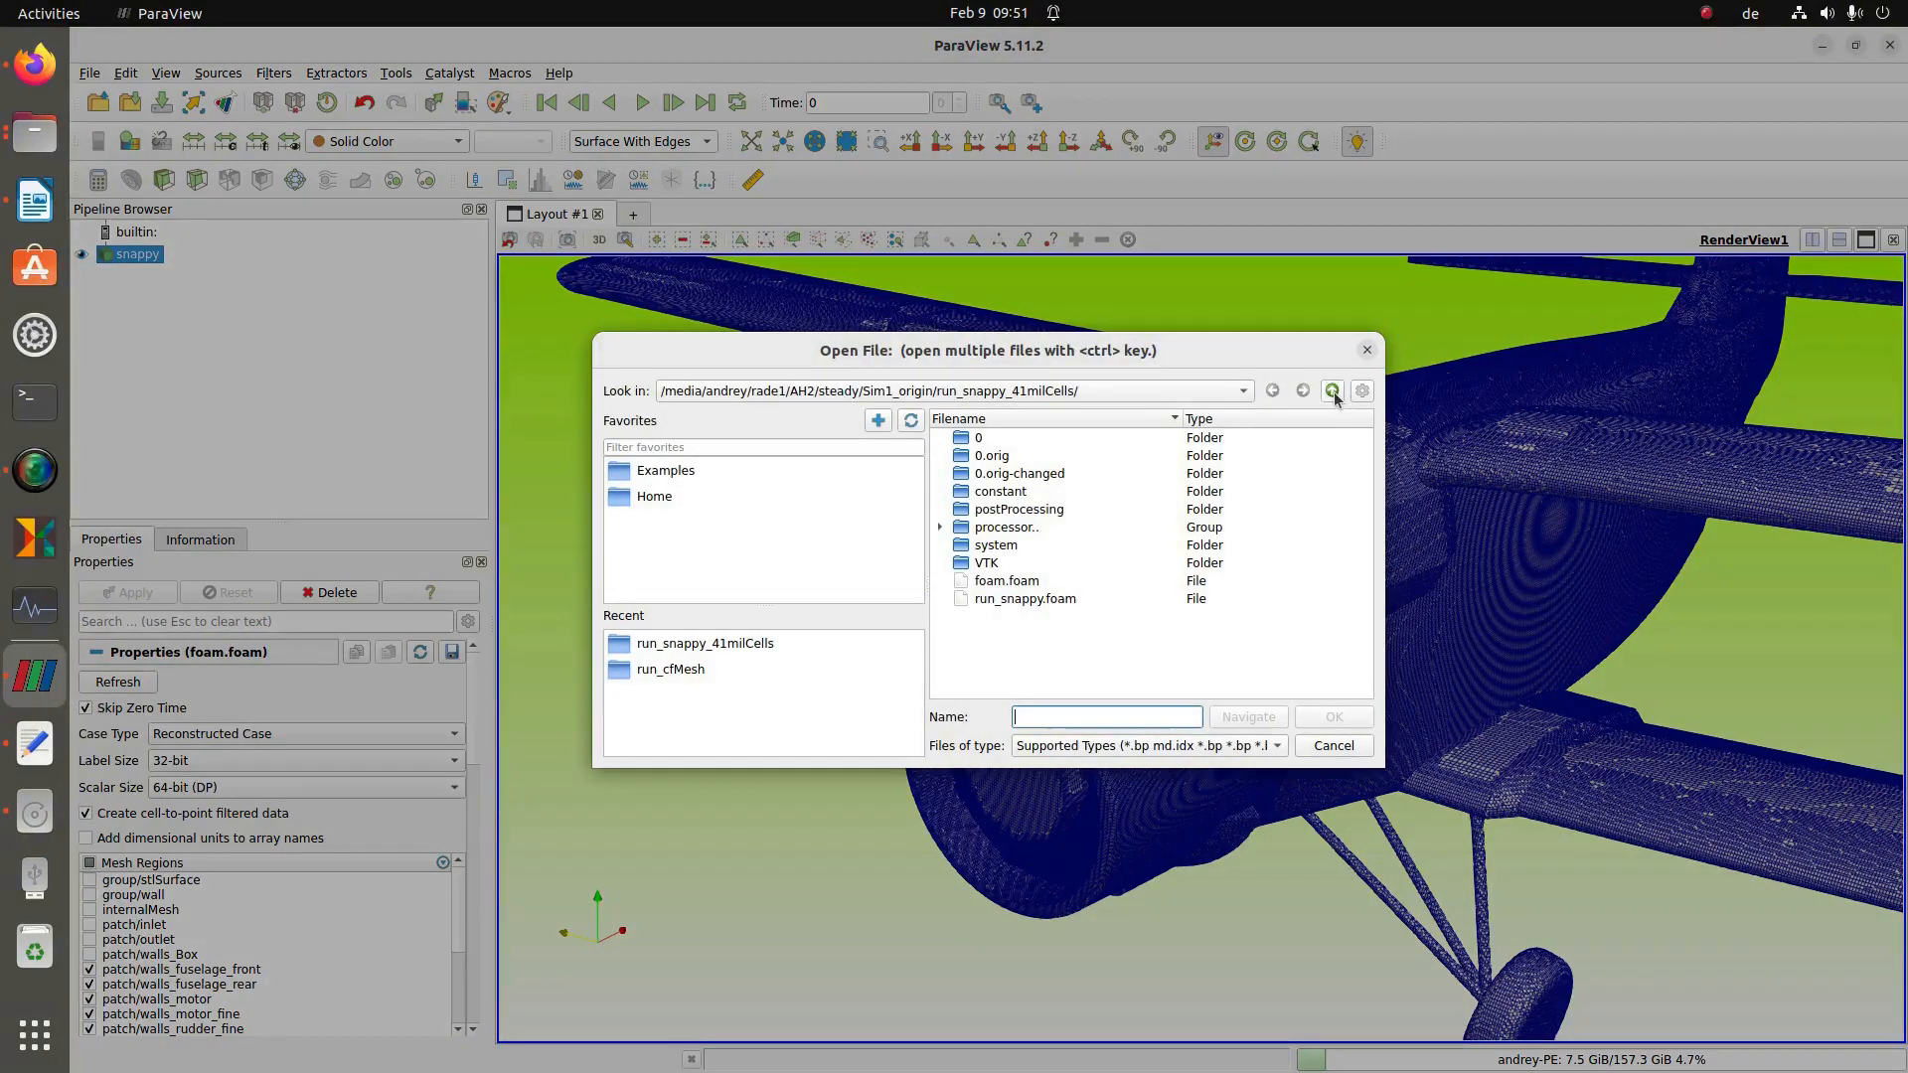
left_click(1333, 391)
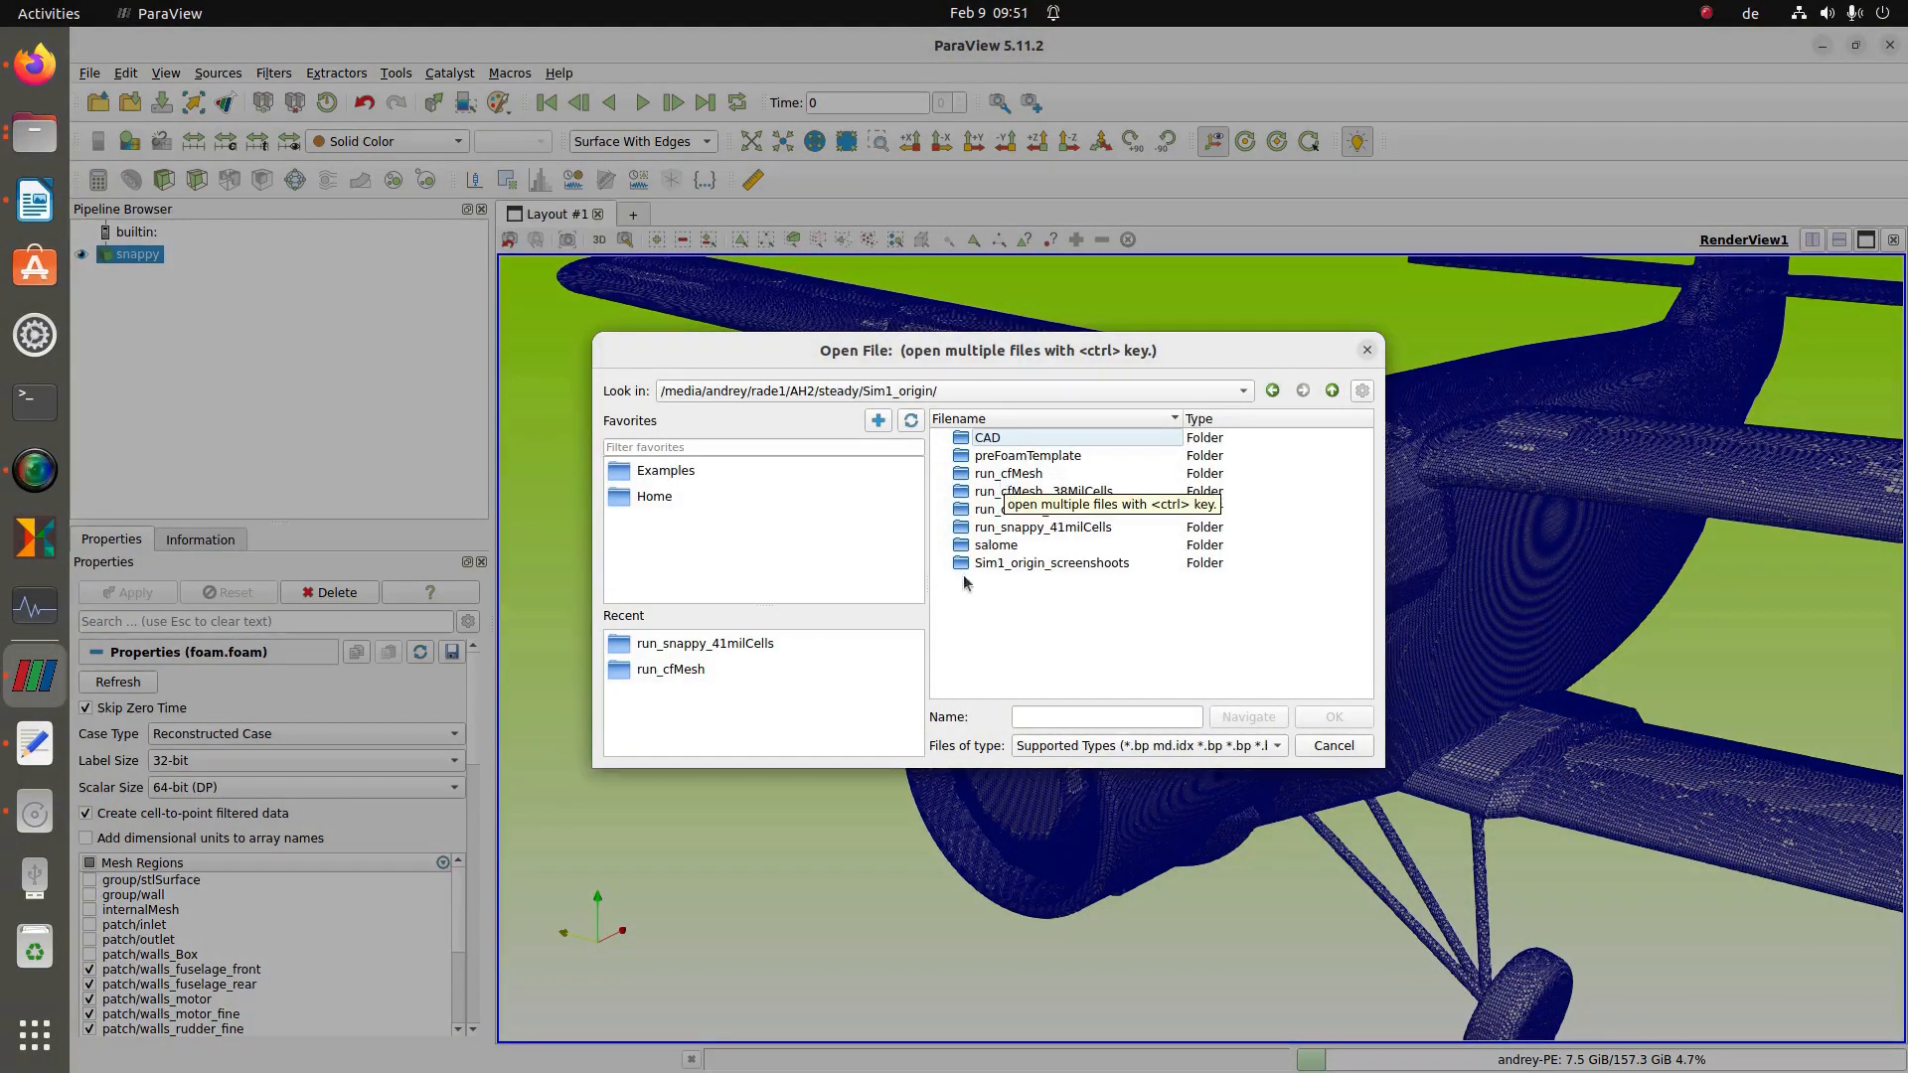
double_click(1009, 492)
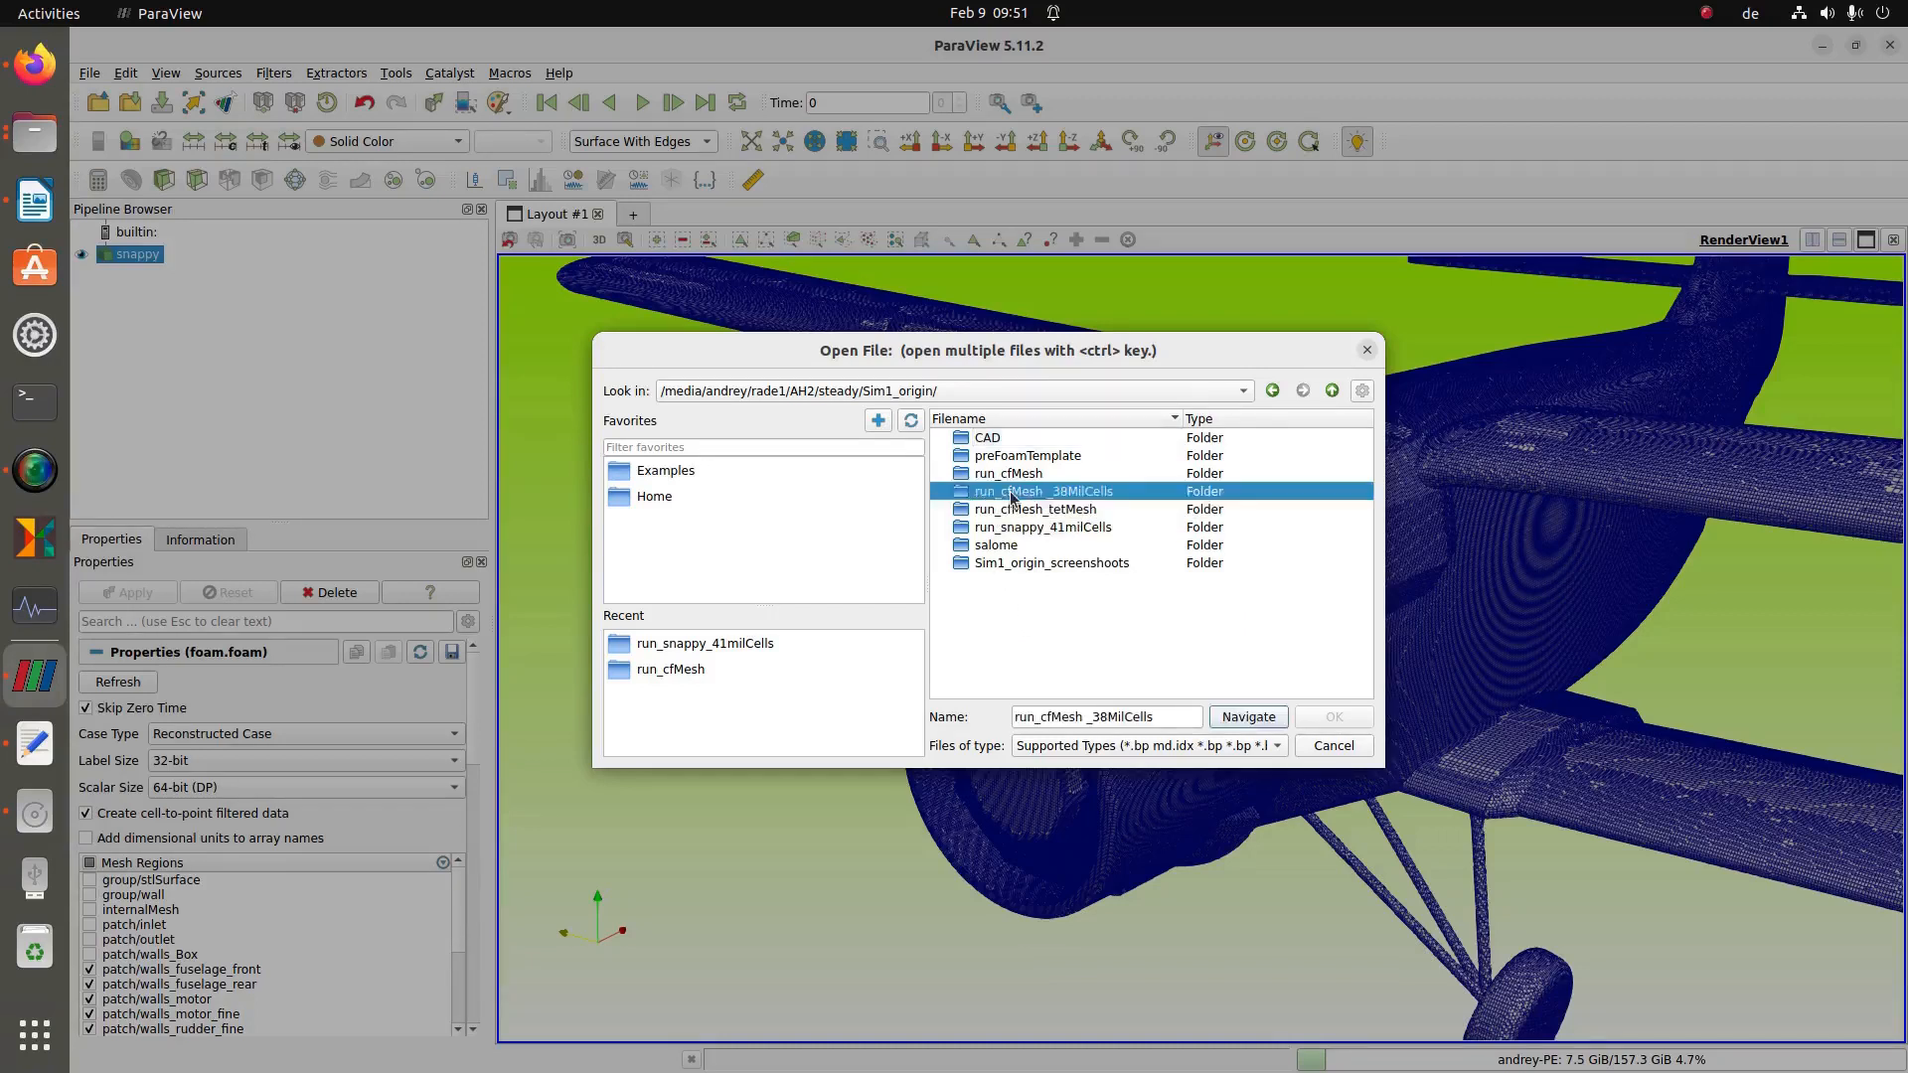
left_click(1014, 546)
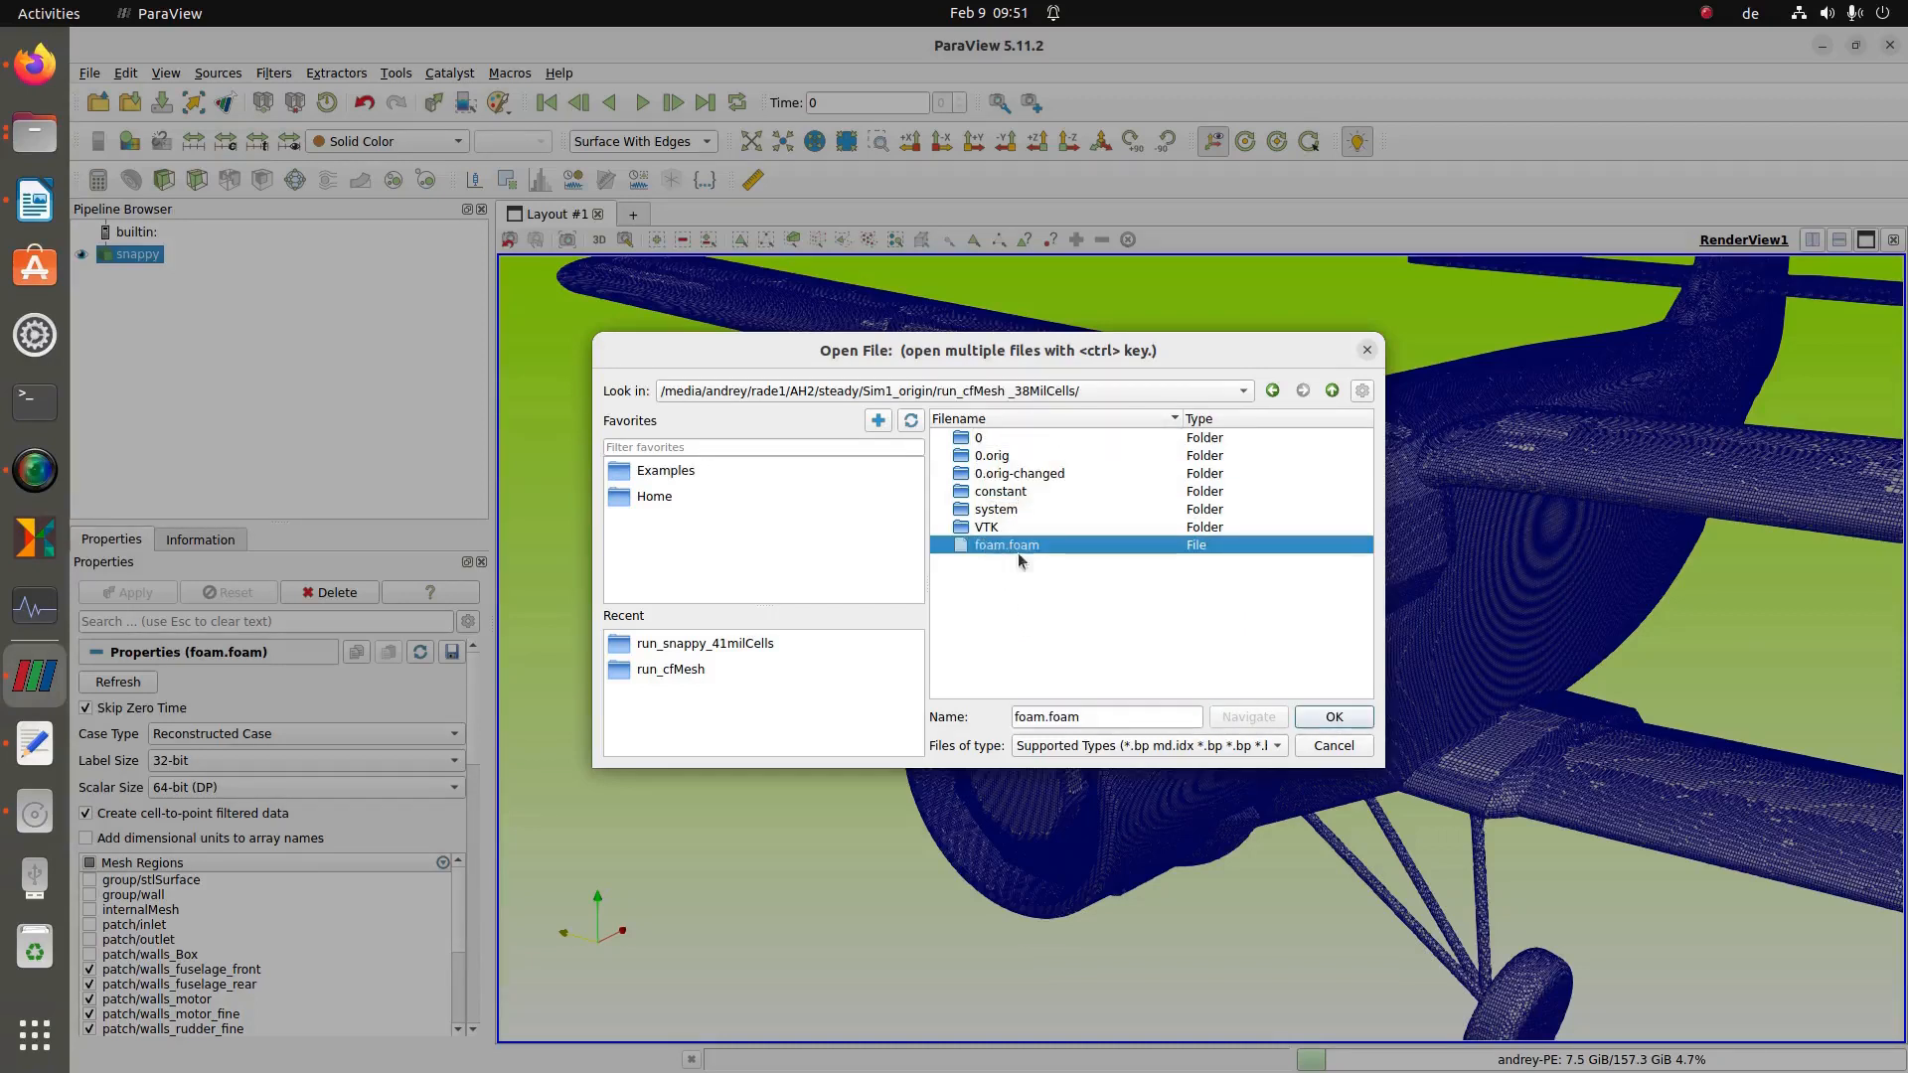
left_click(1358, 718)
- Rename the newly opened foam.foam source to cfMesh
left_click(151, 275)
type("cfMesh")
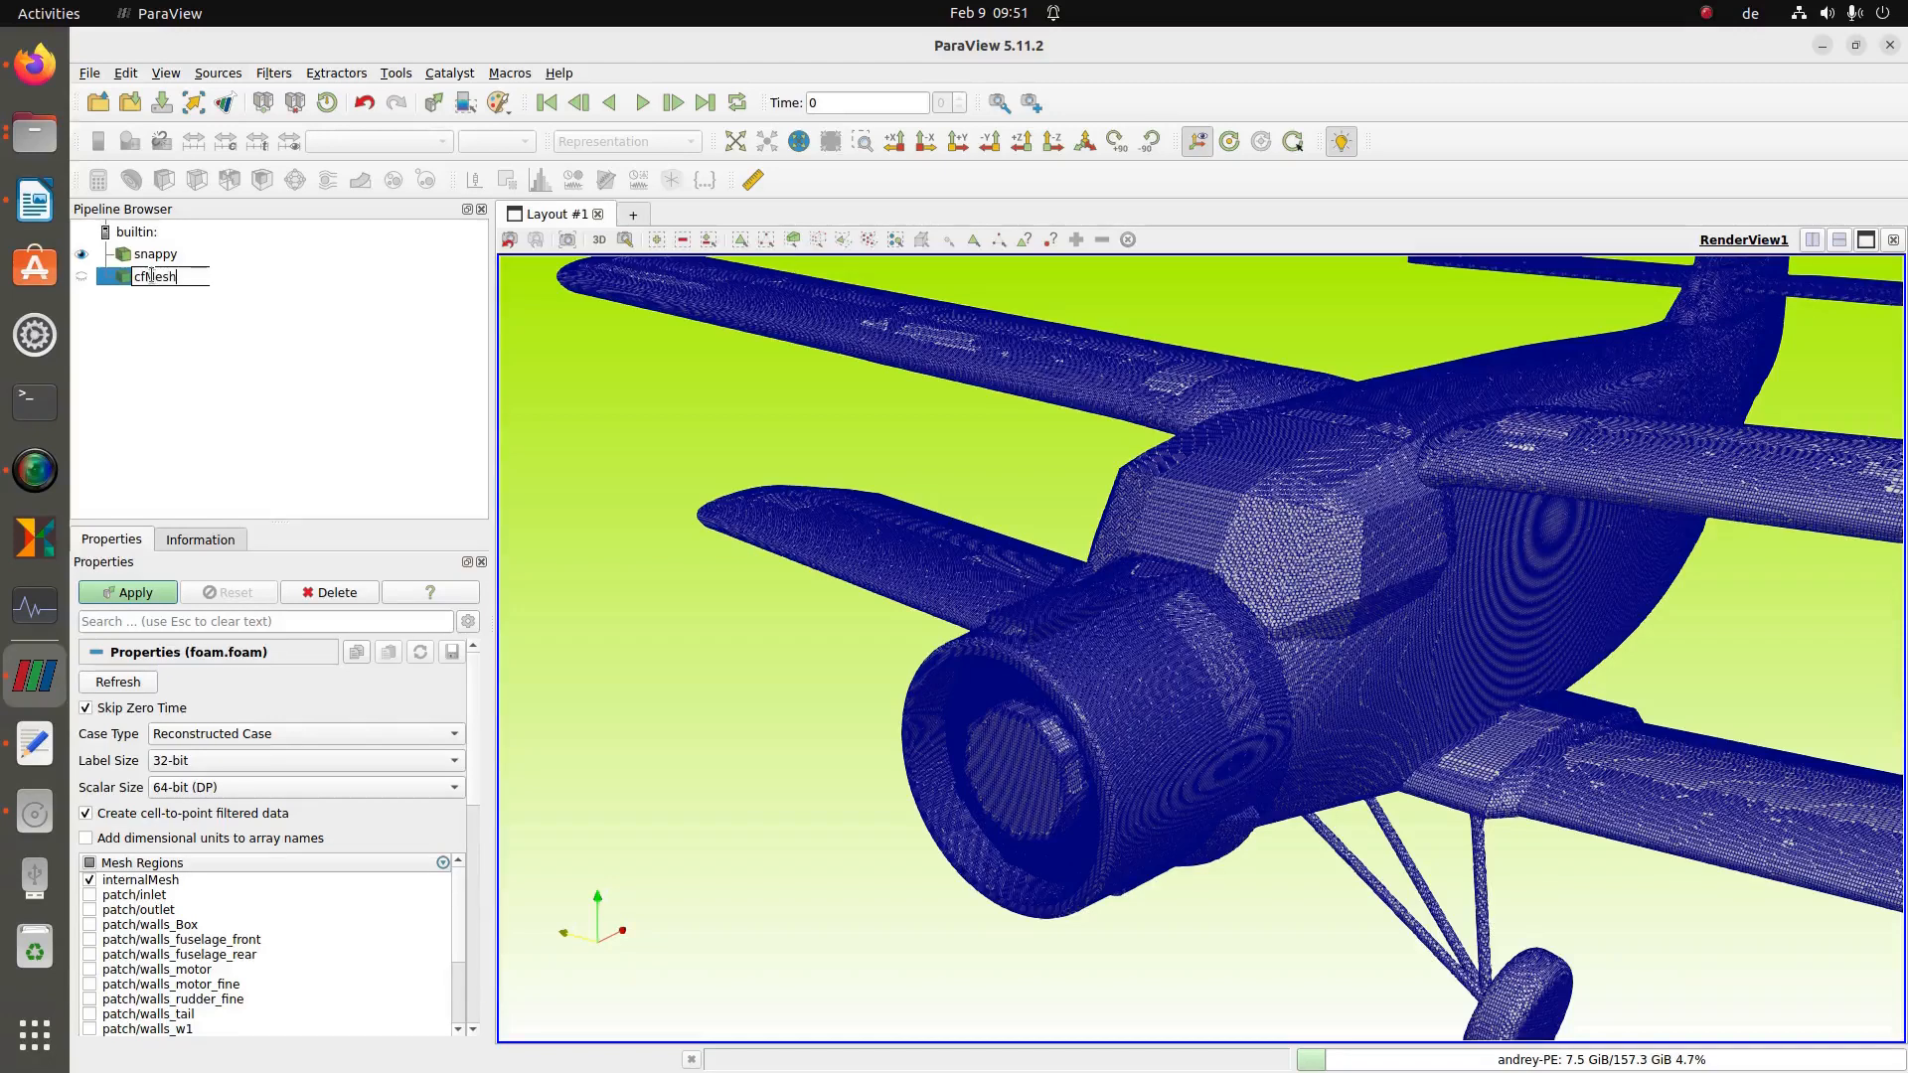
key("Return")
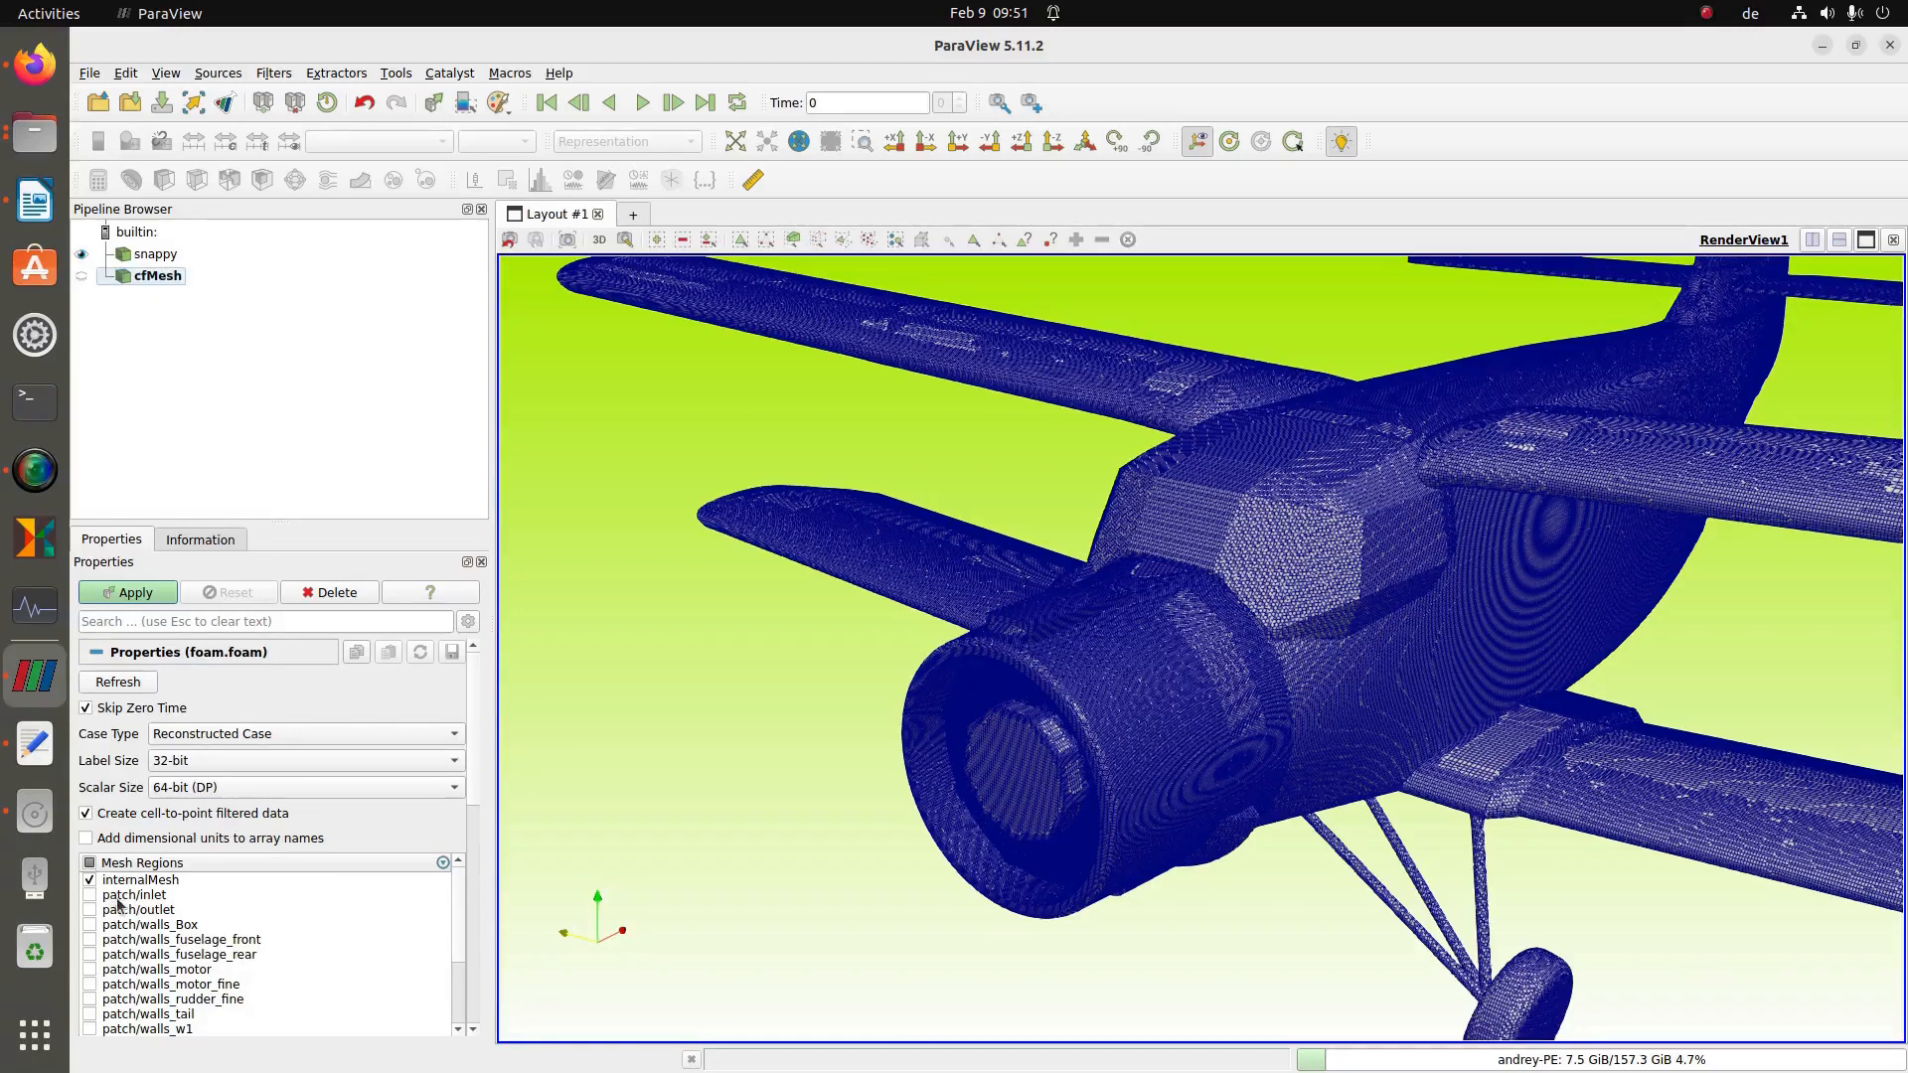
- Load all cfMesh regions except internalMesh, patch/inlet, patch/outlet and patch/walls_Box
left_click(88, 862)
left_click(88, 880)
left_click(88, 895)
left_click(88, 910)
left_click(89, 926)
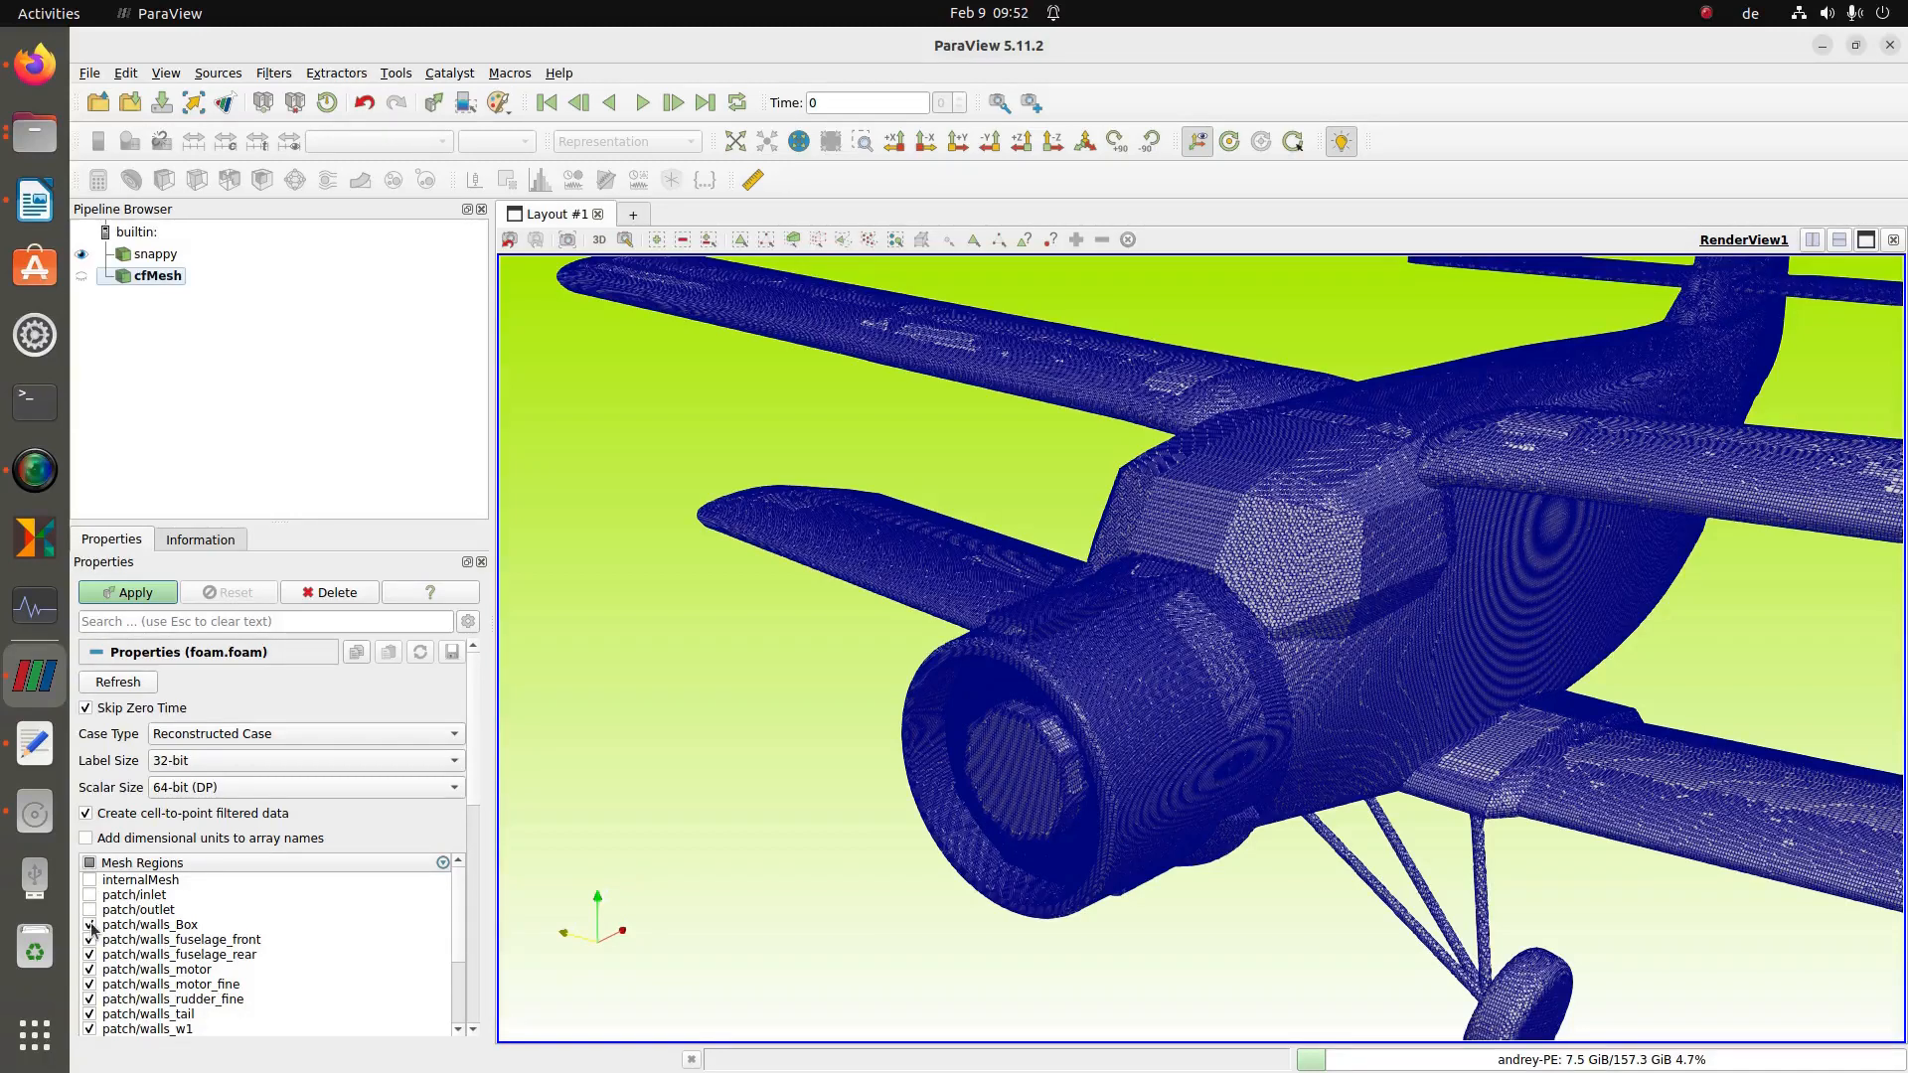
left_click(155, 595)
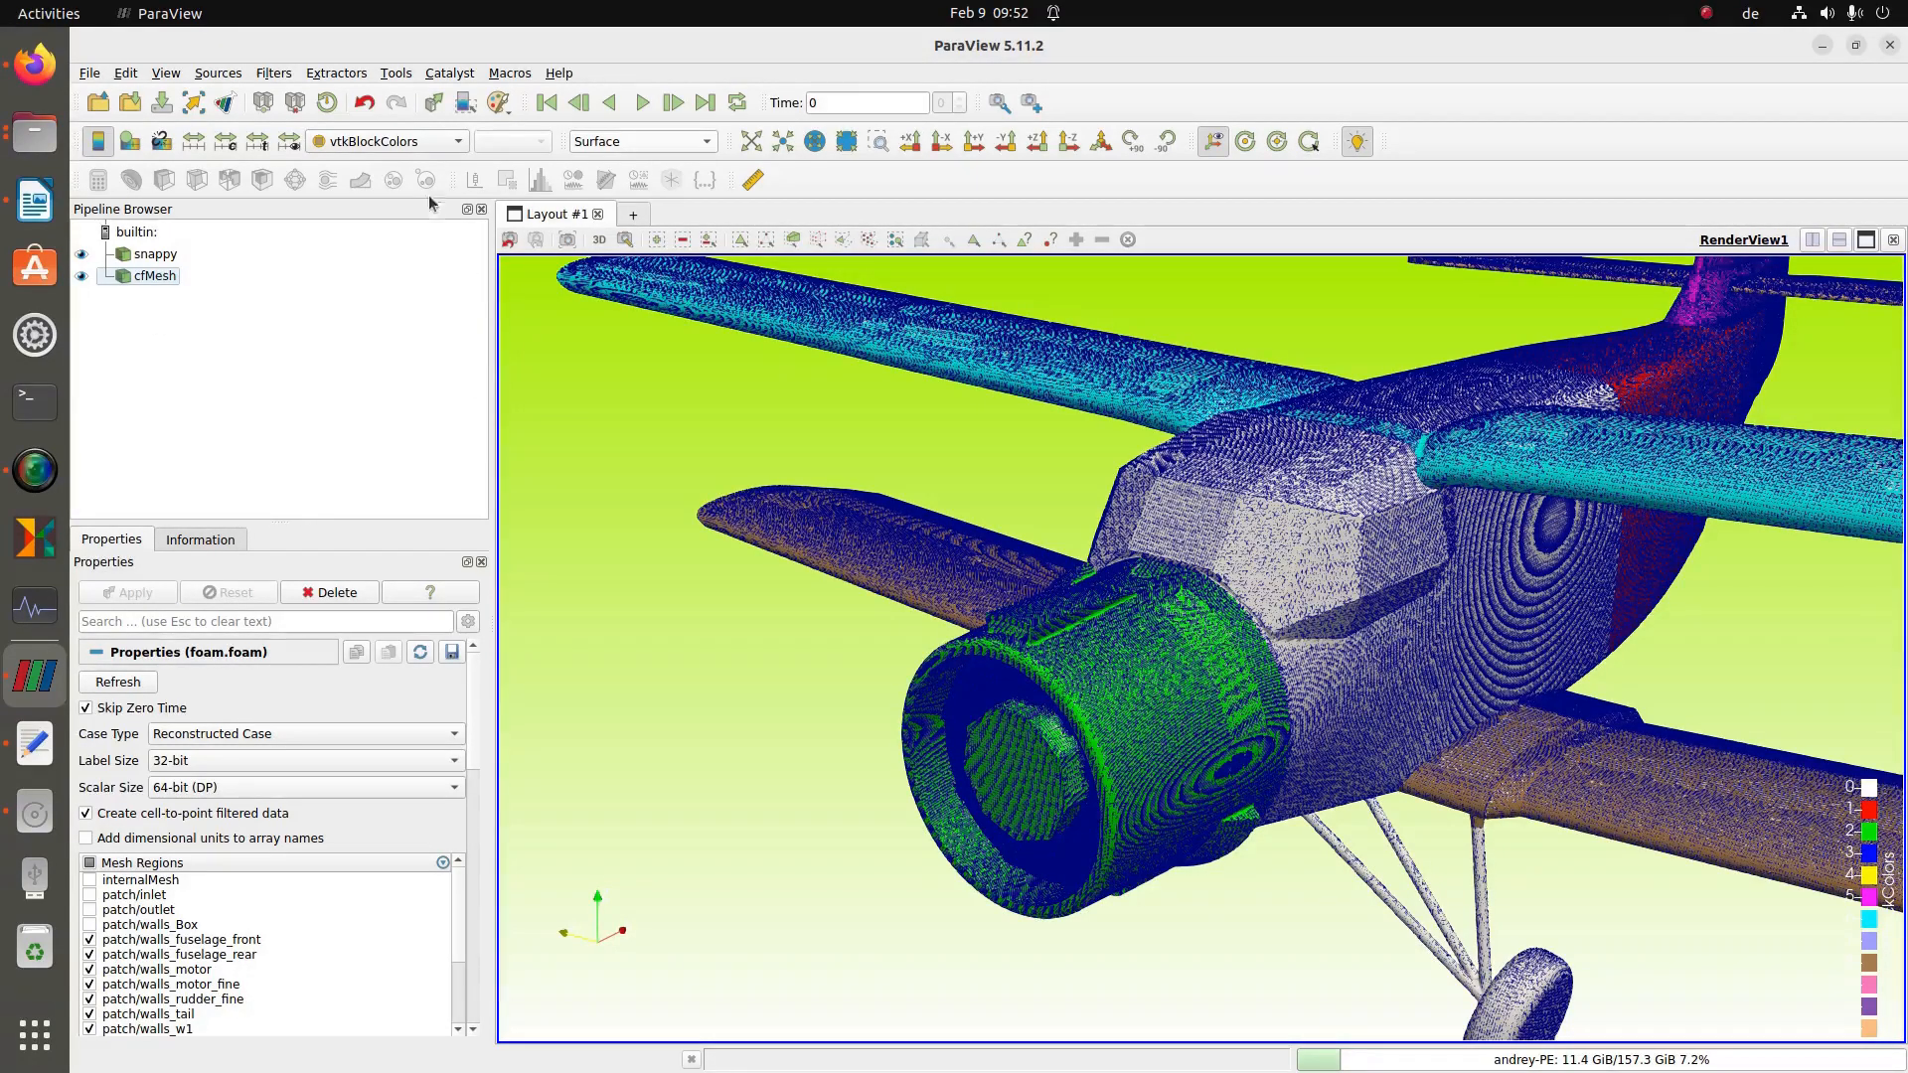
- Show cfMesh in Solid Color as Surface With Edges and hide the snappy source
left_click(416, 142)
left_click(346, 74)
left_click(616, 141)
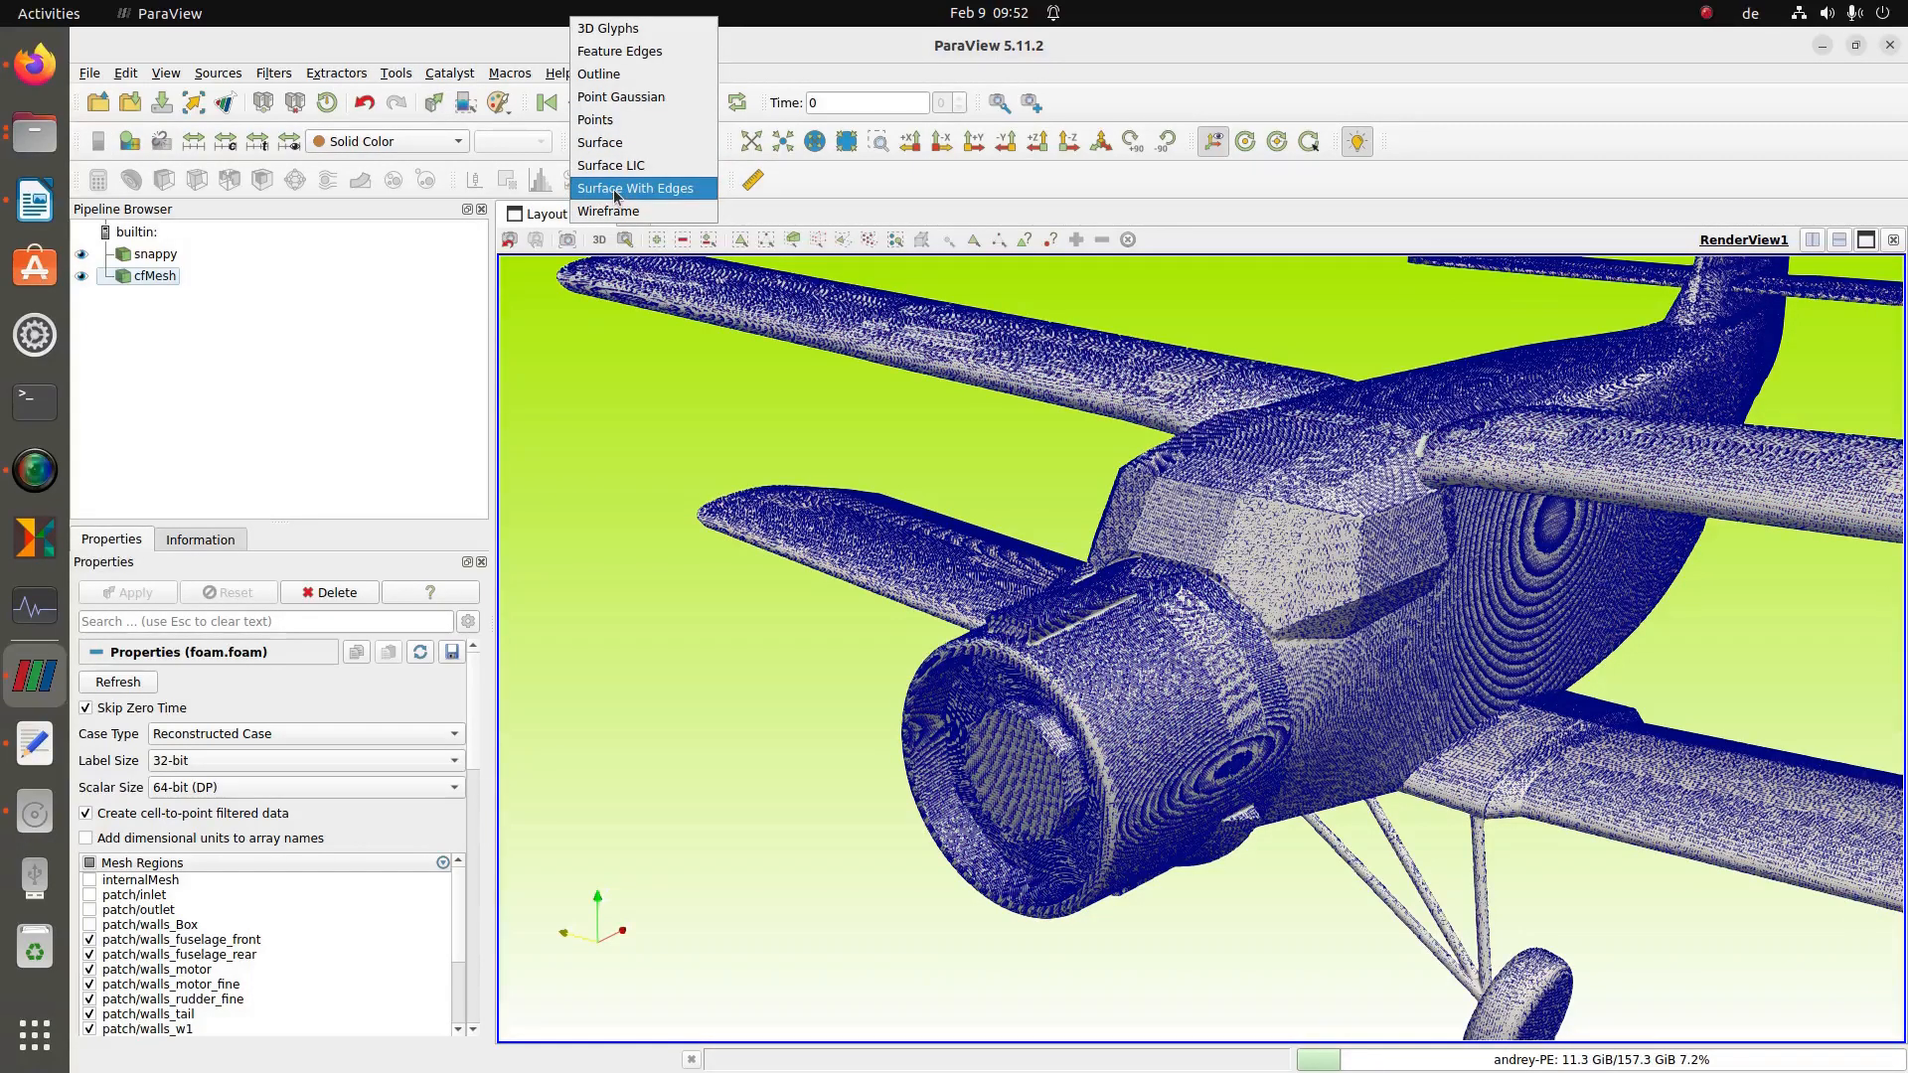
left_click(618, 191)
left_click(82, 255)
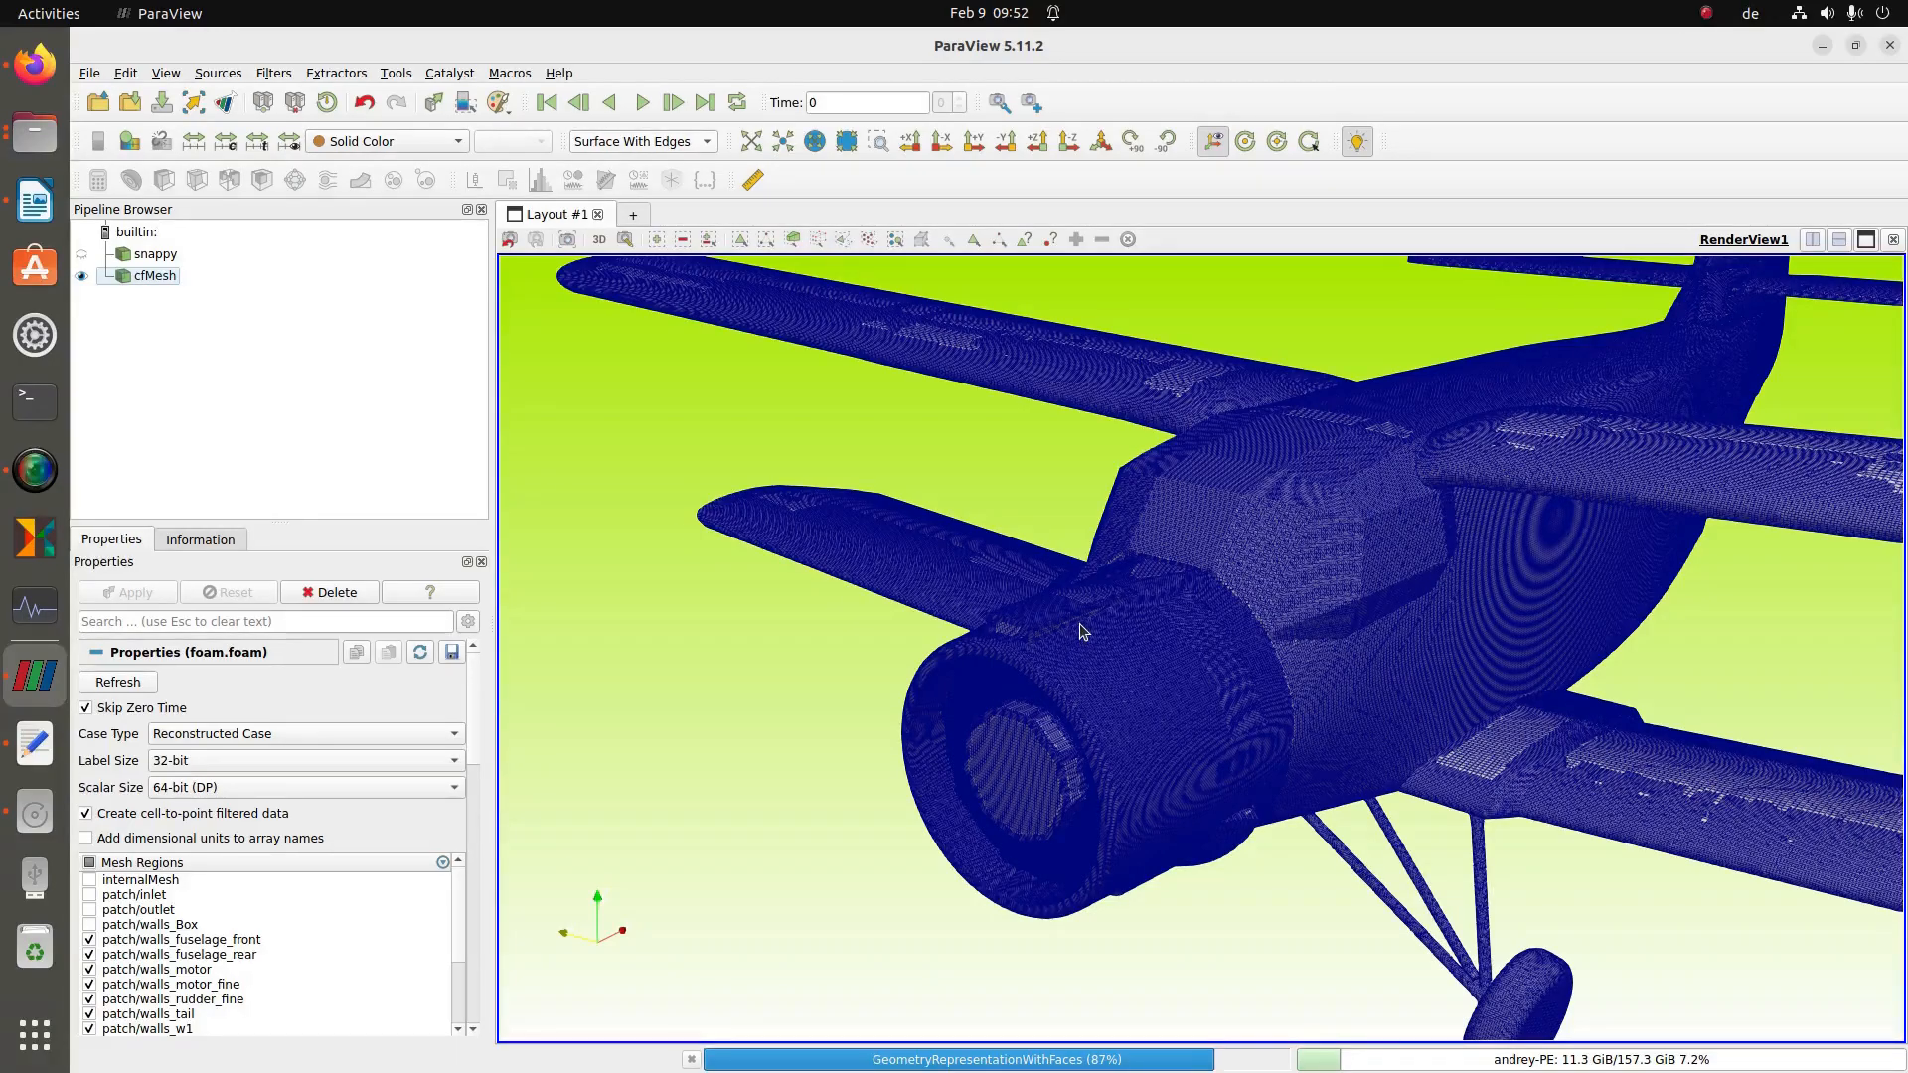
- Examine the cfMesh surface mesh inside the engine cowling and across the whole aircraft
scroll(1081, 631, "up", 10)
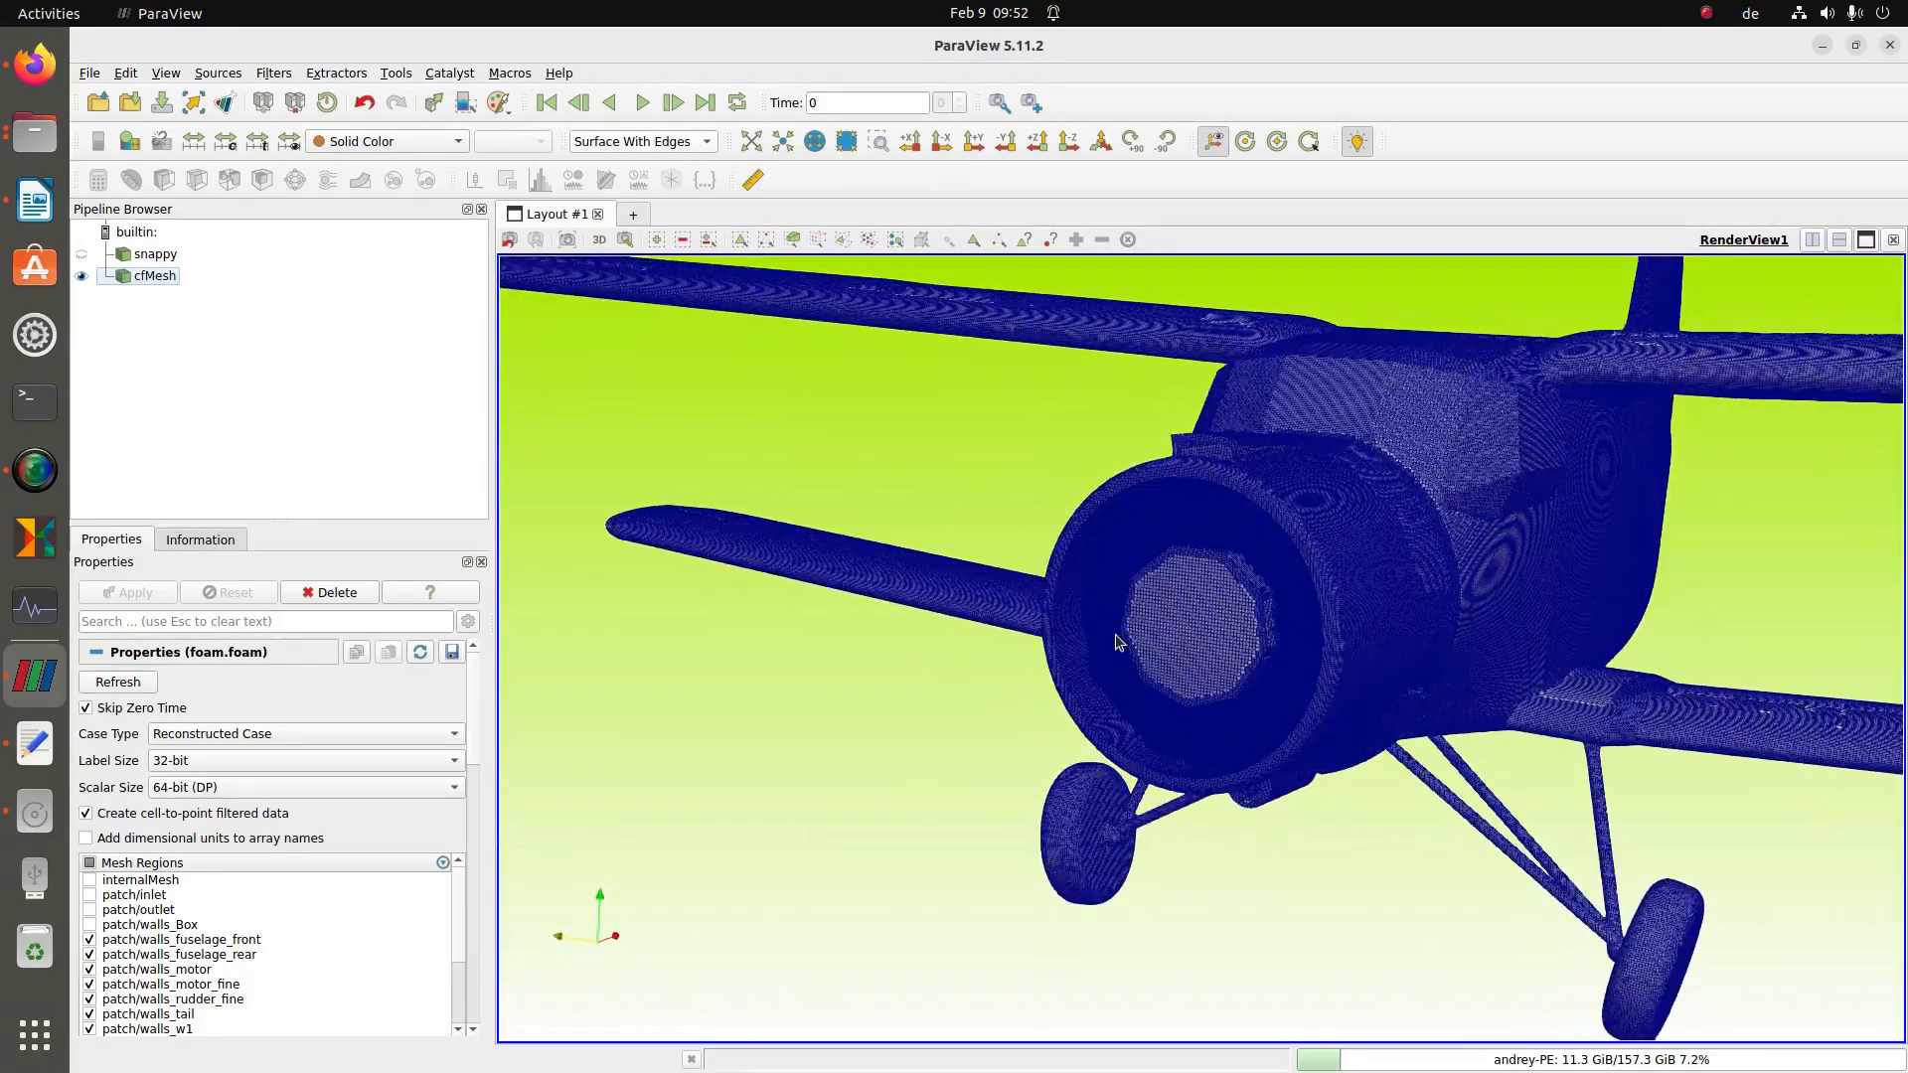
scroll(1194, 651, "up", 10)
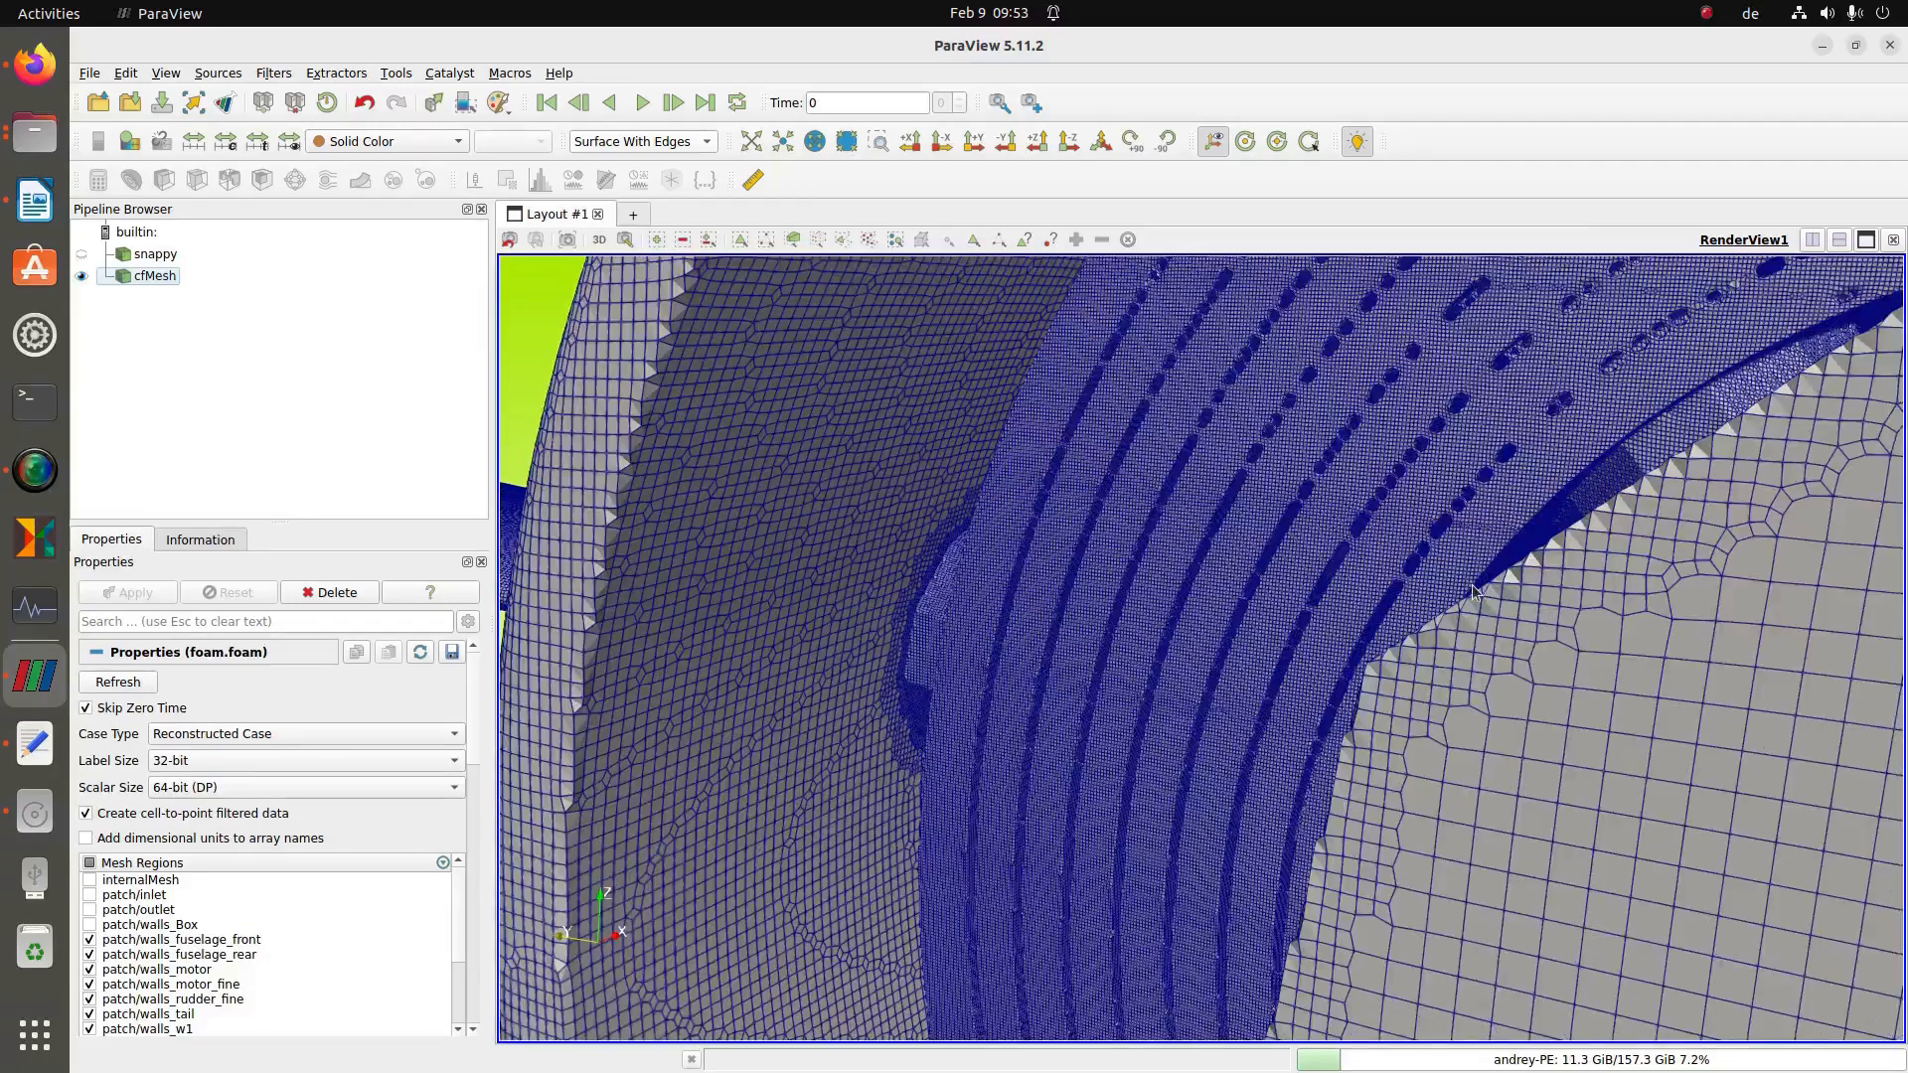
left_click_drag(1473, 585, 1410, 648)
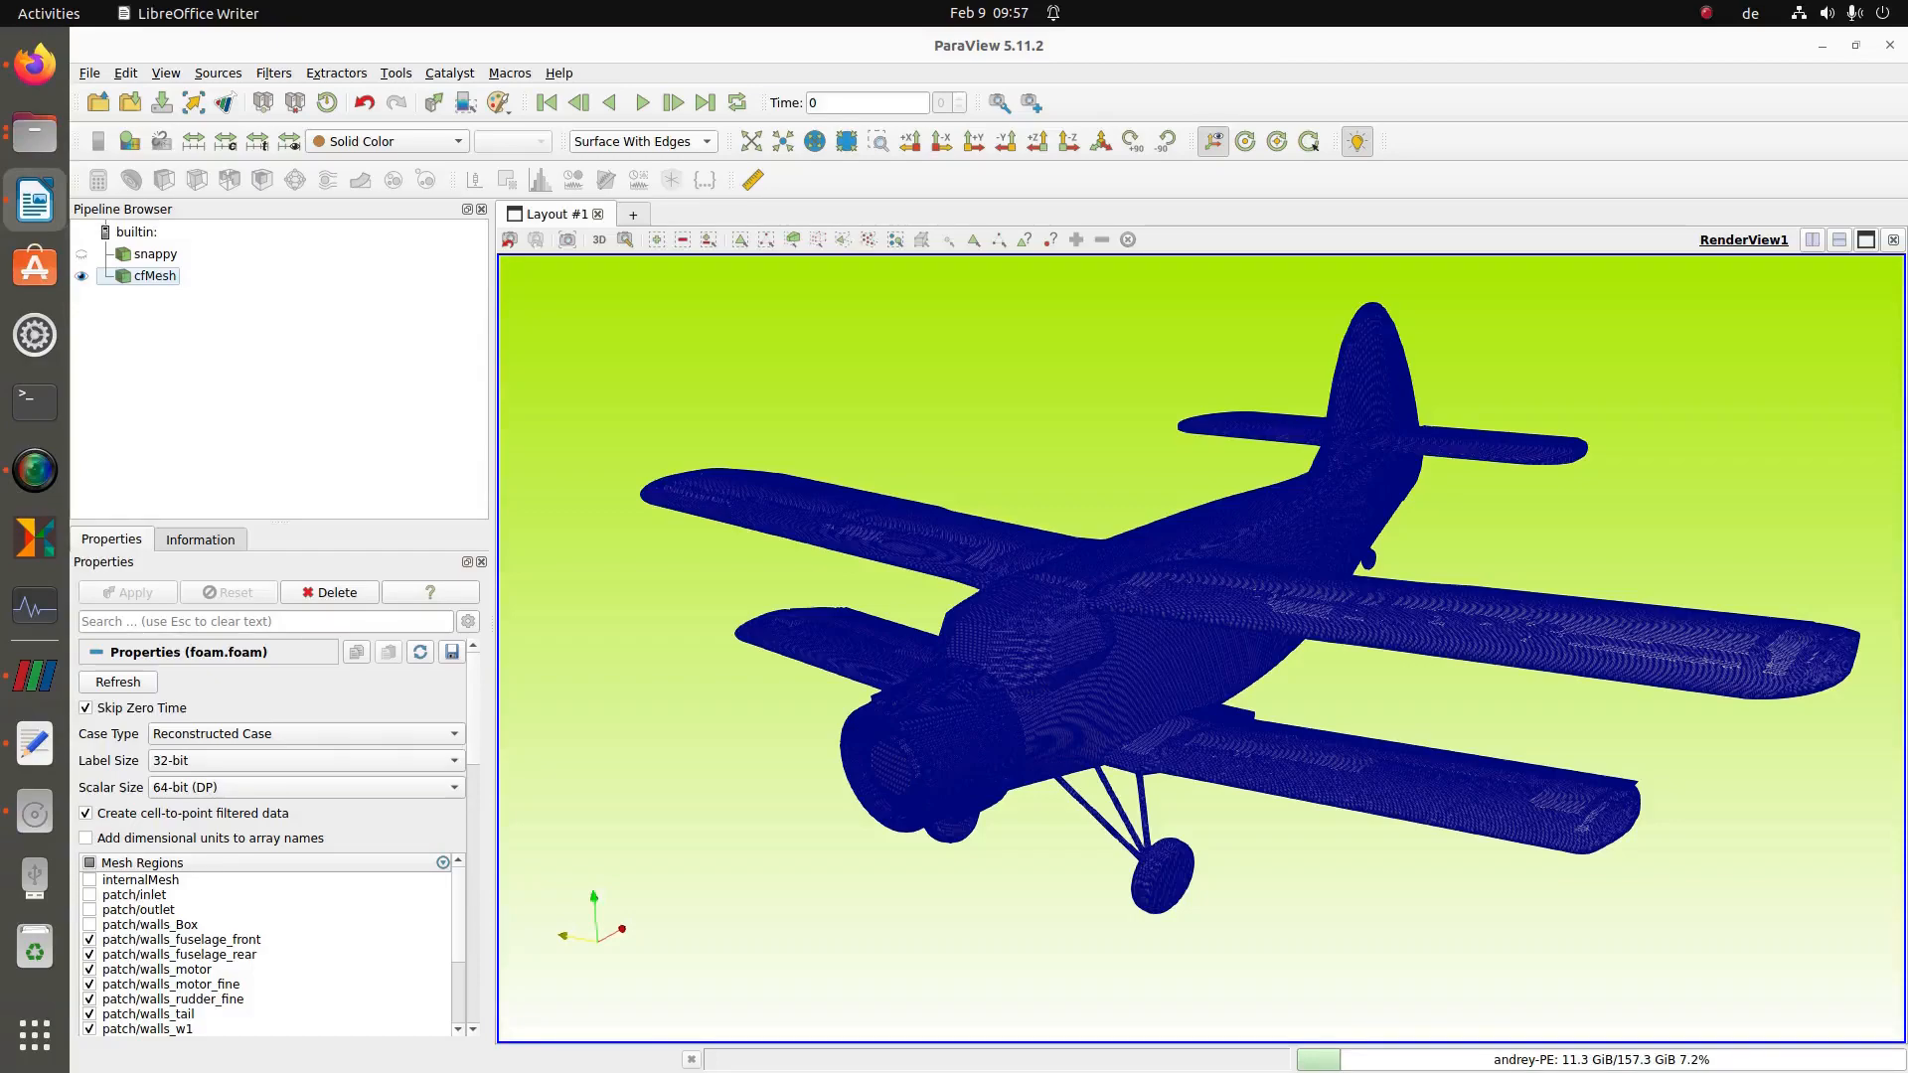
left_click_drag(1014, 617, 1177, 645)
right_click_drag(1177, 645, 1184, 714)
middle_click_drag(1185, 713, 1234, 677)
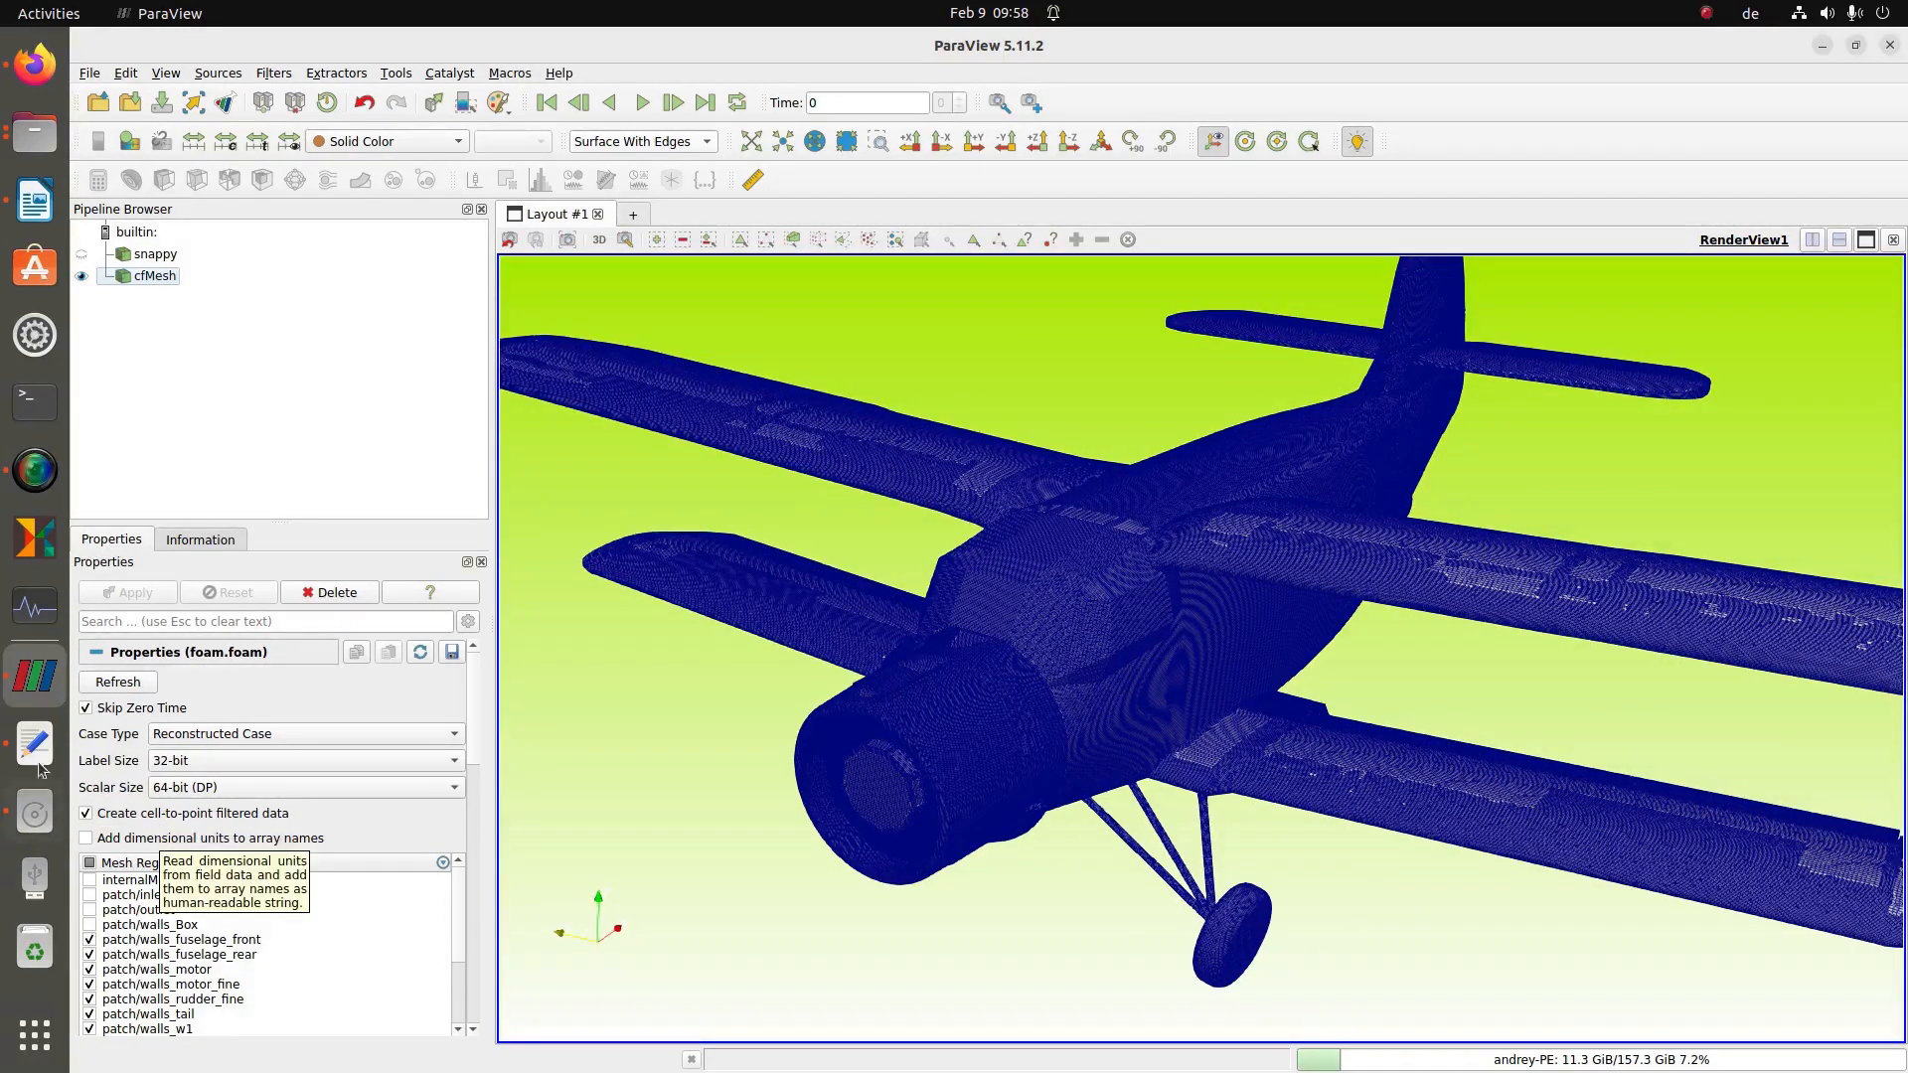
- Open calculator.ods from the run_cfMesh folder in LibreOffice Calc and clear the contents of A1:F15, keeping the formats
left_click(47, 820)
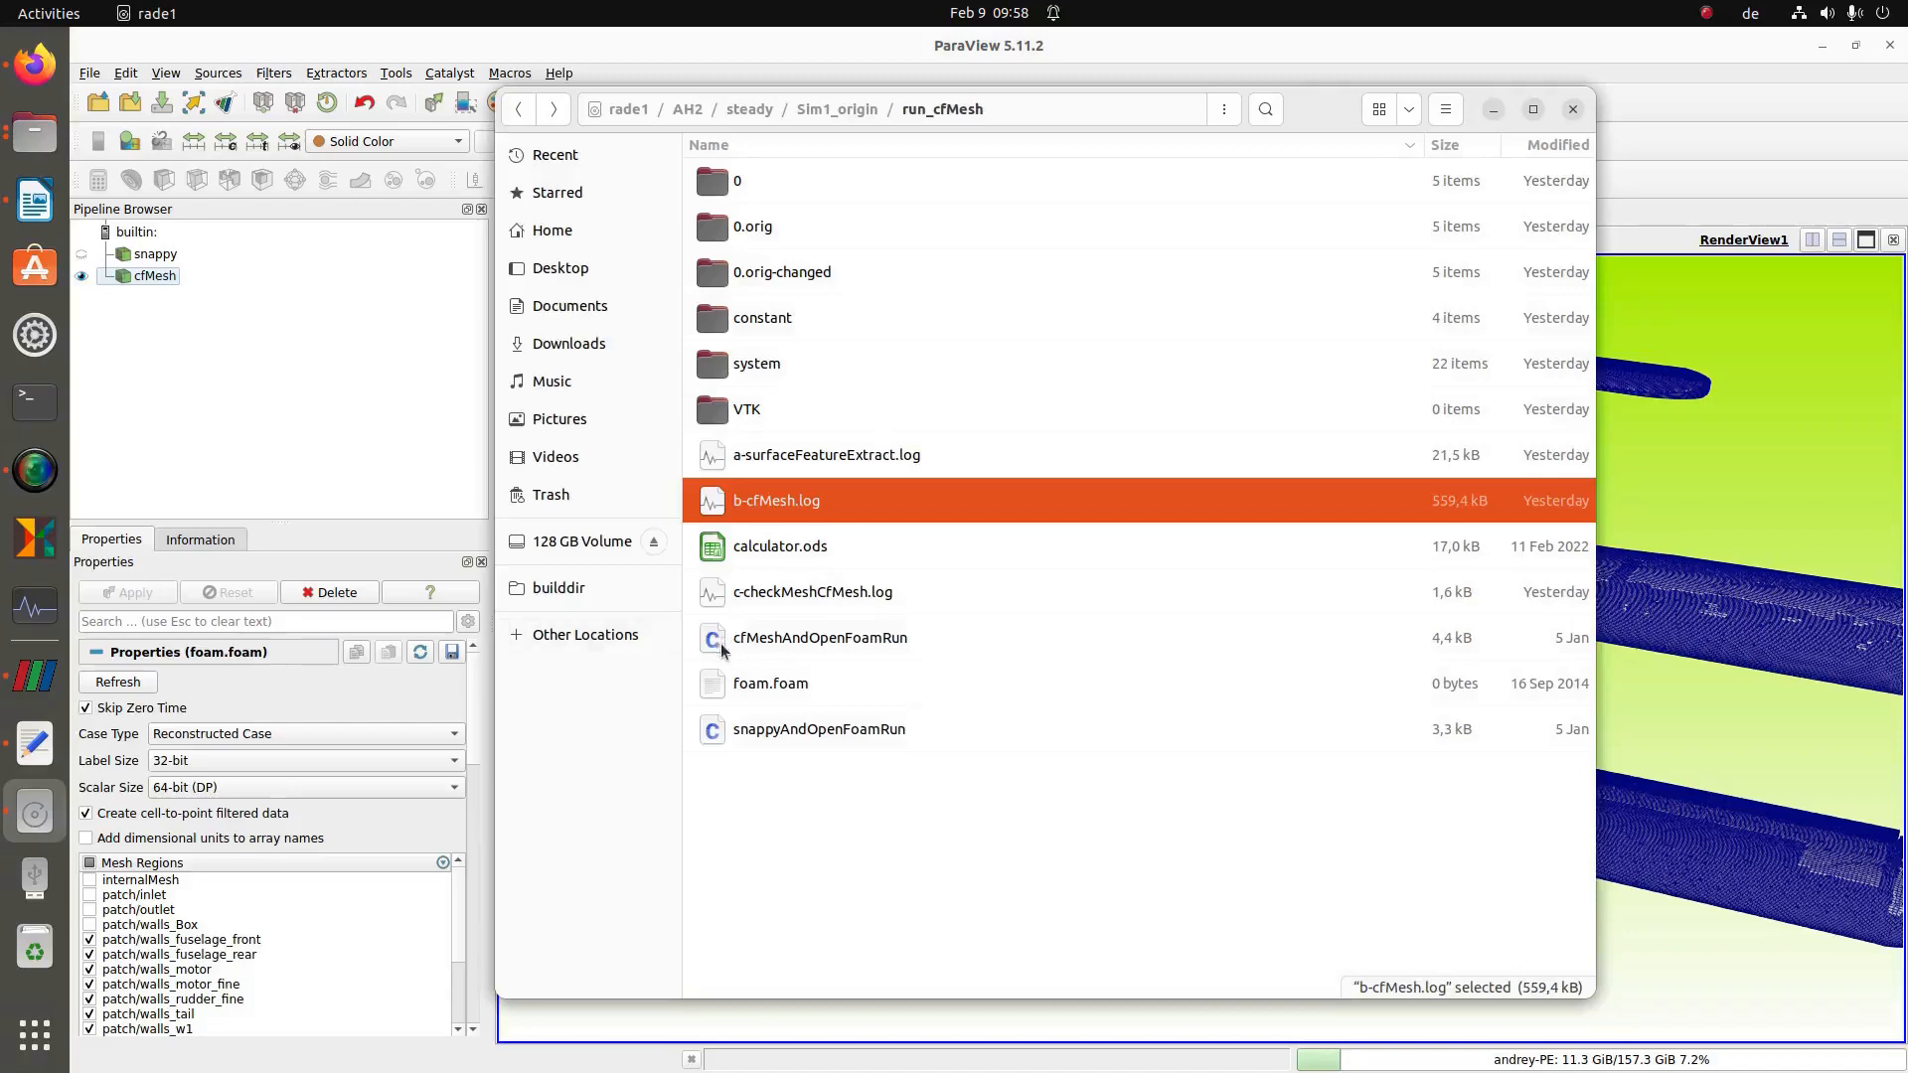
double_click(769, 546)
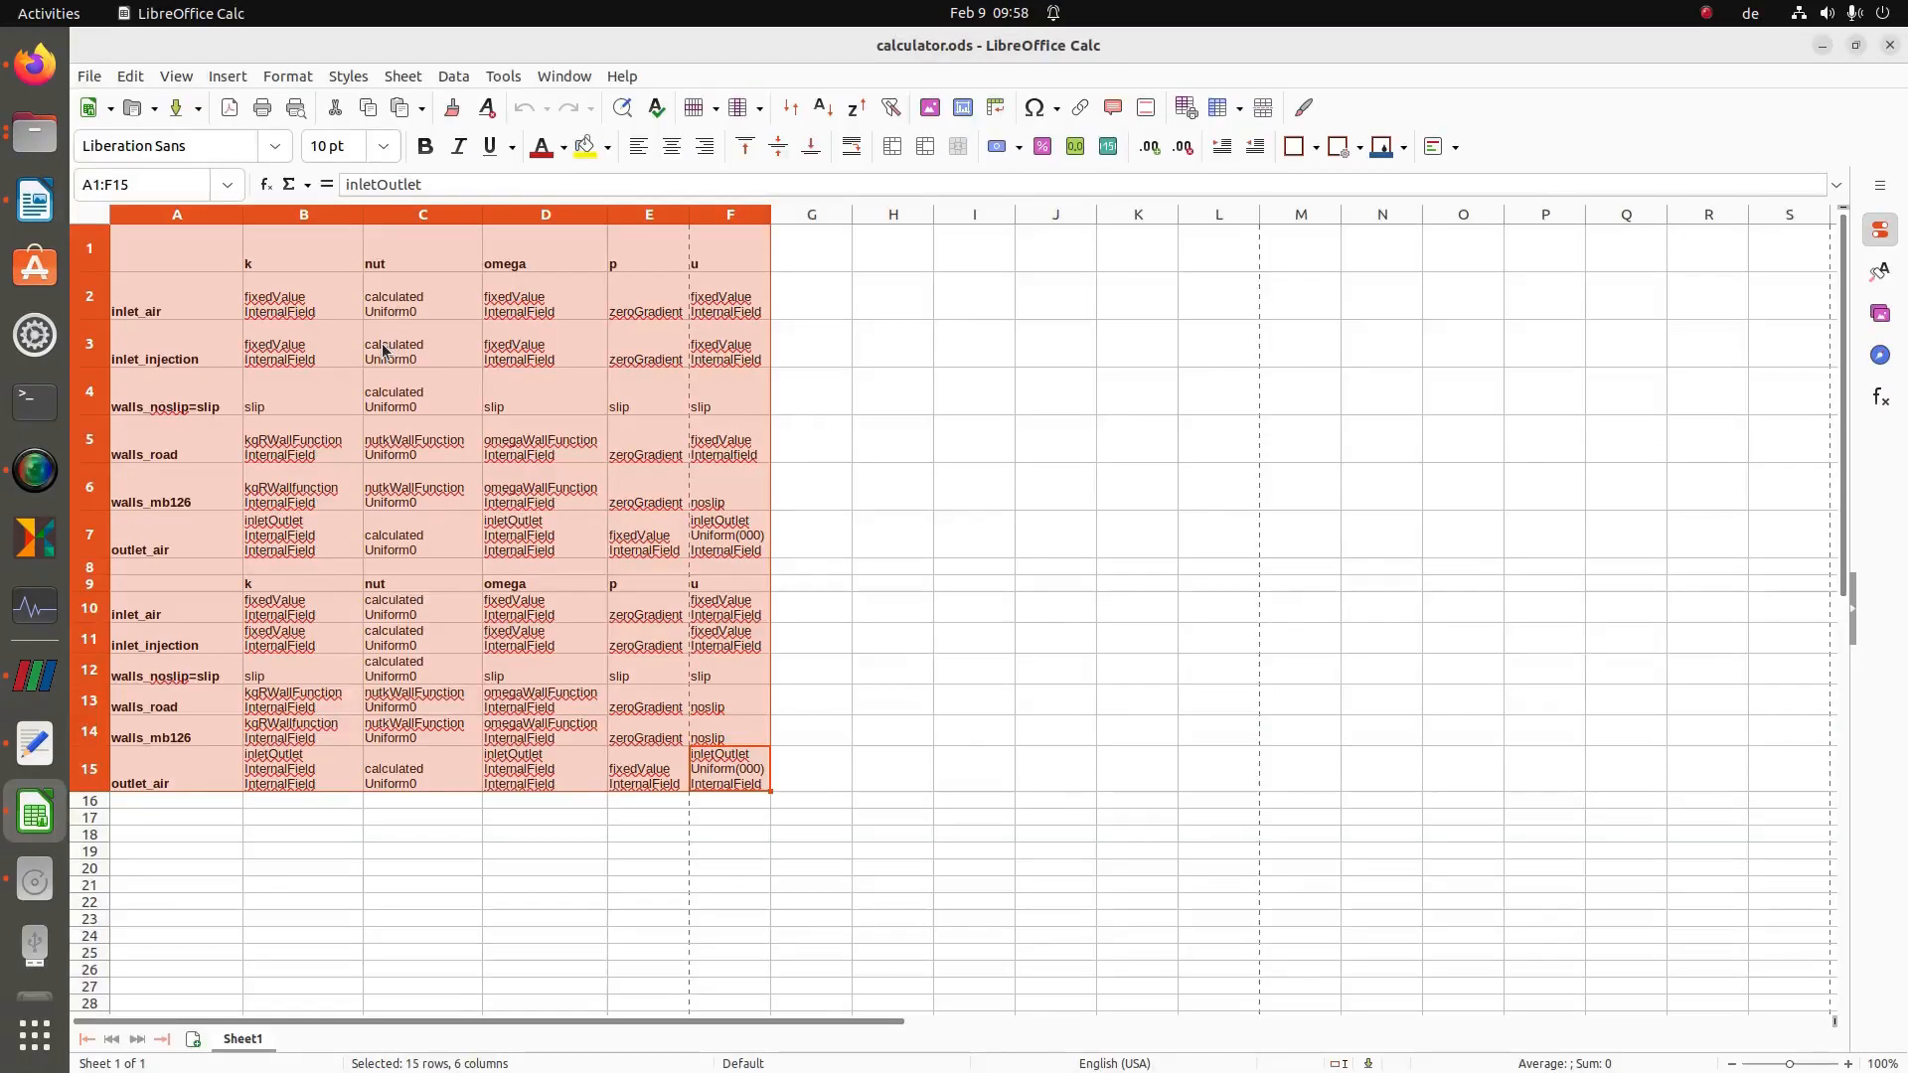
key("BackSpace")
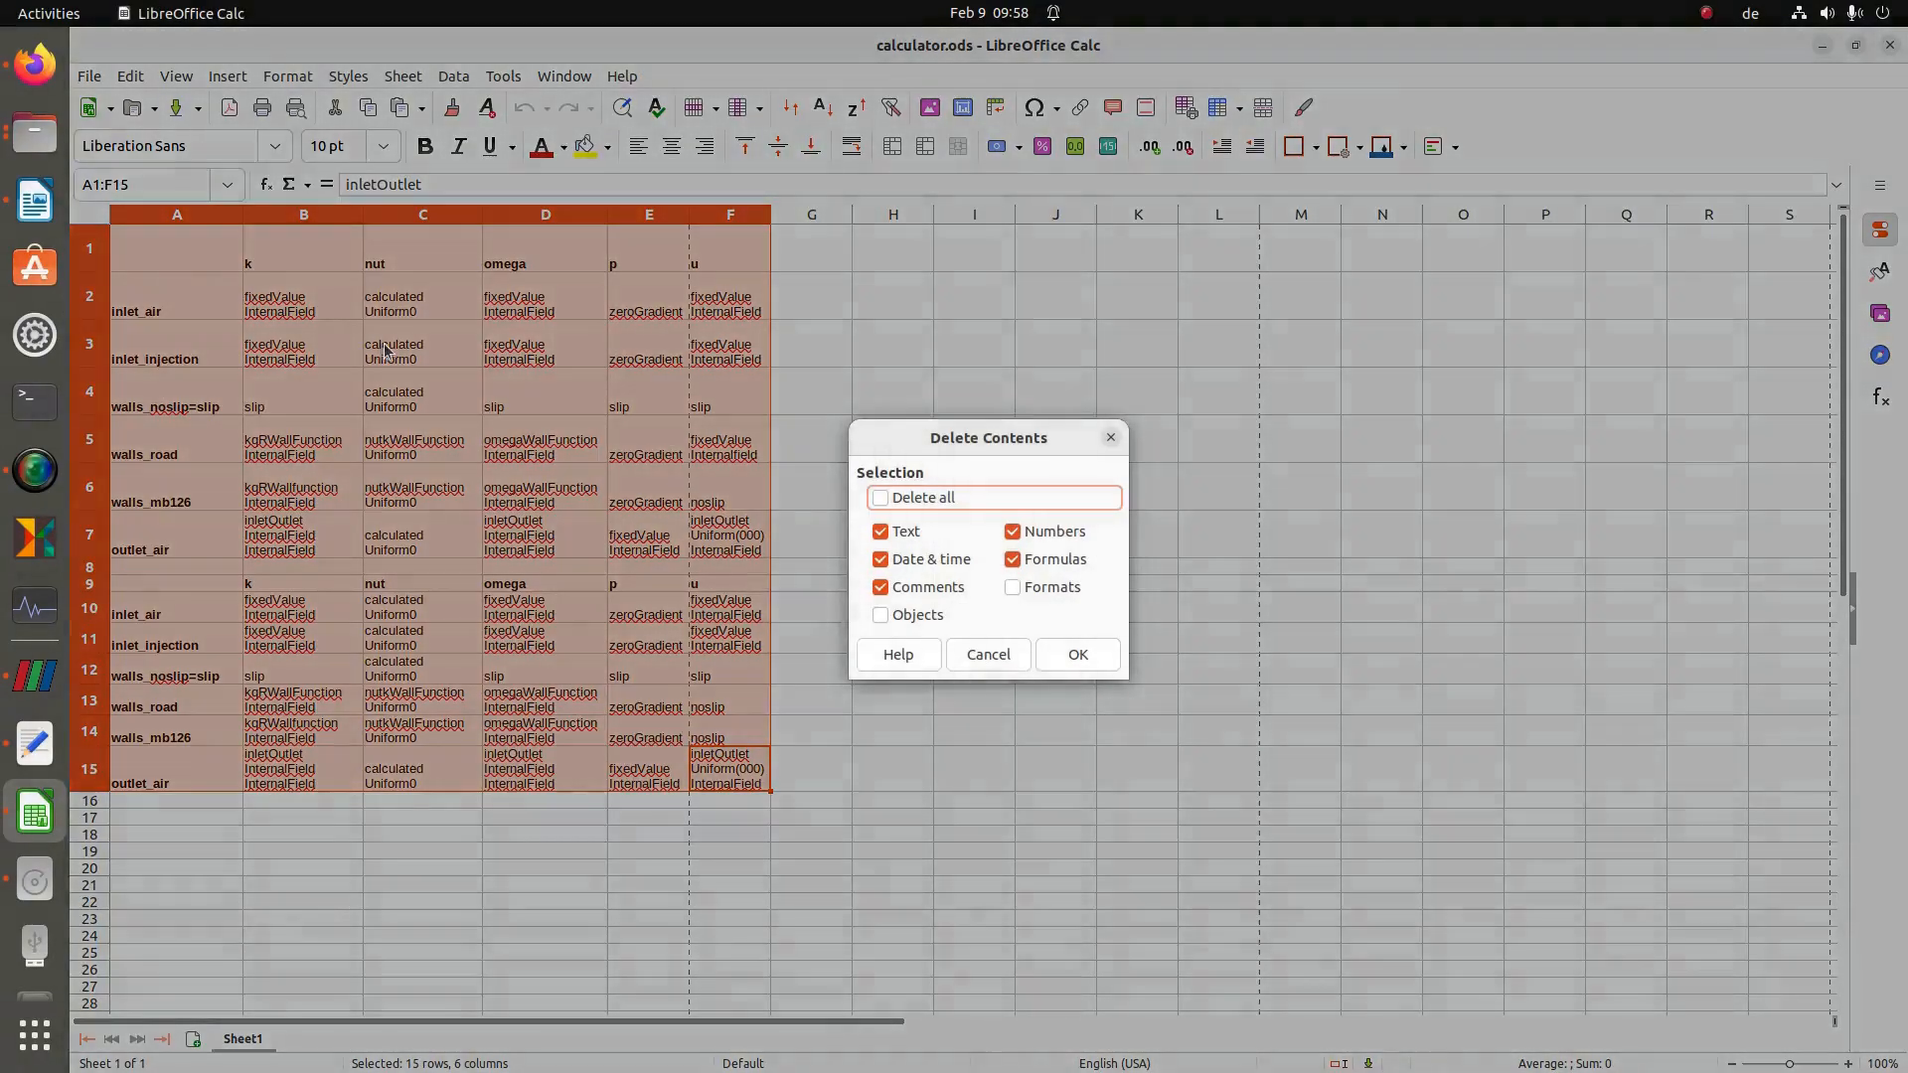
left_click(1077, 655)
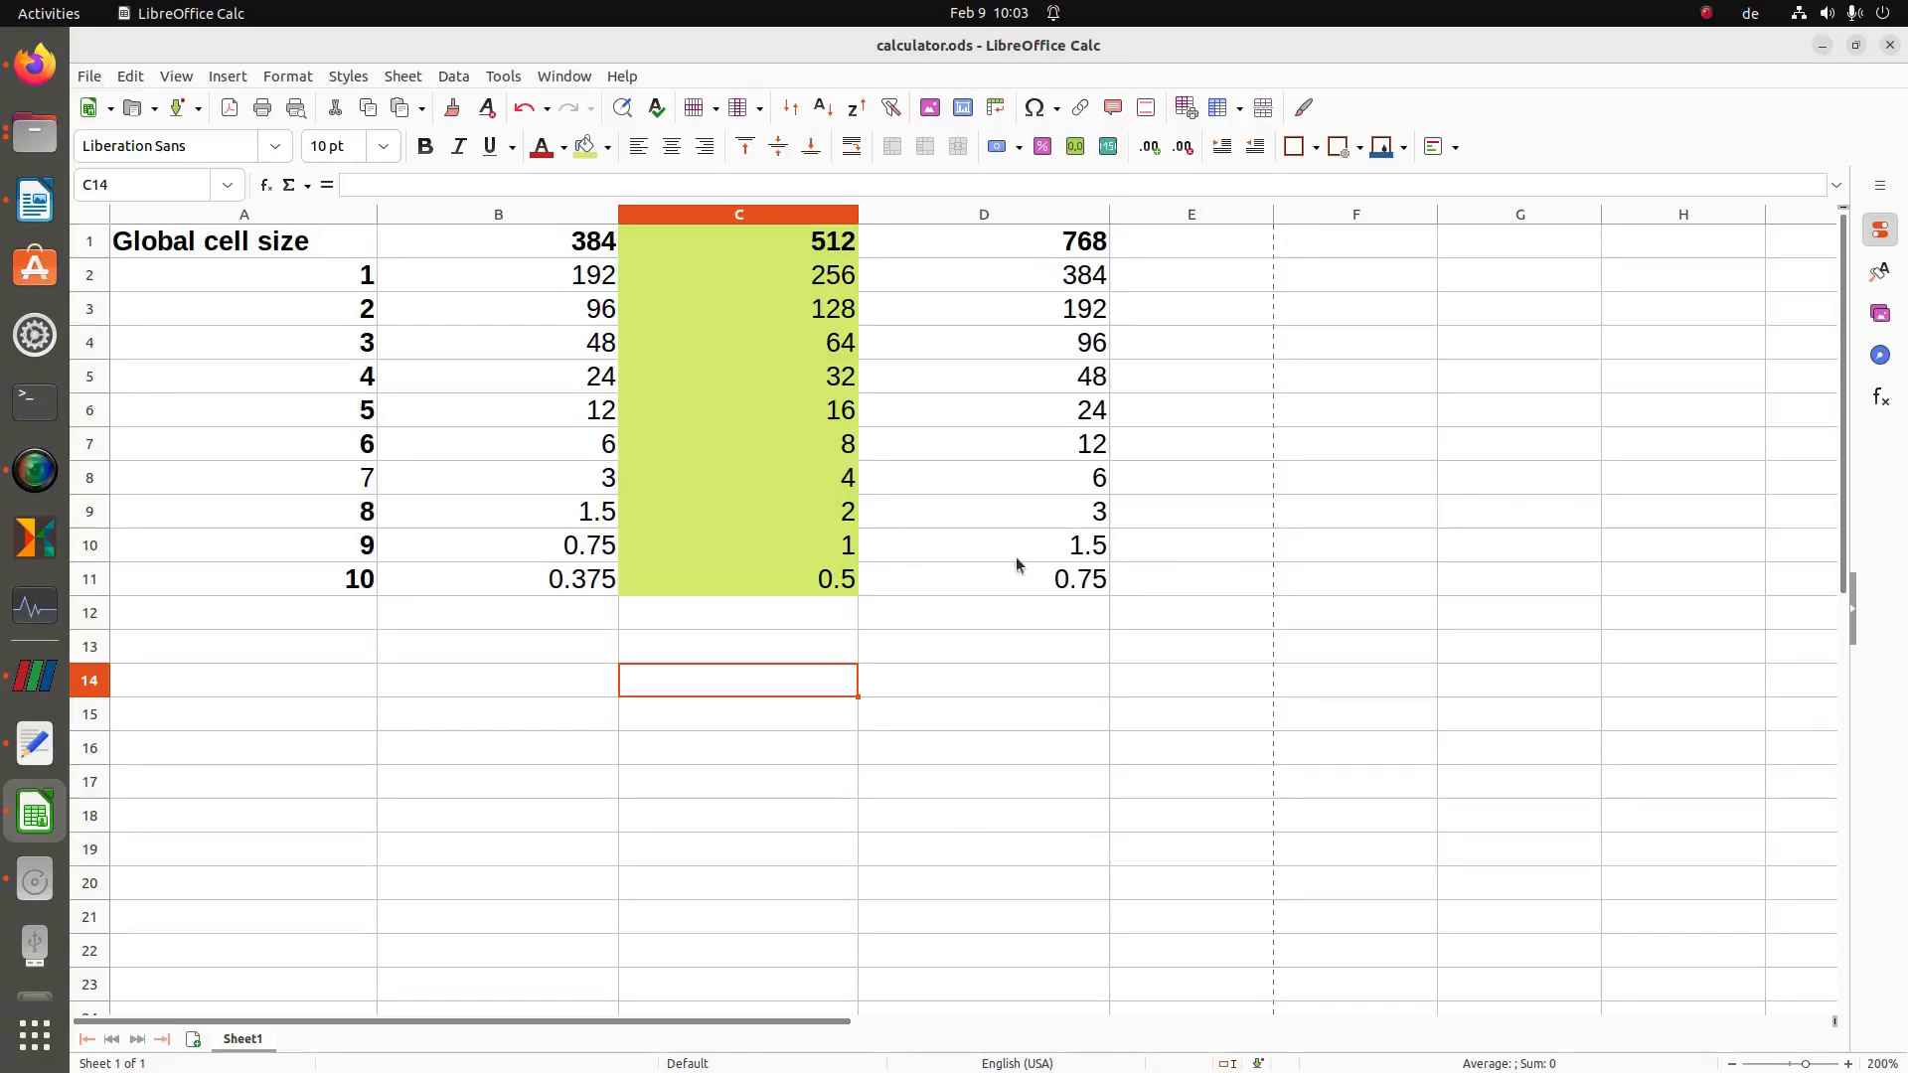
- Compare the cell sizes at refinement levels 8 and 9 for the global cell sizes 384, 512 and 768
left_click(84, 557)
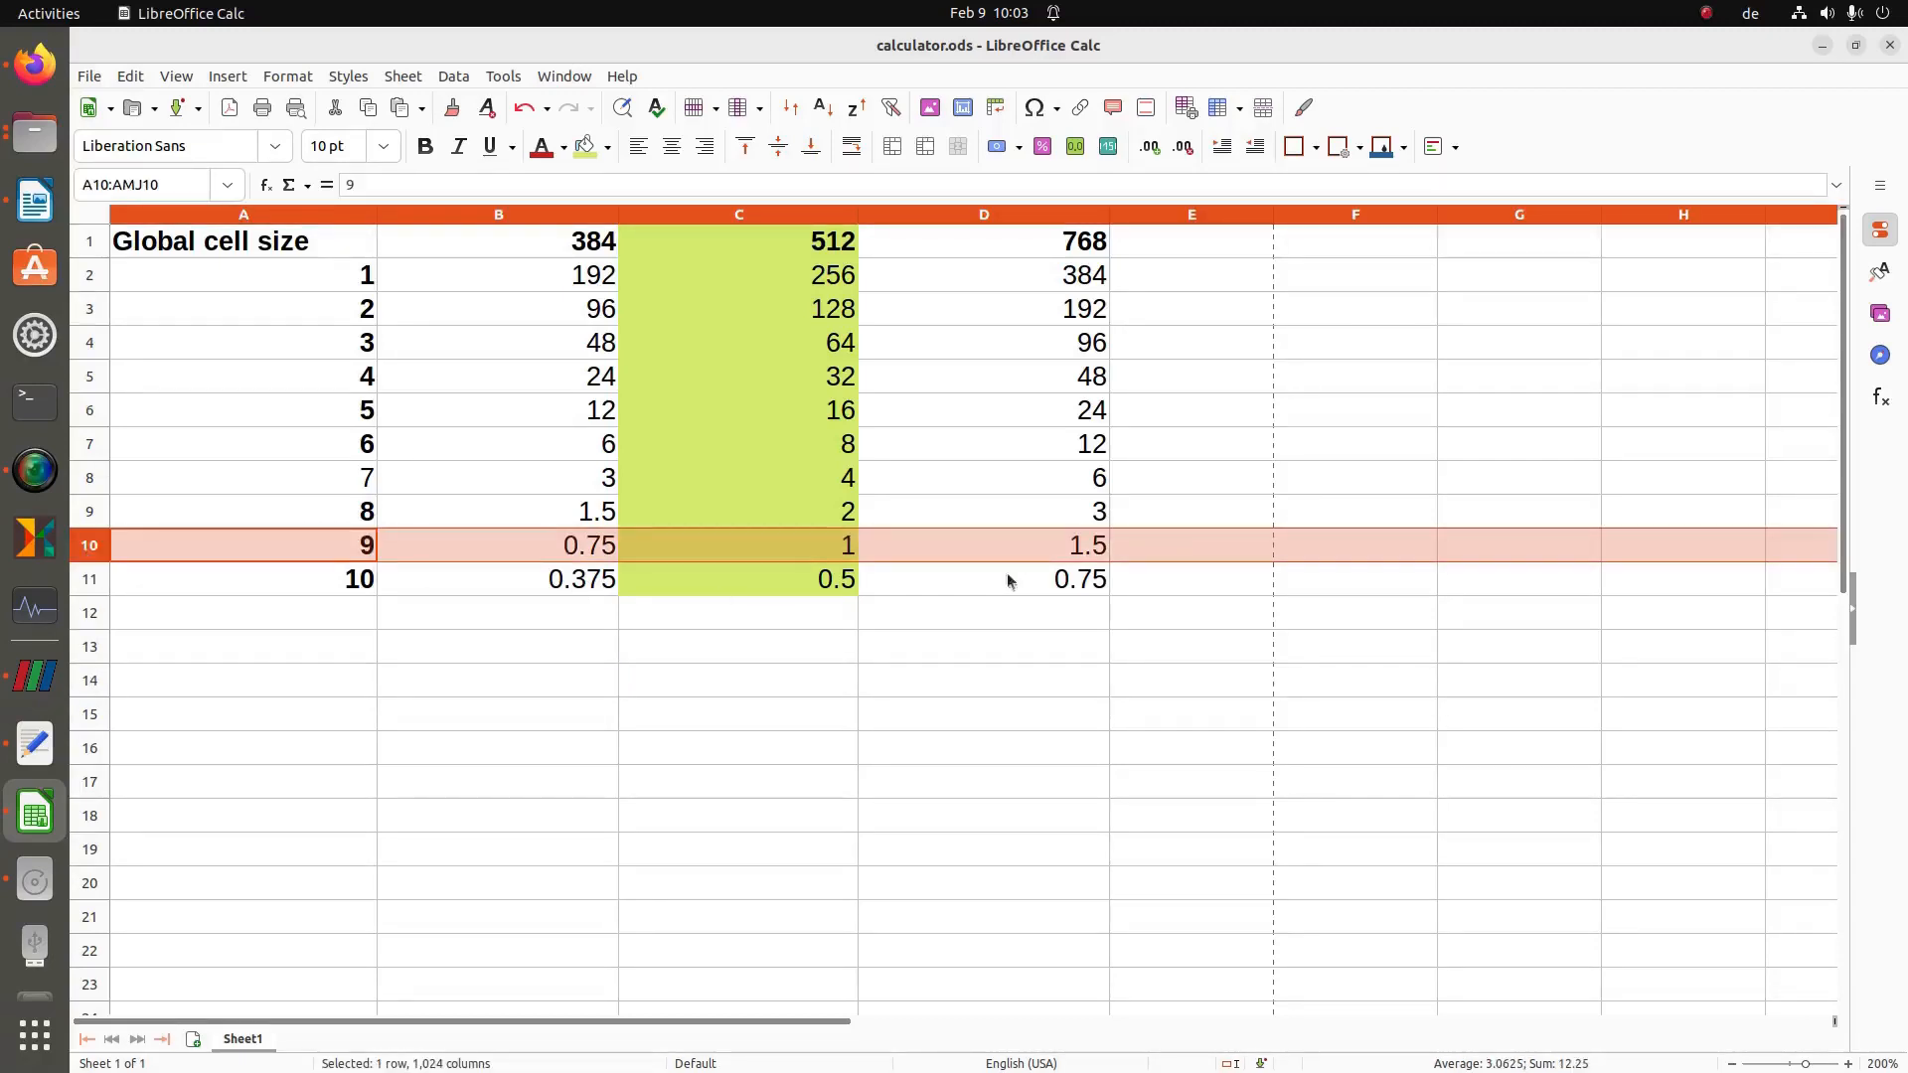
left_click(1008, 543)
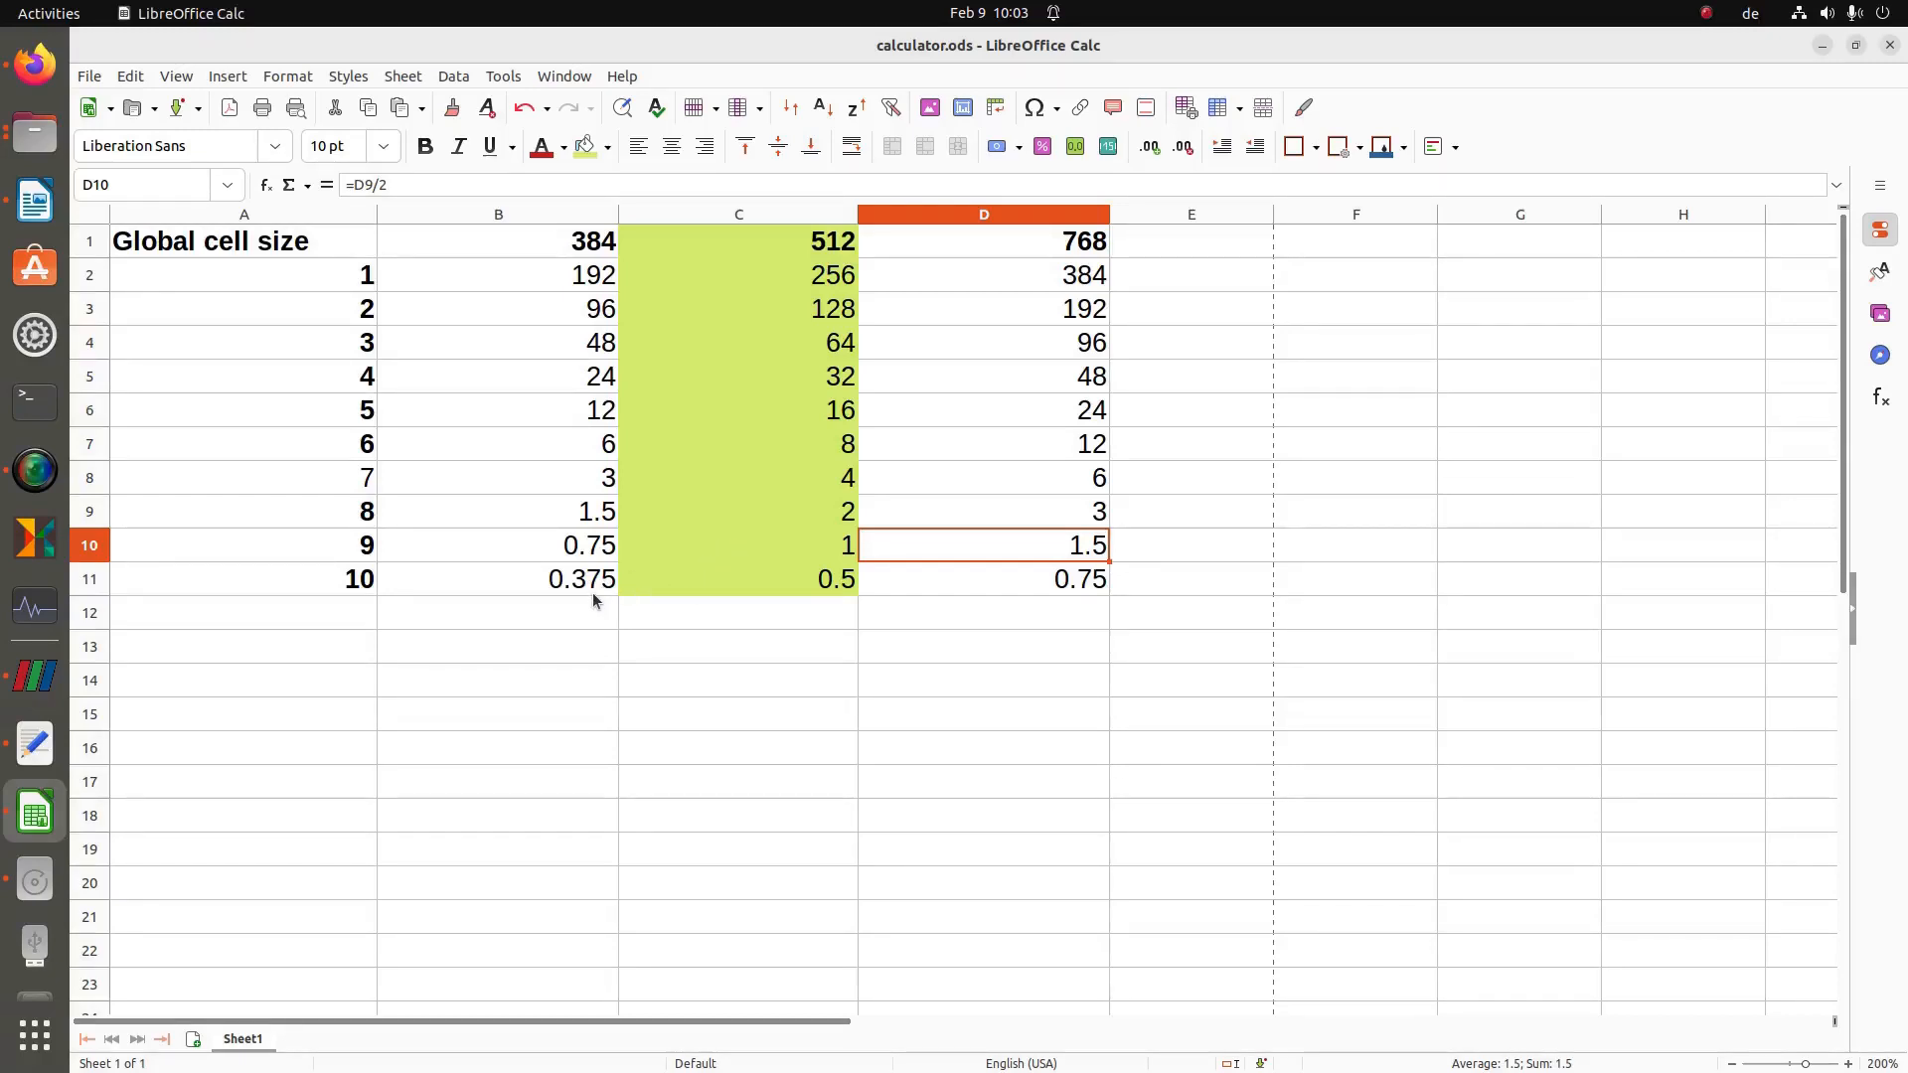
left_click(479, 511)
left_click_drag(341, 513, 483, 513)
left_click_drag(290, 537, 1008, 550)
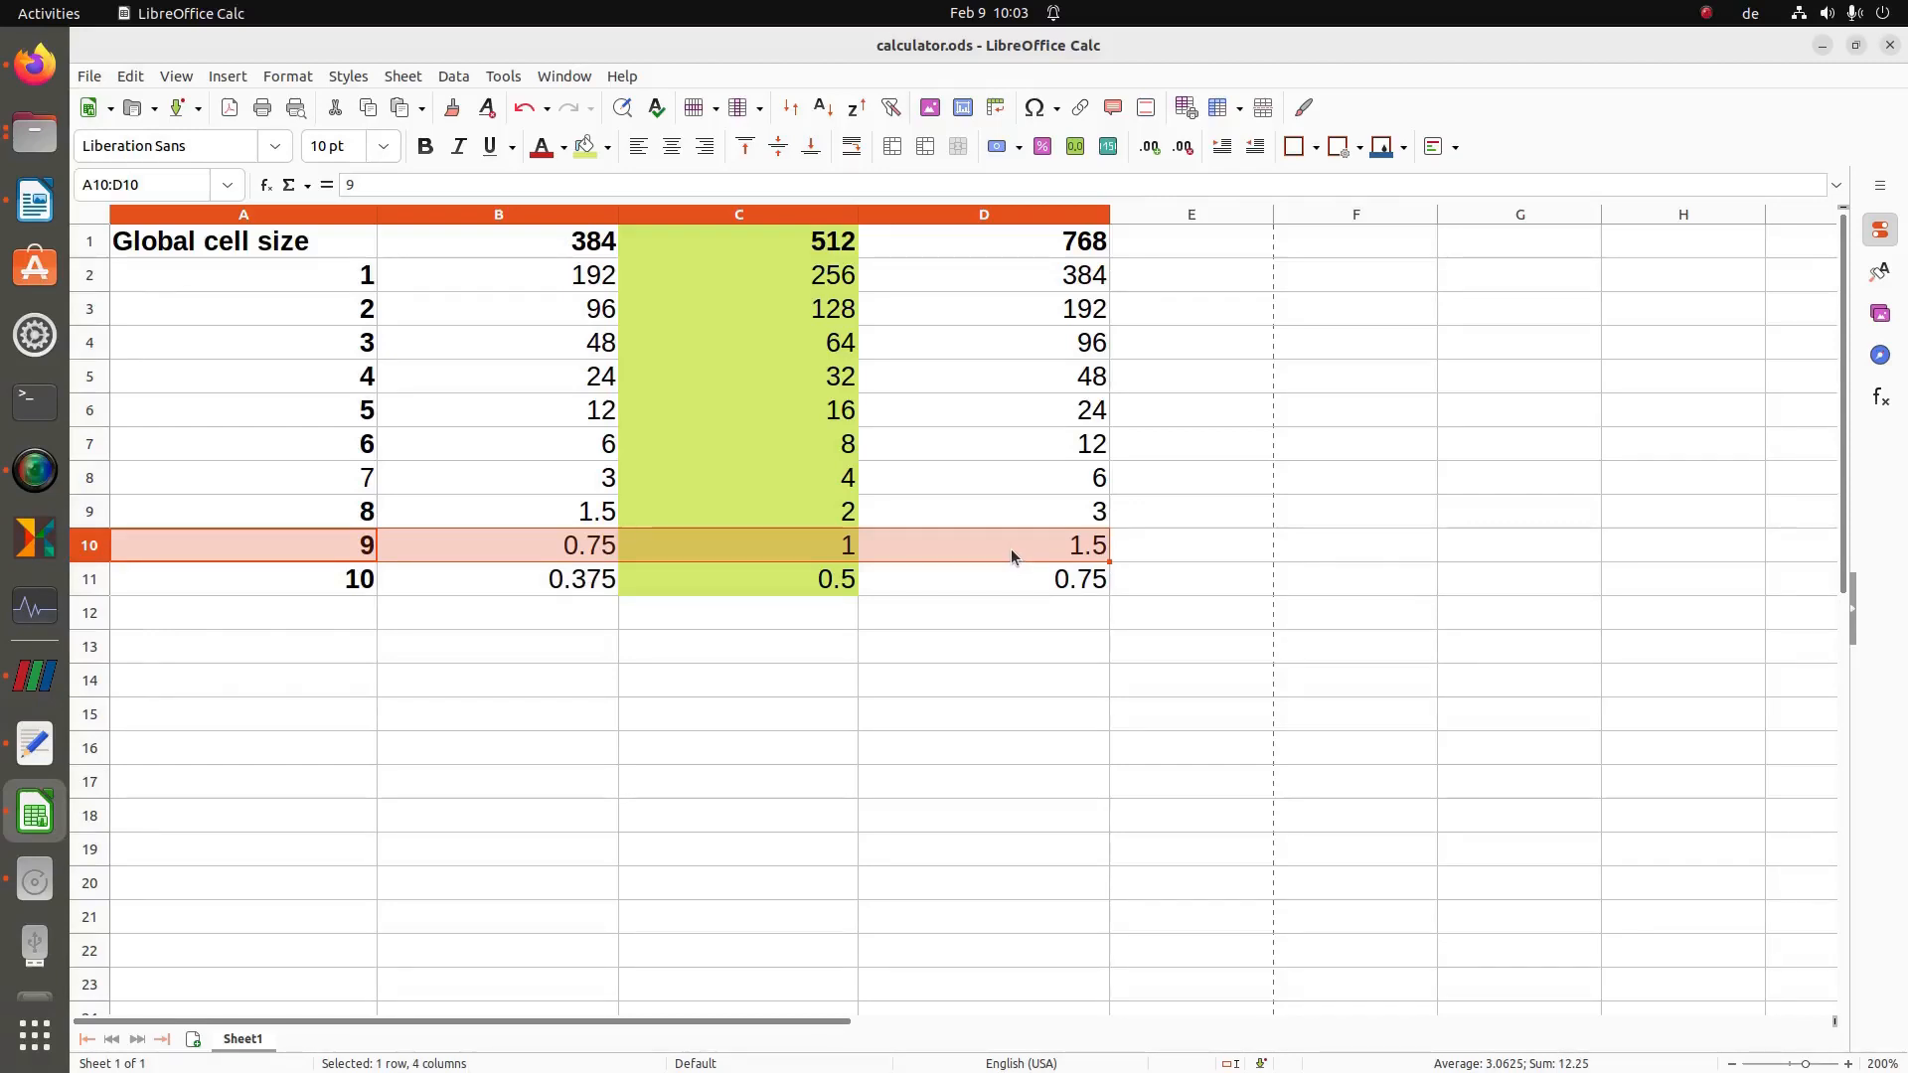
left_click(1011, 549)
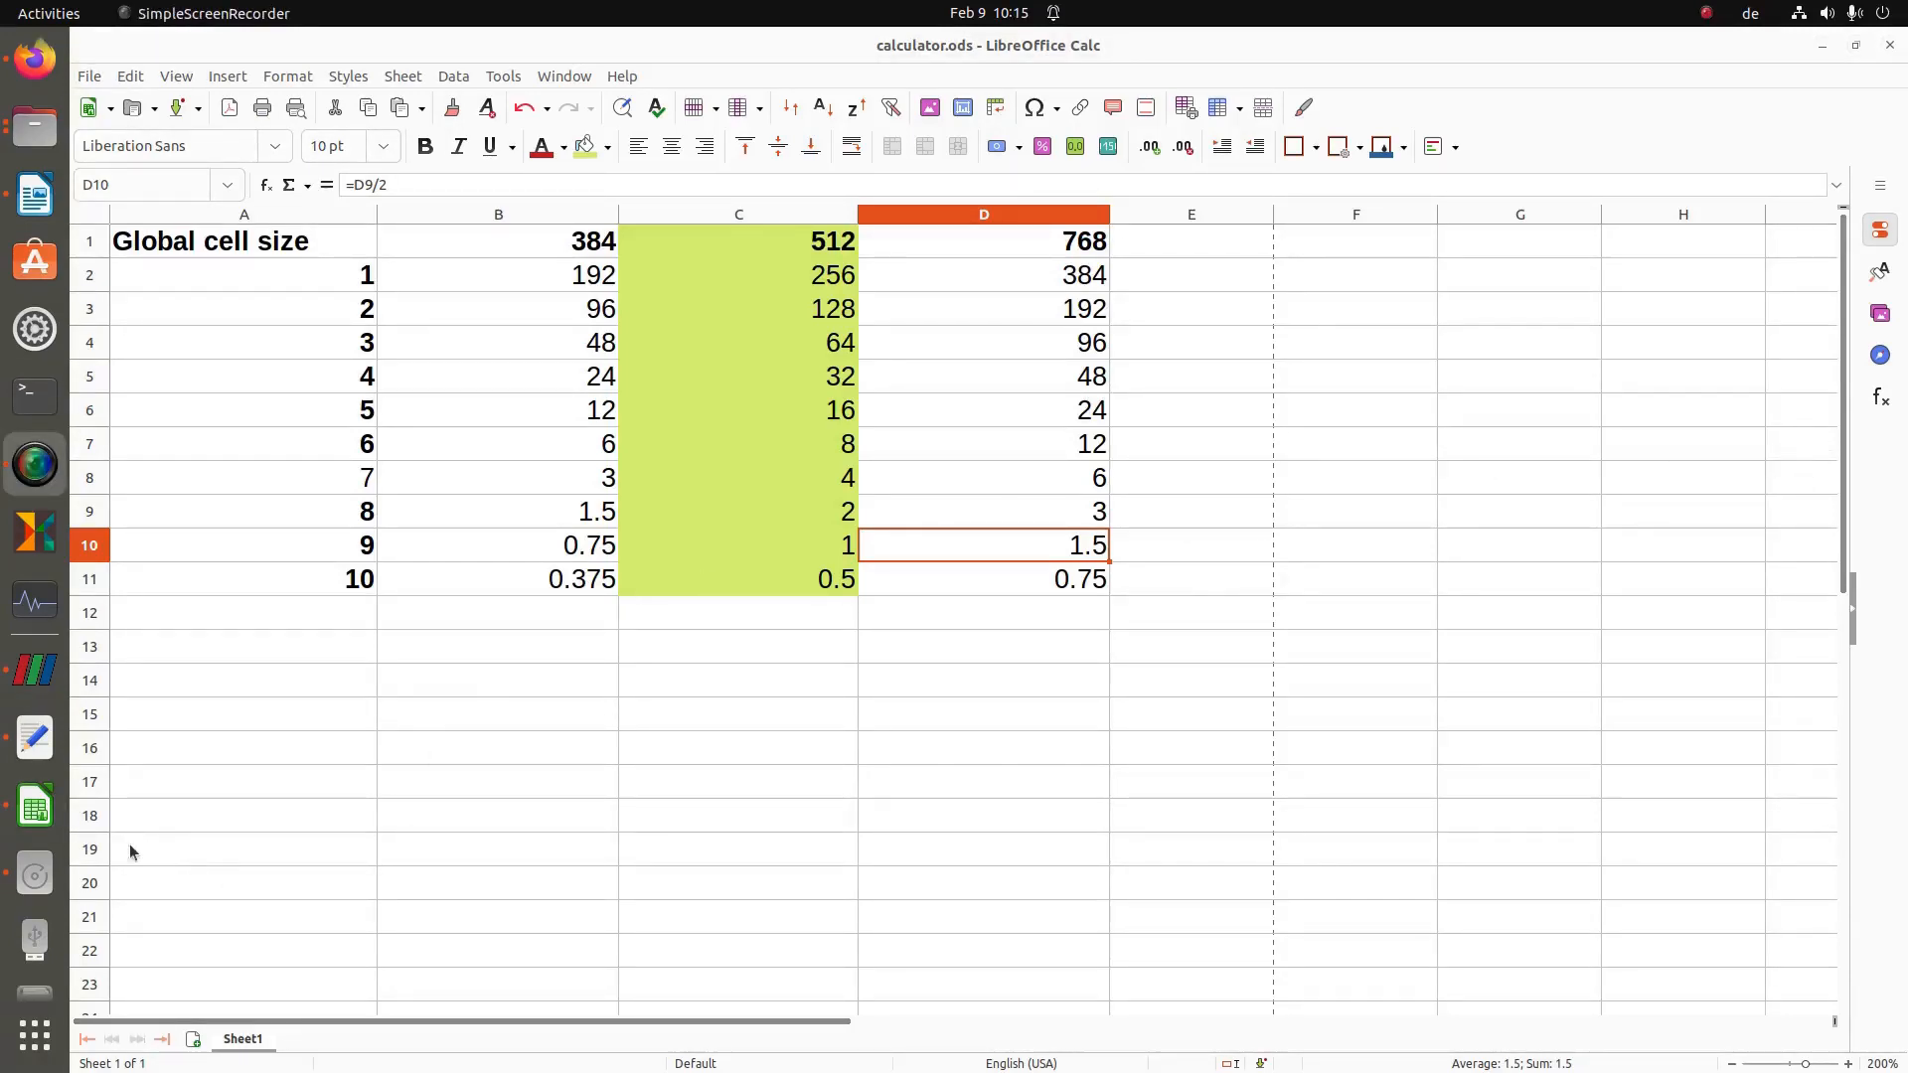
- Switch to meshDict in Text Editor, set maxCellSize to 0.384 and add 512 to that line's comment
left_click(35, 874)
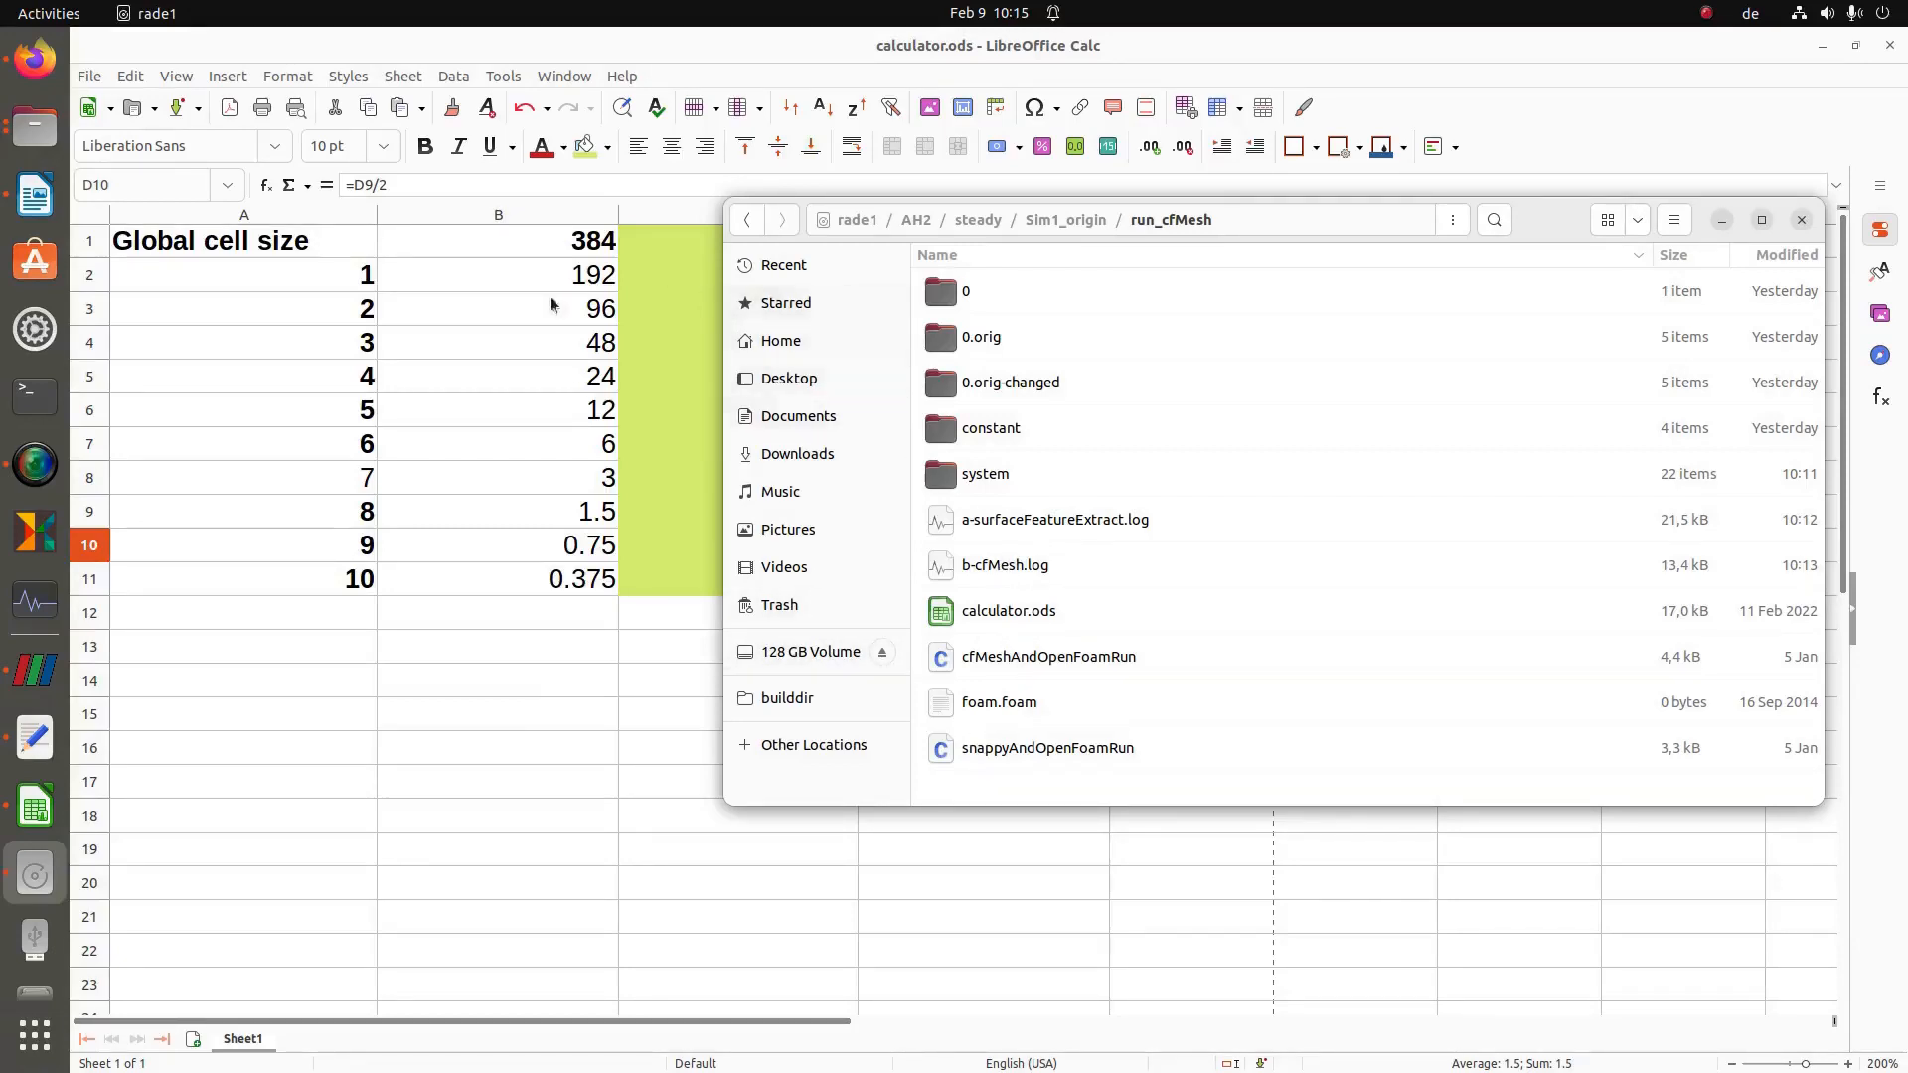
left_click(35, 740)
left_click_drag(908, 386, 907, 250)
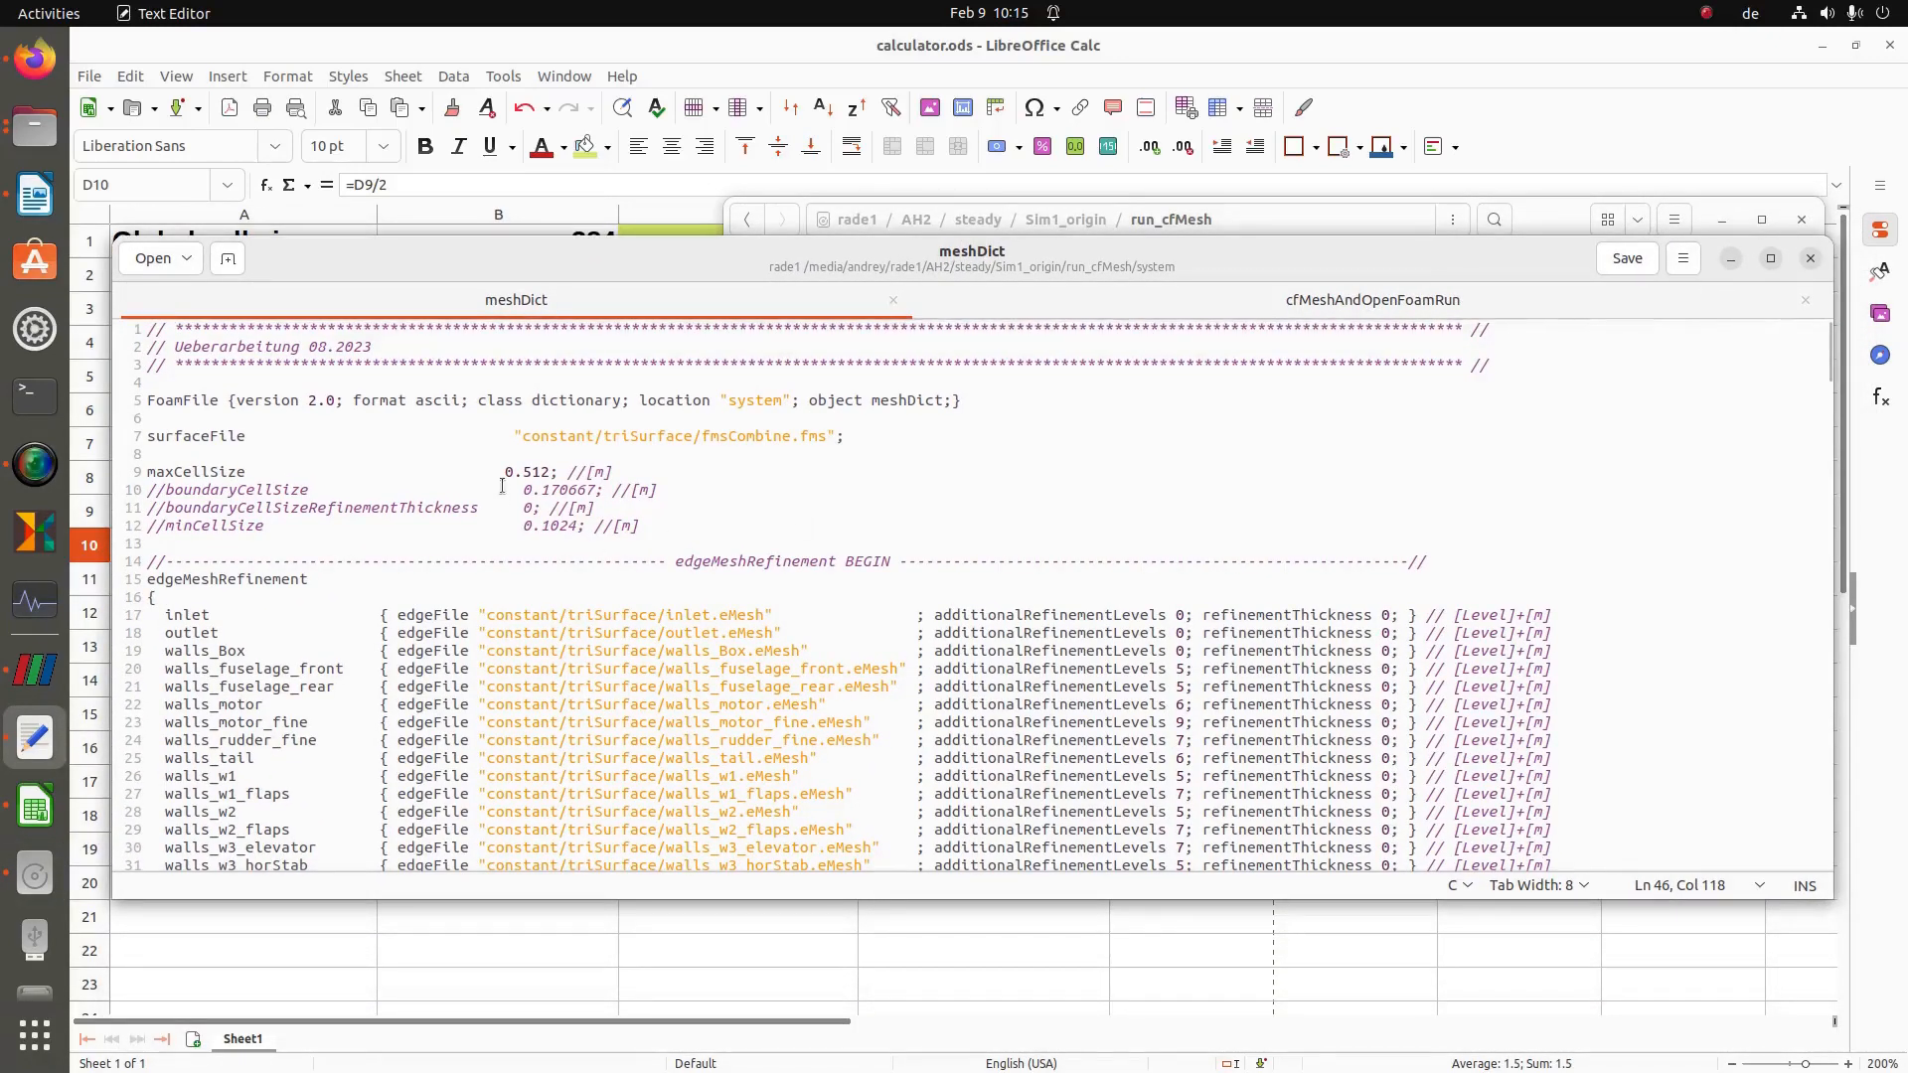
left_click_drag(866, 249, 856, 348)
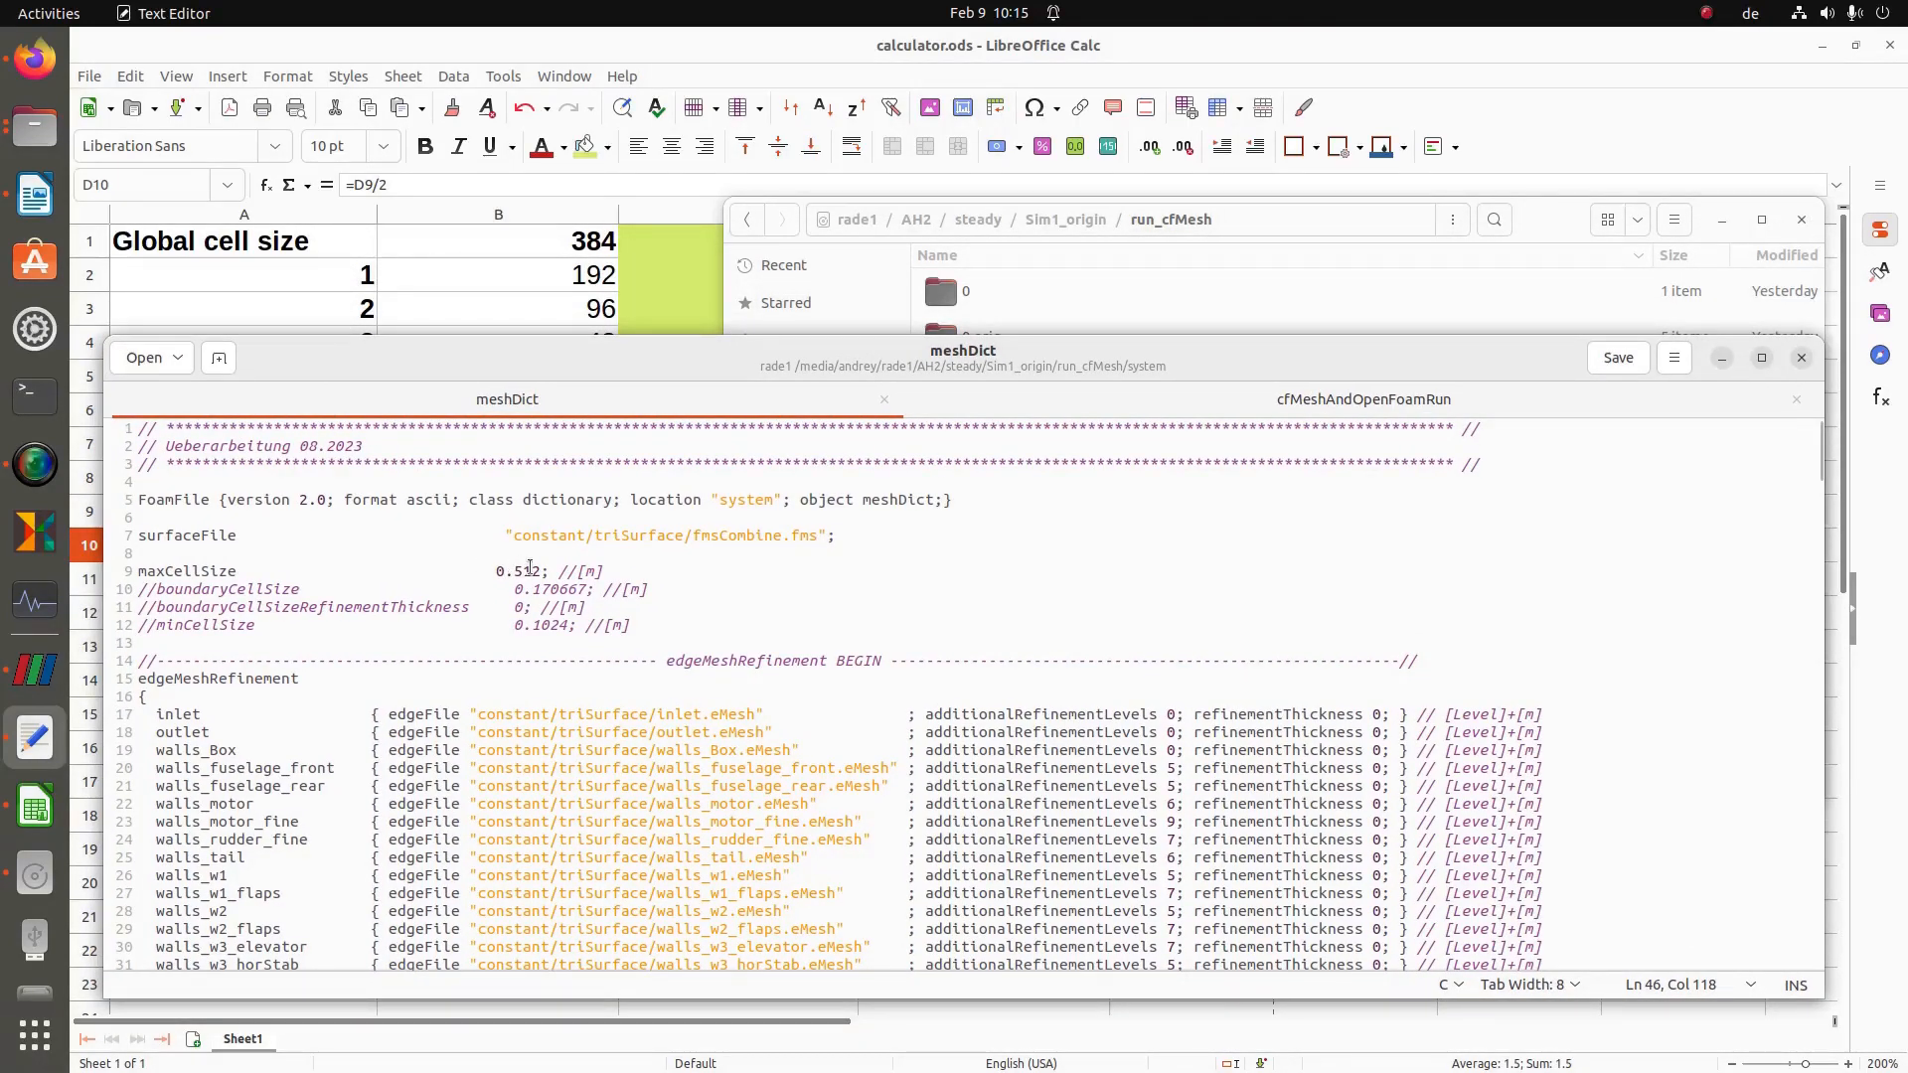
left_click_drag(514, 572, 537, 570)
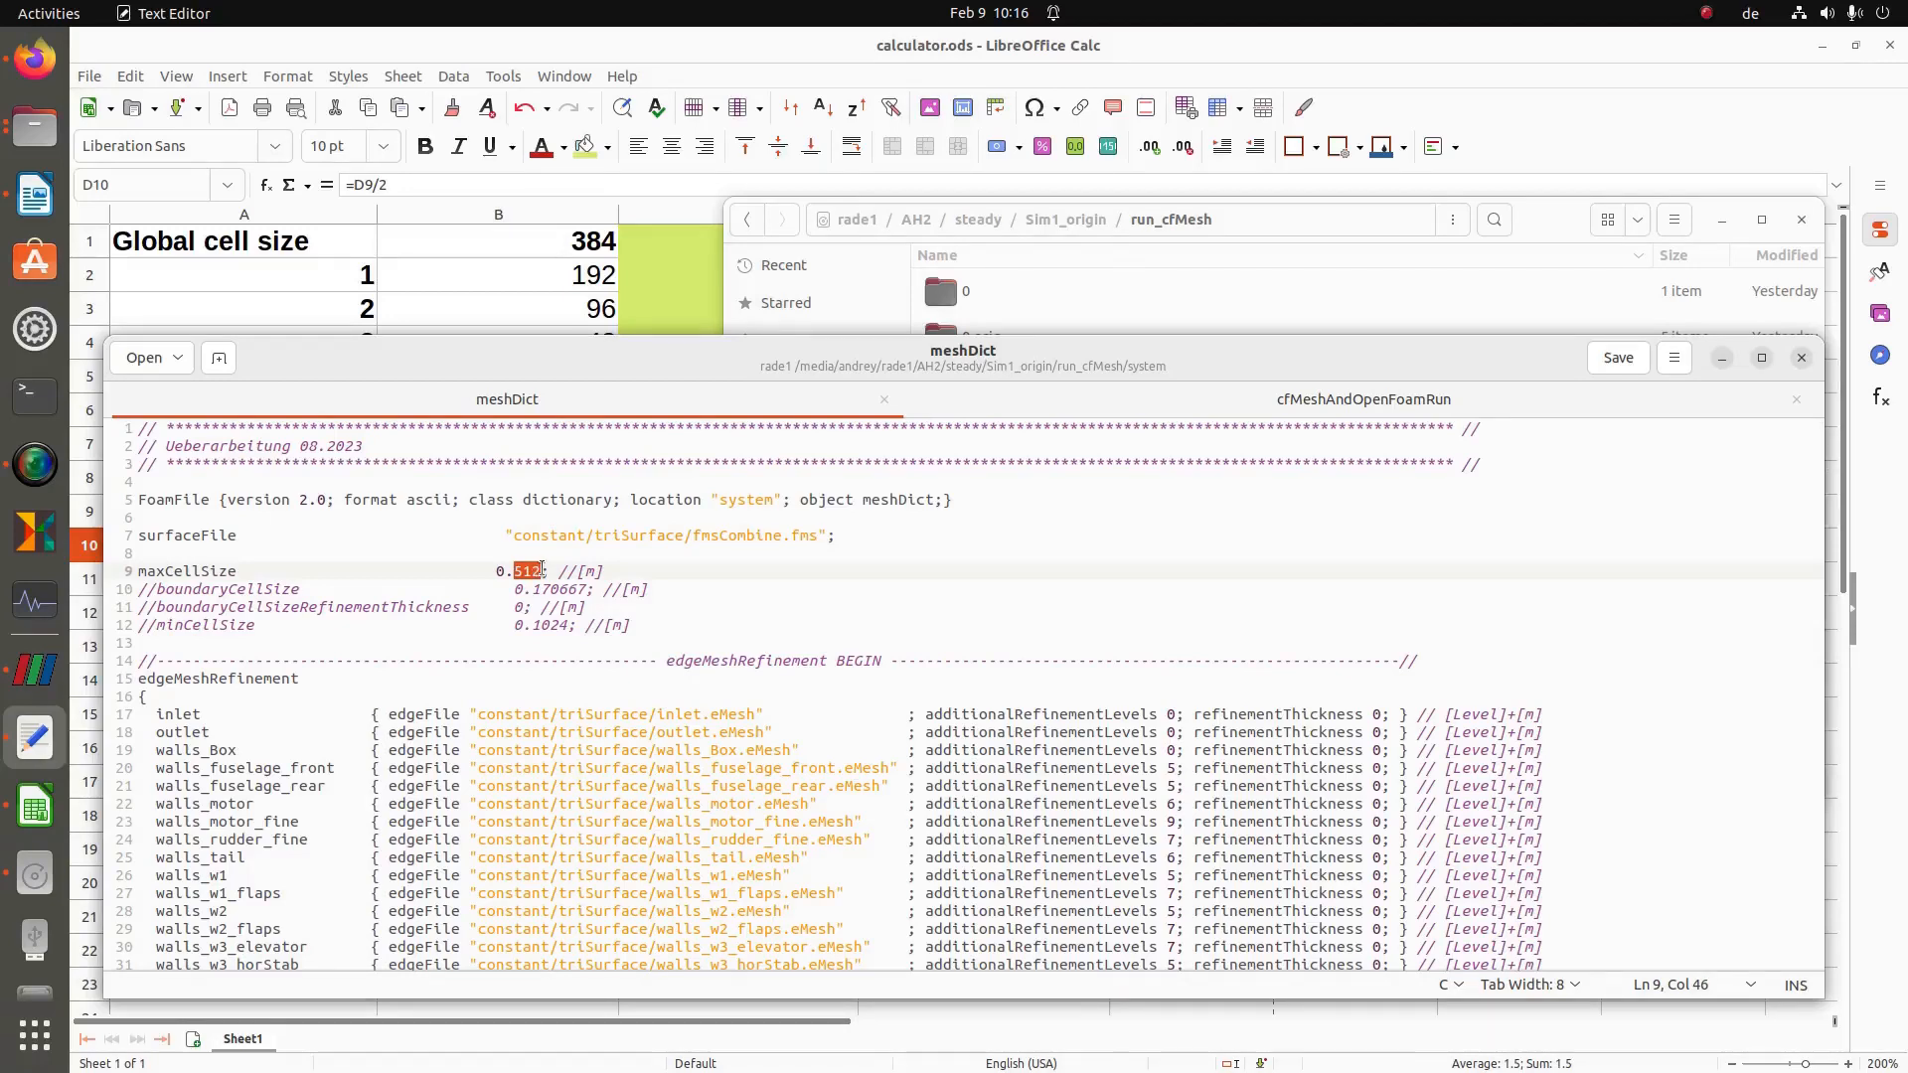
type("384")
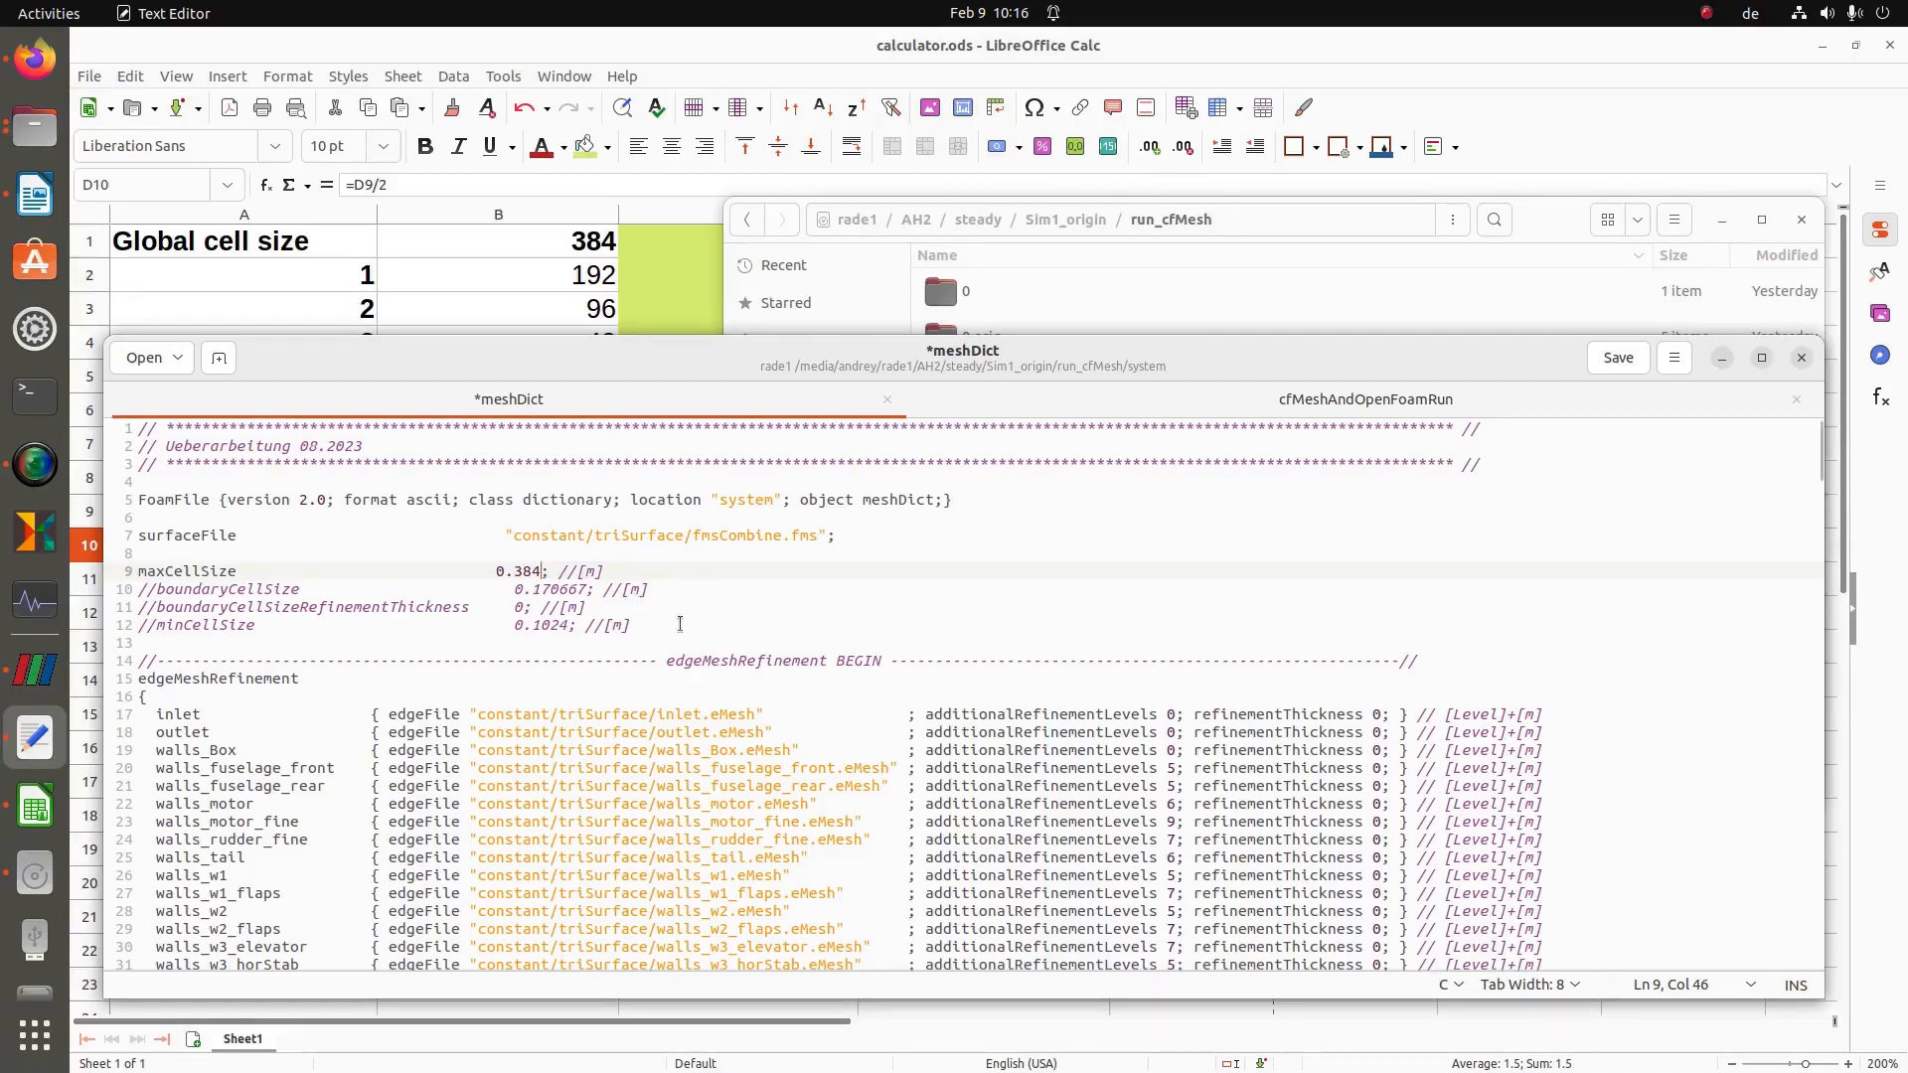
scroll(680, 616, "down", 1)
left_click(649, 505)
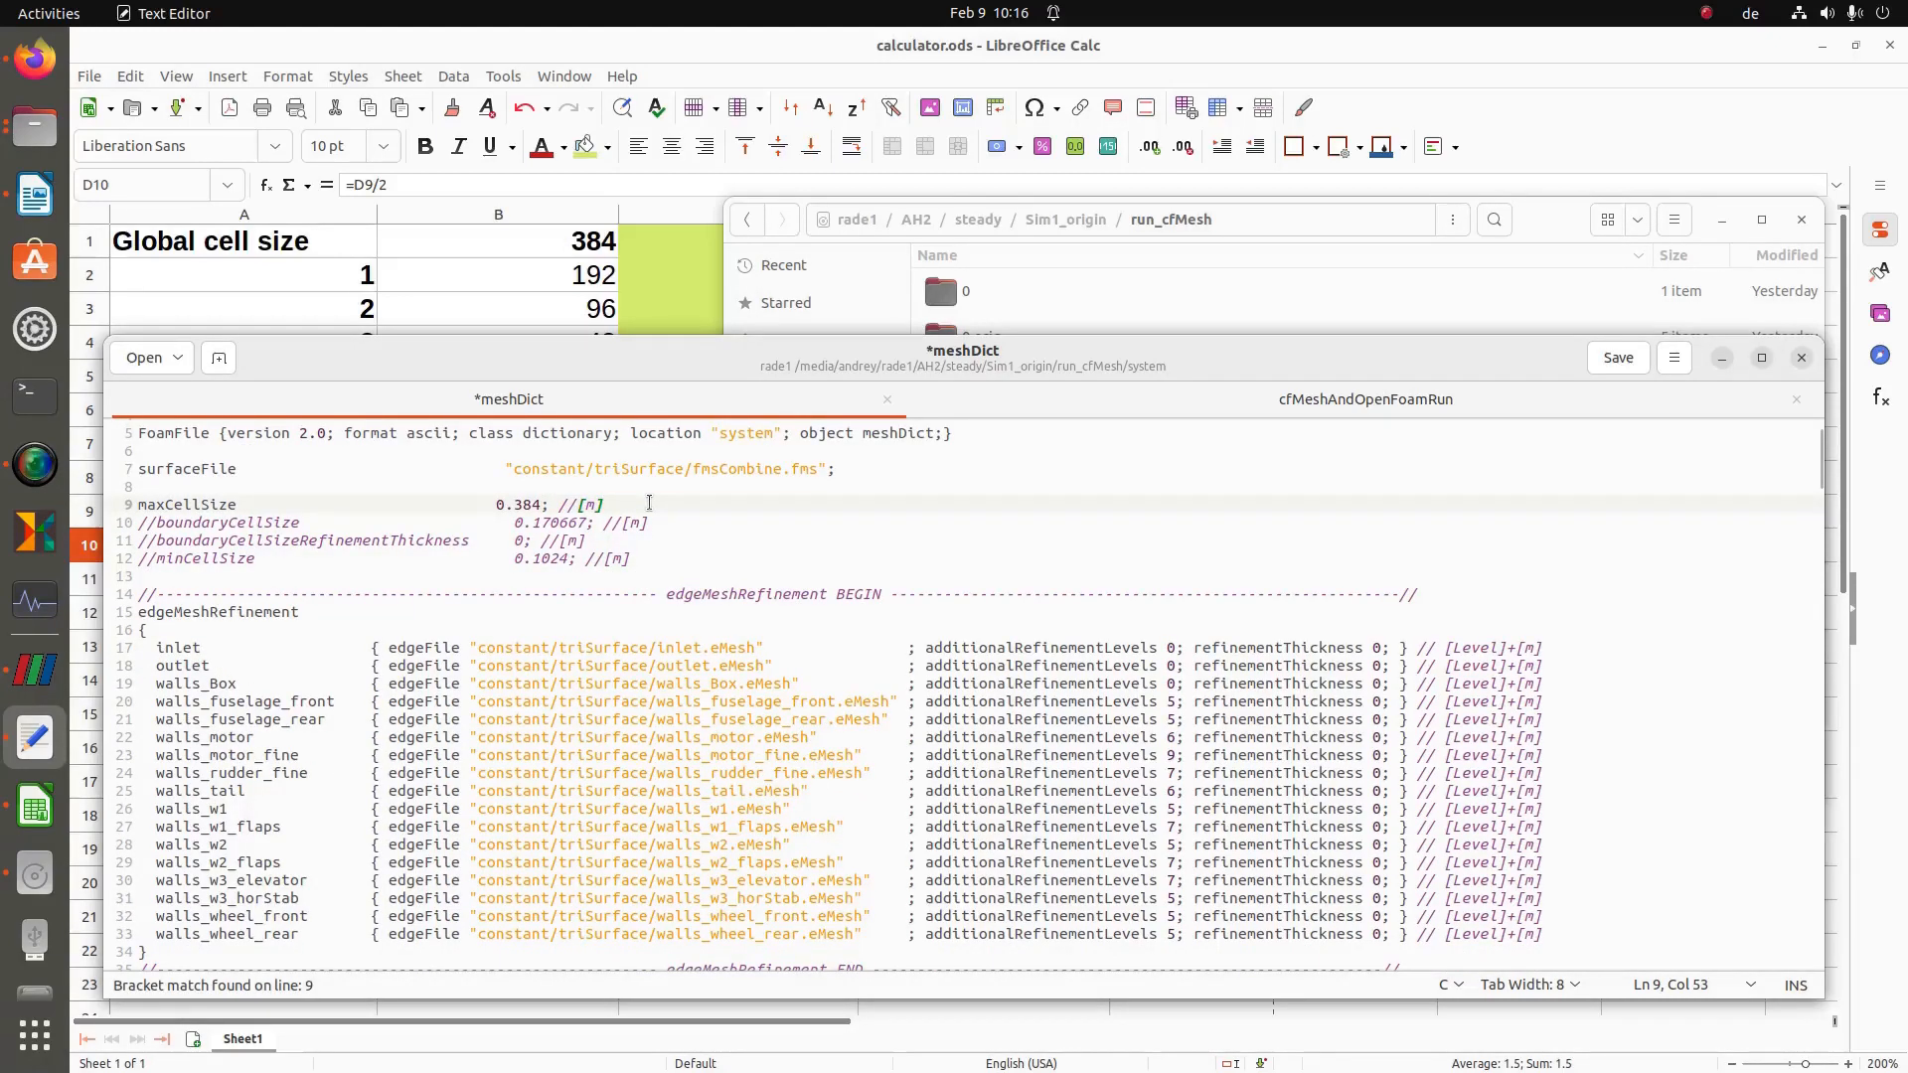
type("512")
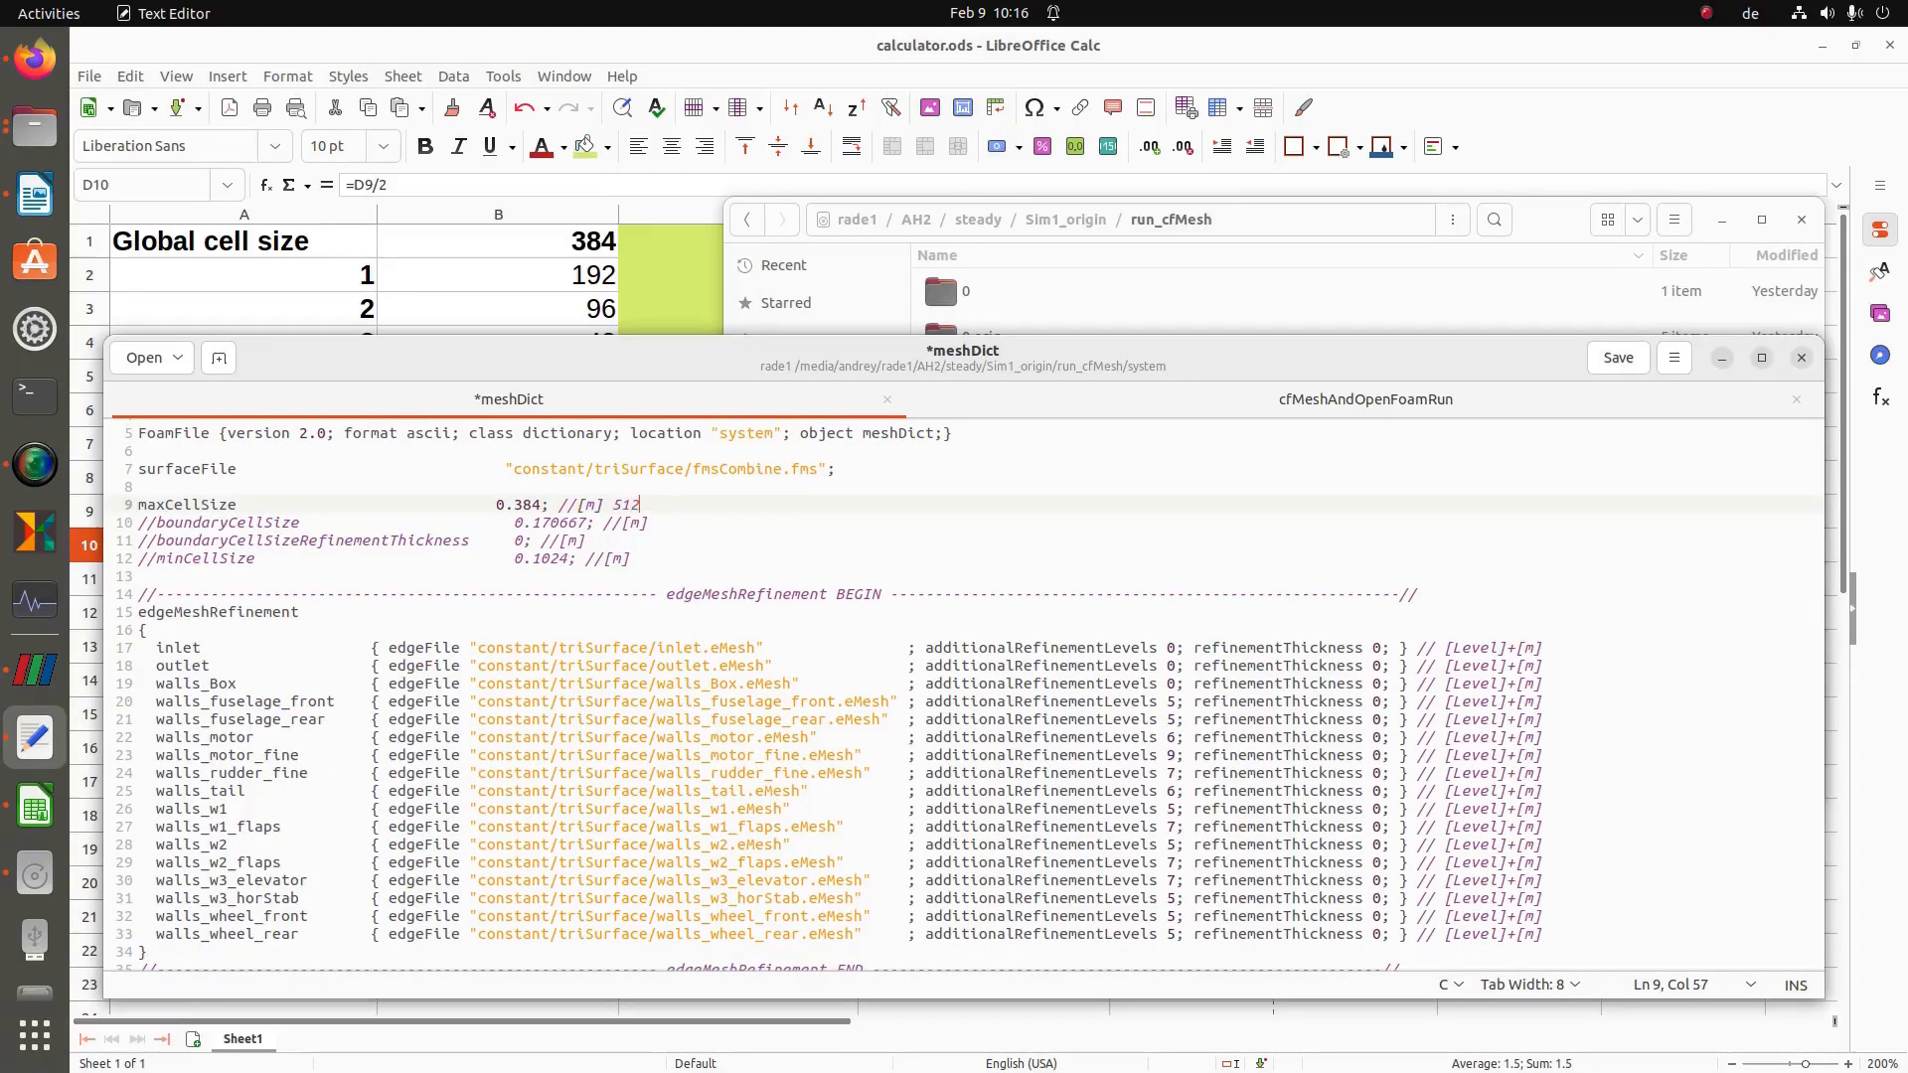
left_click(682, 612)
- Set additionalRefinementLevels of walls_motor_fine to 8 in both the edgeMeshRefinement and surfaceMeshRefinement sections
scroll(696, 646, "down", 3)
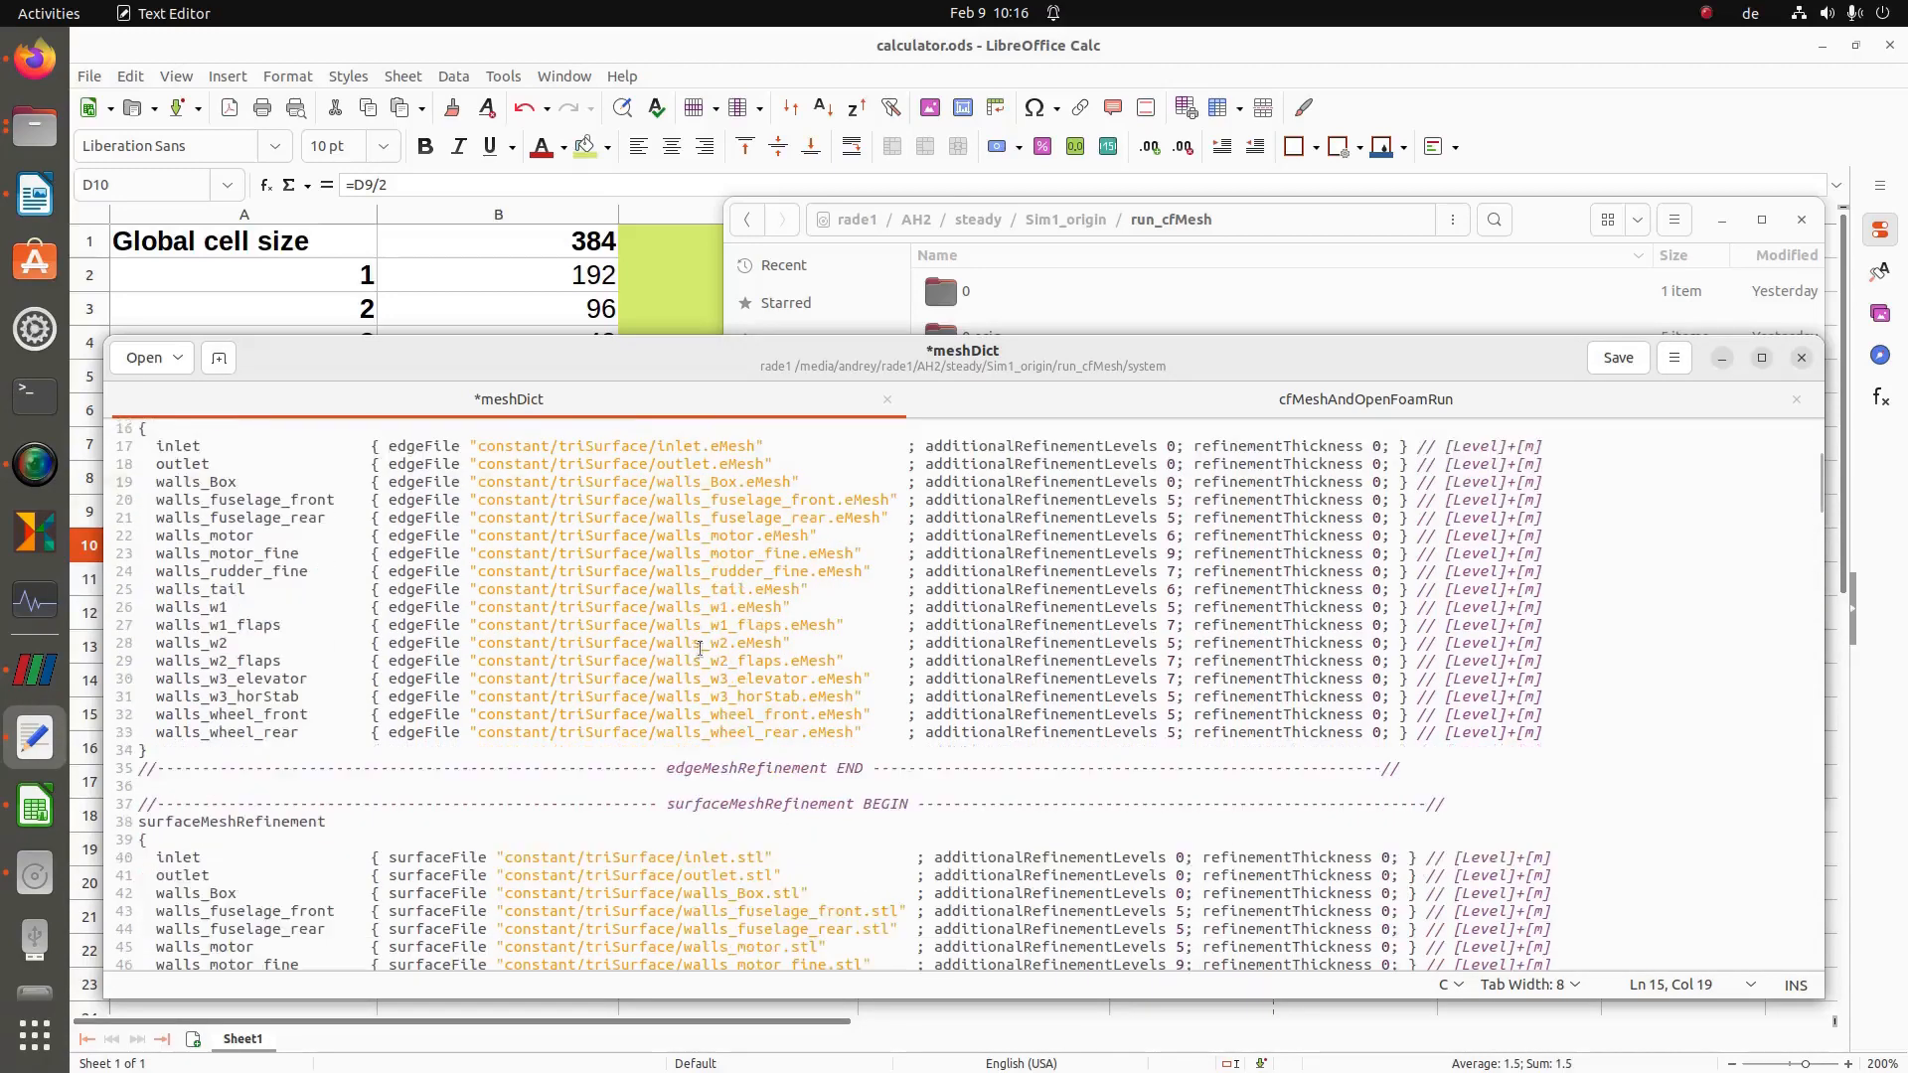
left_click(1169, 553)
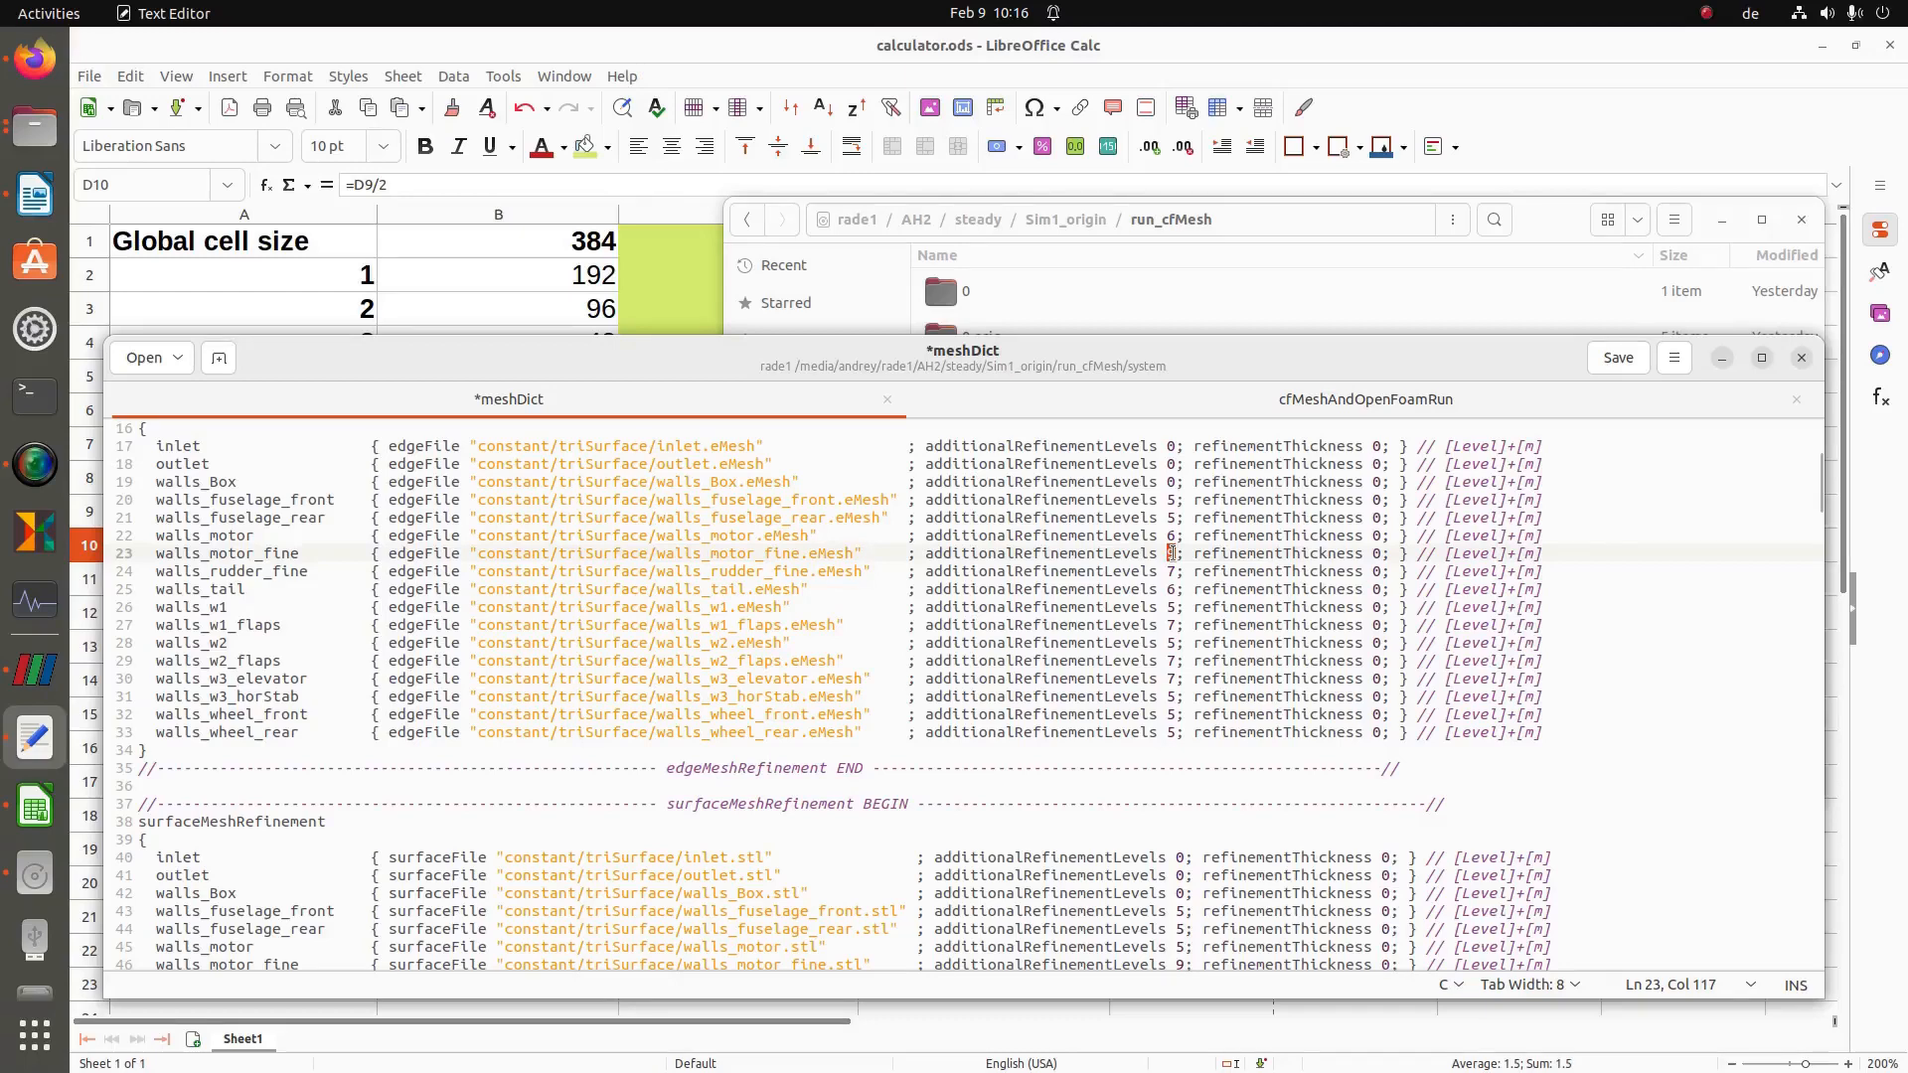
type("8")
scroll(641, 718, "up", 3)
scroll(474, 706, "down", 7)
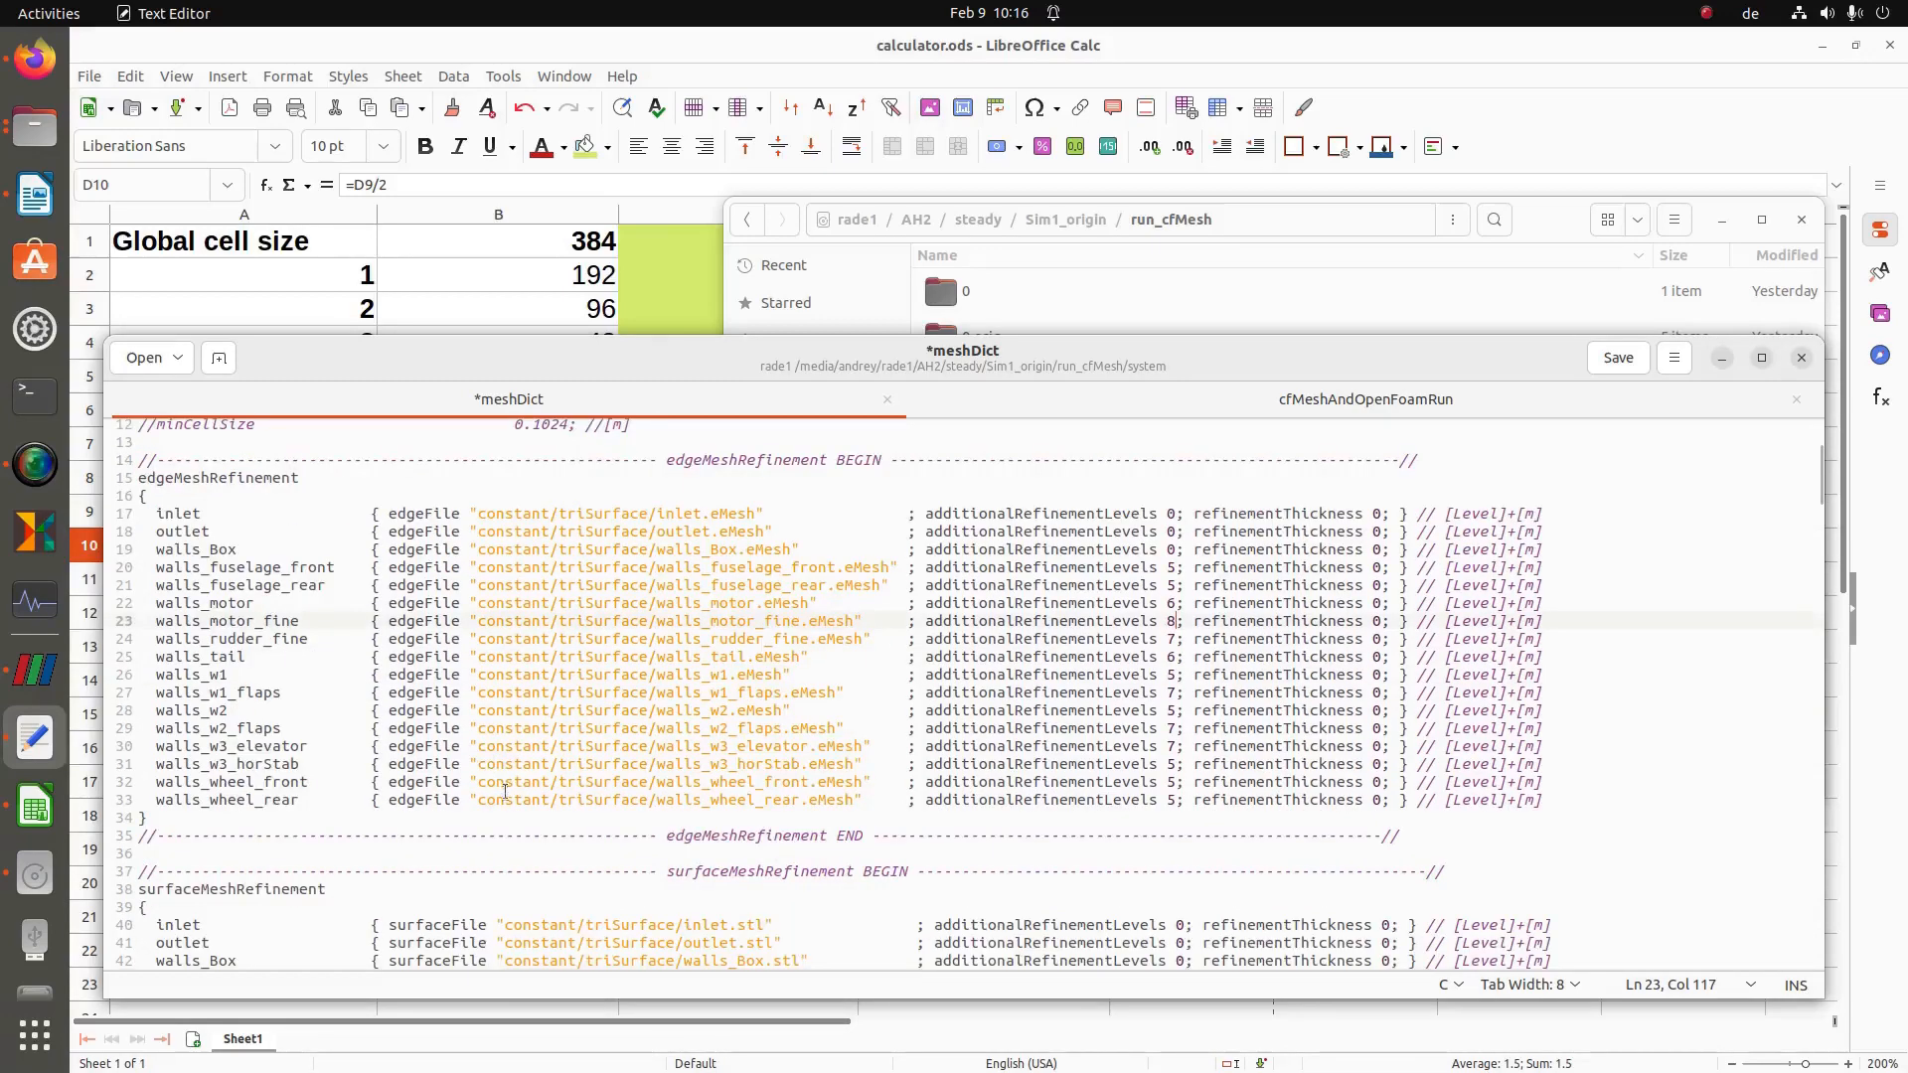
left_click_drag(1176, 697, 1187, 696)
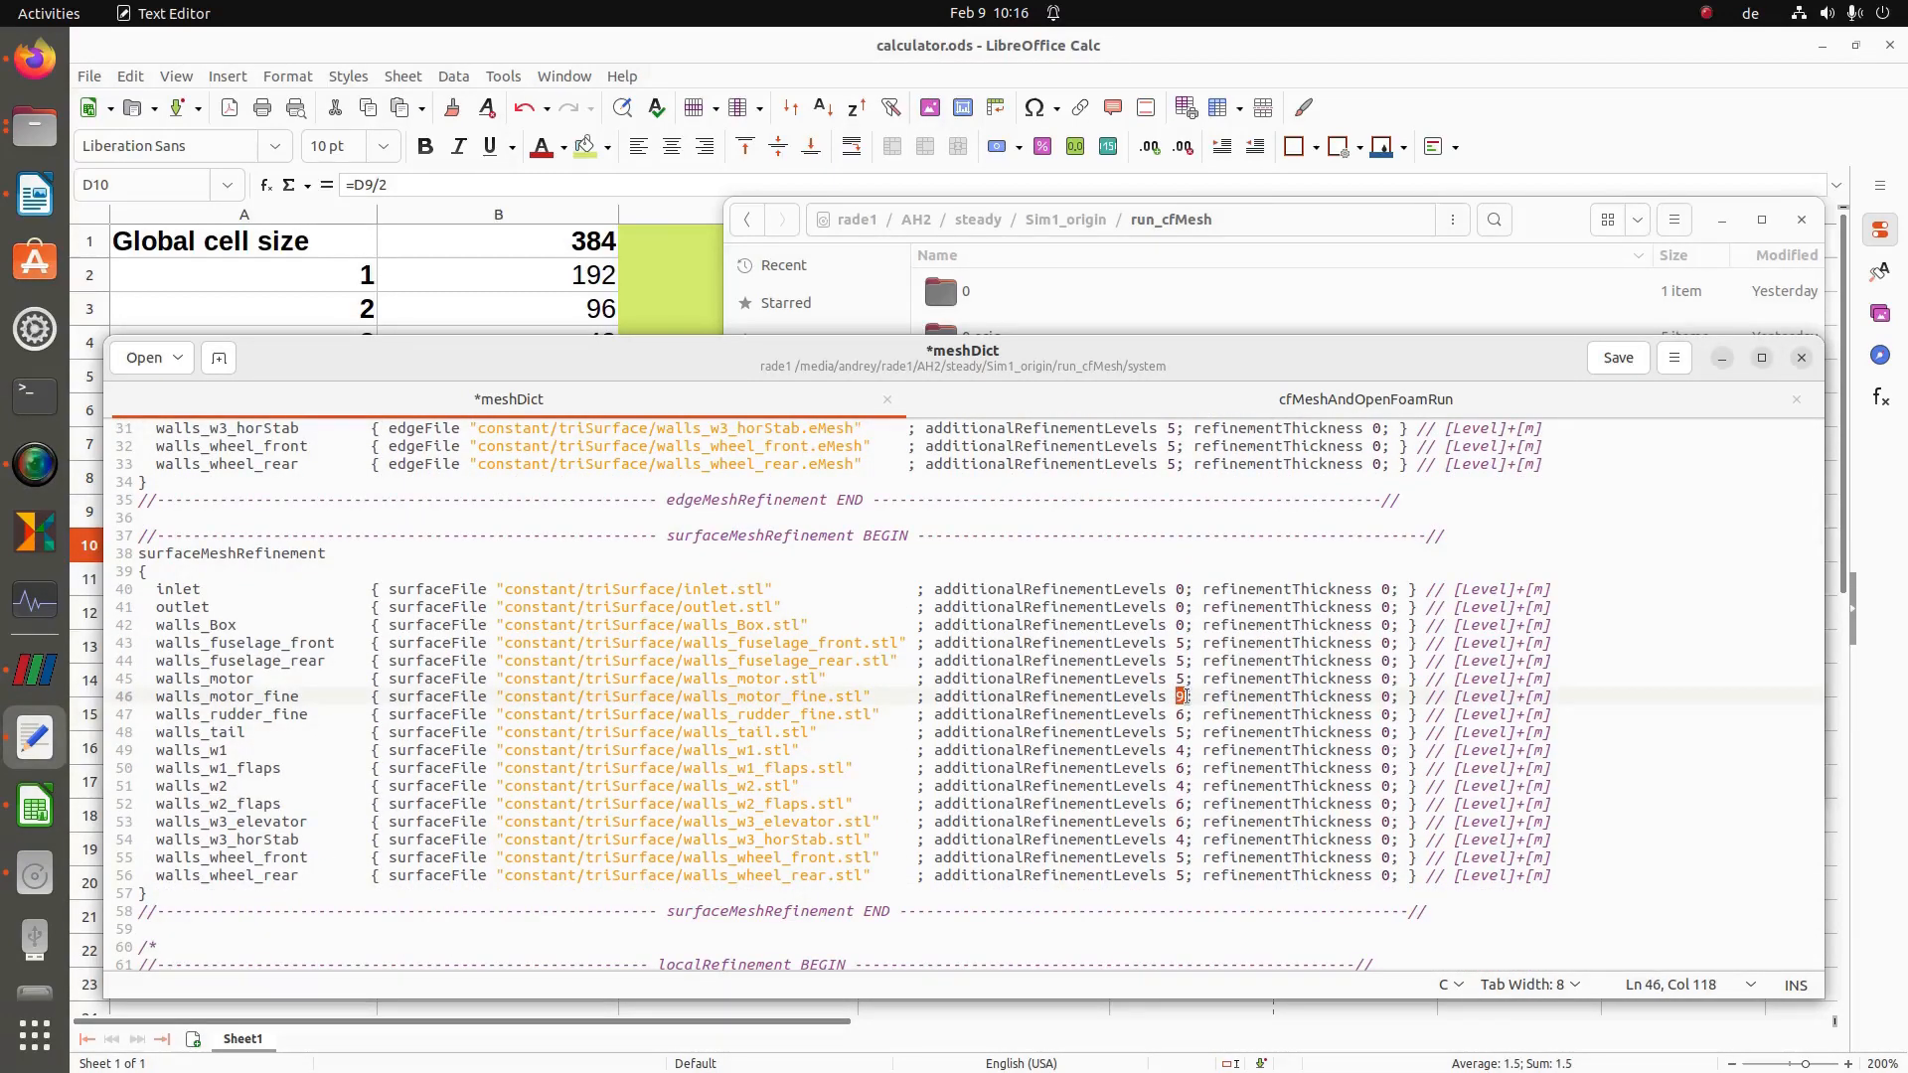
type("8")
- Comment out the refinementBox_3 line under objectRefinements with // and save meshDict
scroll(1118, 788, "down", 3)
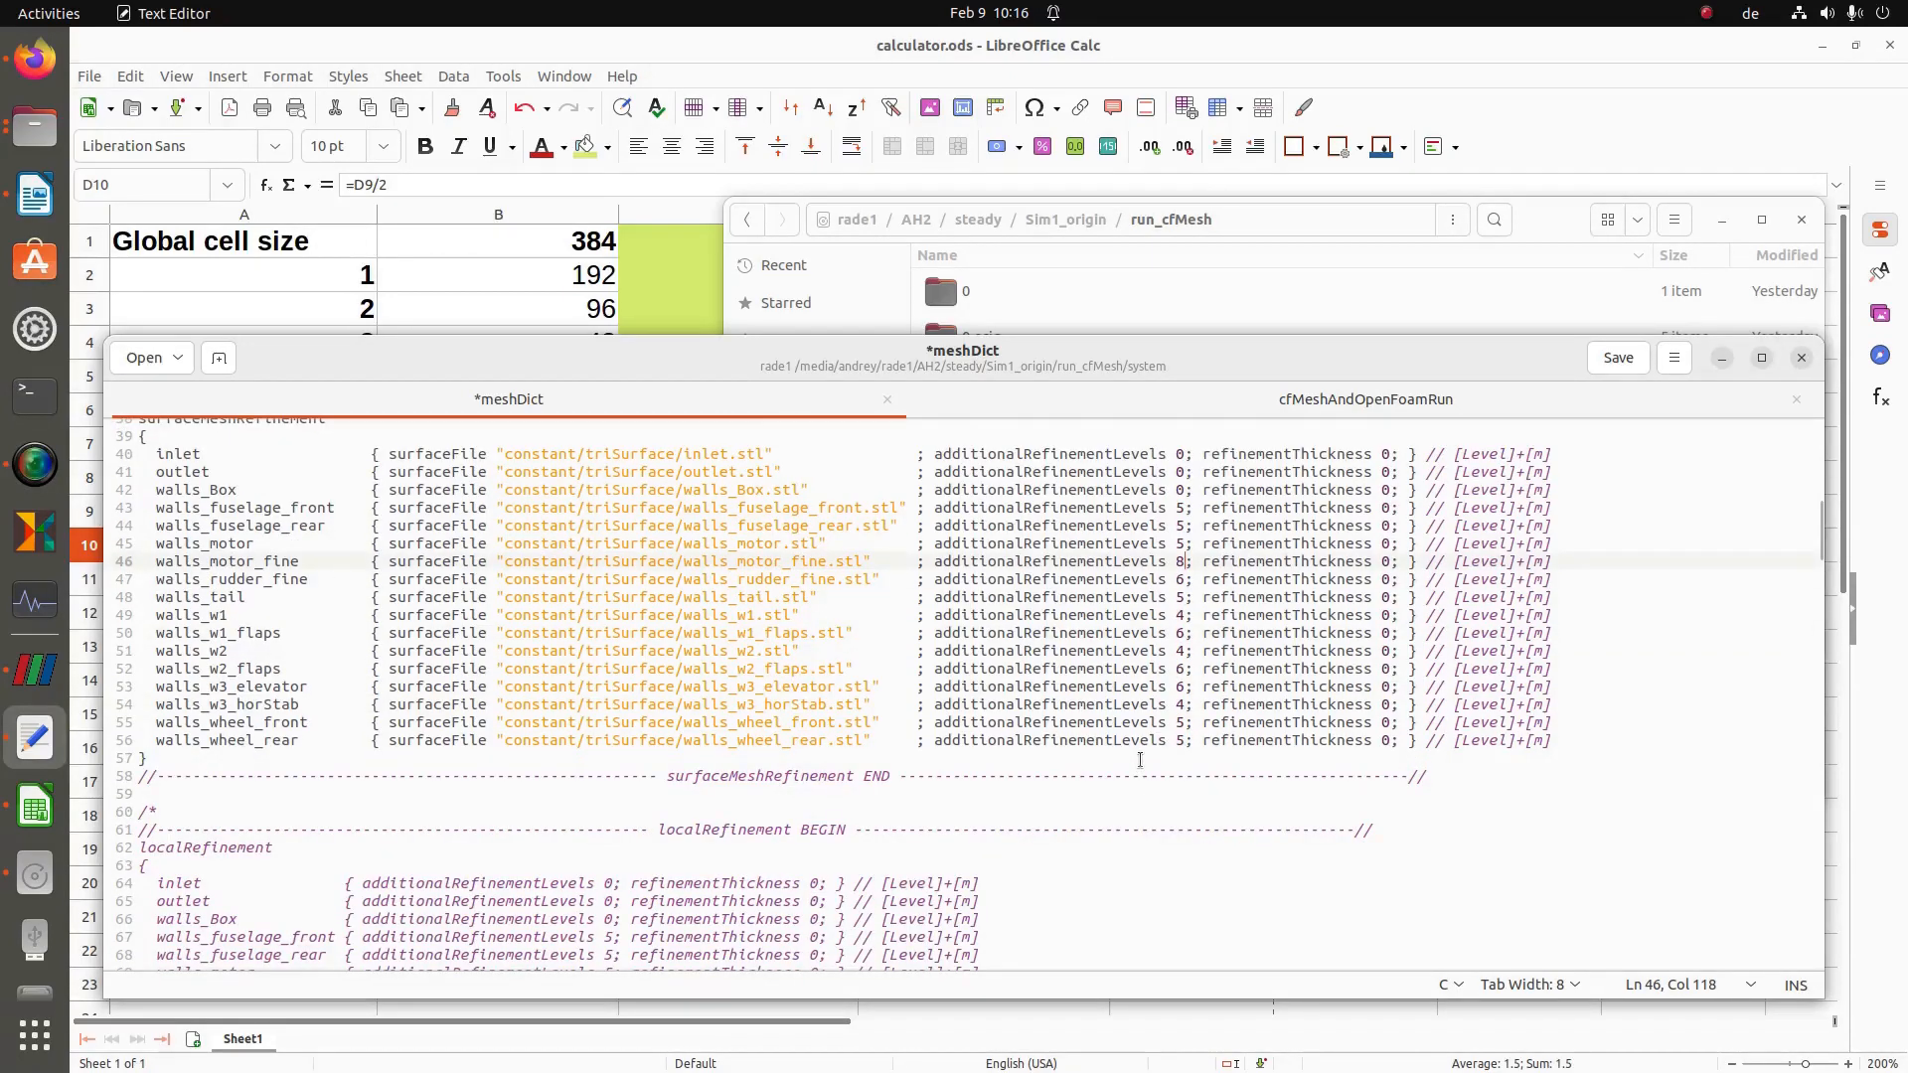
scroll(1133, 716, "down", 12)
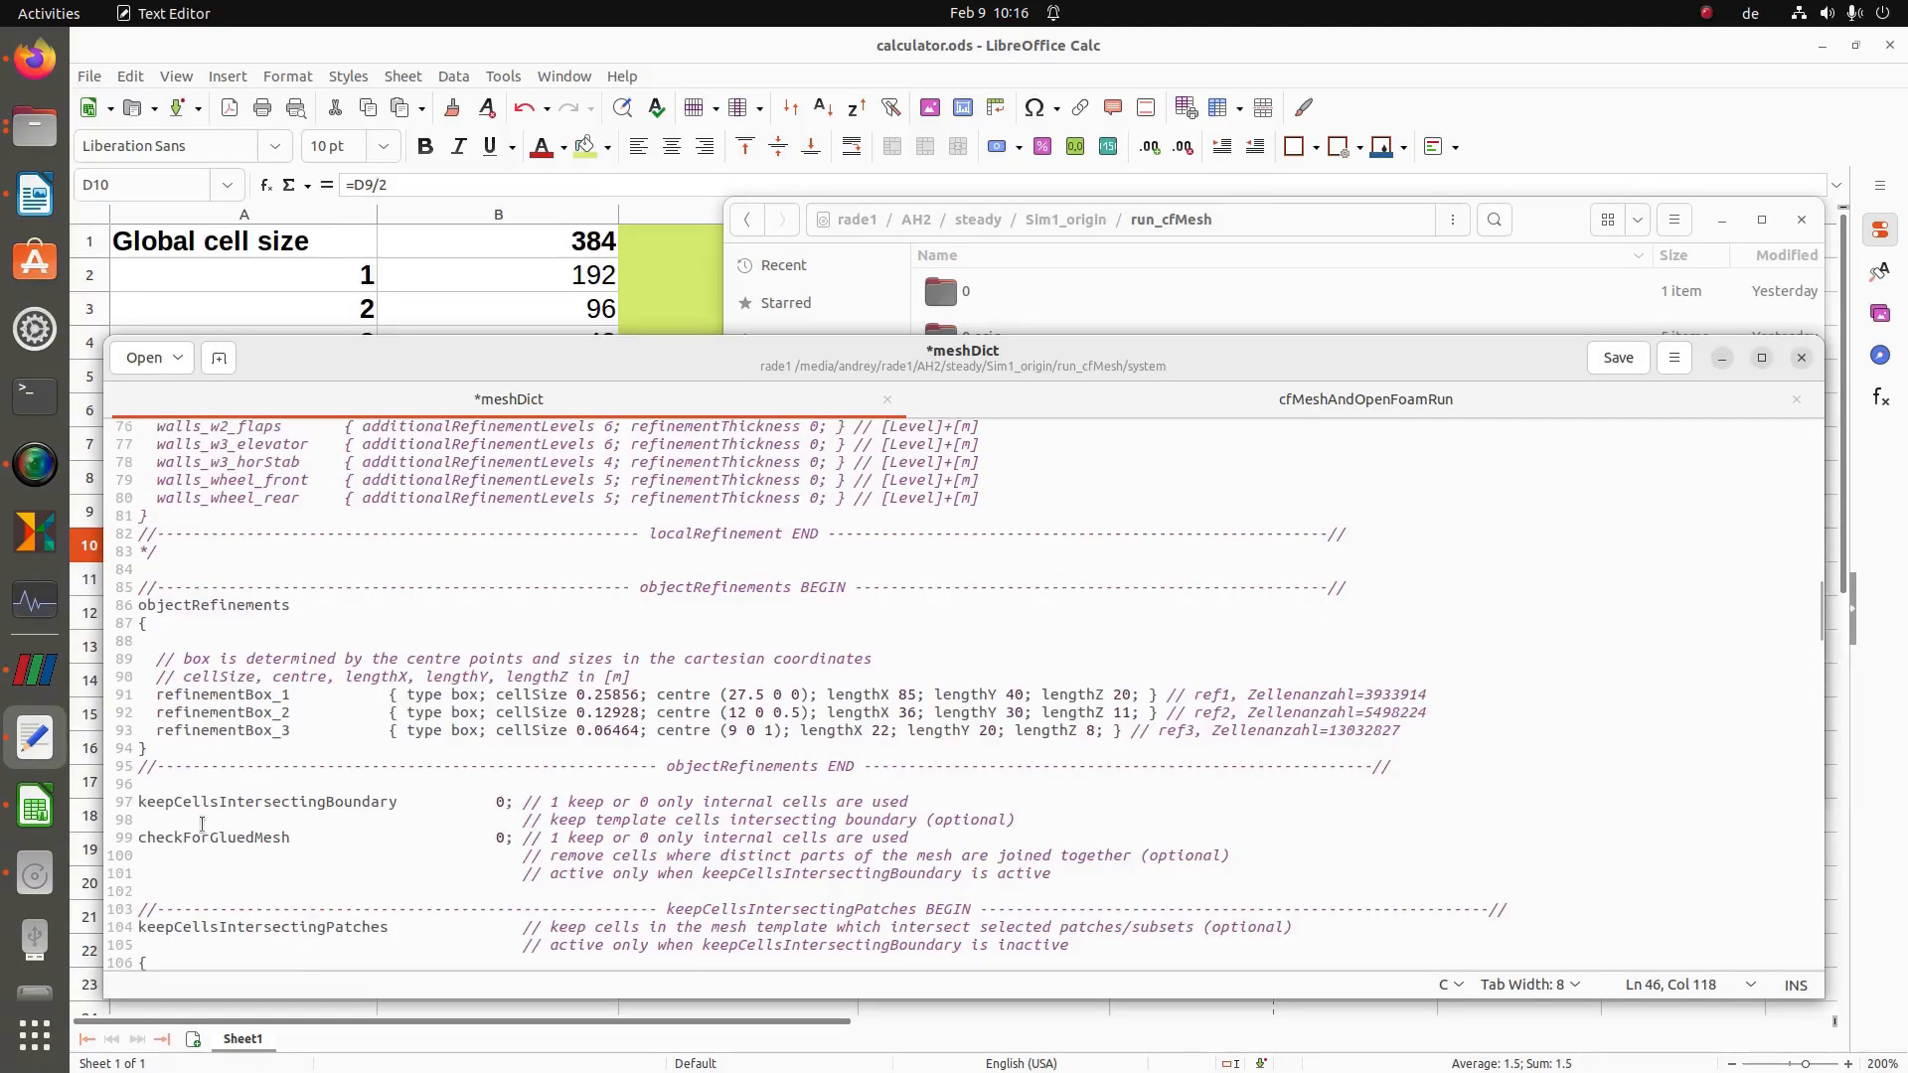
left_click(137, 731)
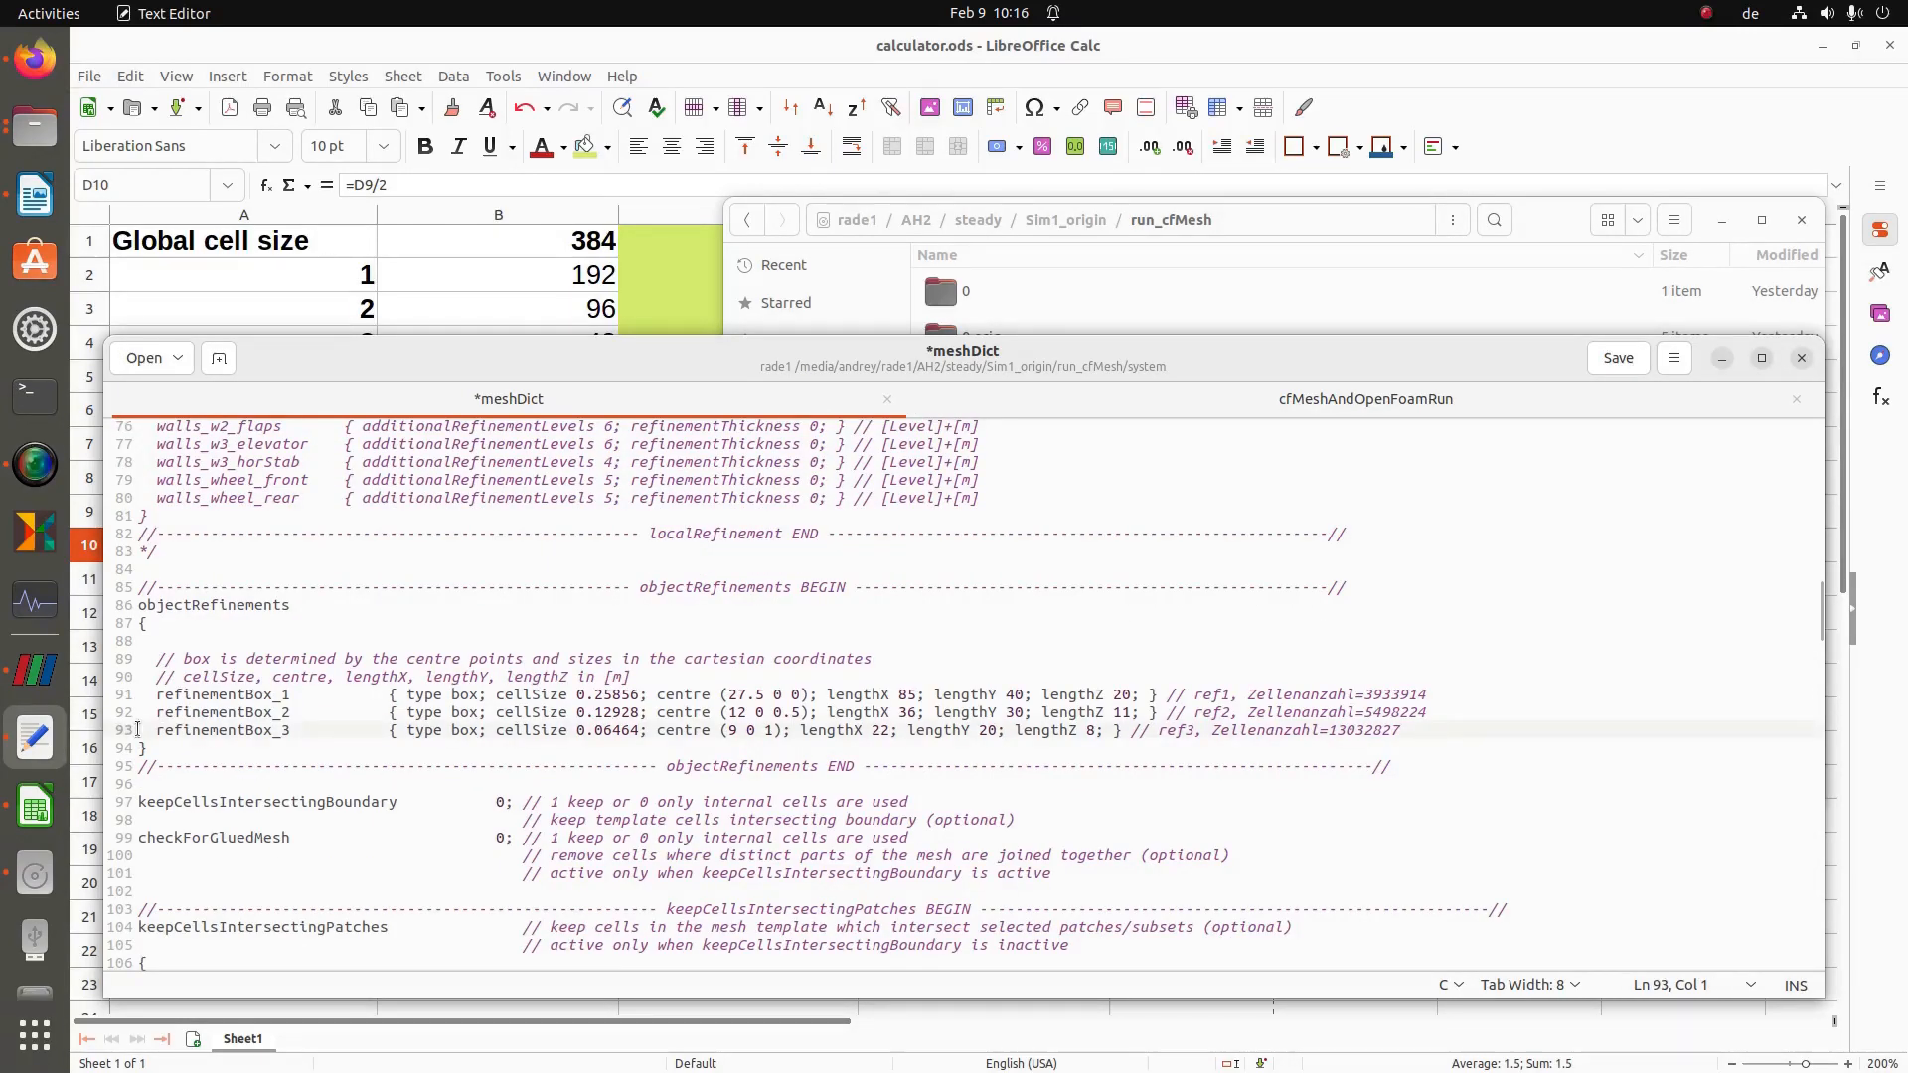
type("//")
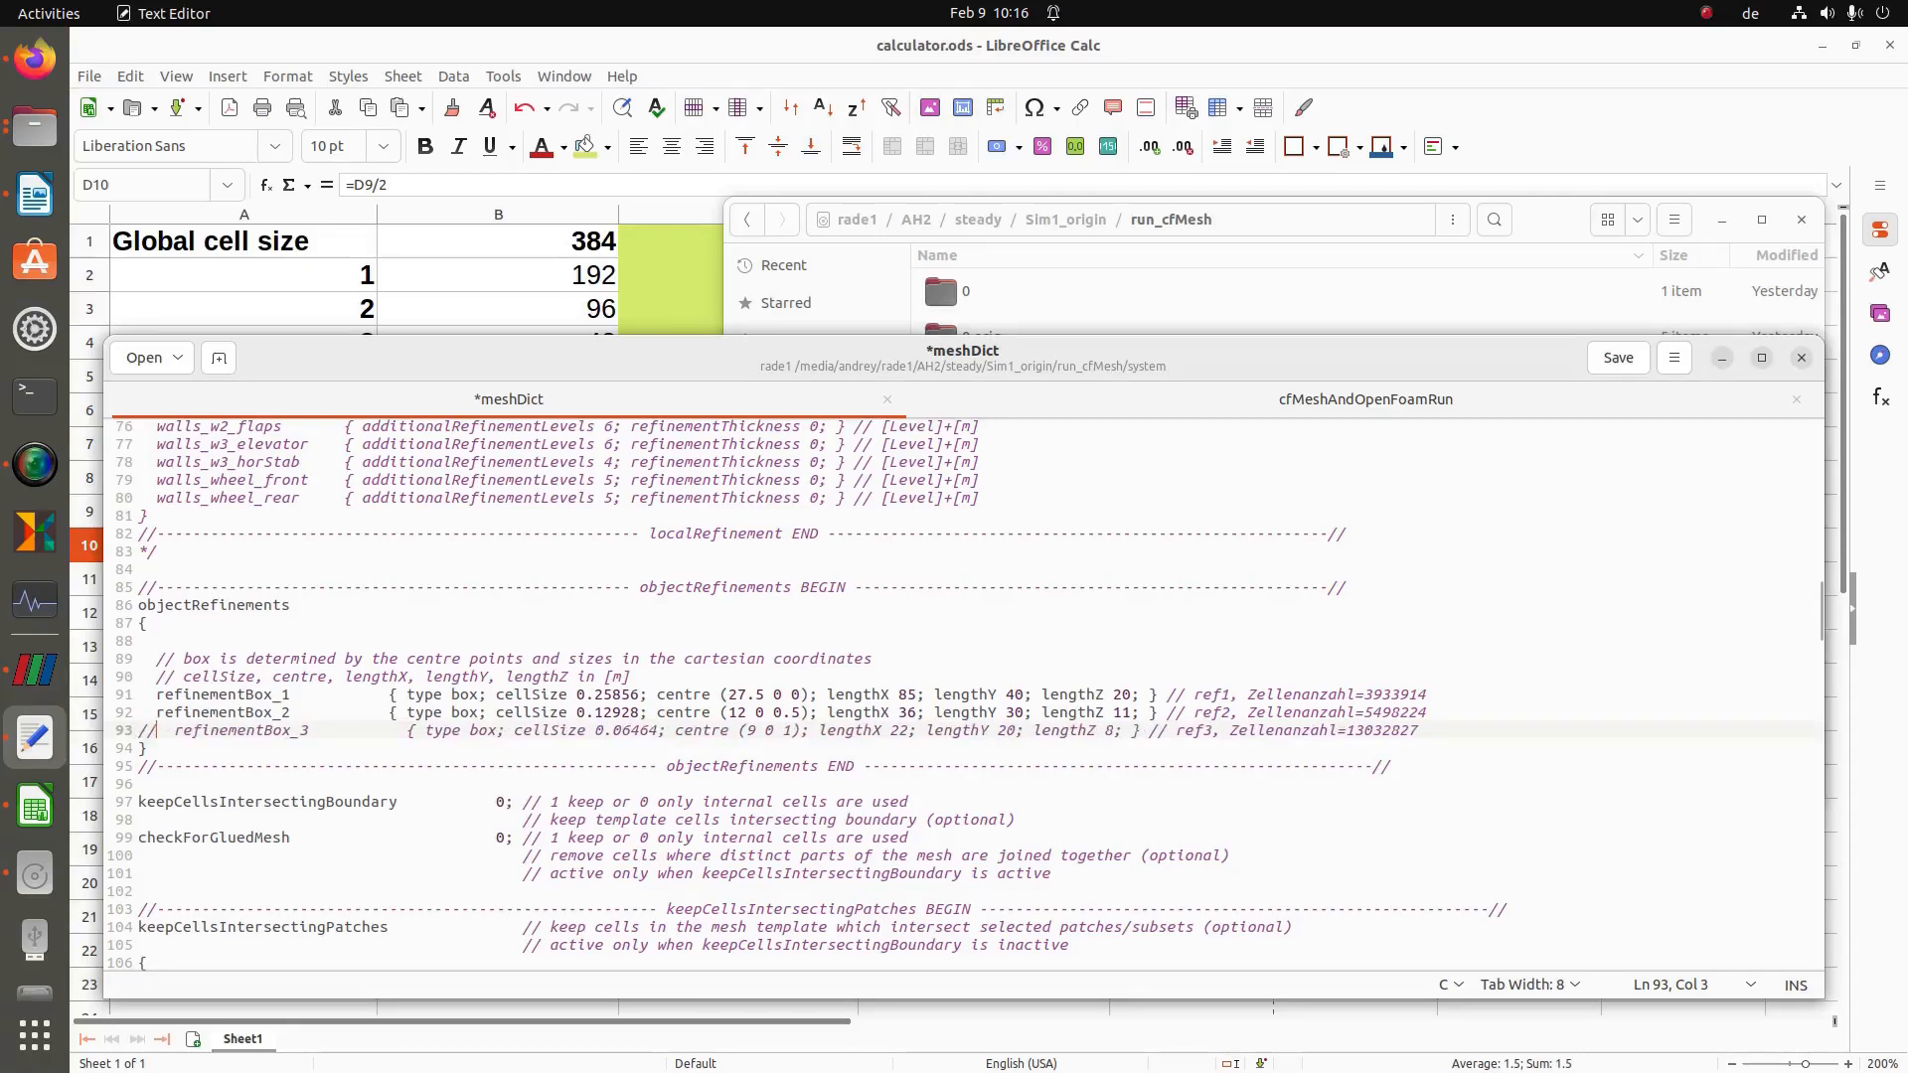
key("ctrl+s")
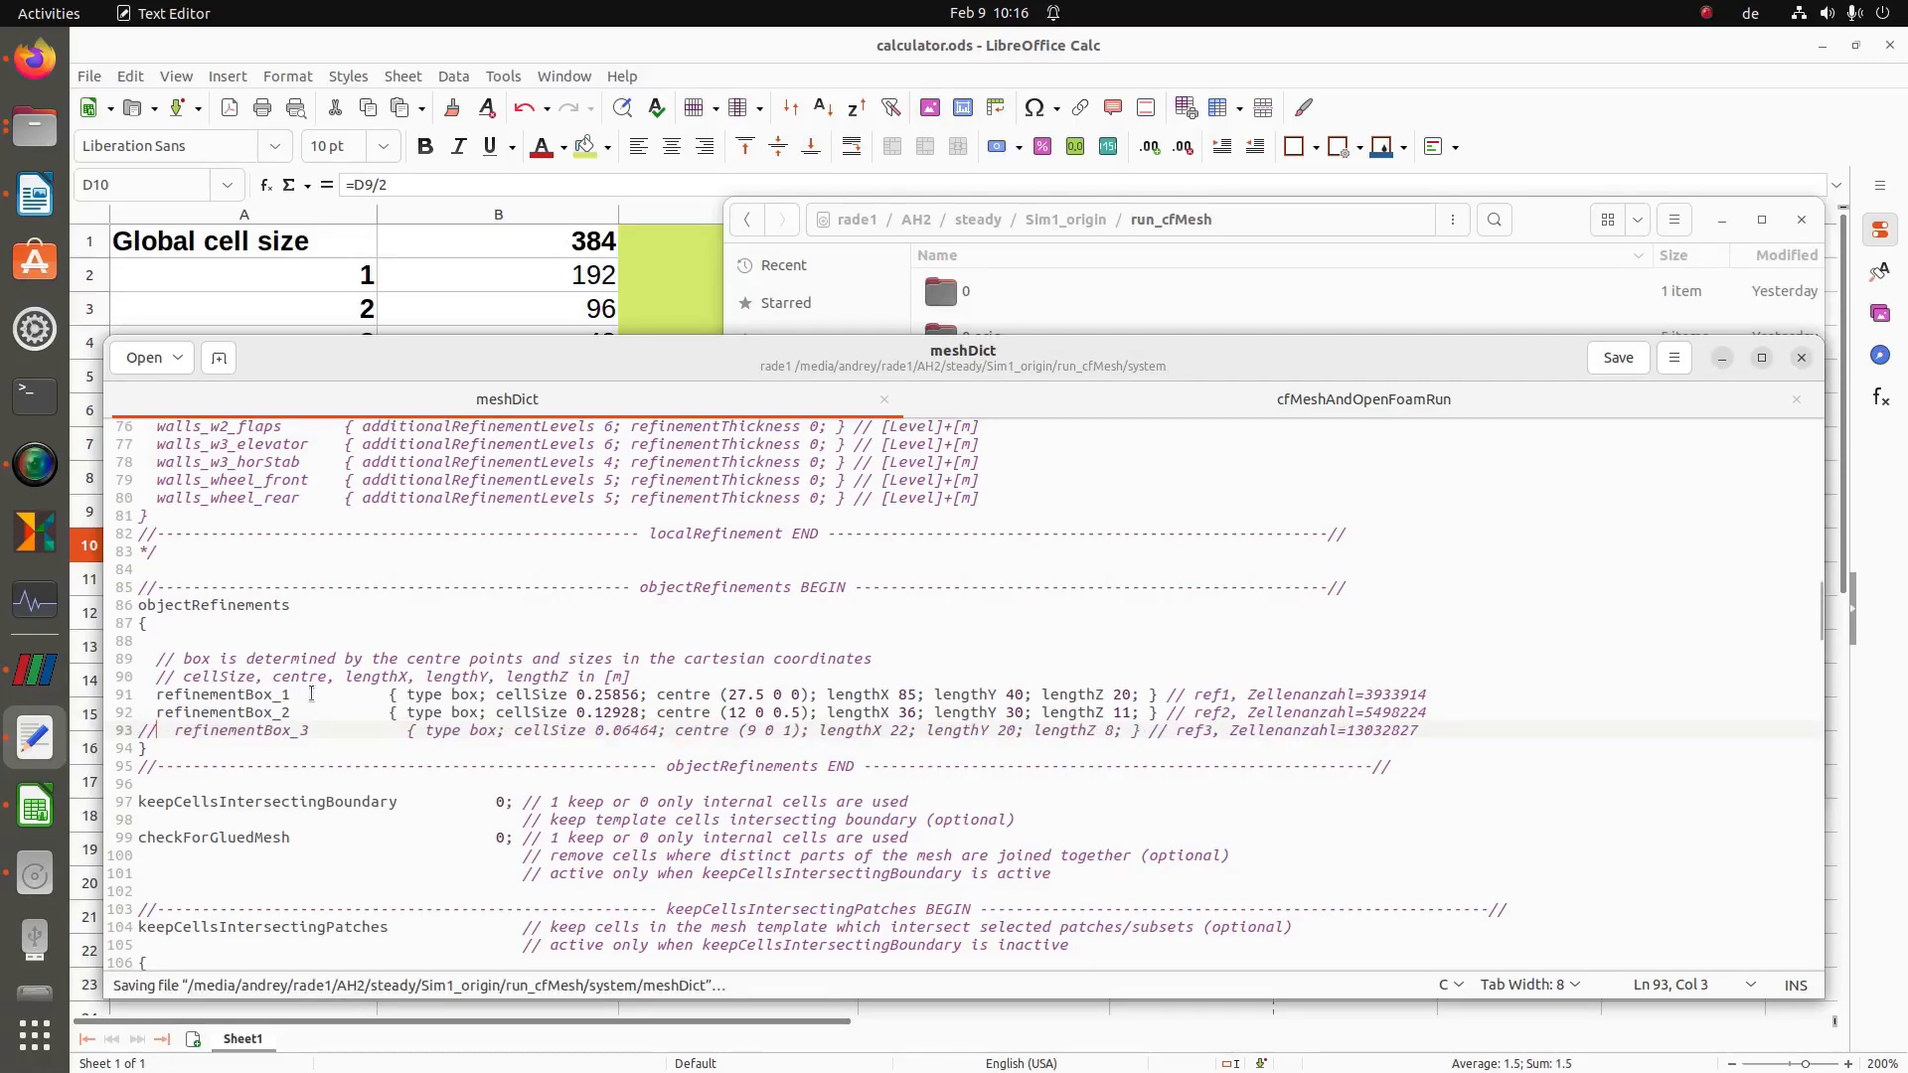
- Switch to the cfMeshAndOpenFoamRun notes and open an enlarged terminal in the run_cfMesh folder
left_click(1213, 399)
left_click(1566, 226)
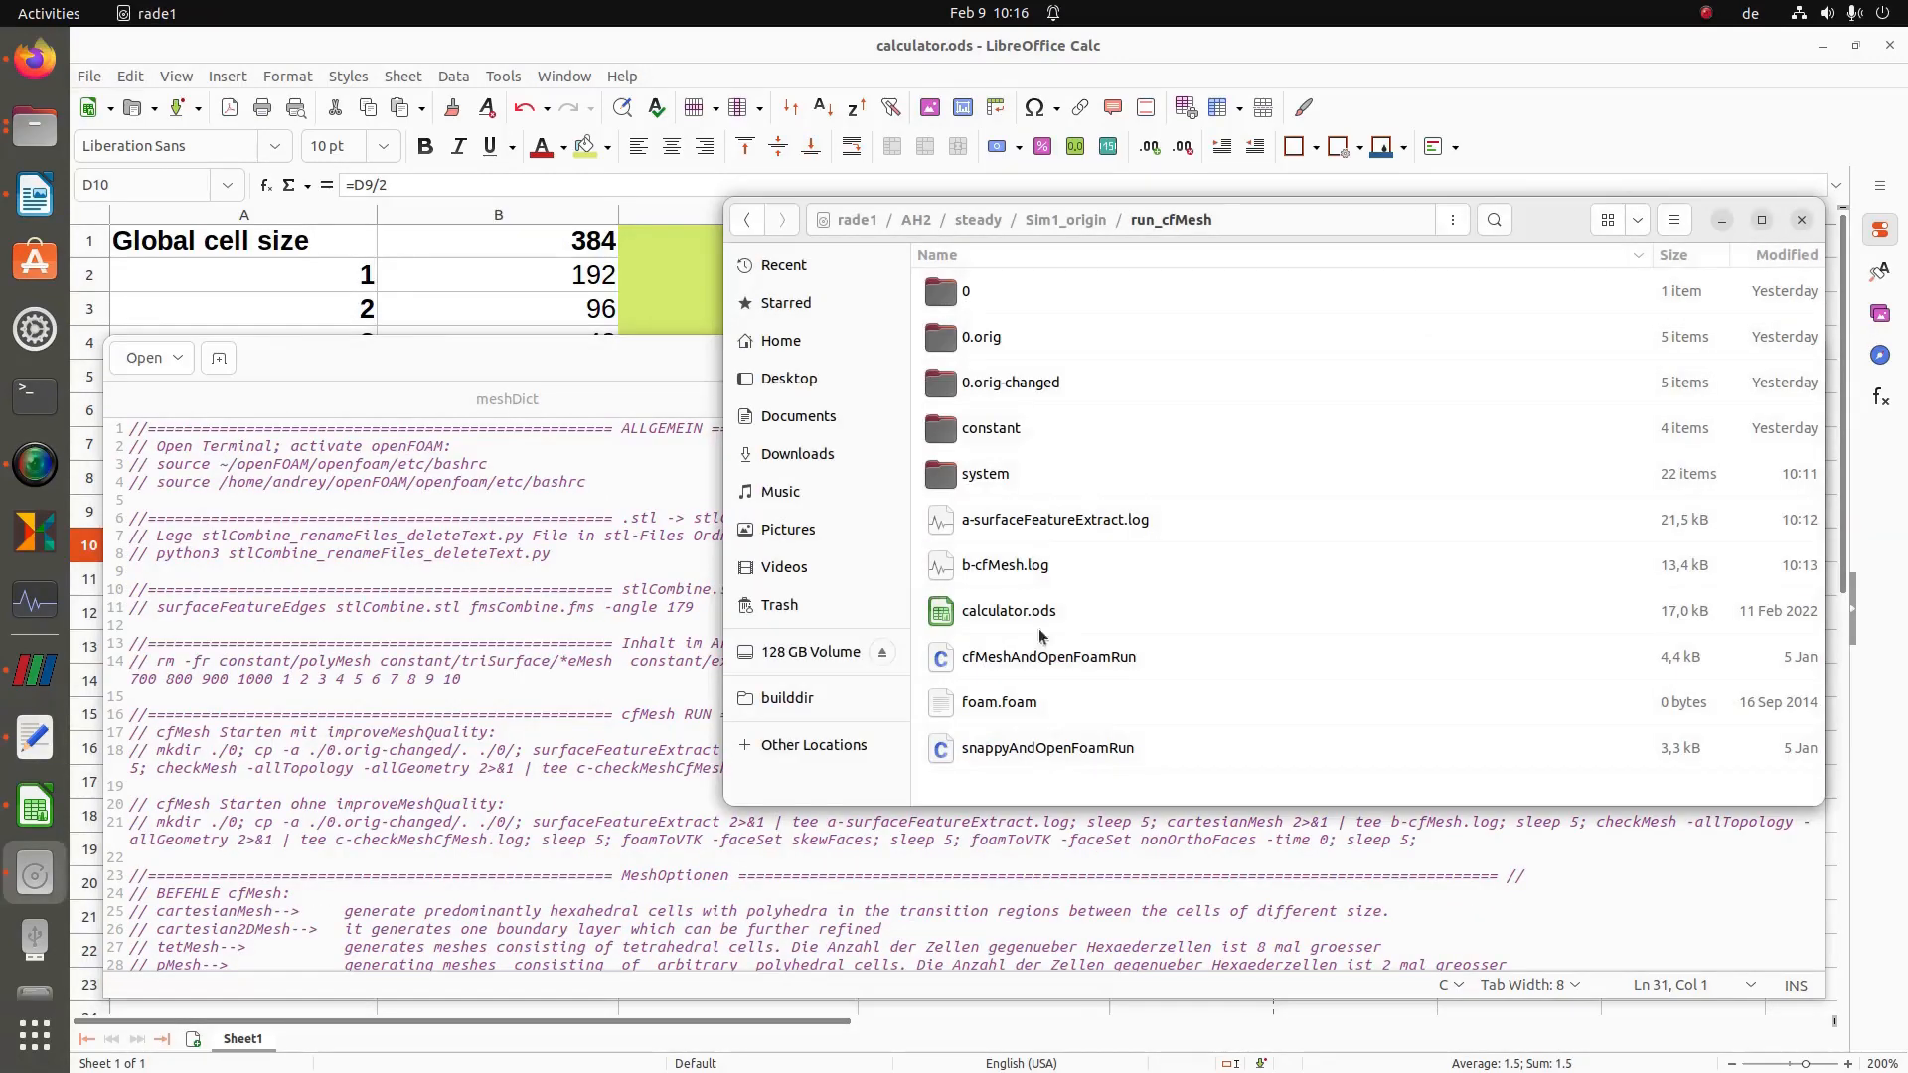
left_click(1177, 766)
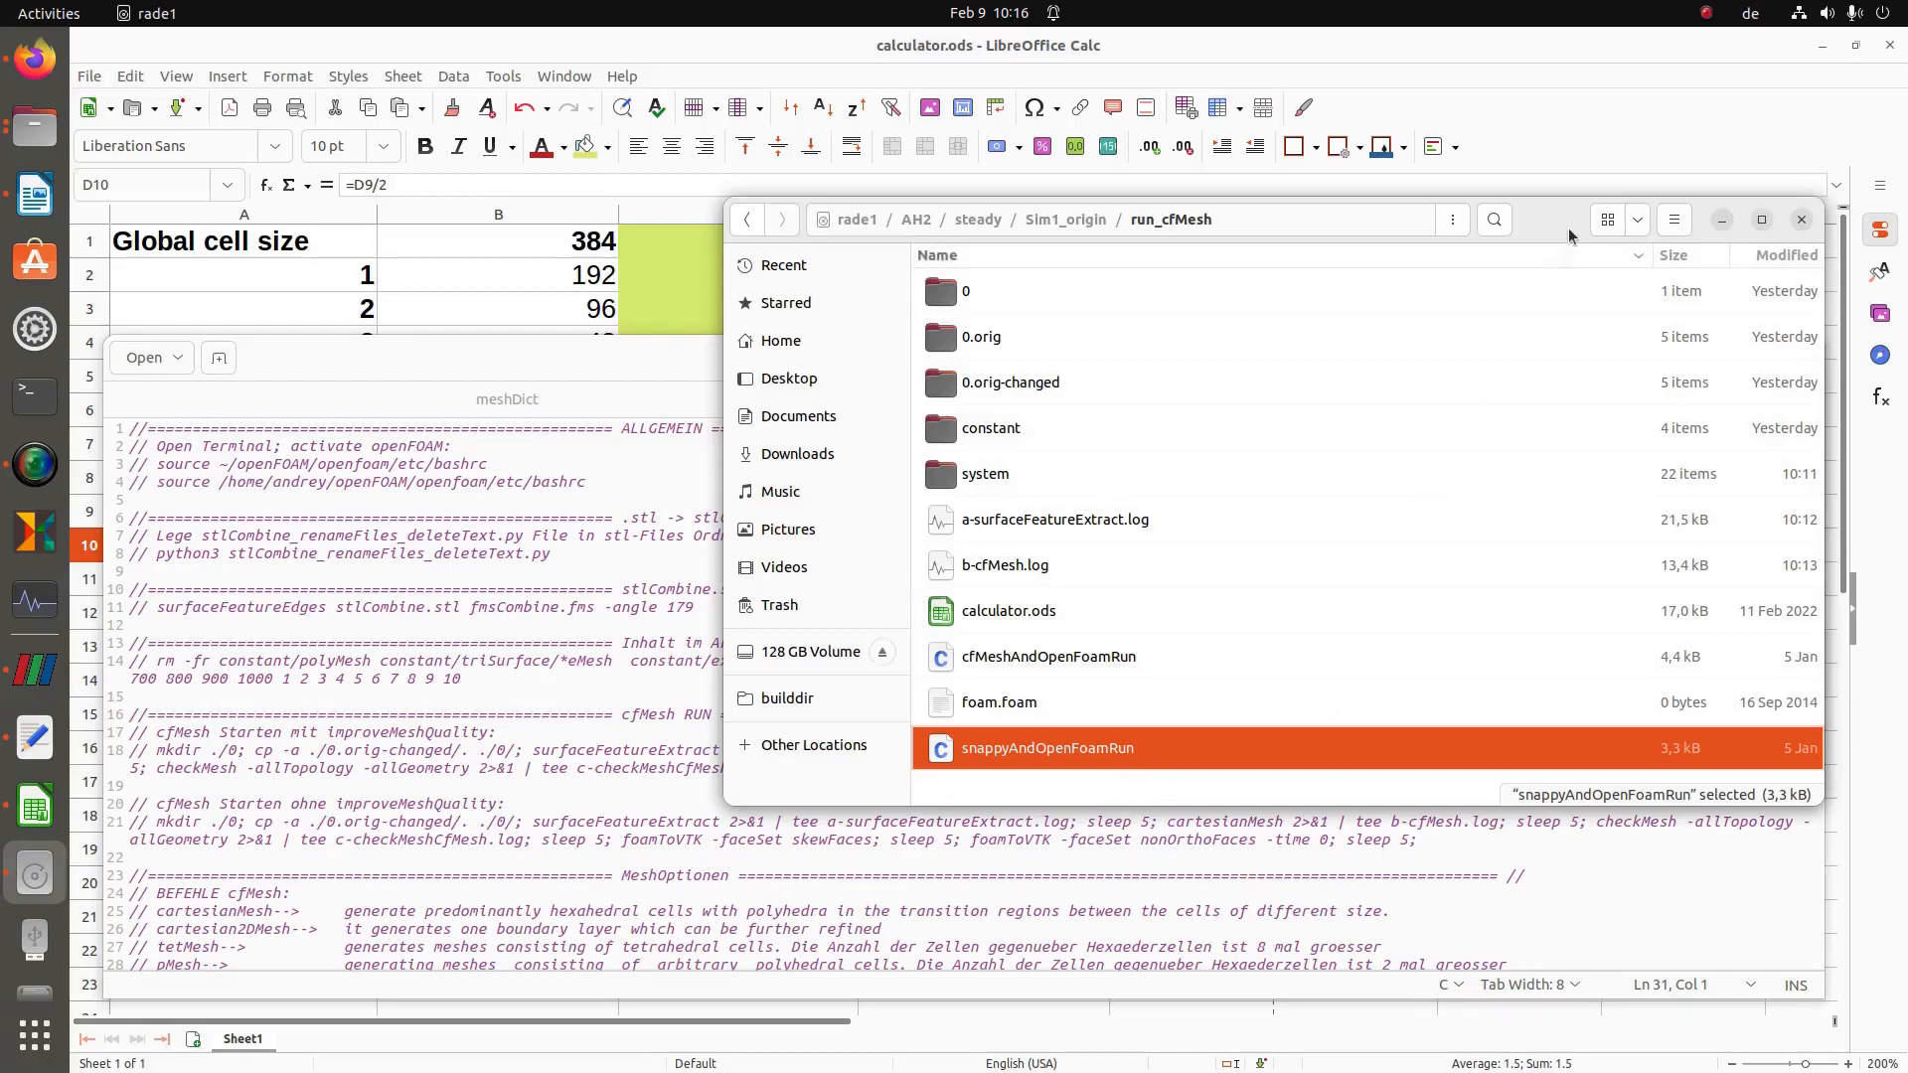
left_click_drag(1563, 235, 1564, 257)
right_click(1112, 813)
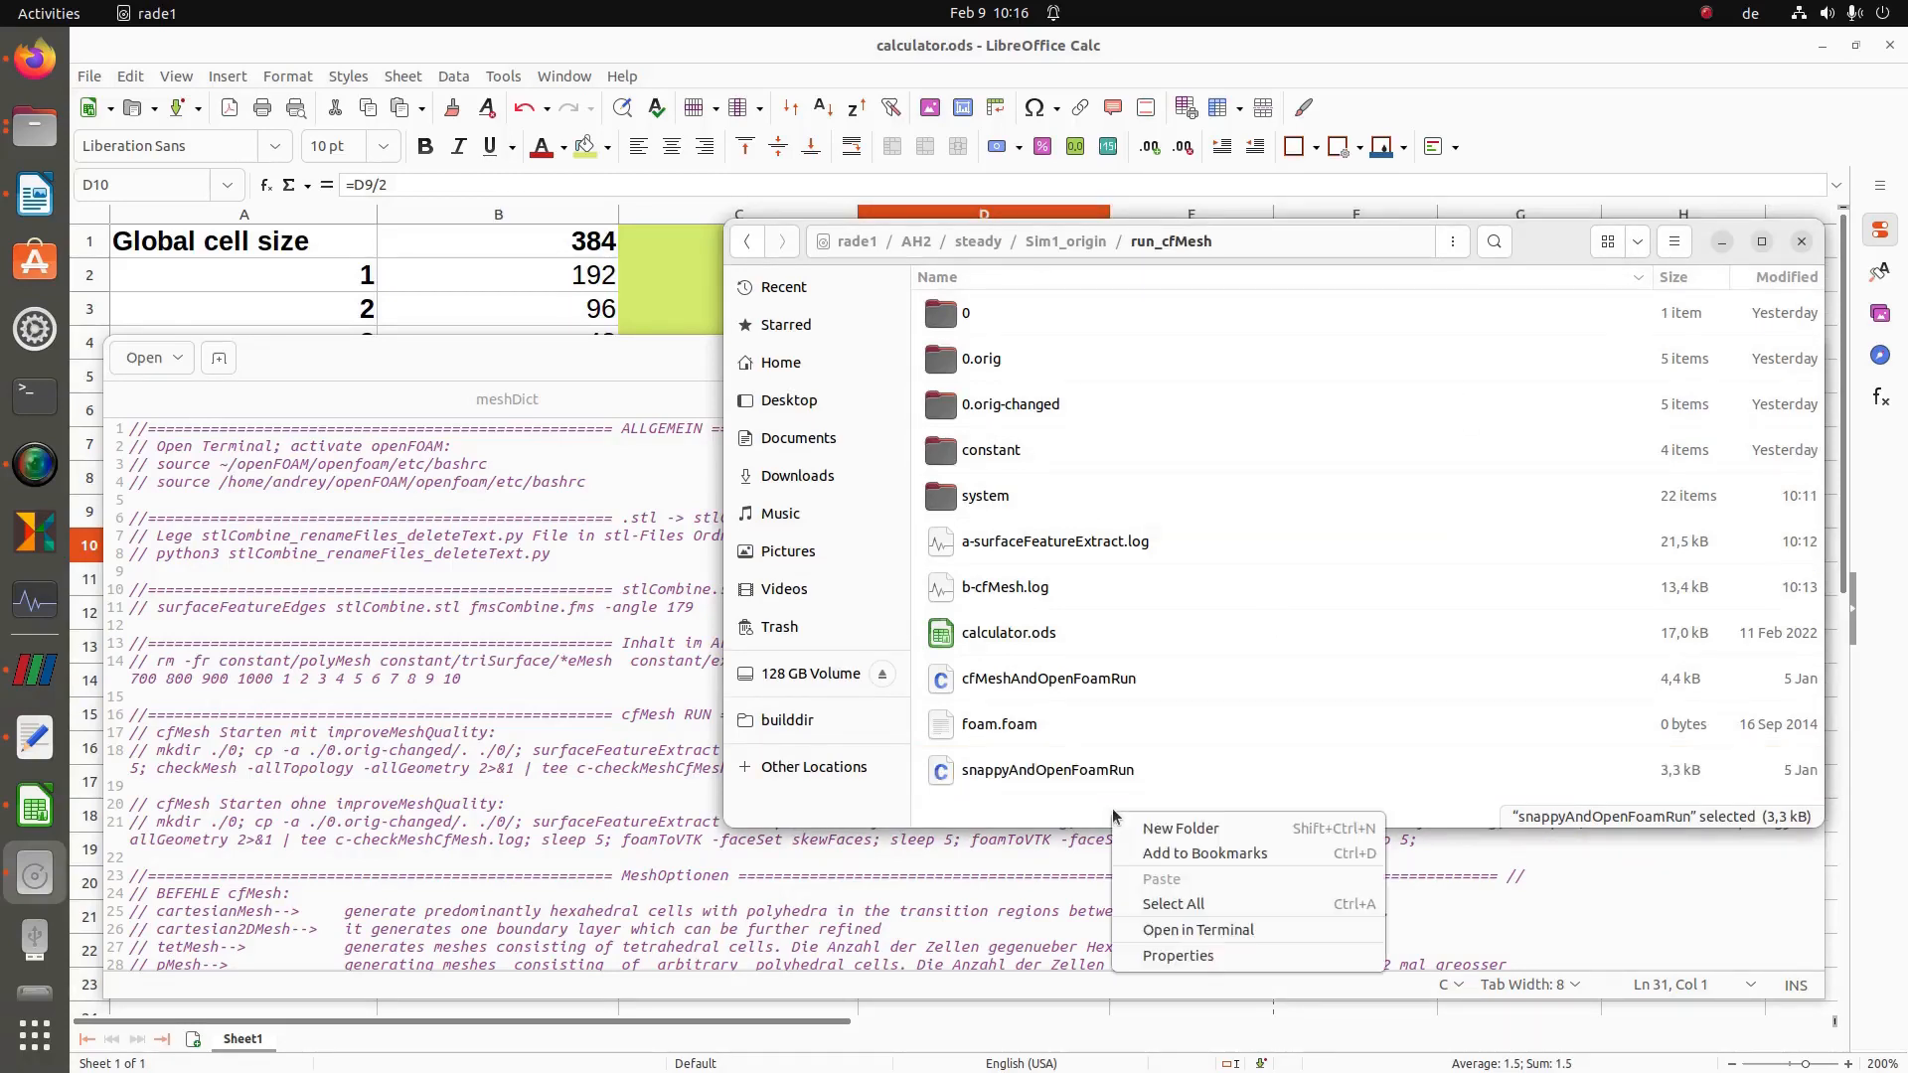
left_click(1193, 934)
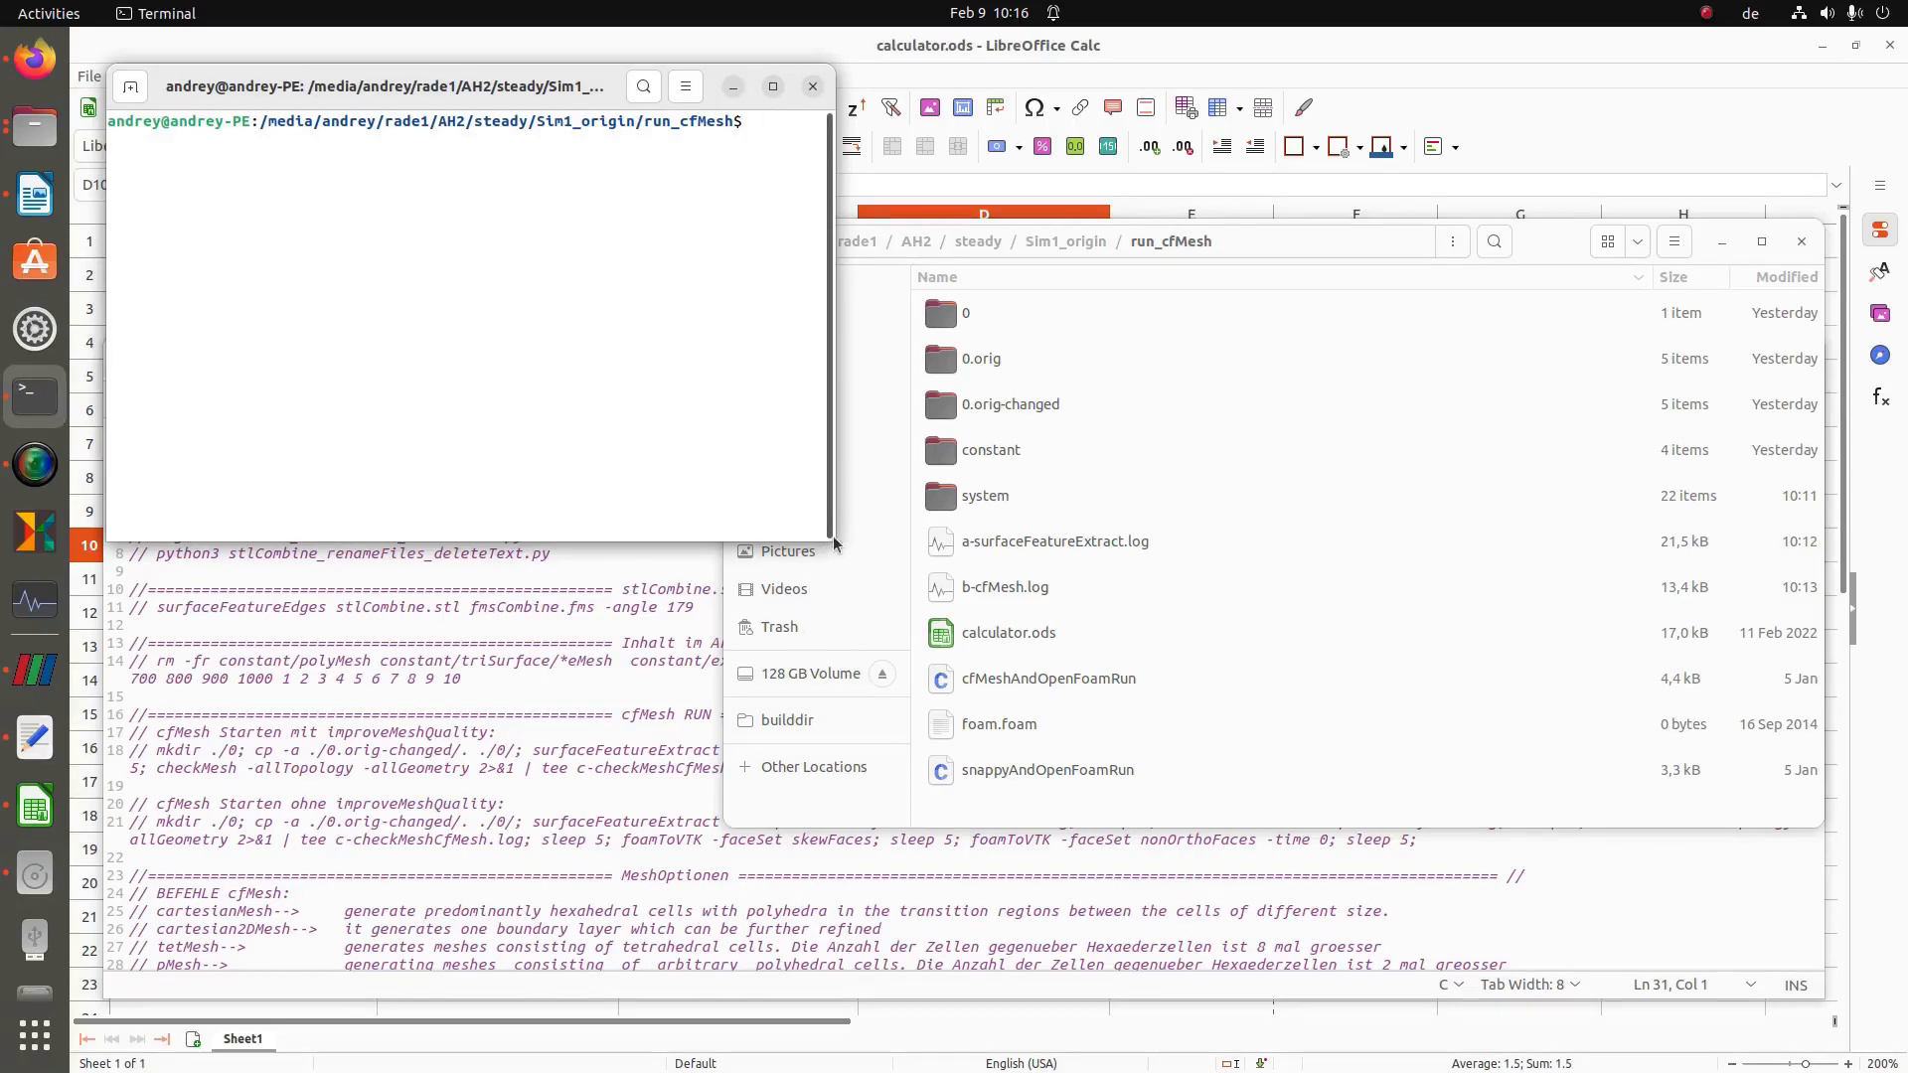
left_click_drag(837, 536, 1667, 505)
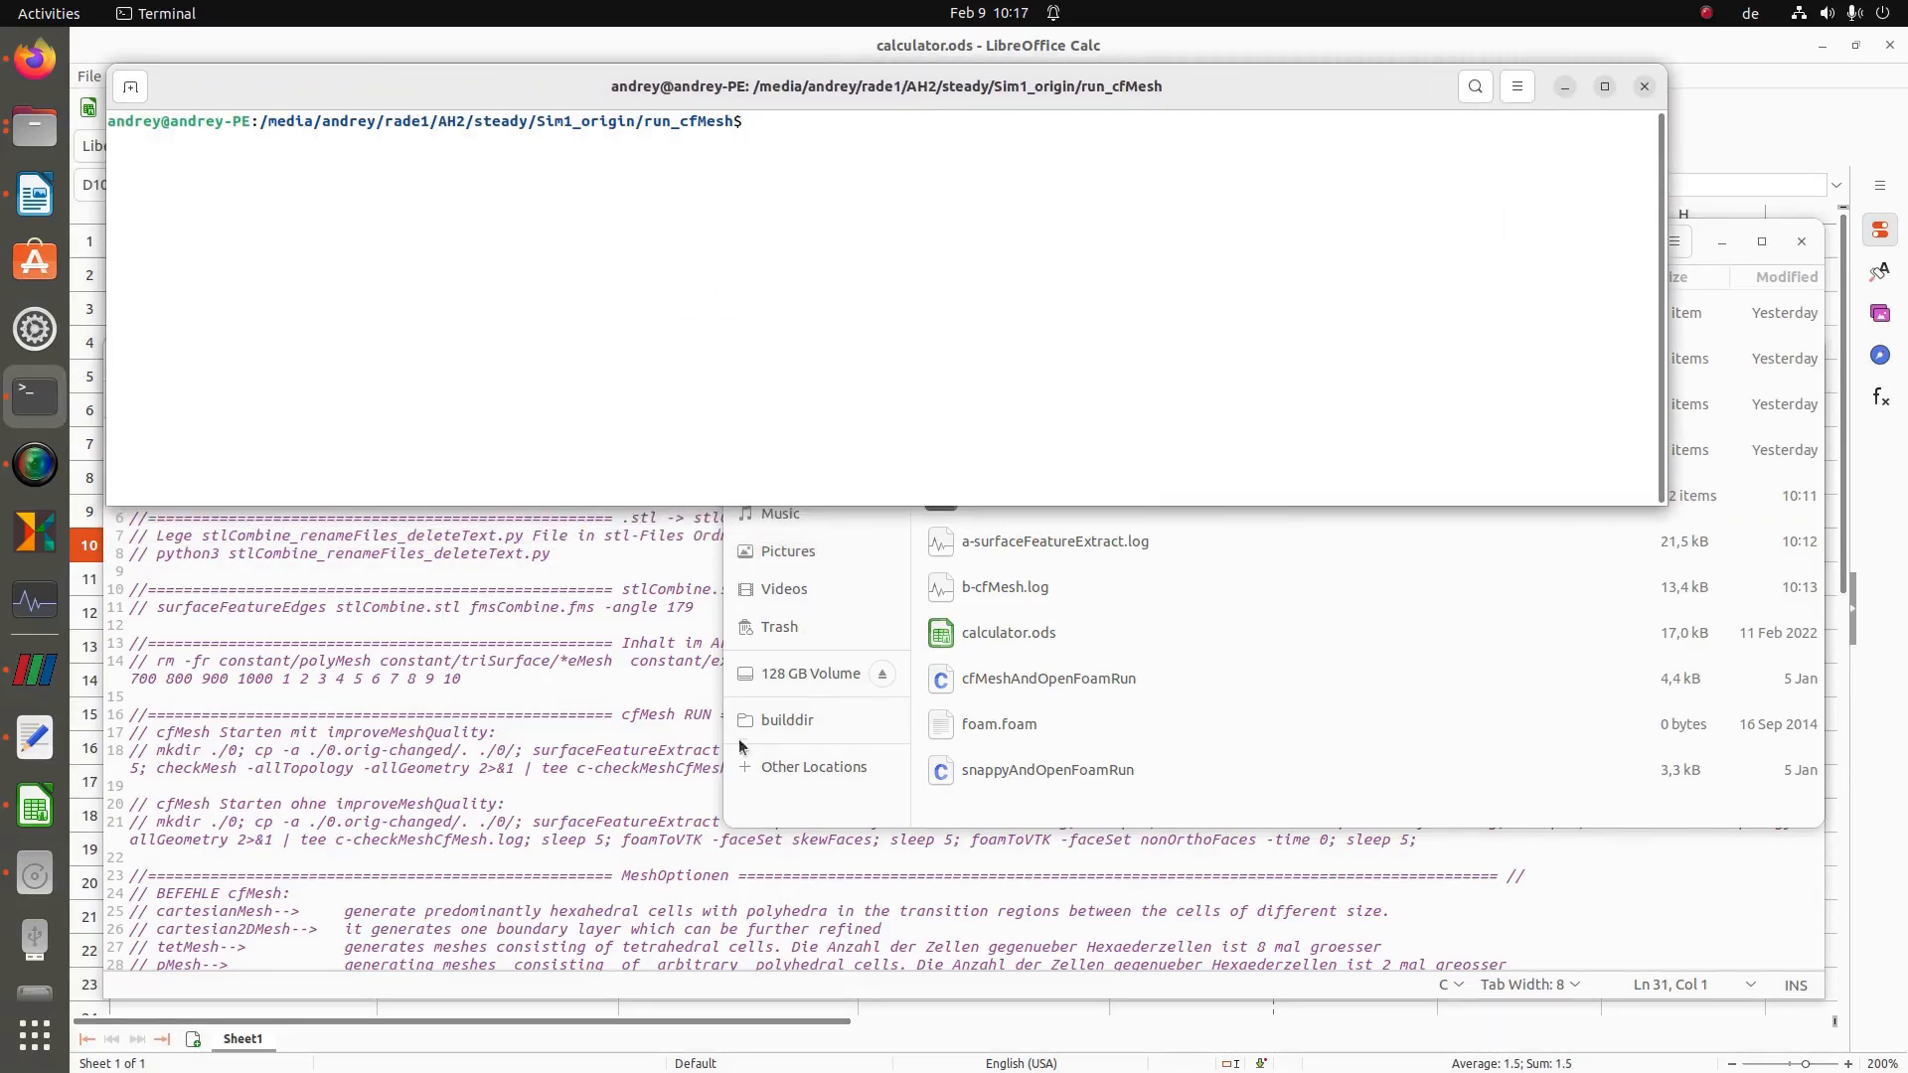
- Activate OpenFOAM in the terminal by running the absolute-path source command for etc/bashrc from line 4 of the notes
left_click(490, 552)
left_click(162, 482)
left_click_drag(162, 482, 795, 485)
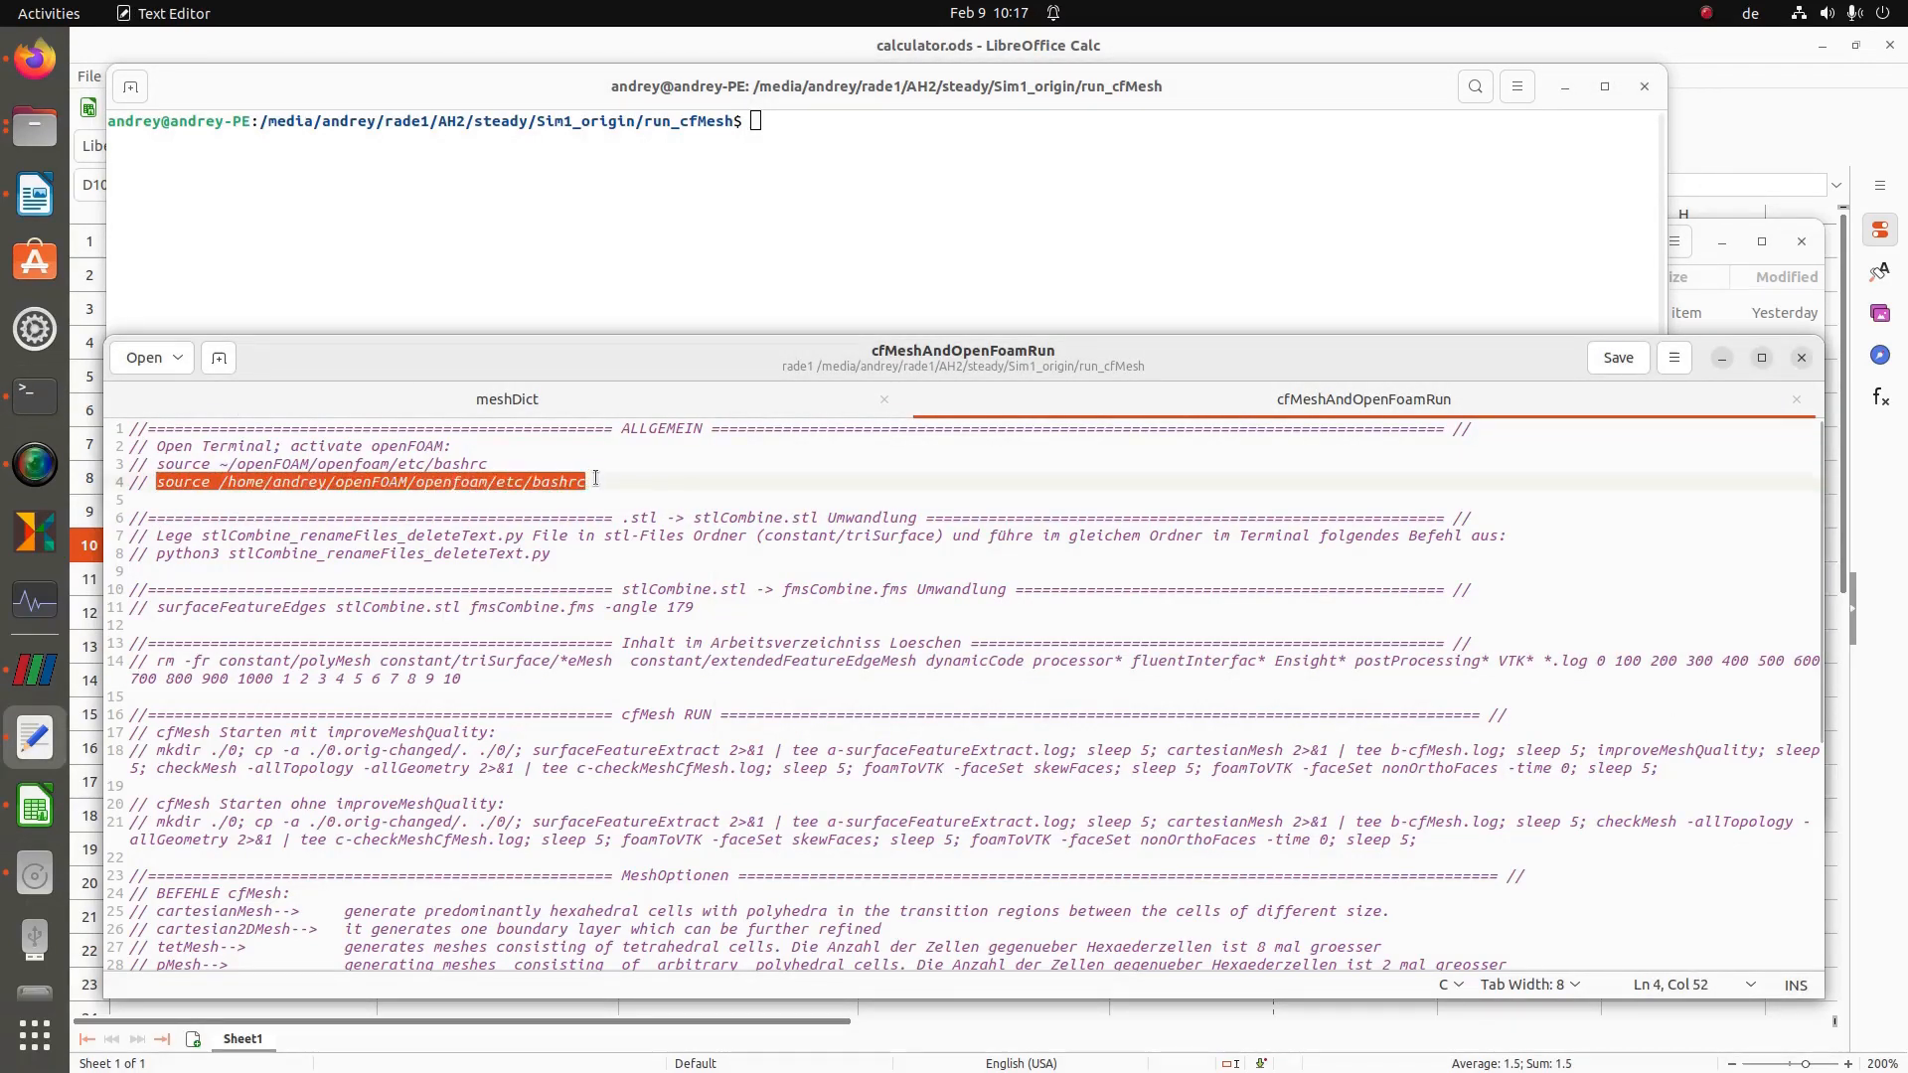
middle_click(965, 200)
key("Return")
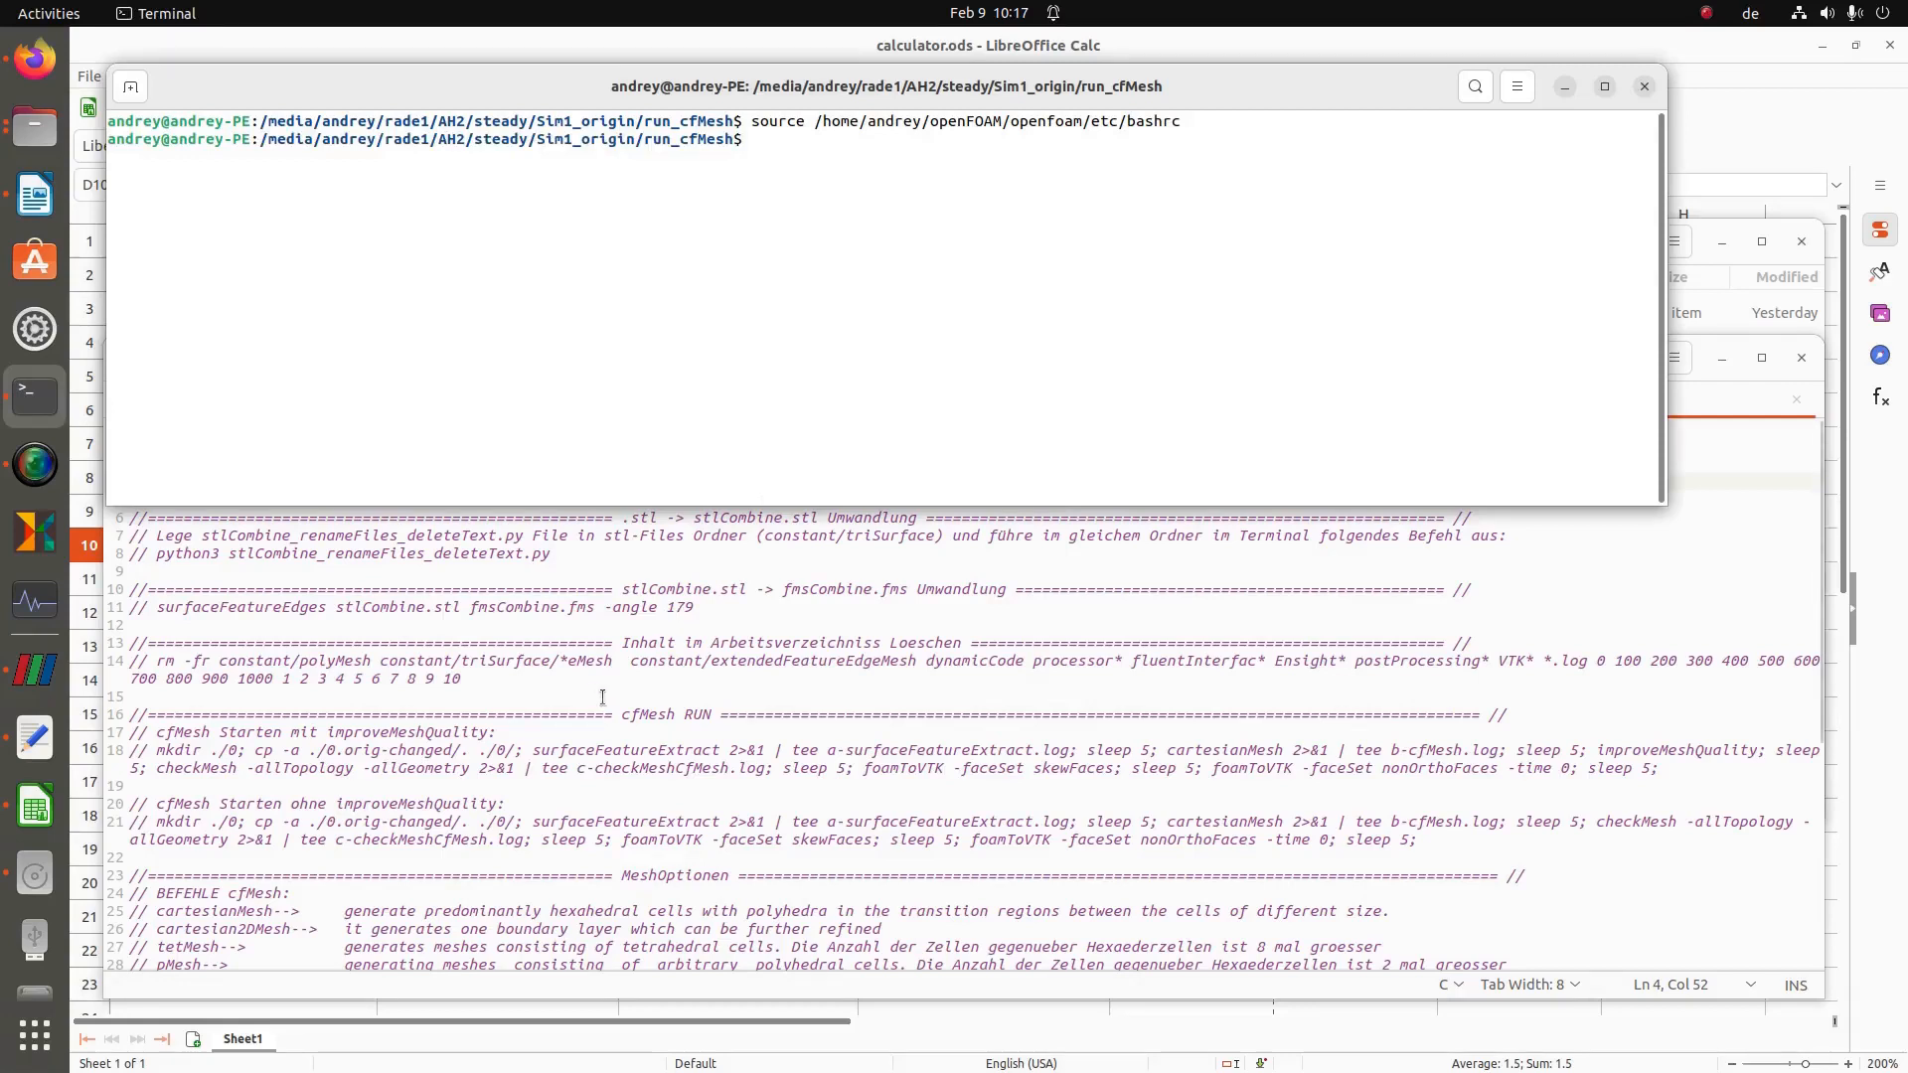
- Clear the old mesh, logs and results by running the rm -fr command from line 14 of the notes in the terminal
left_click(602, 697)
left_click_drag(165, 663, 485, 680)
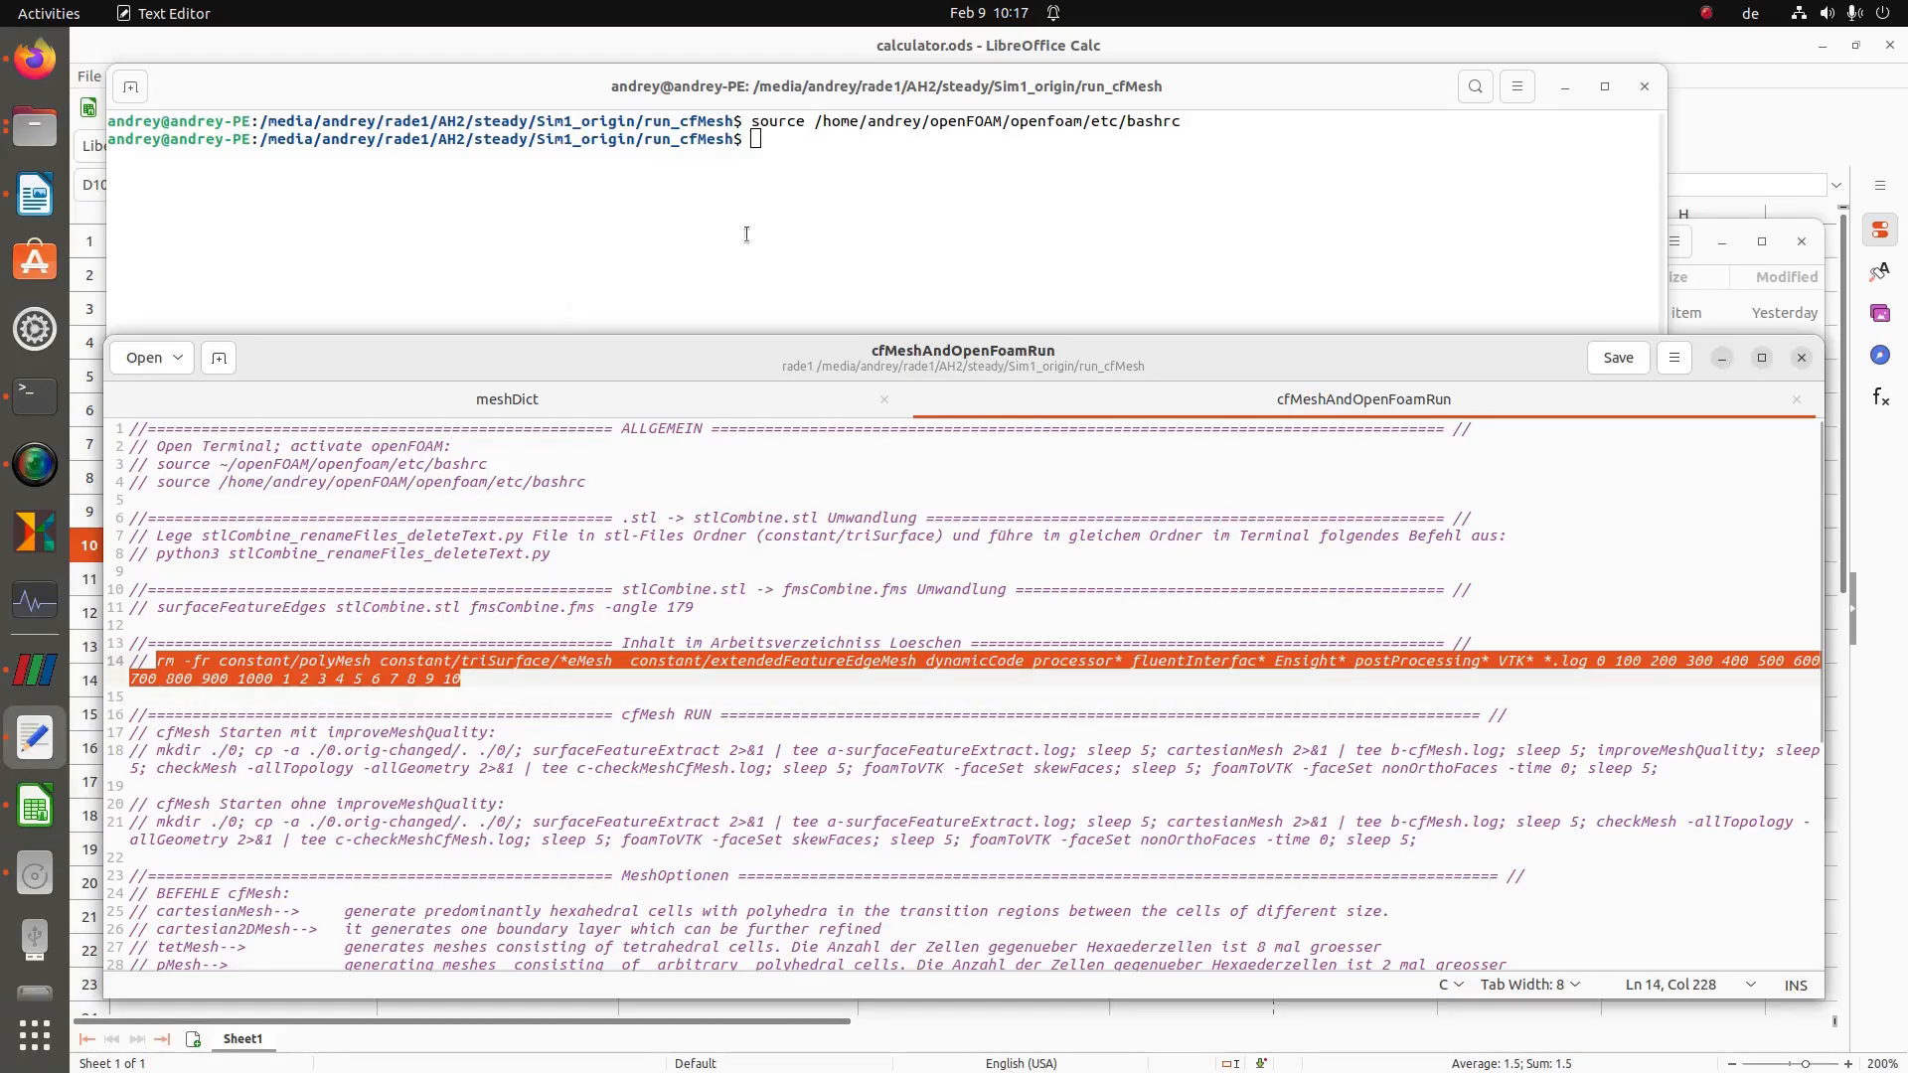
middle_click(875, 184)
key("Return")
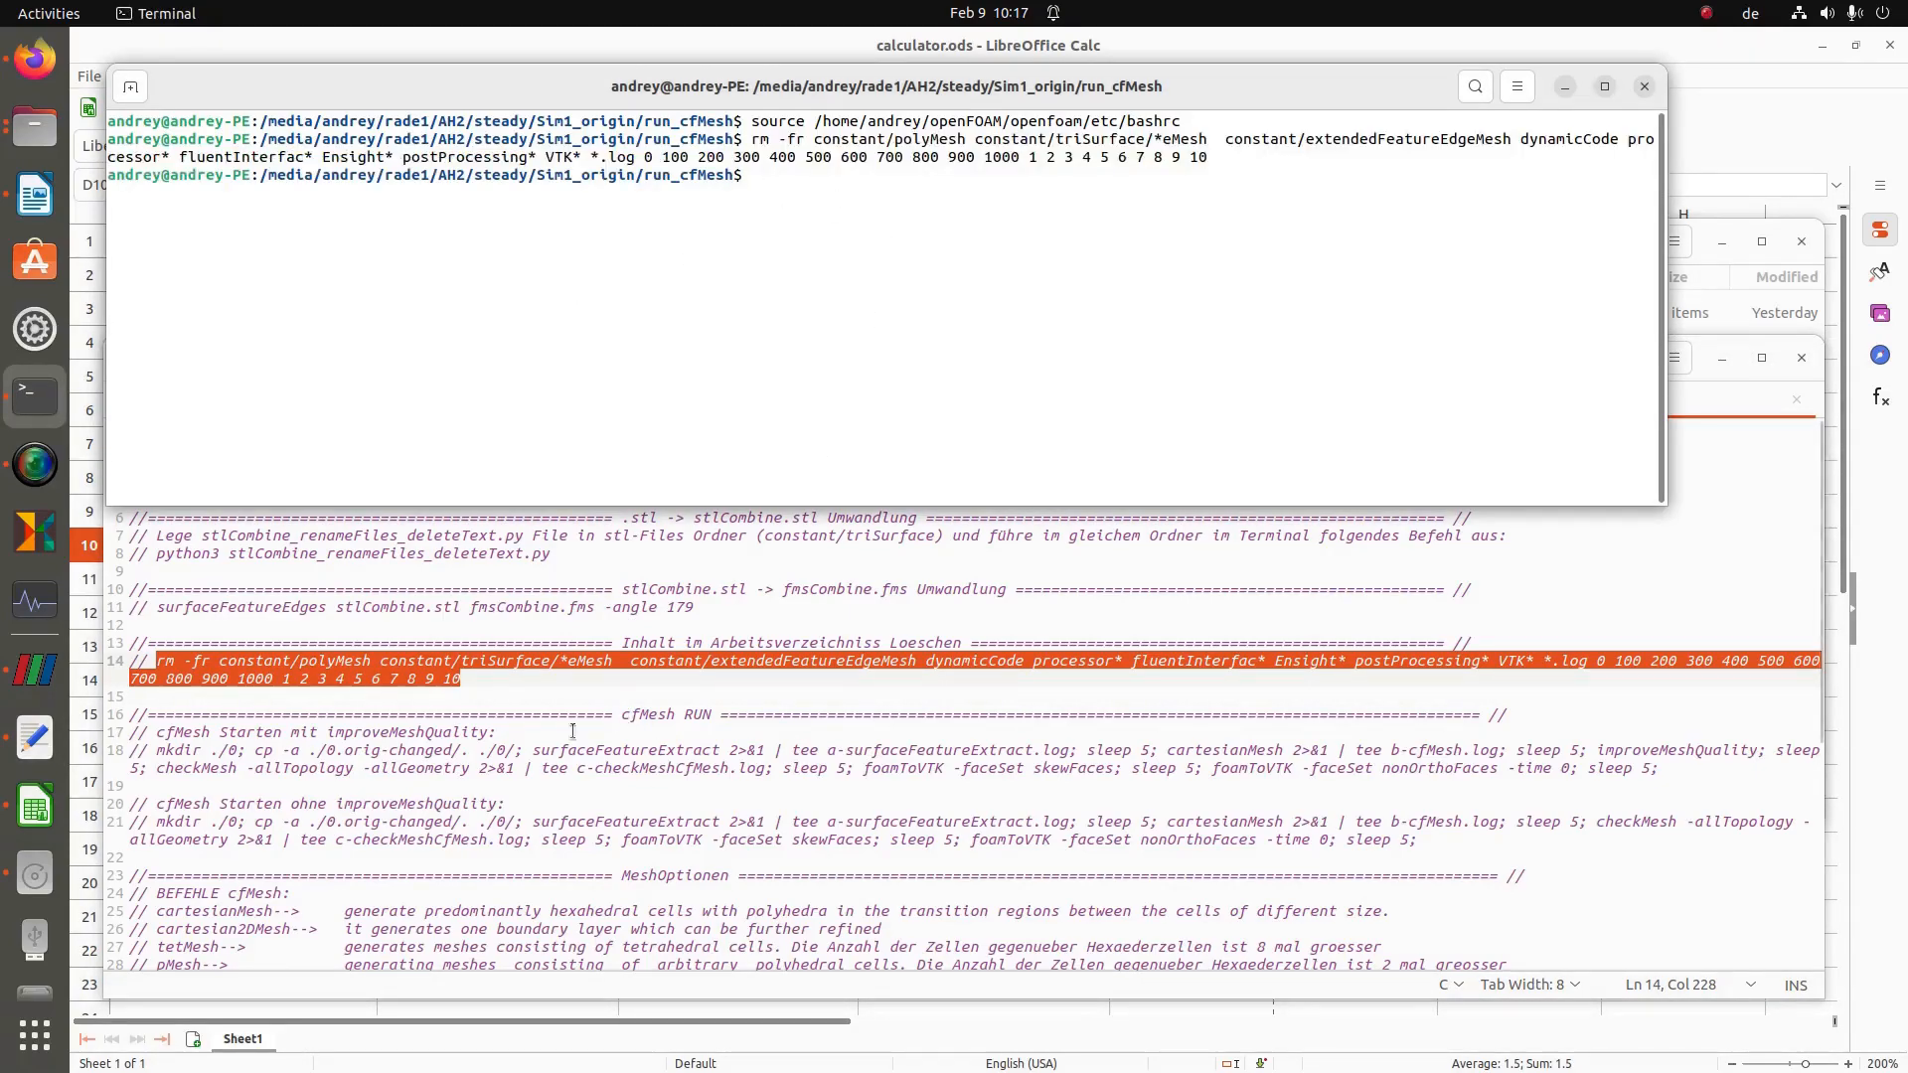
- Start the cfMesh run with improveMeshQuality by running the line 18 command chain from the notes in the terminal
left_click(159, 785)
left_click_drag(156, 752, 1696, 781)
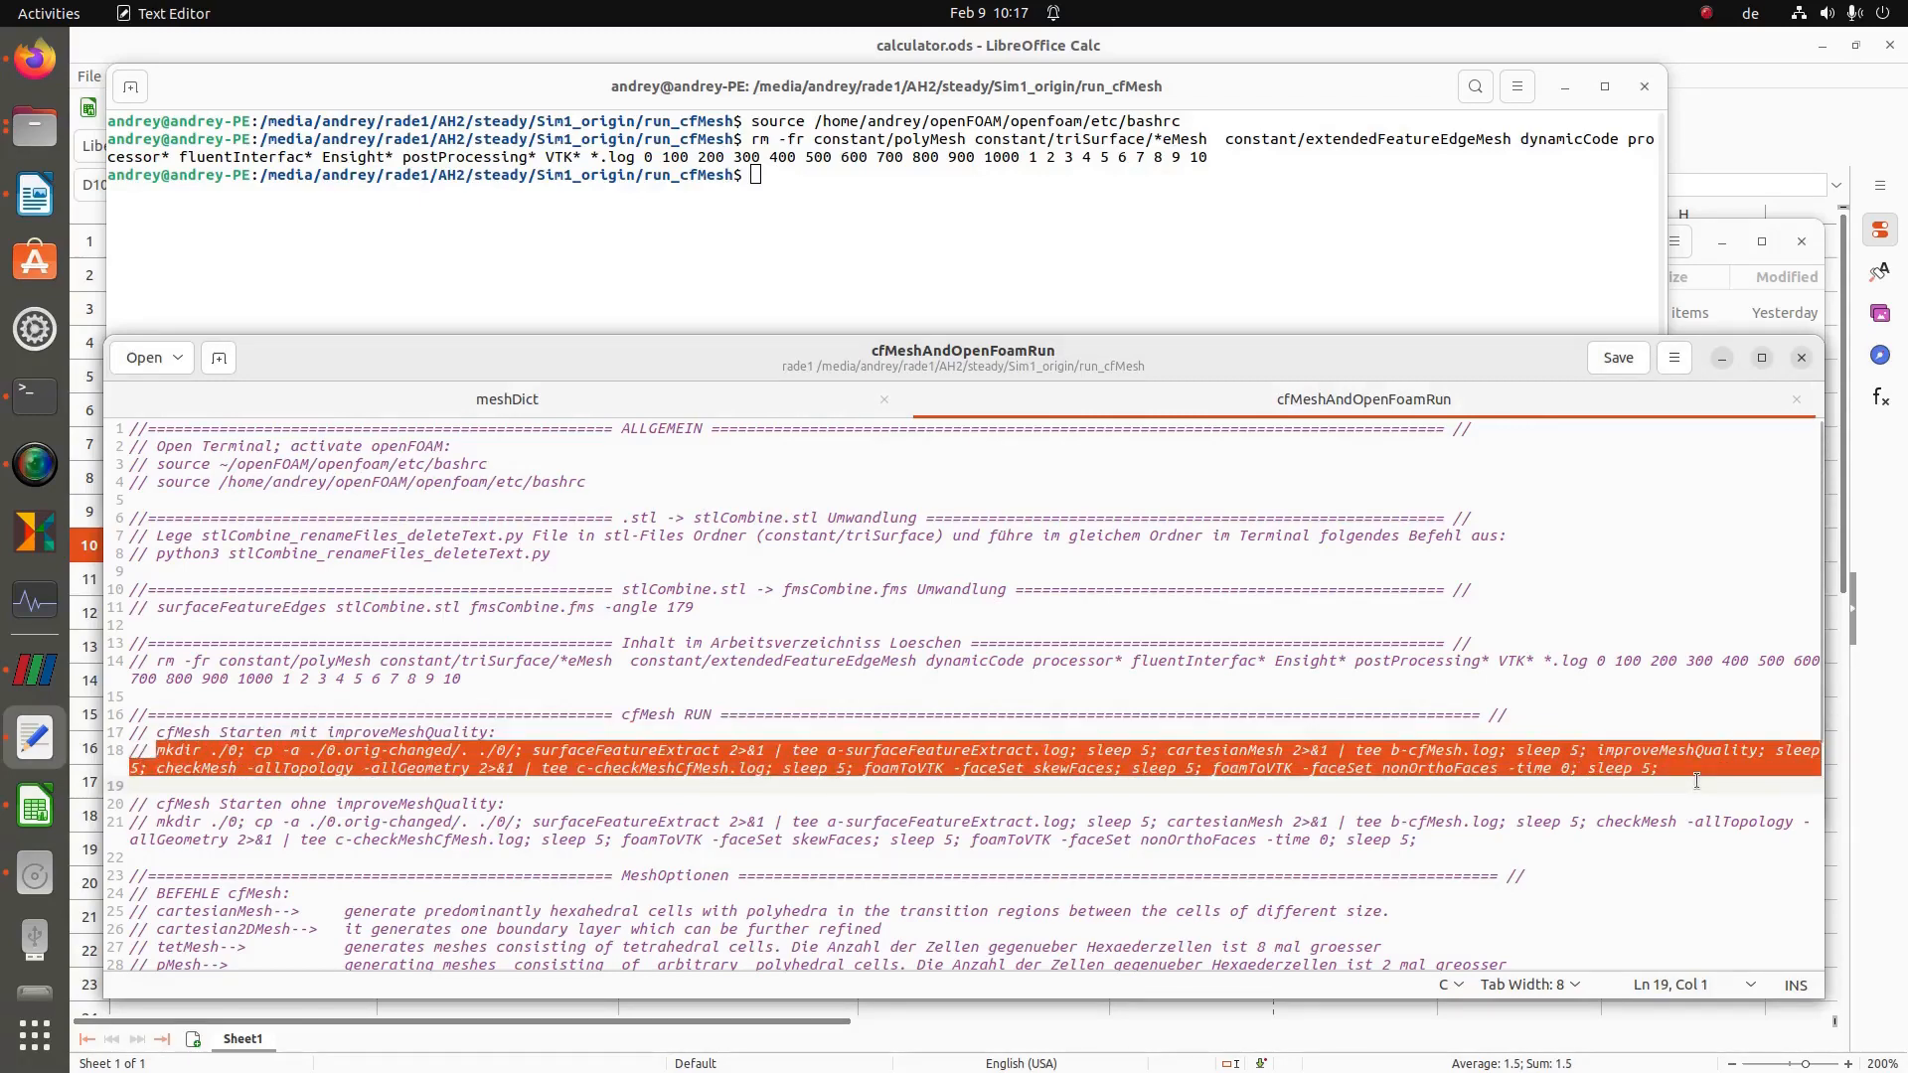
middle_click(992, 246)
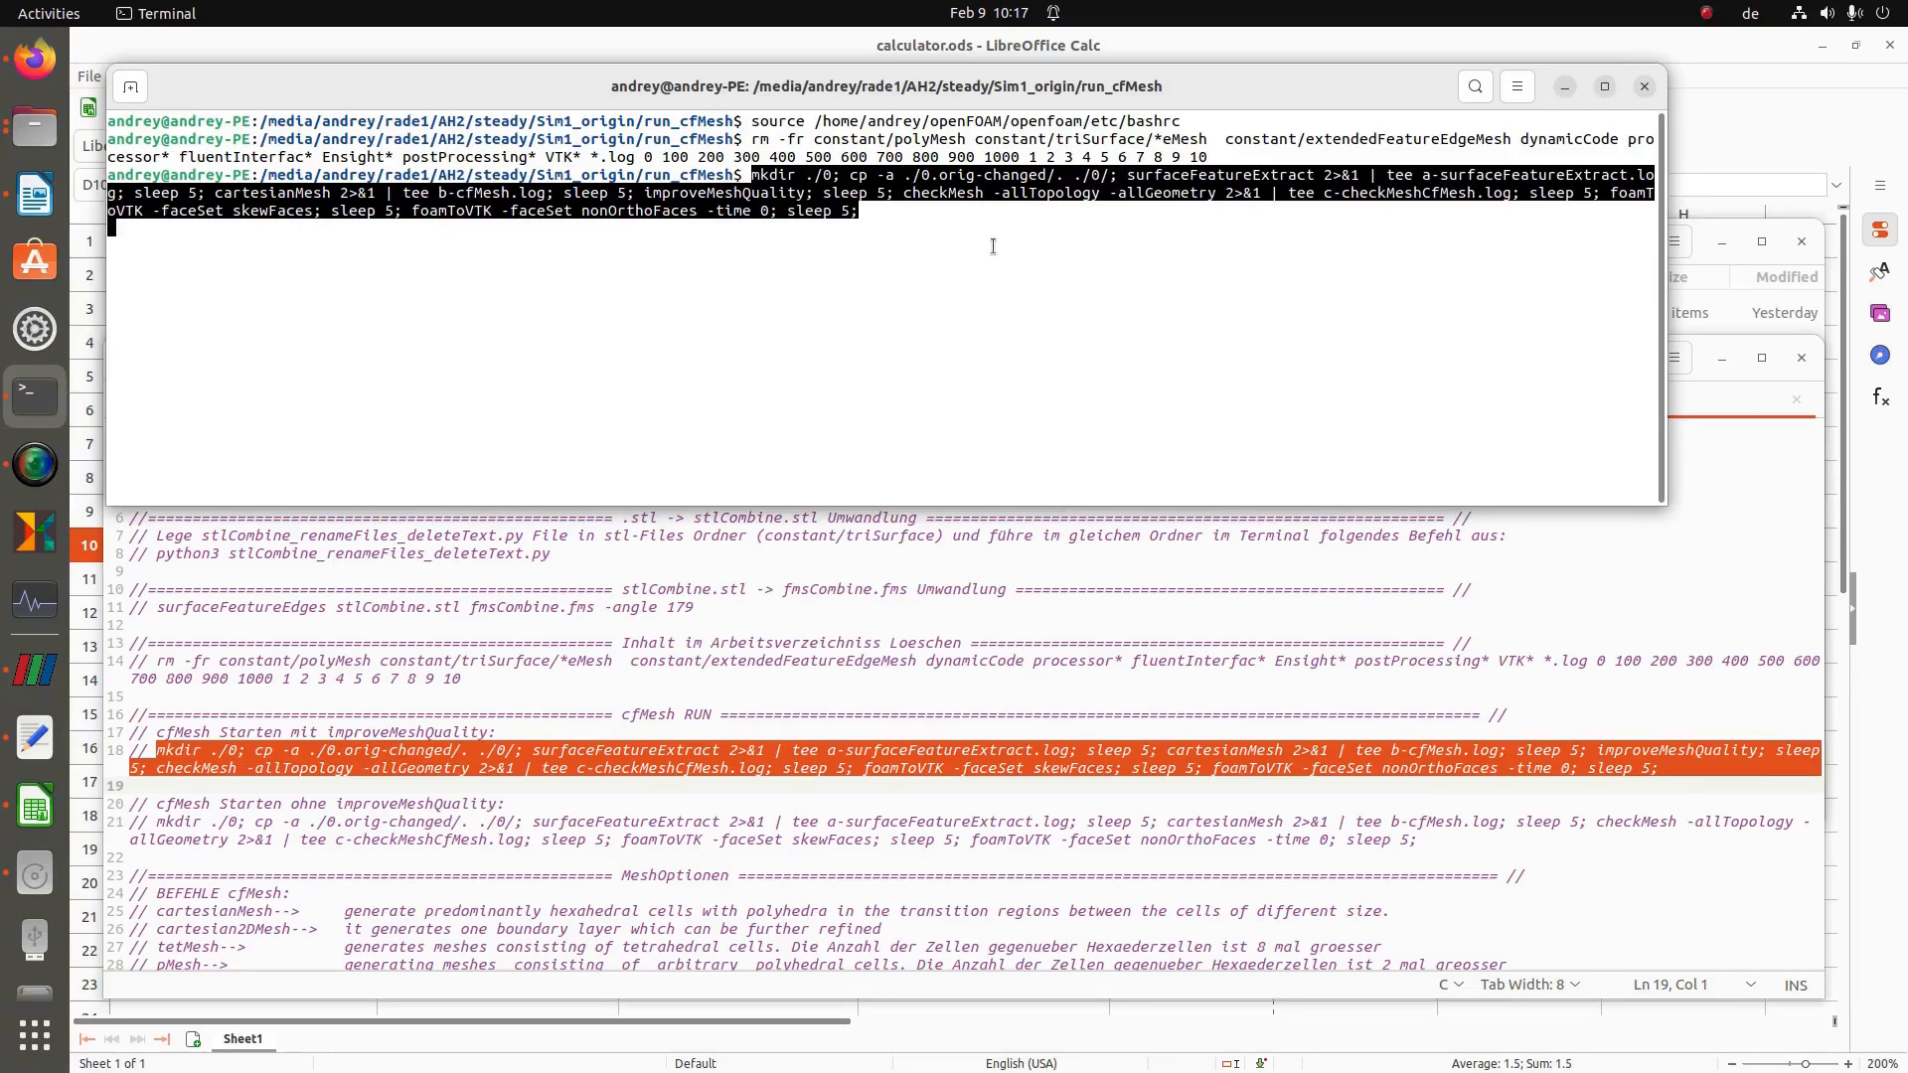
key("Return")
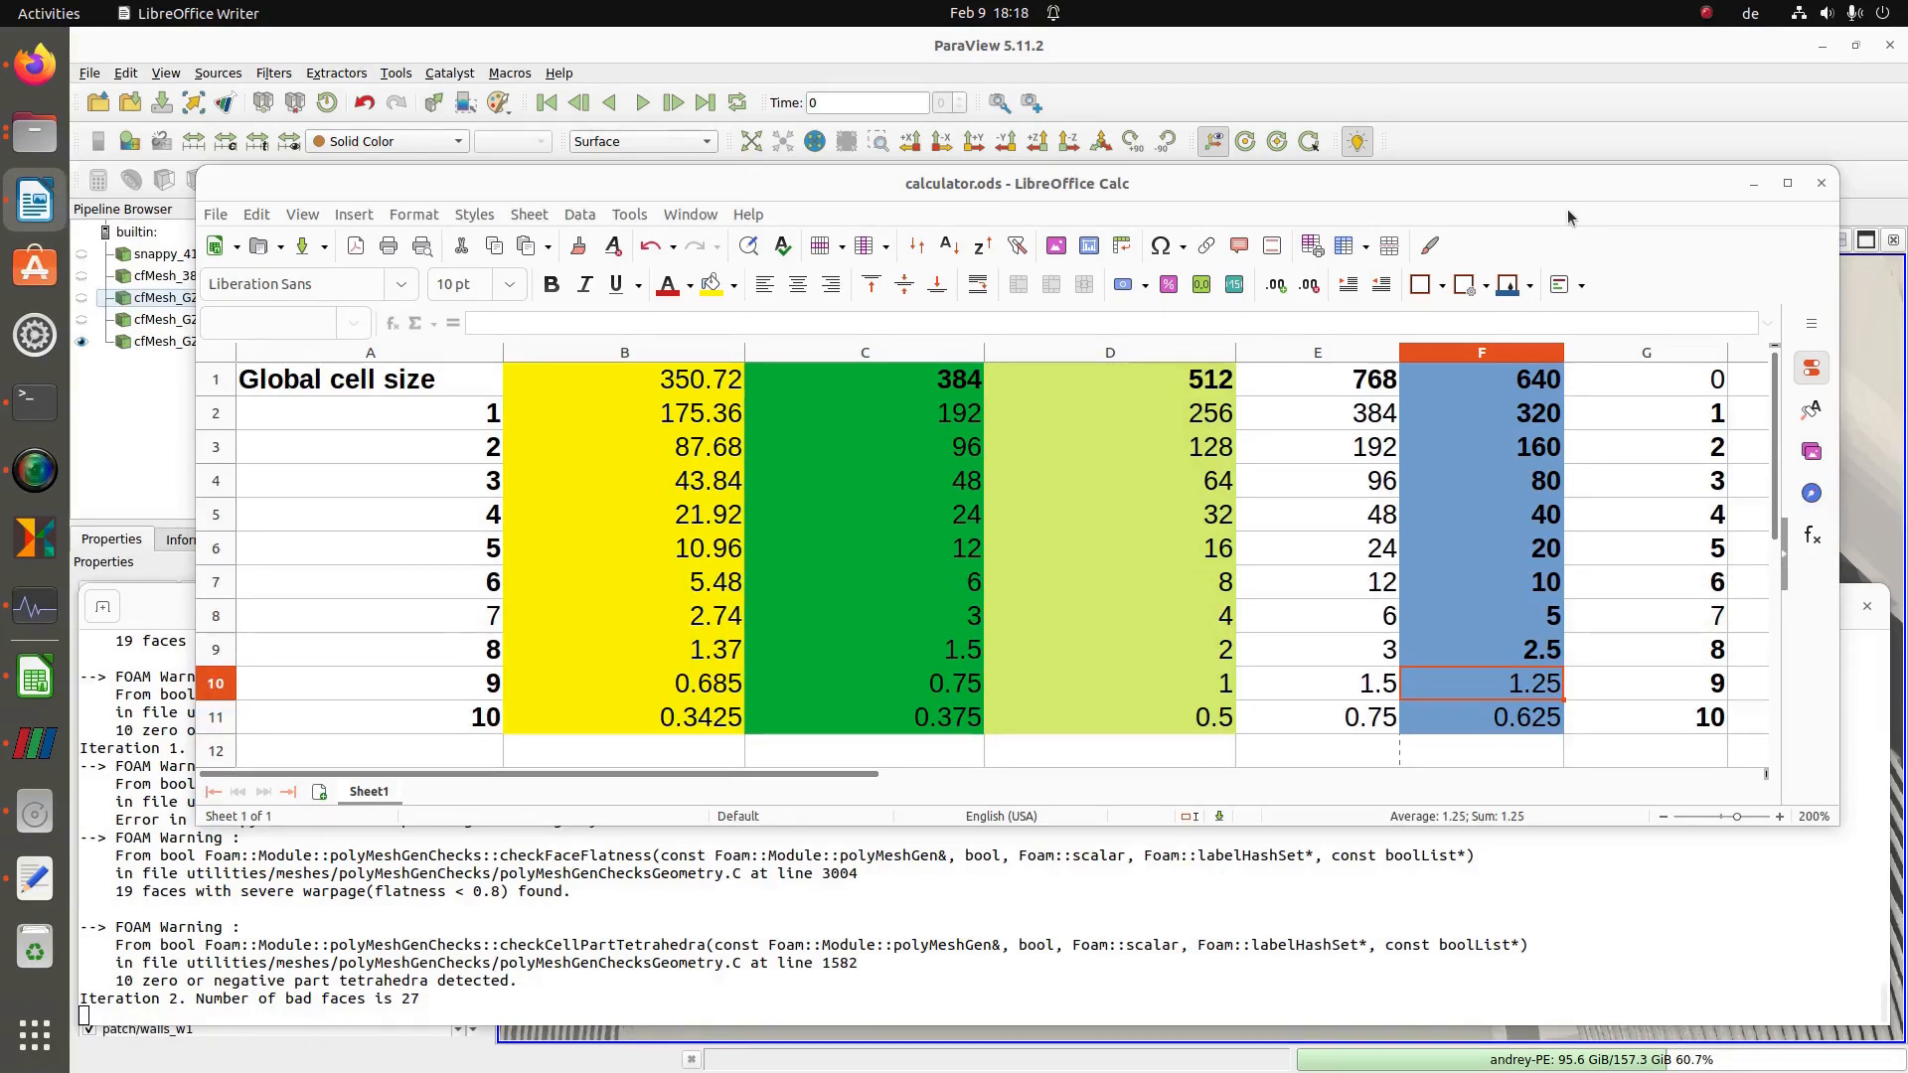
- Compare the calculator's refinement-level cell sizes for the global cell sizes 512, 384, 350.72 and 640
left_click_drag(1100, 380, 1153, 616)
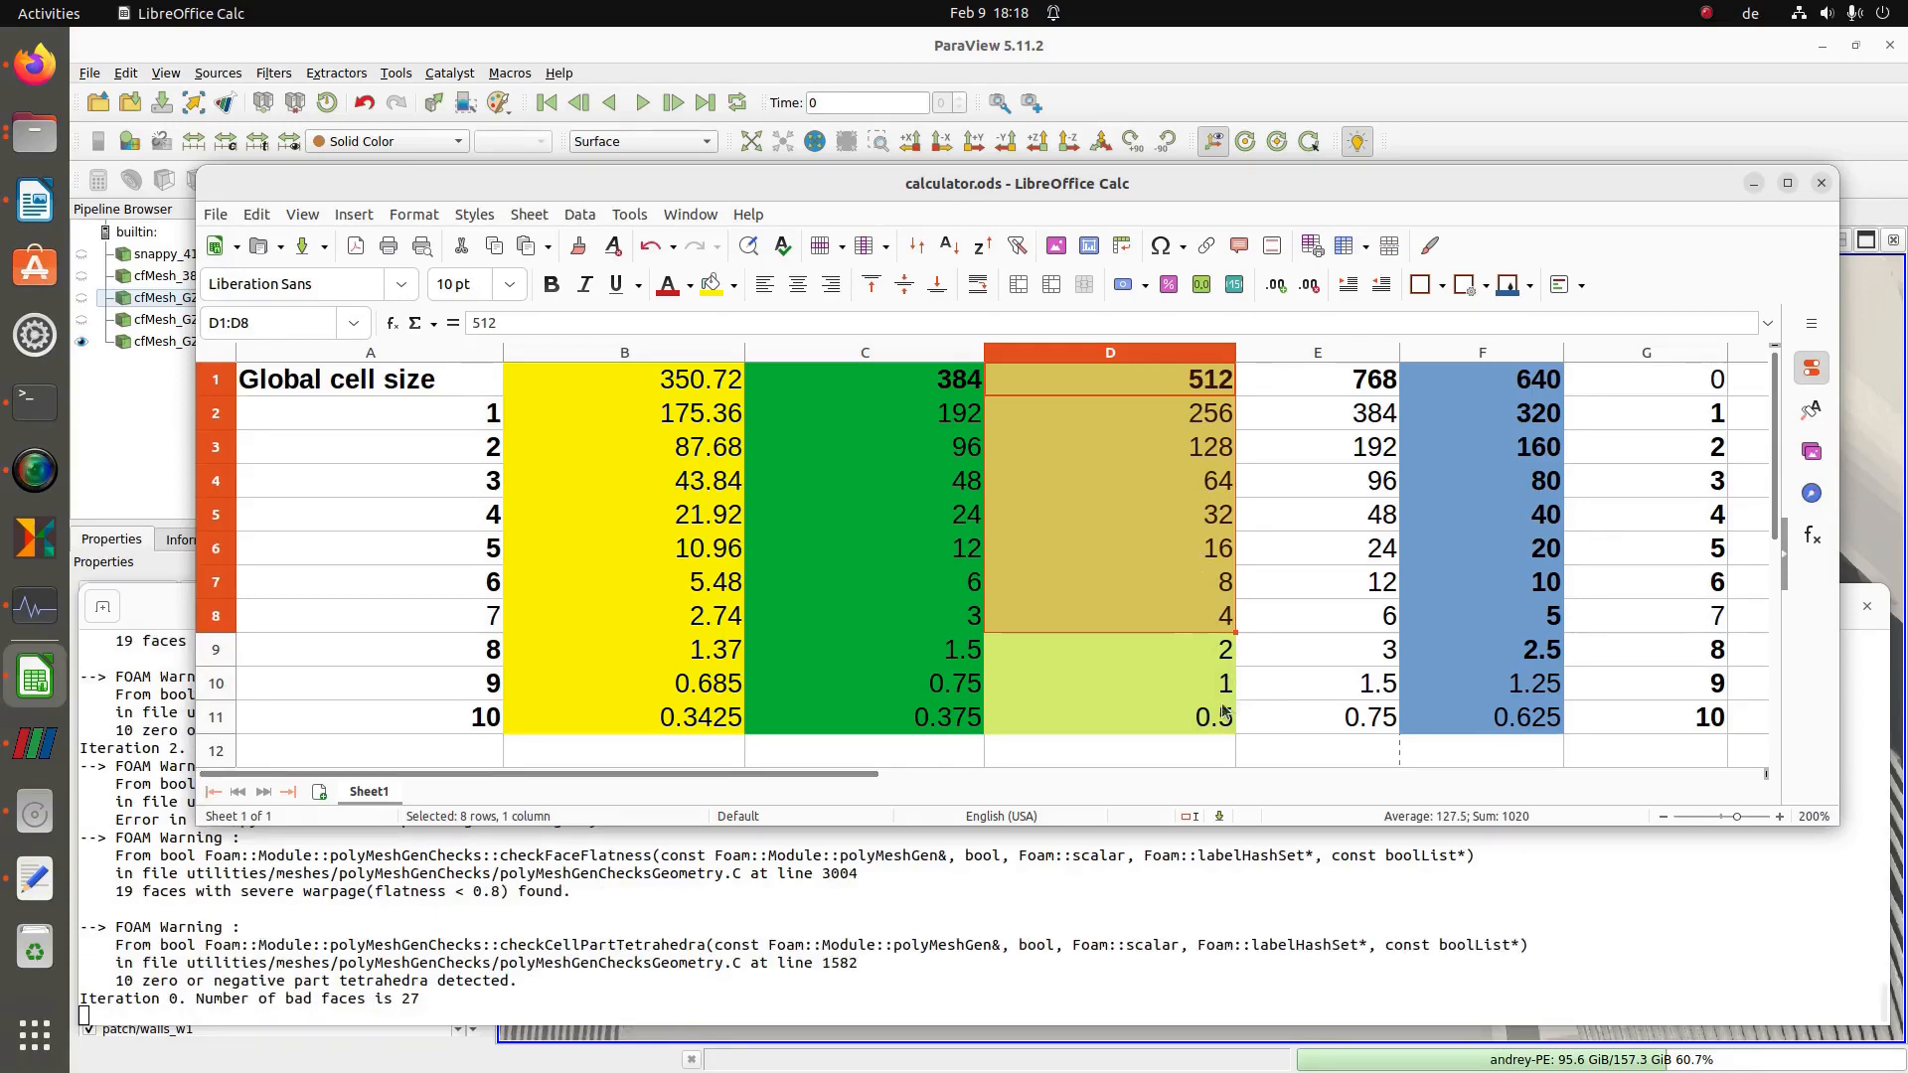
left_click(1136, 653)
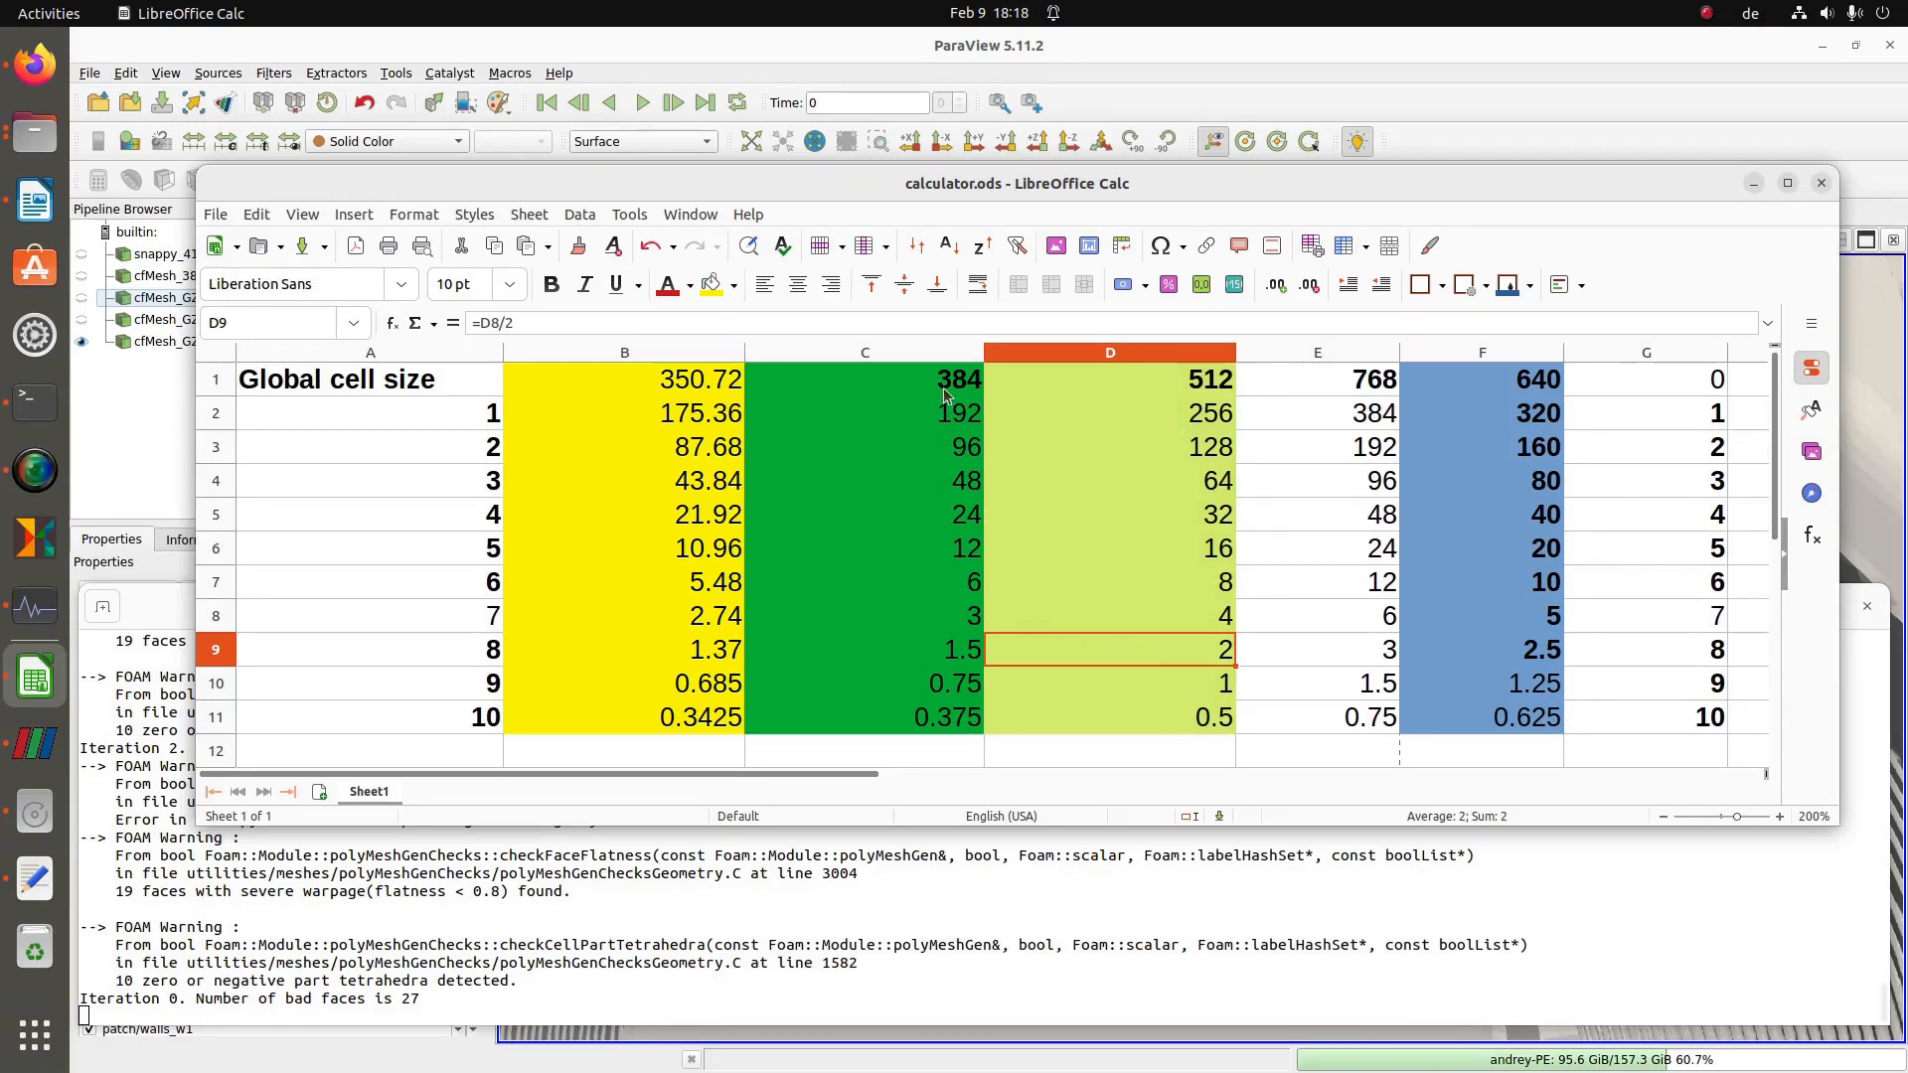
left_click_drag(895, 387, 903, 535)
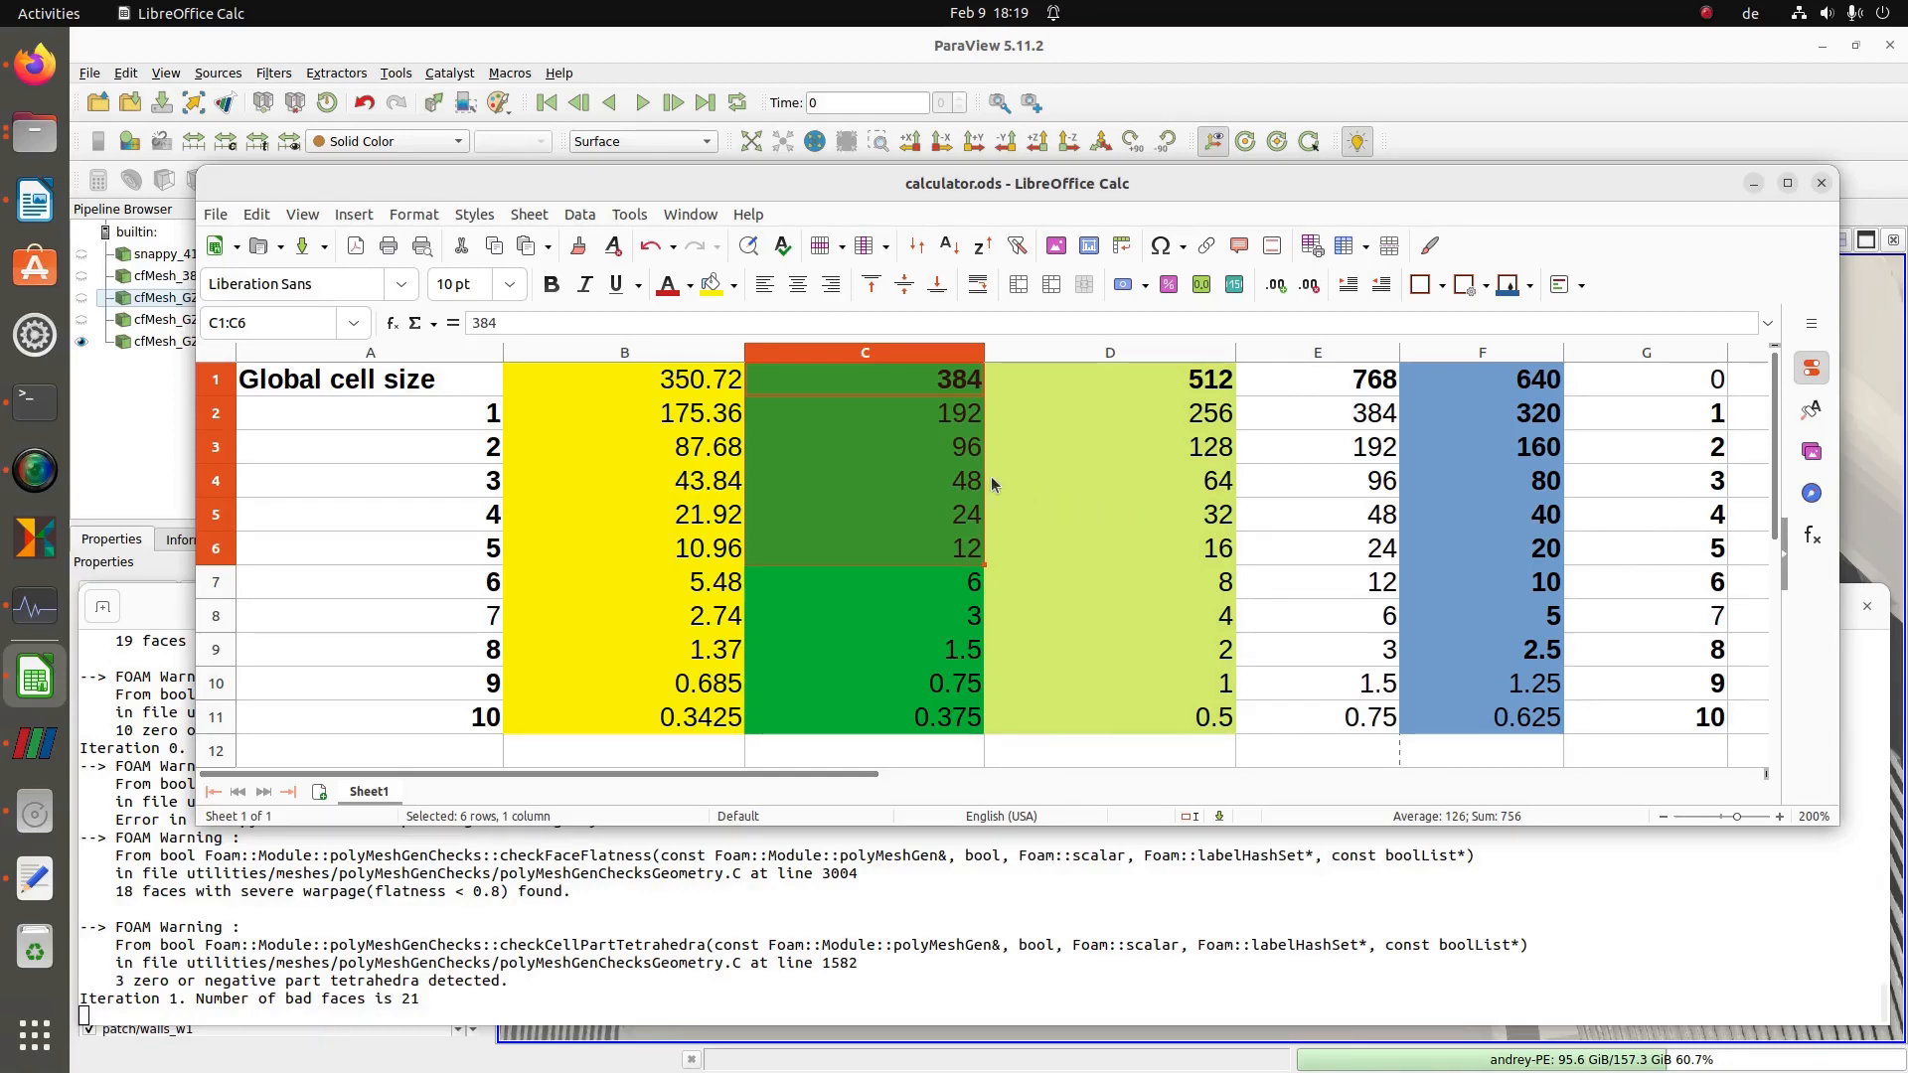
left_click_drag(656, 381, 656, 455)
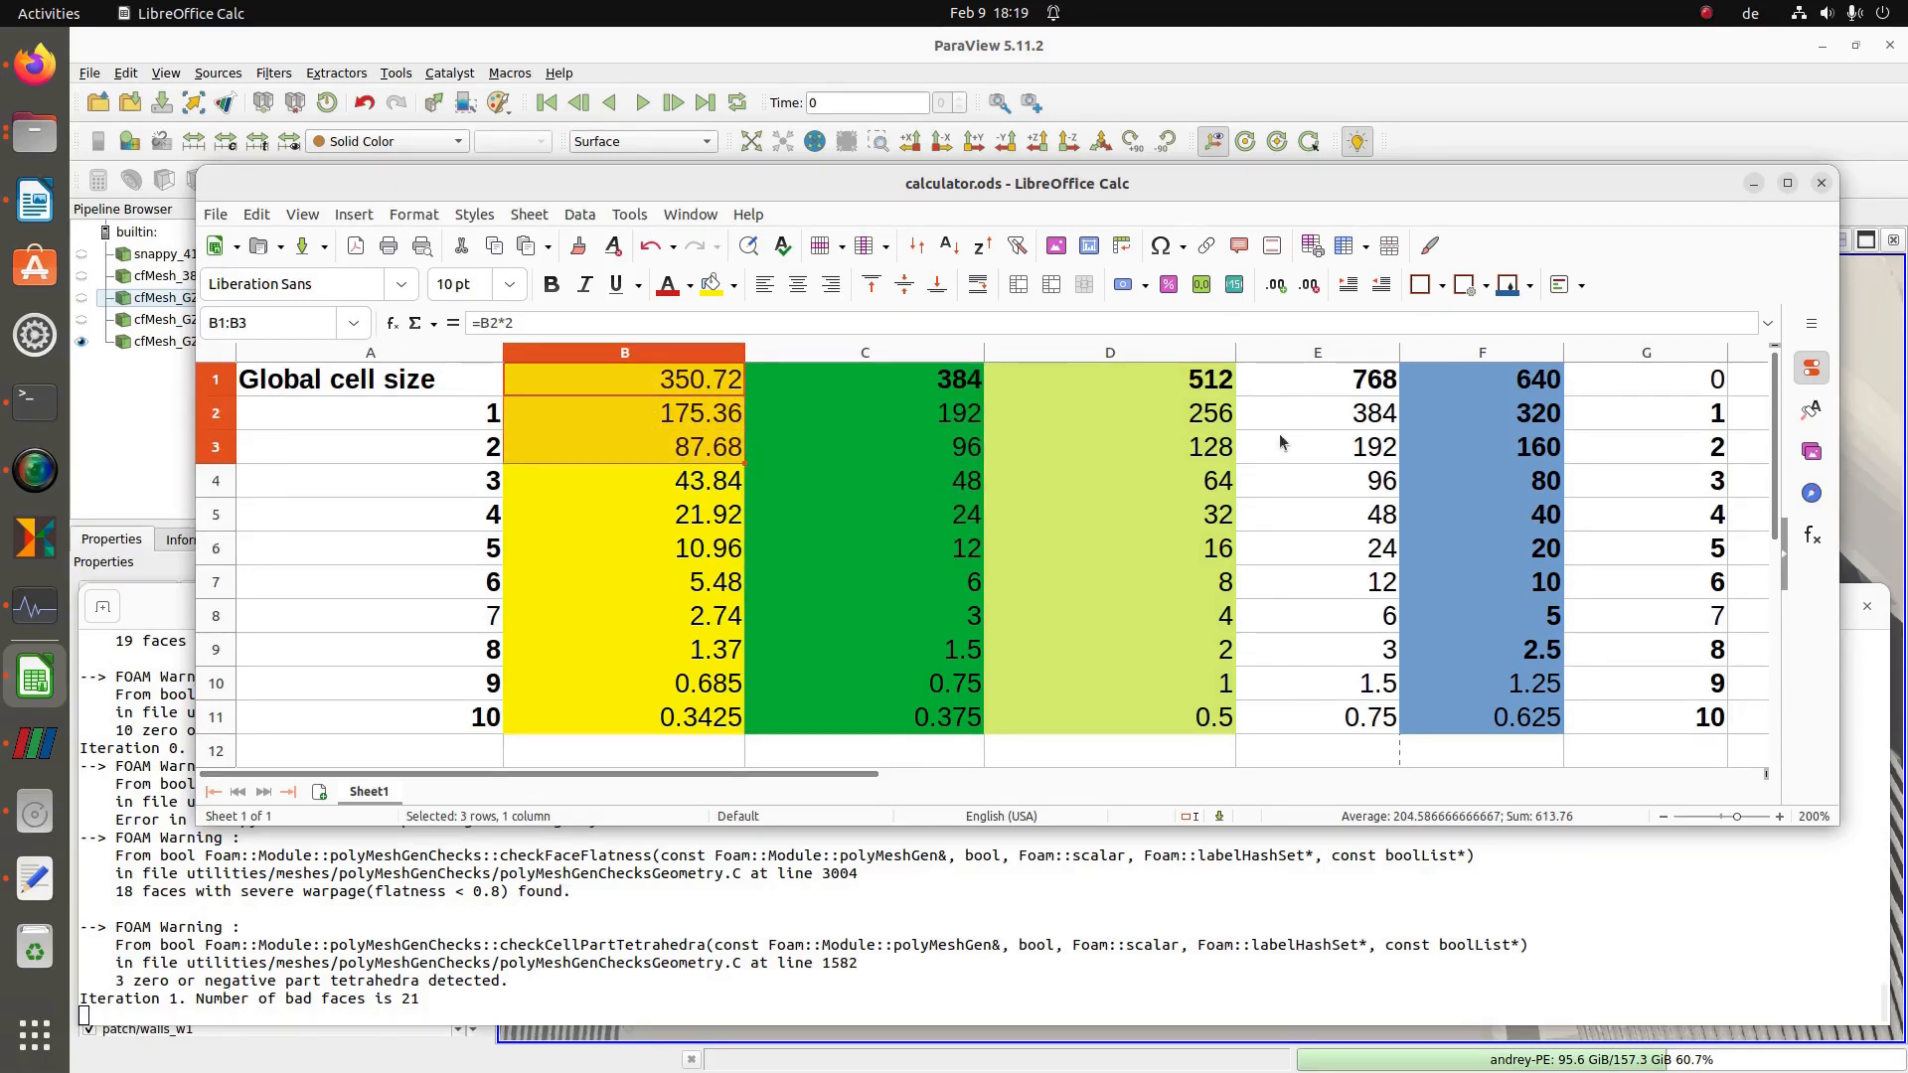
left_click_drag(1513, 388, 1509, 695)
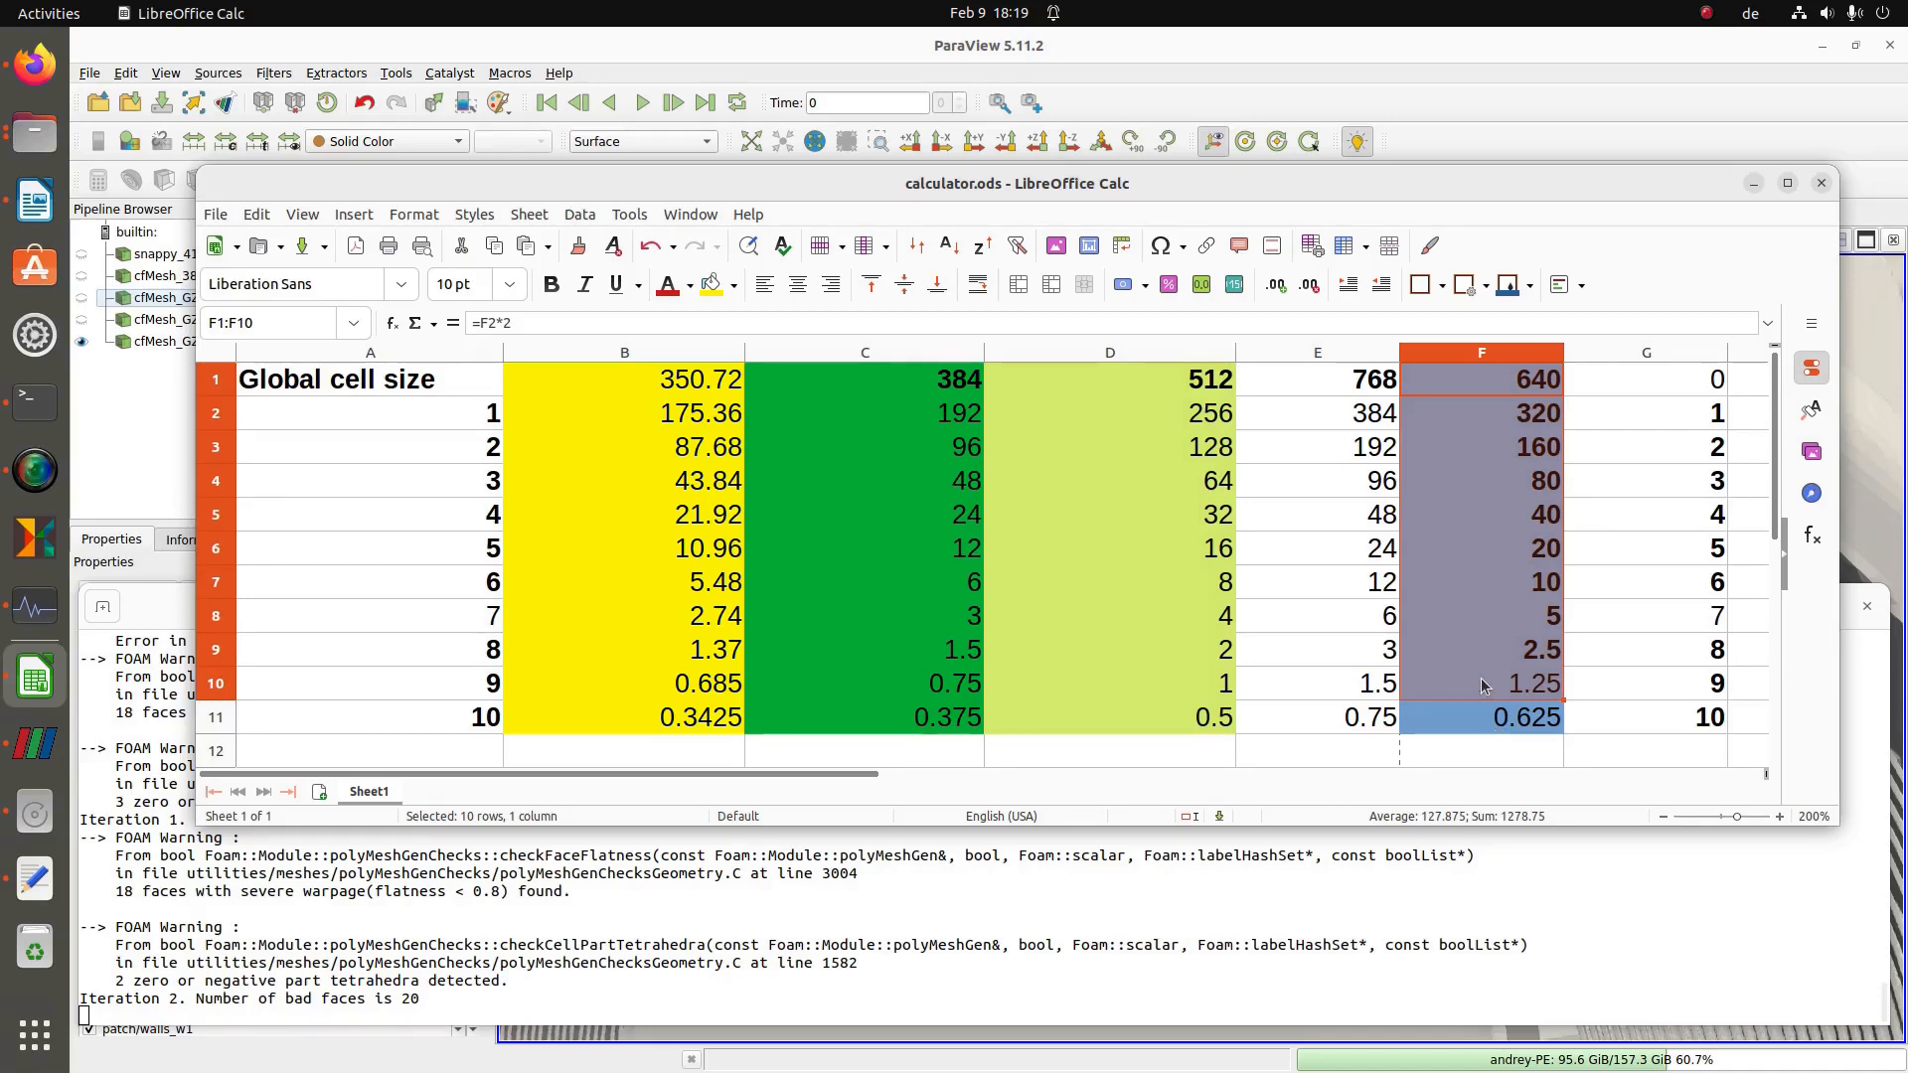
left_click(1479, 688)
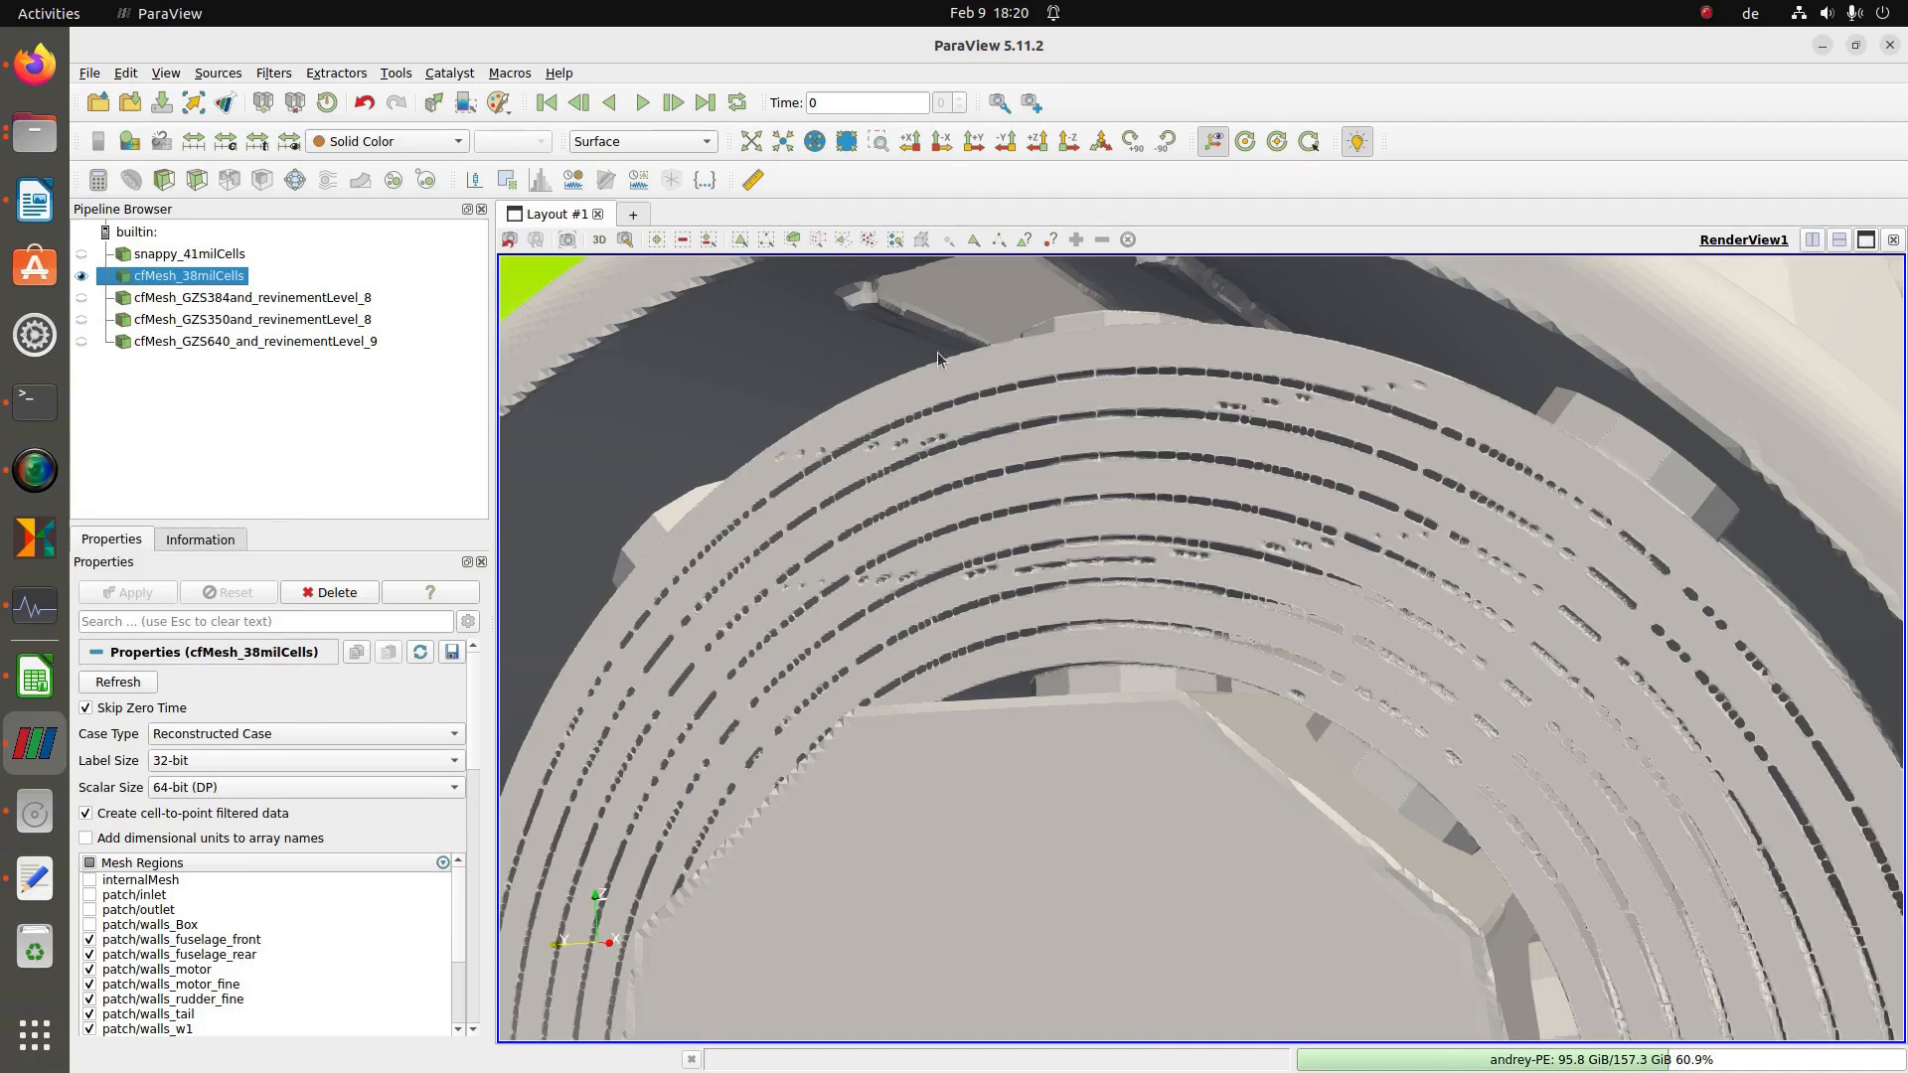
- Compare the motor fins by showing the cfMesh_GZS384, cfMesh_GZS350 and cfMesh_GZS640 meshes one at a time in ParaView
left_click(81, 297)
left_click(82, 277)
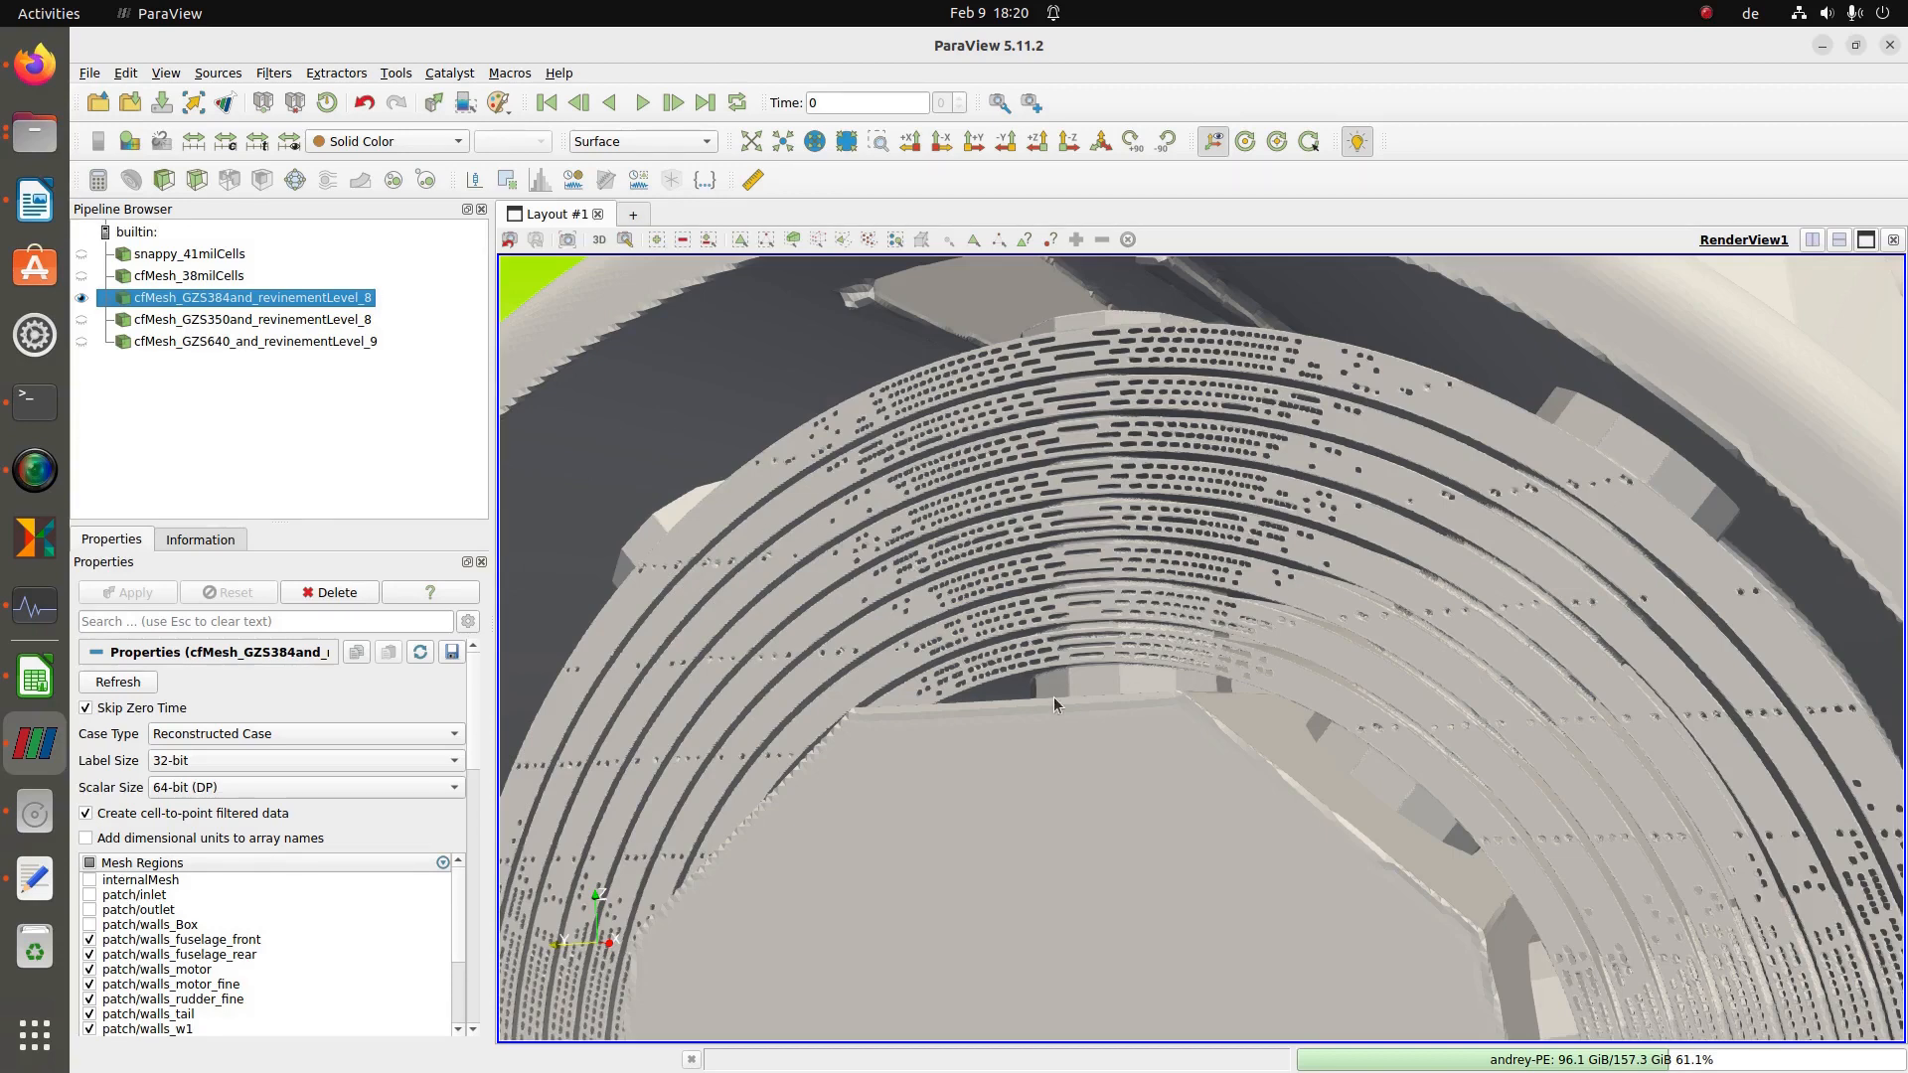
left_click(82, 319)
left_click(83, 299)
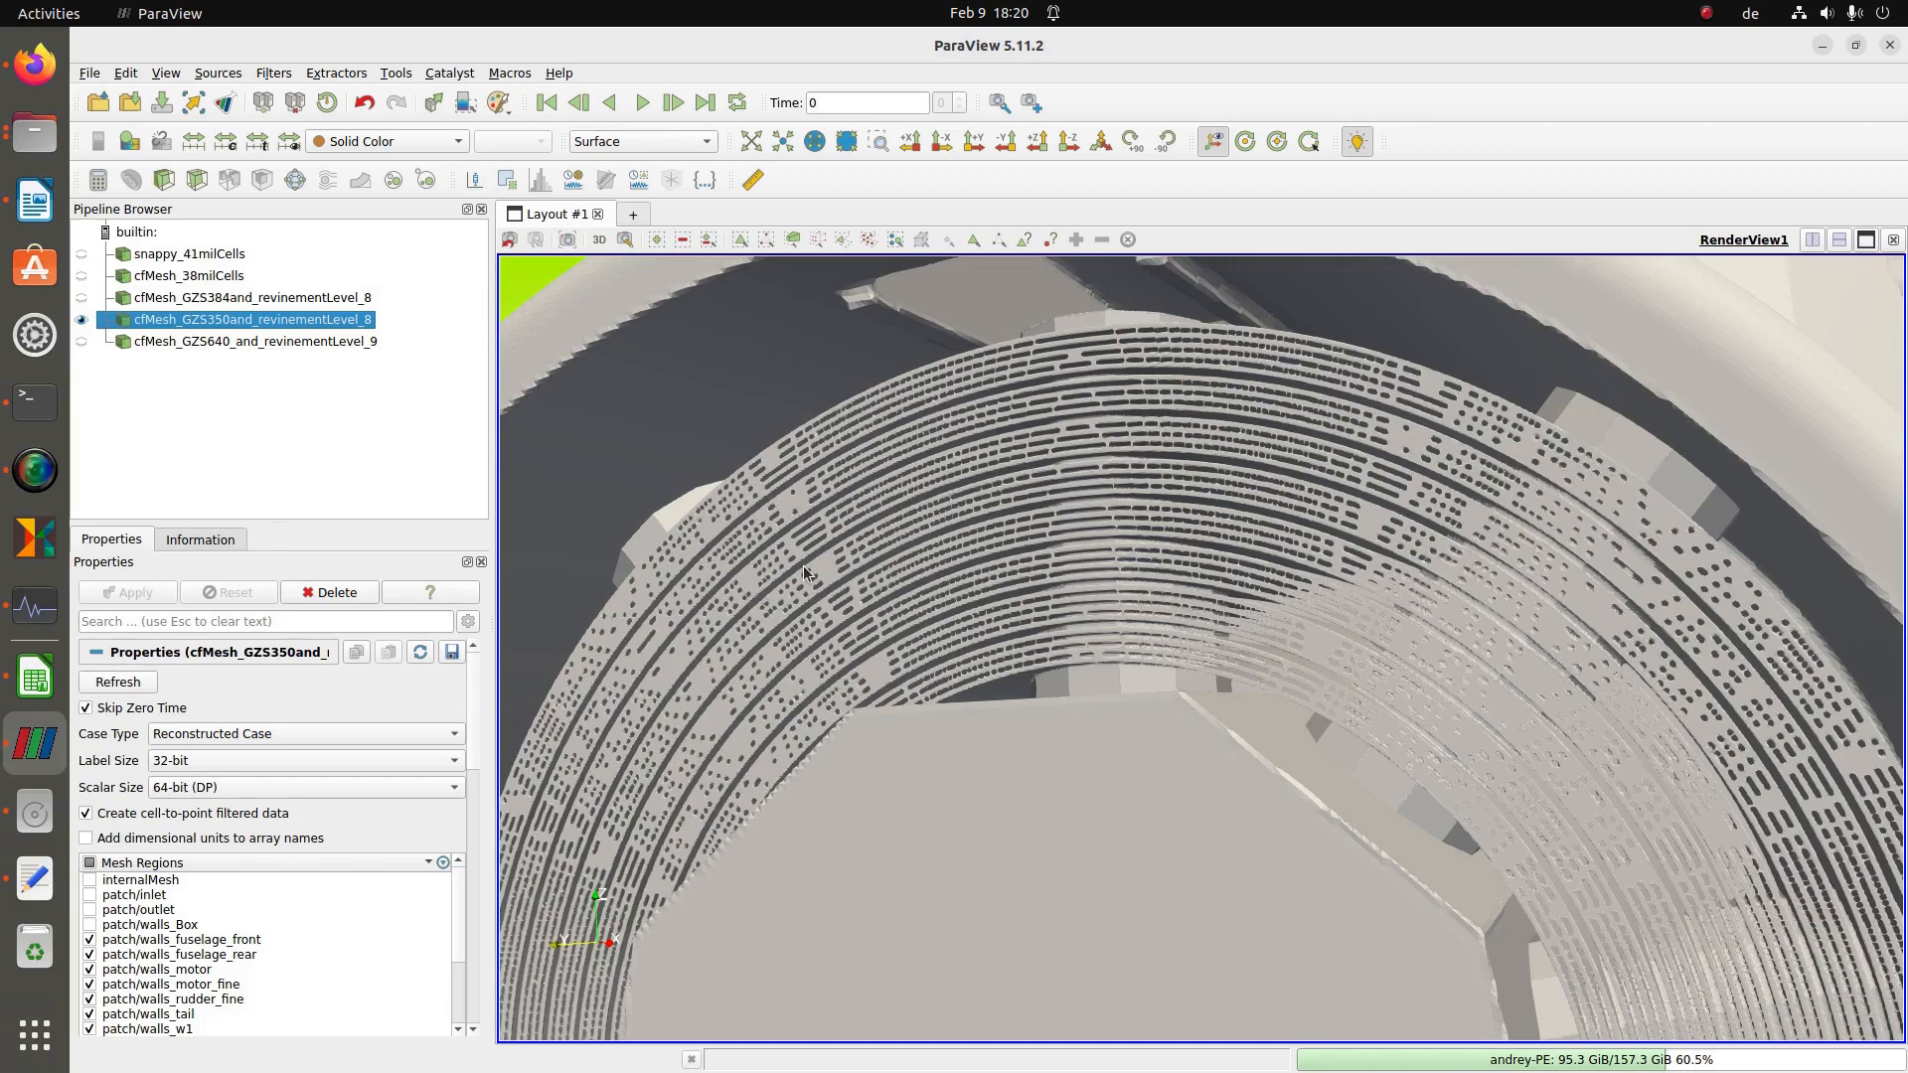
left_click(82, 342)
left_click(83, 320)
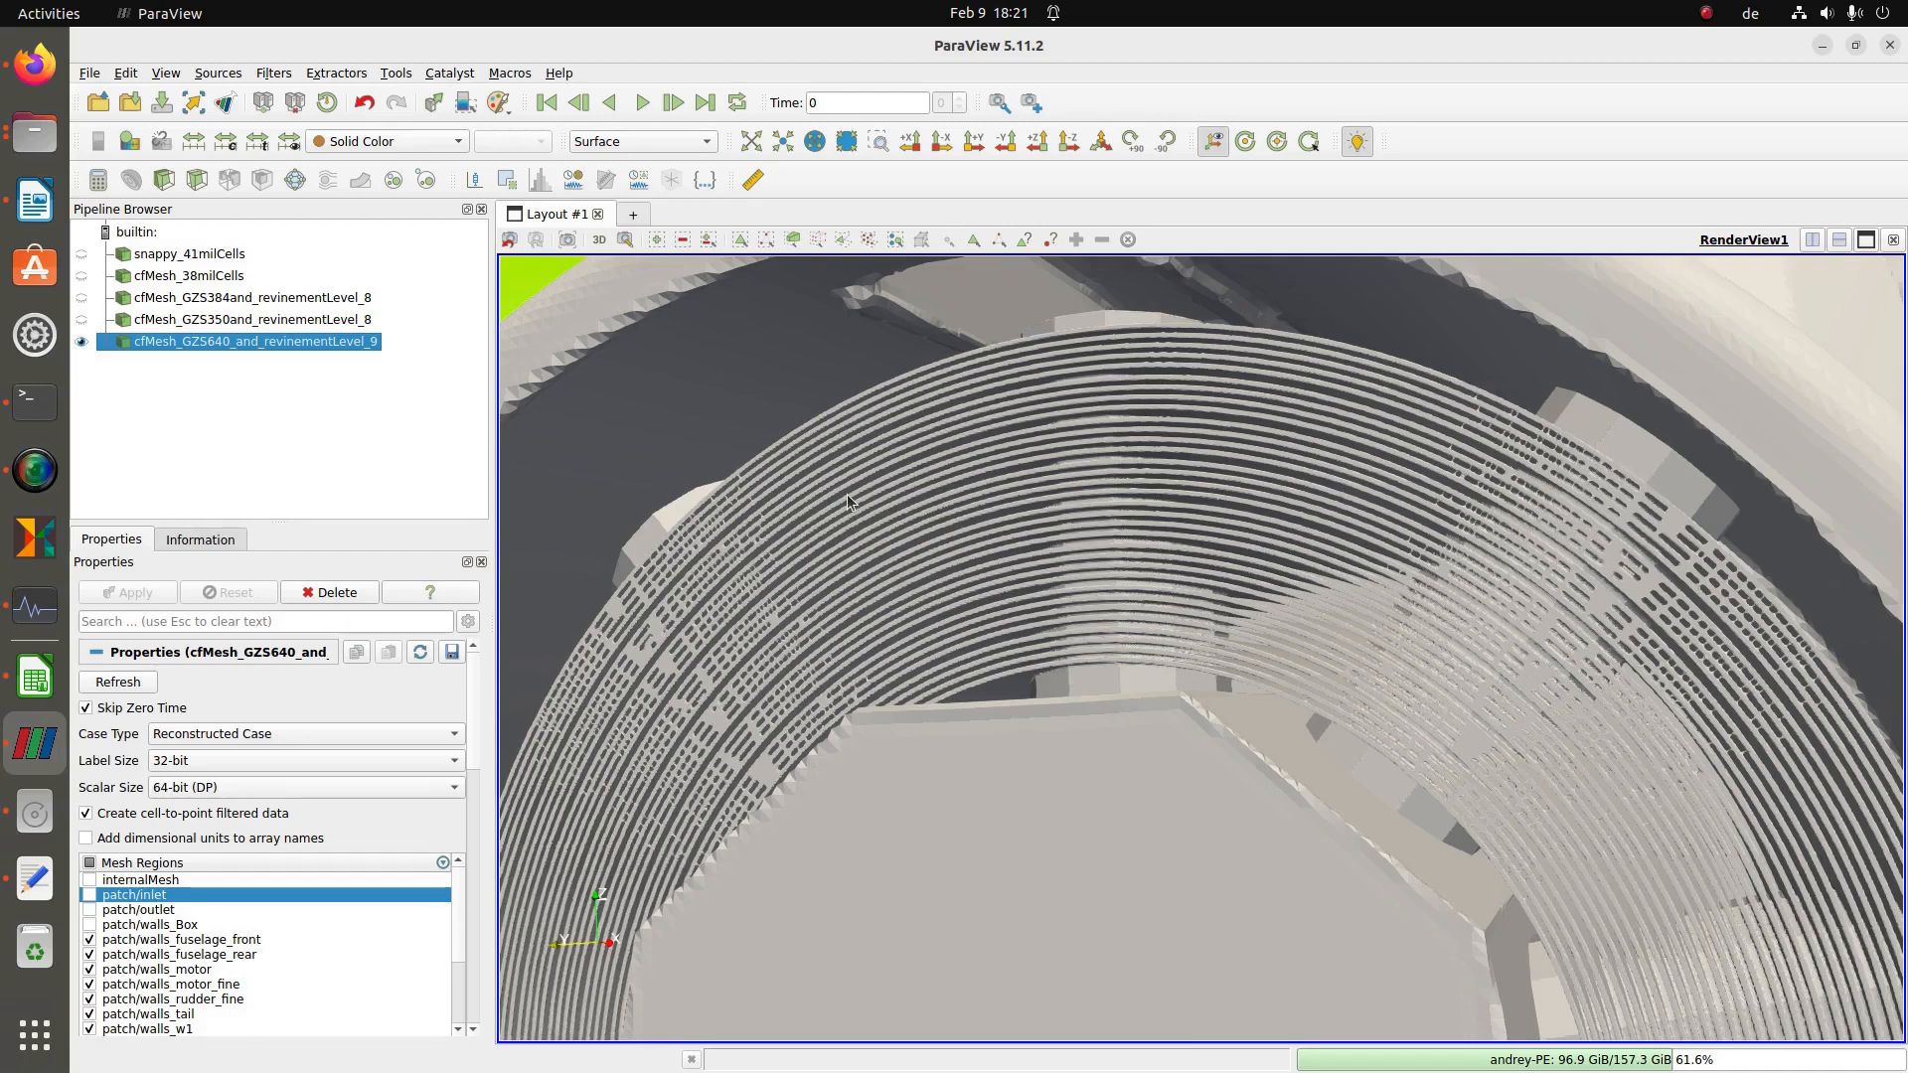
- Show only snappy_41milCells and examine its motor fins close up
left_click(81, 256)
left_click(83, 342)
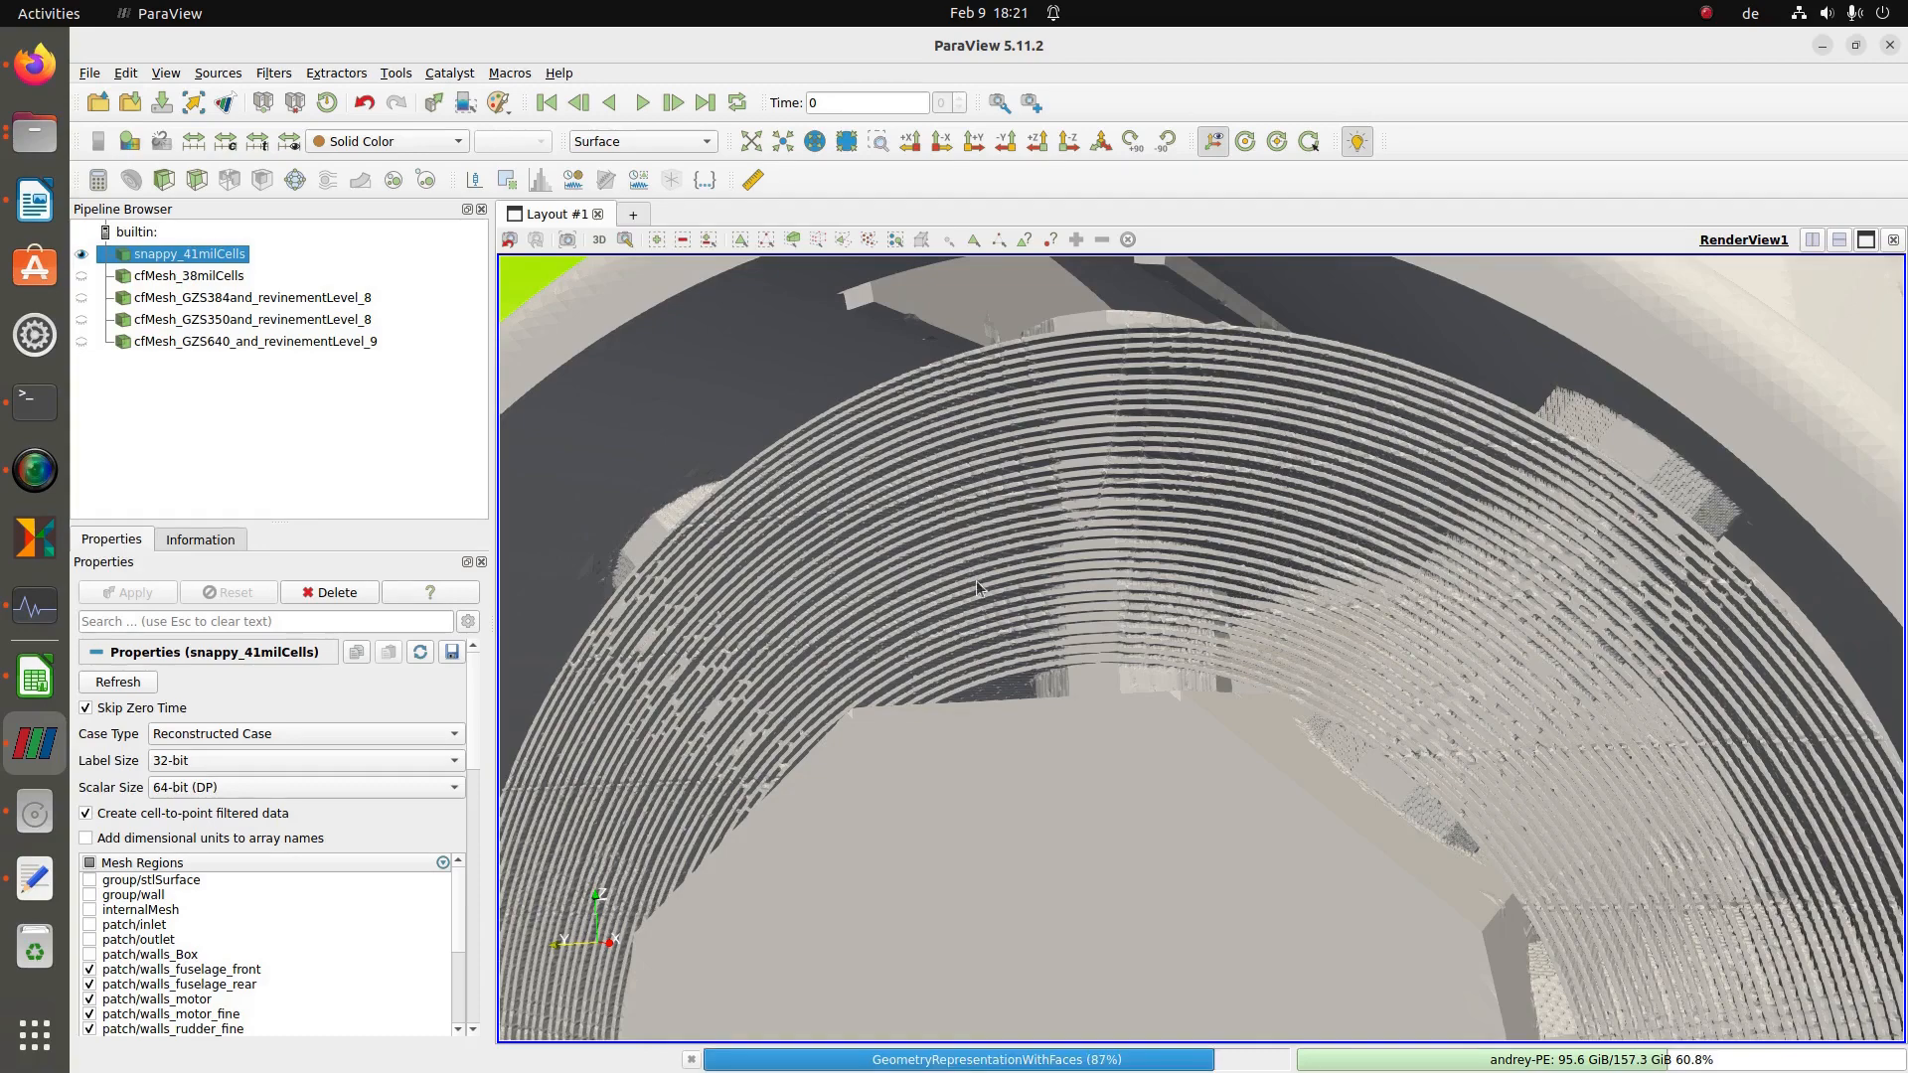
left_click_drag(988, 593, 1034, 544)
scroll(1031, 545, "up", 5)
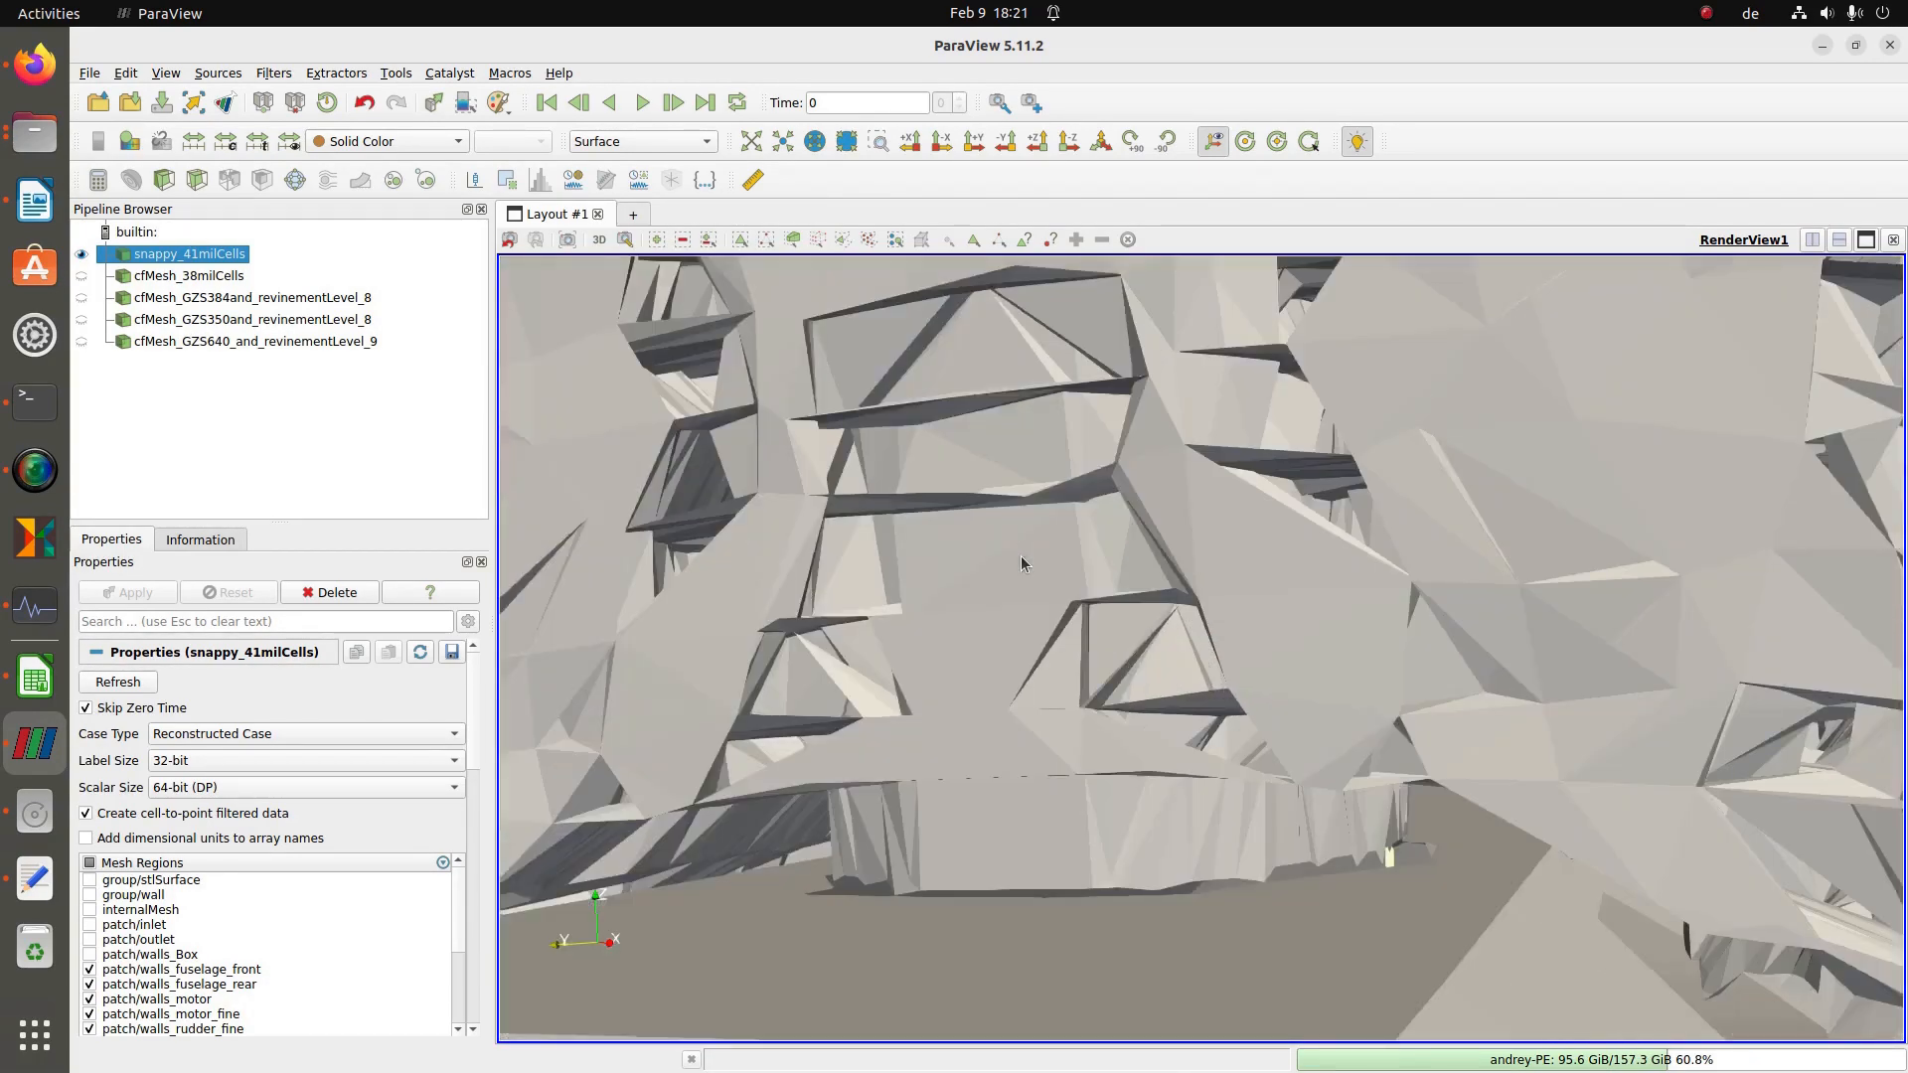
scroll(1084, 549, "down", 5)
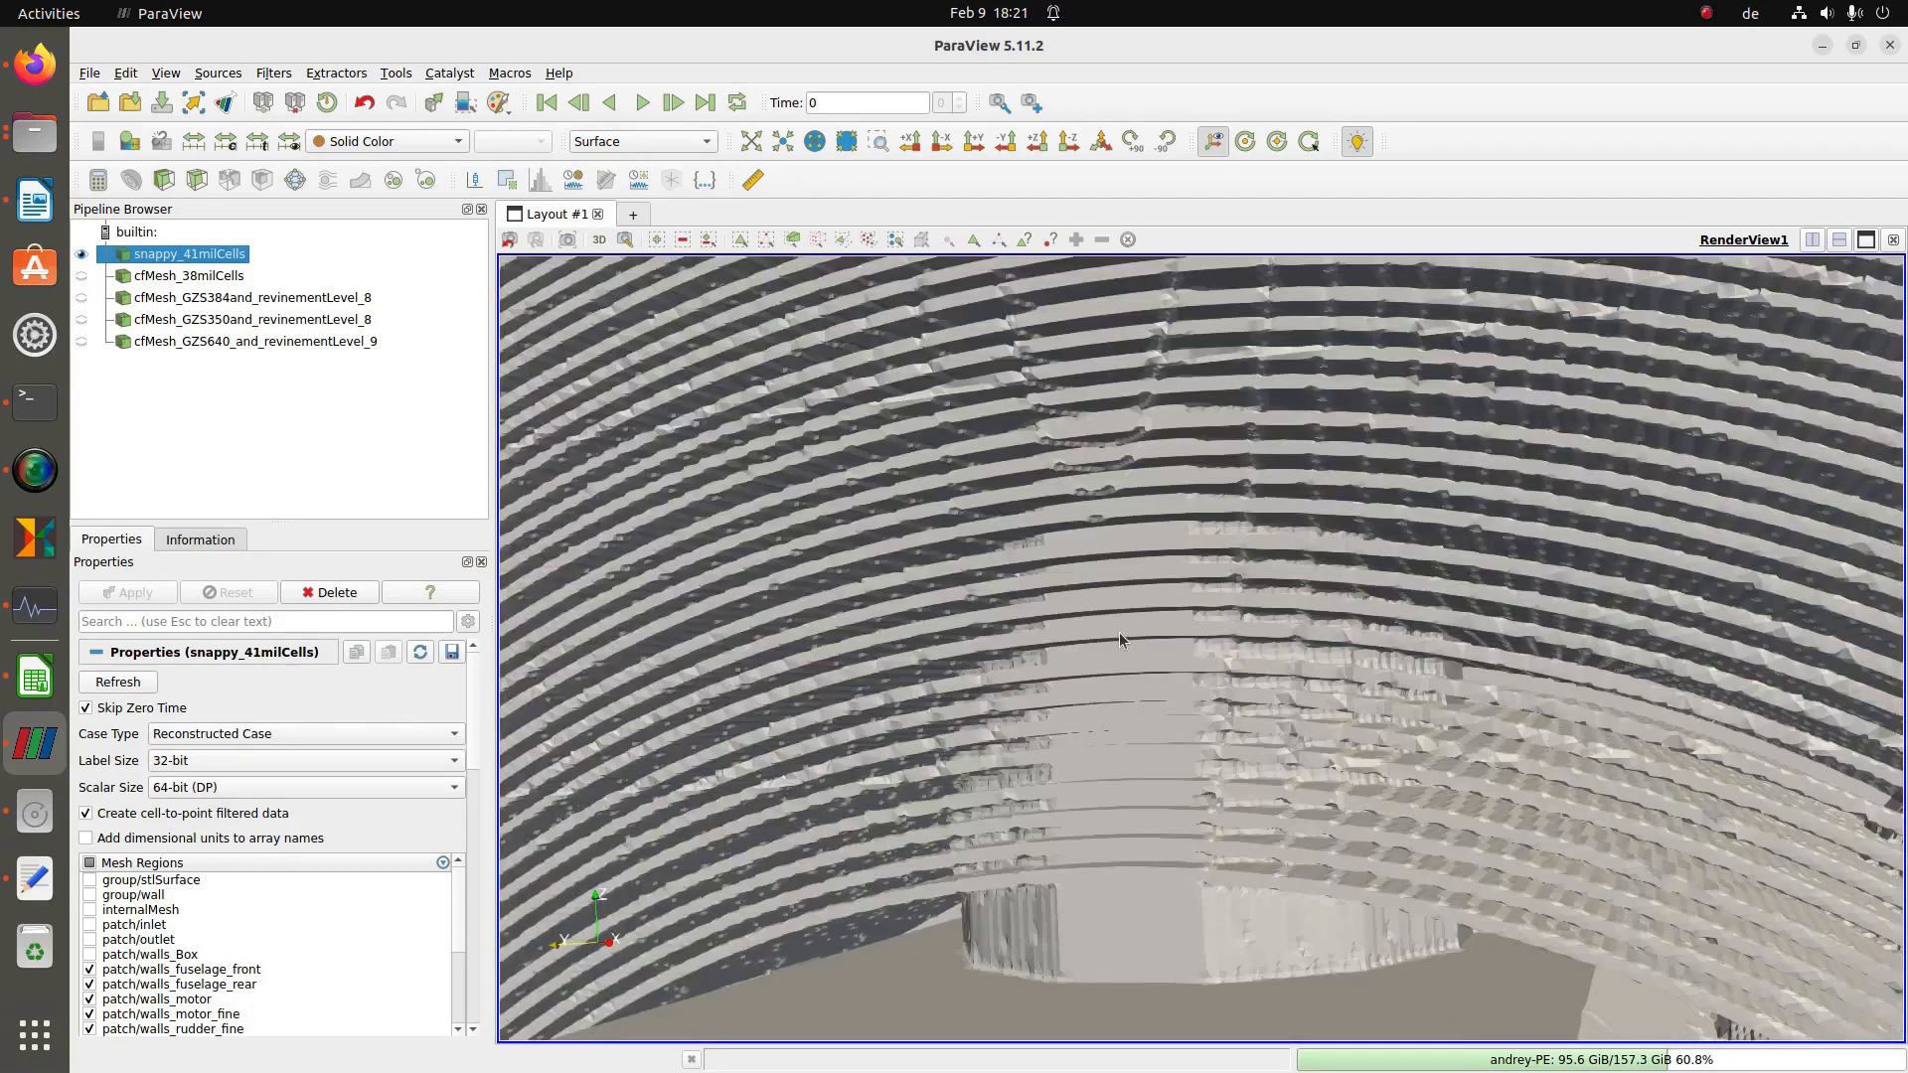
scroll(1113, 626, "up", 3)
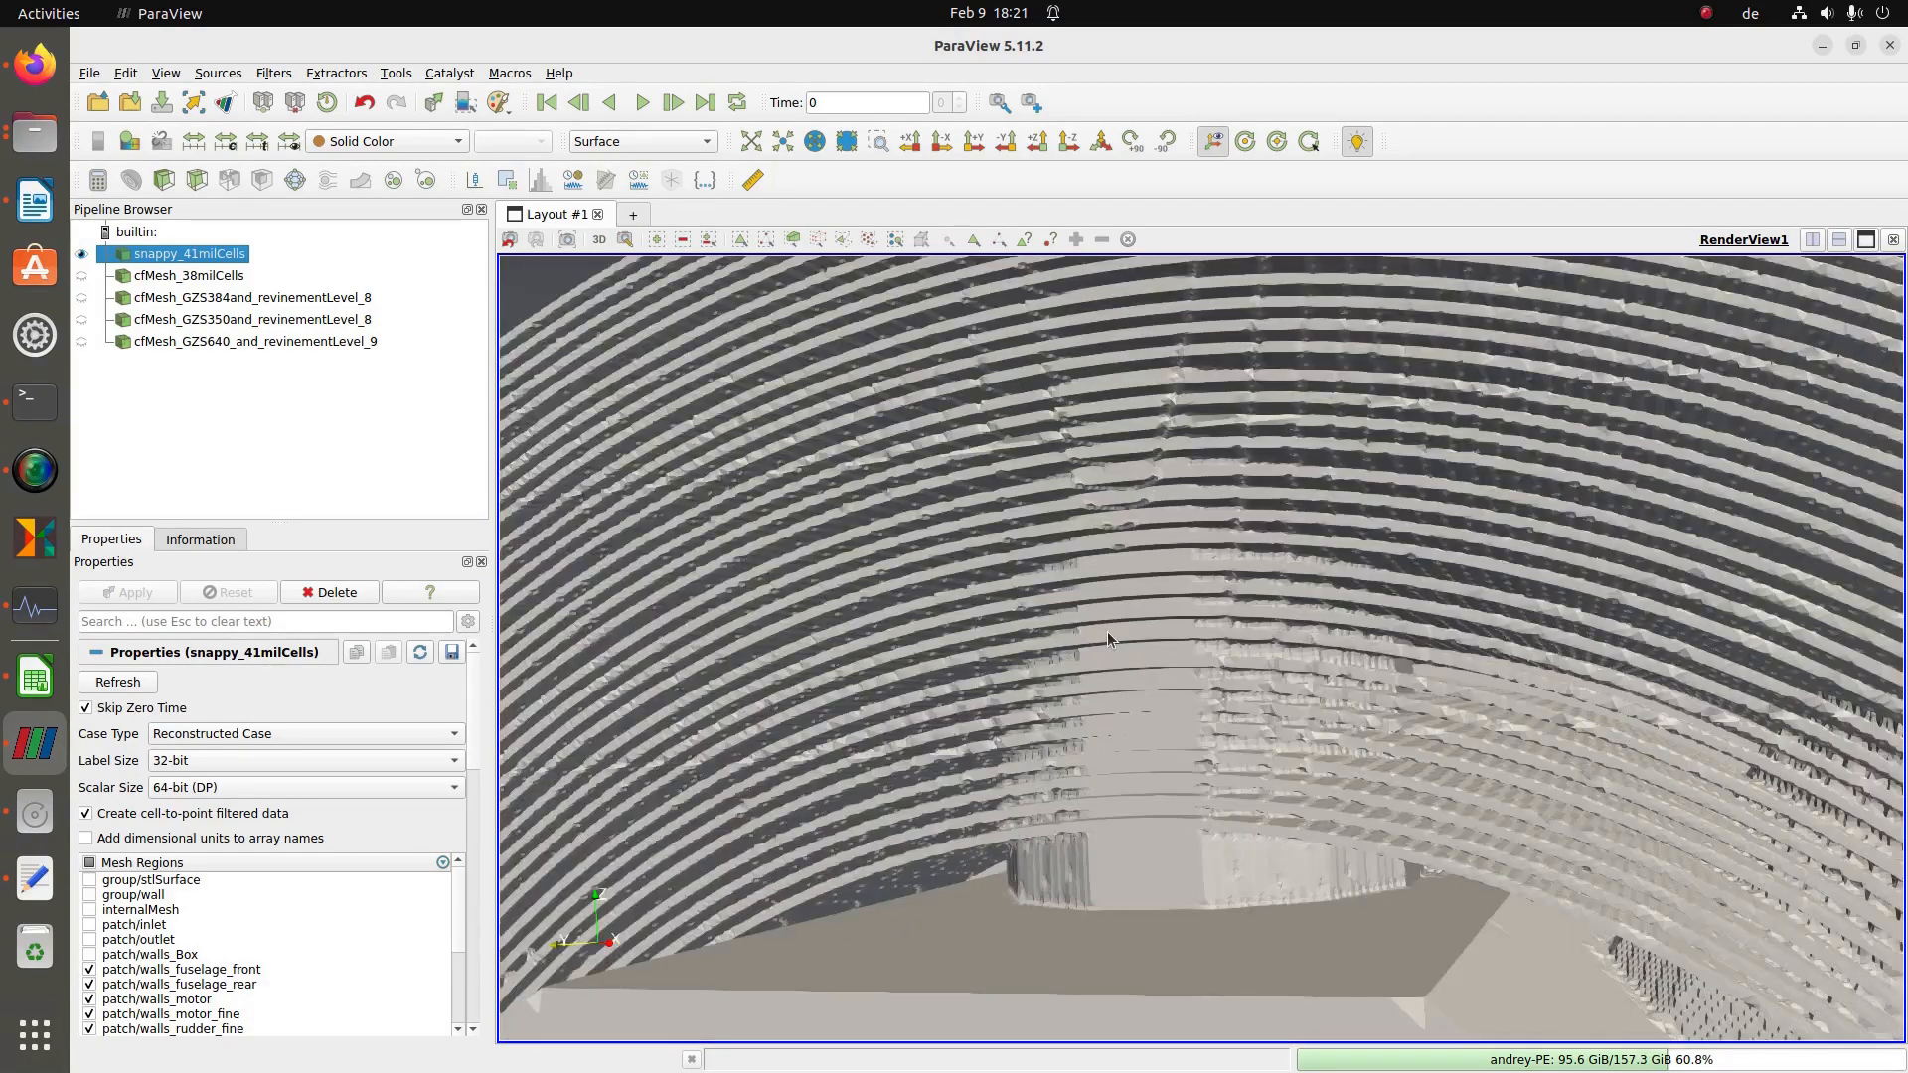
scroll(1106, 630, "up", 3)
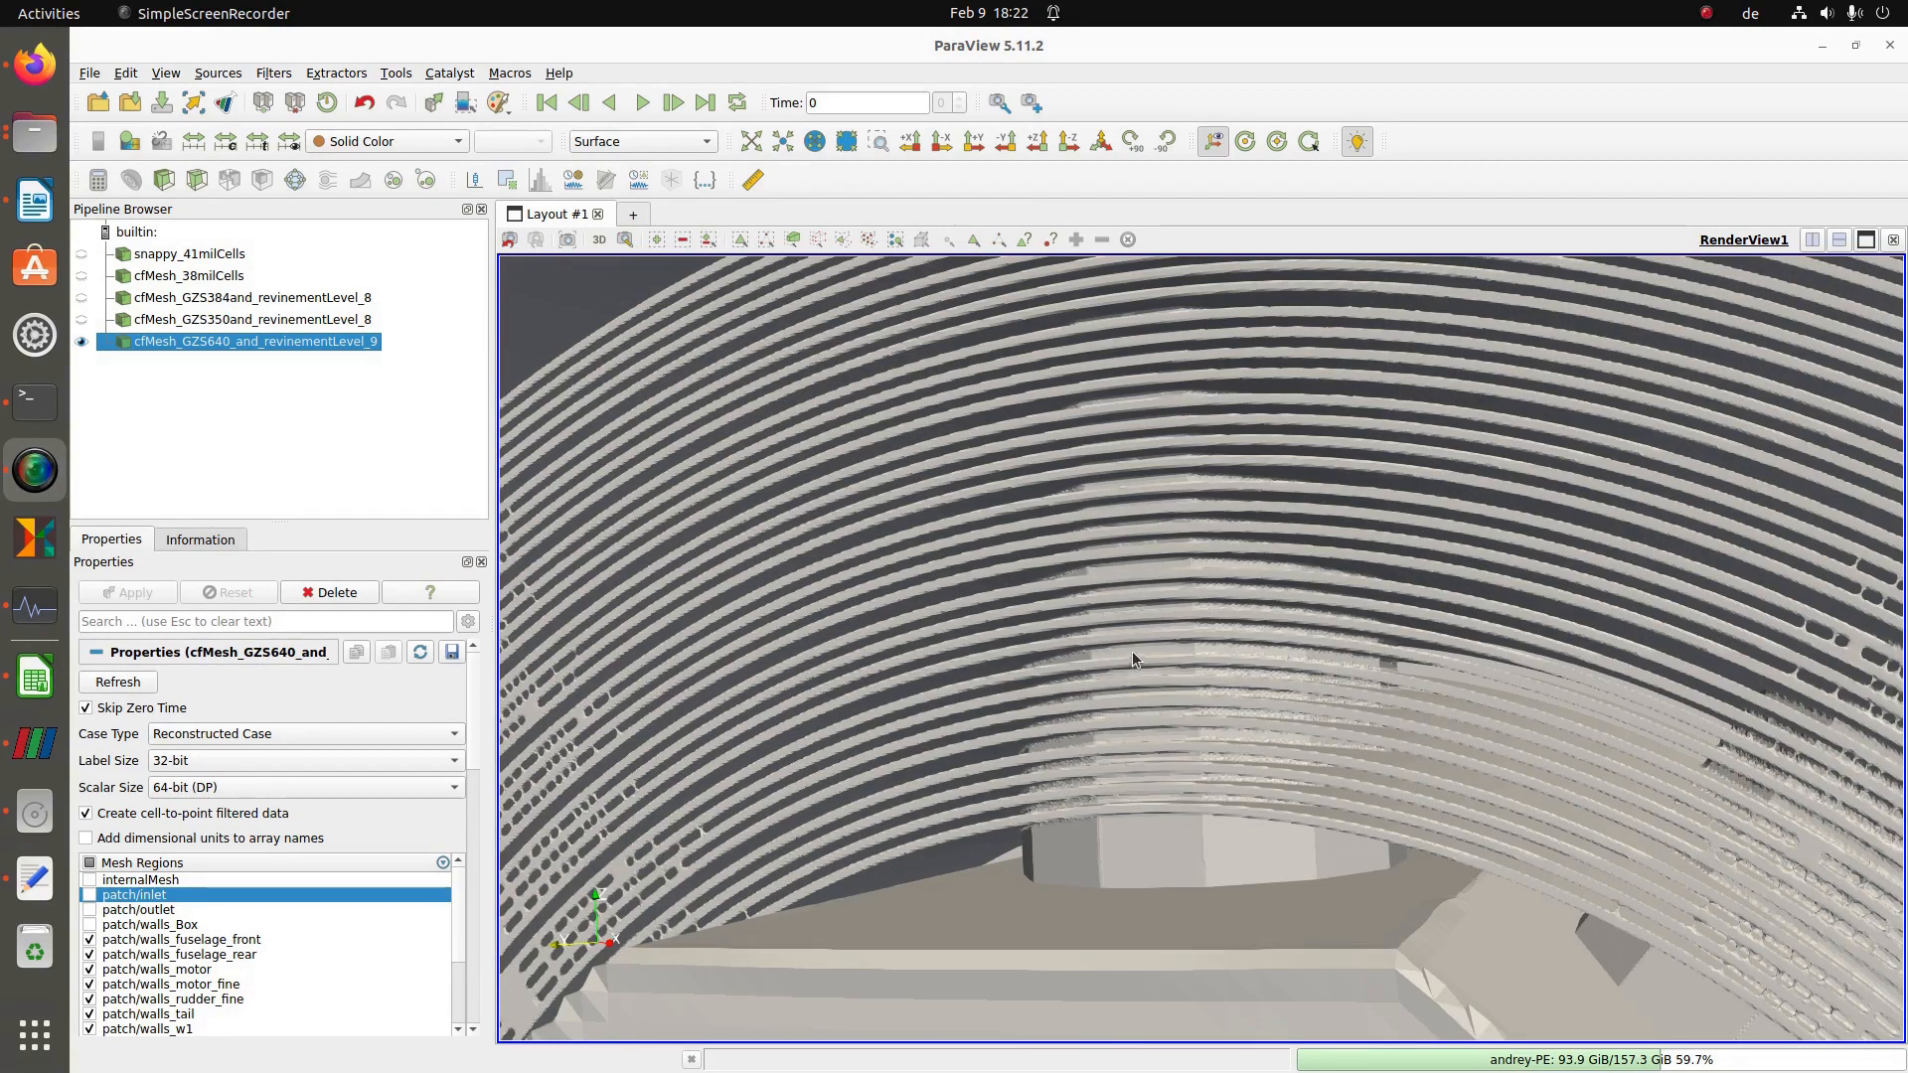
- Display the whole aircraft of cfMesh_GZS640_and_revinementLevel_9 as Surface With Edges
left_click_drag(1132, 653, 1148, 617)
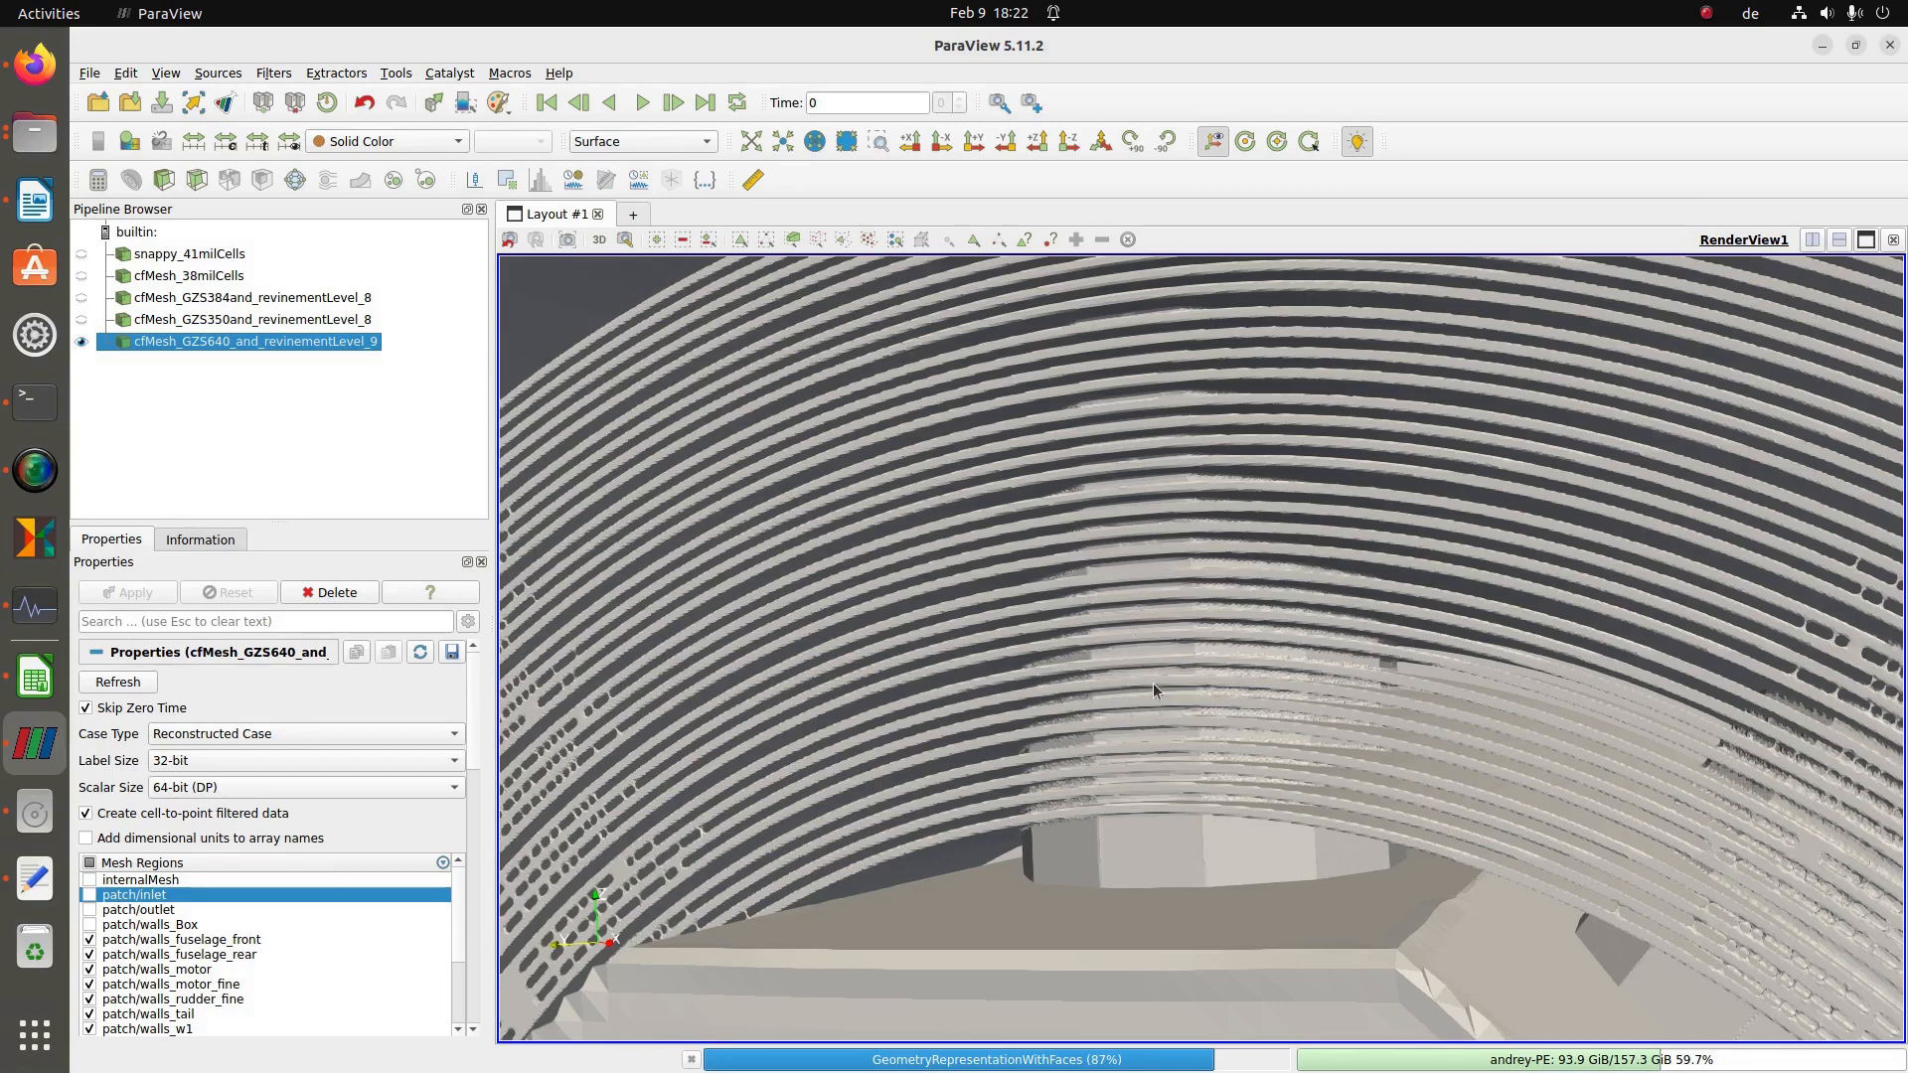
scroll(1156, 686, "down", 12)
left_click_drag(1157, 675, 1127, 702)
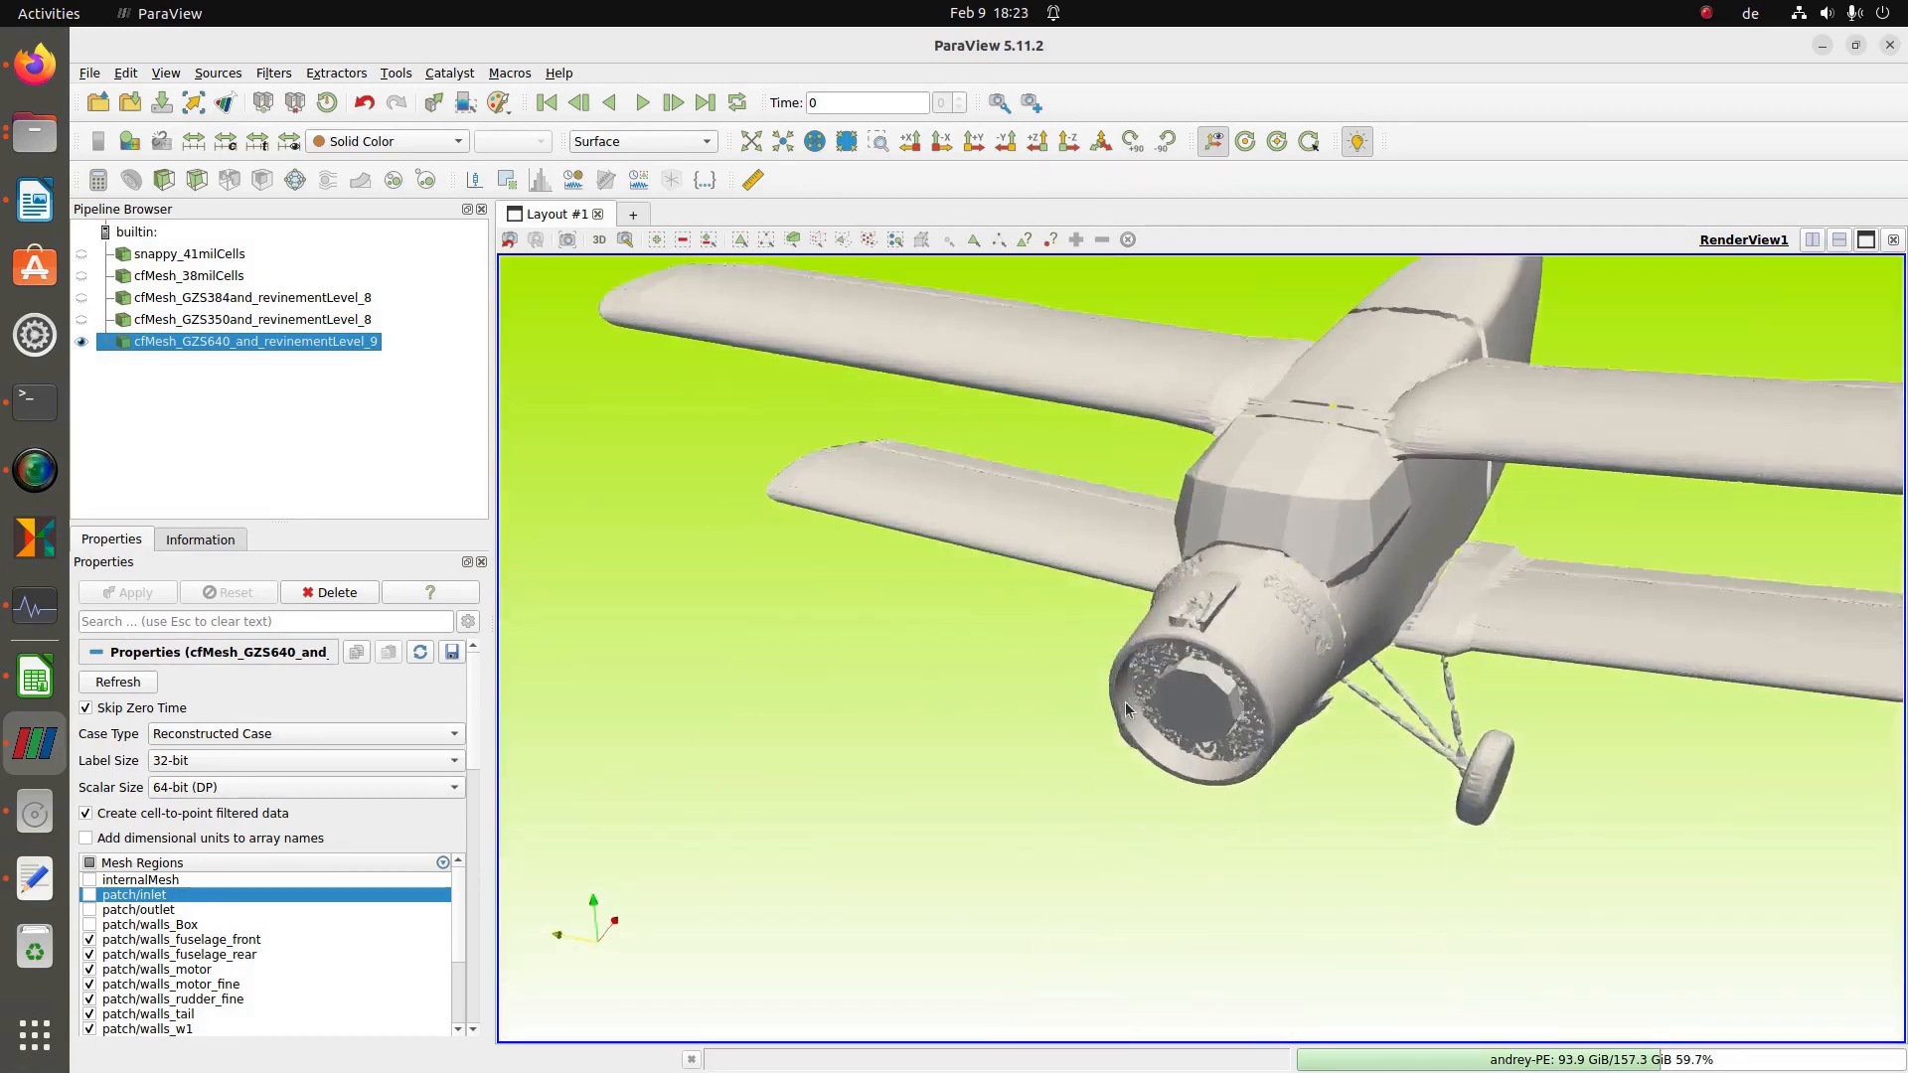
middle_click_drag(1243, 538, 991, 740)
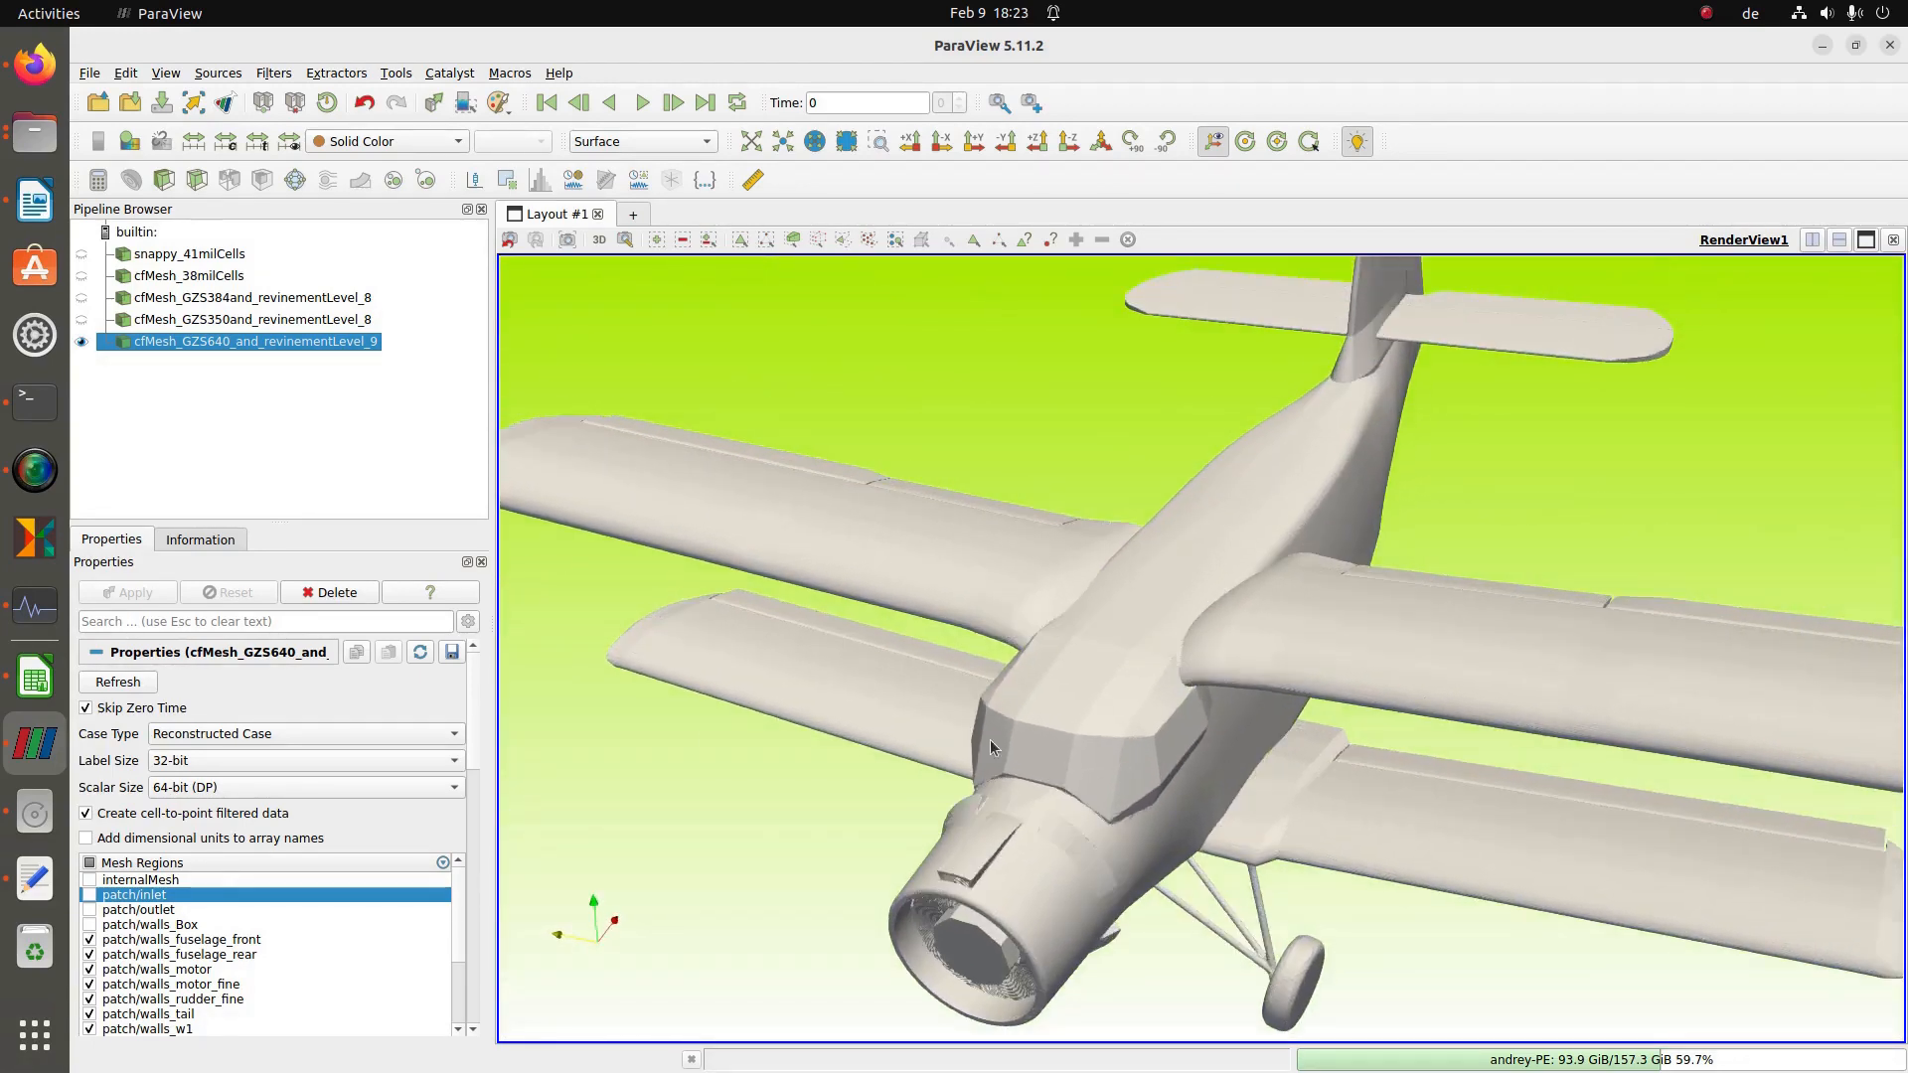
left_click(668, 147)
left_click(664, 200)
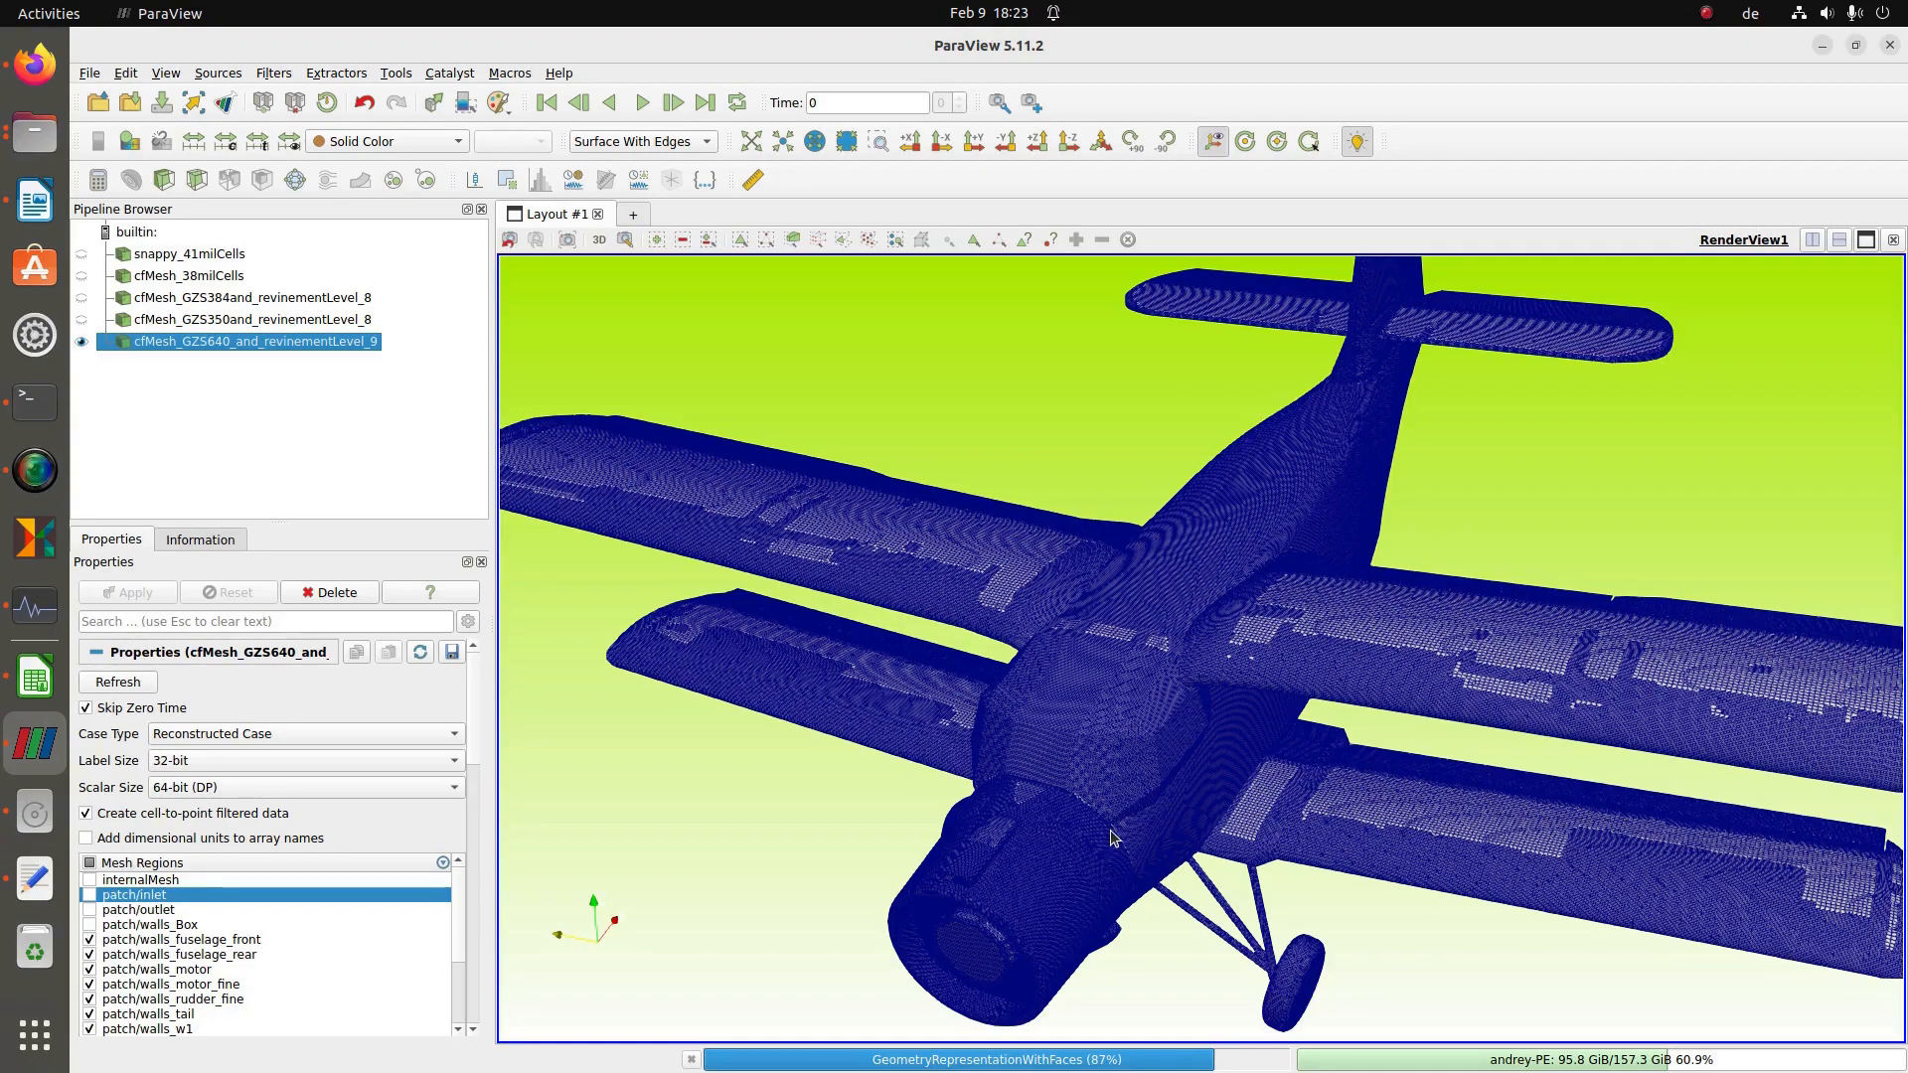
- Examine the surface mesh on the engine cowling, its air intake and the cockpit front up close
left_click_drag(1113, 838, 1034, 860)
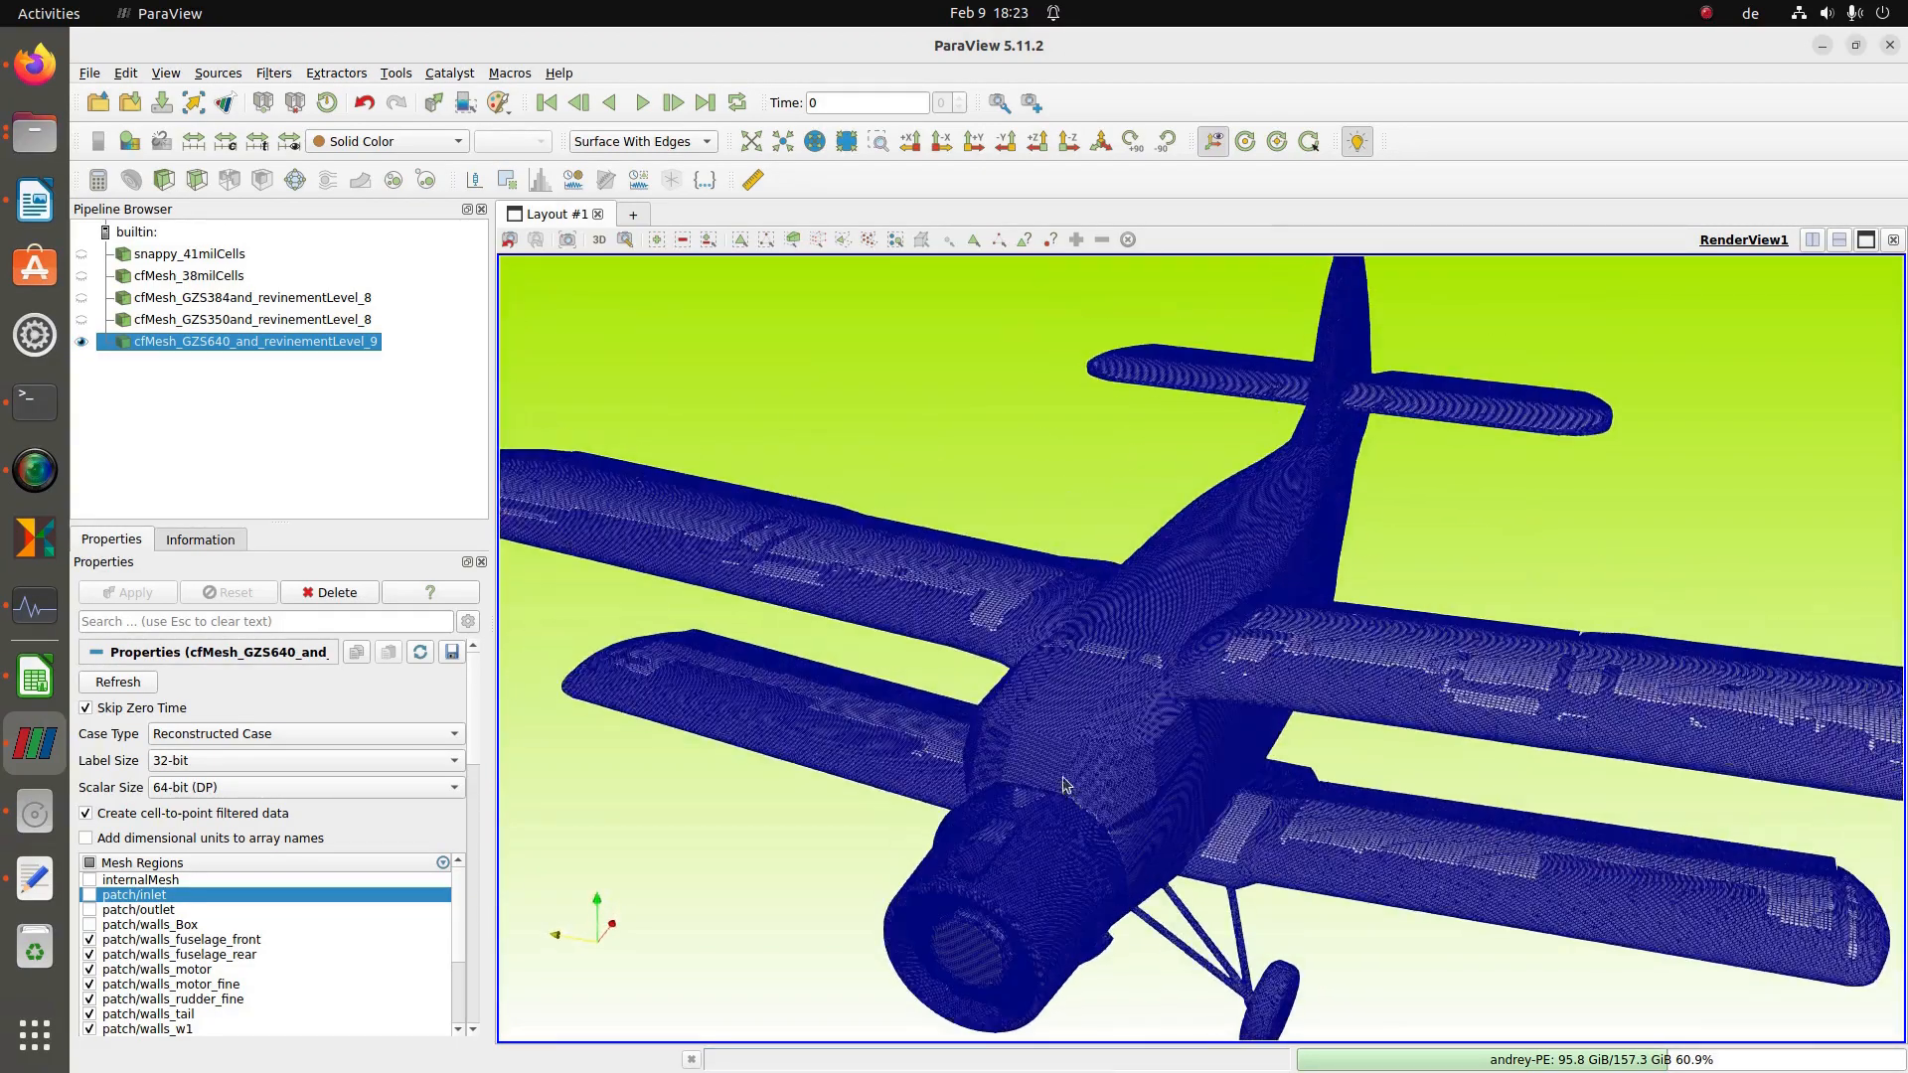
scroll(1063, 785, "up", 3)
scroll(1104, 773, "up", 5)
scroll(1103, 773, "up", 8)
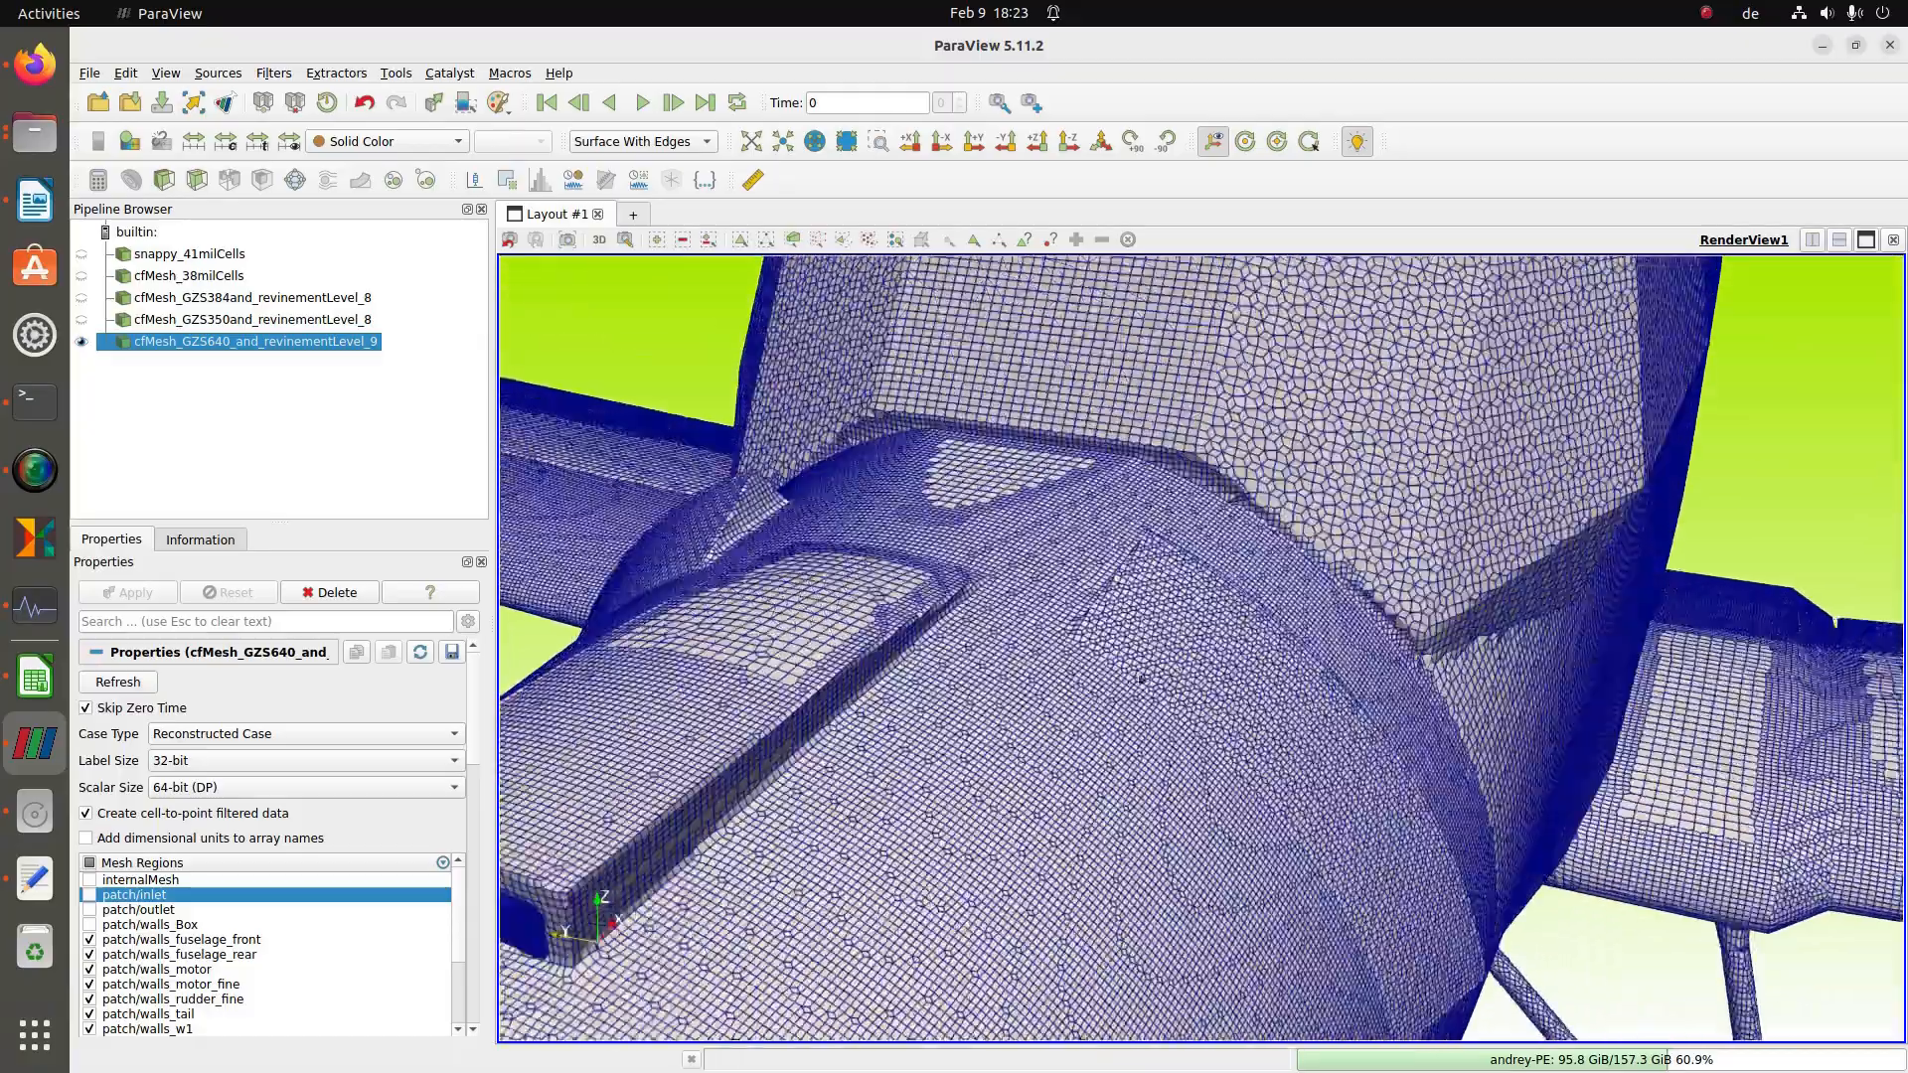
left_click_drag(1140, 679, 1580, 687)
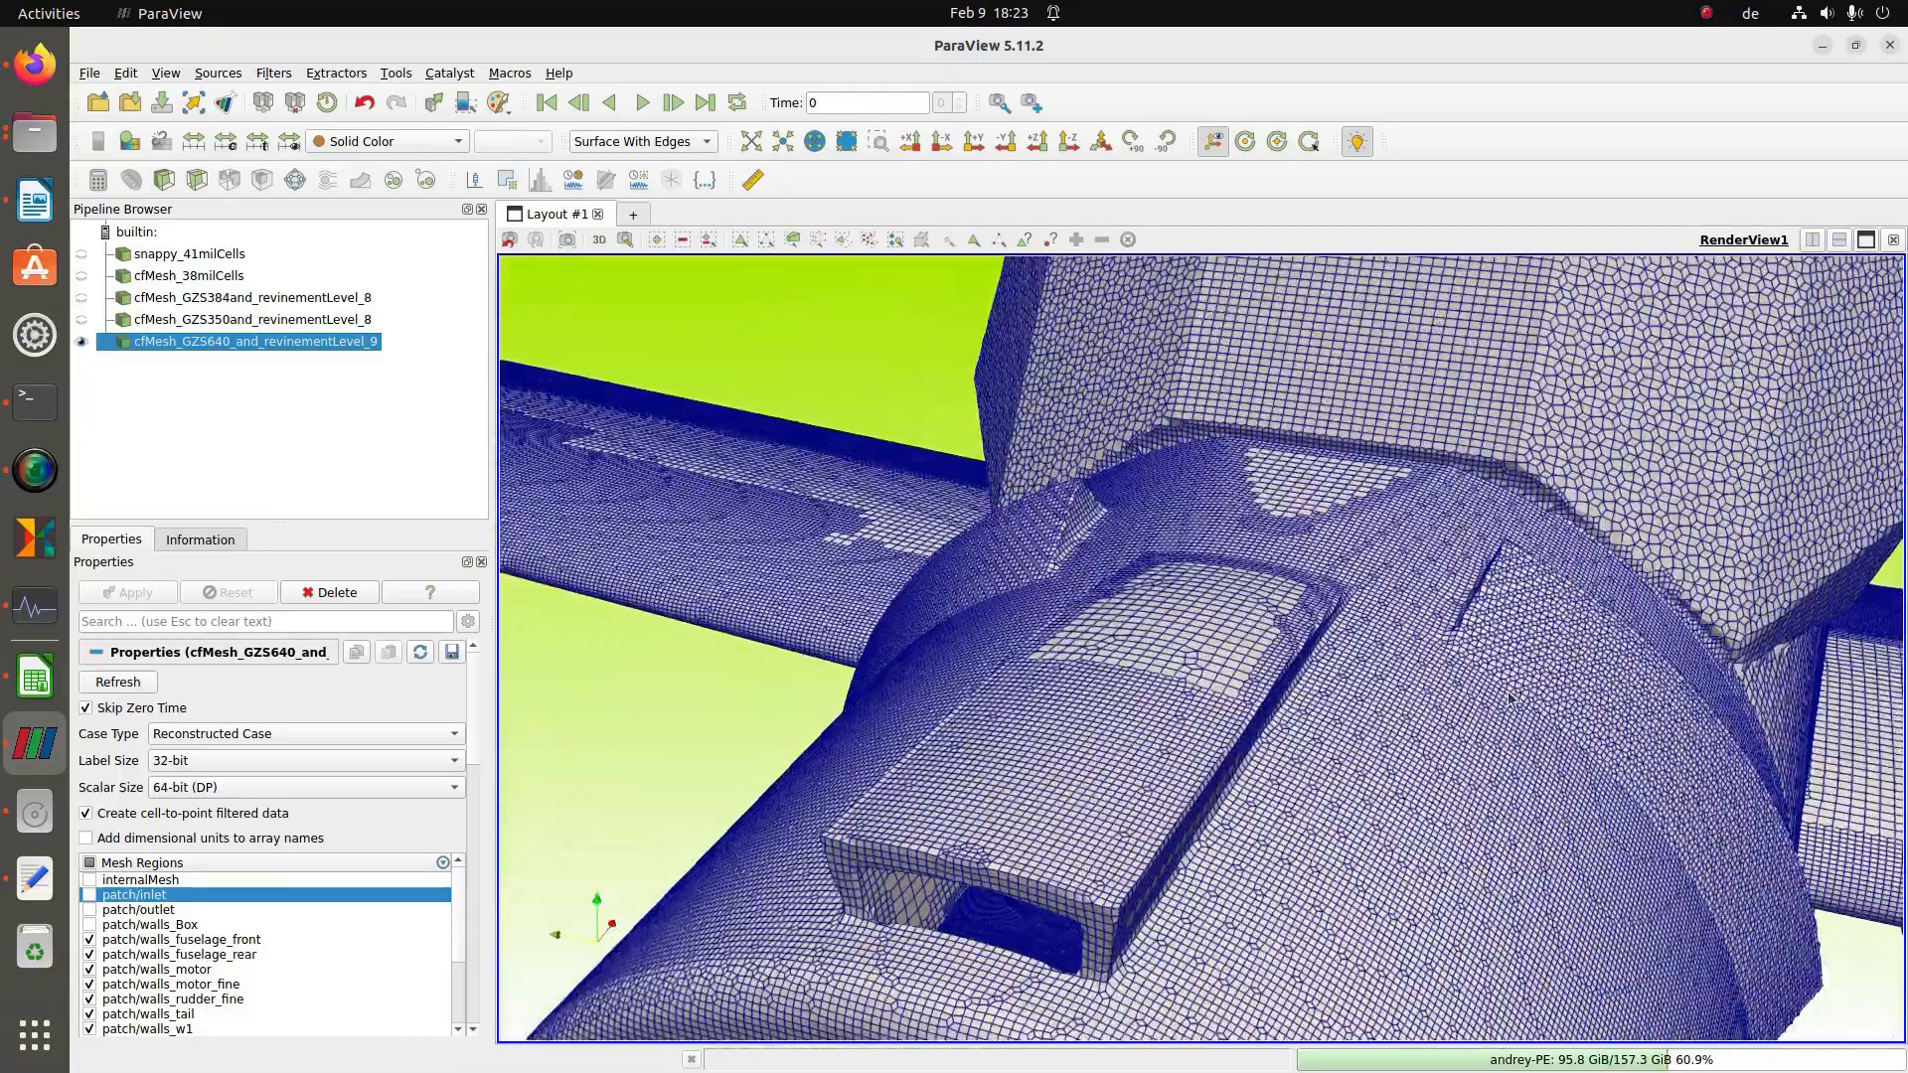
- Examine the surface mesh refinement around the wings and fuselage, both close up and from above
scroll(1508, 700, "down", 5)
left_click_drag(1675, 733, 1159, 524)
scroll(1529, 737, "down", 3)
scroll(1292, 674, "up", 4)
left_click_drag(1268, 586, 1377, 596)
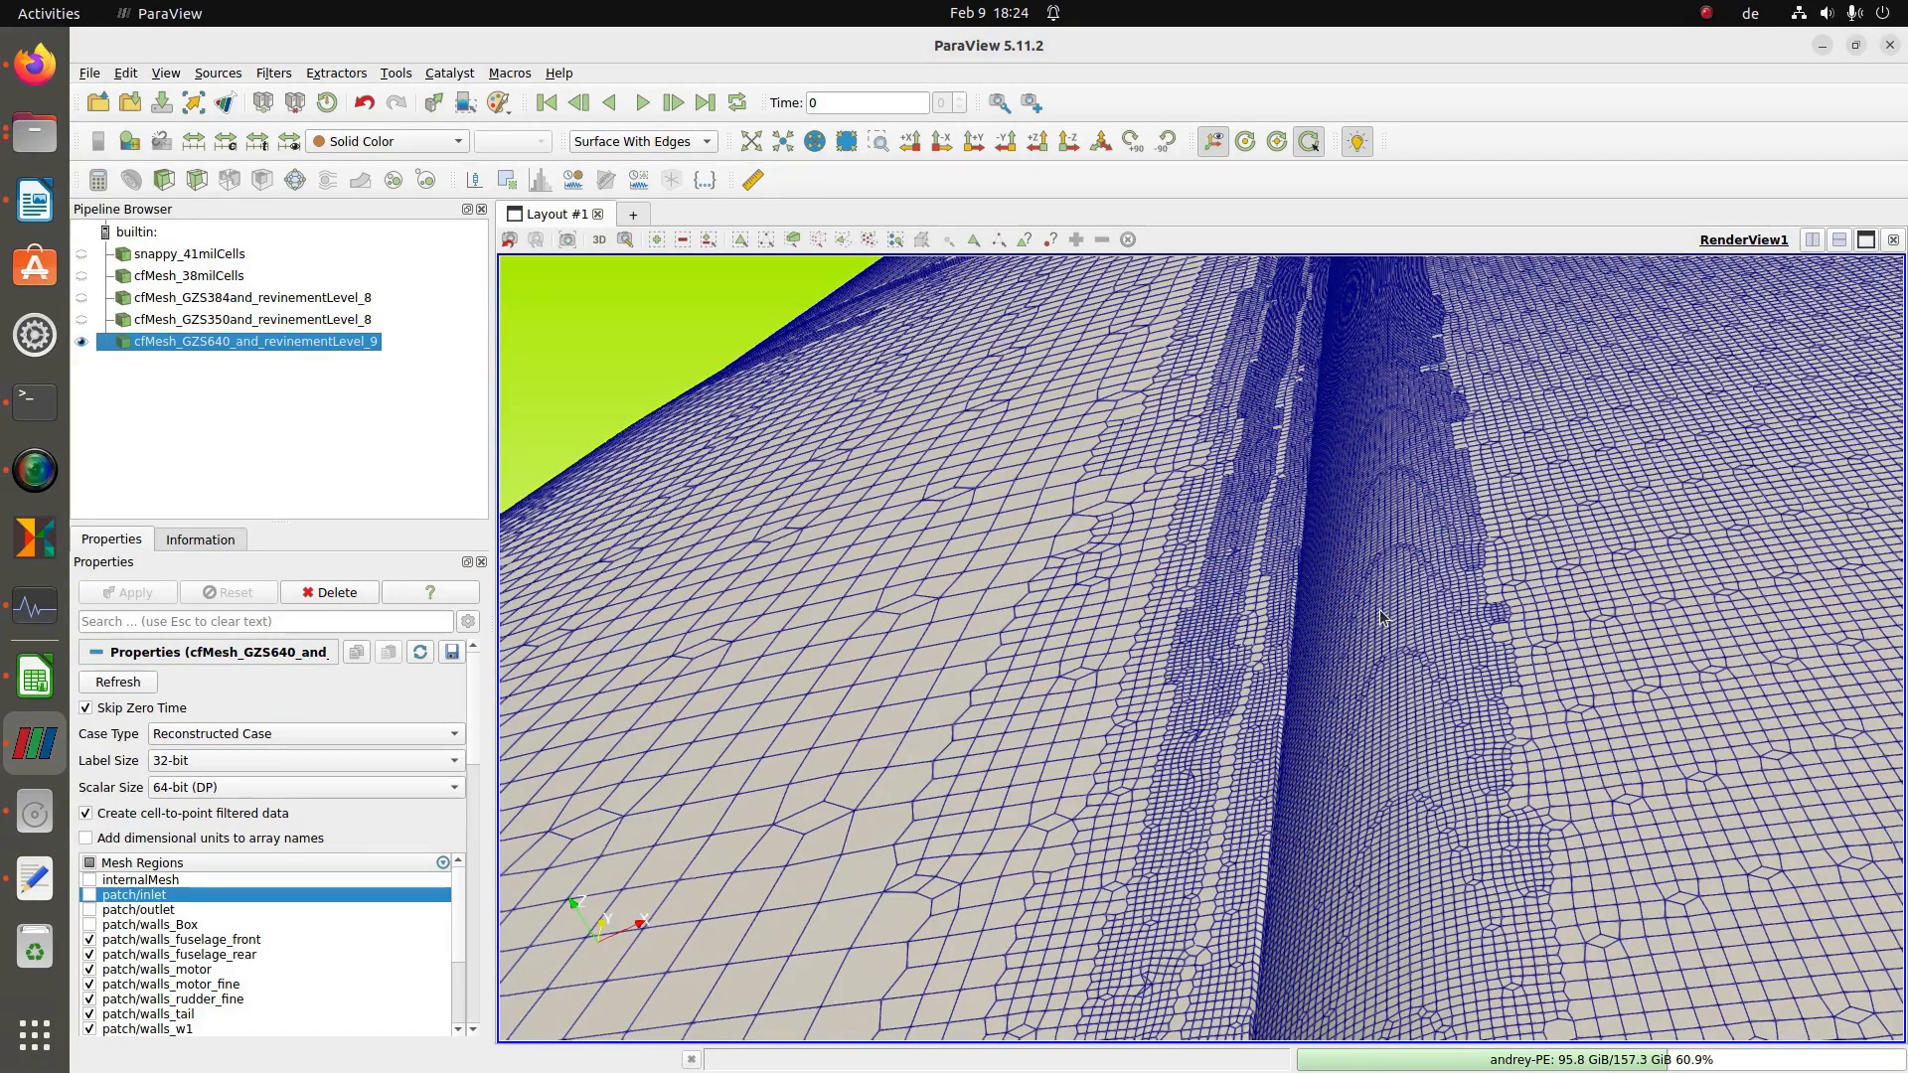
left_click(1399, 648)
left_click_drag(1322, 278, 1396, 810)
scroll(1396, 810, "down", 8)
middle_click_drag(1405, 822, 1421, 708)
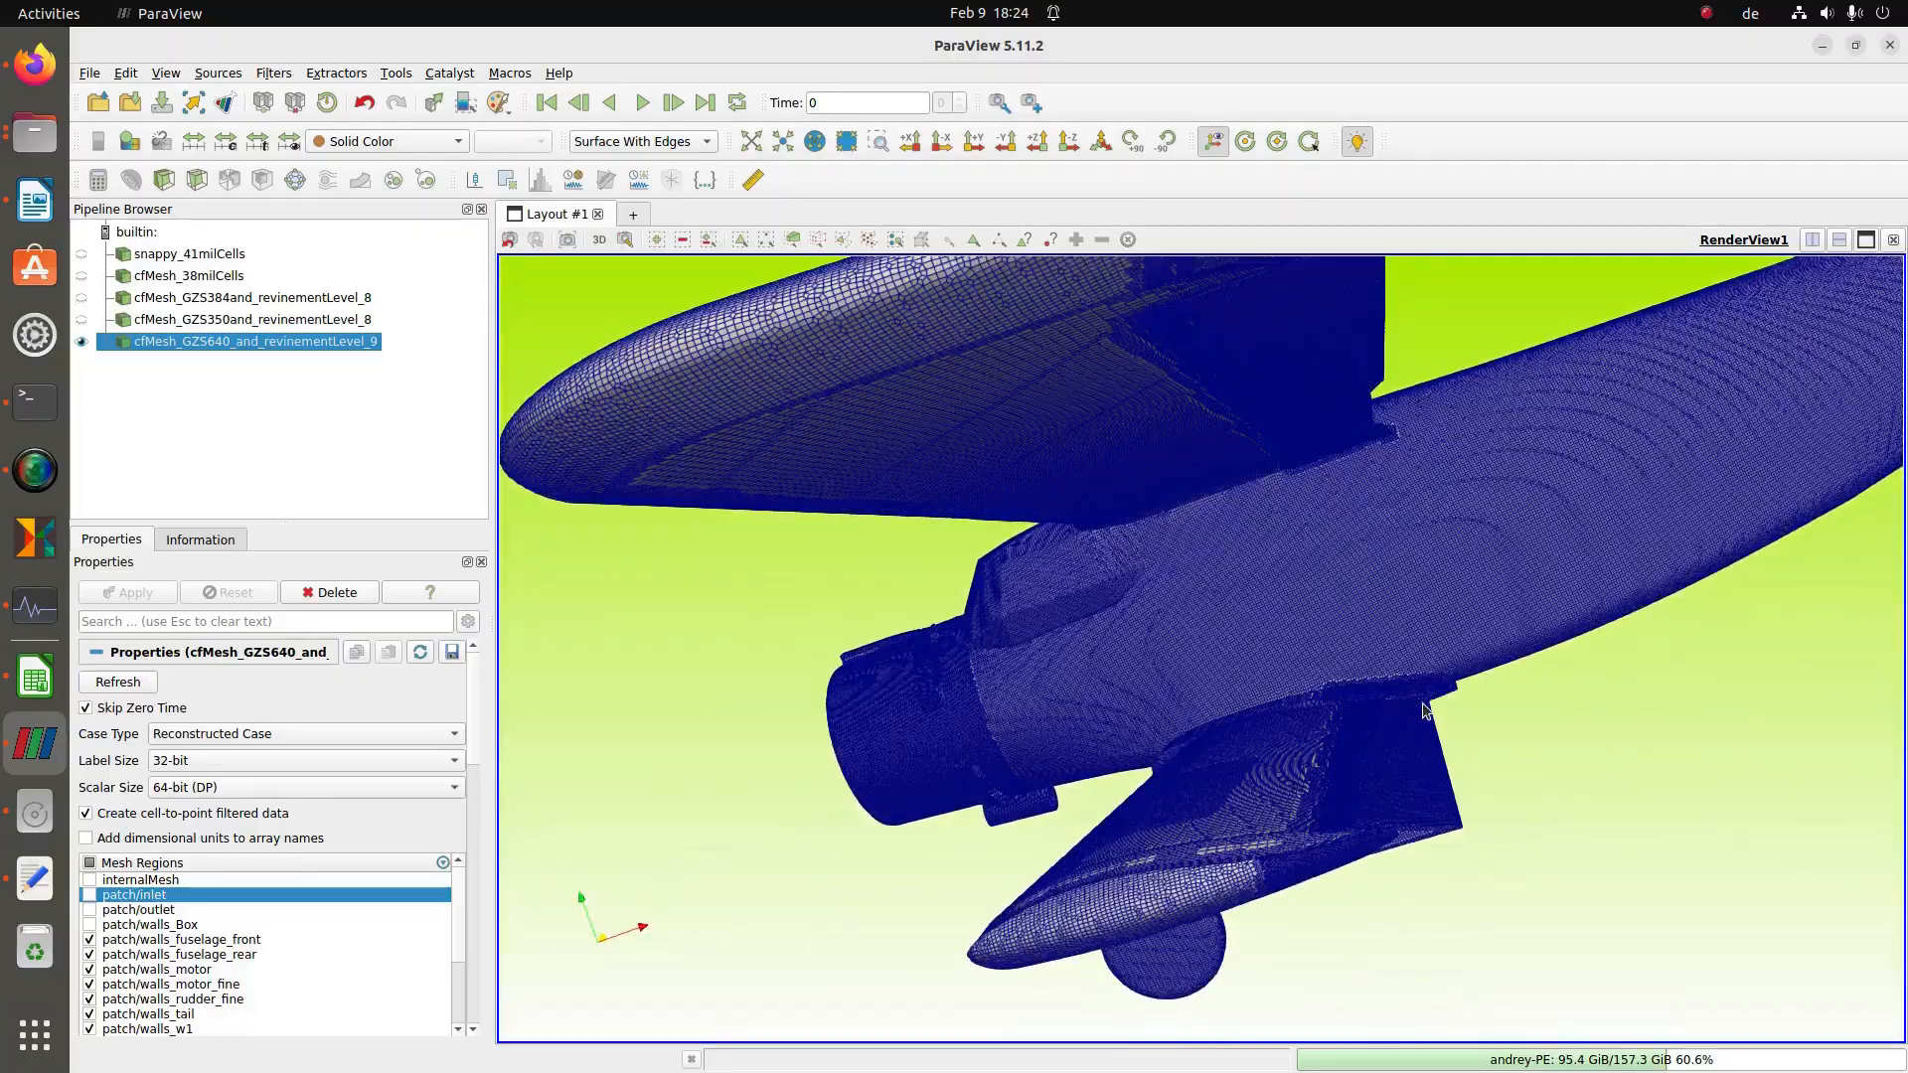
- Examine the surface mesh on the fuselage underside, lower wing and tail fin of cfMesh_GZS640_and_revinementLevel_9 up close
scroll(1389, 823, "up", 3)
middle_click_drag(1389, 823, 1080, 641)
right_click_drag(1080, 641, 1402, 853)
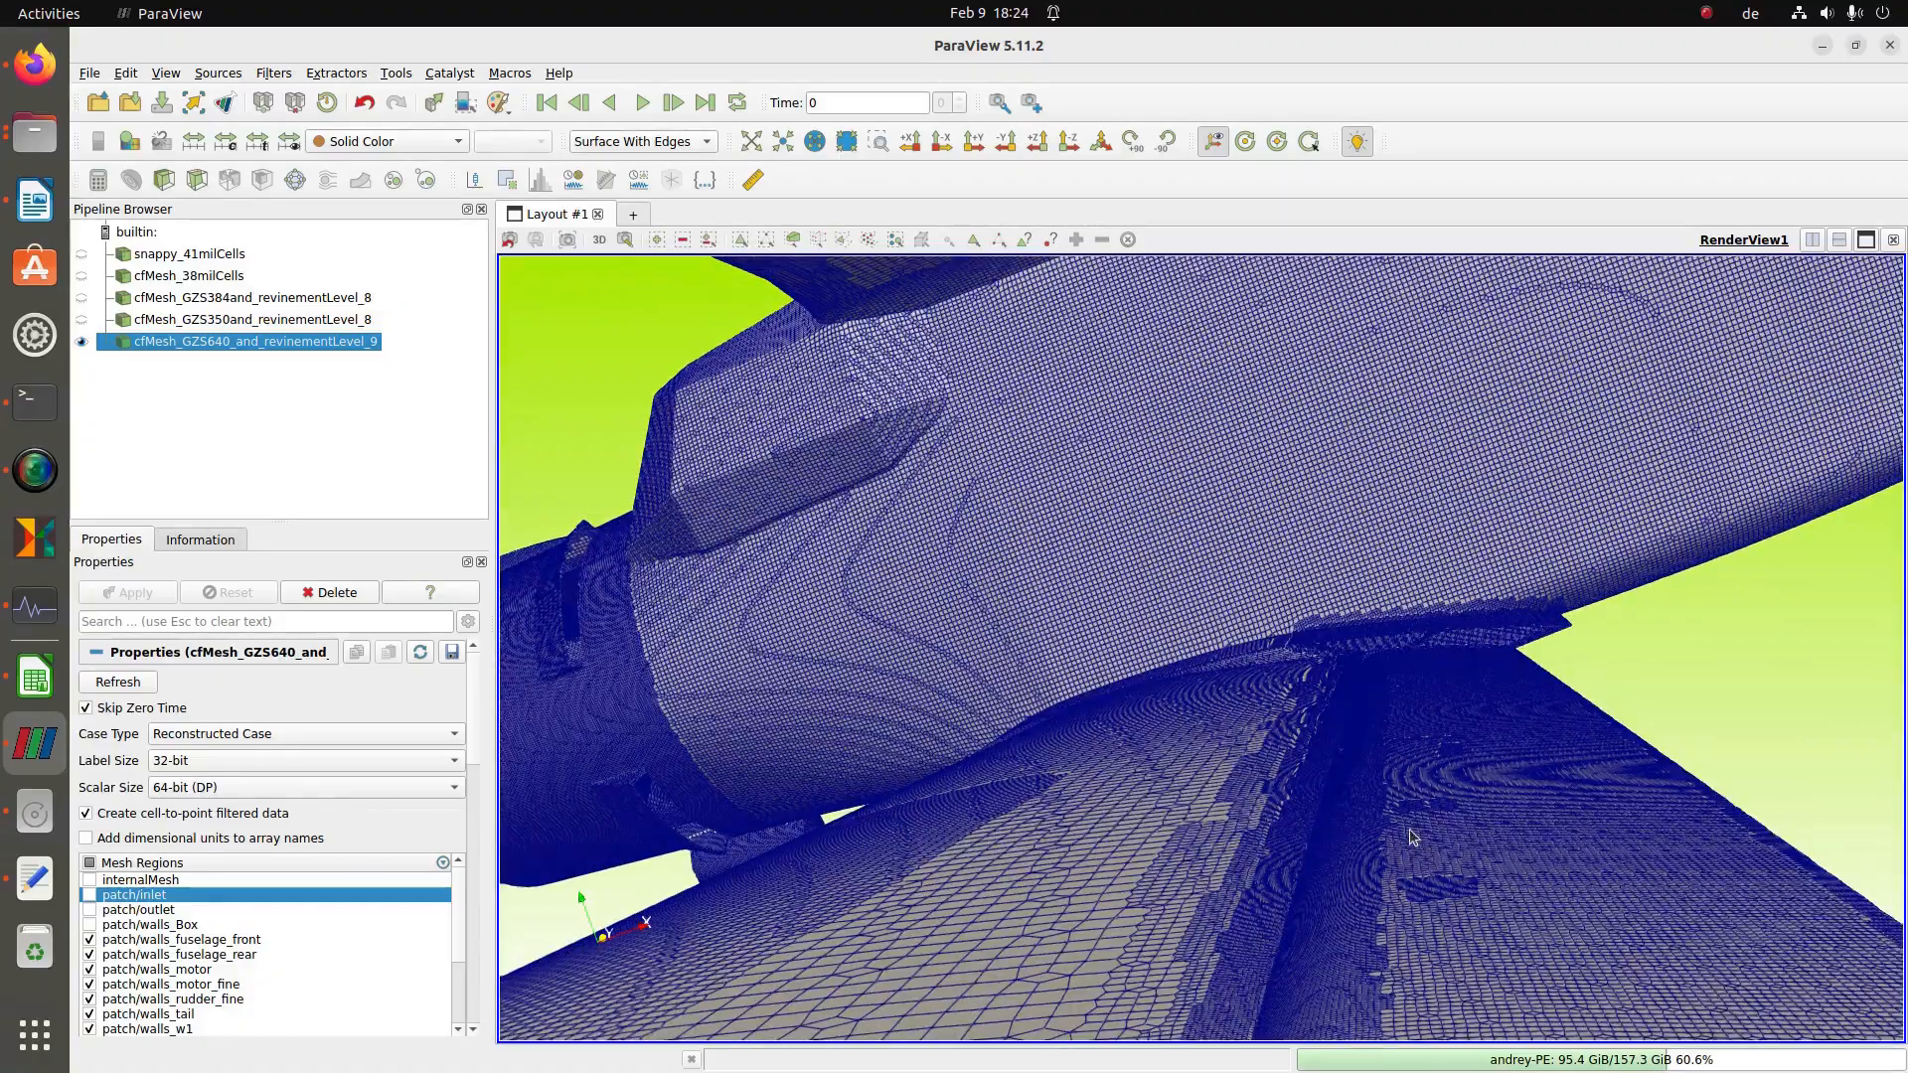
right_click_drag(1415, 863, 1309, 702)
left_click_drag(1310, 708, 907, 653)
right_click_drag(1223, 586, 1275, 701)
left_click_drag(979, 644, 886, 660)
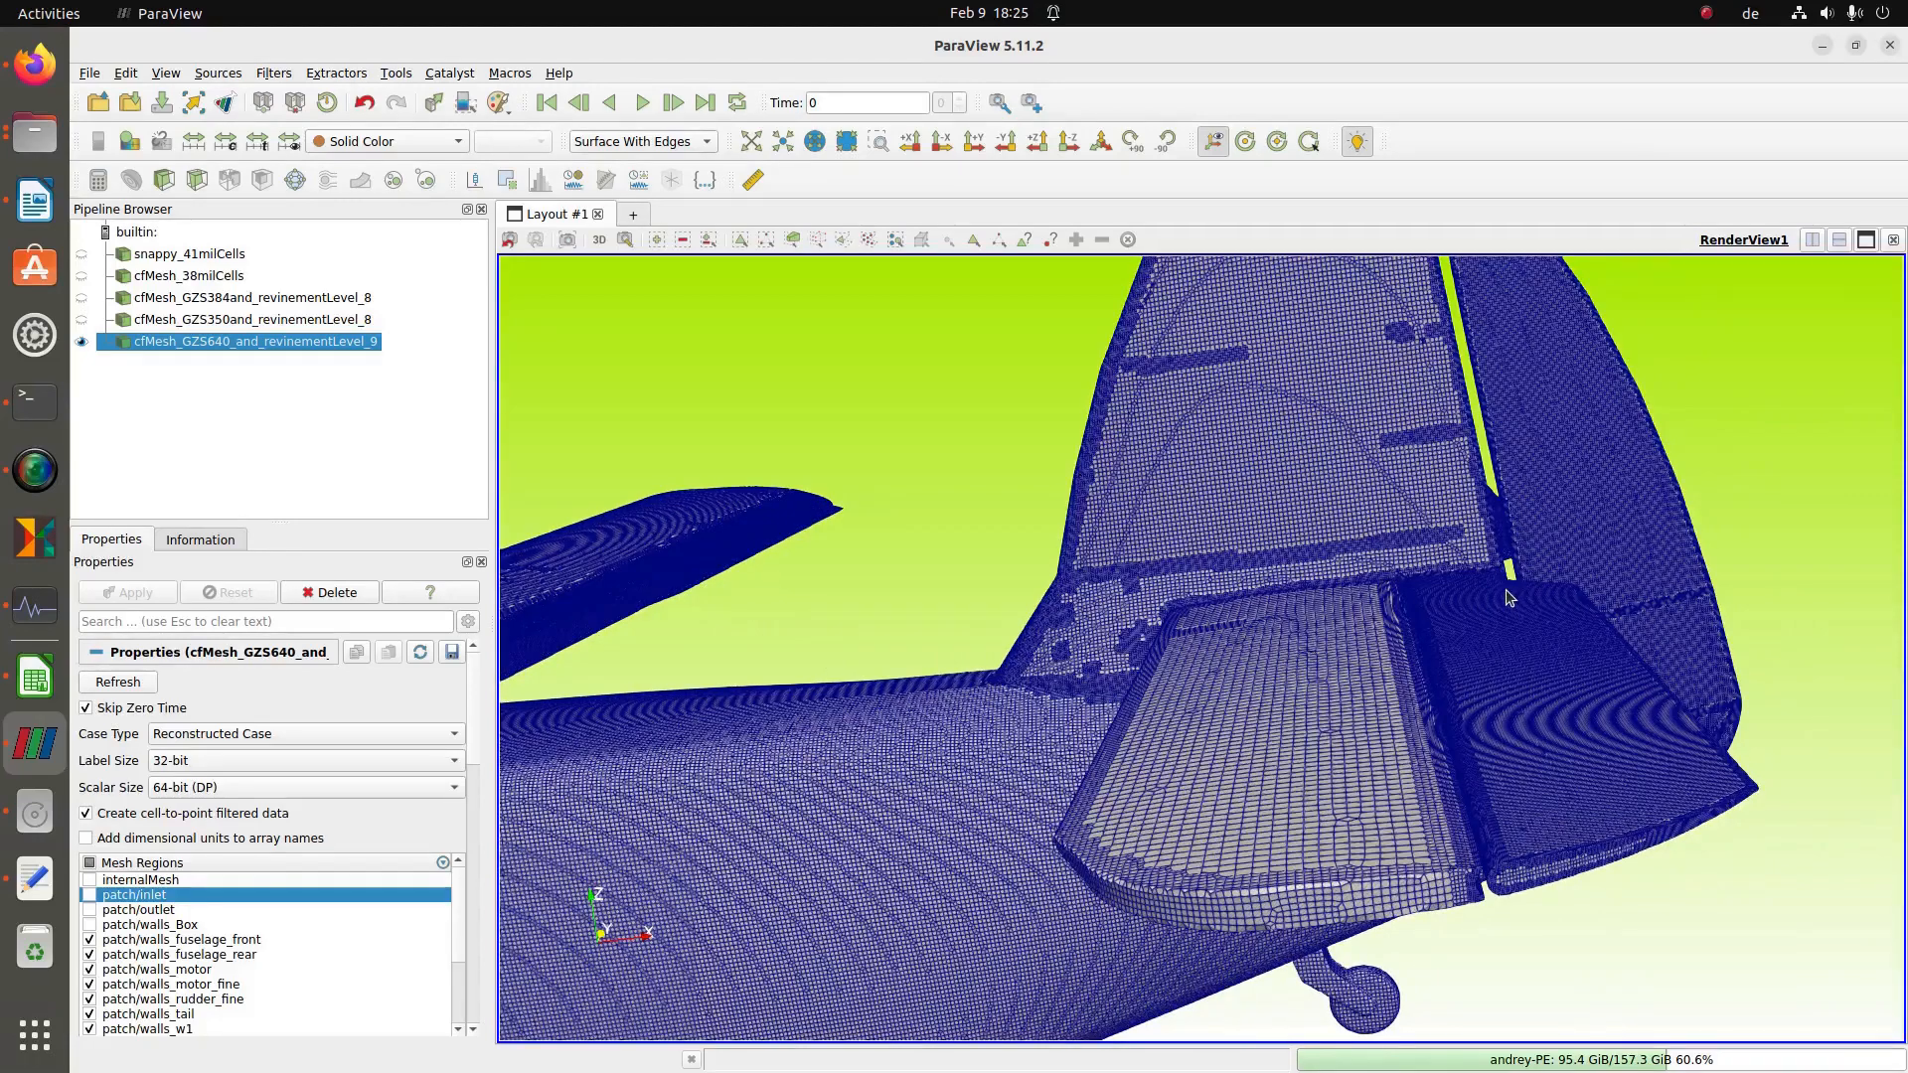
- Check the mesh writing progress in the run_cfMesh terminal and the CPU and memory usage in System Monitor
key("alt+Tab")
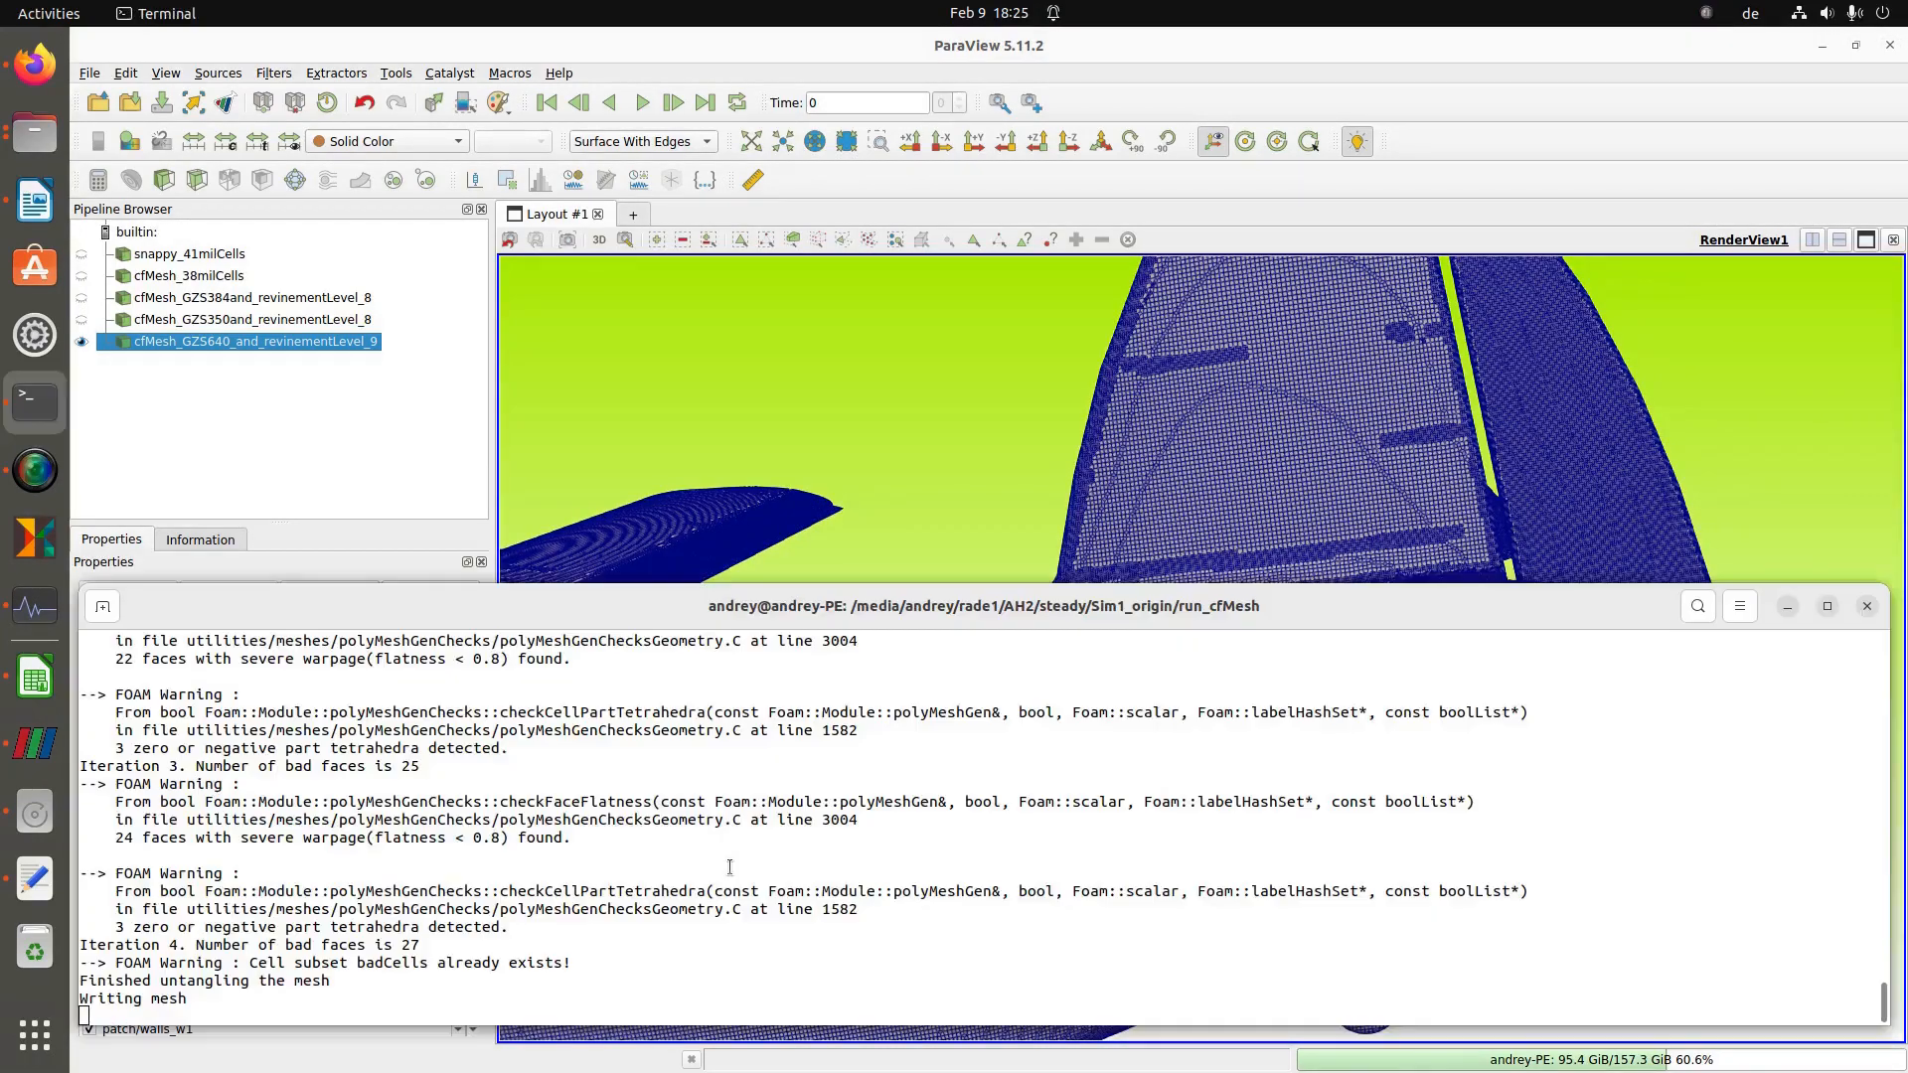
left_click_drag(592, 600, 610, 513)
left_click_drag(227, 905, 91, 907)
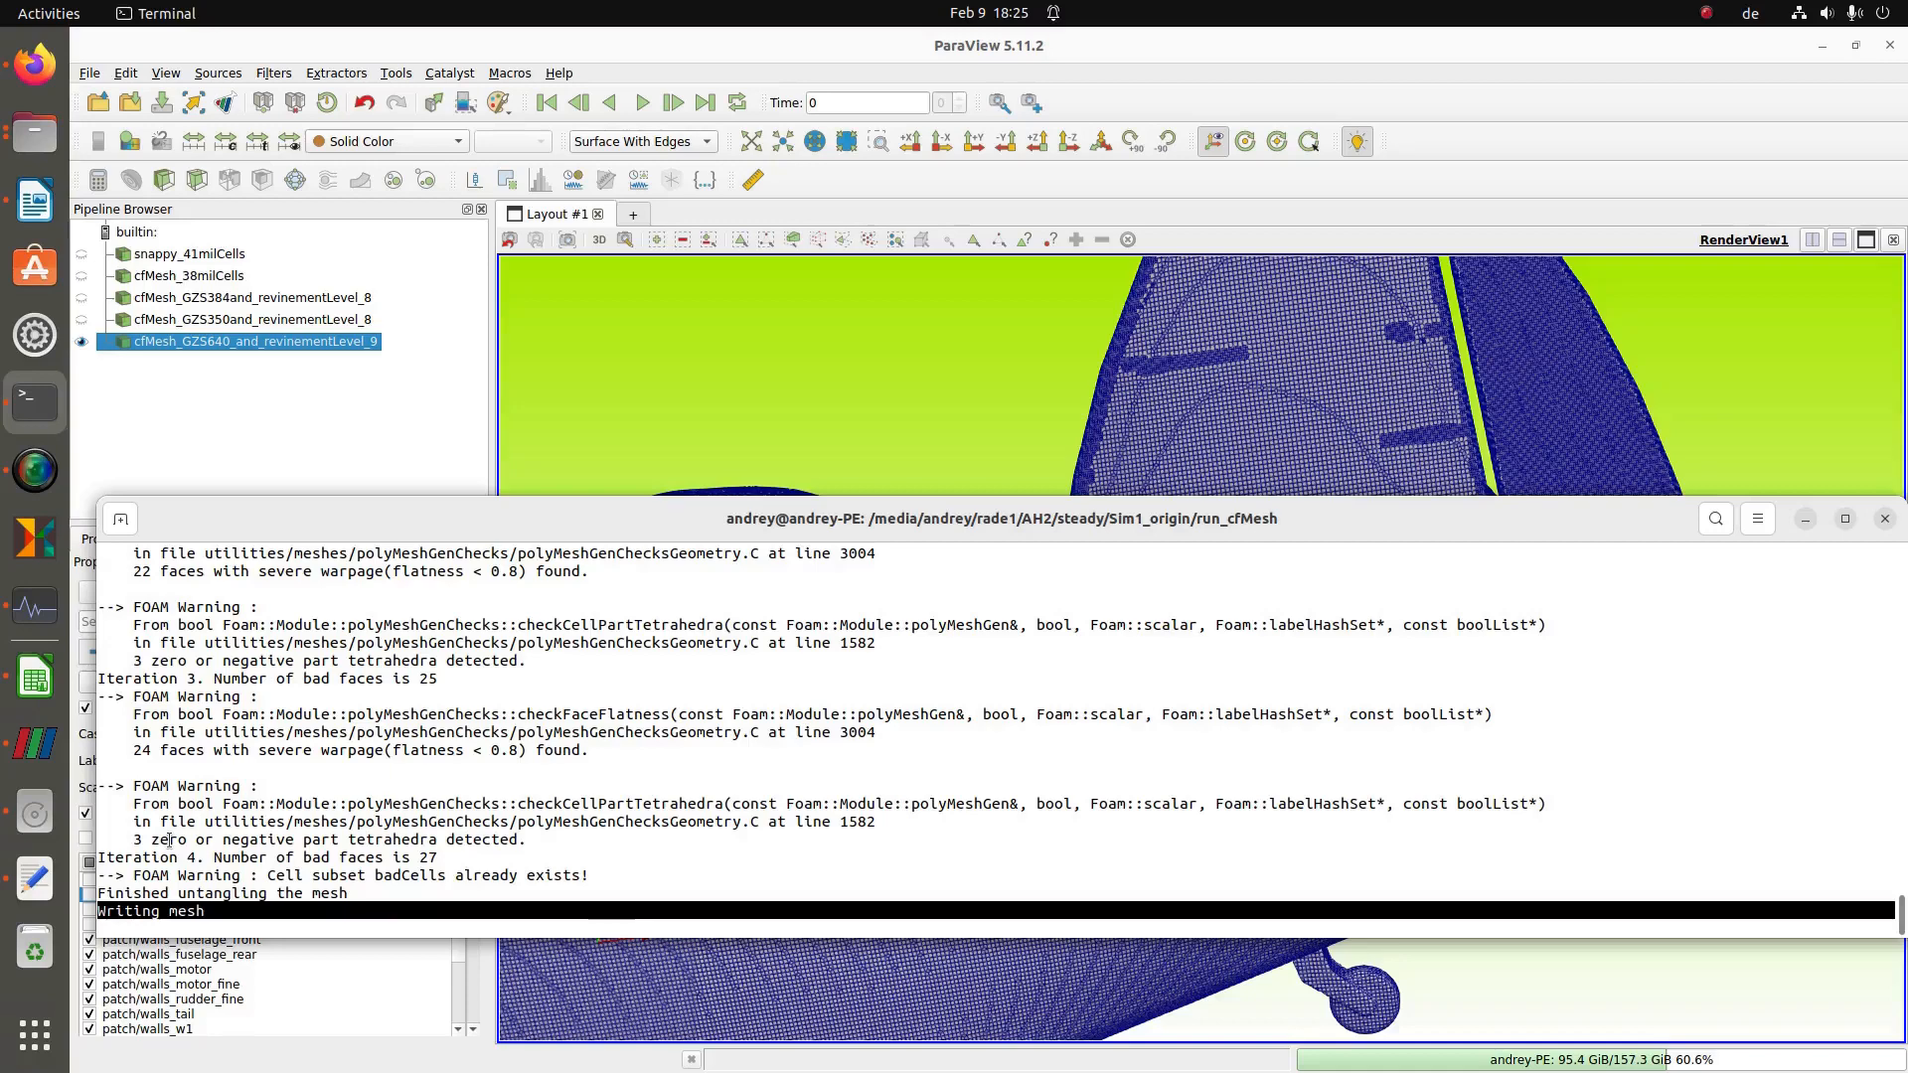
left_click(298, 808)
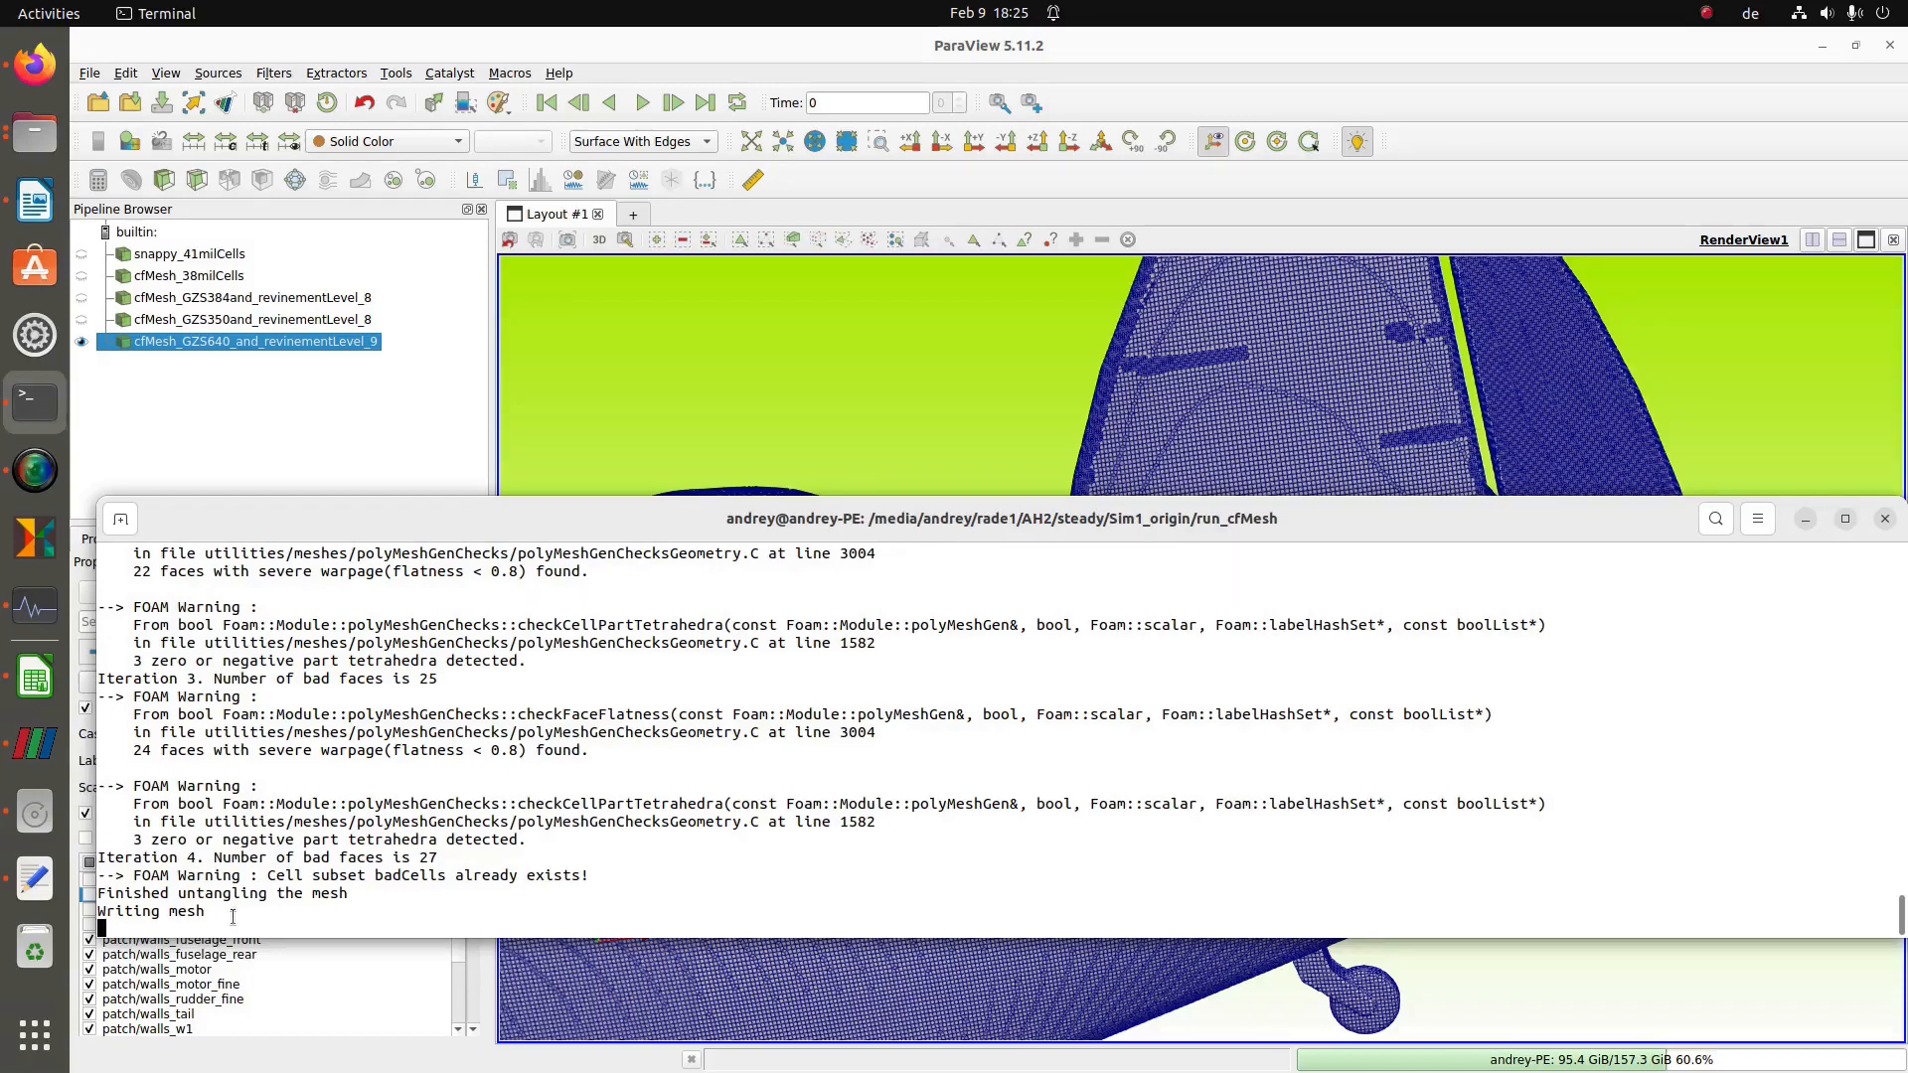
key("alt+Tab")
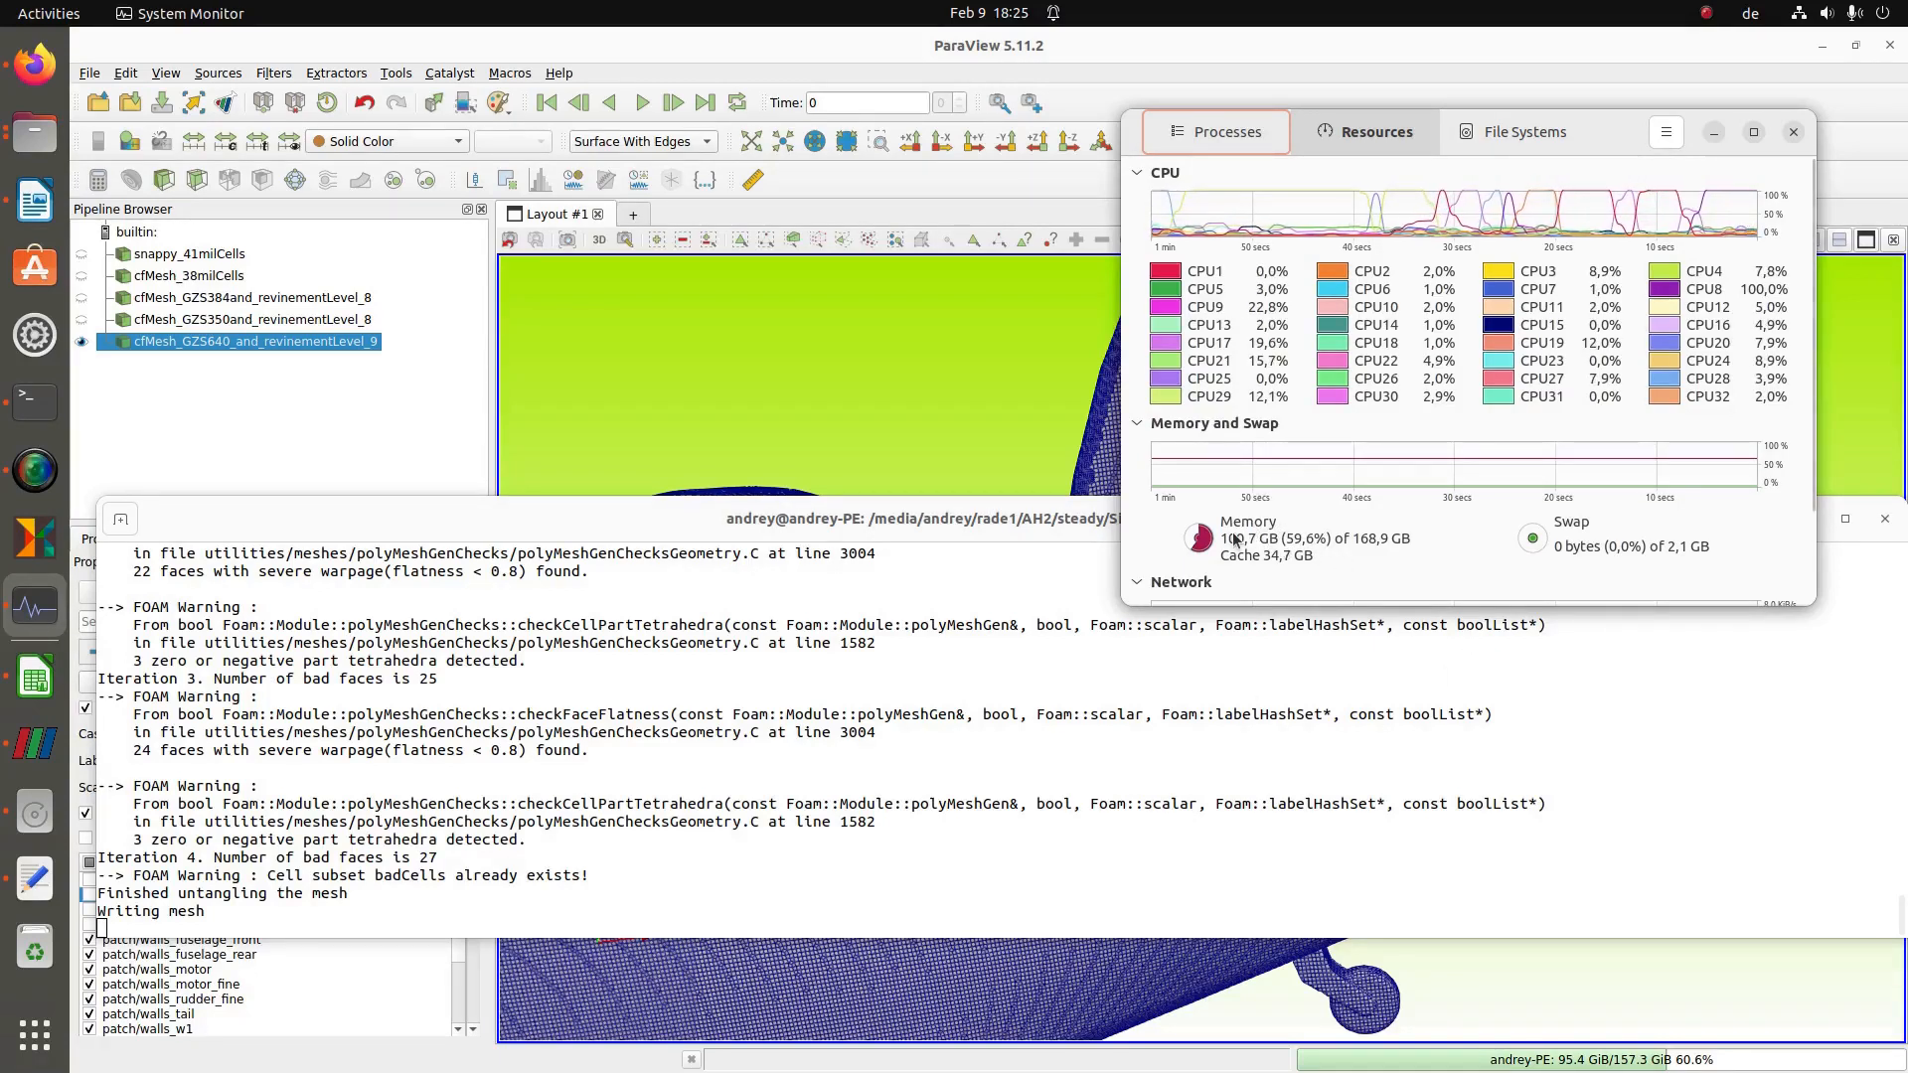
left_click_drag(1617, 132, 1537, 230)
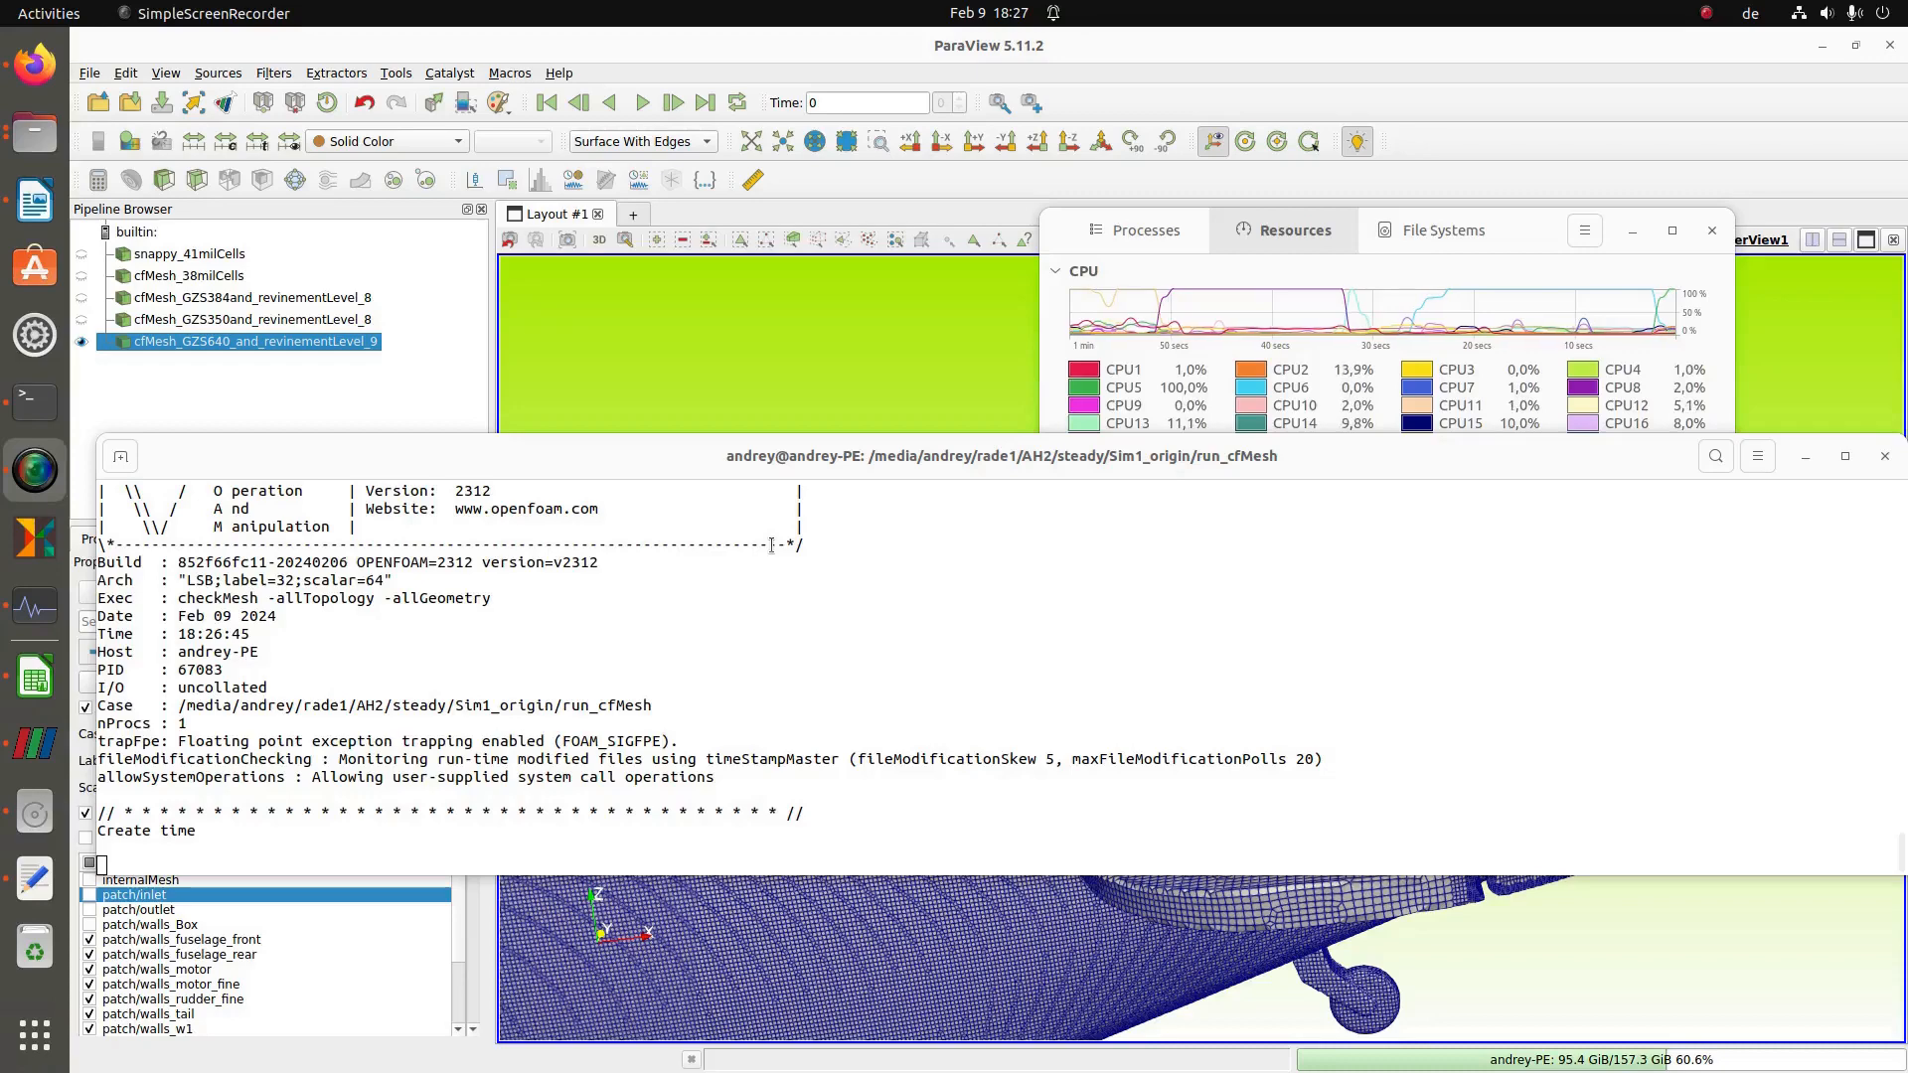
left_click_drag(793, 472, 786, 428)
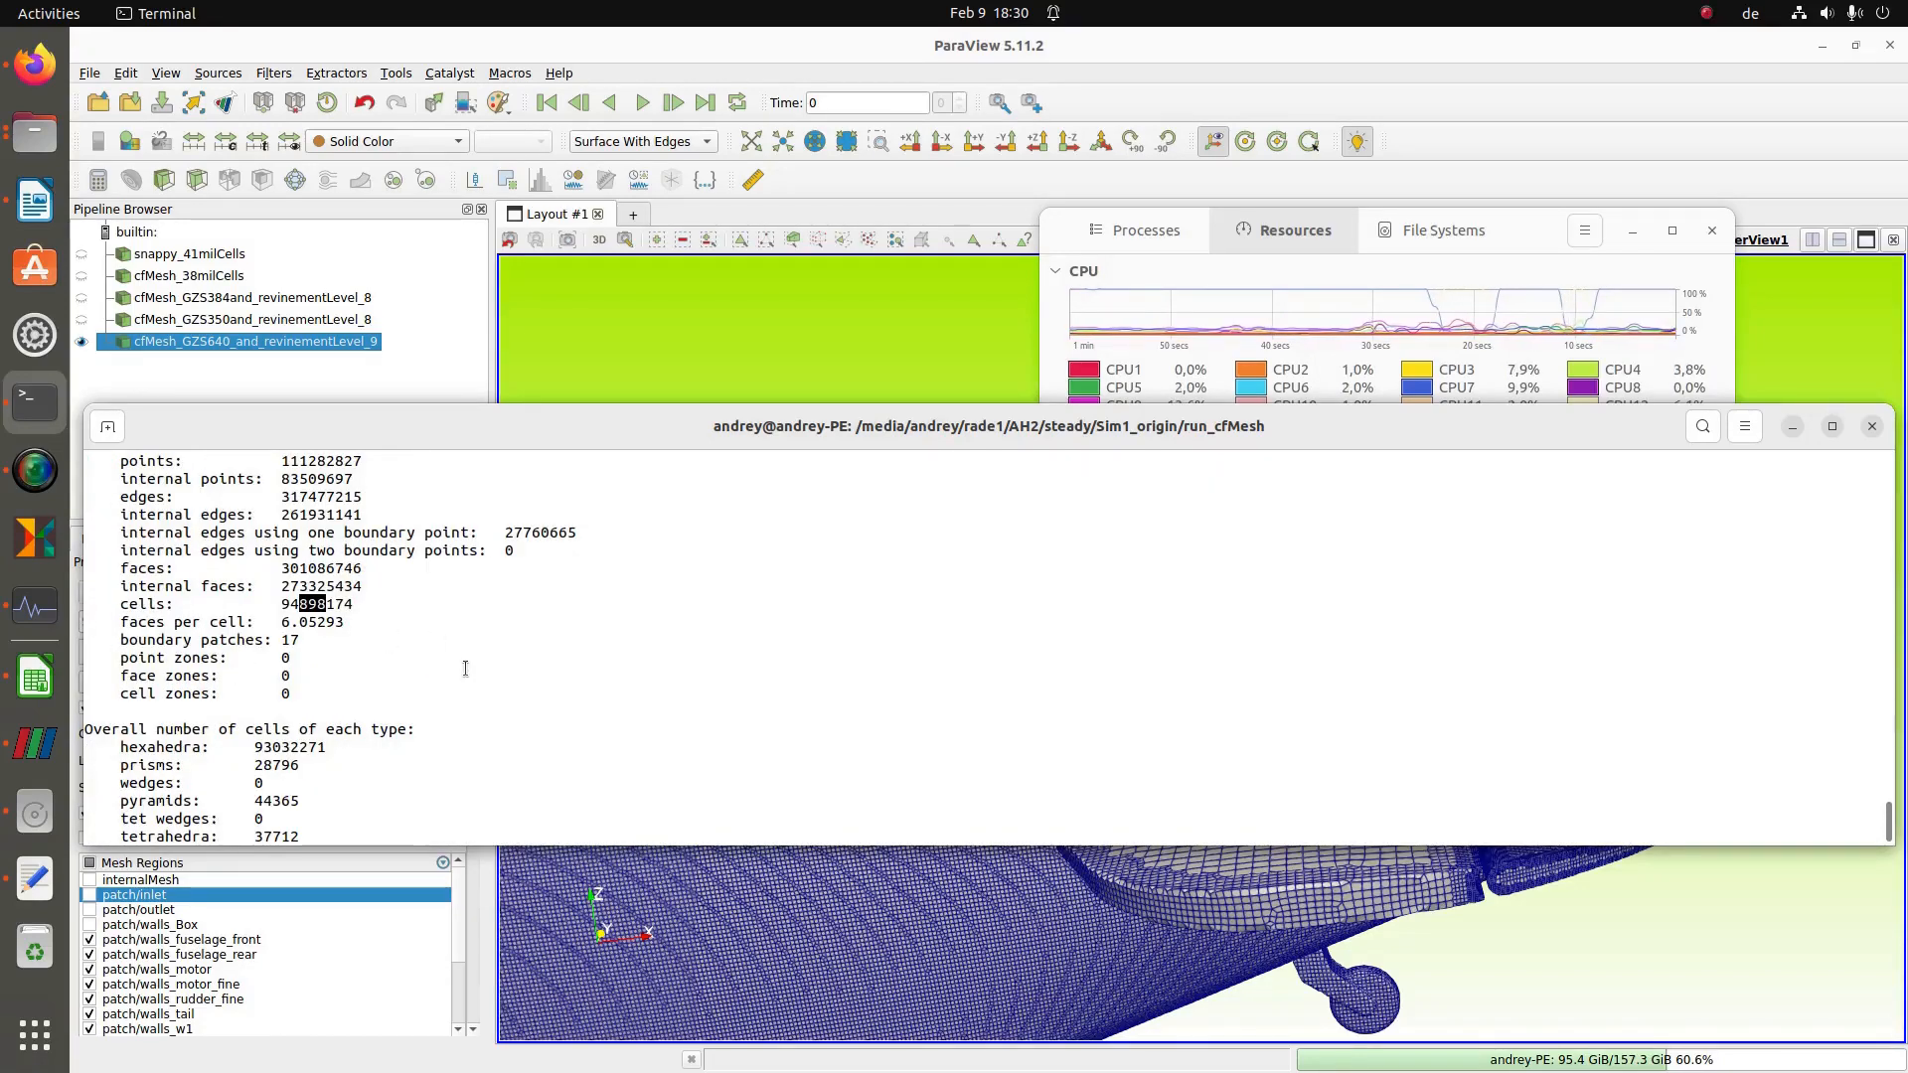
- Read the checkMesh statistics in the terminal, highlighting the total number of cells
scroll(418, 644, "up", 6)
scroll(447, 646, "down", 6)
scroll(452, 651, "up", 1)
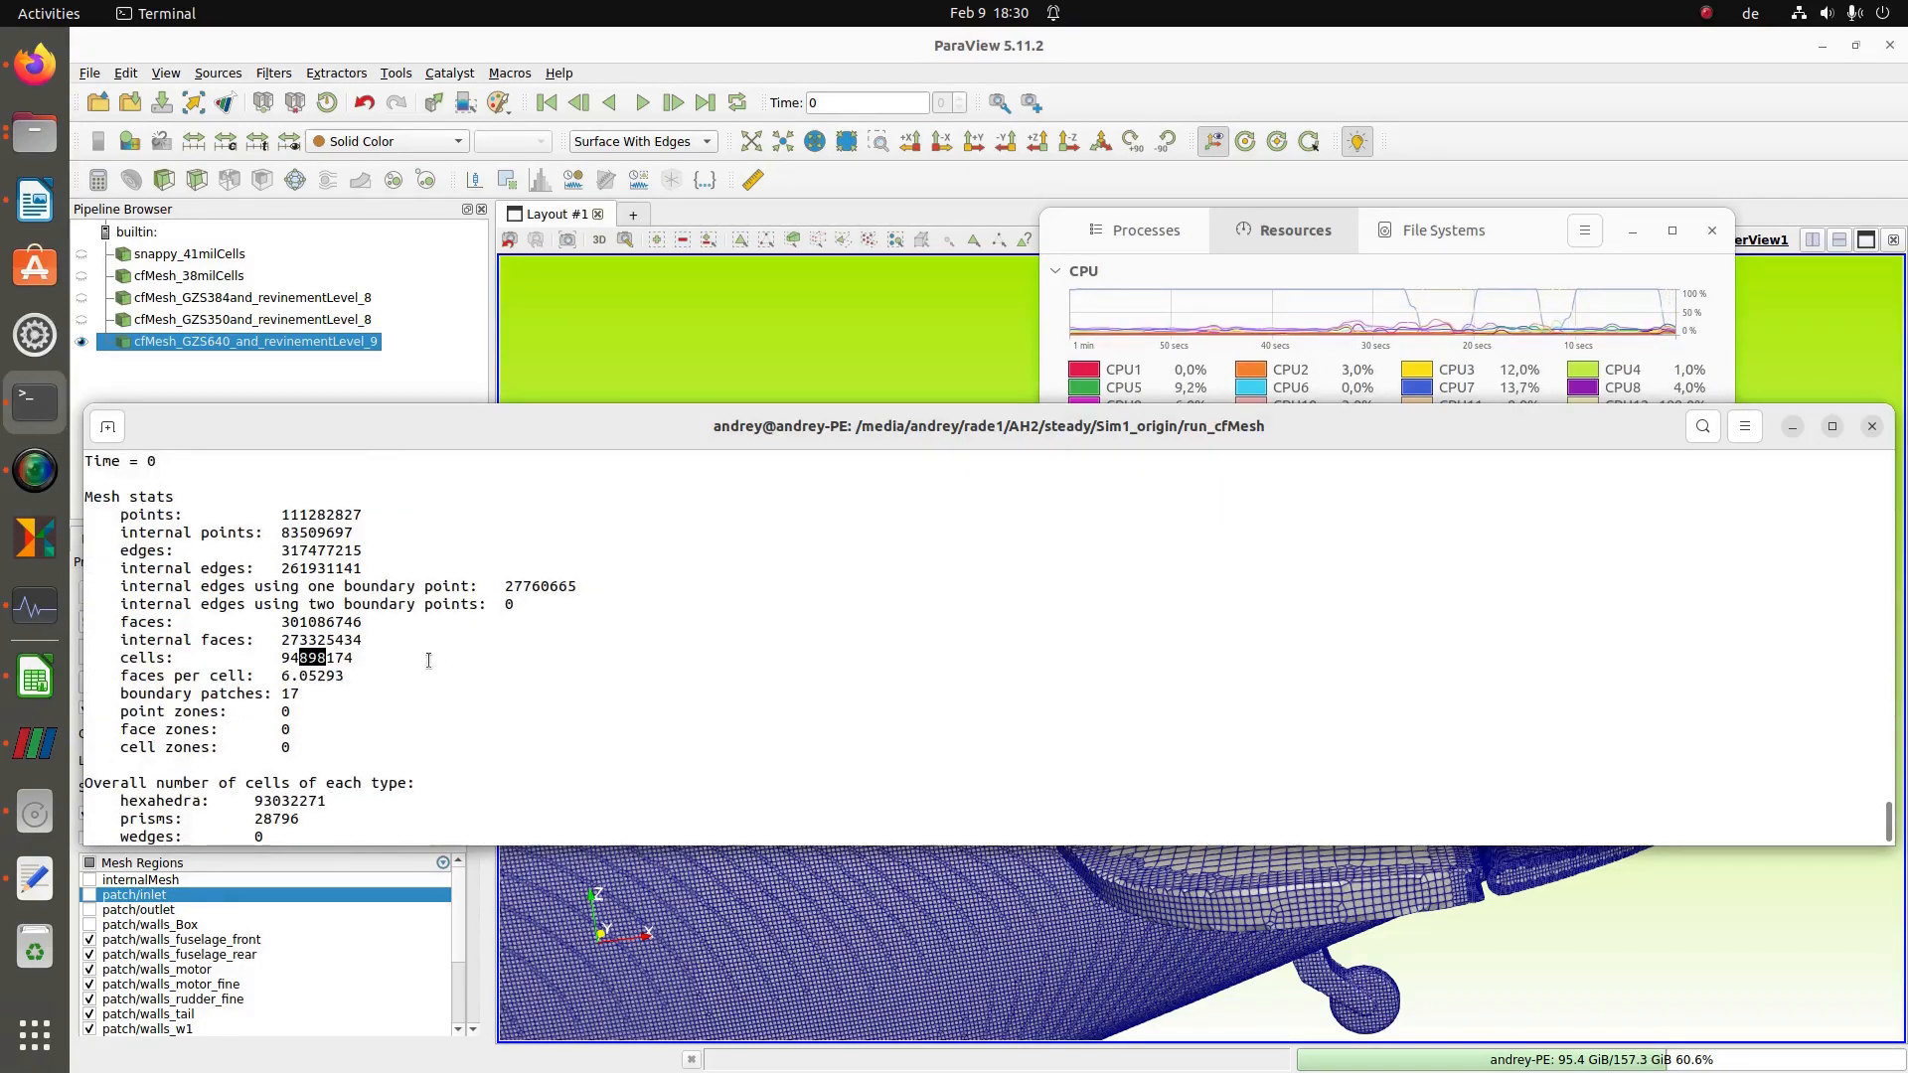
left_click(303, 658)
left_click_drag(299, 658, 326, 661)
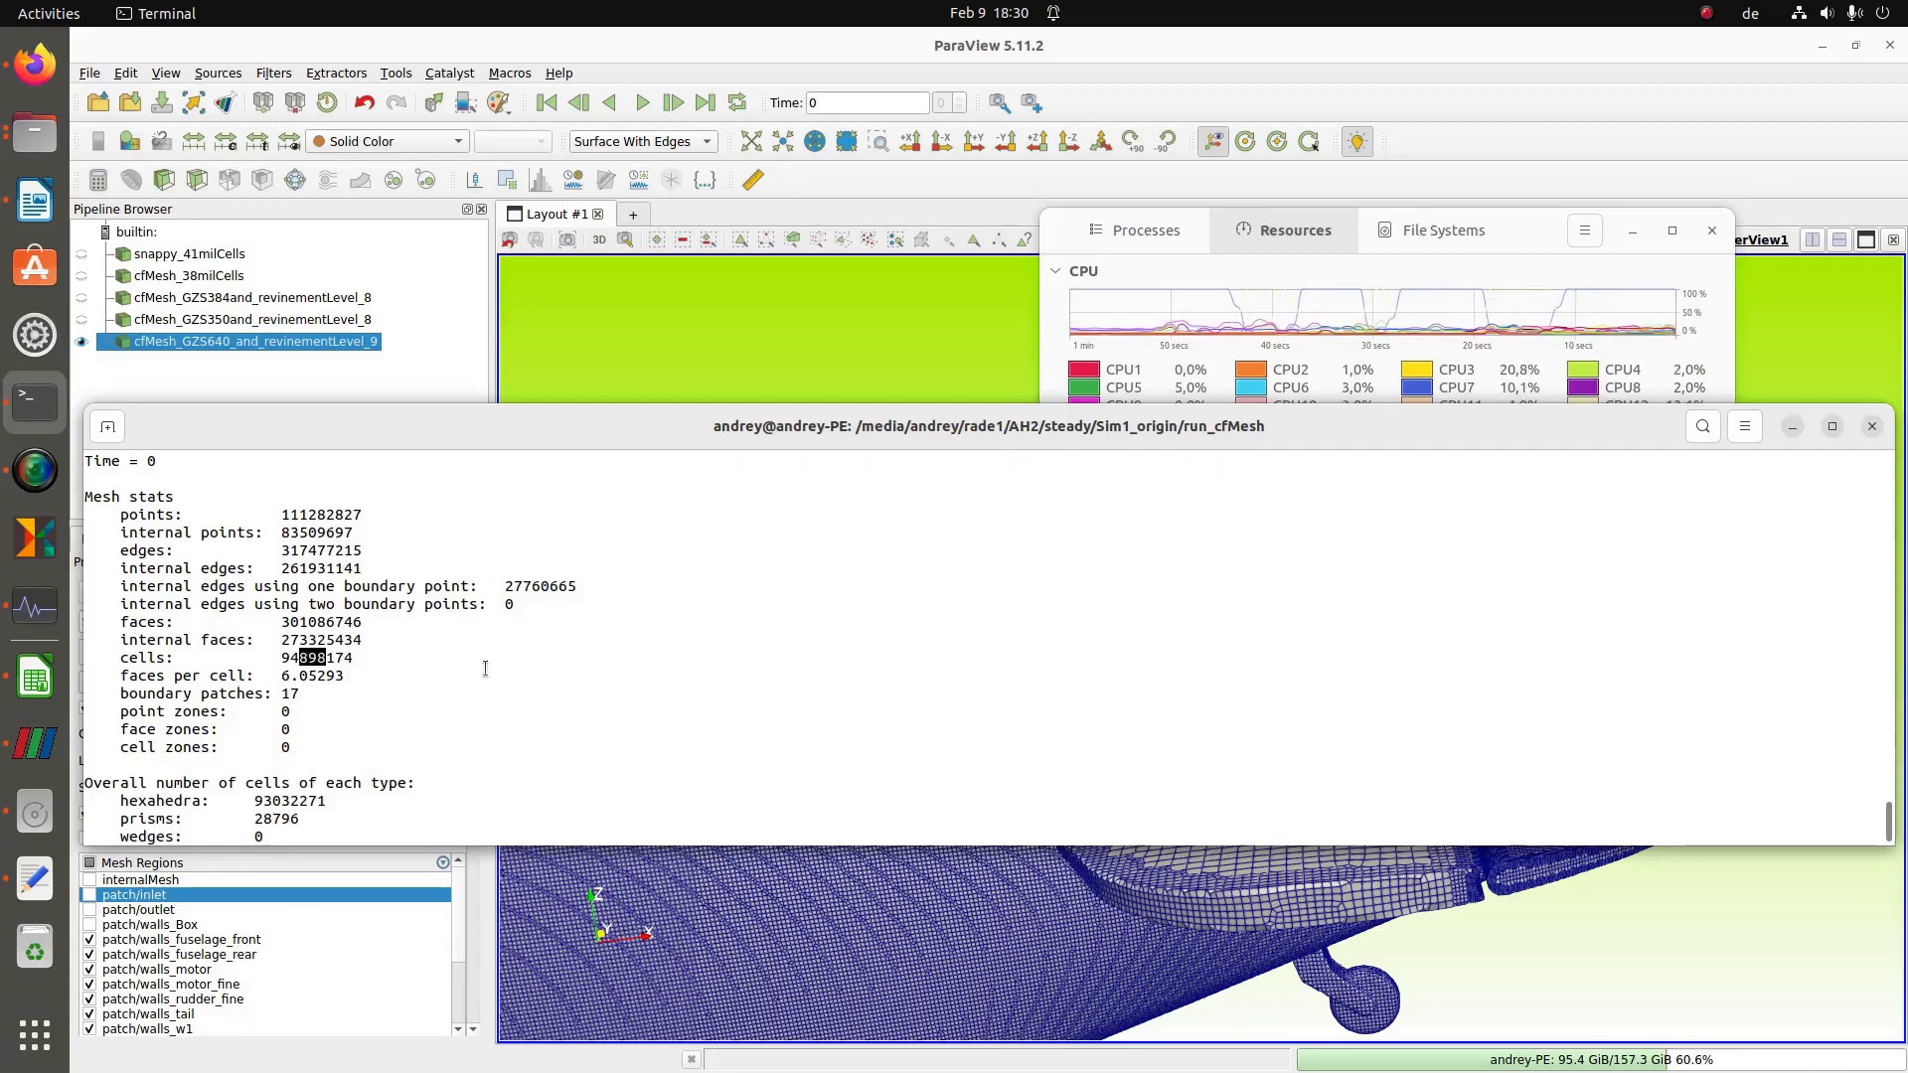
scroll(492, 673, "down", 2)
scroll(492, 673, "down", 6)
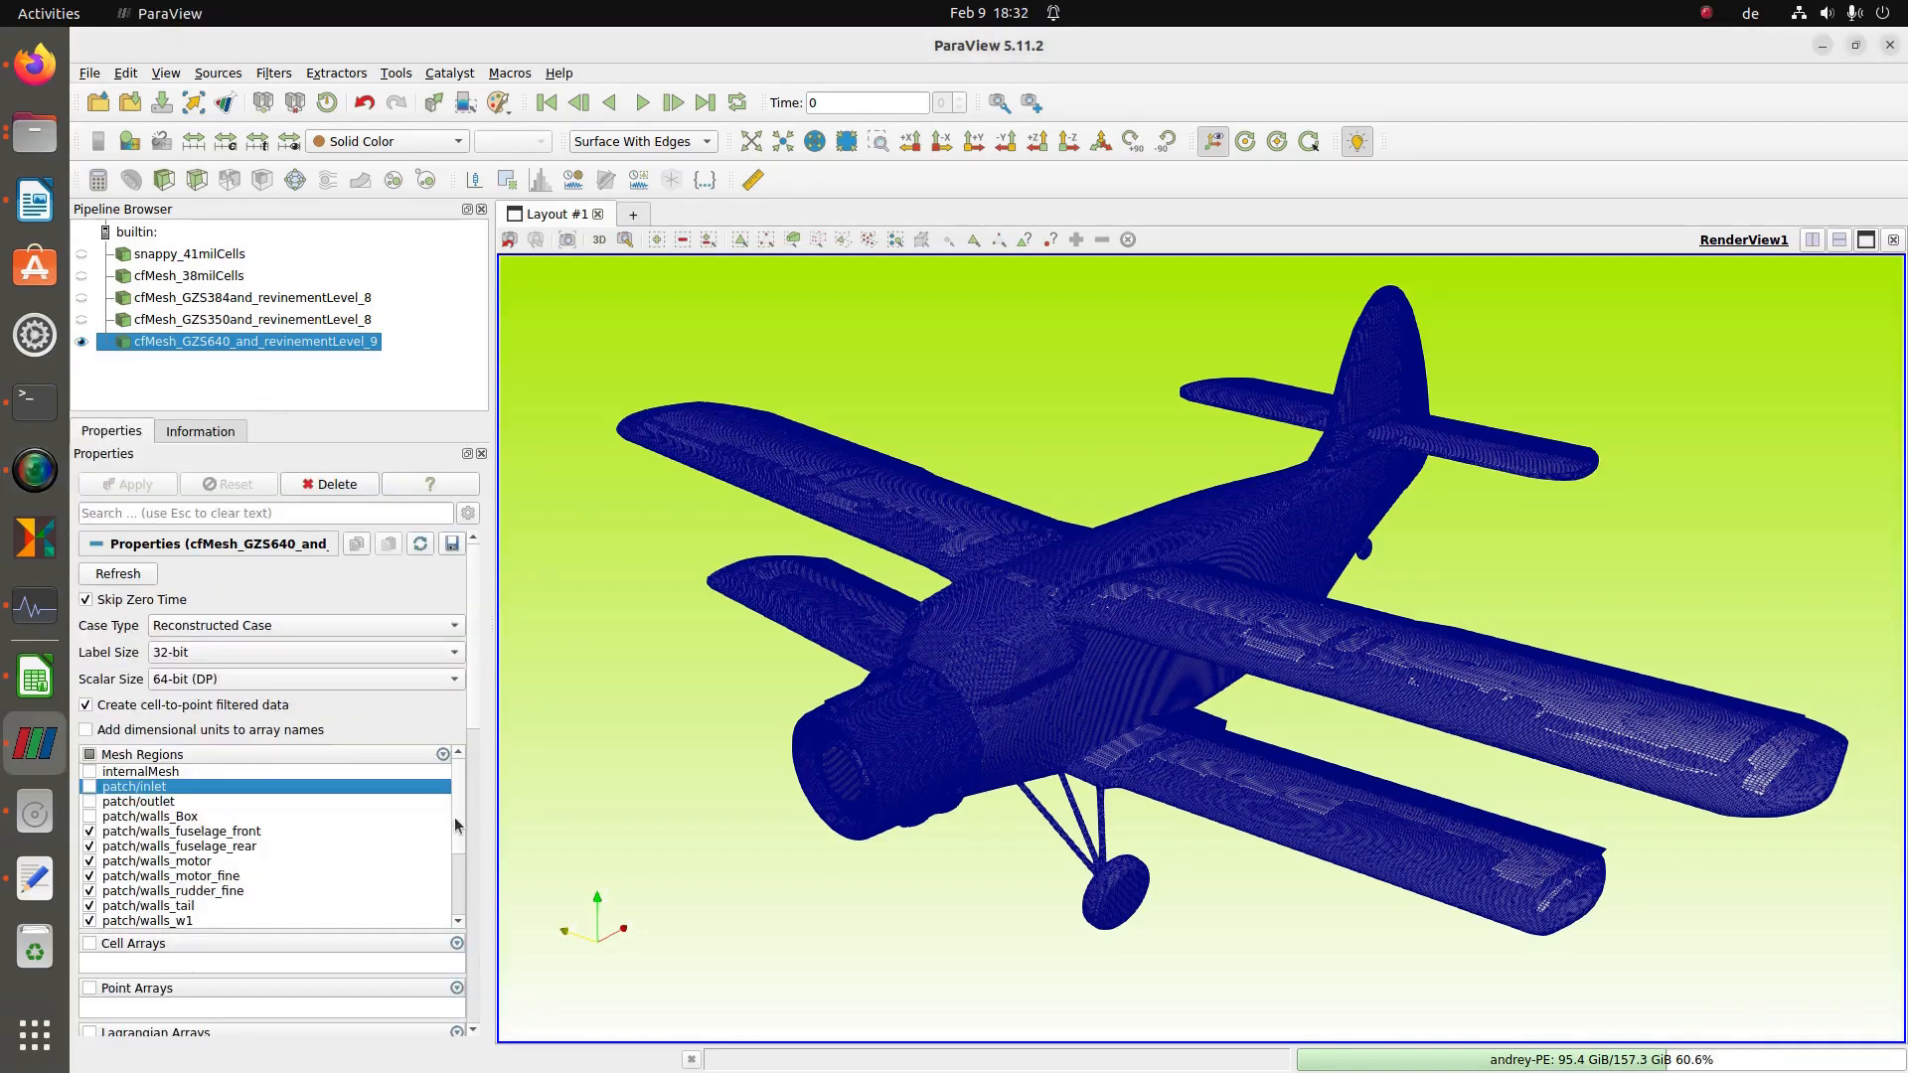
left_click_drag(455, 819, 451, 843)
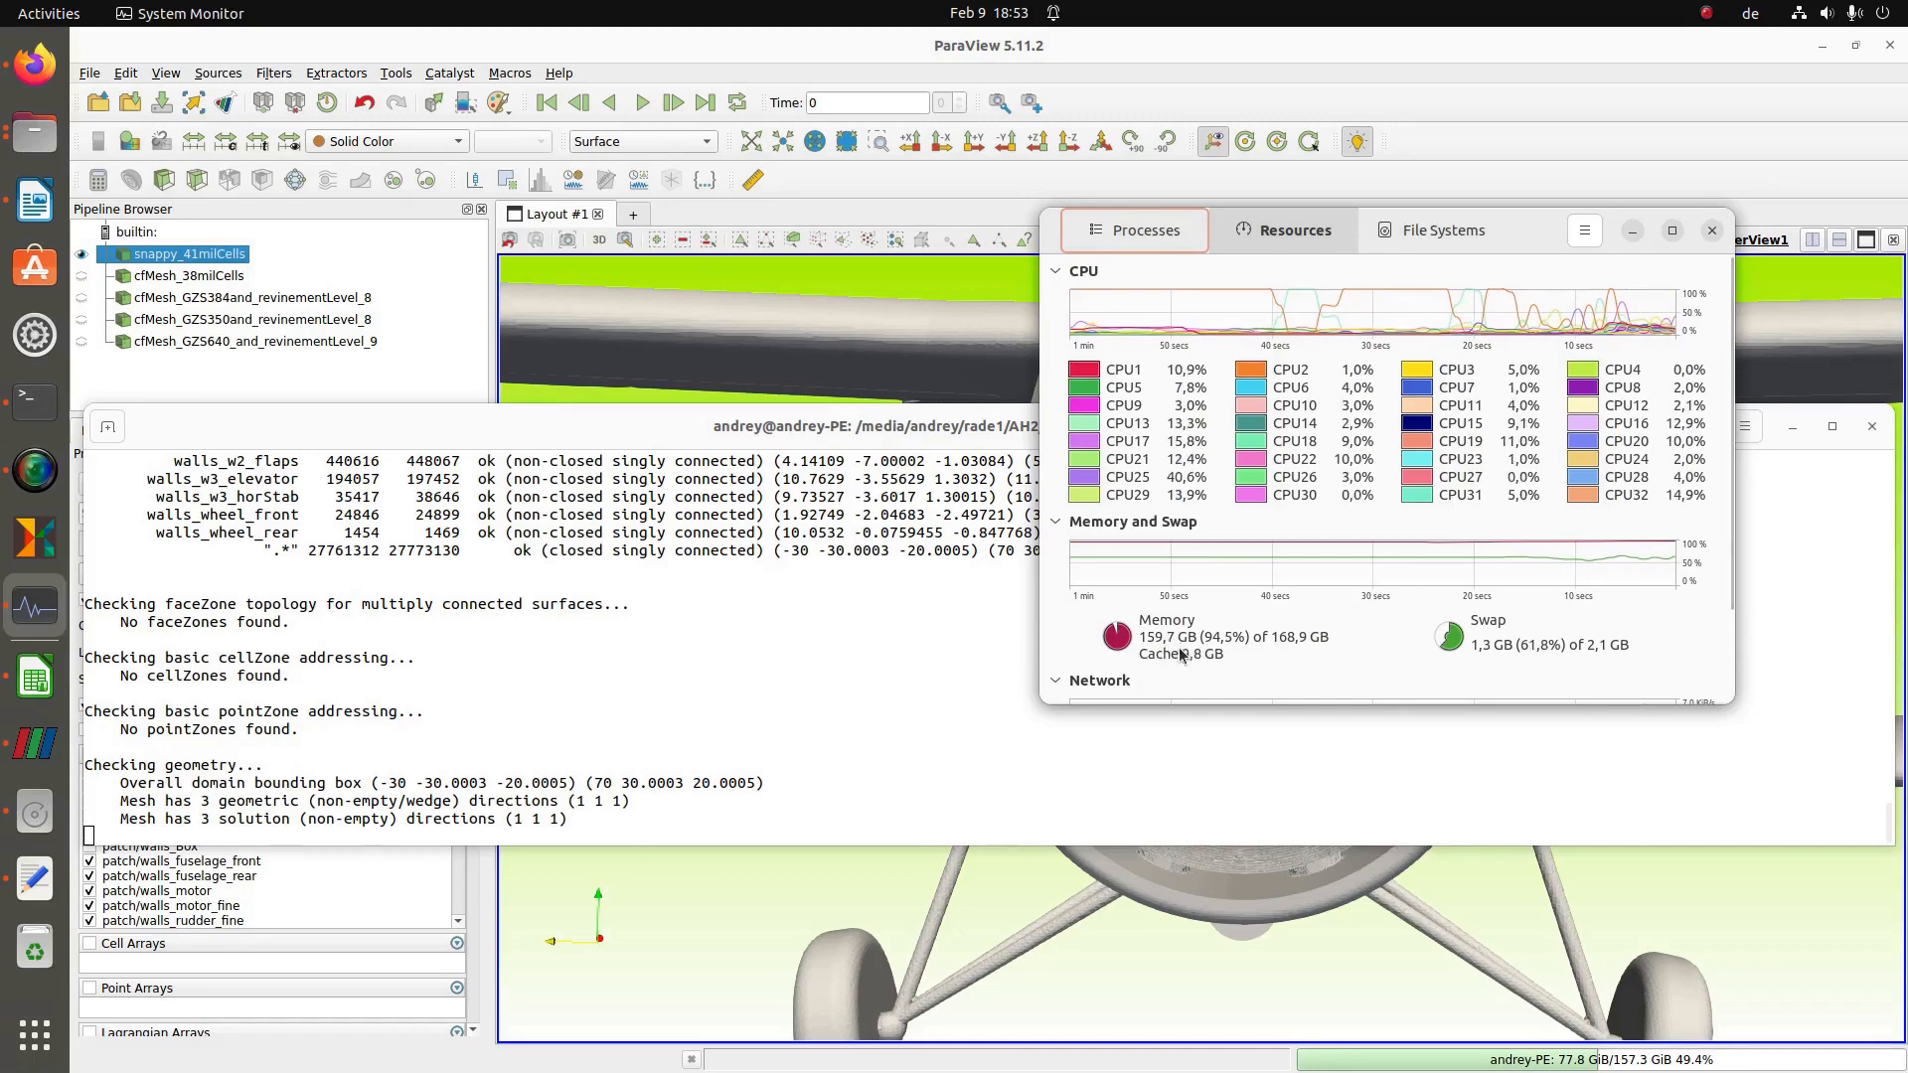
- Review the checkMesh geometry output in the terminal to find where the check broke off
left_click(767, 676)
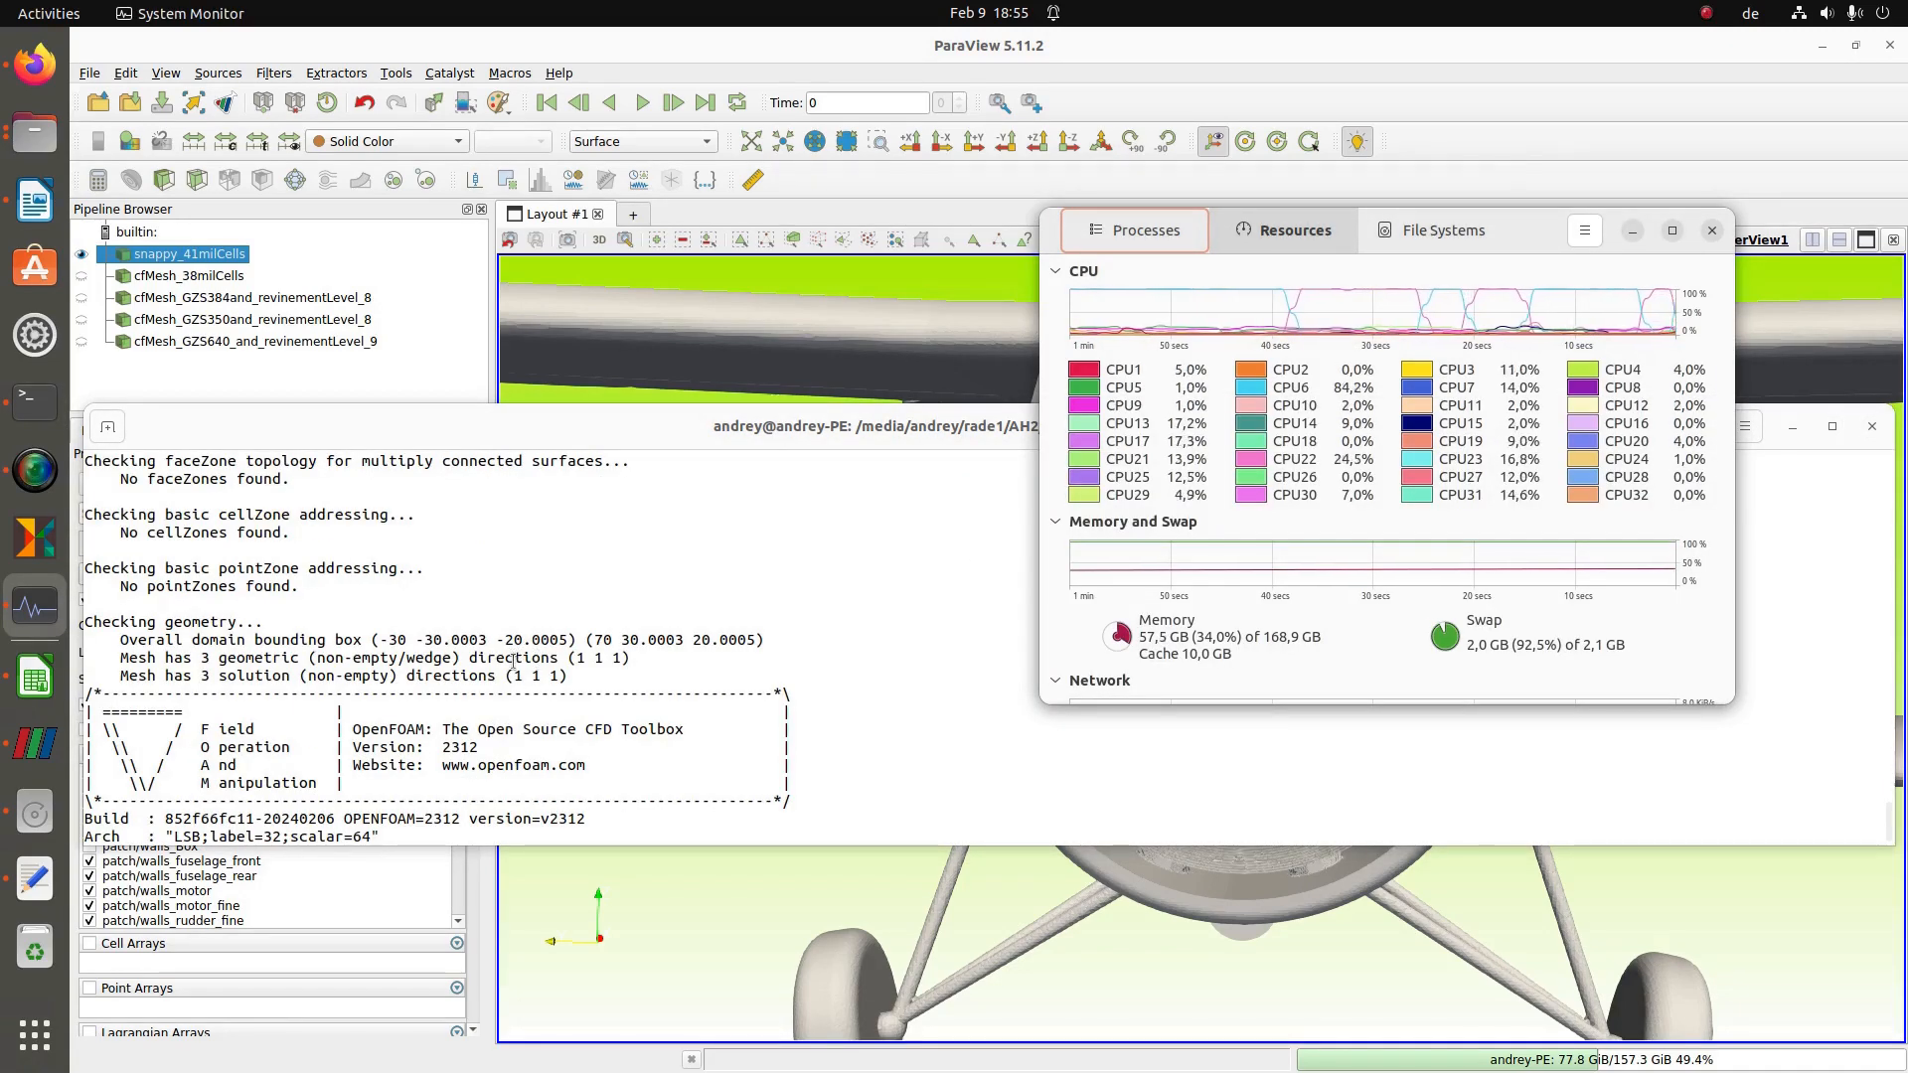
scroll(512, 661, "up", 1)
scroll(497, 666, "up", 1)
scroll(497, 665, "down", 1)
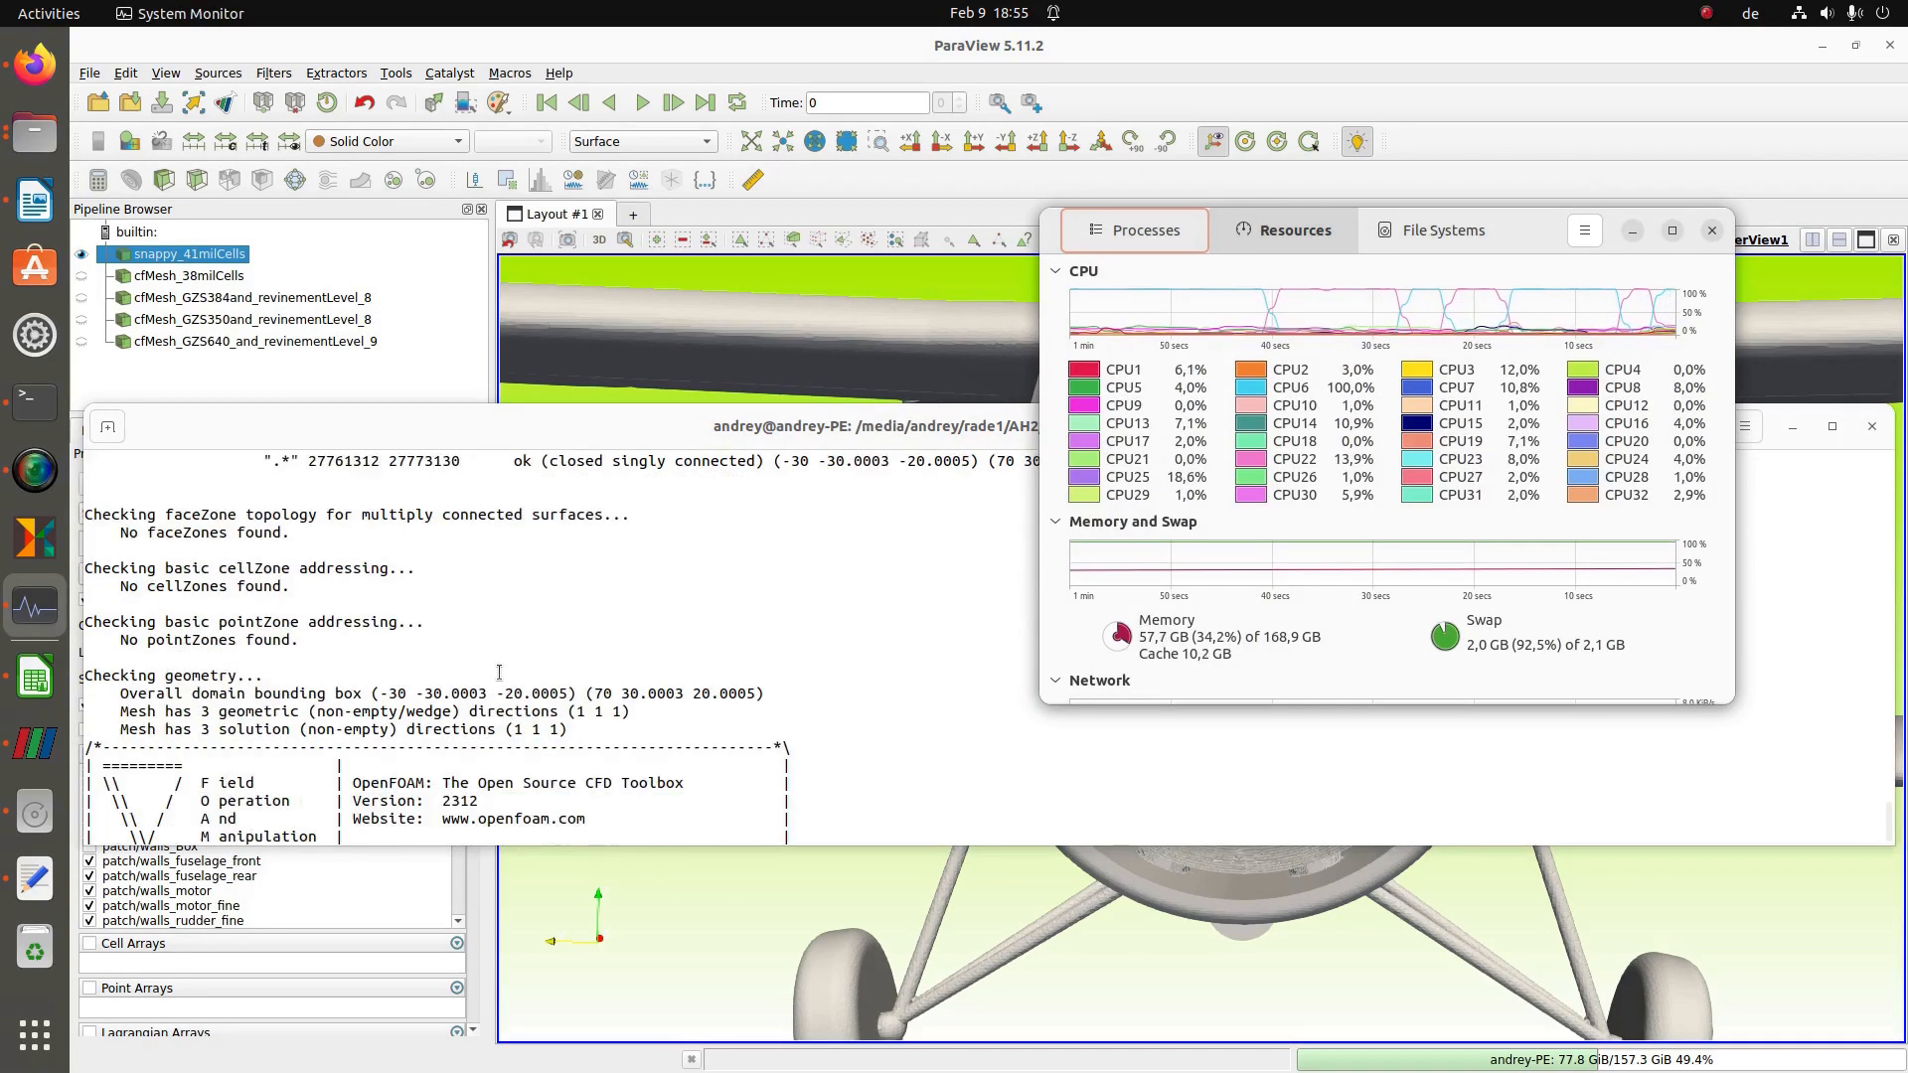
left_click_drag(607, 732, 86, 732)
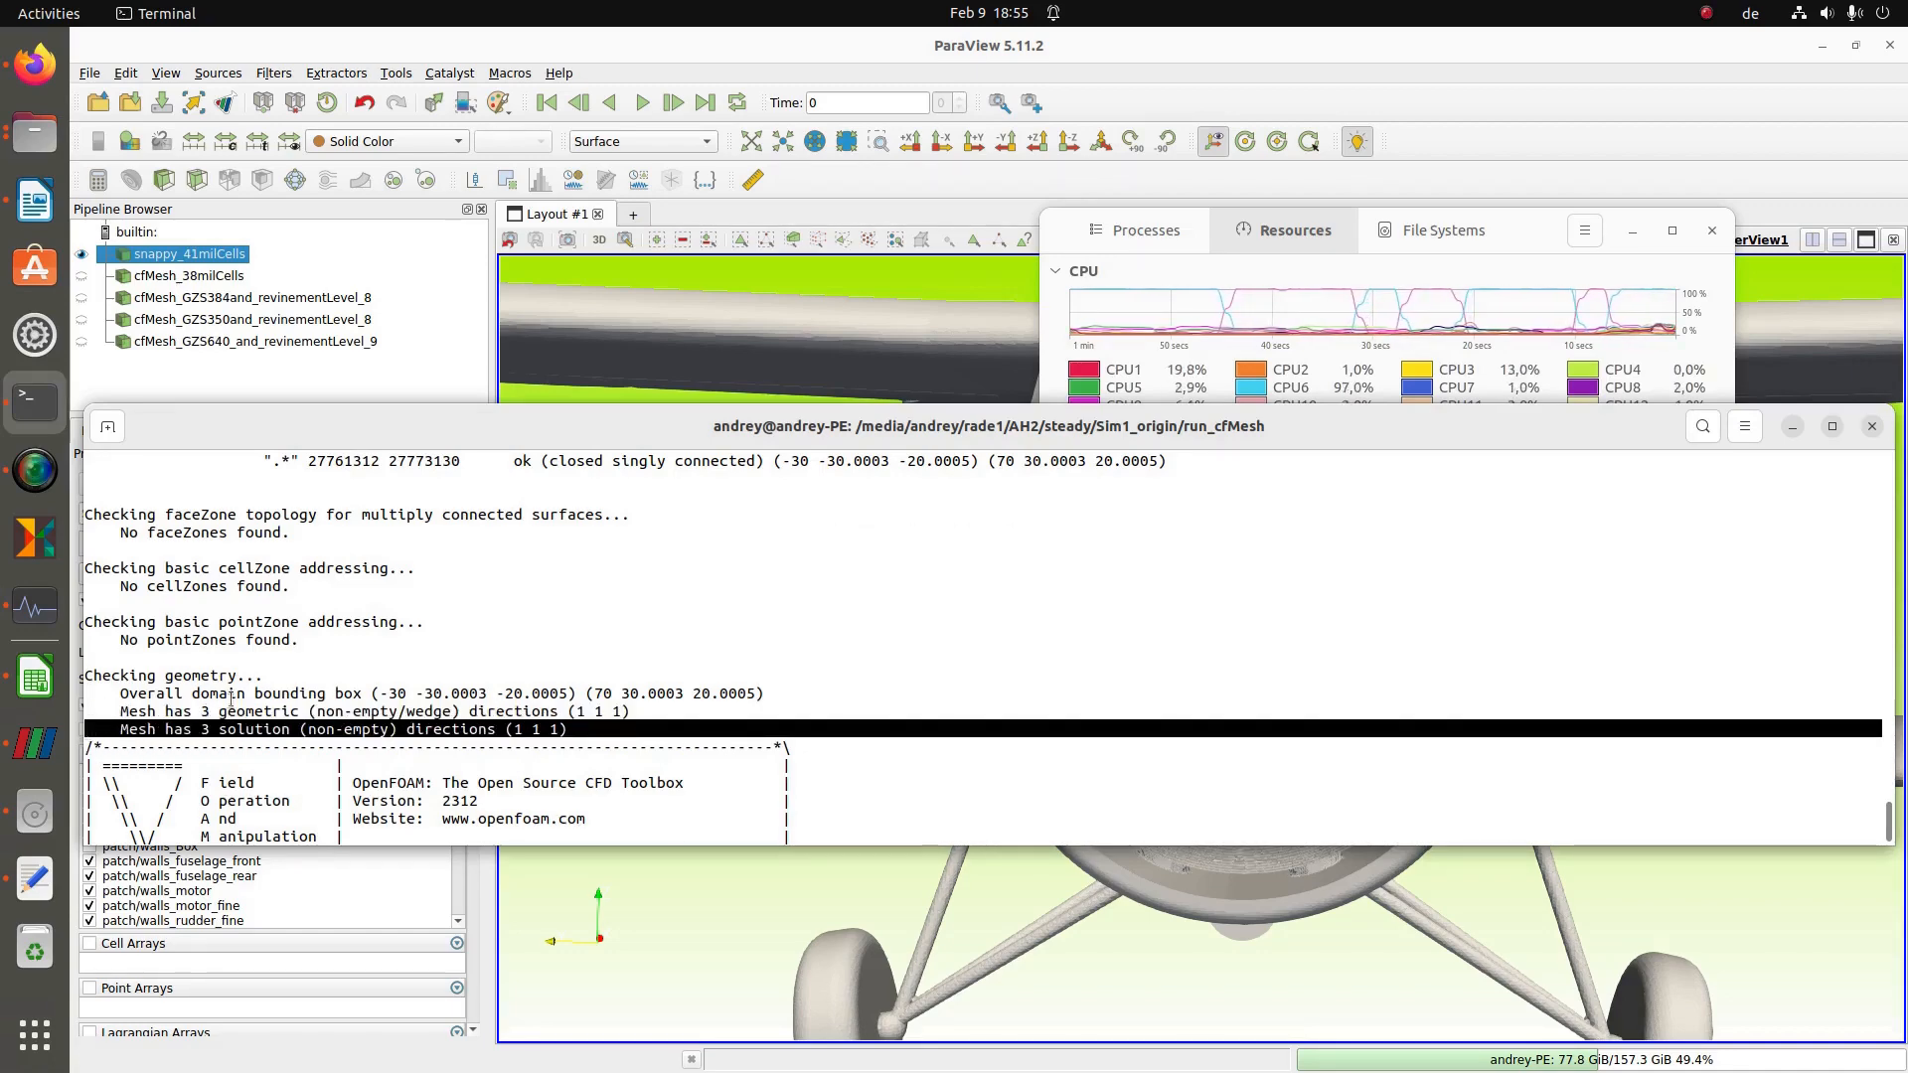
scroll(256, 658, "up", 3)
scroll(257, 658, "down", 3)
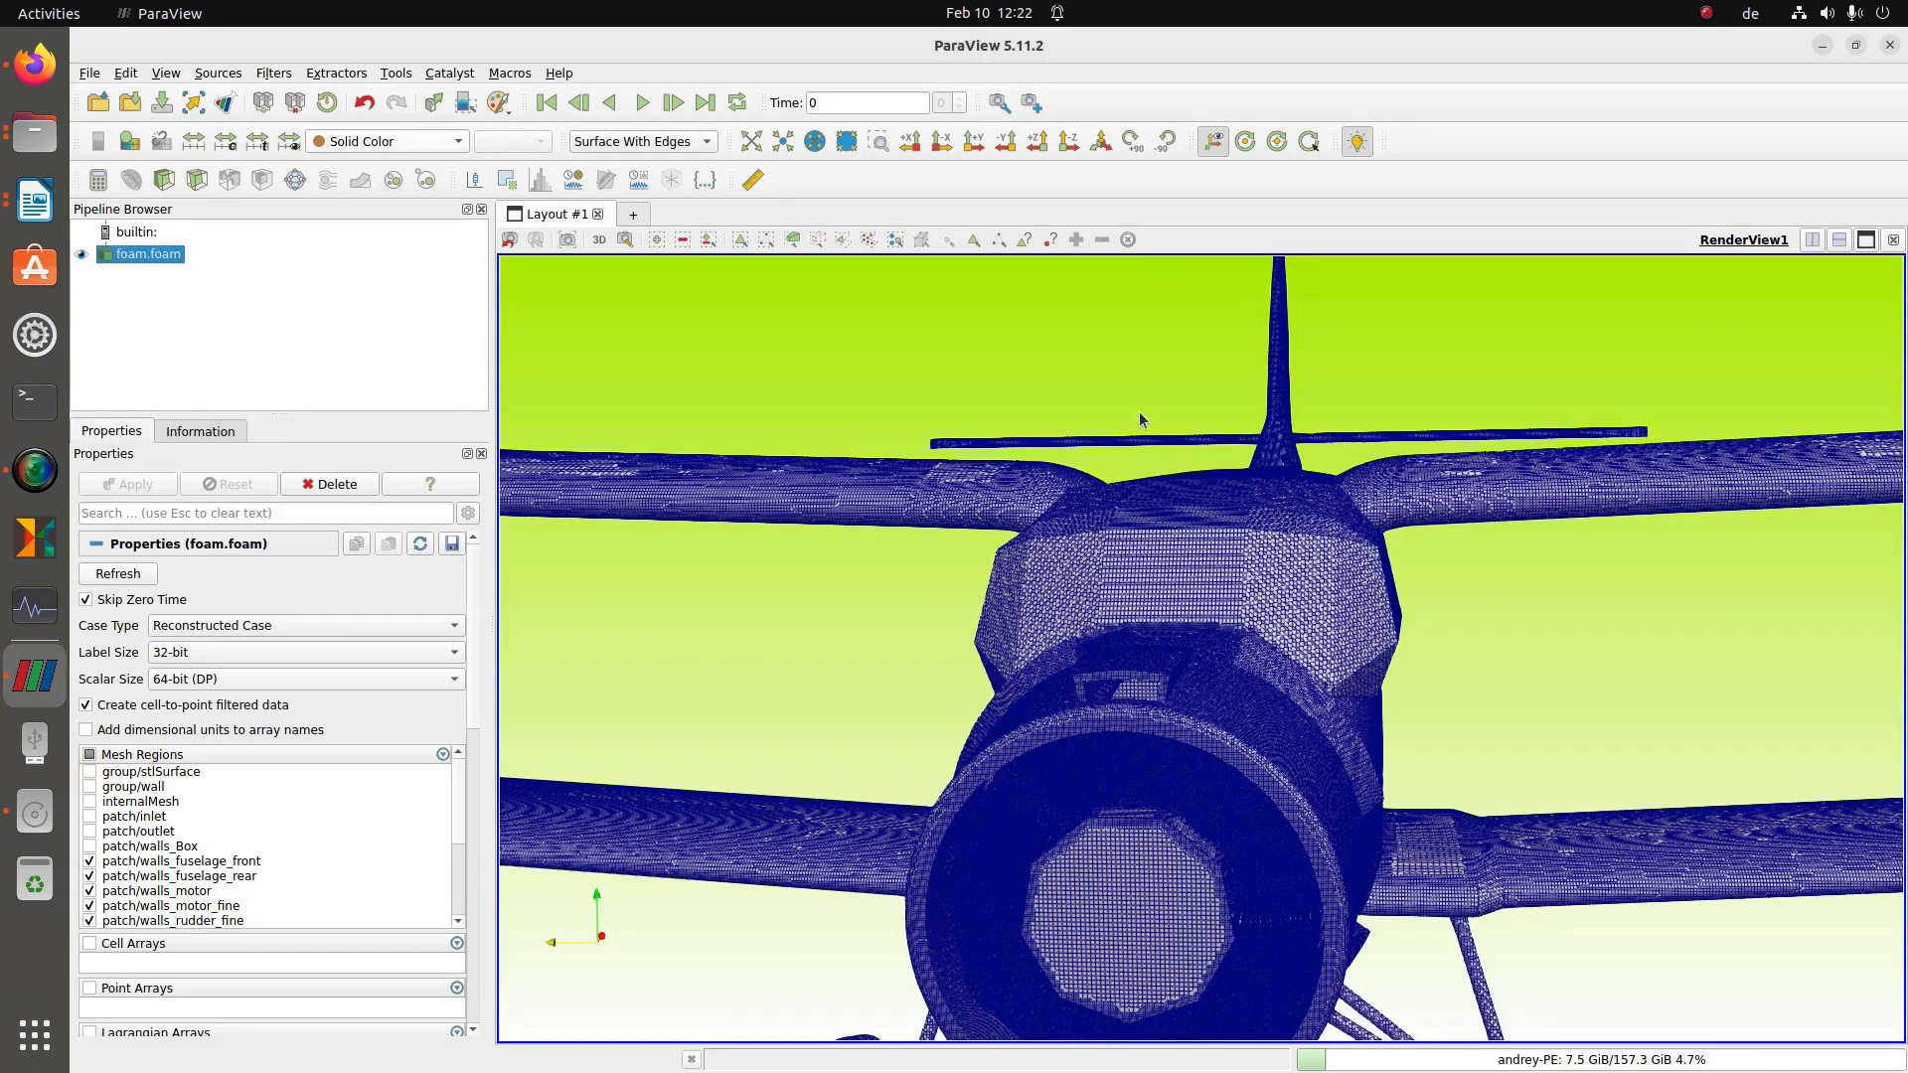
- Copy the meshDict file from the system folder of run_cfMesh_94MilCells in Sim1_origin
left_click(37, 817)
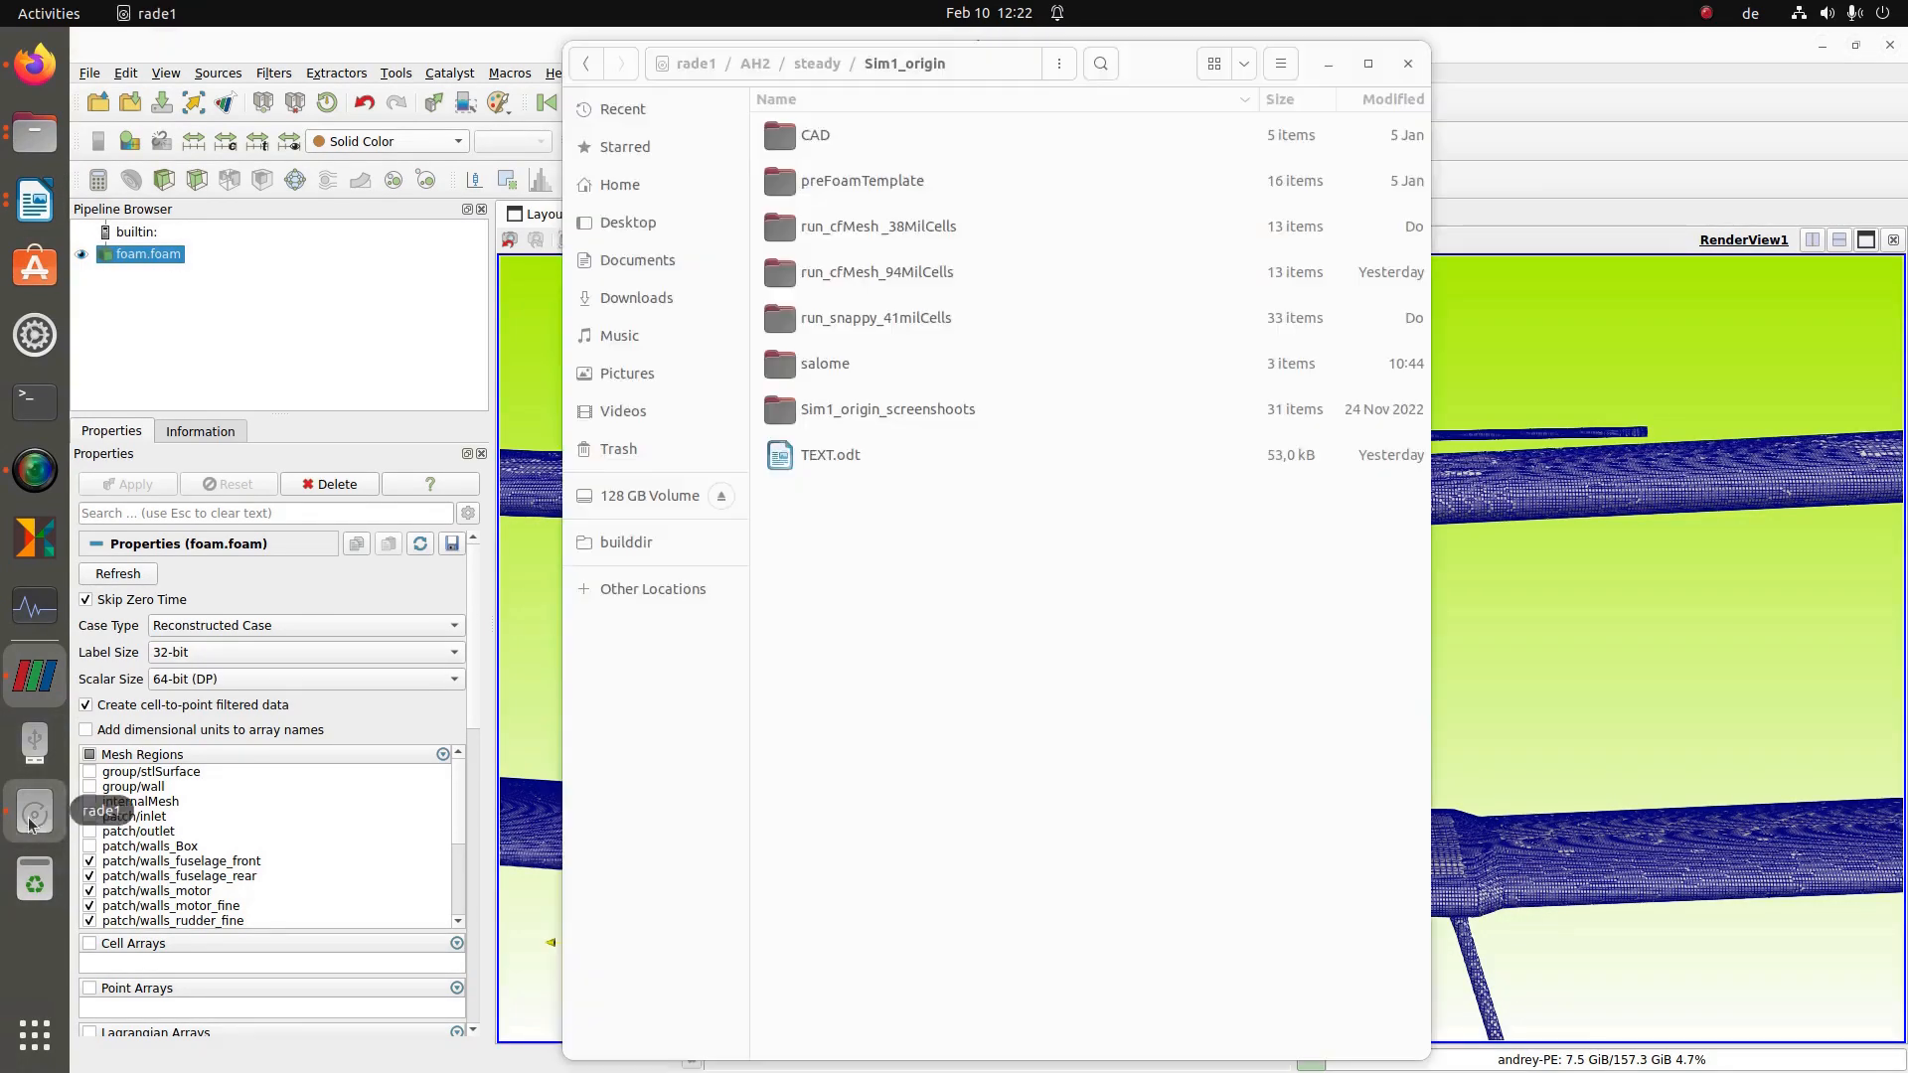
double_click(863, 273)
double_click(843, 320)
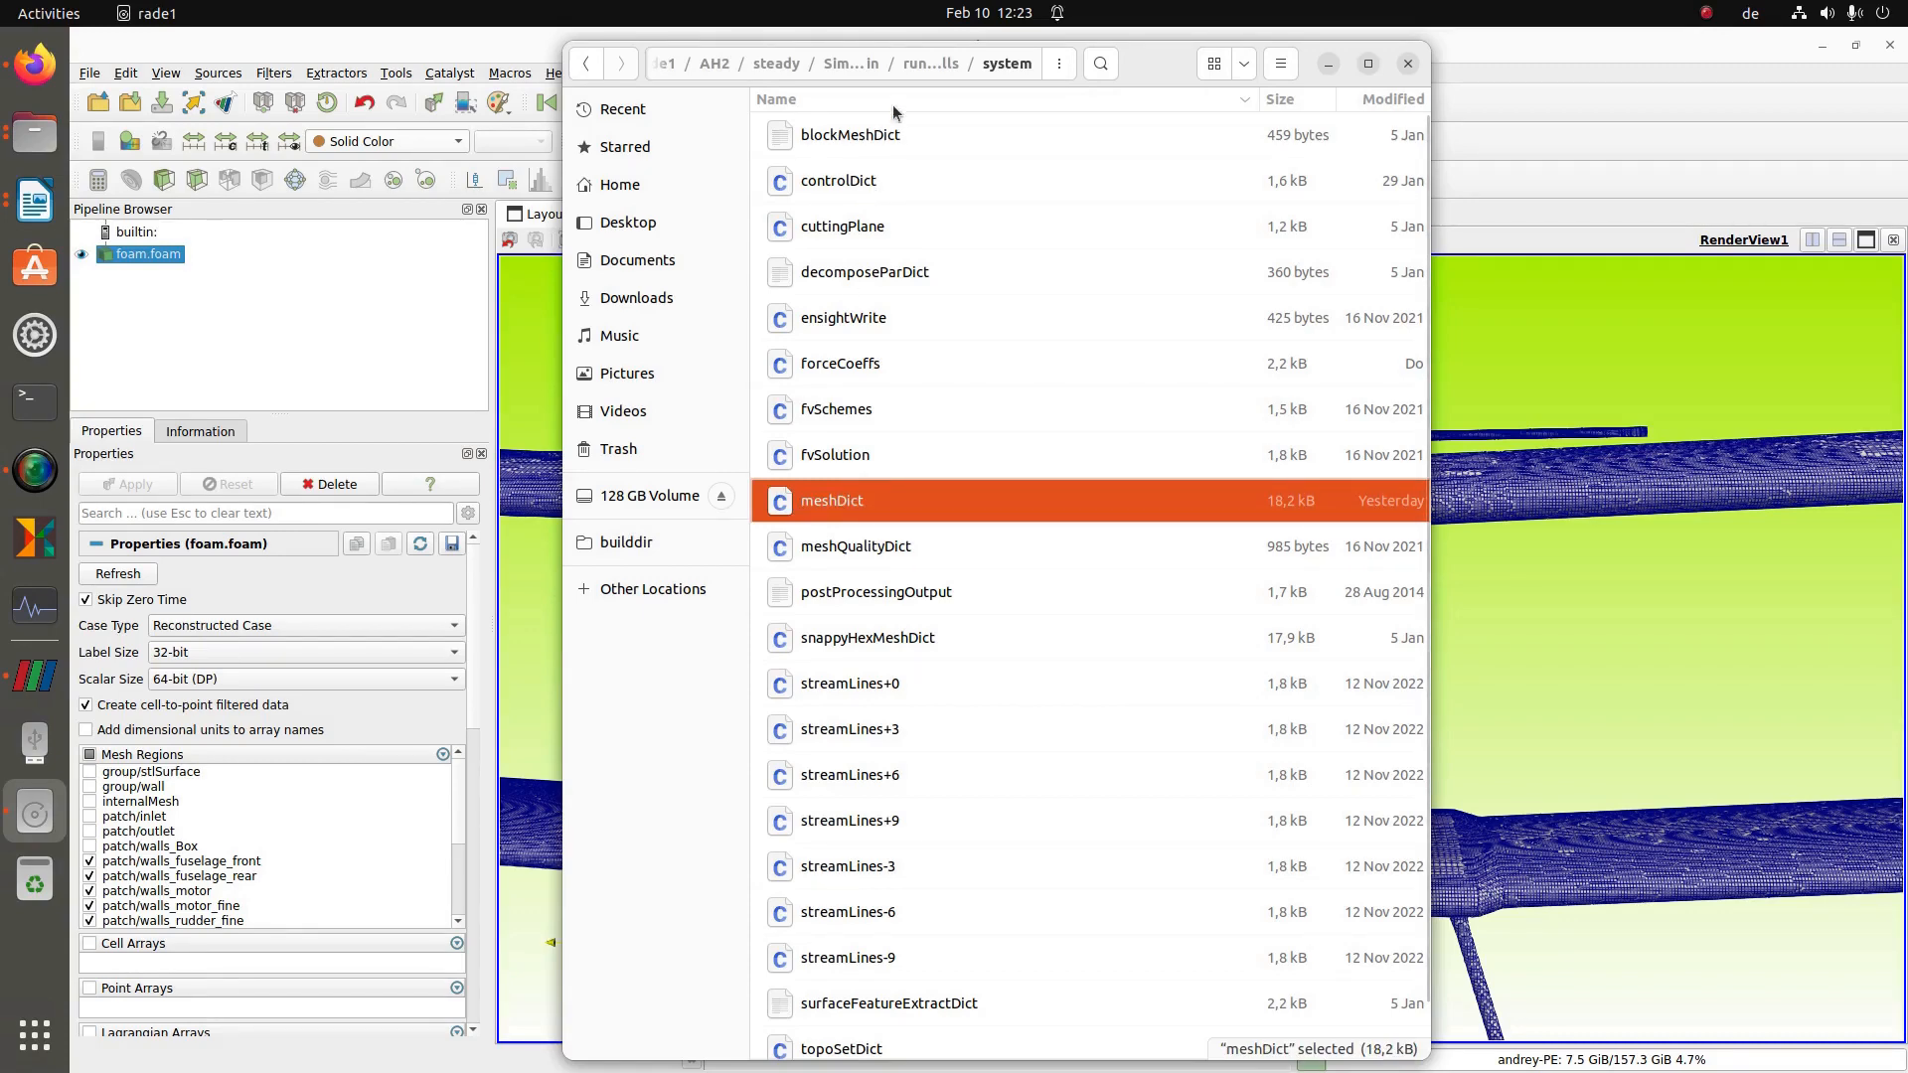
- Paste meshDict into the system folder of Sim2_15DEG's run_cfMesh case, replacing the existing file
left_click(932, 63)
left_click(801, 63)
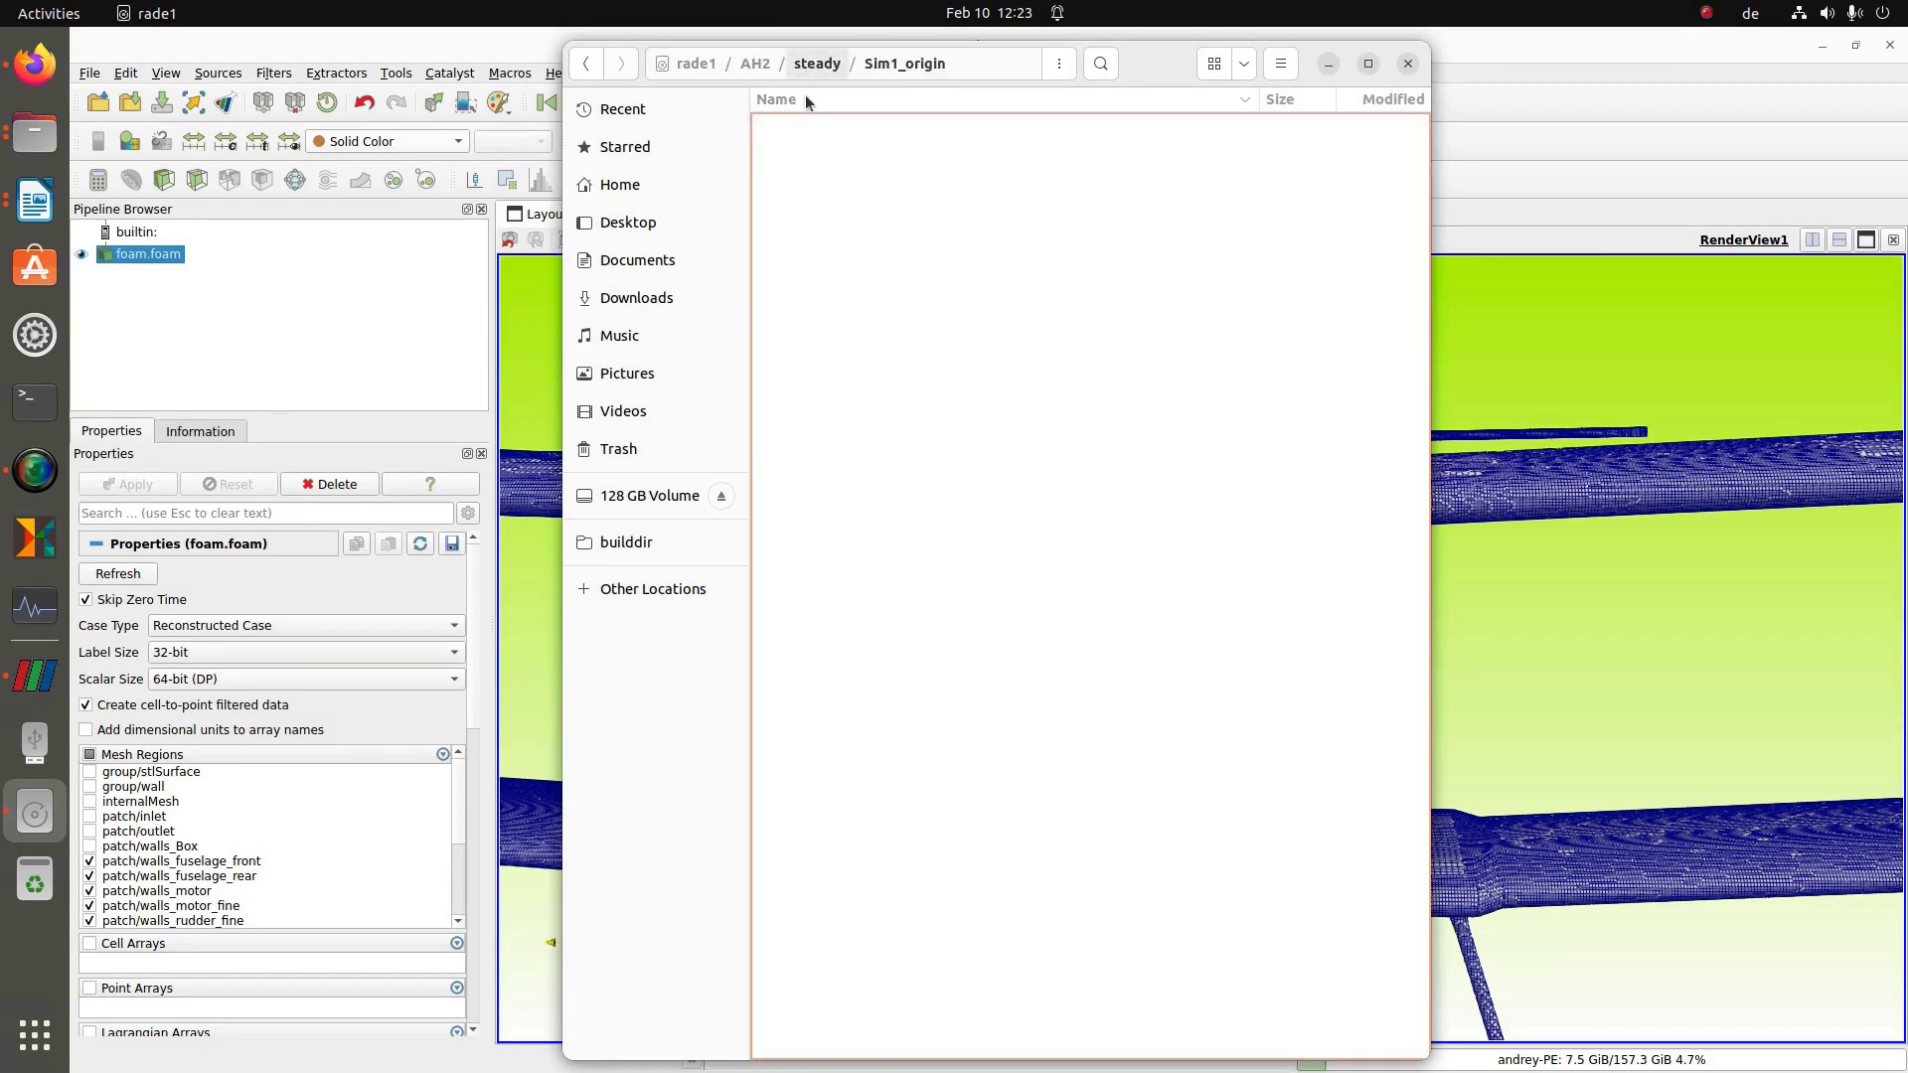
left_click(813, 64)
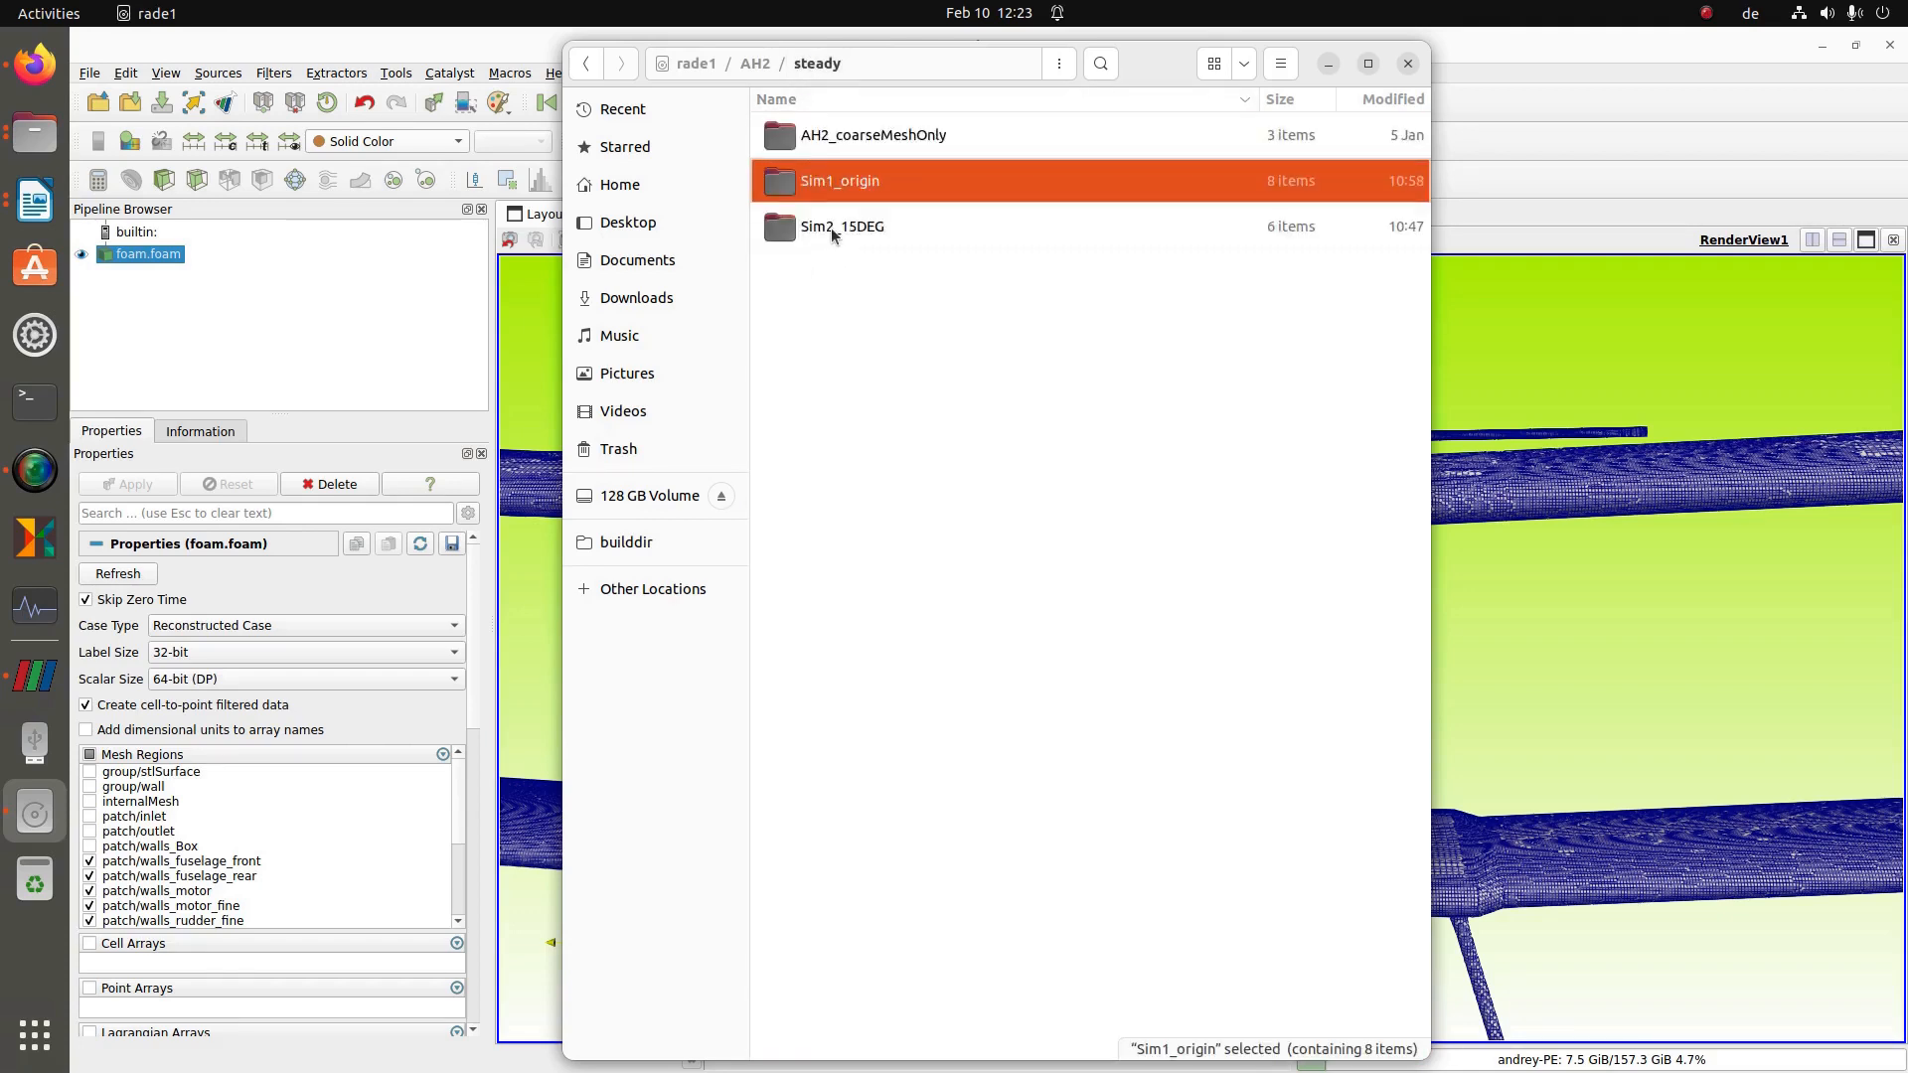
double_click(832, 227)
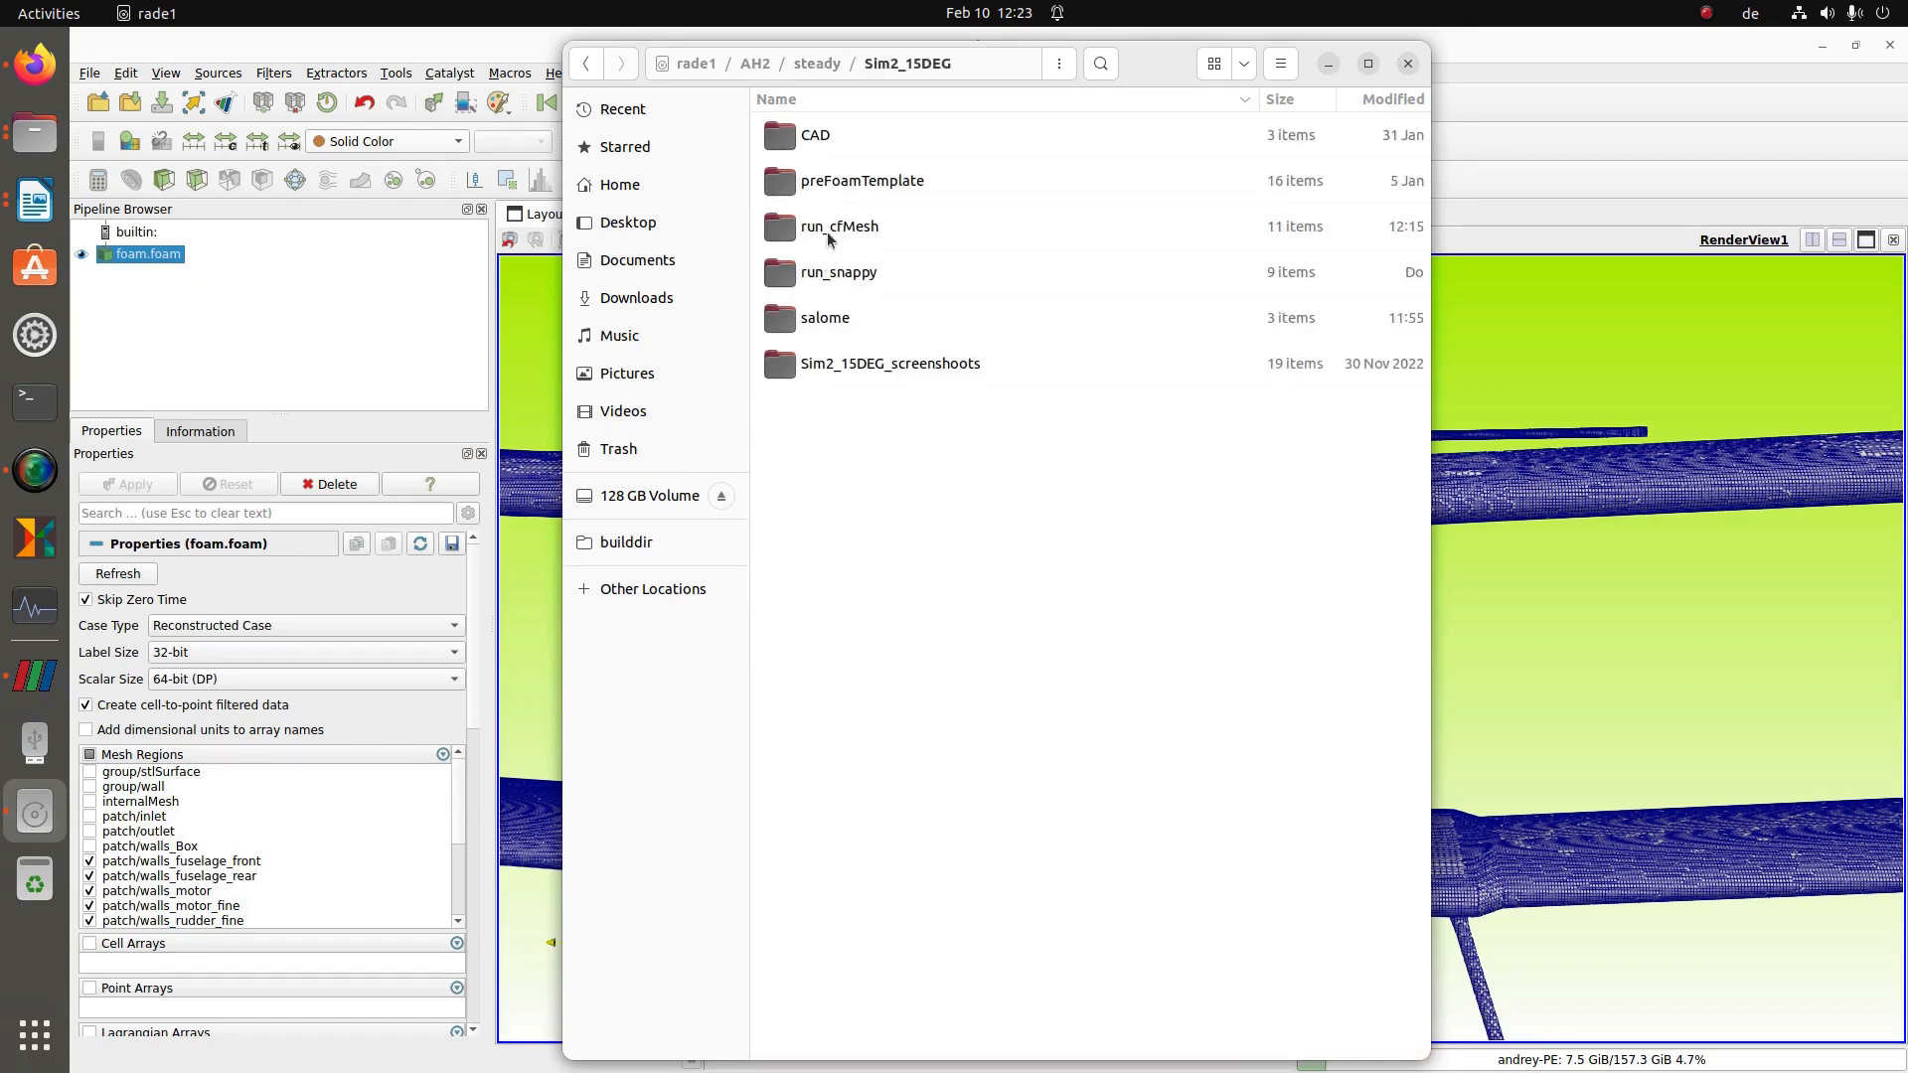
double_click(832, 232)
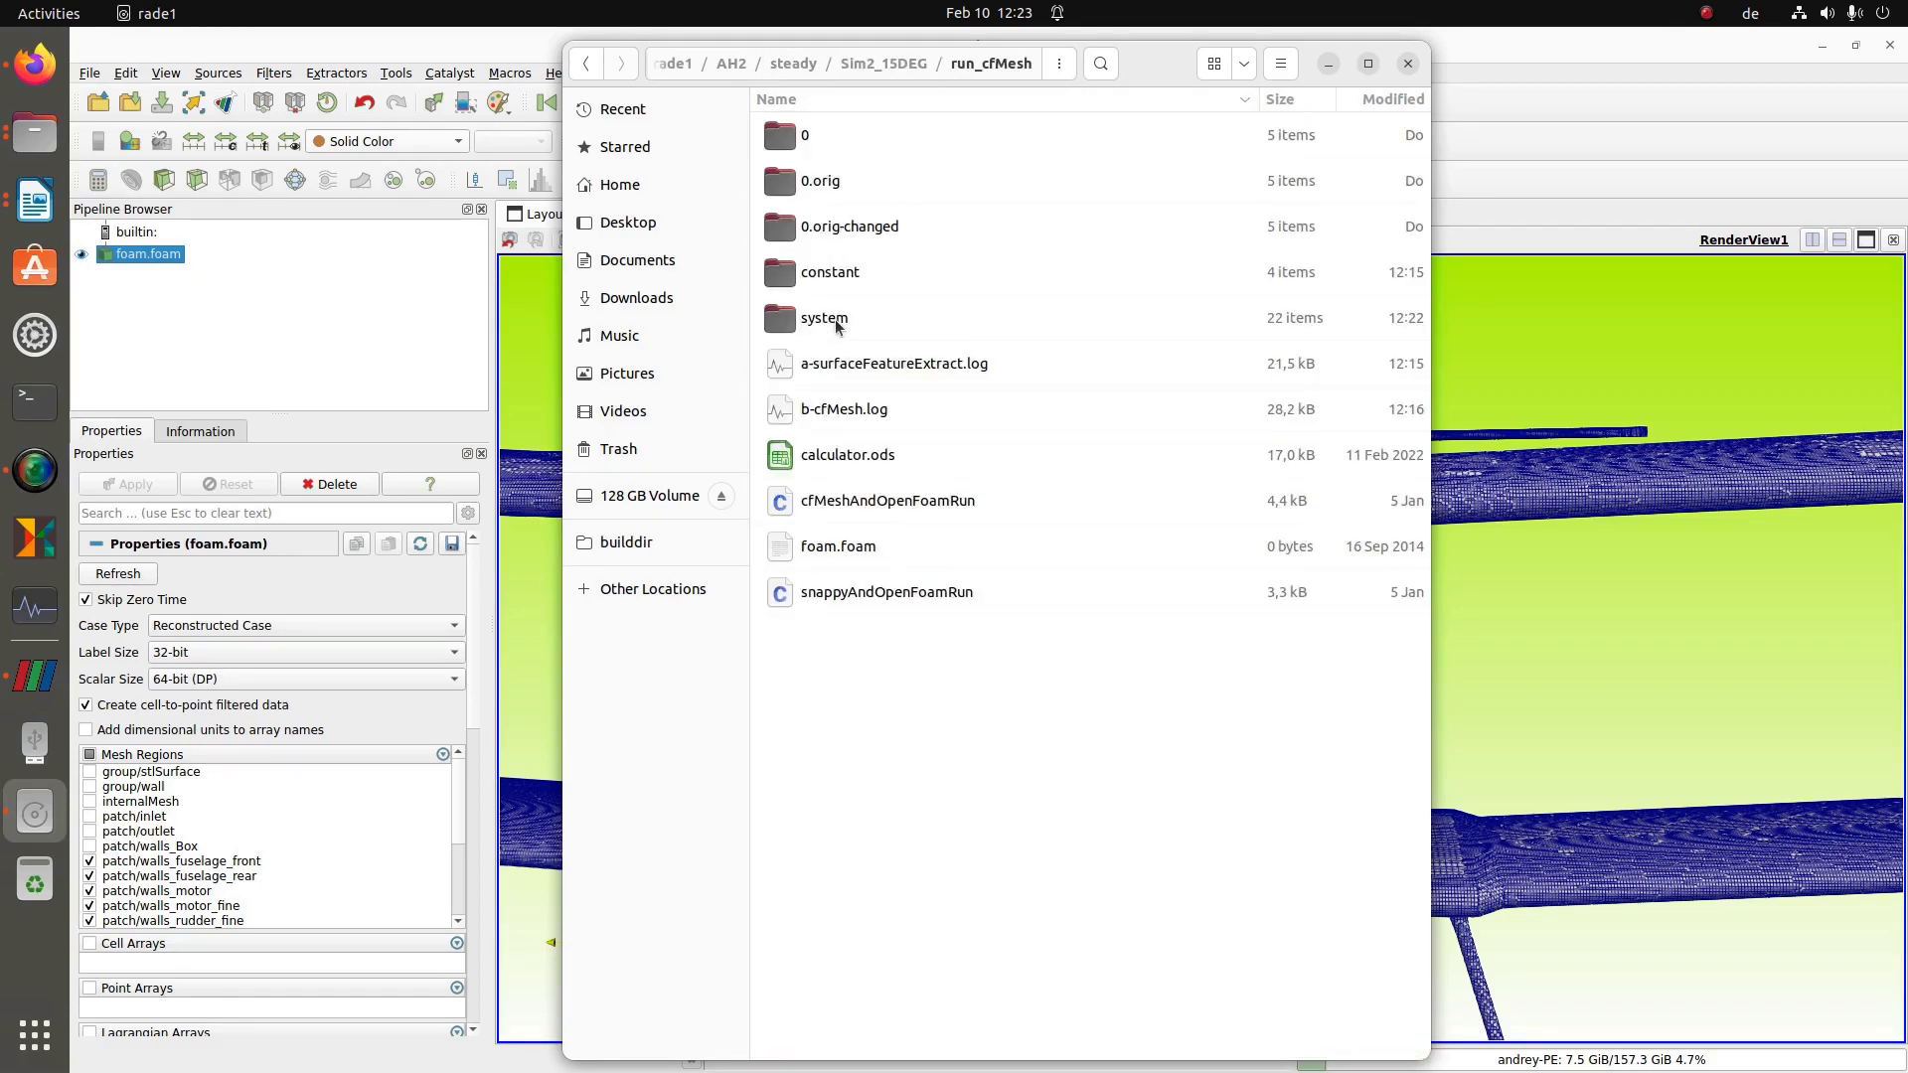
double_click(833, 320)
left_click(978, 779)
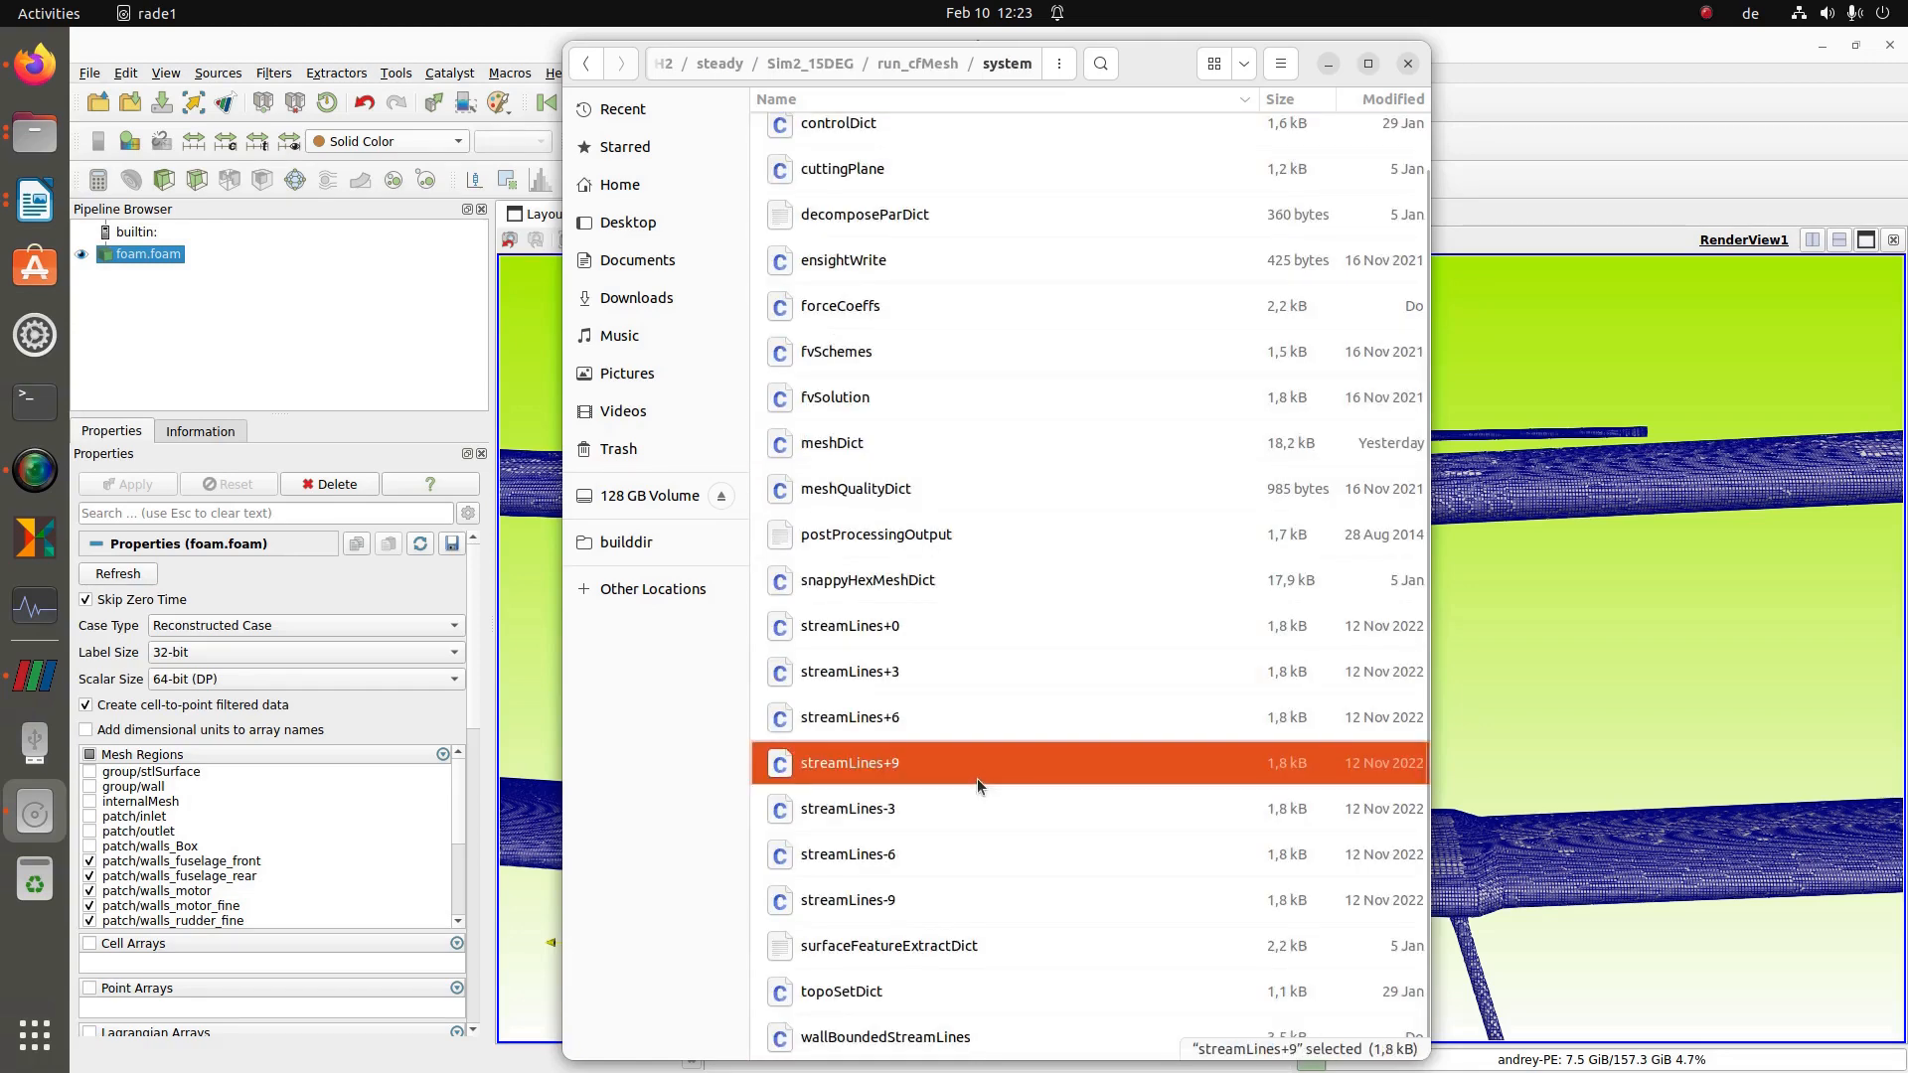
key("ctrl+v")
left_click(1167, 400)
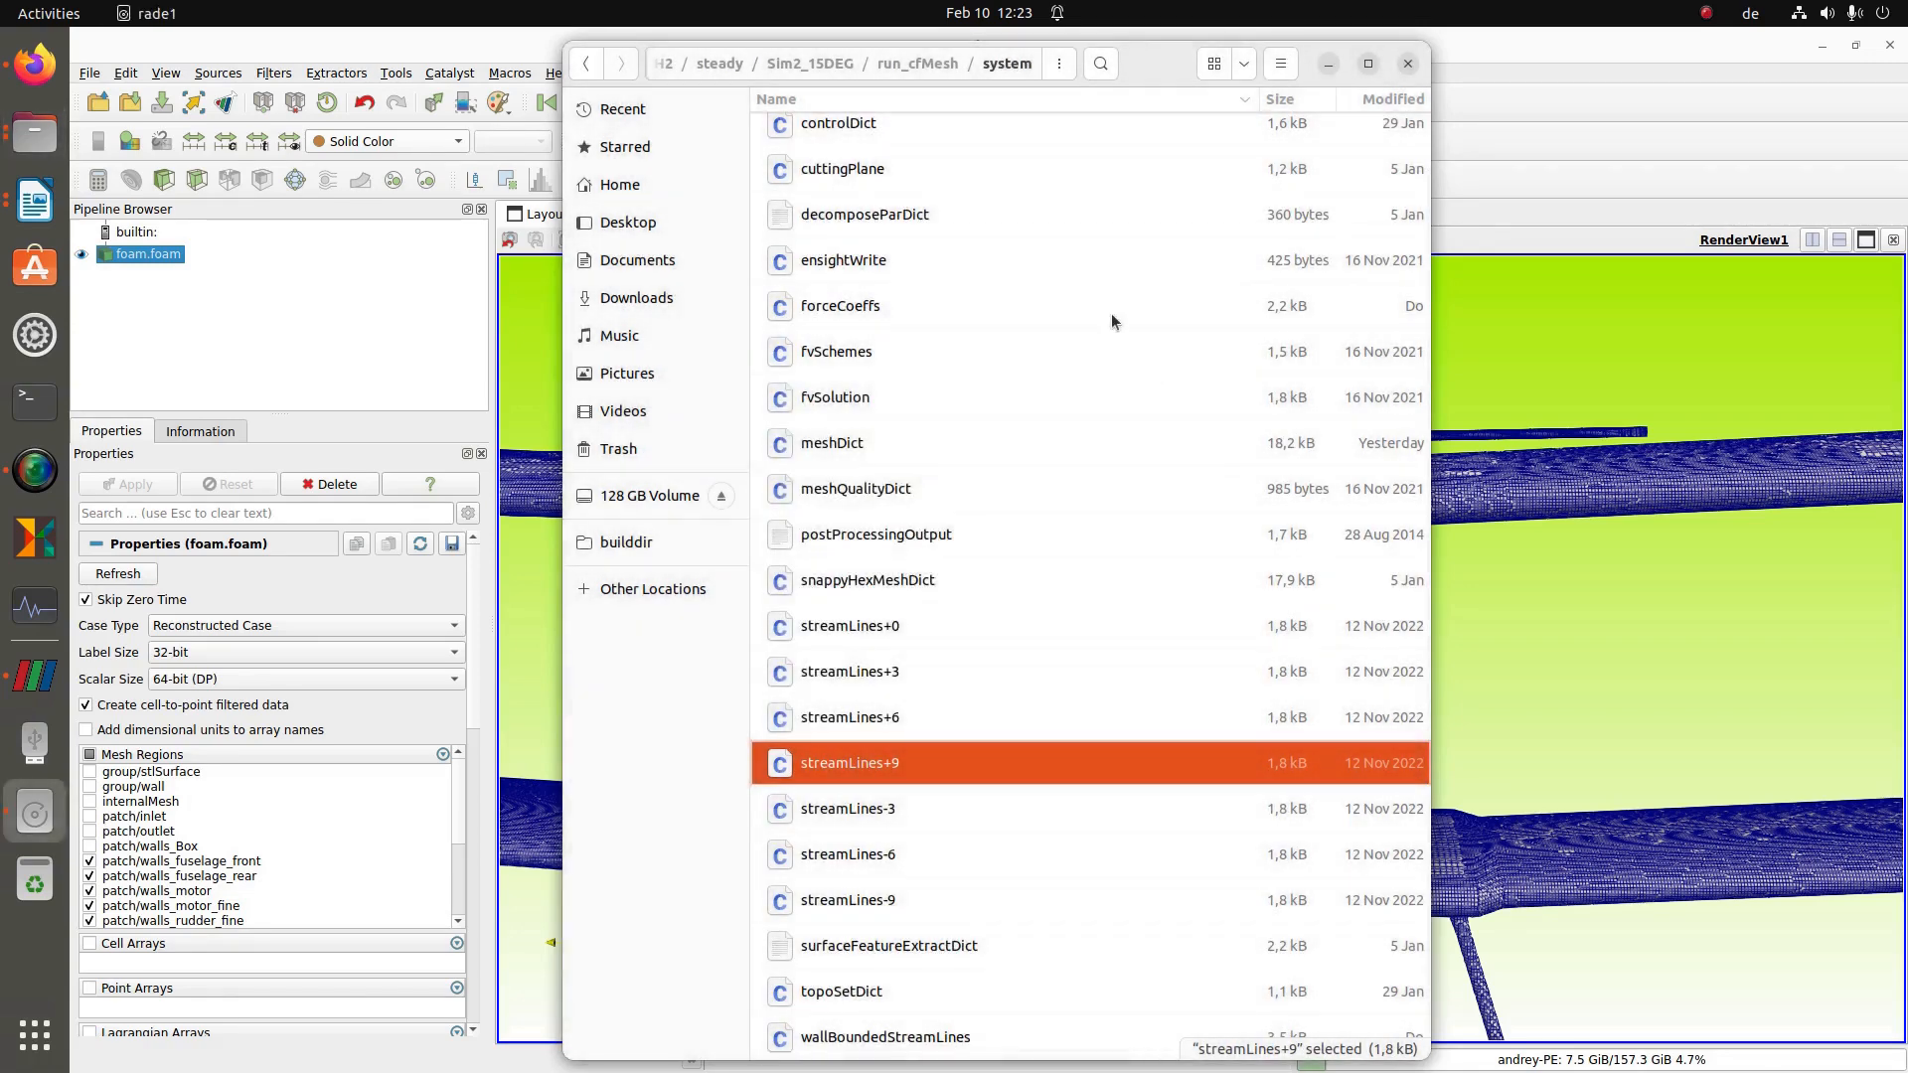
- Open the constant/triSurface folder of the run_cfMesh case in Sim2_15DEG
left_click(928, 62)
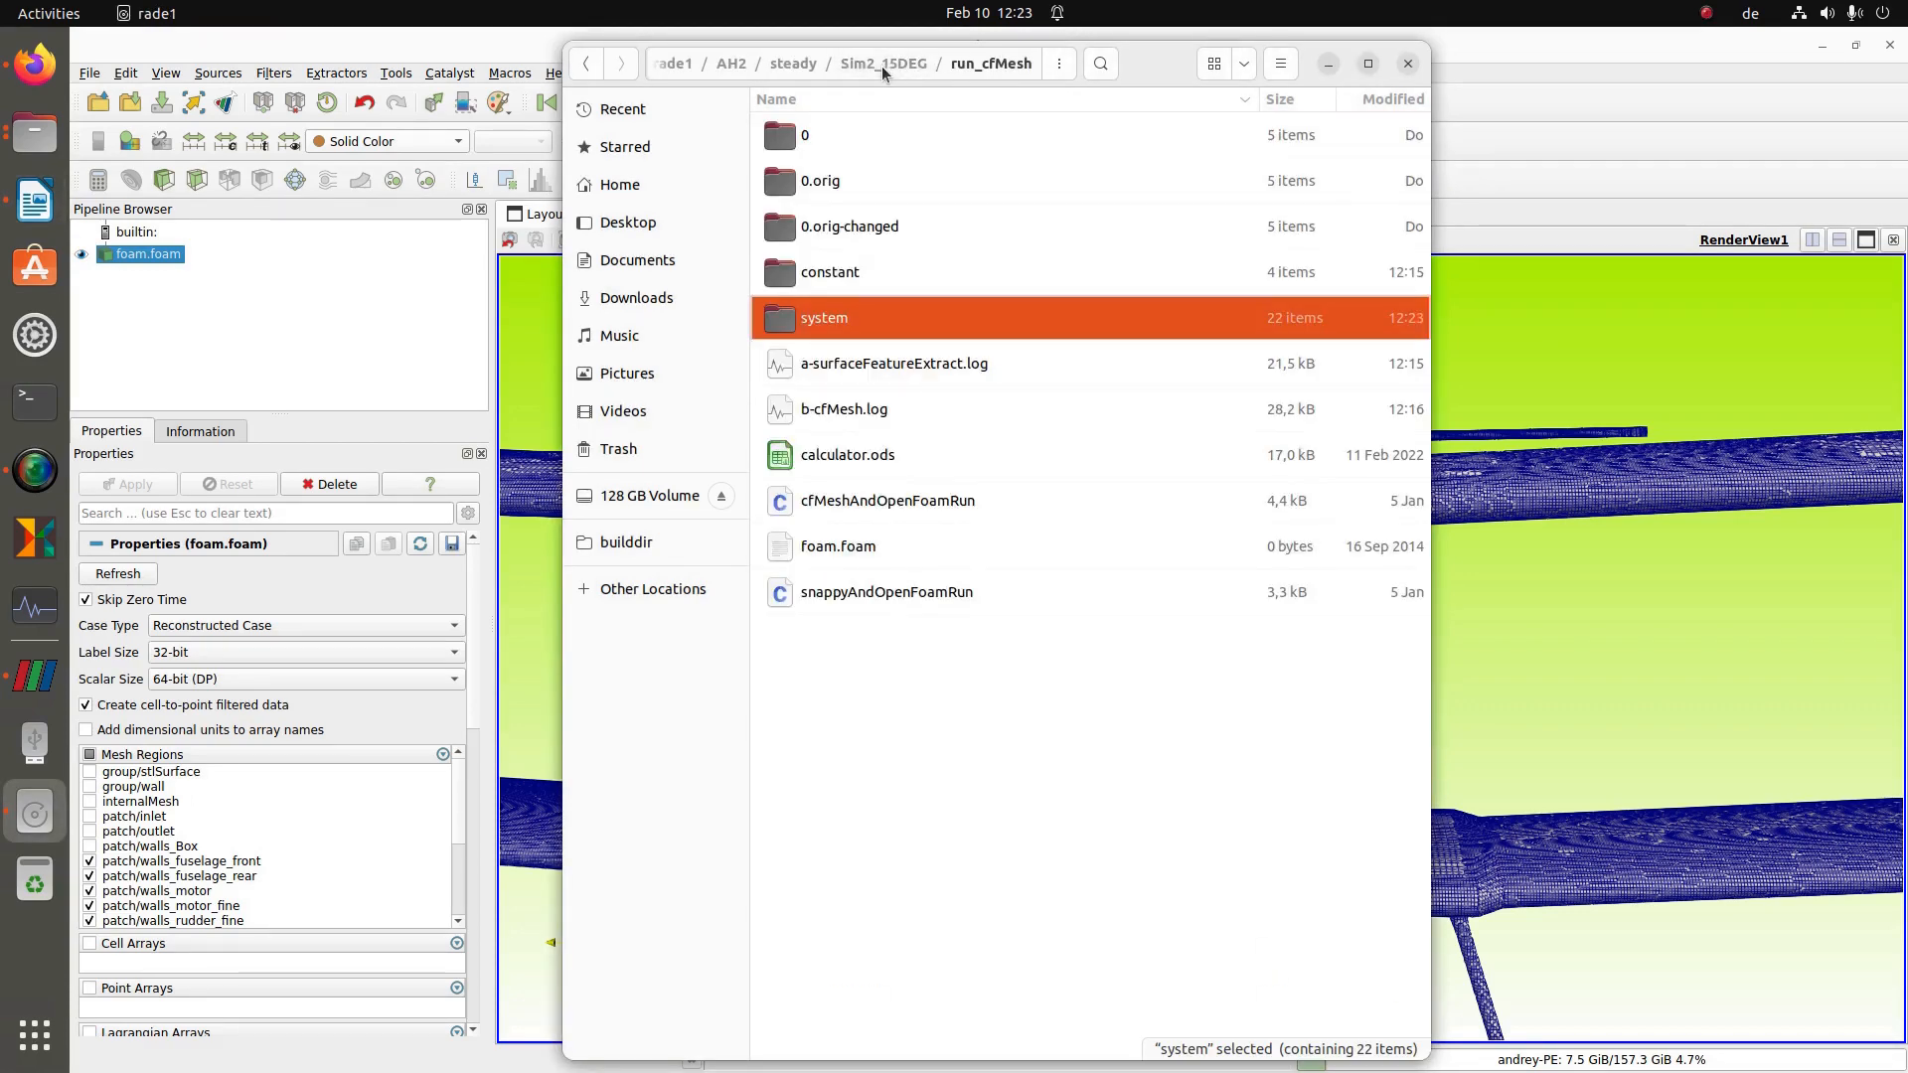
left_click(880, 63)
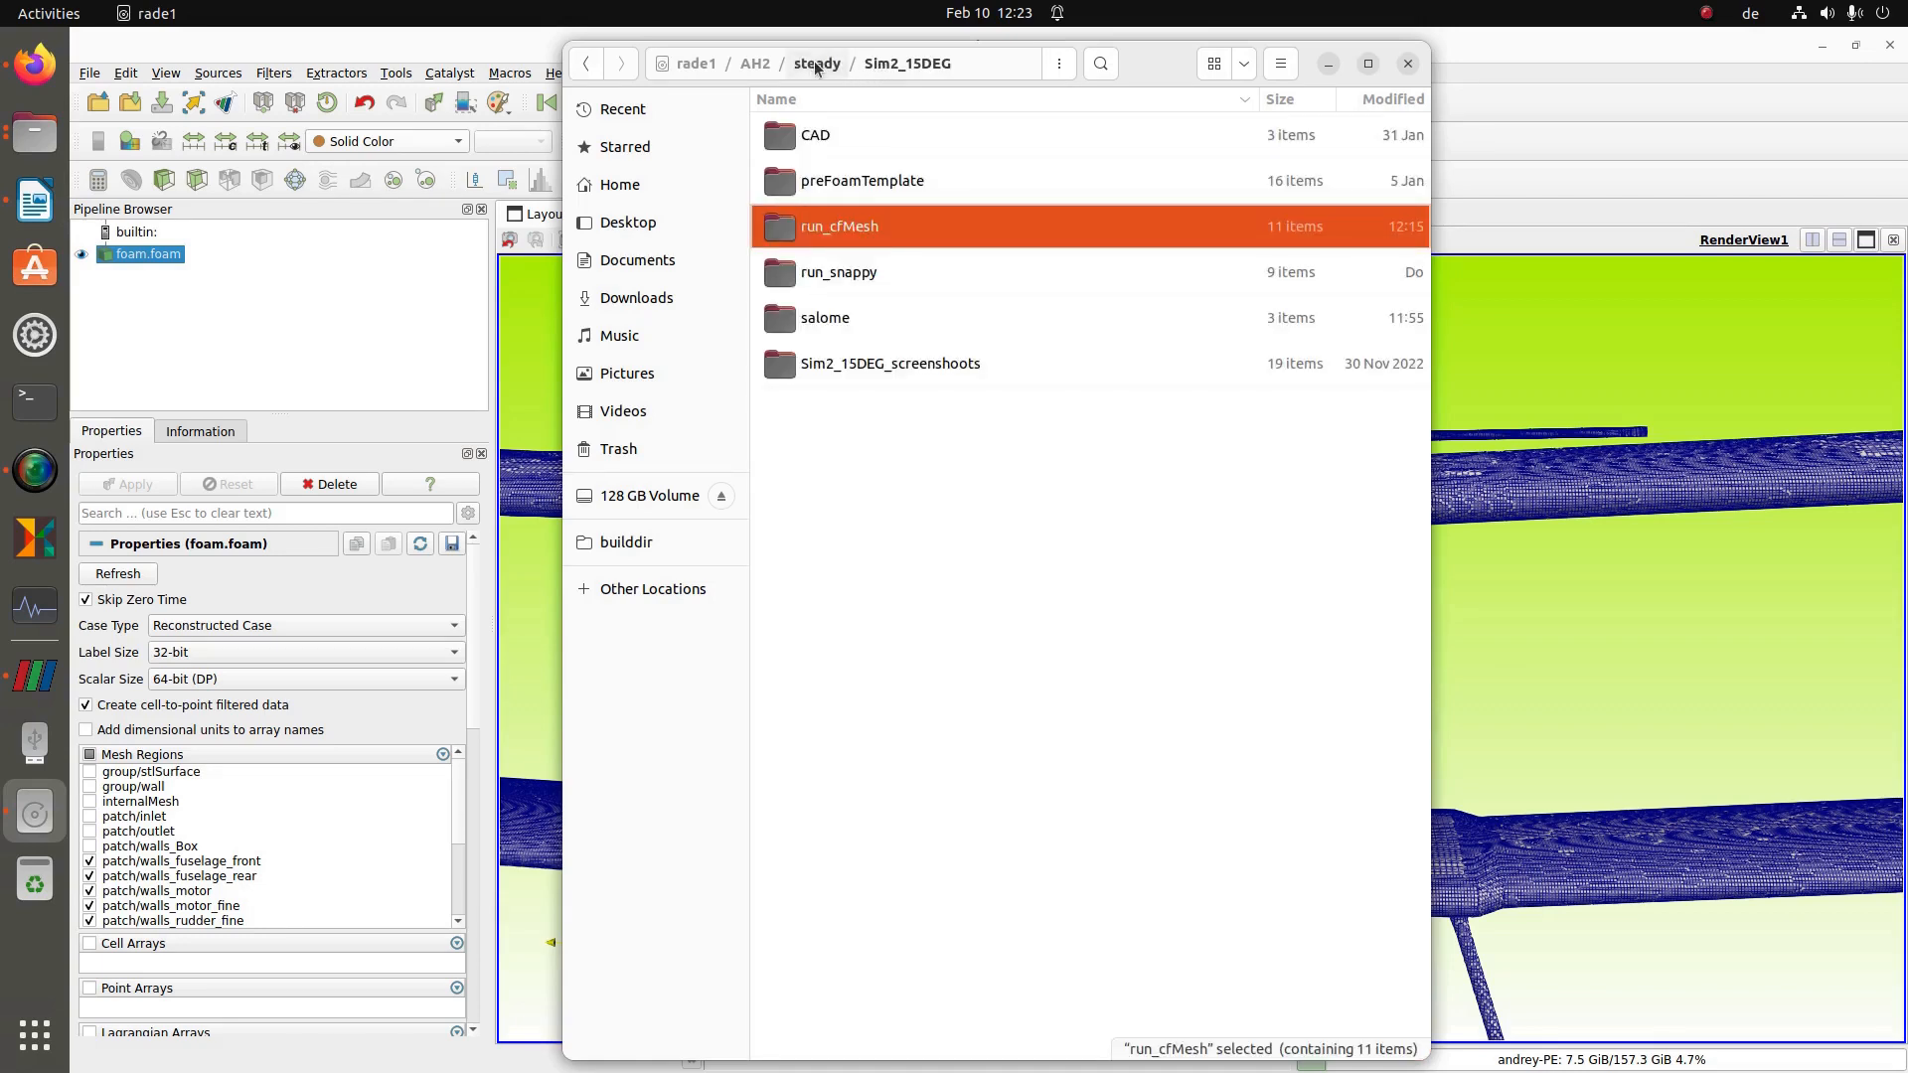
double_click(831, 225)
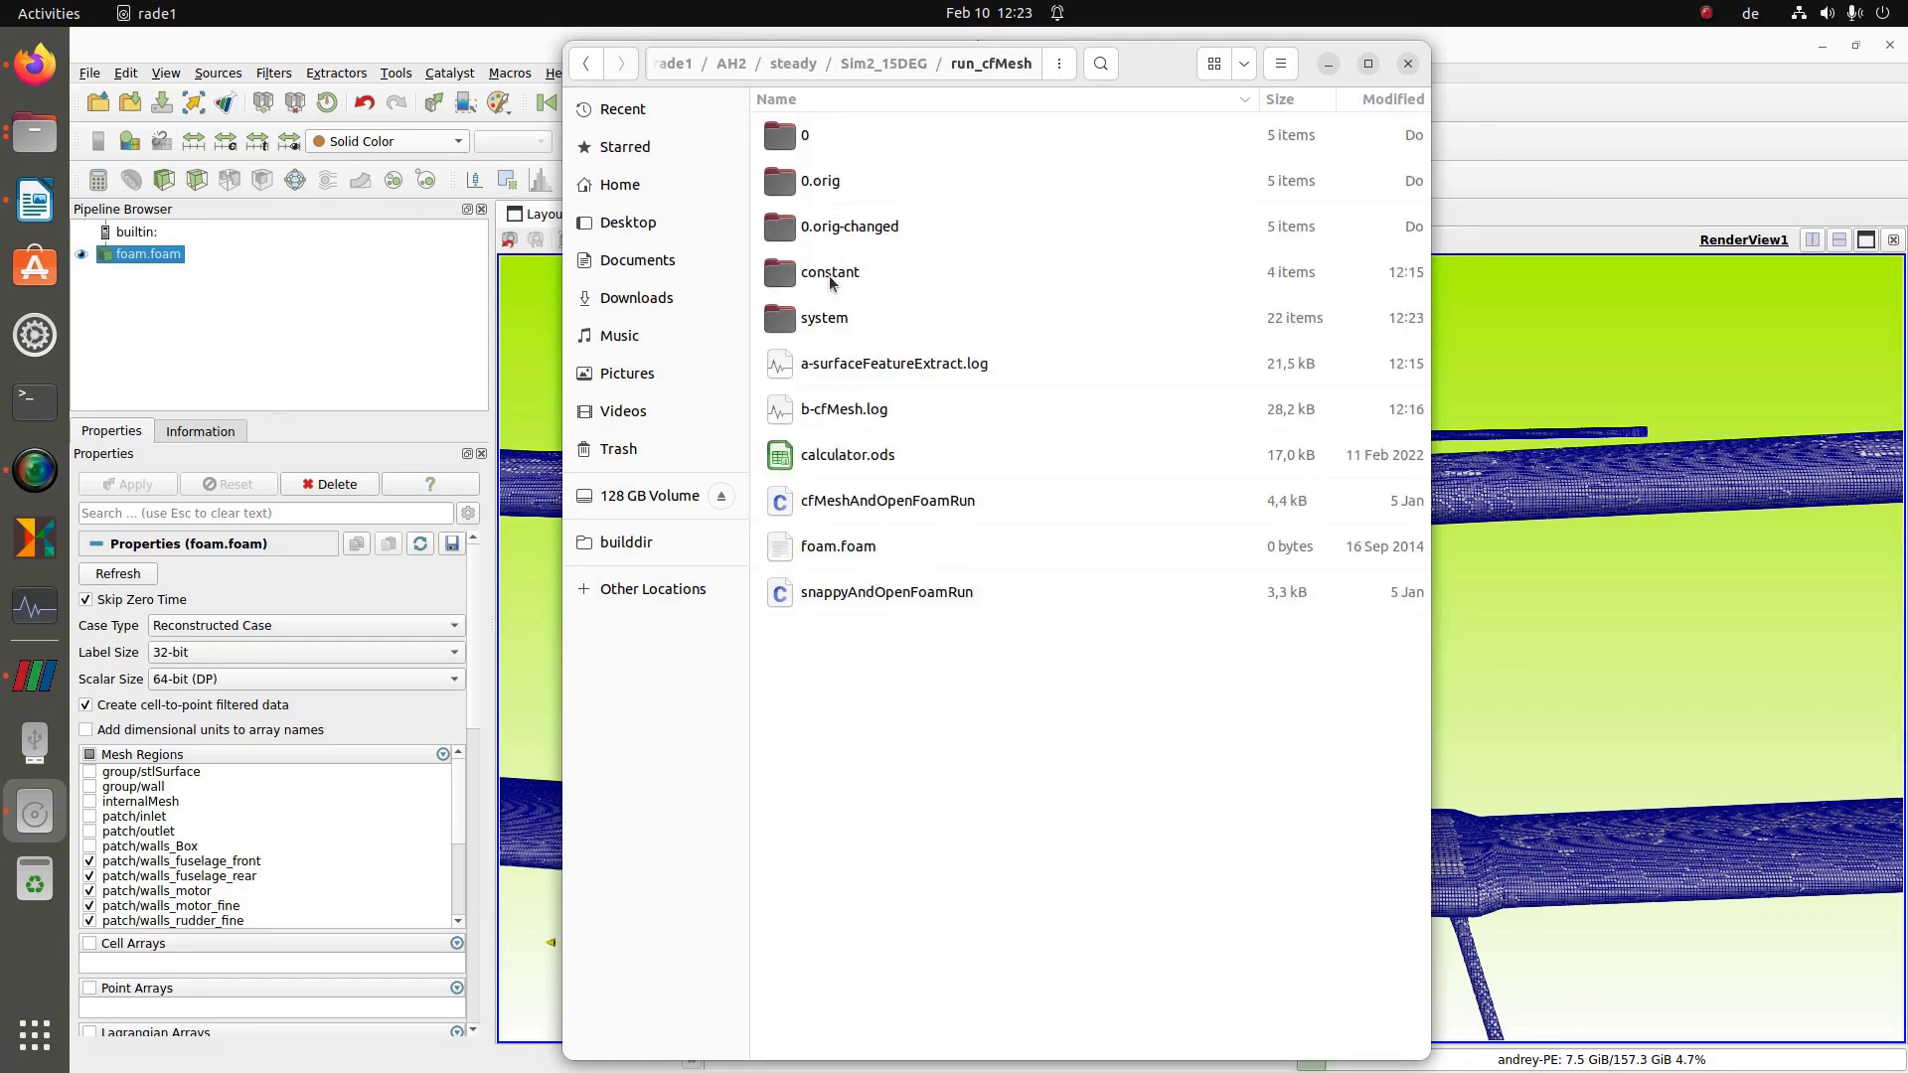
double_click(829, 276)
double_click(831, 197)
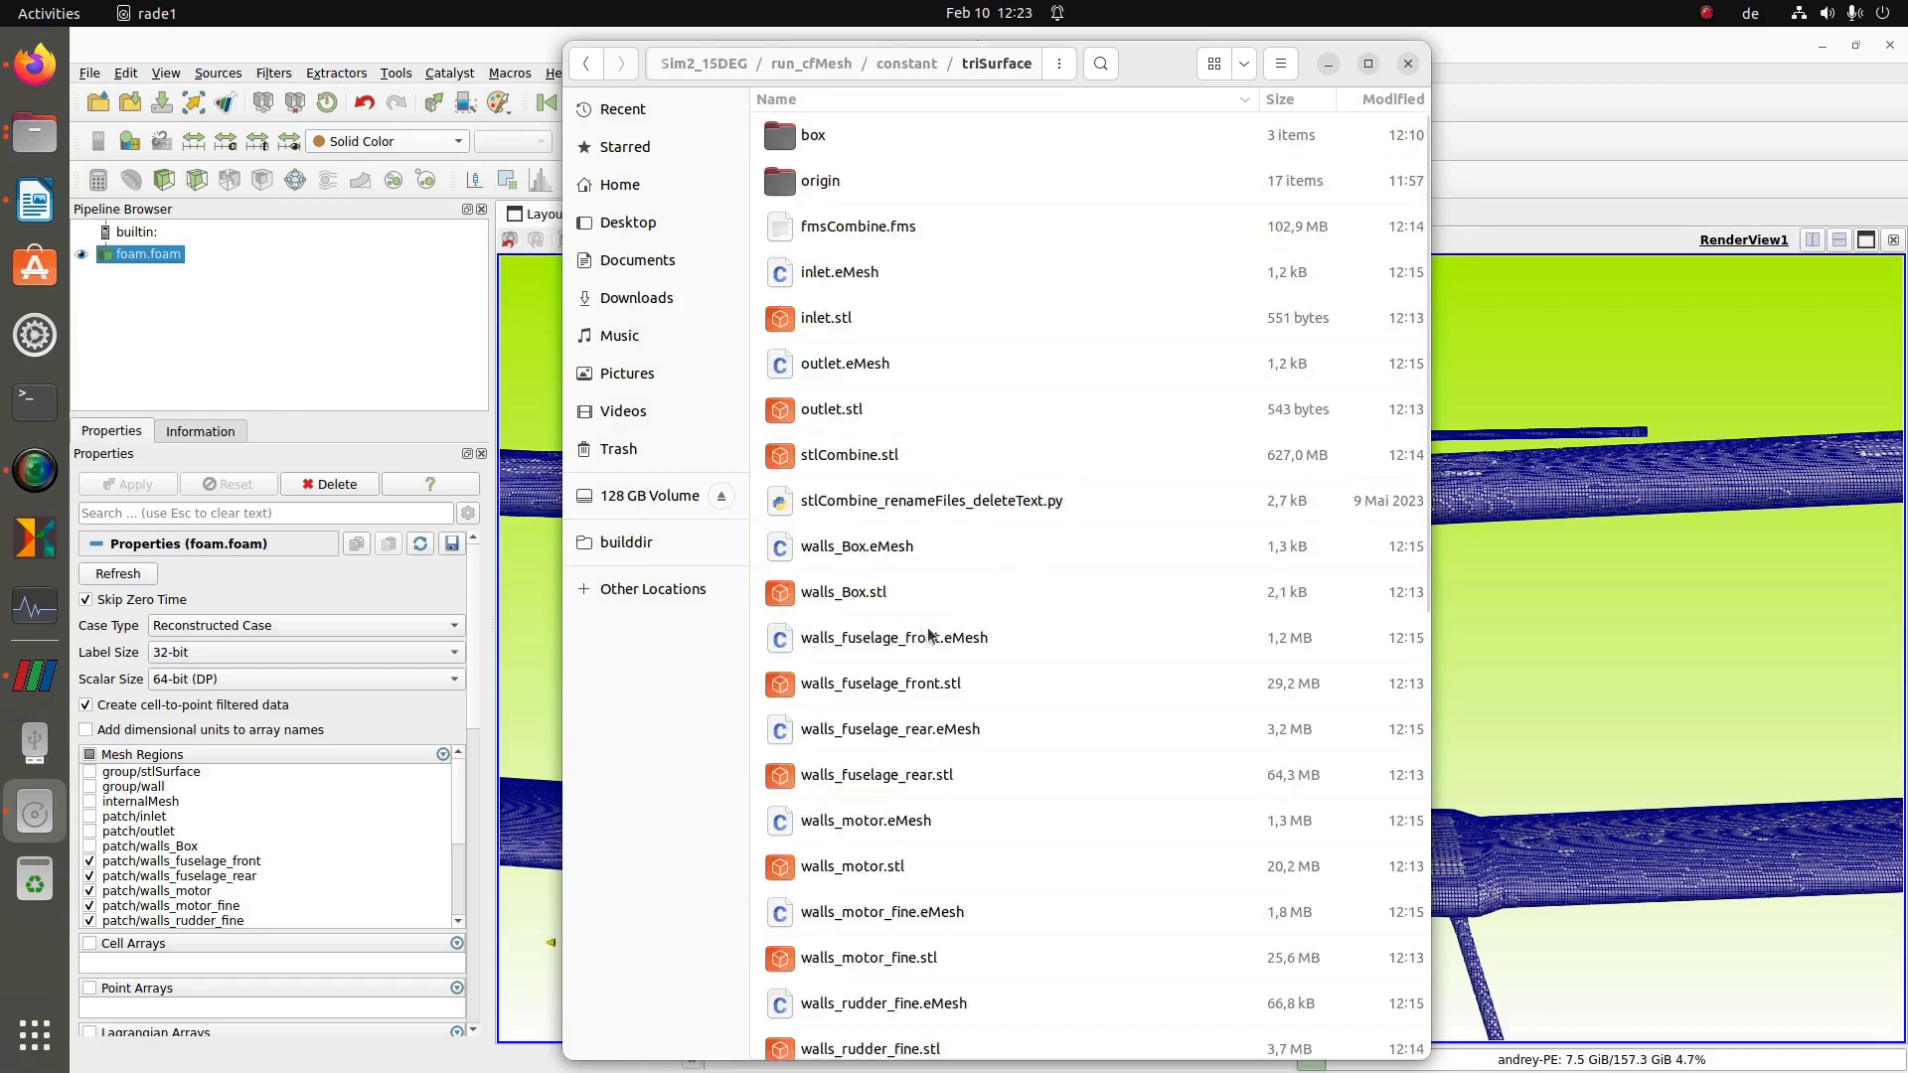
- Delete everything in triSurface except the box and origin folders and stlCombine_renameFiles_deleteText.py
left_click(849, 455)
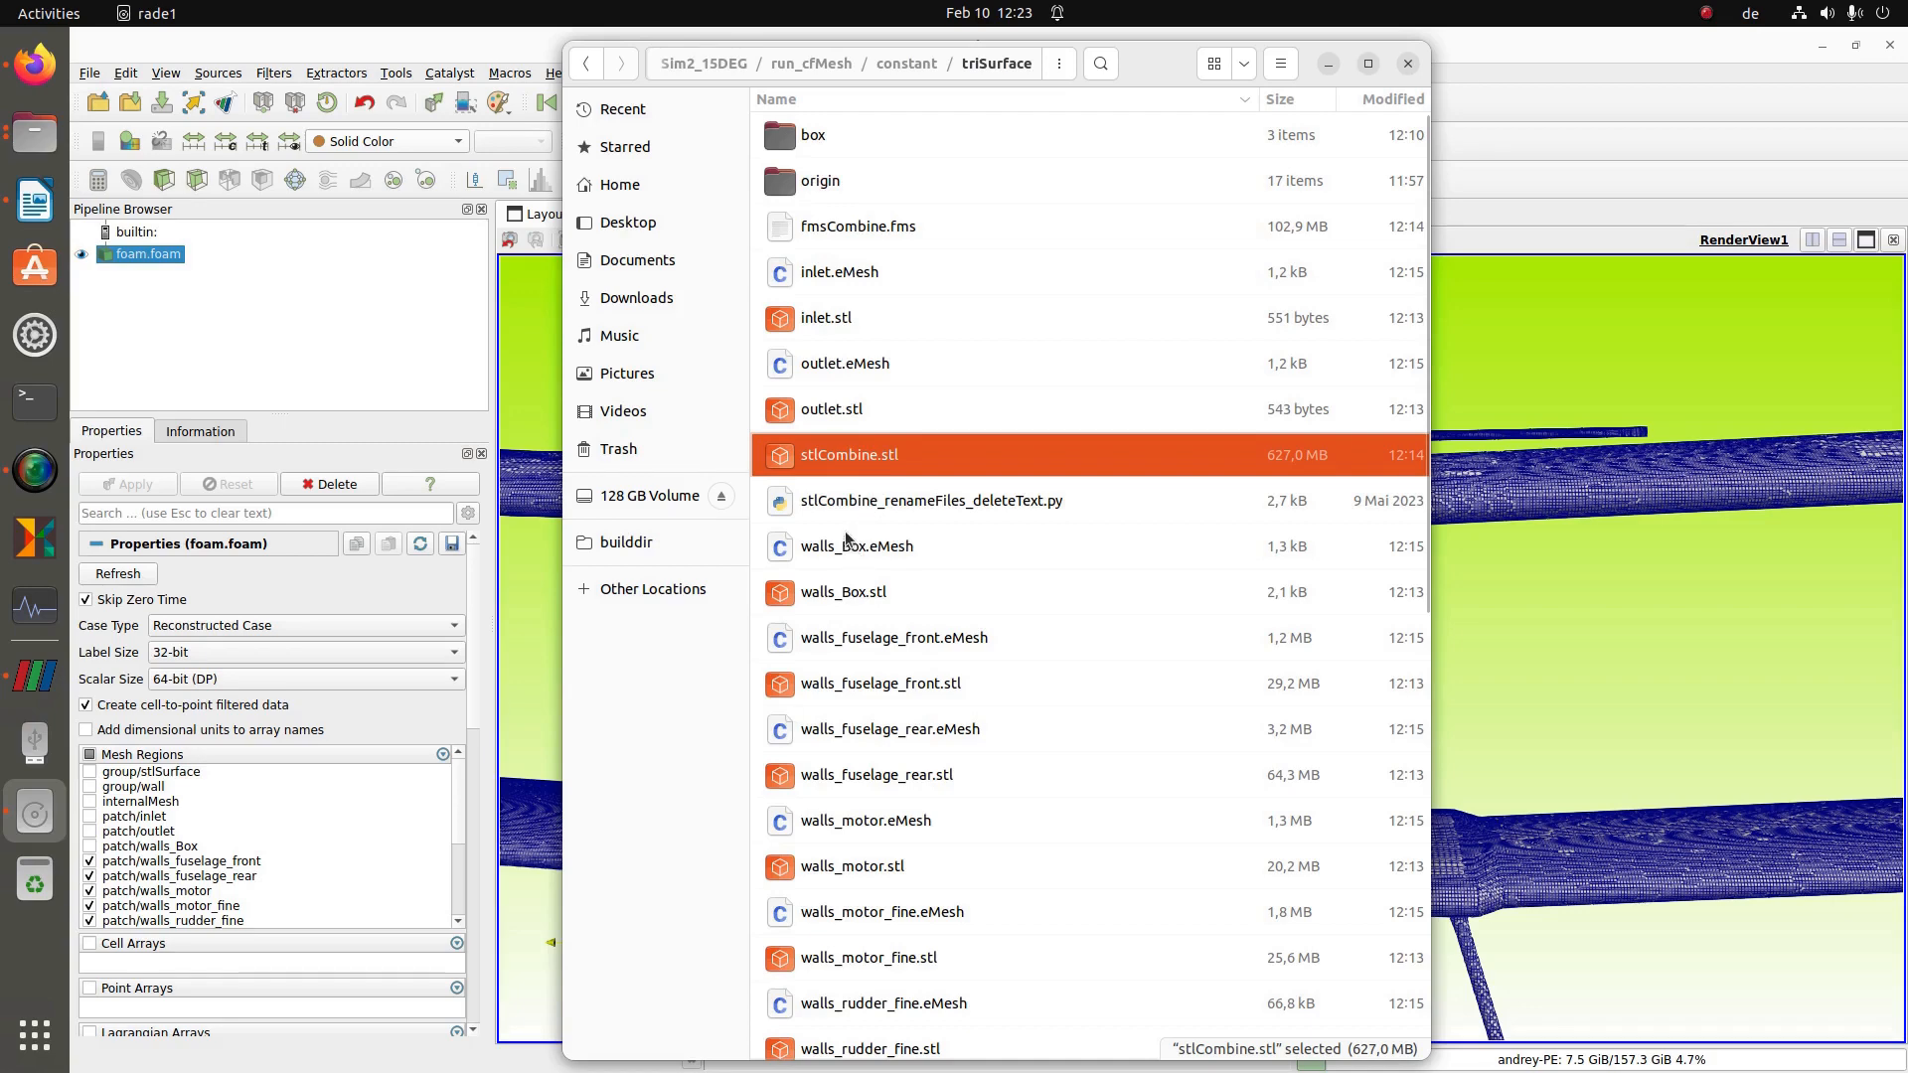
left_click(836, 229)
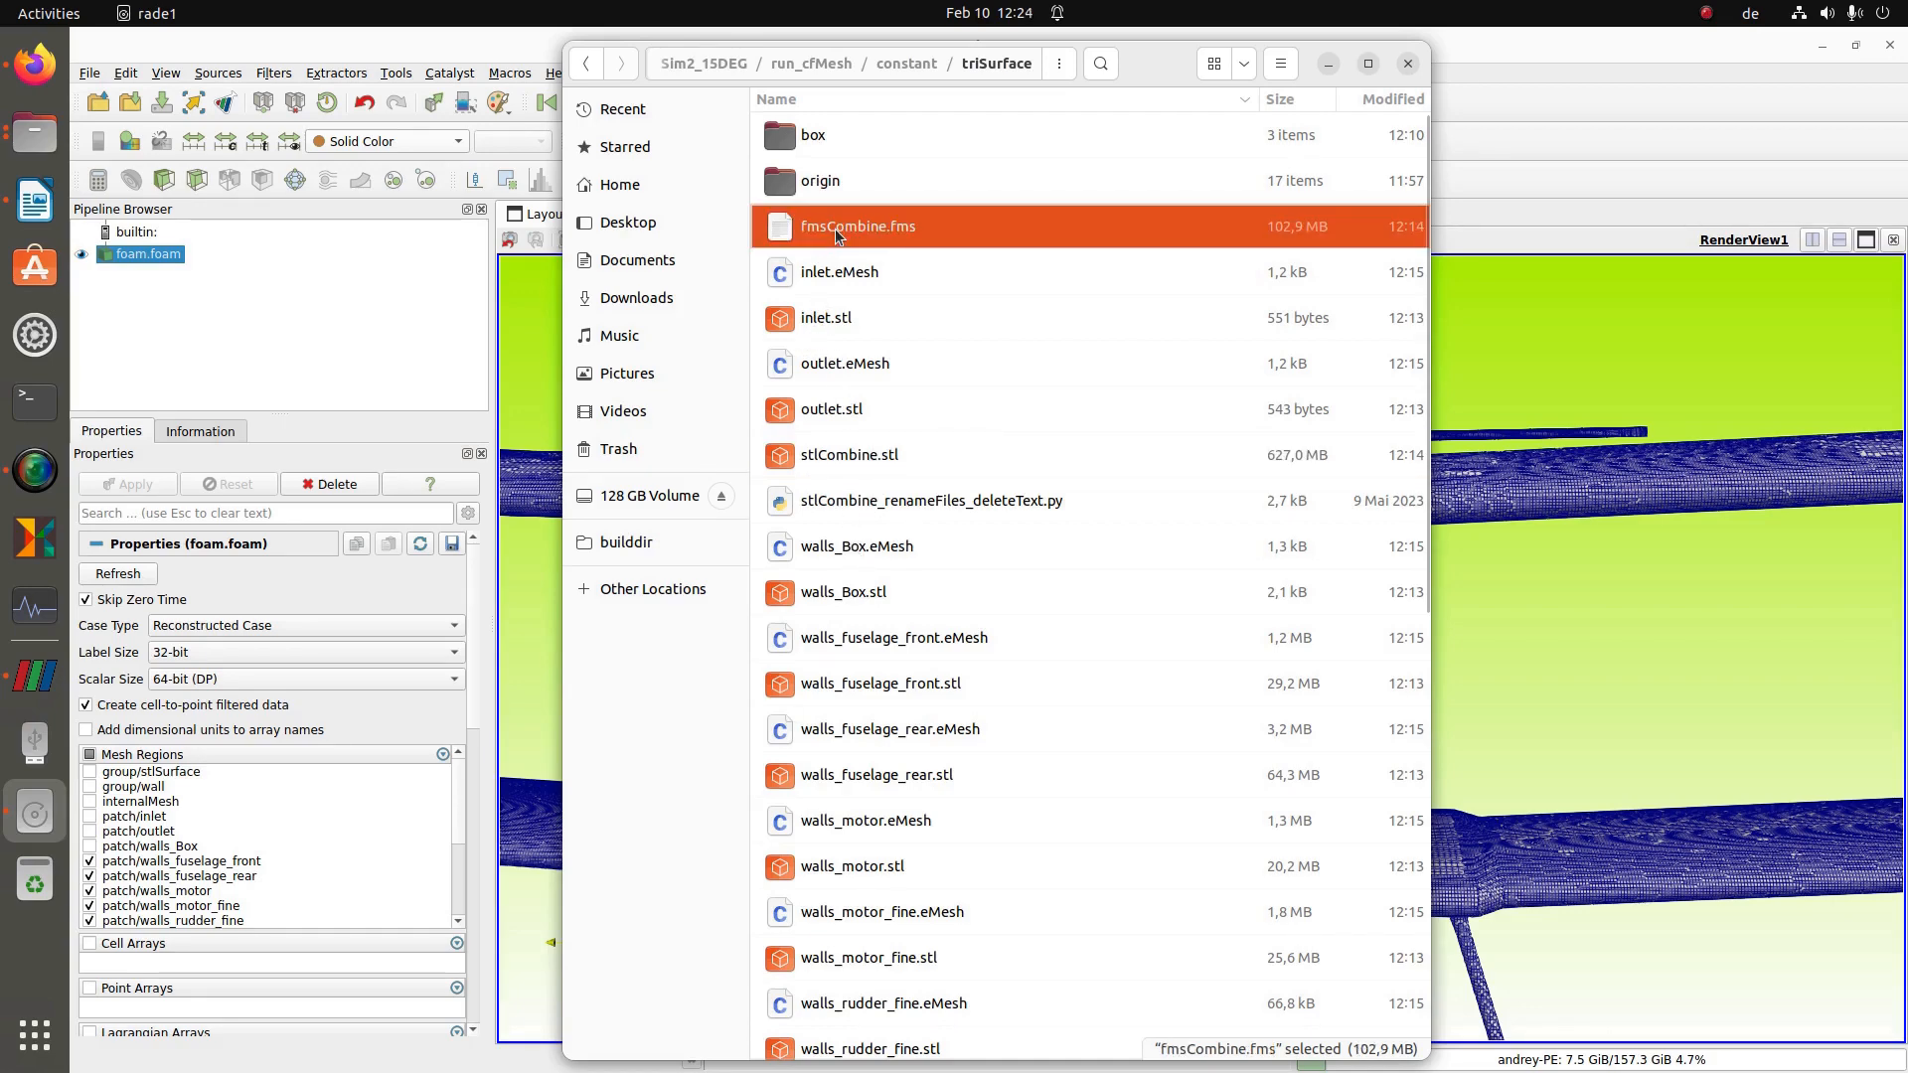
key("ctrl+a")
left_click(808, 135, "ctrl")
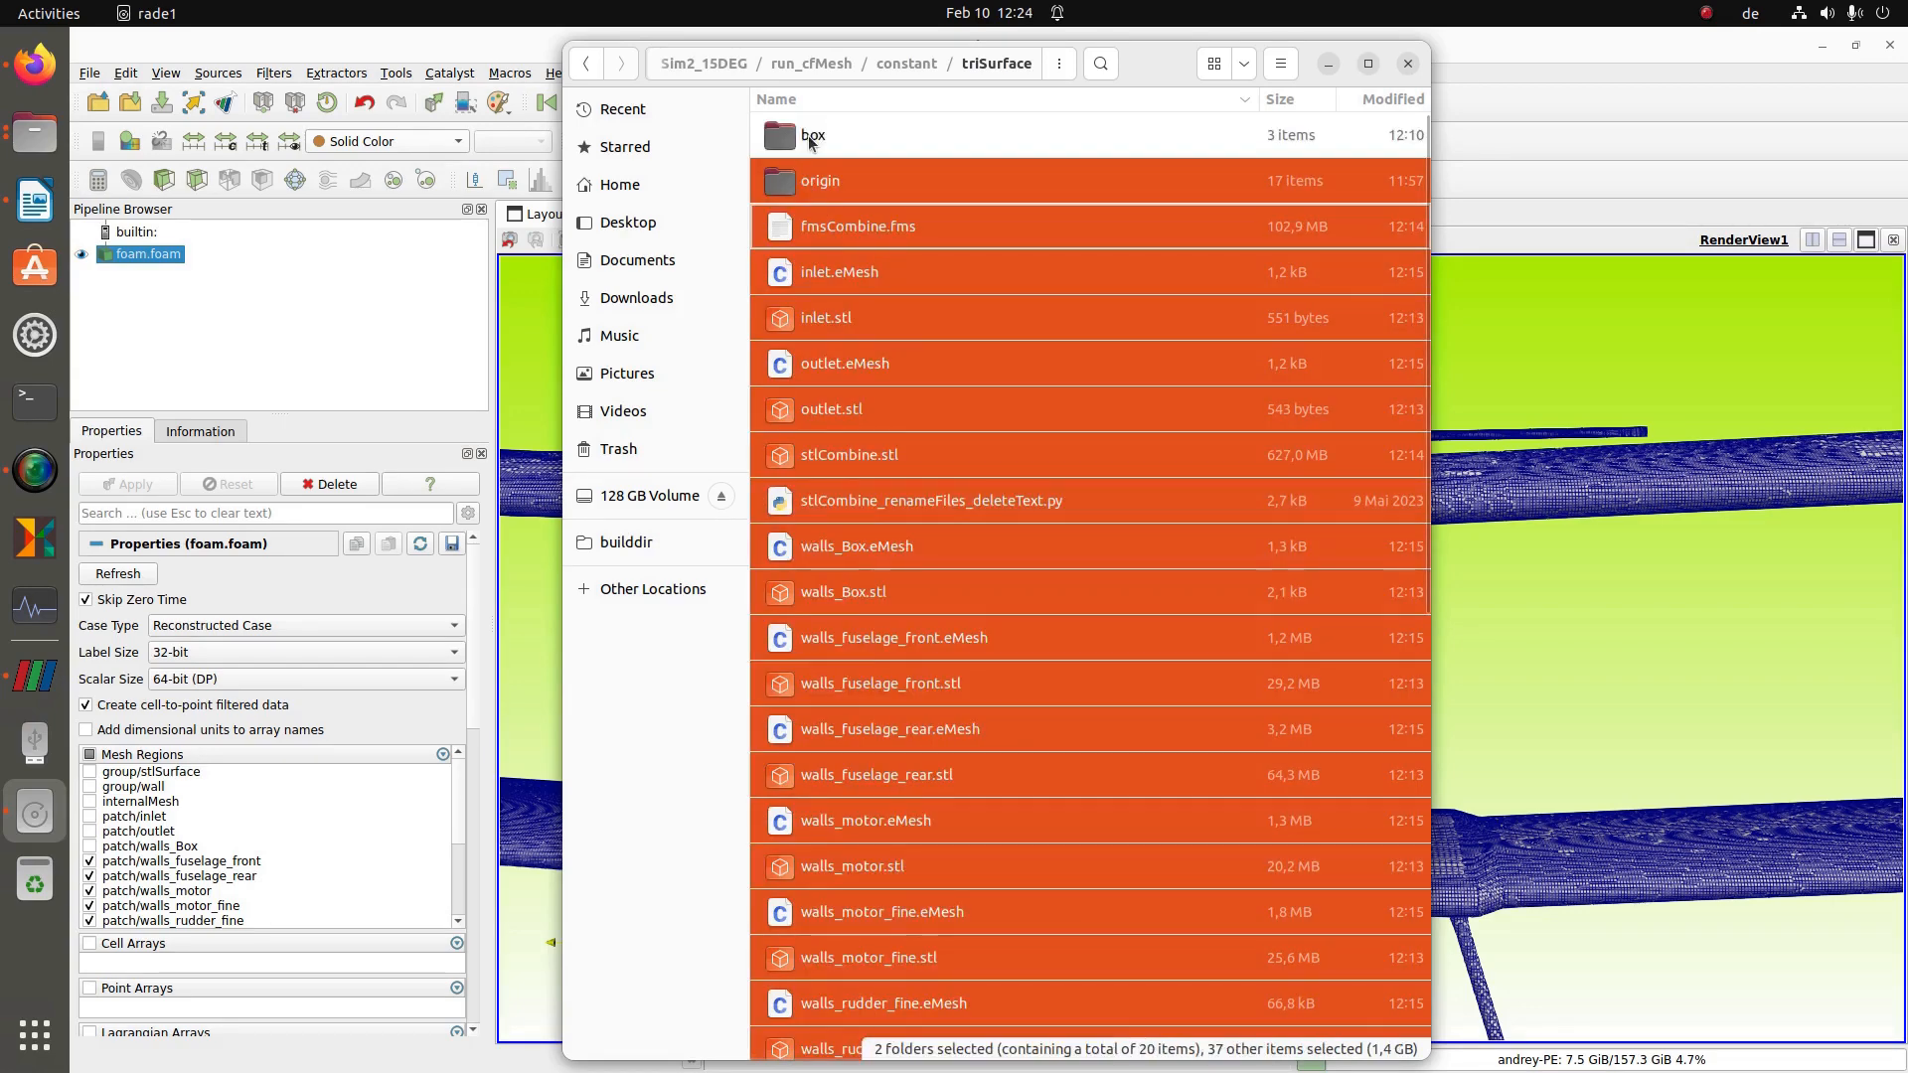
left_click(808, 184, "ctrl")
left_click(852, 507, "ctrl")
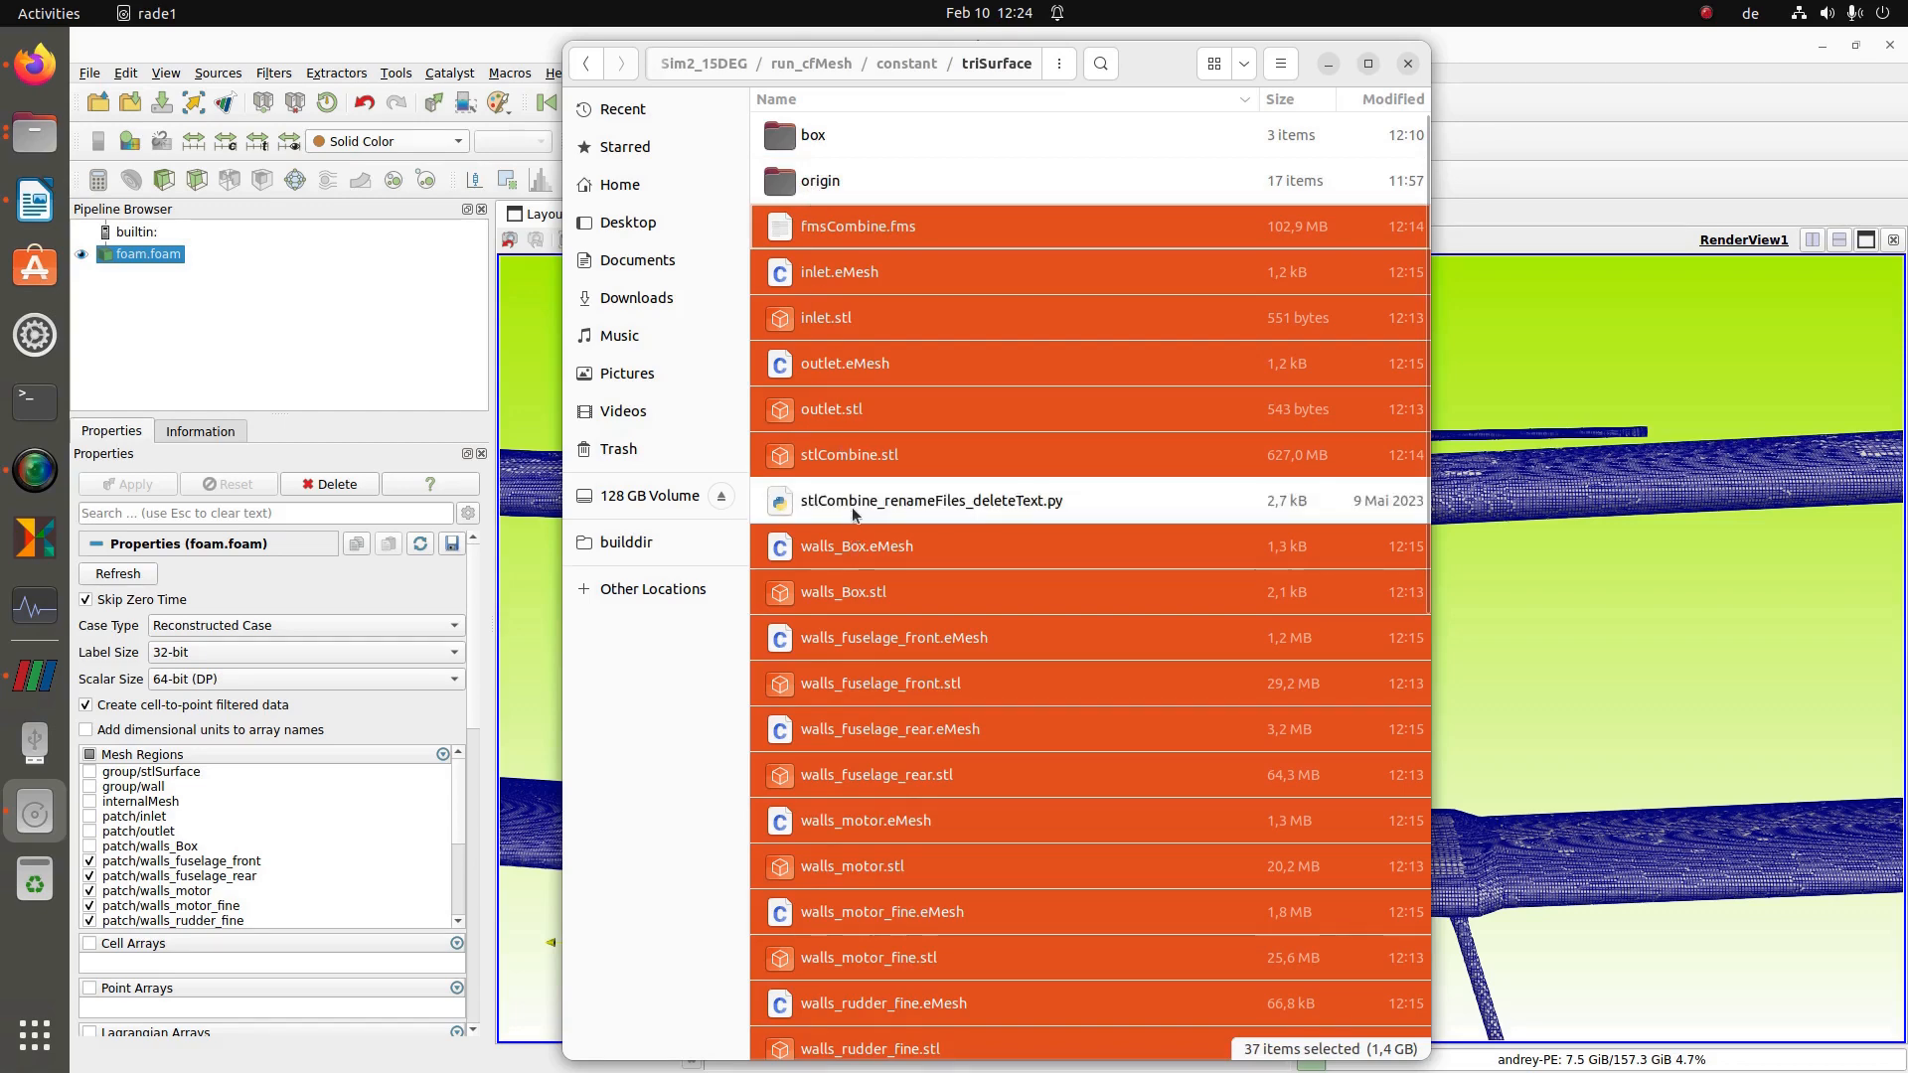
key("Delete")
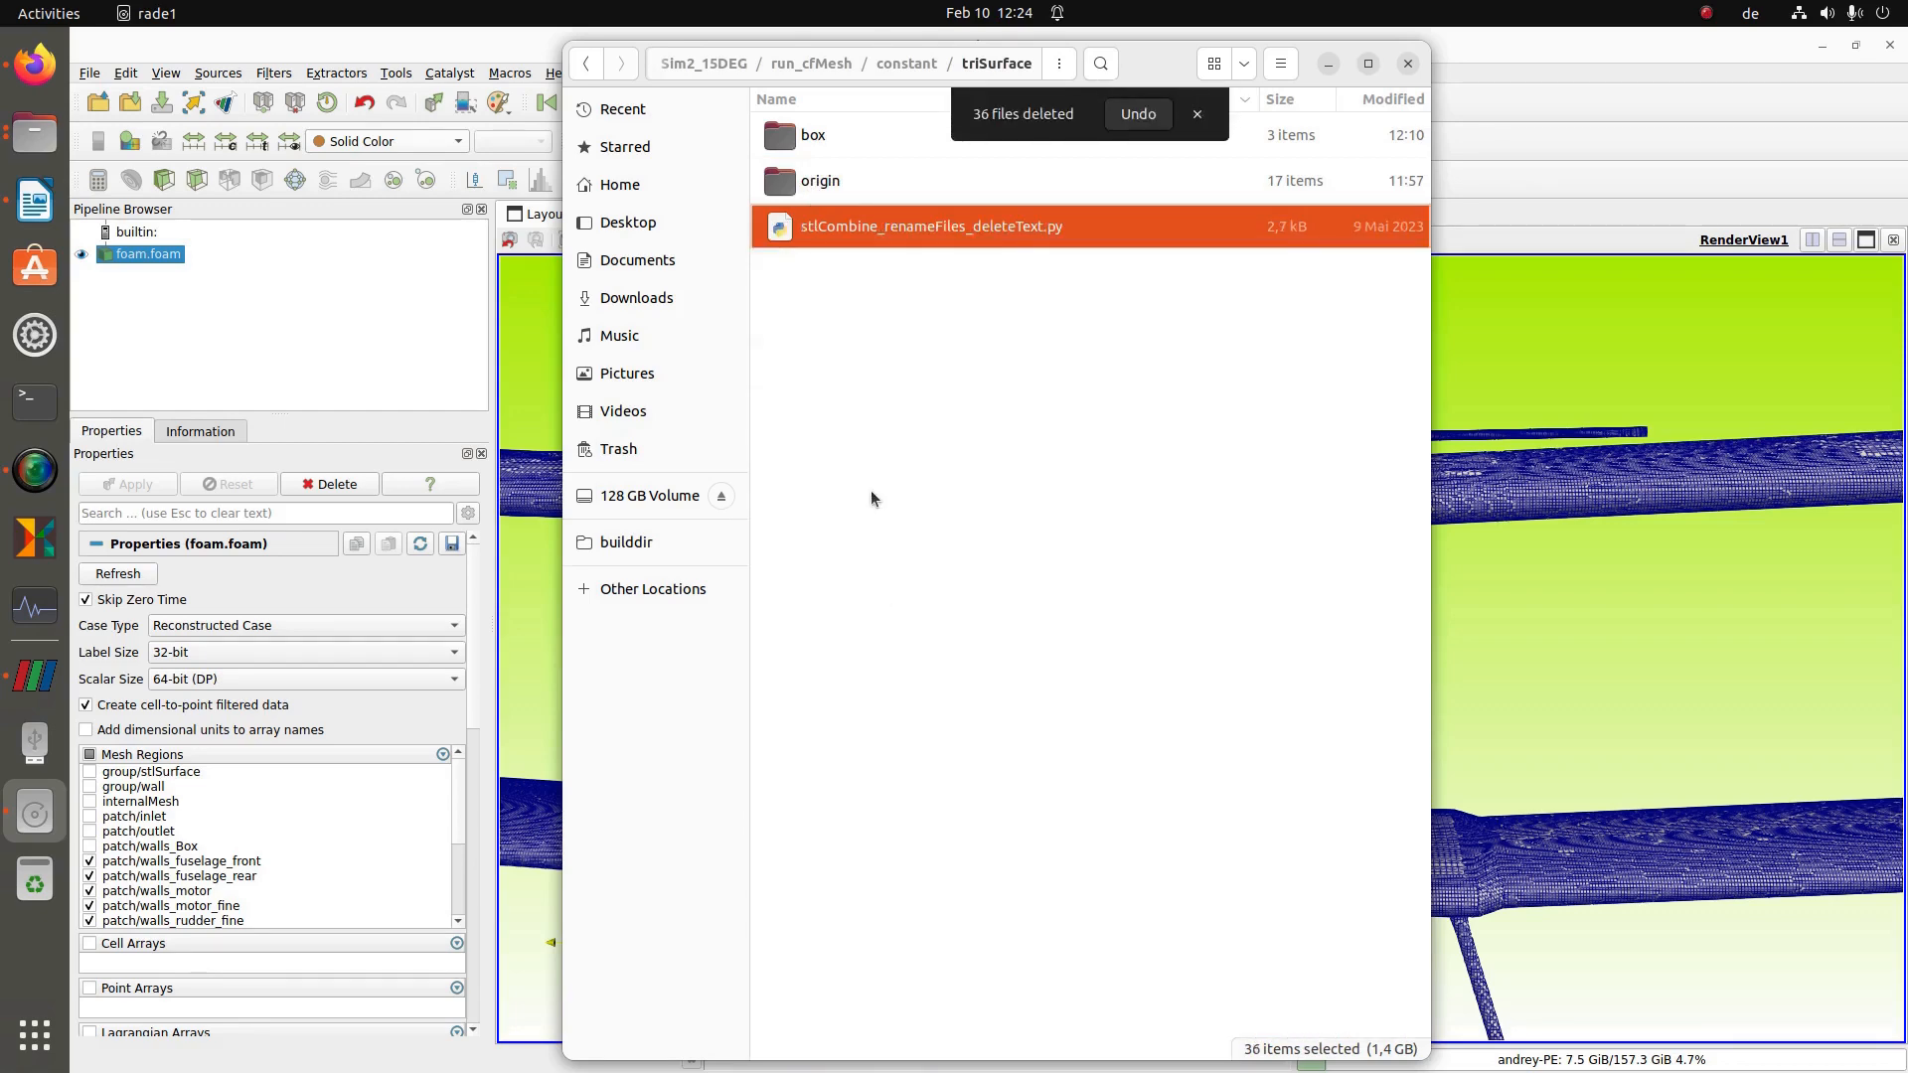
- Copy all the STL files from the origin folder into the parent triSurface folder
double_click(800, 183)
left_click(918, 545)
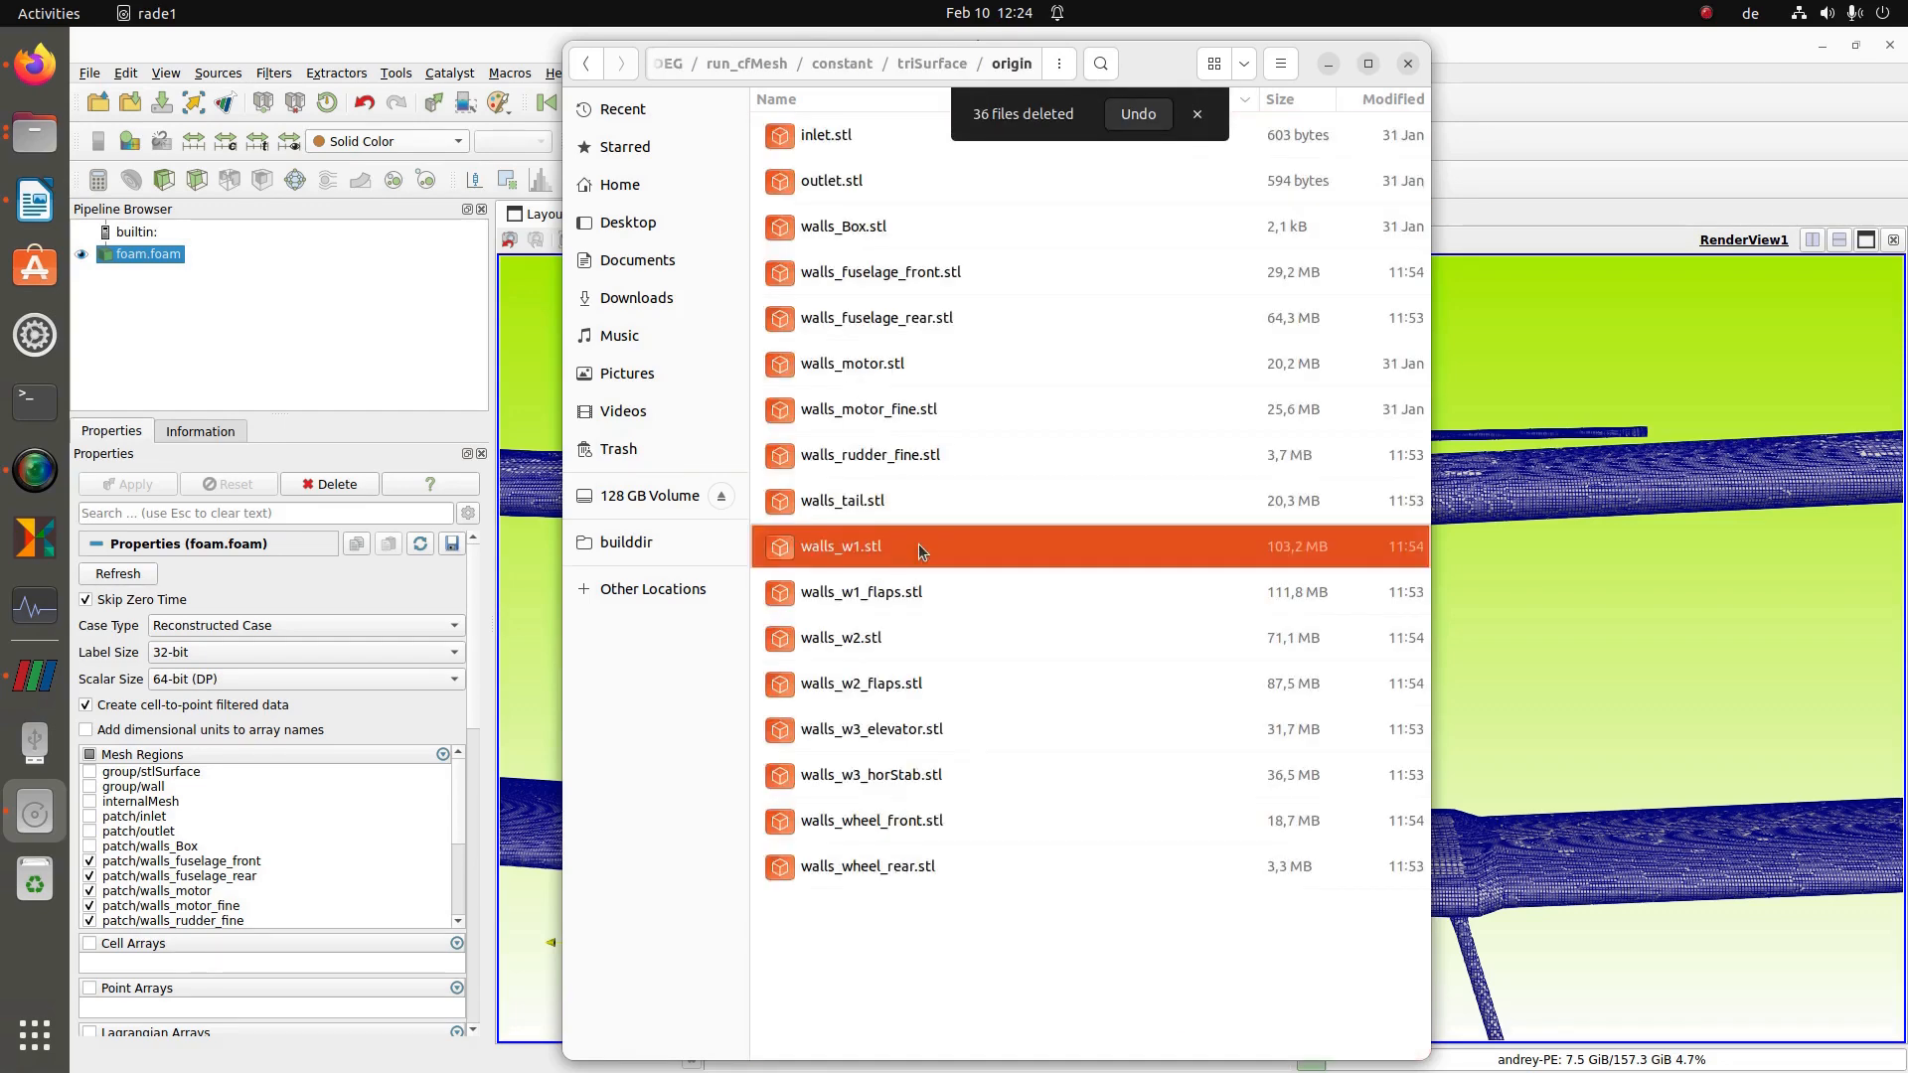
key("ctrl+a")
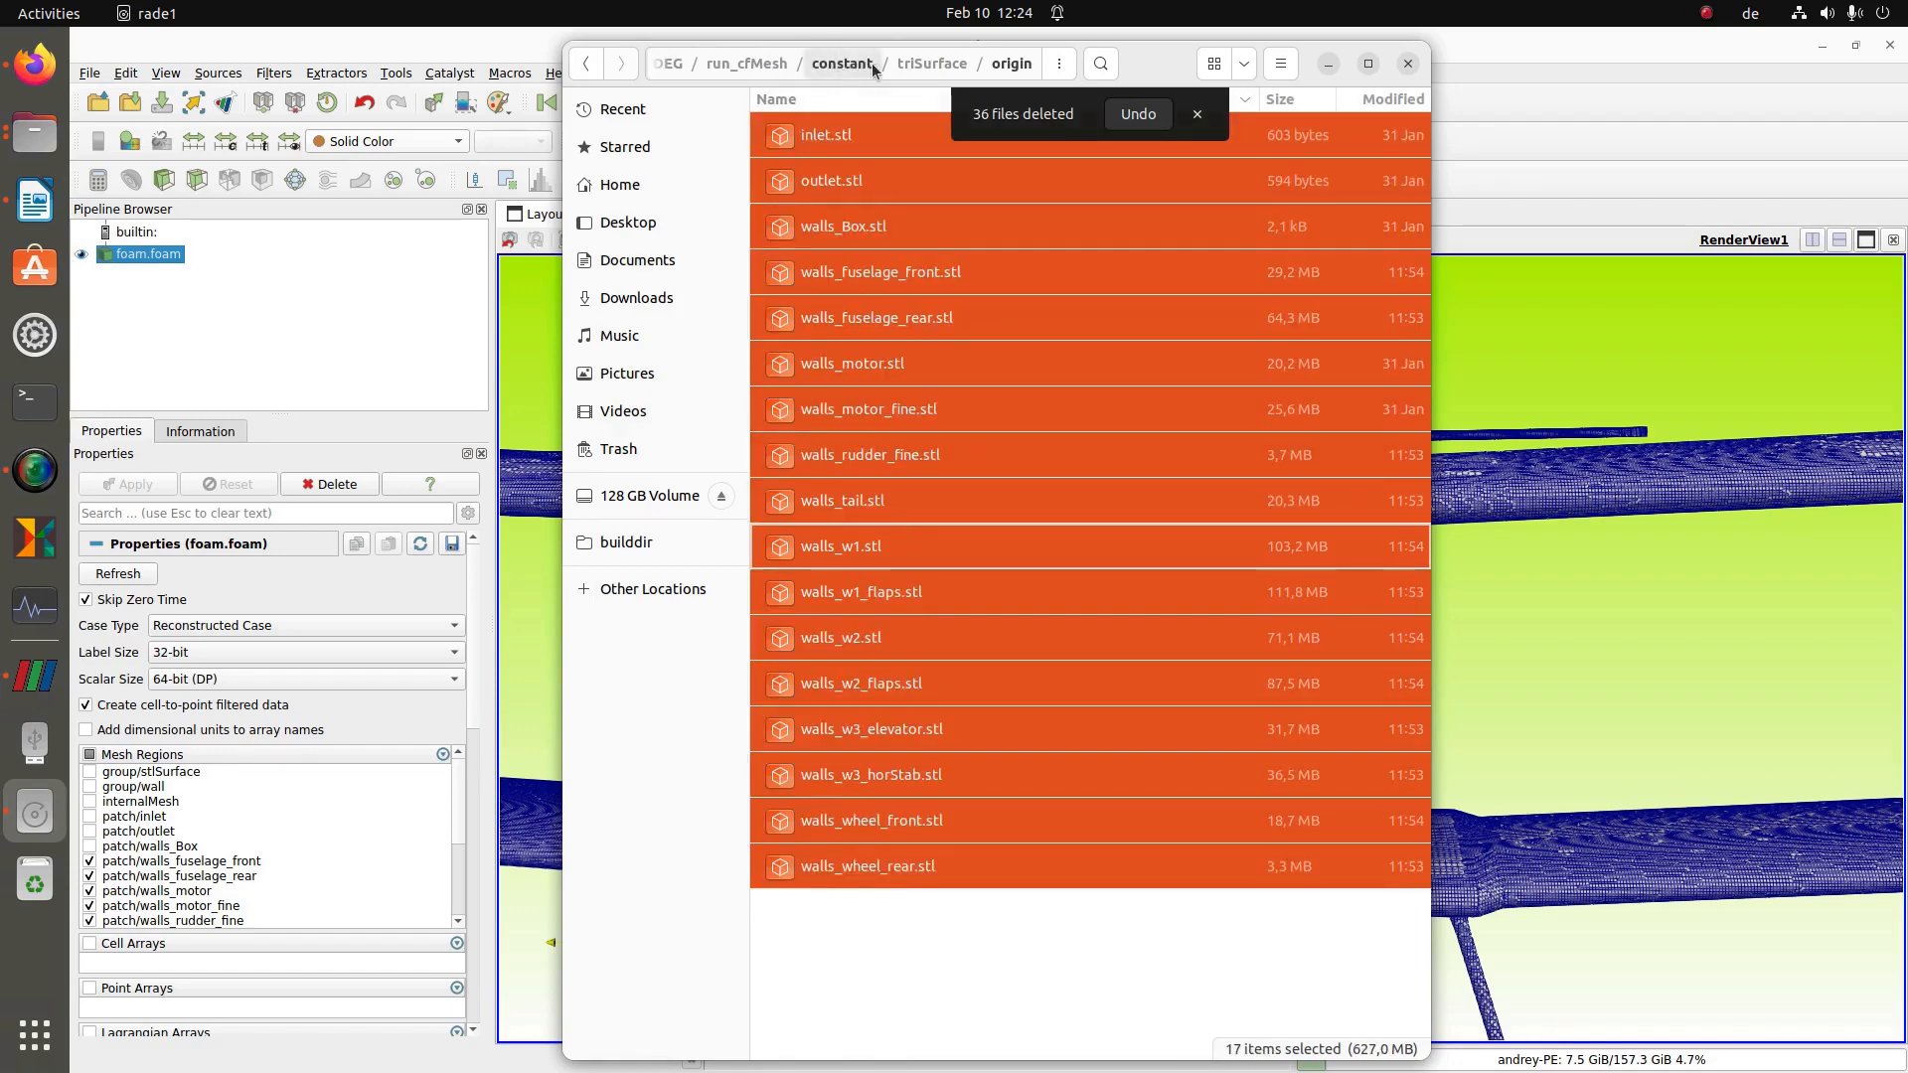
left_click(915, 71)
key("ctrl+v")
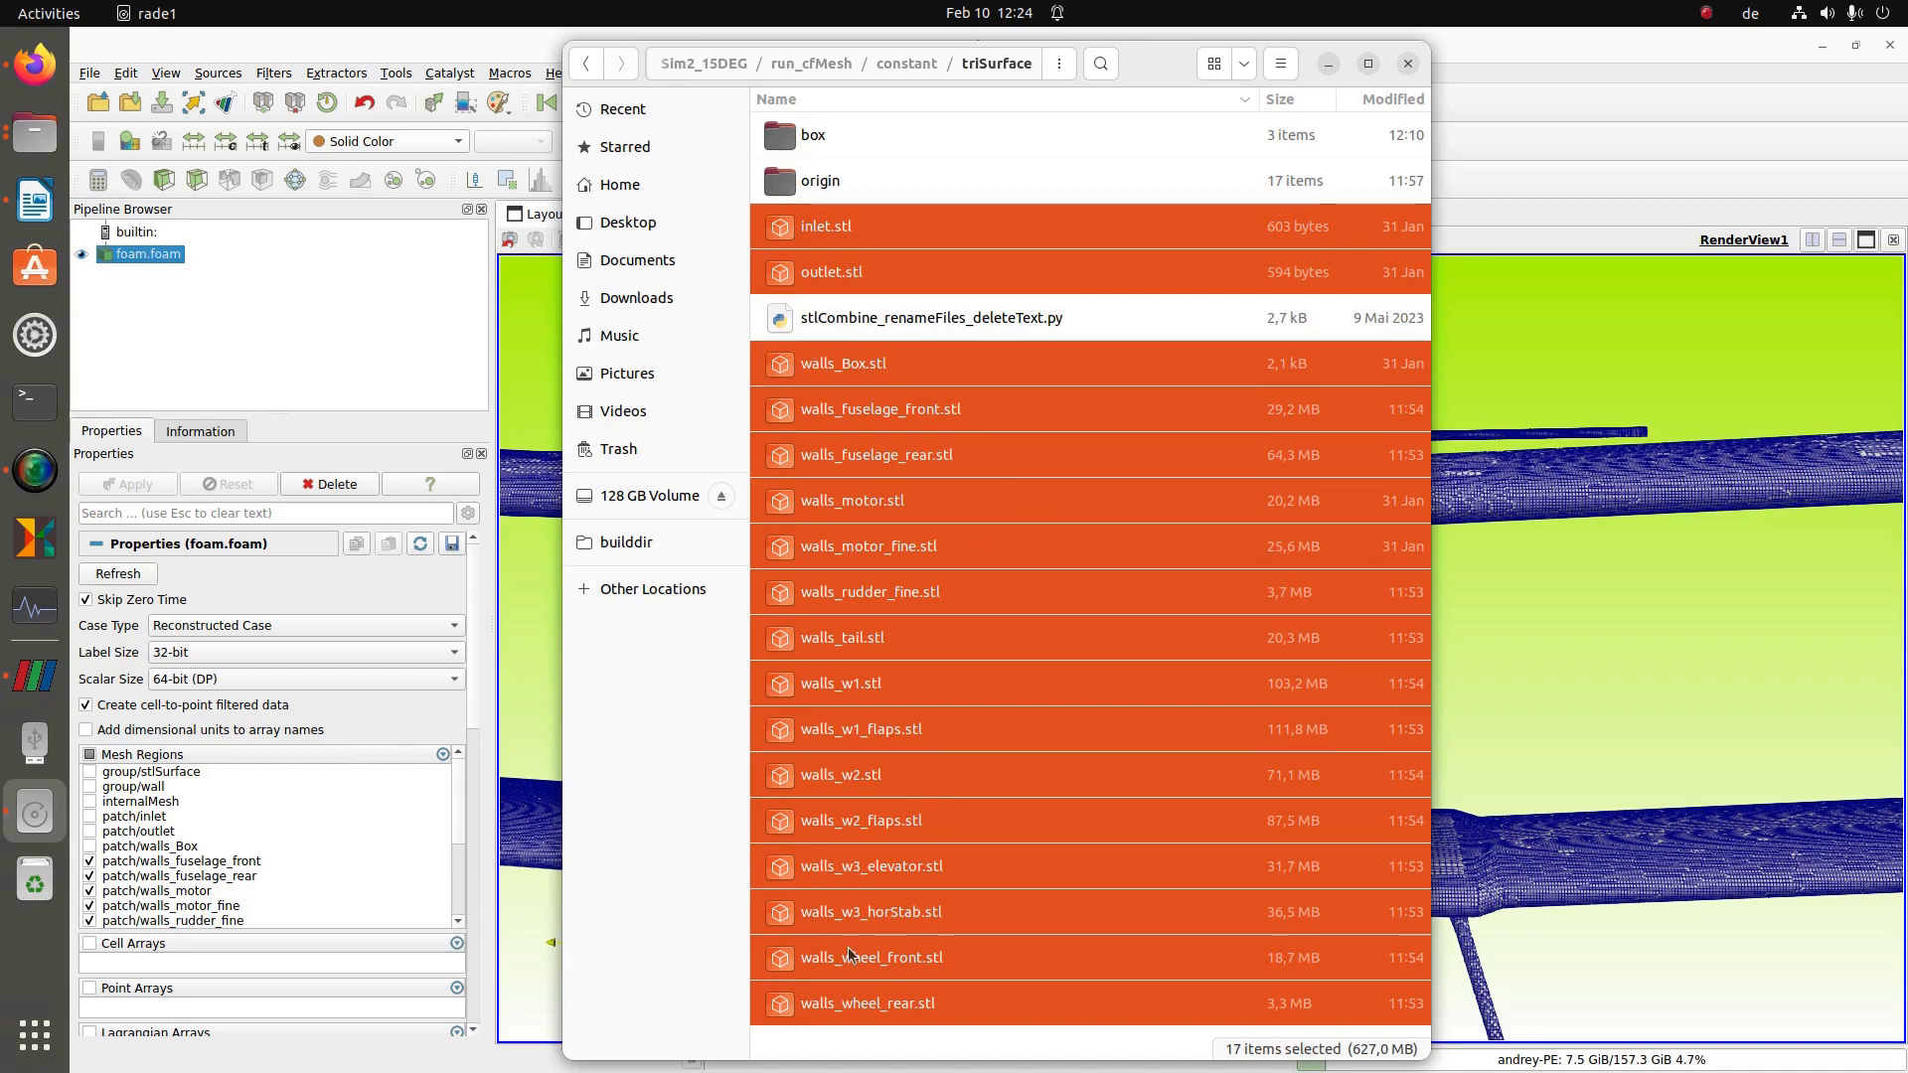
- Open a terminal in triSurface and run stlCombine_renameFiles_deleteText.py with python3 to combine the STL files
right_click(862, 1040)
left_click(920, 996)
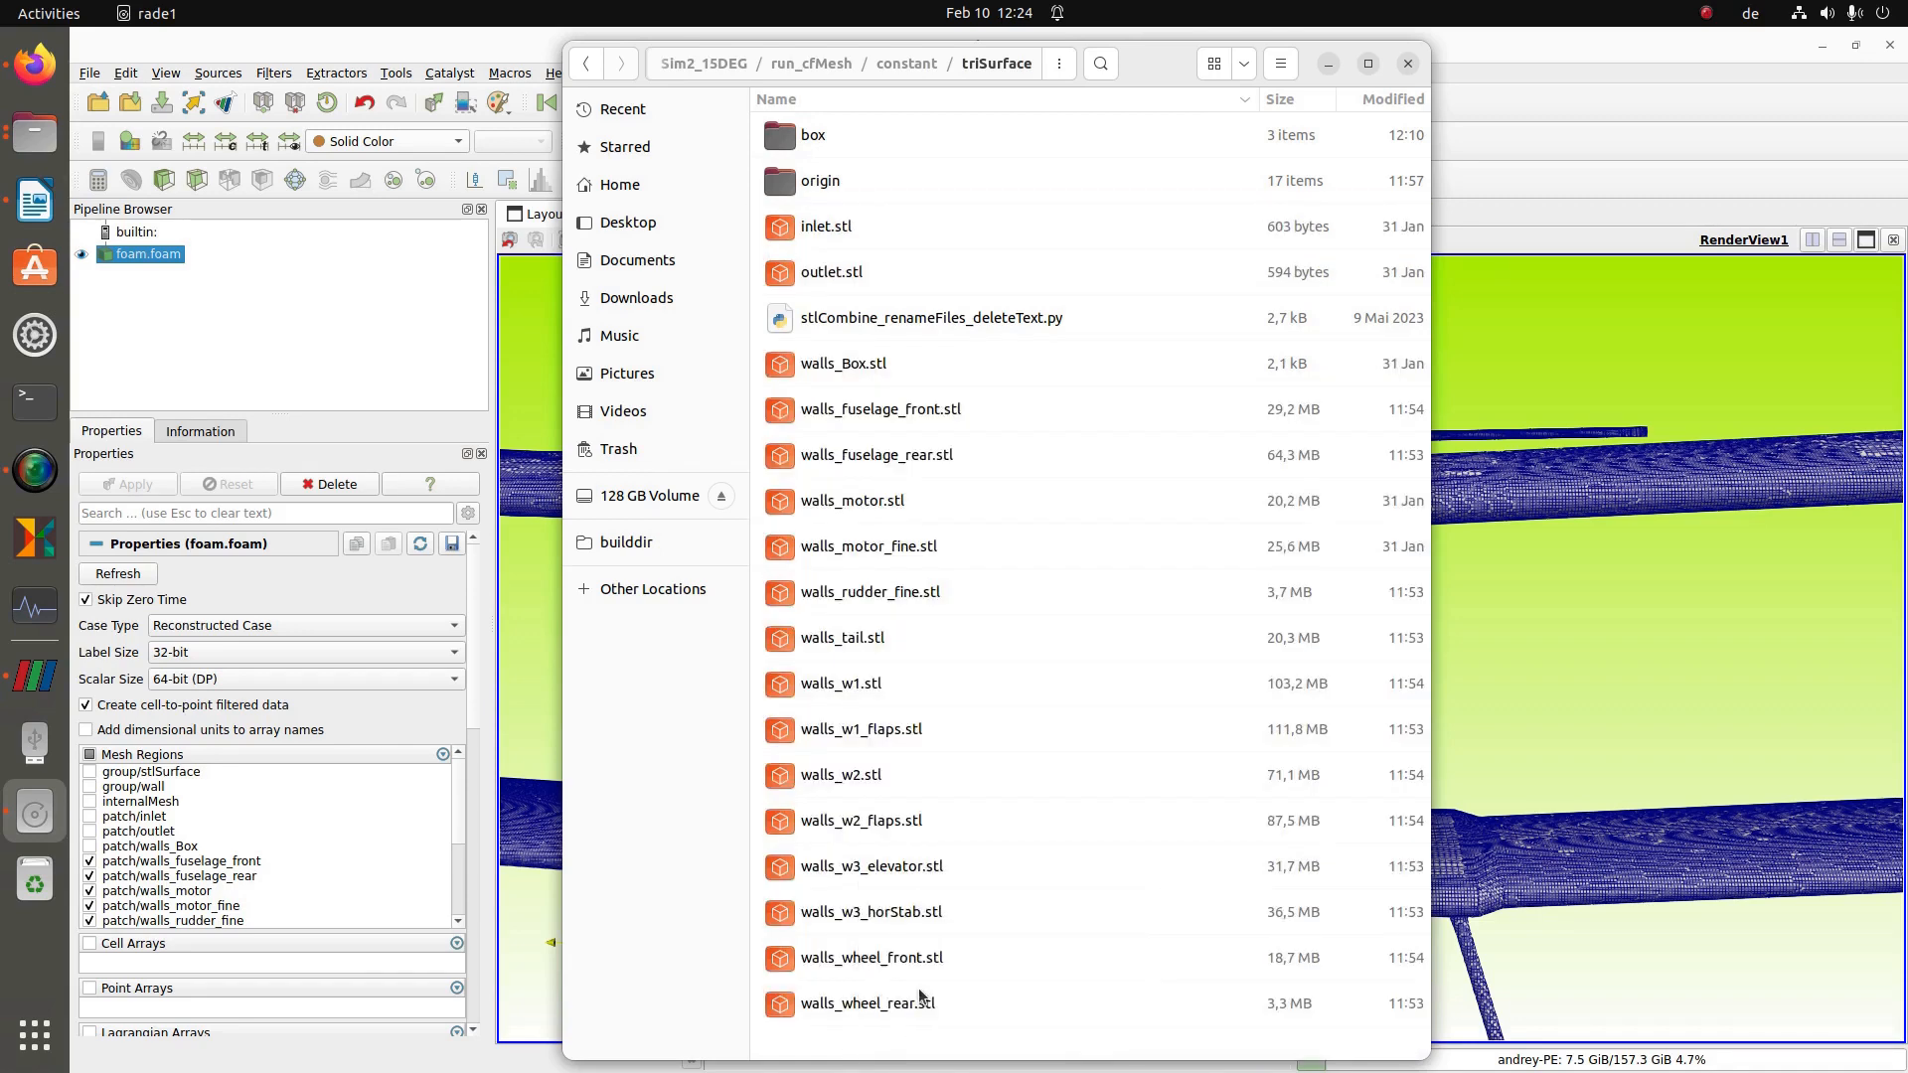
left_click_drag(831, 546, 1712, 559)
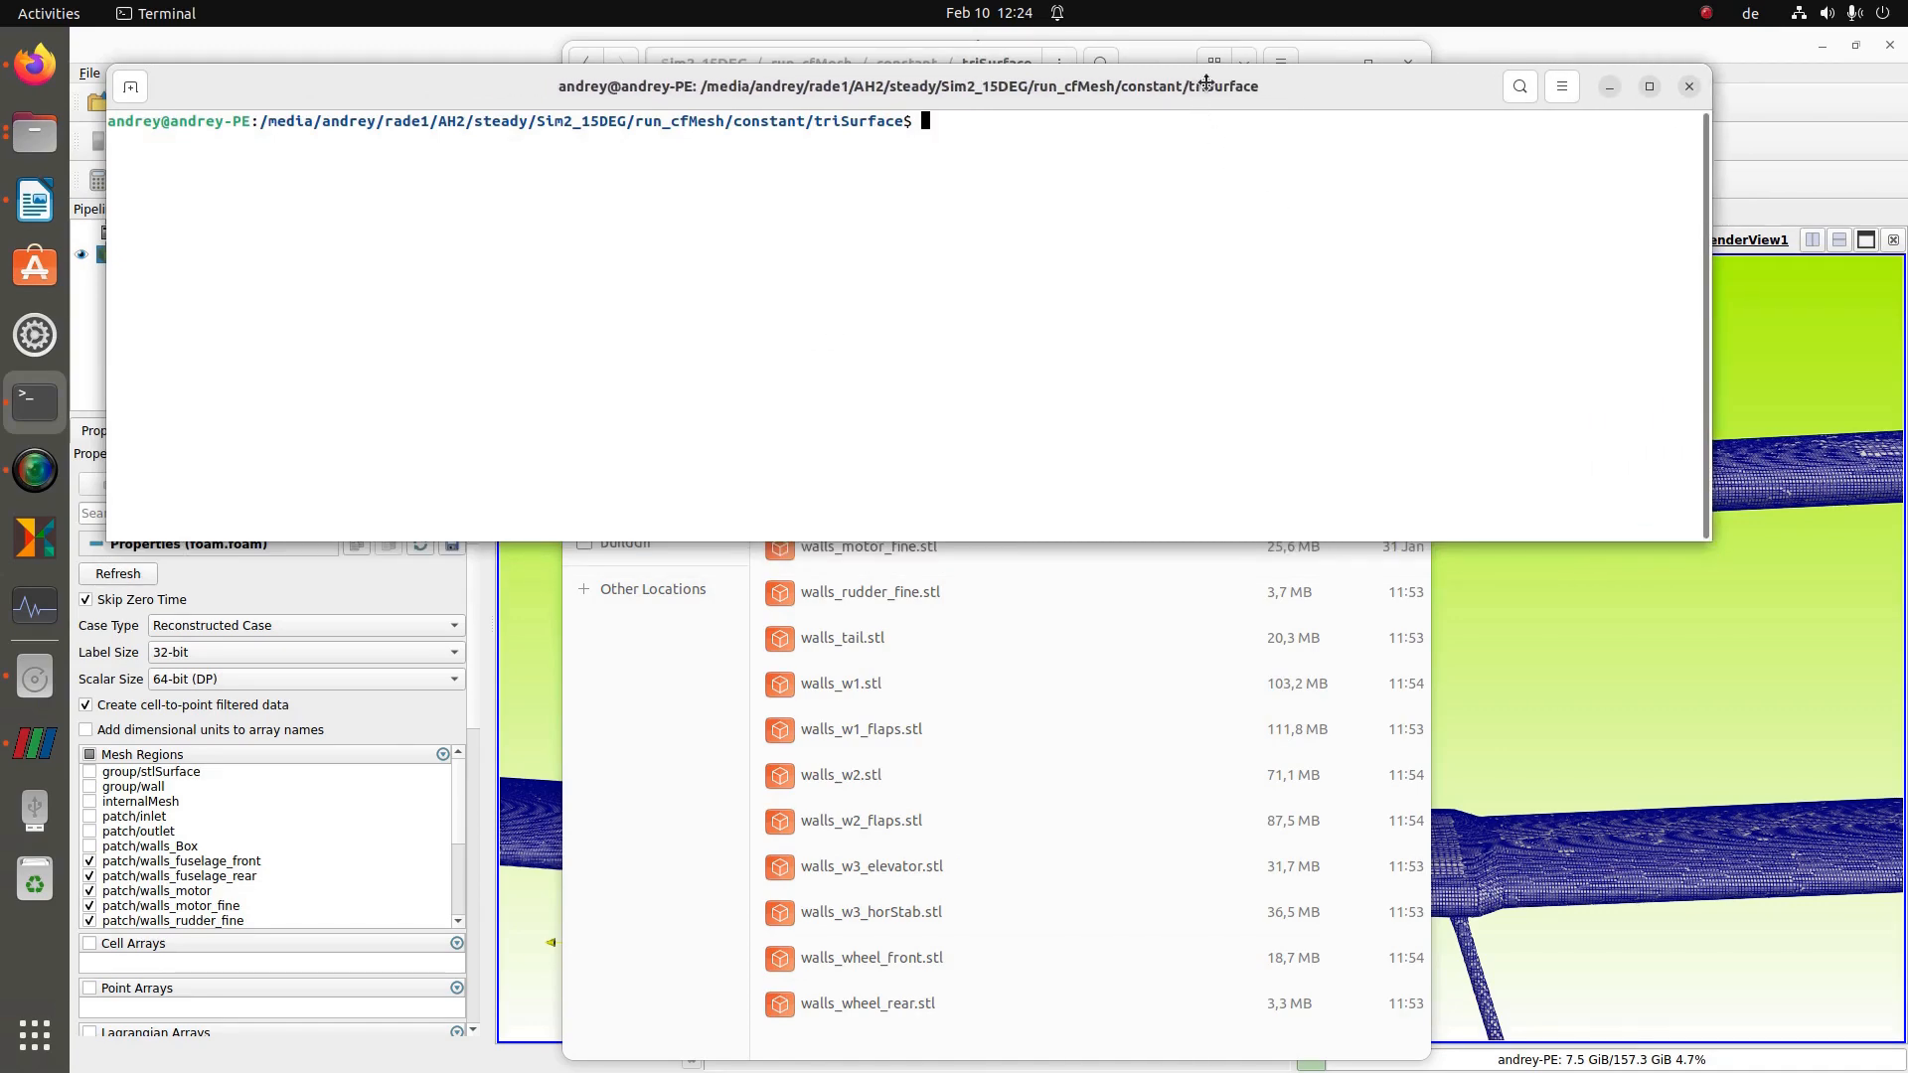
left_click_drag(1205, 82, 1231, 529)
type("pythop")
key("BackSpace")
type("n3")
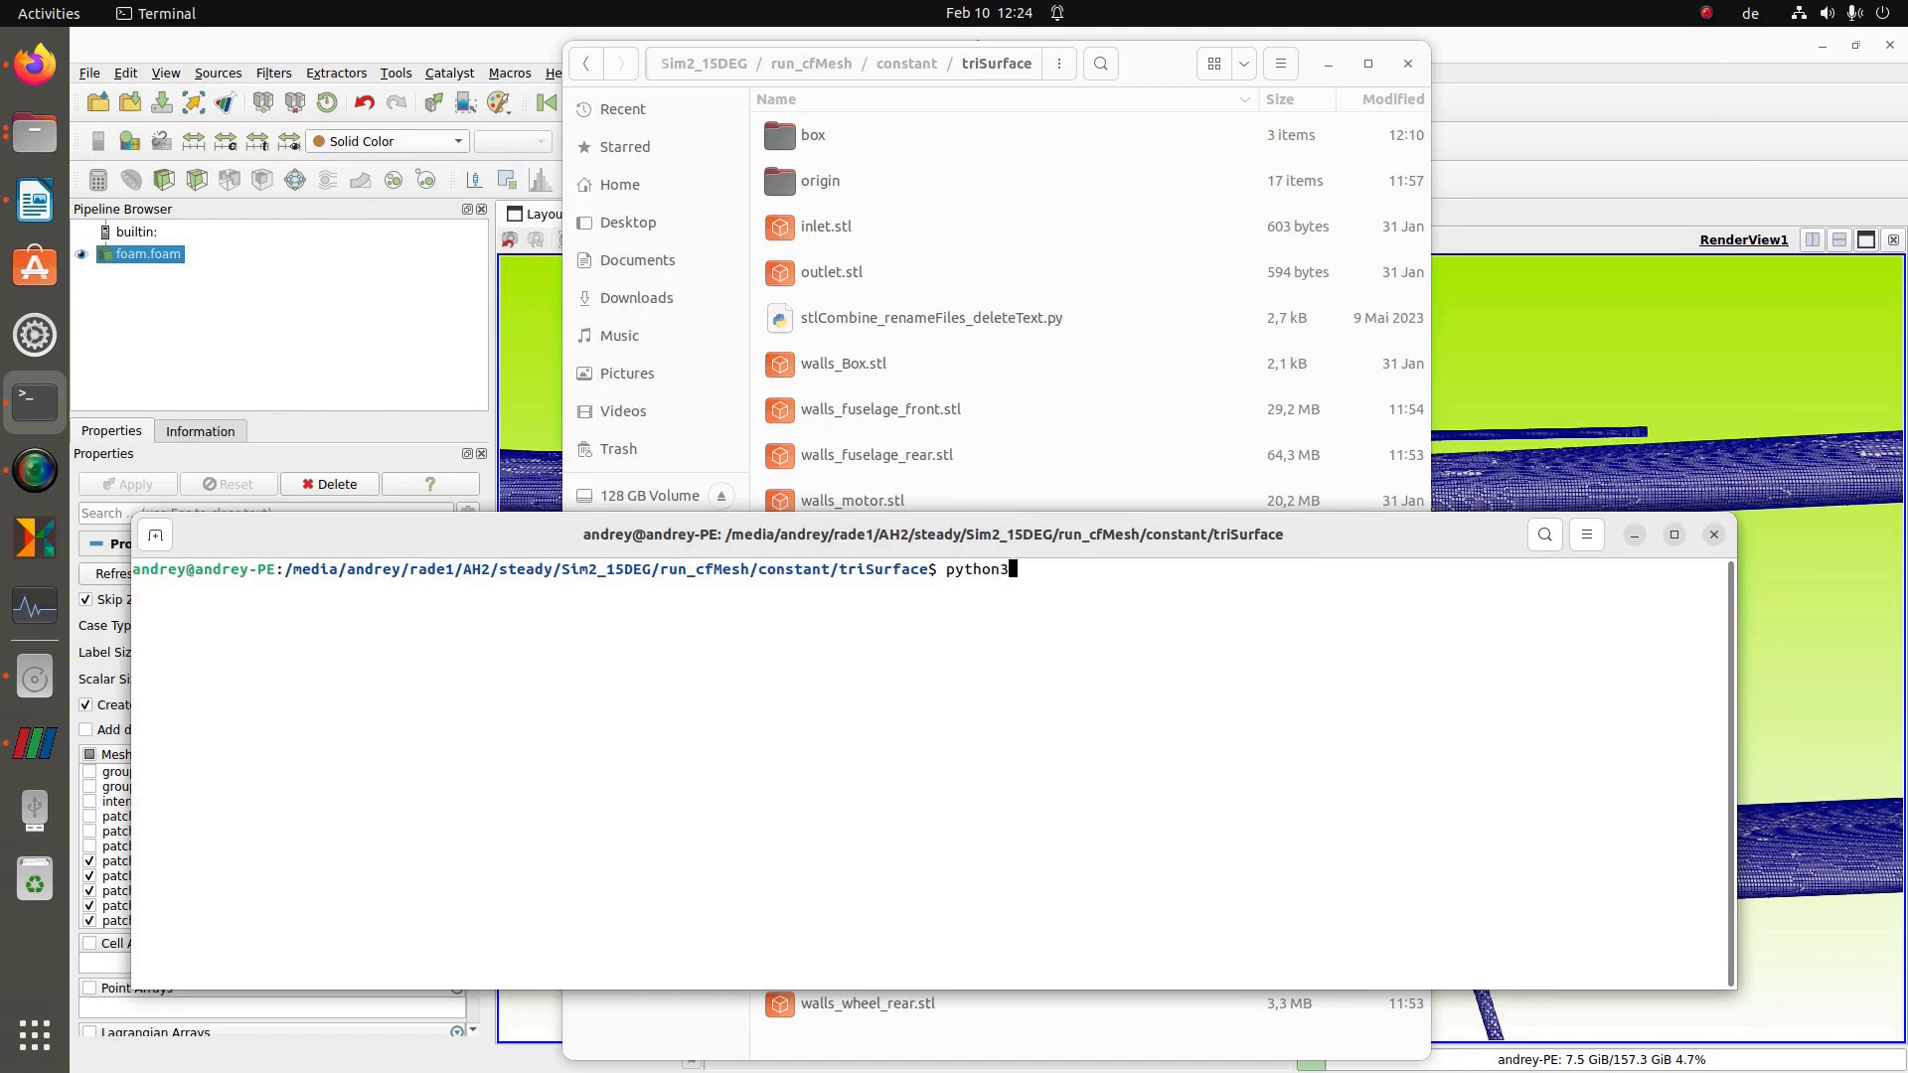
type(" stl")
key("Tab")
key("Return")
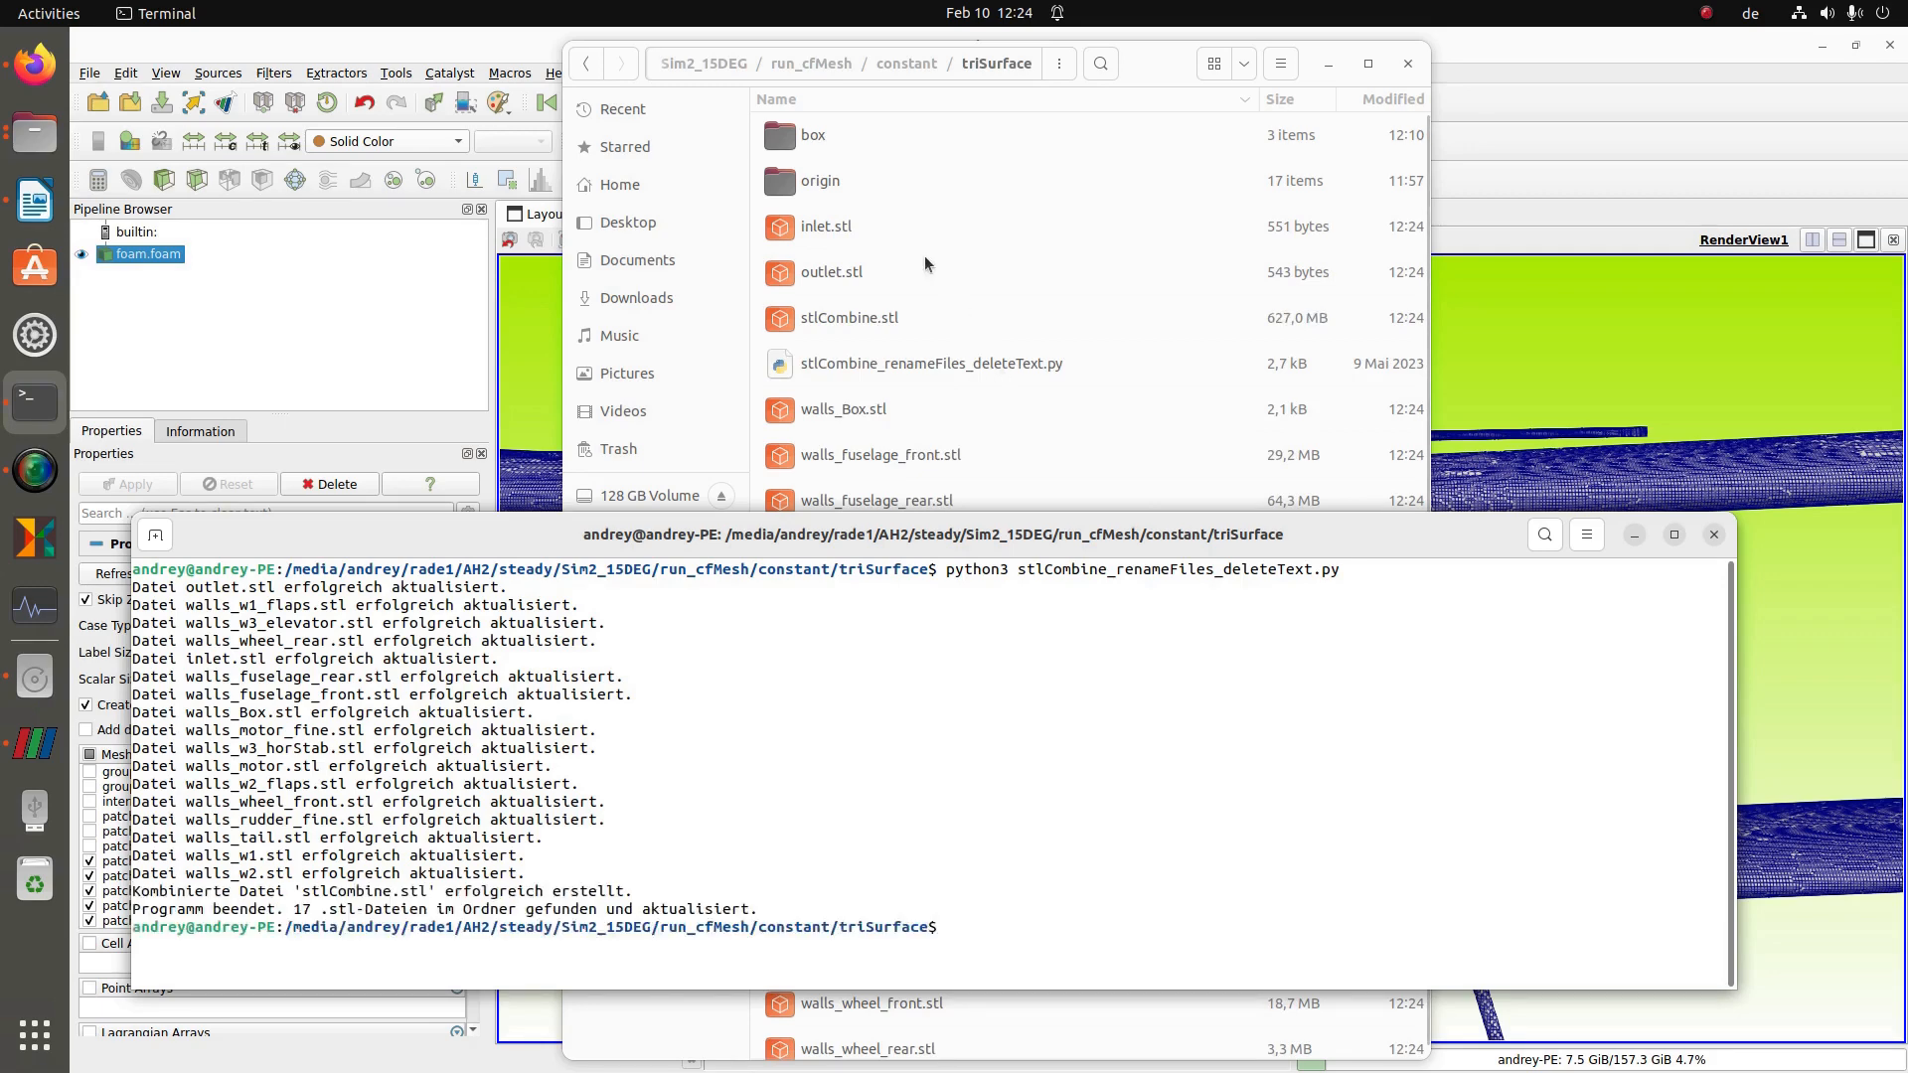
- Open the cfMeshAndOpenFoamRun file from the run_cfMesh folder, and return the file browser to constant/triSurface
left_click(817, 63)
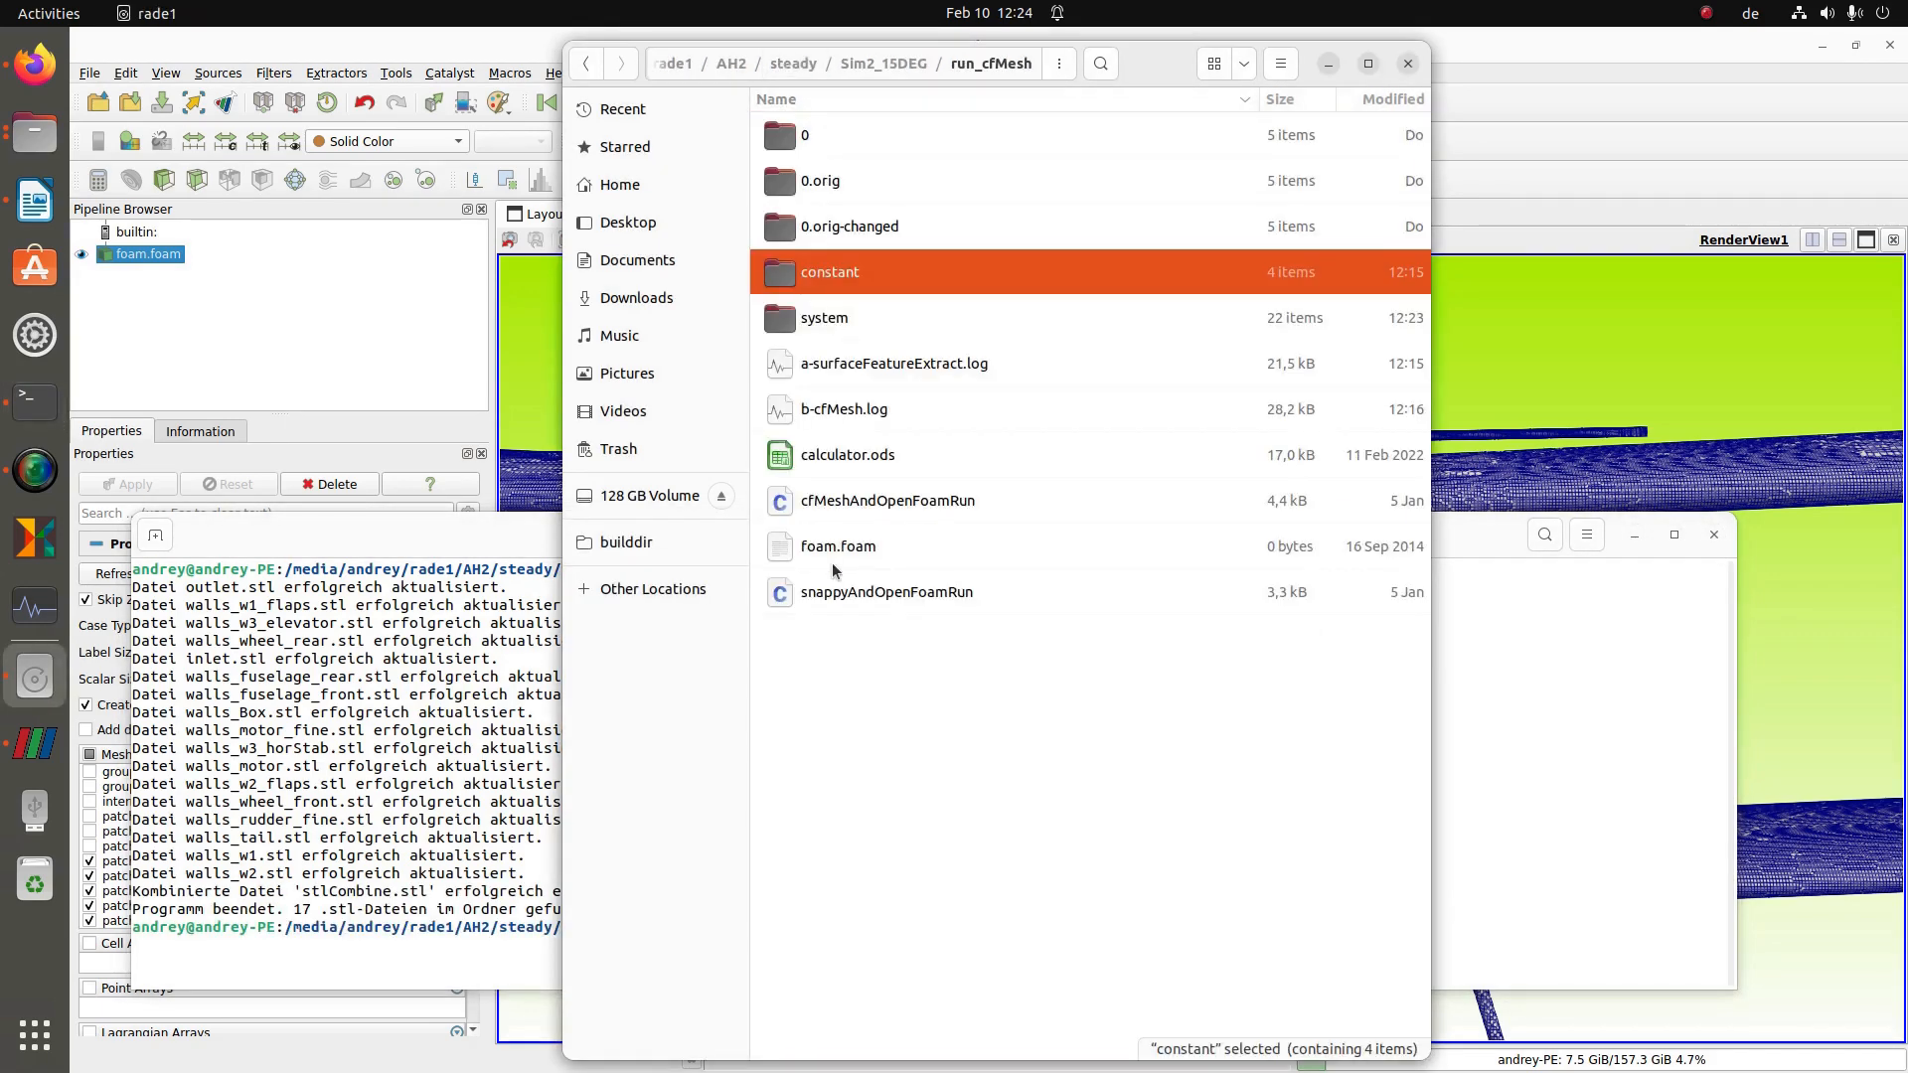
double_click(859, 502)
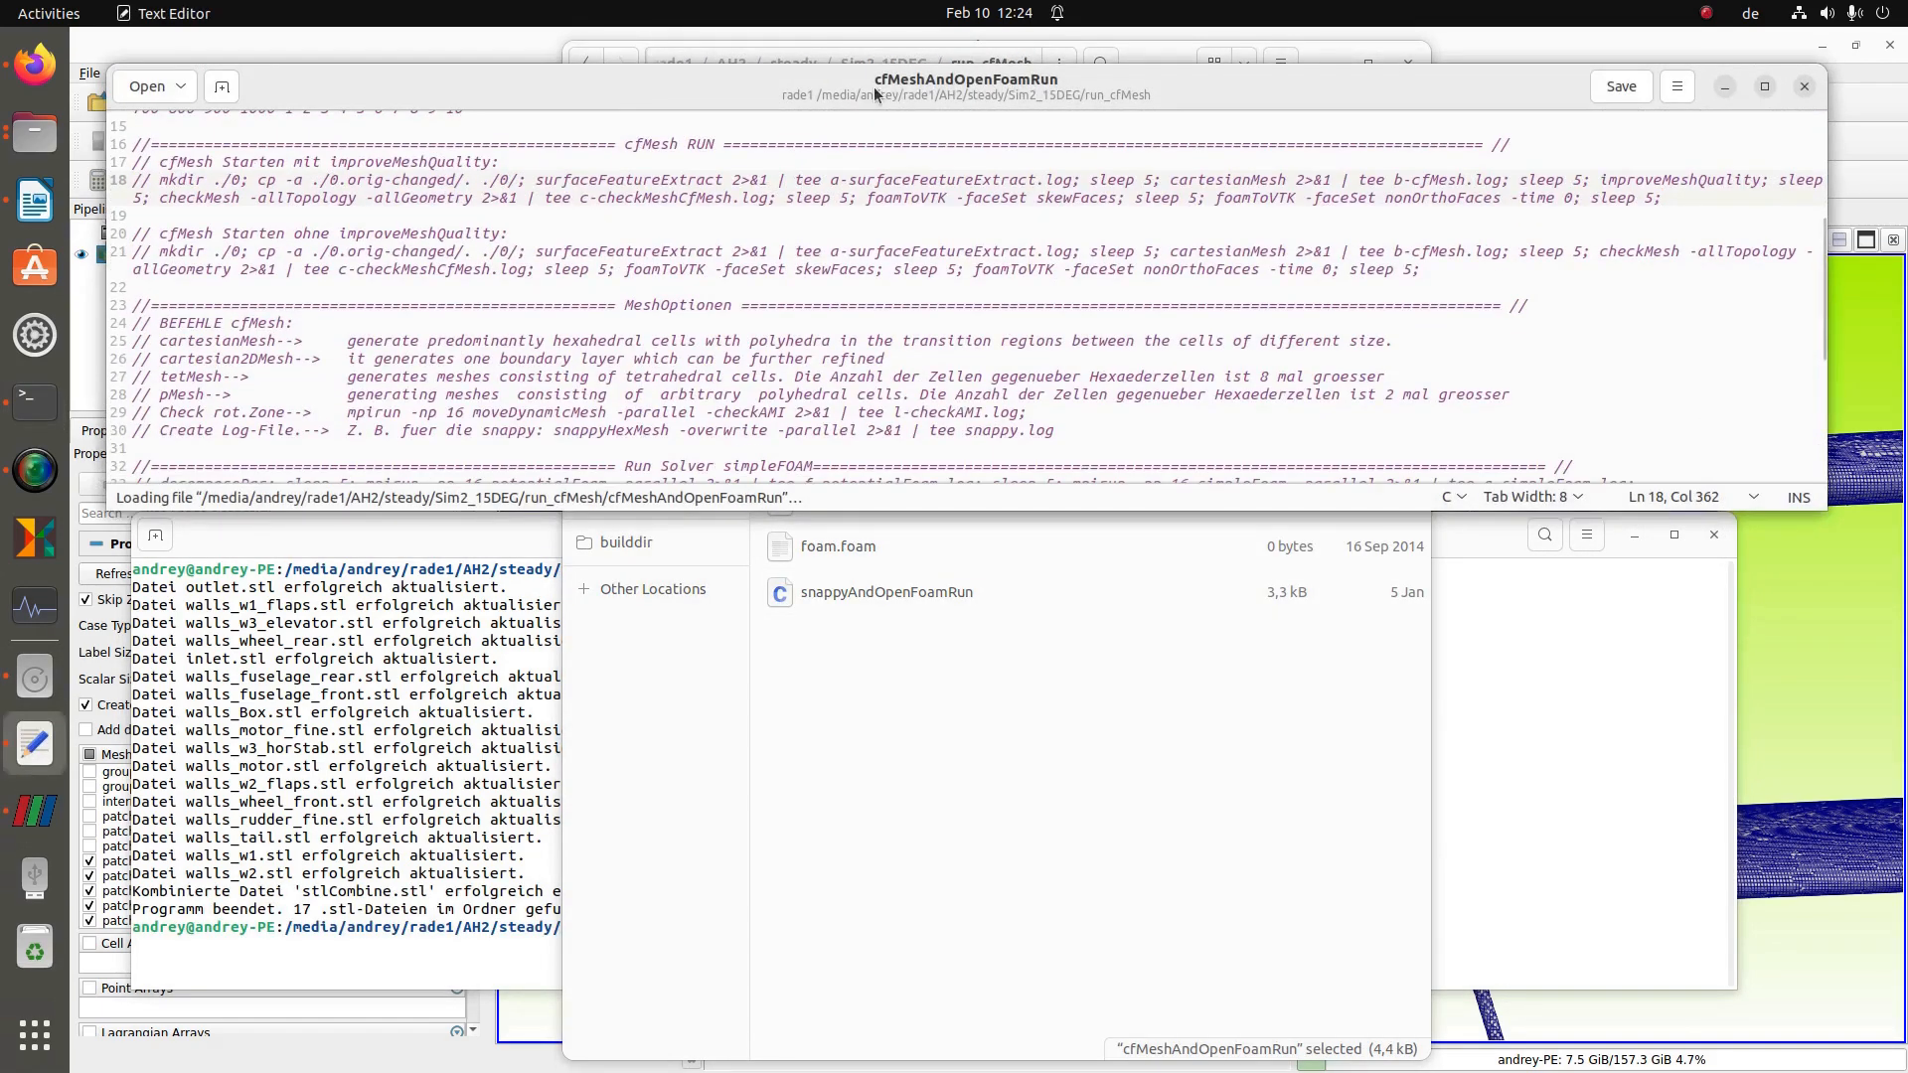
left_click(1147, 647)
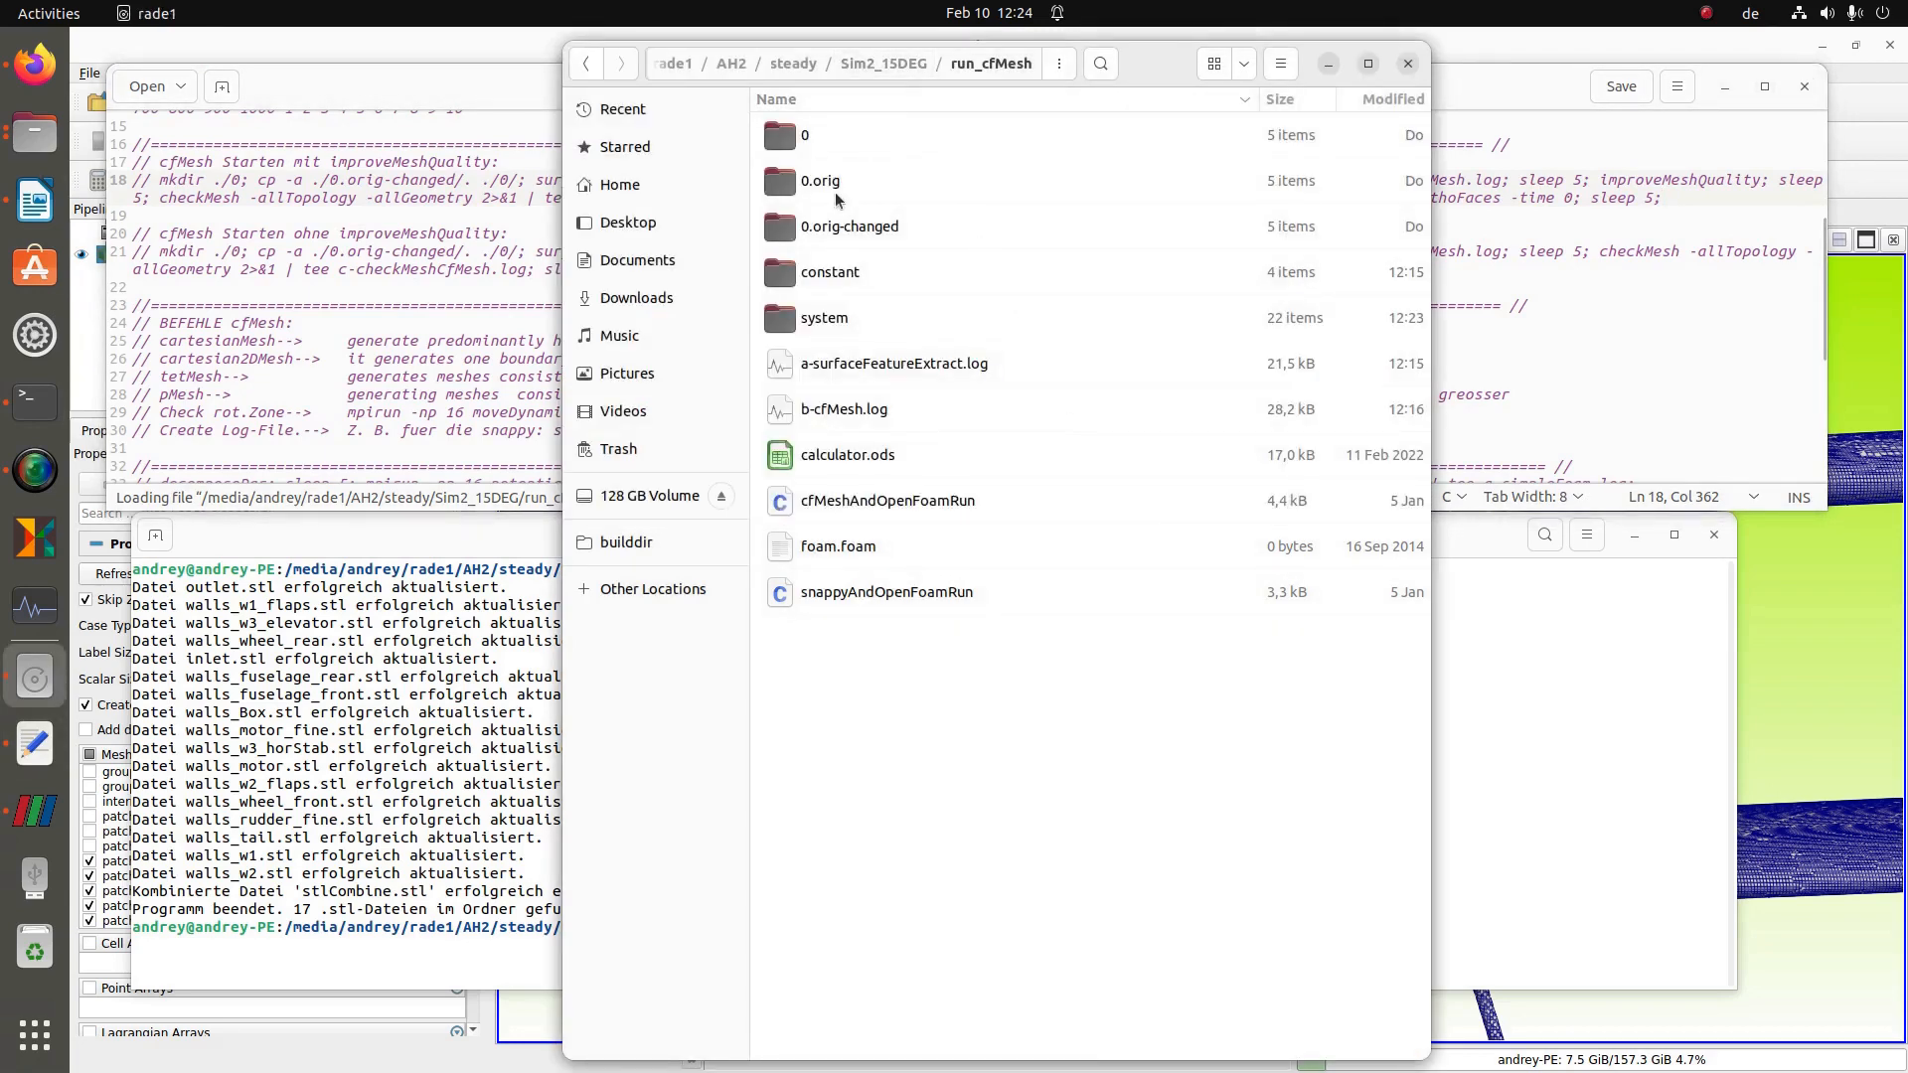
double_click(821, 271)
double_click(825, 181)
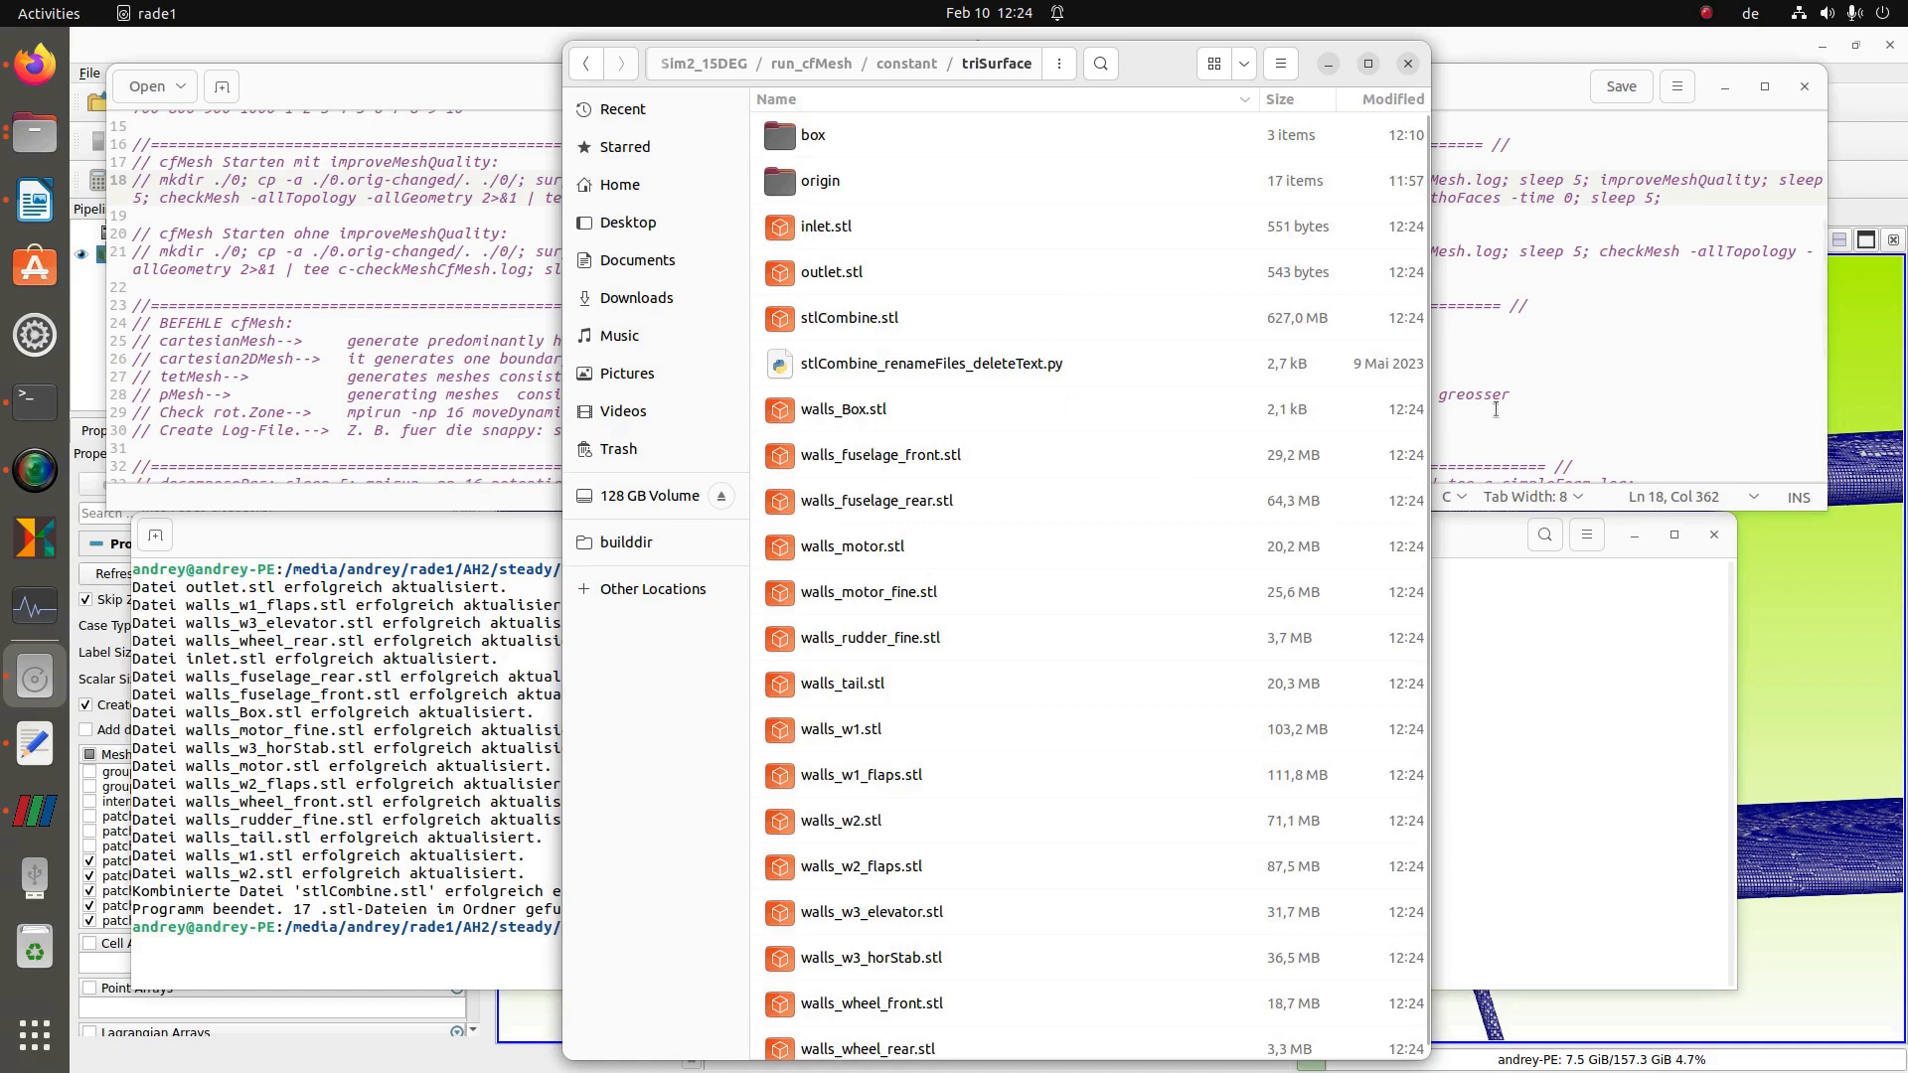
- Activate OpenFOAM in the terminal with the home-folder source openFOAM/openfoam/etc/bashrc command from line 4 of cfMeshAndOpenFoamRun
left_click(1455, 341)
scroll(320, 323, "up", 5)
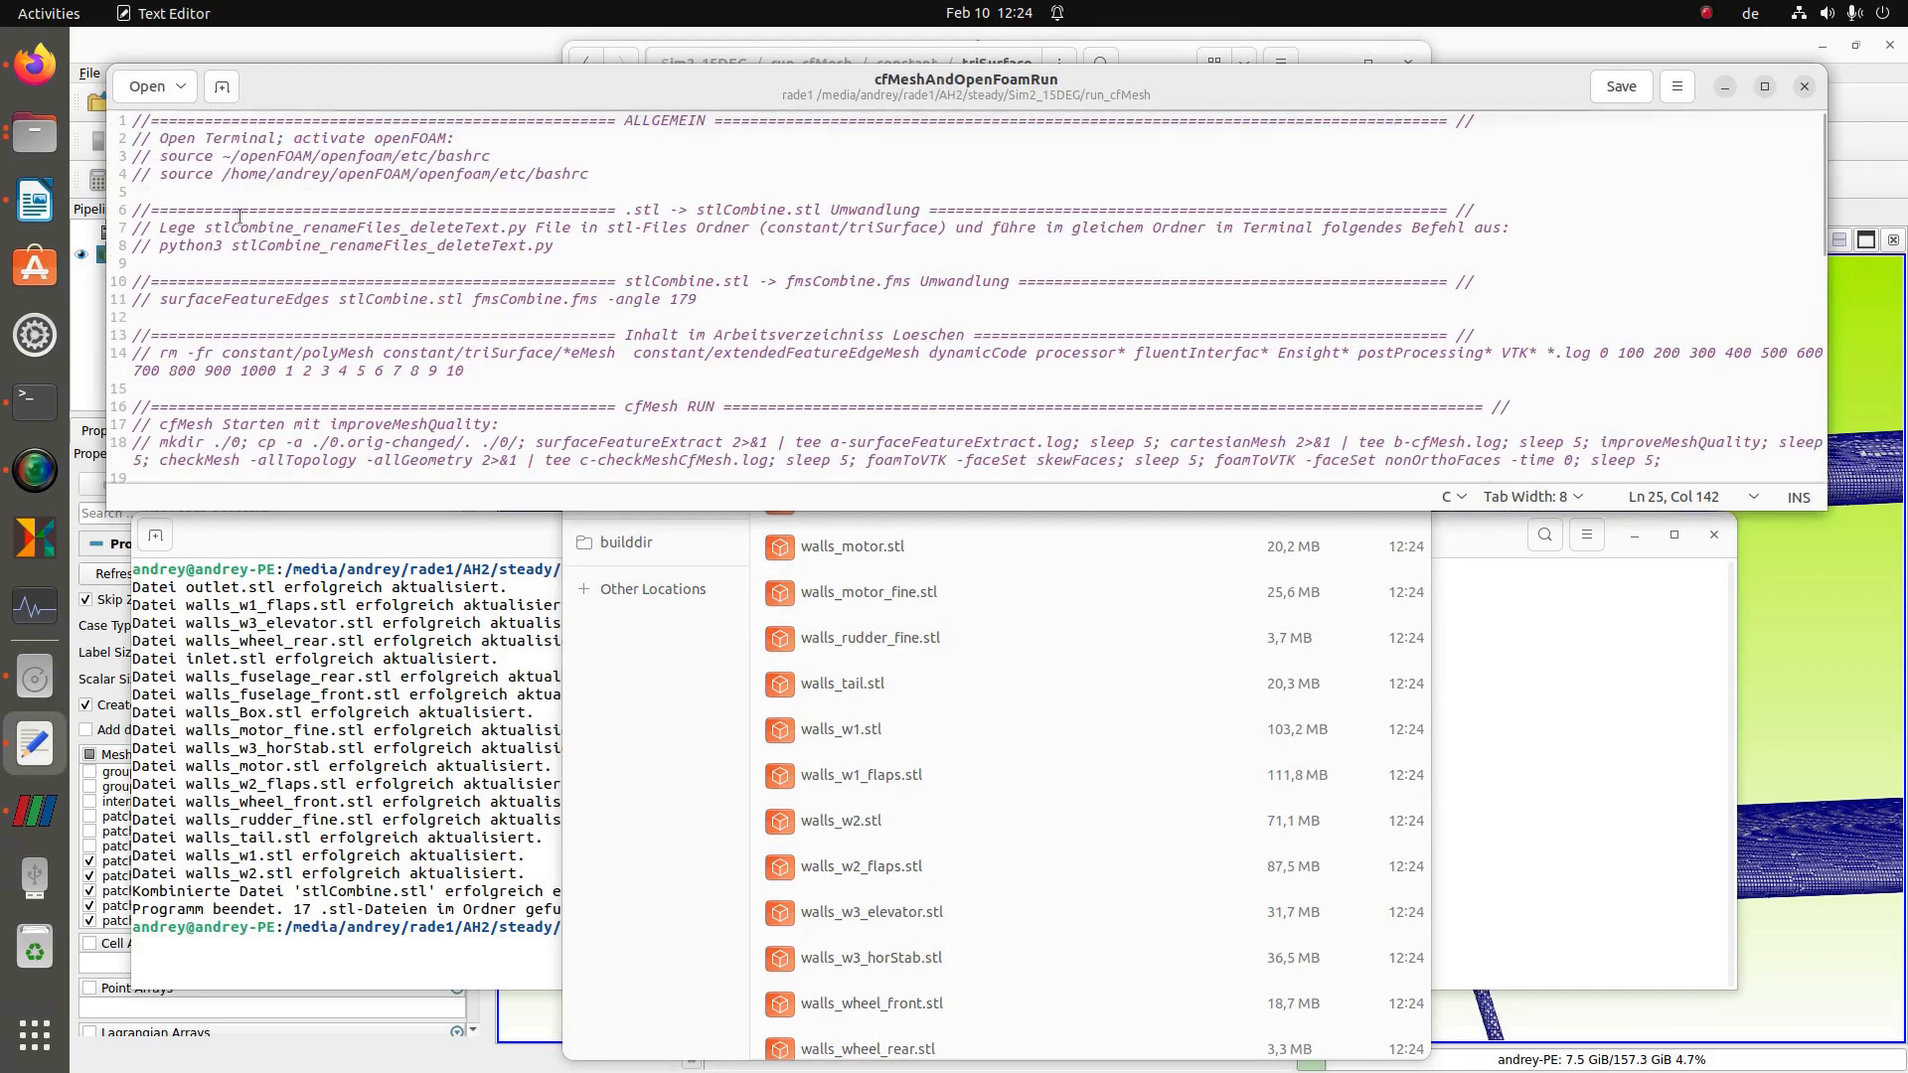
left_click_drag(160, 175, 589, 175)
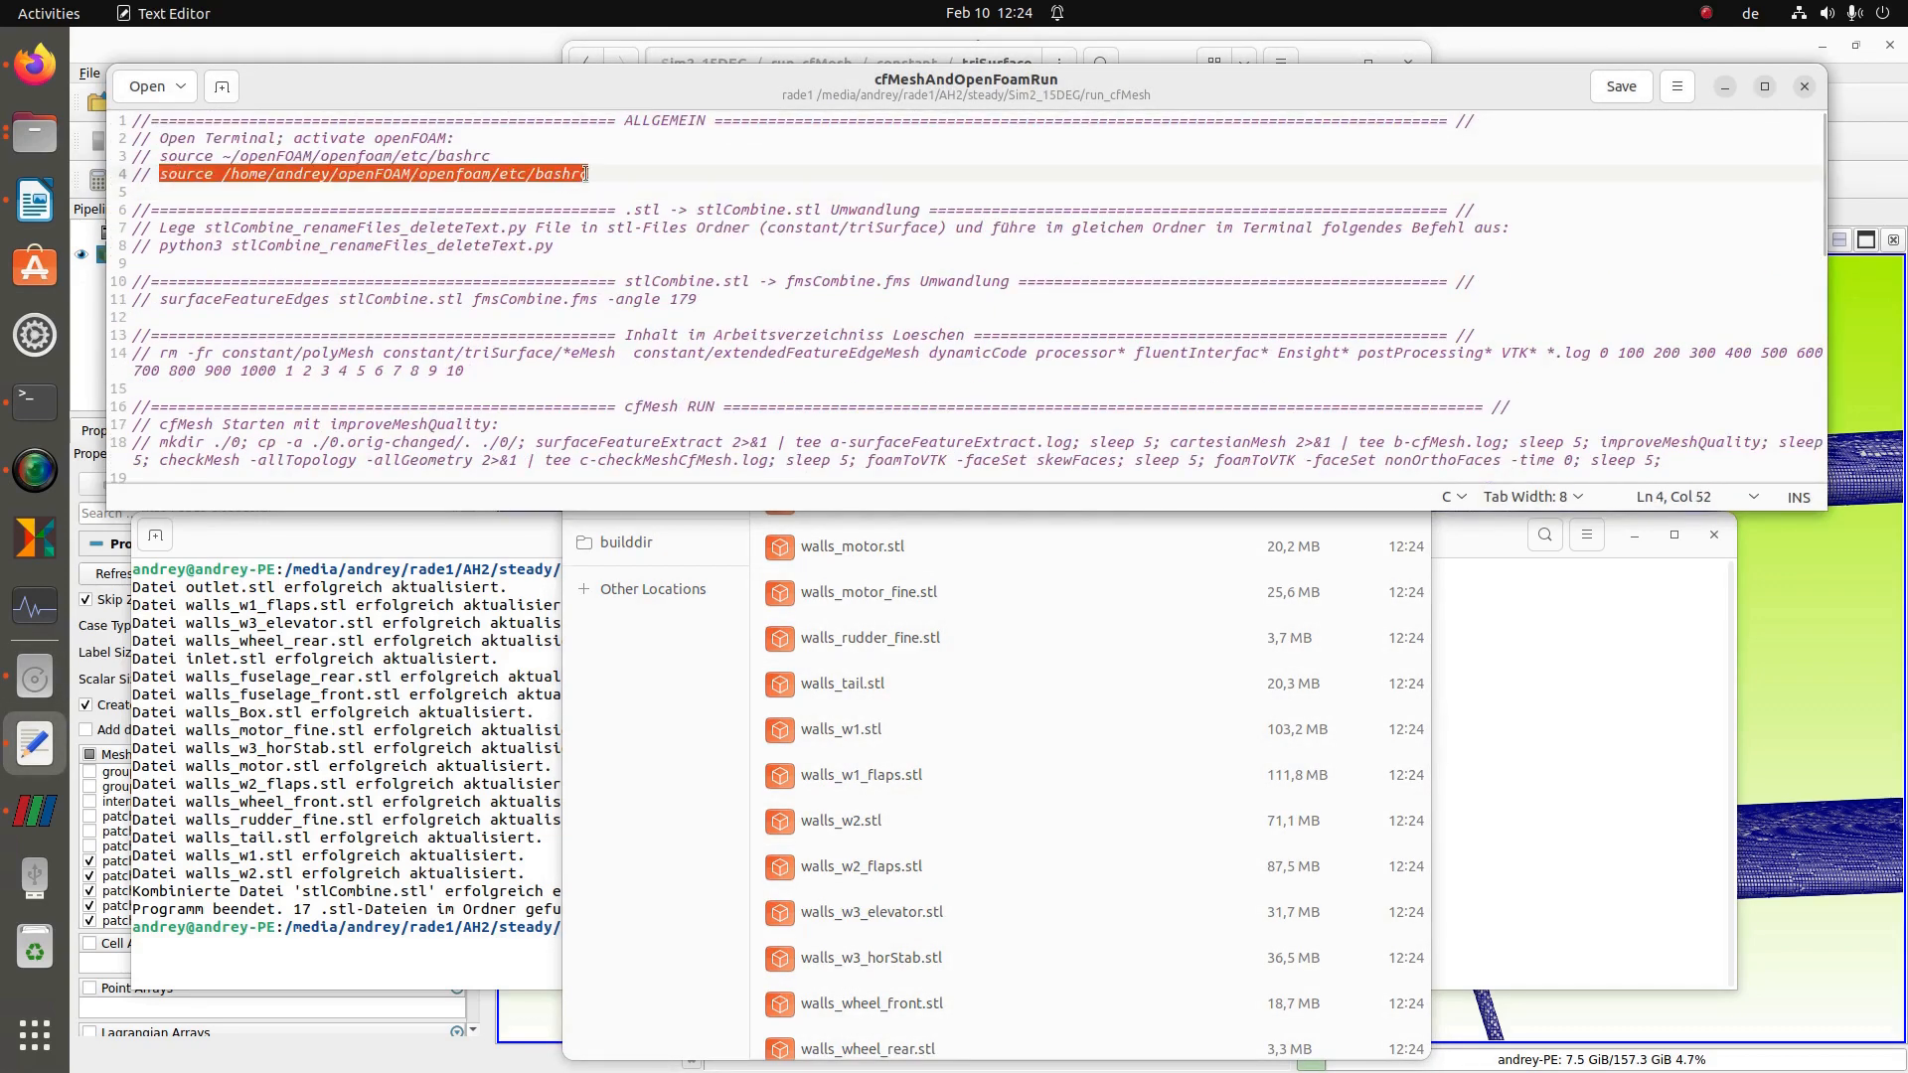
middle_click(393, 663)
key("Return")
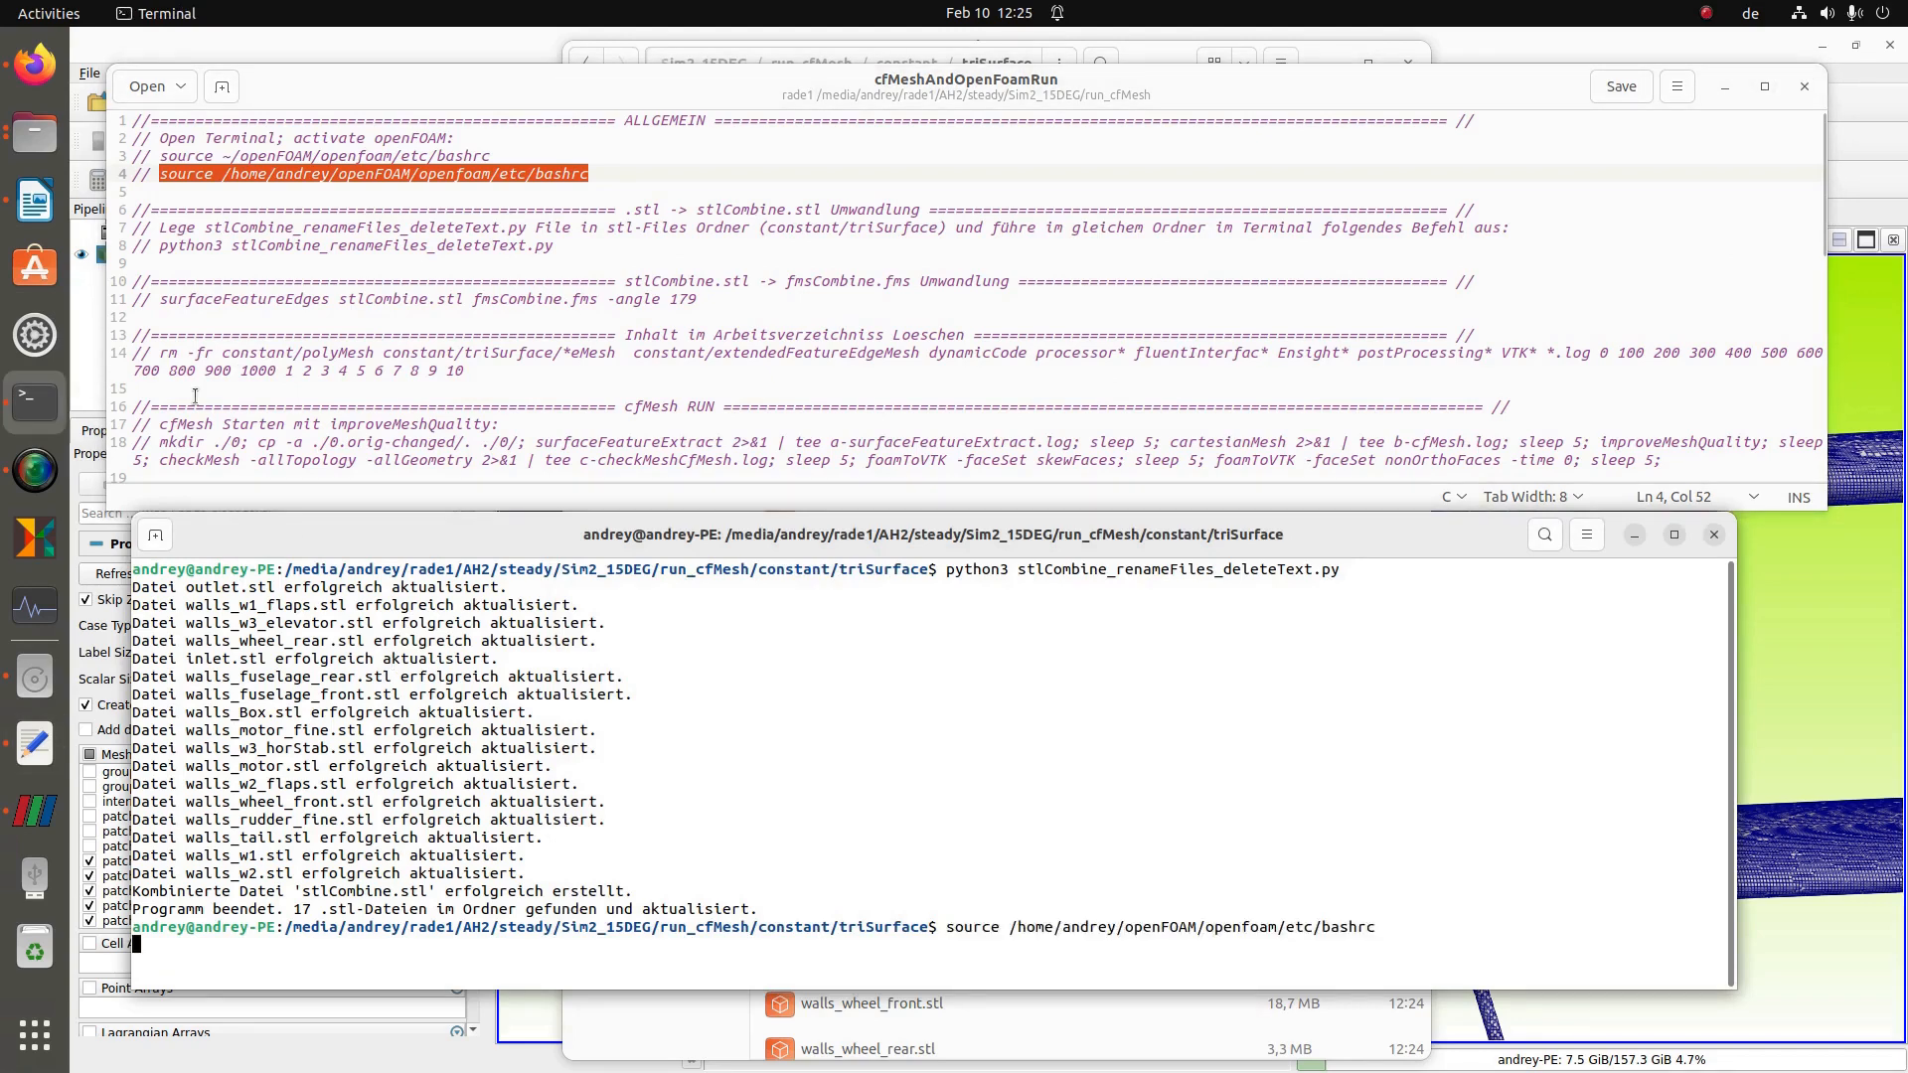
- Run surfaceFeatureEdges stlCombine.stl fmsCombine.fms -angle 179 in the terminal and select the generated fmsCombine.fms in triSurface
left_click(203, 318)
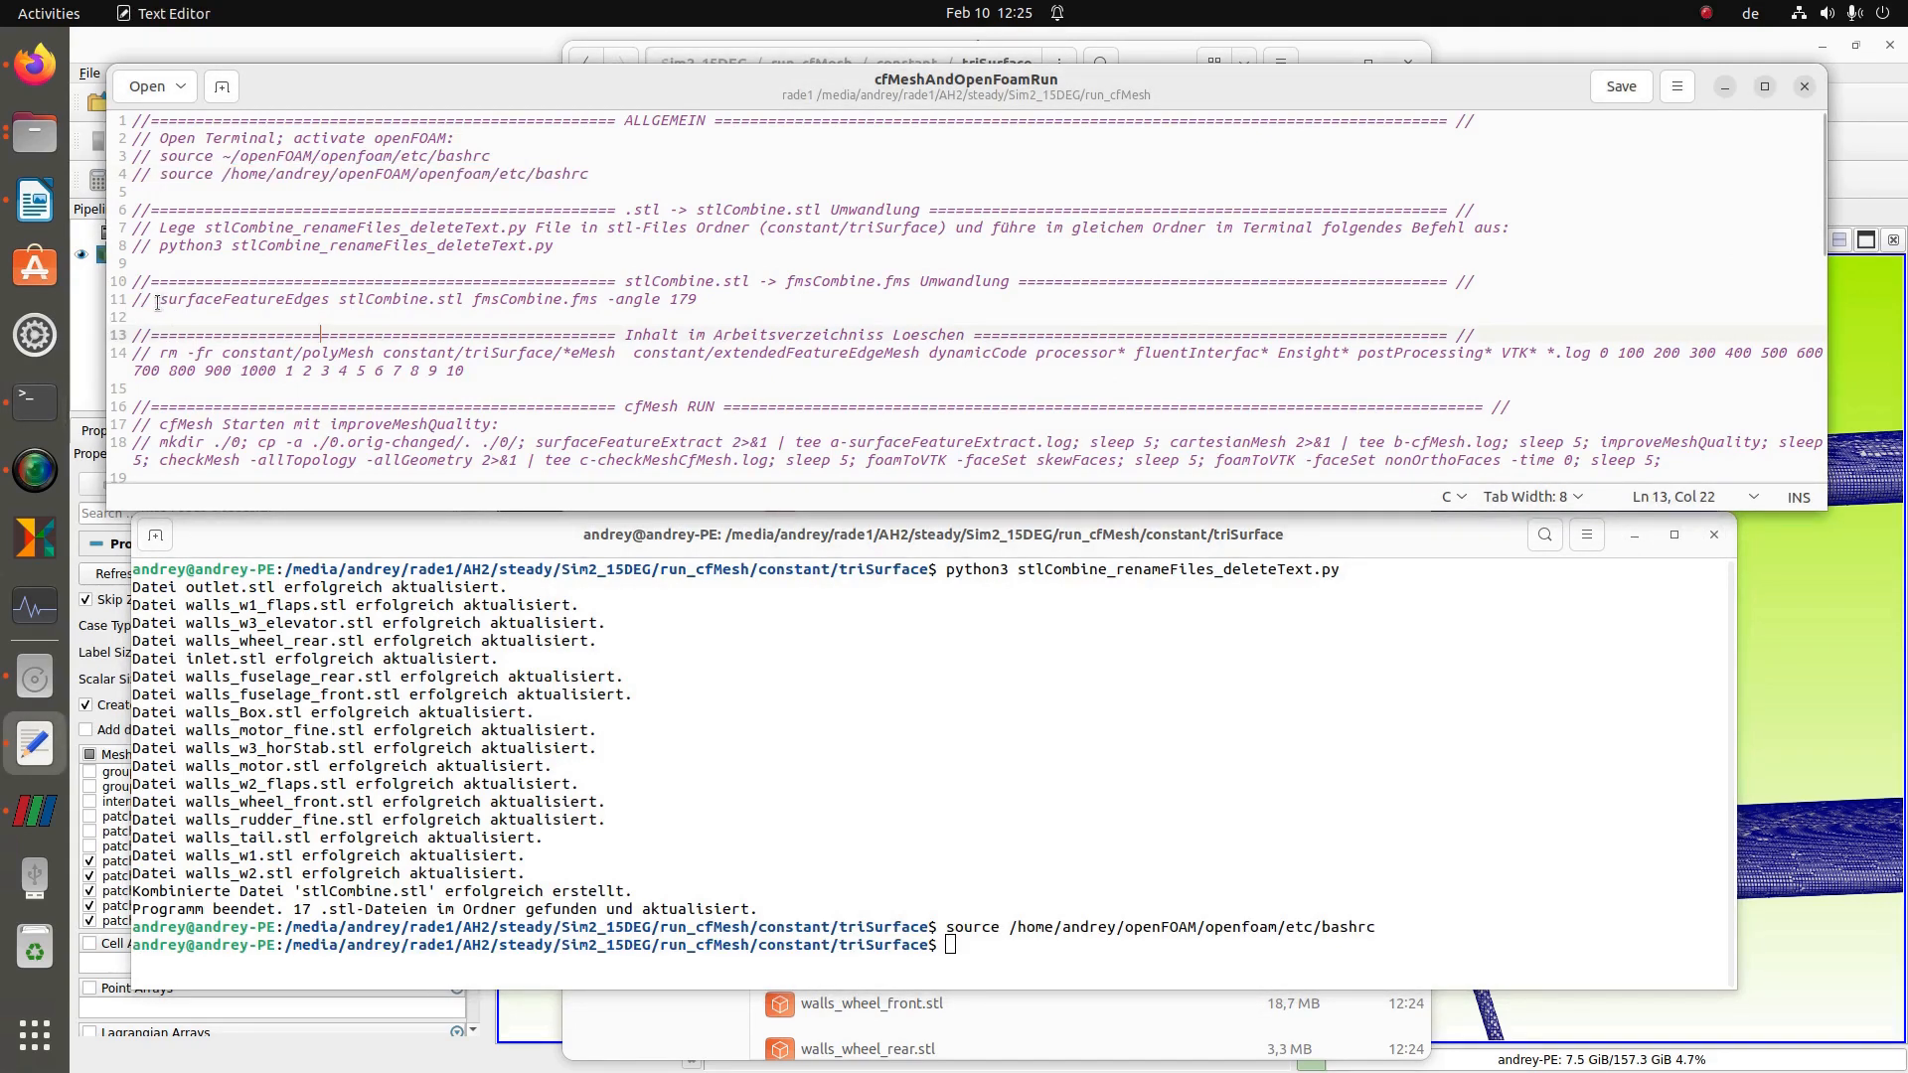
left_click_drag(159, 300, 705, 298)
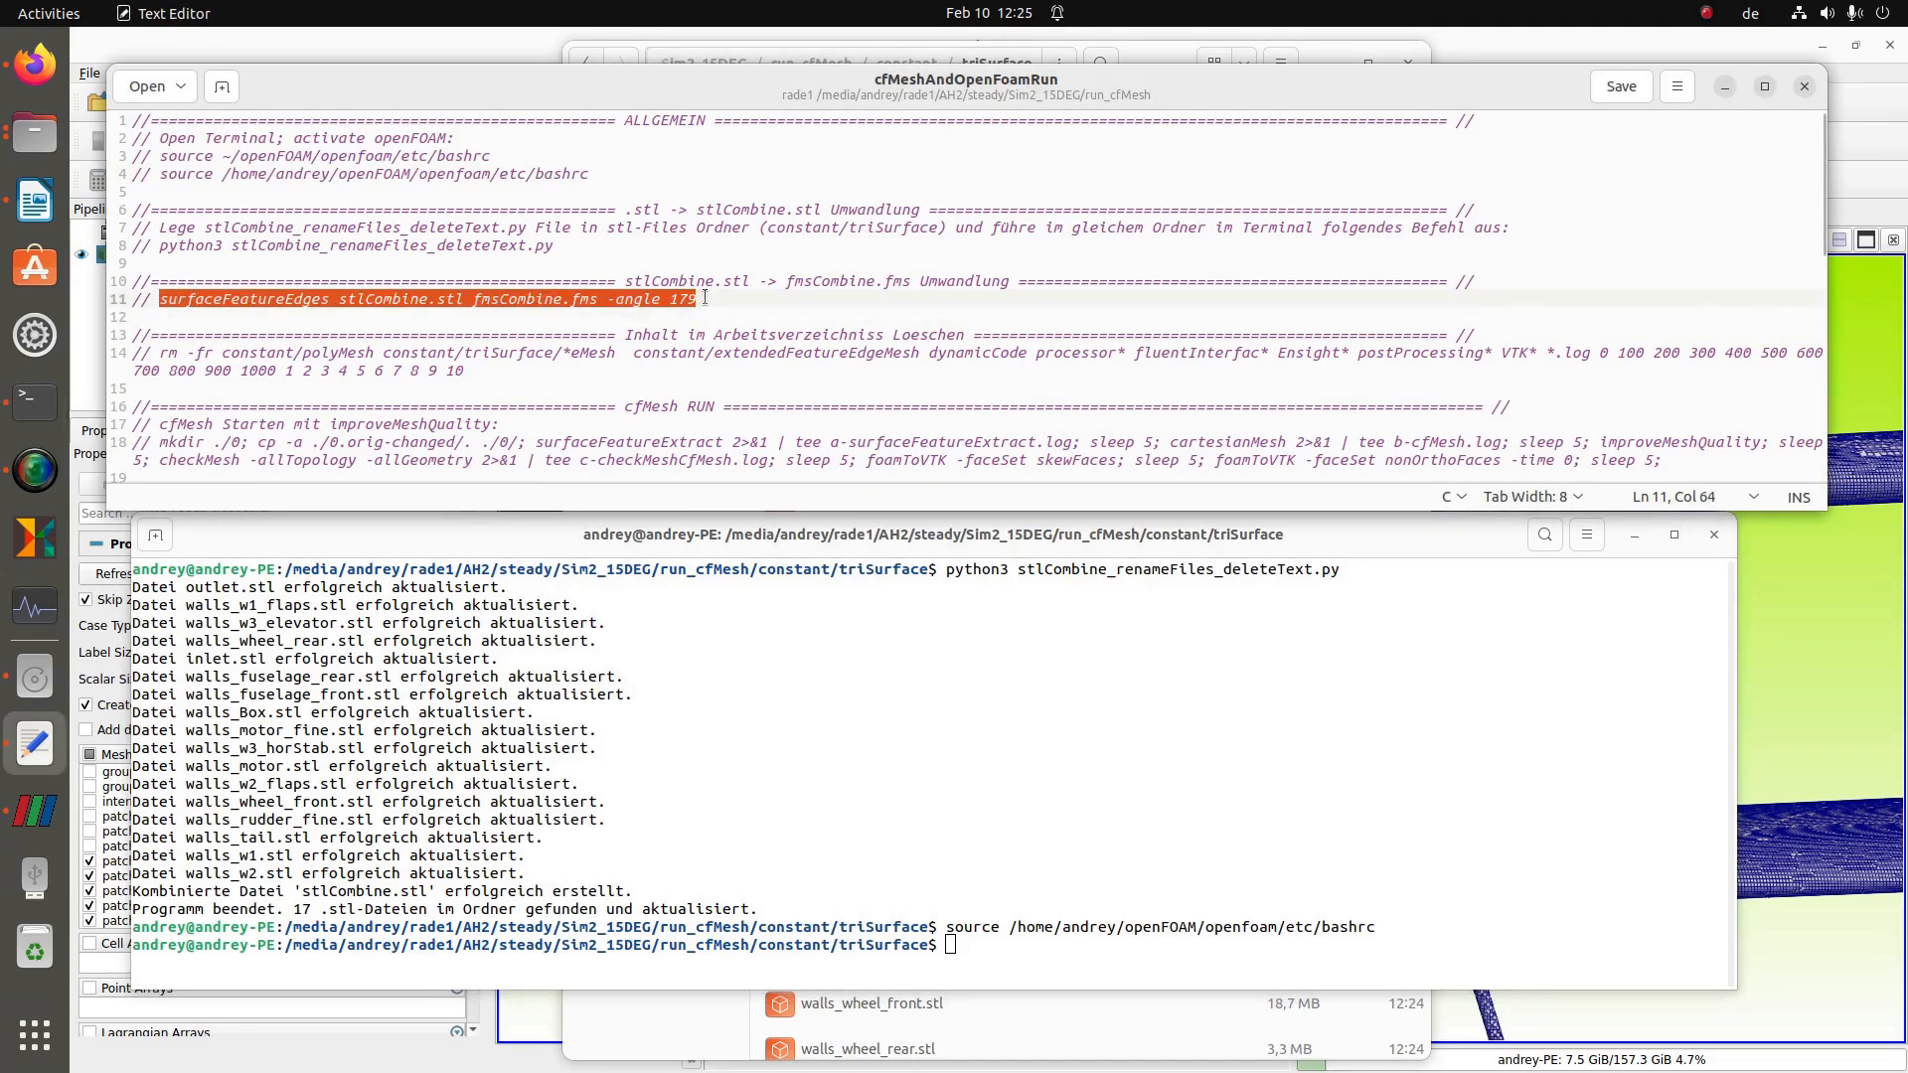
middle_click(969, 767)
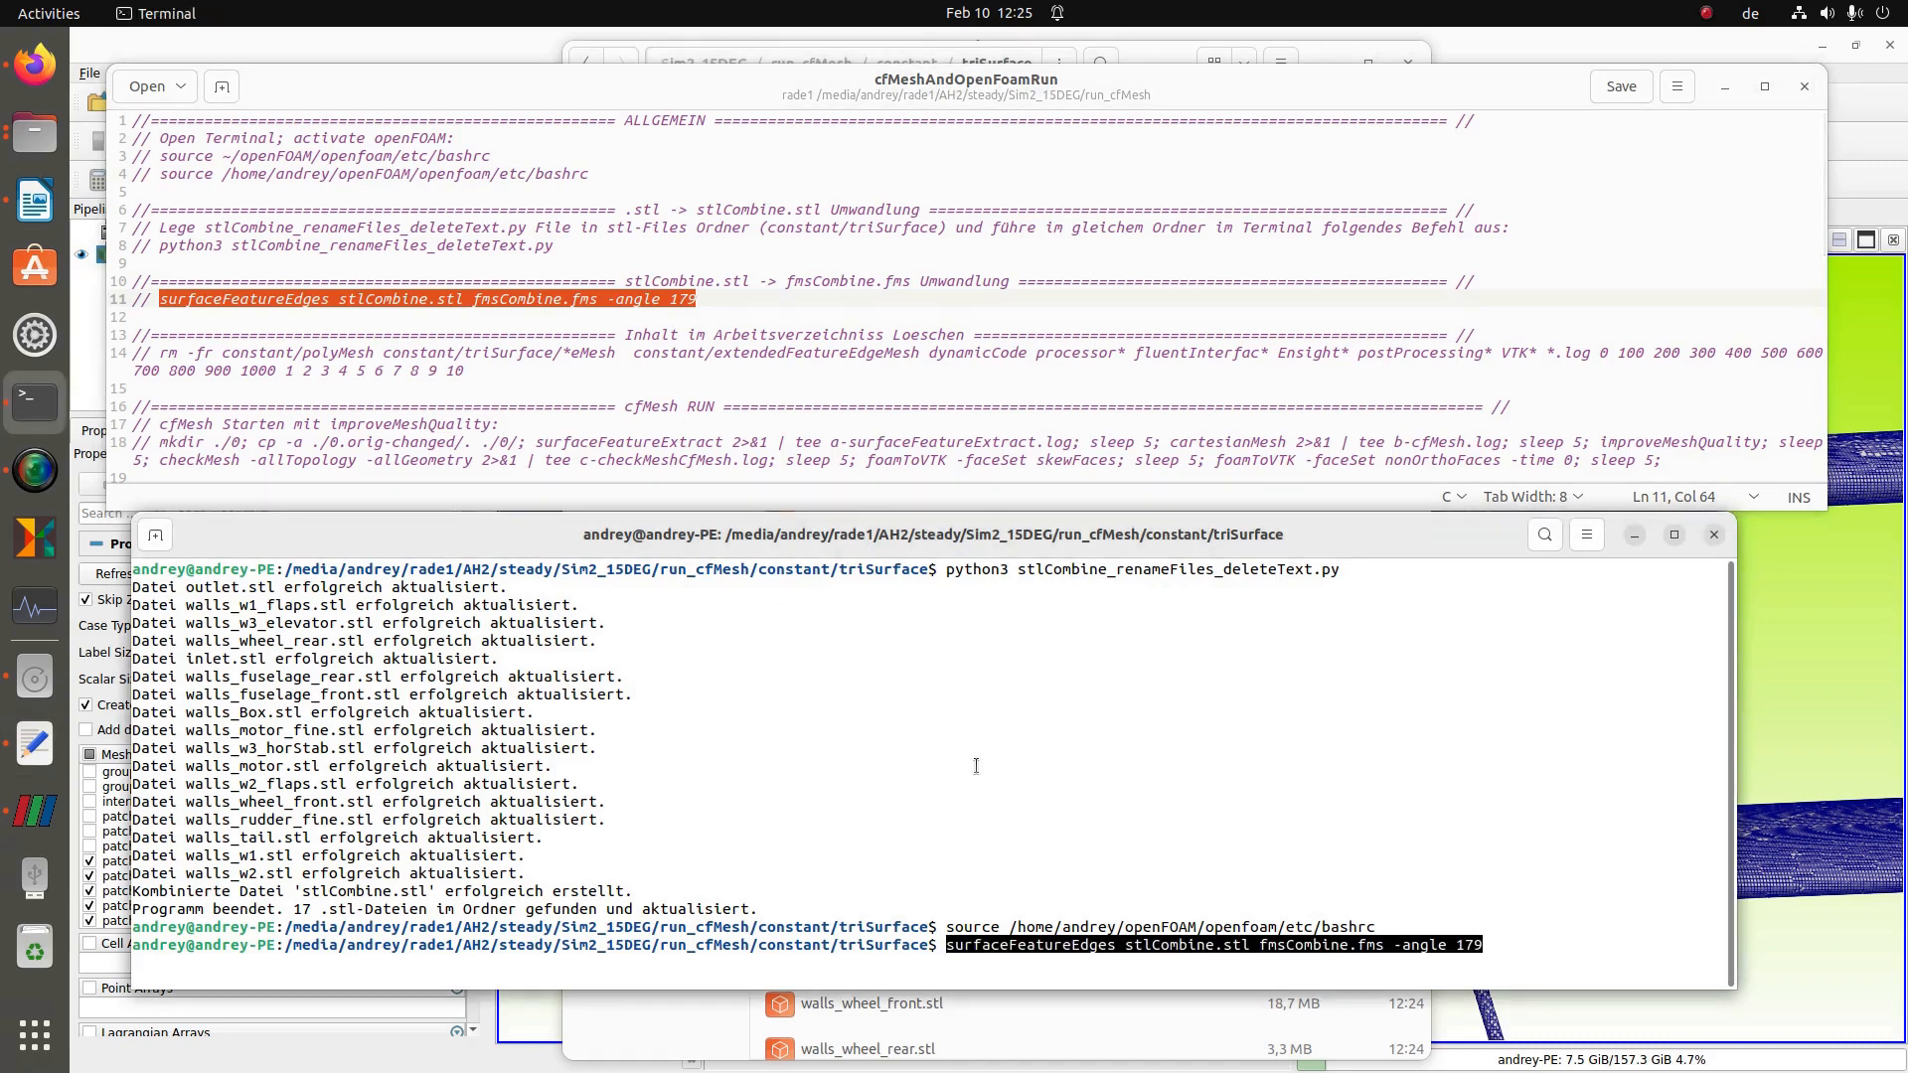
key("Return")
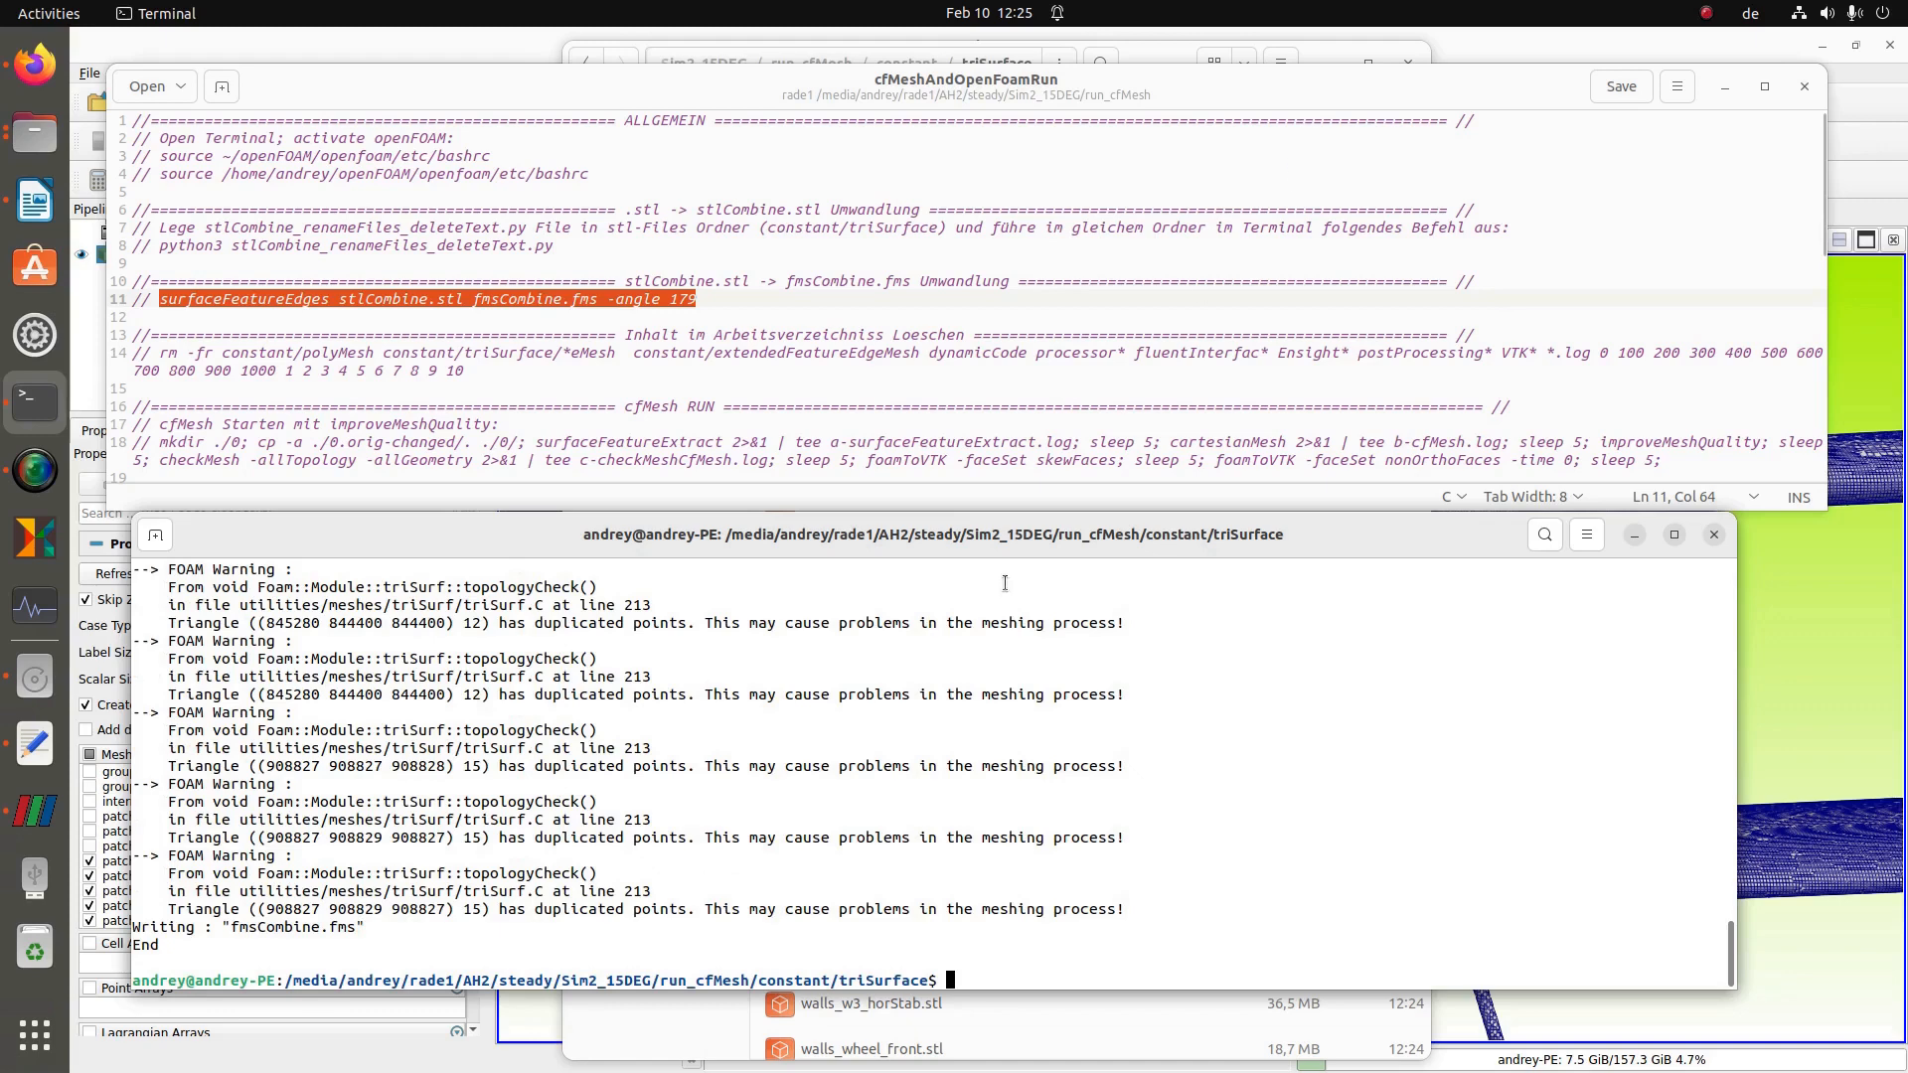
left_click(1727, 80)
left_click(809, 229)
left_click(840, 227)
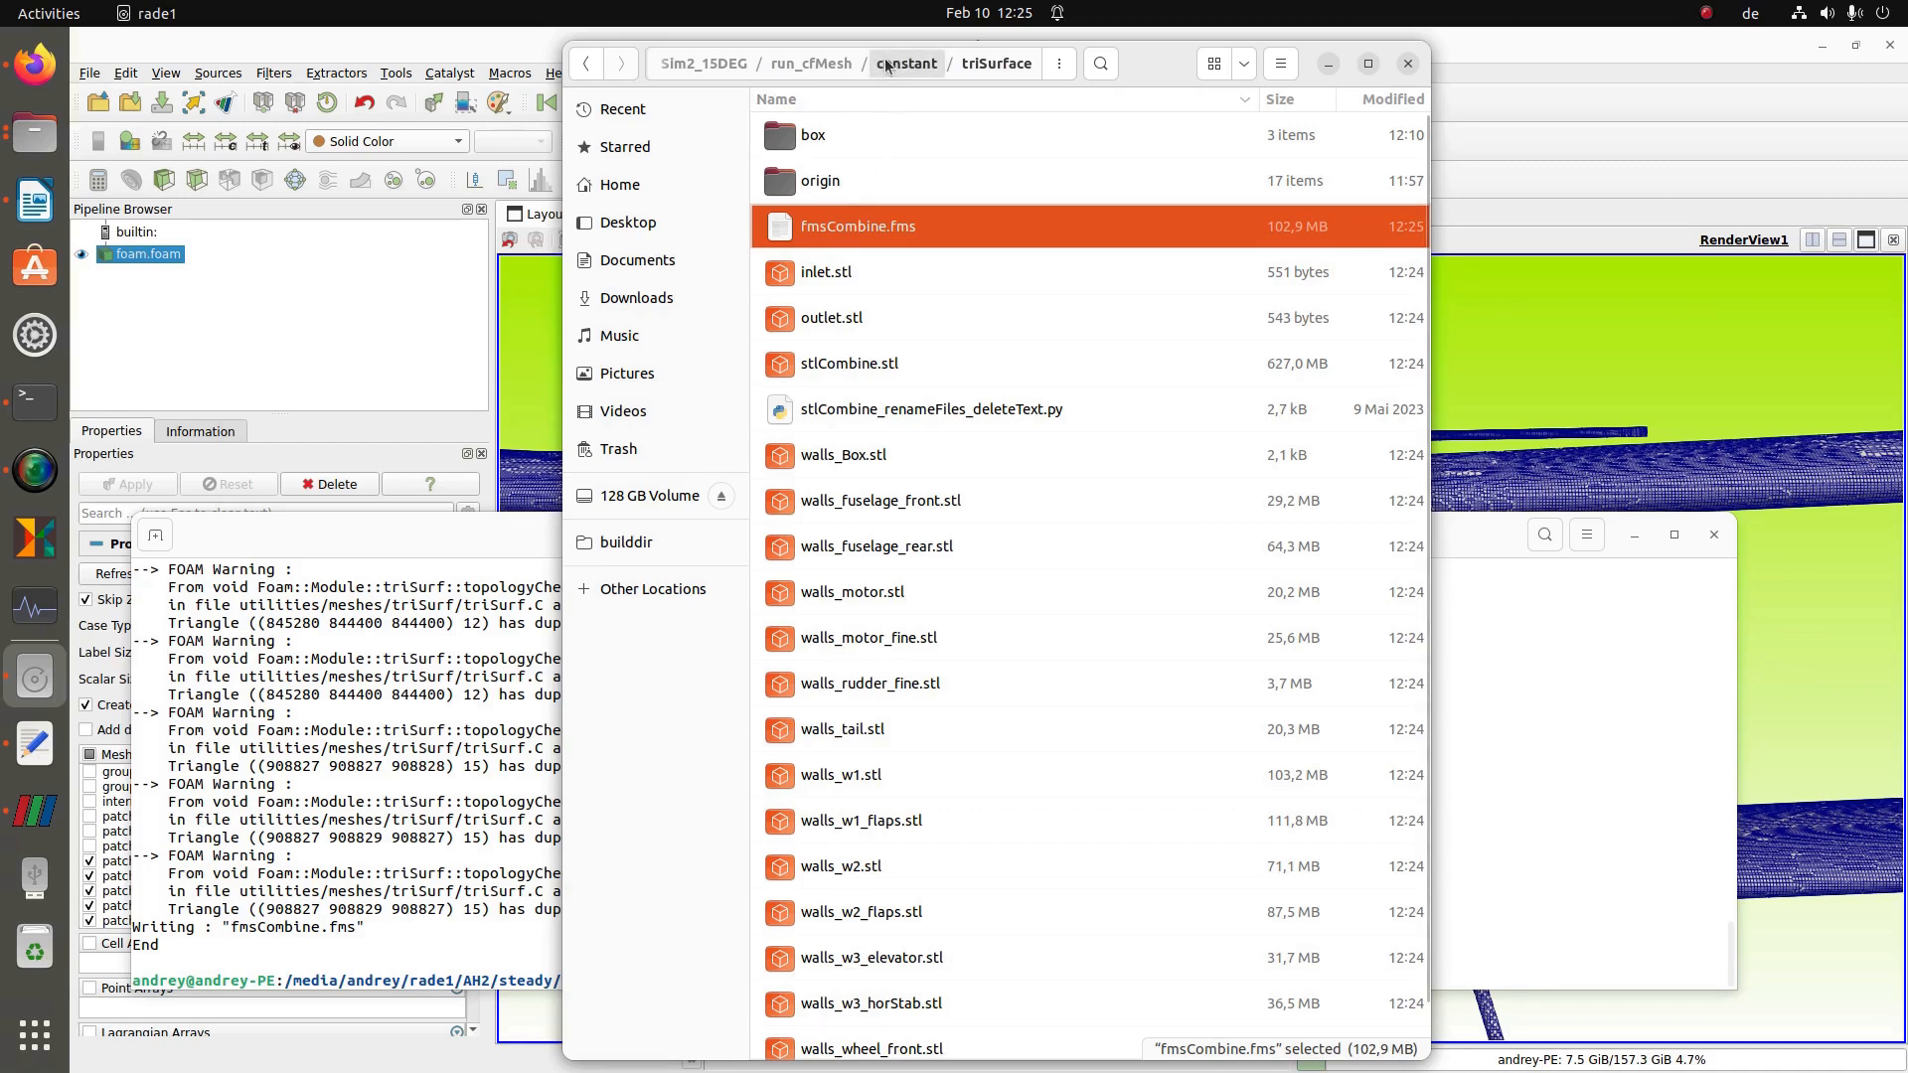
- Move both the file browser and the terminal up to the run_cfMesh folder, using cd .. twice in the terminal
left_click(811, 63)
left_click(896, 688)
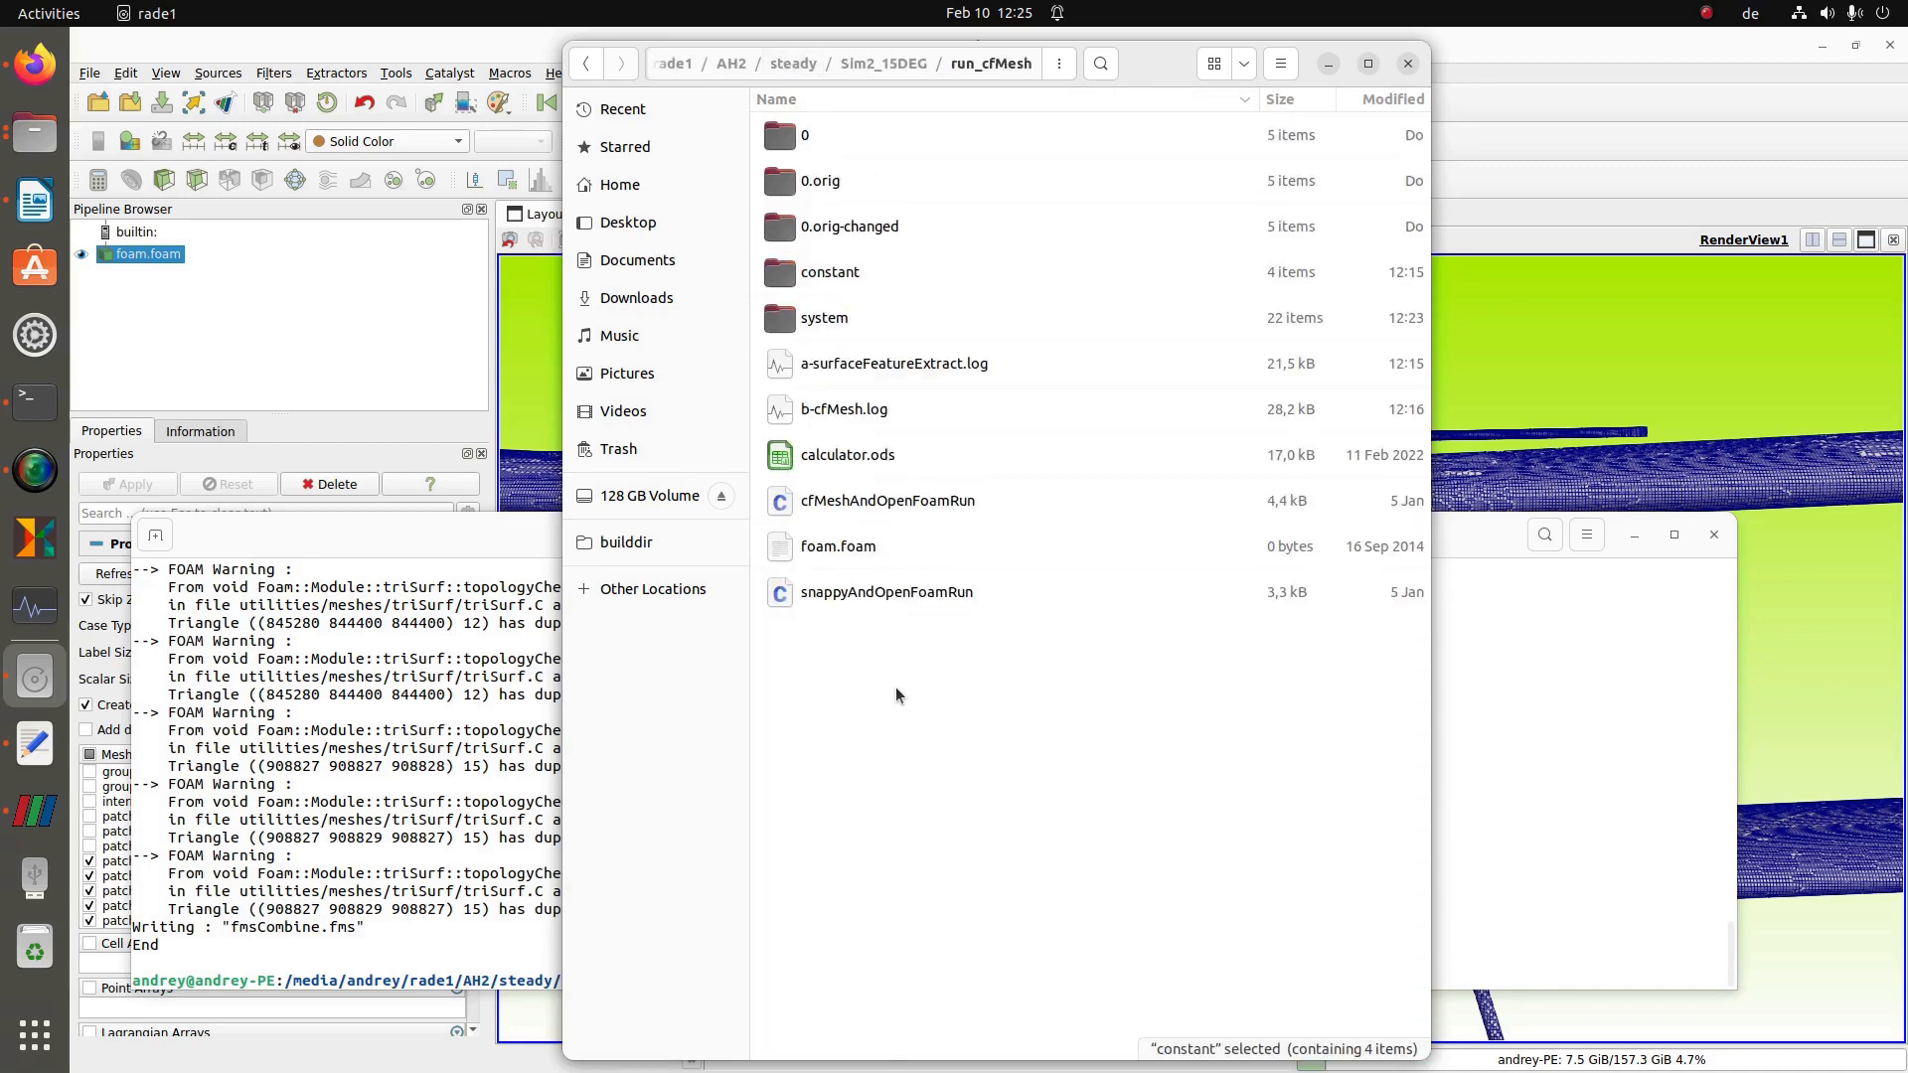
left_click(1560, 831)
type("cd ..")
key("Return")
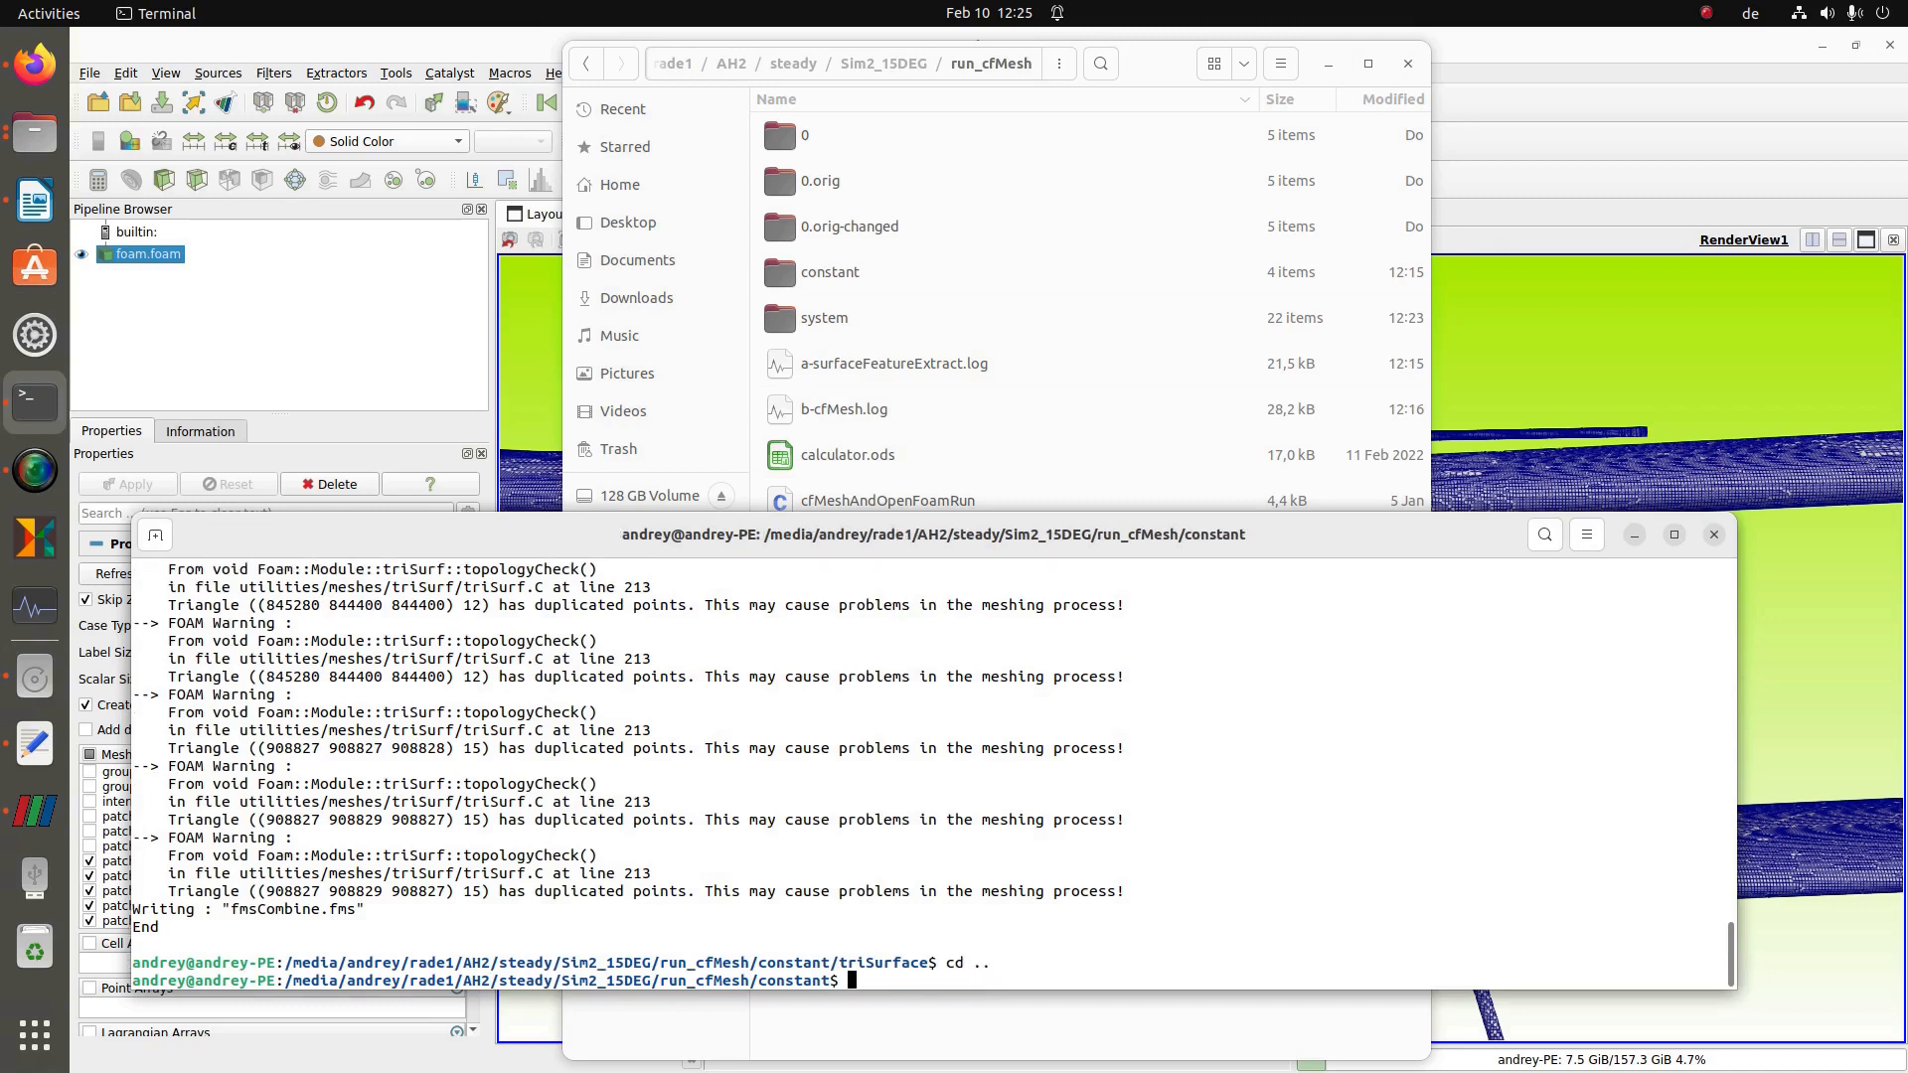
type("cd ..")
key("Return")
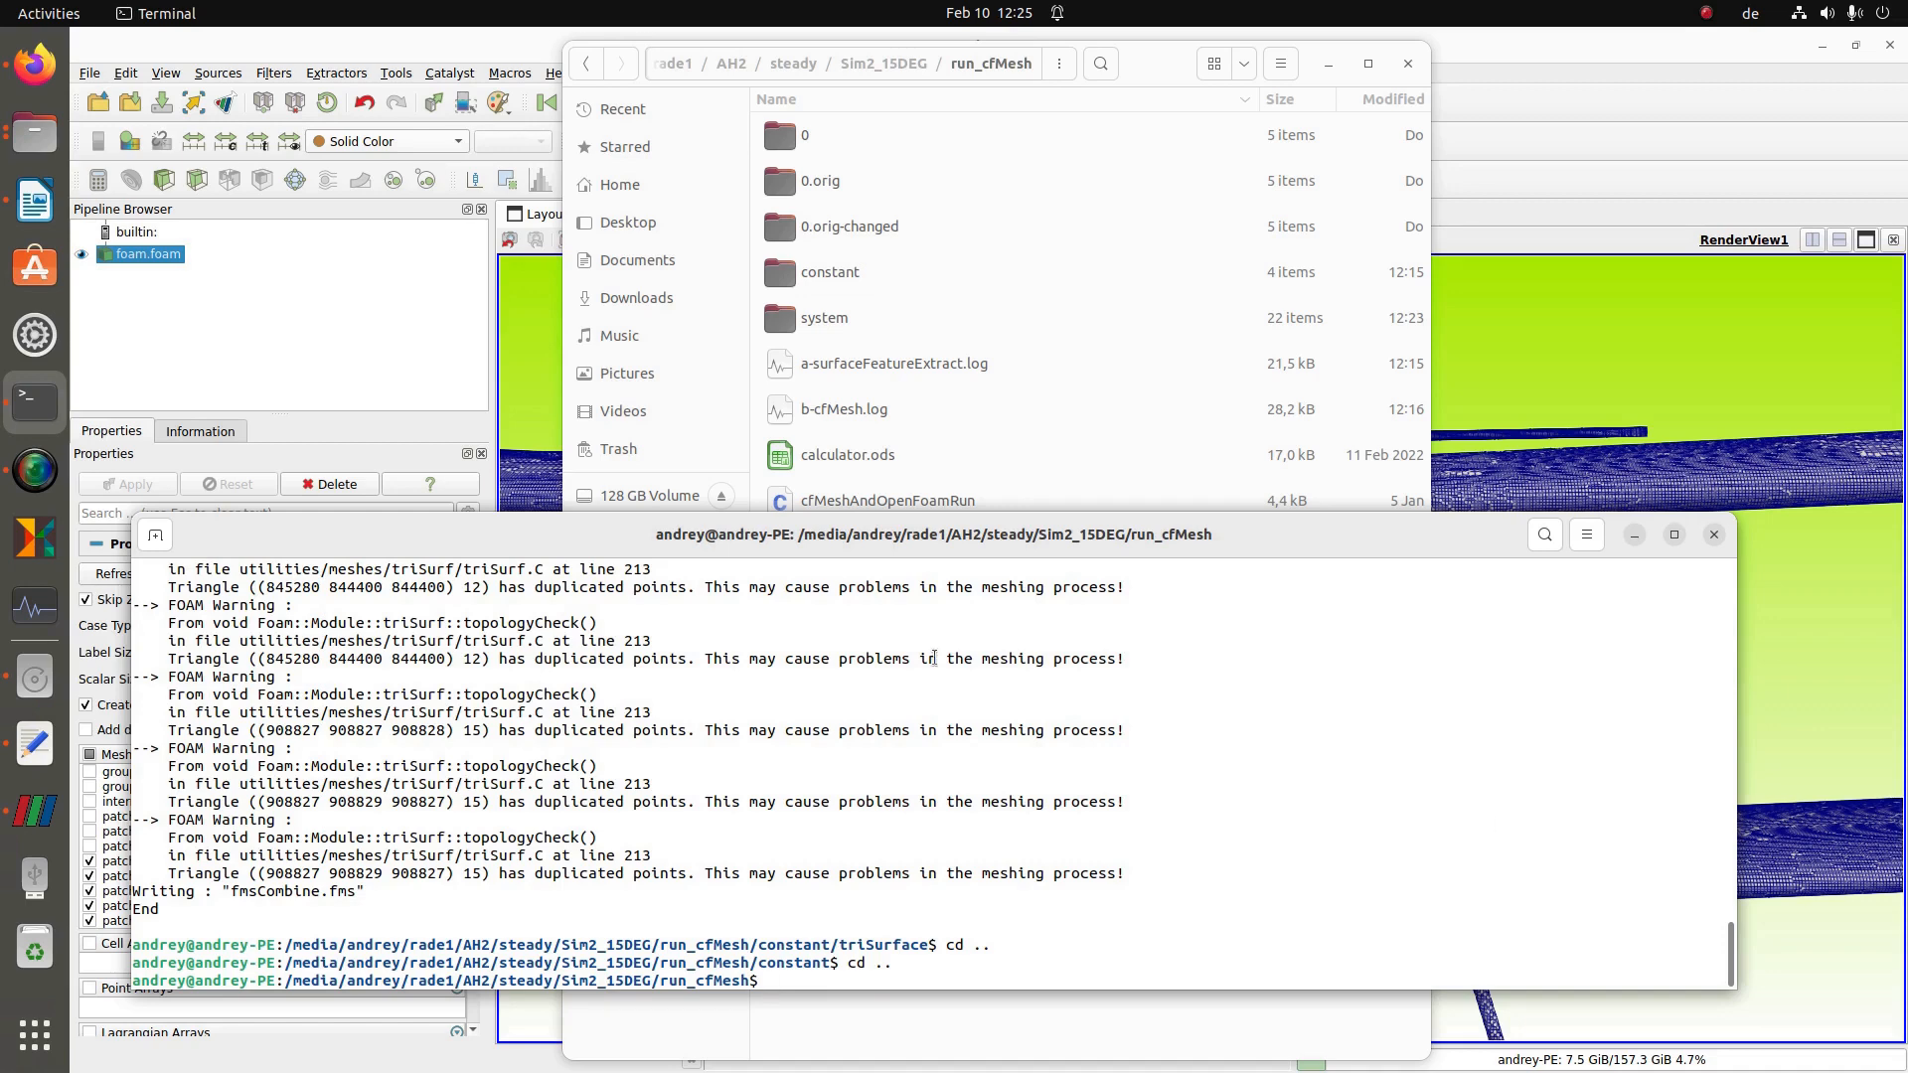
- Clear old meshes, logs and time folders from run_cfMesh with the rm -fr command on line 14 of cfMeshAndOpenFoamRun
left_click(35, 743)
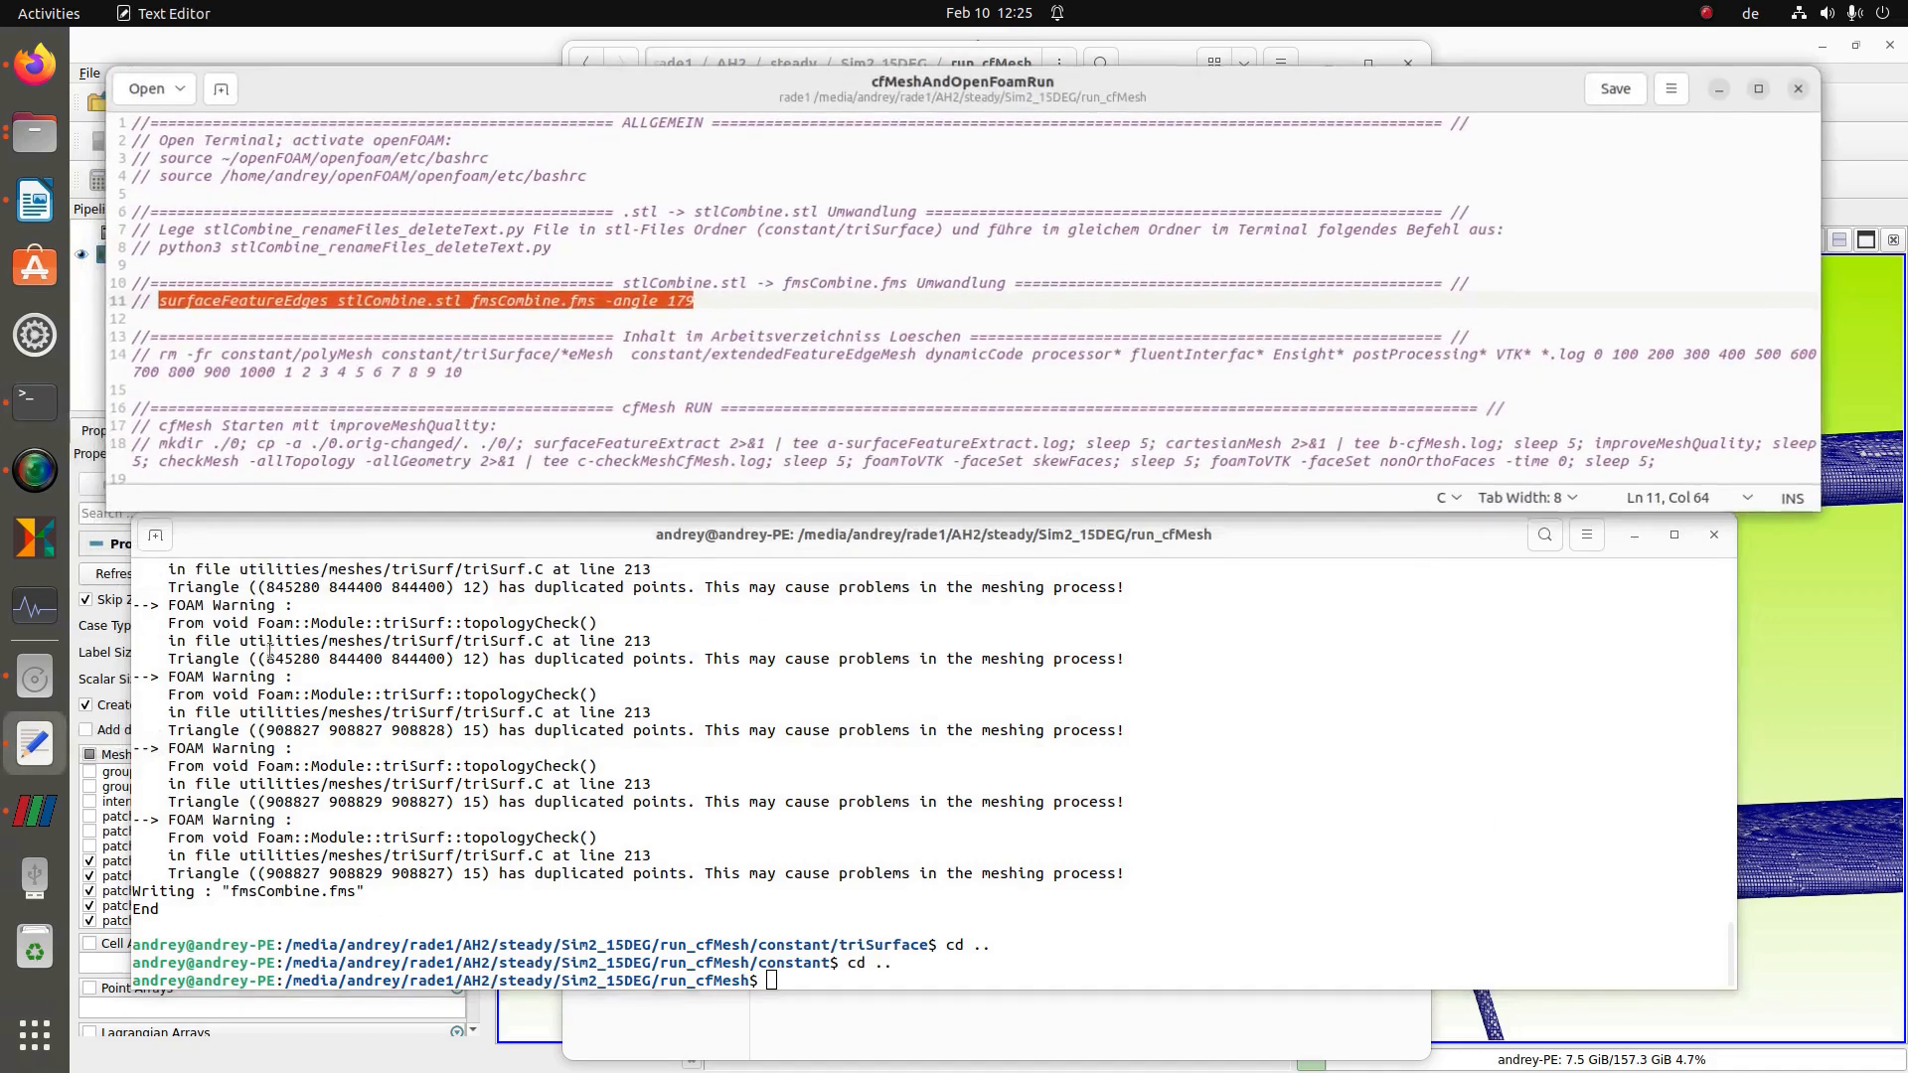
left_click(455, 355)
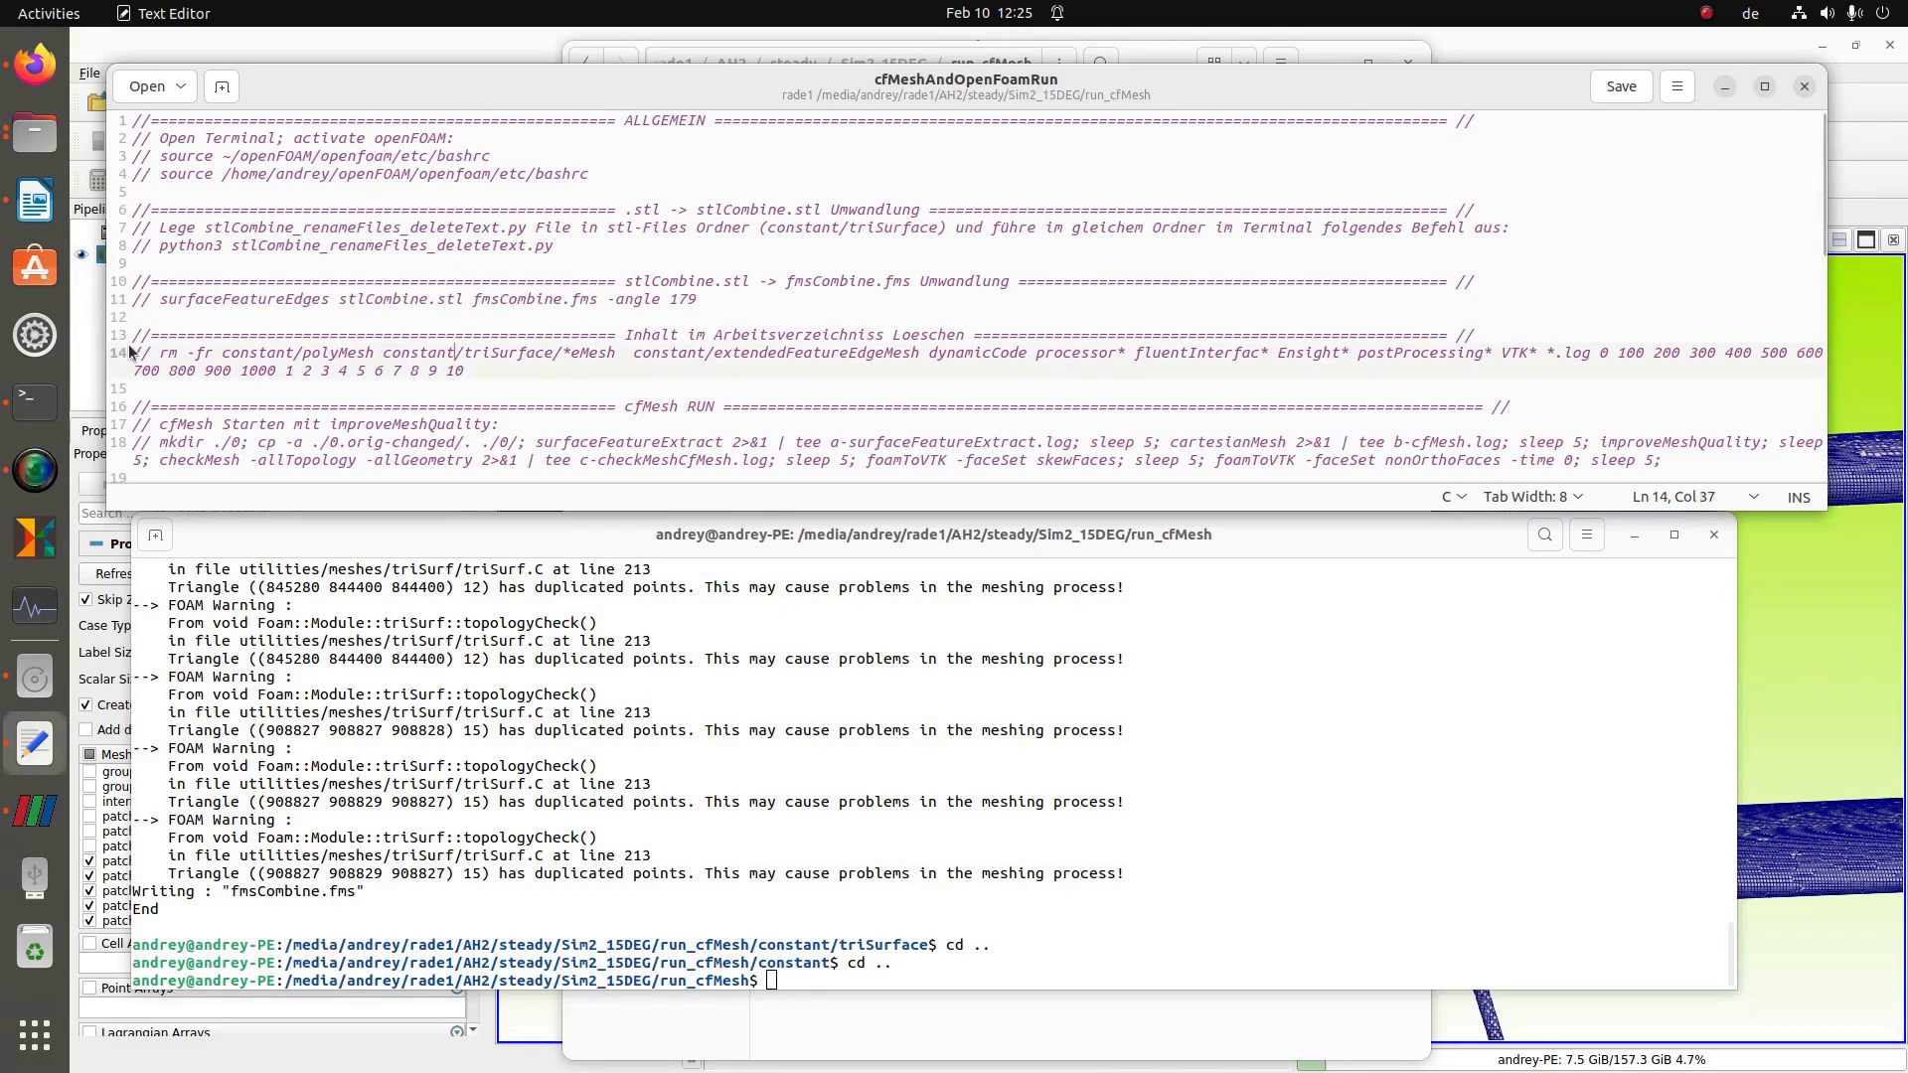
triple_click(165, 355)
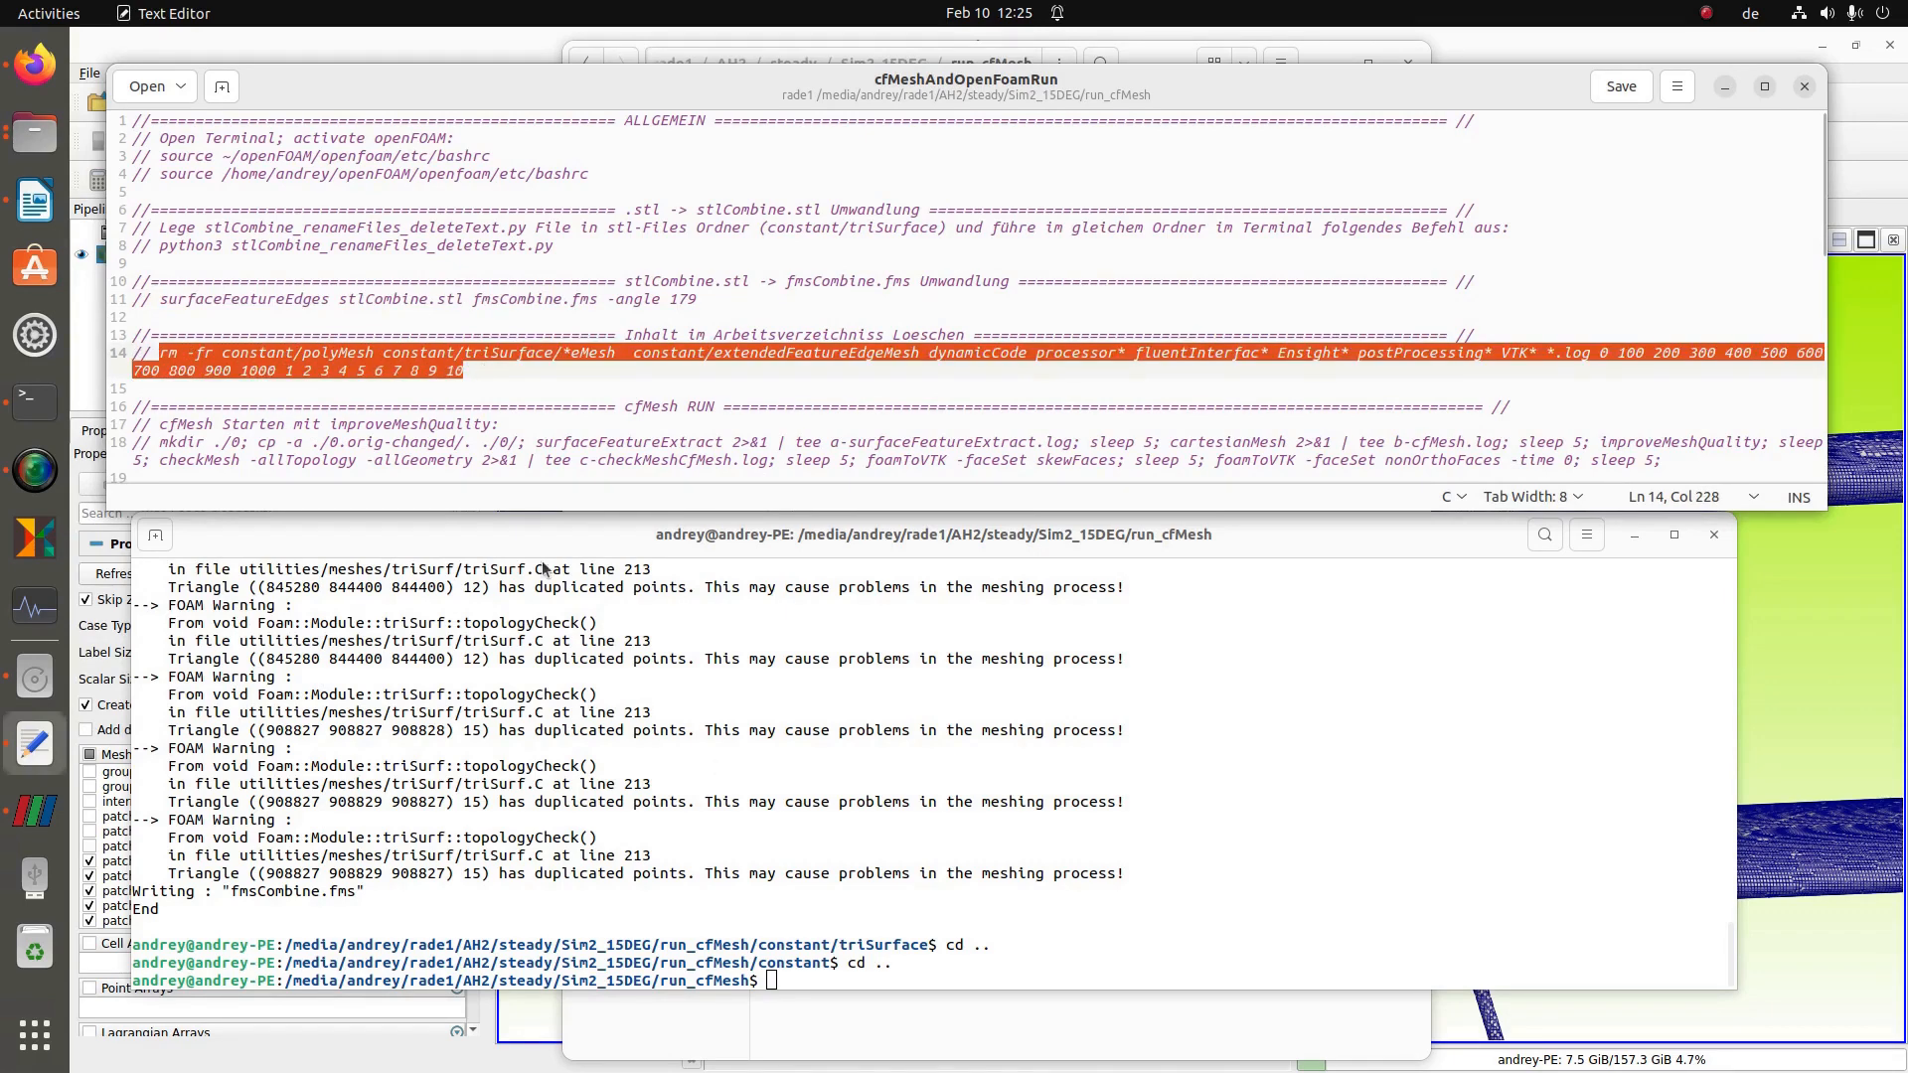
middle_click(1012, 879)
key("Return")
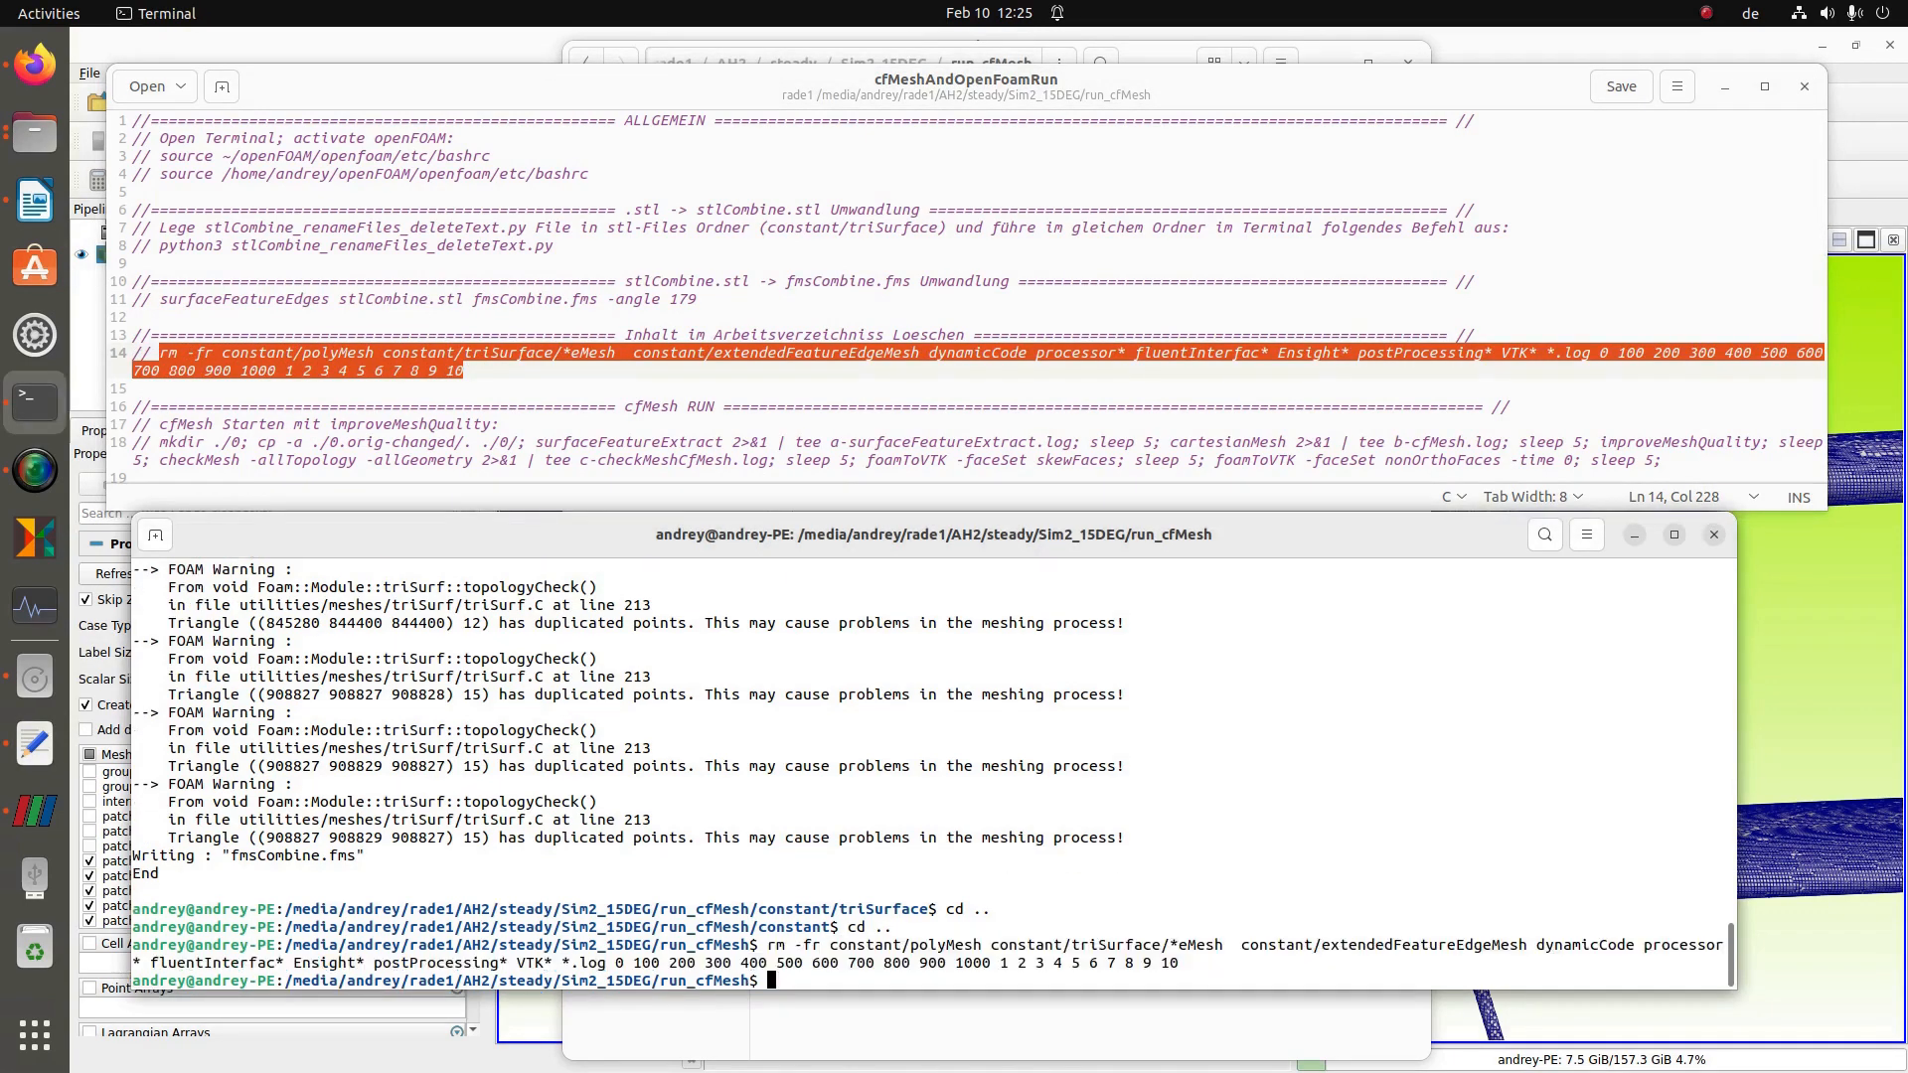
left_click(918, 1023)
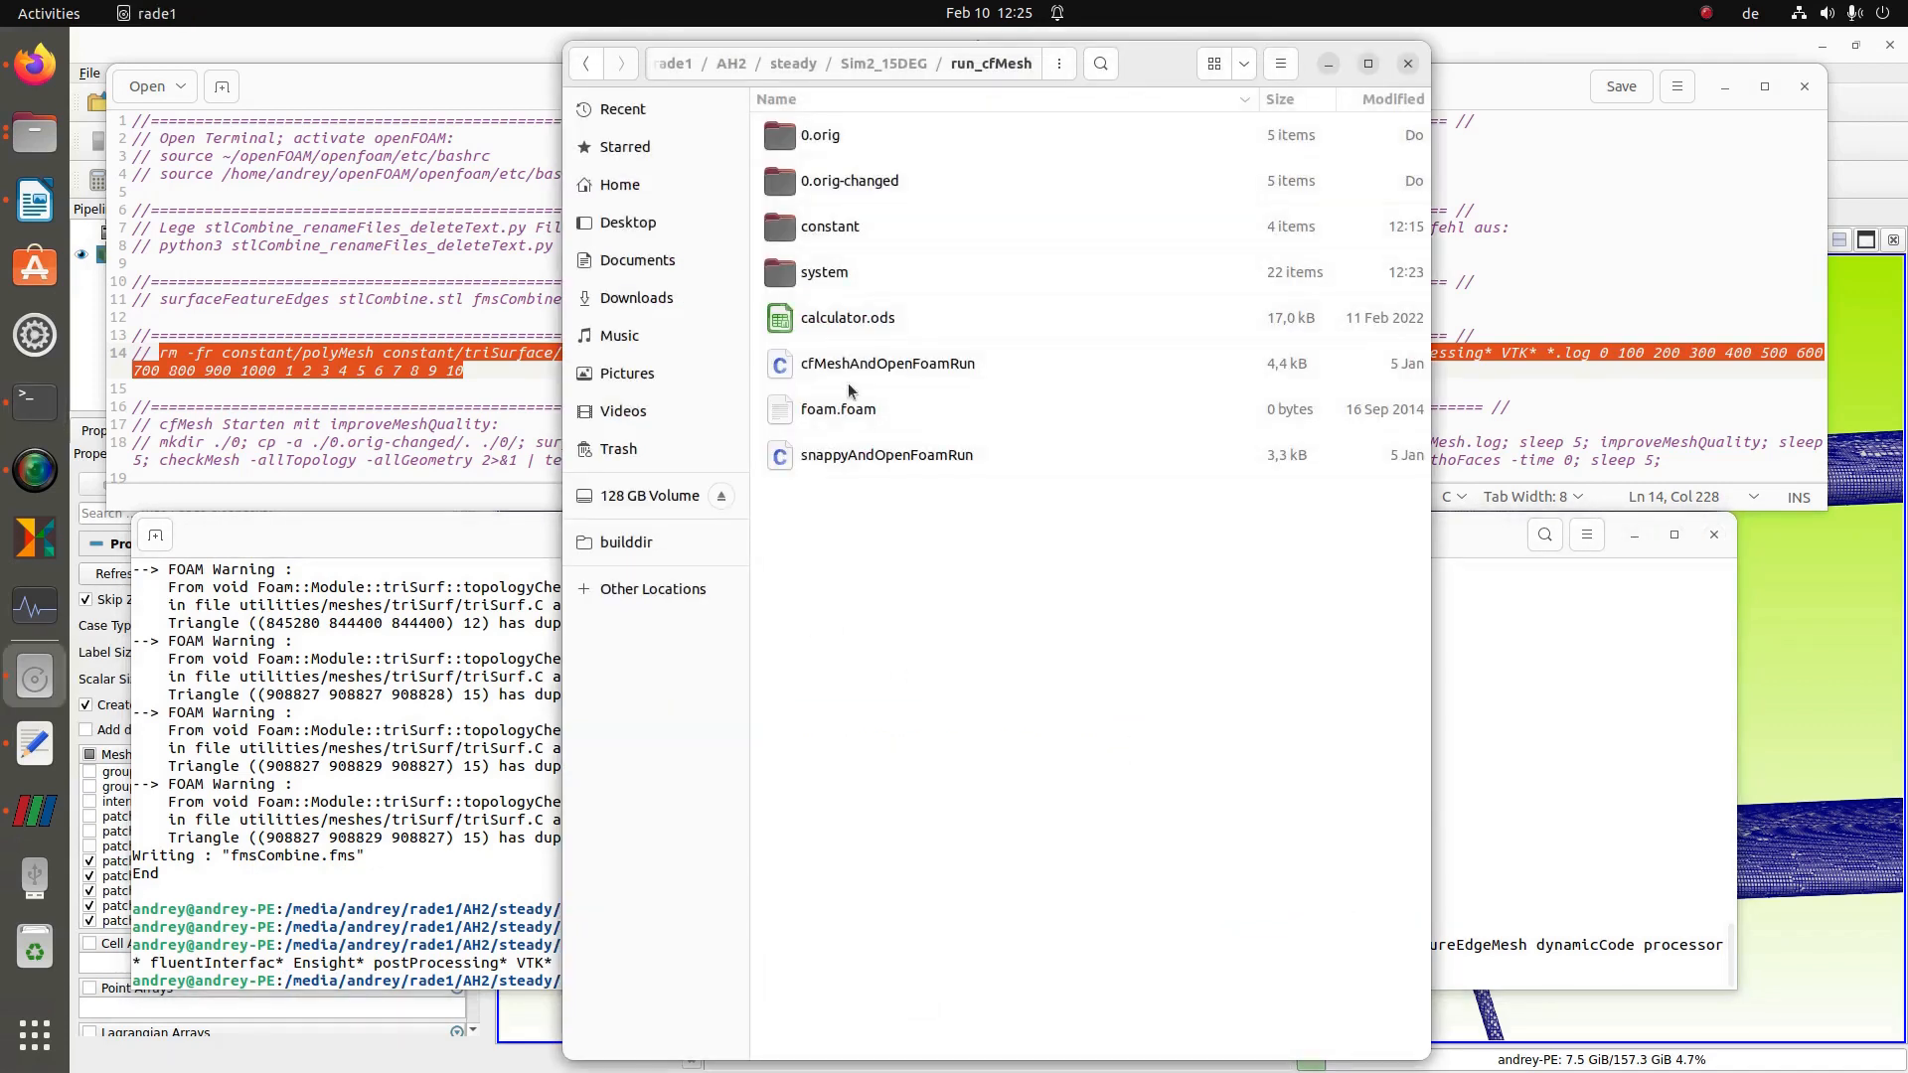
- Start the cfMesh run in the terminal with the improveMeshQuality command chain from line 18 of cfMeshAndOpenFoamRun
left_click(1561, 660)
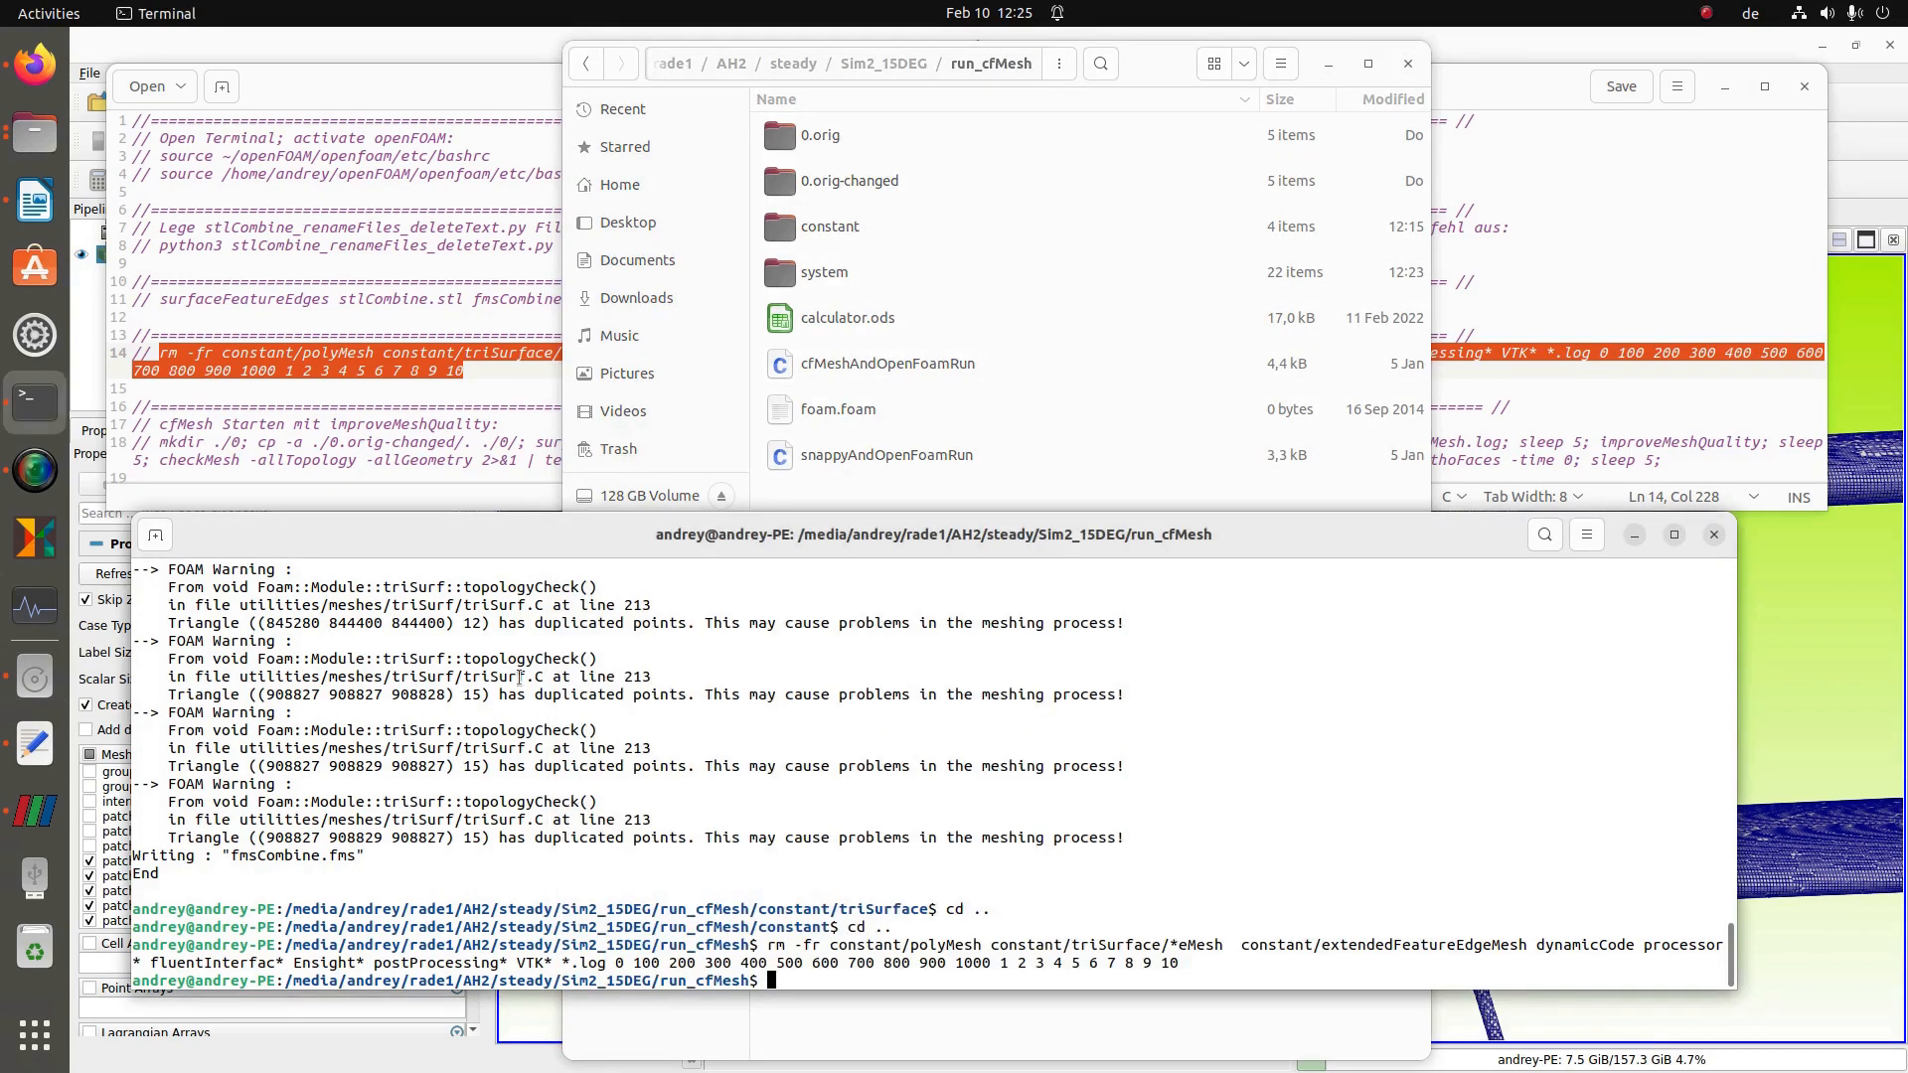
left_click(426, 399)
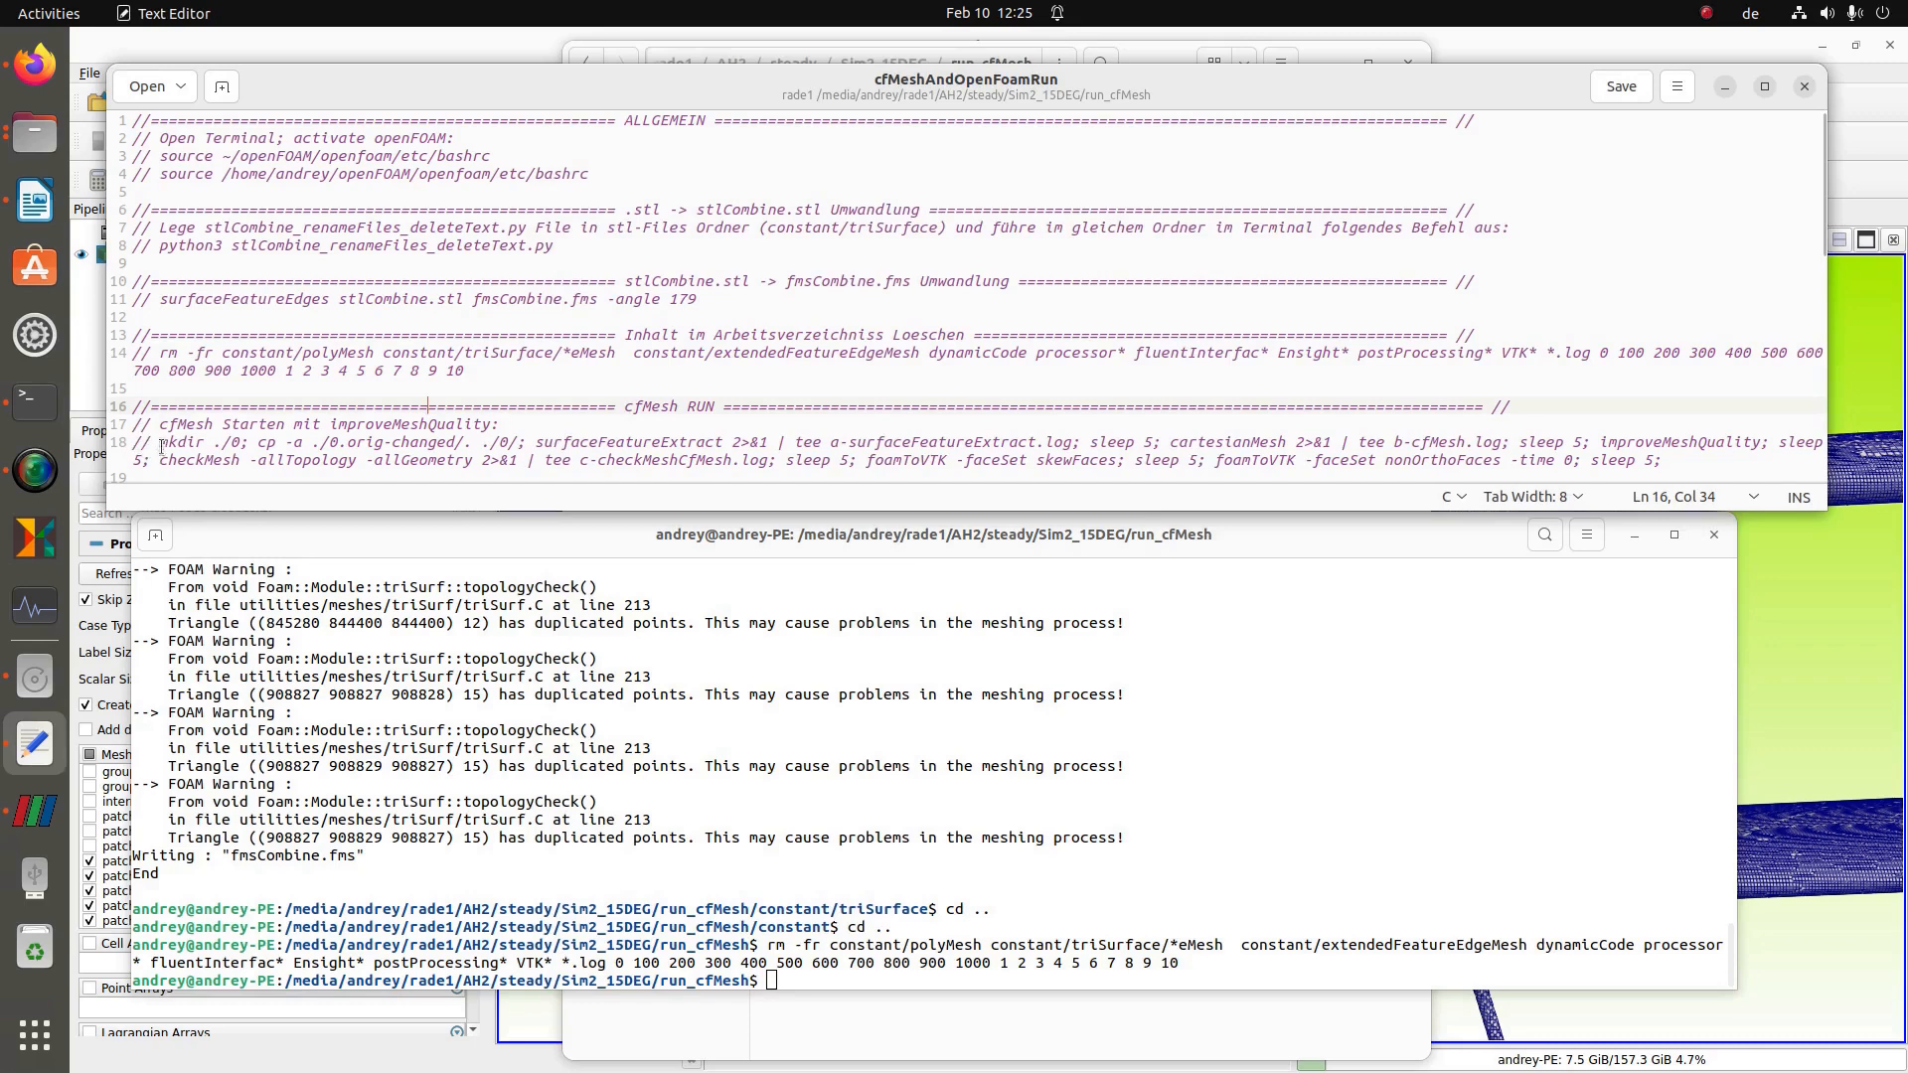
left_click_drag(158, 444, 1709, 437)
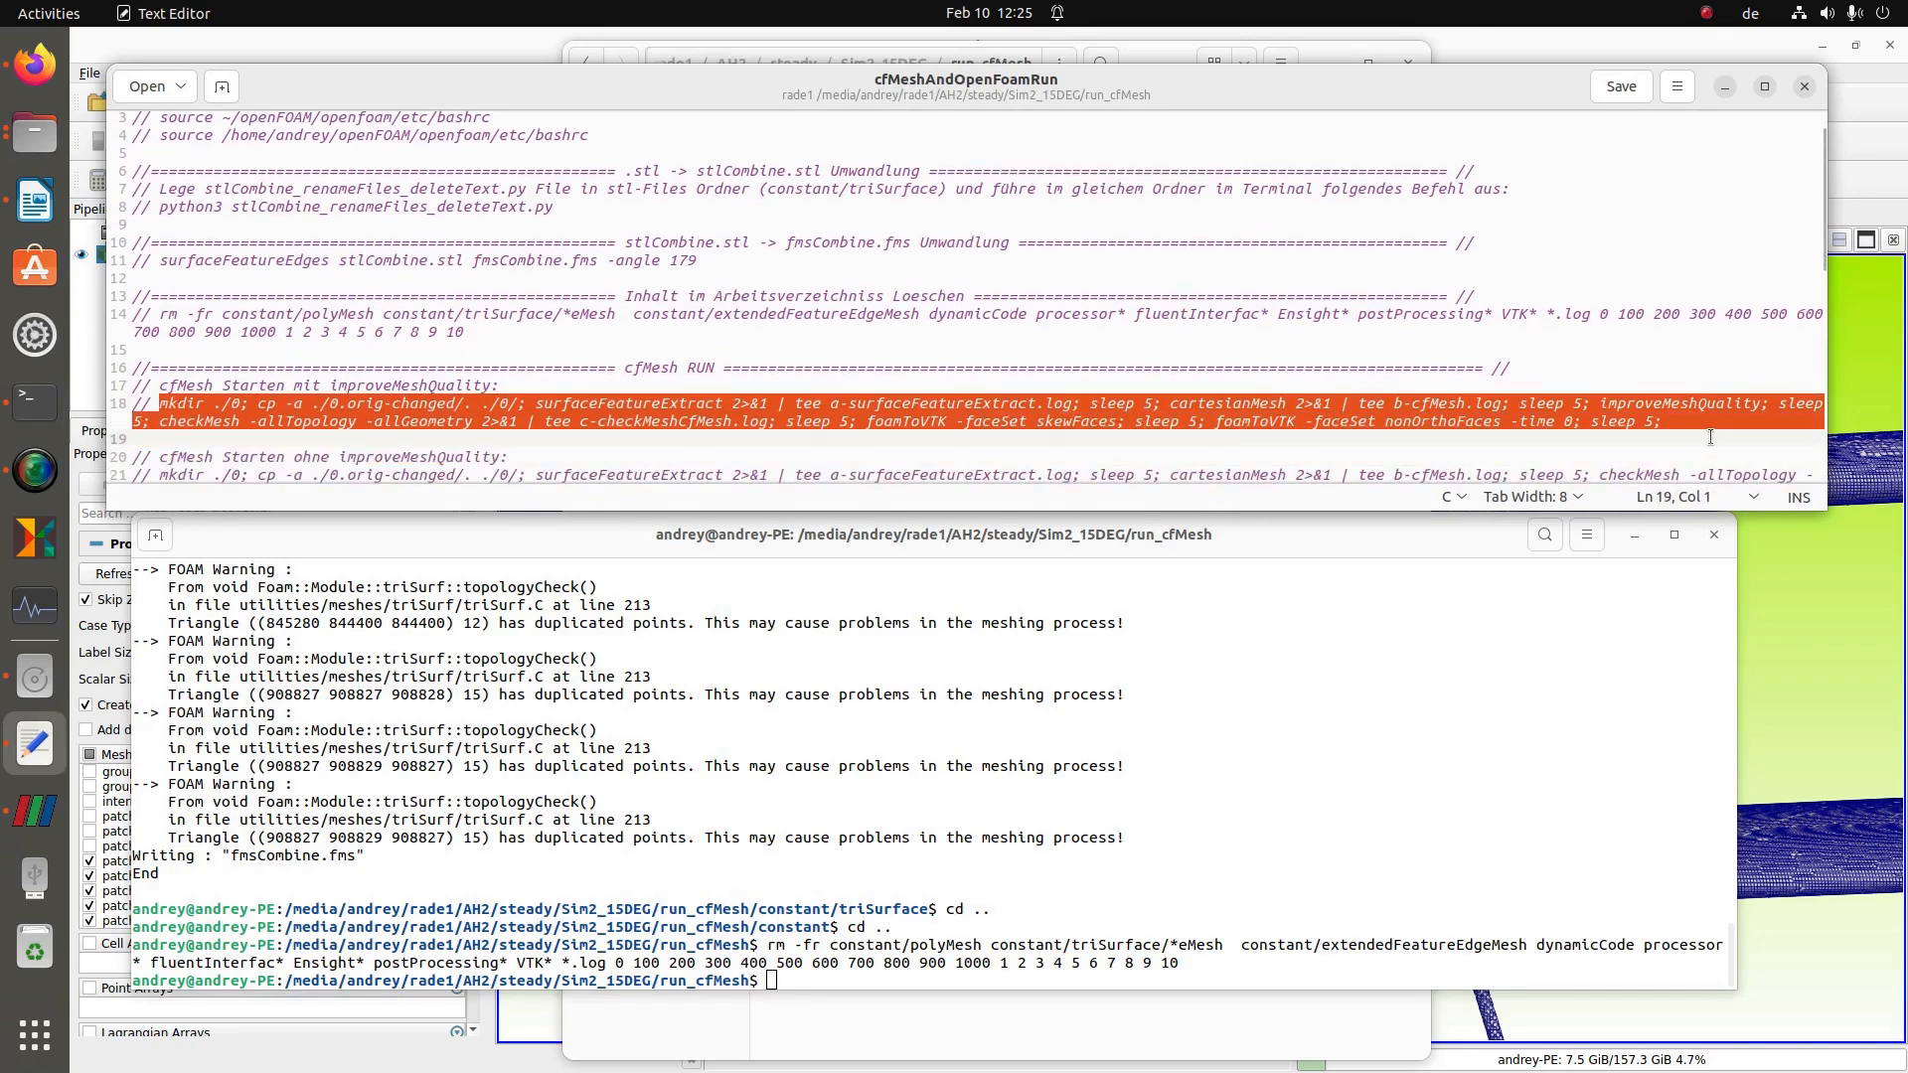
middle_click(1268, 825)
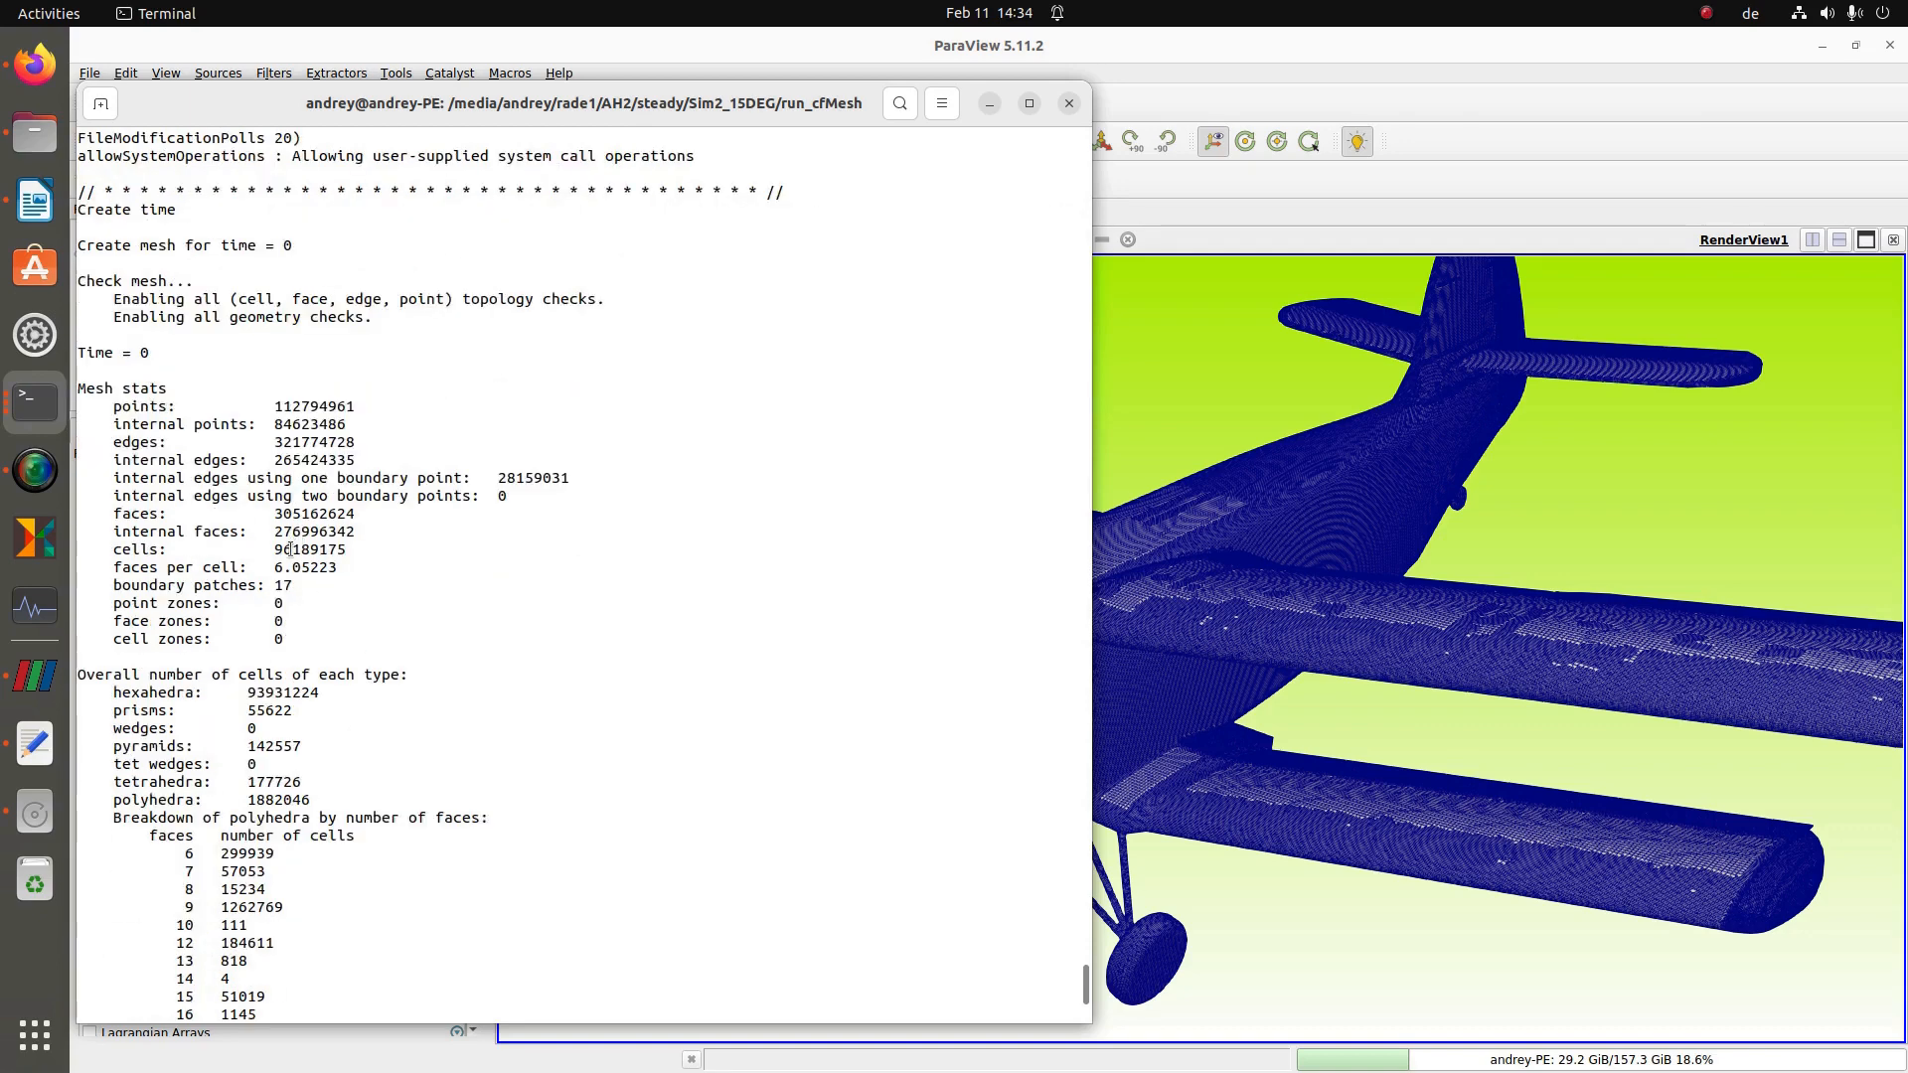
- Check the cell count and the cell type breakdown in the checkMesh output of the Sim2_15DEG run
left_click_drag(290, 549, 319, 549)
left_click_drag(112, 548, 355, 549)
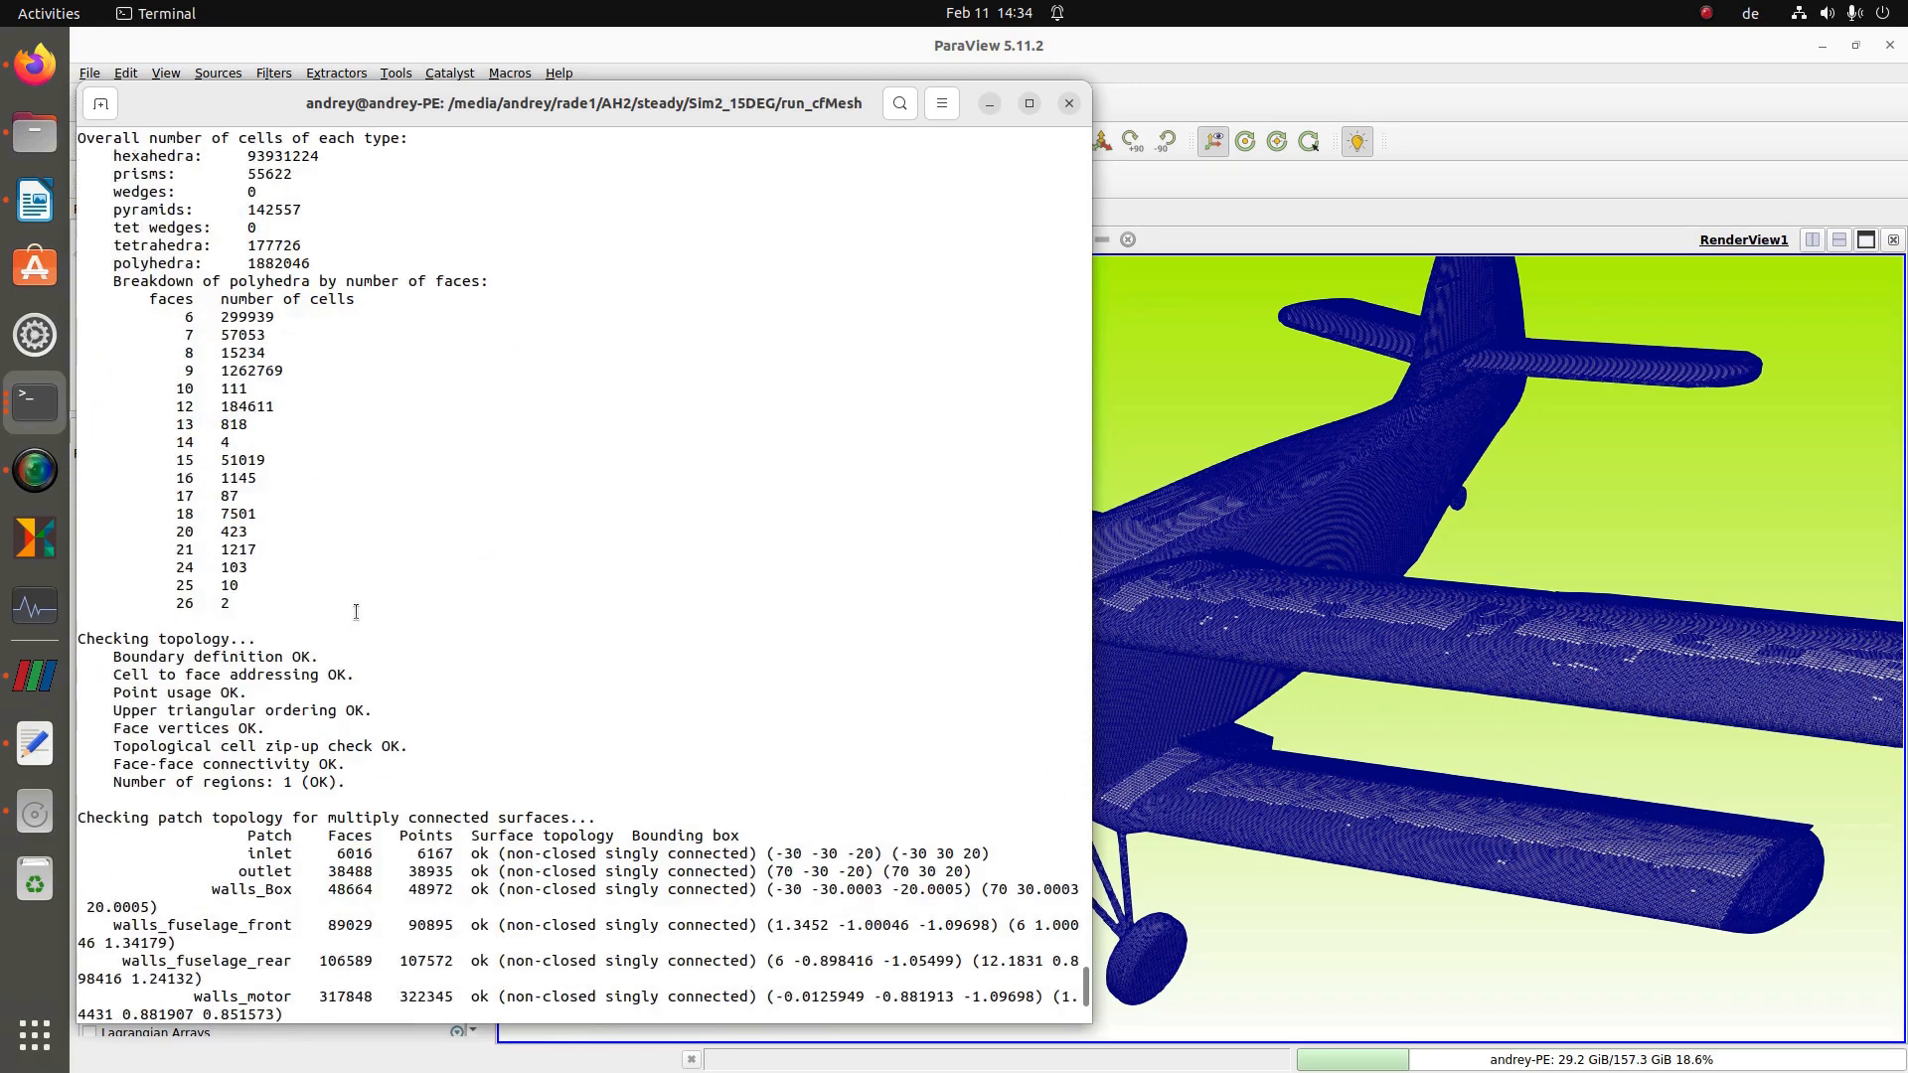
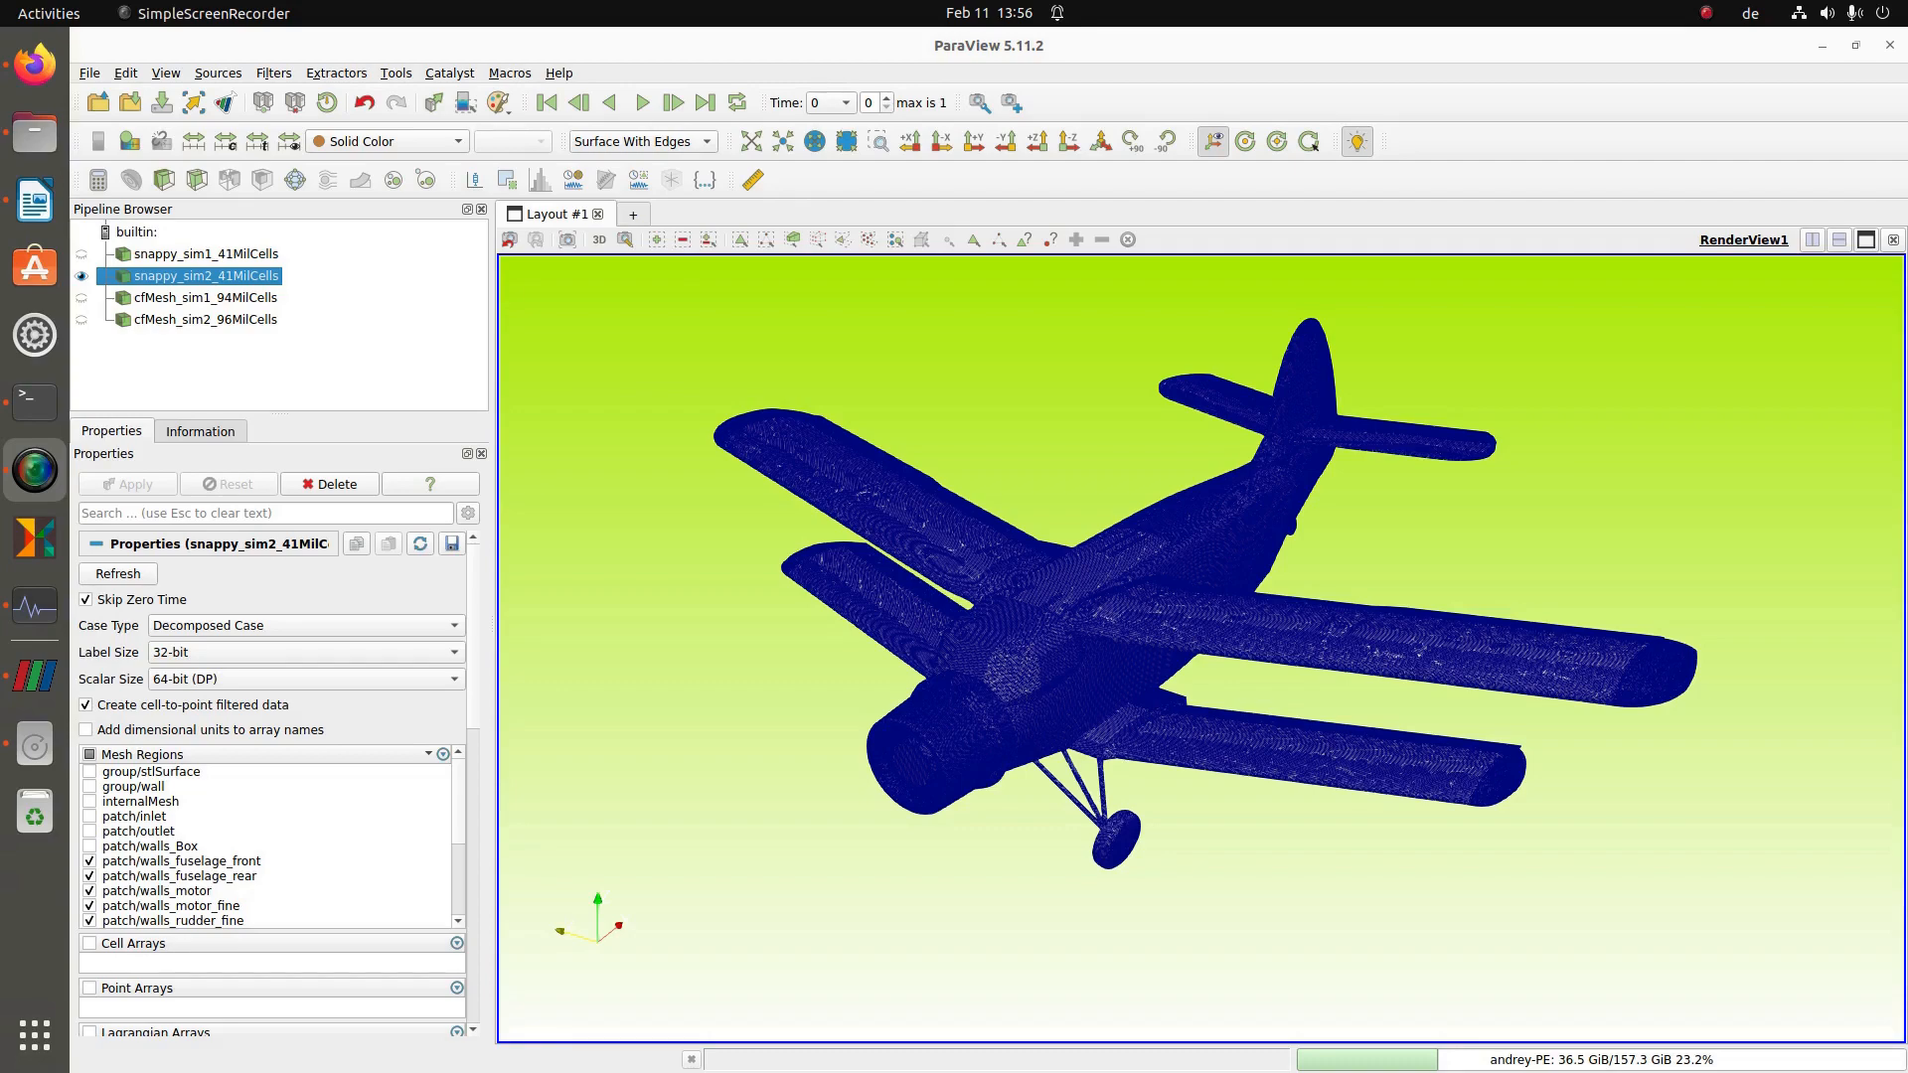
- Examine the snappy_sim2_41MilCells surface mesh up close around the aircraft's nose and inside the motor cowling
left_click_drag(1284, 464, 1167, 583)
right_click_drag(1091, 644, 1113, 593)
left_click_drag(1113, 594, 1124, 536)
middle_click_drag(1124, 537, 1229, 428)
right_click_drag(1229, 427, 1242, 673)
middle_click_drag(1242, 673, 1455, 572)
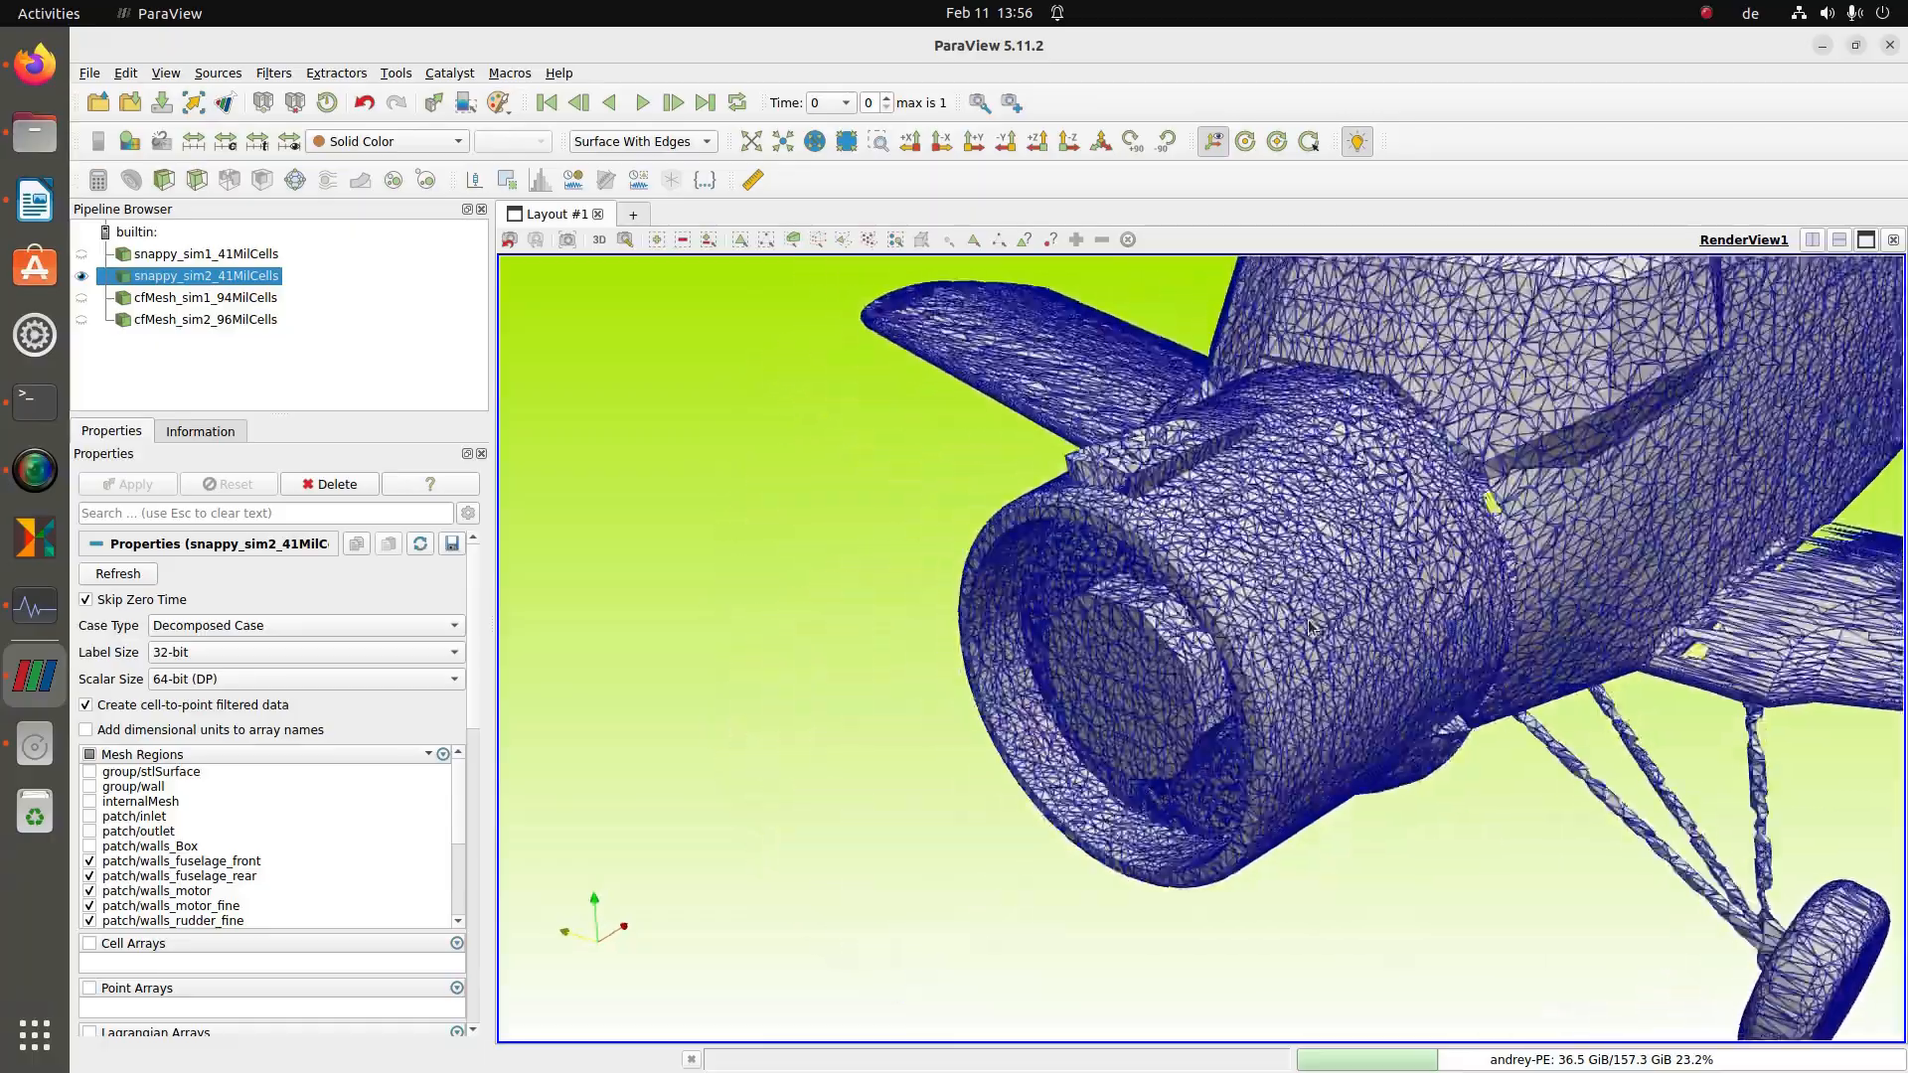
right_click_drag(1310, 606, 1255, 696)
left_click_drag(1228, 586, 1315, 623)
right_click_drag(1315, 624, 1298, 790)
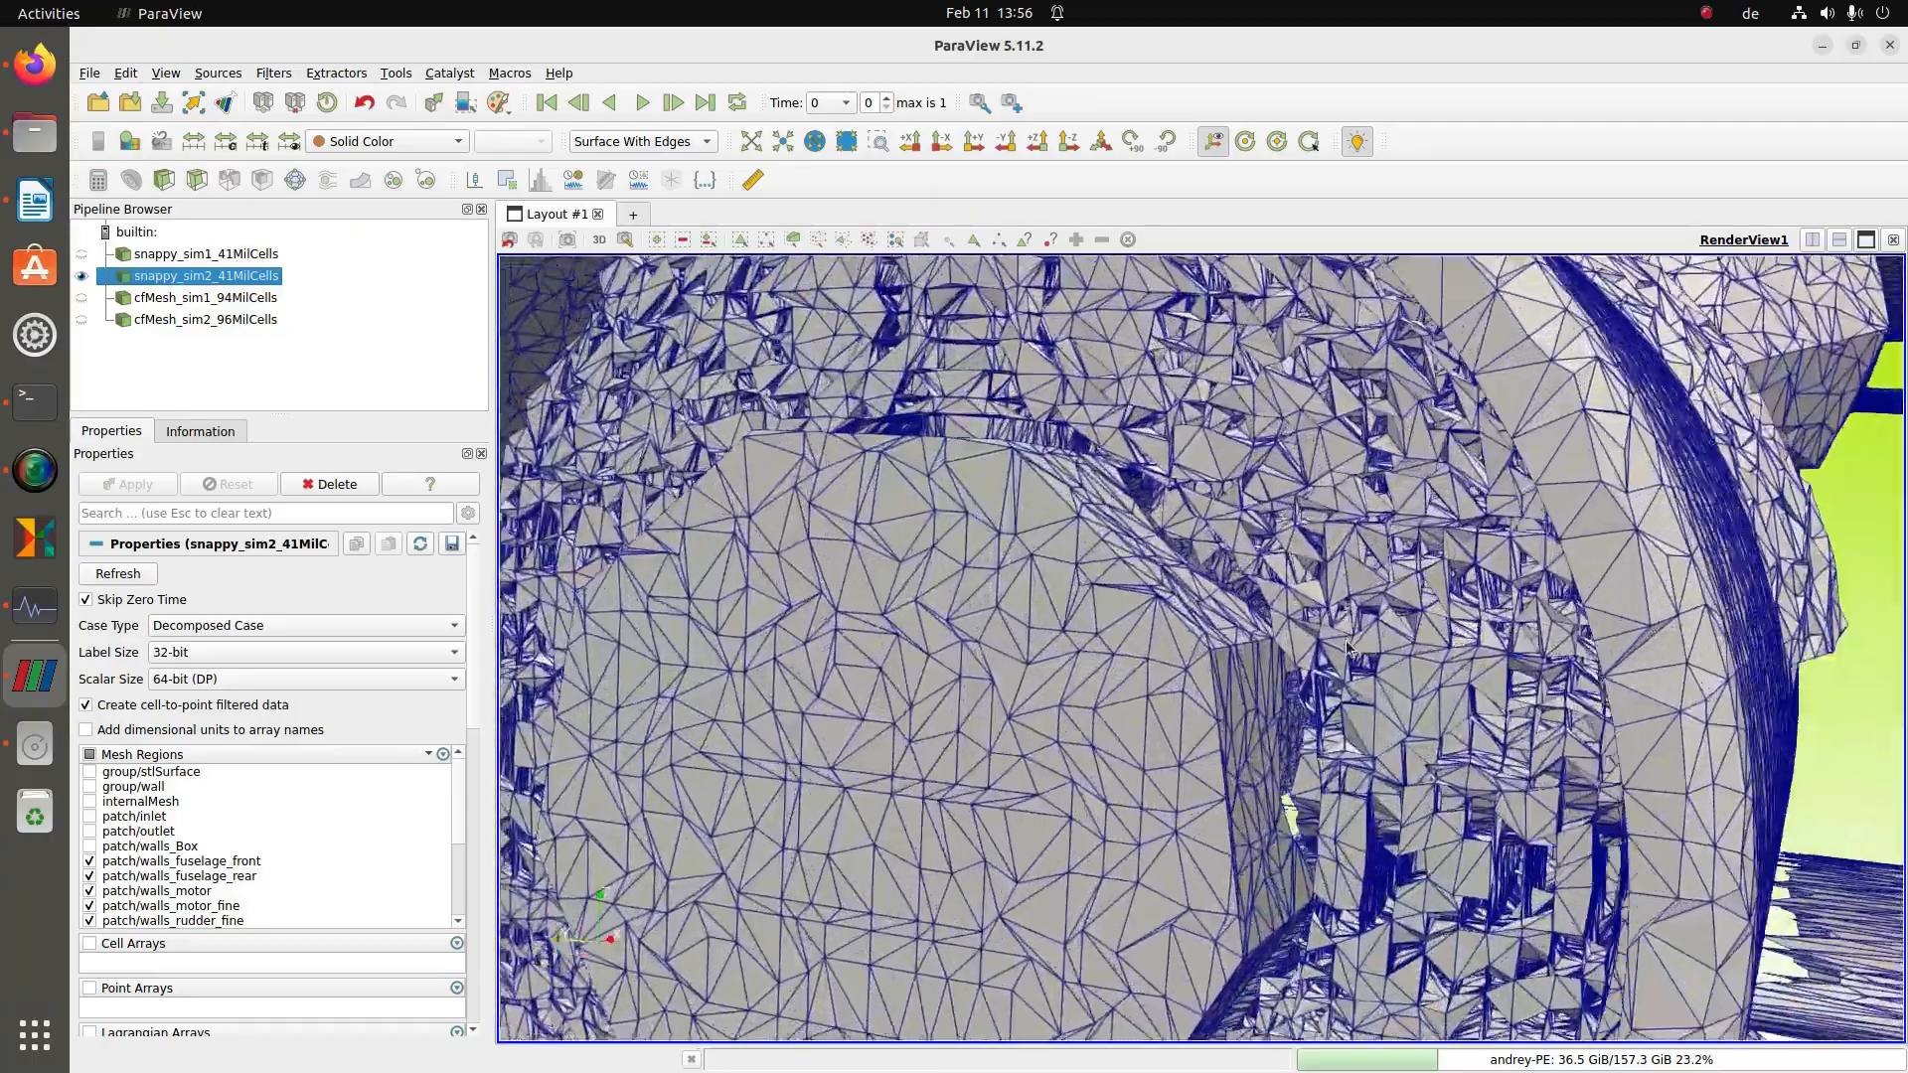
- Examine the snappy_sim2_41MilCells surface mesh along the sharp edges and ribs inside the motor cowling
right_click_drag(1457, 557, 1463, 640)
middle_click_drag(1463, 640, 1135, 702)
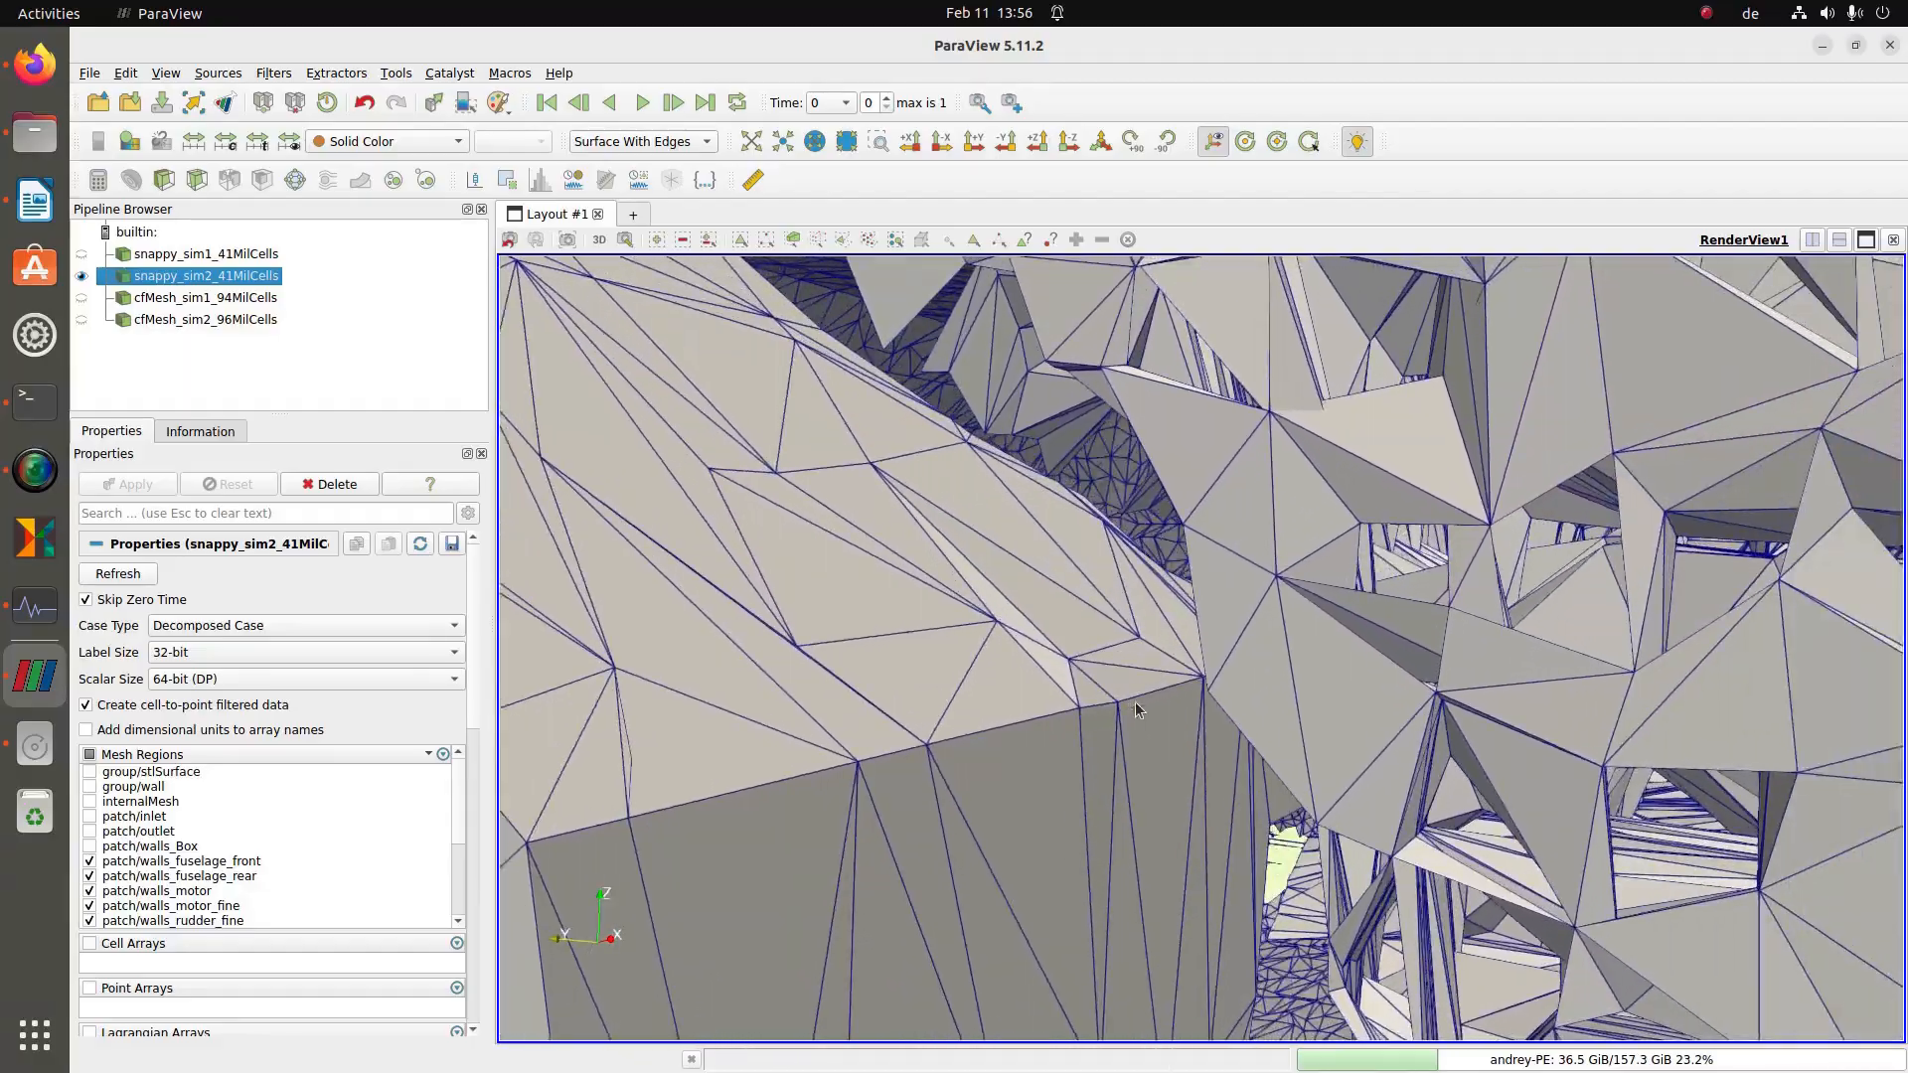
right_click_drag(1251, 718, 1252, 710)
right_click_drag(1232, 825, 1256, 622)
left_click_drag(1236, 648, 1193, 682)
right_click_drag(1207, 796, 1232, 636)
middle_click_drag(1243, 676, 1093, 721)
left_click_drag(1024, 656, 934, 678)
right_click_drag(976, 675, 1016, 569)
middle_click_drag(1082, 617, 960, 686)
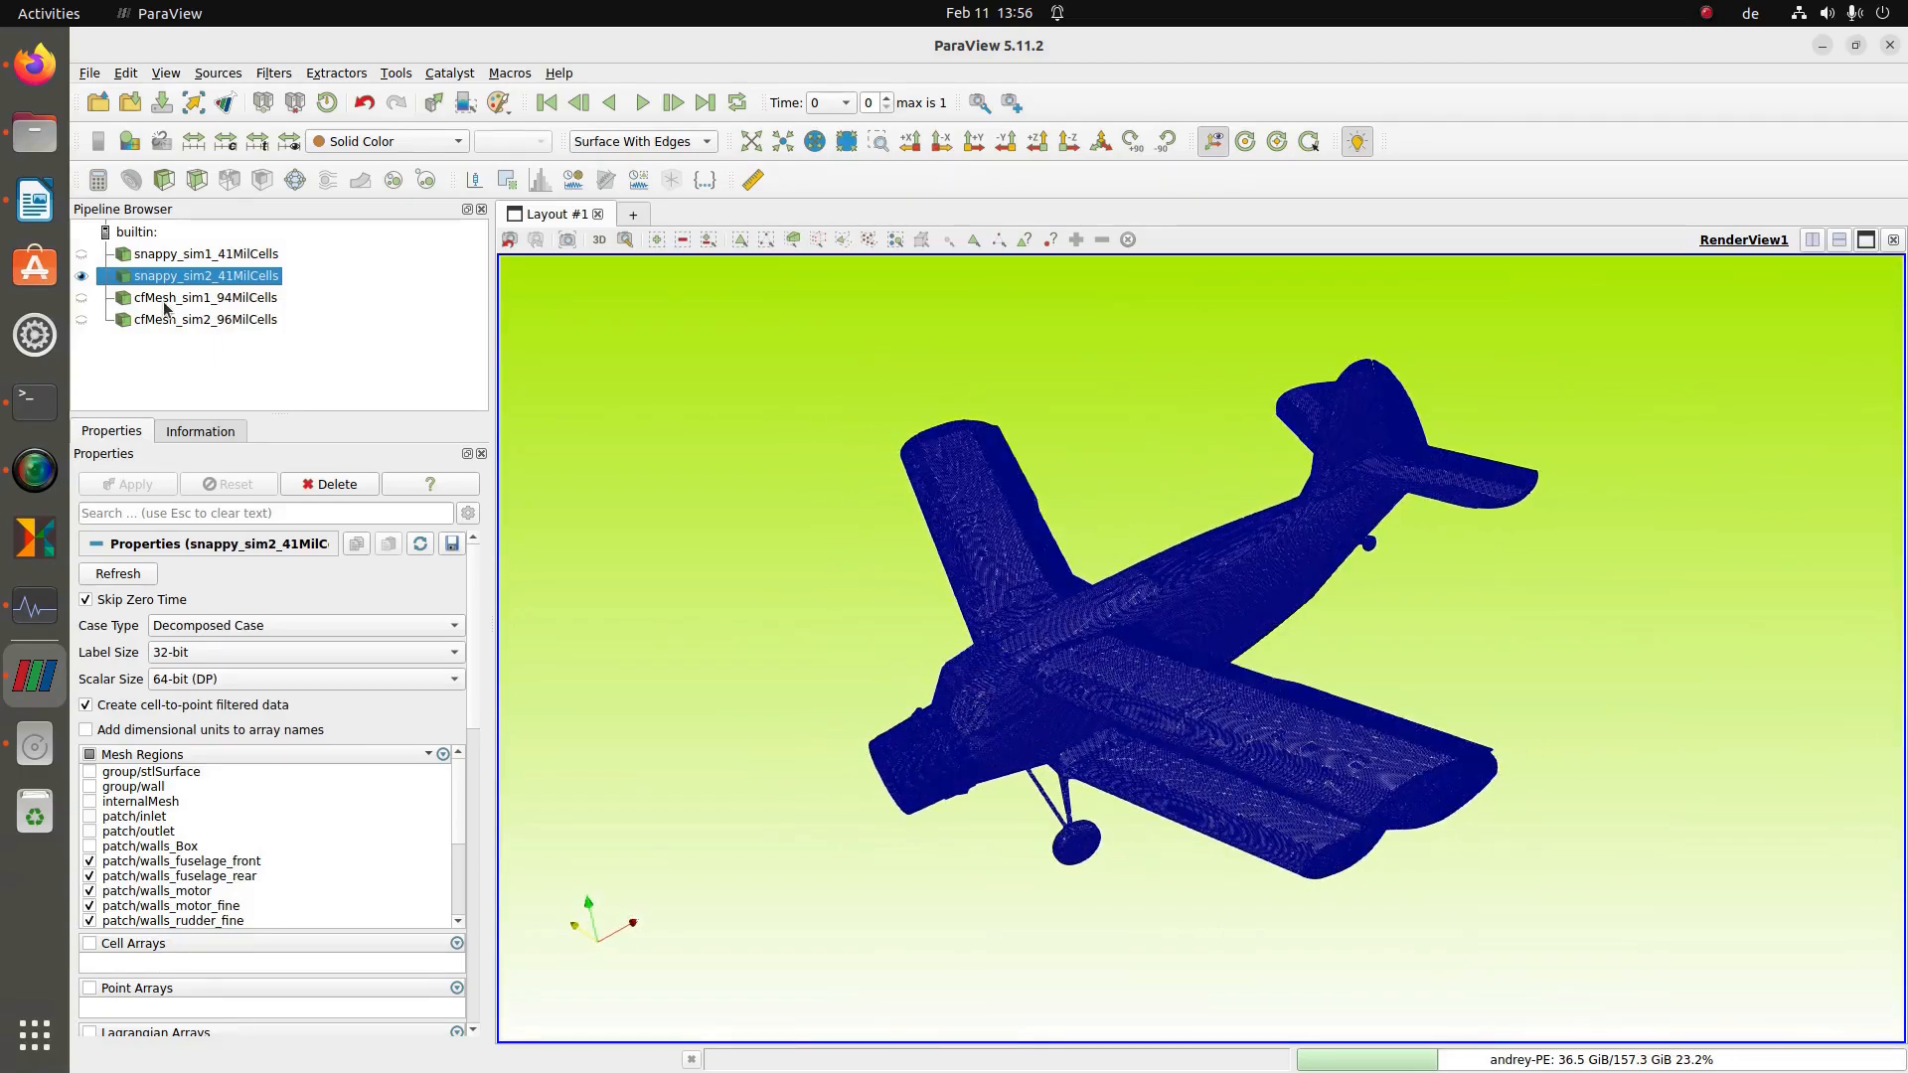
- Display cfMesh_sim2_96MilCells in place of snappy_sim2_41MilCells and examine its surface mesh inside the motor cowling
left_click(81, 320)
left_click(81, 276)
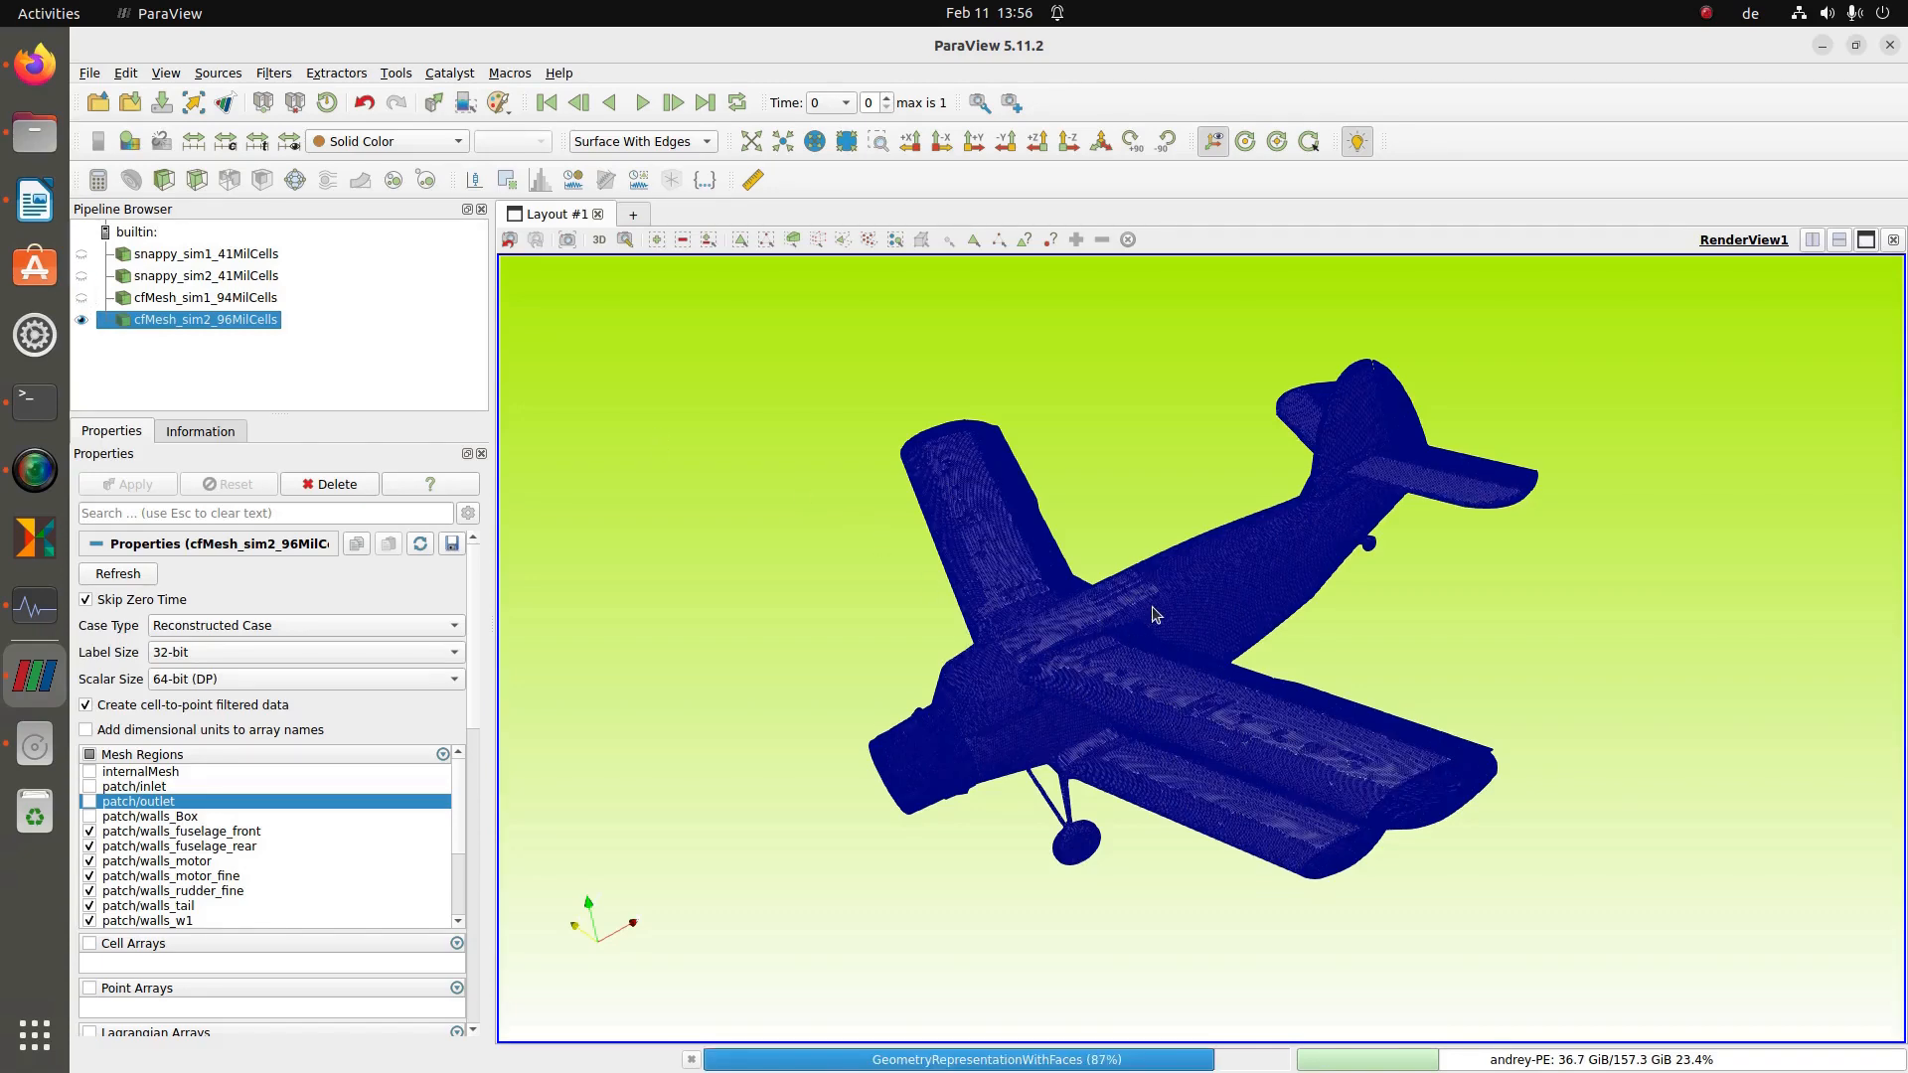
left_click_drag(1153, 615, 1232, 667)
middle_click_drag(967, 792, 1379, 626)
right_click_drag(1380, 627, 1280, 762)
middle_click_drag(1280, 762, 1400, 524)
right_click_drag(1400, 523, 1386, 664)
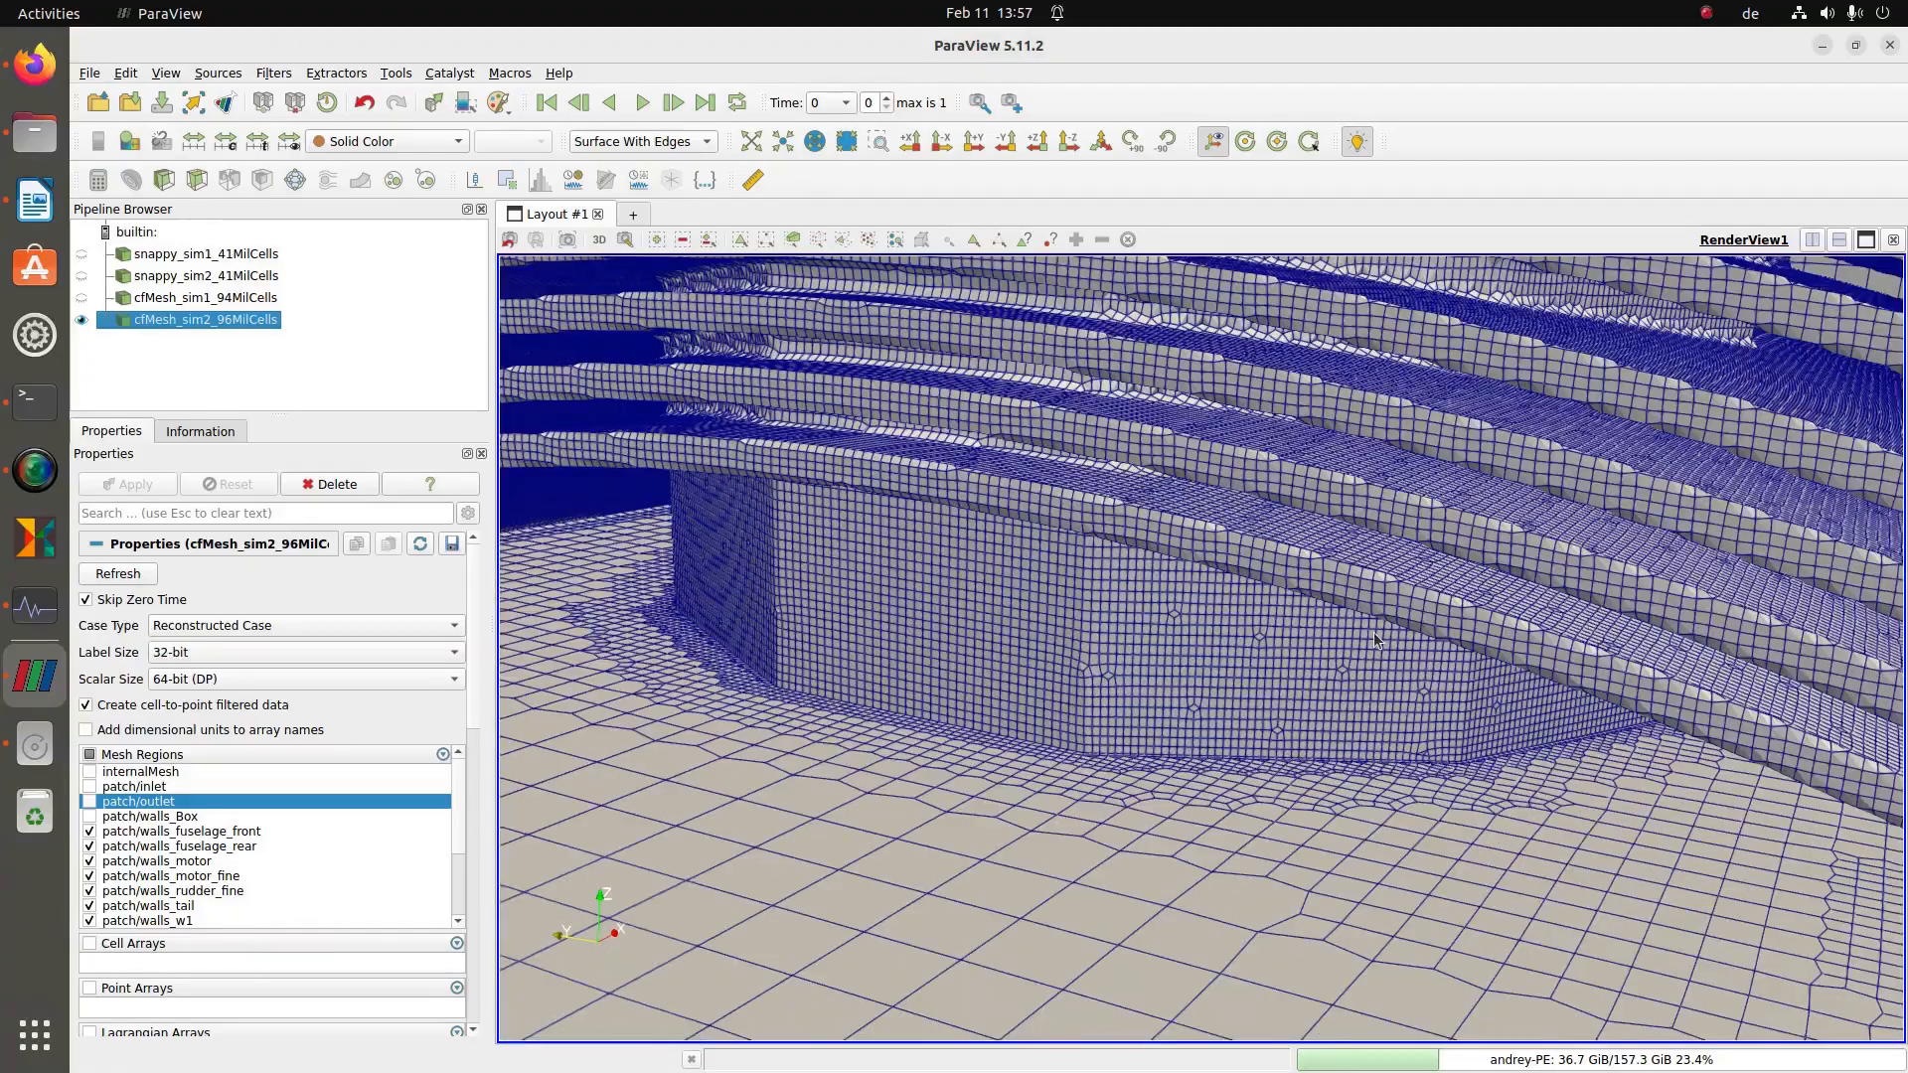
right_click_drag(1374, 632, 1276, 636)
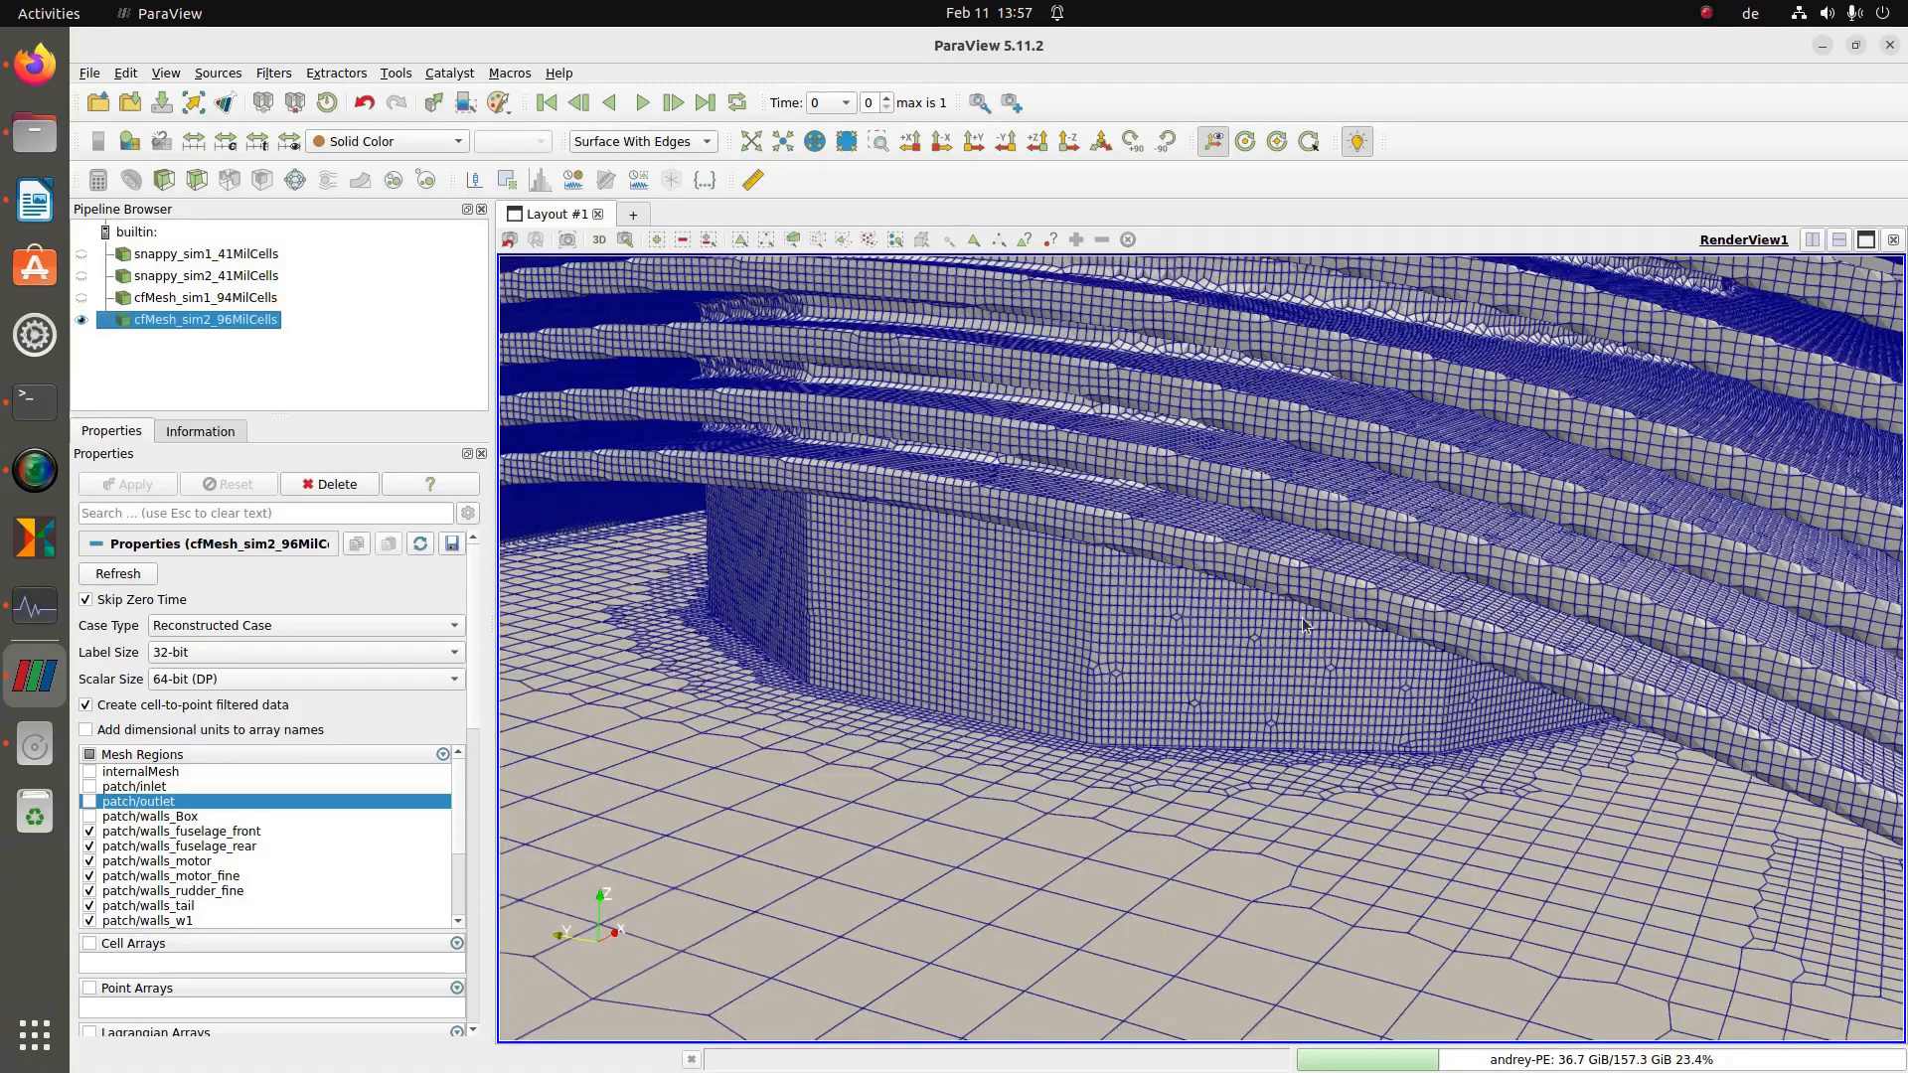
right_click_drag(1306, 629, 1300, 613)
- Show cfMesh_sim1_94MilCells and hide cfMesh_sim2_96MilCells
left_click(101, 299)
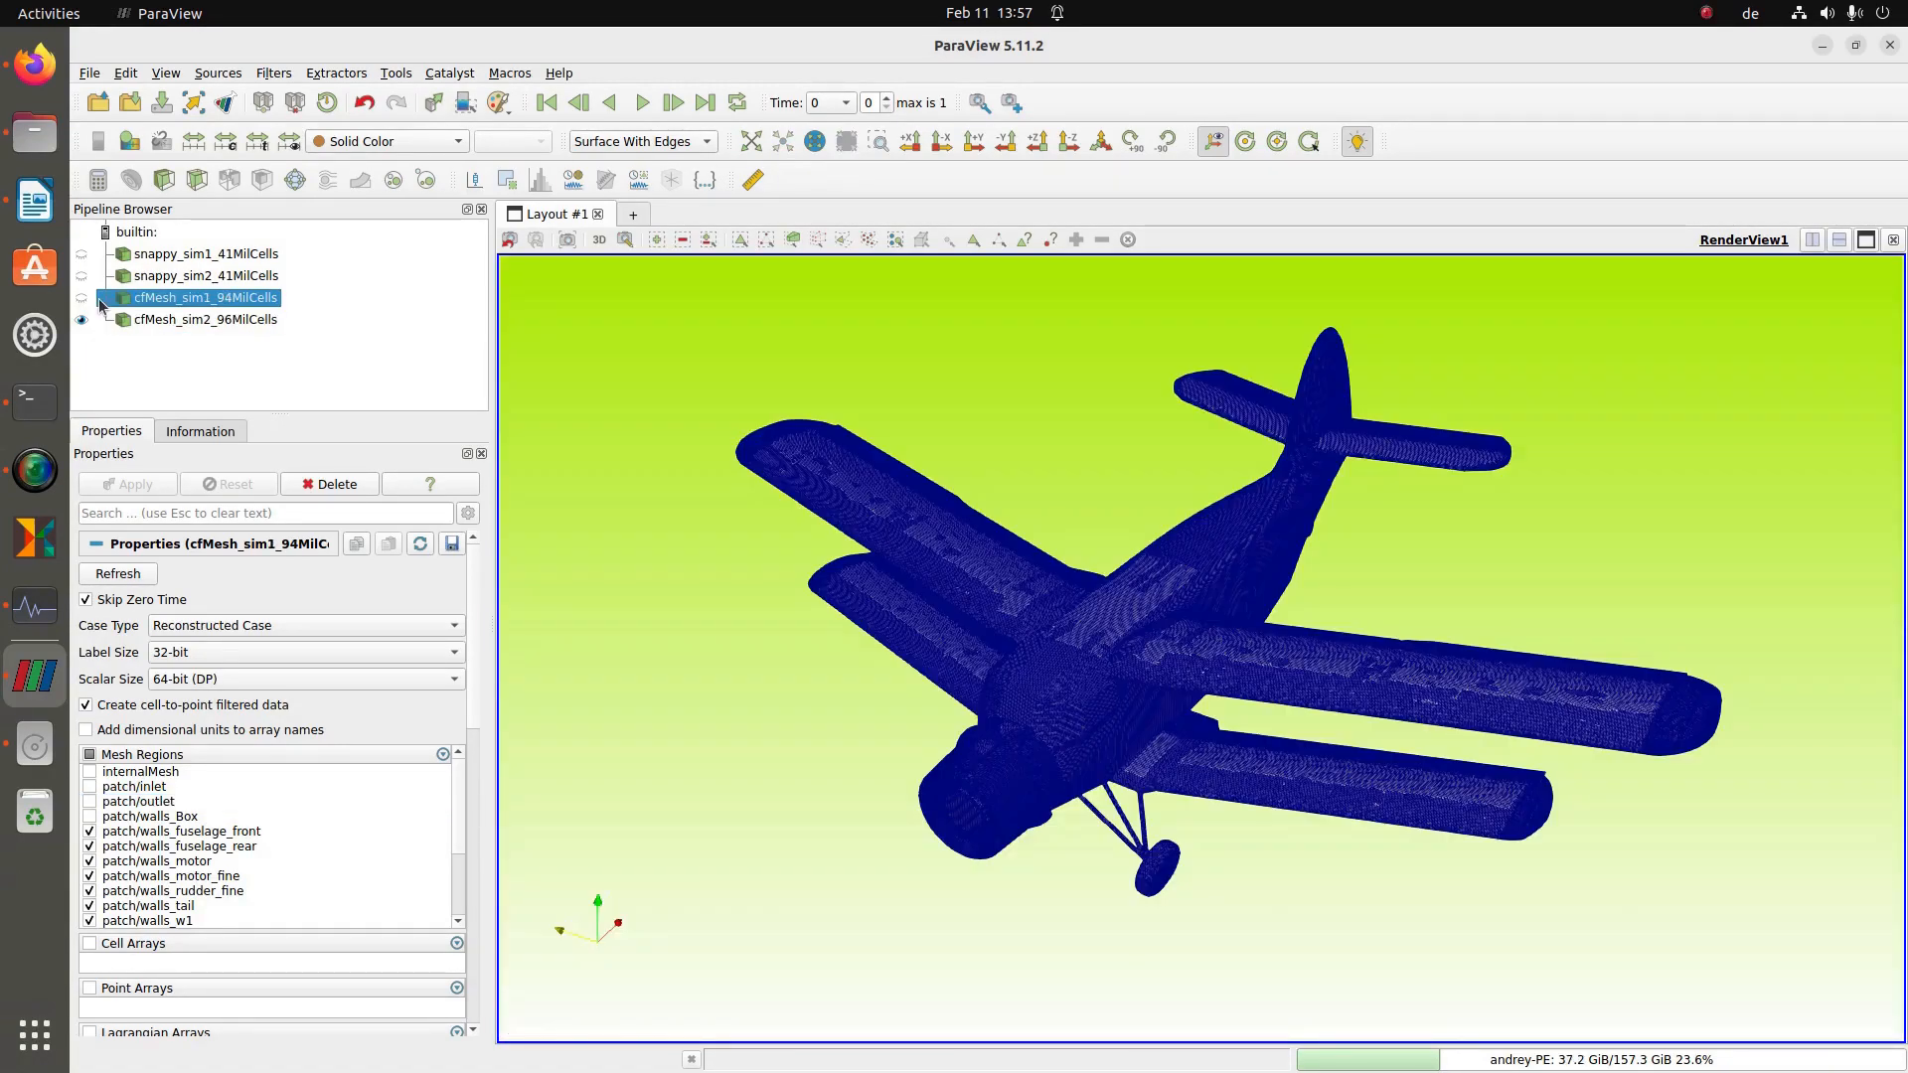
left_click(82, 298)
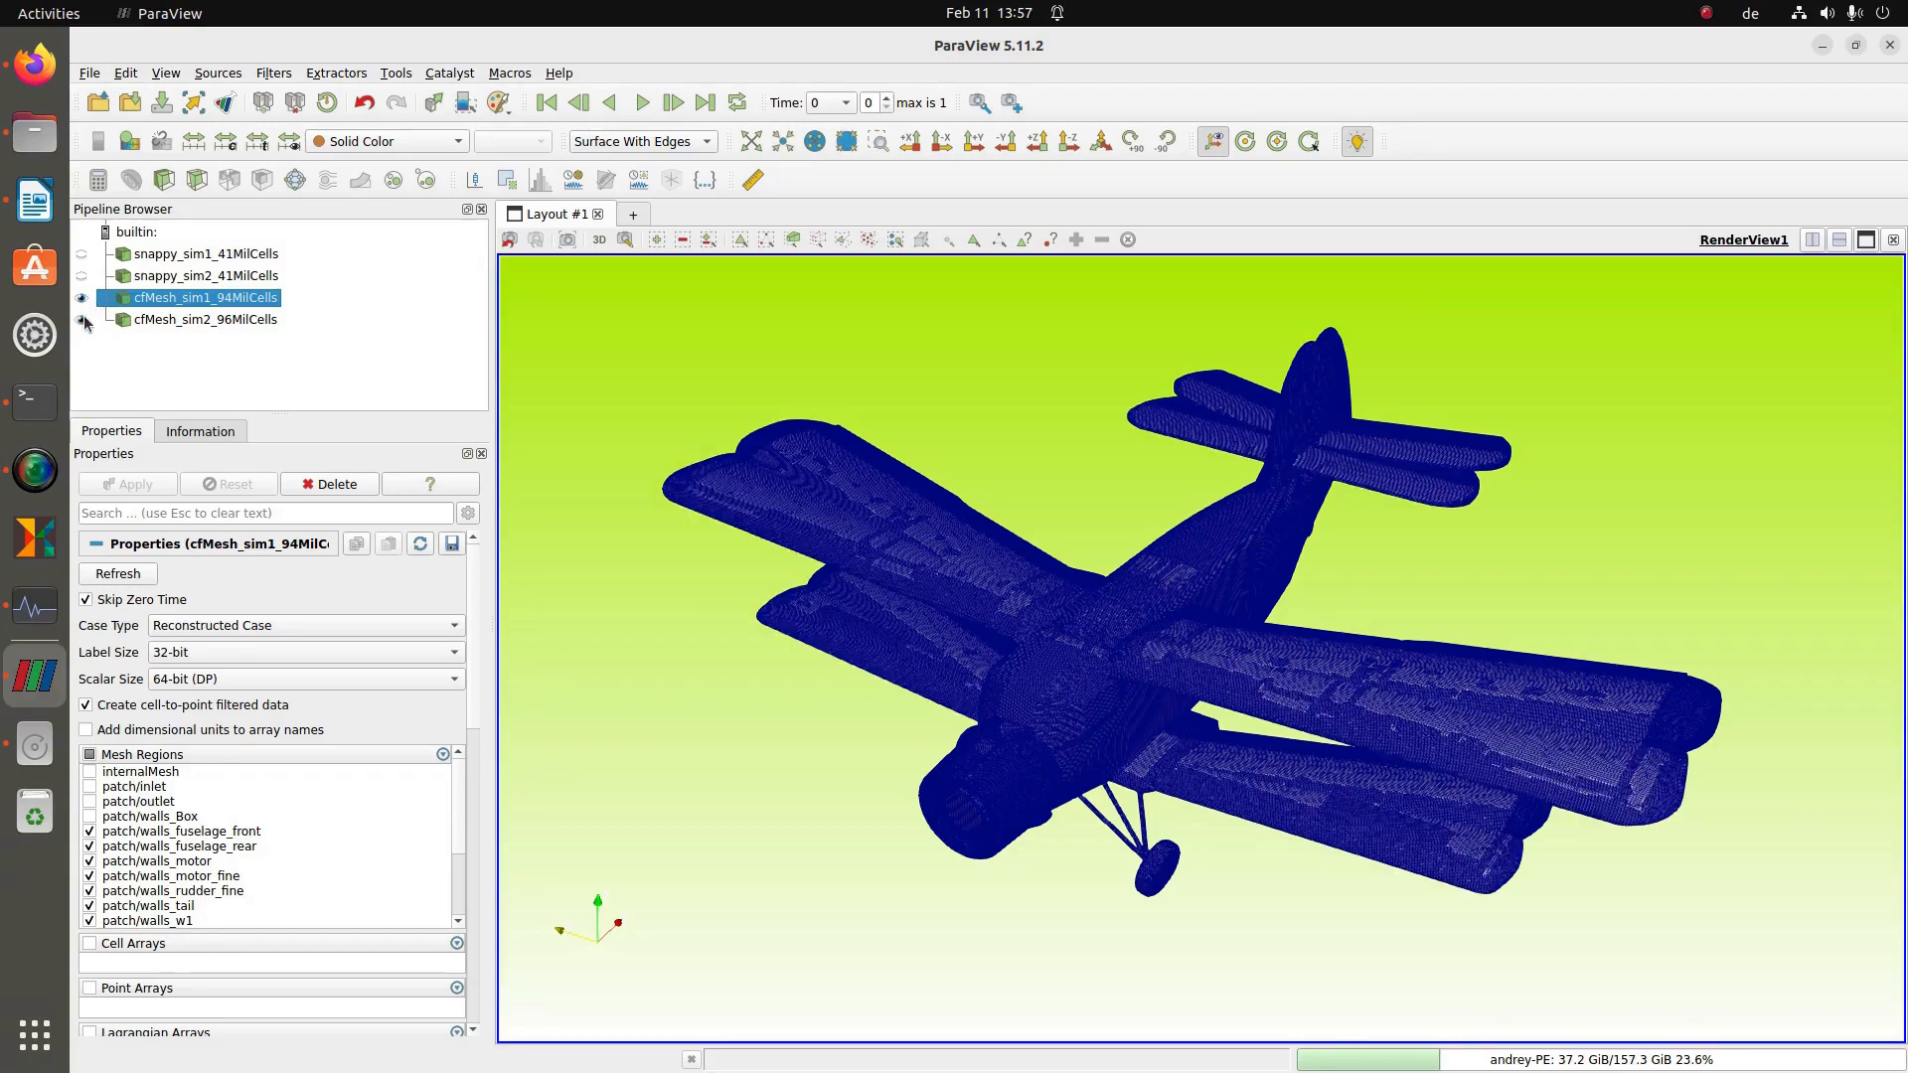
left_click(83, 321)
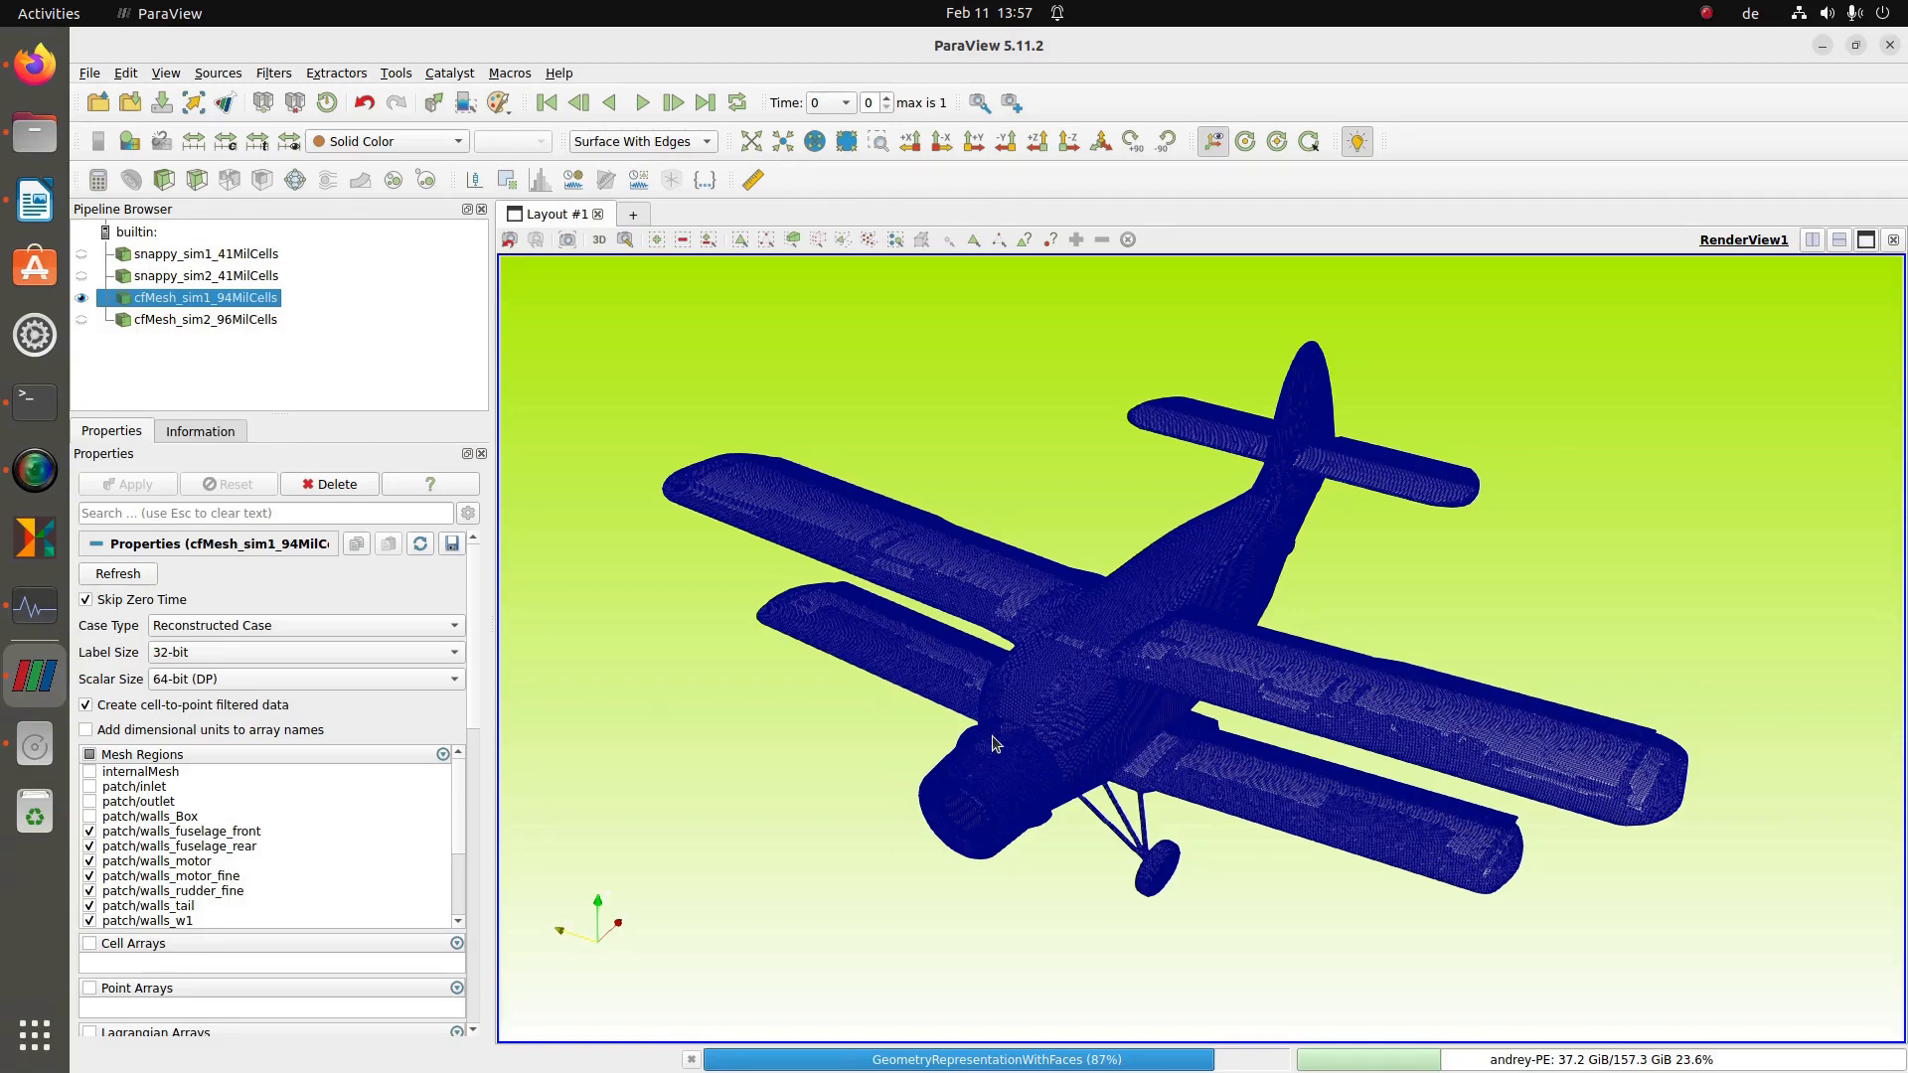
- Examine the cfMesh_sim1_94MilCells surface mesh up close on the ribs and edges inside the motor cowling
left_click_drag(979, 802, 1063, 758)
right_click_drag(1300, 626, 1312, 780)
middle_click_drag(1312, 780, 1733, 445)
right_click_drag(1733, 446, 1119, 675)
middle_click_drag(1118, 676, 1387, 594)
right_click_drag(1387, 593, 1365, 641)
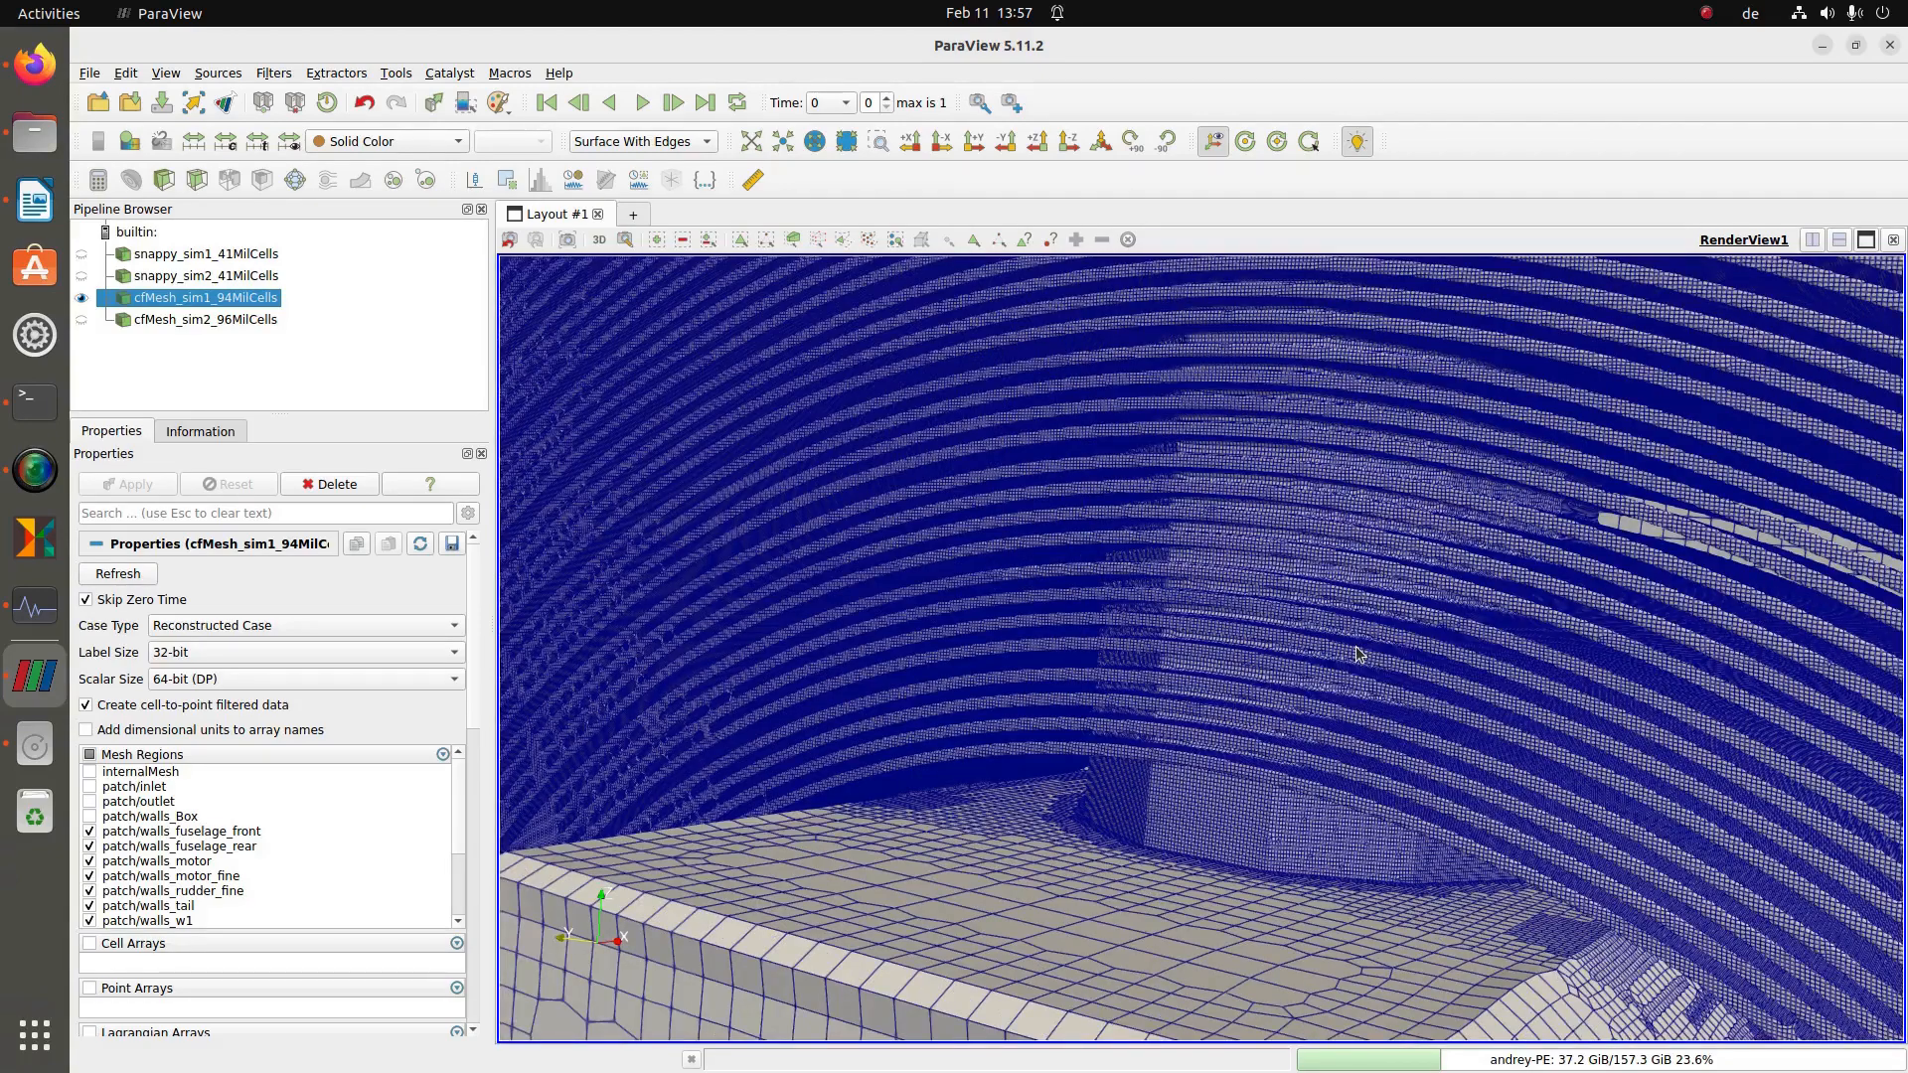
right_click_drag(1357, 653, 1337, 695)
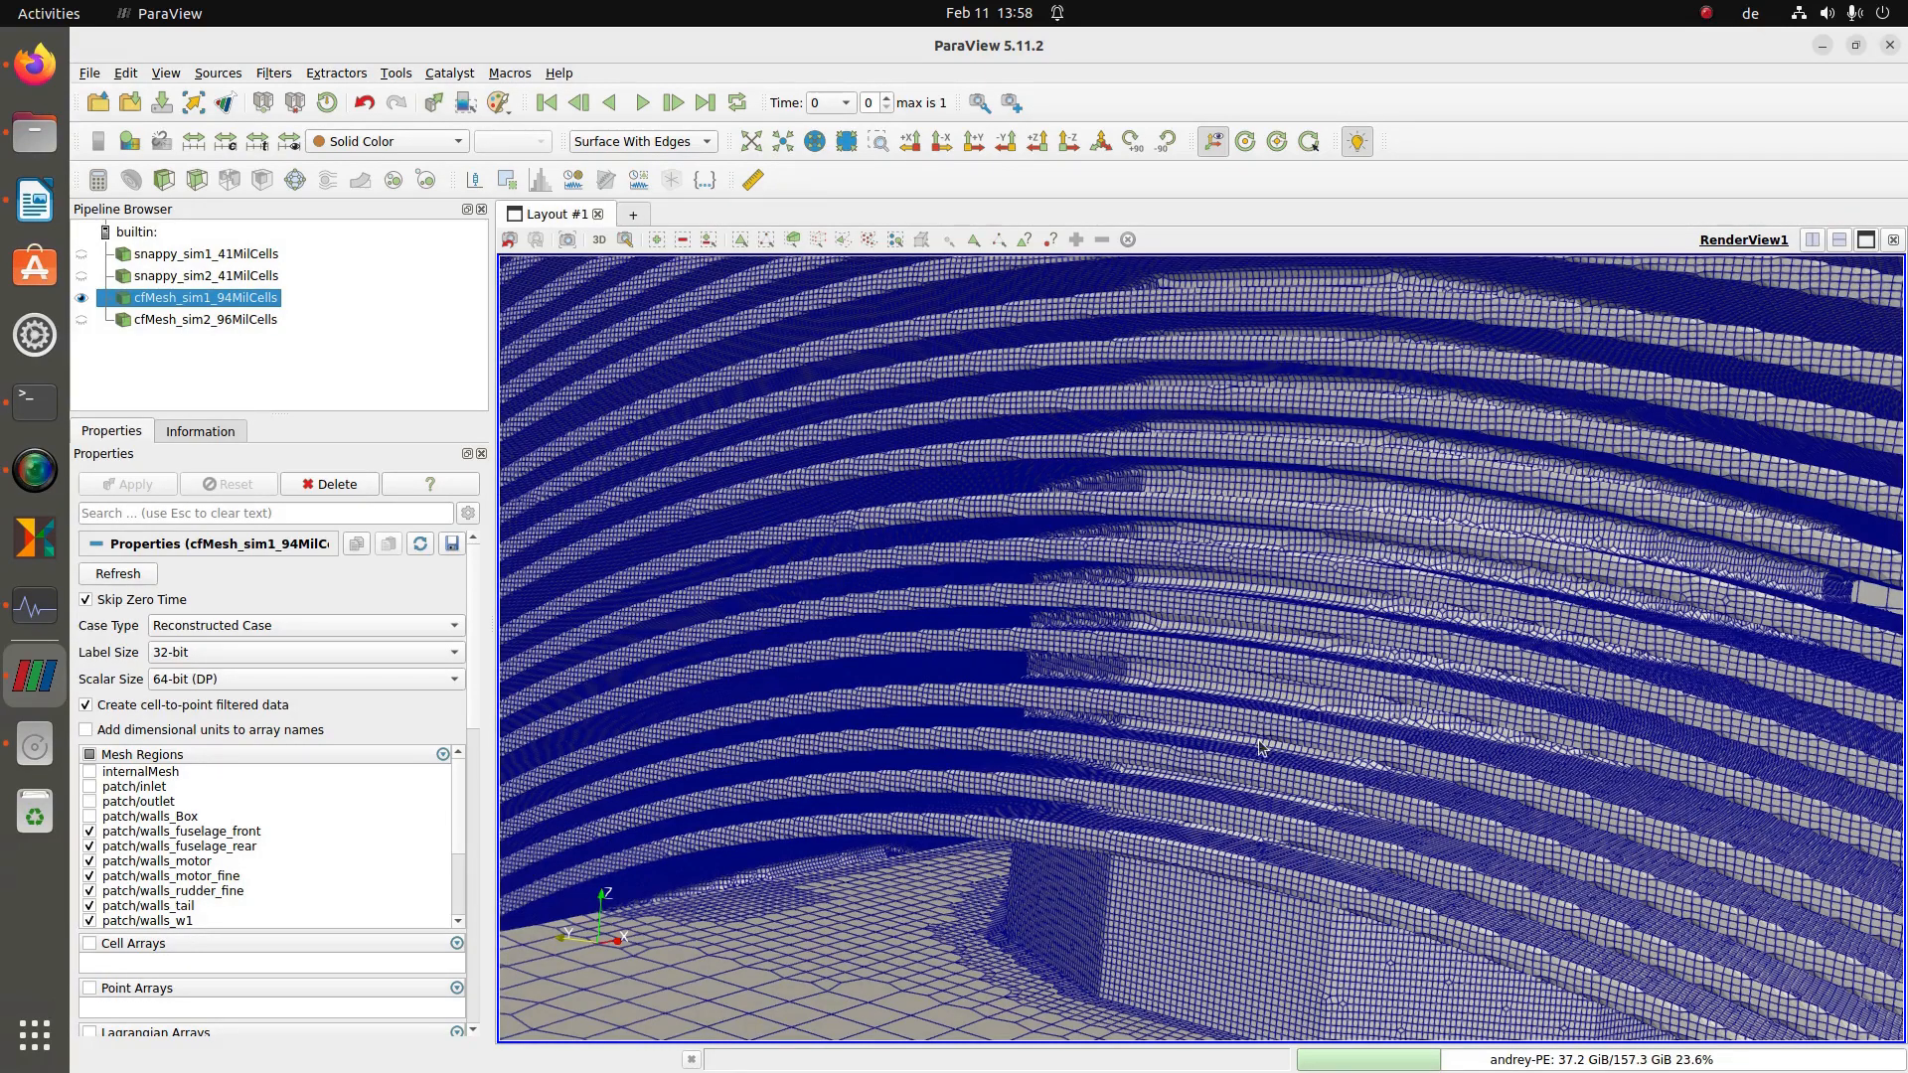
right_click_drag(1262, 780, 1349, 656)
left_click_drag(1350, 656, 1122, 578)
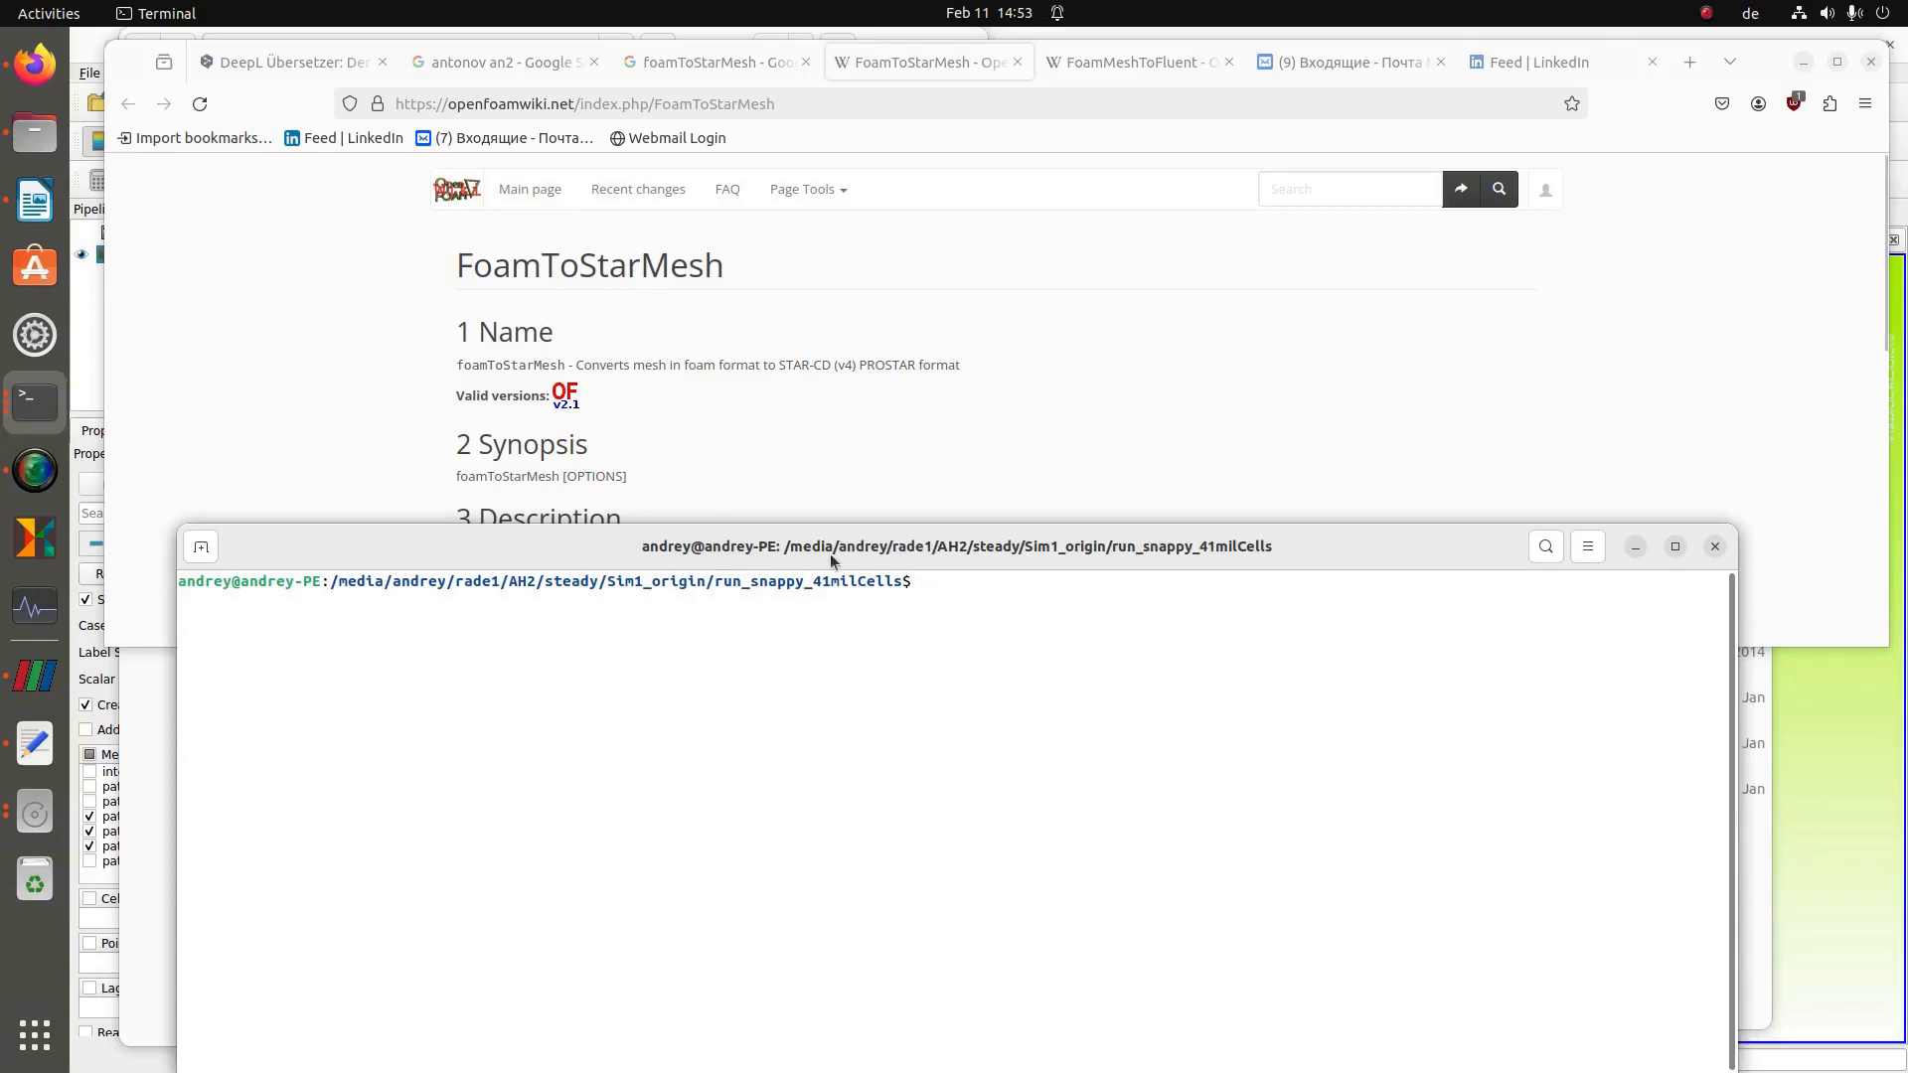
- Convert the Sim1_origin mesh to STAR-CD format by running foamToStarMesh in the run_snappy_41milCells terminal
type("foamTo")
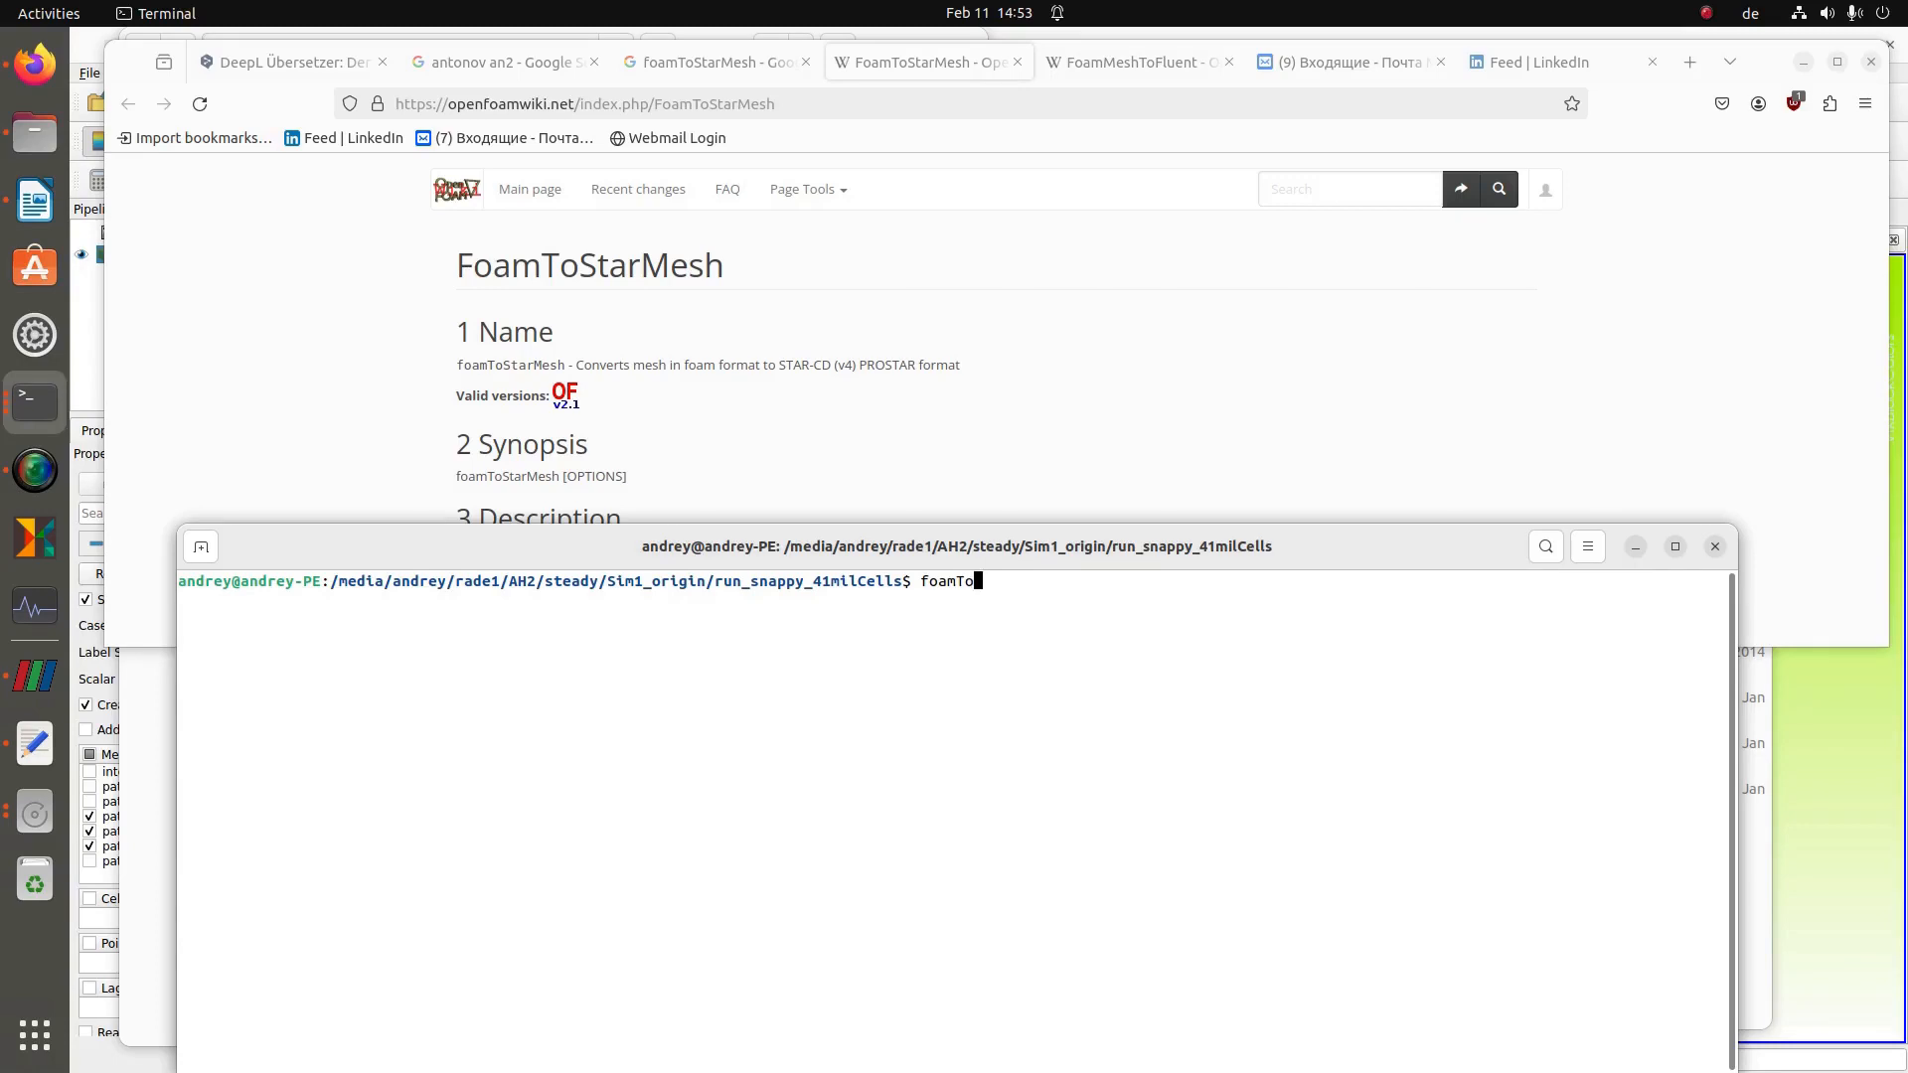
type("StarMesh")
key("Return")
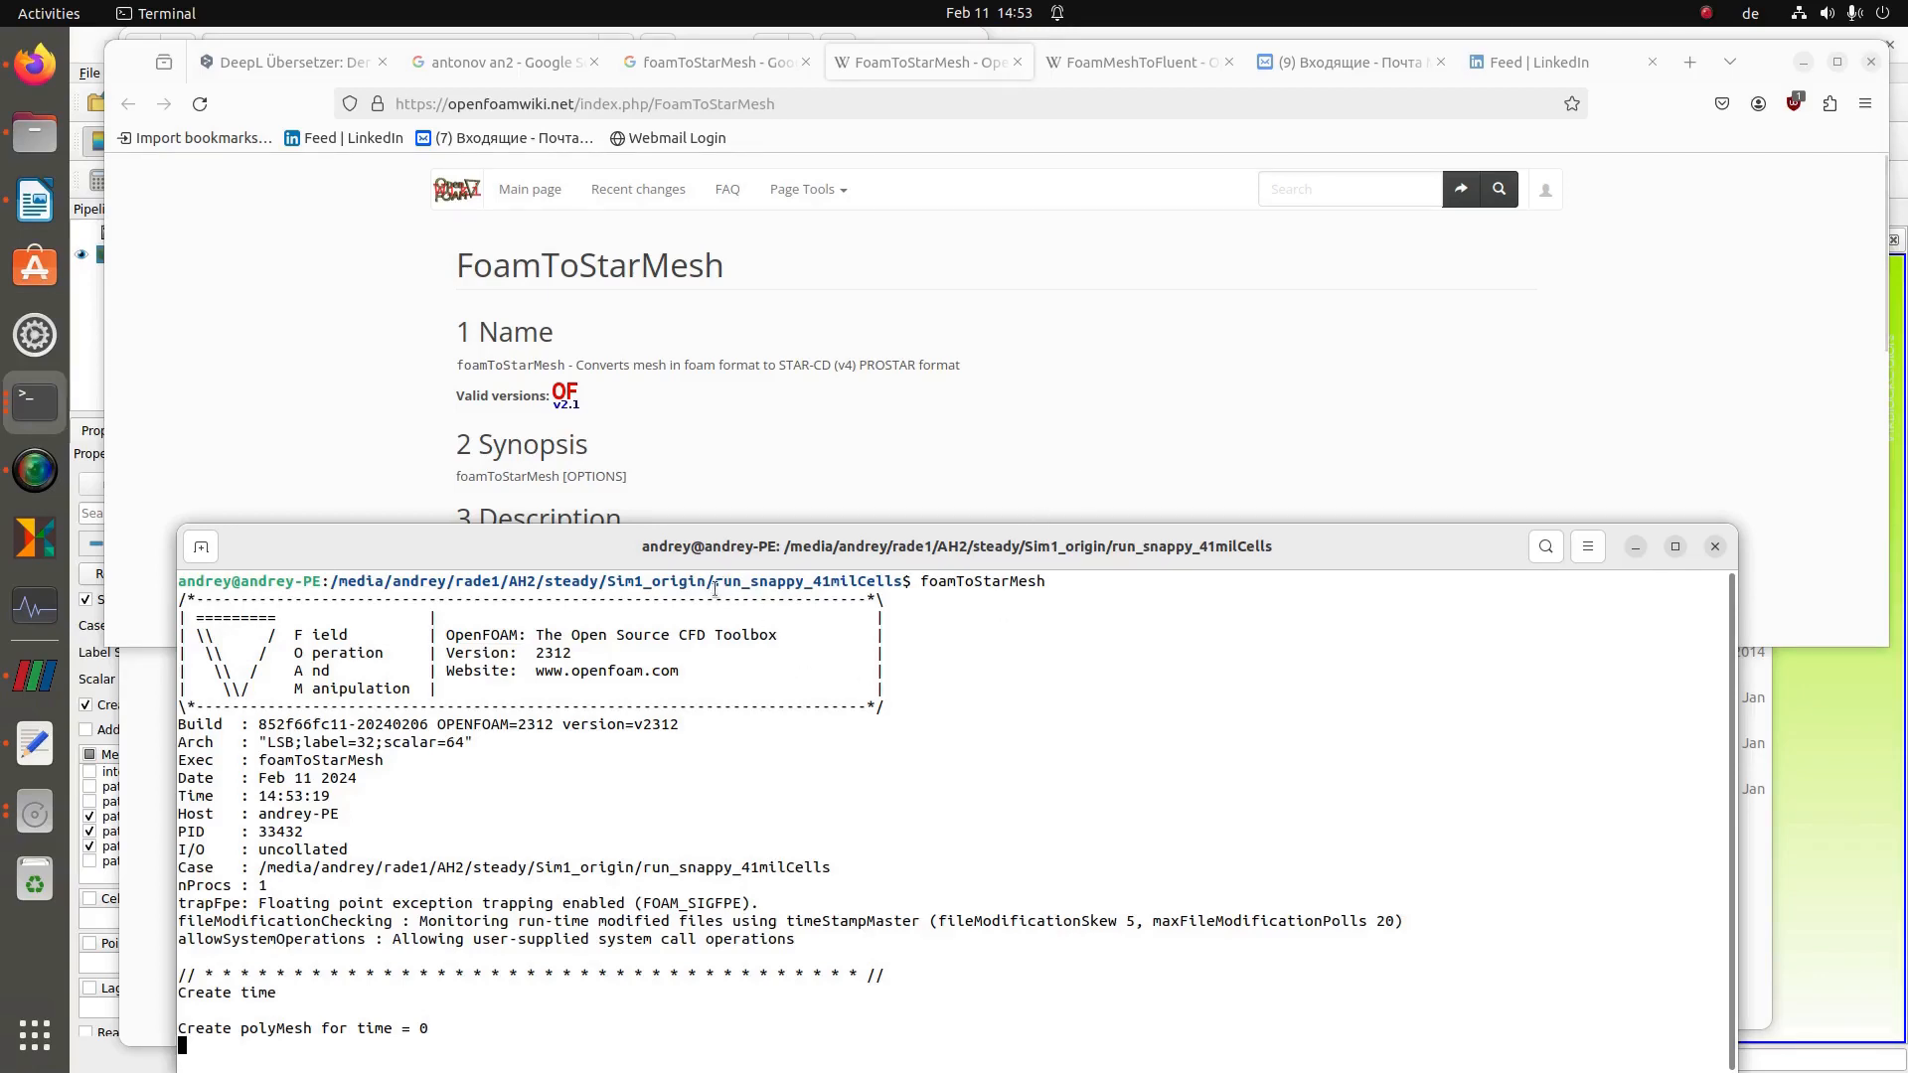
left_click_drag(714, 586, 812, 587)
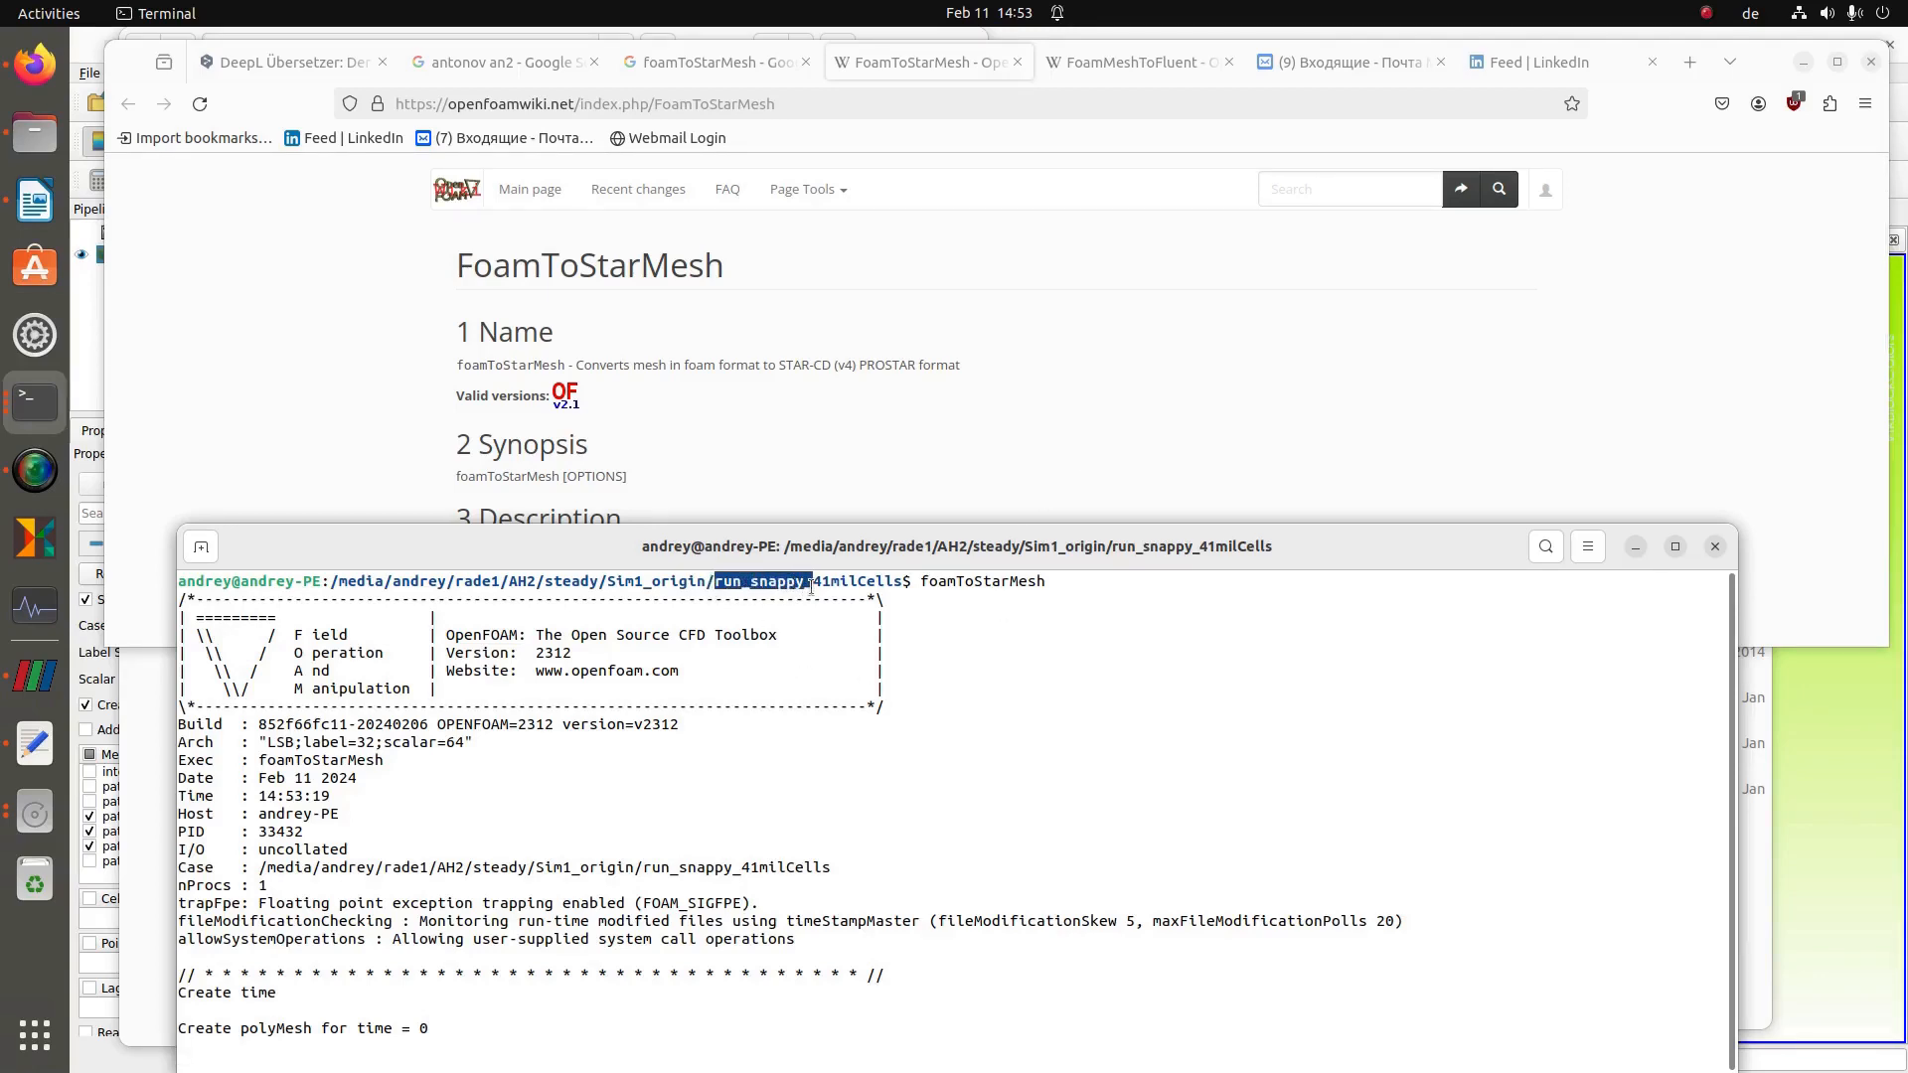
left_click_drag(601, 586, 907, 587)
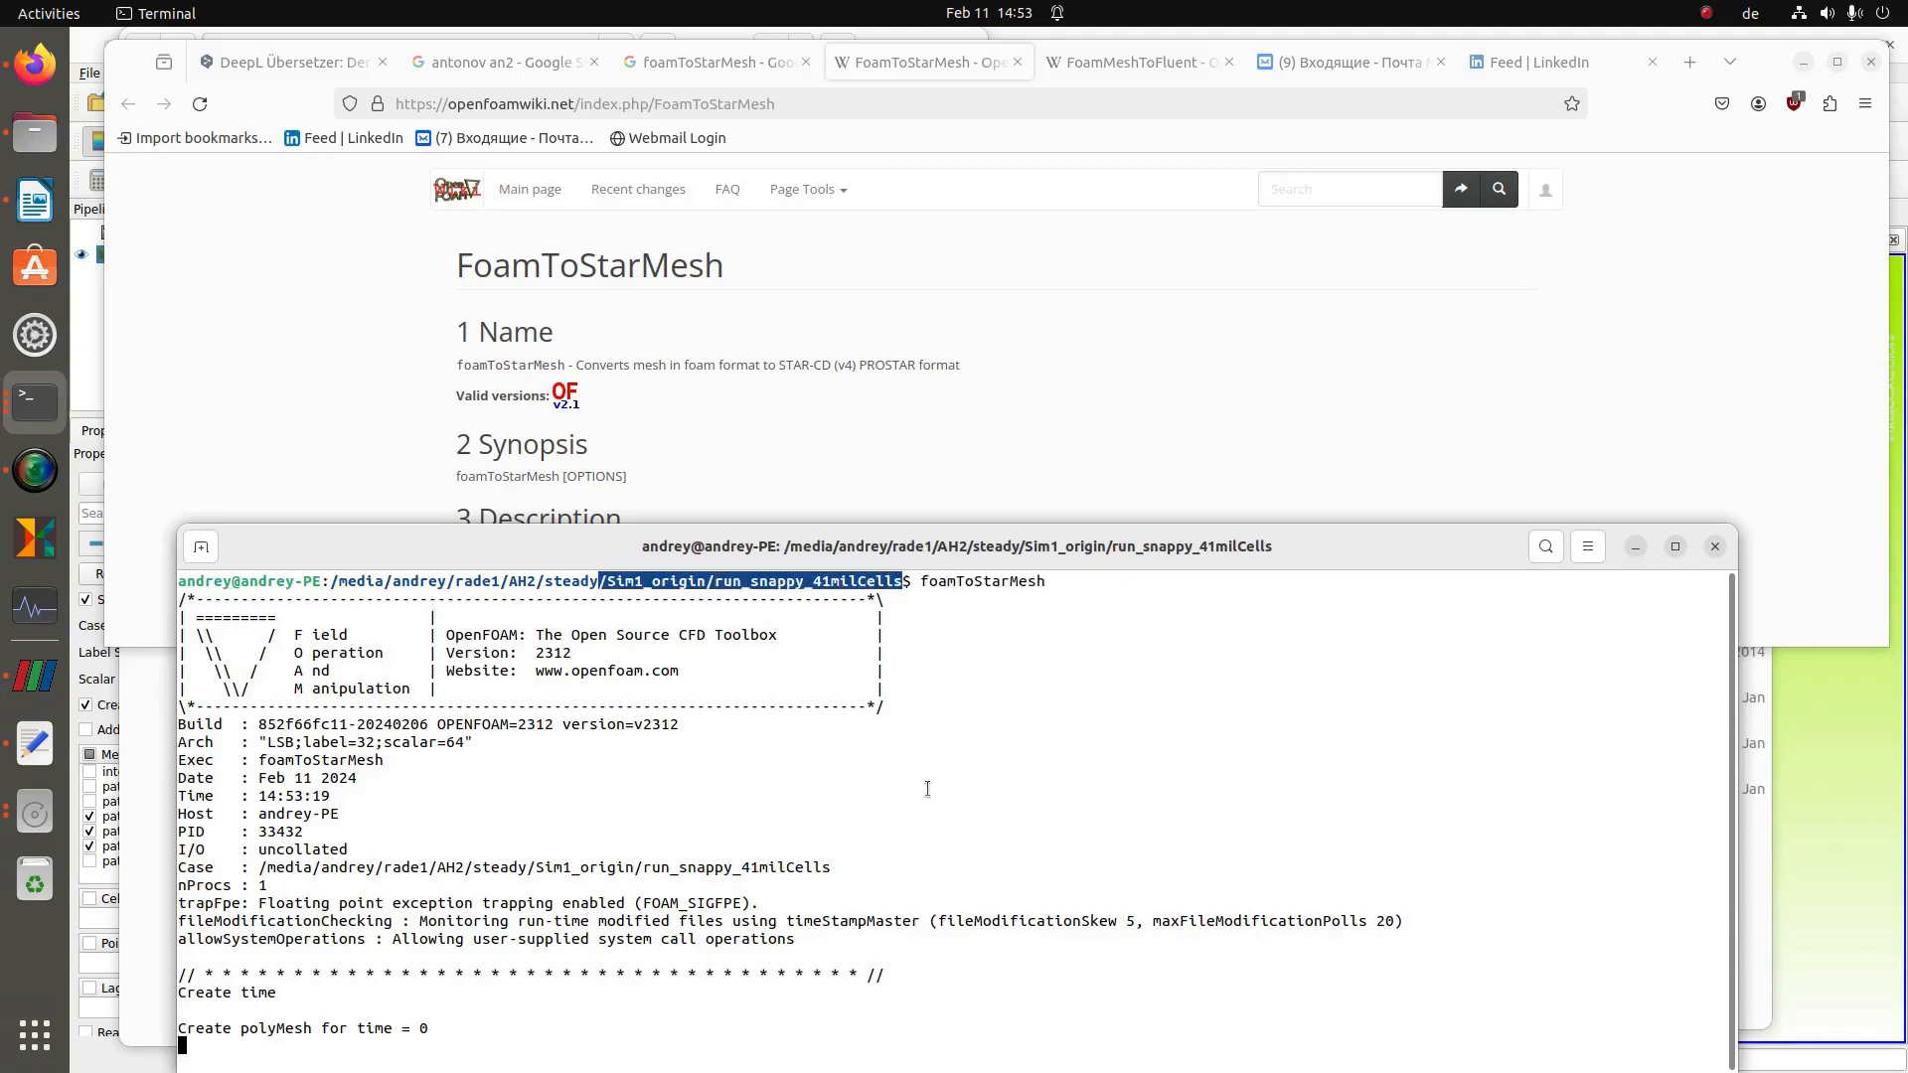
left_click(669, 857)
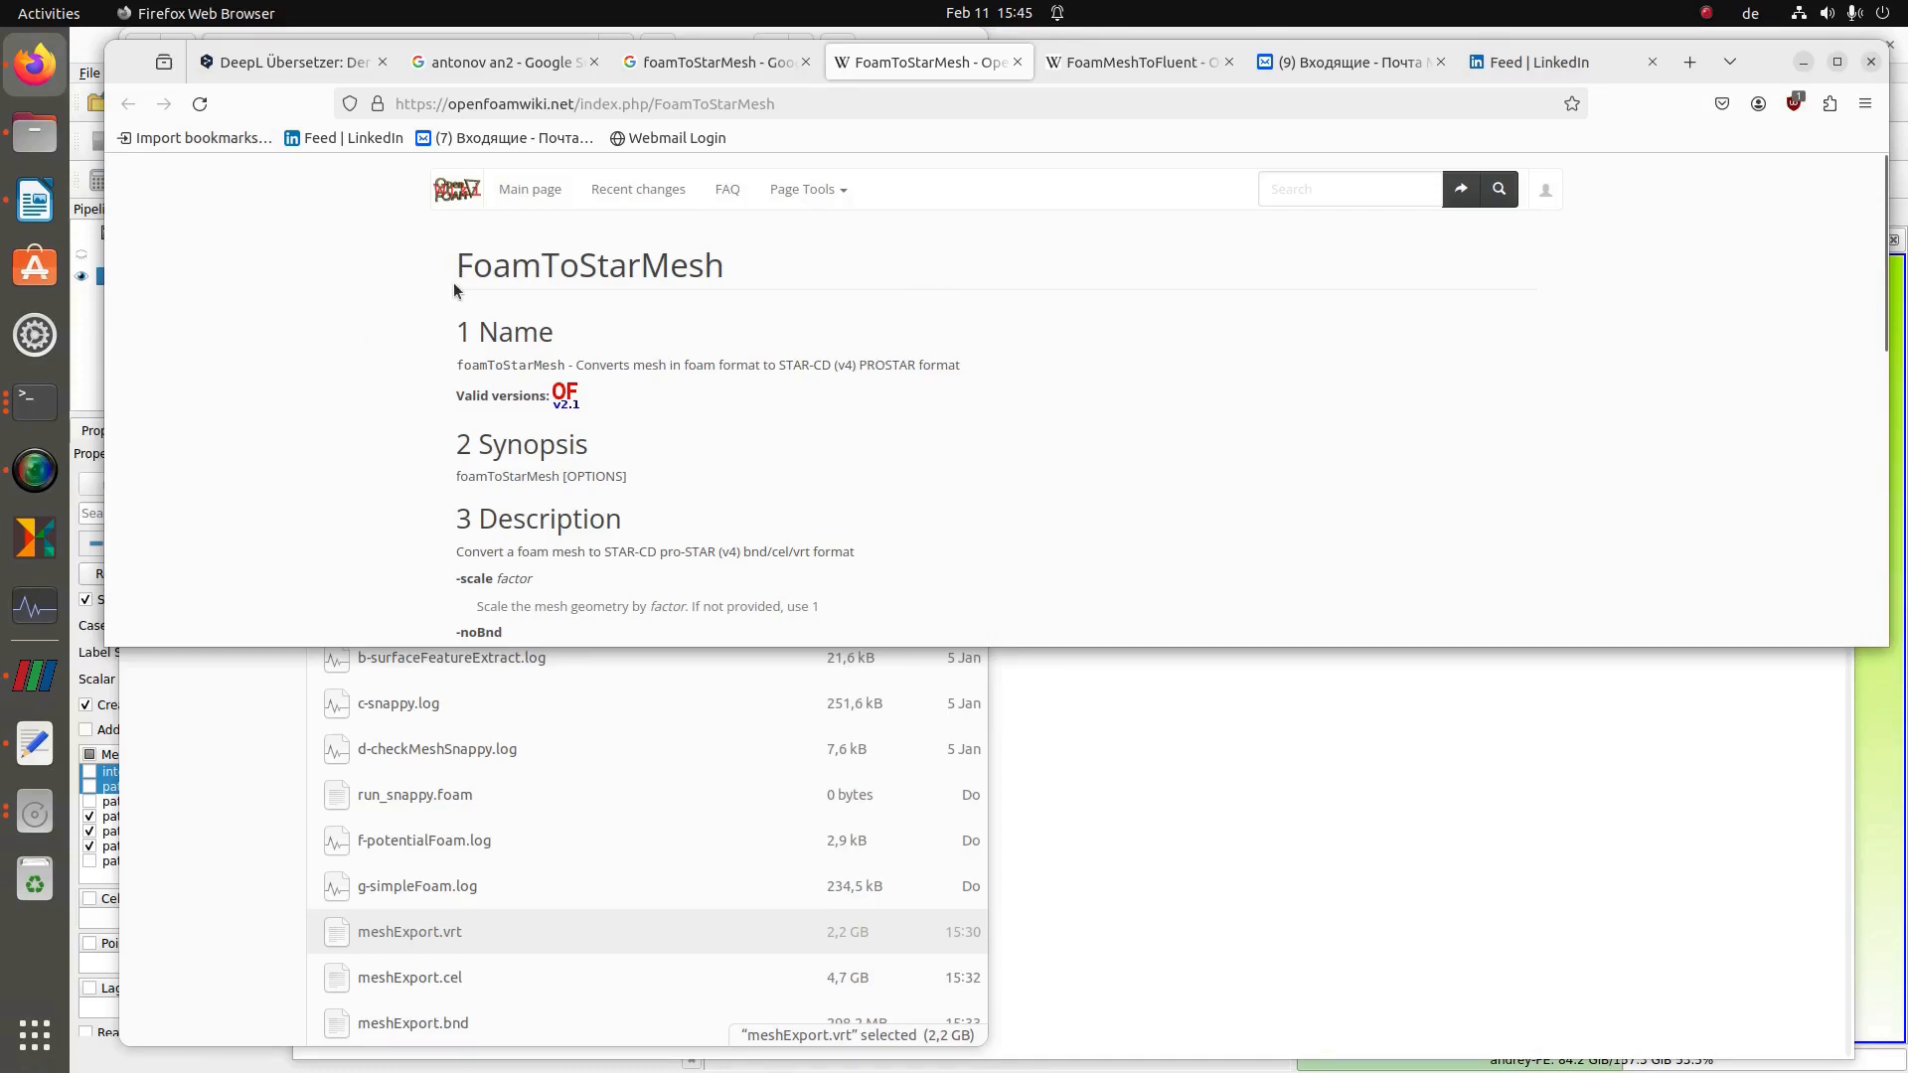
- Select the exported files meshExport.vrt, meshExport.cel and meshExport.bnd in the run_snappy_41milCells folder
left_click(666, 845)
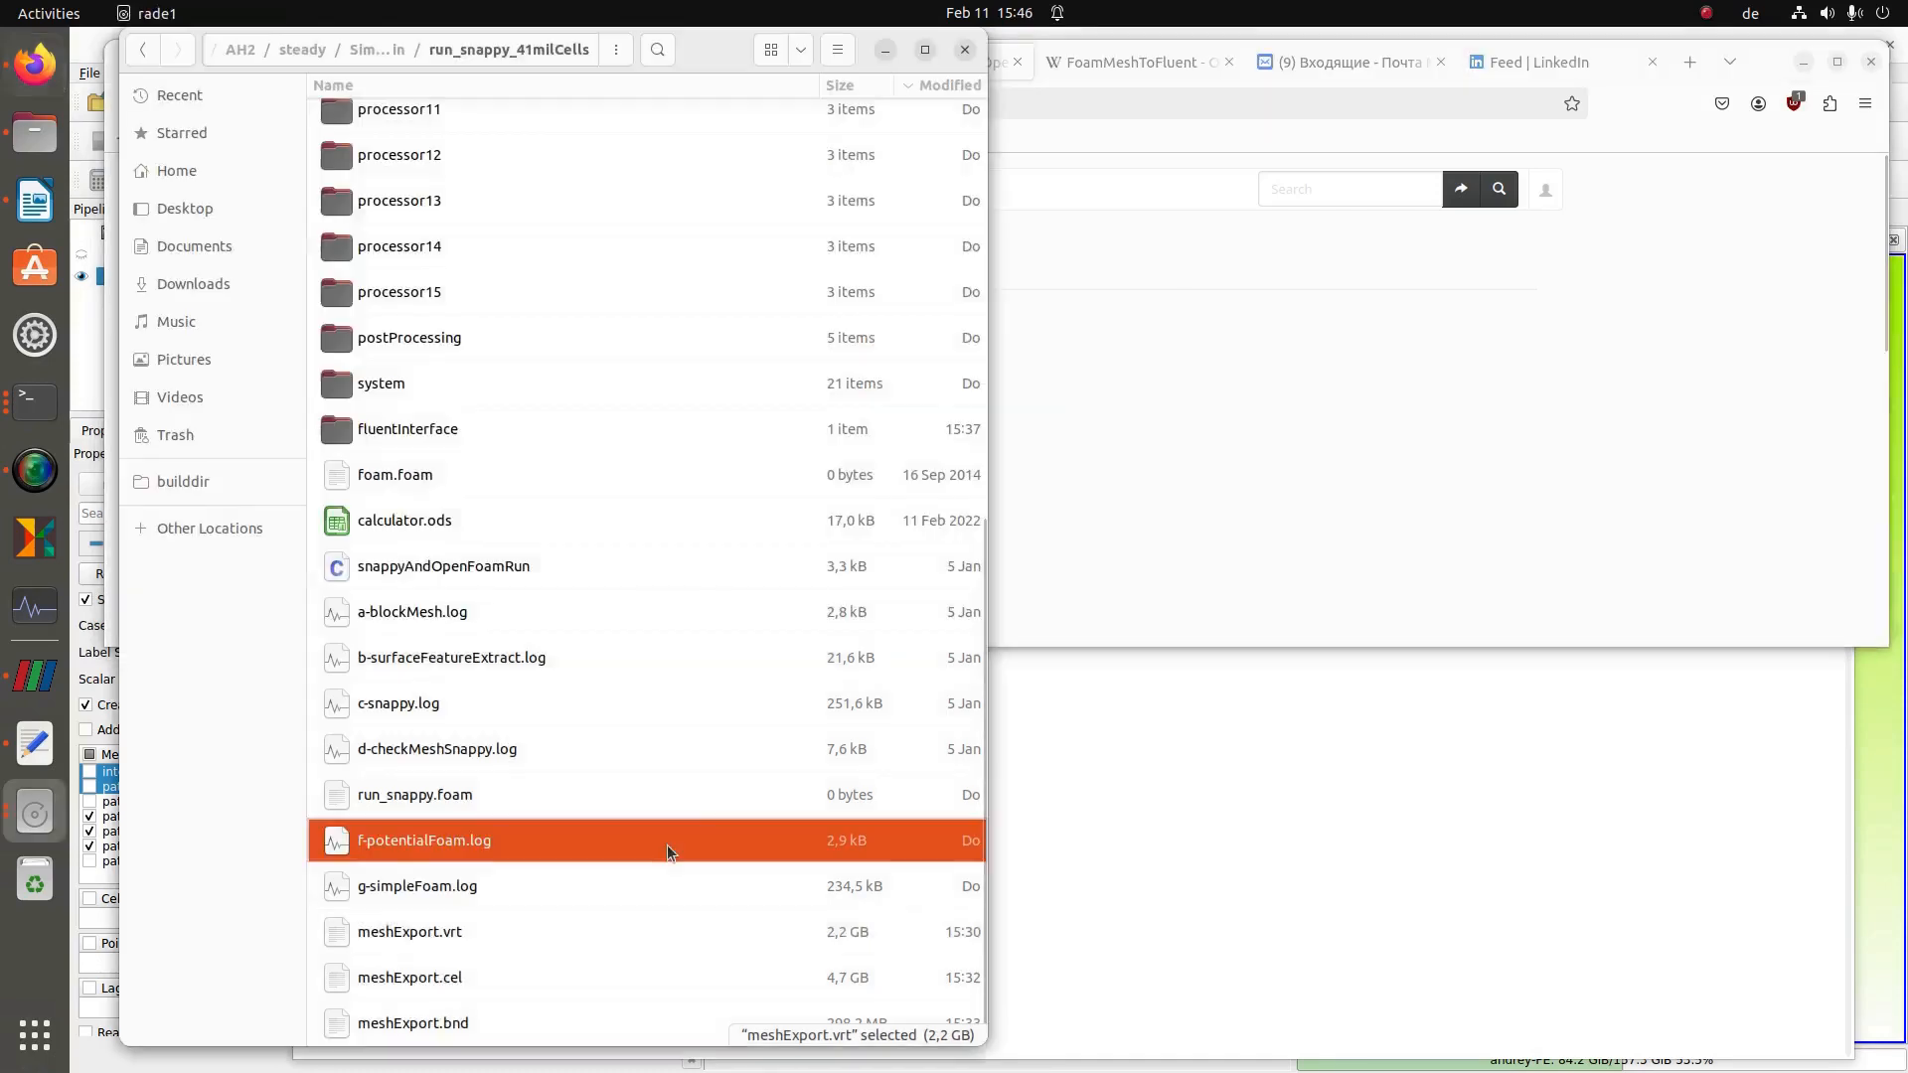
left_click(412, 938)
left_click(413, 984, "shift")
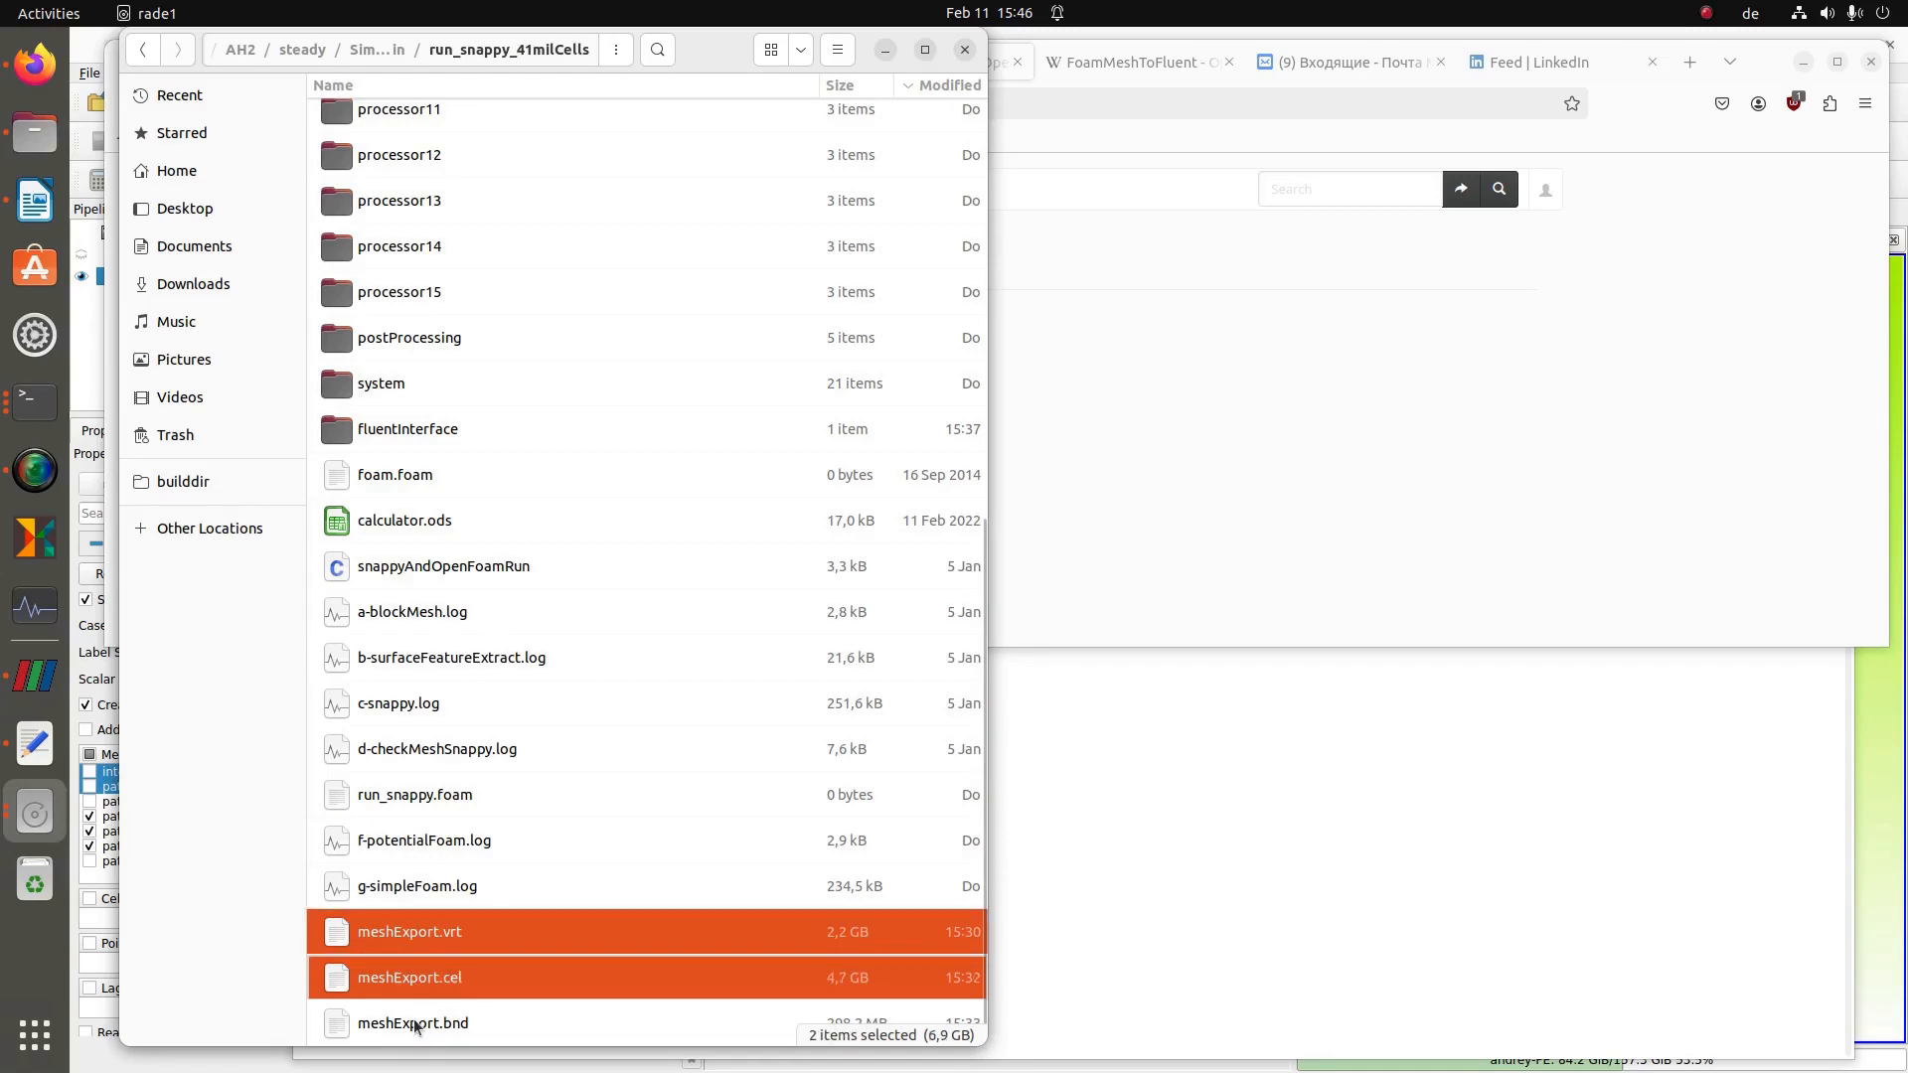
left_click(418, 1026, "shift")
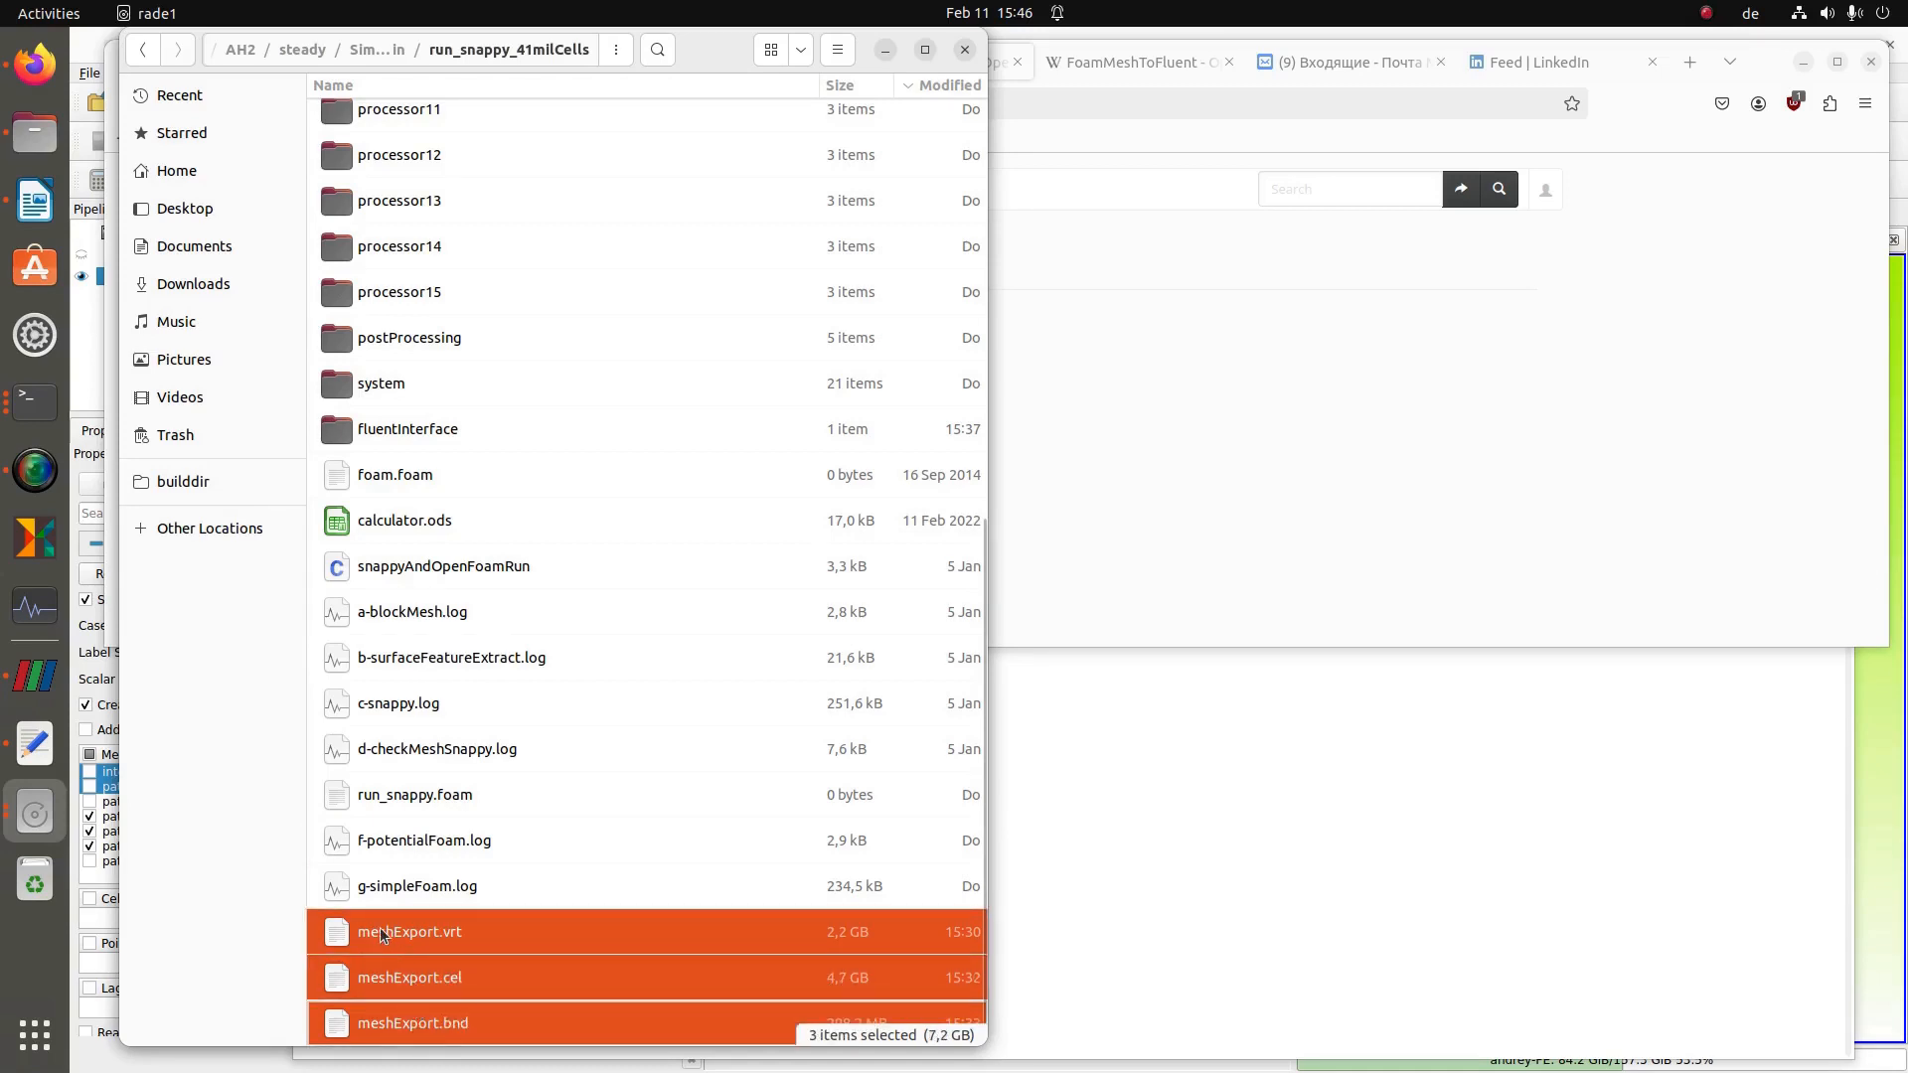
- Consult the FoamMeshToFluent wiki page and run foamMeshToFluent in the run_snappy_41milCells terminal
key("alt+Tab")
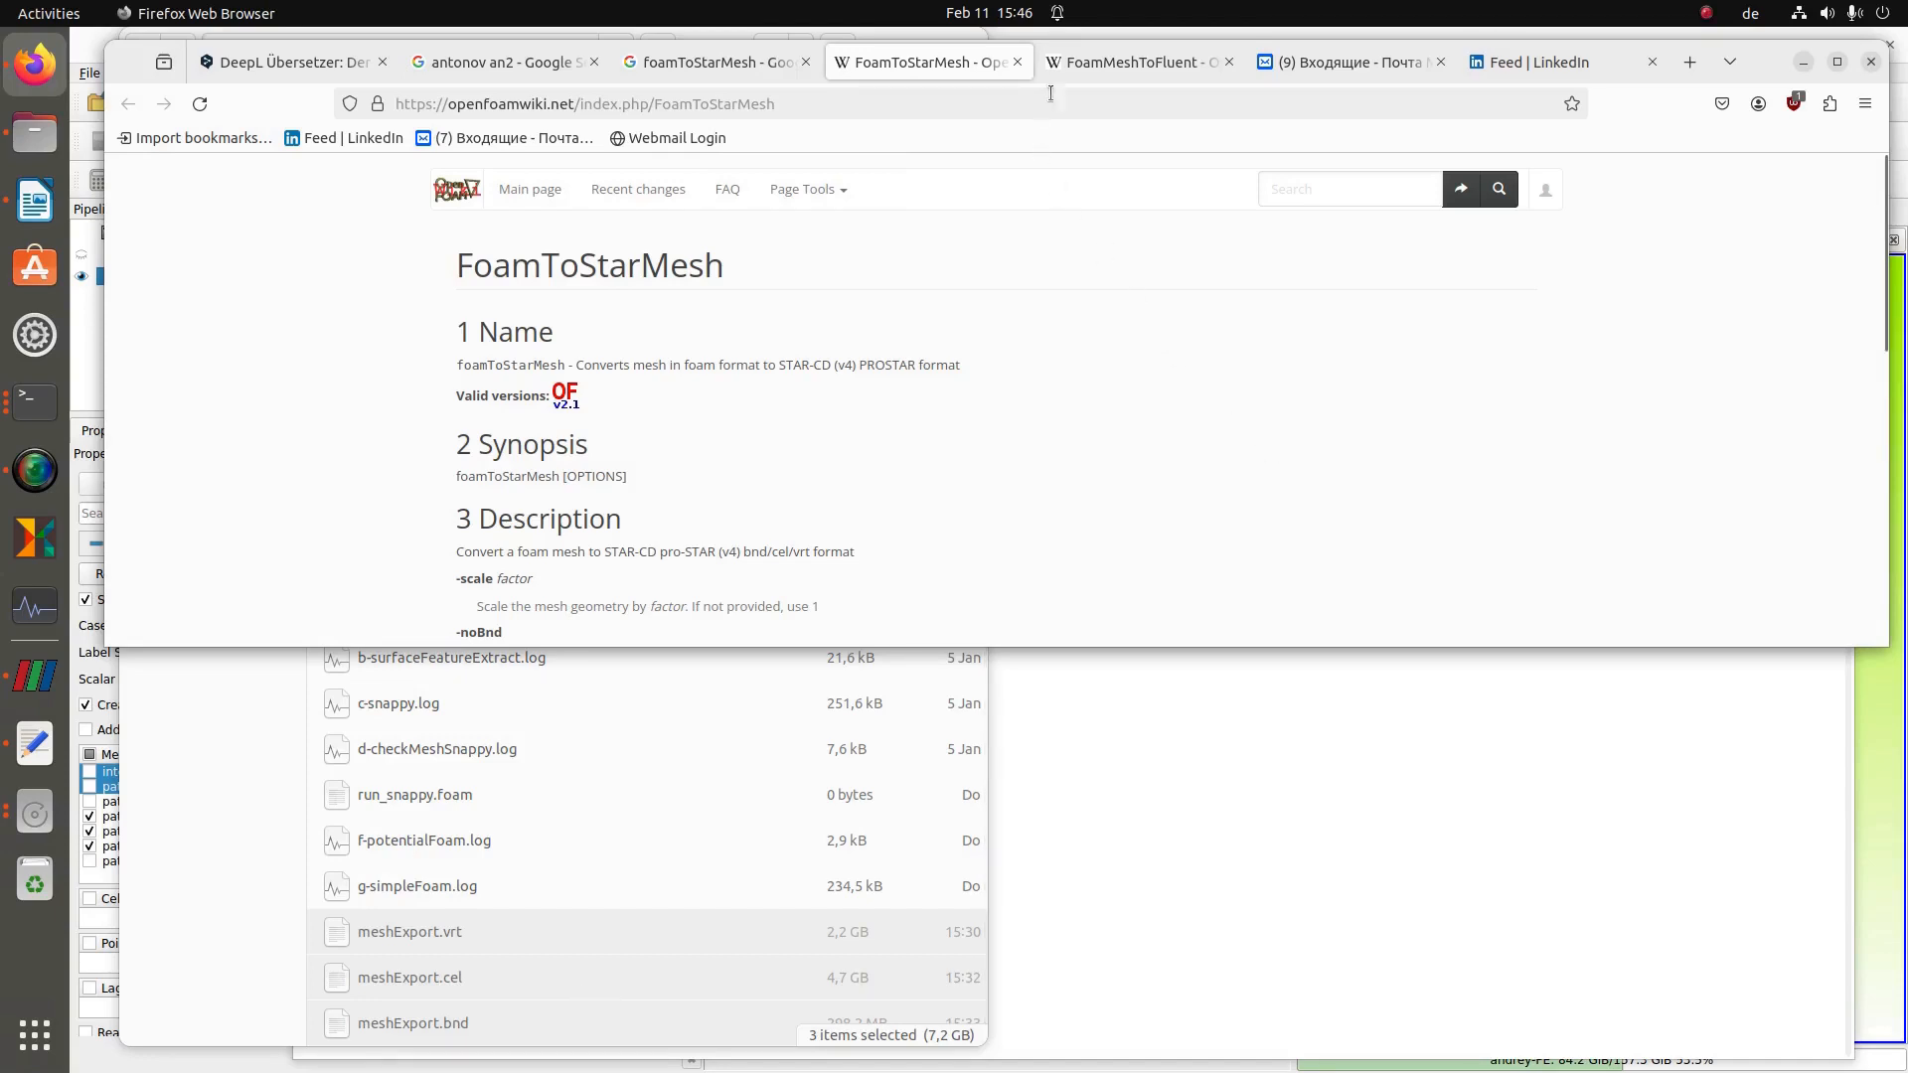
left_click(1103, 64)
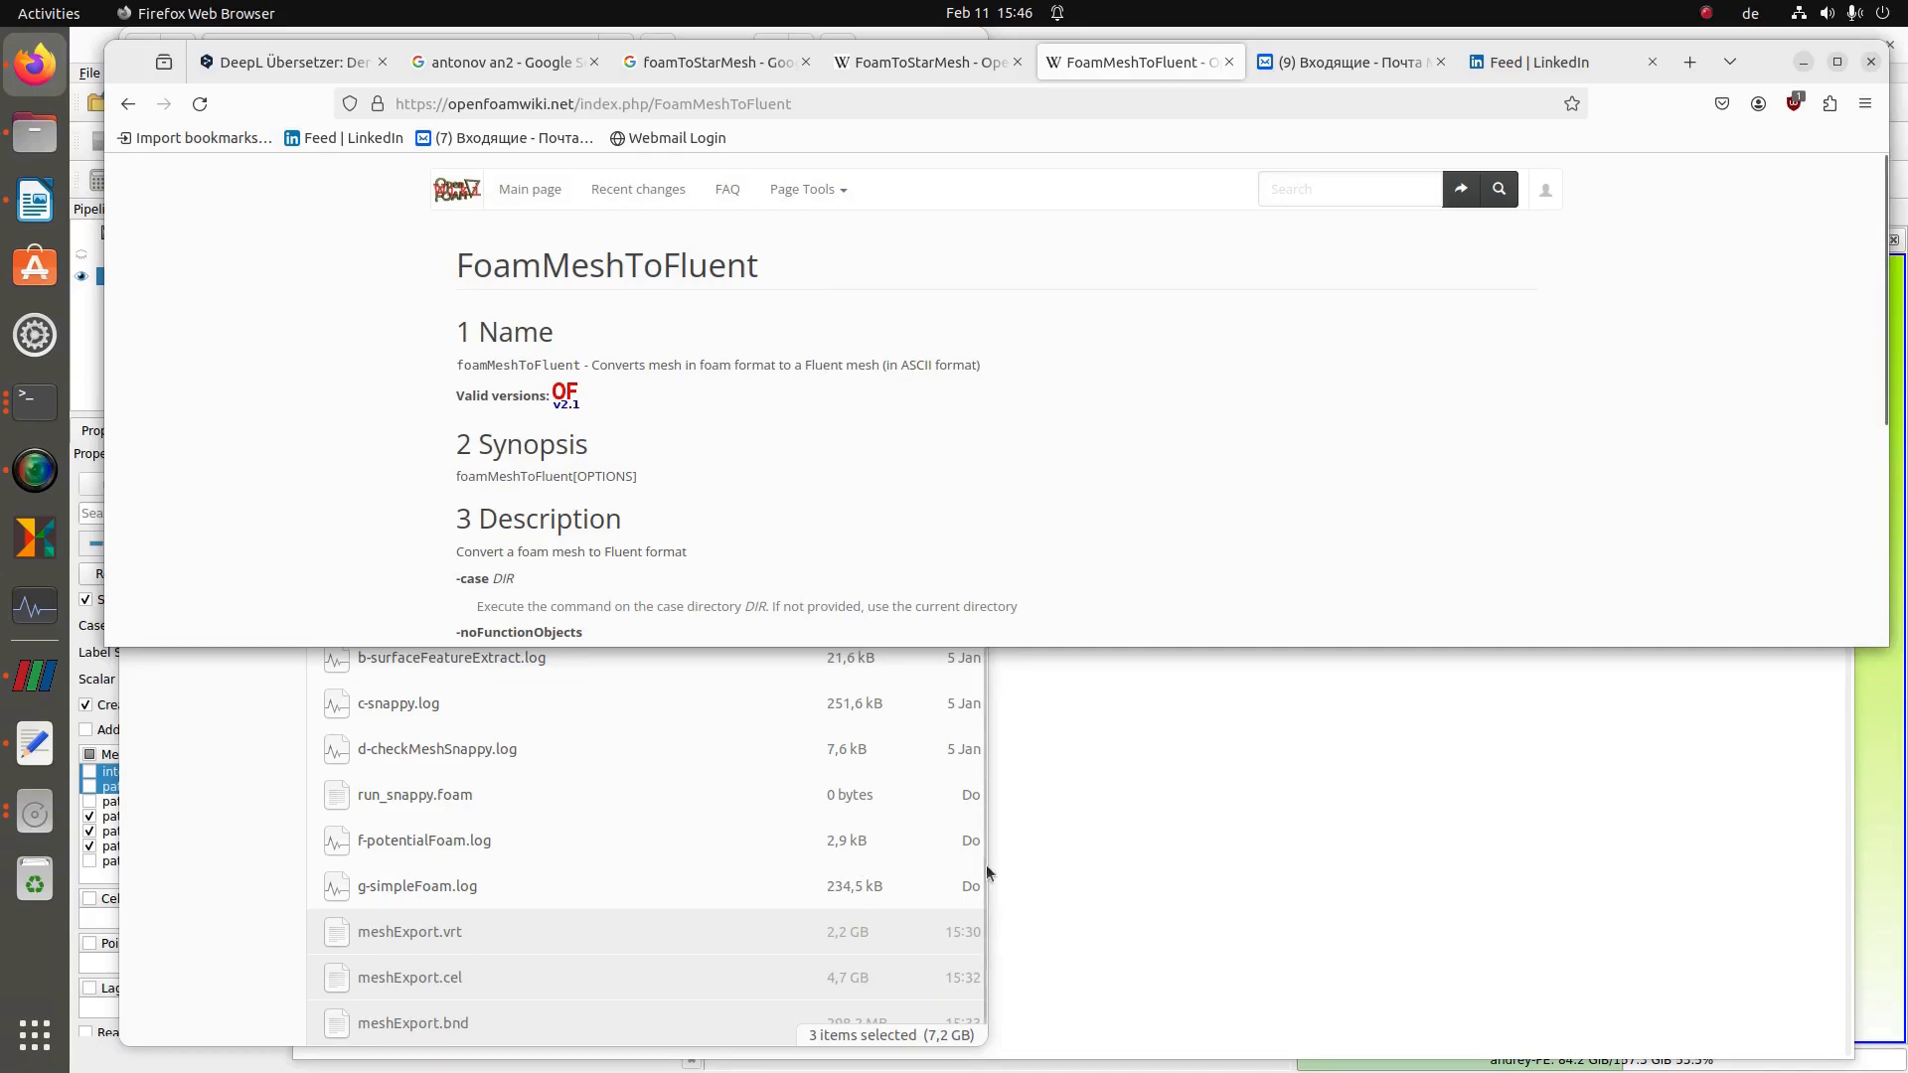
left_click(1141, 876)
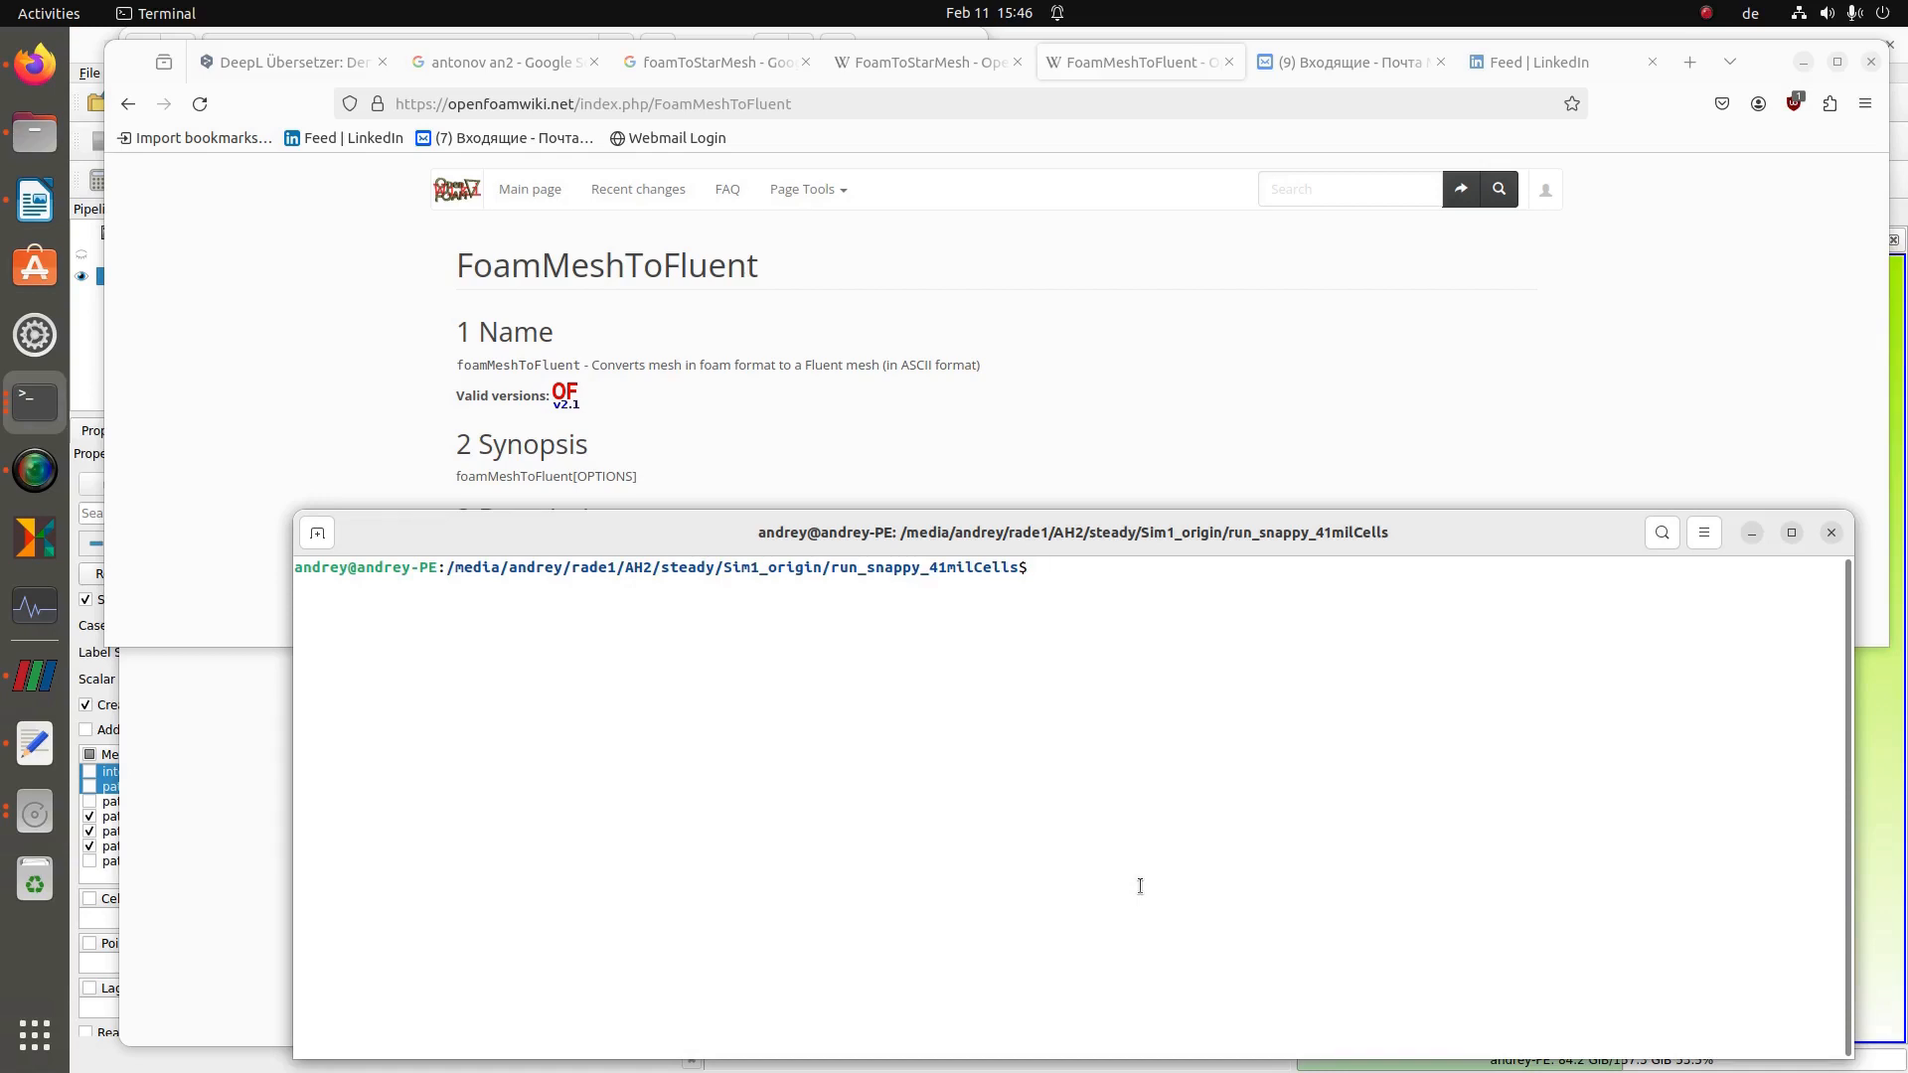
type("foamMeshTo")
key("Tab")
key("Return")
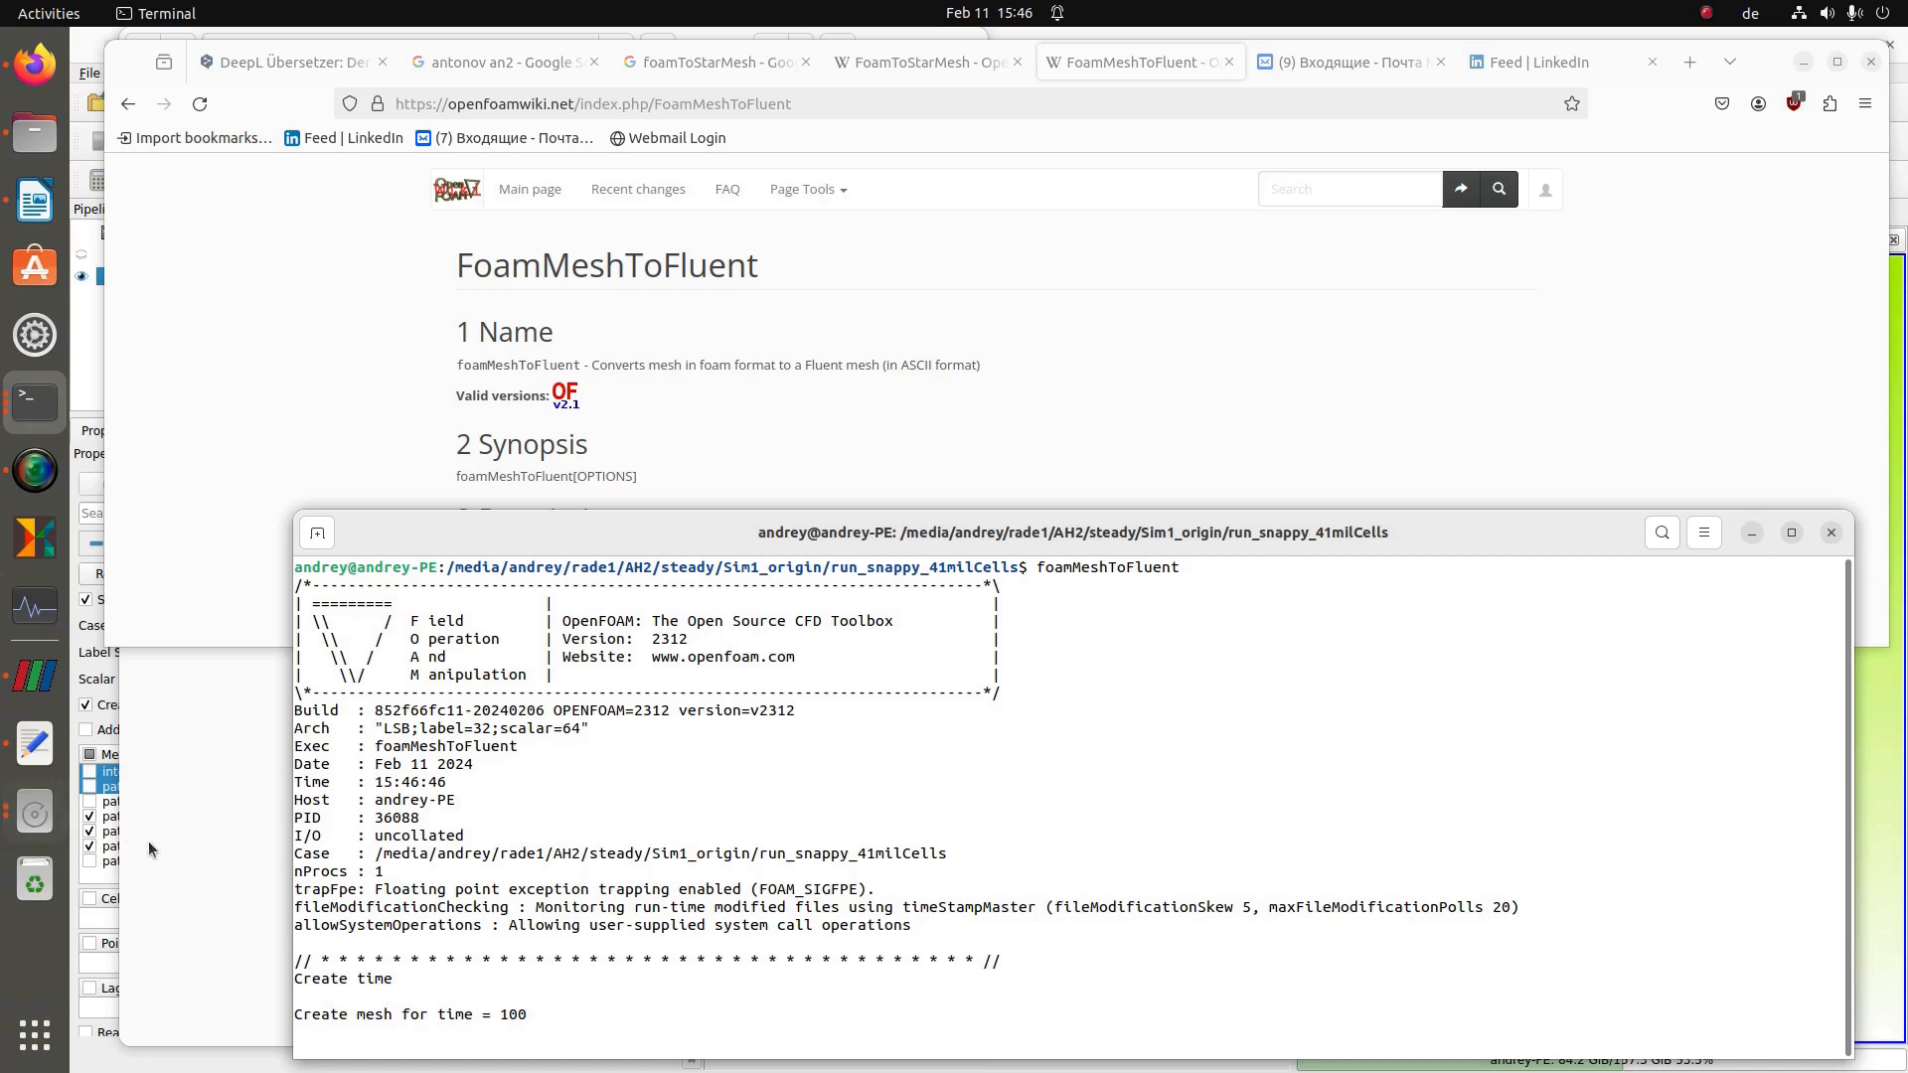
- Open the fluentInterface folder inside run_snappy_41milCells in the file manager
left_click(35, 813)
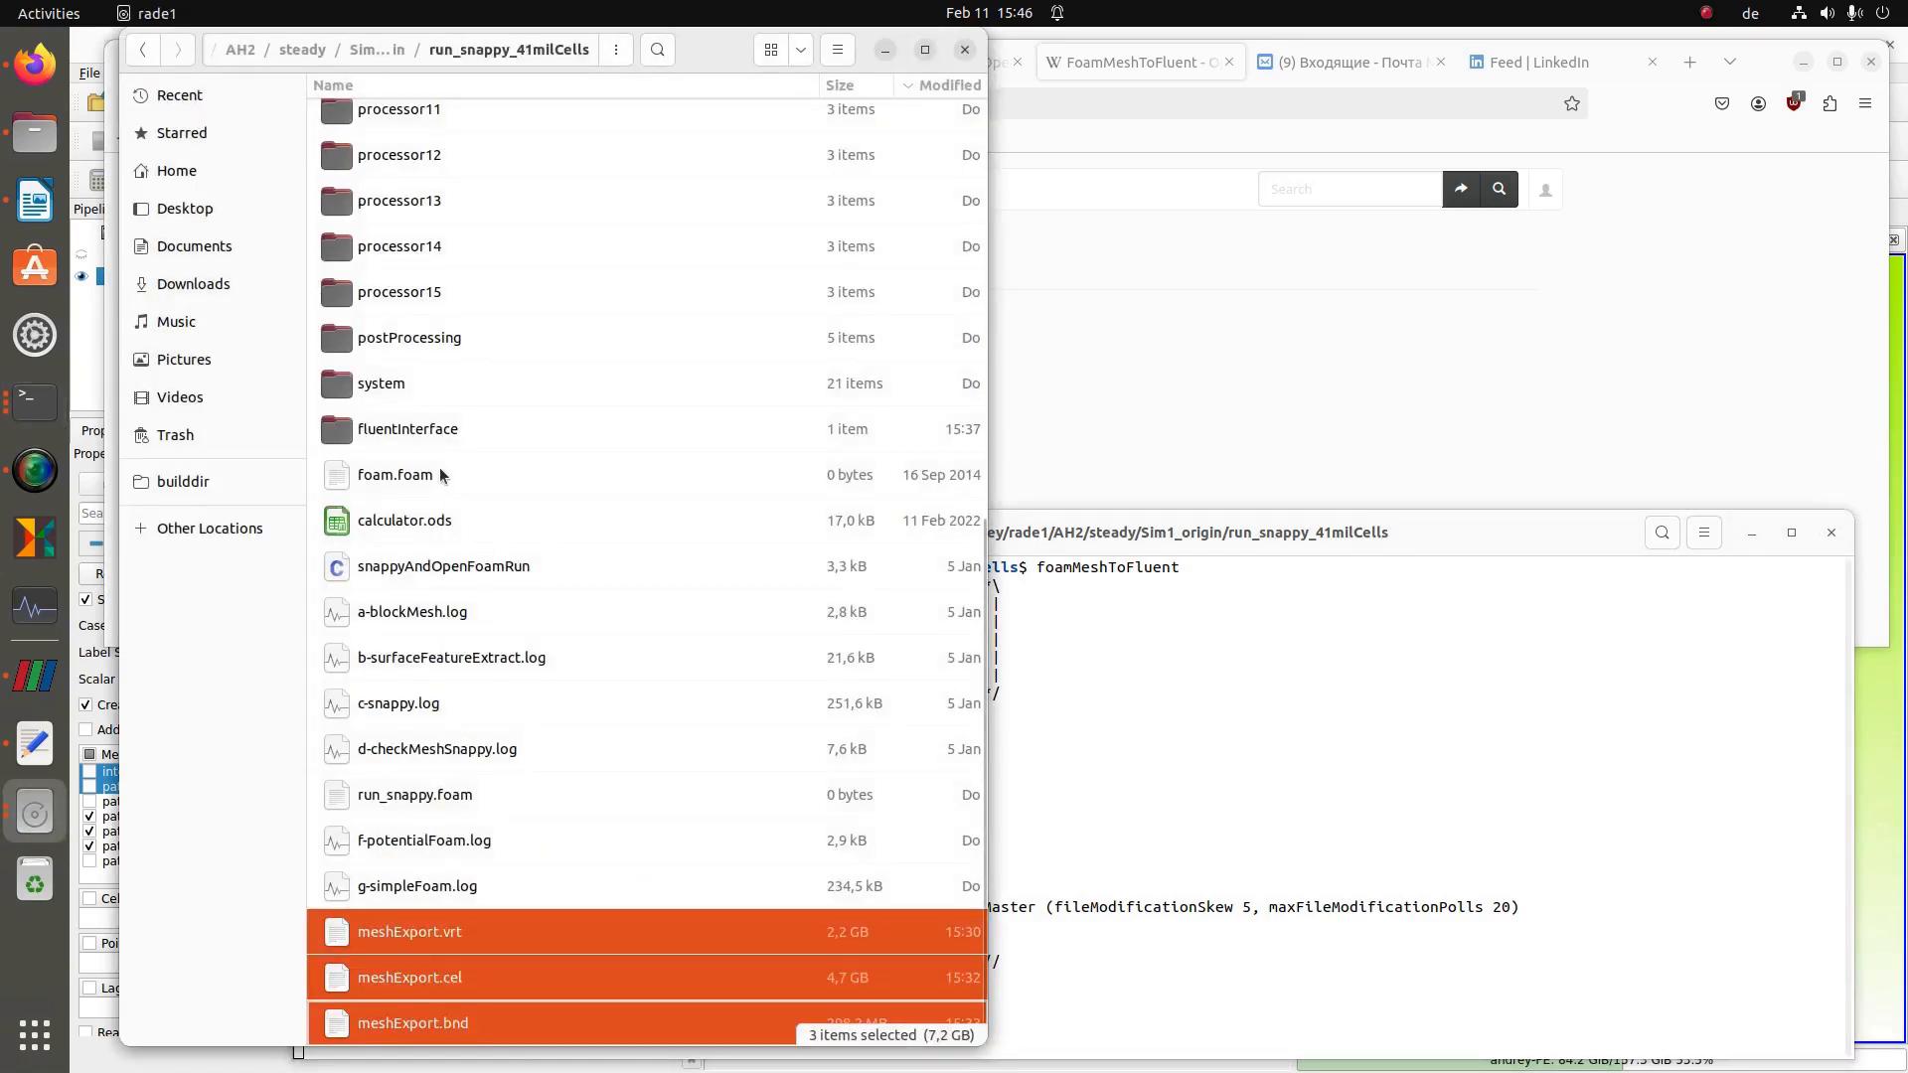
left_click(388, 435)
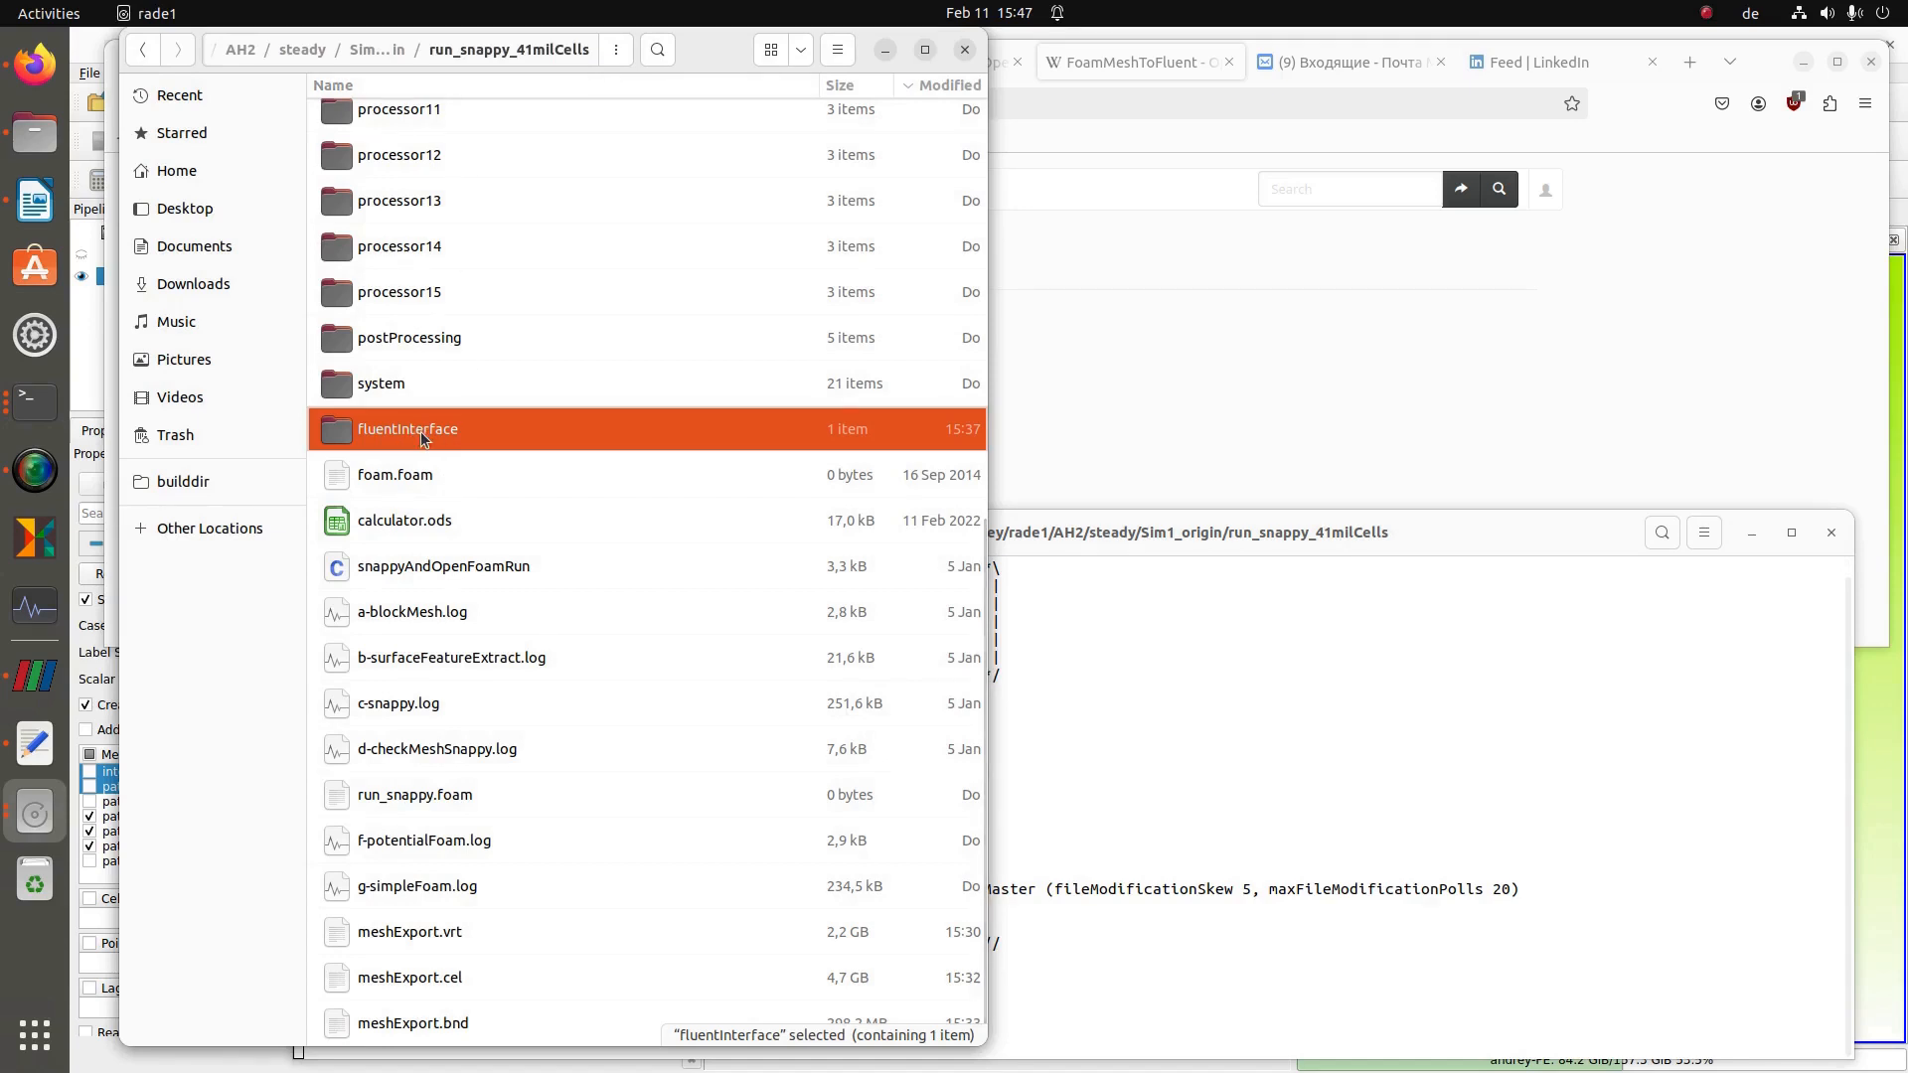
double_click(420, 431)
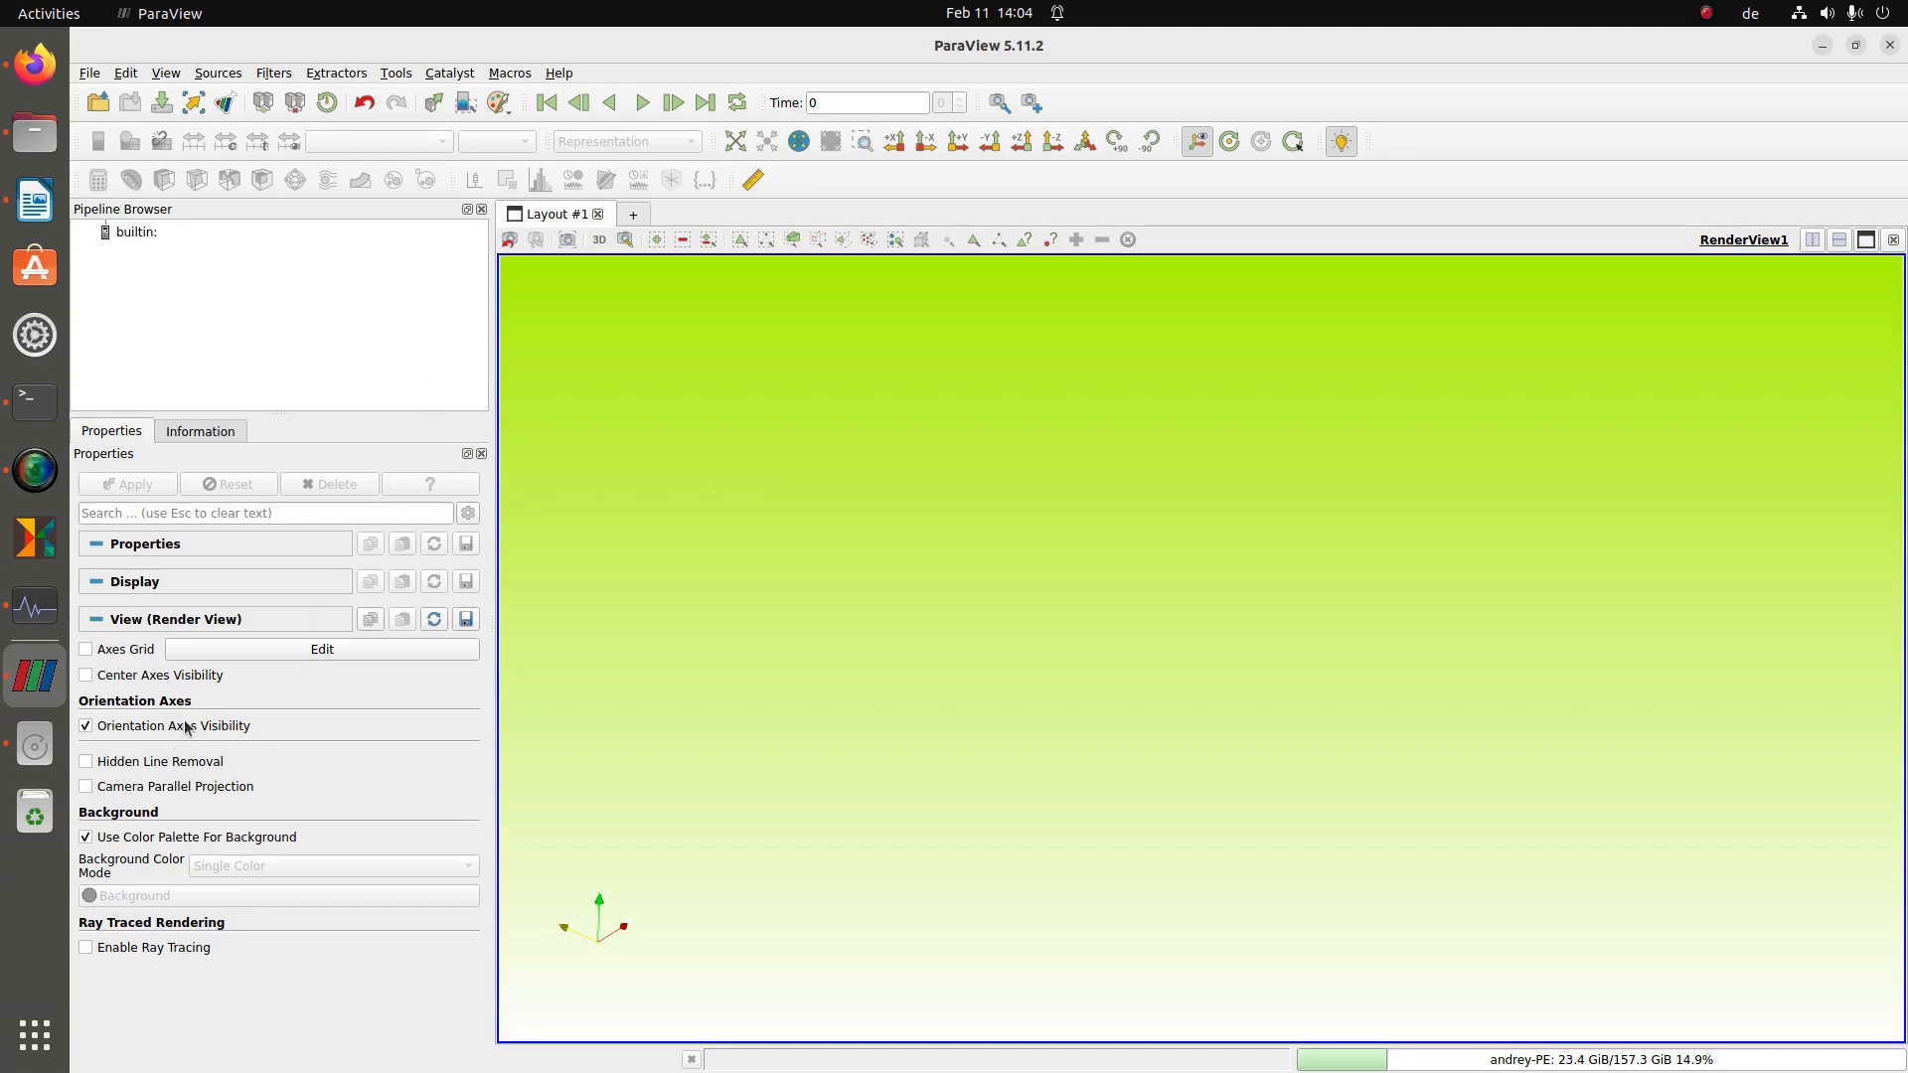
- Open the meshDict file from rade1/mb126/steady/run_meshOnly/run_cfMesh/system in the text editor
left_click(35, 745)
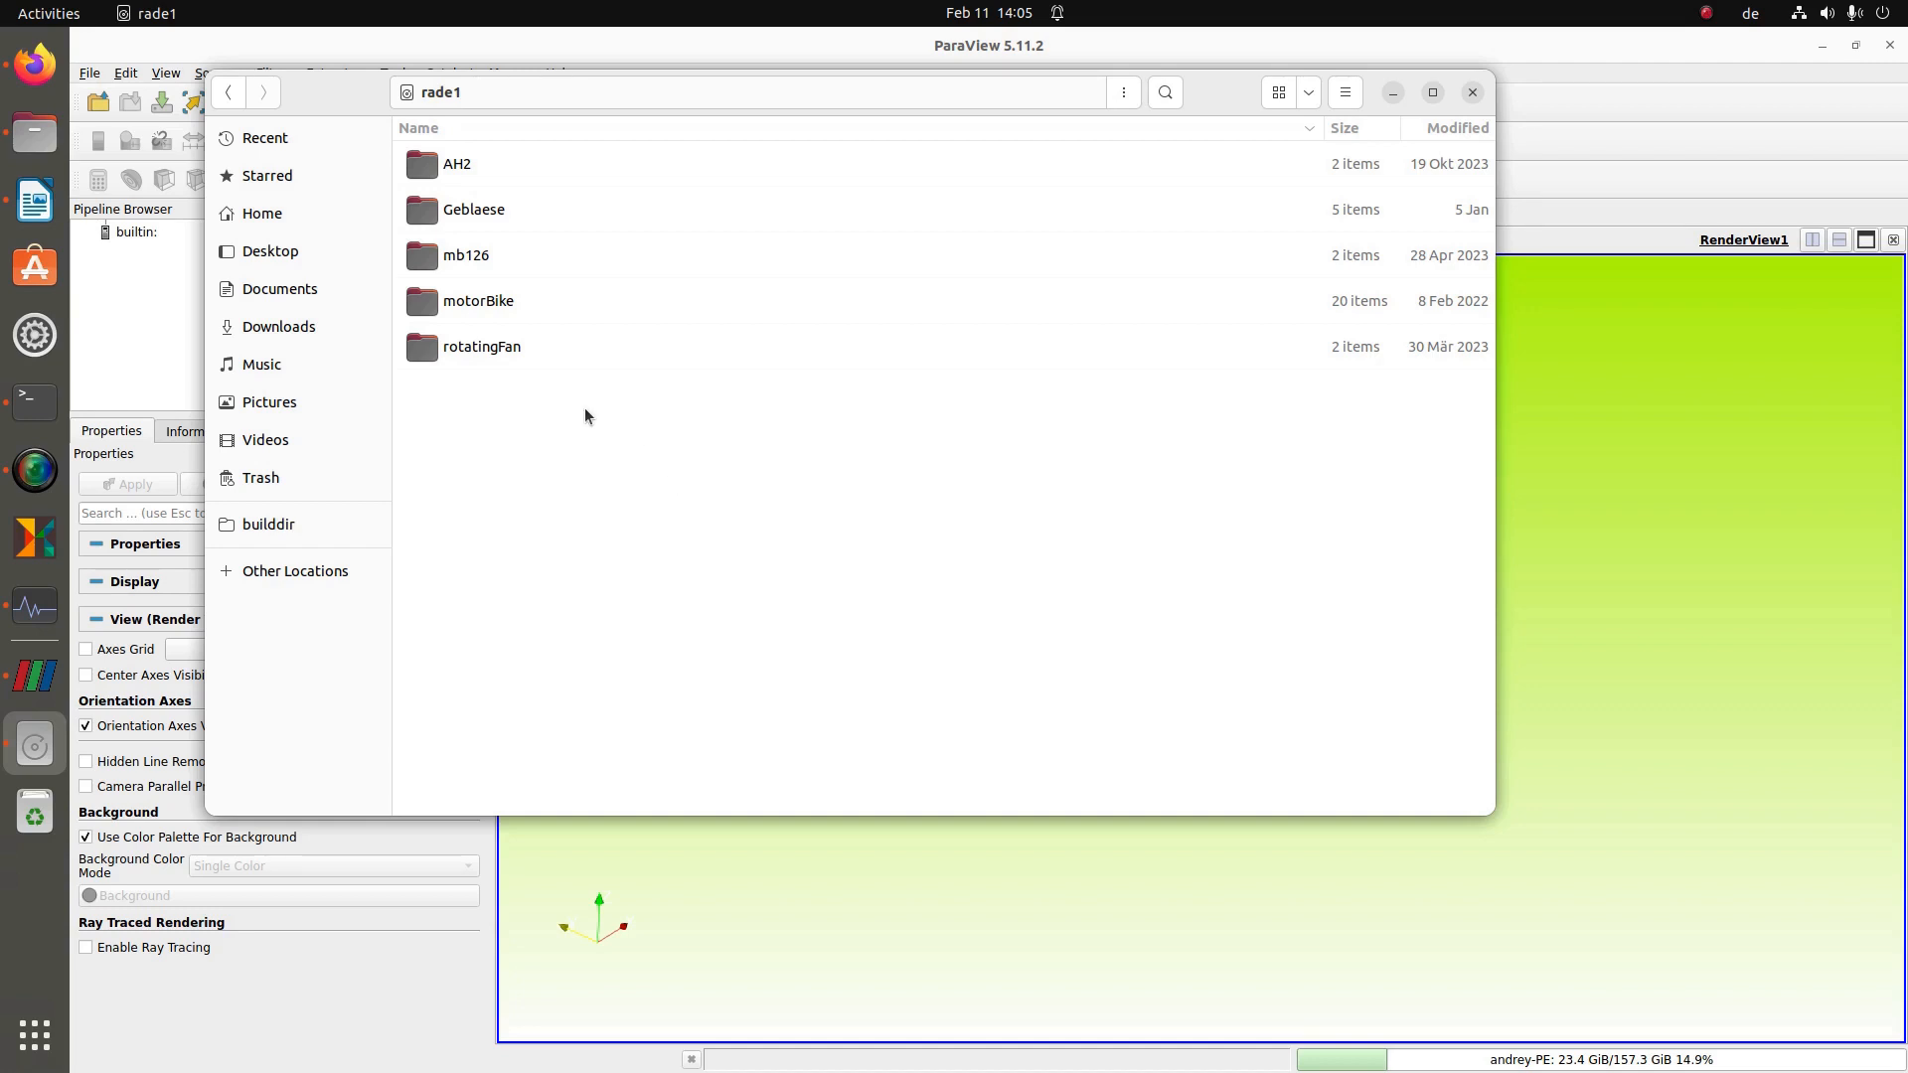
double_click(466, 260)
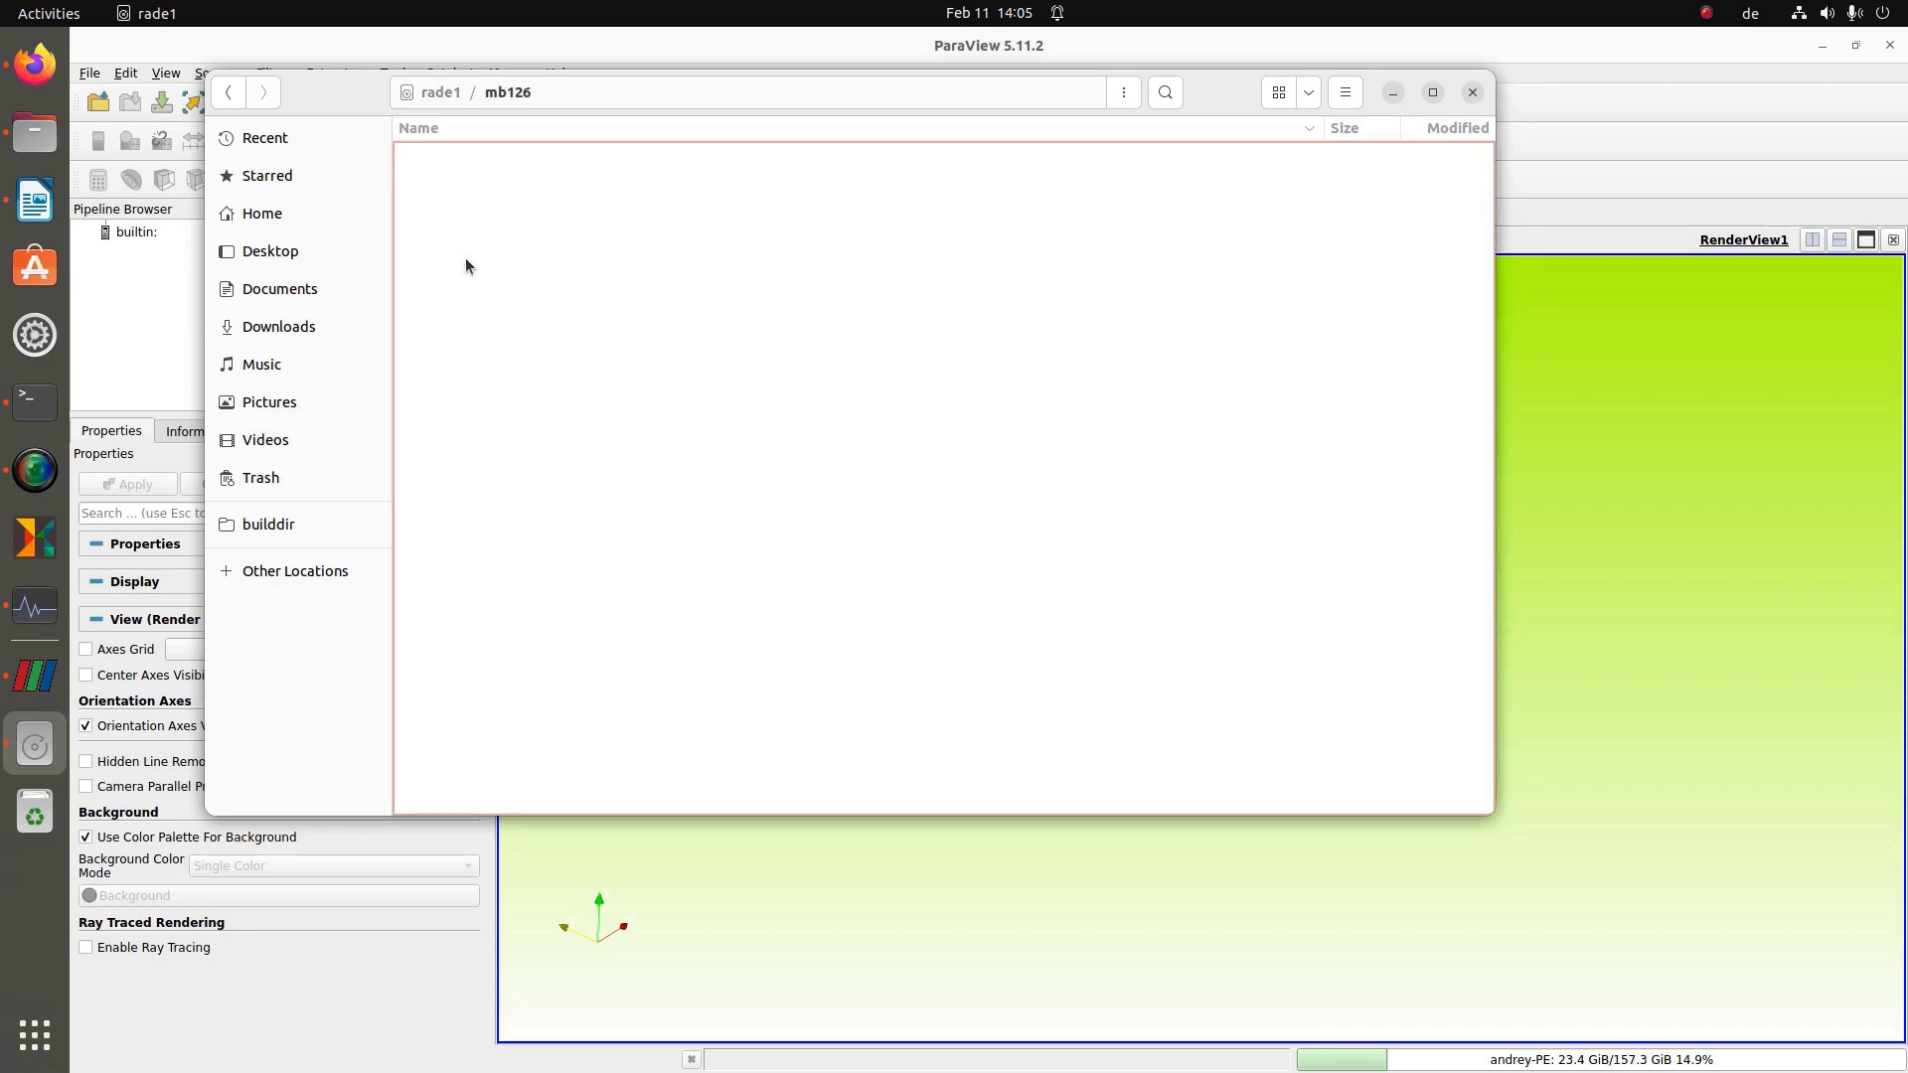
double_click(469, 171)
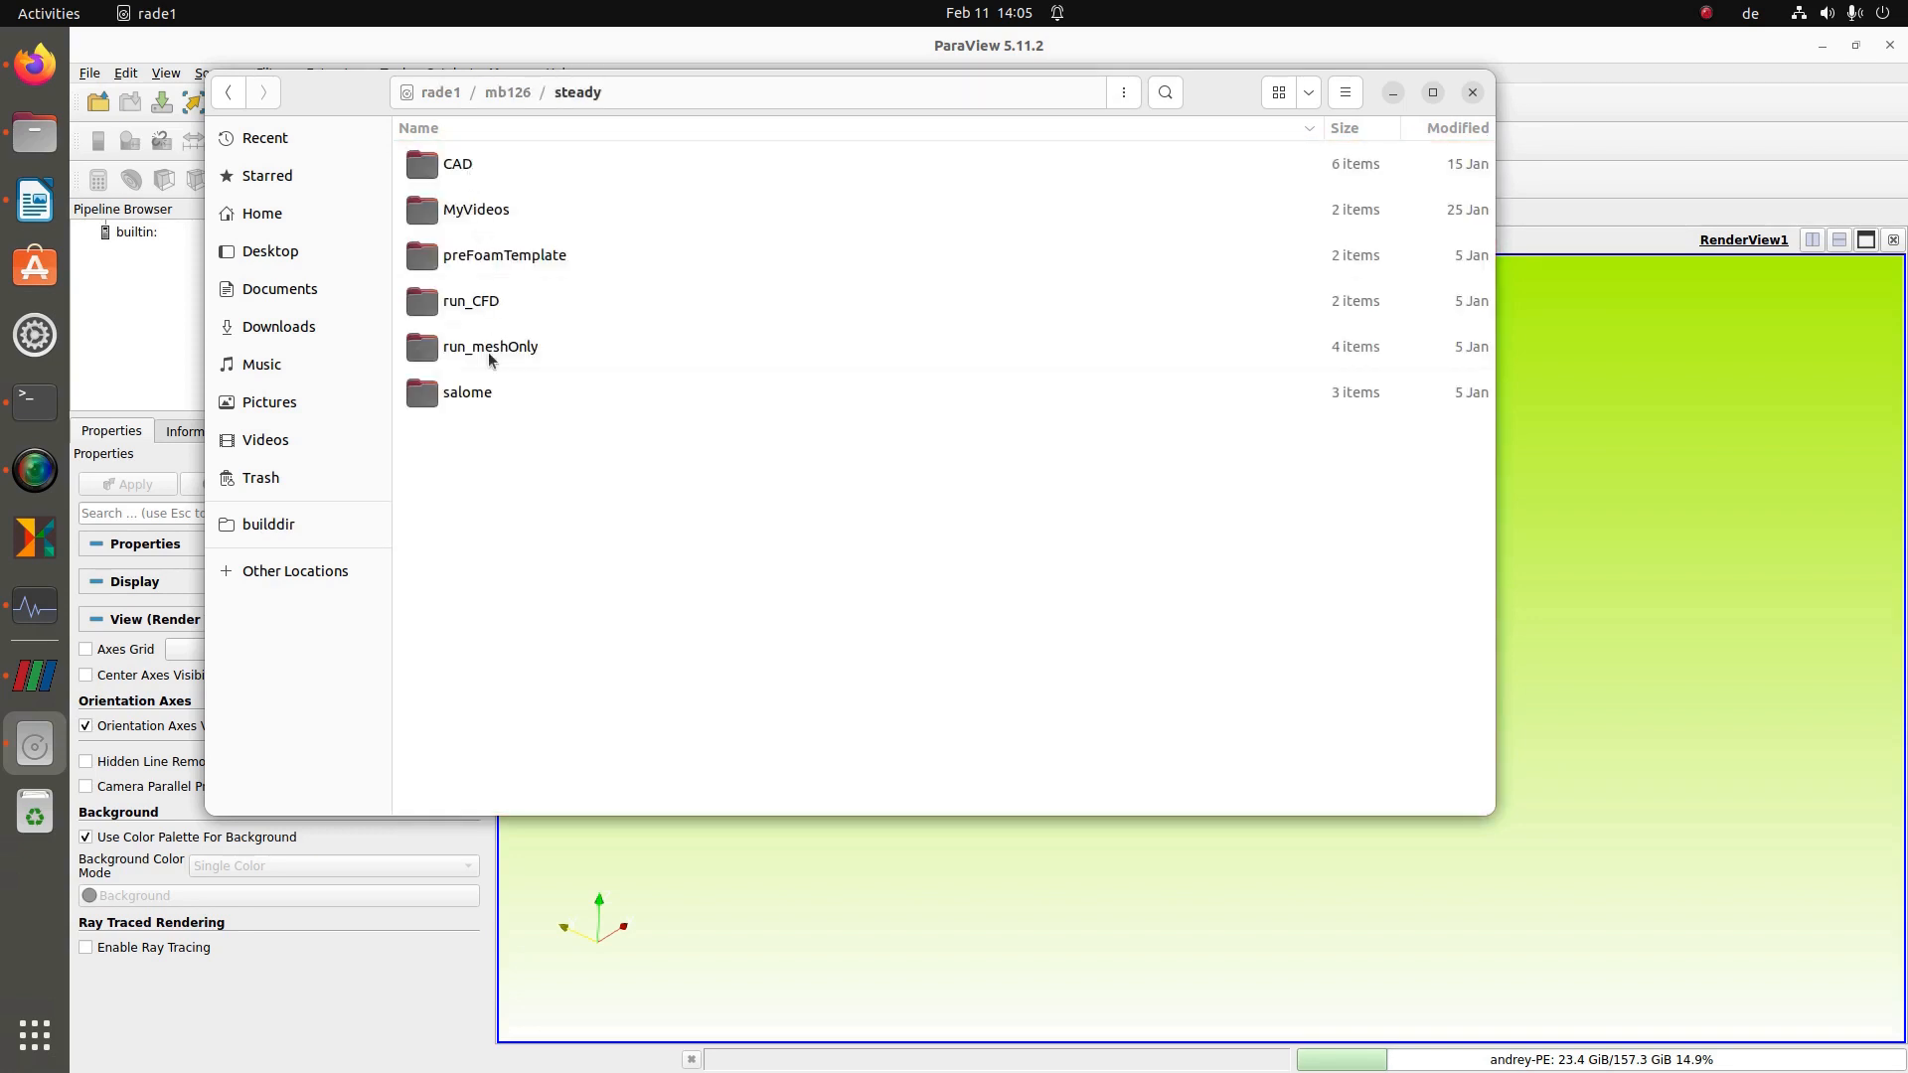
double_click(487, 350)
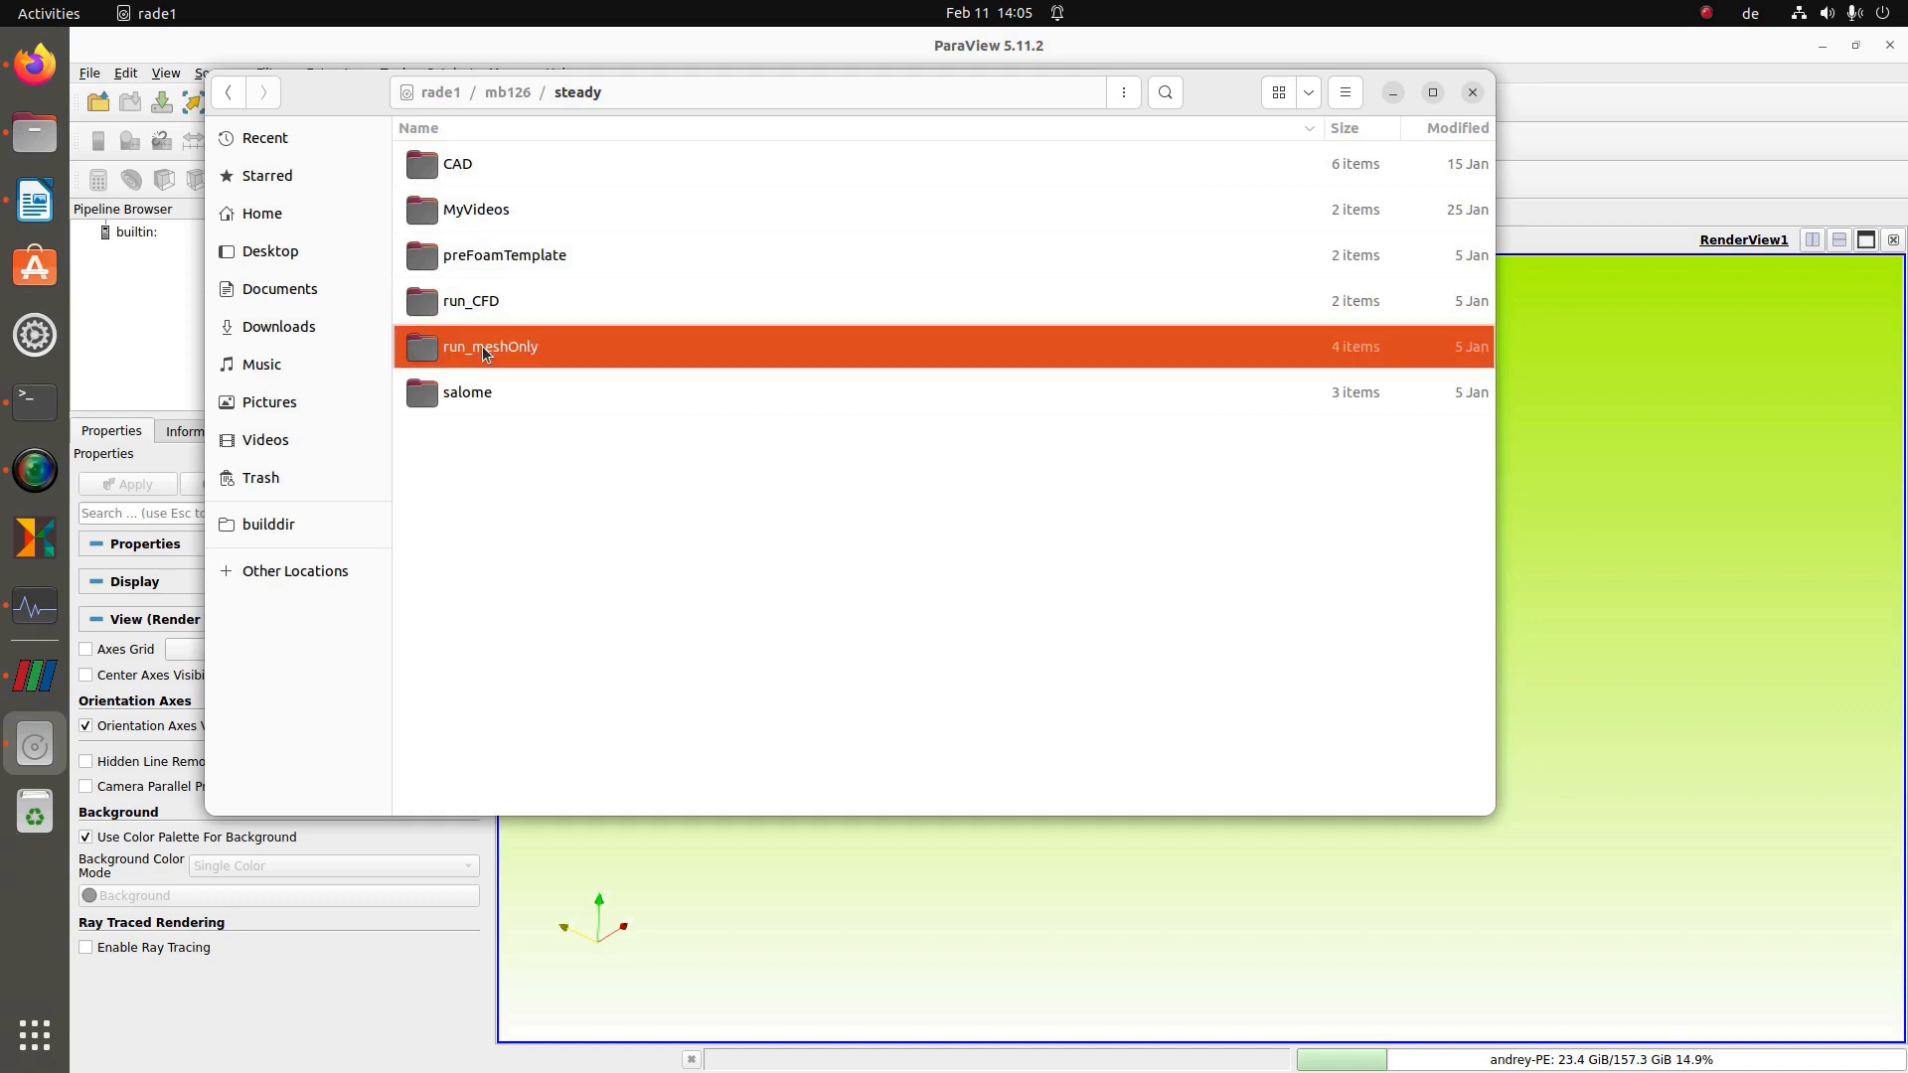
double_click(466, 260)
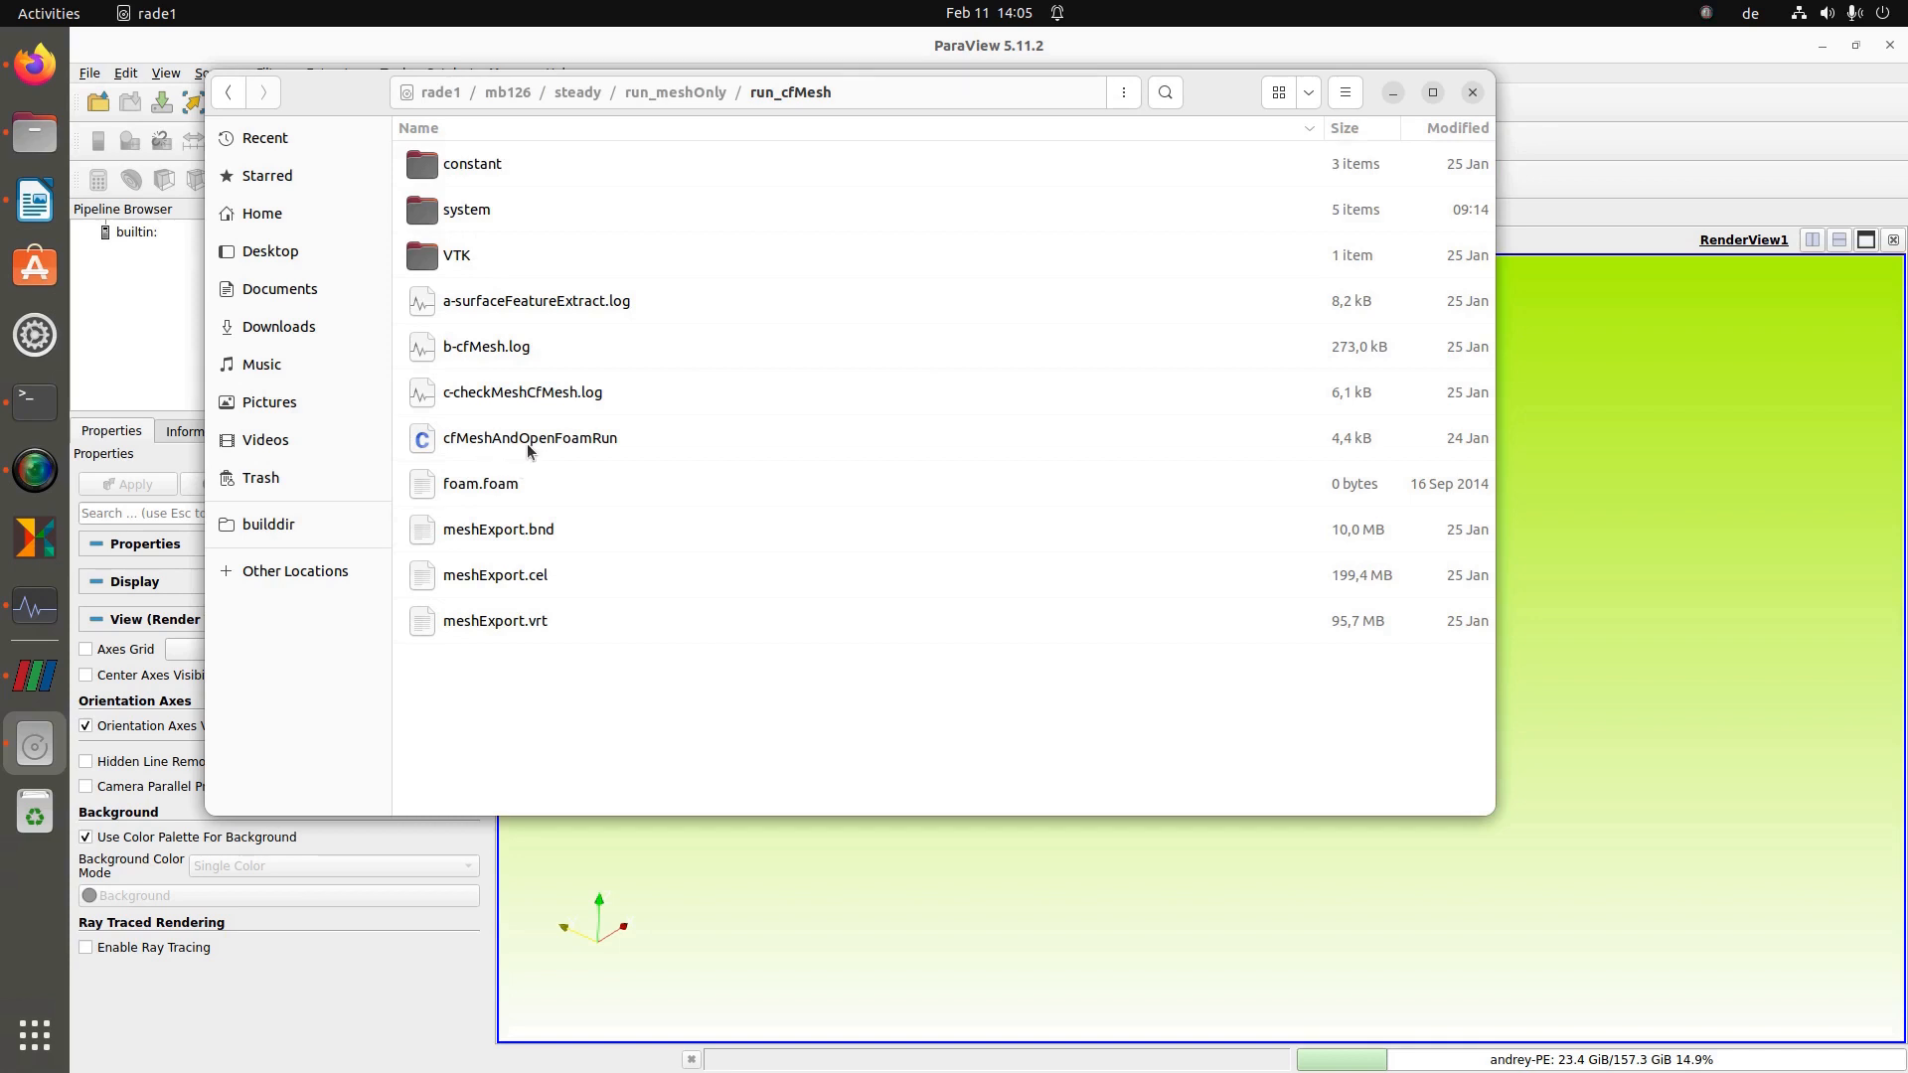
double_click(478, 213)
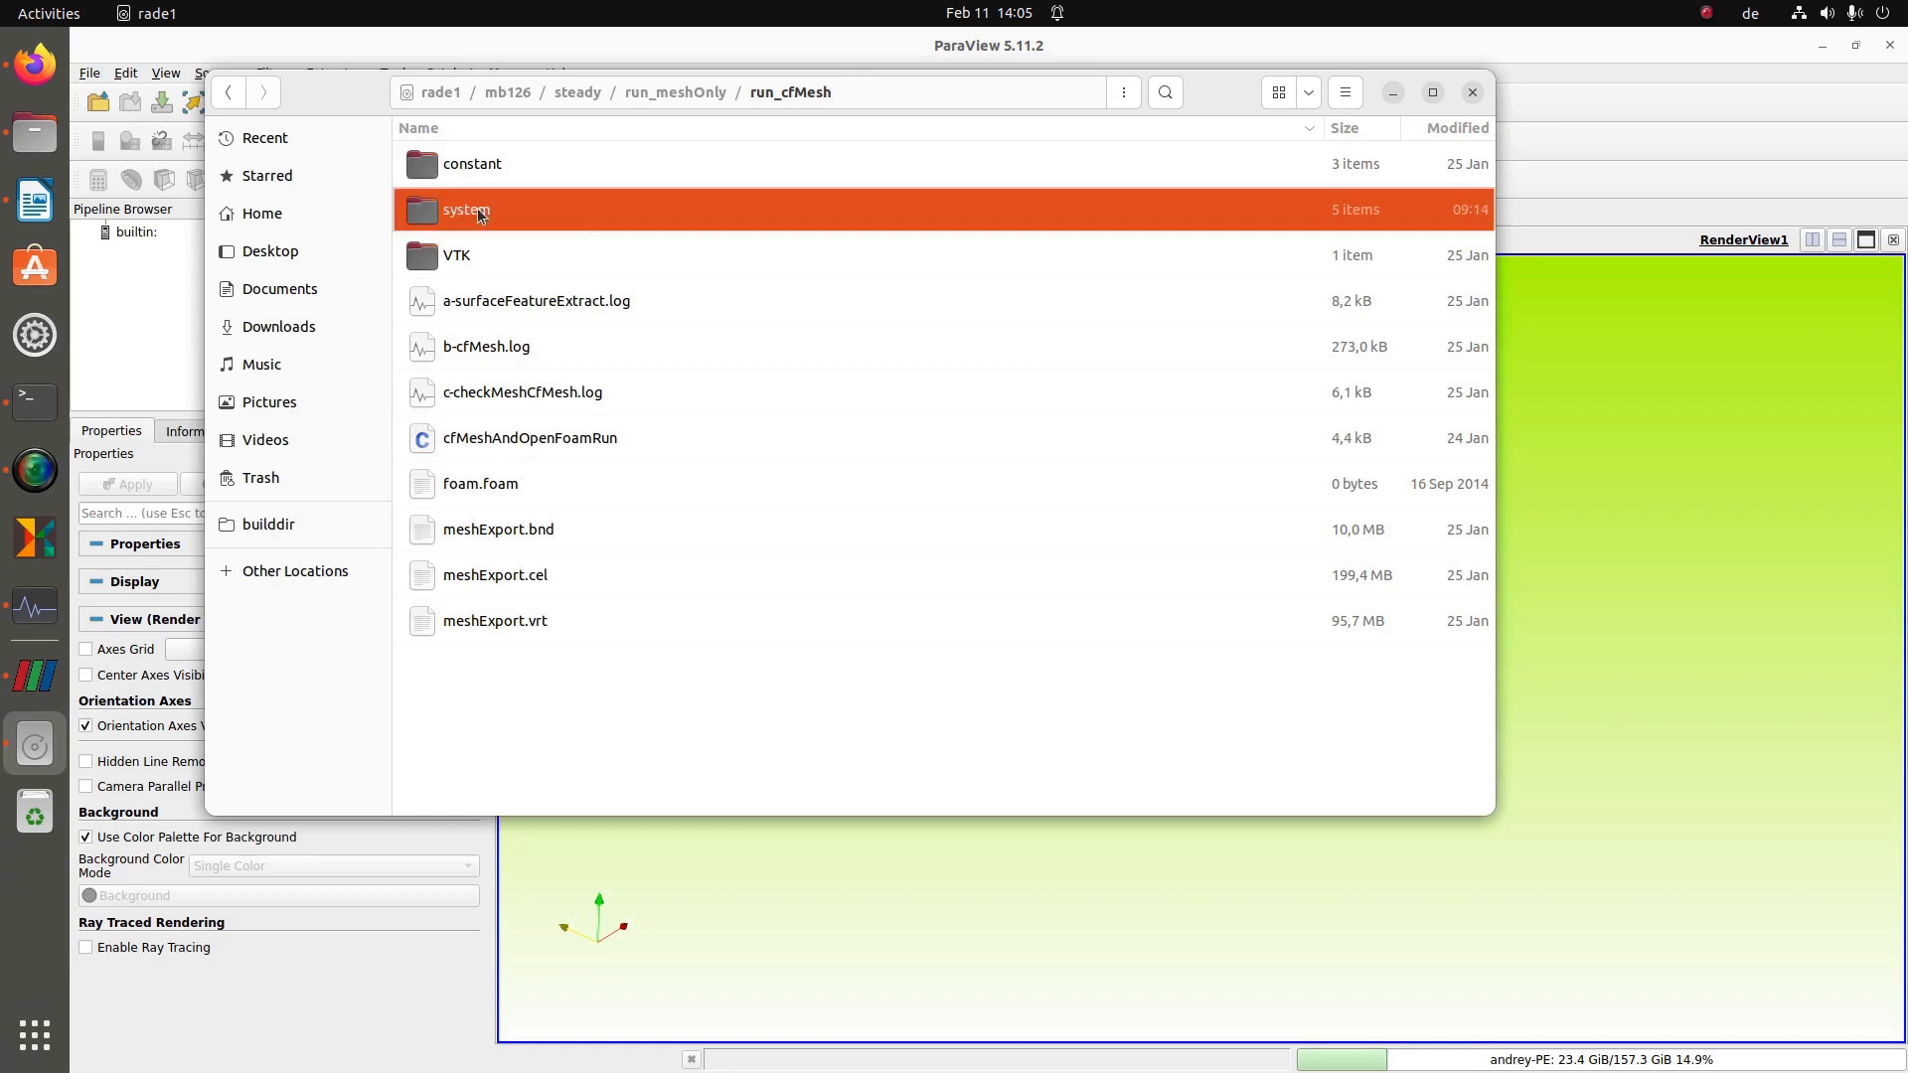
double_click(481, 300)
- Check the additionalRefinementLevels of walls_road_fine under edgeMeshRefinement and of walls_mb126 under surfaceMeshRefinement in meshDict
scroll(478, 471, "up", 10)
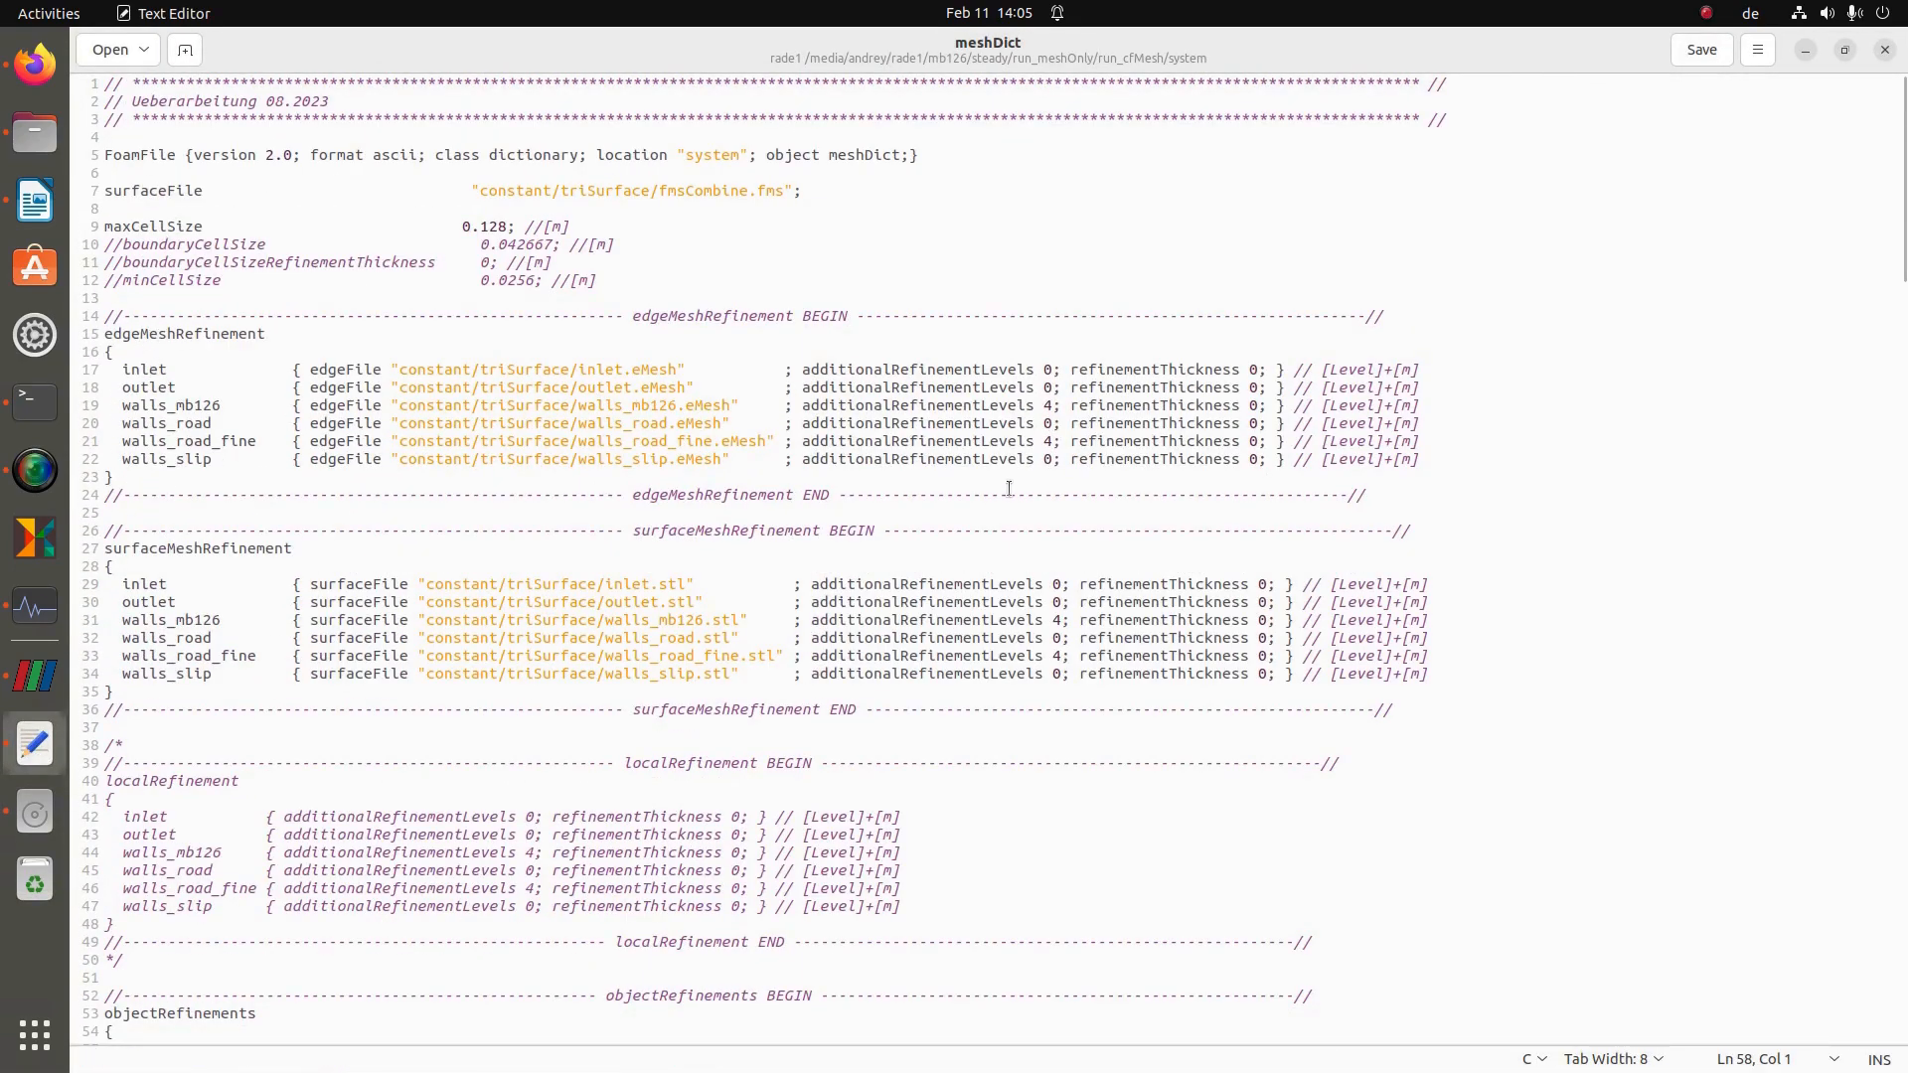
double_click(1047, 441)
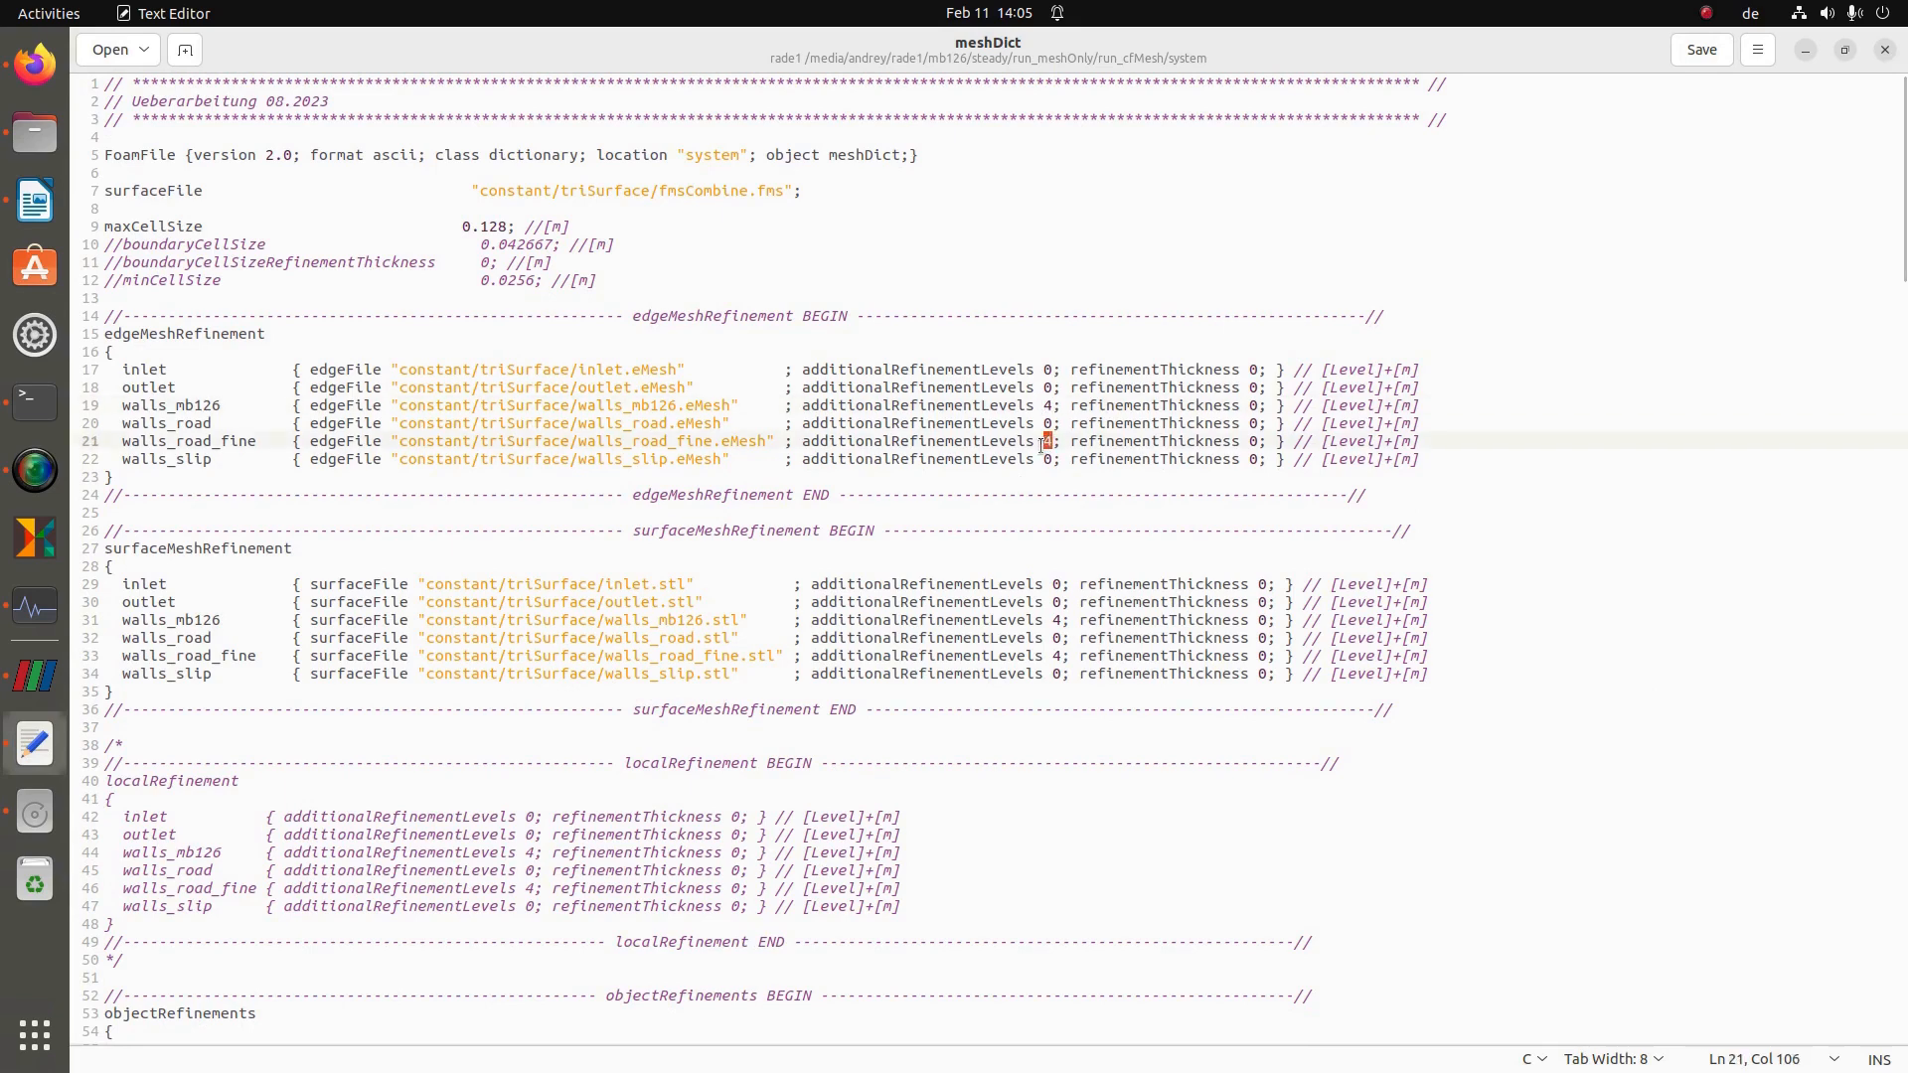
left_click_drag(1061, 620, 945, 623)
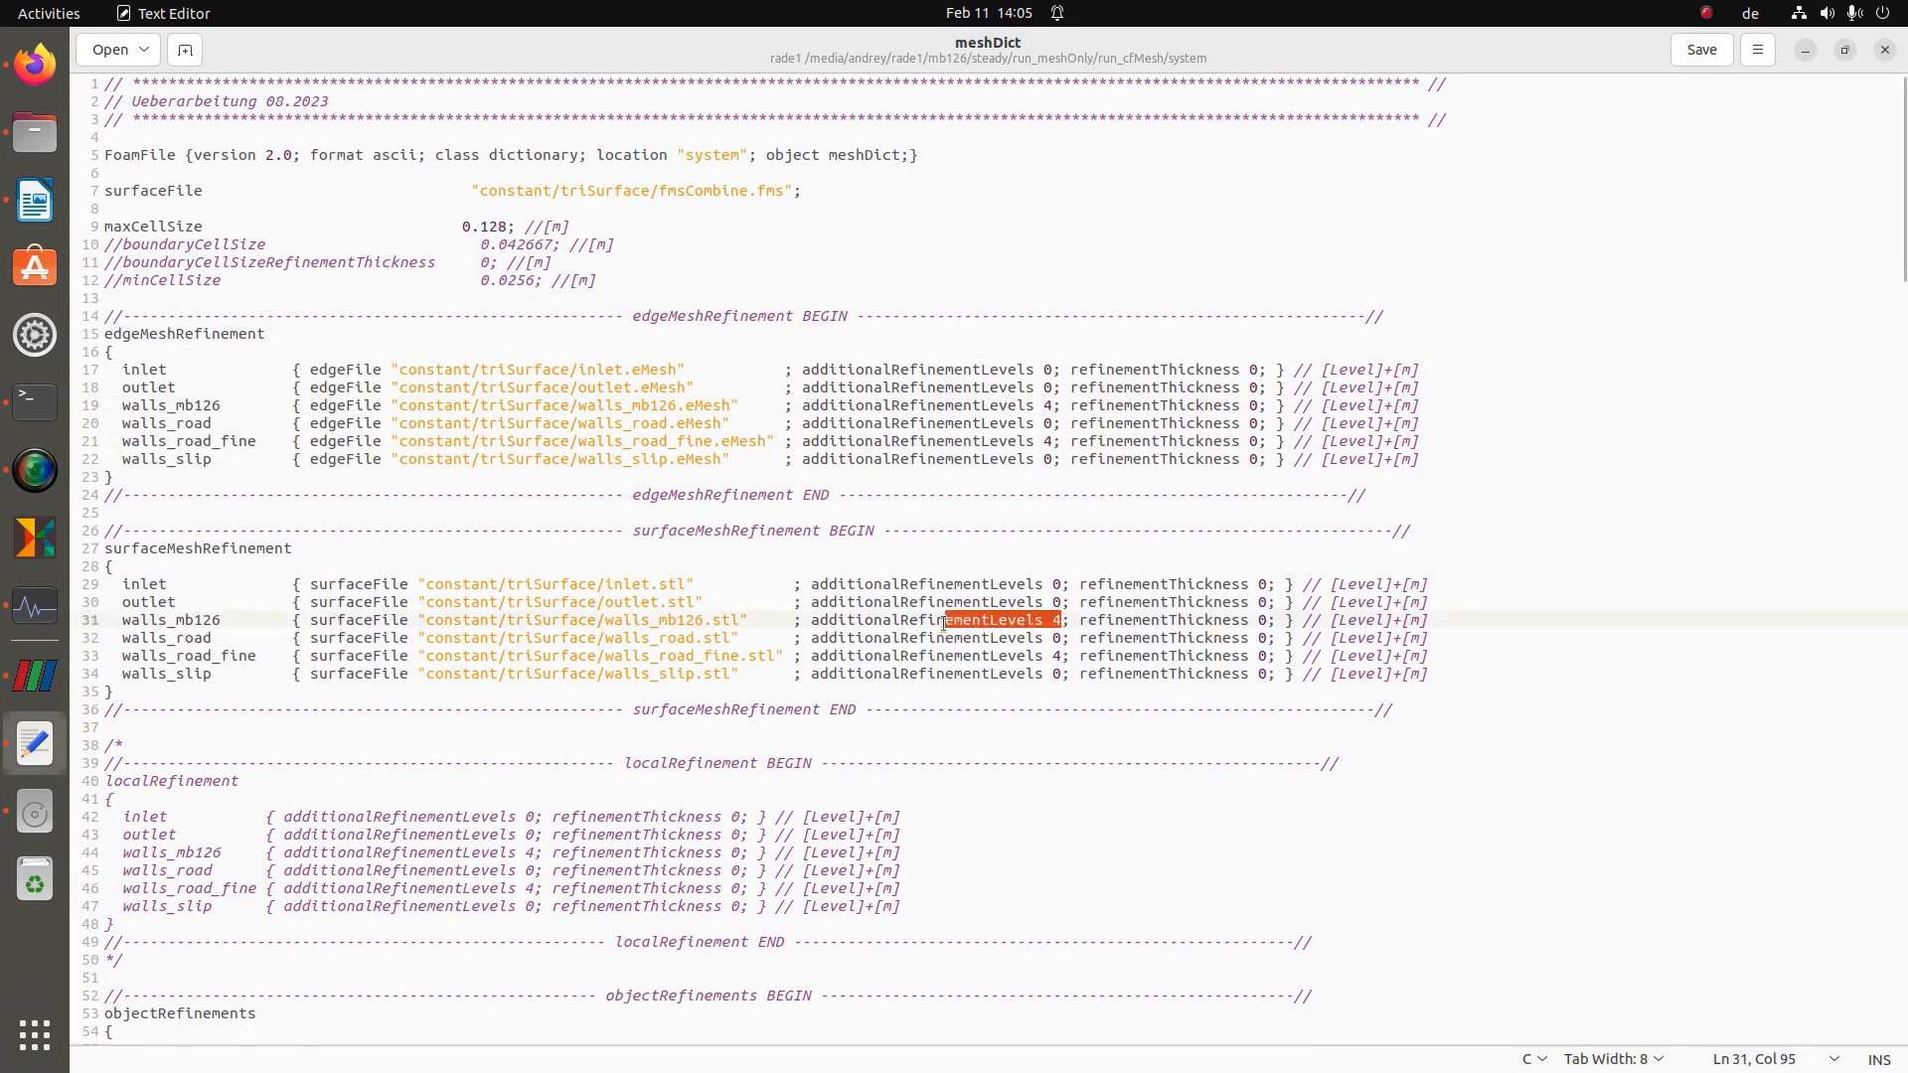
- Review the walls_road_fine surface refinement level and the localRefinement and objectRefinements sections of meshDict
left_click(1061, 670)
left_click_drag(1068, 657, 998, 657)
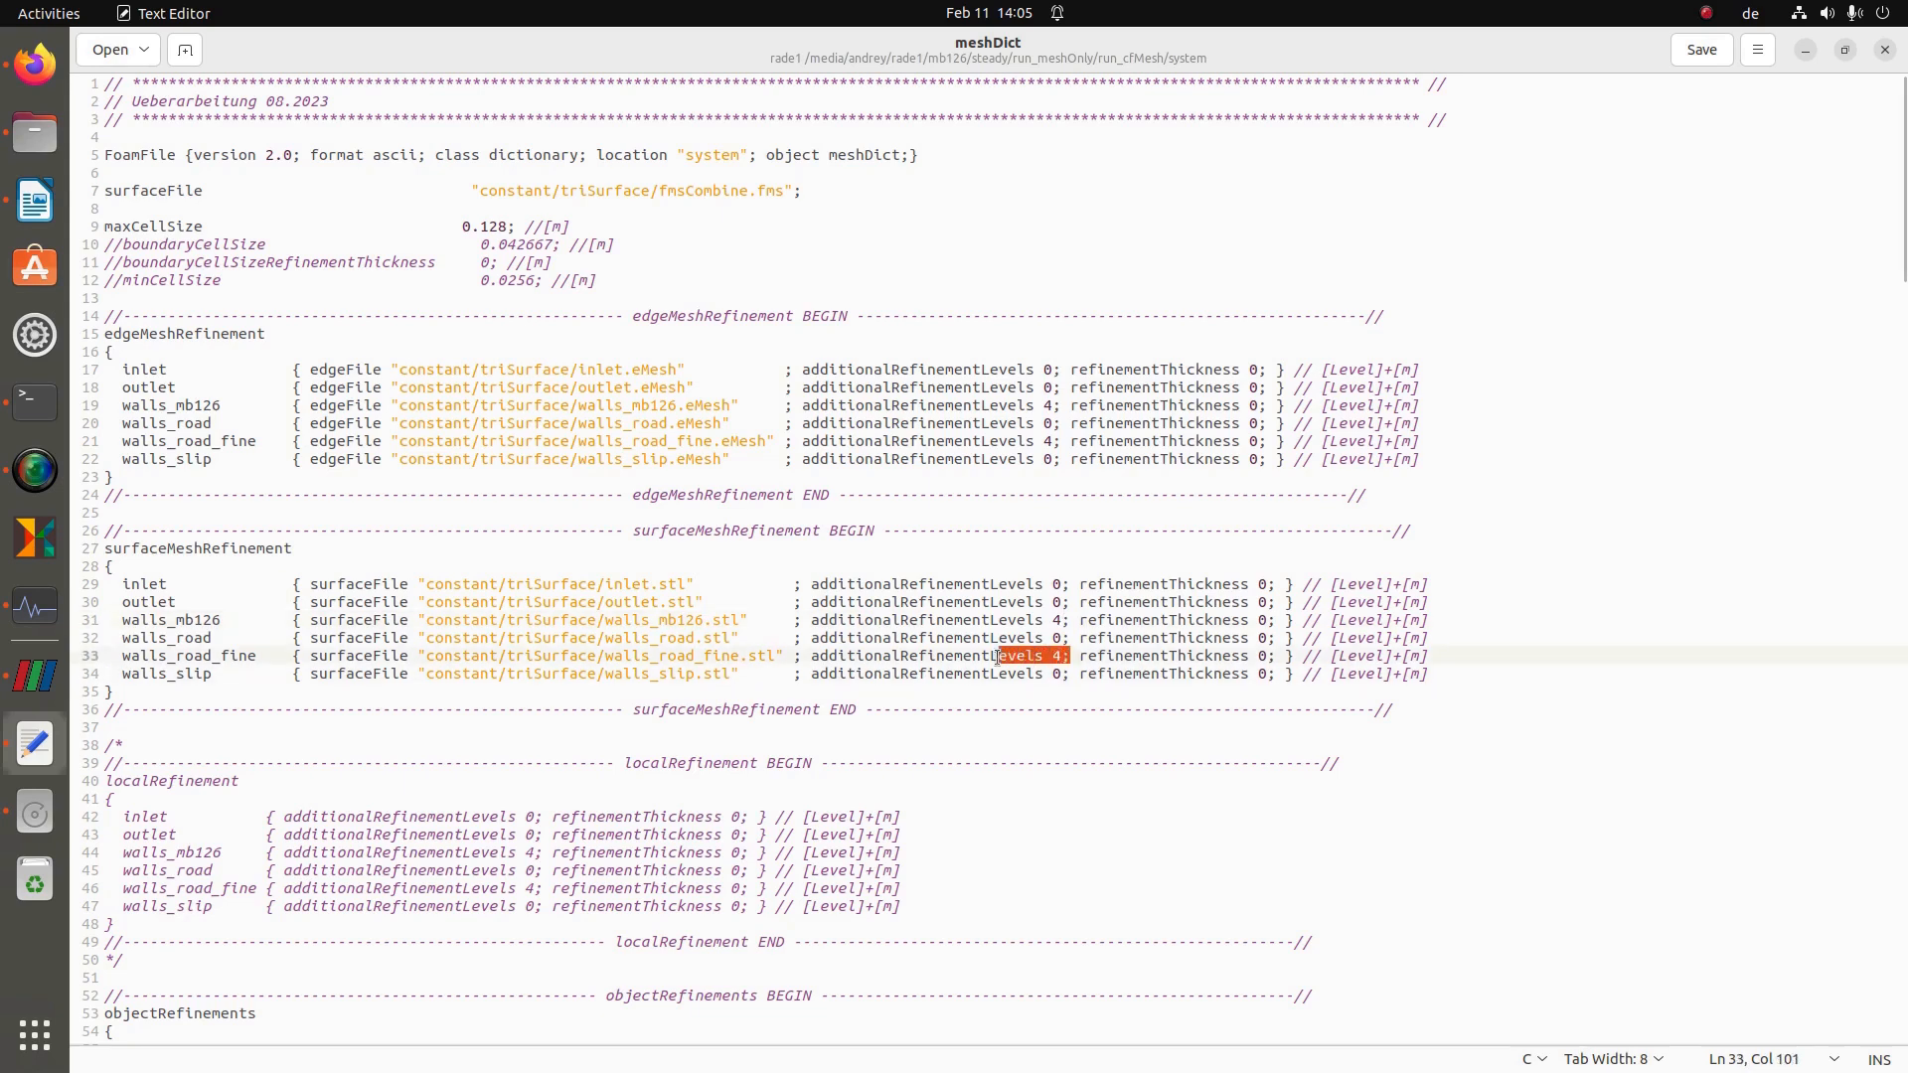
scroll(845, 616, "down", 1)
left_click(897, 655)
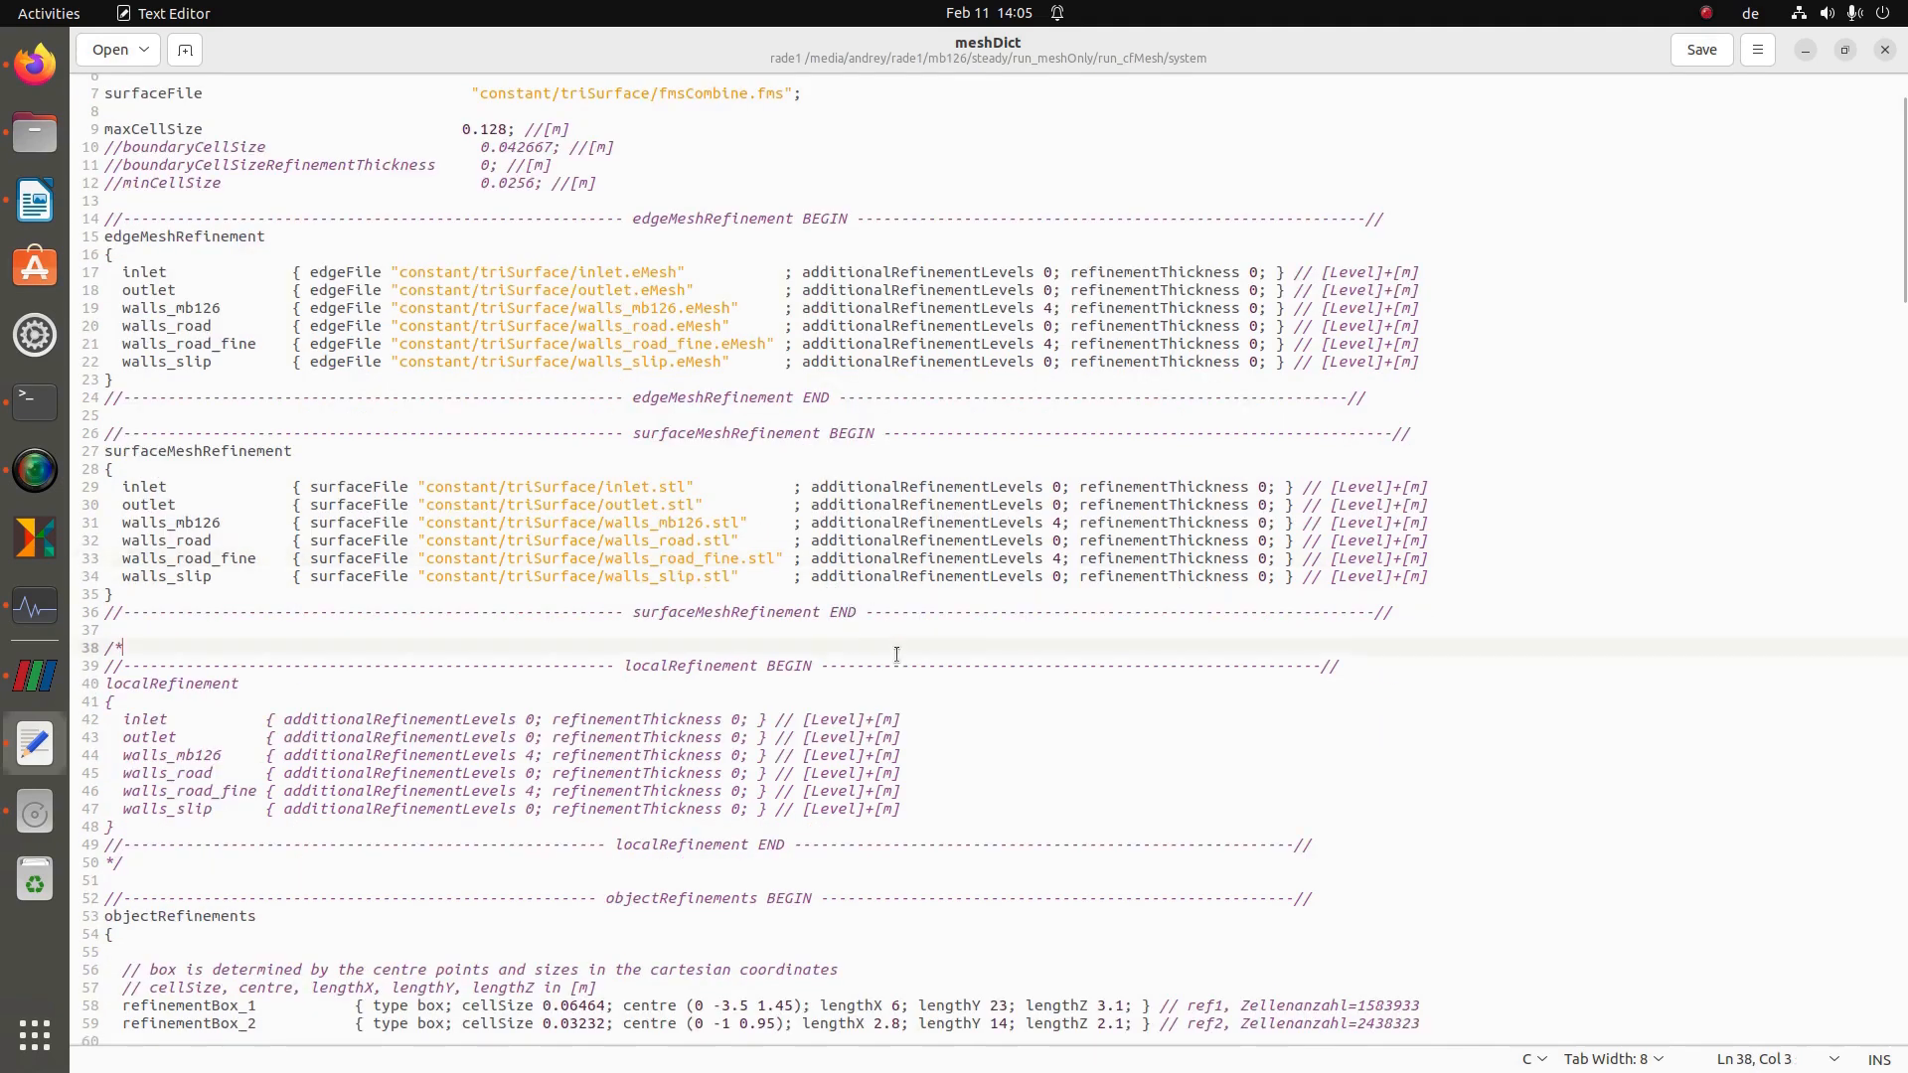
scroll(896, 655, "down", 7)
scroll(870, 637, "up", 2)
scroll(477, 777, "down", 1)
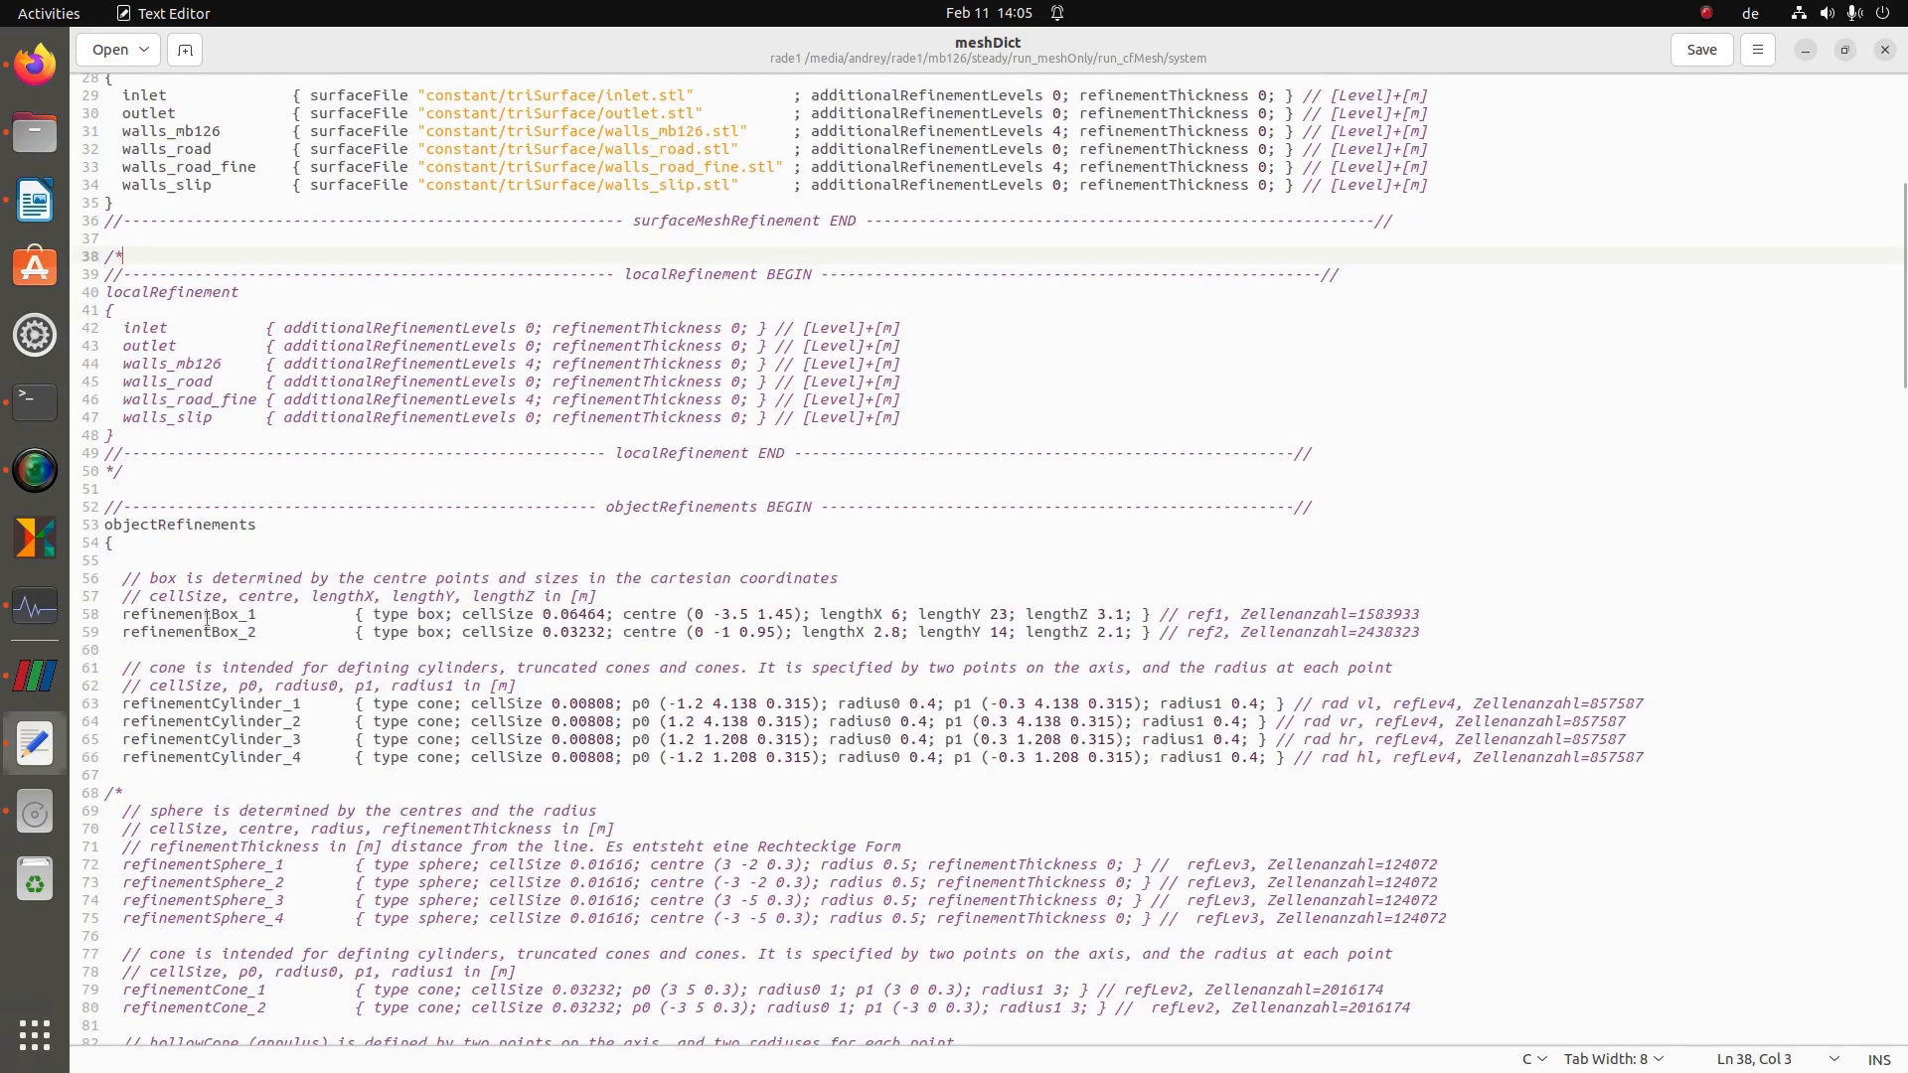
scroll(167, 732, "down", 1)
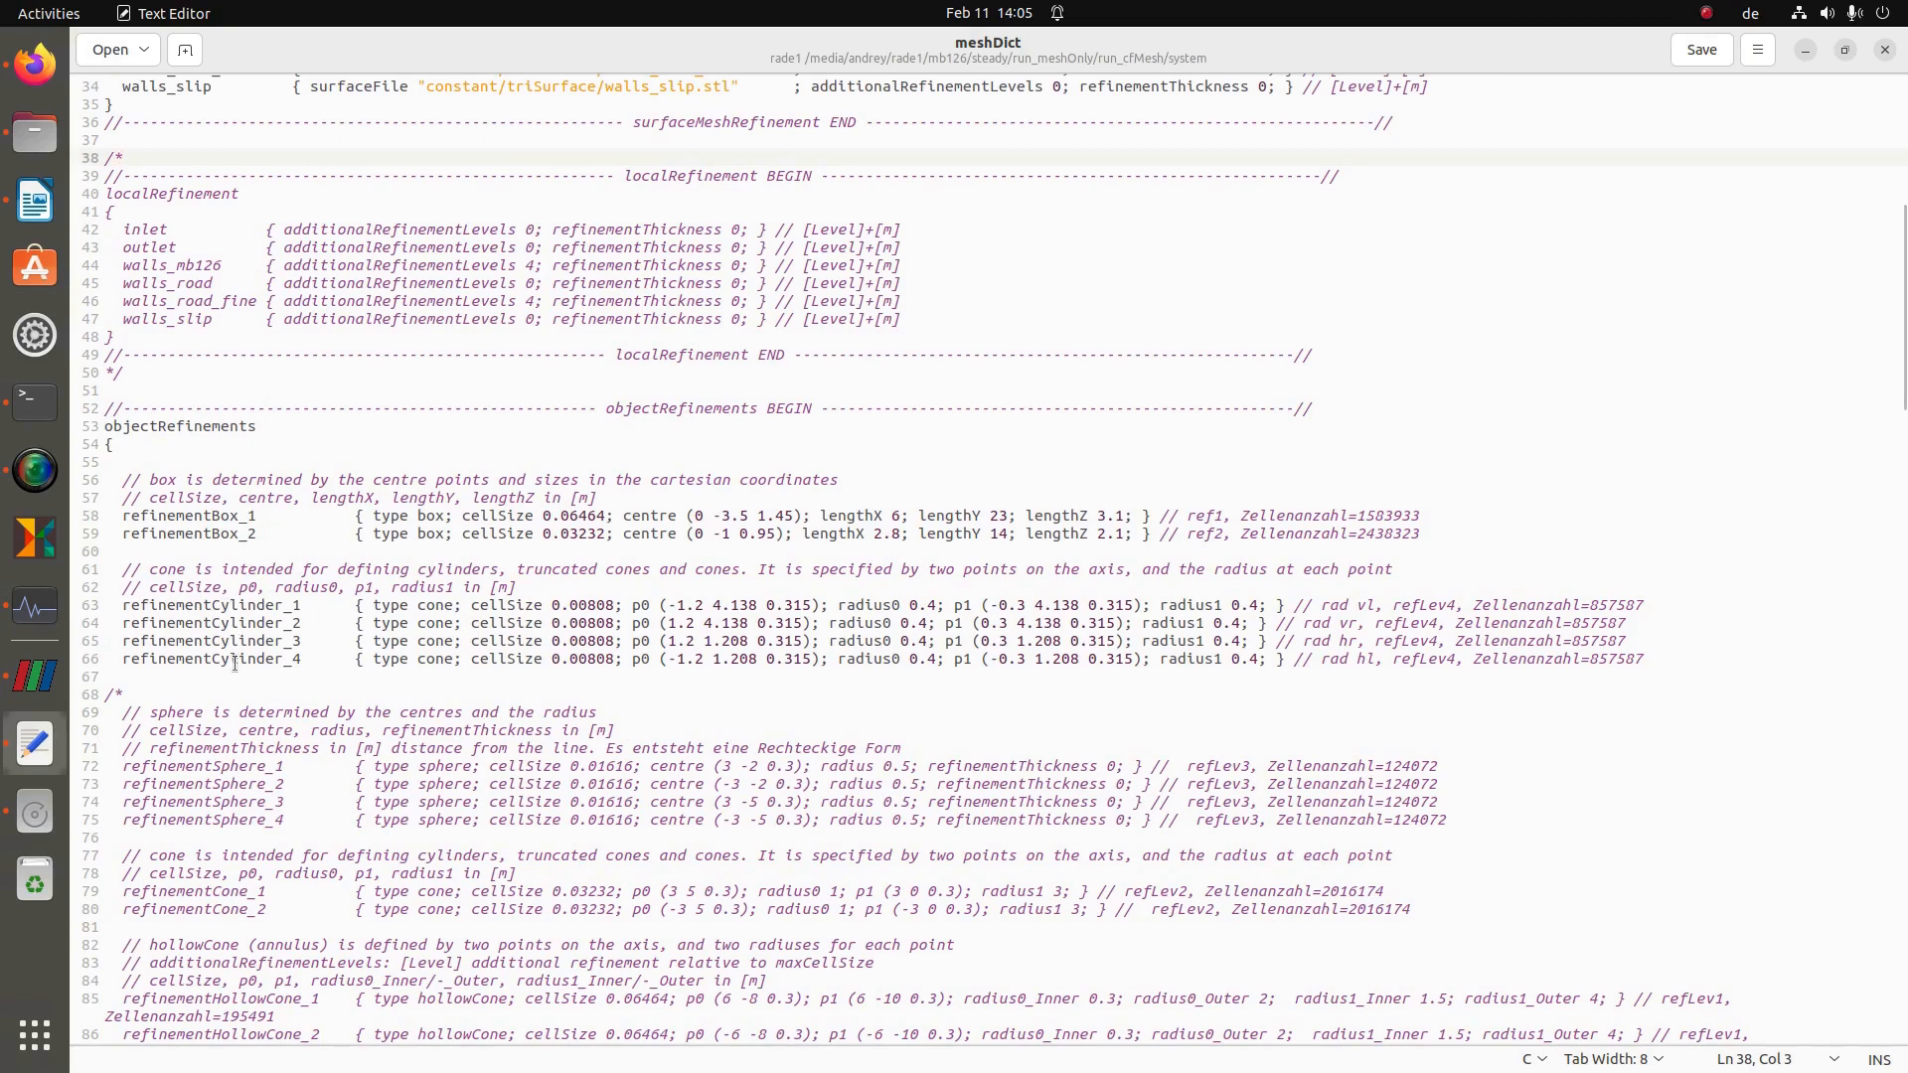
scroll(235, 668, "down", 1)
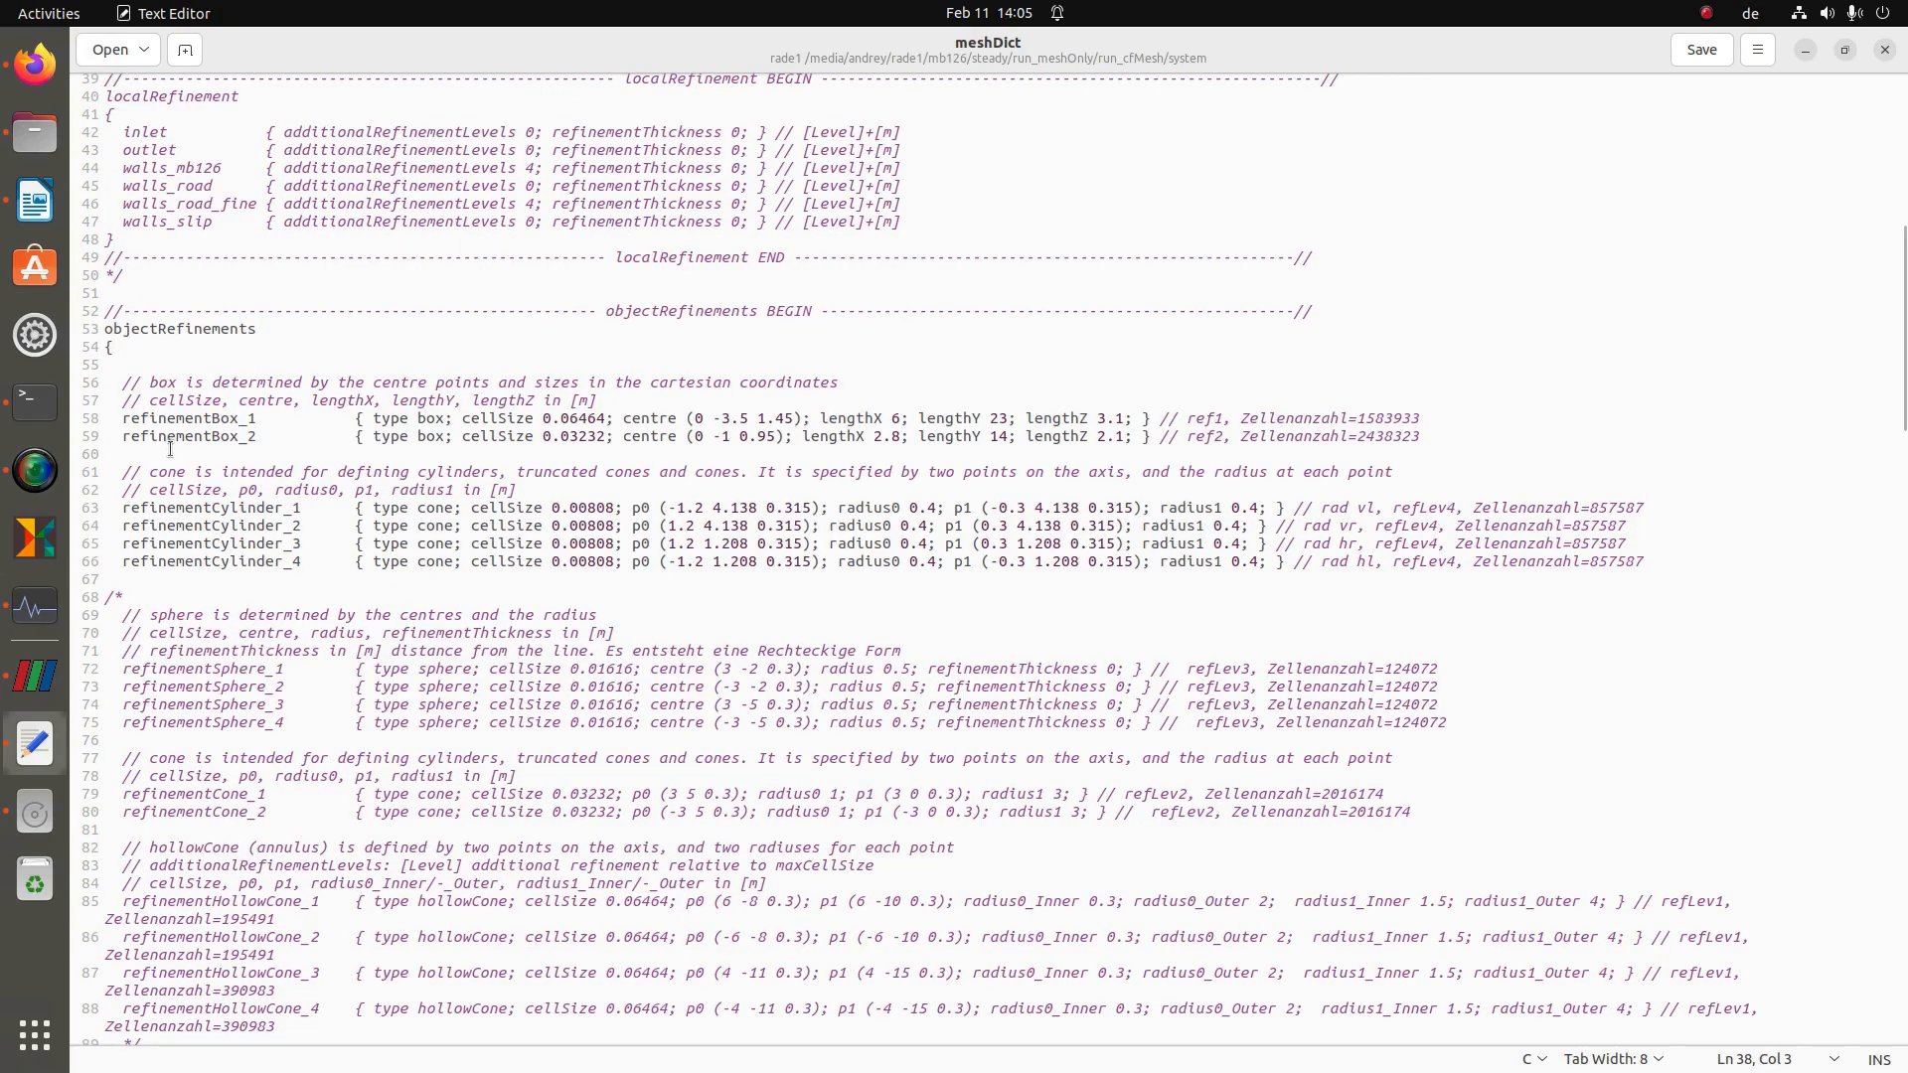
scroll(247, 542, "down", 3)
scroll(248, 556, "up", 6)
scroll(249, 558, "up", 5)
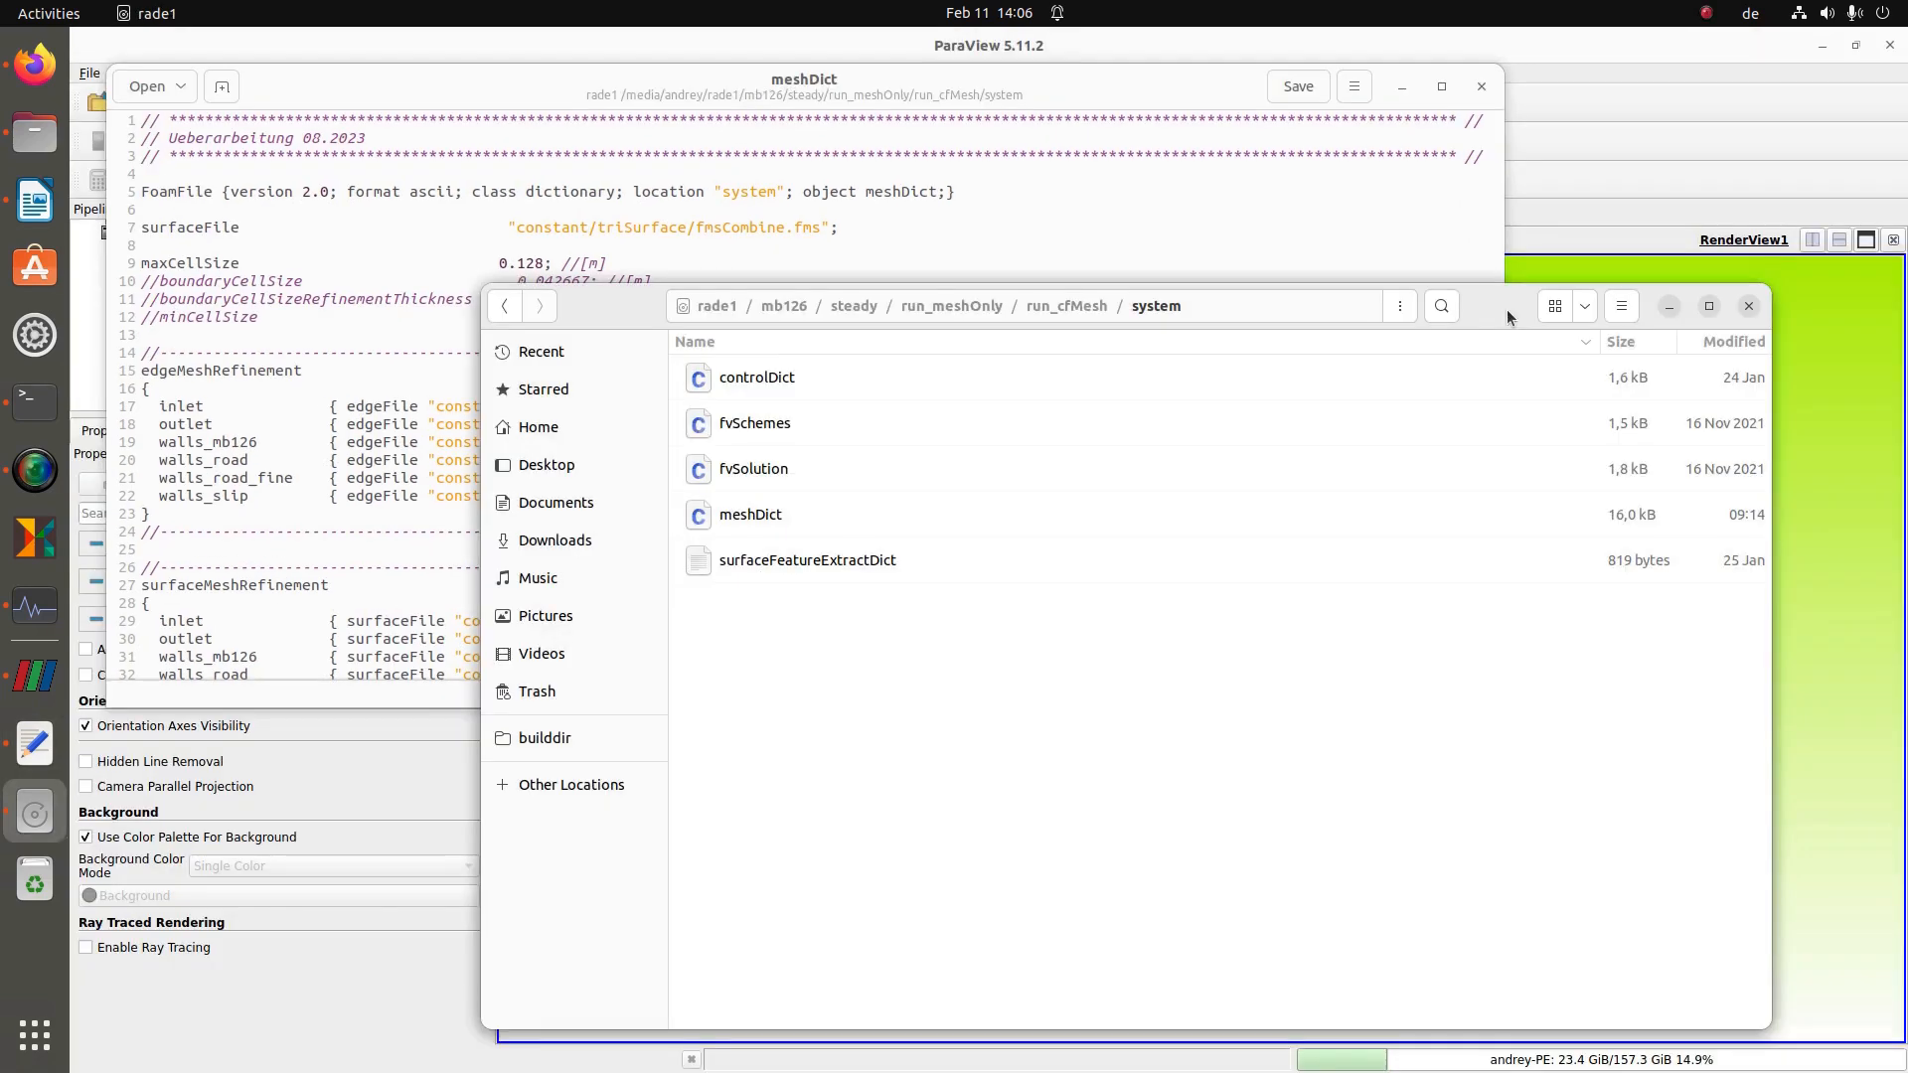
- Go up to the run_cfMesh folder and open its cfMeshAndOpenFoamRun file in the text editor
left_click(1065, 305)
left_click(897, 932)
double_click(759, 648)
left_click(875, 960)
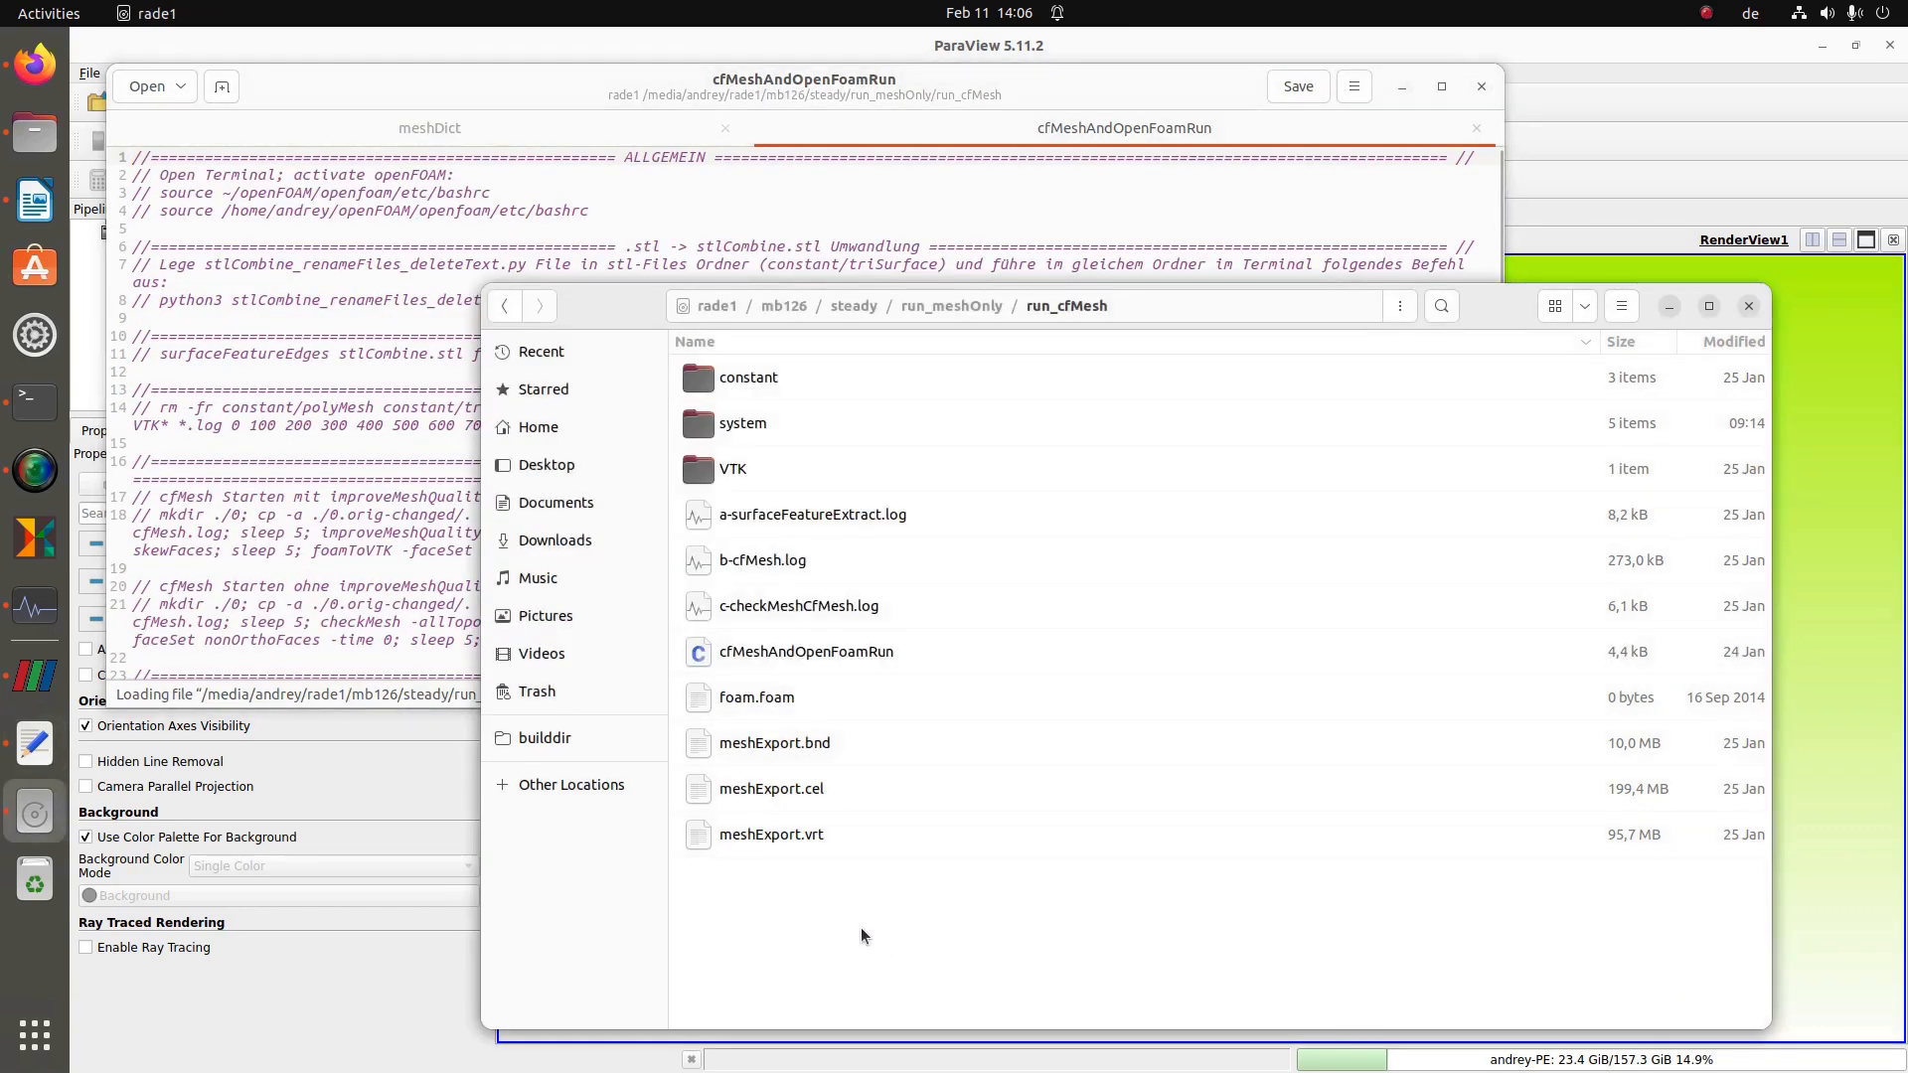
- Open a terminal in run_cfMesh, widen it and place it below the command text in the editor
right_click(861, 927)
left_click(988, 875)
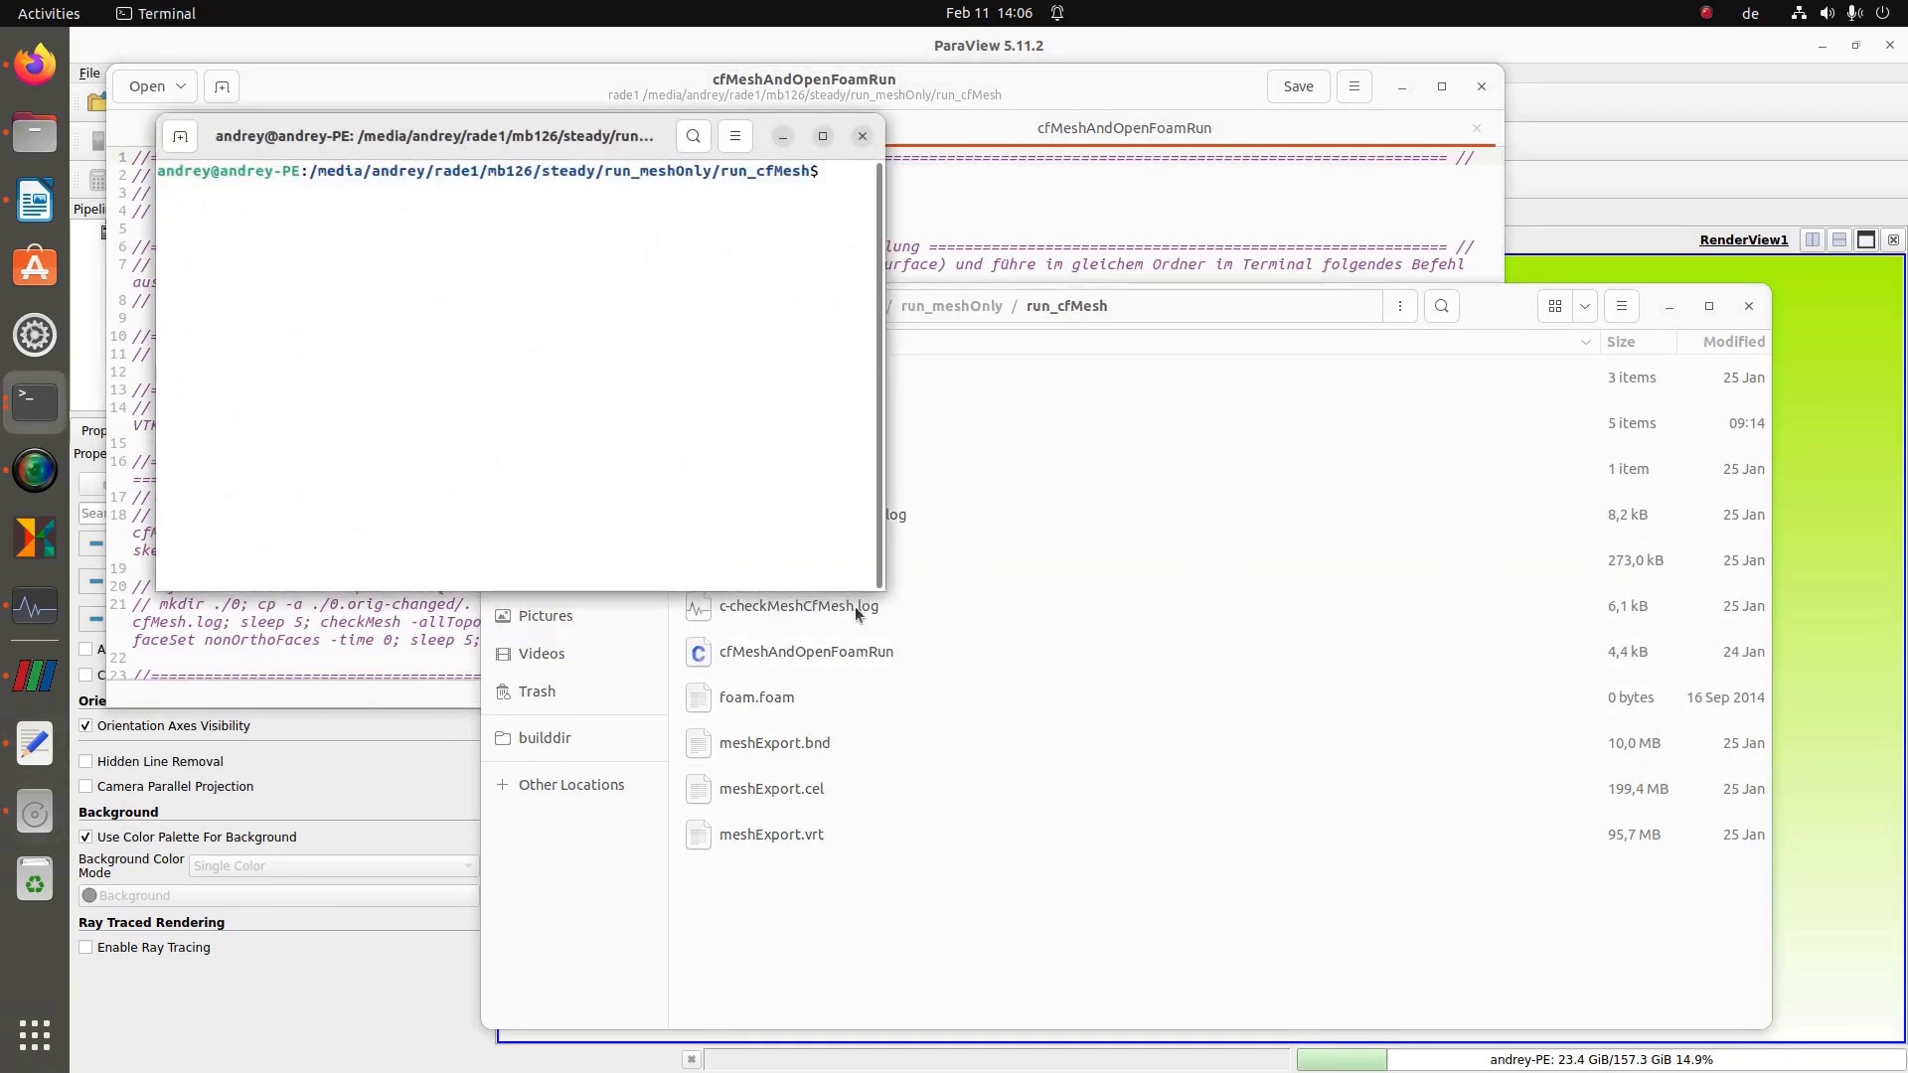
left_click_drag(876, 586, 1745, 574)
left_click_drag(1254, 136, 1195, 604)
- Copy the full-path OpenFOAM bashrc source command from cfMeshAndOpenFoamRun and run it in the run_cfMesh terminal
left_click(1153, 433)
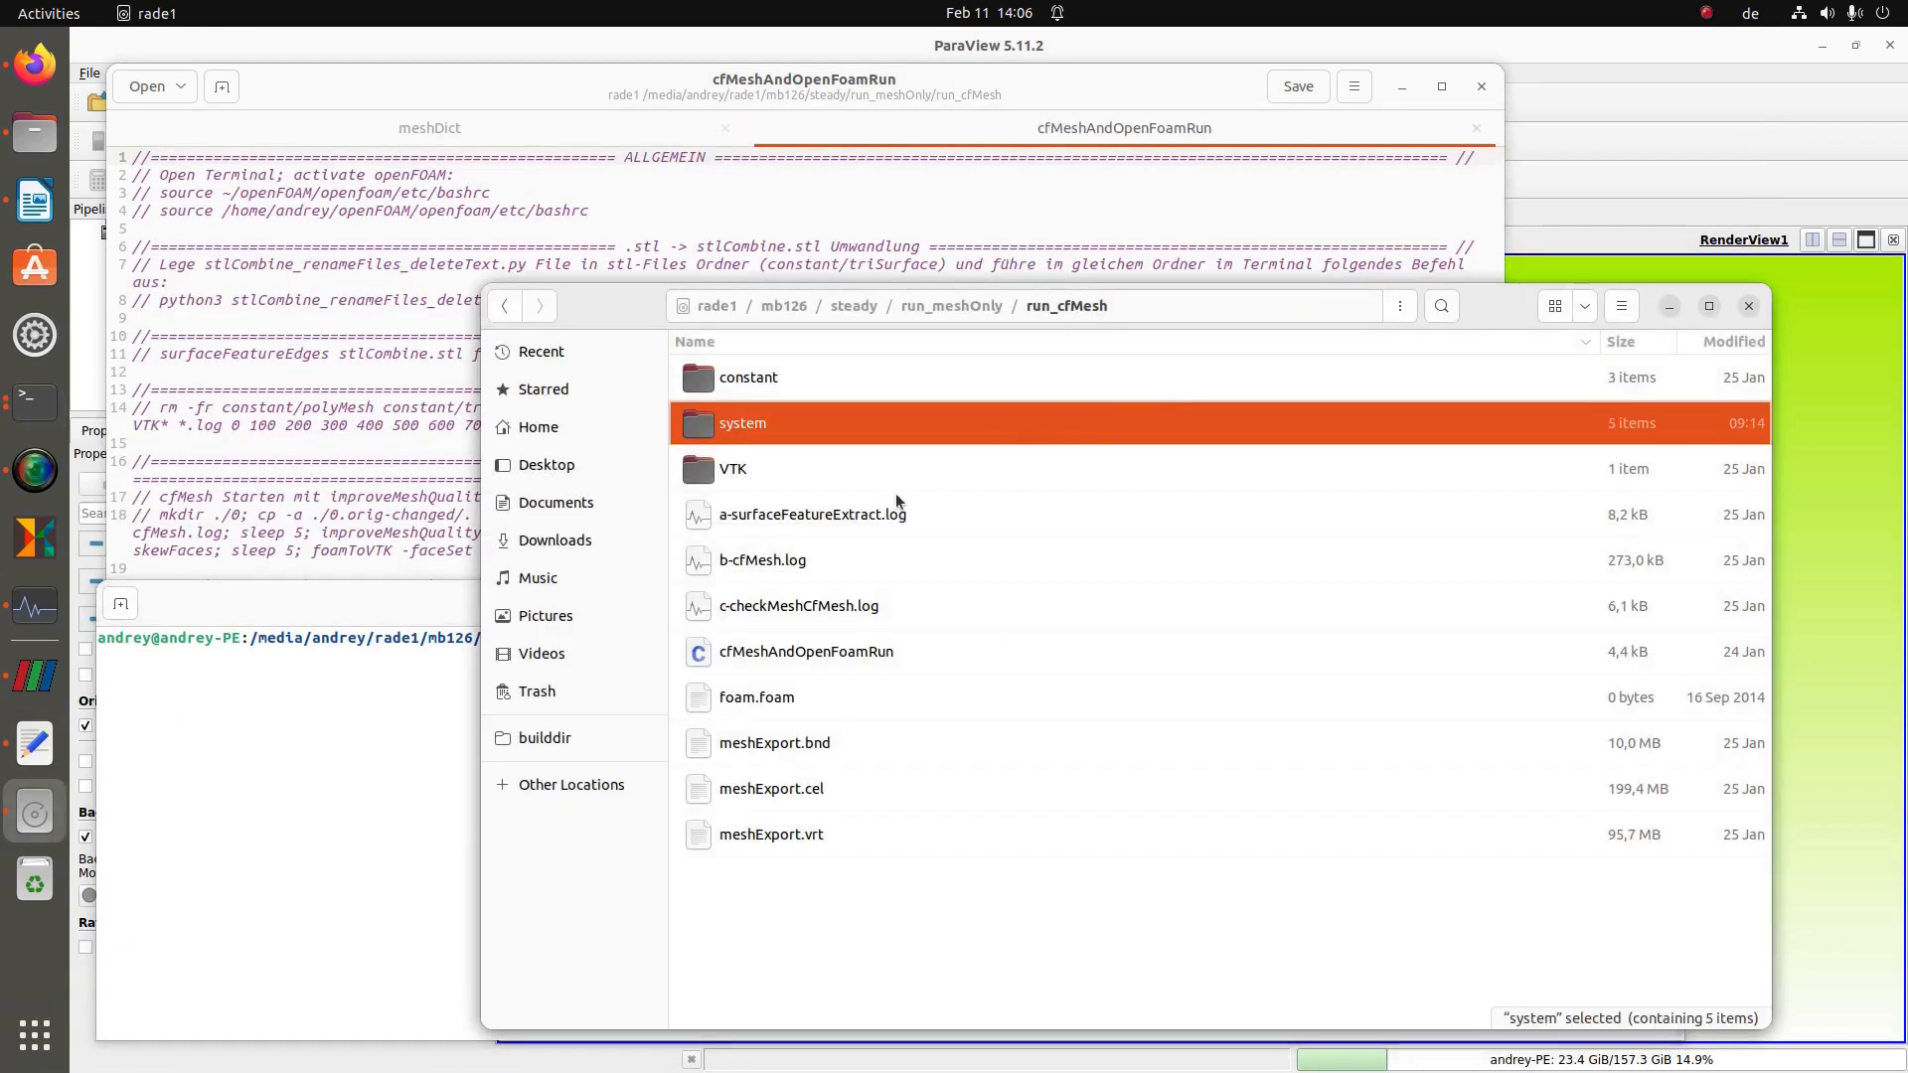
left_click(358, 377)
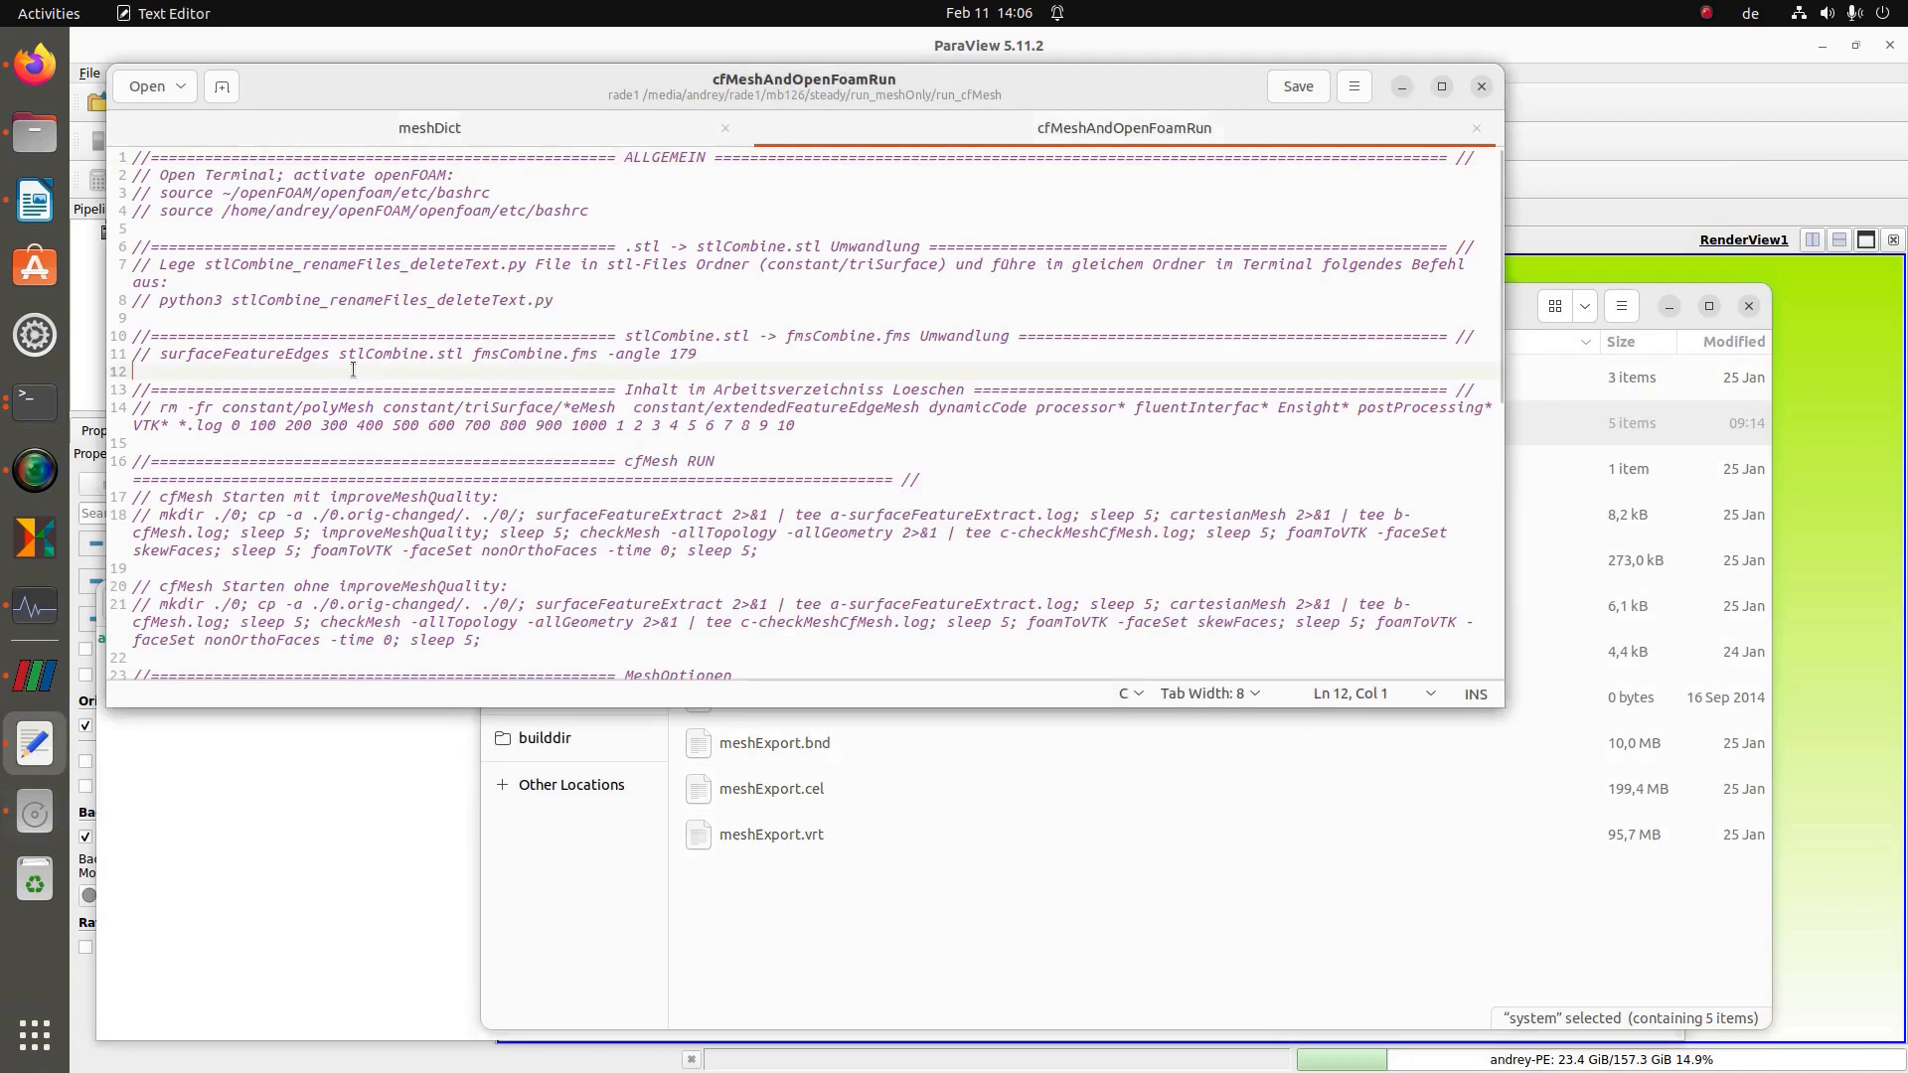
left_click_drag(159, 210, 591, 211)
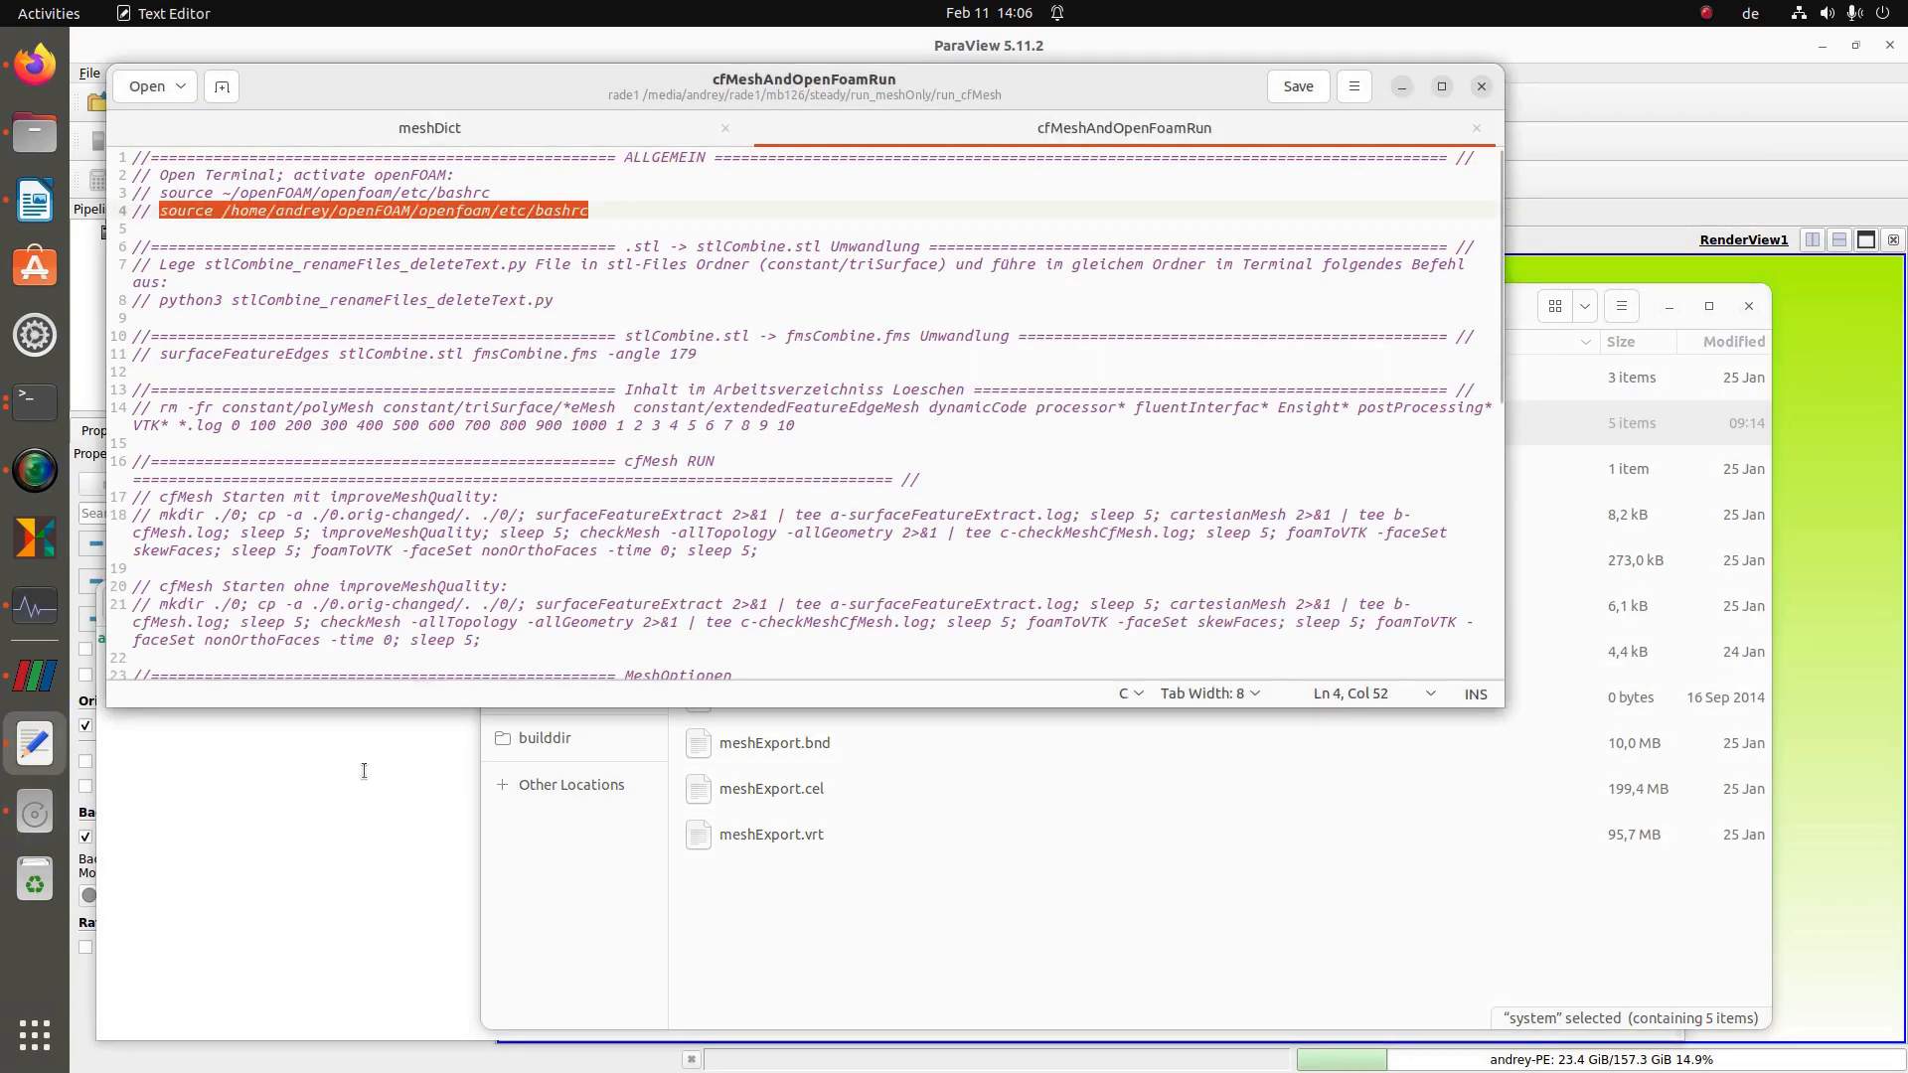
middle_click(369, 781)
key("Return")
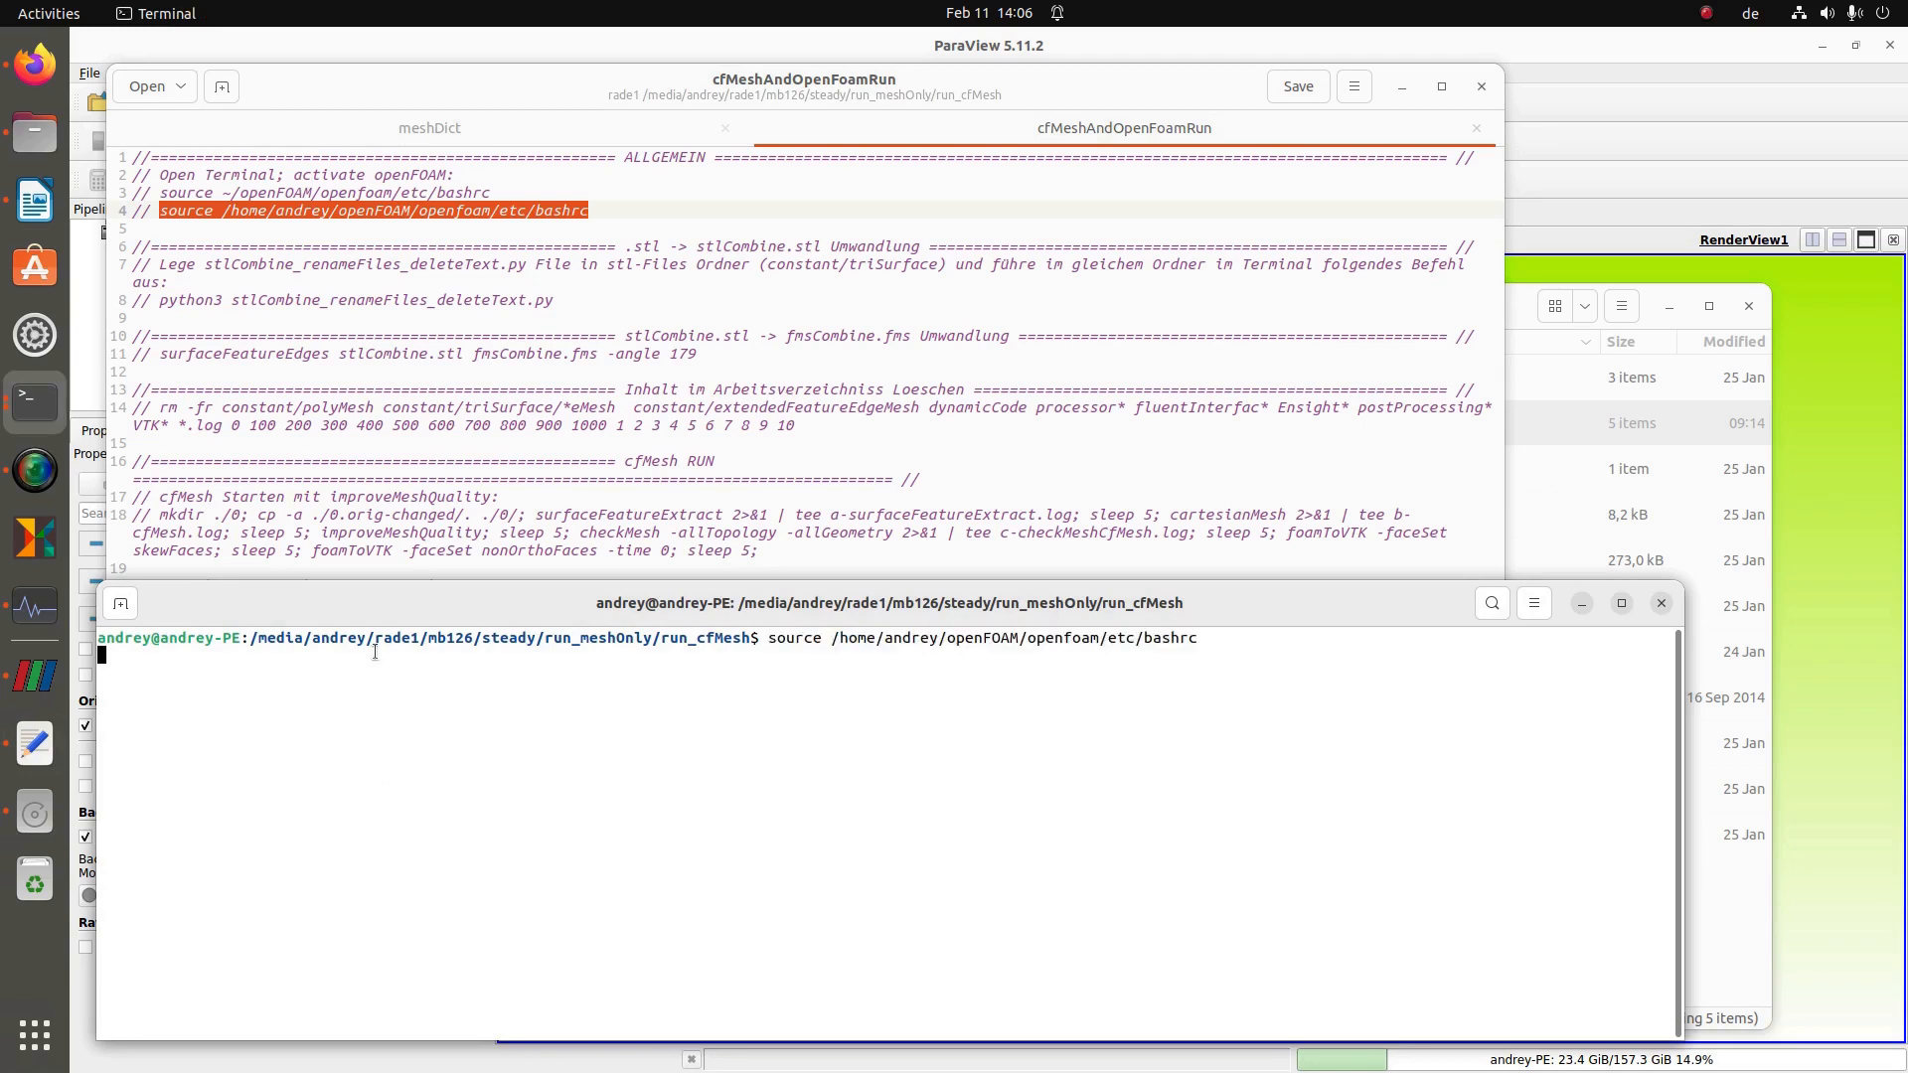
- Run the rm -fr cleanup command from cfMeshAndOpenFoamRun in the run_cfMesh terminal
left_click(159, 408)
triple_click(159, 408)
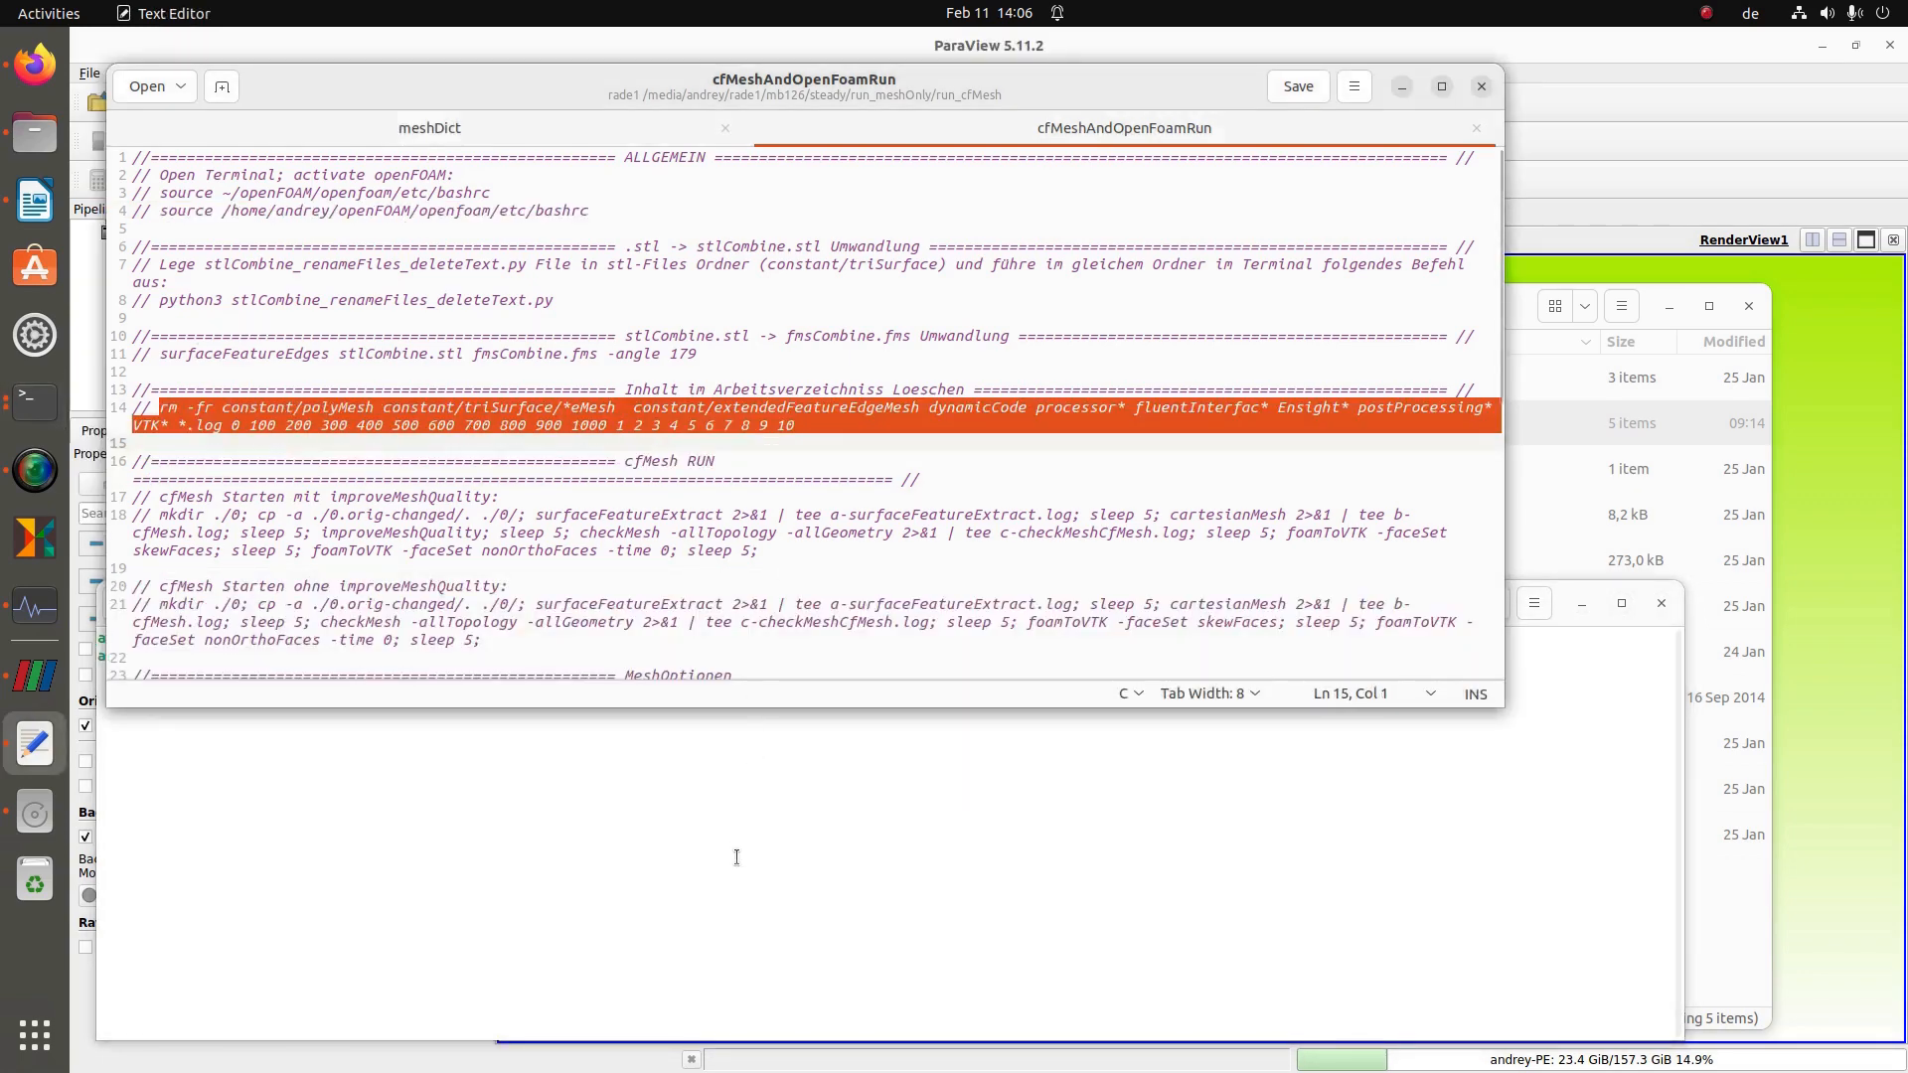
middle_click(737, 857)
key("Return")
- Start the cartesianMesh run with improveMeshQuality, using the command chain from cfMeshAndOpenFoamRun in the run_cfMesh terminal
left_click_drag(158, 515, 1358, 540)
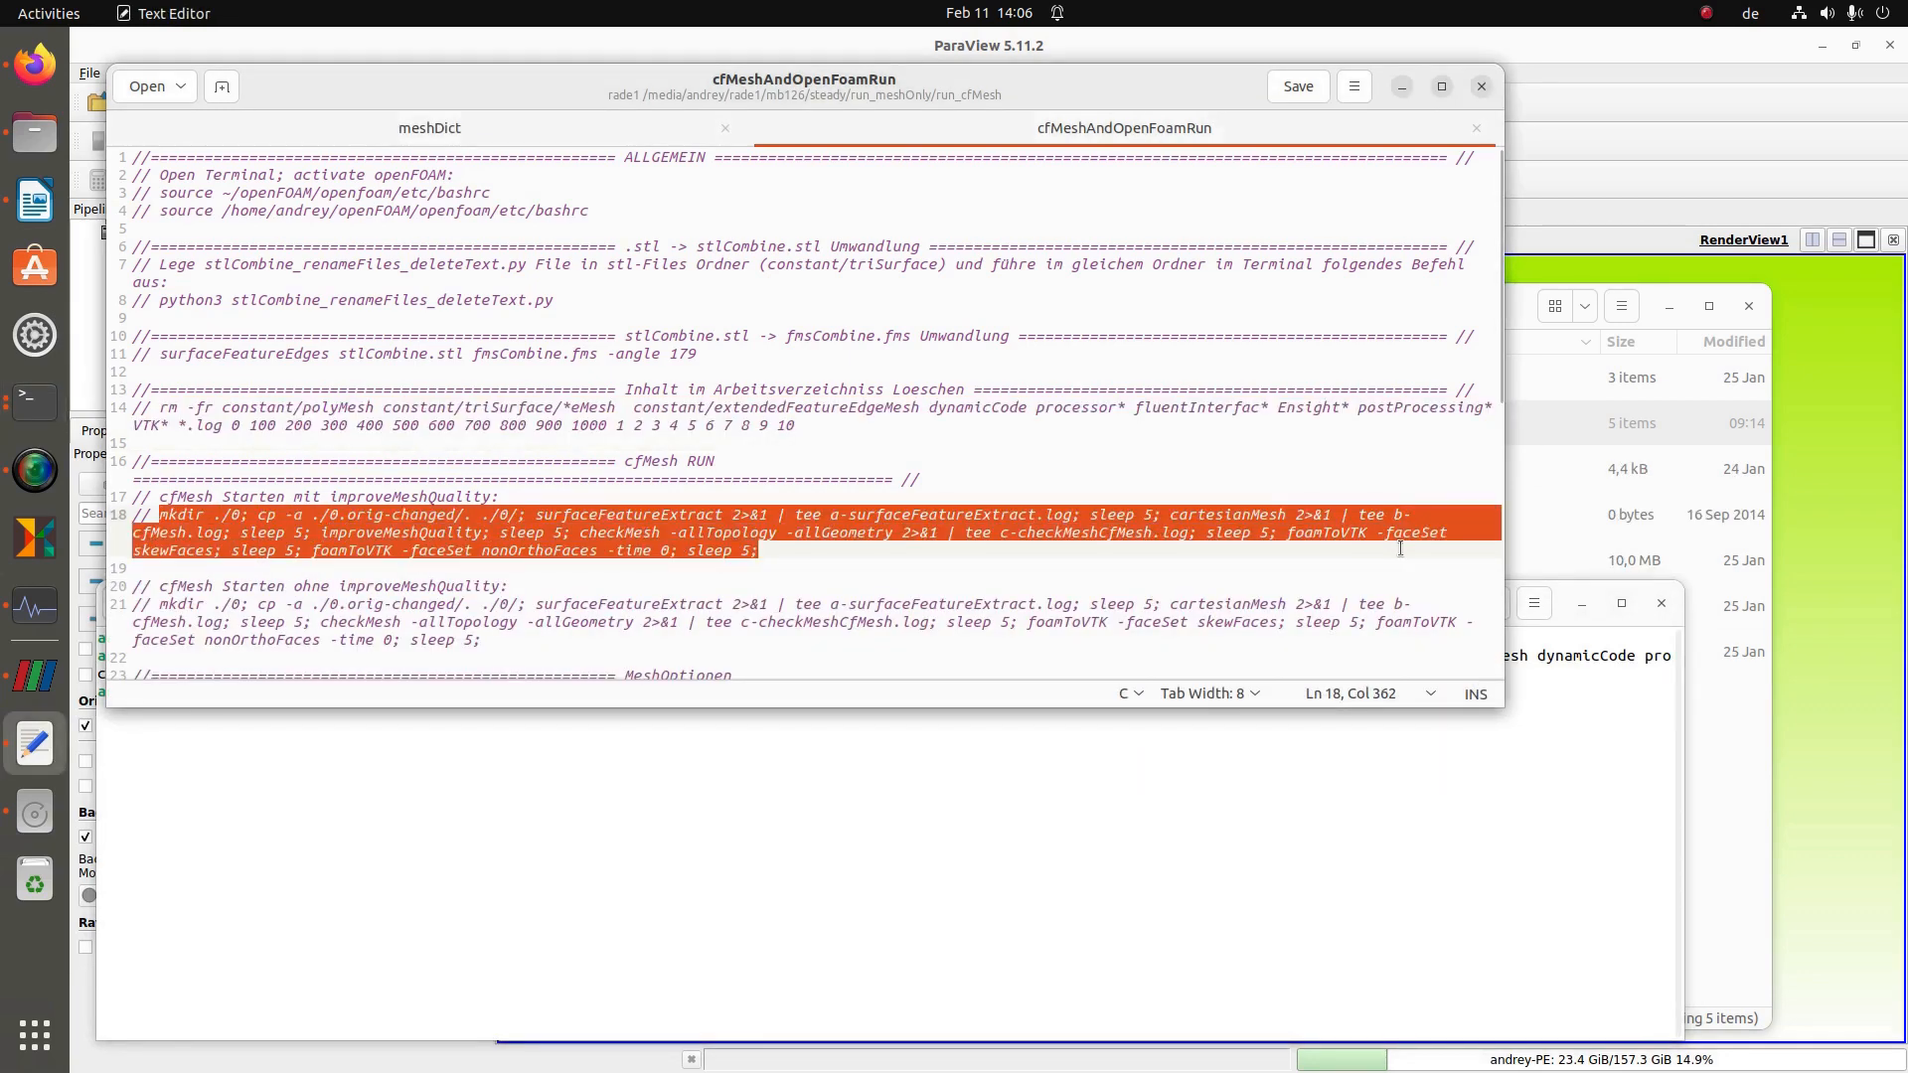
middle_click(927, 813)
key("Return")
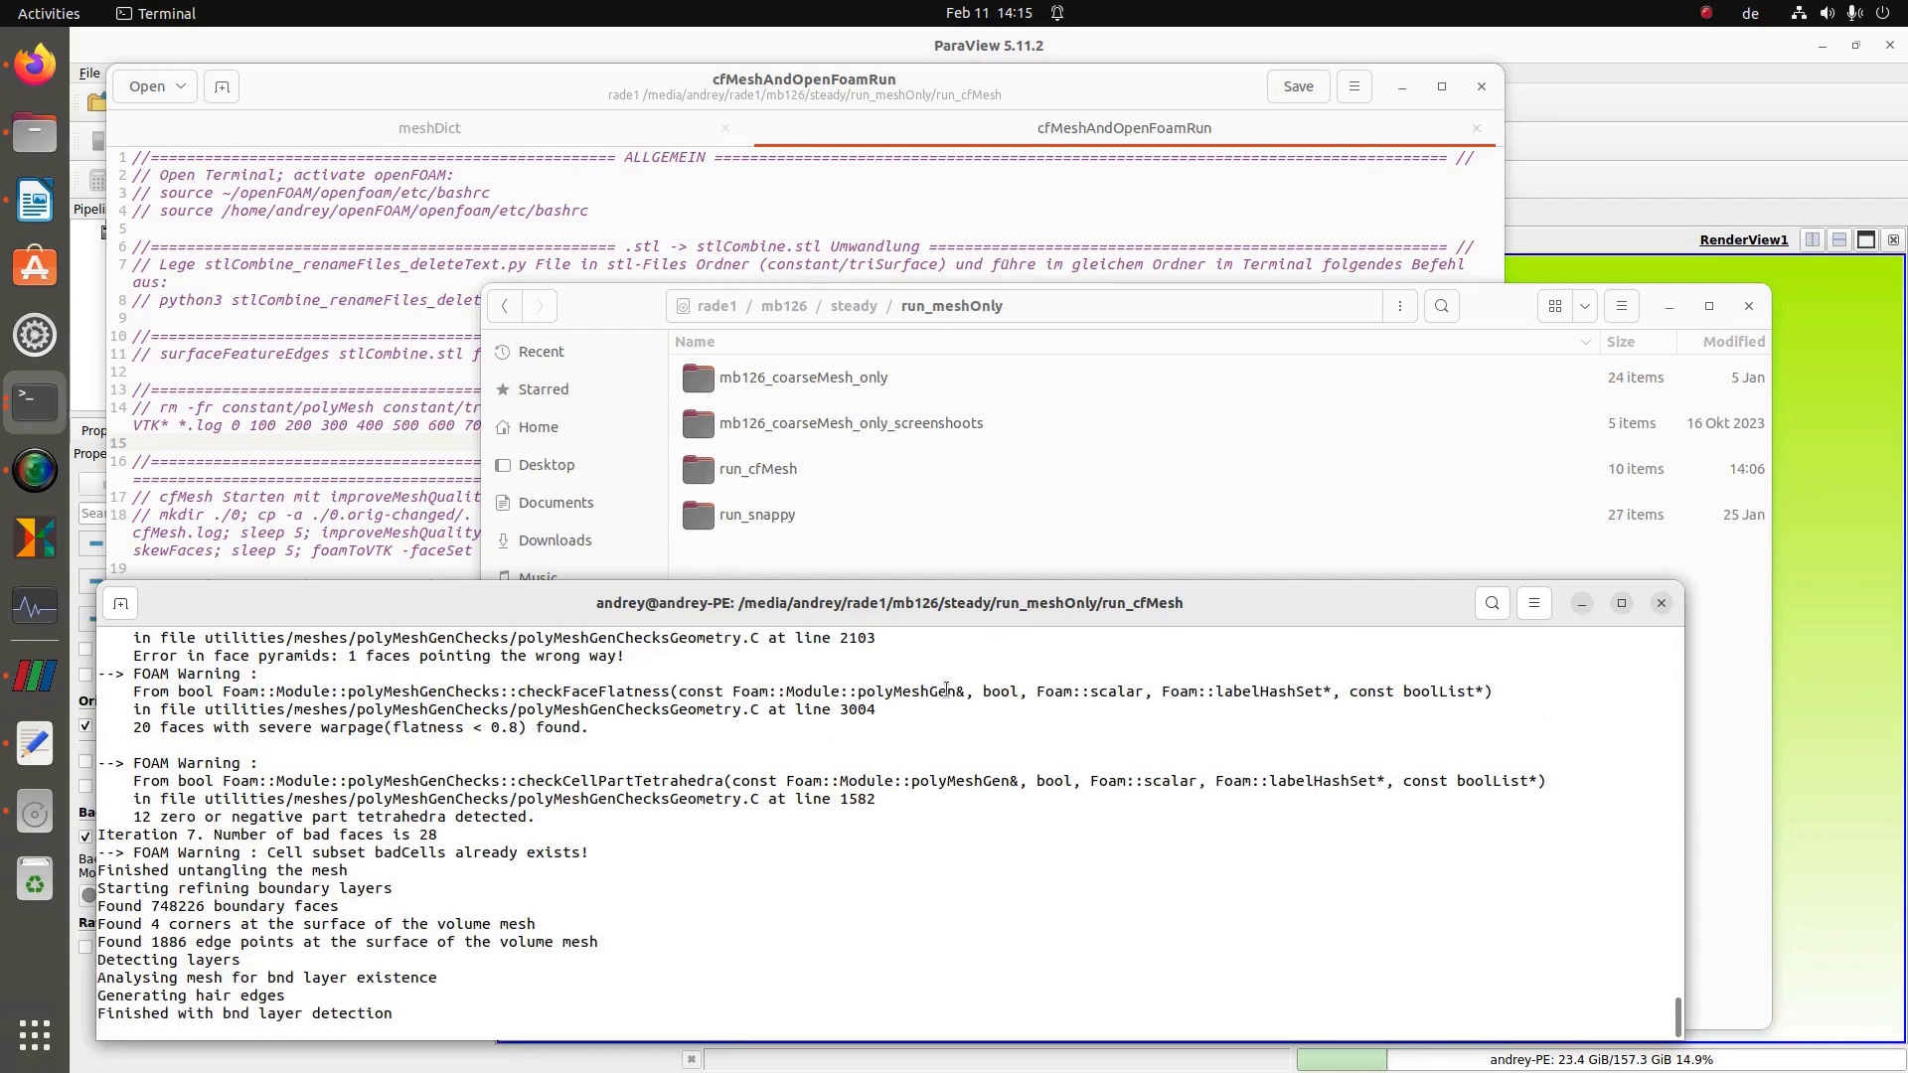
- Duplicate the run_cfMesh folder inside run_meshOnly
left_click(916, 547)
left_click(741, 468)
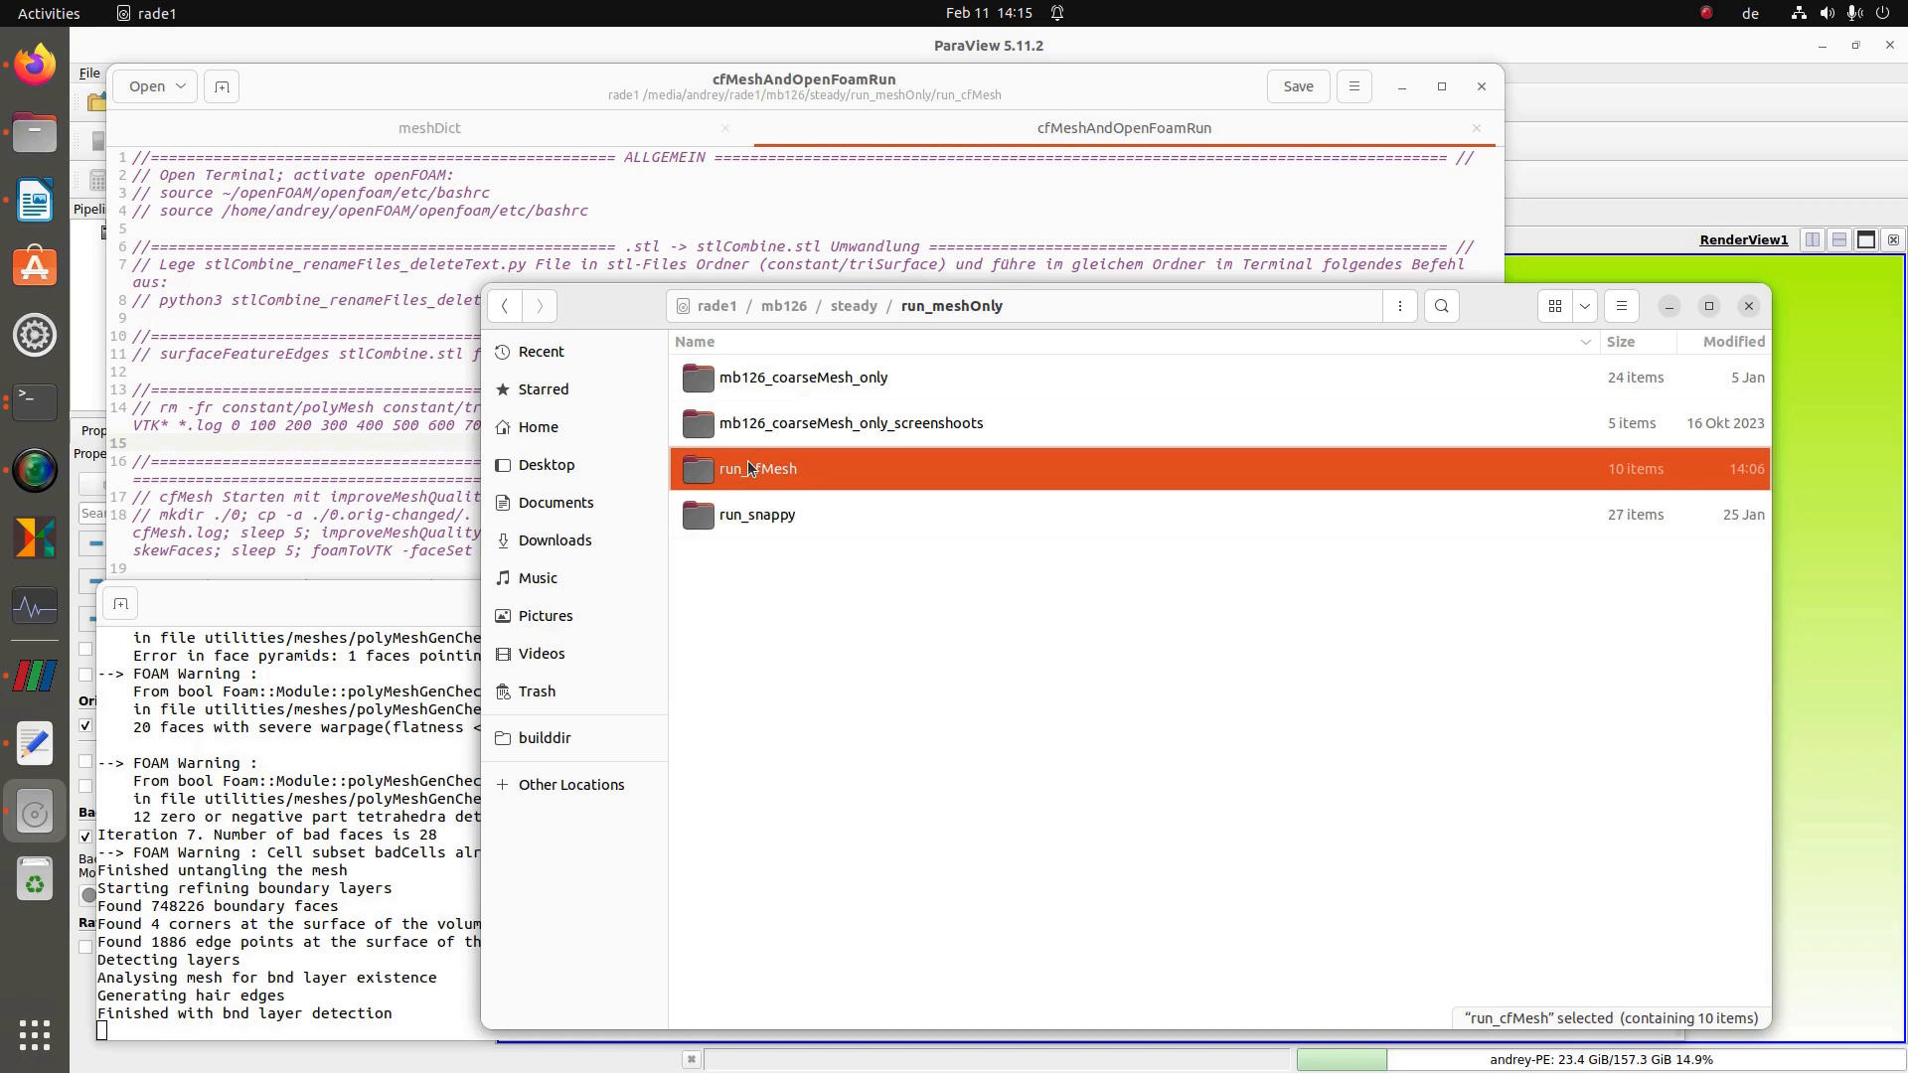
key("ctrl+v")
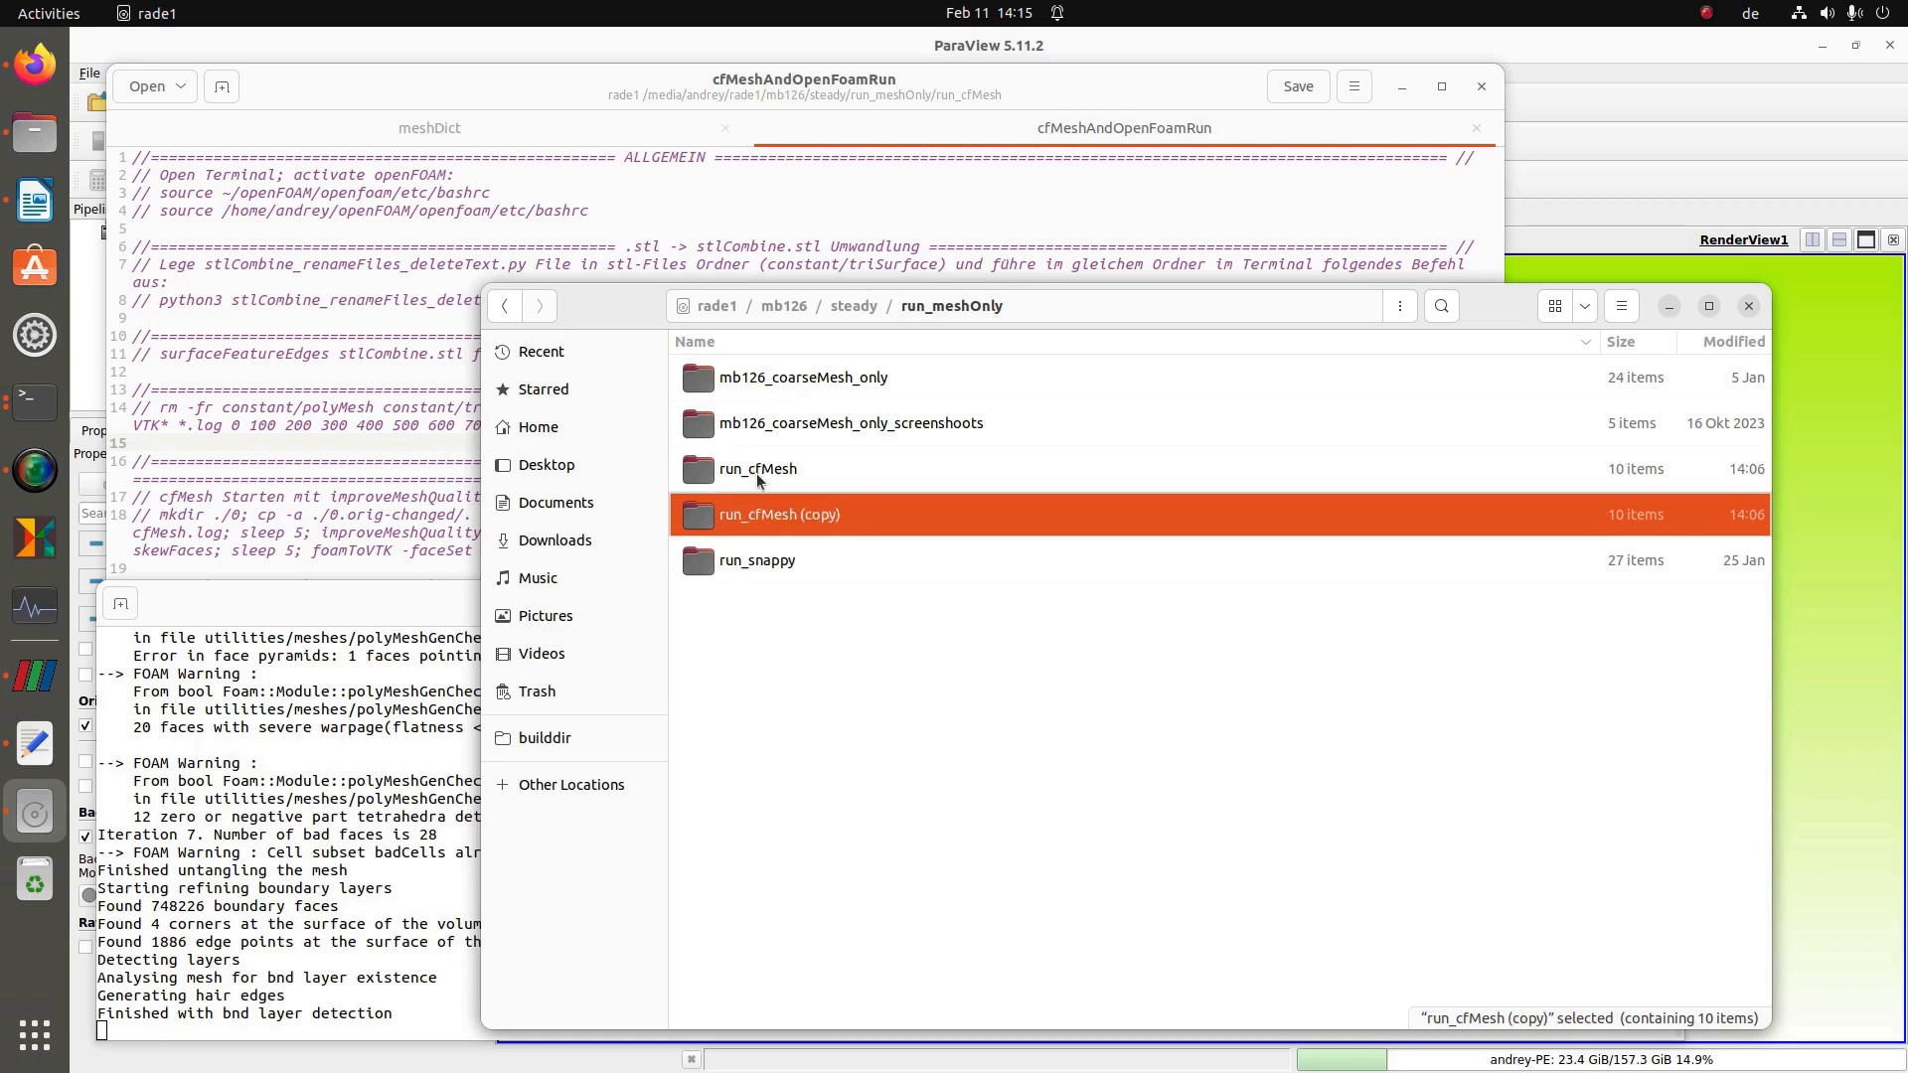
left_click(831, 648)
- Rename the copied run_cfMesh folder as run_cfMesh_teMesh
left_click(791, 515)
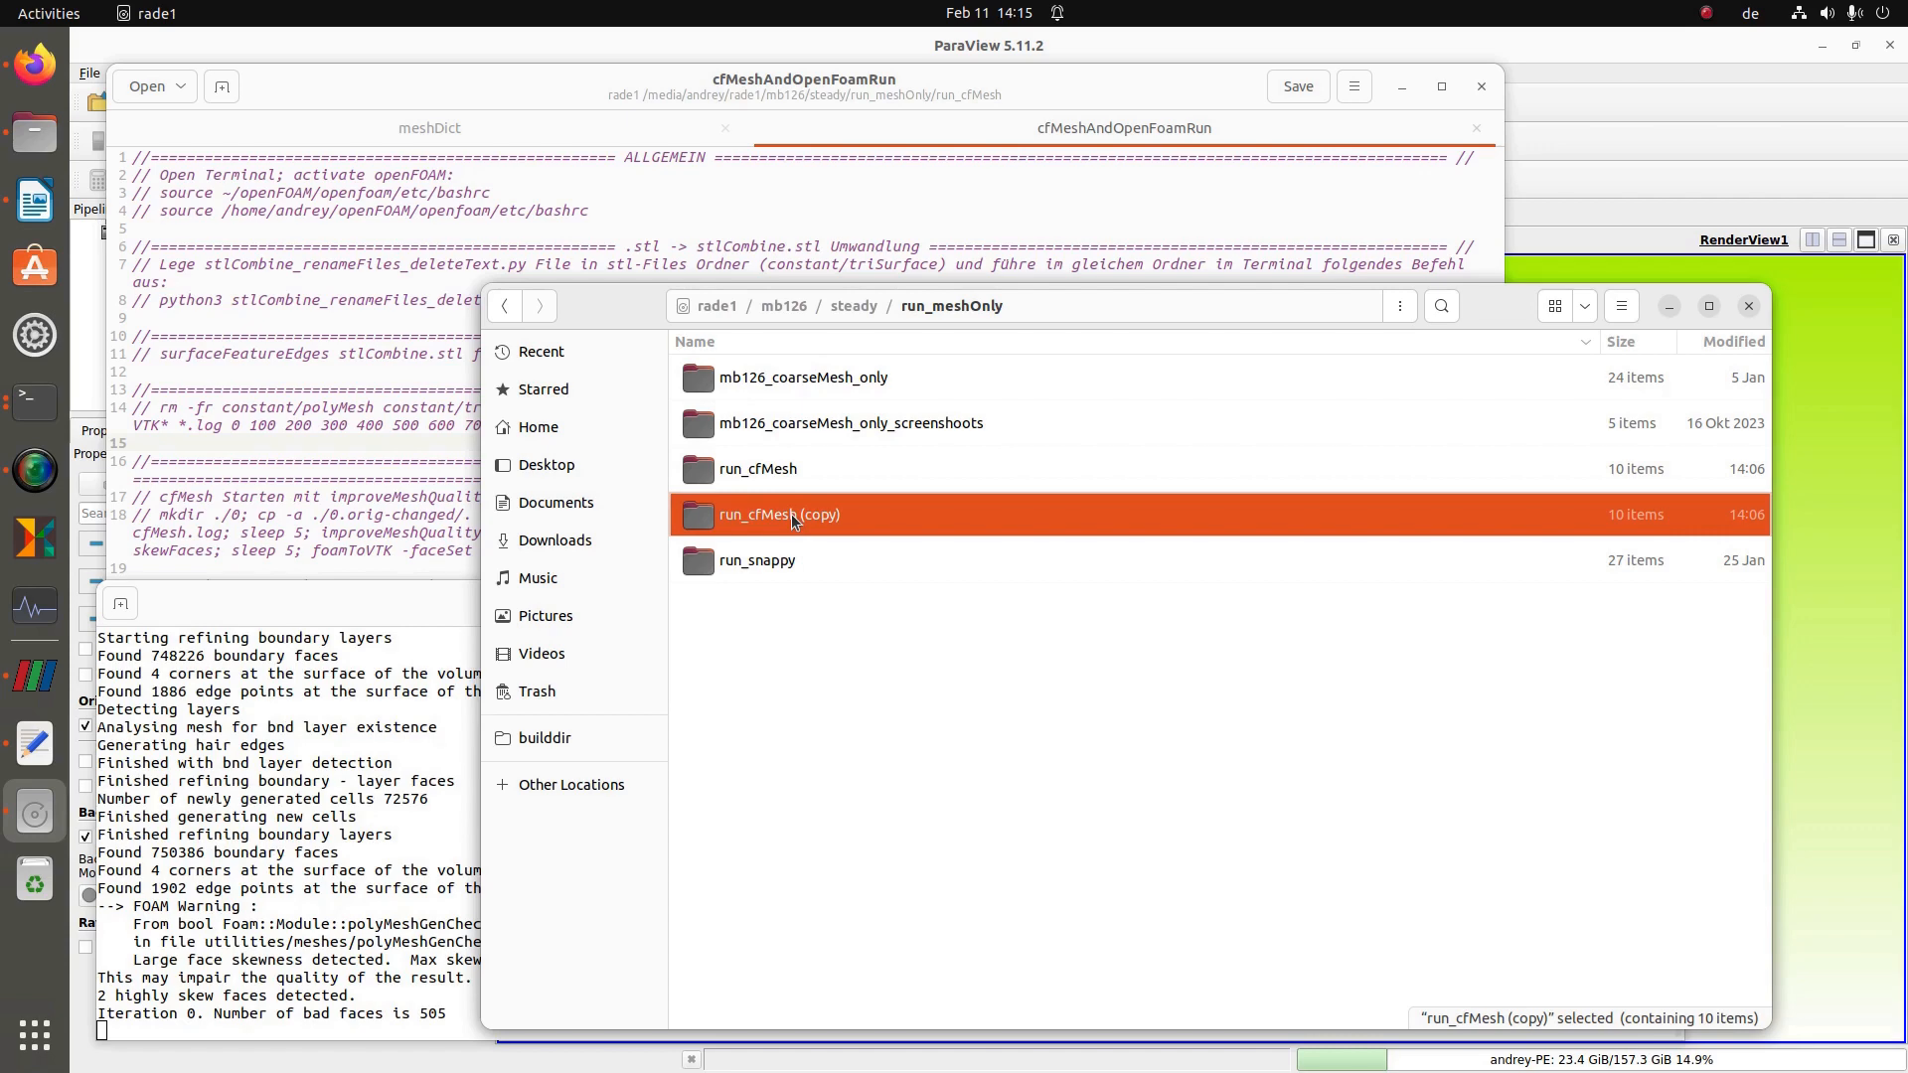
key("F2")
left_click(824, 609)
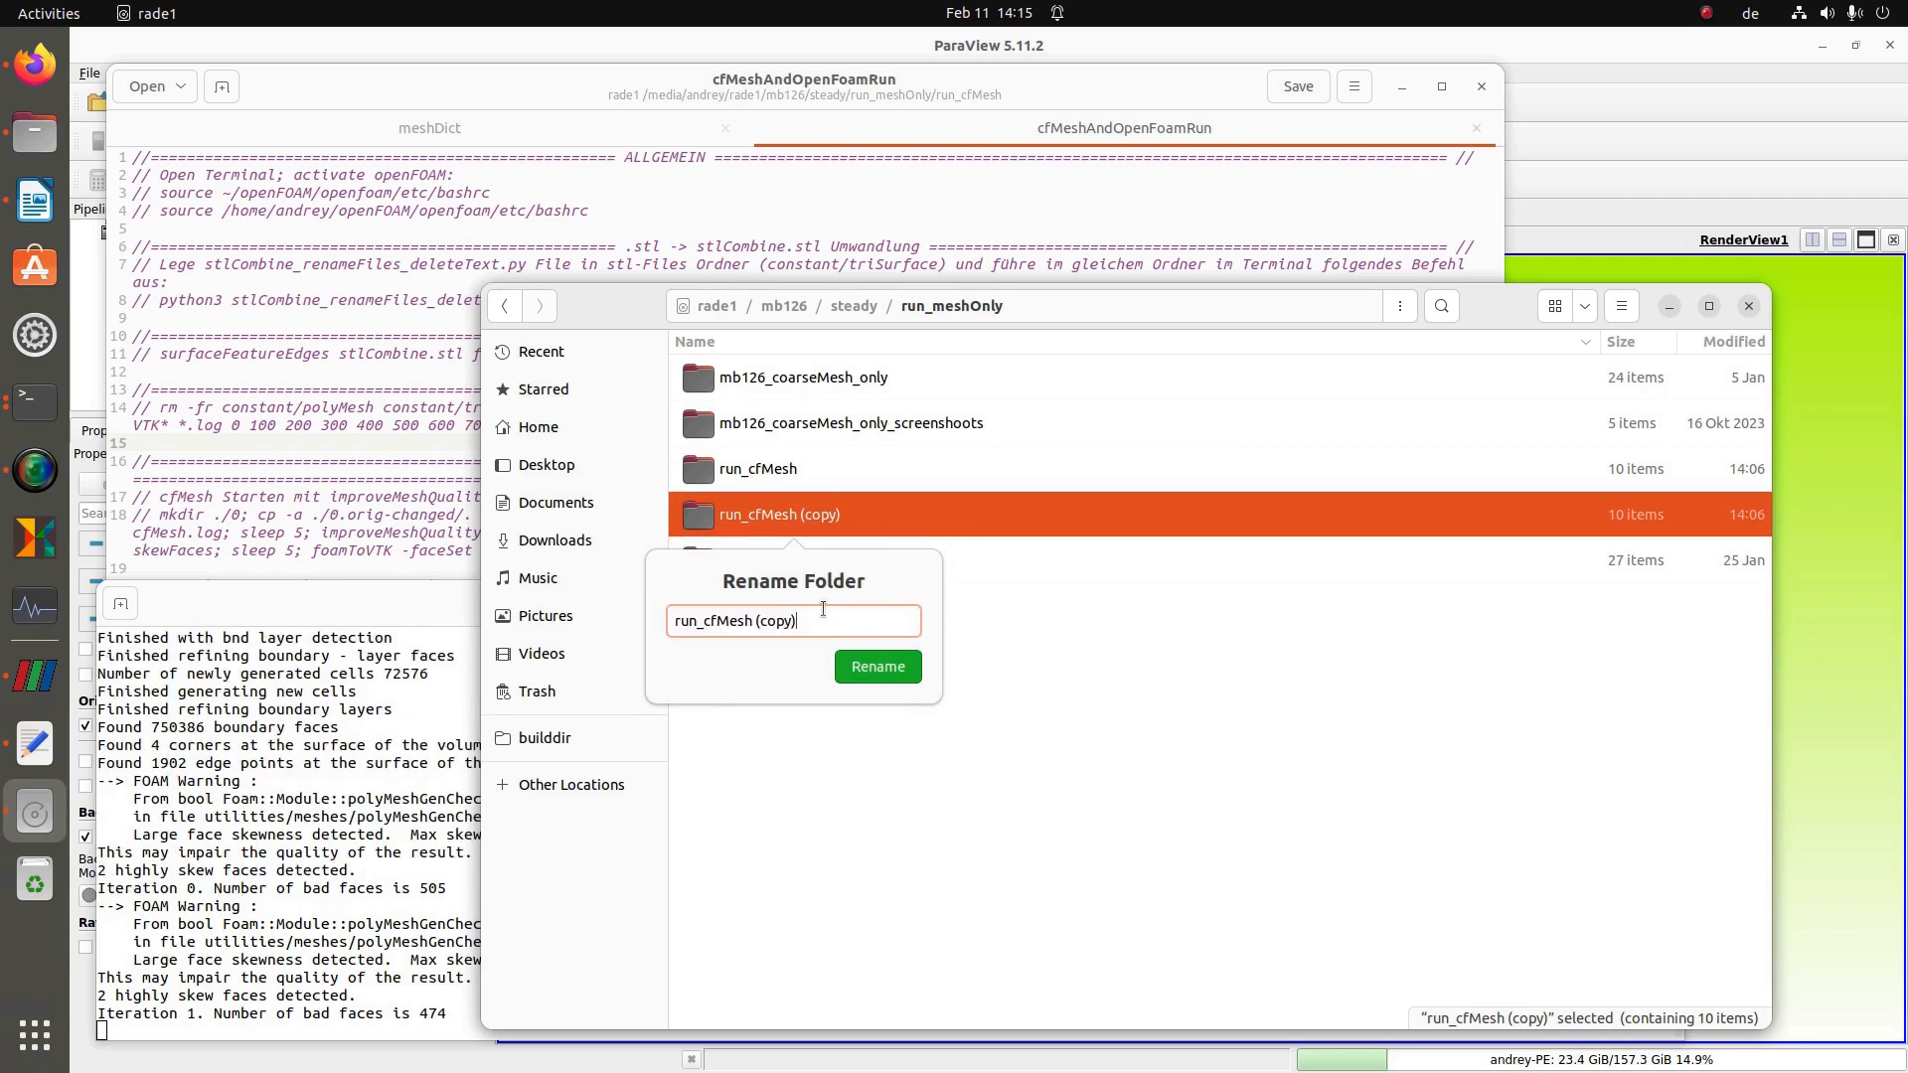
key("BackSpace")
key("BackSpace")
key("BackSpace")
key("BackSpace")
key("BackSpace")
key("BackSpace")
key("BackSpace")
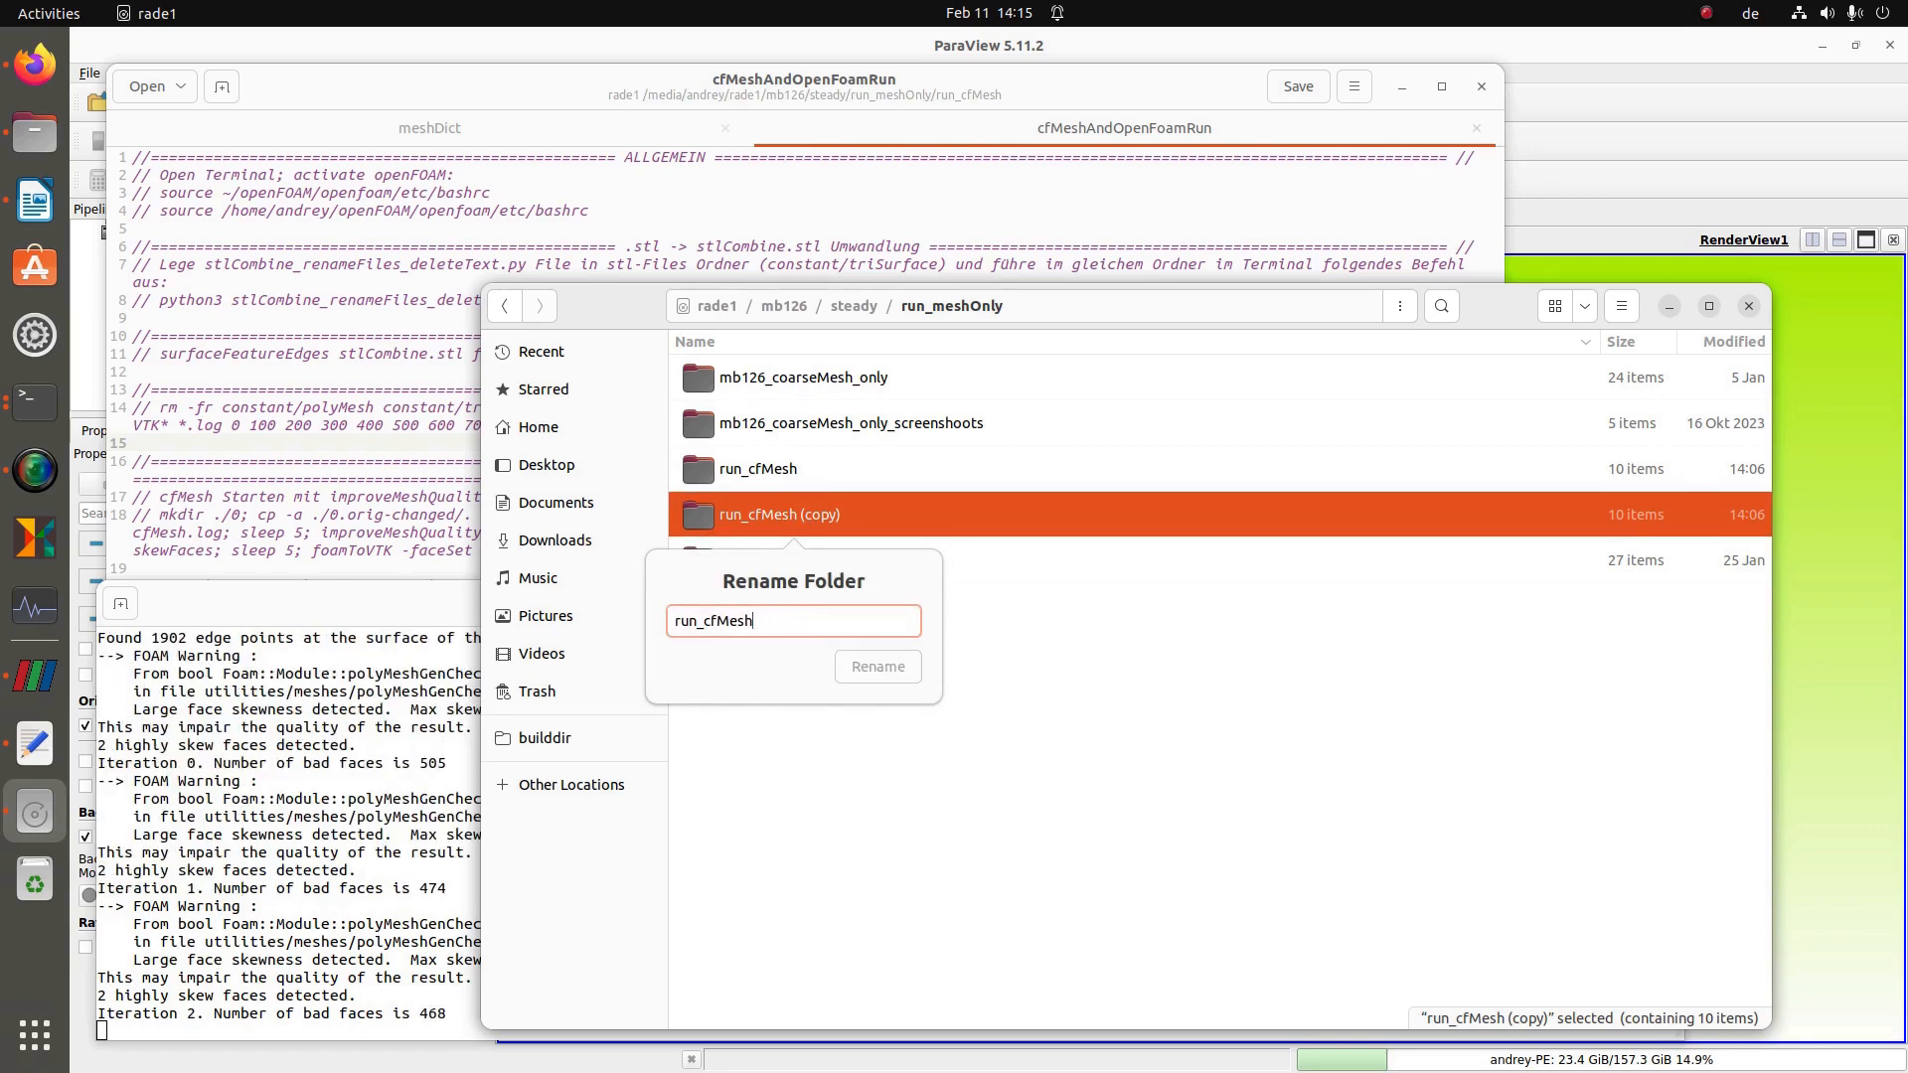
type("_te")
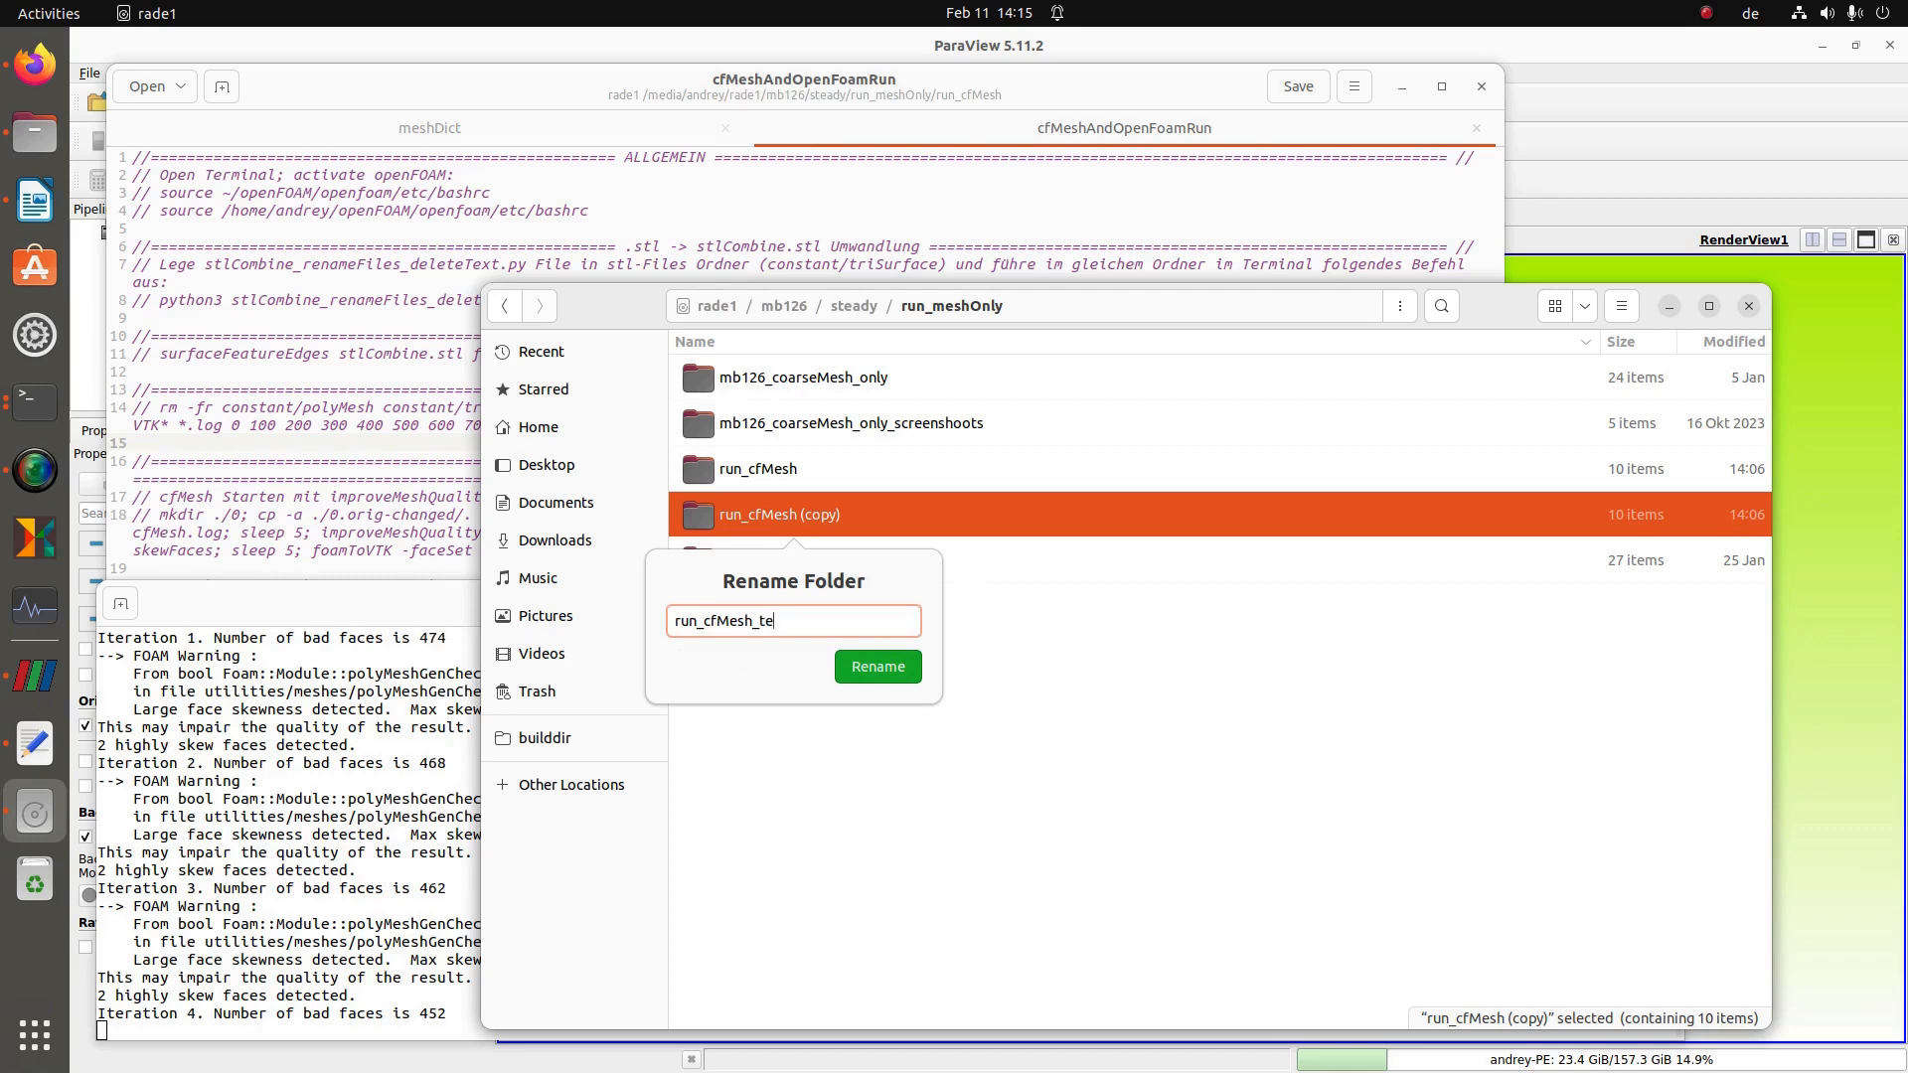
type("Mesh")
key("Return")
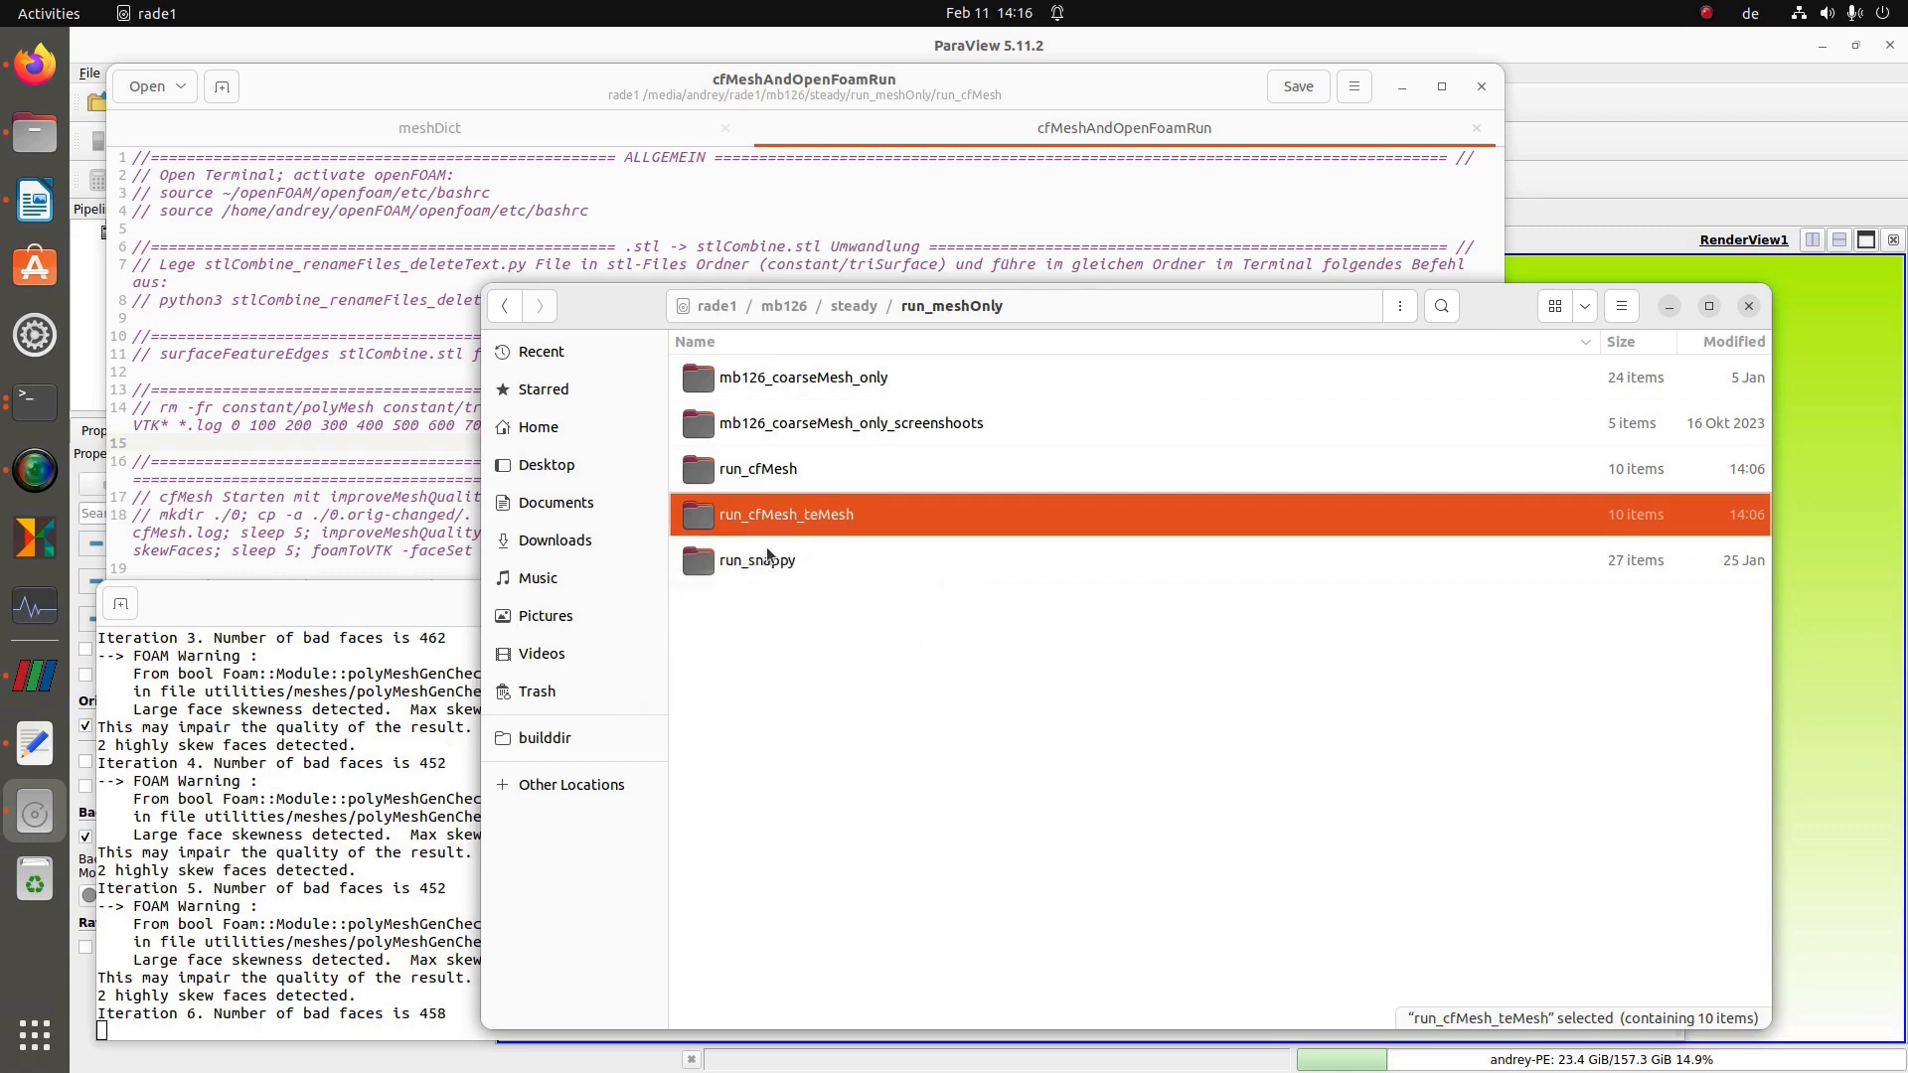
- Open the run_cfMesh_teMesh folder and start a terminal in it
double_click(777, 516)
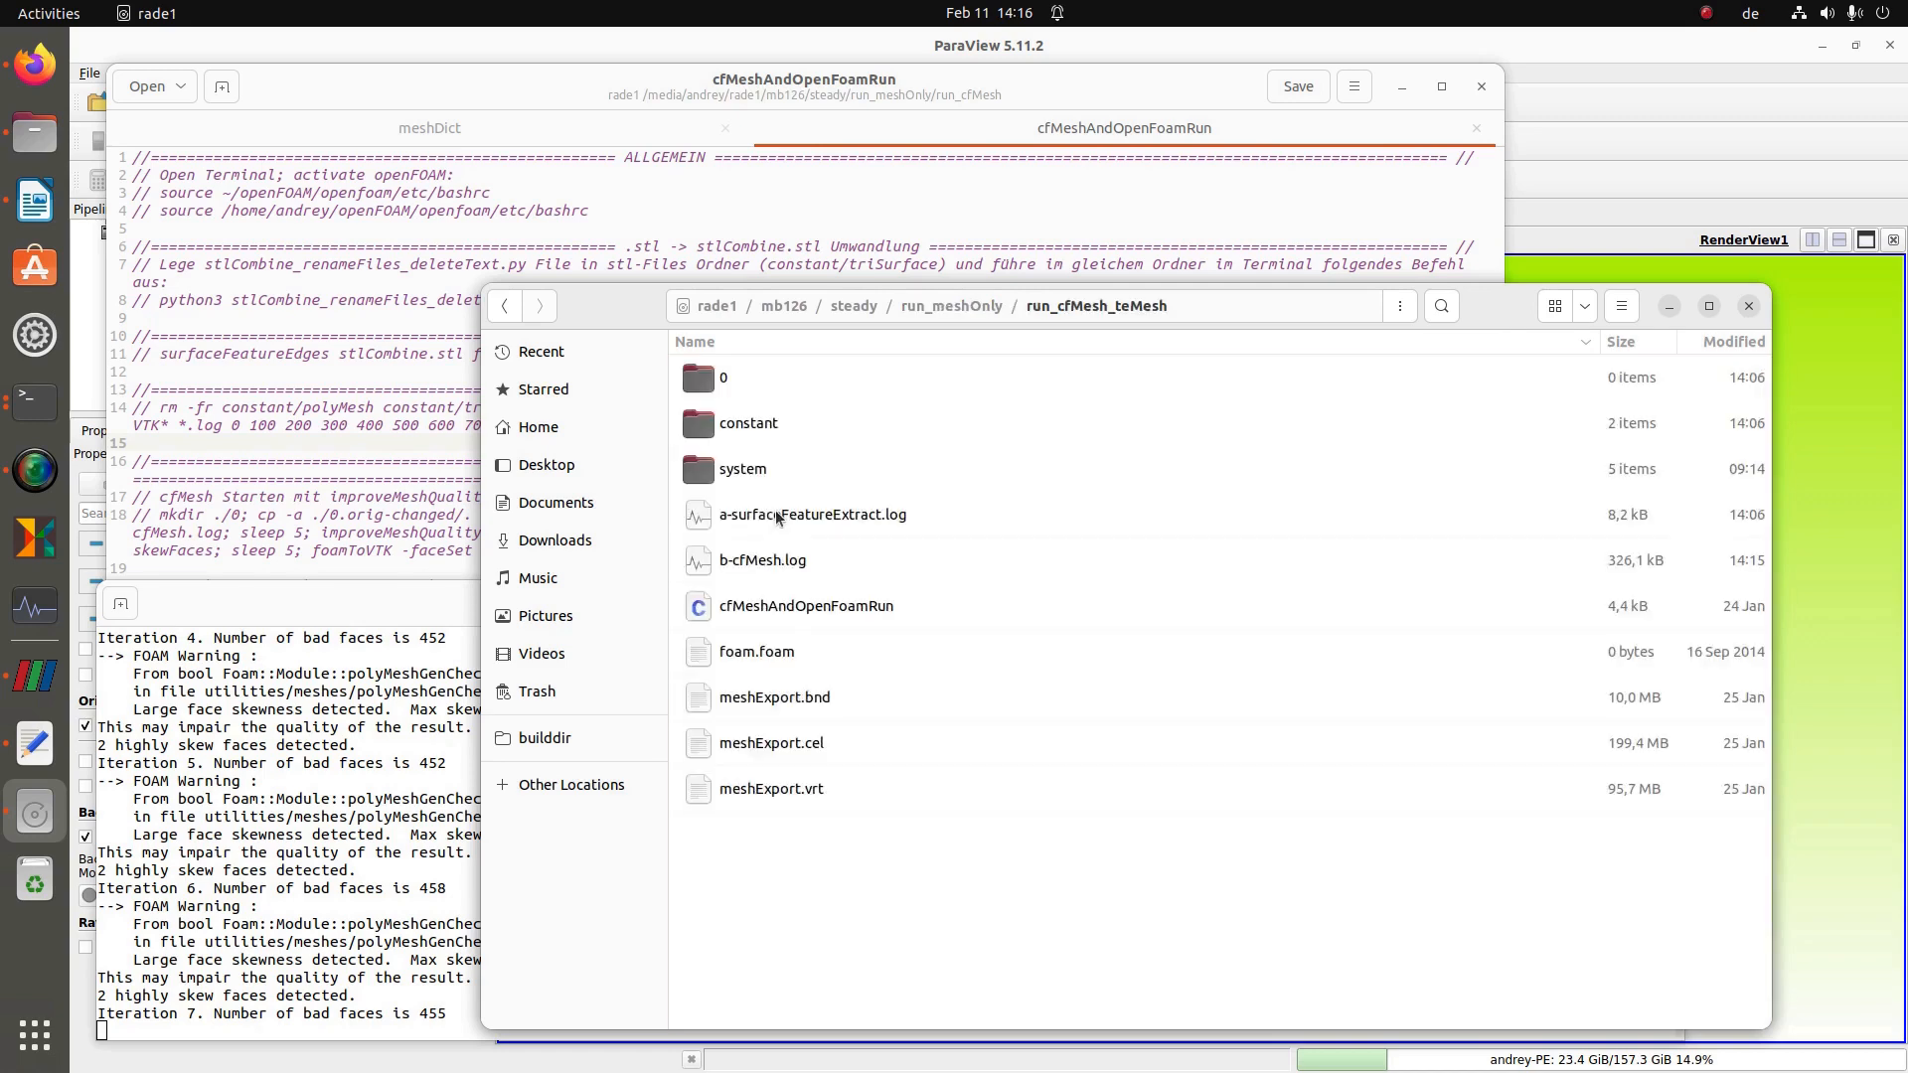
right_click(795, 855)
left_click(878, 974)
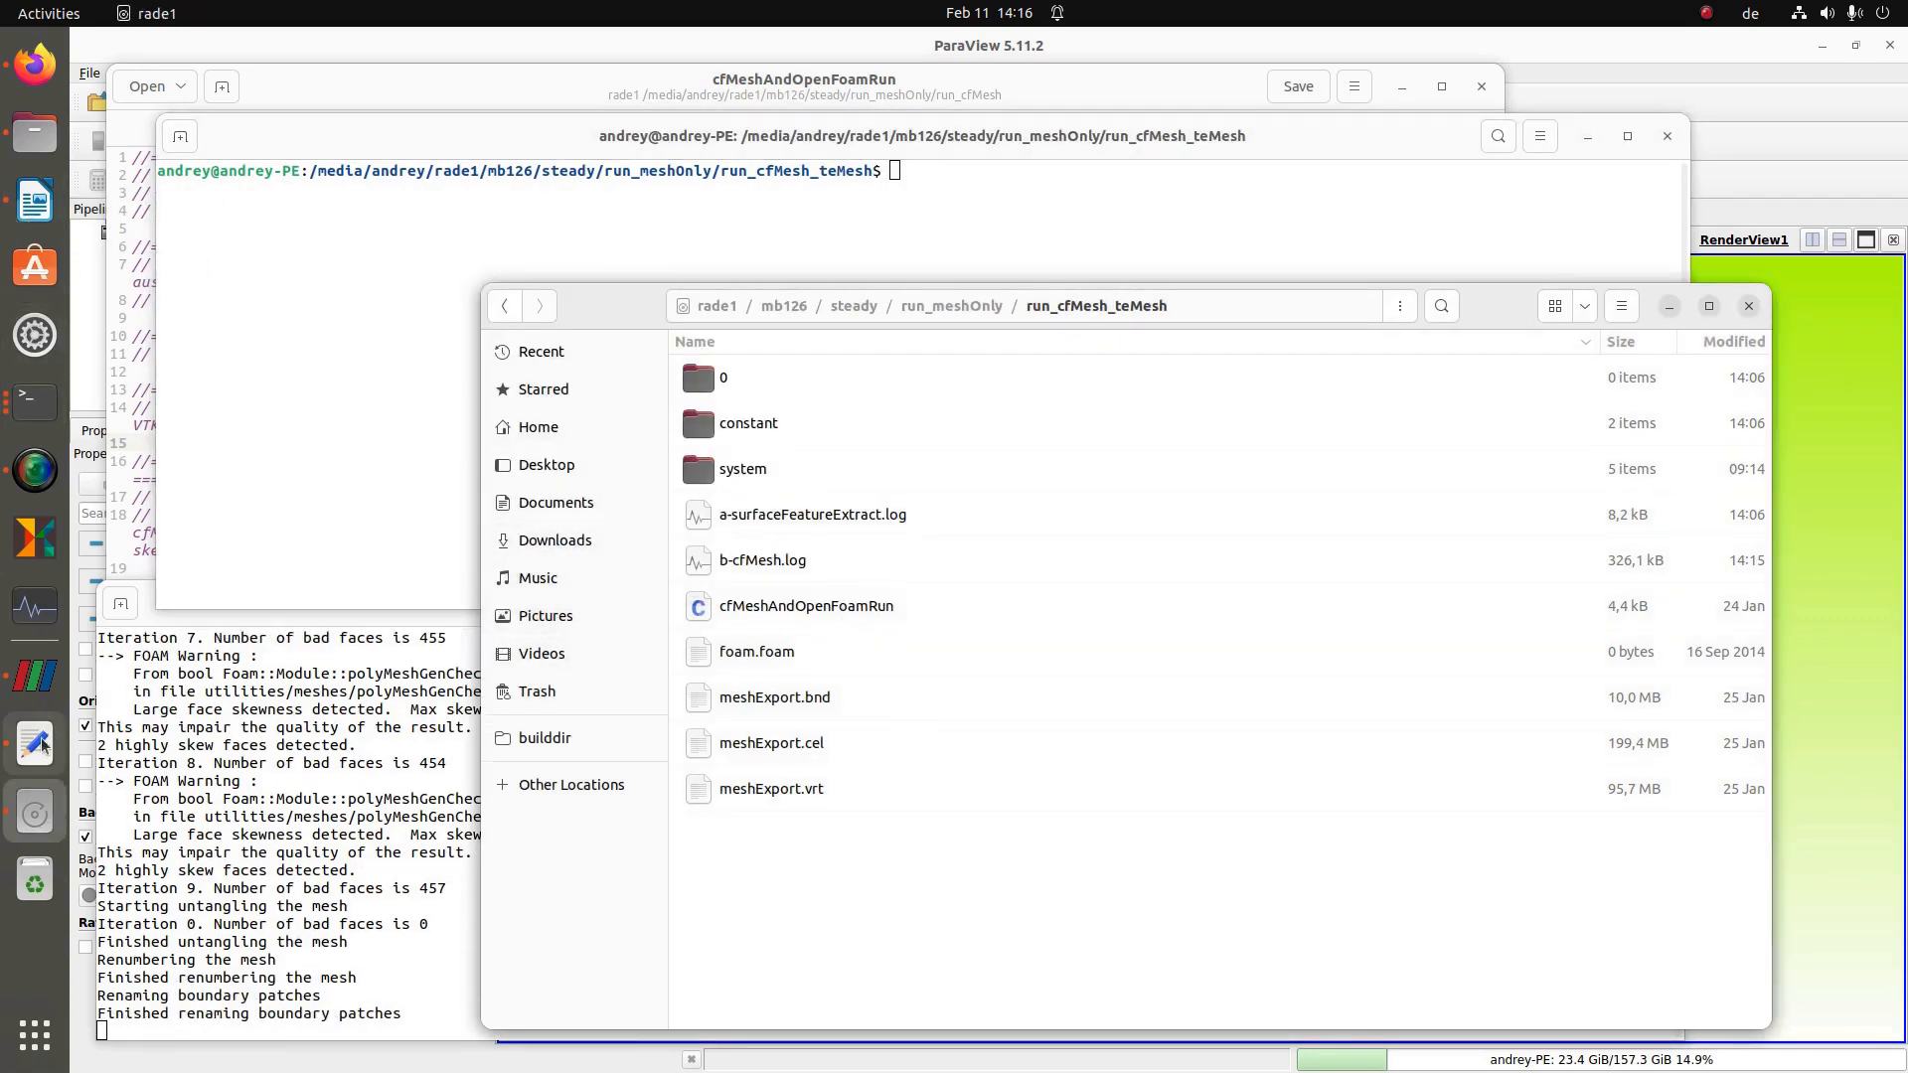
- Source the OpenFOAM bashrc in the run_cfMesh_teMesh terminal and clear the old results with the cleanup command from cfMeshAndOpenFoamRun
left_click(38, 743)
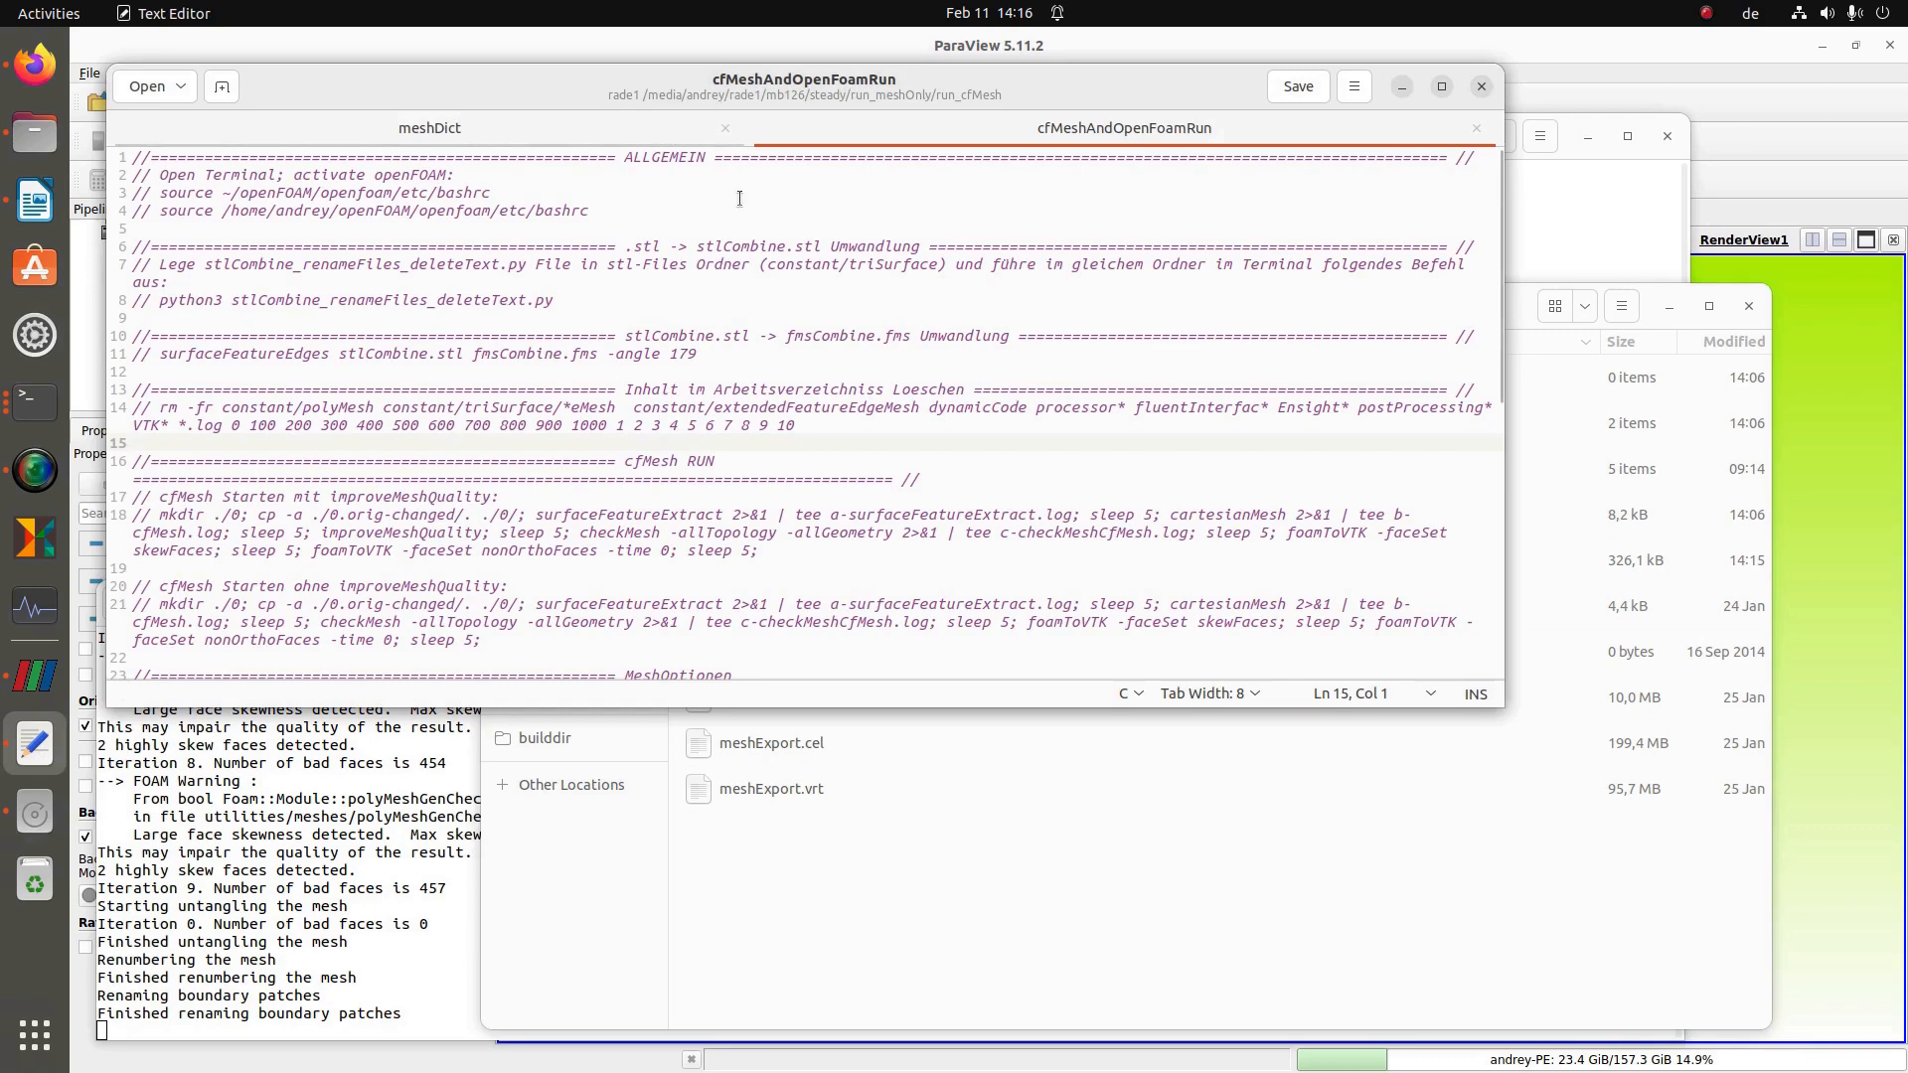
left_click_drag(723, 86, 885, 100)
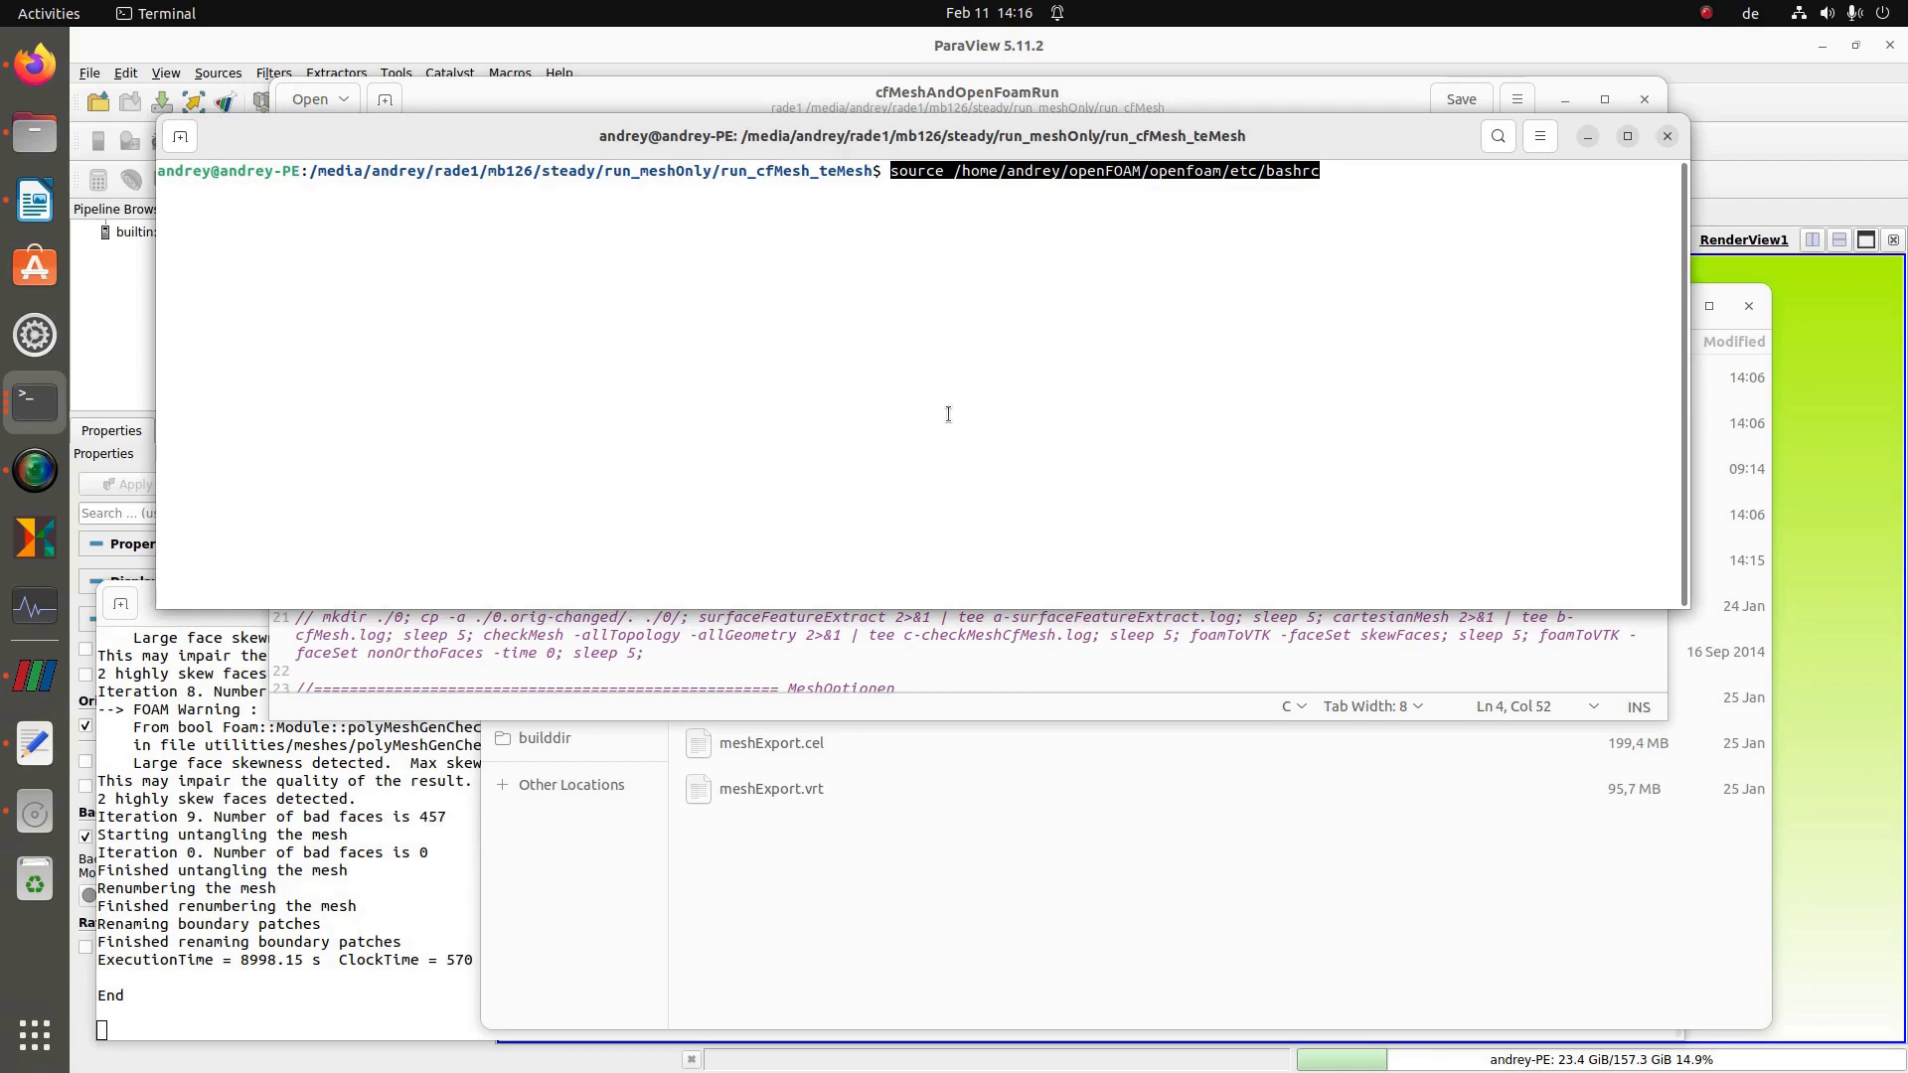
key("Return")
key("Return")
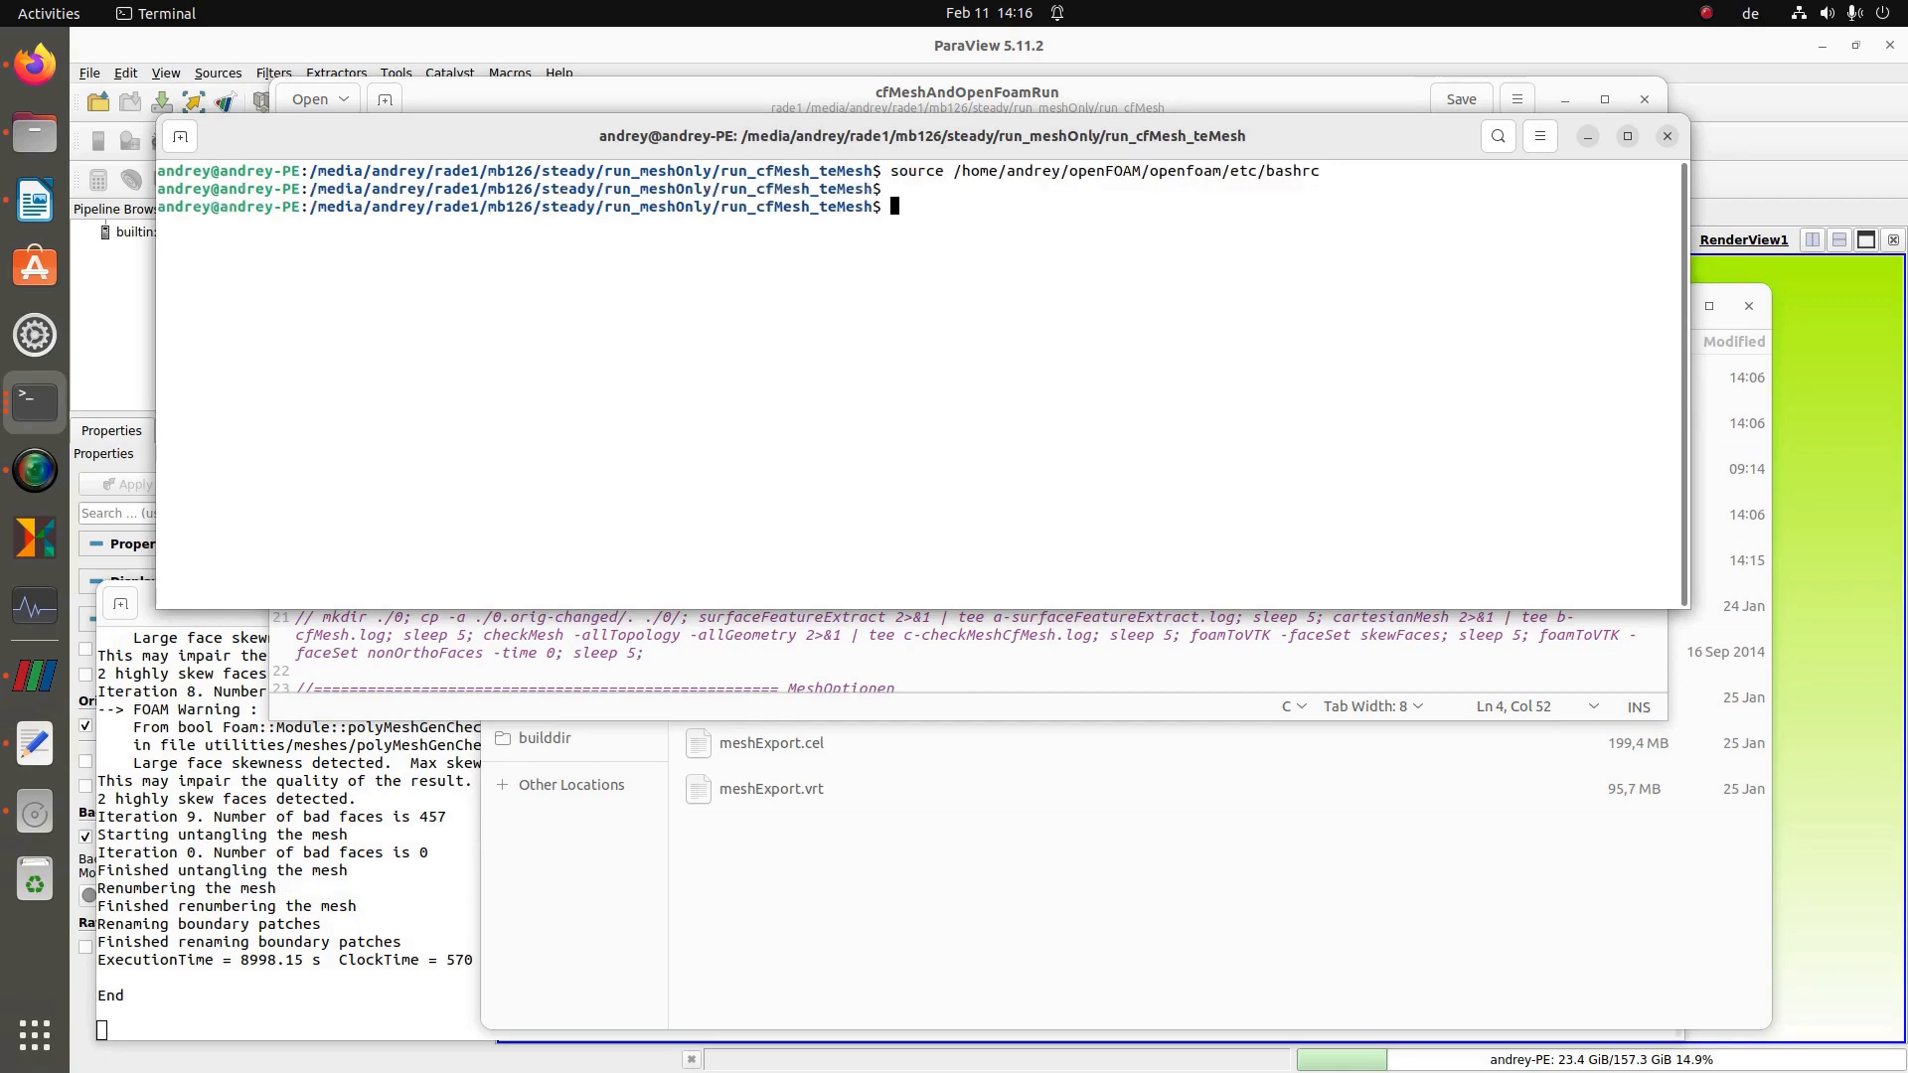
key("Return")
key("Return")
left_click(1185, 668)
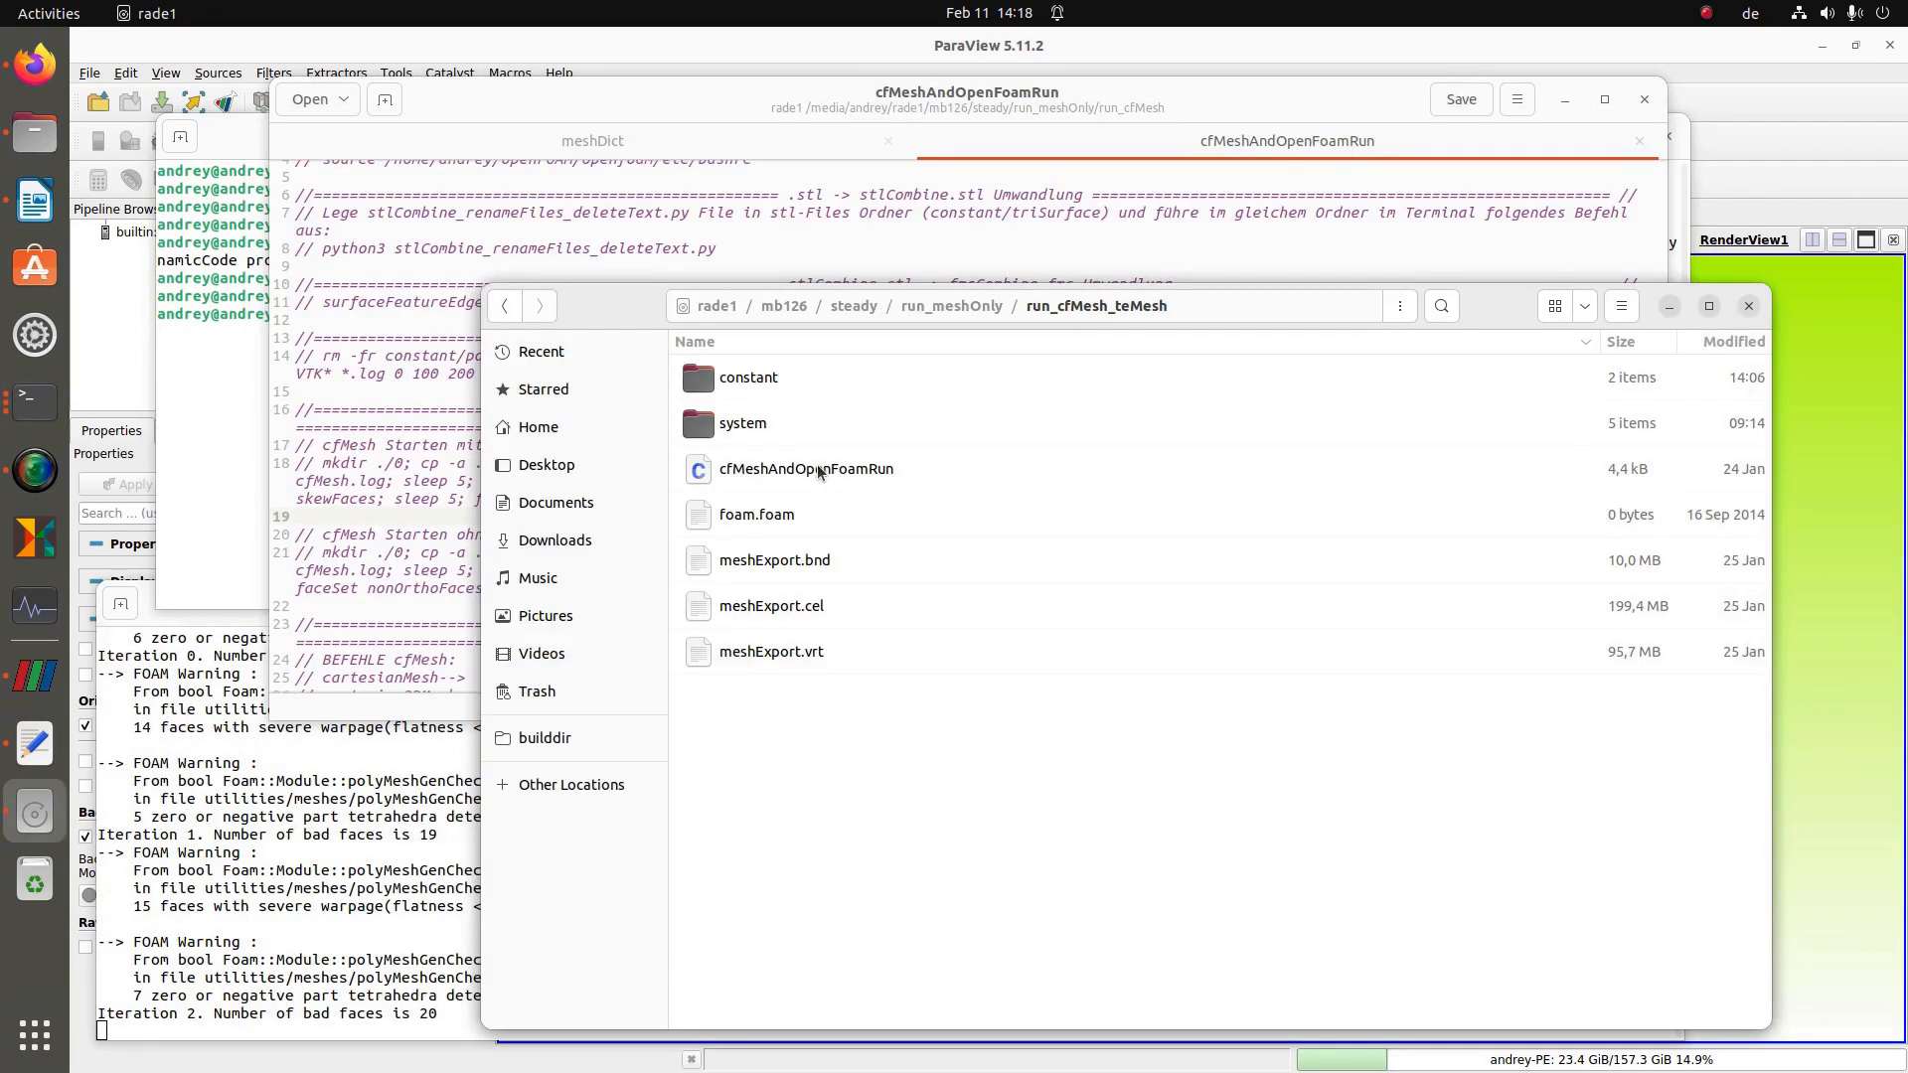
- Open cfMeshAndOpenFoamRun from run_cfMesh_teMesh and duplicate the improveMeshQuality run command below the original
double_click(817, 468)
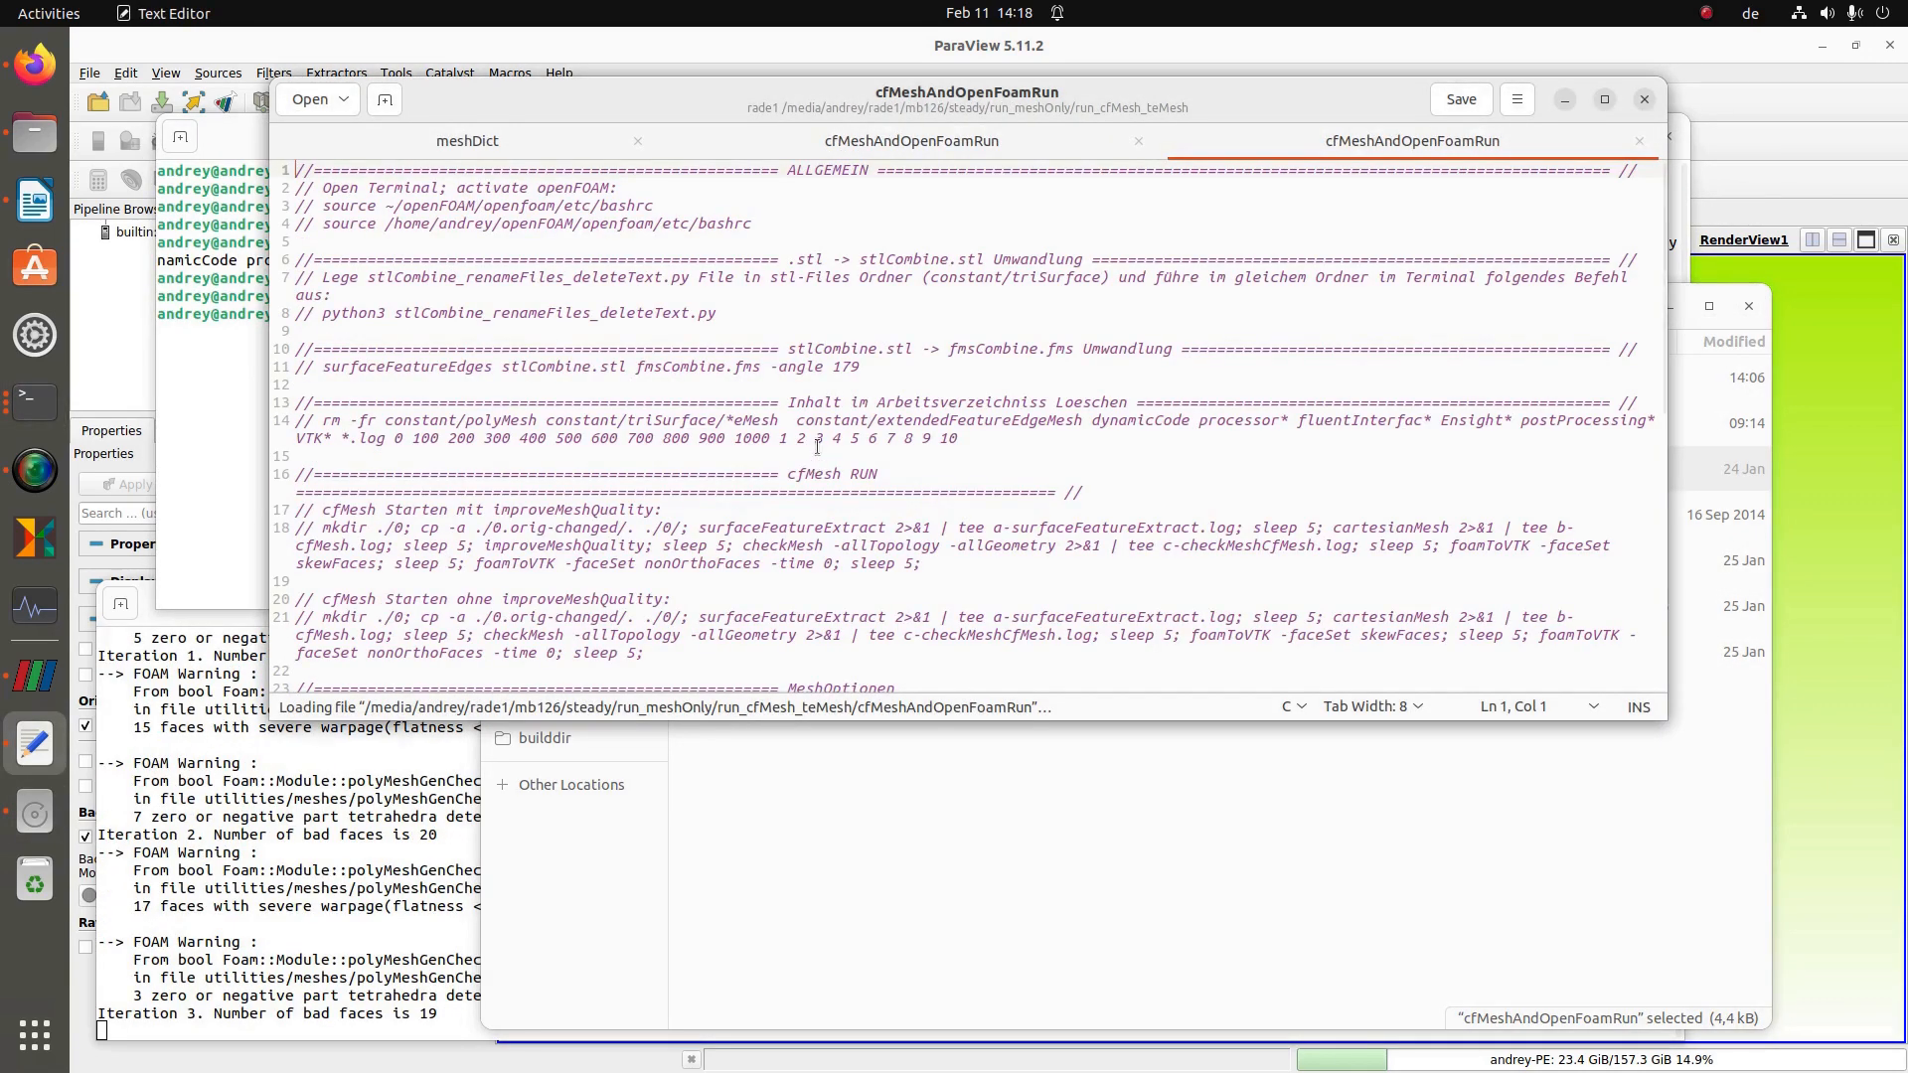
scroll(403, 565, "down", 3)
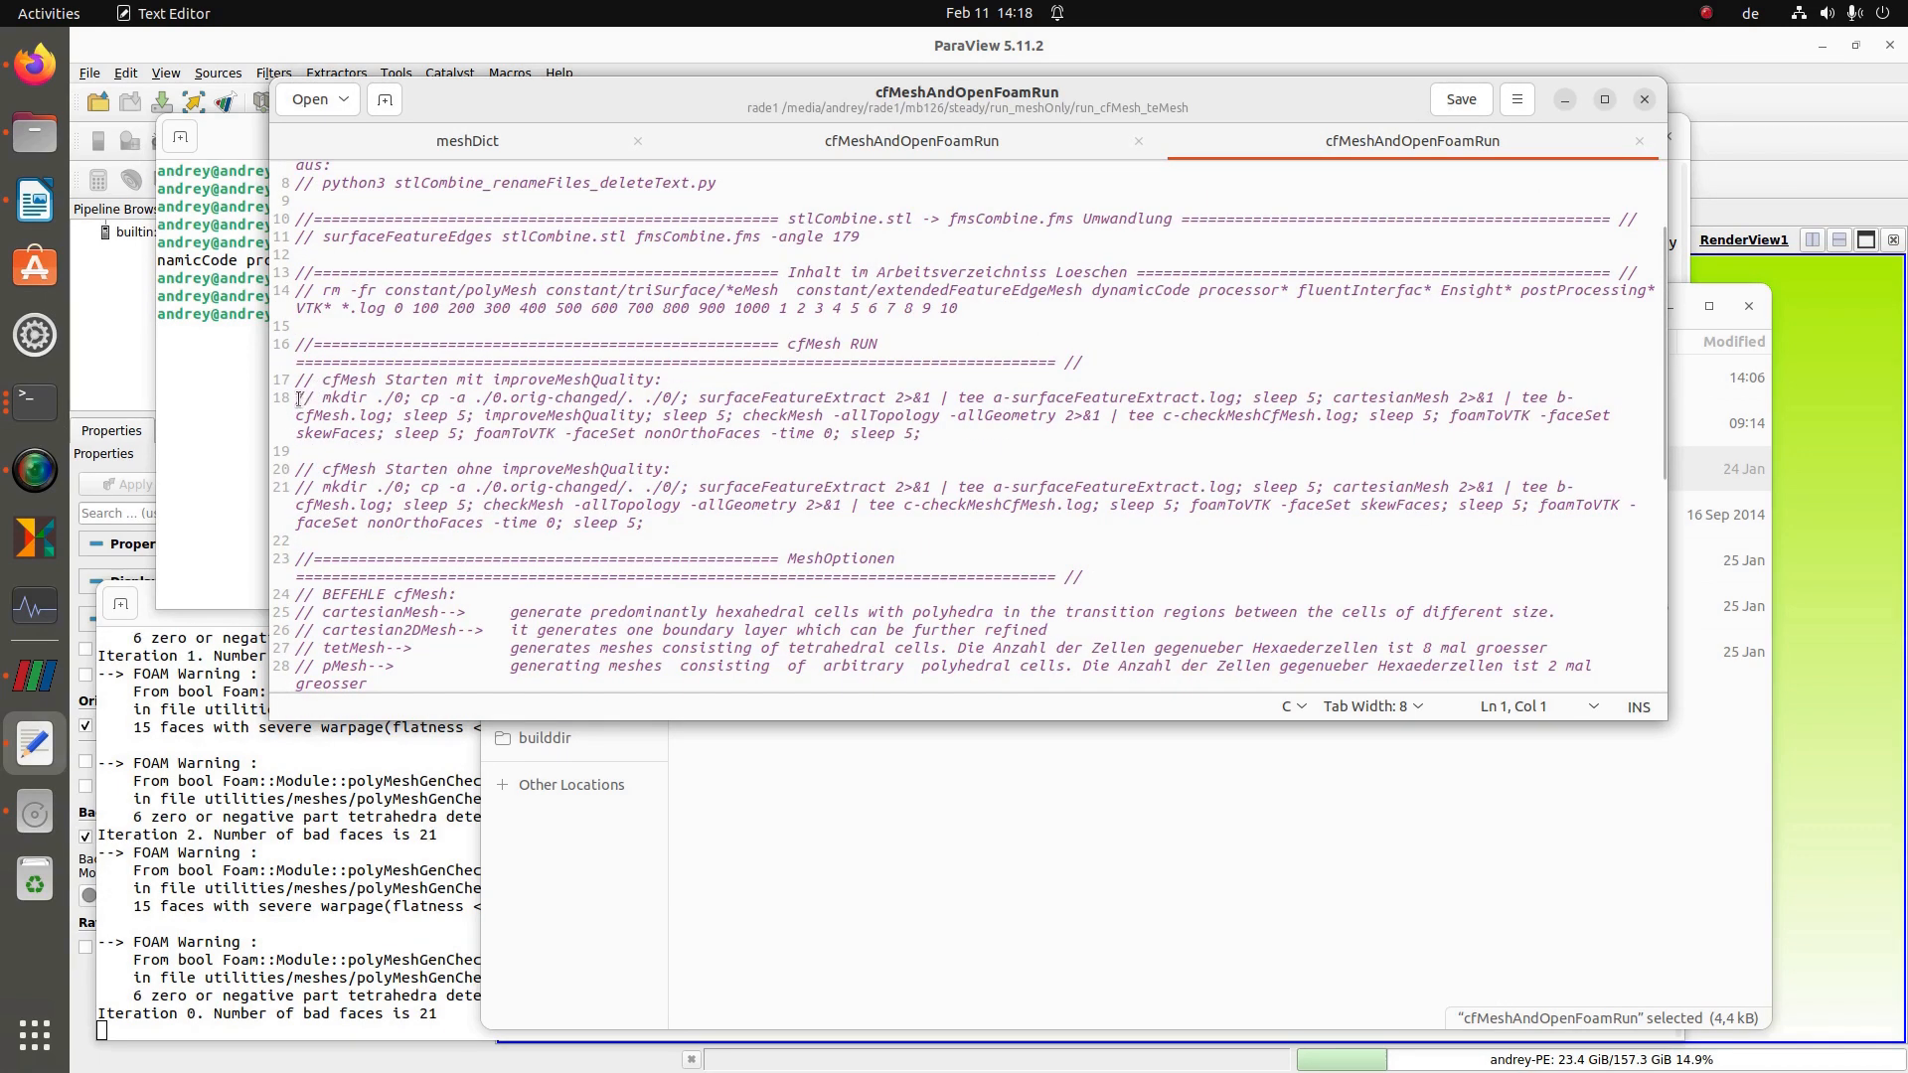
left_click_drag(297, 397, 932, 444)
key("ctrl+c")
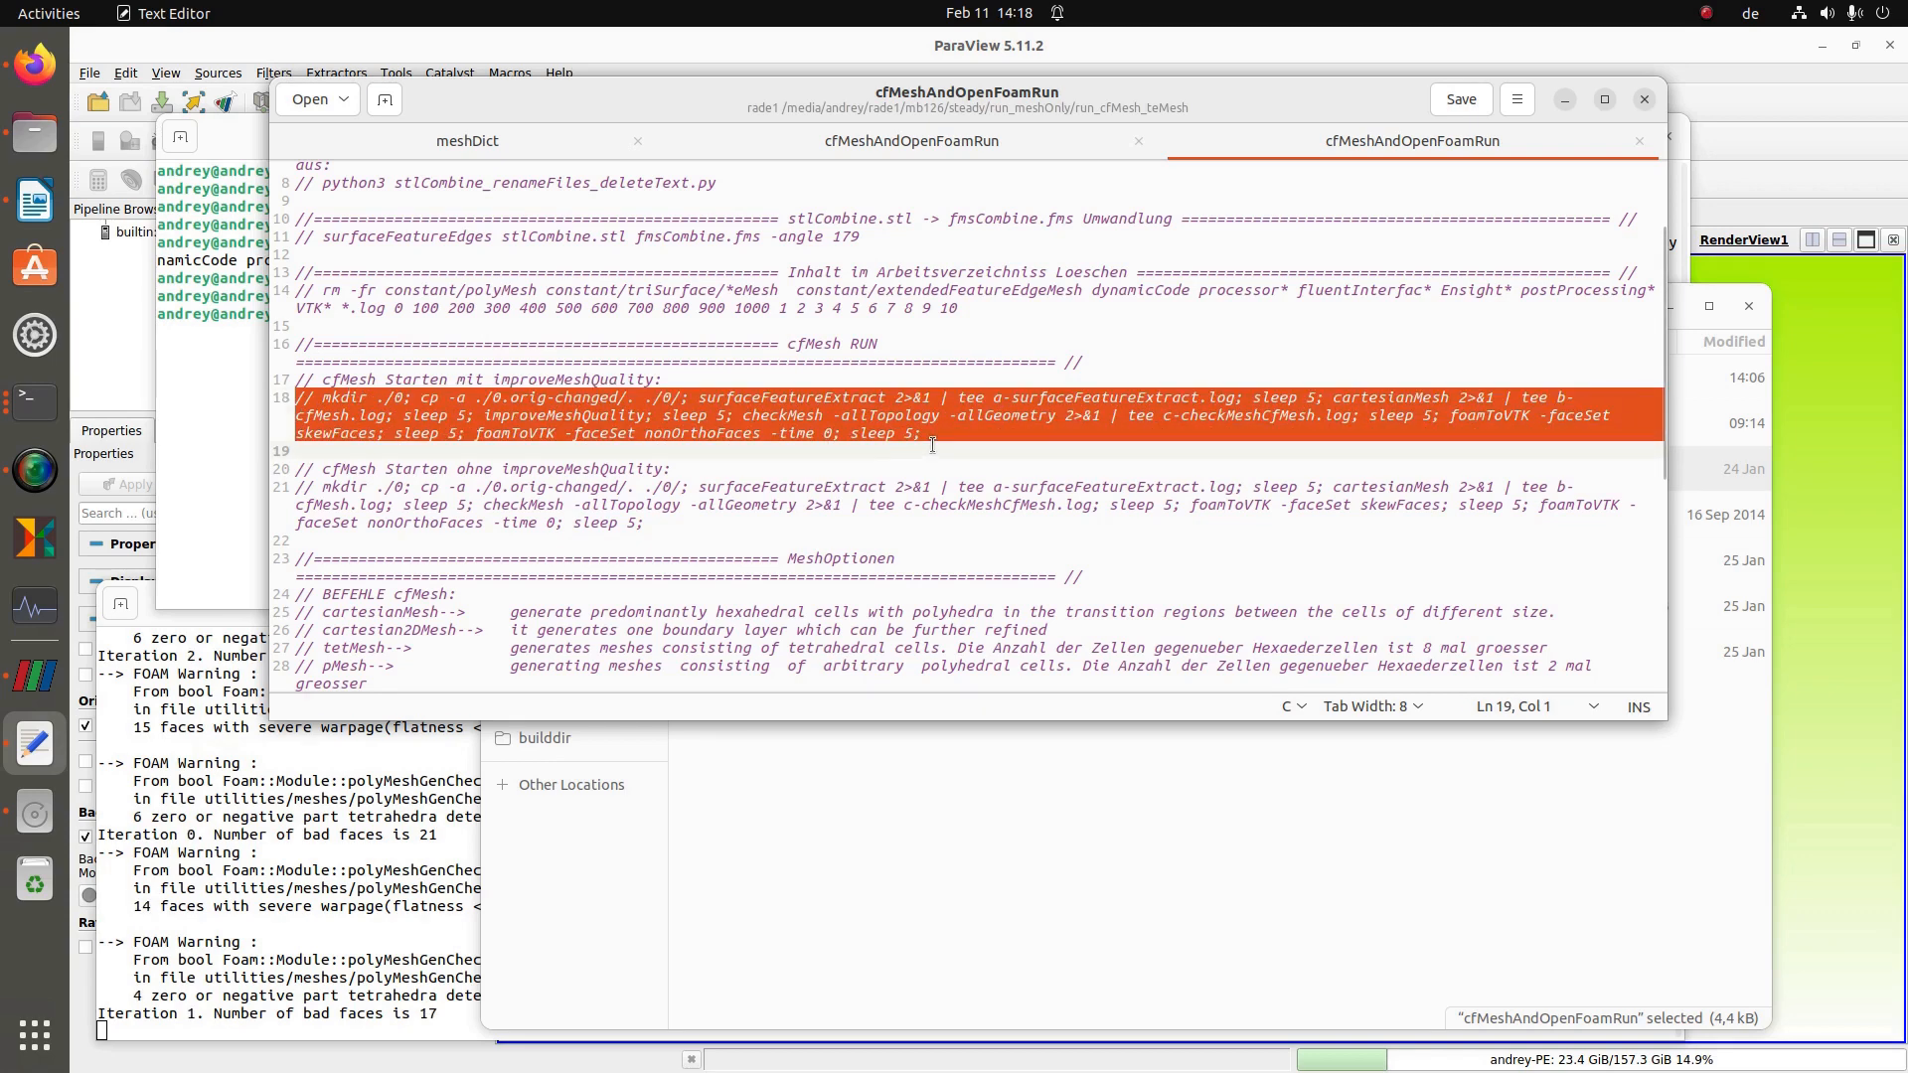
left_click(394, 444)
key("Return")
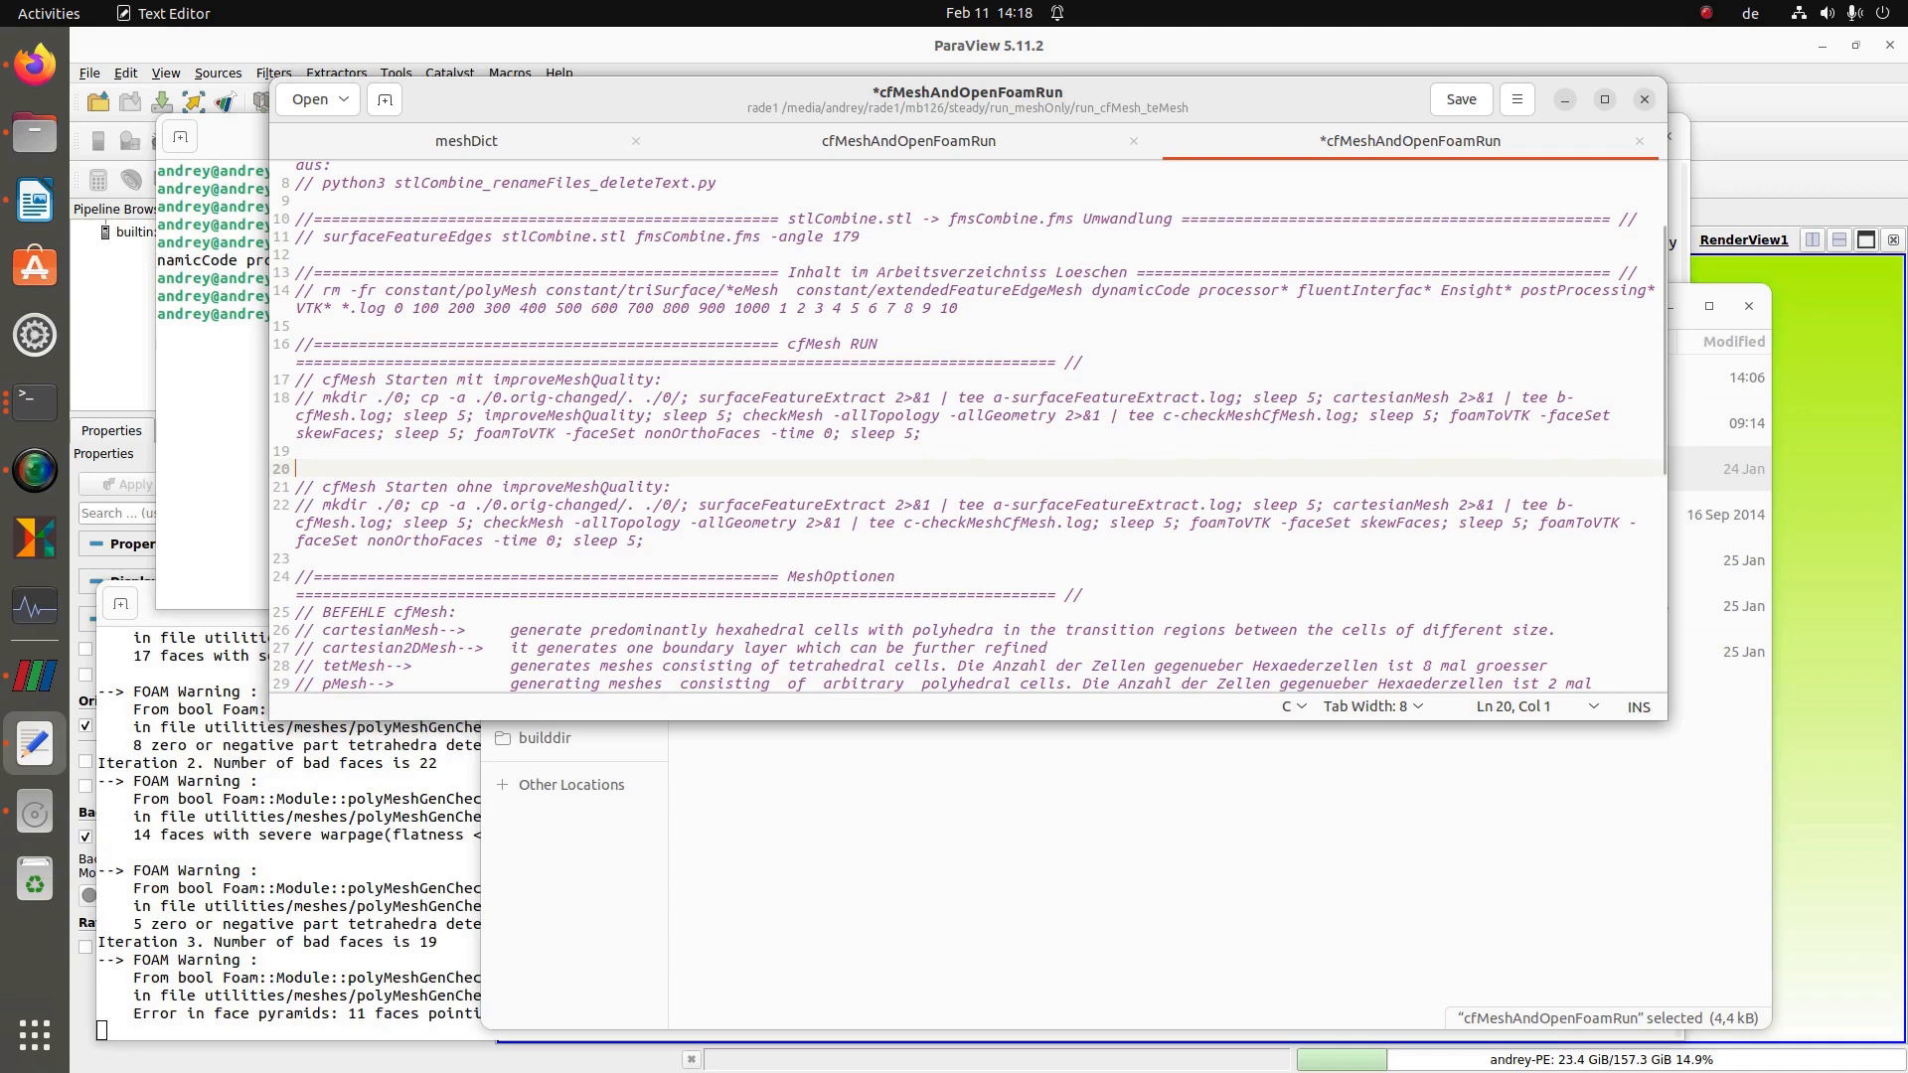
key("ctrl+v")
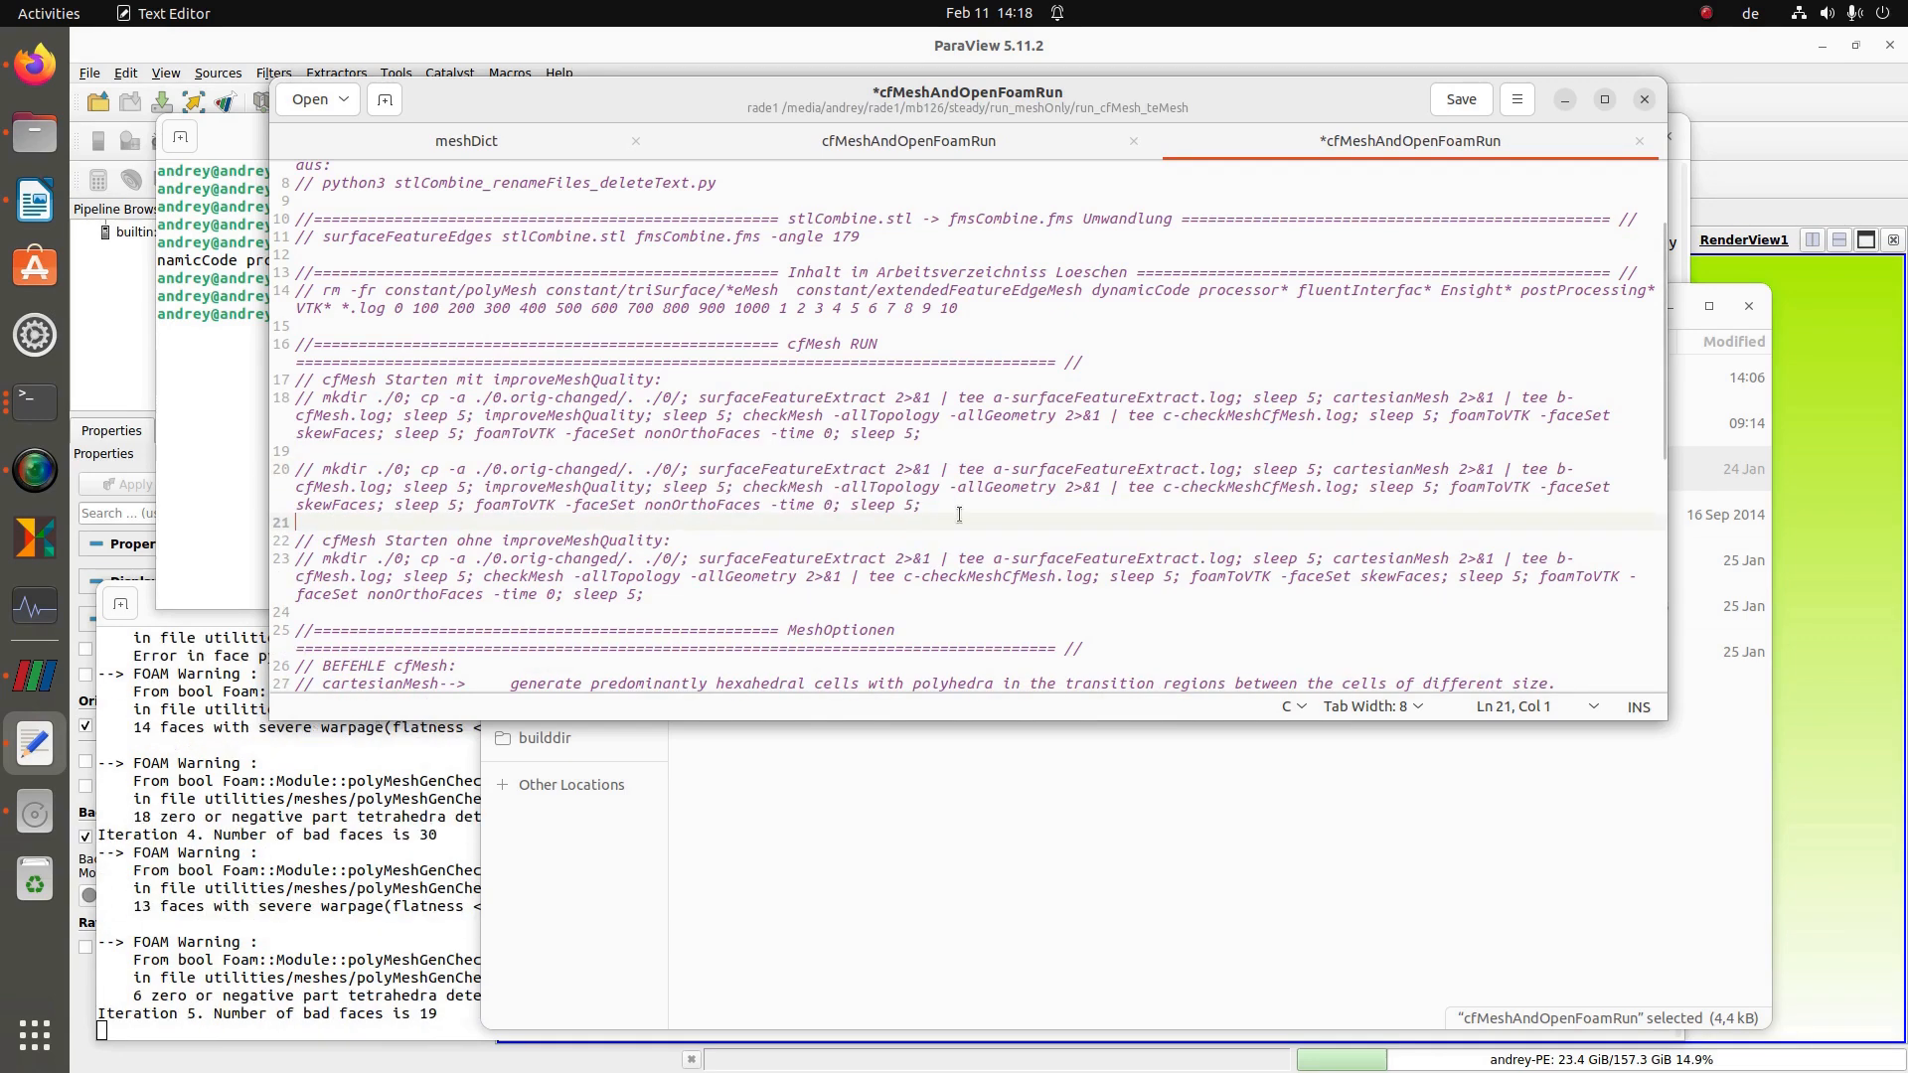
- Replace cartesianMesh with tetMesh in the duplicated improveMeshQuality run command of cfMeshAndOpenFoamRun
scroll(818, 541, "down", 4)
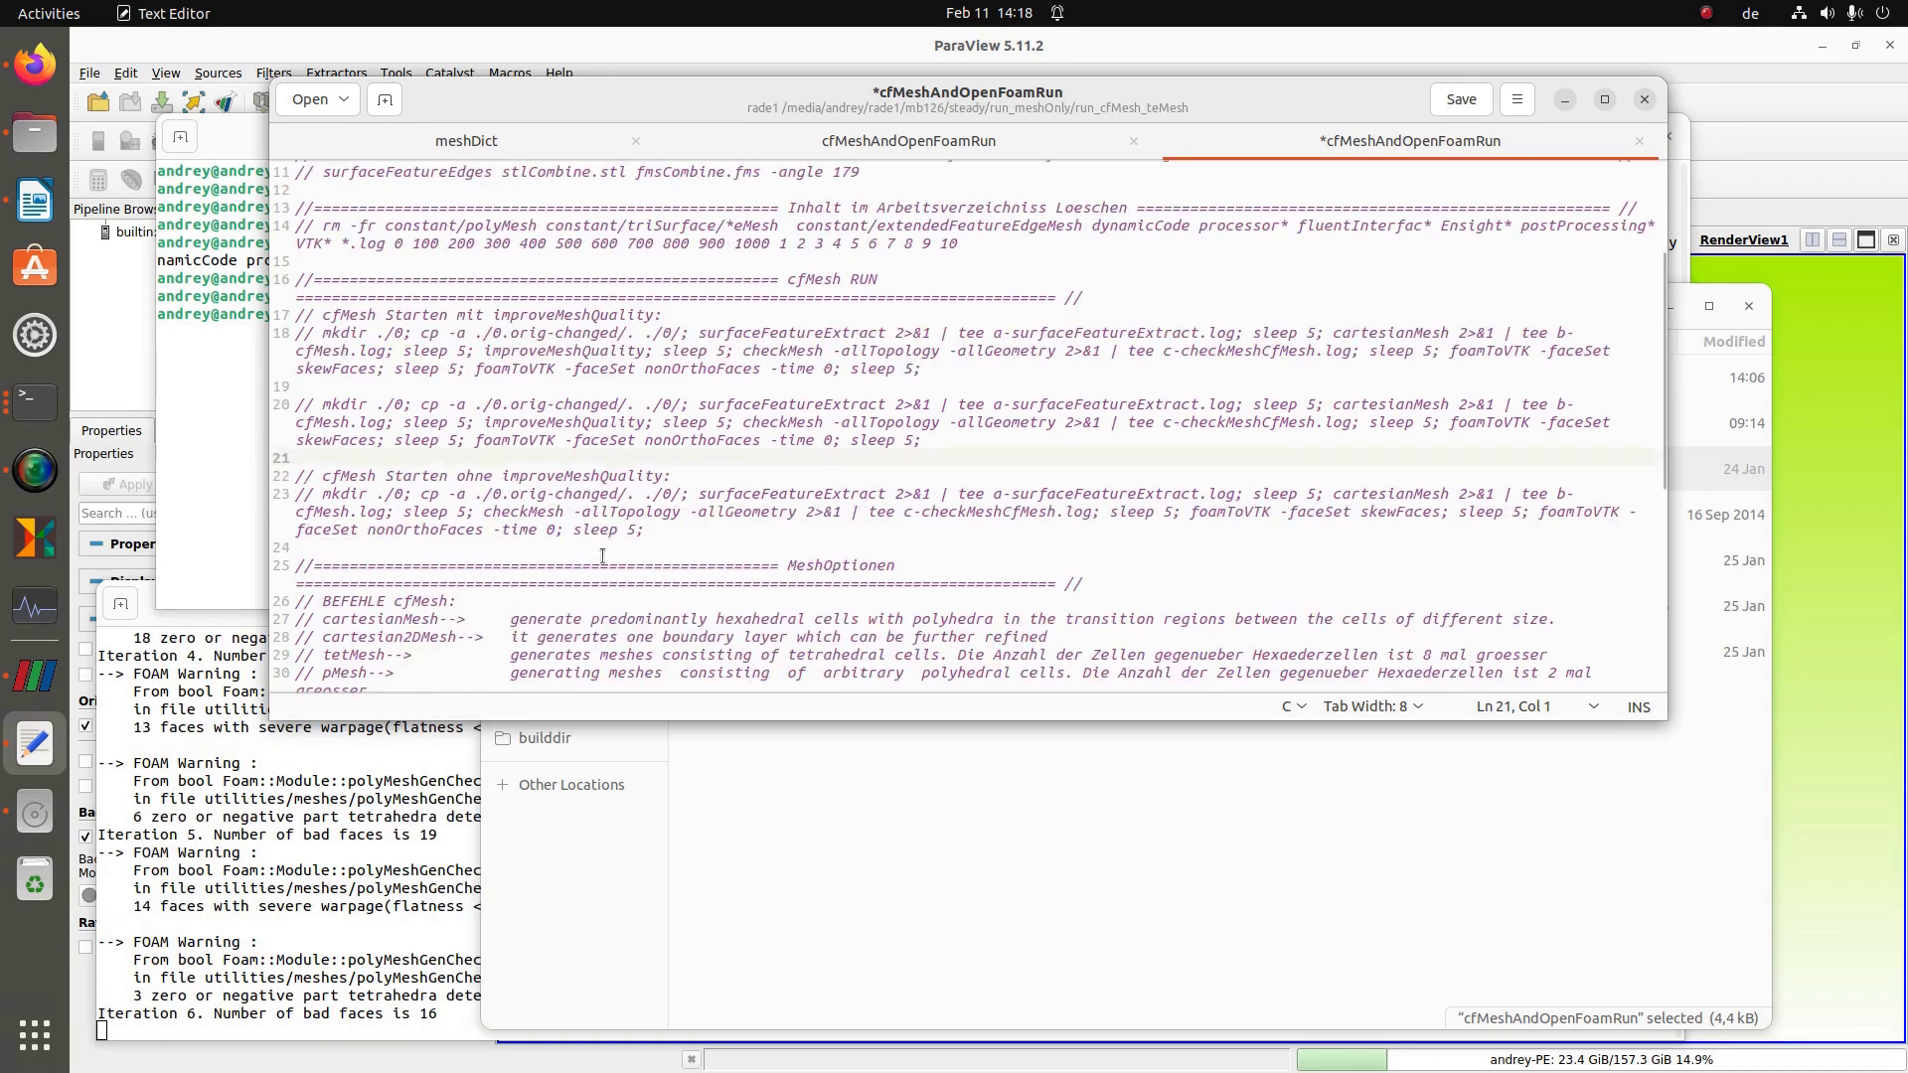
double_click(382, 588)
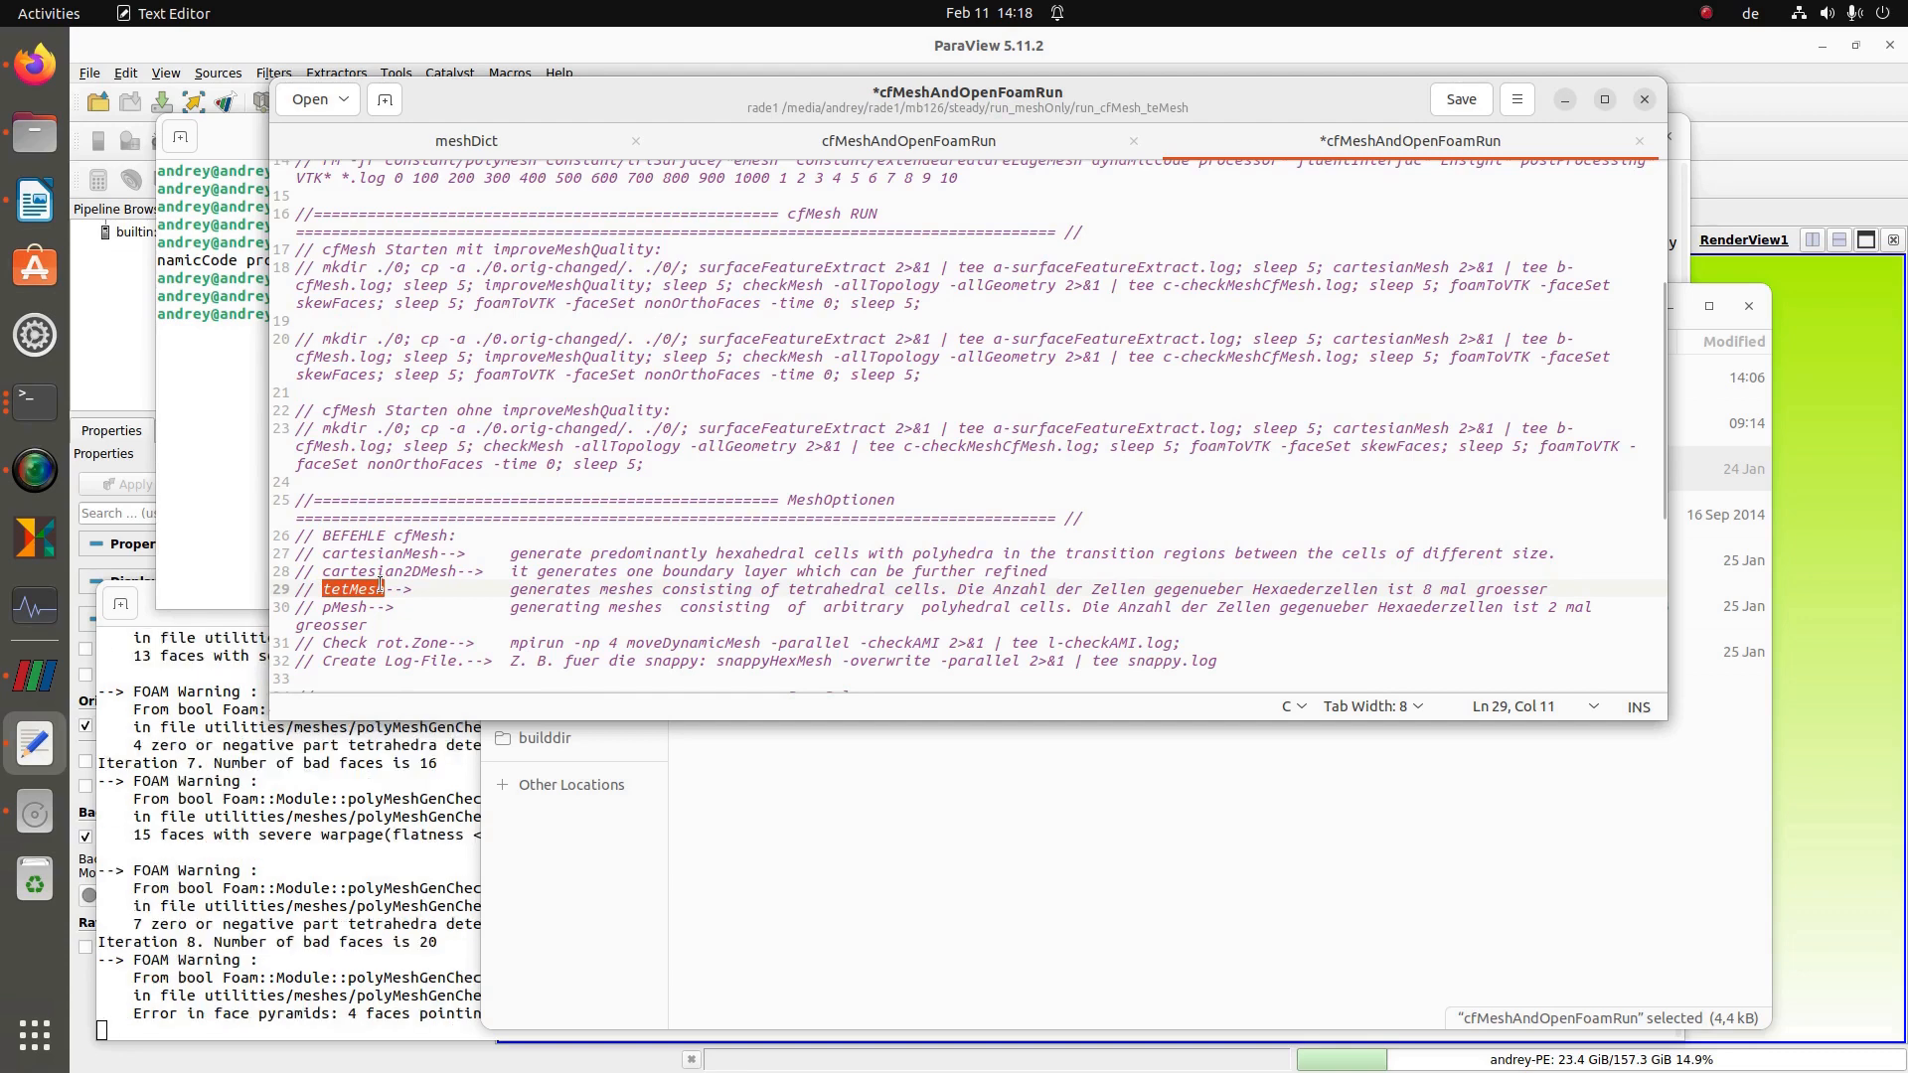
scroll(475, 497, "up", 3)
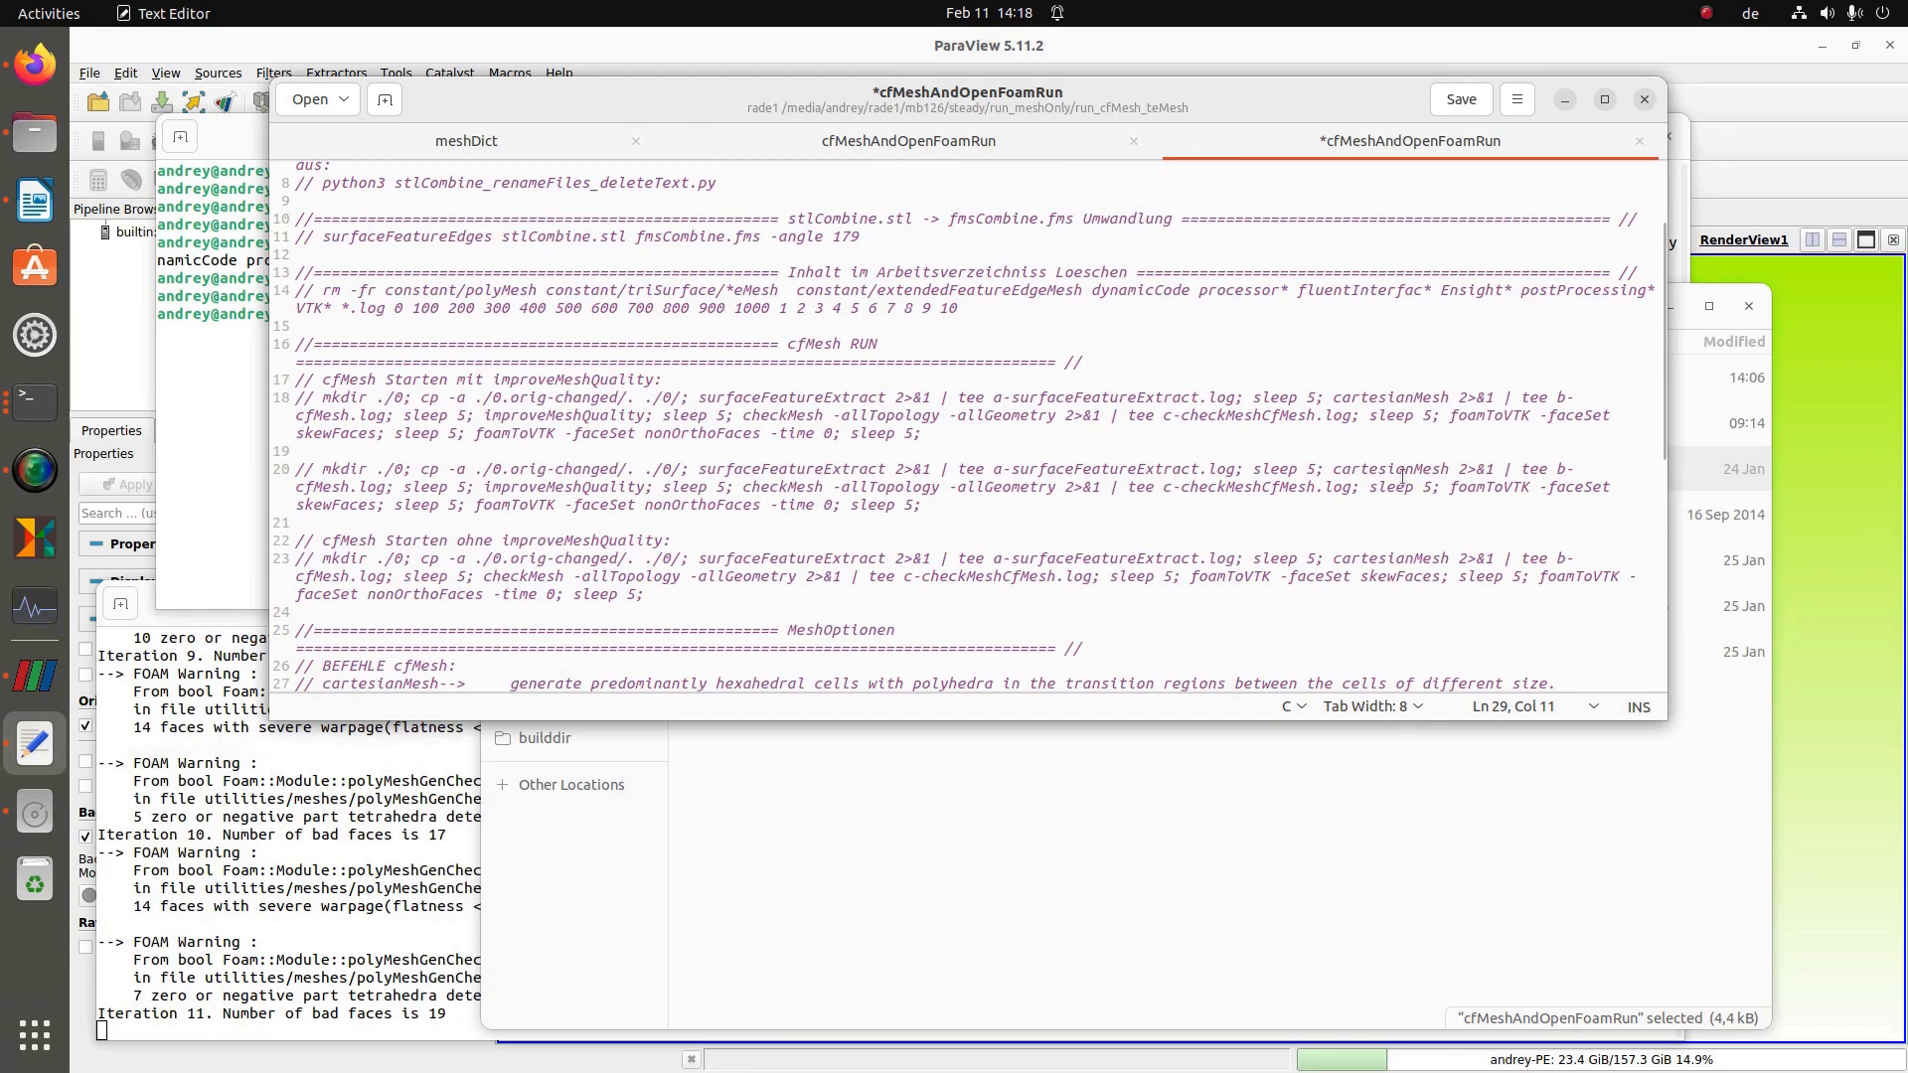
left_click_drag(1333, 469, 1446, 468)
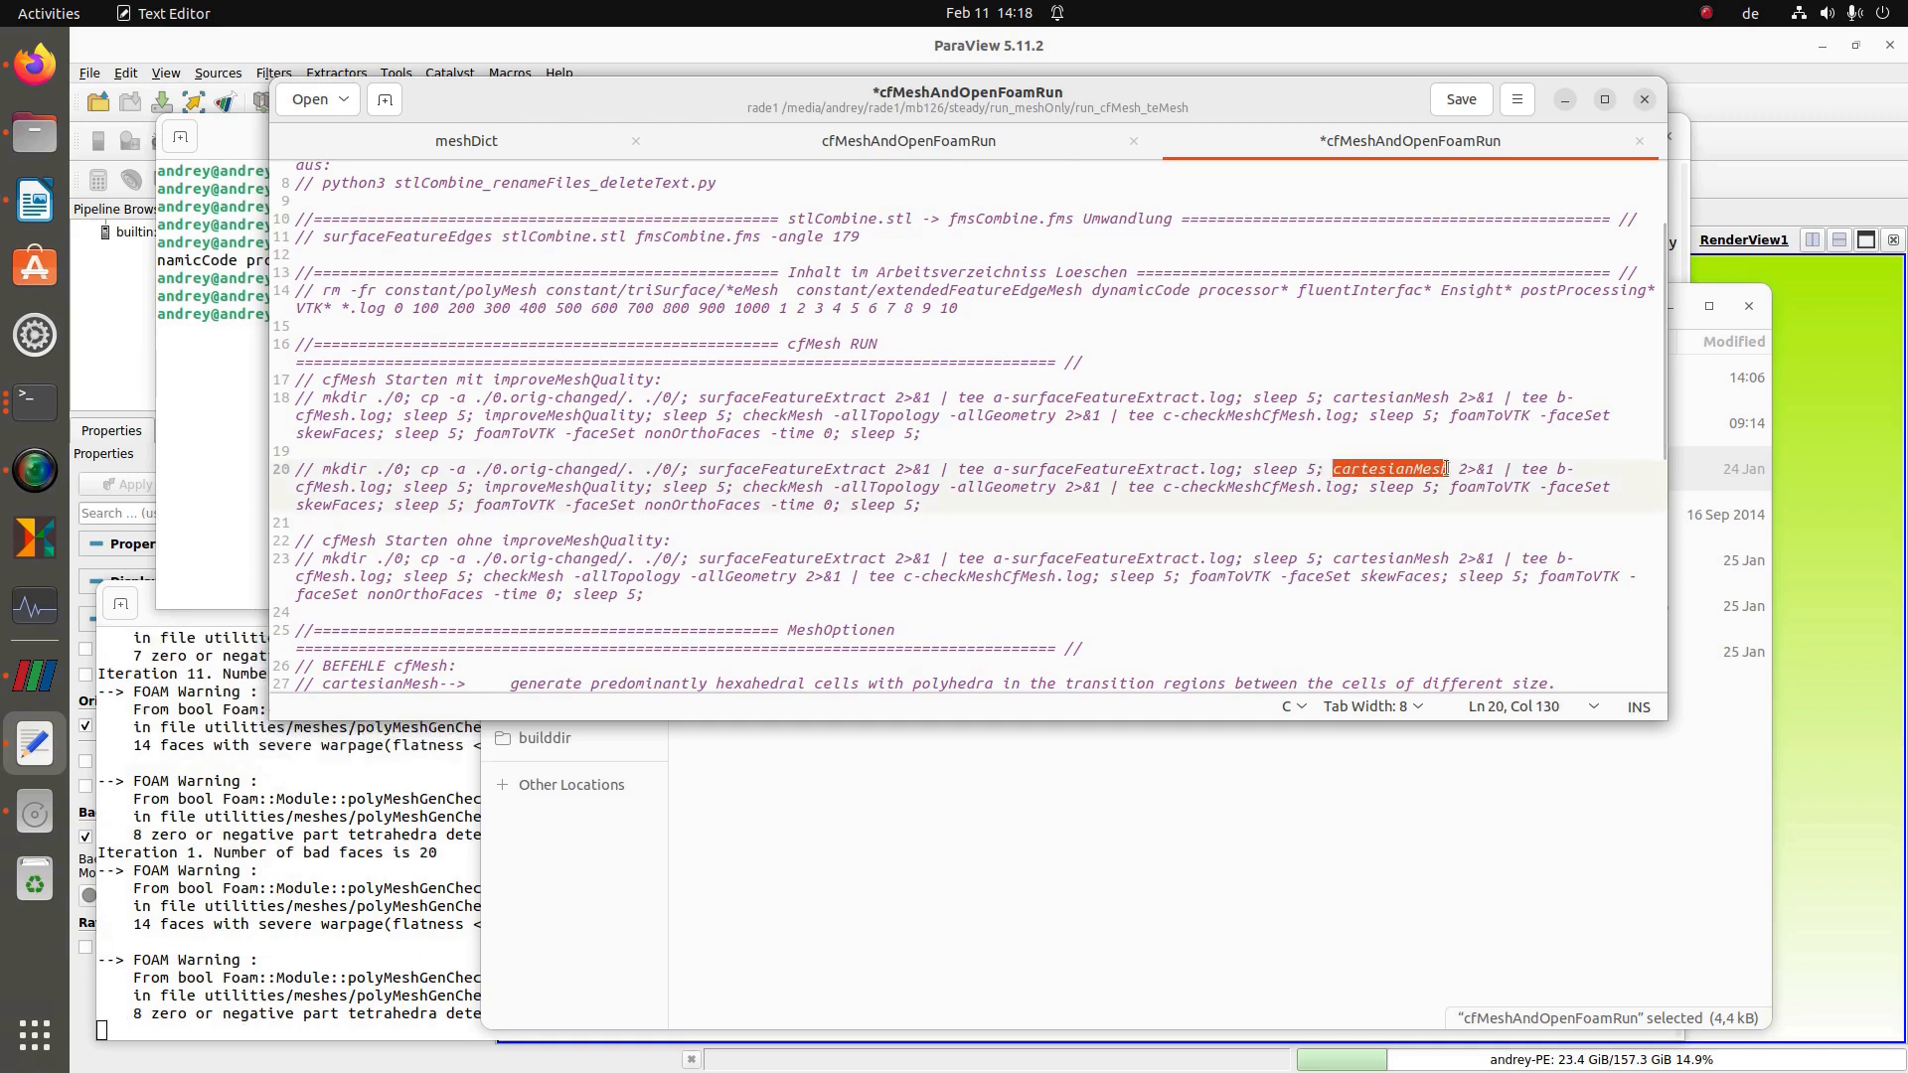
type("tetMesh")
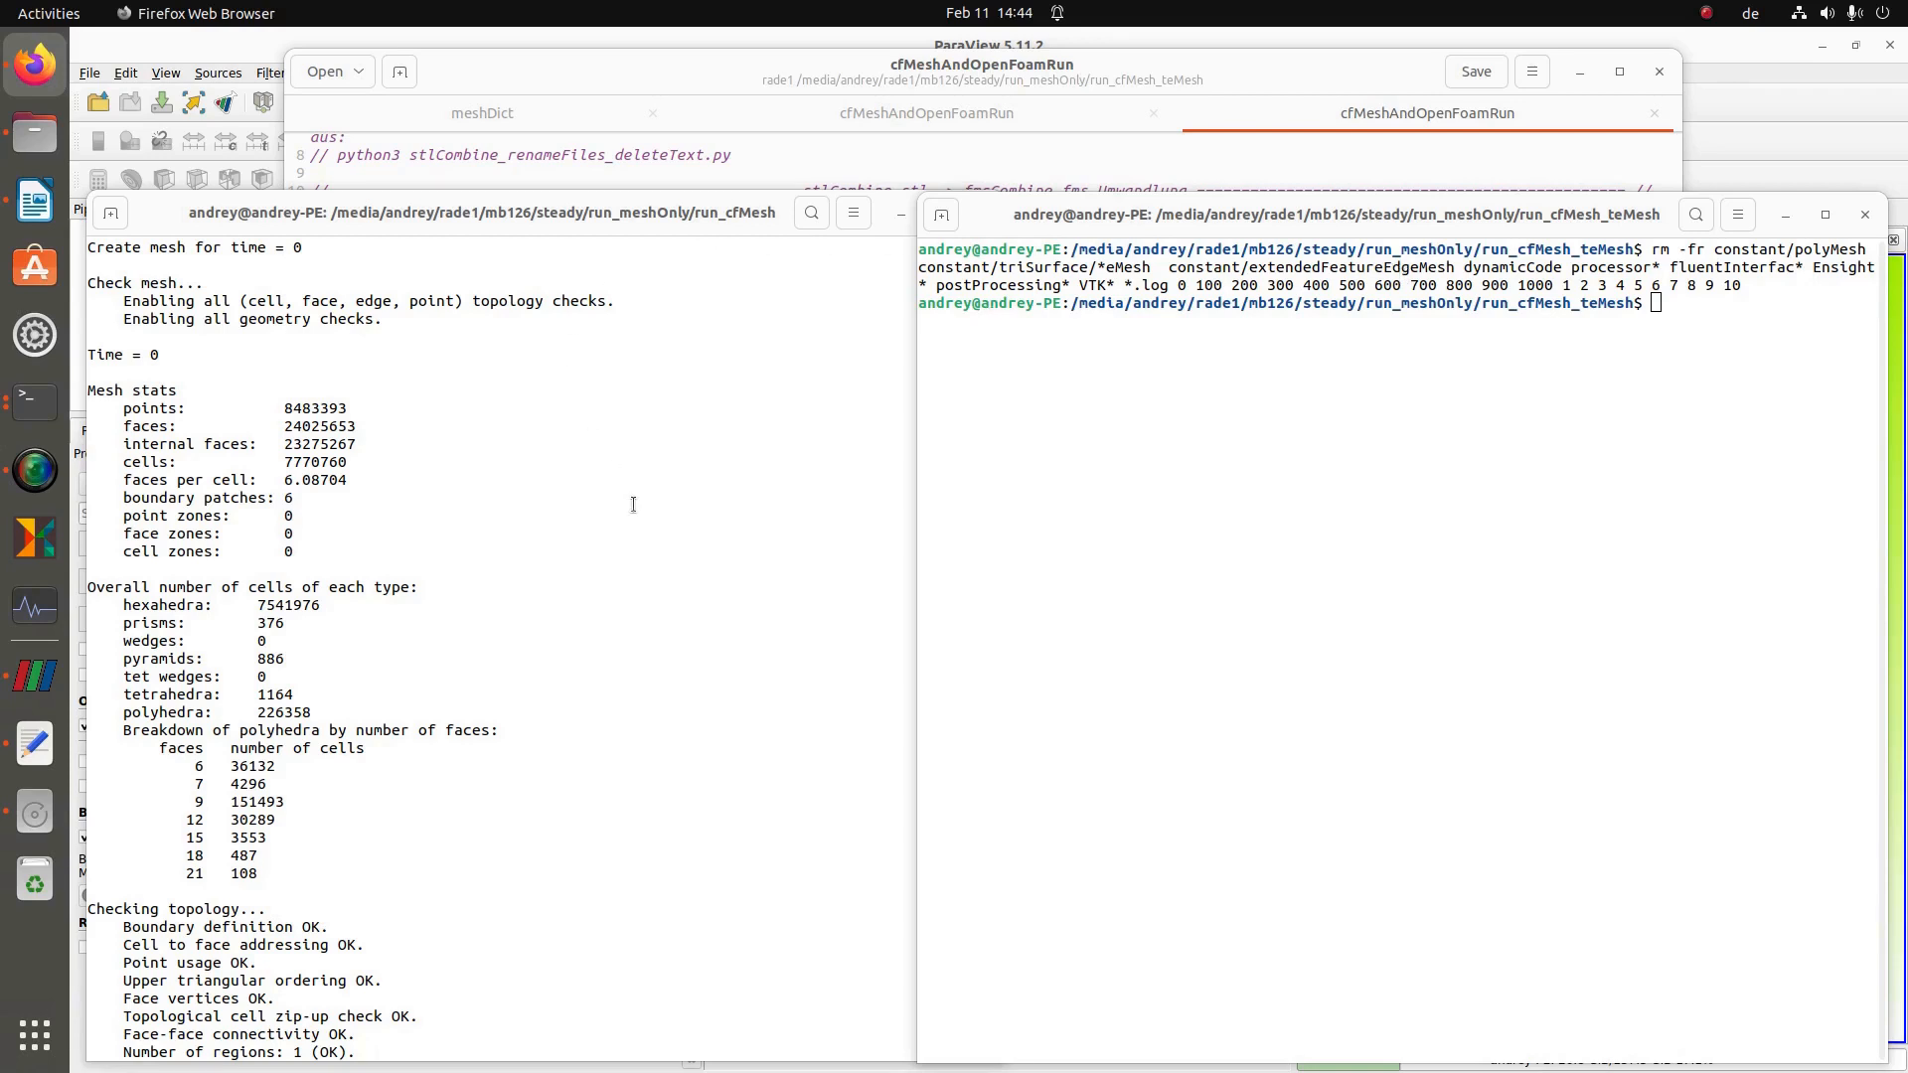
- Run the tetMesh command line from cfMeshAndOpenFoamRun in the run_cfMesh_teMesh terminal
left_click(680, 562)
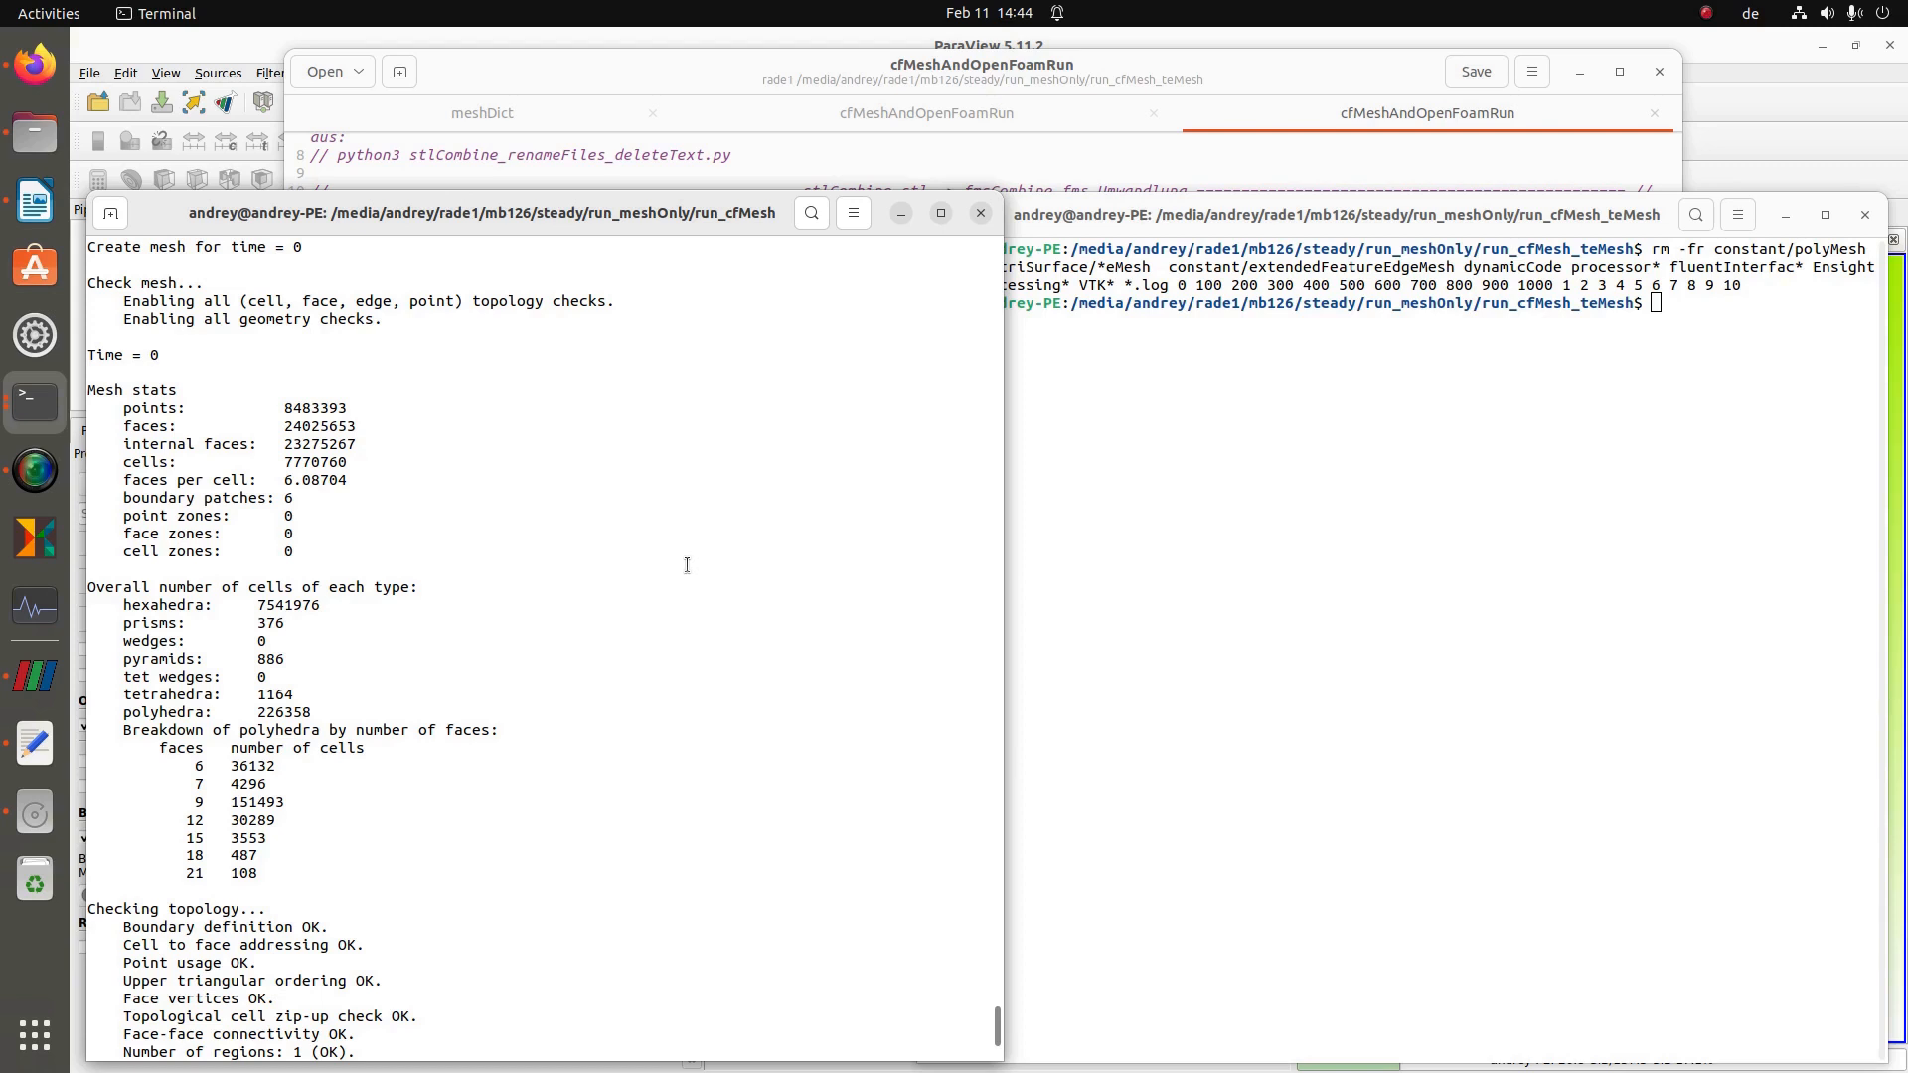
left_click(1187, 498)
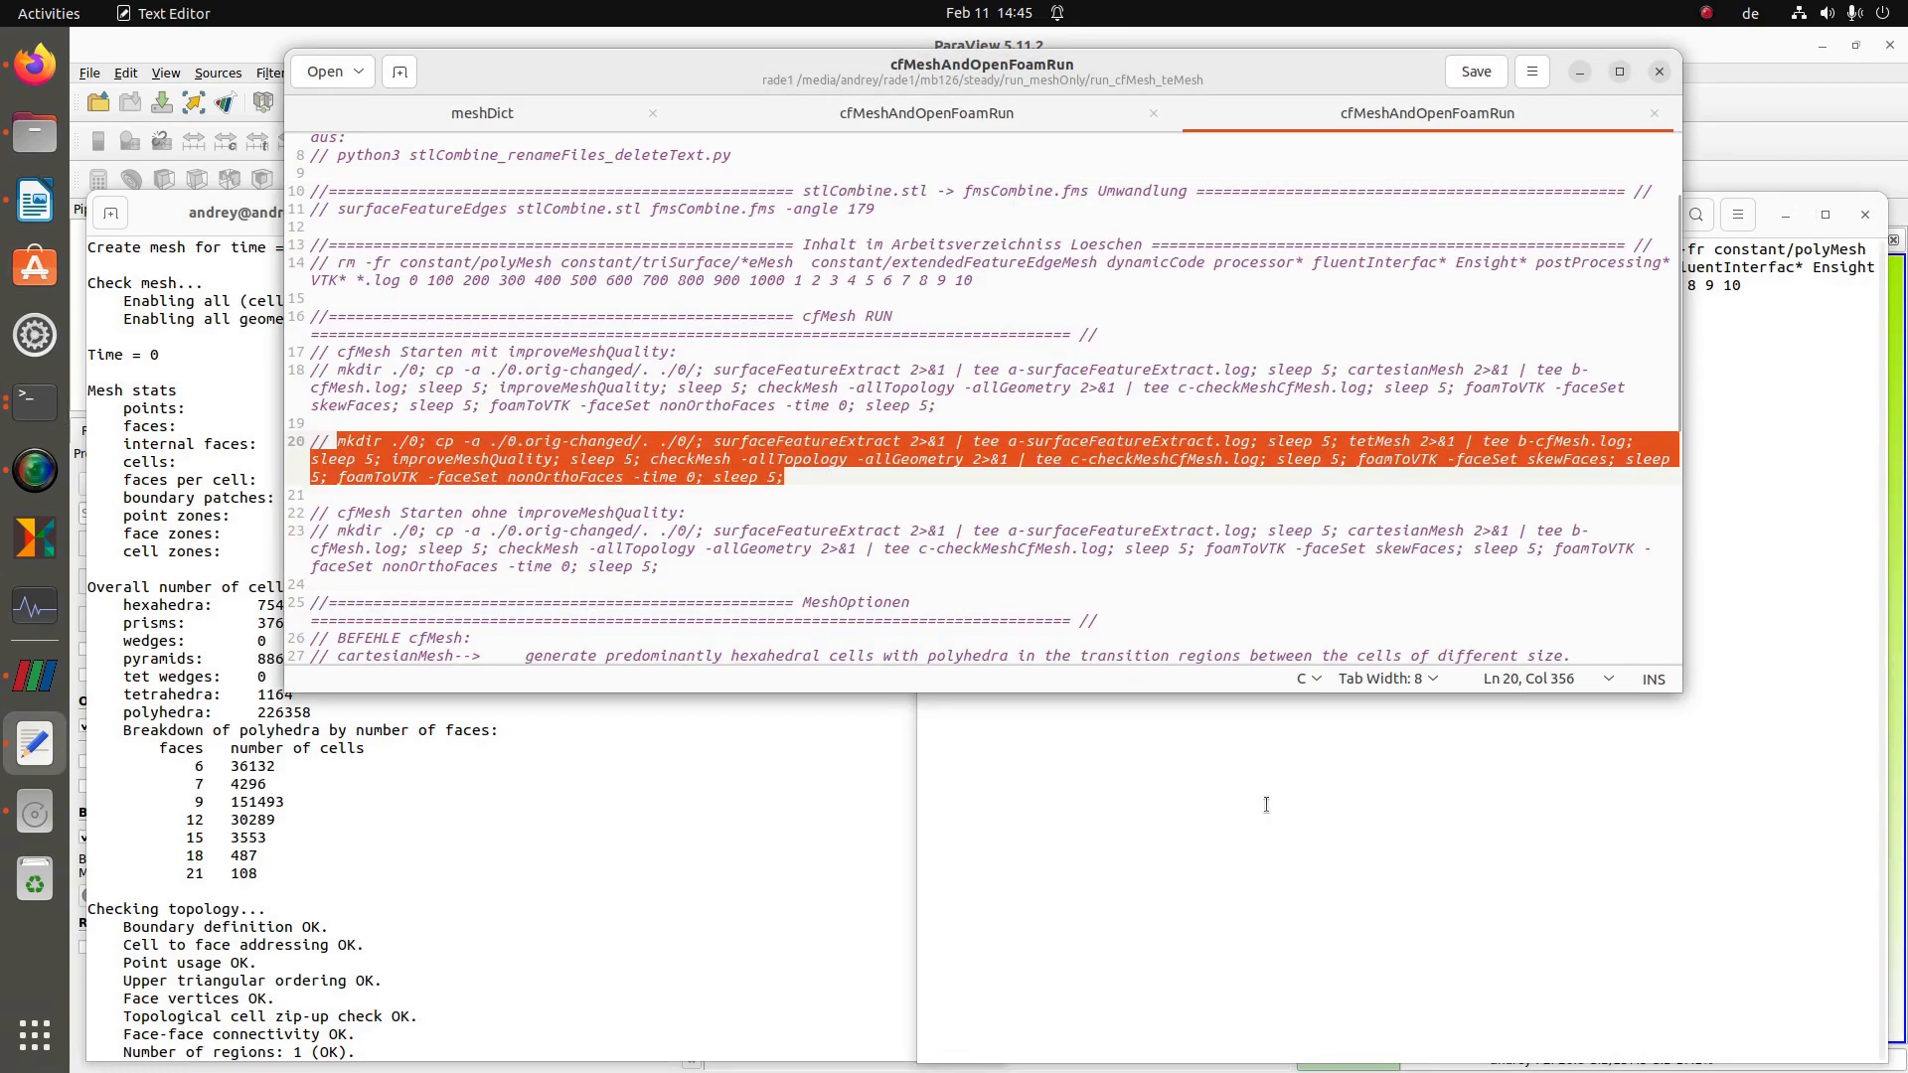
middle_click(1267, 801)
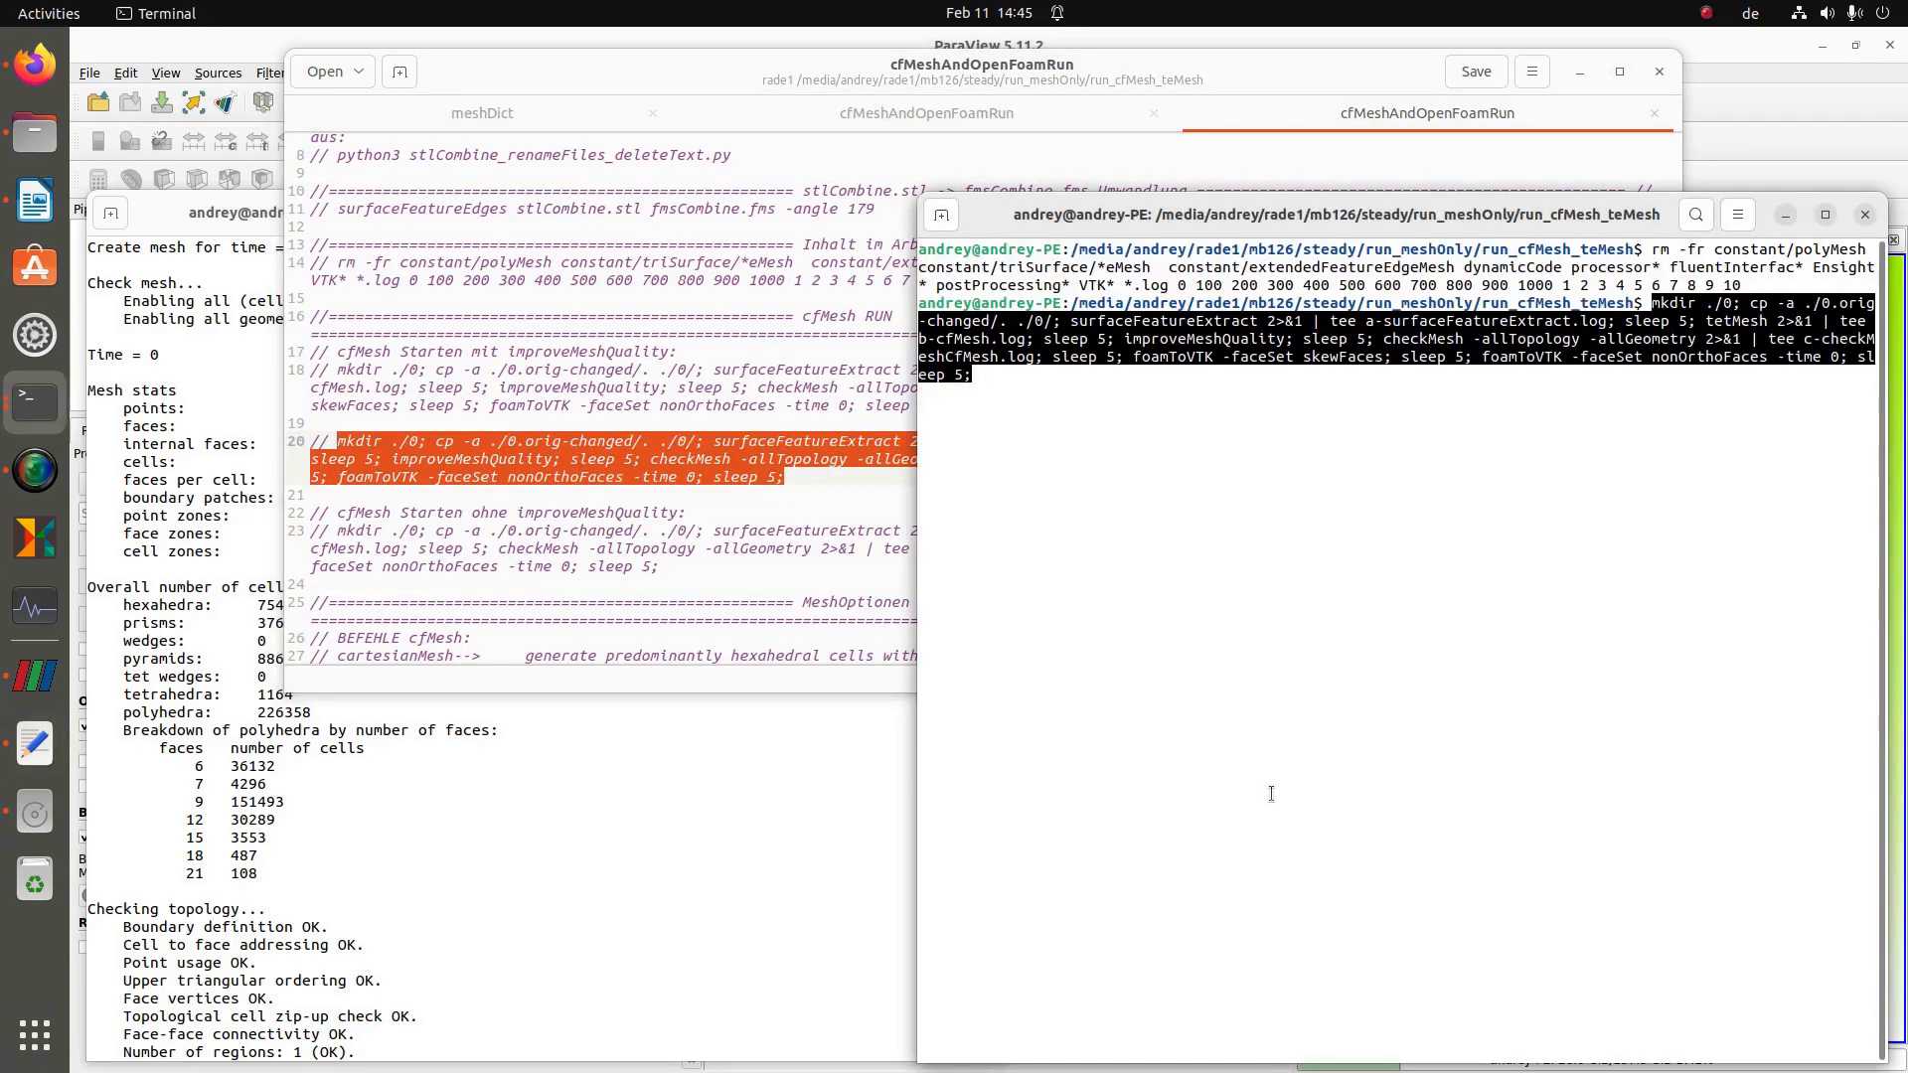
key("Return")
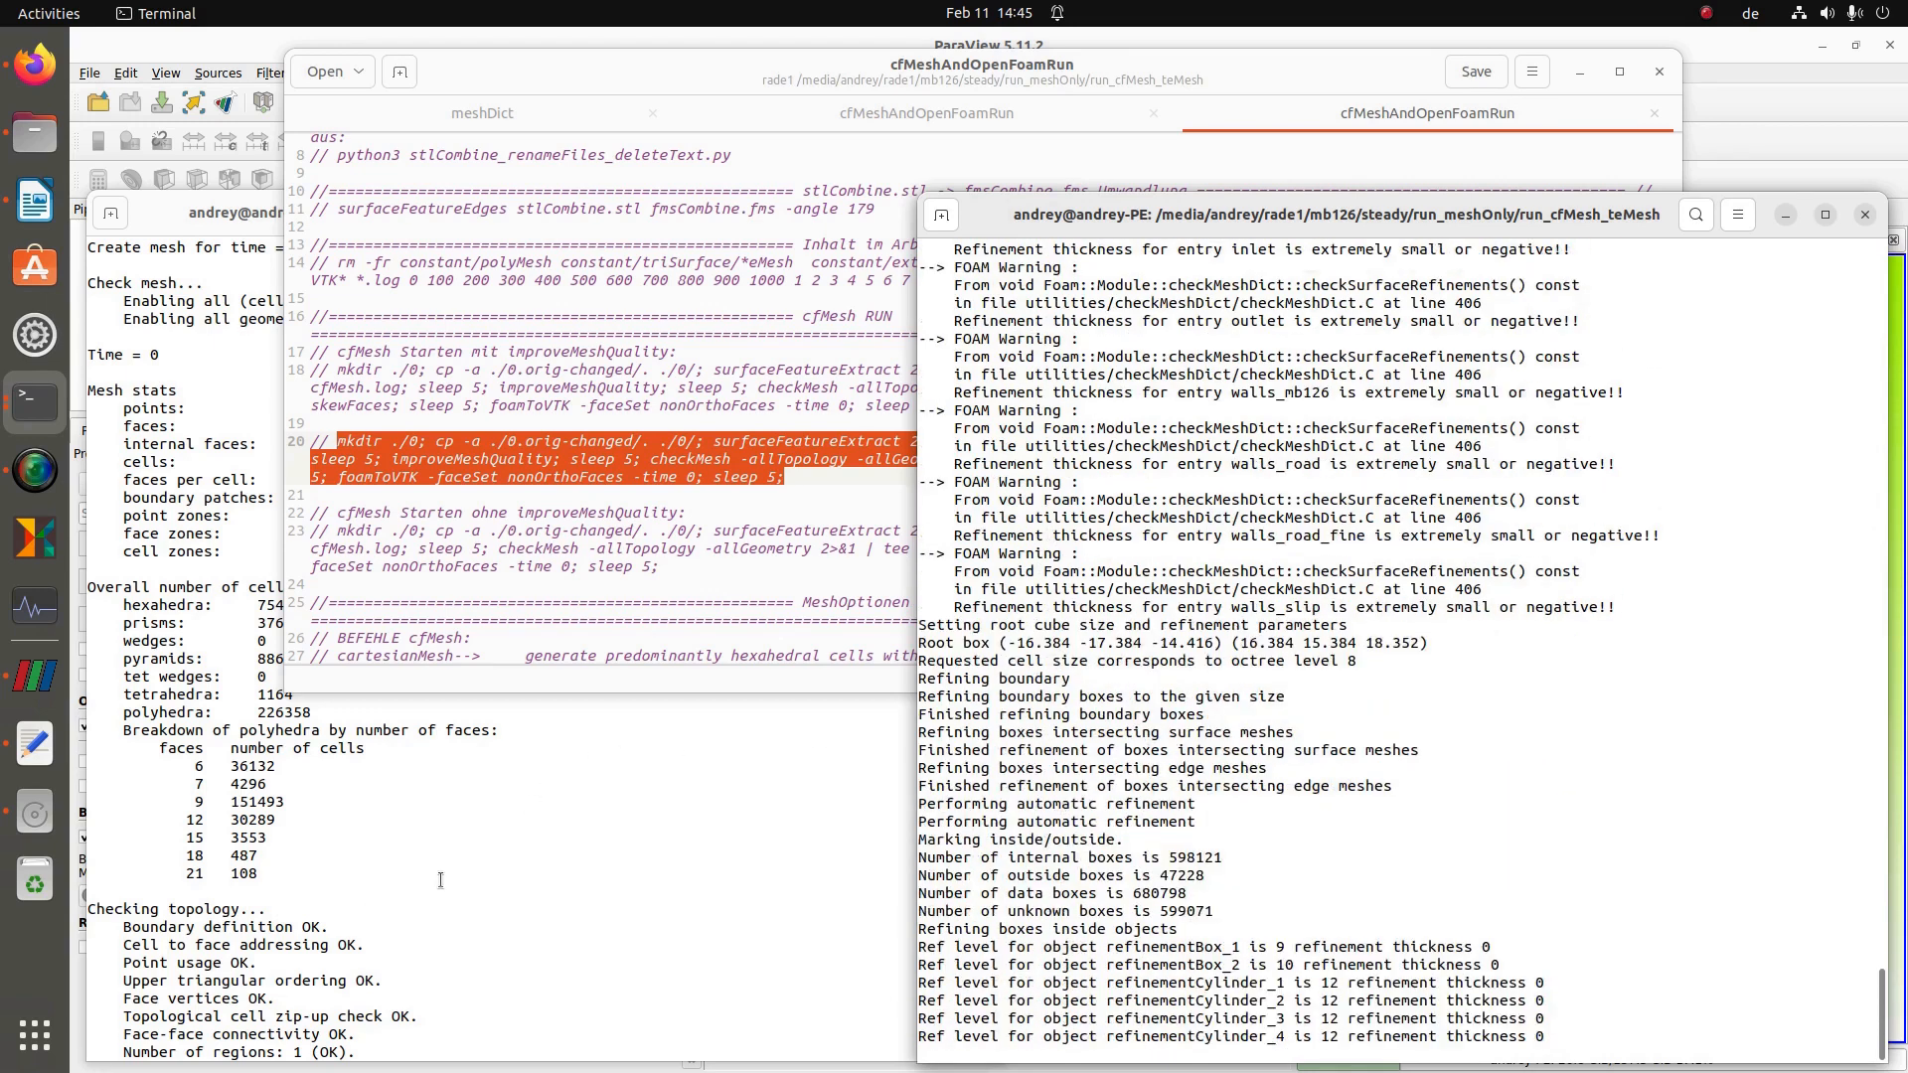
- Compare the cell counts in the checkMesh outputs of run_cfMesh and run_cfMesh_teMesh
left_click(610, 790)
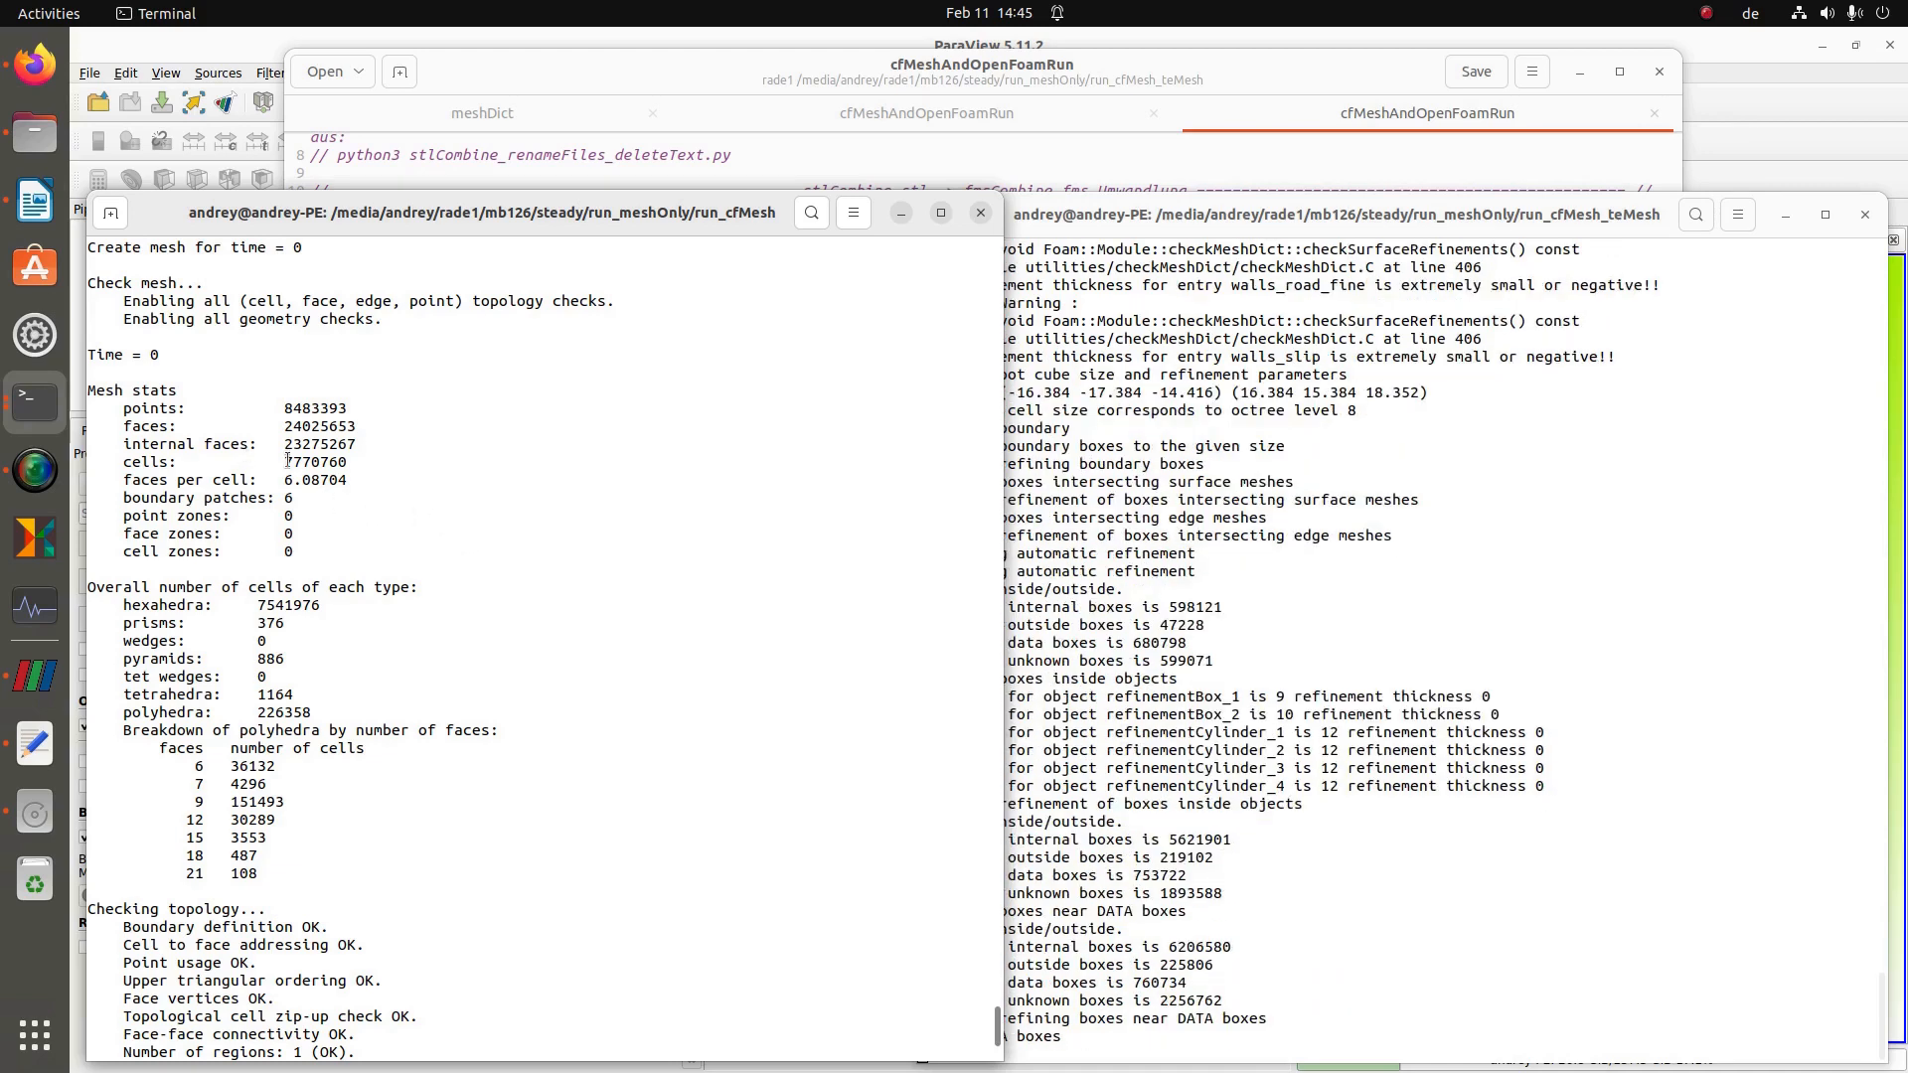
left_click_drag(292, 460, 329, 464)
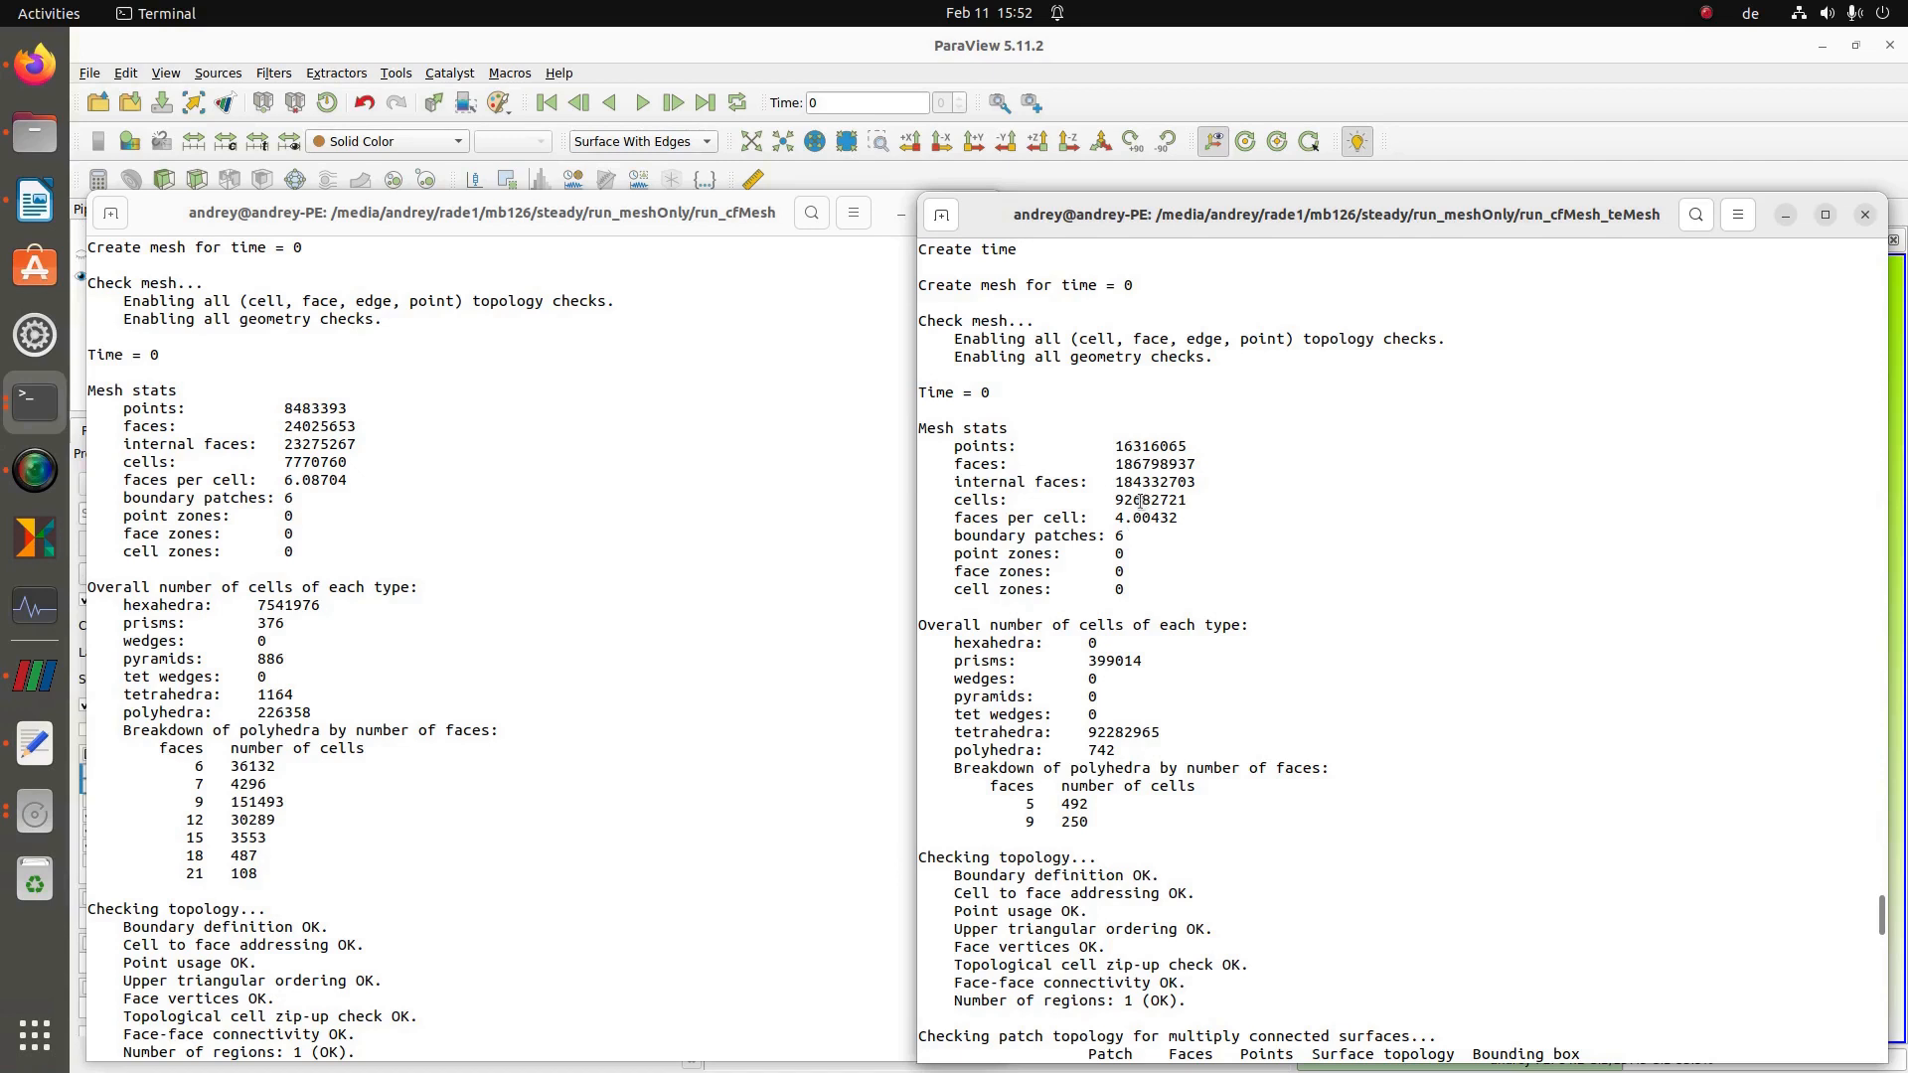
left_click_drag(1134, 503, 1158, 501)
left_click(1205, 553)
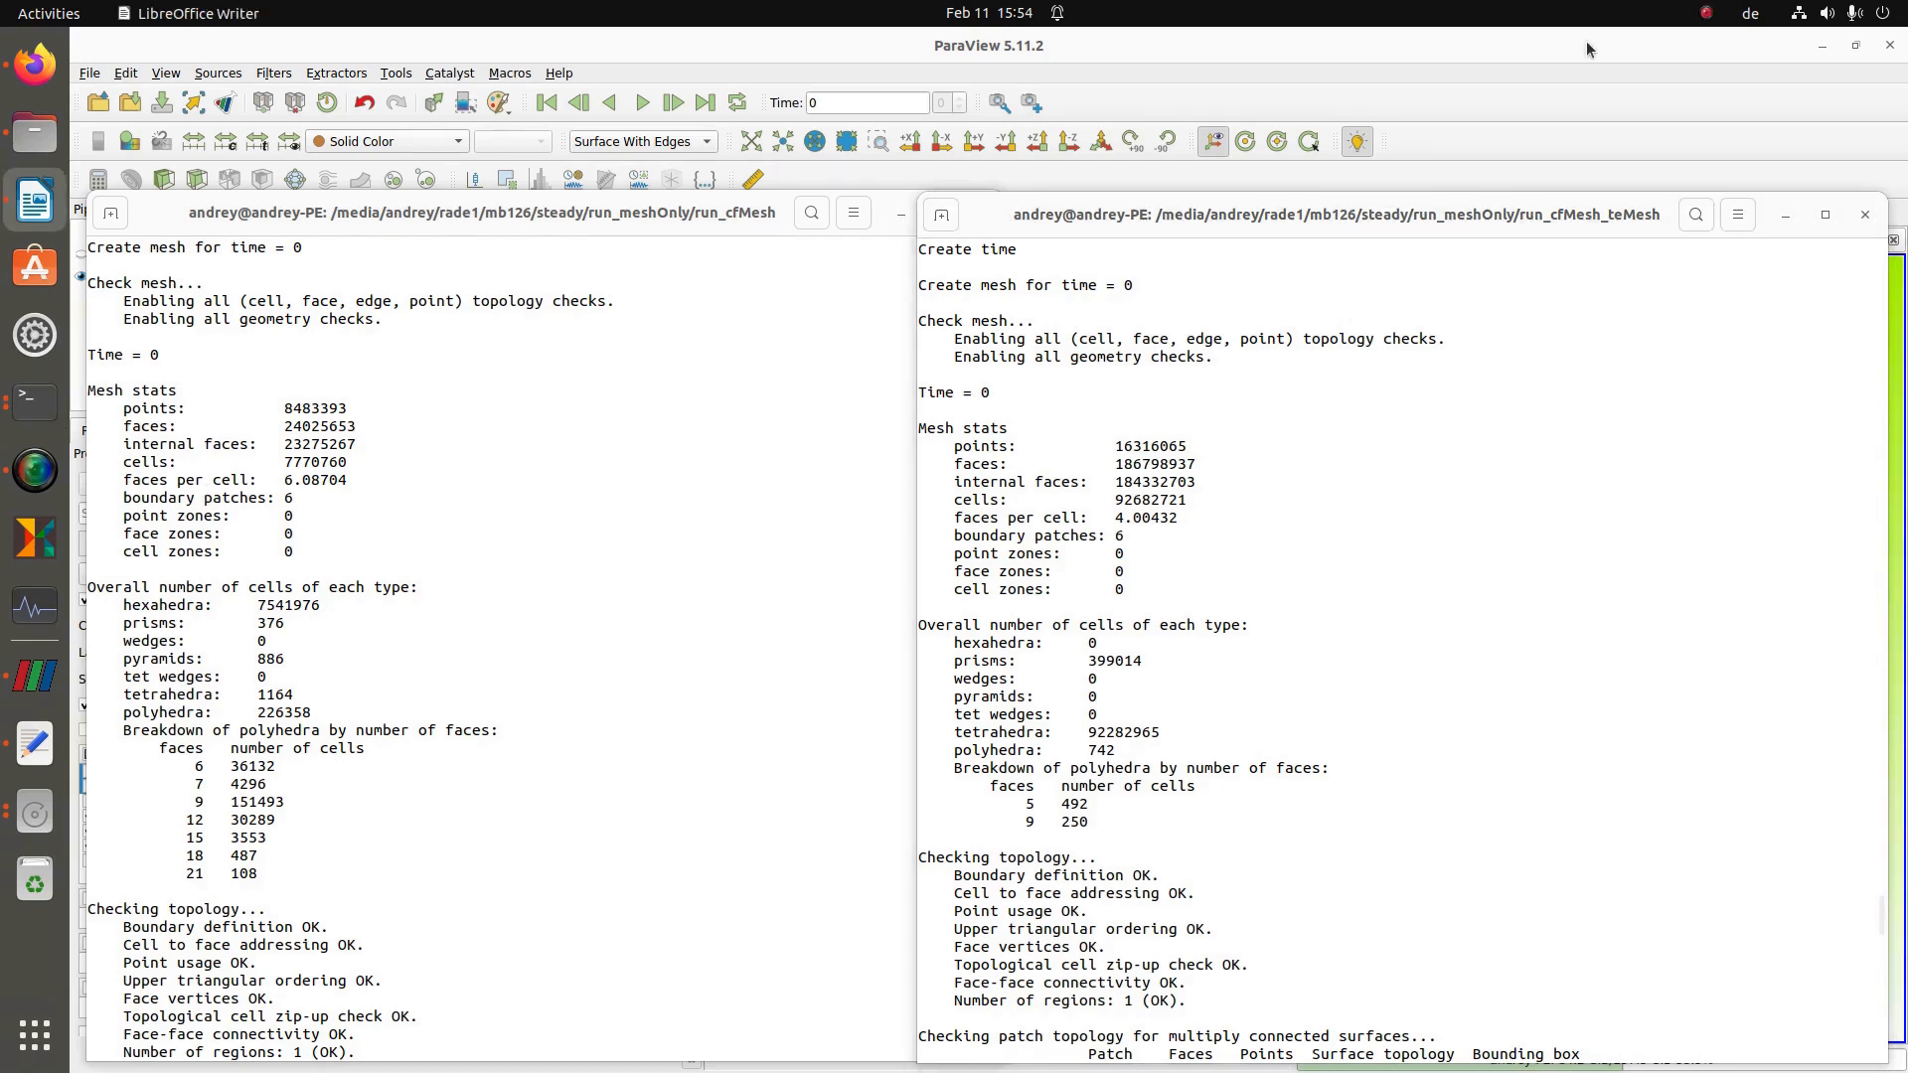
- Switch to ParaView, show only cartesianMesh and examine its surface mesh at the front of the car
left_click(1587, 40)
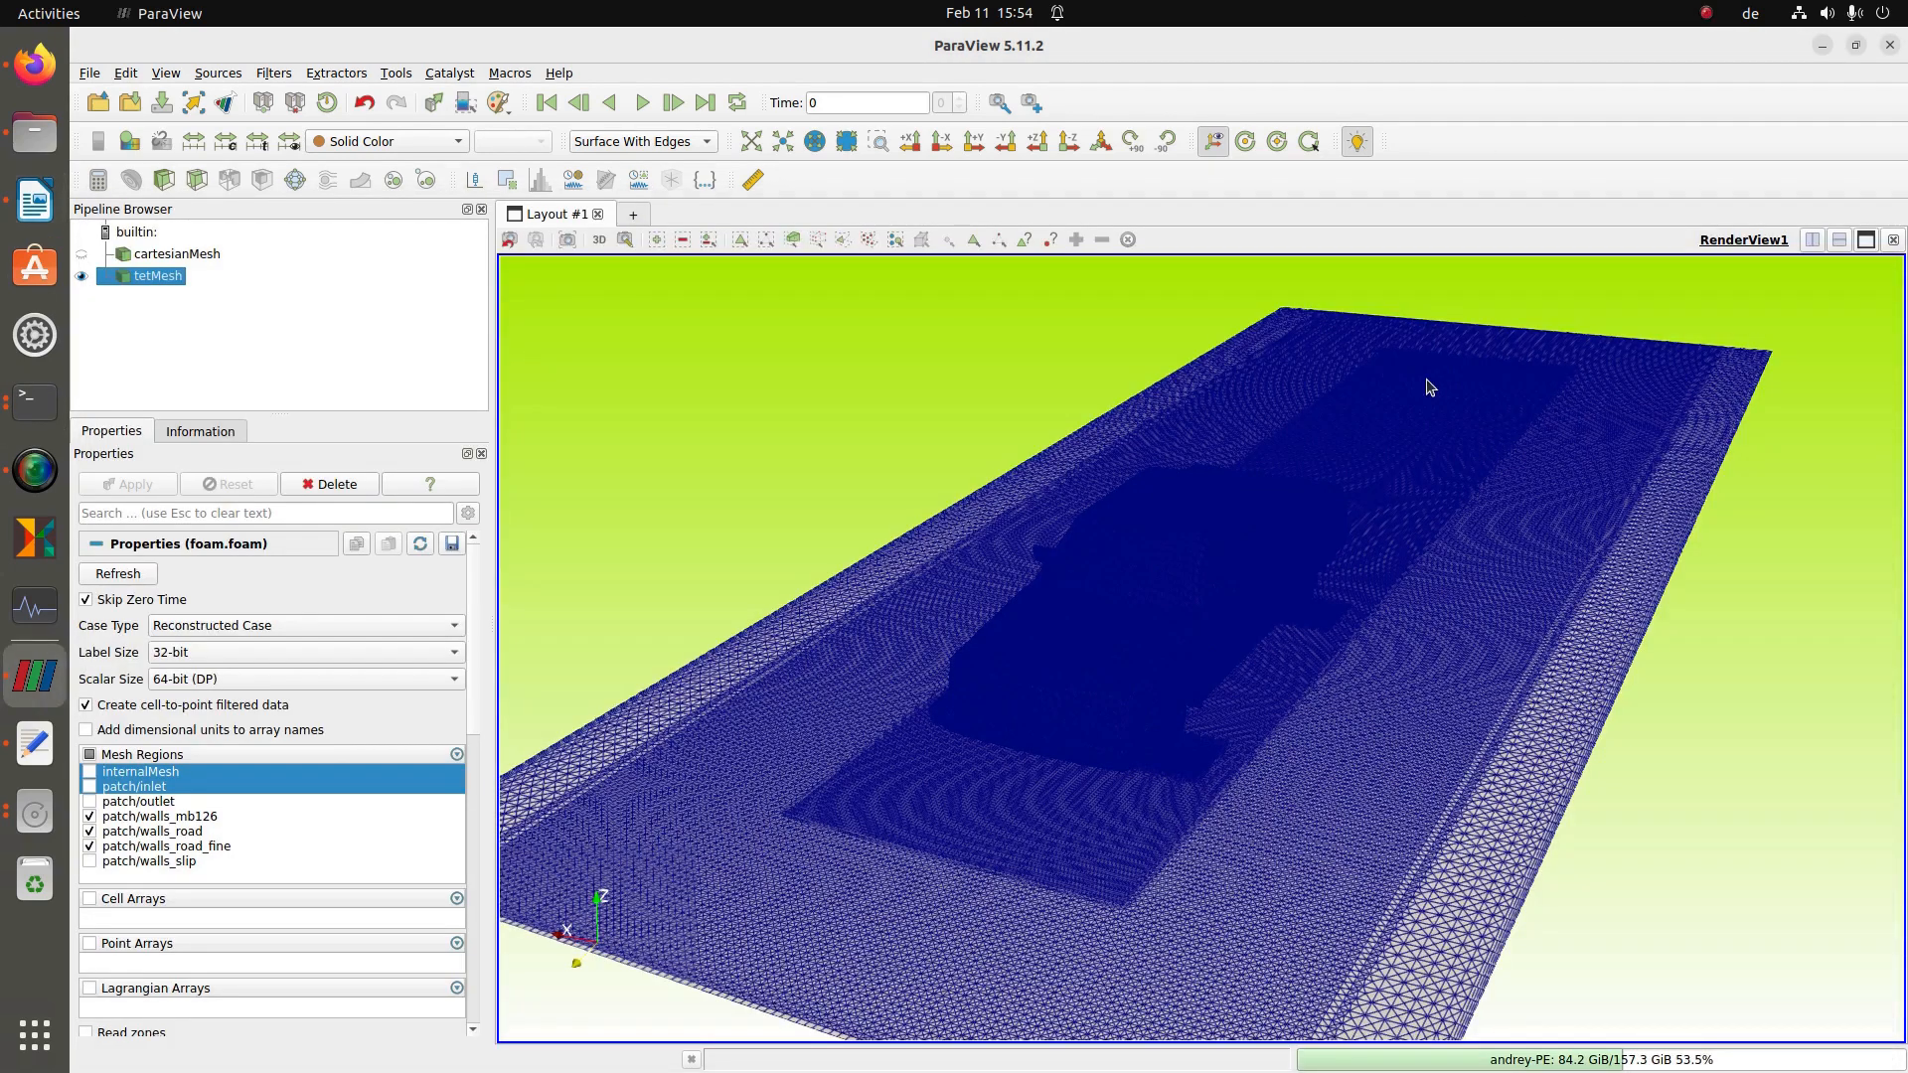
left_click(82, 255)
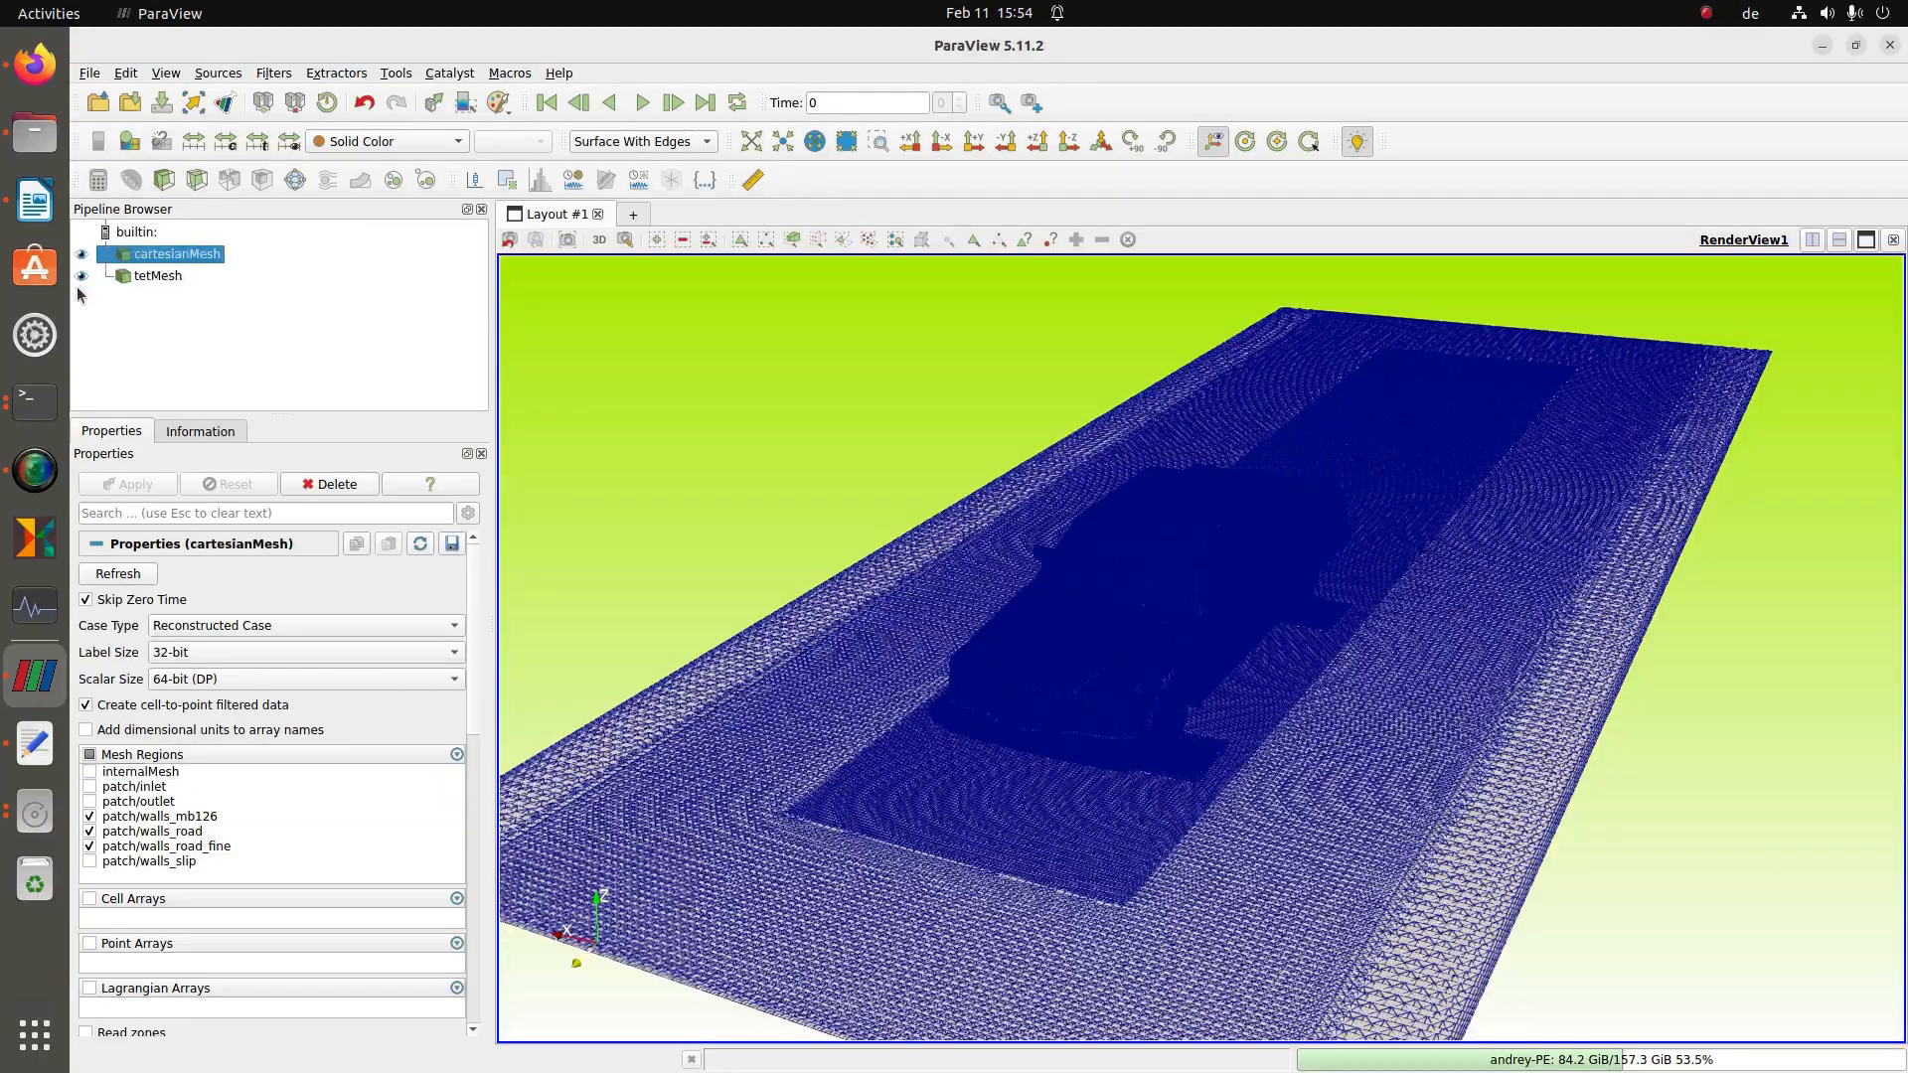
left_click(81, 277)
right_click_drag(1032, 609, 1058, 677)
middle_click_drag(1057, 677, 1155, 624)
right_click_drag(1155, 625, 1134, 688)
left_click_drag(1113, 700, 1109, 678)
middle_click_drag(1110, 678, 1110, 693)
middle_click_drag(1127, 629, 1071, 791)
right_click_drag(1072, 790, 1066, 709)
scroll(1017, 617, "up", 2)
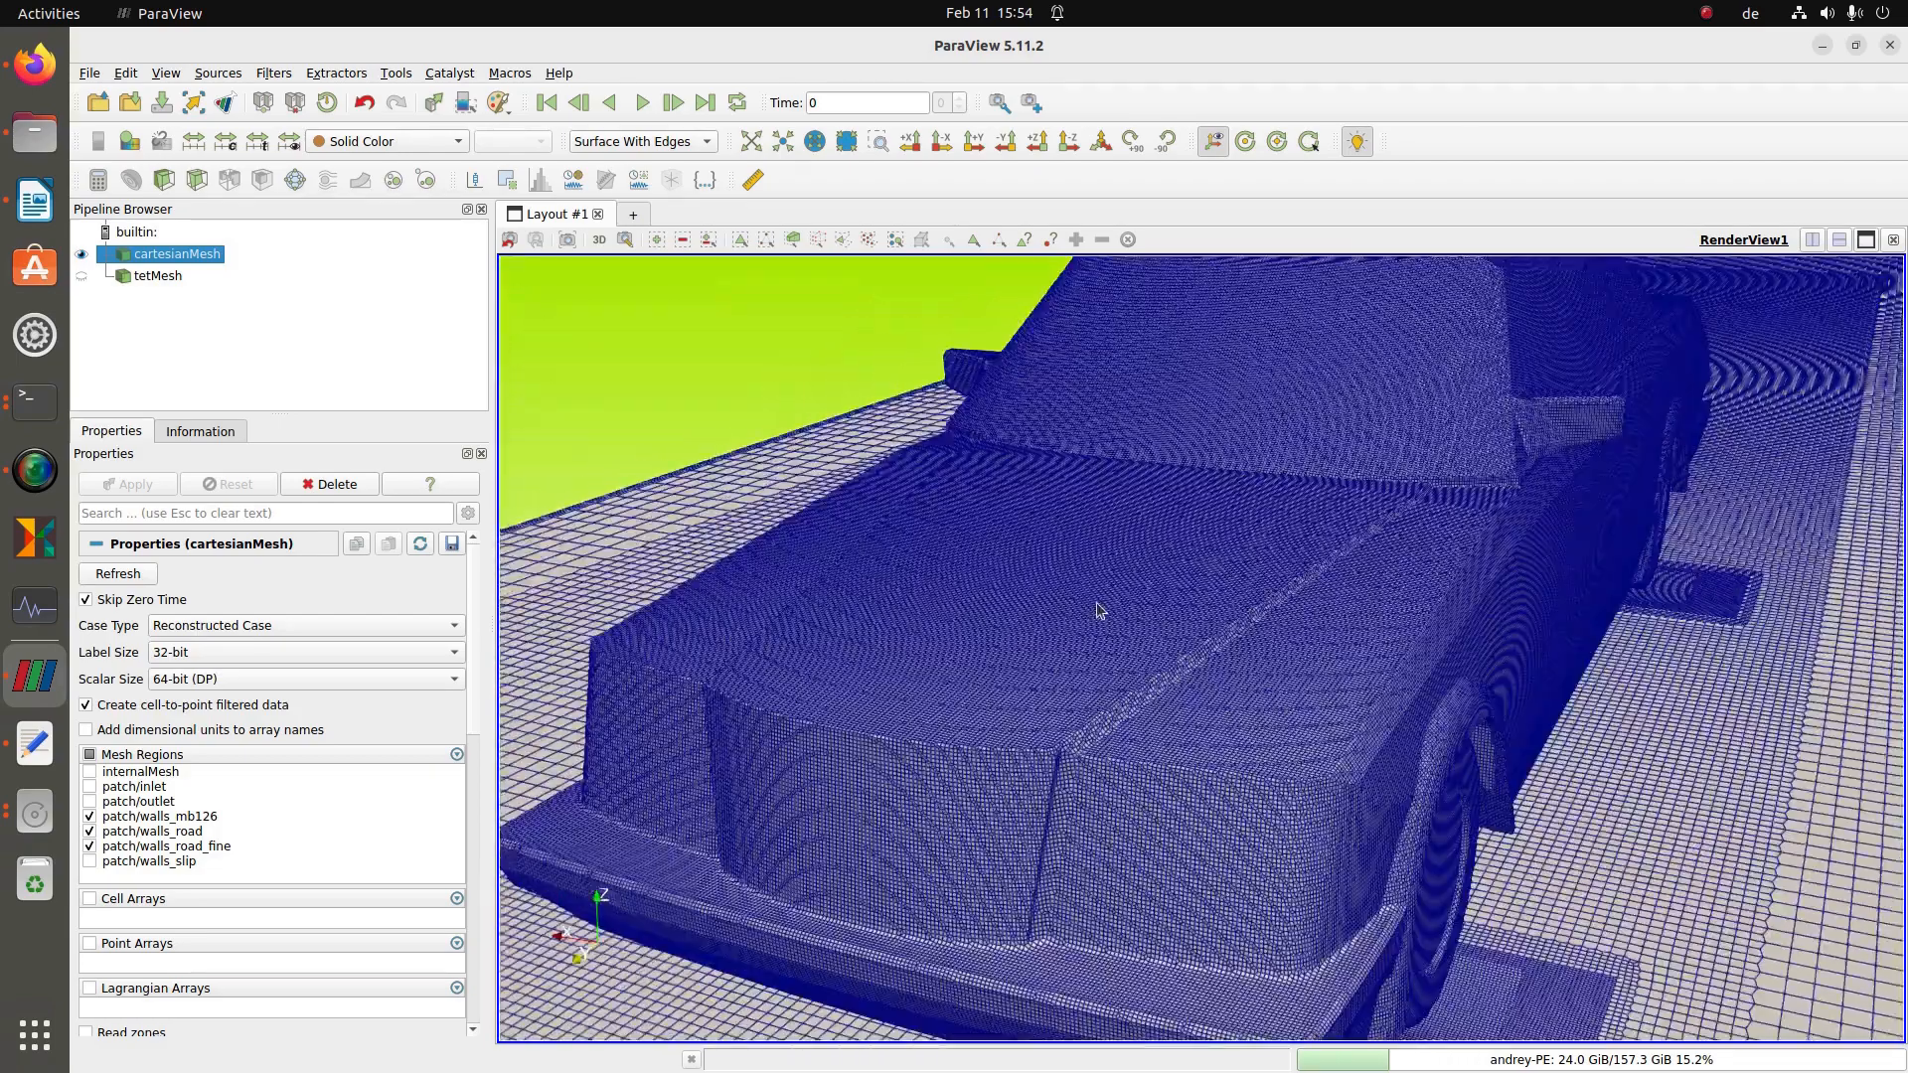
- Show only tetMesh in place of cartesianMesh and view its surface mesh on the car and road
left_click(82, 277)
left_click(81, 255)
right_click_drag(1163, 749, 1164, 693)
mouse_move(1194, 762)
right_mouse_down()
mouse_move(1230, 638)
mouse_move(1228, 696)
mouse_move(1262, 767)
mouse_move(1175, 827)
mouse_move(1201, 745)
right_mouse_up()
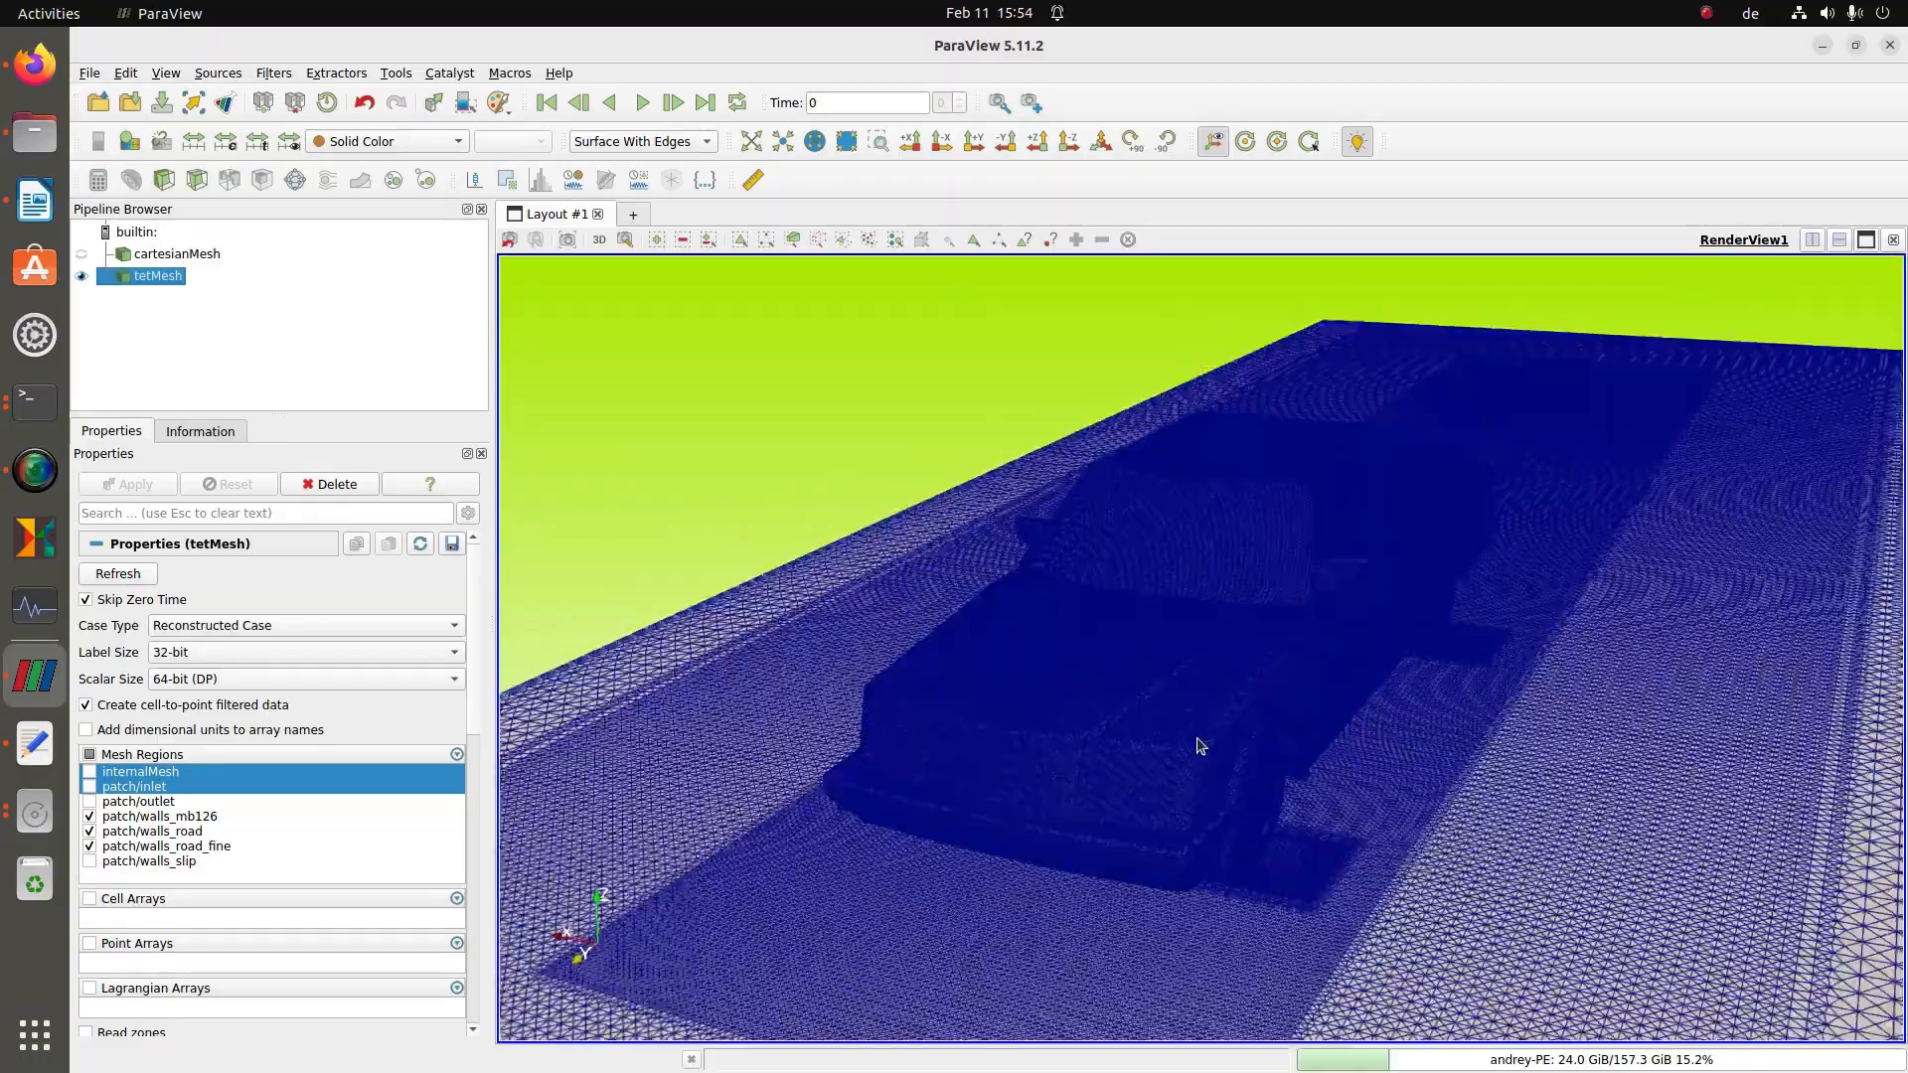